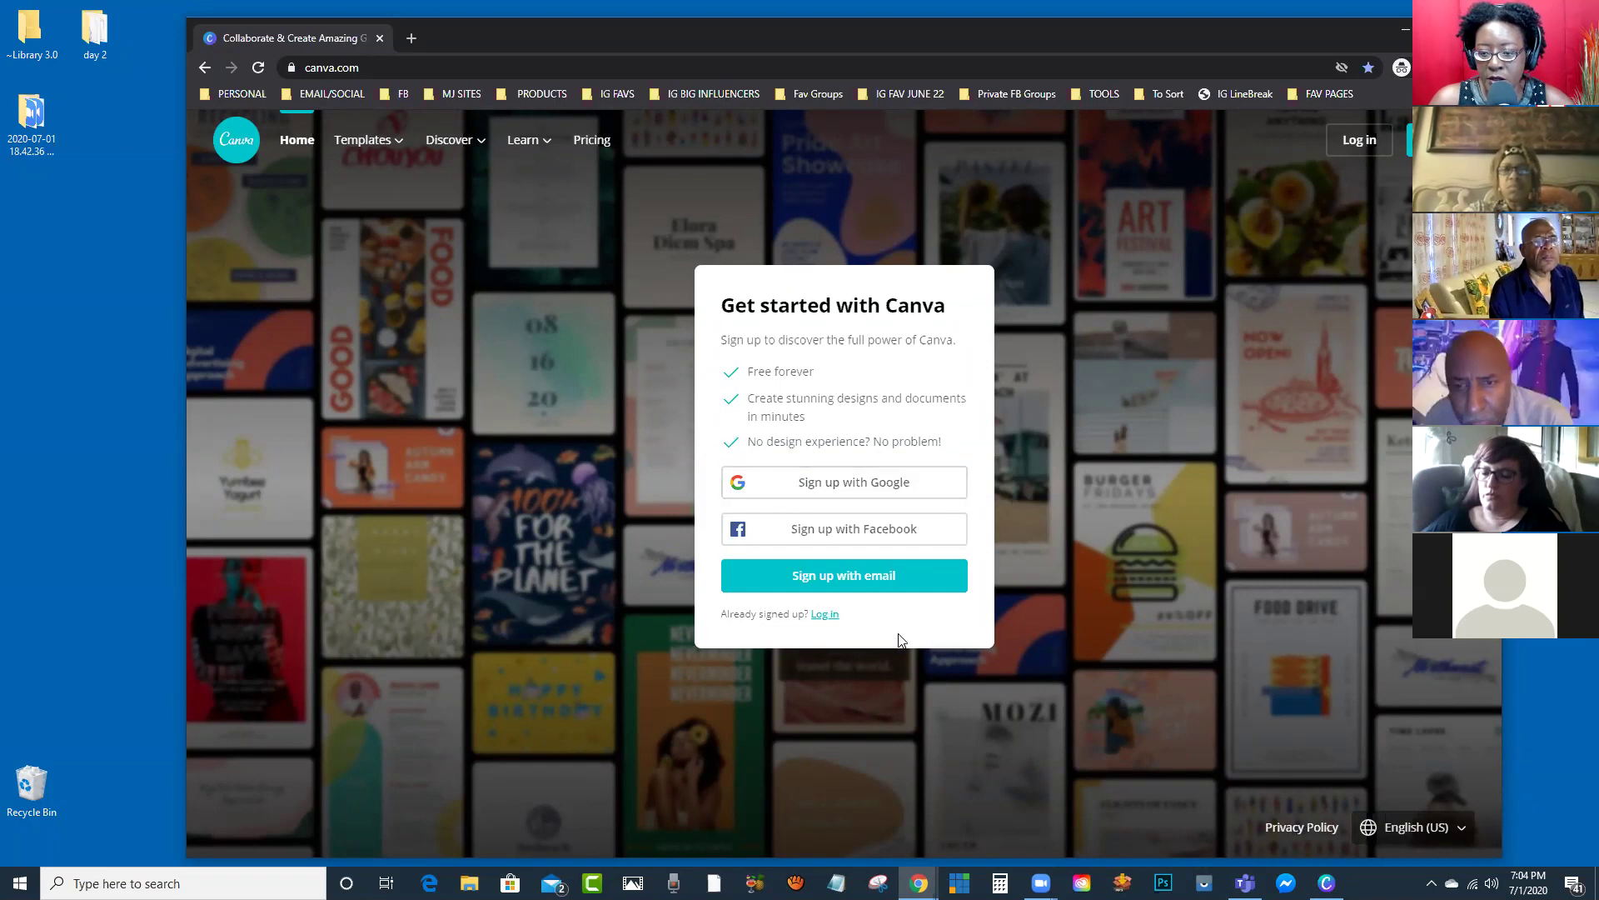
Step: Open the email sign-up form and fill in the suggested e-mail address
click(846, 583)
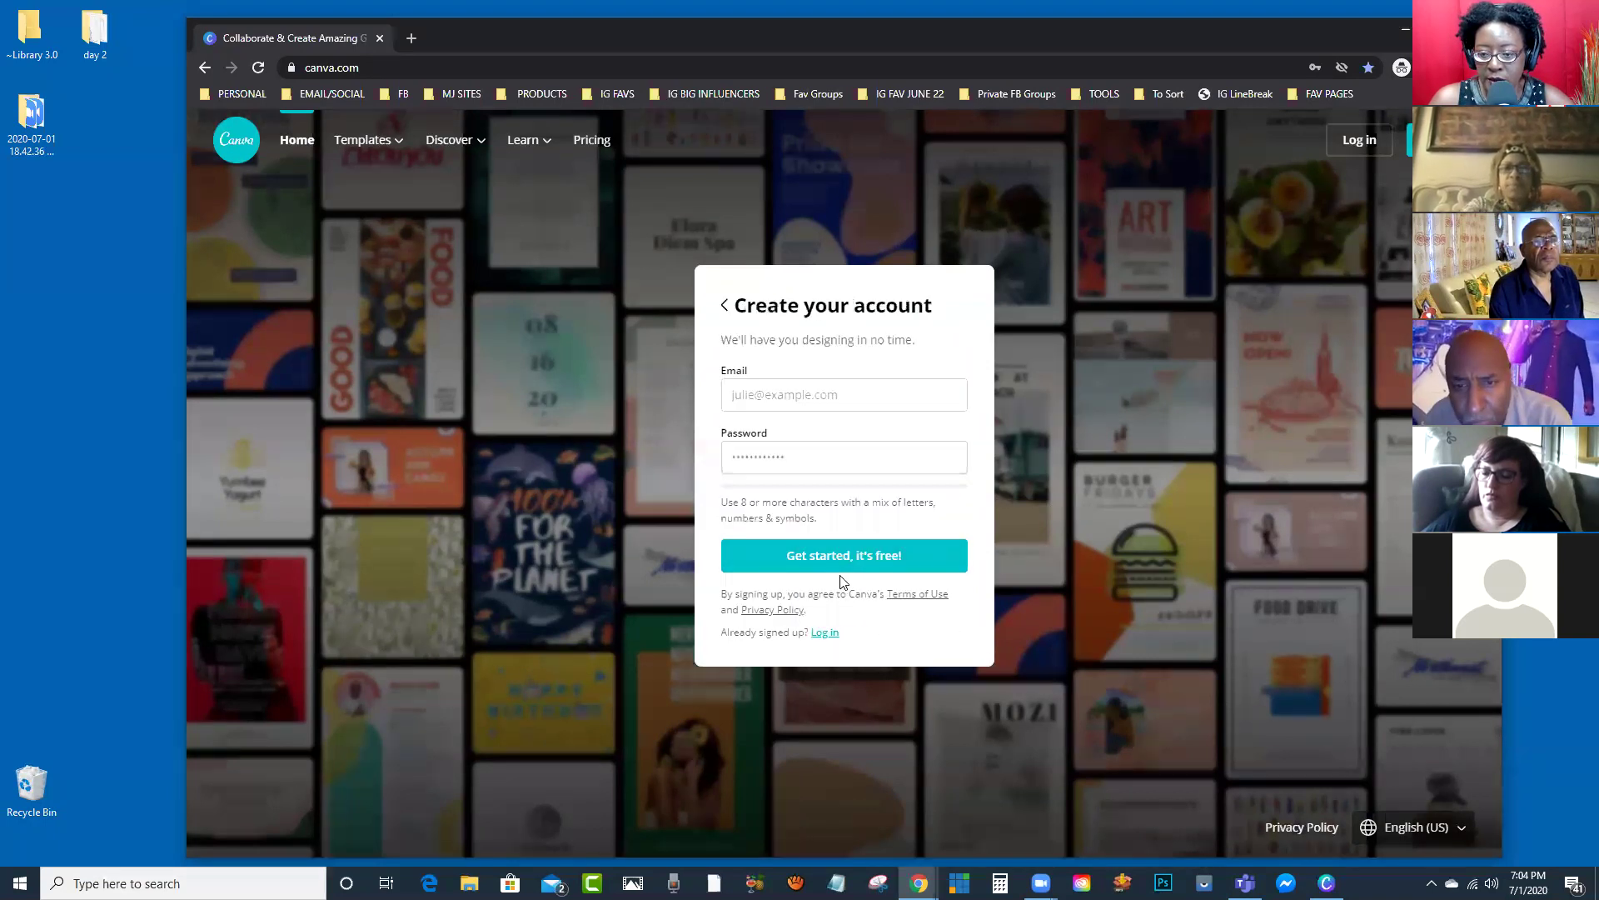
click(796, 392)
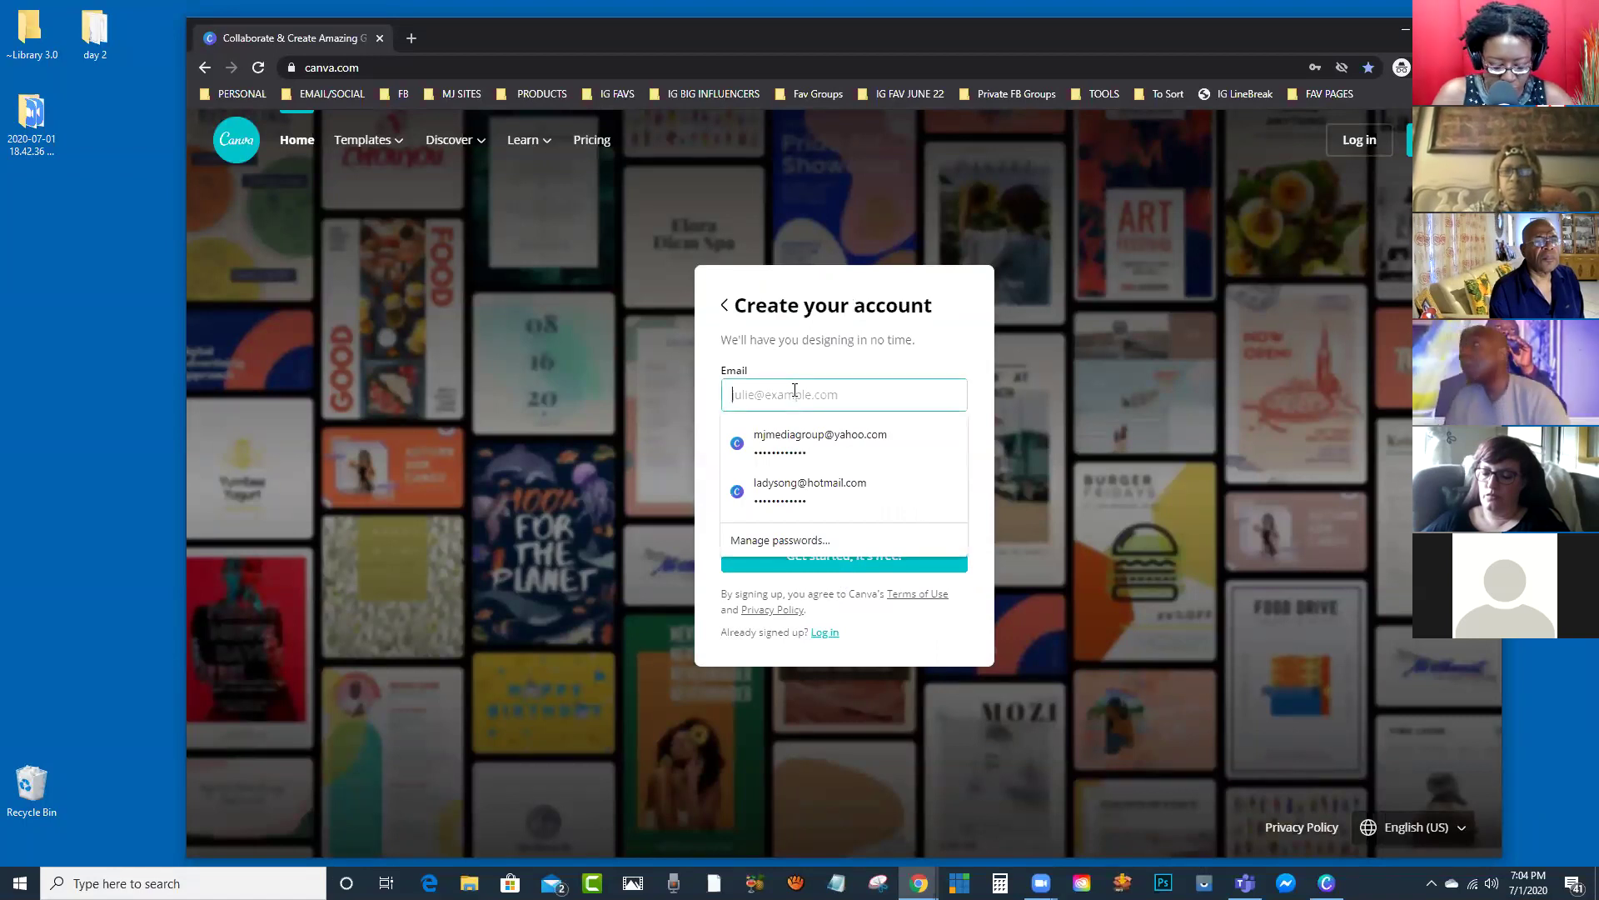
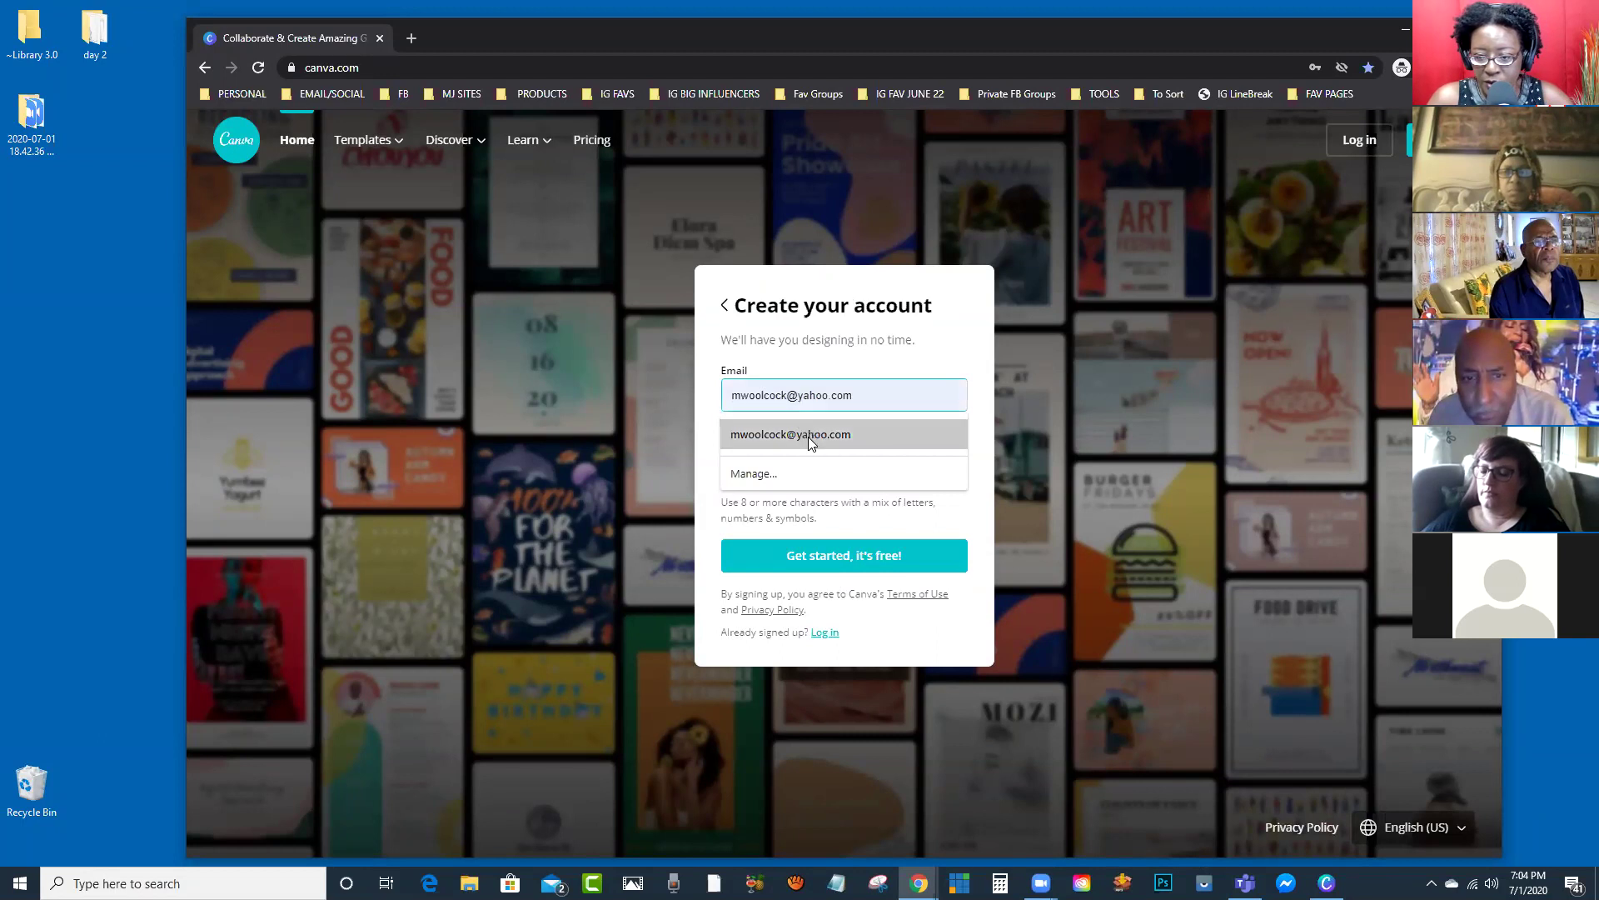
click(808, 437)
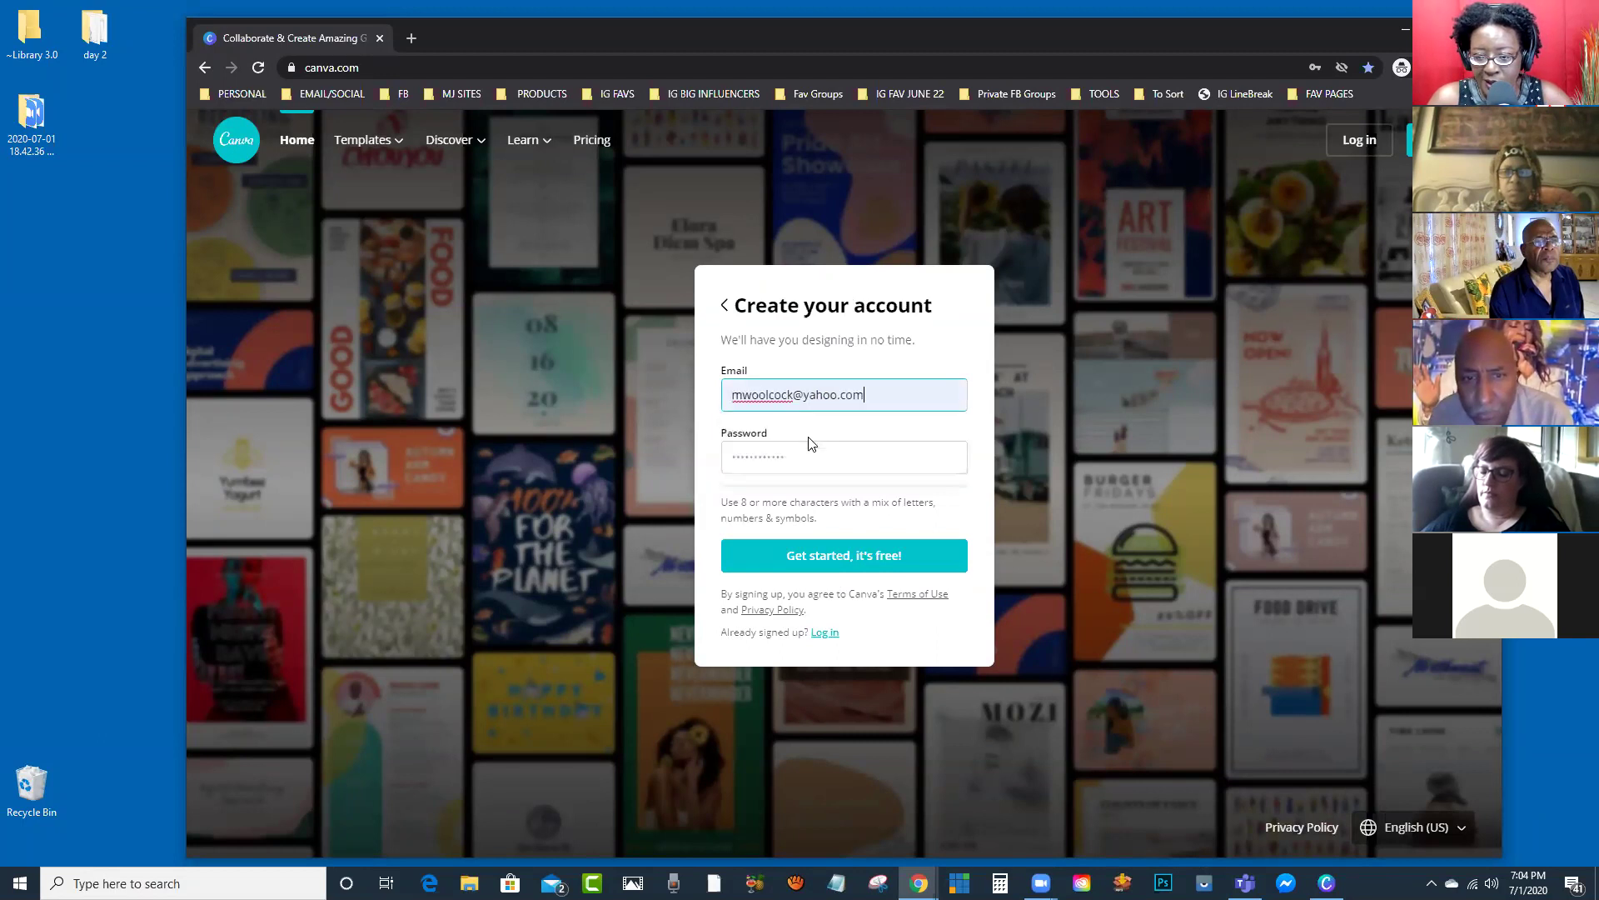
Step: Enter a medium-strength account password and submit the sign-up form
click(812, 456)
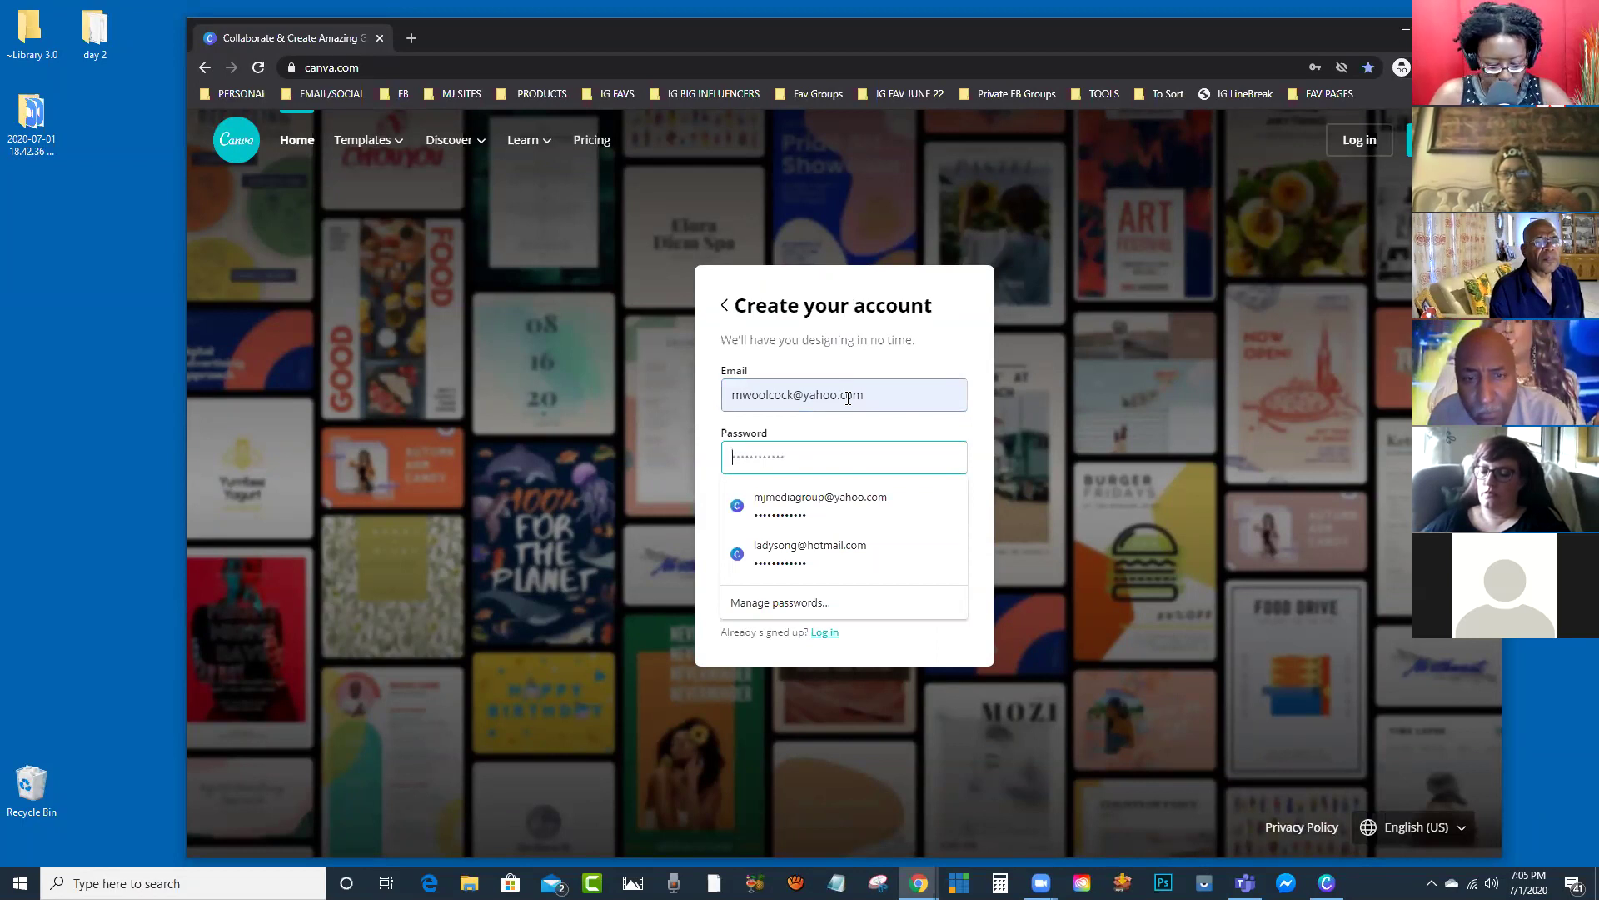
text(••••••••)
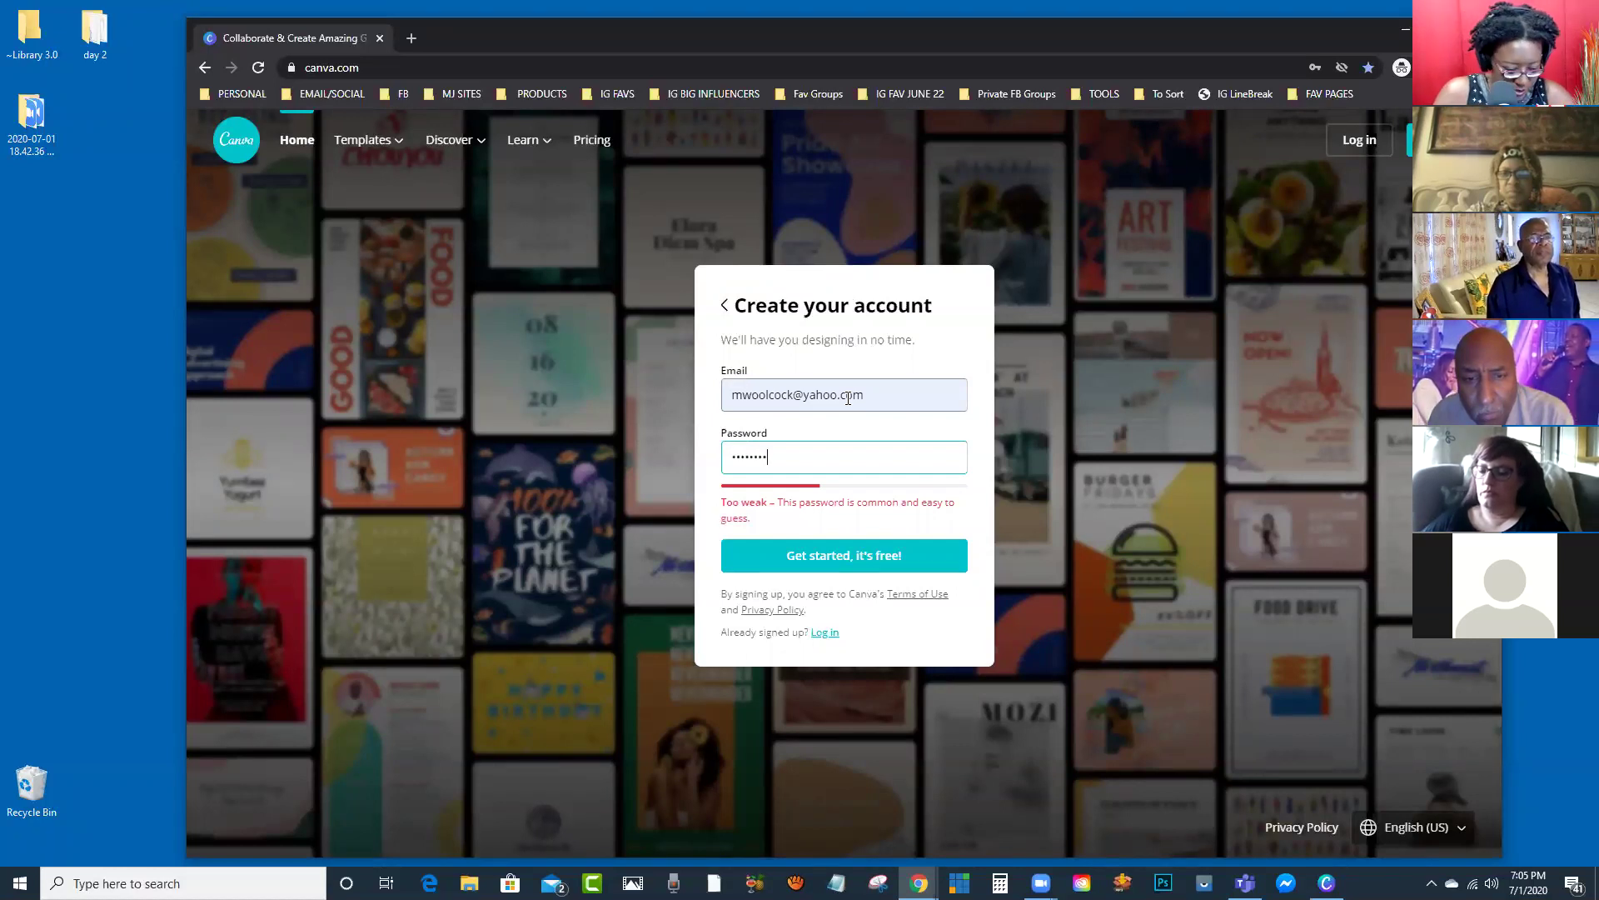
key(BackSpace)
key(BackSpace)
key(BackSpace)
key(BackSpace)
key(BackSpace)
key(BackSpace)
key(BackSpace)
key(BackSpace)
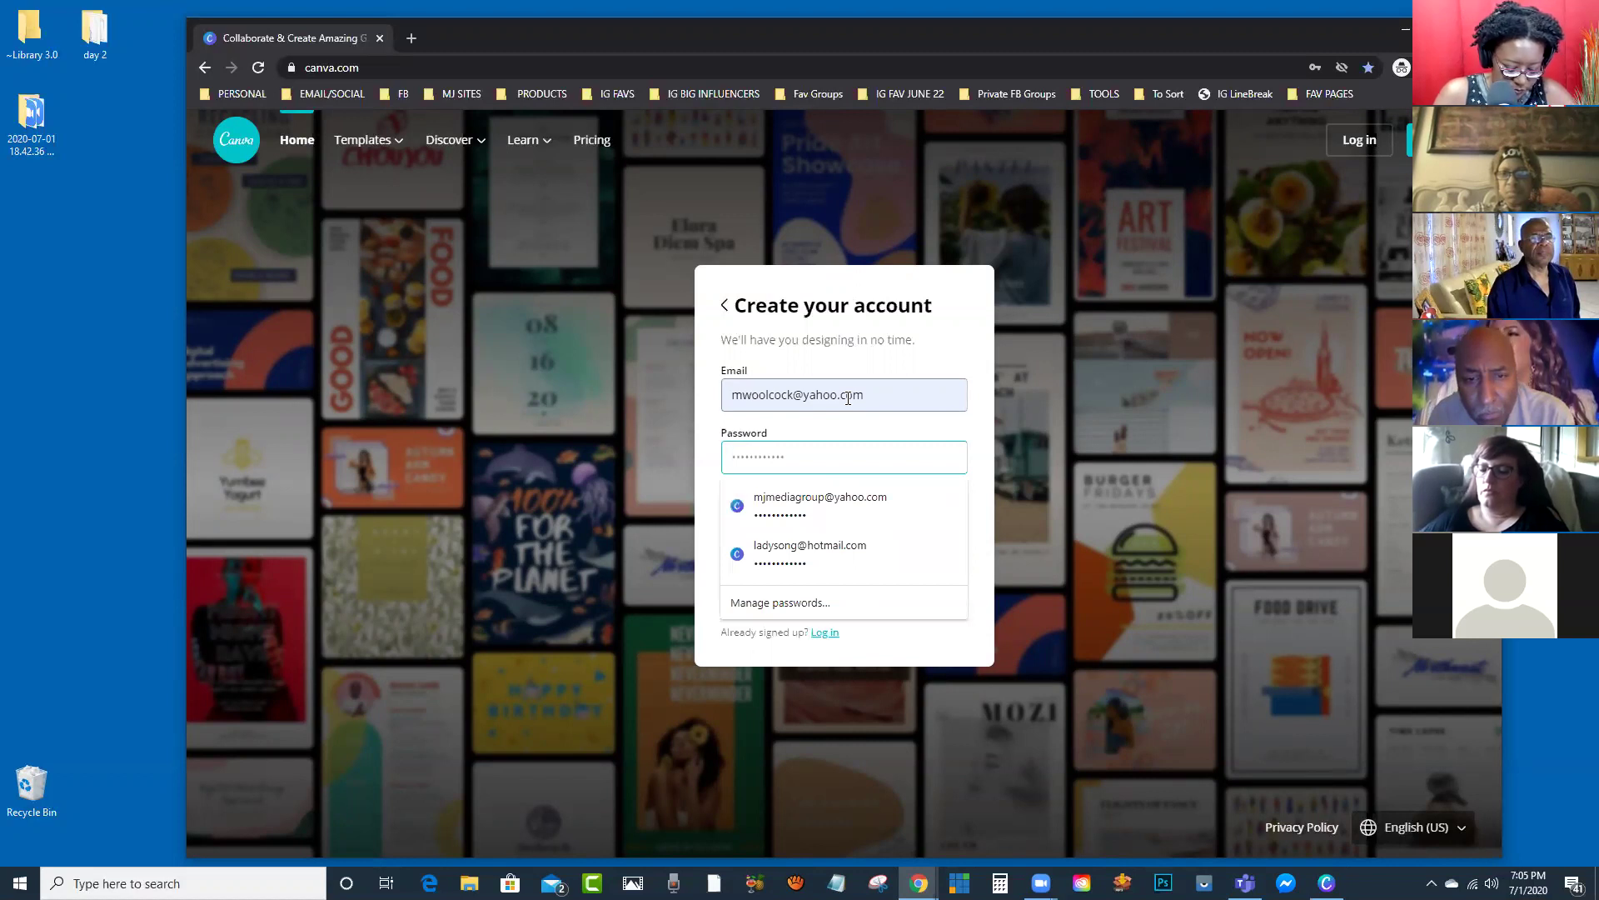
text(••••)
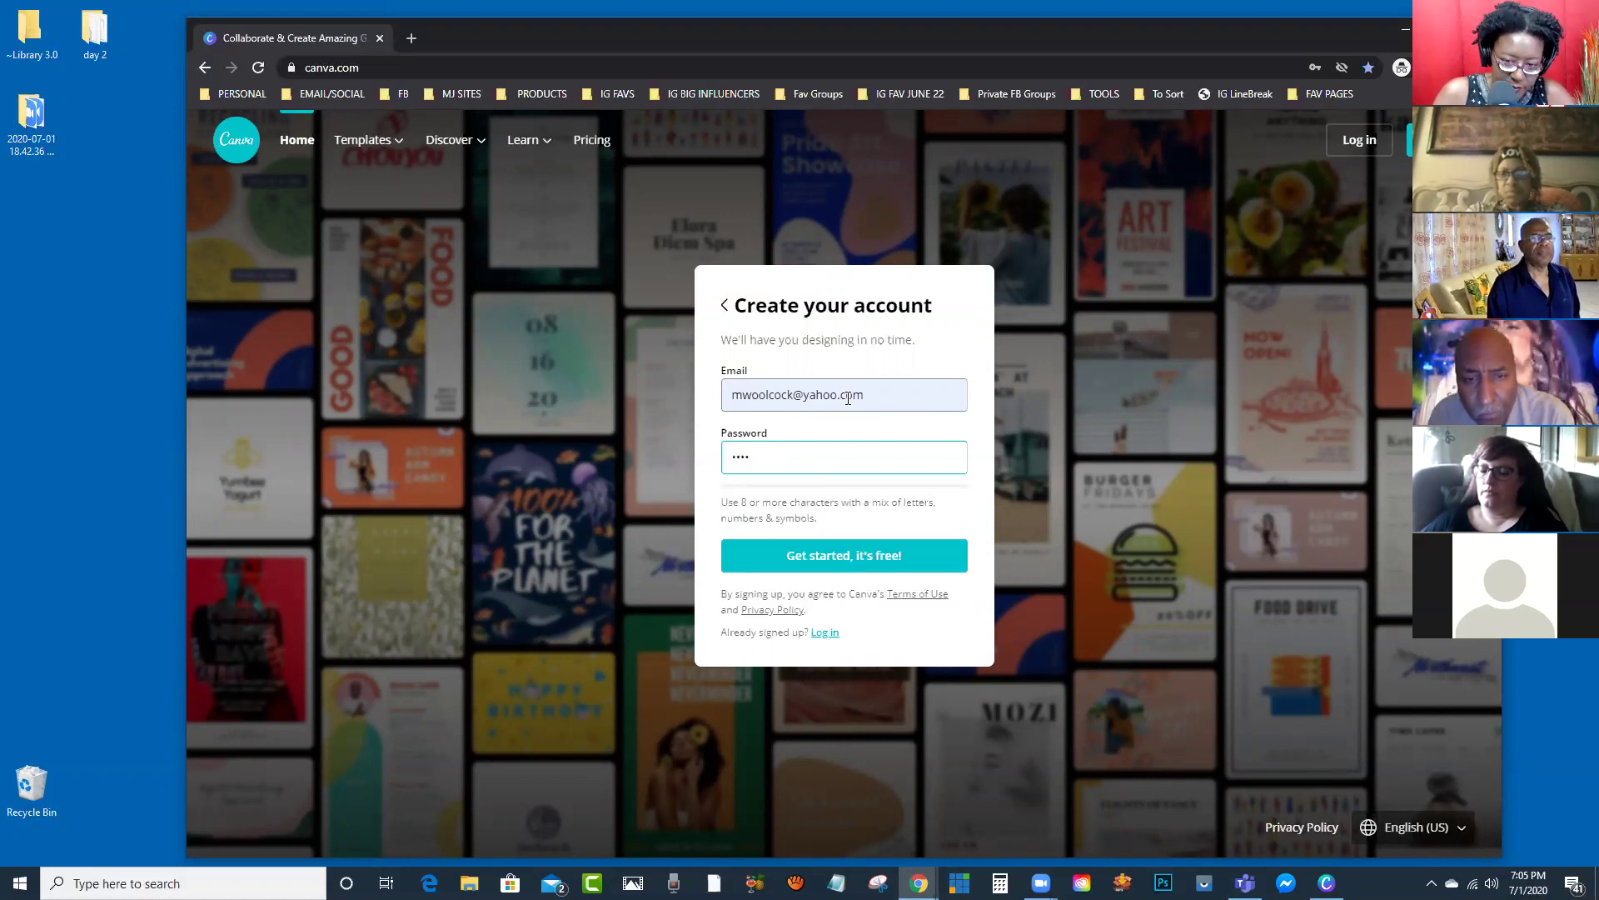
key(BackSpace)
key(BackSpace)
key(BackSpace)
key(BackSpace)
text(••)
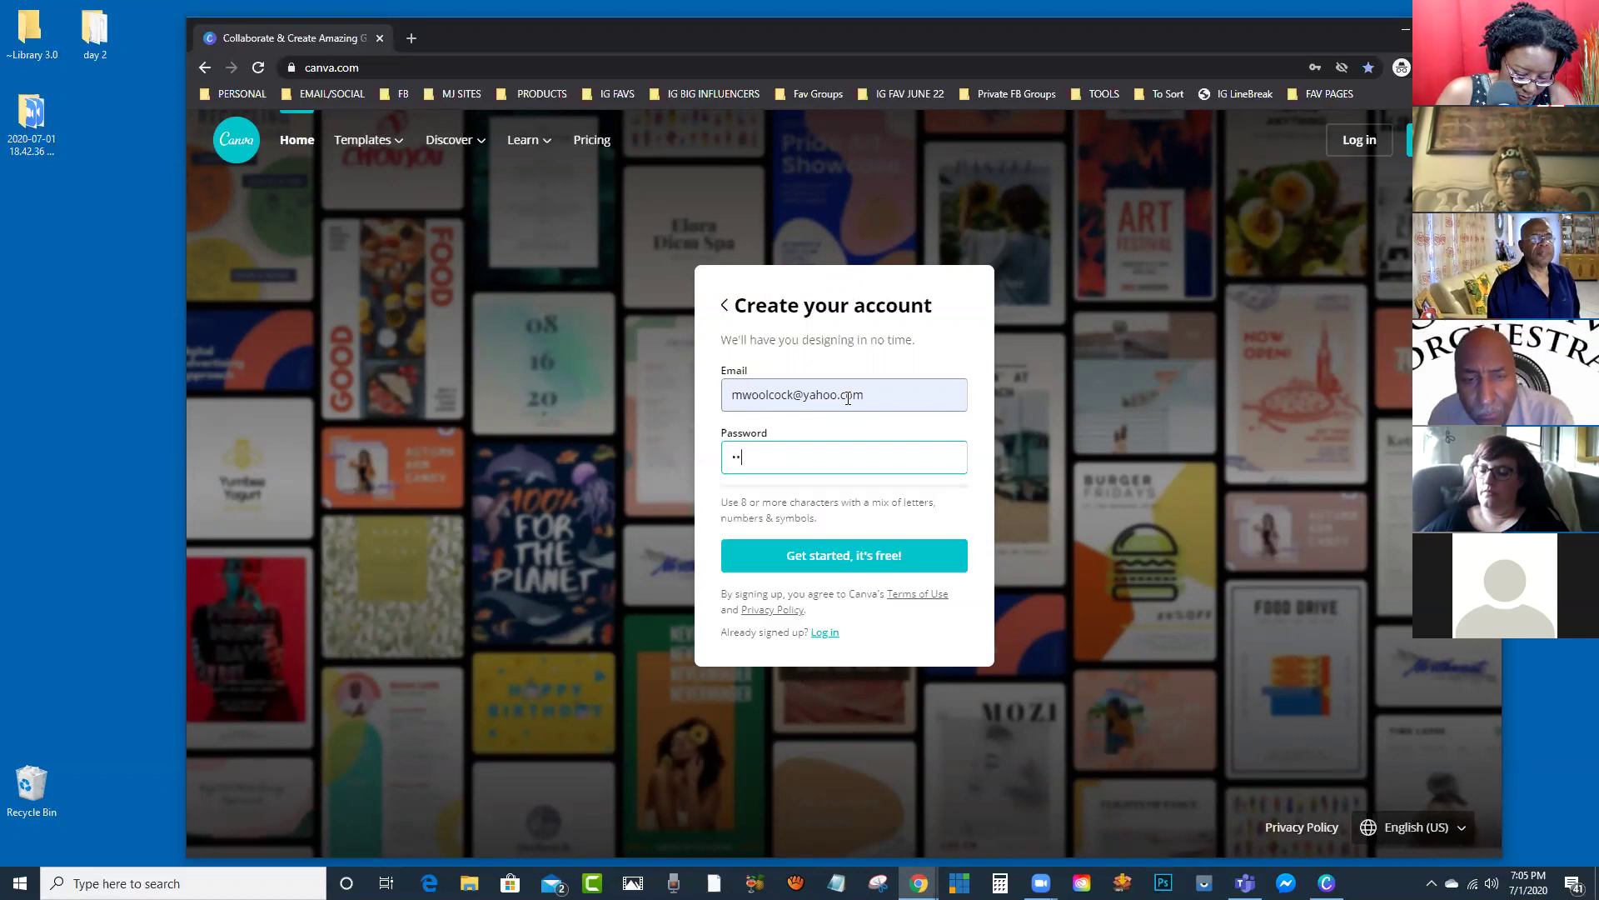
key(BackSpace)
key(BackSpace)
key(Down)
text(•••••••••)
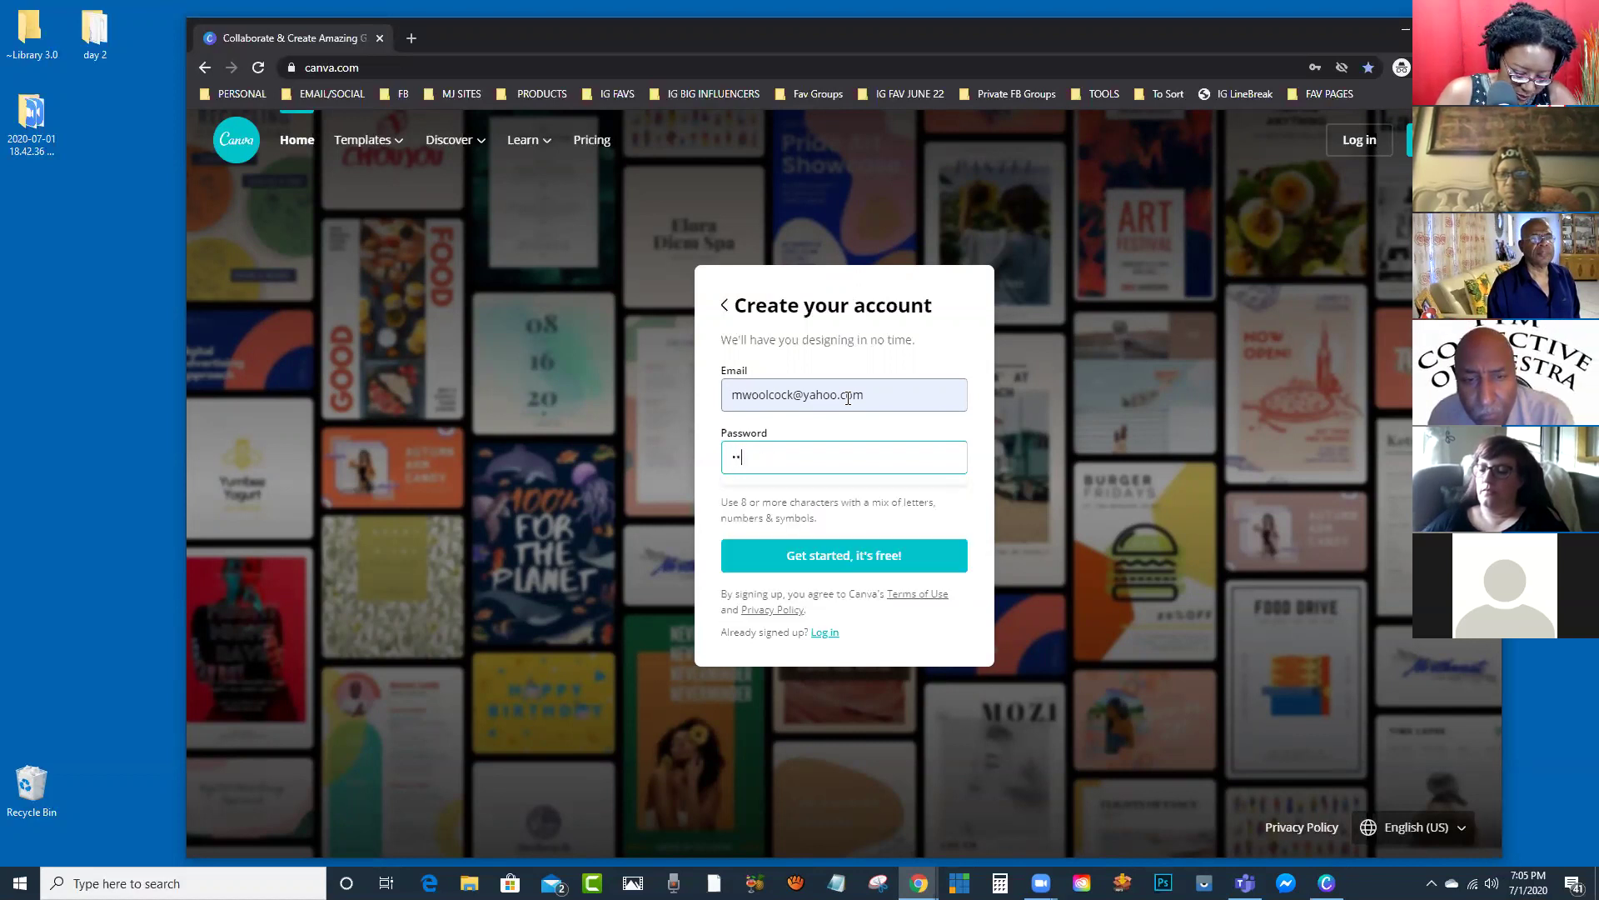
text(•••••)
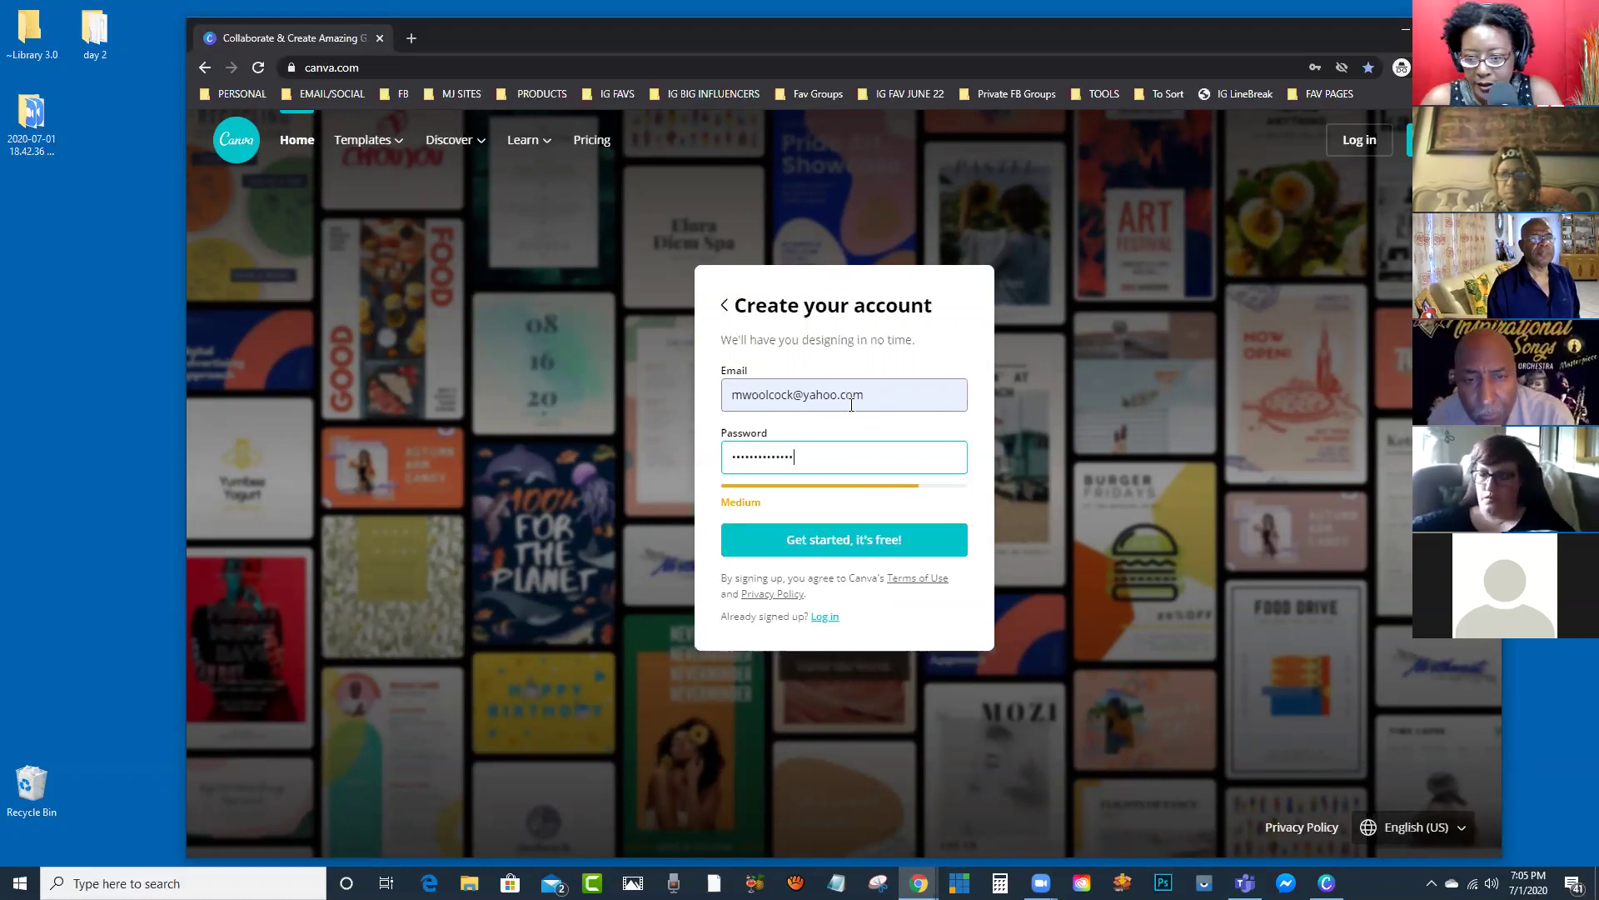
click(812, 542)
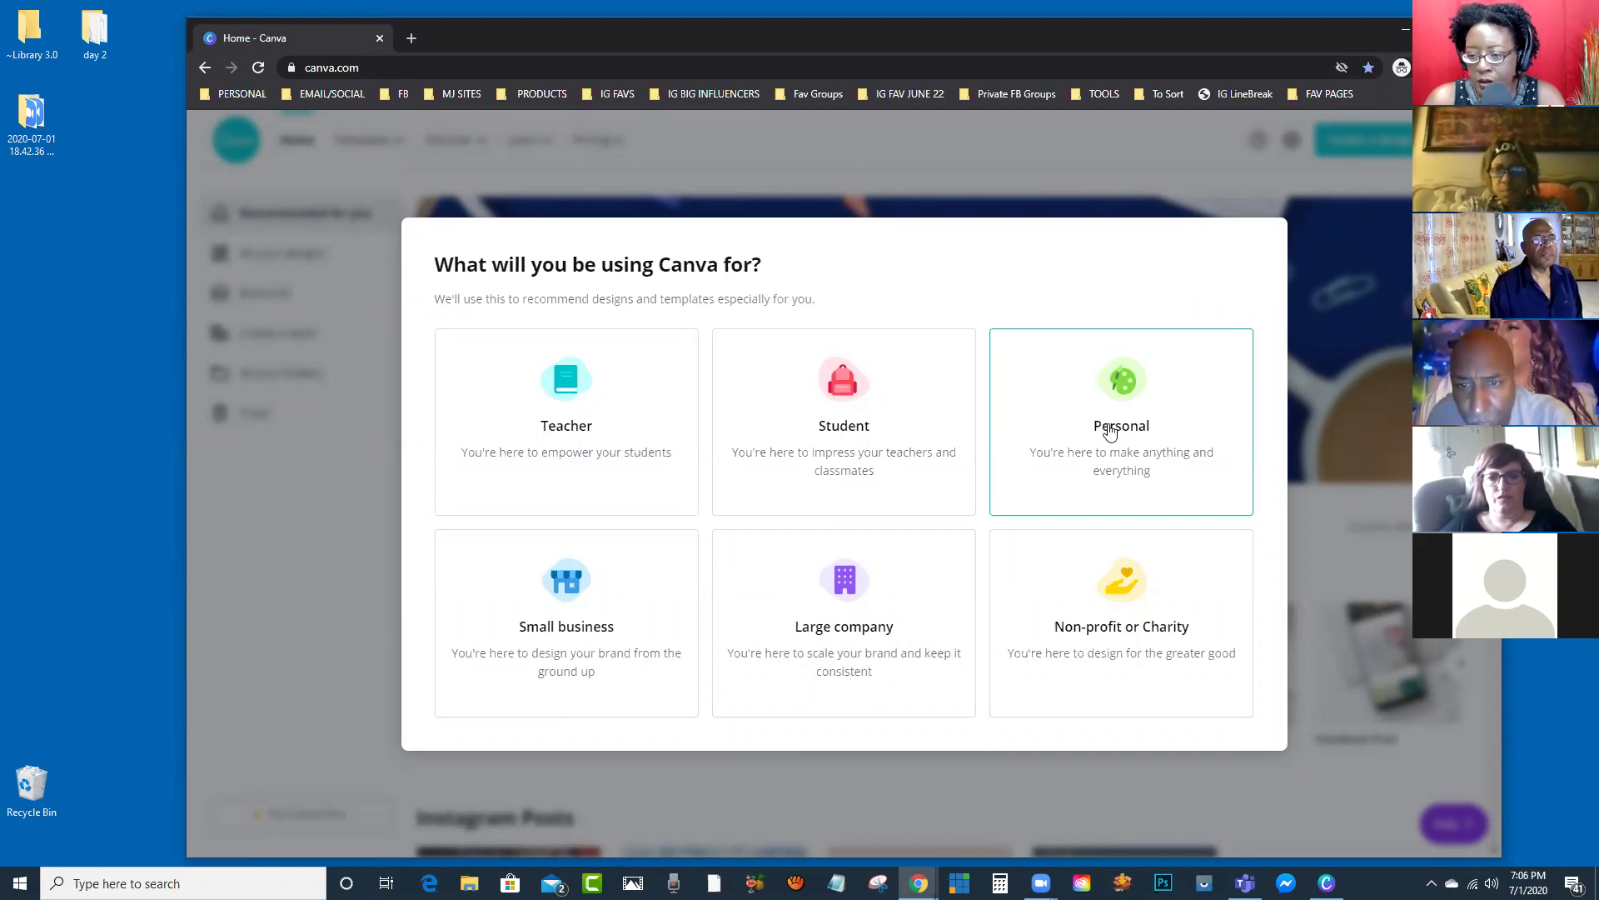
Step: Choose Personal as the account type, skip the Canva Pro trial, and start an Instagram Post
click(1113, 428)
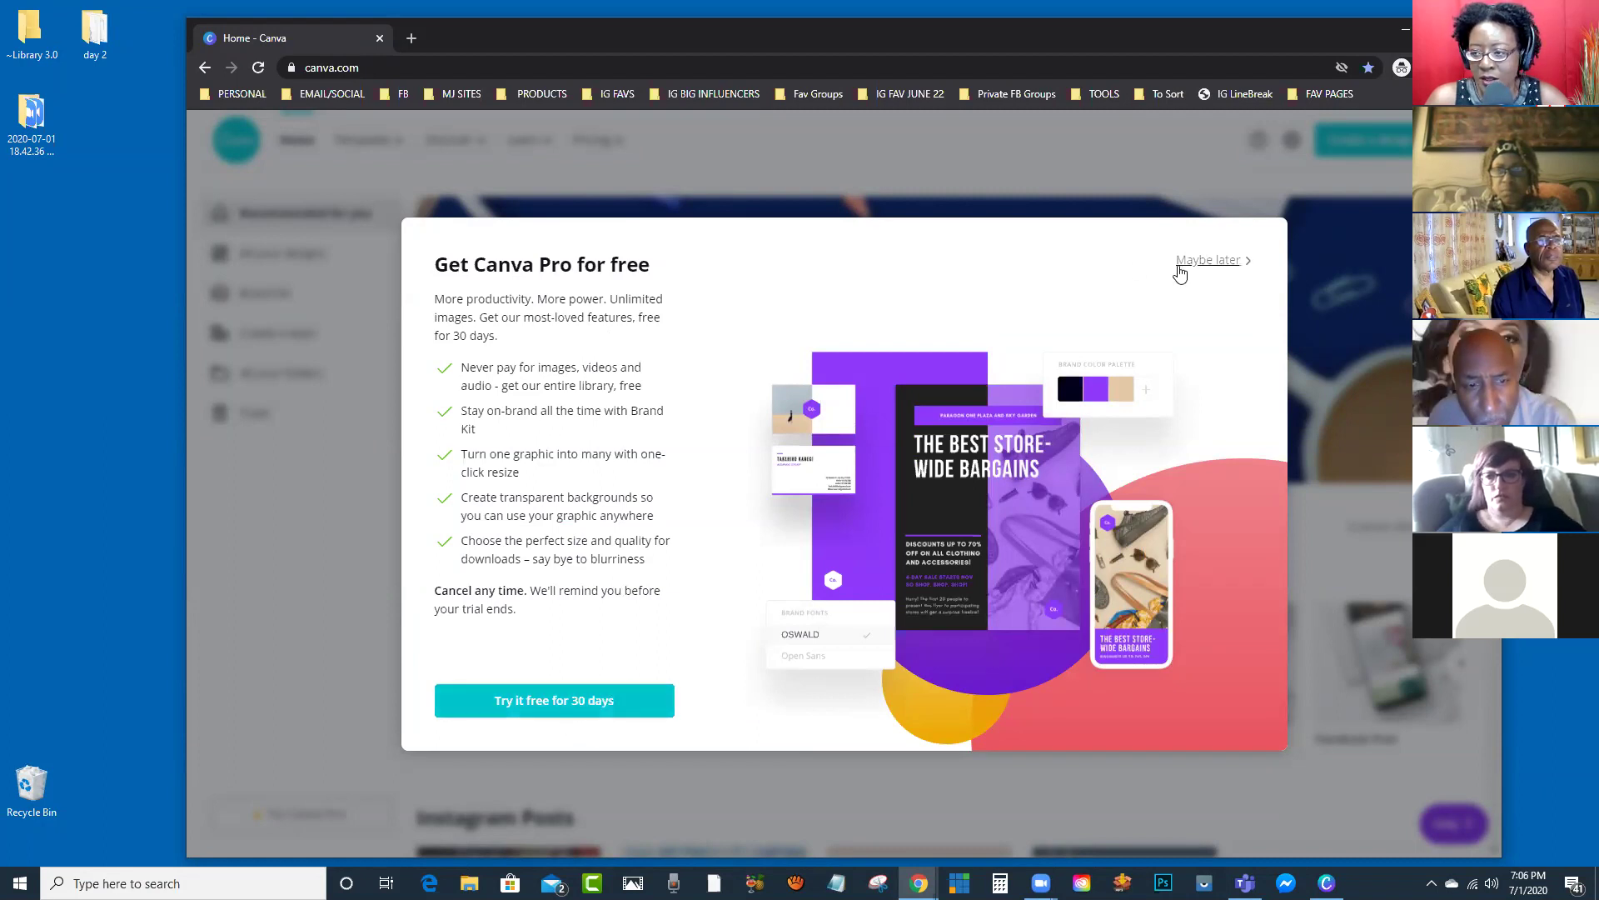
click(1208, 261)
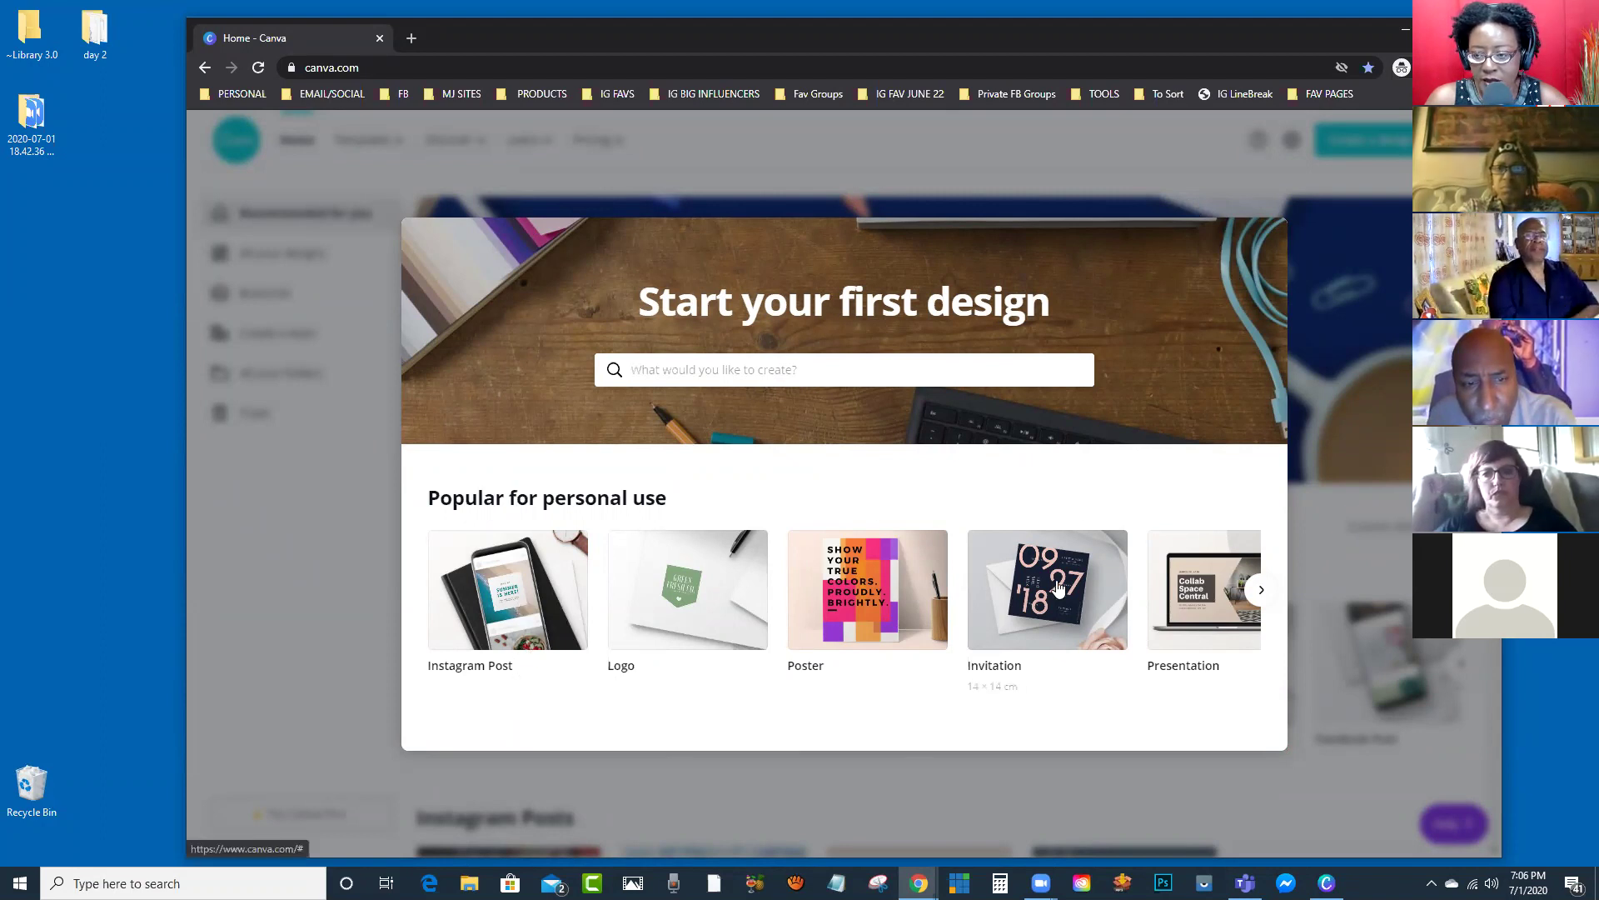
click(528, 598)
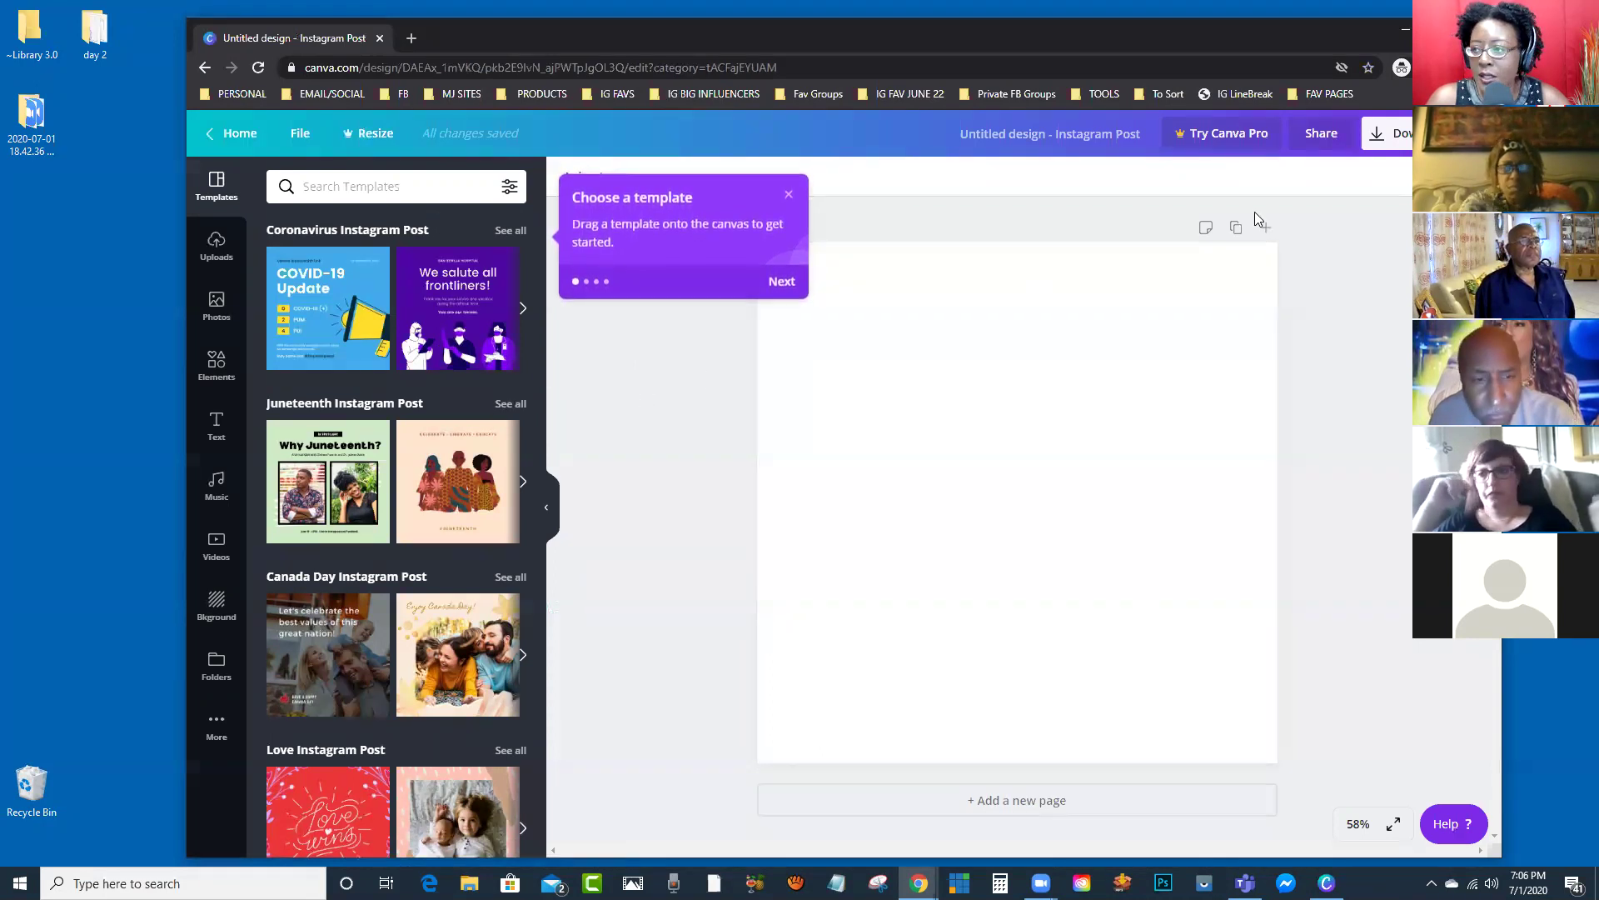
Step: Return home and browse design types like Business Card, Blog Banner and Book Cover
click(242, 145)
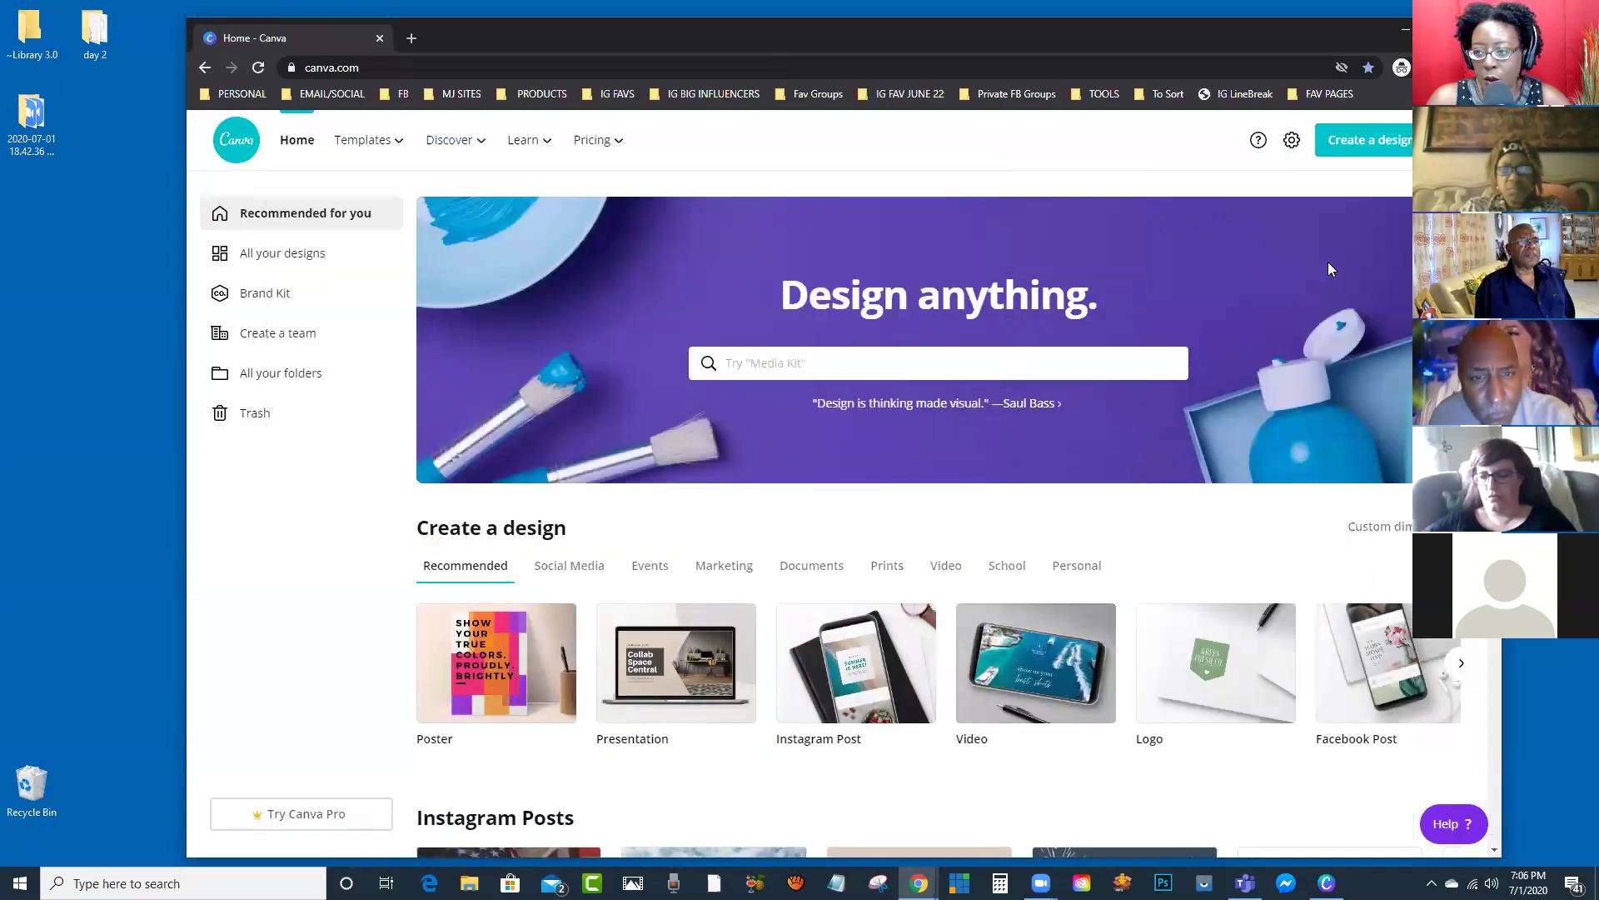
scroll(916, 500, down, 2)
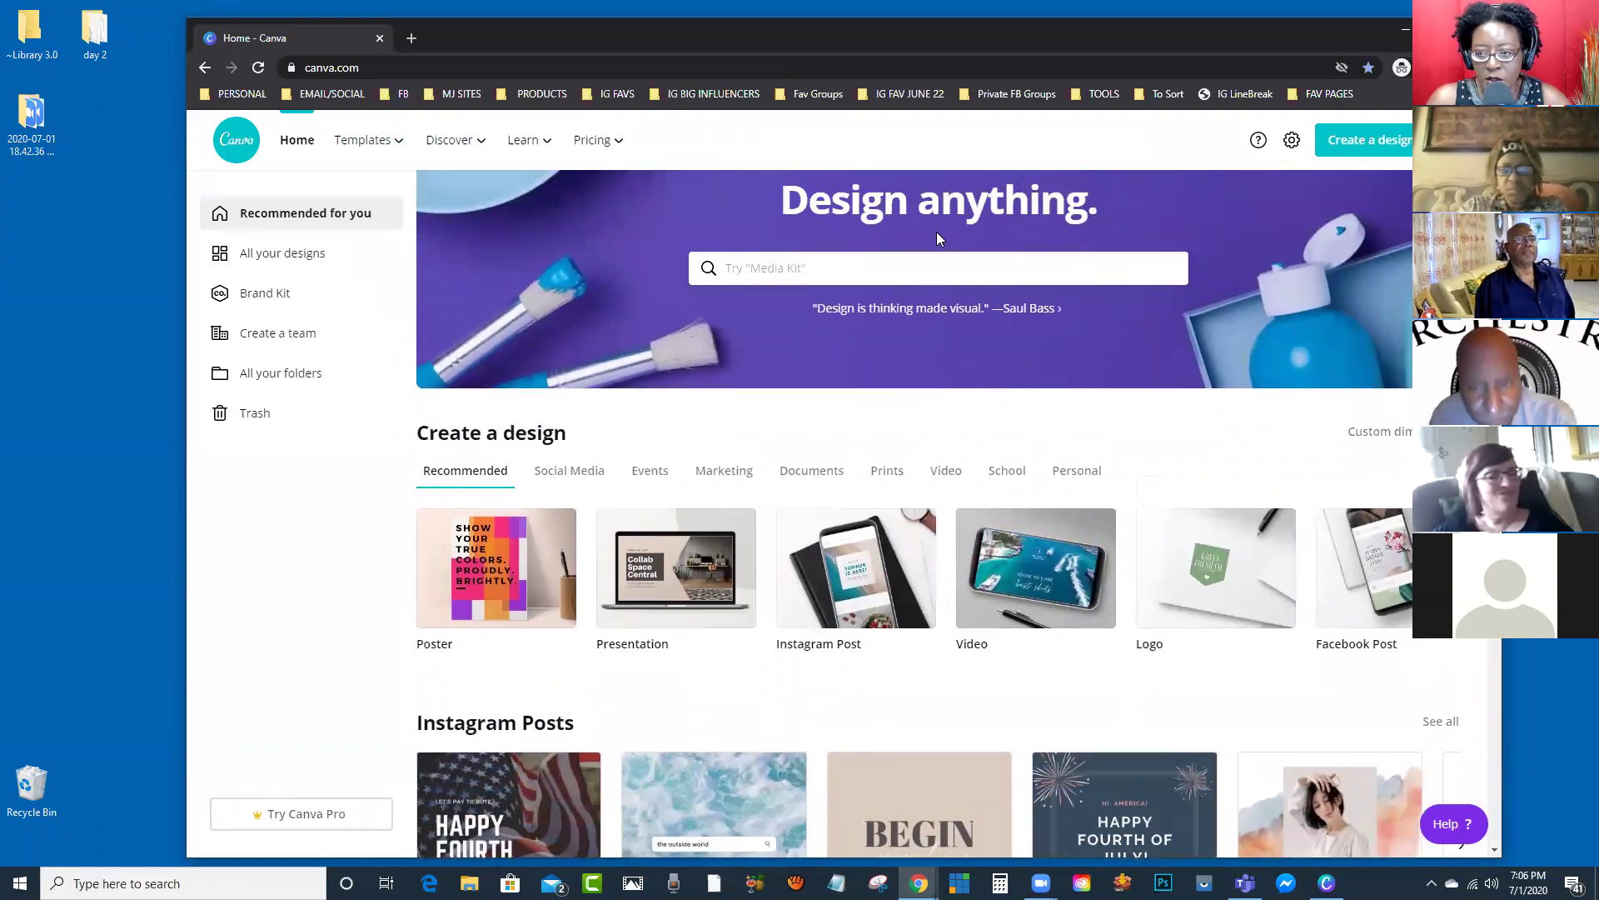
scroll(883, 313, up, 1)
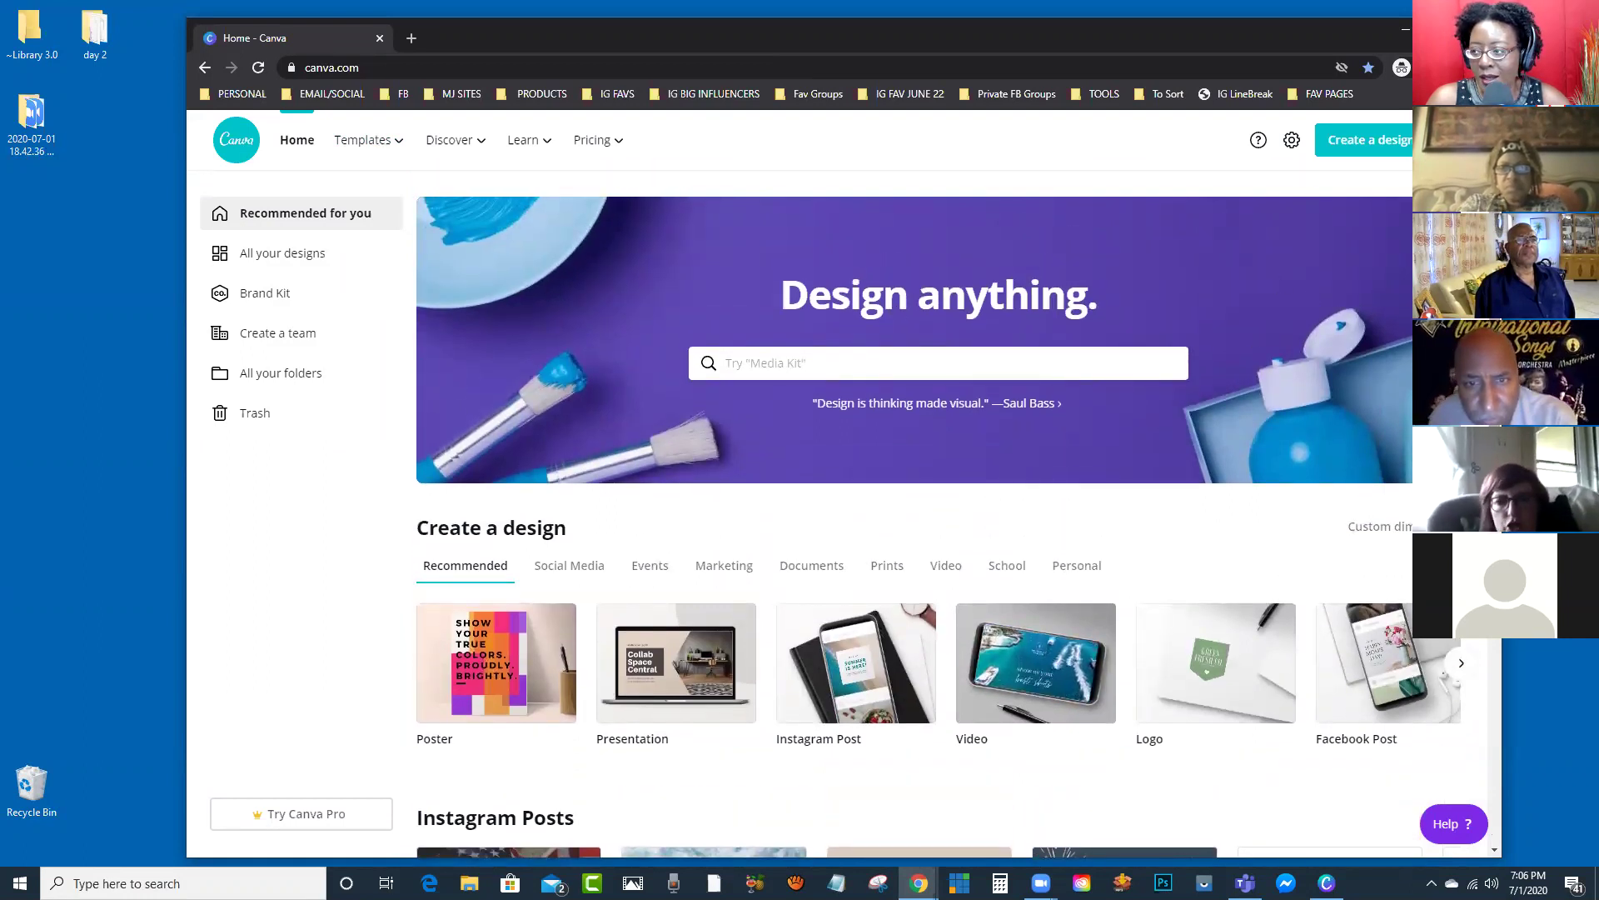
scroll(1331, 265, down, 3)
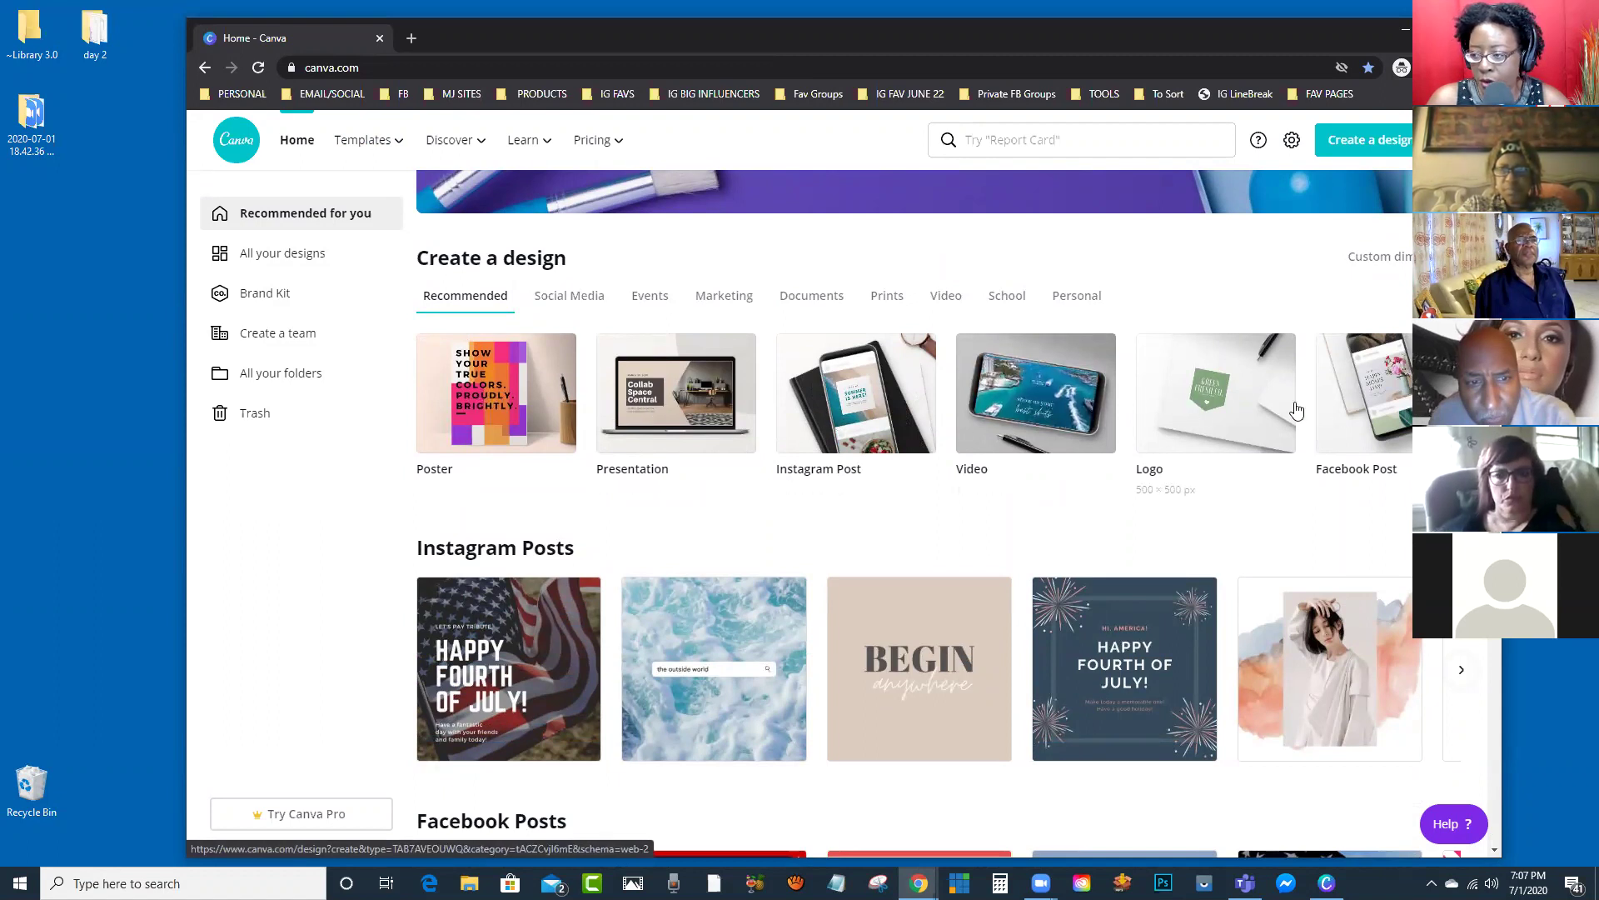
click(1461, 392)
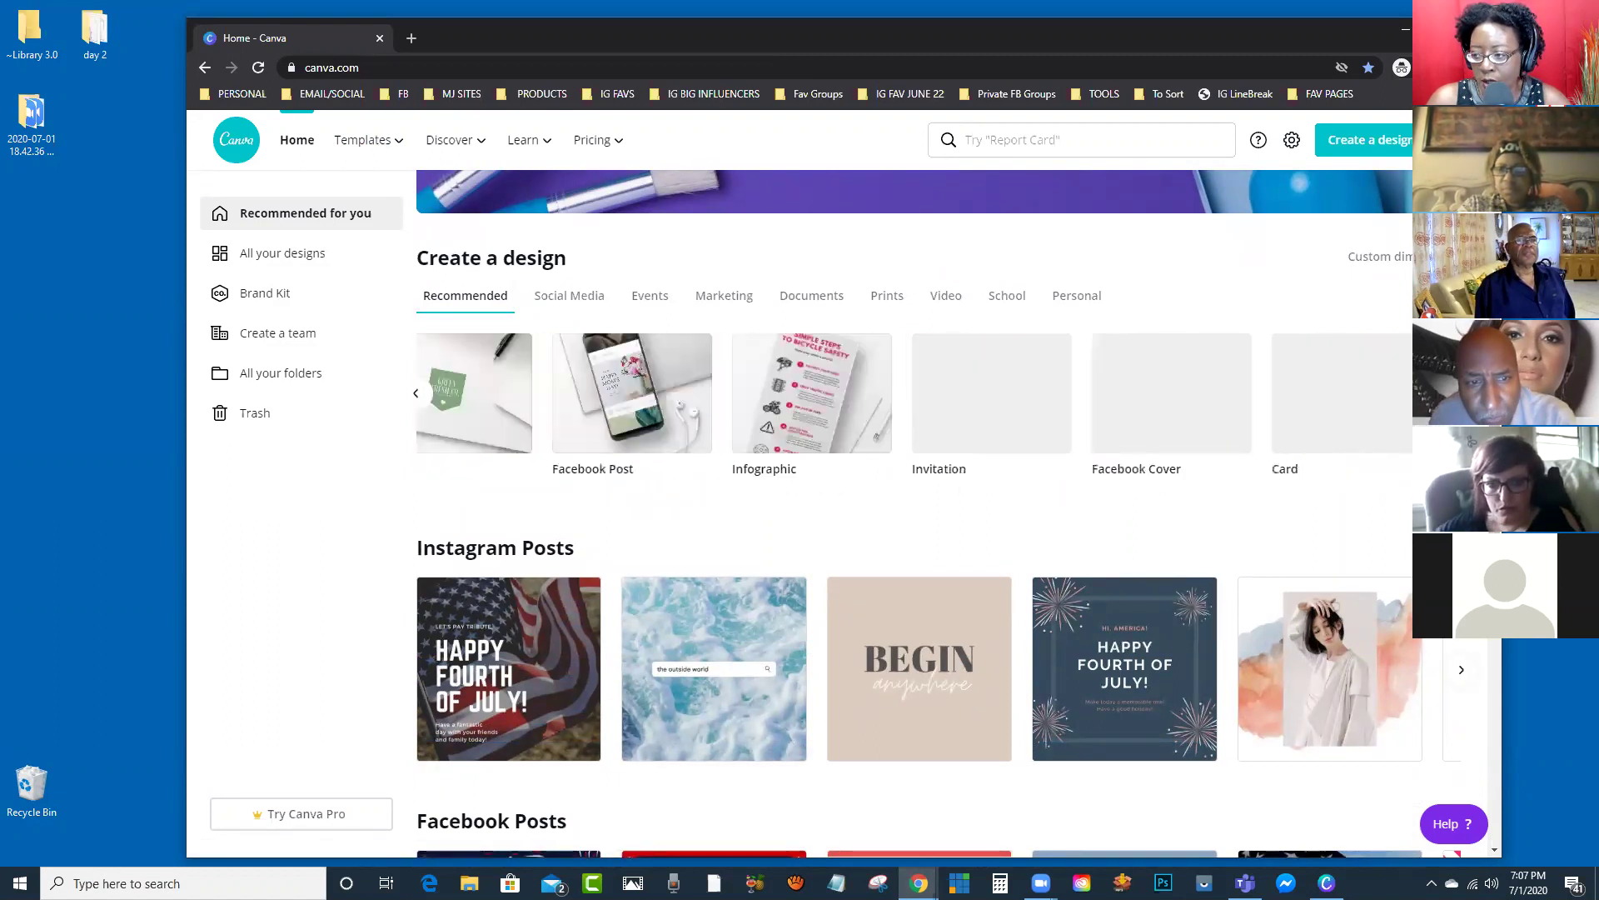
click(1461, 392)
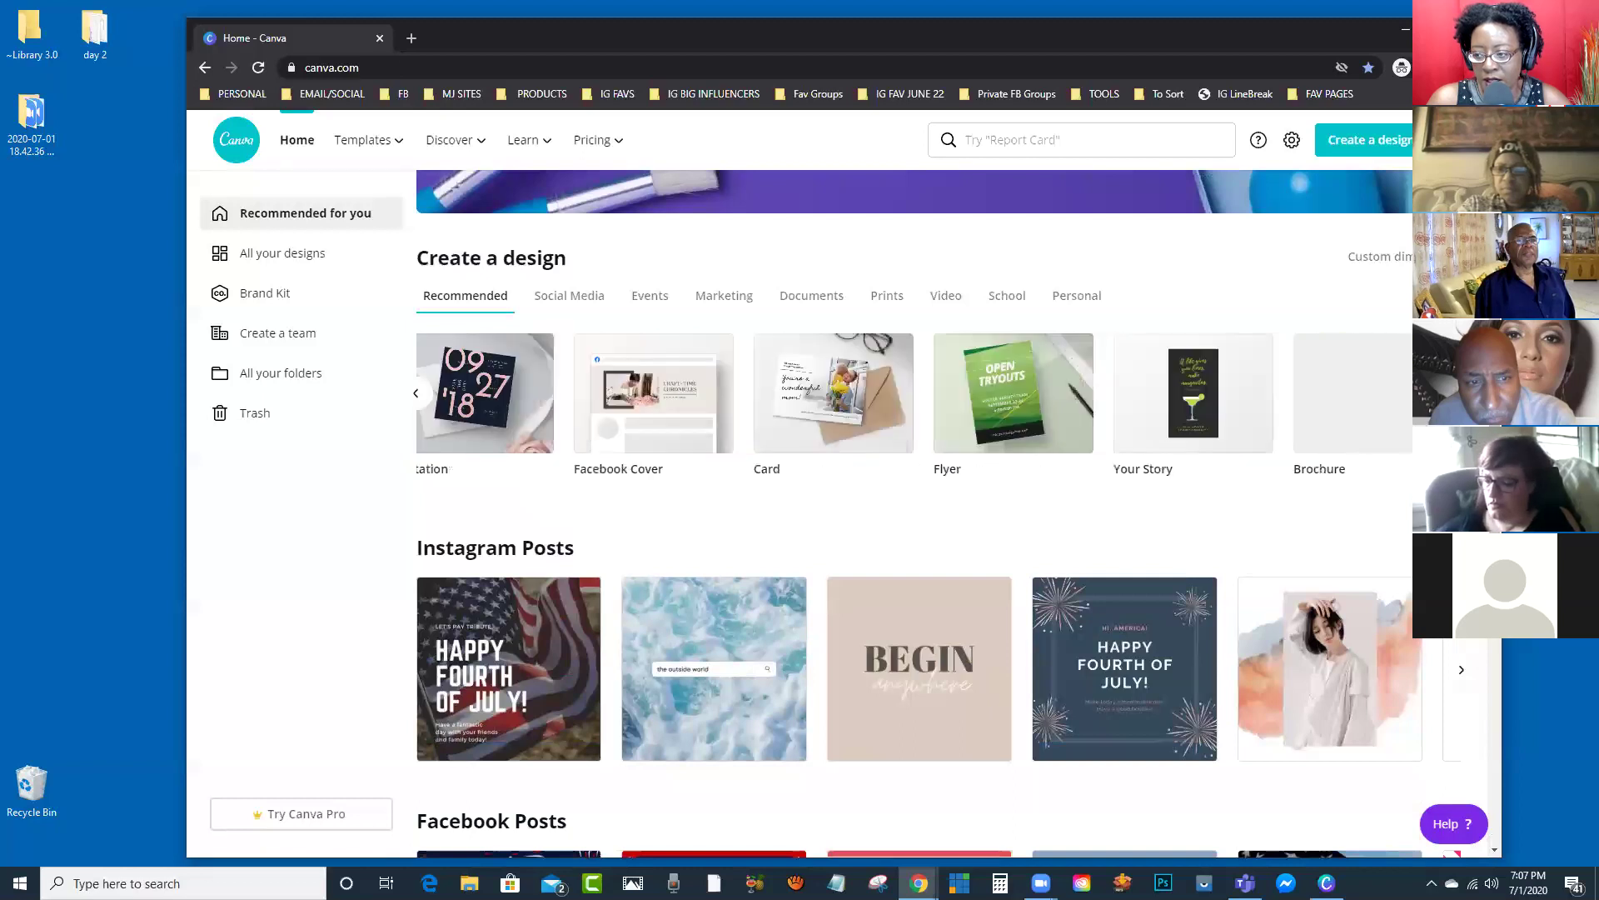
click(1461, 392)
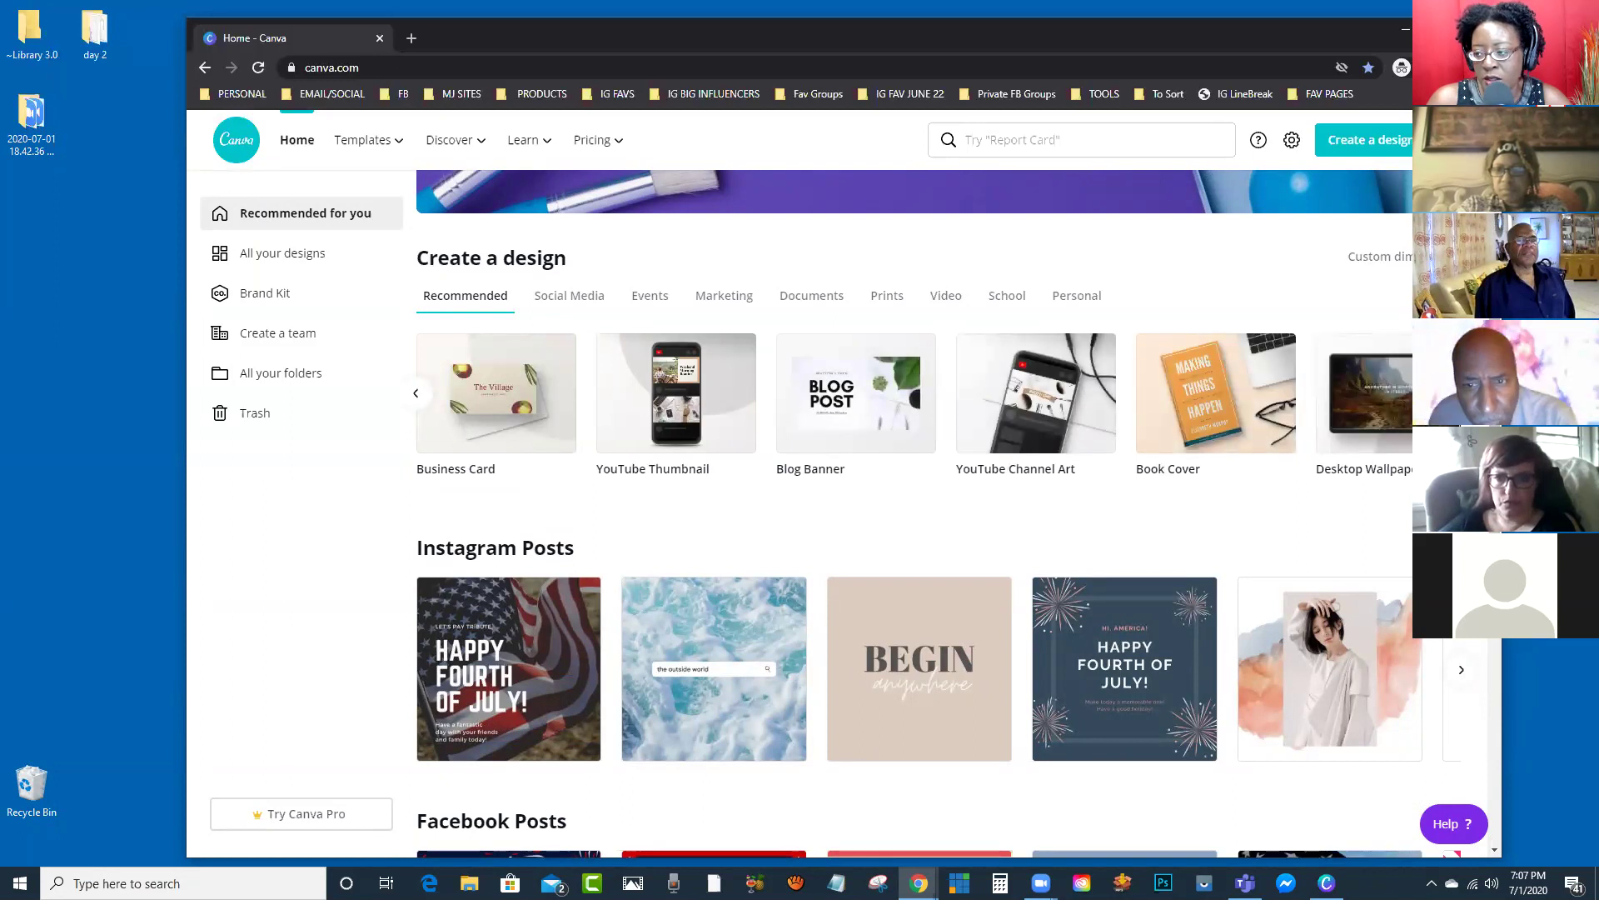
scroll(938, 515, down, 1)
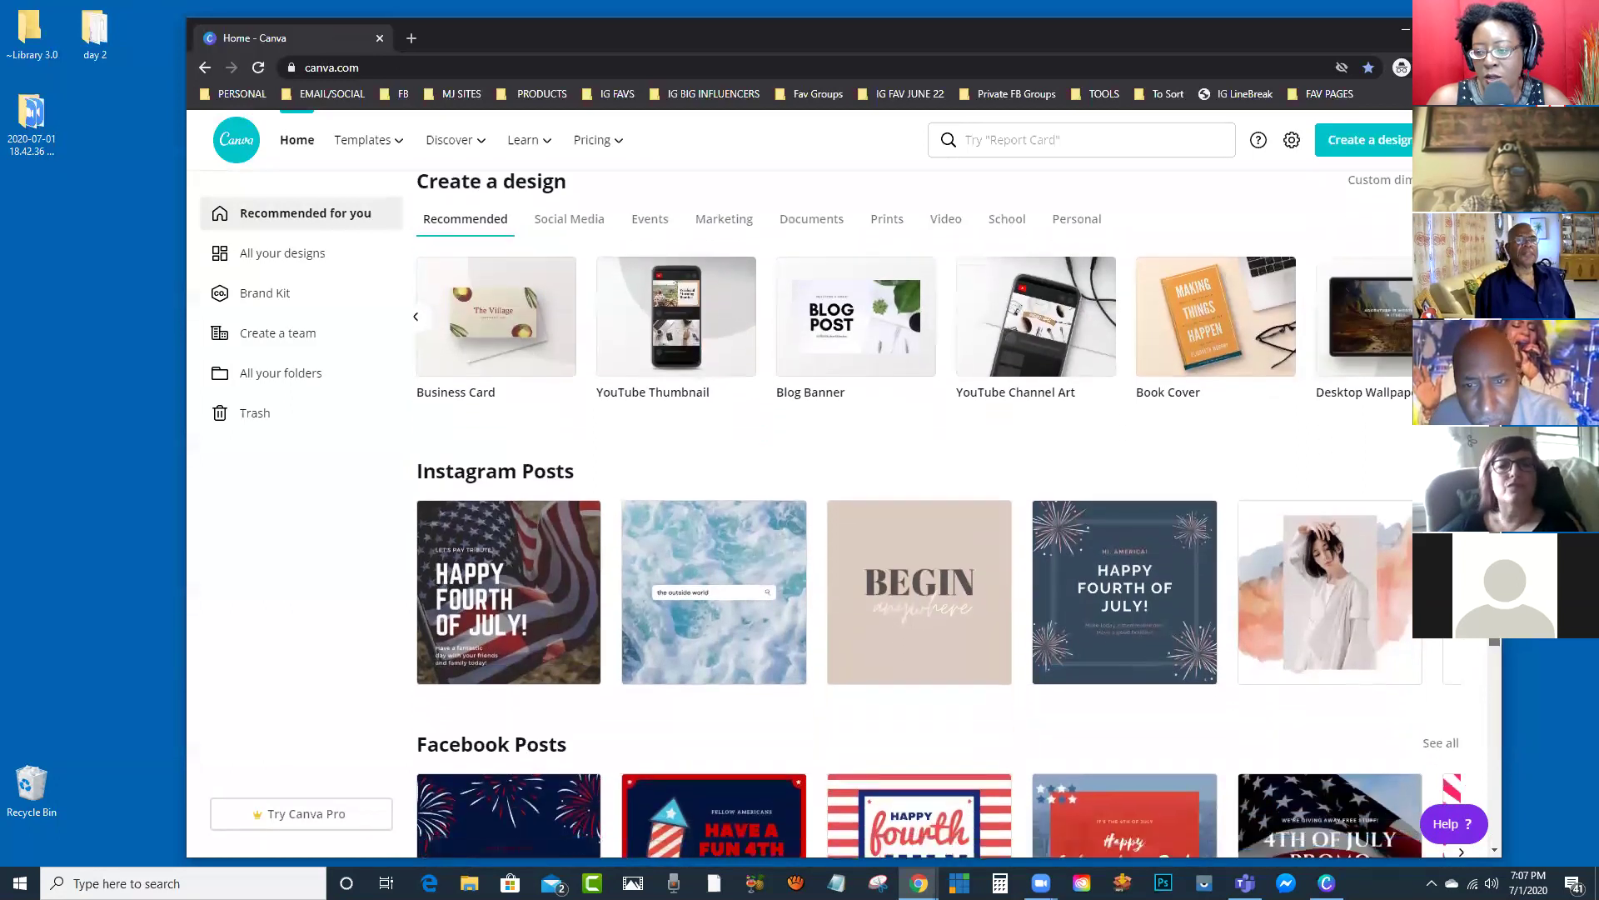
scroll(937, 515, up, 2)
scroll(911, 205, up, 2)
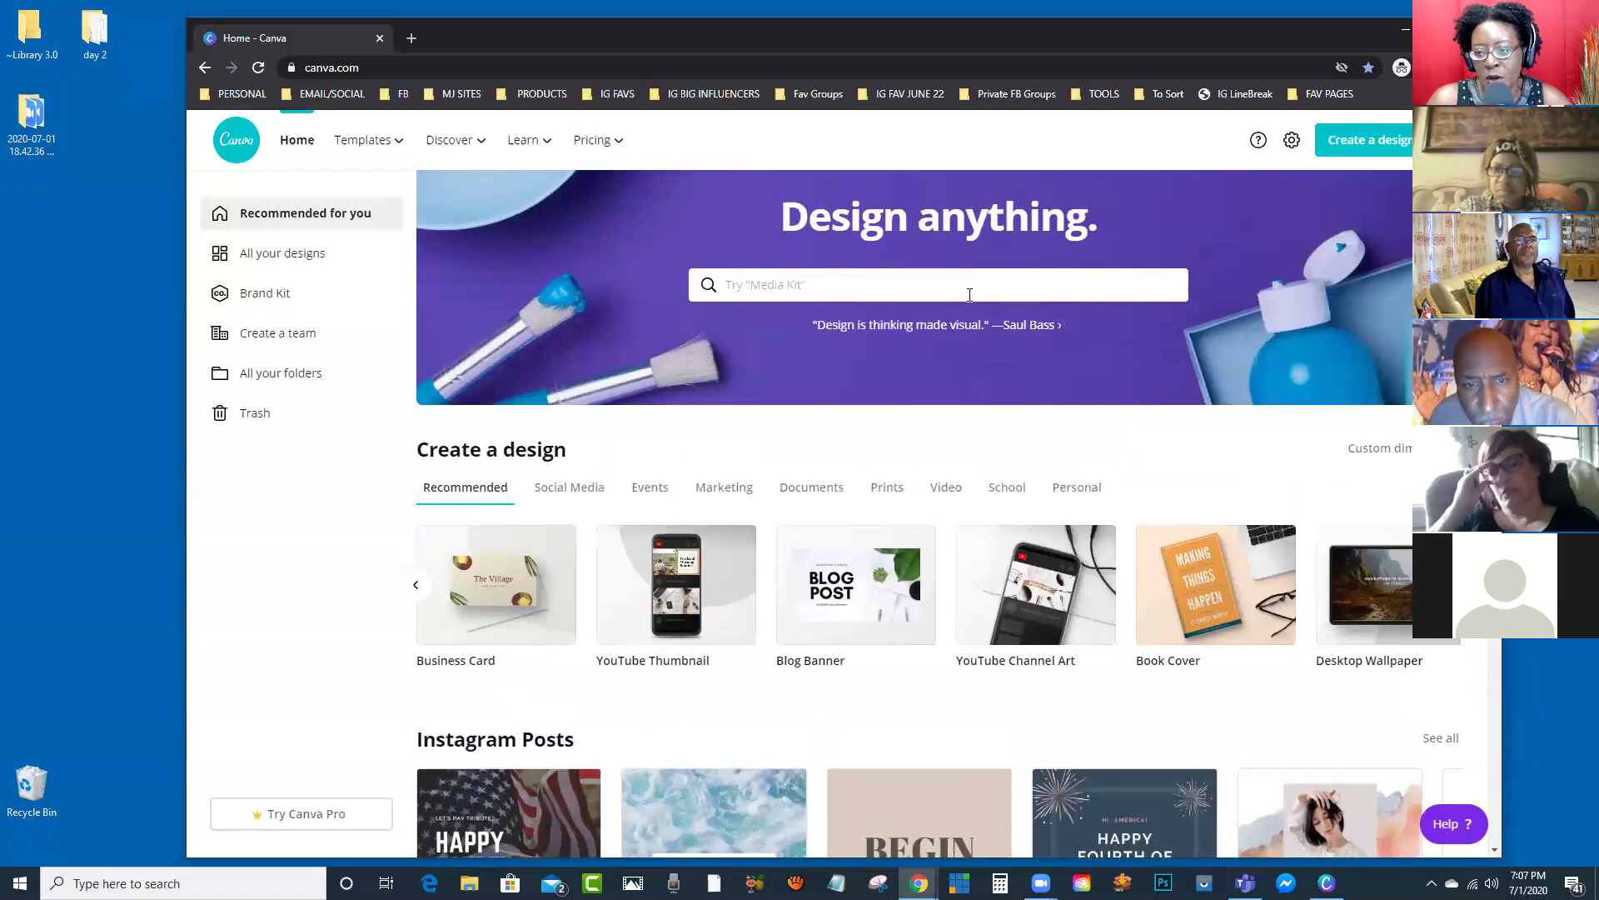
click(961, 286)
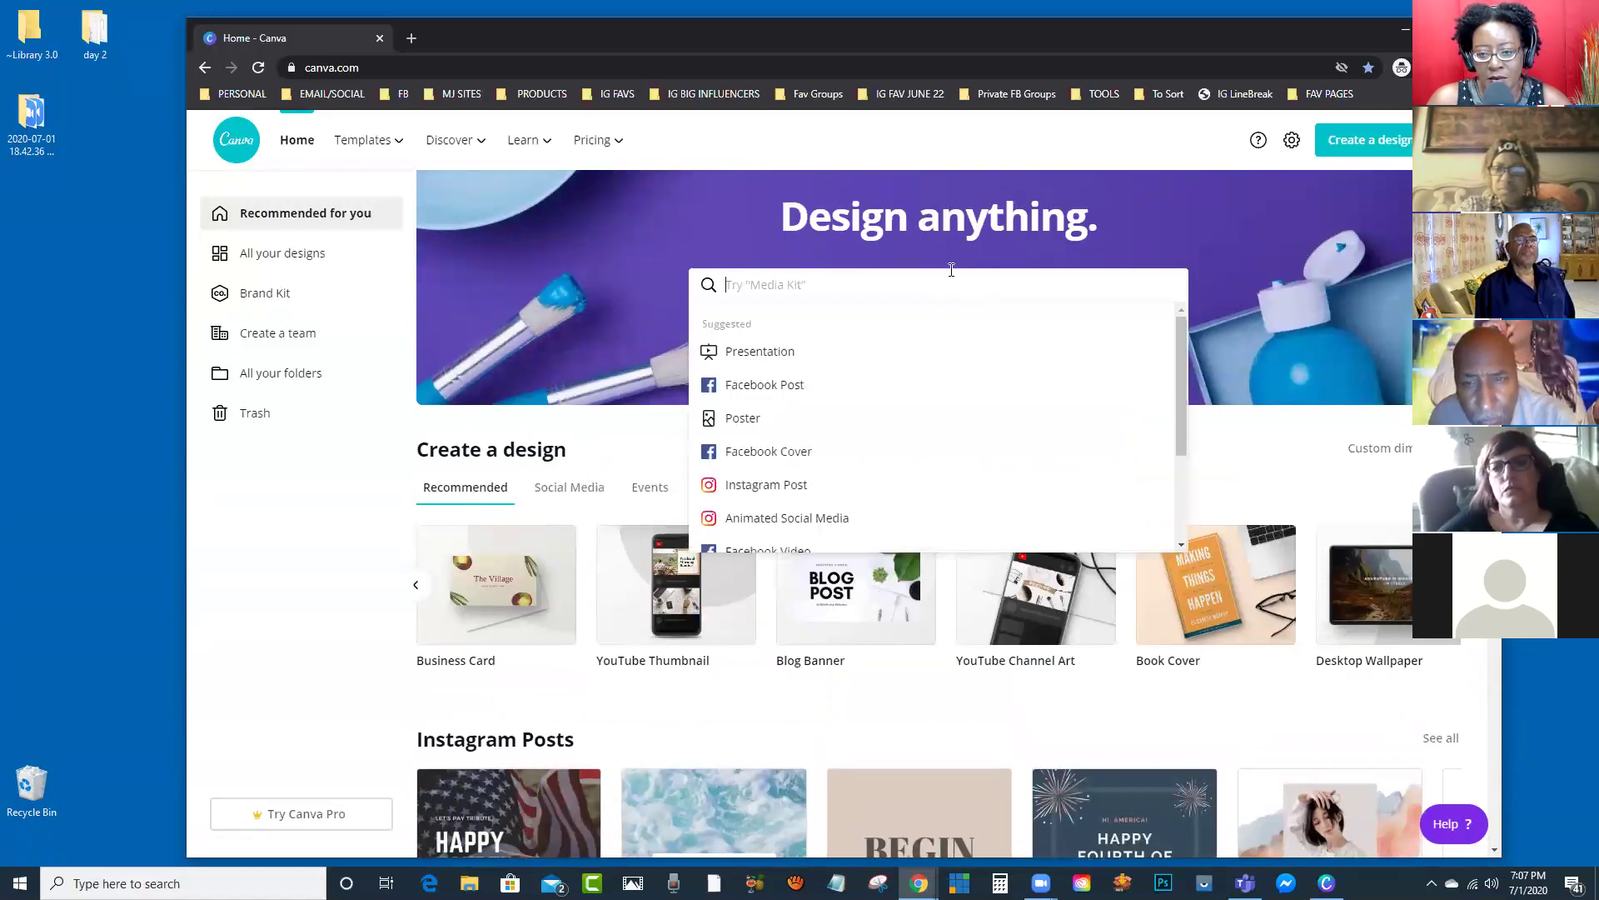
text(flyer)
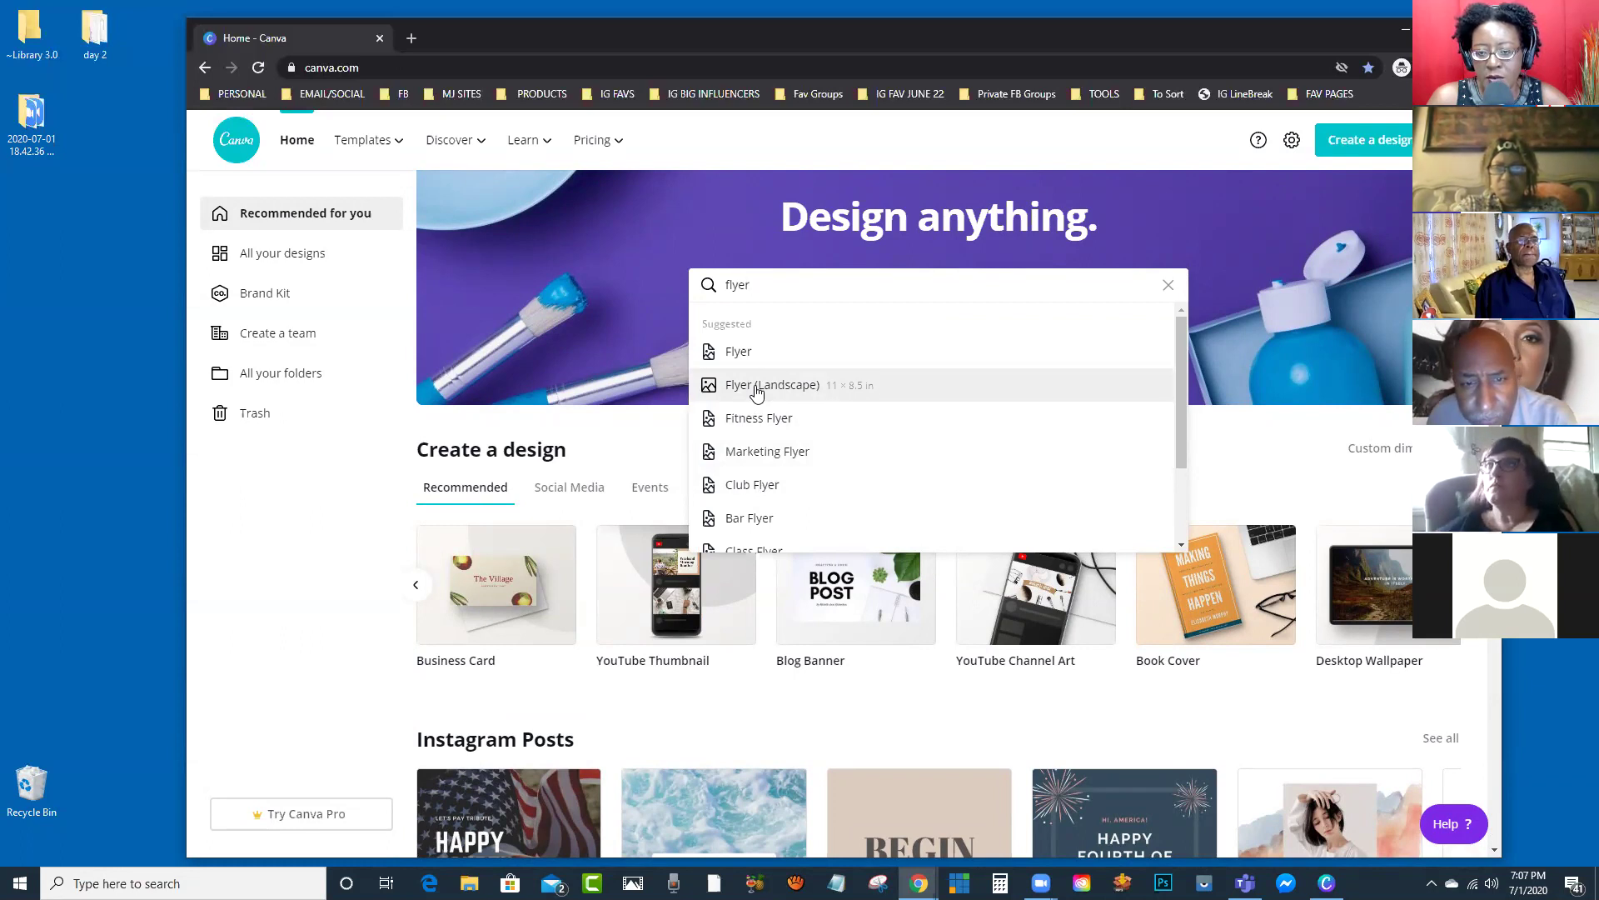
click(321, 597)
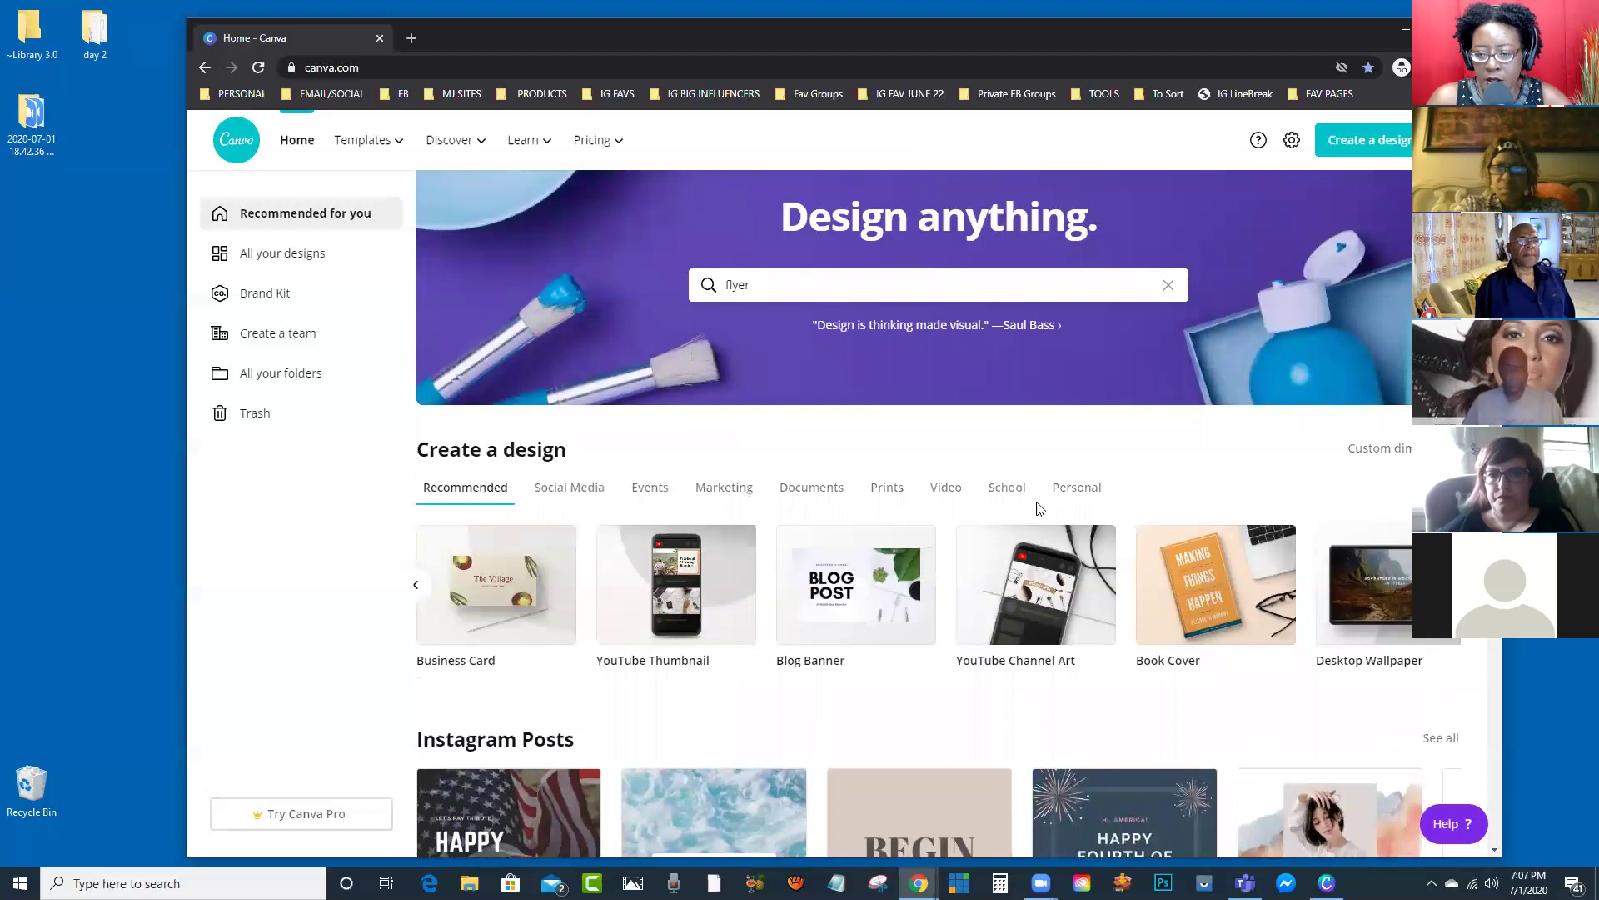
scroll(1057, 518, down, 2)
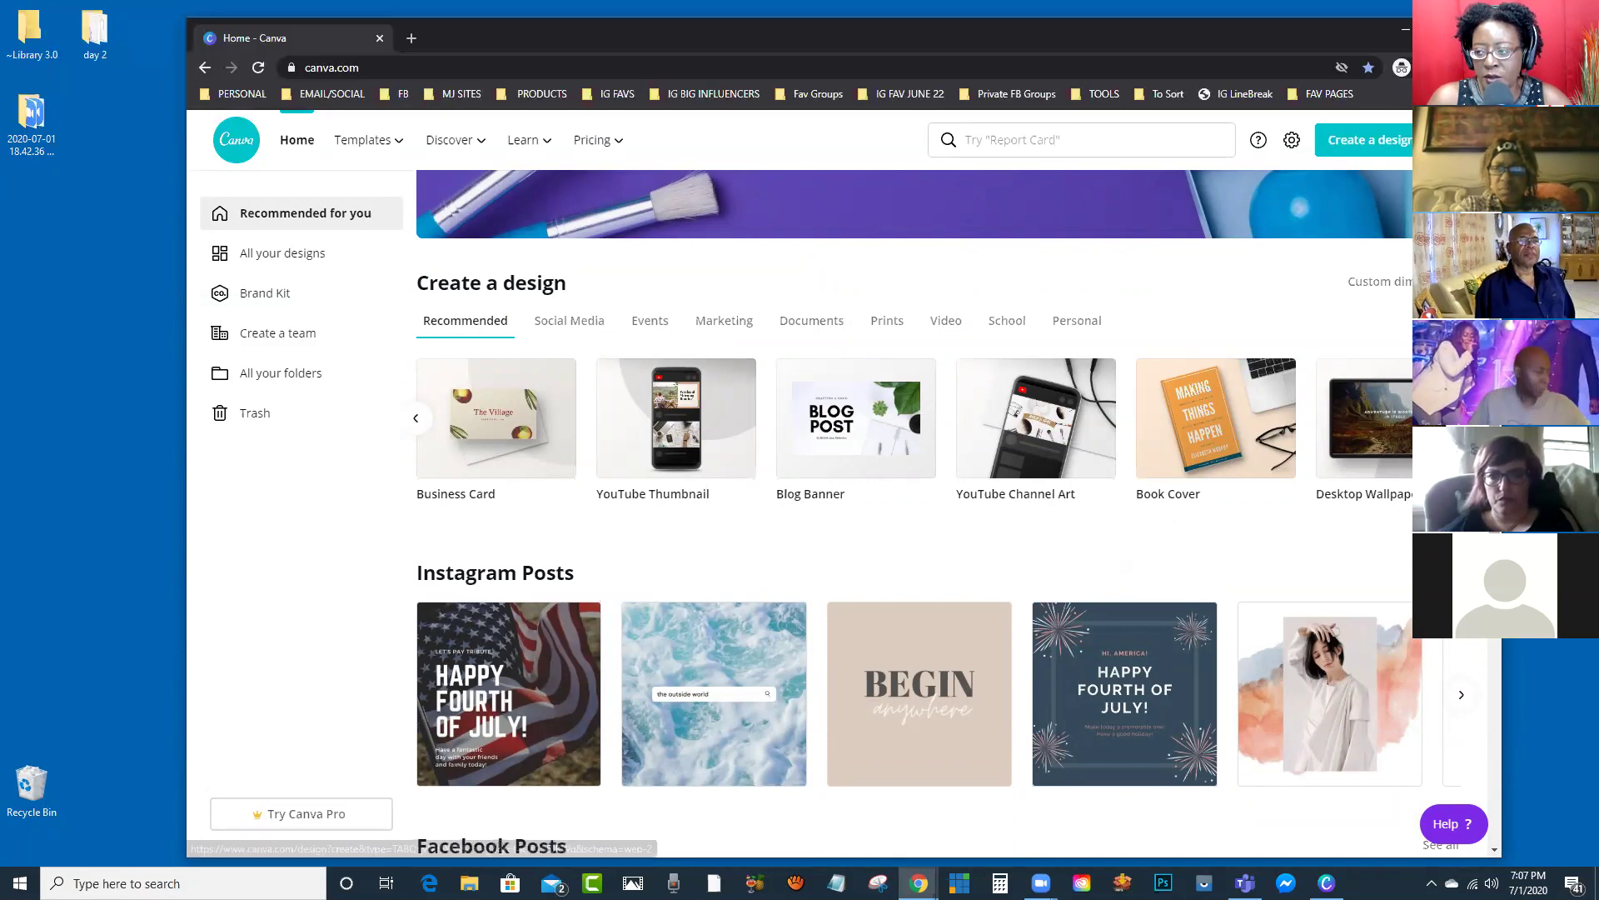
scroll(1367, 416, down, 3)
scroll(937, 514, down, 1)
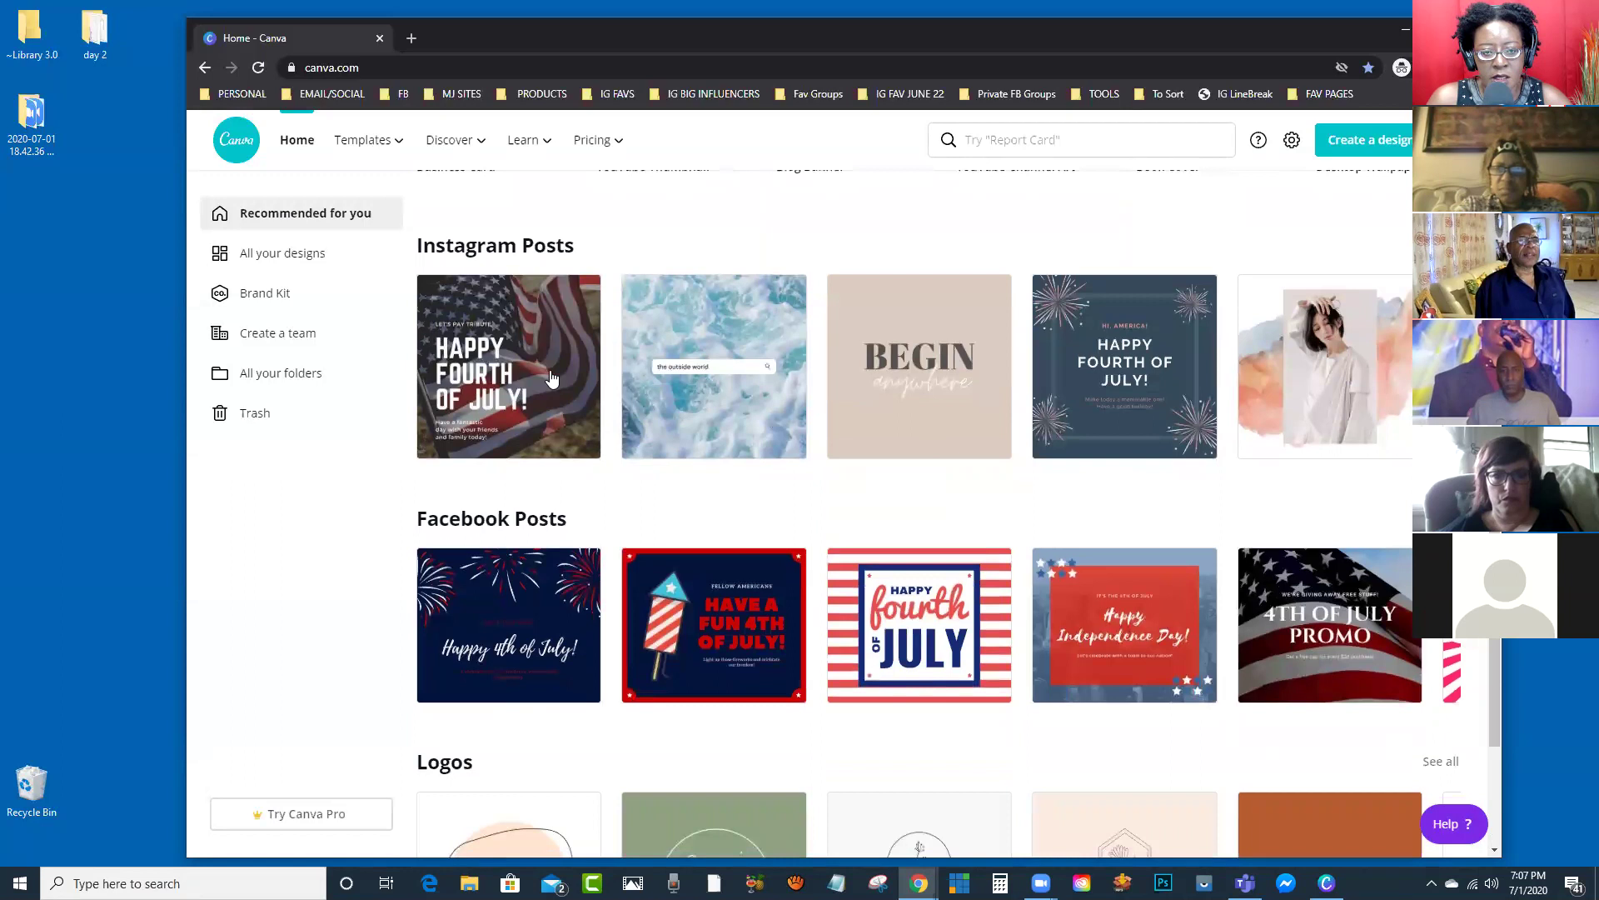
scroll(574, 454, down, 3)
scroll(917, 525, down, 2)
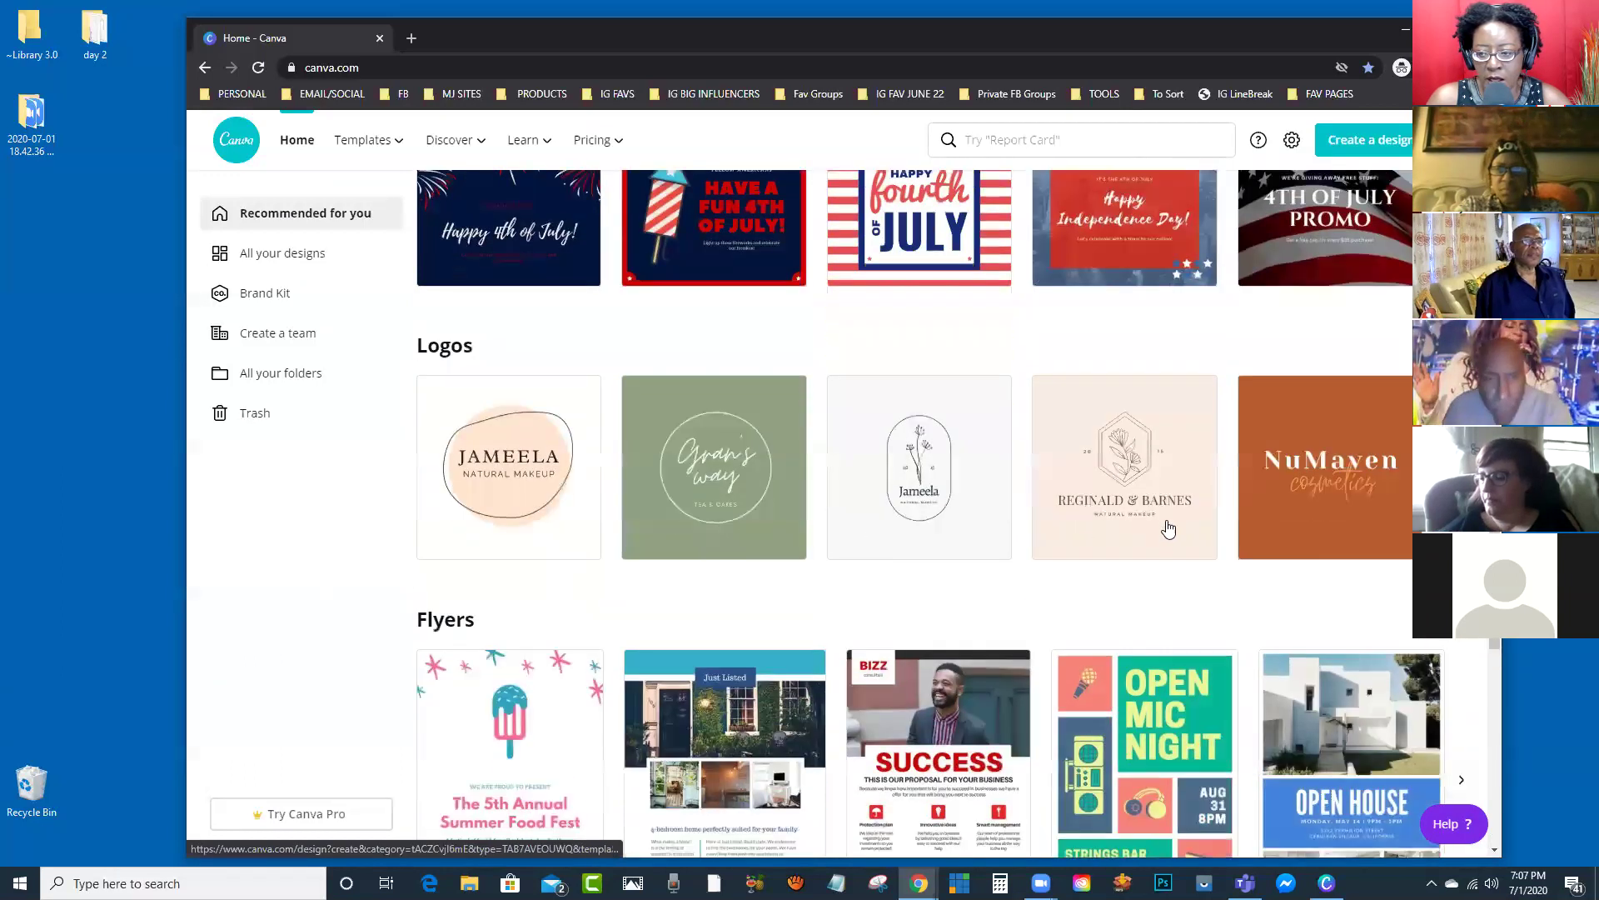
scroll(916, 525, down, 5)
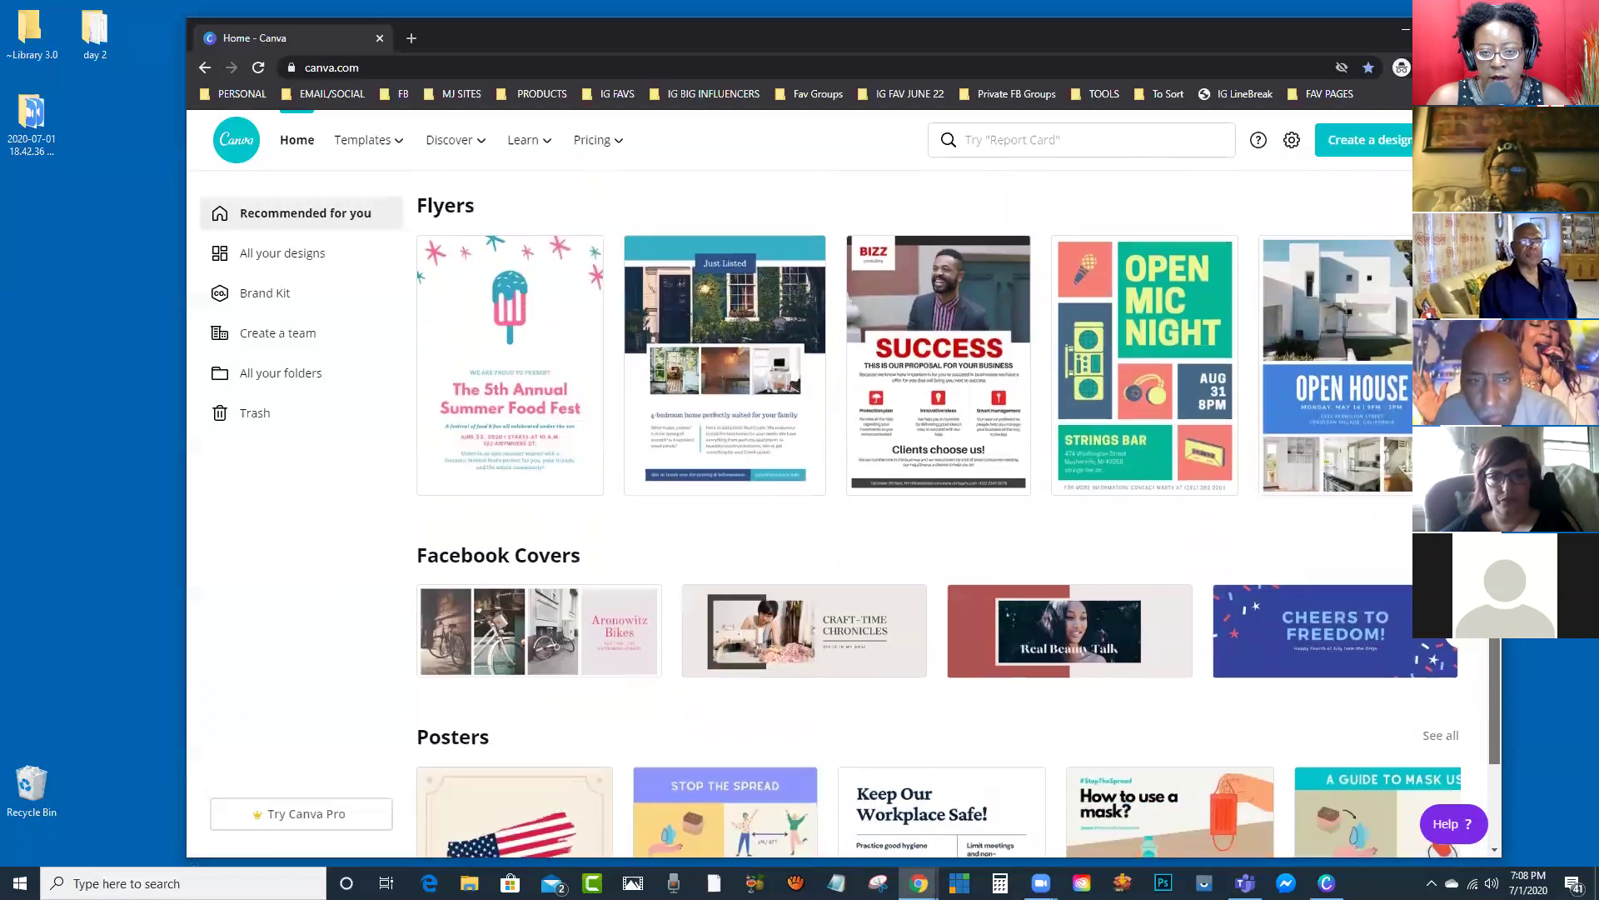
drag(1516, 620, 1542, 209)
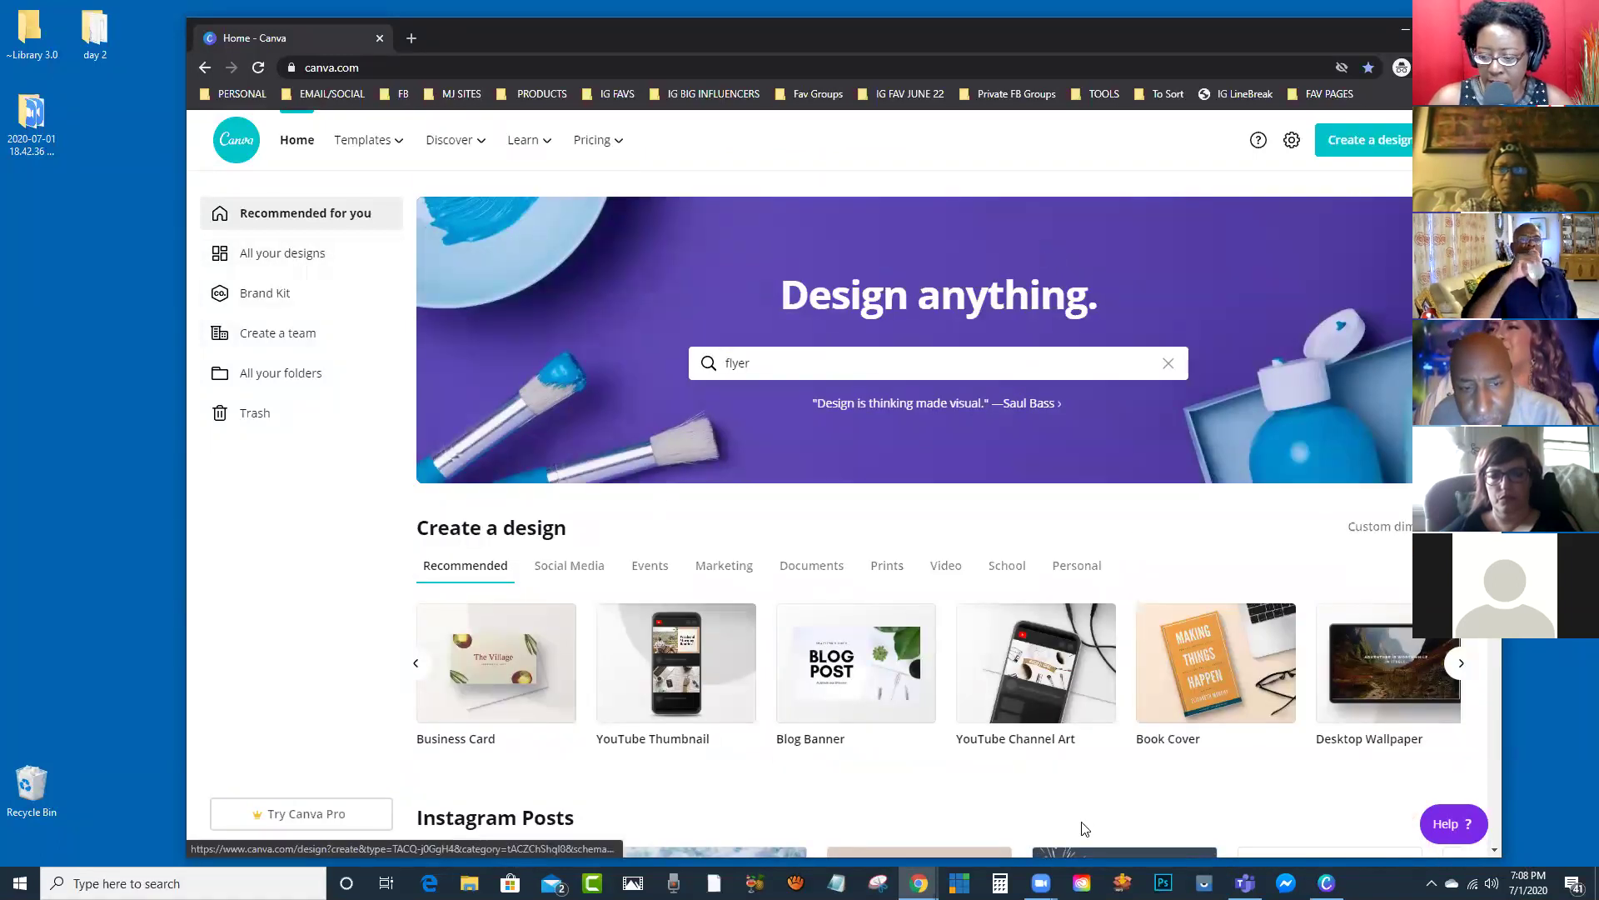
click(1326, 883)
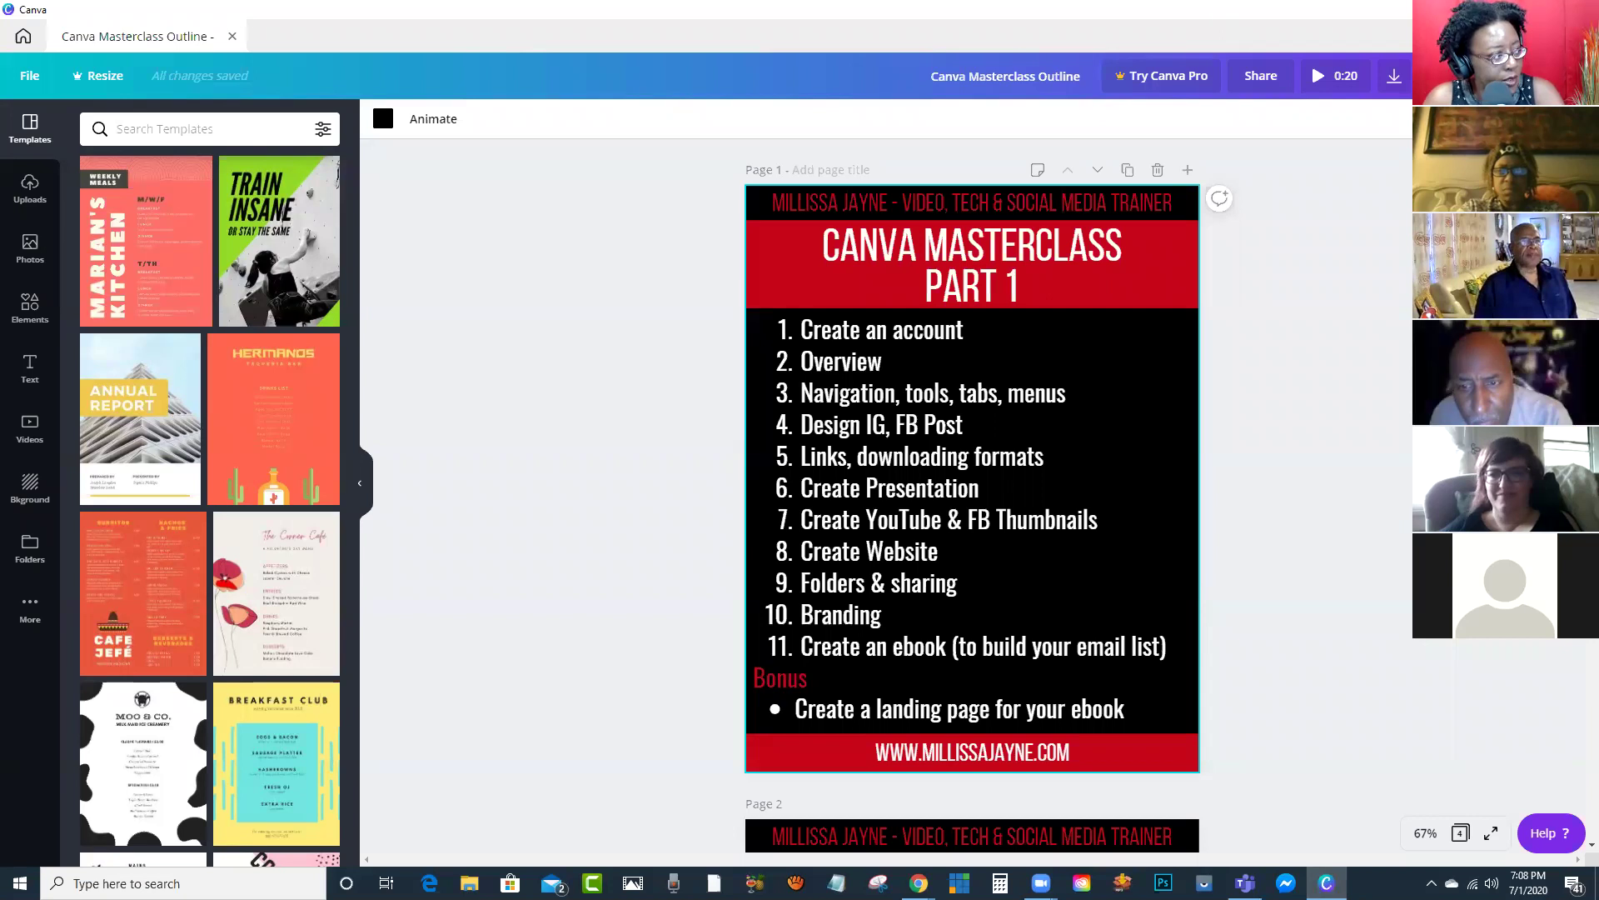
key(alt+Tab)
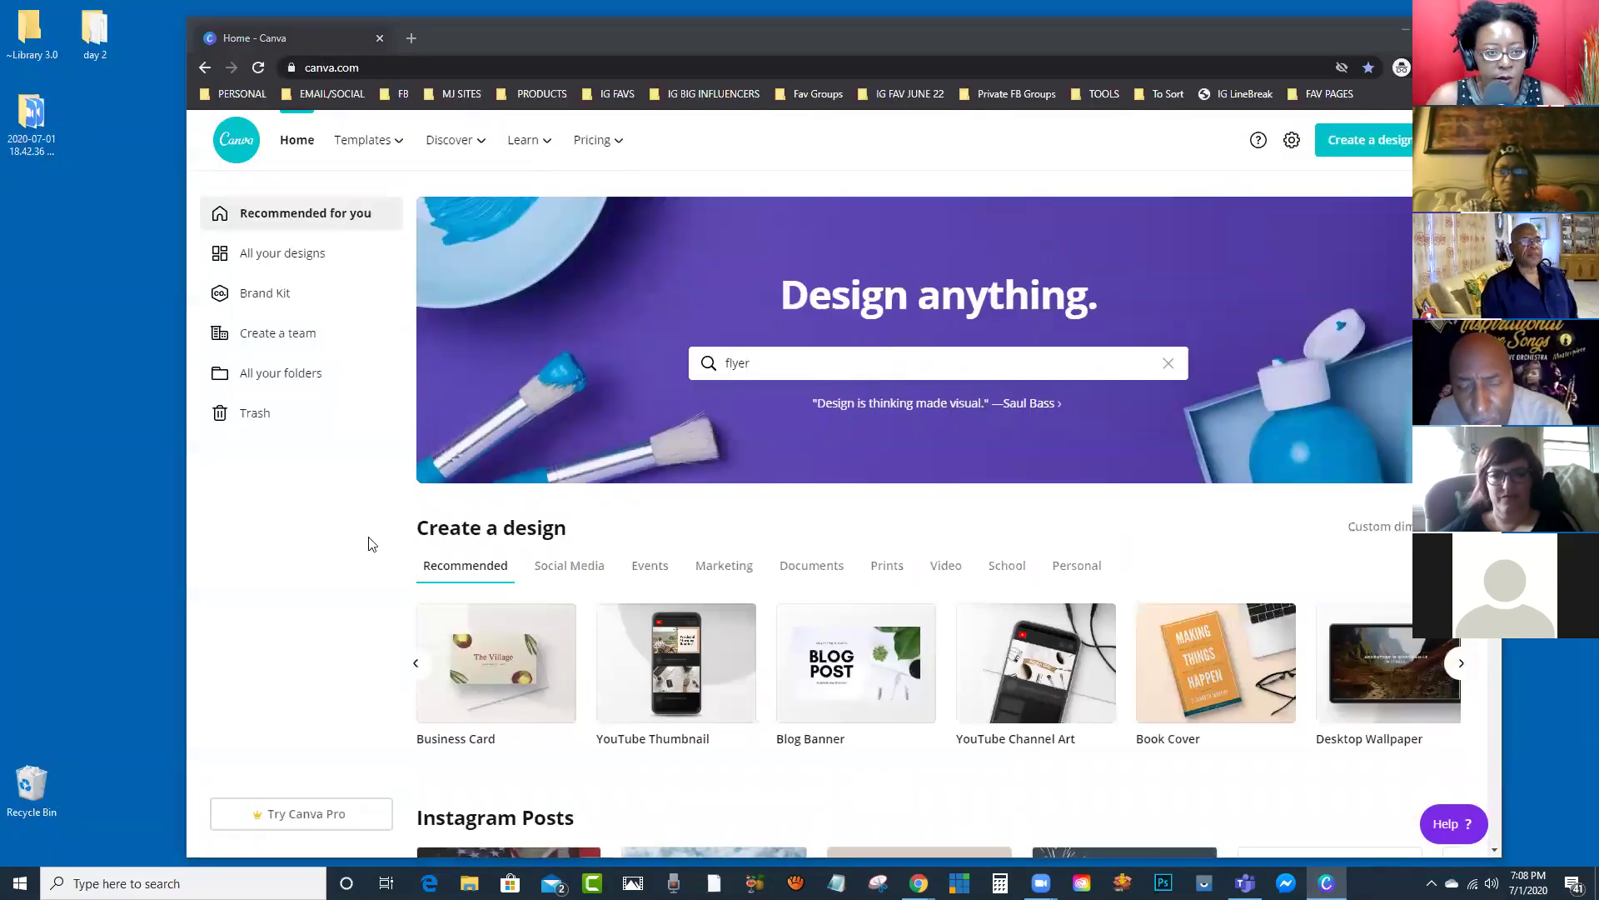
click(304, 609)
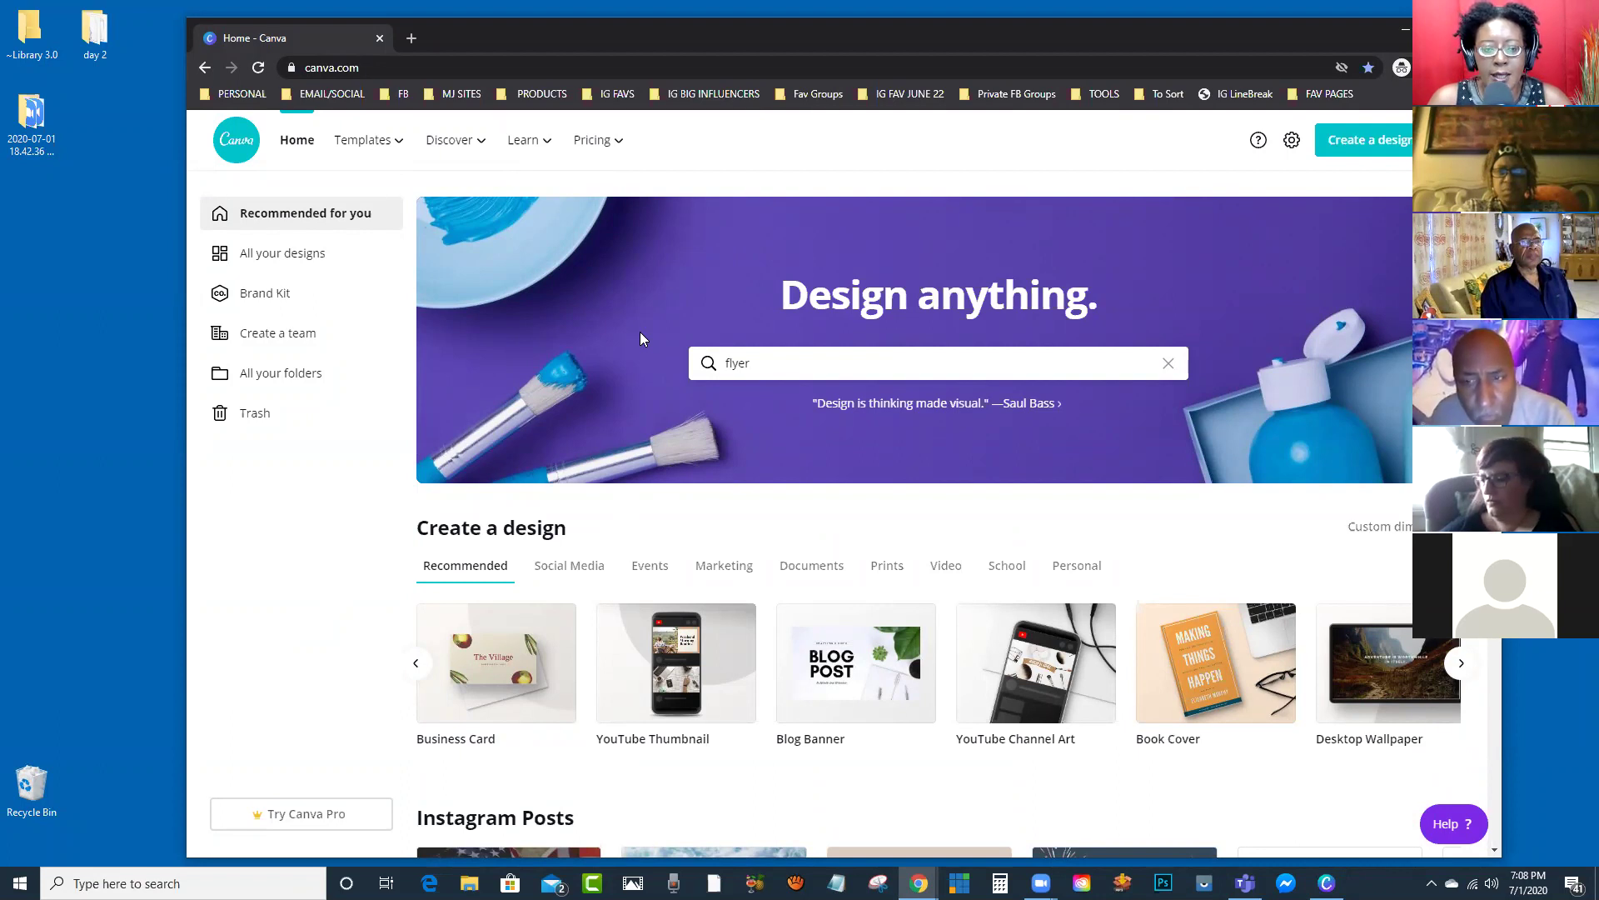
Step: Search 'inst', show Instagram Post templates, and open the Pink and Peach Hello there! template
click(784, 363)
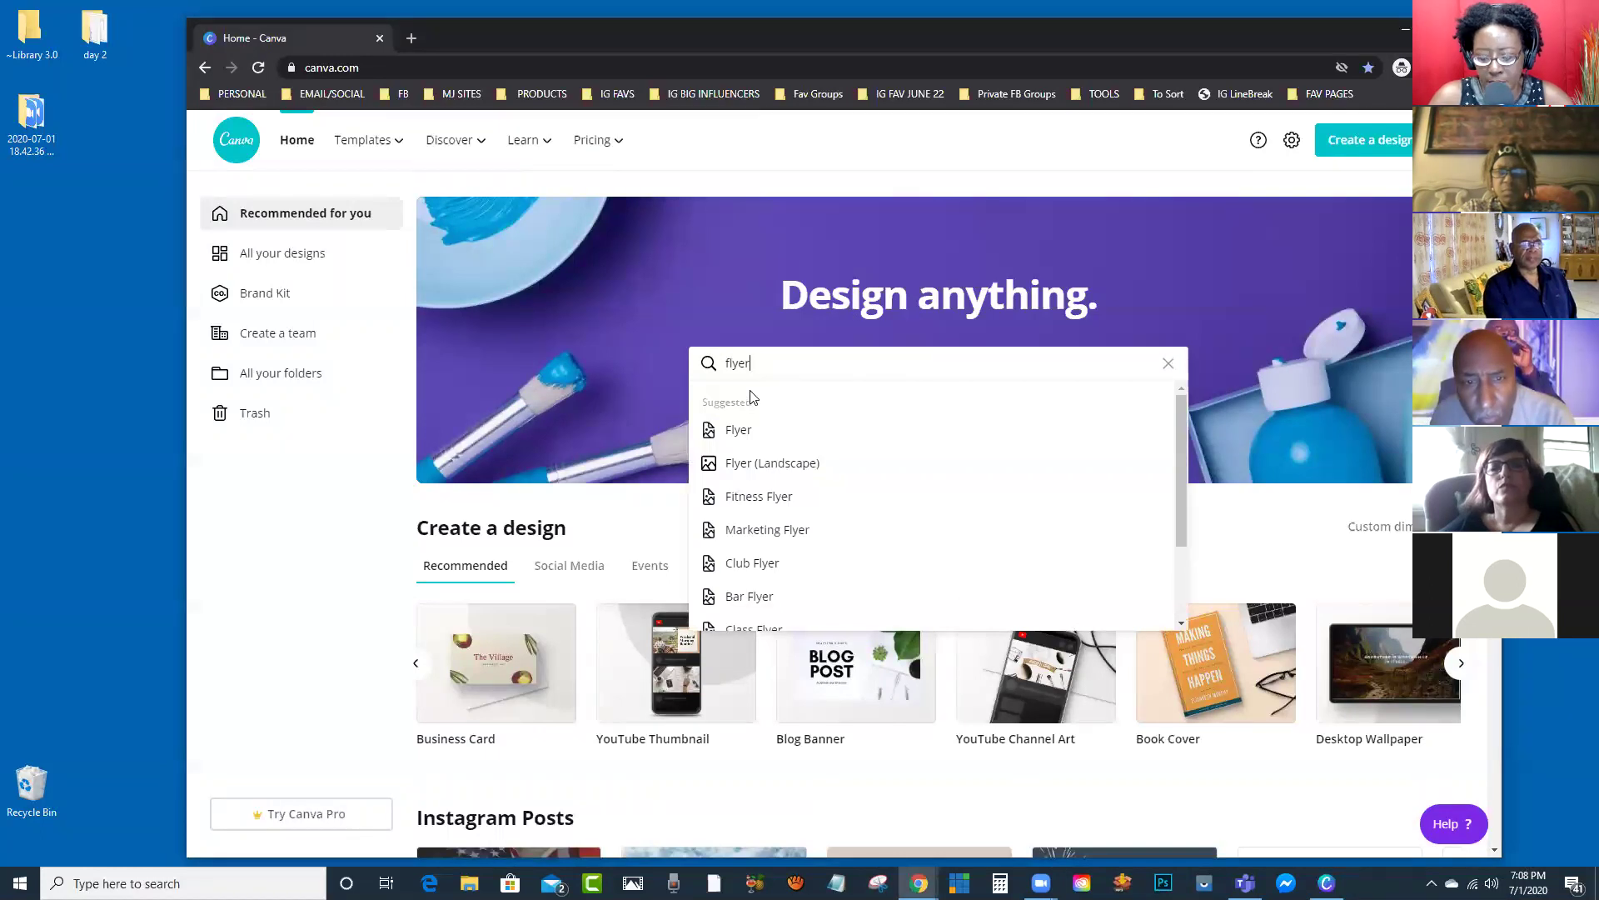
text(inst)
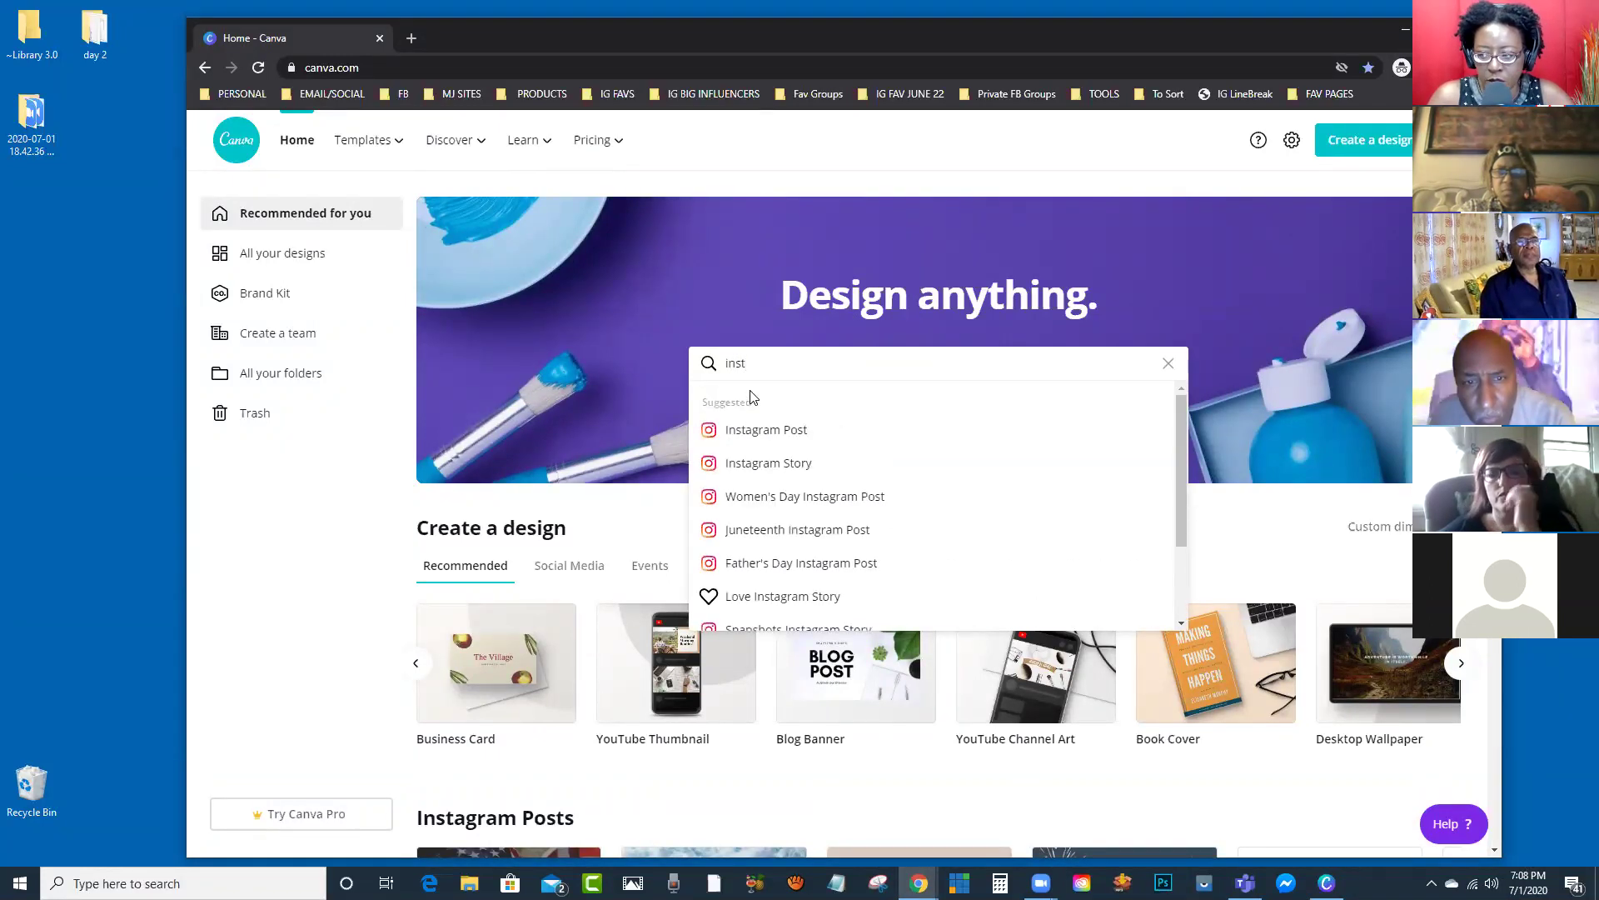
click(773, 439)
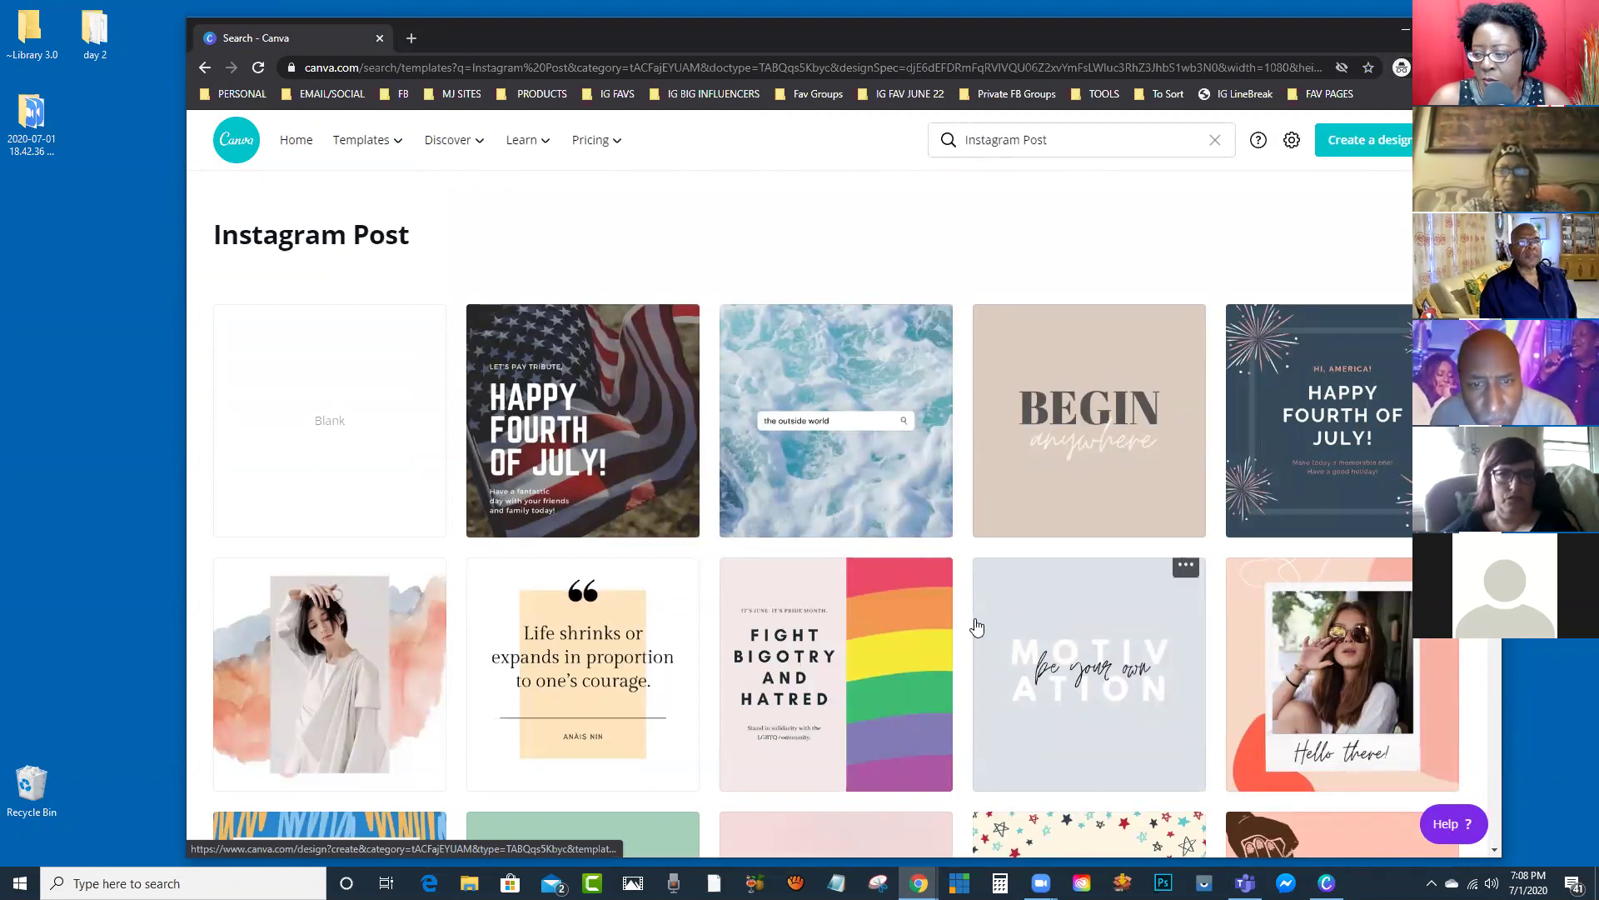
click(1293, 613)
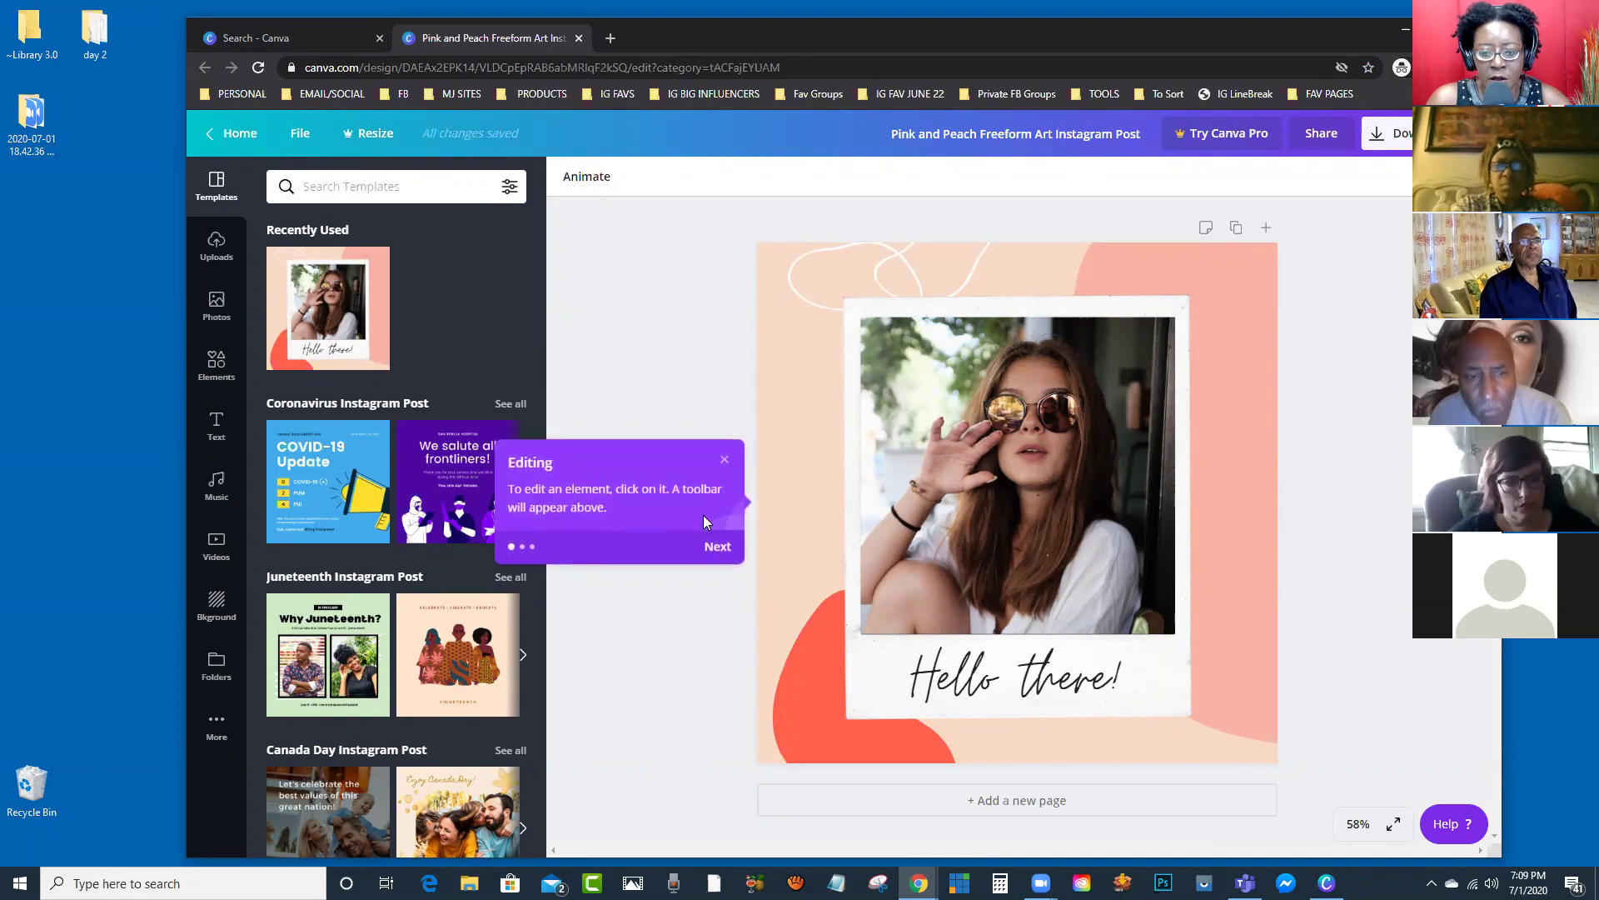
Step: Close the Editing tip and minimise Chrome to show the Windows desktop
click(722, 463)
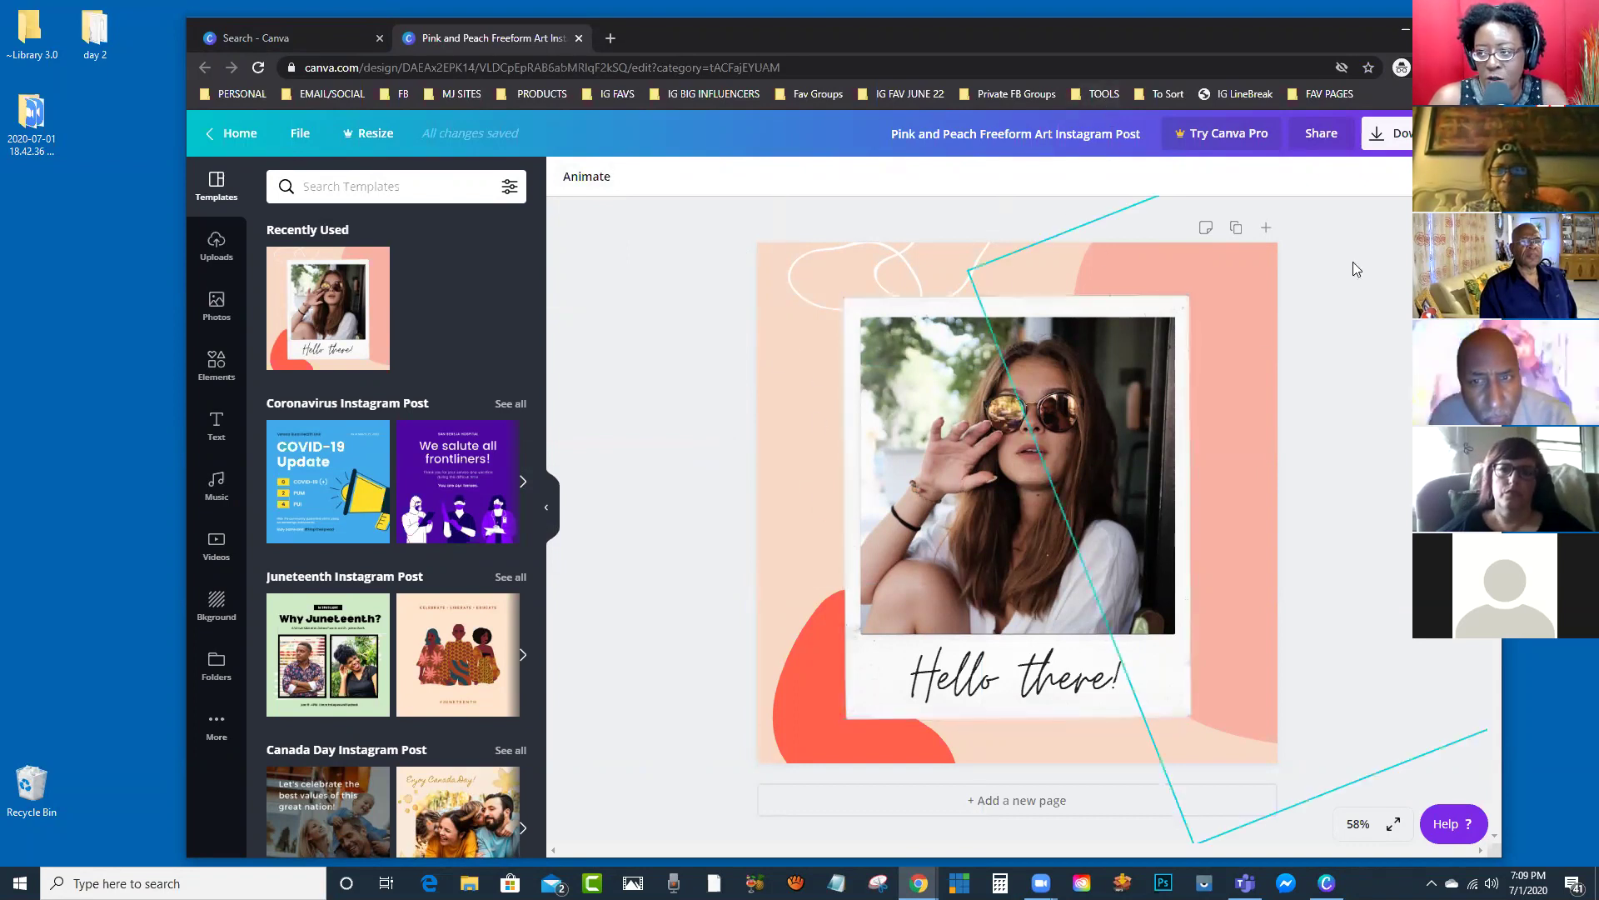
key(super+d)
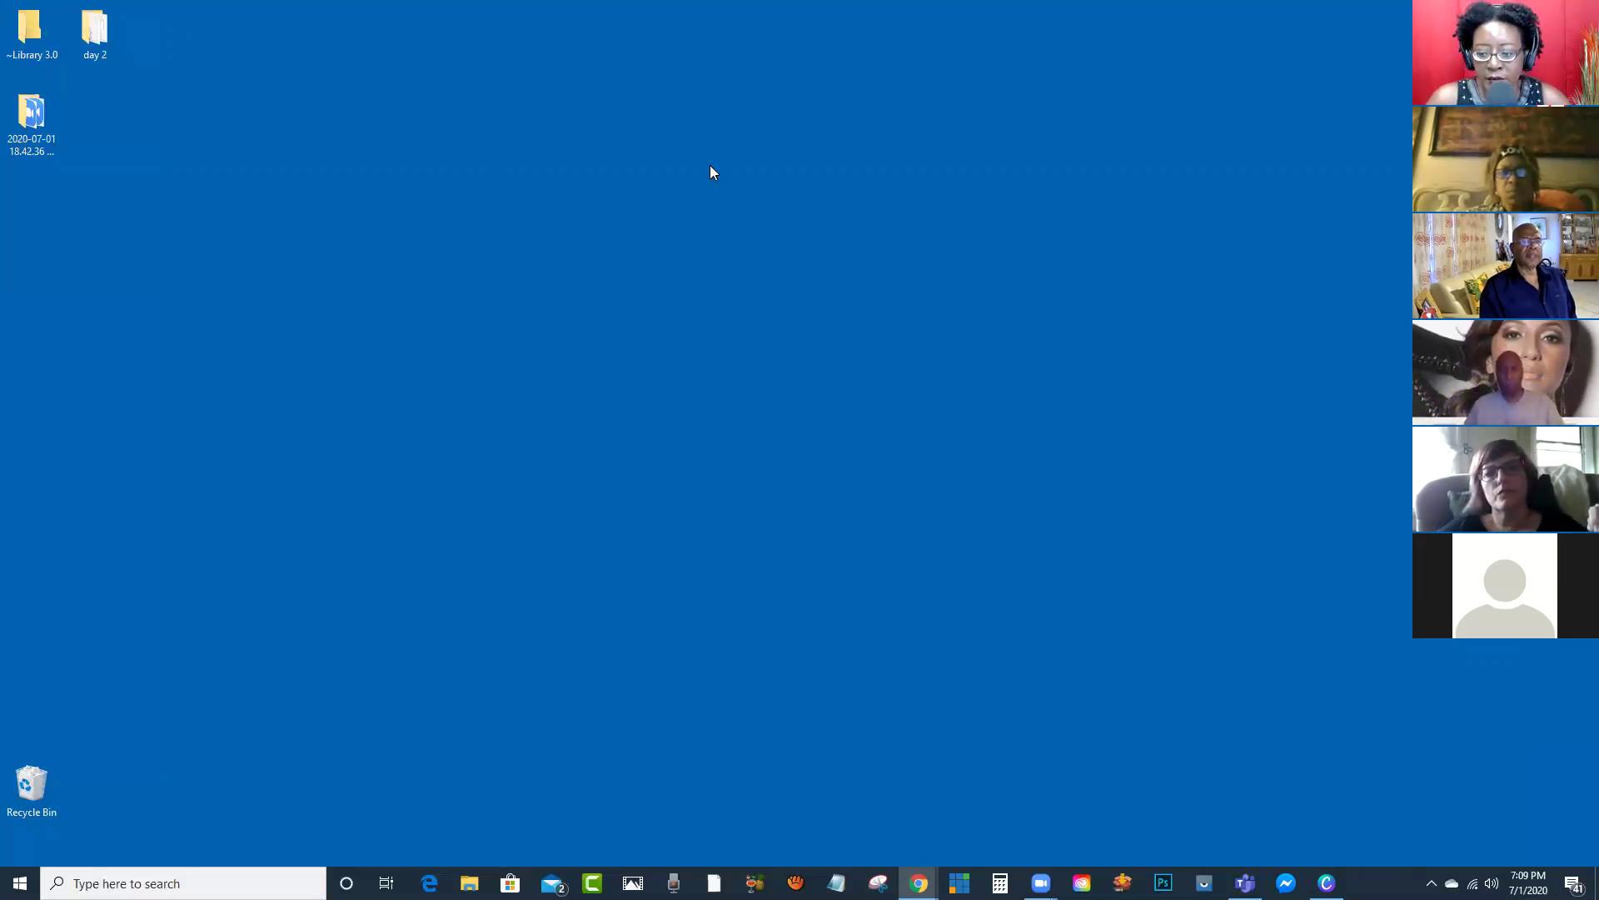
Step: Switch to the maximised Canva desktop app and start Create a design from All your designs
key(alt+Tab)
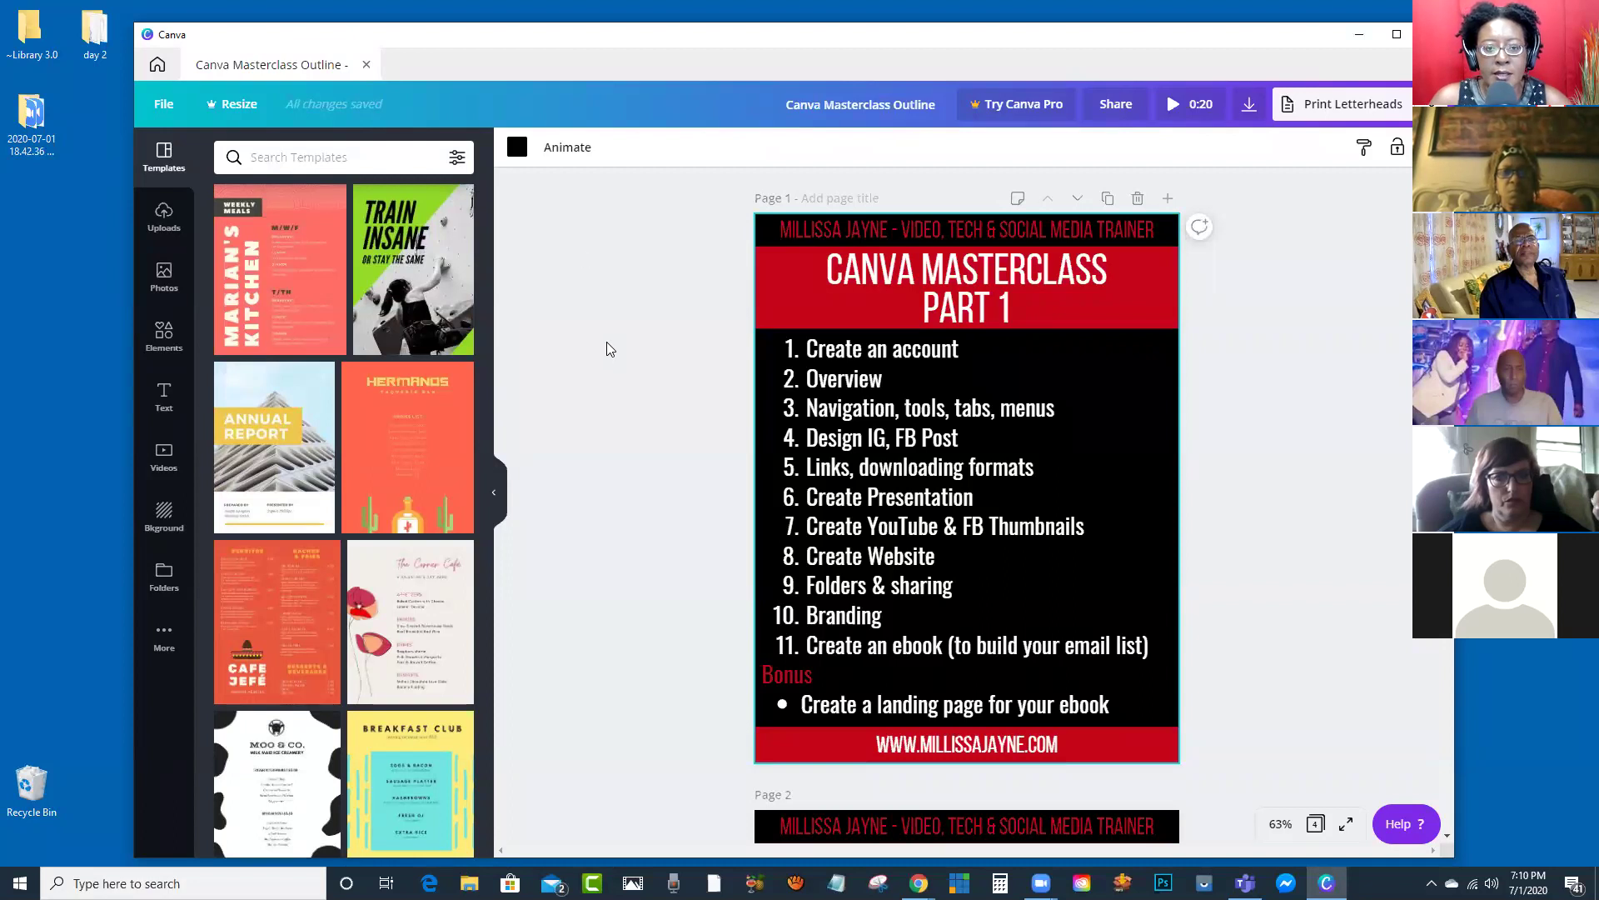
drag(502, 28, 502, 28)
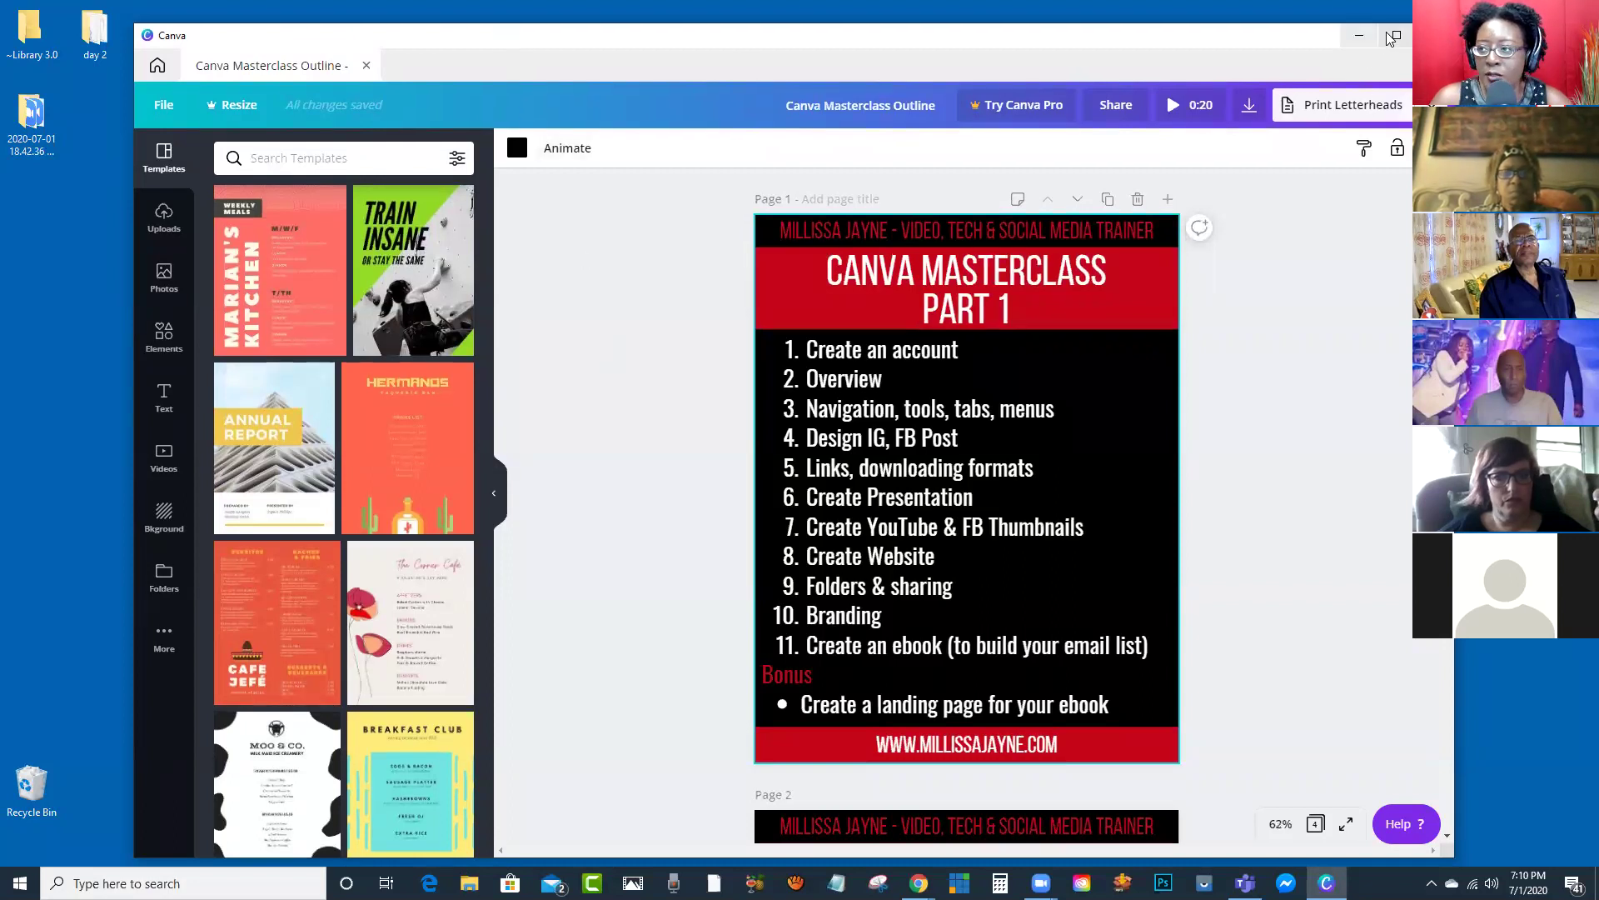
click(1397, 35)
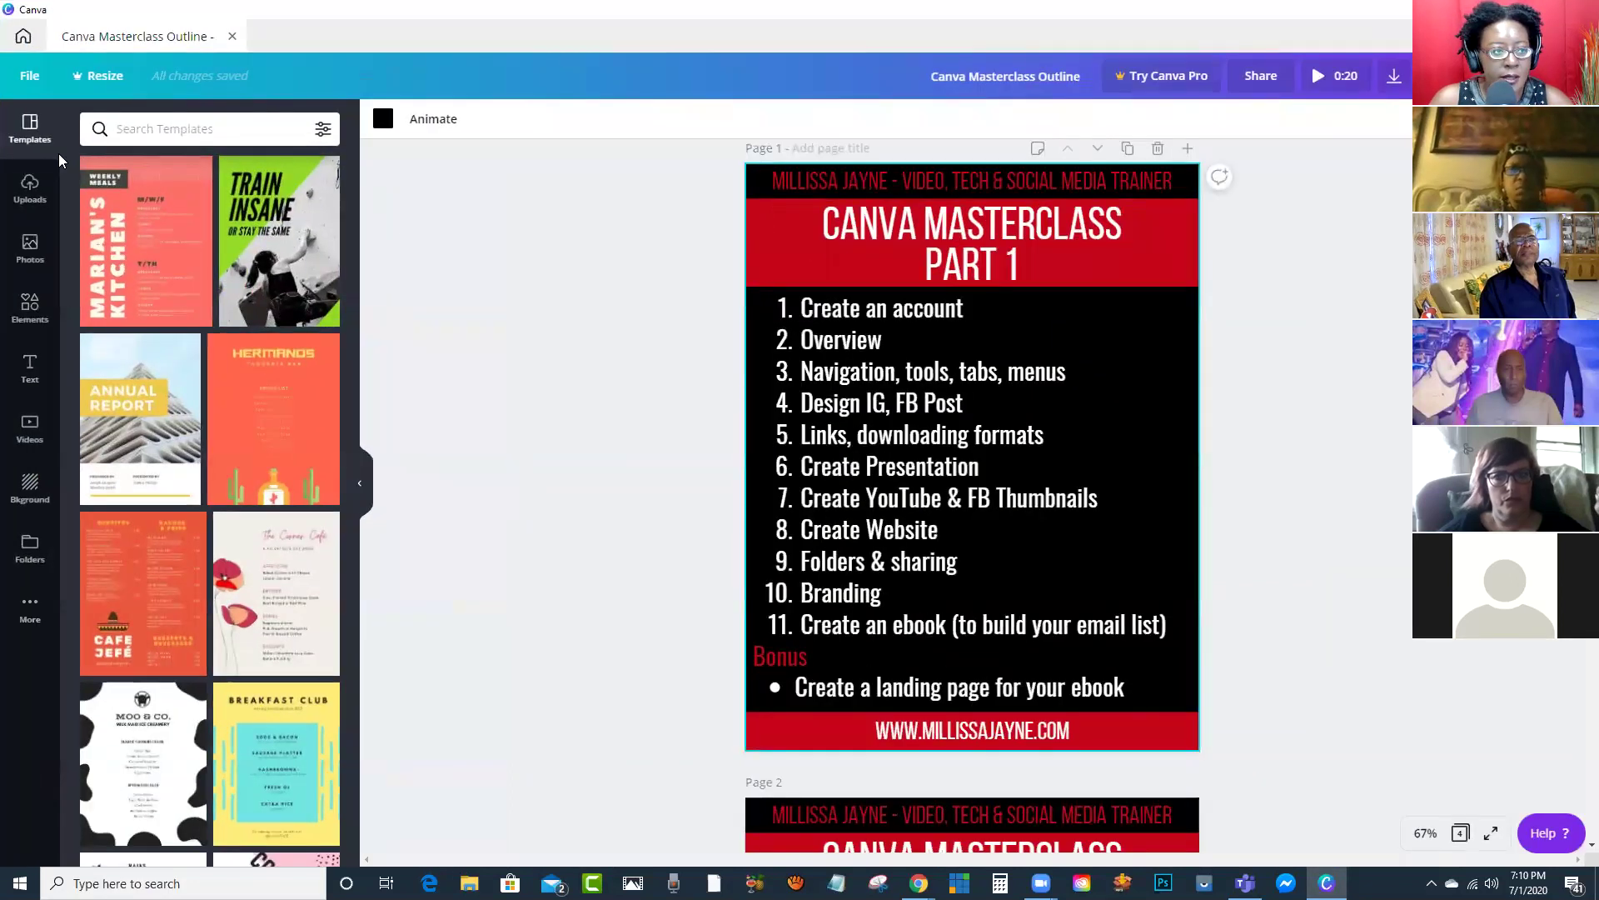
click(23, 38)
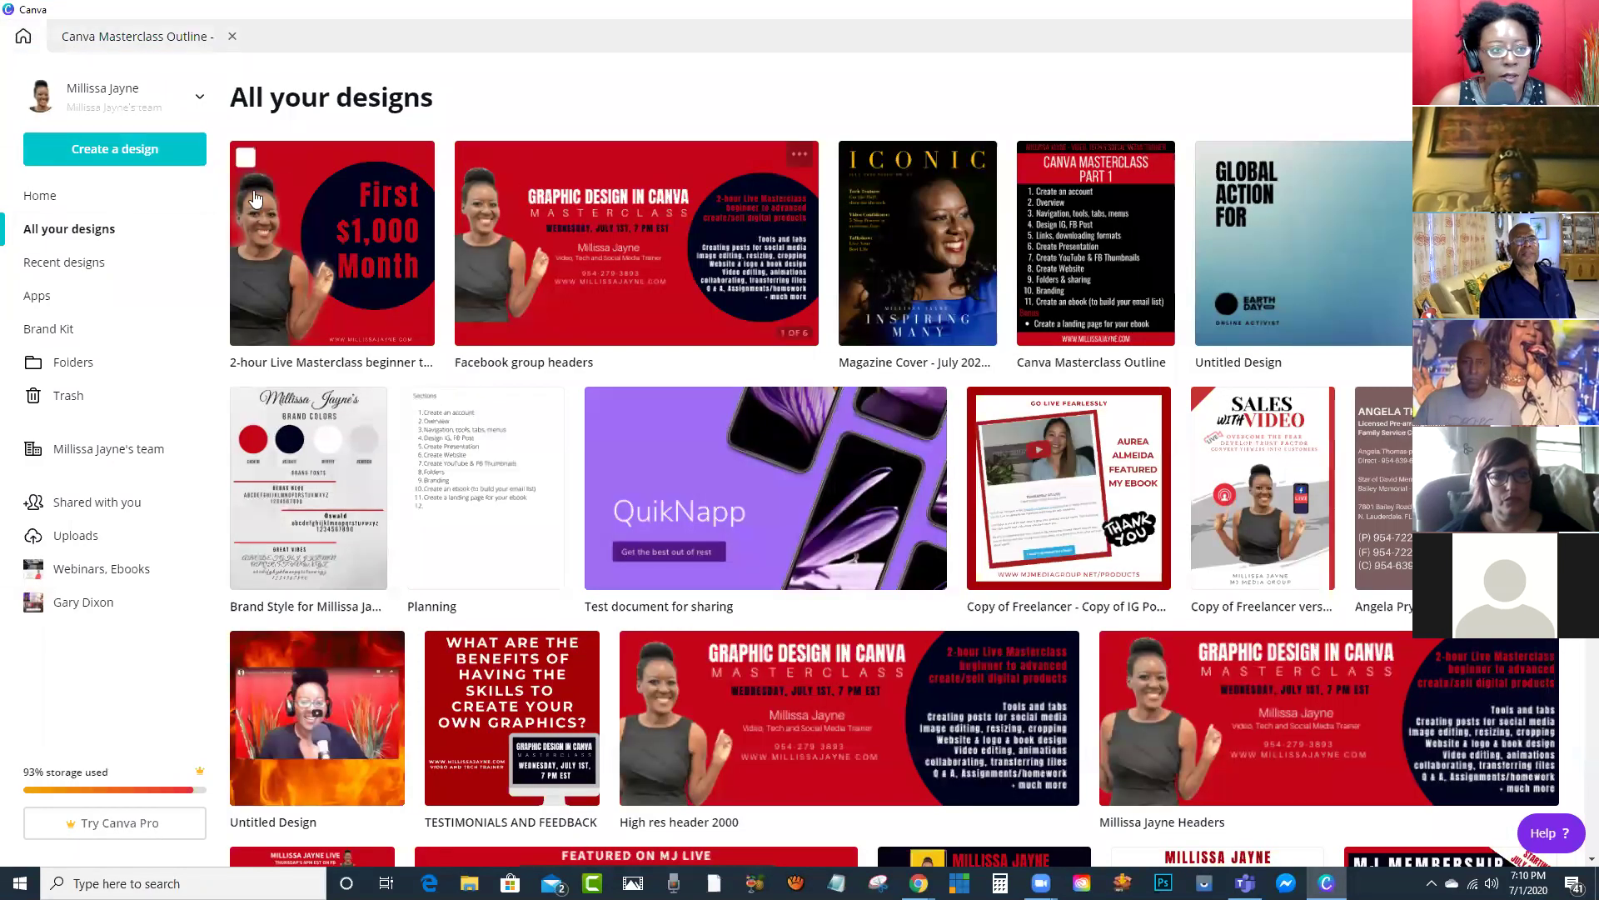
click(115, 148)
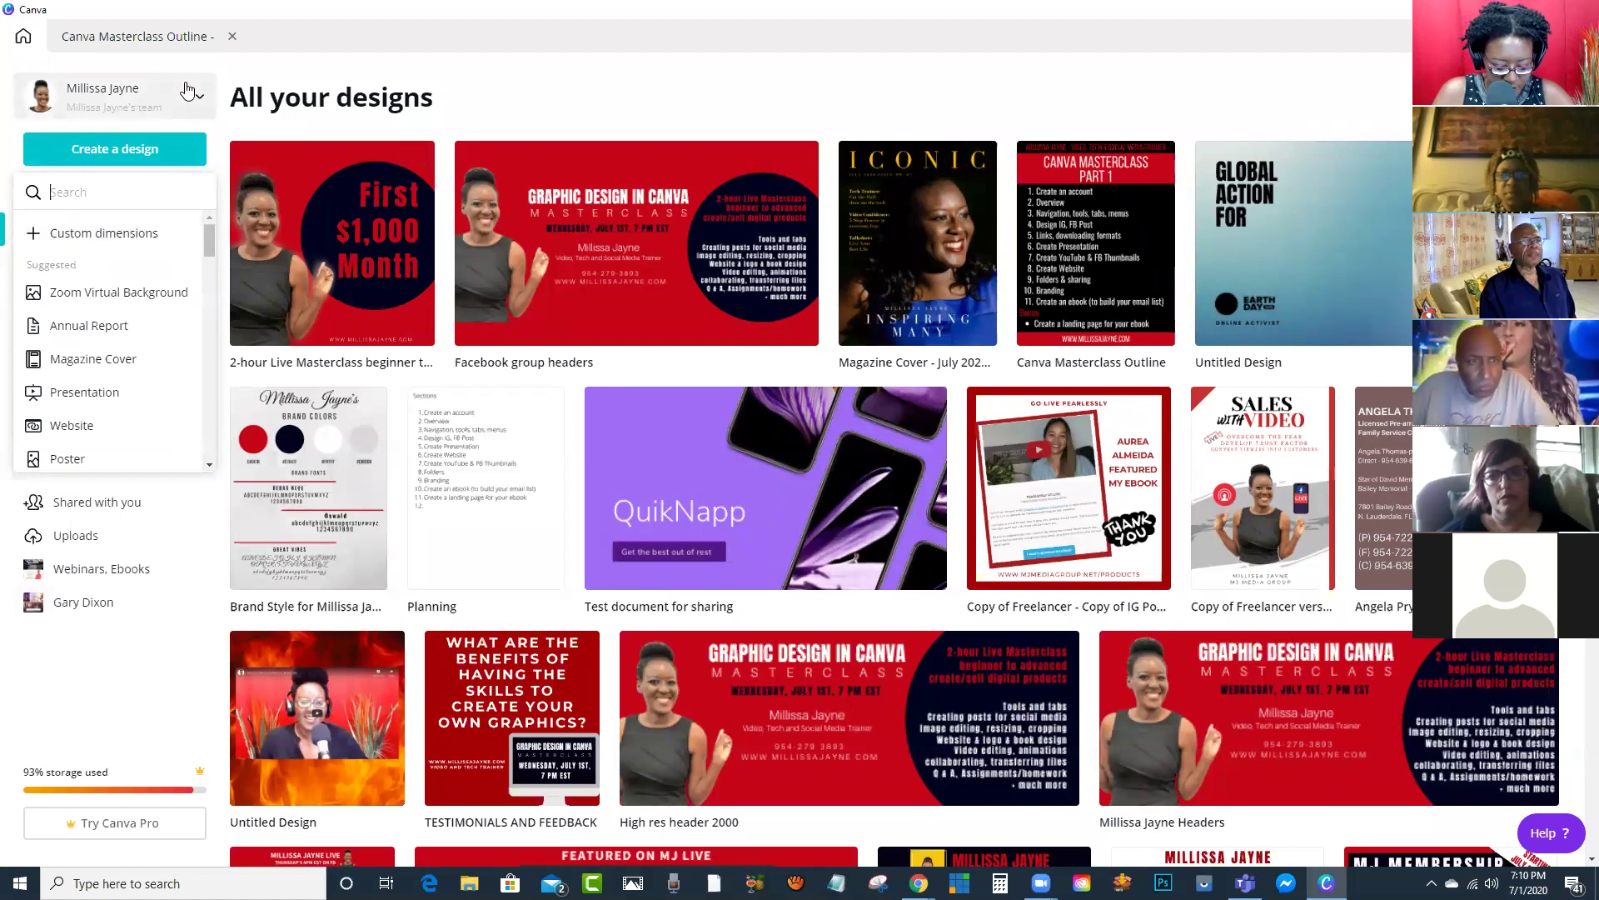
Step: Create an Instagram Post via 'insta' and apply the Summer Hello there! template
text(insta)
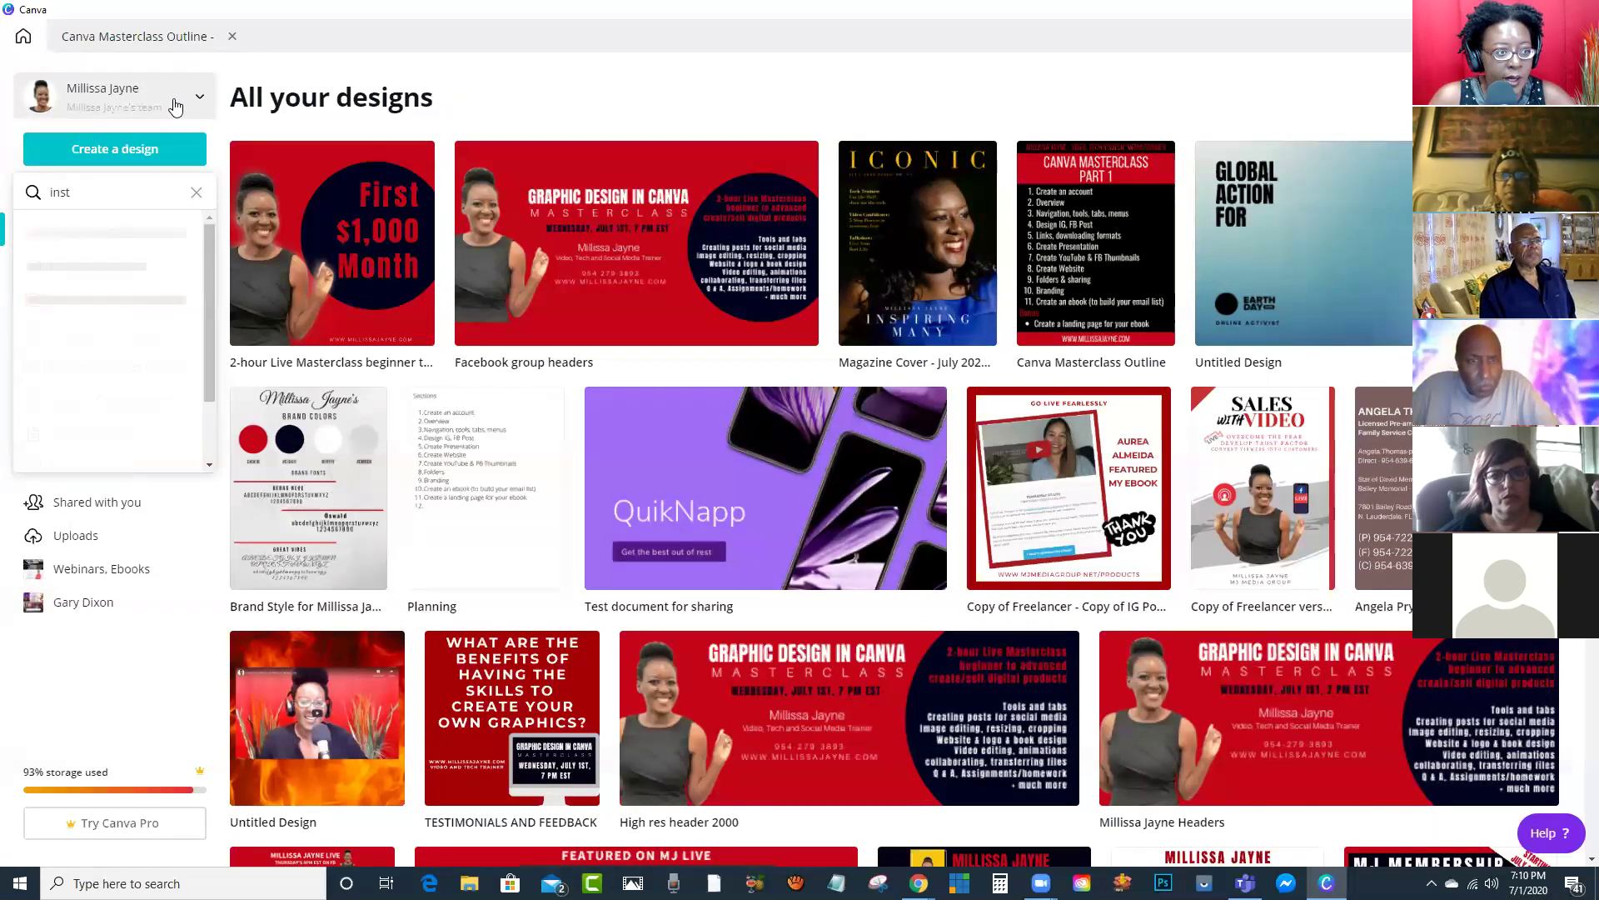
click(95, 235)
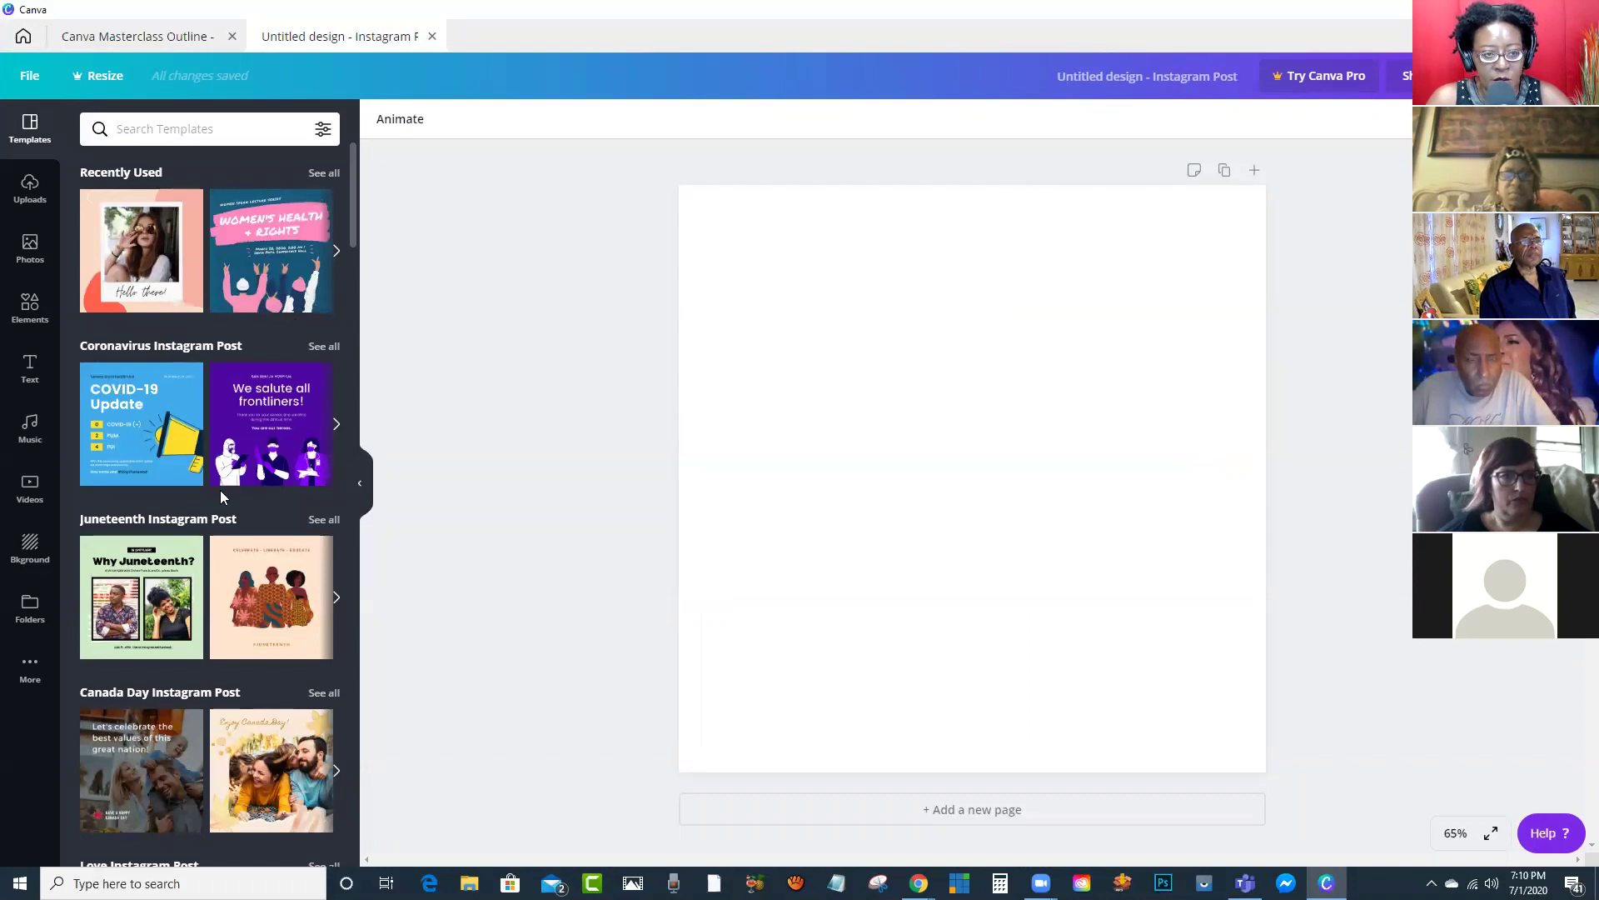
scroll(277, 446, down, 2)
scroll(277, 445, down, 8)
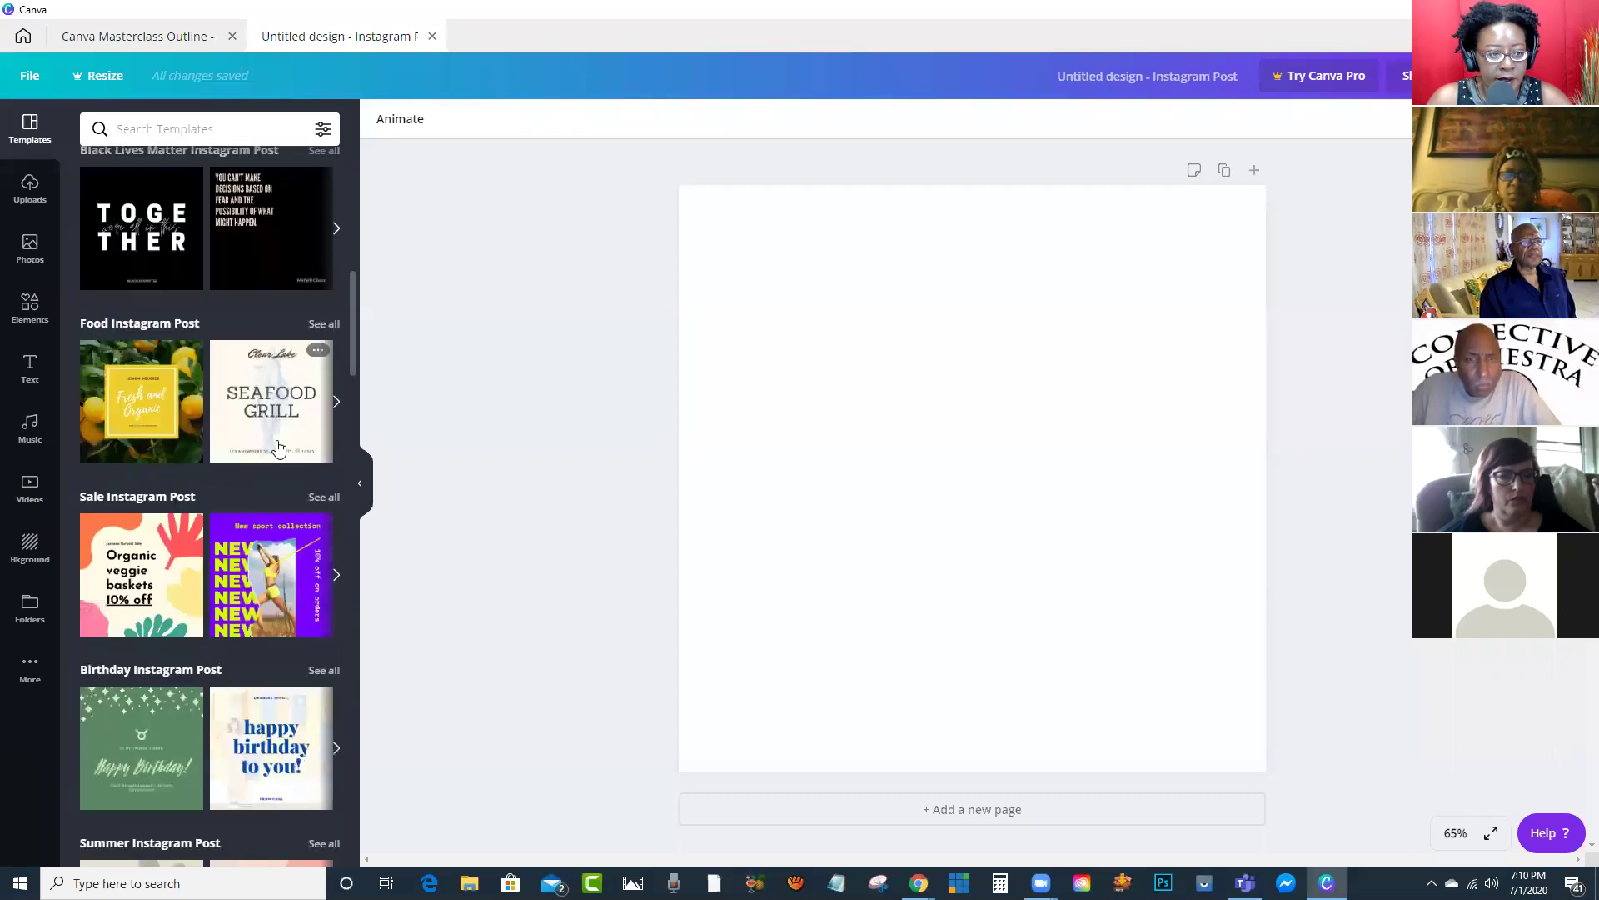
scroll(278, 448, down, 2)
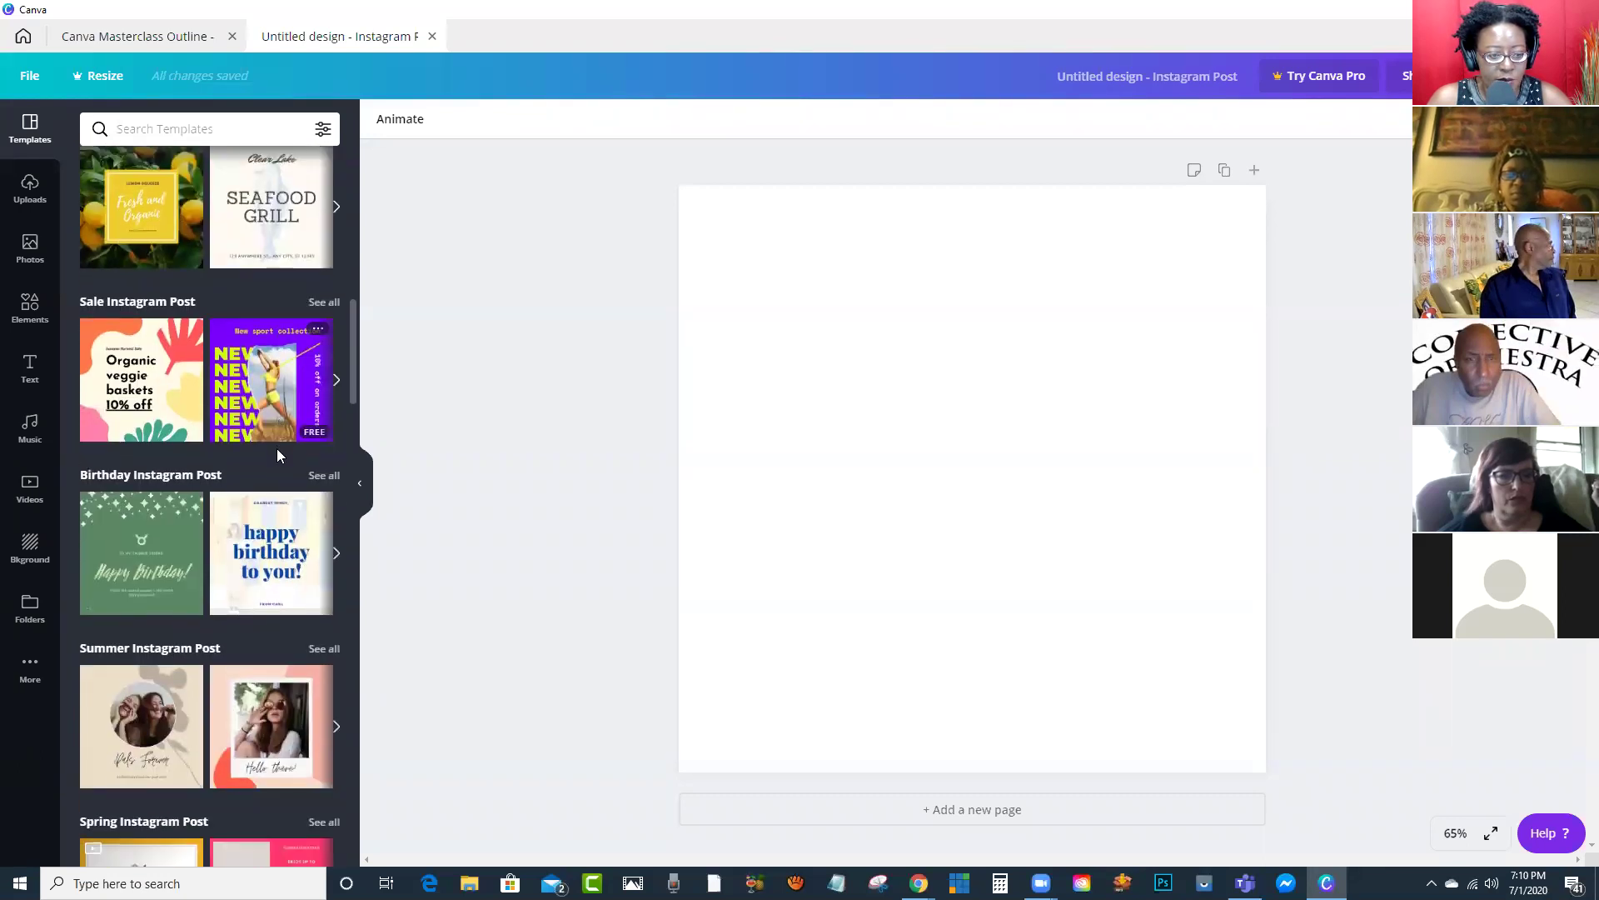
scroll(277, 454, down, 2)
click(273, 566)
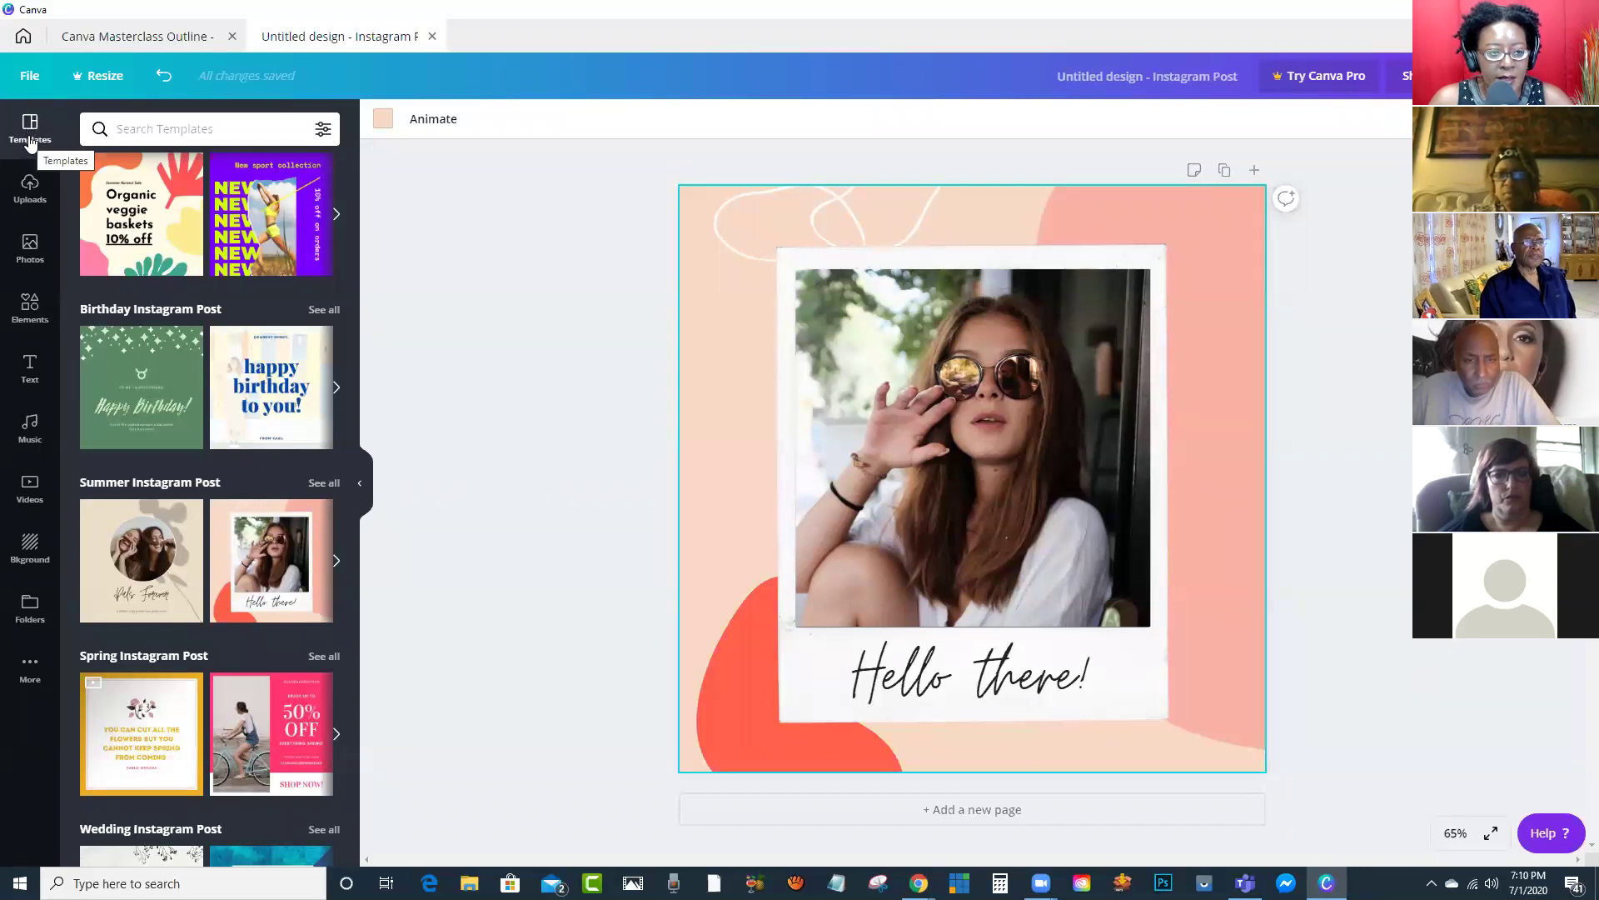
mouse_move(265, 280)
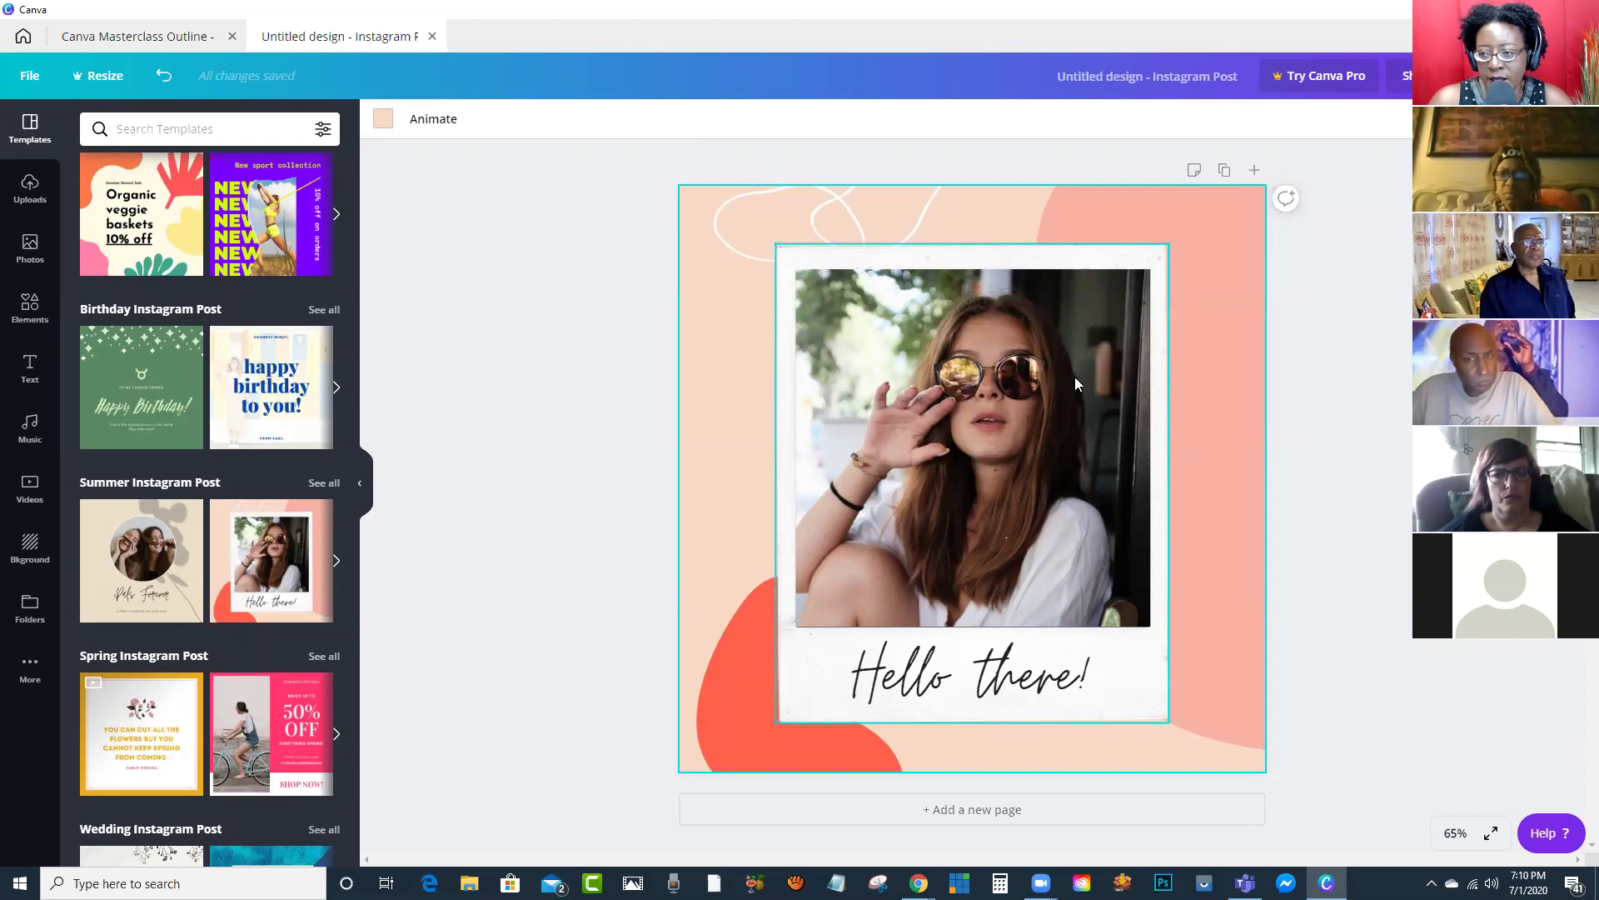
click(977, 812)
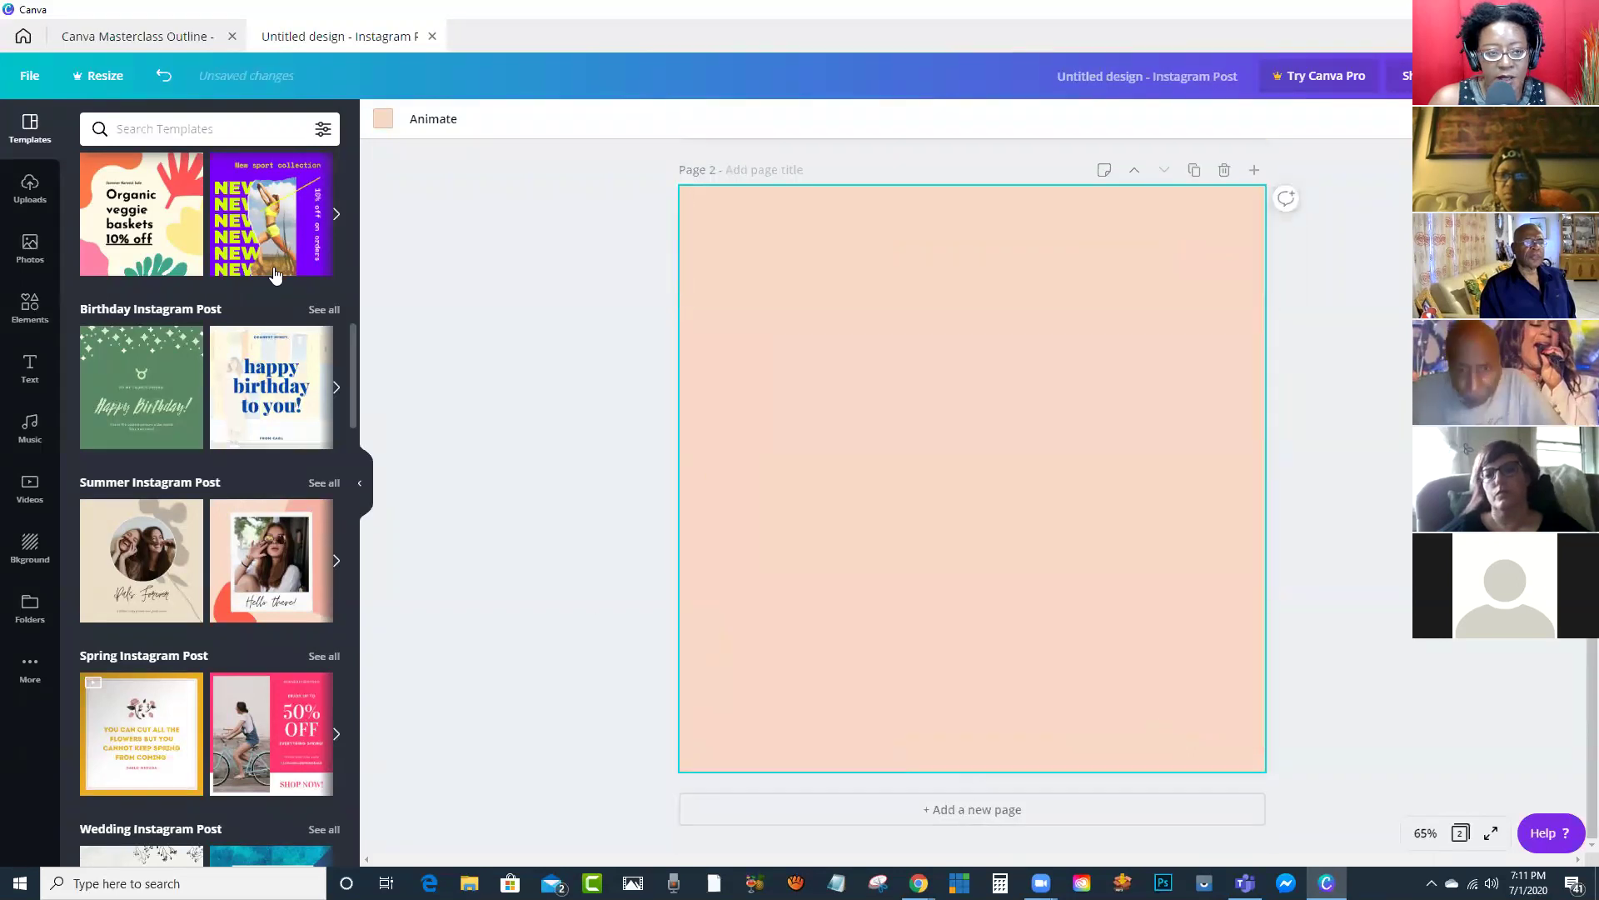
scroll(275, 273, down, 5)
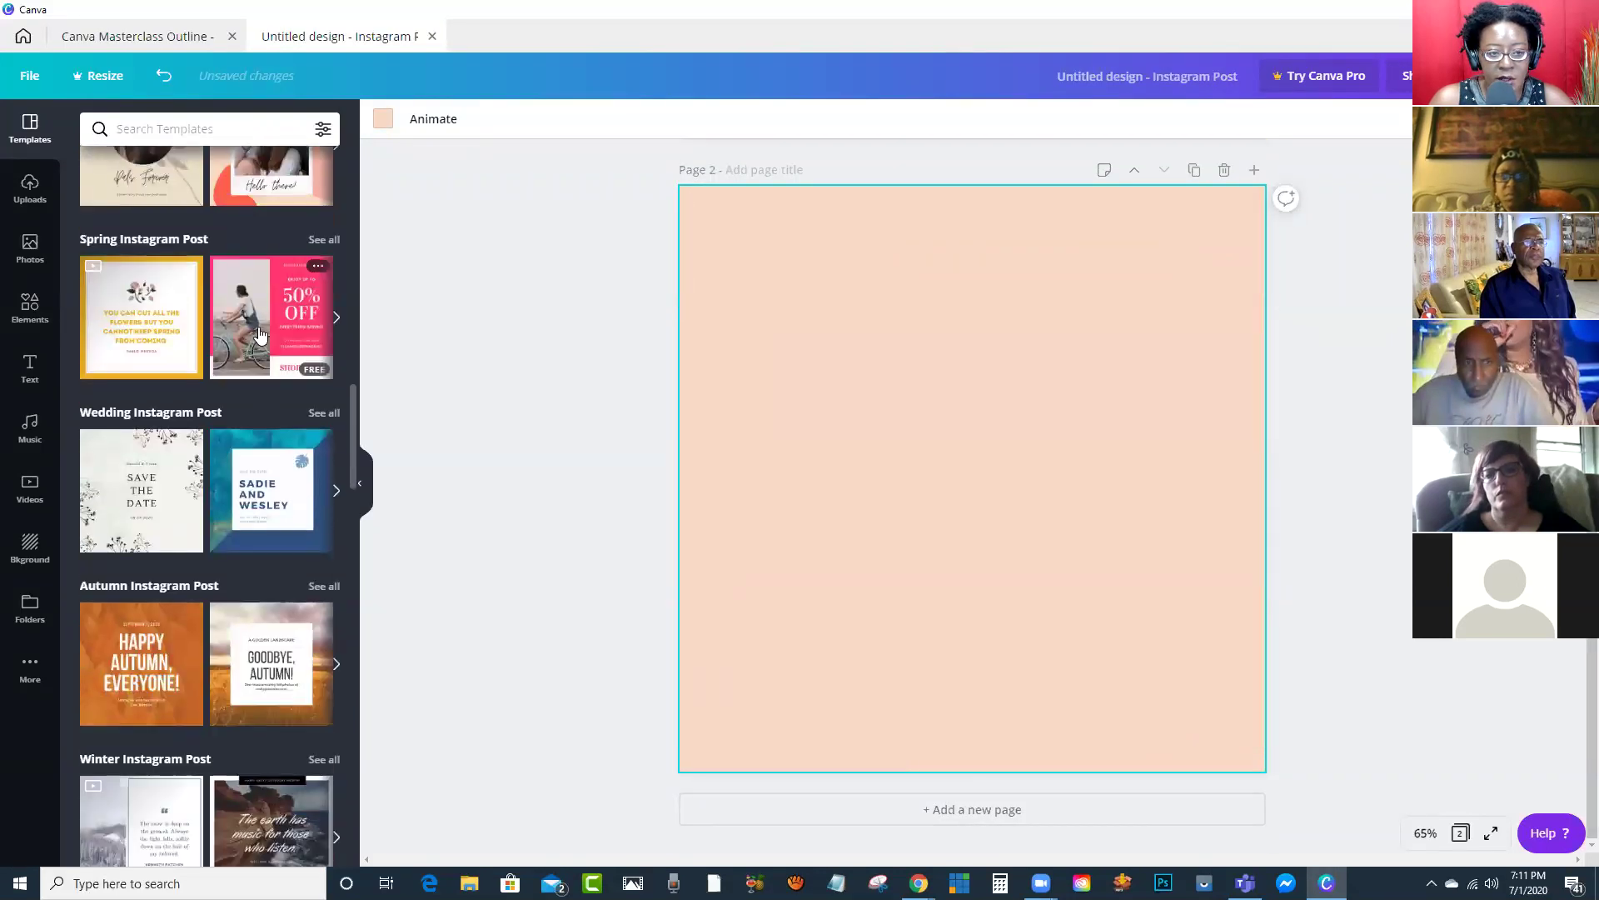
click(260, 335)
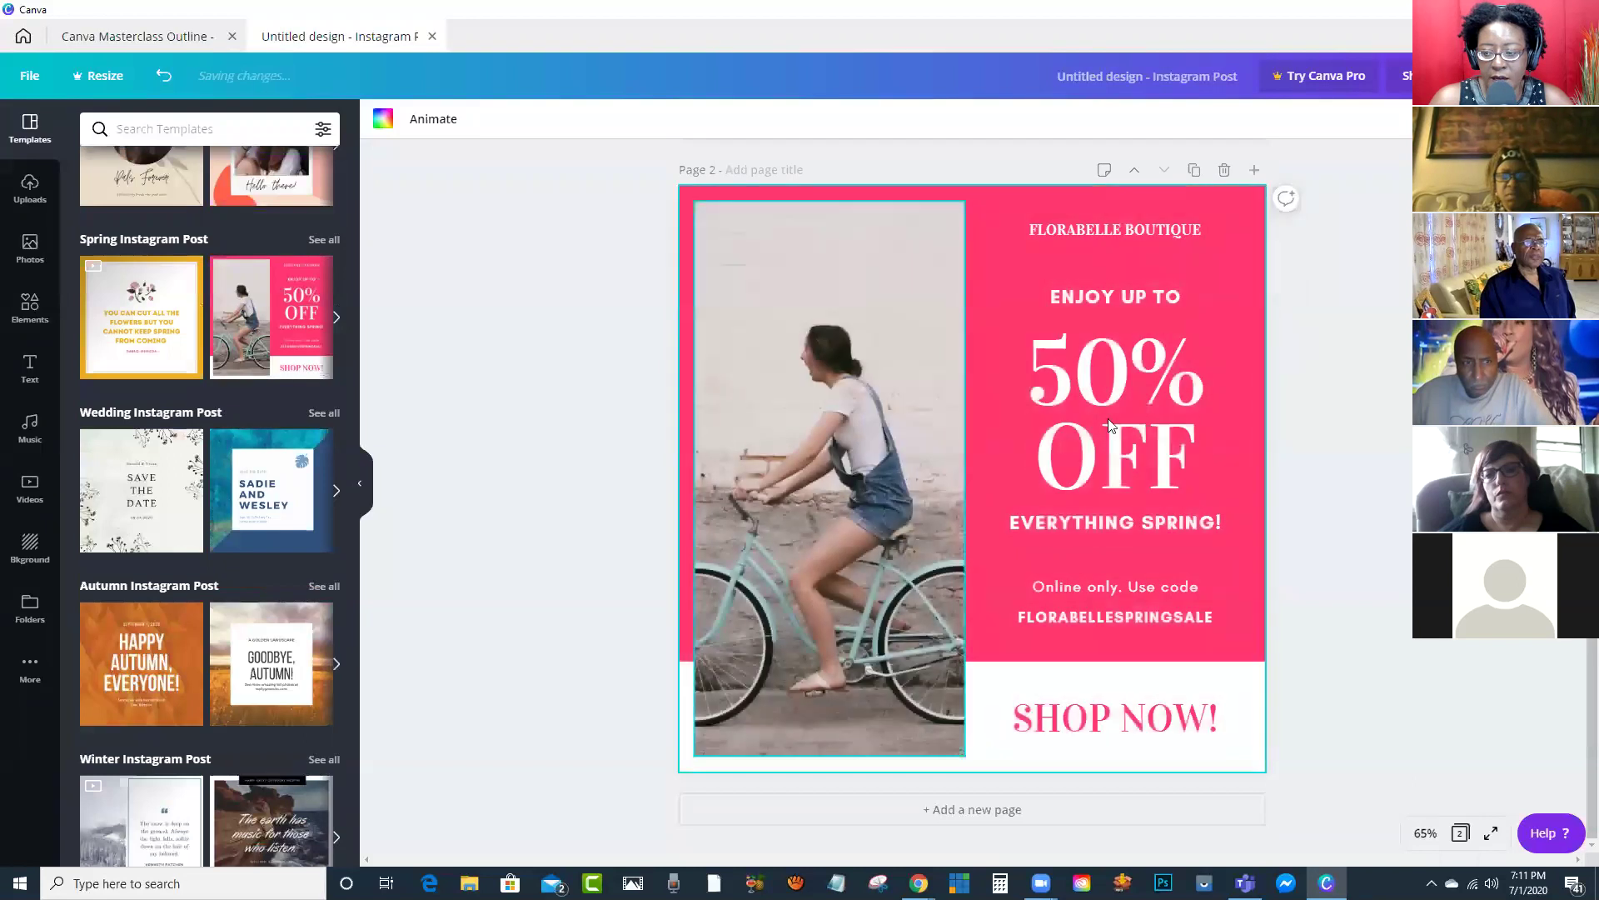
scroll(1306, 322, up, 6)
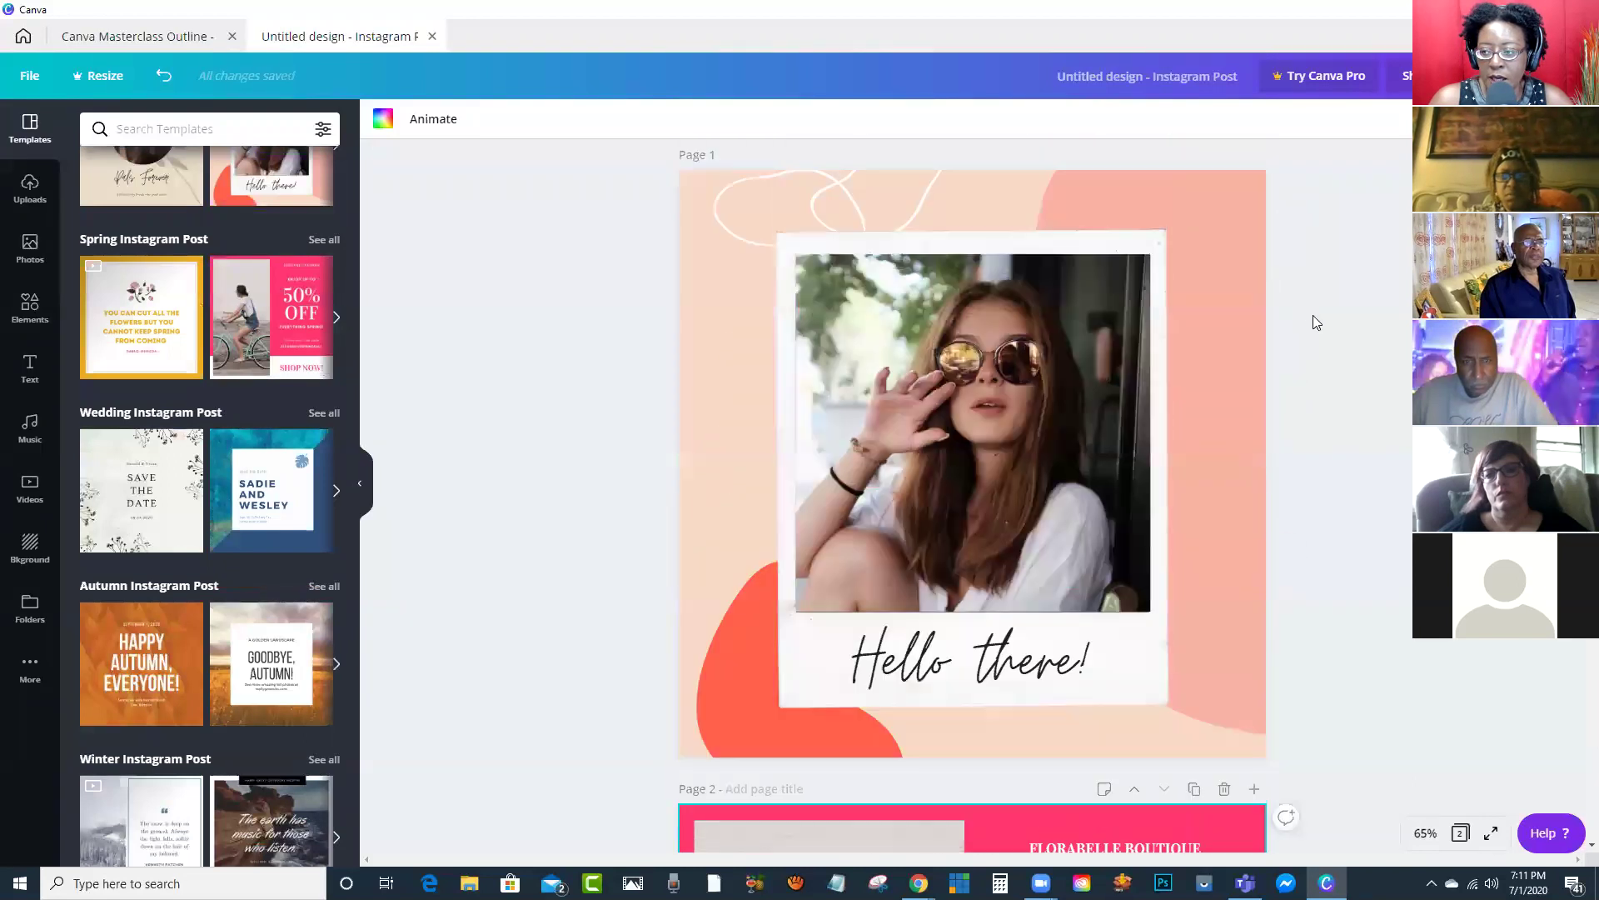
scroll(1166, 277, down, 7)
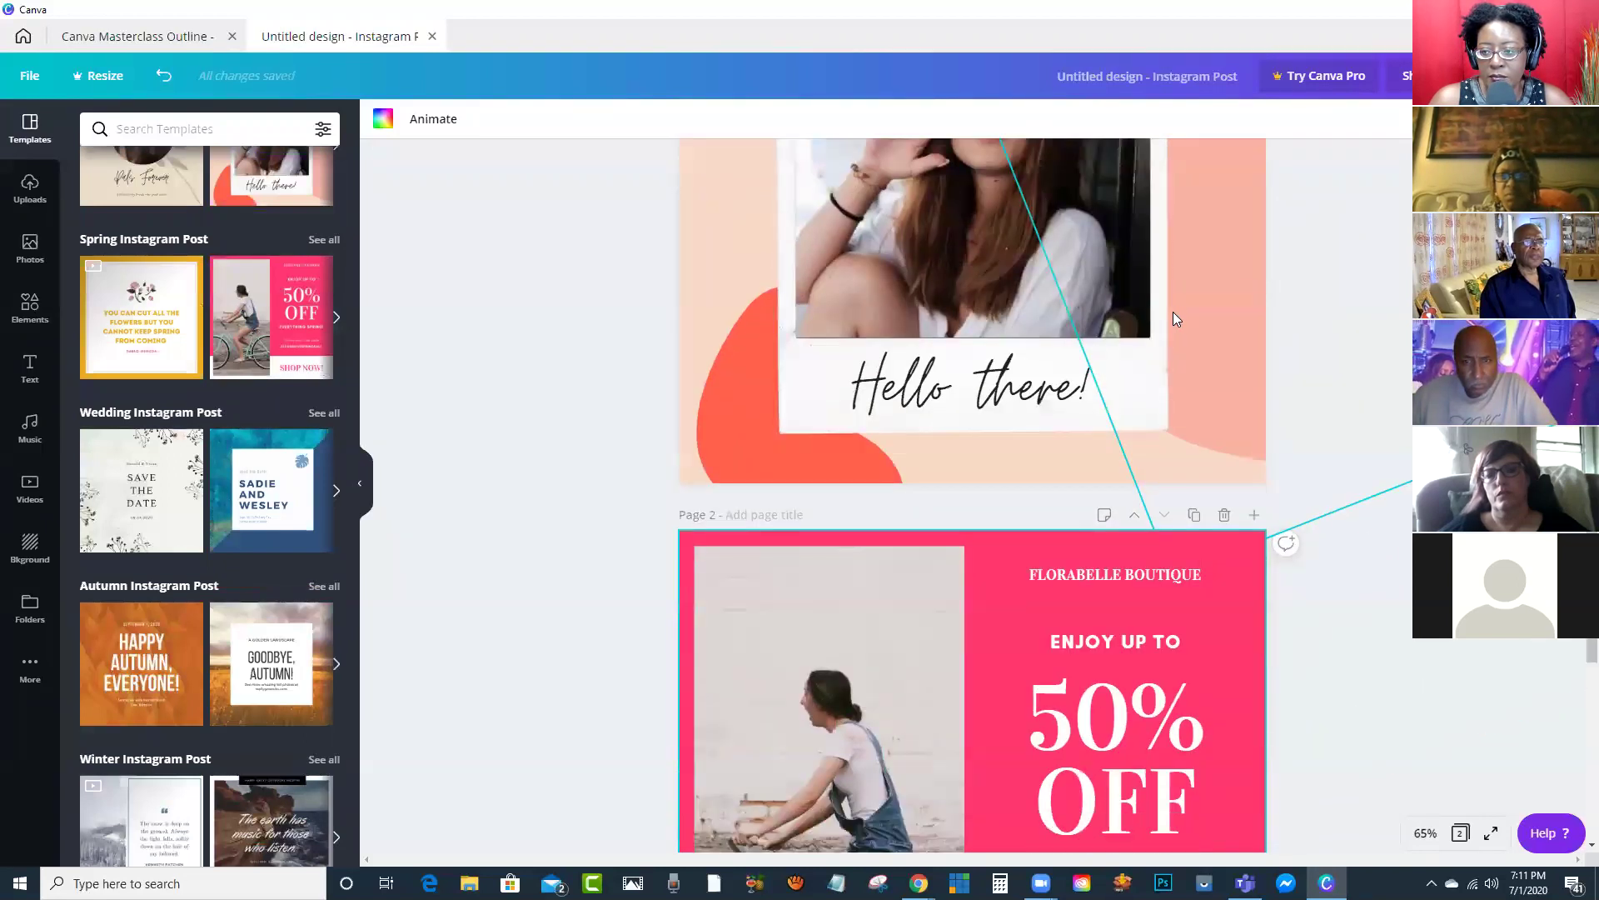
scroll(1161, 335, up, 7)
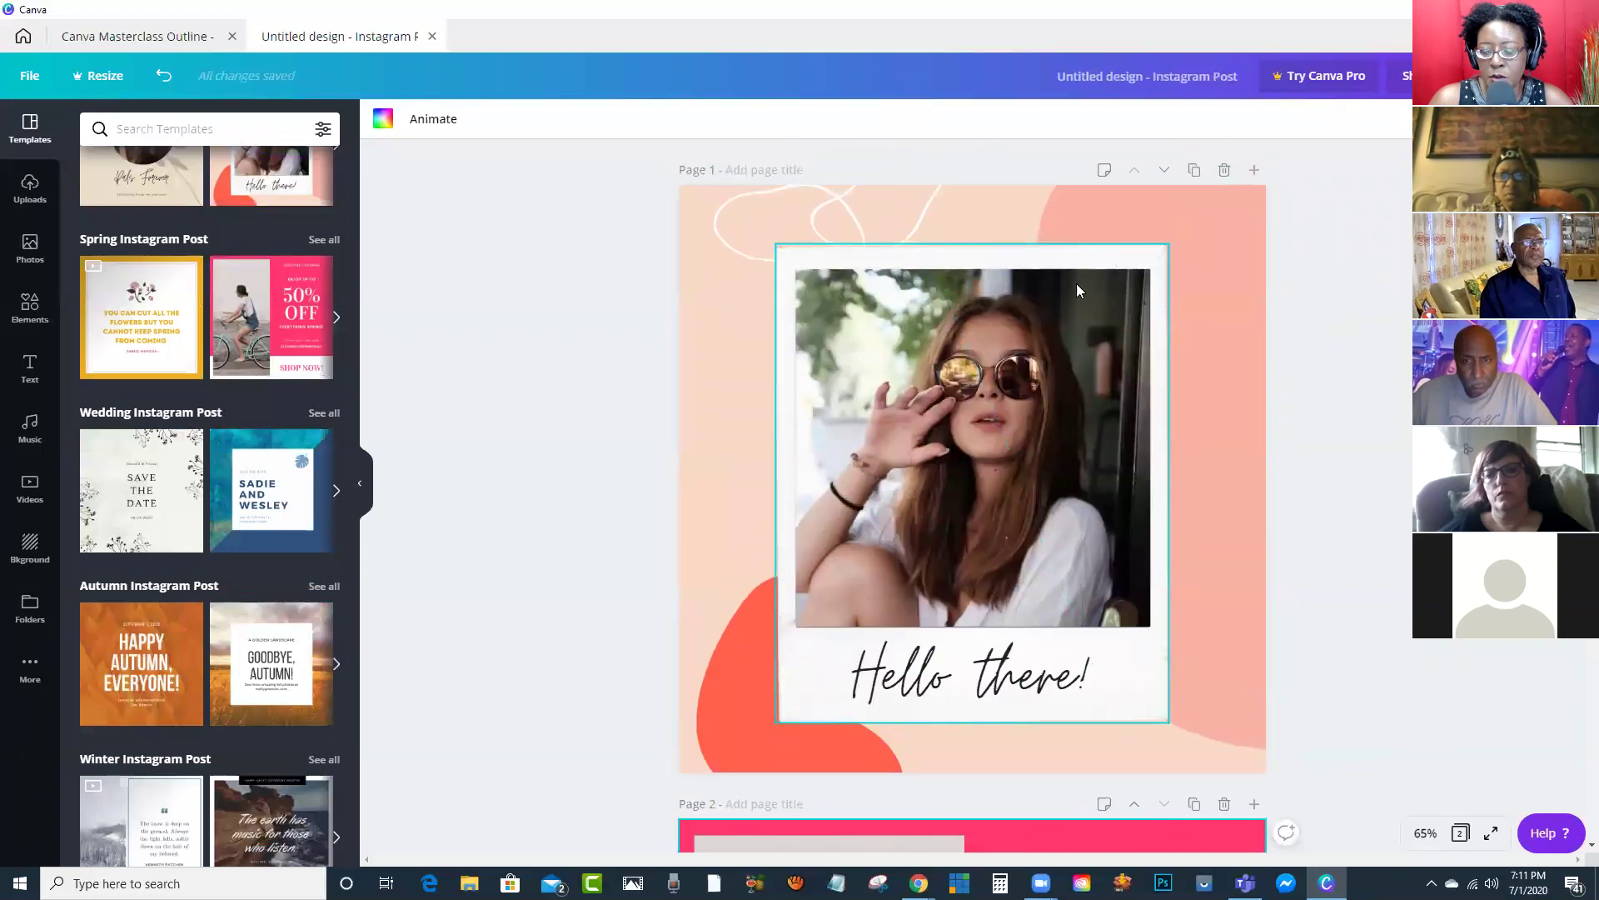
scroll(1051, 364, down, 7)
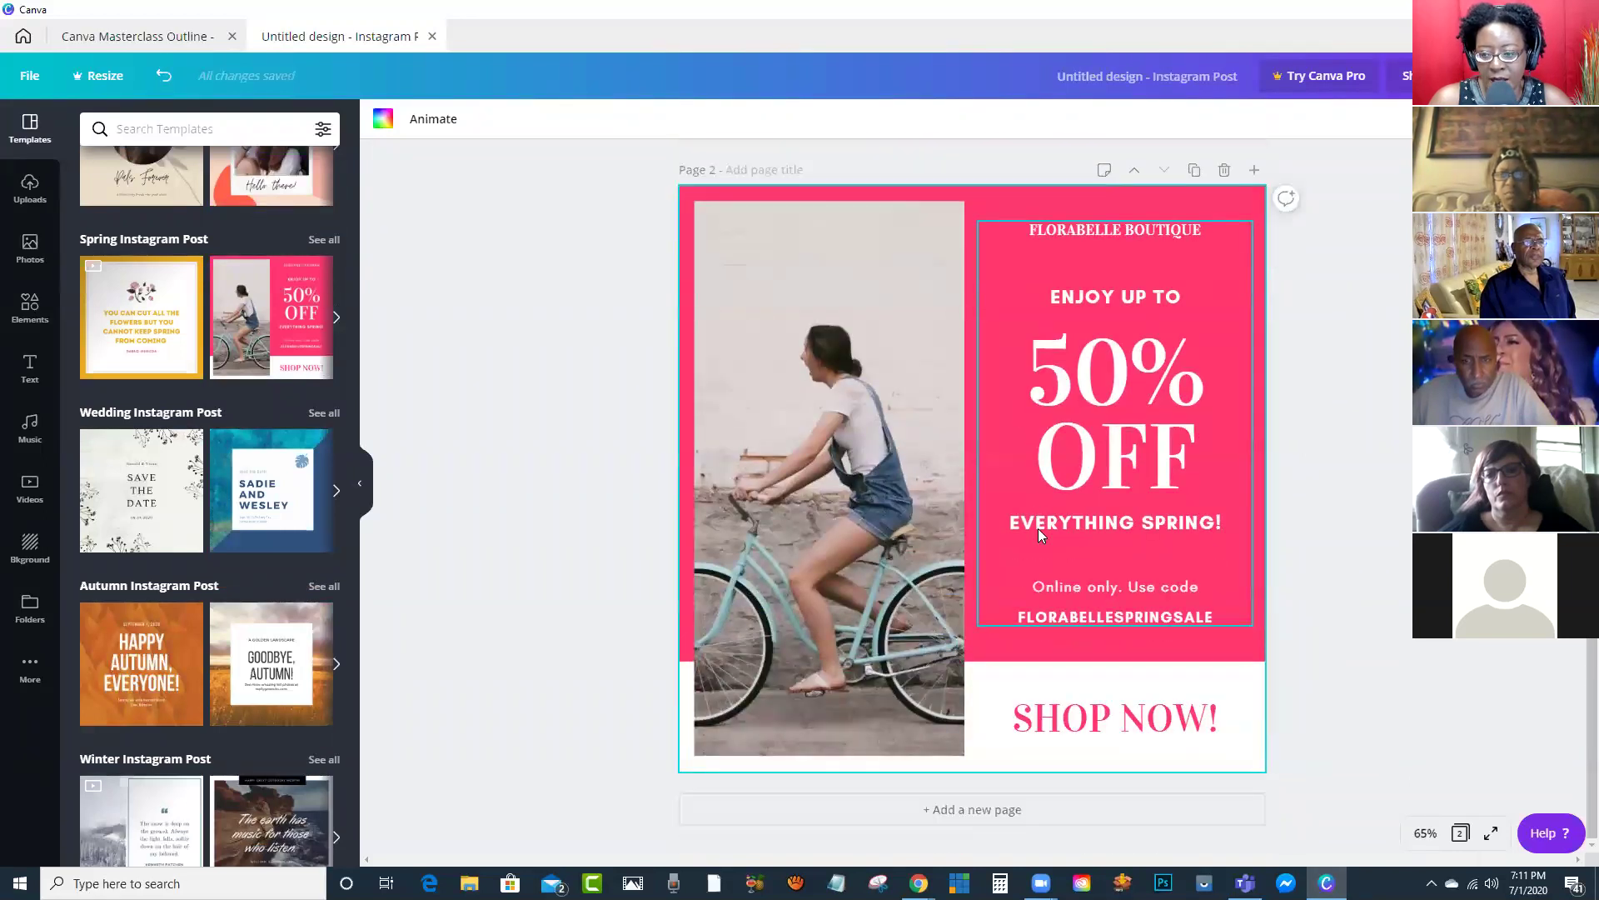
scroll(1037, 530, up, 7)
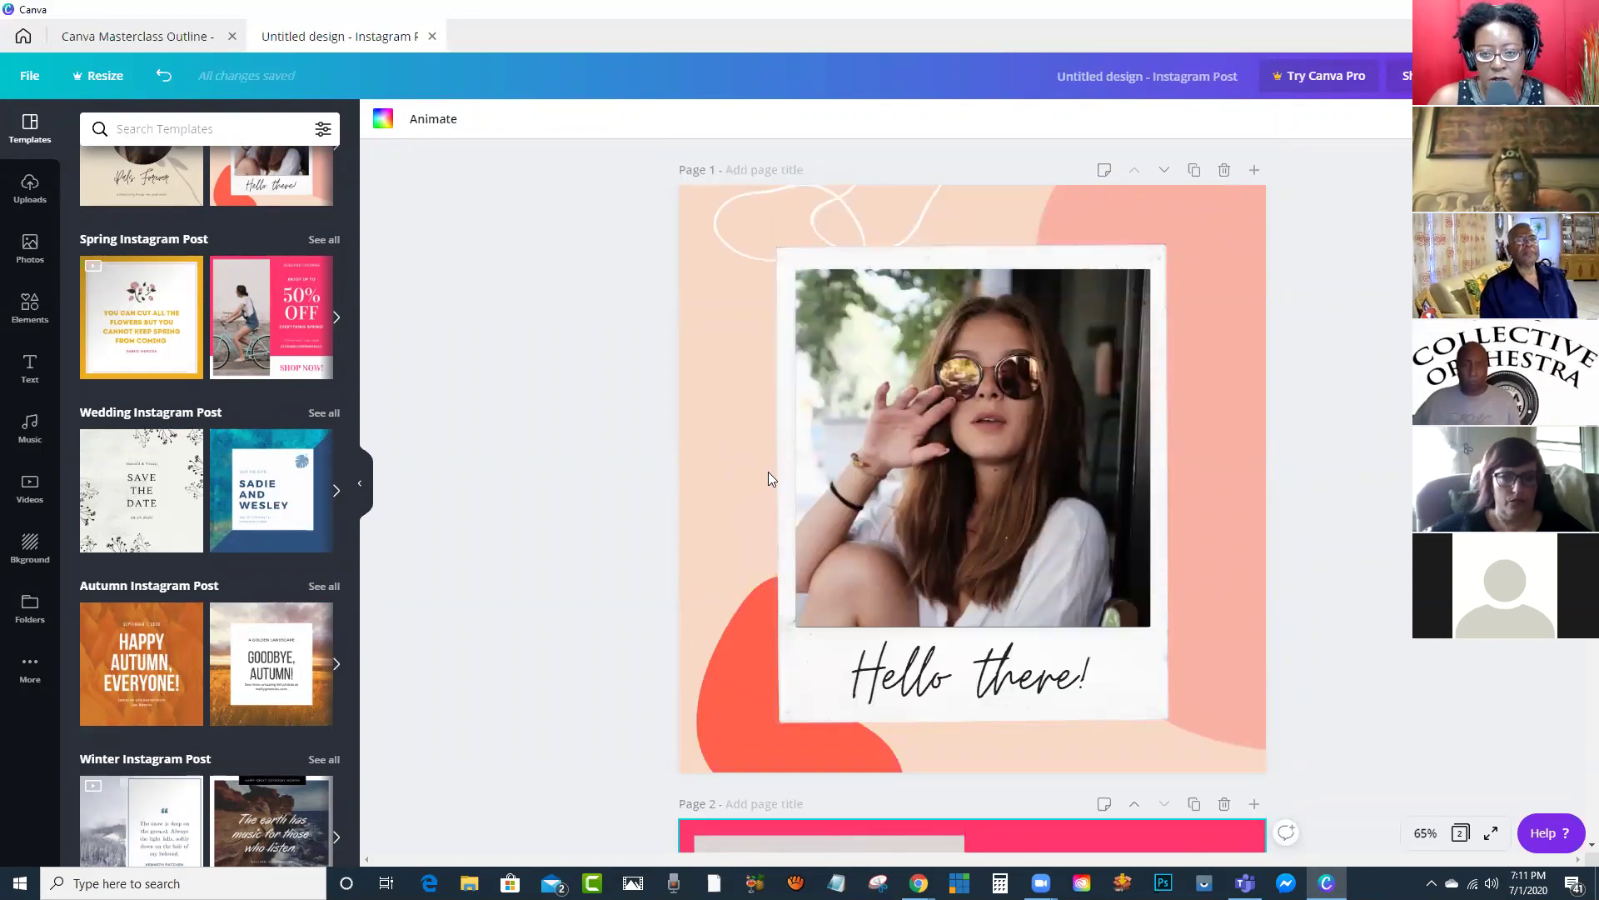
click(1224, 803)
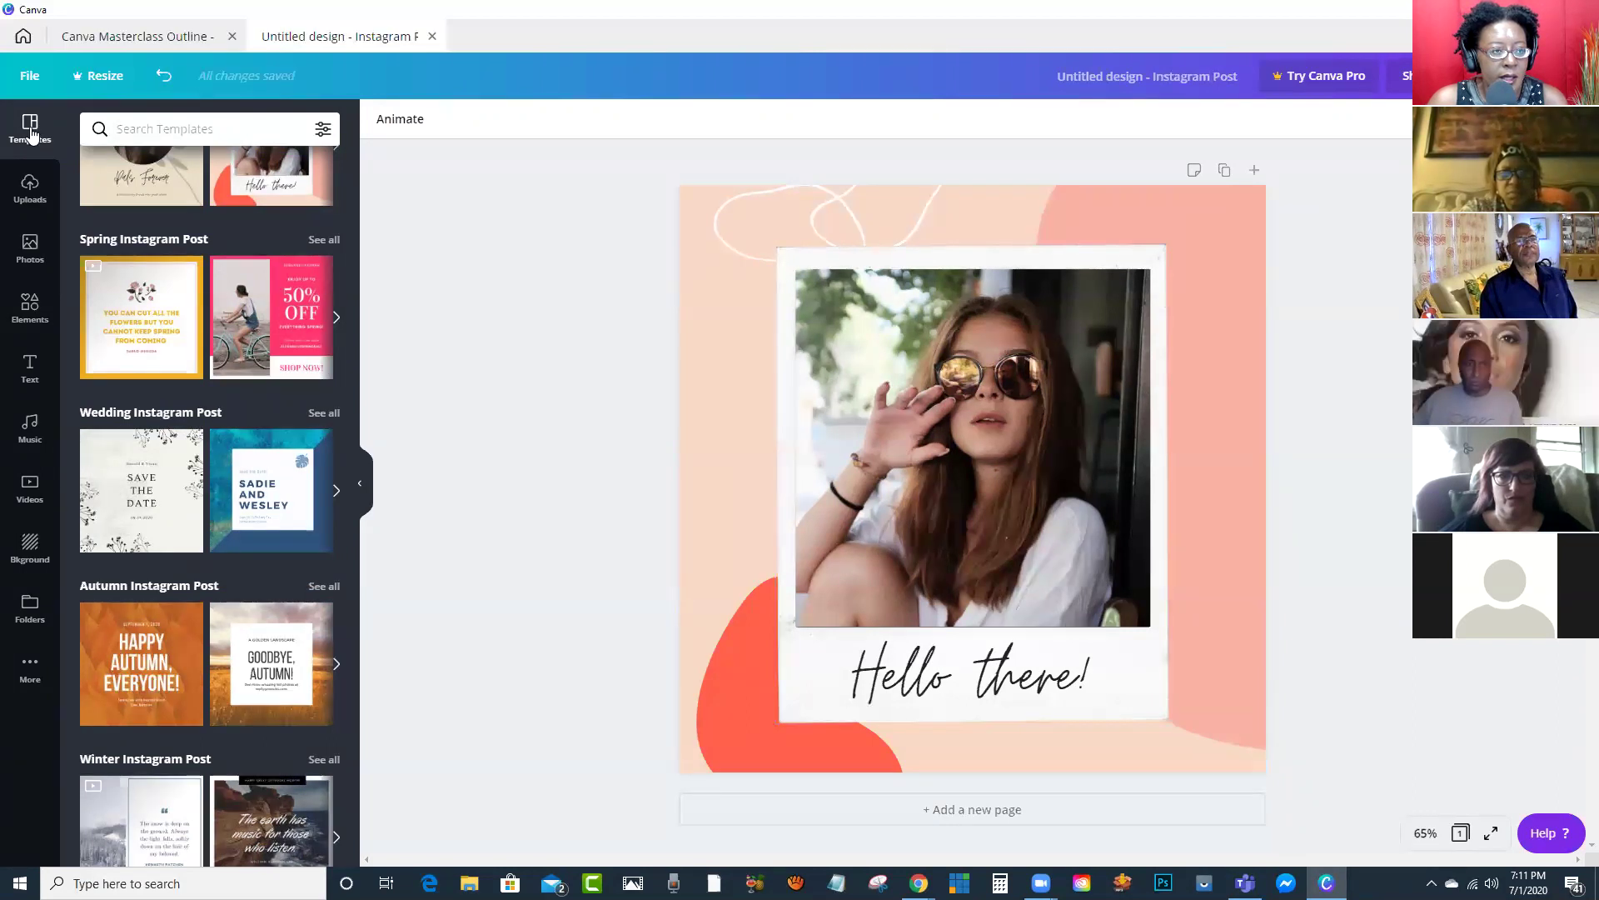
Step: Show the Uploads panel and scroll through the uploaded images
click(29, 190)
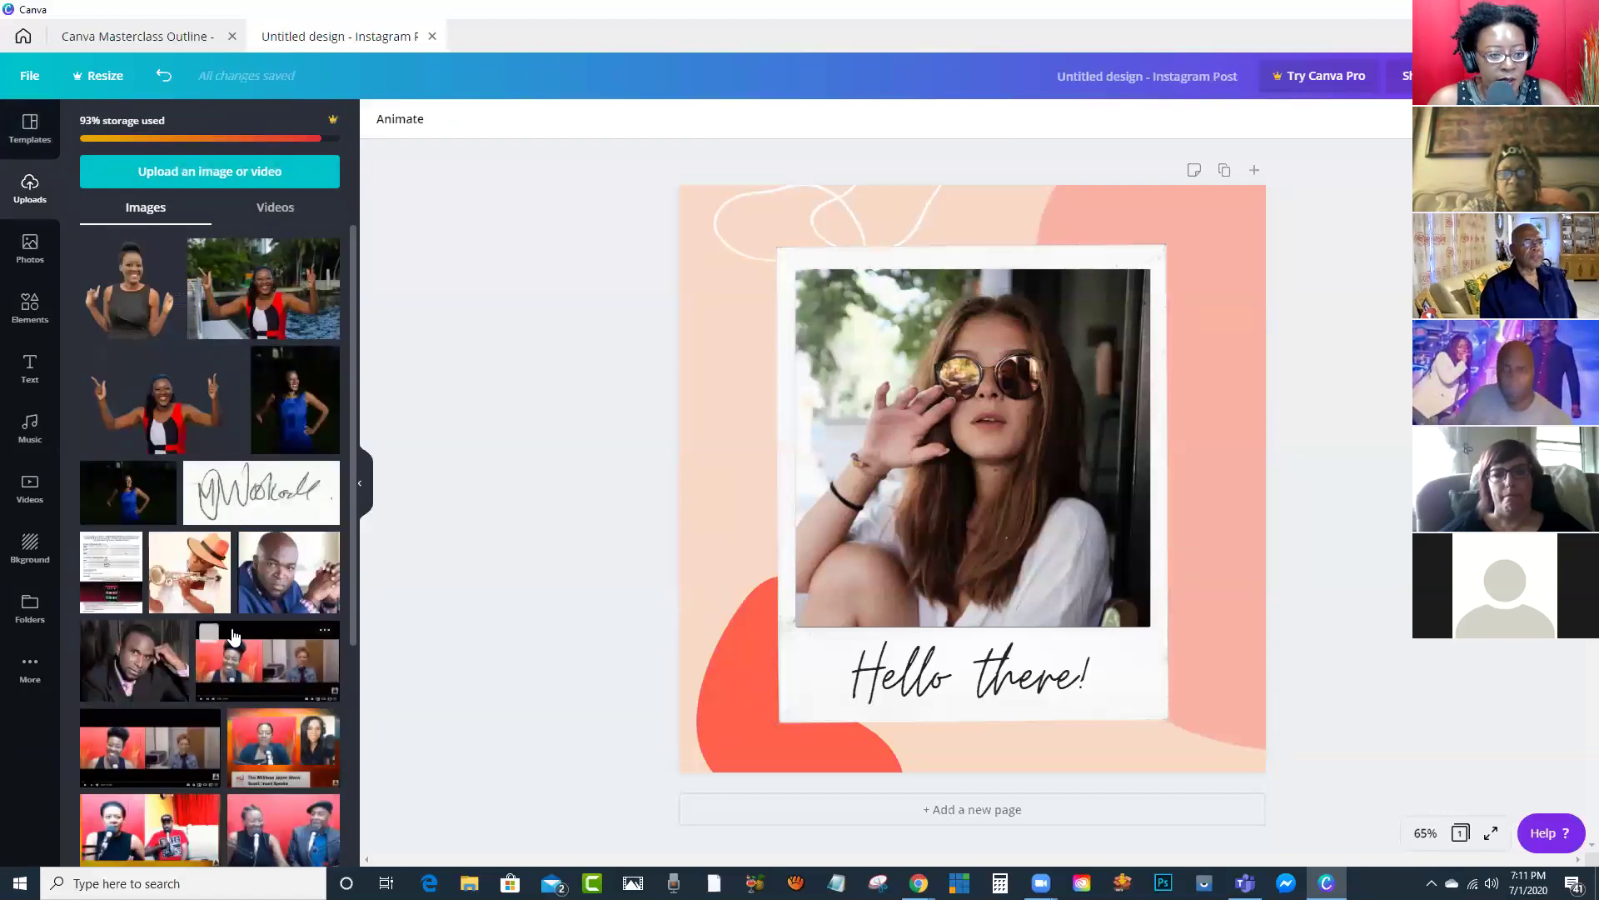
scroll(265, 486, down, 4)
scroll(265, 486, down, 5)
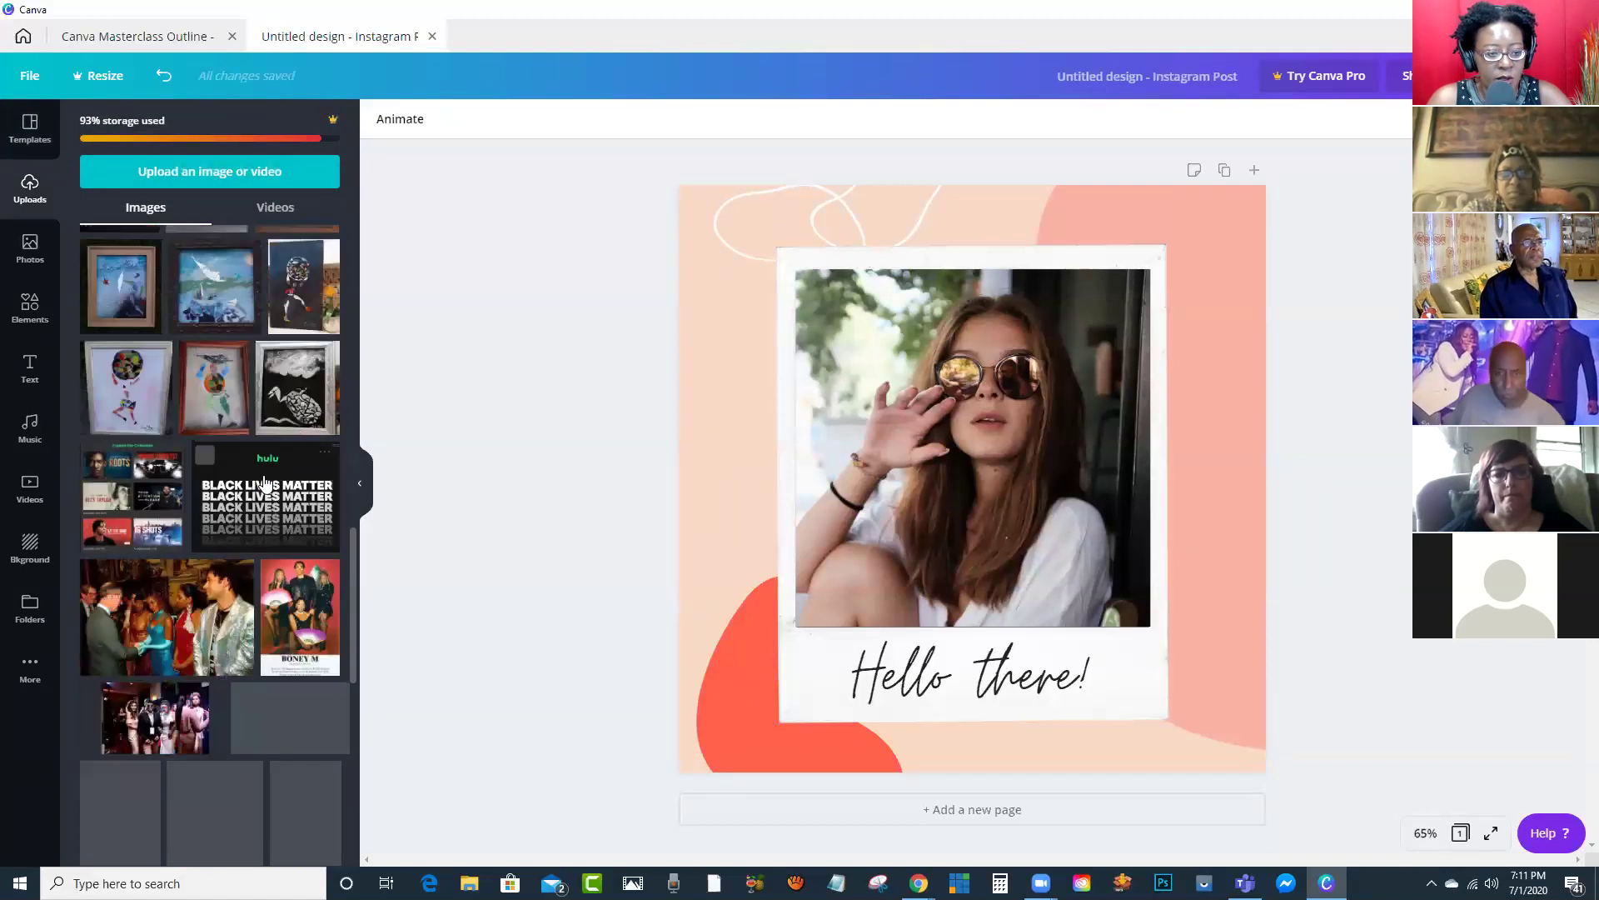
scroll(258, 490, up, 10)
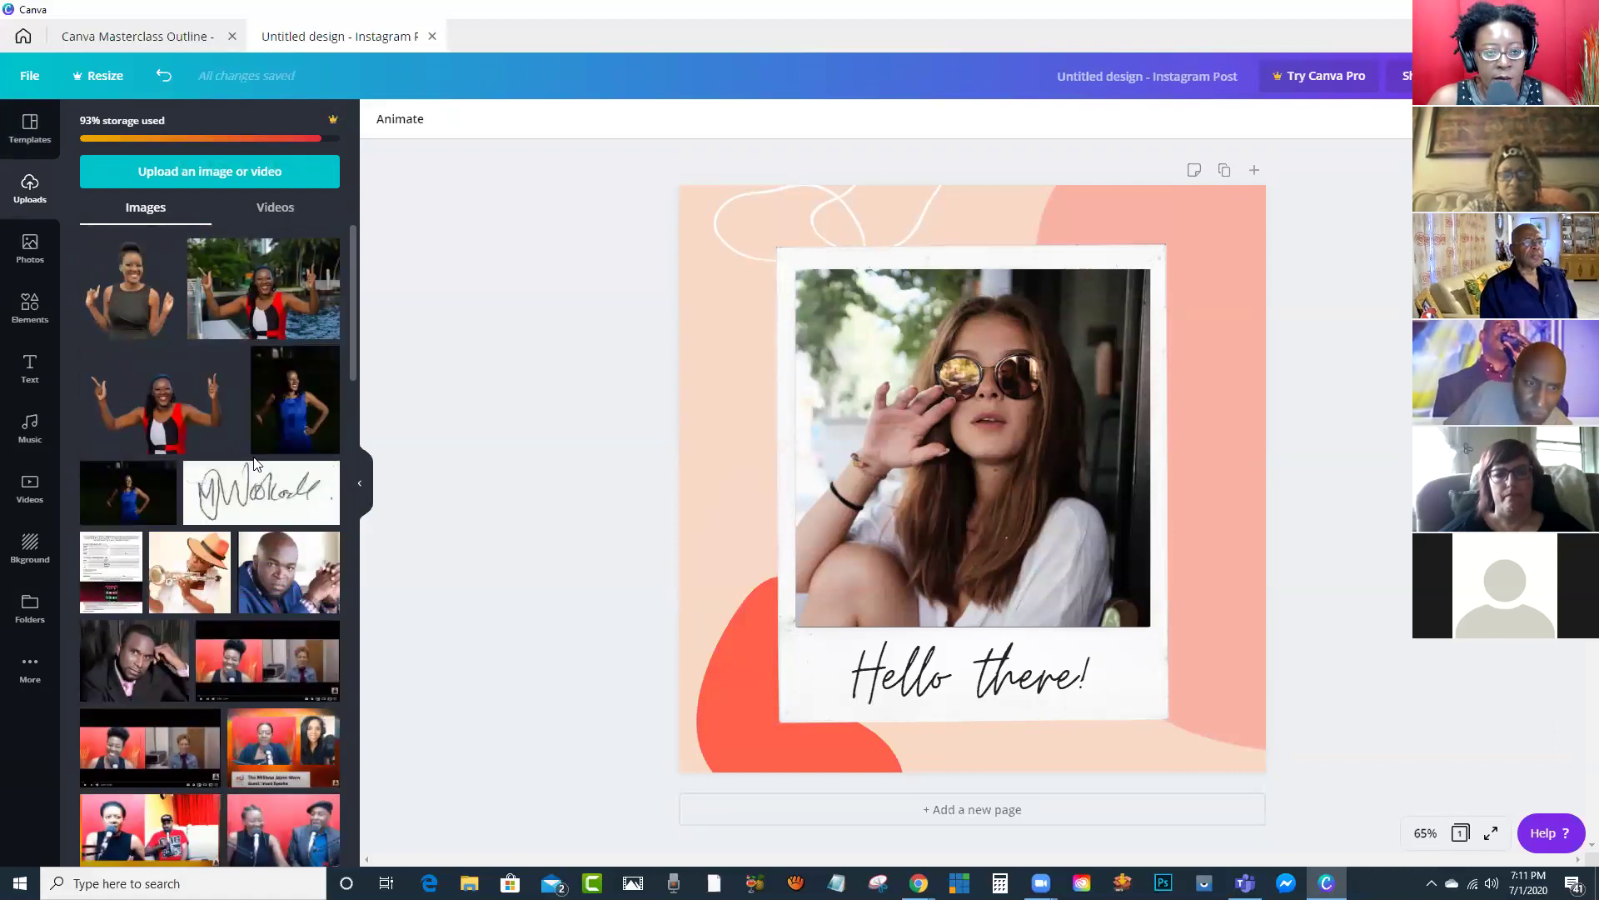
Step: Drag the Magazine Cover file from the desktop into Canva, then undo the frame replacement
double_click(498, 41)
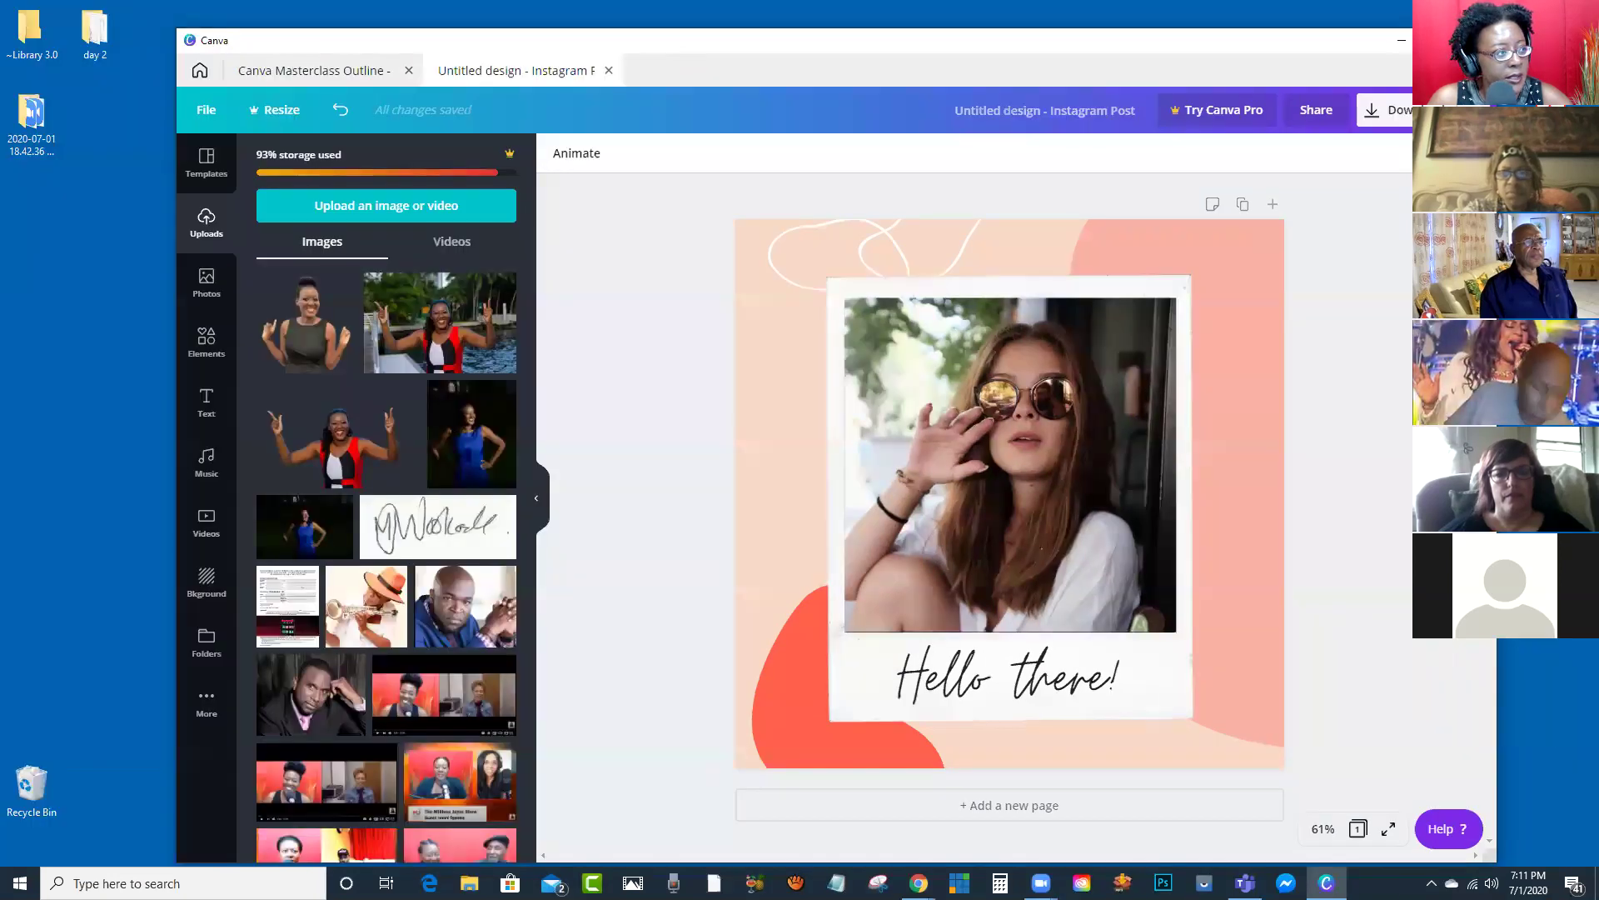
key(alt+Tab)
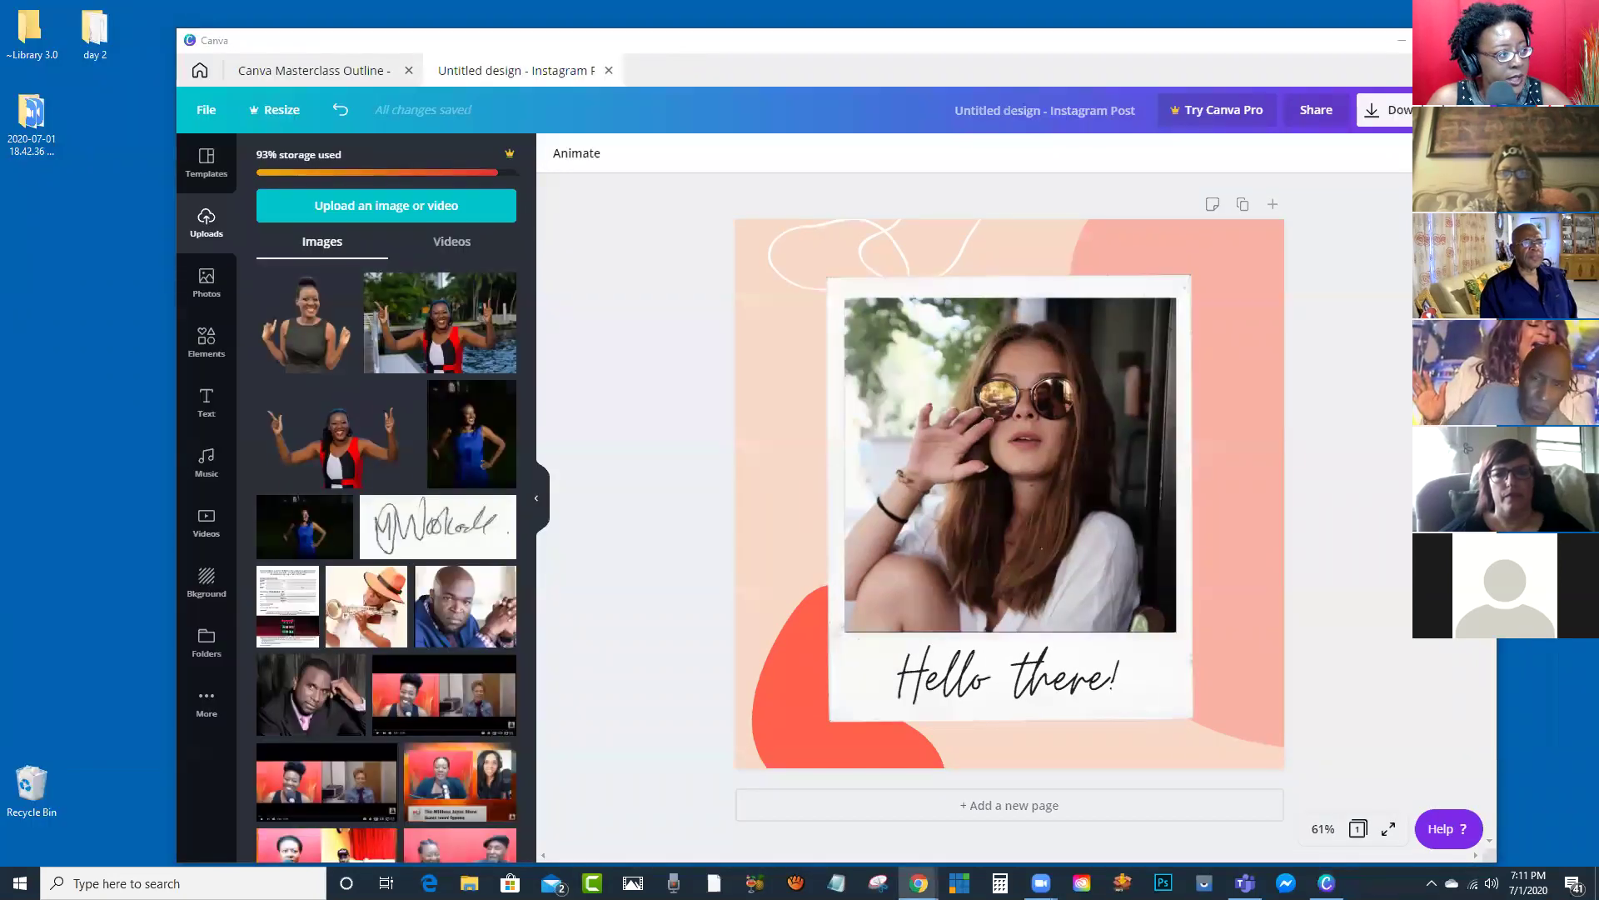
drag(121, 241, 334, 311)
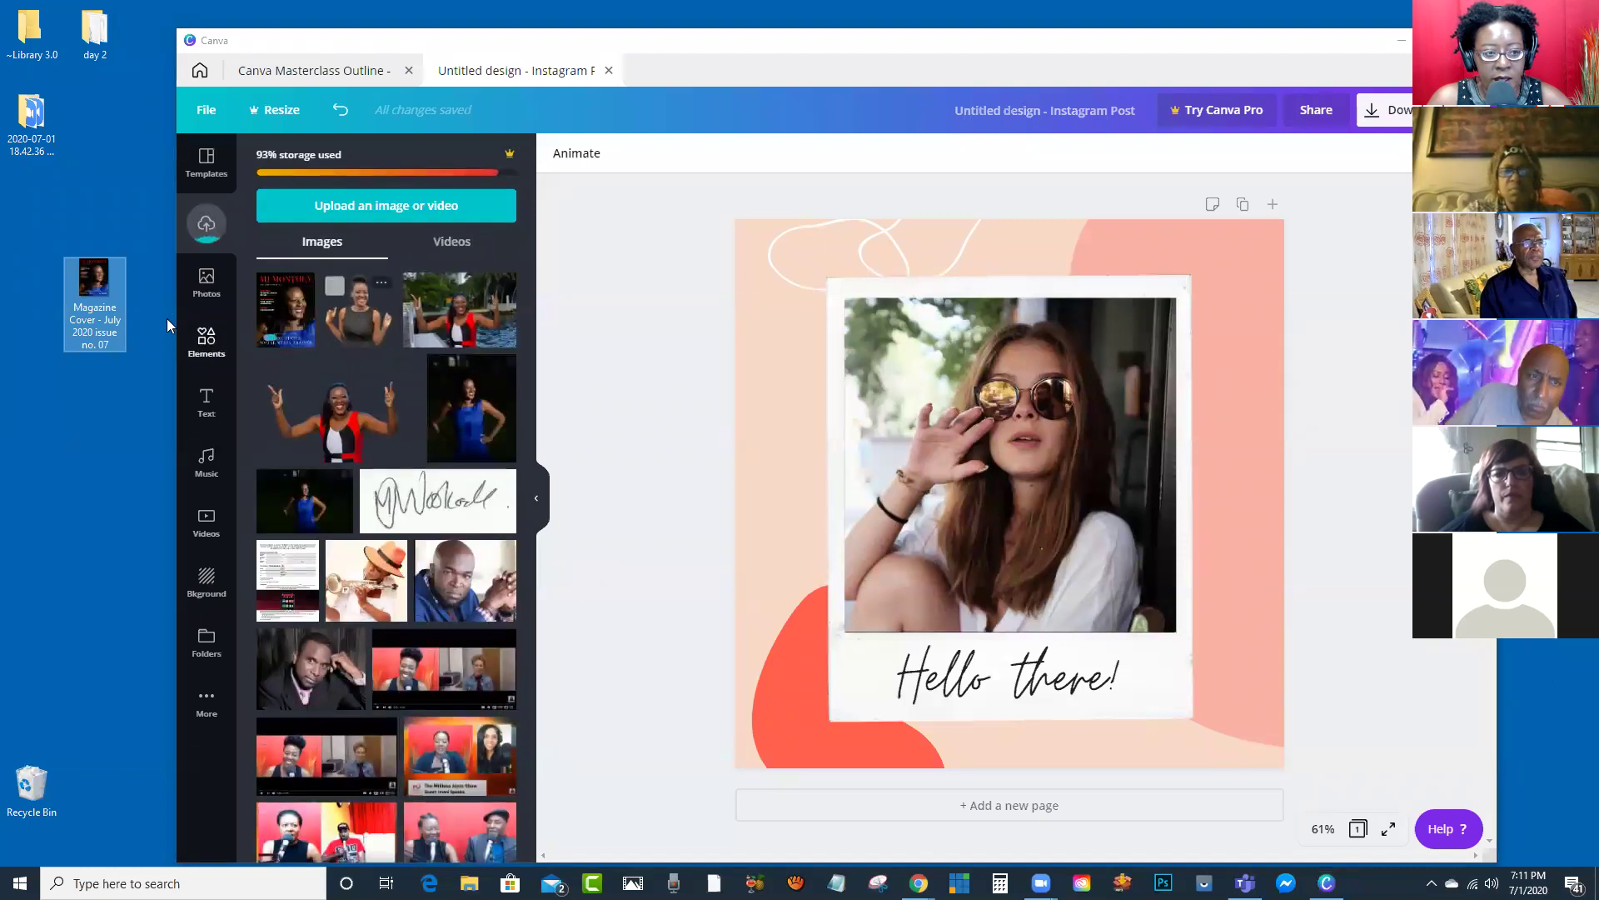
drag(94, 286, 1002, 390)
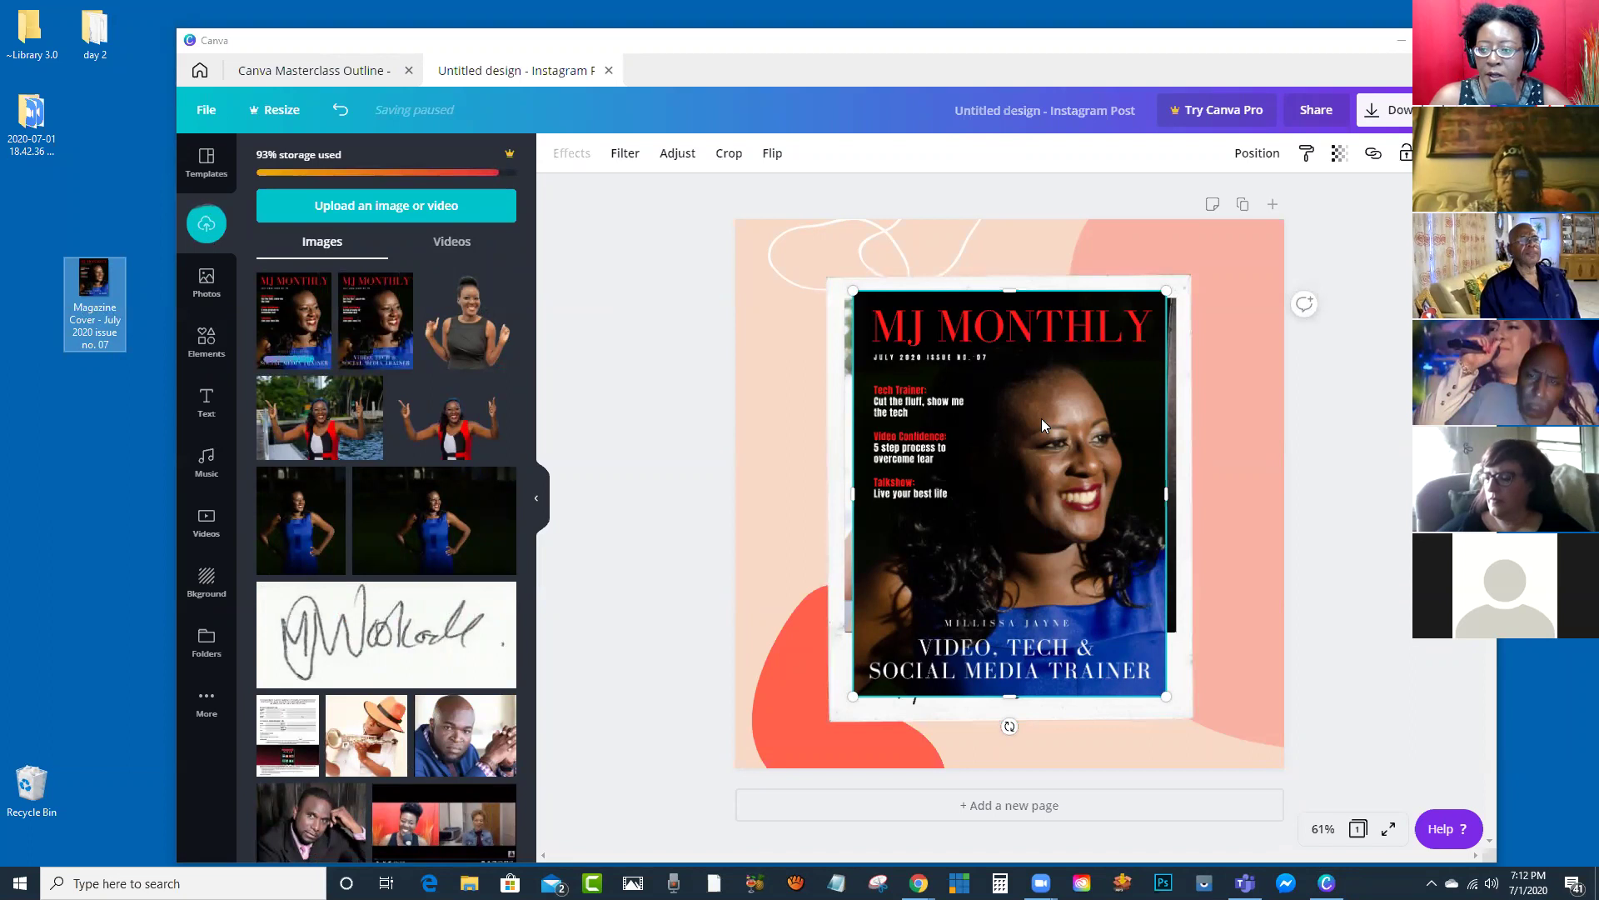
key(ctrl+z)
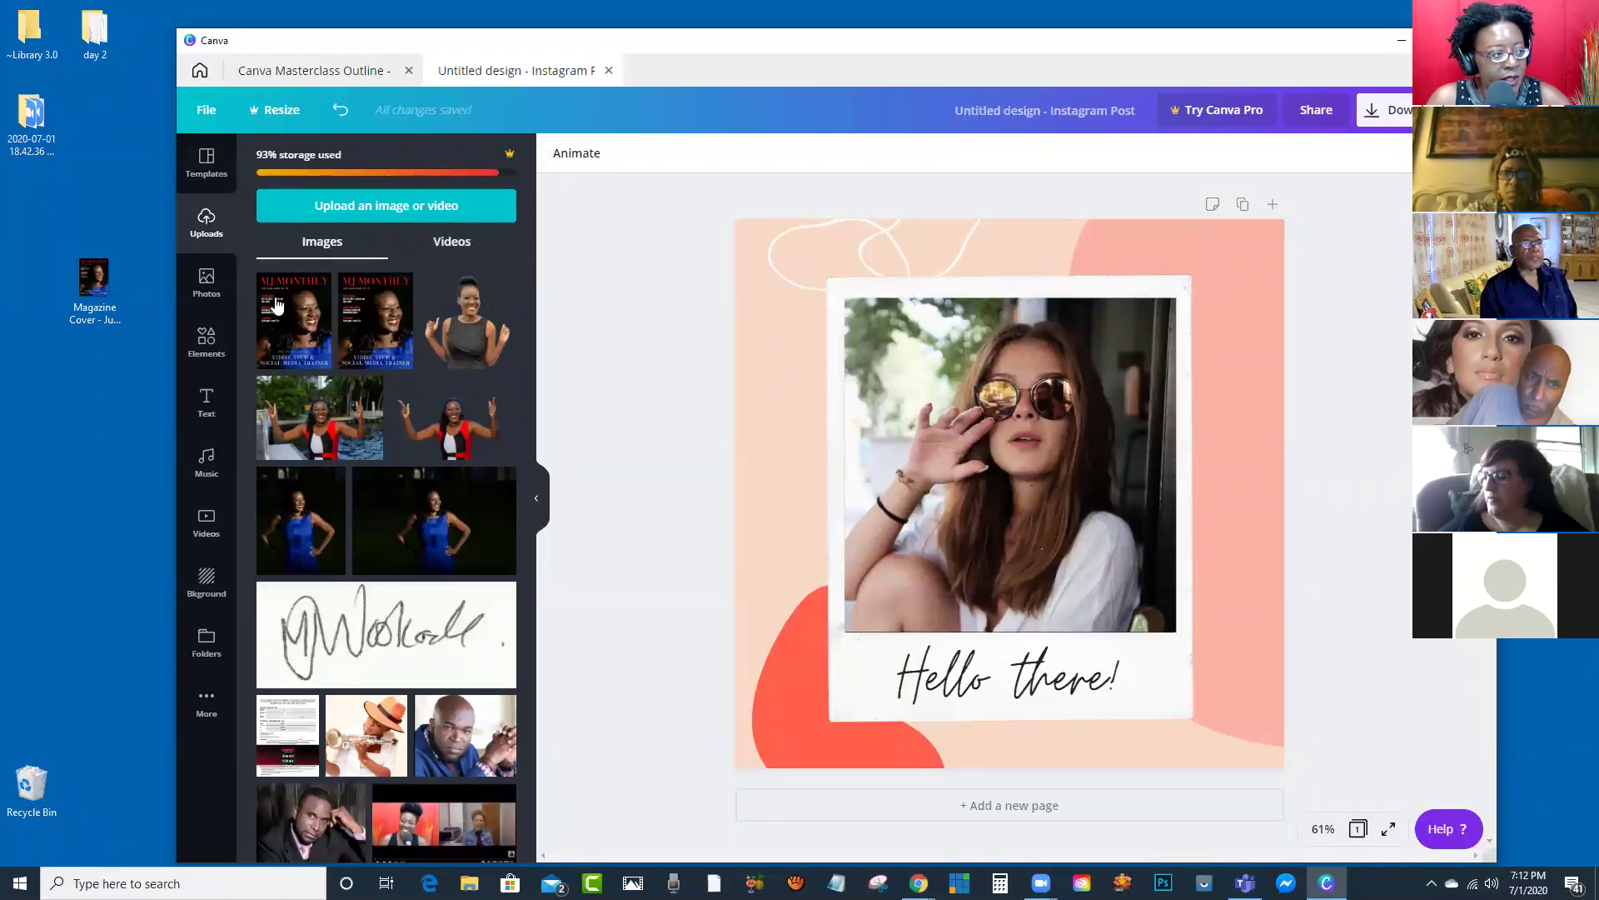
key(alt+Tab)
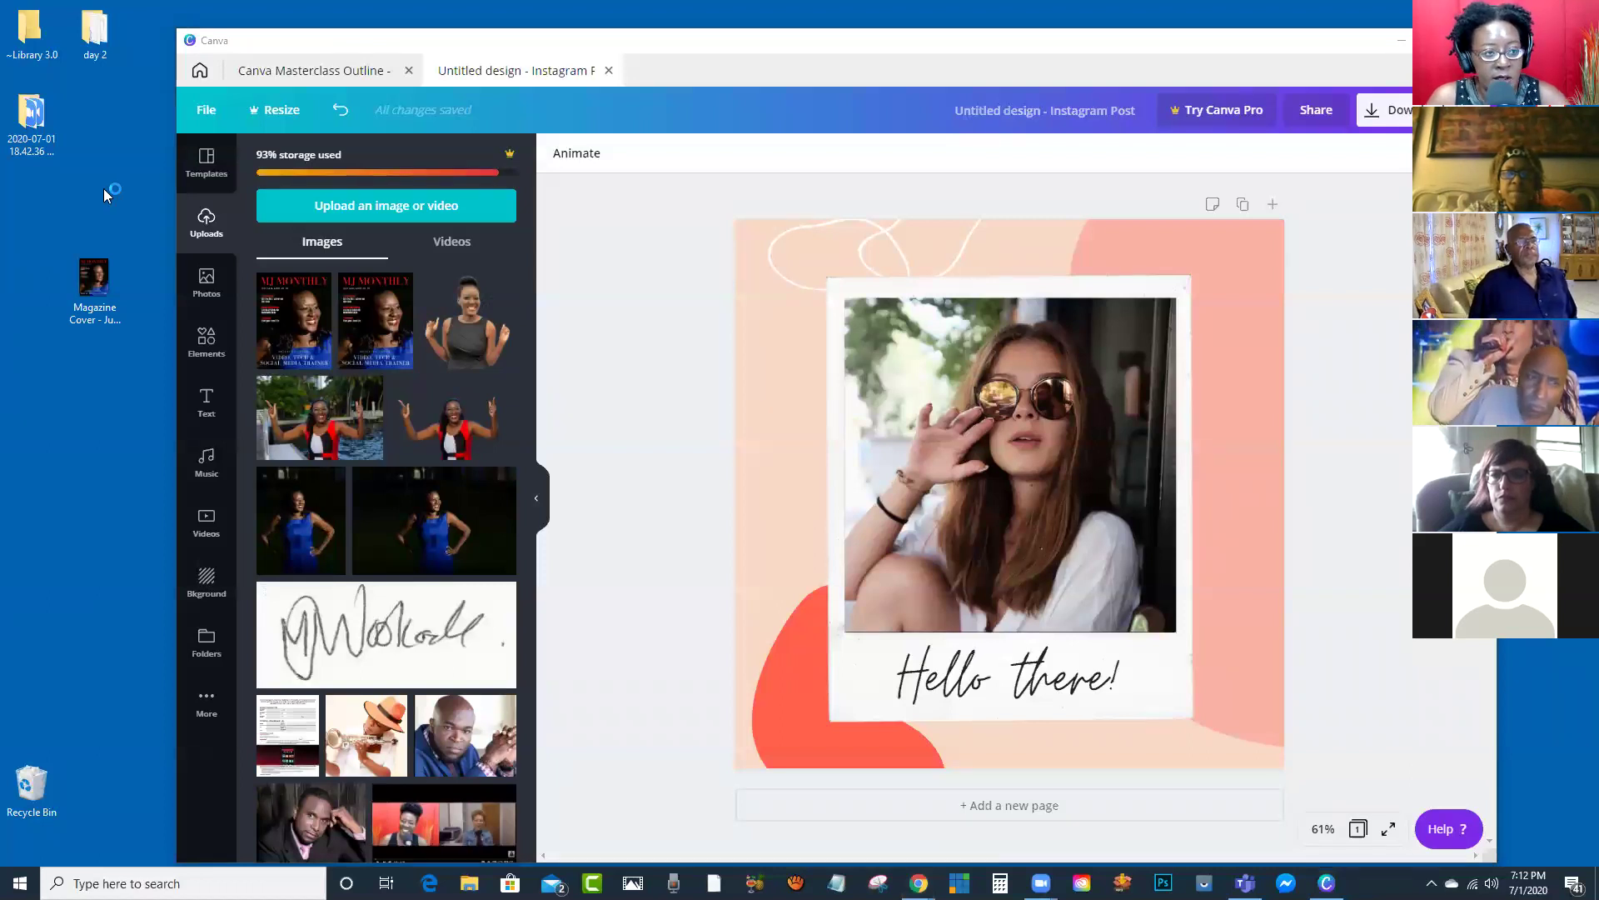
mouse_move(489, 341)
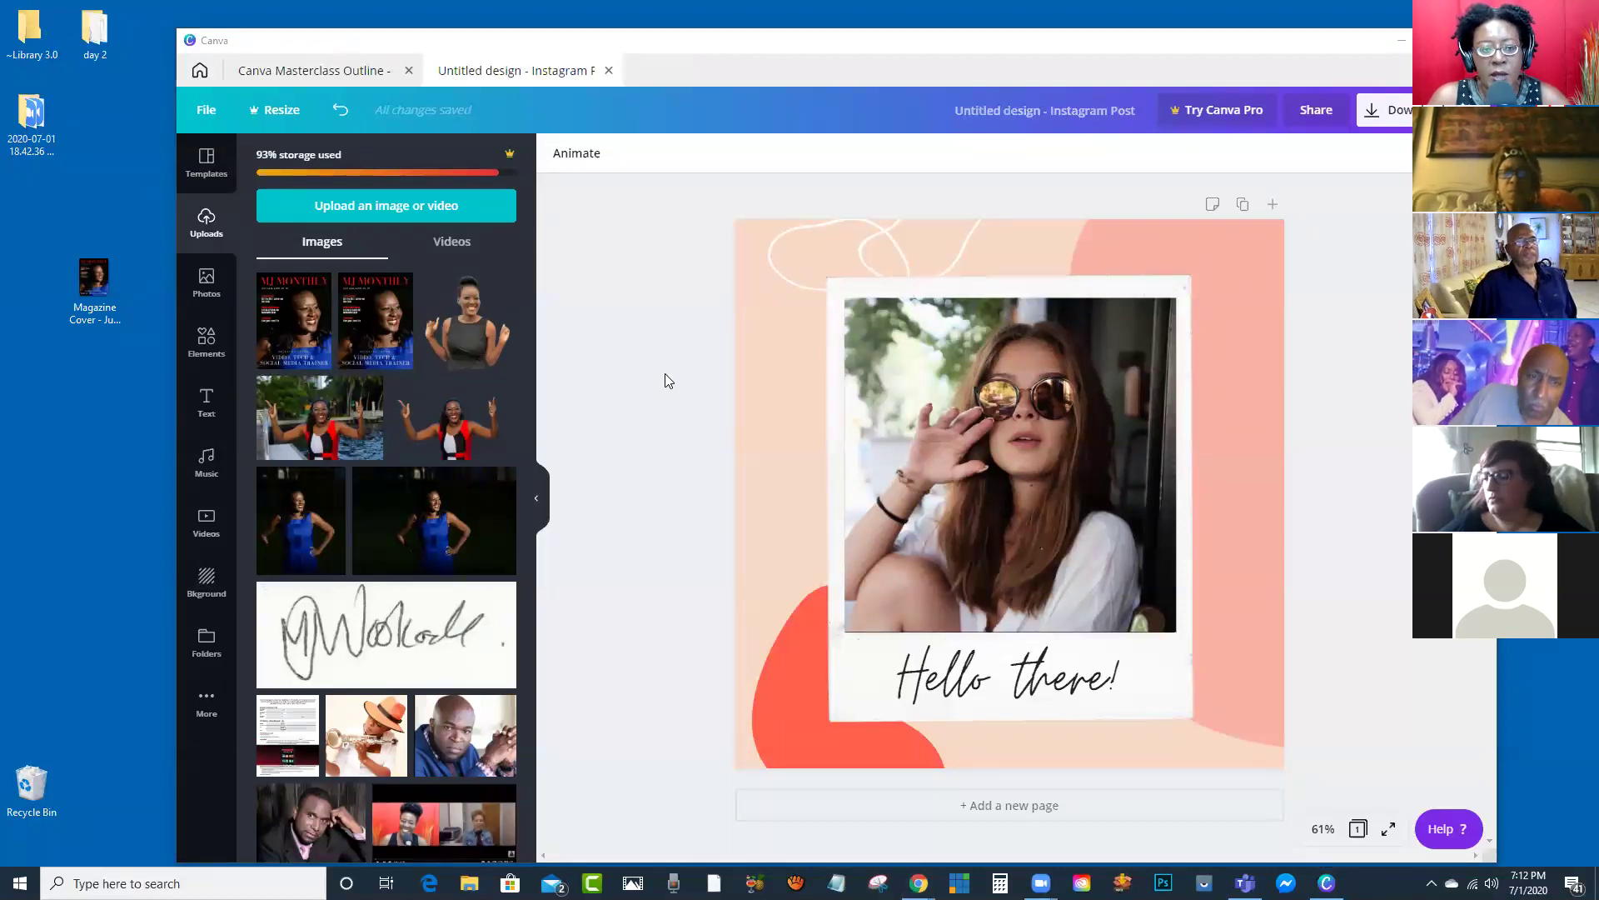
click(380, 210)
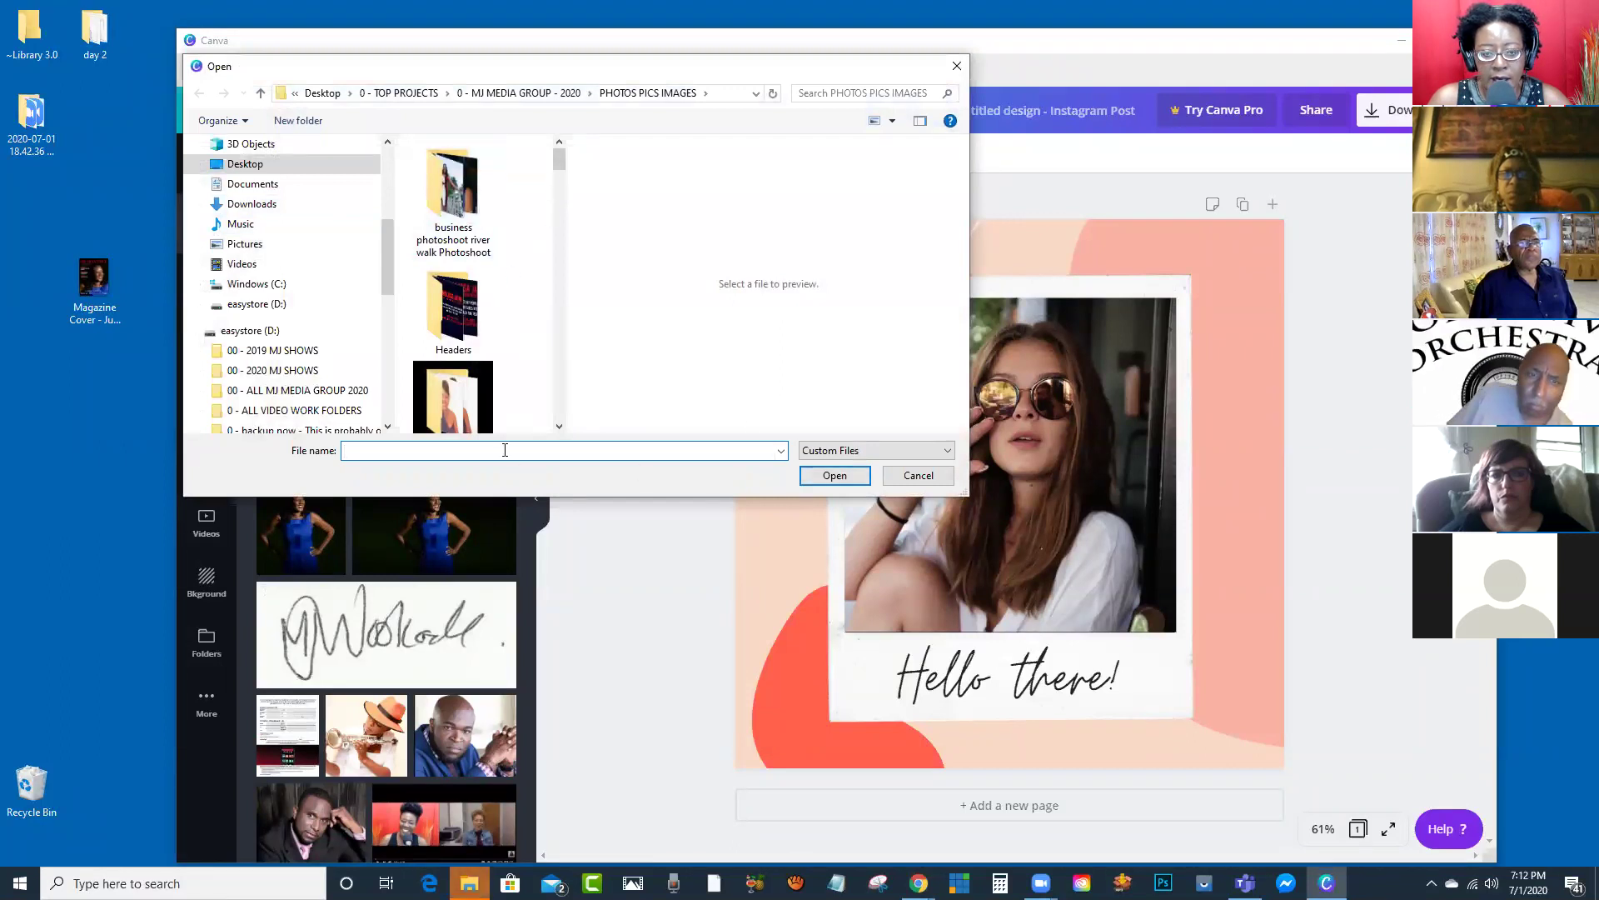
drag(558, 163, 565, 332)
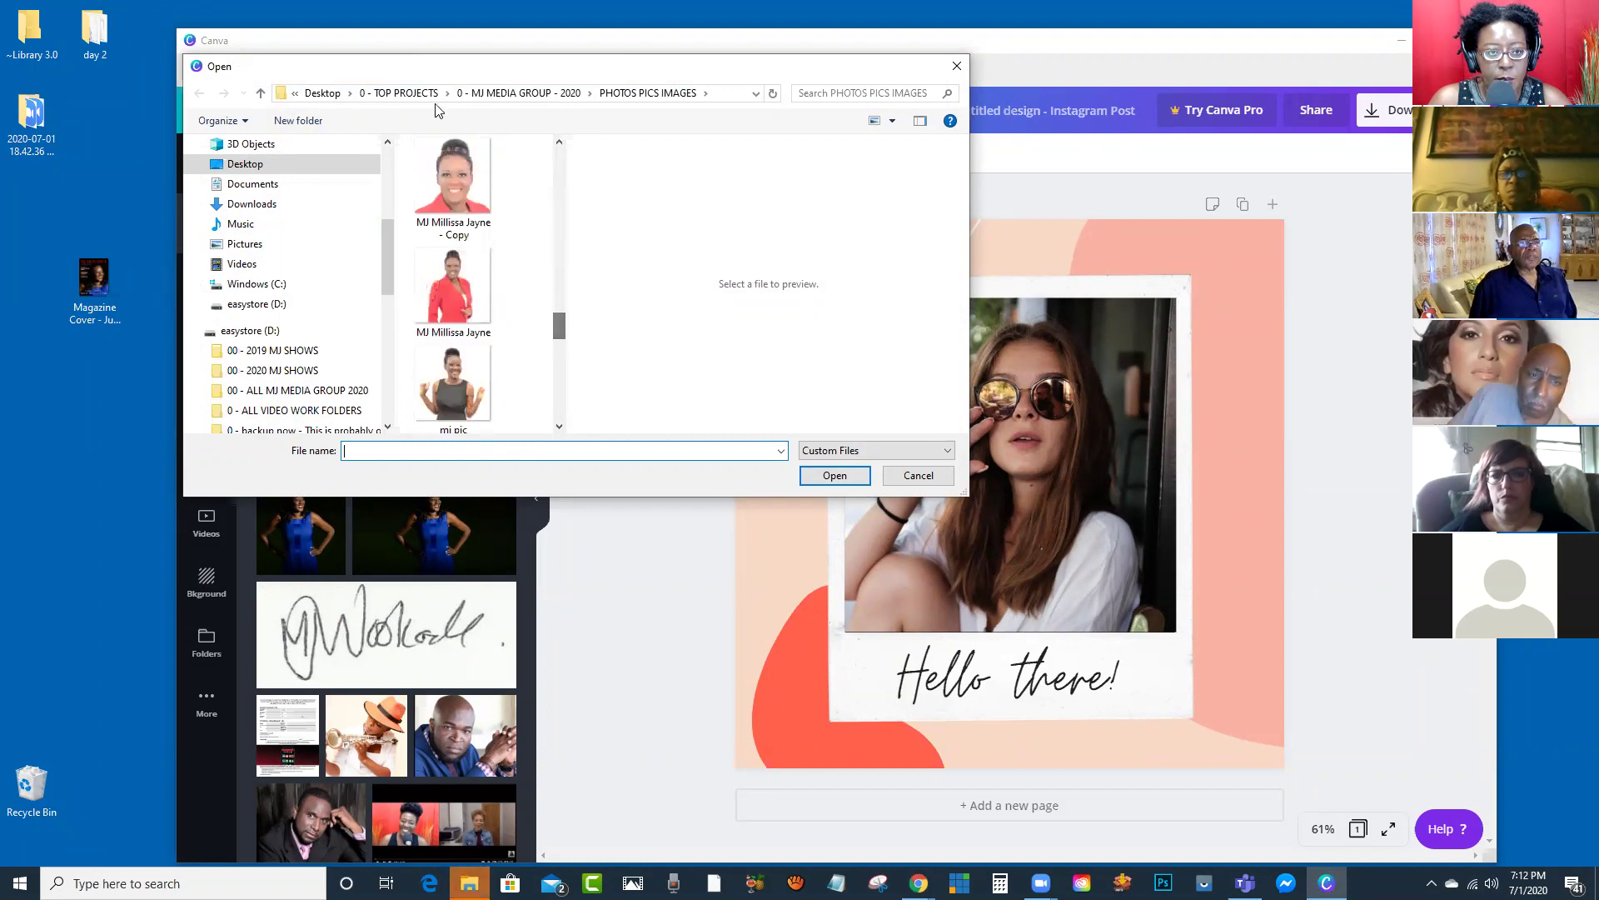
click(338, 94)
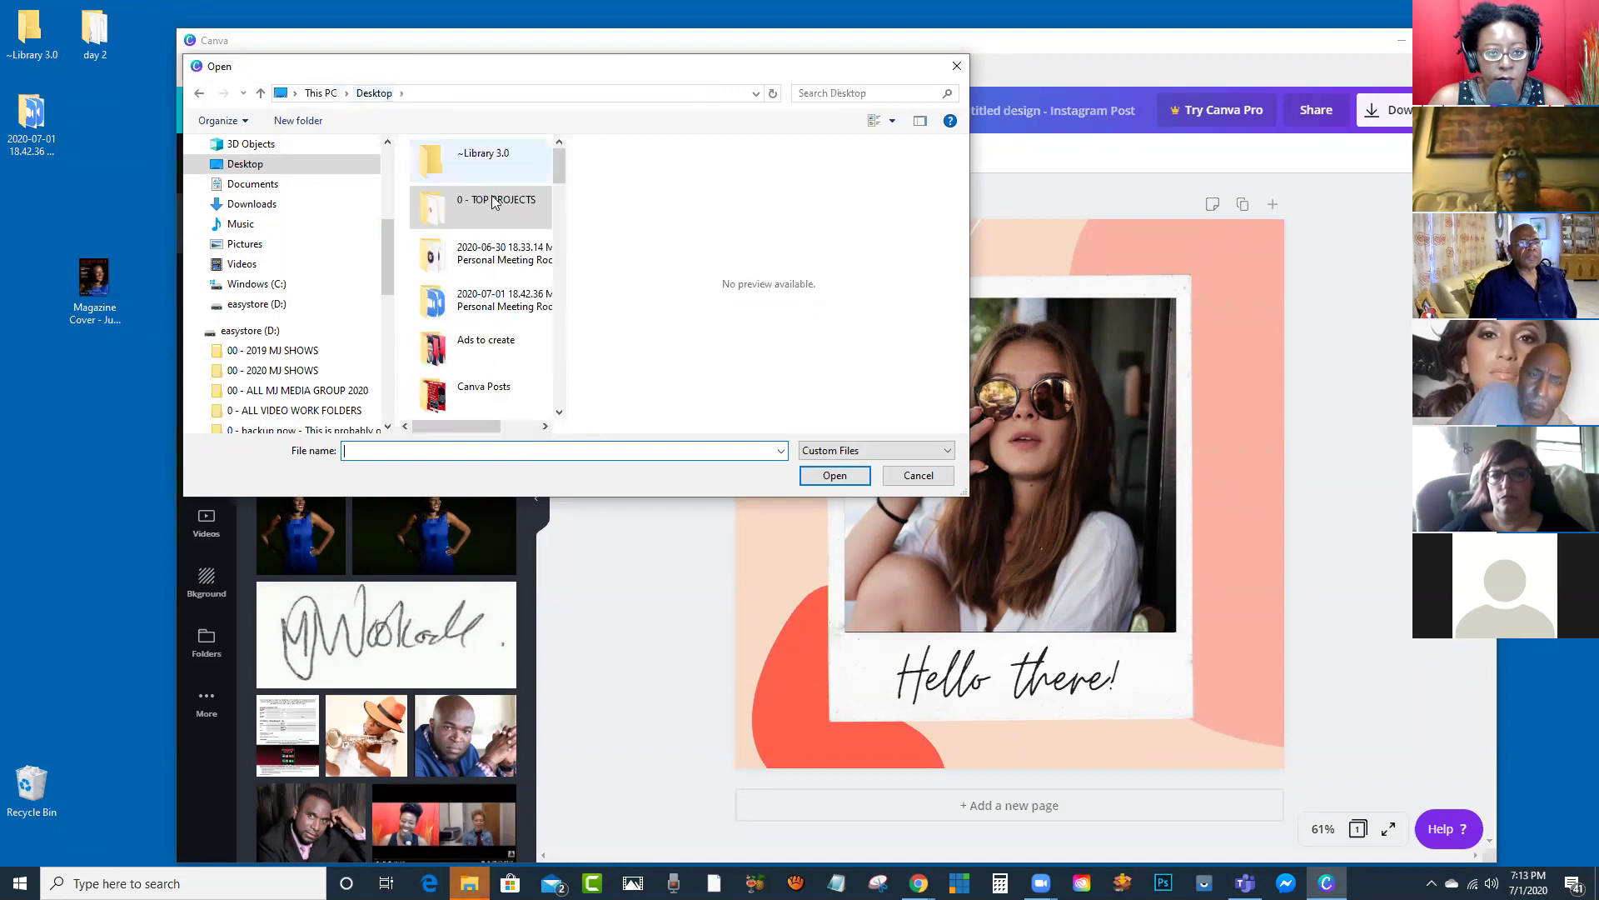
drag(558, 168, 560, 239)
double_click(487, 262)
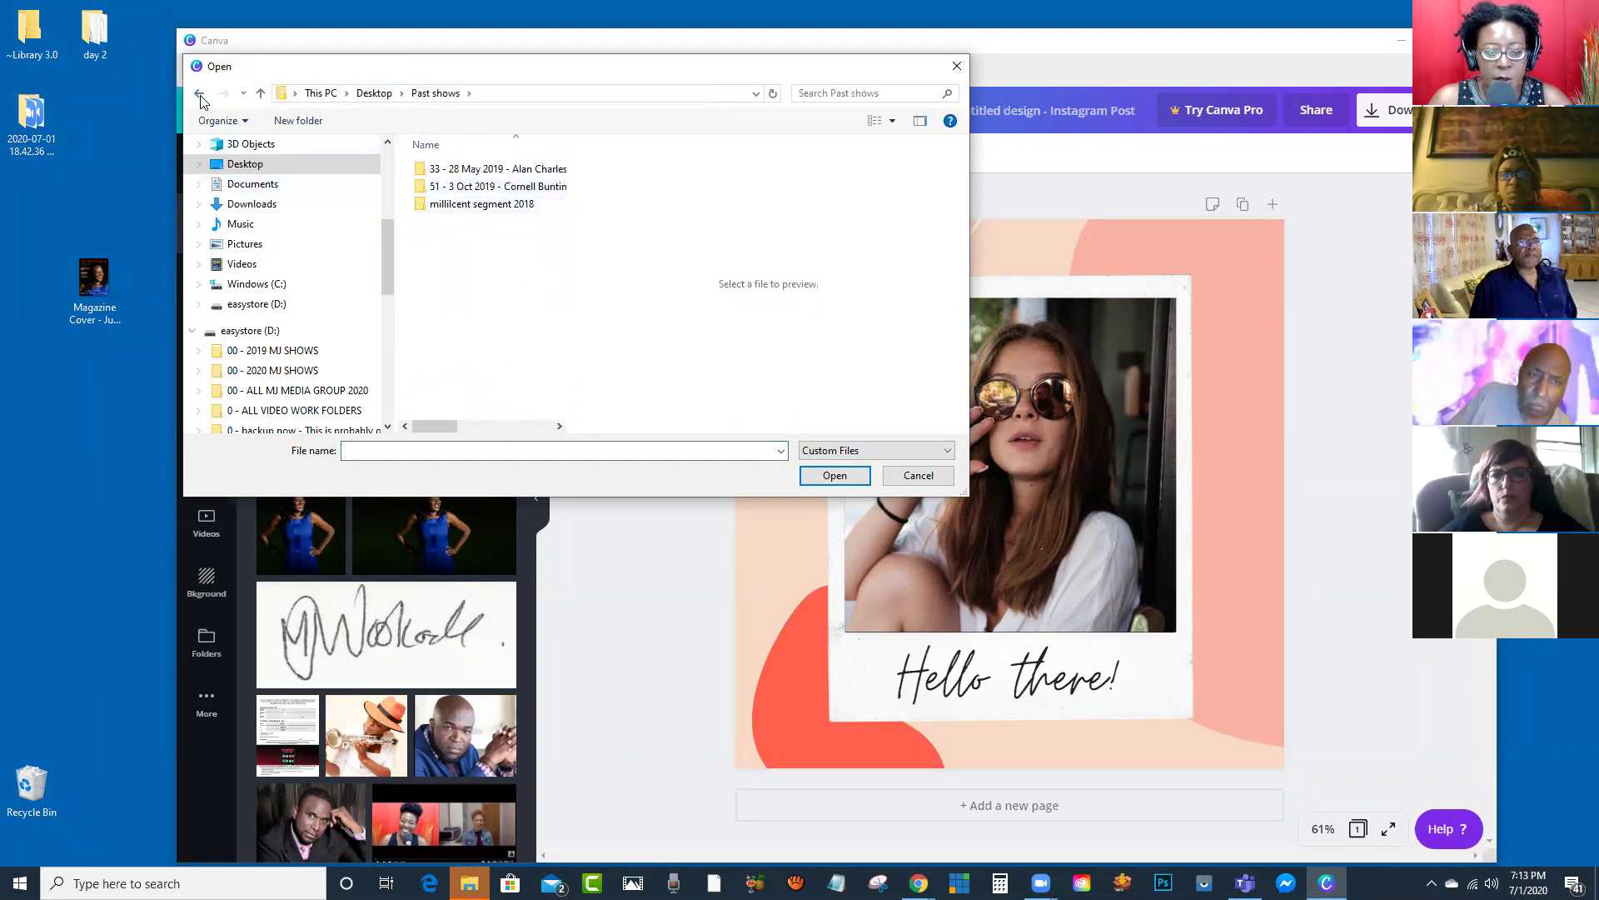
click(201, 98)
mouse_move(553, 218)
mouse_down()
mouse_move(561, 254)
mouse_move(558, 240)
mouse_up()
double_click(488, 221)
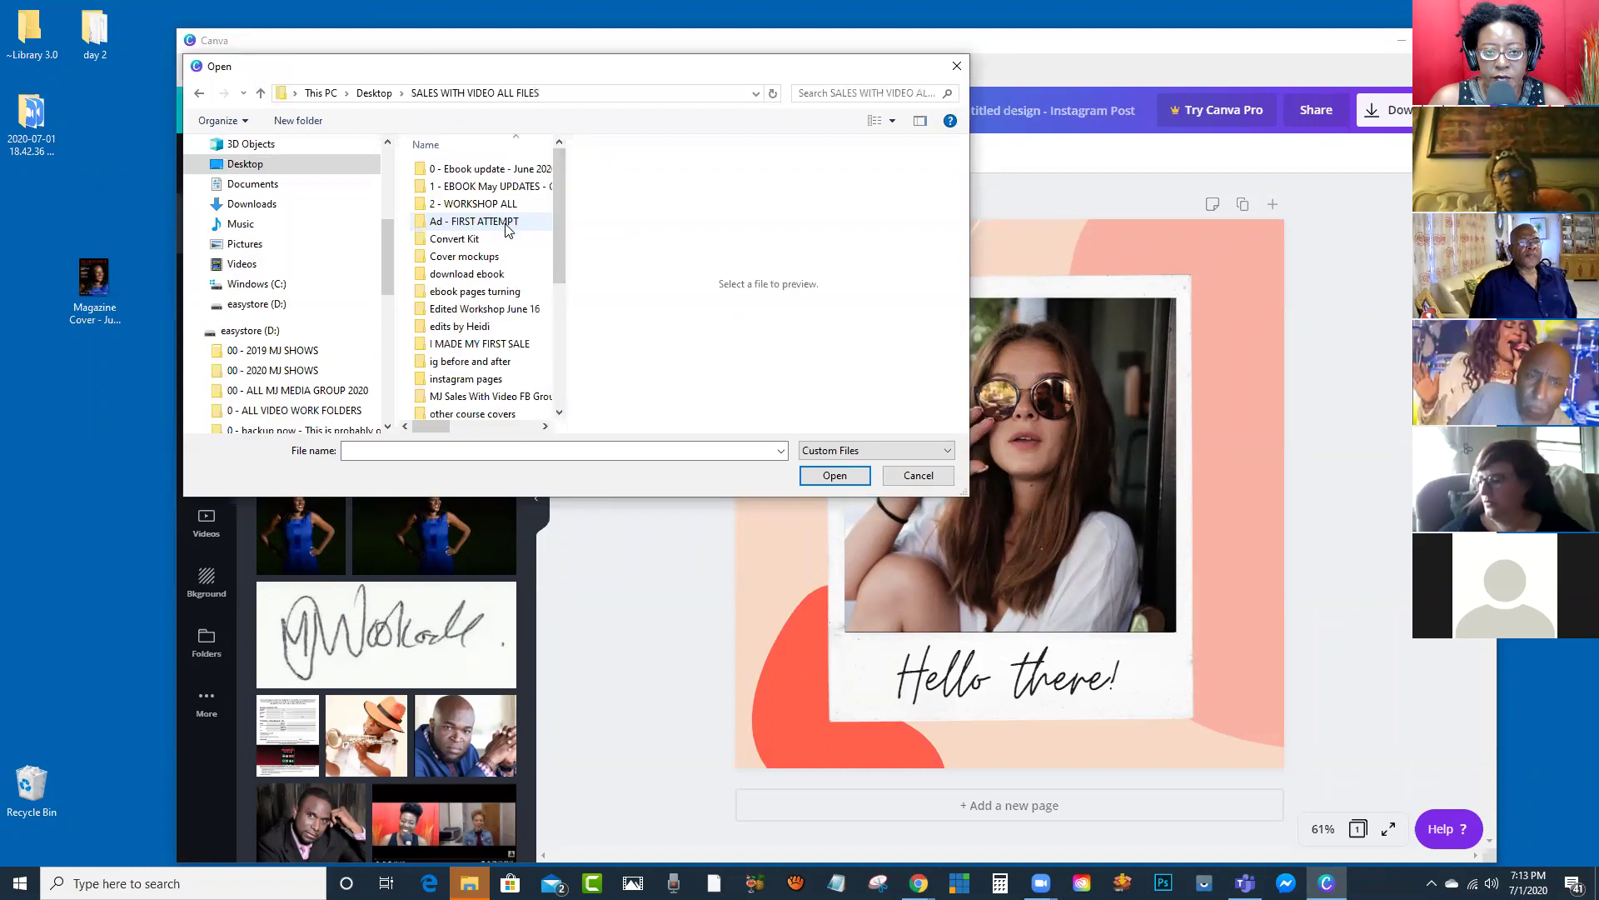
click(199, 93)
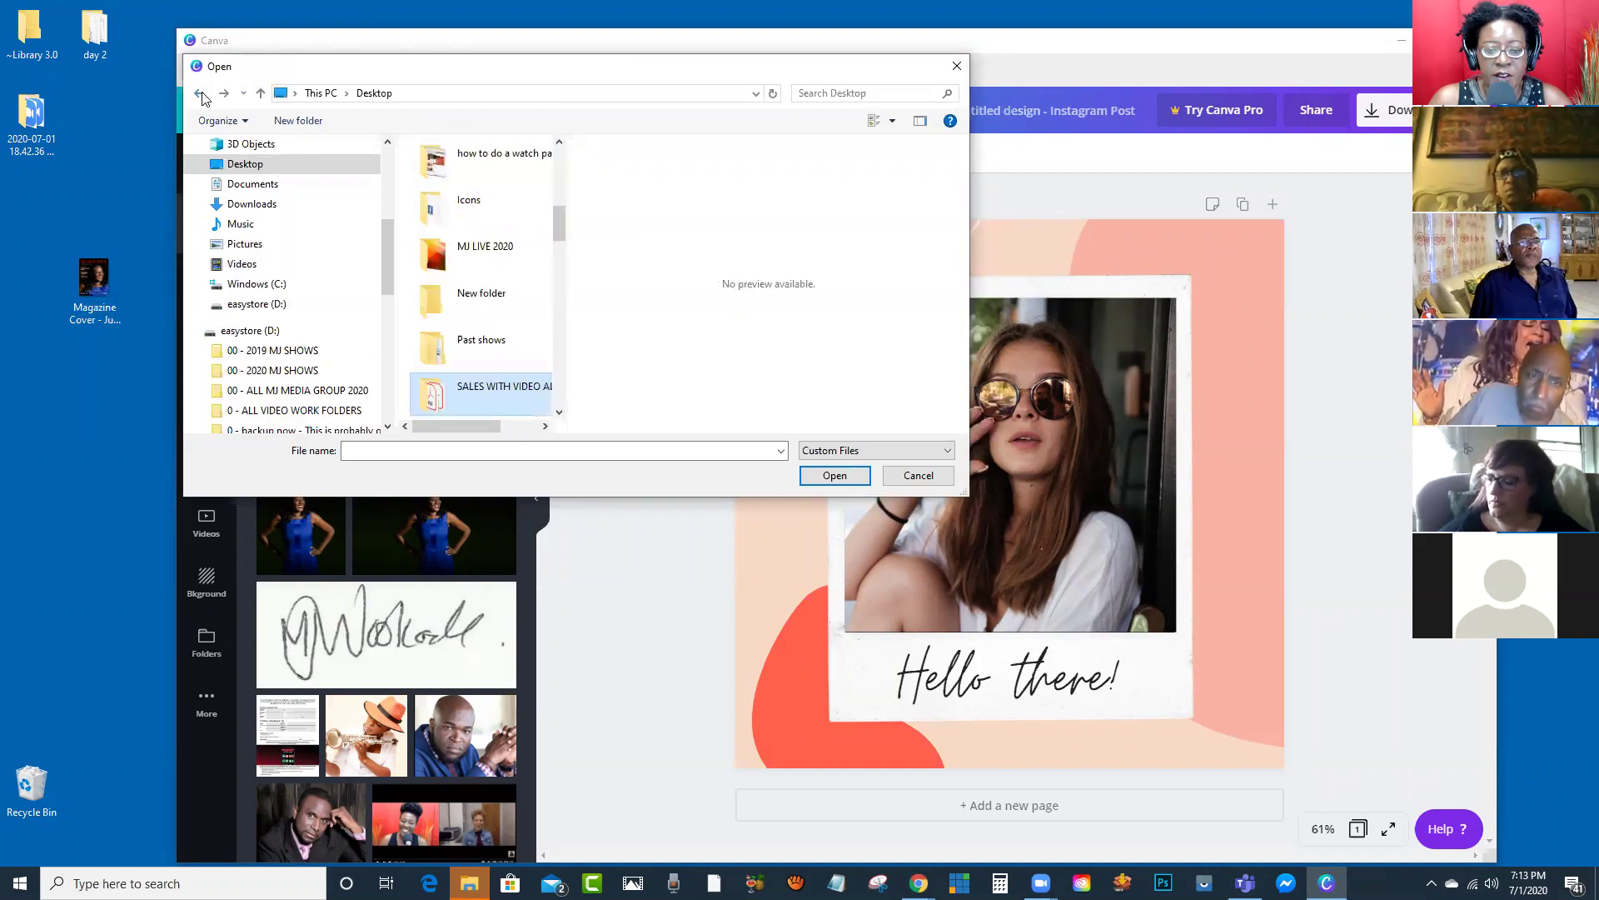
click(918, 476)
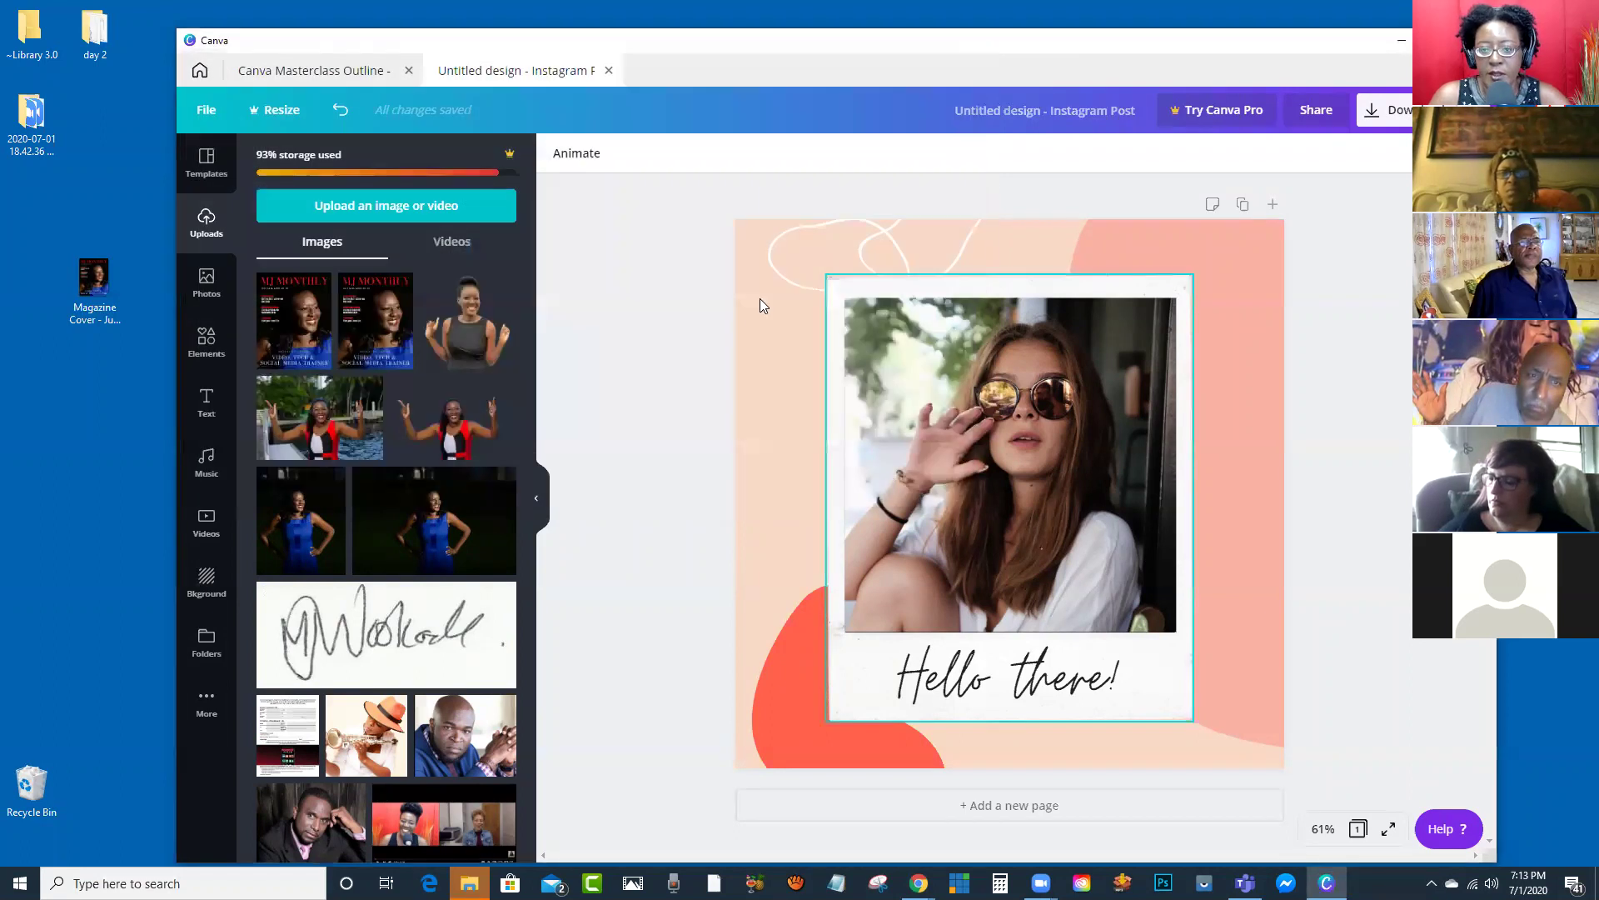
click(451, 243)
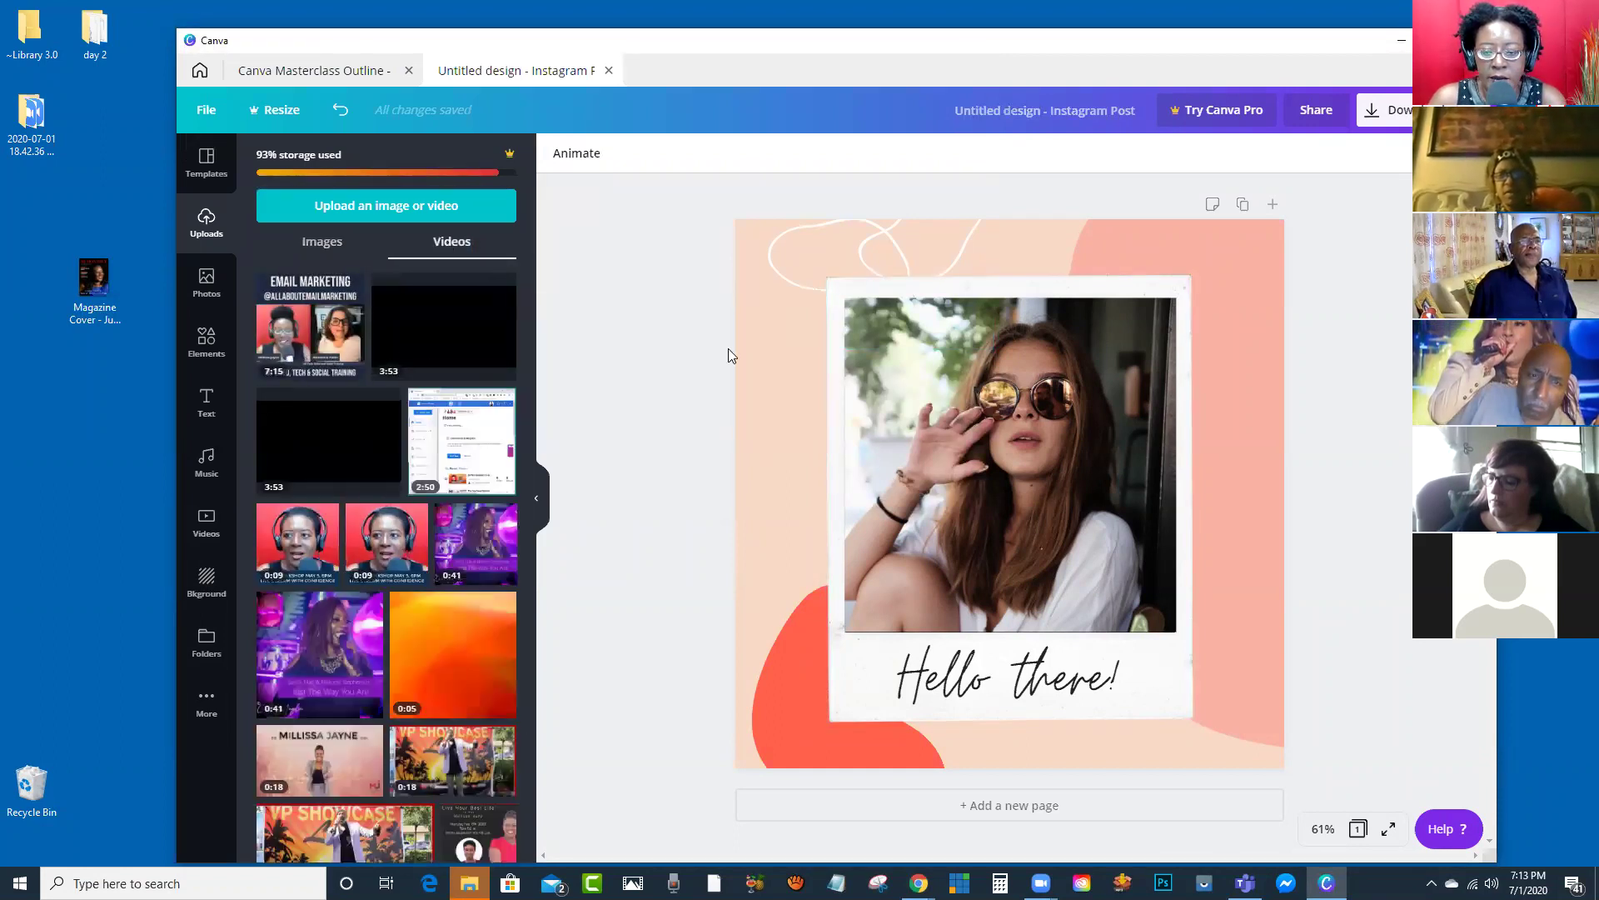
mouse_move(321, 337)
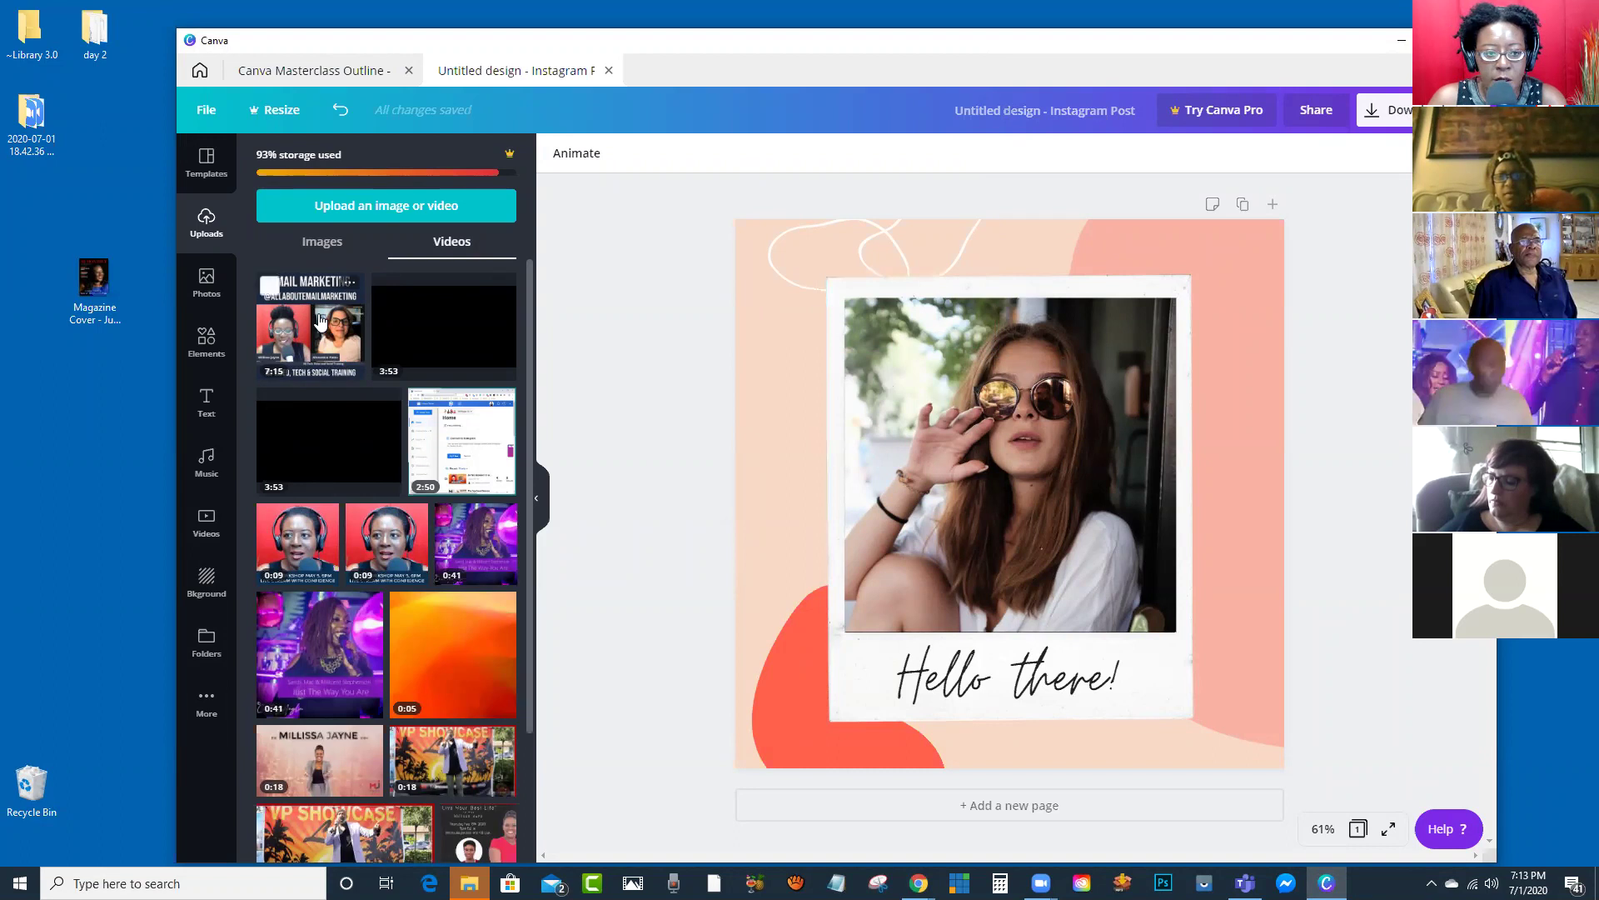
drag(315, 333, 942, 375)
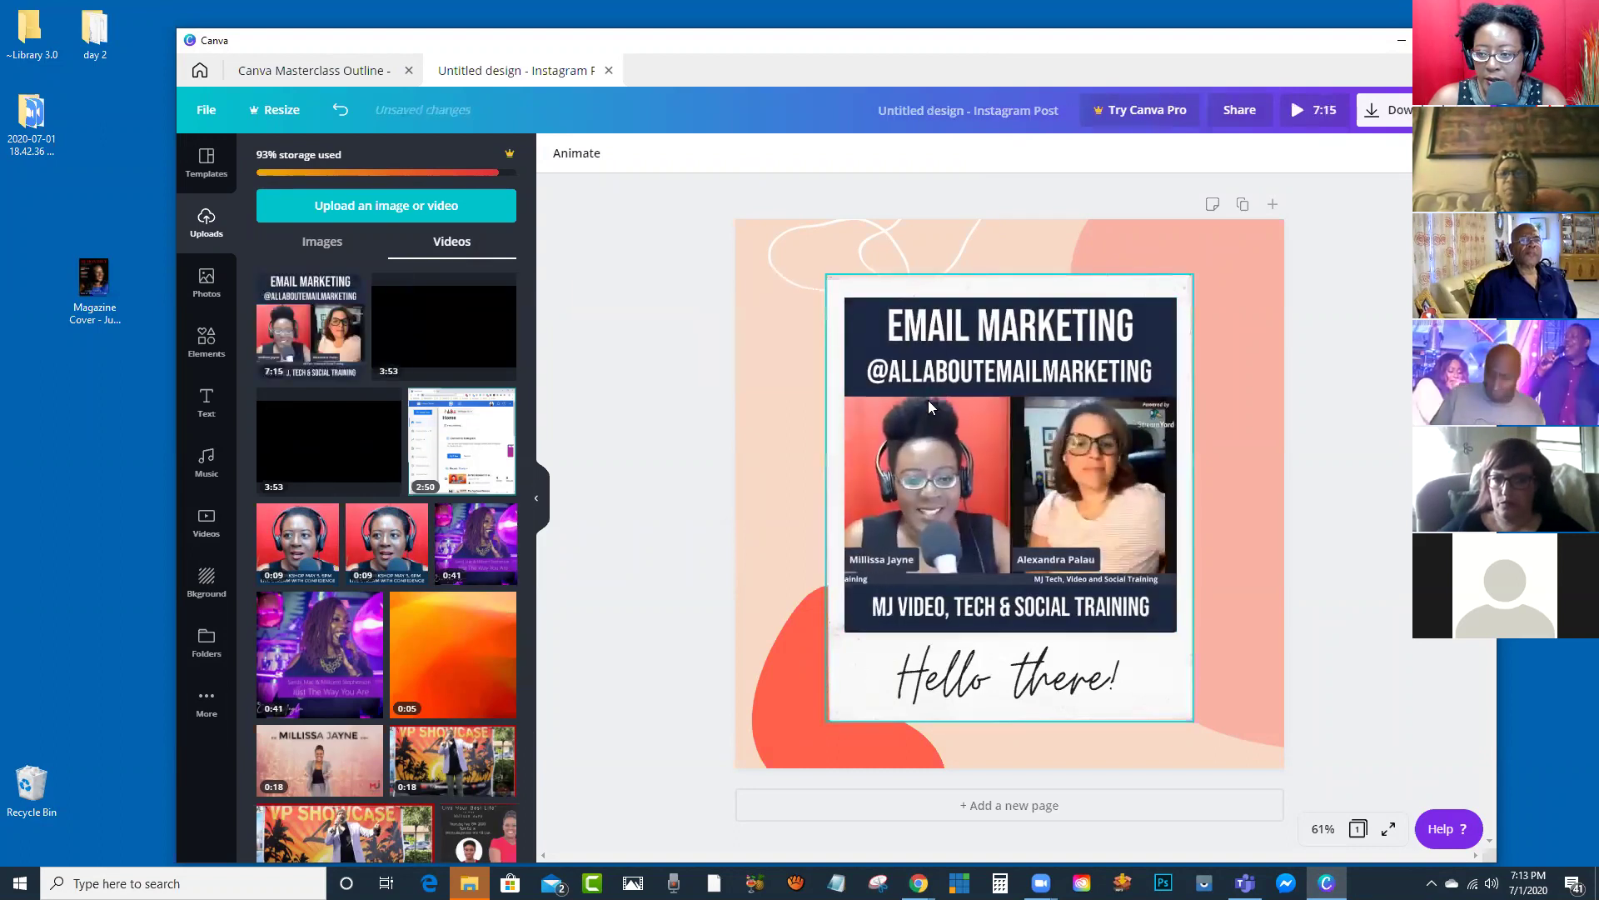
click(949, 528)
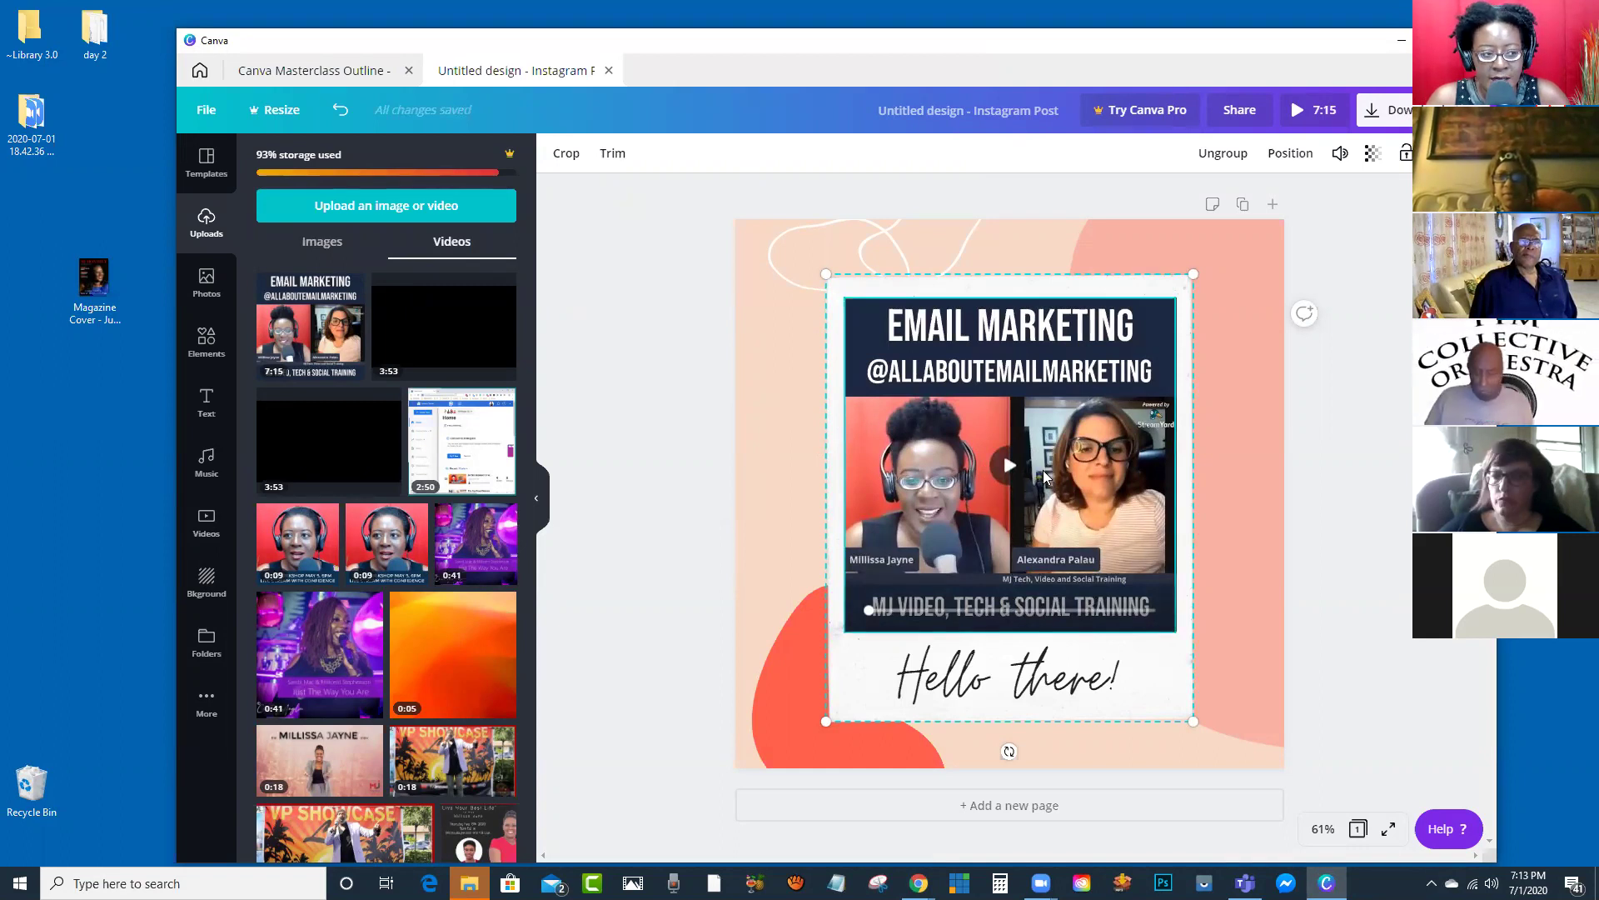
key(ctrl+z)
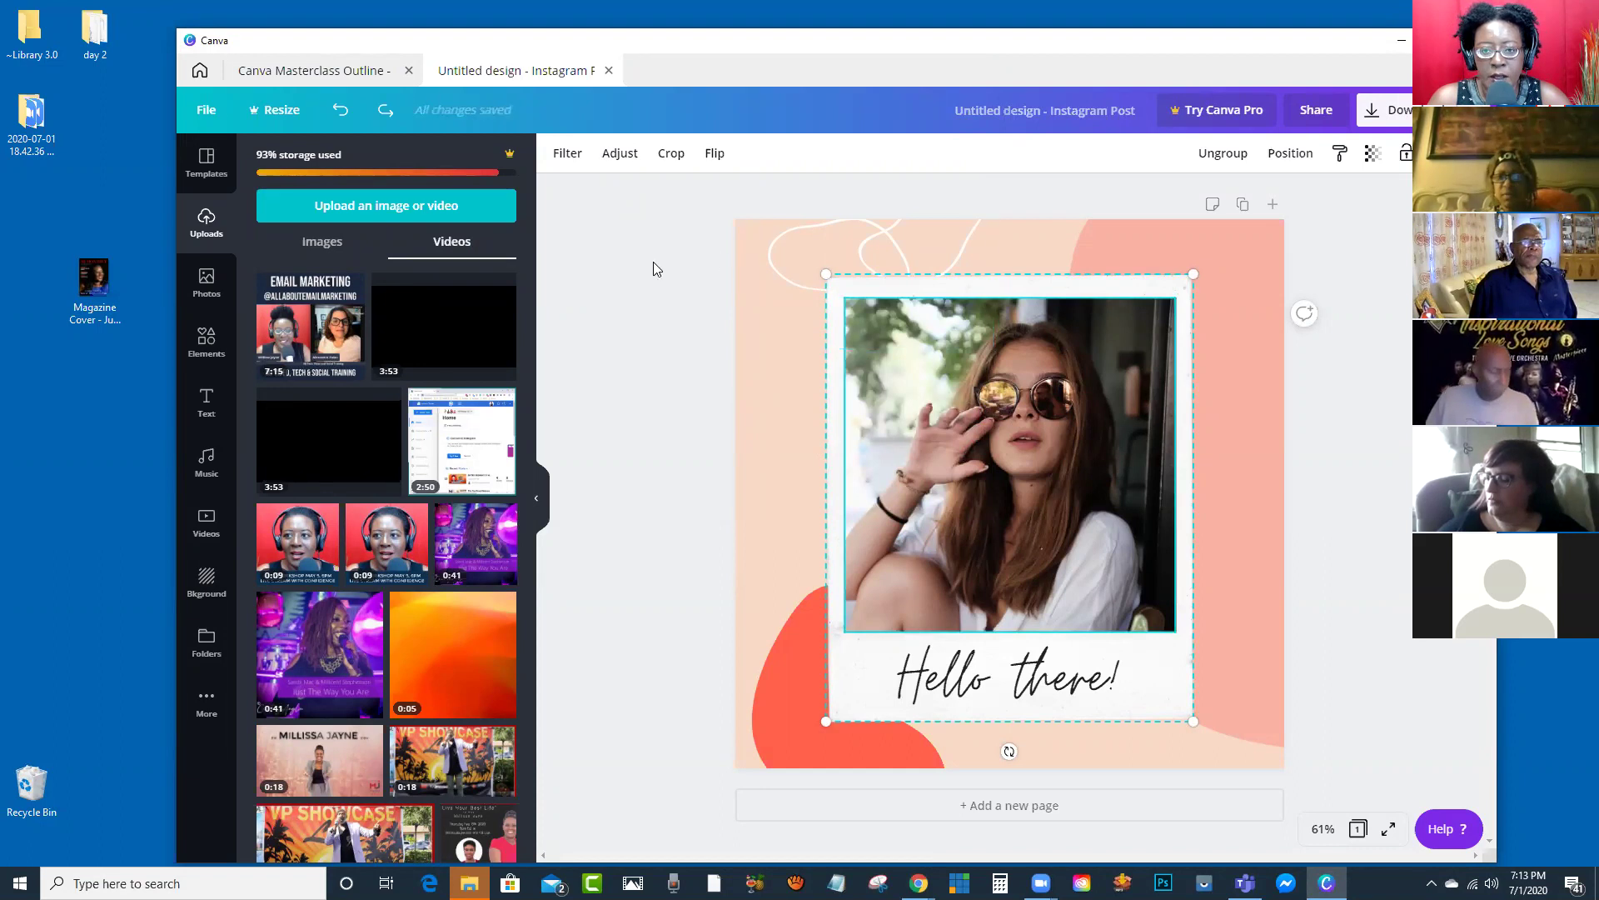
click(321, 247)
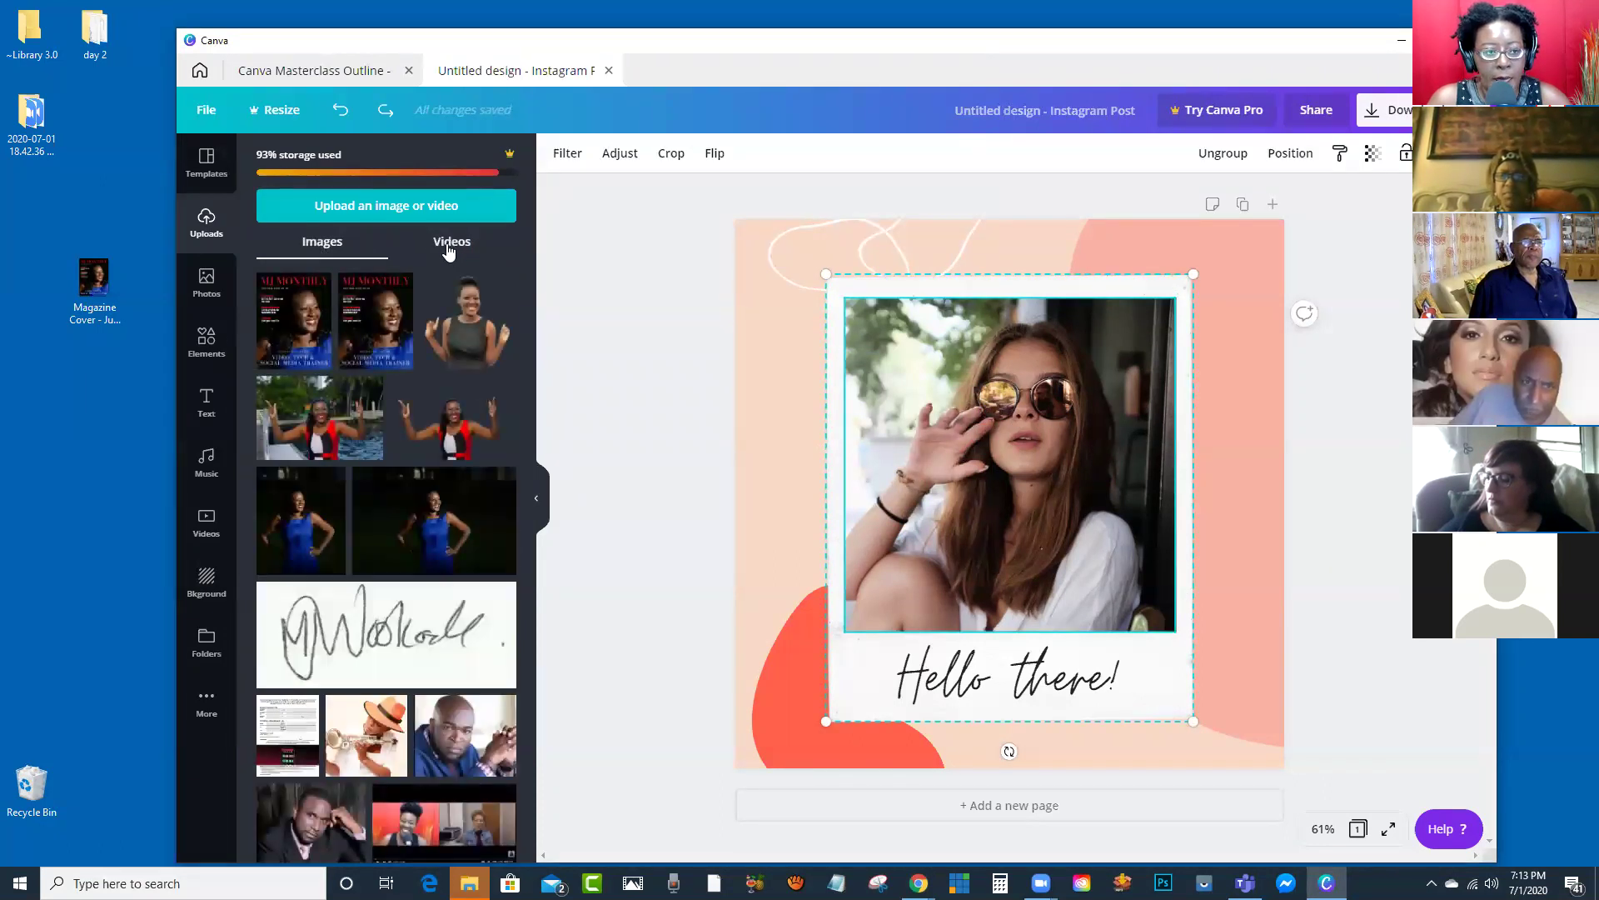
Step: Swap the rainbow heart stock photo for the woman in pink, then browse Elements toward Frames
click(205, 283)
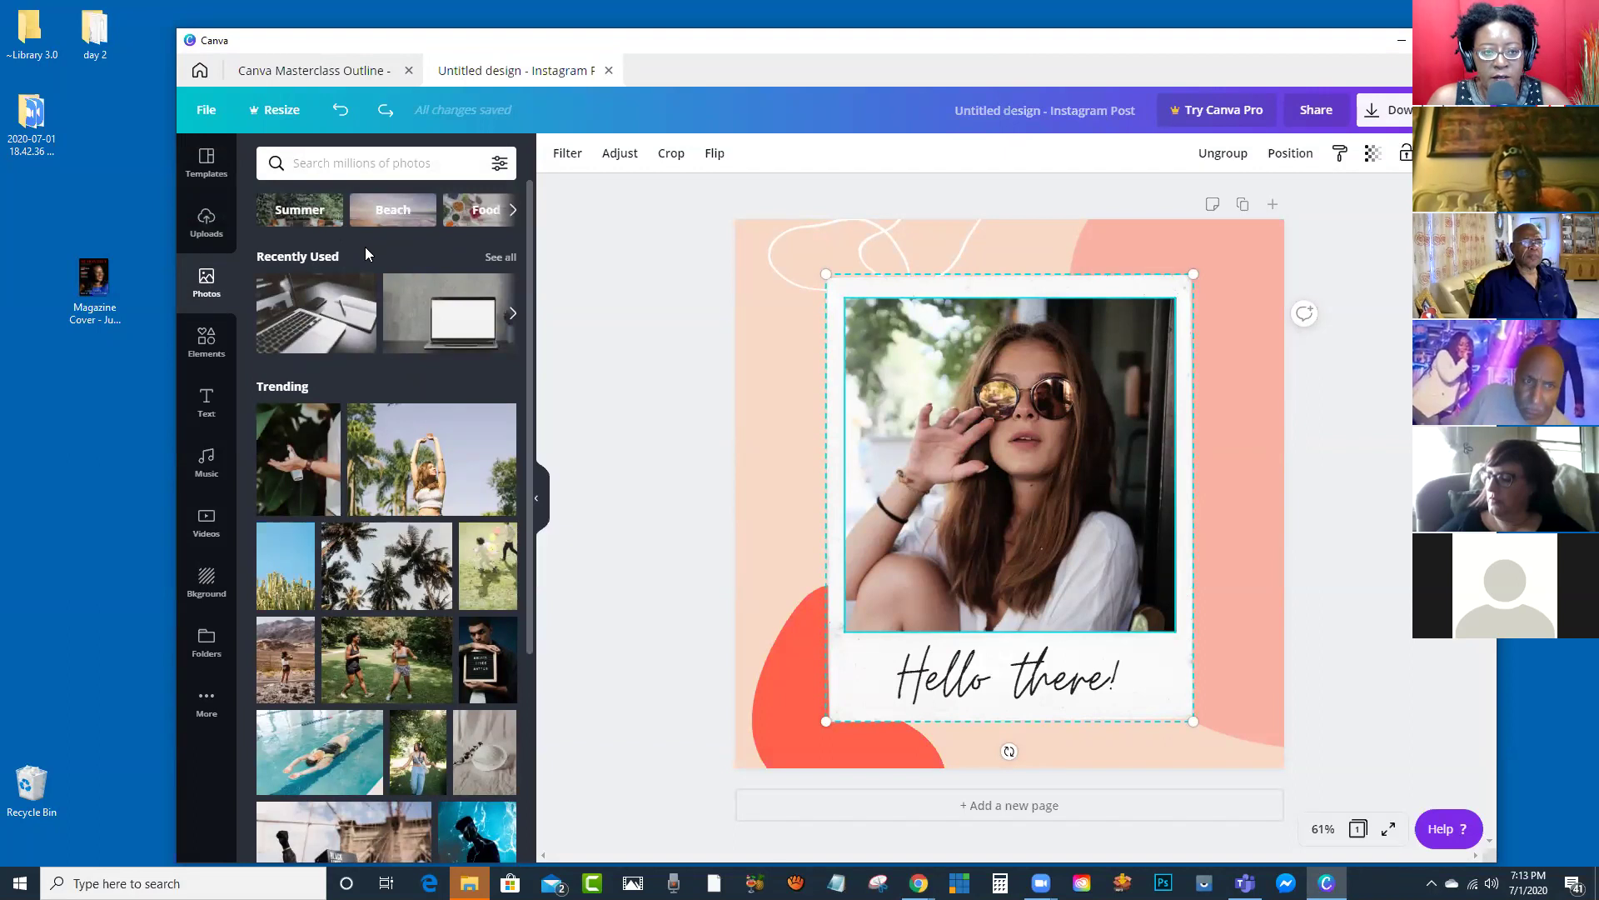
scroll(375, 279, down, 4)
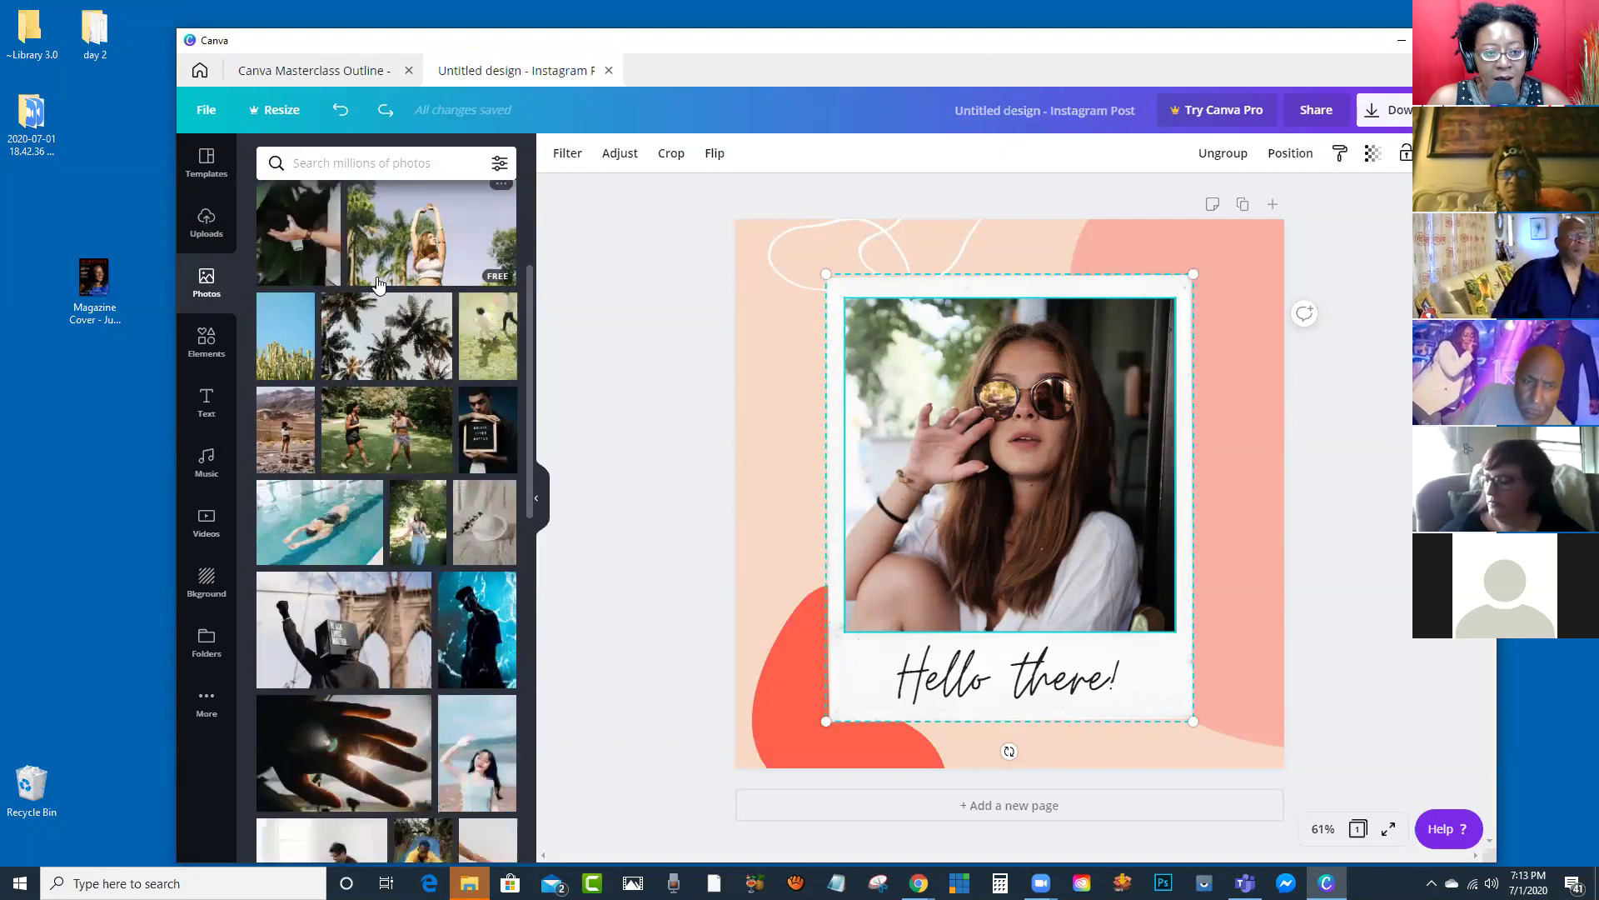
scroll(351, 305, down, 7)
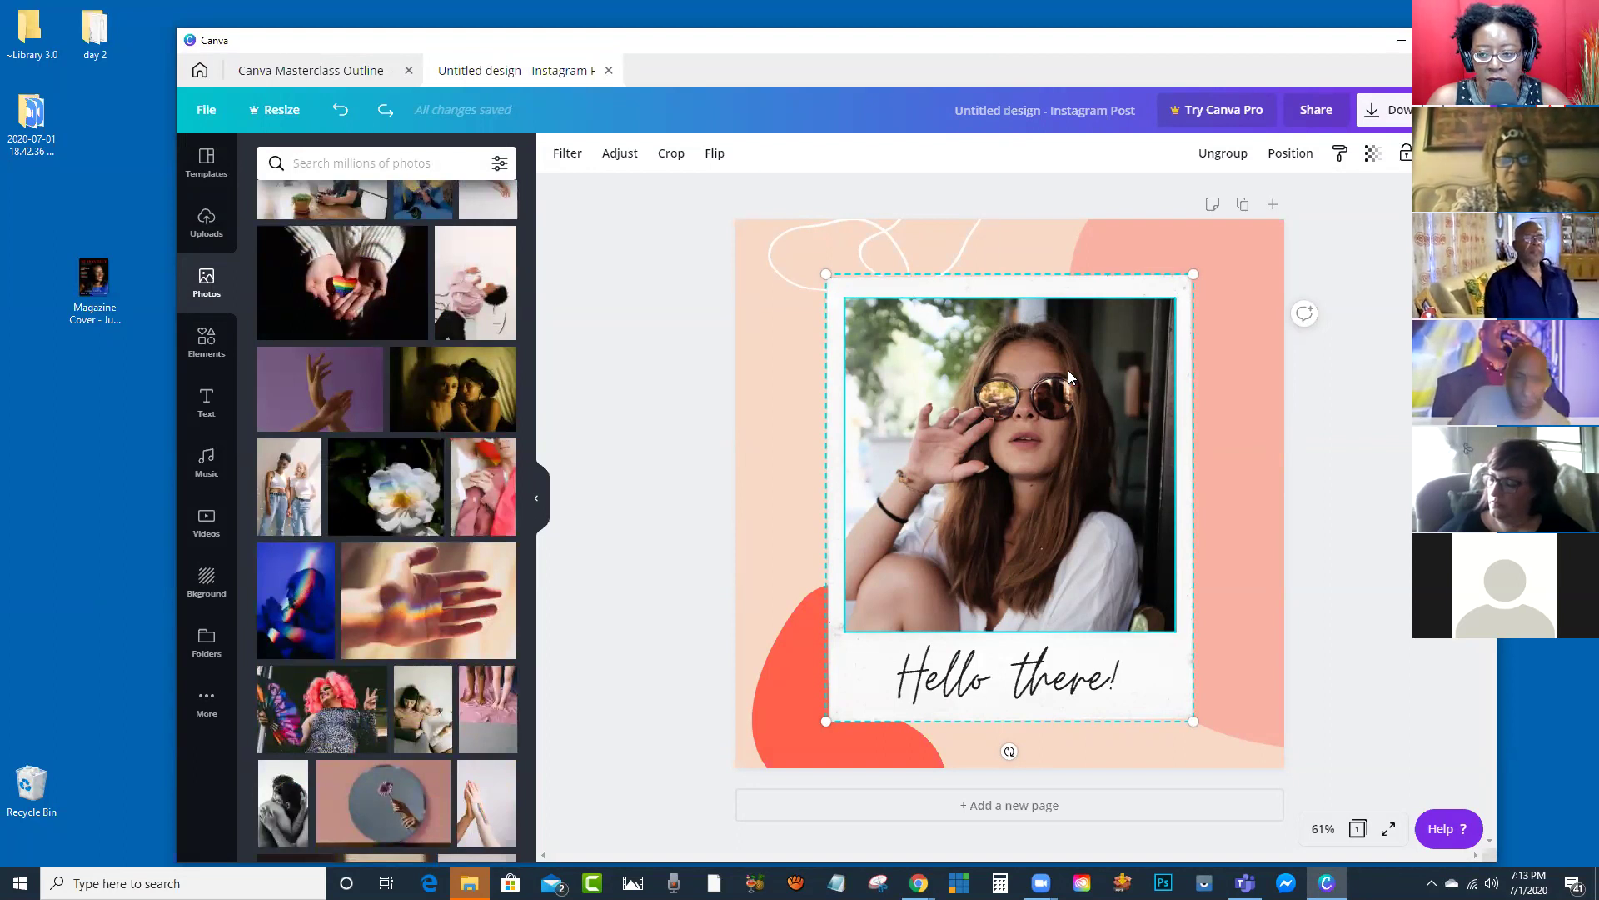
click(618, 408)
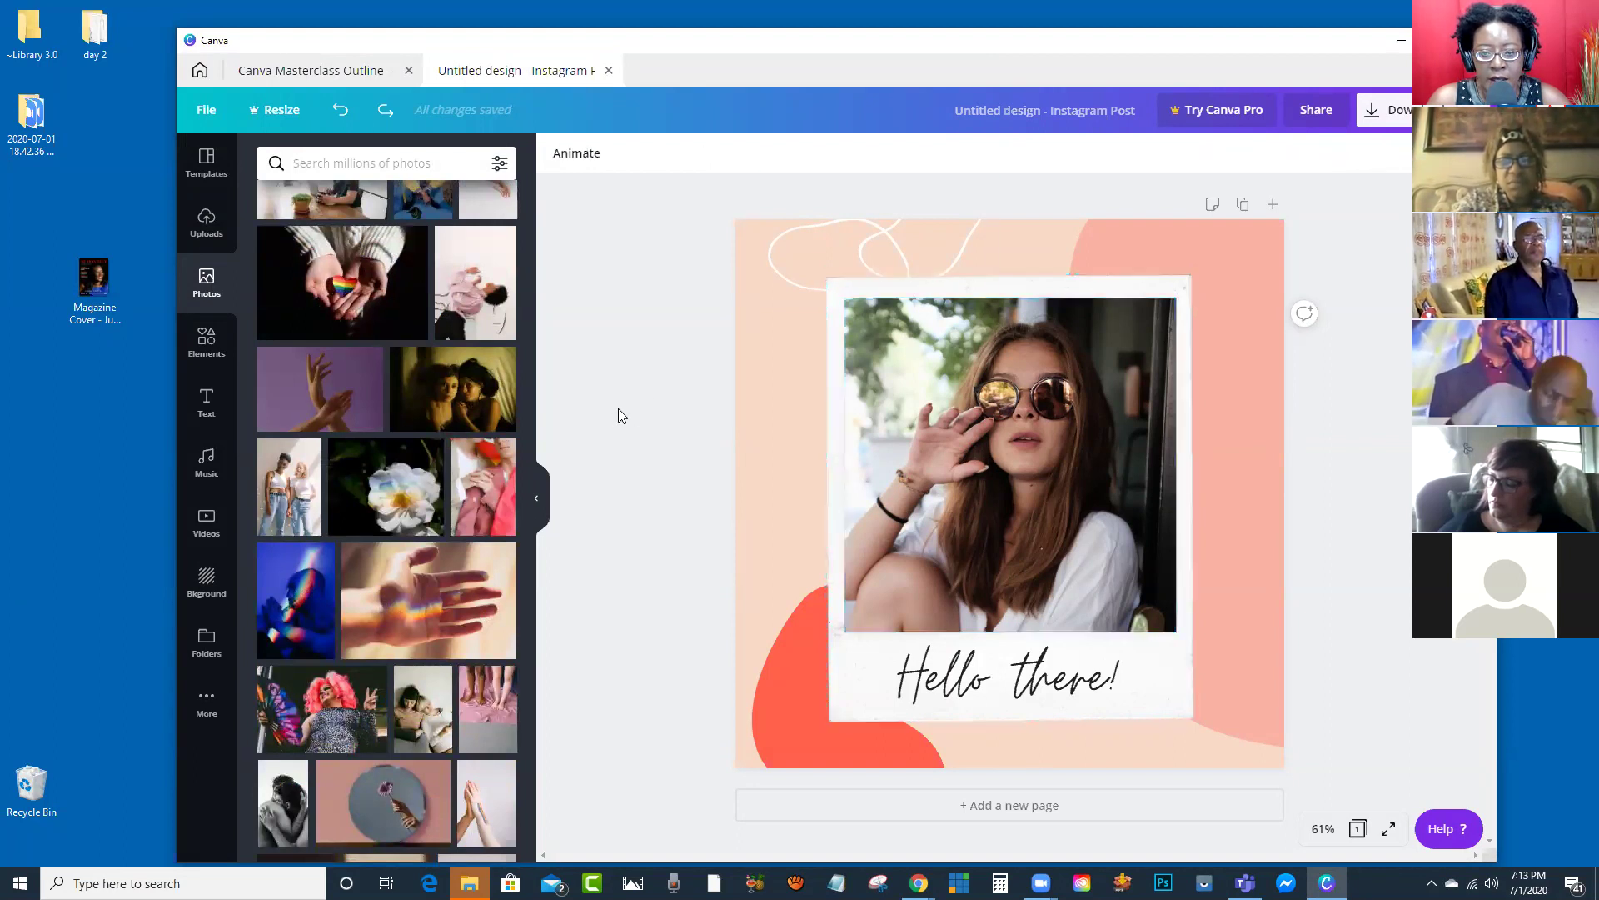
click(347, 286)
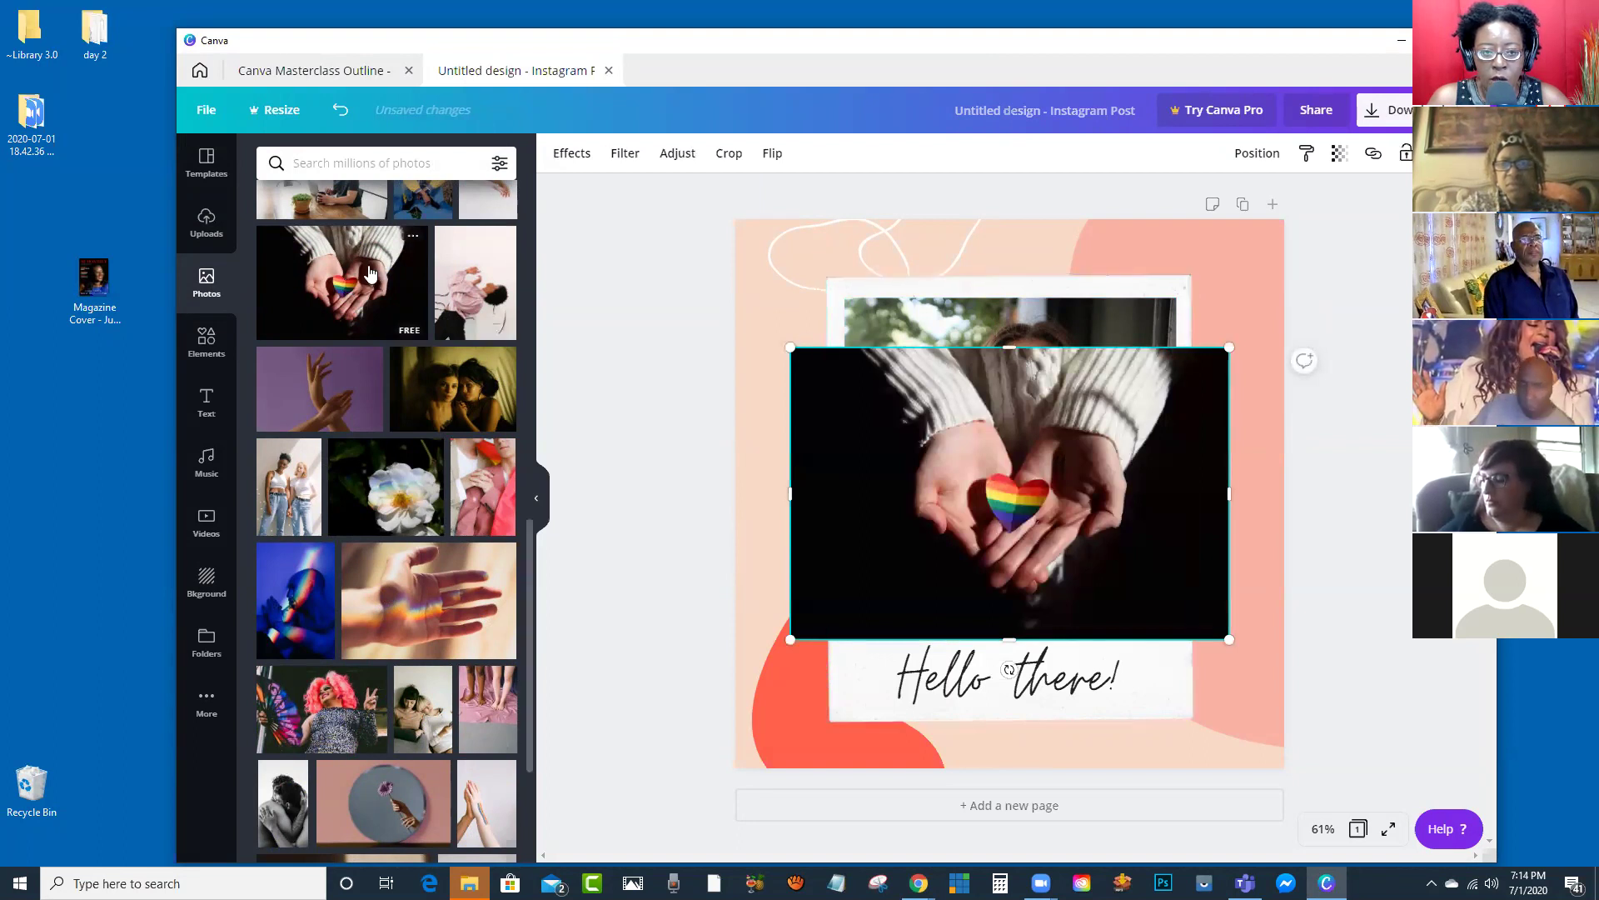
drag(473, 281, 1023, 414)
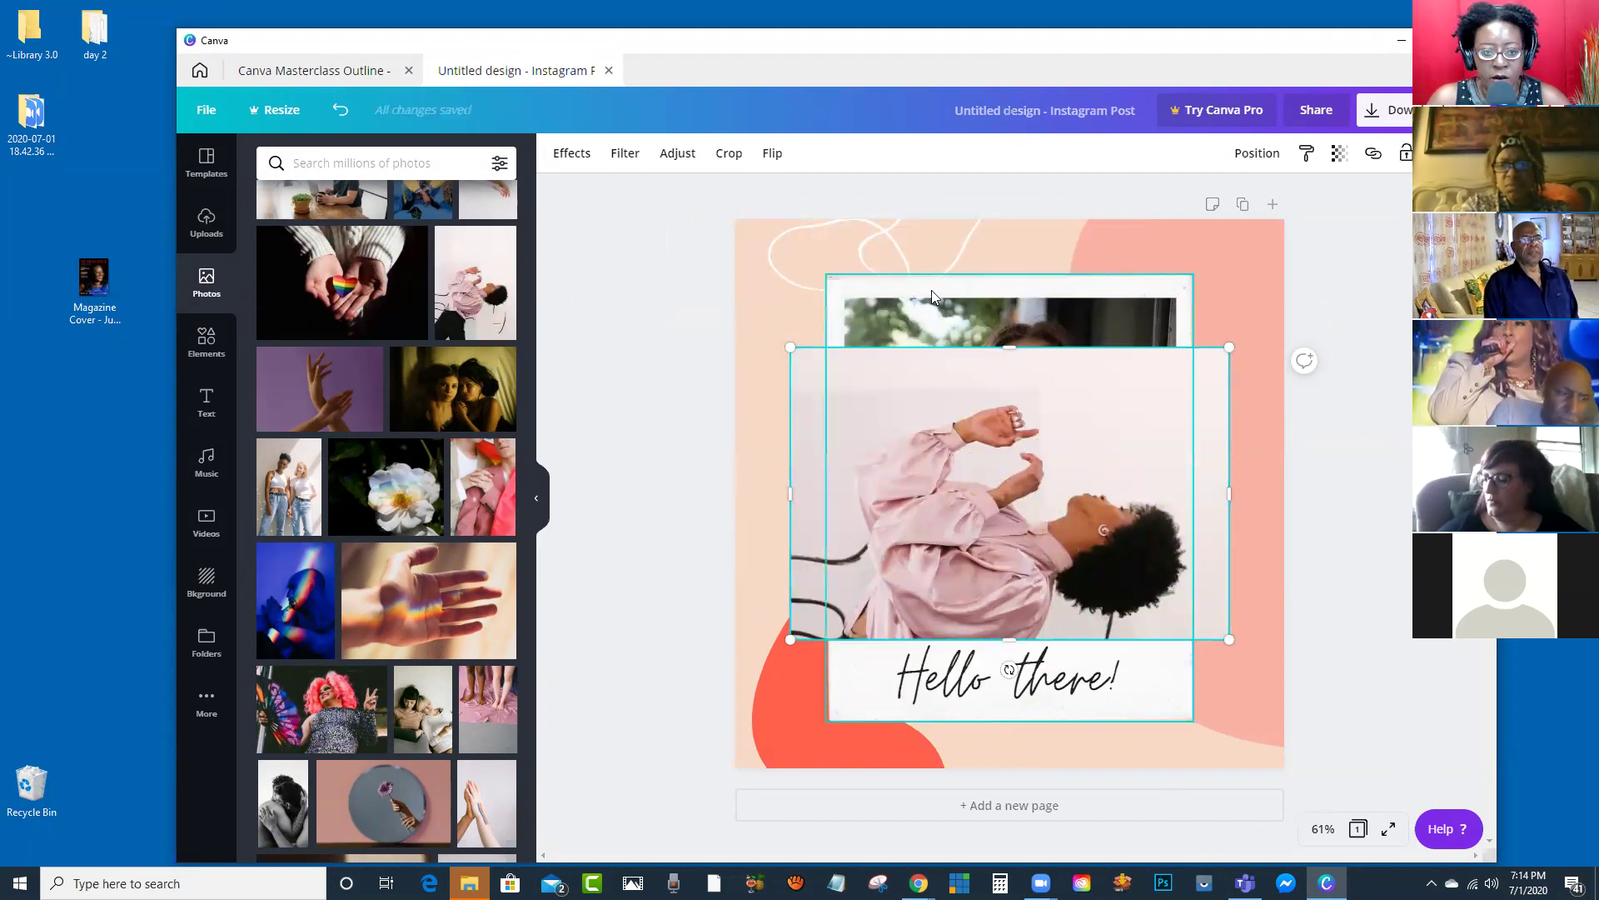
click(200, 347)
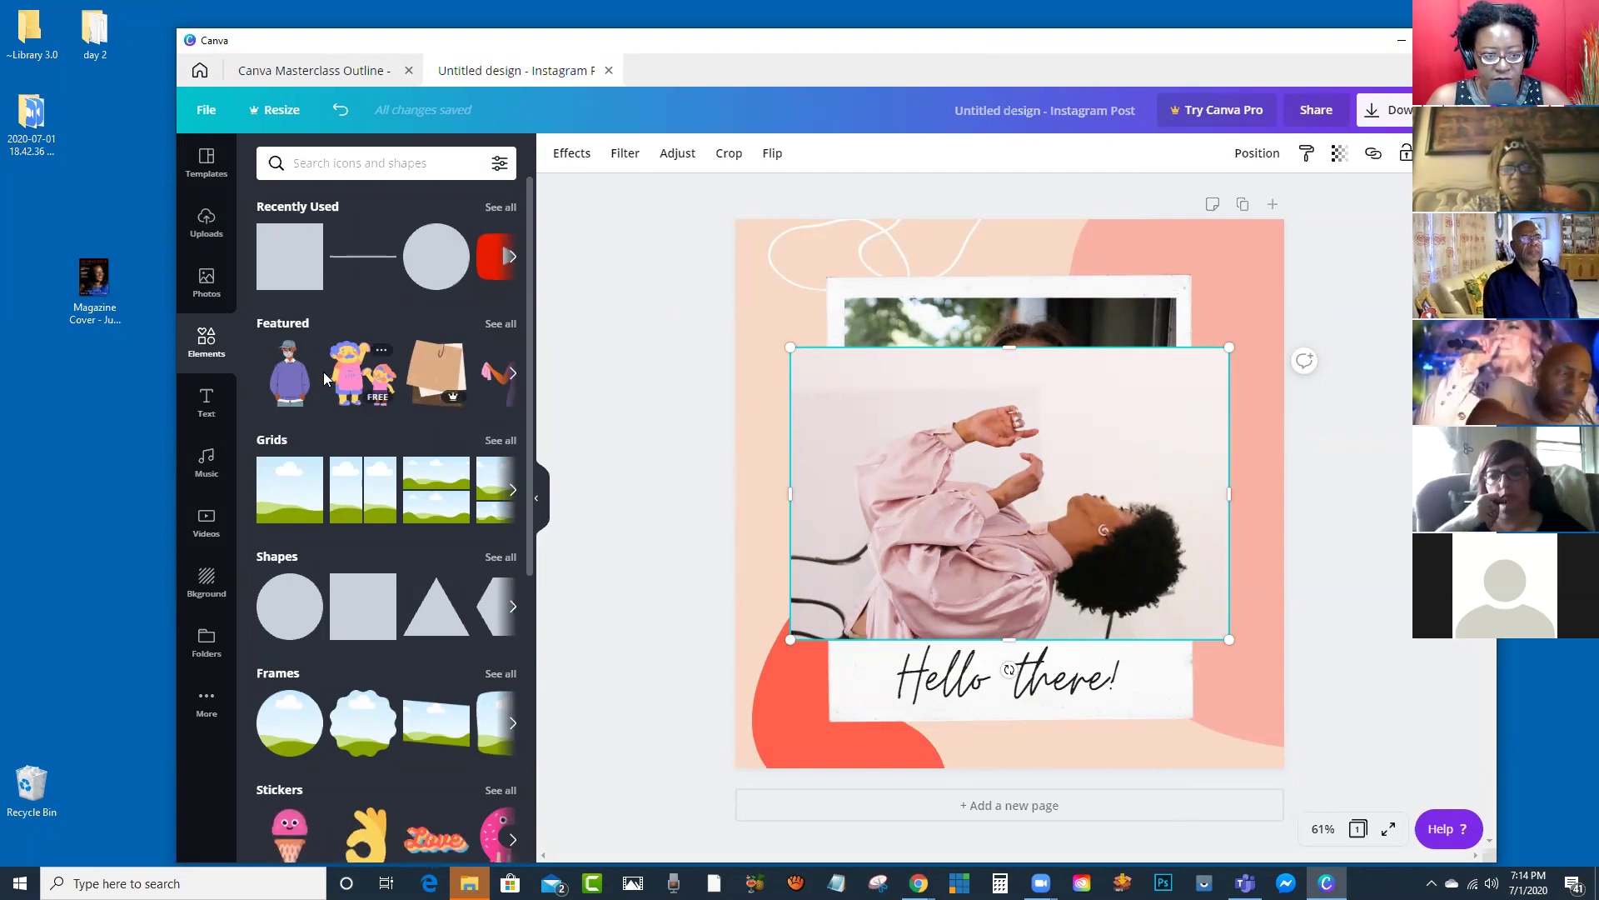
scroll(368, 411, down, 4)
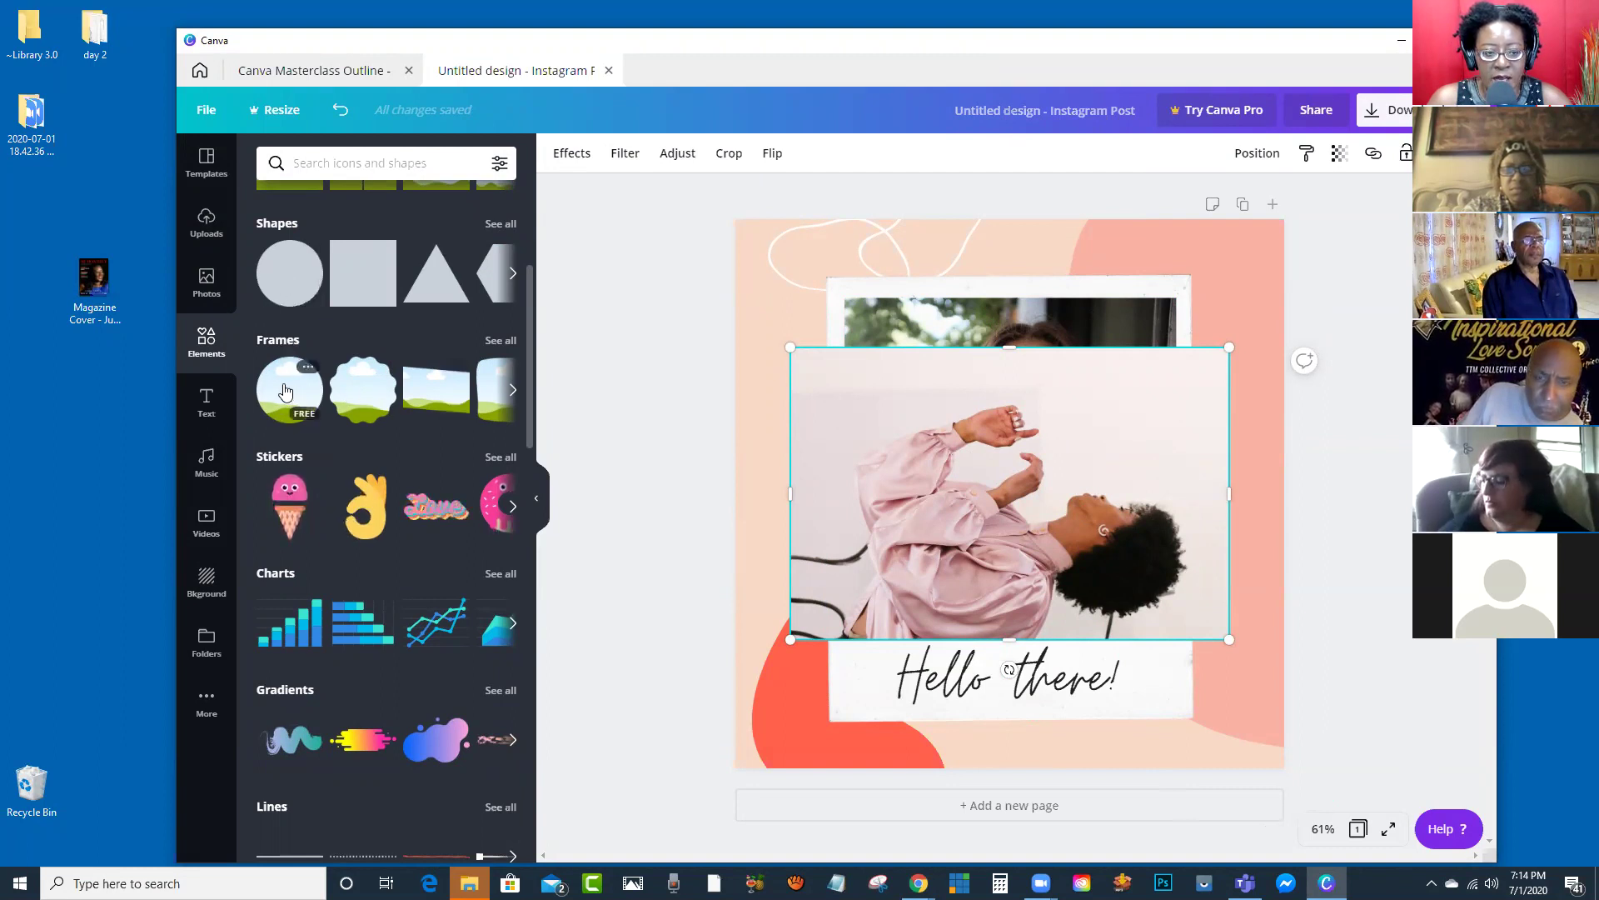
click(282, 279)
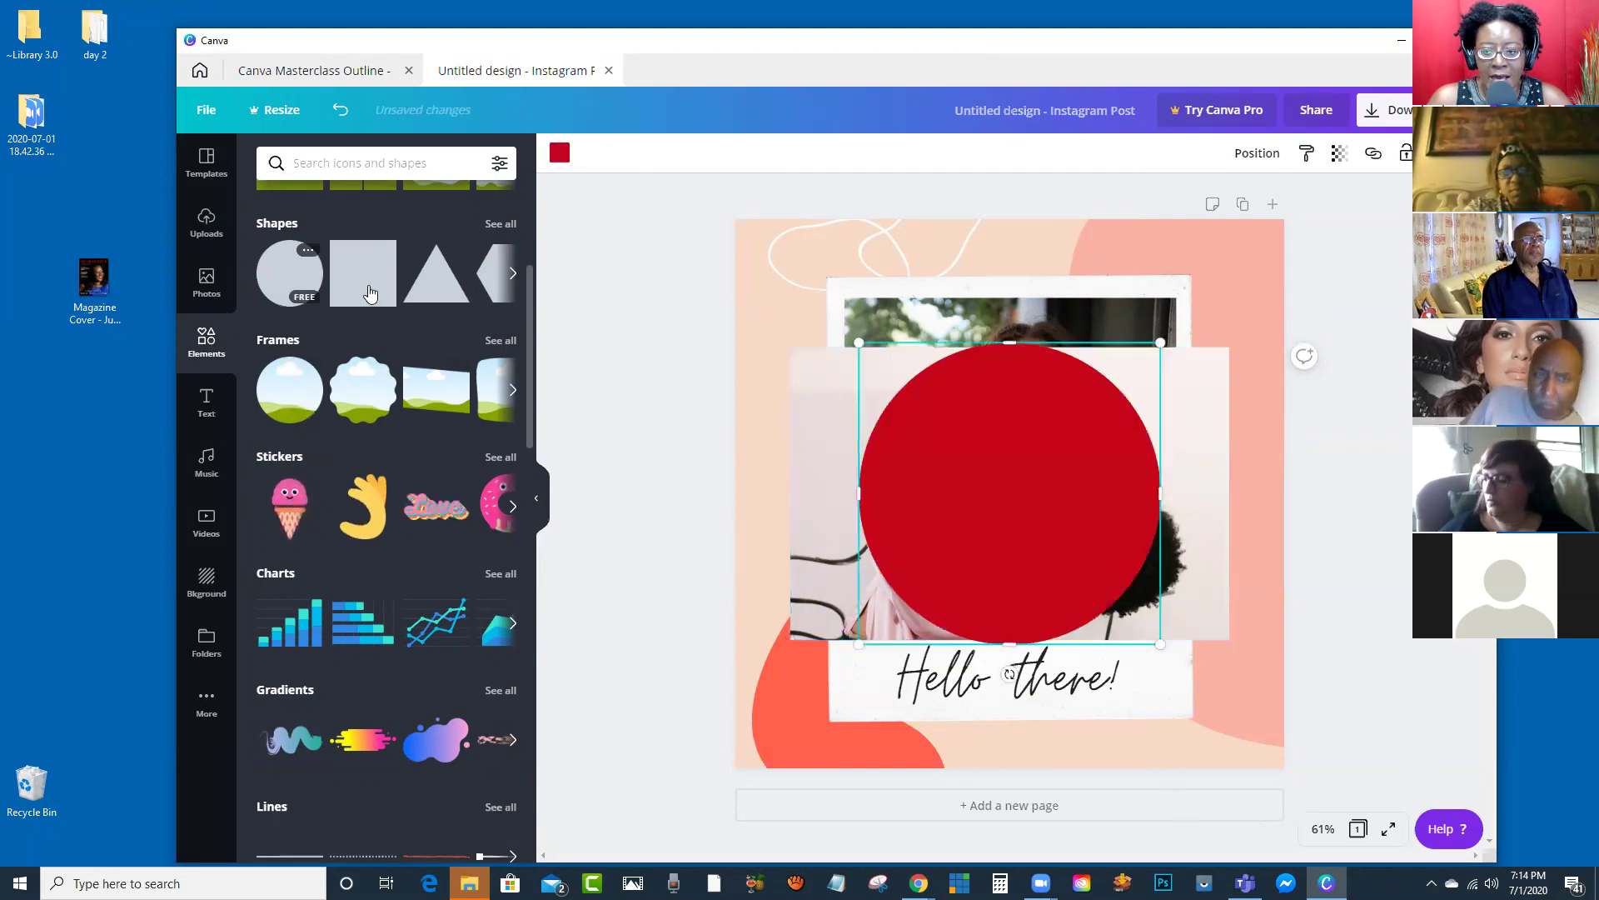
drag(933, 428, 684, 214)
drag(681, 331, 653, 264)
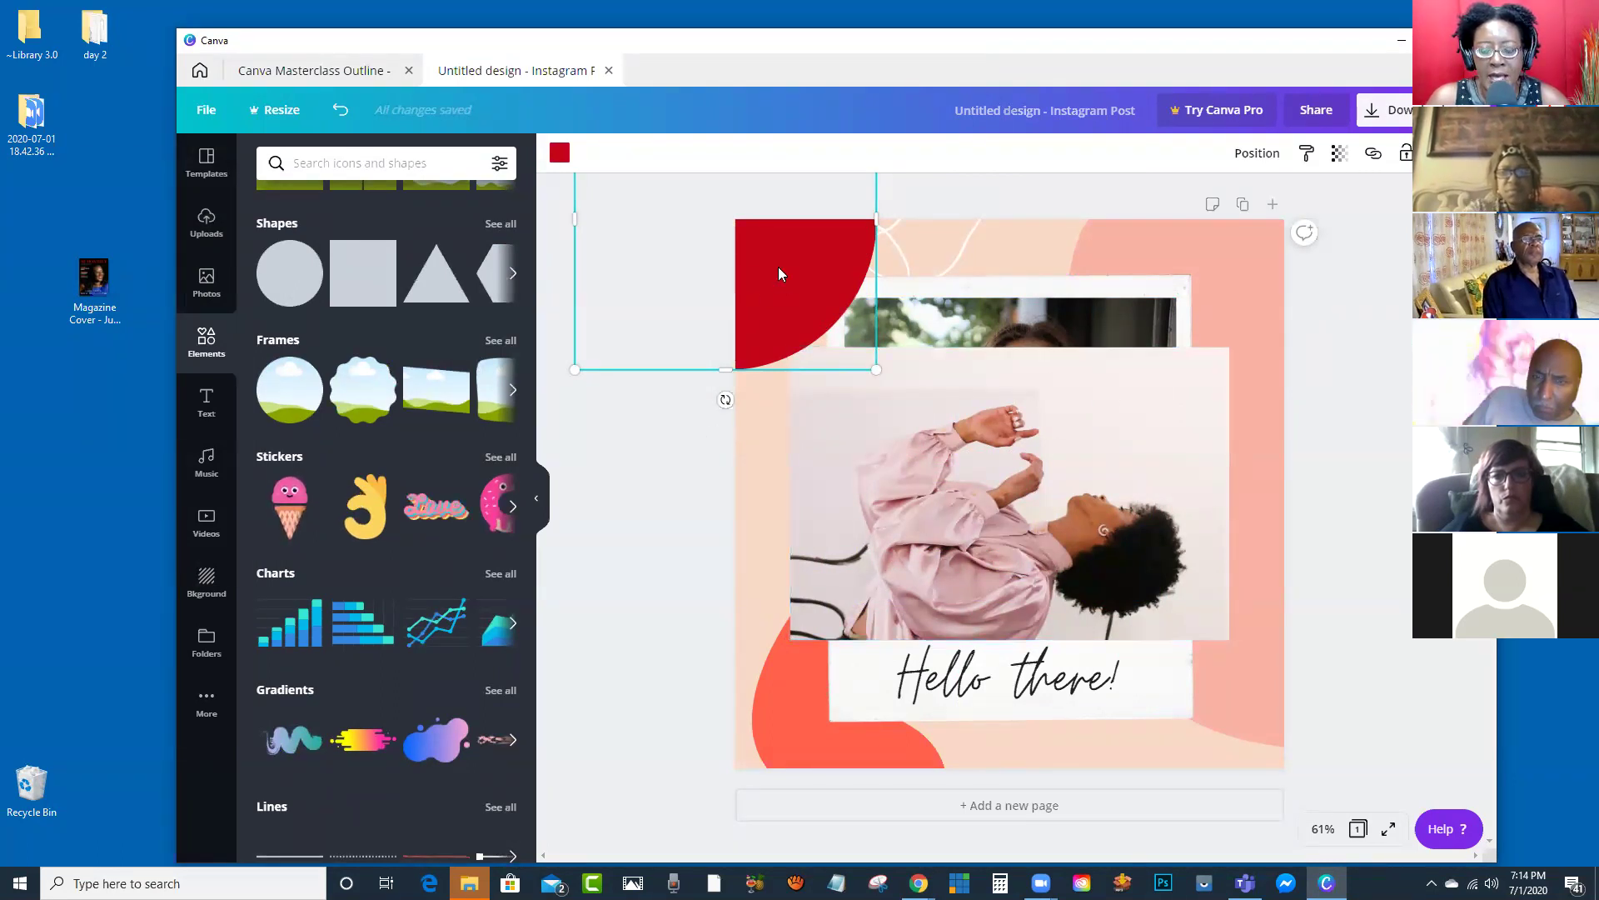
drag(789, 297, 827, 328)
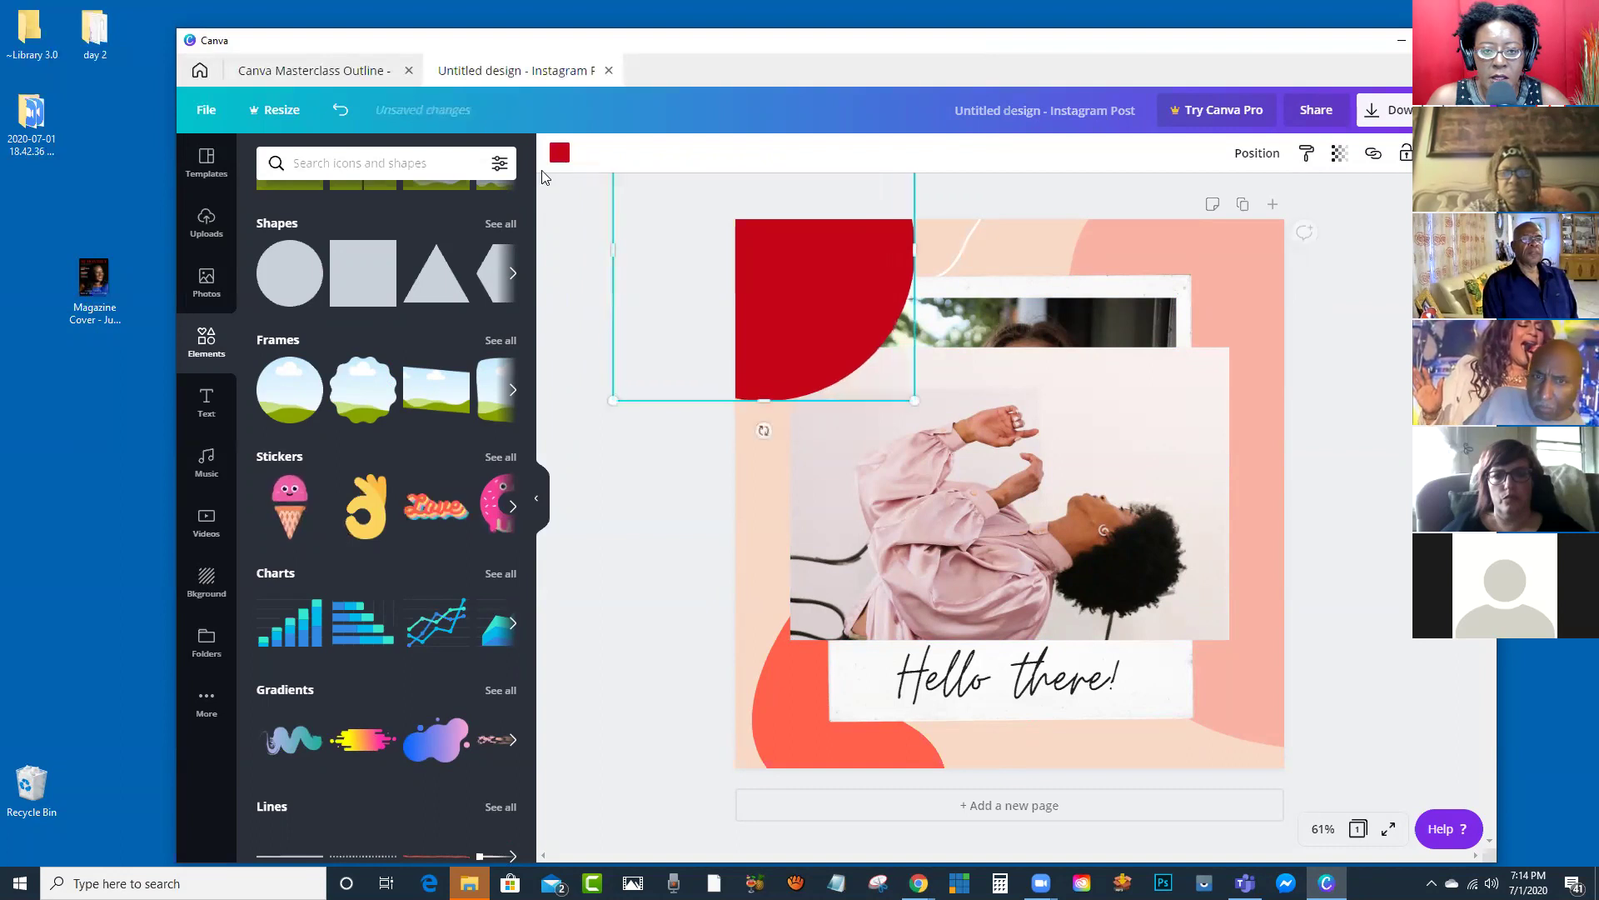
click(559, 152)
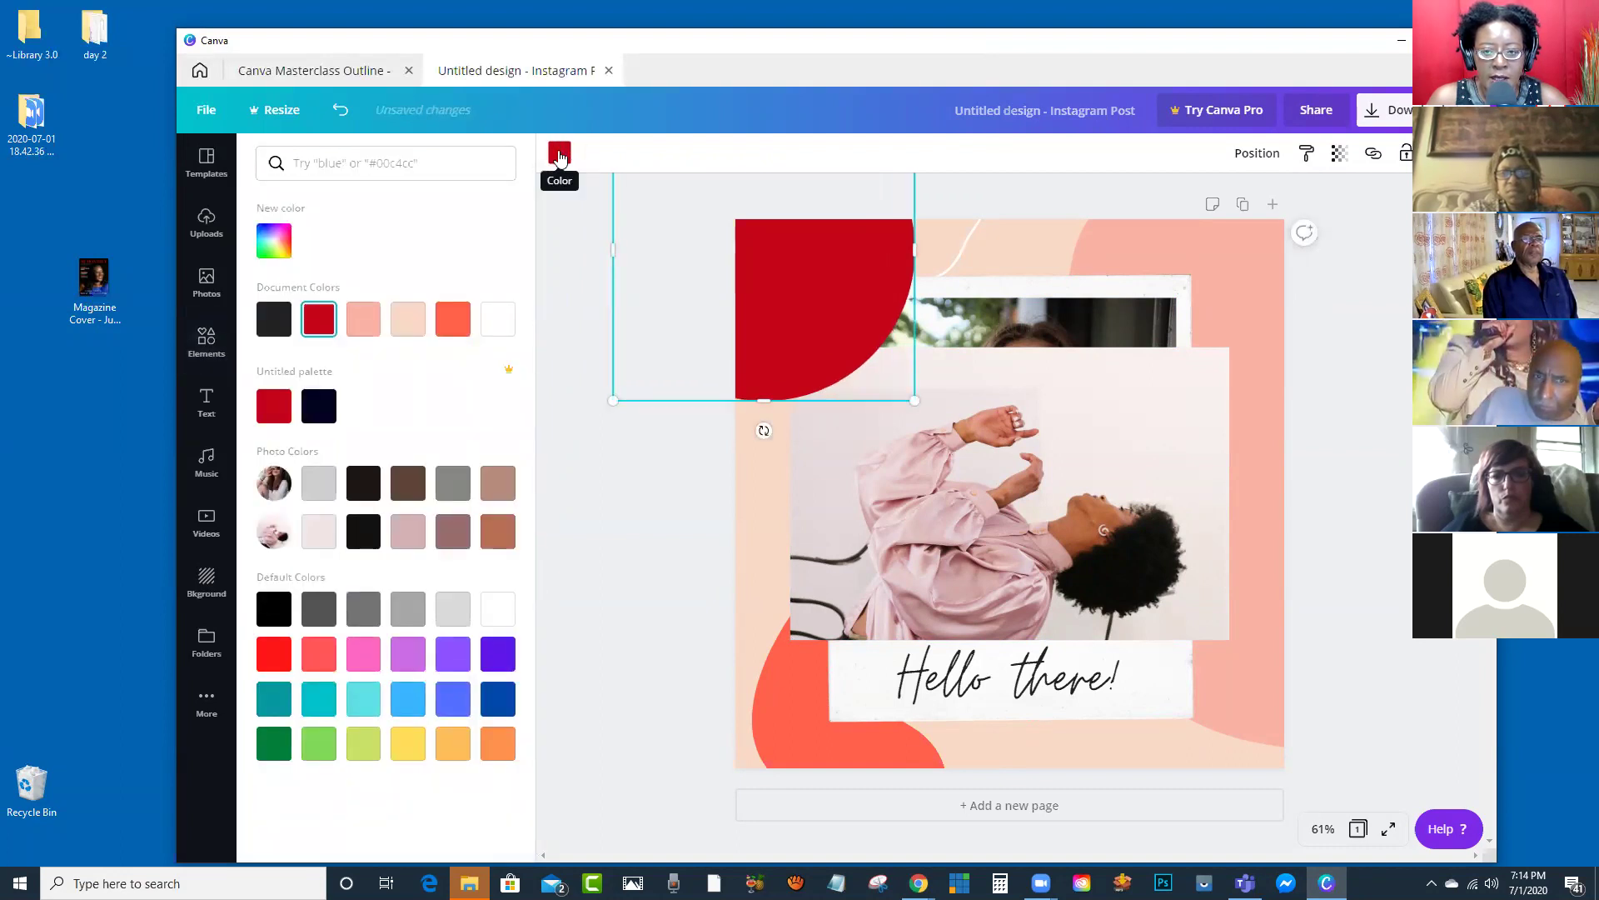
click(455, 327)
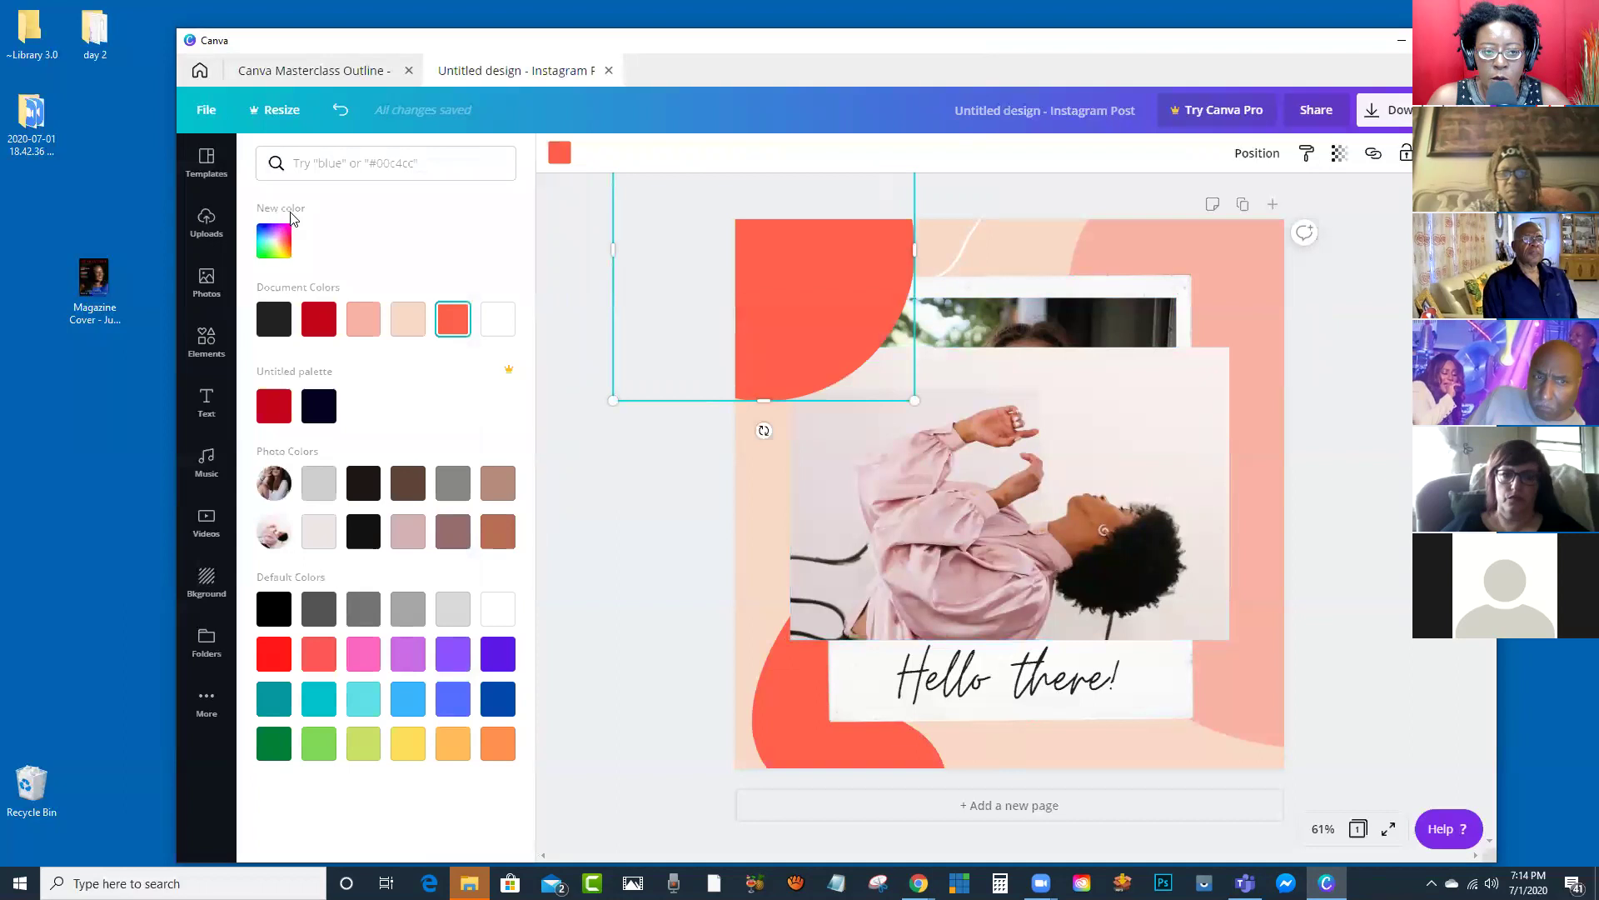
click(278, 244)
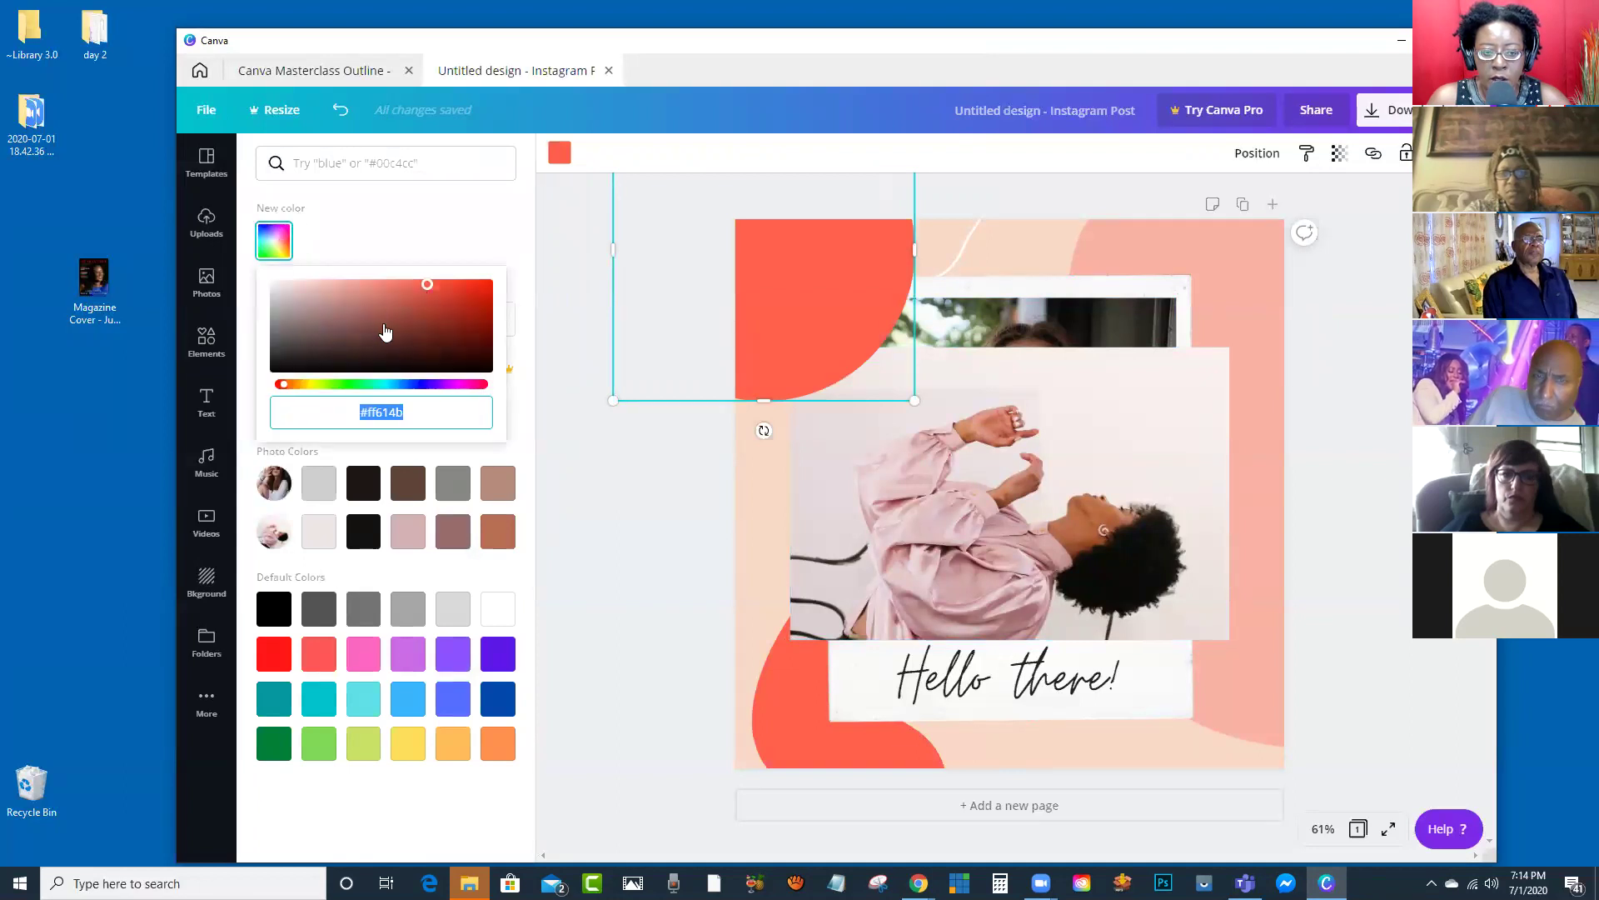
drag(429, 287, 481, 322)
click(332, 384)
click(434, 384)
click(468, 294)
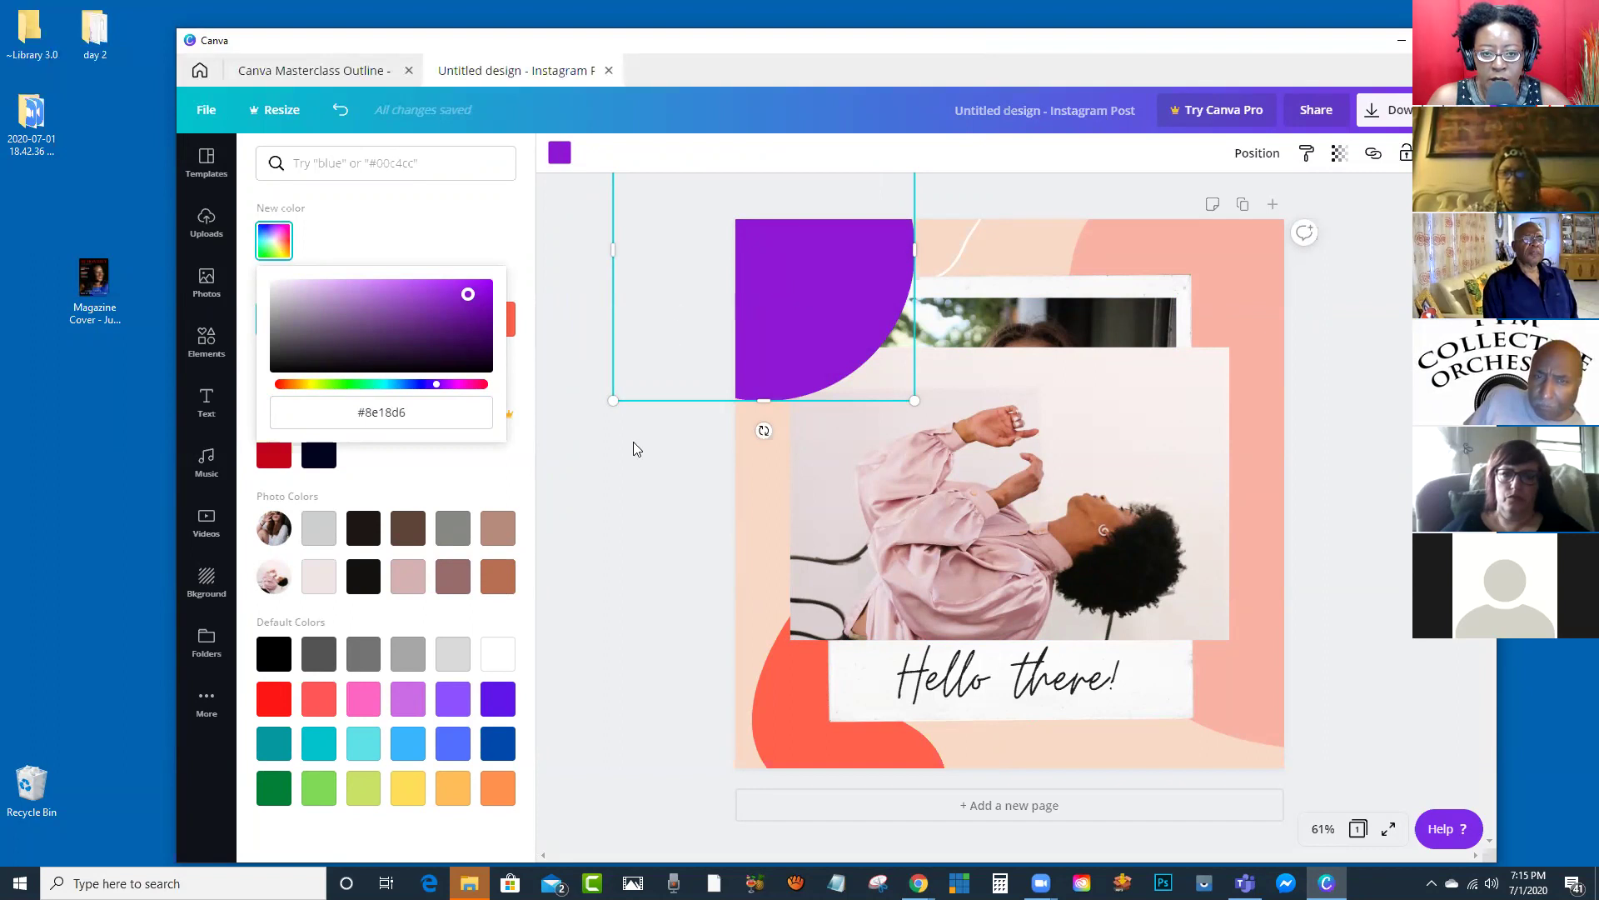
click(207, 342)
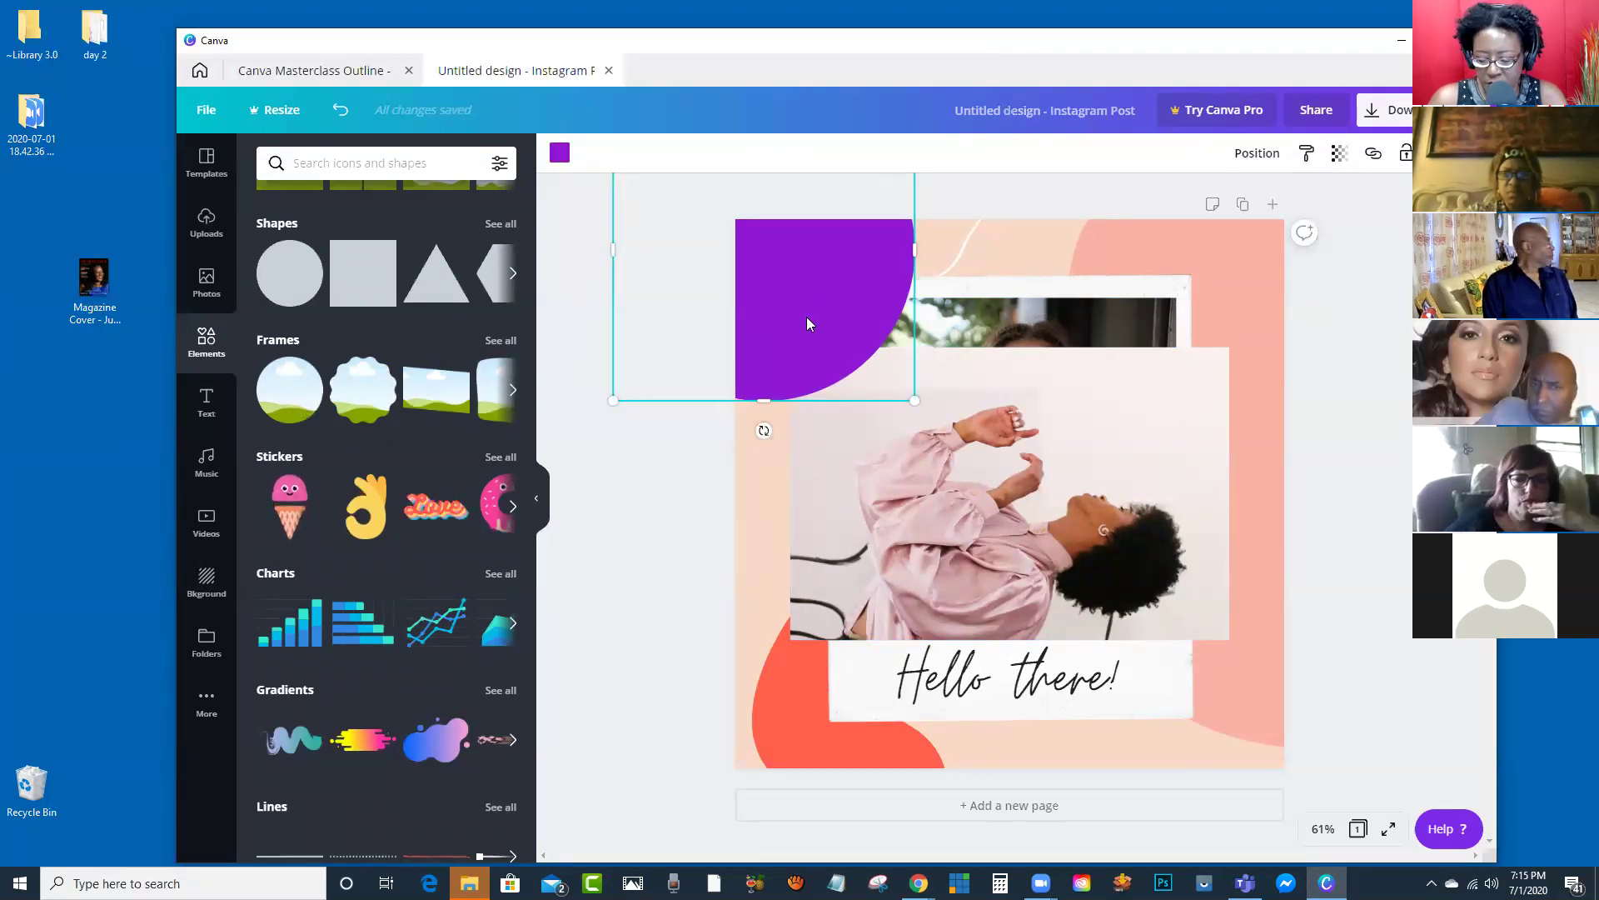
key(Delete)
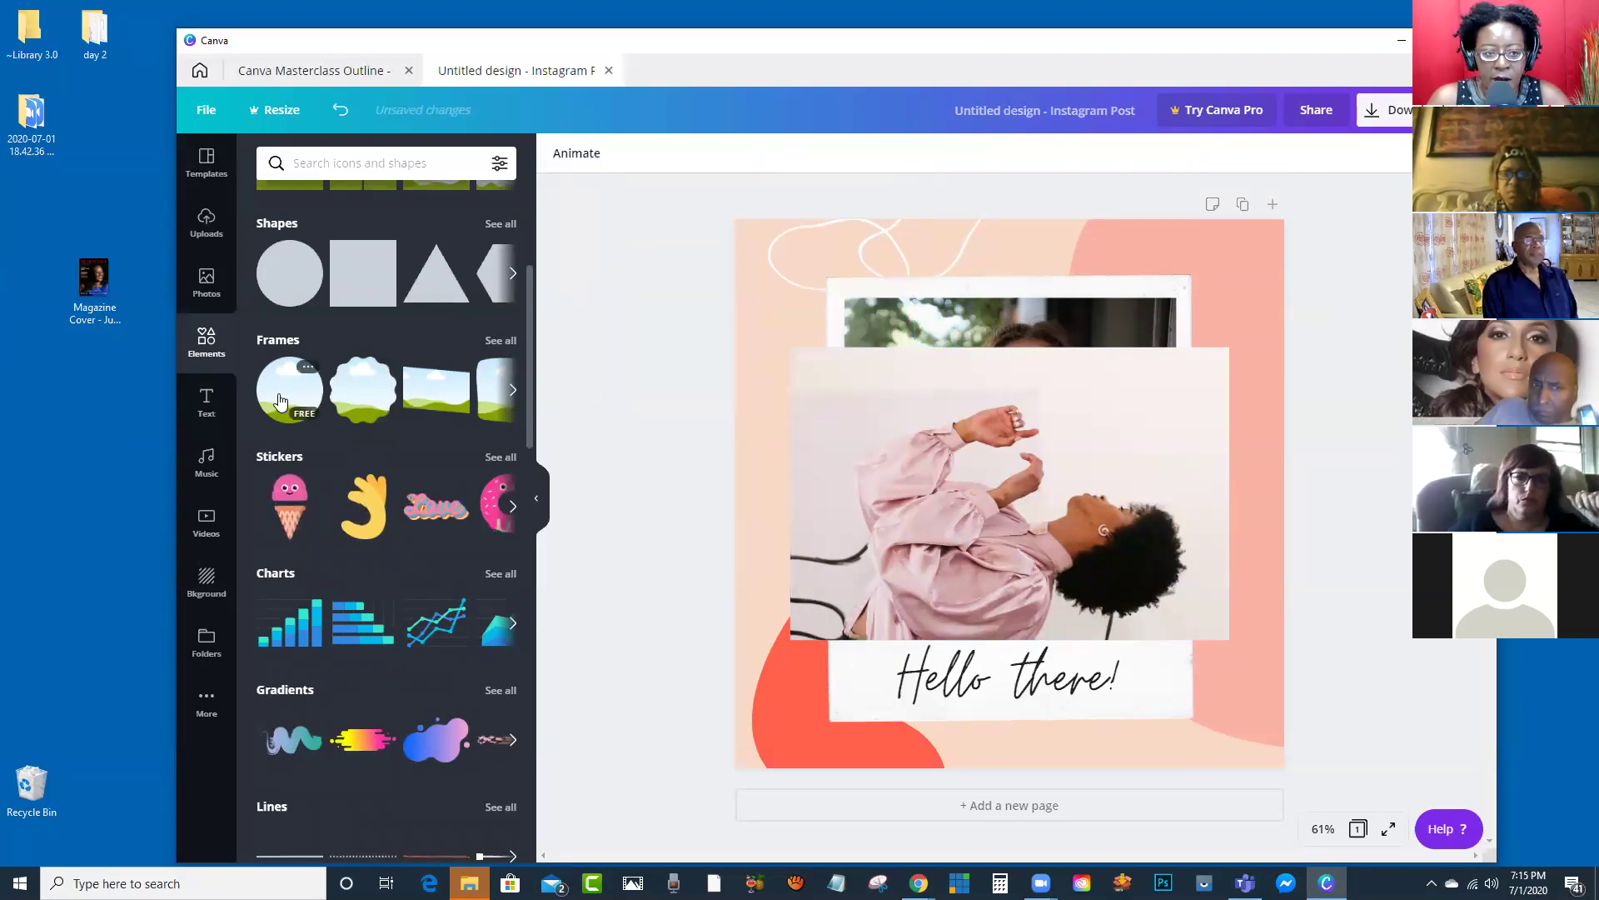
Step: Add a circle frame at the top left and fill it with the two-women photo
click(280, 400)
drag(957, 472, 832, 337)
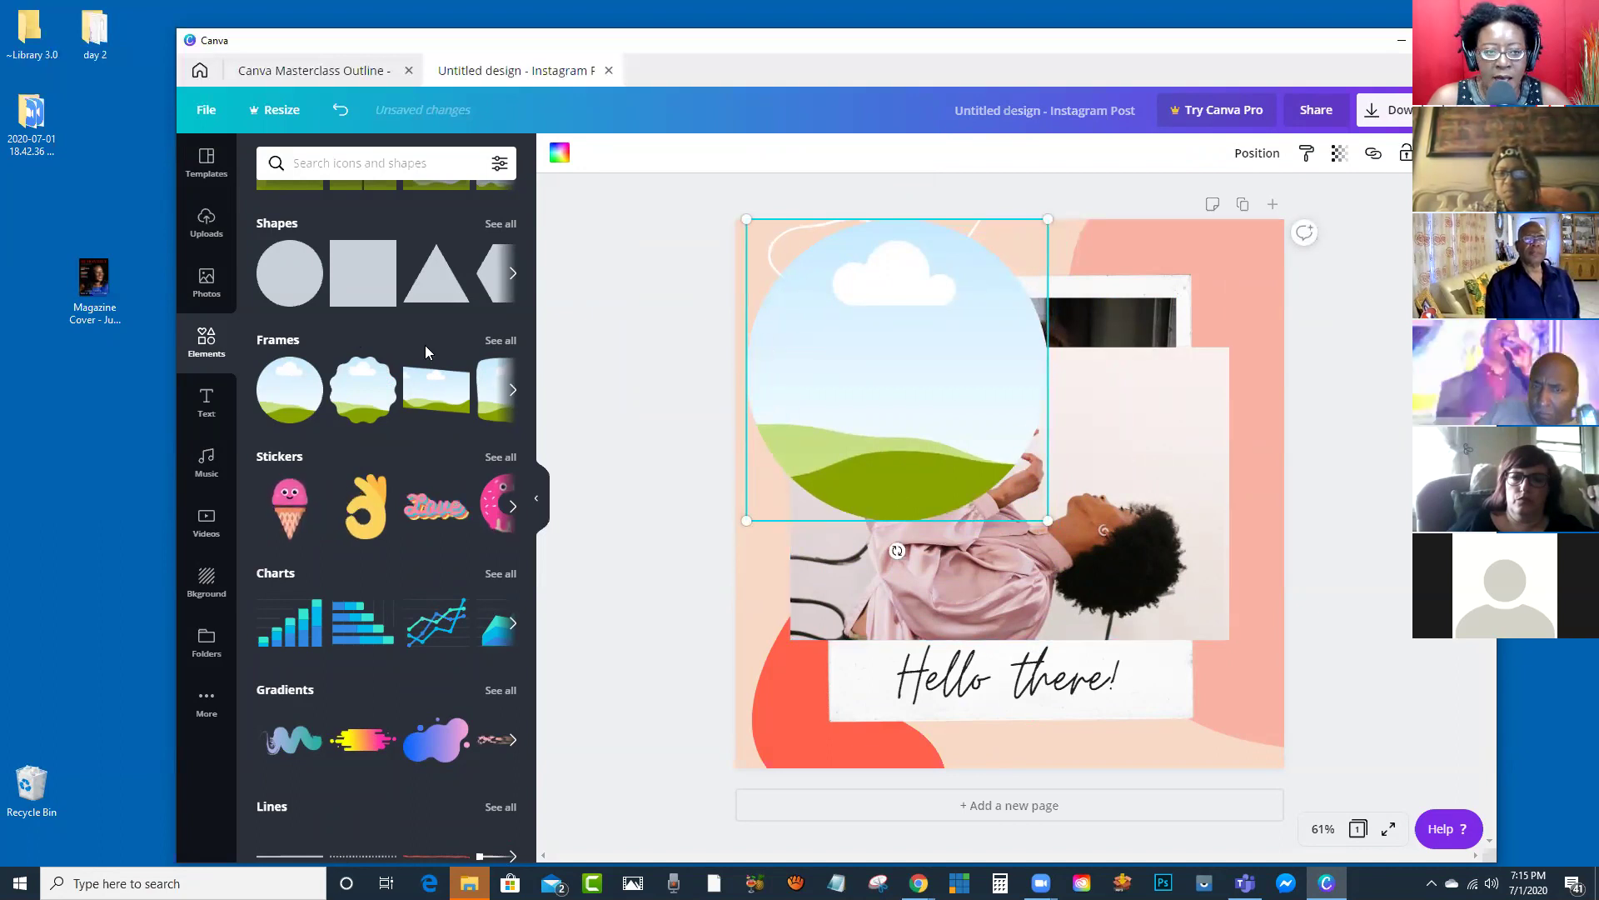
click(206, 283)
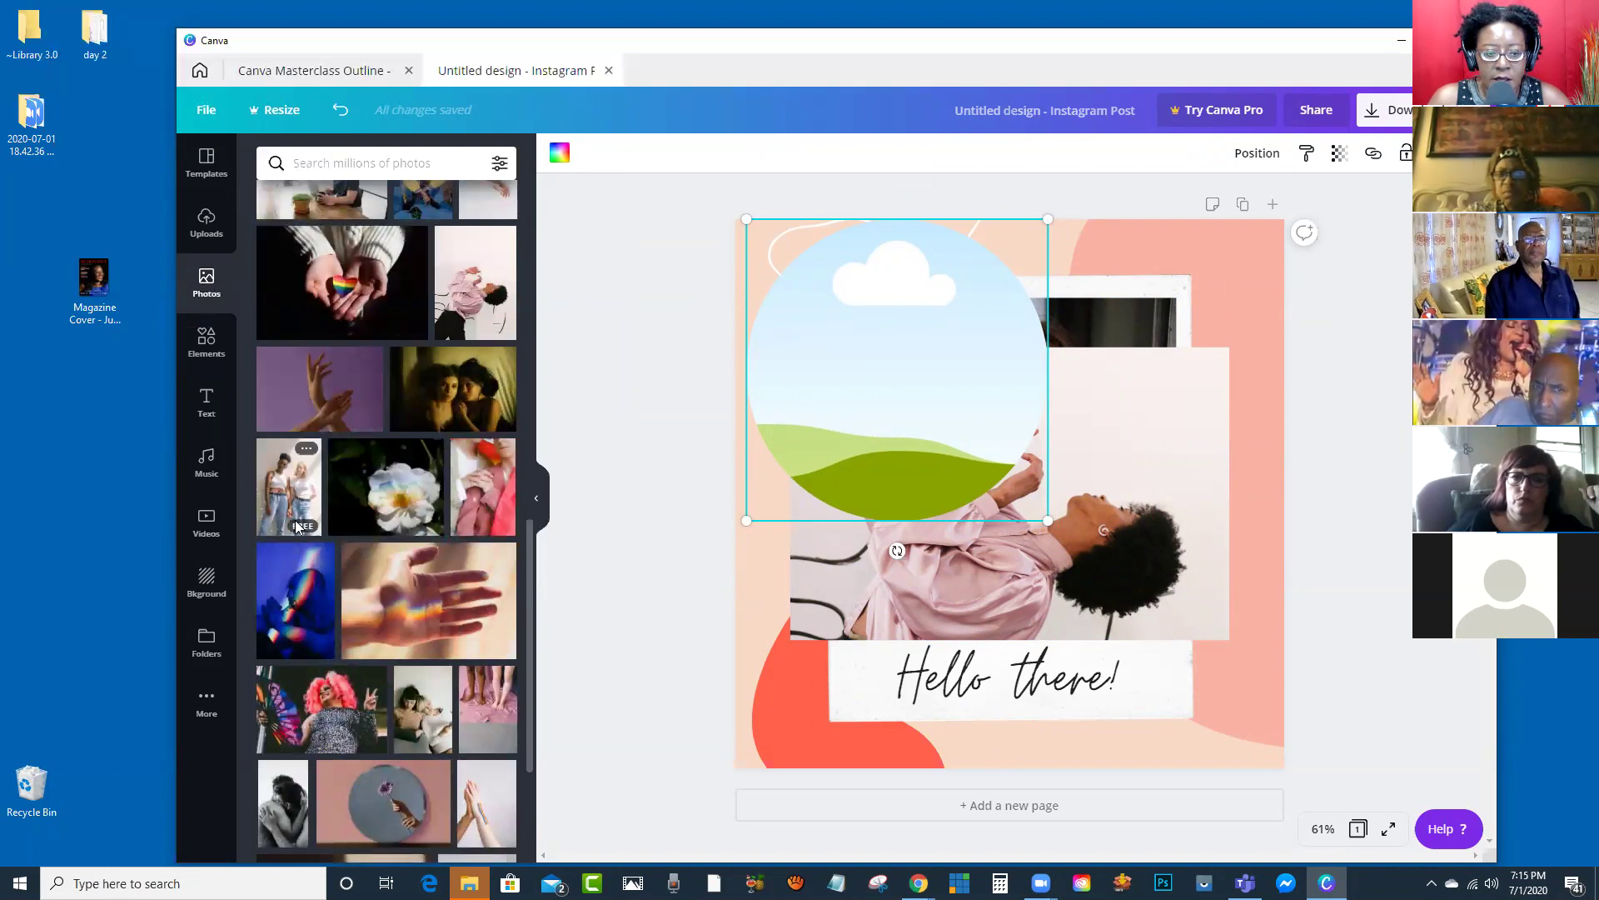
drag(283, 485, 888, 331)
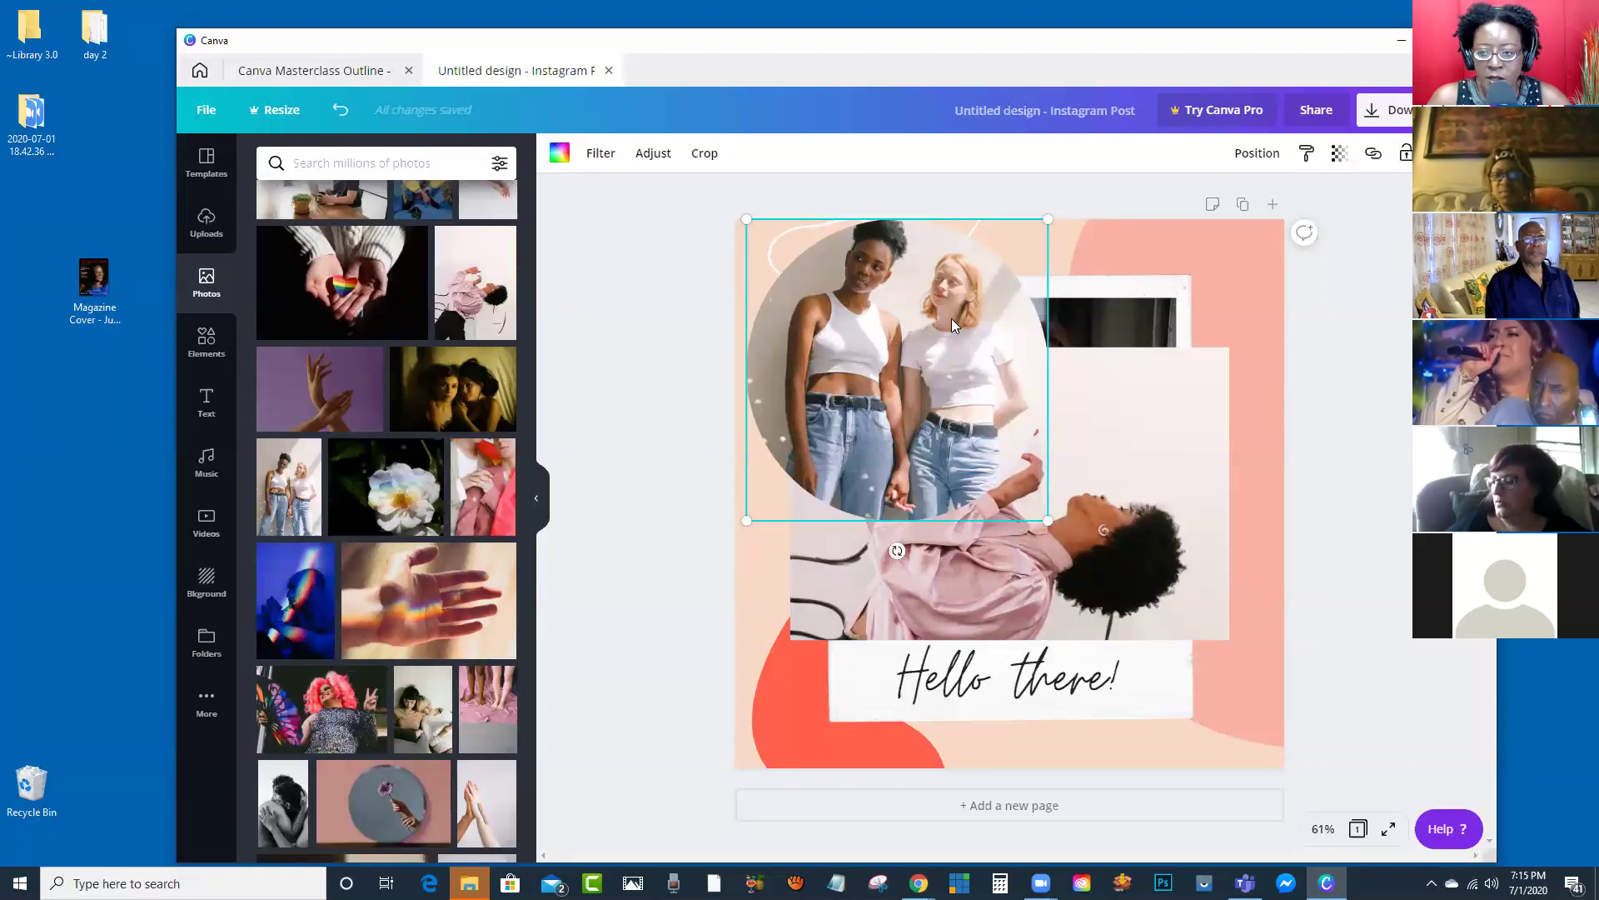
Step: Enlarge and reposition the photo inside the circle to crop close on one woman's face
double_click(882, 356)
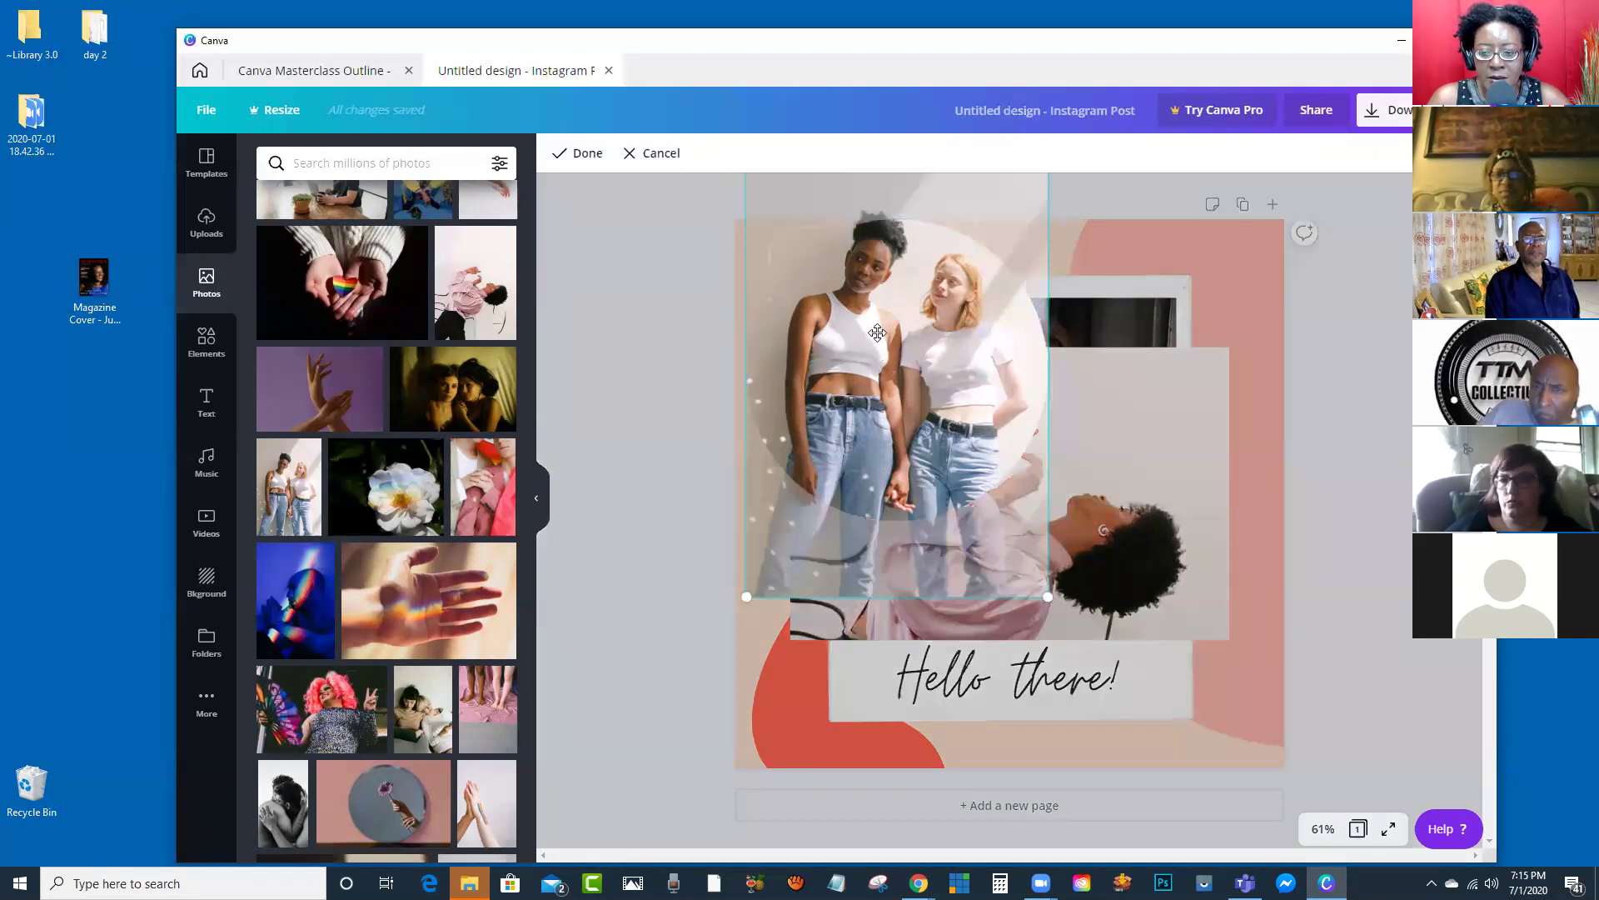
drag(1049, 597, 1295, 847)
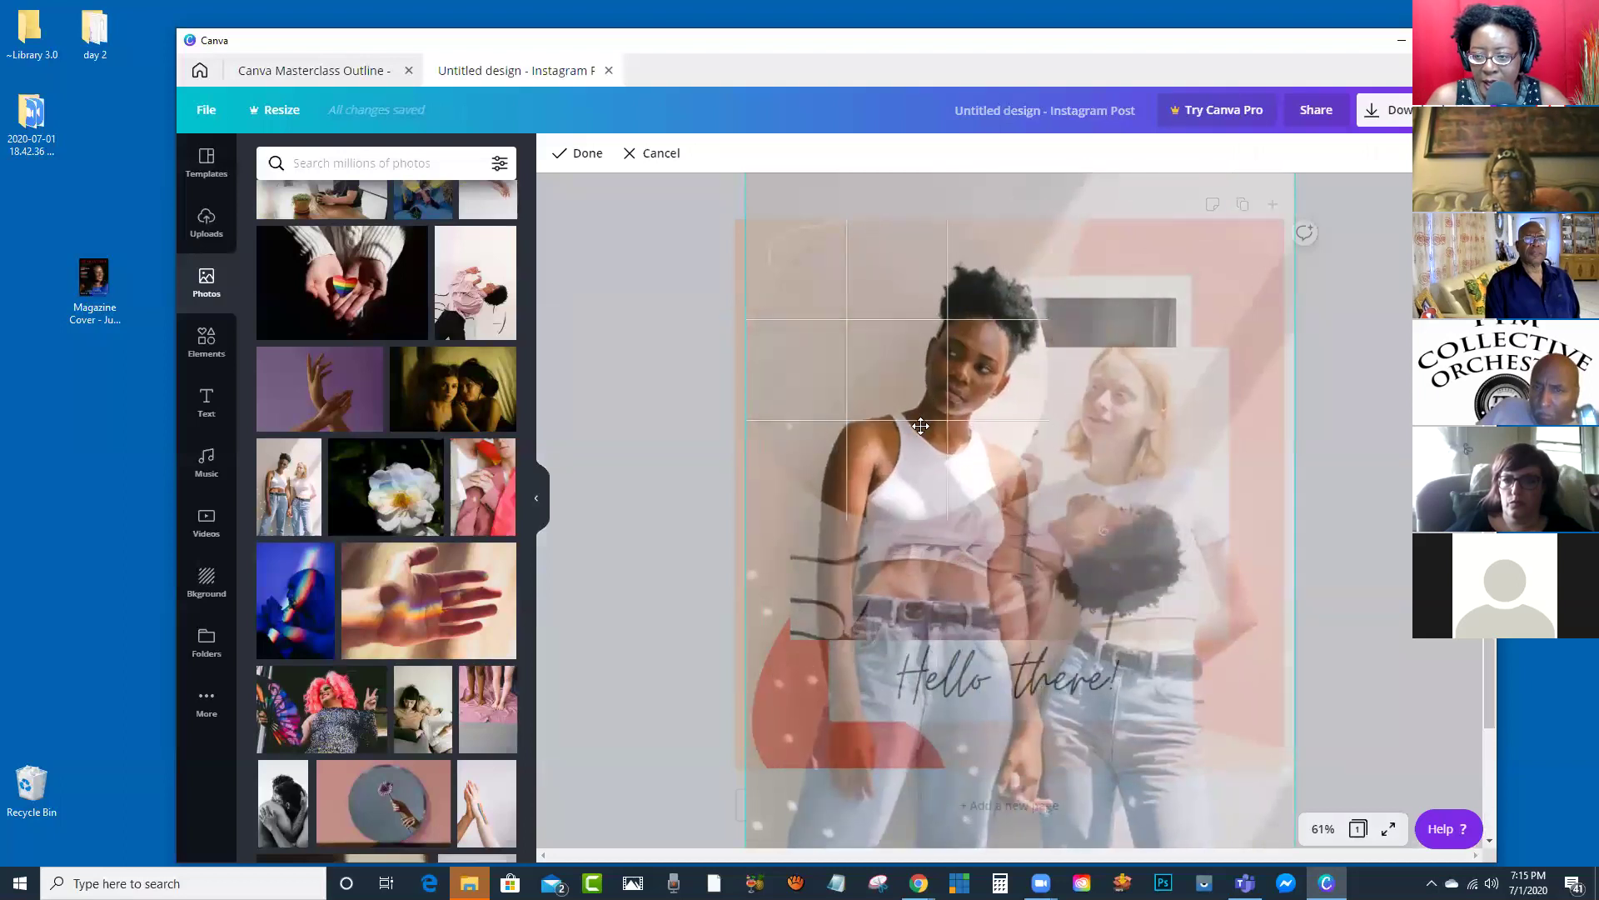
drag(950, 337, 917, 414)
drag(712, 217, 524, 200)
drag(924, 385, 919, 421)
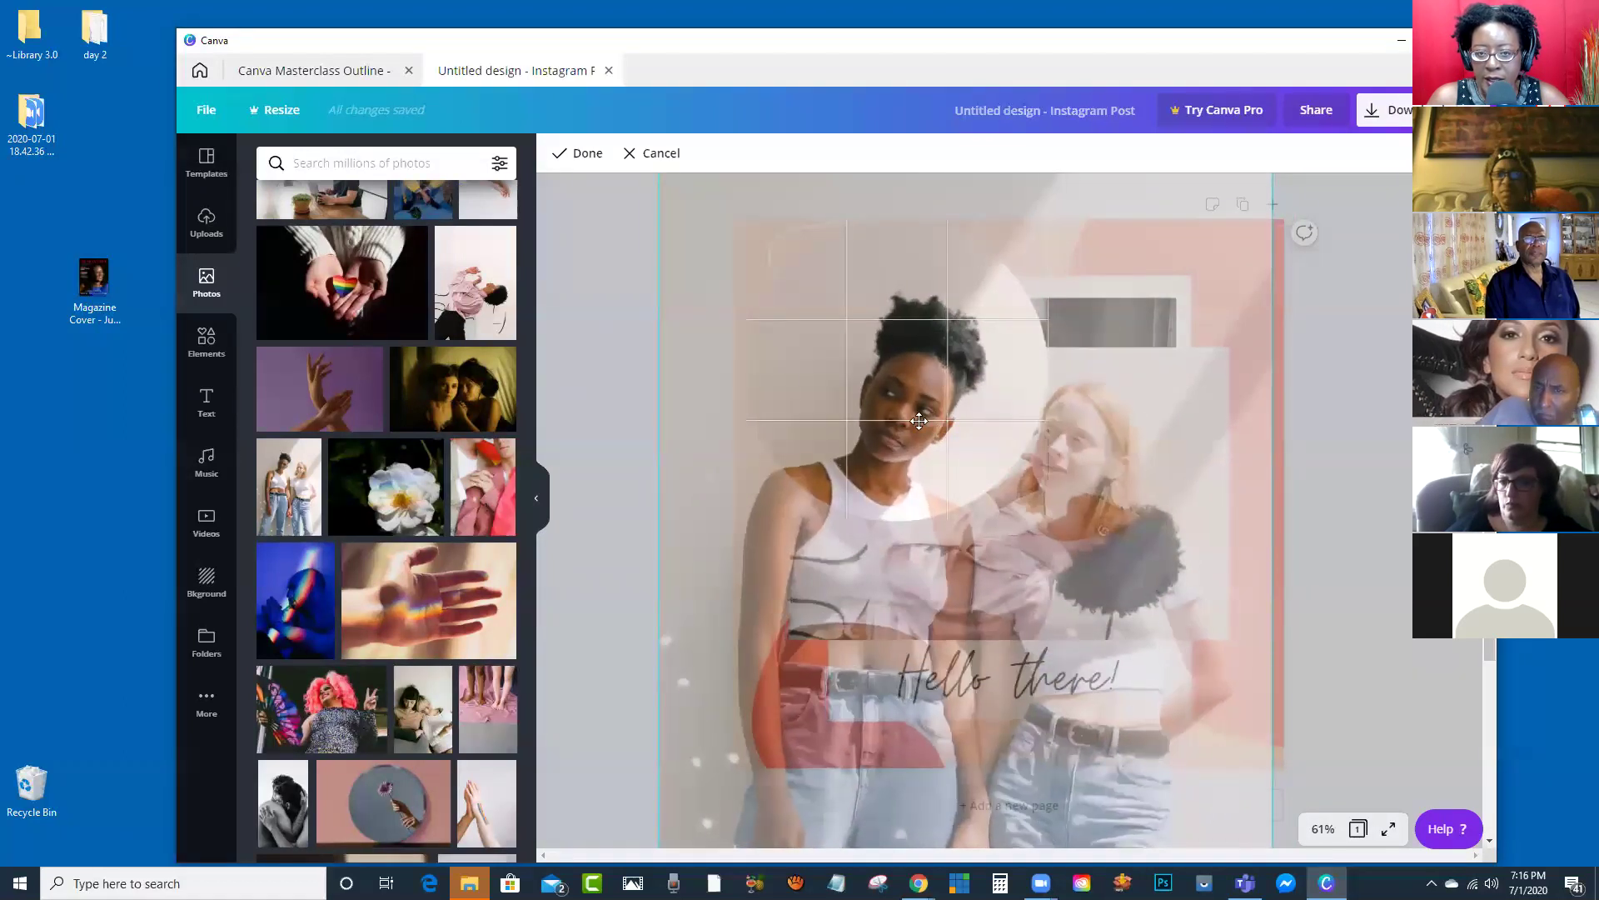
click(578, 155)
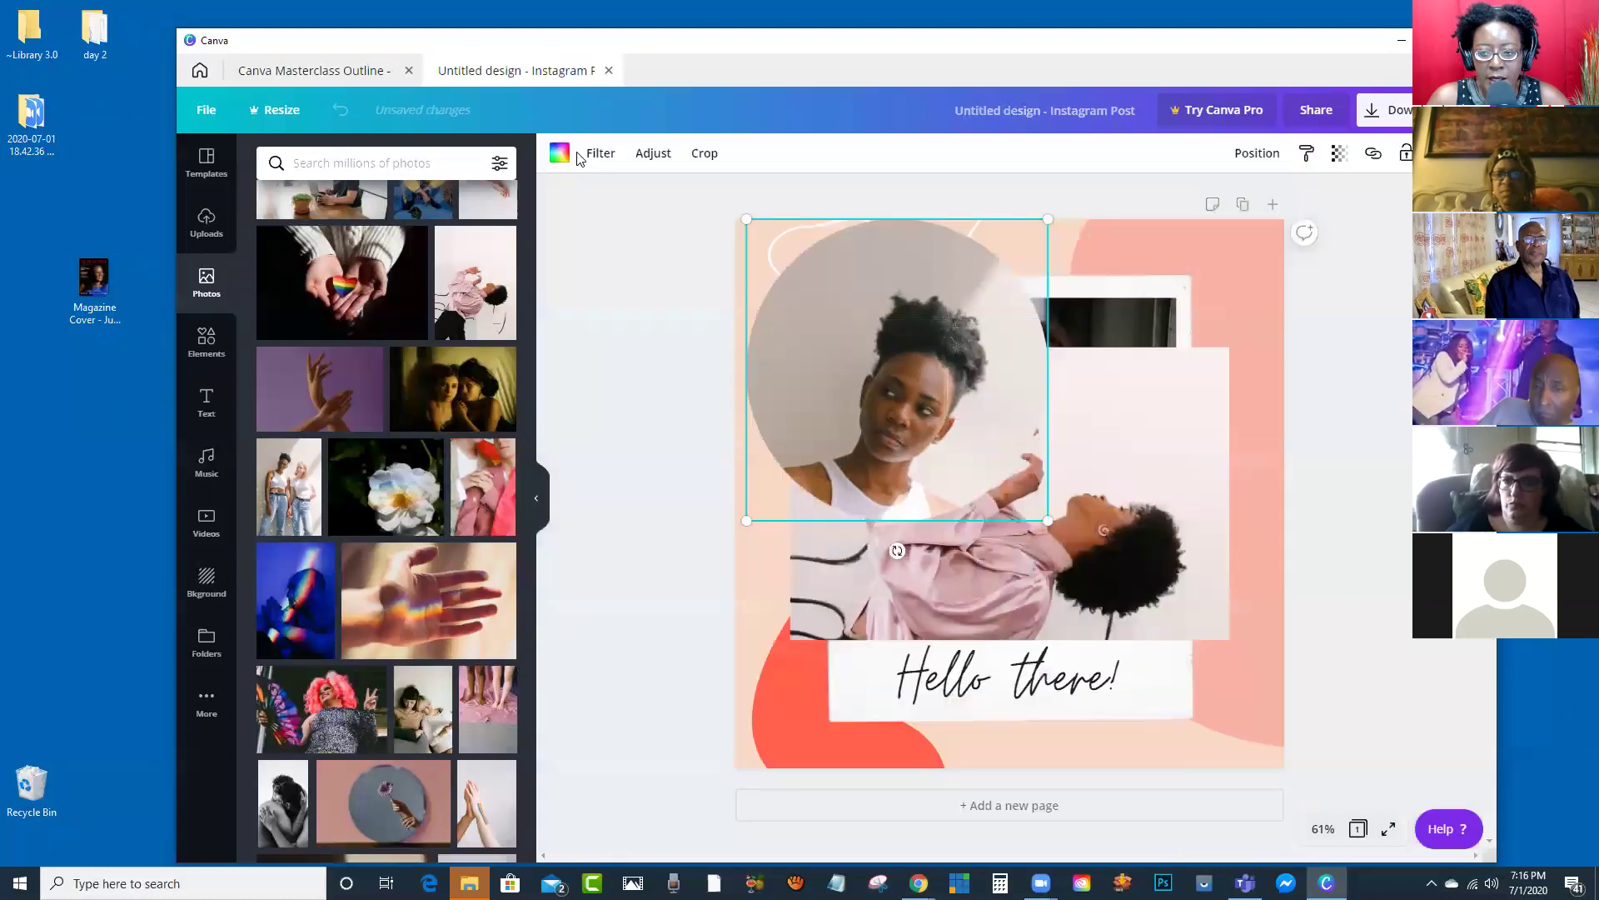
click(1328, 406)
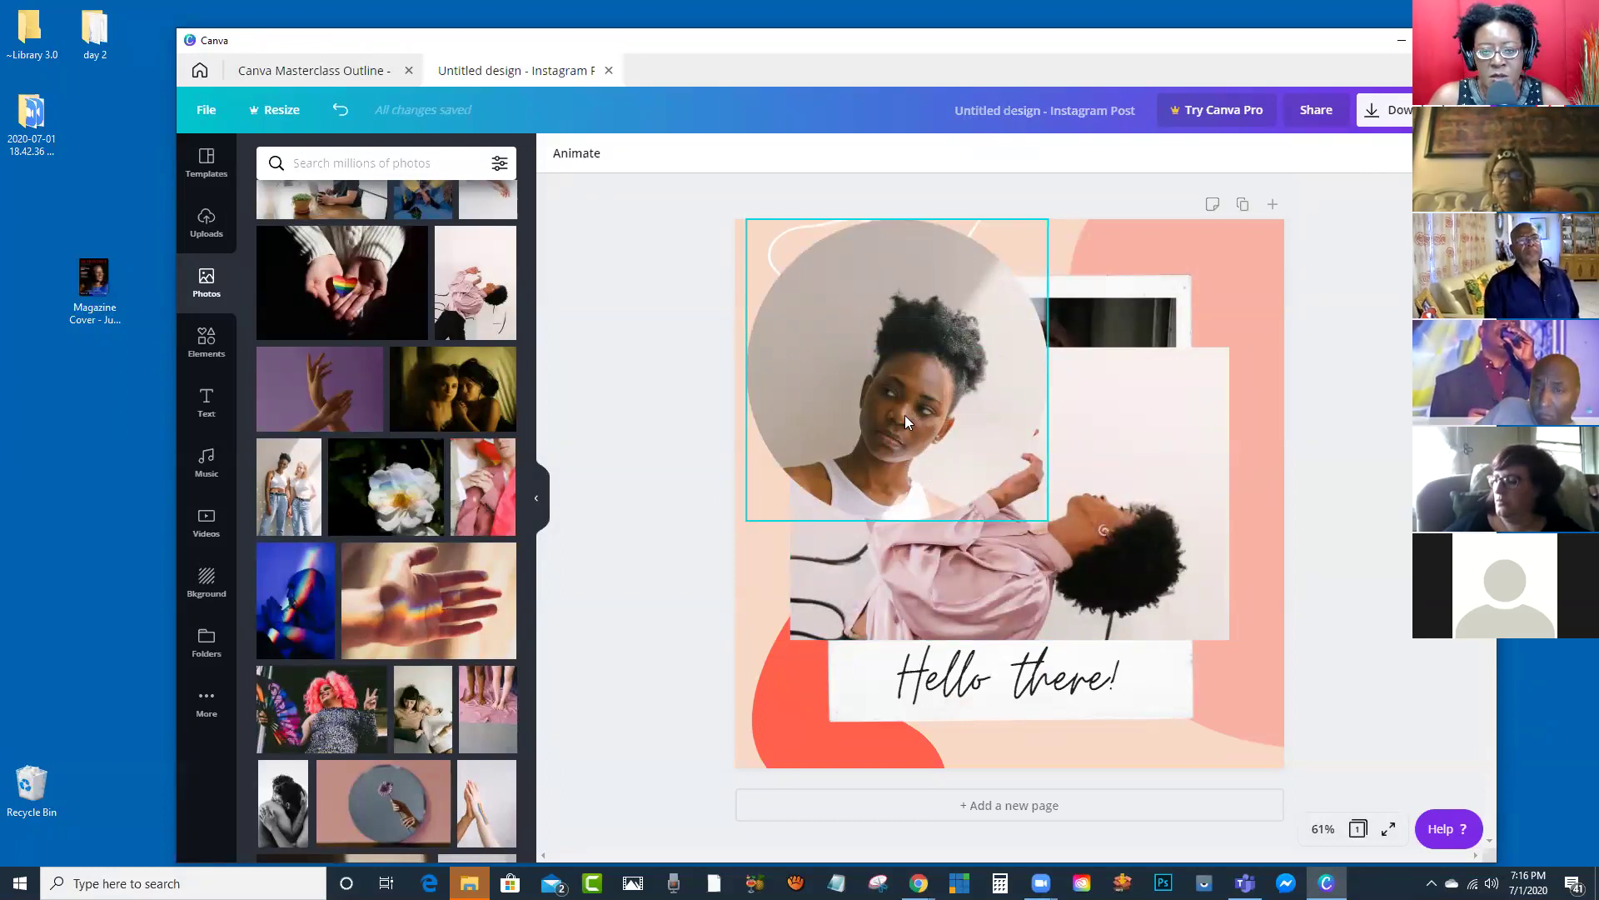
click(204, 345)
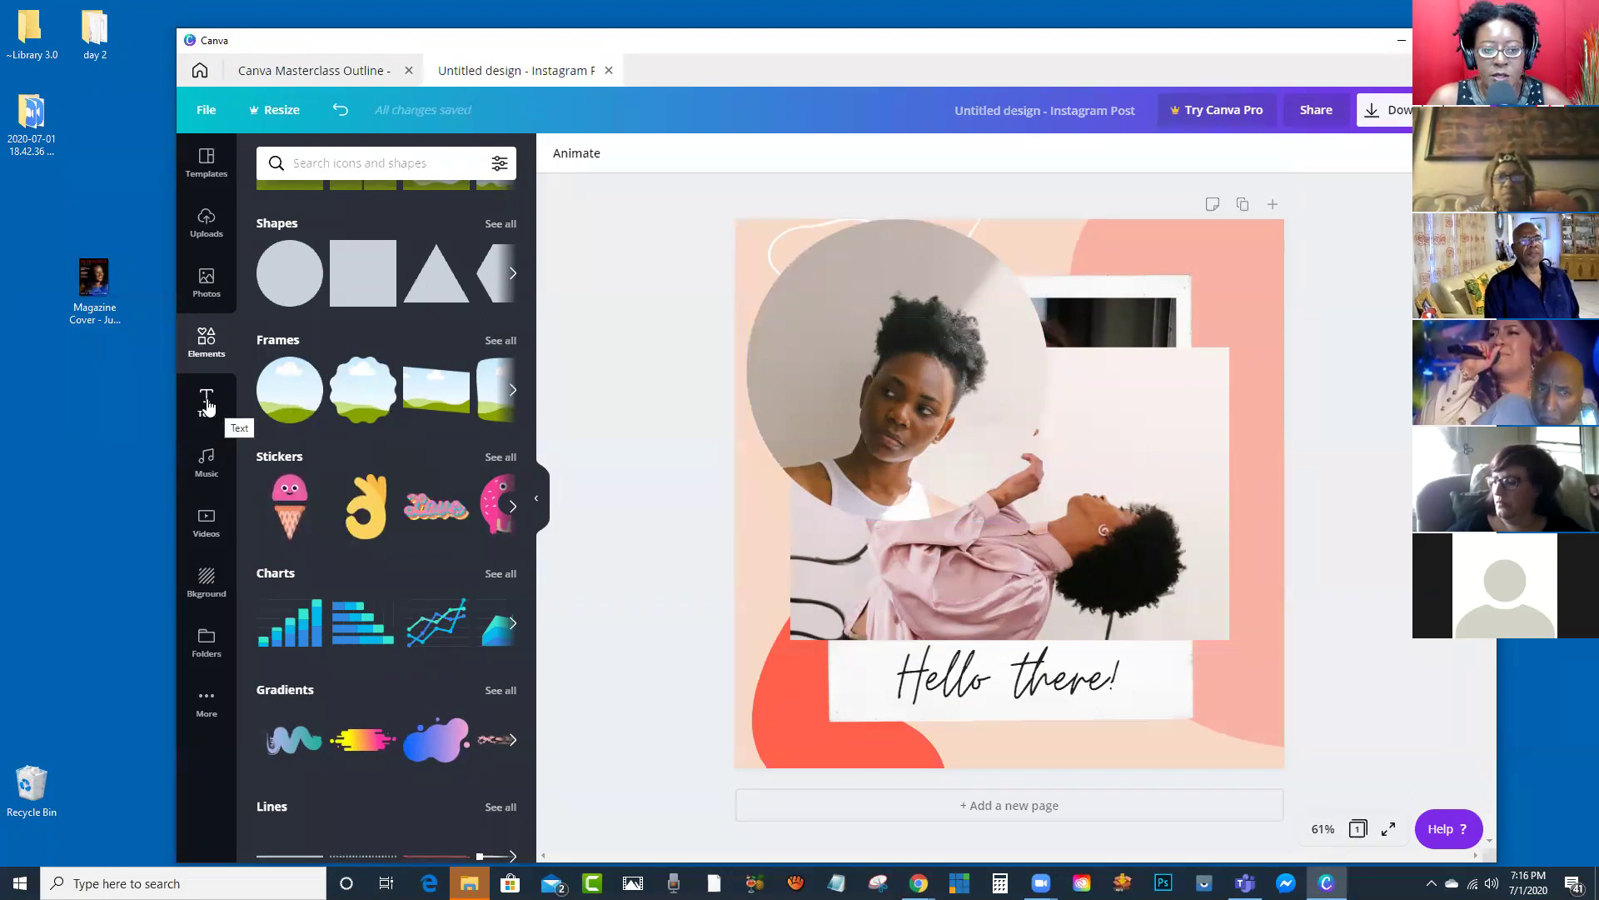
Step: Add a heading reading 'Welcome' and drag it to the middle right over the photos
click(208, 406)
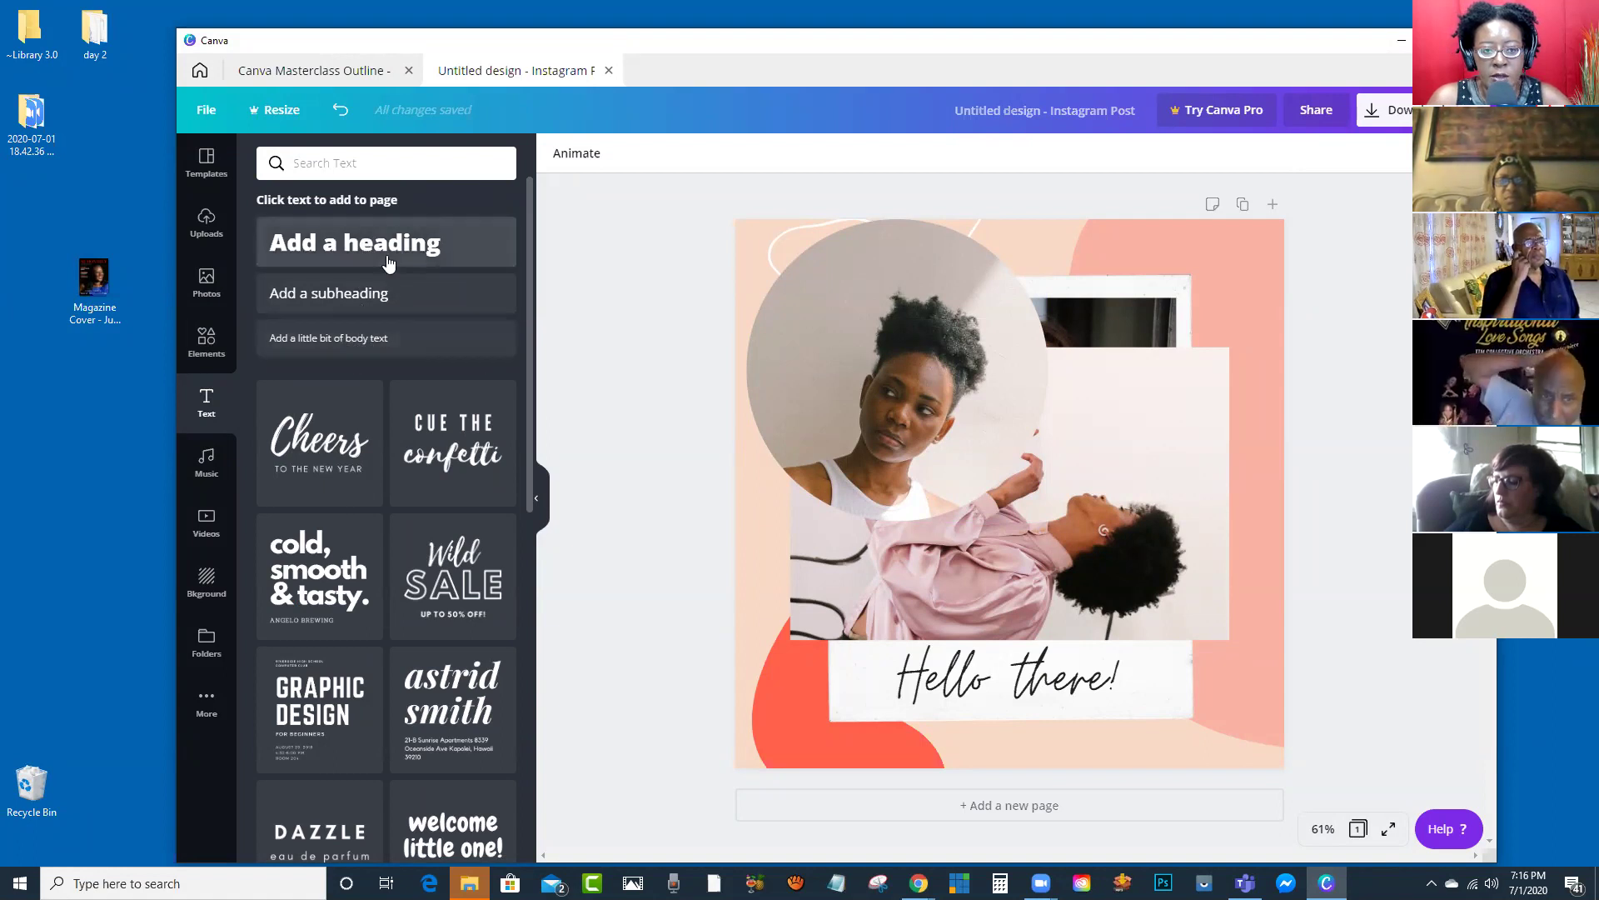
click(361, 252)
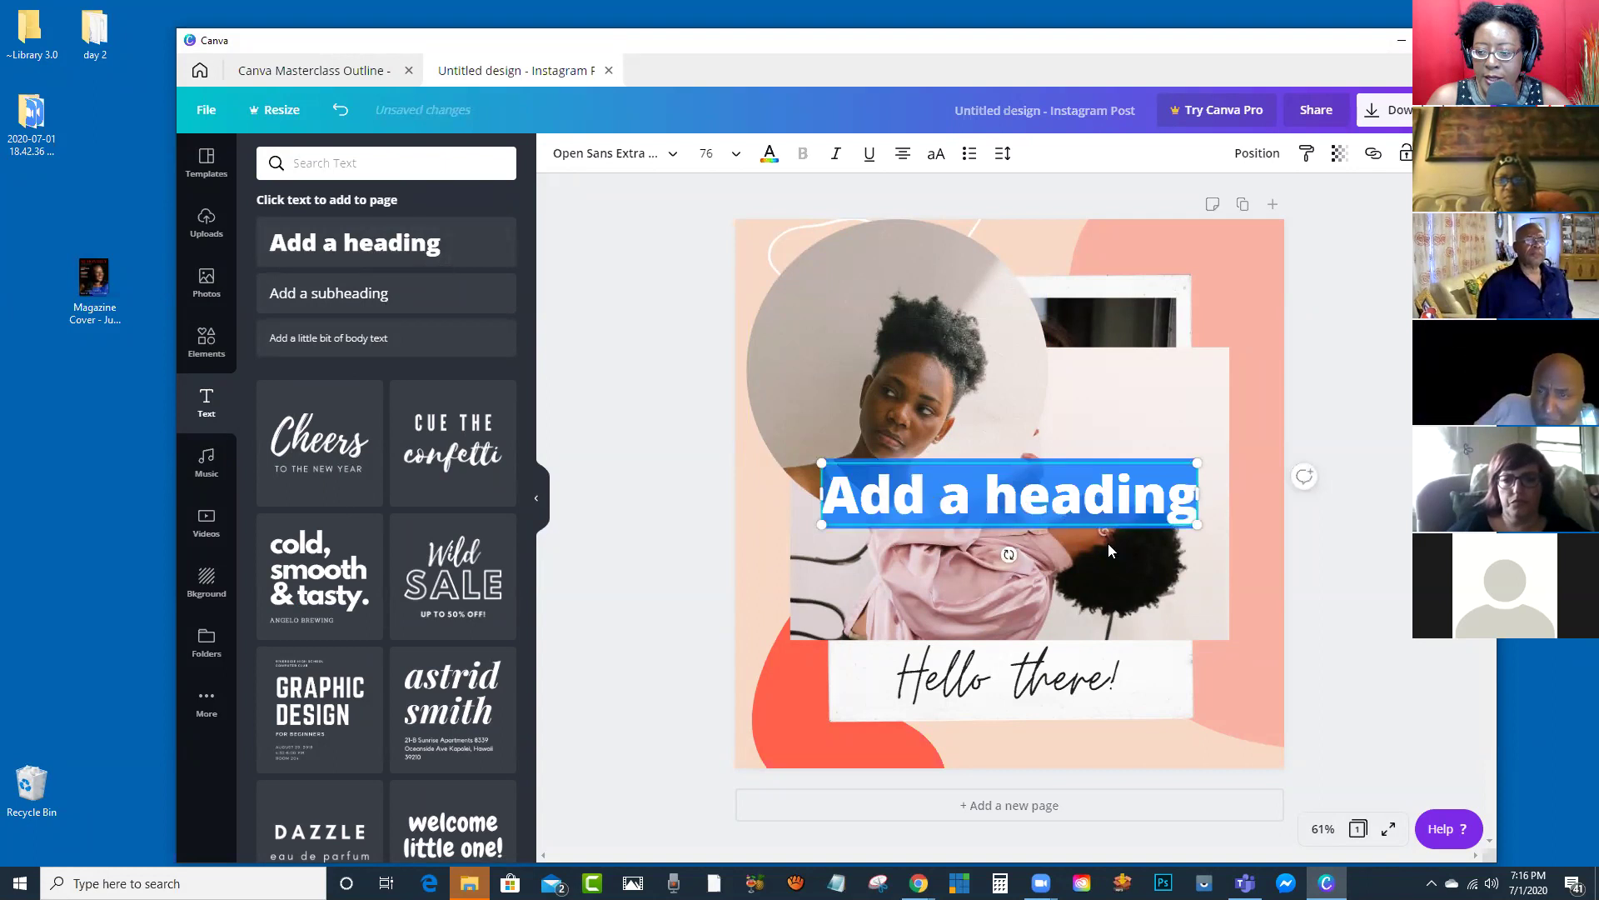
drag(1010, 500, 1014, 273)
drag(1014, 327, 1014, 334)
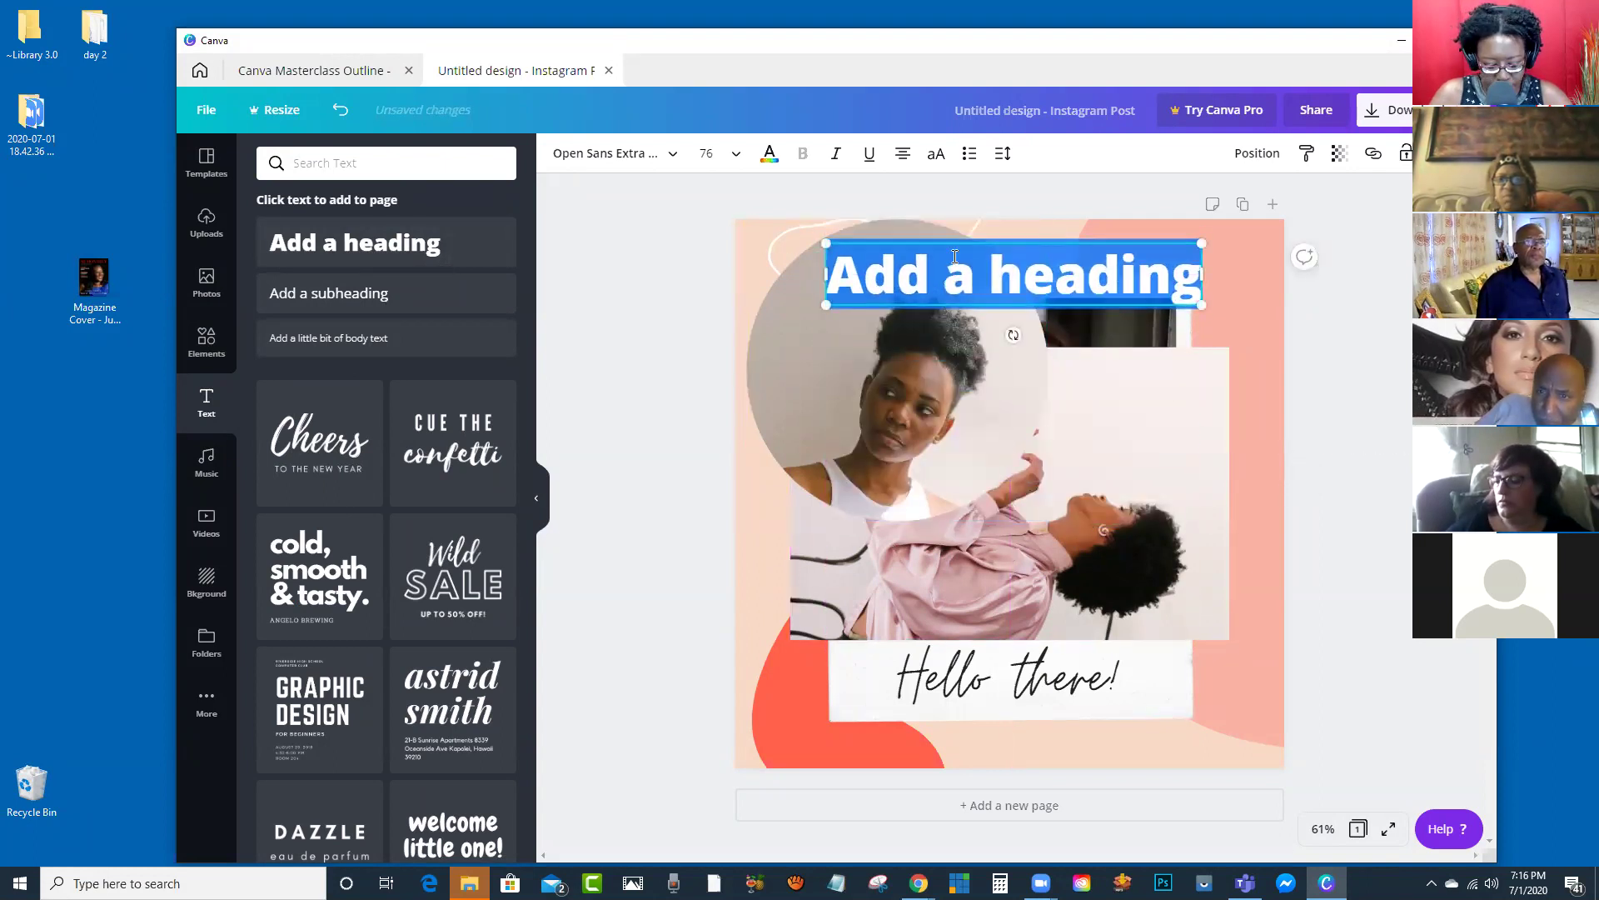
text(Welcome)
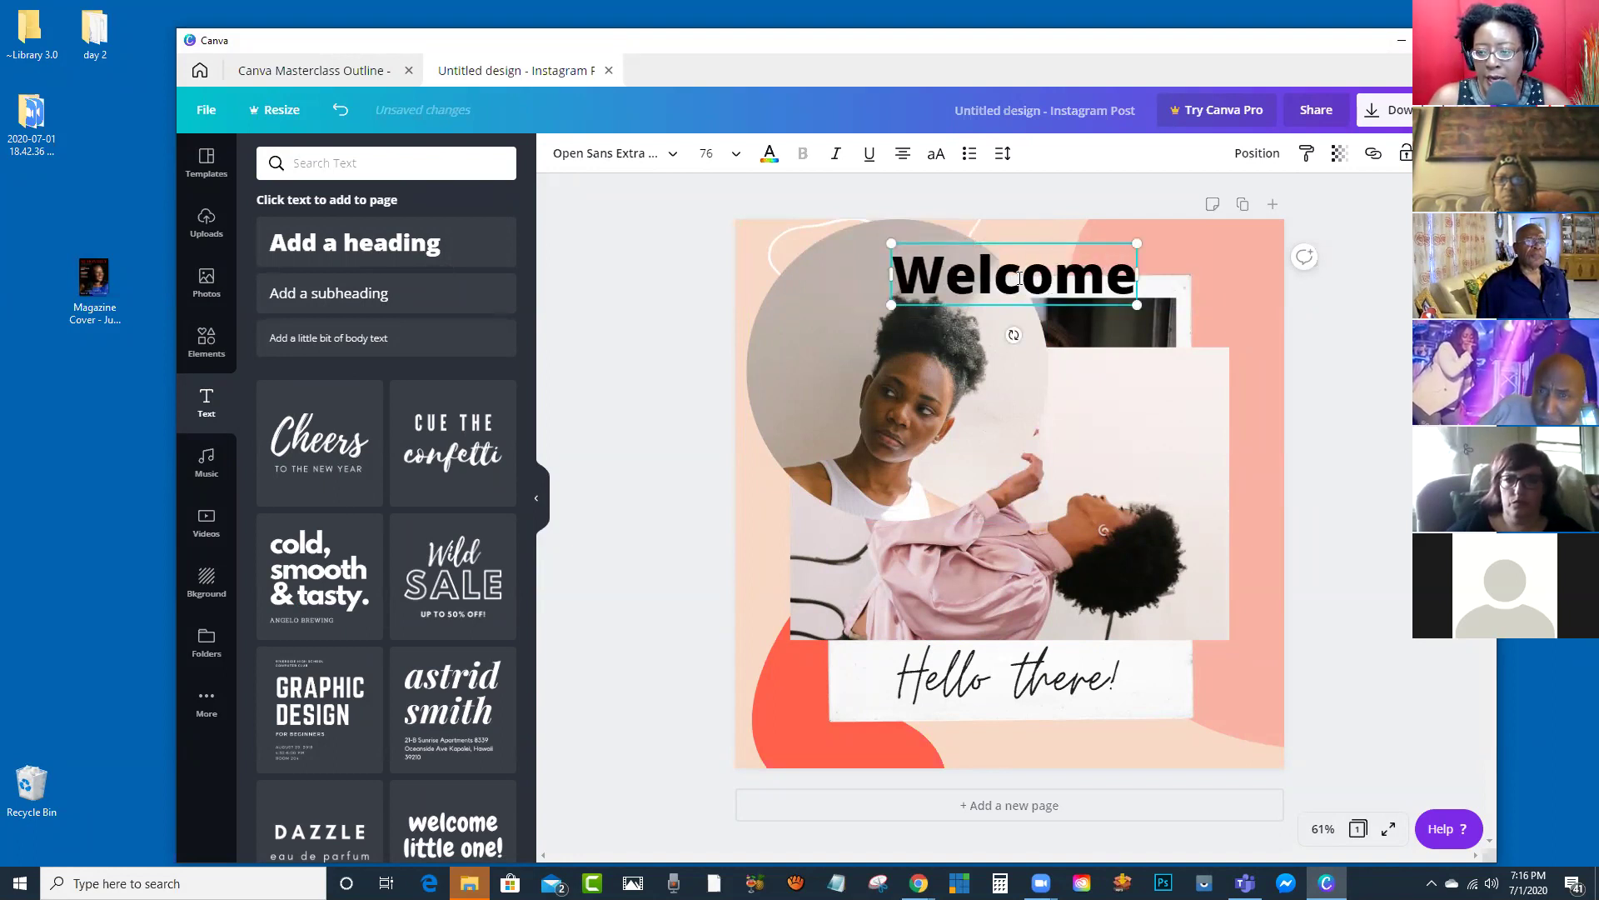
double_click(1020, 276)
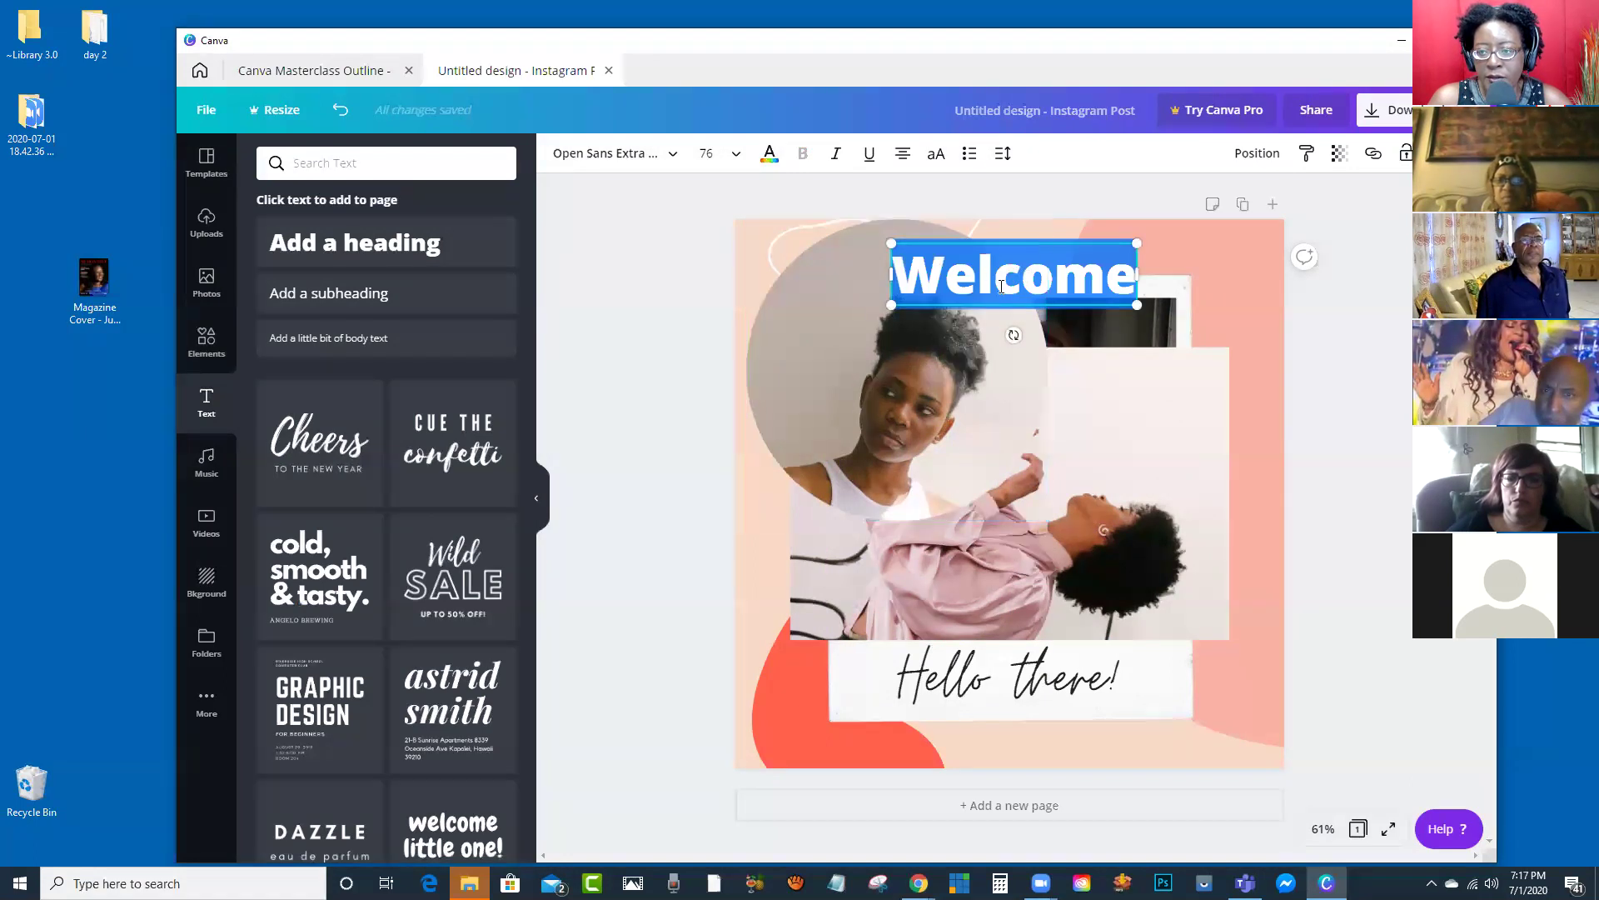
key(Escape)
drag(1014, 274, 1105, 481)
click(895, 275)
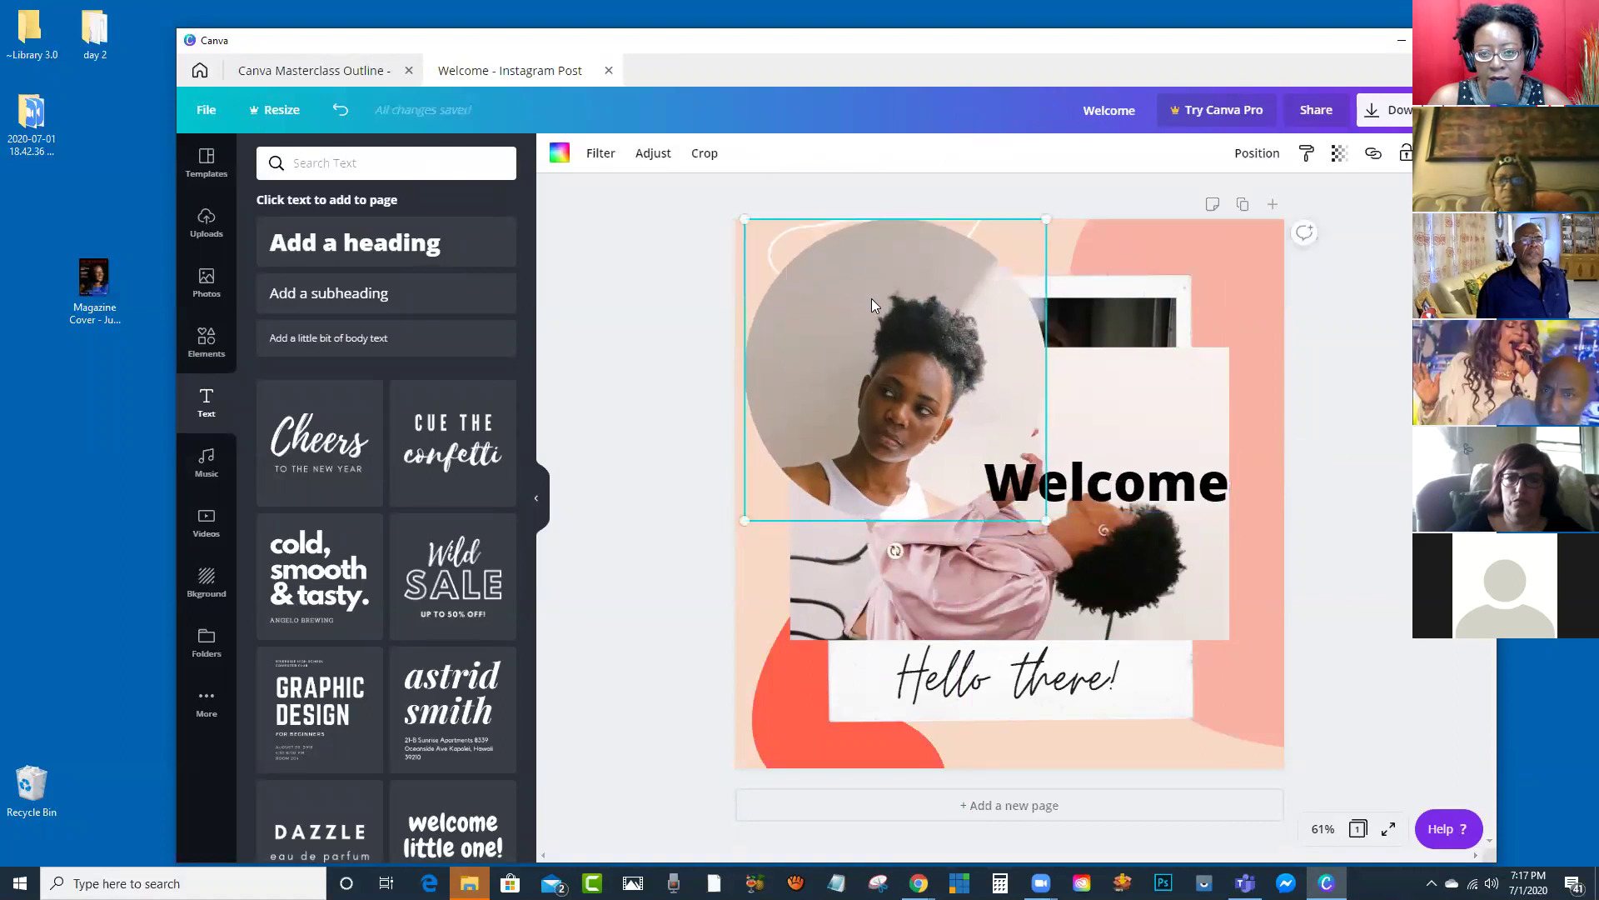
Step: Try the Epic, Festive, Selfie, Whimsical and Peony filters on the circle photo, ending on Greyscale
click(558, 155)
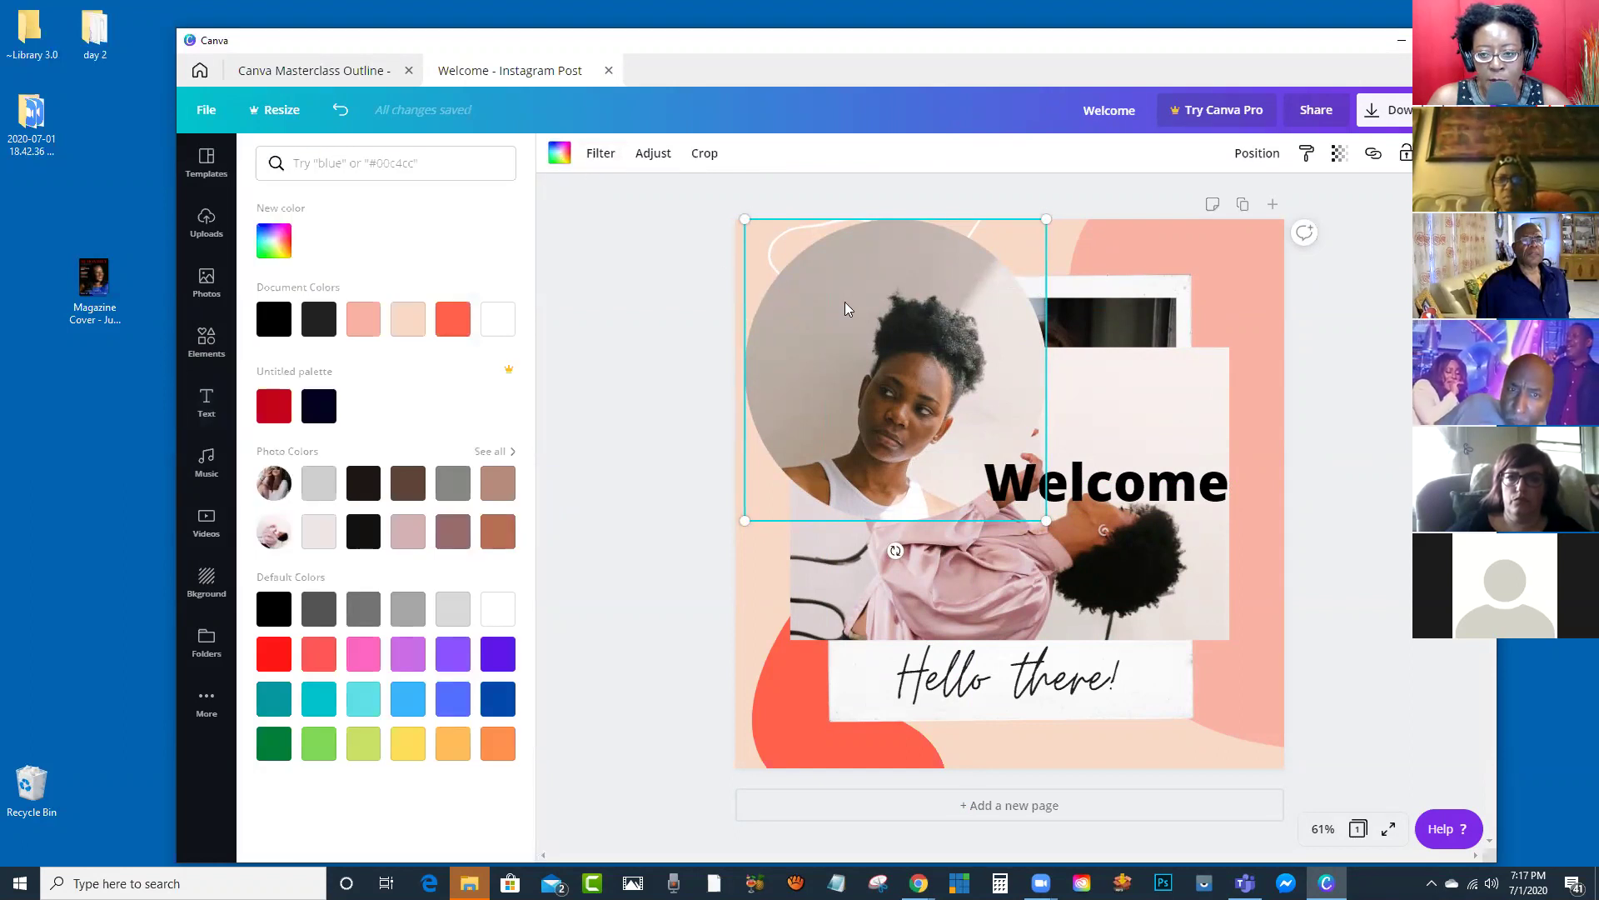
click(597, 158)
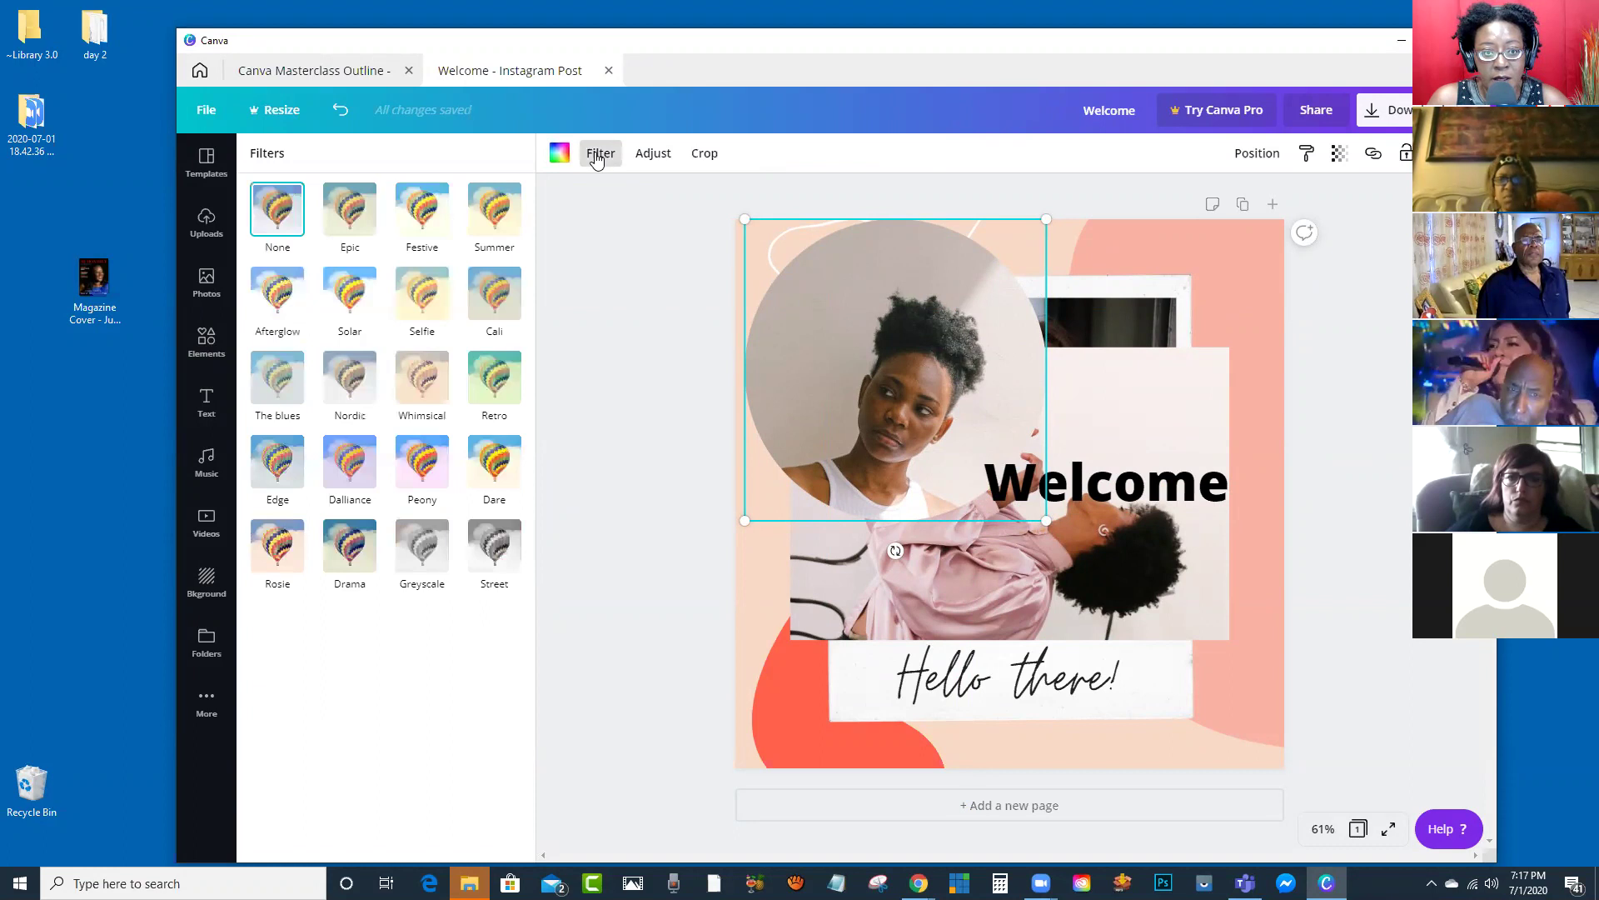
click(348, 221)
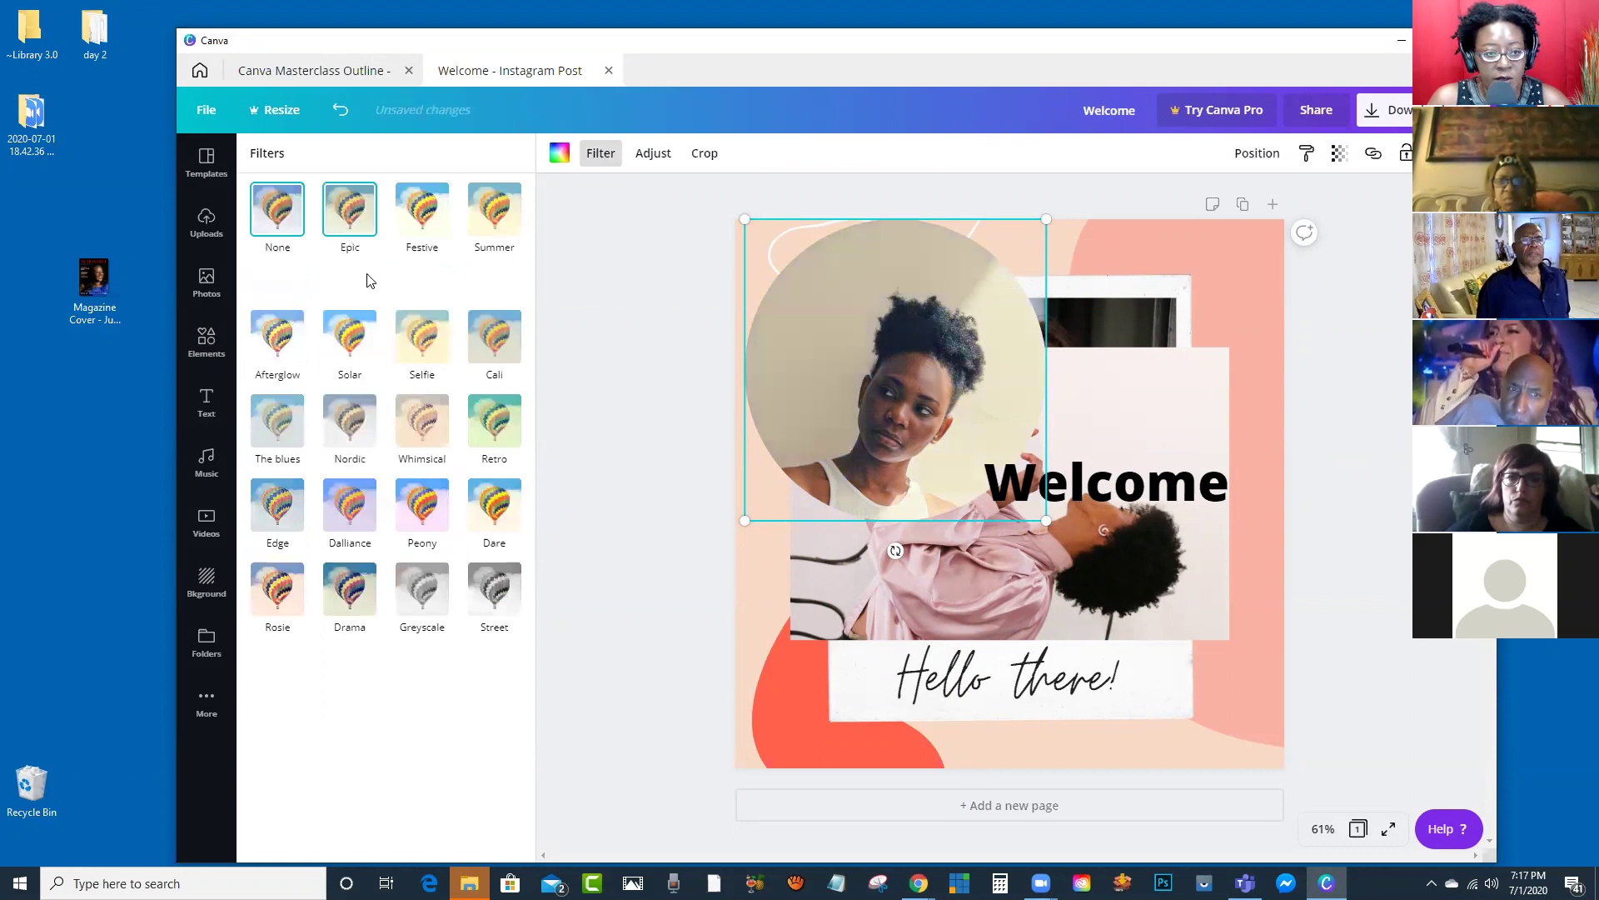
click(424, 219)
click(423, 348)
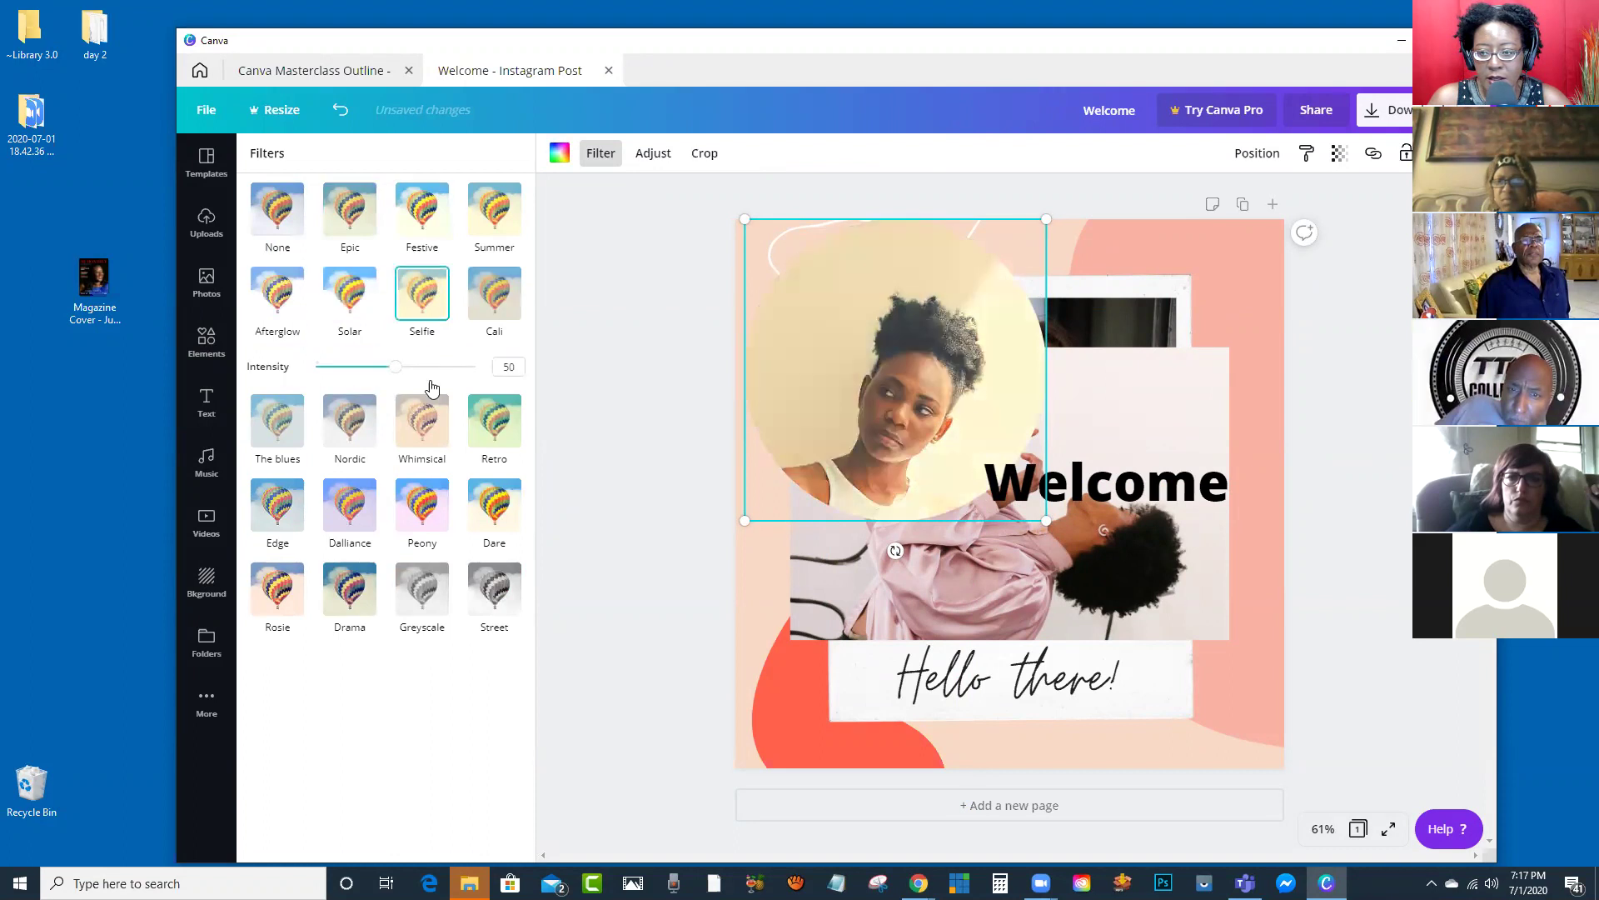
click(420, 442)
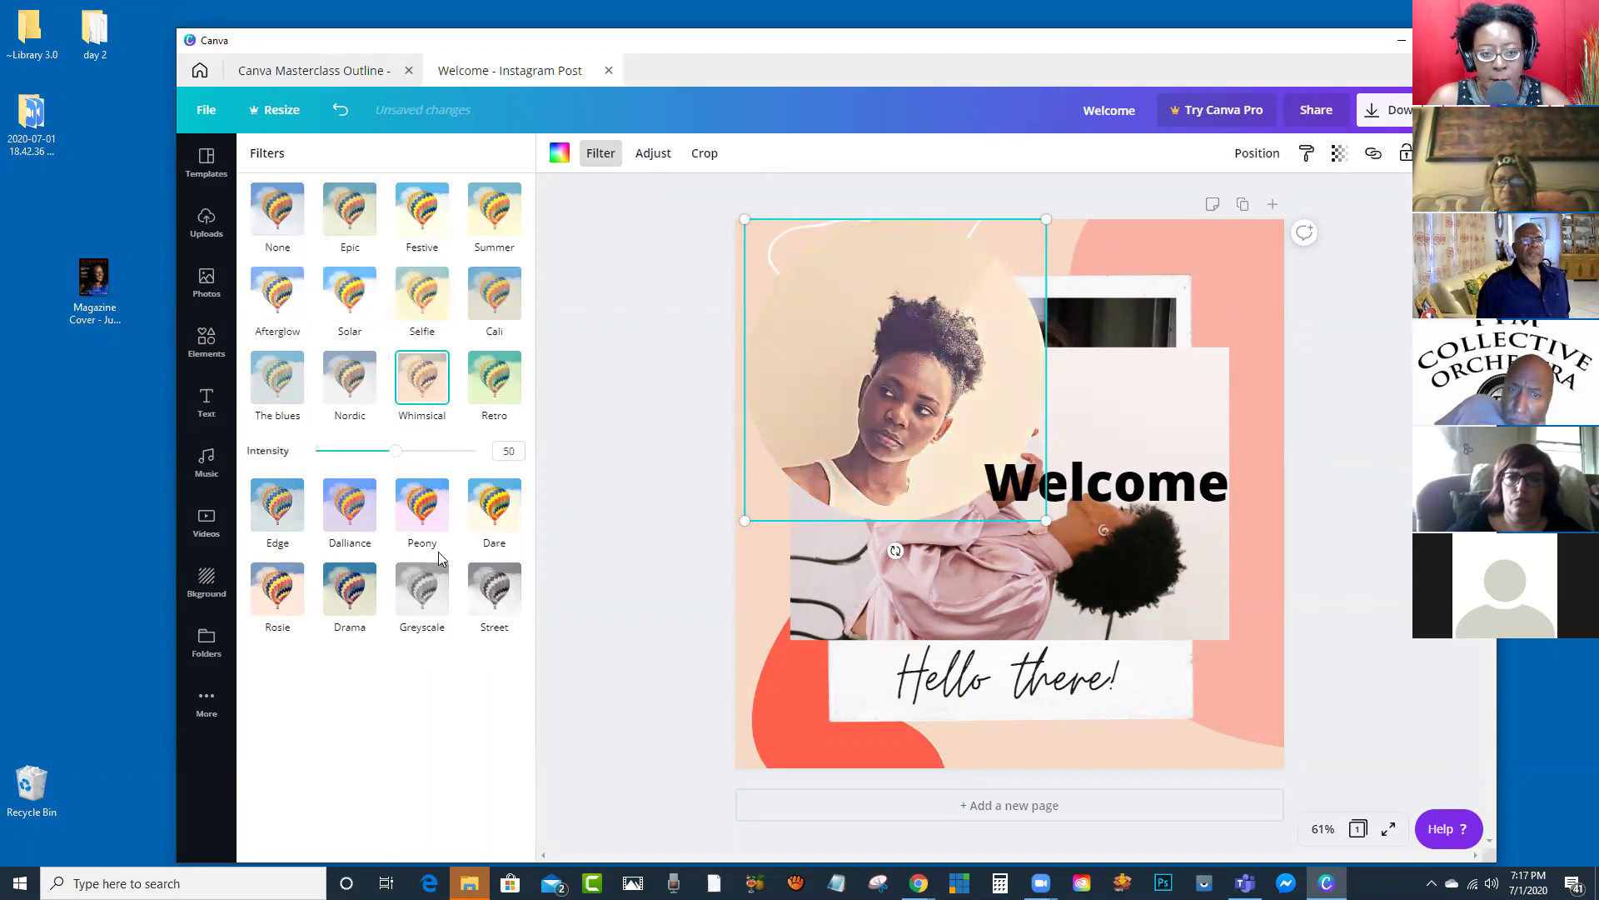
click(428, 509)
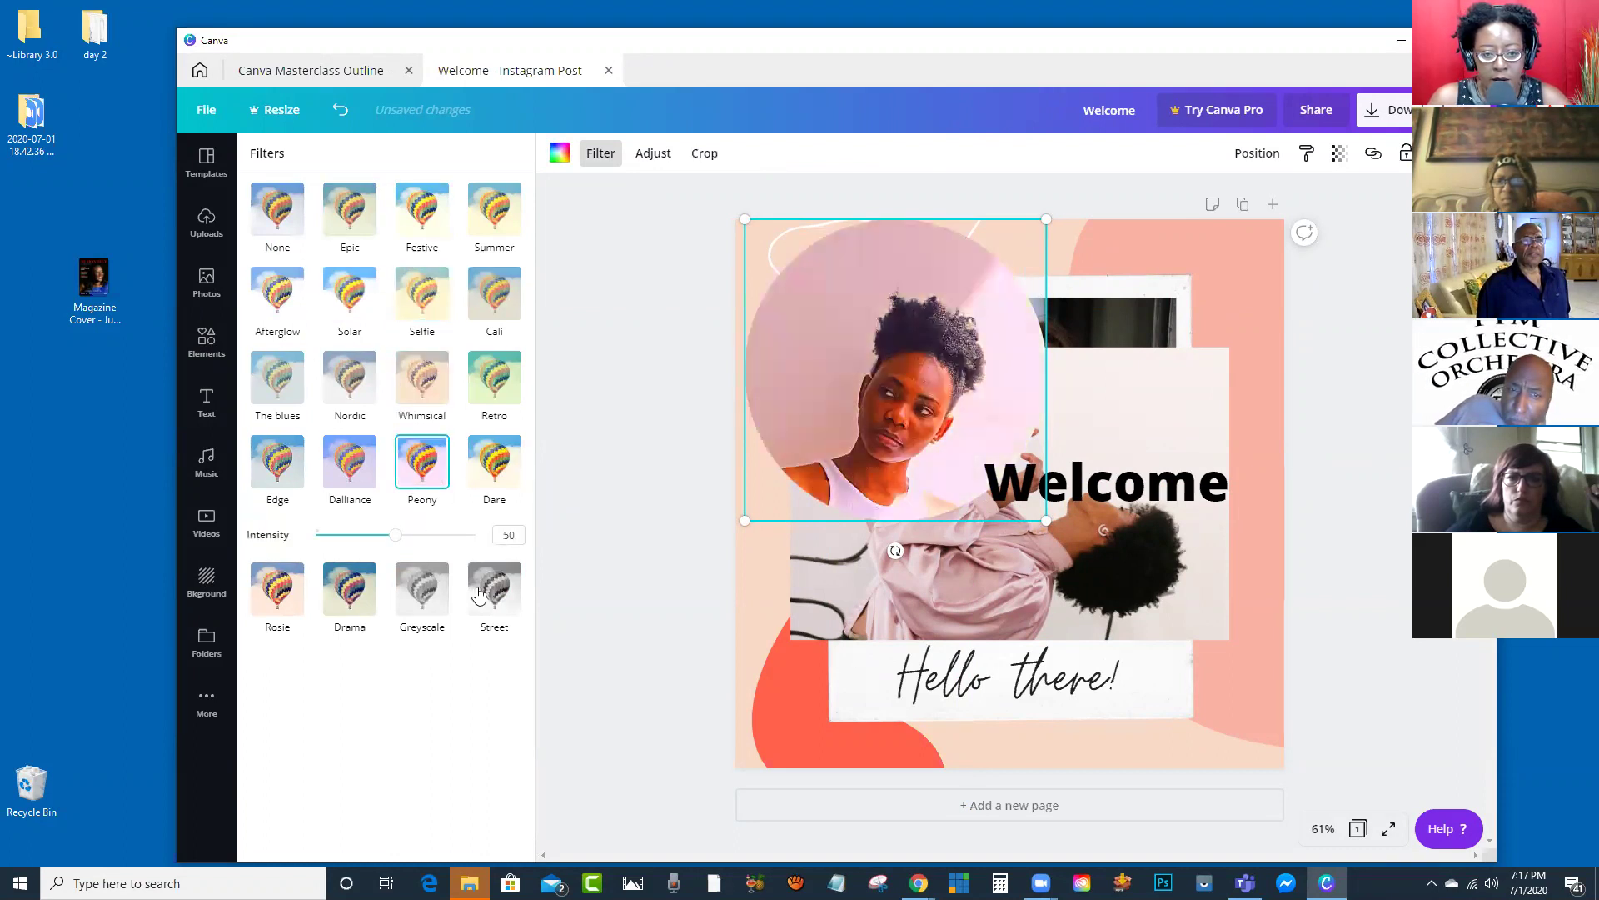
click(427, 608)
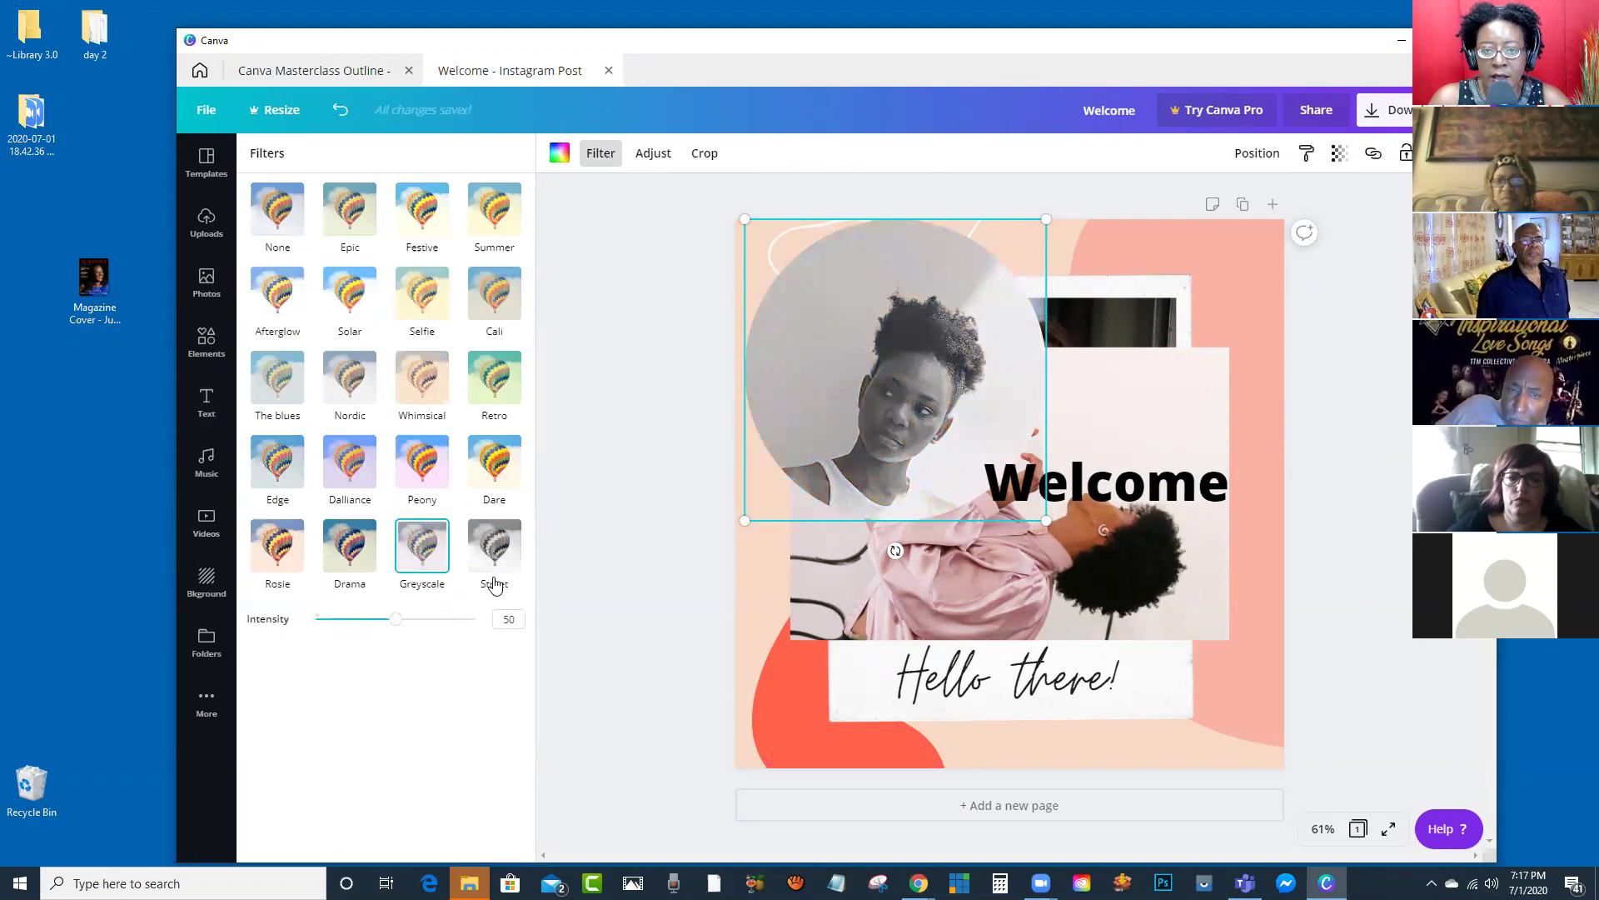
Step: Remove the Greyscale filter by choosing None
click(653, 157)
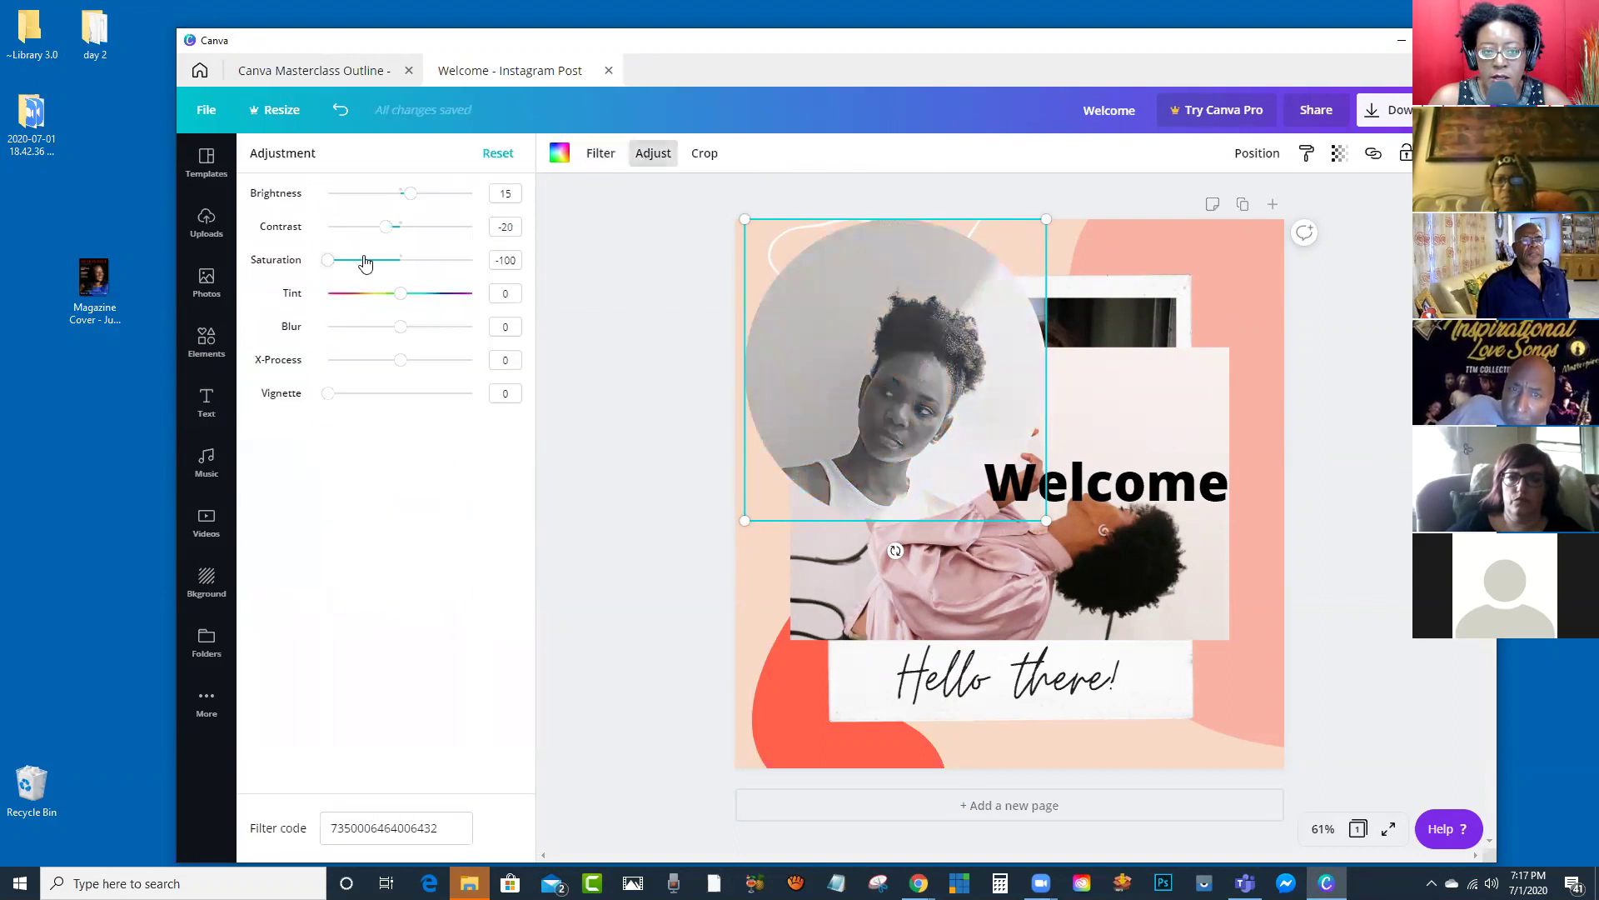
click(588, 158)
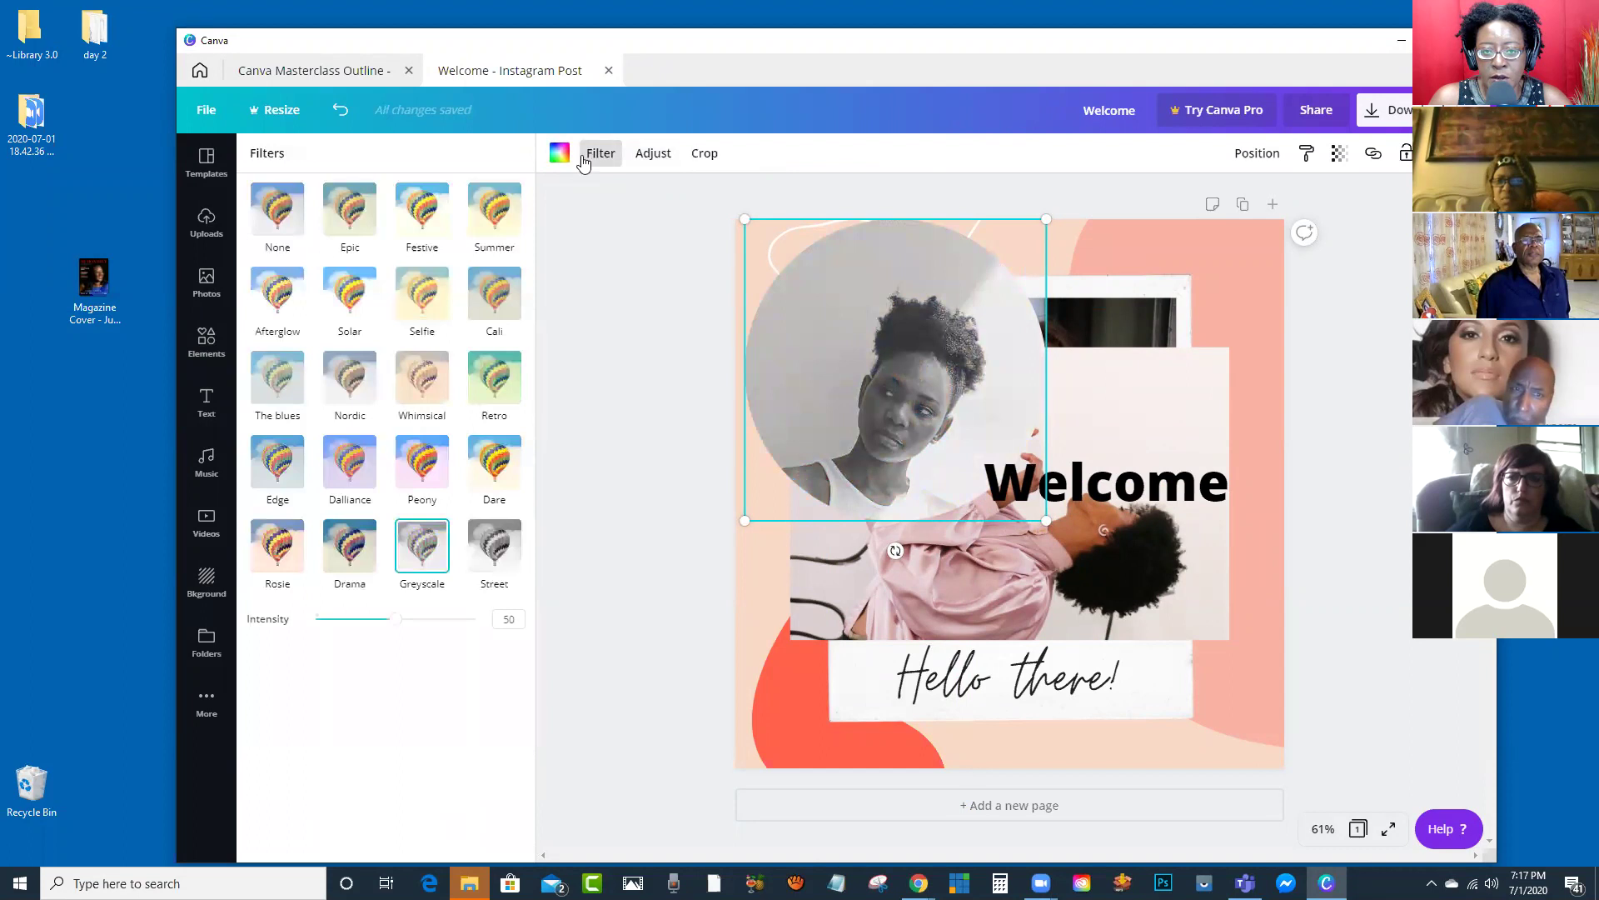
click(274, 215)
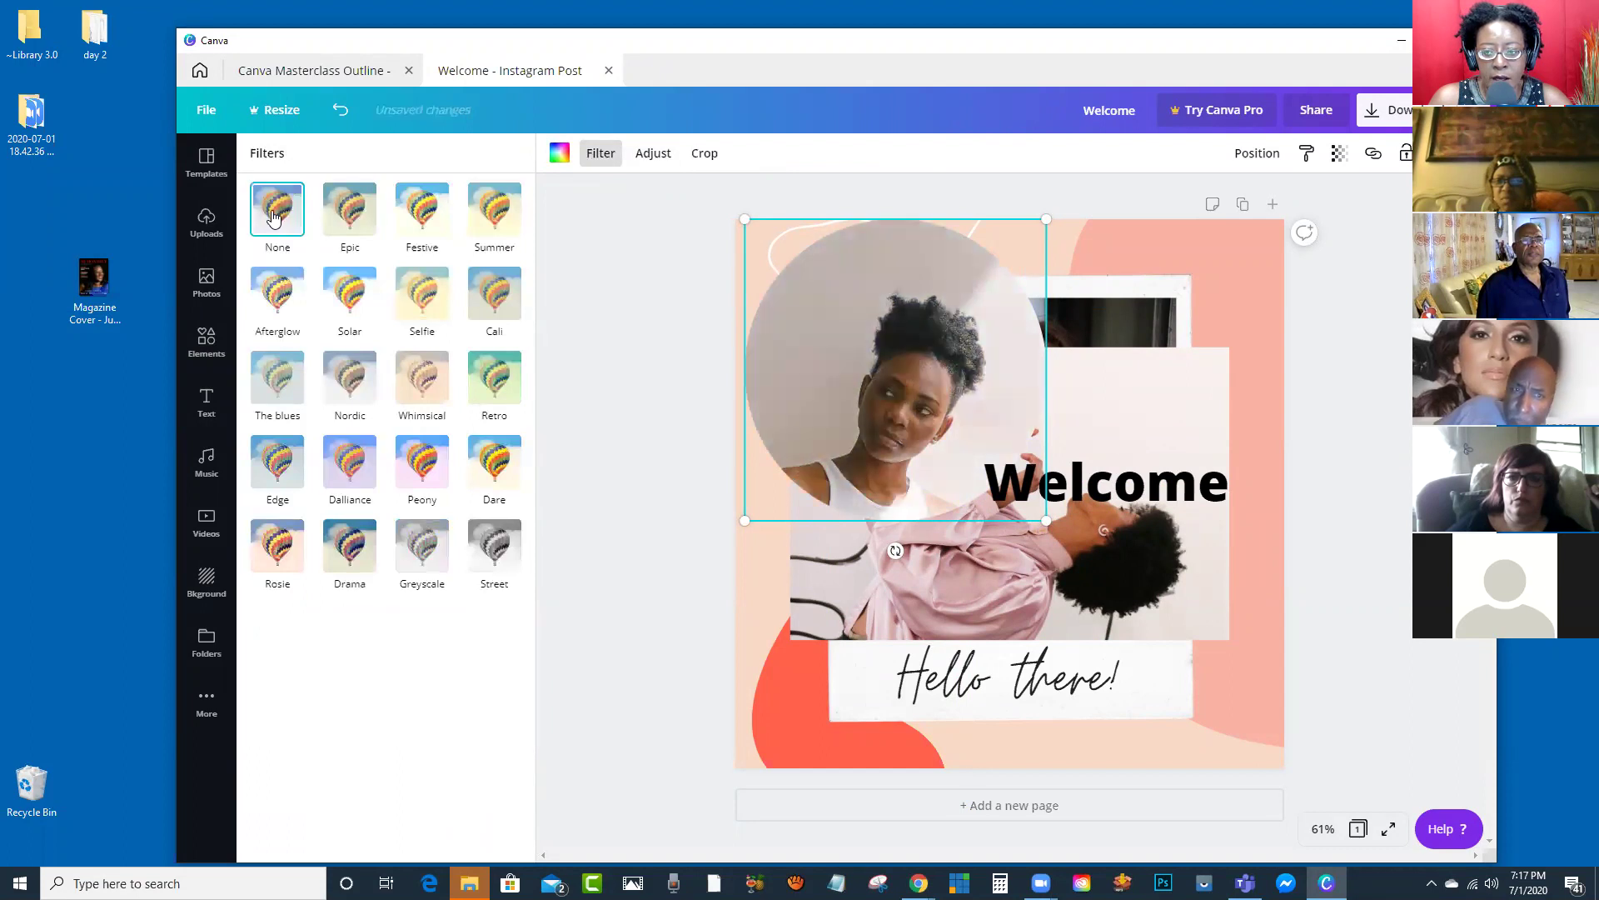
Step: Adjust the circle photo to Brightness 47, Contrast -43, Tint 35, Blur 8 and Vignette 2
click(637, 160)
drag(396, 203, 369, 227)
drag(405, 296, 331, 436)
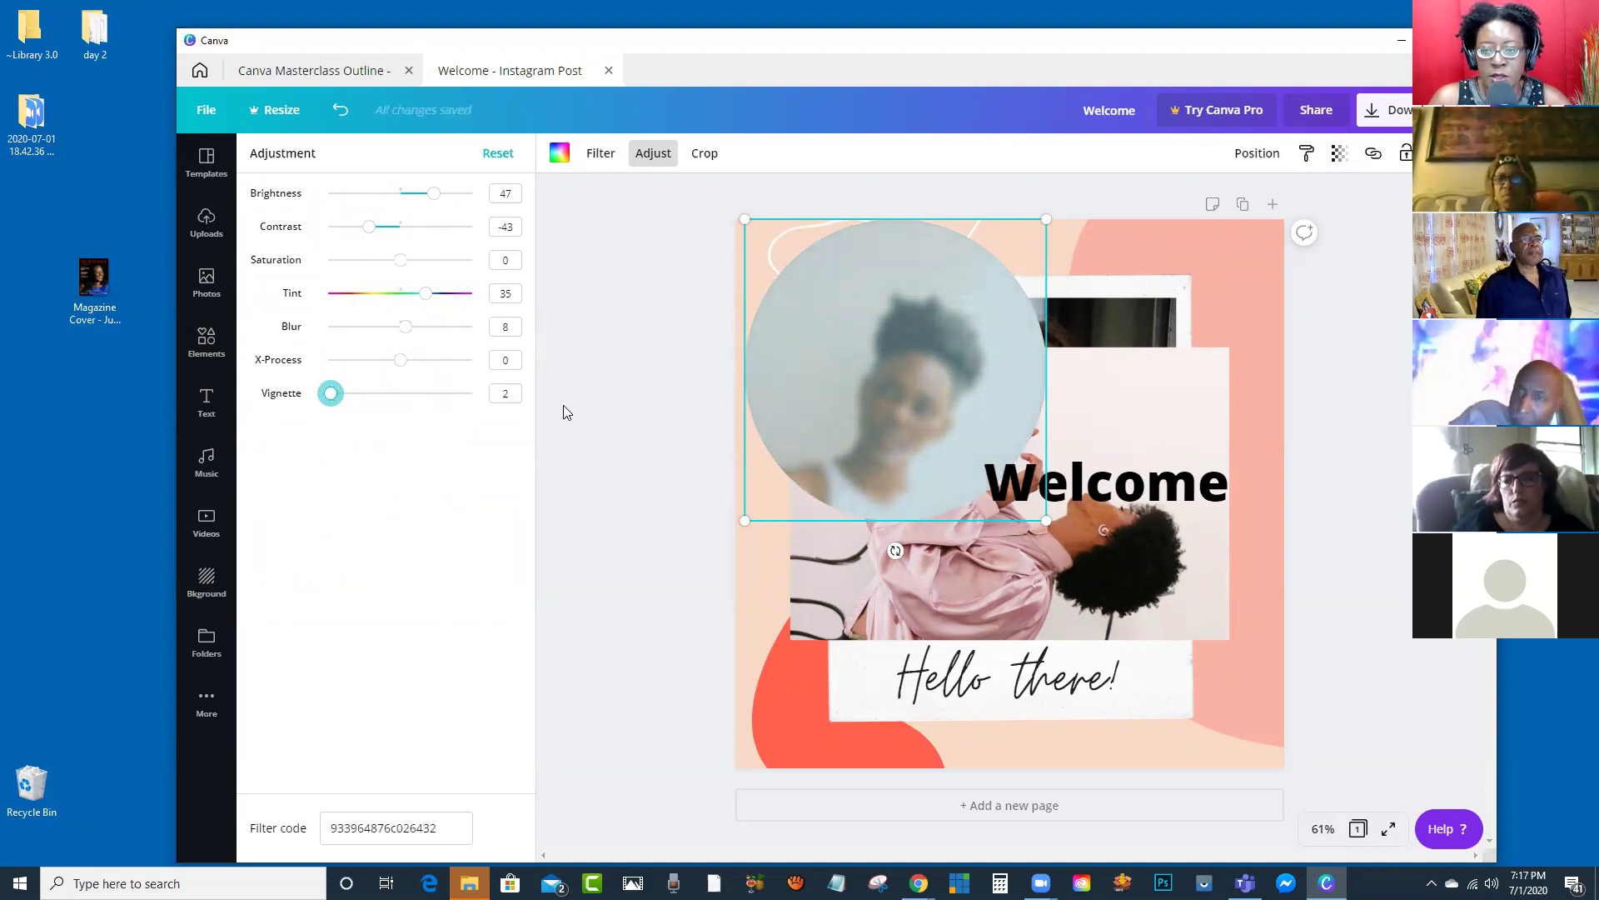
click(400, 361)
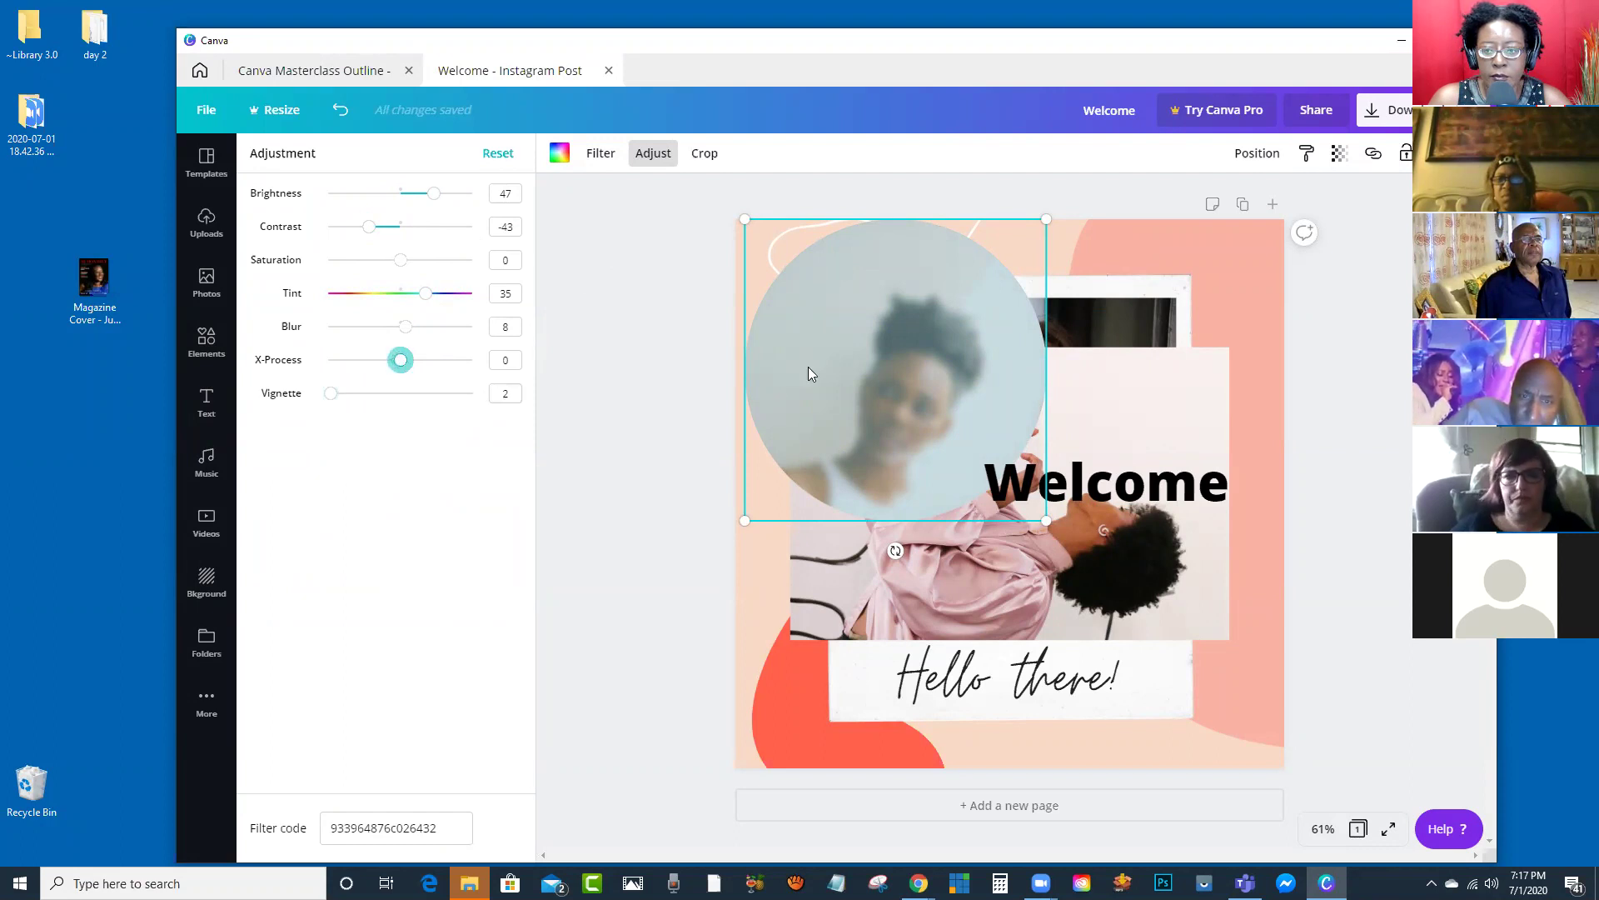
click(705, 154)
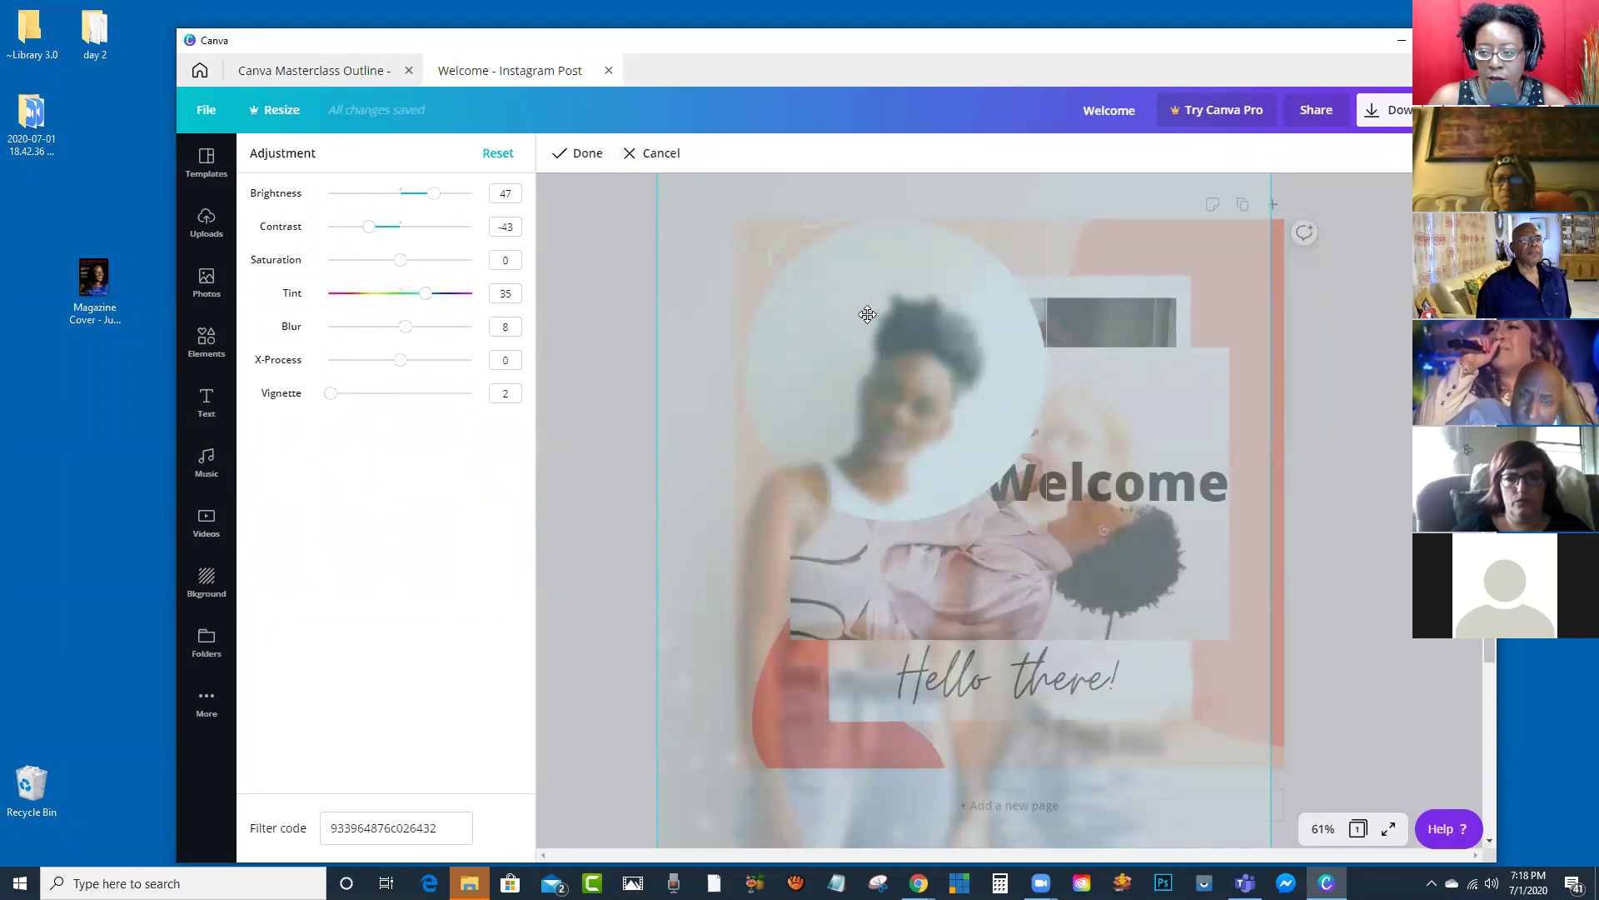
Step: At 25% zoom, enlarge and reposition the photo inside its circular frame
click(653, 154)
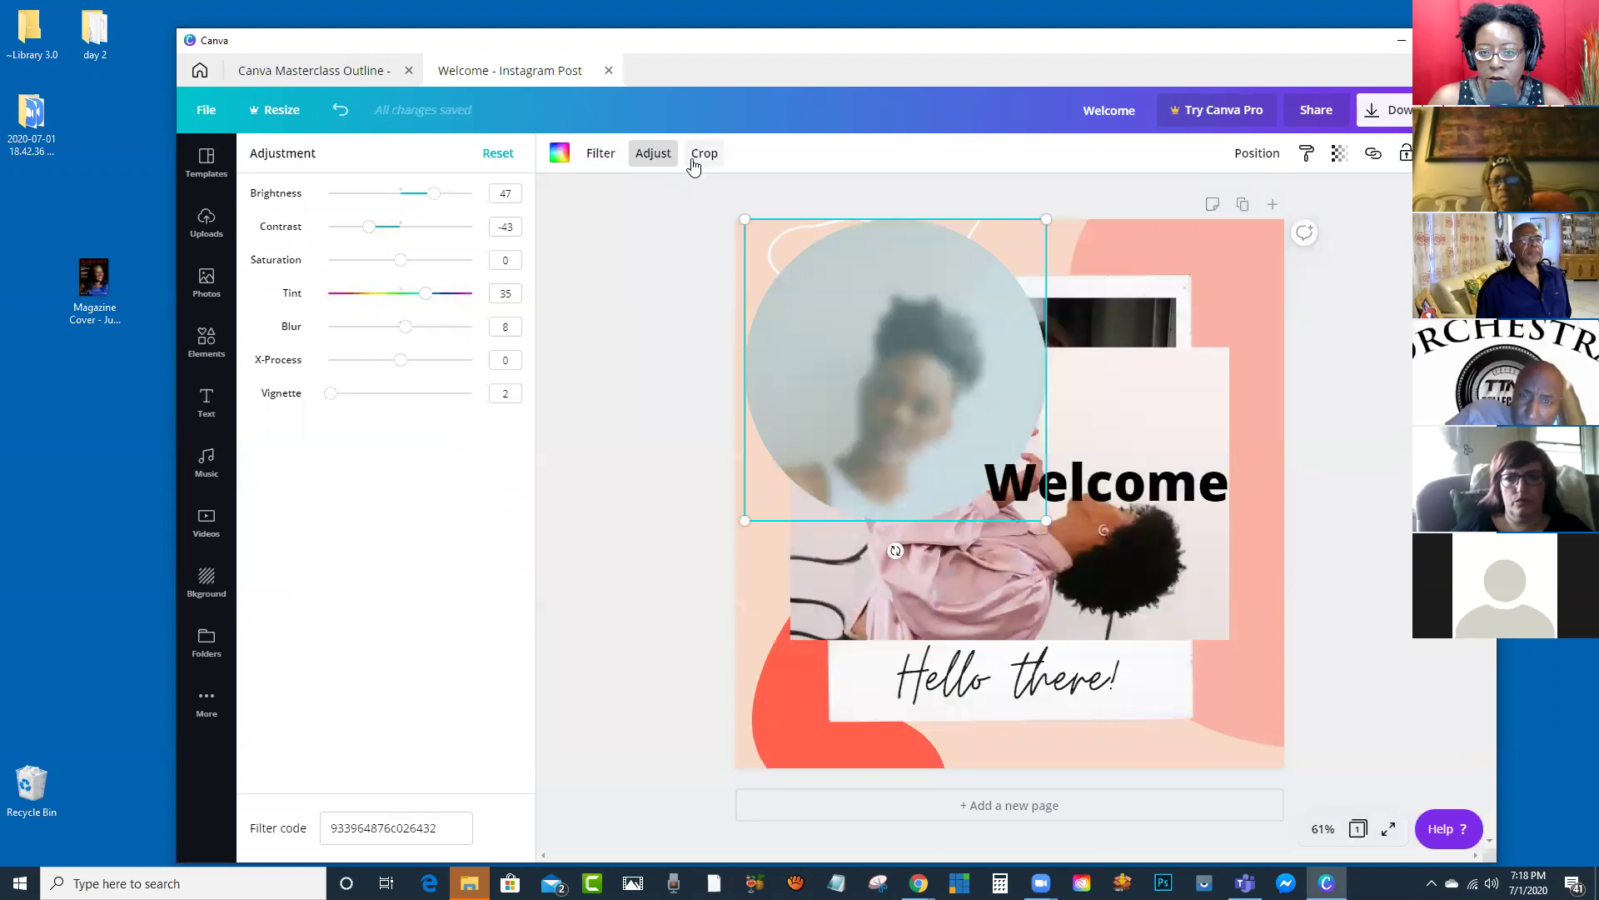
click(689, 156)
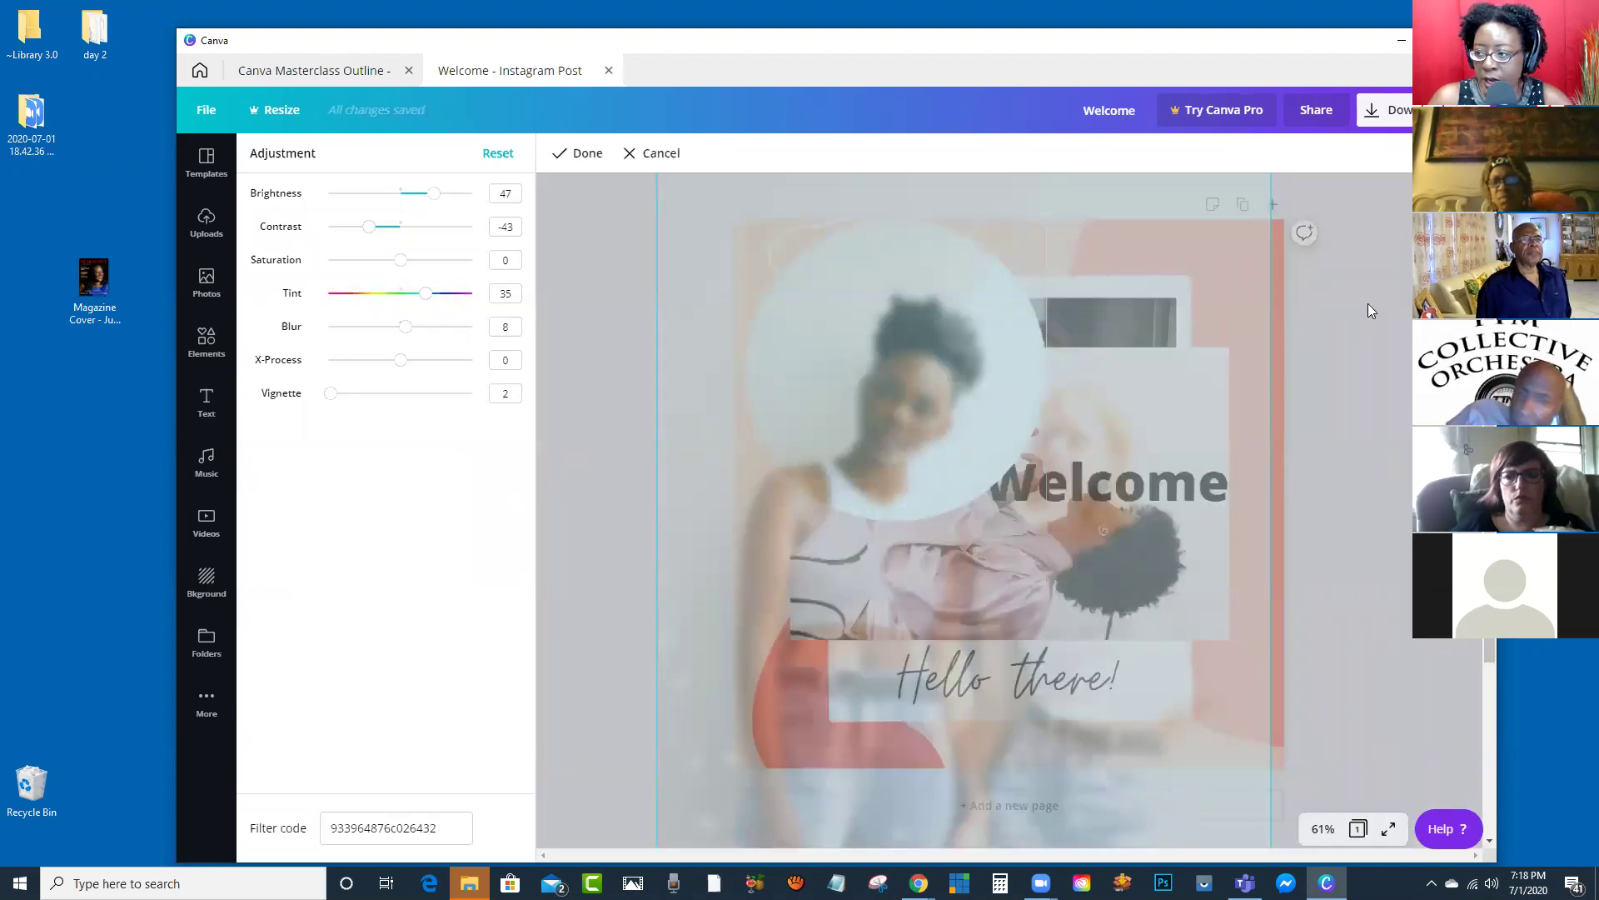
click(1324, 830)
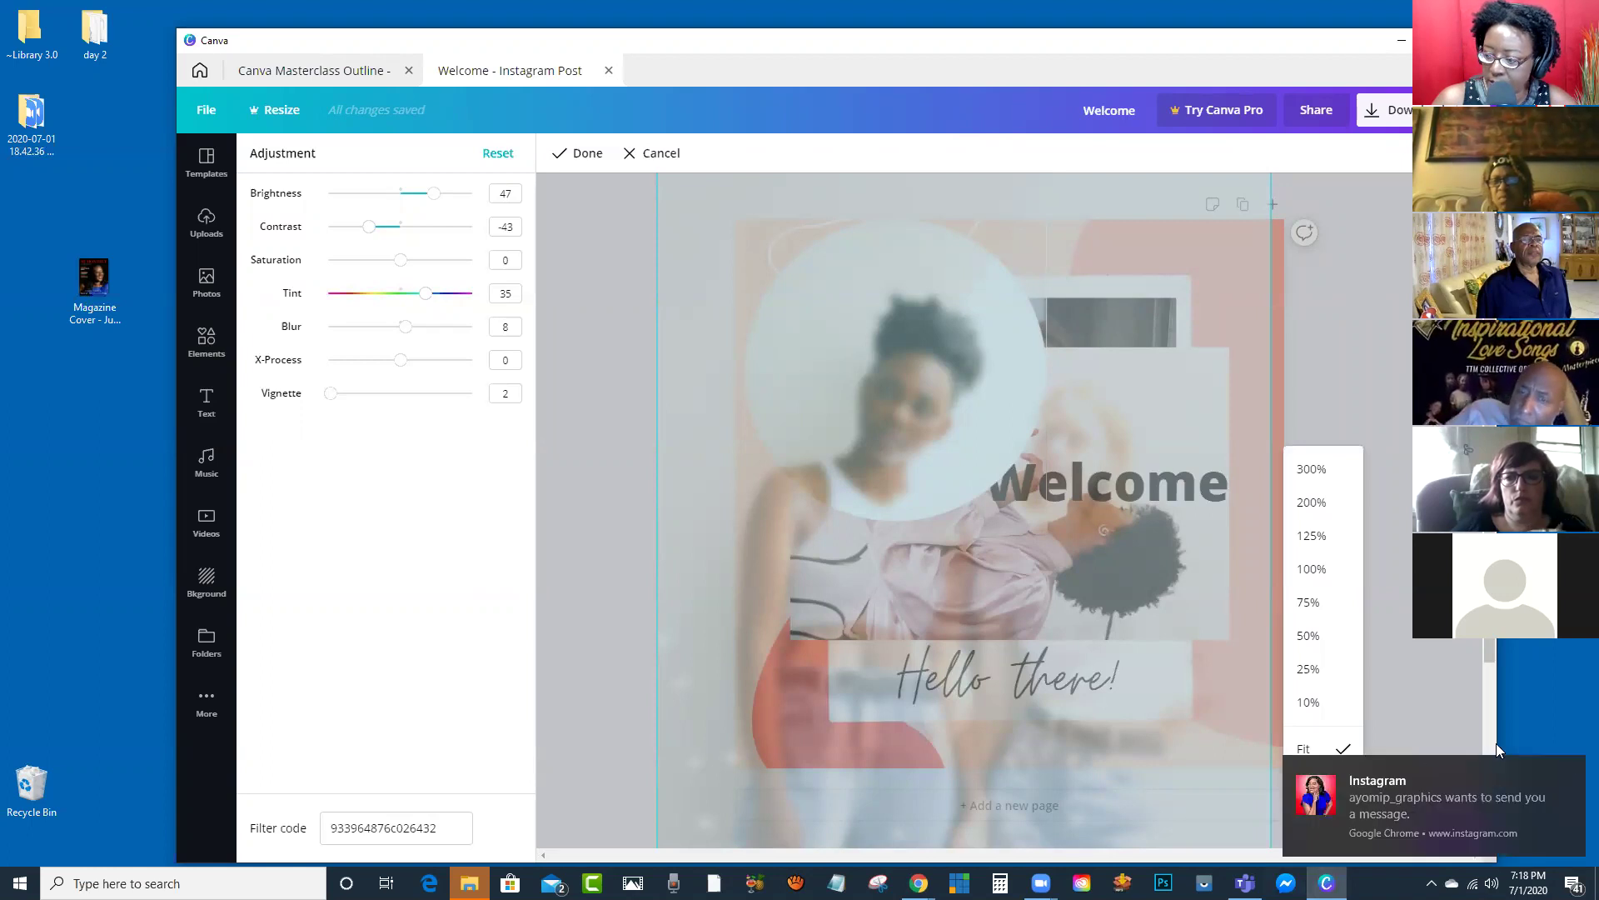
click(1572, 766)
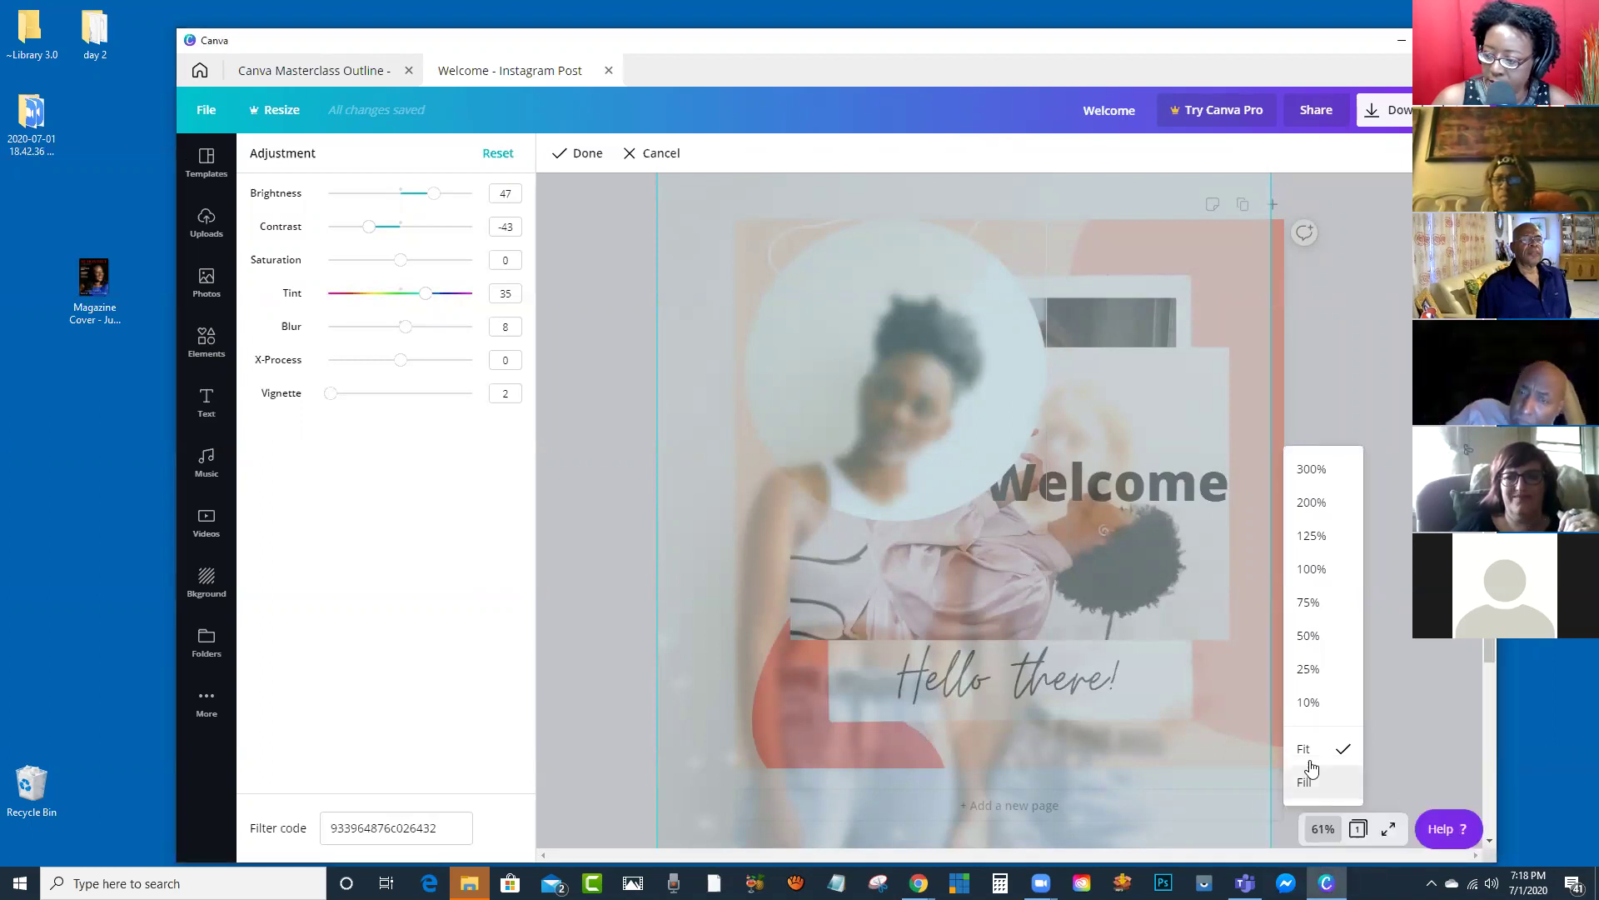
click(1301, 668)
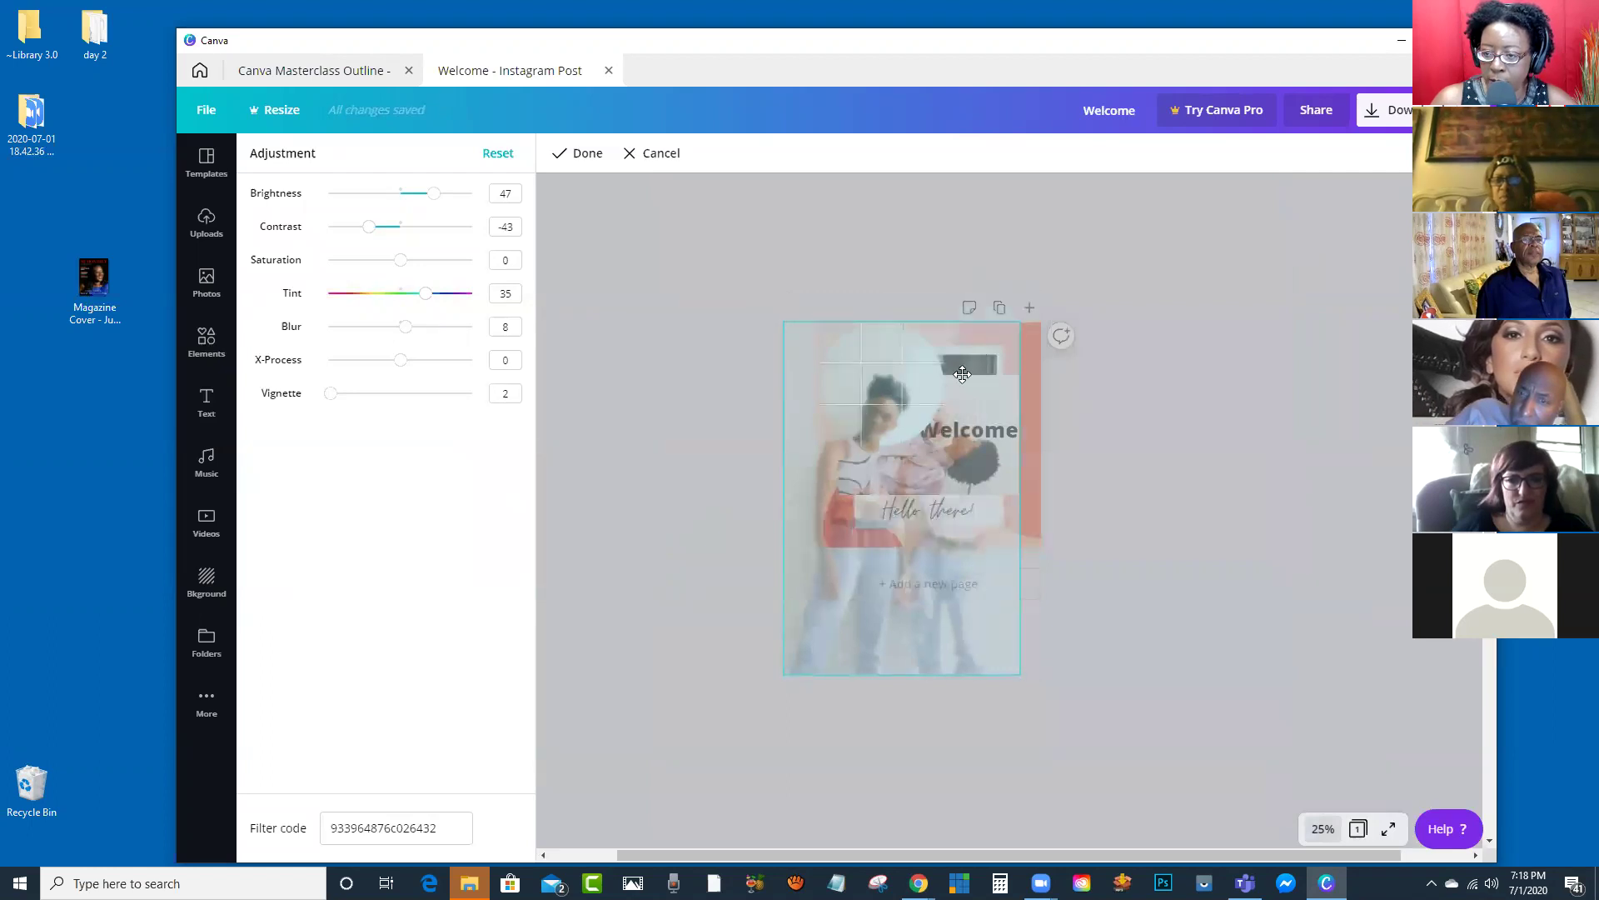
drag(1035, 297, 1089, 215)
drag(887, 385, 873, 446)
click(587, 155)
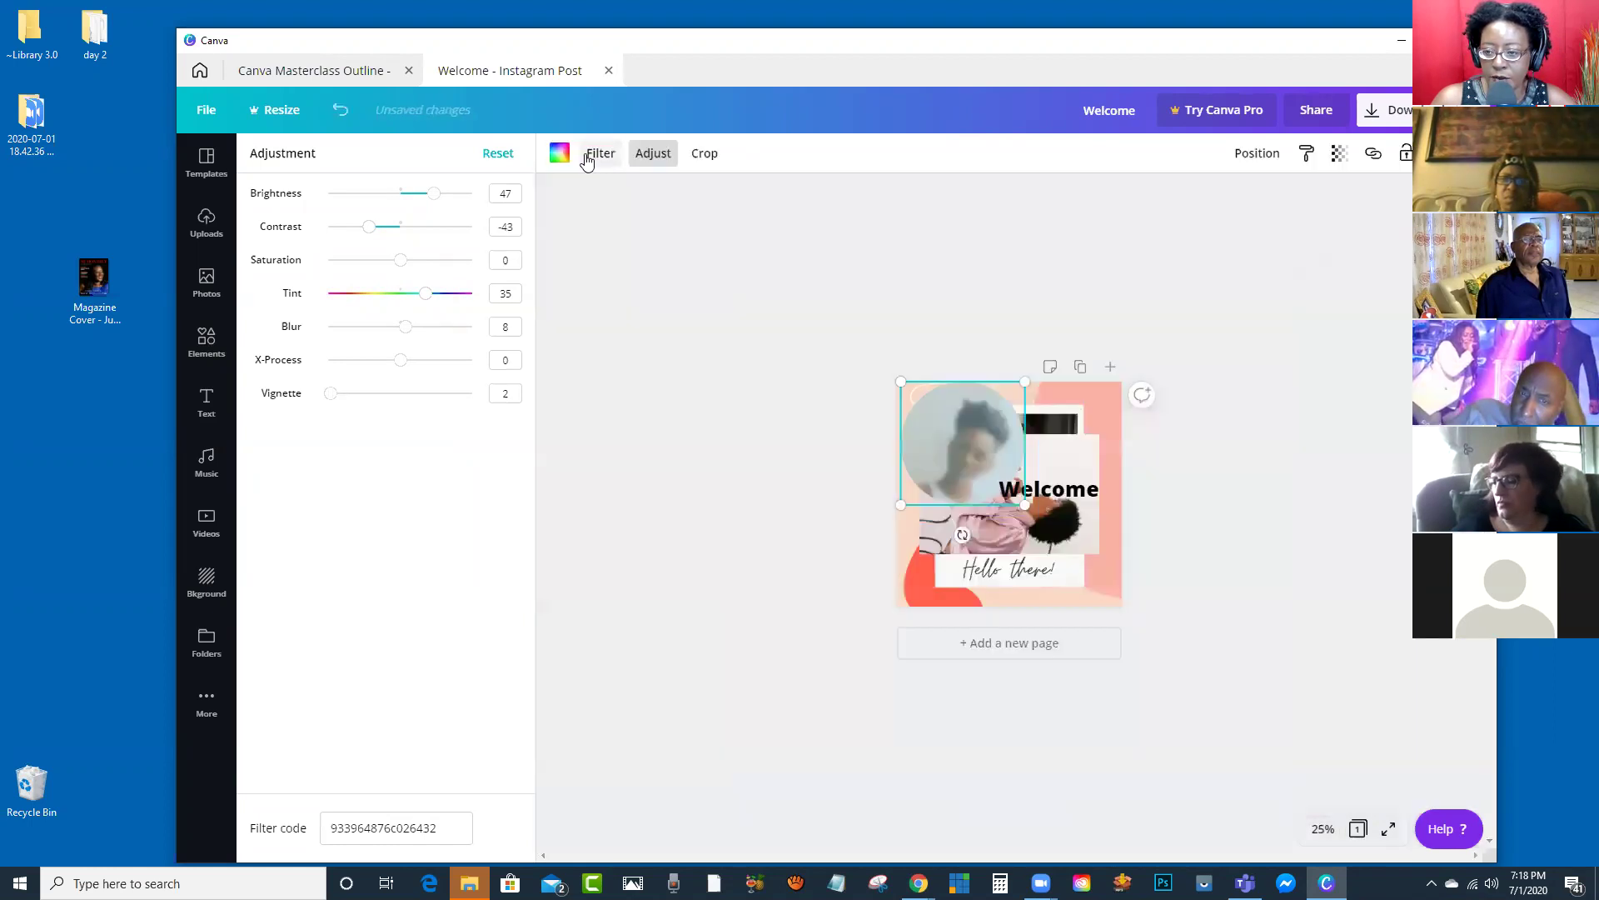
Step: Reduce the photo's Blur to -22 and zoom the canvas back to 75%
drag(405, 328, 385, 334)
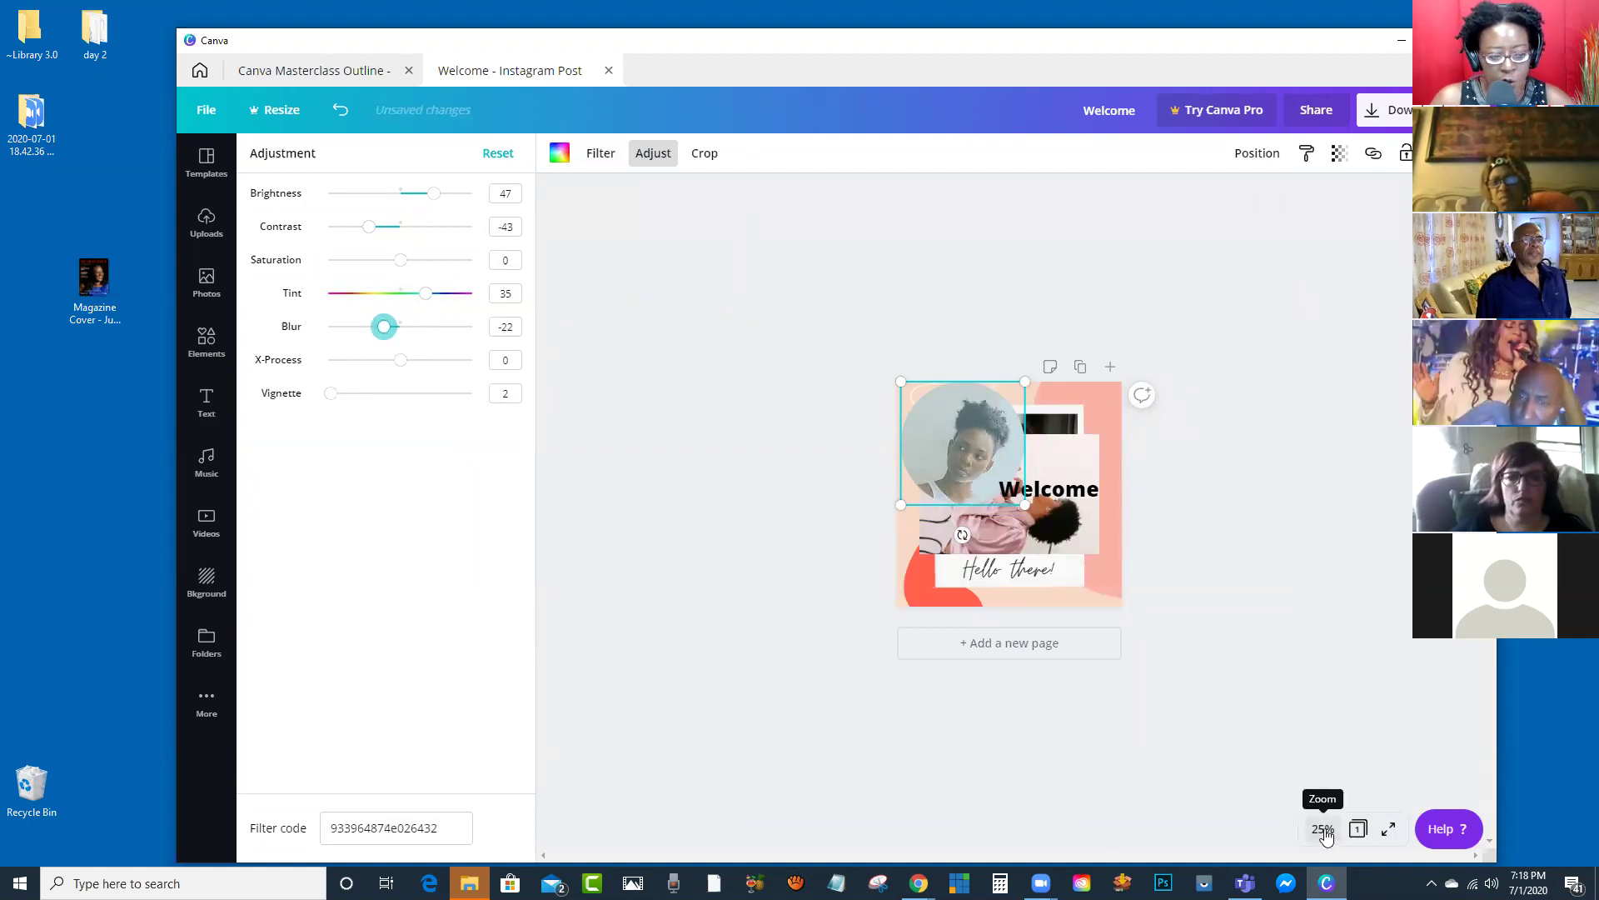
click(1323, 830)
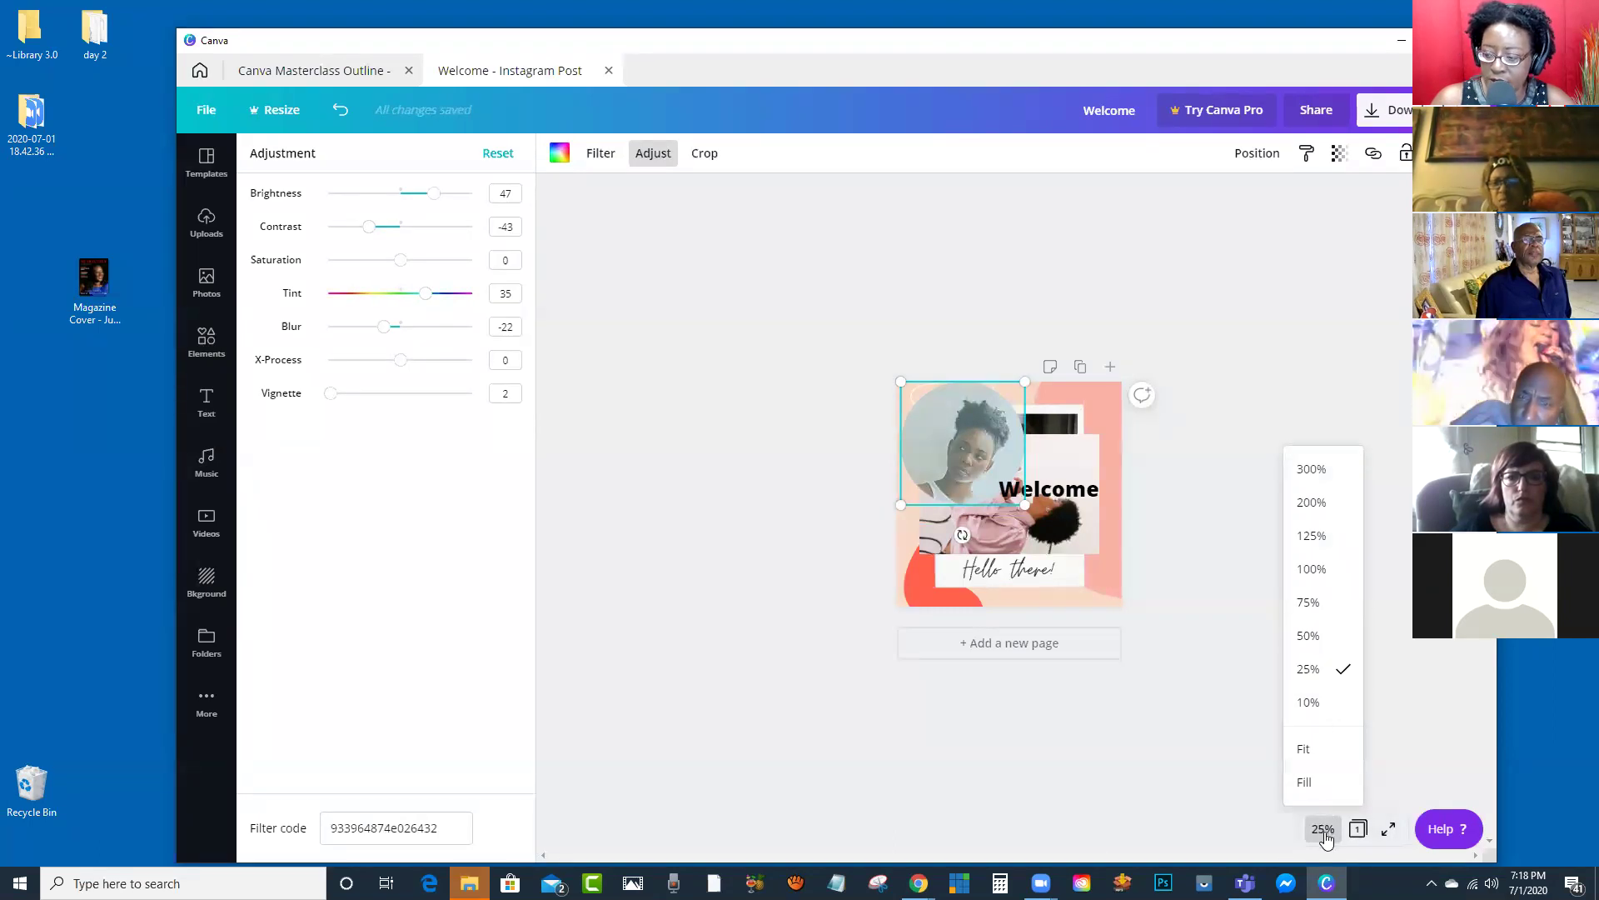
click(1315, 608)
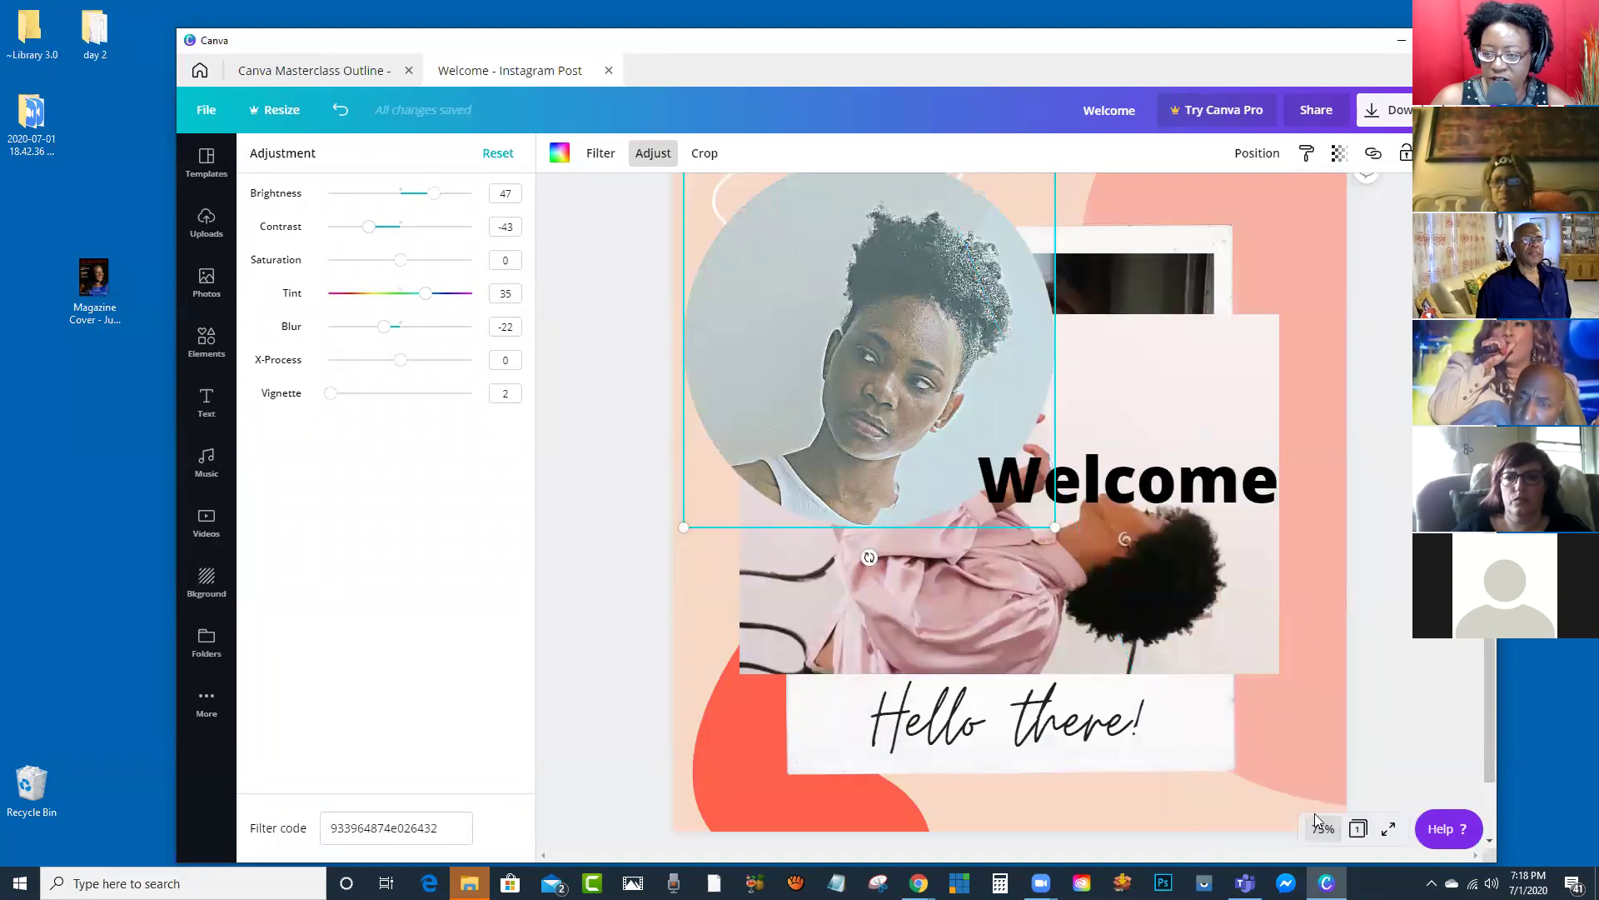
scroll(1023, 473, up, 1)
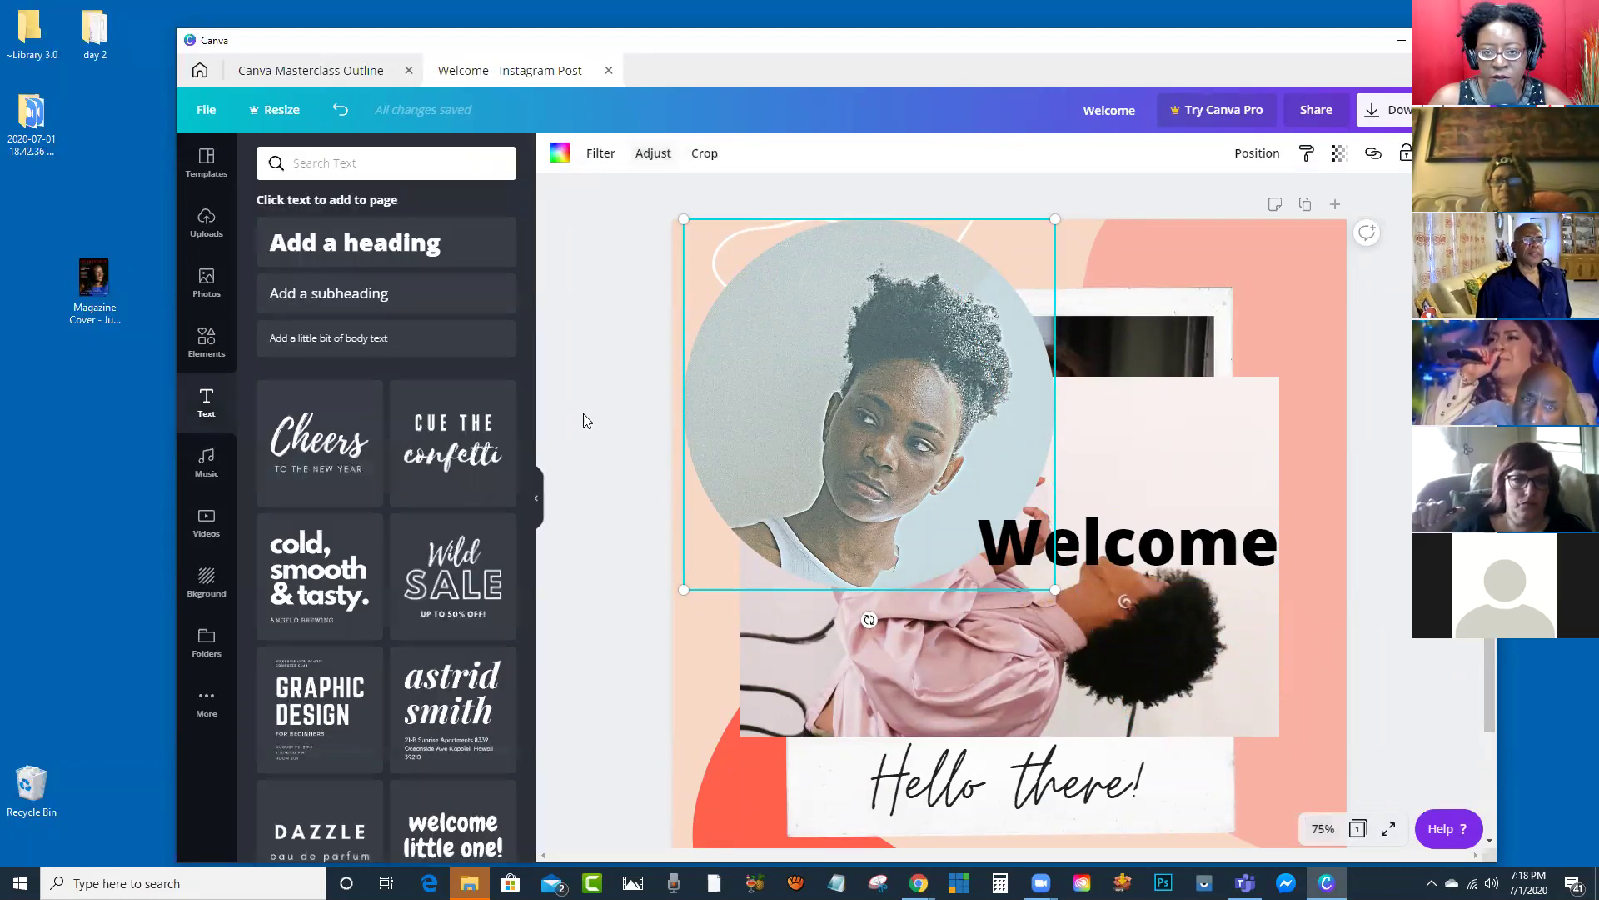
Step: Add the 'Cheers to the New Year' text design and move it up over the circle photo
scroll(464, 417, down, 1)
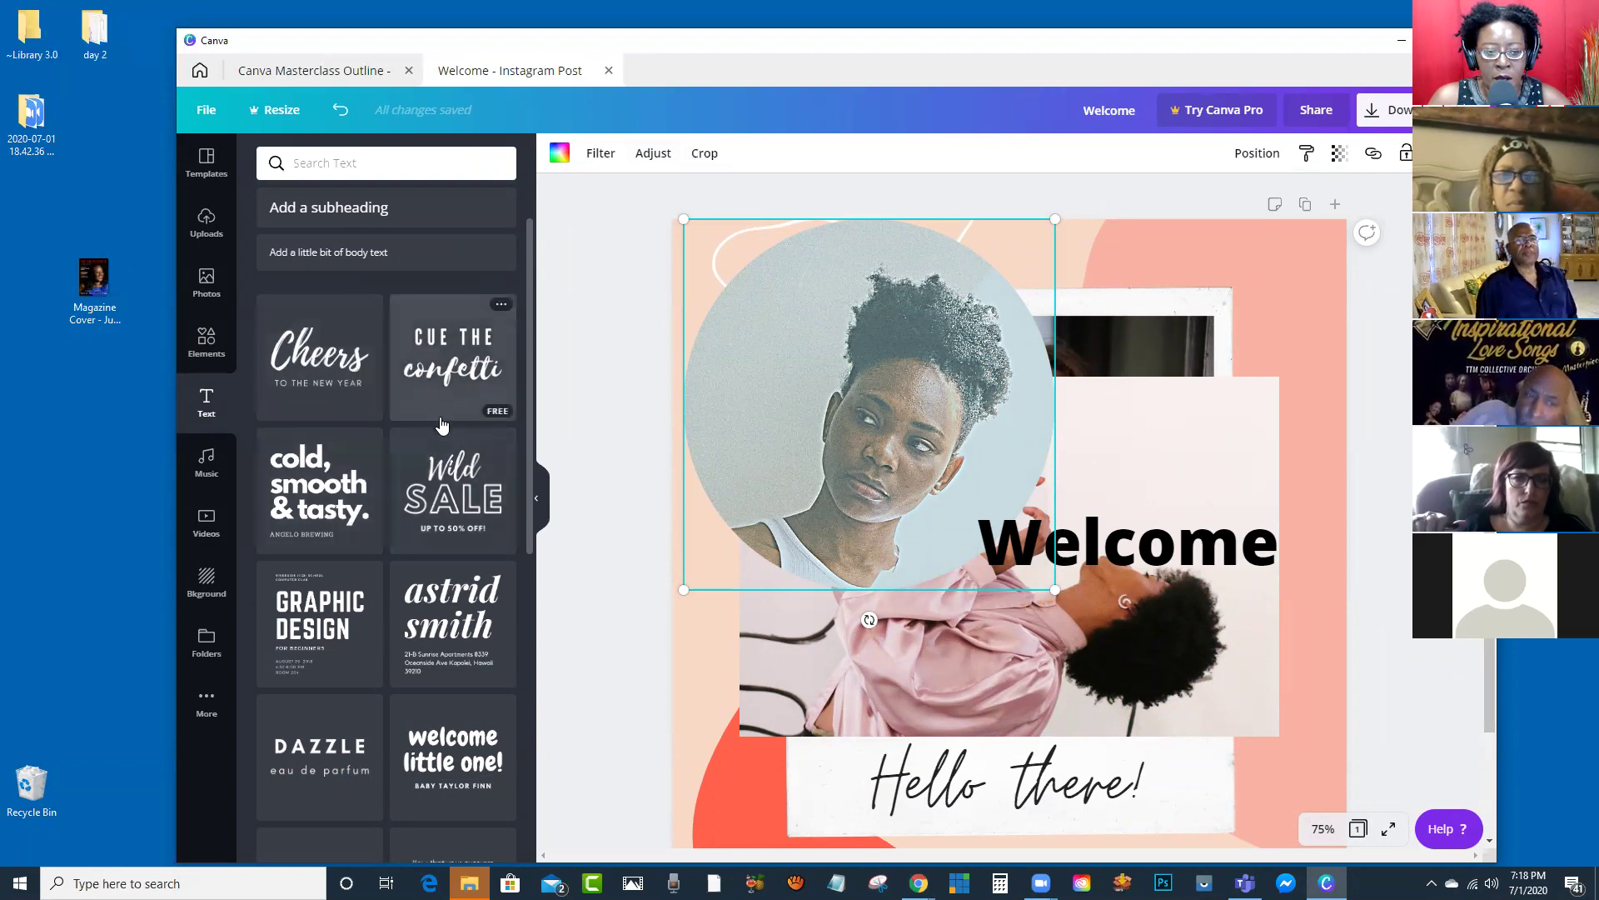
scroll(320, 291, down, 1)
click(315, 286)
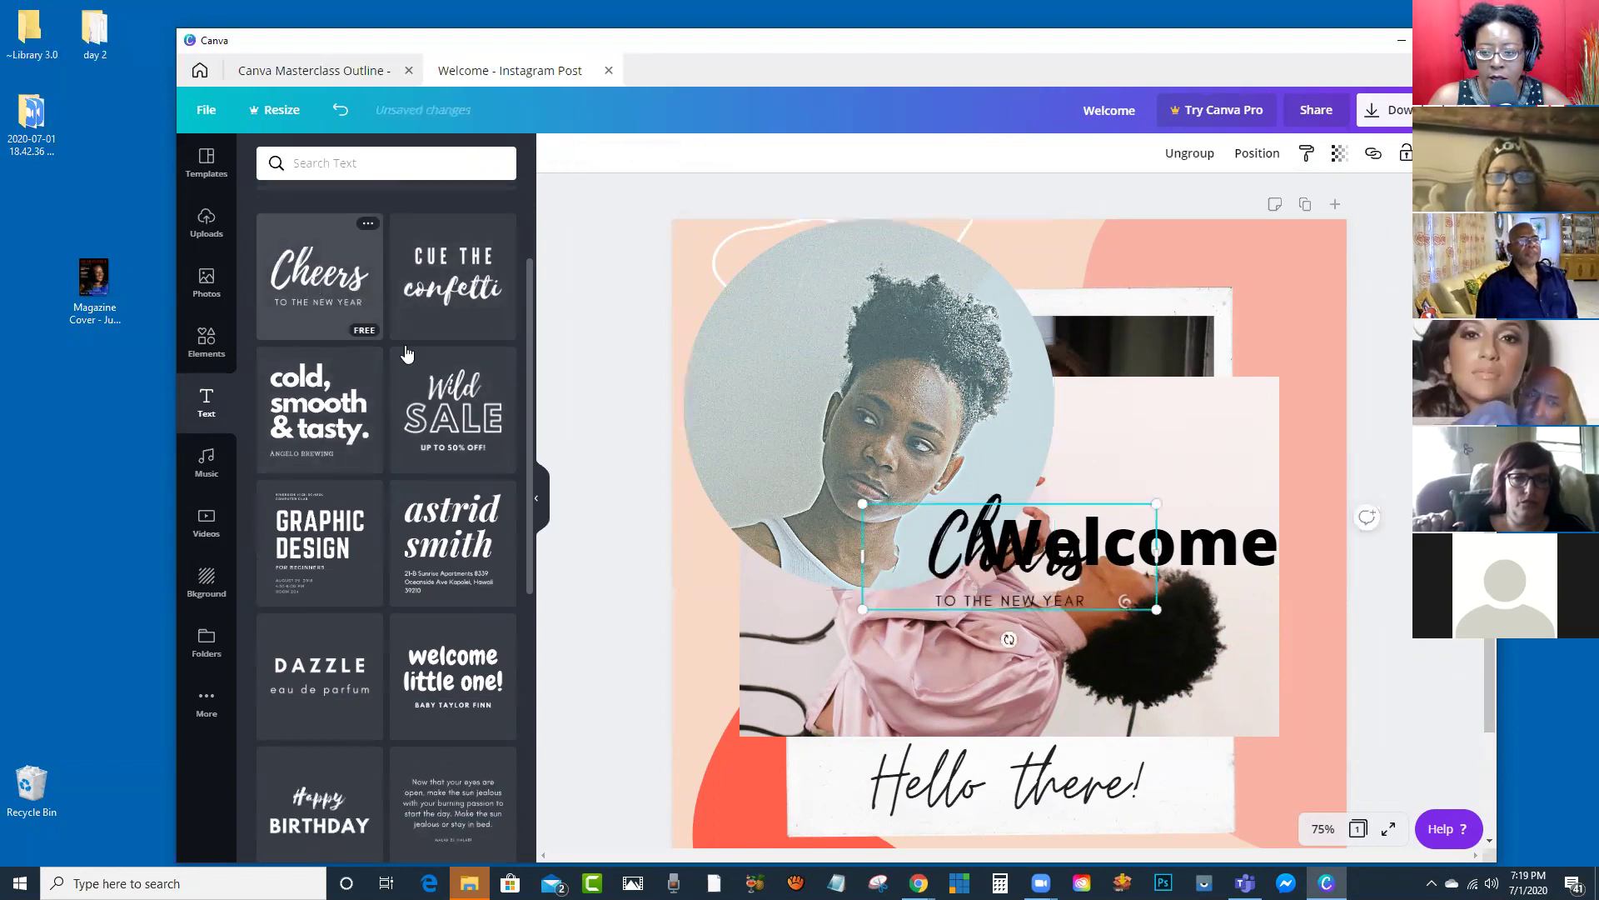
drag(1043, 538, 1072, 292)
Step: Delete the circle photo and its frame, the Welcome headline and the pink photo
click(819, 488)
key(Delete)
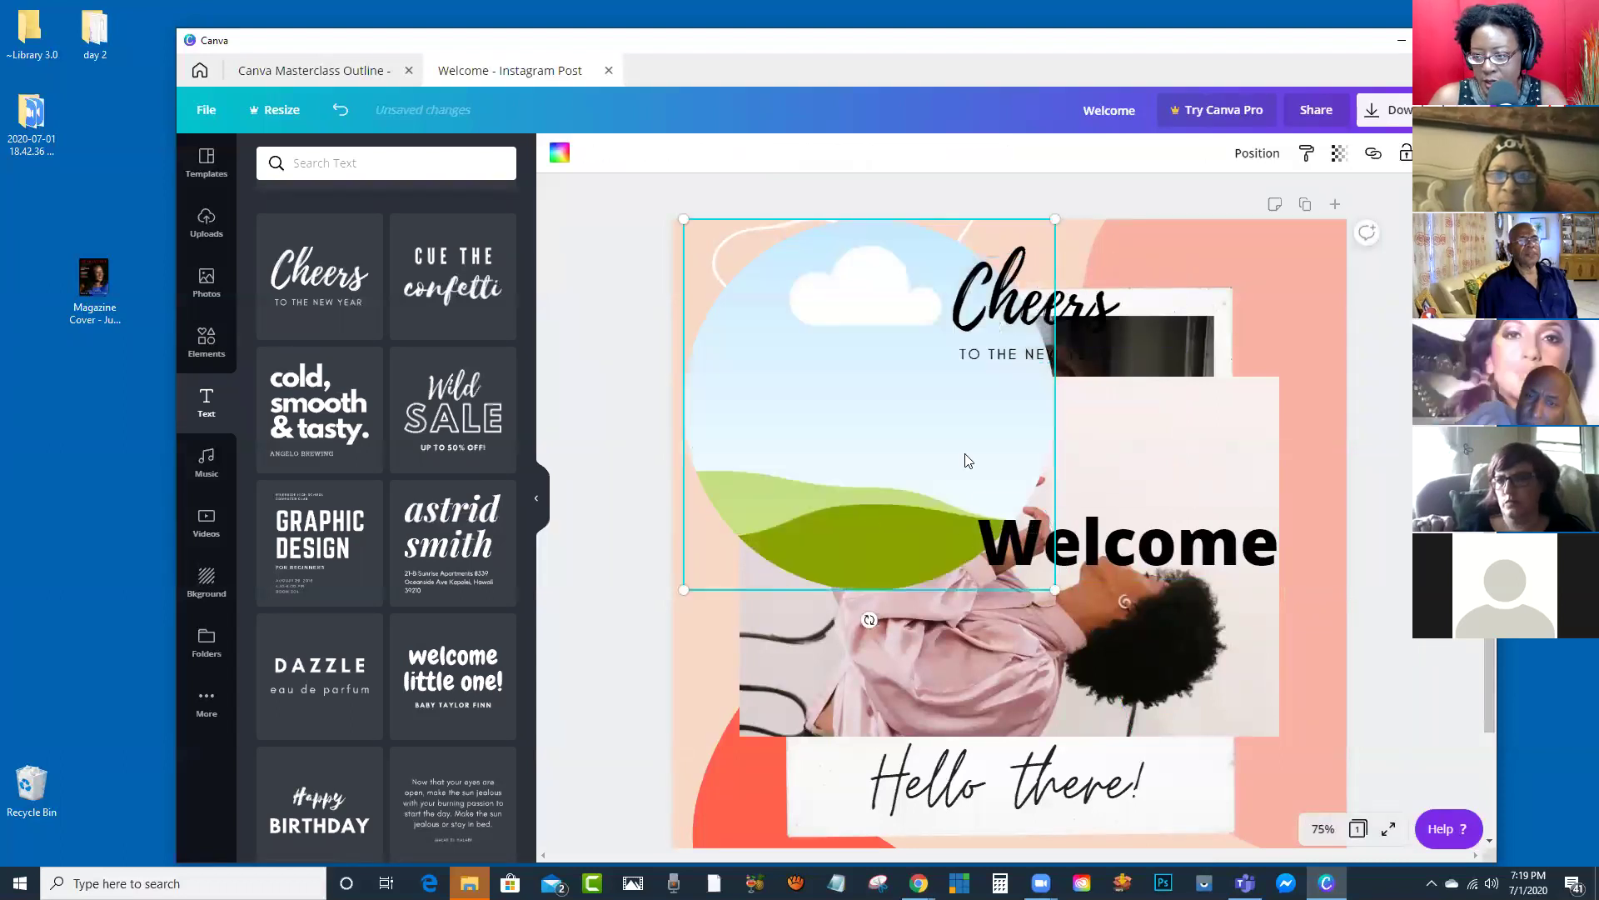
key(Delete)
click(1070, 517)
key(Delete)
click(1025, 445)
key(Delete)
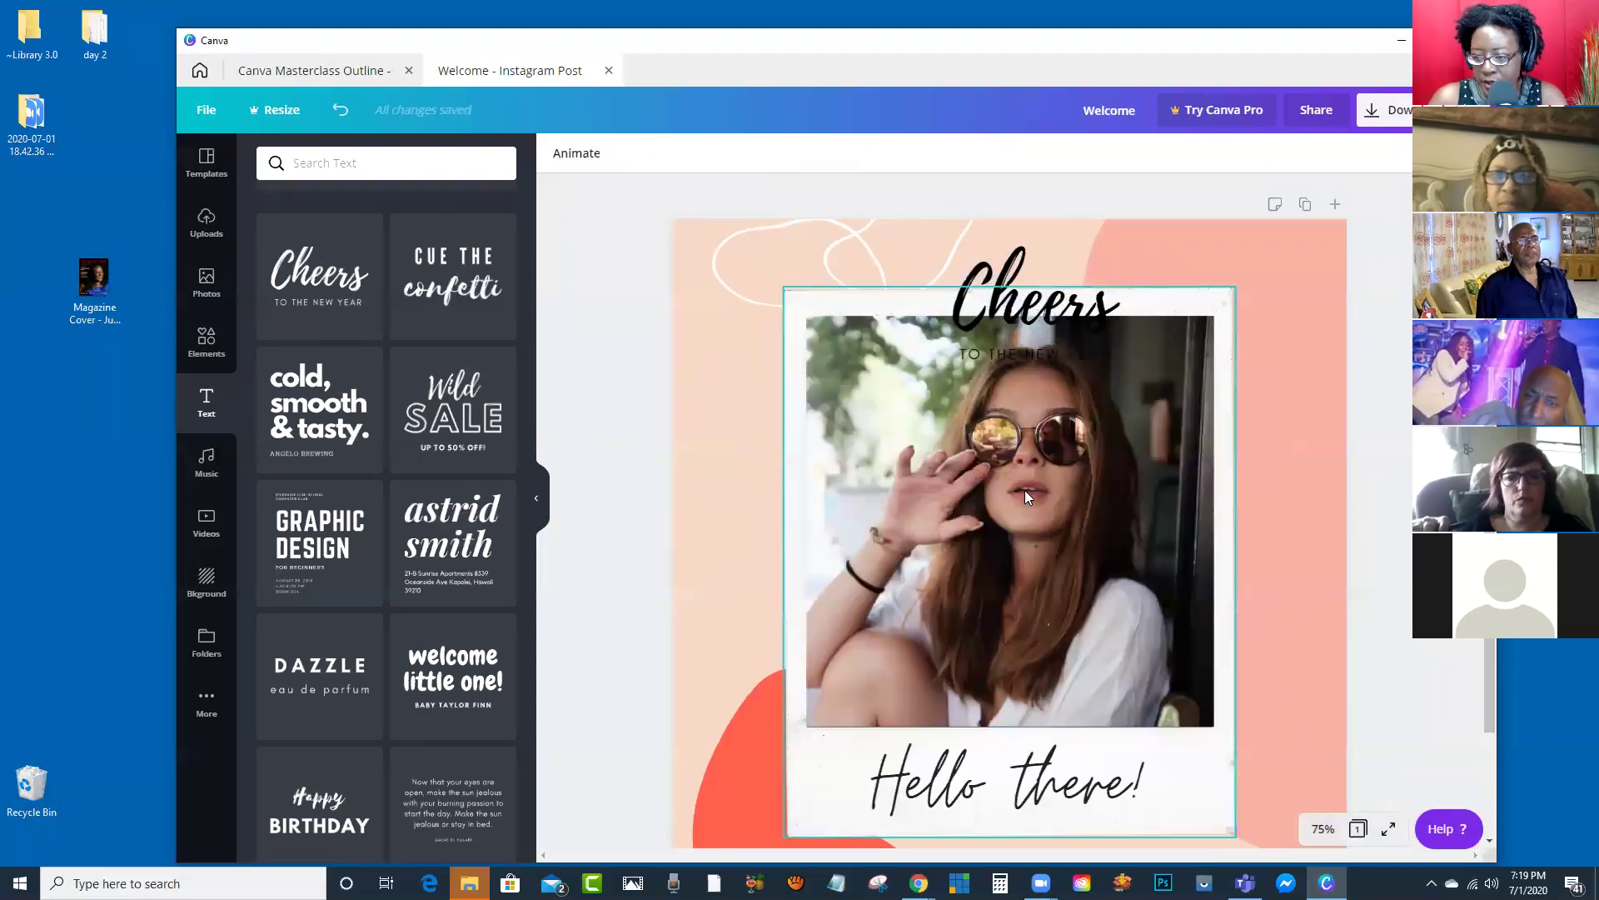
Step: Shift the Cheers text group to the top left and ungroup its elements
drag(1000, 307, 814, 284)
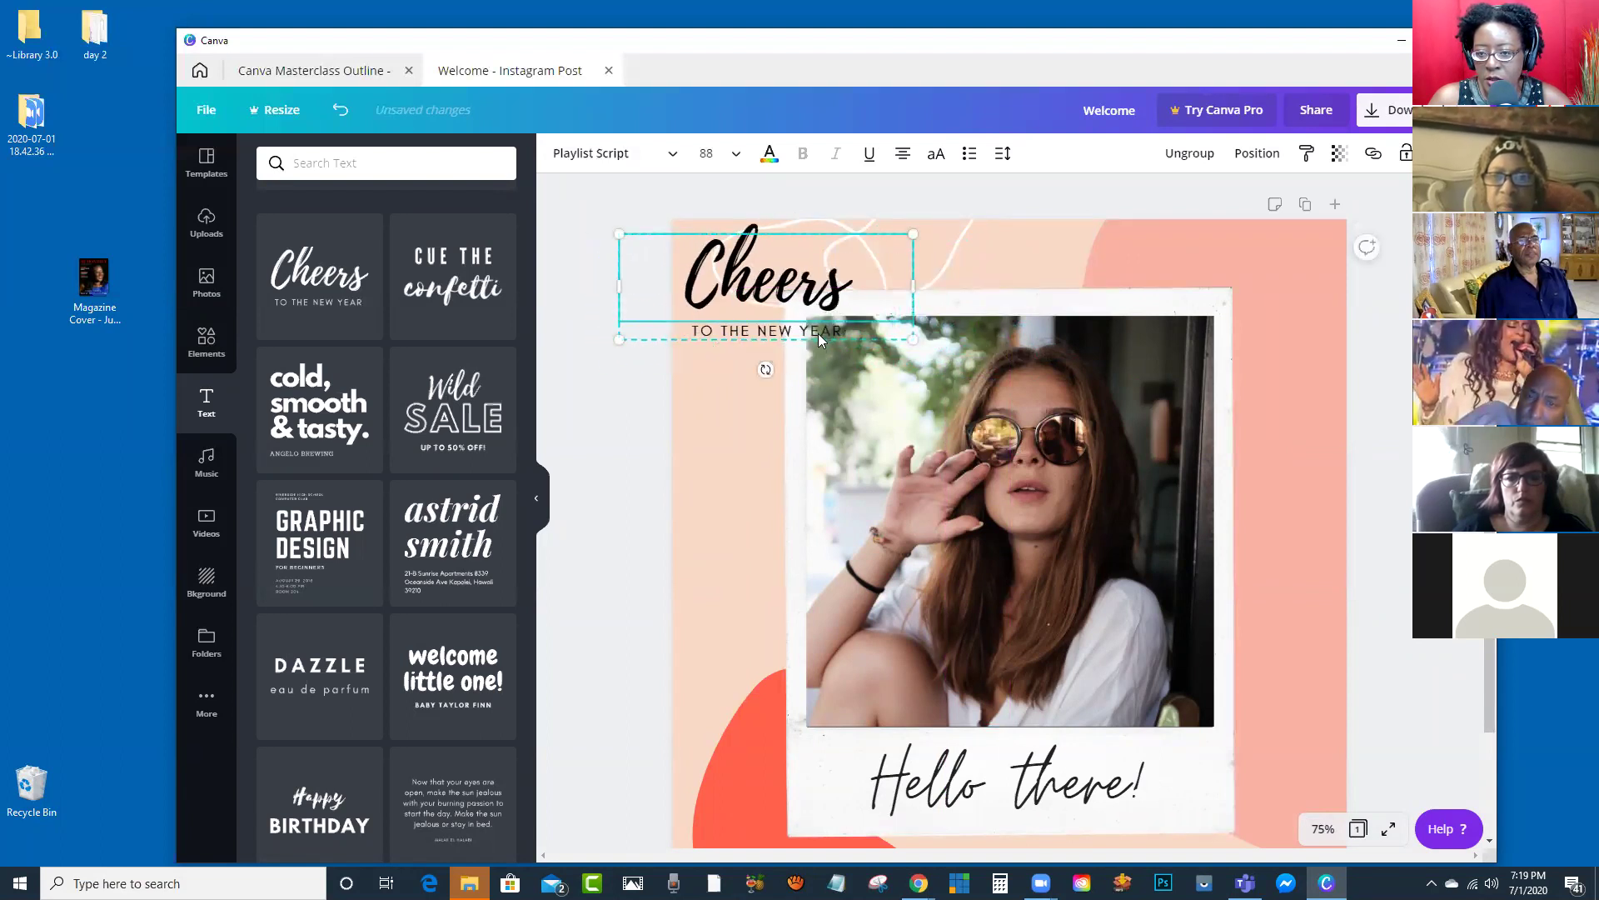
drag(747, 293, 787, 293)
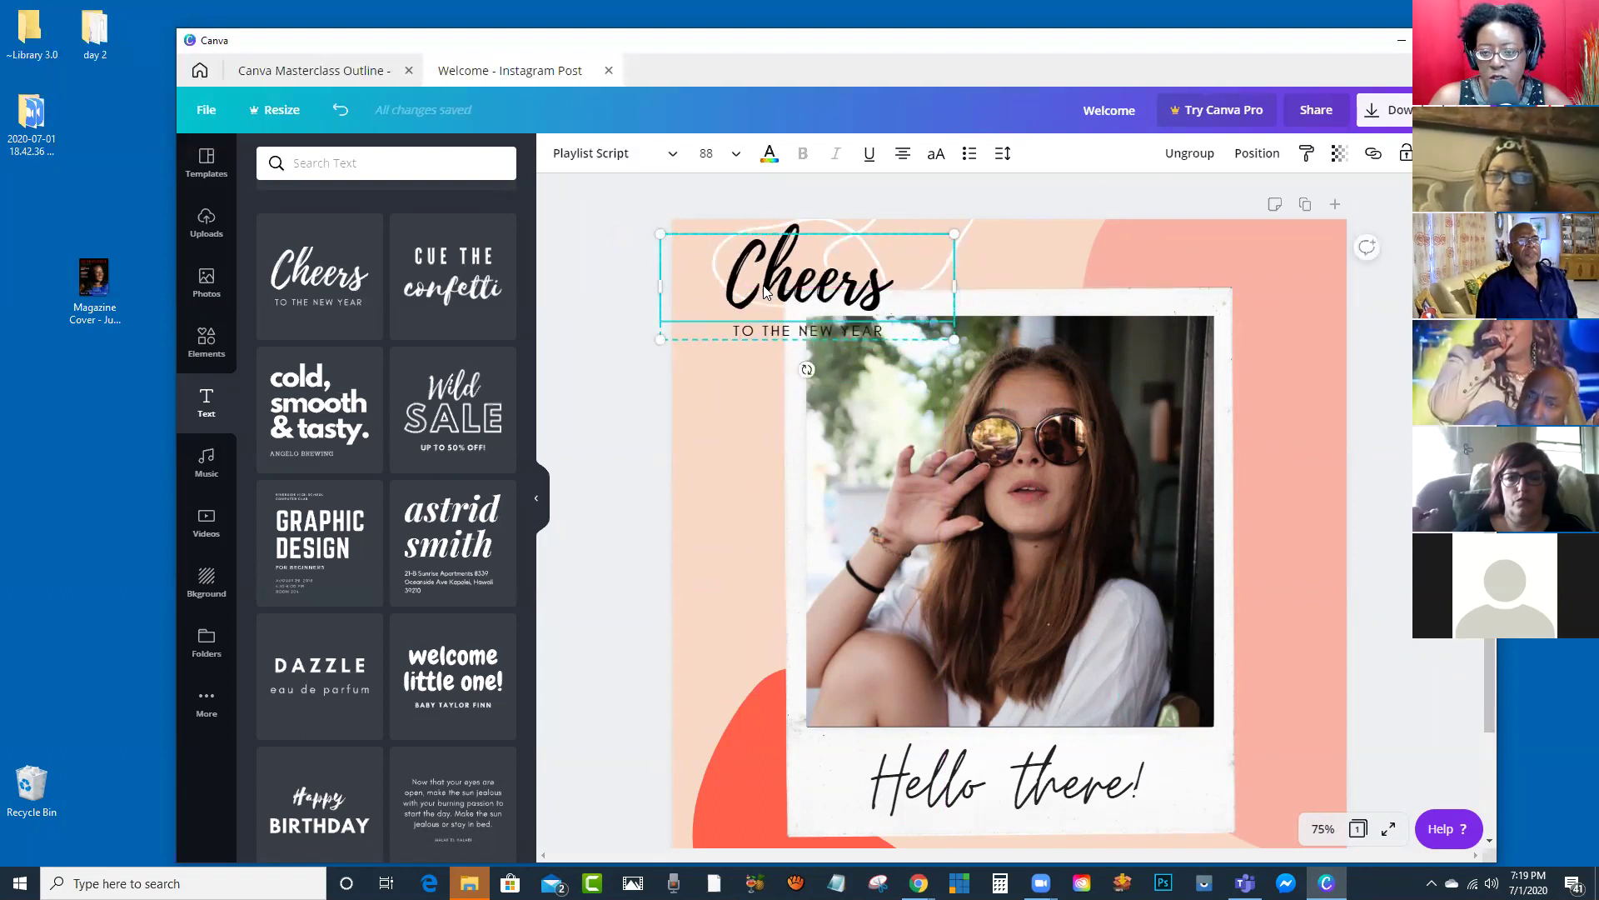
click(1185, 156)
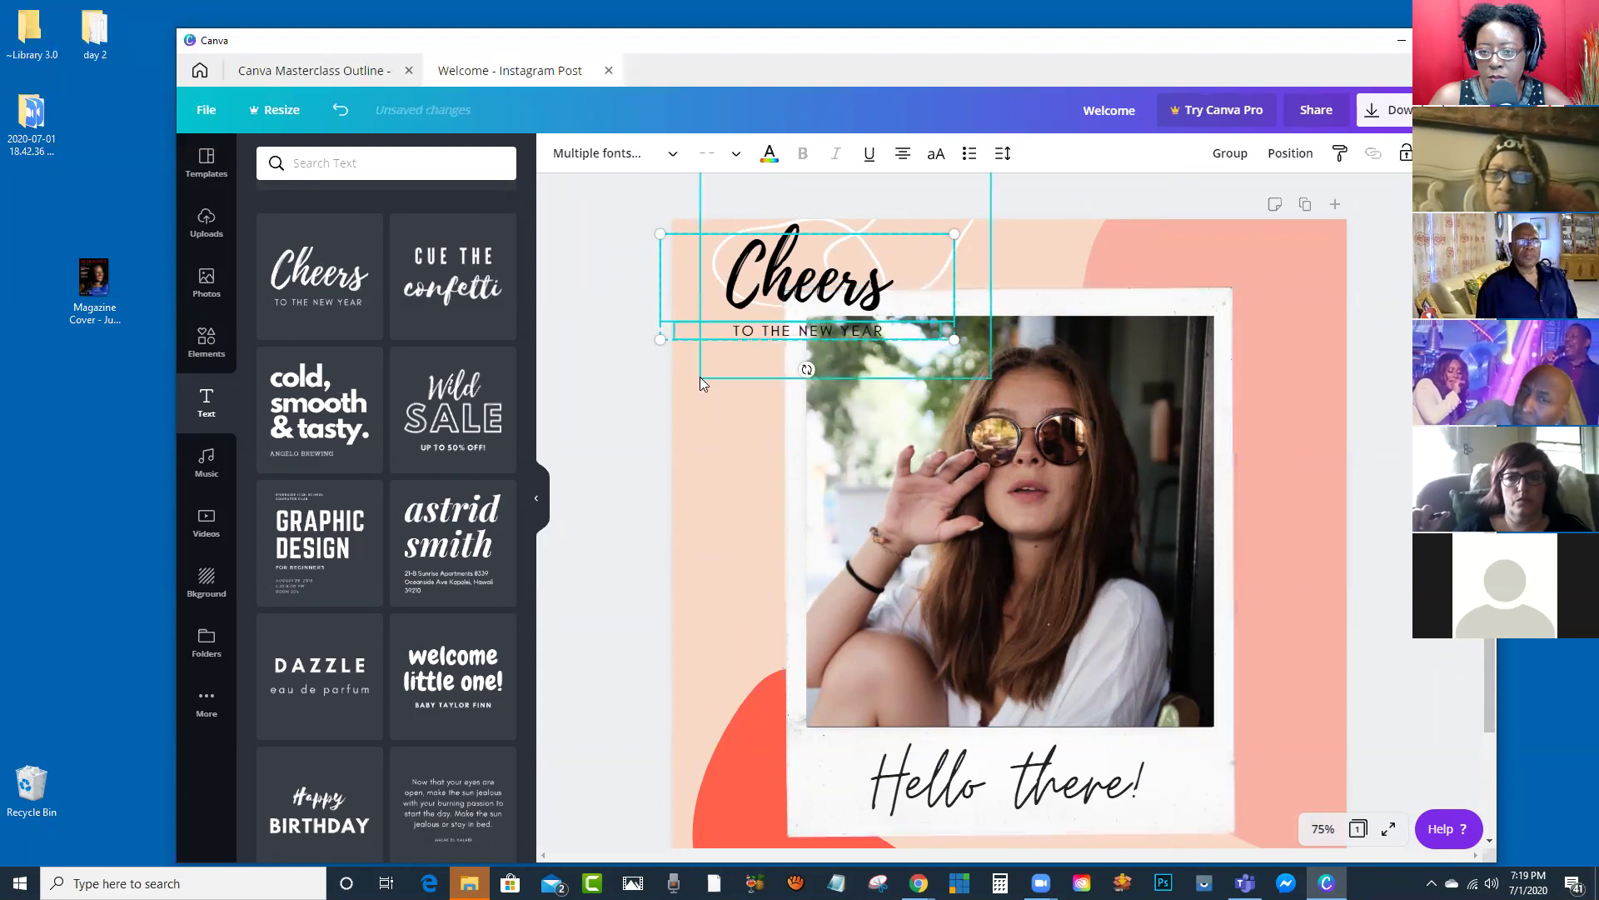
click(620, 405)
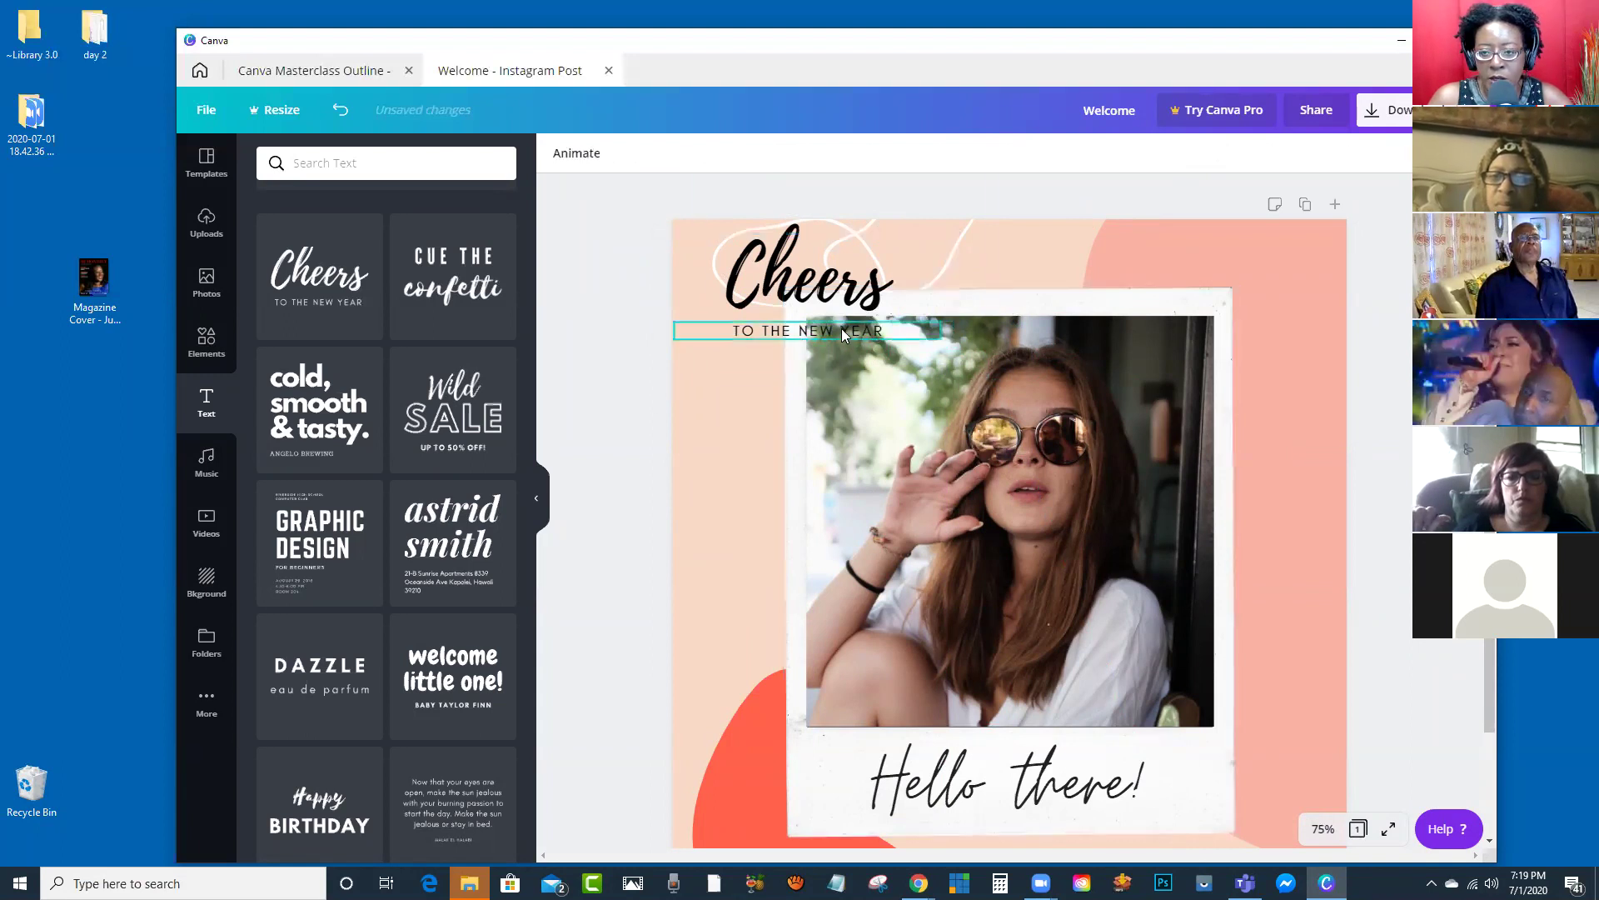
drag(780, 293, 791, 273)
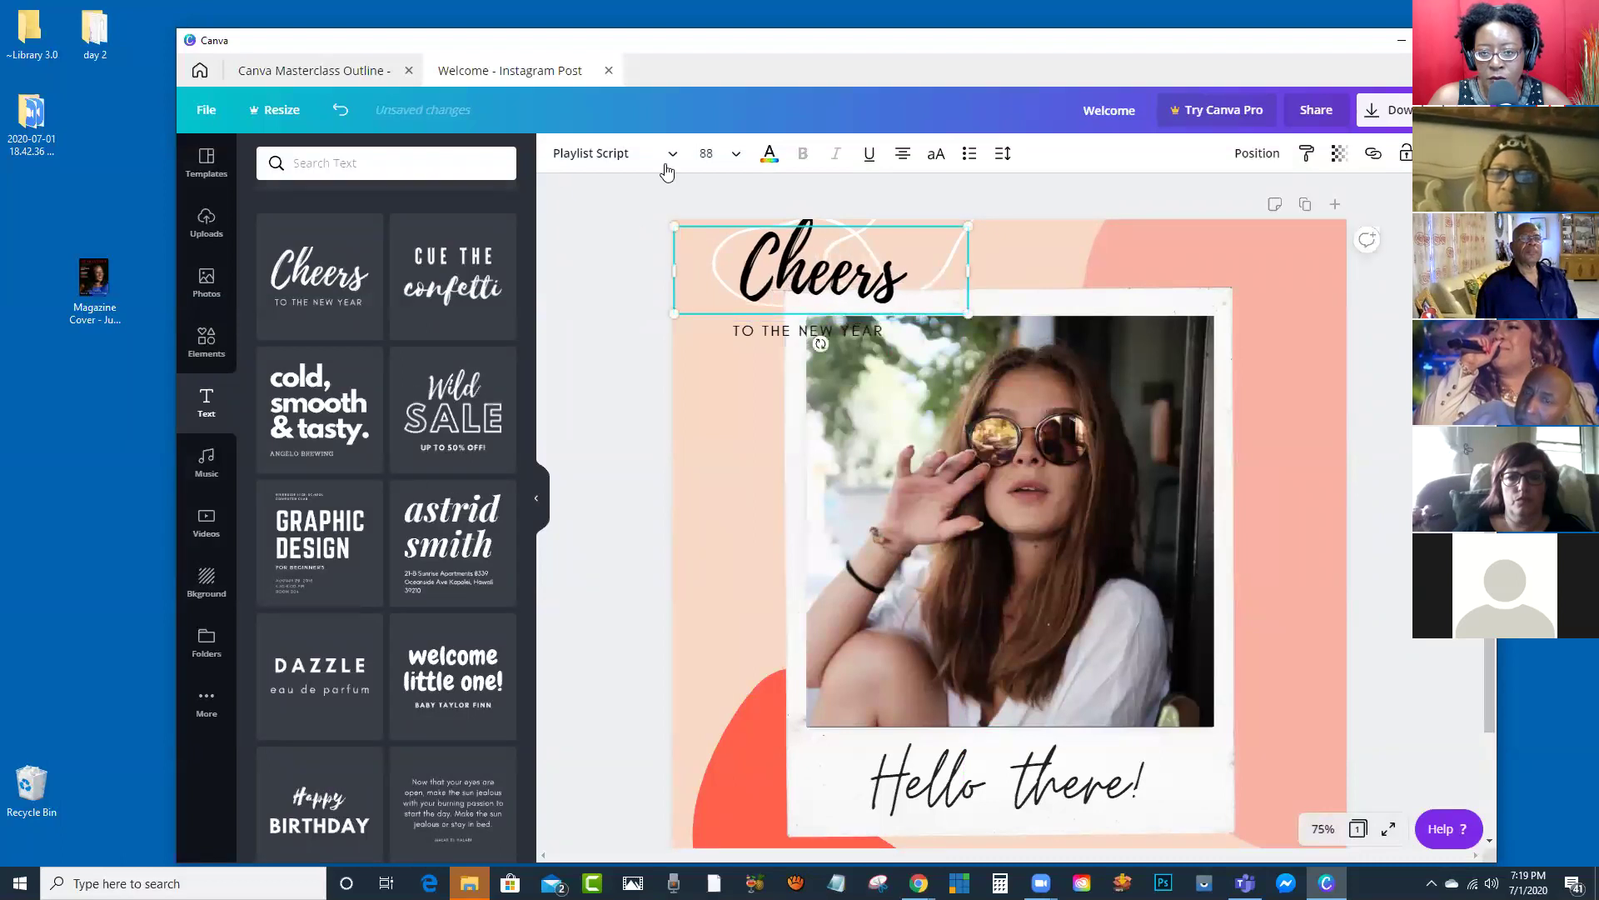
Step: Delete the TO THE NEW YEAR line and sunglasses photo, then centre Cheers on the page
click(750, 331)
key(Delete)
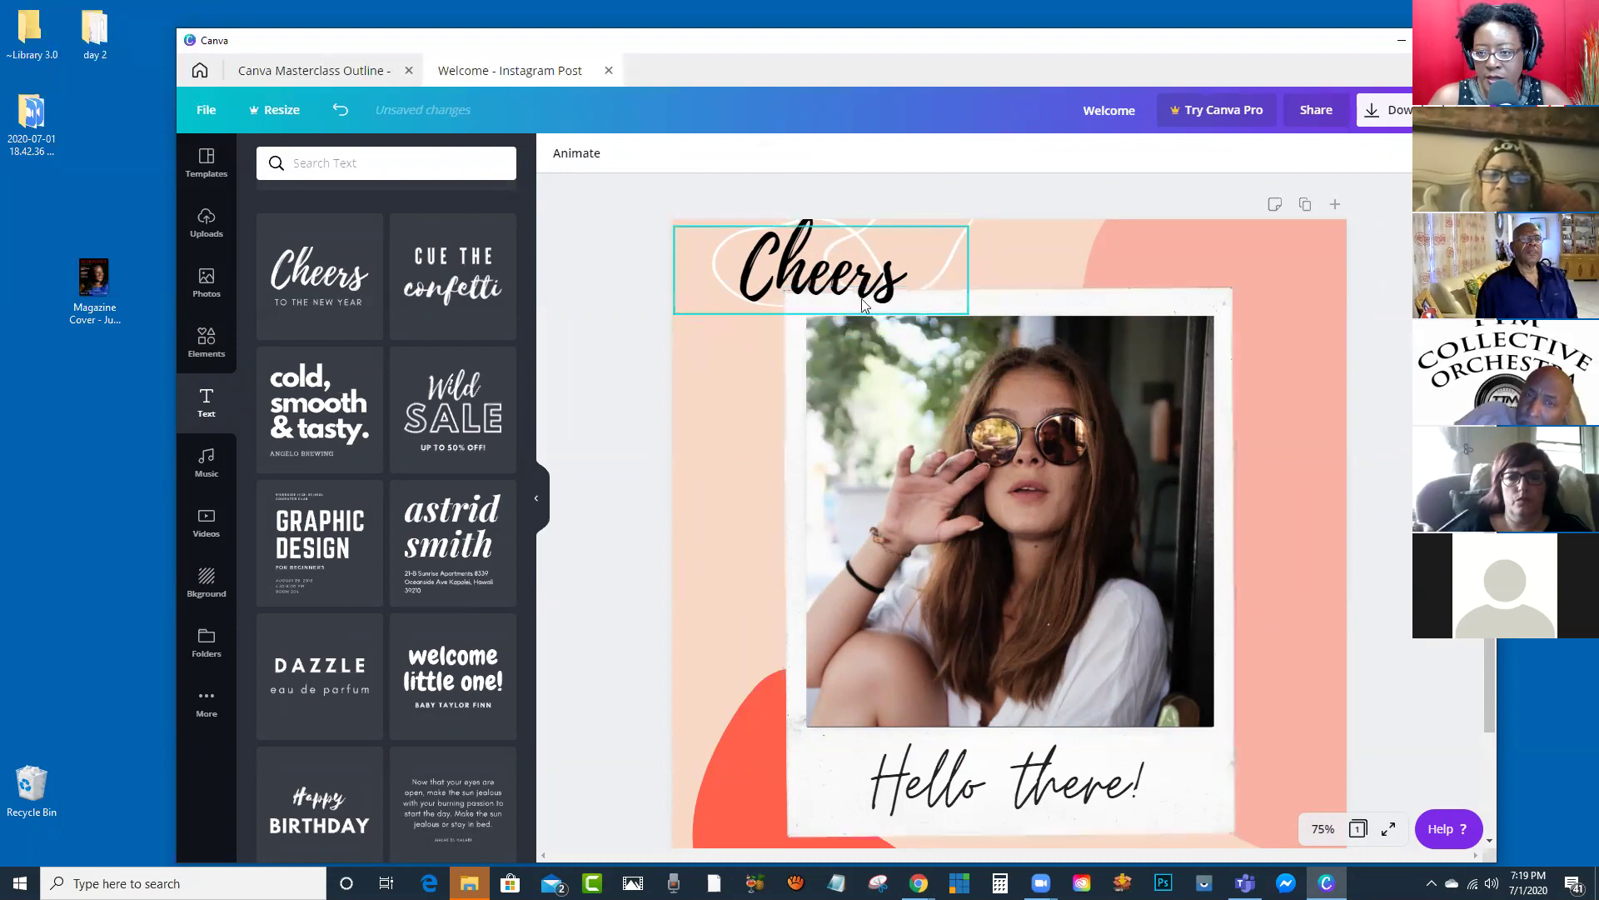
click(822, 272)
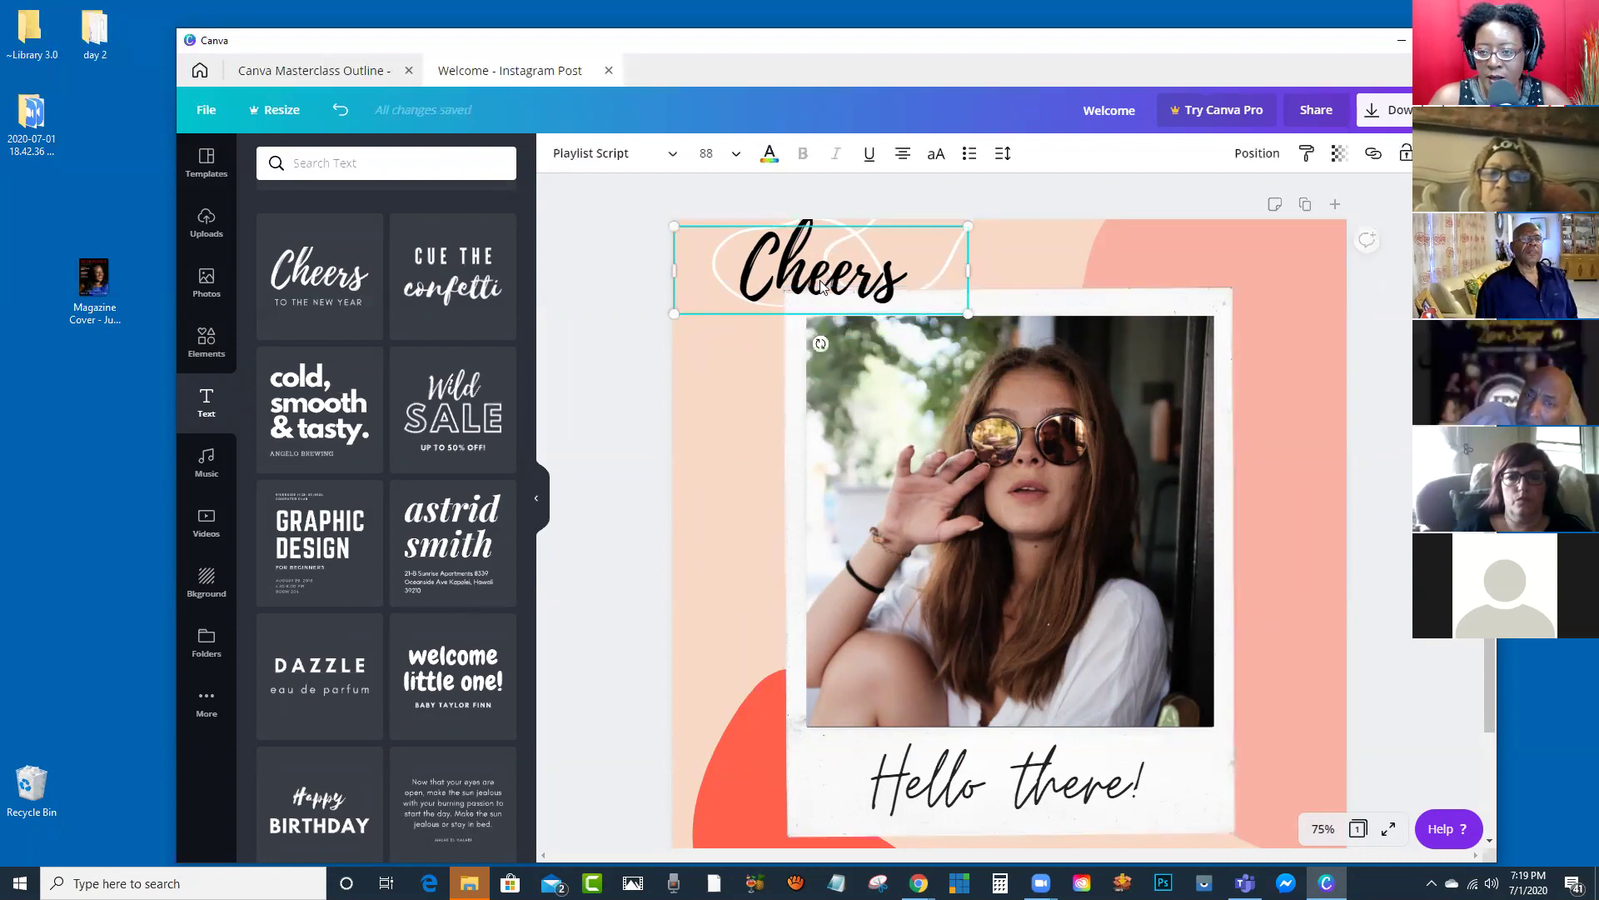
click(941, 410)
key(Delete)
key(Delete)
click(833, 270)
drag(833, 270, 1007, 396)
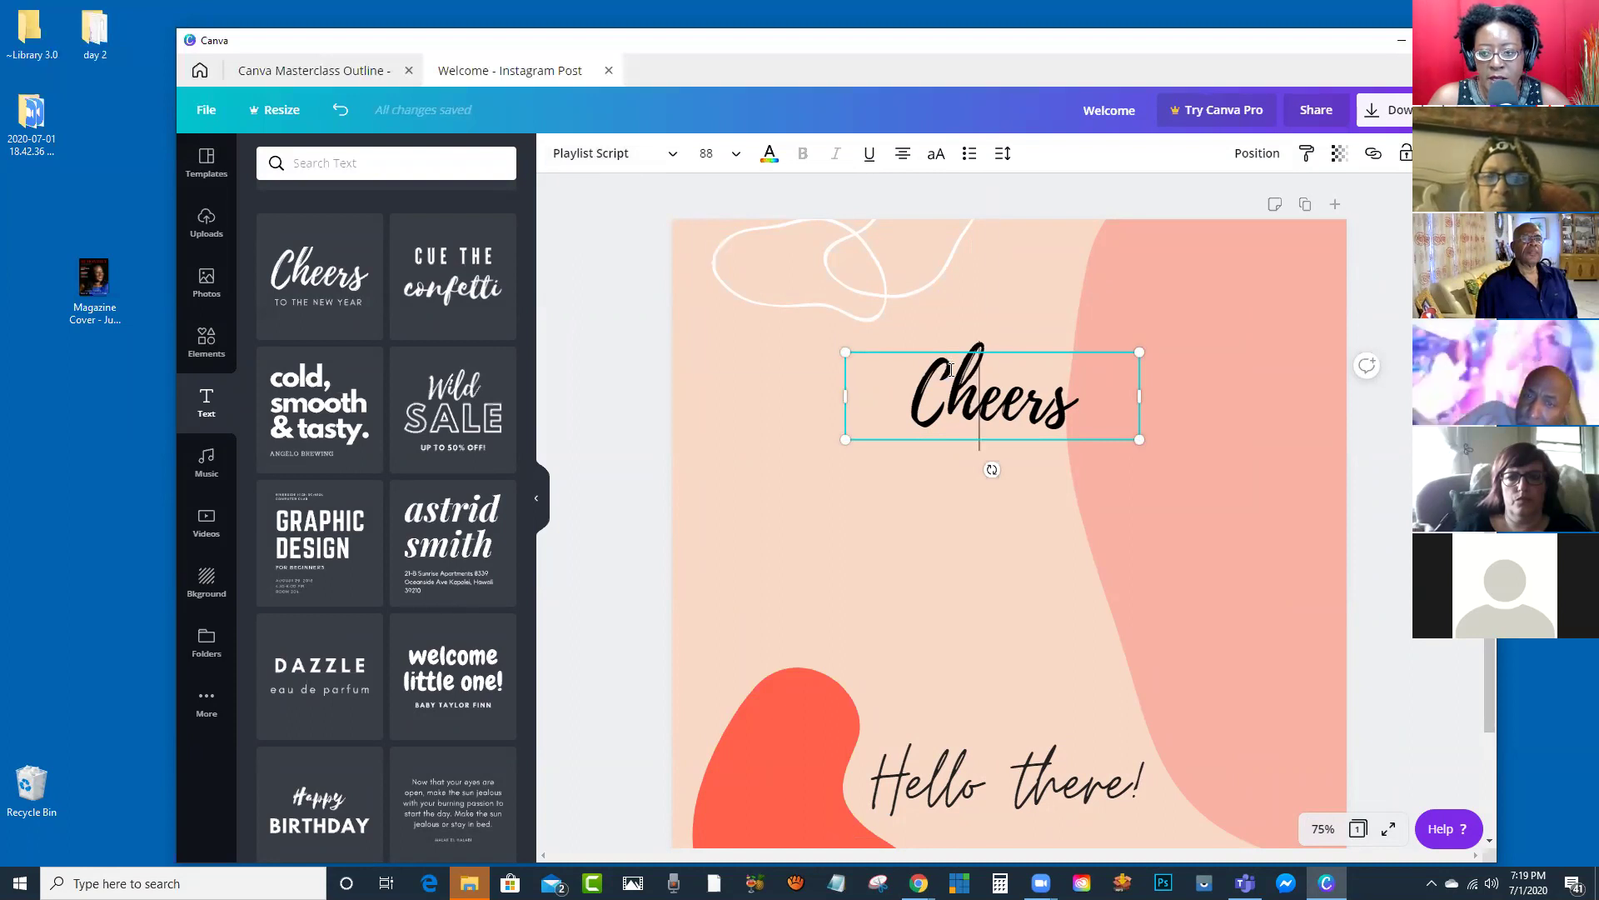
Step: Try Archivo Black, Cardo and Eczar SemiBold on Cheers, settling on Glacial Indifference
double_click(983, 381)
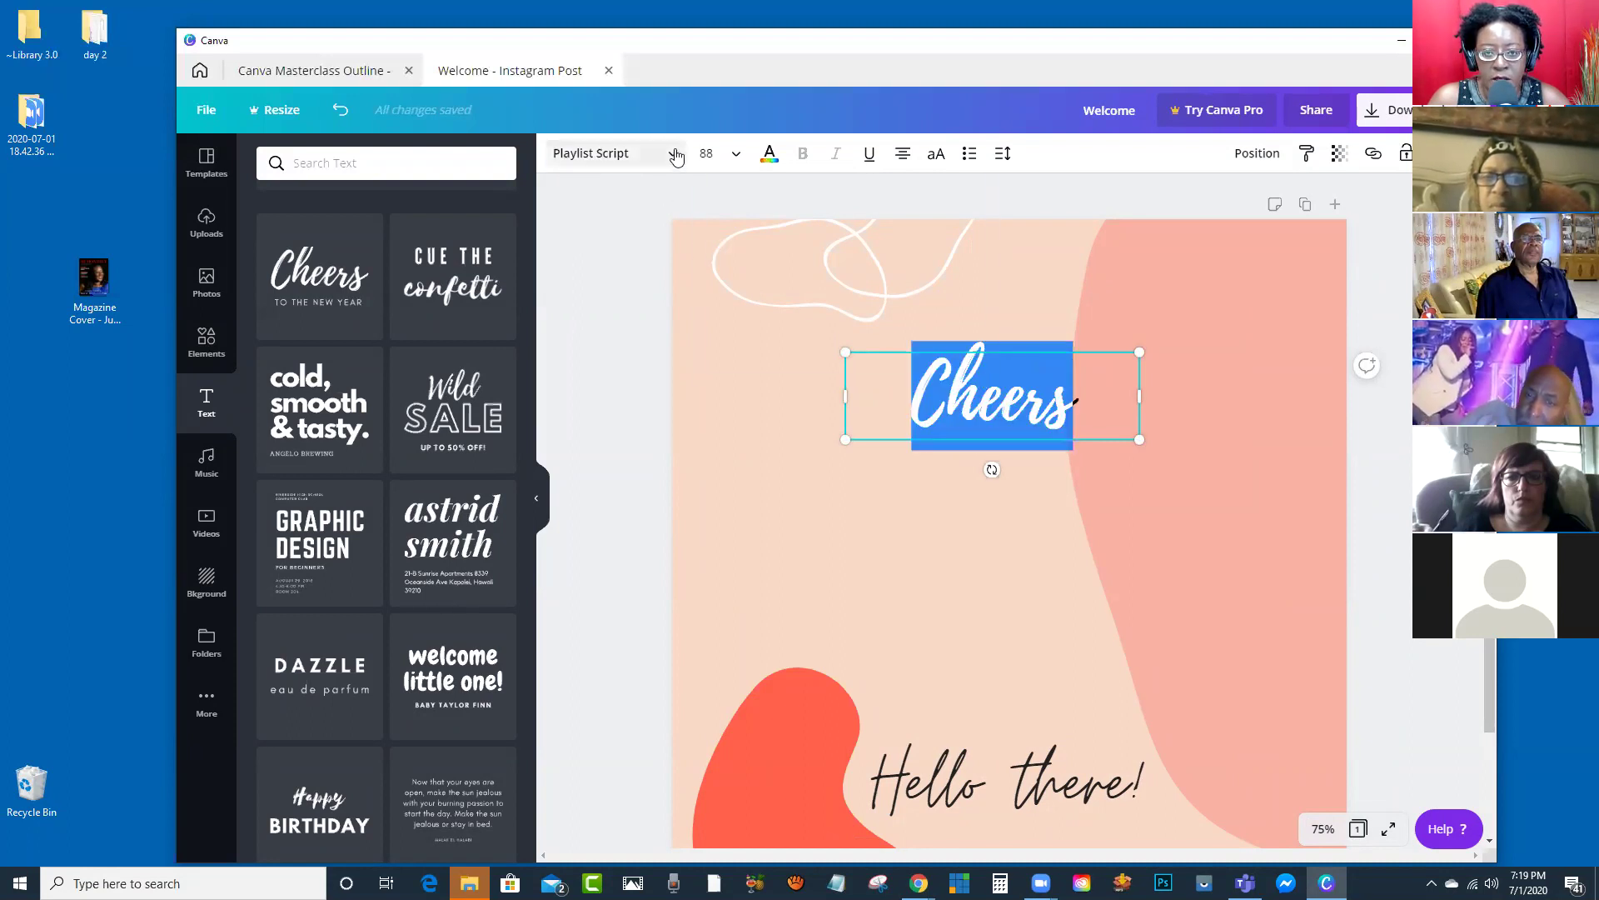
click(667, 160)
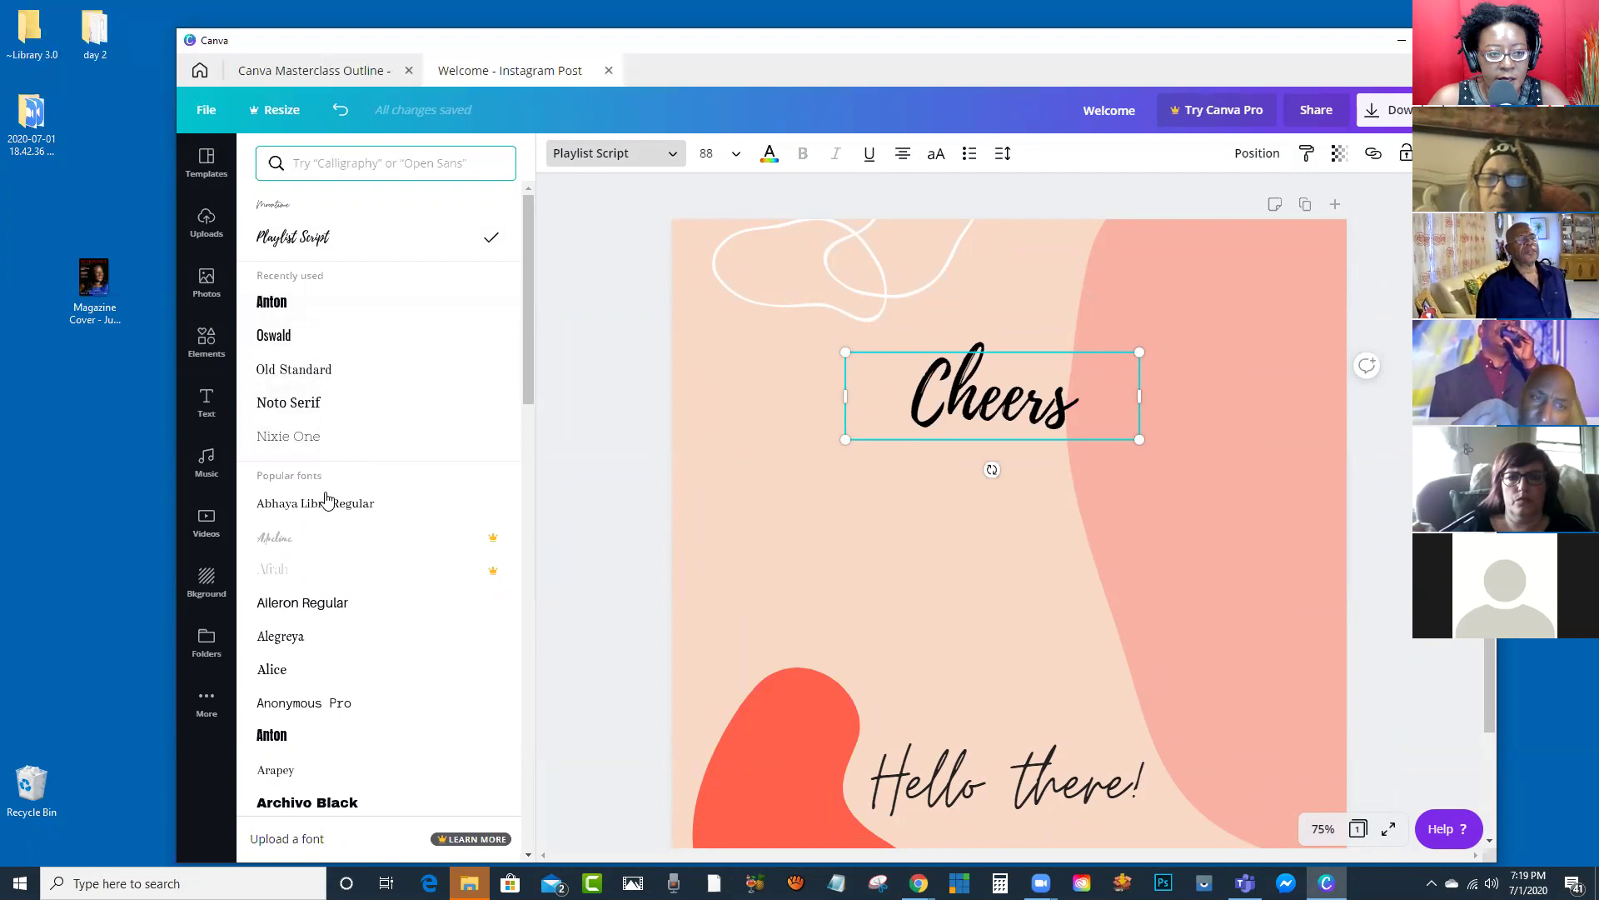
scroll(333, 500, down, 2)
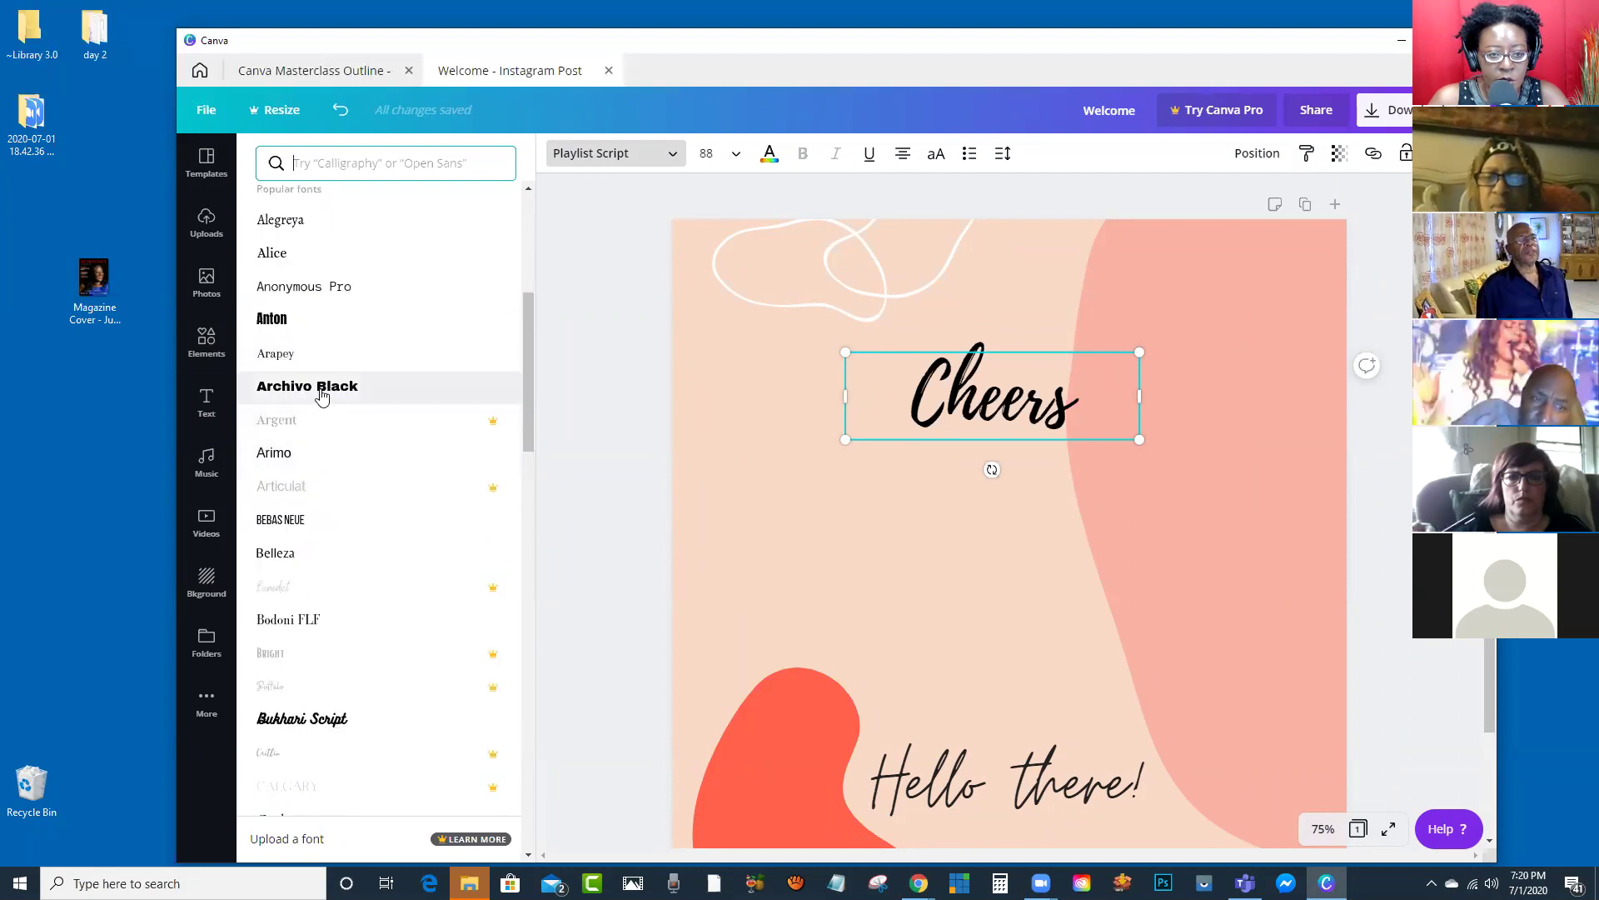
click(322, 388)
scroll(333, 428, down, 4)
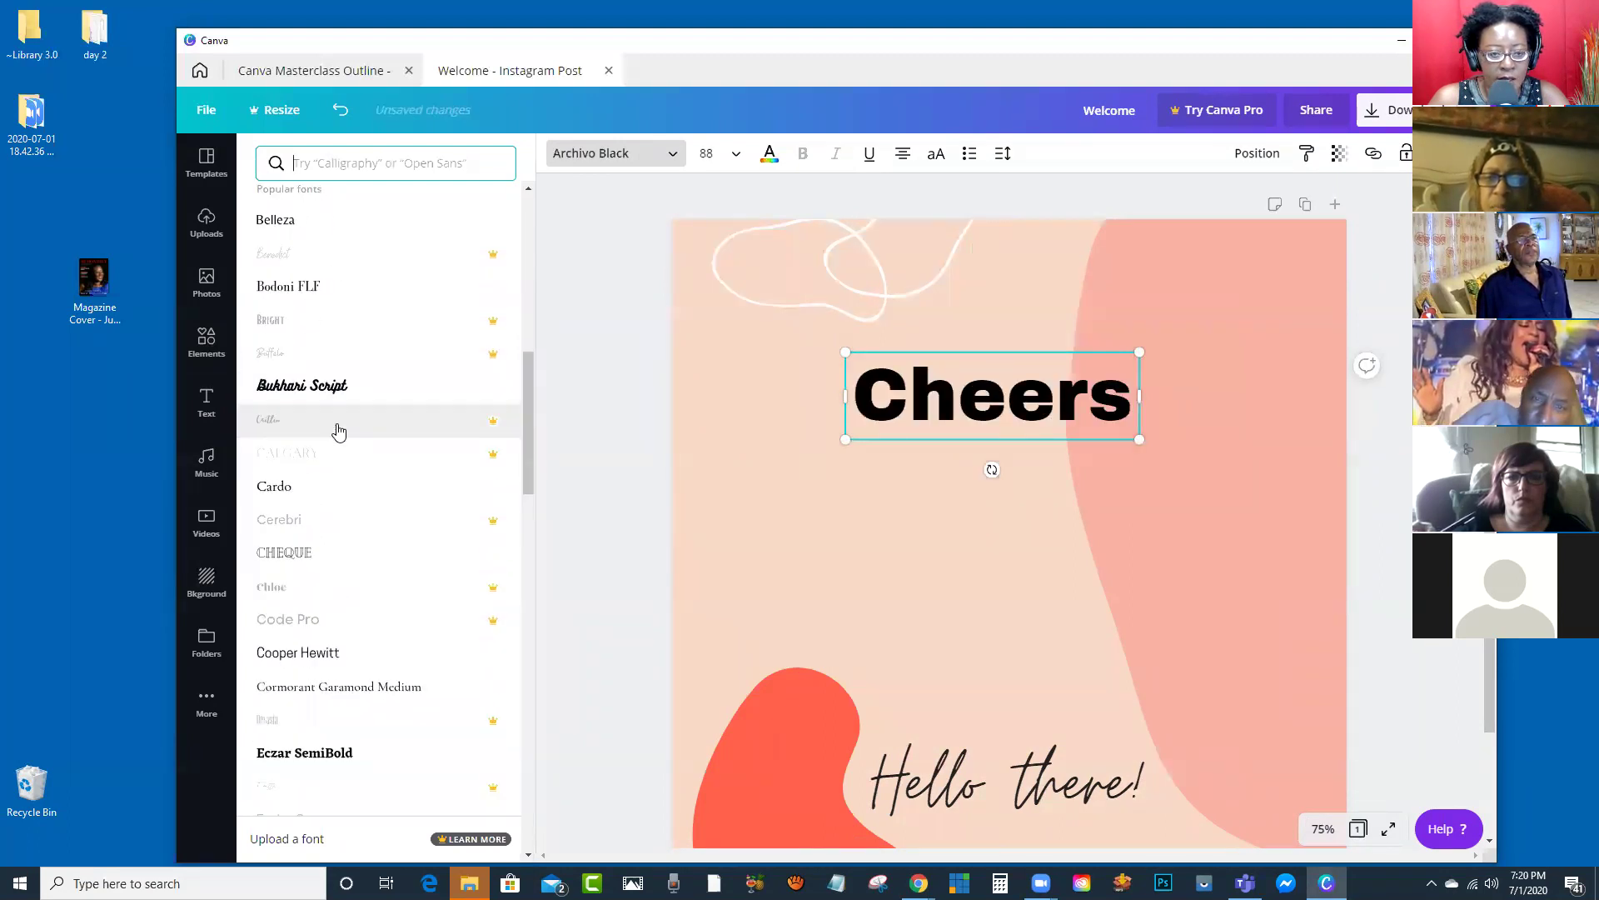
click(330, 492)
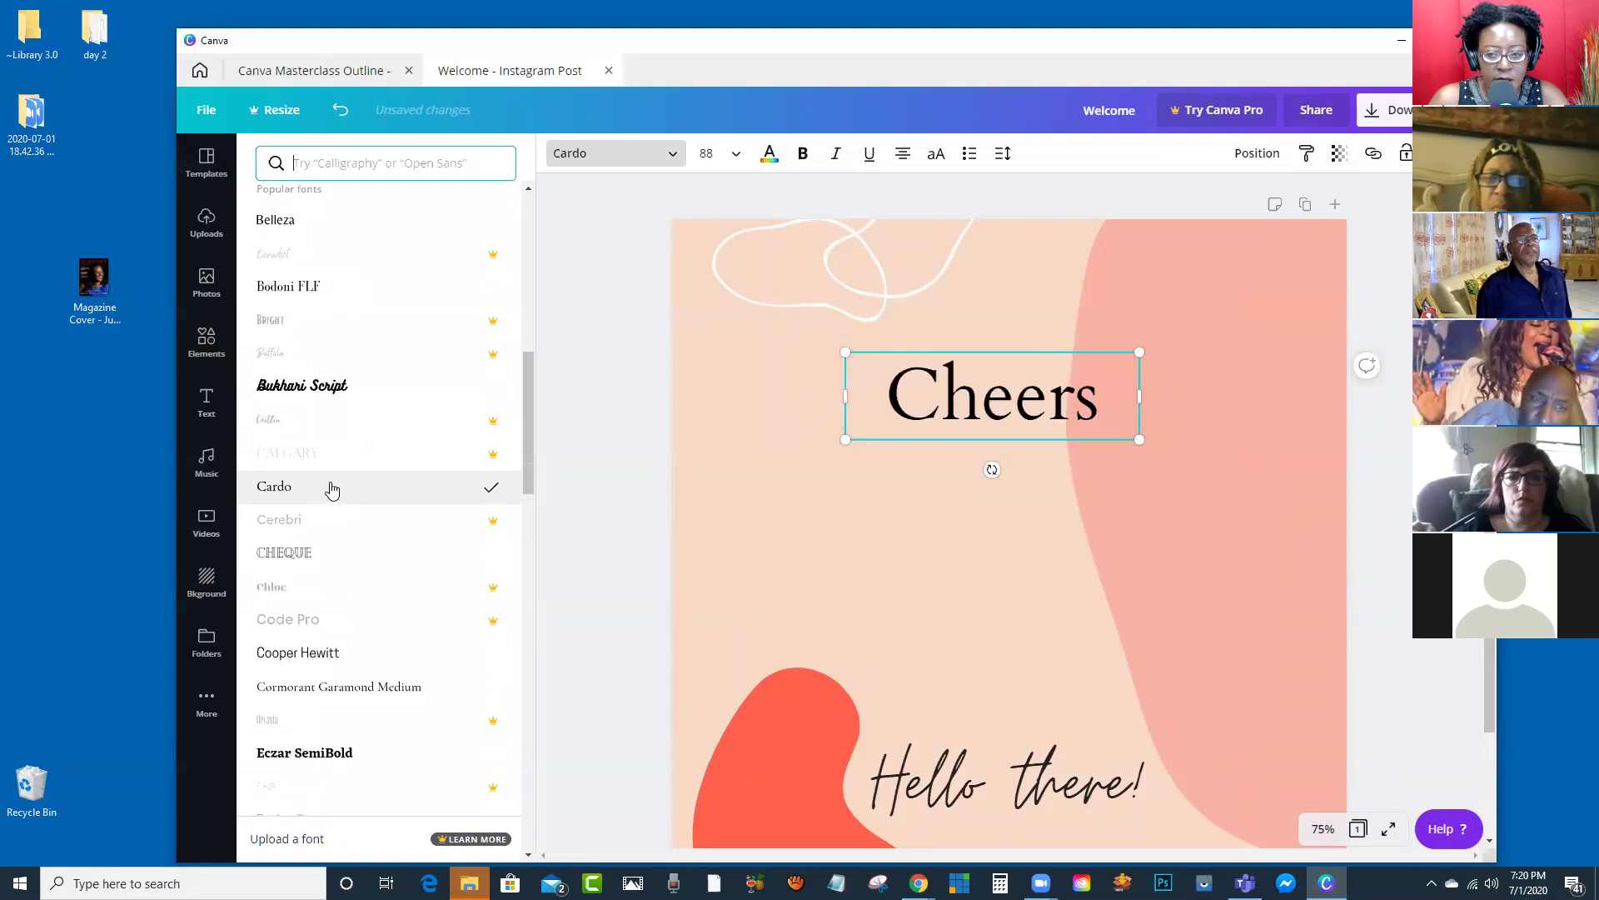
scroll(338, 480, down, 1)
scroll(338, 479, down, 3)
click(340, 429)
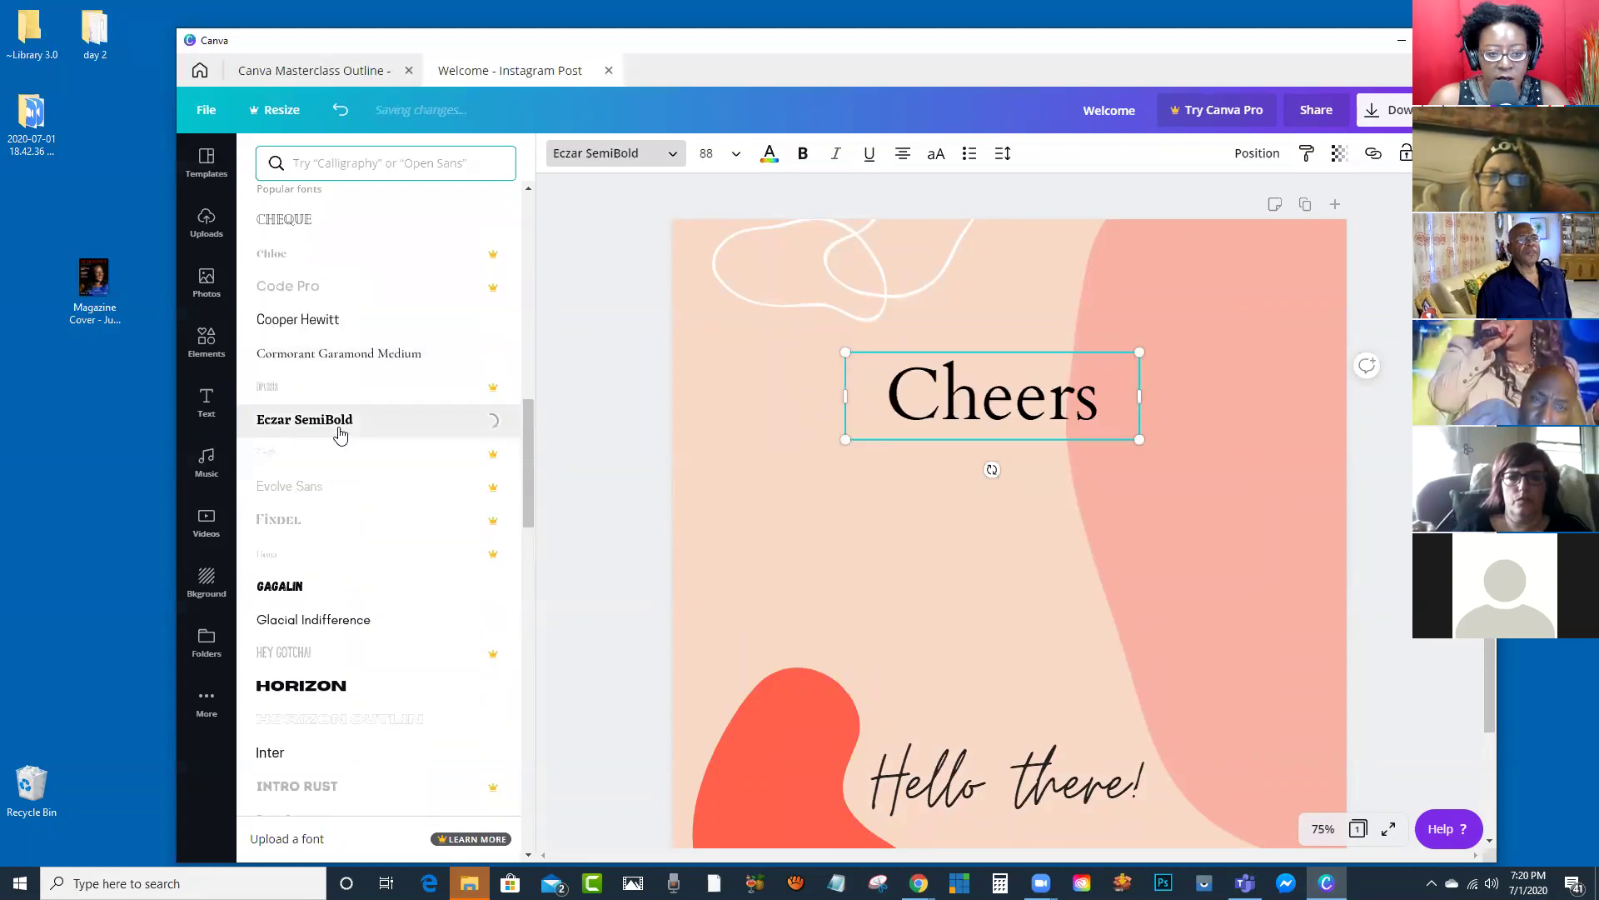
scroll(343, 421, down, 3)
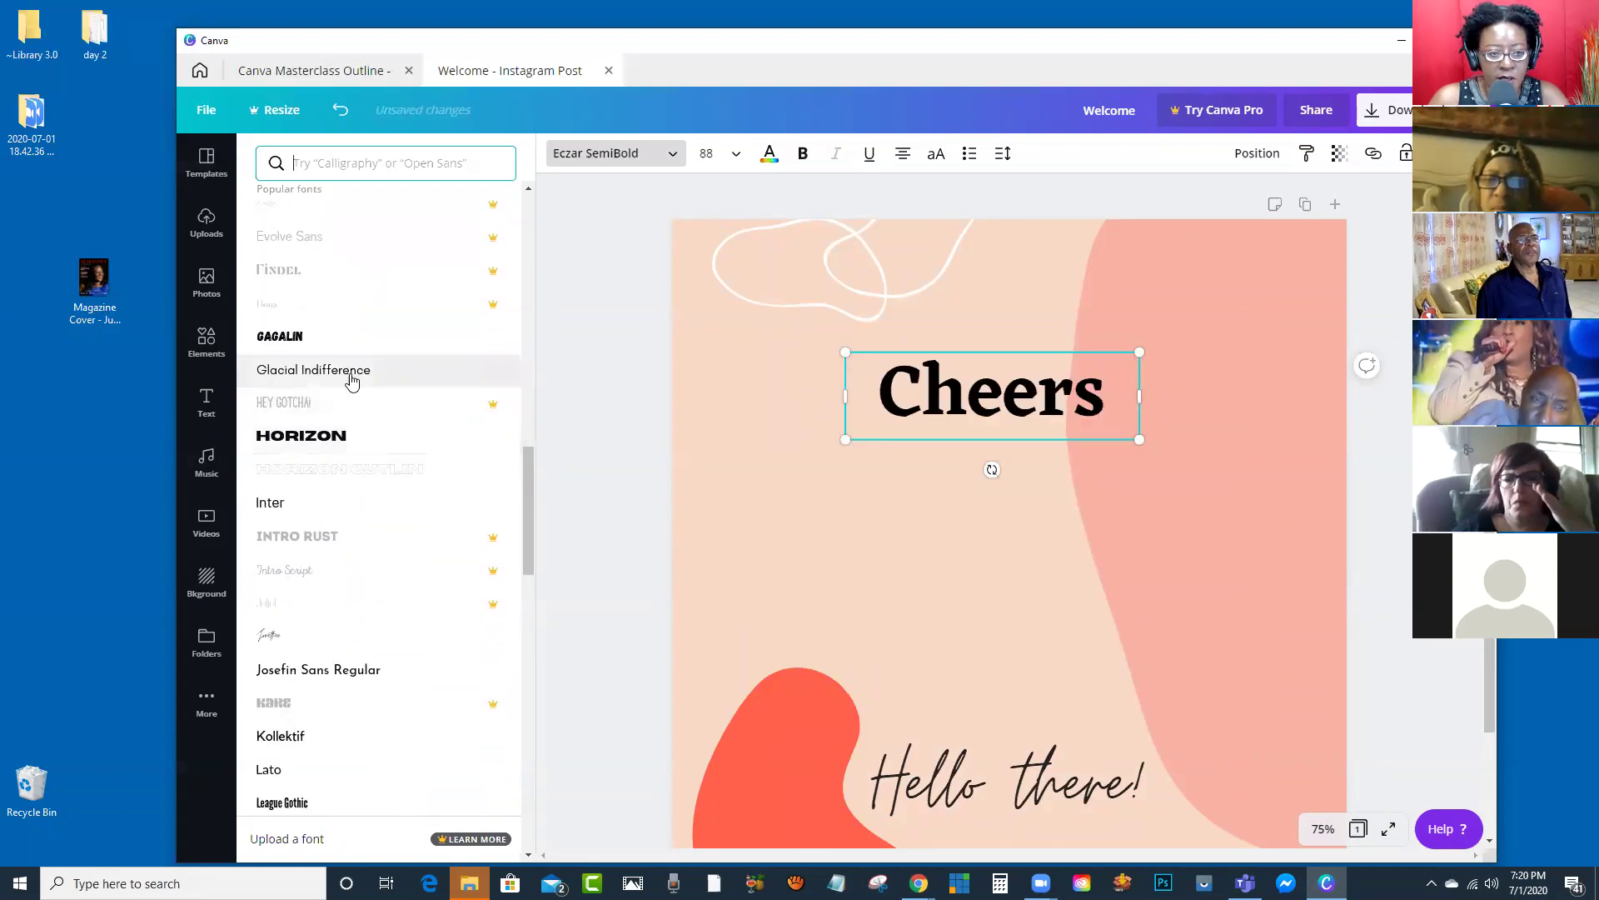
click(351, 378)
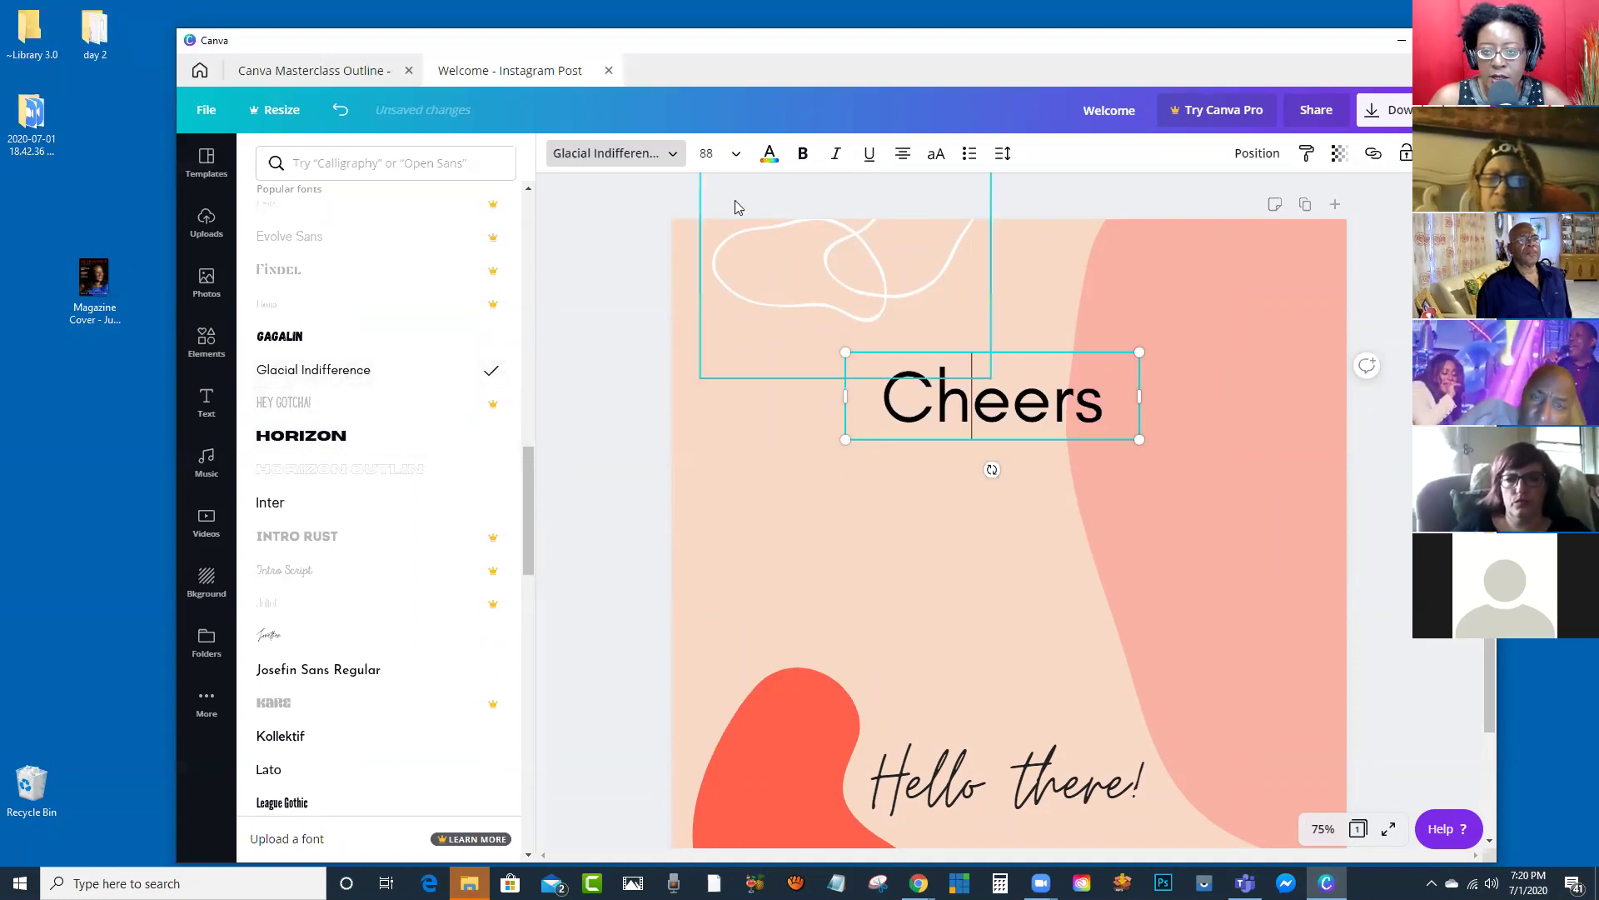
key(ctrl+a)
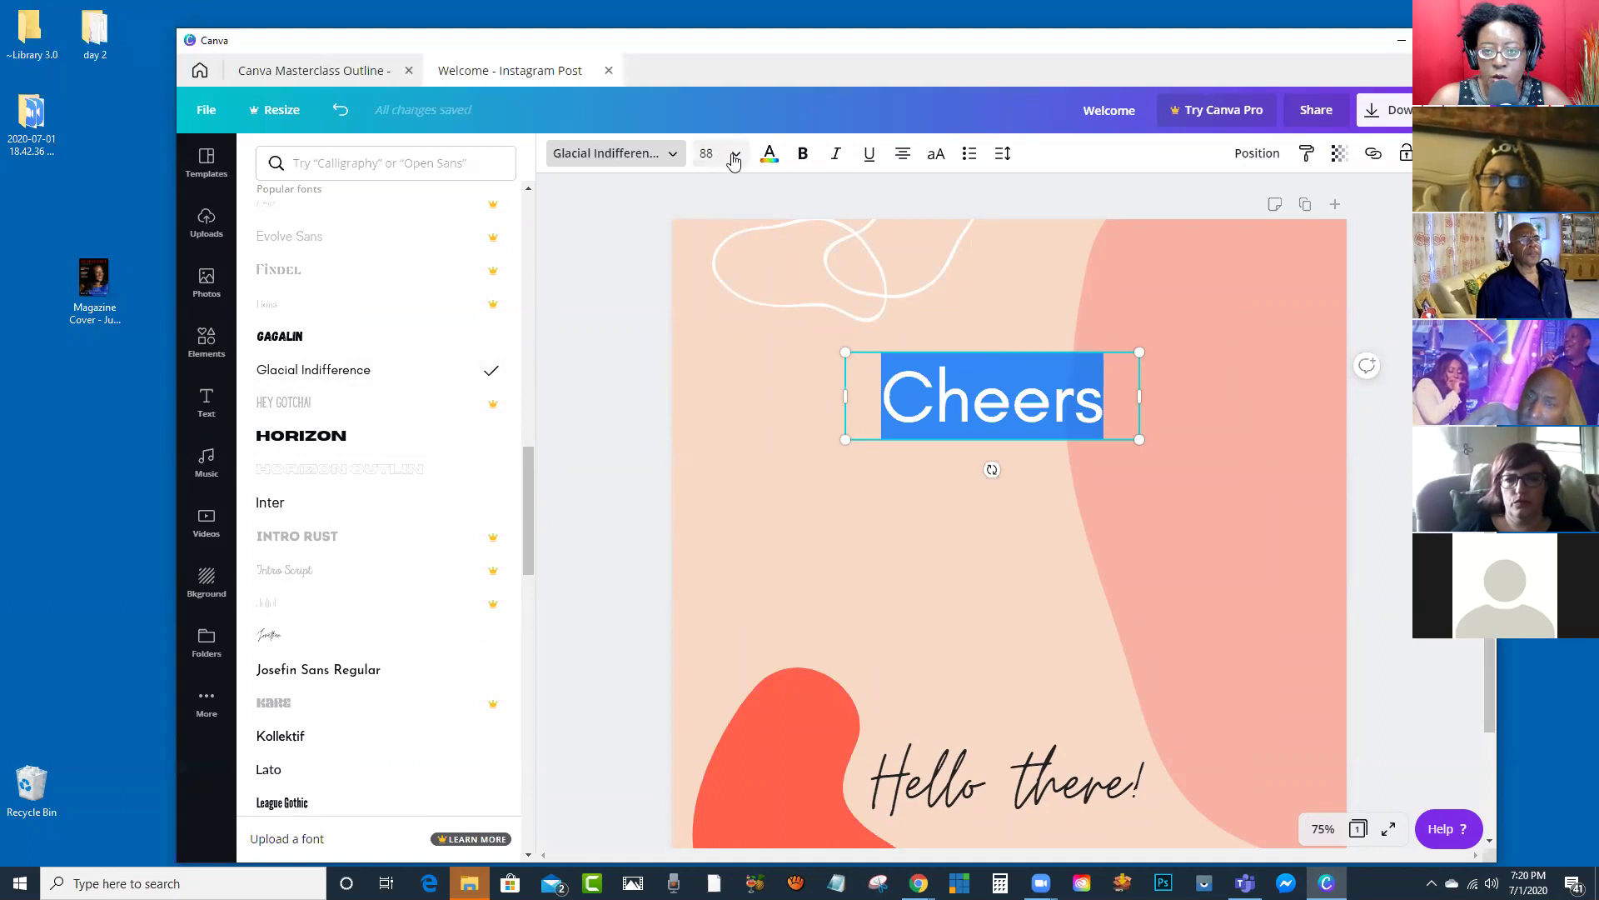
Step: Set Cheers to size 64, then enlarge its box by dragging the corner handles
click(735, 154)
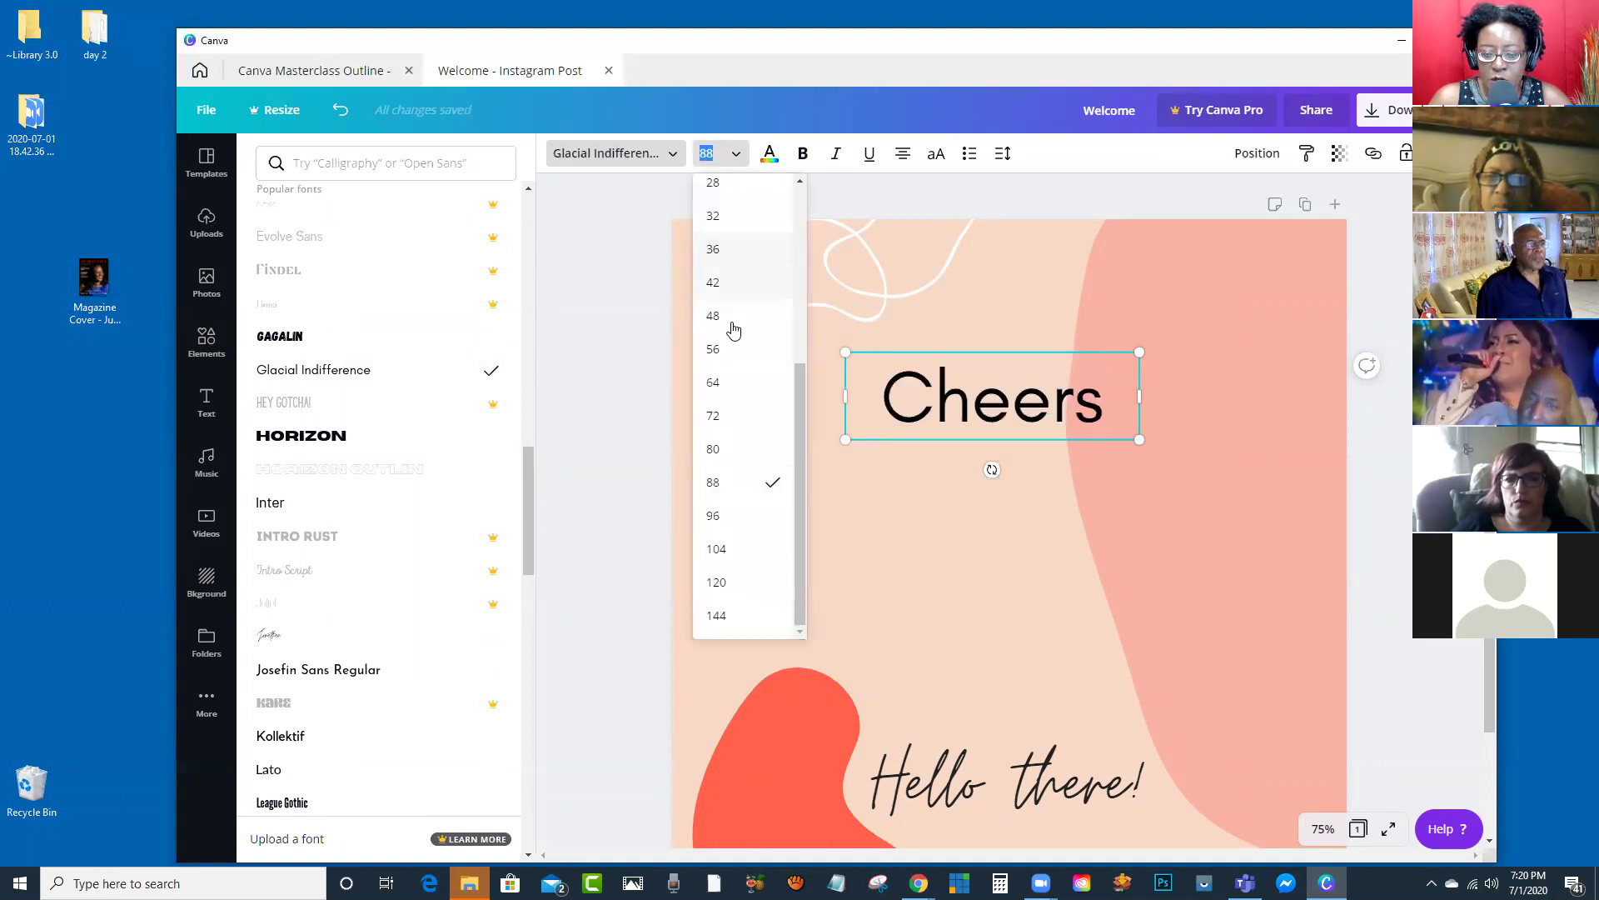
click(728, 387)
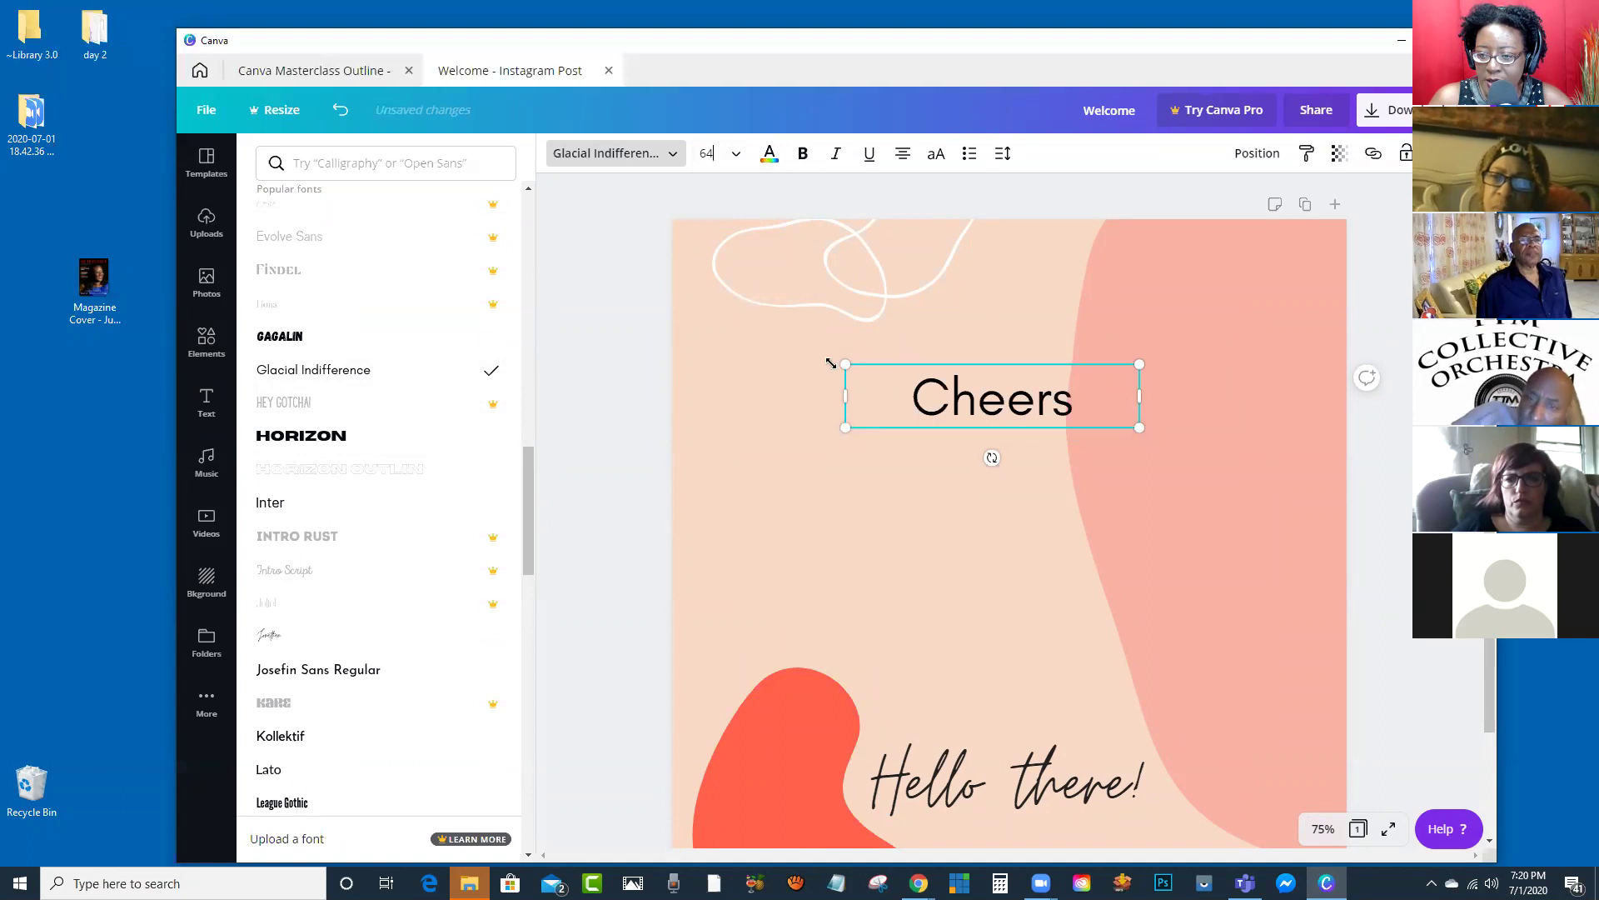
drag(827, 341, 689, 257)
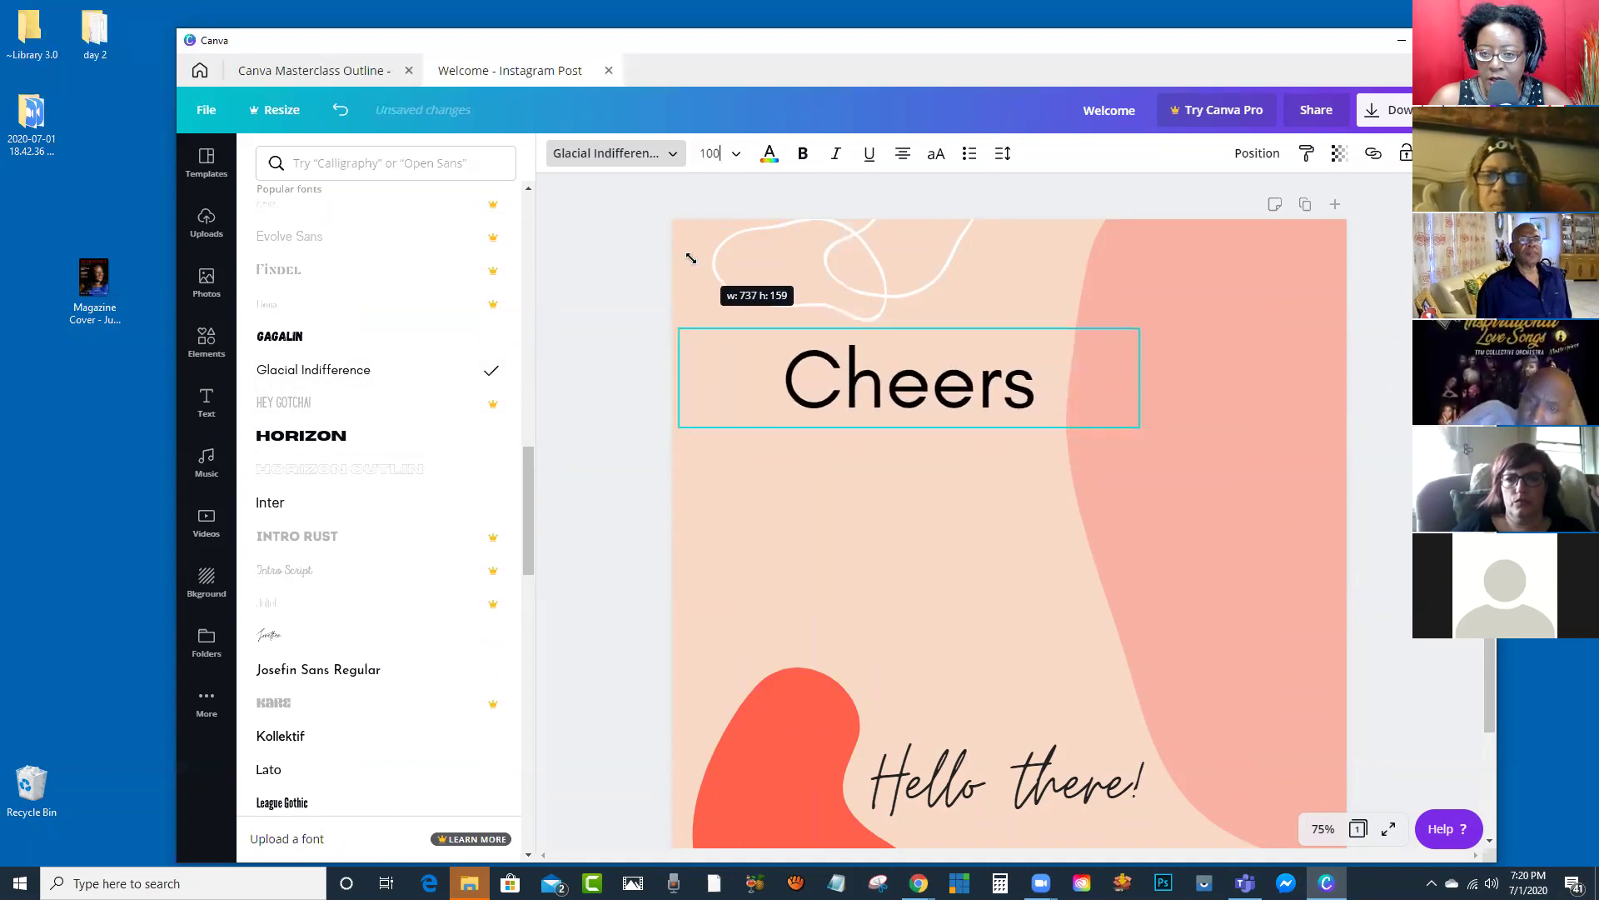
drag(1139, 427, 1311, 567)
drag(1330, 398, 1088, 454)
drag(1136, 511, 1371, 567)
Step: Resize Cheers to 154 and move it to the centre of the upper half
click(1033, 505)
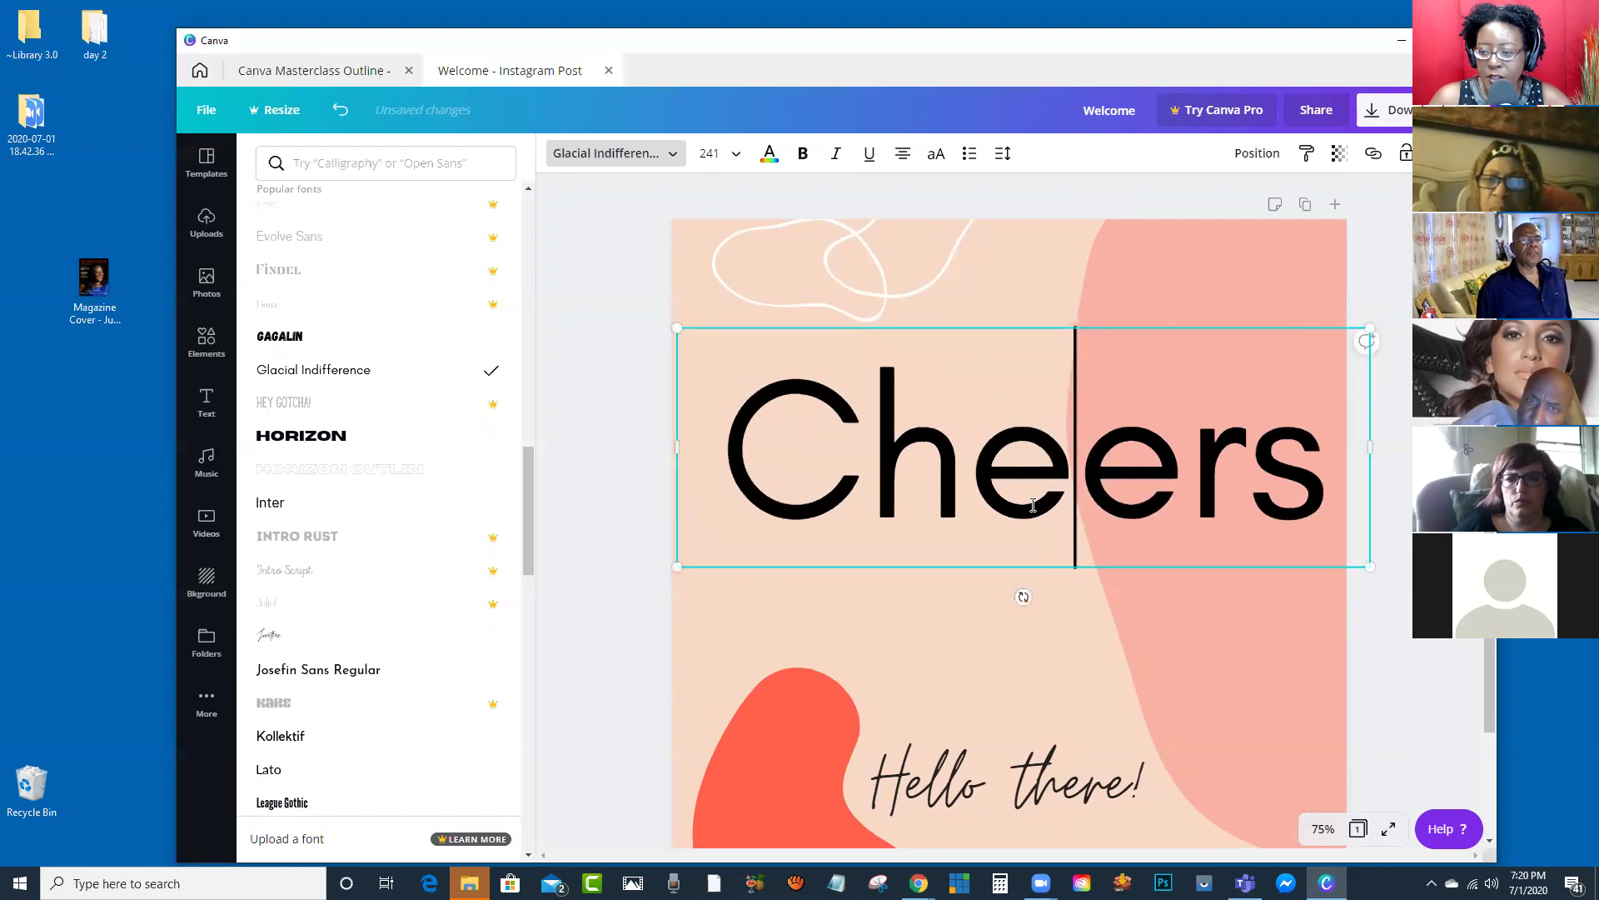
double_click(956, 514)
drag(673, 328, 926, 413)
click(787, 515)
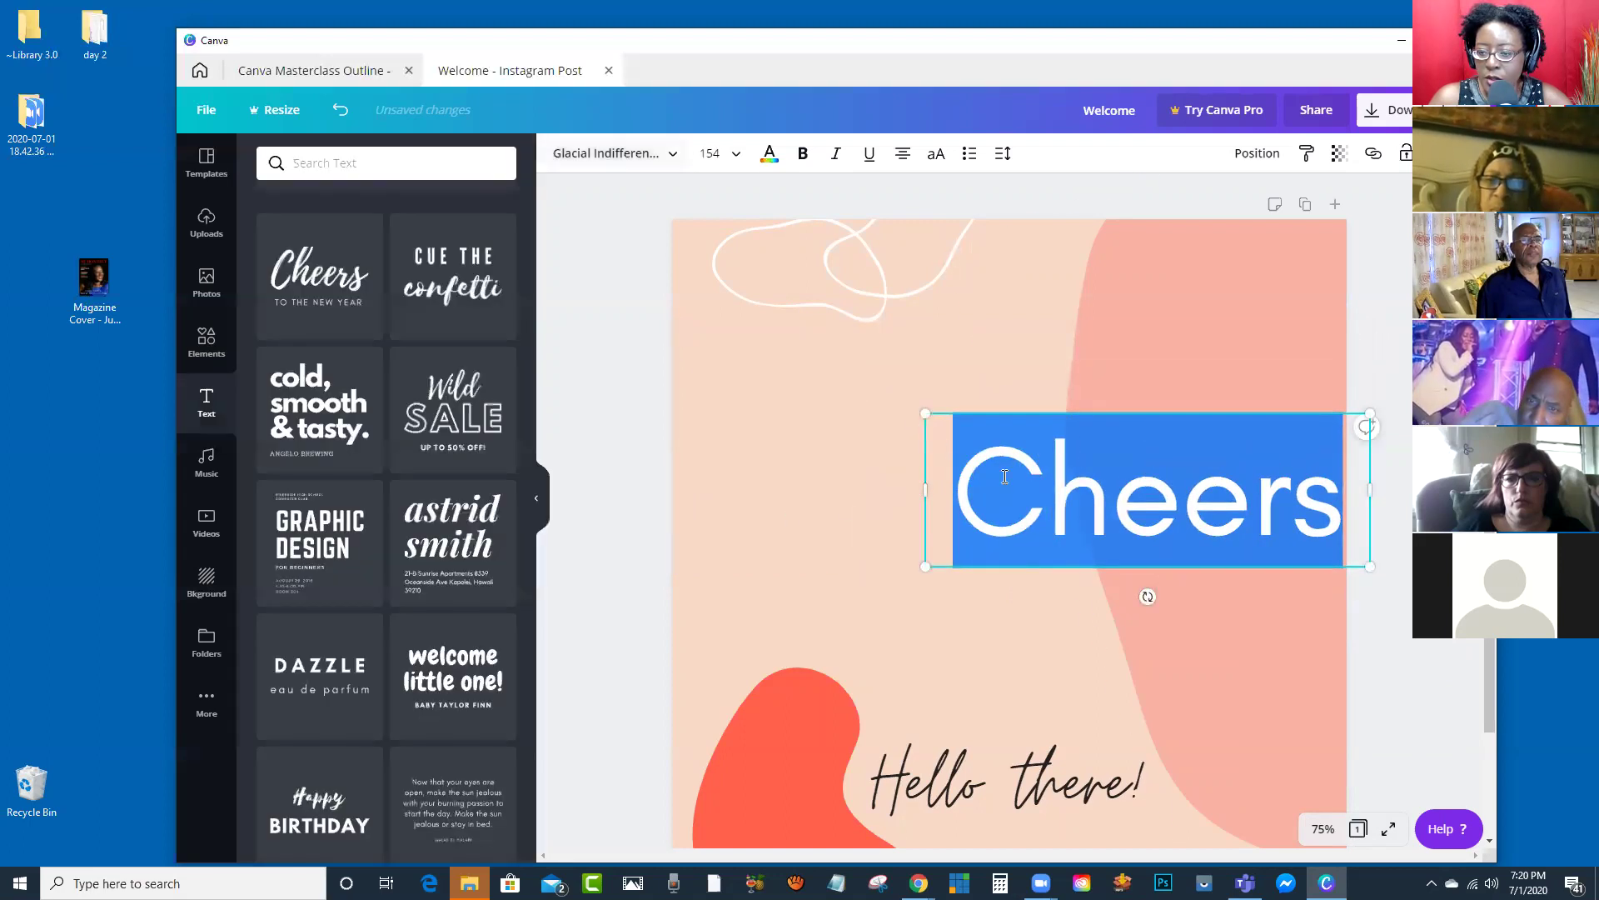
drag(1085, 533, 927, 476)
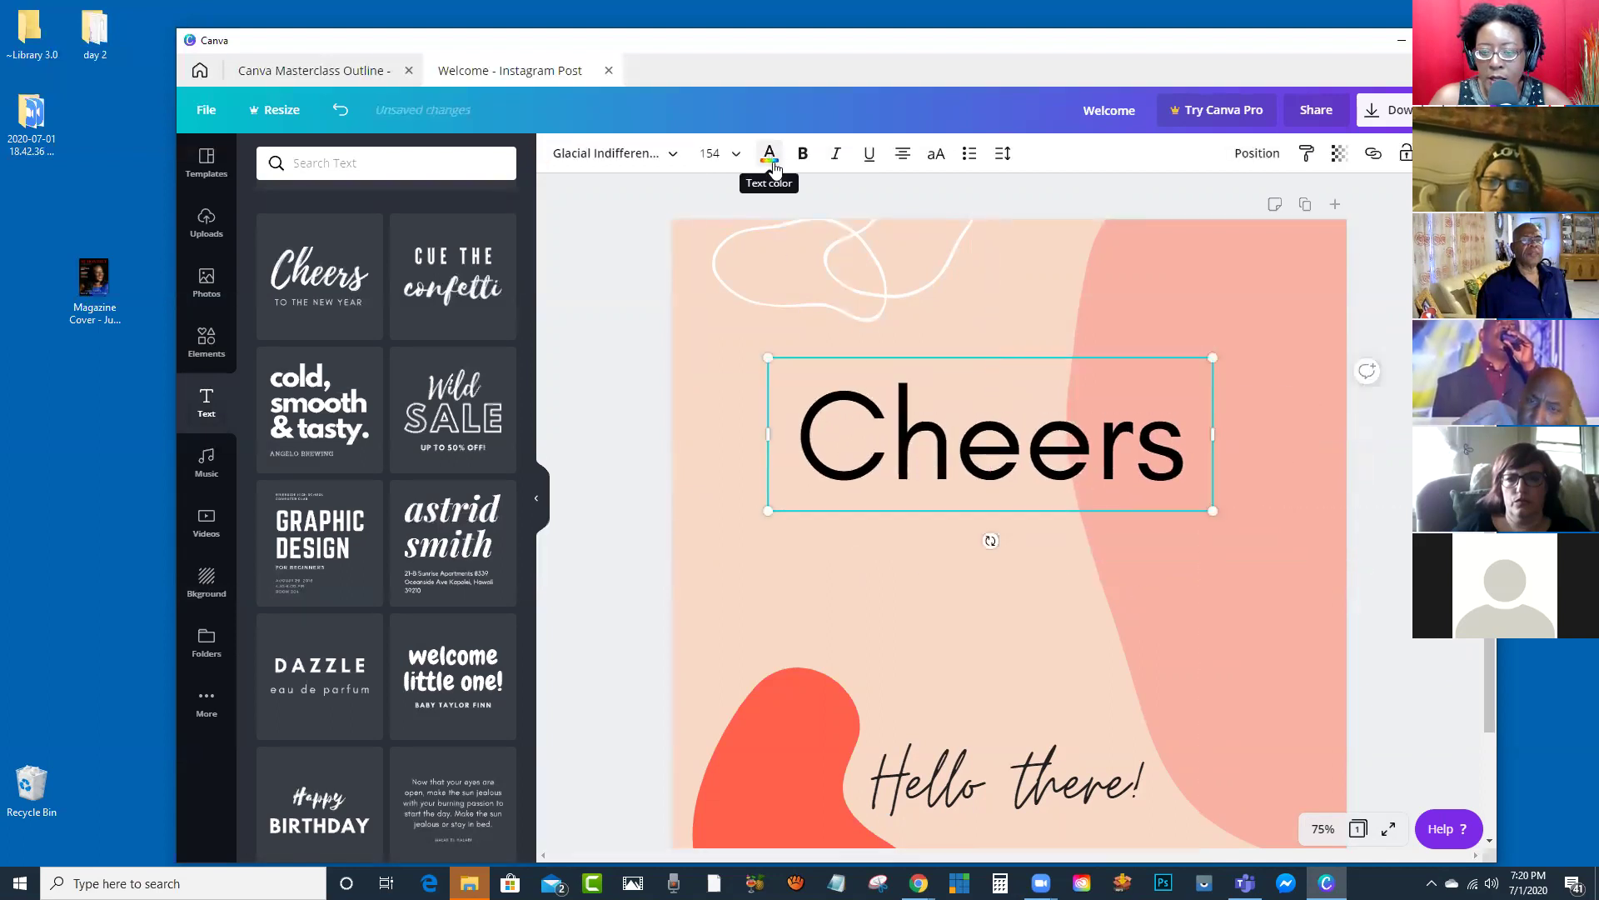
Step: Give the Cheers text a custom purple colour, hex #861394
double_click(912, 447)
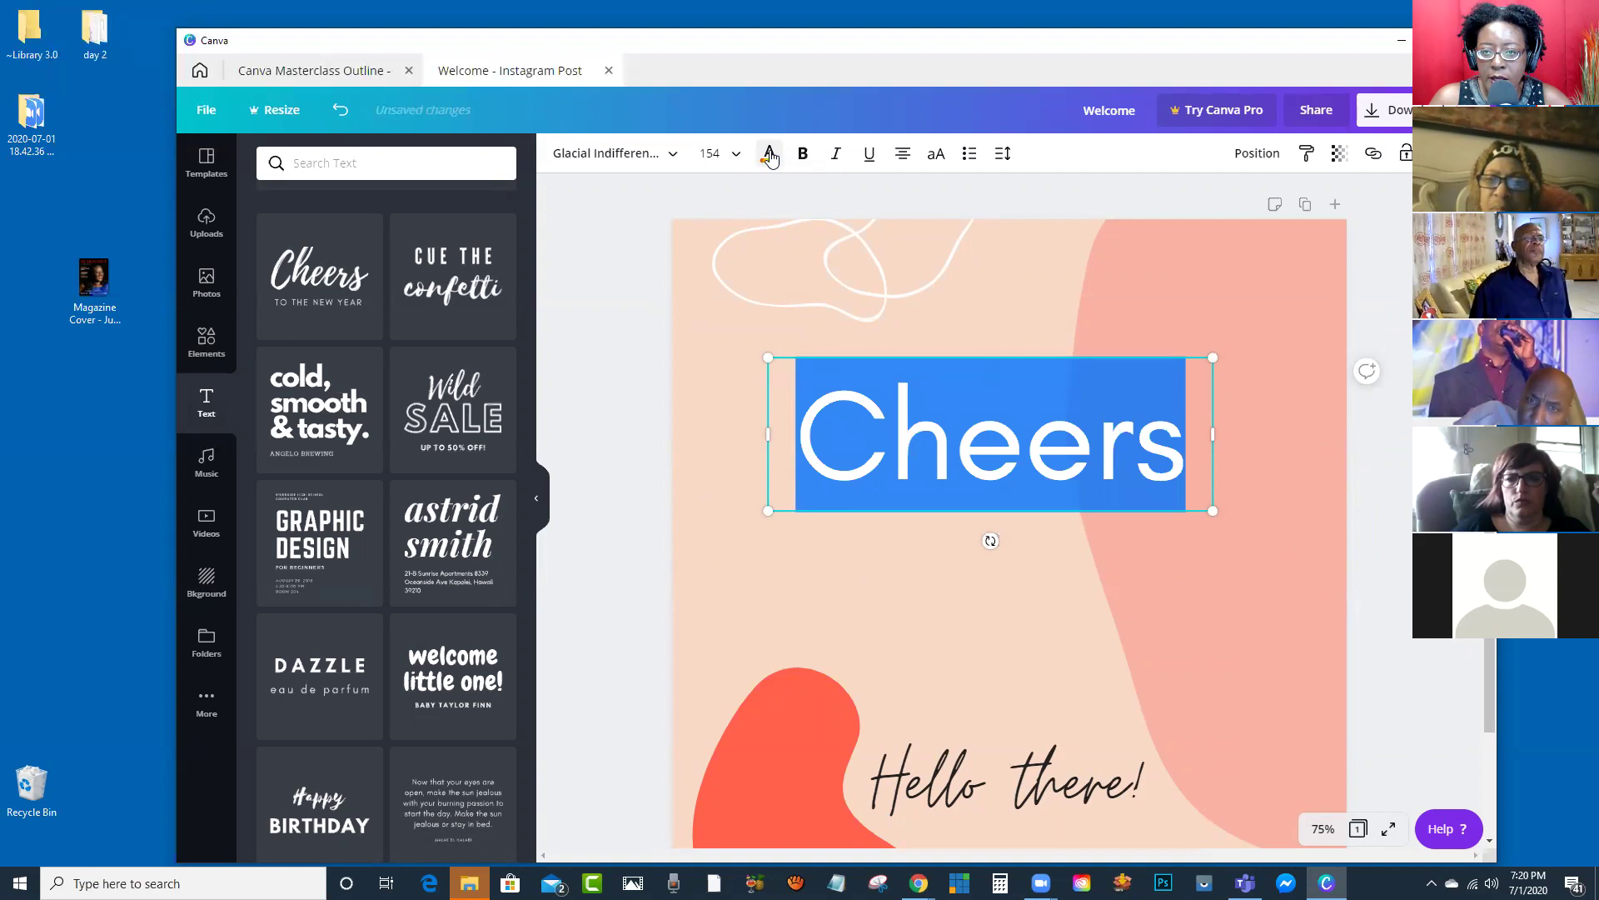
click(770, 155)
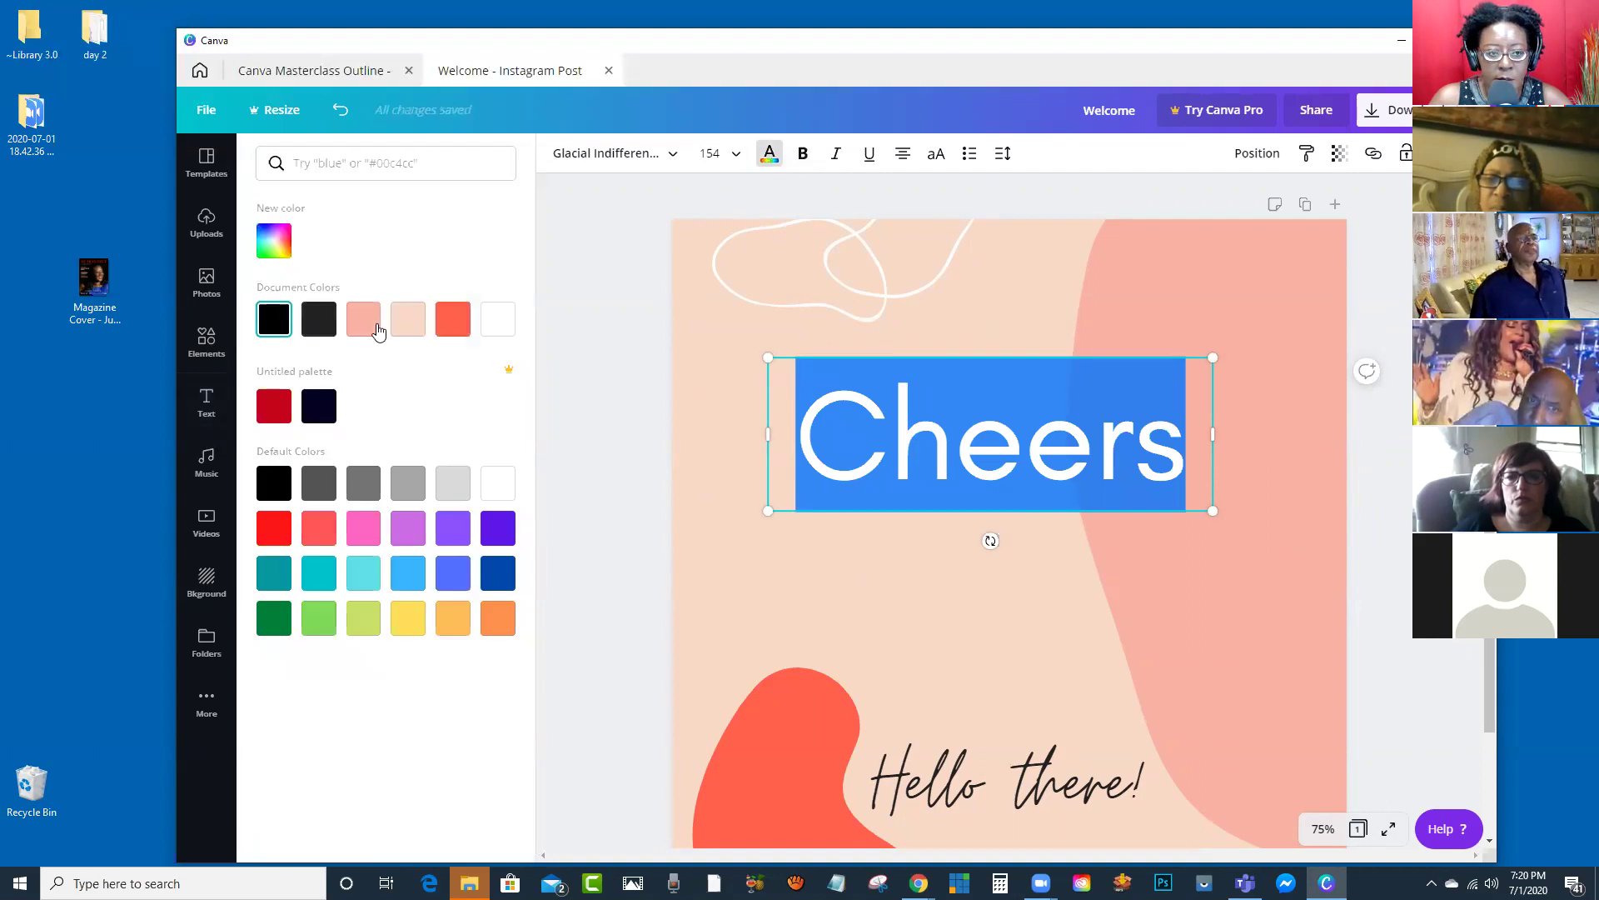
click(270, 239)
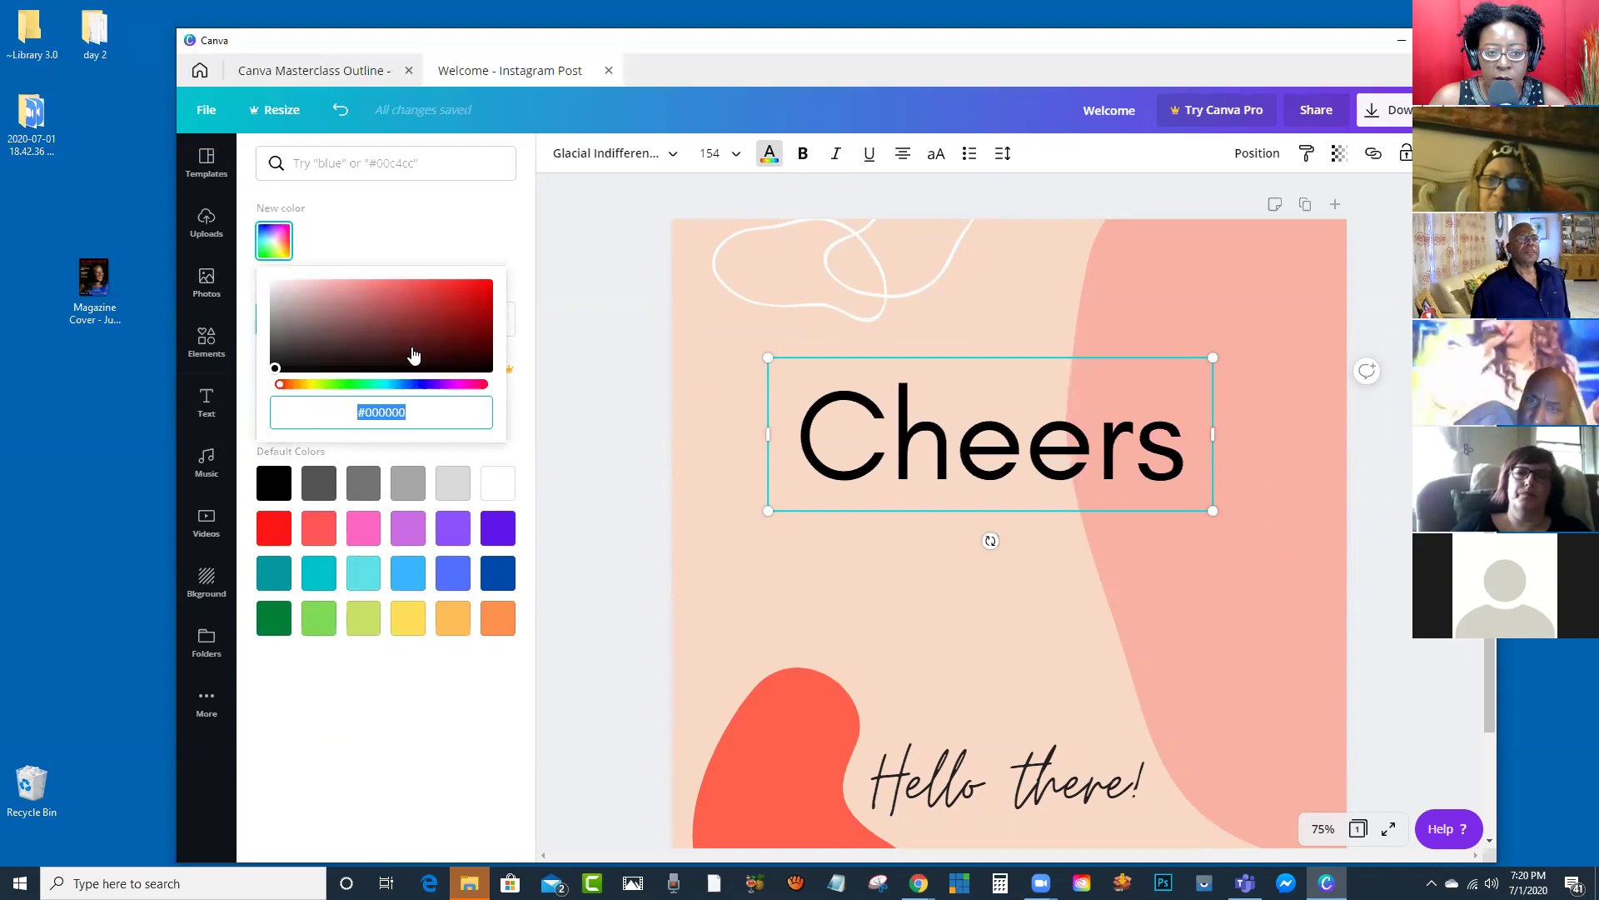
click(311, 384)
drag(454, 337, 464, 318)
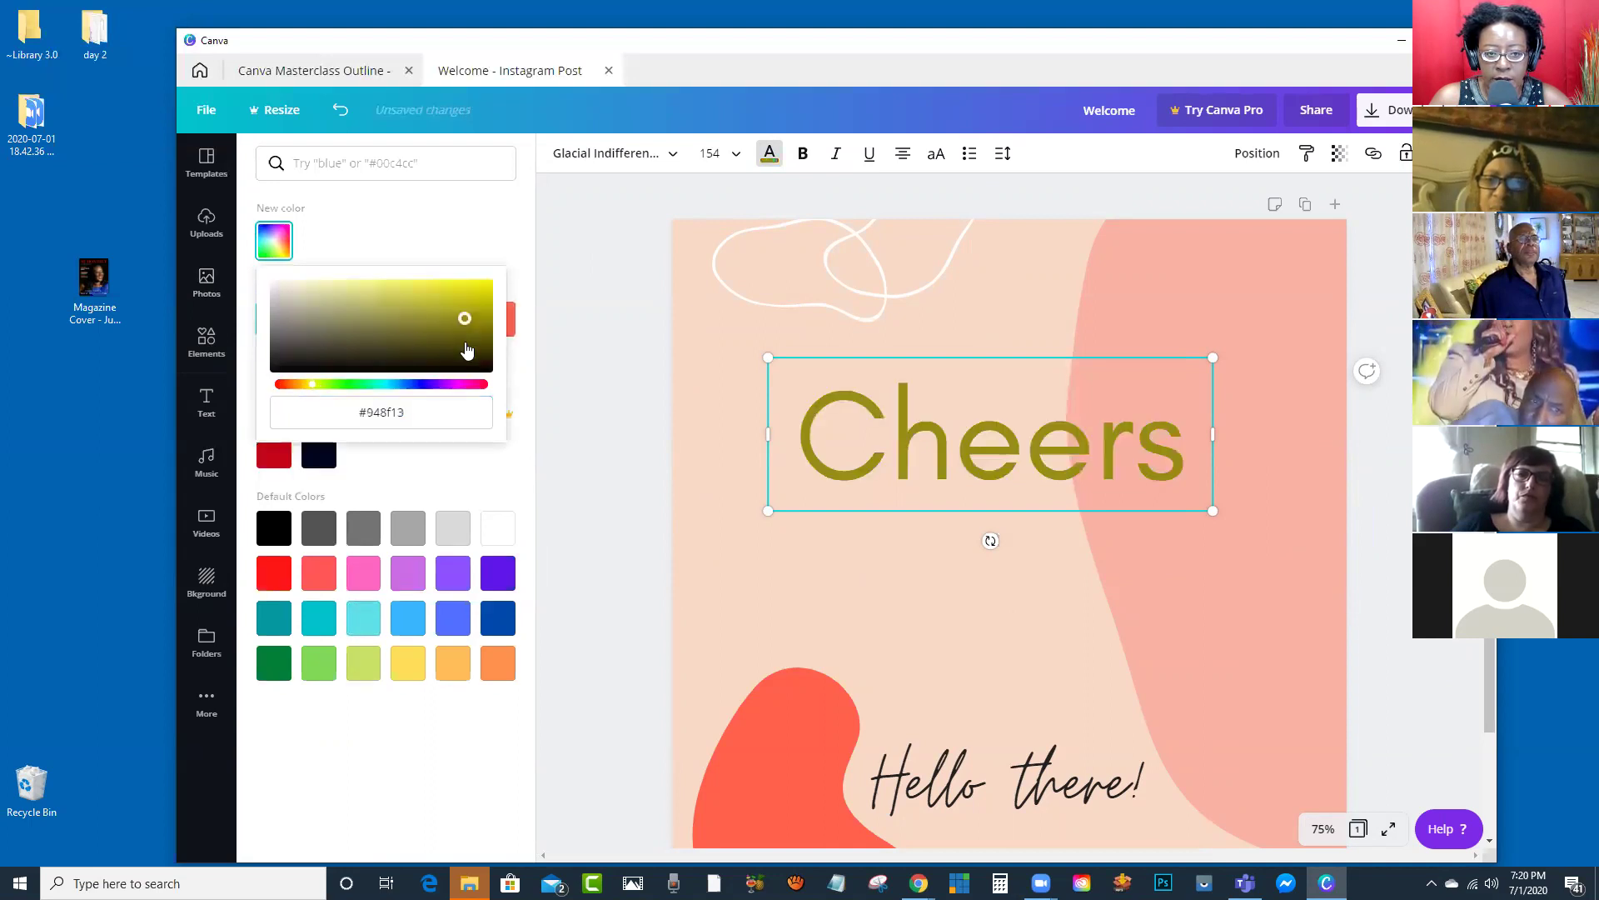
click(445, 384)
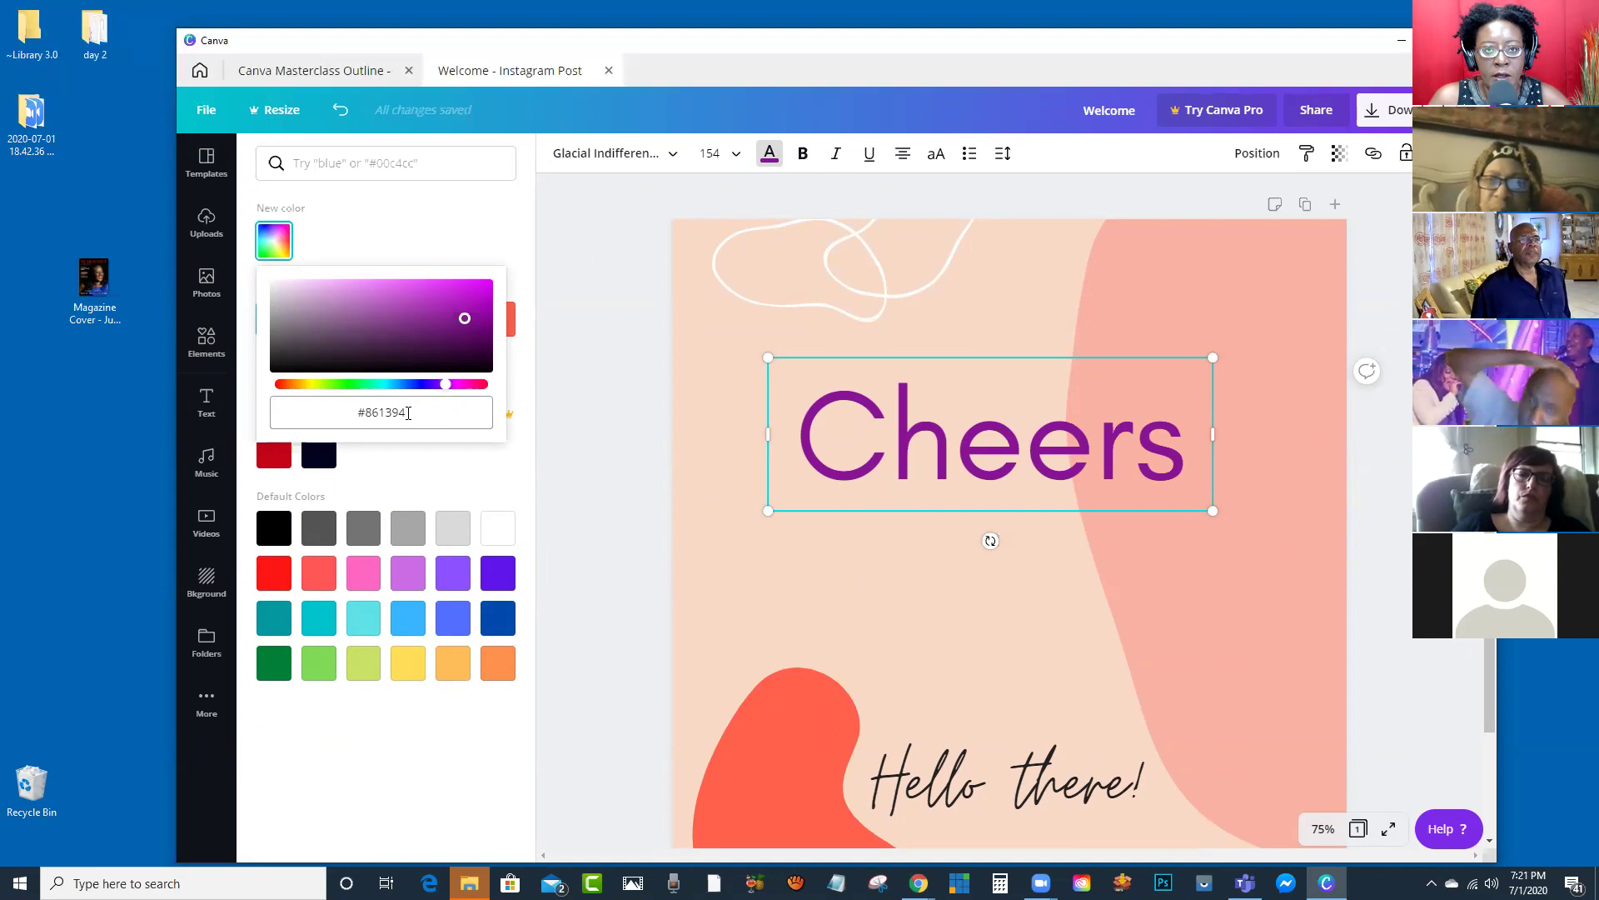
click(410, 419)
click(410, 417)
double_click(410, 416)
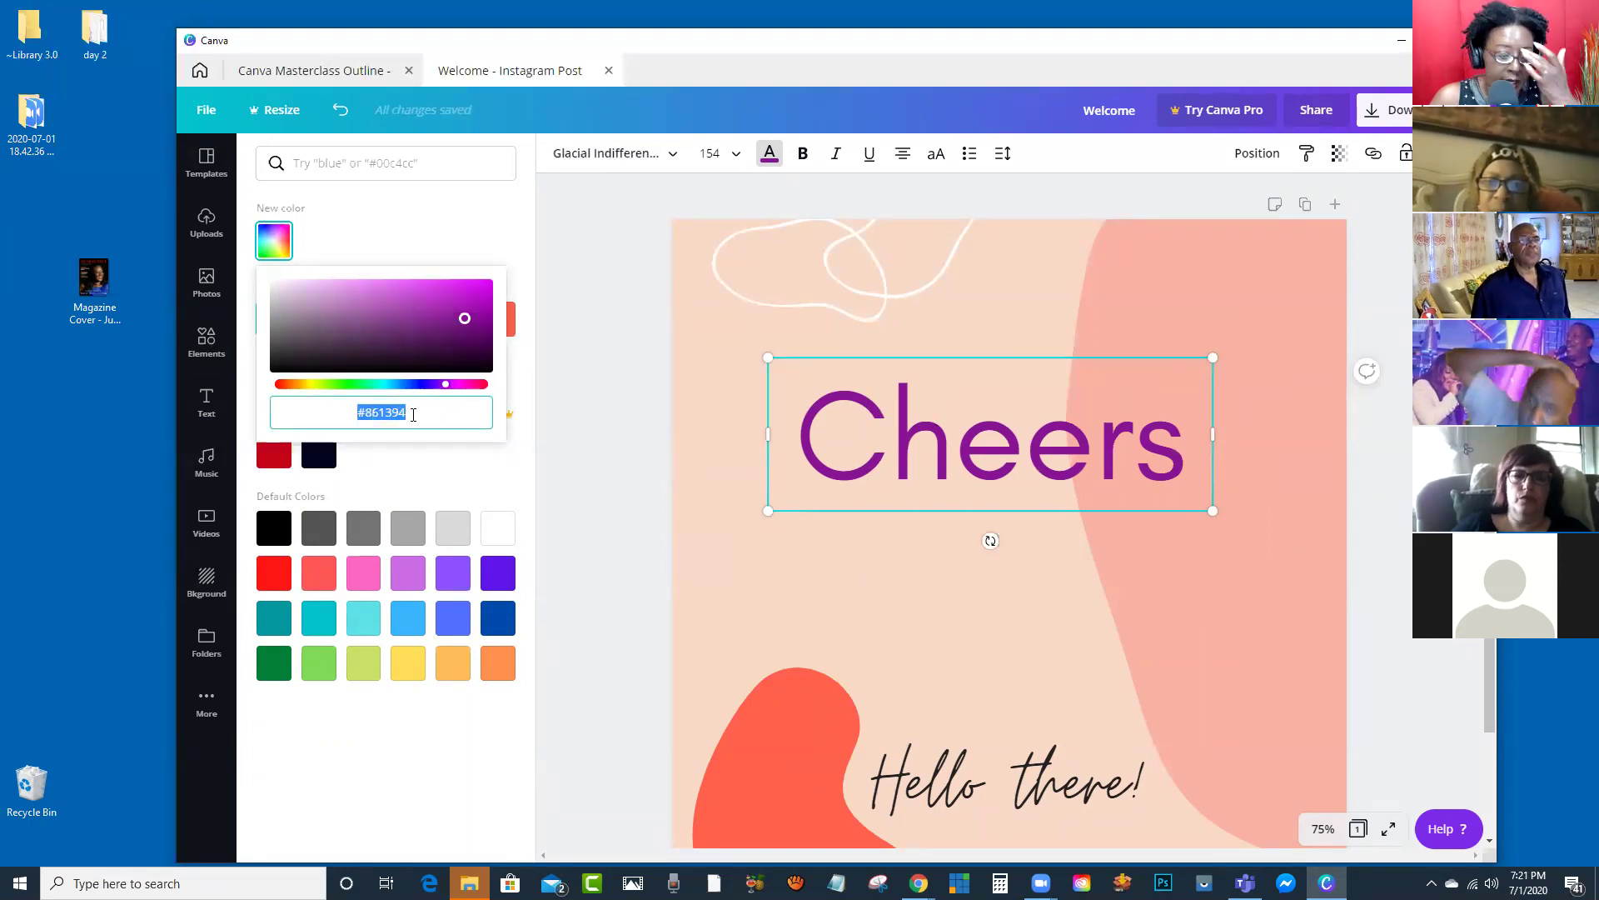
click(570, 324)
click(933, 450)
double_click(933, 449)
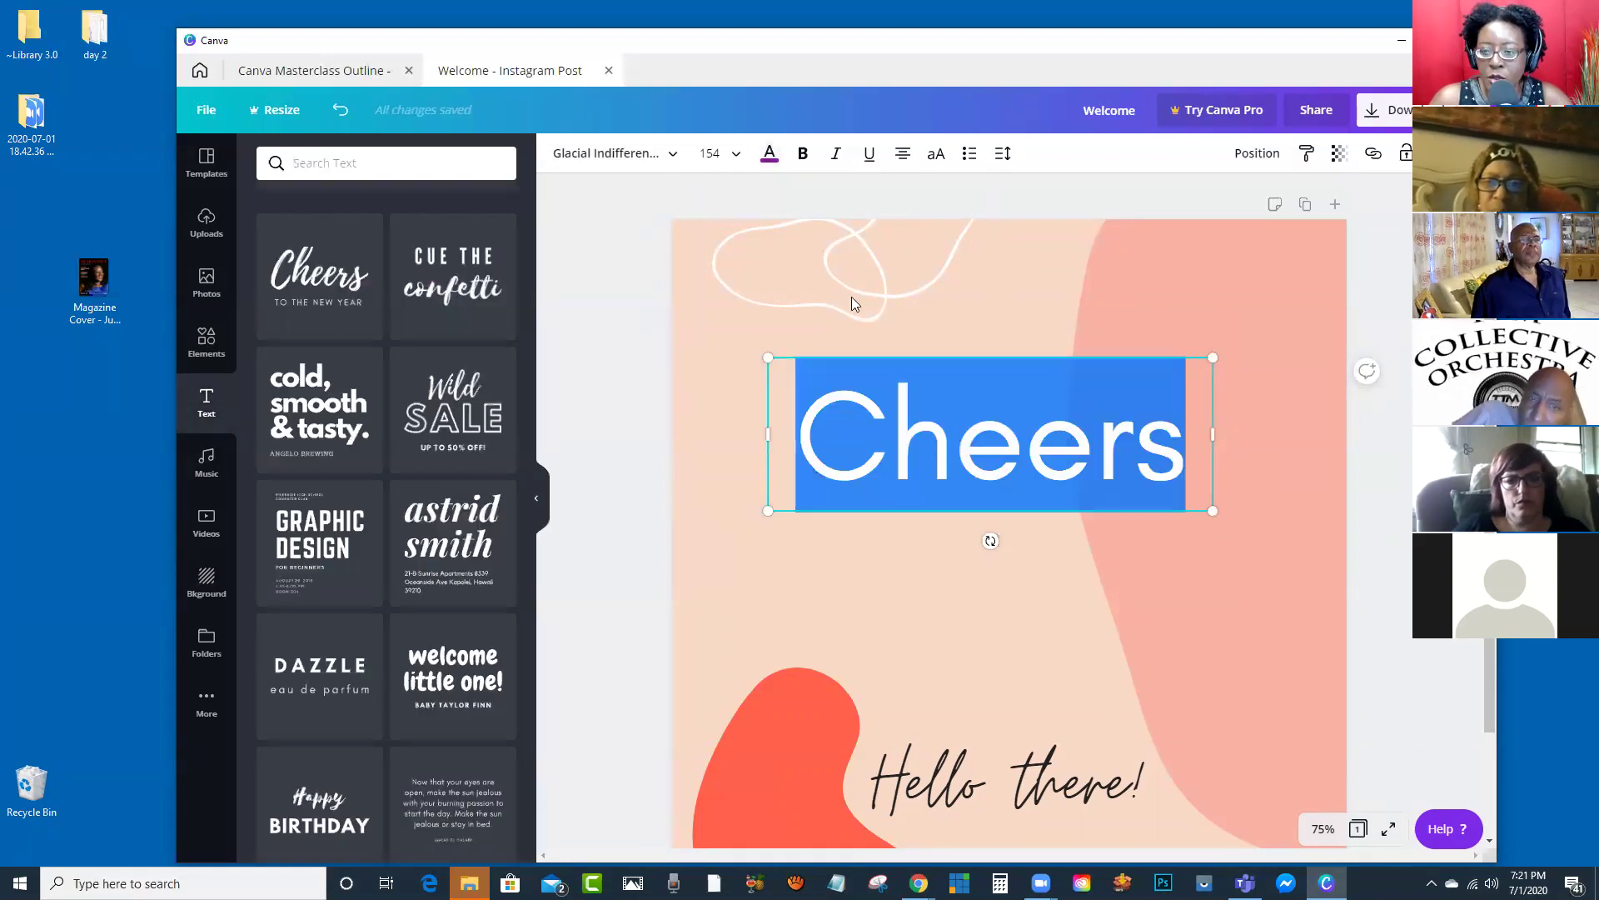
Step: Try bold, italic, underline, left/right/centre alignment and all caps on Cheers, widening its box
click(803, 155)
click(837, 155)
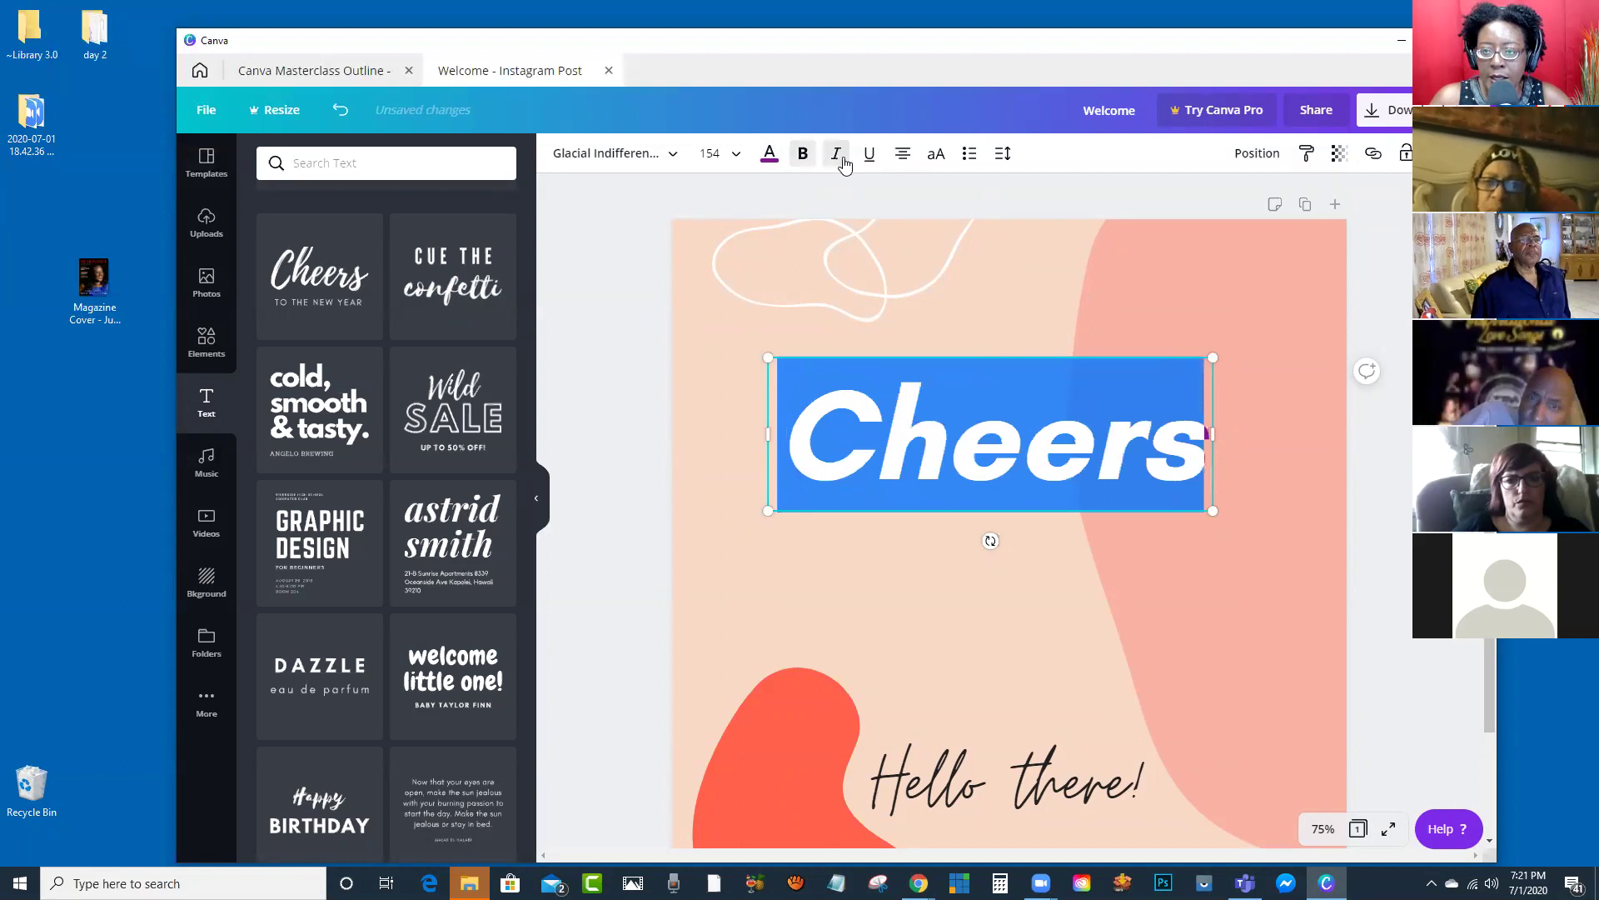
click(869, 155)
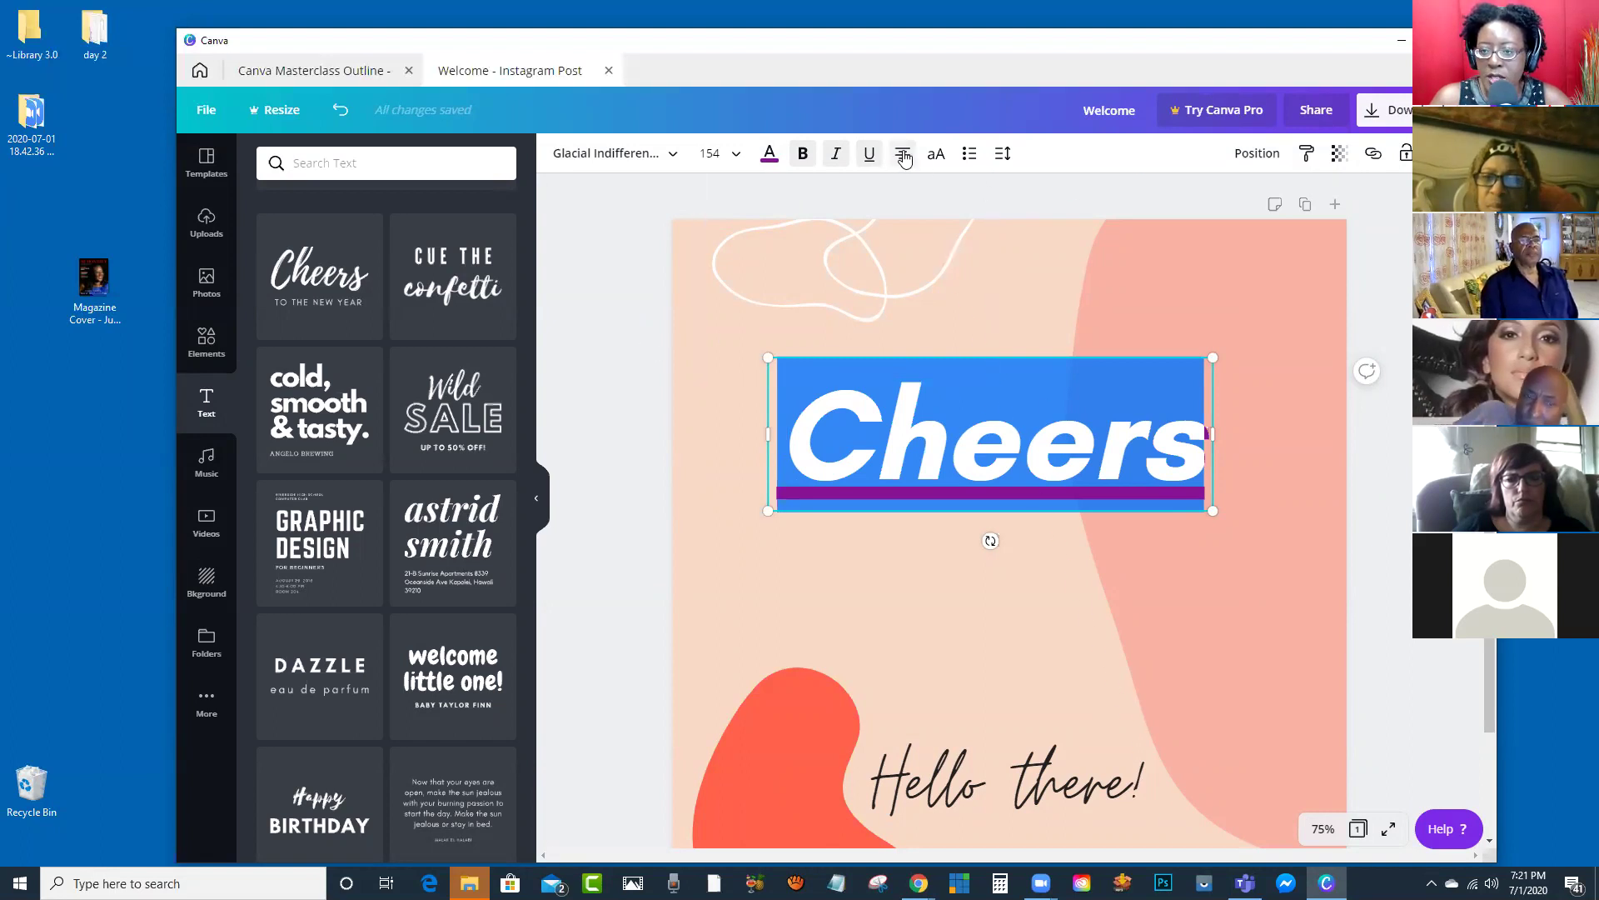
click(904, 161)
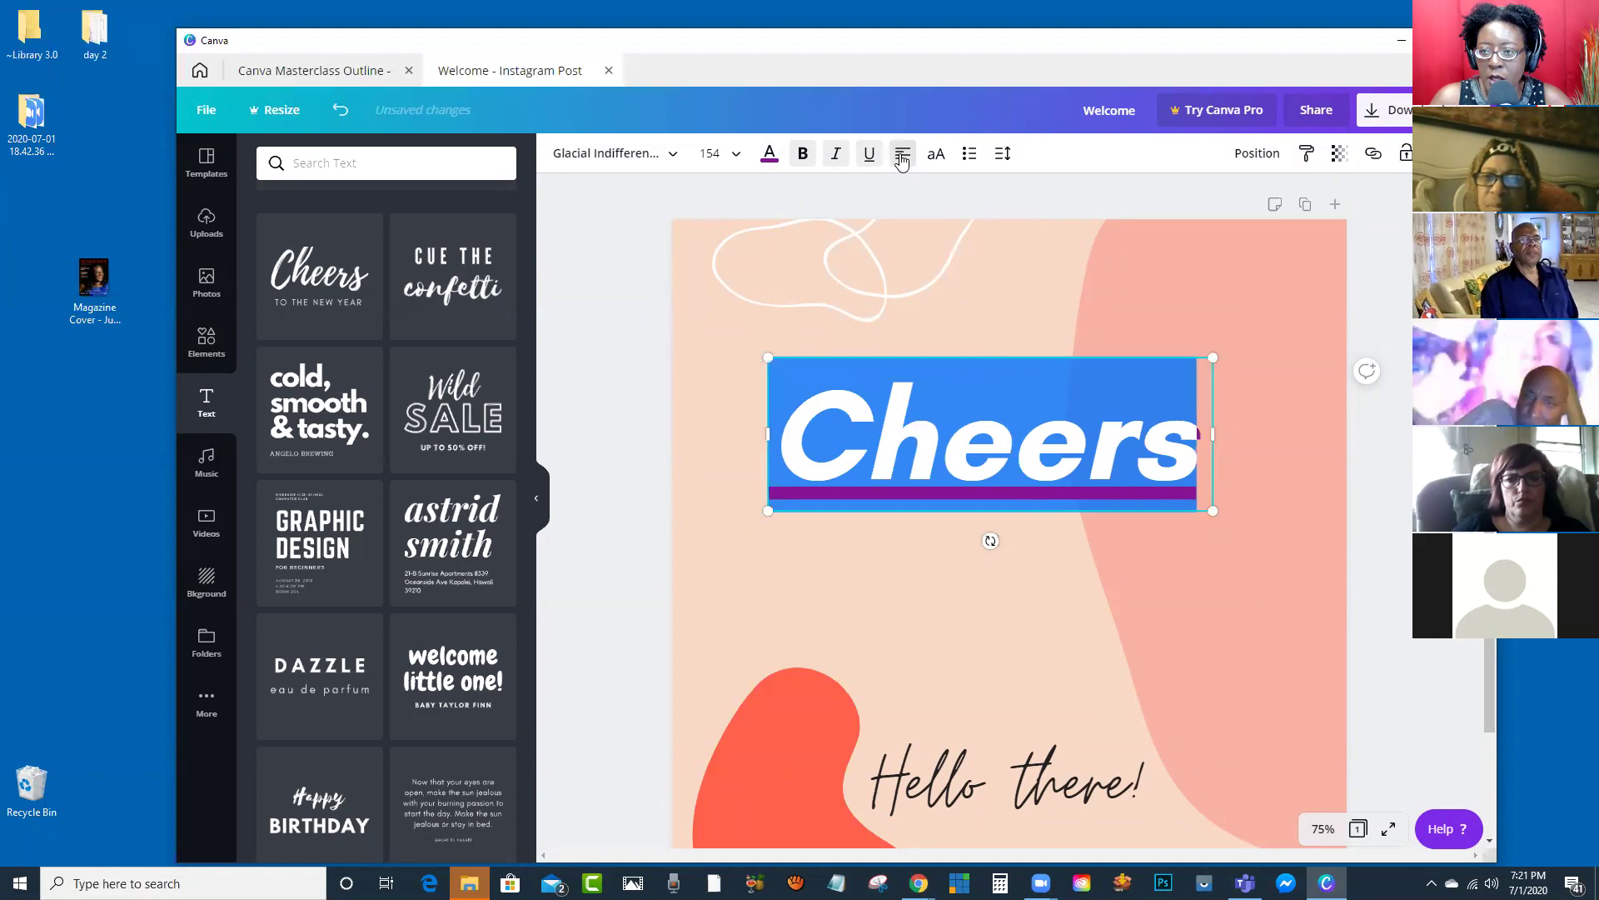
drag(1213, 434, 1325, 426)
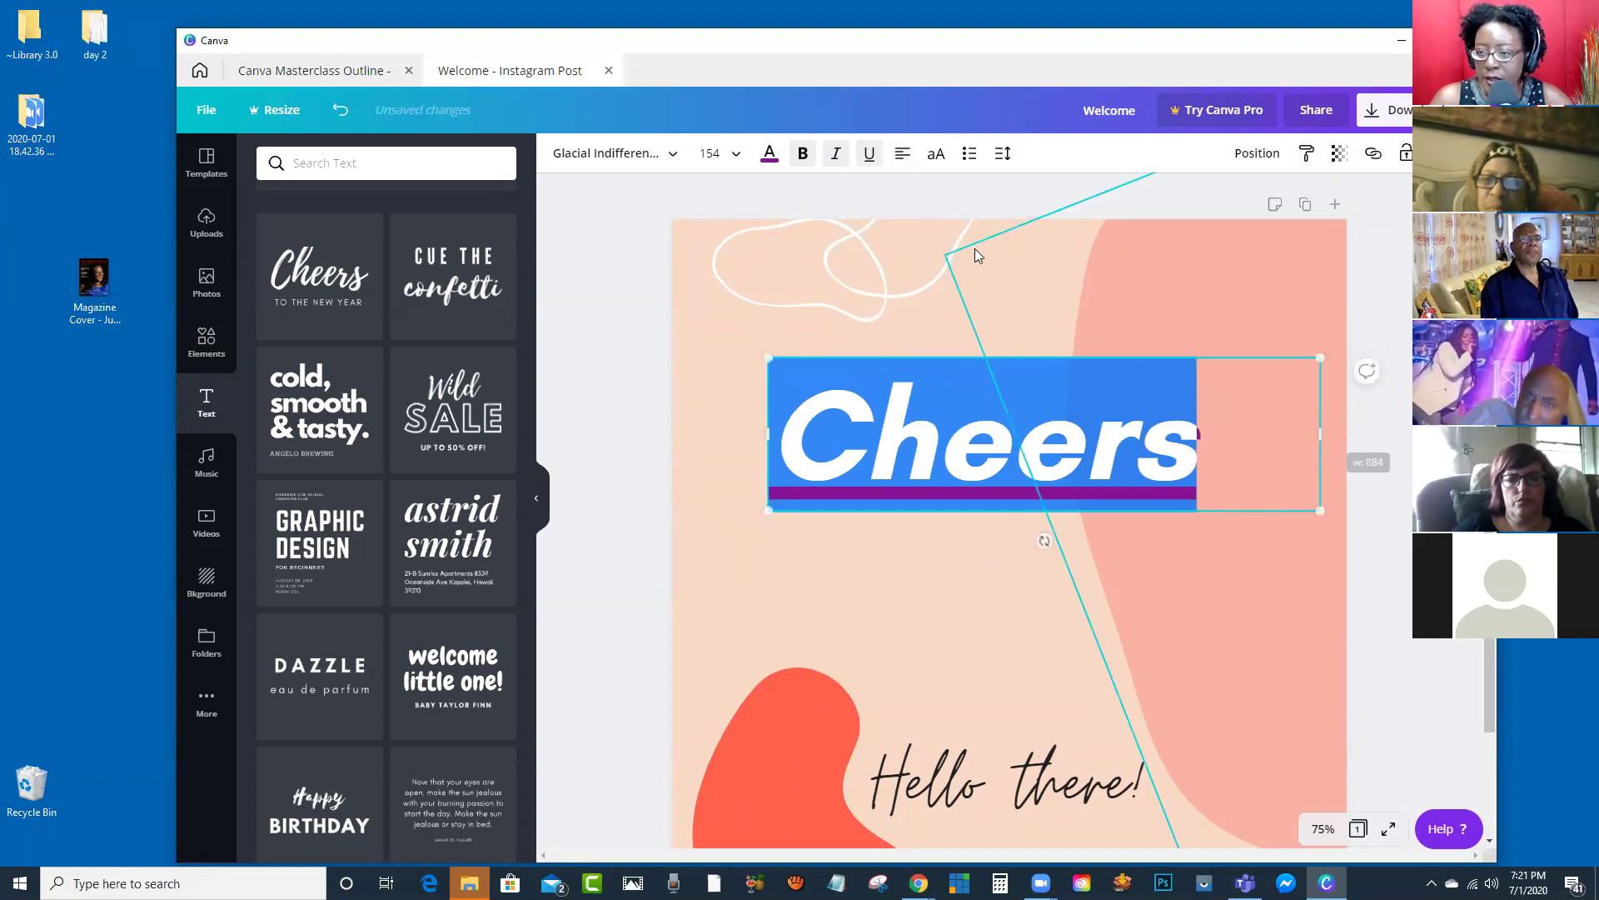
click(903, 160)
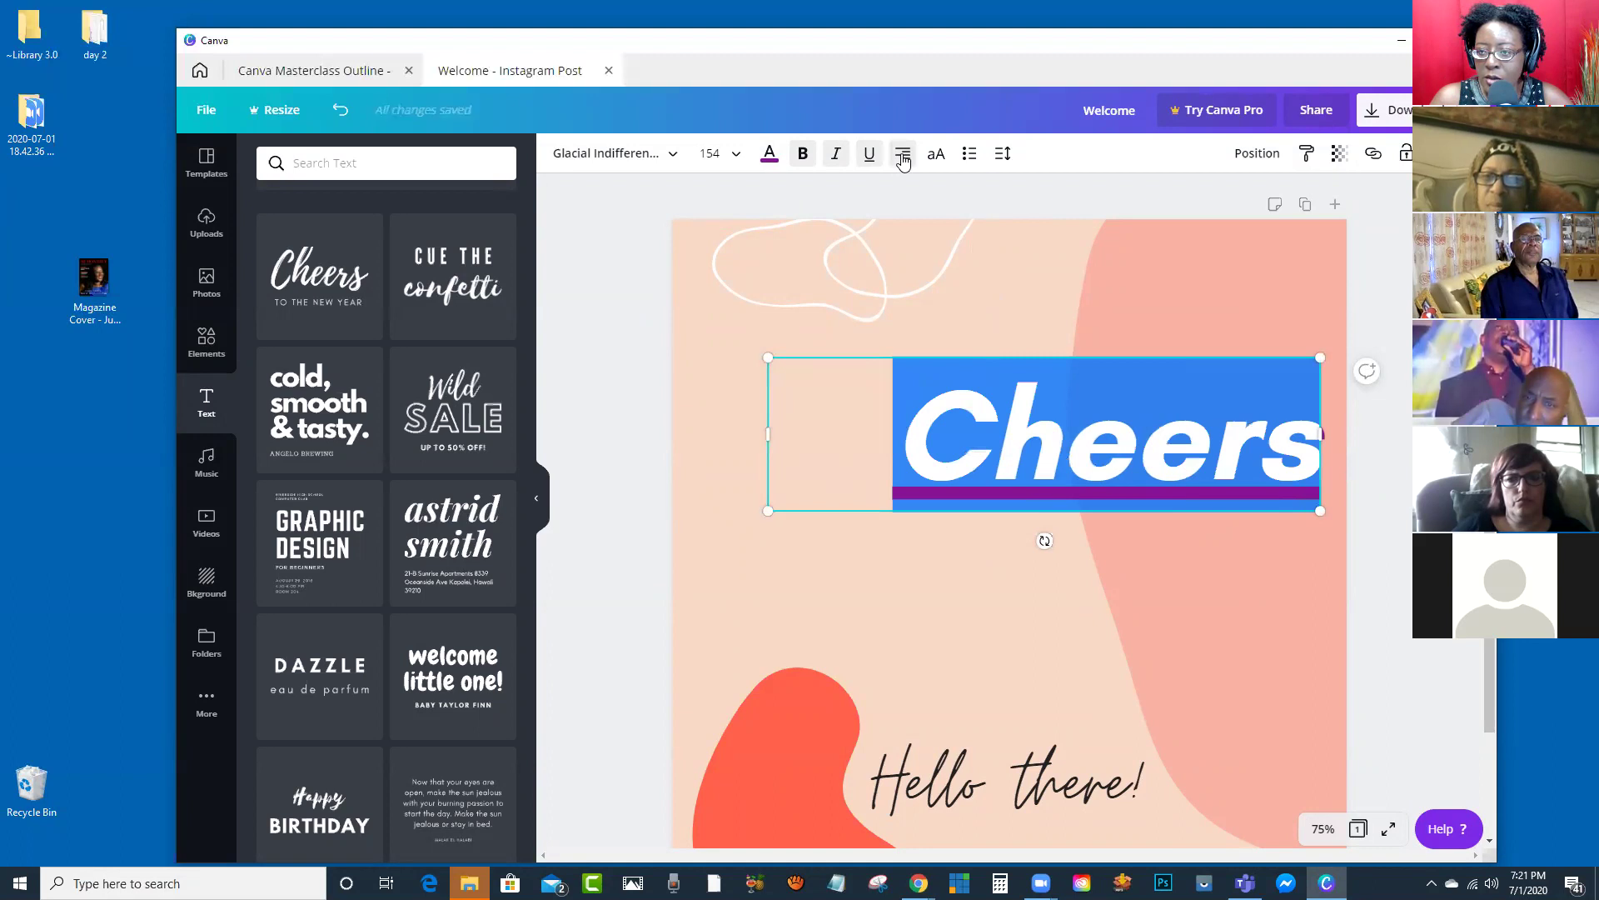
click(903, 160)
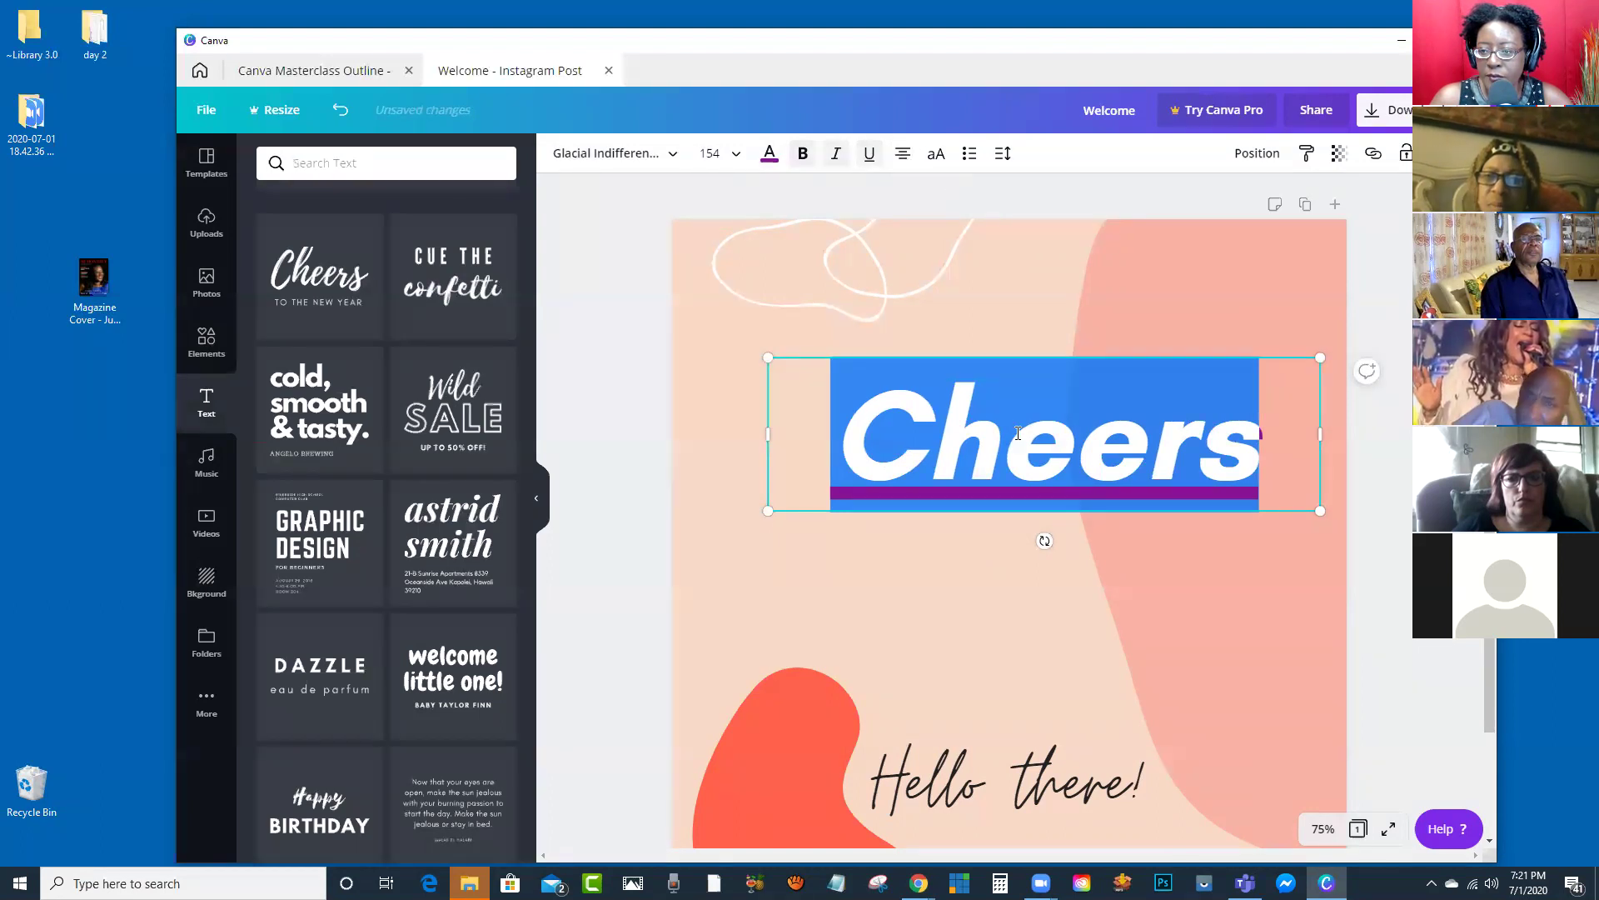
click(937, 155)
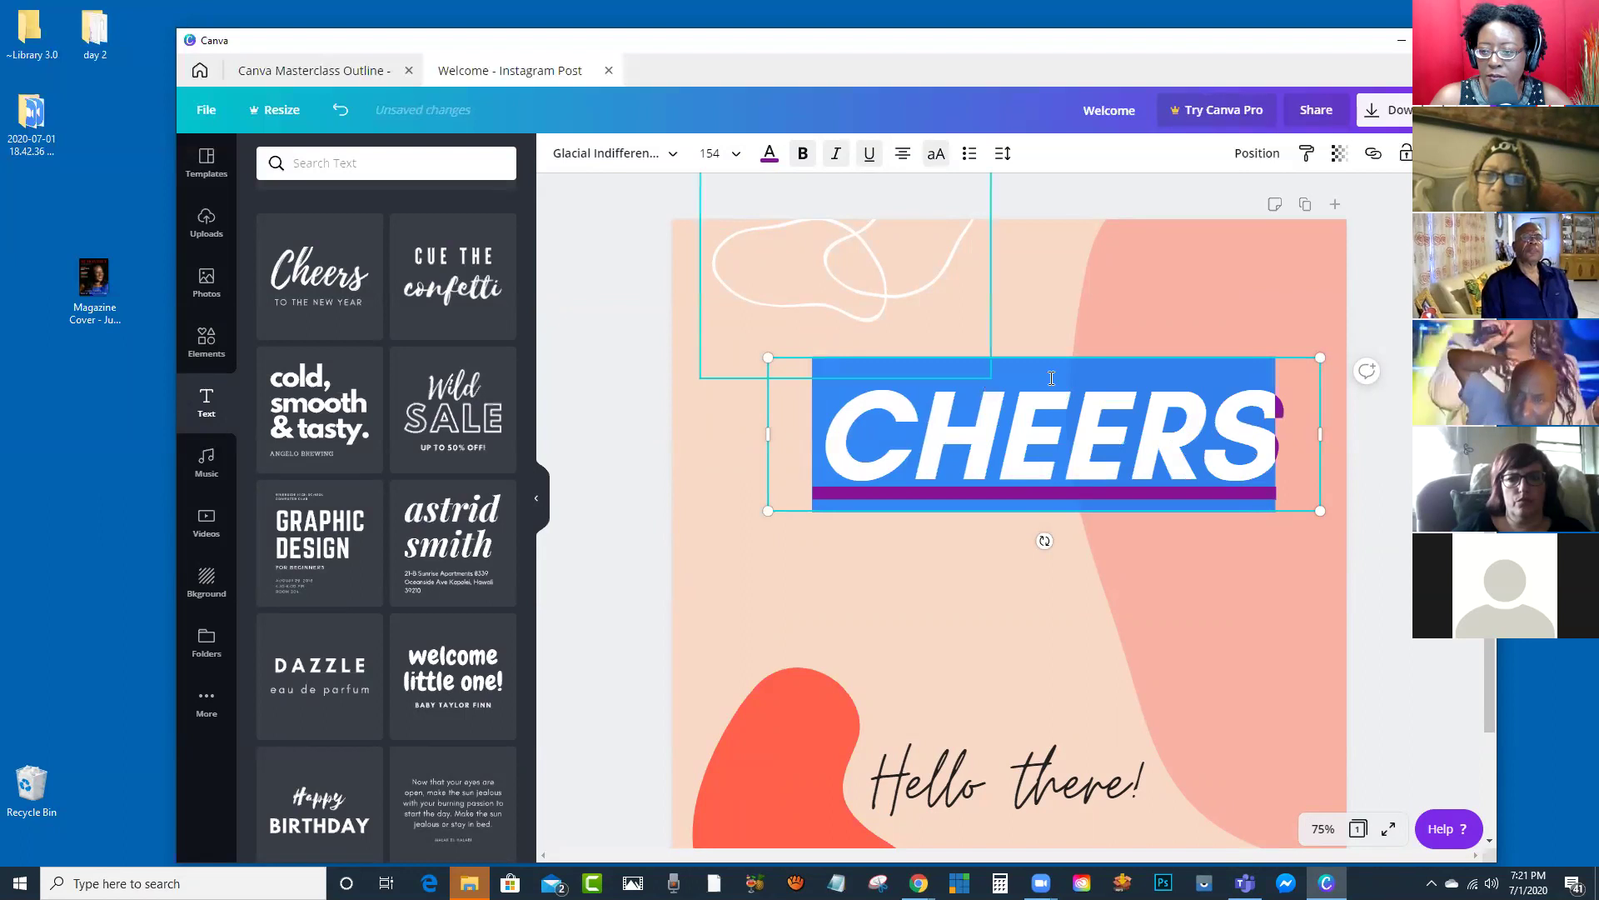
click(937, 157)
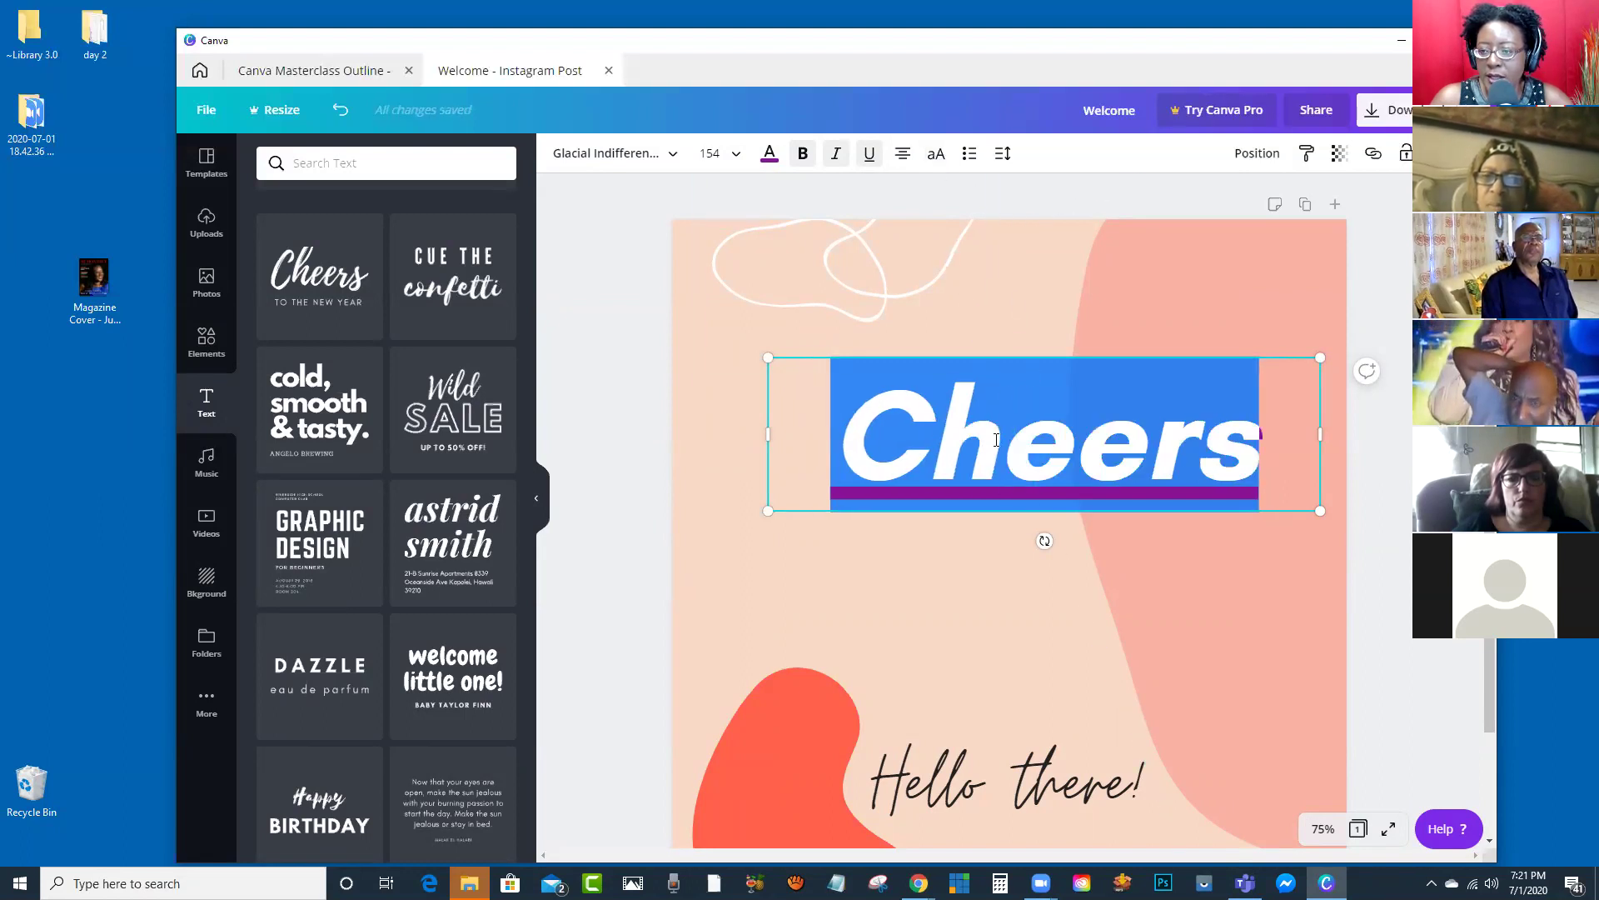
Step: Add the 'Now that your eyes are open…' quote template, delete Cheers and move the quote up
click(445, 812)
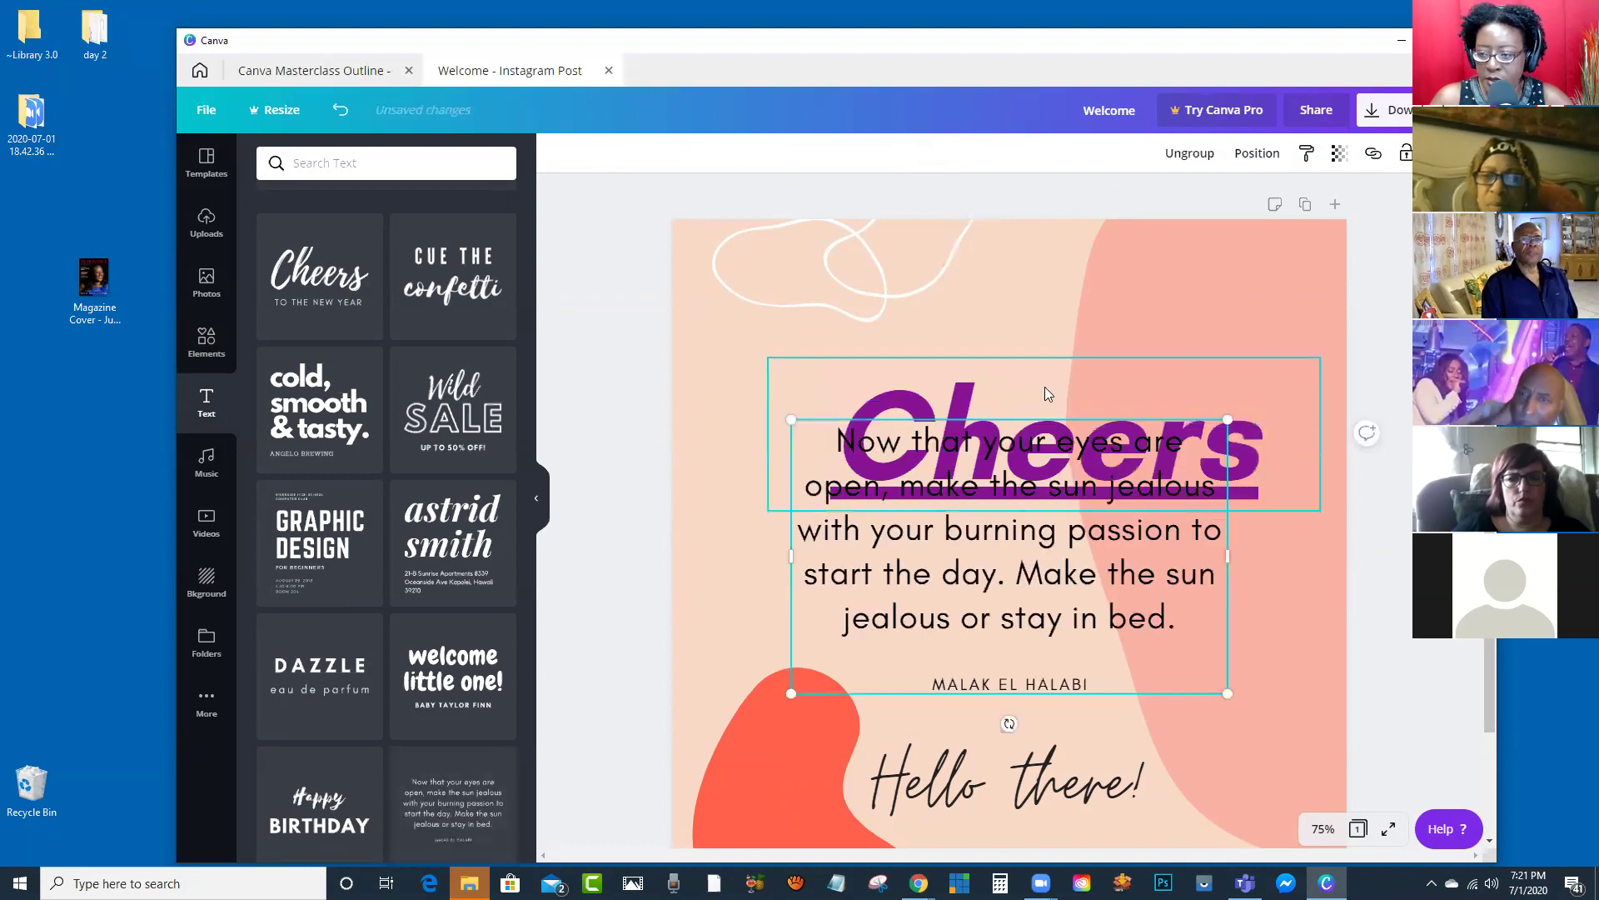
click(935, 401)
key(Delete)
drag(990, 542, 990, 447)
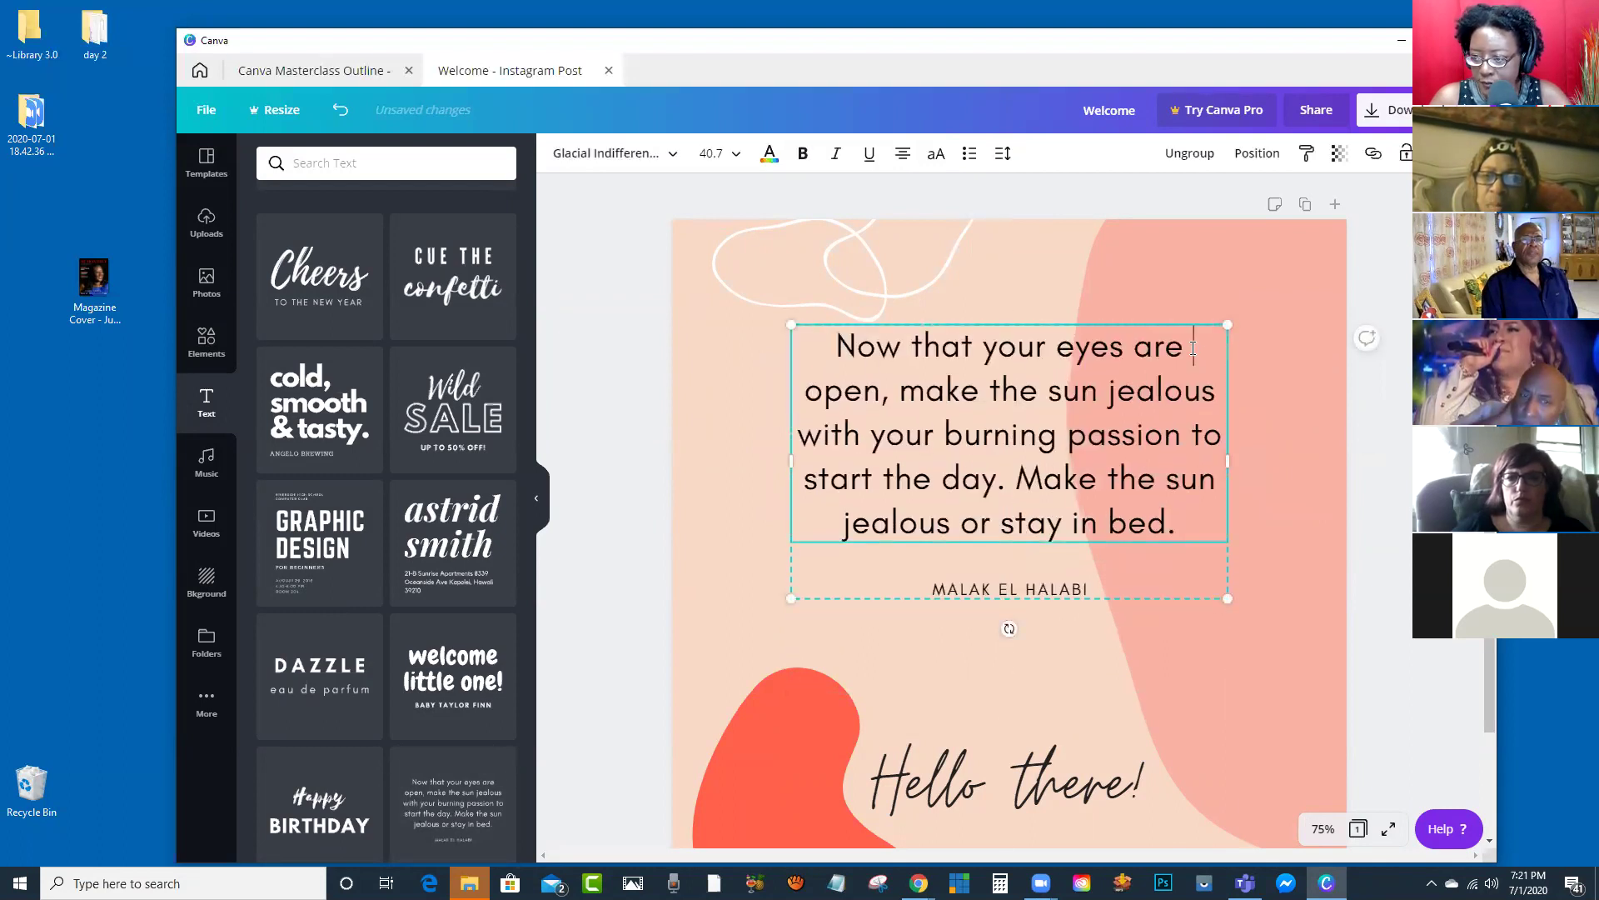
click(1191, 350)
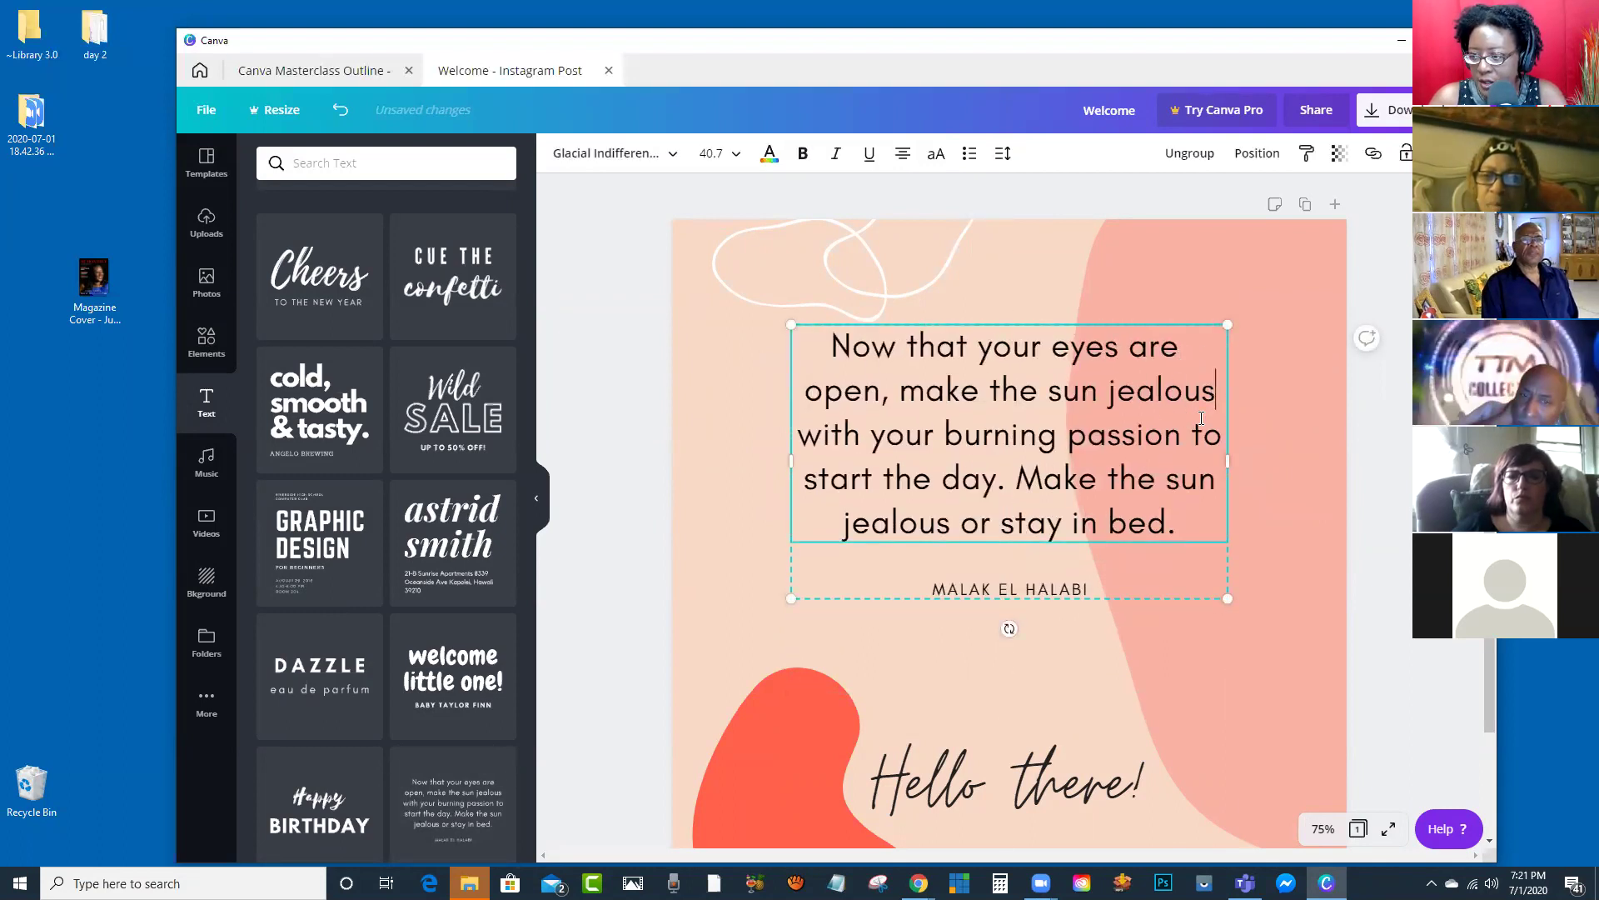
Step: Break the quote into separate lines, with the final sentence starting at 'Make'
click(1187, 434)
key(Return)
click(1073, 482)
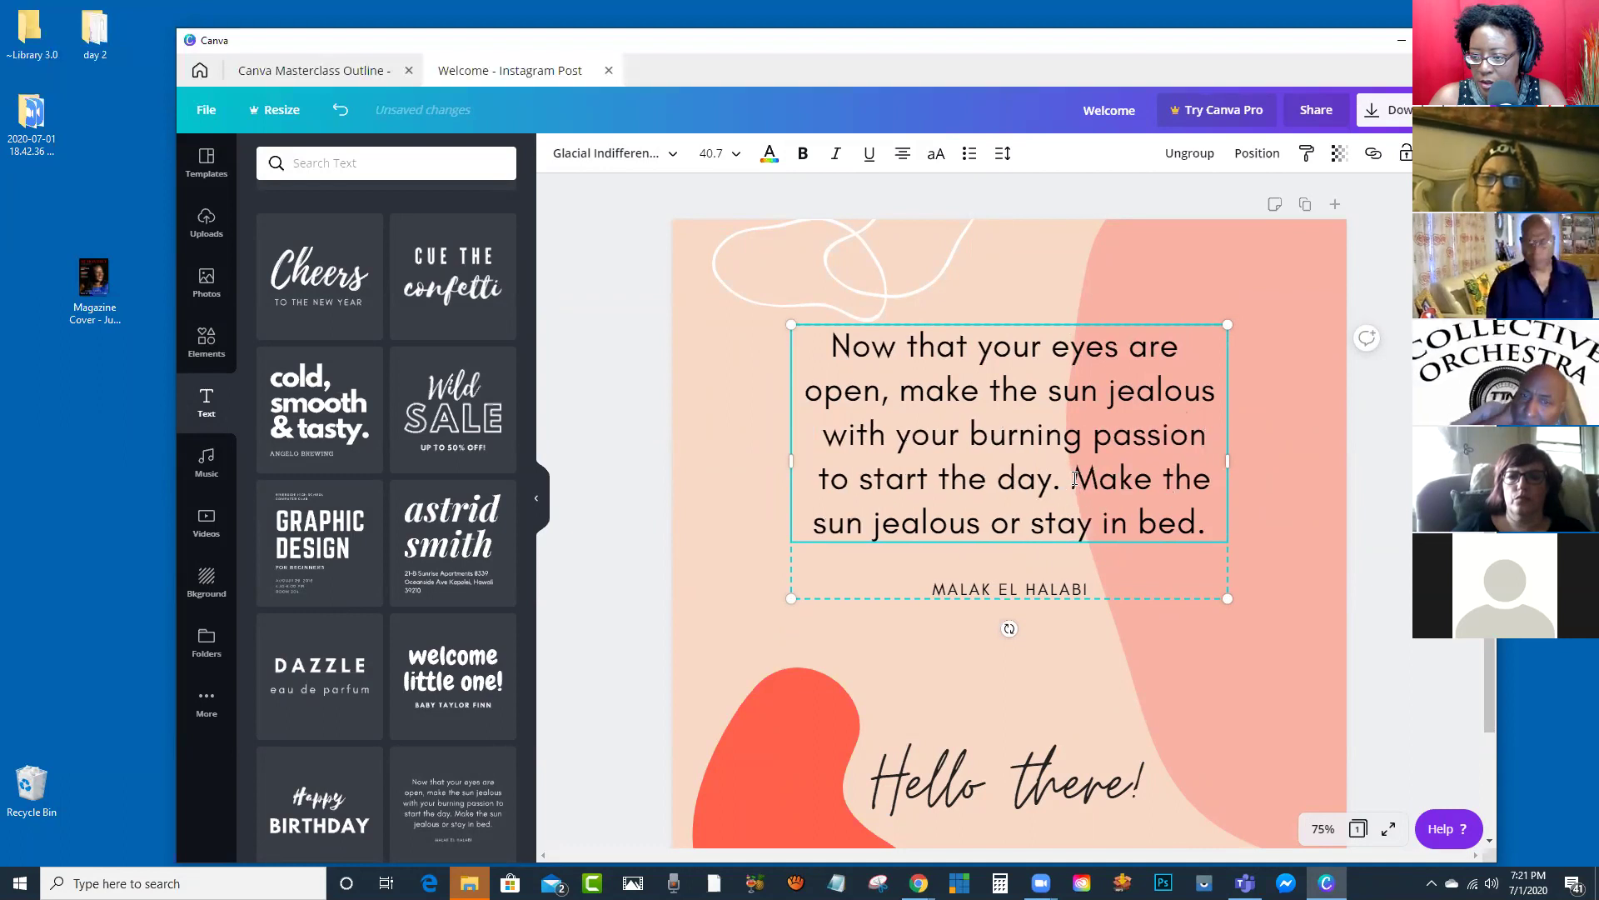
key(Return)
drag(1062, 568, 833, 350)
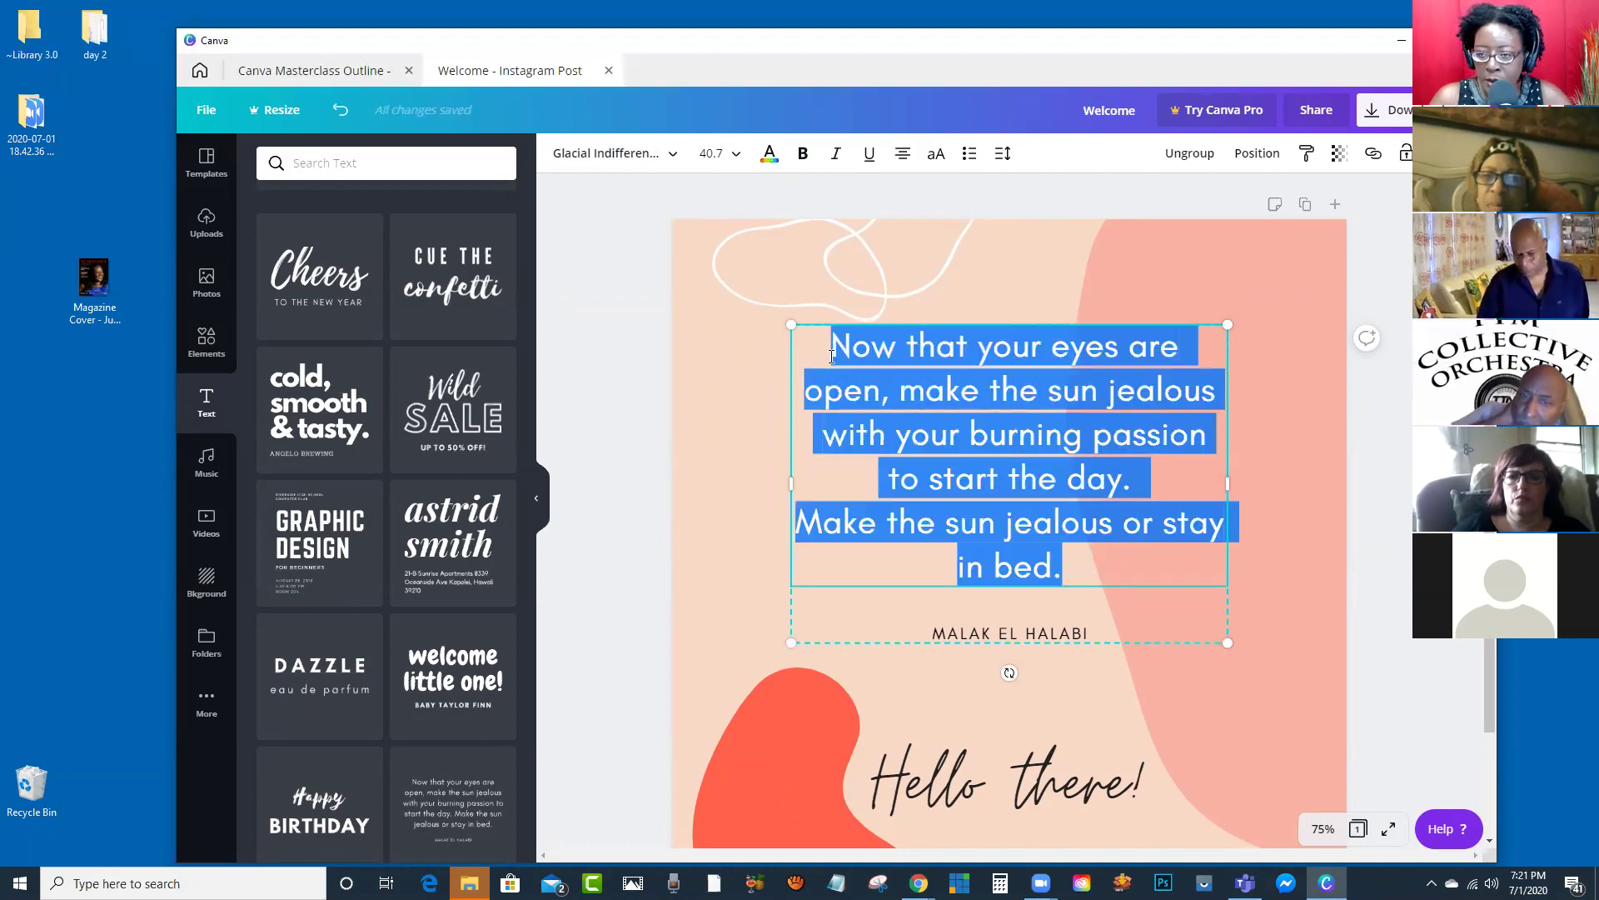
Step: Try bulleted and numbered list styles, left-align the quote, and leave it as plain text
click(968, 154)
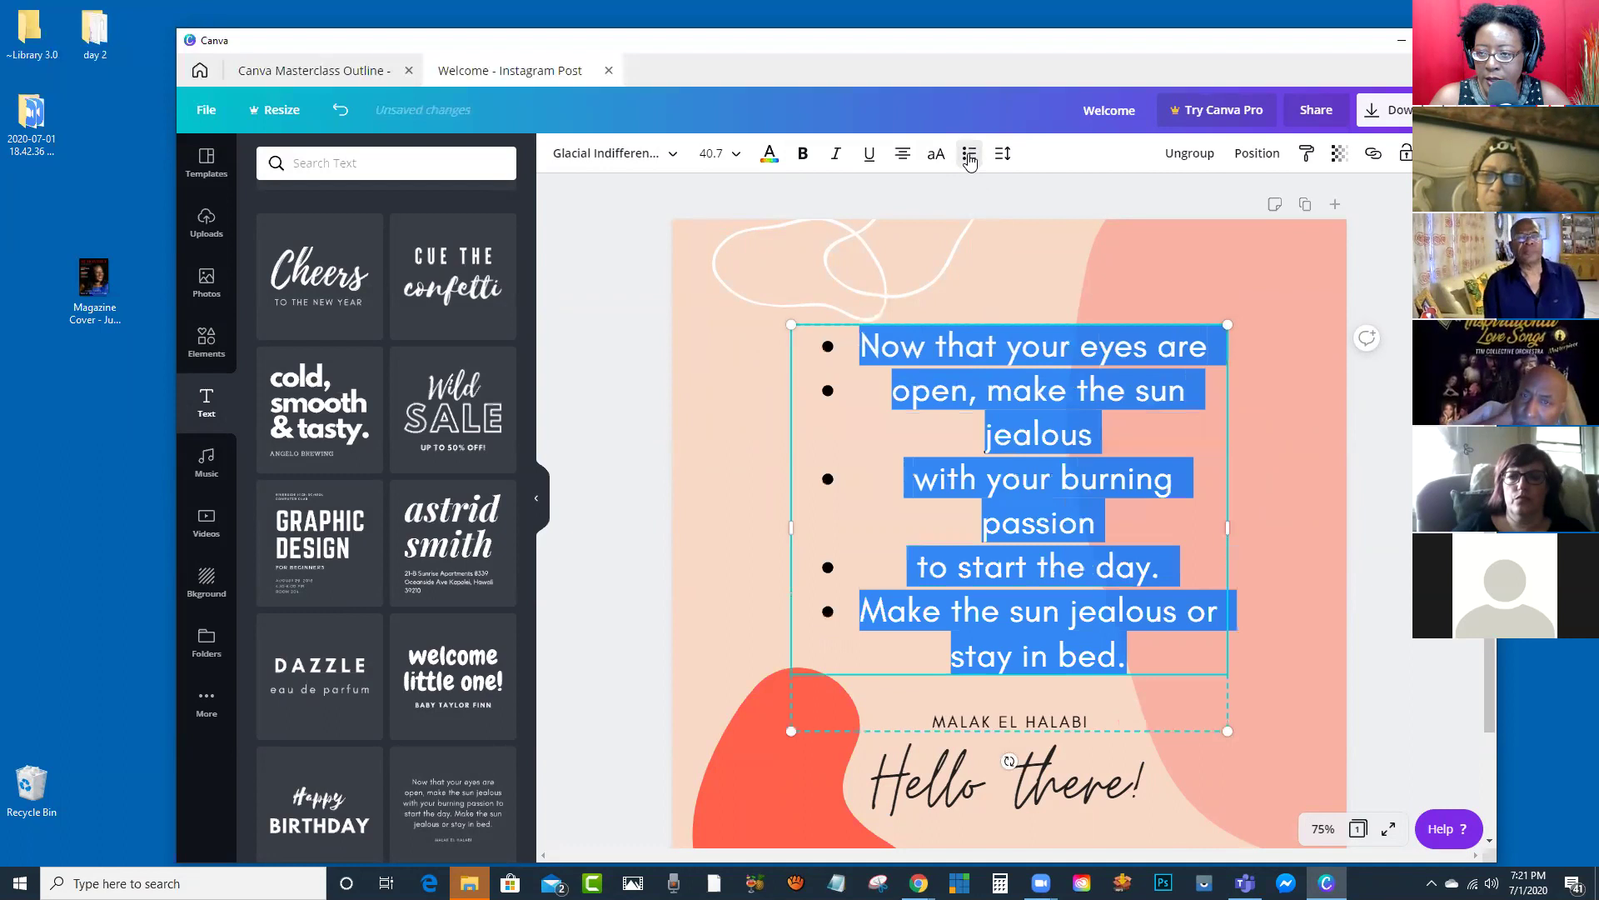
click(902, 155)
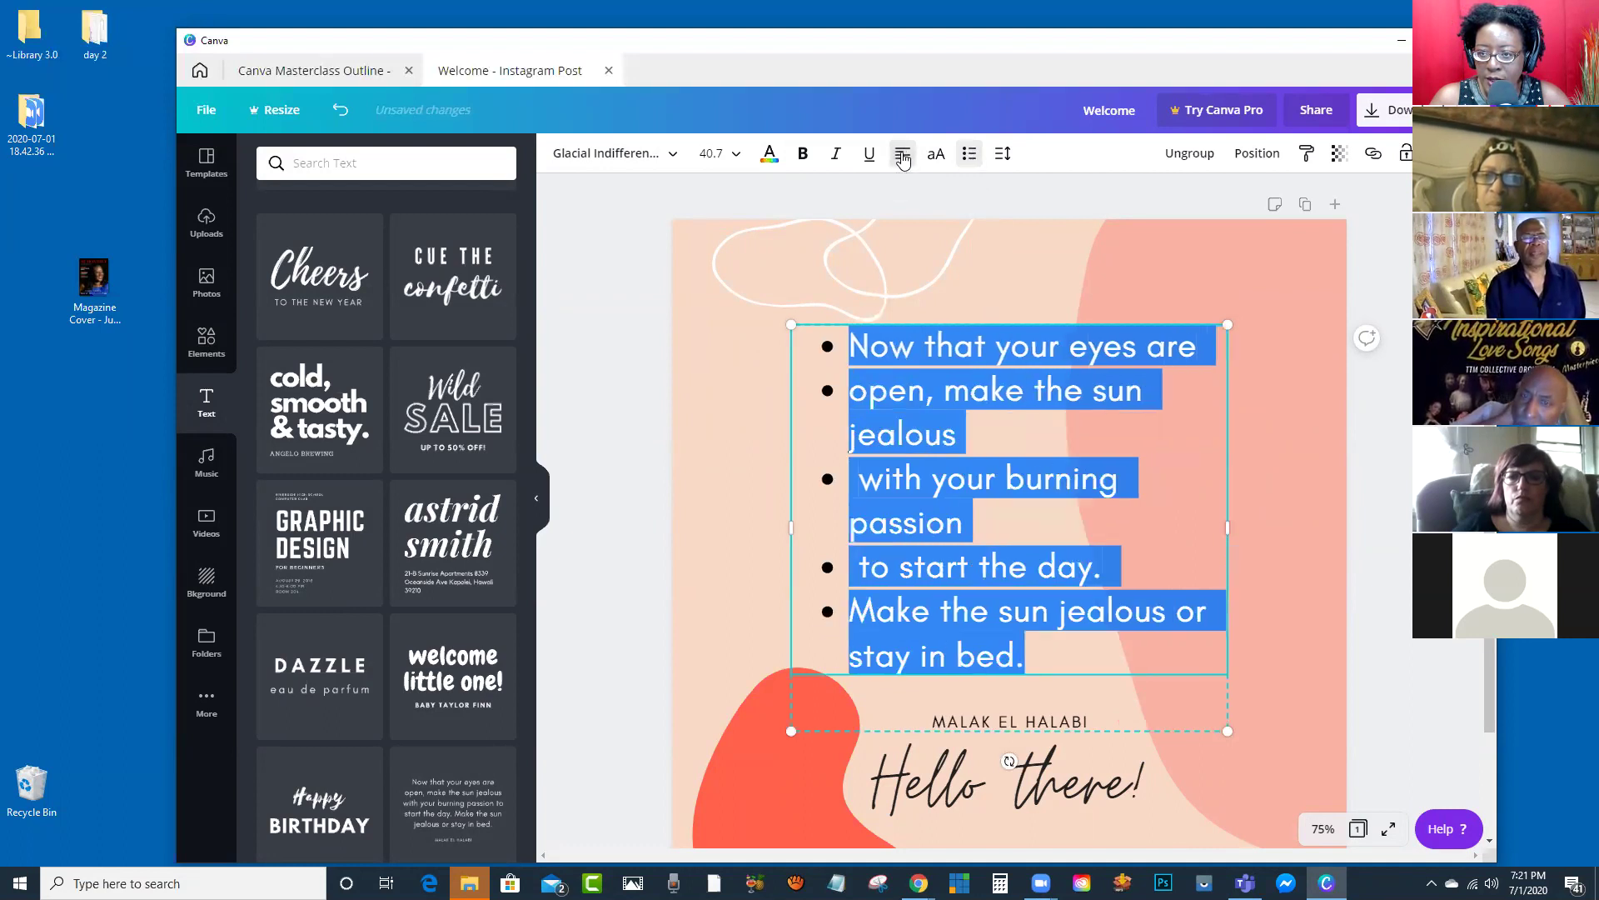
click(971, 159)
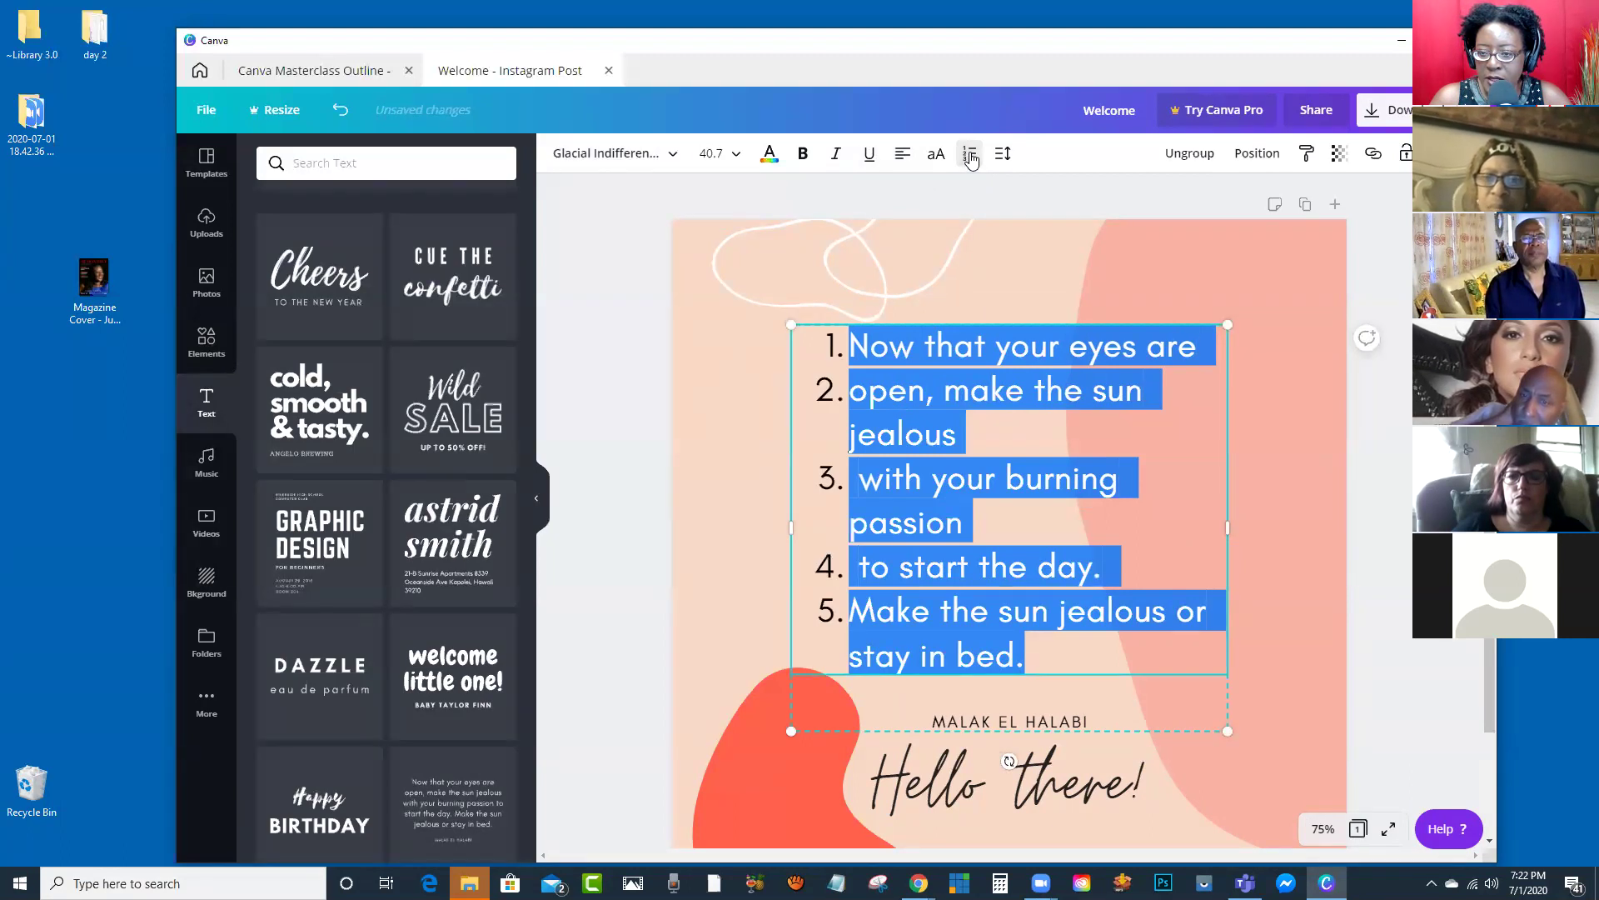
click(971, 158)
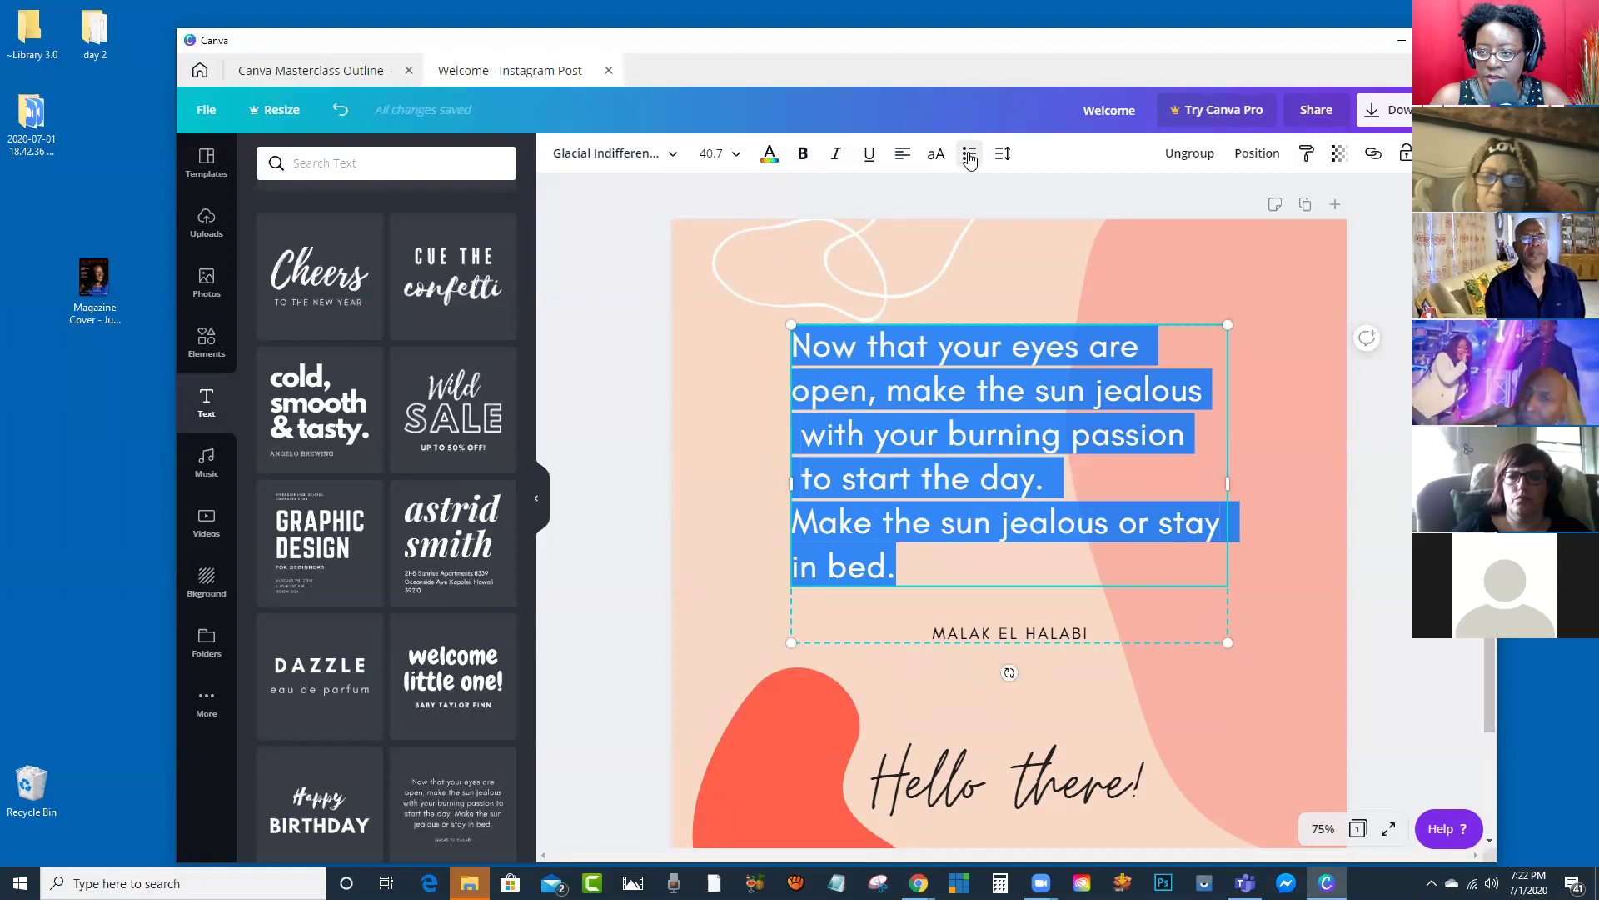
click(971, 158)
click(970, 158)
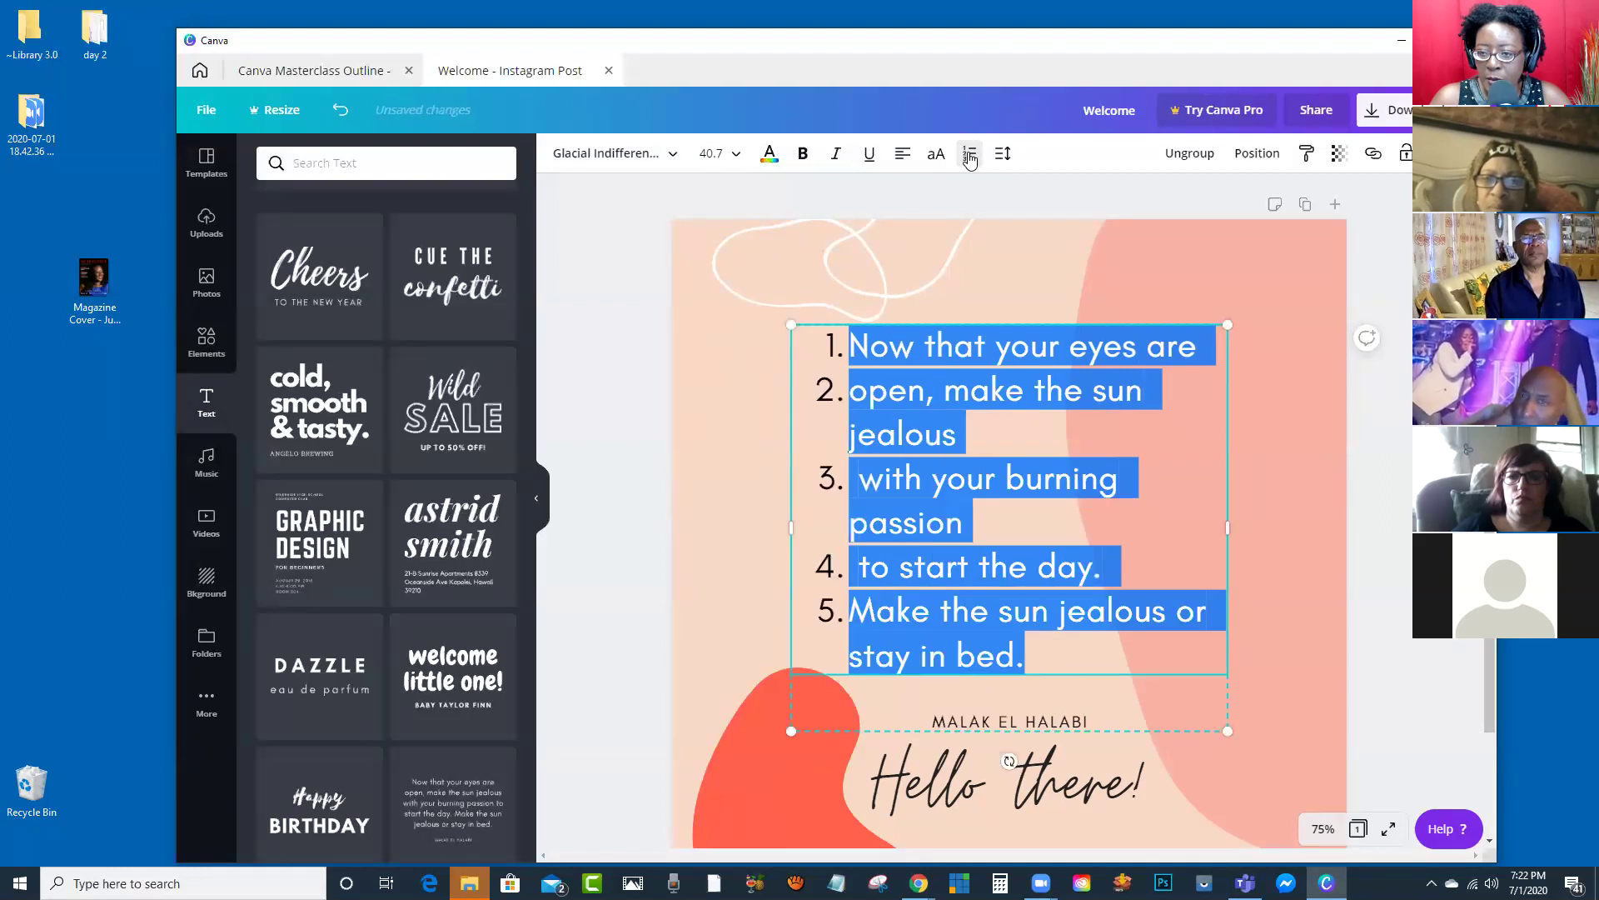
click(970, 158)
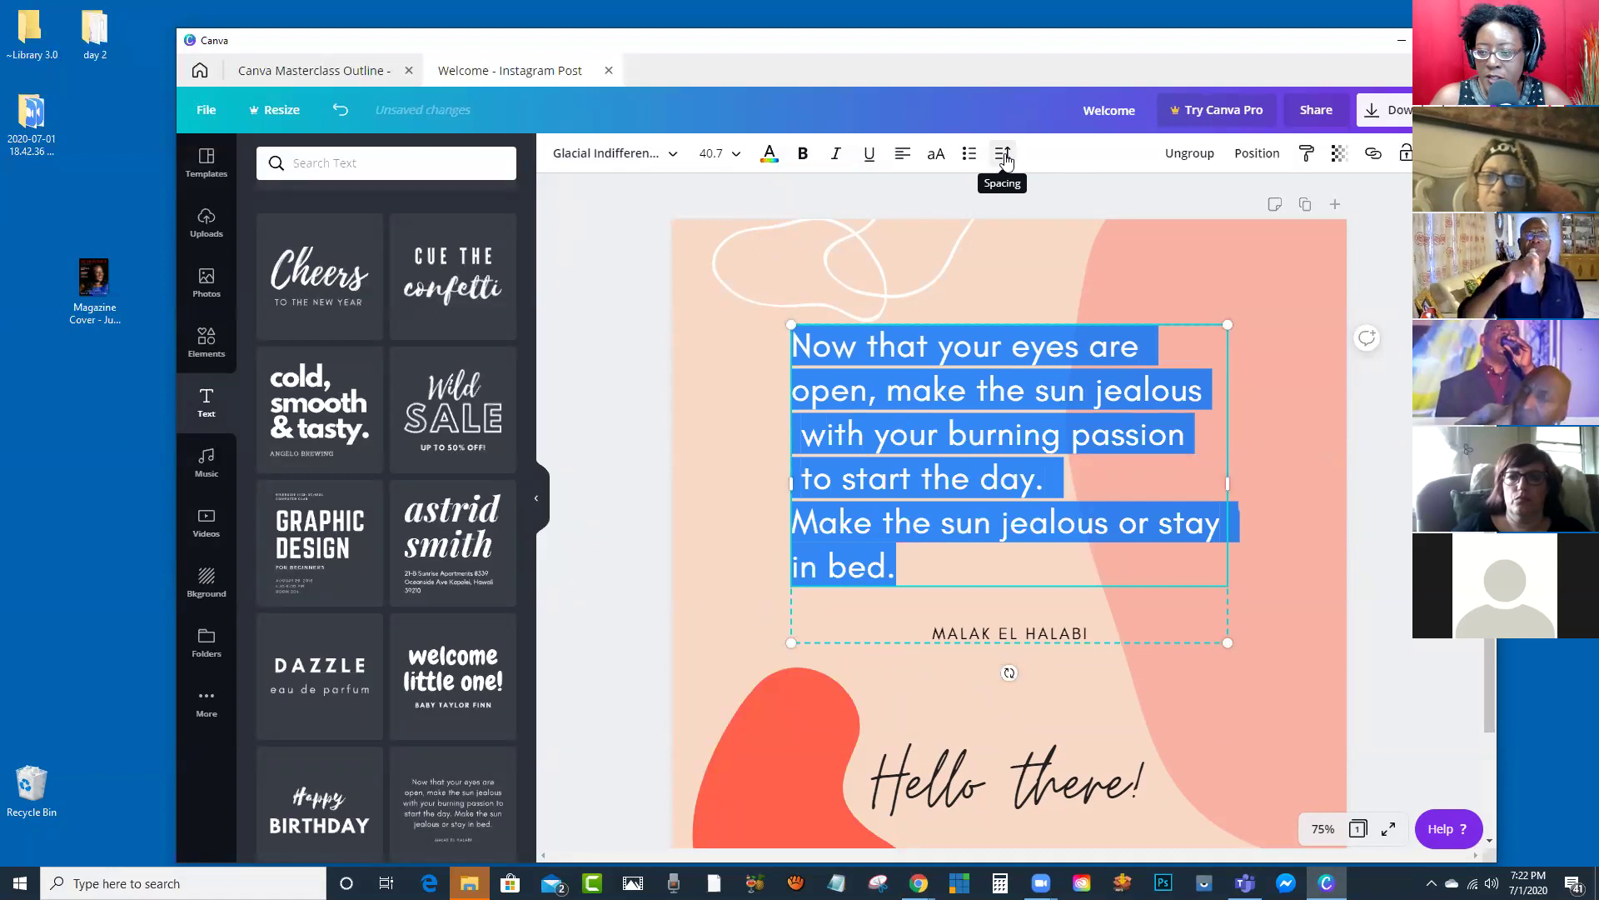
Step: Widen the quote's letter spacing to 286
click(1004, 157)
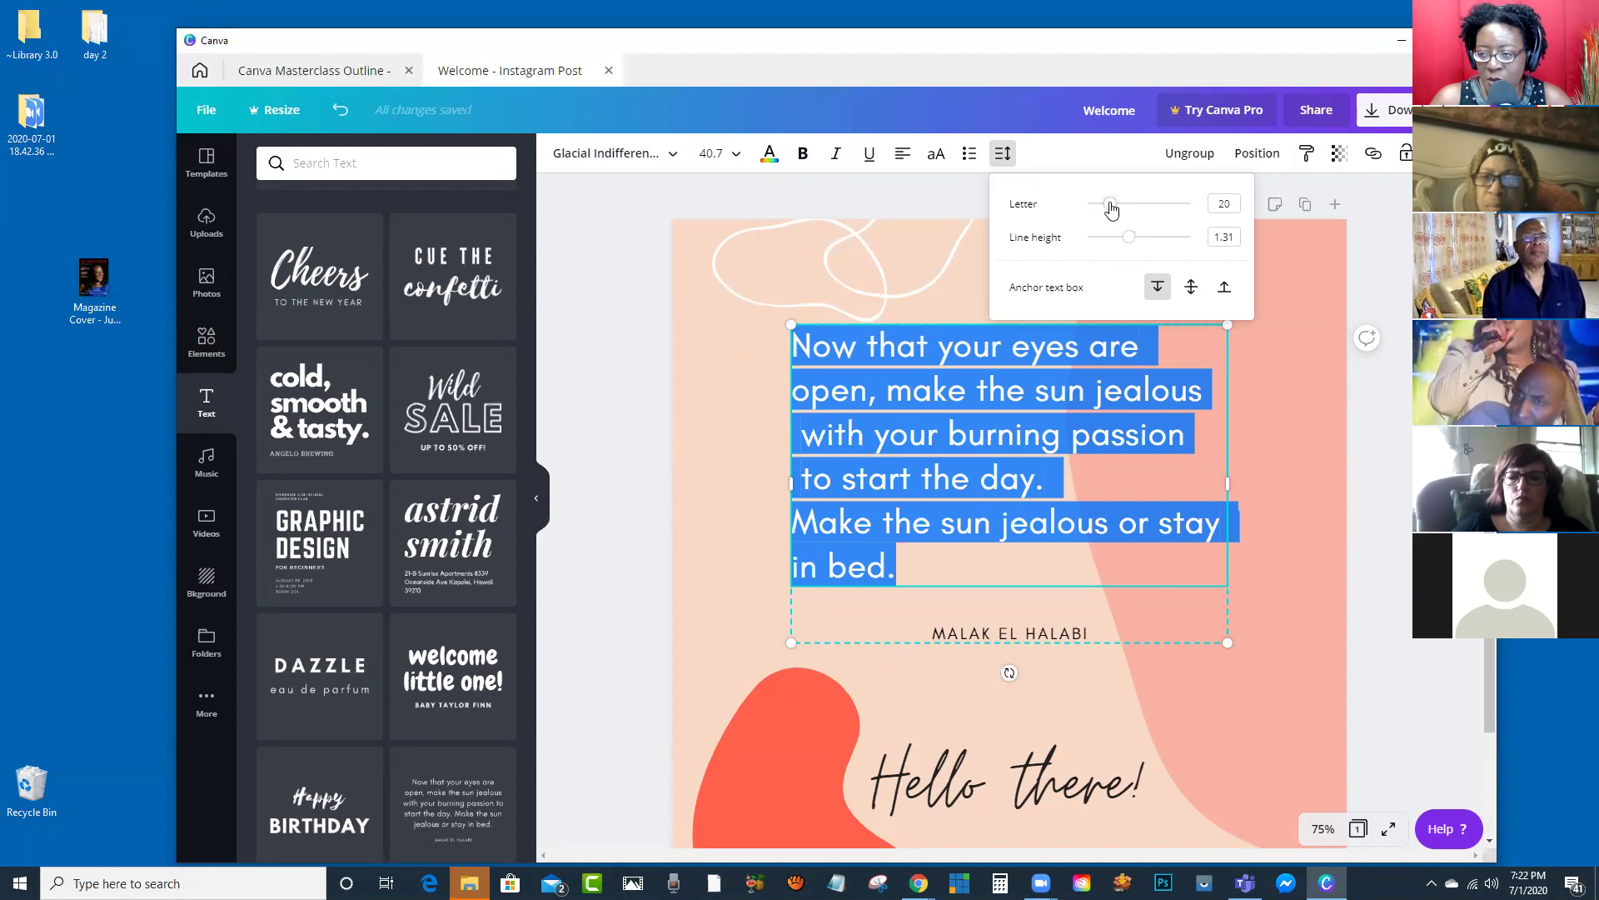
drag(1112, 208, 1140, 210)
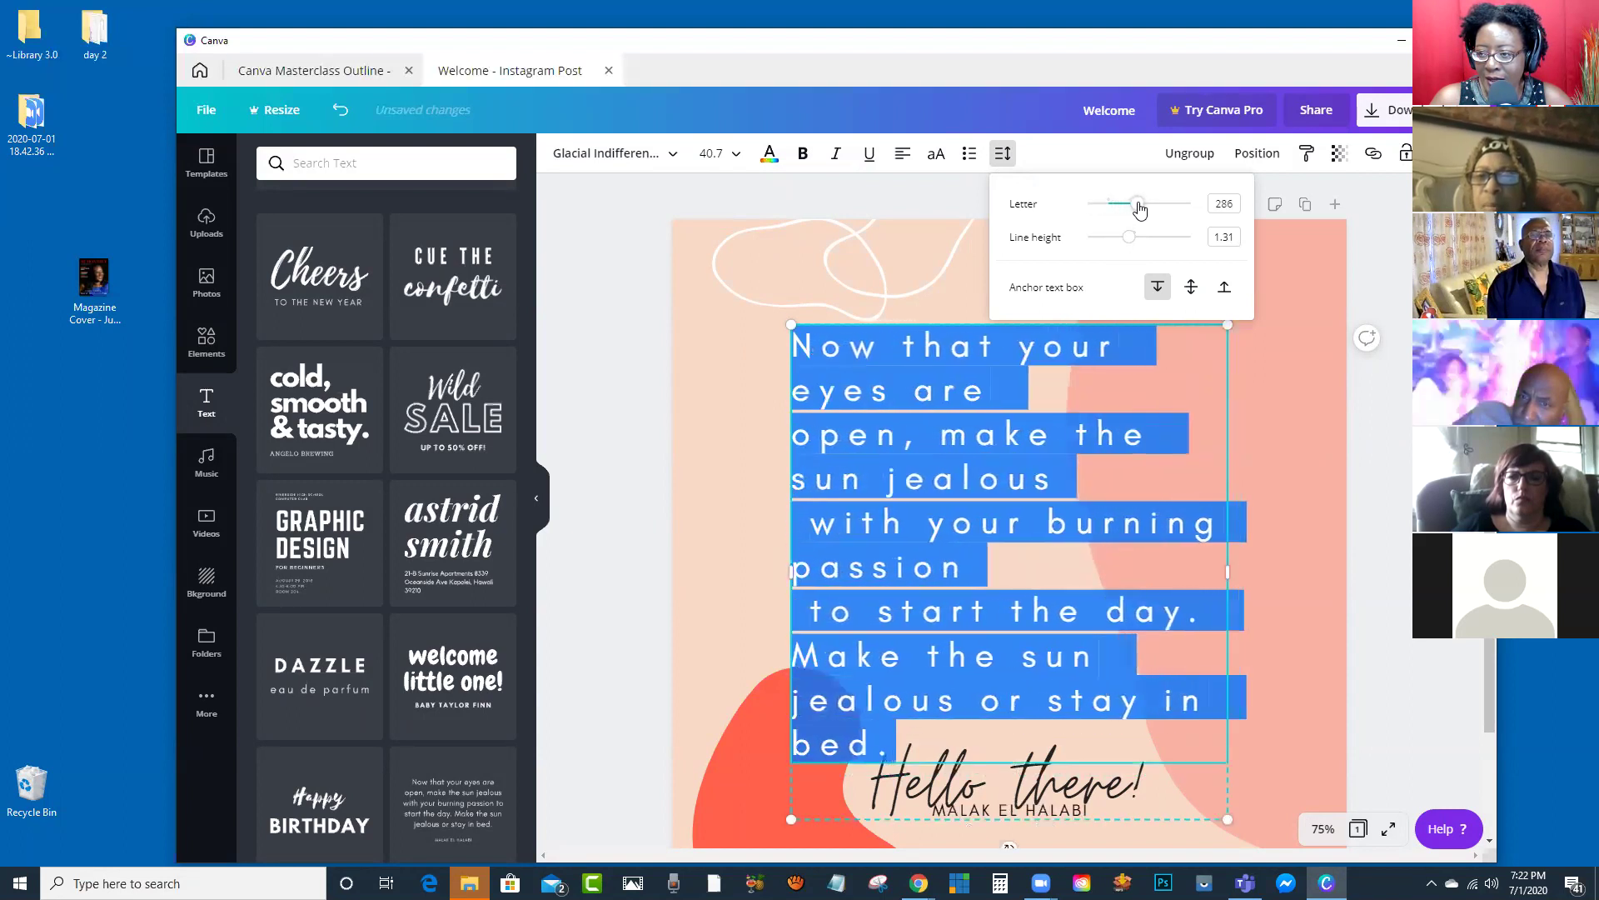
click(666, 450)
click(653, 455)
click(896, 440)
Step: Loosen the quote's line height to 1.58
click(1002, 153)
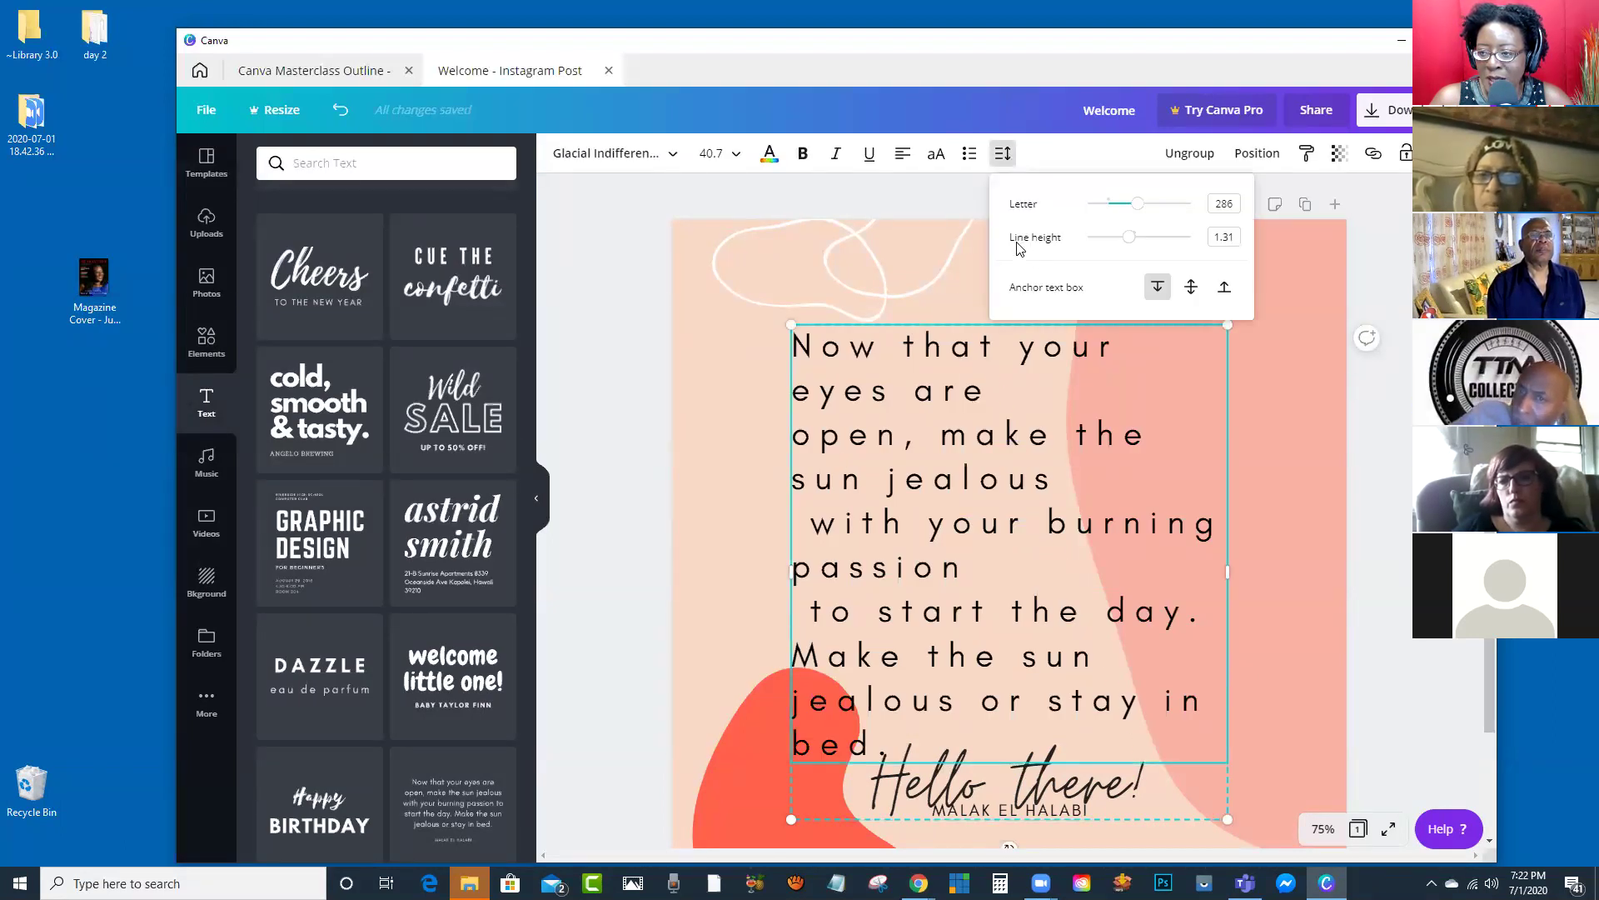
mouse_move(1129, 243)
mouse_down()
mouse_move(1110, 239)
mouse_move(1145, 250)
mouse_up()
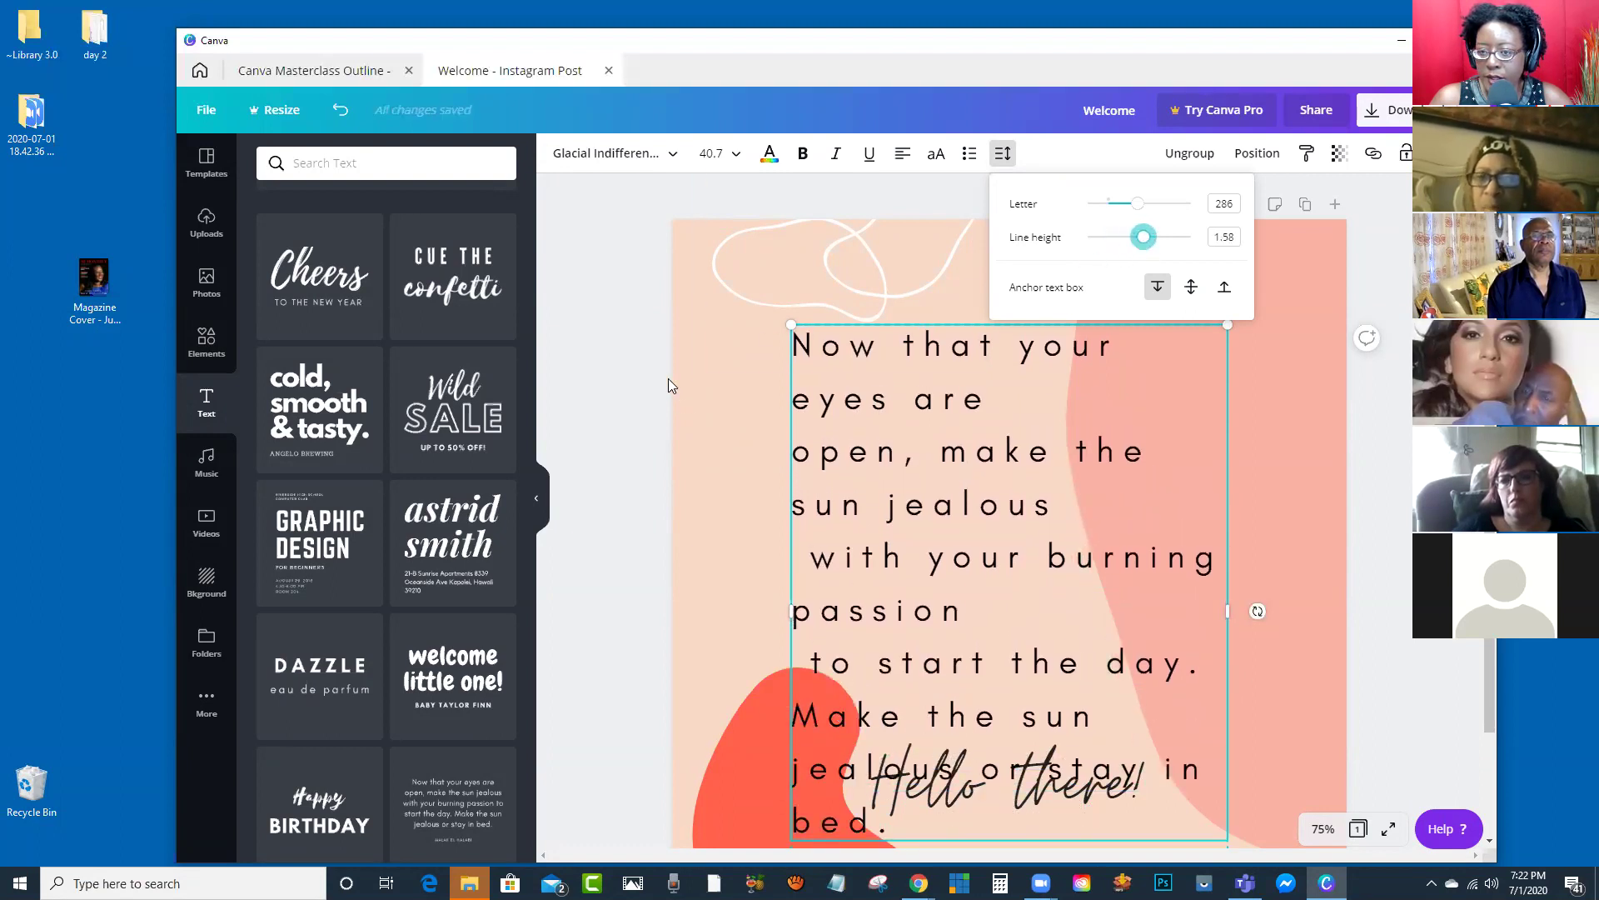
click(643, 365)
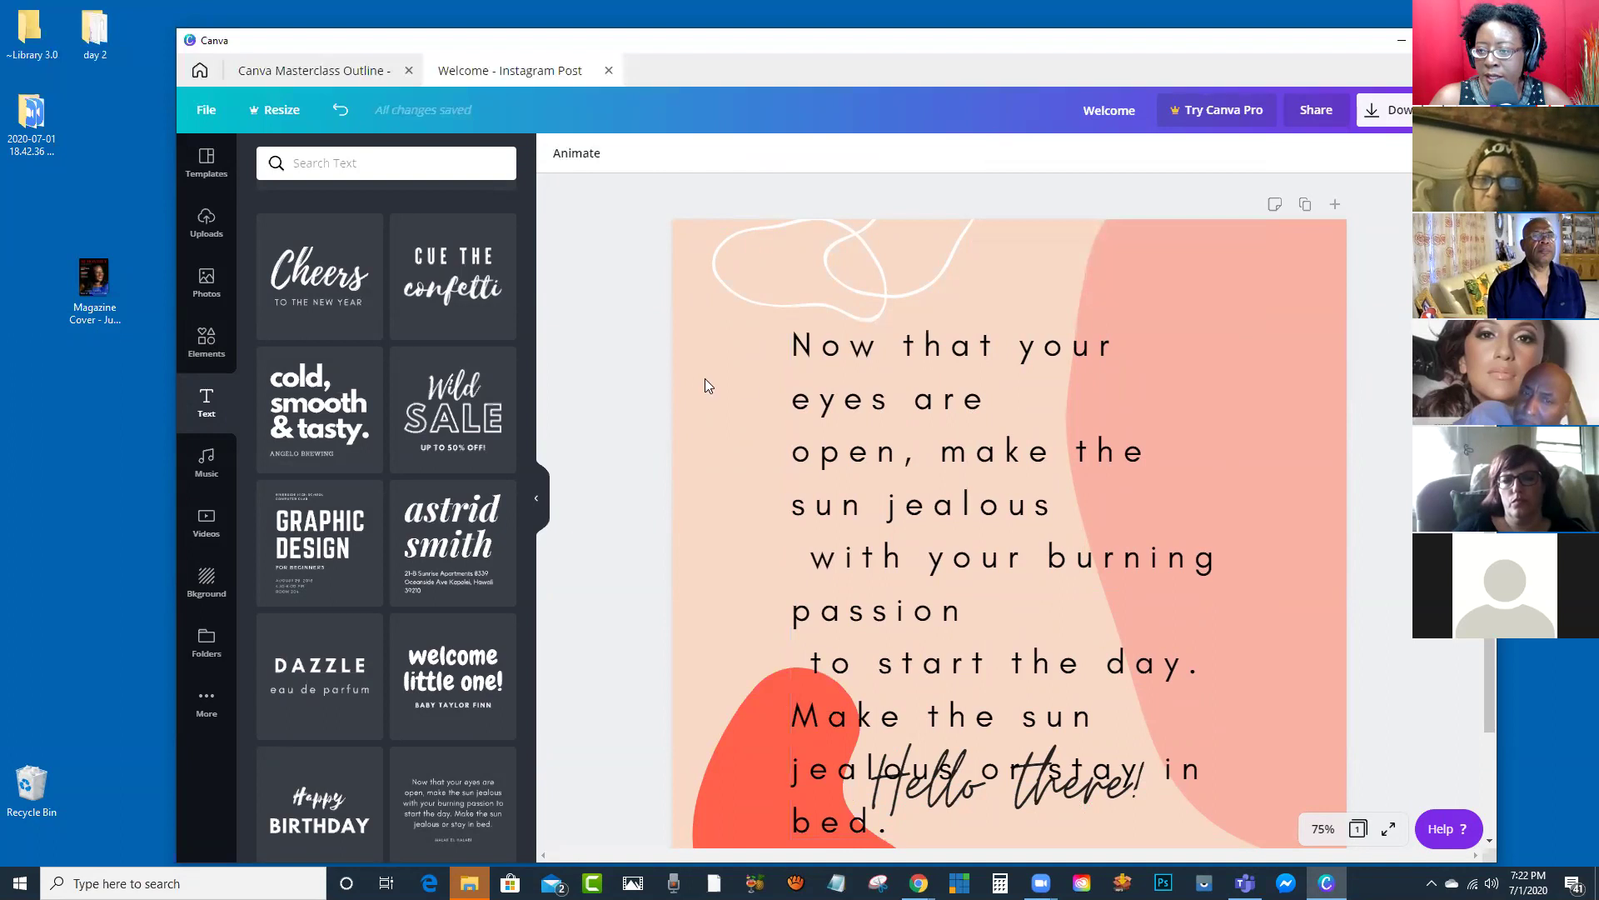
Step: Deselect the quote and show the Music library with tracks like Garden Hose Rainbows and Fireworks
click(939, 395)
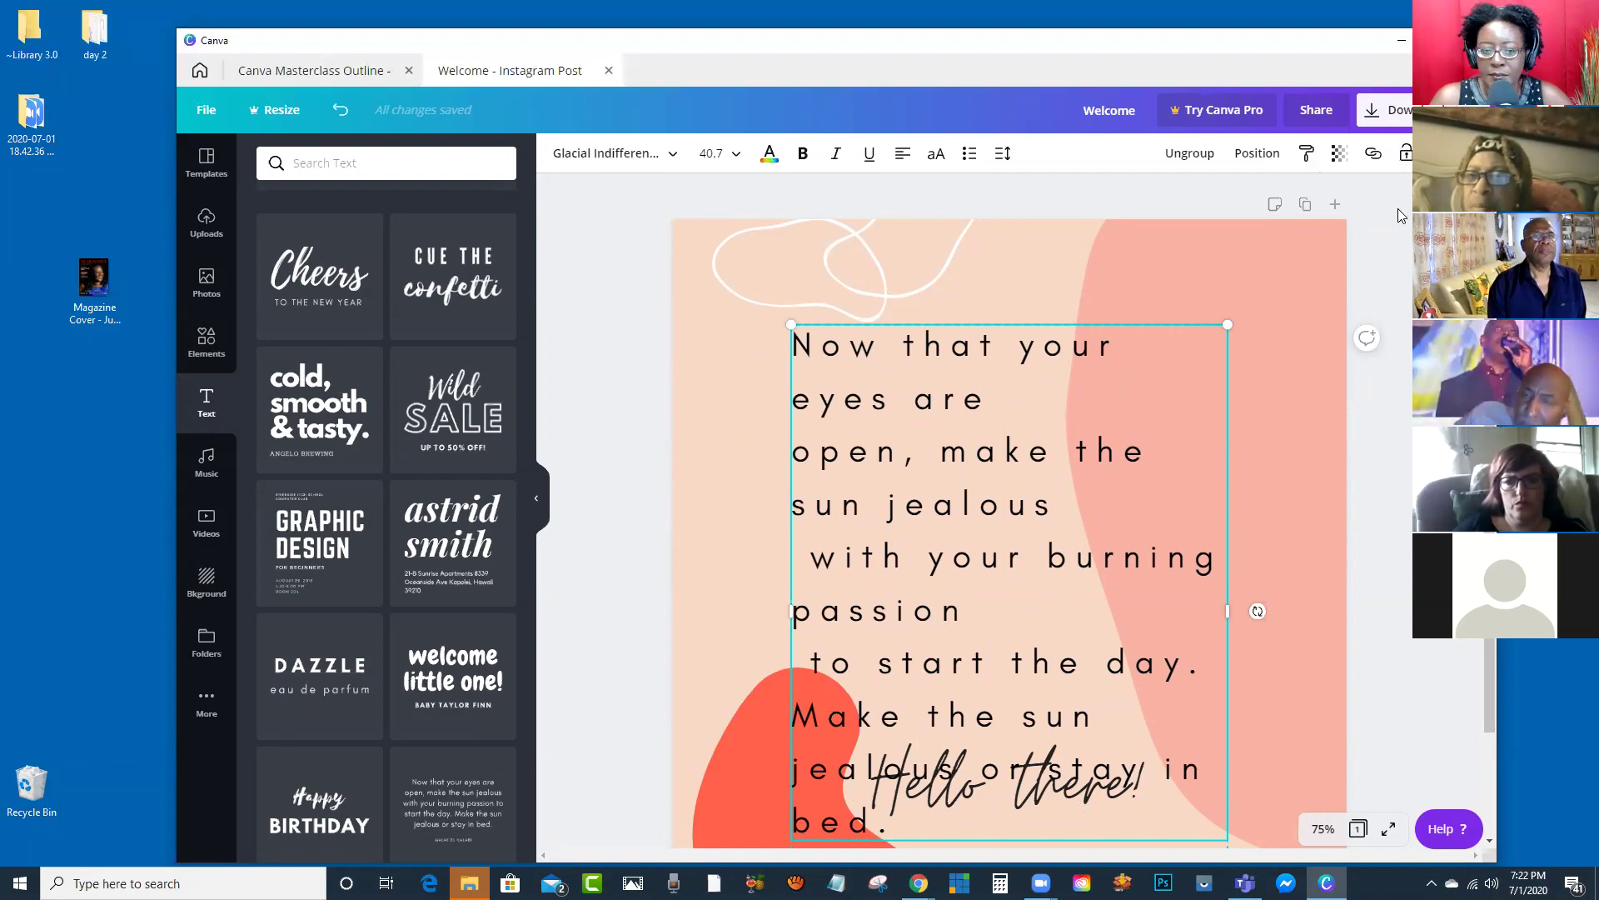
click(593, 359)
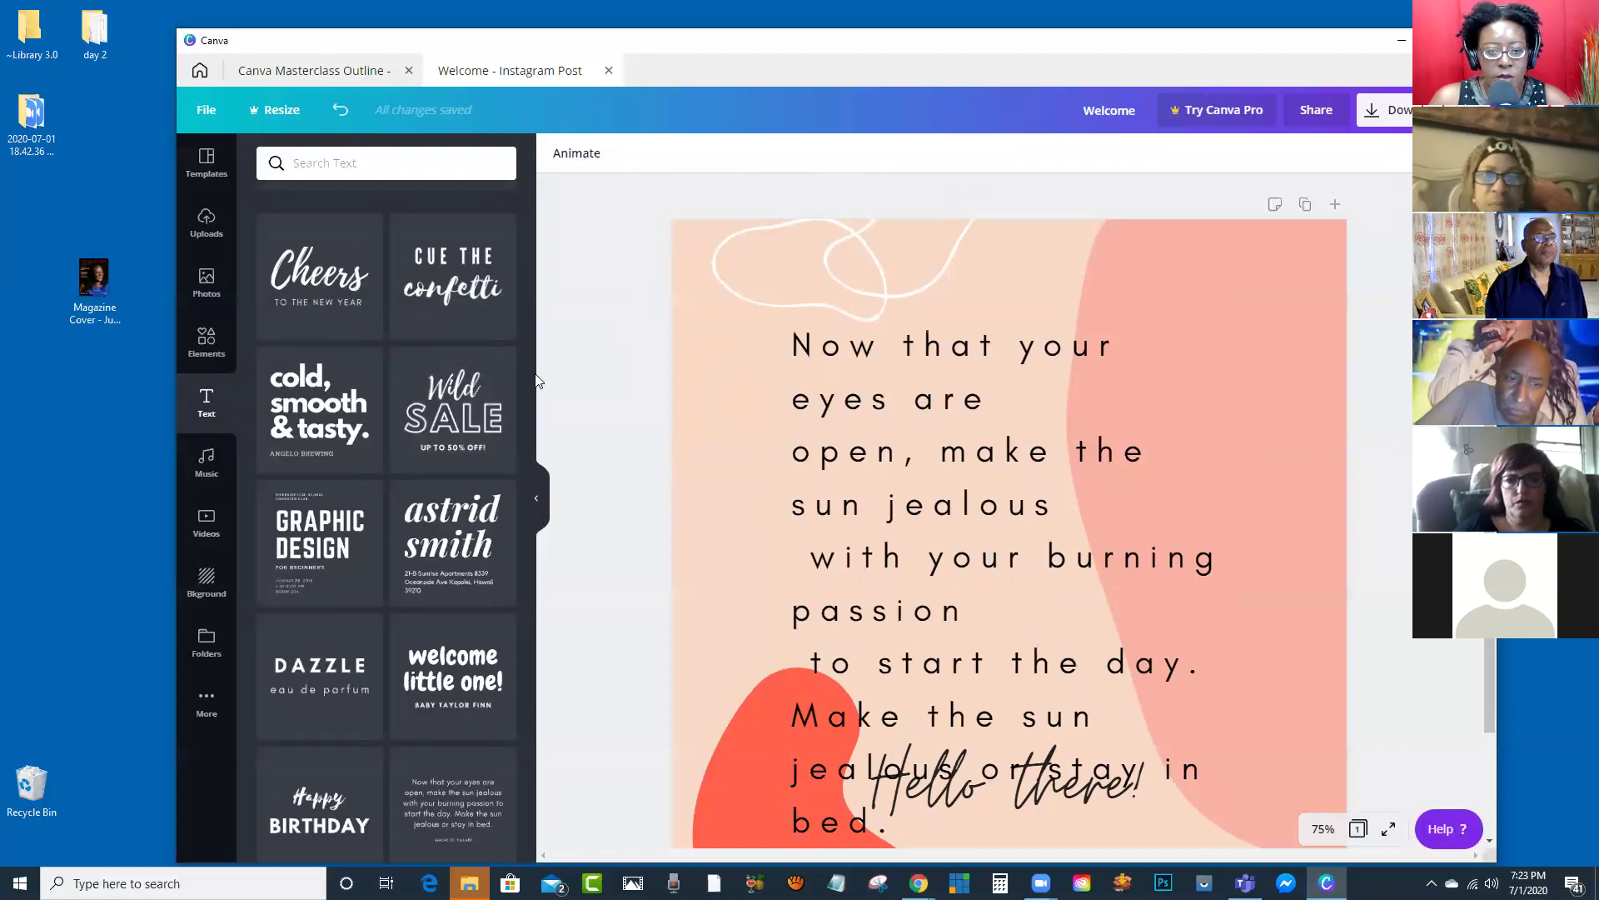
click(206, 469)
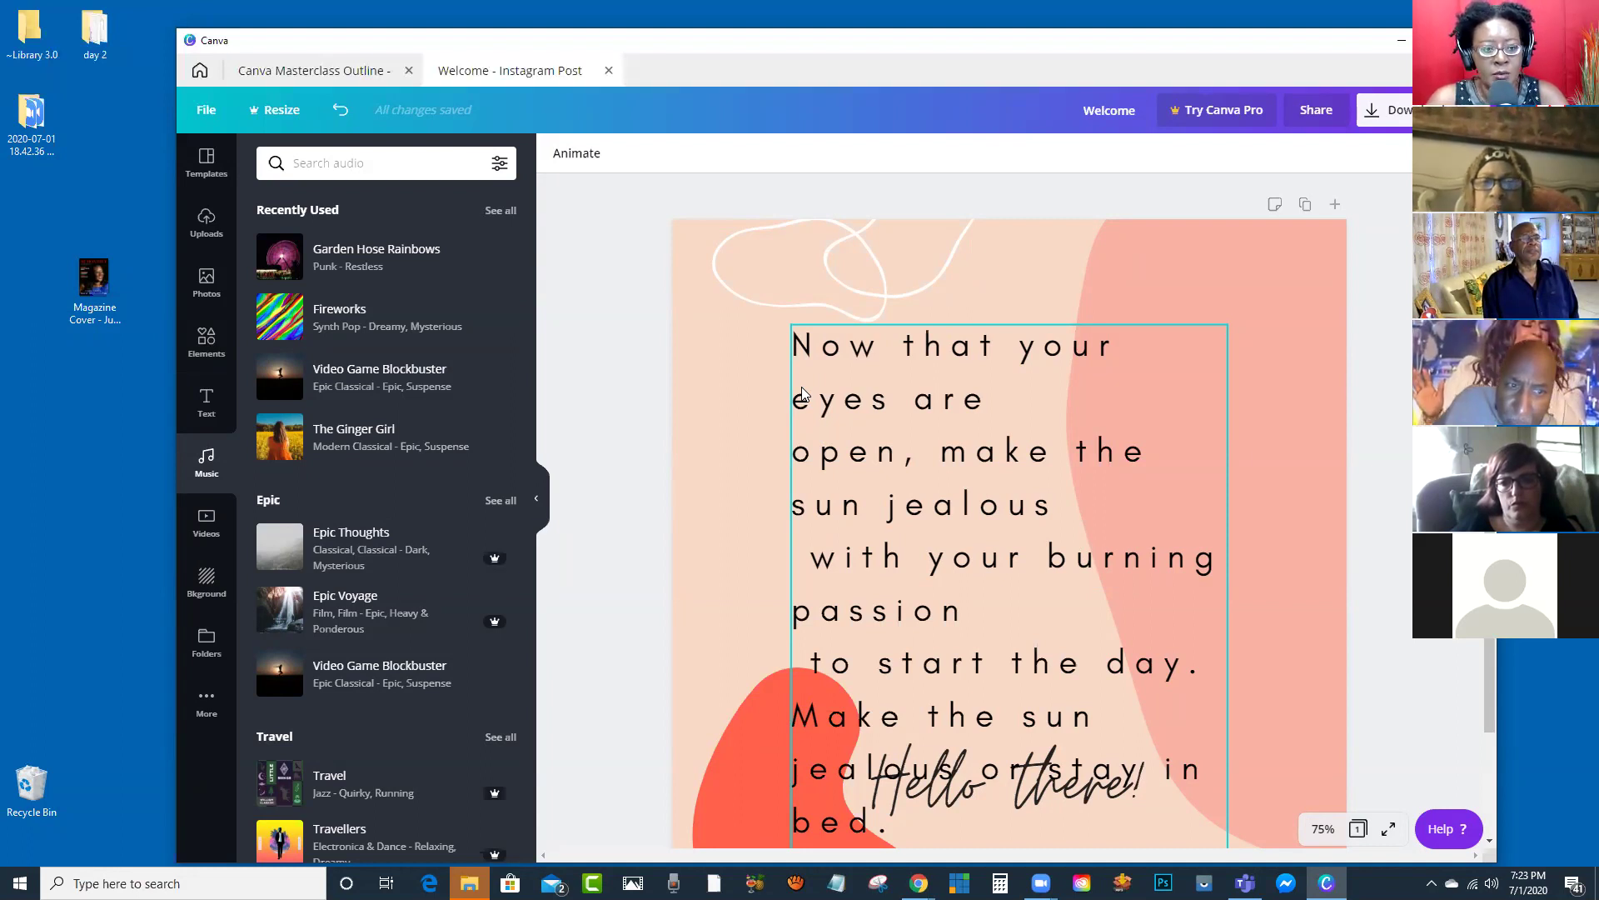
Step: Add Garden Hose Rainbows as the design's soundtrack in place of Video Game Blockbuster
click(664, 360)
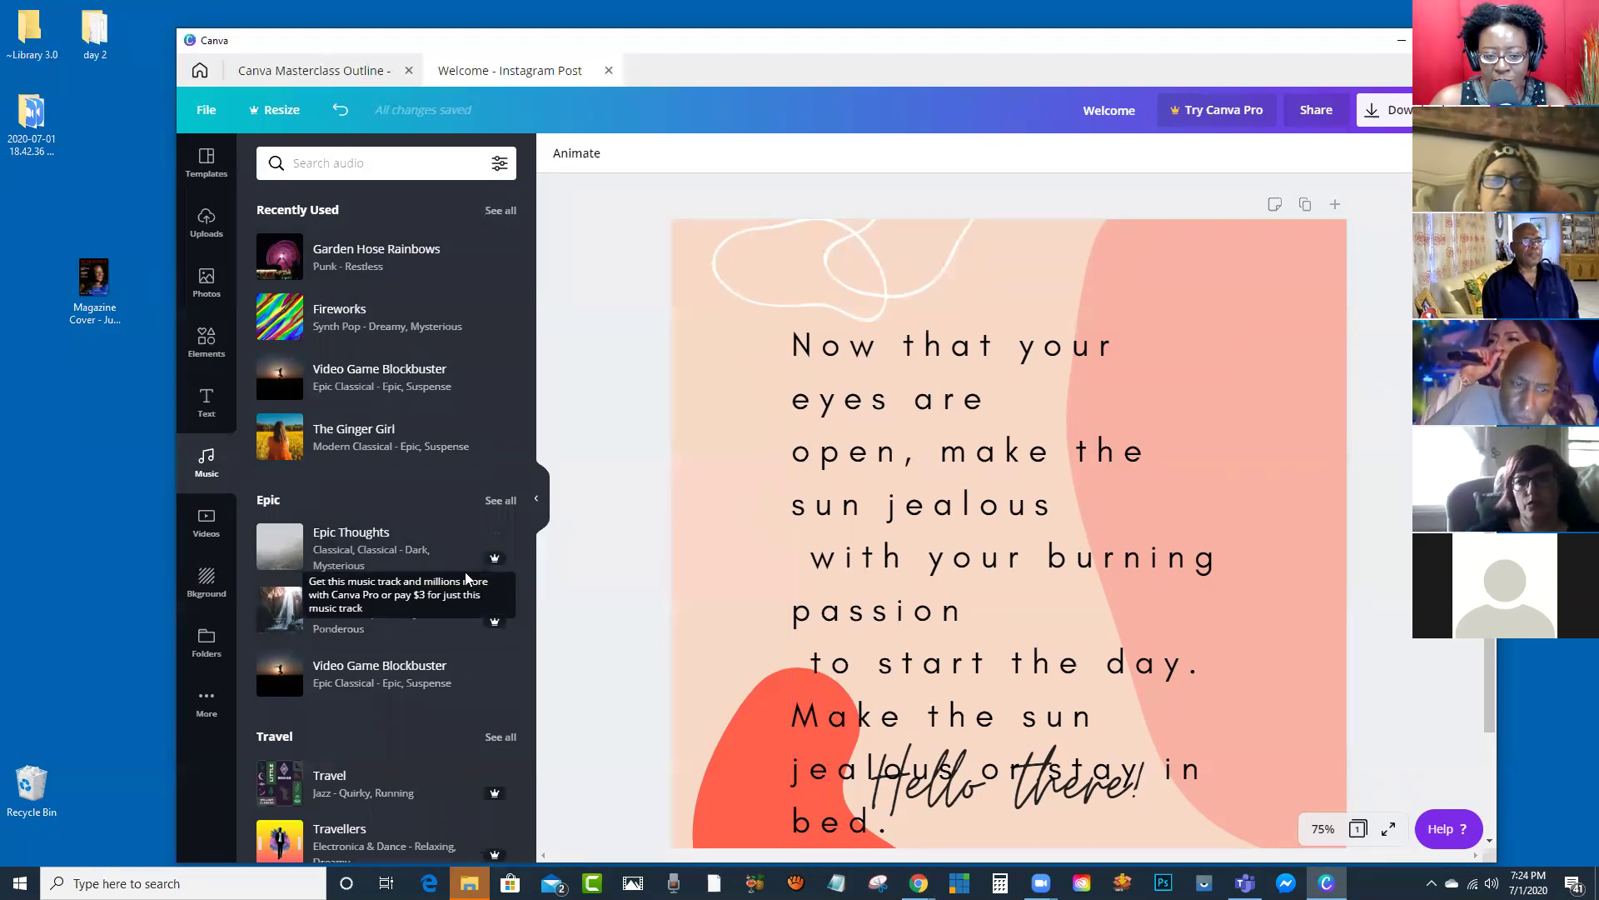
mouse_move(488, 571)
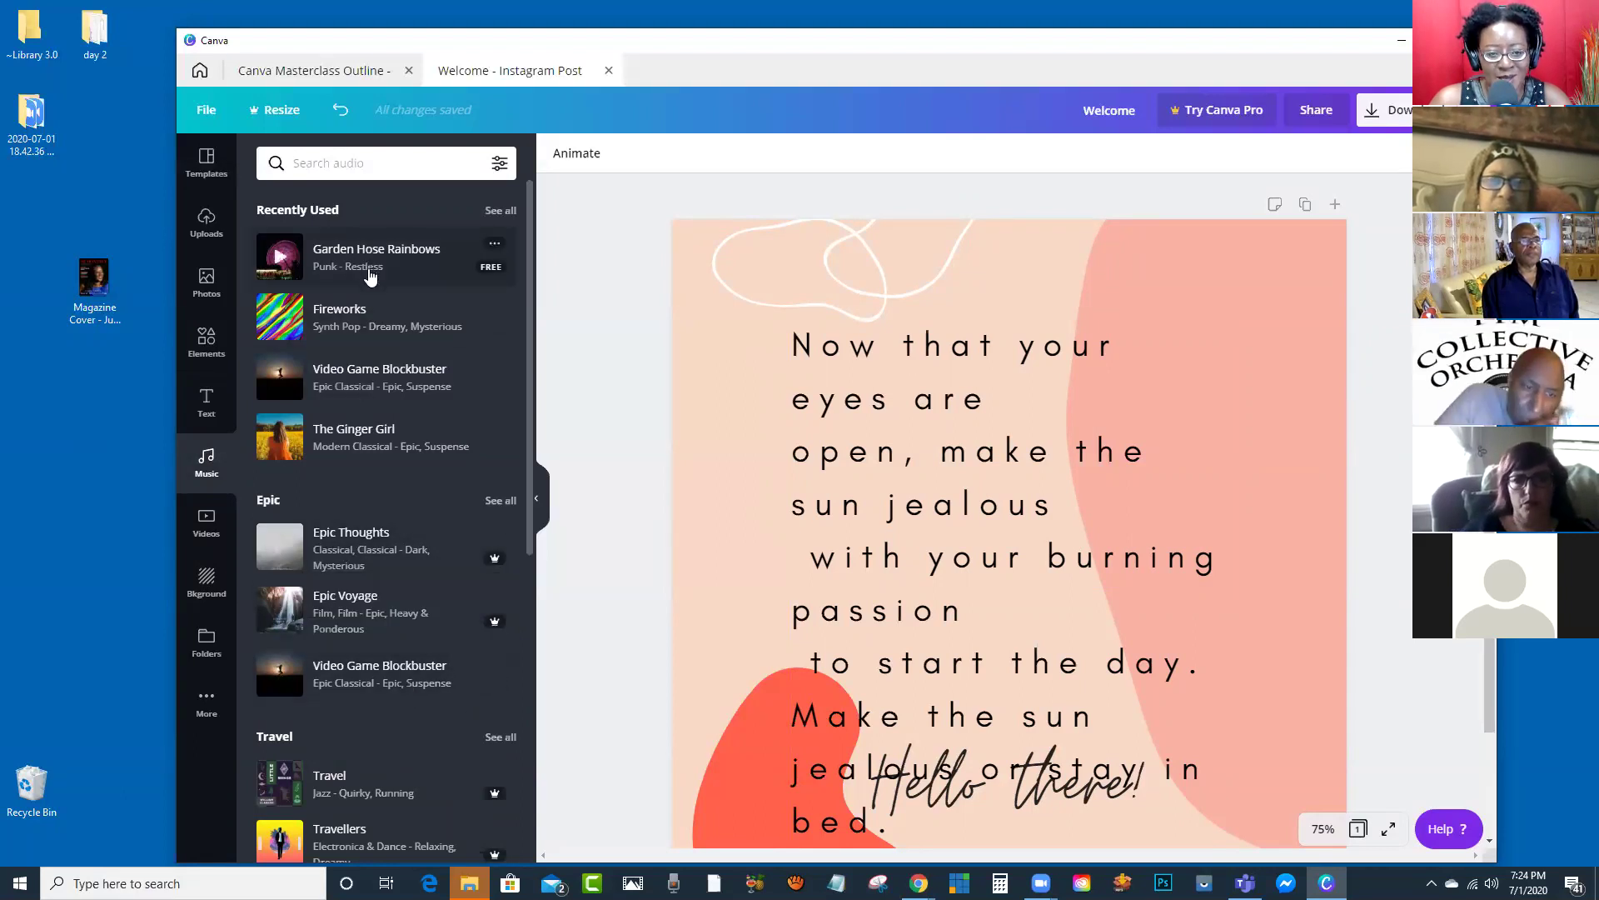
click(377, 386)
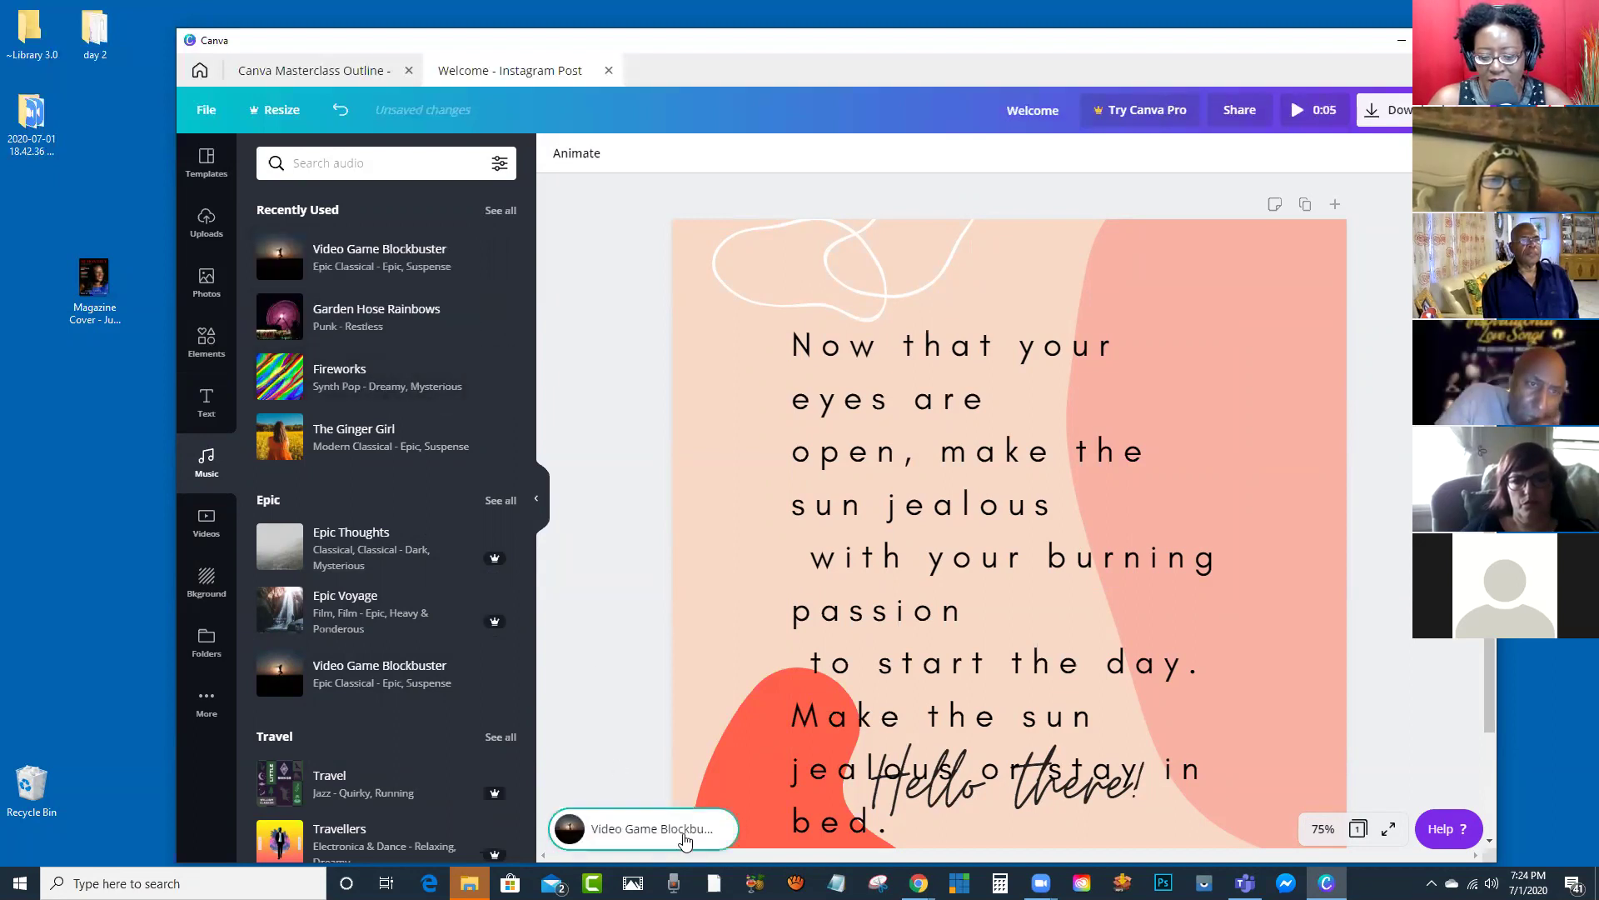
drag(339, 324, 891, 379)
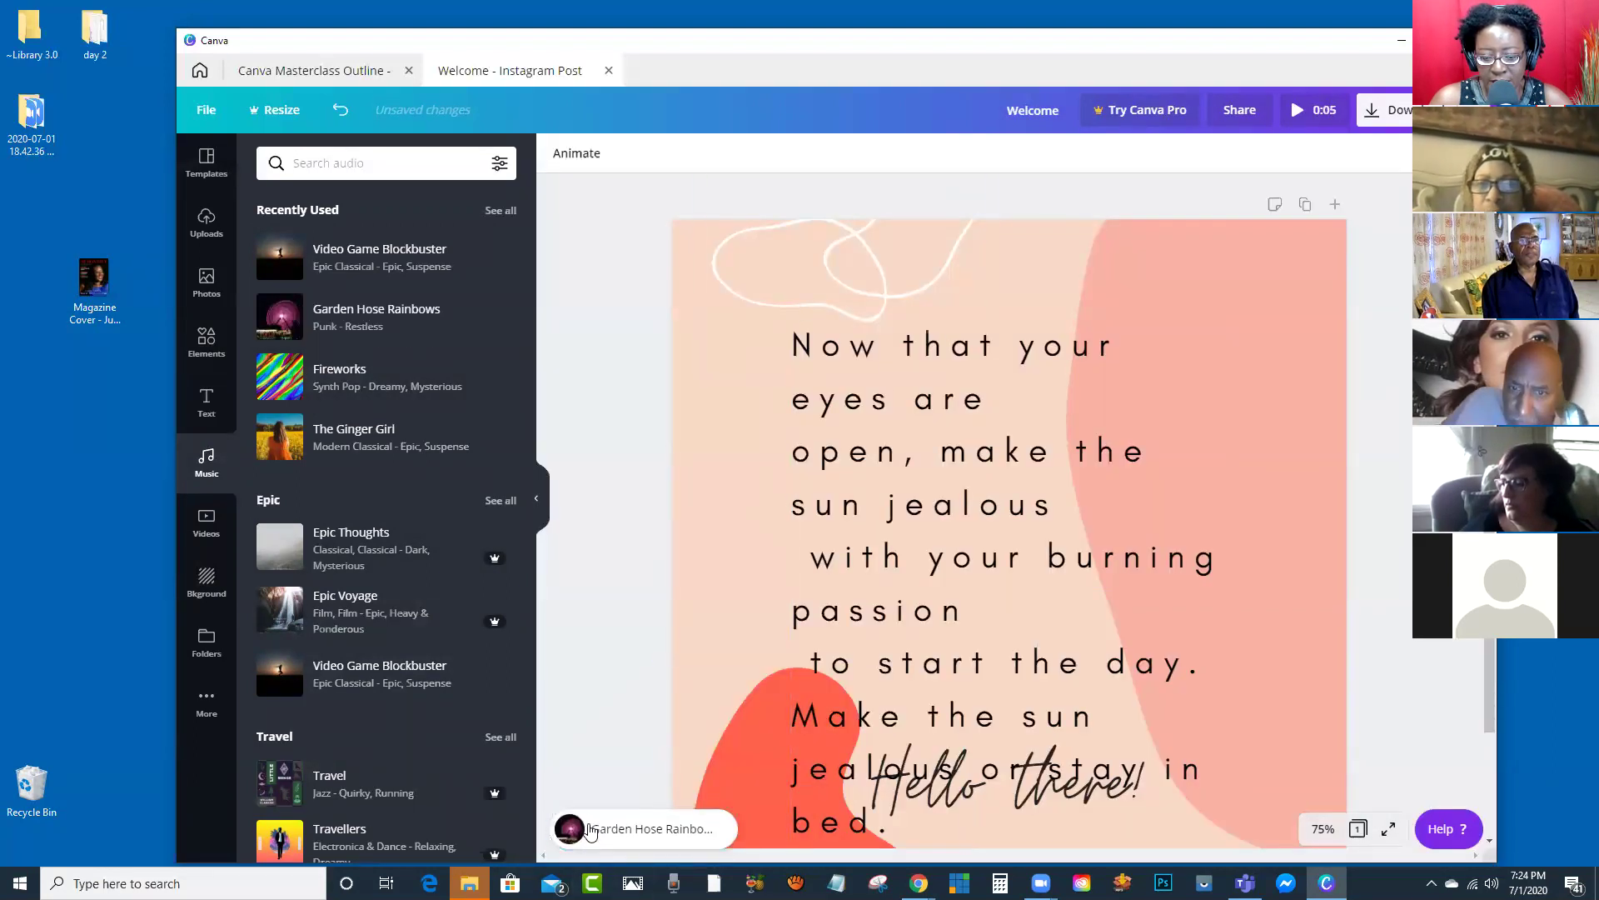
click(644, 834)
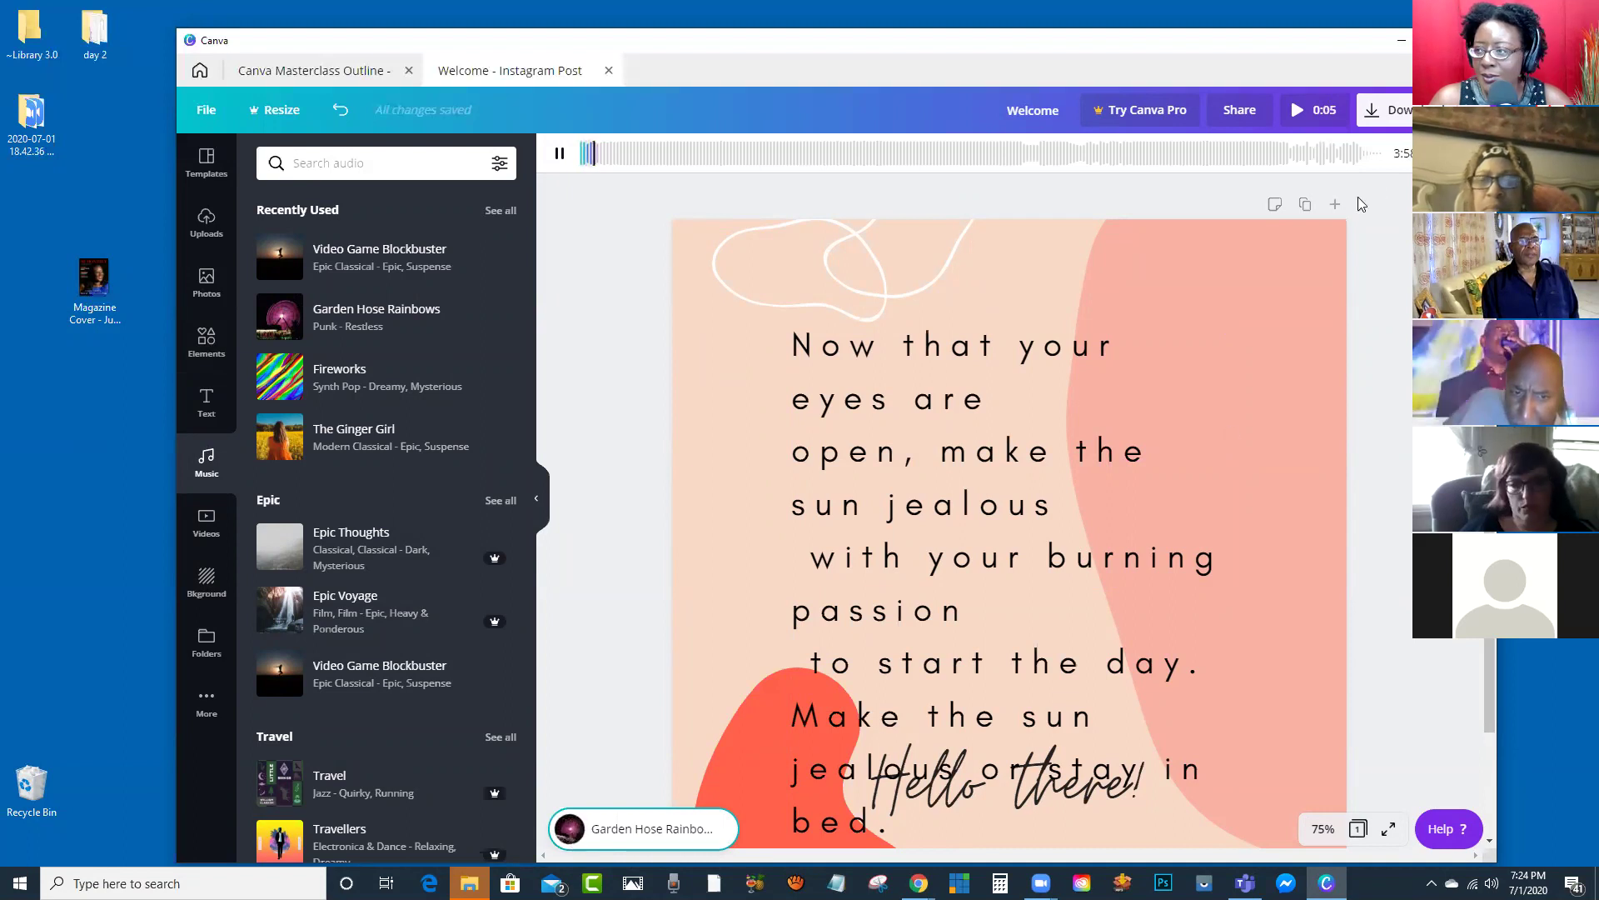
click(560, 154)
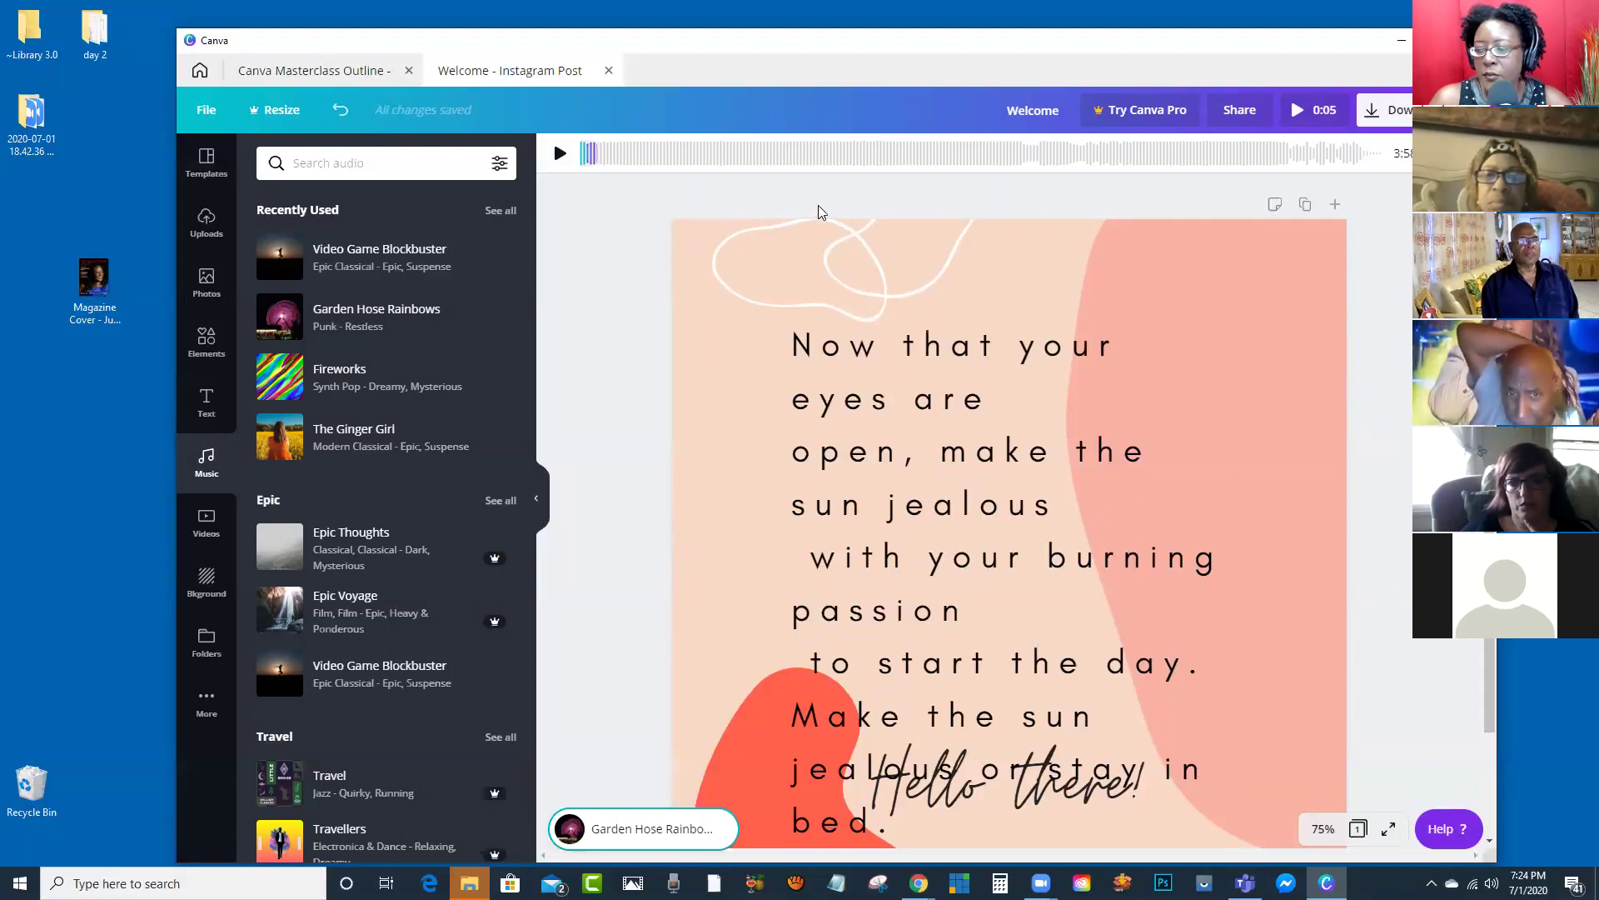
Step: Lower the soundtrack volume to about a fifth
click(1443, 153)
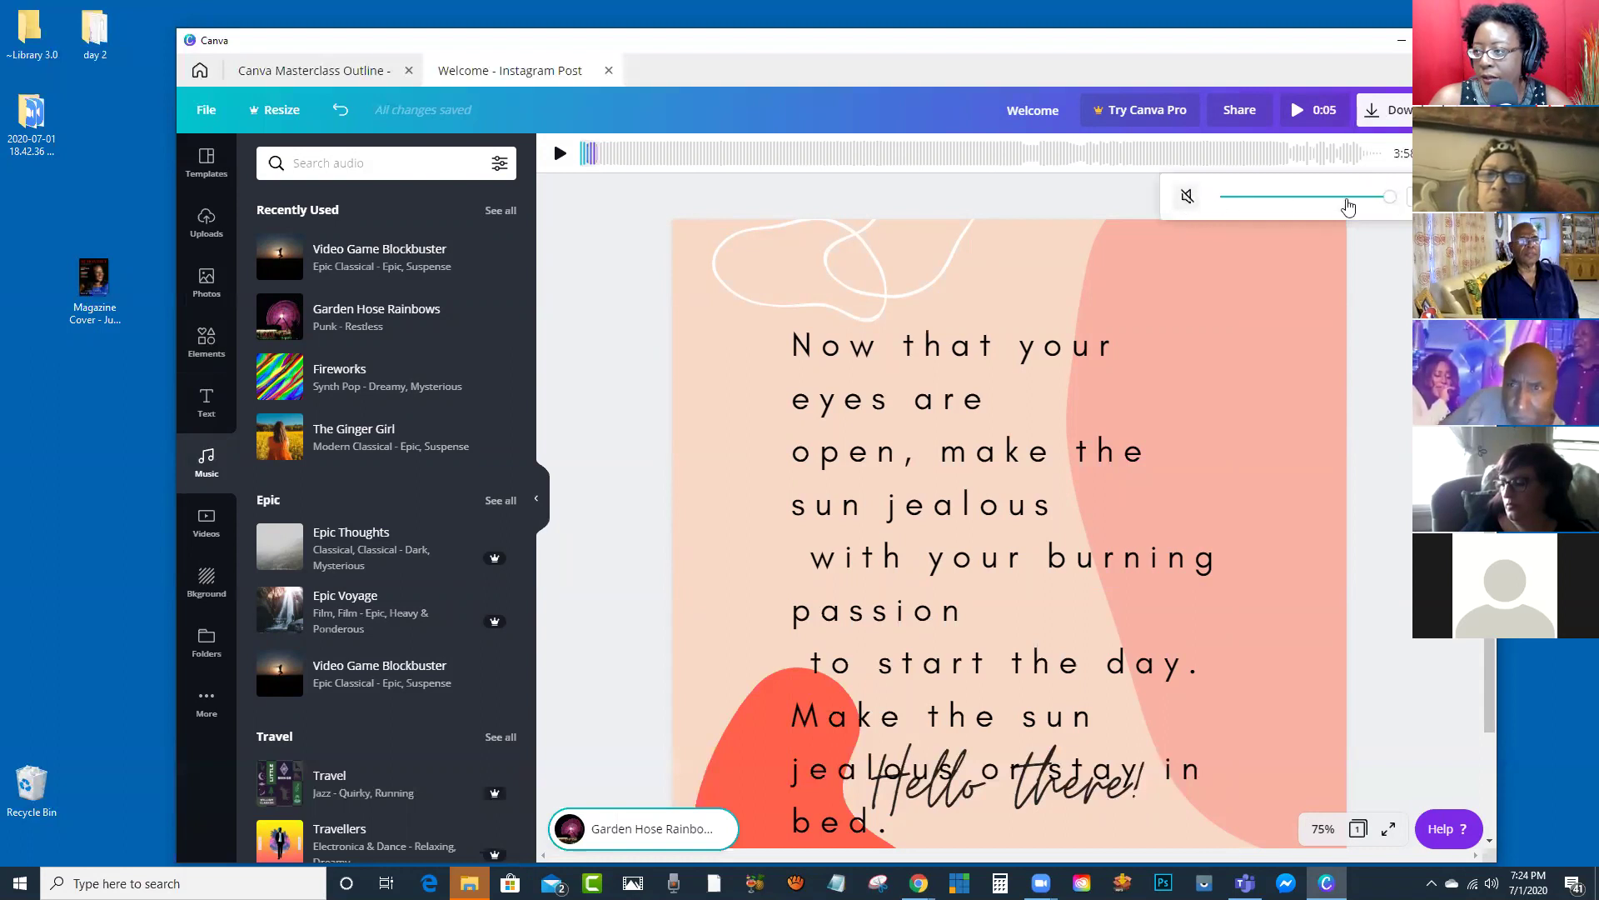
drag(1390, 198, 1224, 205)
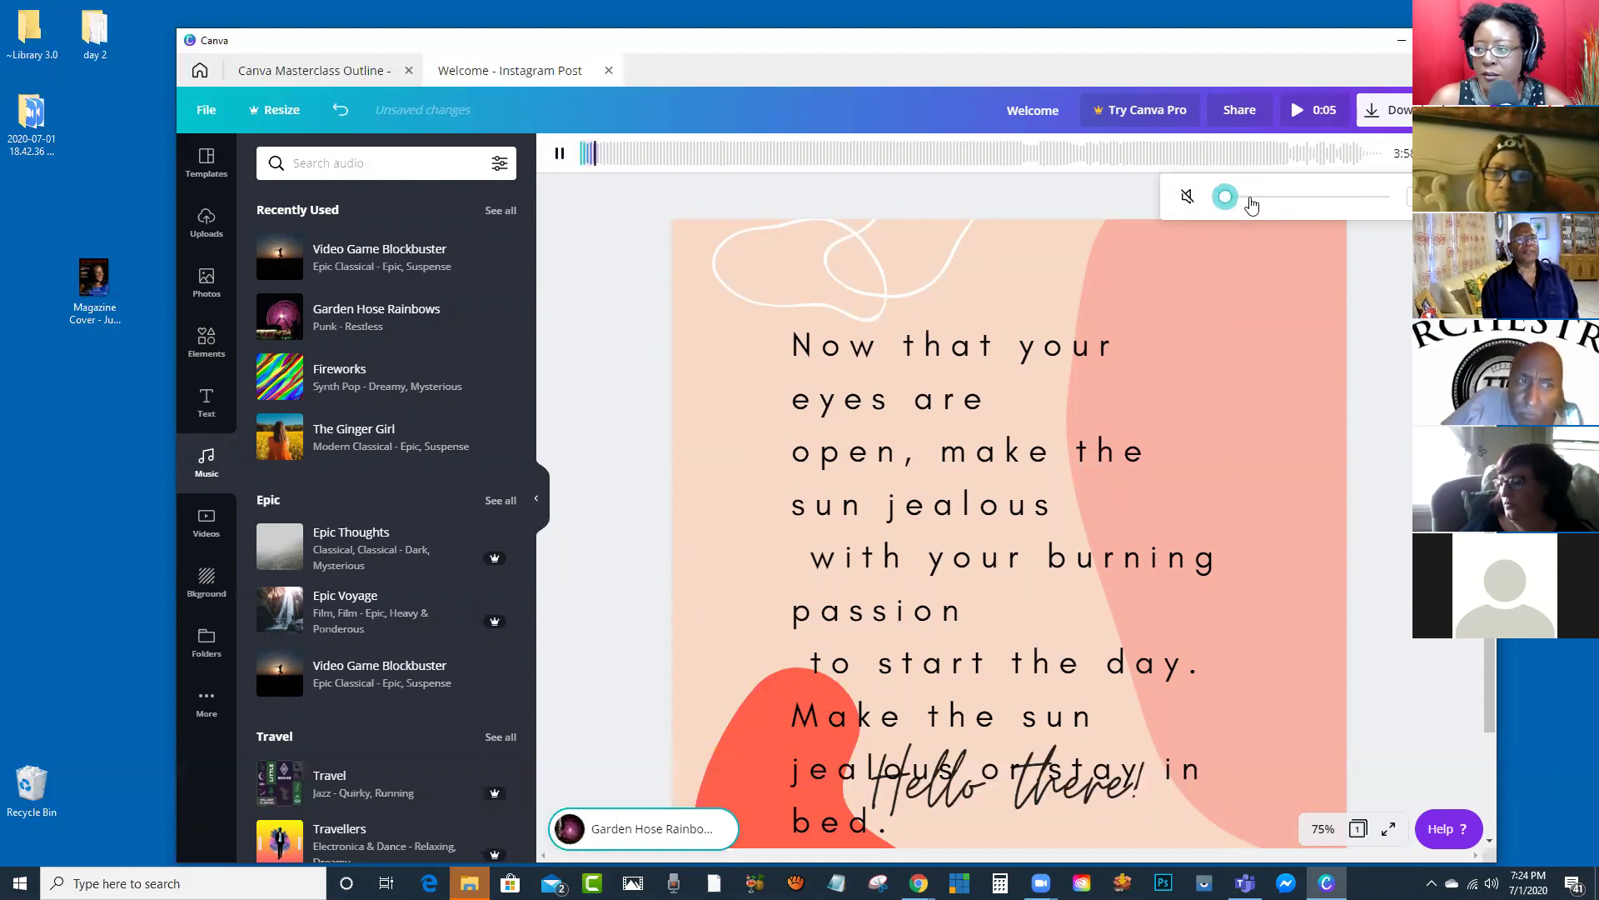
key(Escape)
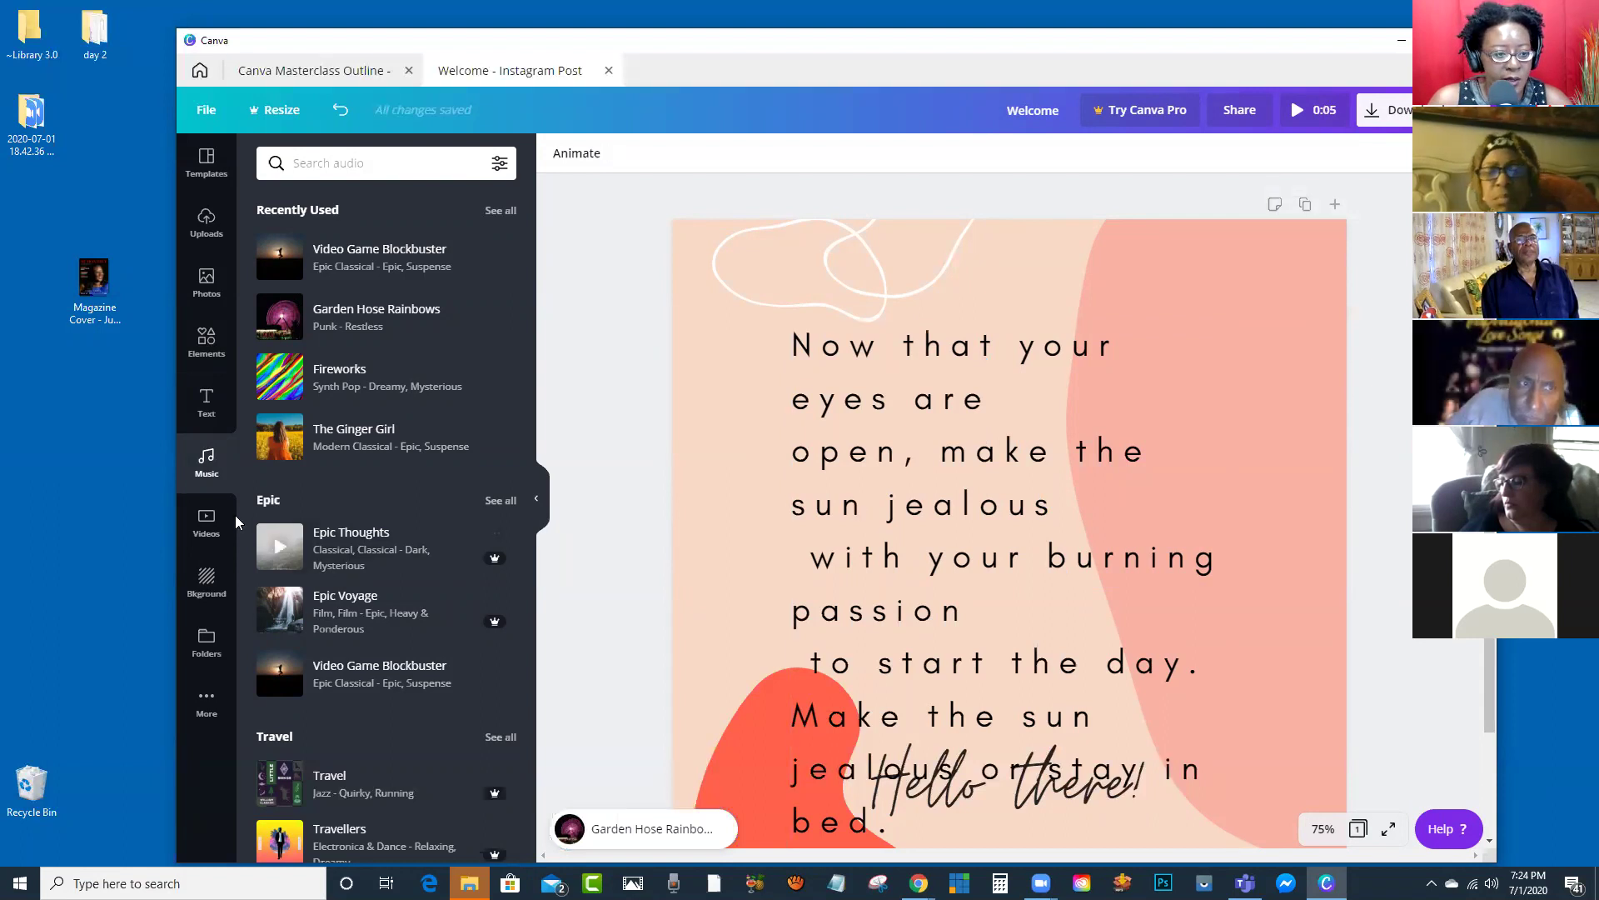
click(205, 523)
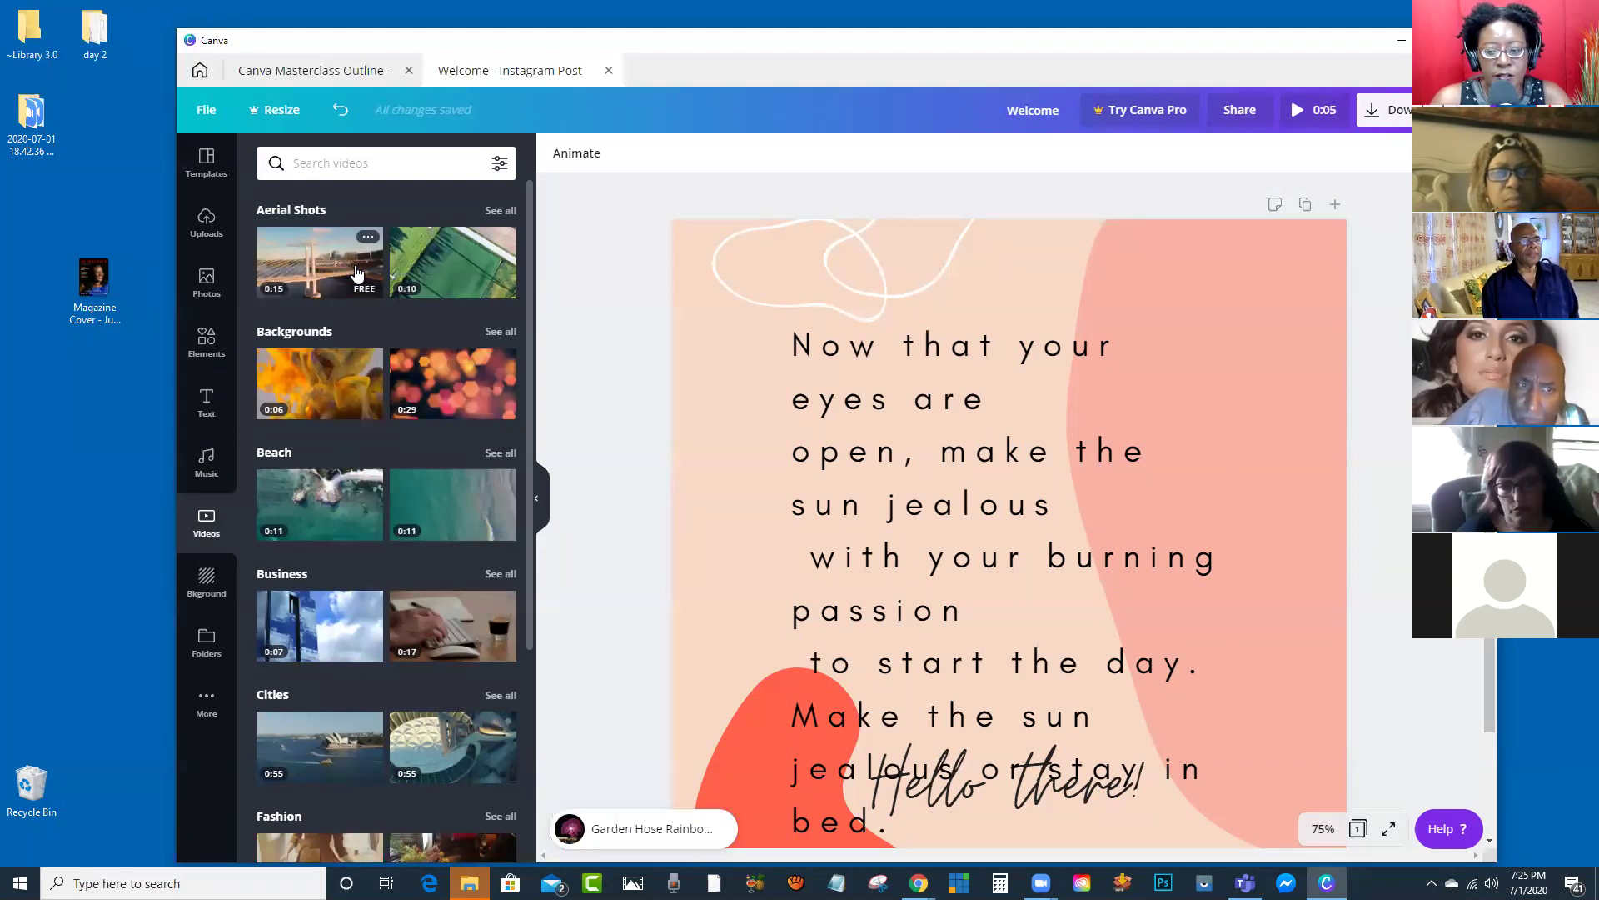
Step: Delete the poem text box and add the aerial bridge video, moved up and made smaller
click(933, 462)
key(Delete)
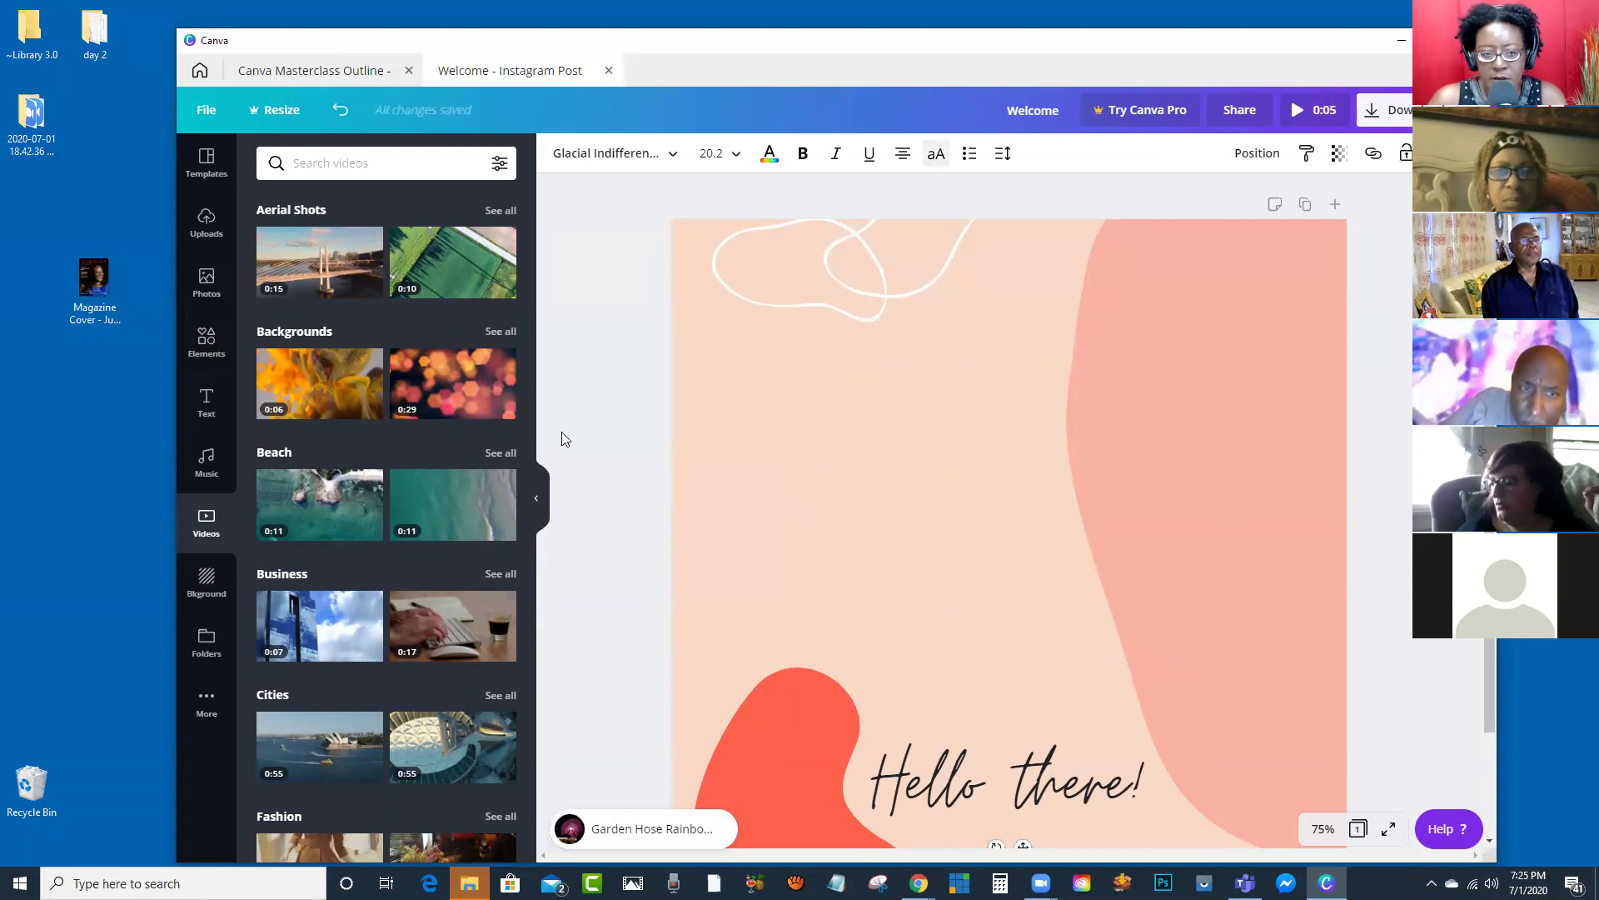
click(324, 268)
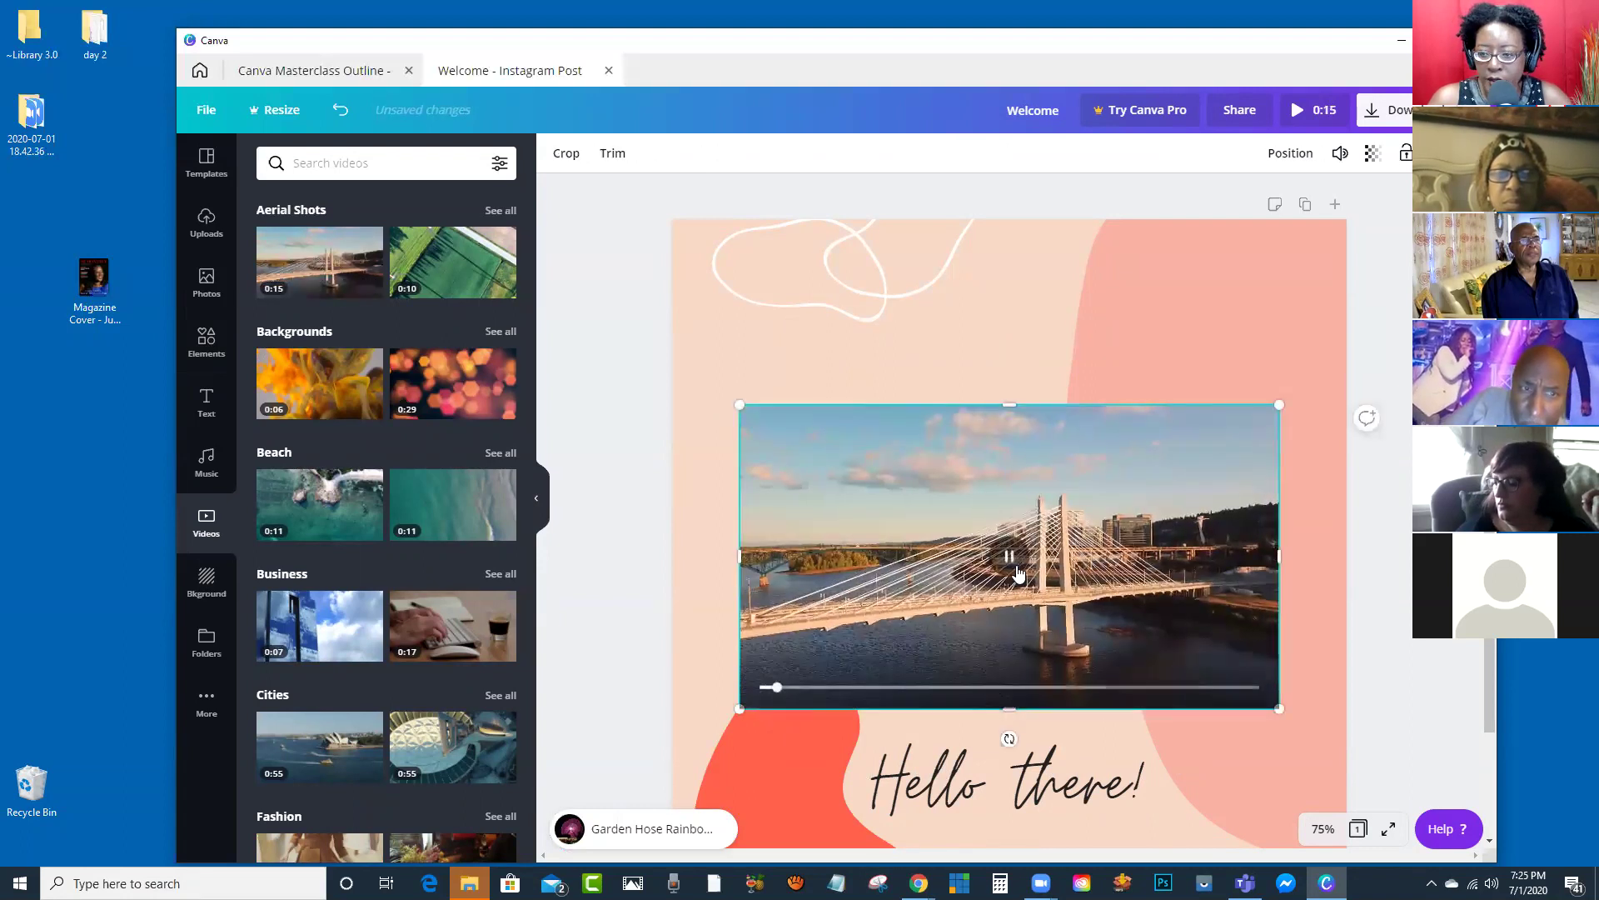
drag(928, 519, 924, 477)
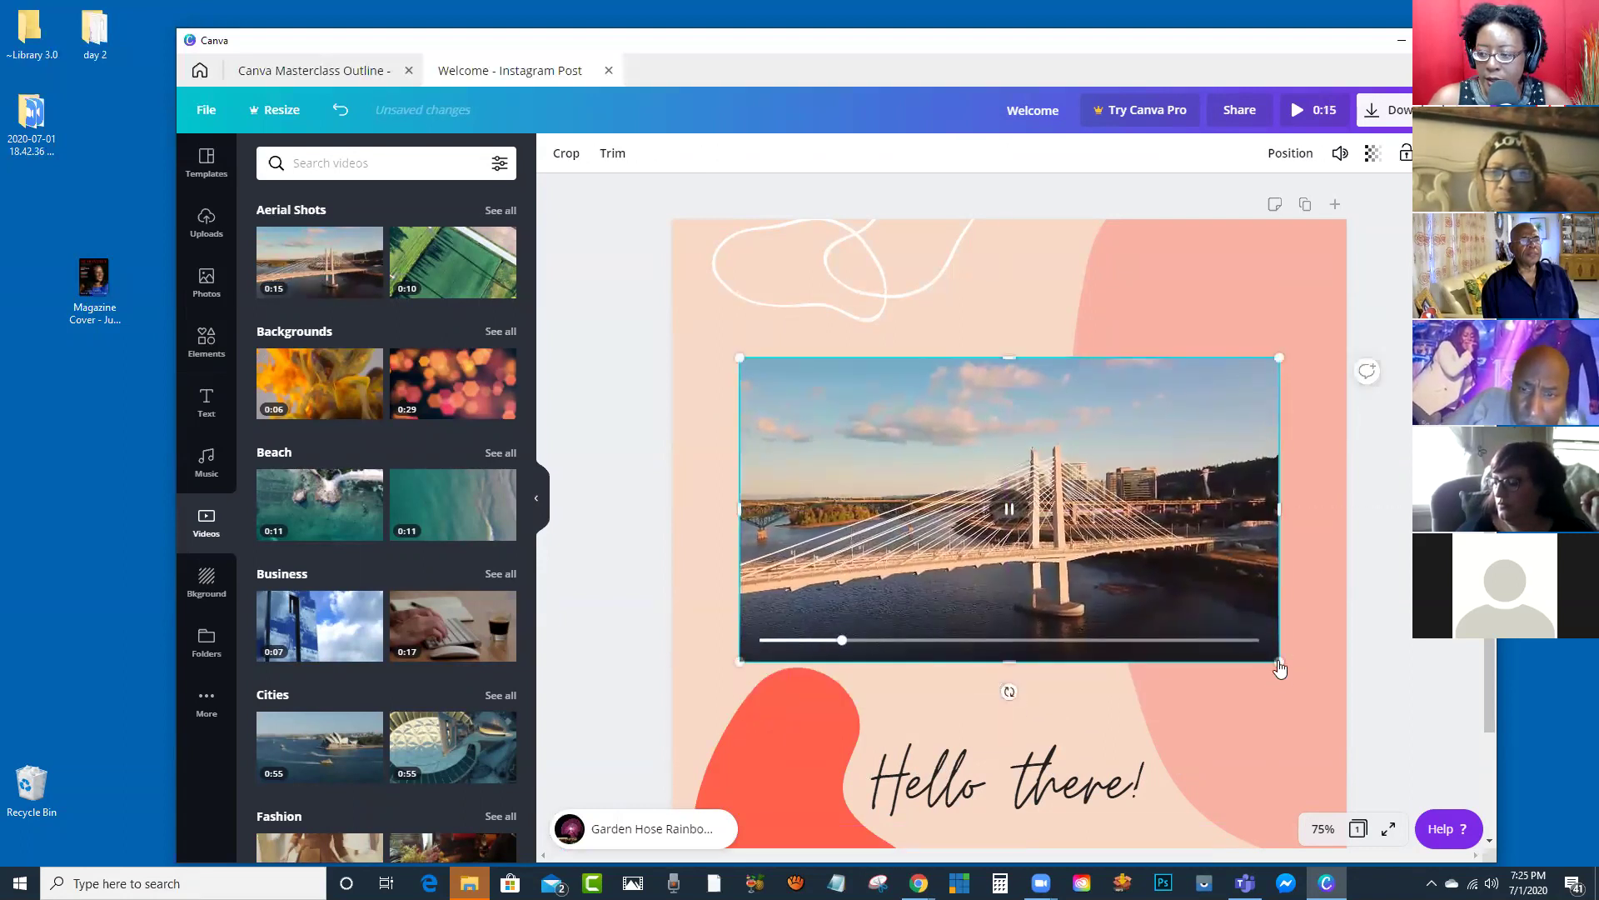
drag(1275, 664, 1063, 539)
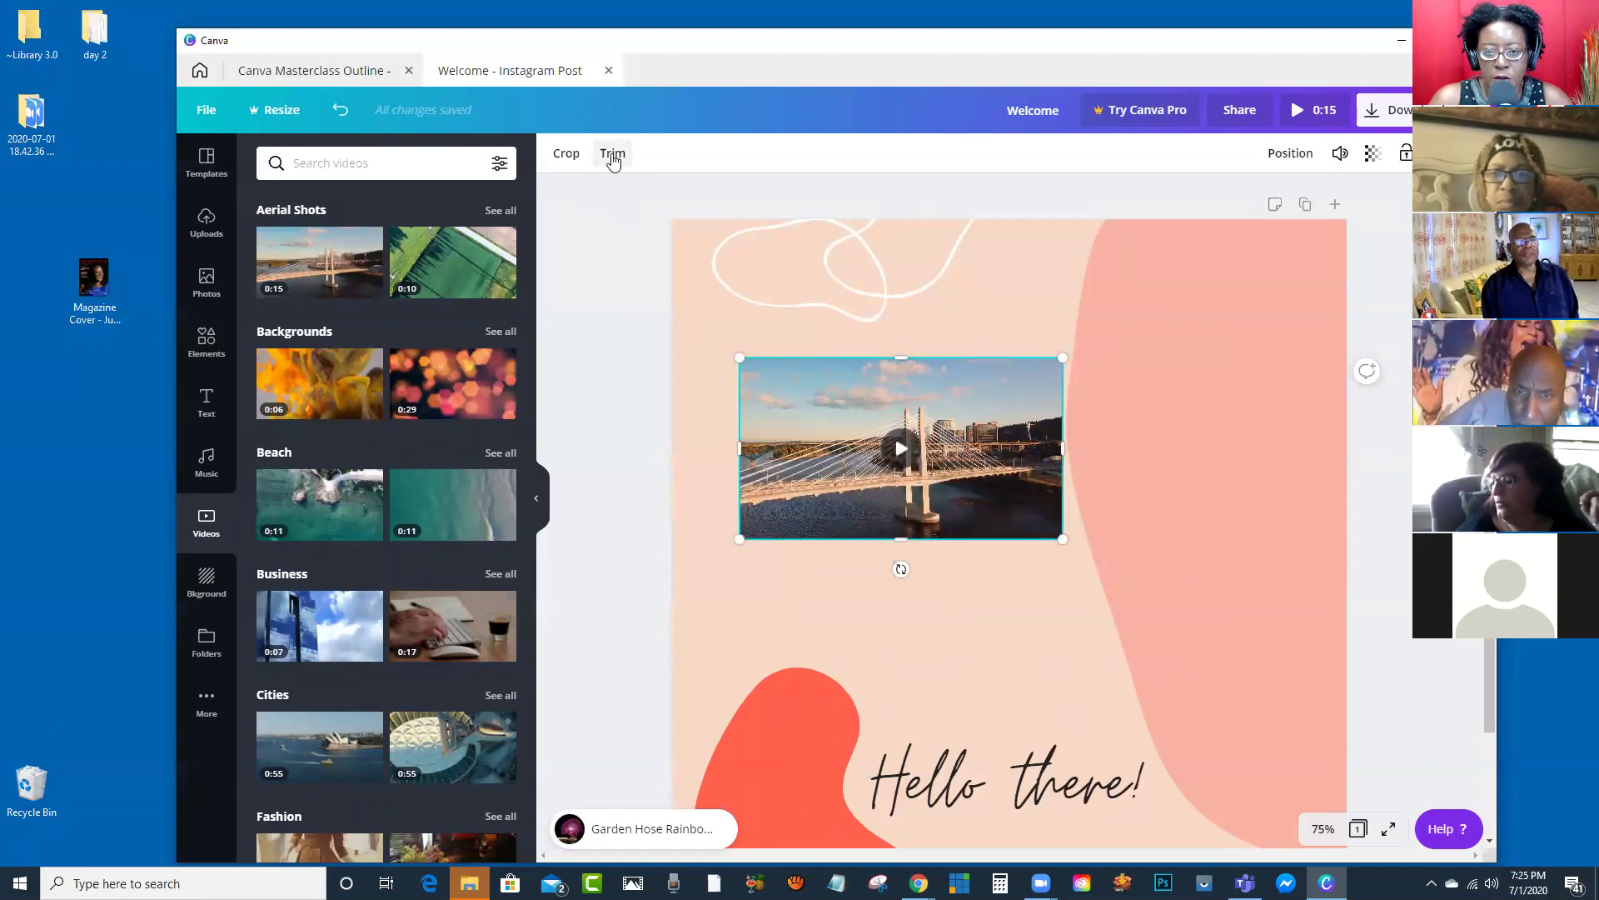
Step: Trim the bridge clip so it plays for about 7.5 seconds
click(613, 155)
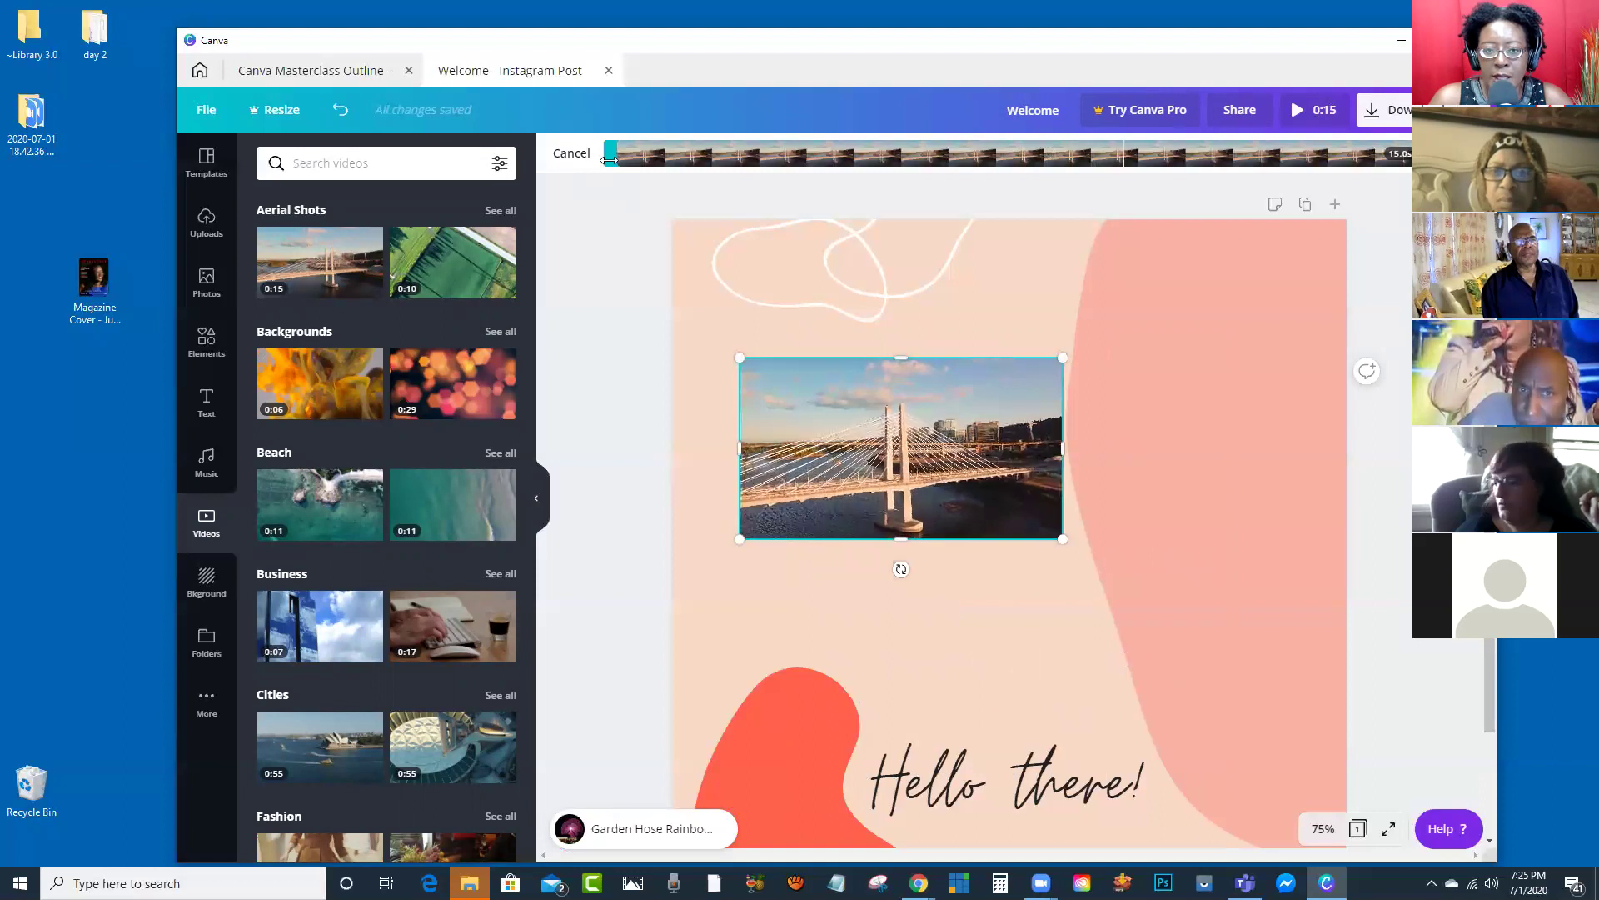
drag(610, 159, 897, 176)
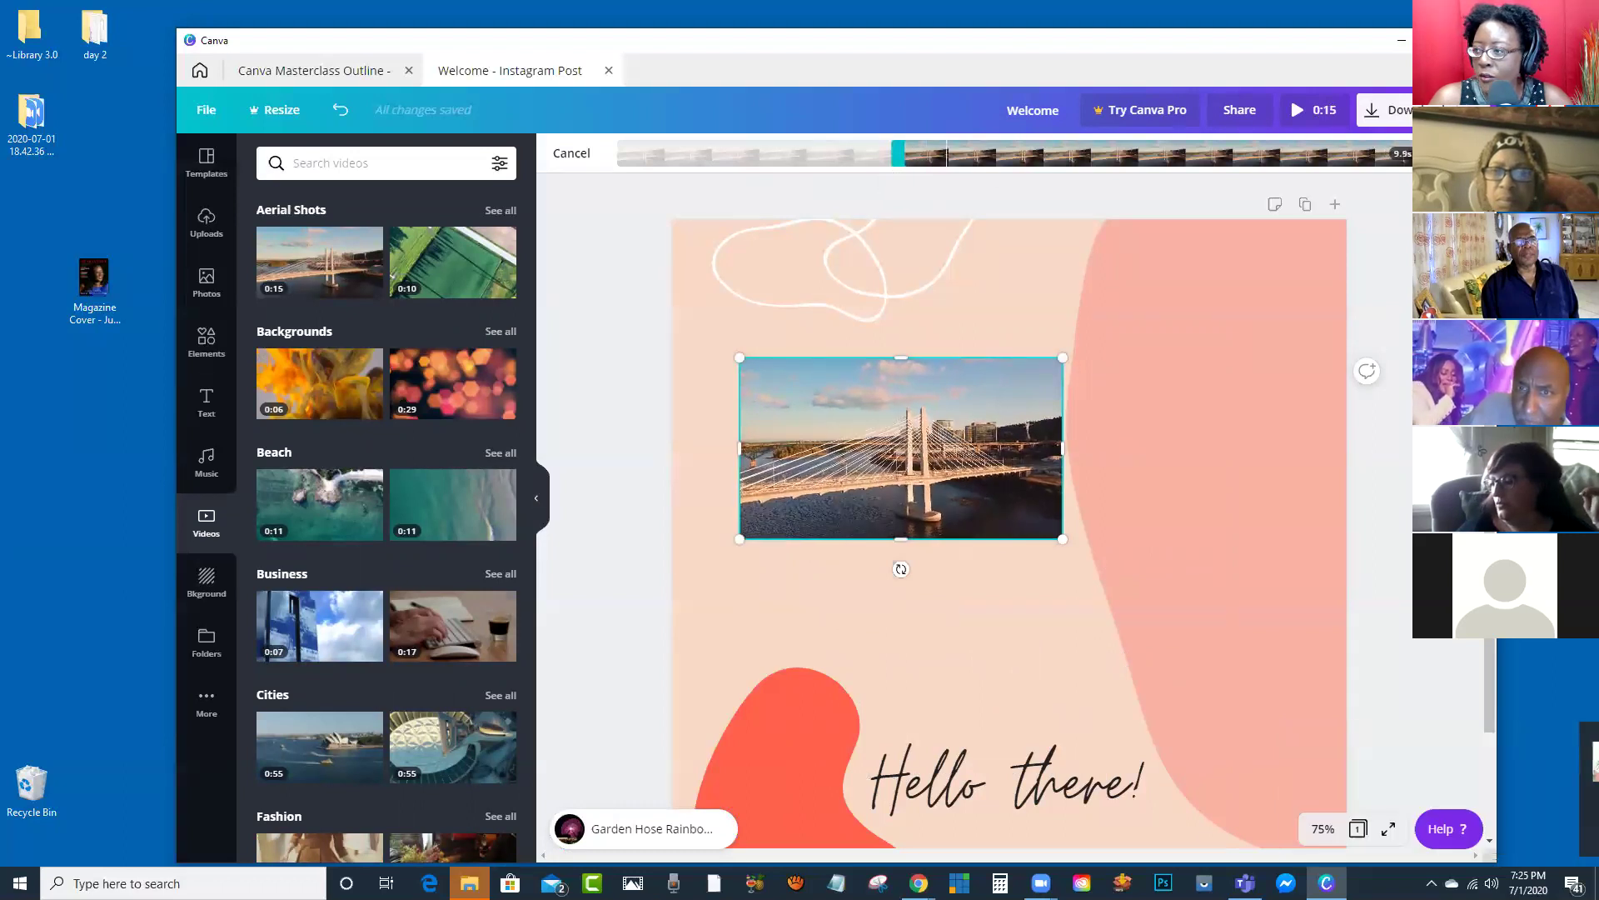
drag(1406, 156, 1183, 157)
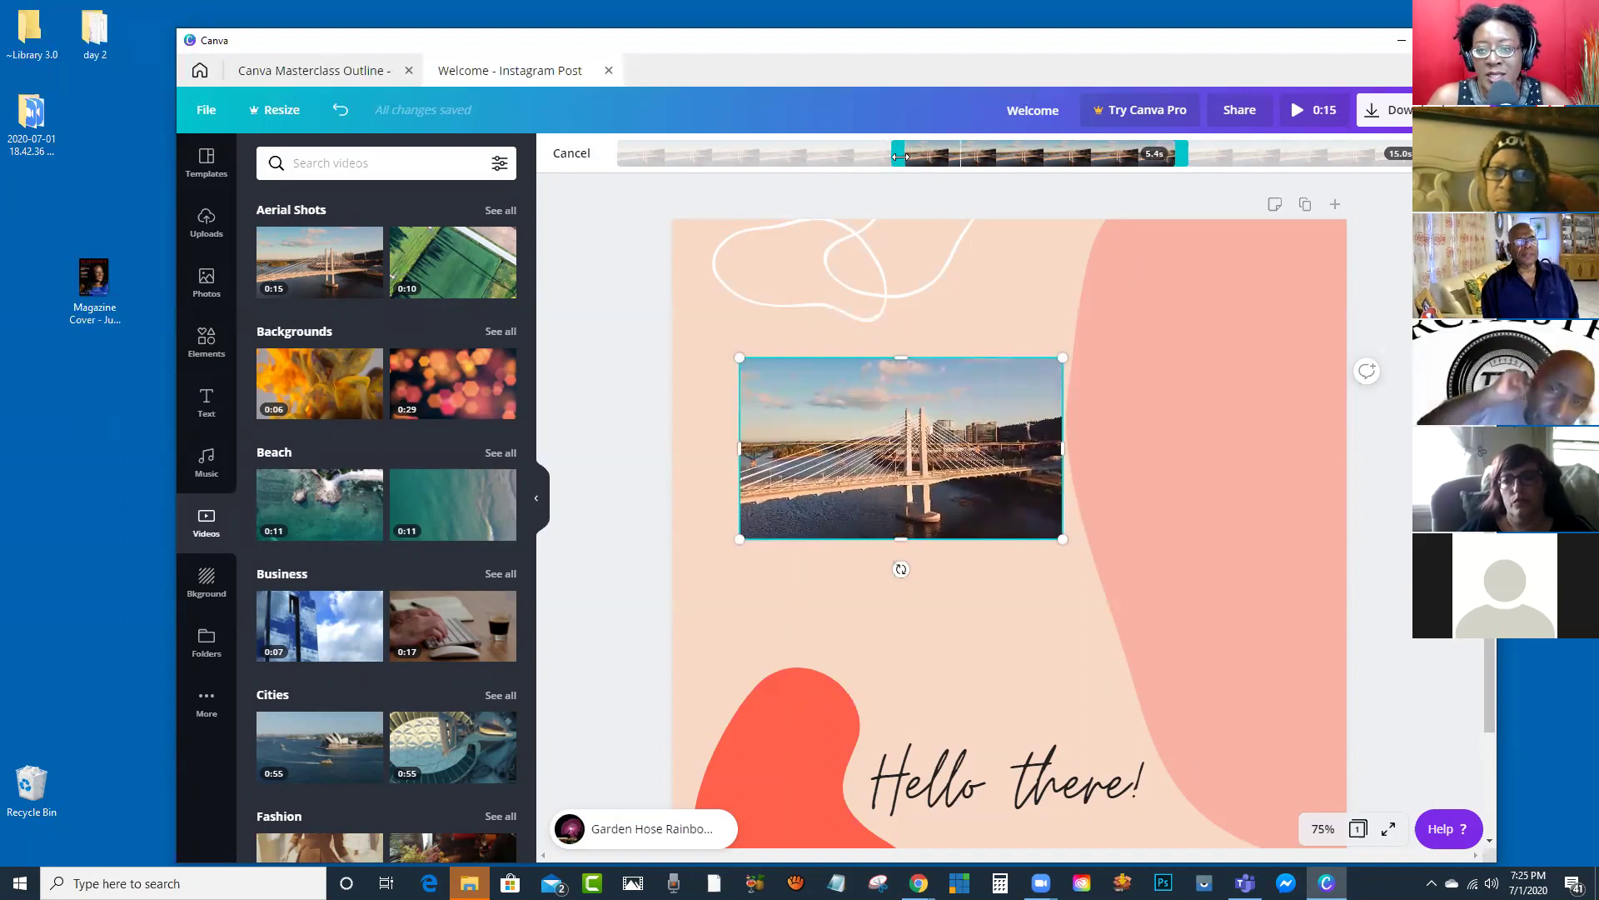
drag(899, 157, 776, 160)
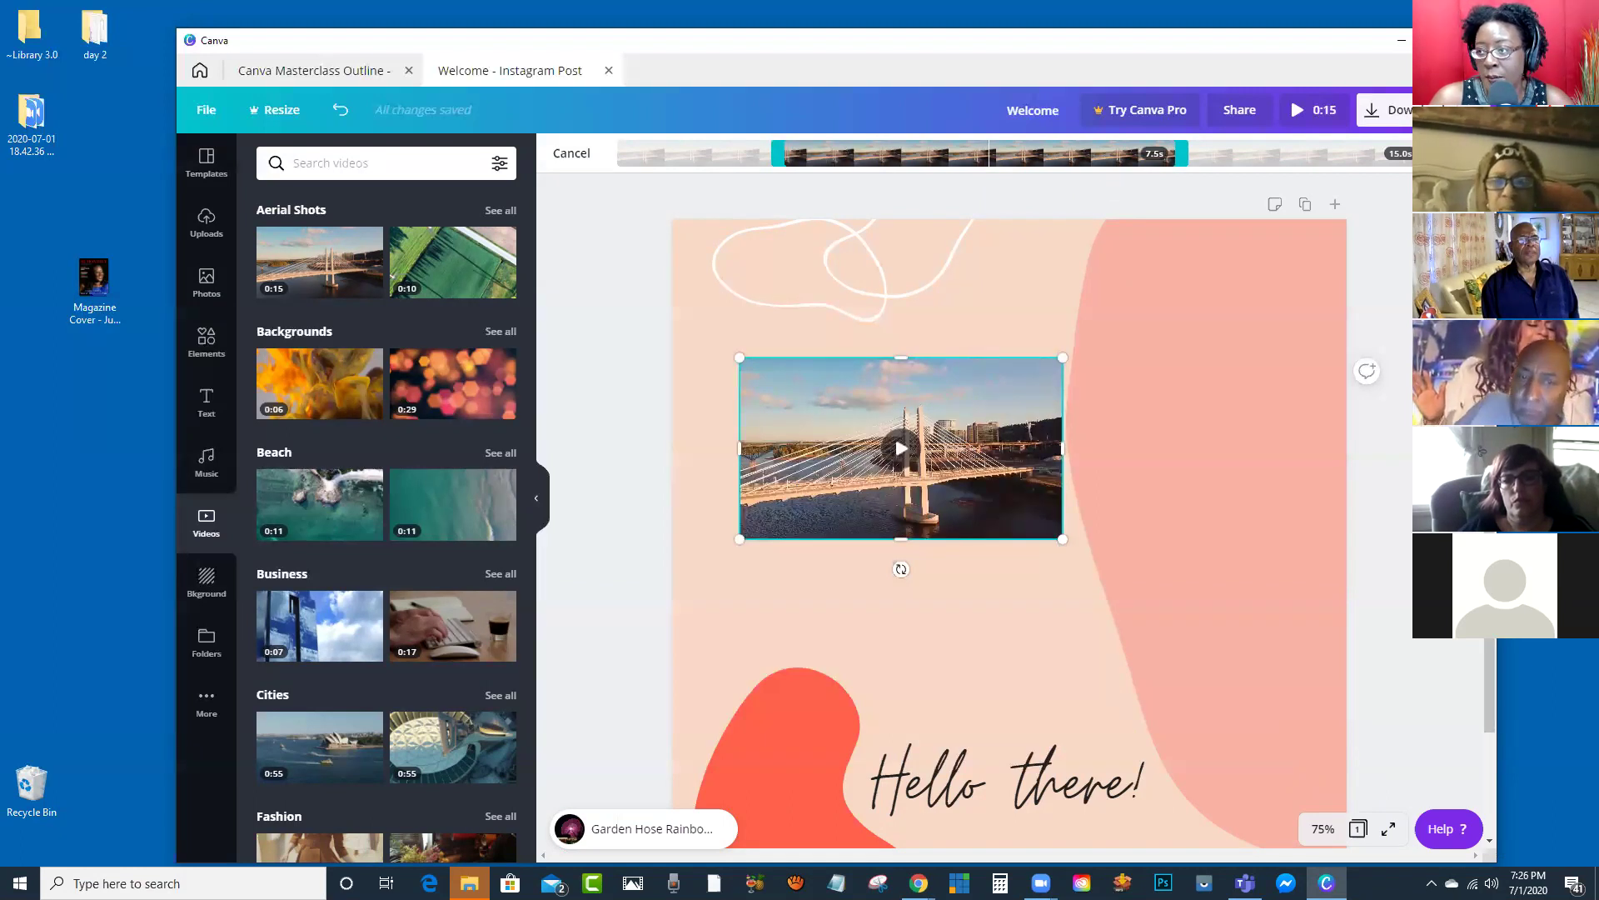
click(1453, 153)
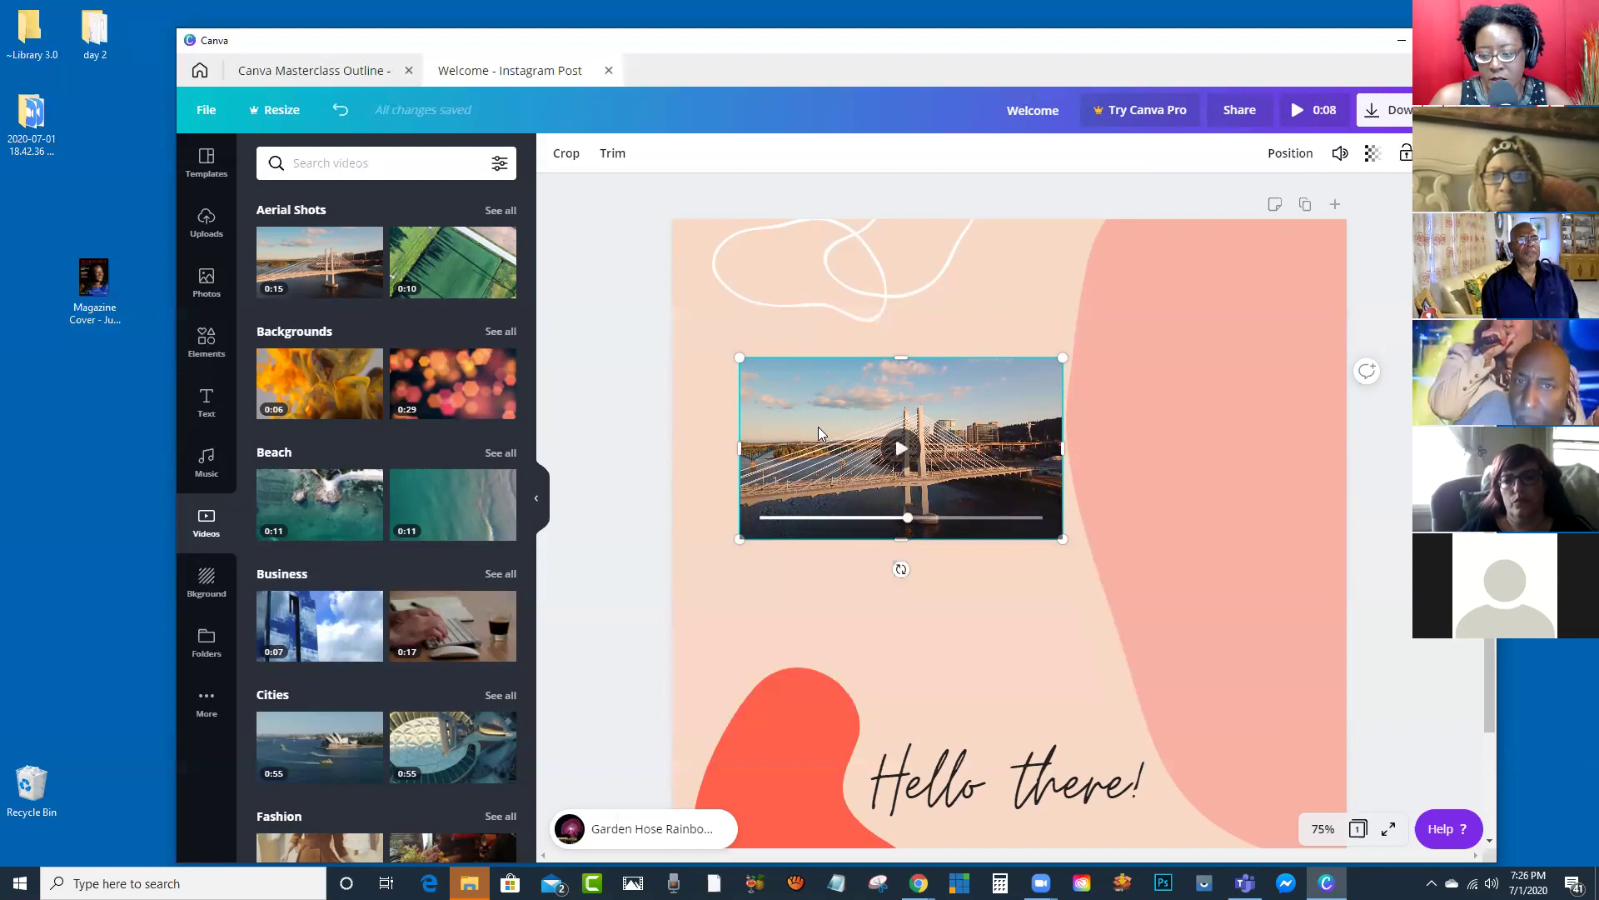
Step: Delete the bridge video, pink shape, red blob and 'Hello there!' text
key(Delete)
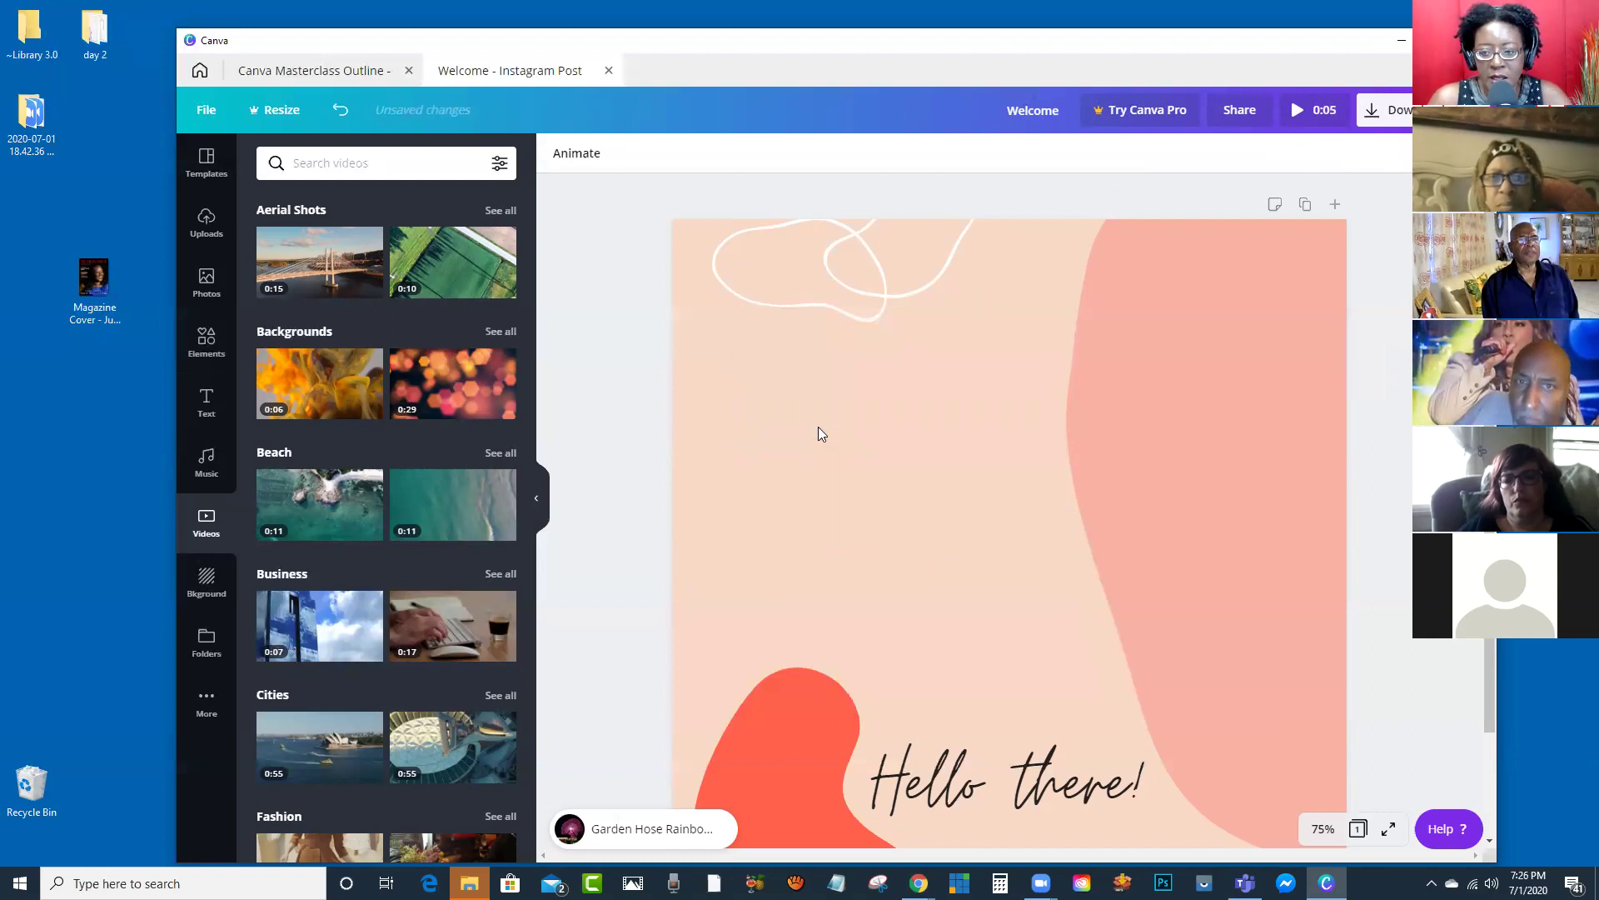
click(893, 474)
click(1126, 403)
key(Delete)
click(825, 677)
key(Delete)
click(973, 779)
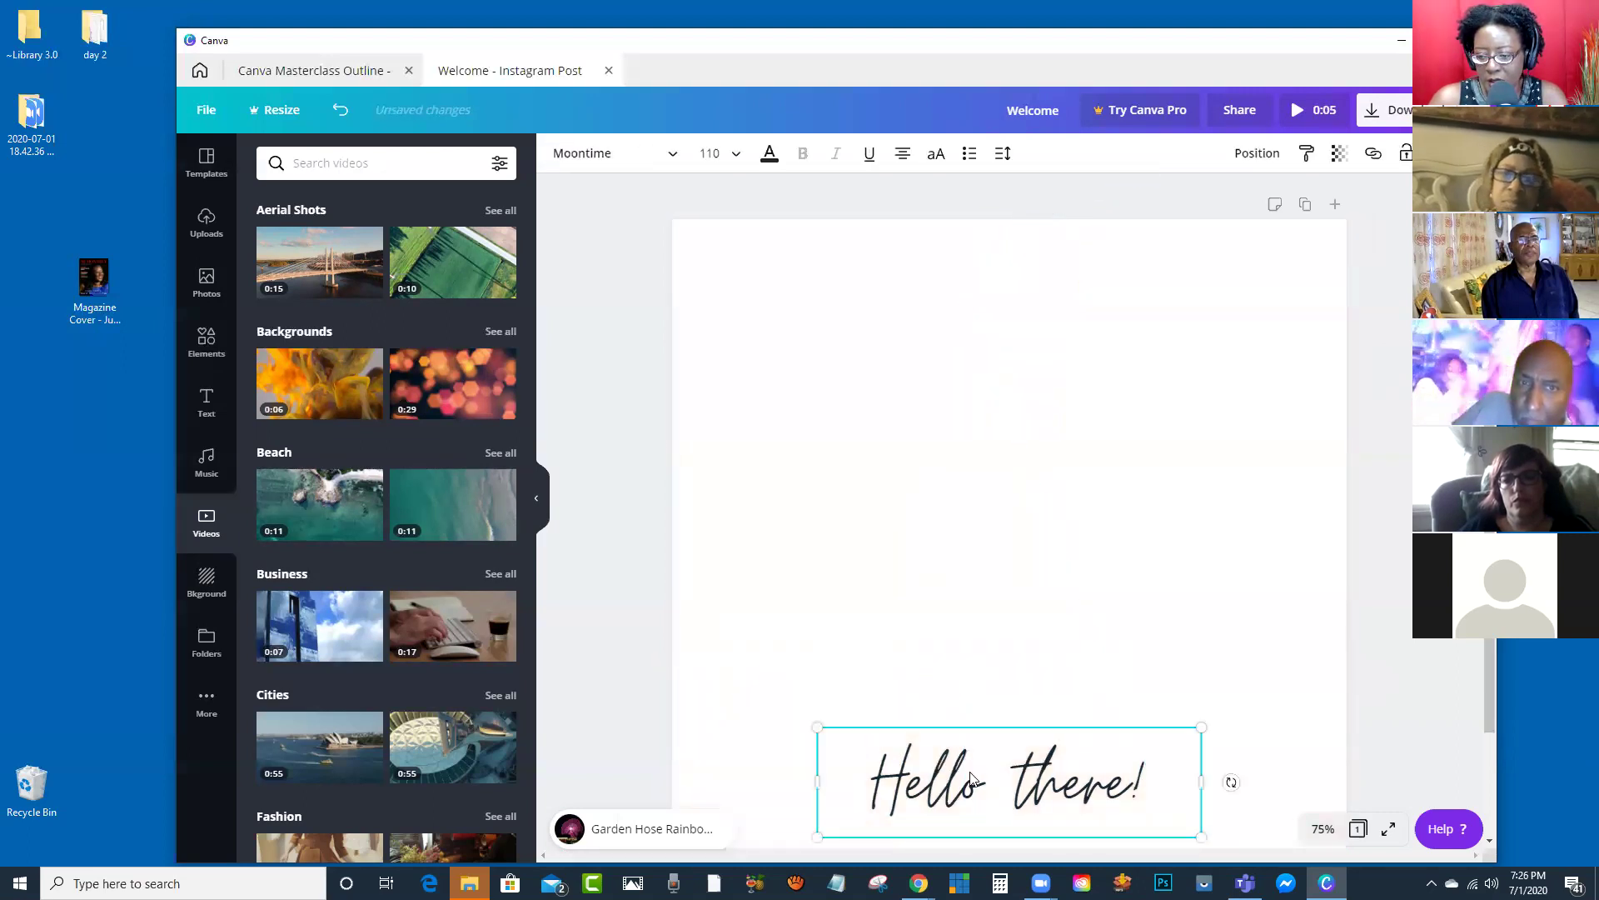
key(Delete)
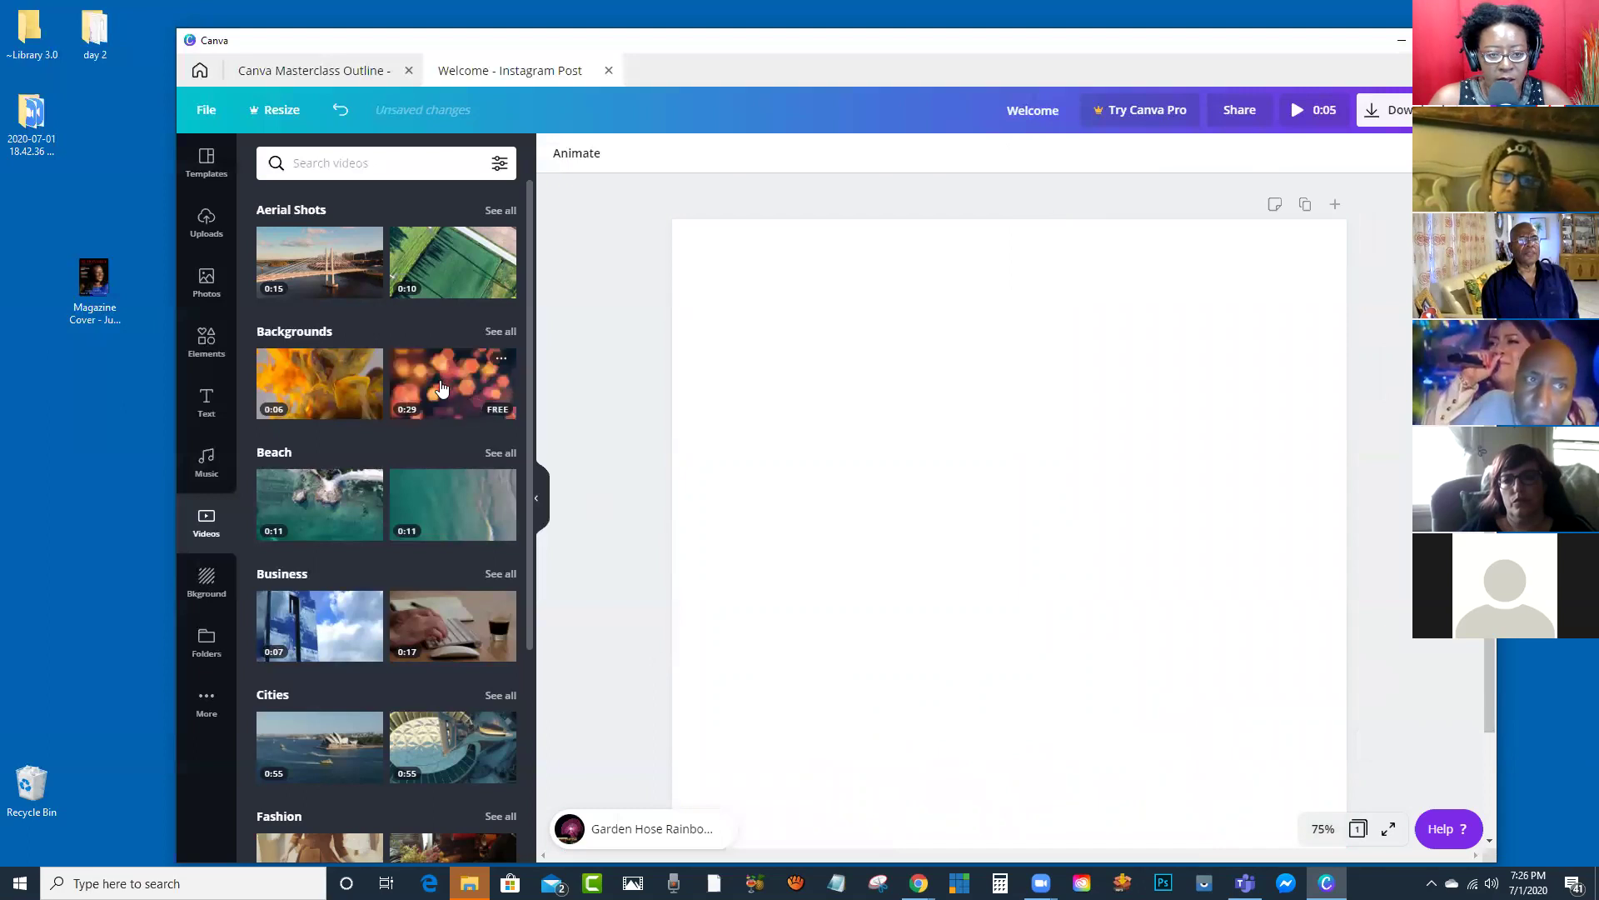
Step: Add the orange bokeh background video and enlarge it to fill the whole page
click(441, 387)
drag(822, 491, 753, 285)
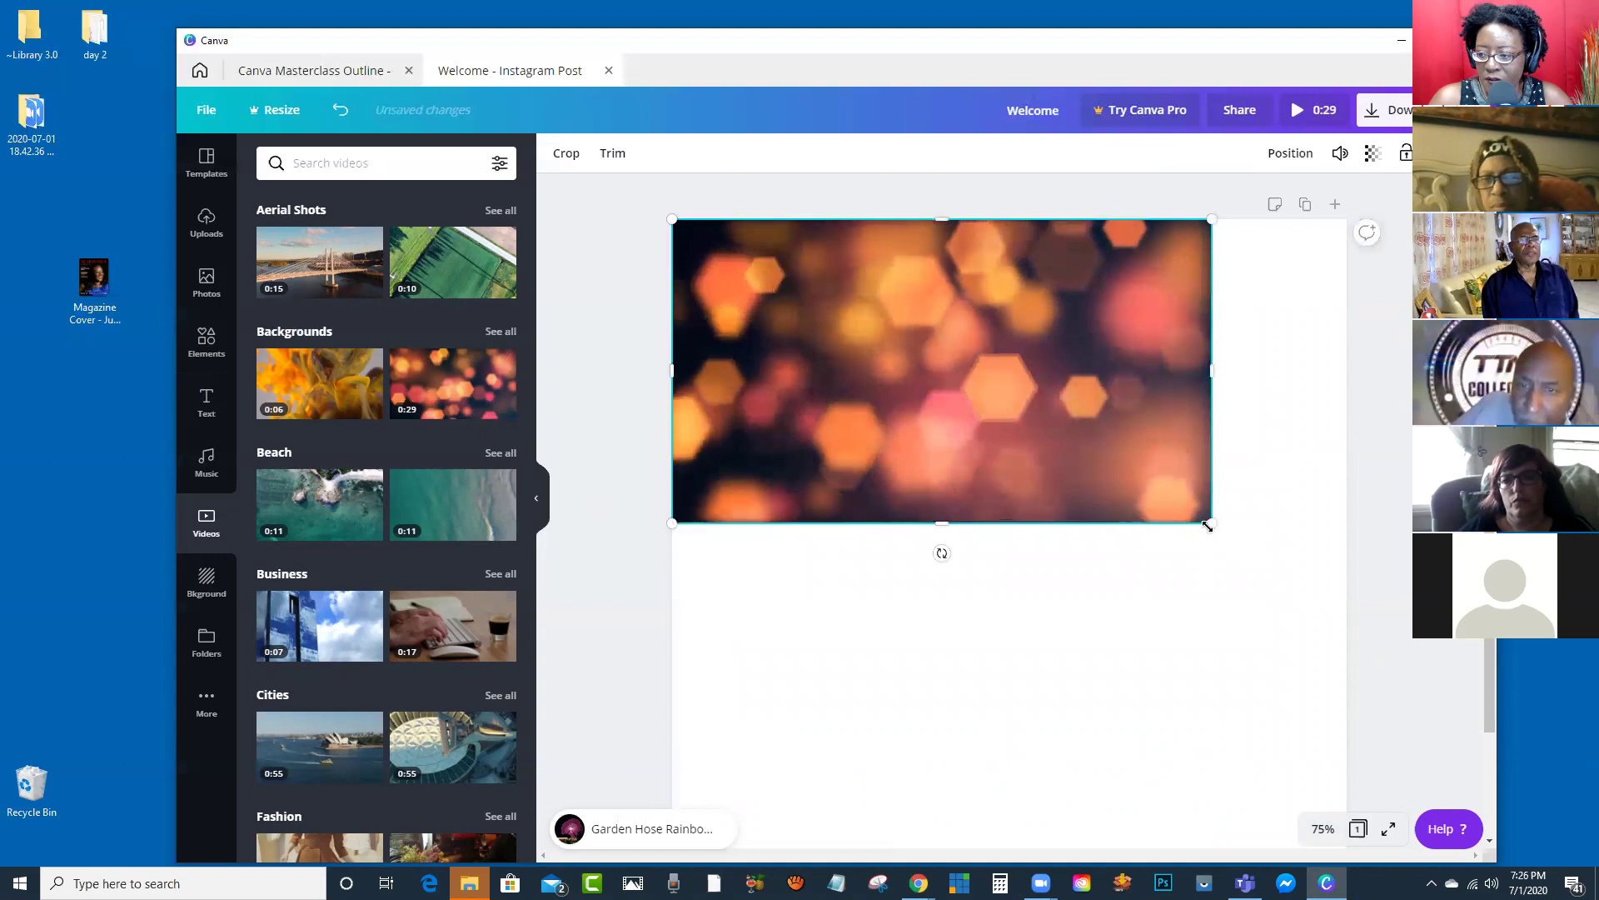
scroll(1227, 583, down, 2)
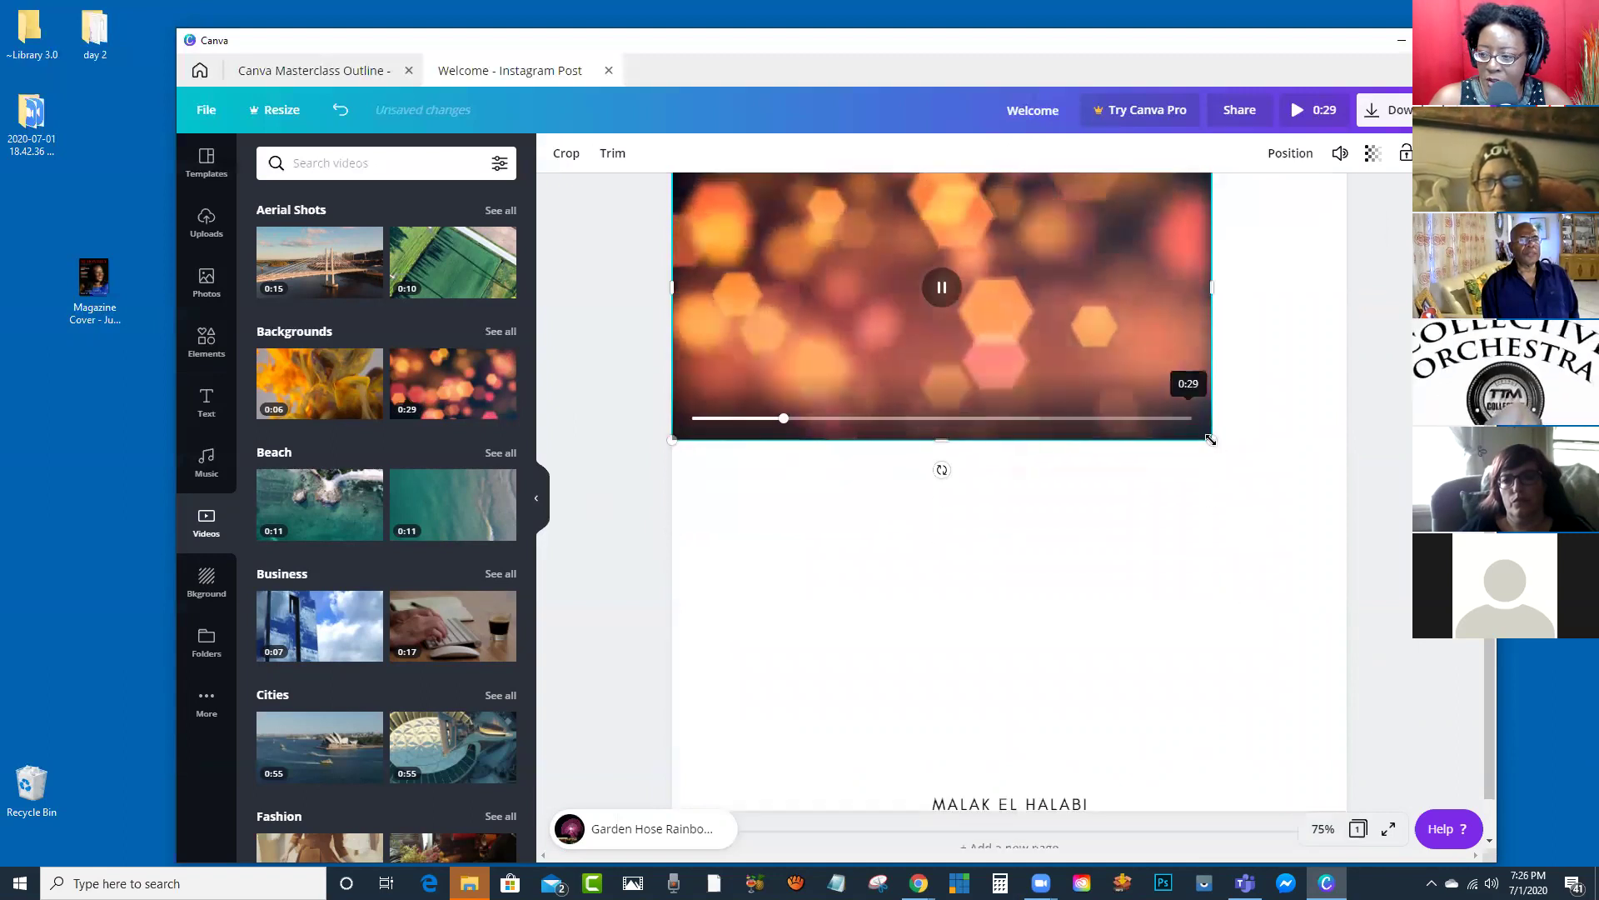
drag(1210, 439, 1454, 791)
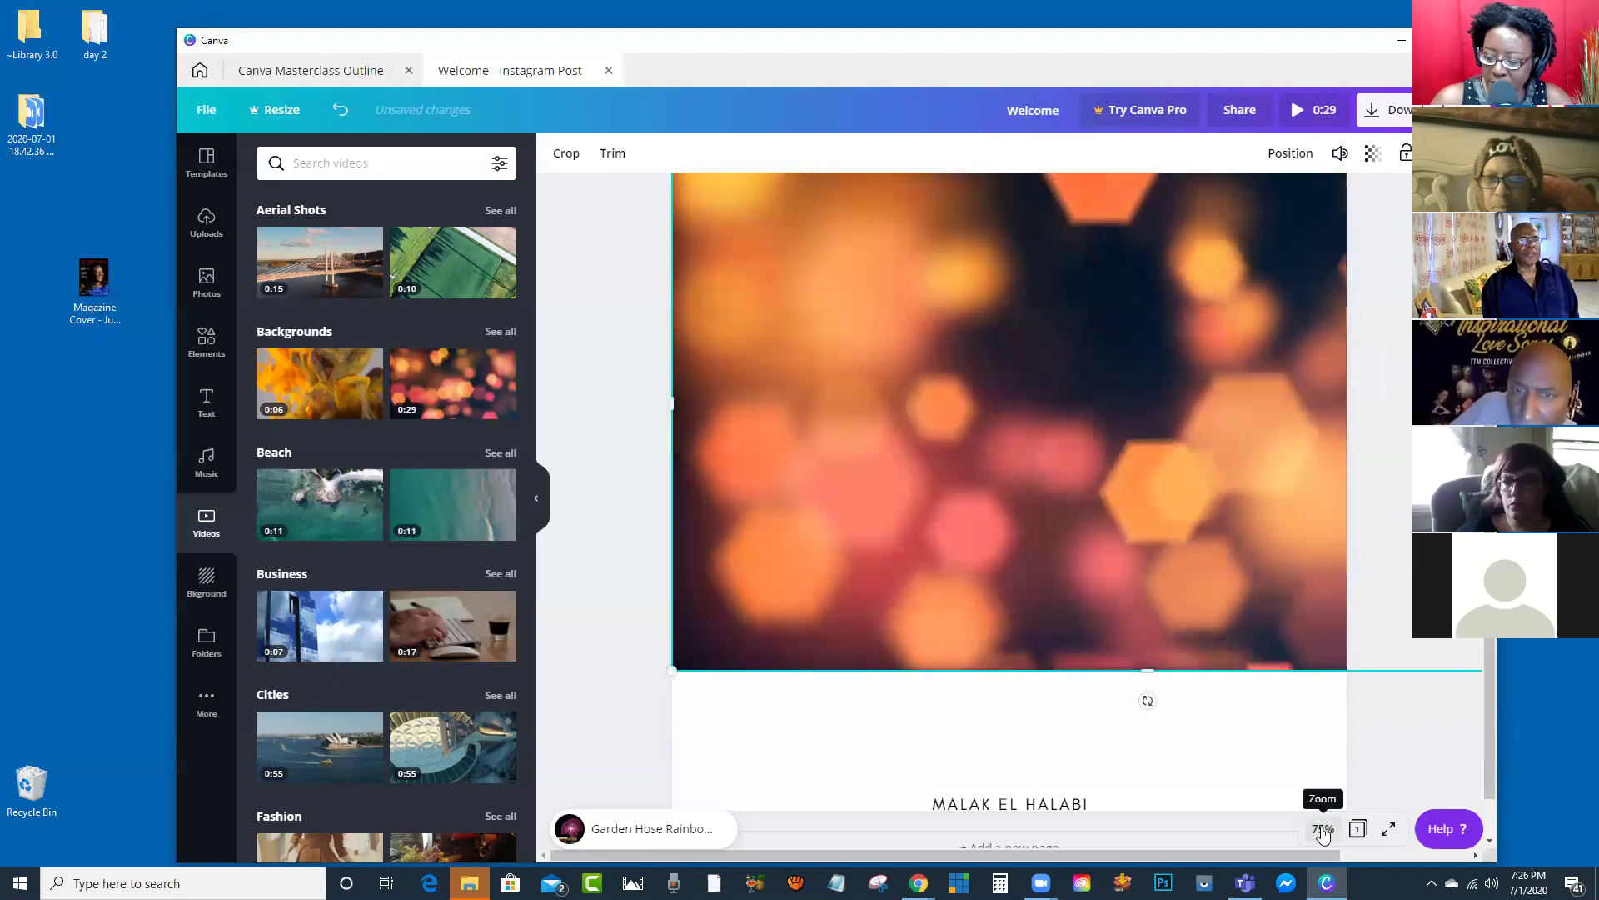
click(1323, 830)
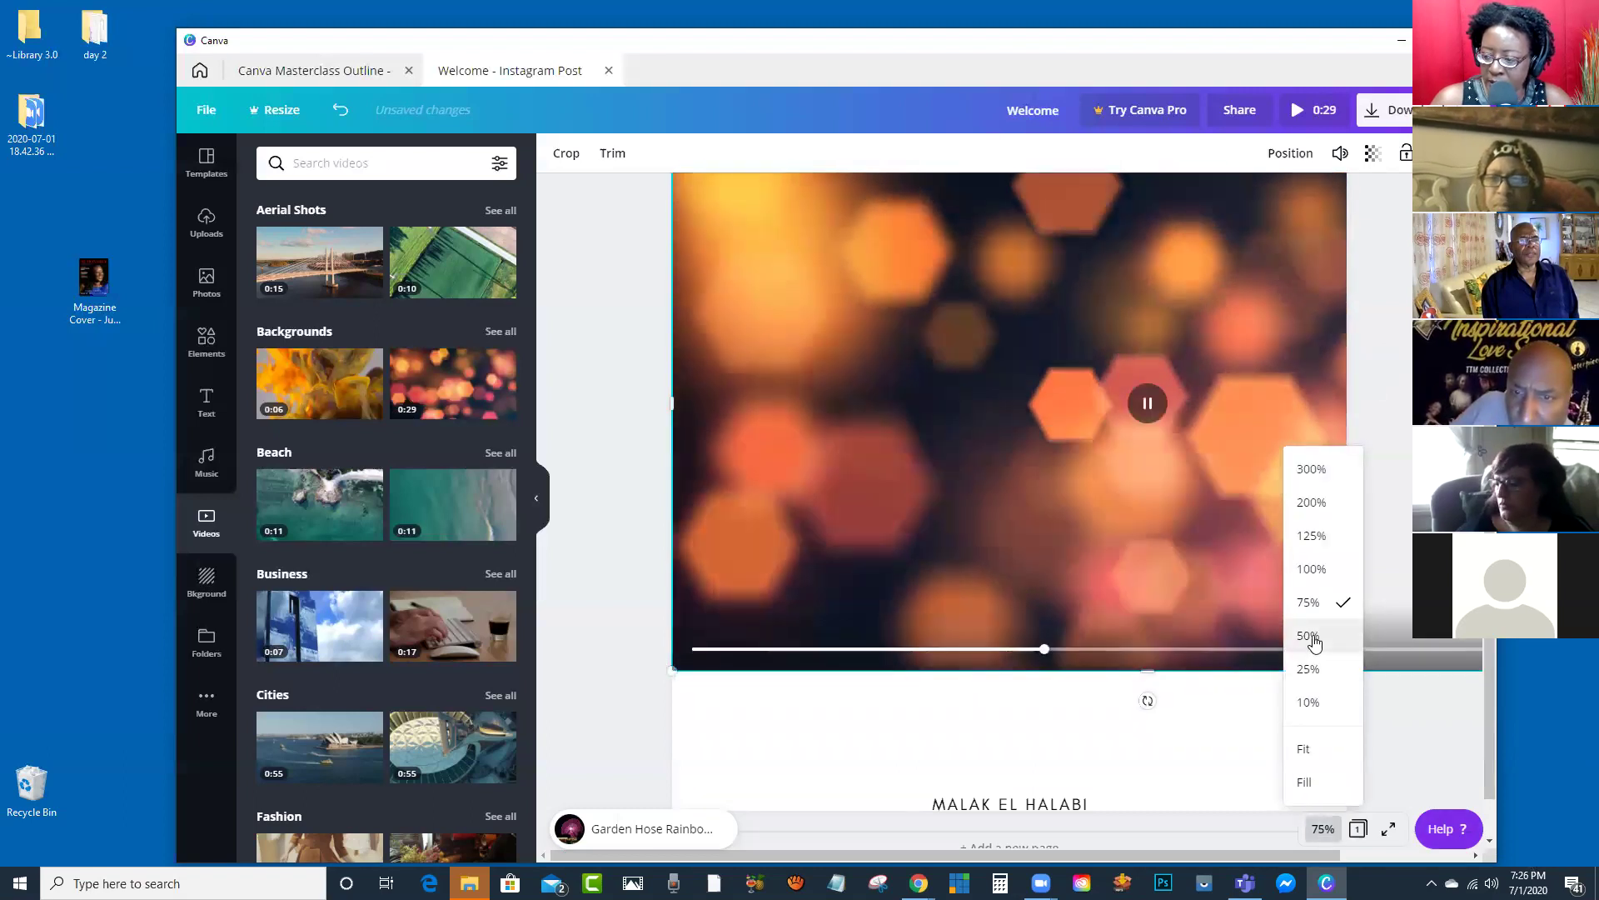
click(1310, 636)
drag(1436, 648, 1559, 763)
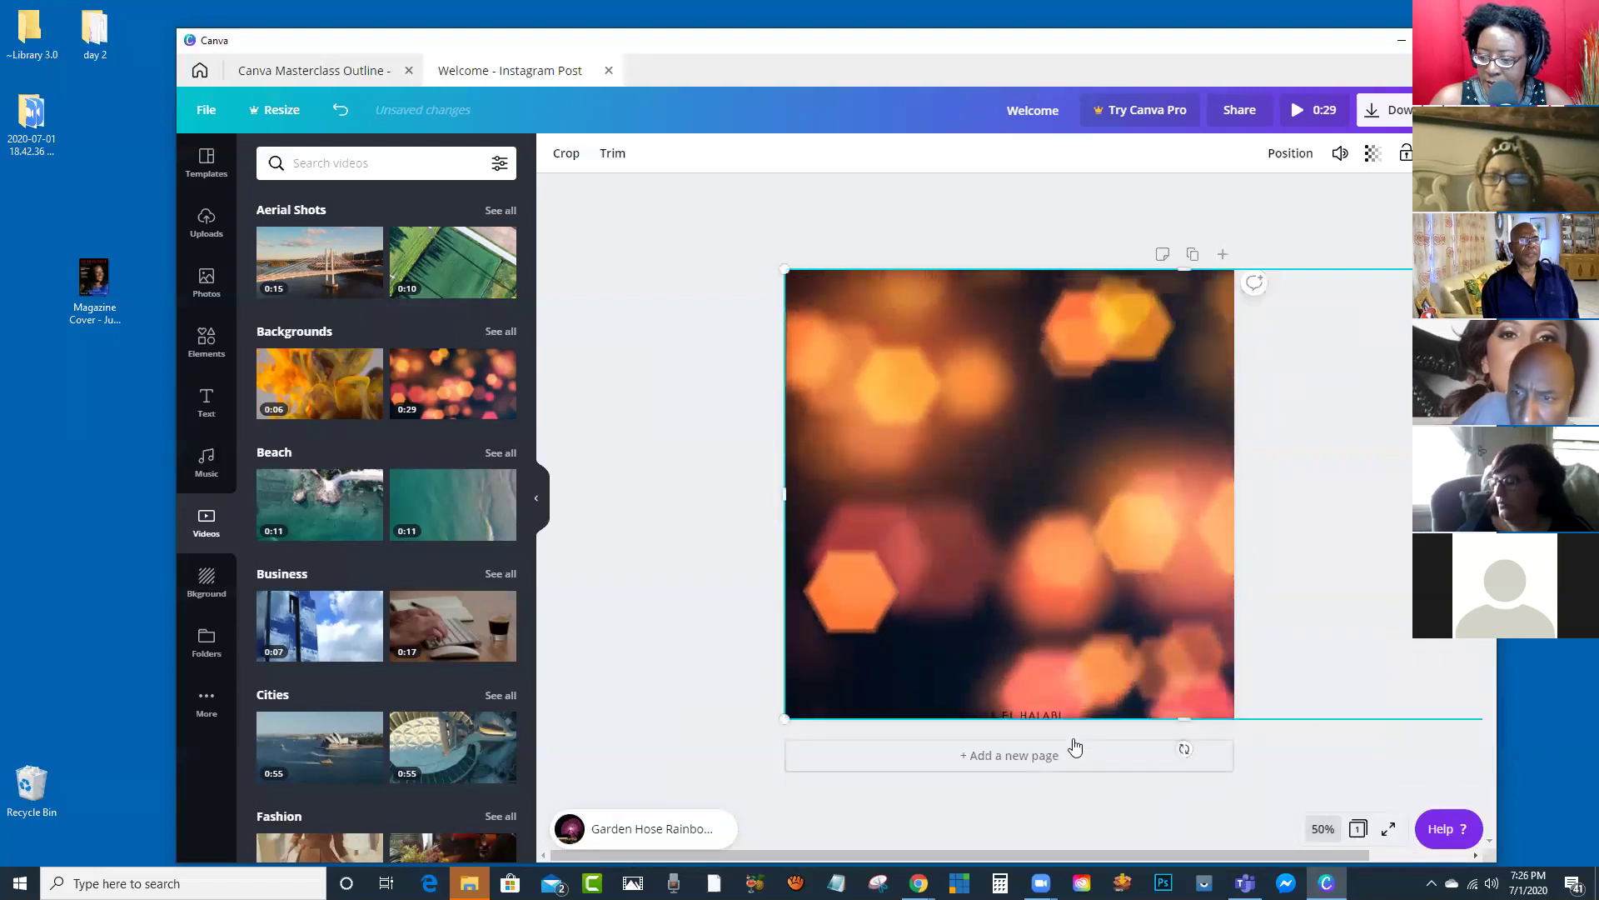
click(1043, 696)
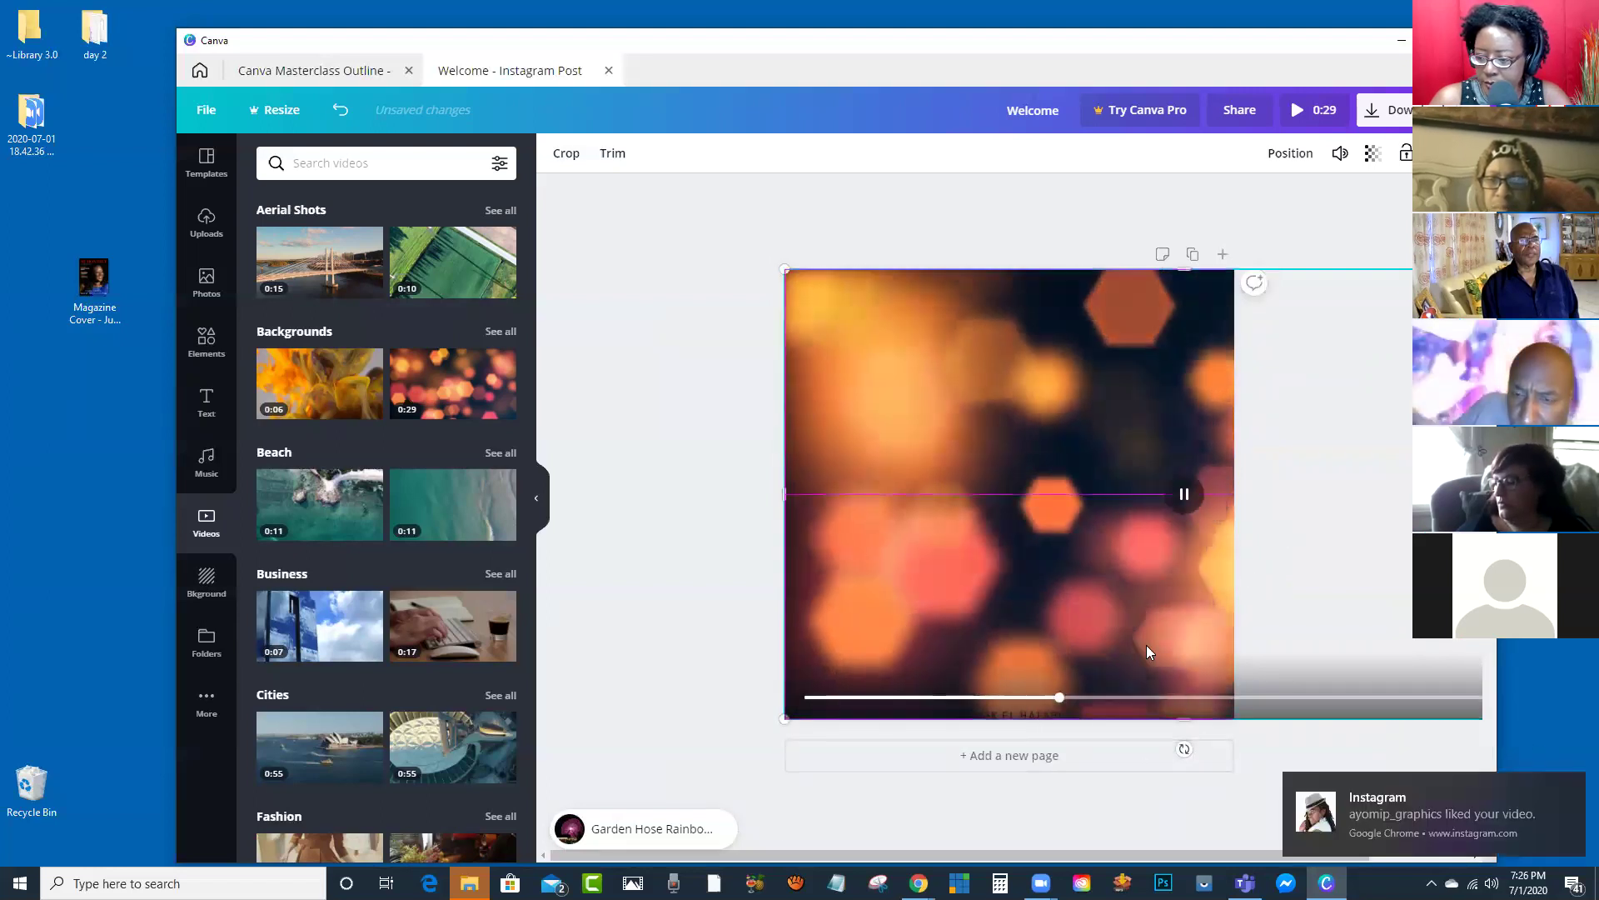
Step: Delete the leftover name text and white scribble, then preview the background video
key(Delete)
click(1036, 718)
key(Delete)
click(870, 319)
drag(893, 337, 939, 328)
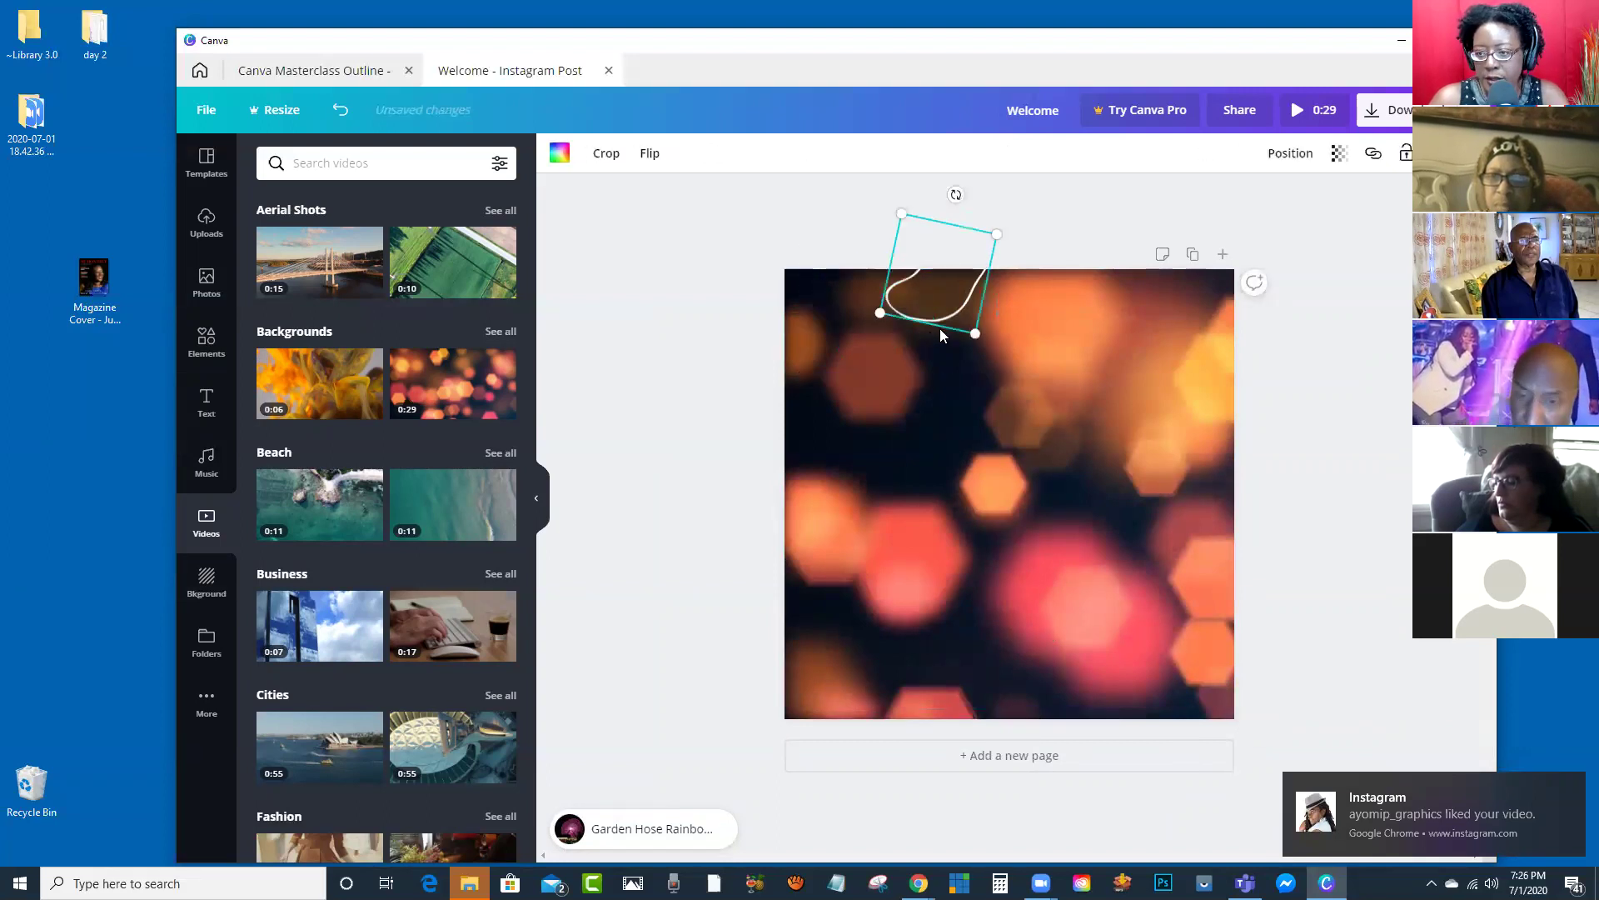
key(Delete)
click(1017, 408)
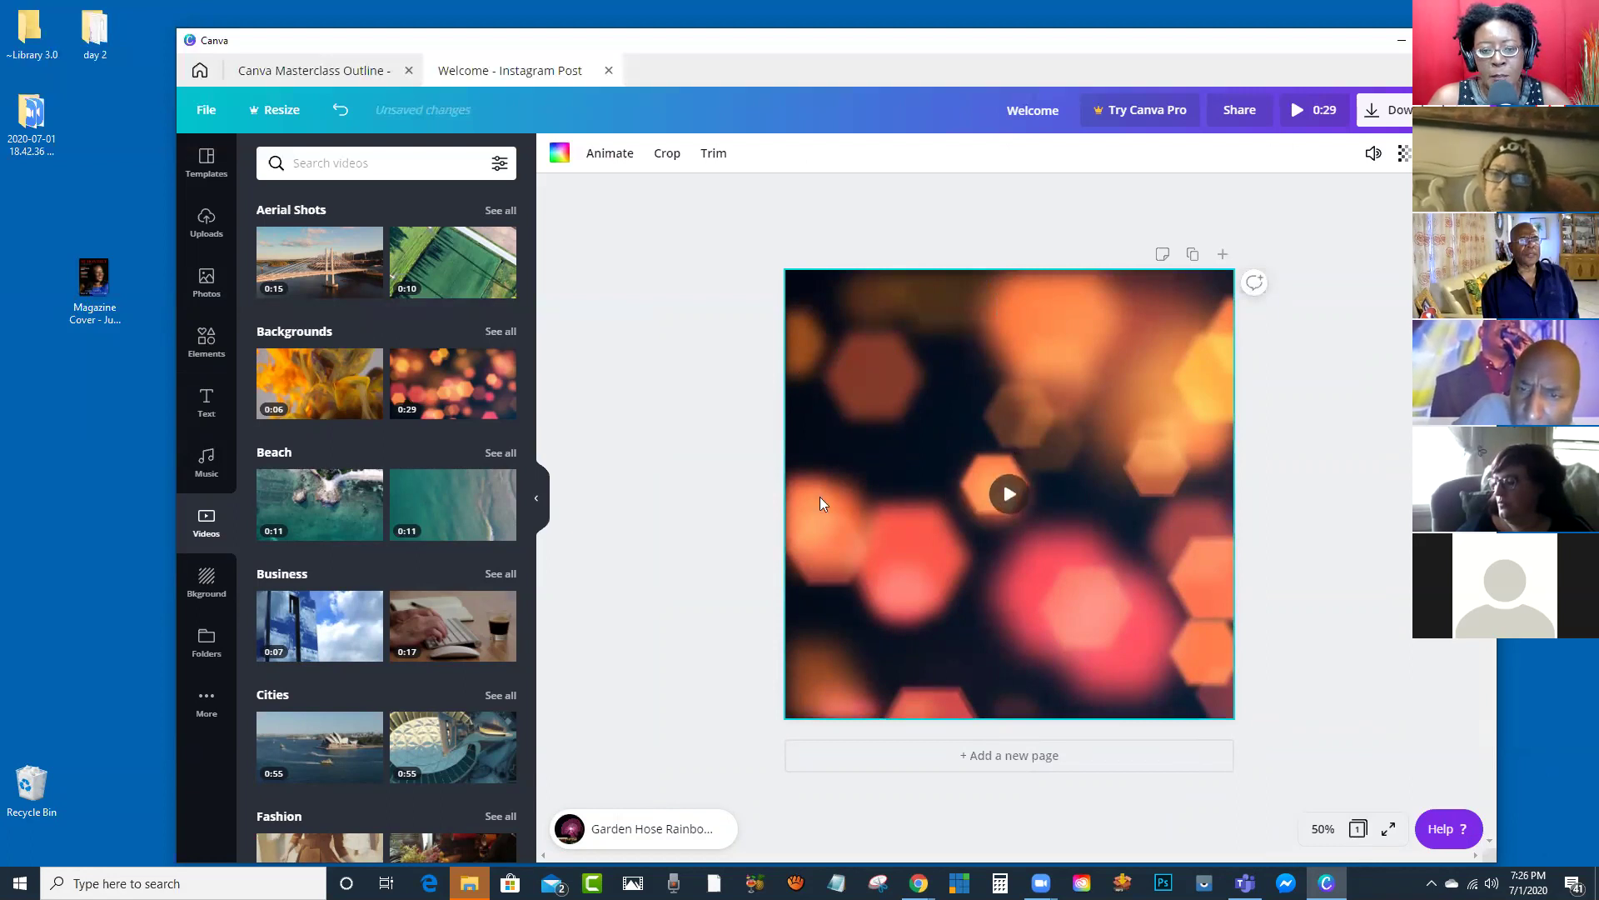
click(1004, 500)
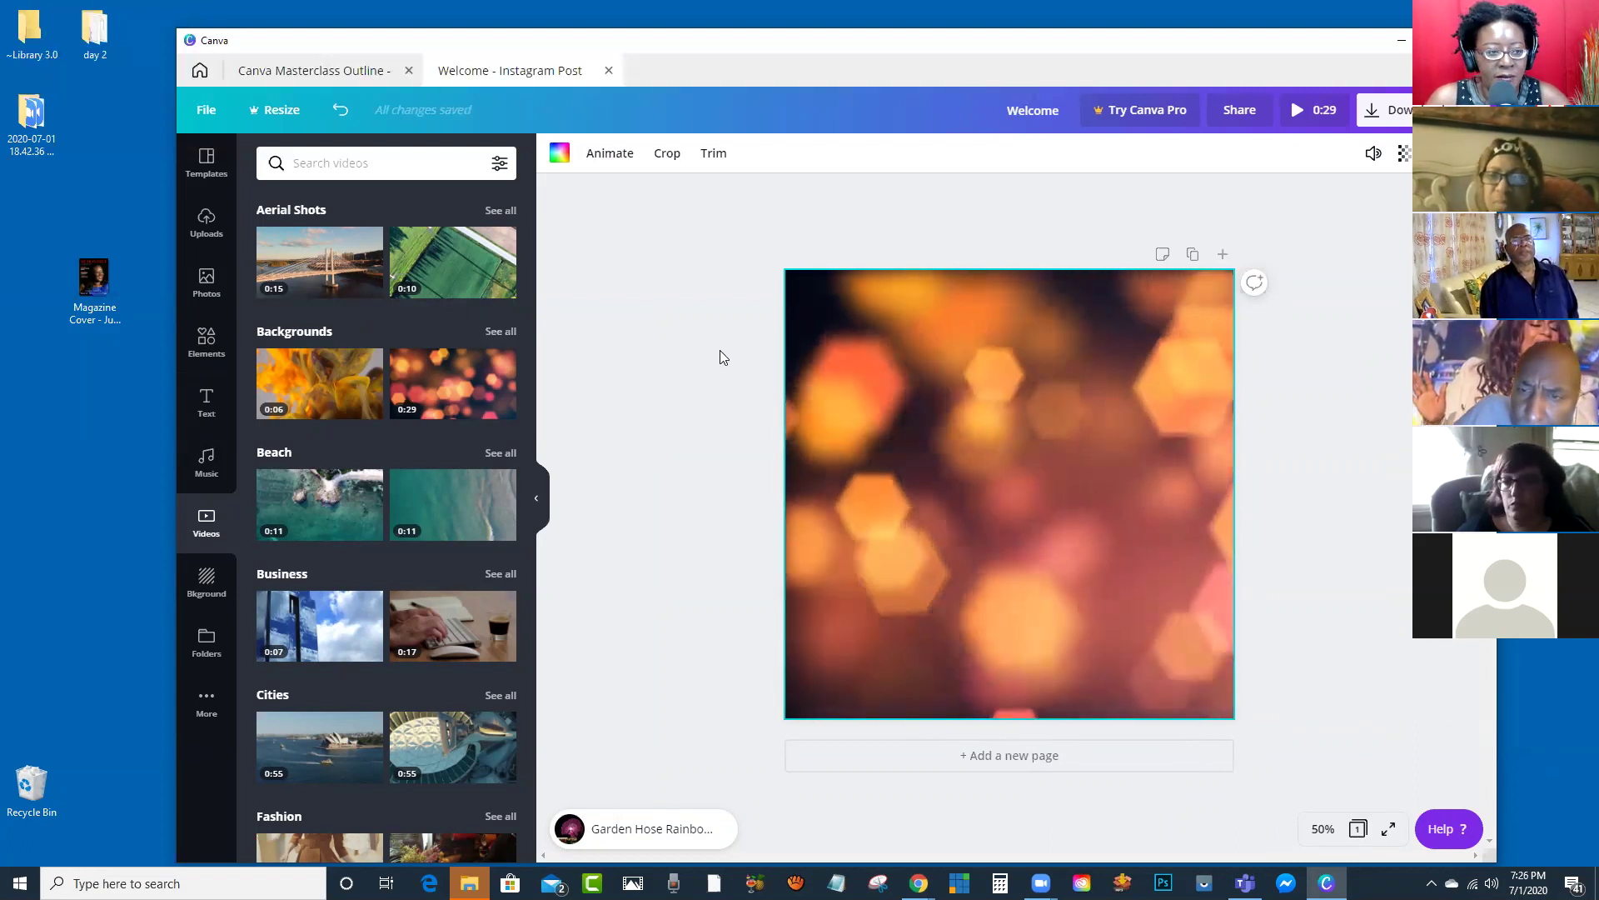
Step: Add the 'cold, smooth & tasty.' text template and rewrite its headline to welcome viewers to the host's show
click(207, 405)
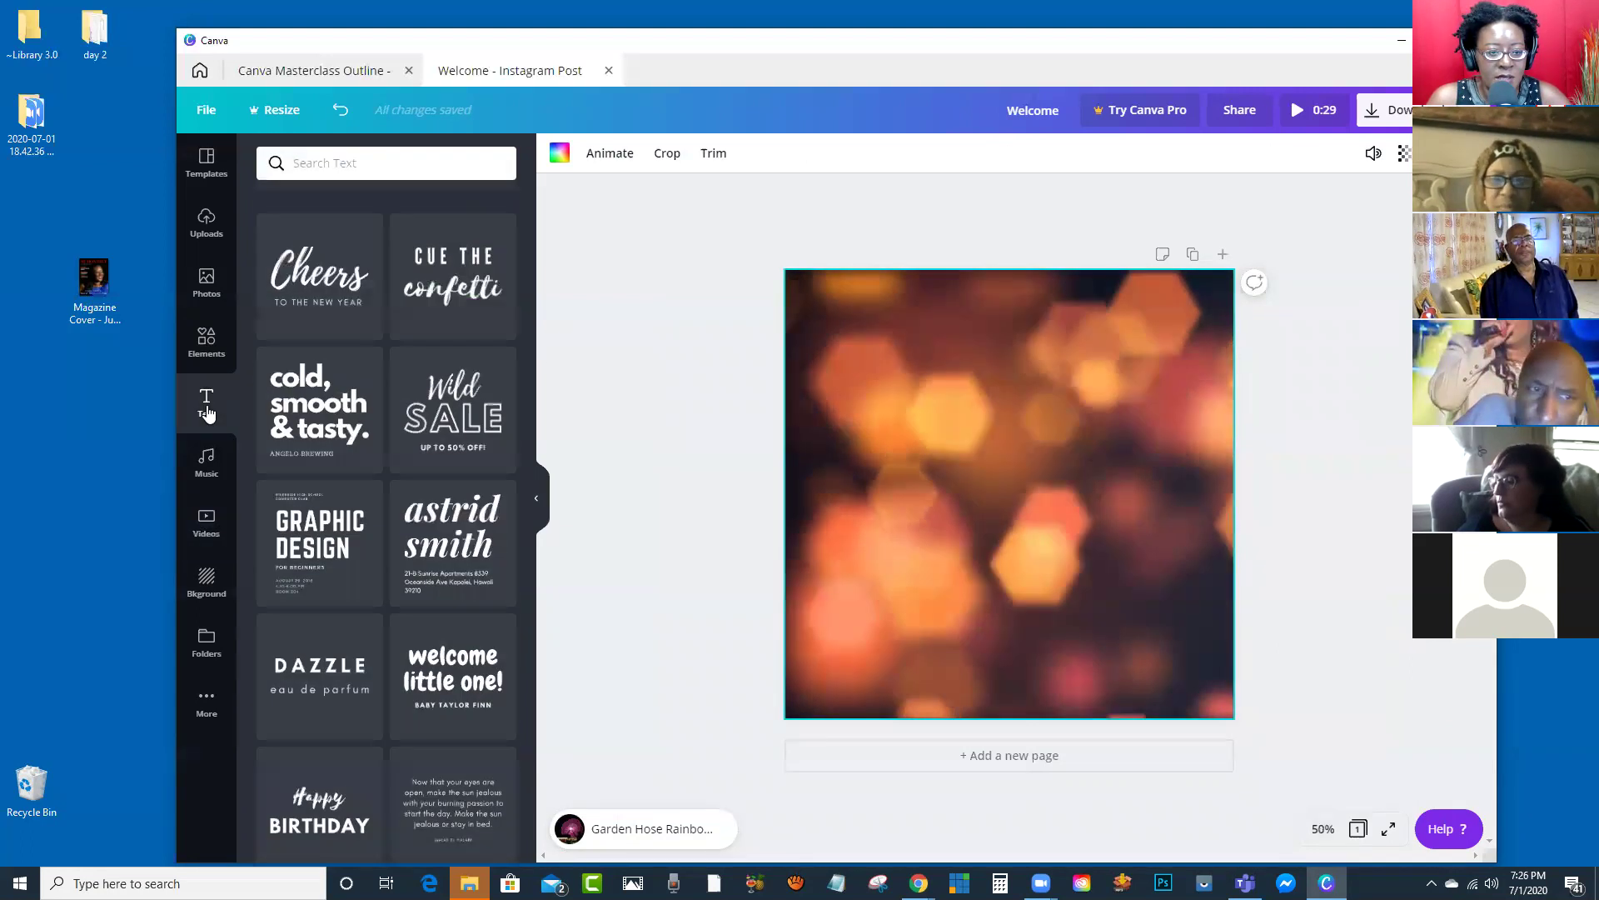
click(310, 398)
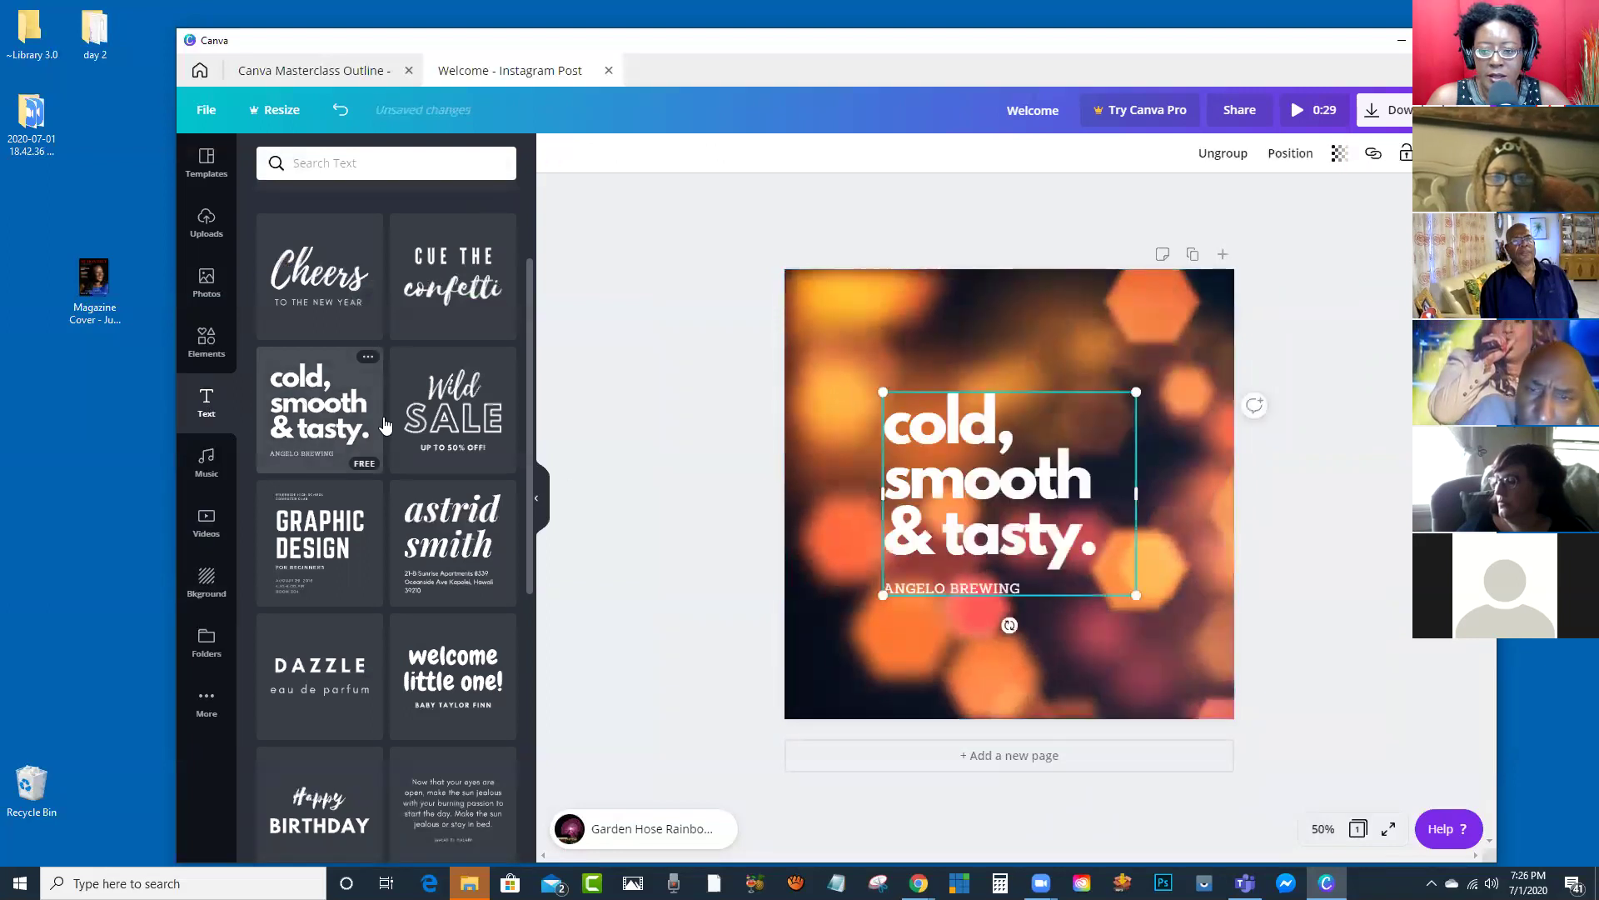
double_click(963, 481)
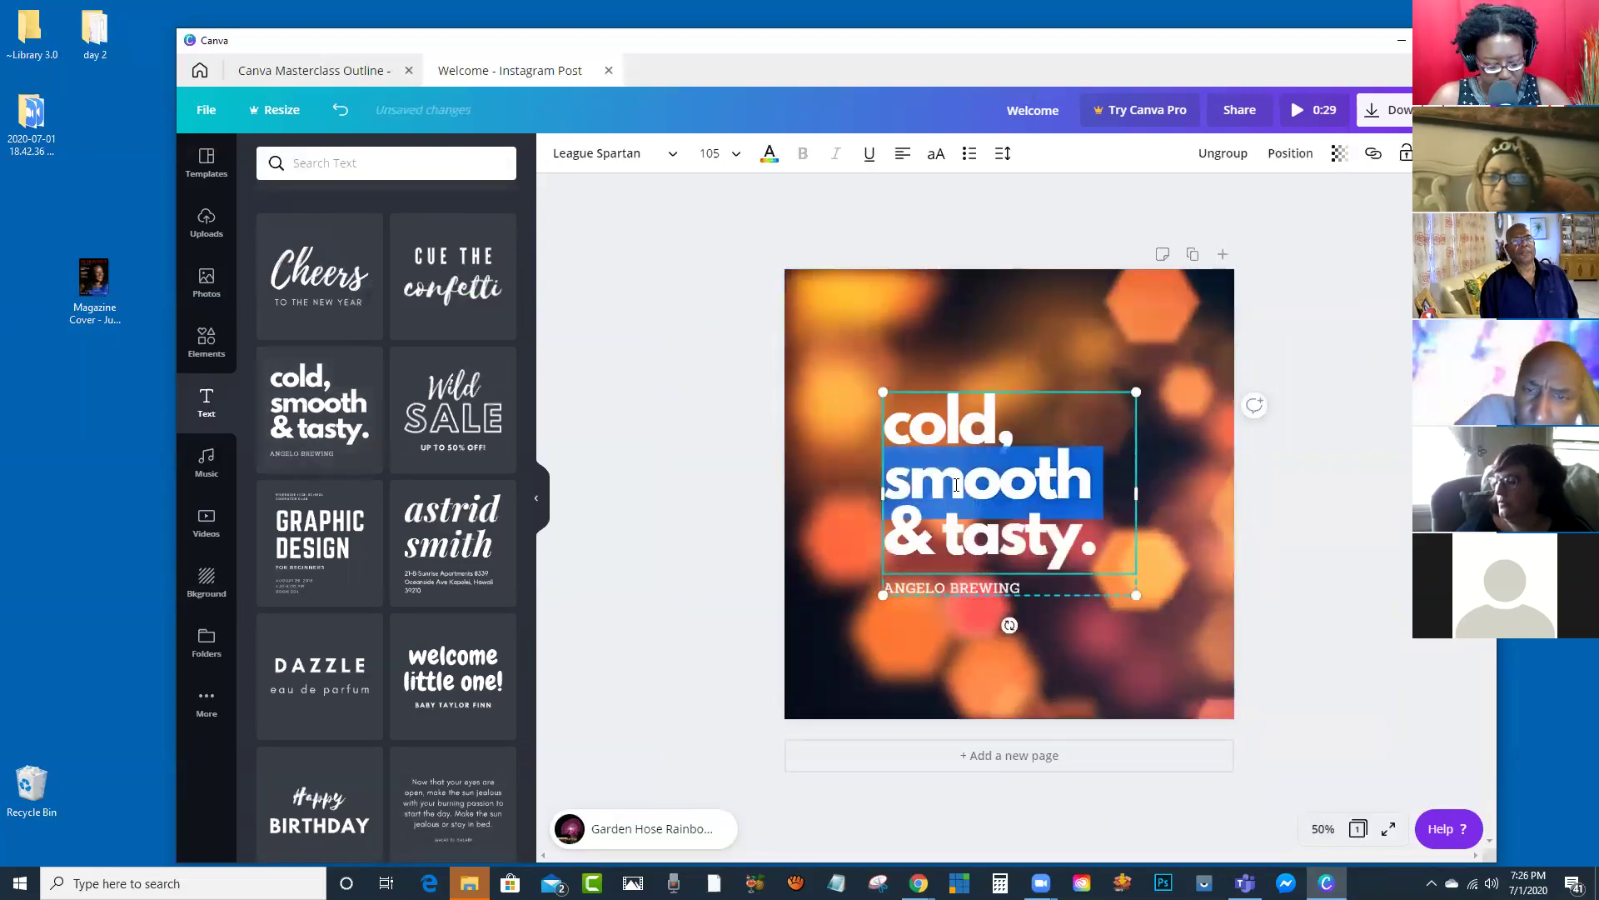
text(Welcome to)
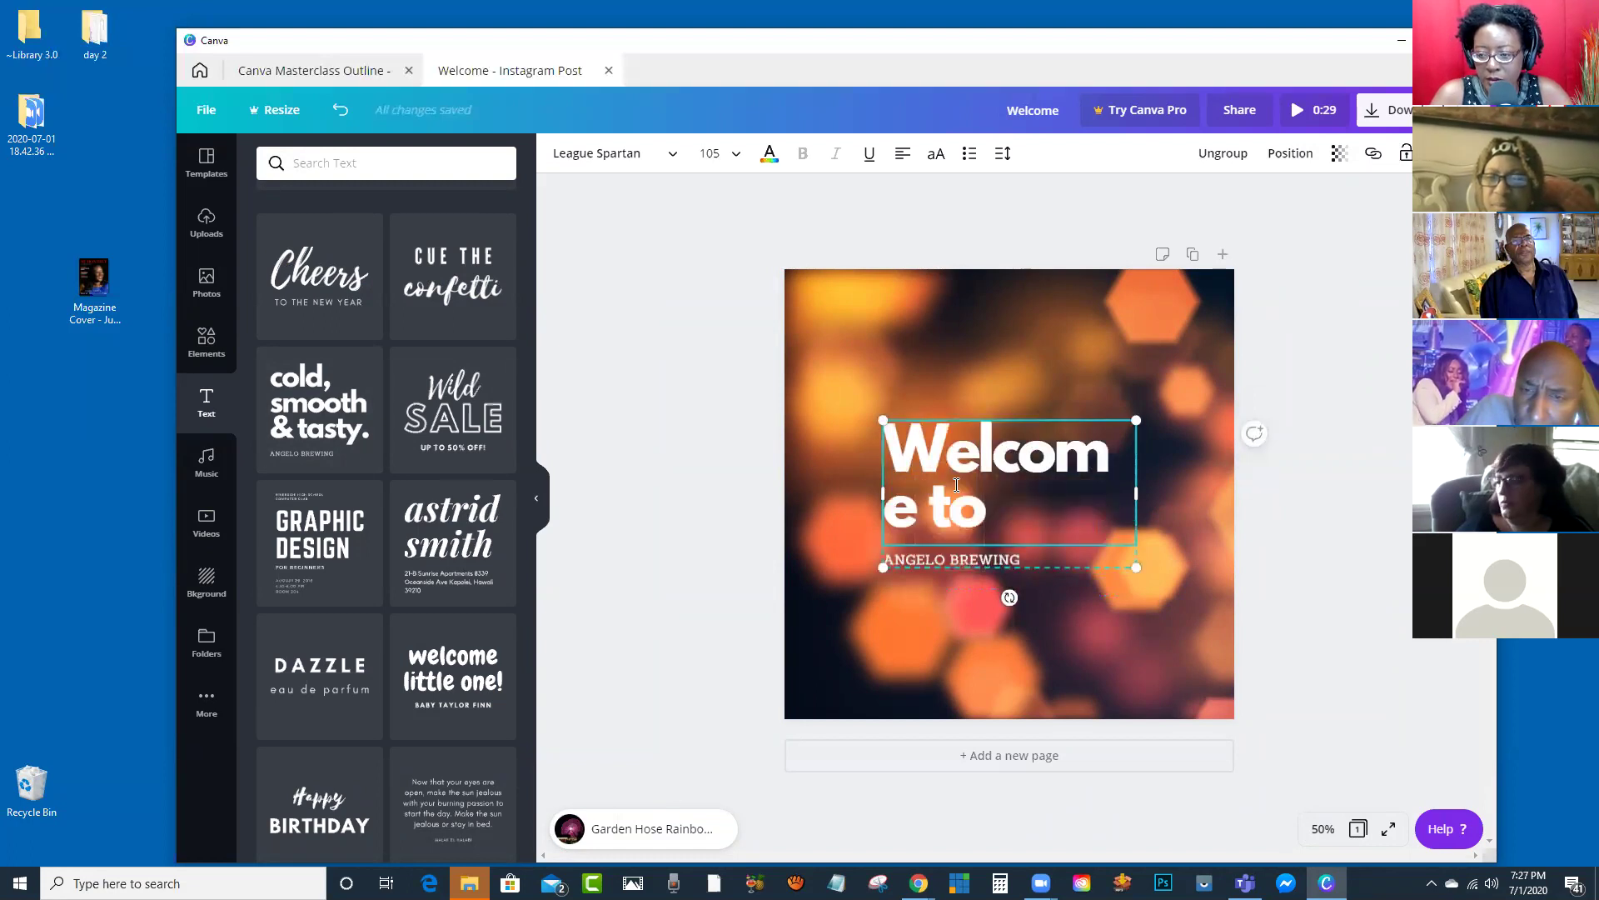
text( the Millissa J)
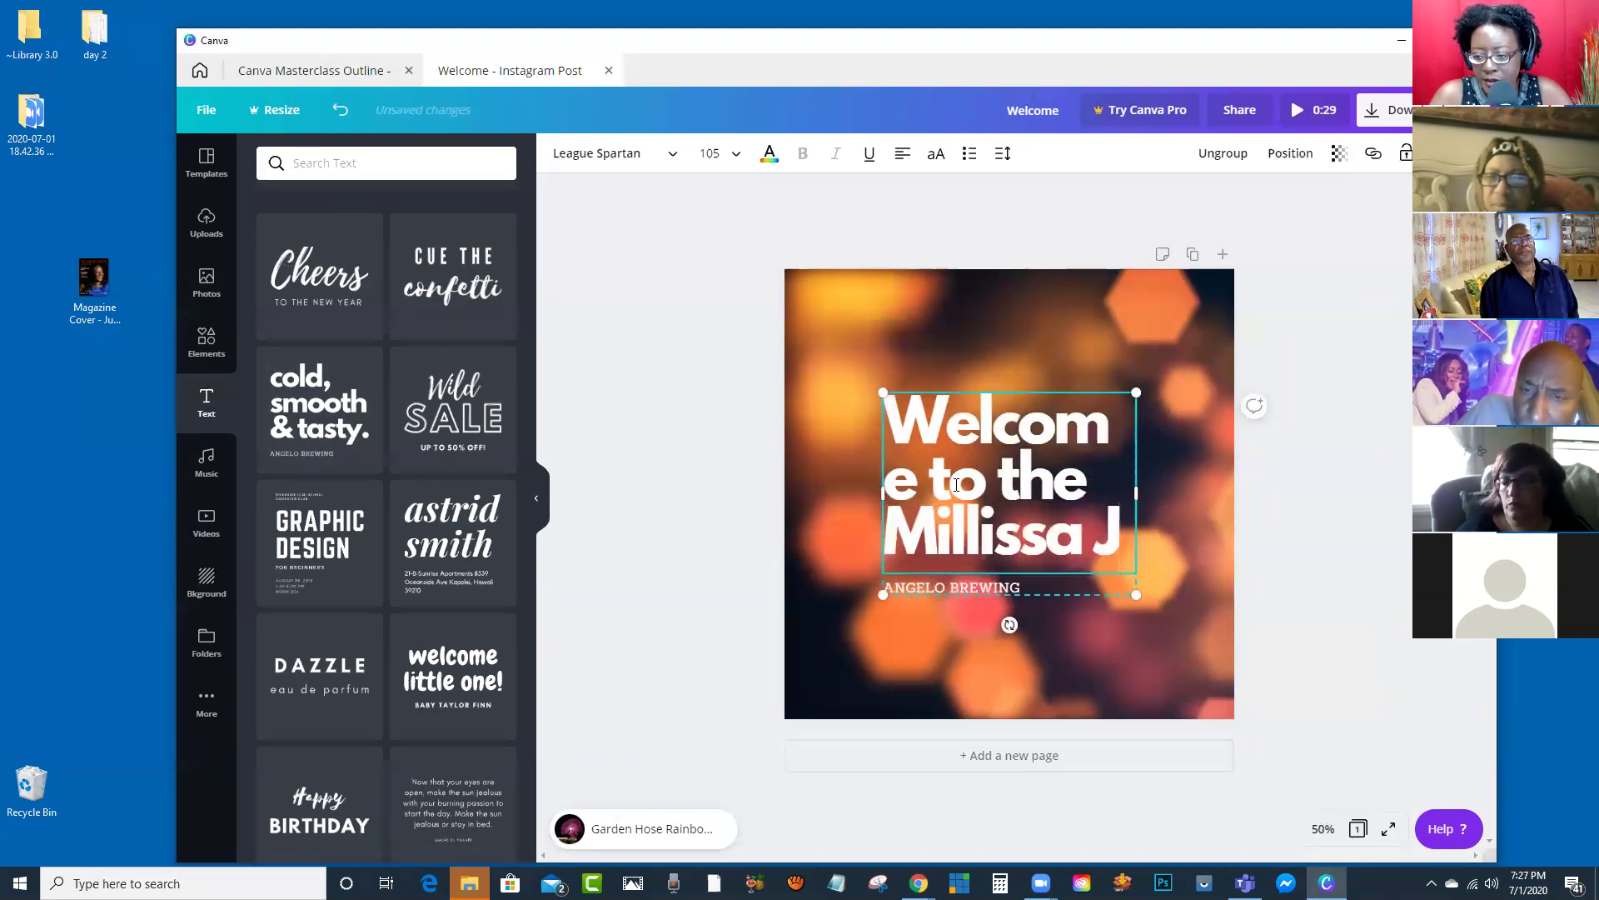
text(ayne show)
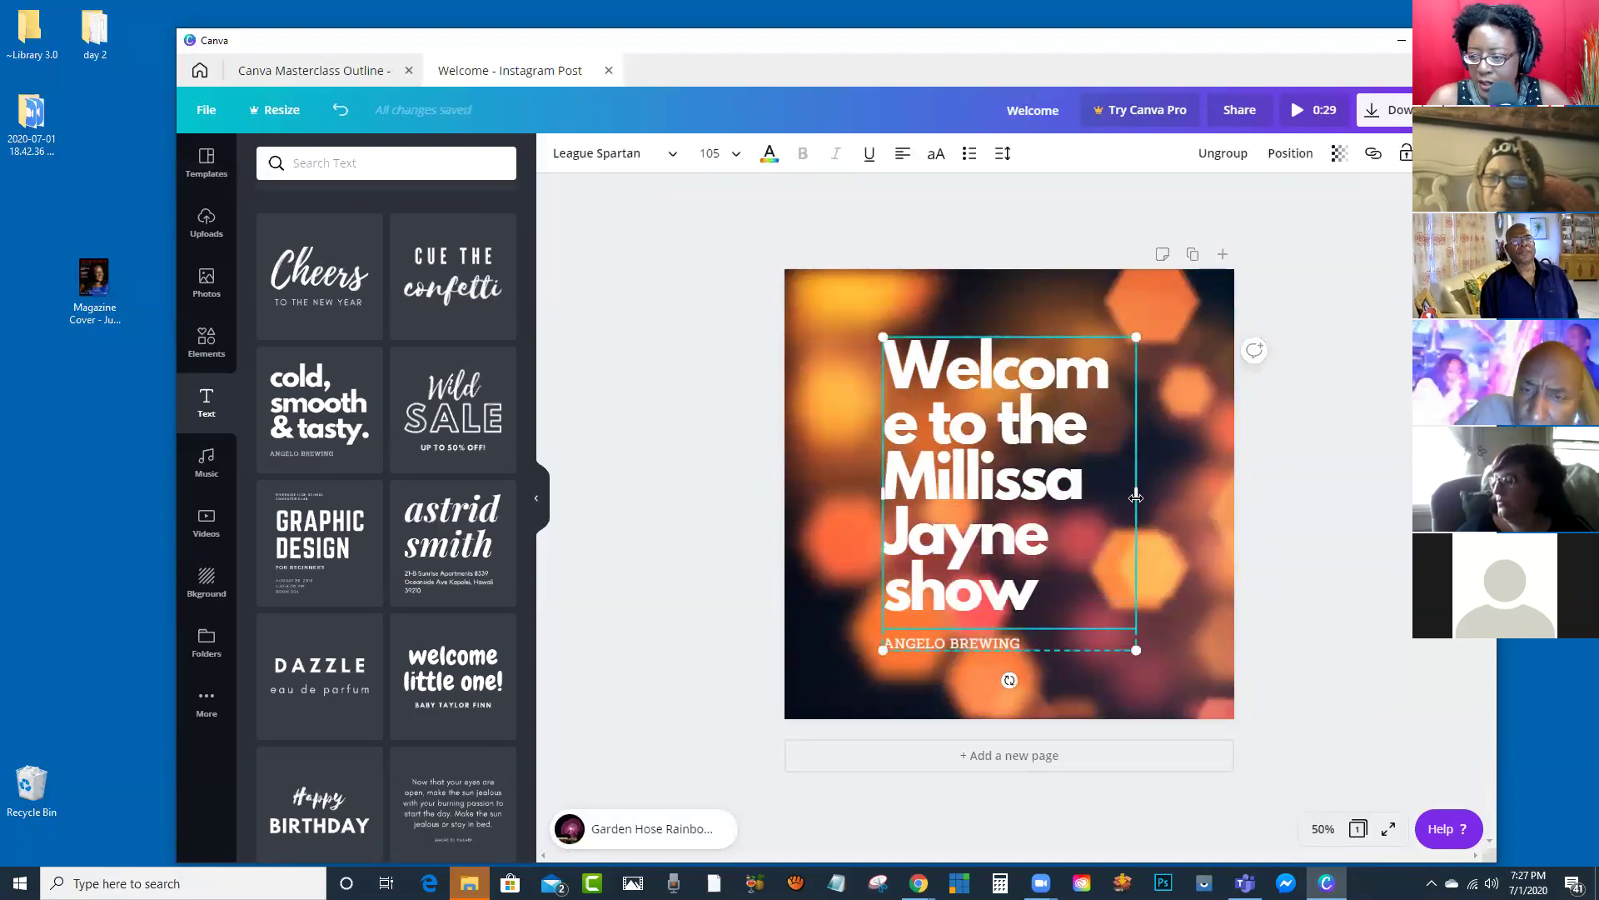
drag(1135, 493, 1201, 481)
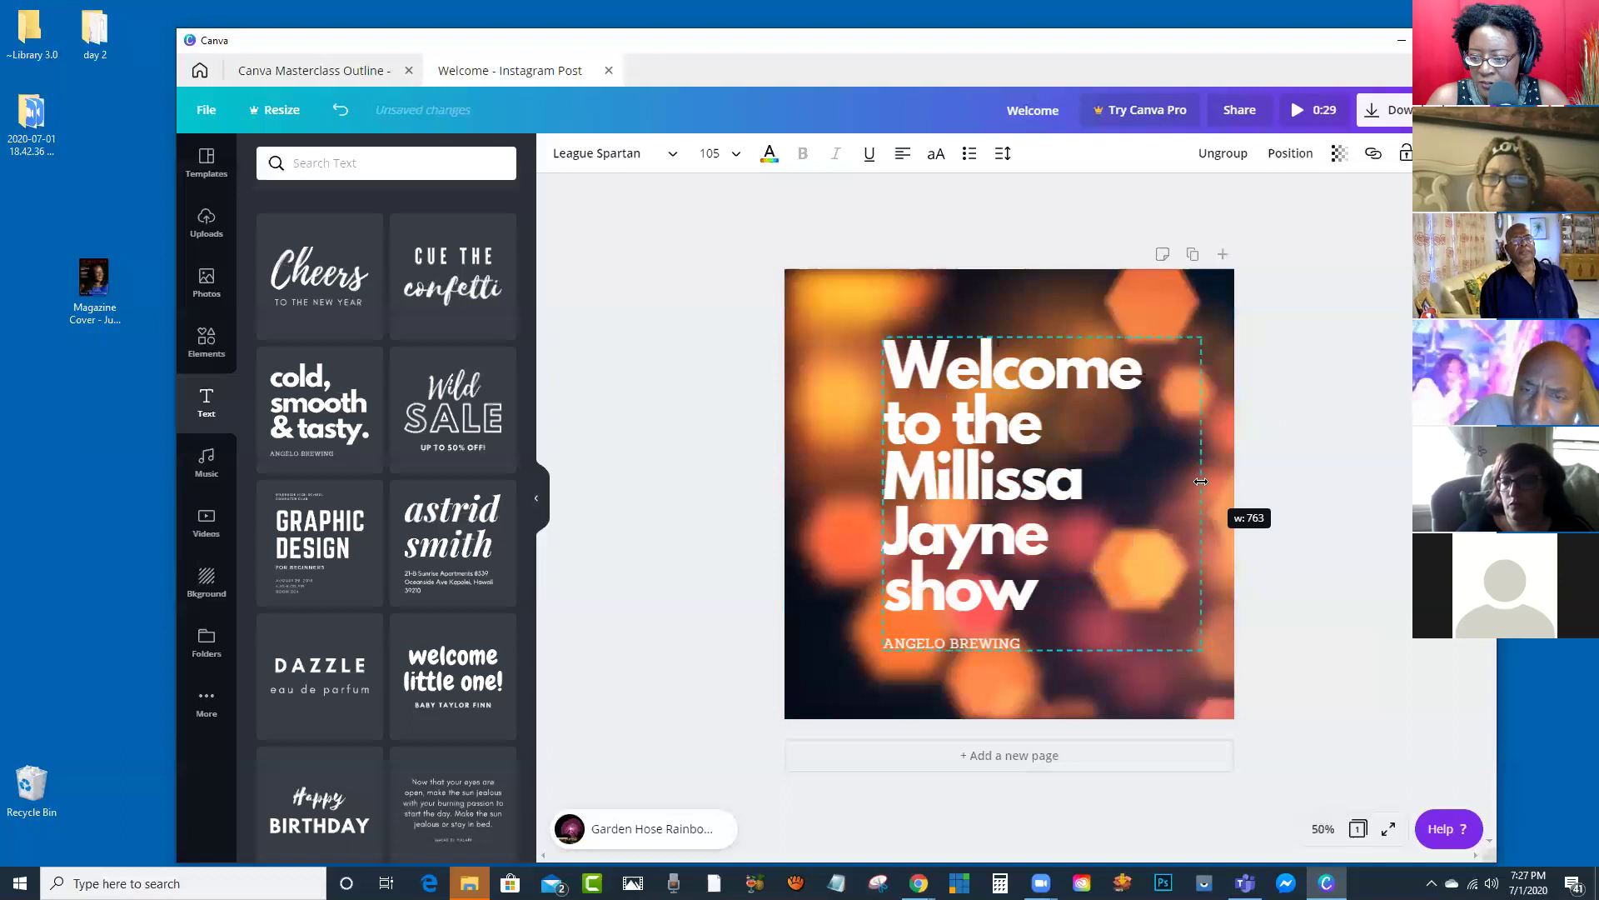
Step: Replace the ANGELO BREWING subtext with 9-11PM THURS
click(1018, 633)
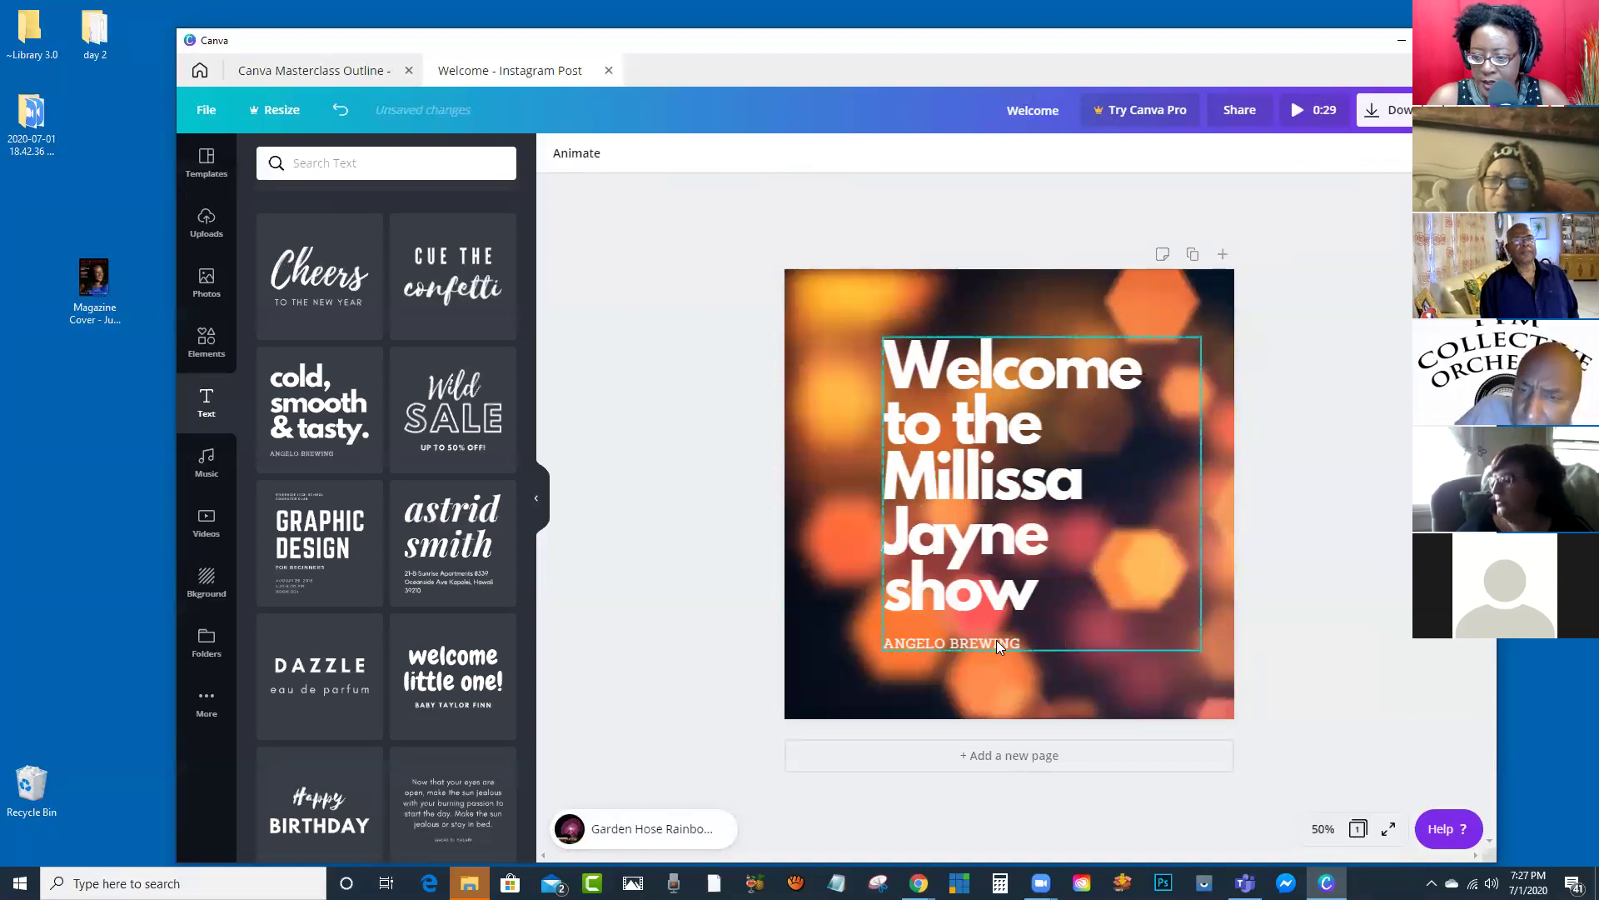
double_click(998, 641)
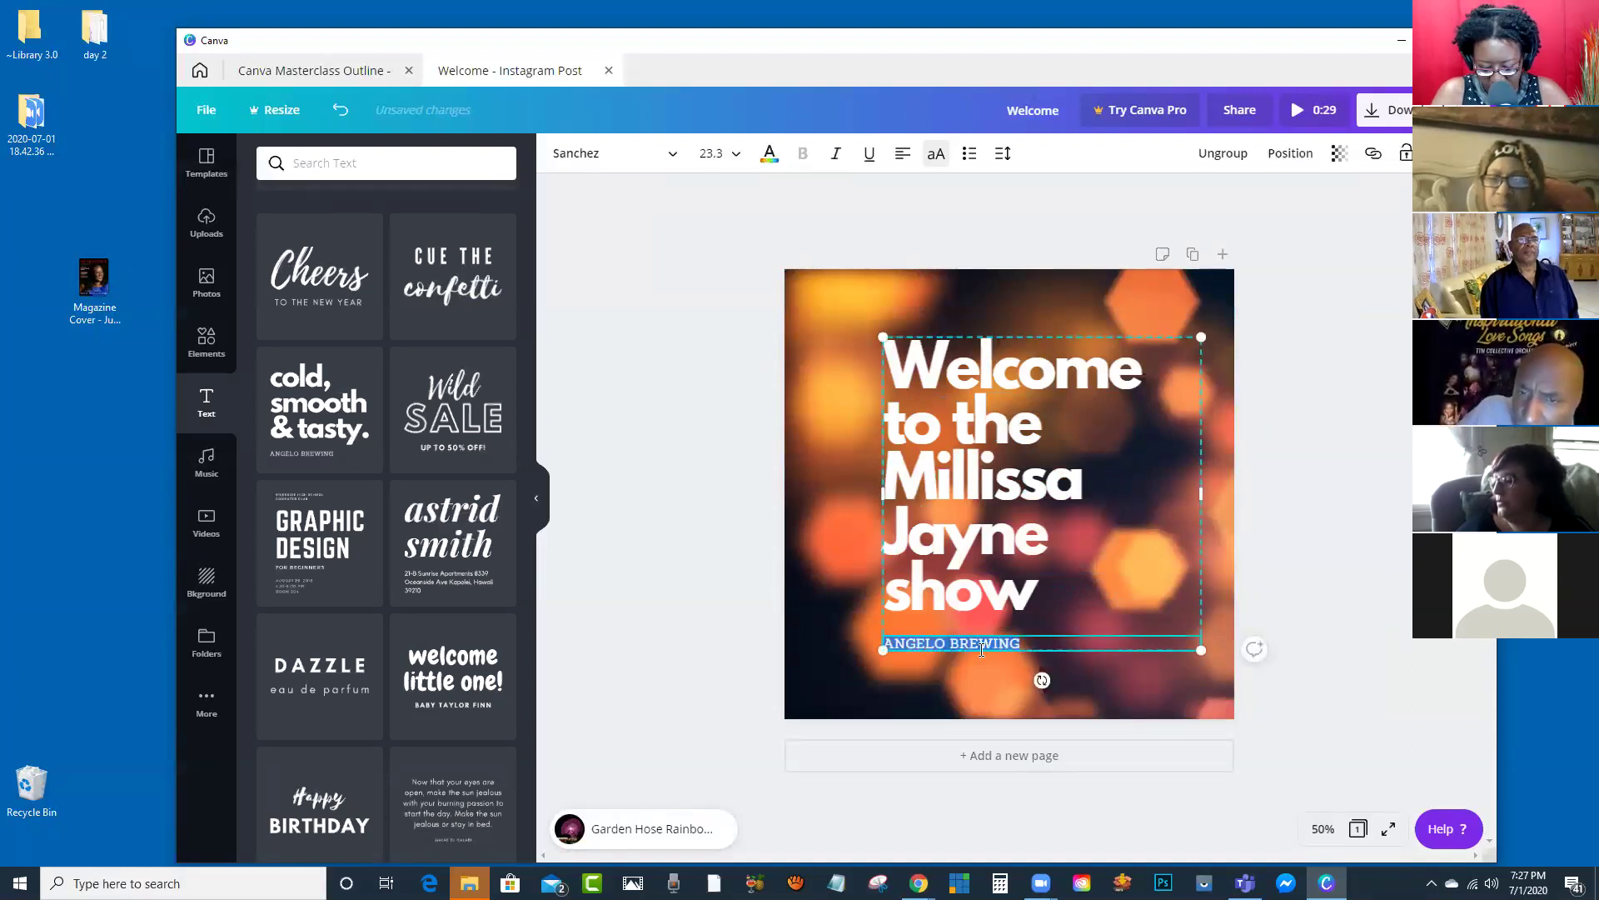
key(BackSpace)
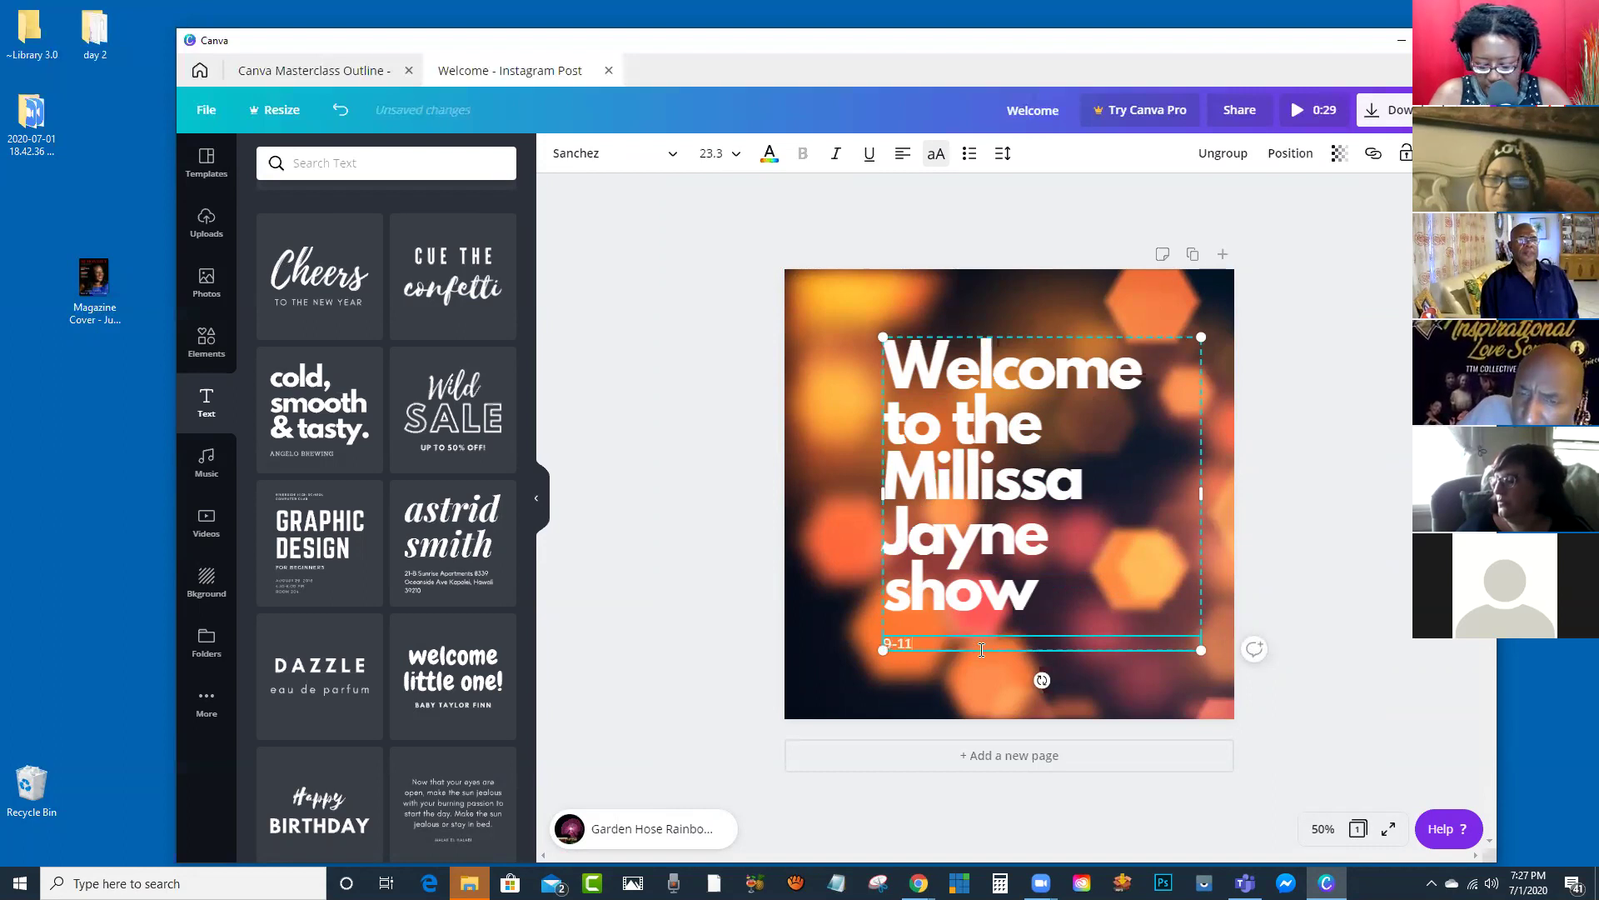
text(9-11PM THURS)
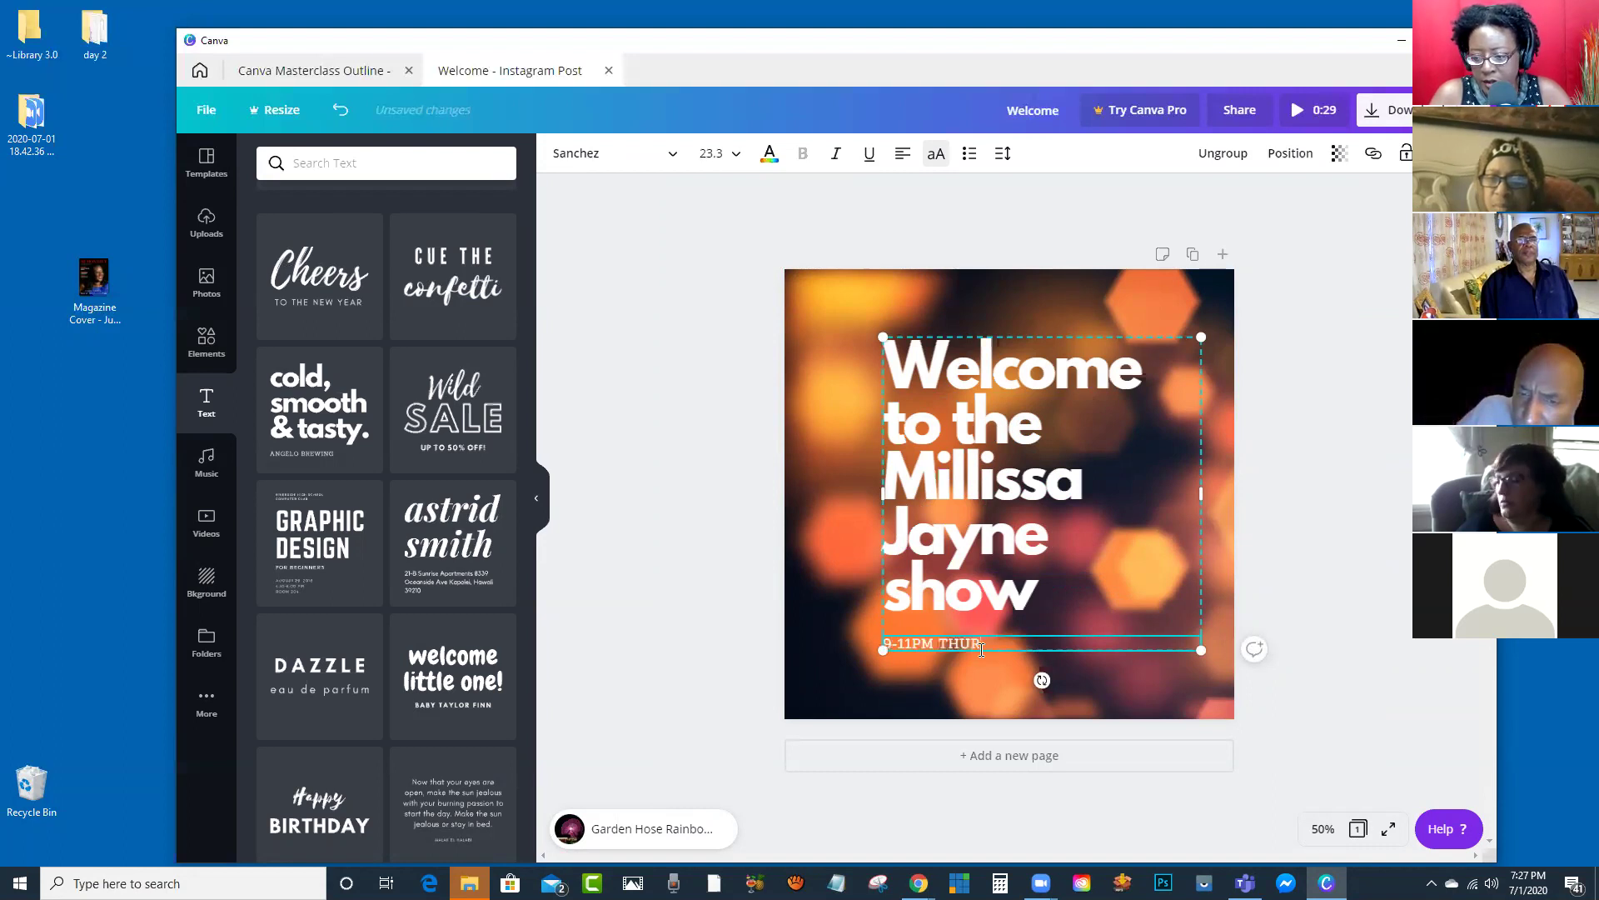
click(728, 489)
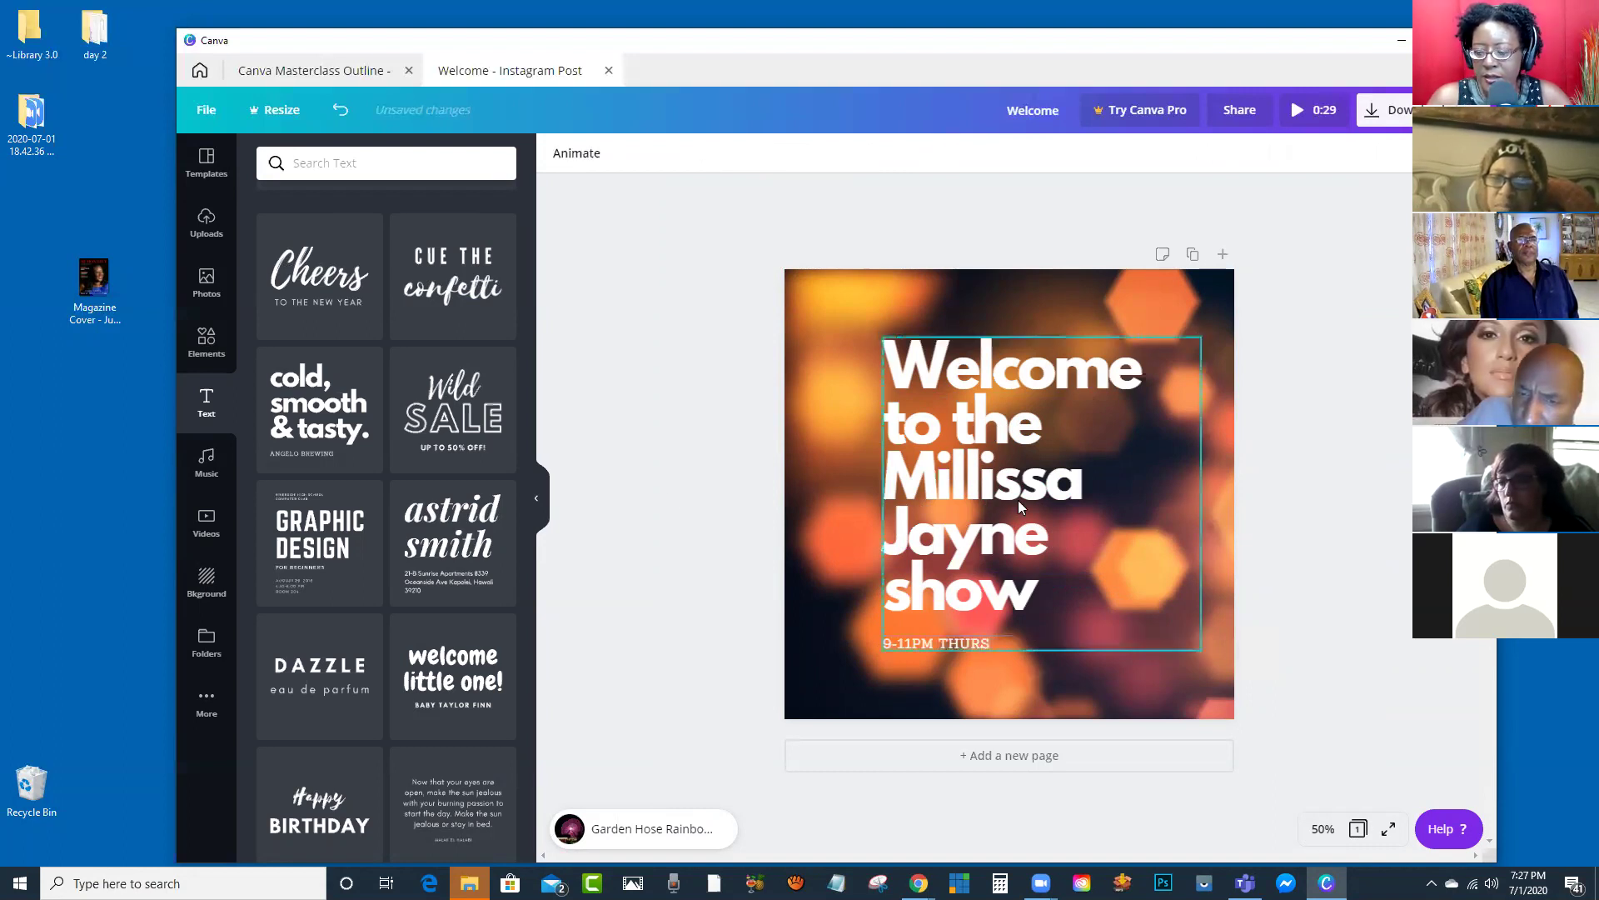
click(891, 461)
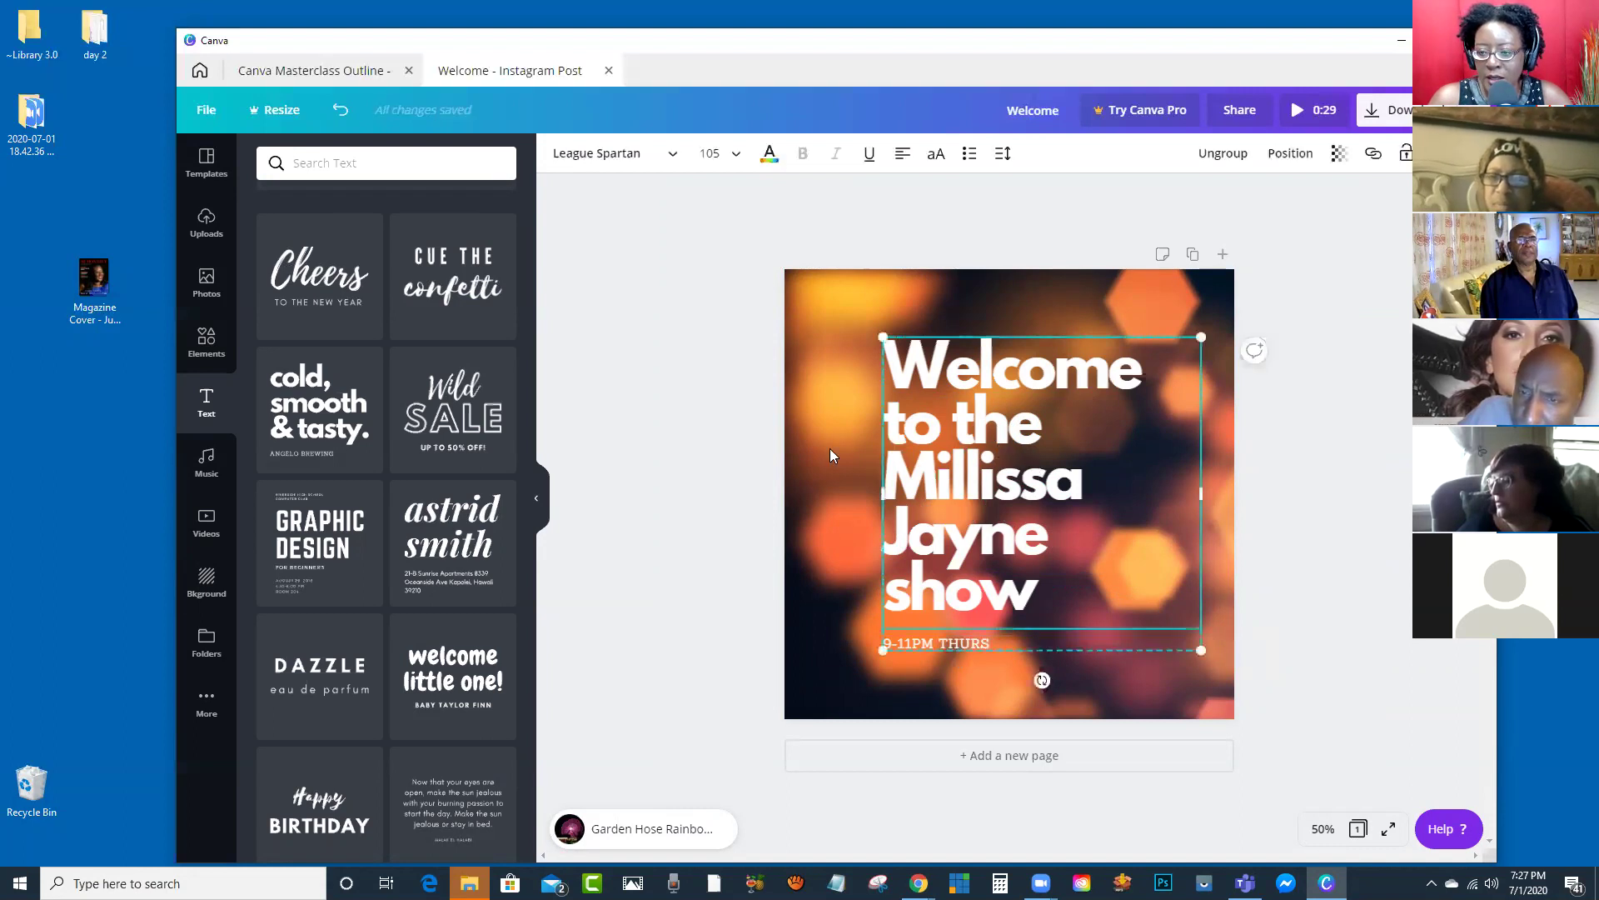
click(833, 445)
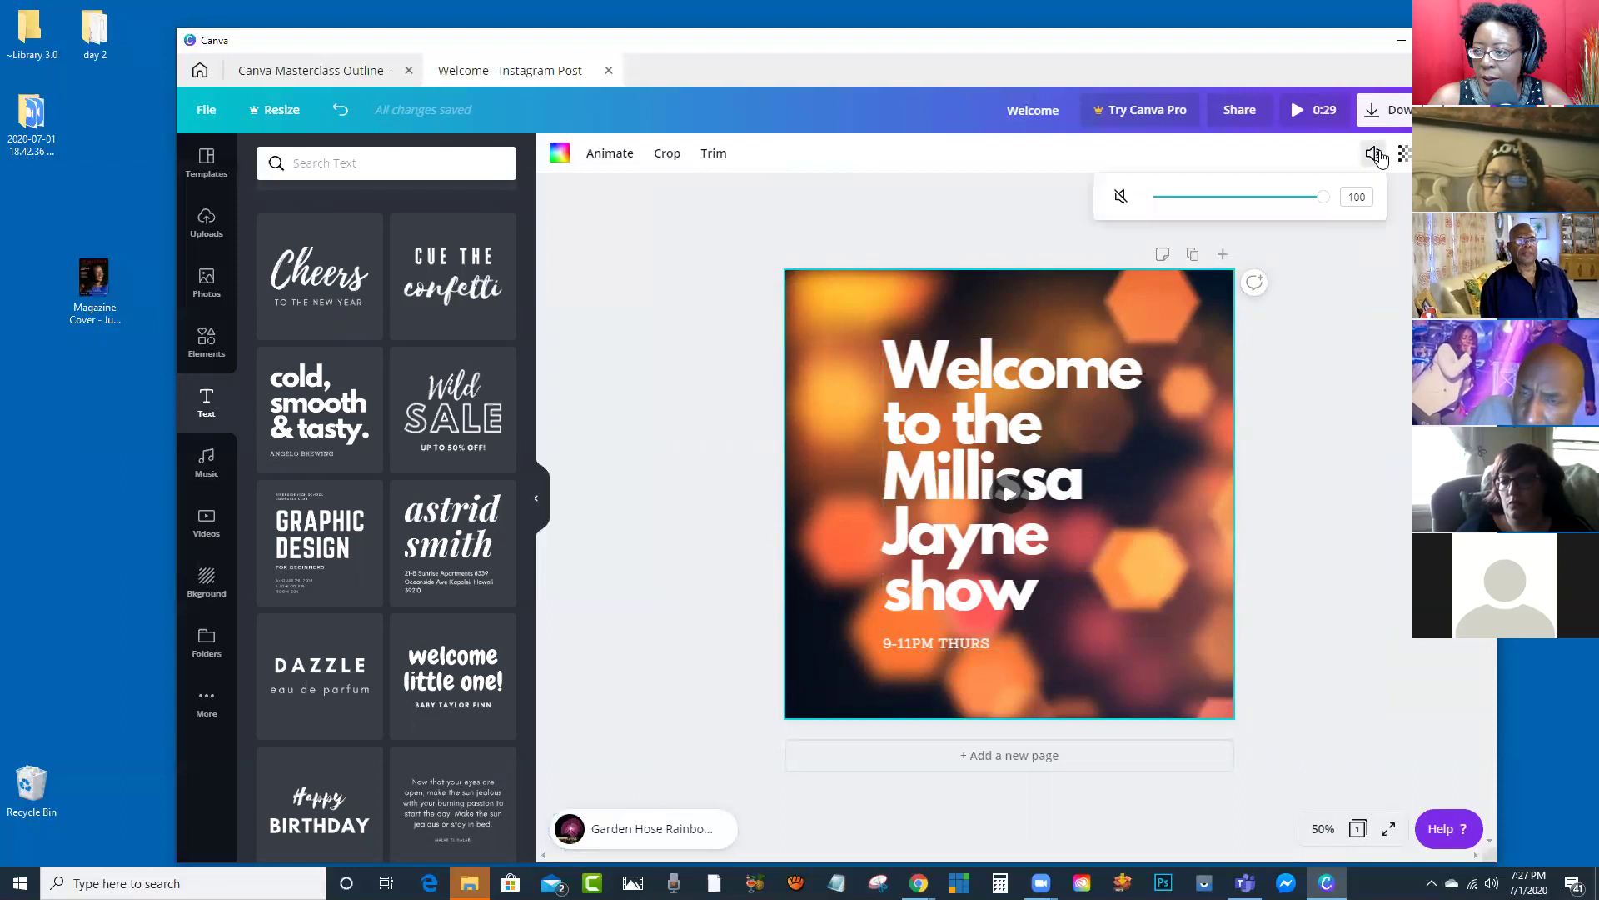
Step: Place the headline group in the top-left corner and scale it from font 105 to 76.8
click(1192, 460)
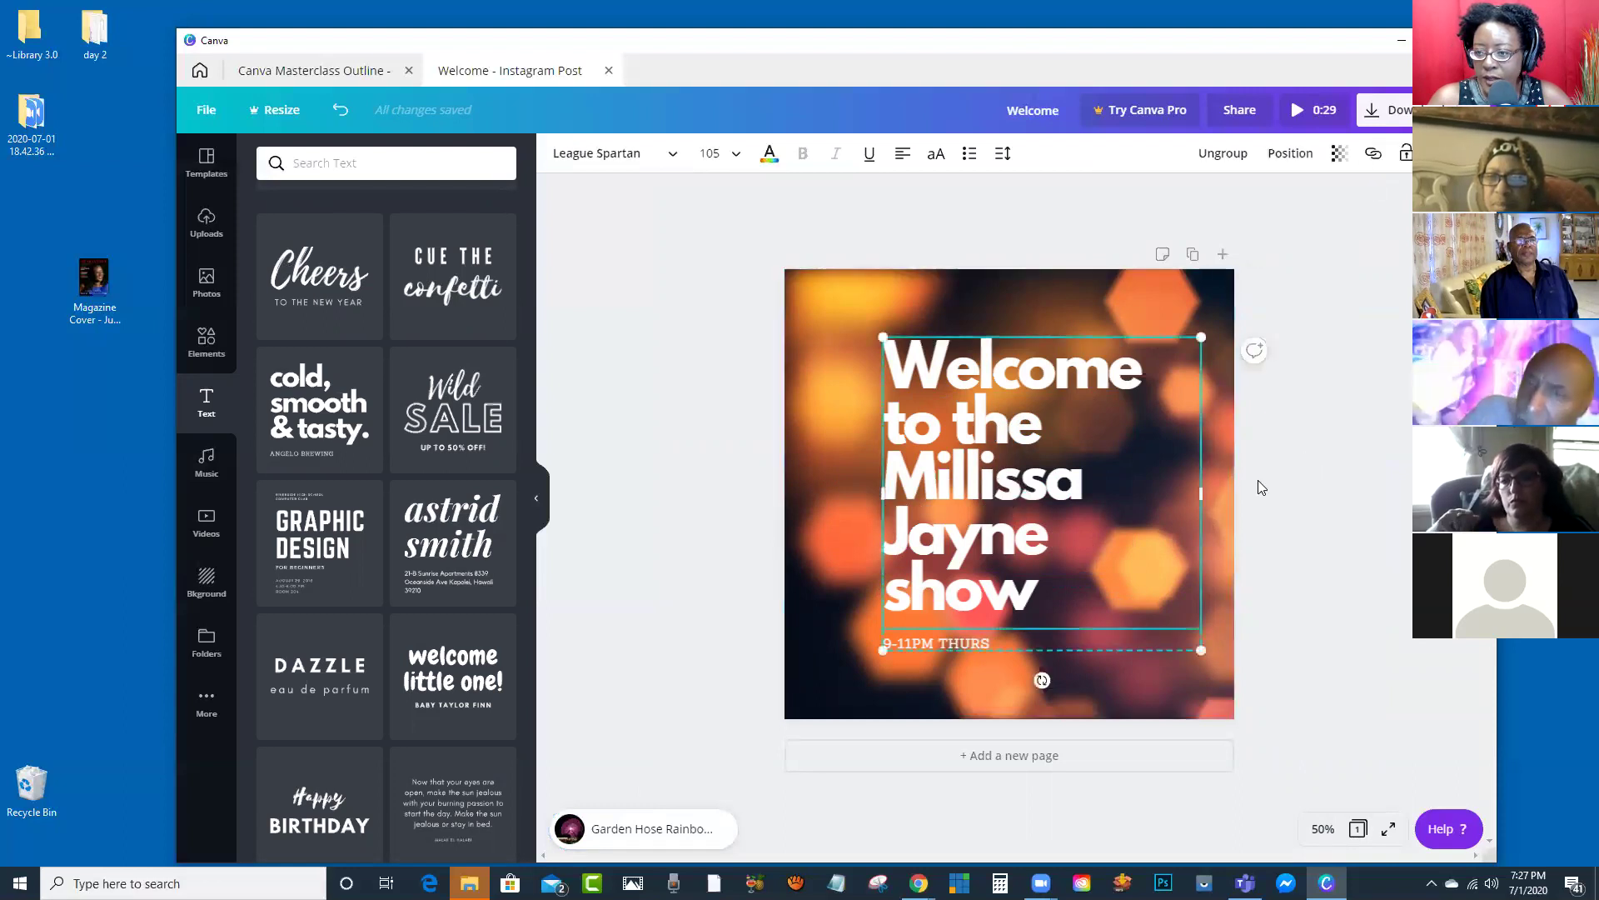
double_click(948, 321)
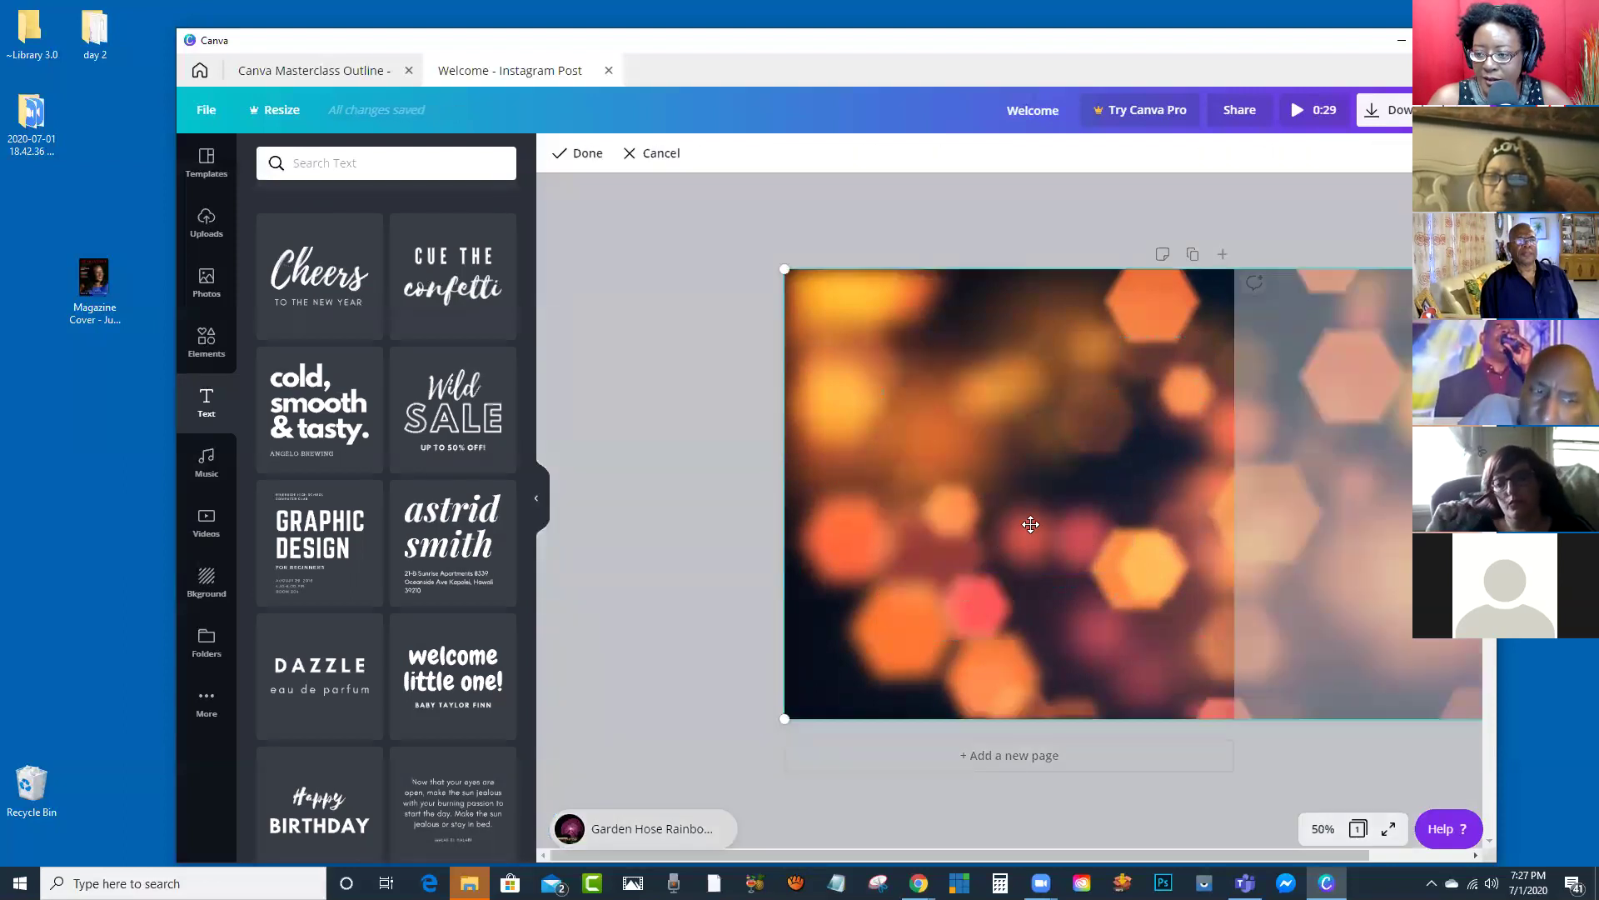
click(899, 233)
drag(958, 430, 1060, 452)
click(927, 486)
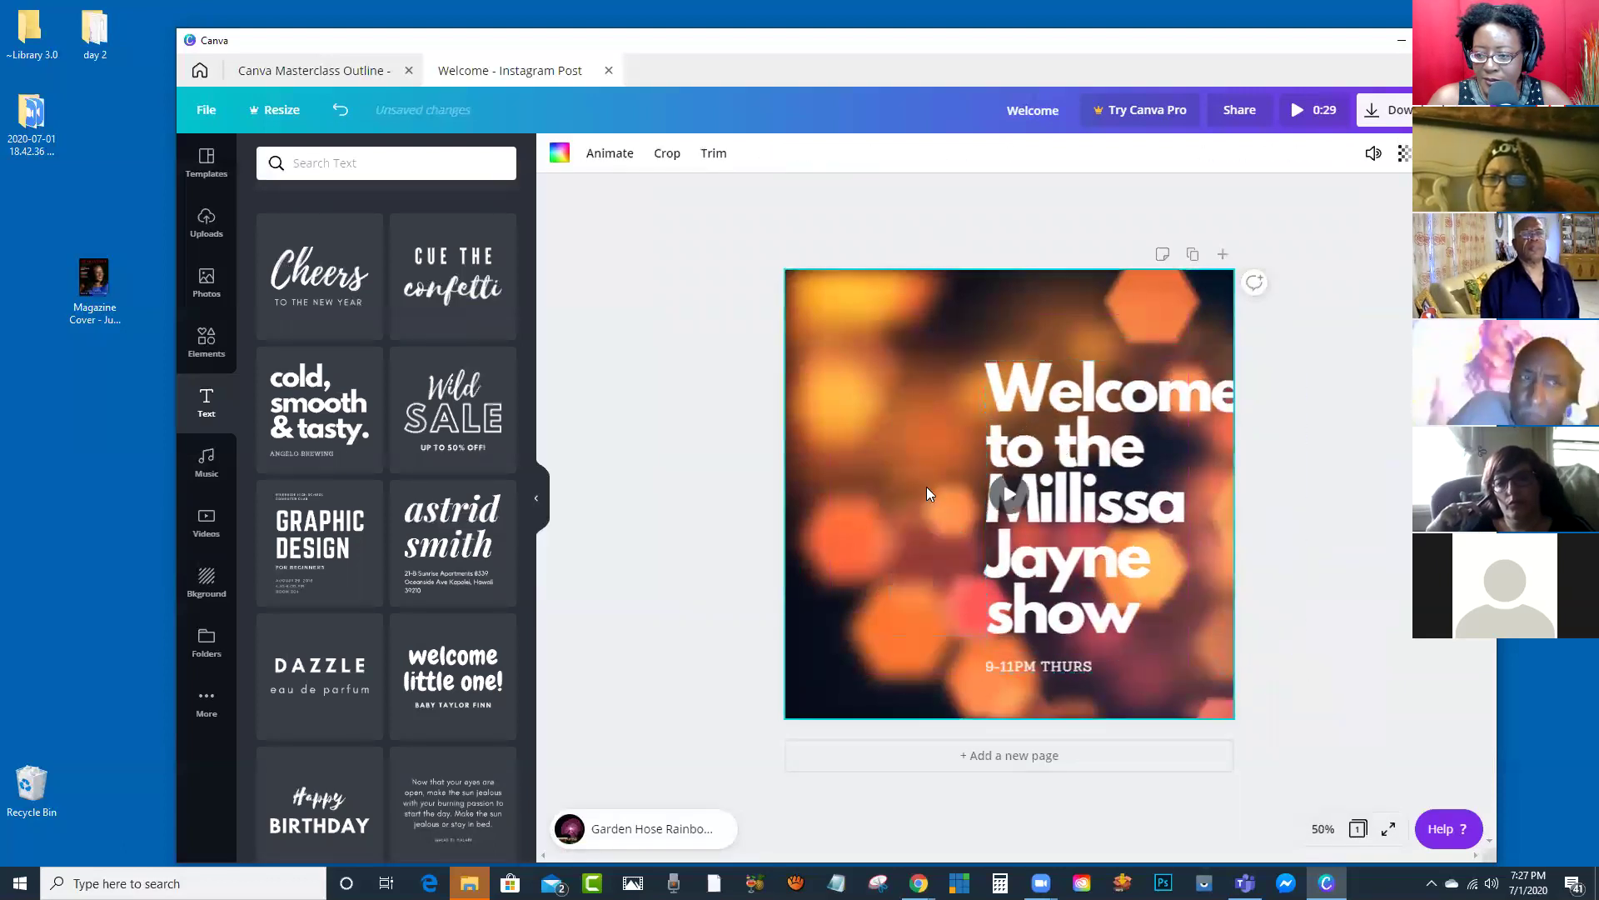
click(1009, 495)
drag(1011, 497, 986, 458)
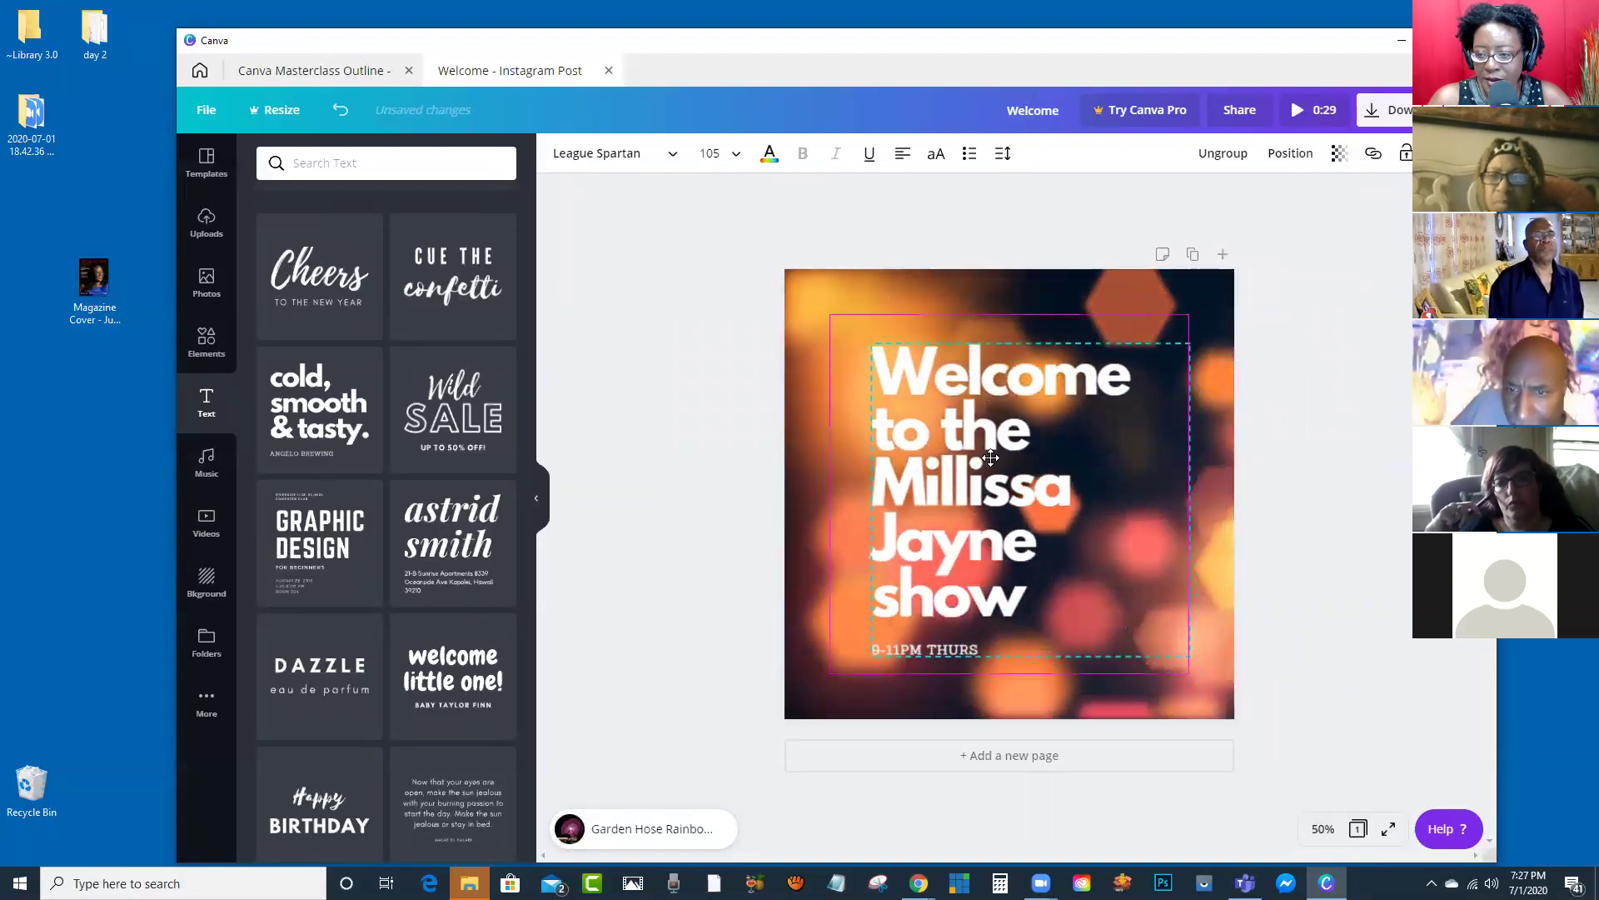
click(982, 305)
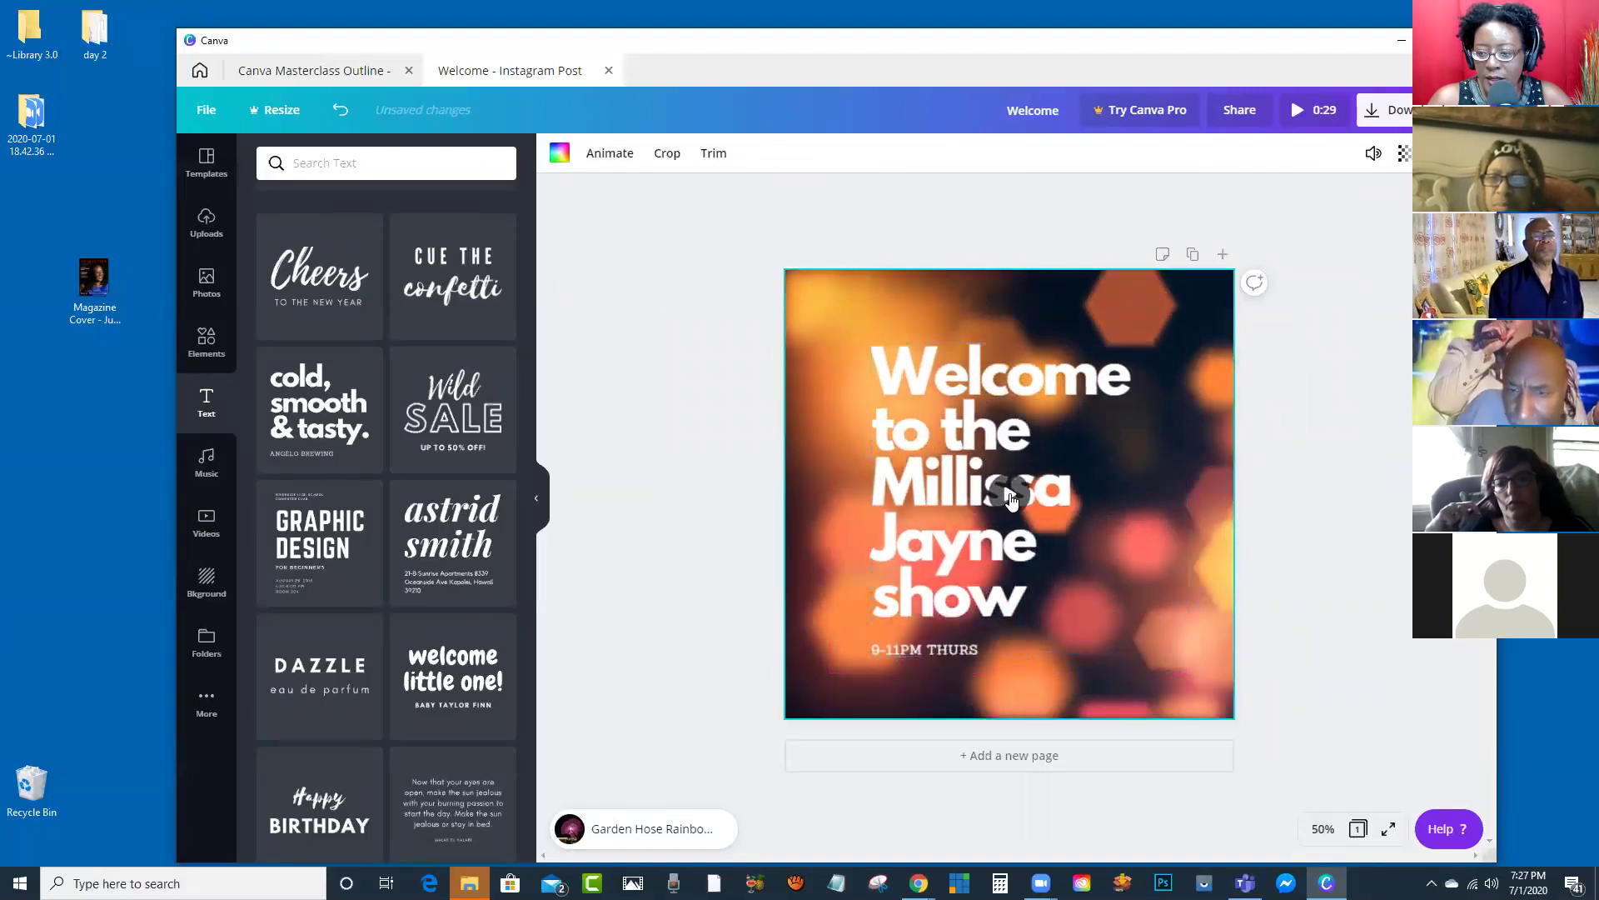
click(745, 525)
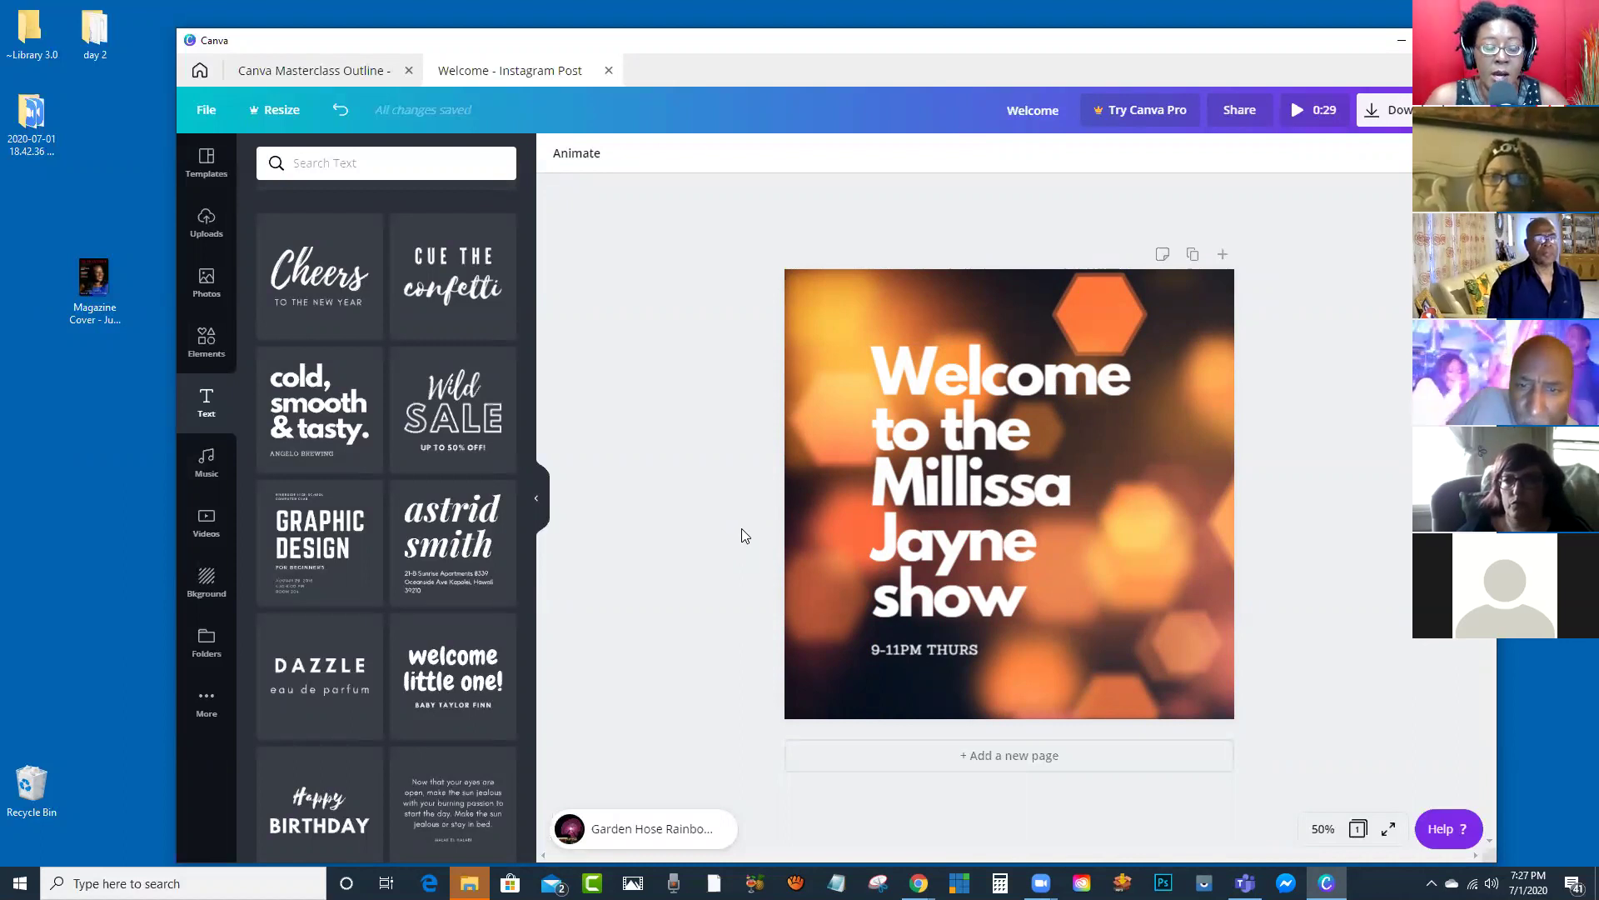
drag(931, 469, 870, 412)
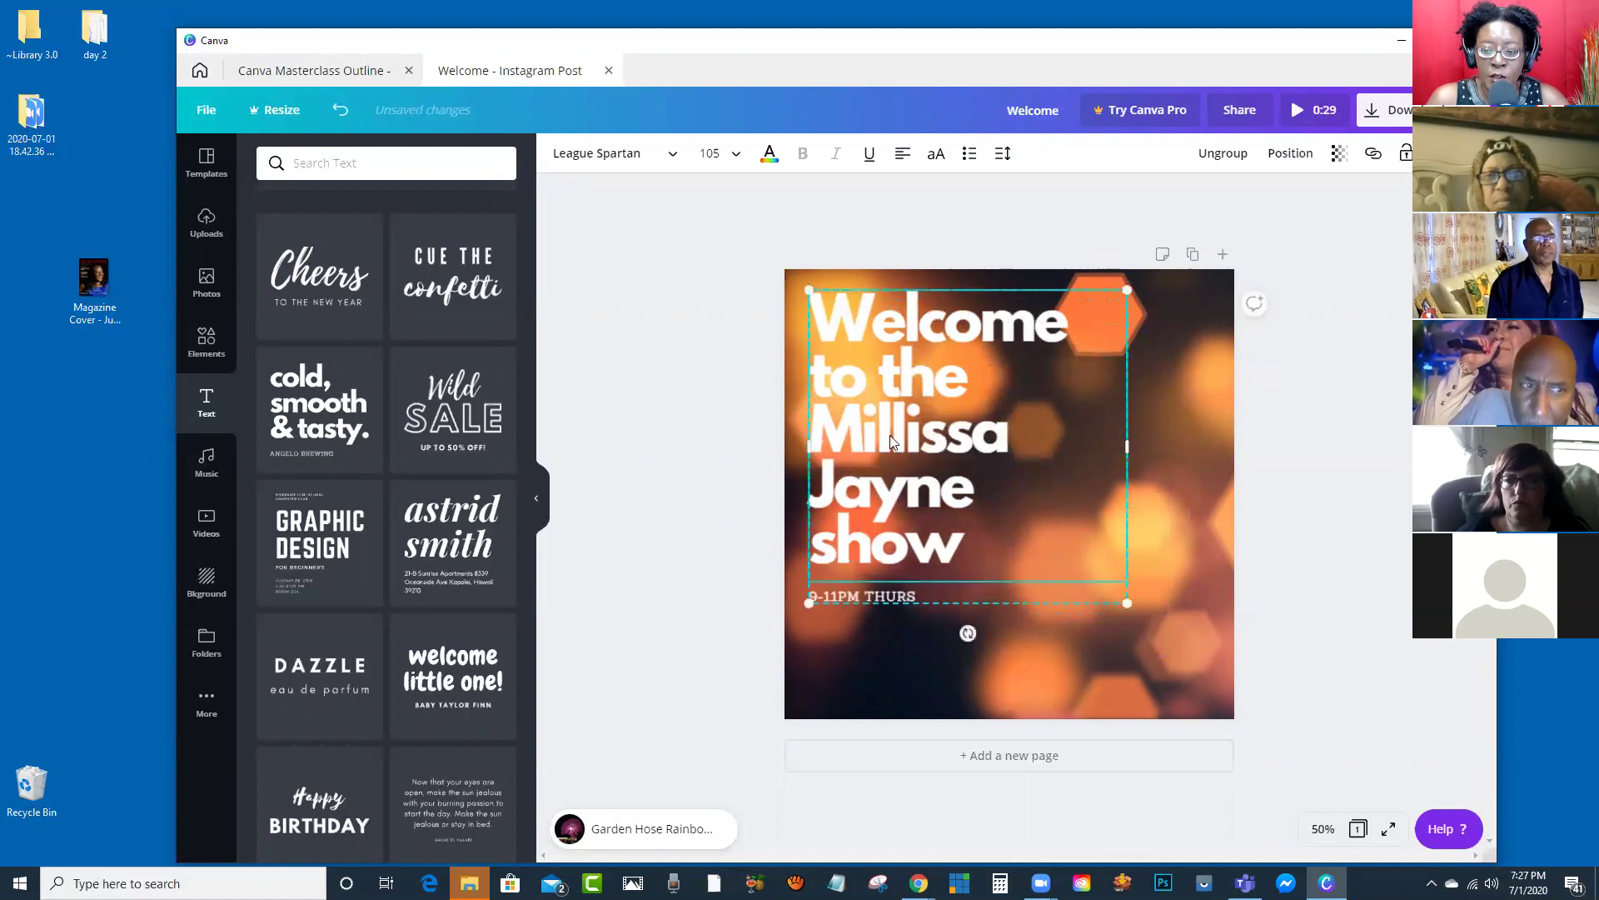
drag(1106, 566, 1045, 522)
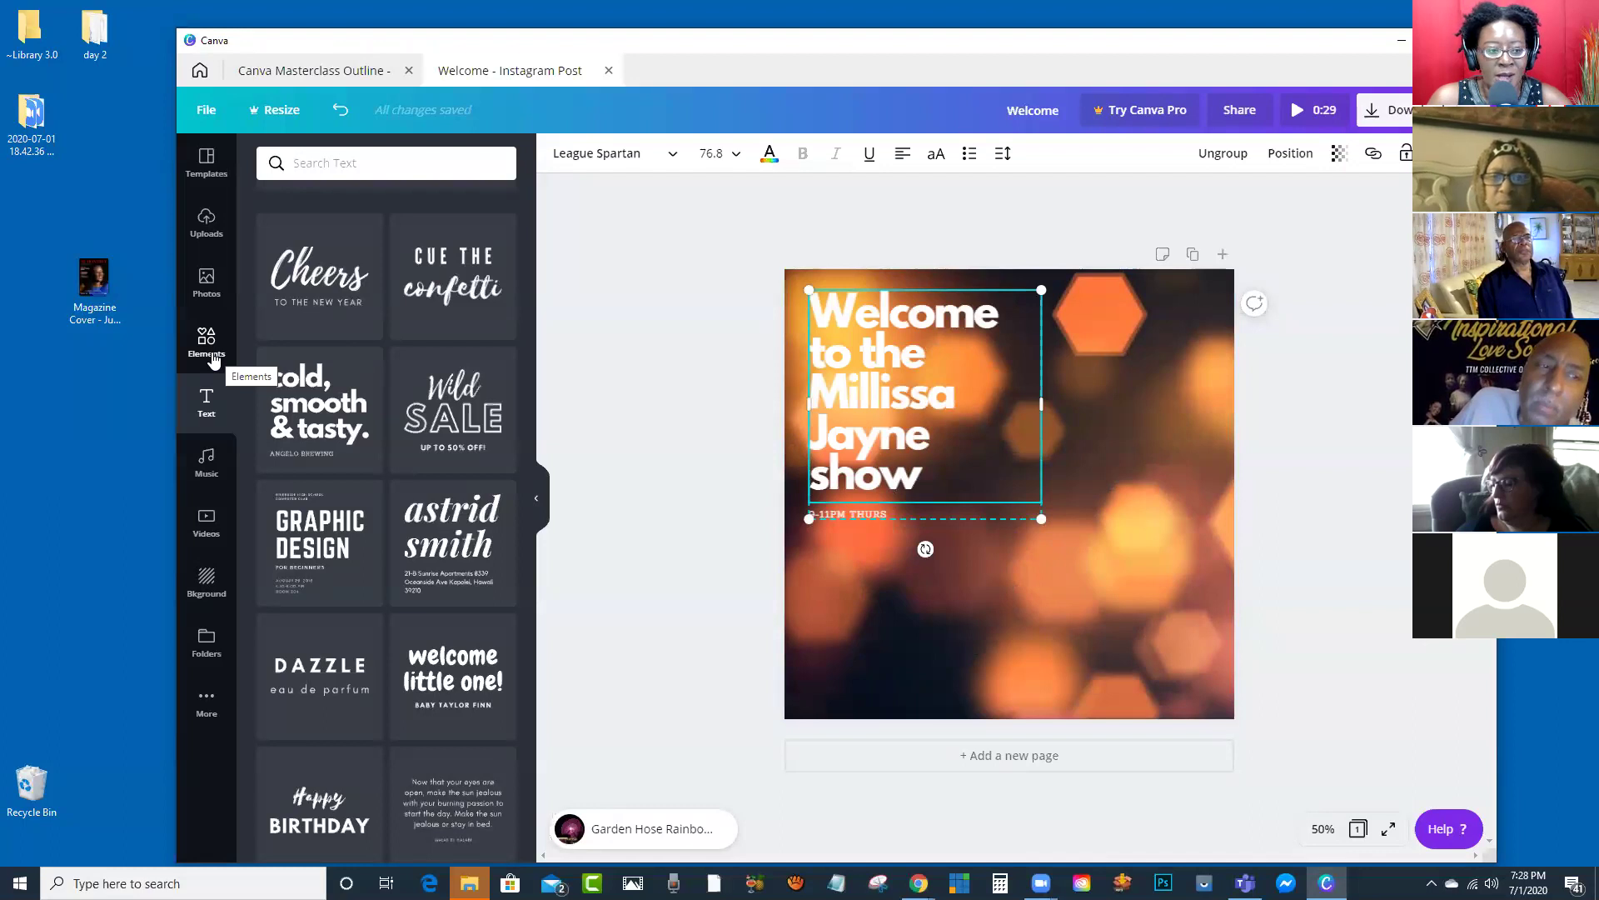
Step: Add the uploaded painting of two running figures and size it over the lower-right area
click(206, 224)
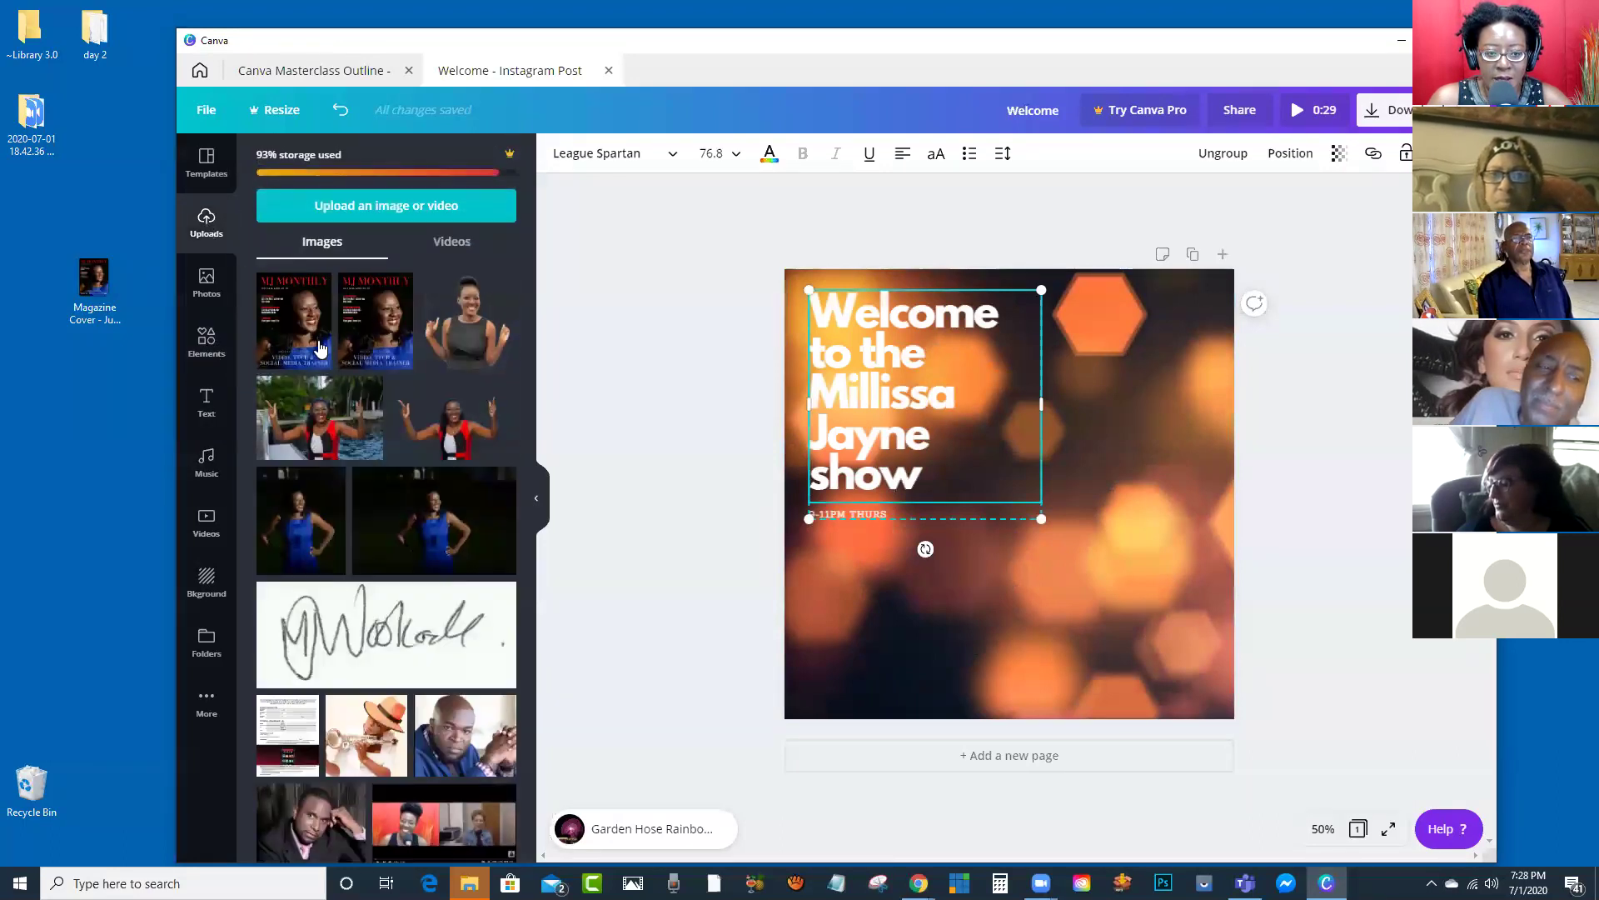
scroll(375, 383, down, 15)
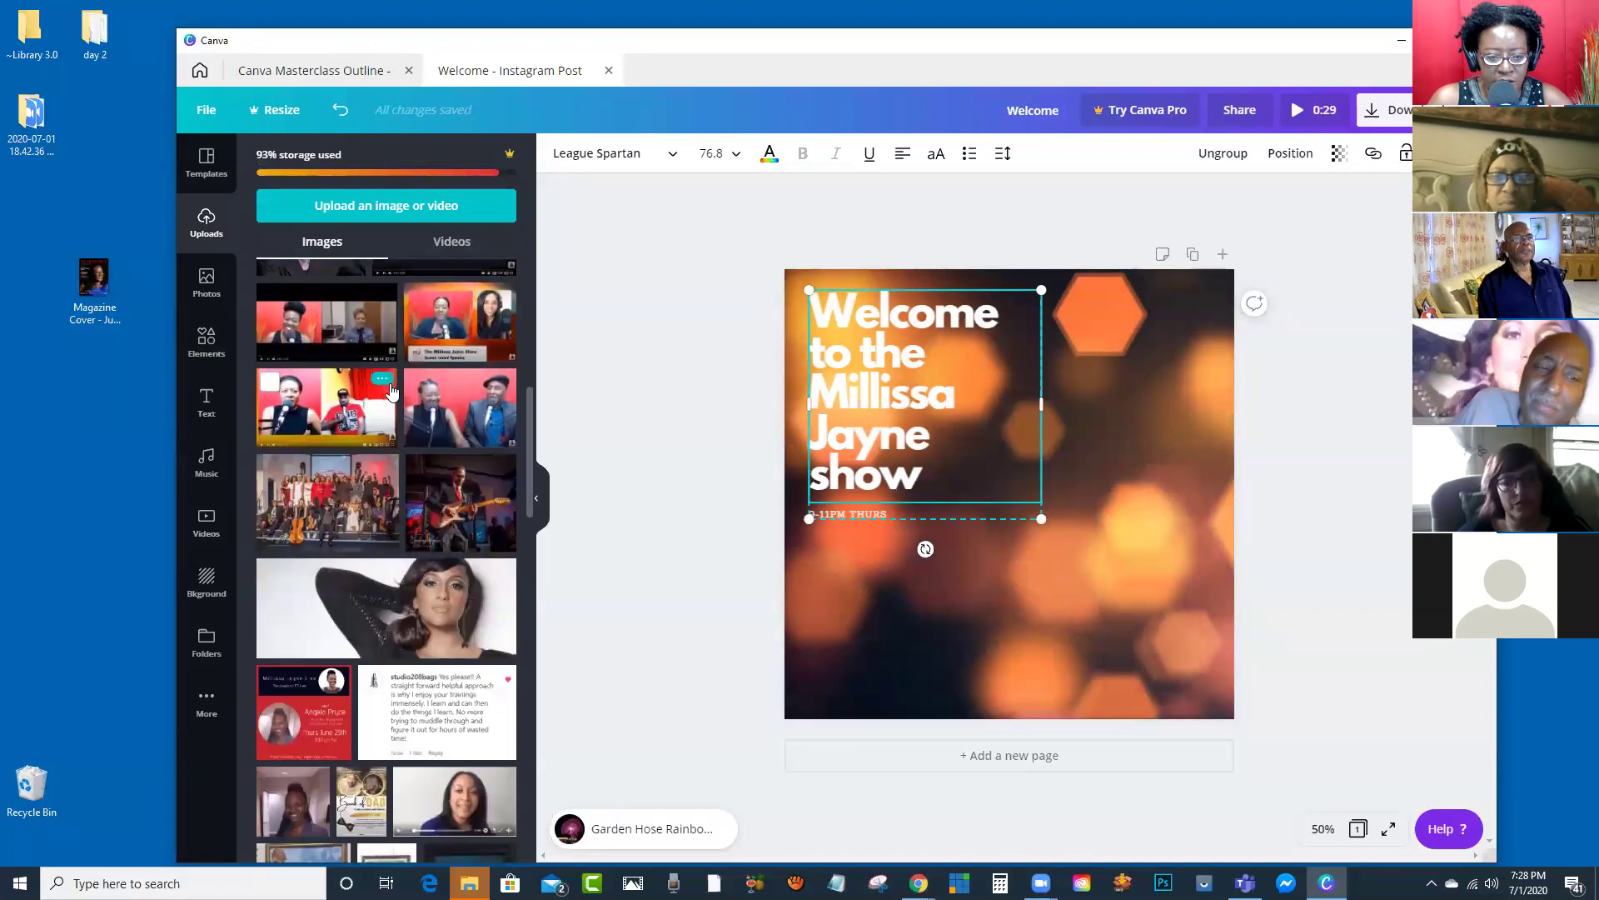
scroll(392, 389, down, 4)
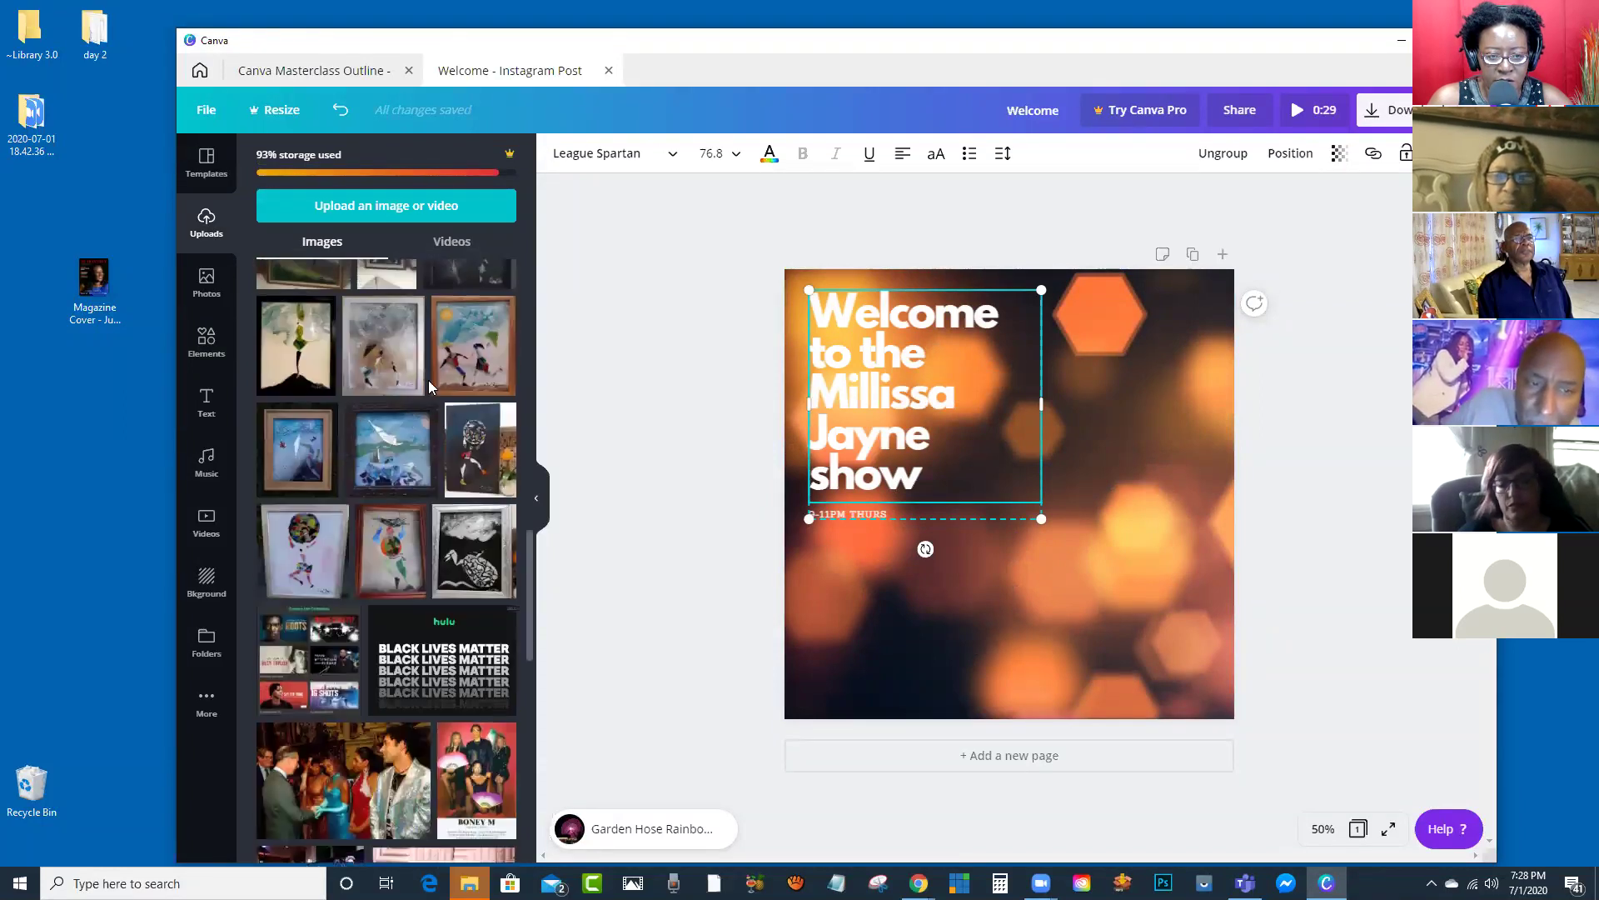
click(462, 358)
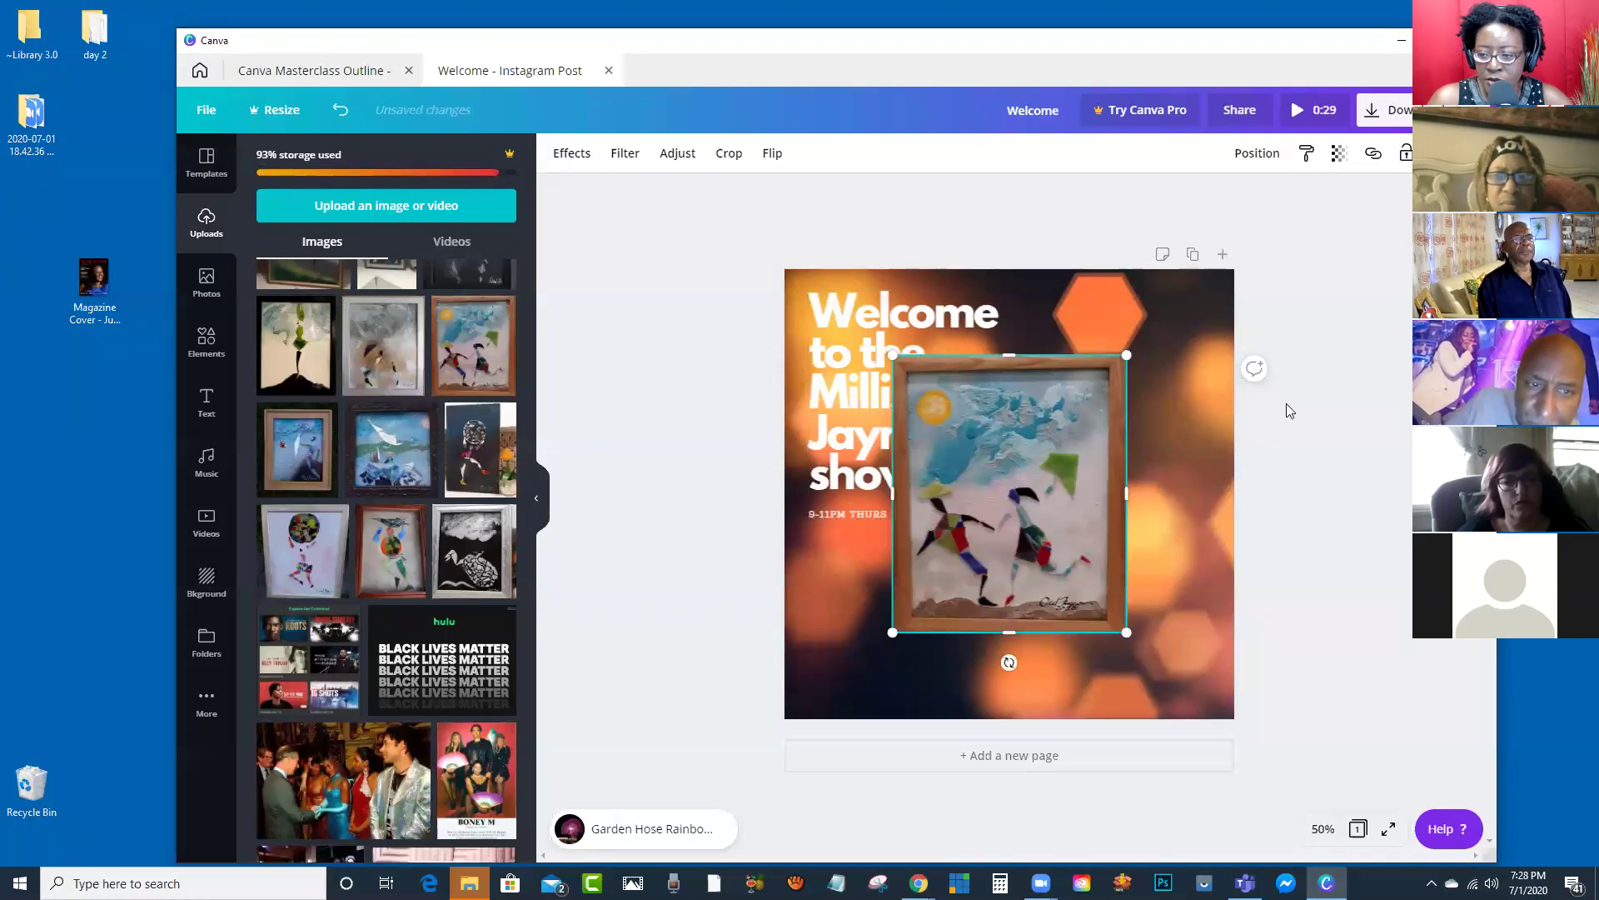
drag(894, 359, 921, 389)
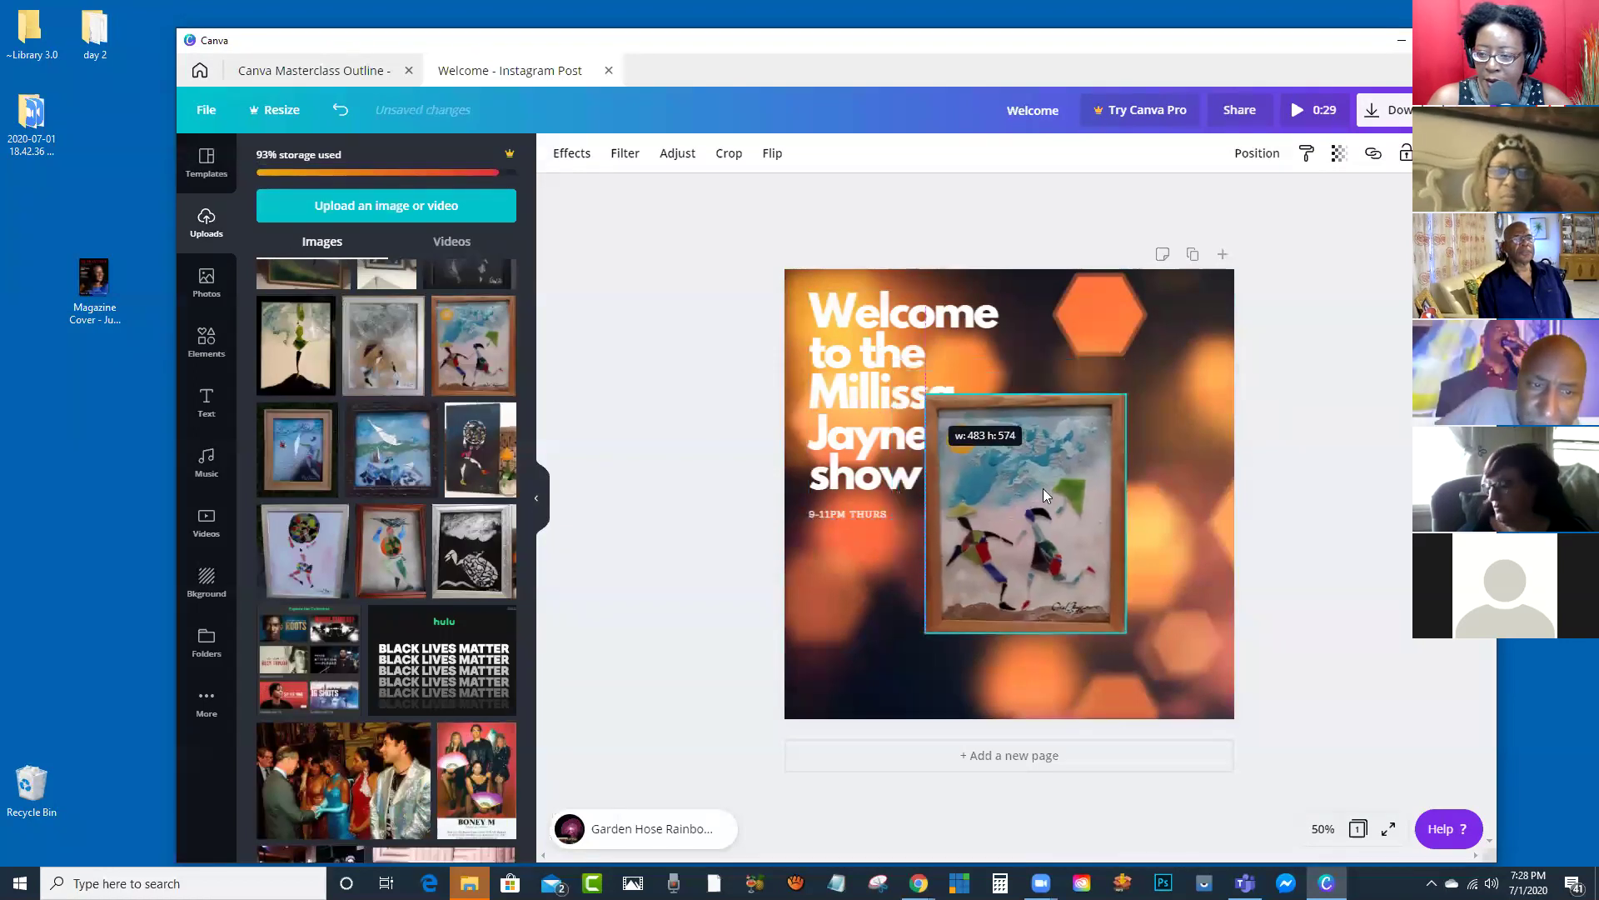
drag(1052, 493, 1138, 561)
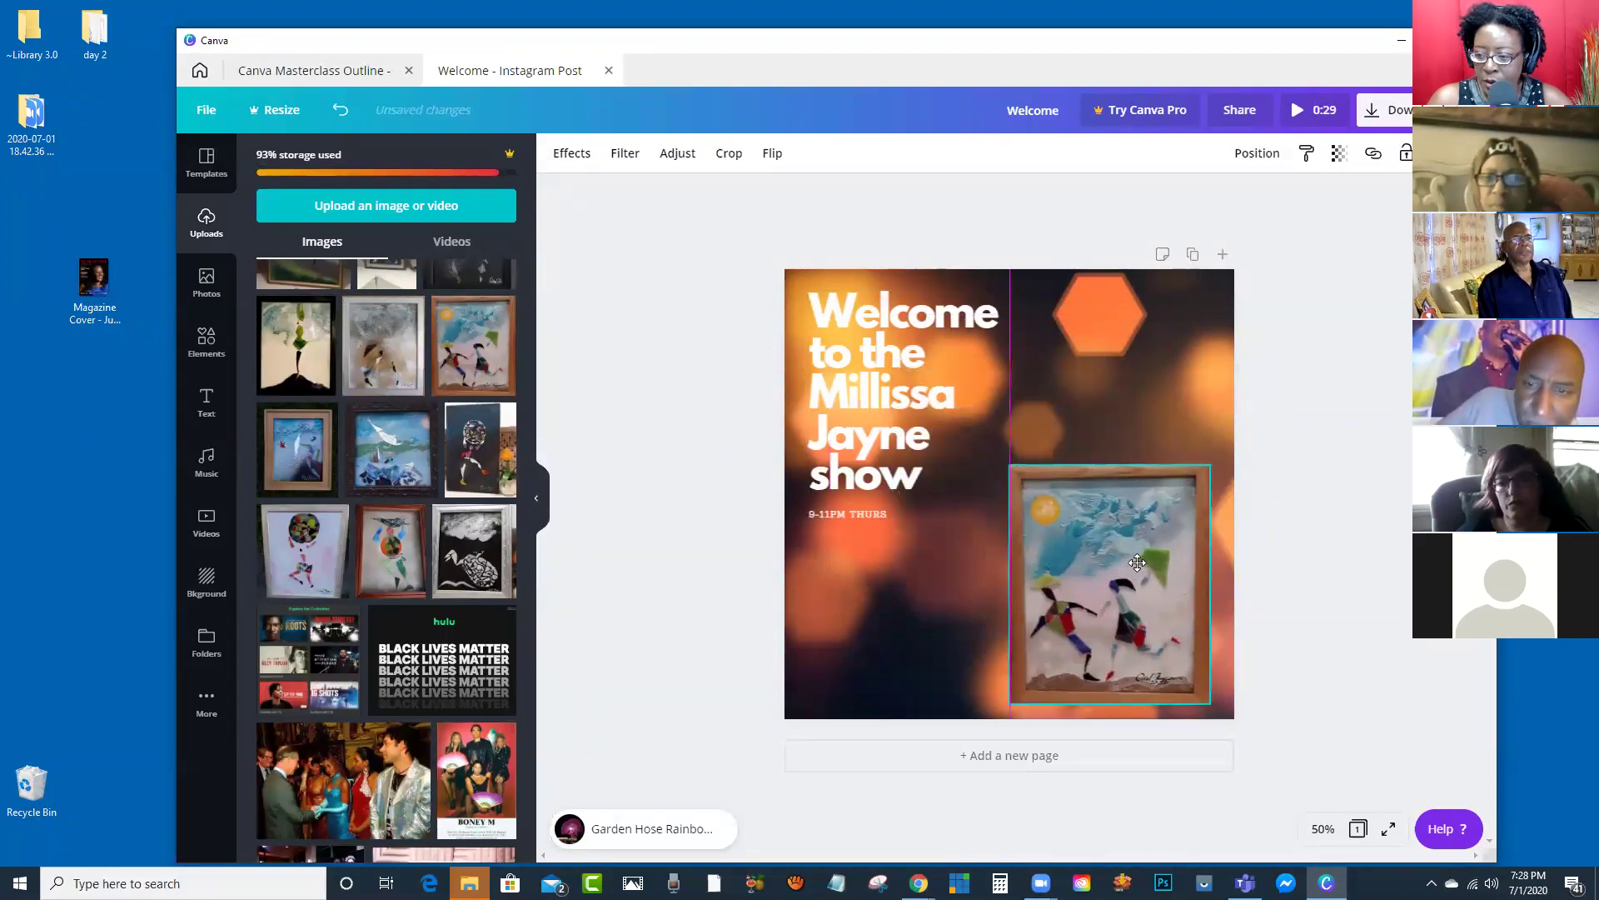
drag(1007, 458, 971, 406)
Step: Retype the headline as 'My new picture is ready' and nudge the group higher
click(894, 363)
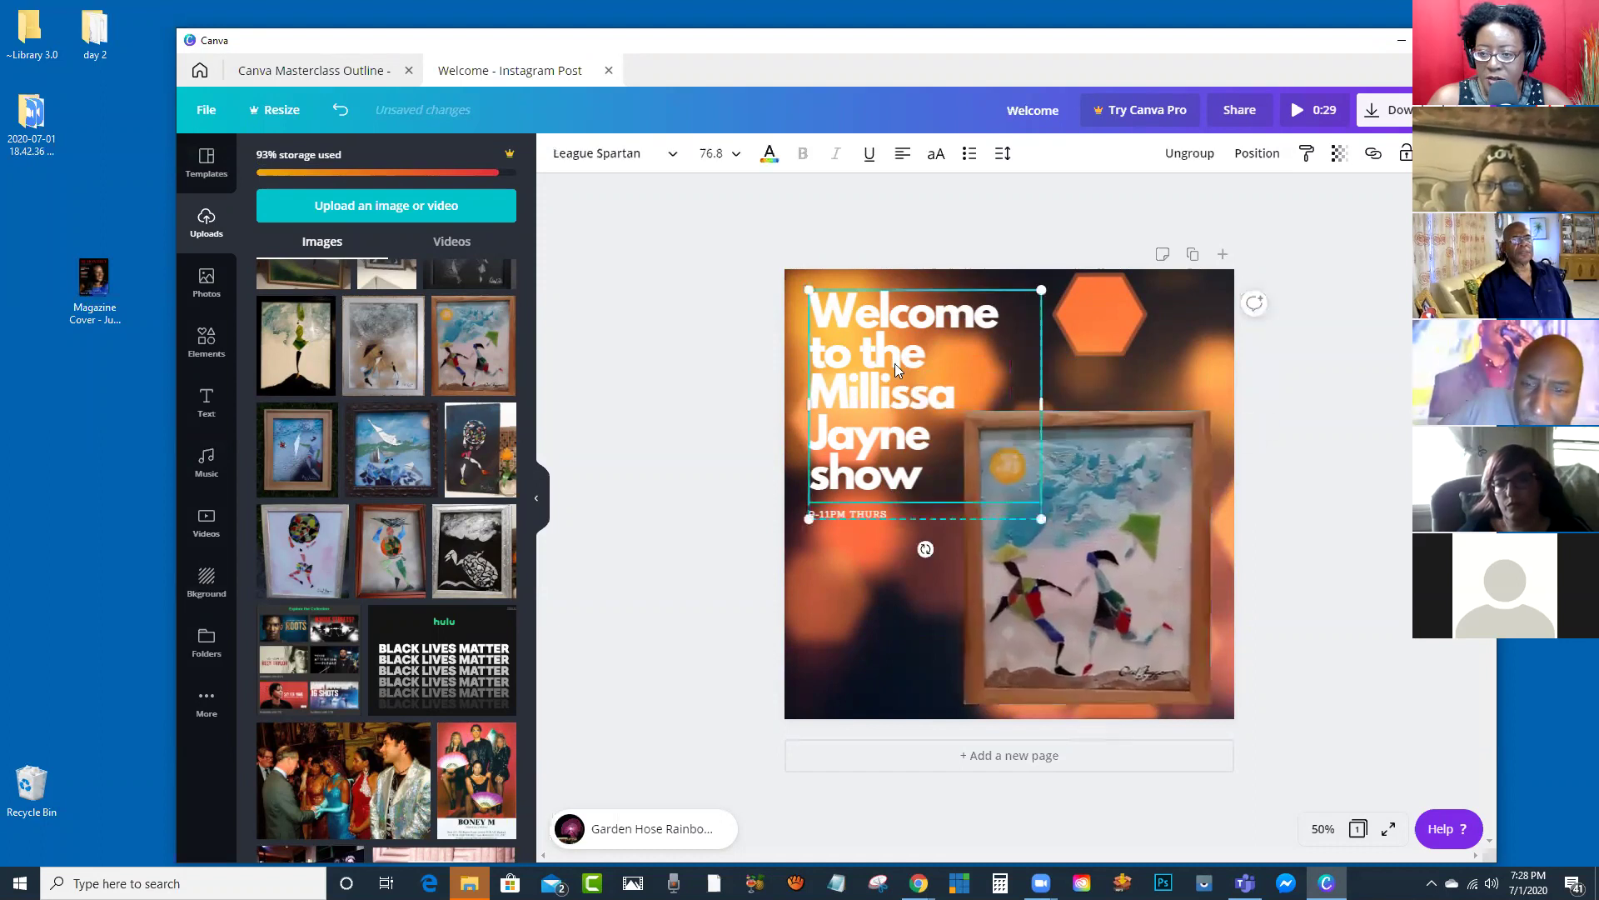
double_click(910, 481)
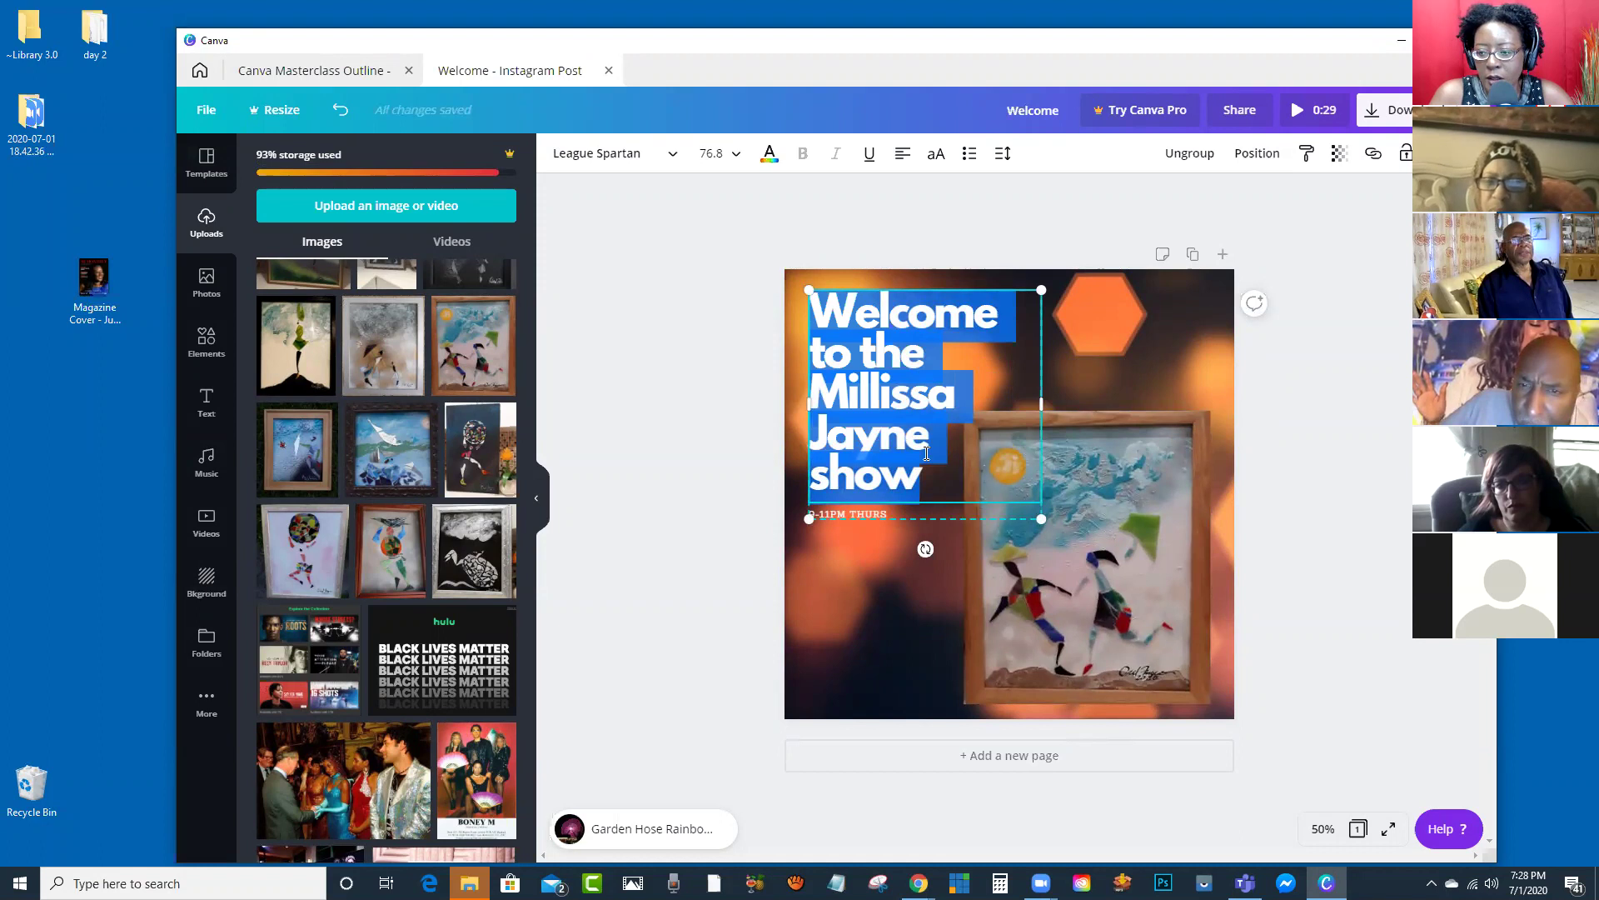
text(my)
key(BackSpace)
key(BackSpace)
text(My new)
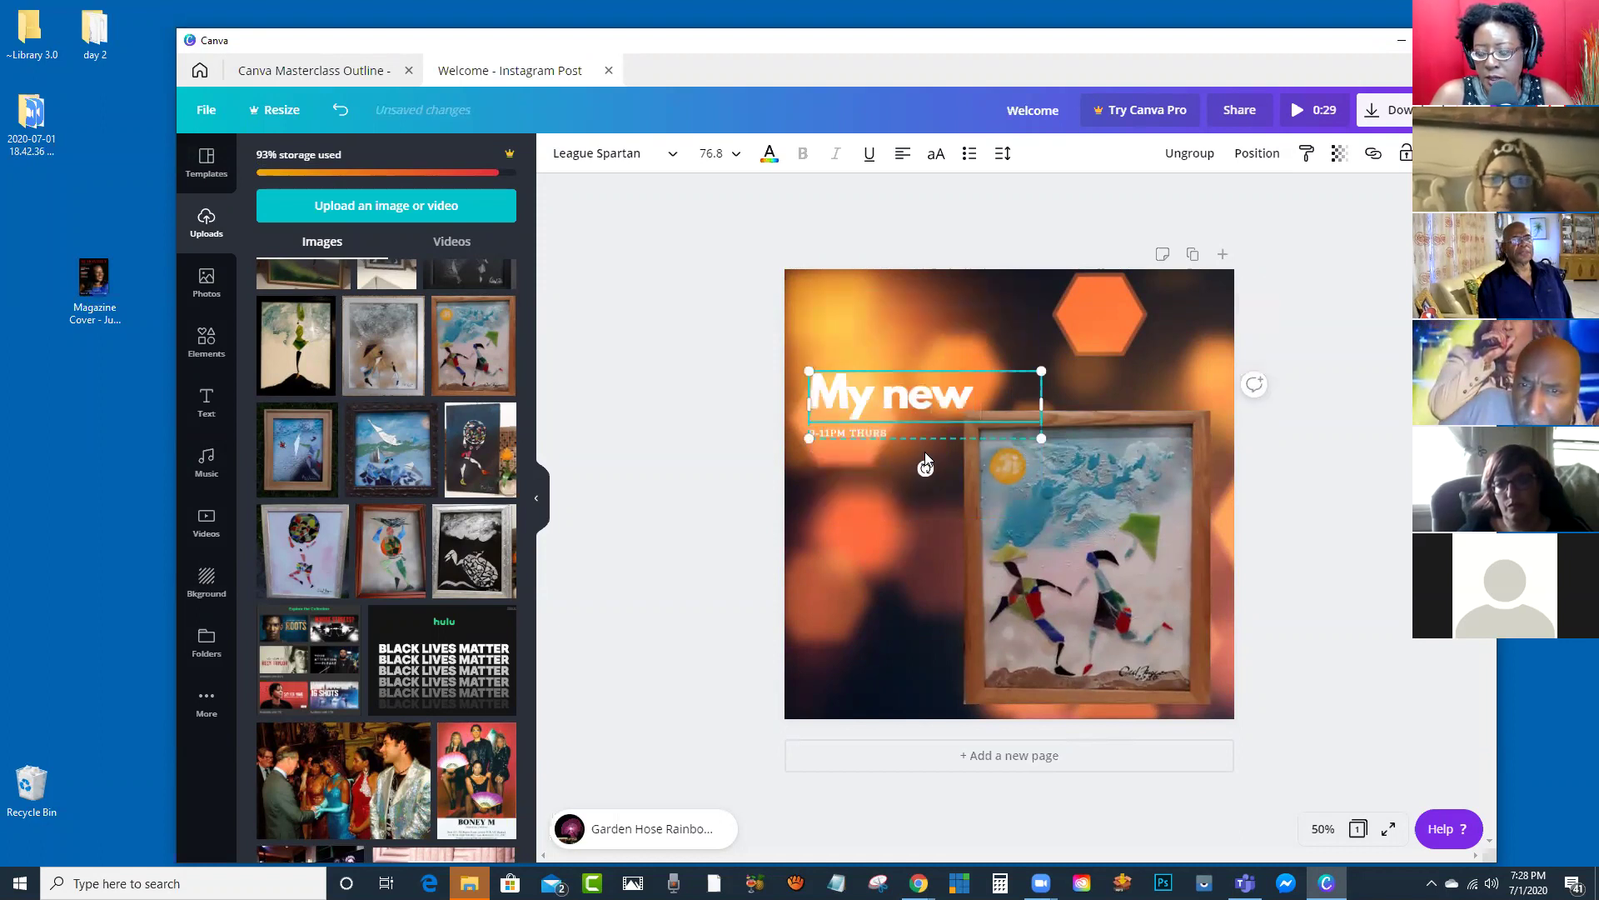
text( pict)
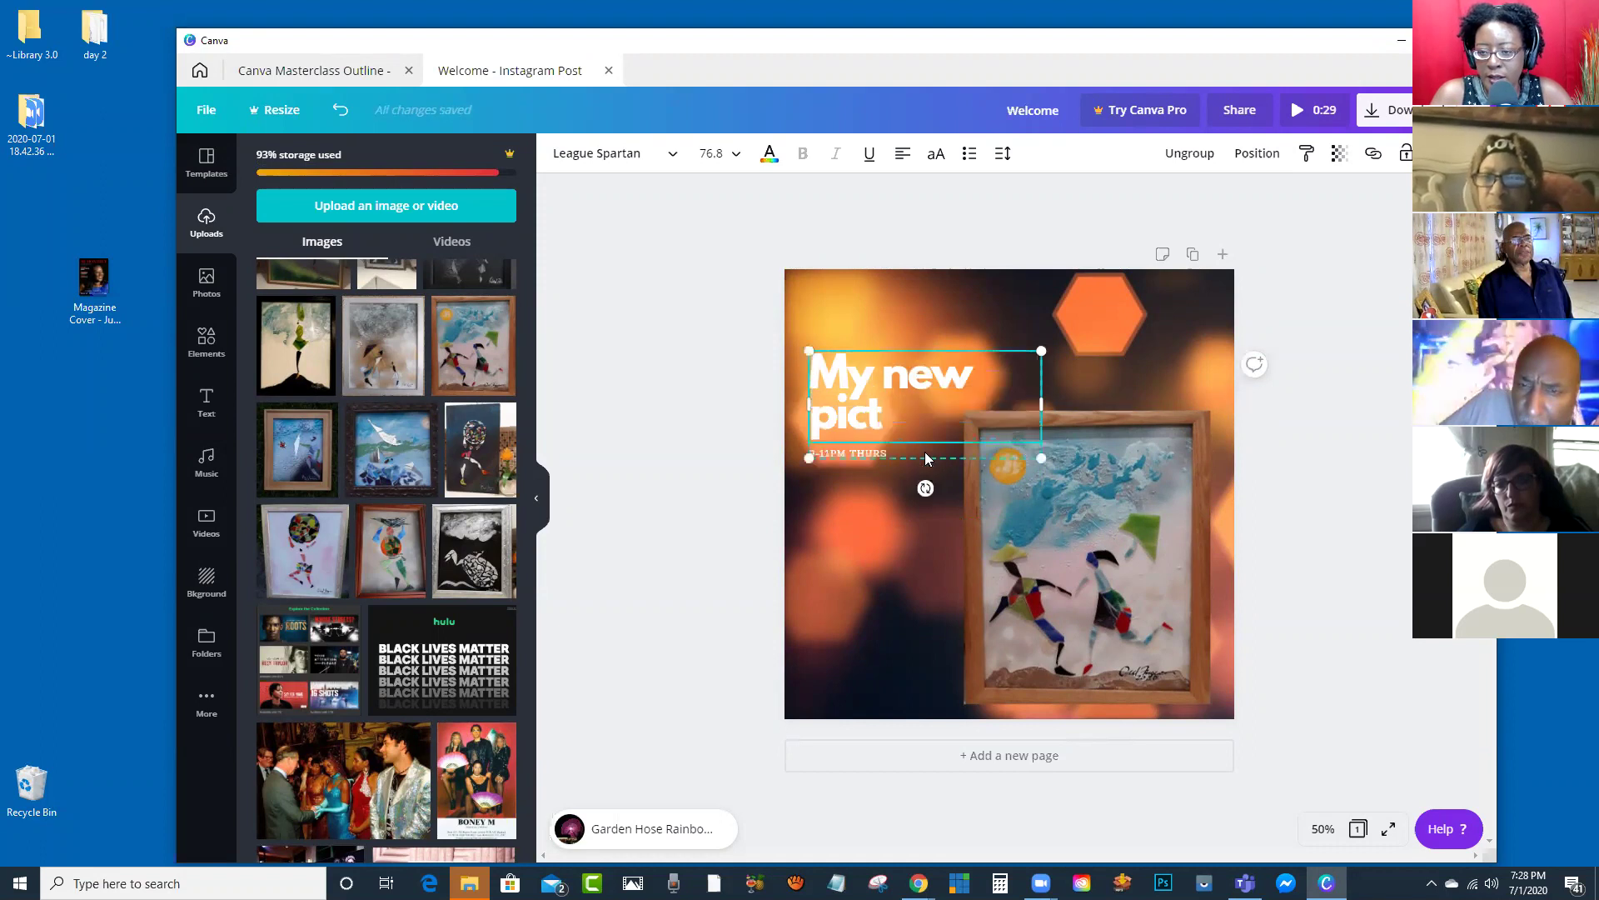
text(ie)
key(BackSpace)
key(BackSpace)
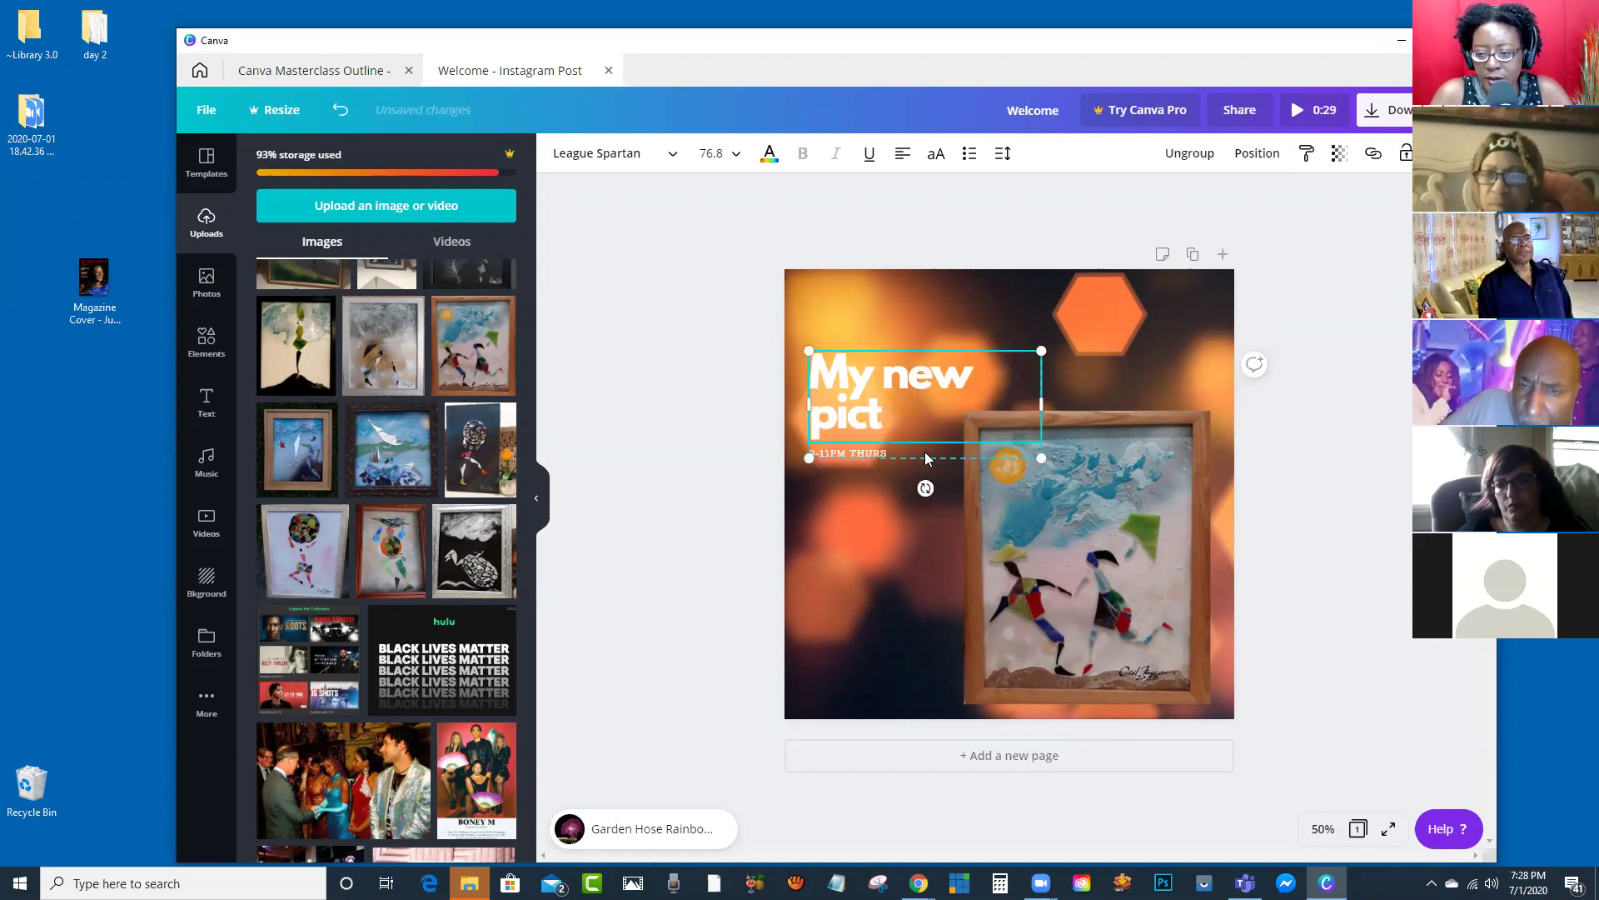
text(ure is ready)
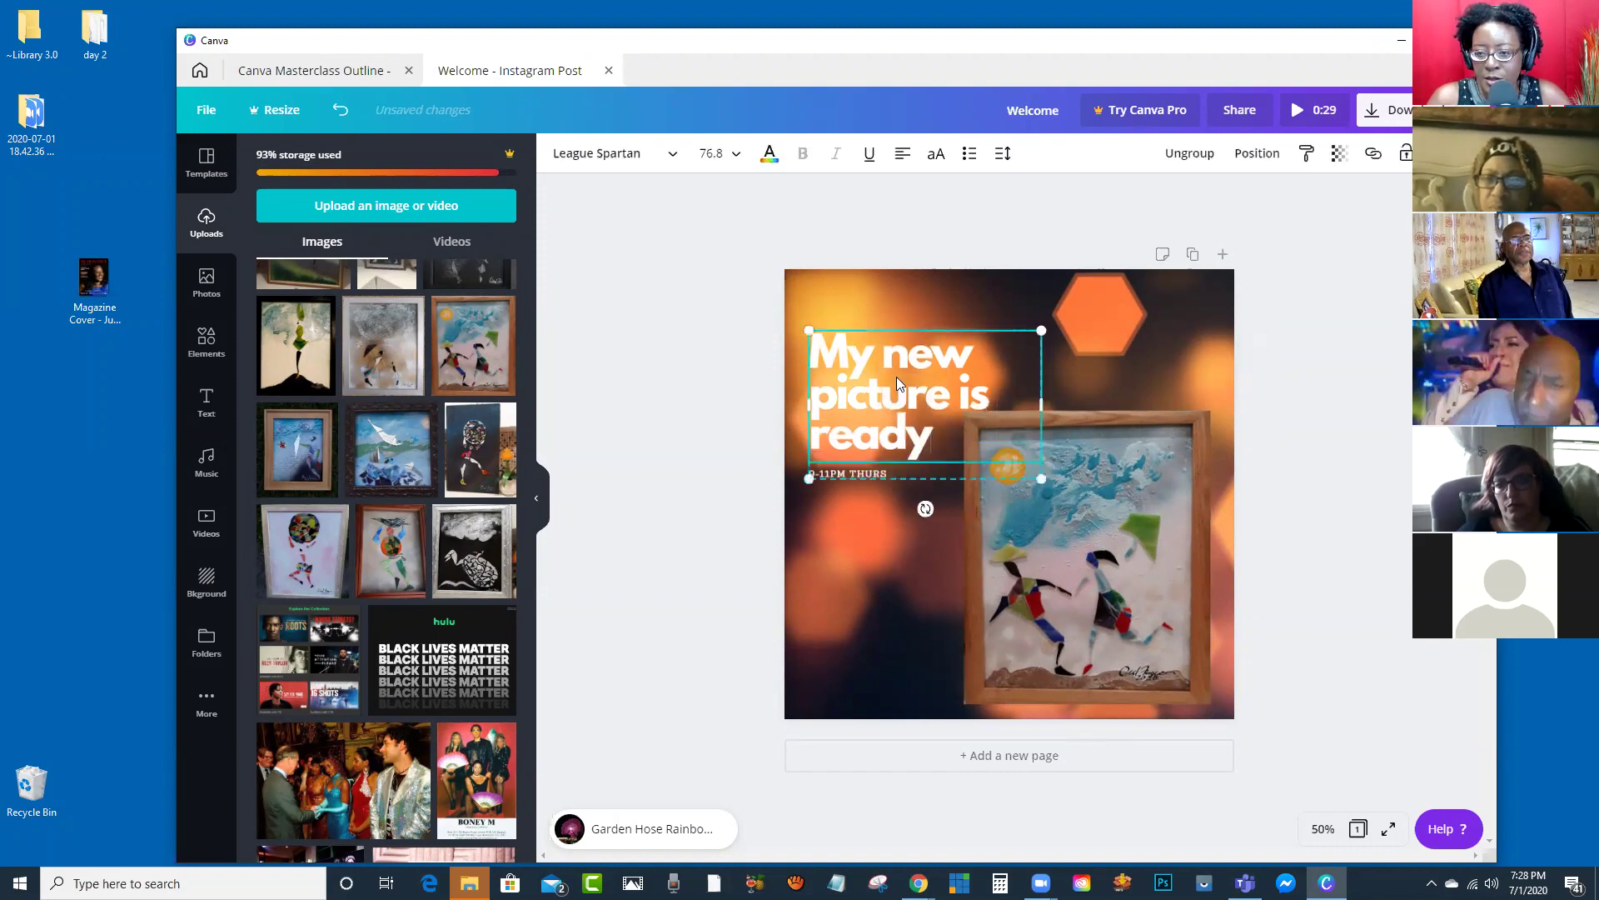
drag(896, 377, 888, 339)
Step: Replace the 9-11PM THURS subtext with the contact phone number
double_click(861, 433)
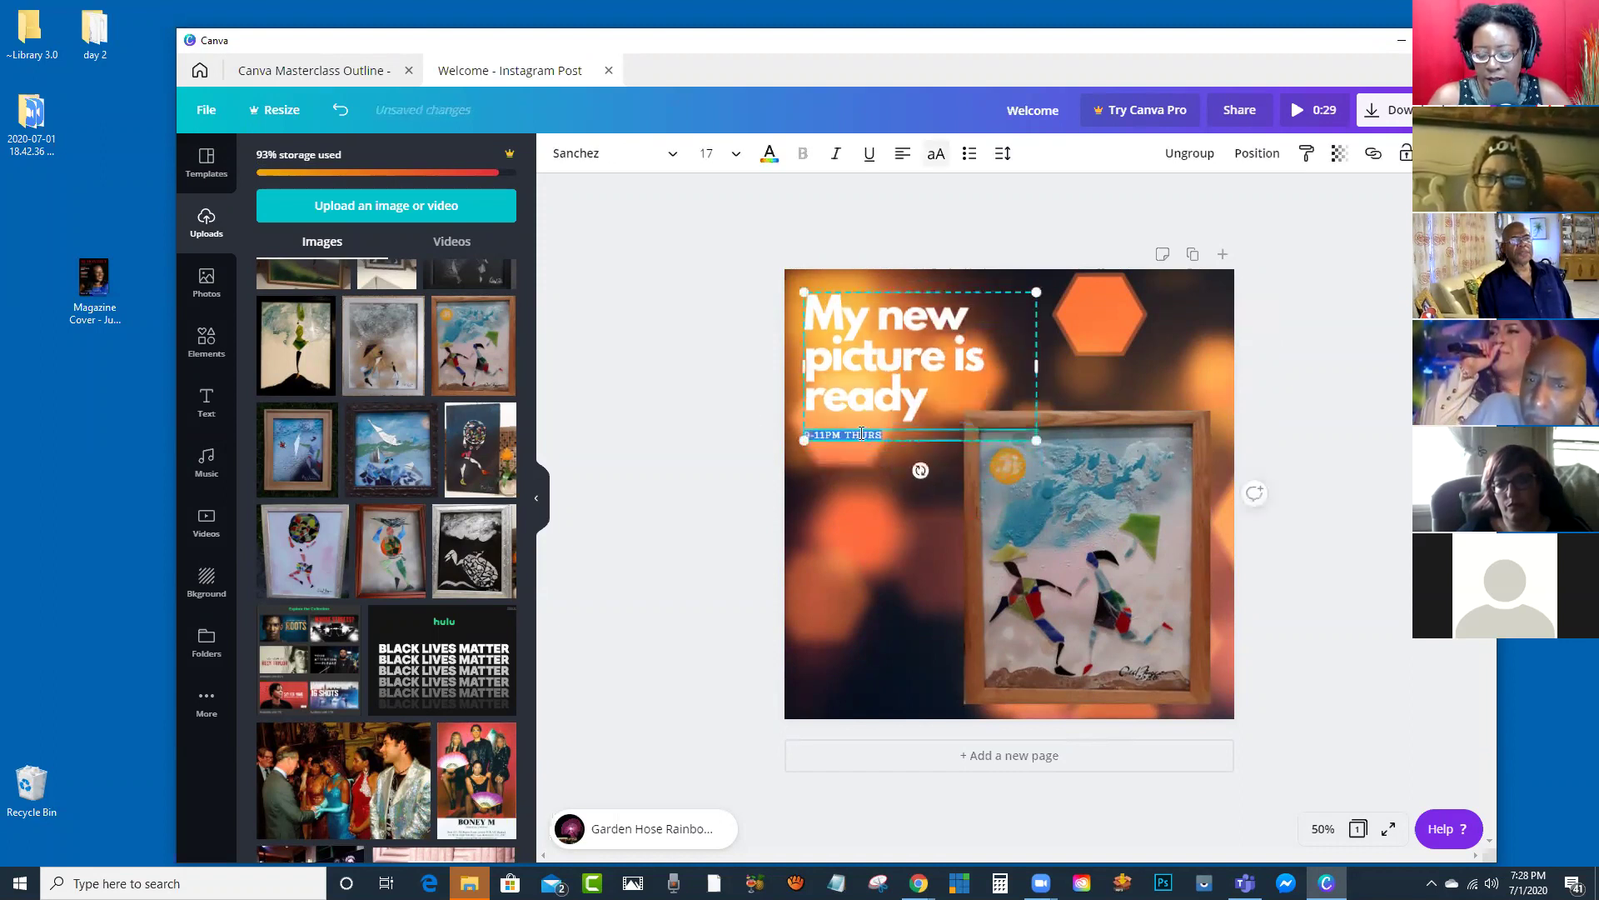
text(ZOO)
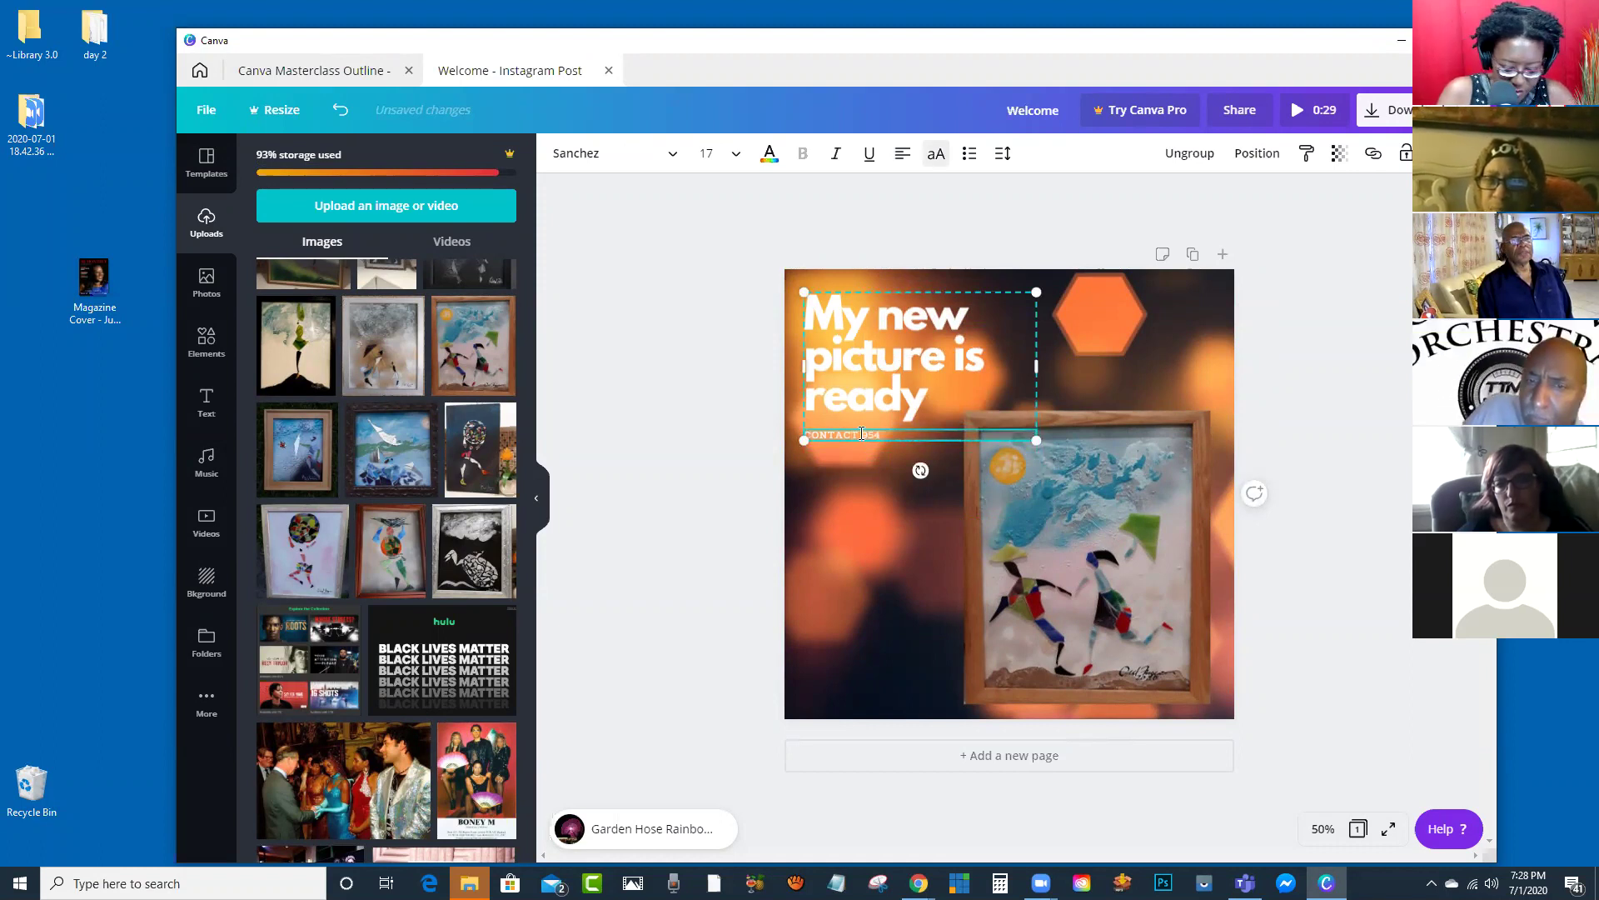
text( 444 5555)
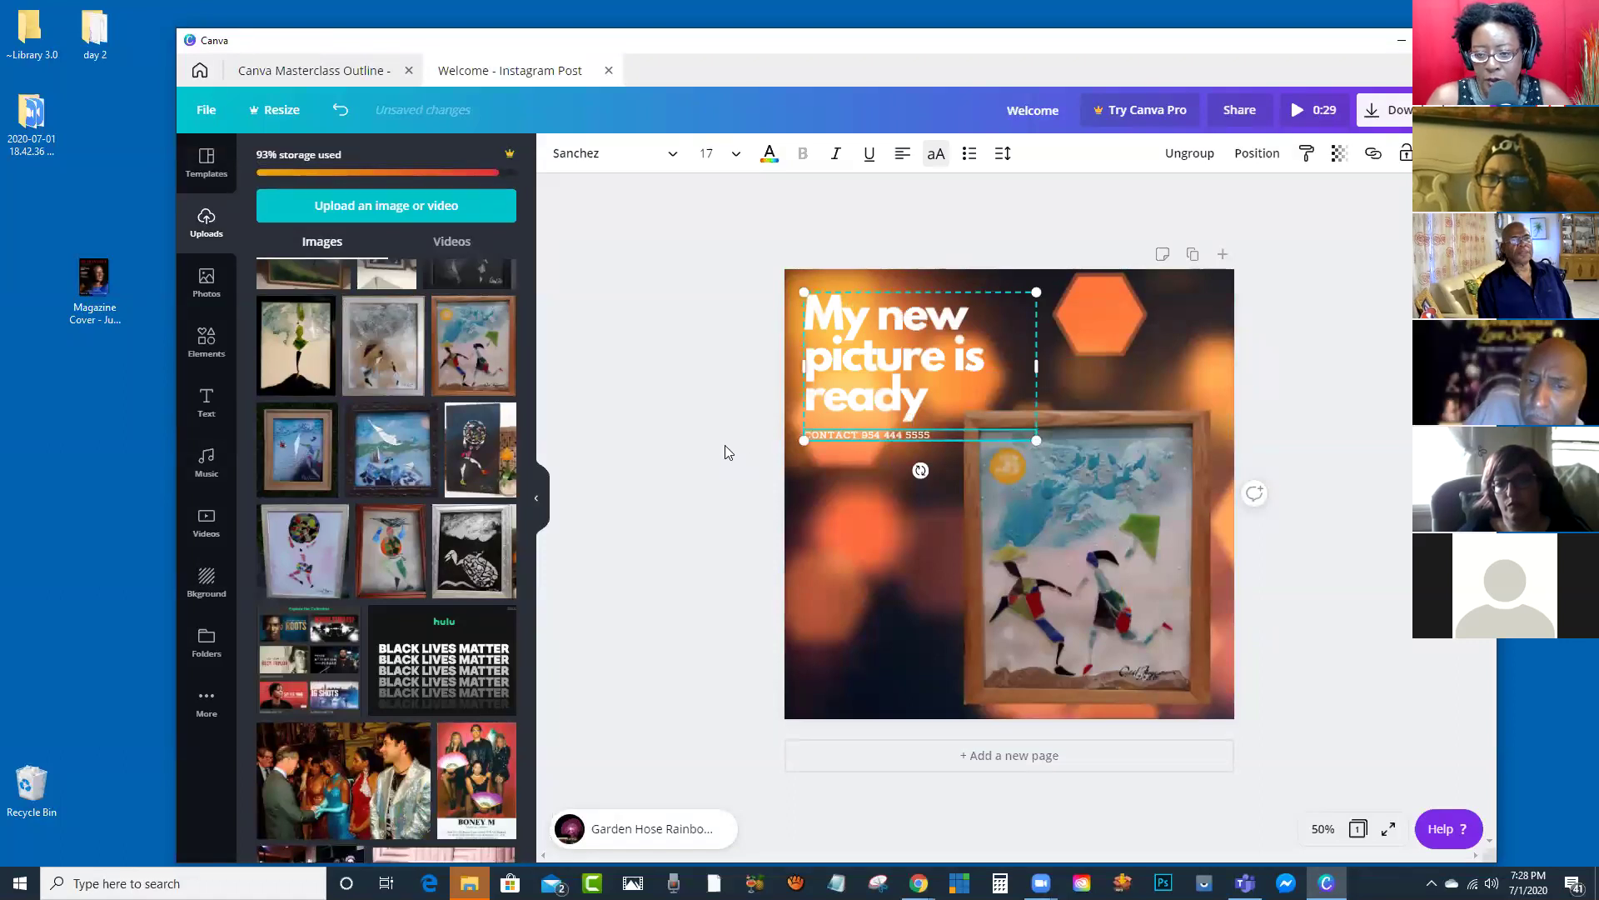
click(727, 450)
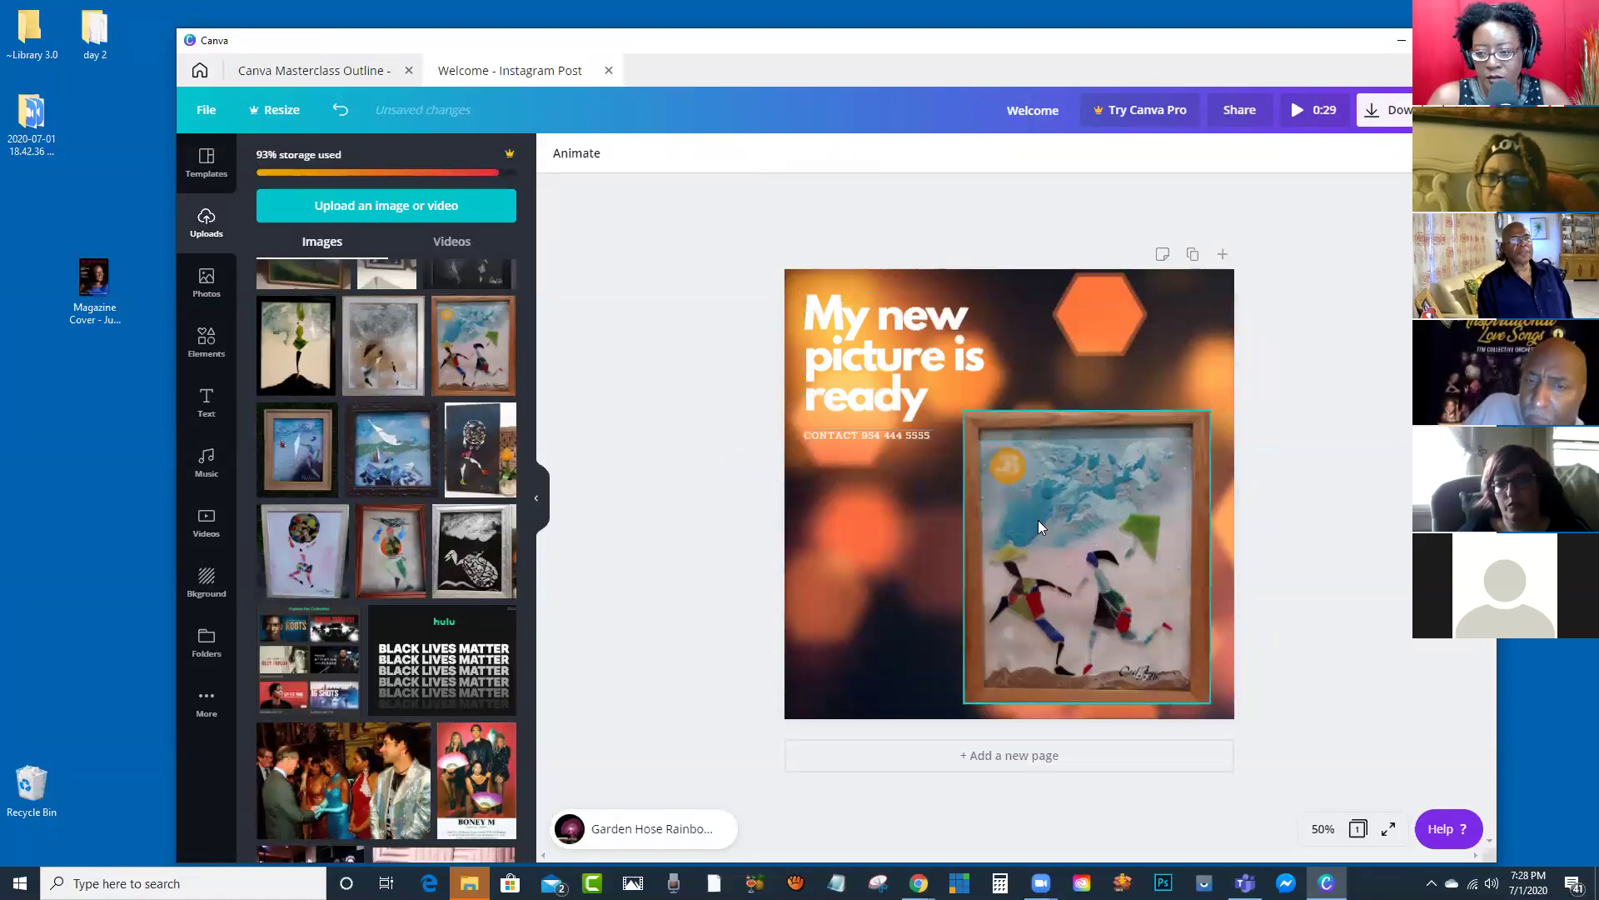
click(1075, 526)
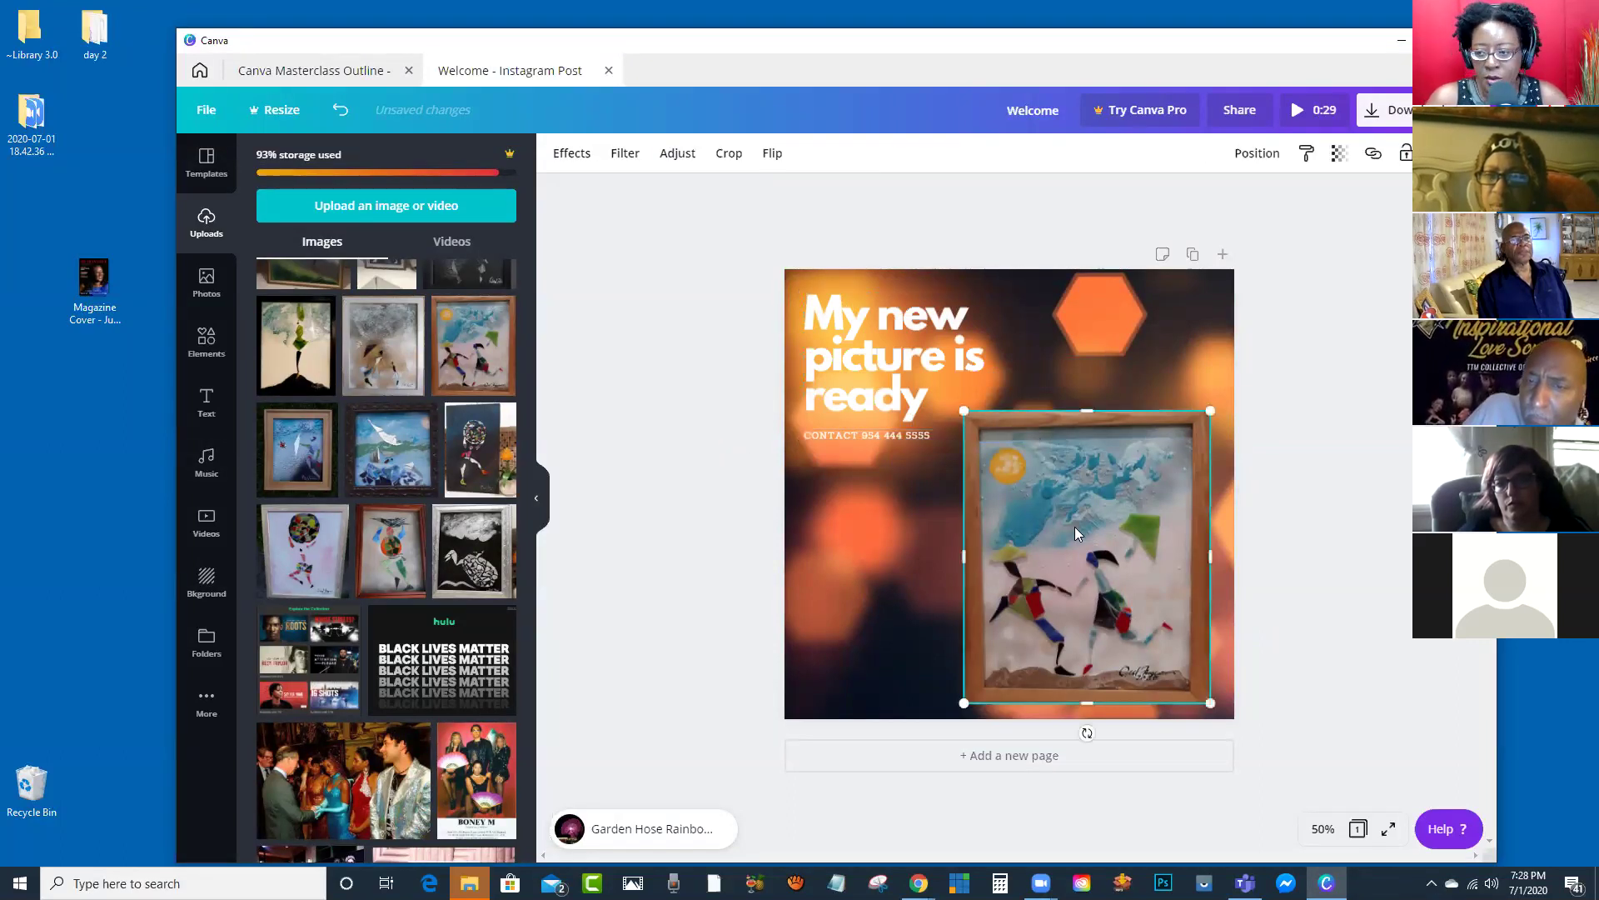
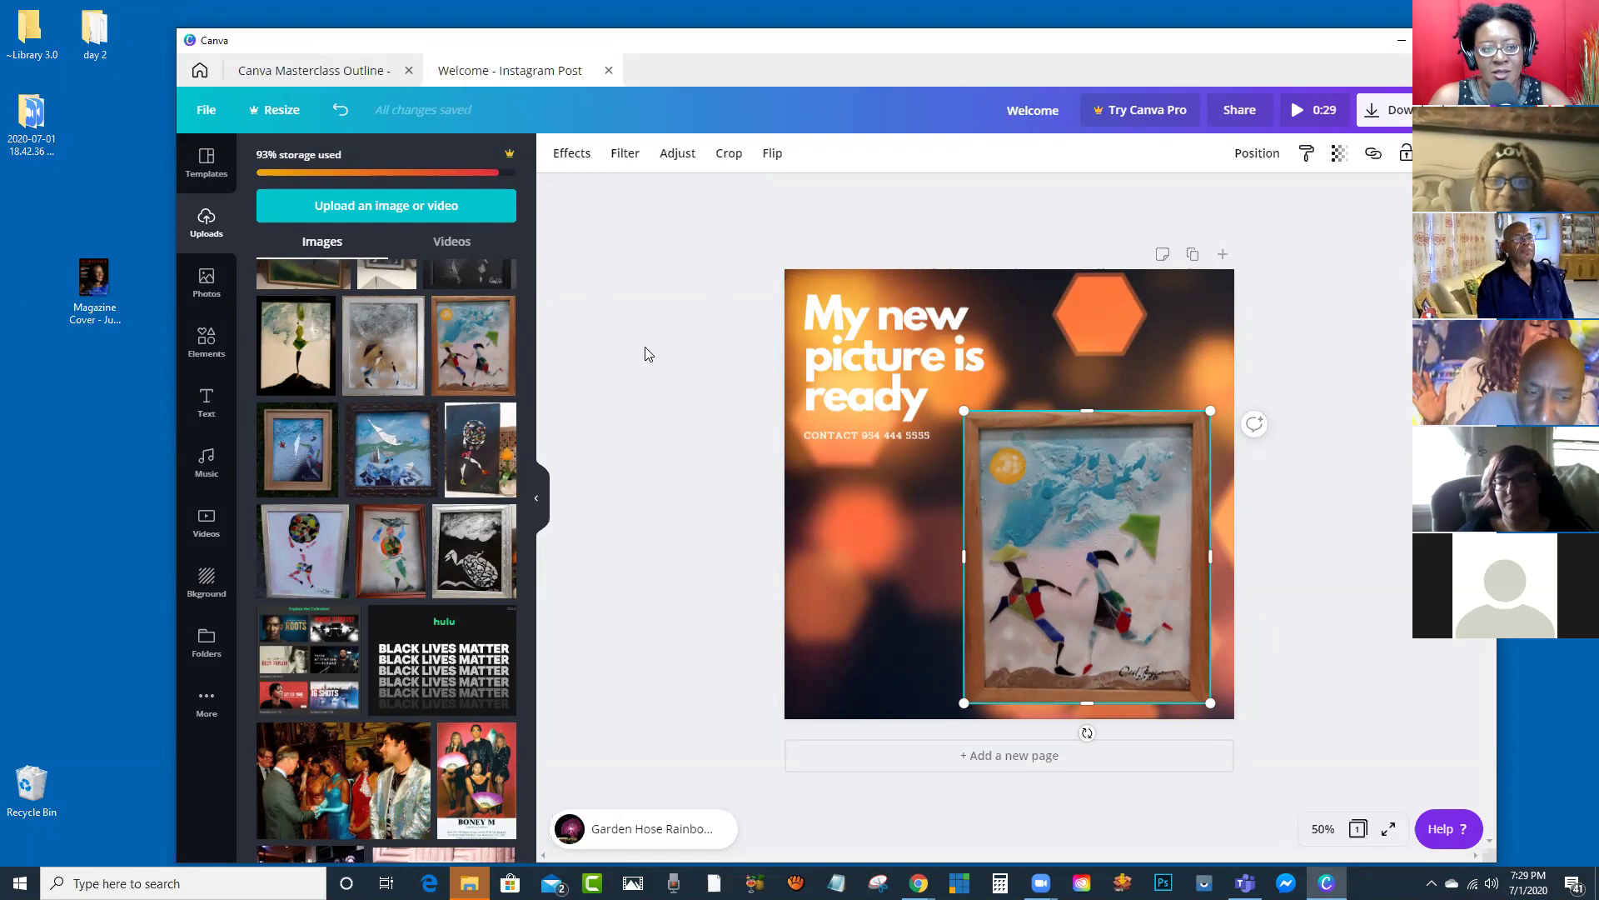
Step: Deselect the framed picture and look through the uploaded videos and images
click(681, 390)
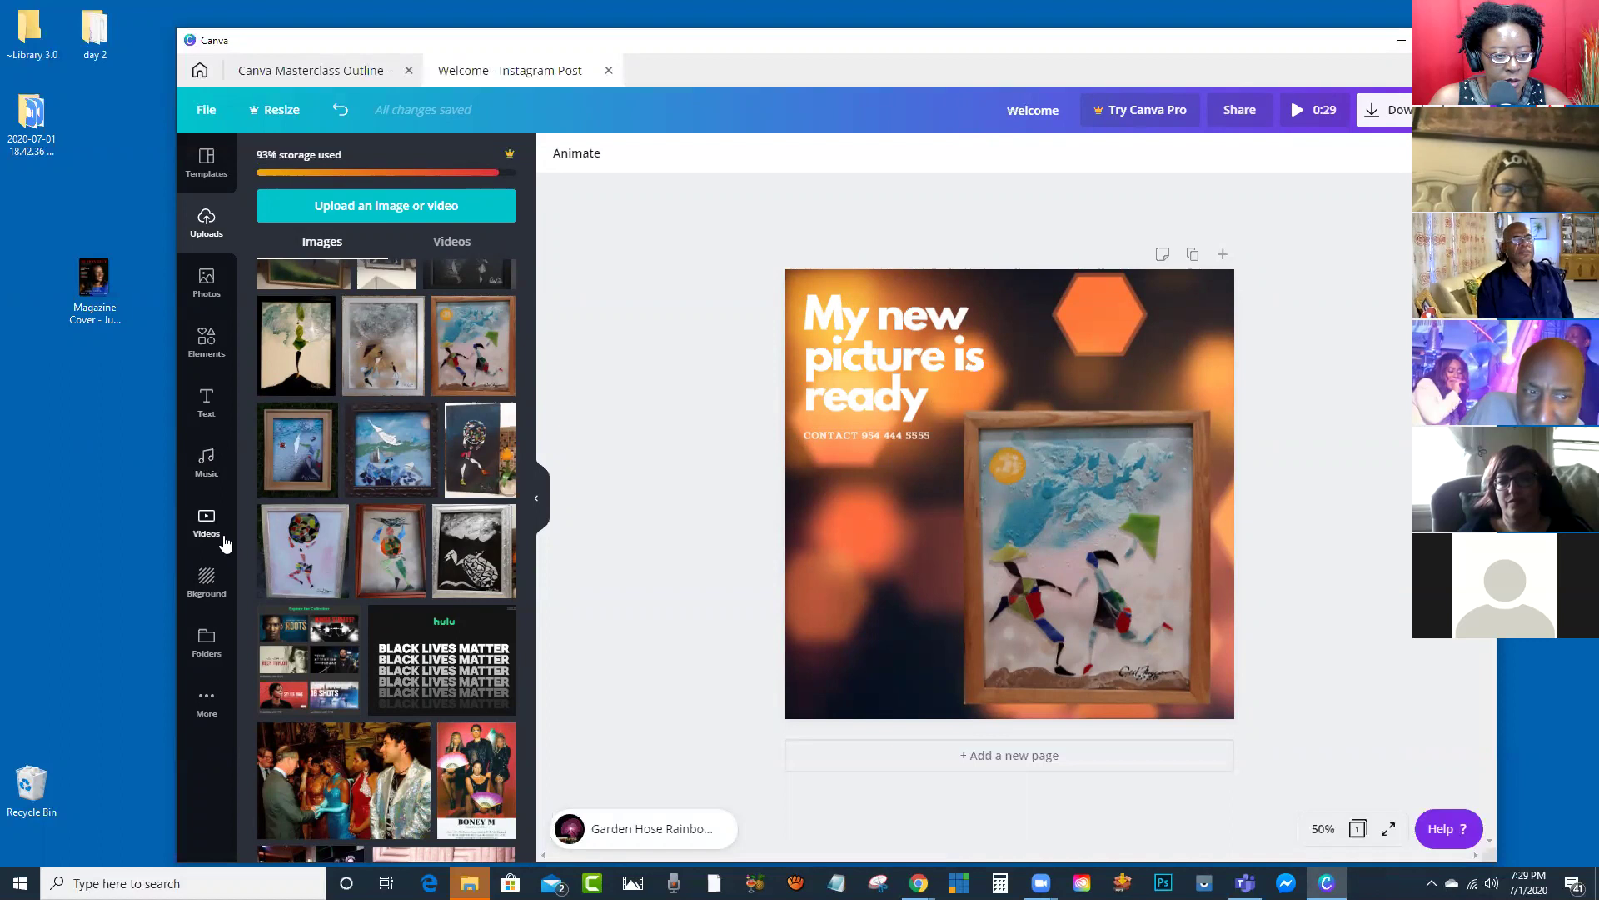
click(451, 241)
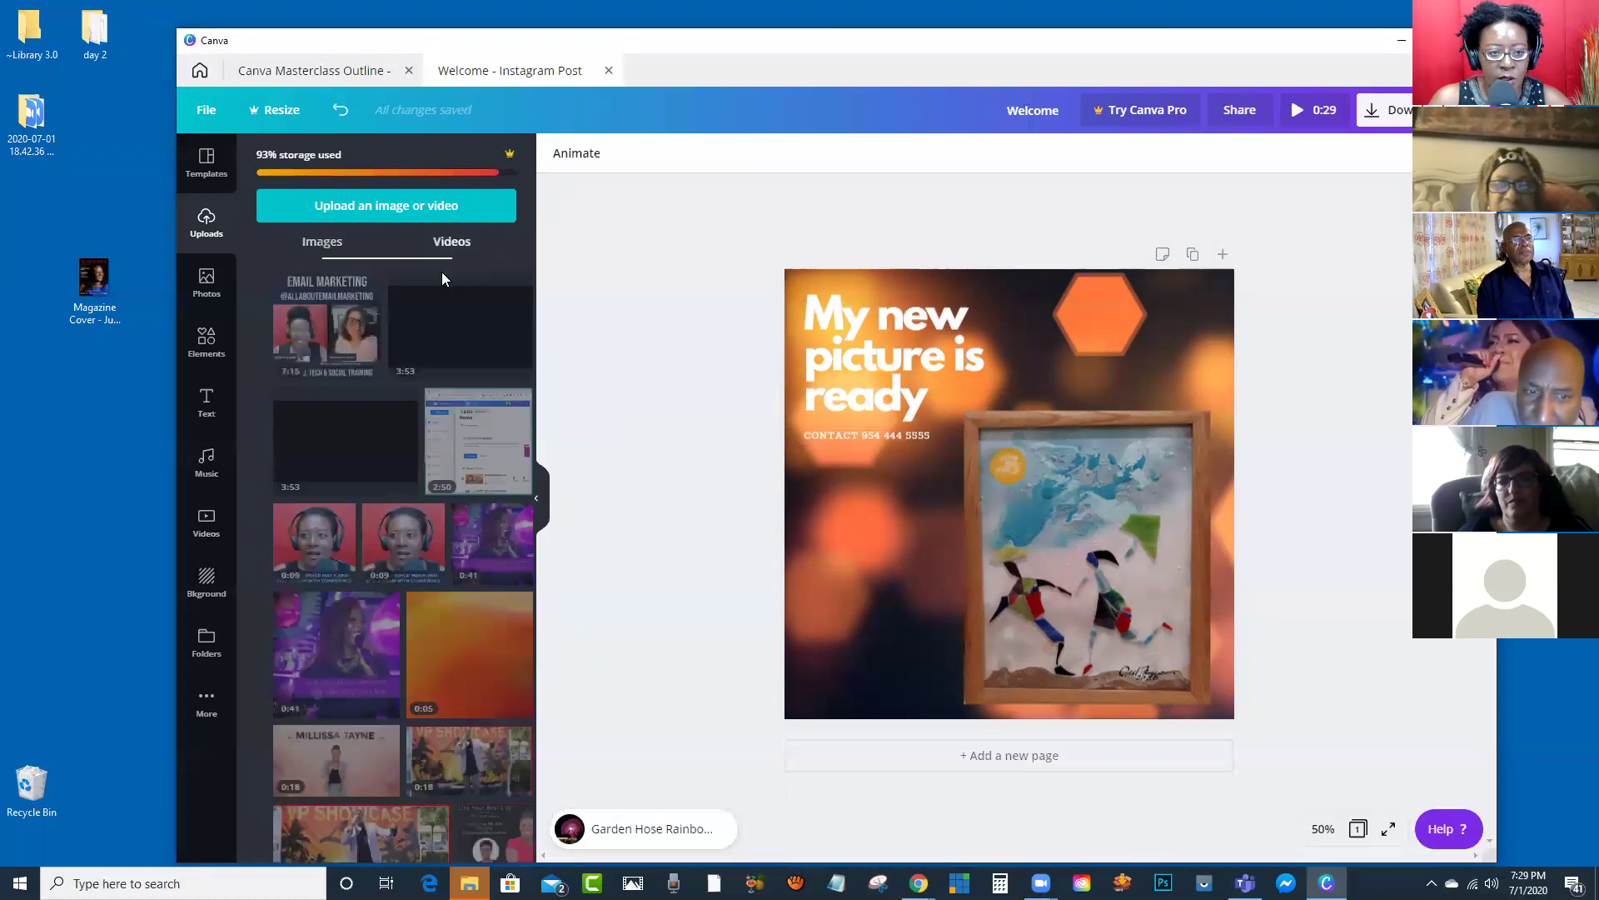
scroll(446, 433, down, 2)
scroll(399, 350, up, 2)
click(322, 241)
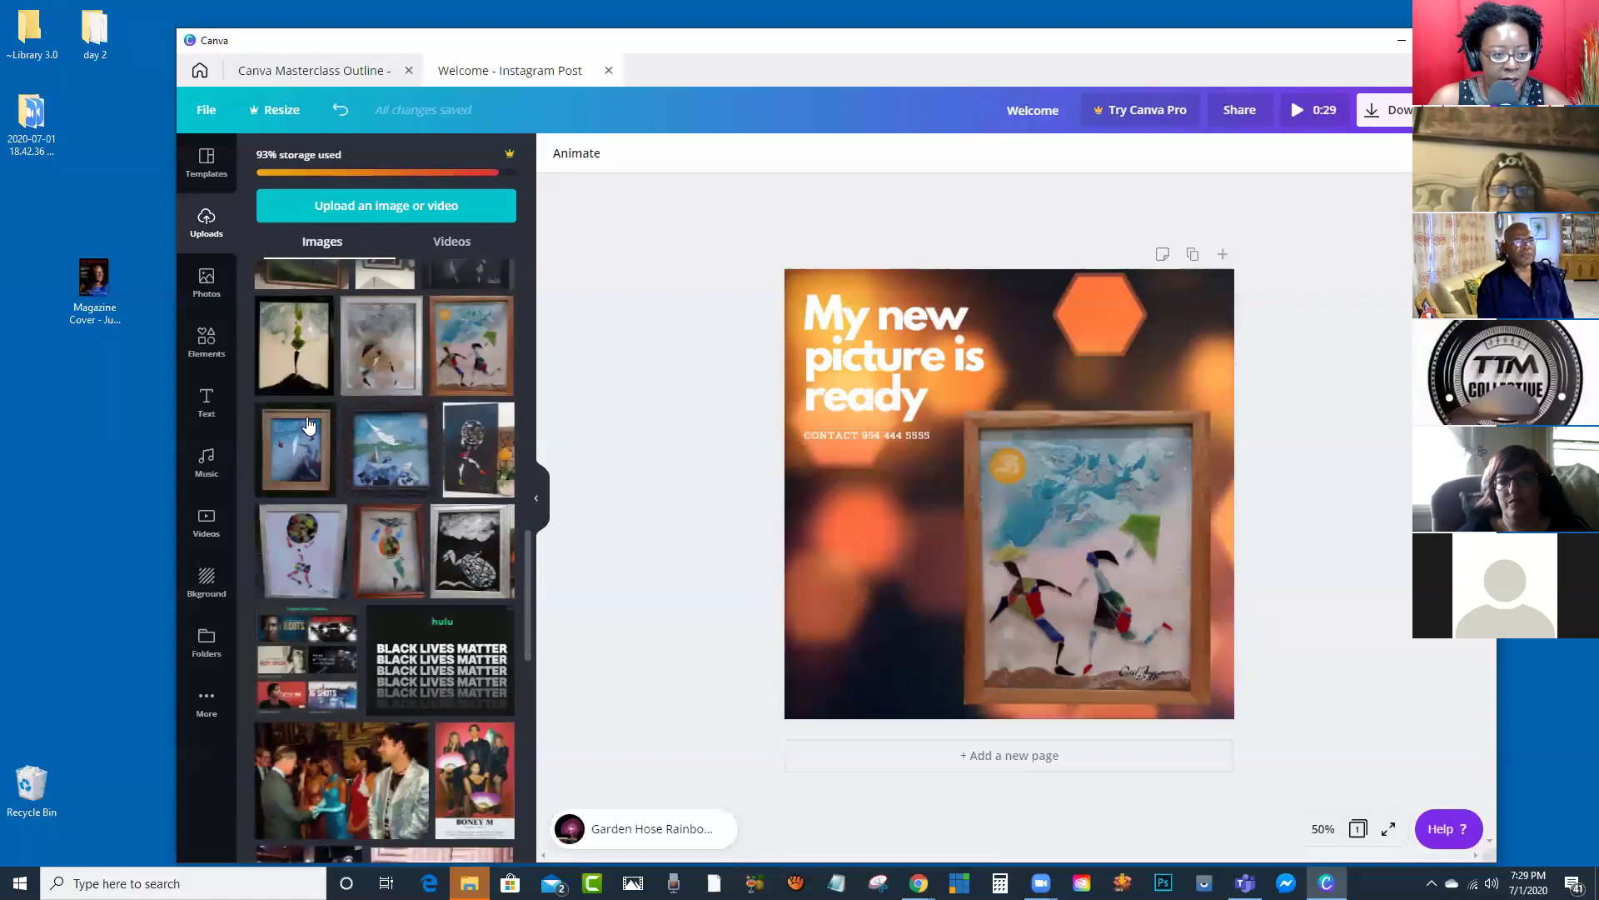
Step: Delete the blurry bokeh background video from the page
click(206, 583)
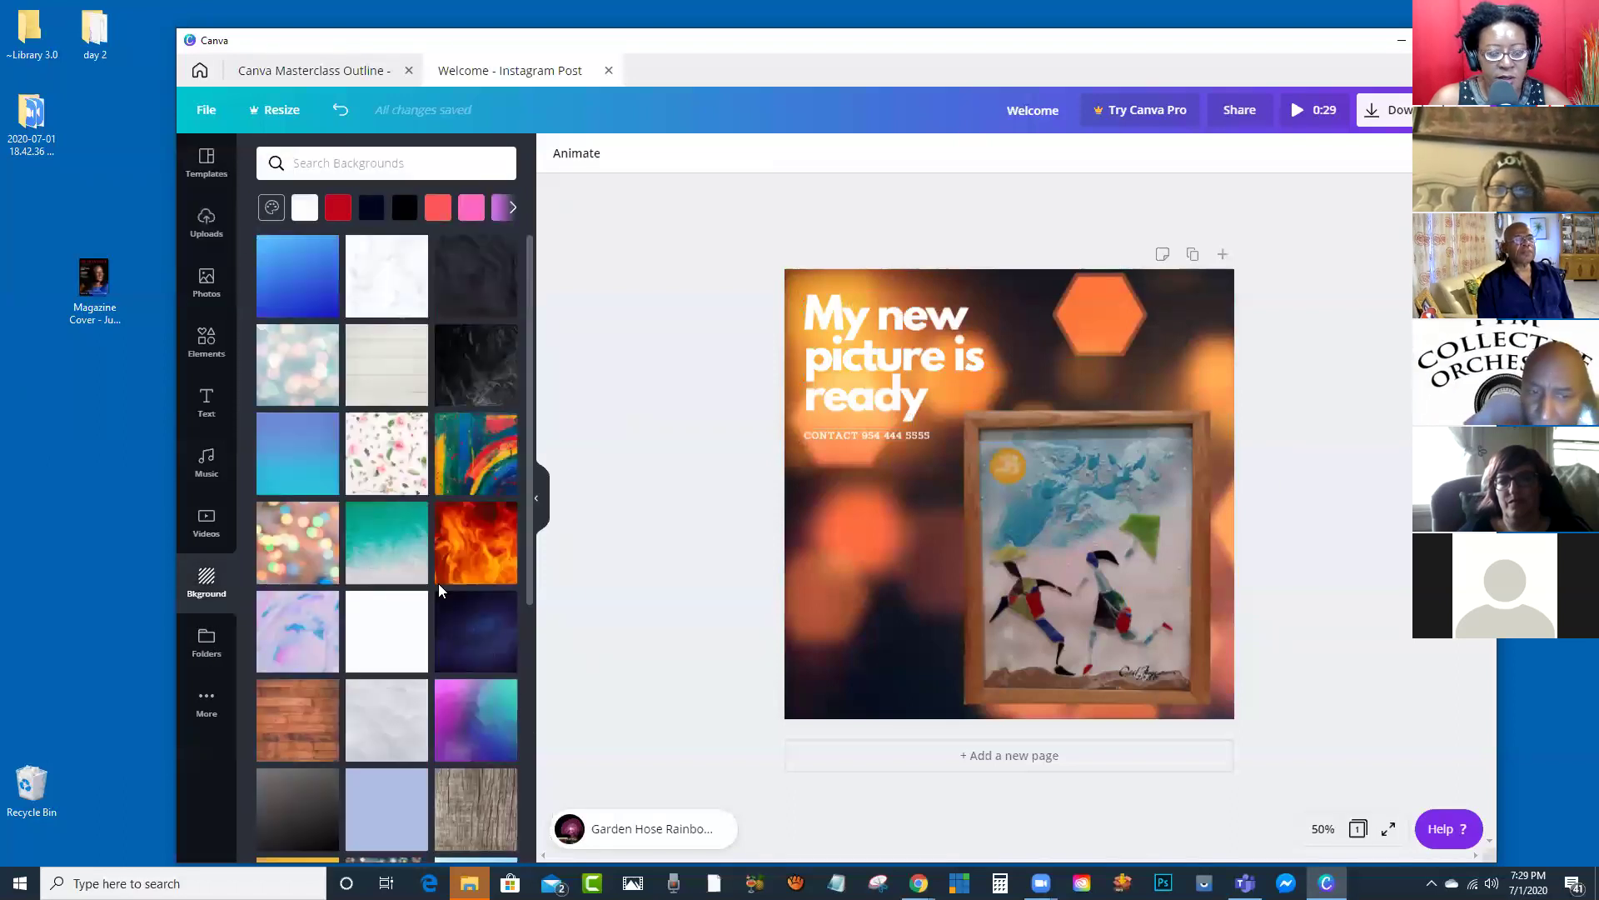
click(841, 560)
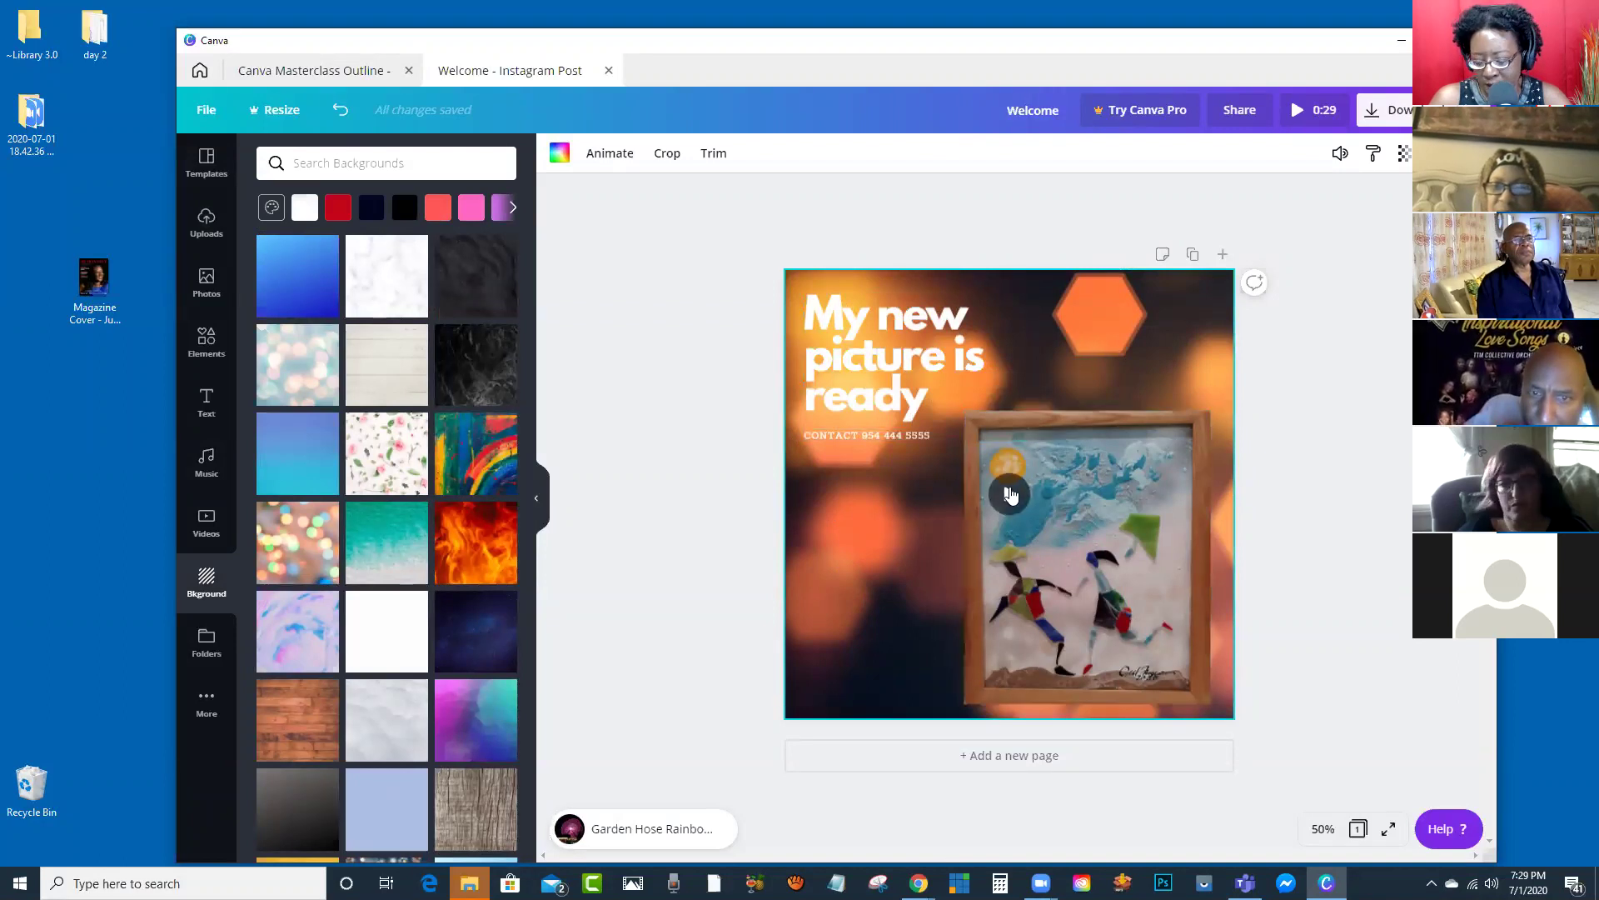
key(Delete)
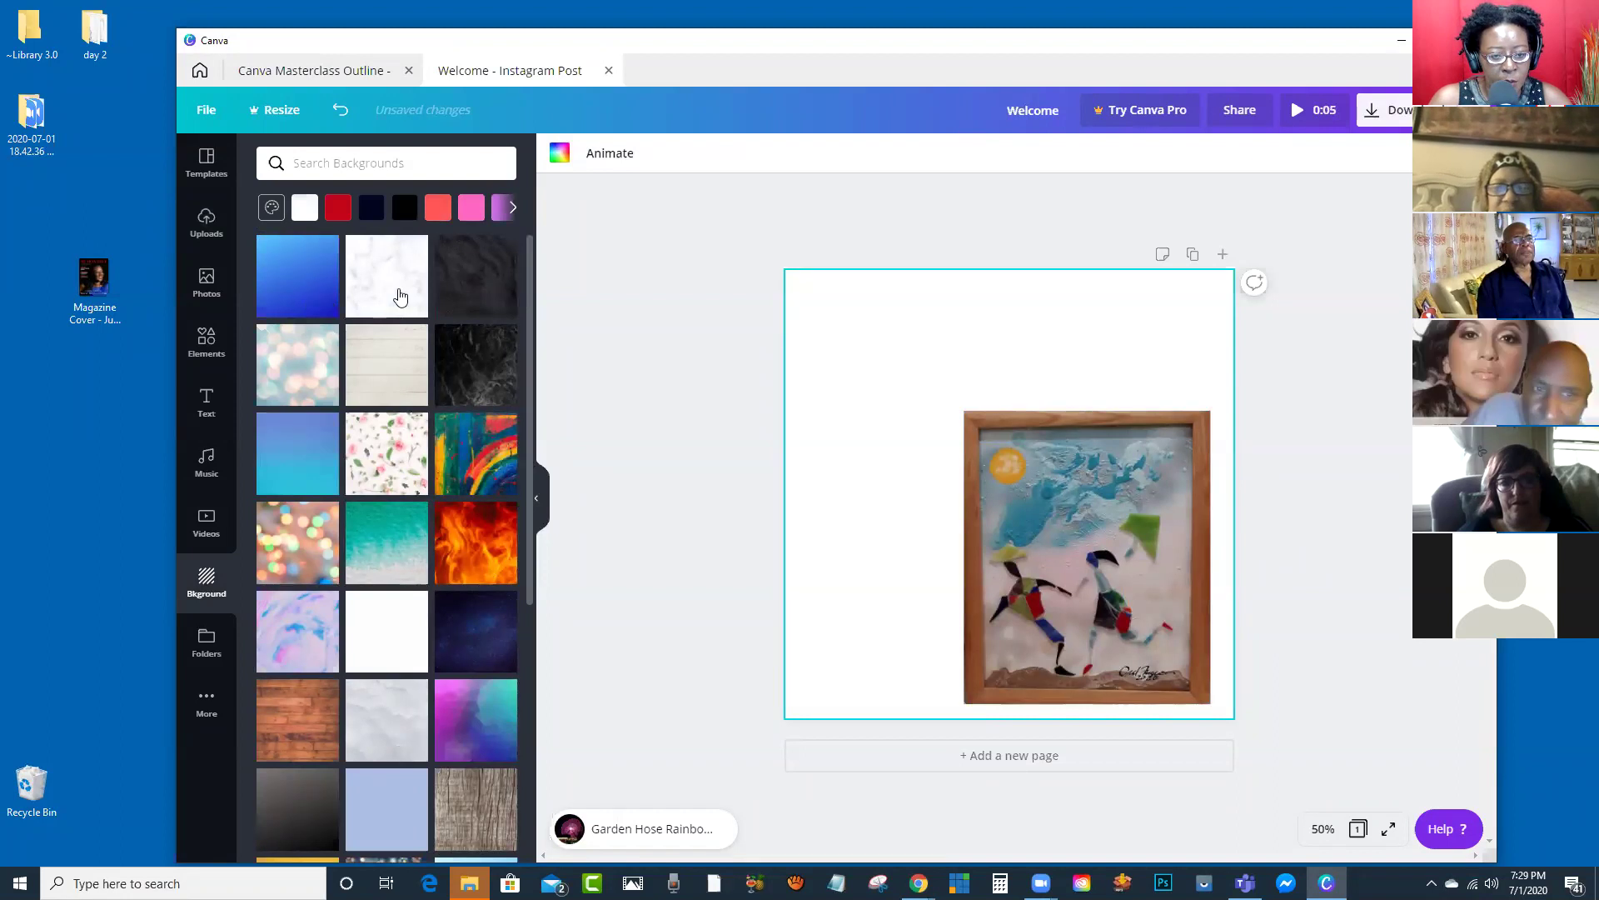
Step: Try the fire, teal ocean and rainbow paint backgrounds, then settle on wooden planks
click(462, 540)
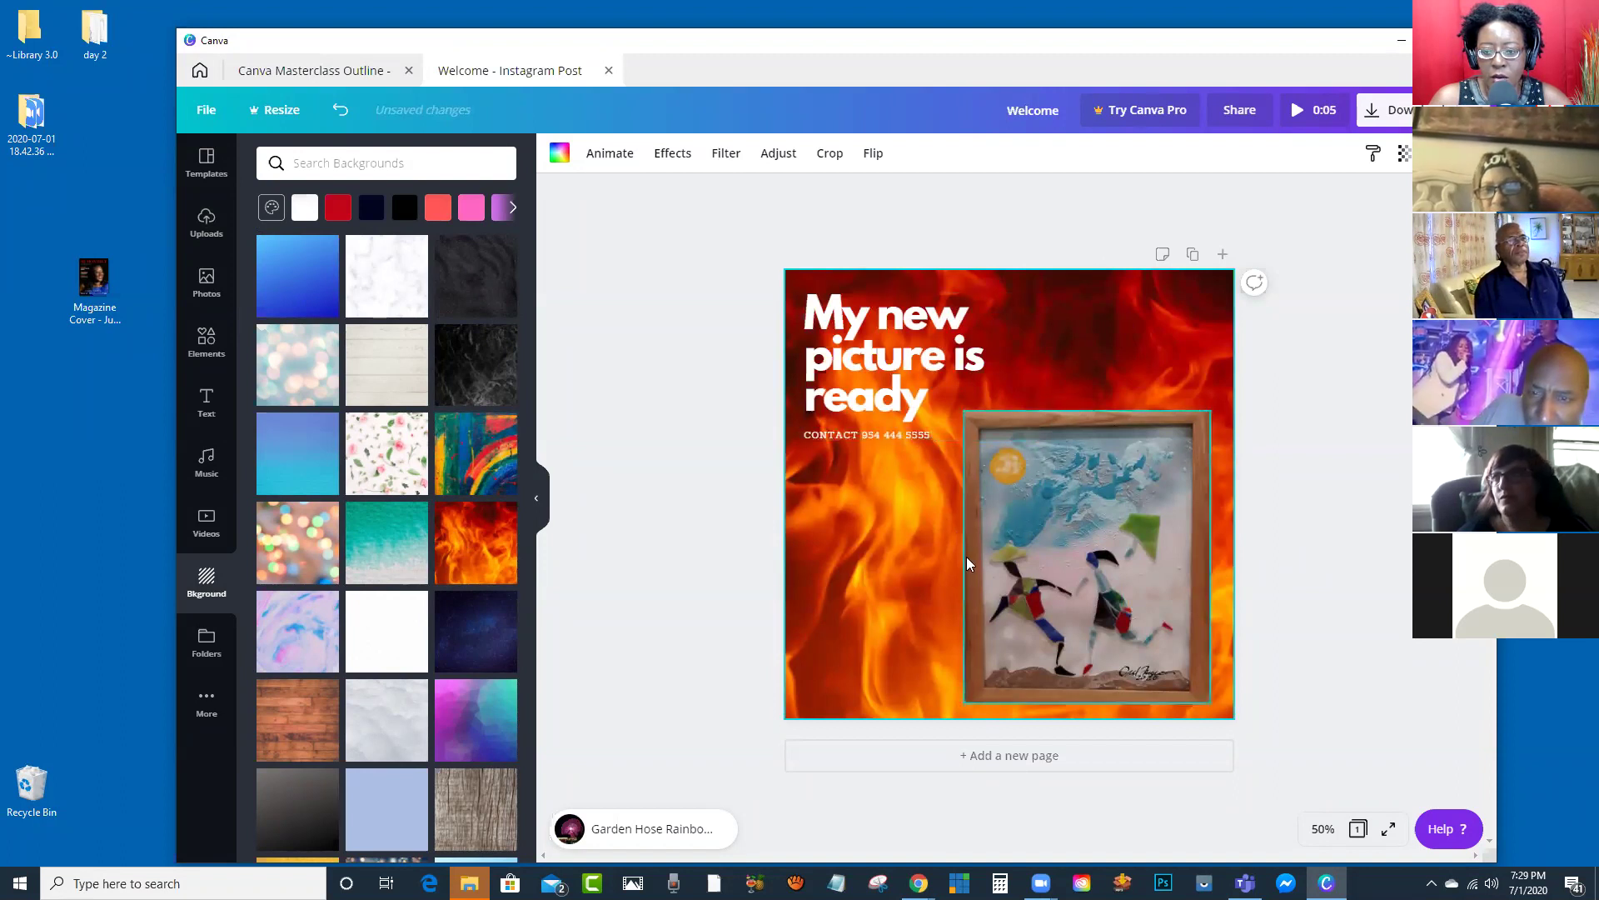
click(386, 568)
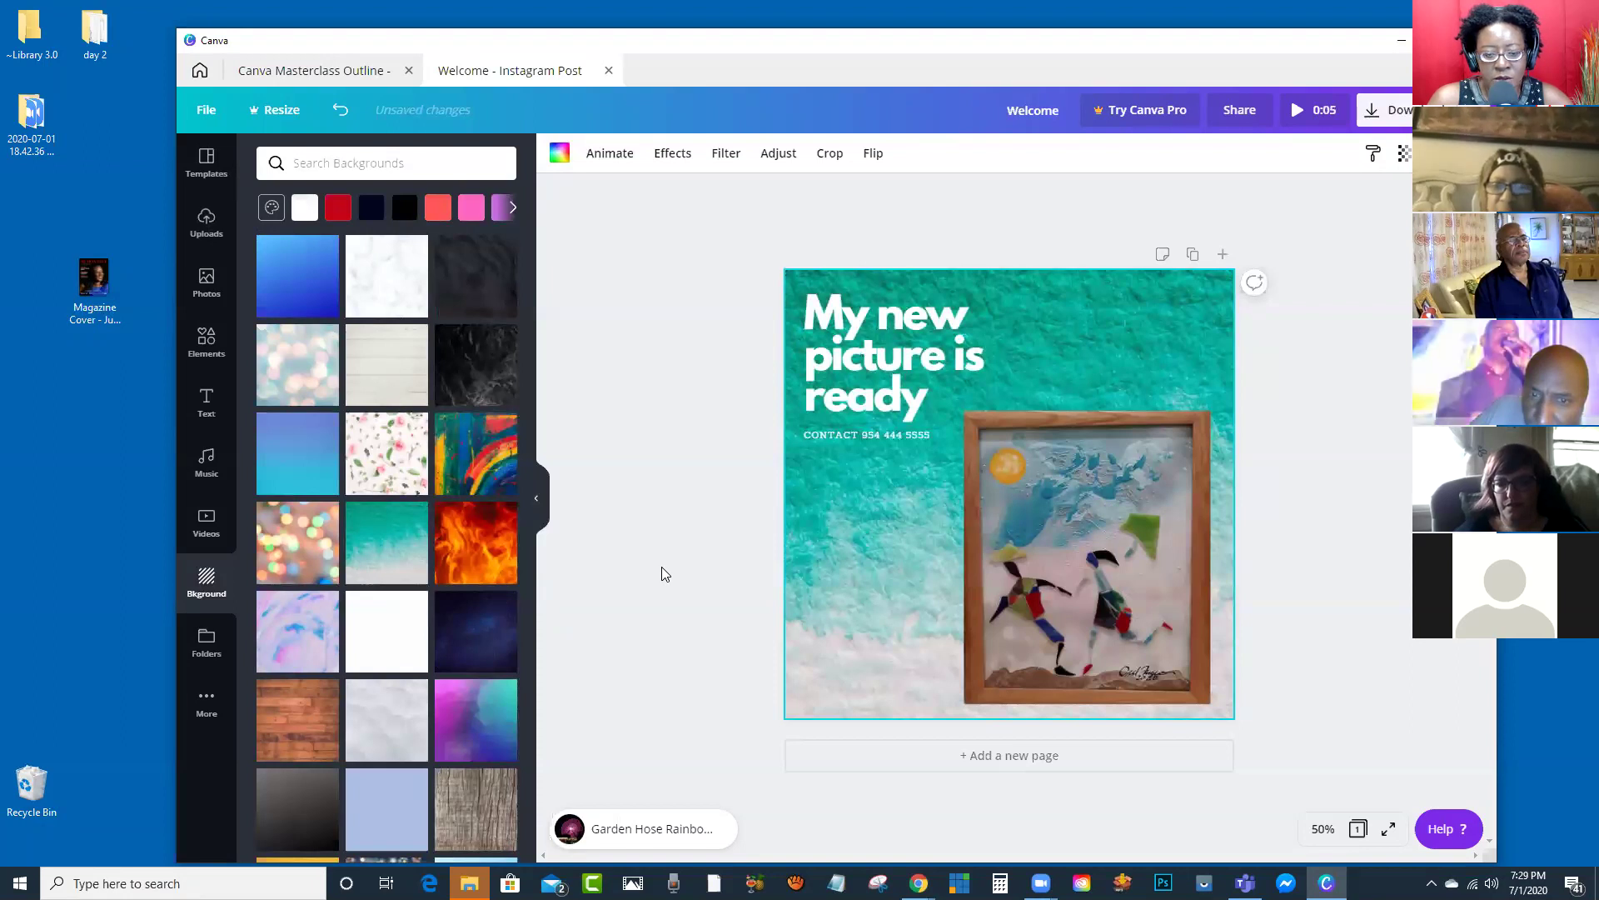
click(476, 455)
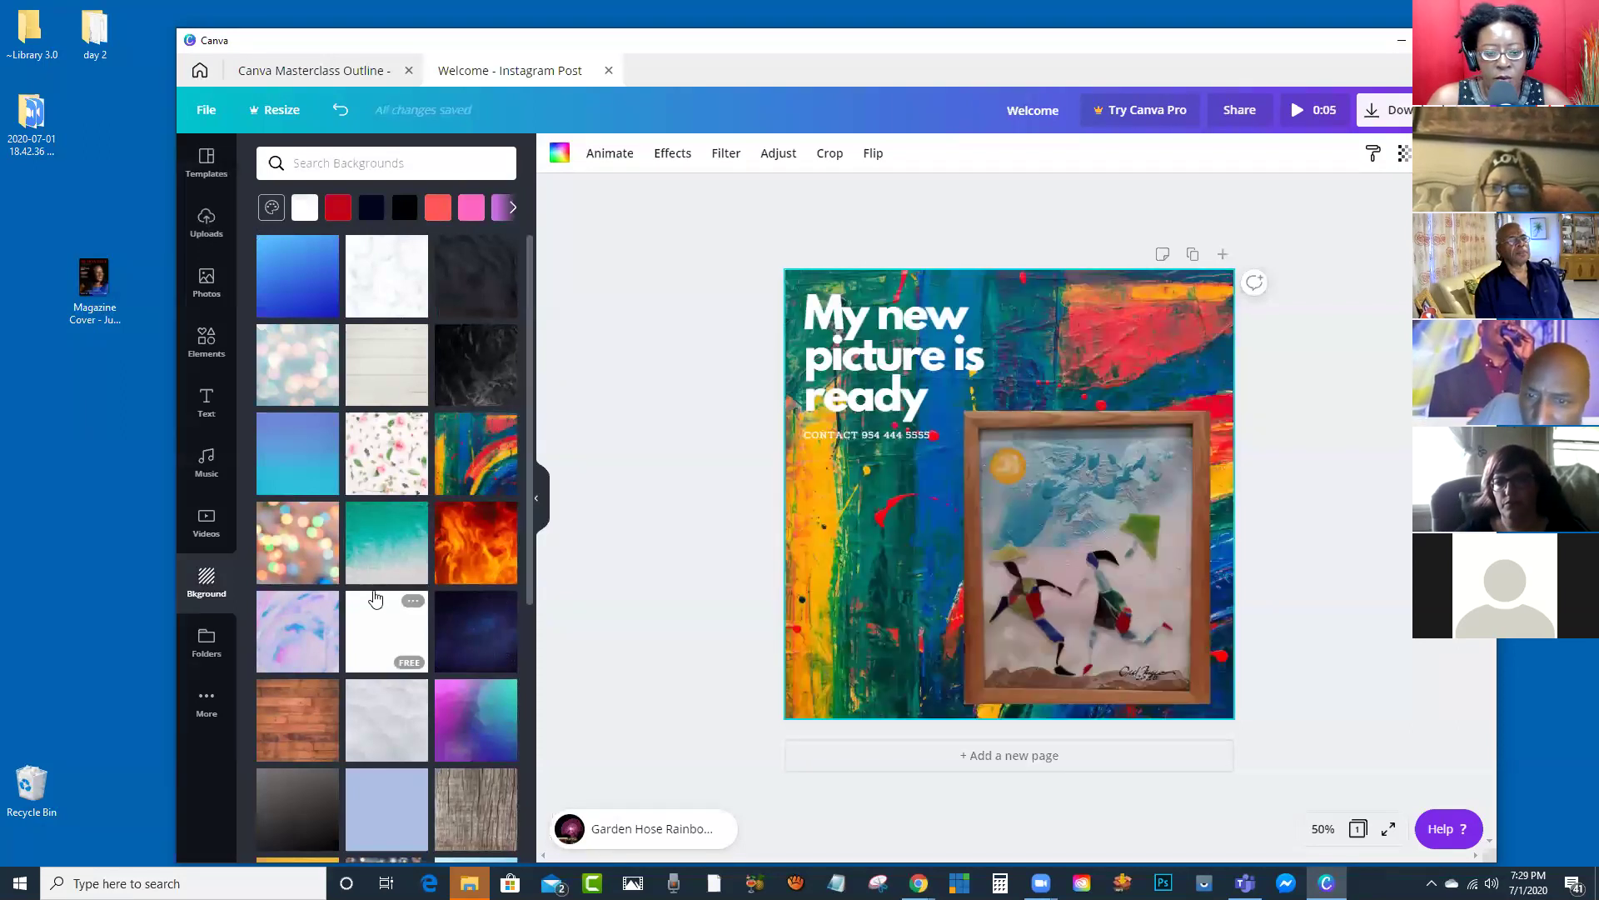
scroll(372, 568, down, 3)
scroll(372, 569, down, 3)
click(303, 305)
scroll(448, 525, down, 9)
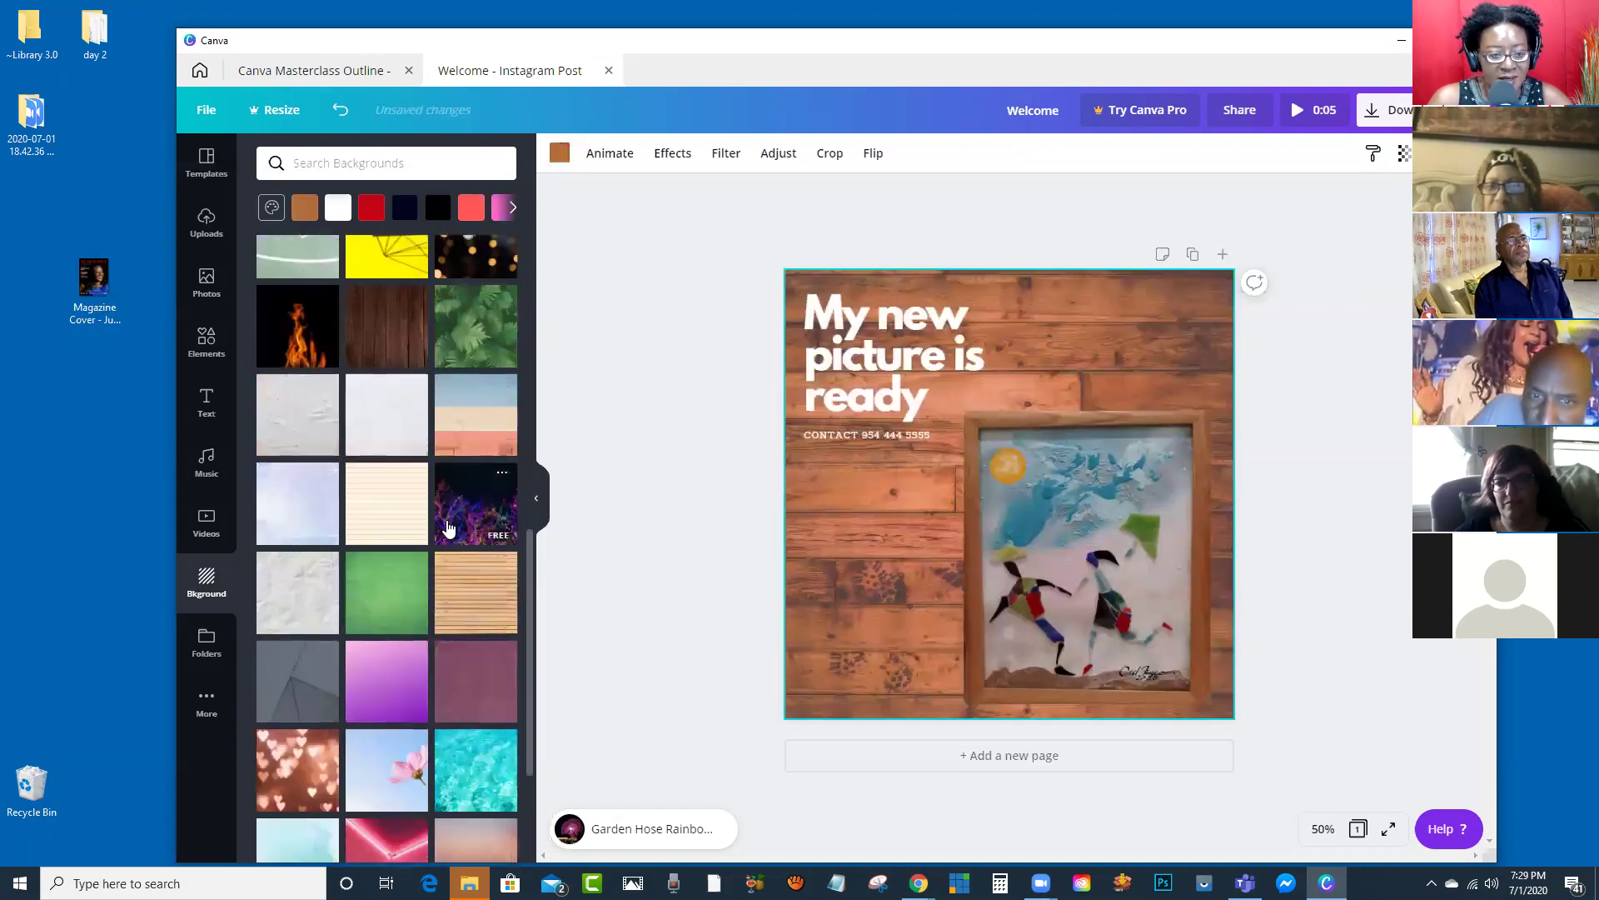
scroll(448, 526, down, 8)
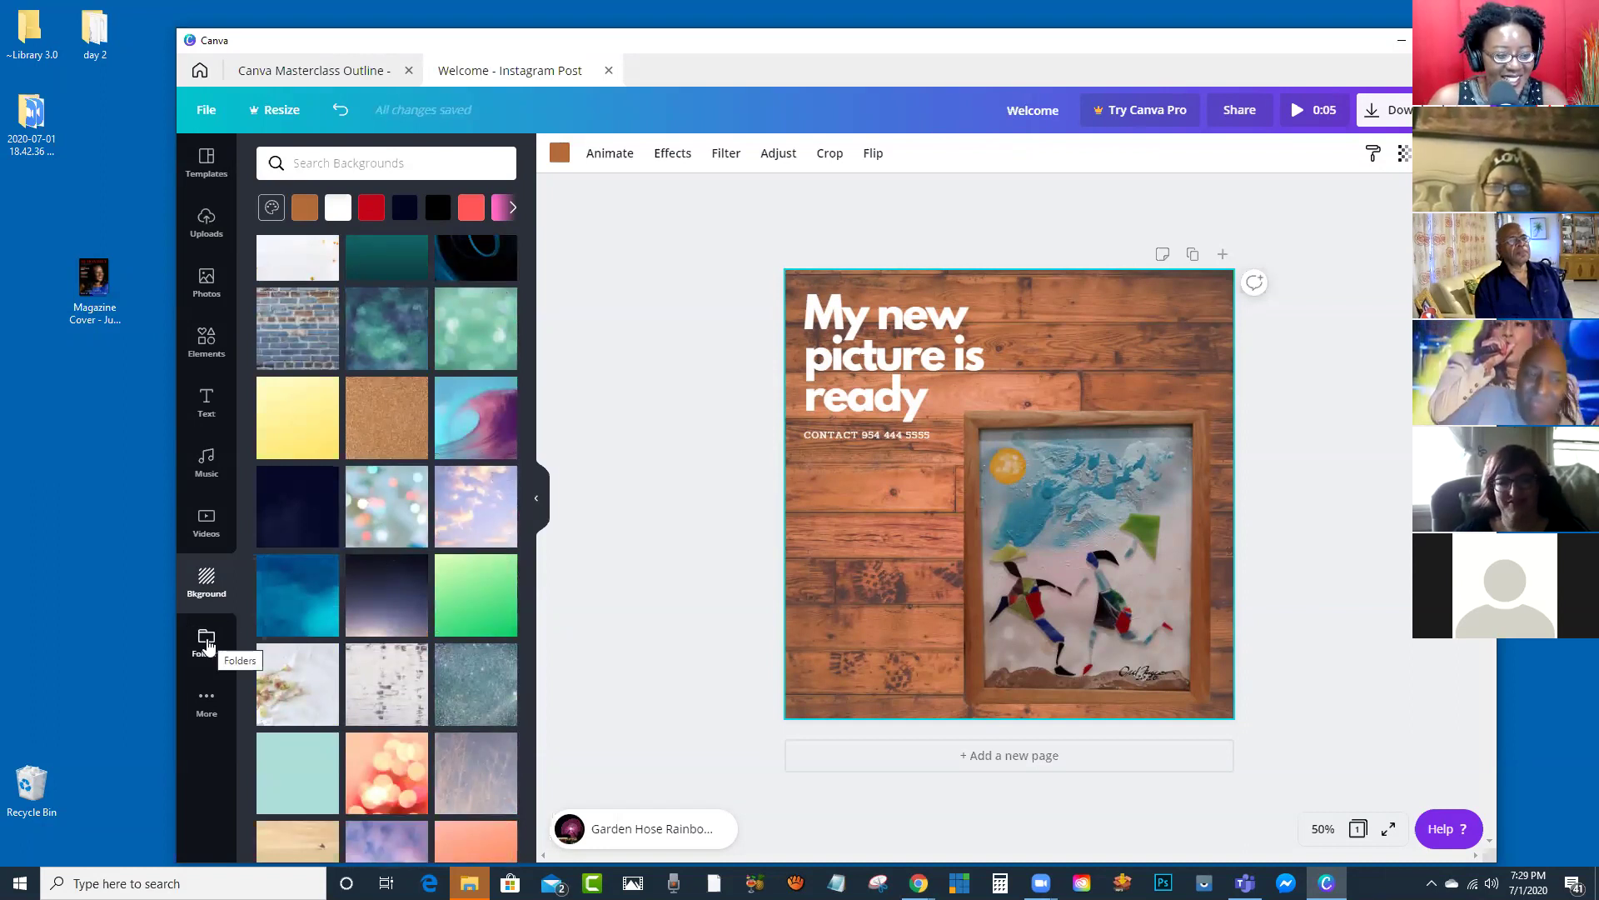
click(207, 643)
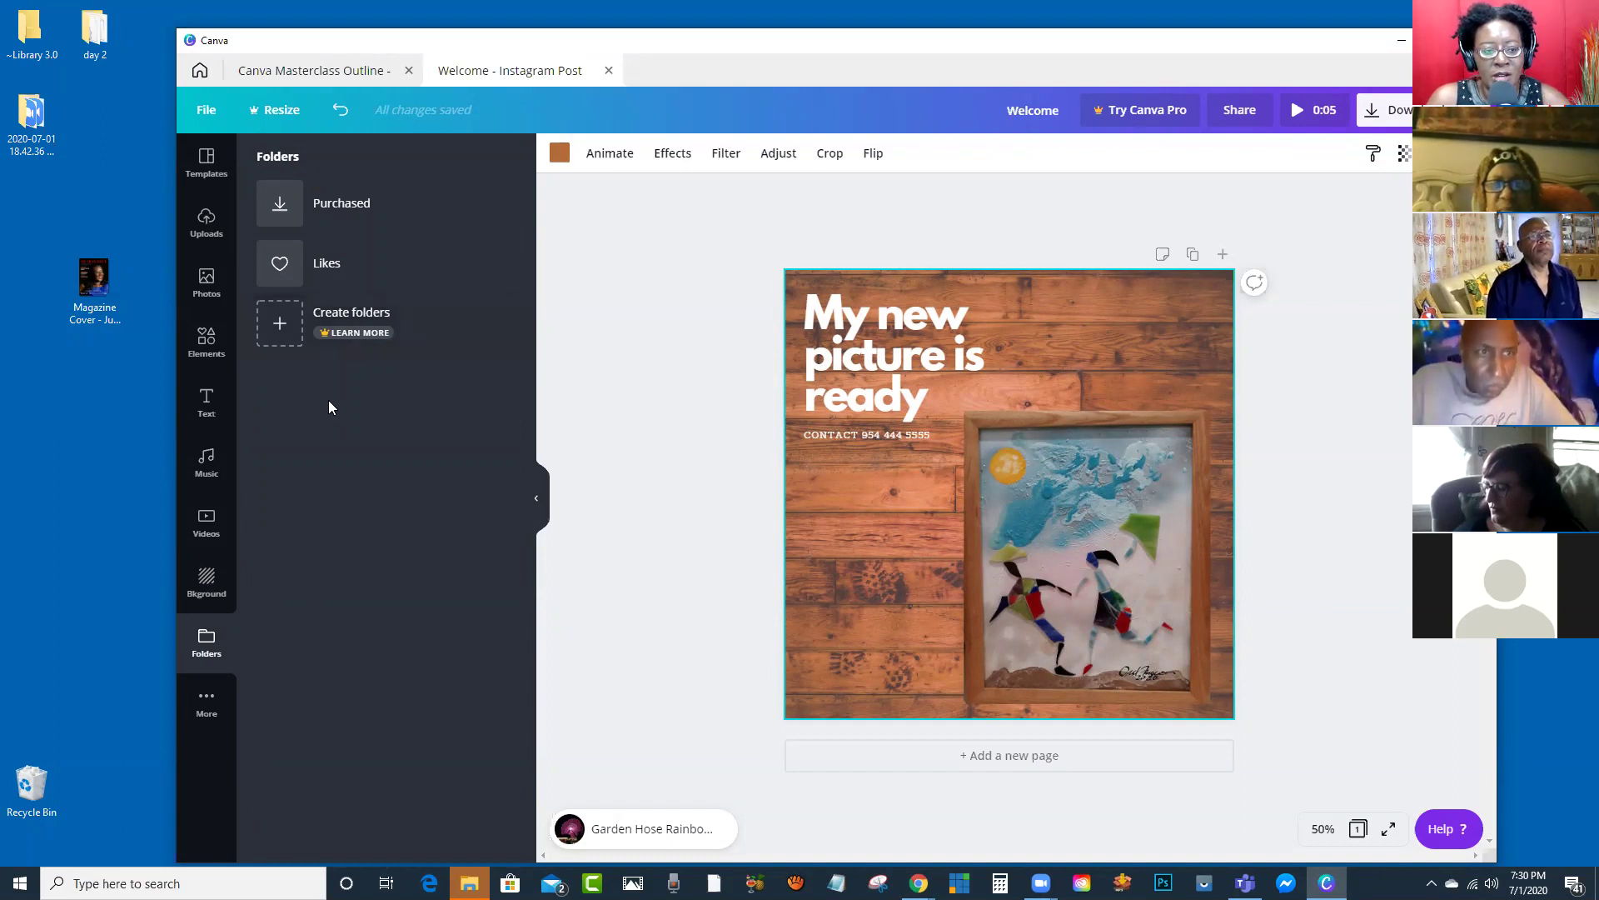
Step: Check the pic-events-hrh.jpg upload options and the extra apps, then list Instagram post templates
click(207, 226)
scroll(400, 416, down, 5)
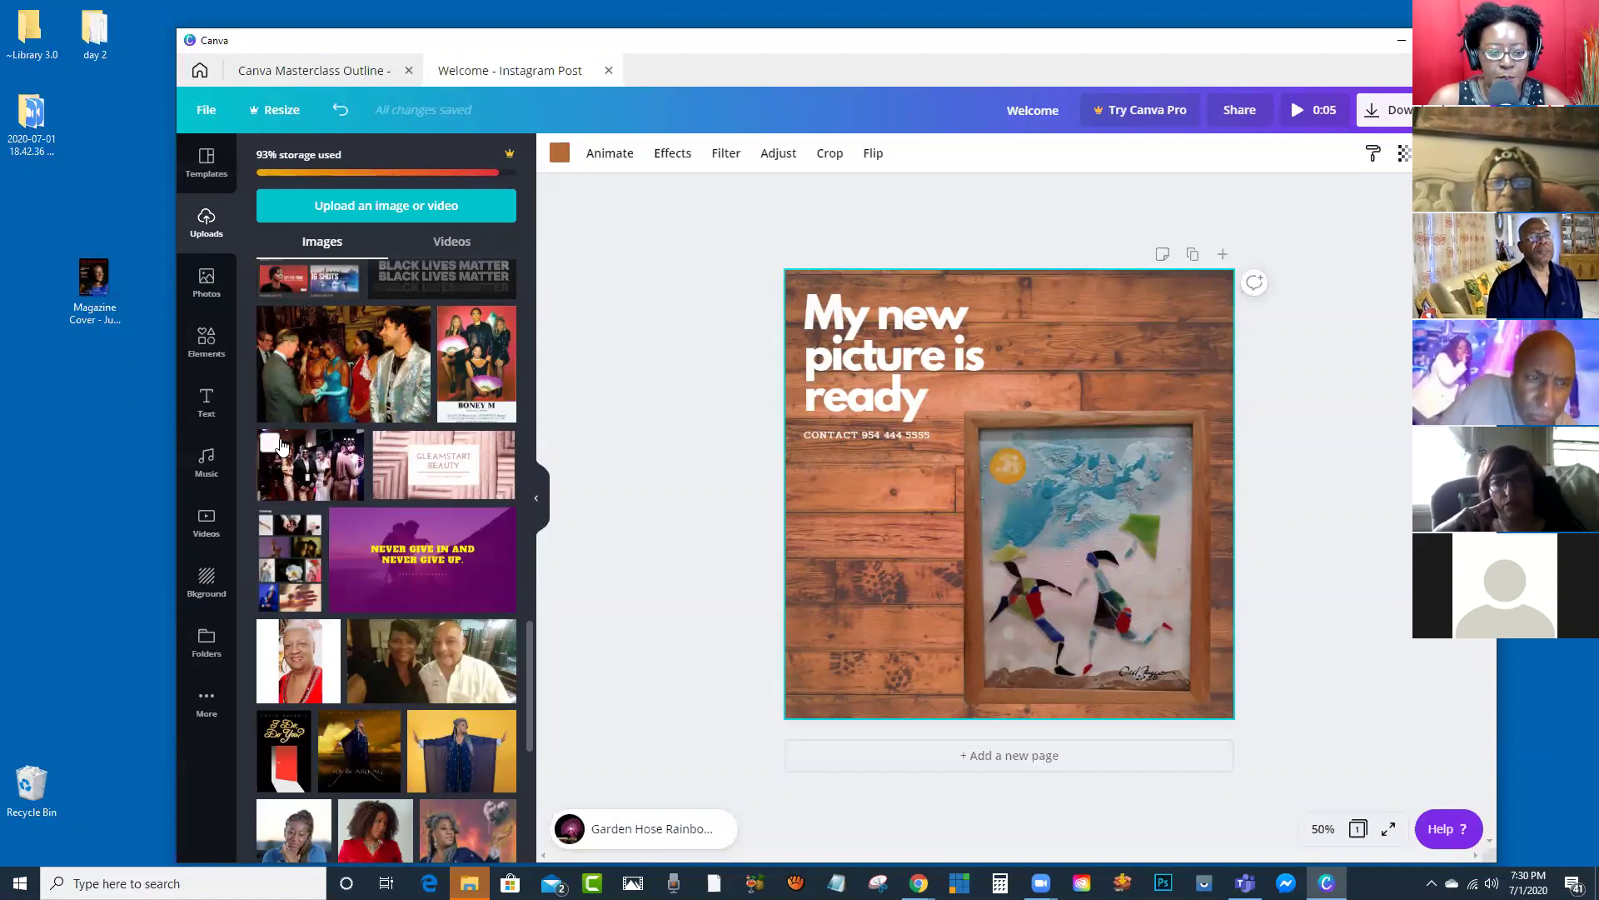
click(413, 317)
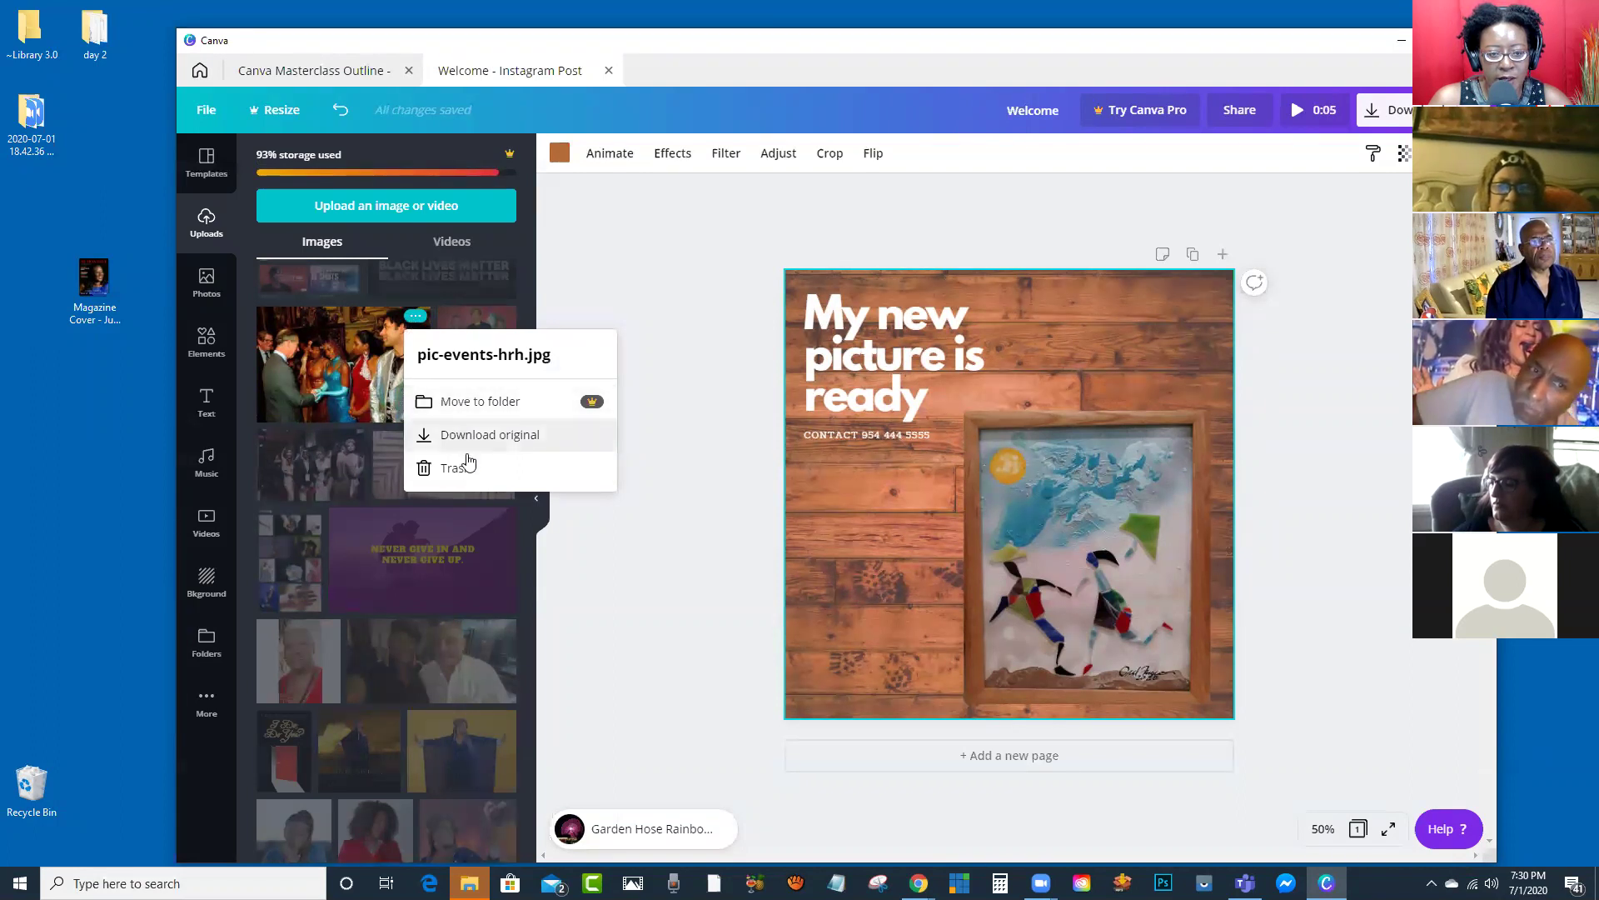
click(575, 273)
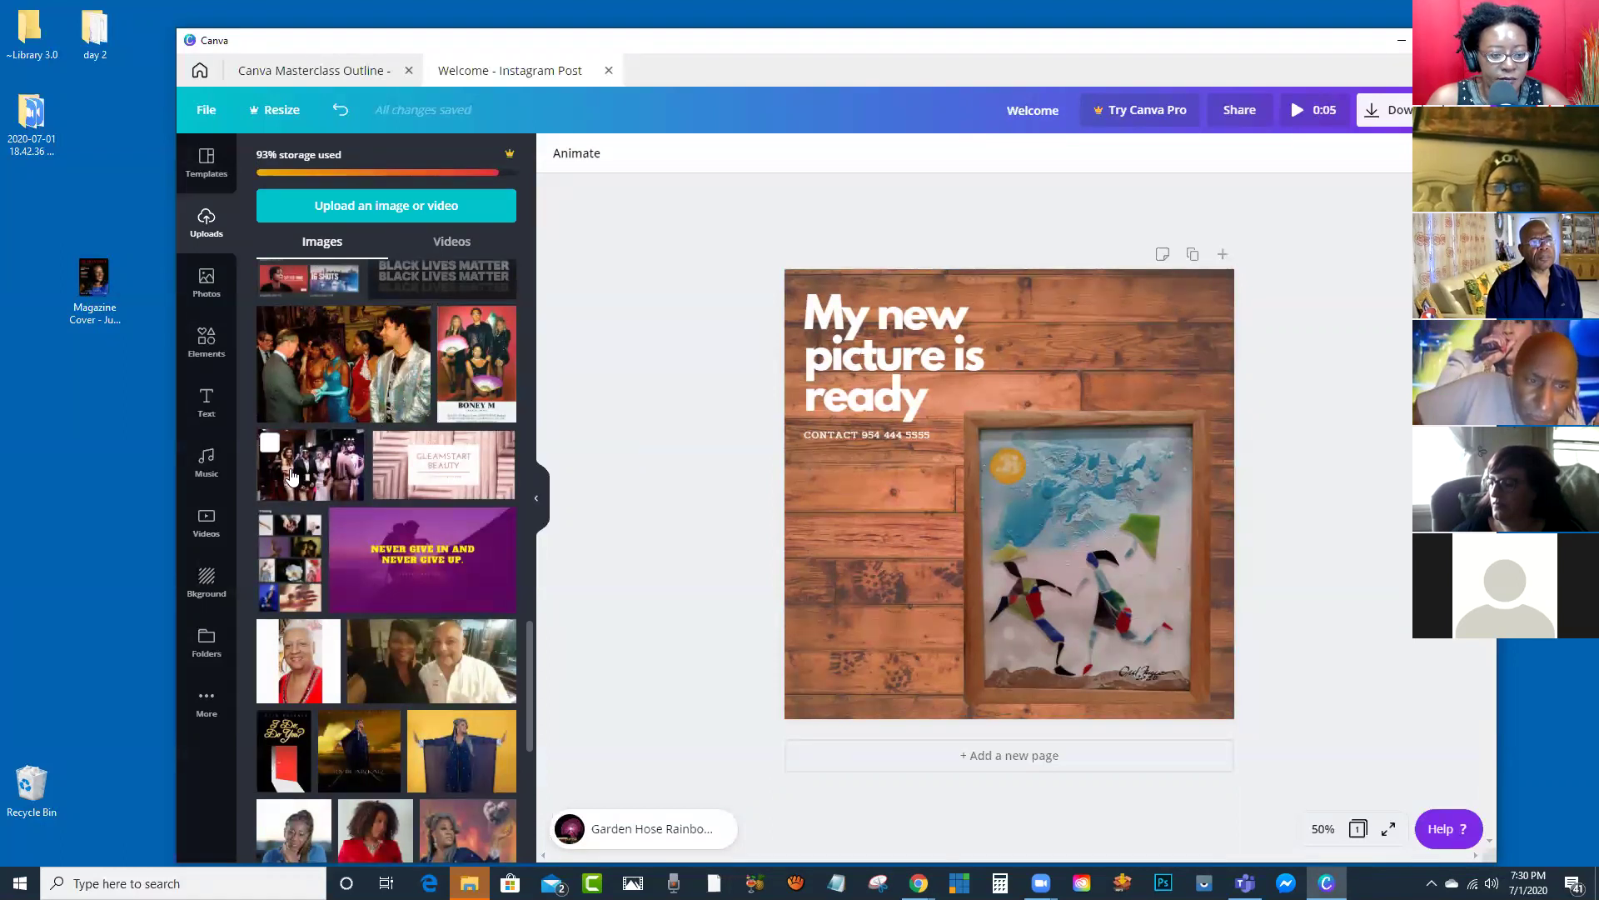
click(213, 730)
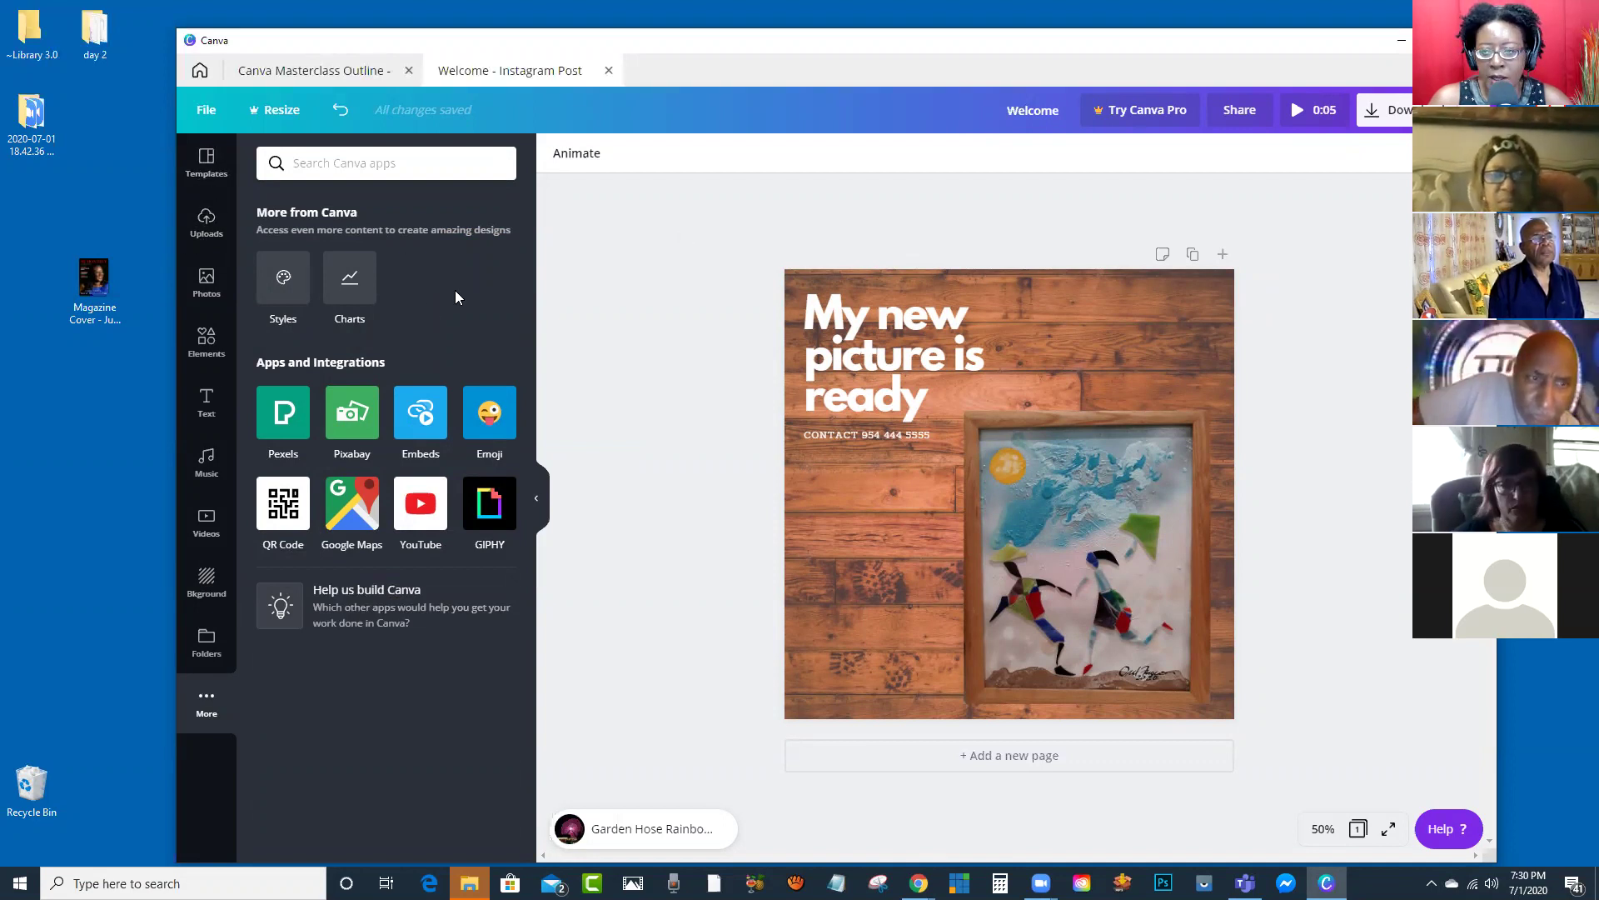
drag(83, 283, 23, 200)
drag(468, 47, 434, 42)
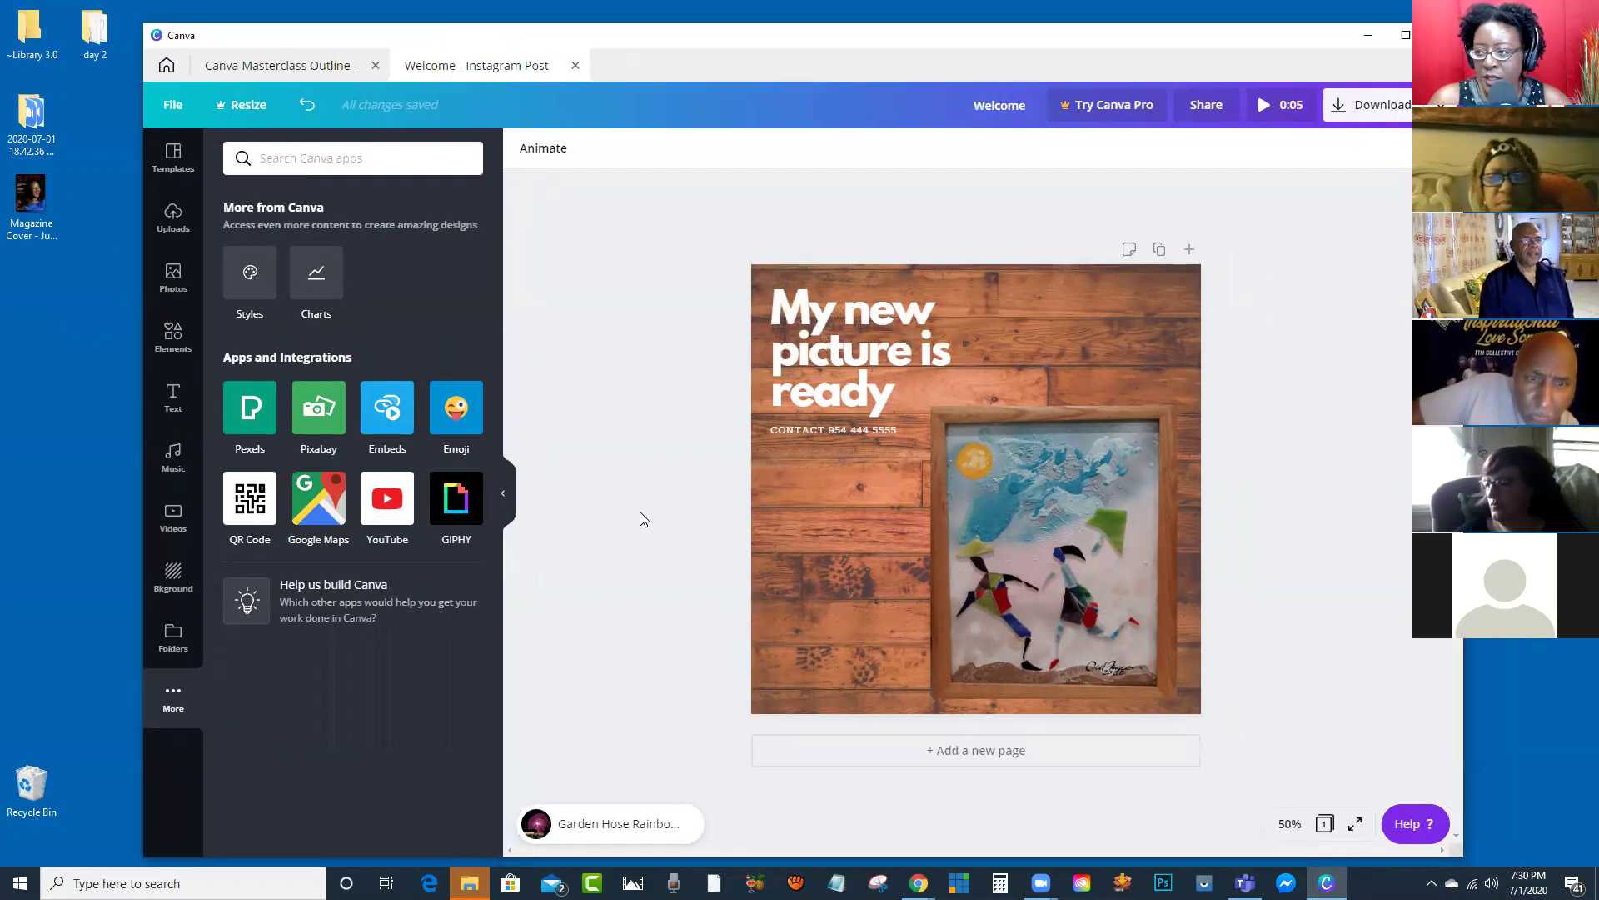
click(173, 155)
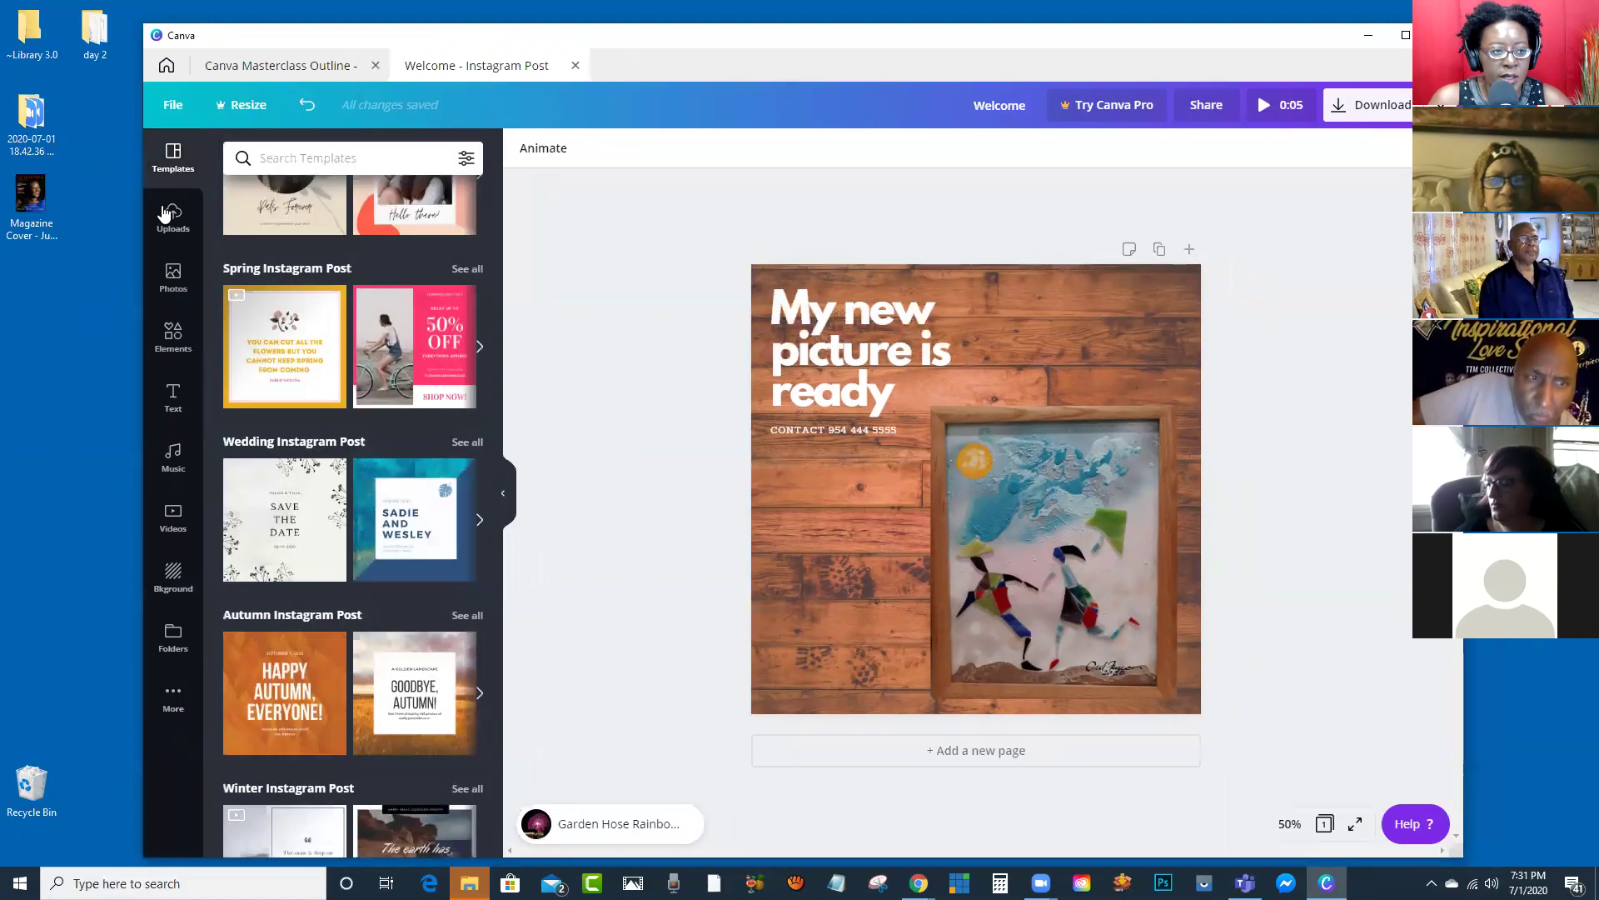
Step: Nudge the headline text group slightly right and ungroup it
click(888, 337)
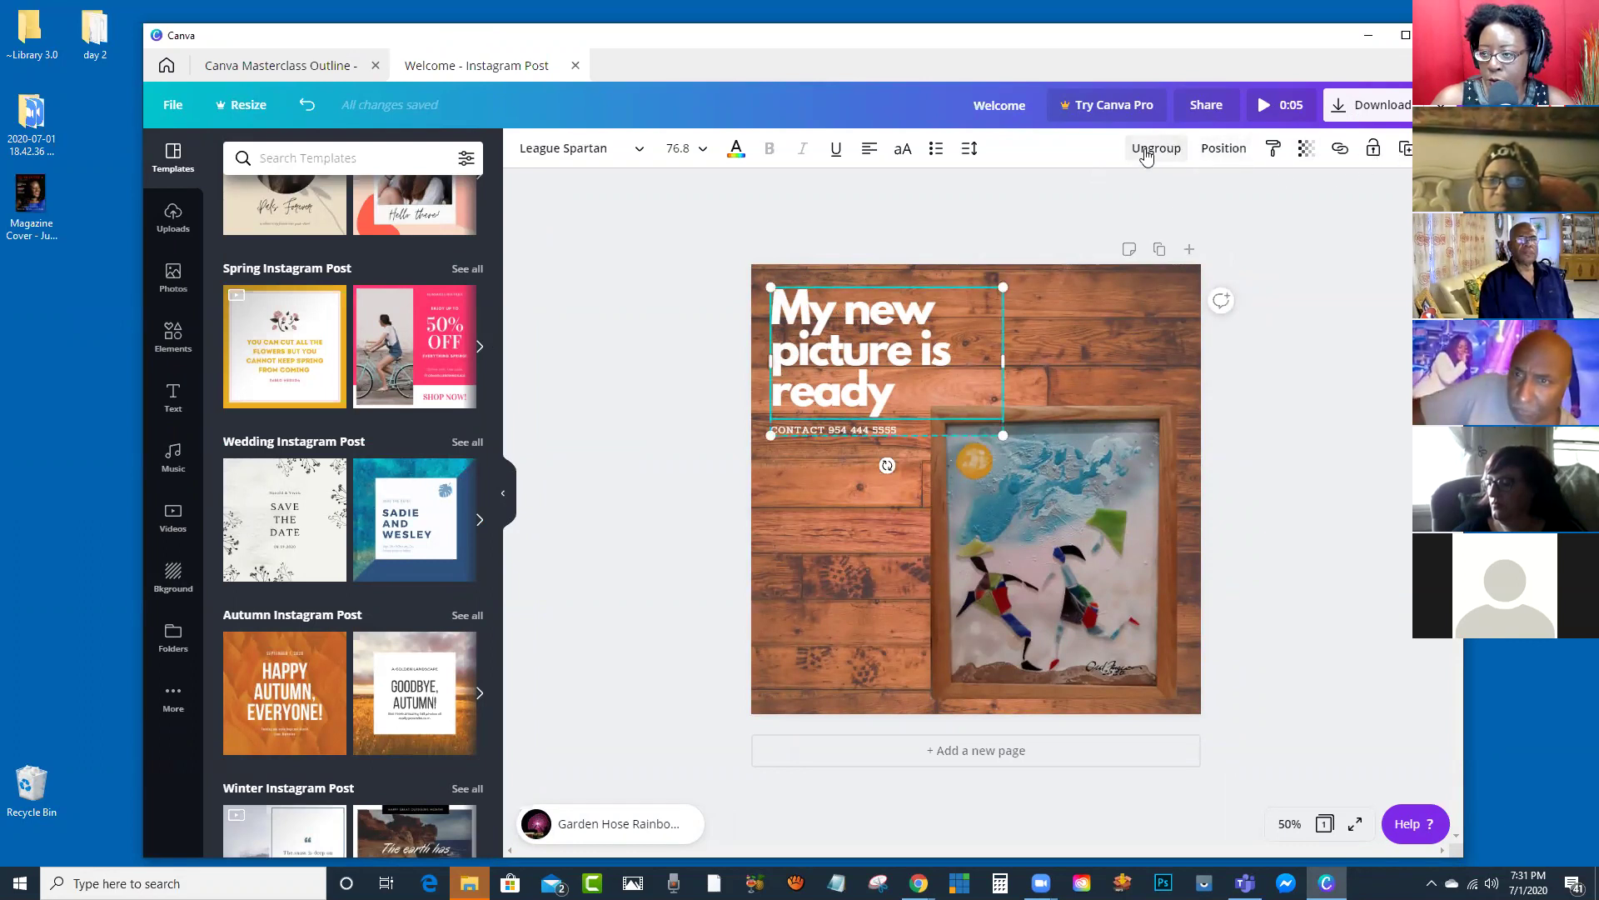
mouse_move(878, 347)
mouse_down()
mouse_move(900, 345)
mouse_move(886, 345)
mouse_up()
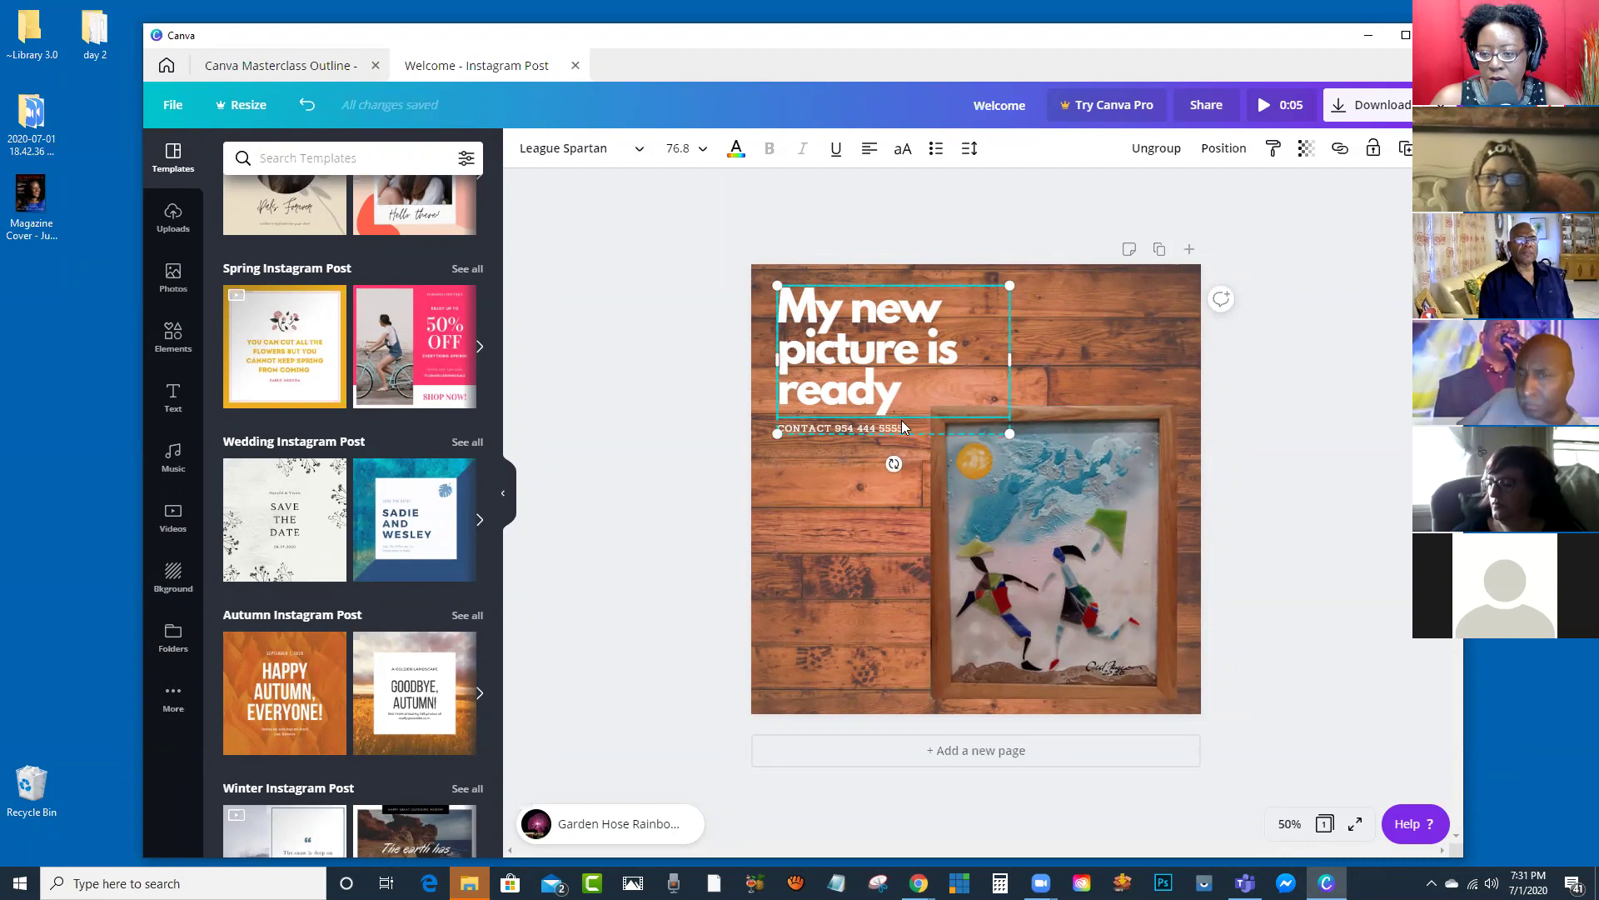
click(1156, 148)
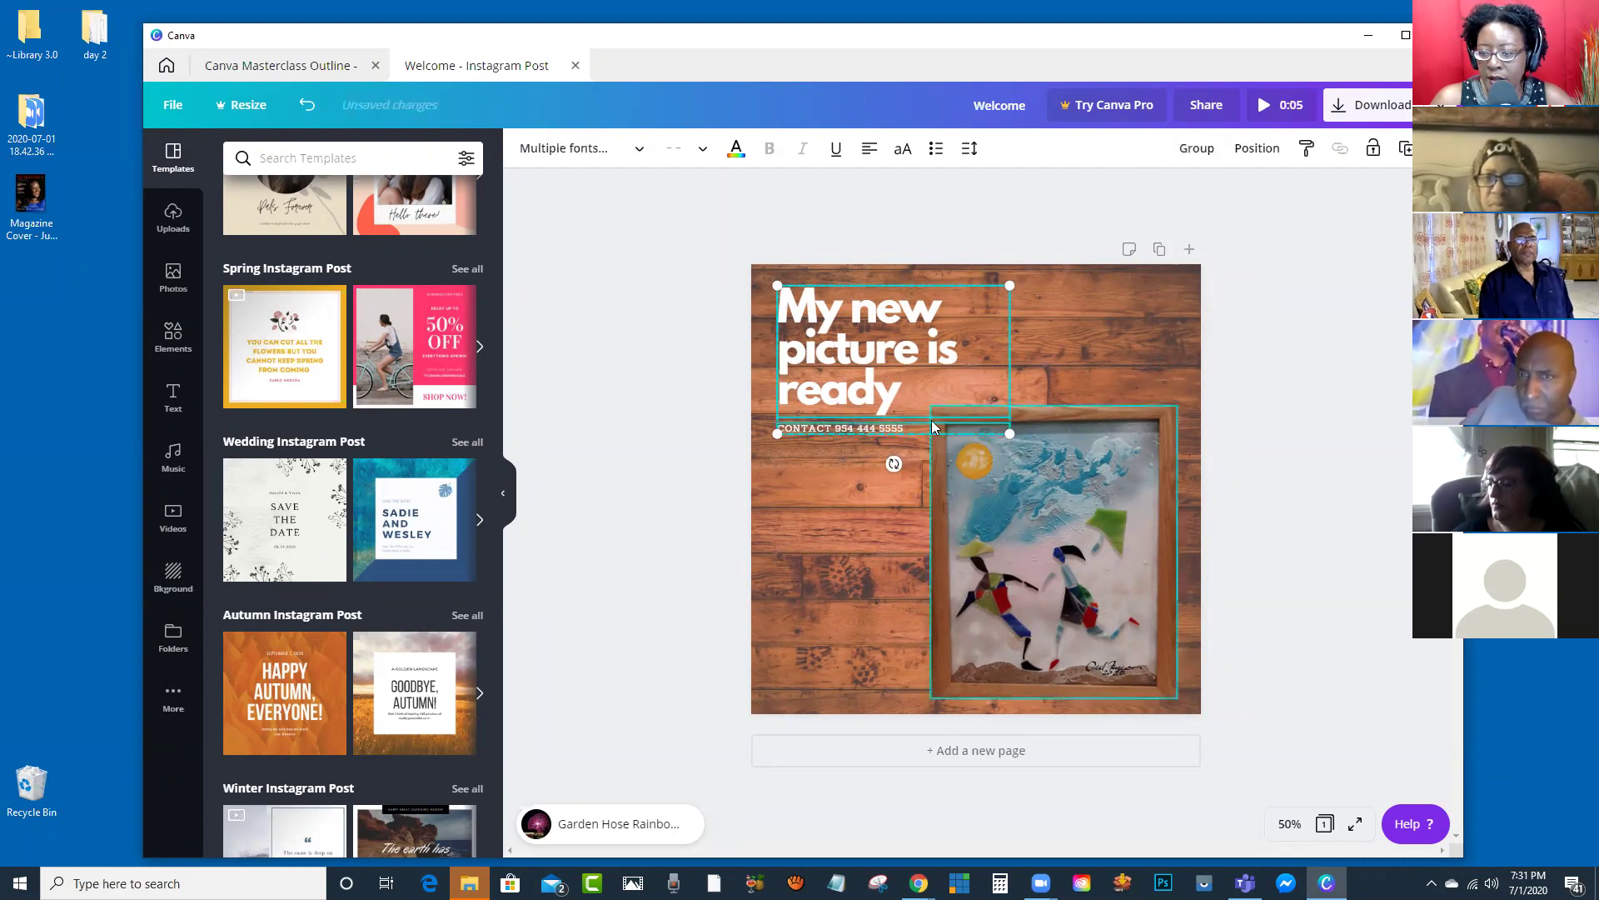
click(1290, 382)
Step: Group the framed picture, headline and contact line, then ungroup them into separate elements again
click(1073, 484)
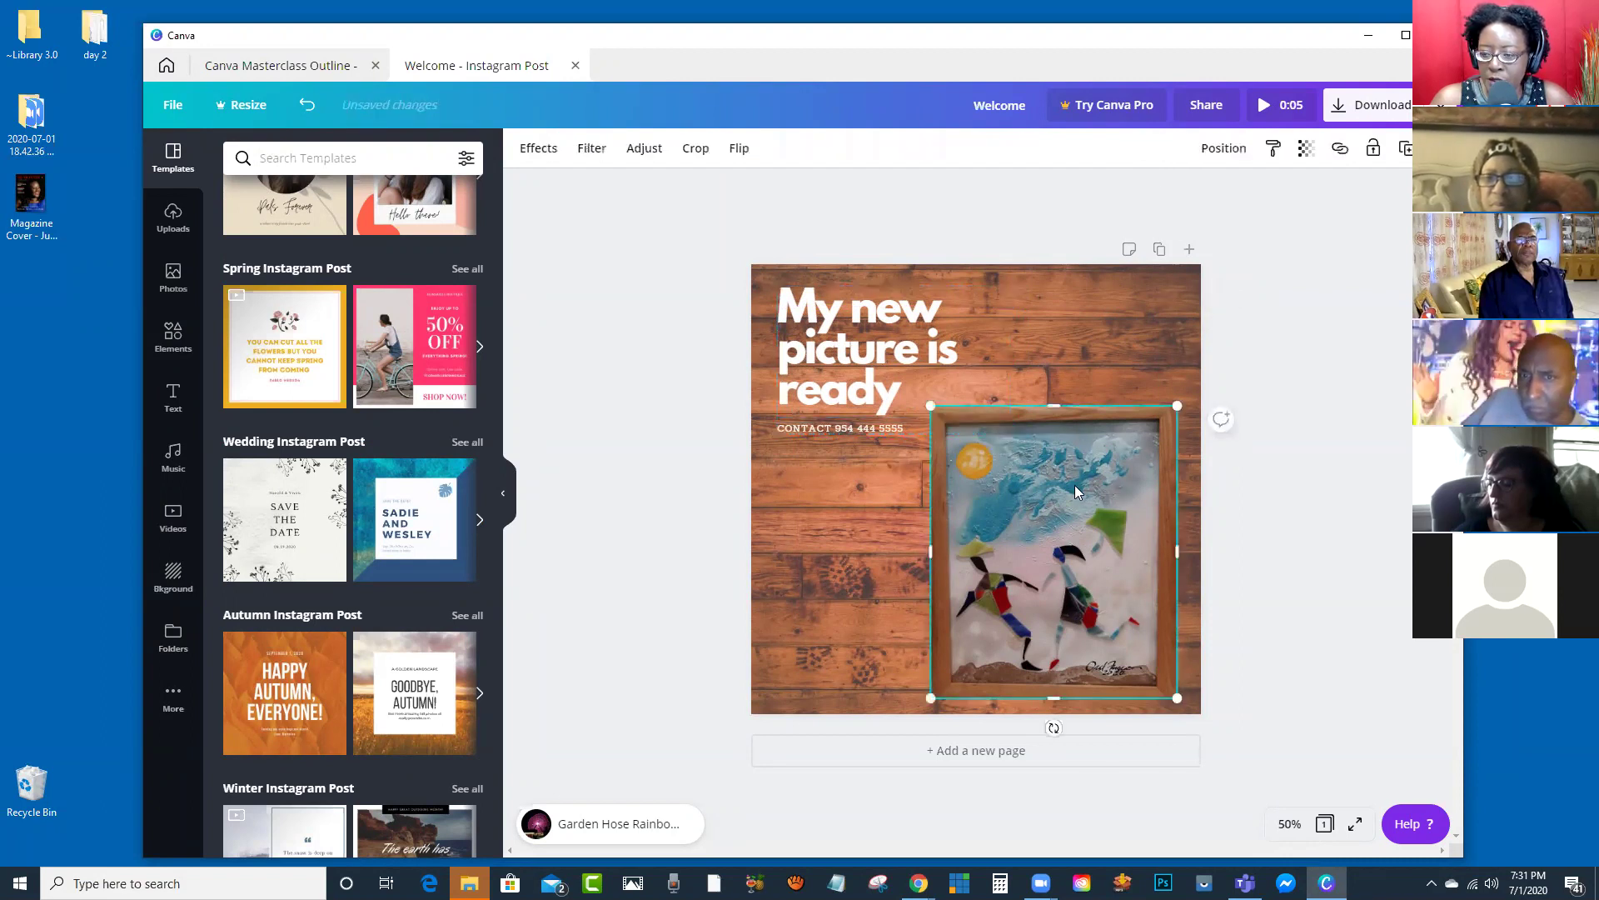
shift+click(863, 354)
shift+click(873, 430)
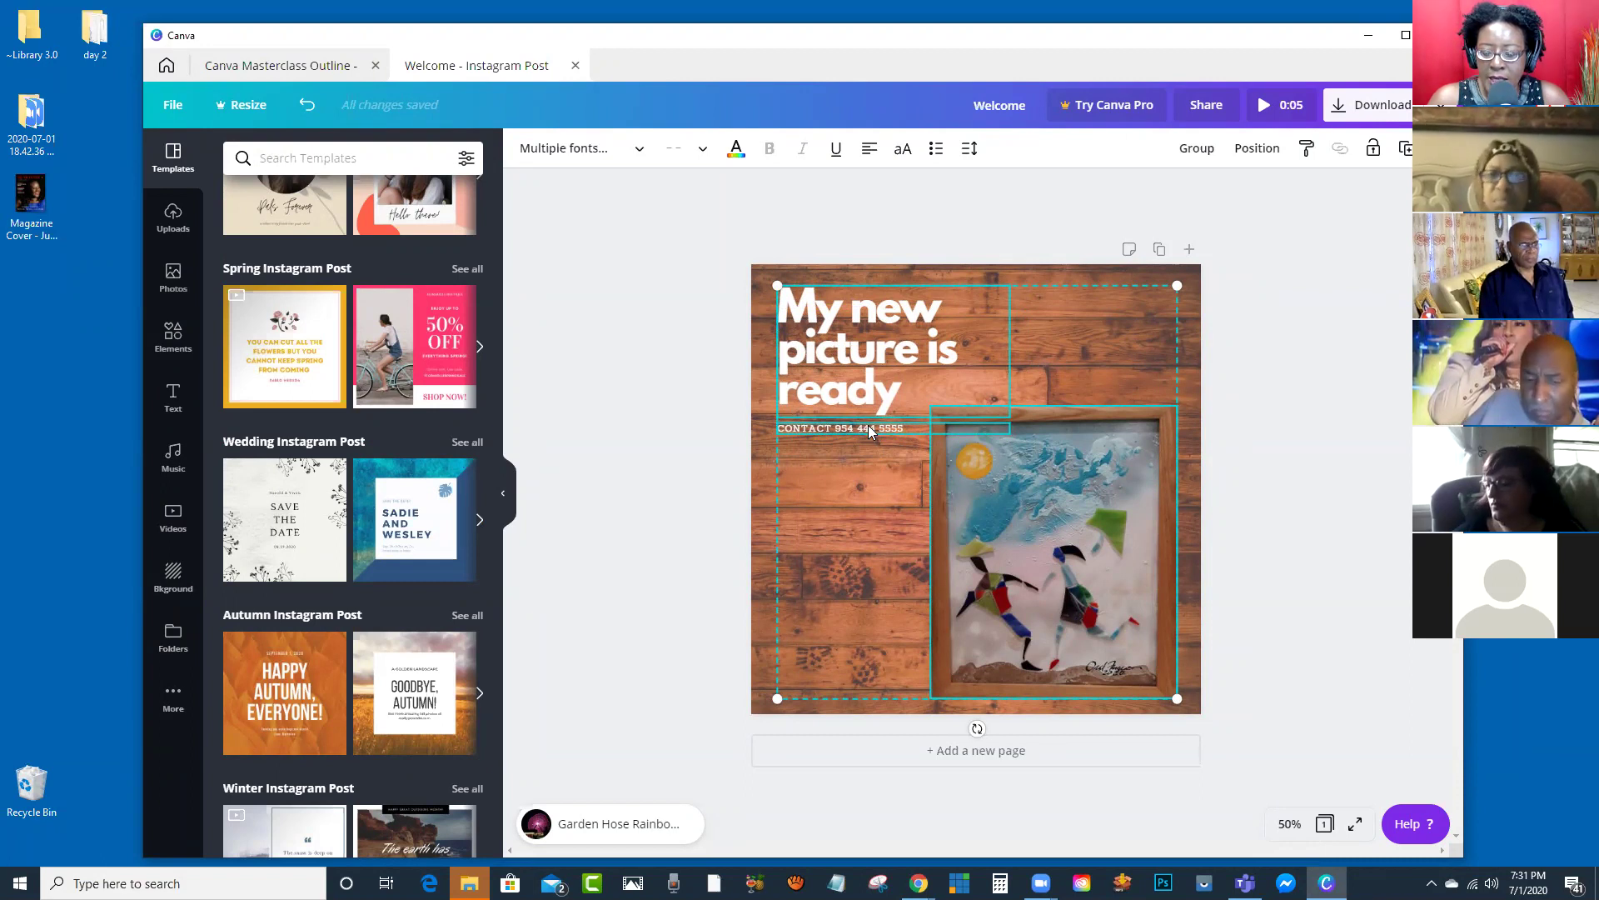
click(1197, 150)
mouse_move(1067, 534)
mouse_down()
mouse_move(1198, 472)
mouse_move(980, 517)
mouse_move(1117, 463)
mouse_move(1058, 531)
mouse_up()
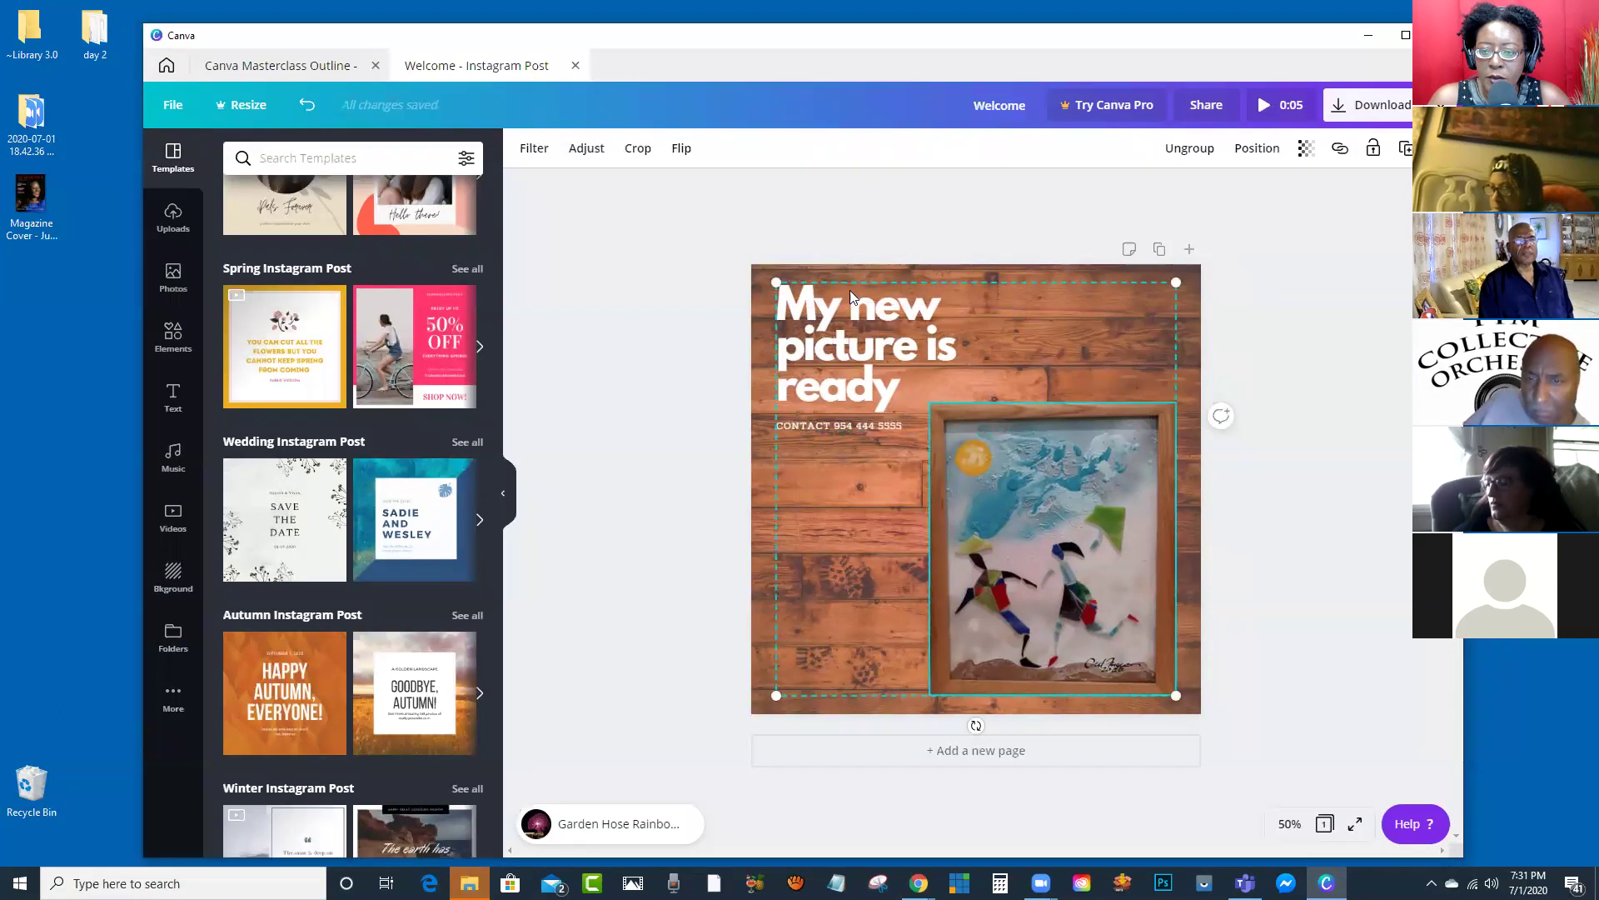
click(1190, 155)
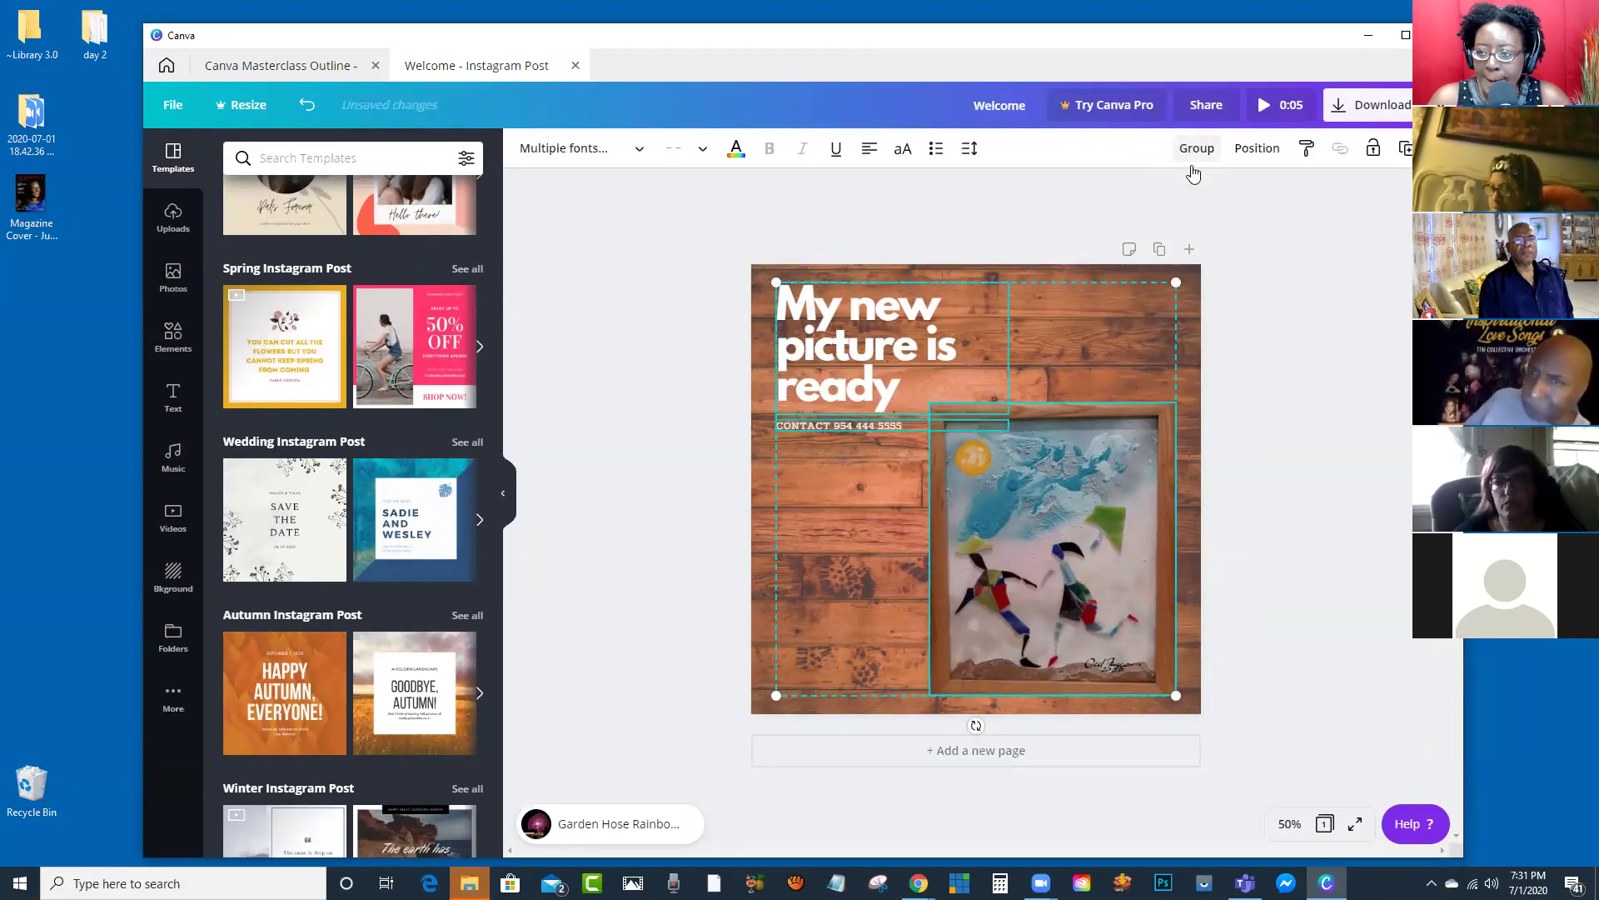
click(1191, 323)
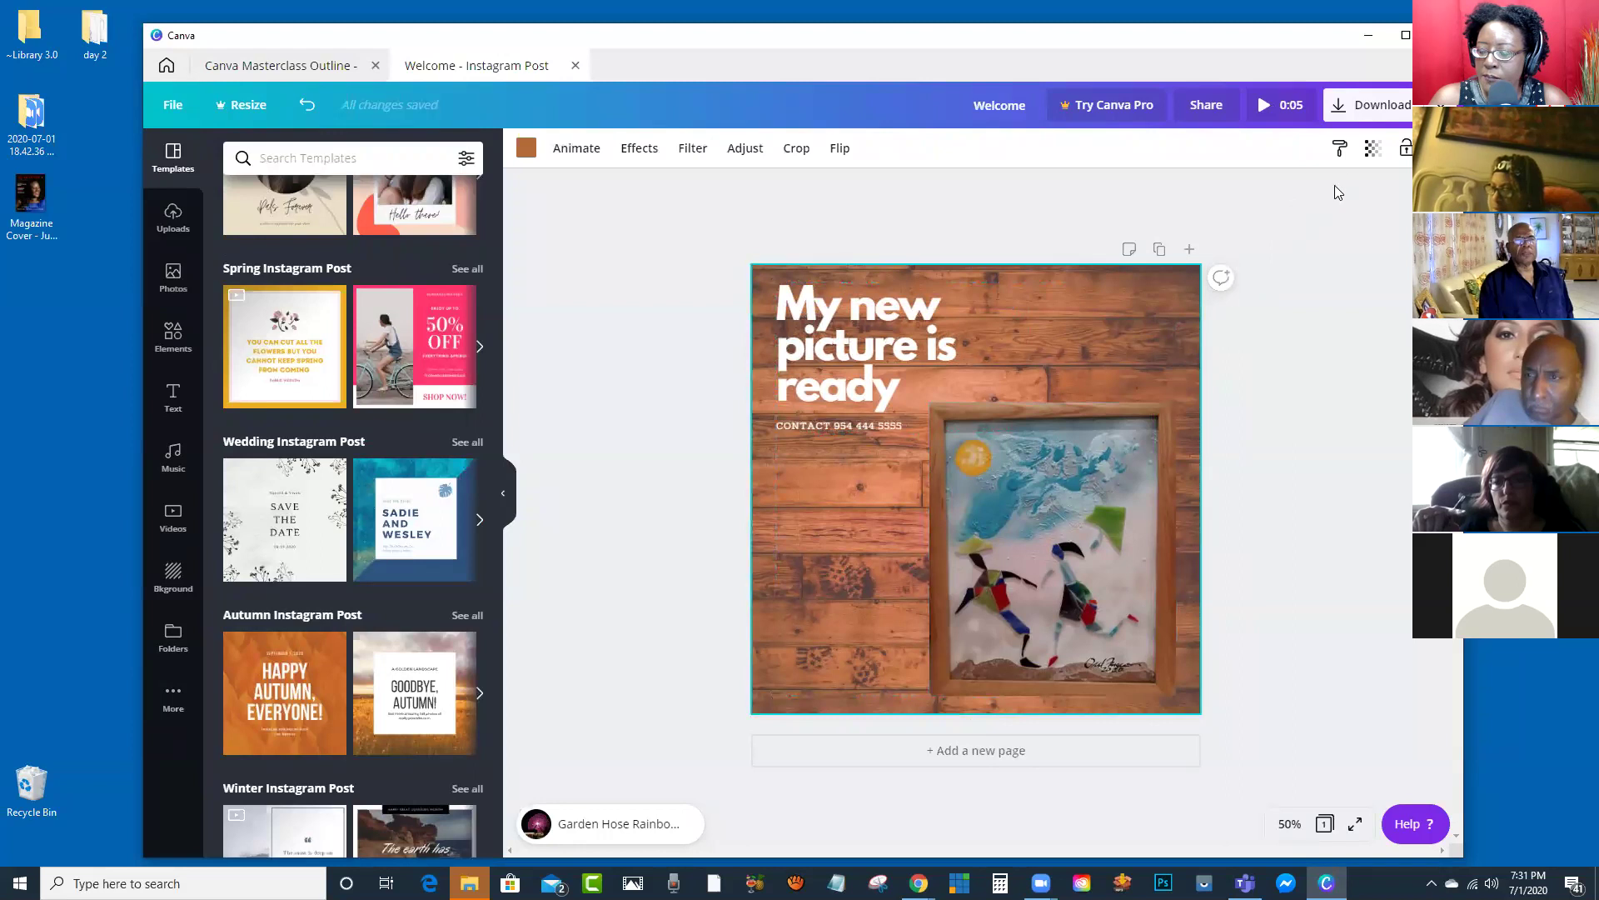
Step: Try the wood background at transparency 46, 24, 13 and 57, then restore it to 100
click(1372, 151)
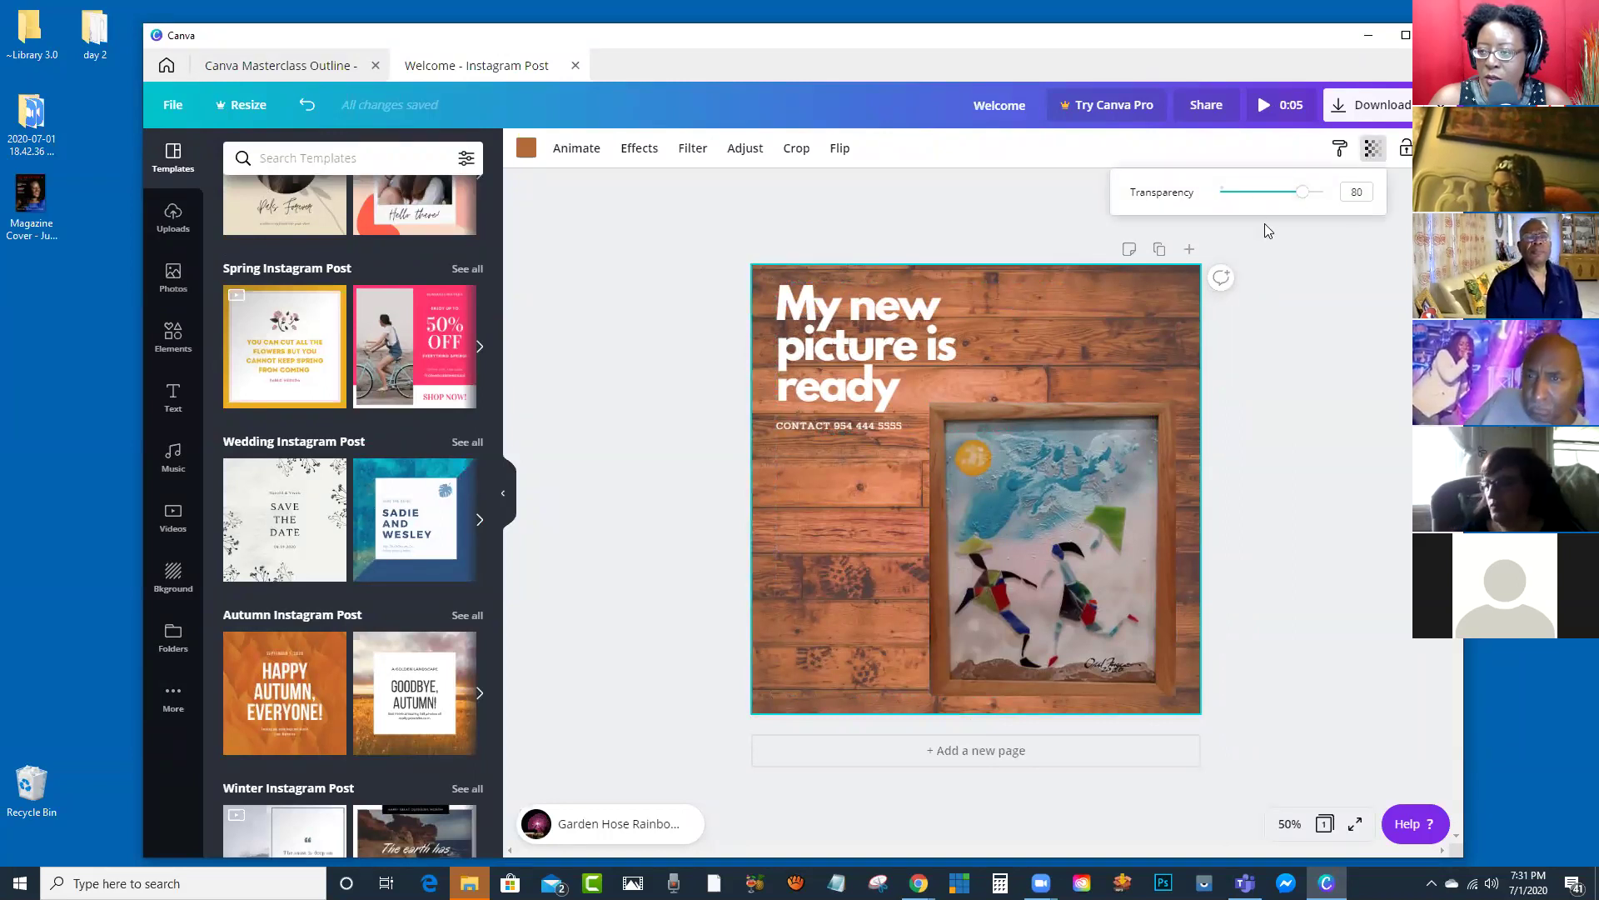
drag(1303, 196, 1270, 196)
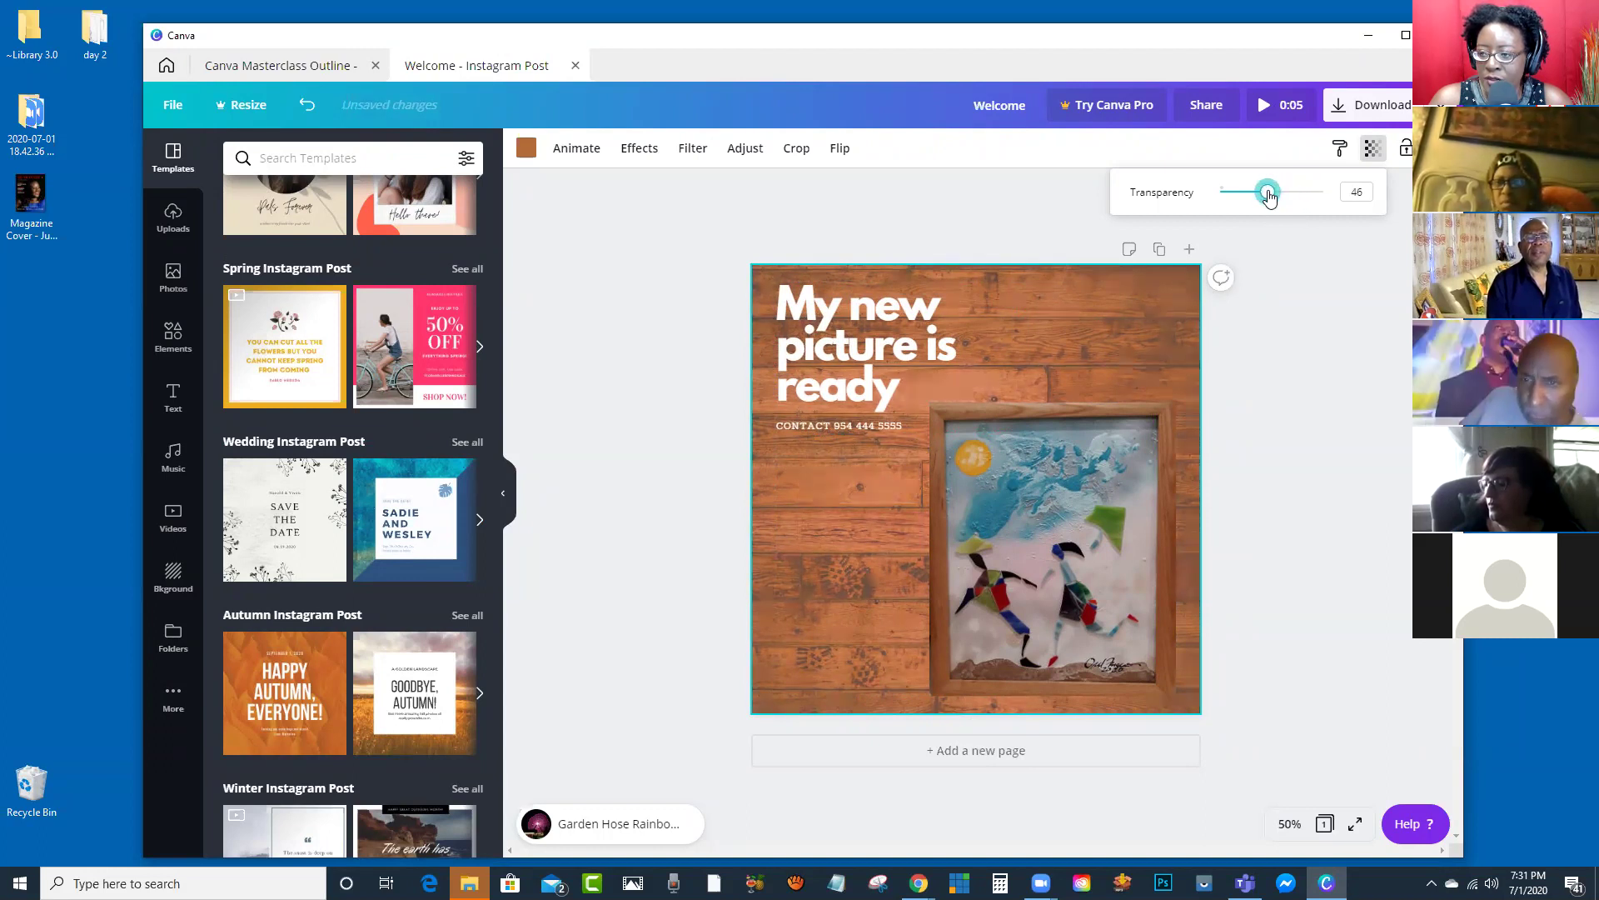
drag(1257, 197, 1232, 203)
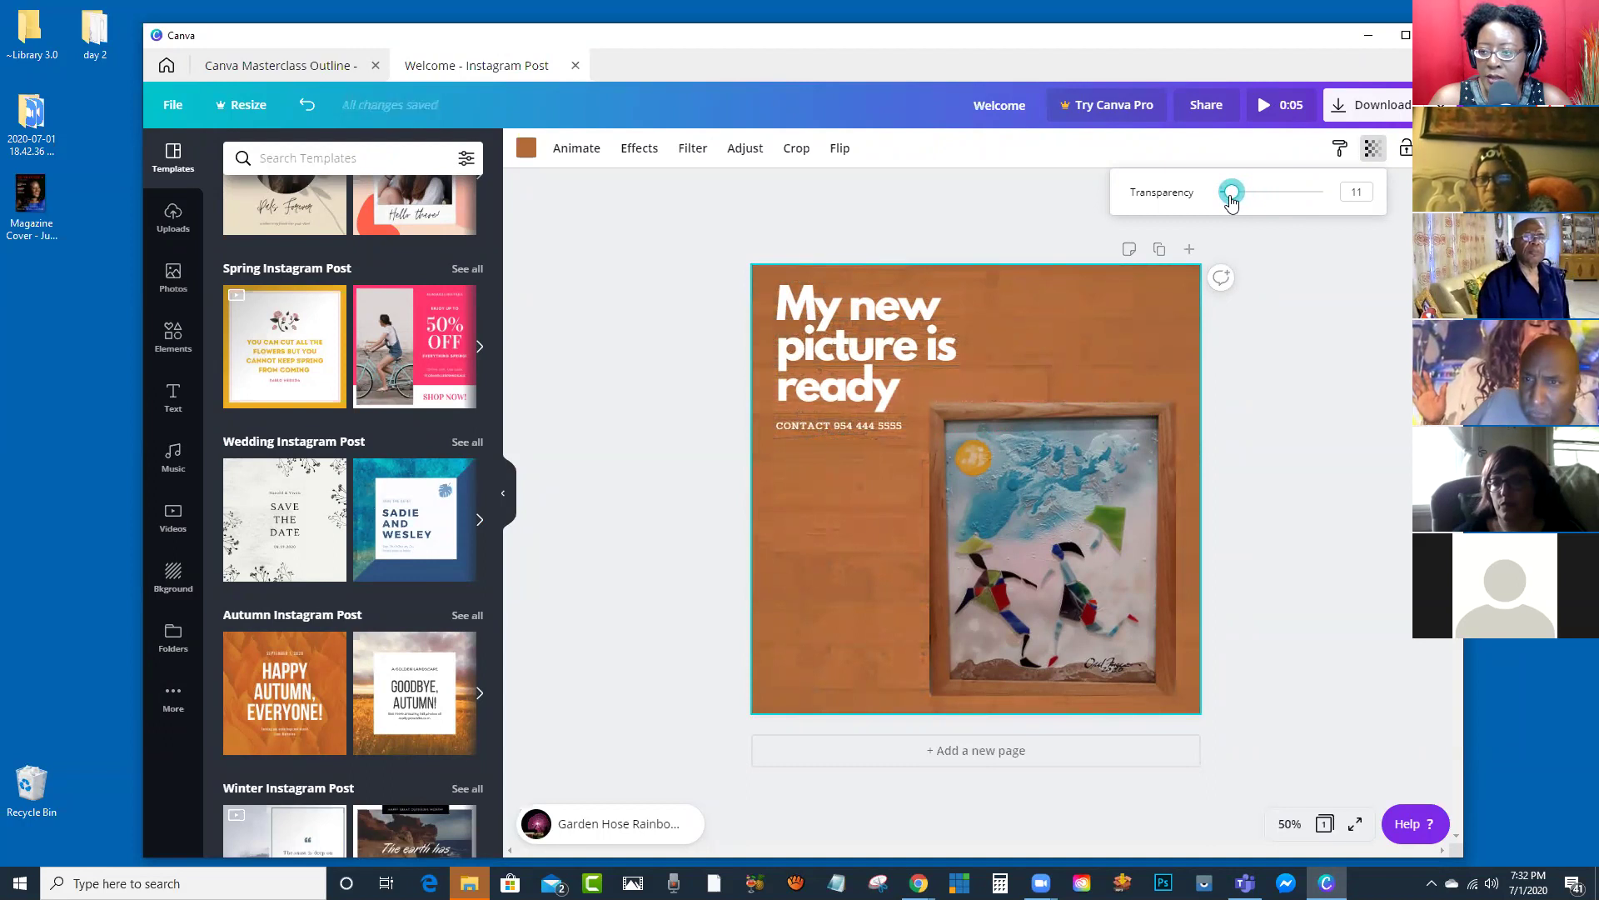
drag(1232, 203, 1234, 203)
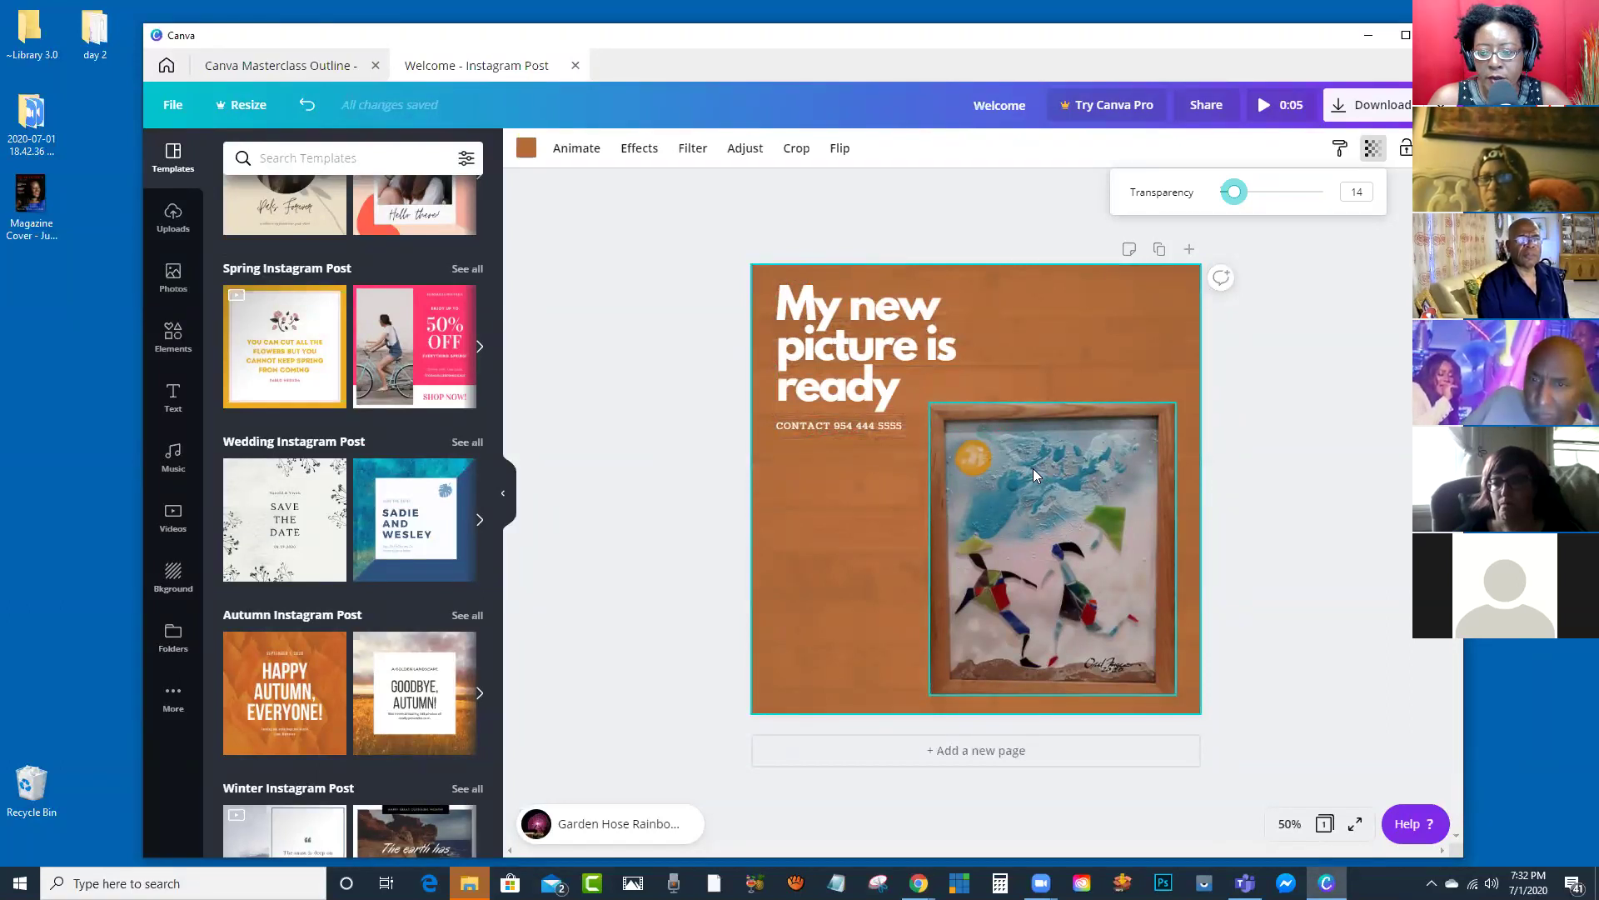
drag(1234, 191, 1278, 192)
click(1323, 197)
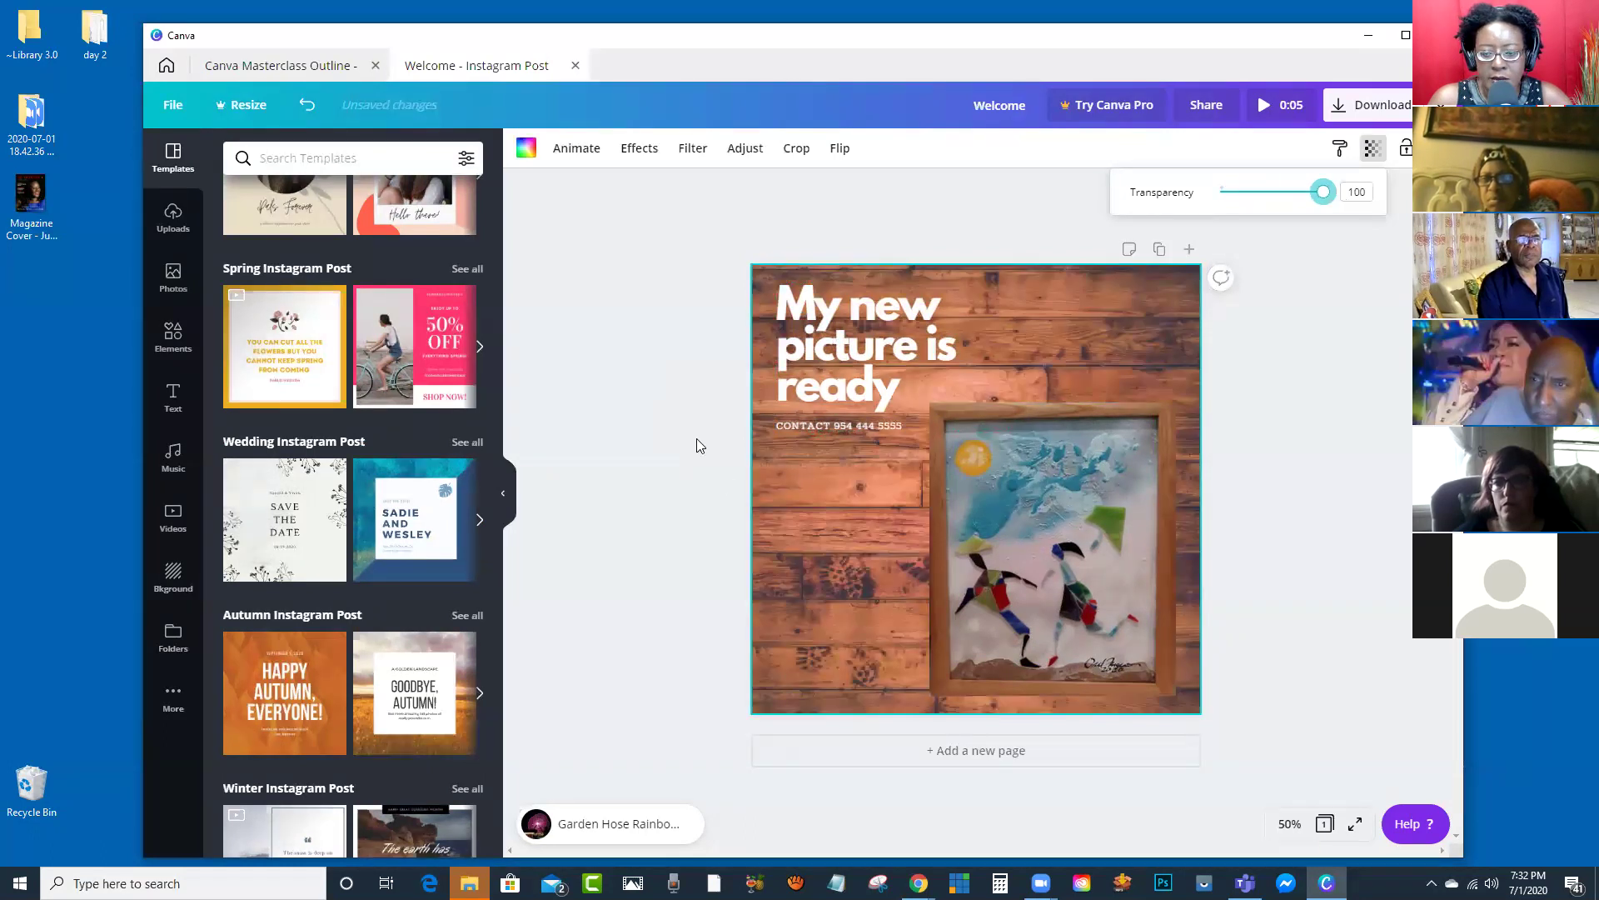
click(1050, 314)
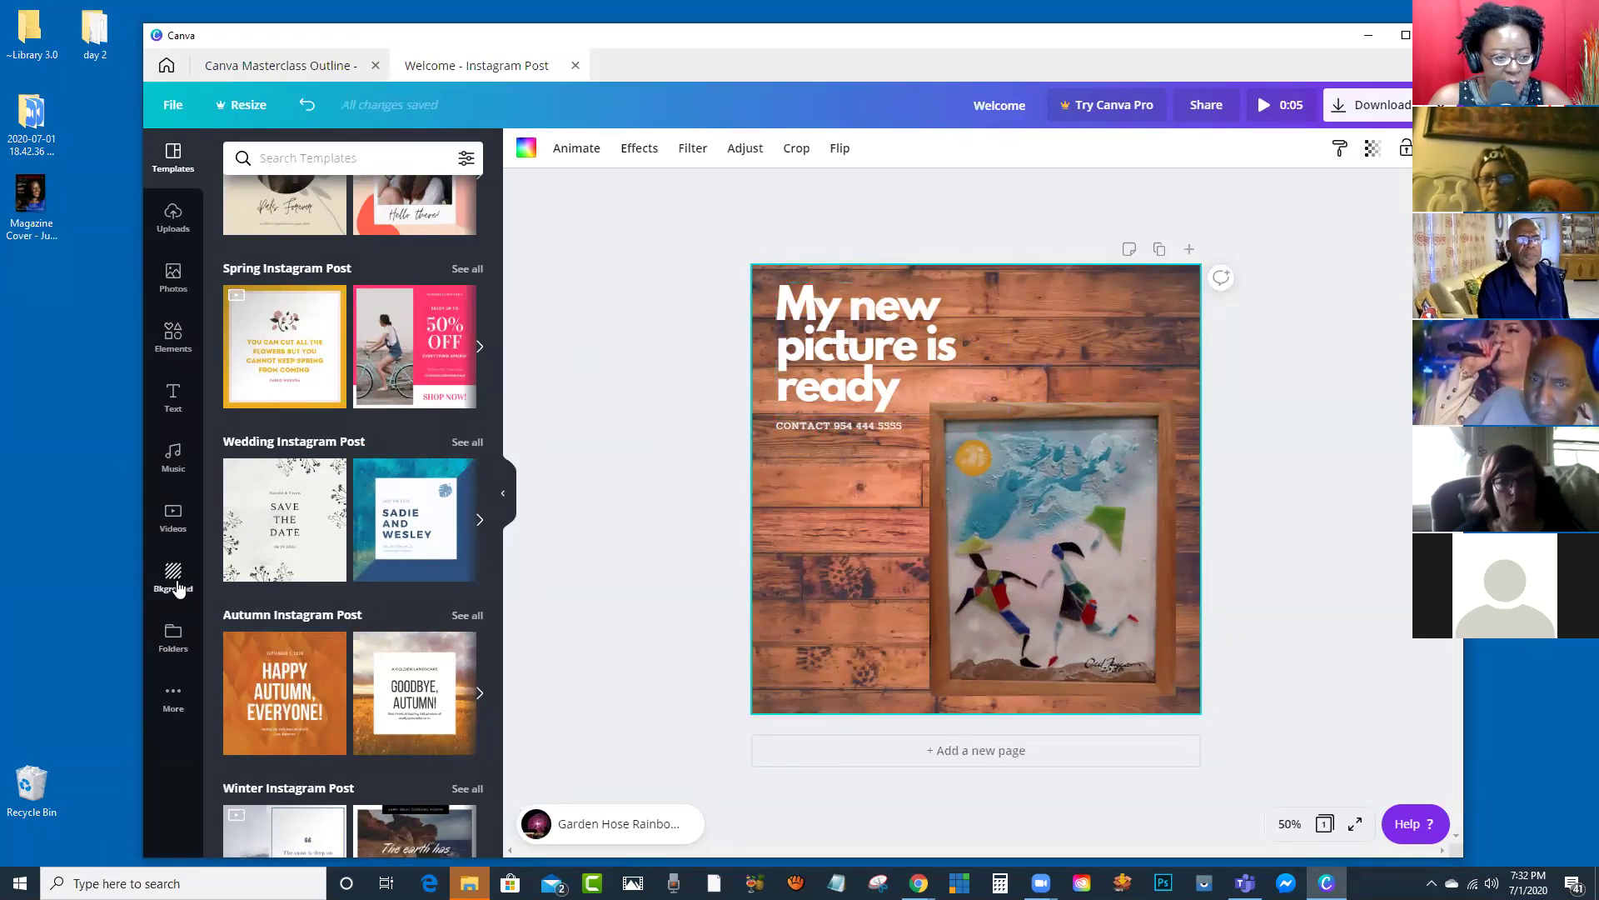
Step: Replace the wood with a starry navy background and colour the headline text navy
click(173, 576)
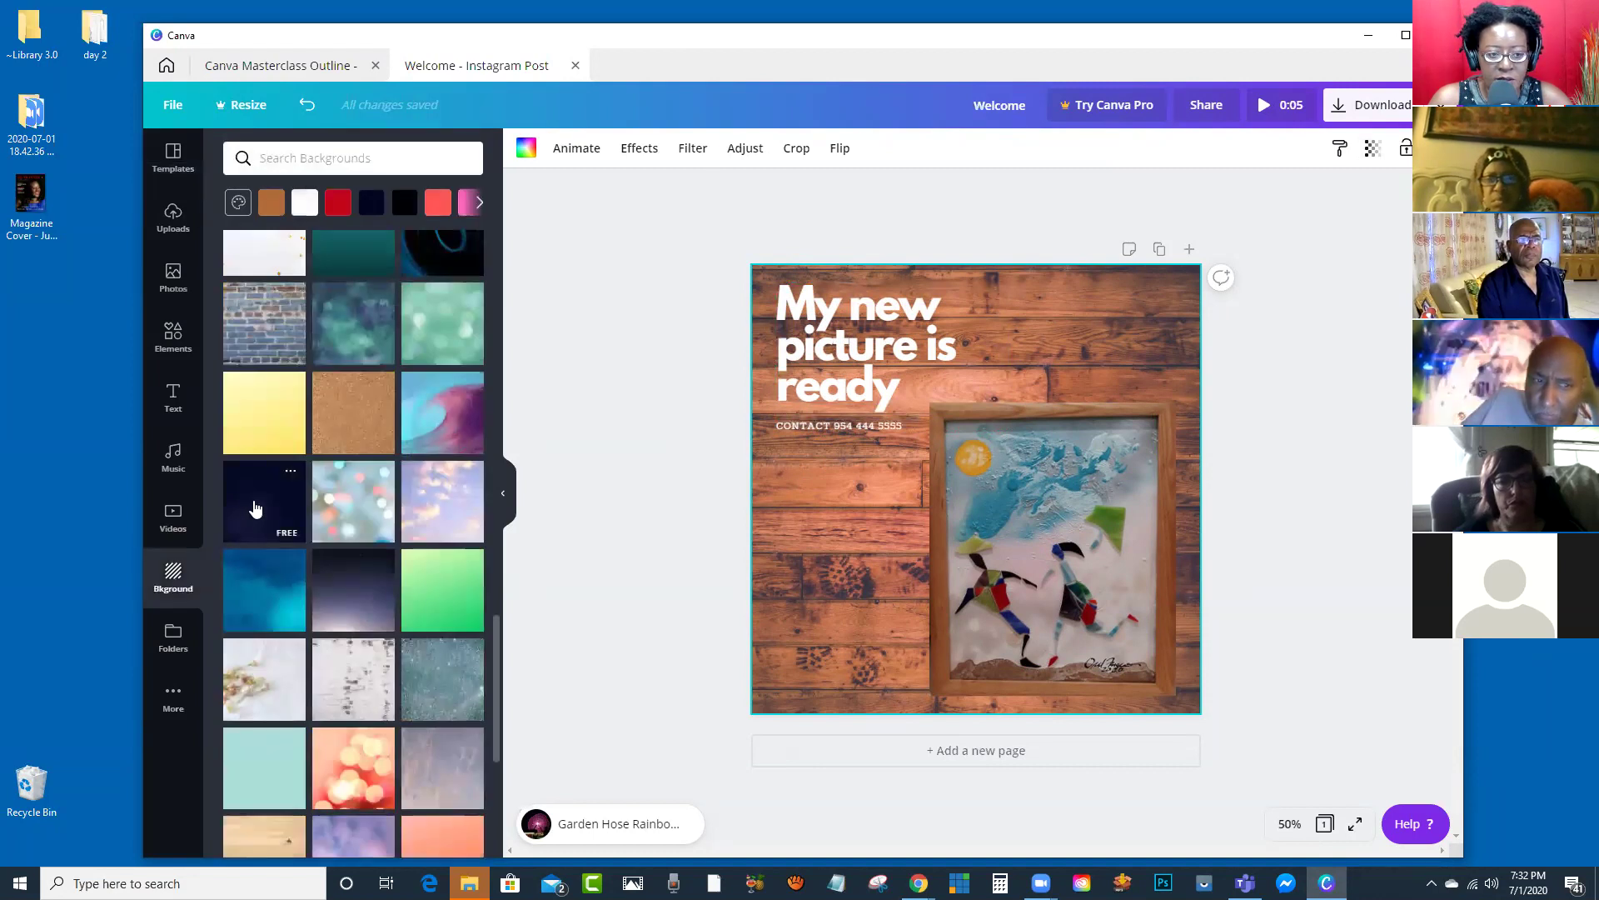
click(254, 509)
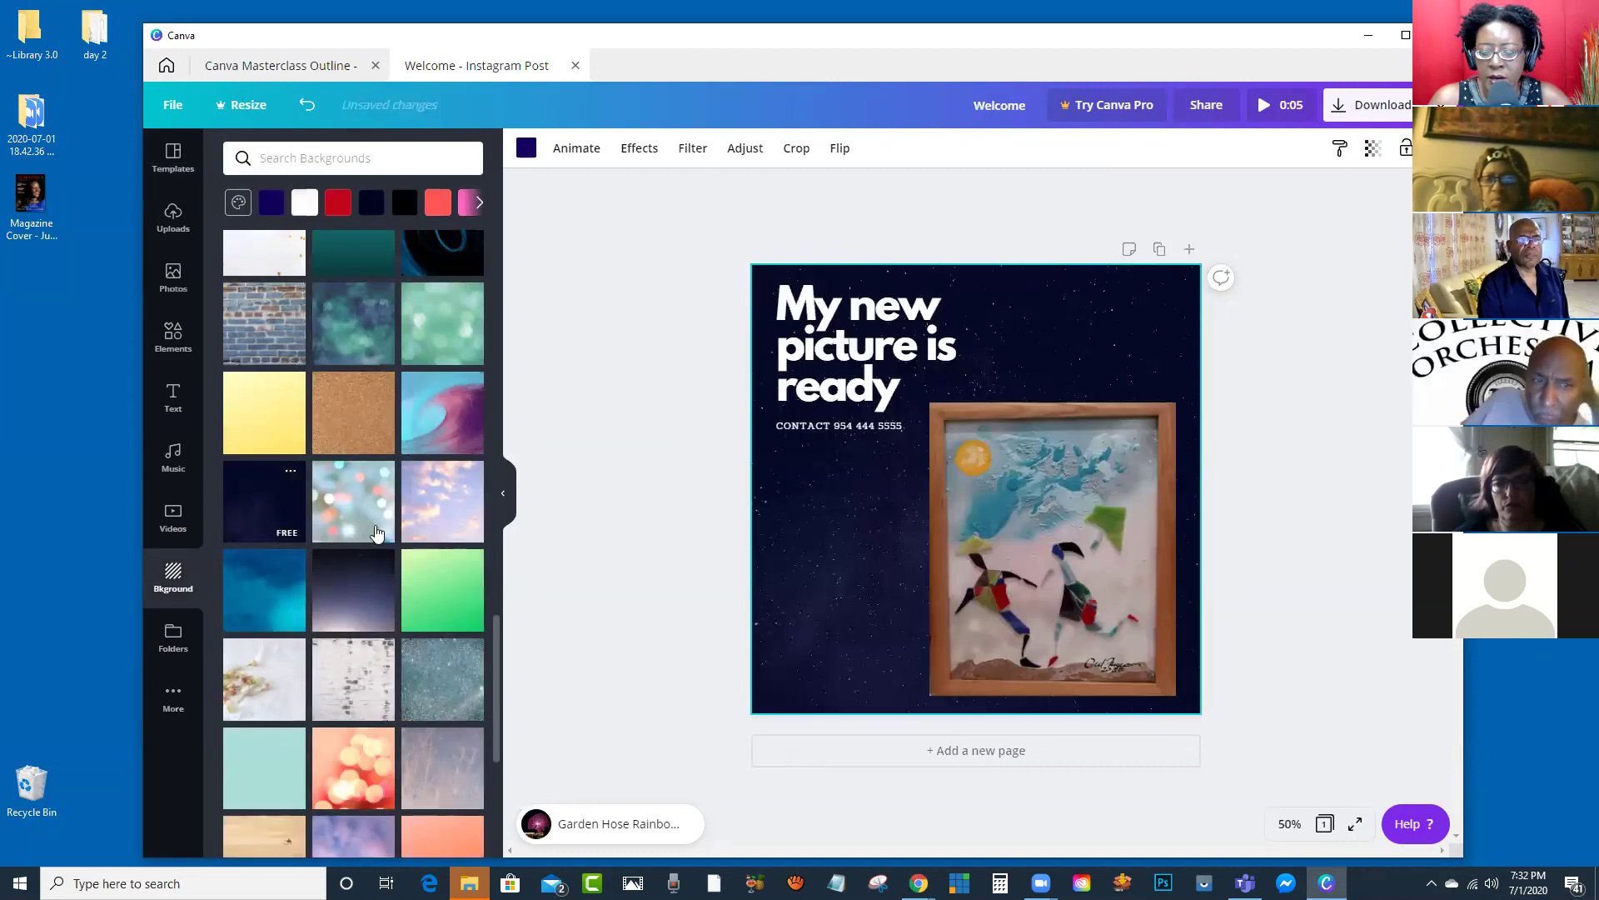
click(792, 367)
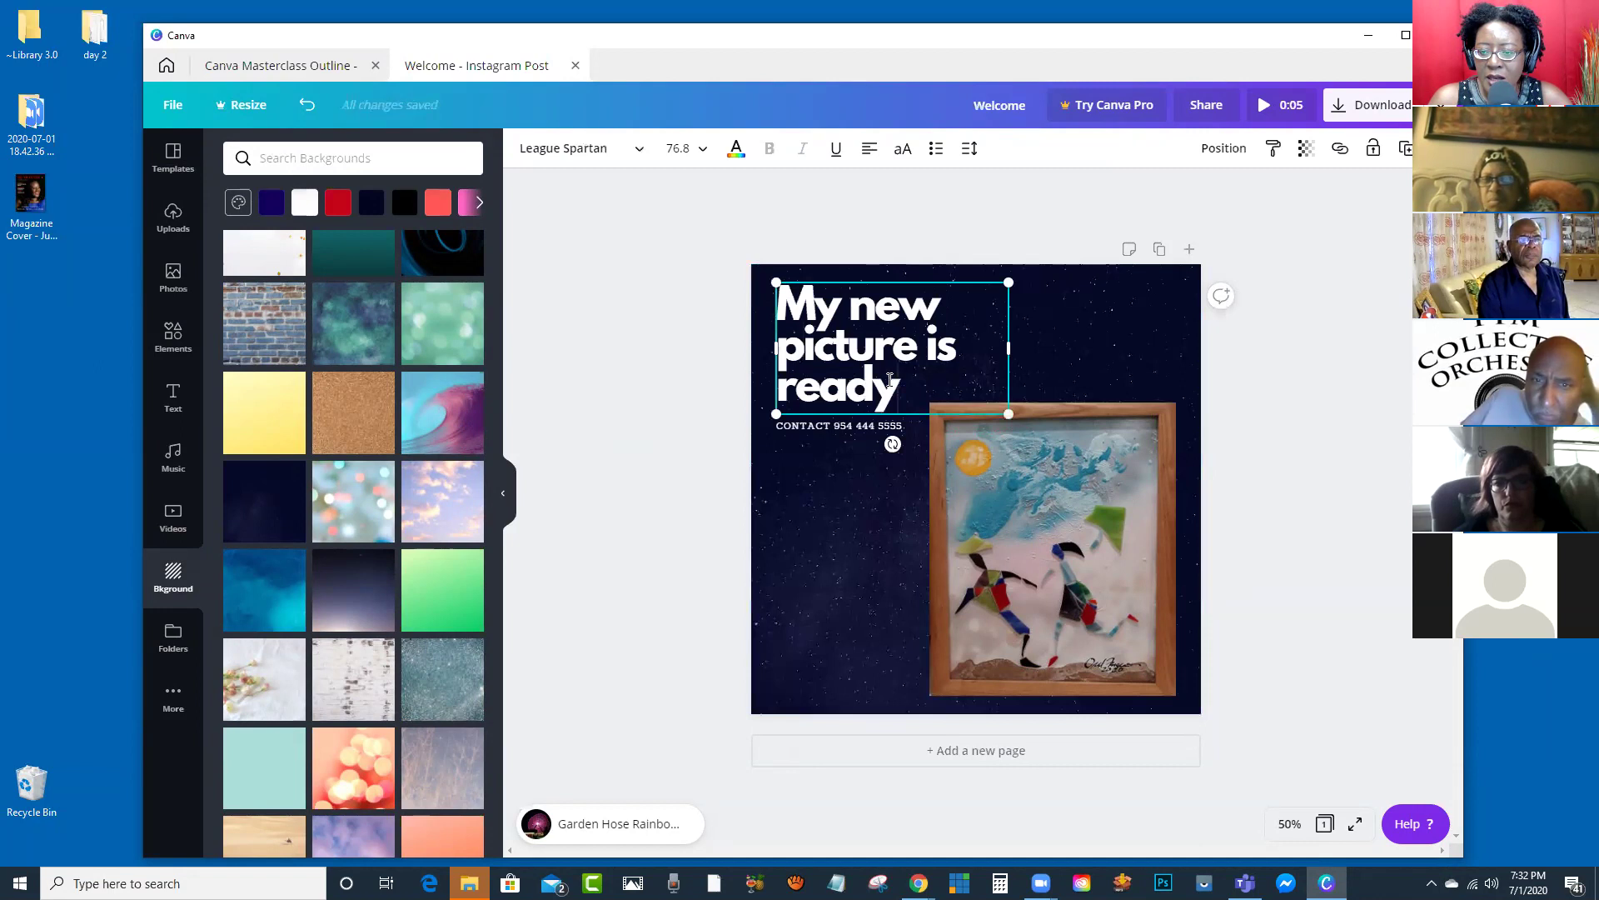
drag(890, 380, 770, 302)
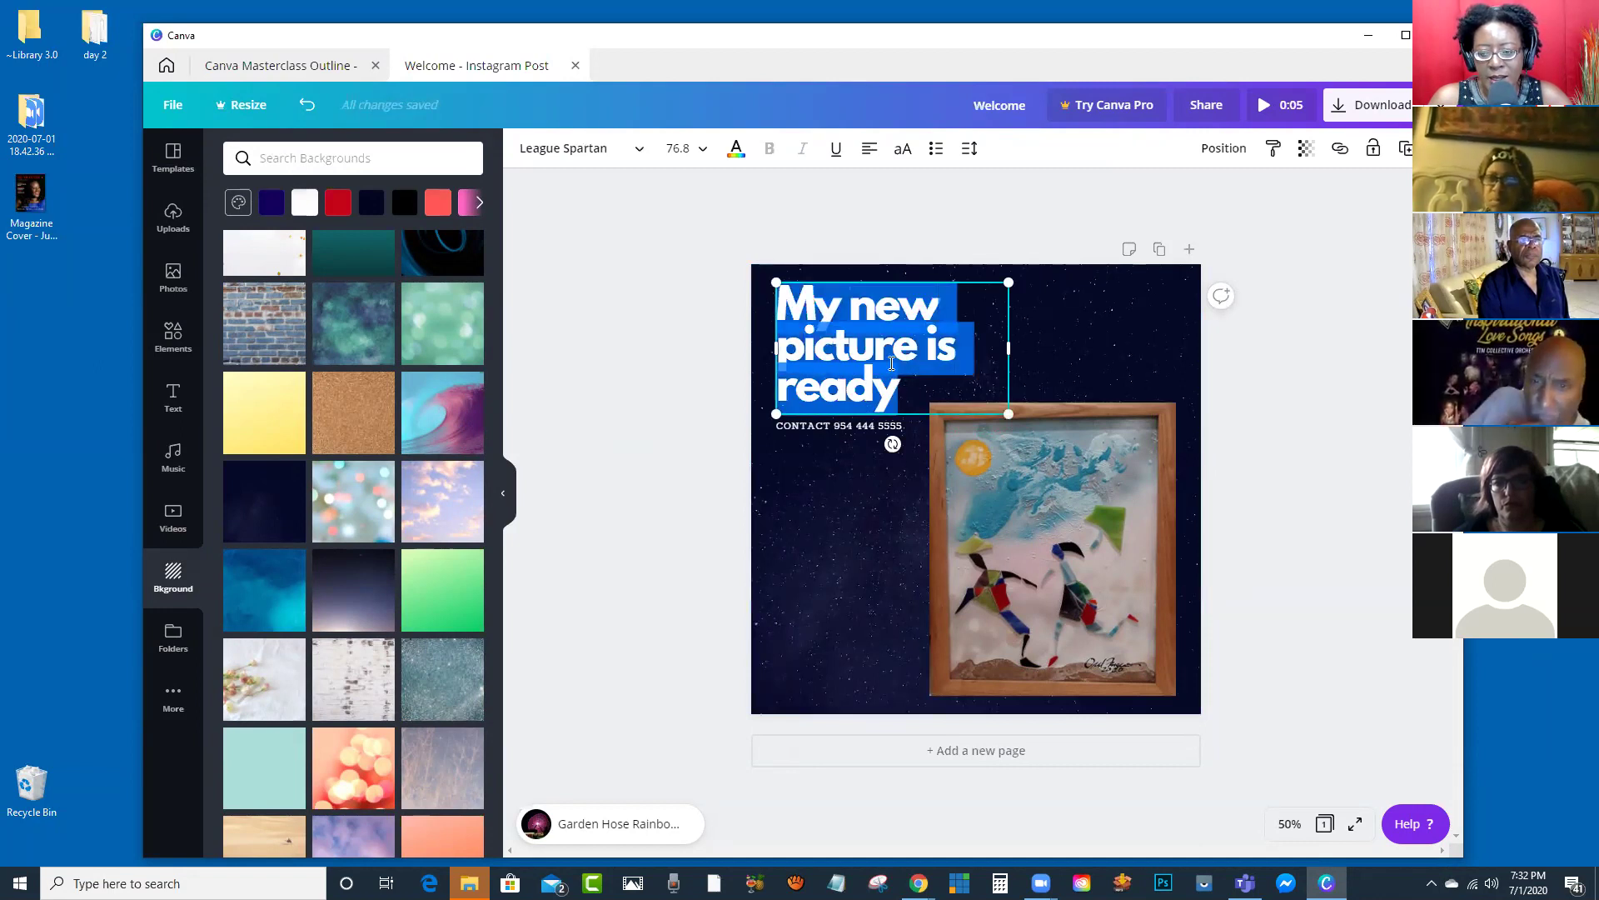
click(737, 154)
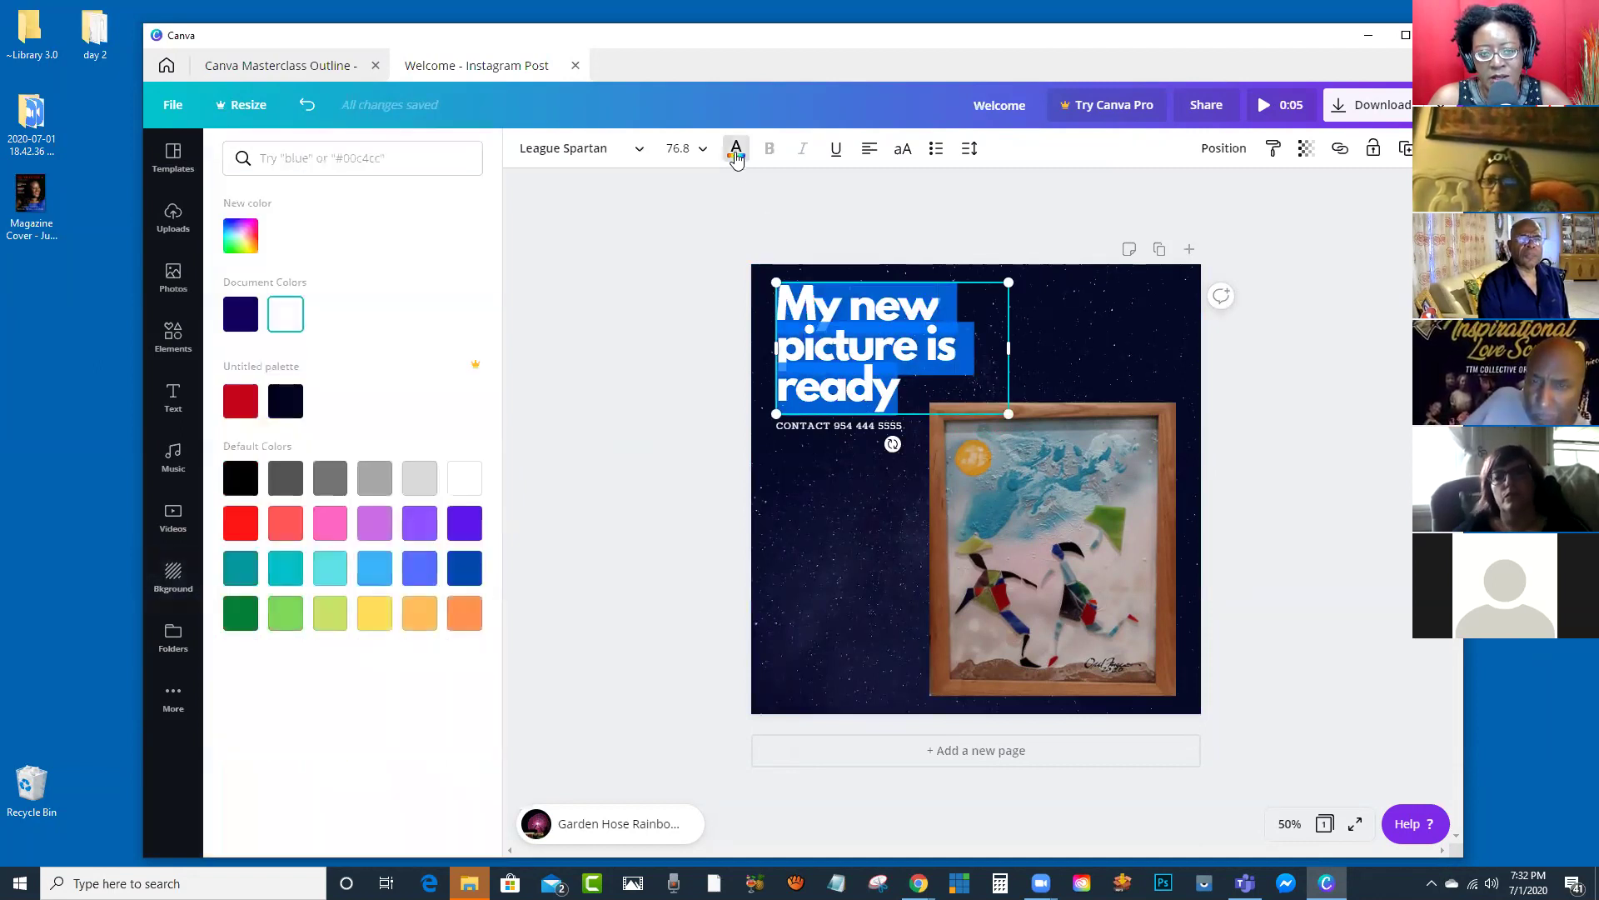
click(239, 322)
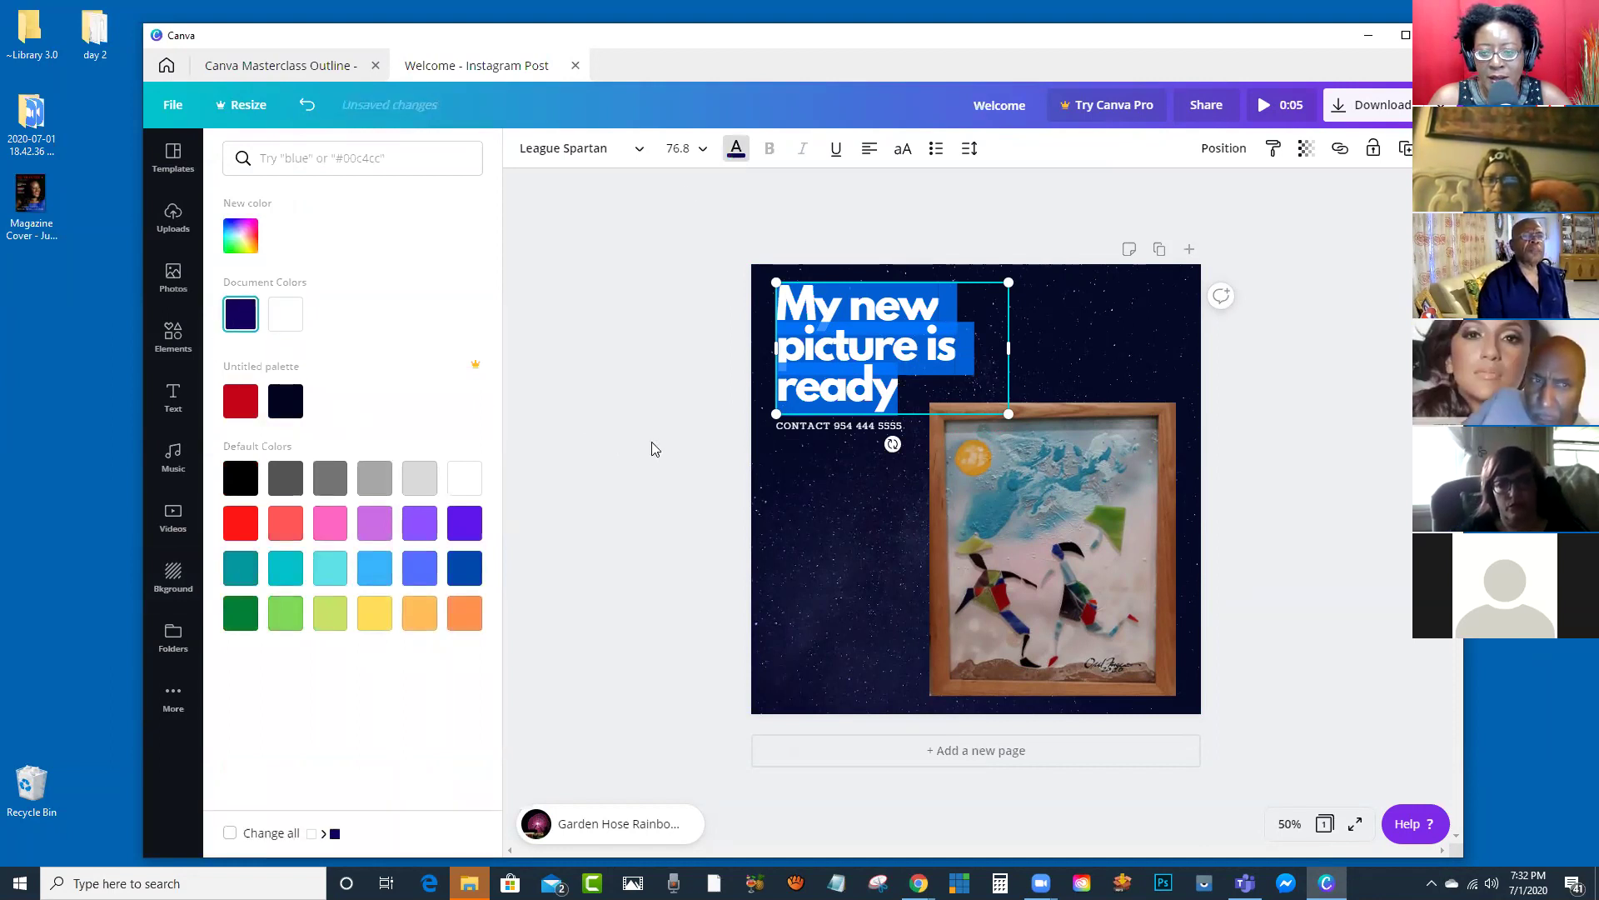
click(655, 449)
Step: Shrink the framed picture, shift the headline right, move the contact line down, and fade the background
click(1084, 578)
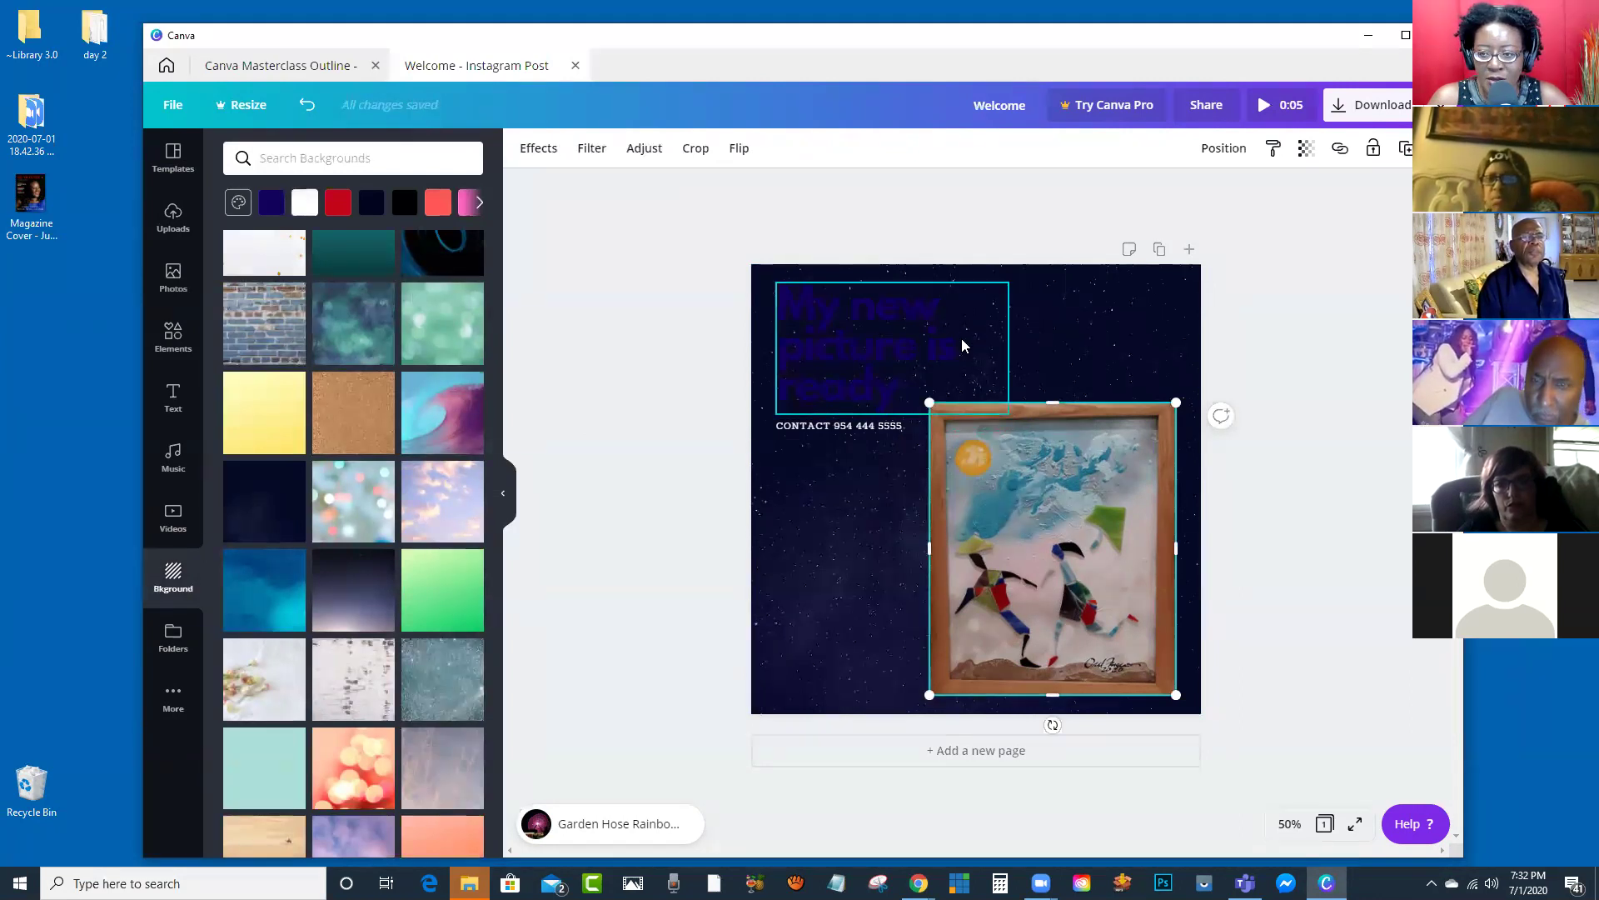
drag(930, 403, 982, 464)
drag(832, 342, 899, 344)
drag(806, 423, 811, 480)
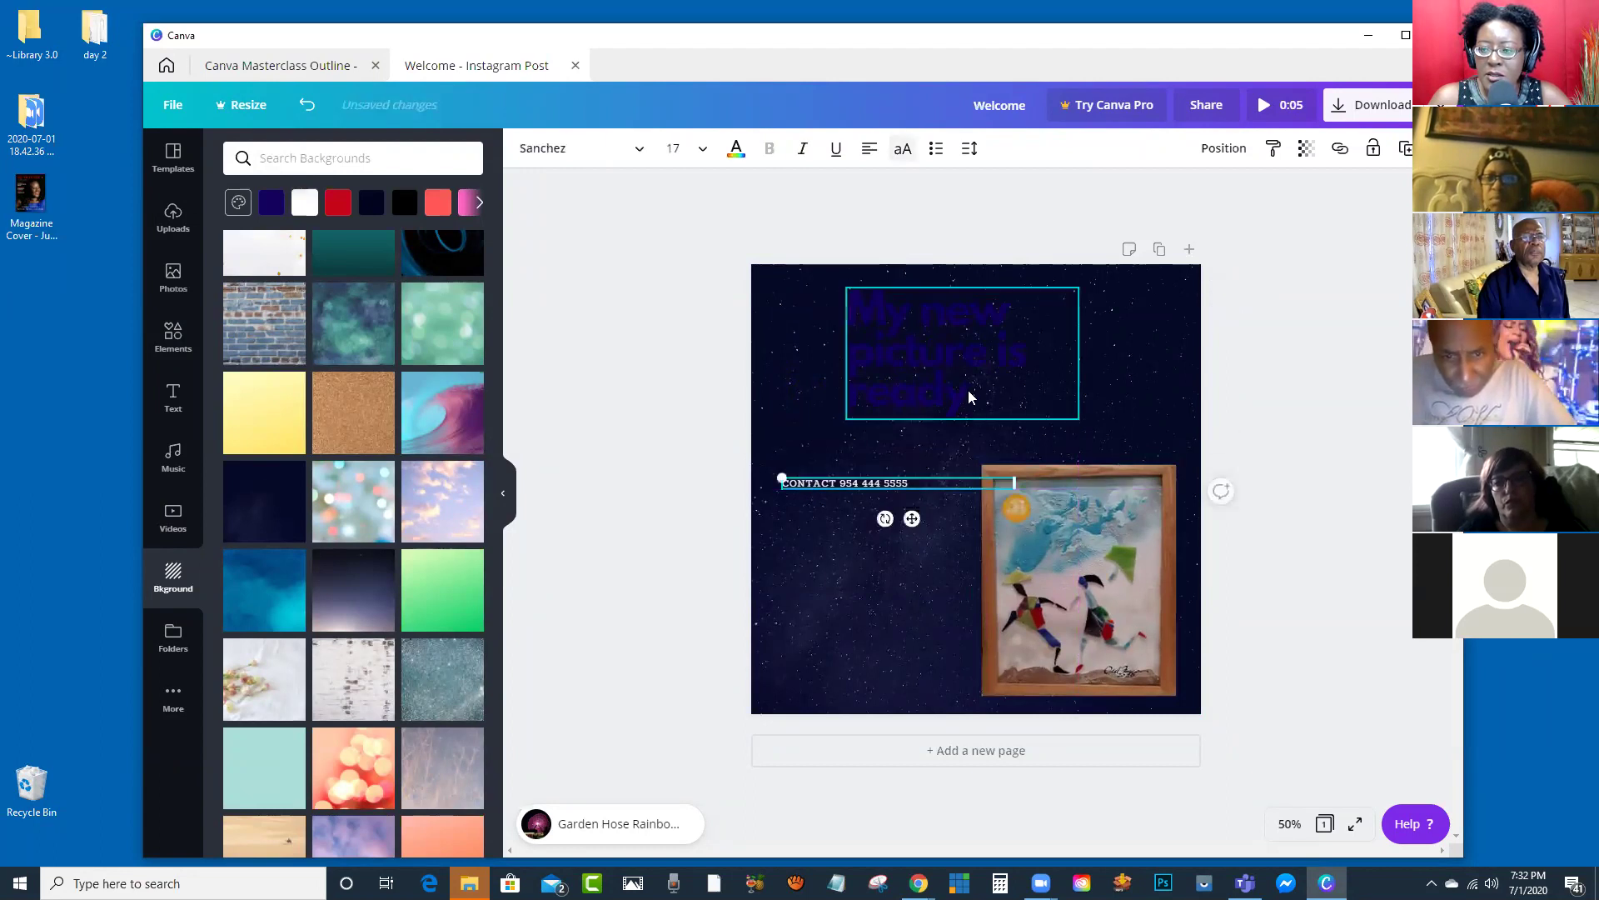
click(952, 367)
click(1131, 333)
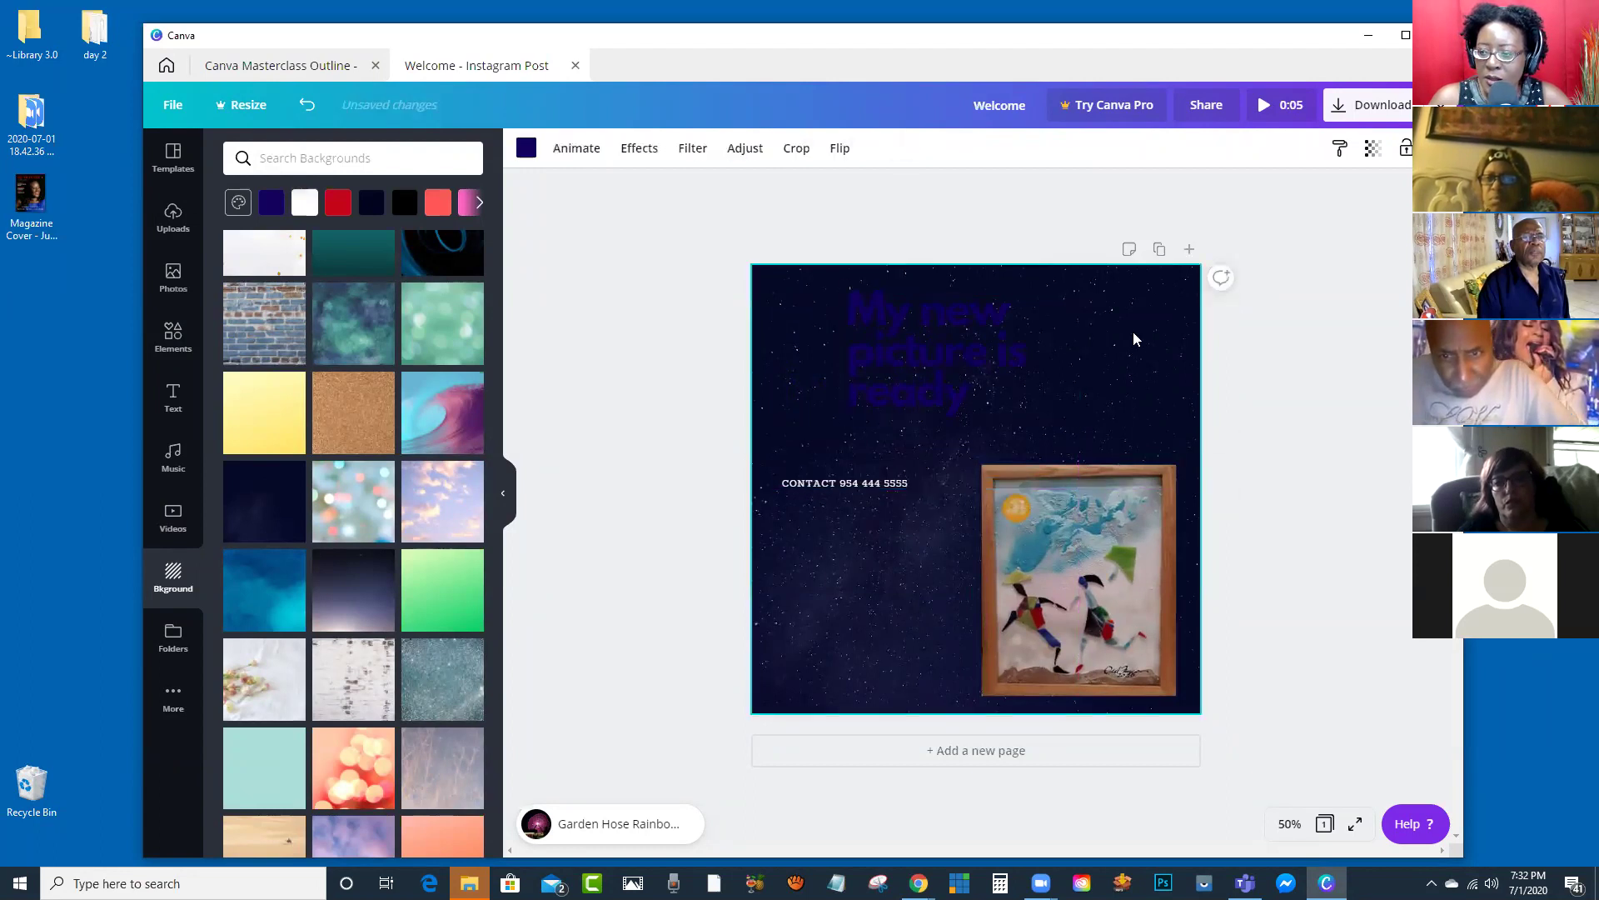
click(1373, 148)
mouse_move(1323, 192)
mouse_down()
mouse_move(1224, 222)
mouse_move(1321, 217)
mouse_up()
Step: Restore the starry background to full opacity and place a square over the headline
click(1308, 301)
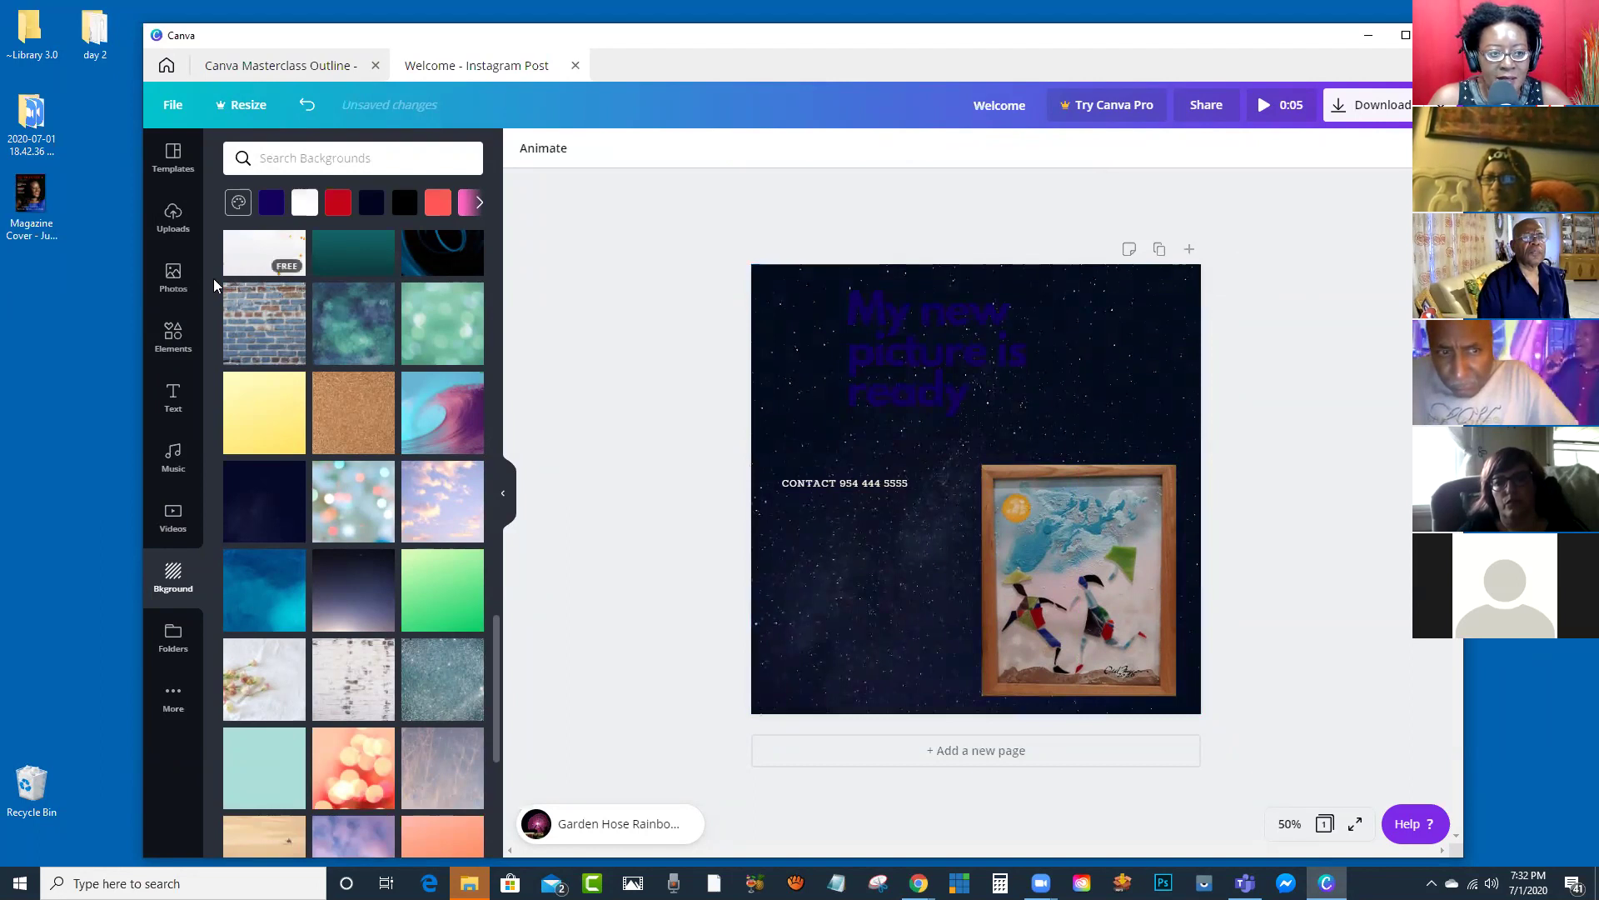
click(173, 338)
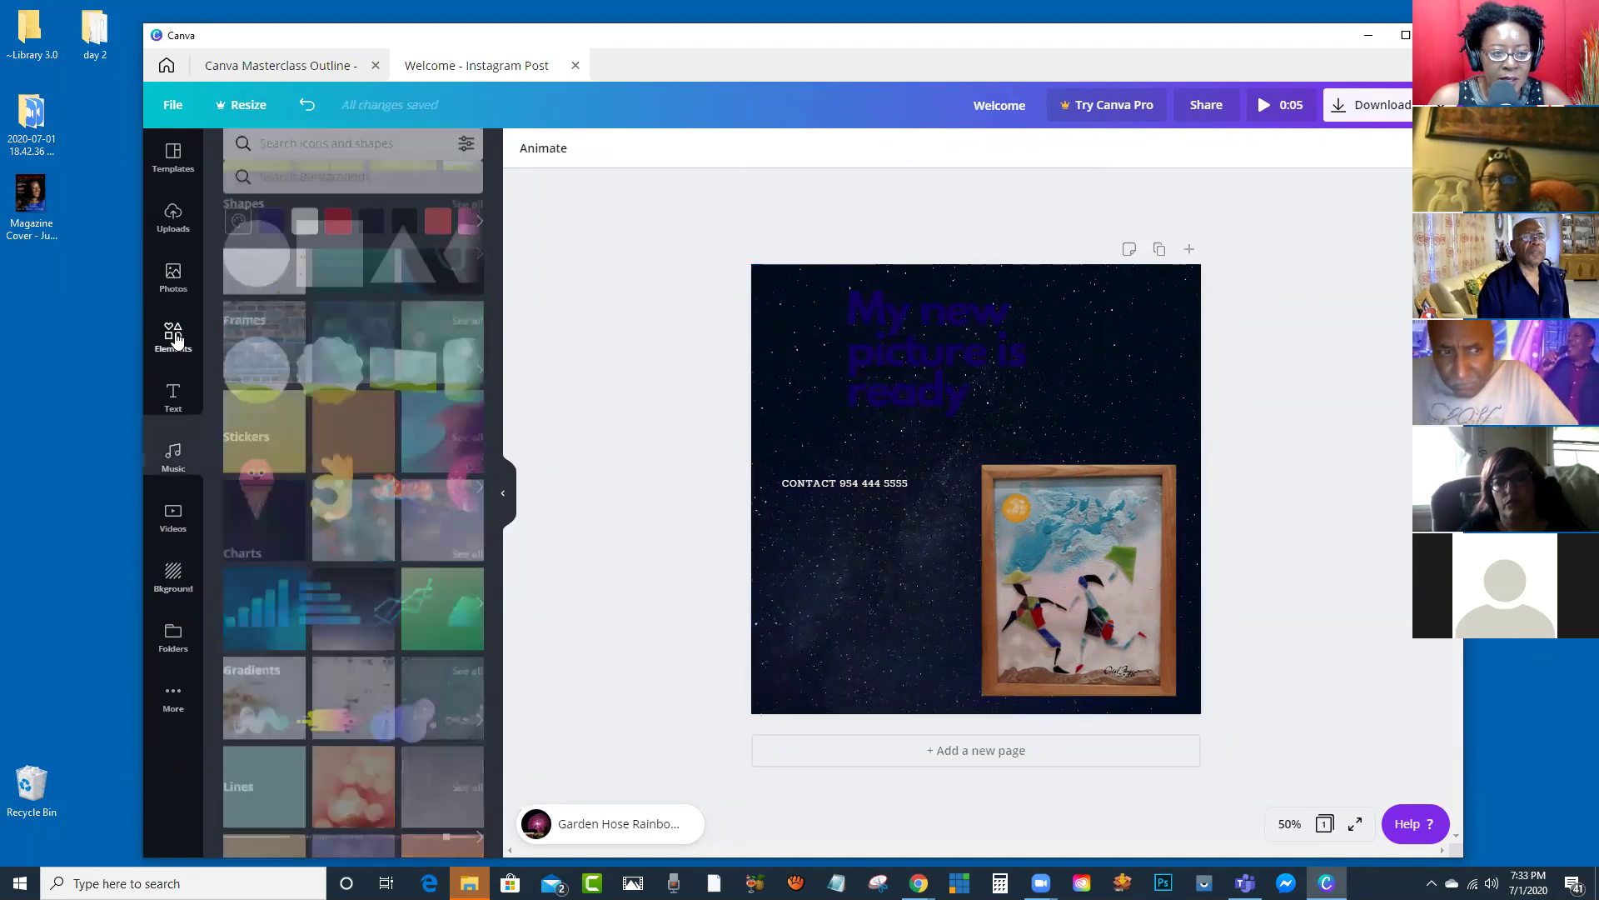
click(317, 279)
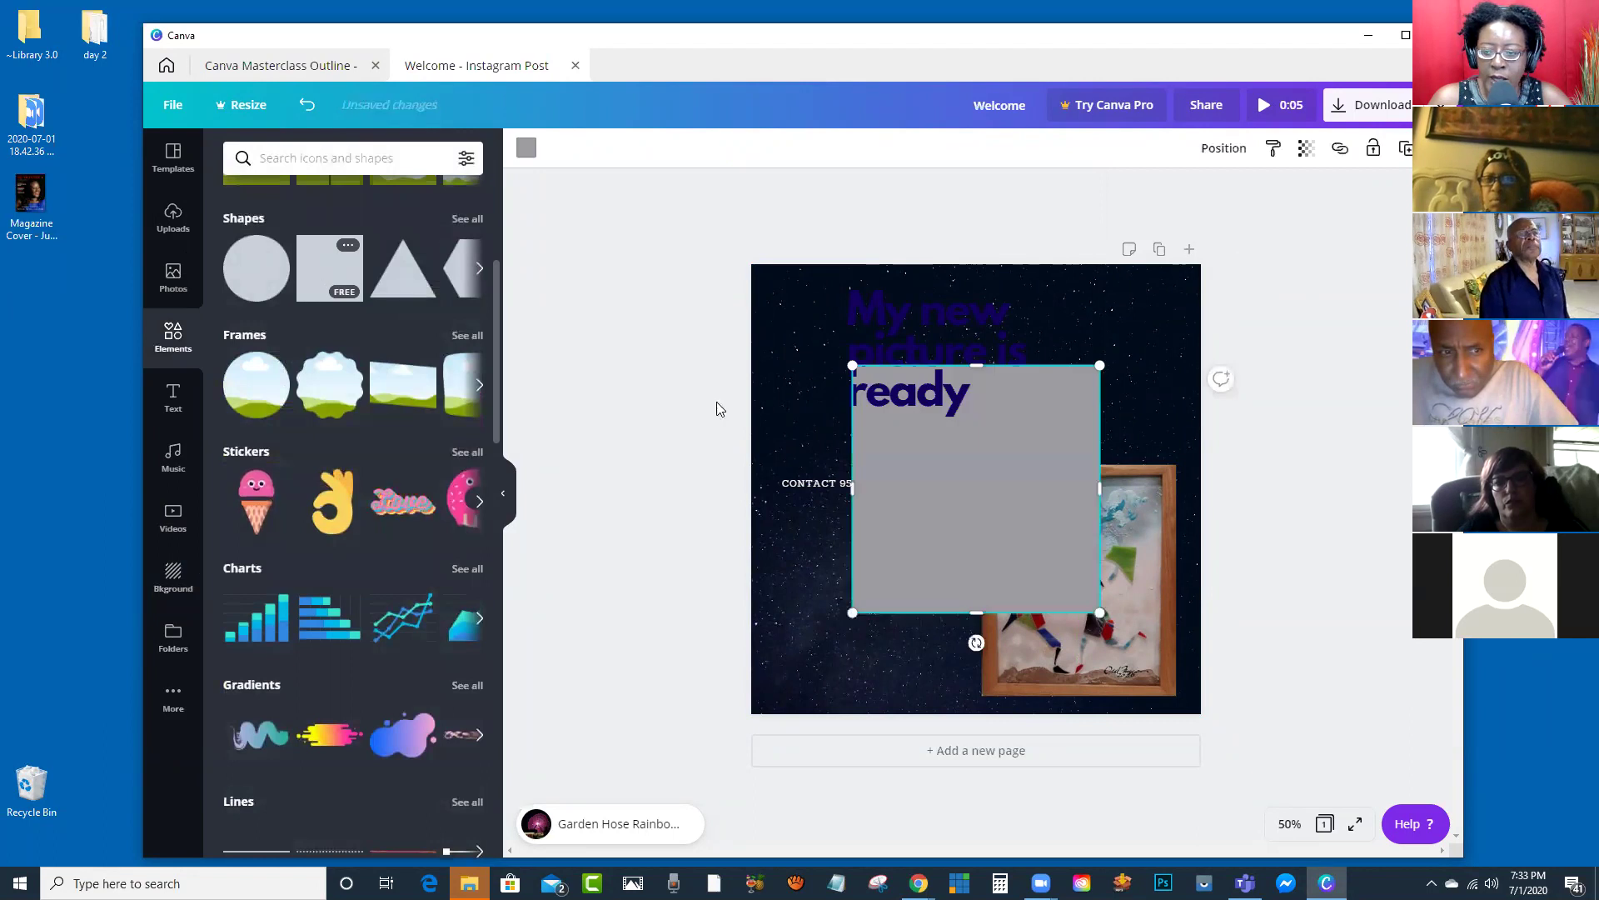
drag(900, 470, 821, 390)
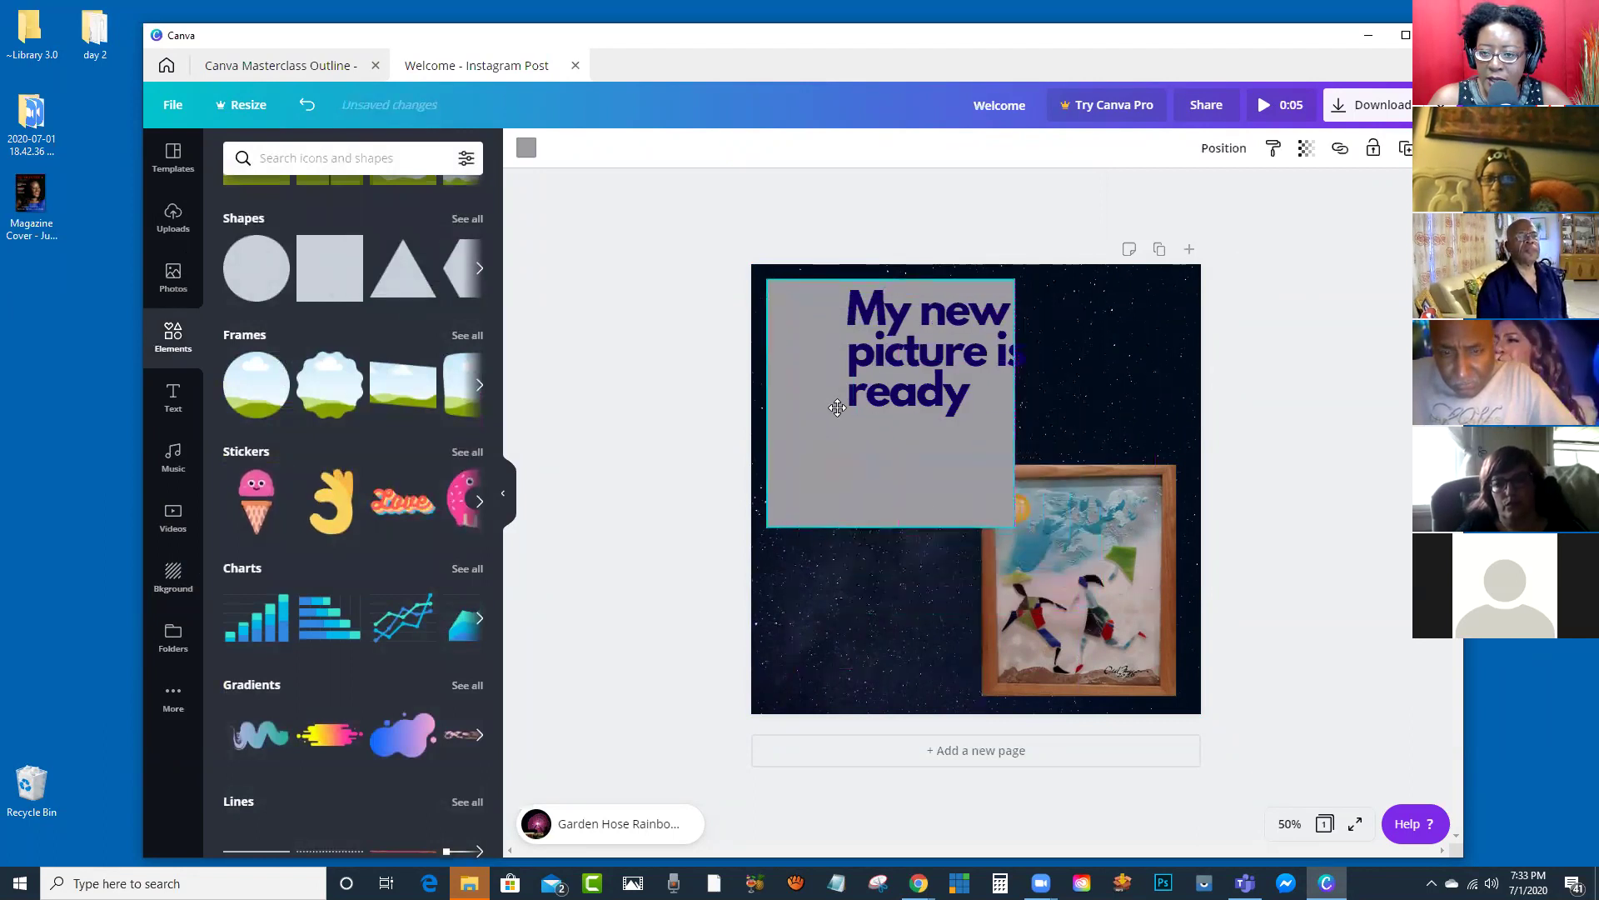
Step: Make the square white and resize it to span the headline's height and width
click(527, 149)
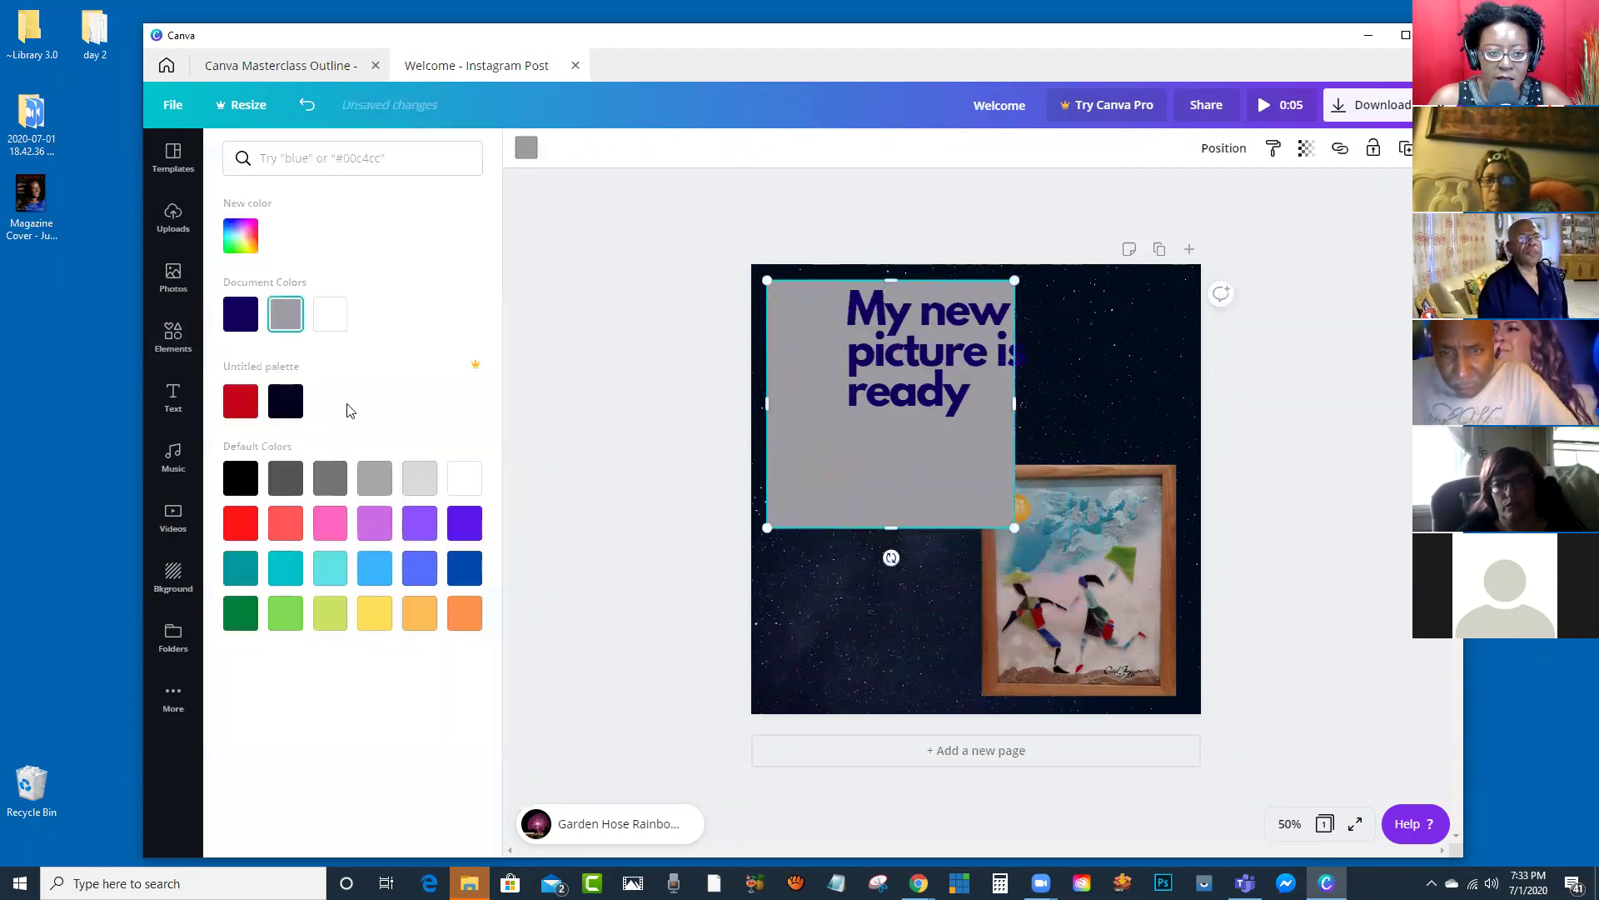
click(464, 477)
click(946, 464)
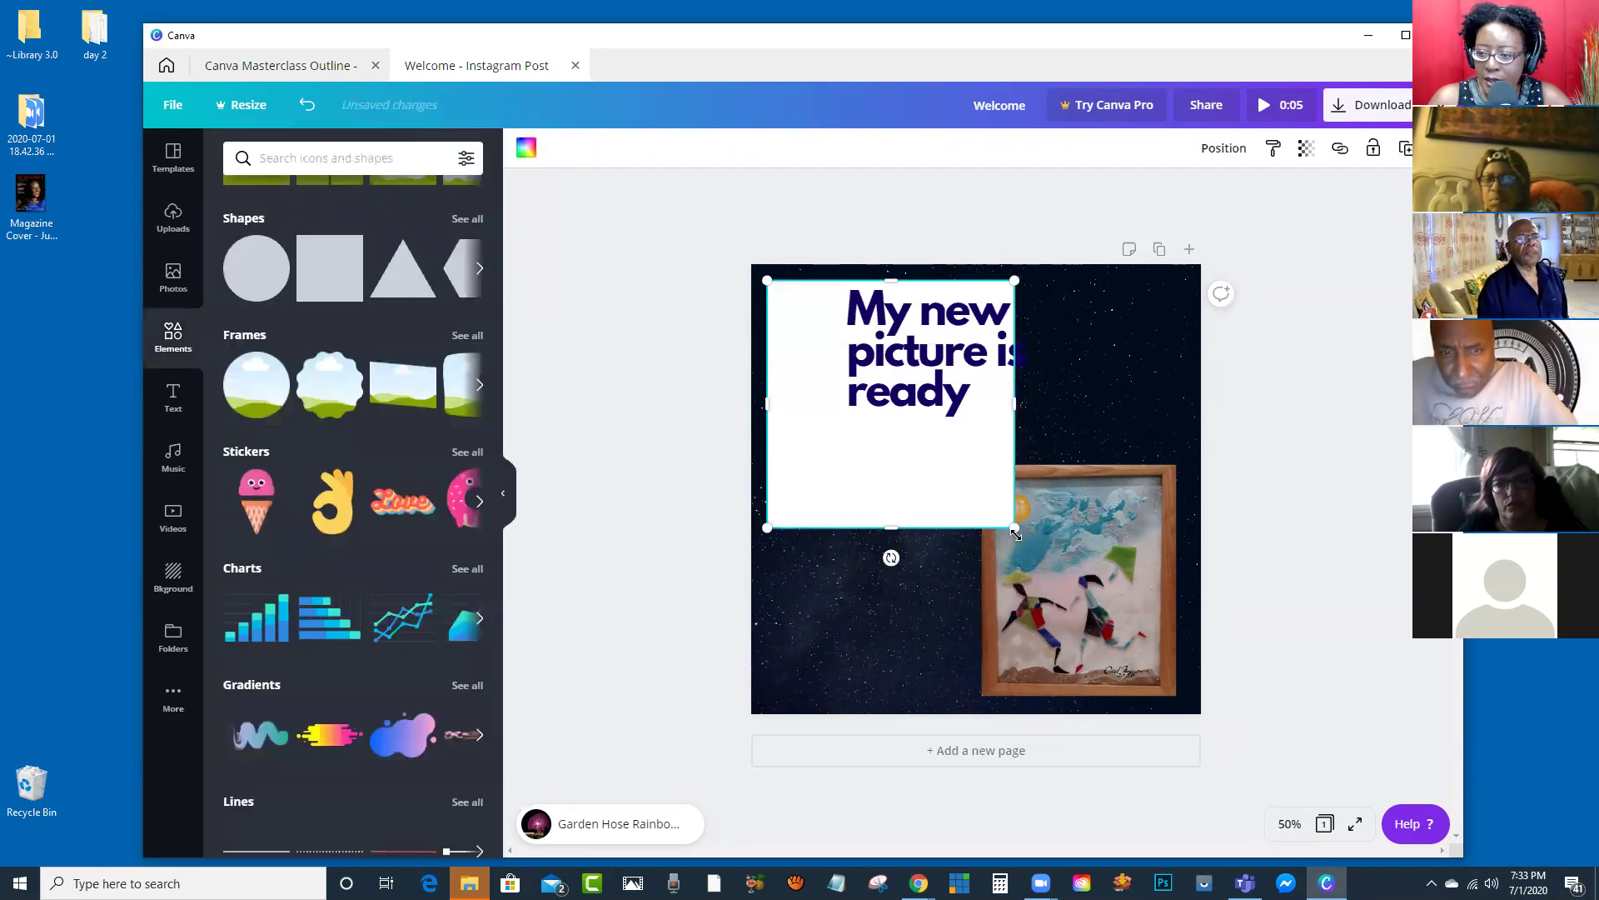
drag(892, 528, 892, 428)
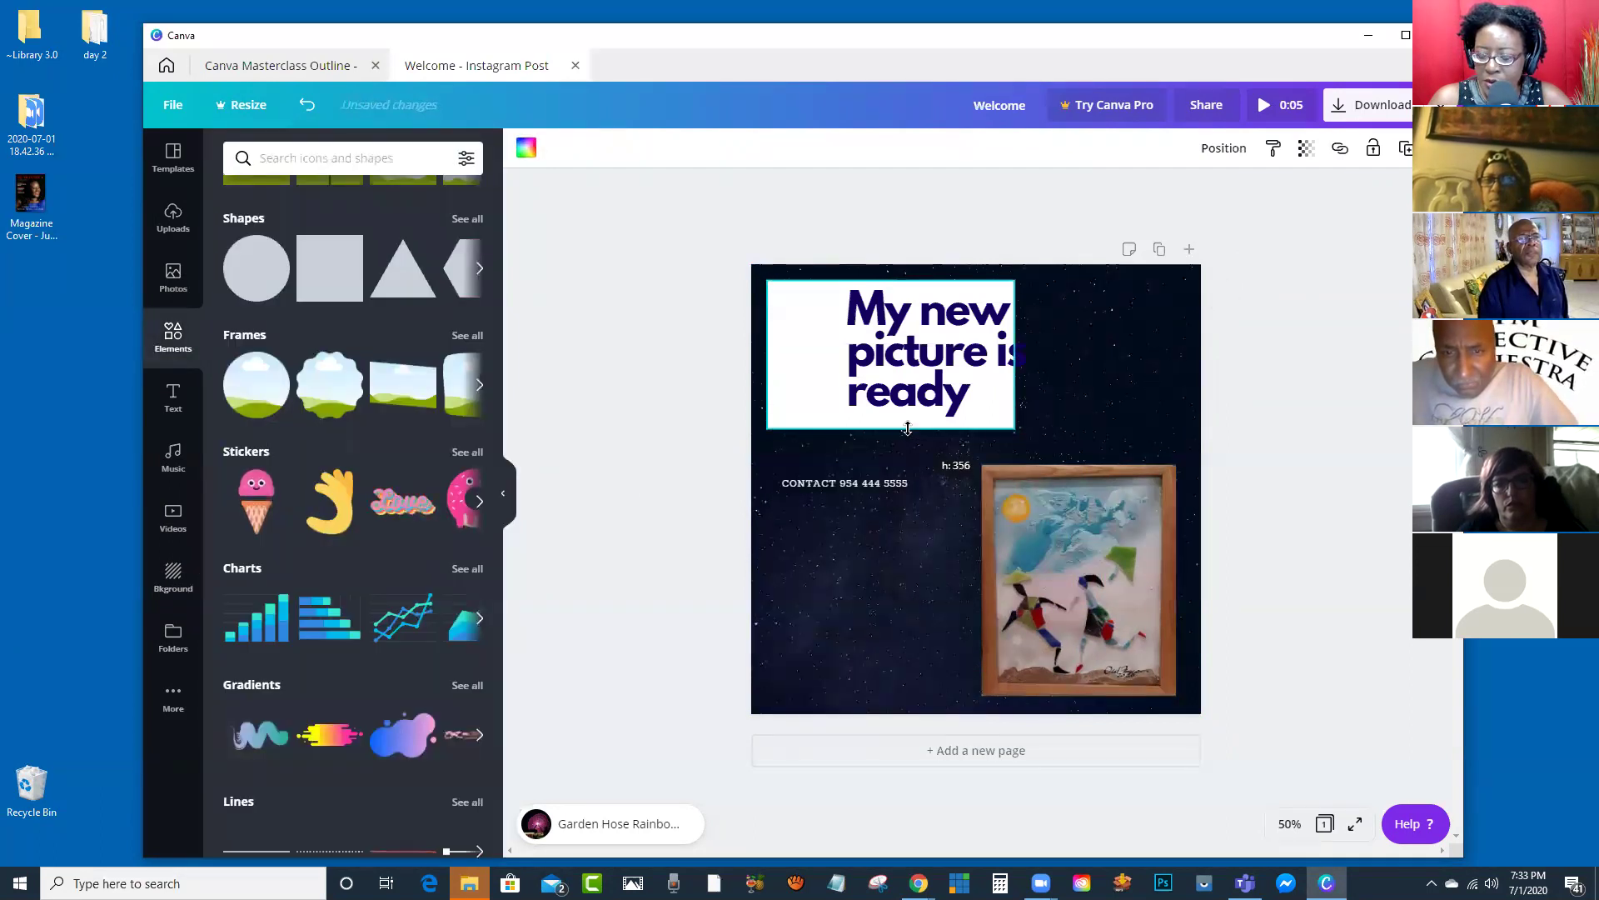
drag(1016, 353, 1106, 343)
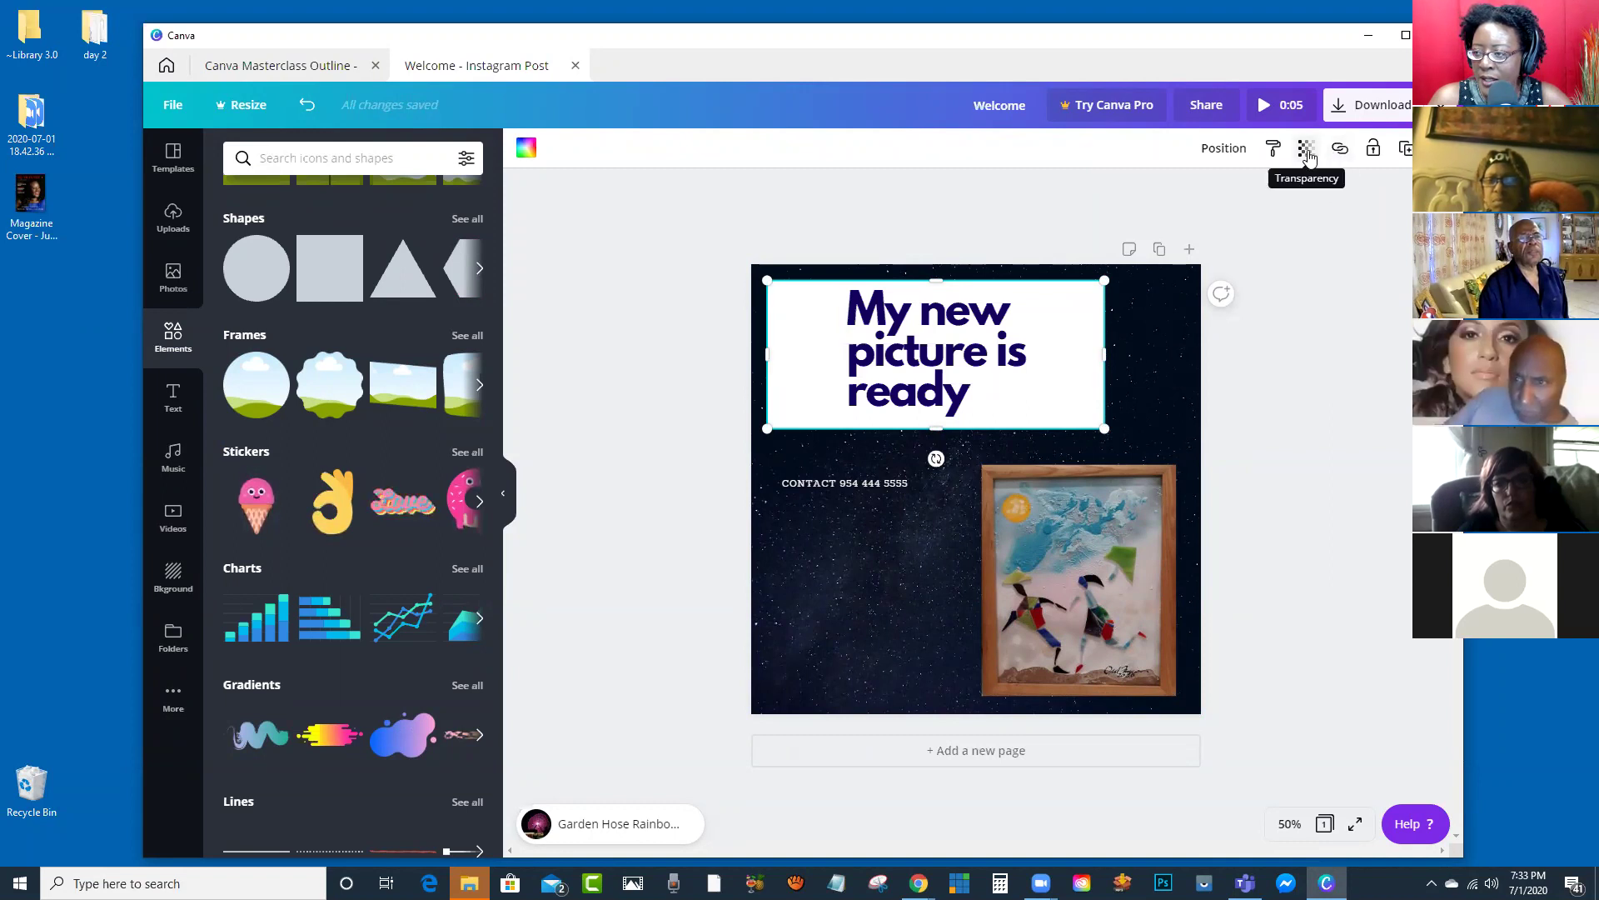
Step: Set the headline panel to transparency 68 so it turns grey, then select the framed painting
drag(1258, 197, 1226, 194)
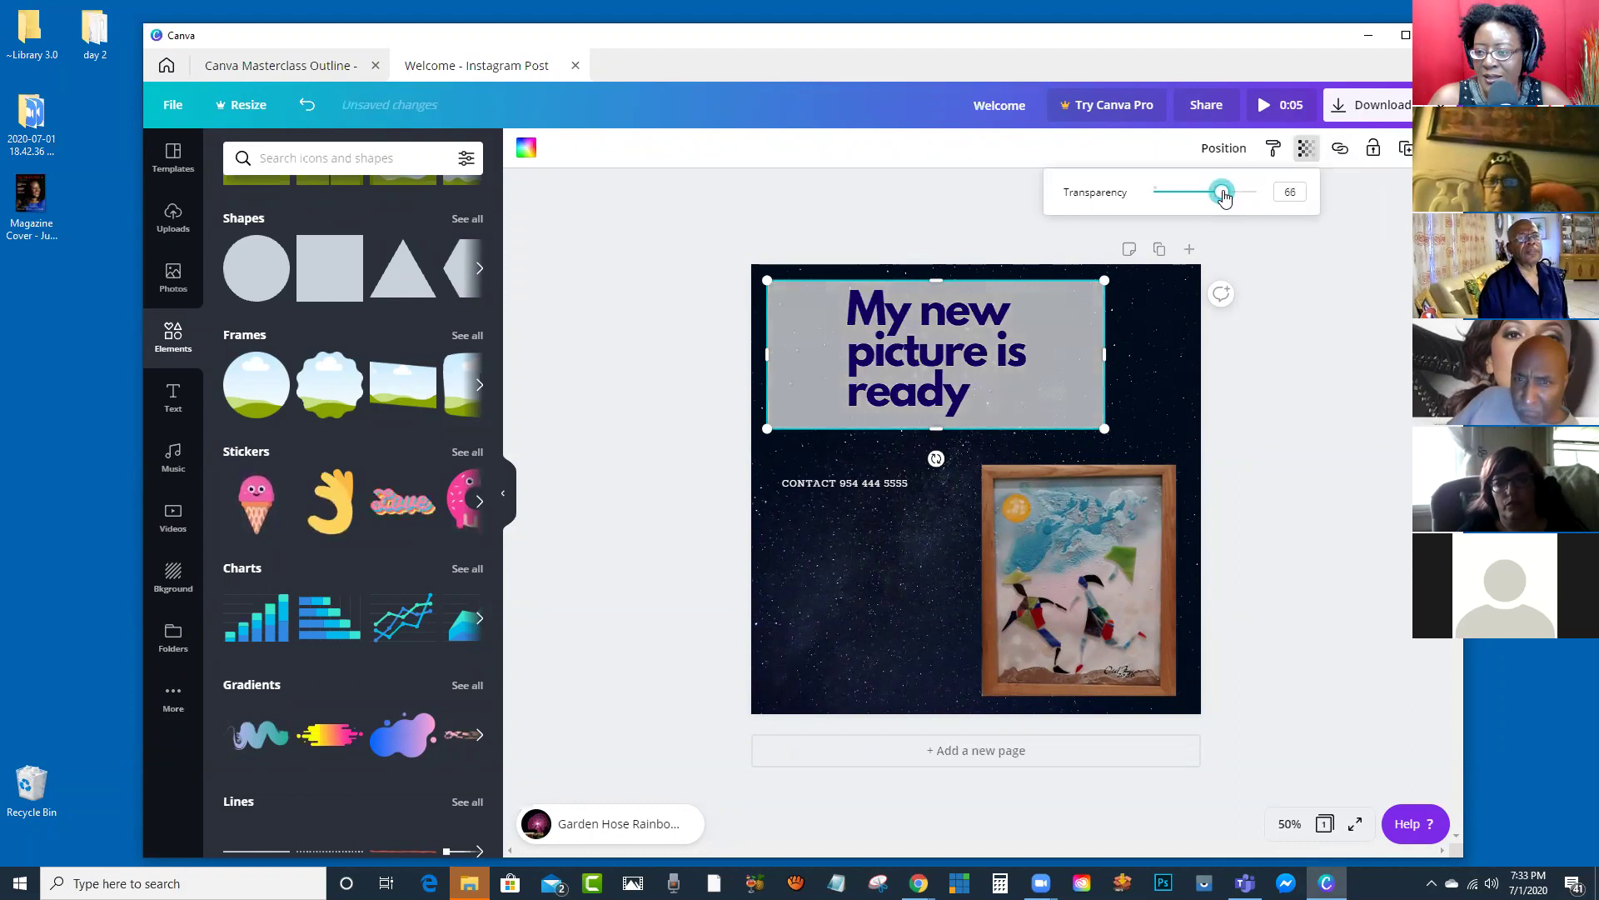
click(1271, 392)
click(1271, 392)
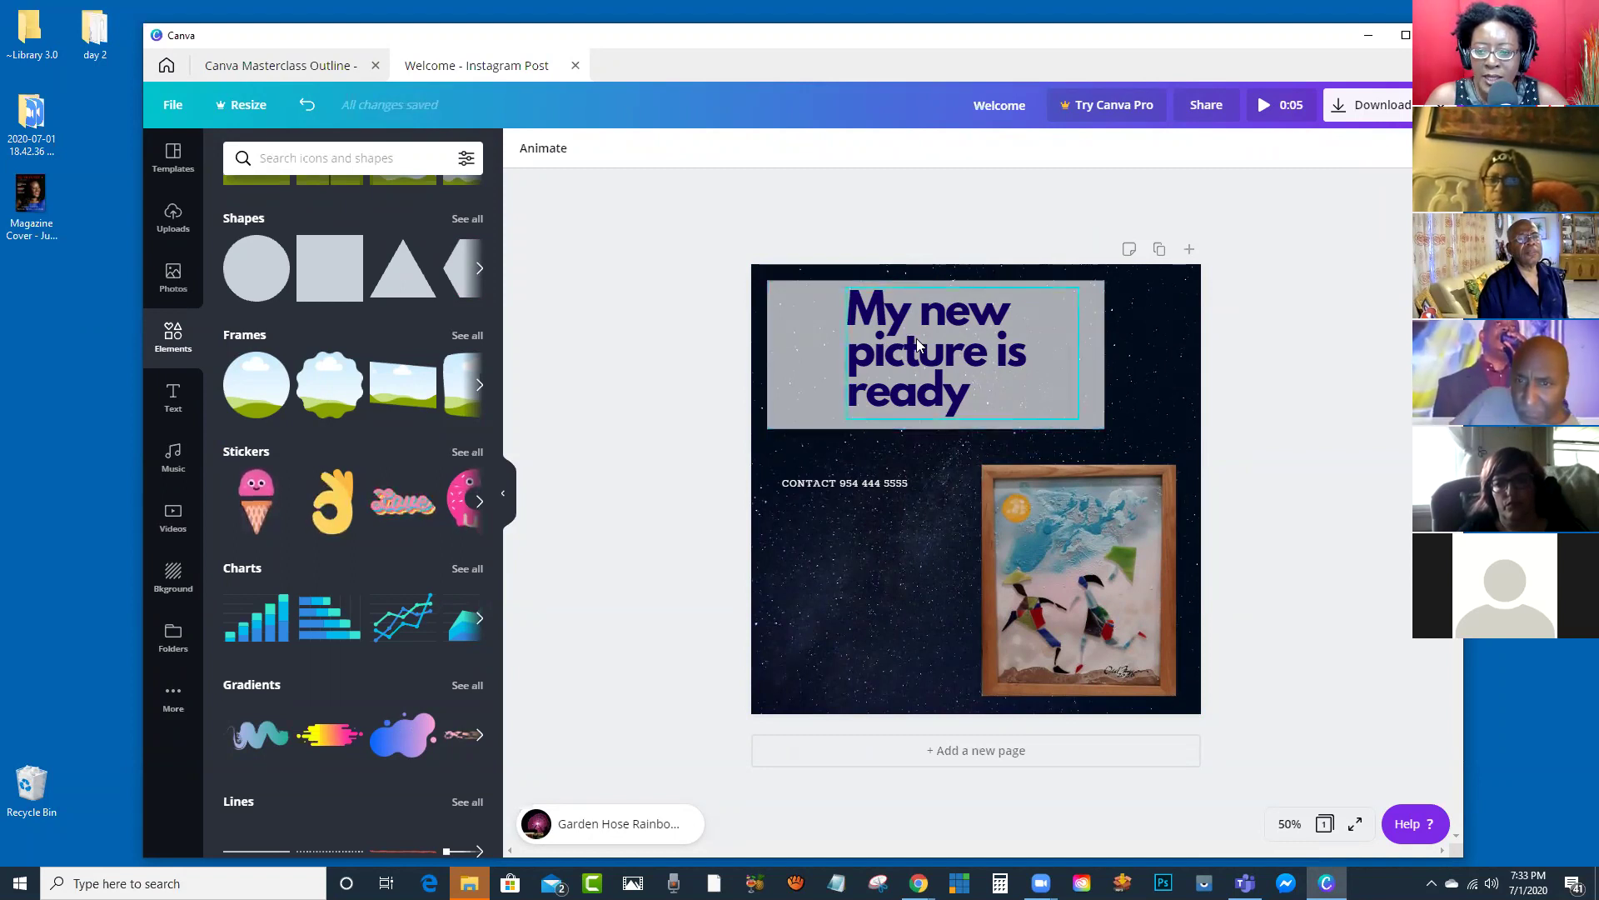
click(1163, 389)
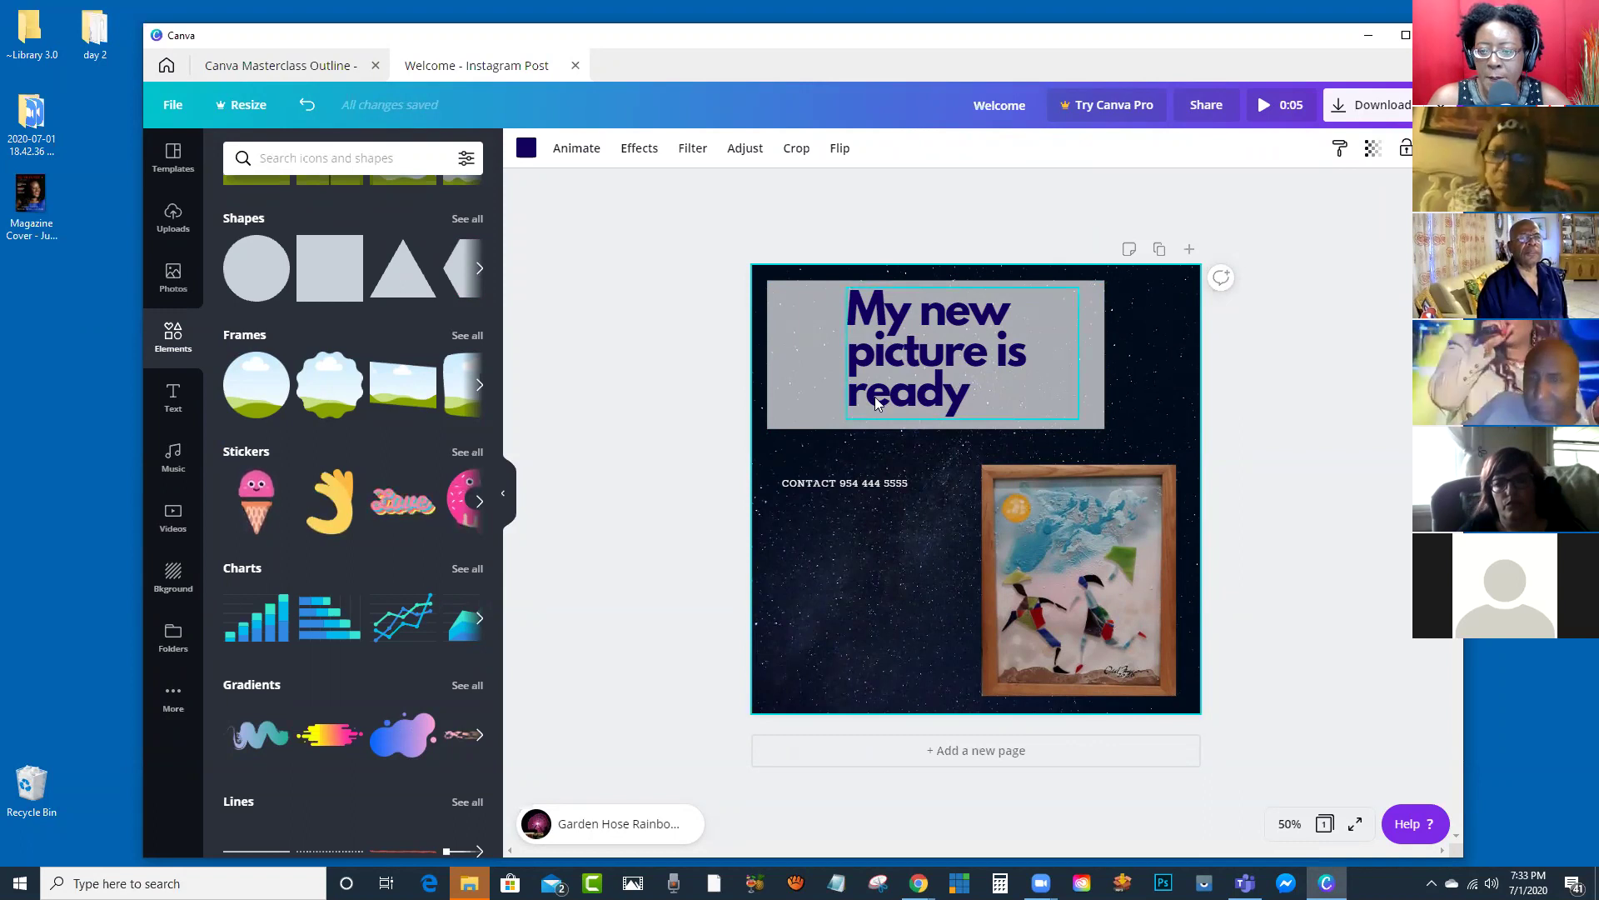
click(797, 345)
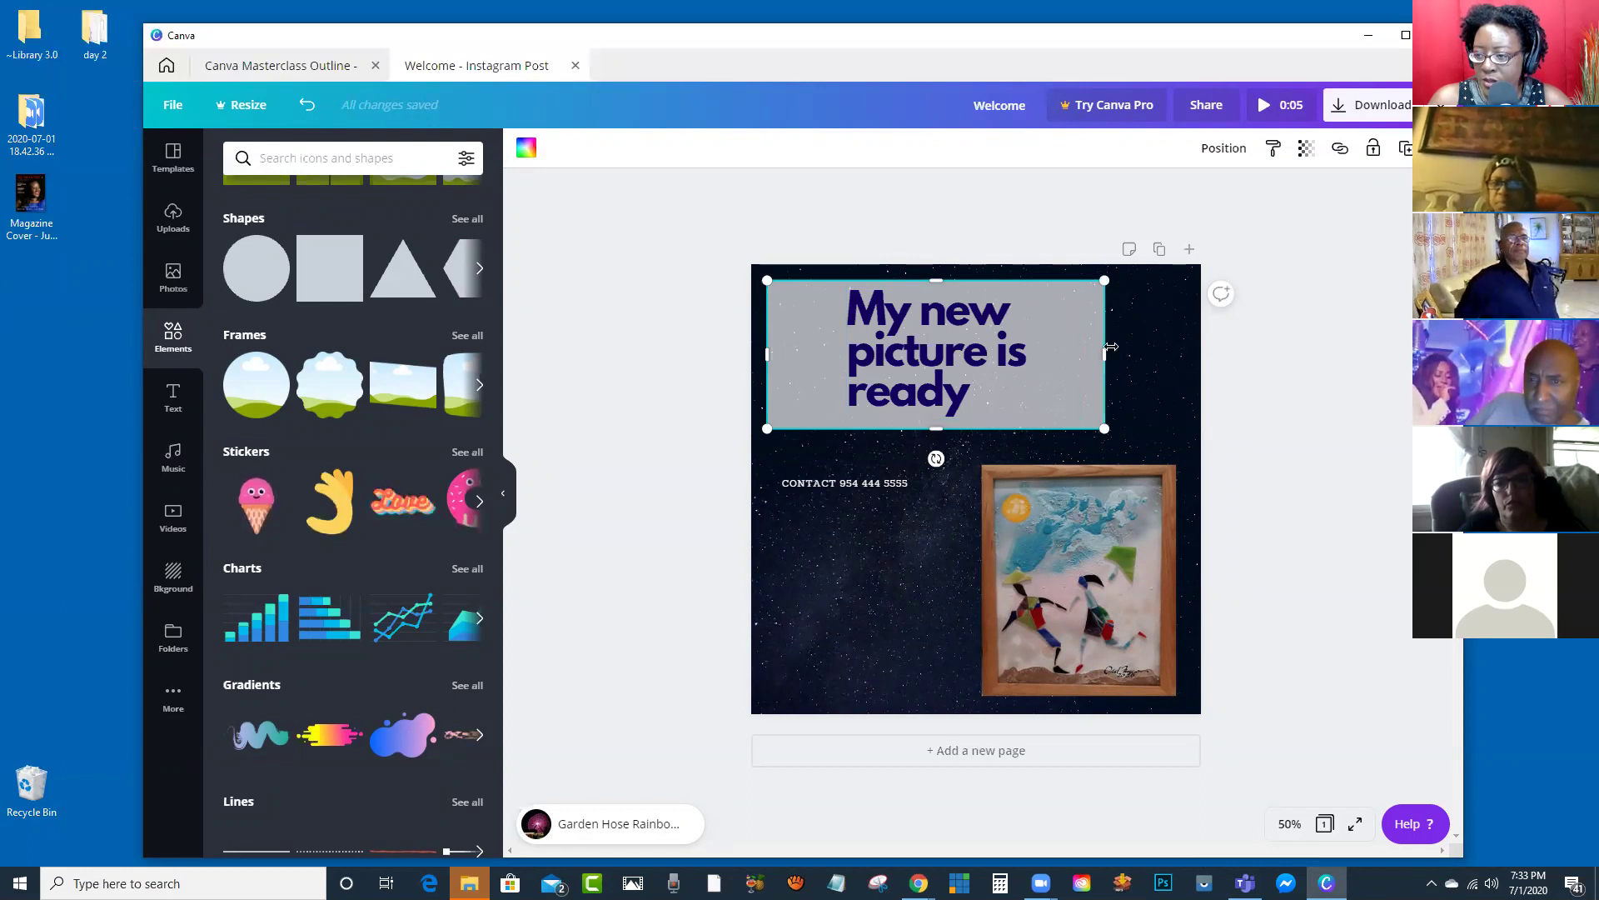
click(1093, 556)
Step: Delete the framed painting and the contact line
key(Delete)
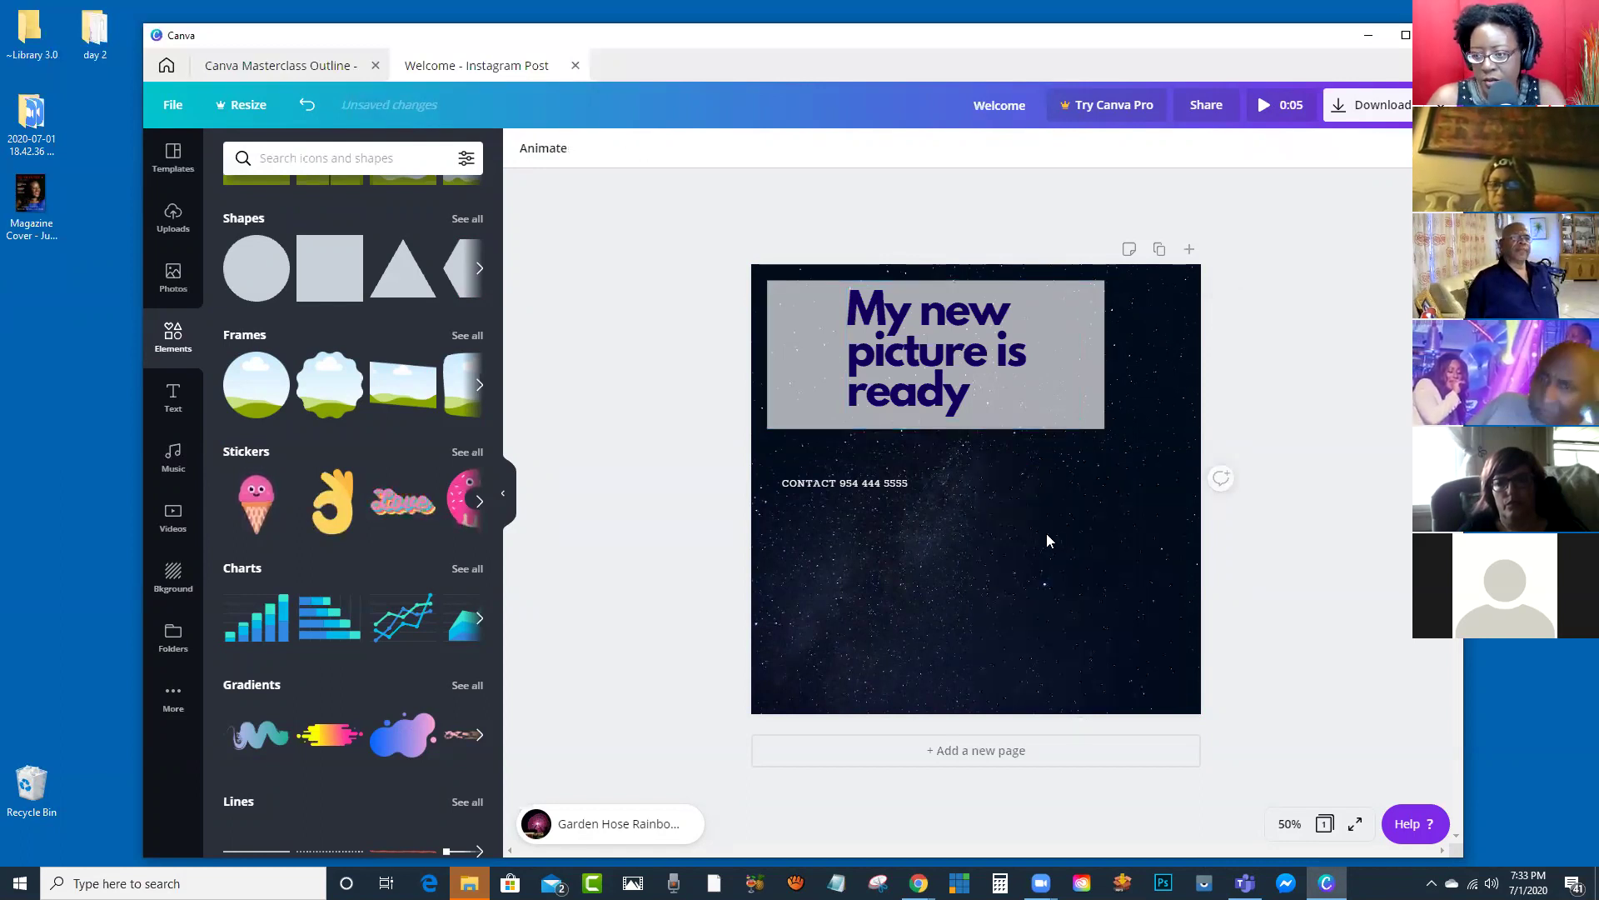
click(878, 482)
key(Delete)
Step: Shift the headline left, narrow the grey panel to fit it, and select both together
click(987, 391)
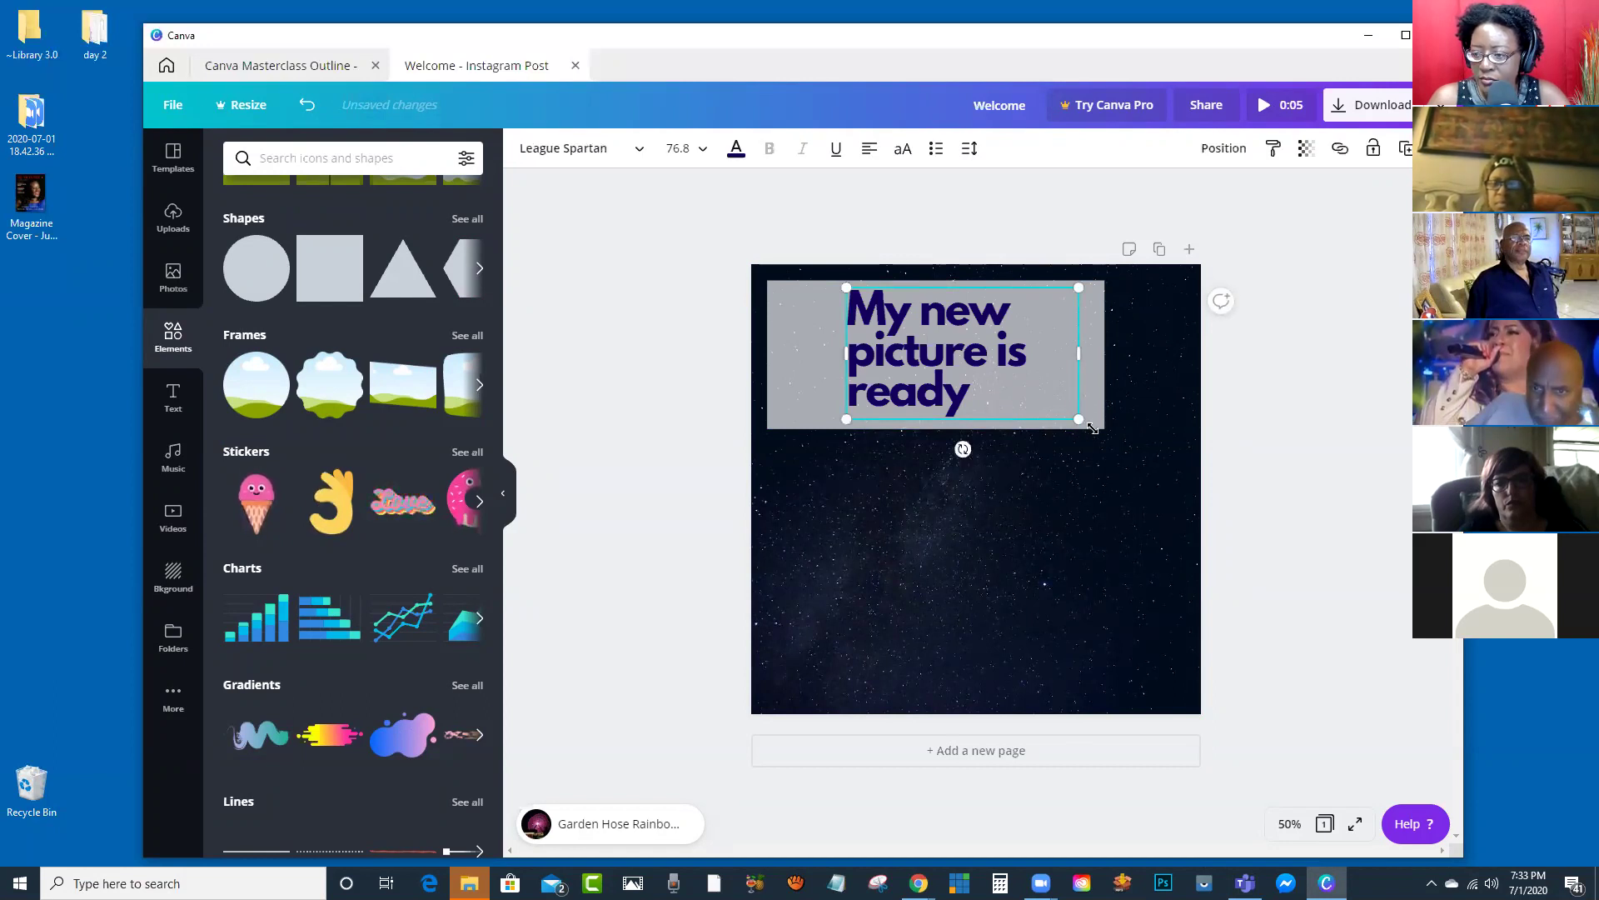
shift+click(796, 364)
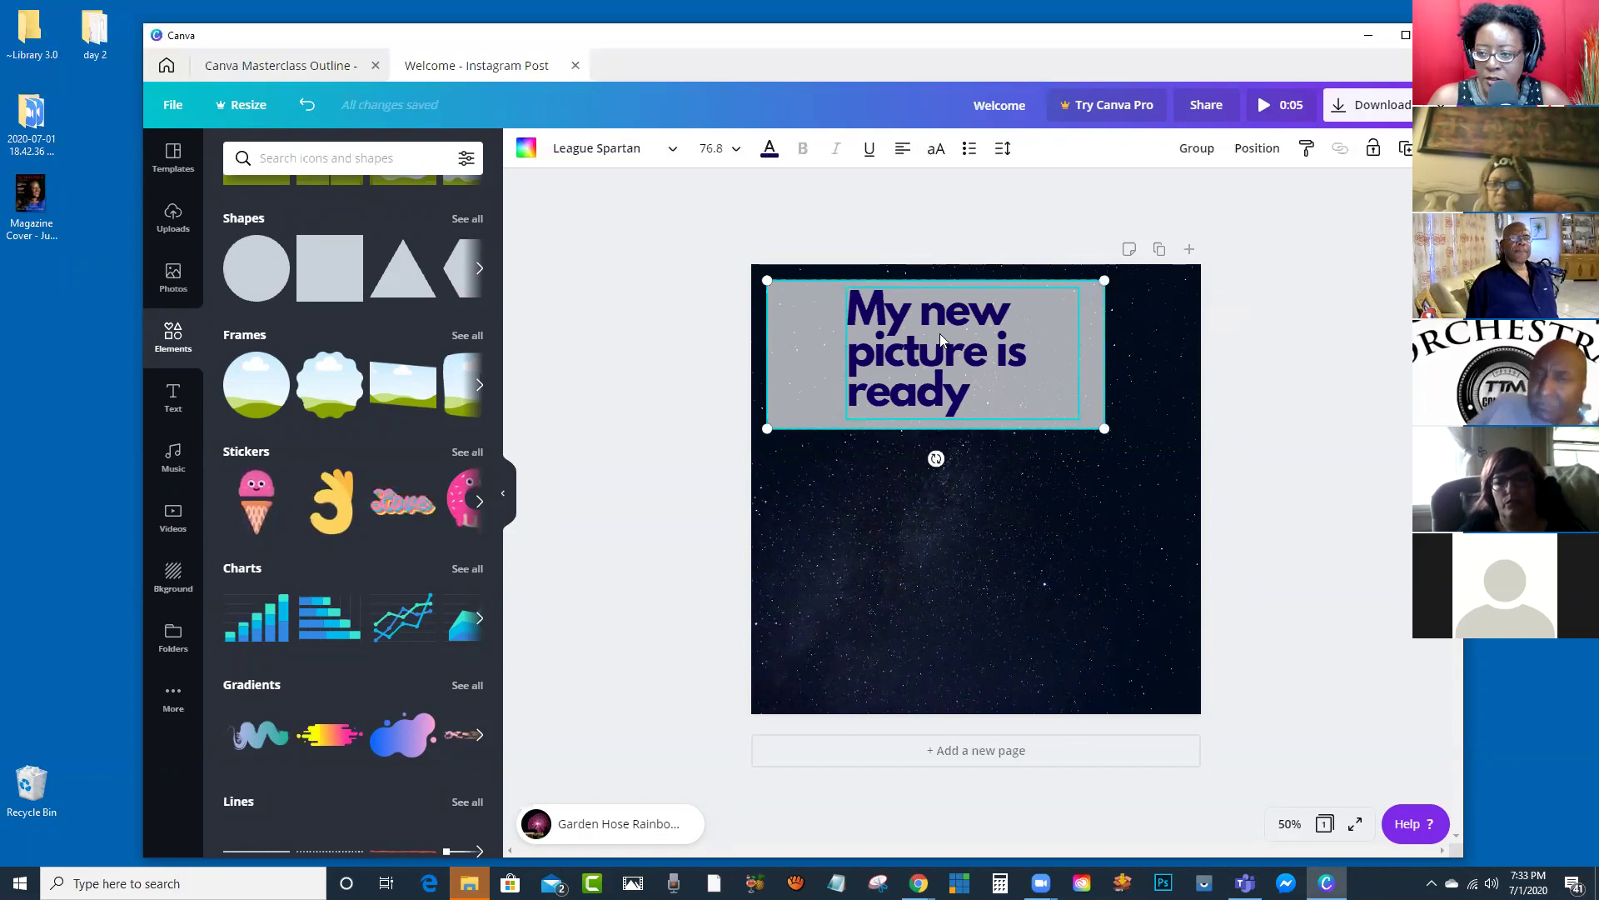
click(1167, 356)
drag(969, 382, 899, 382)
click(1078, 373)
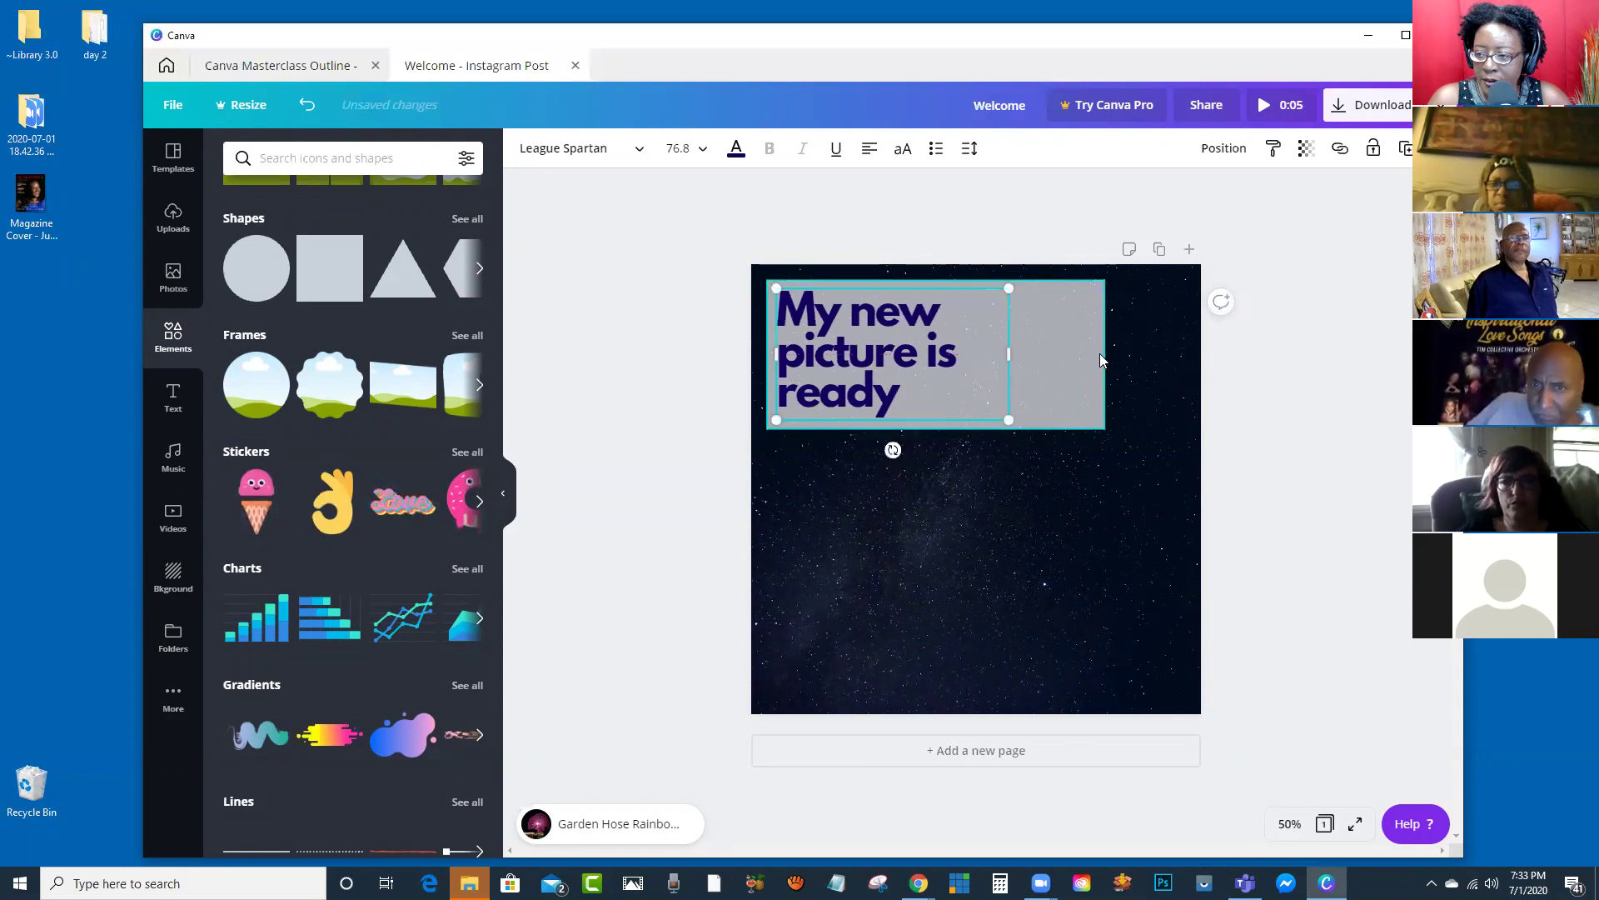
drag(1104, 352, 984, 374)
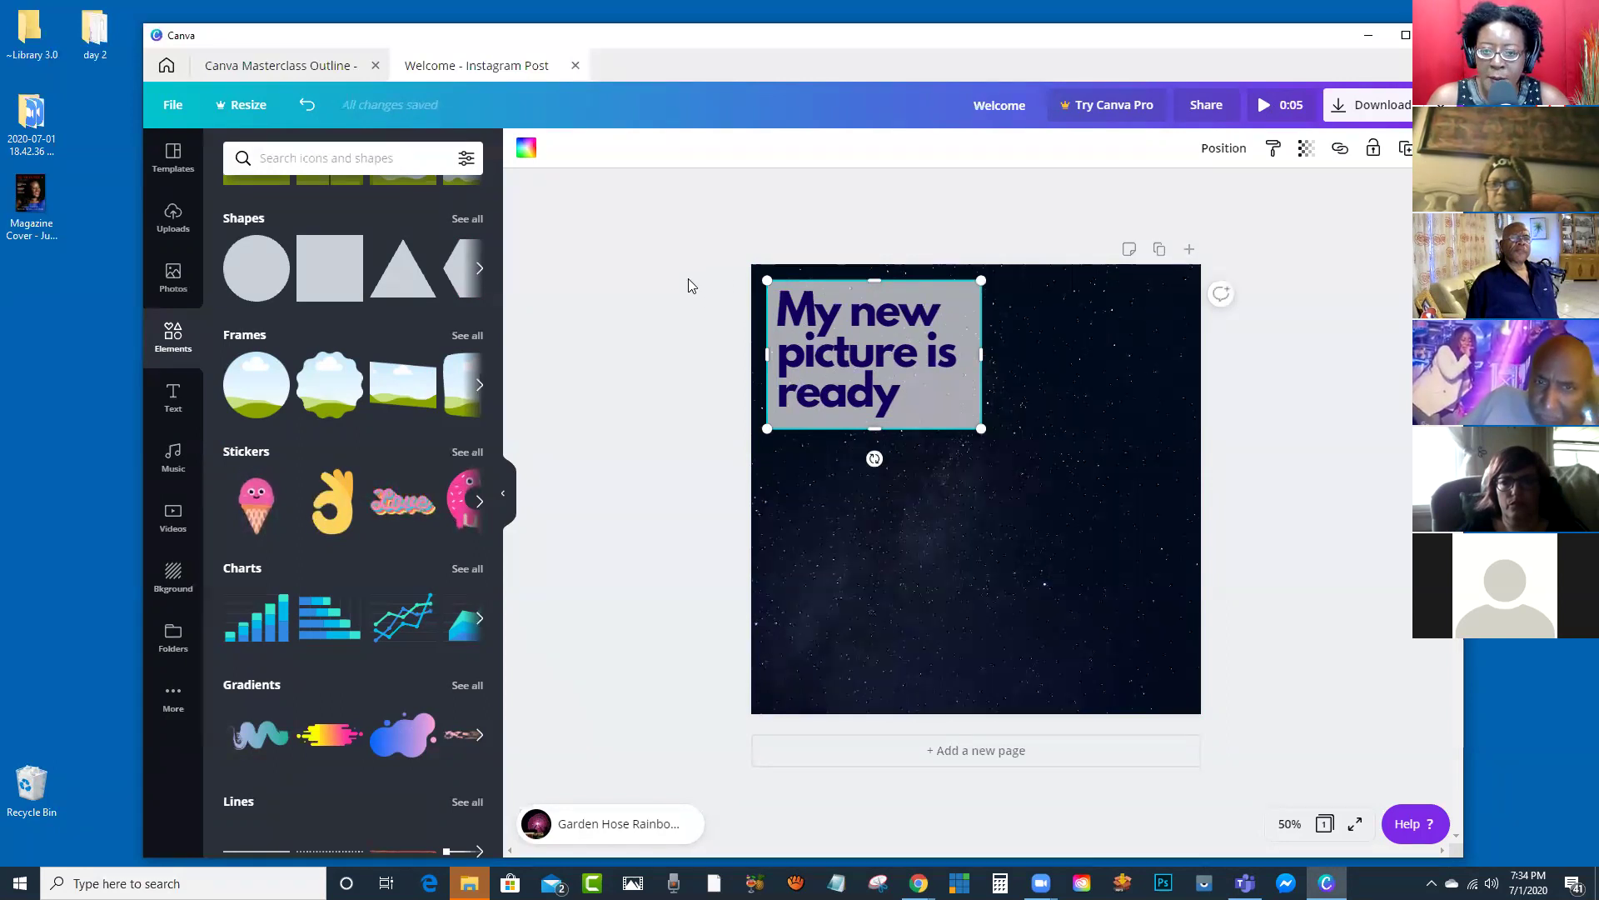
drag(708, 275, 1056, 473)
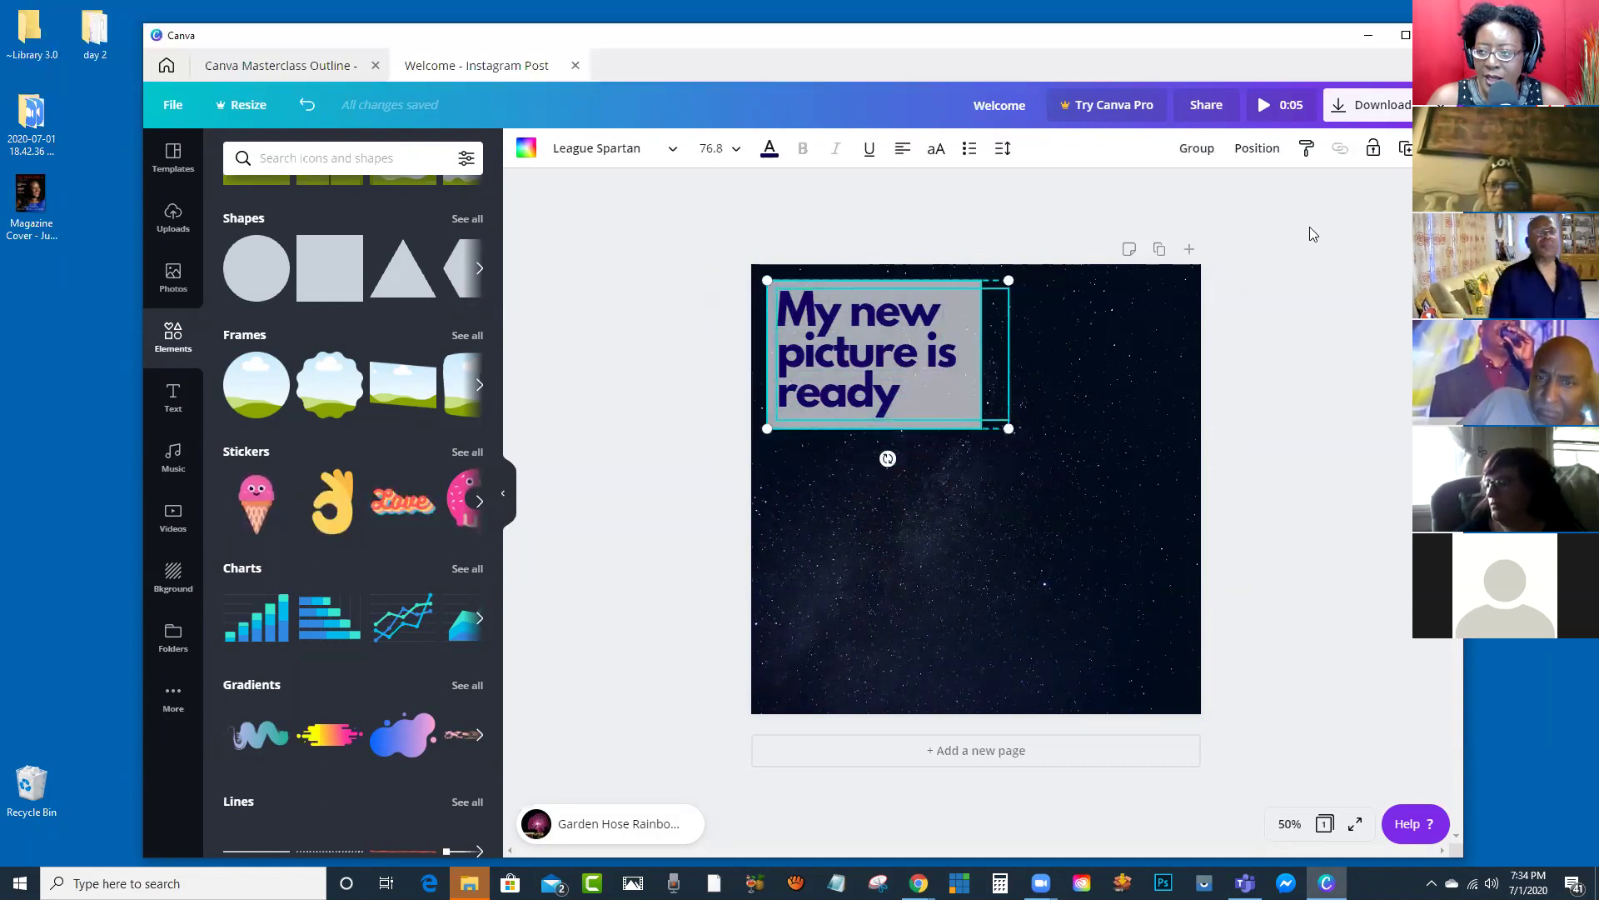
Step: Group the headline with its grey panel and enlarge the group
click(1194, 150)
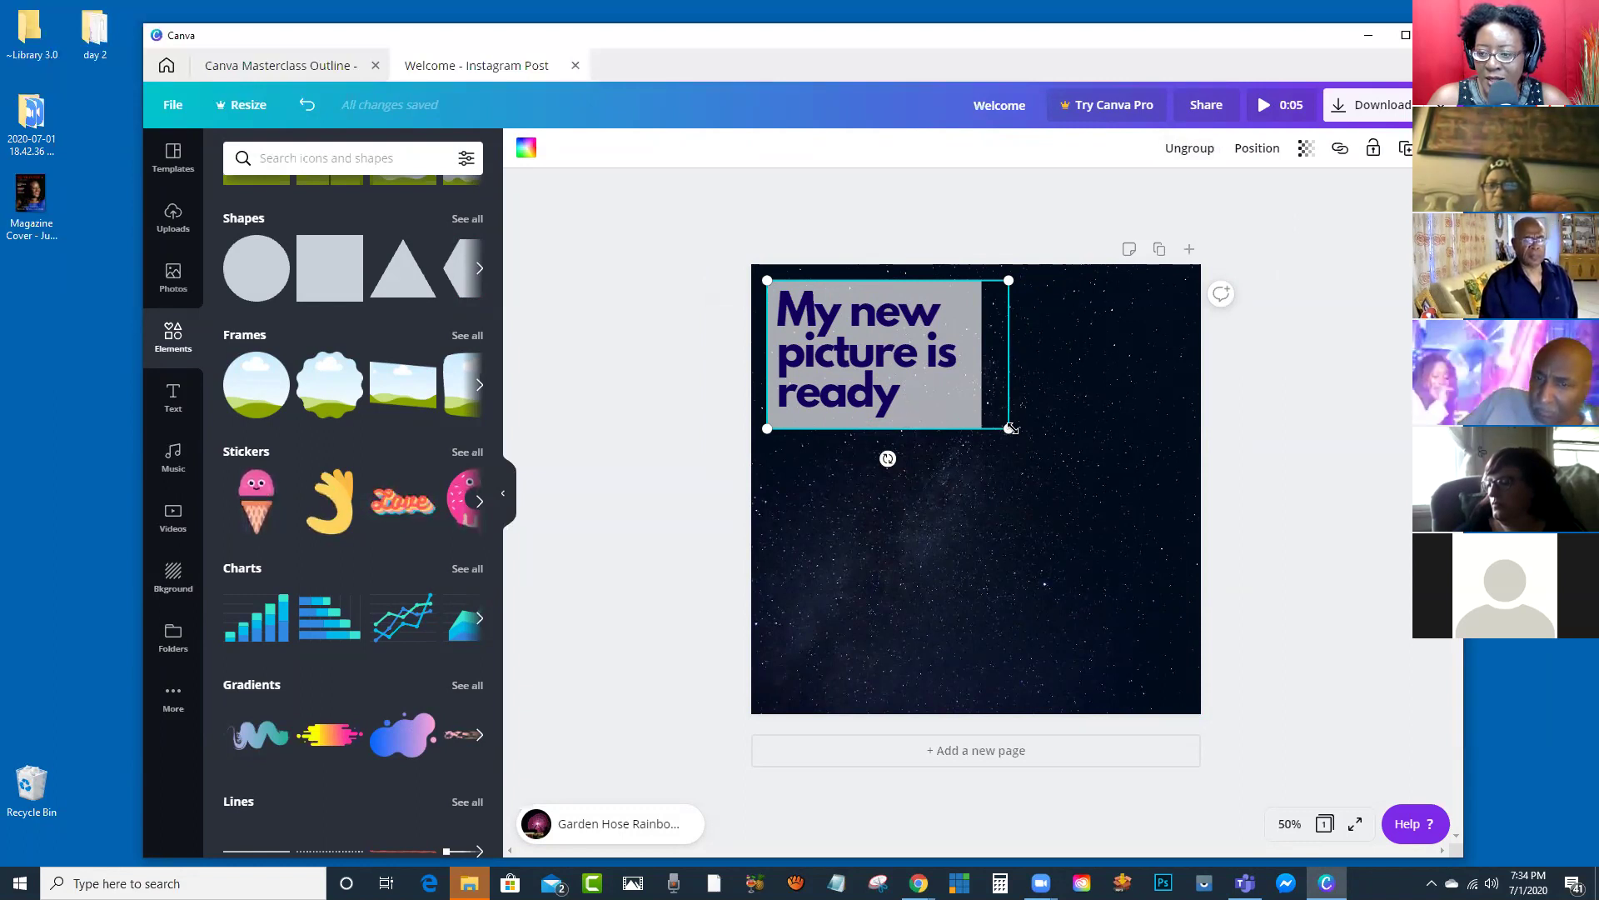
drag(1009, 428, 1216, 662)
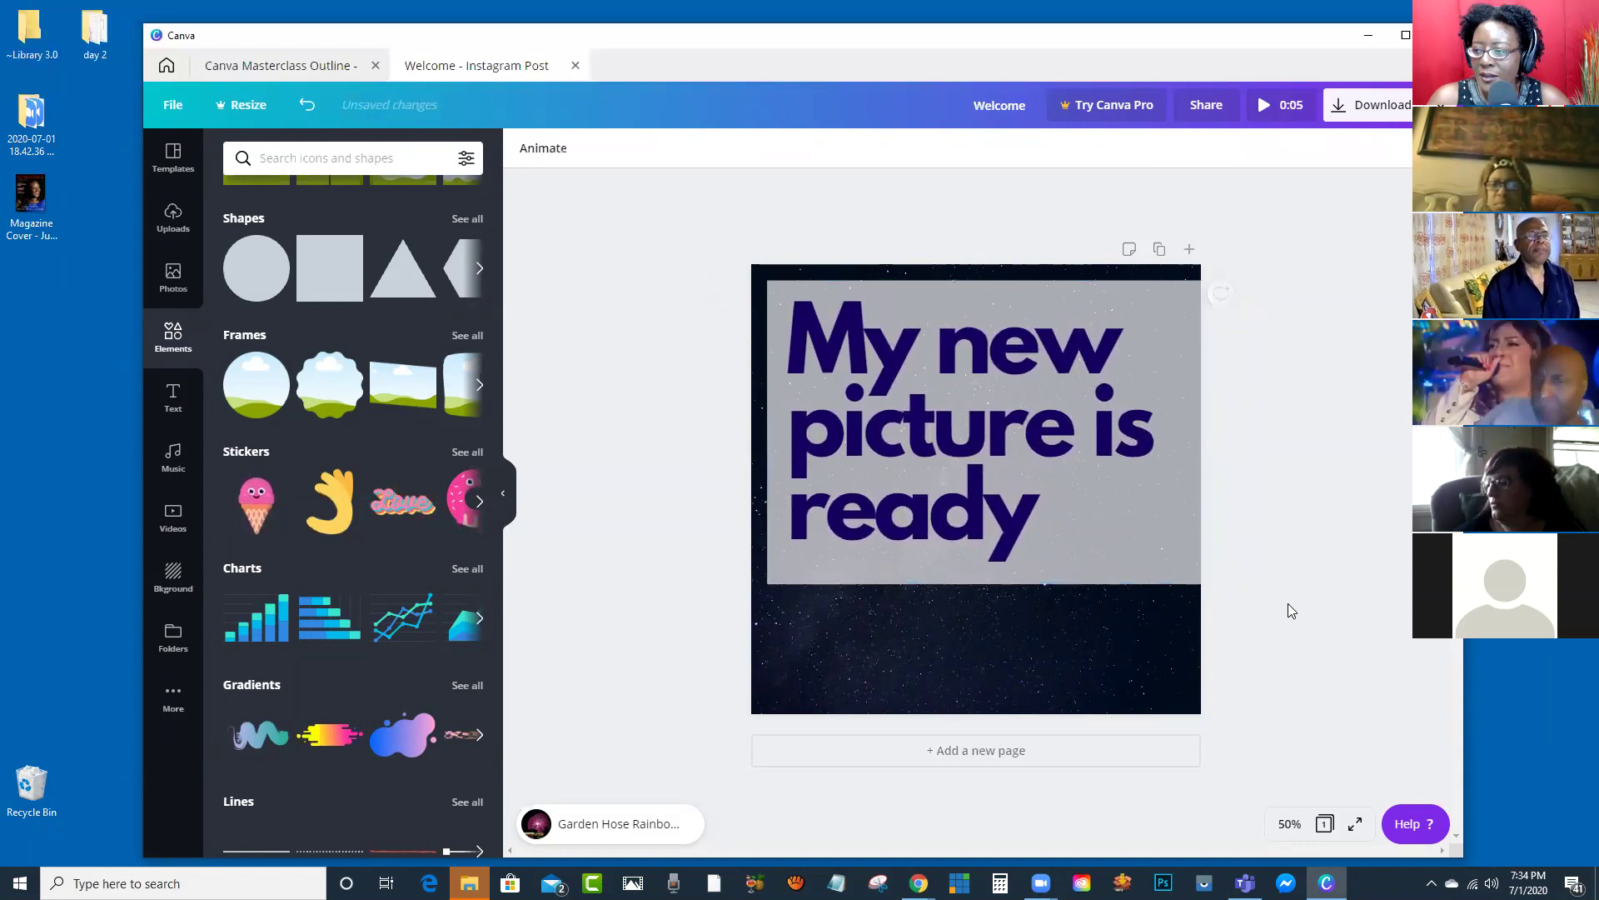
click(1031, 473)
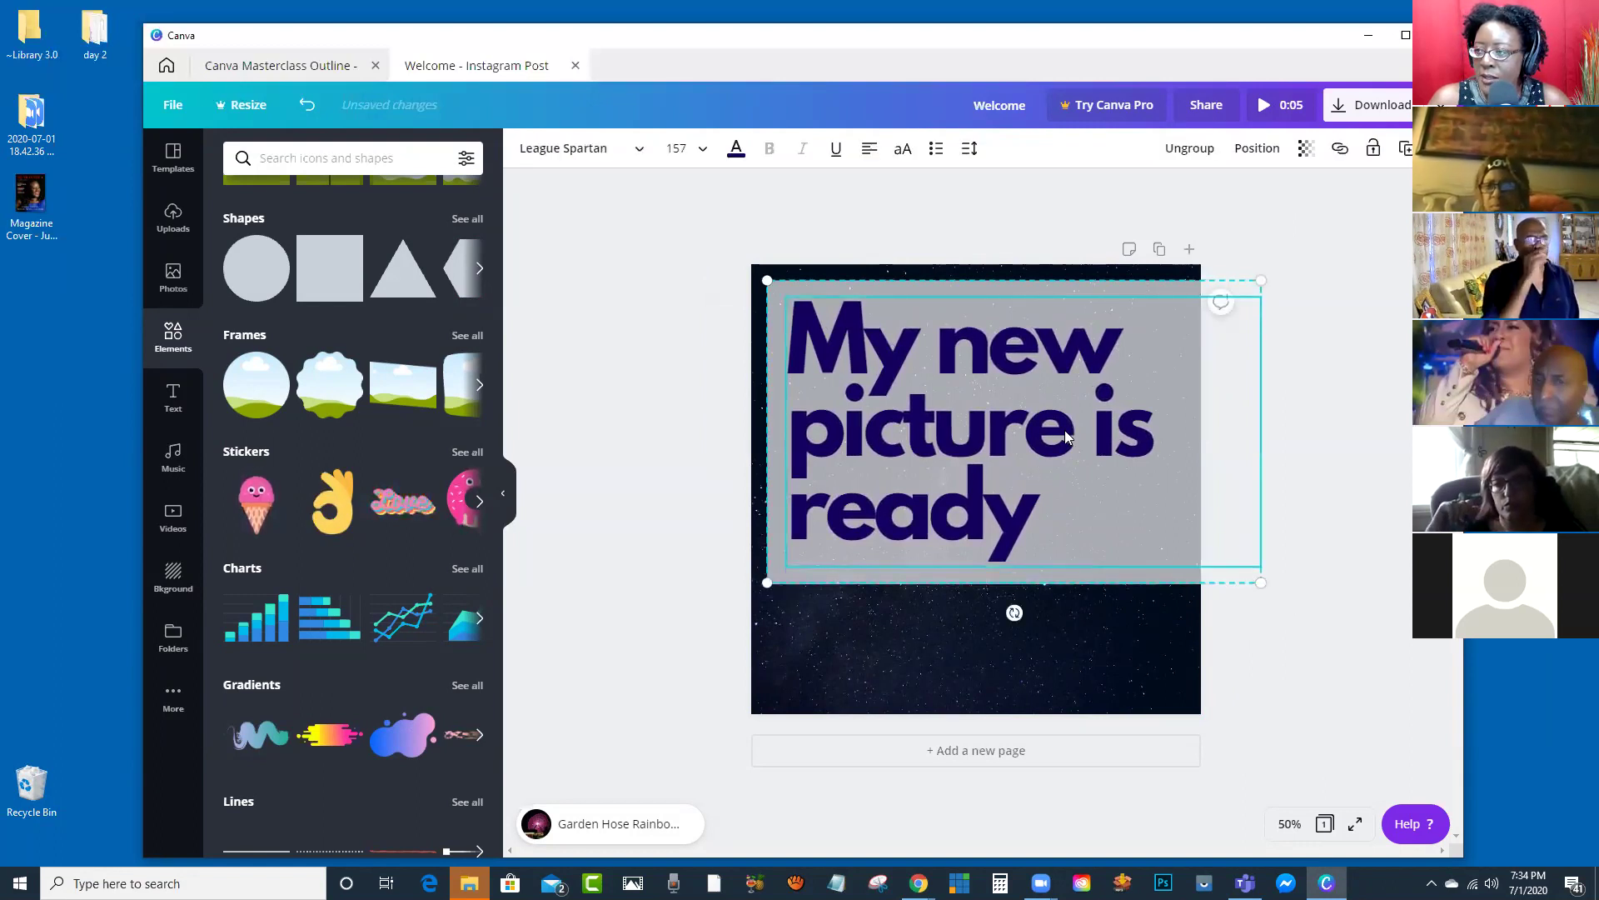
click(1297, 425)
click(1066, 421)
Step: Ungroup the headline and grey panel, nudge the headline down and right, and select the panel
click(1162, 158)
click(1310, 373)
drag(964, 400, 934, 455)
click(913, 293)
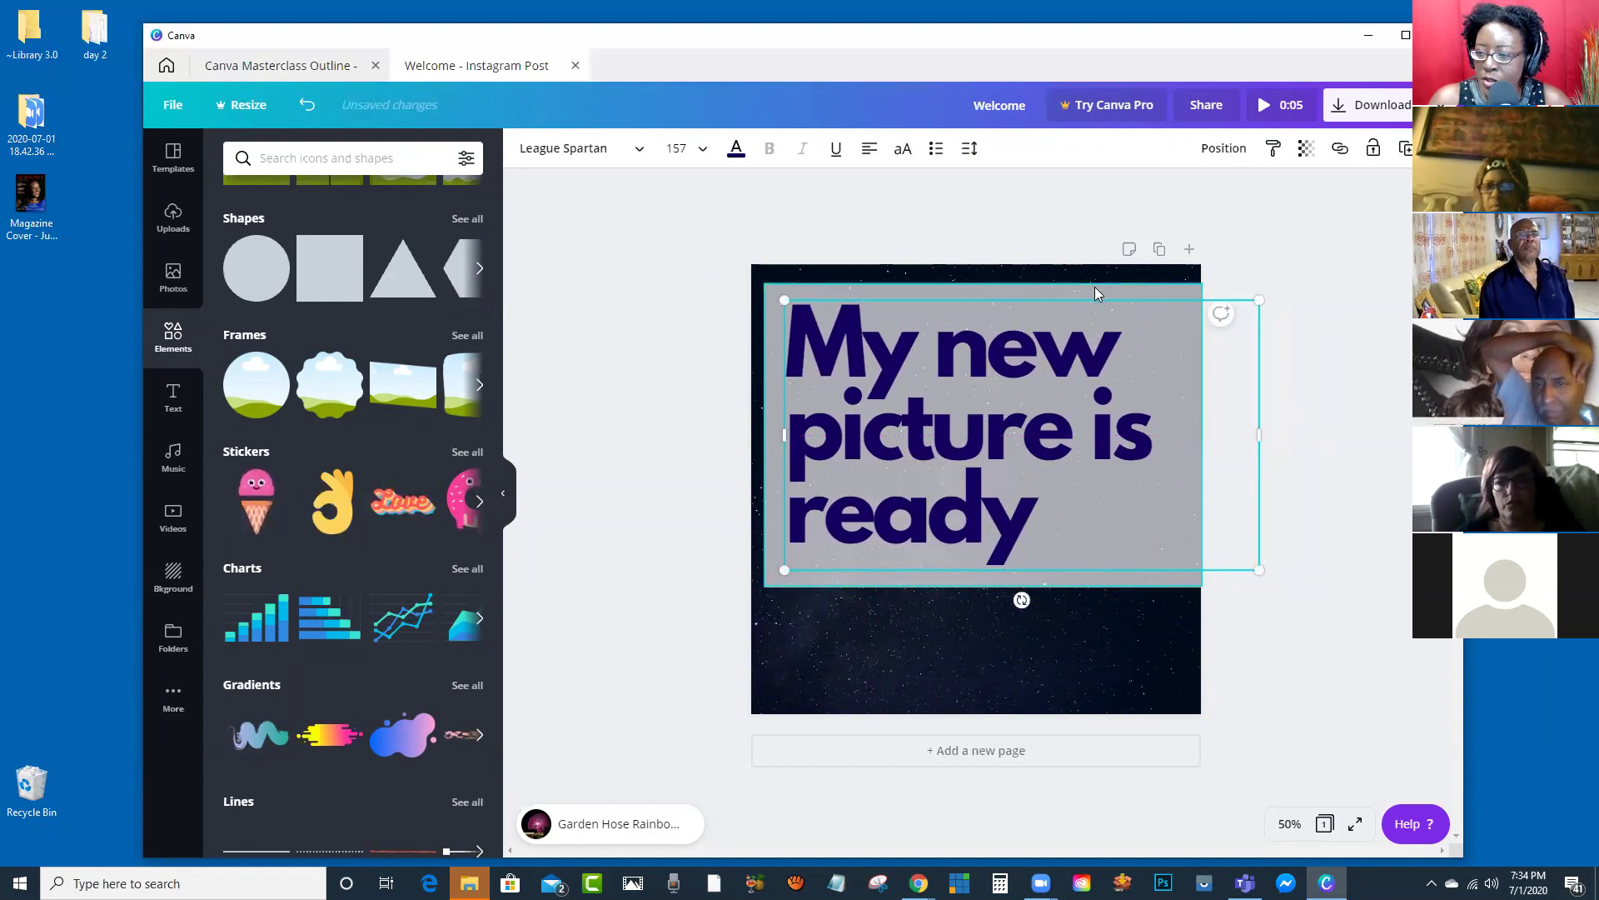
click(1322, 318)
click(1143, 293)
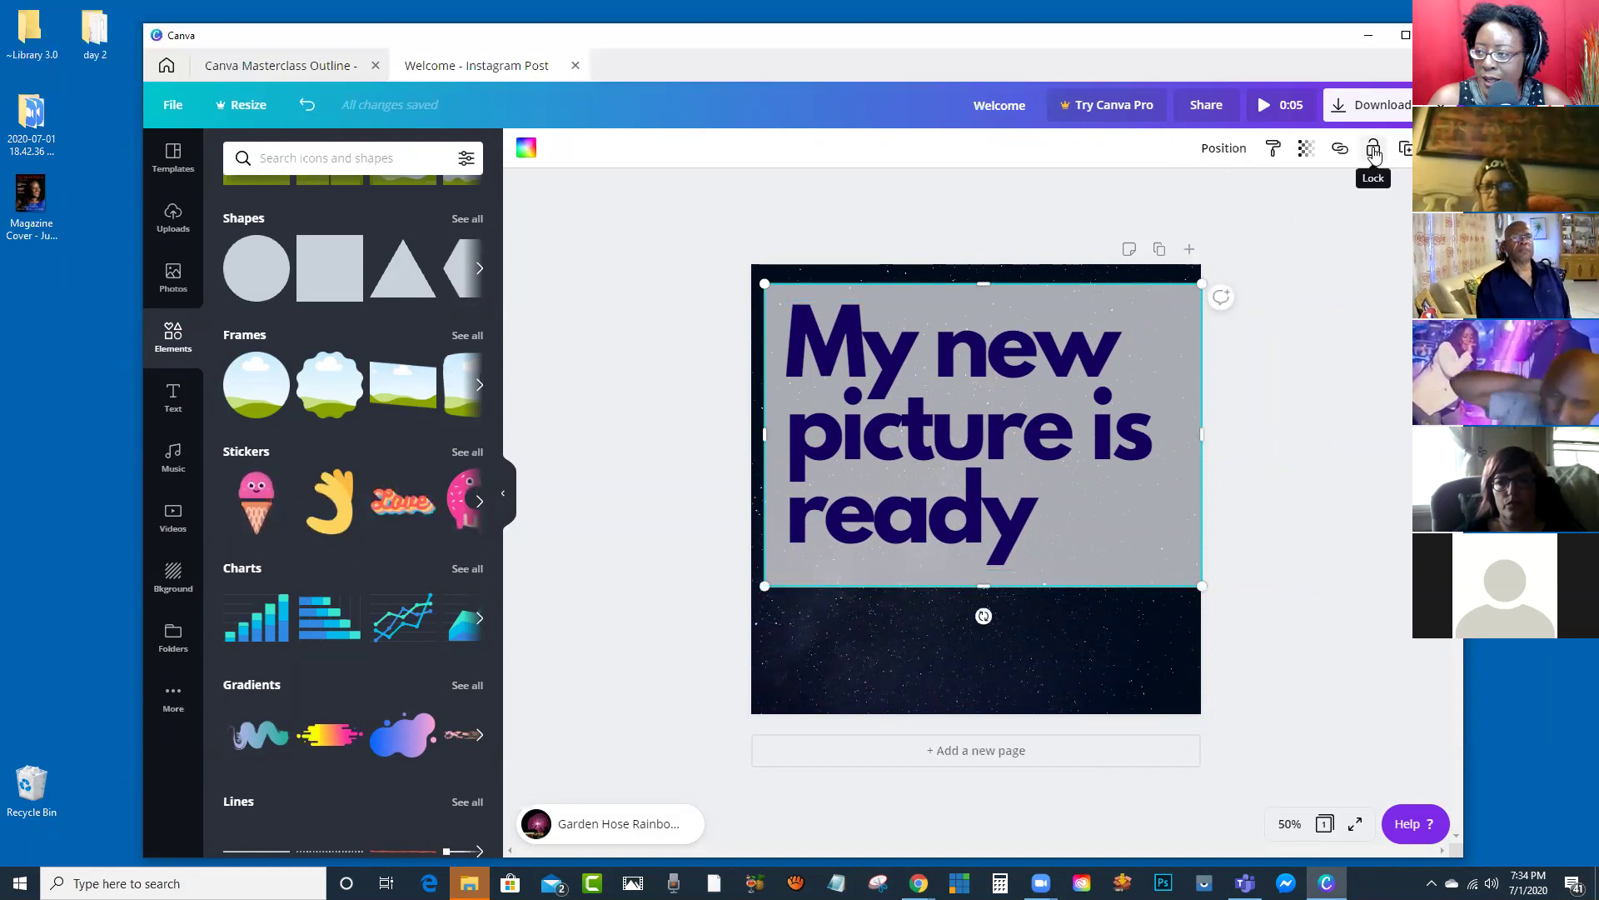
Step: Try moving the headline down inside the panel and back up, undoing the last move
mouse_move(1000, 300)
mouse_down()
mouse_move(1017, 364)
mouse_move(992, 304)
mouse_move(1032, 358)
mouse_move(1013, 311)
mouse_up()
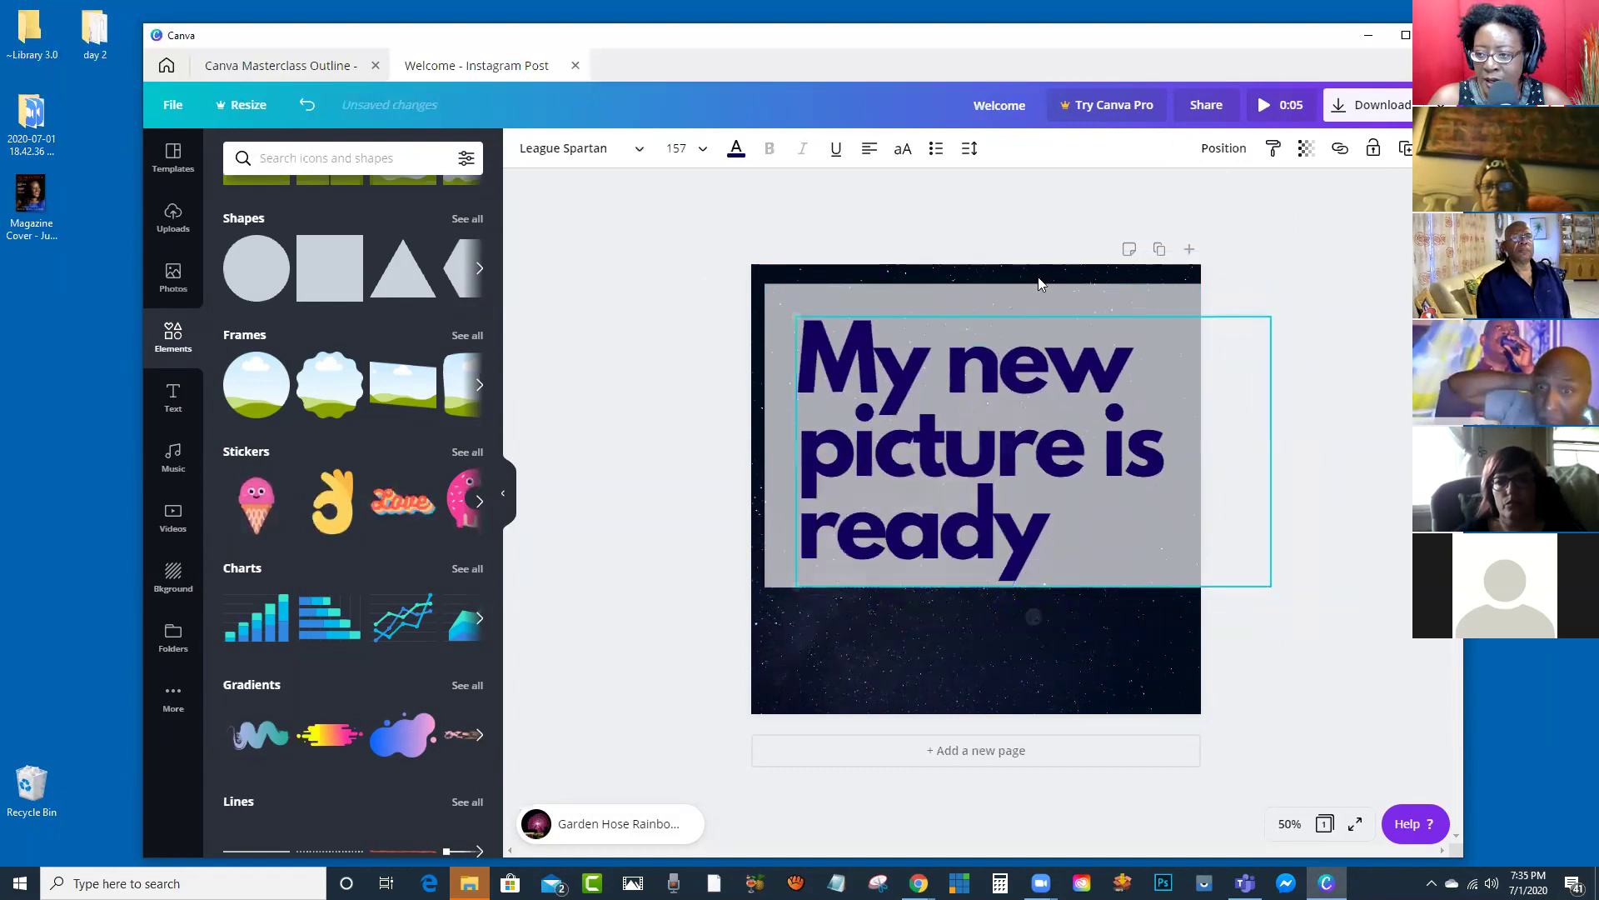
click(982, 250)
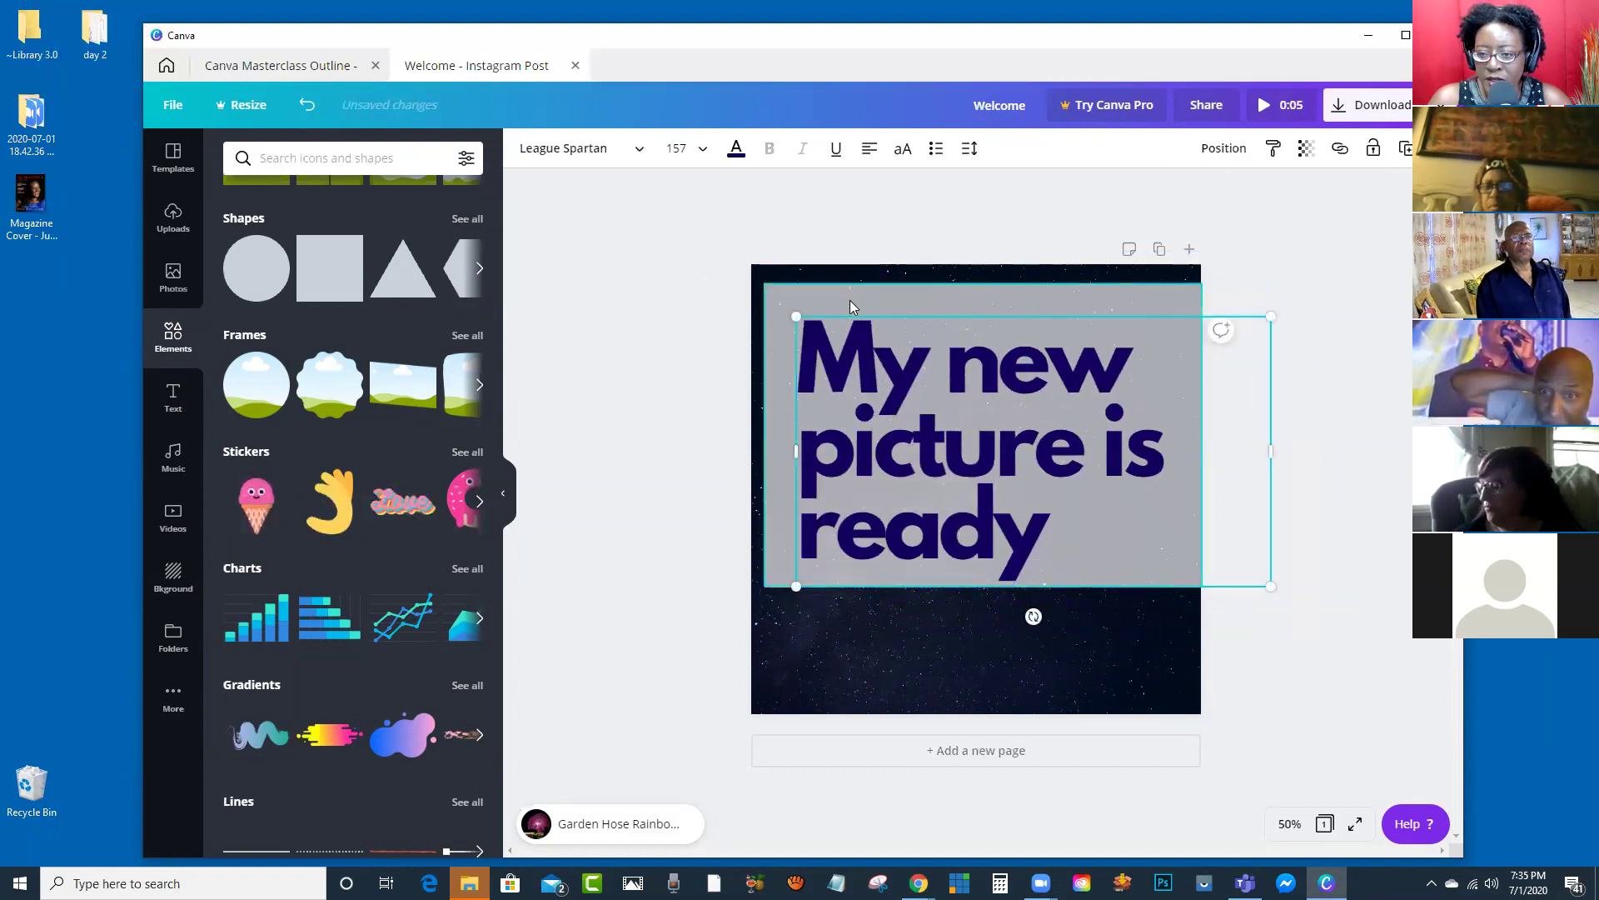
drag(900, 411, 900, 462)
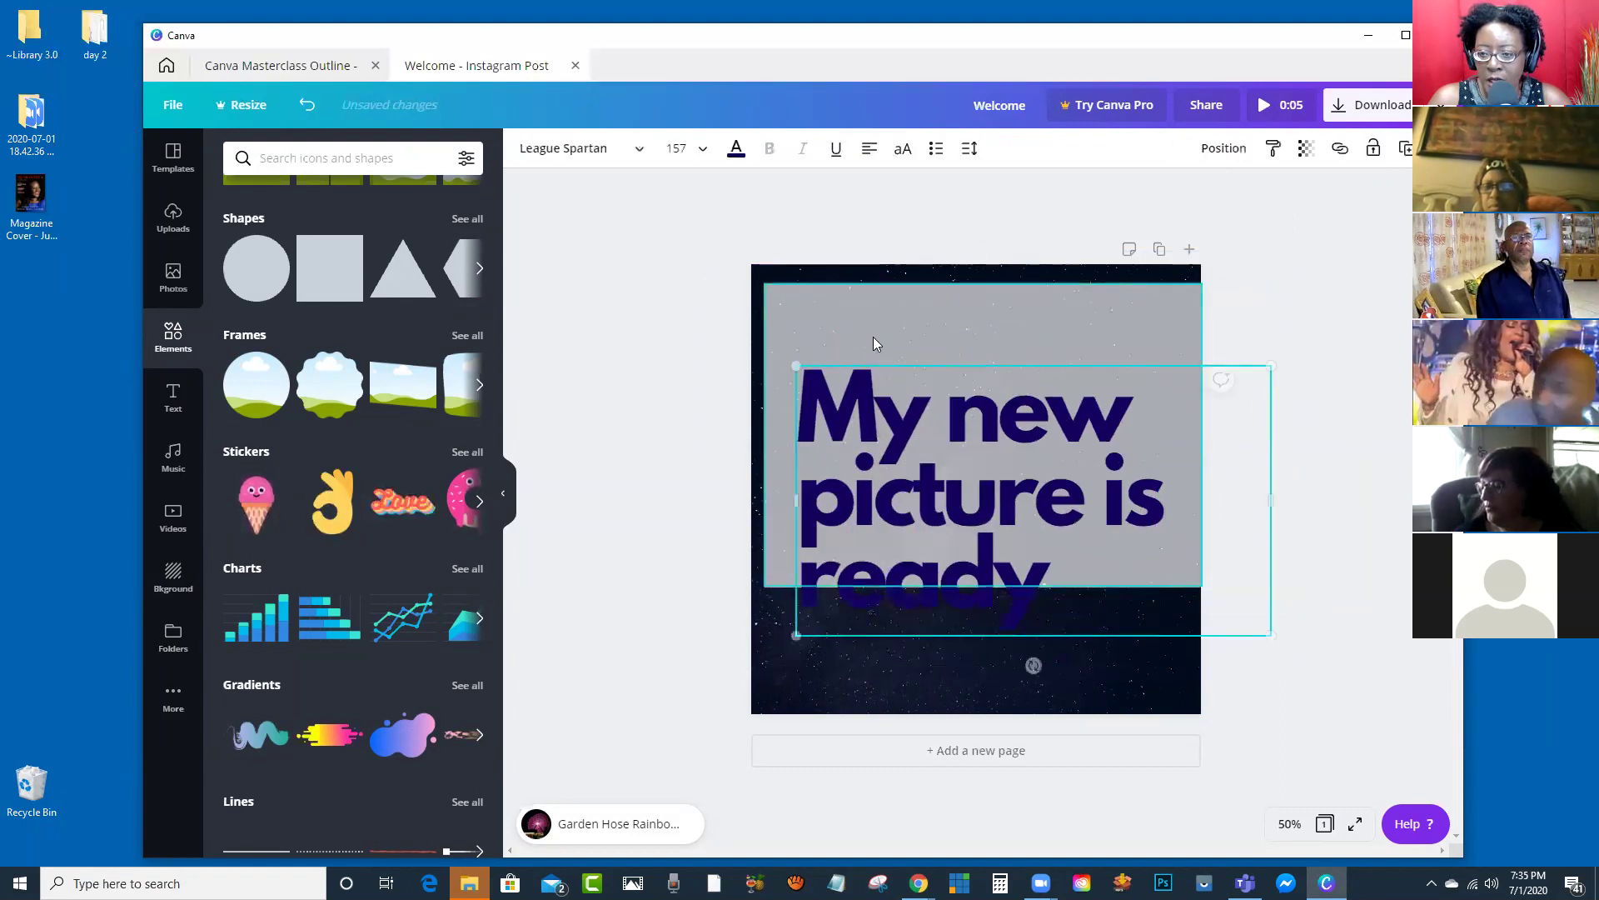
click(1000, 319)
drag(932, 326, 934, 303)
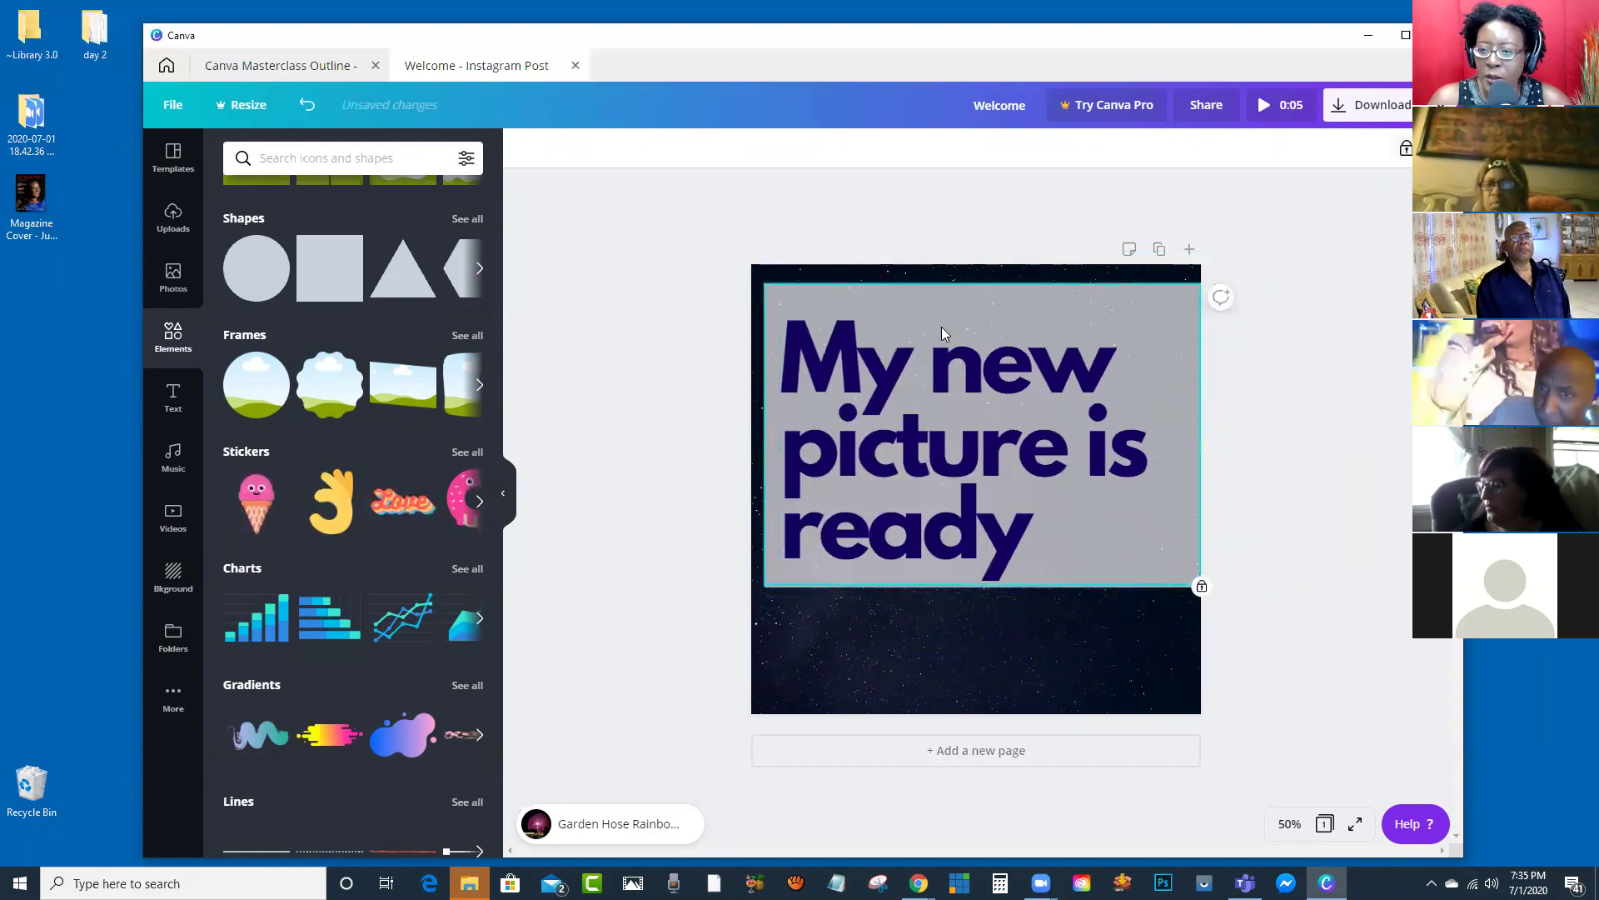
key(ctrl+z)
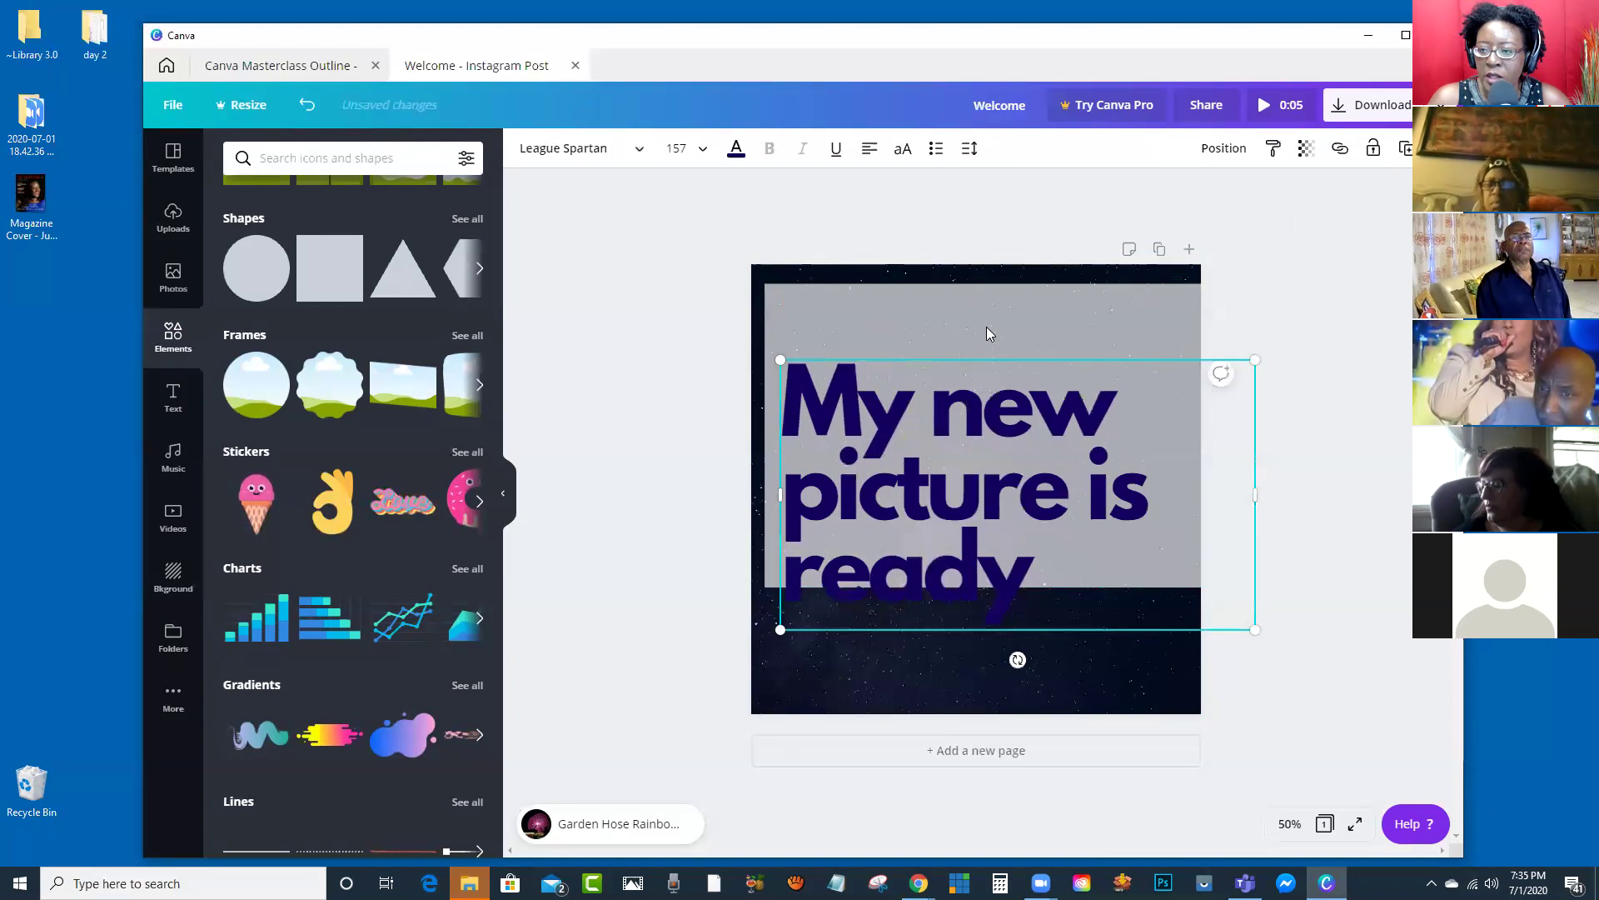
click(986, 326)
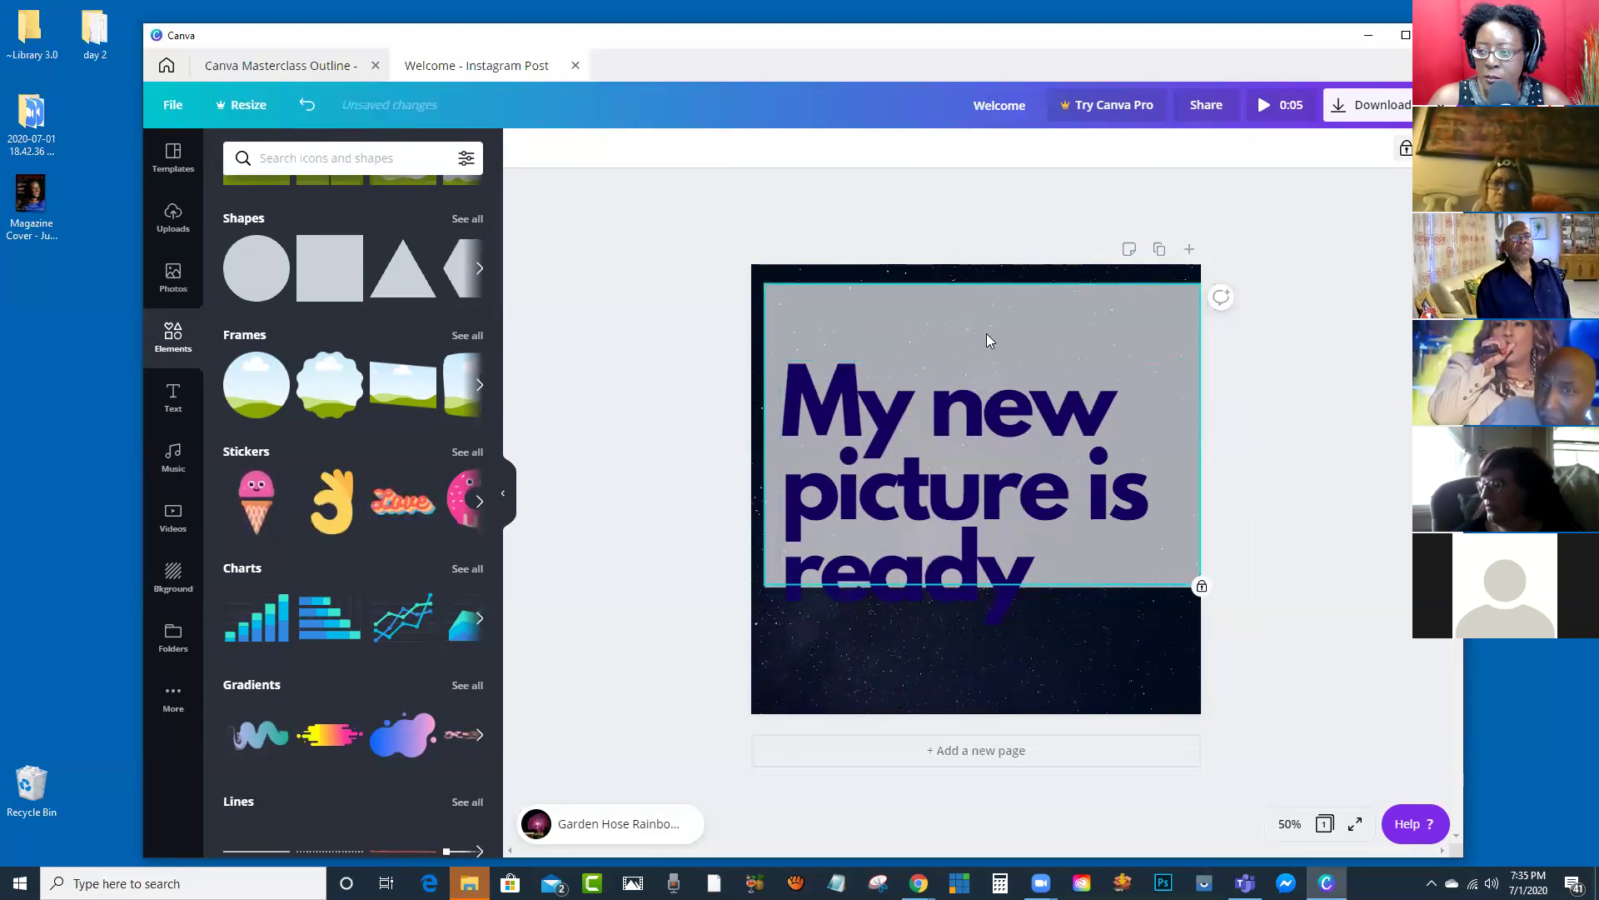
click(958, 468)
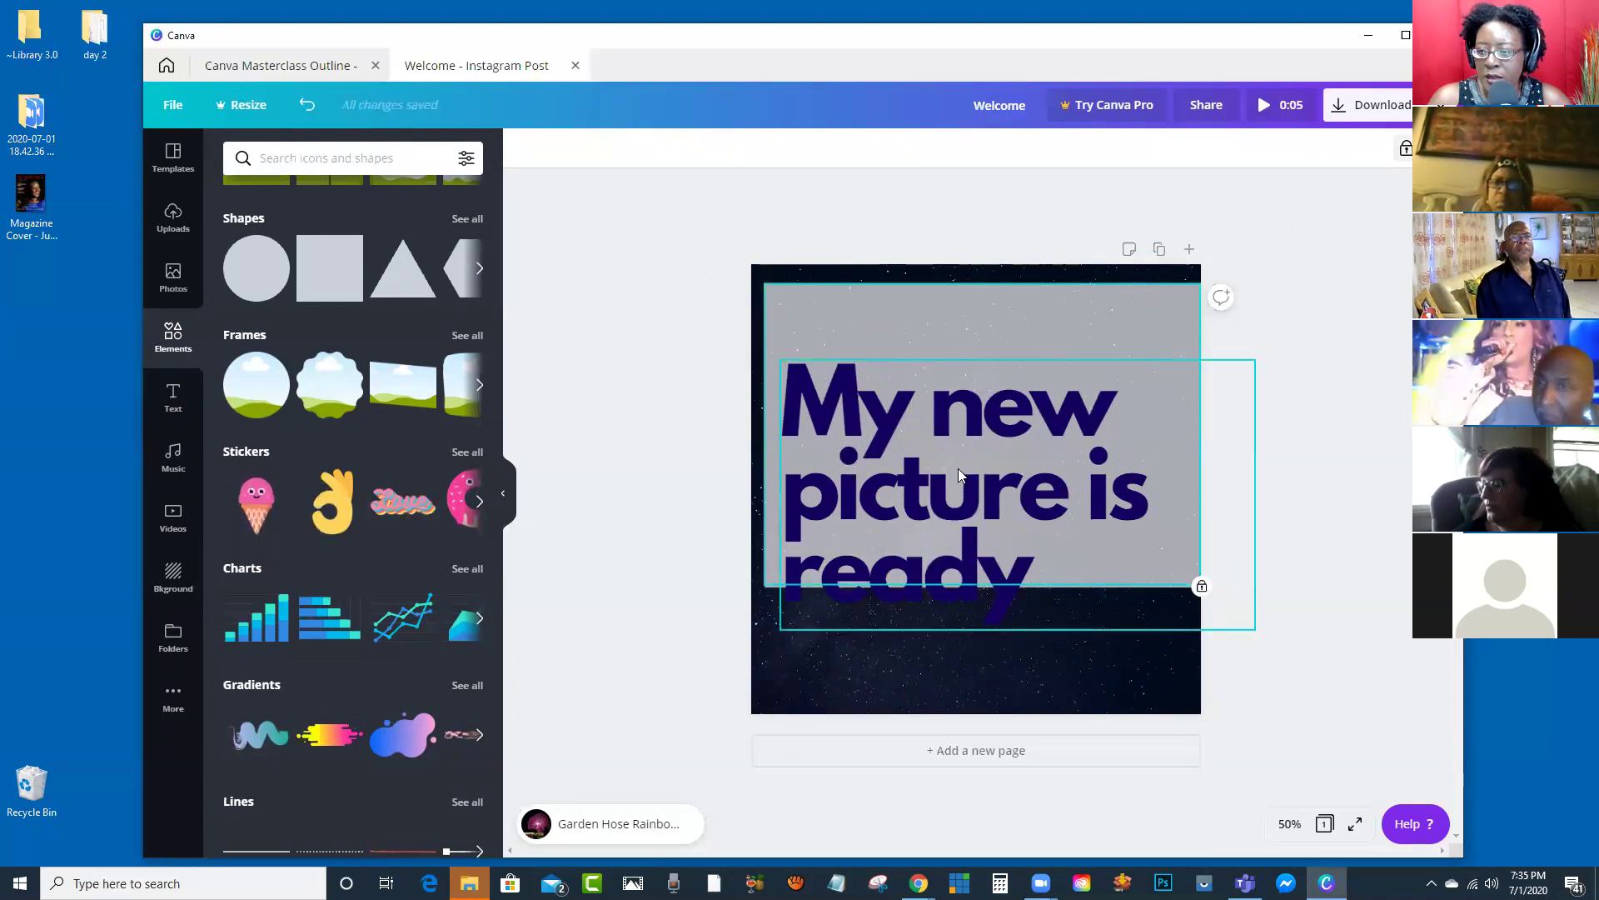
click(983, 318)
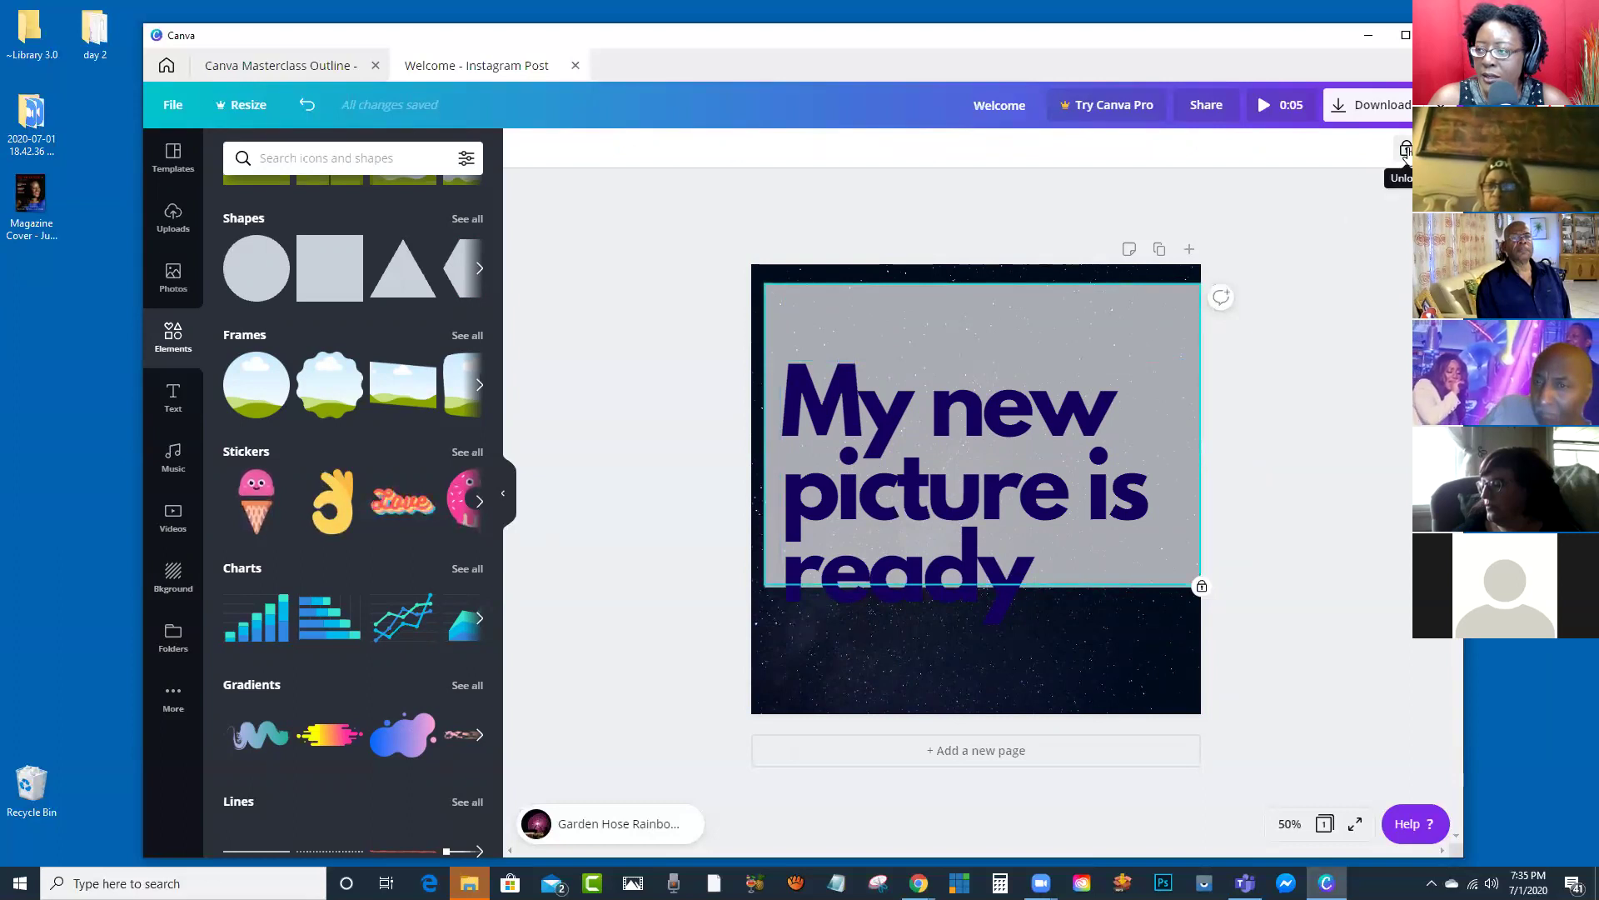
Step: Unlock the grey panel, move the headline up to its top, and highlight all the headline text
click(1406, 148)
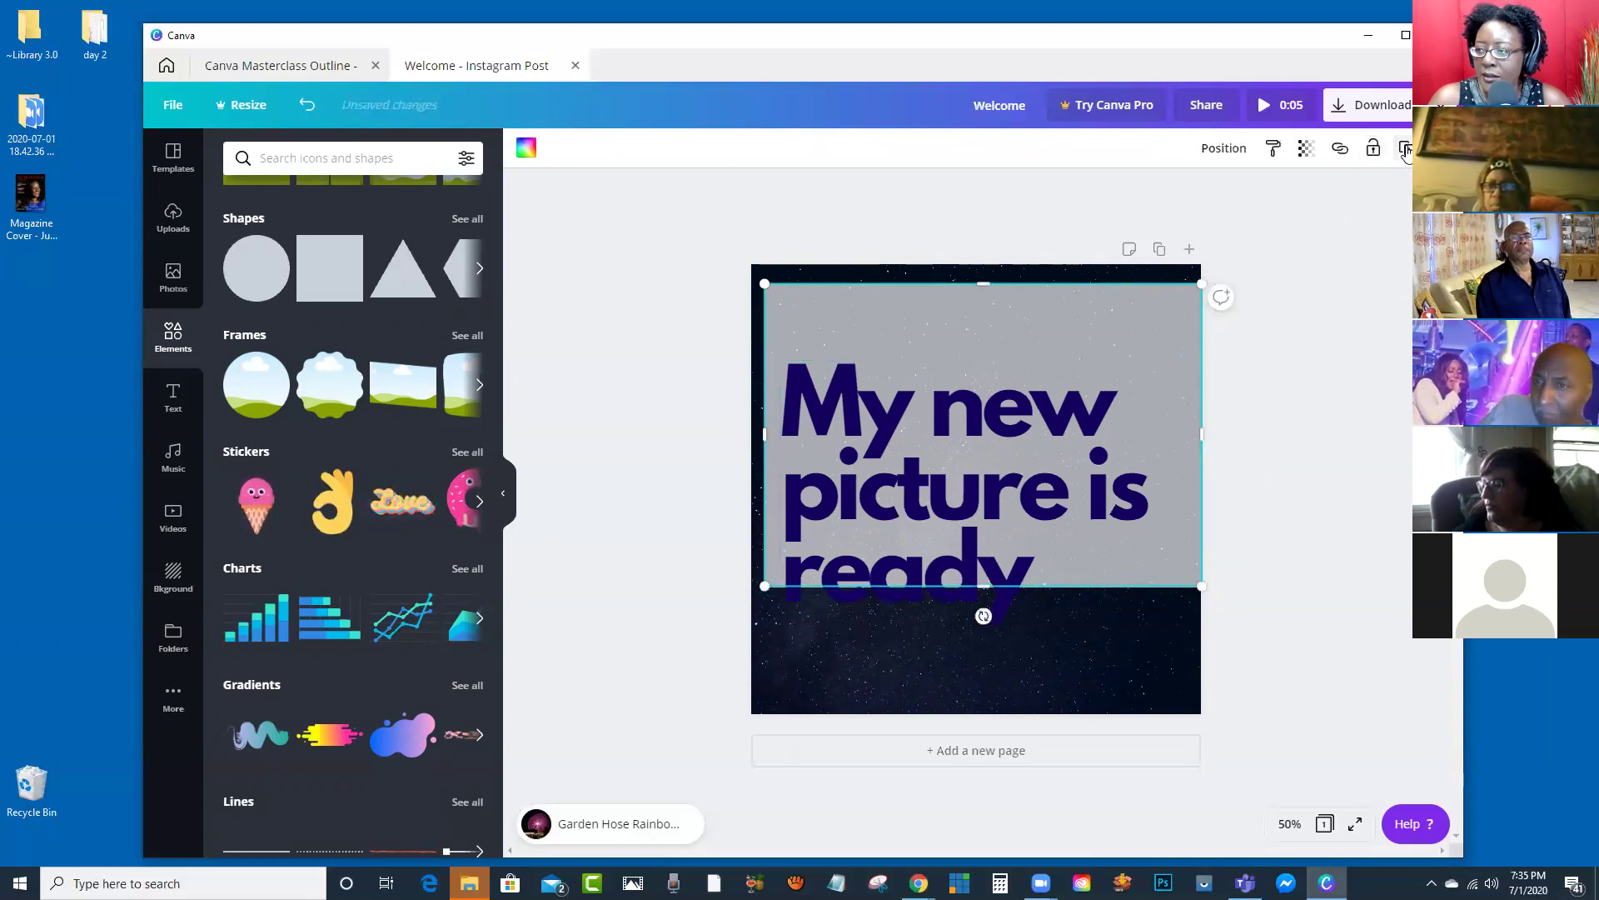
click(1343, 358)
click(1156, 387)
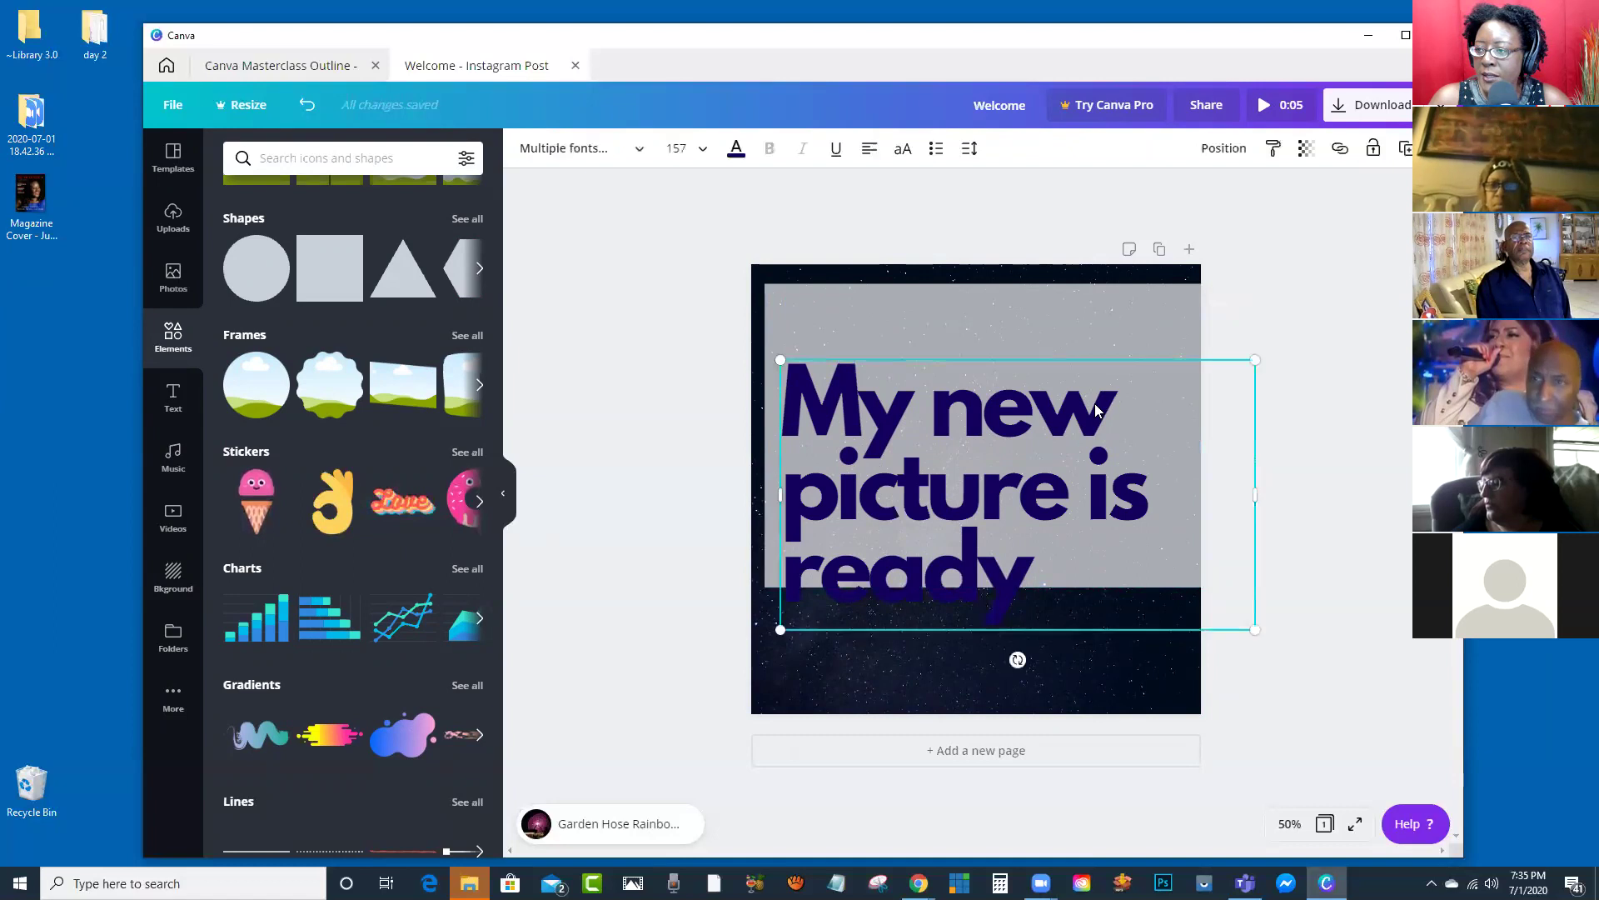
drag(1101, 396, 1100, 336)
click(1070, 428)
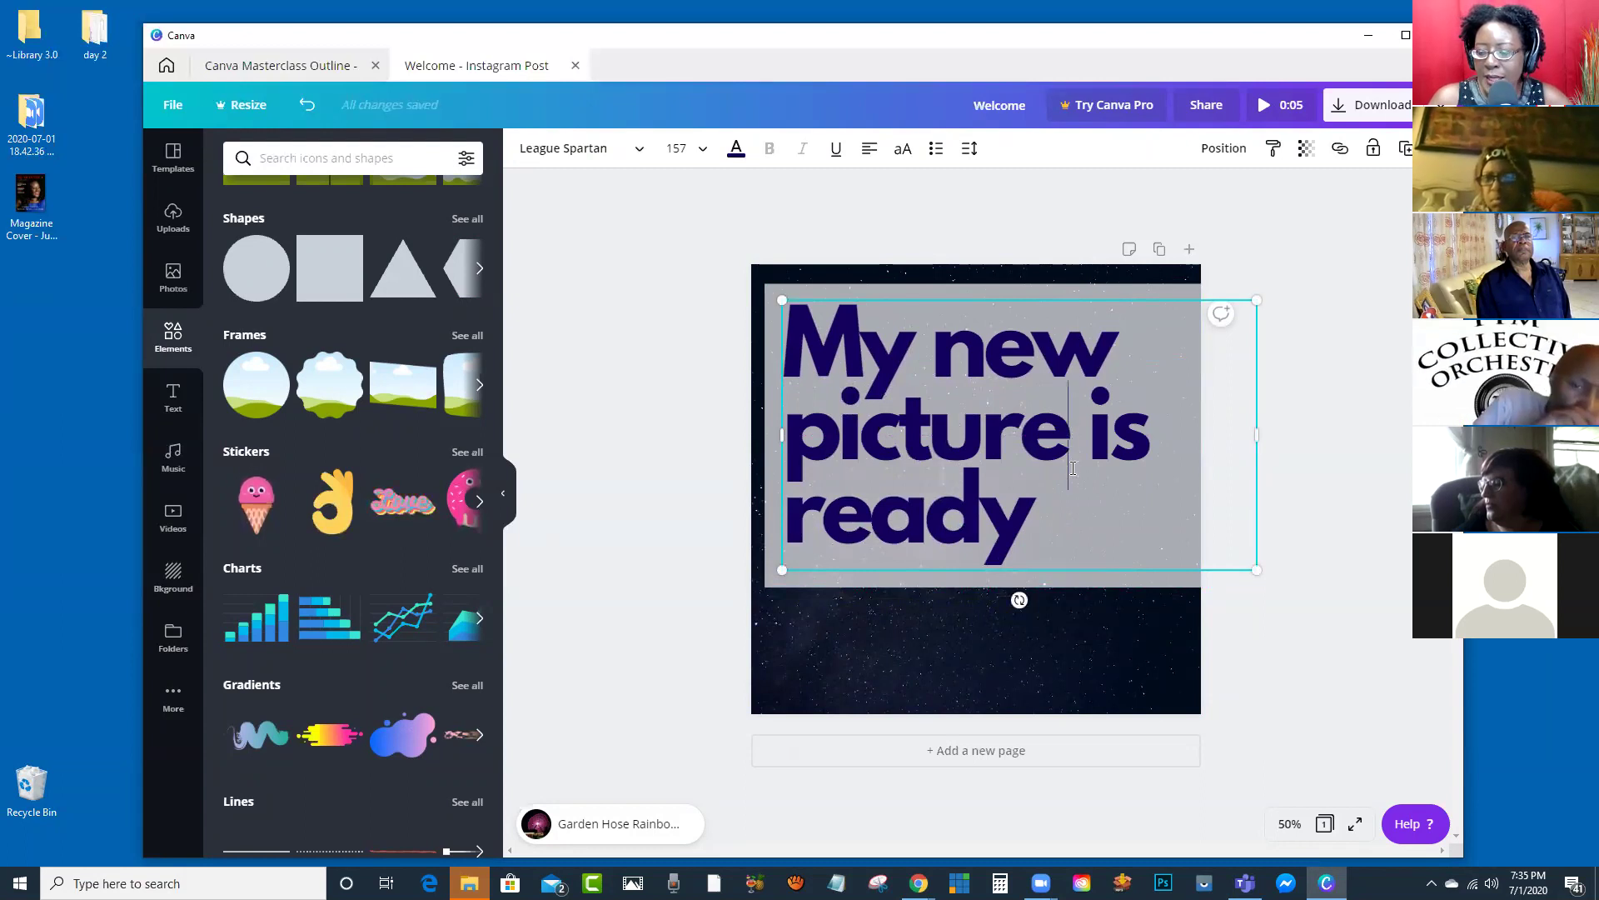
drag(1042, 483, 816, 357)
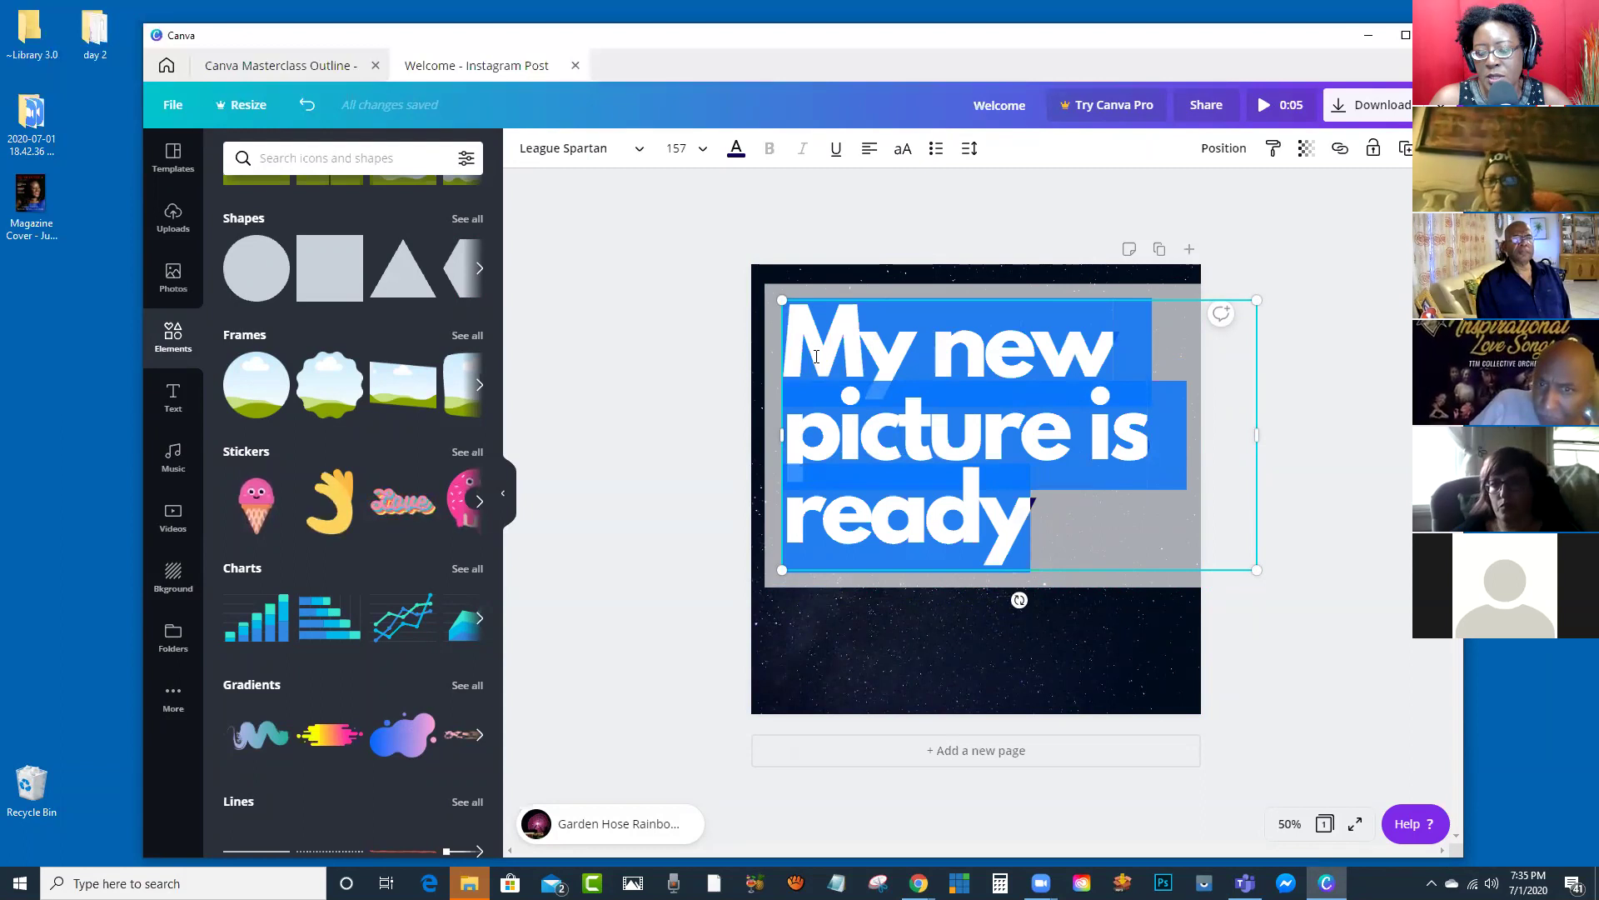
click(887, 375)
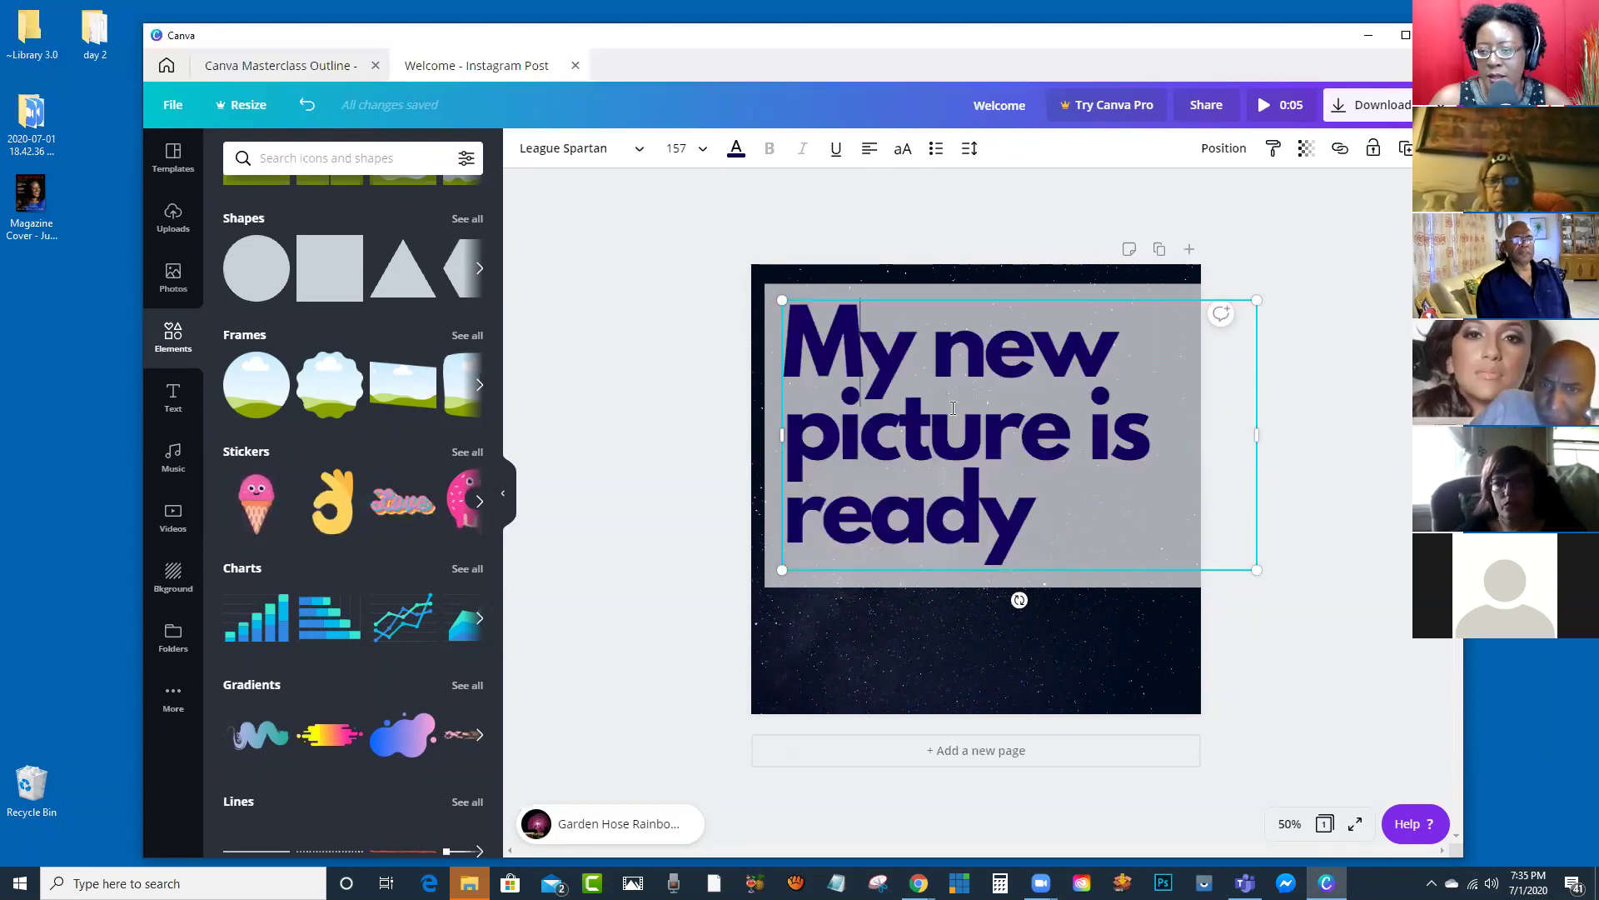
drag(1041, 508, 780, 299)
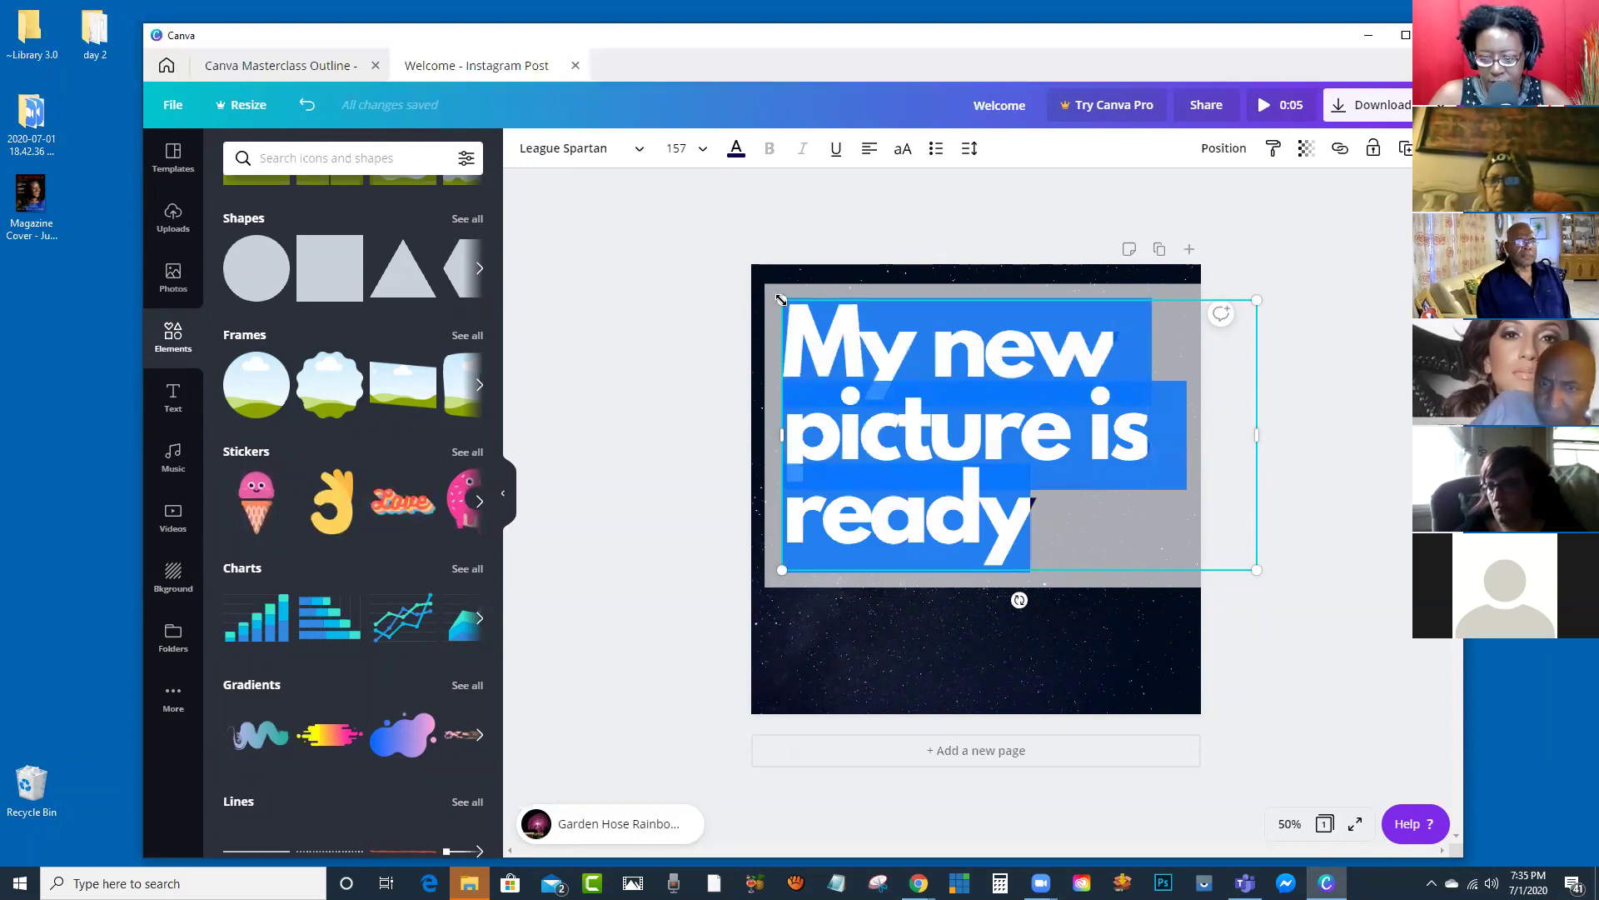
Step: Retype the headline as 'Go to my website', fixing the 'webzsite' typo
text(Go to)
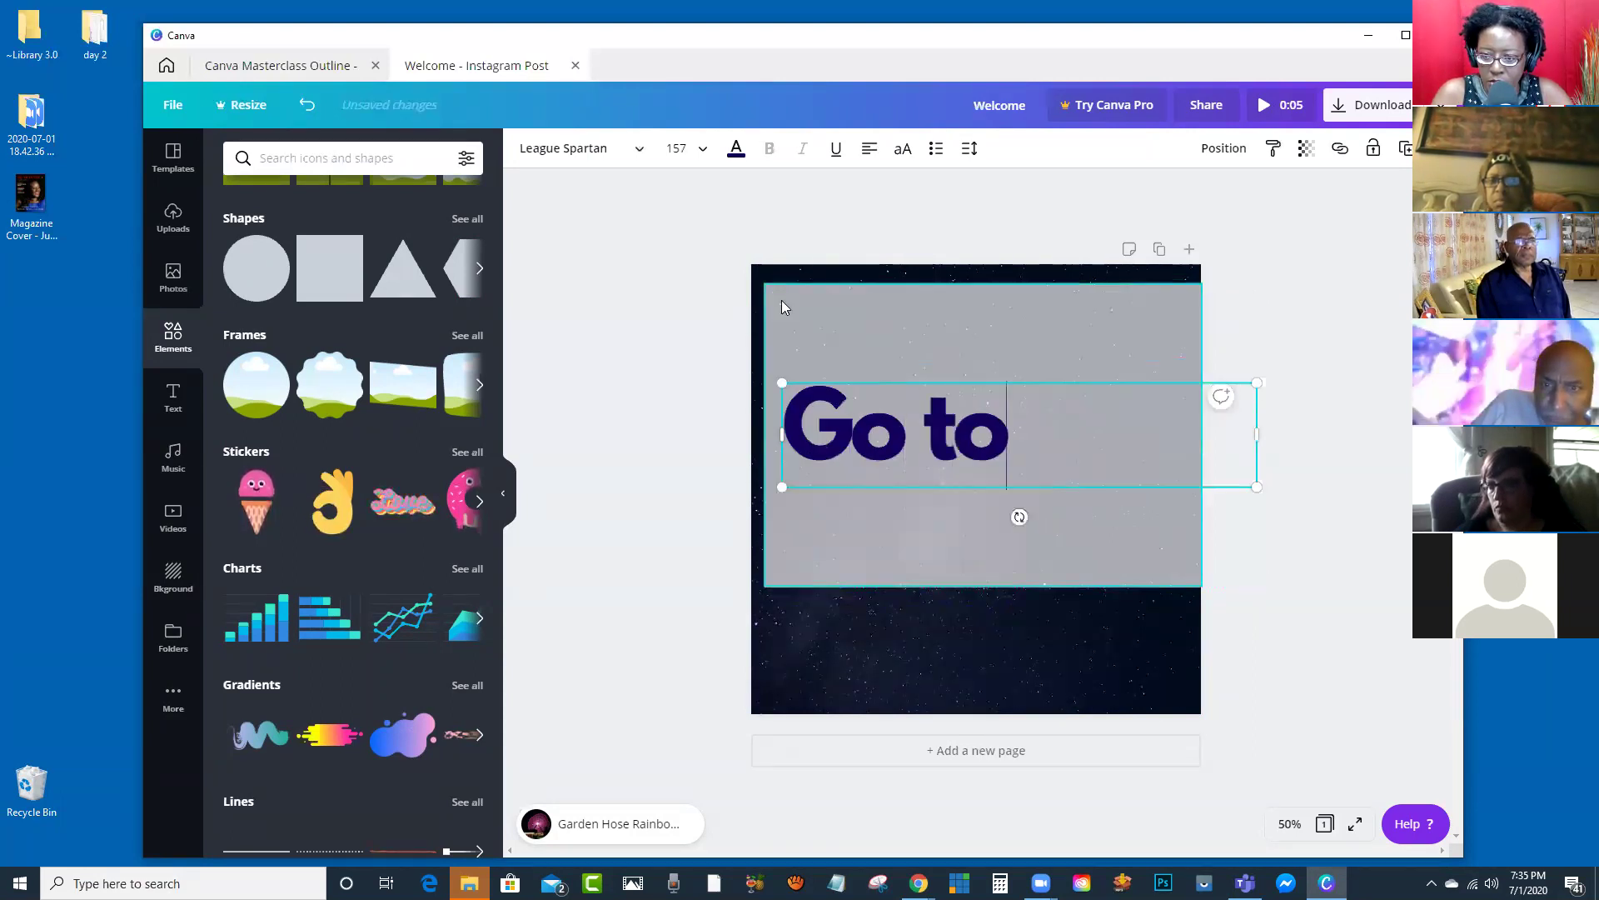
text( my webzsite)
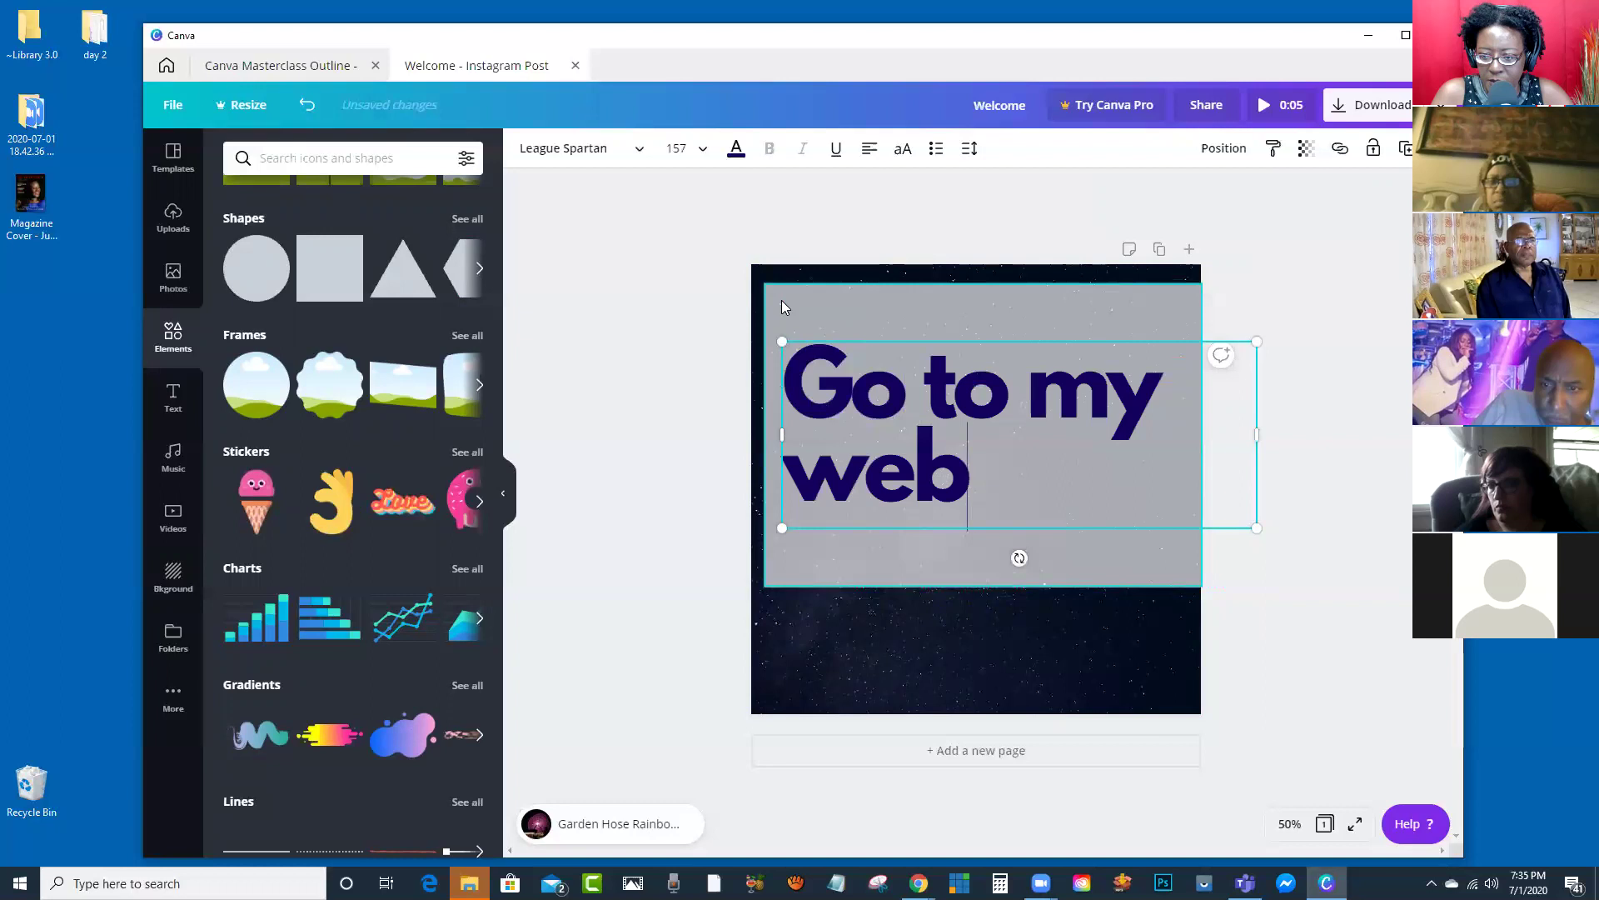
key(BackSpace)
key(BackSpace)
key(BackSpace)
key(BackSpace)
key(BackSpace)
text(site)
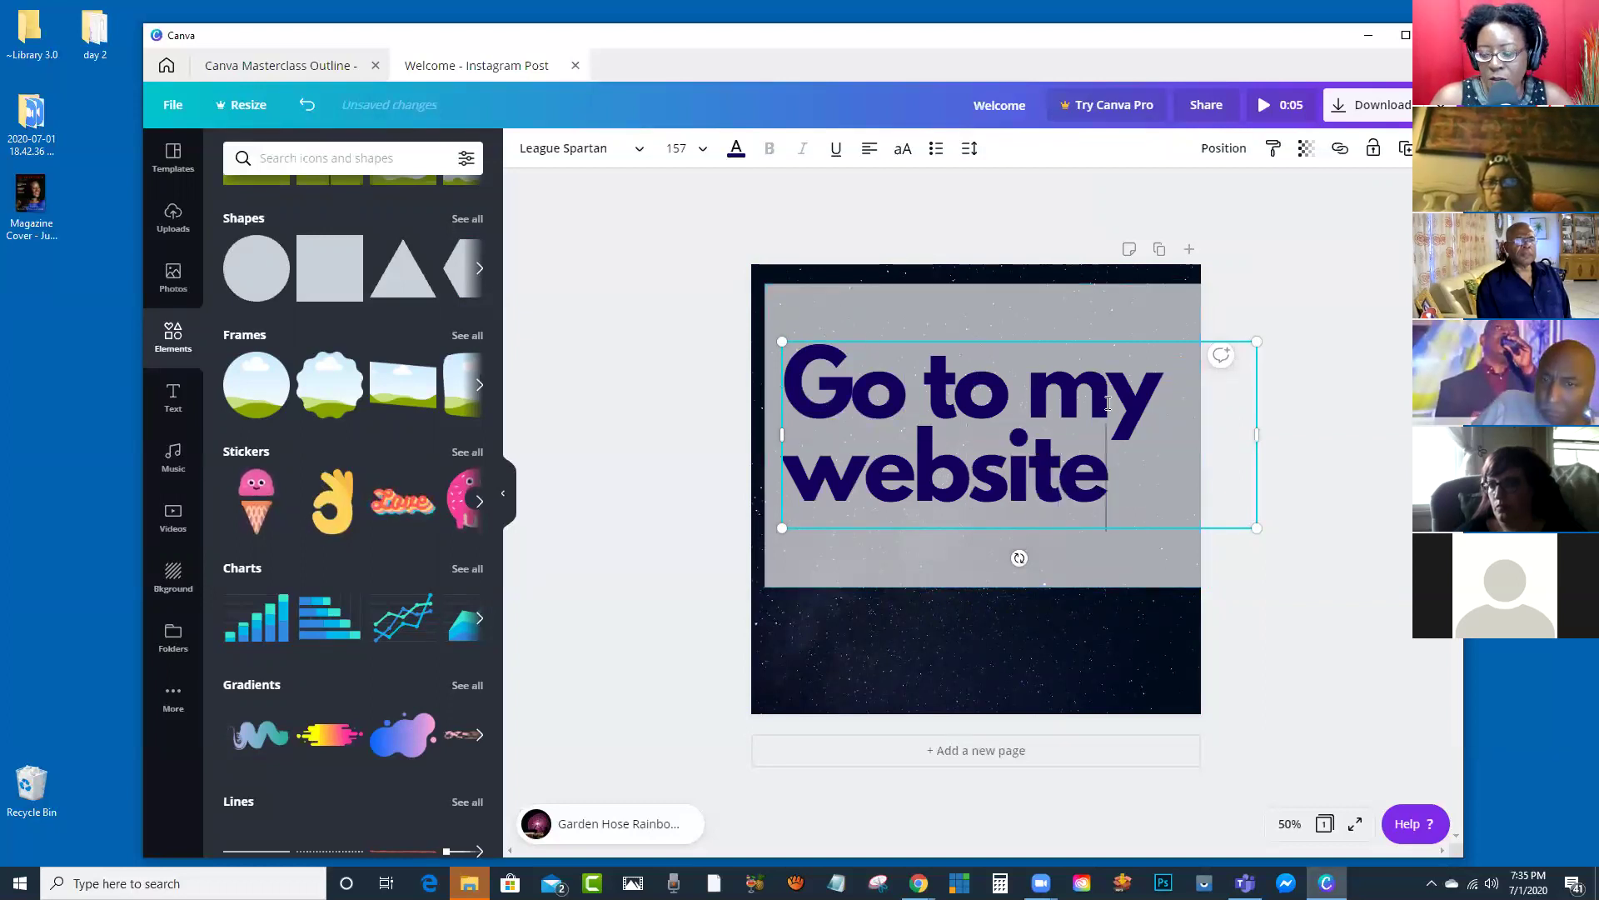
click(1278, 429)
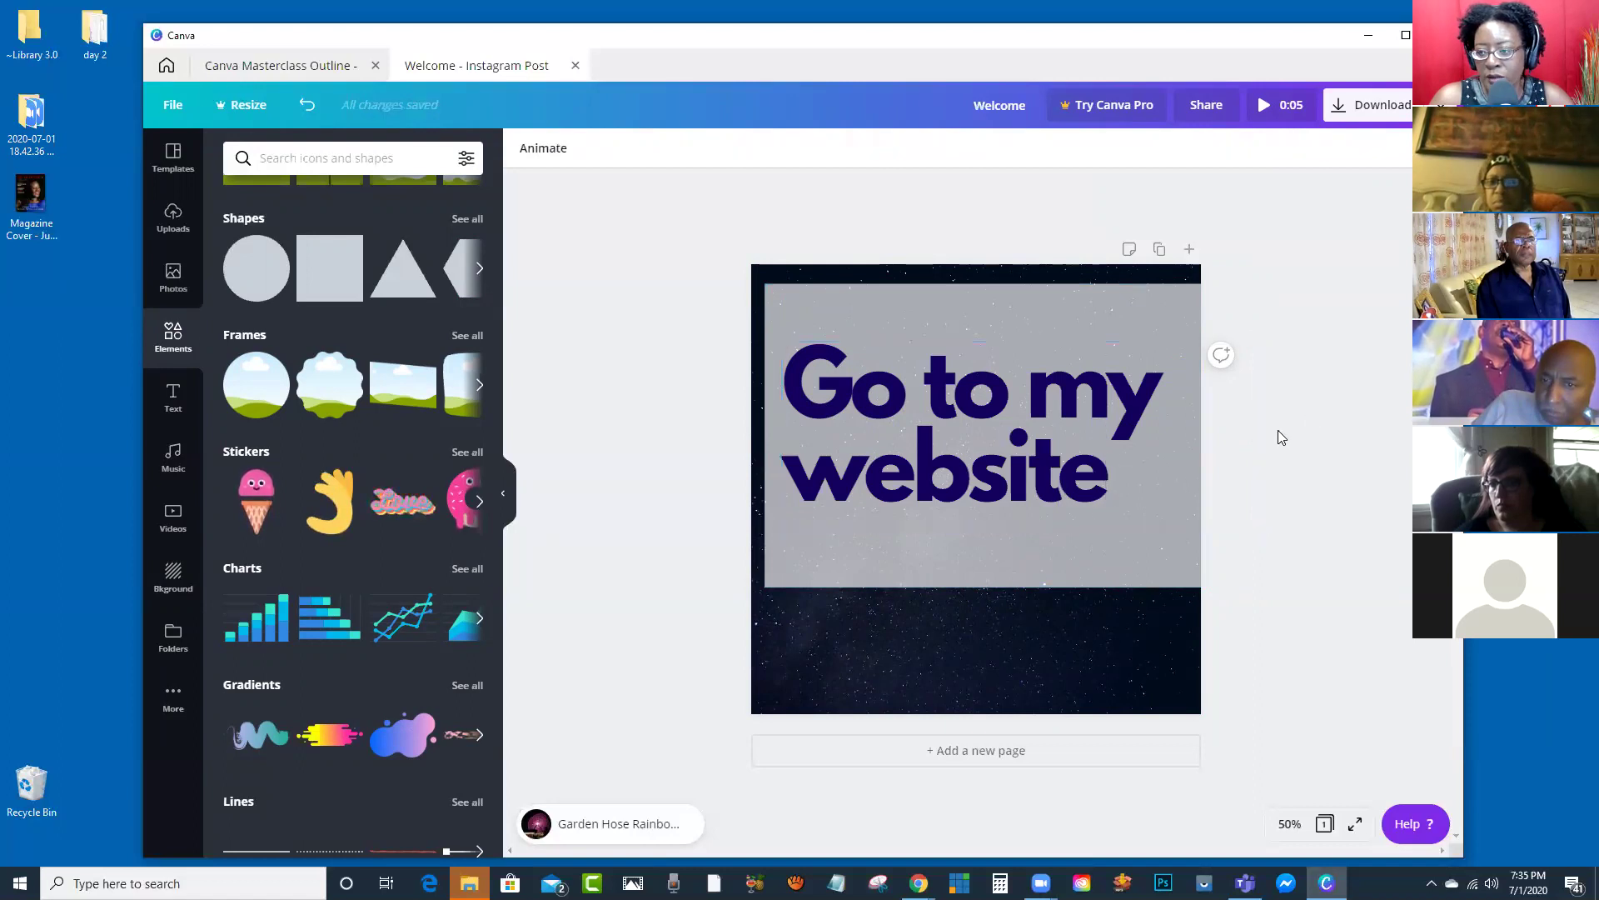
Step: Highlight the whole 'Go to my website' headline and open its link entry
click(1118, 478)
click(1122, 475)
drag(1125, 471, 781, 392)
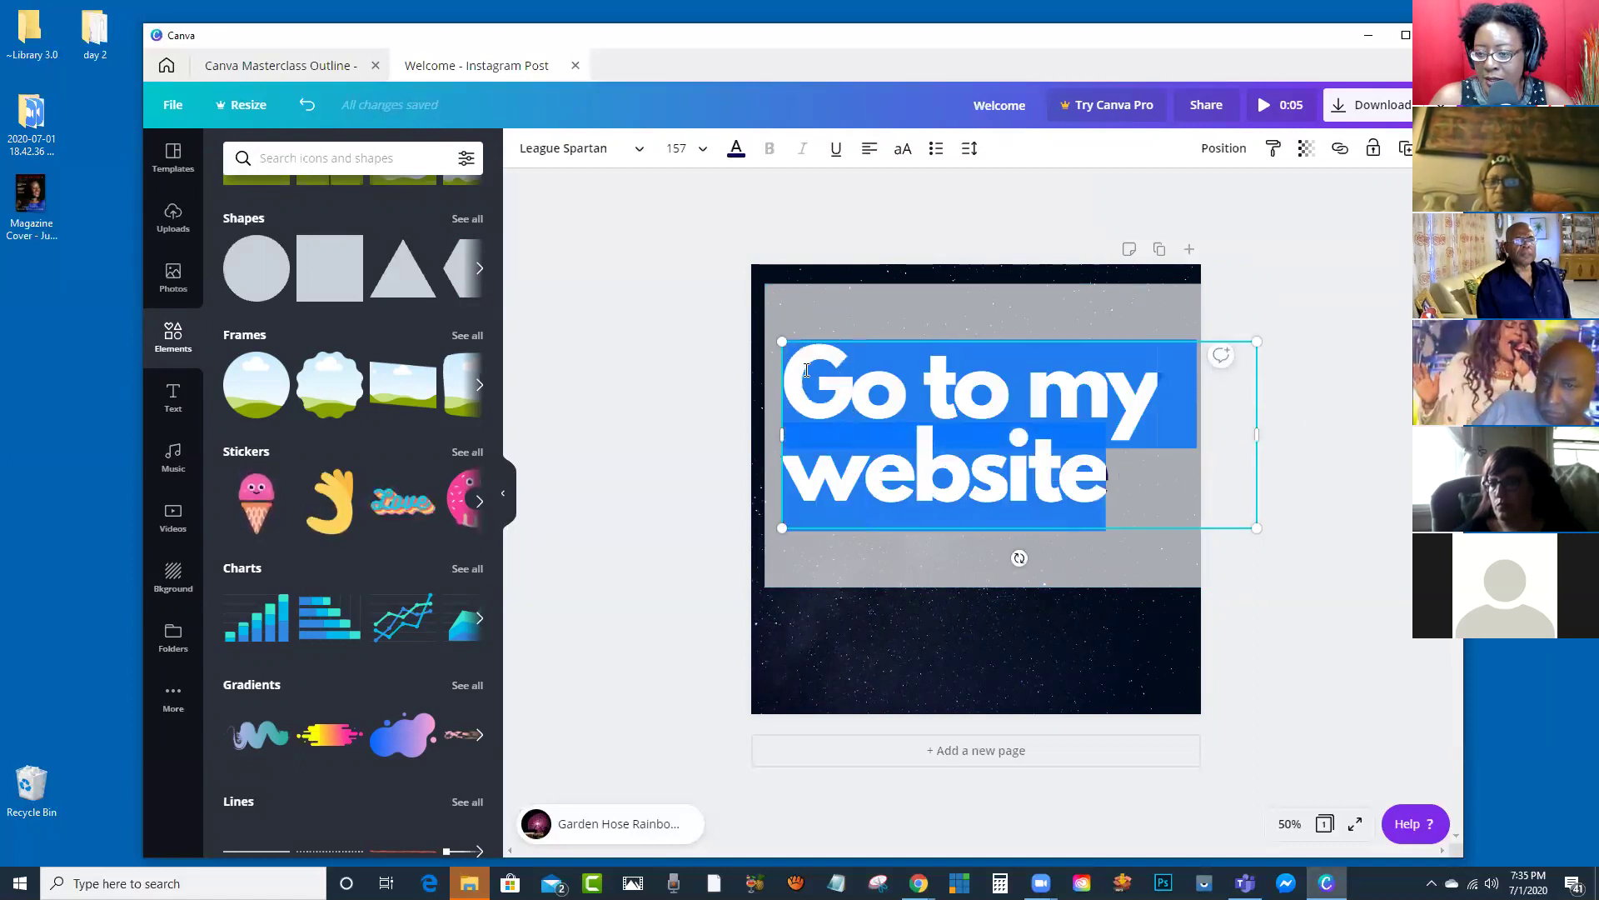
click(1340, 150)
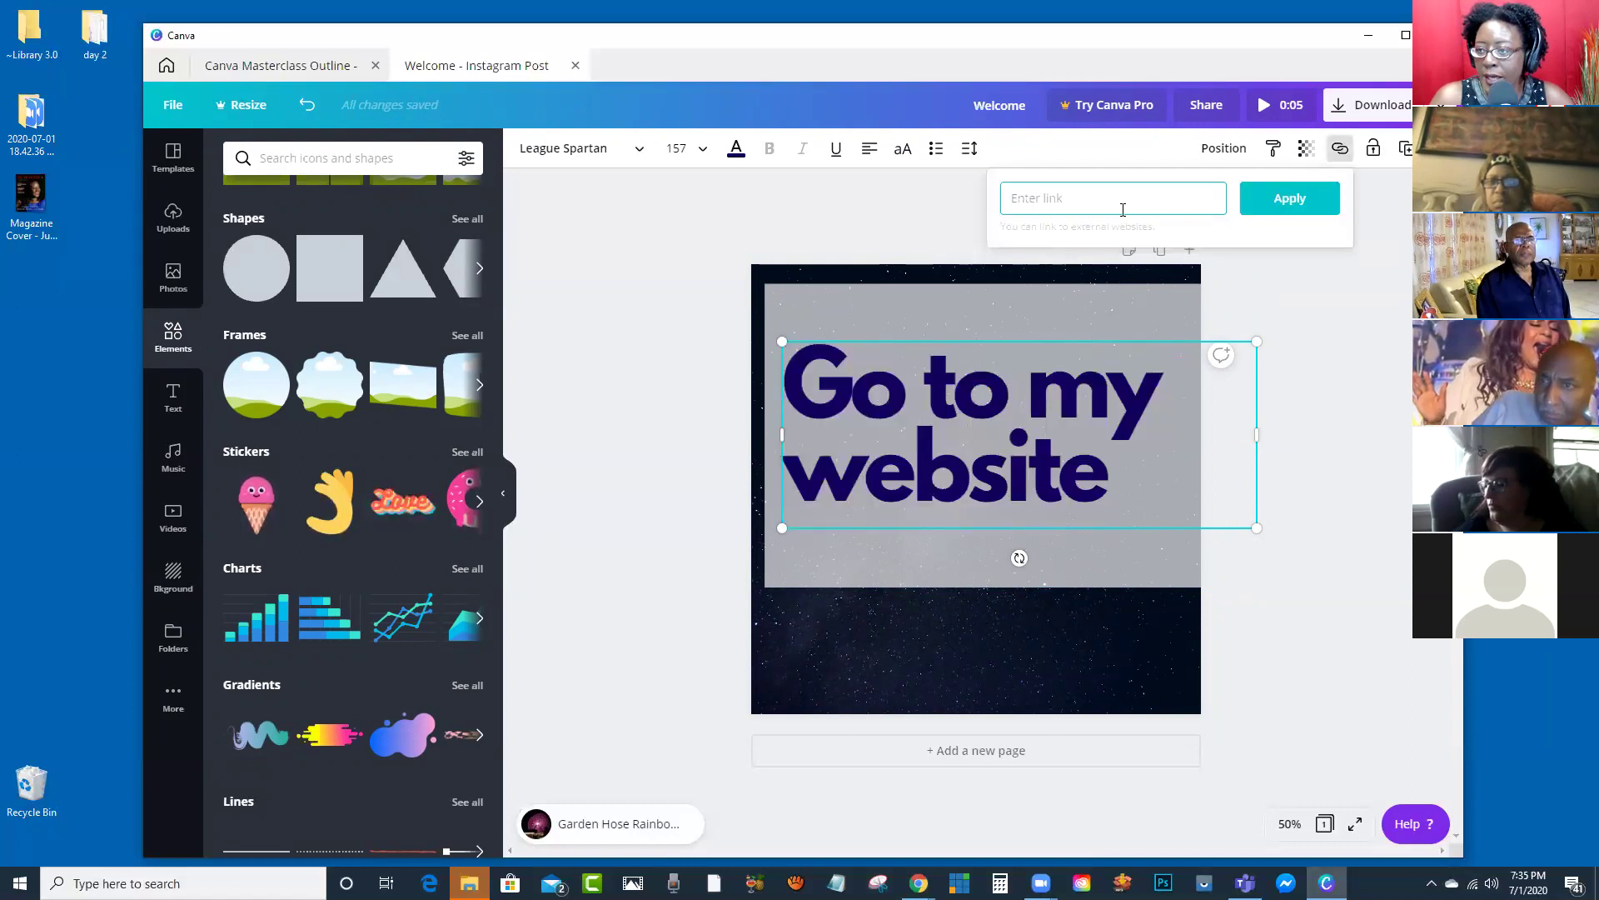
text(www.)
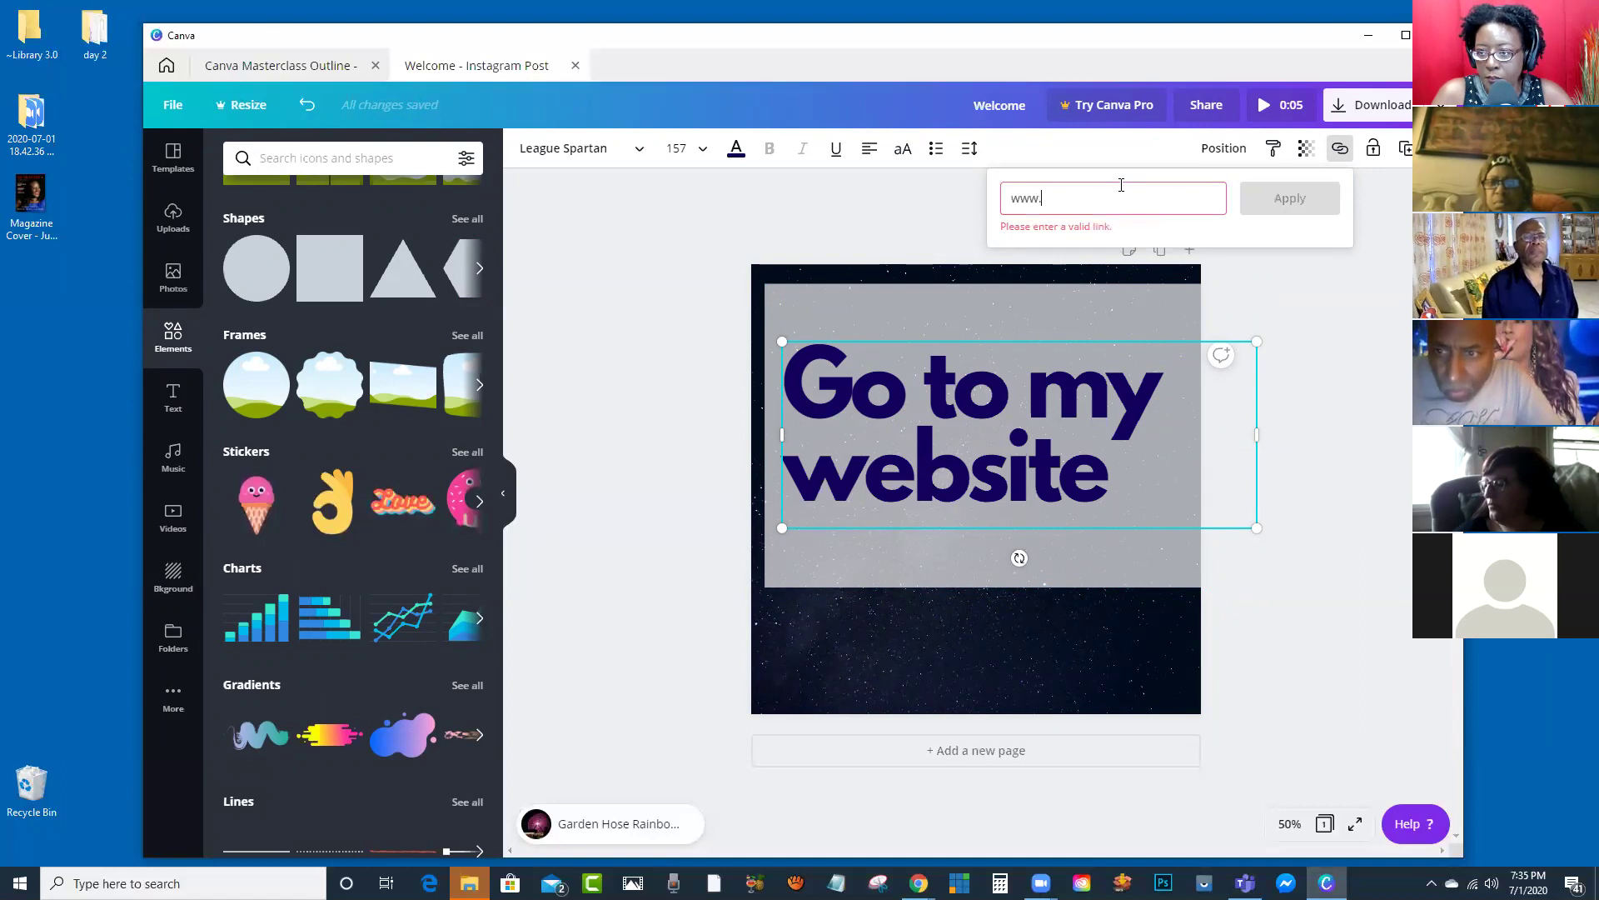
text(milliss)
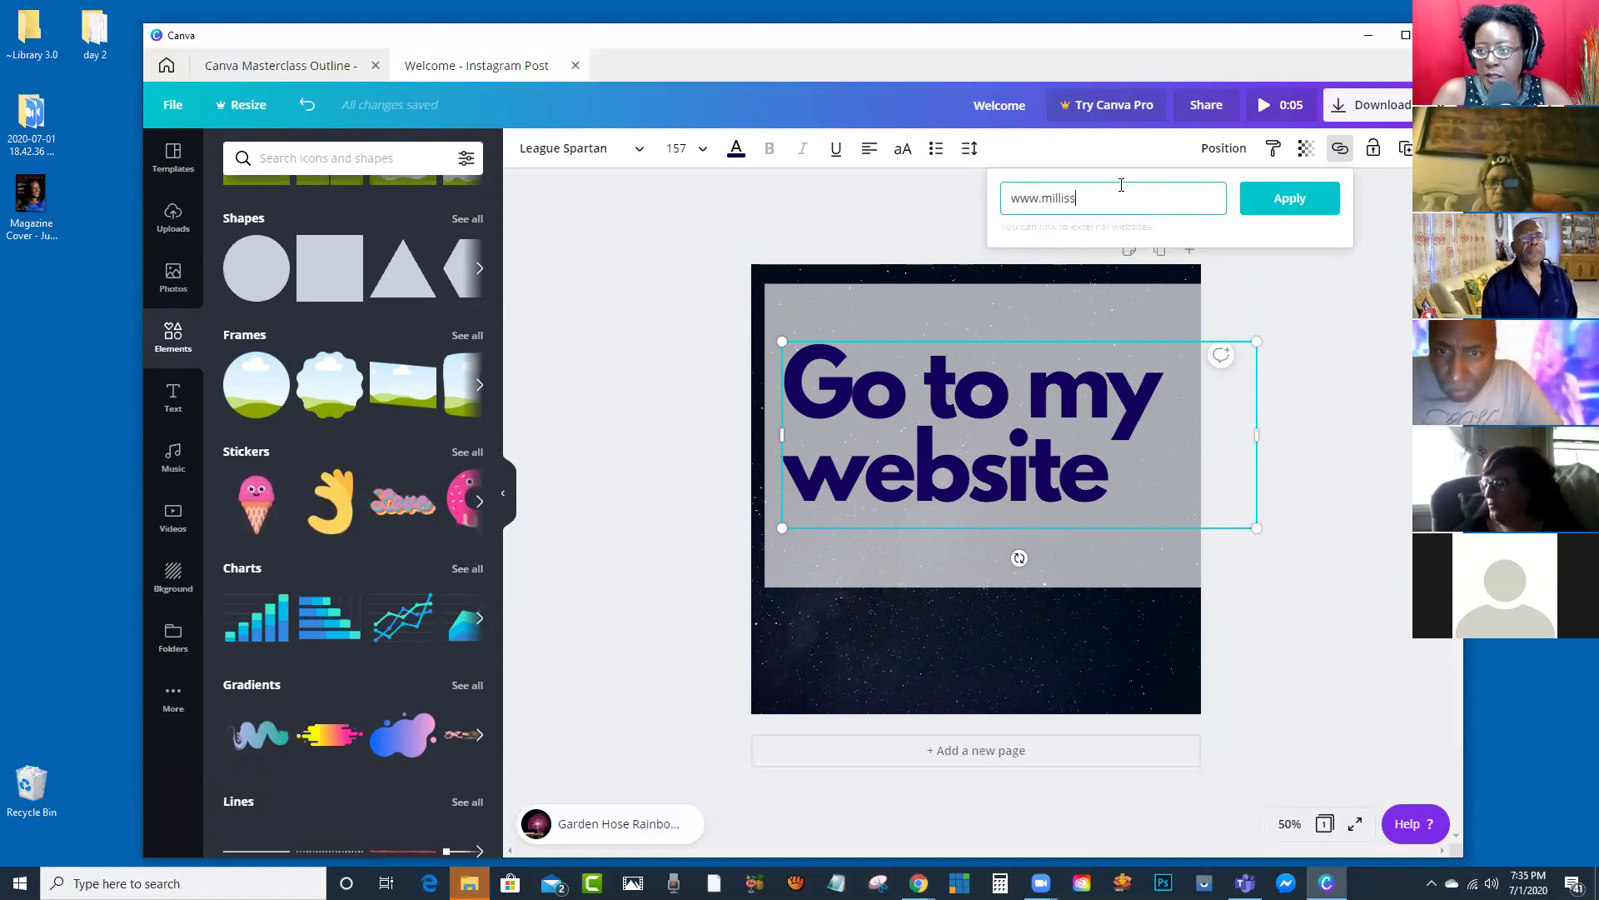
text(ajayne.c)
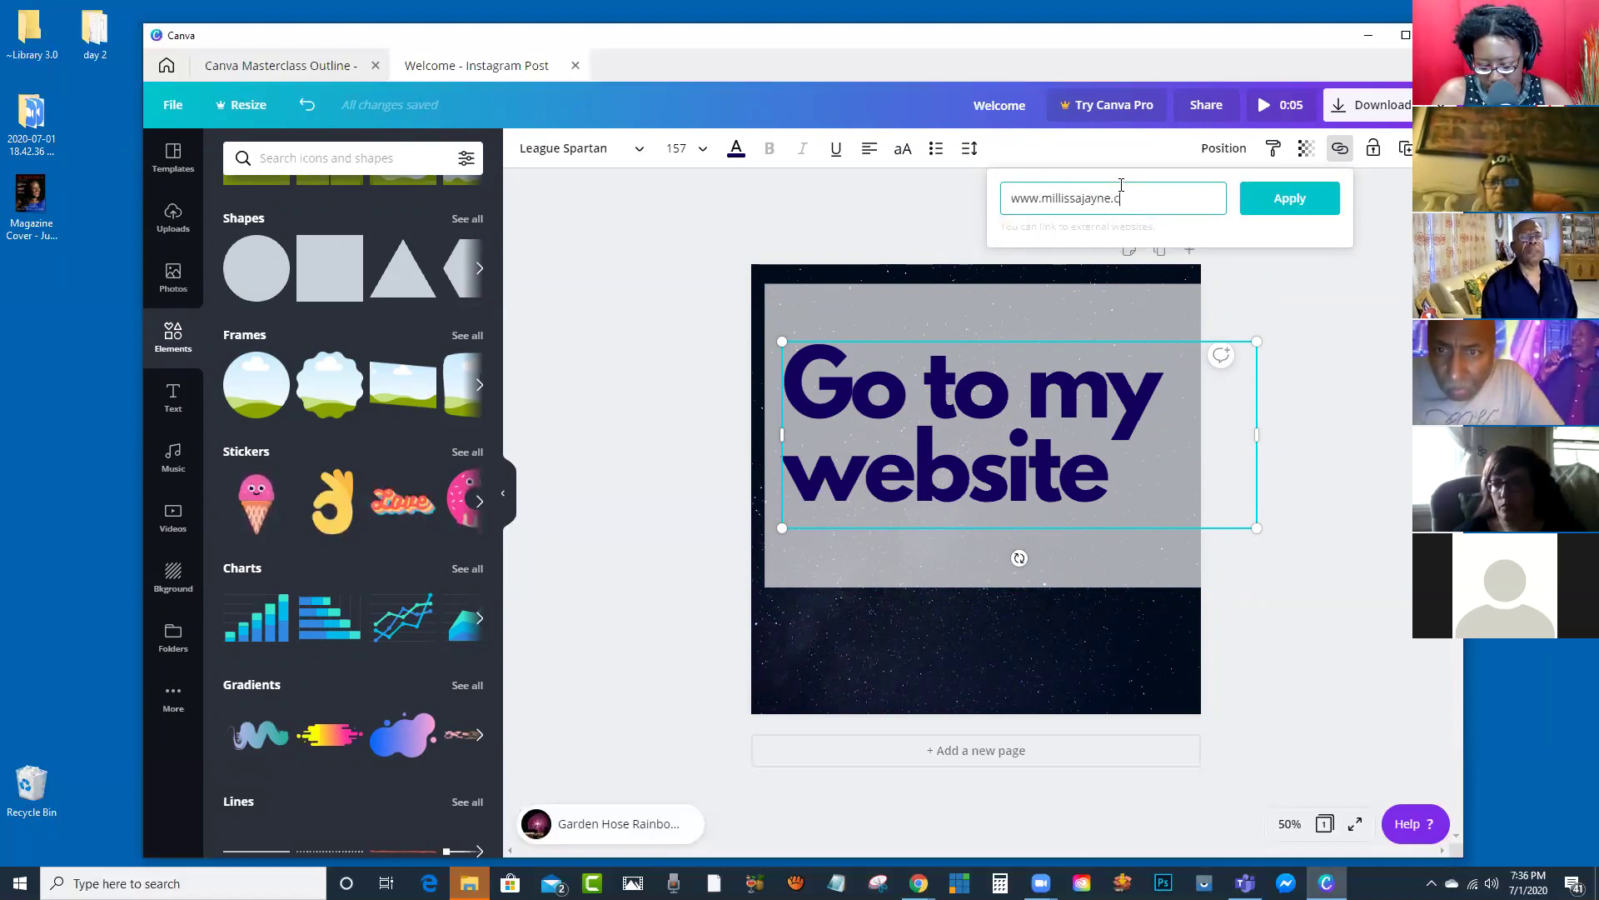
text(om)
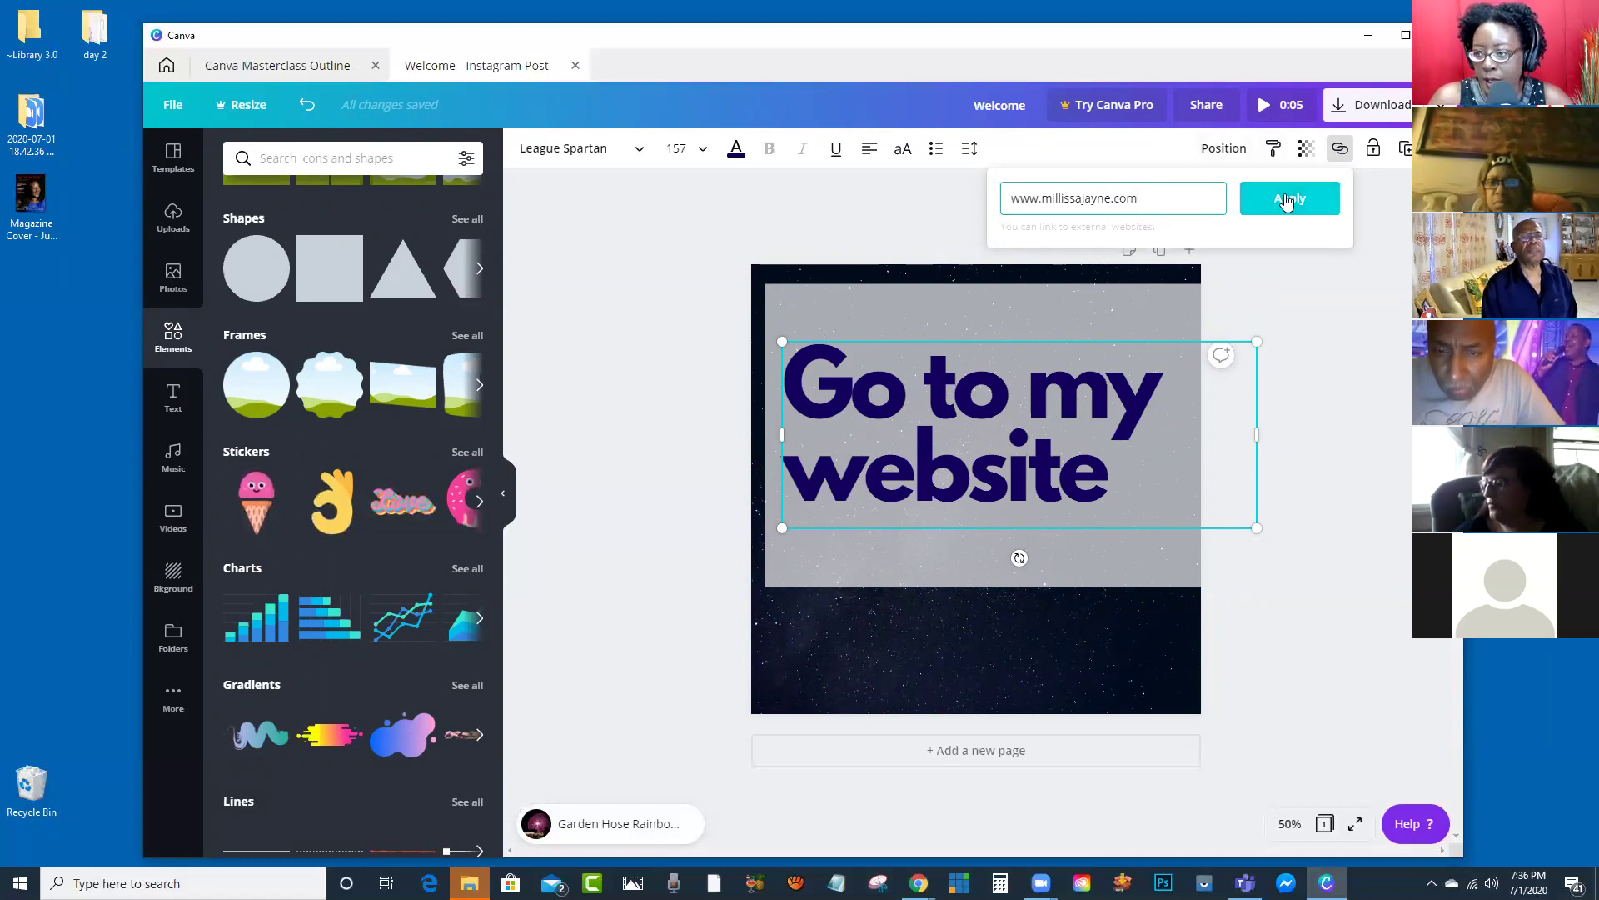
click(1289, 198)
click(1312, 329)
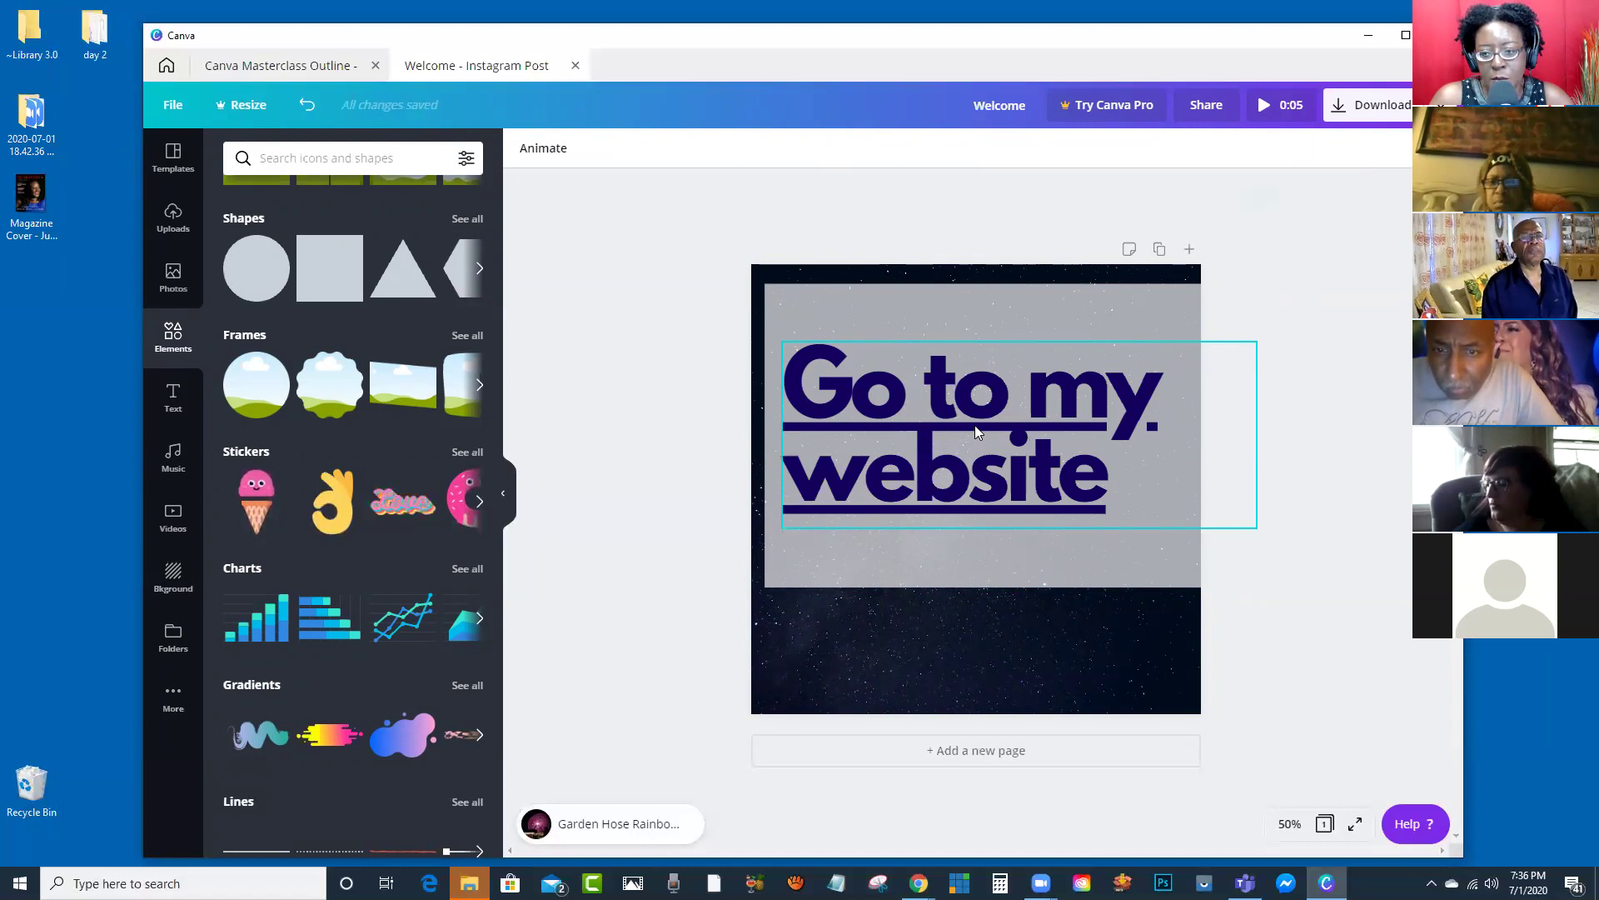
click(977, 430)
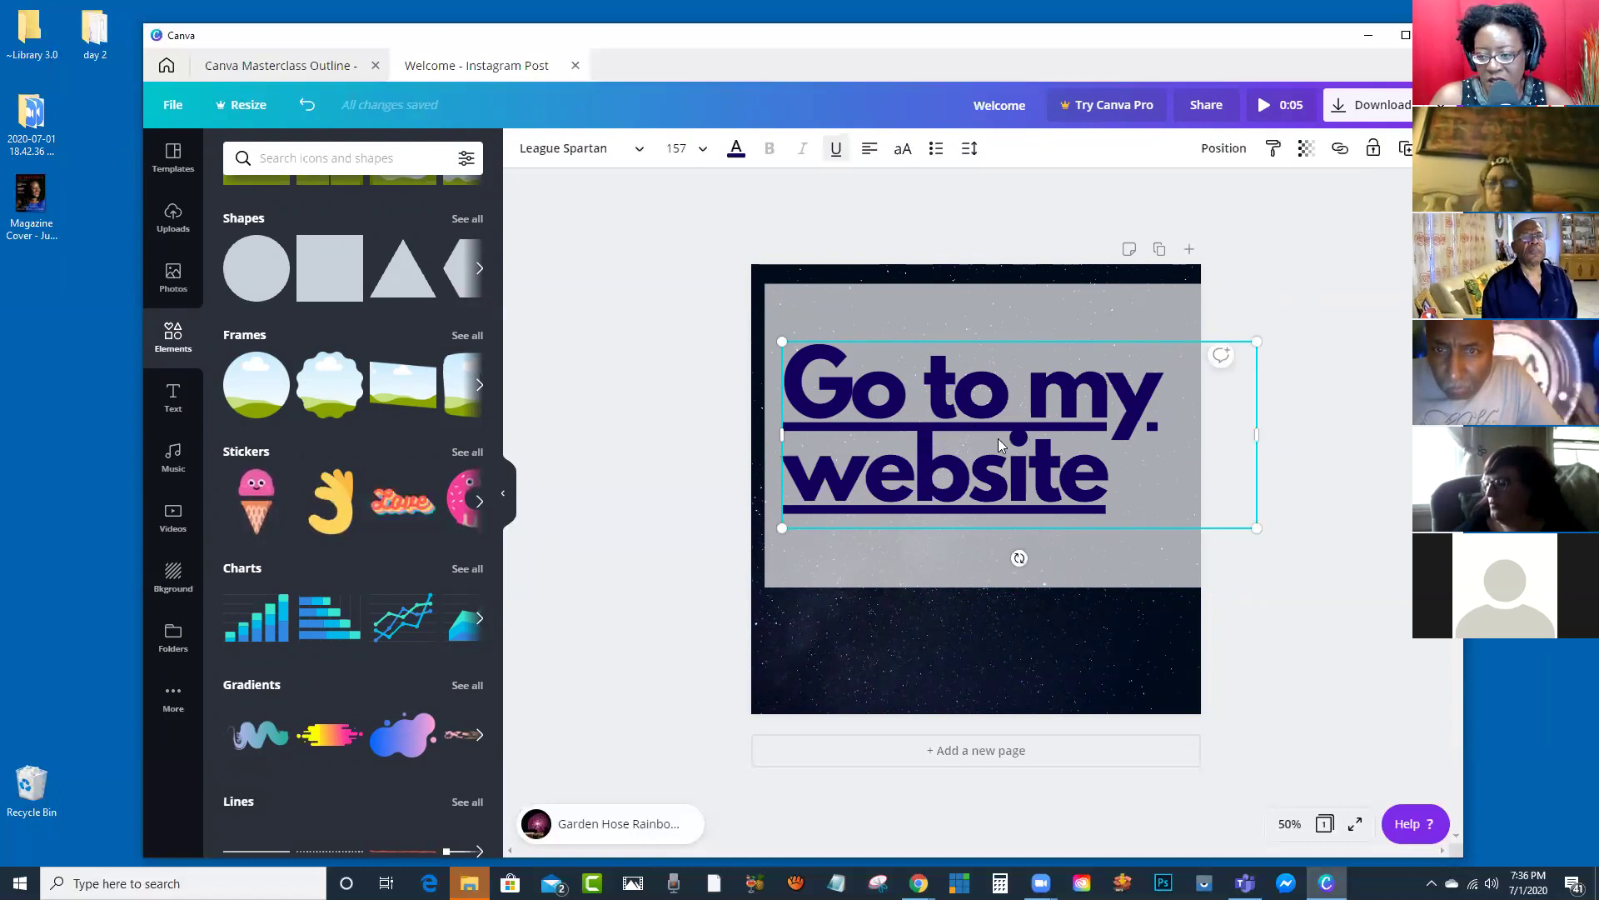
click(1115, 478)
drag(1100, 468, 783, 381)
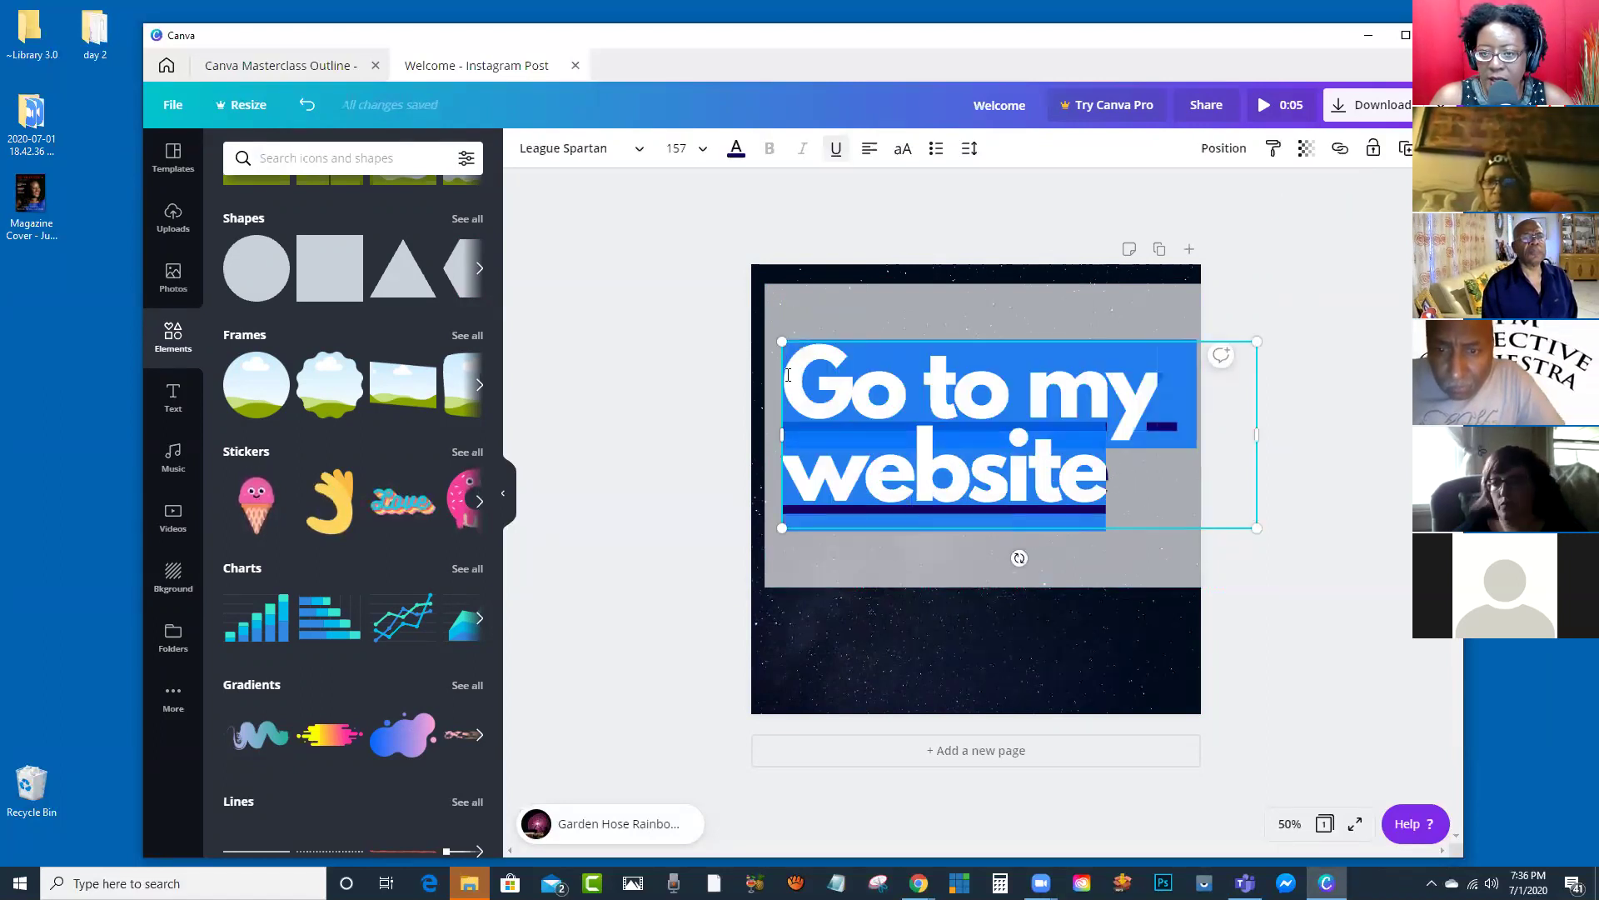
click(836, 150)
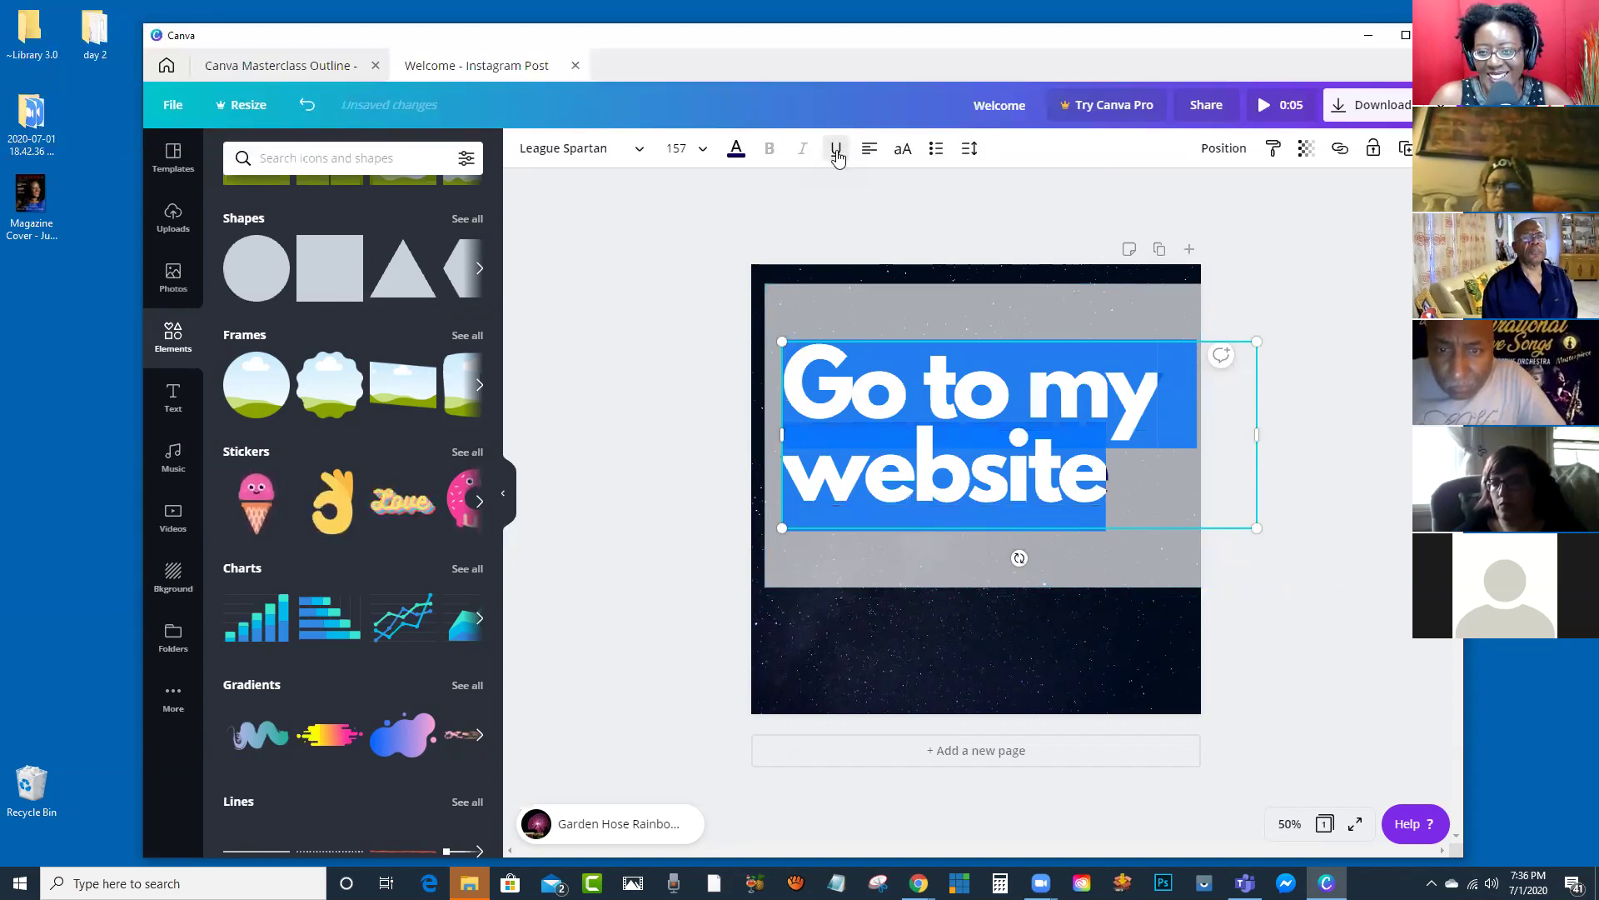
click(1294, 222)
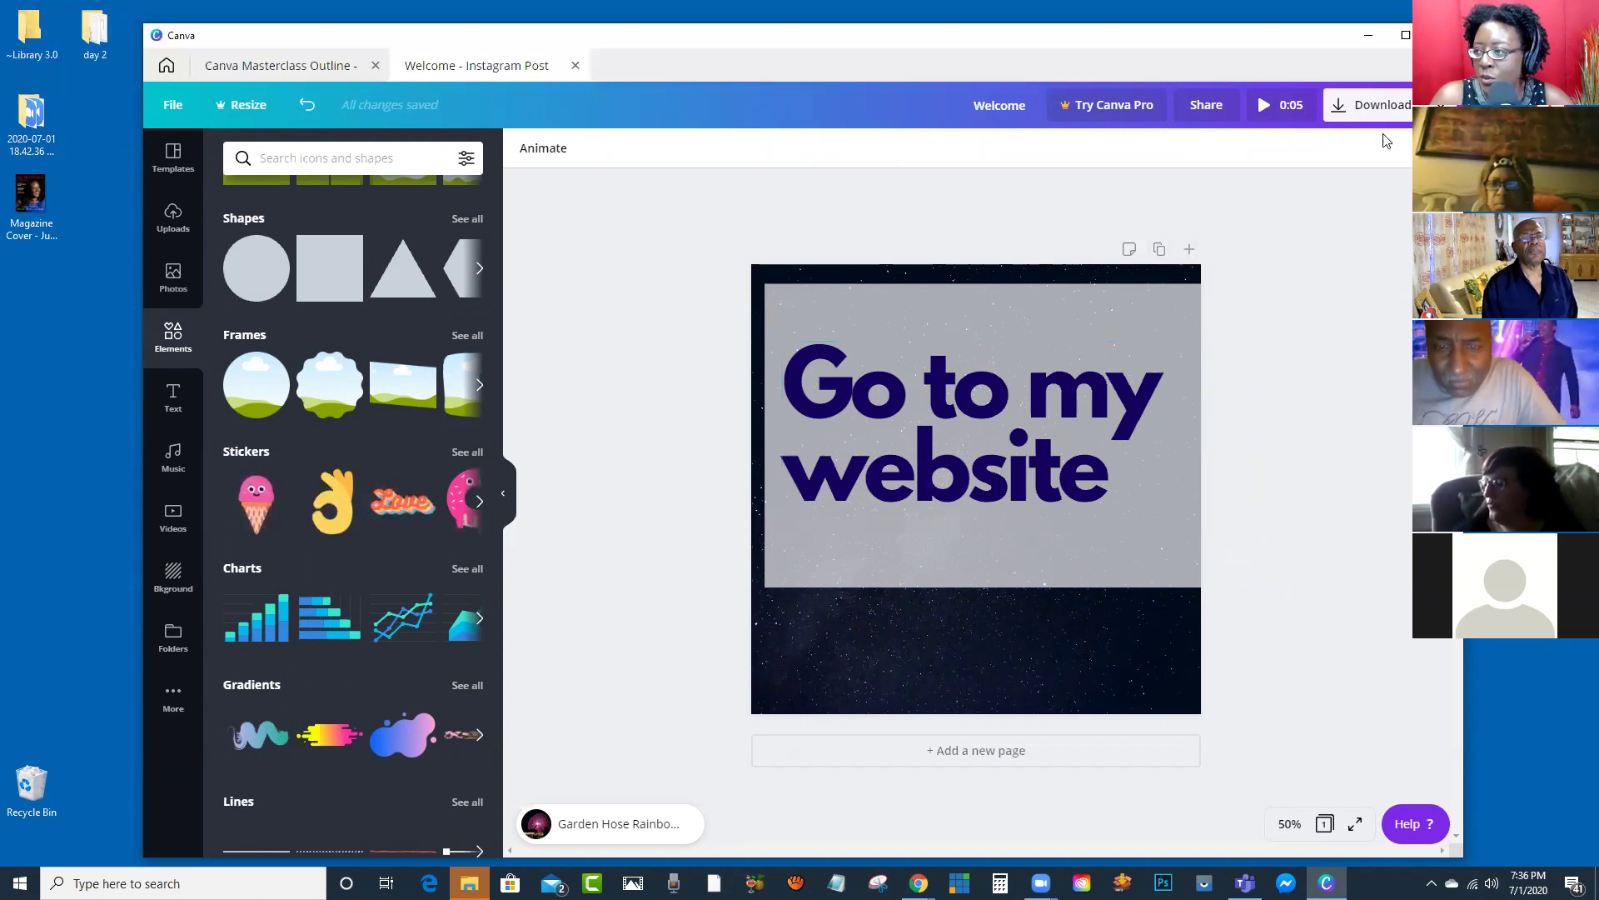
Step: Download the design as a PDF Standard file named Welcome to the Desktop
click(1372, 109)
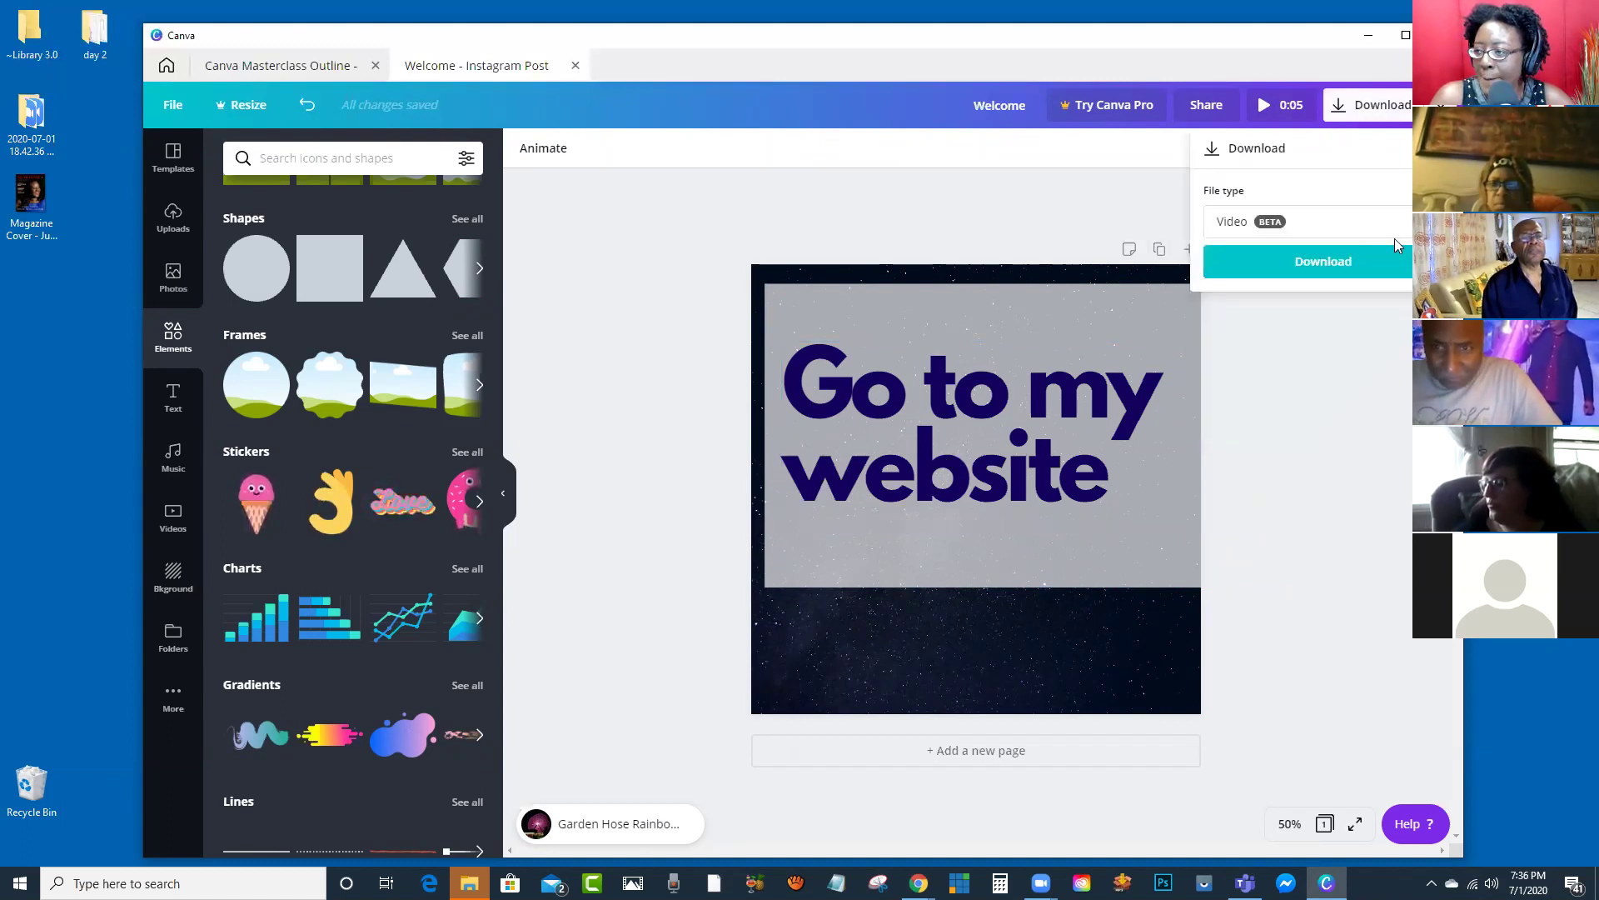
click(1368, 223)
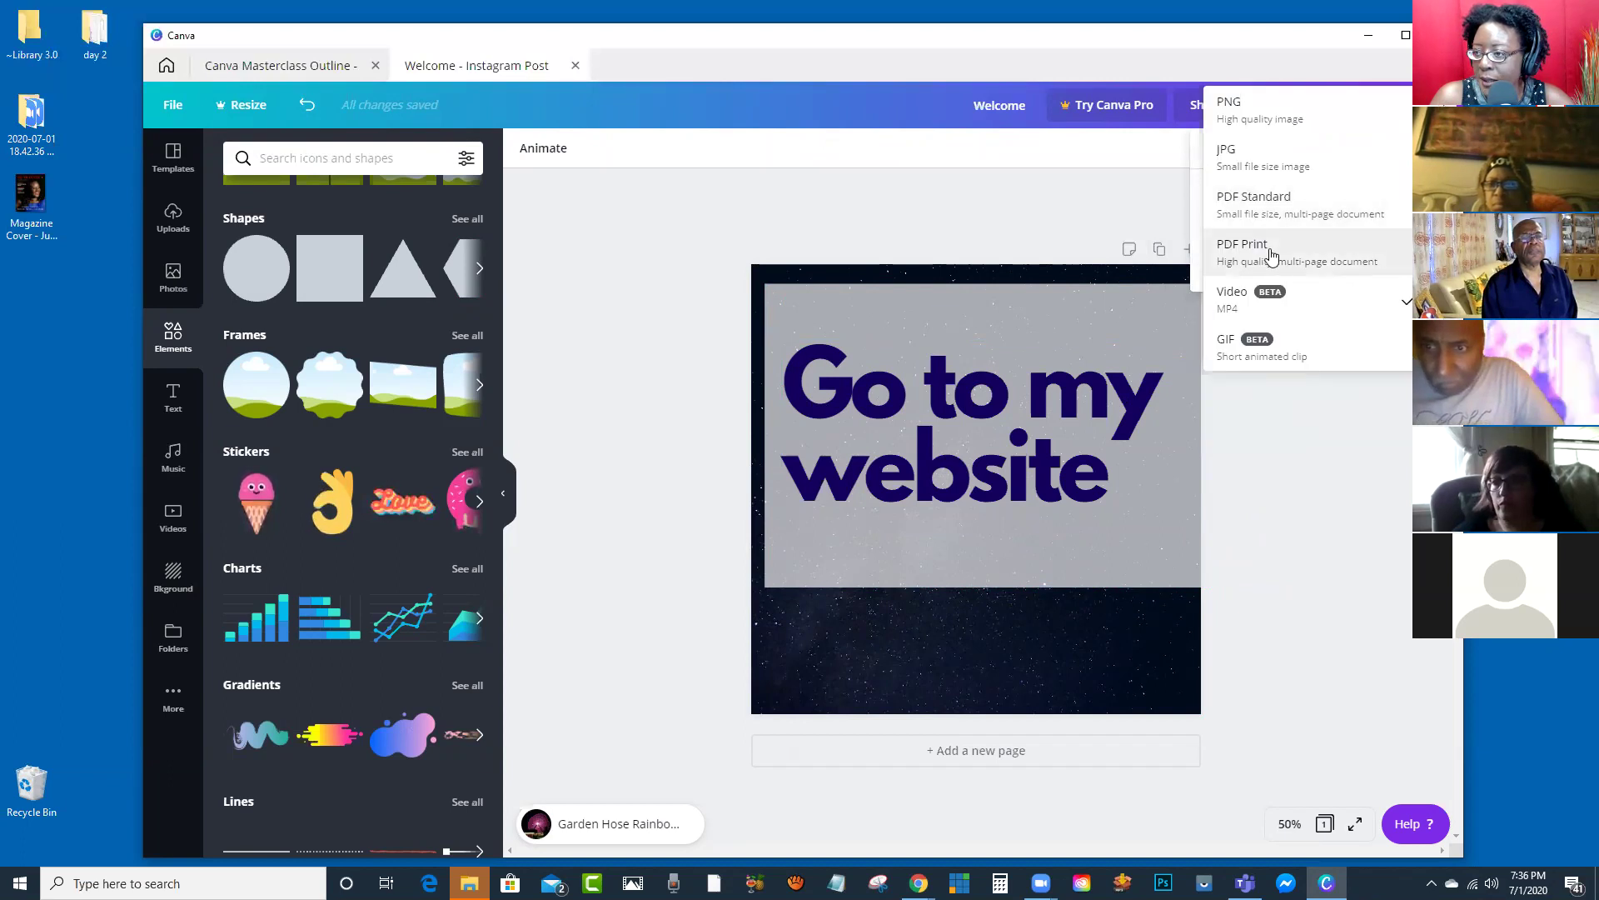
click(1256, 204)
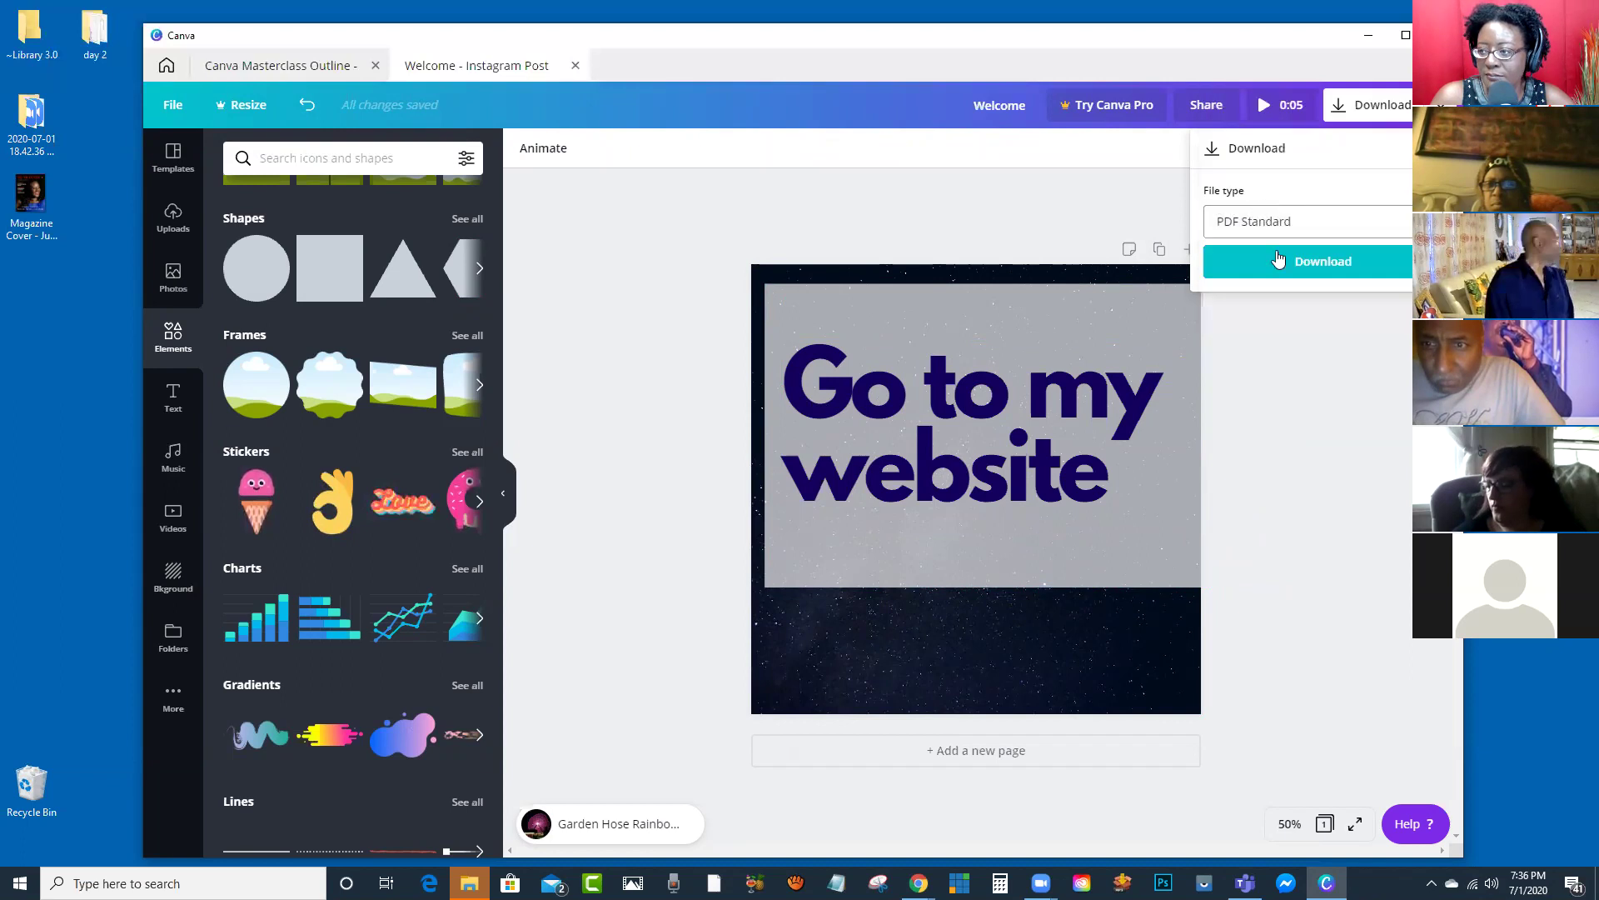
click(1309, 264)
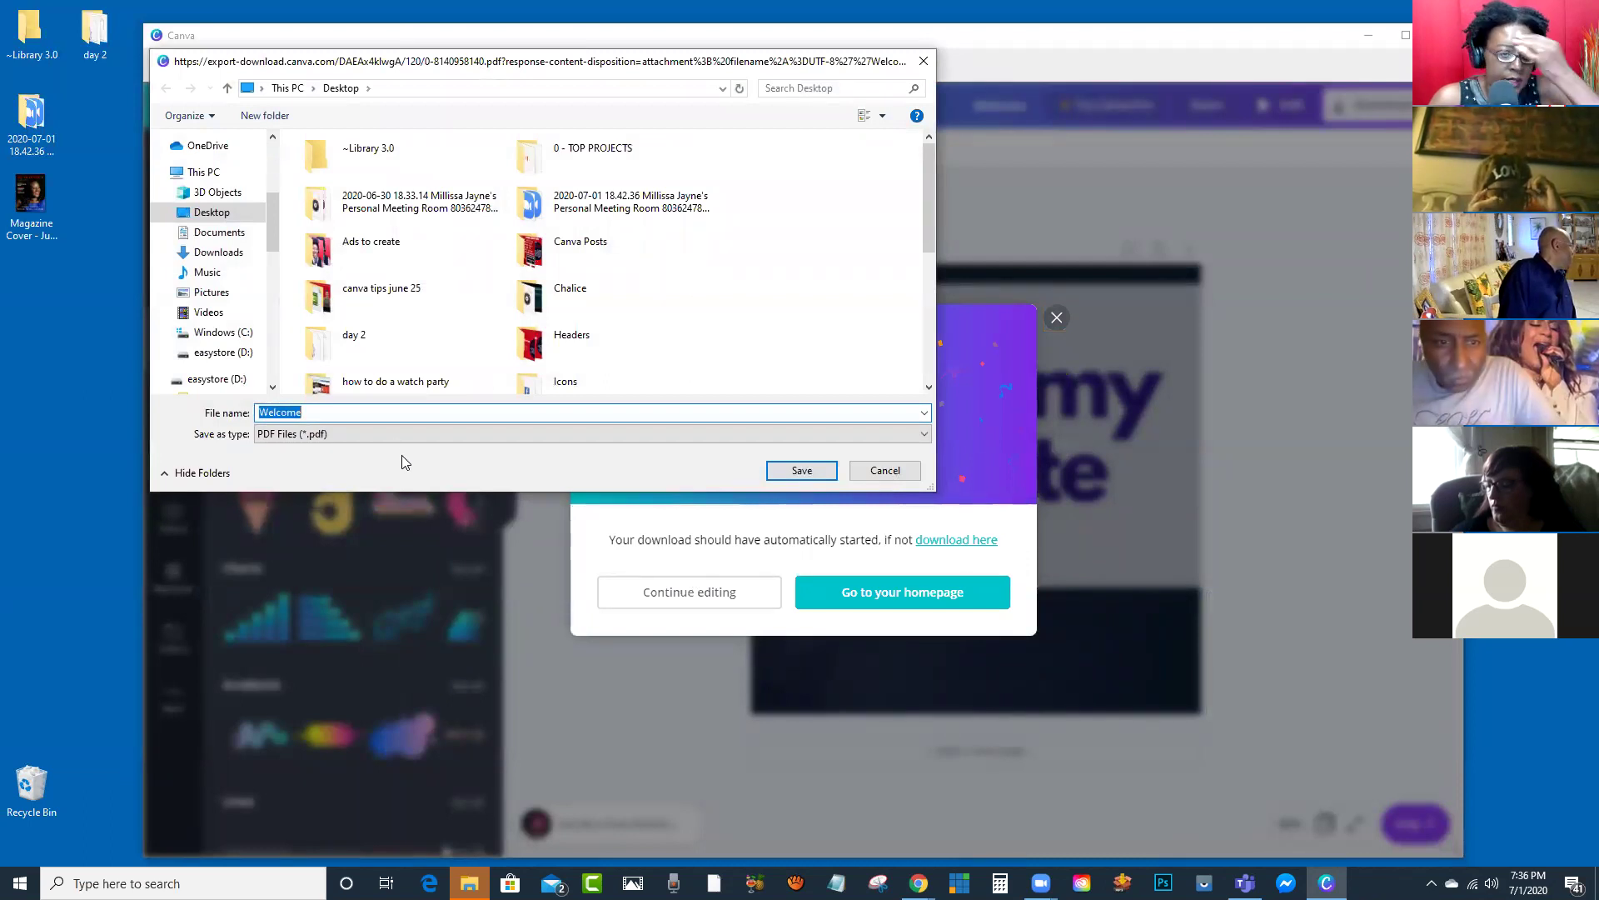
click(799, 471)
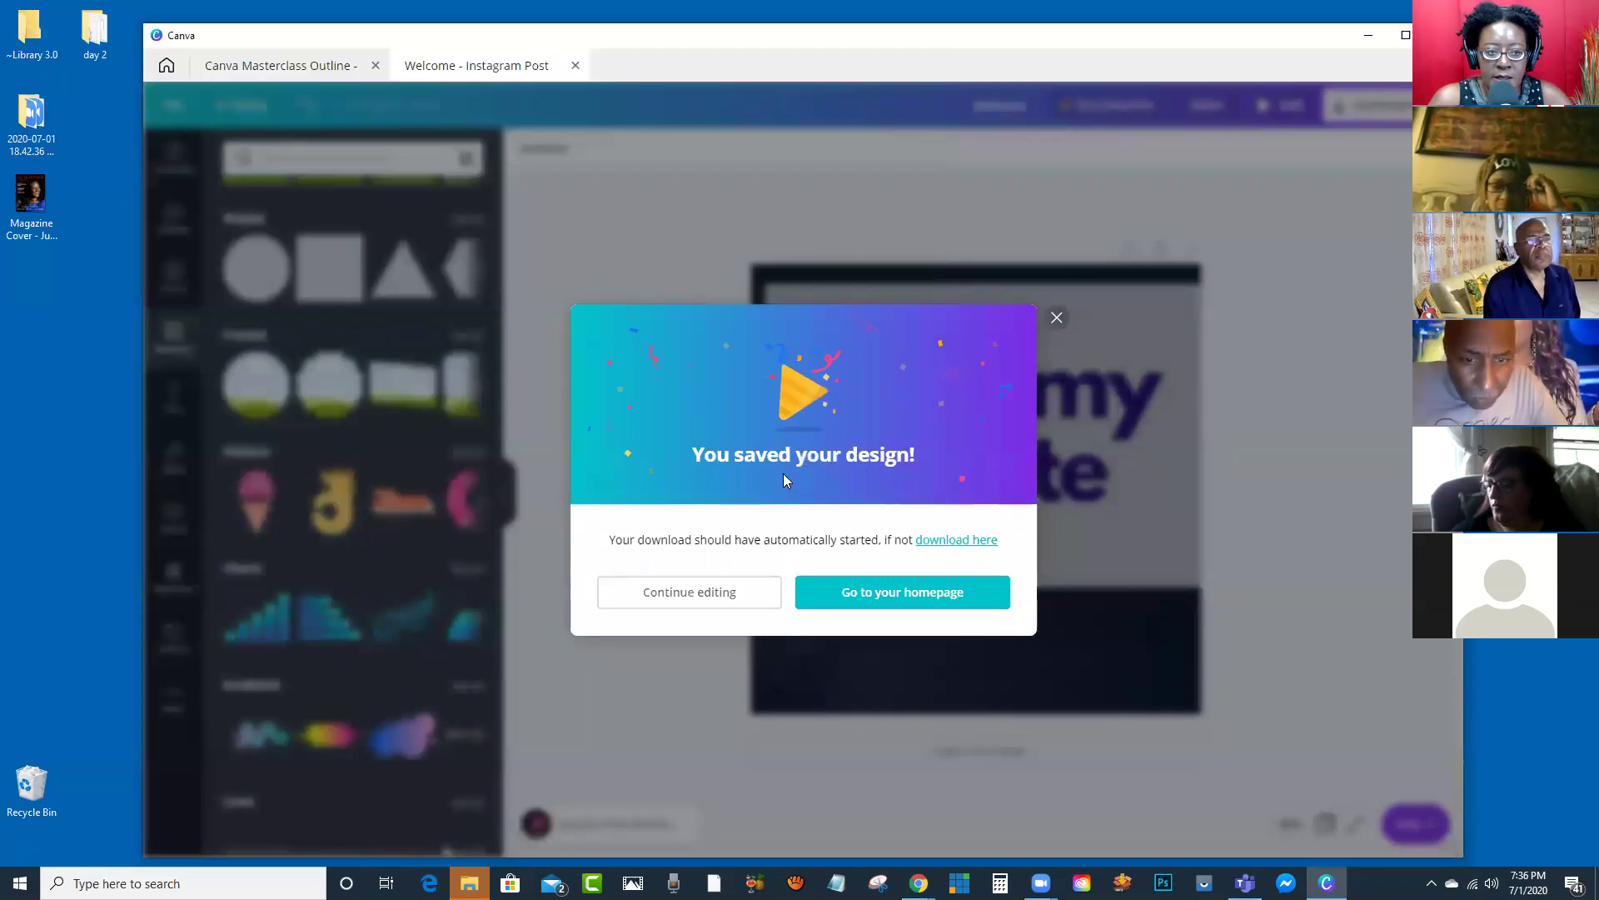
click(30, 287)
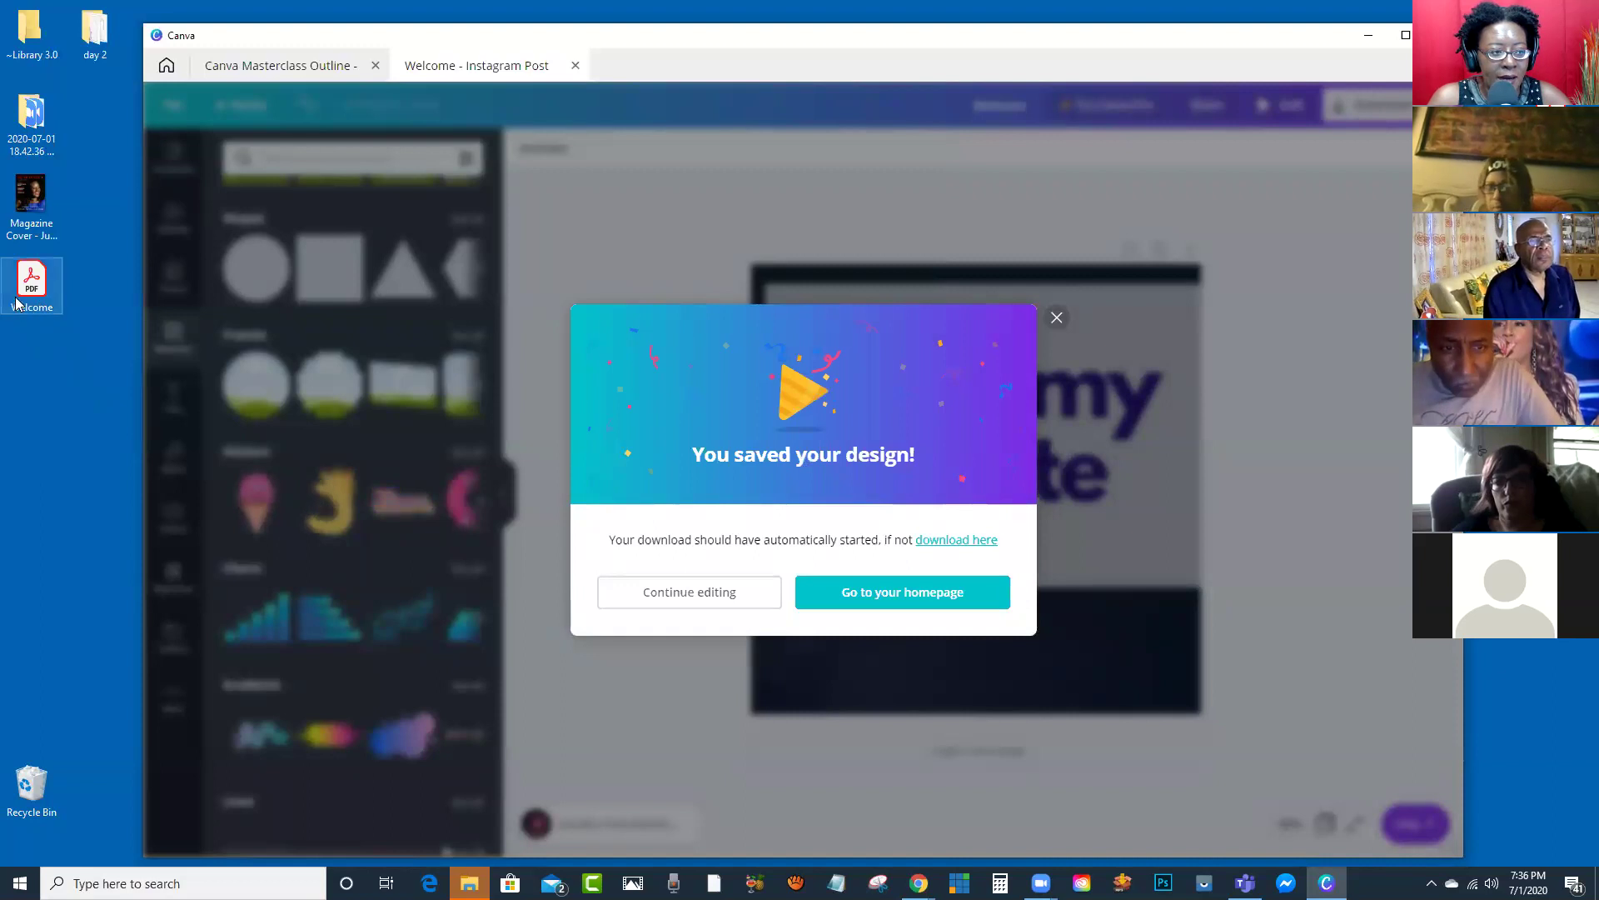
Step: Open Welcome.pdf in Acrobat and follow its 'Go to my website' link, allowing the connection
double_click(30, 288)
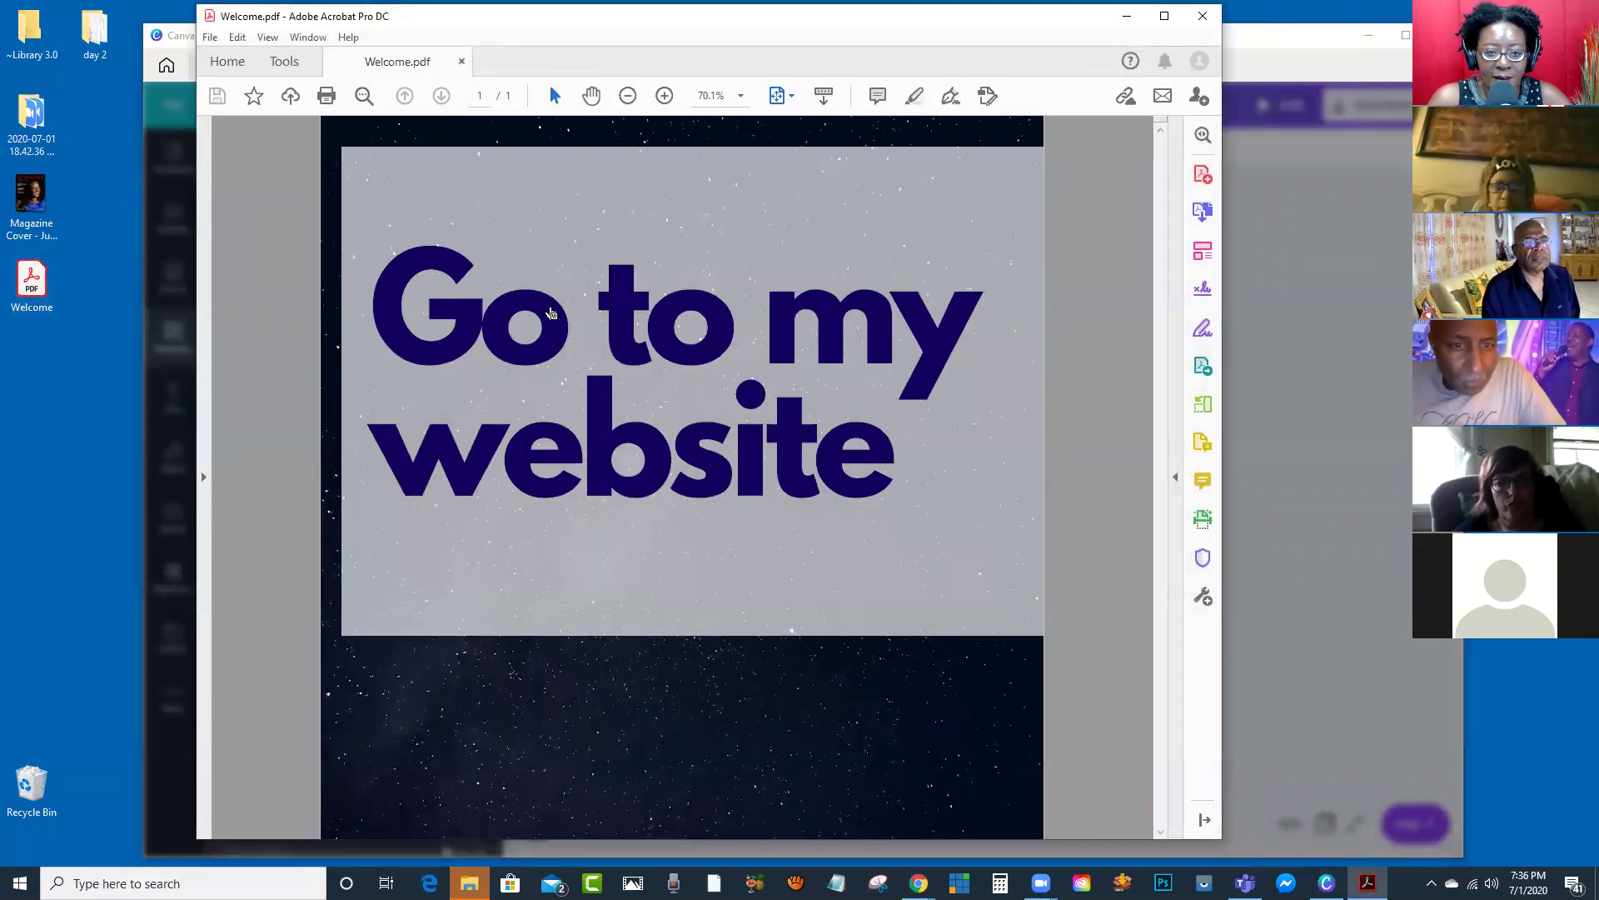
click(550, 314)
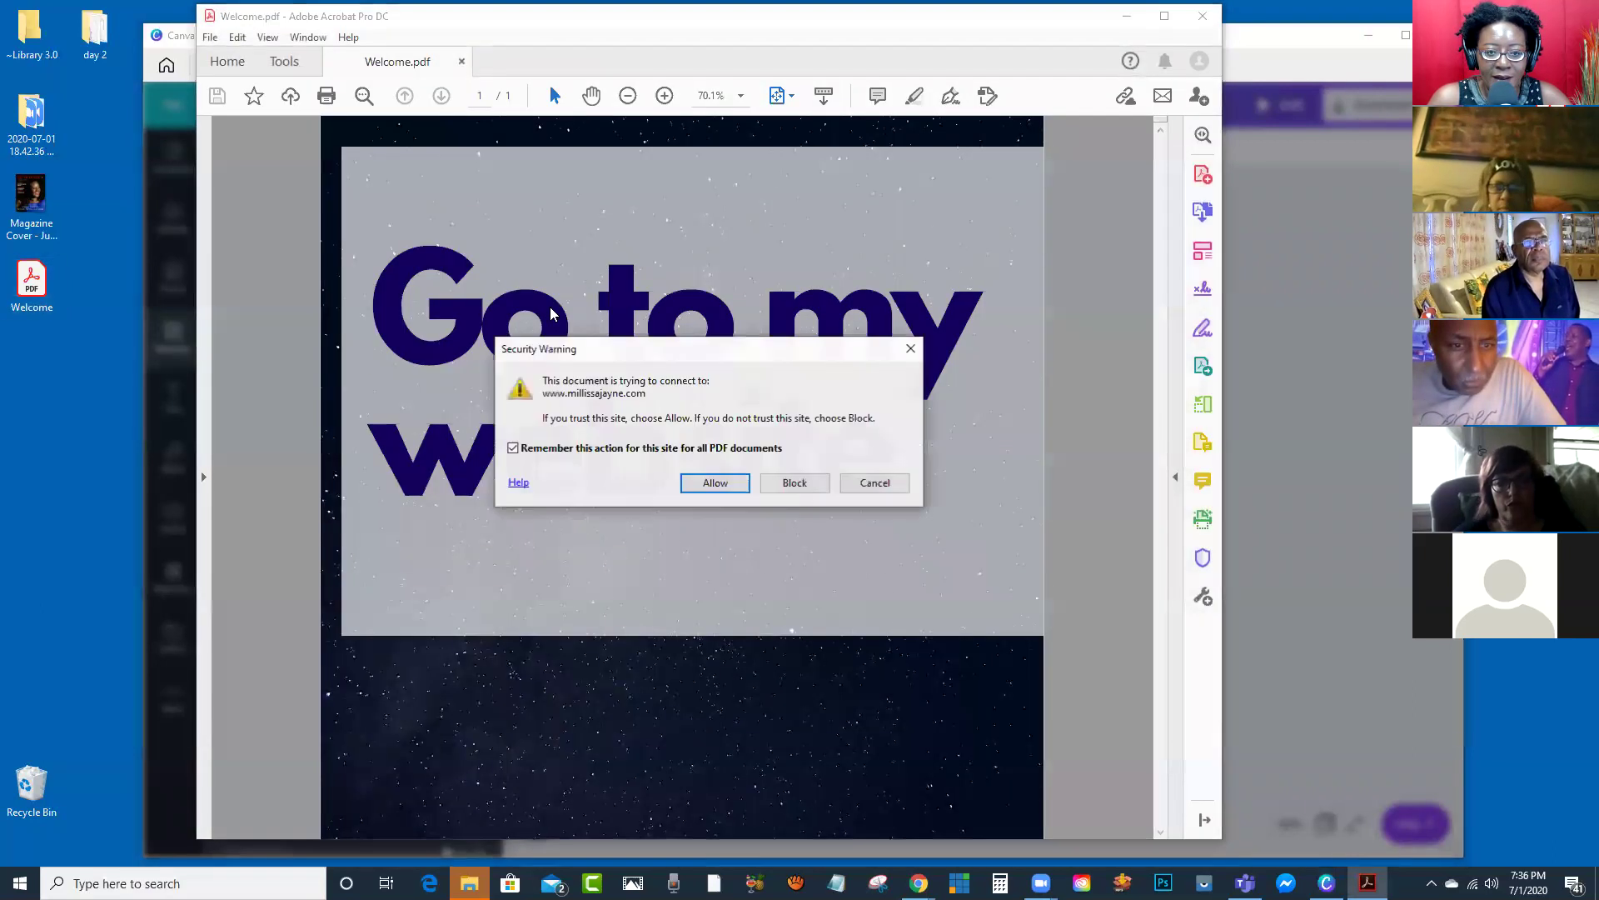
click(714, 485)
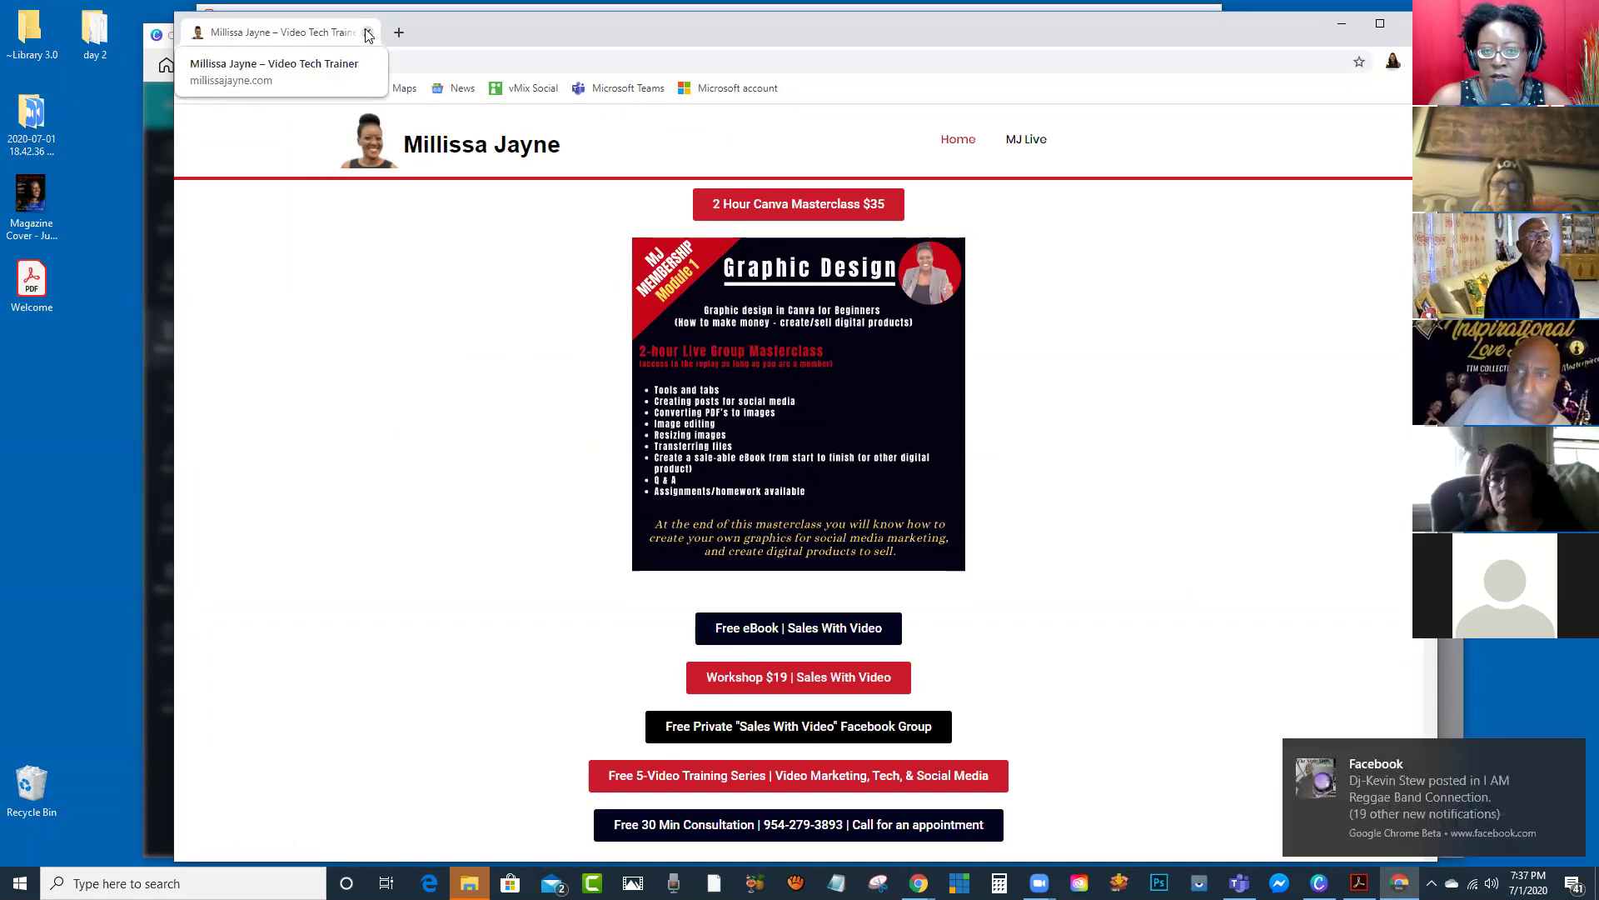
Step: Close the website tab in Chrome, then close the Welcome PDF in Acrobat
click(368, 34)
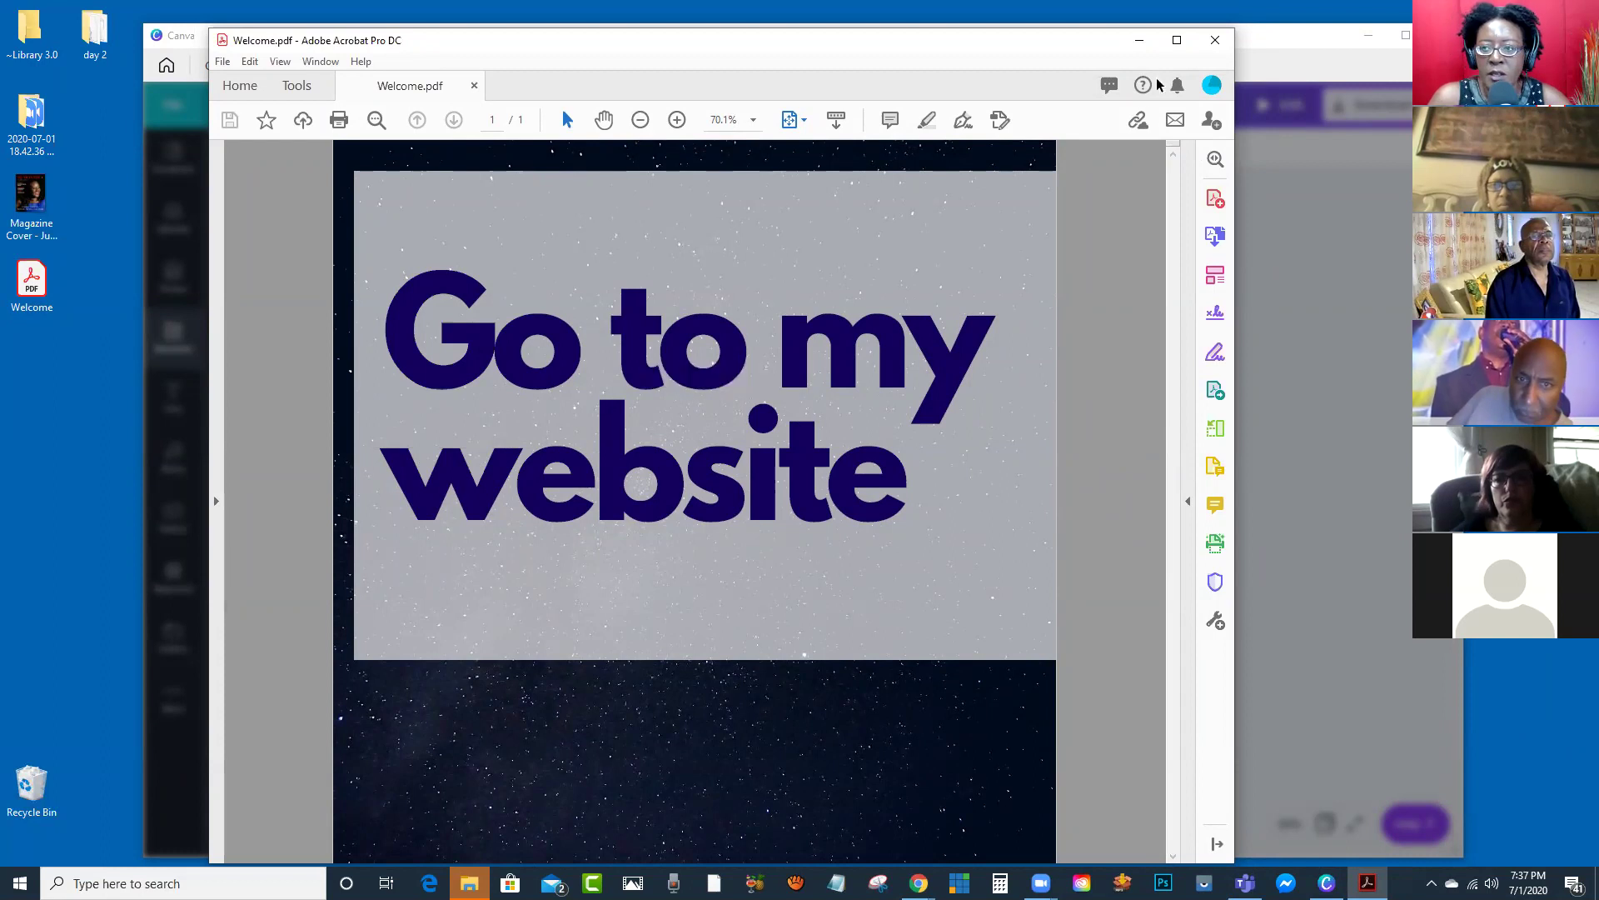
drag(1073, 47, 1097, 54)
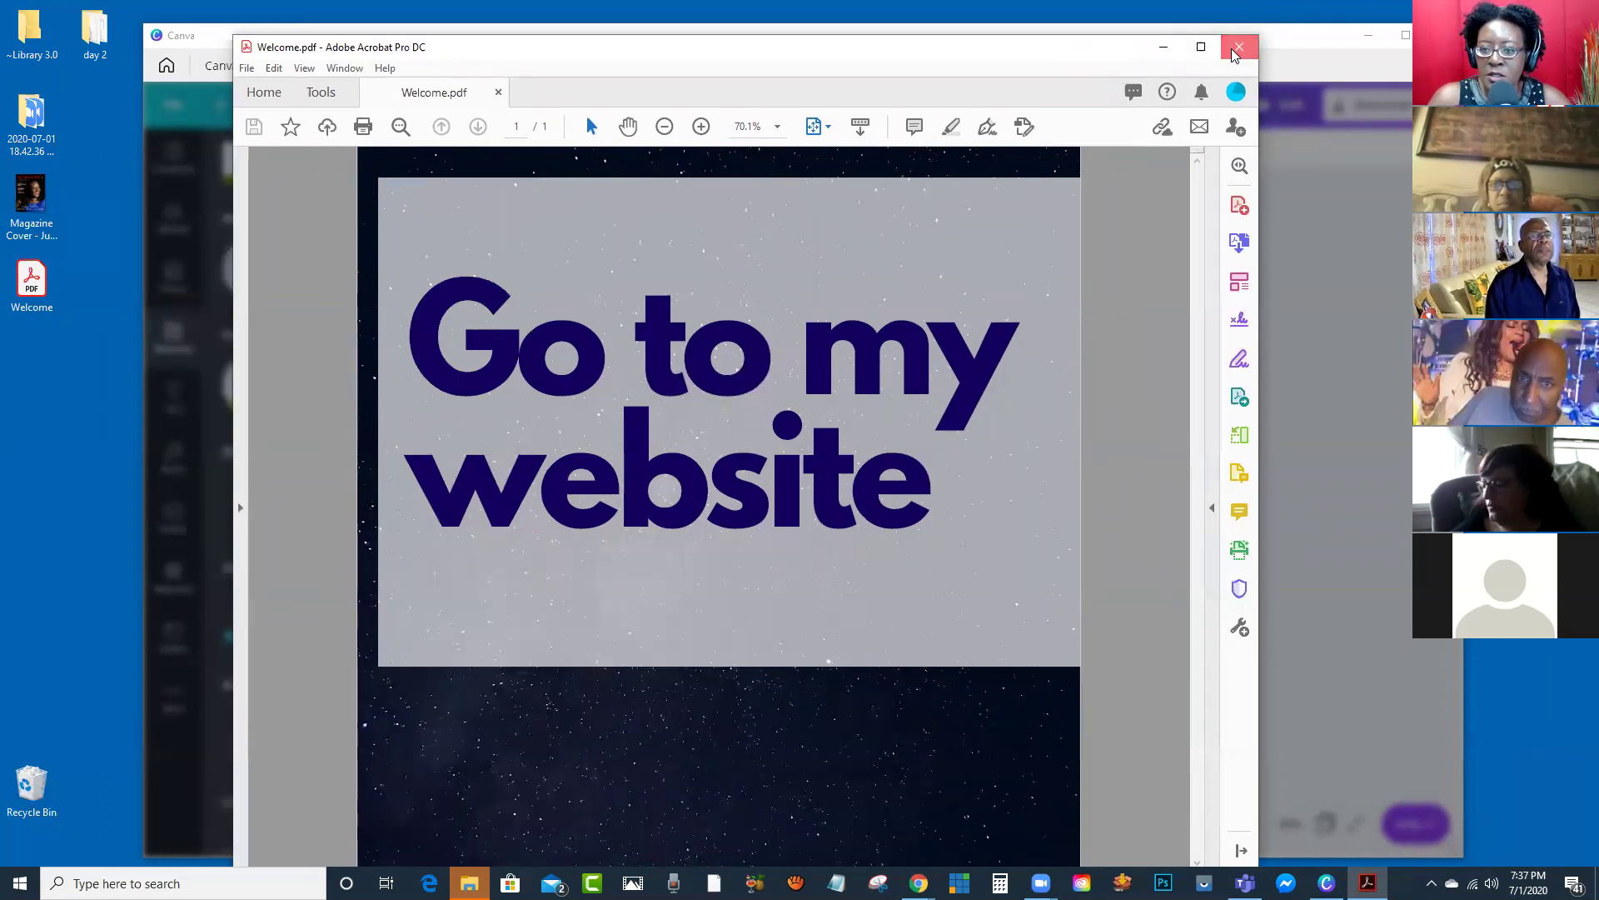
click(1237, 48)
Step: Dismiss the 'You saved your design!' confirmation to return to the Canva editor
click(1056, 318)
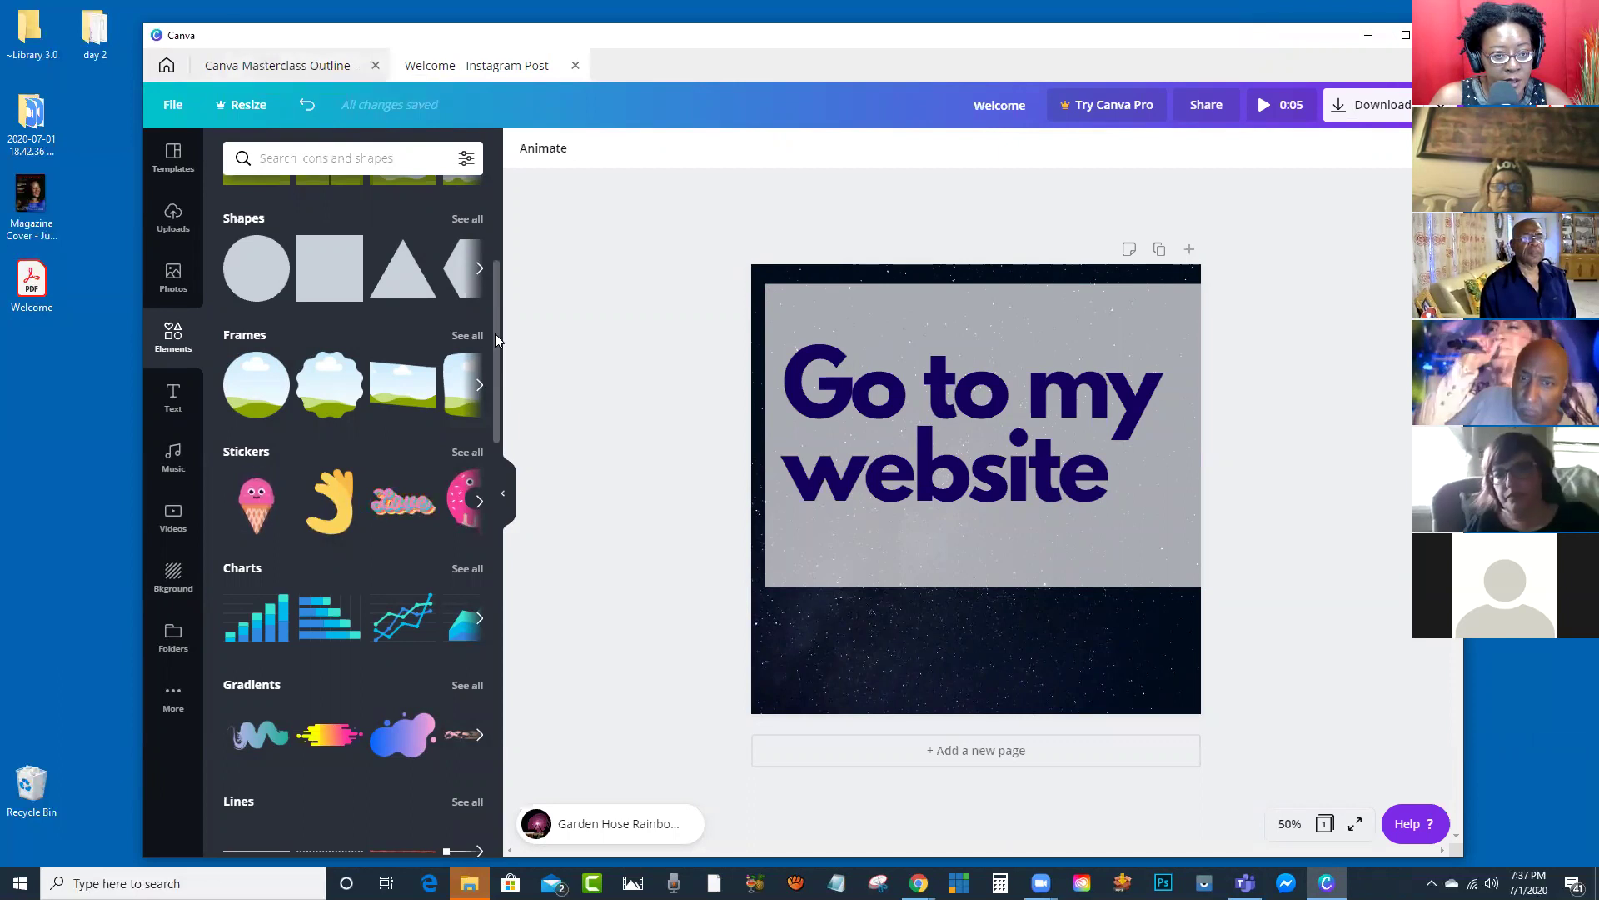
scroll(229, 429, up, 5)
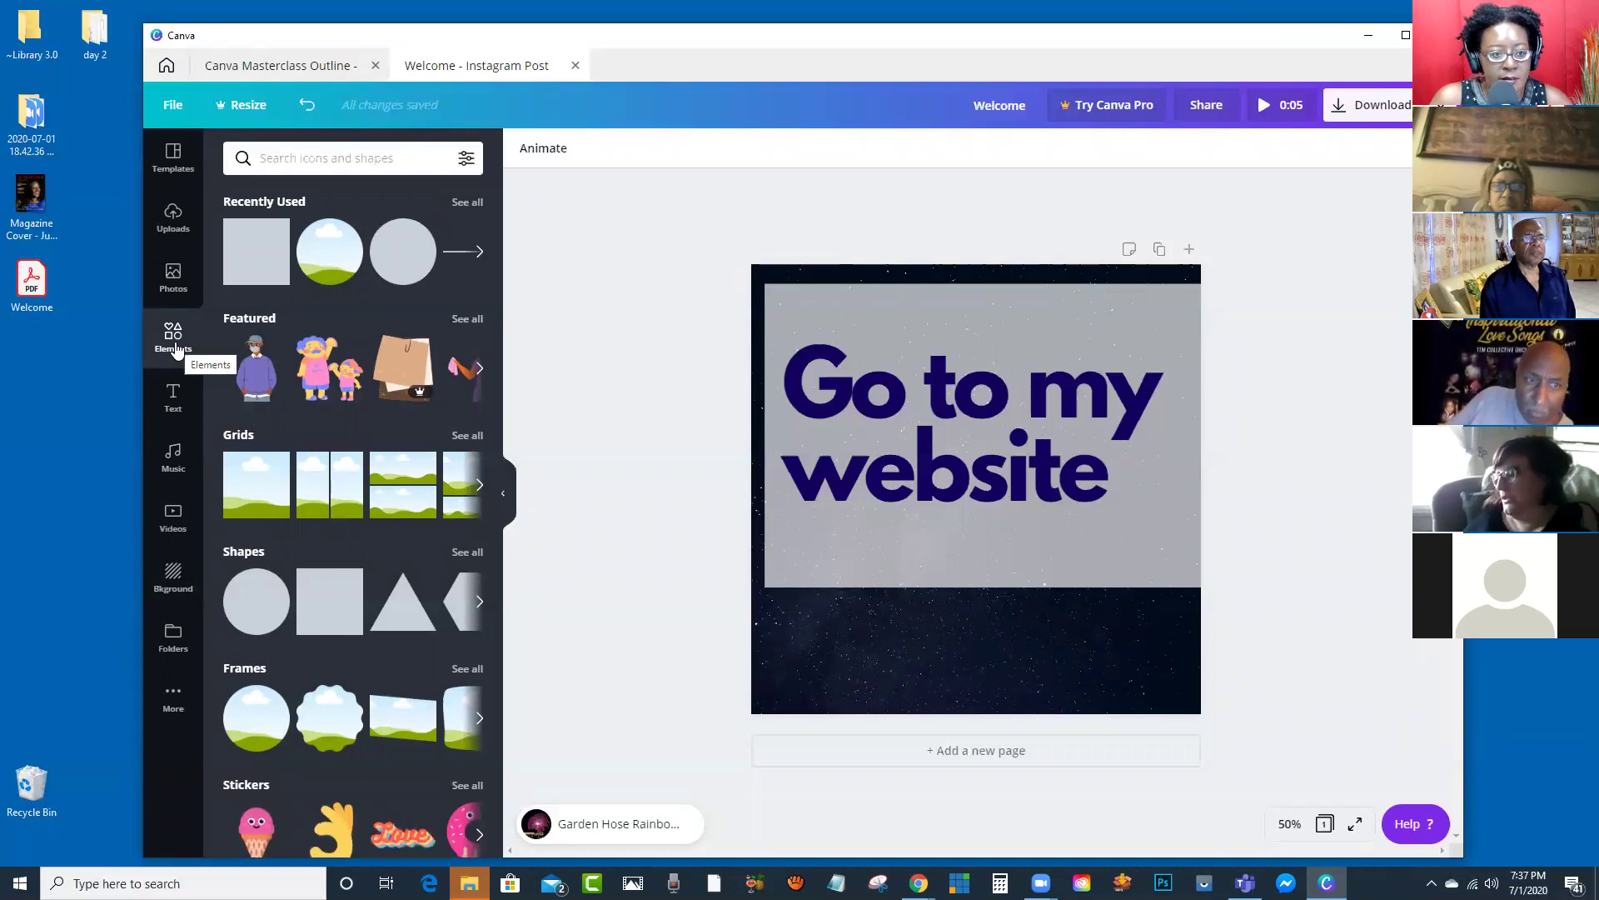
Step: Search elements for 'animation' and place an enlarged animated burst centred over the headline
click(327, 158)
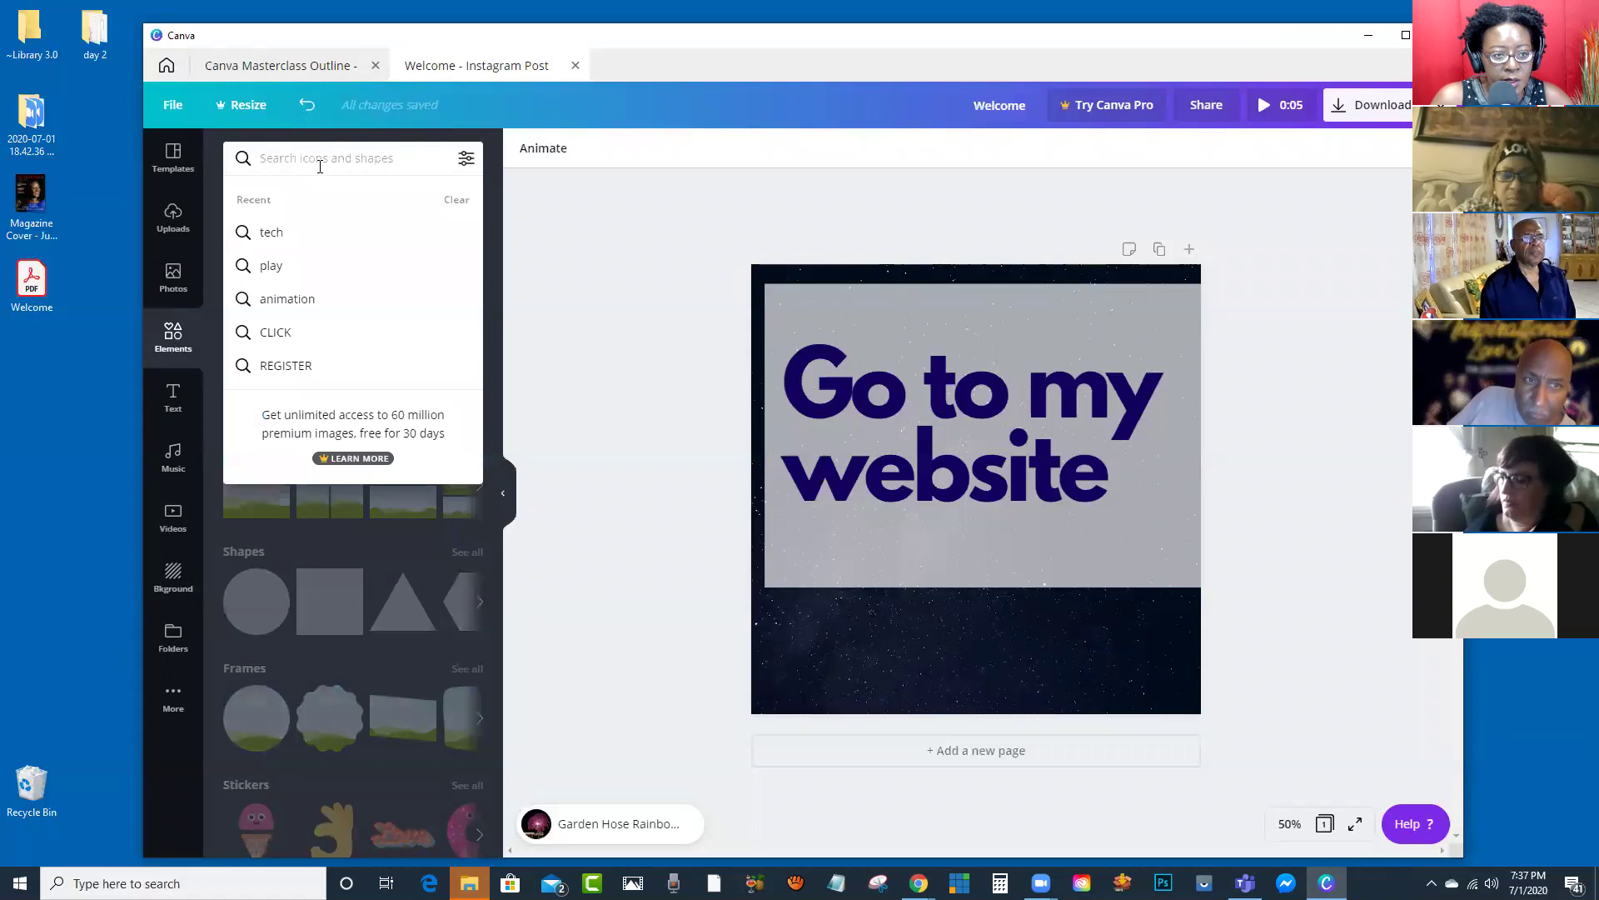
click(302, 302)
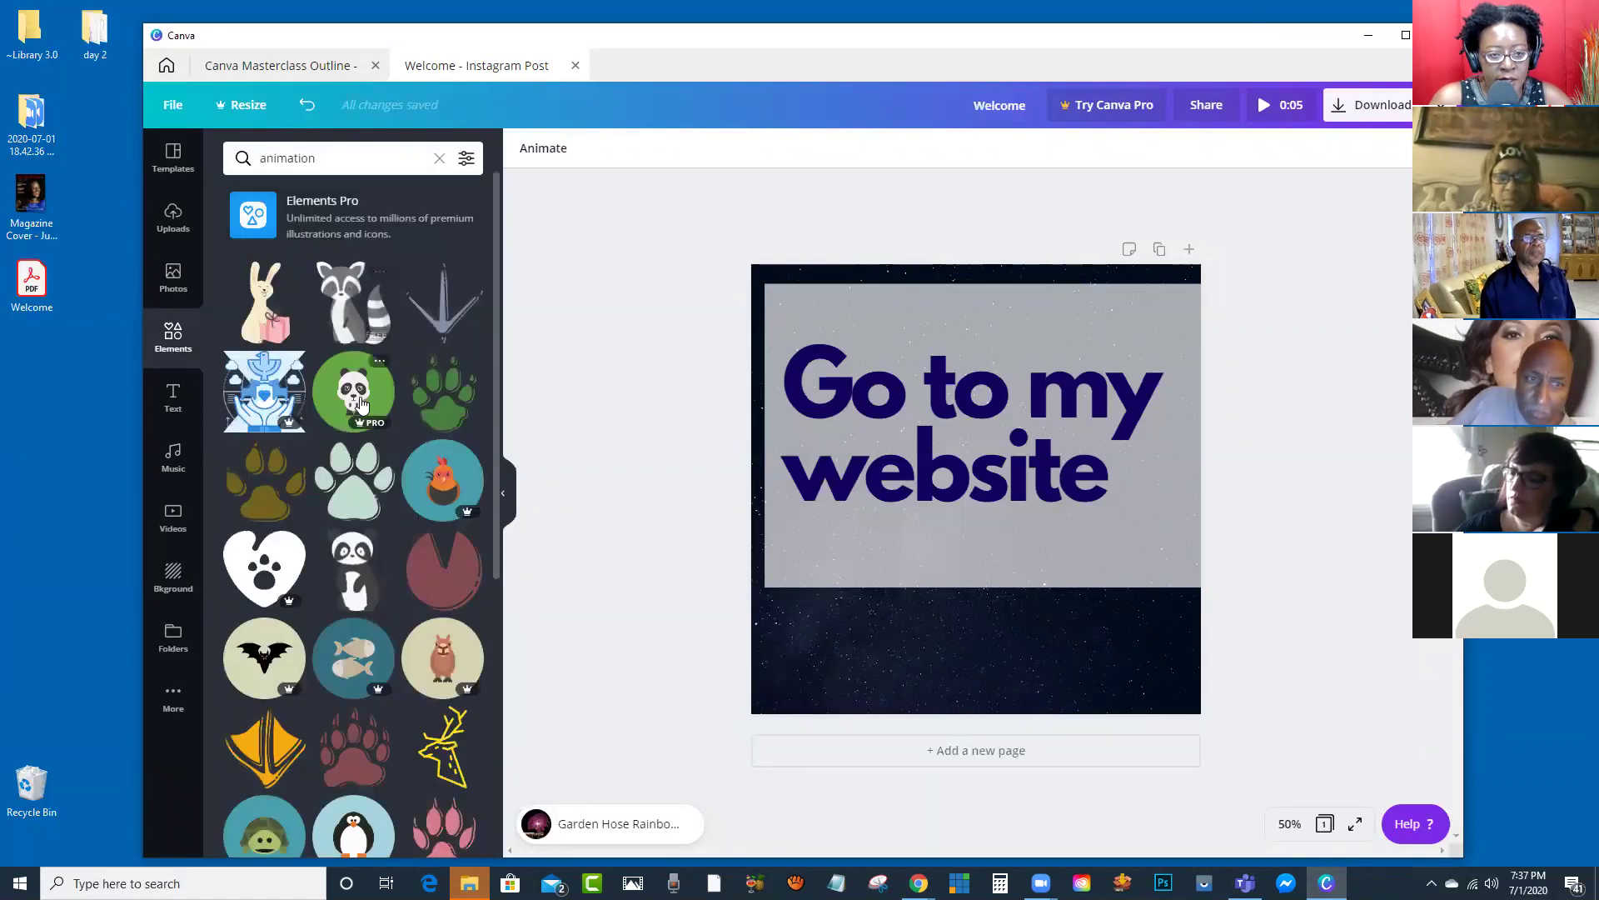
scroll(360, 375, down, 10)
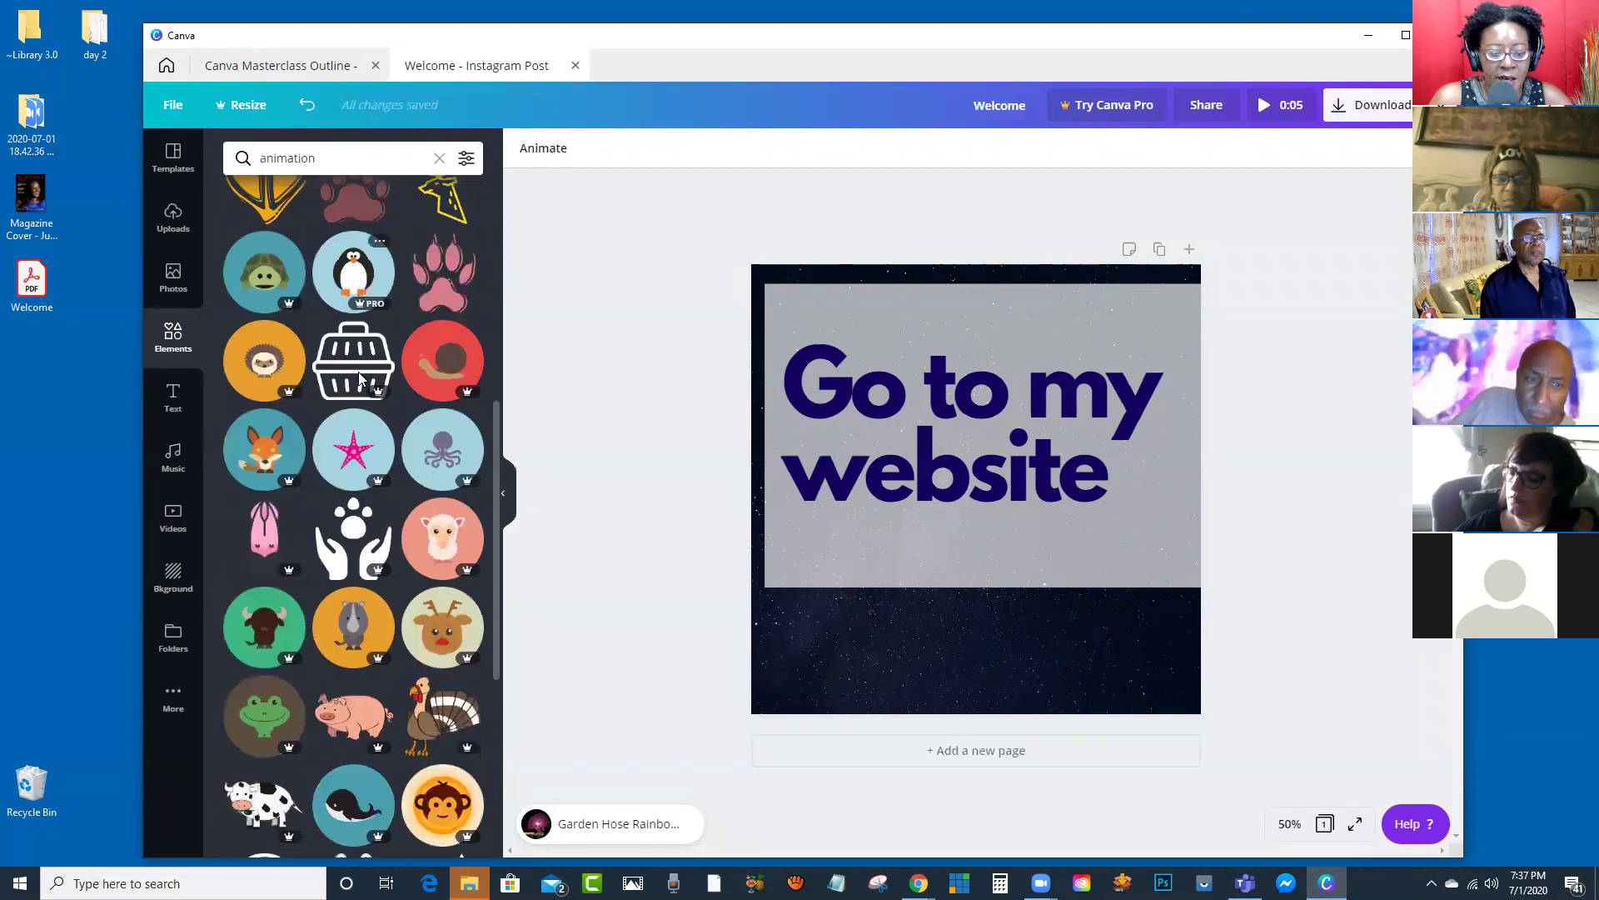
scroll(360, 379, down, 10)
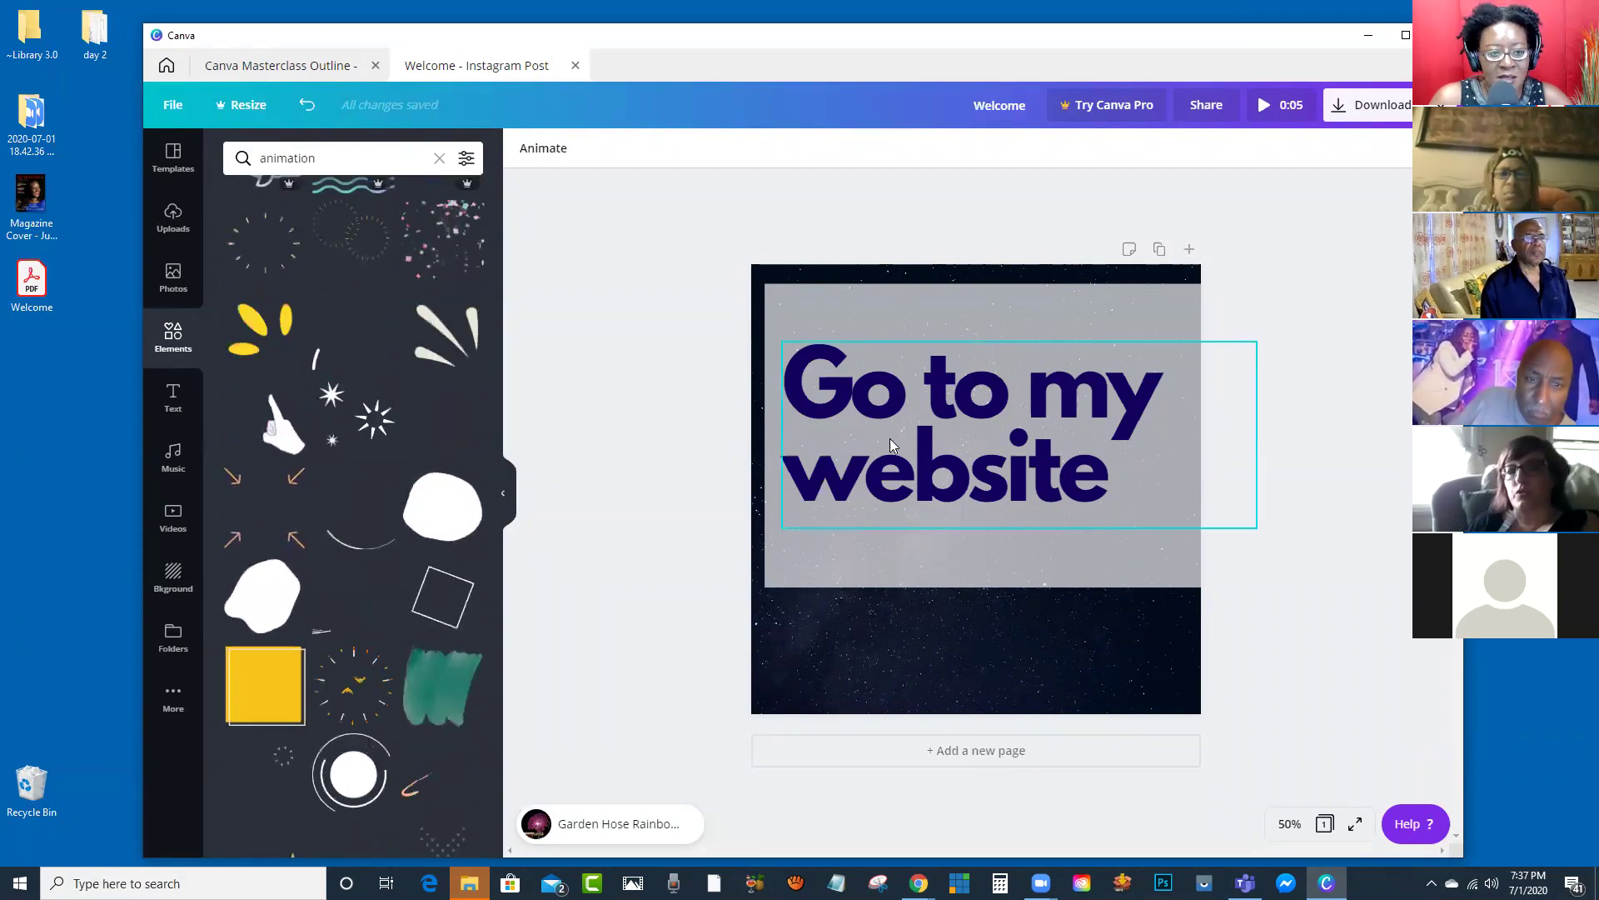
click(254, 254)
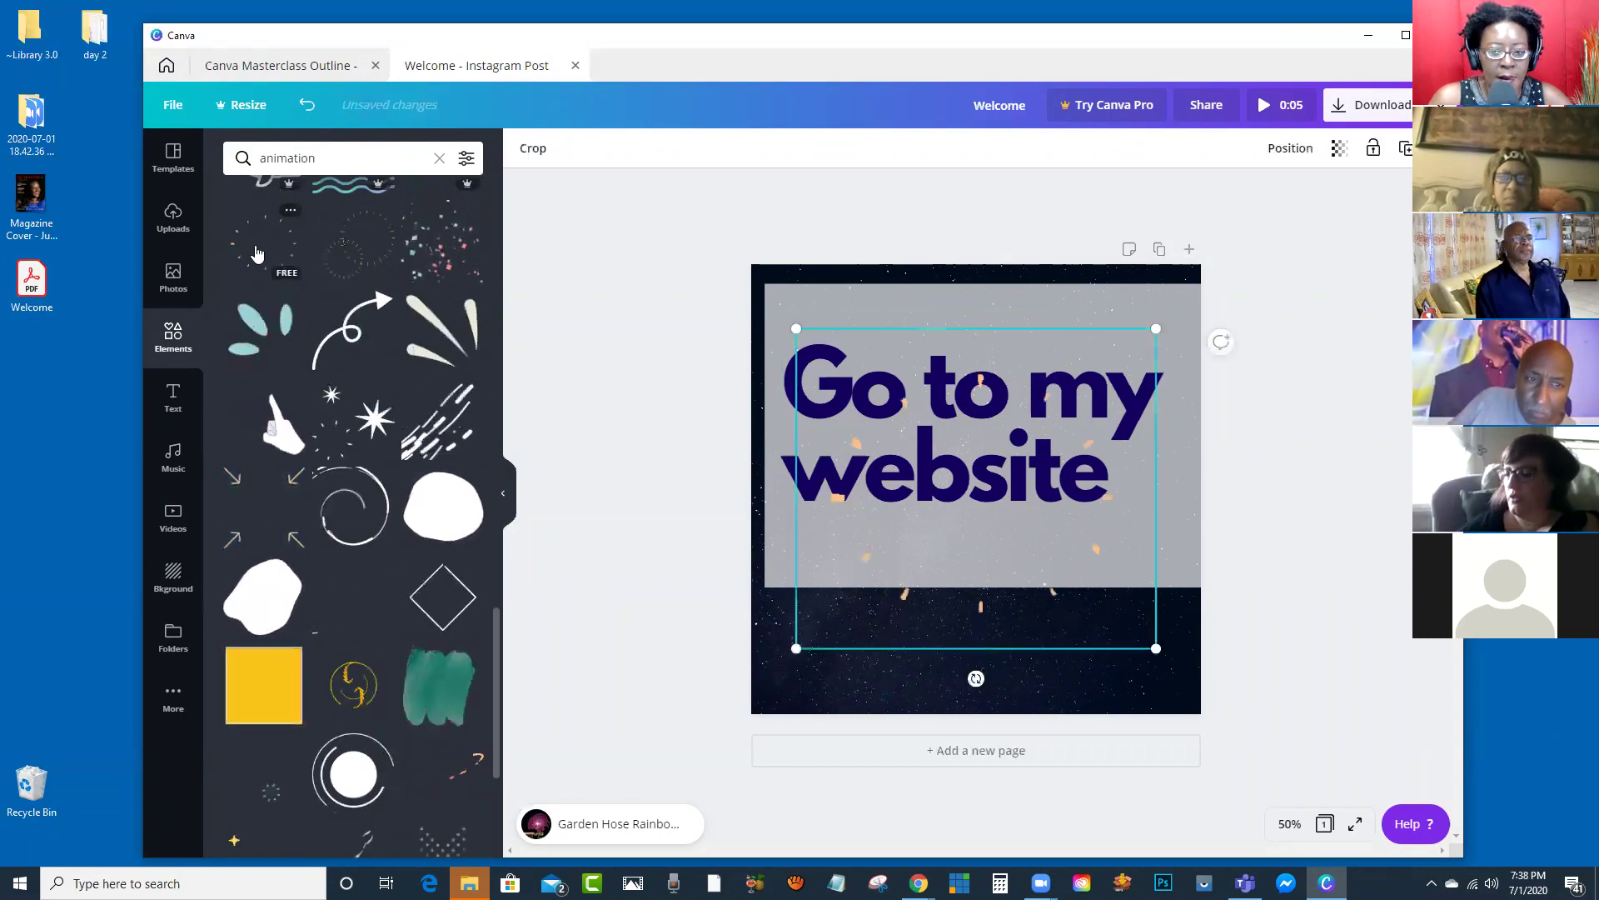
drag(1158, 650, 1274, 759)
drag(1180, 594, 1084, 474)
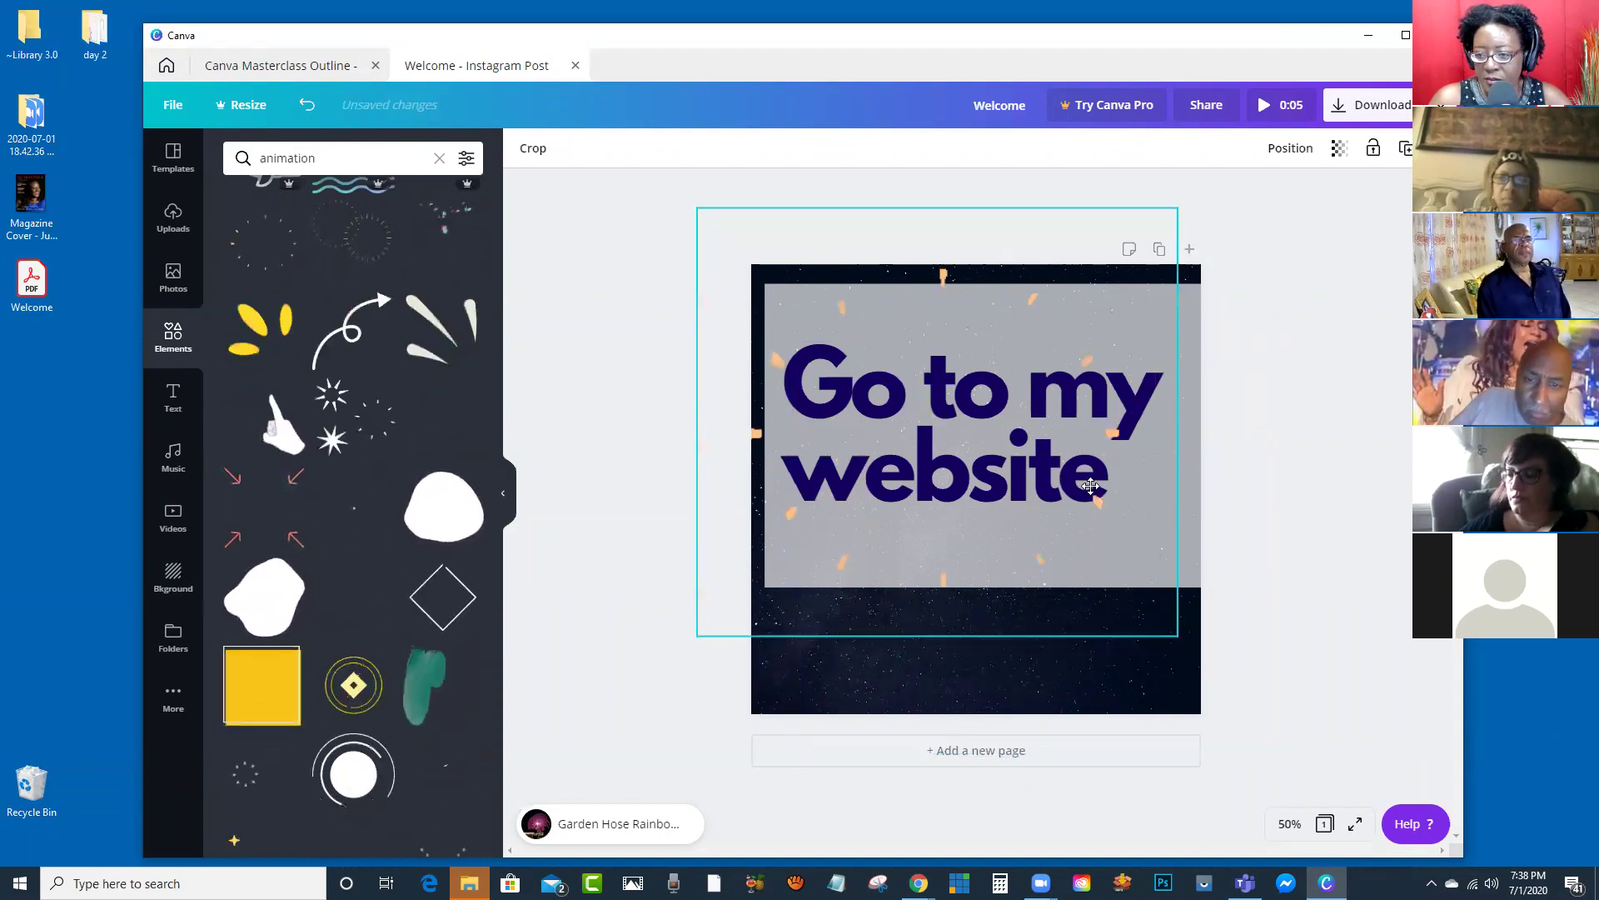
Step: Add the animated pointing-hand sticker, shrink it, and move it to the lower-right corner
scroll(406, 383, down, 4)
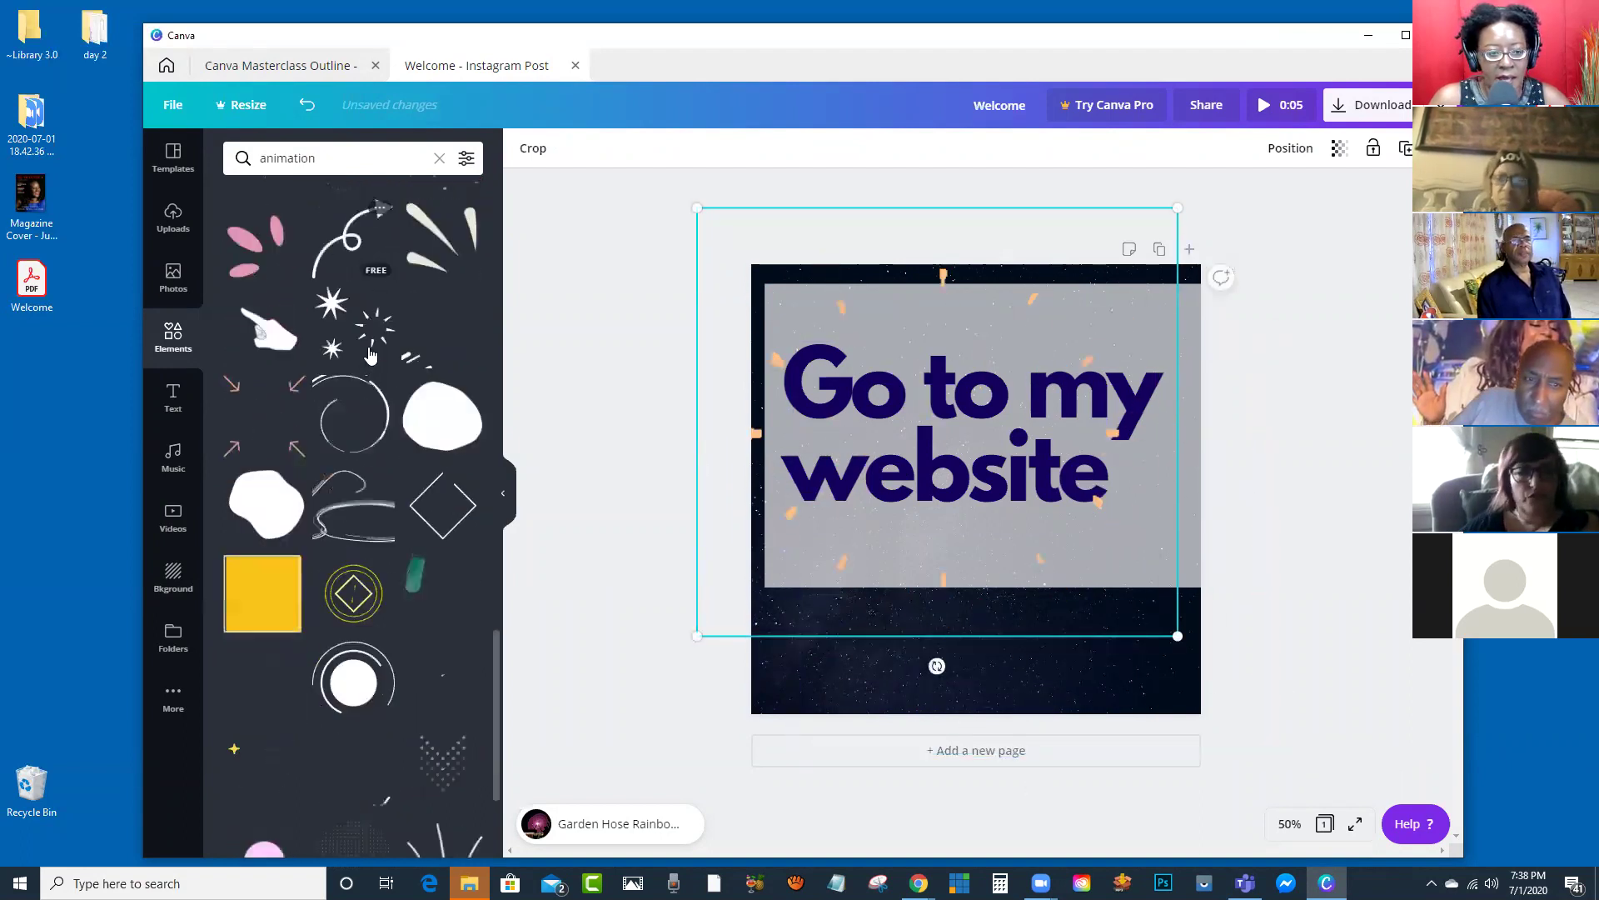
scroll(271, 288, up, 2)
click(271, 288)
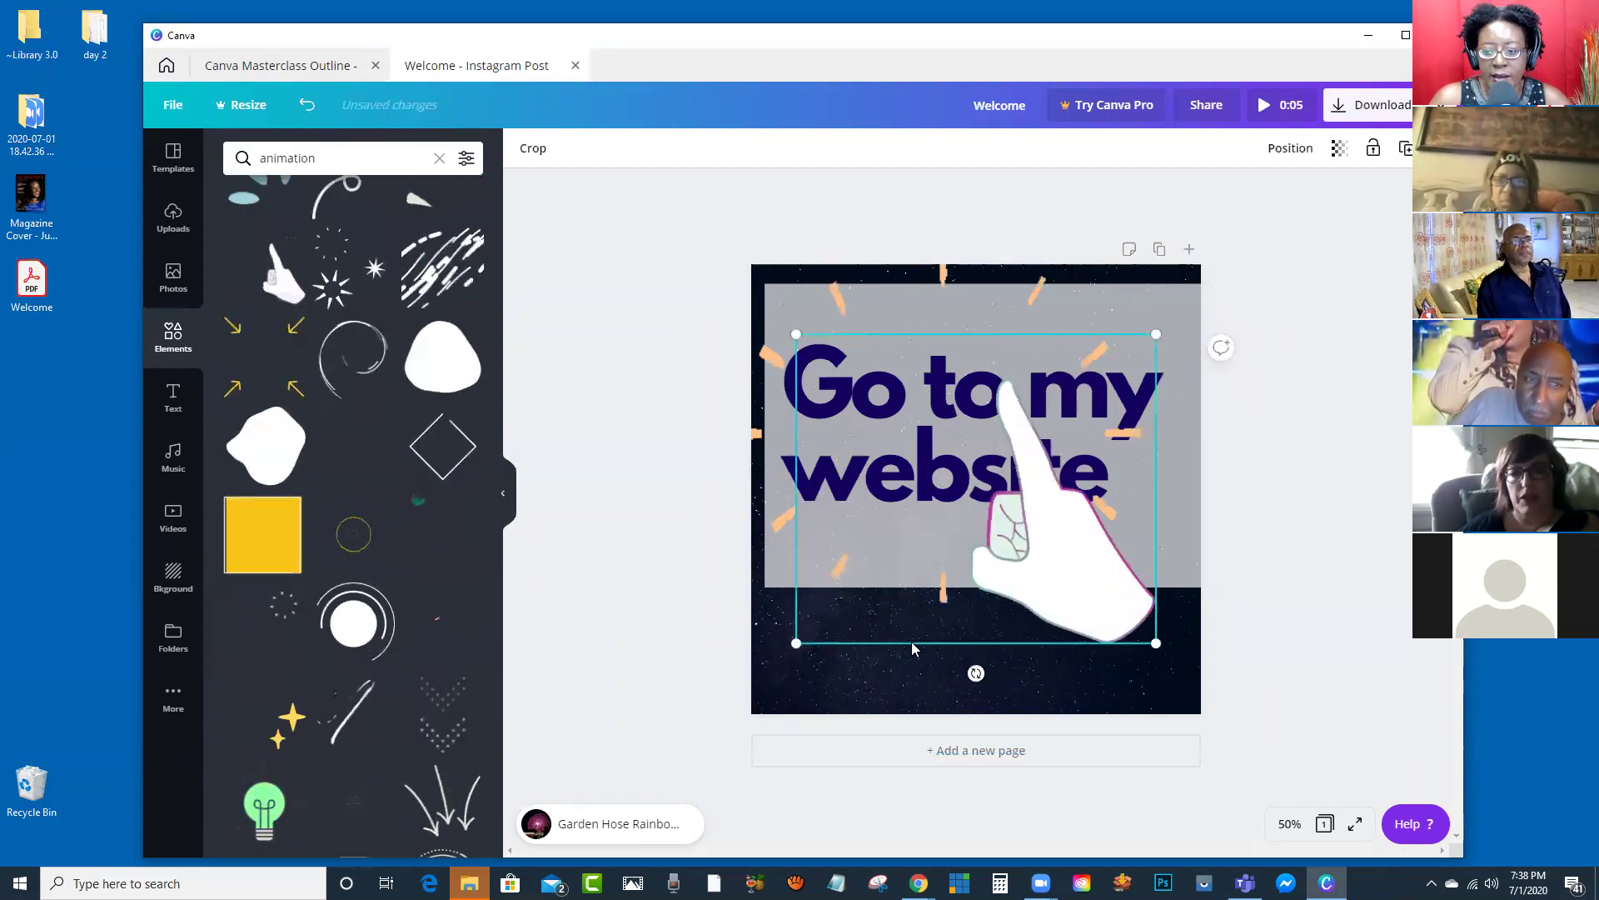
drag(1155, 646, 914, 435)
drag(858, 387, 1102, 640)
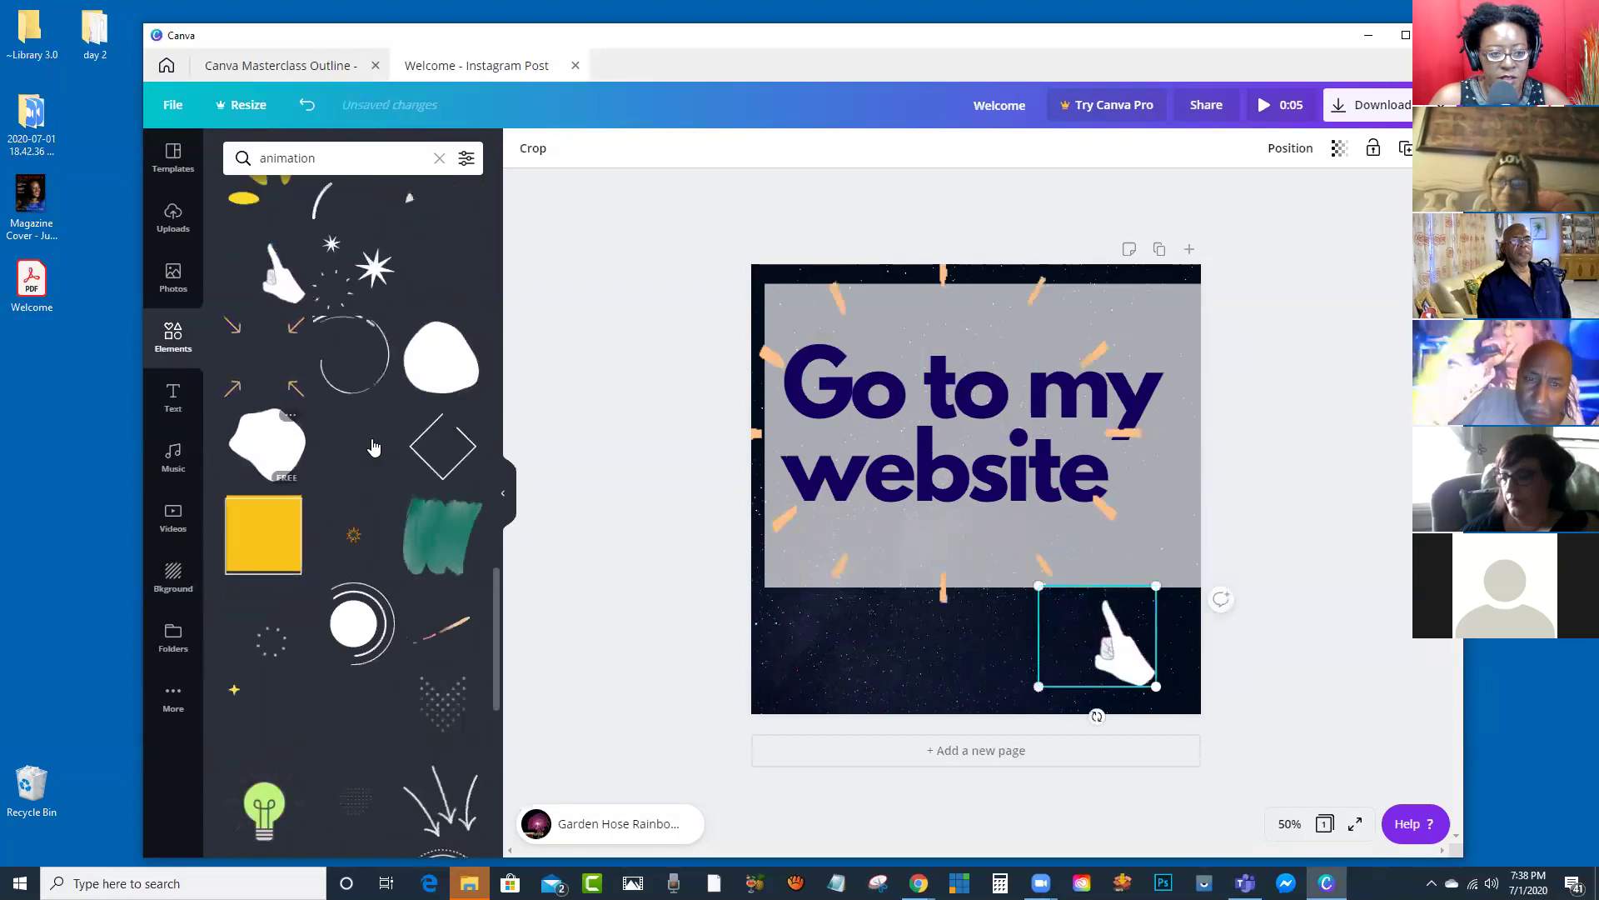
scroll(455, 649, down, 9)
scroll(386, 471, down, 3)
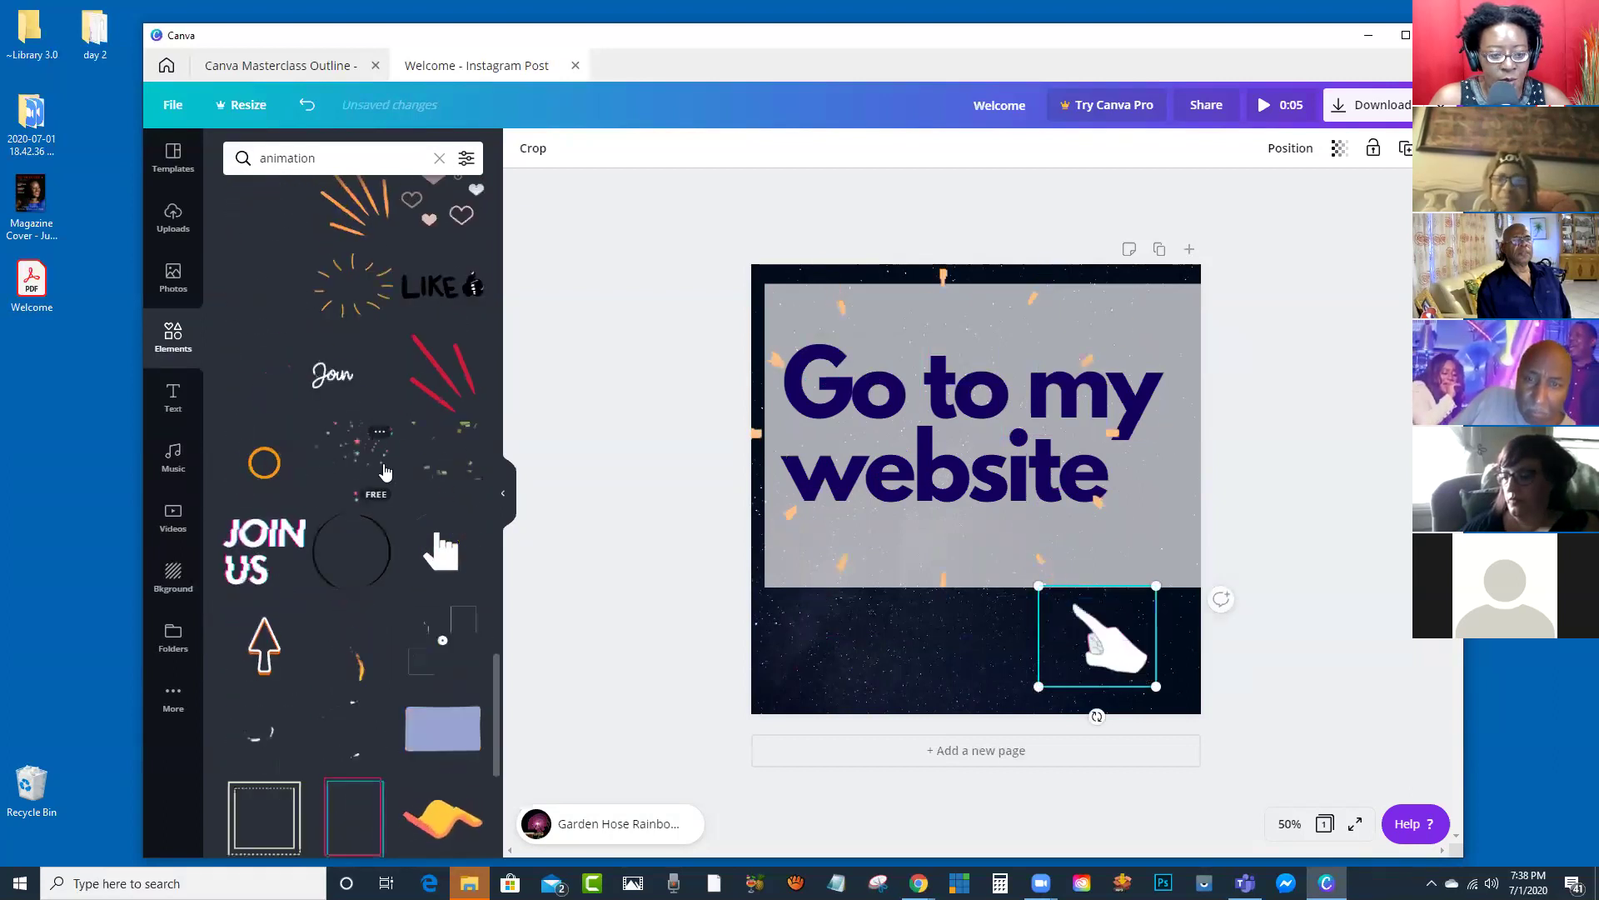
scroll(385, 471, up, 2)
scroll(385, 471, down, 2)
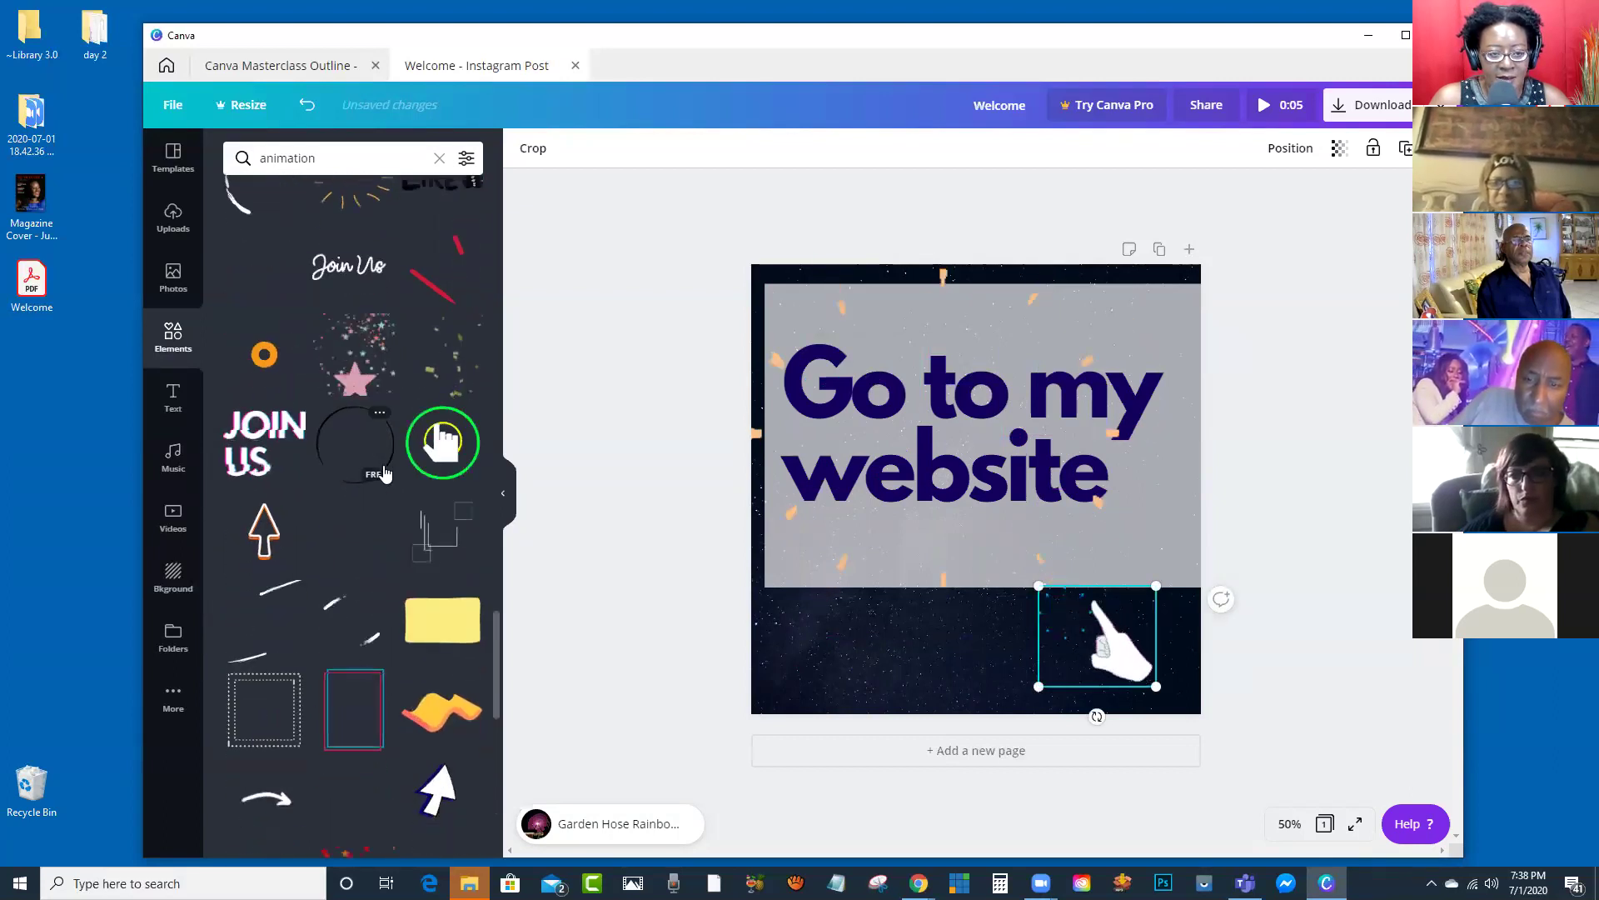
Step: Add the animated JOIN US sticker, shrink it, and move it to the bottom-left corner
click(265, 383)
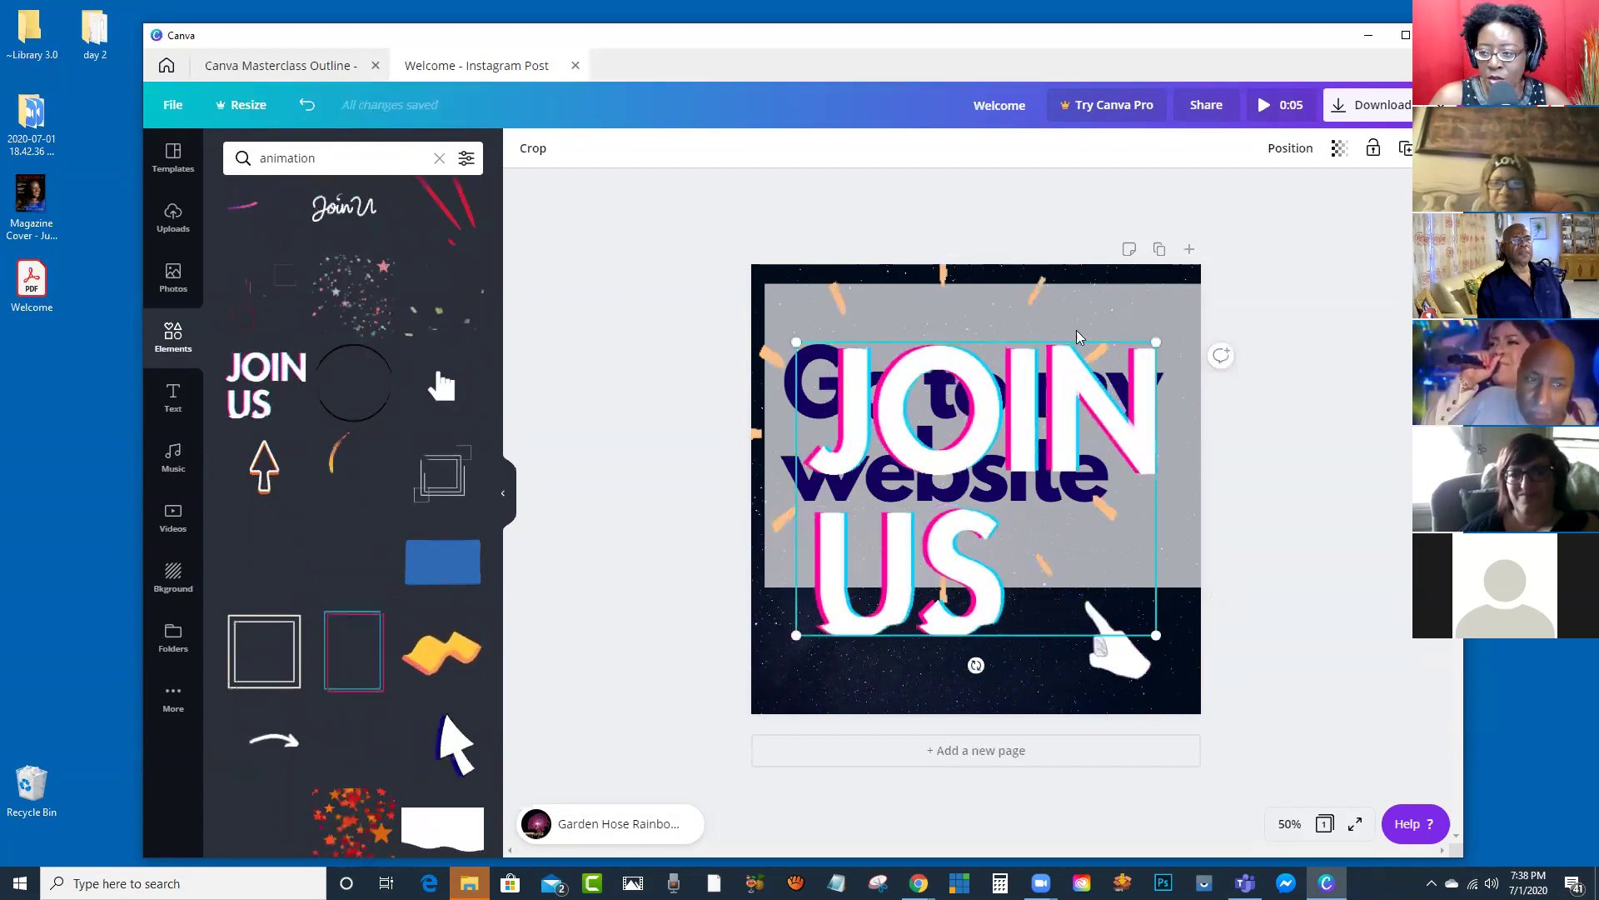
drag(1156, 341, 935, 529)
drag(856, 571, 847, 640)
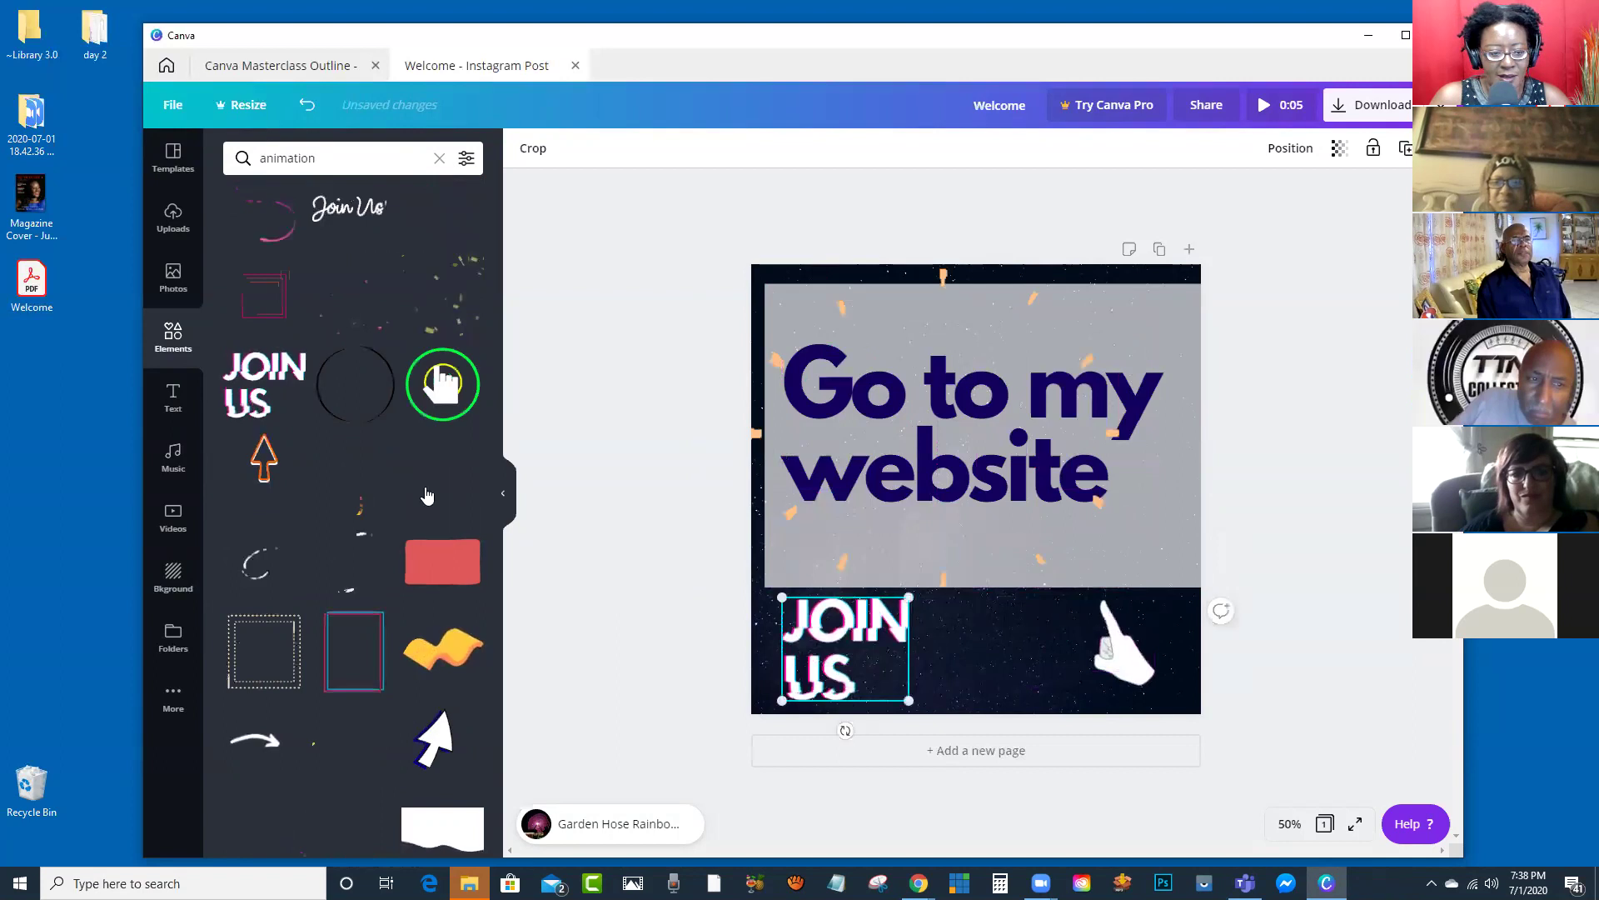
Step: Try adding the animated red heart element, then delete it
scroll(325, 498, down, 10)
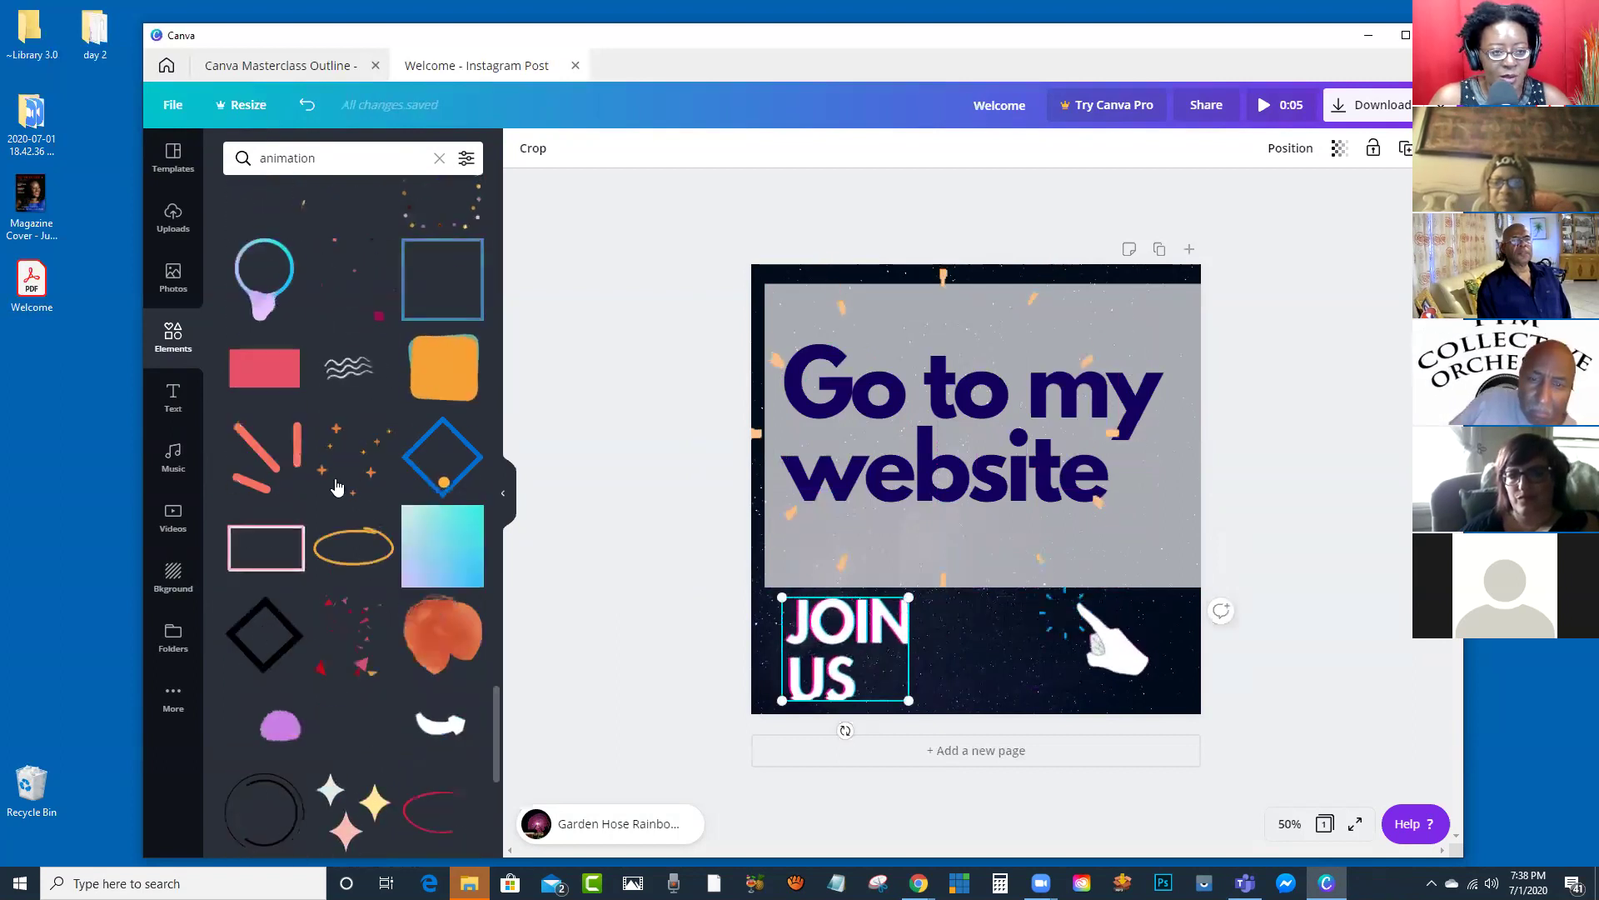
scroll(333, 491, up, 5)
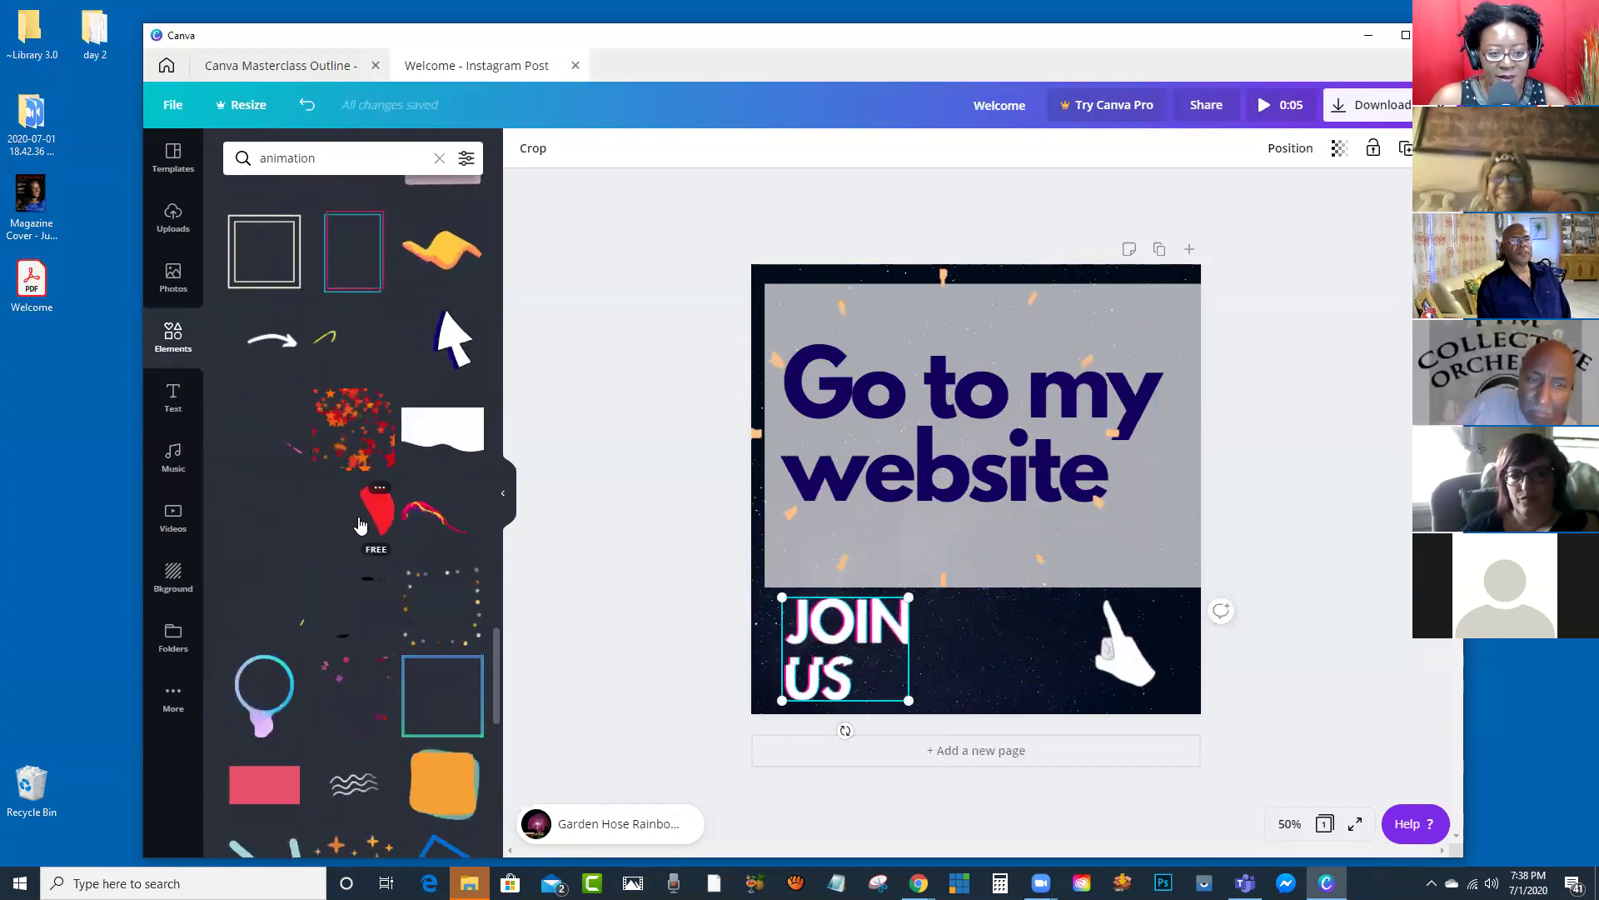
click(375, 530)
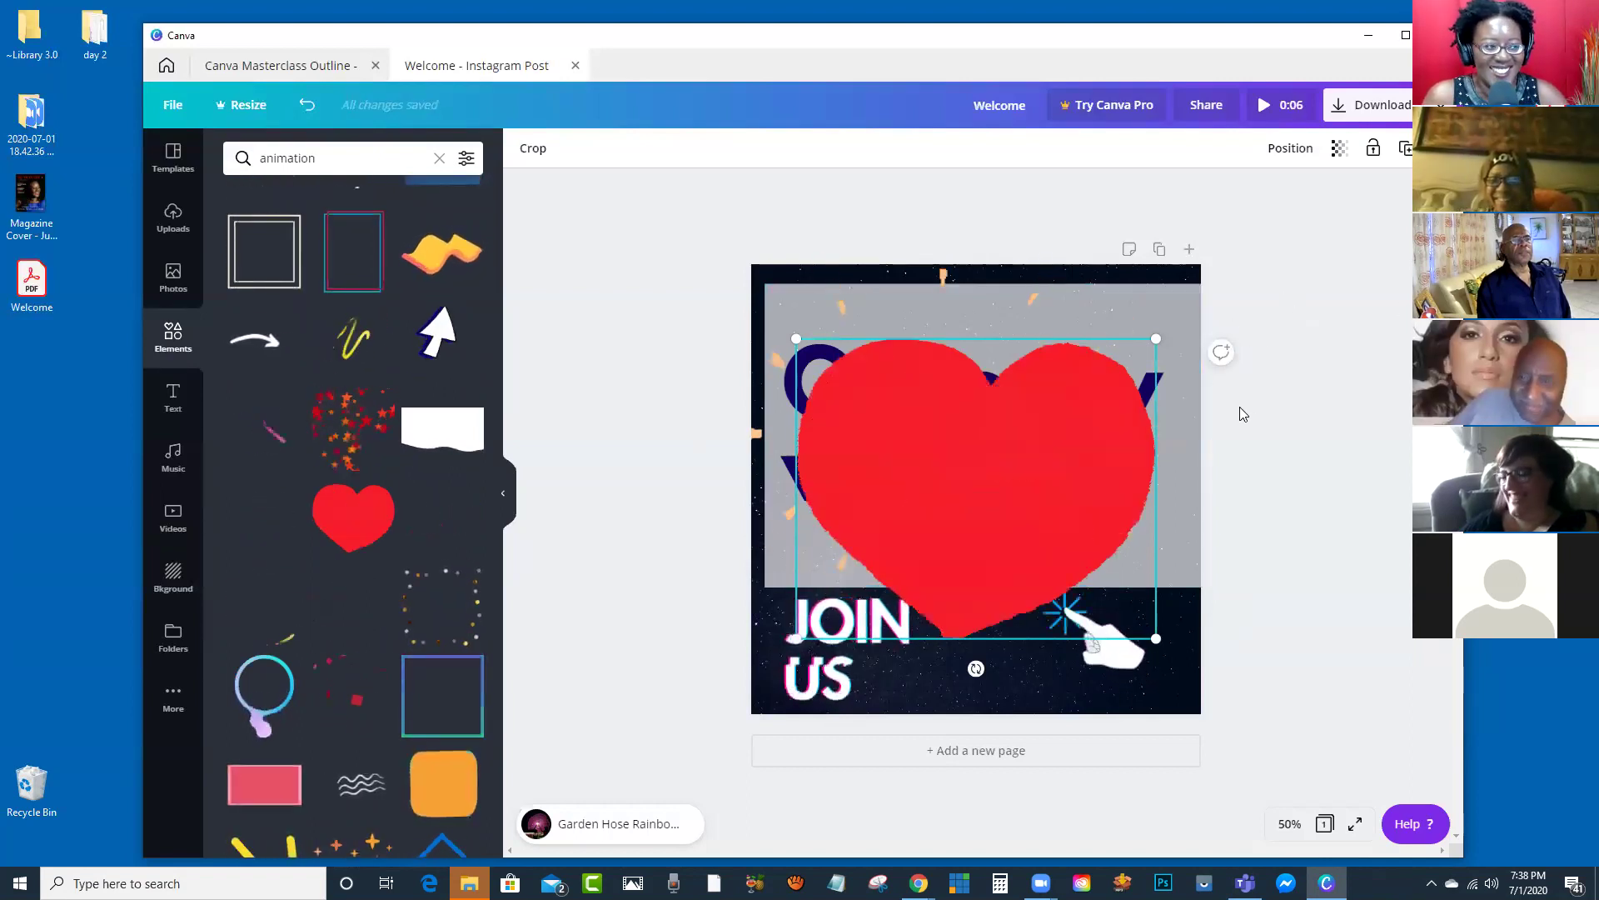
key(Delete)
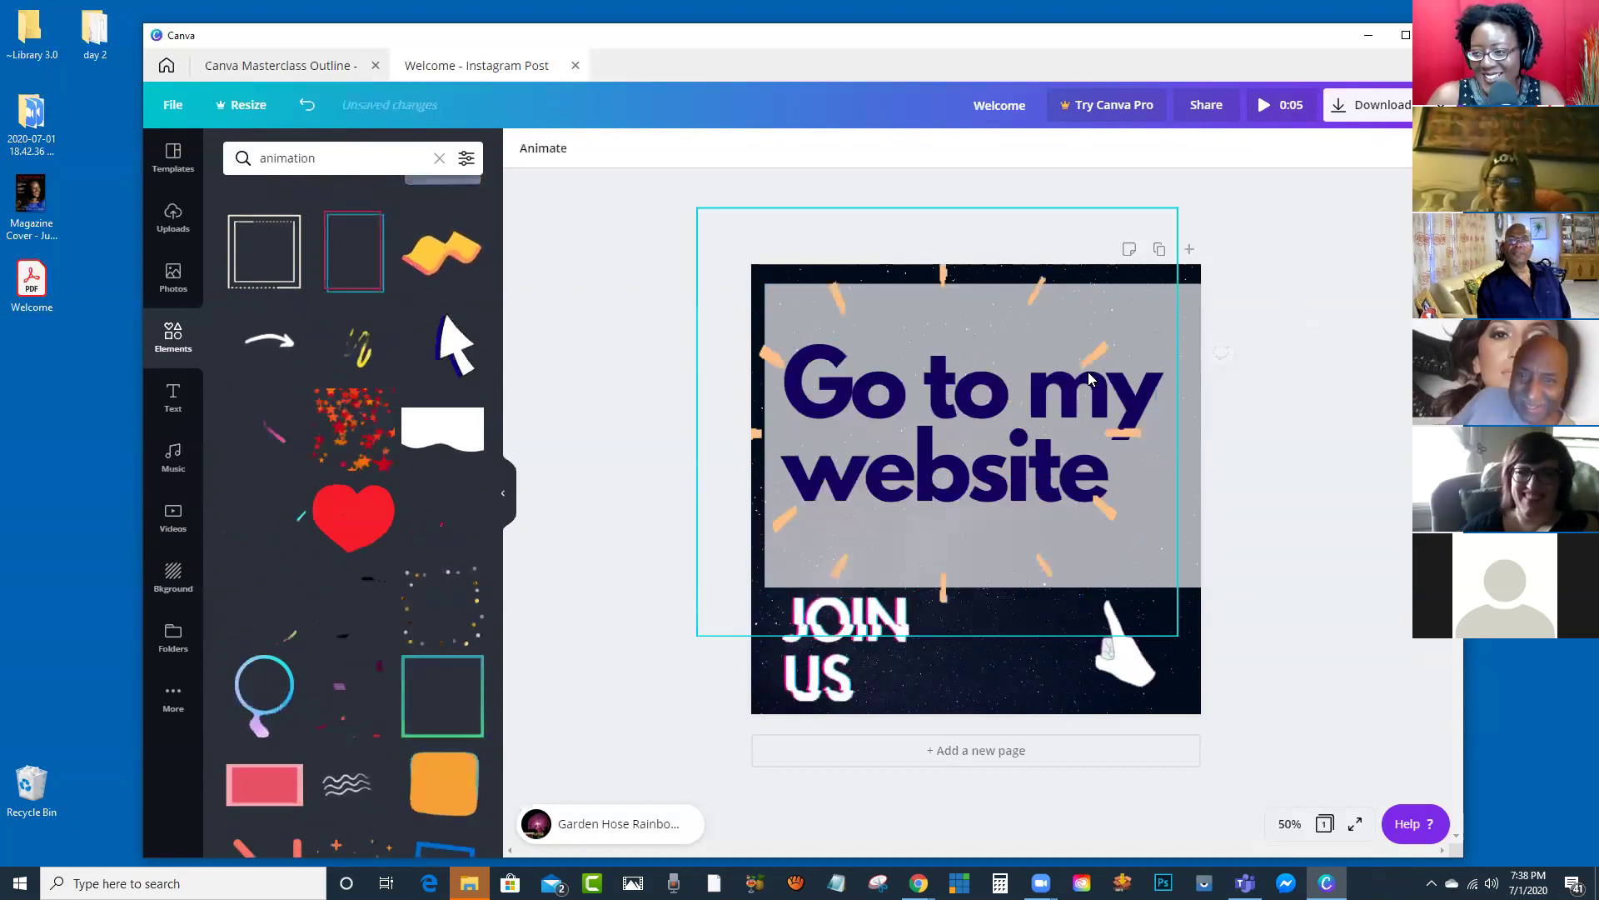
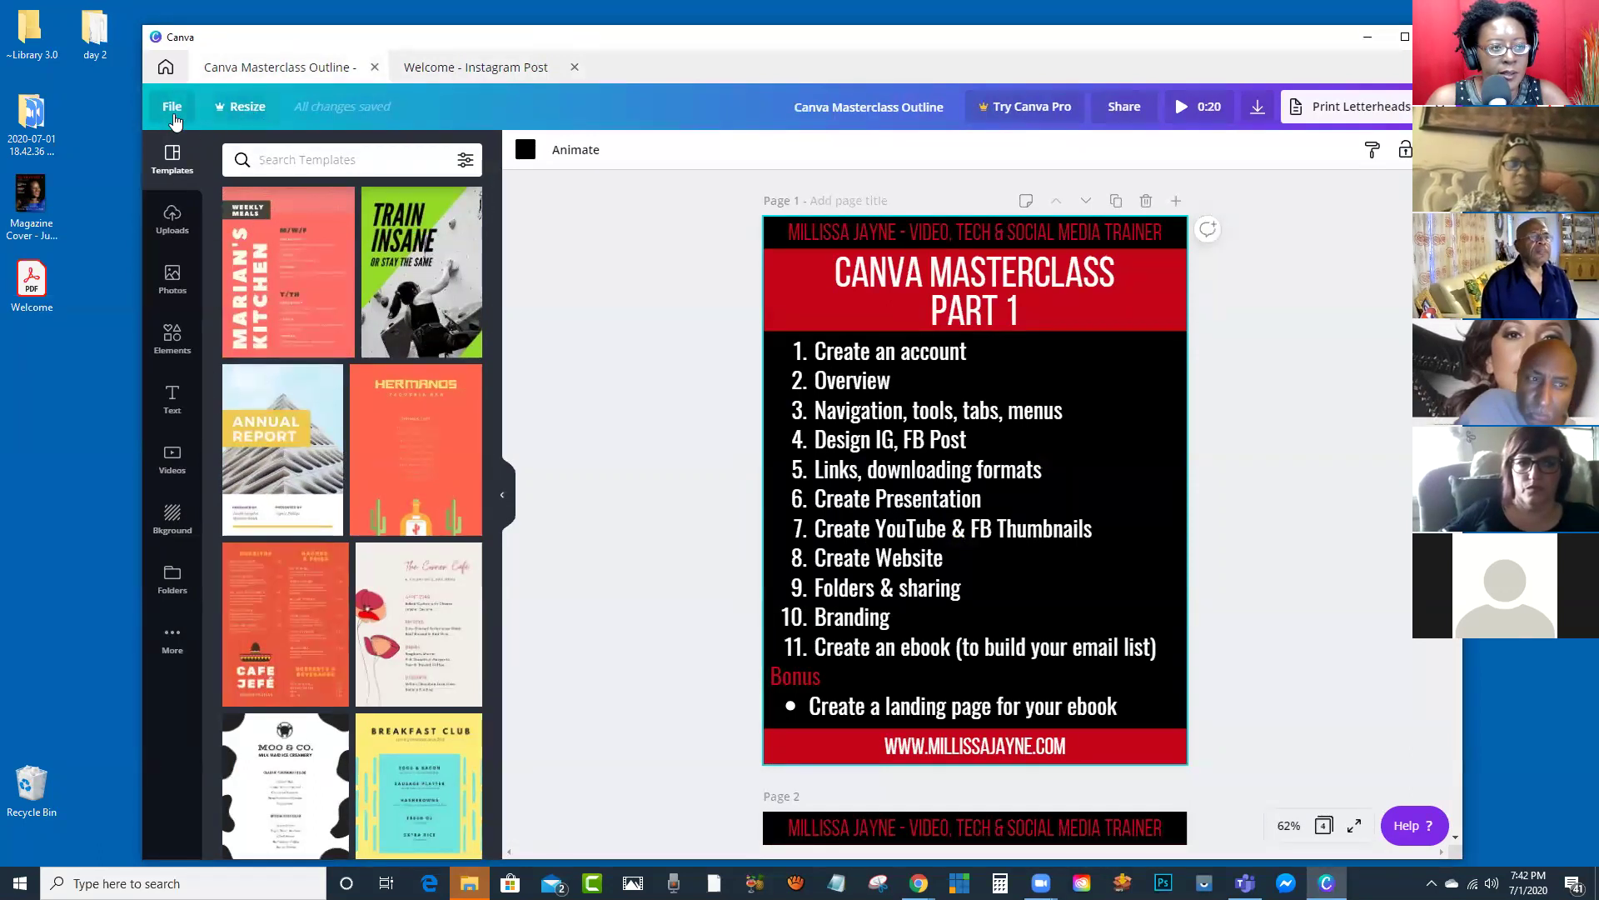
Step: From Home, find the 'show flyers' guest flyer in All your designs and open it
click(167, 70)
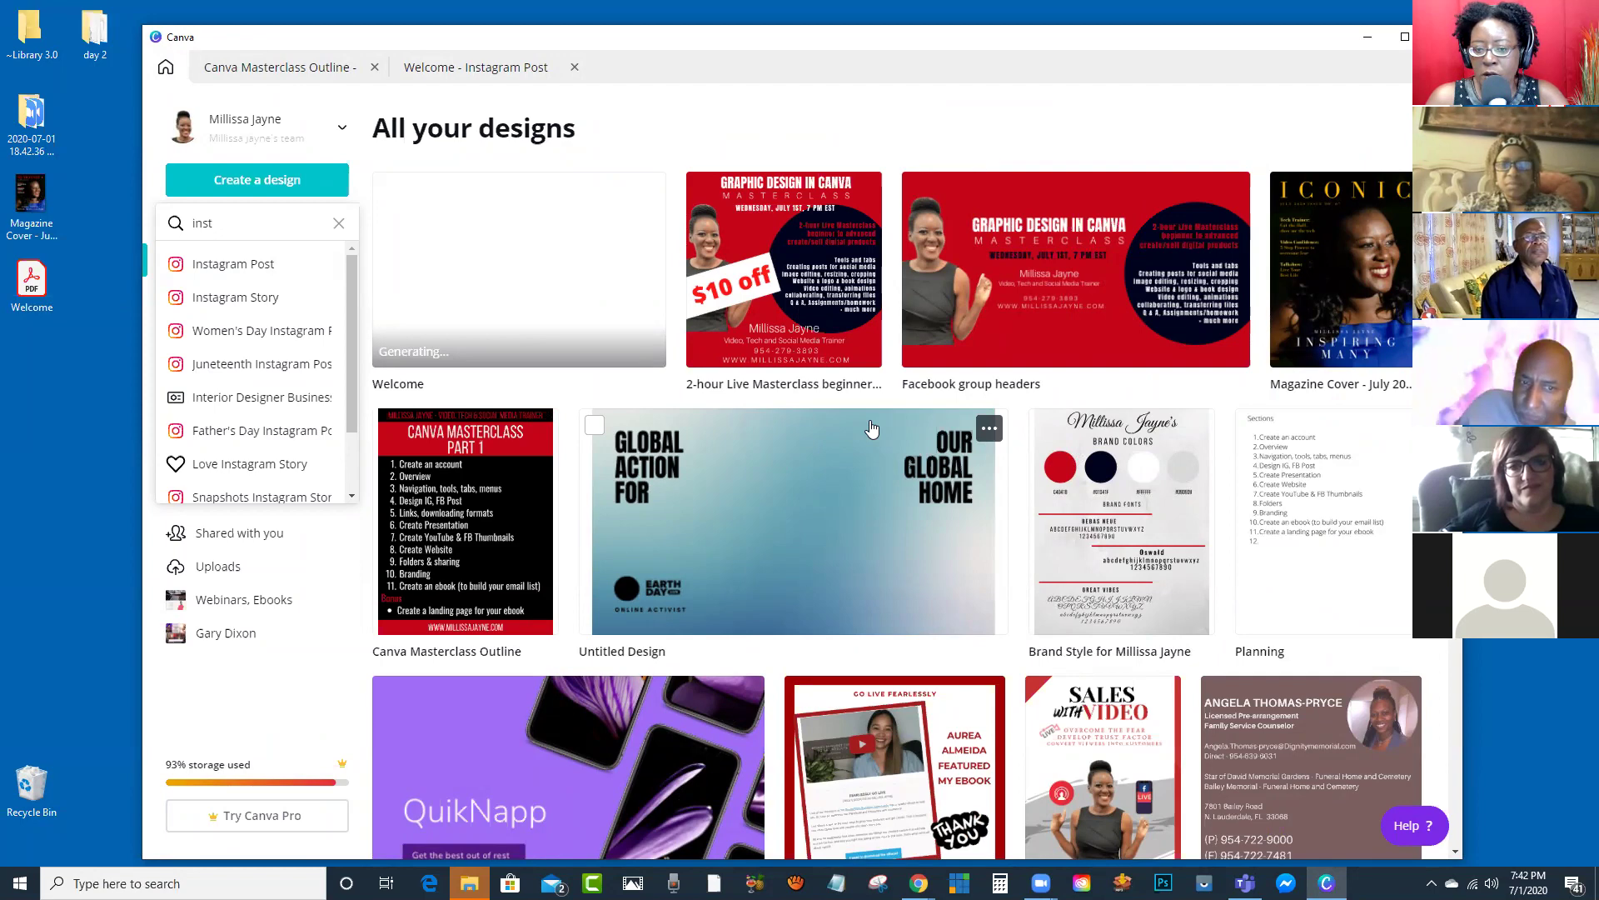
scroll(871, 428, down, 3)
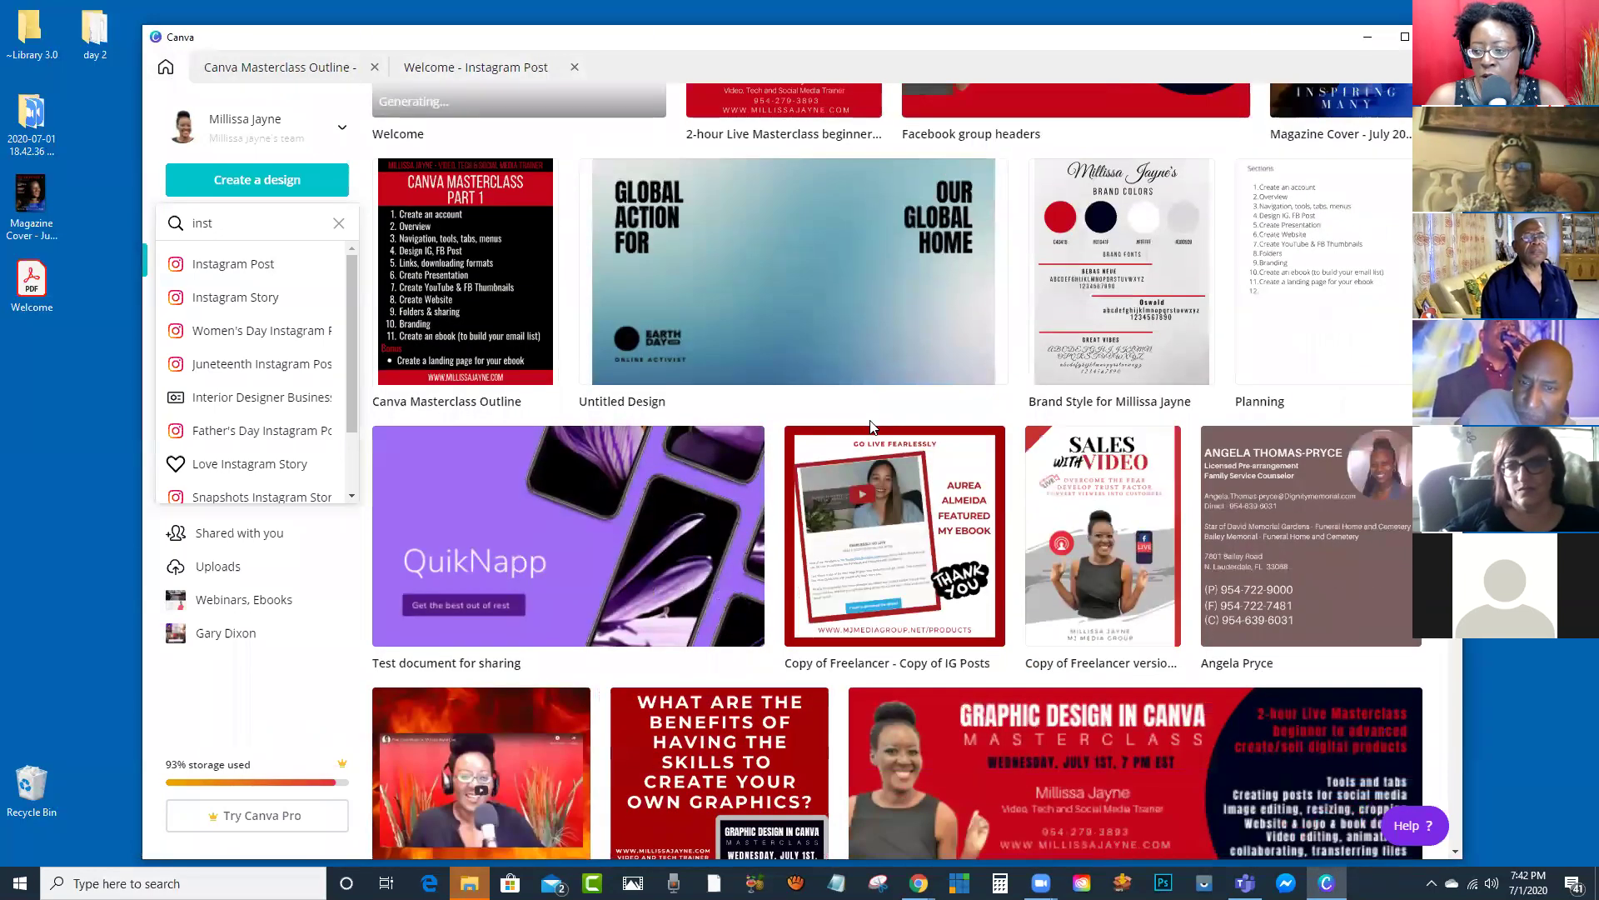
scroll(871, 426, down, 3)
scroll(867, 404, down, 3)
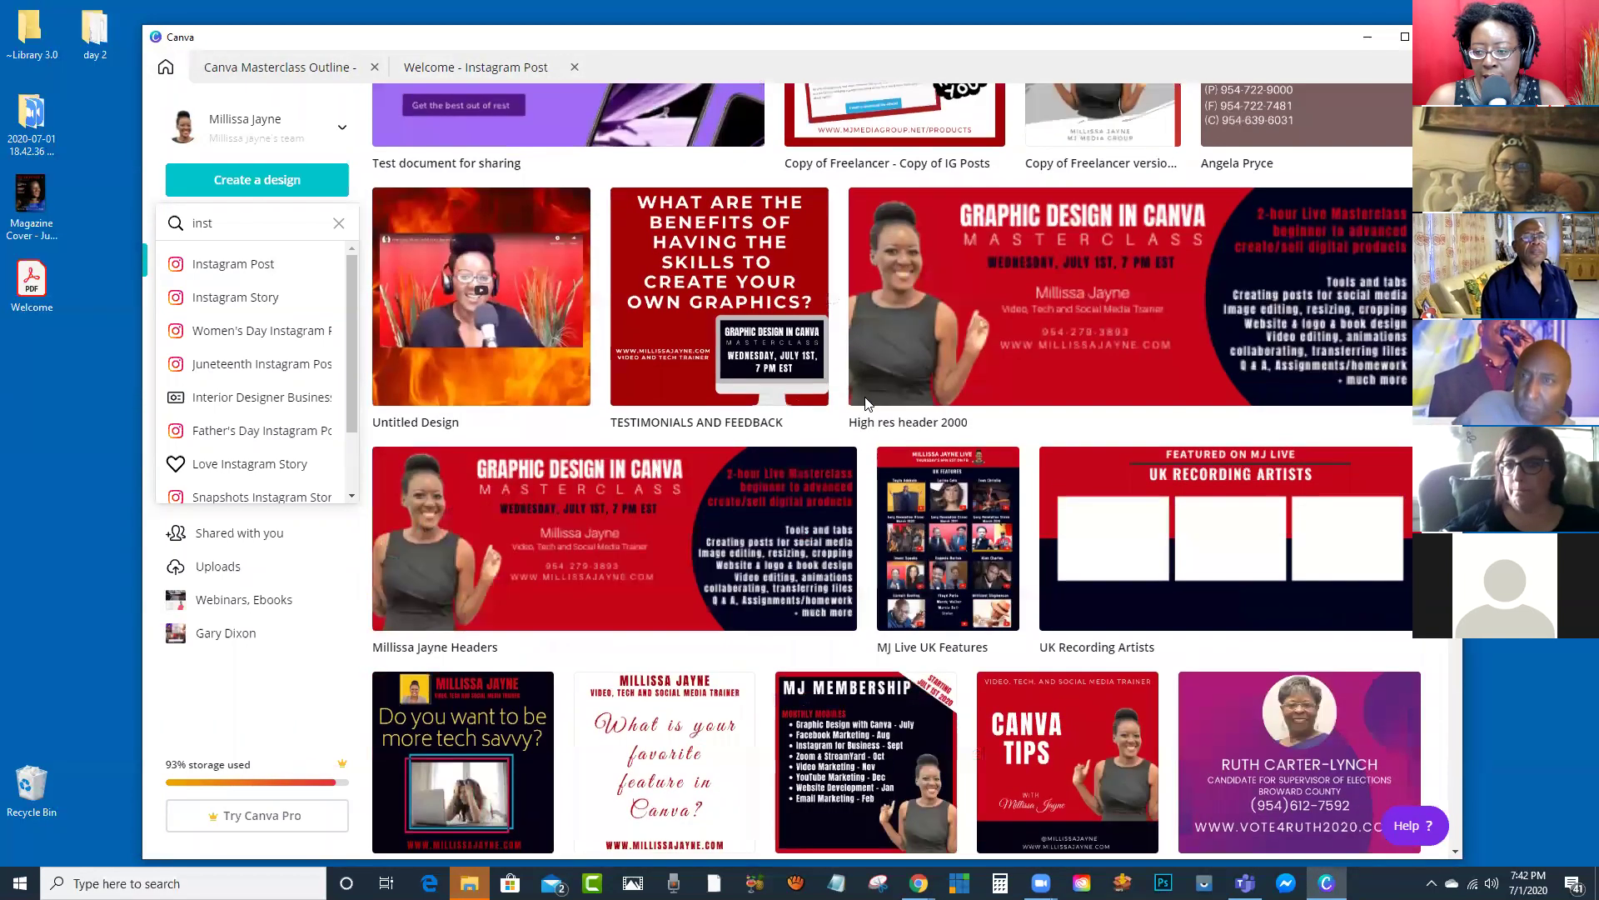
scroll(866, 404, down, 3)
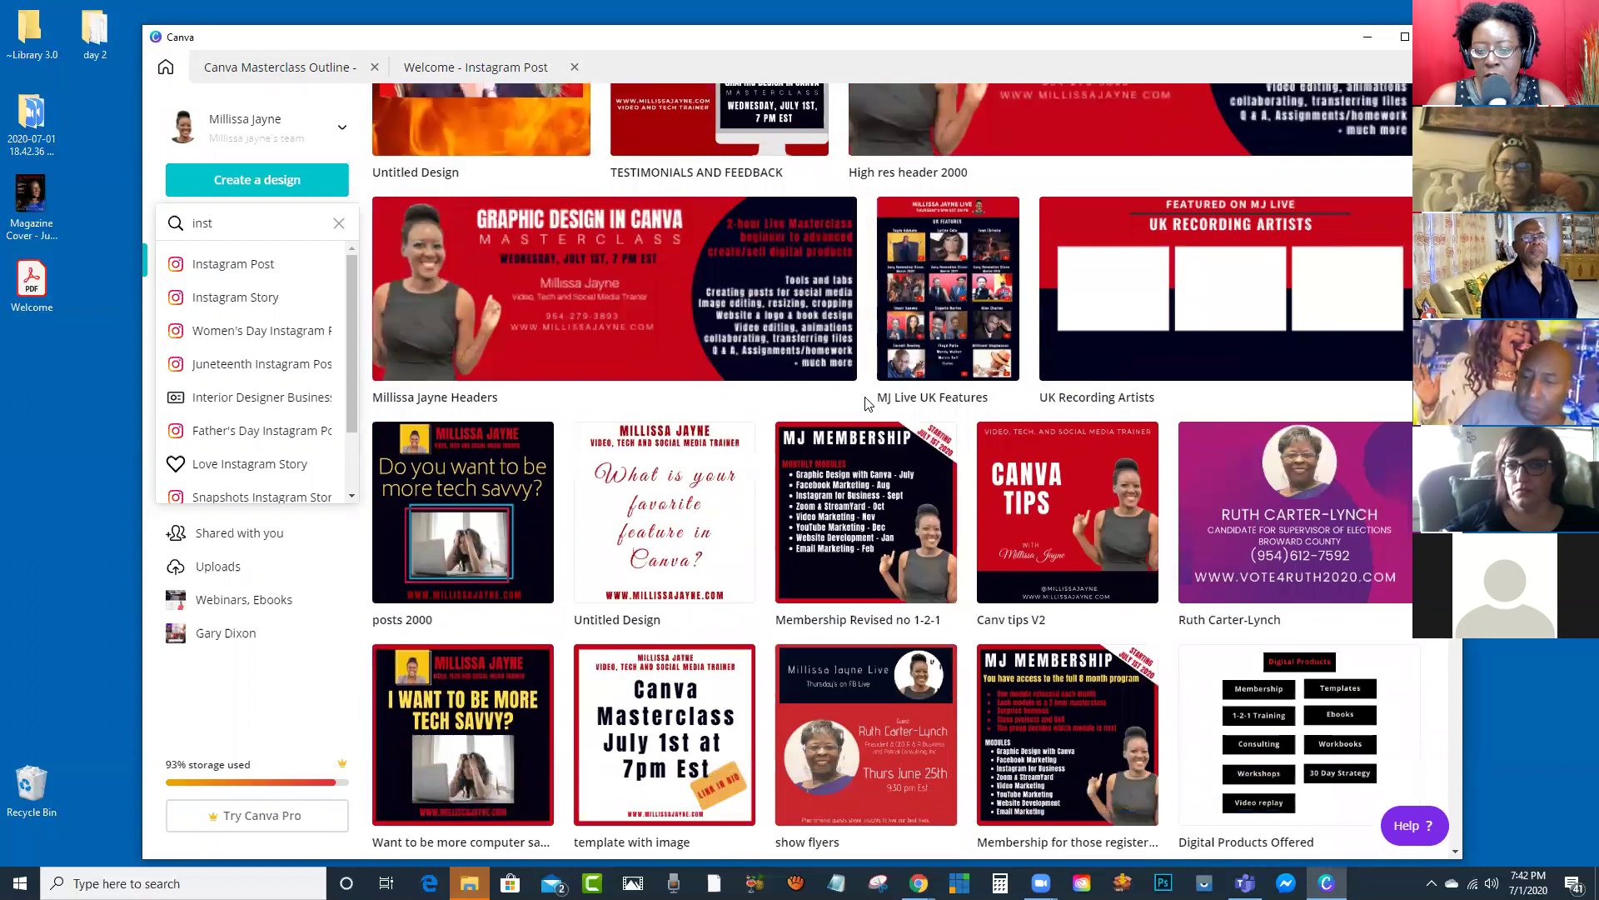
scroll(866, 404, down, 3)
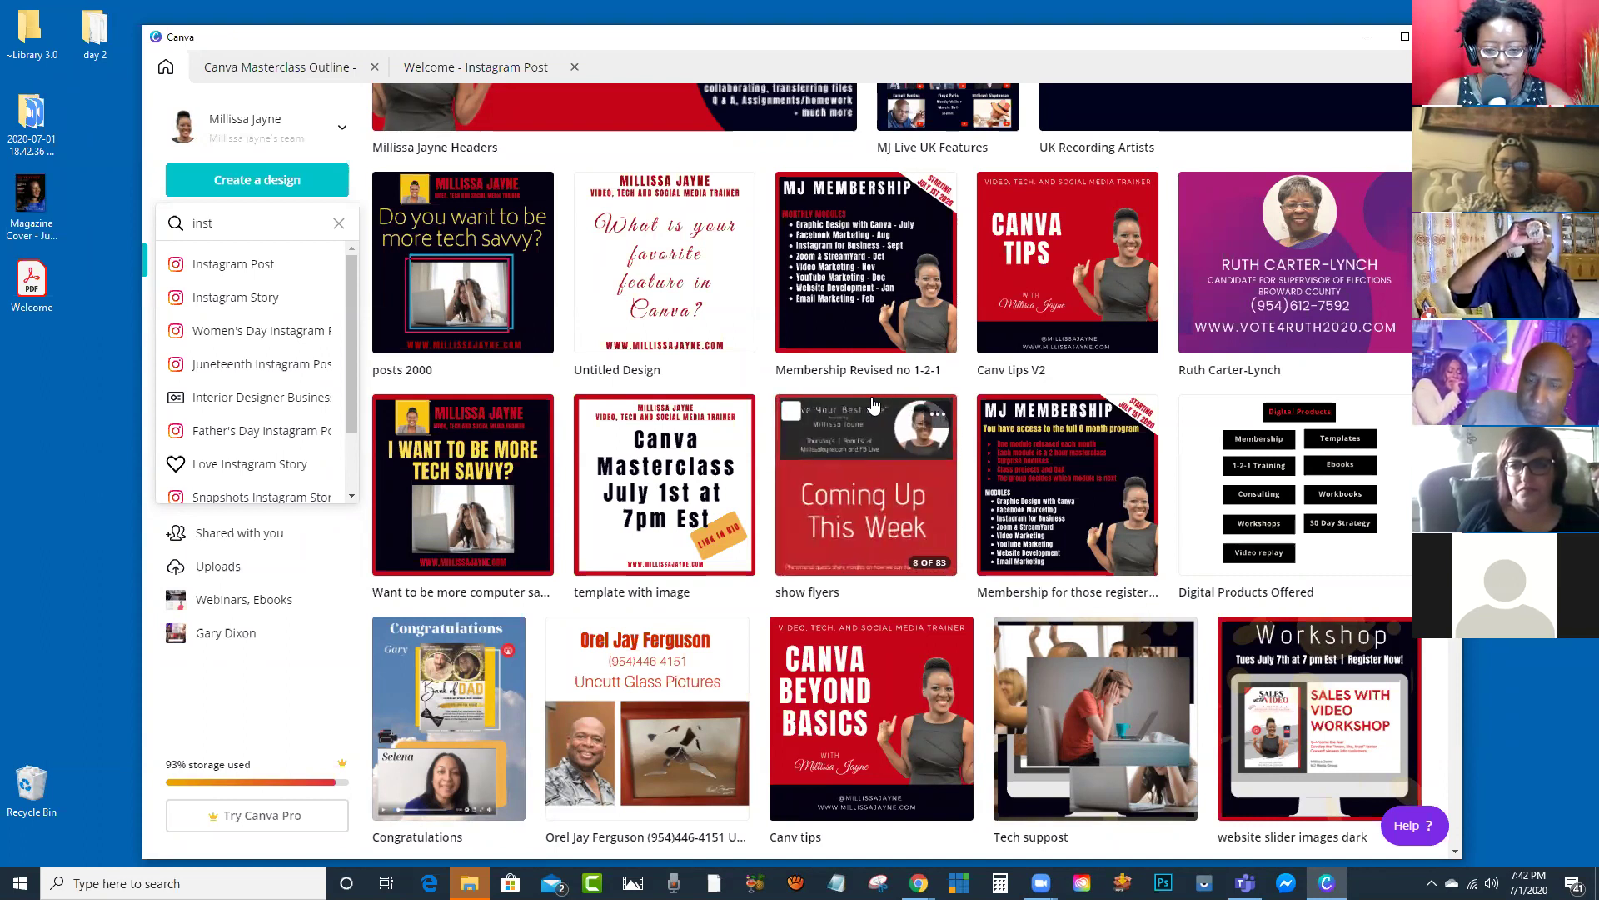
click(888, 496)
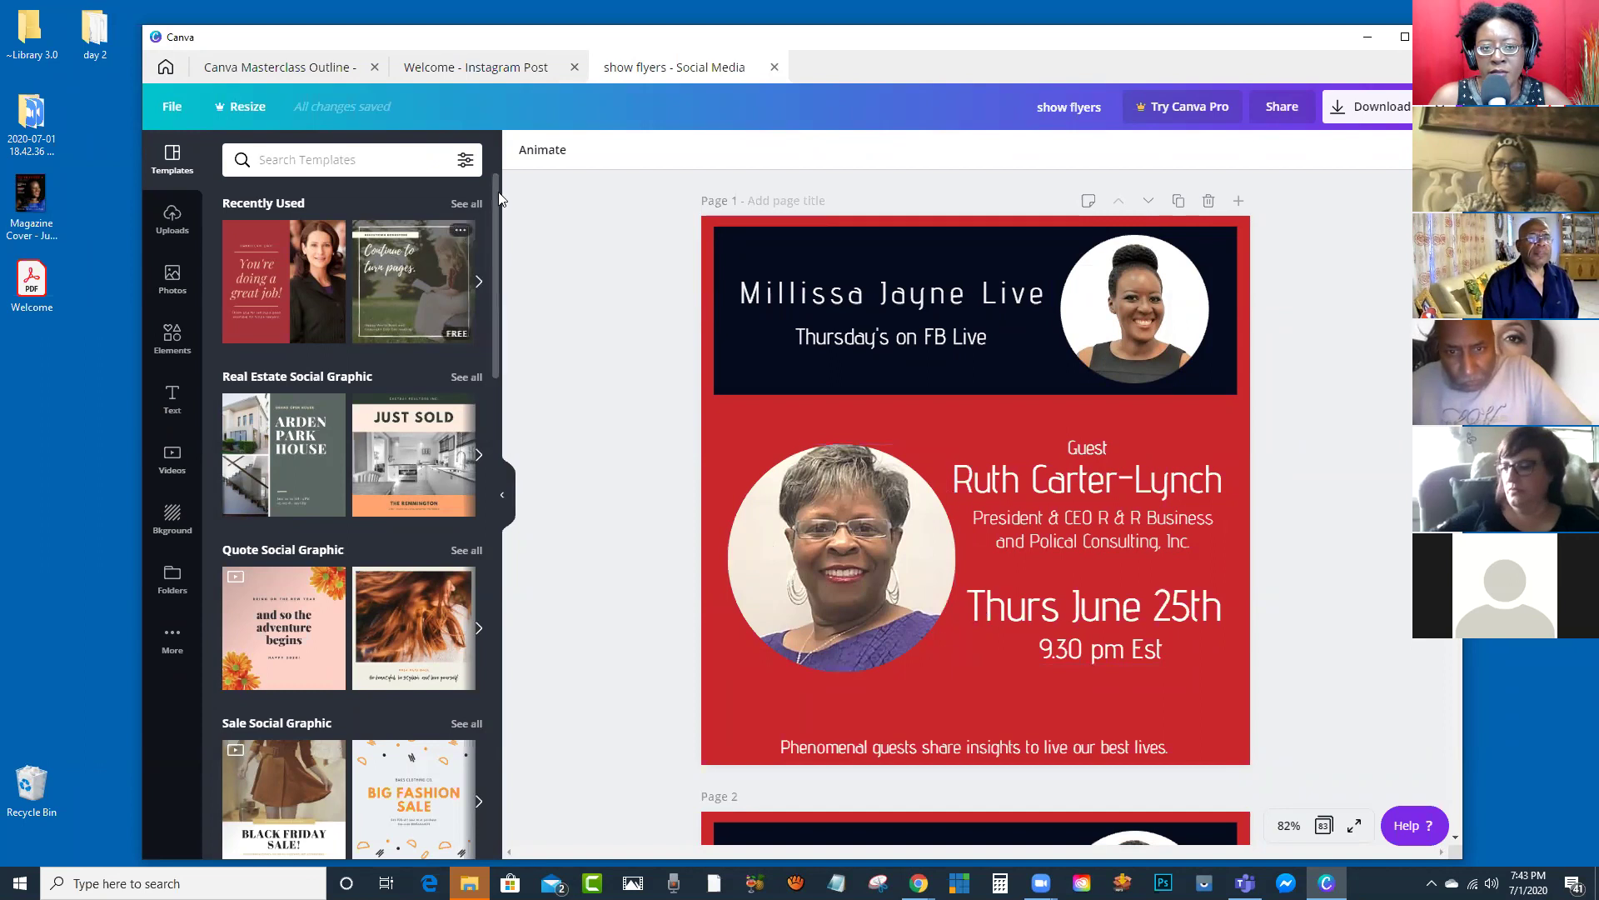
Step: Delete all elements, the starry background image and the navy background from the Welcome post
click(499, 69)
drag(1291, 260, 795, 710)
key(Delete)
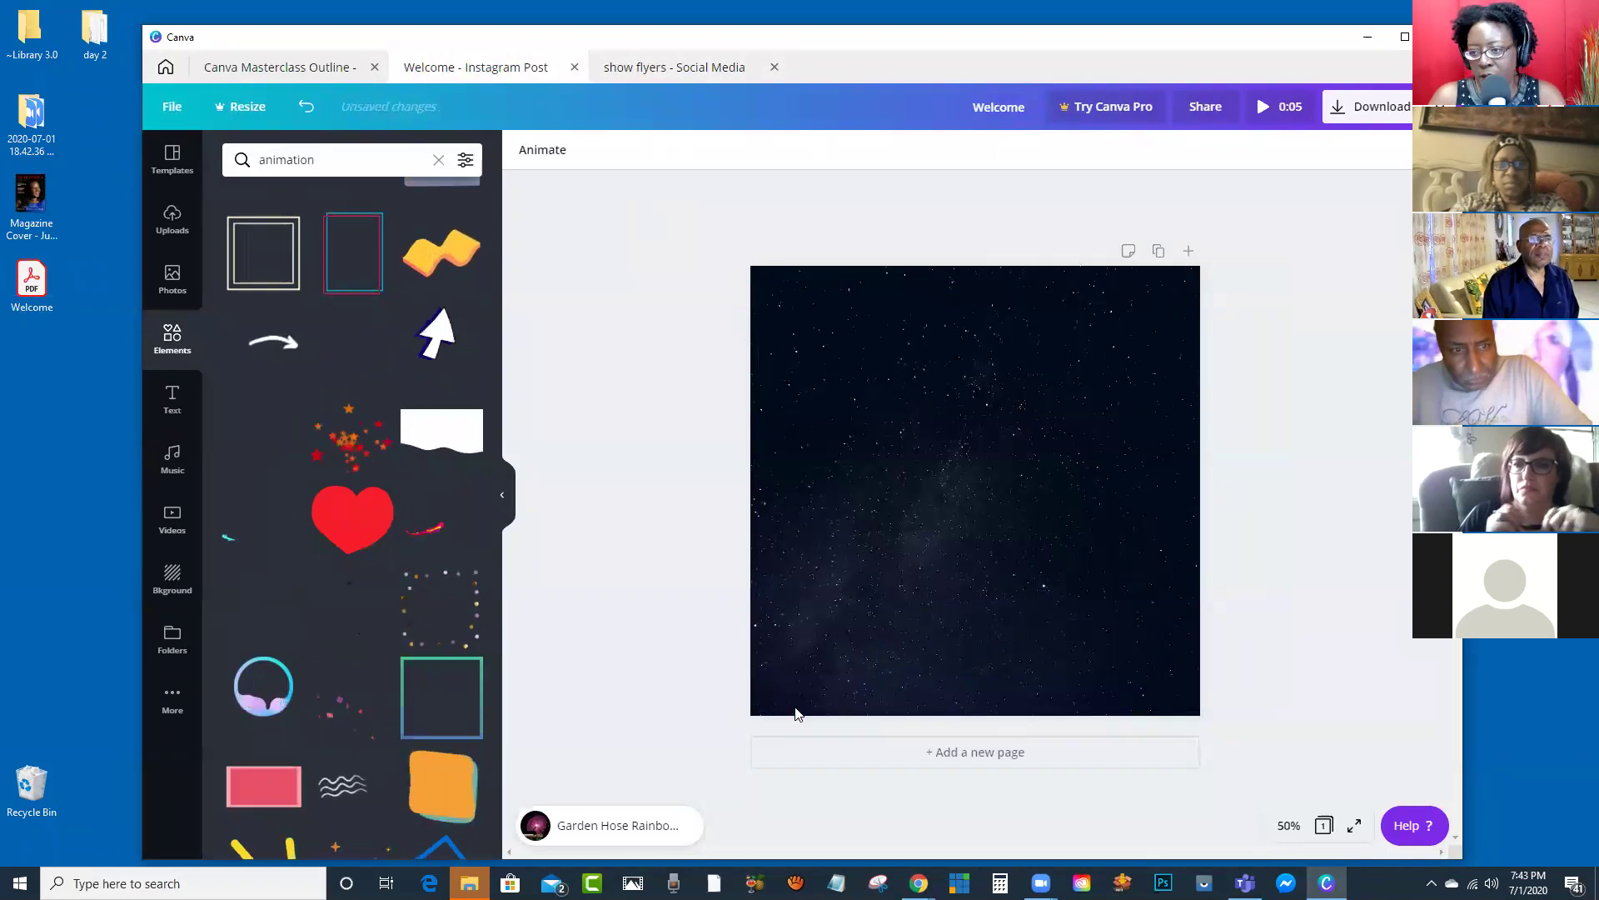
click(909, 619)
key(Delete)
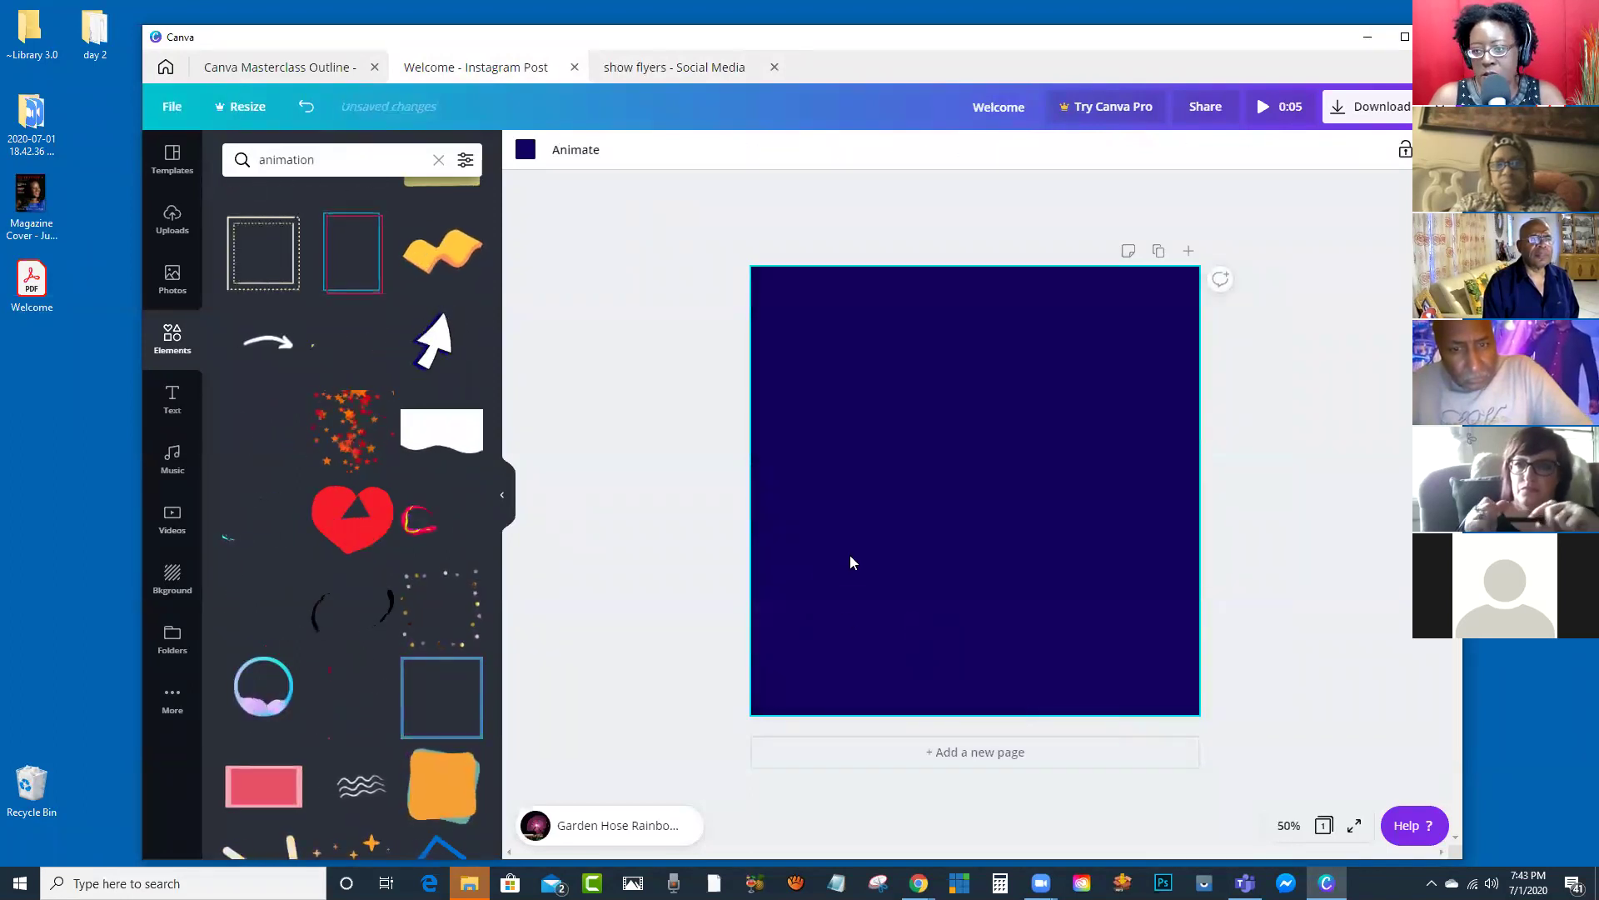
key(Delete)
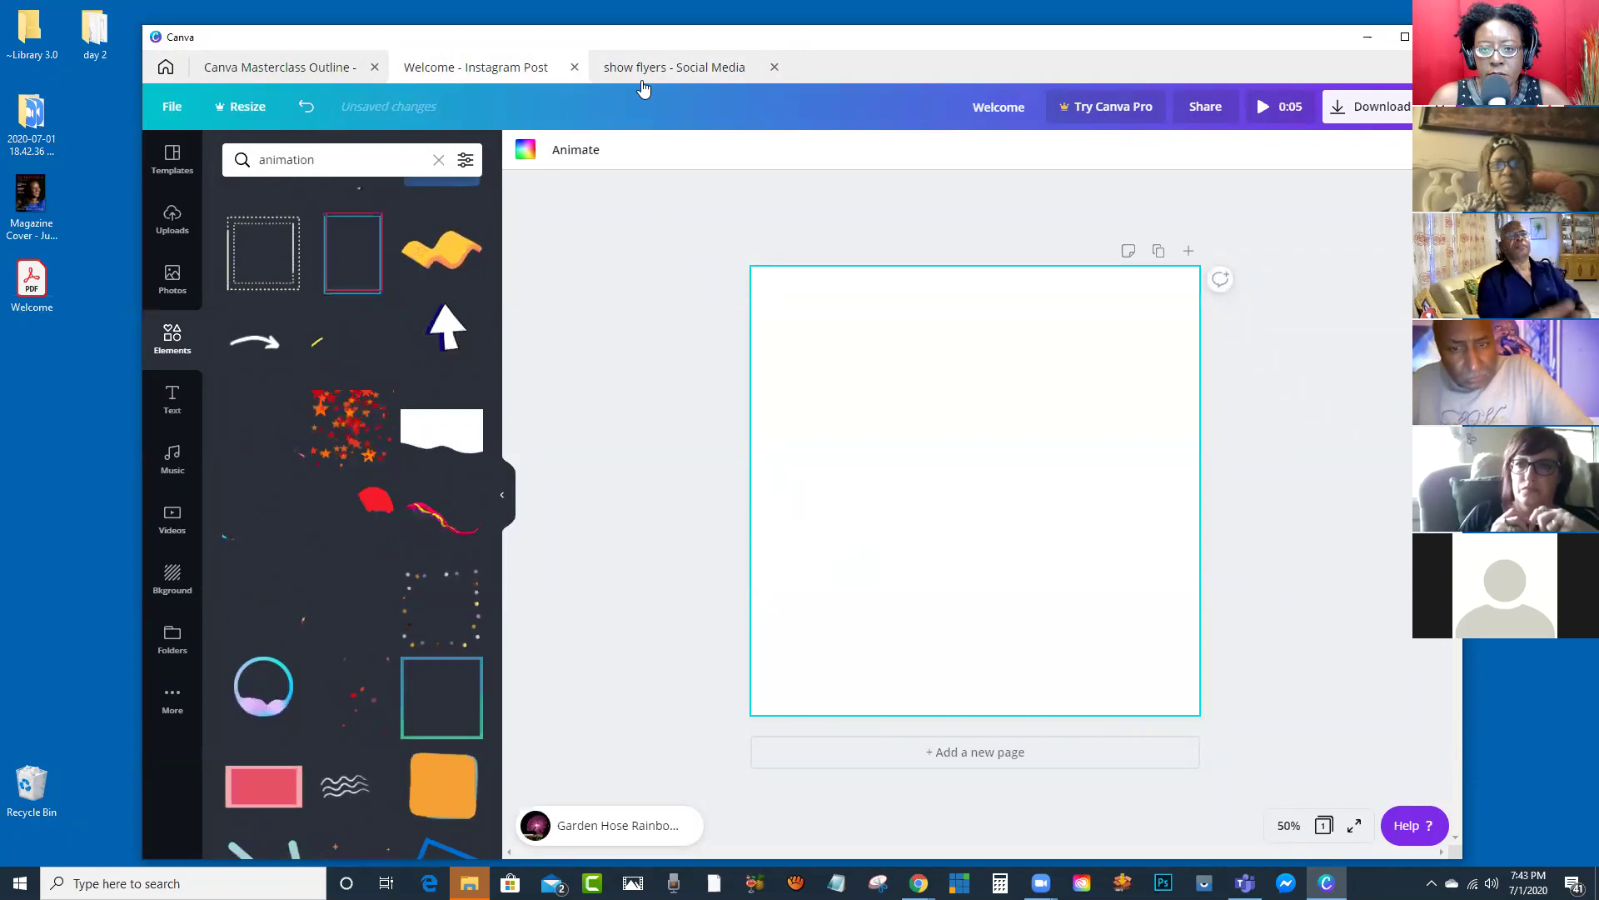
Step: Compare with the show flyers design and set the page background to the red swatch
click(651, 75)
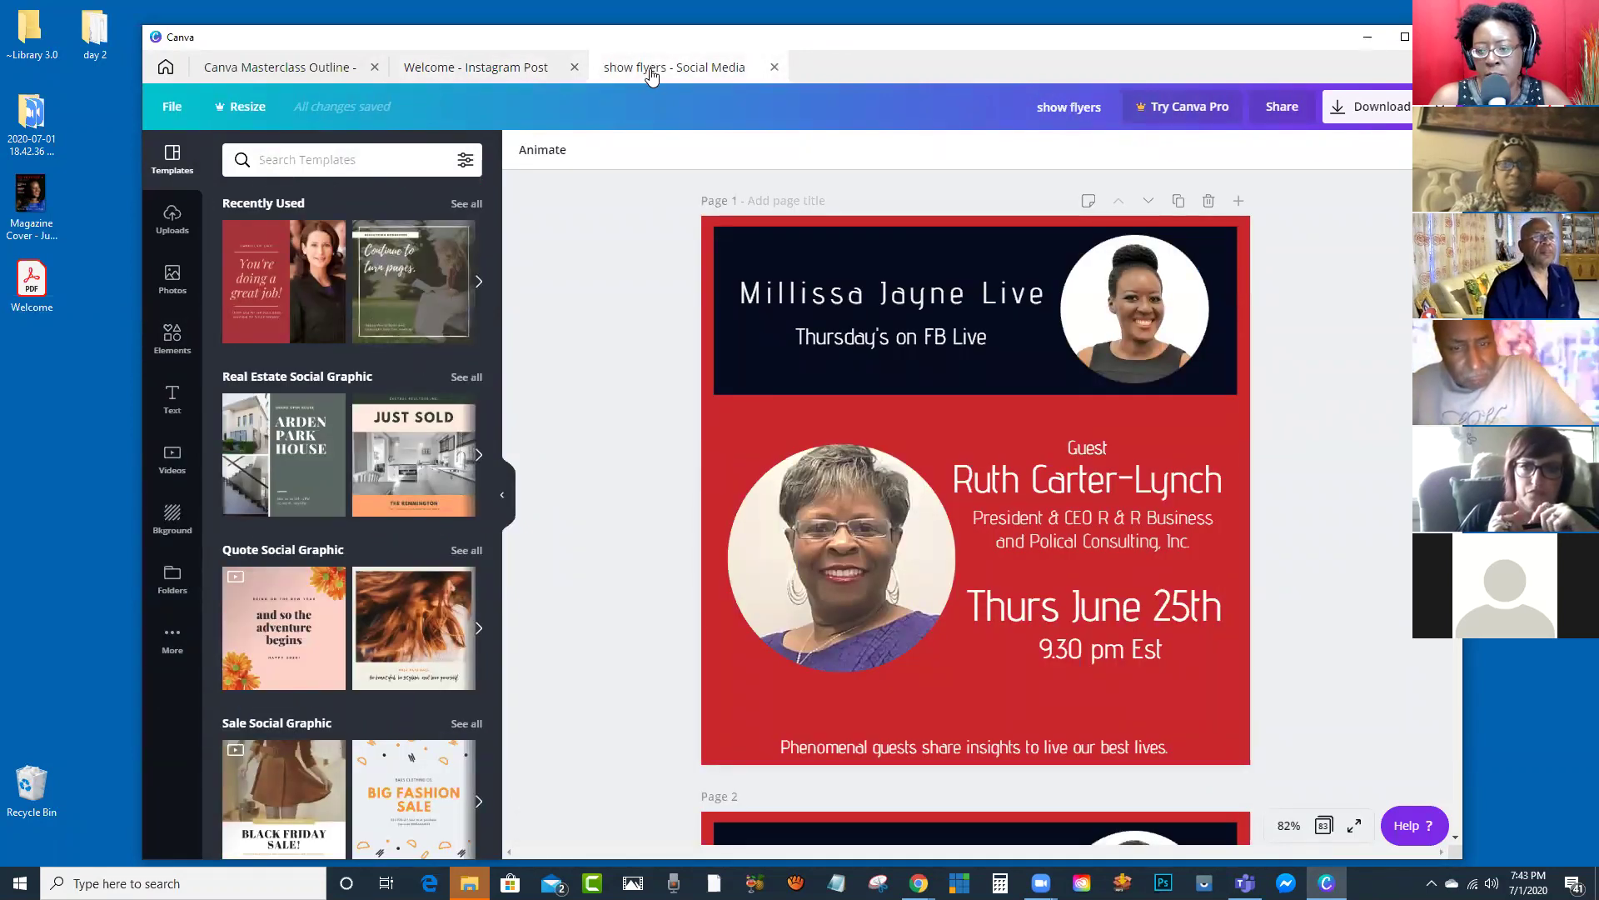
click(496, 81)
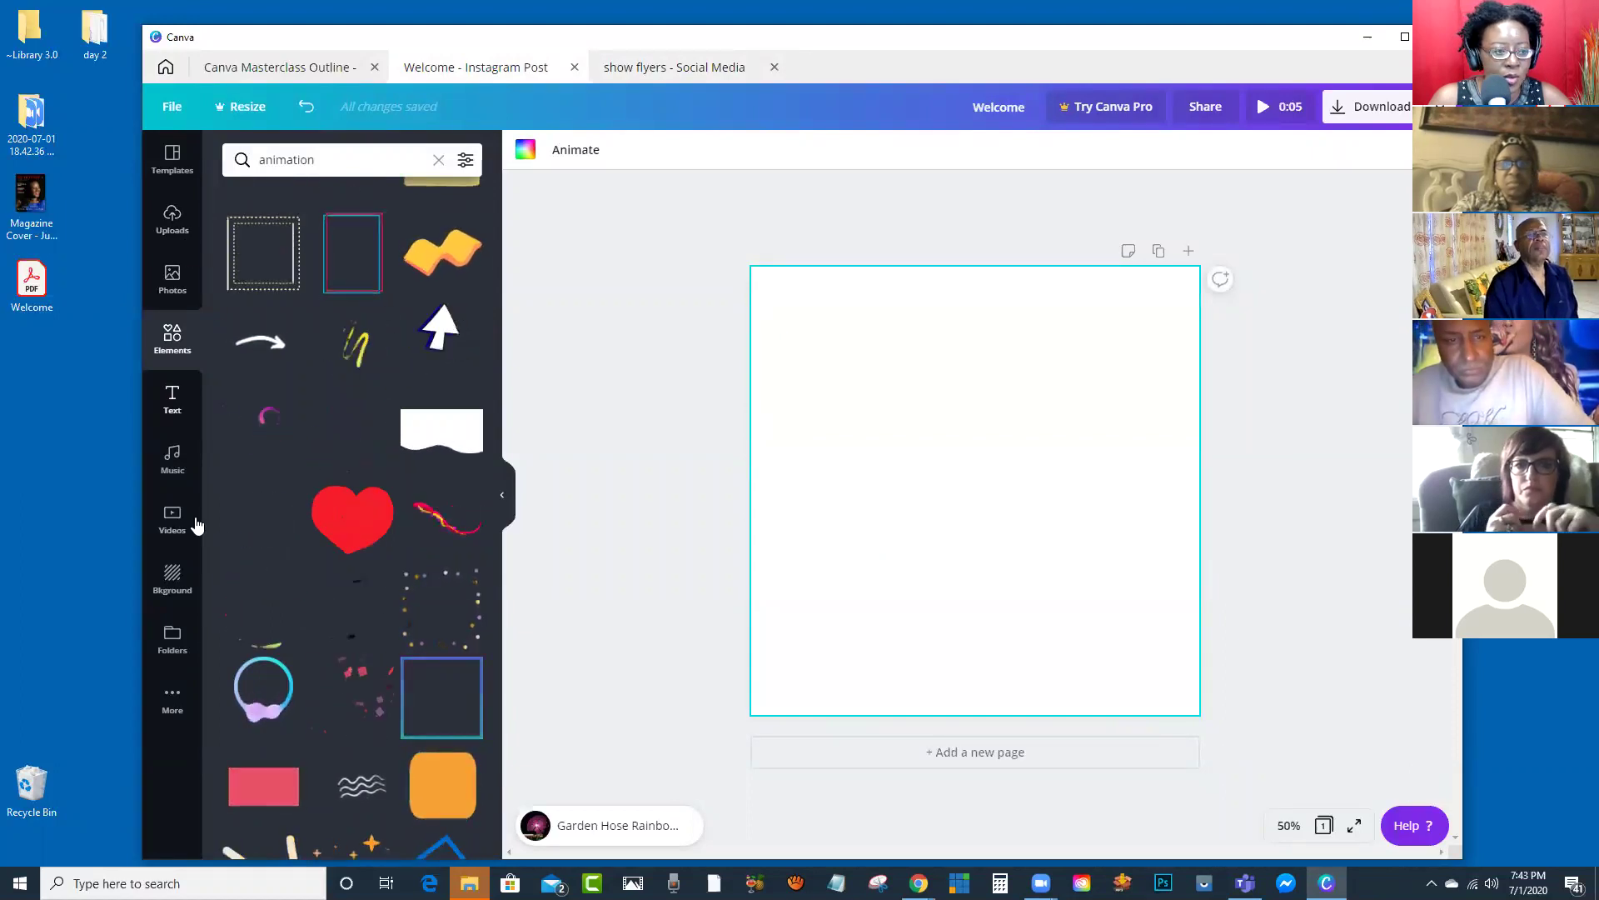
click(170, 594)
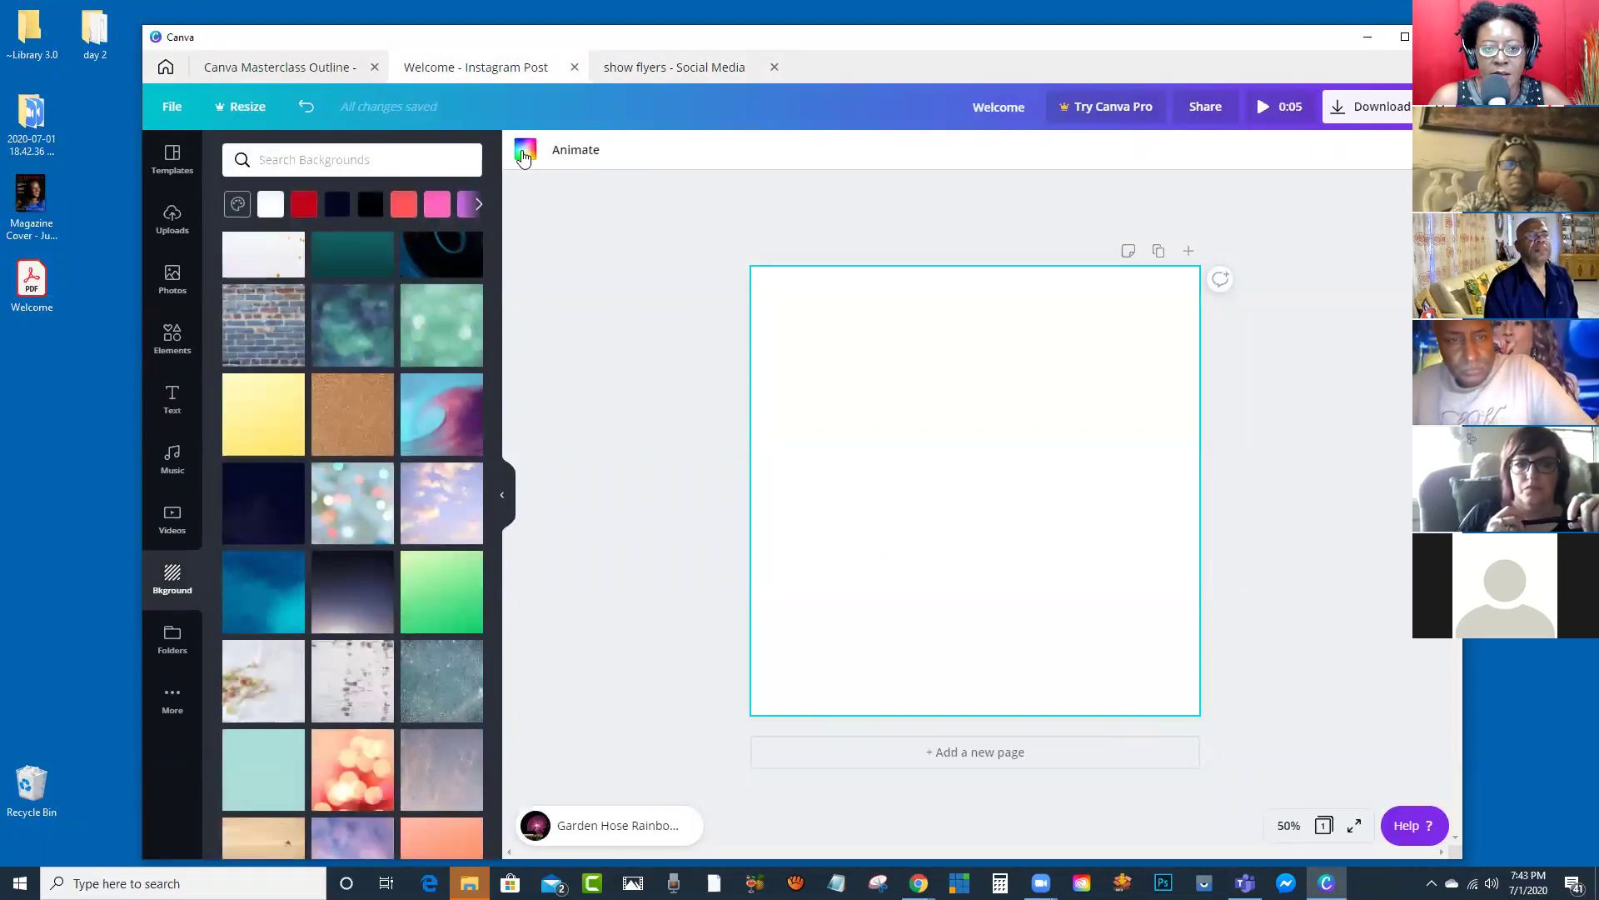
click(305, 212)
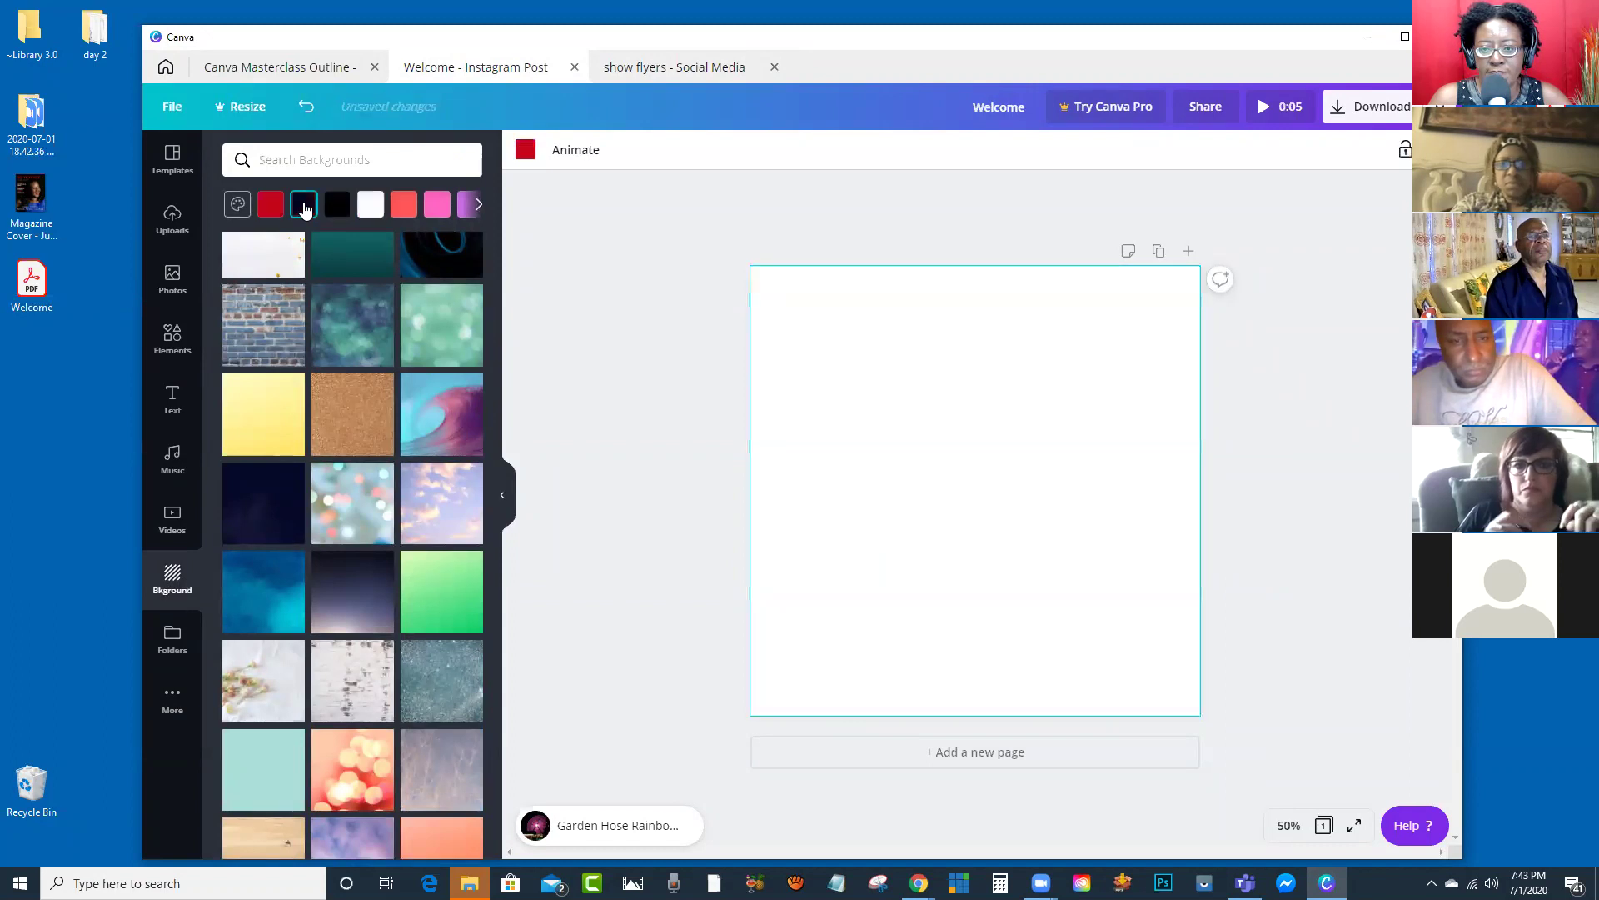
click(666, 70)
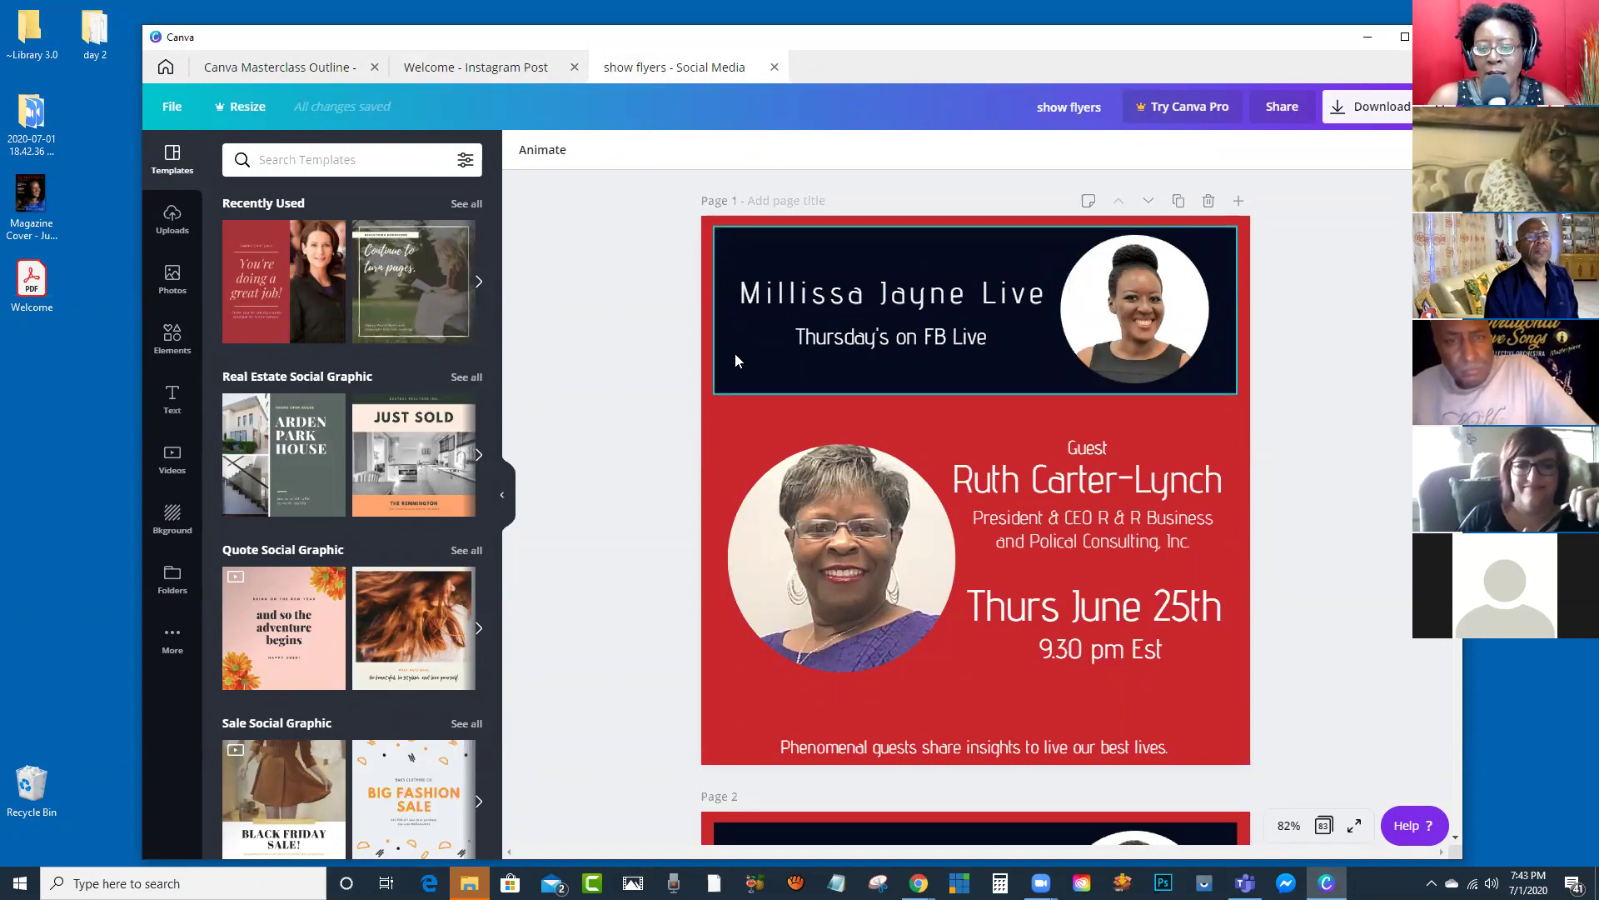
click(509, 73)
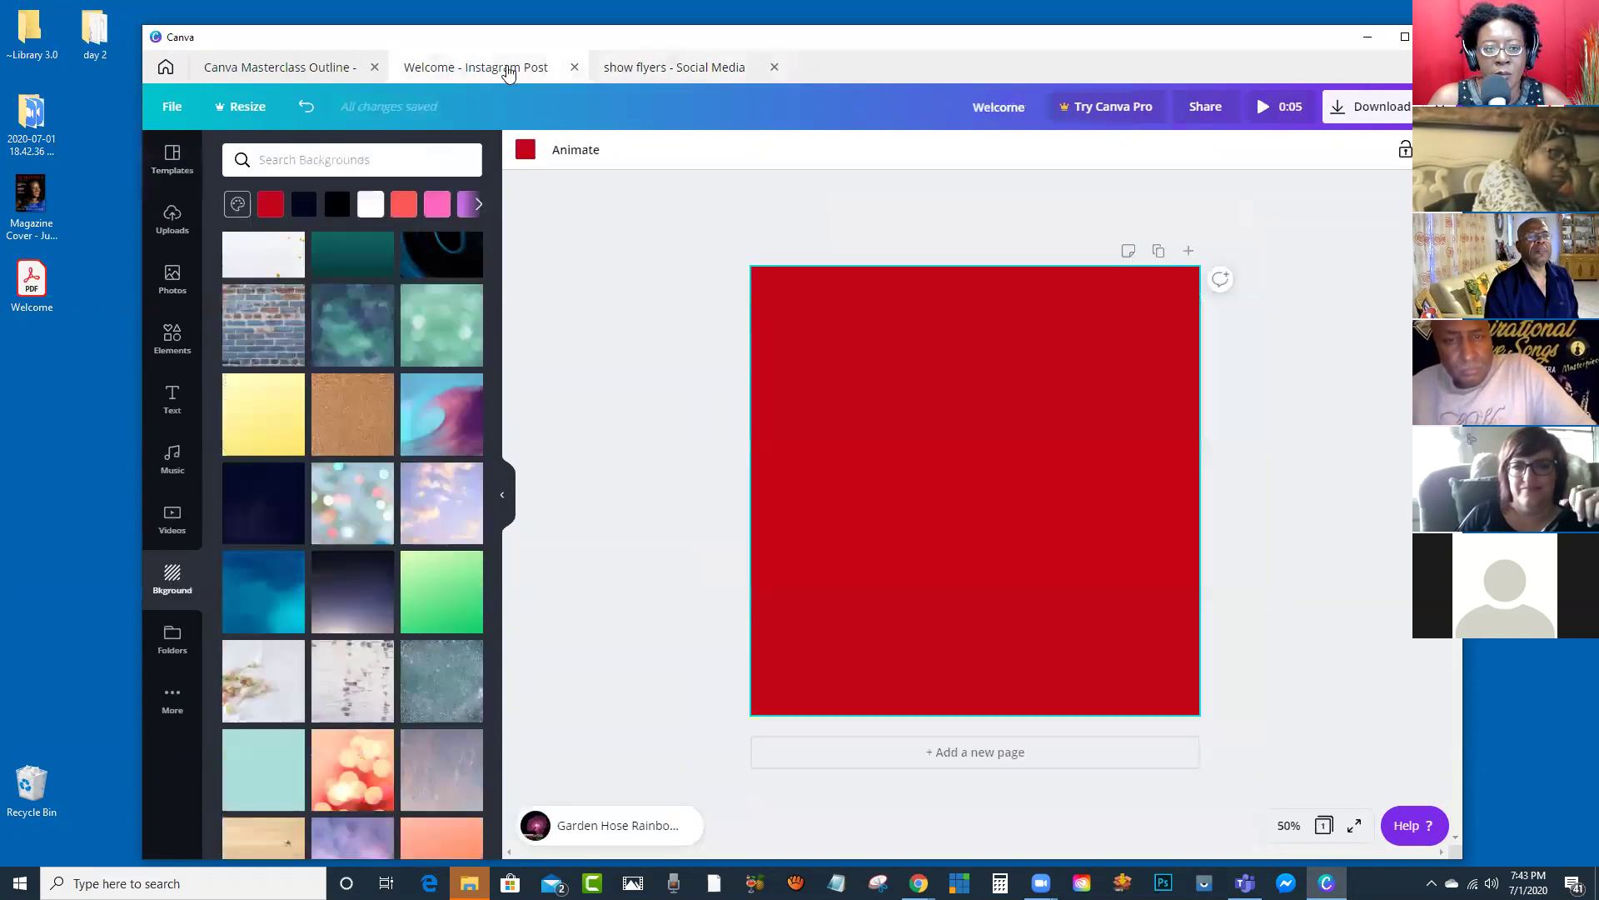
Step: Add a navy square from Elements and stretch it into a wide, short banner across the top
click(171, 340)
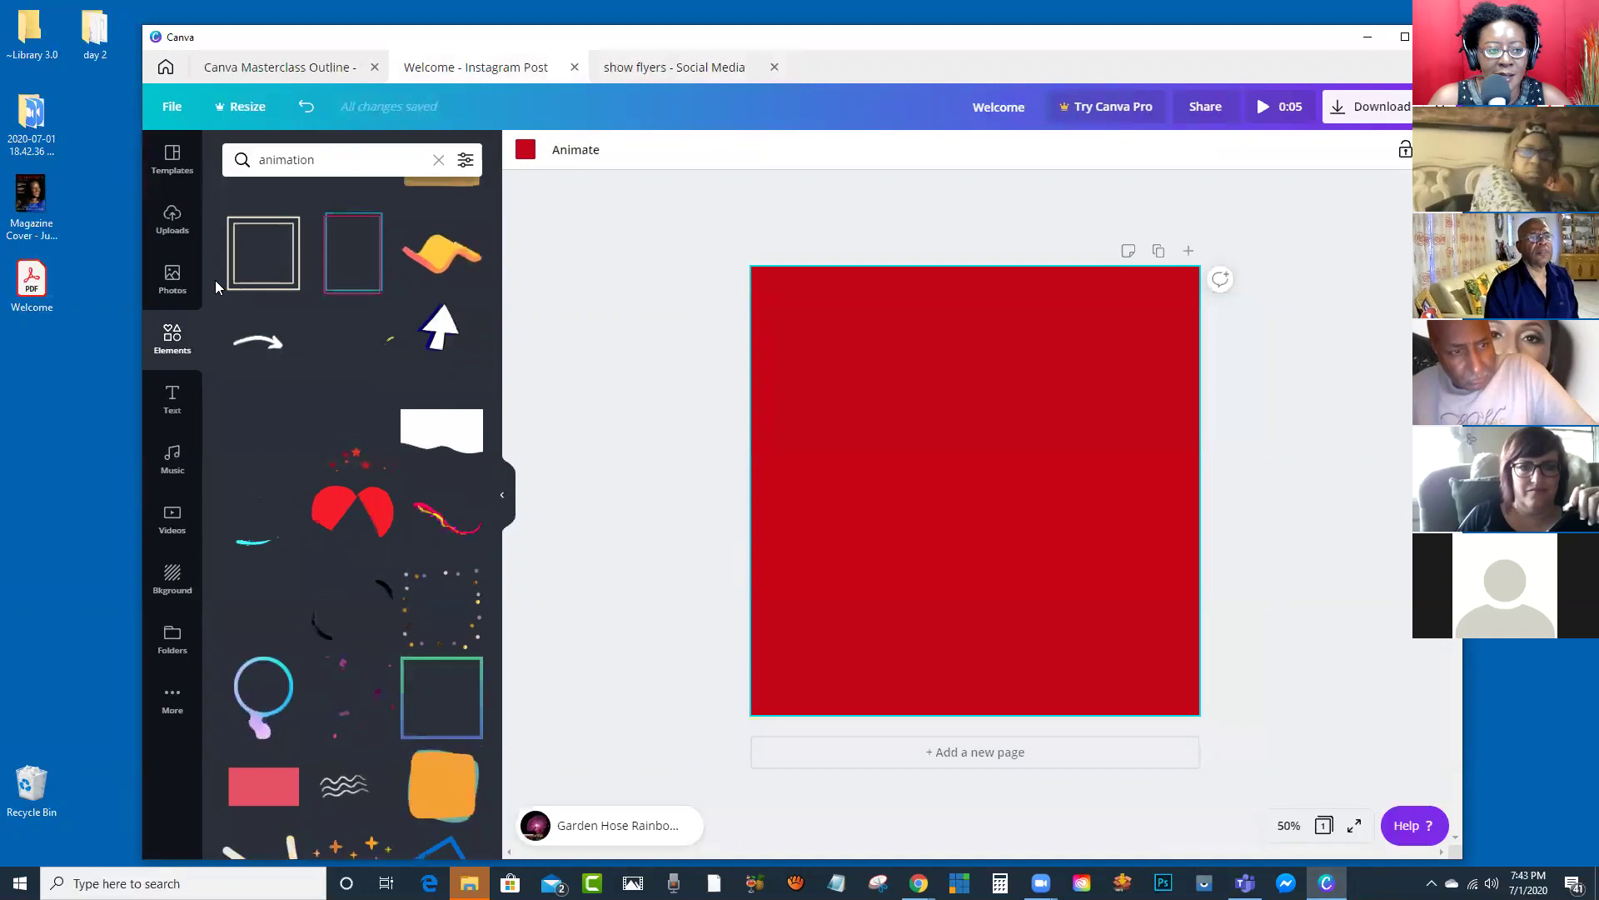
click(439, 161)
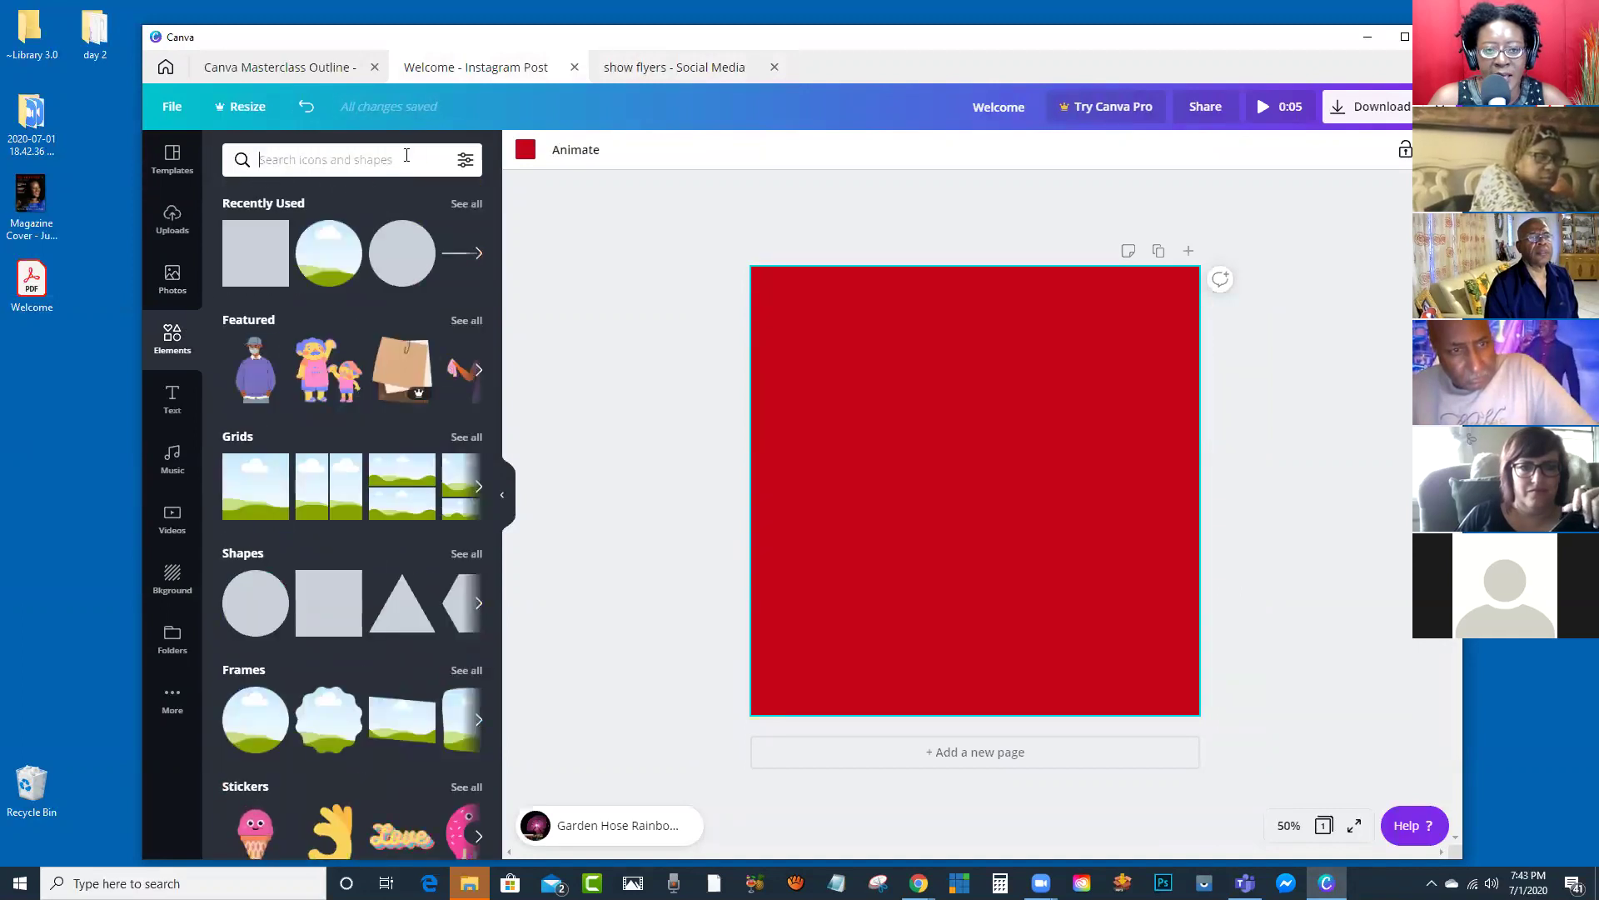
click(248, 263)
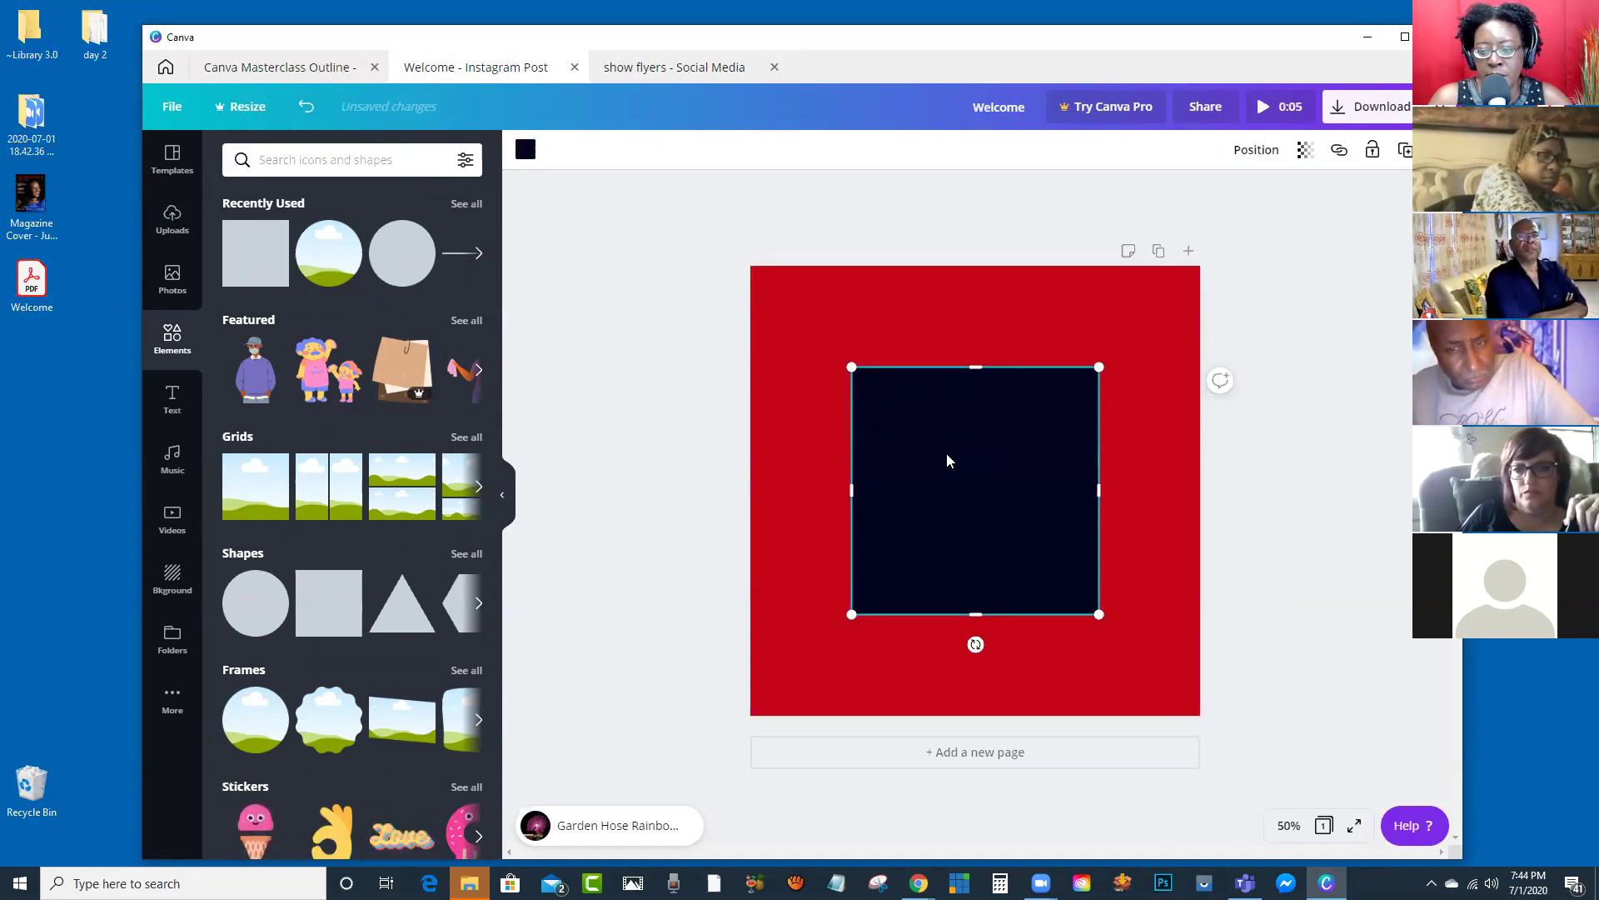
click(528, 158)
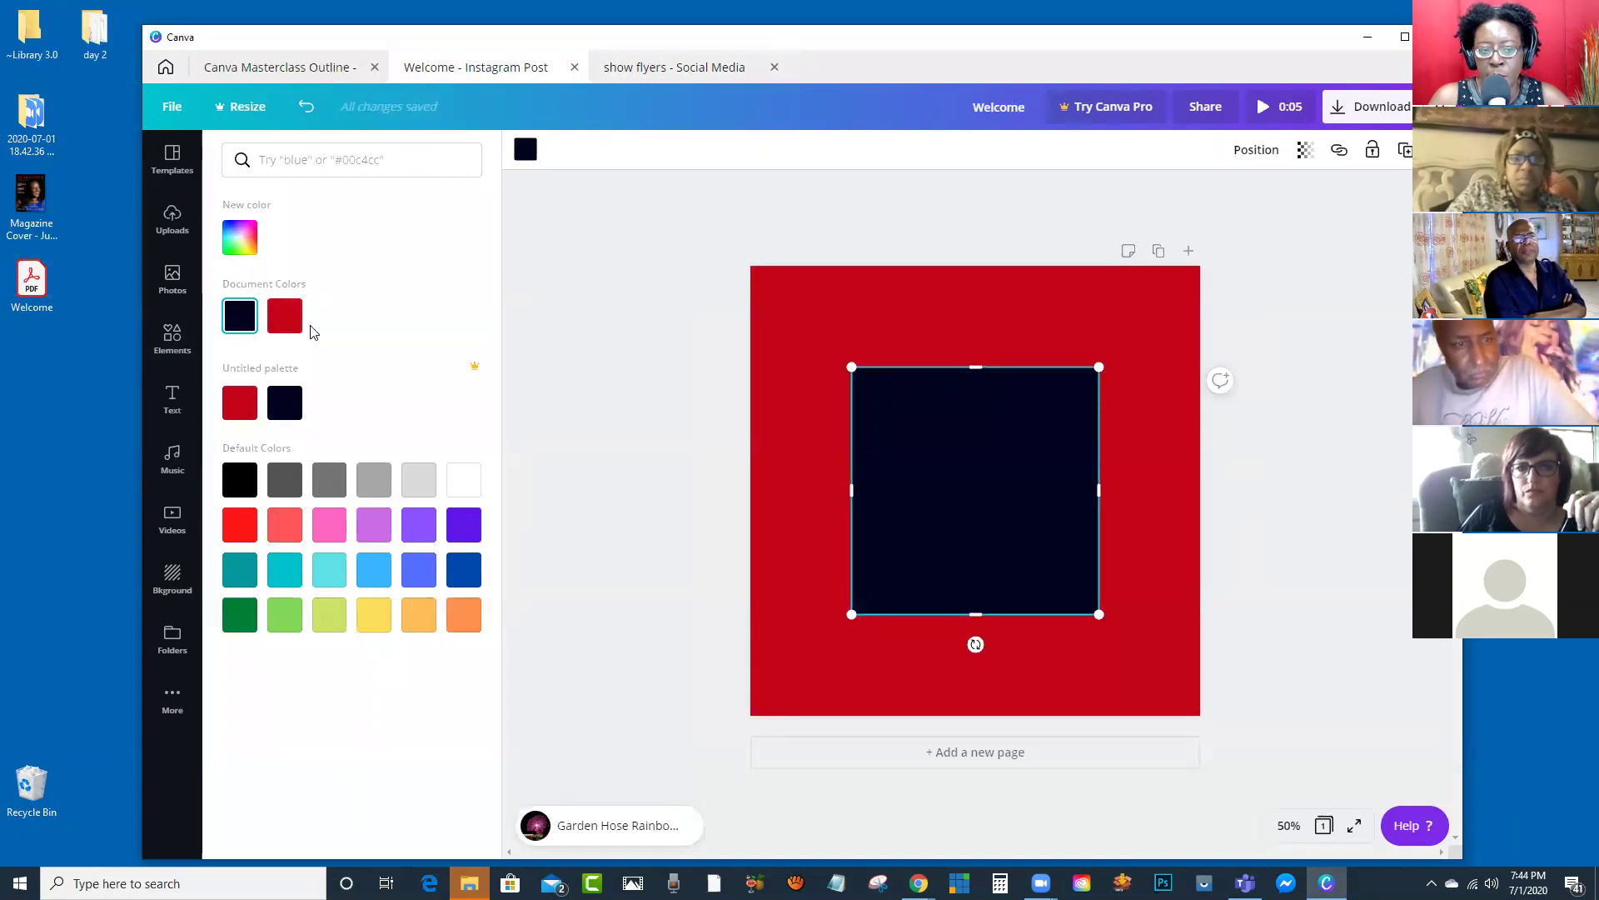
drag(942, 461, 852, 364)
drag(1011, 402, 1188, 380)
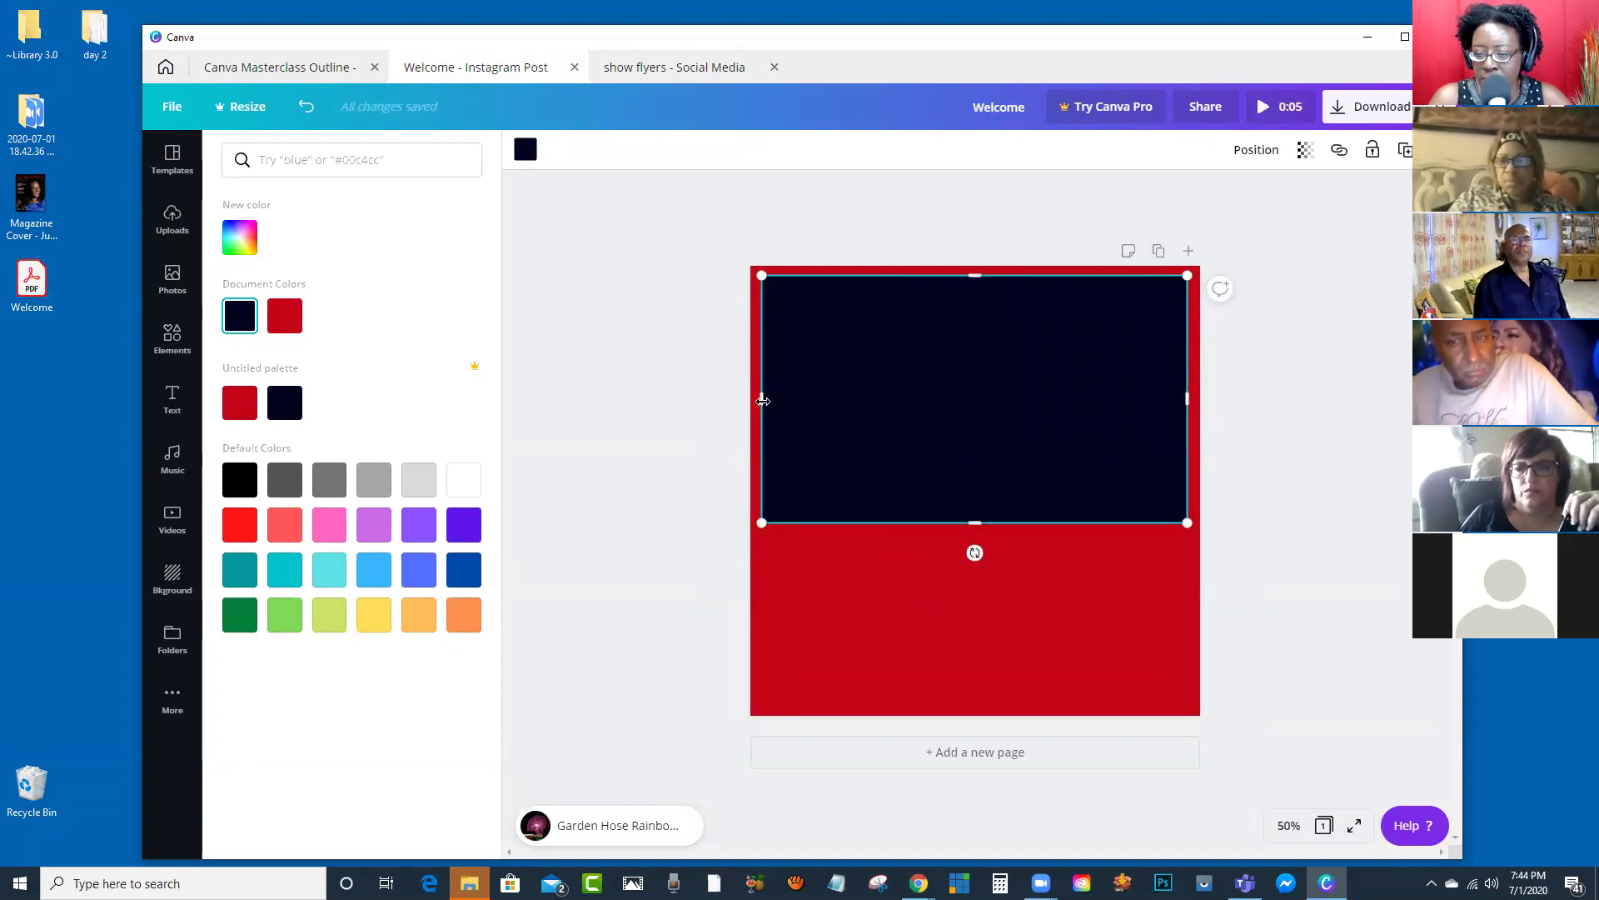
drag(976, 525, 965, 420)
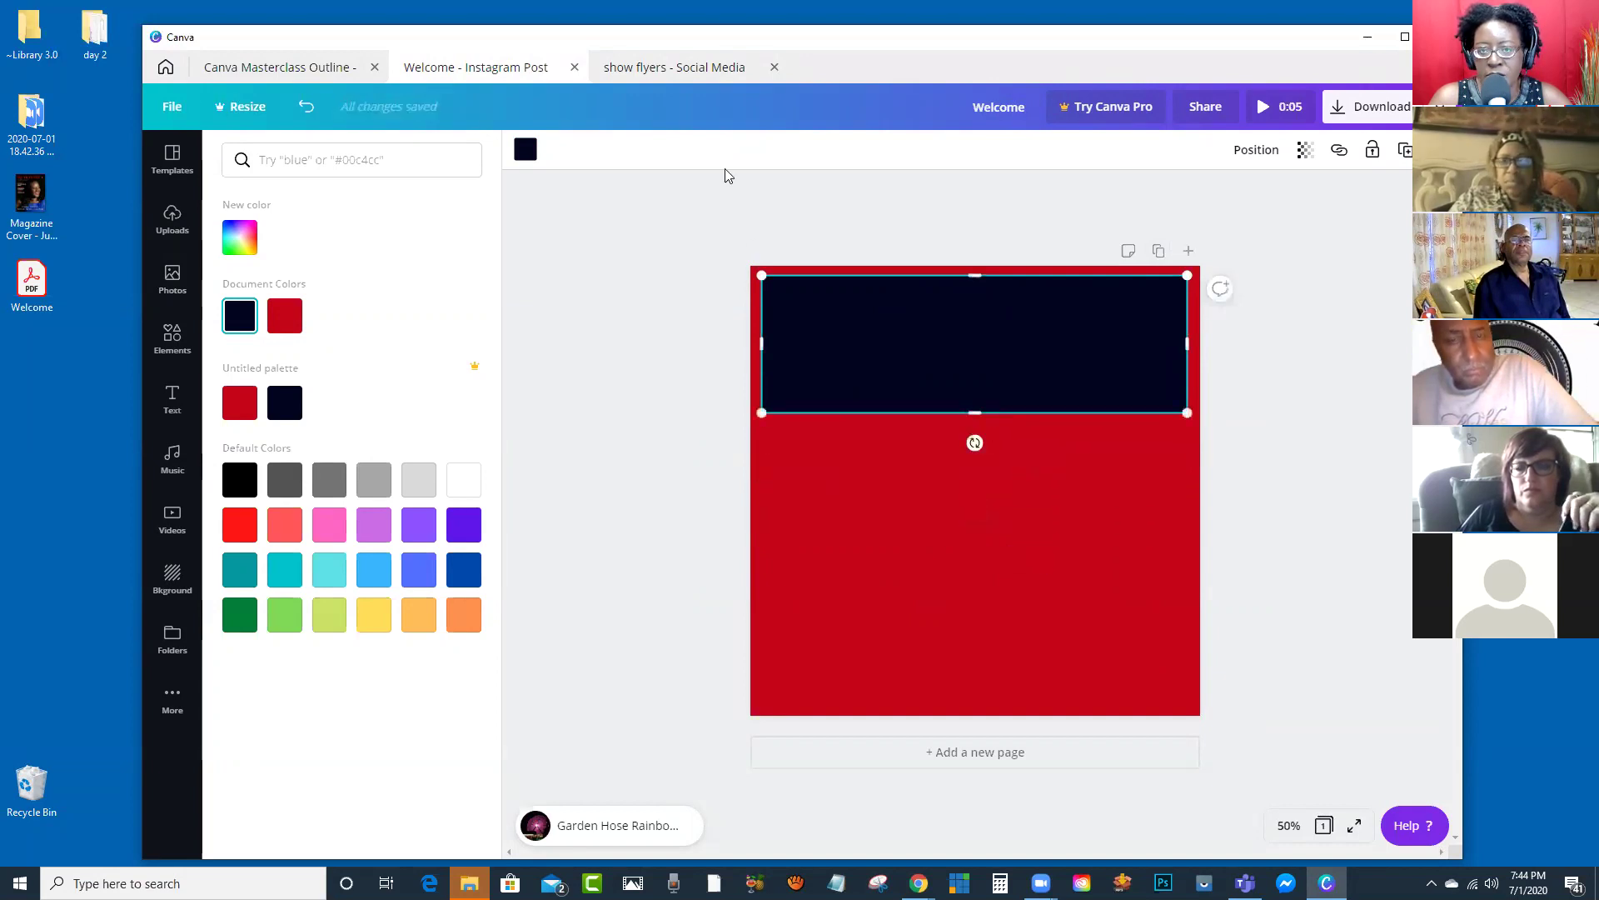
click(653, 68)
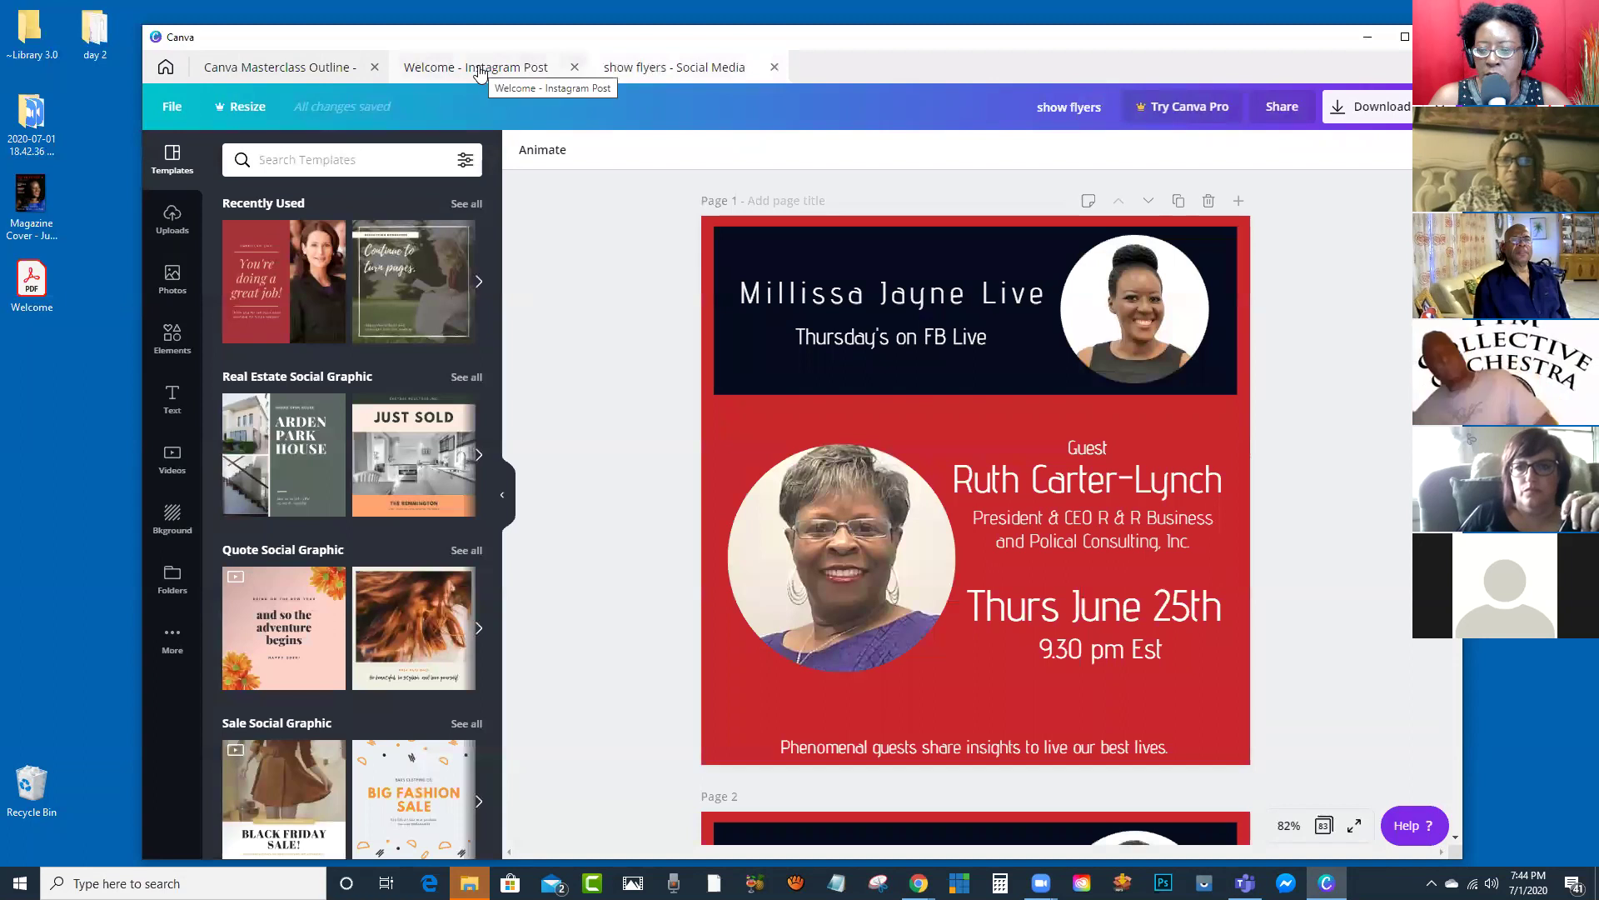
Step: Make the navy banner slightly taller and compare it with the flyer
click(493, 70)
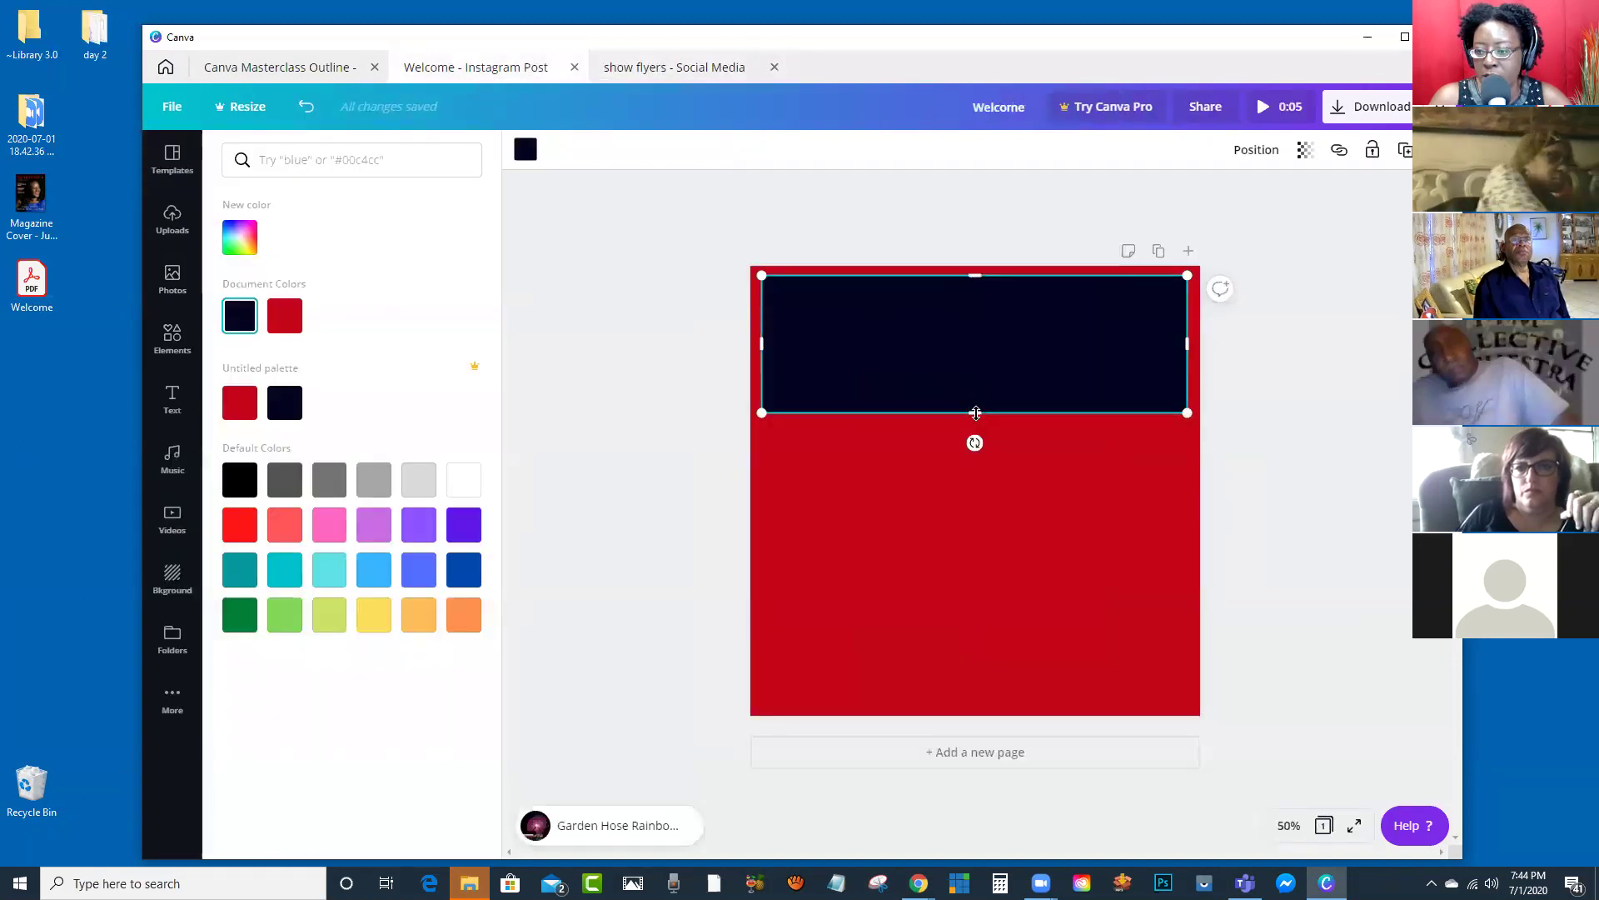
drag(980, 398, 979, 407)
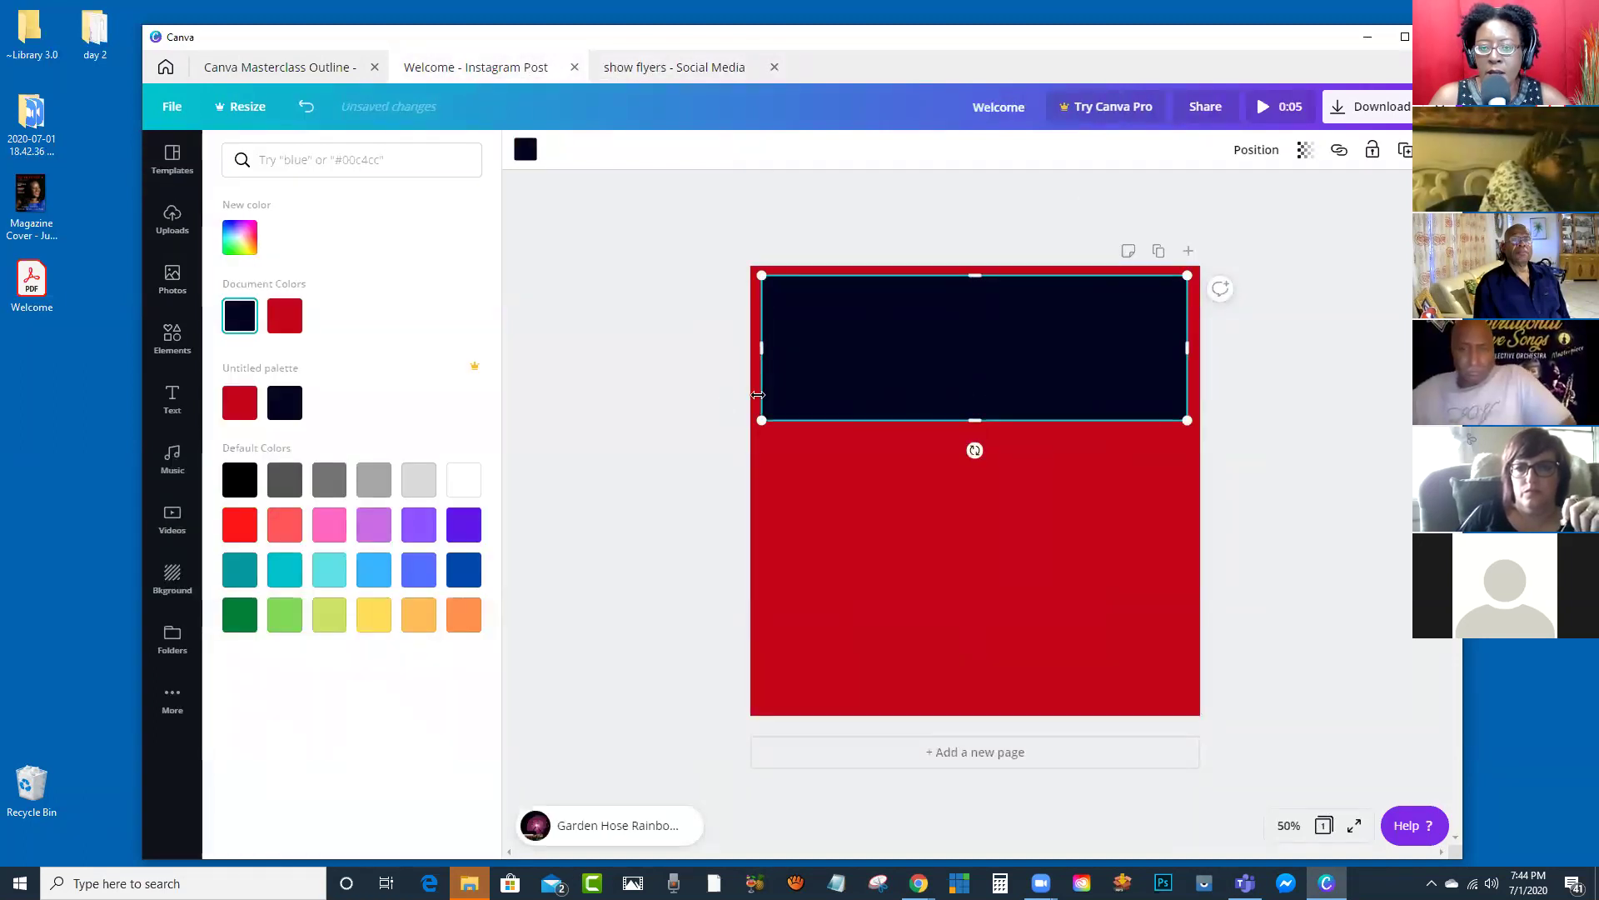
key(Escape)
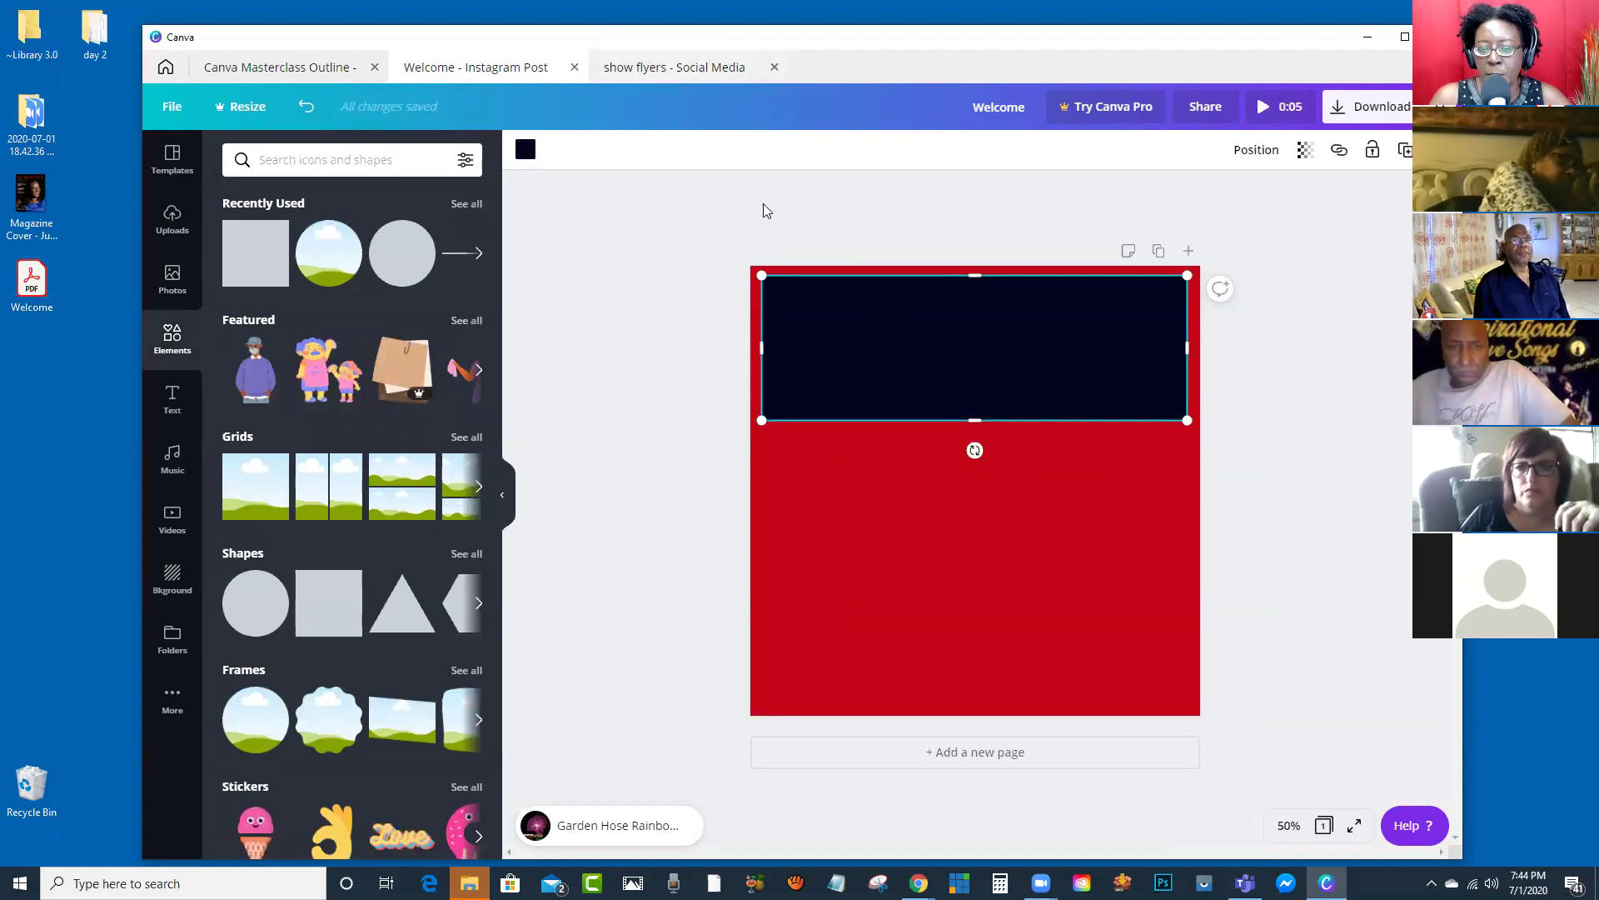
click(671, 73)
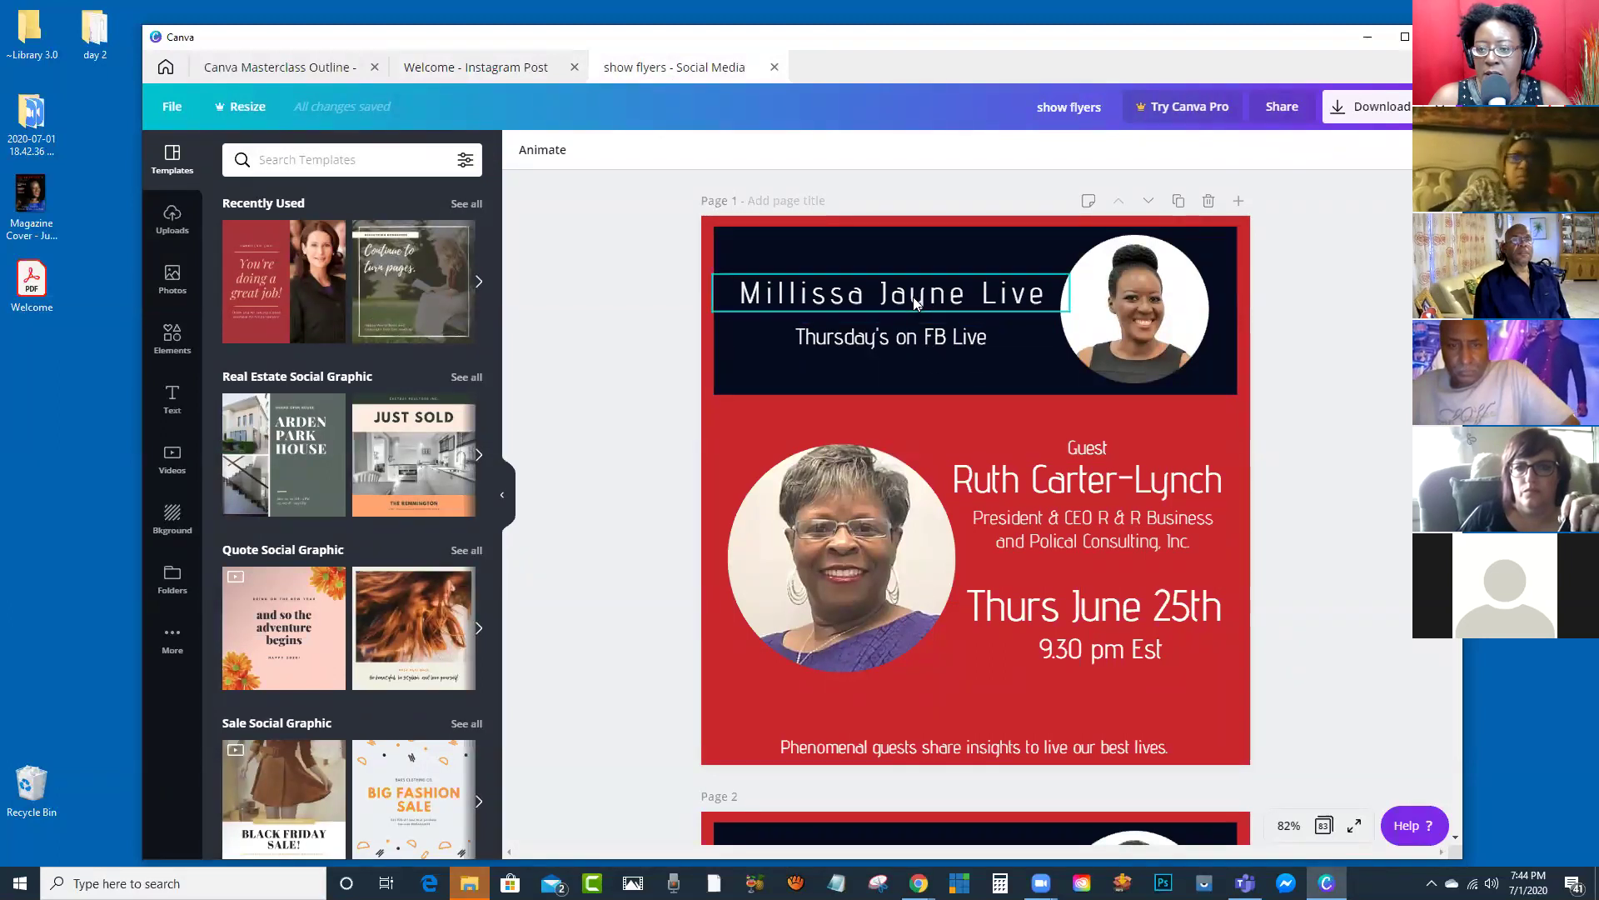
click(502, 73)
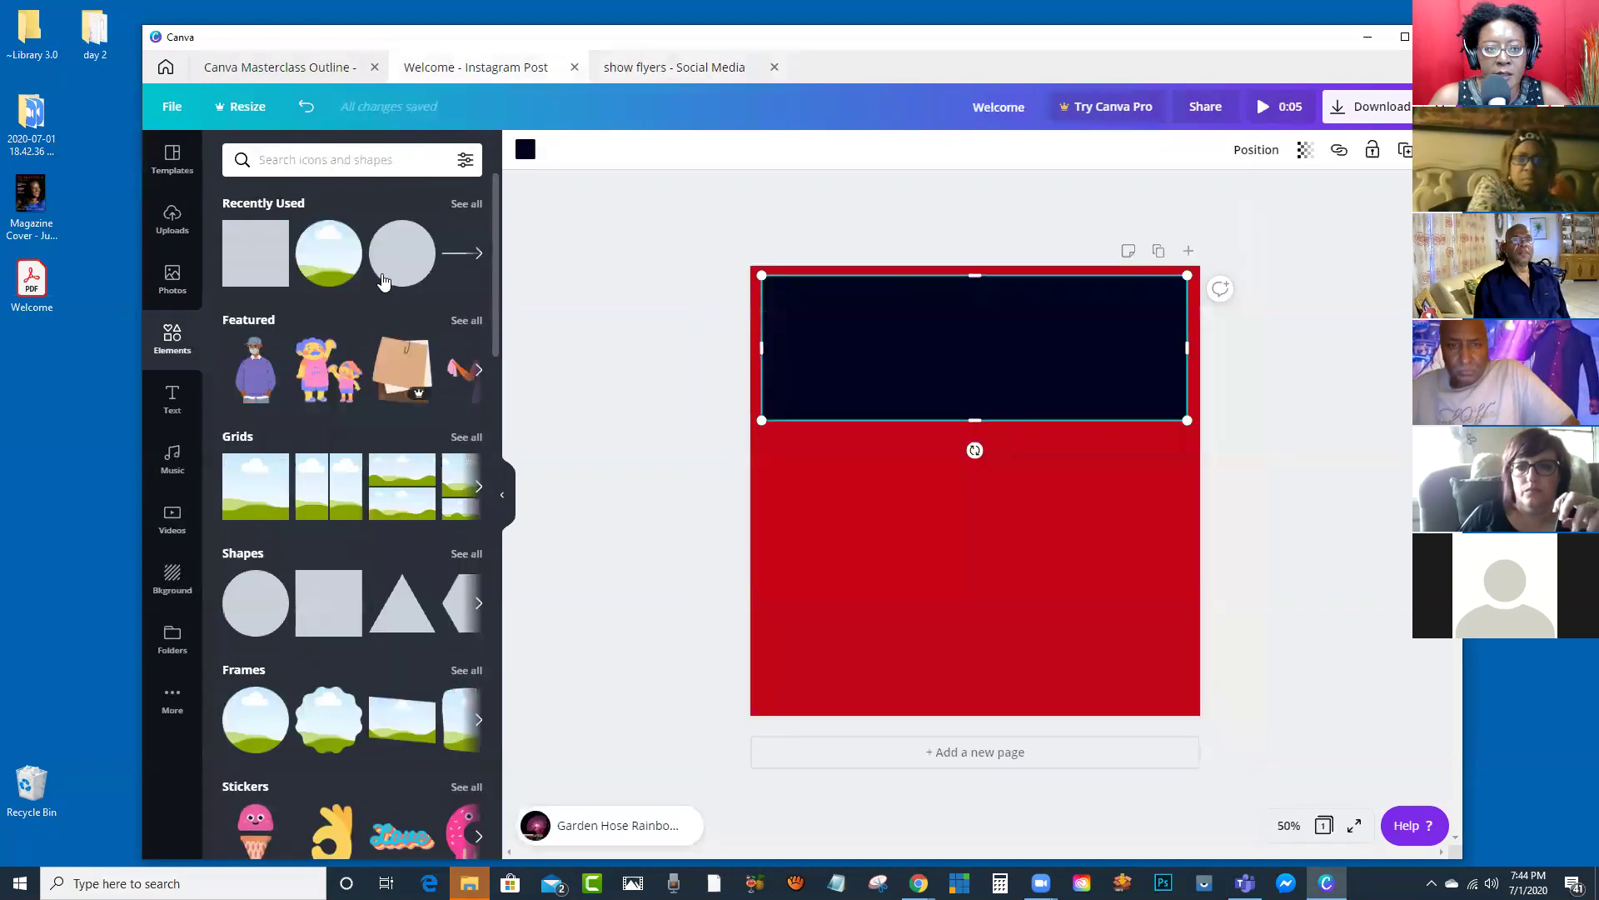
Step: Add a heading in the navy band, narrow its box, and type the host's show title
click(171, 405)
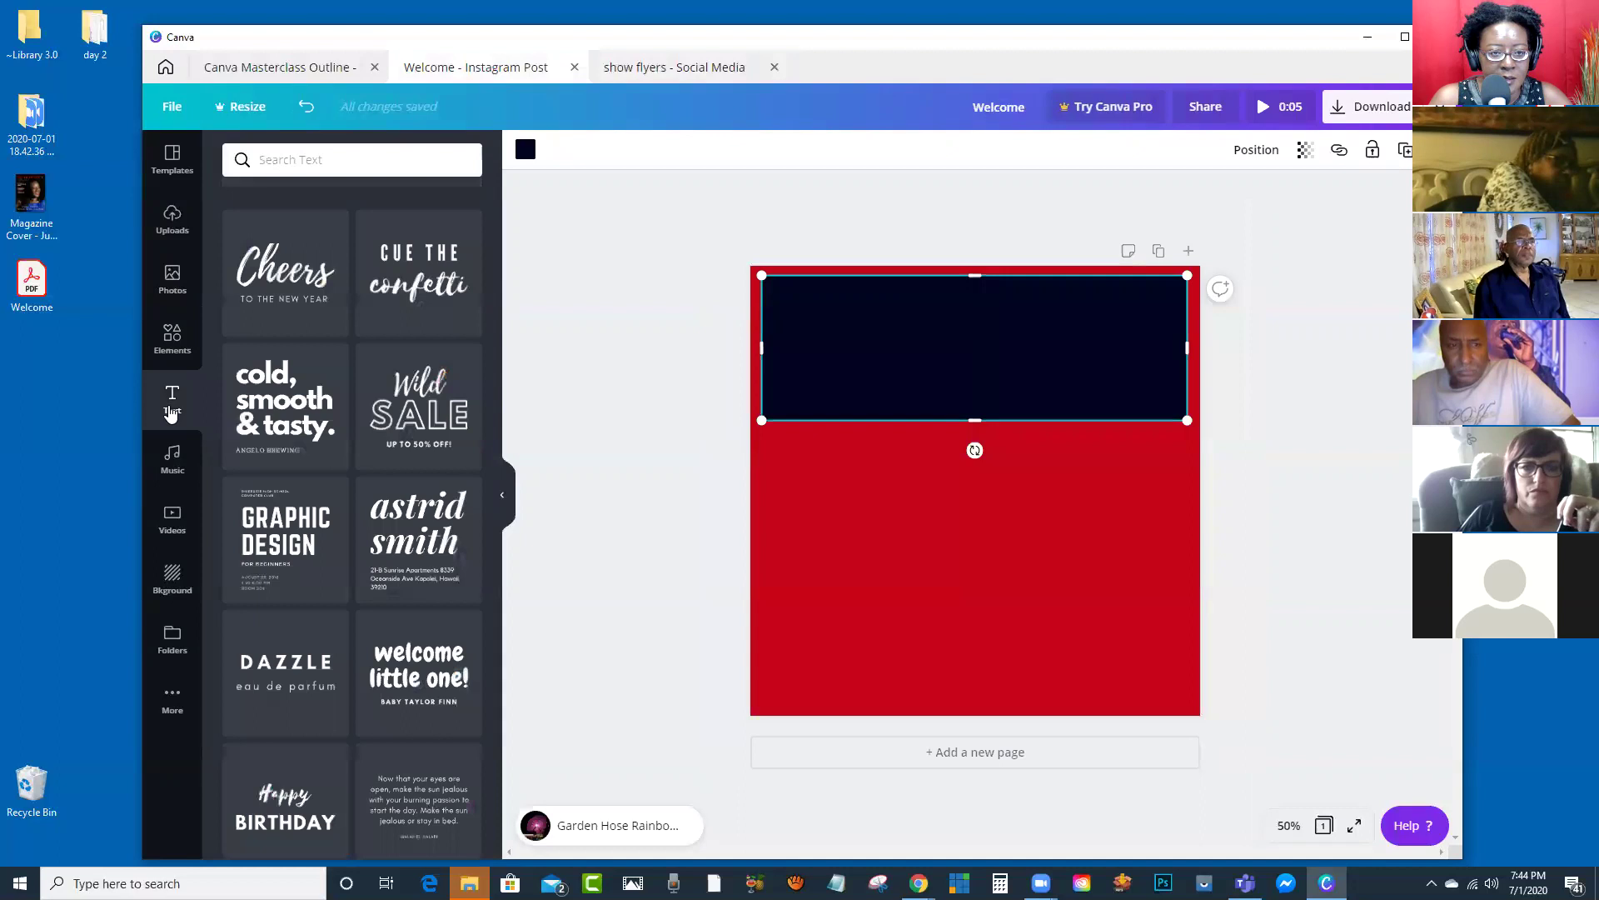
scroll(333, 300, up, 2)
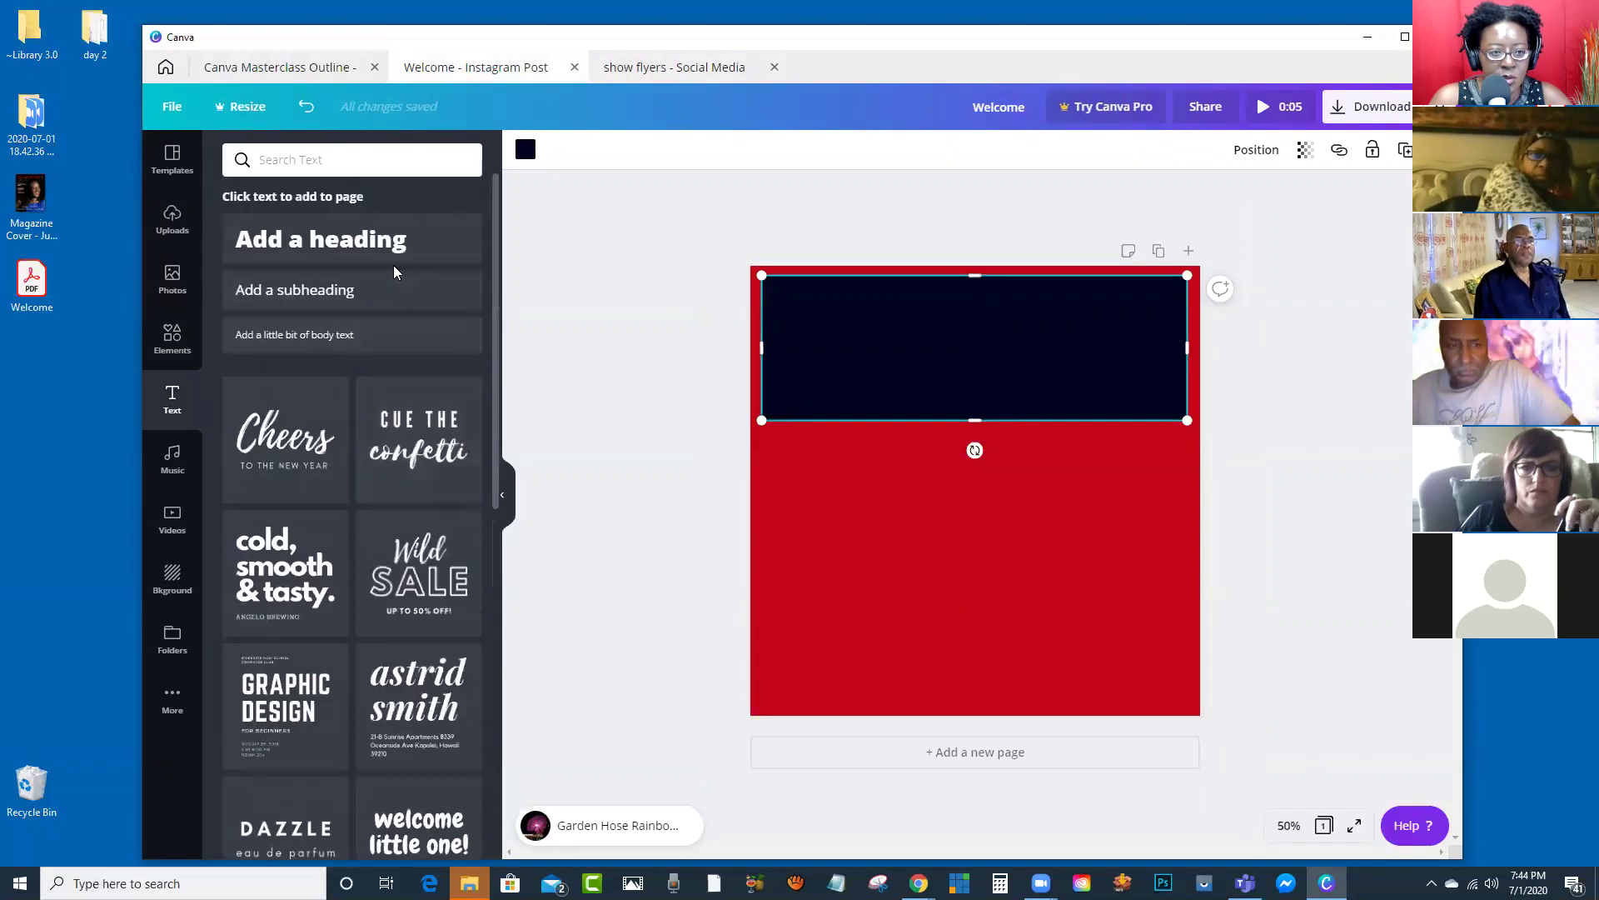
click(350, 249)
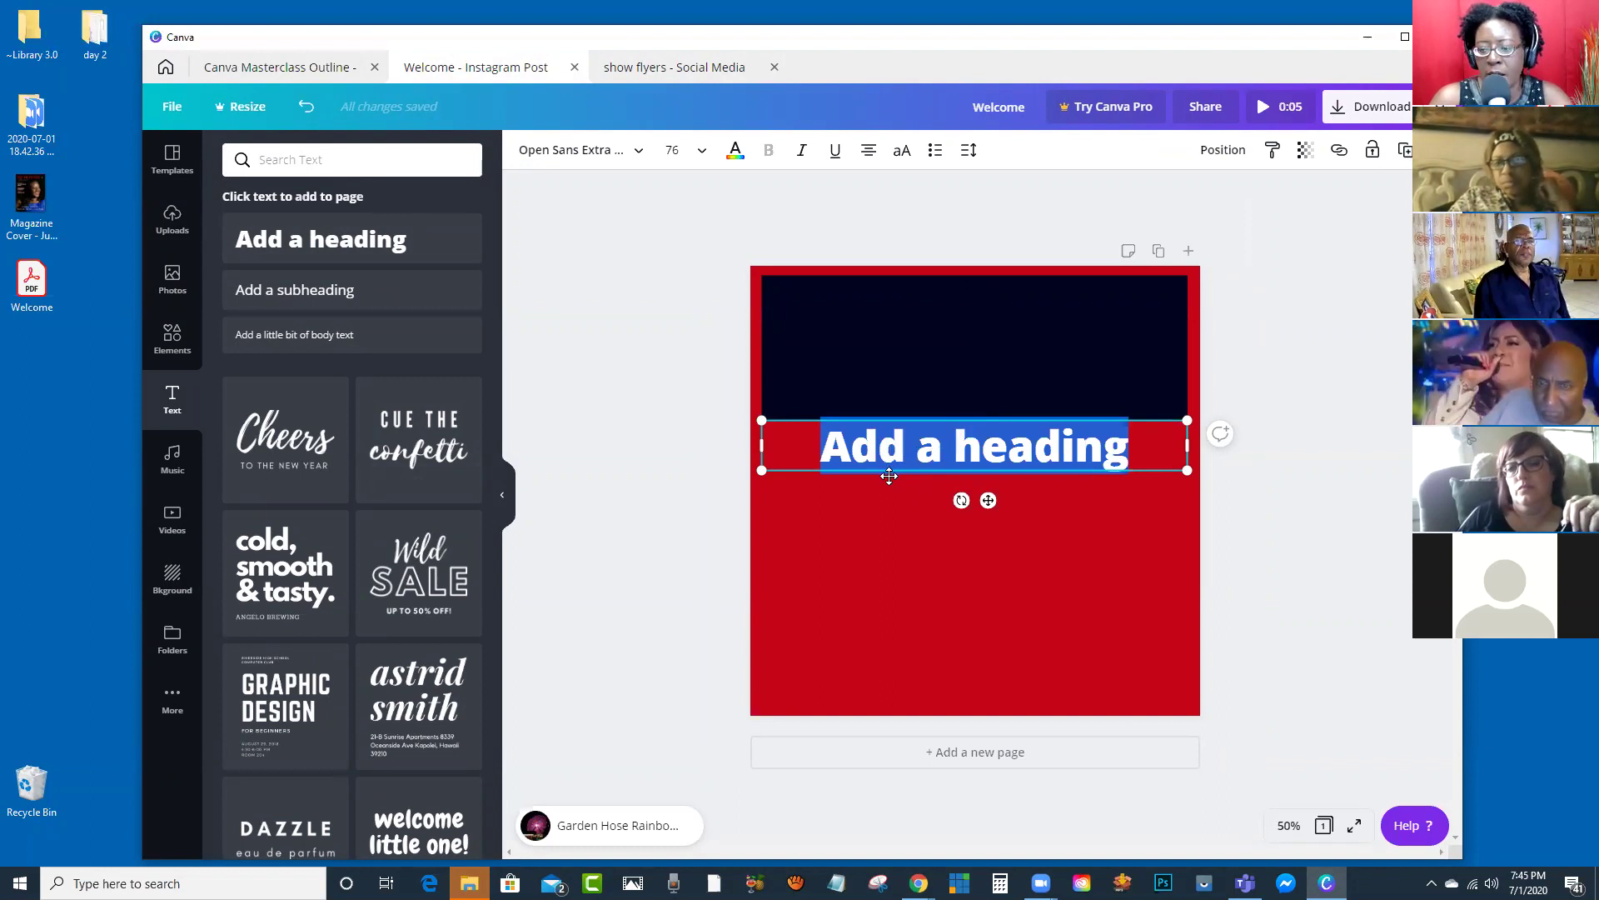
drag(905, 466, 894, 342)
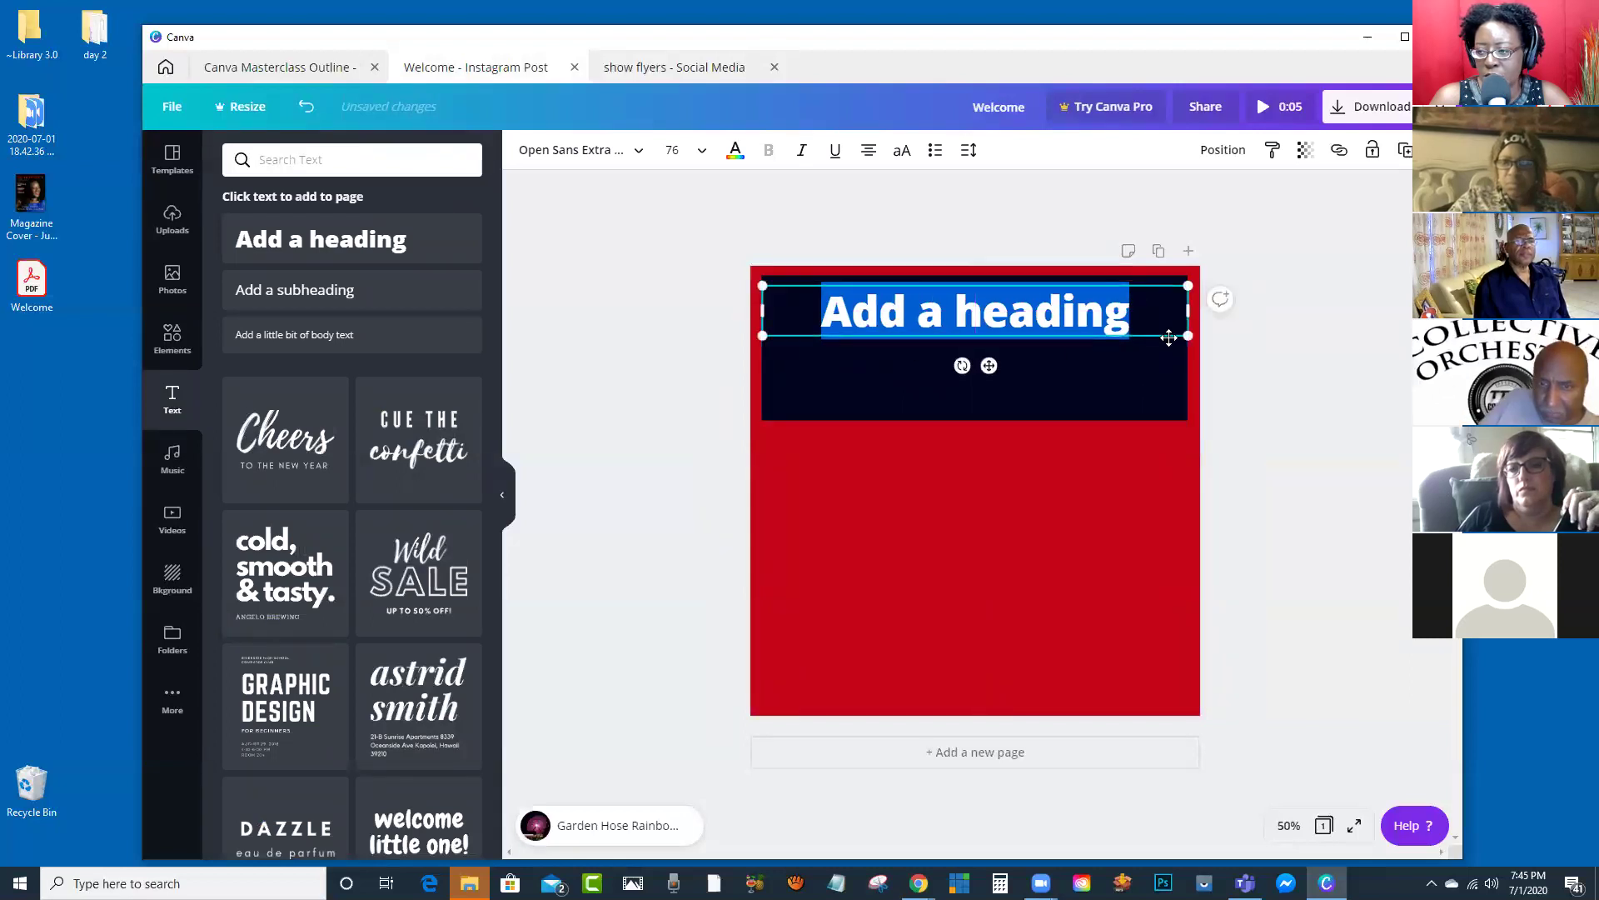
drag(1189, 308, 1068, 308)
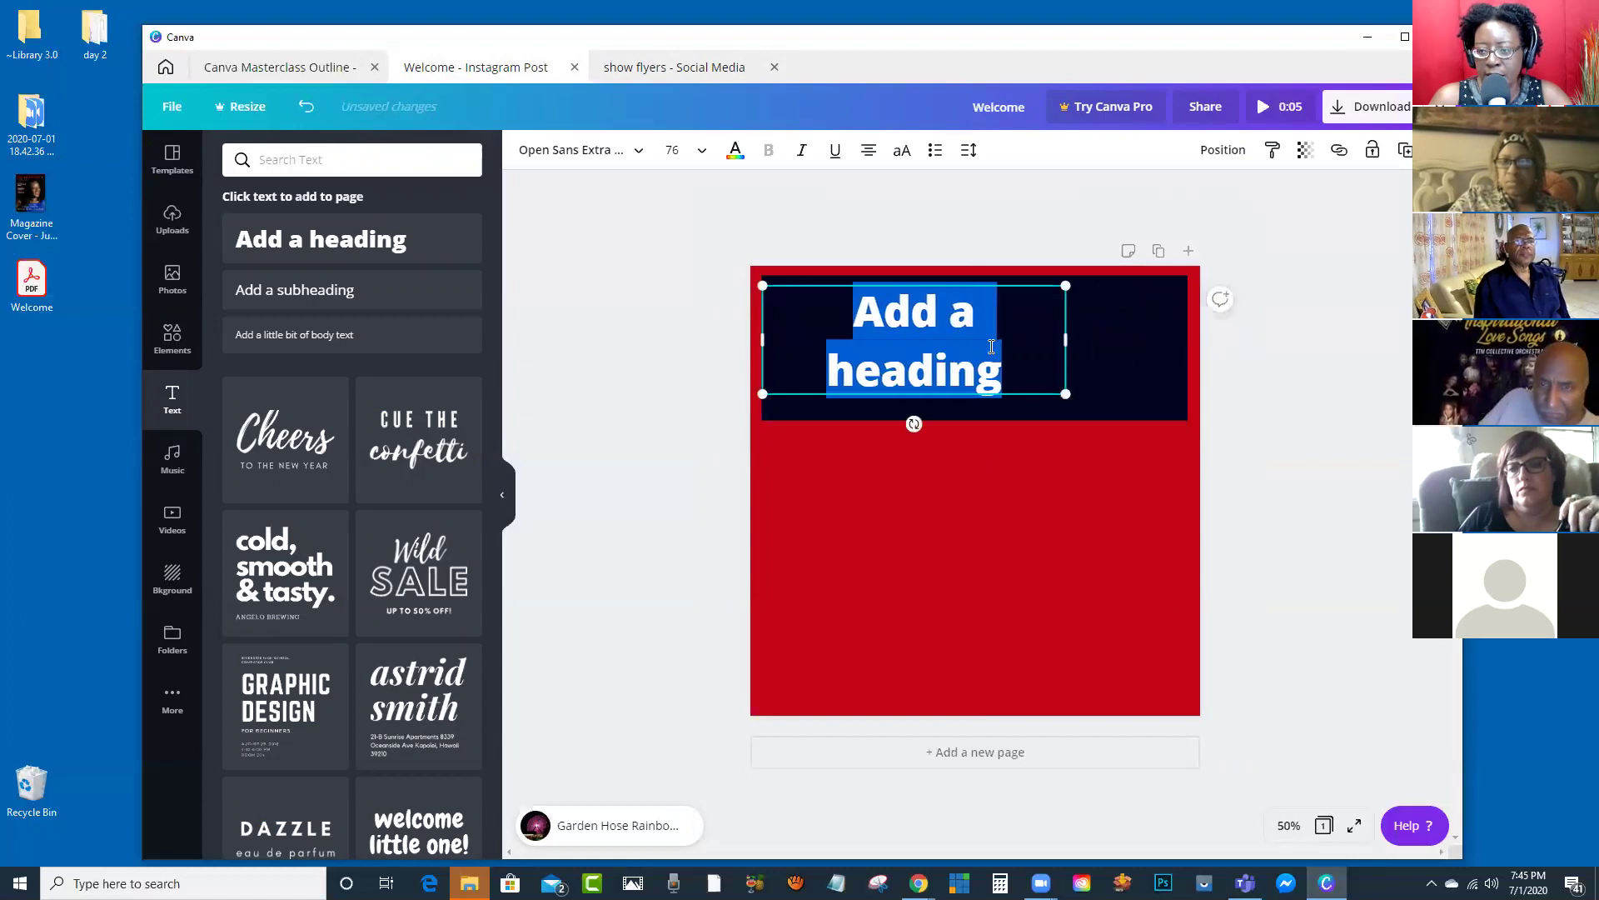
click(686, 69)
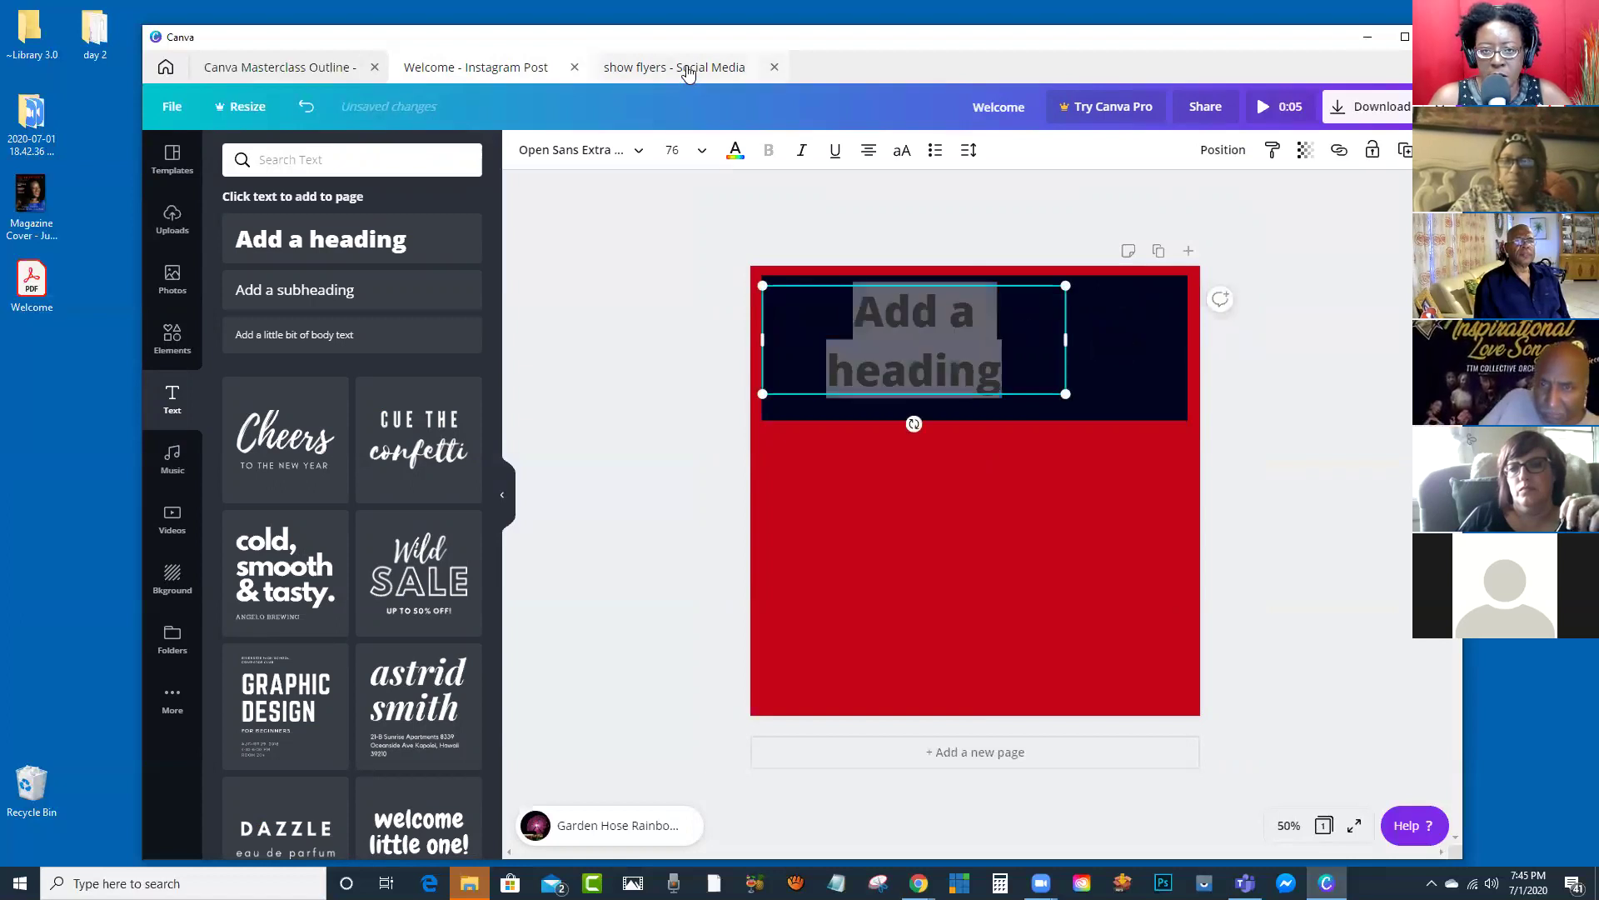
click(491, 68)
text(Mil)
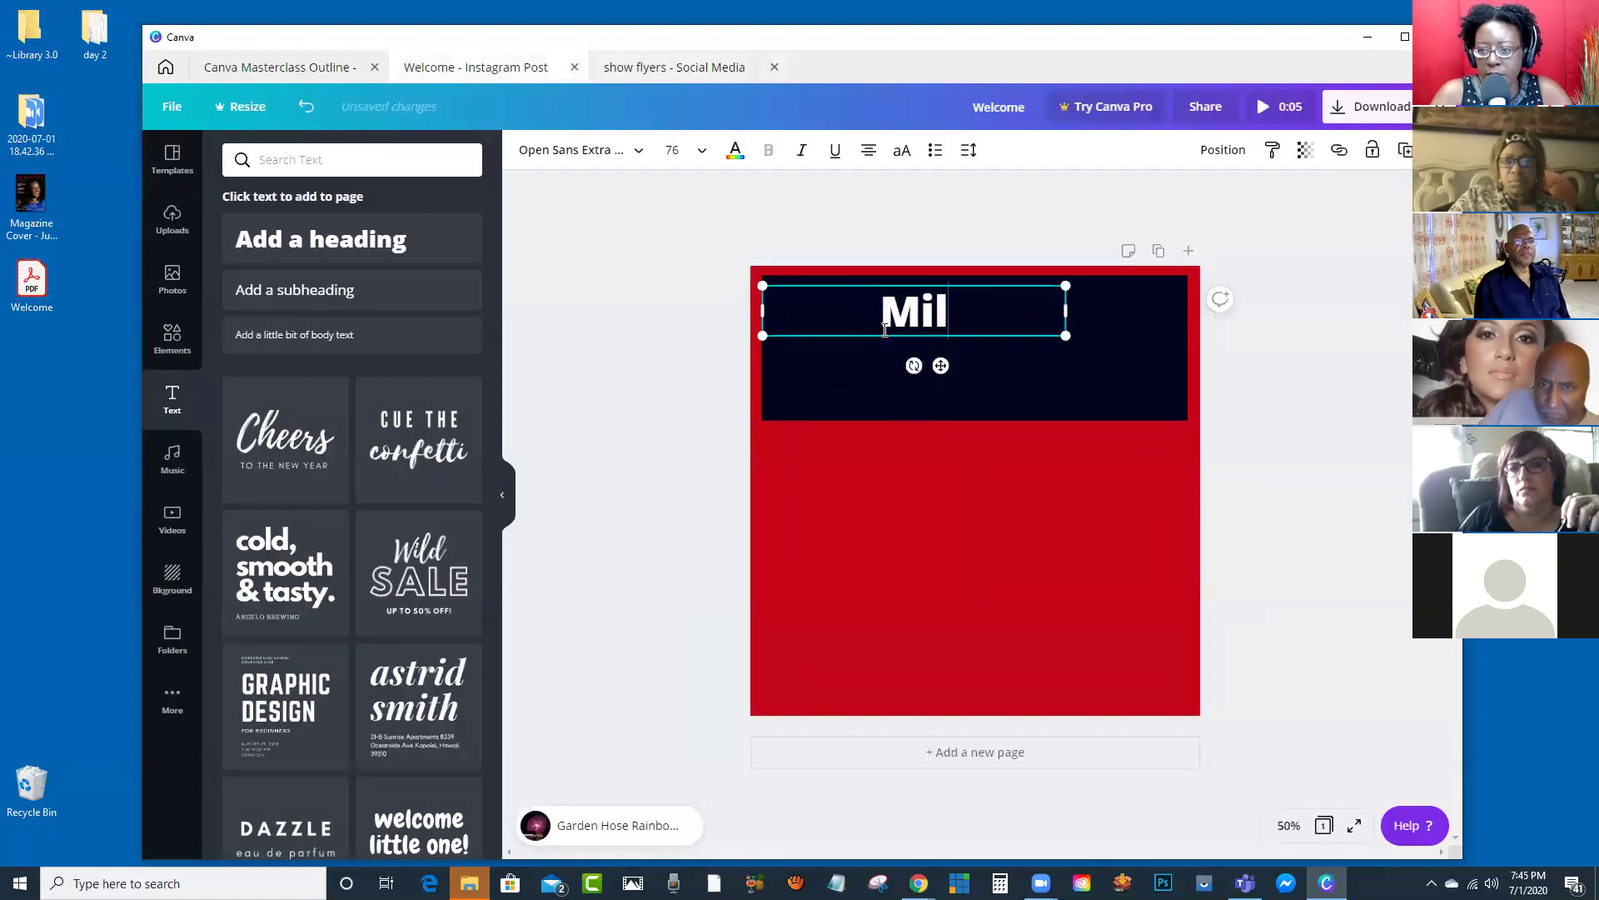
text(lissa Jay)
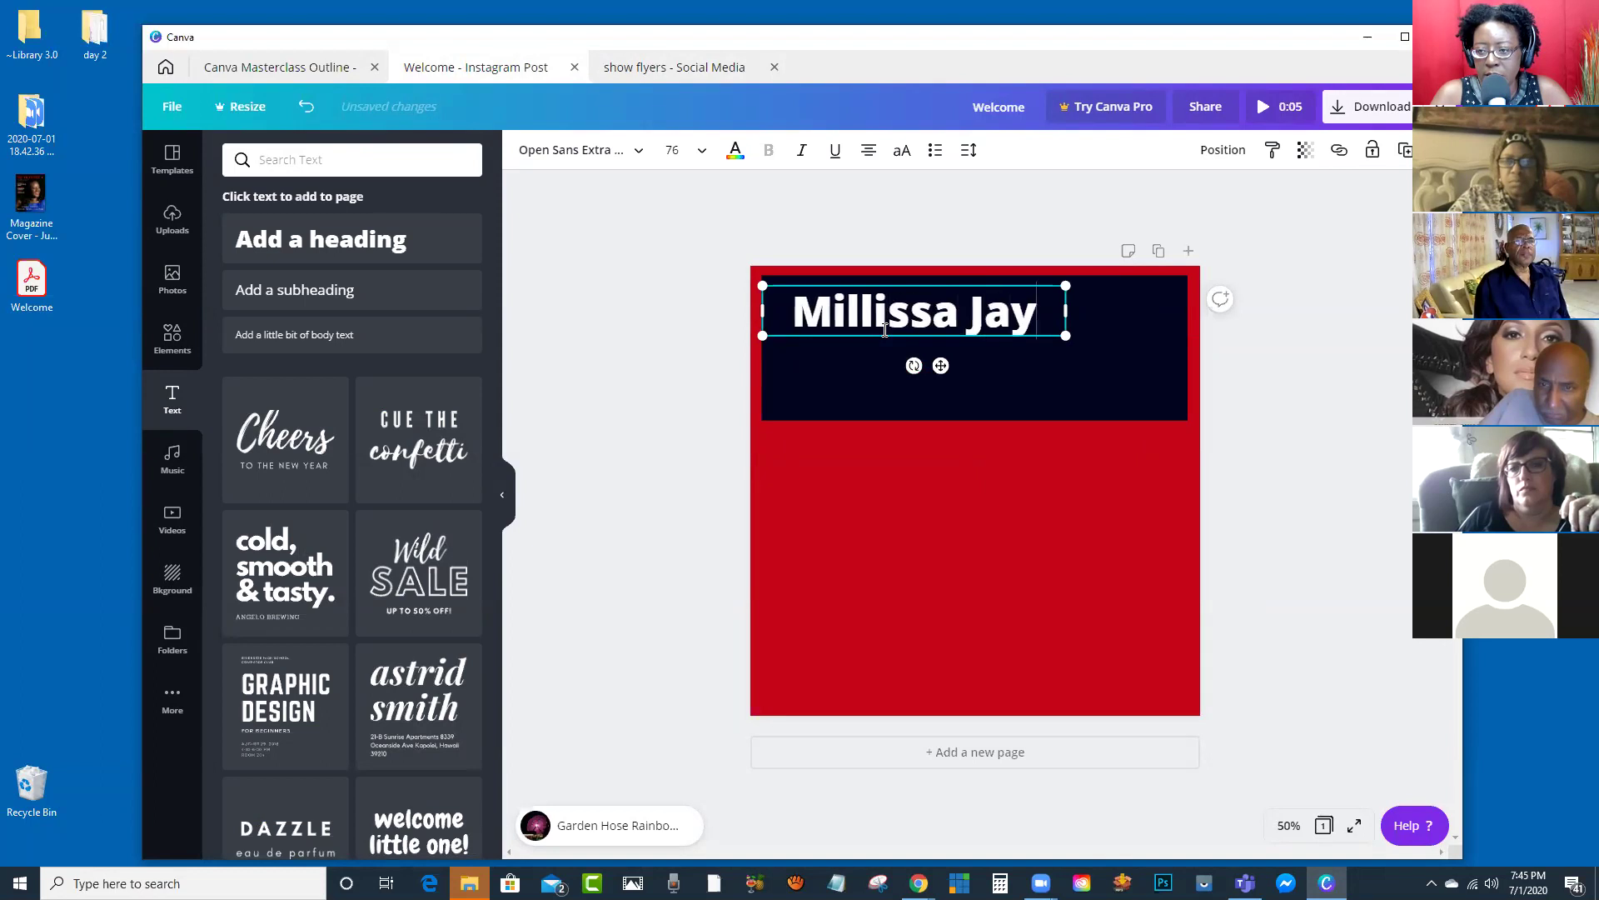
text(ne Live)
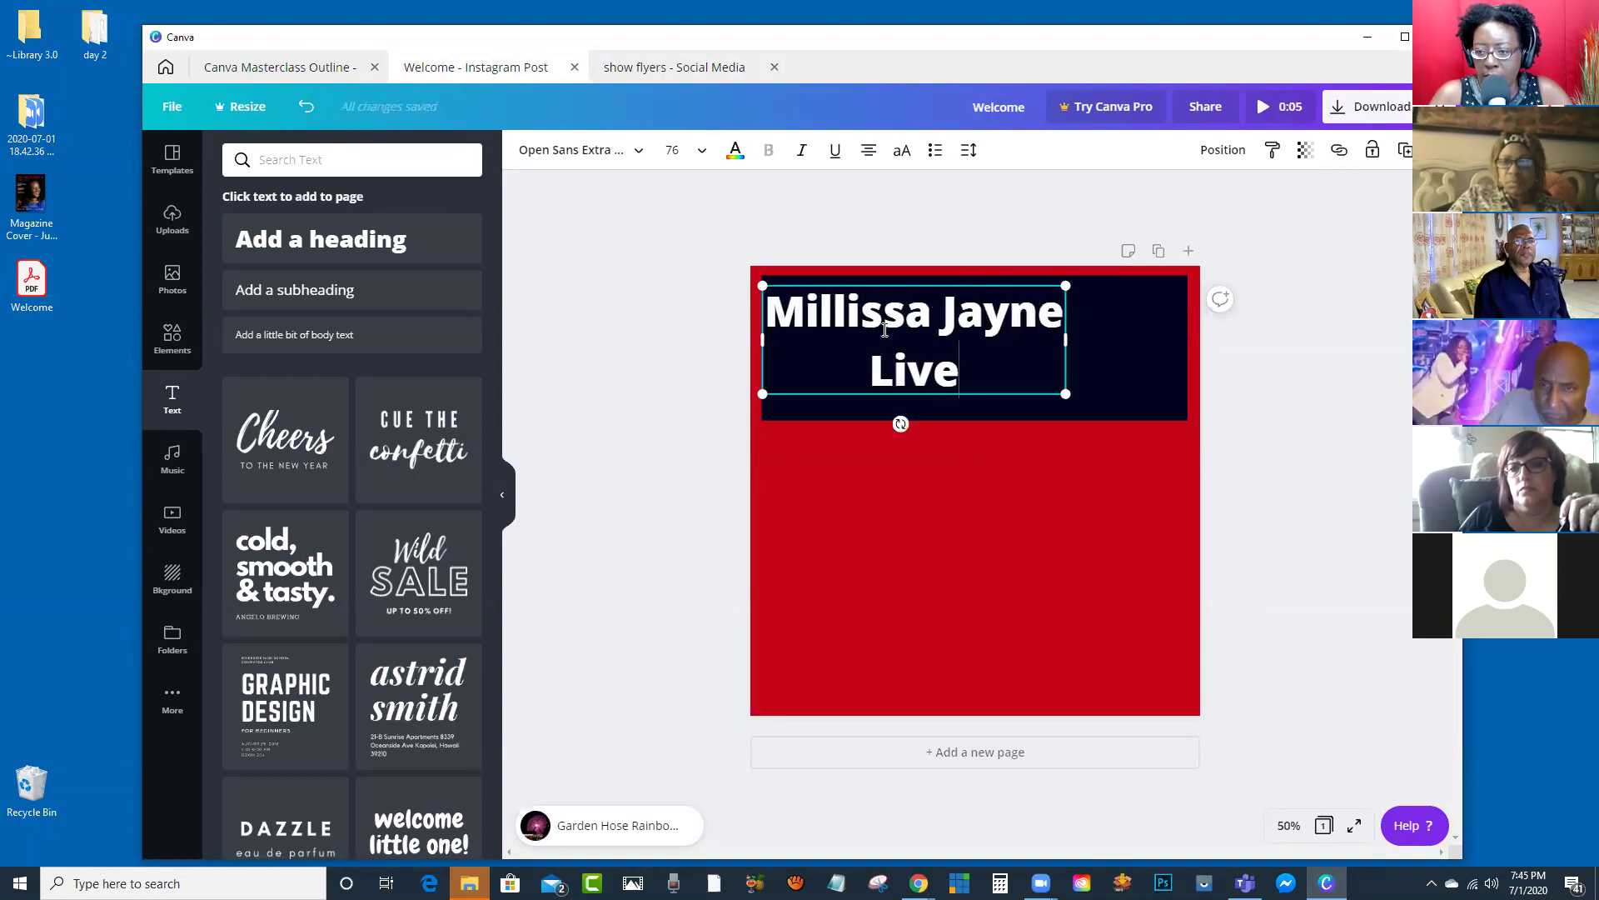
key(ctrl+a)
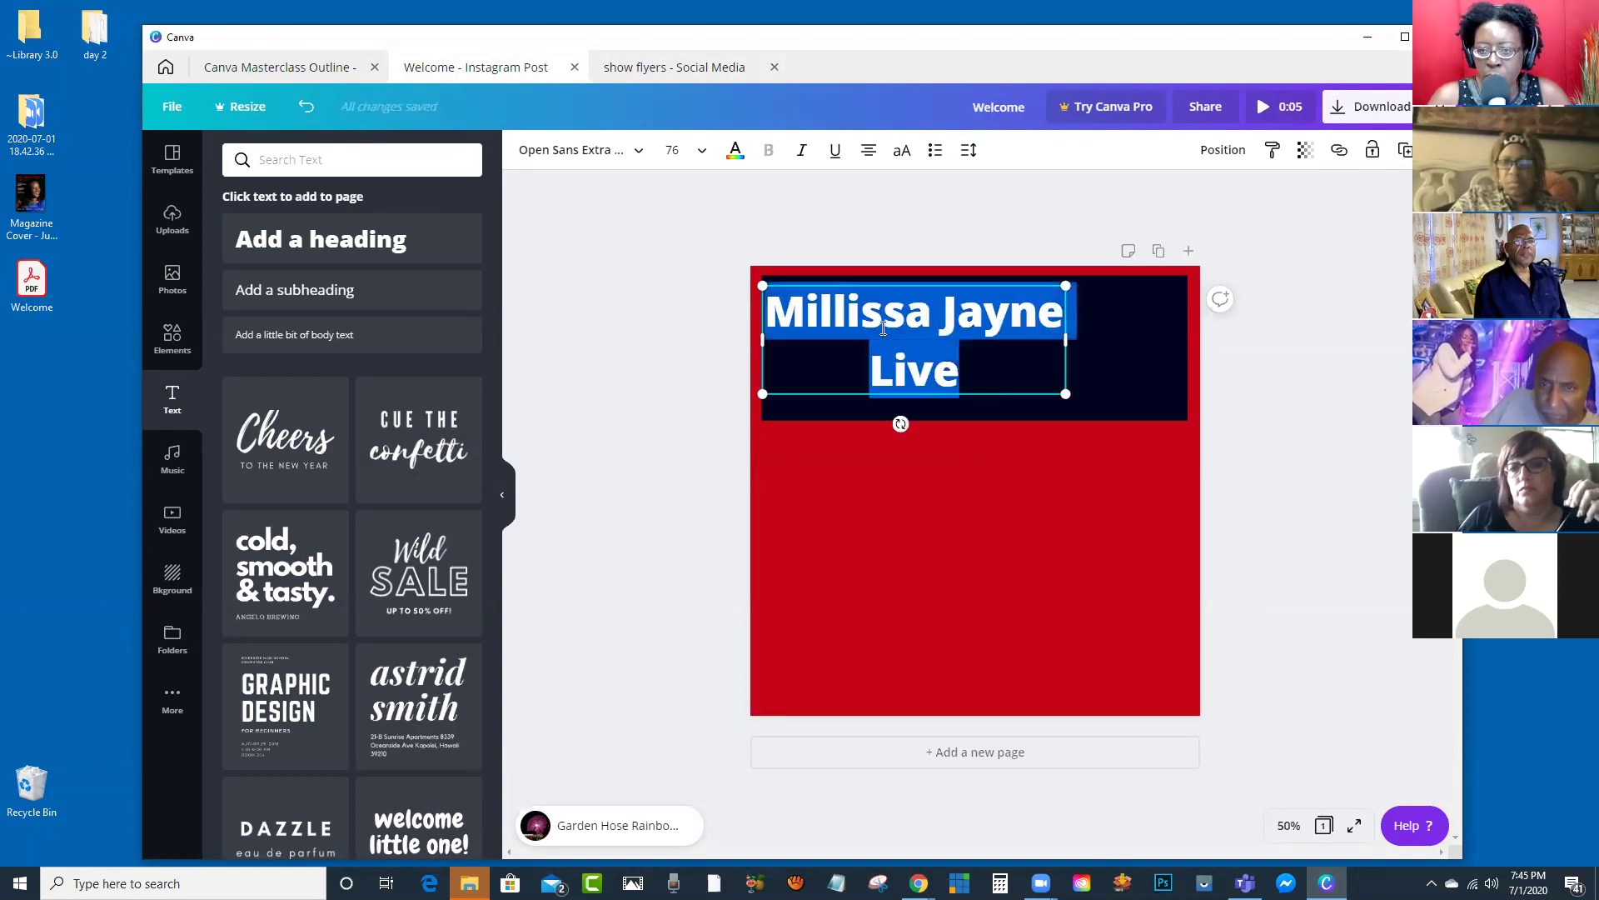
click(678, 70)
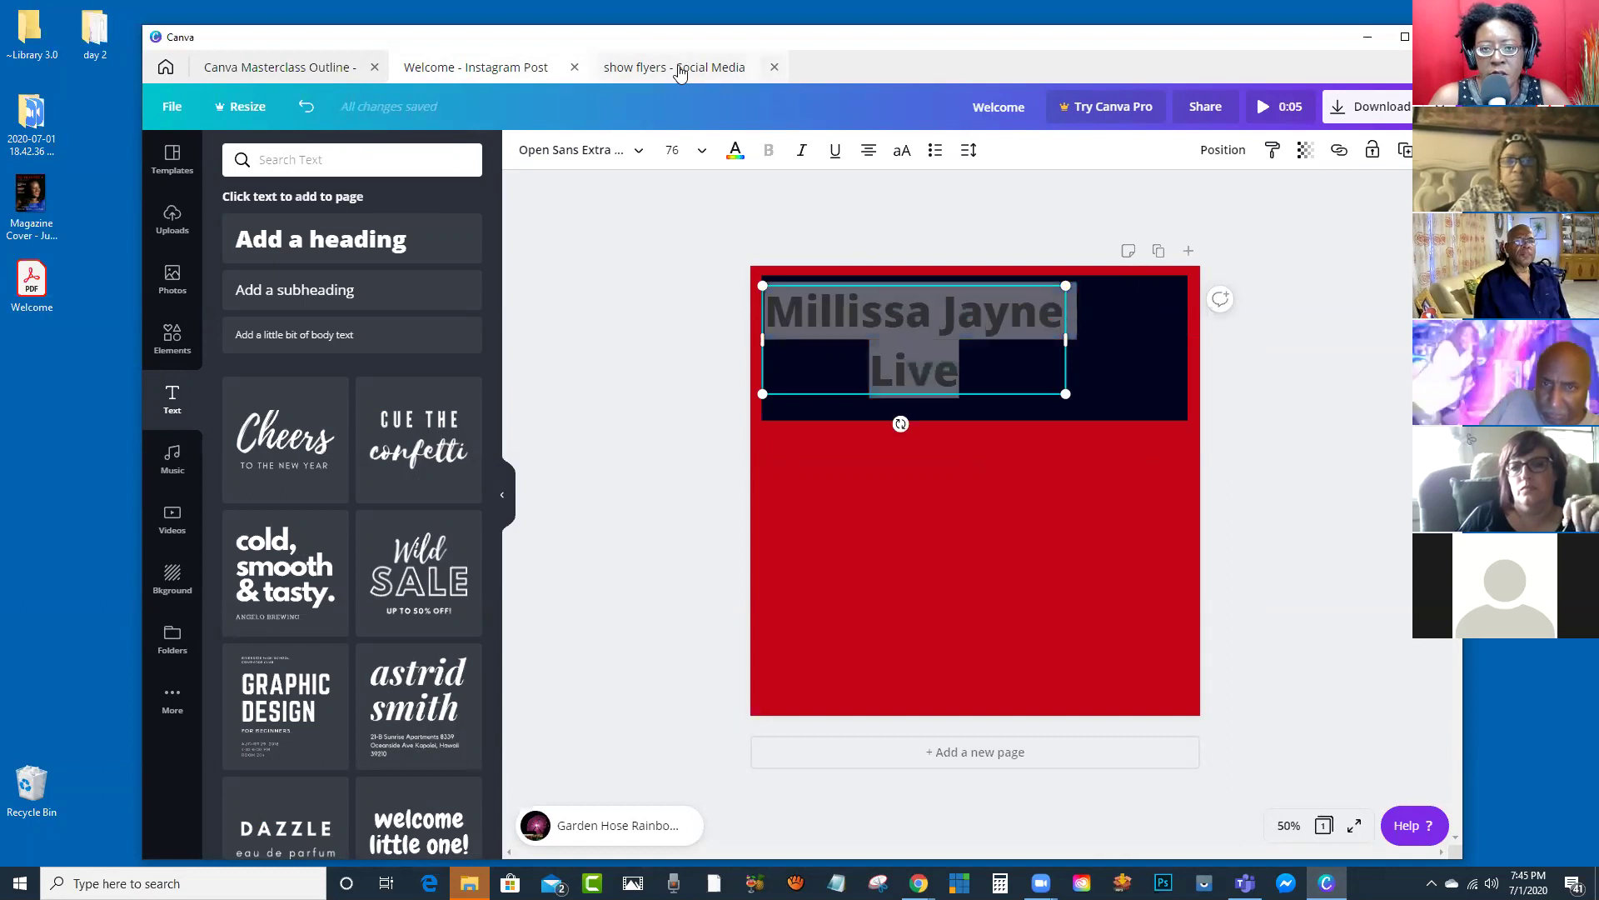
Step: Check the flyer's heading font and apply Advent Pro Light to the heading via the 'adv' search
click(814, 291)
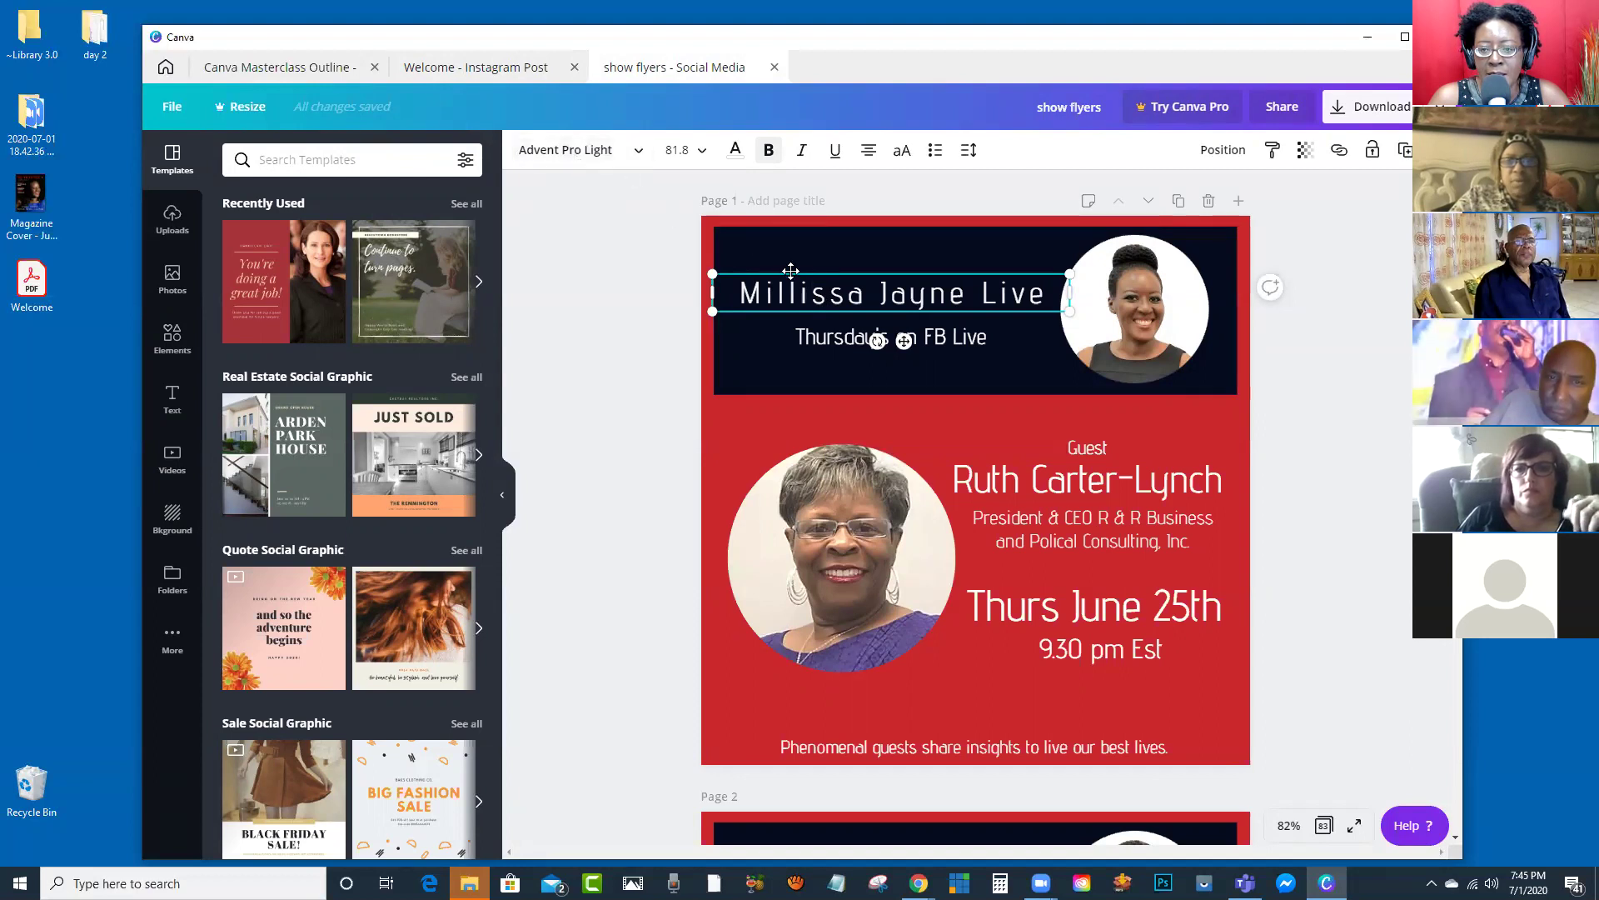
click(826, 340)
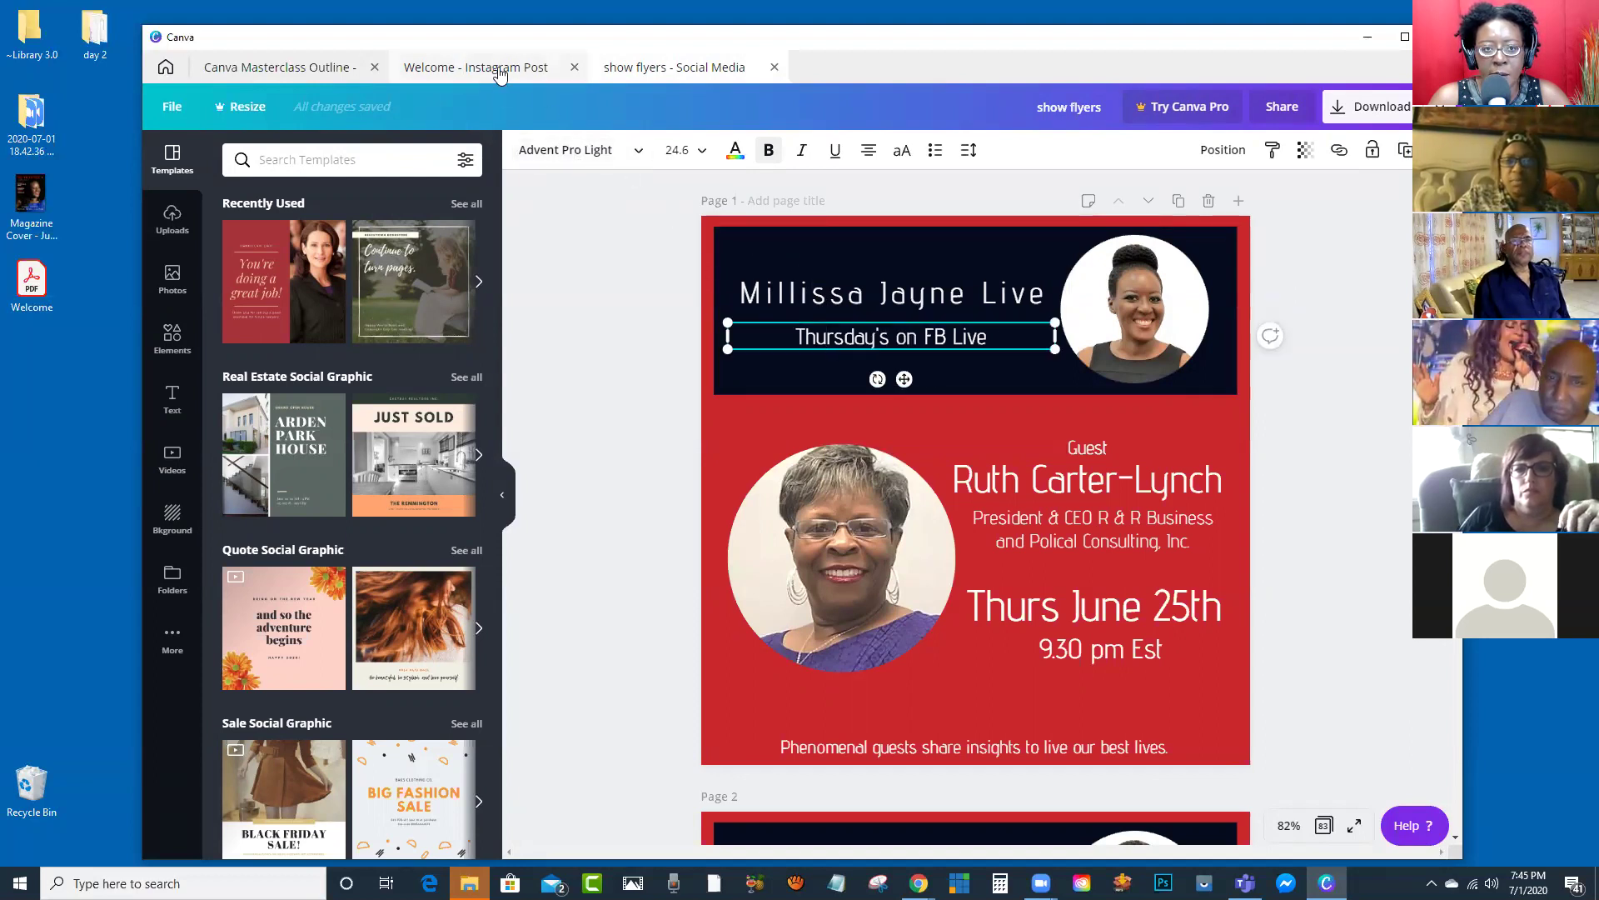
click(500, 73)
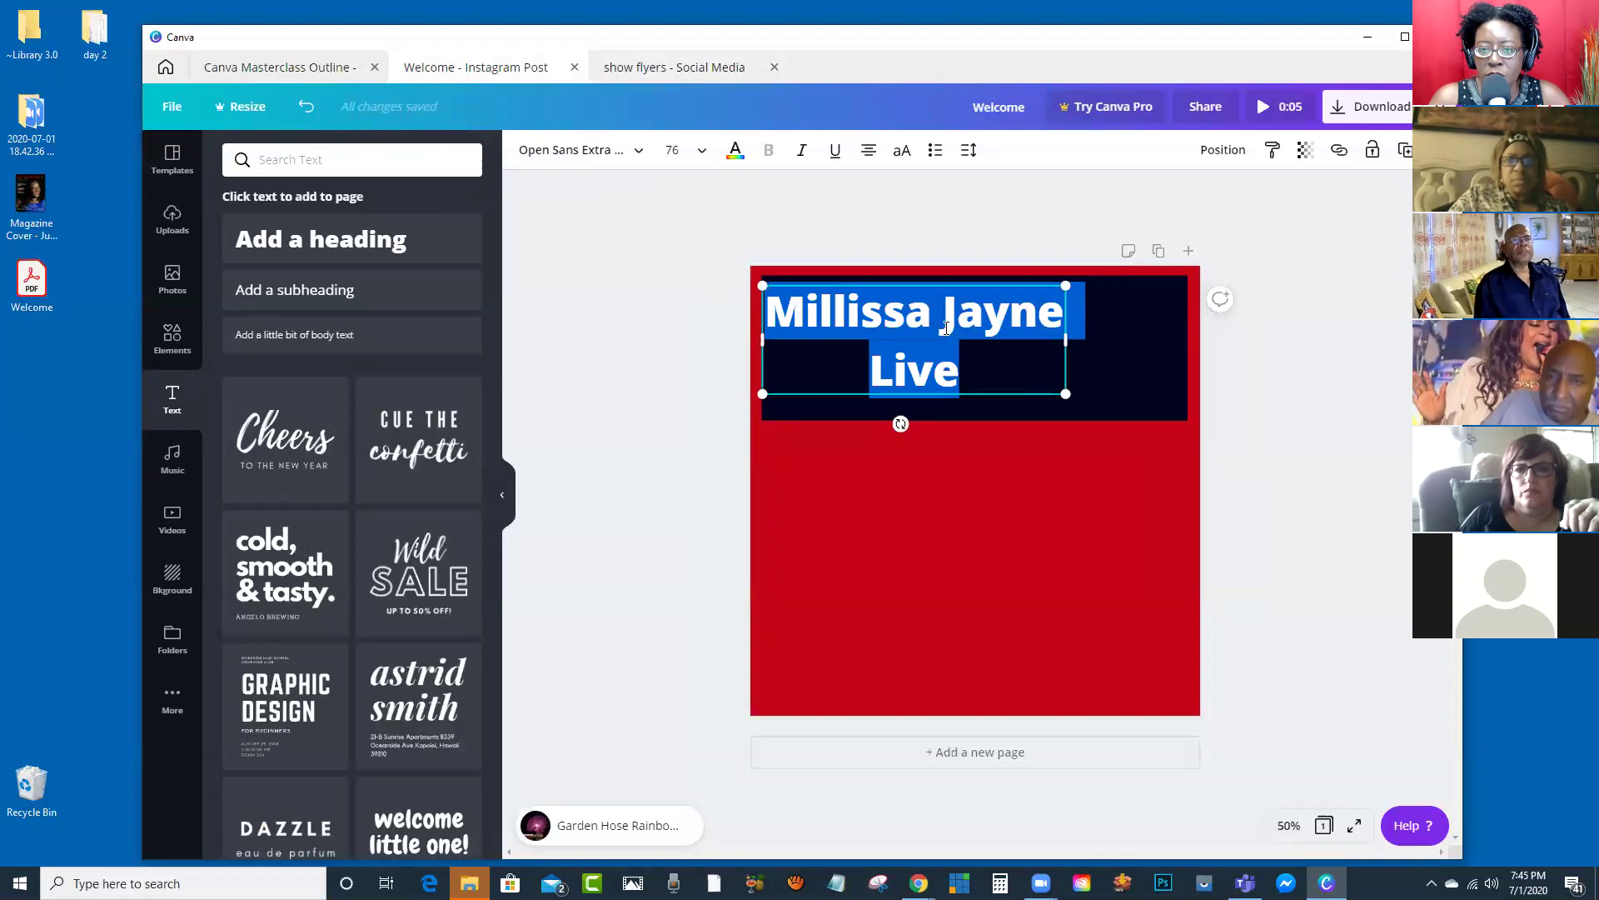
click(642, 152)
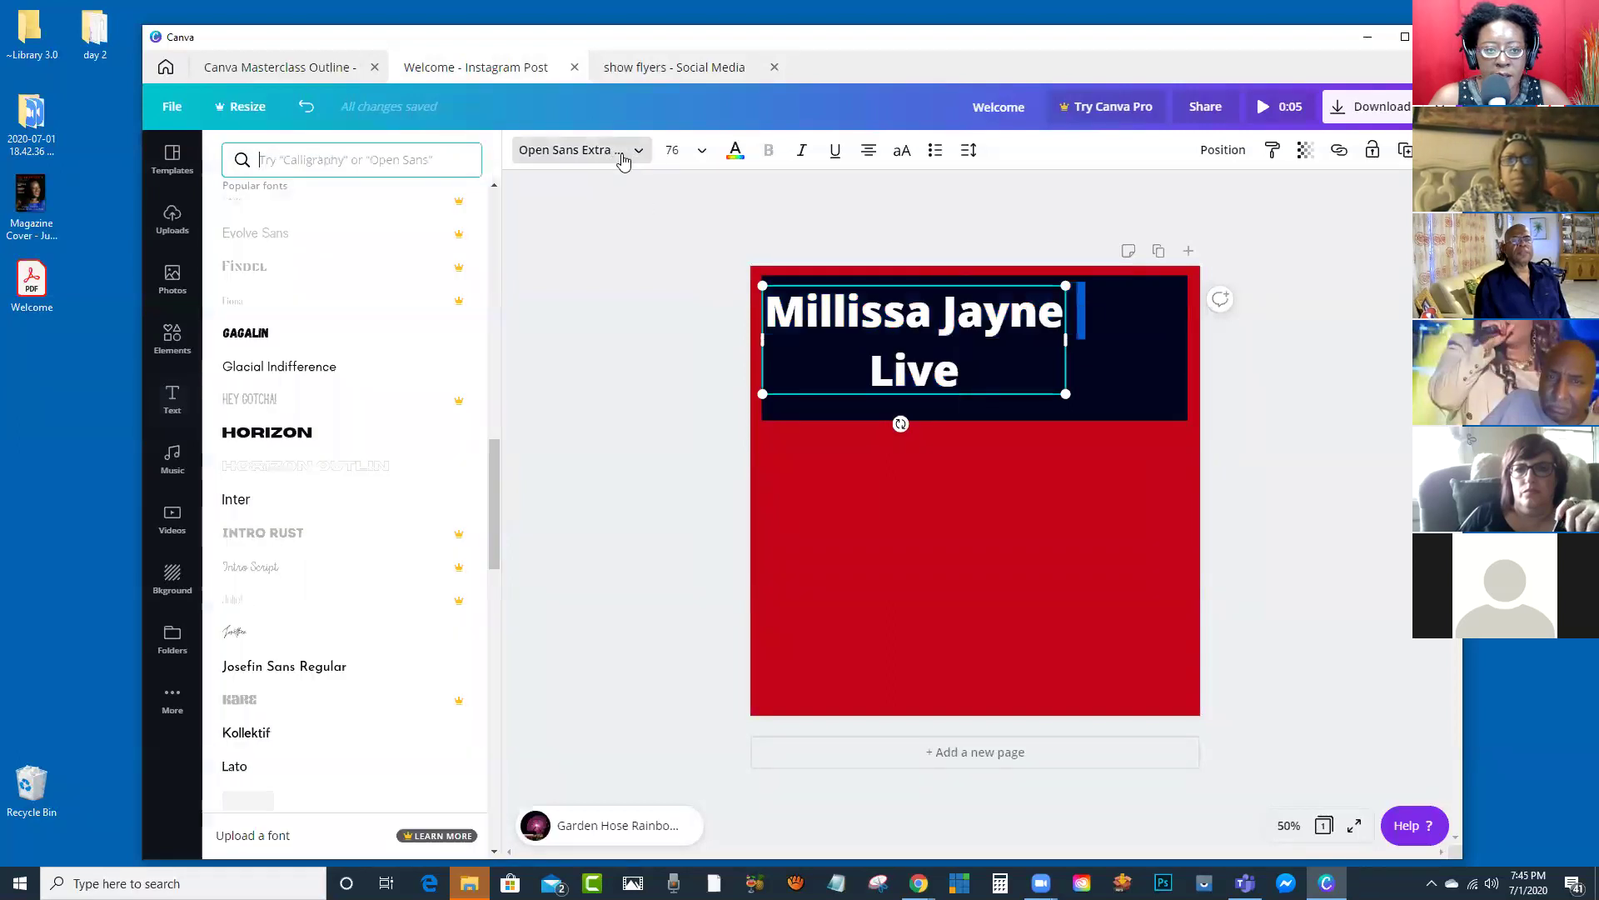
scroll(350, 286, up, 5)
scroll(327, 184, up, 10)
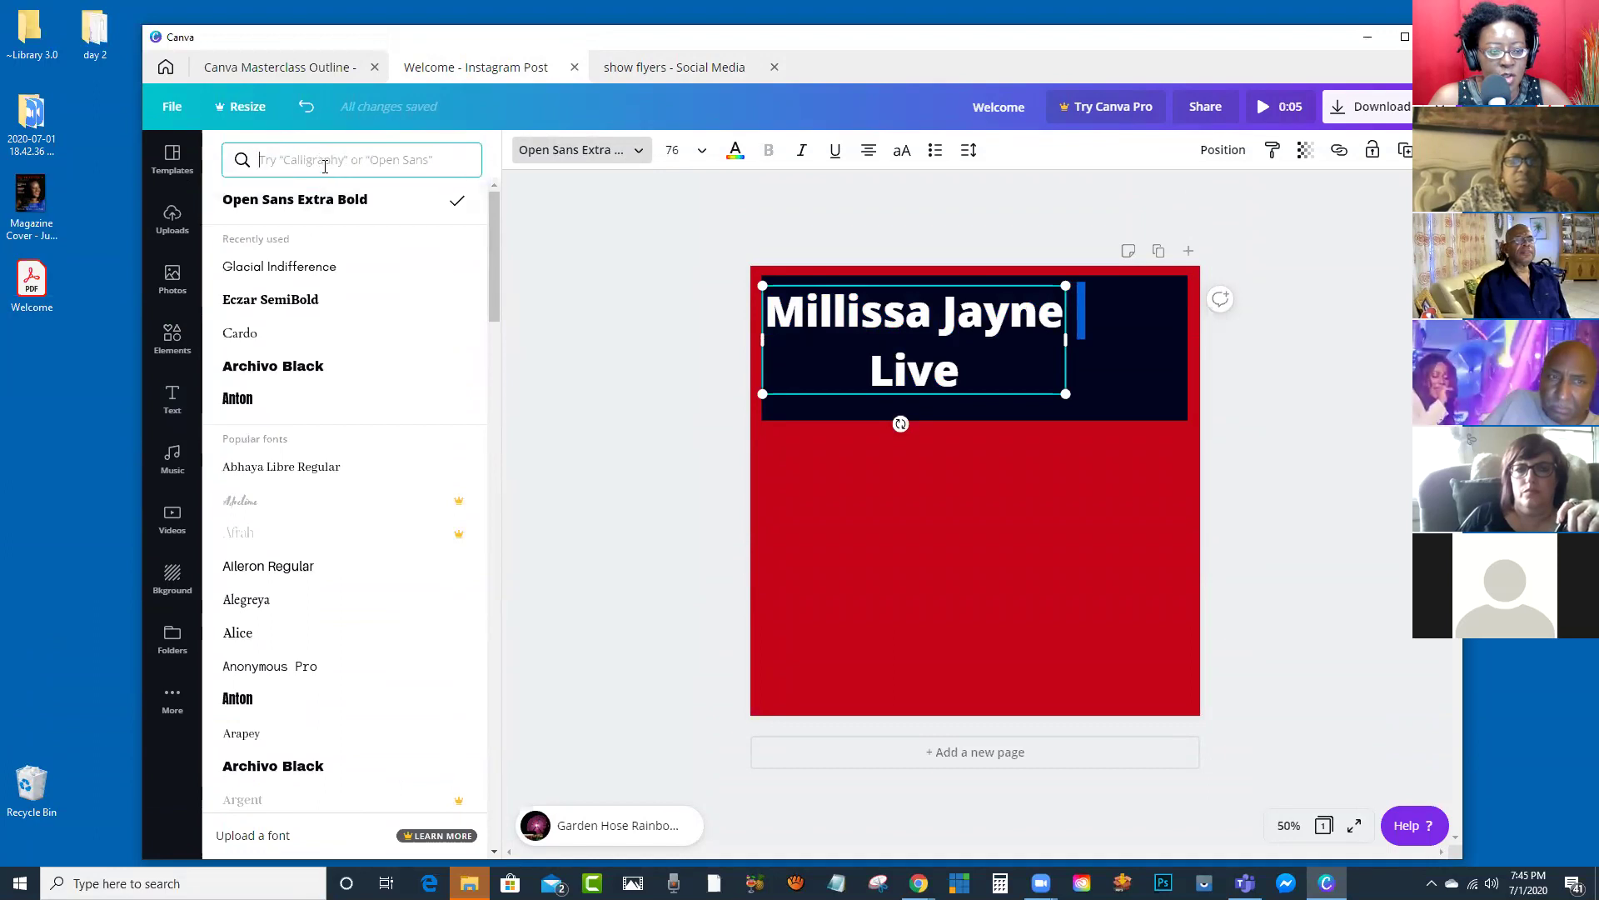
text(advent)
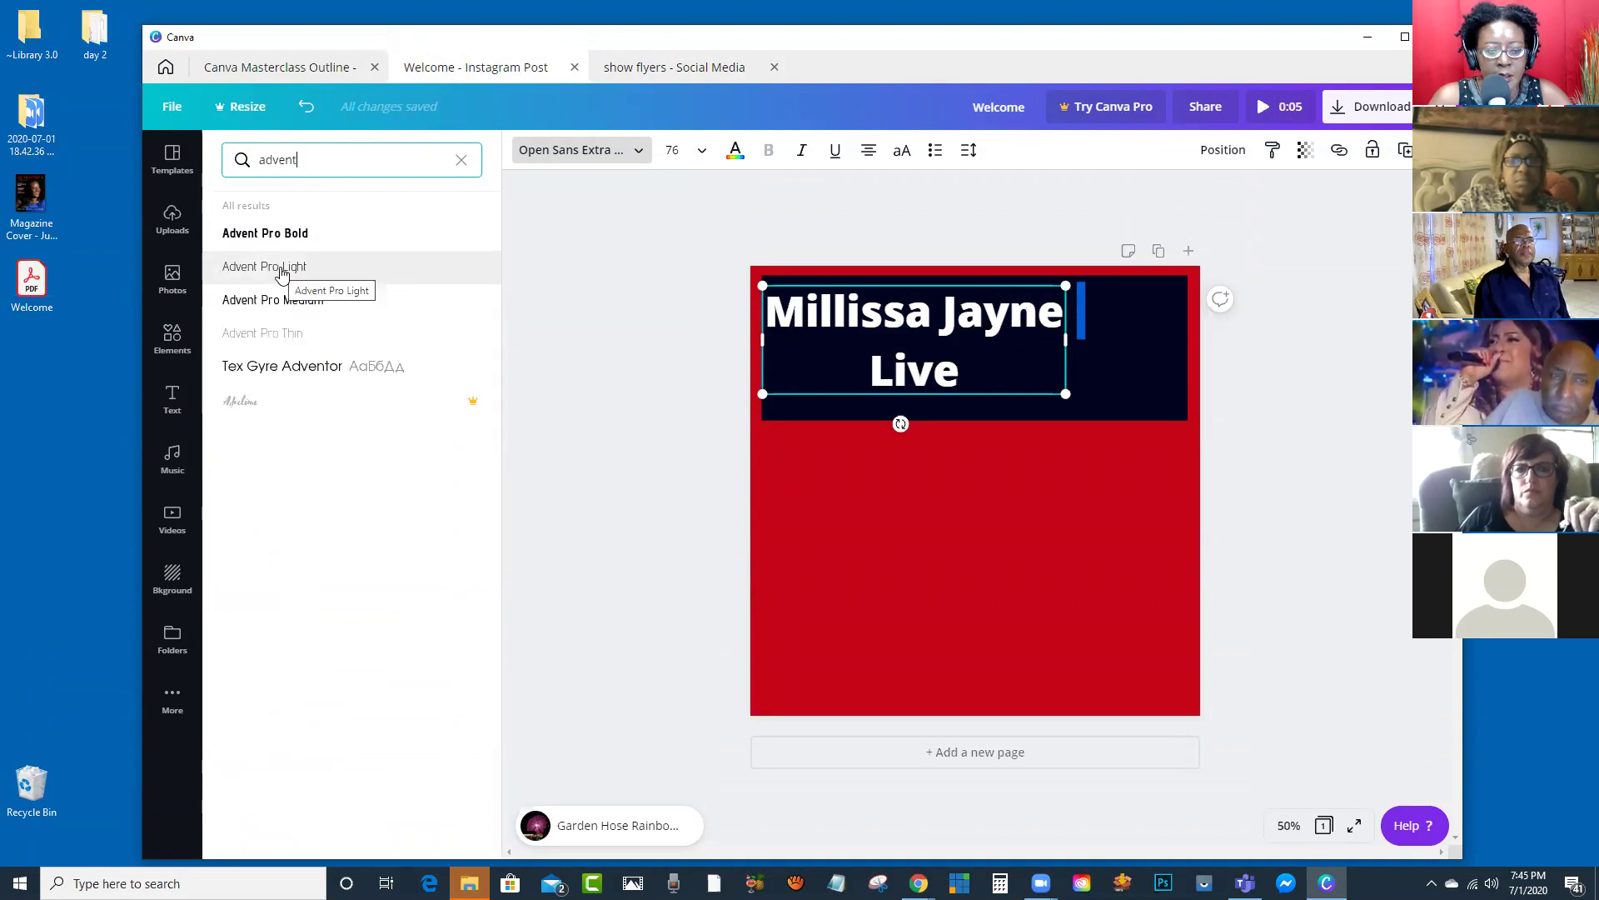
click(282, 267)
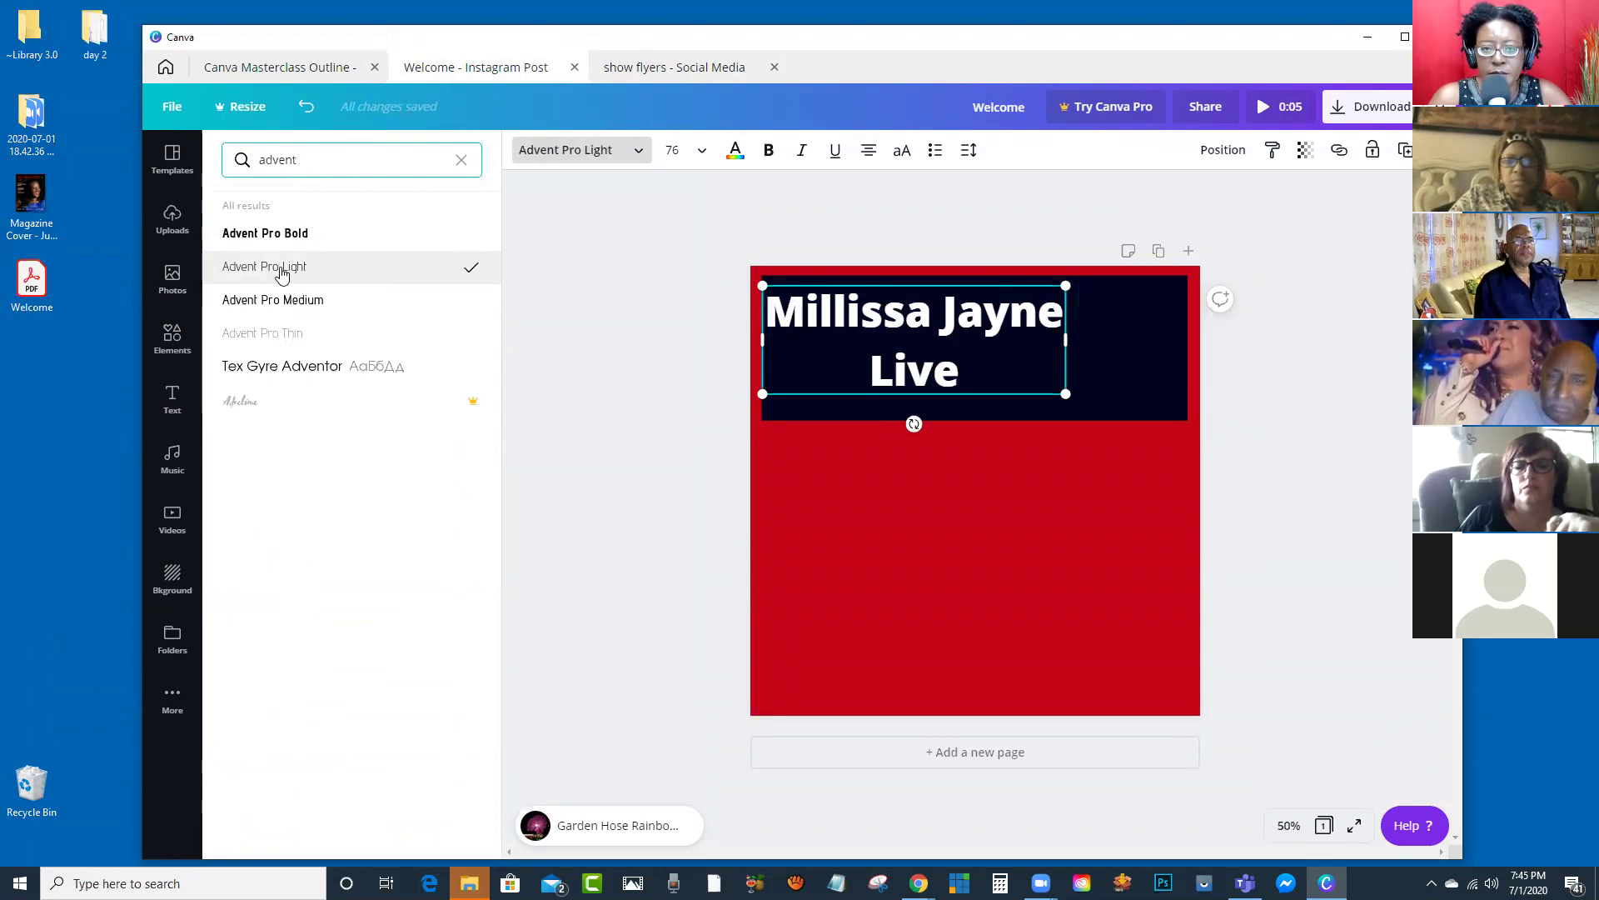
click(603, 320)
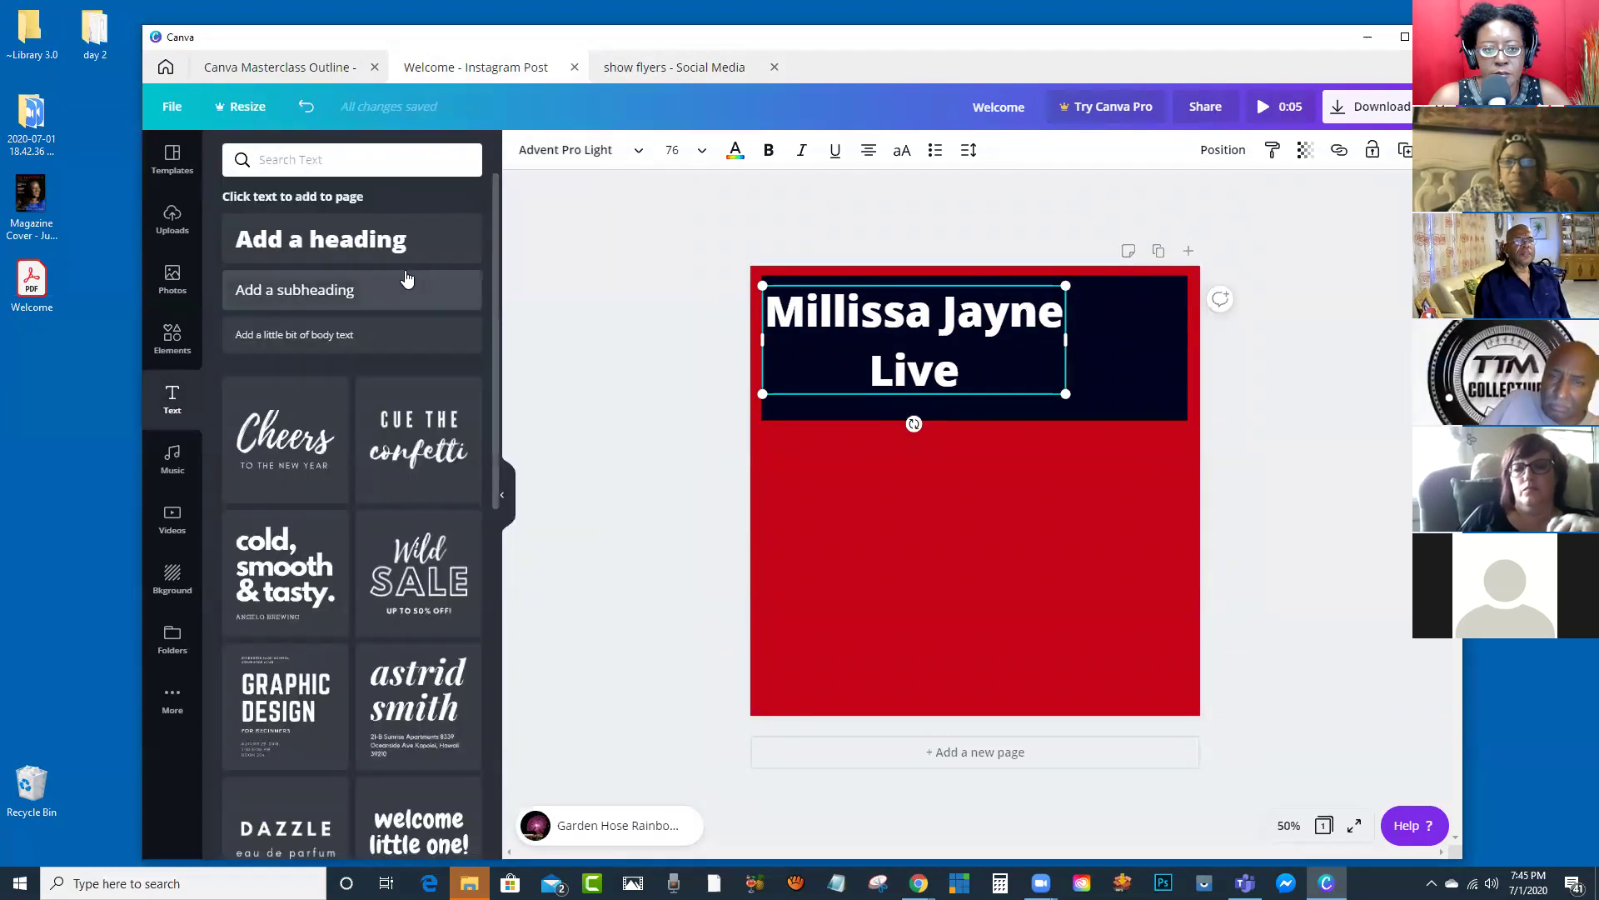
Step: Select all the heading text, reapply Advent Pro Light, and nudge the heading up in the band
click(843, 370)
drag(904, 342, 773, 315)
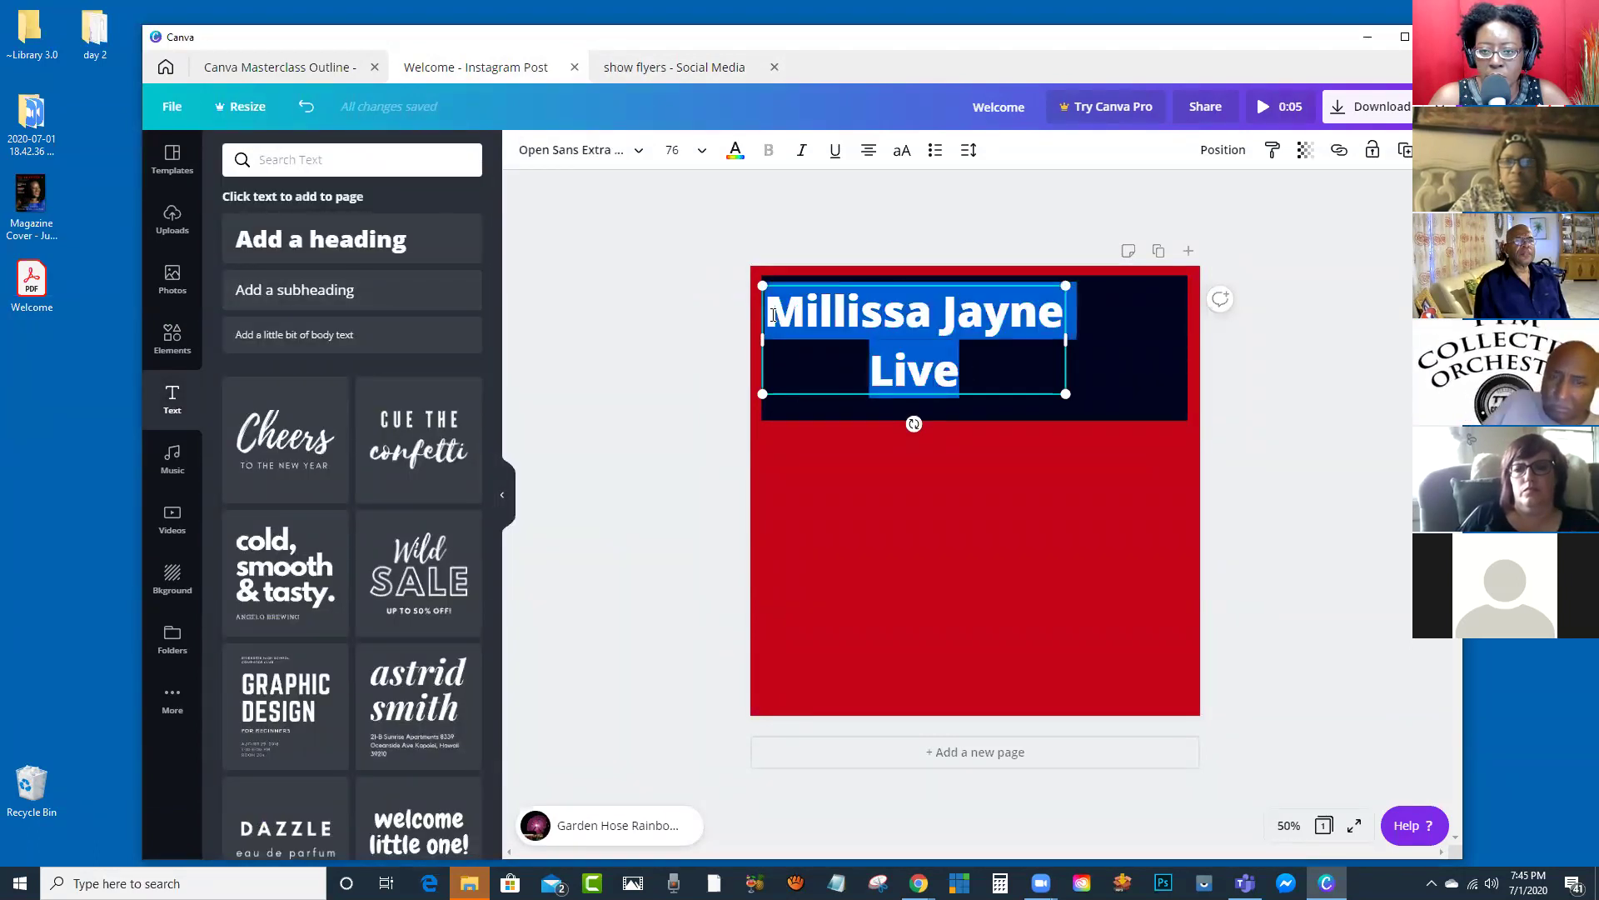
click(641, 159)
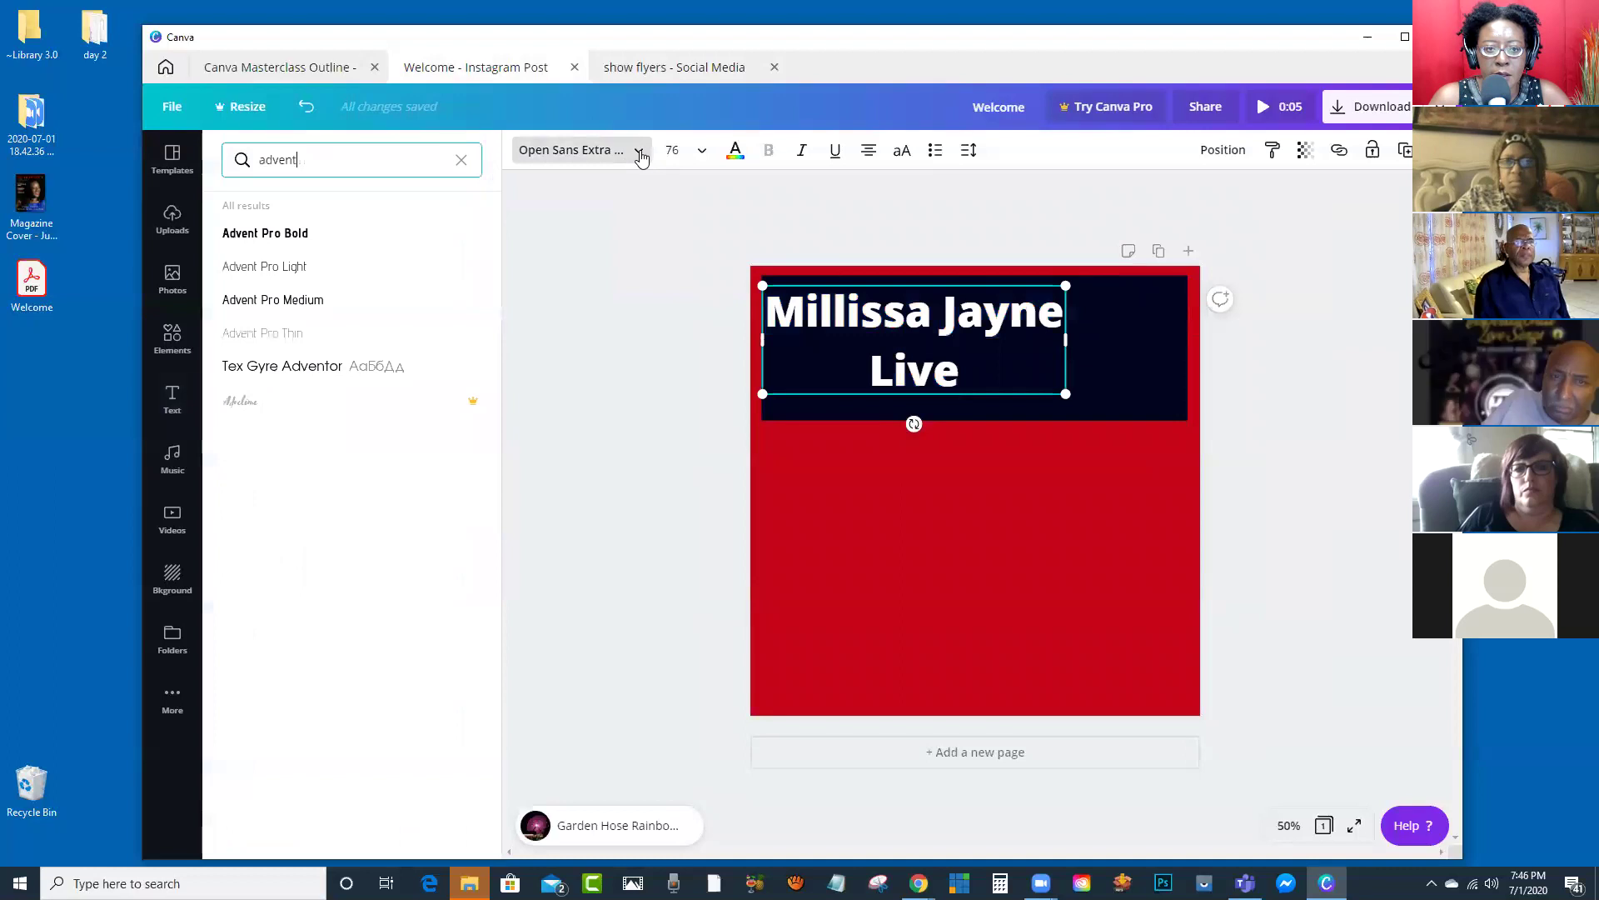
click(262, 269)
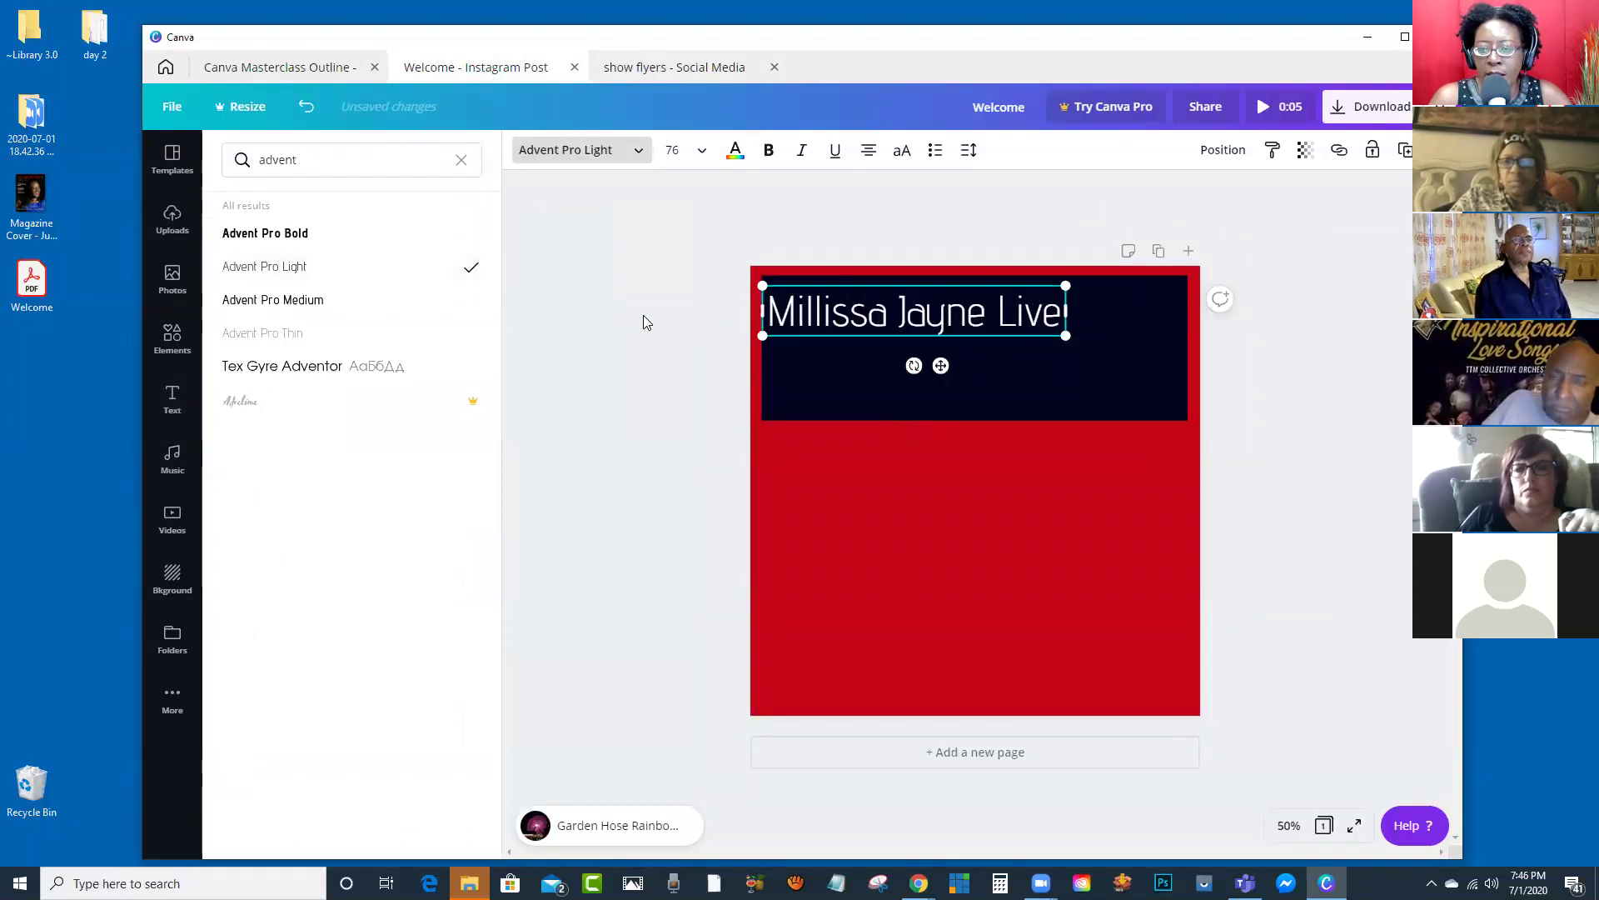
key(Escape)
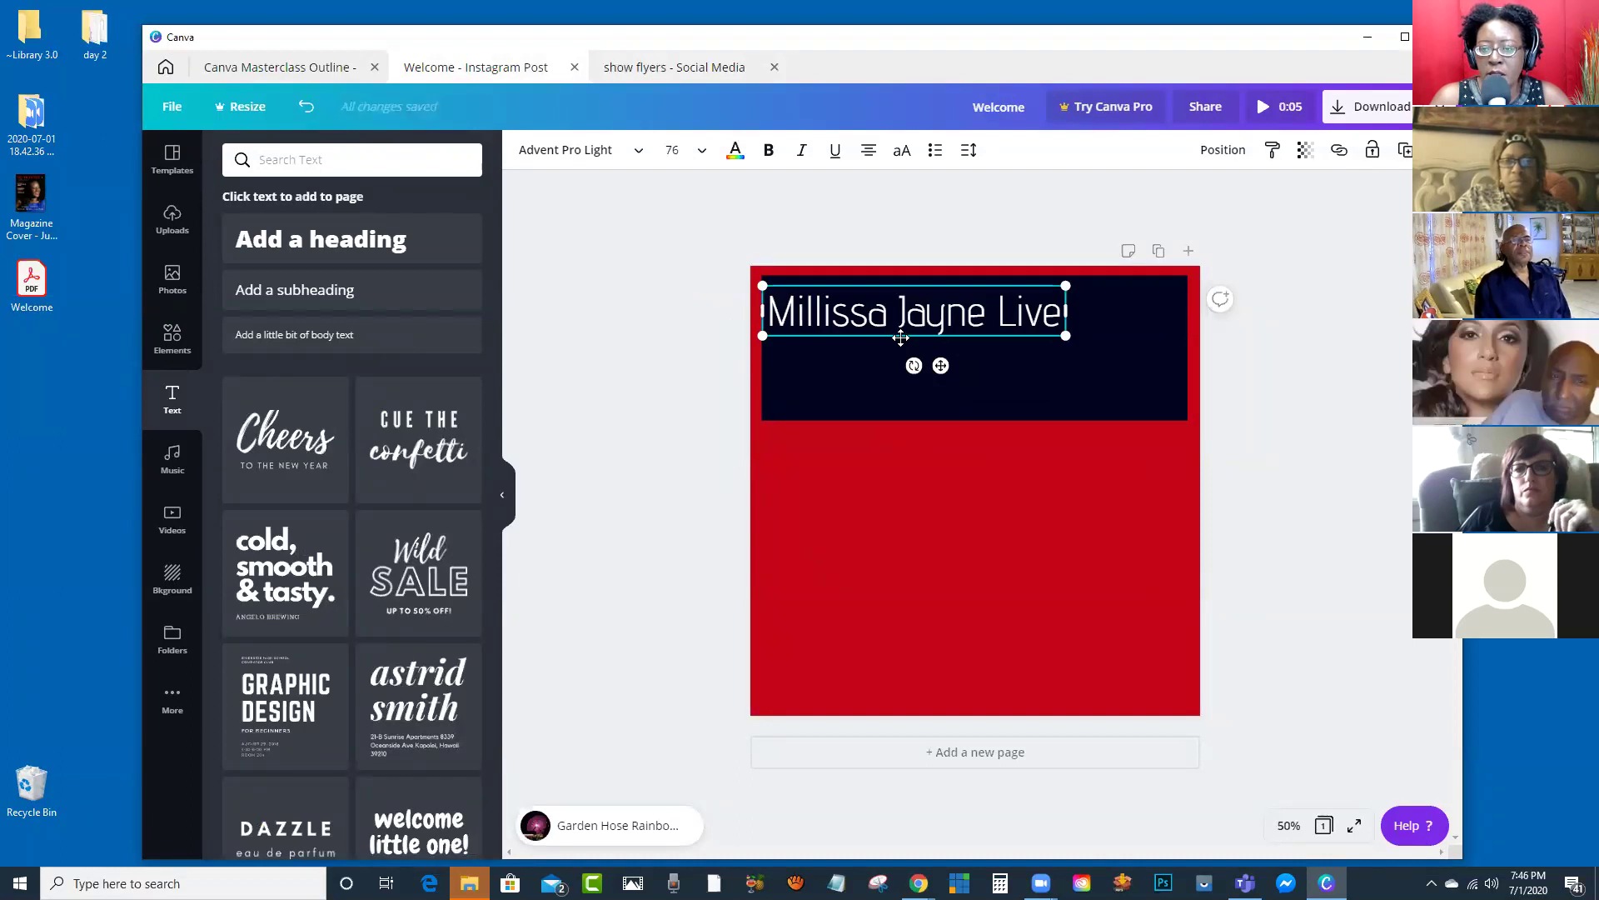
drag(899, 335, 901, 302)
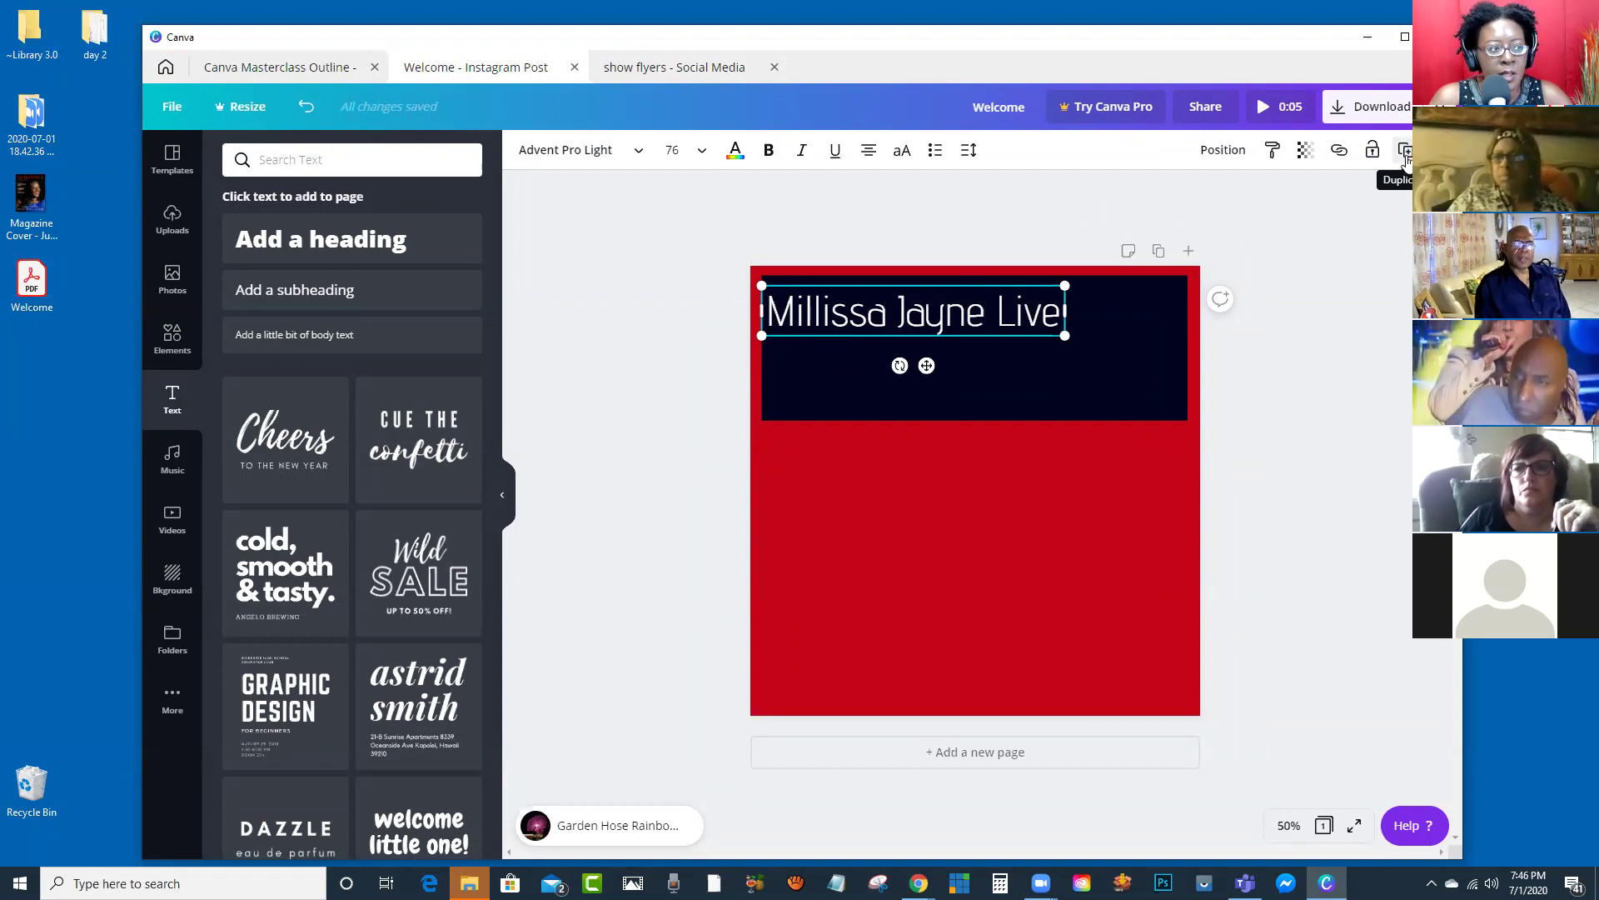
Step: Duplicate the heading below itself and change the copy's text to 'Thurs FB Live'
click(1406, 151)
drag(895, 333, 889, 374)
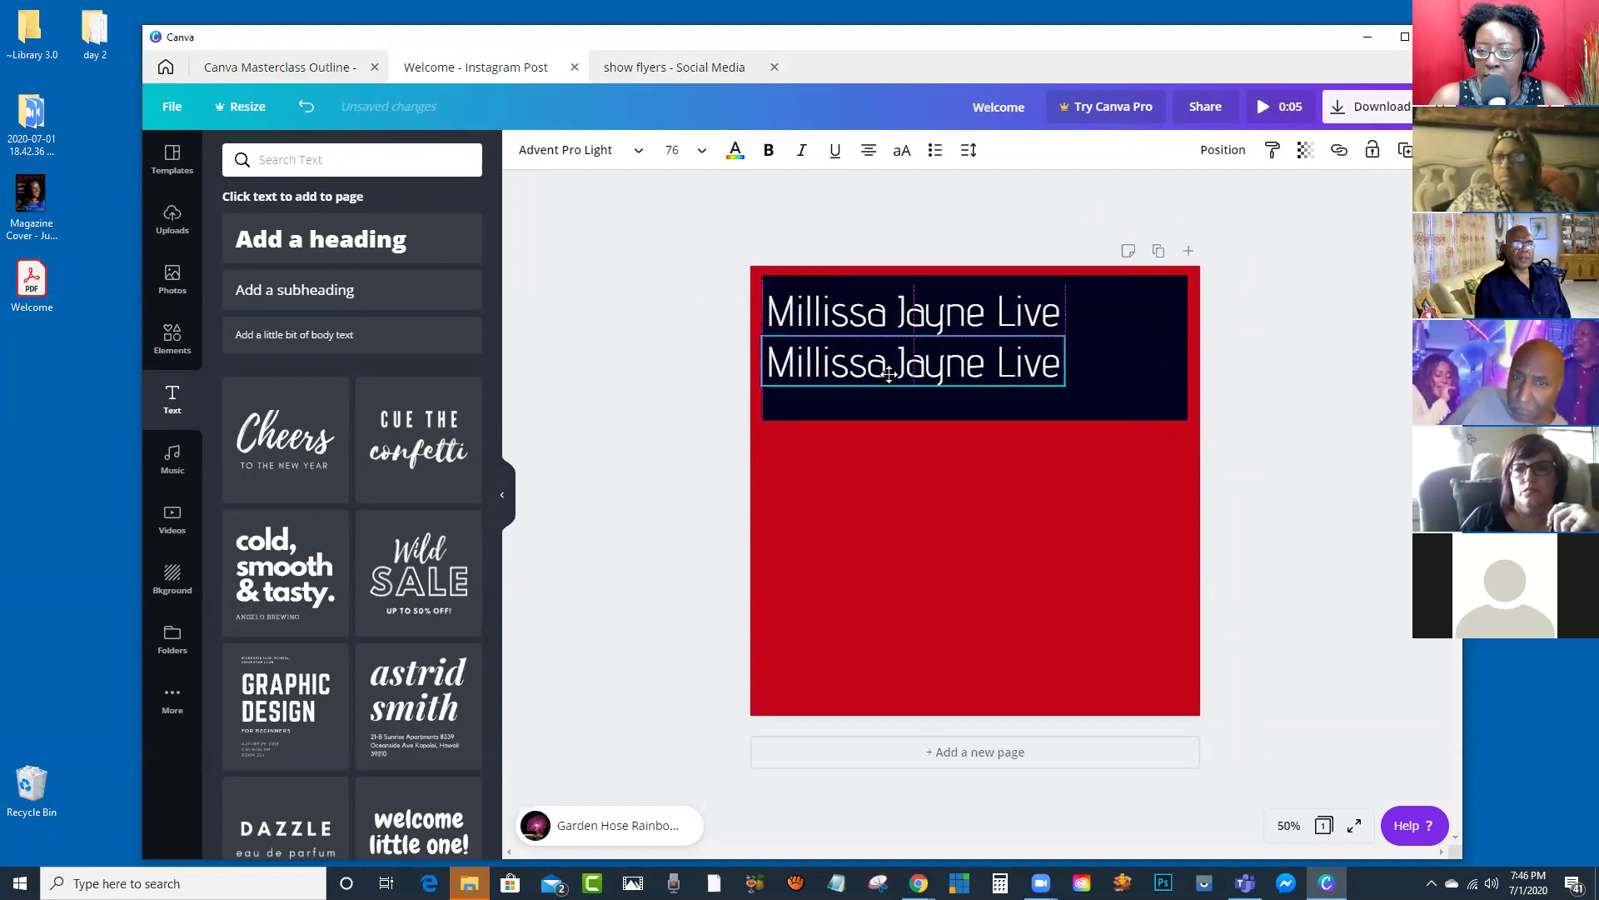
double_click(870, 375)
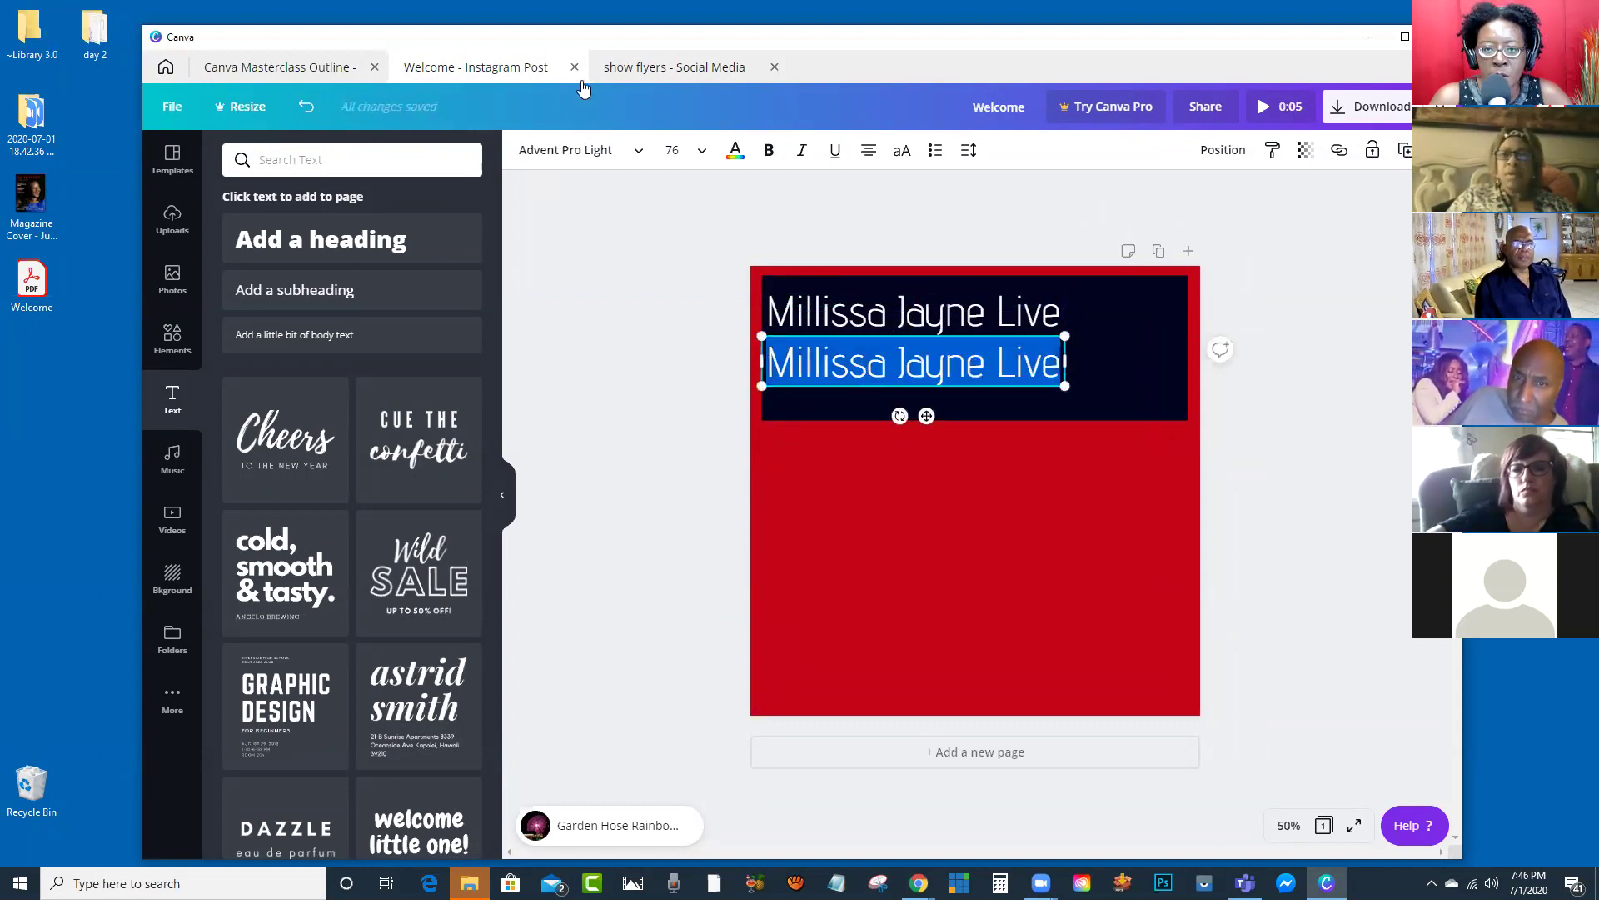
click(640, 68)
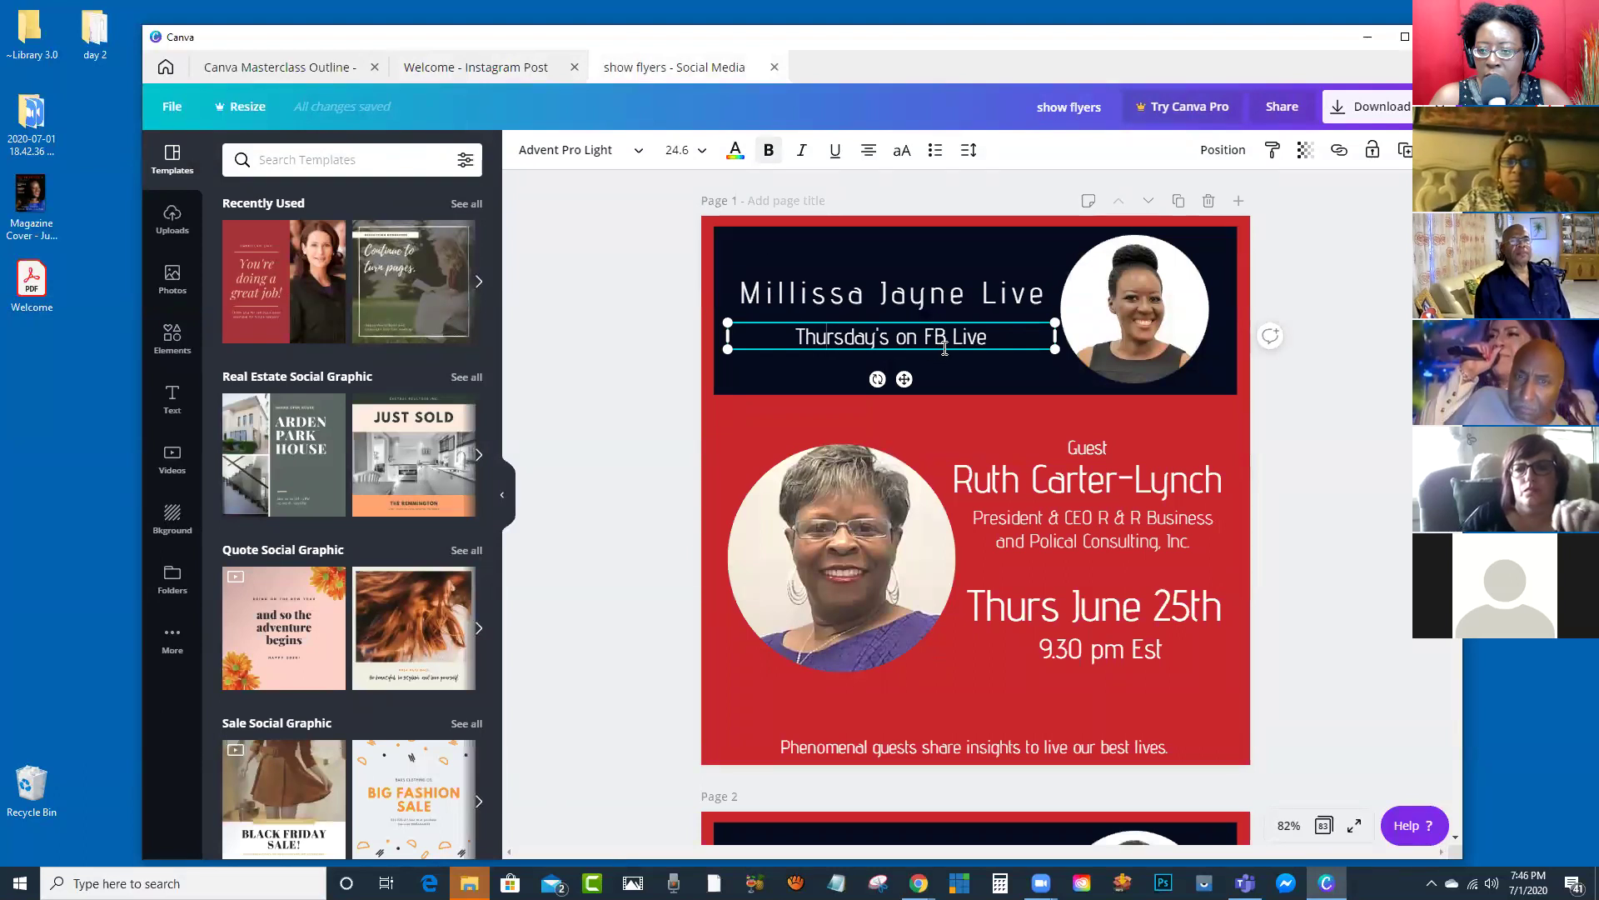
click(470, 72)
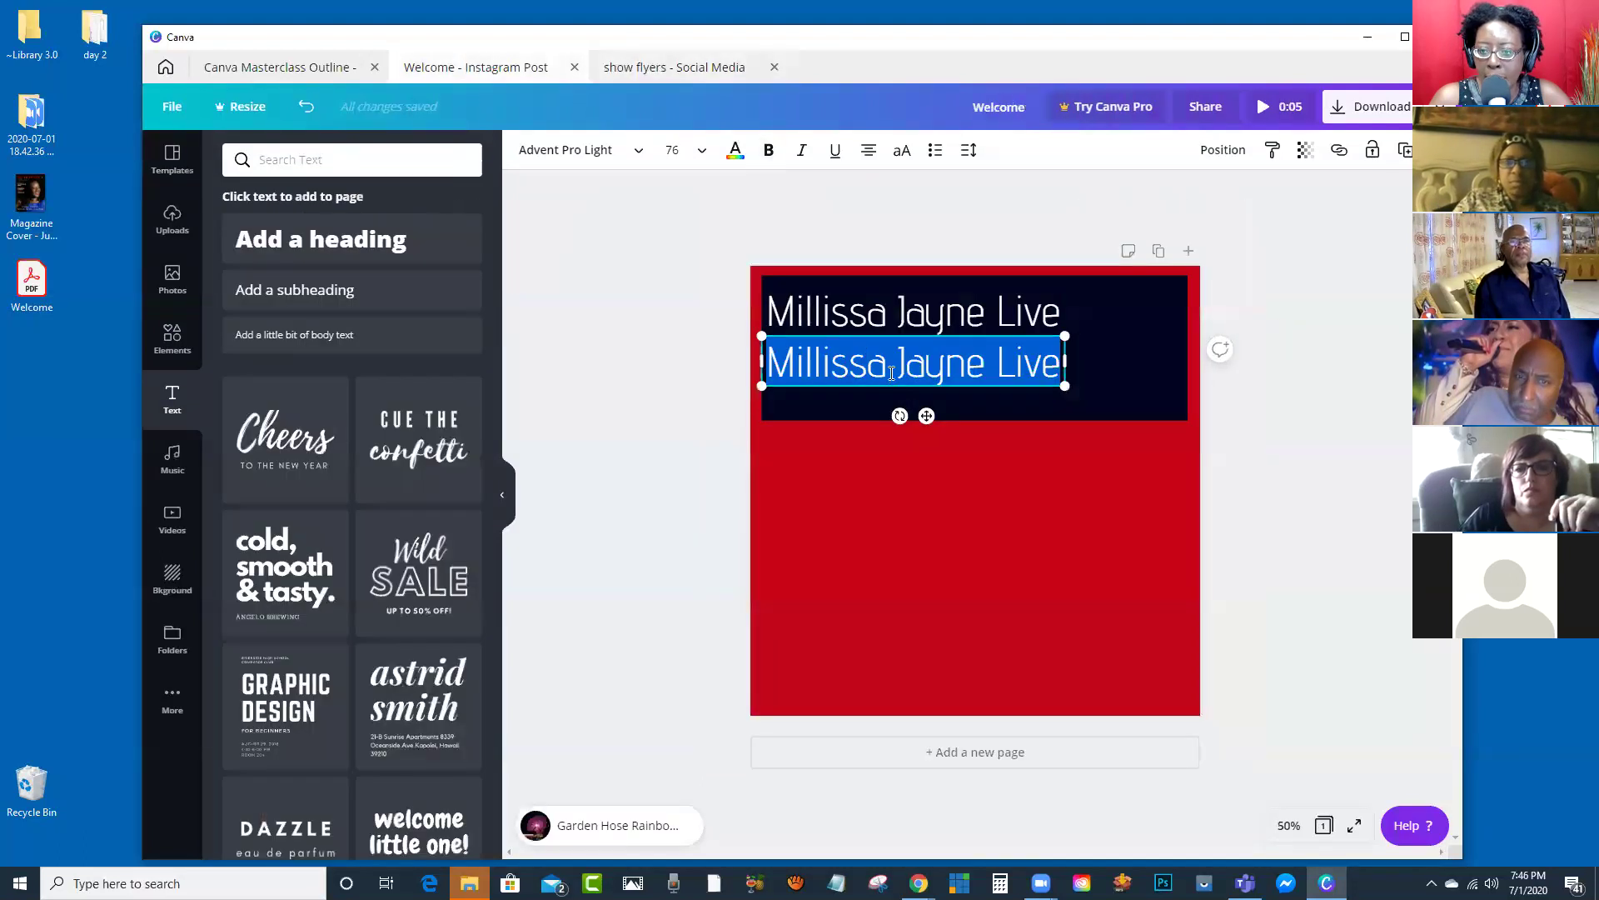
text(Thurs)
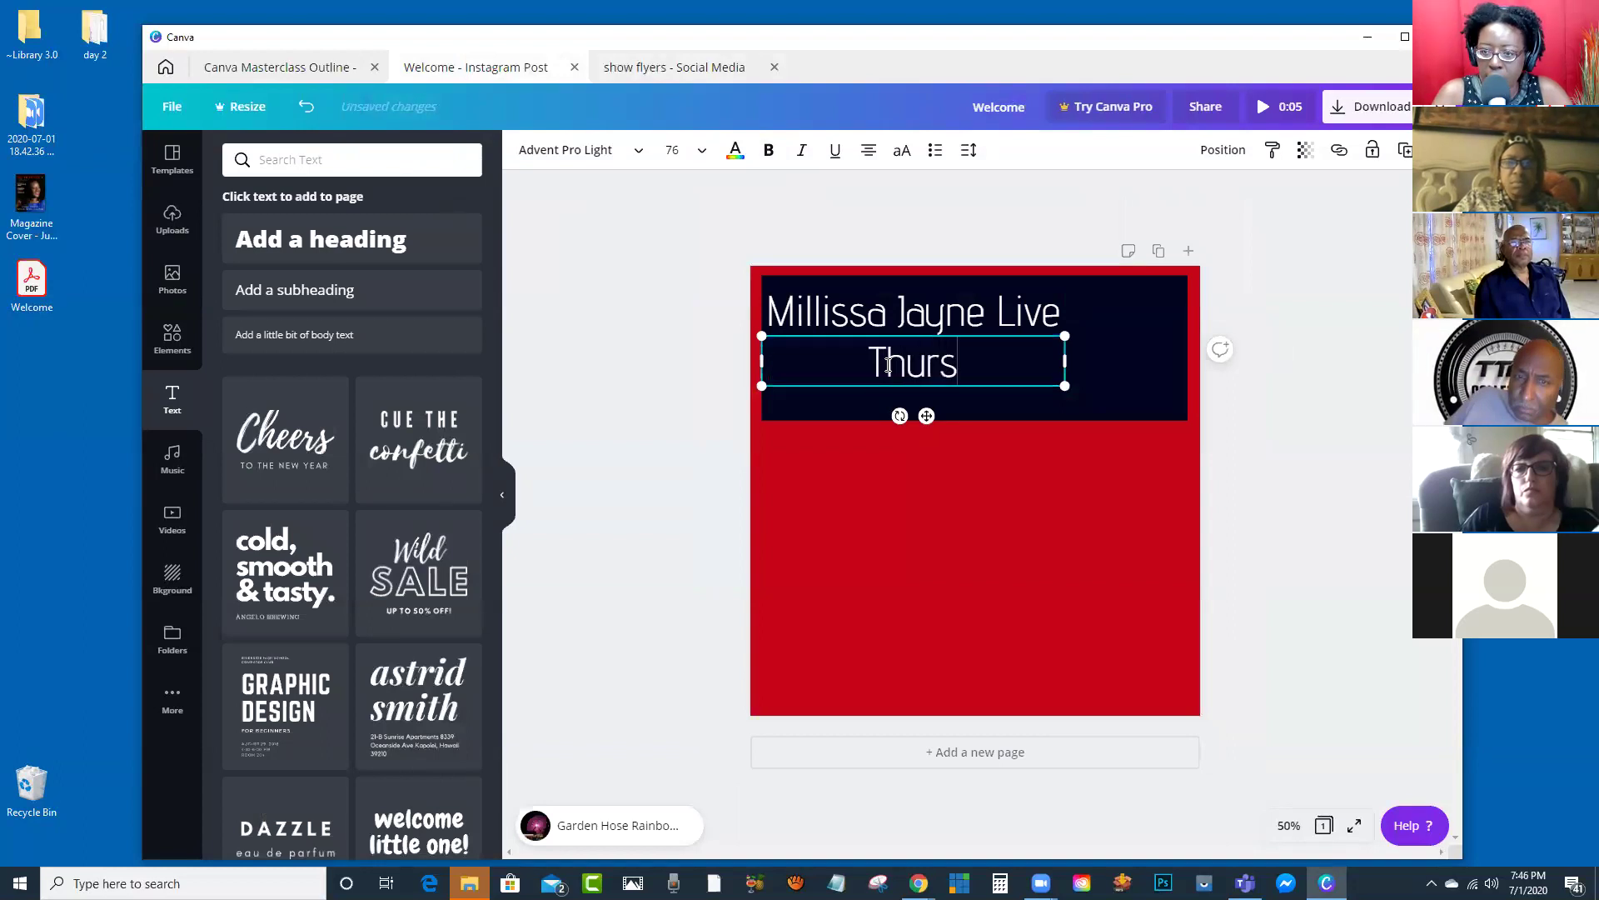
text( G)
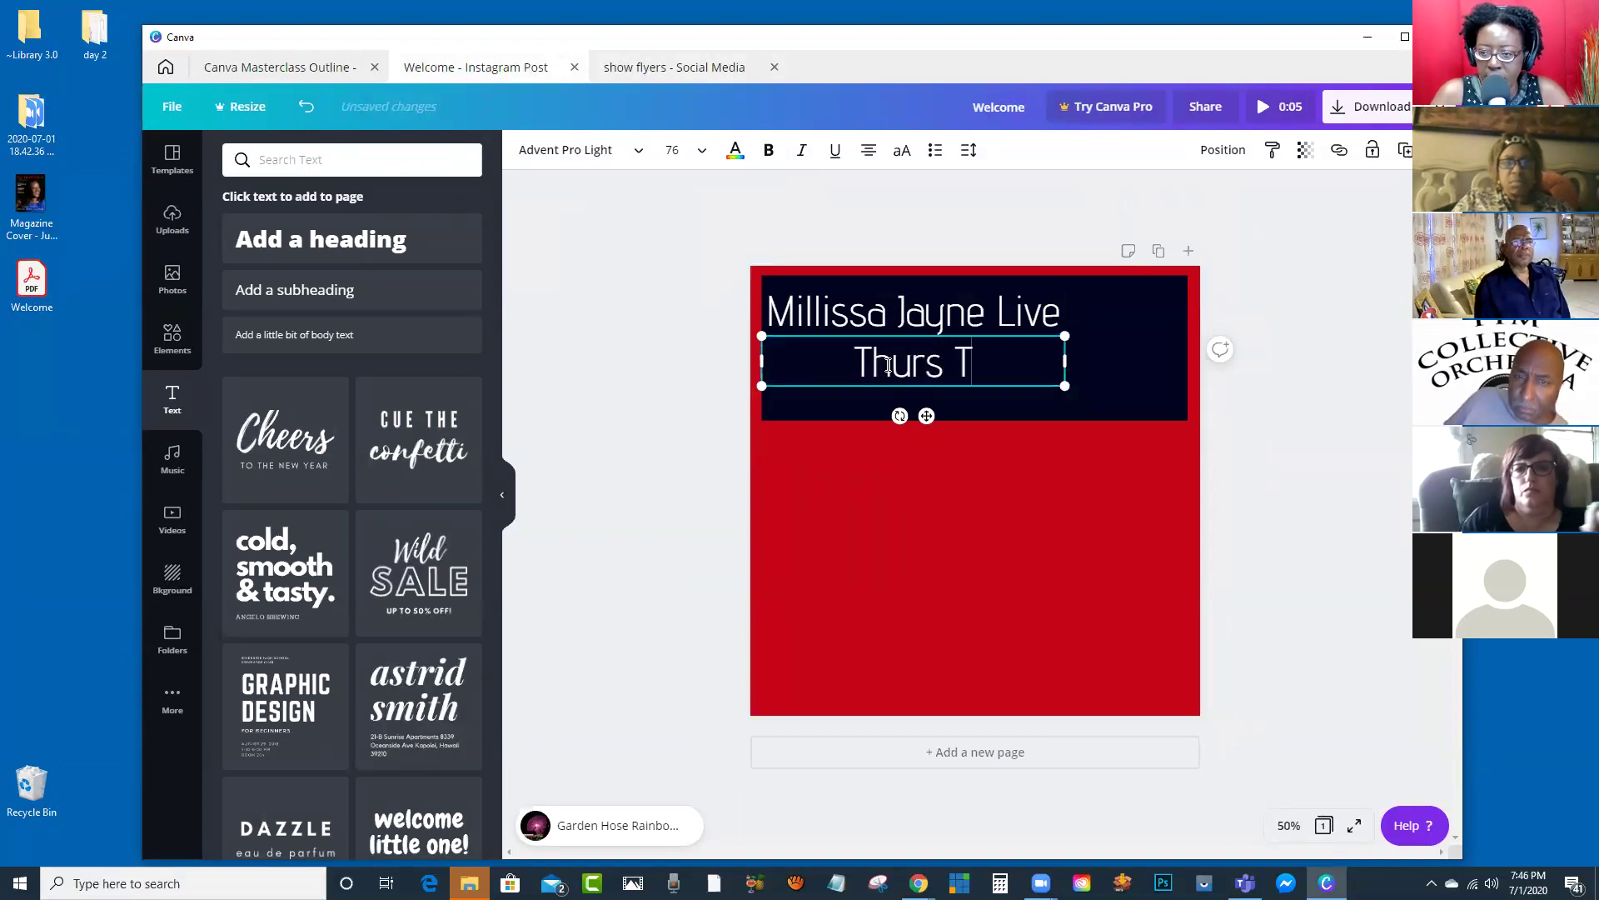
key(BackSpace)
text(F)
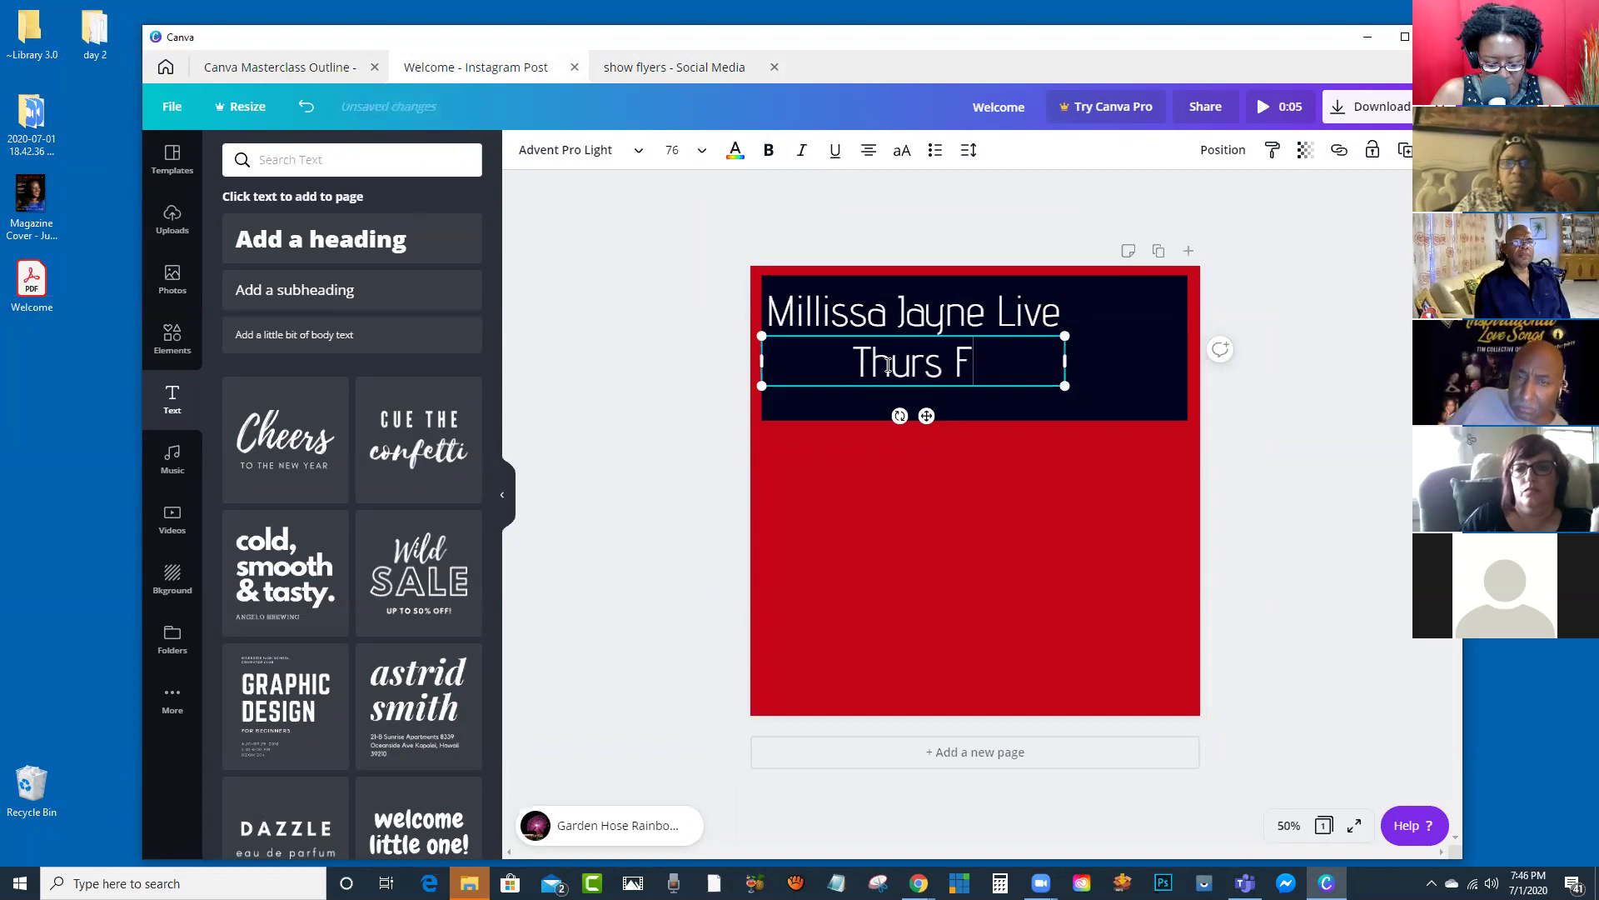
text(B Live)
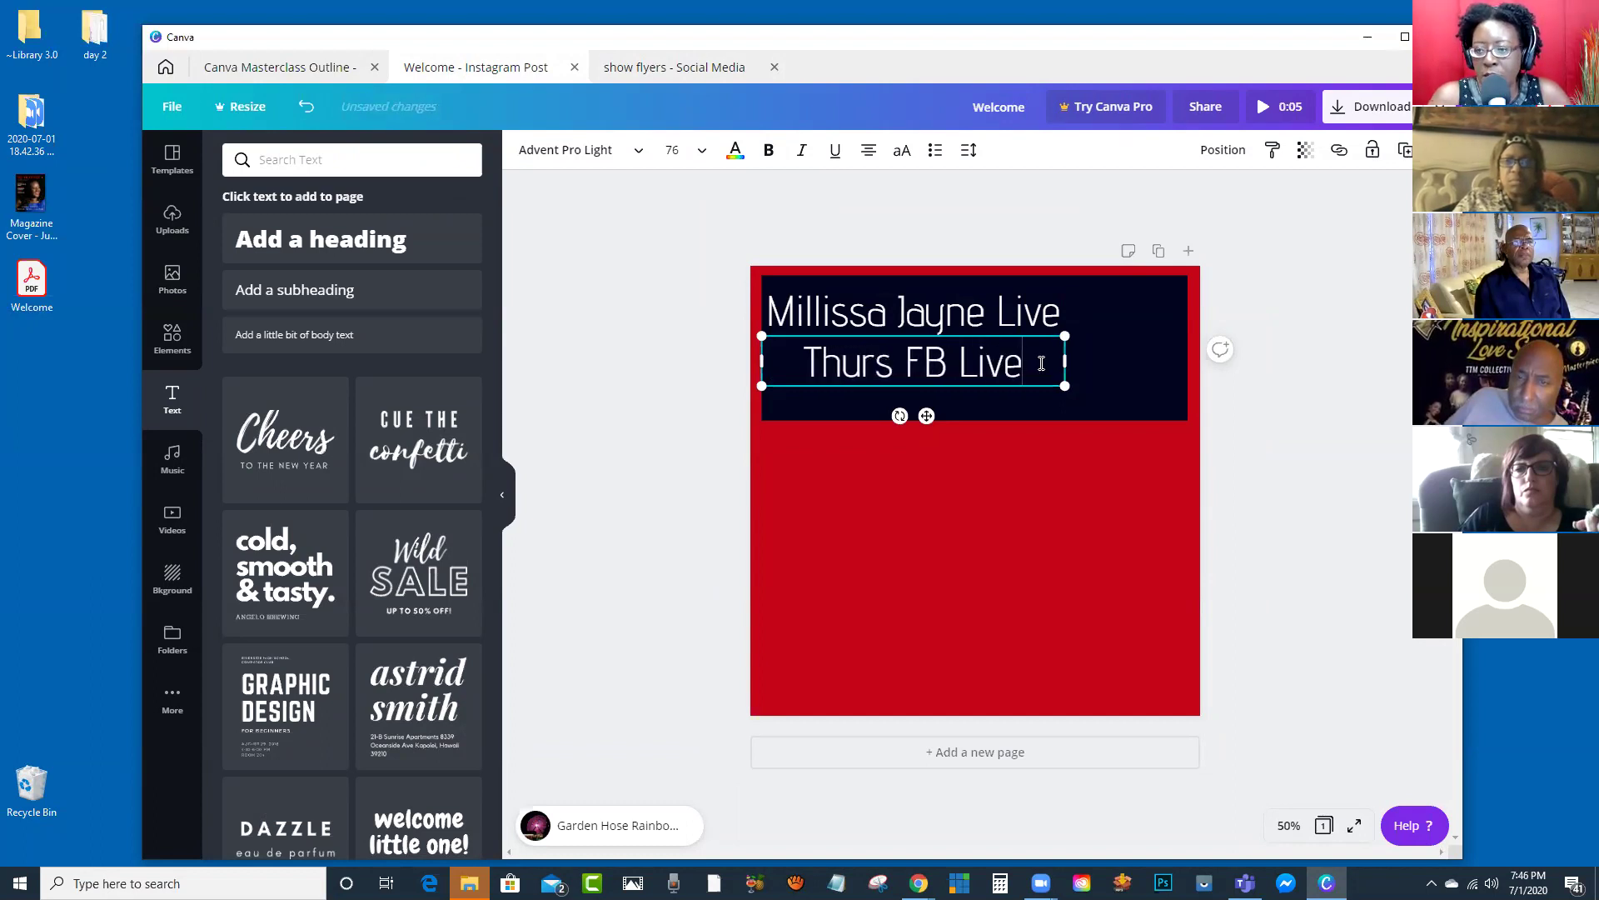
Step: Shrink the Thurs FB Live line to 56.5 and move it under the heading
drag(1041, 363, 808, 364)
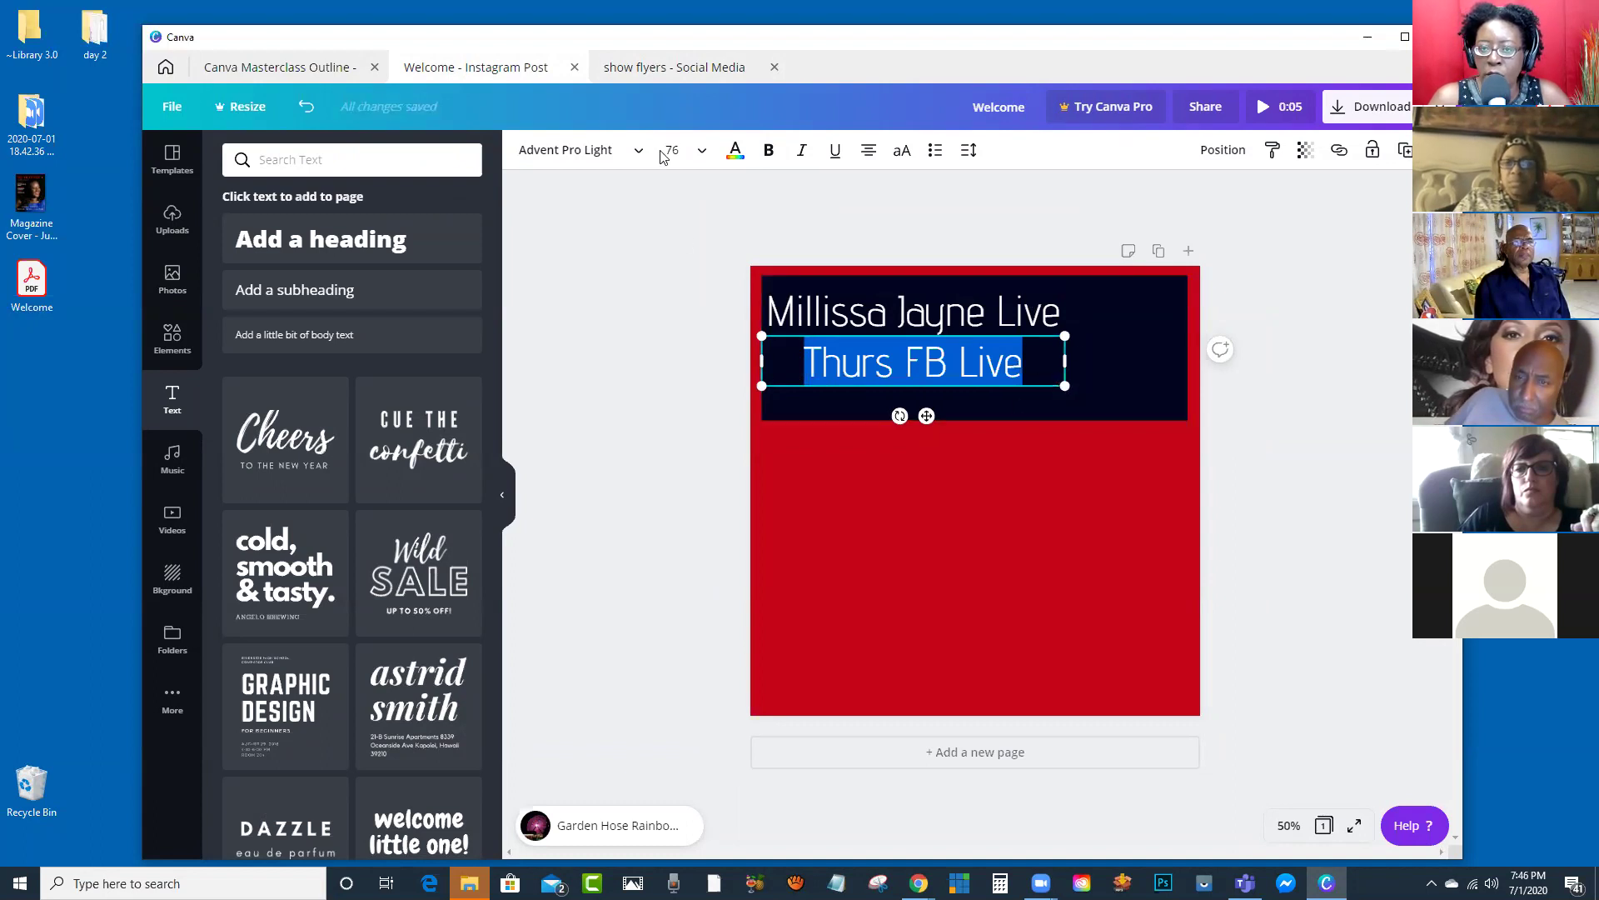
drag(1065, 386, 991, 361)
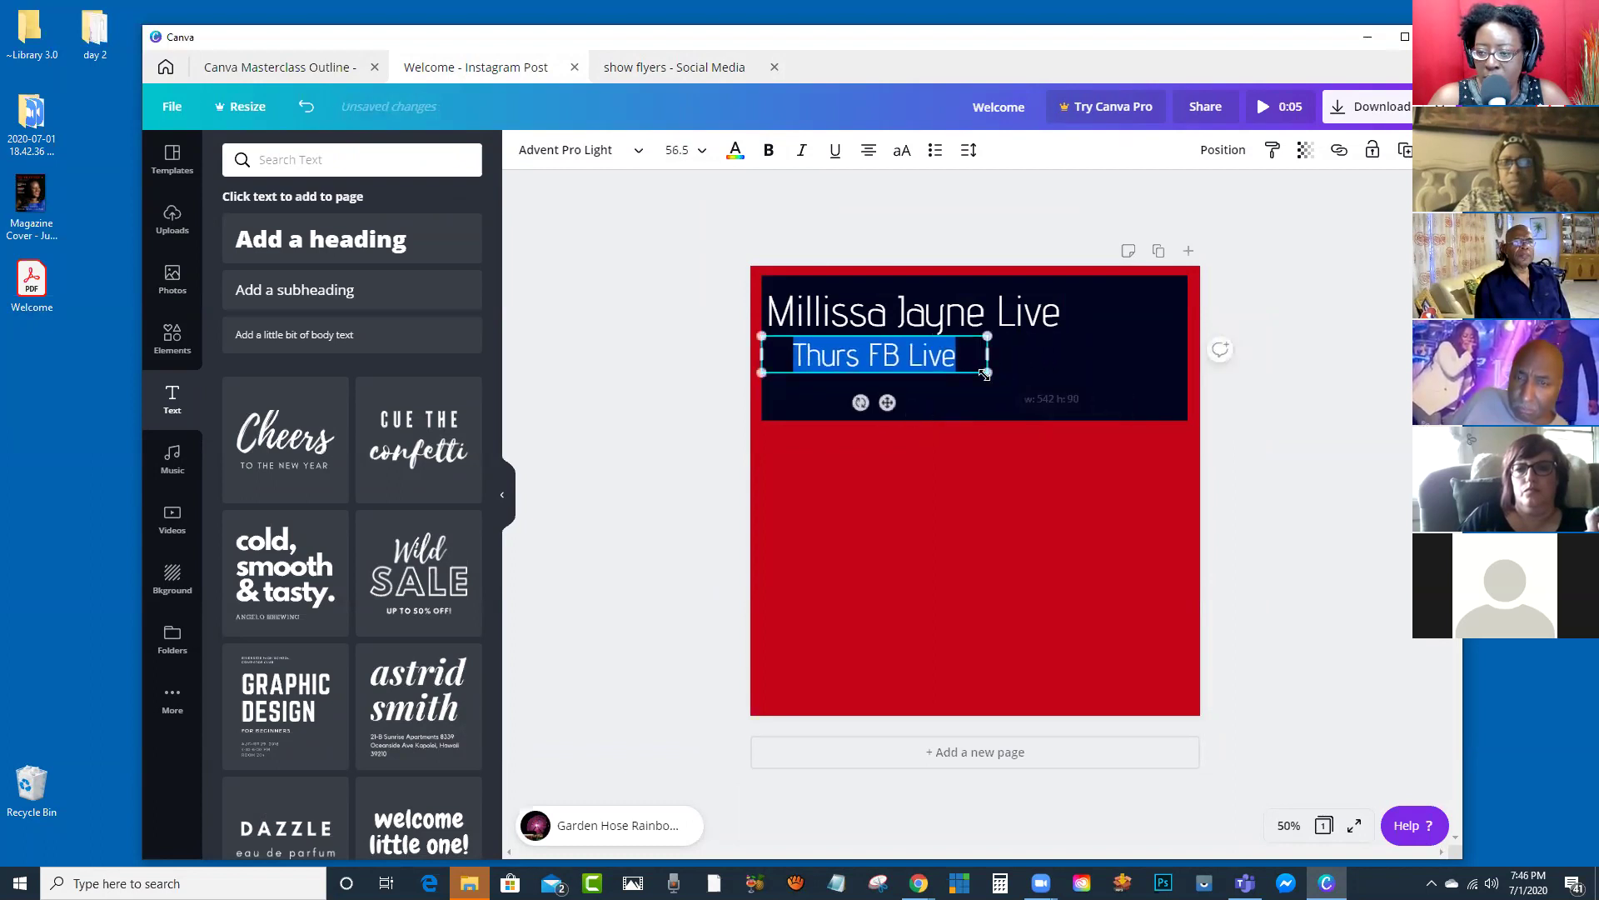
click(675, 333)
click(845, 357)
drag(846, 356, 874, 362)
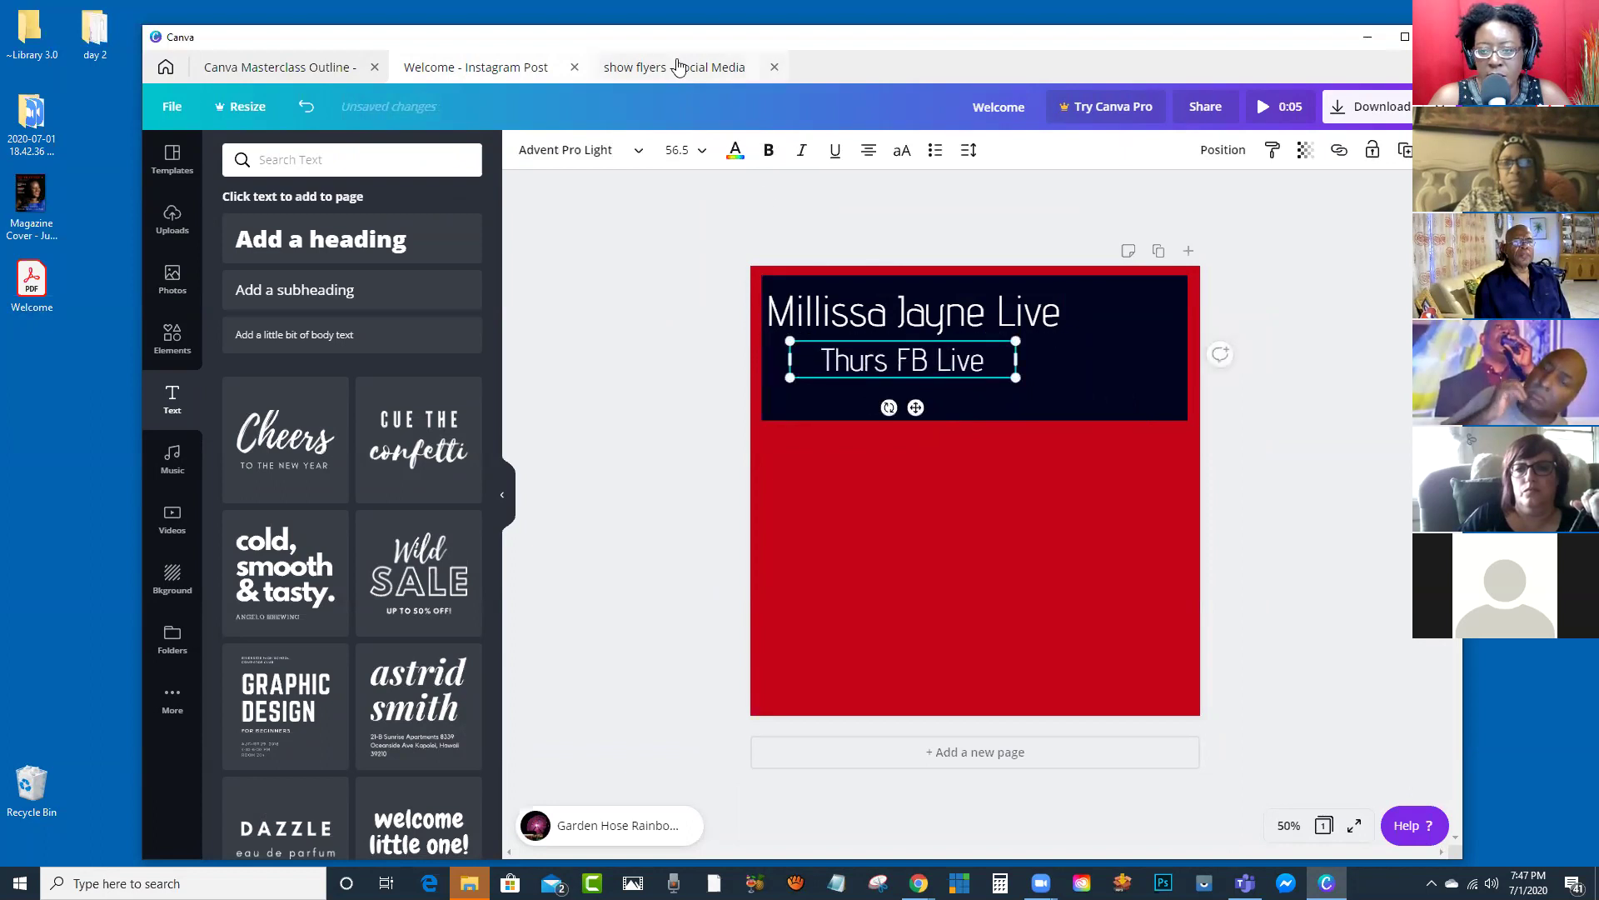
click(679, 67)
click(508, 74)
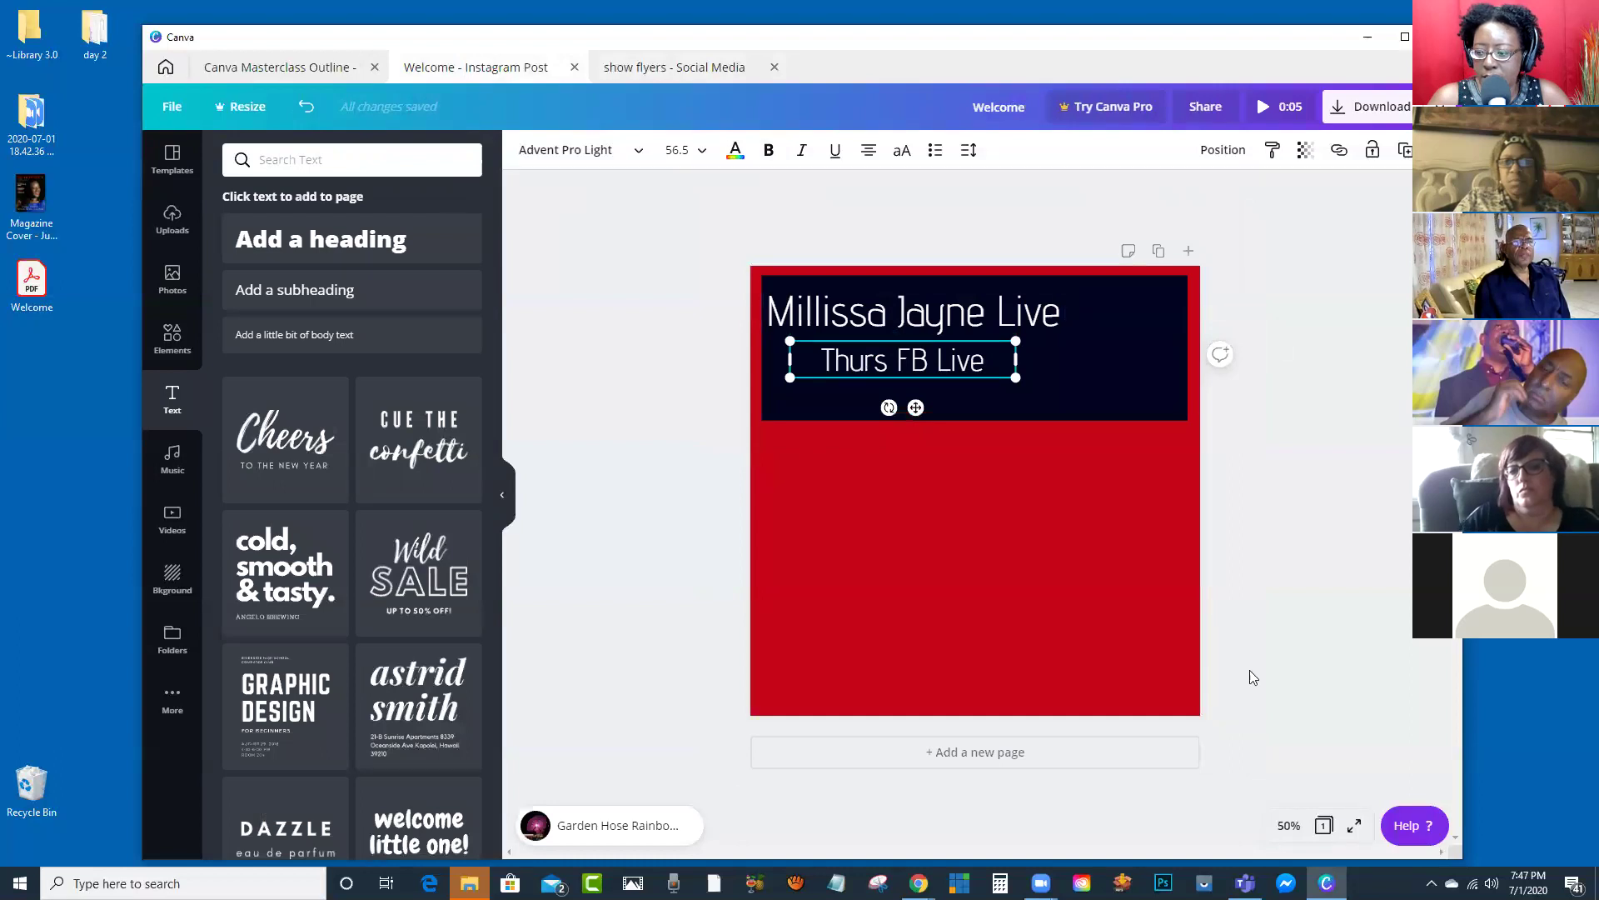
Step: At 75% zoom, shrink Thurs FB Live slightly more and reposition and shrink the heading to 66.8
click(1291, 825)
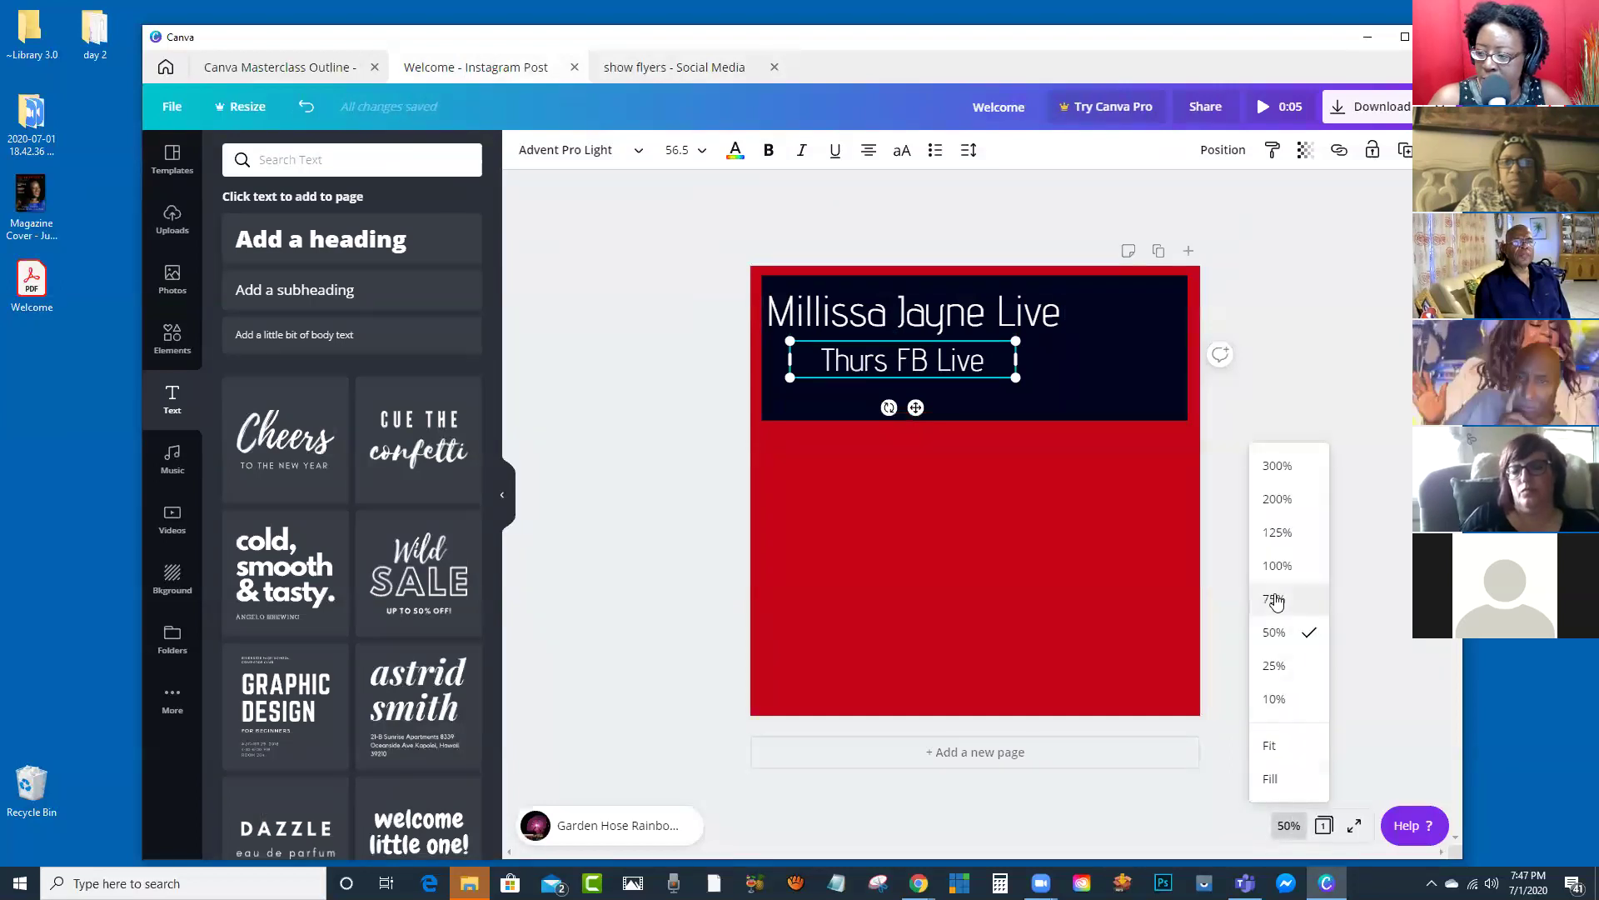
click(1287, 598)
scroll(1291, 493, up, 1)
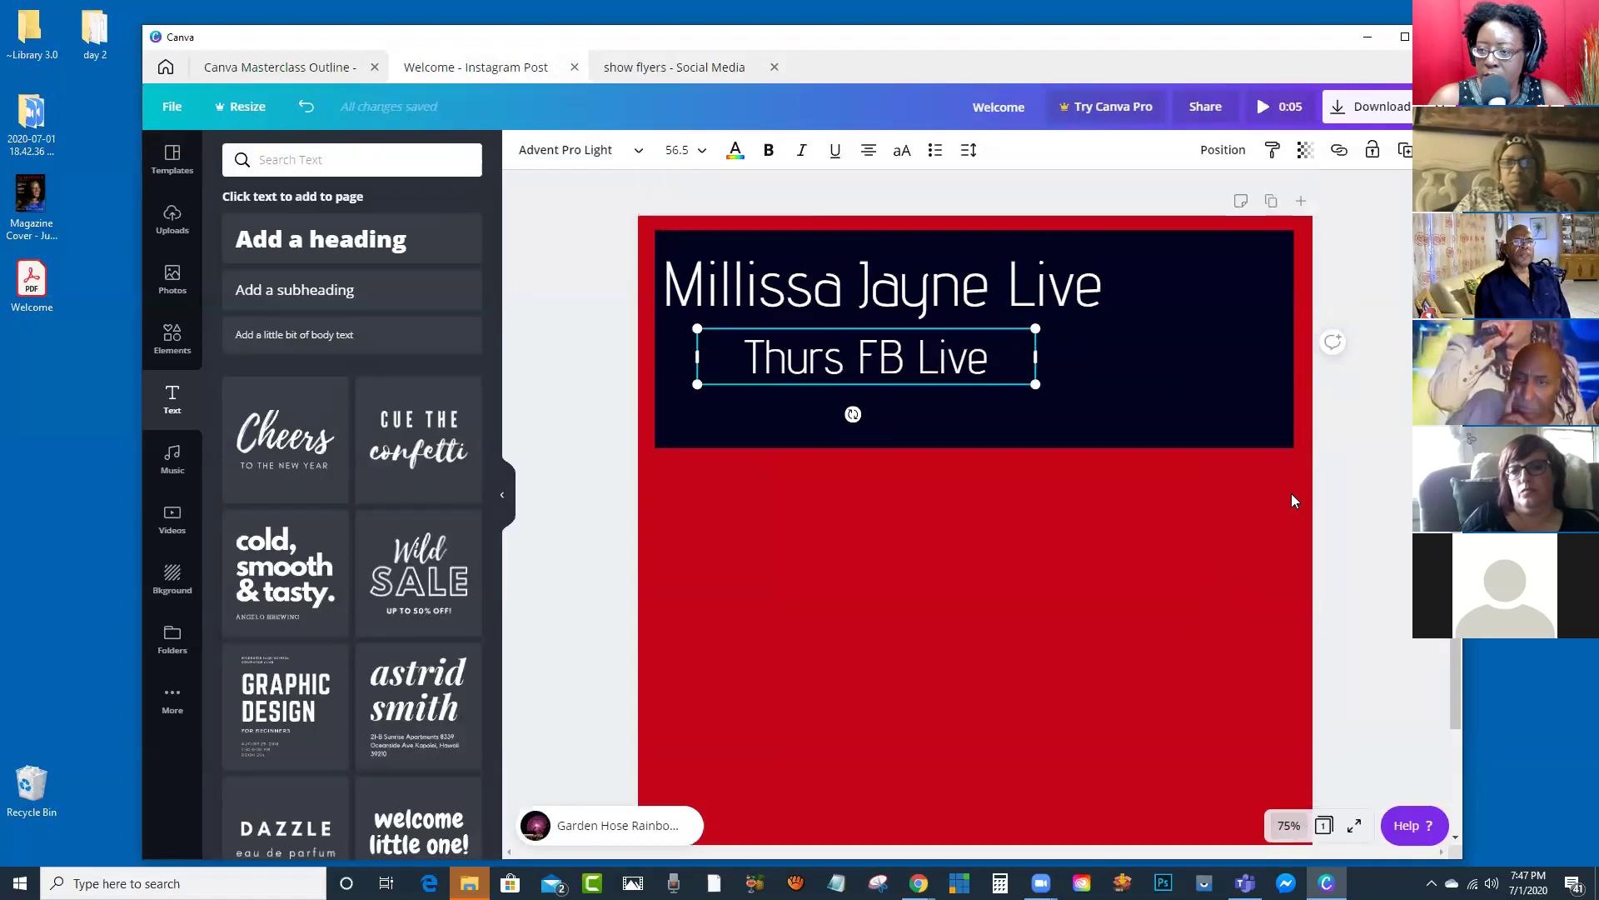
drag(1036, 384, 1015, 381)
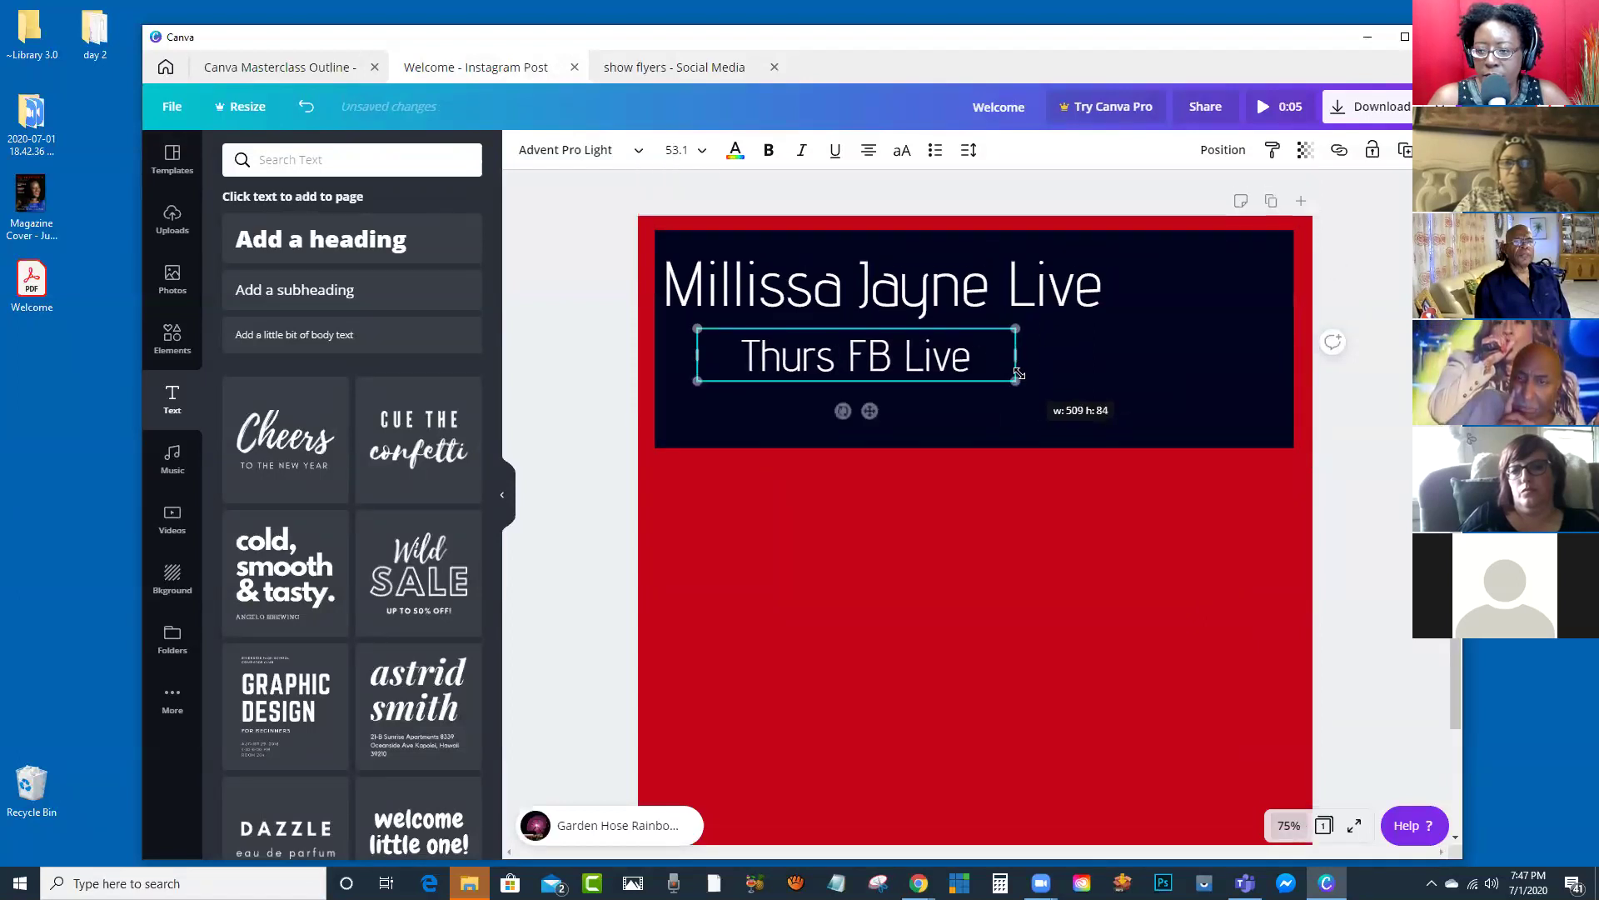
drag(916, 360, 906, 370)
drag(891, 282, 901, 282)
drag(1121, 320, 1069, 317)
click(677, 68)
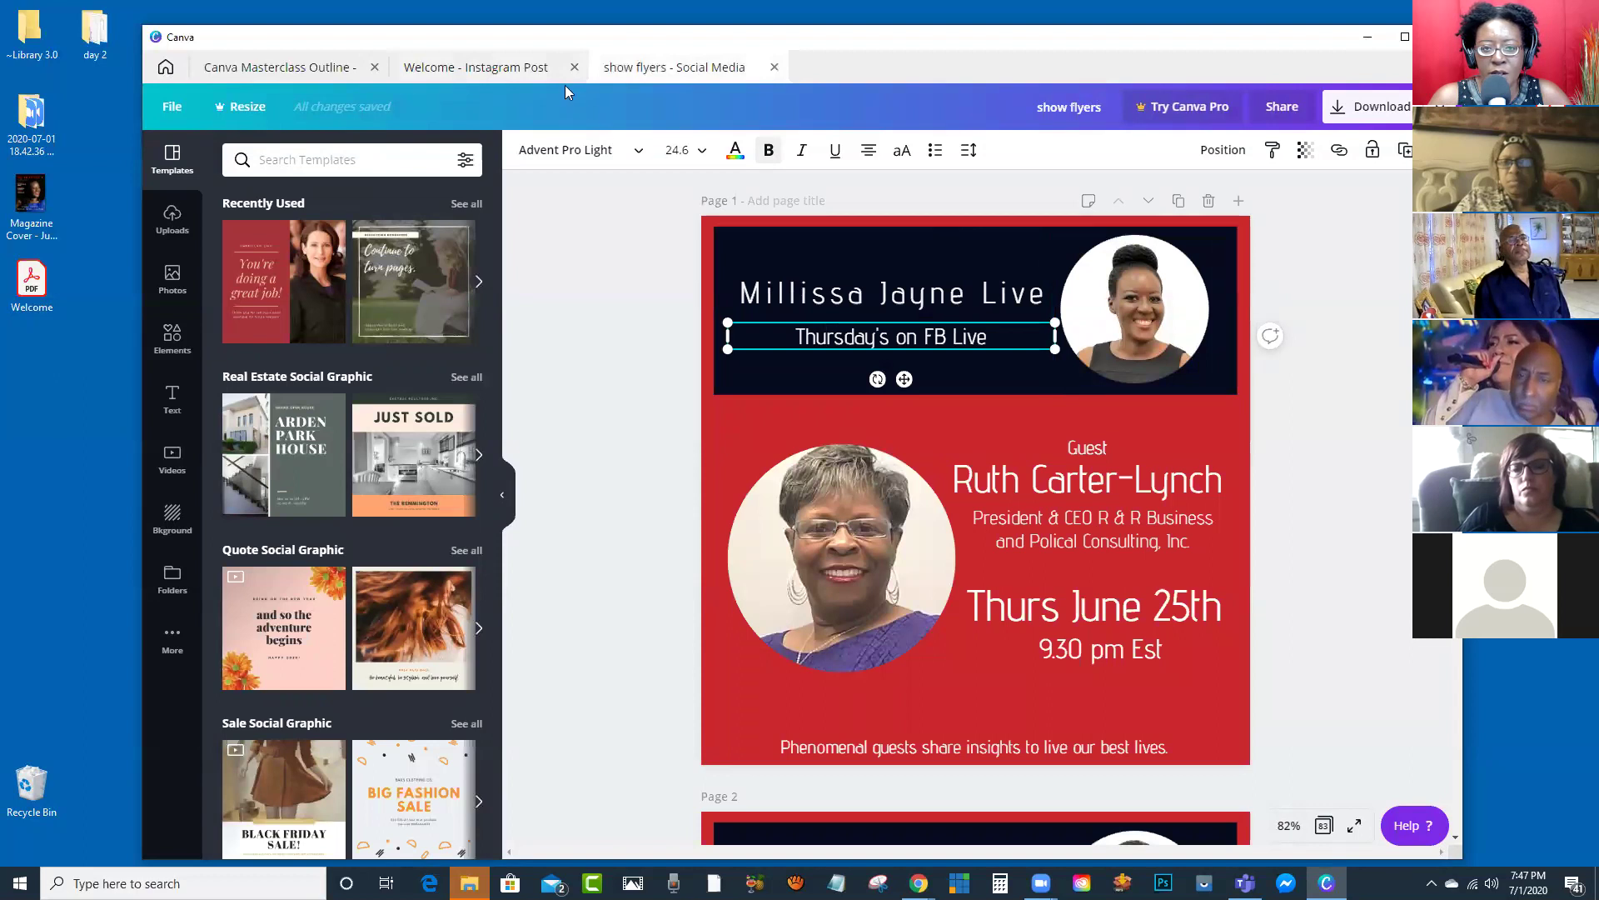
click(494, 70)
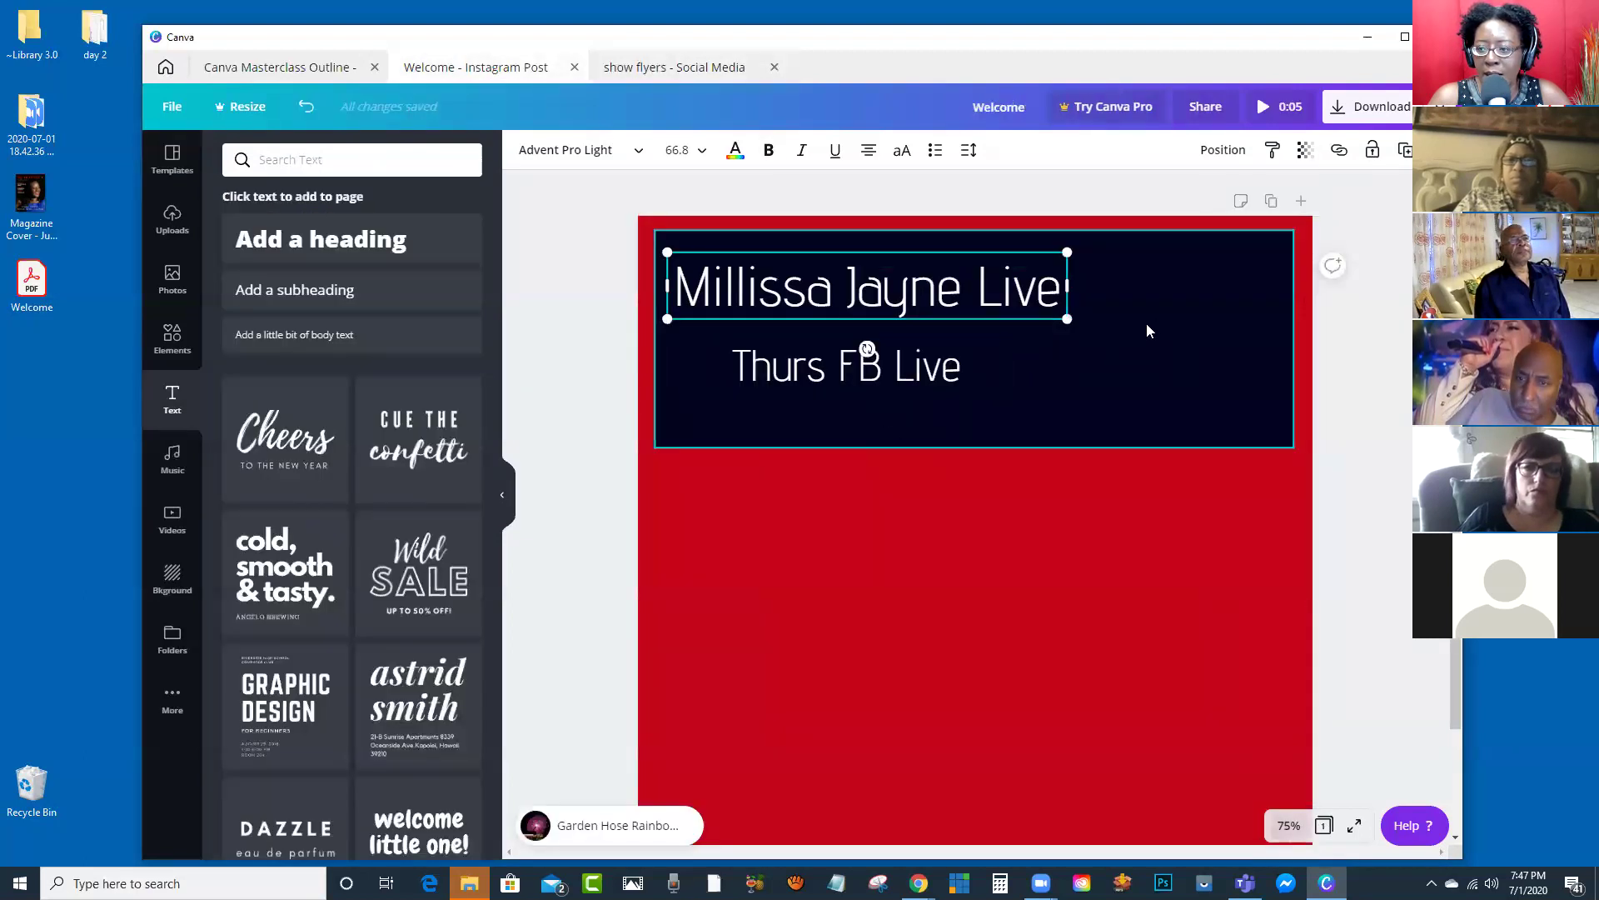
Step: Undo an accidental move of the navy banner, deselect it, and open the Elements library
click(1154, 265)
drag(1021, 383, 1212, 373)
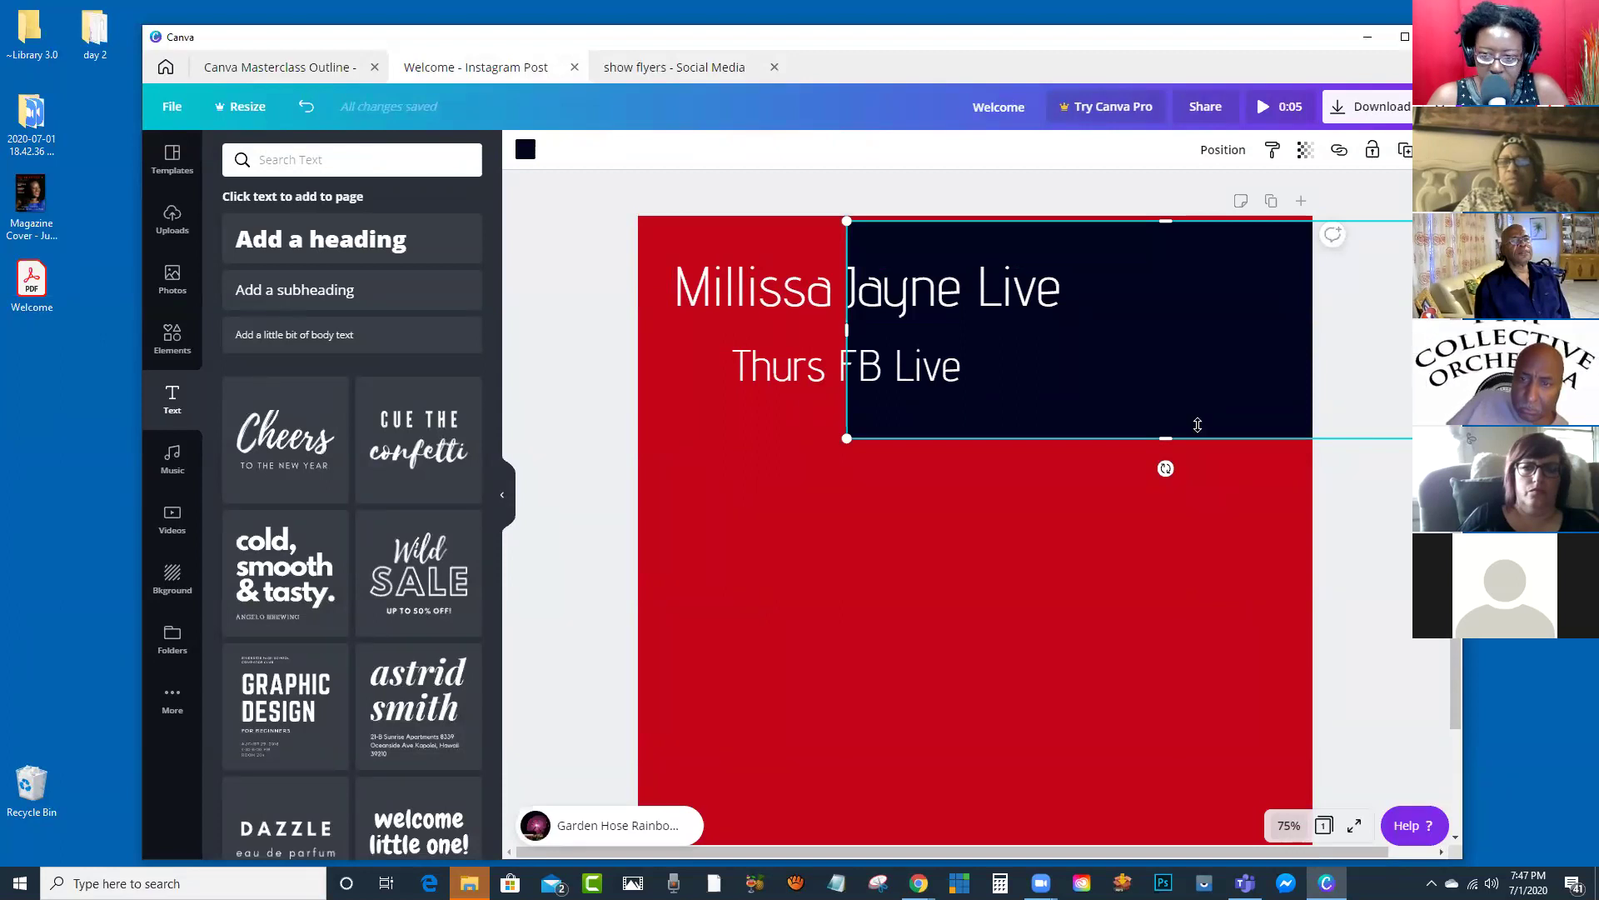
key(ctrl+z)
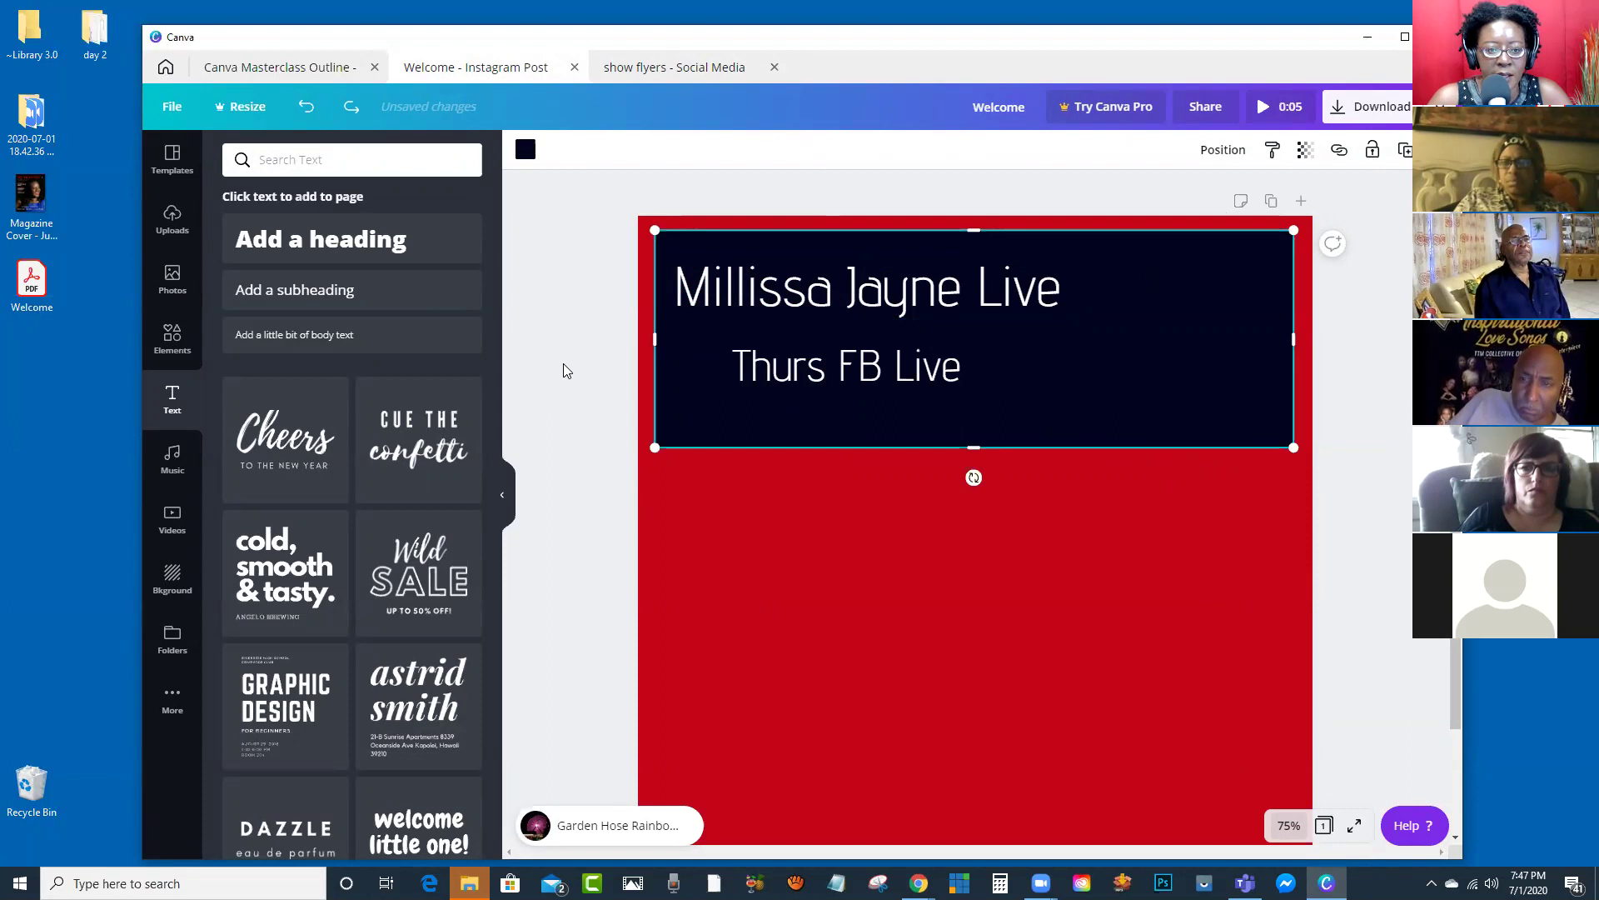
click(551, 395)
click(174, 340)
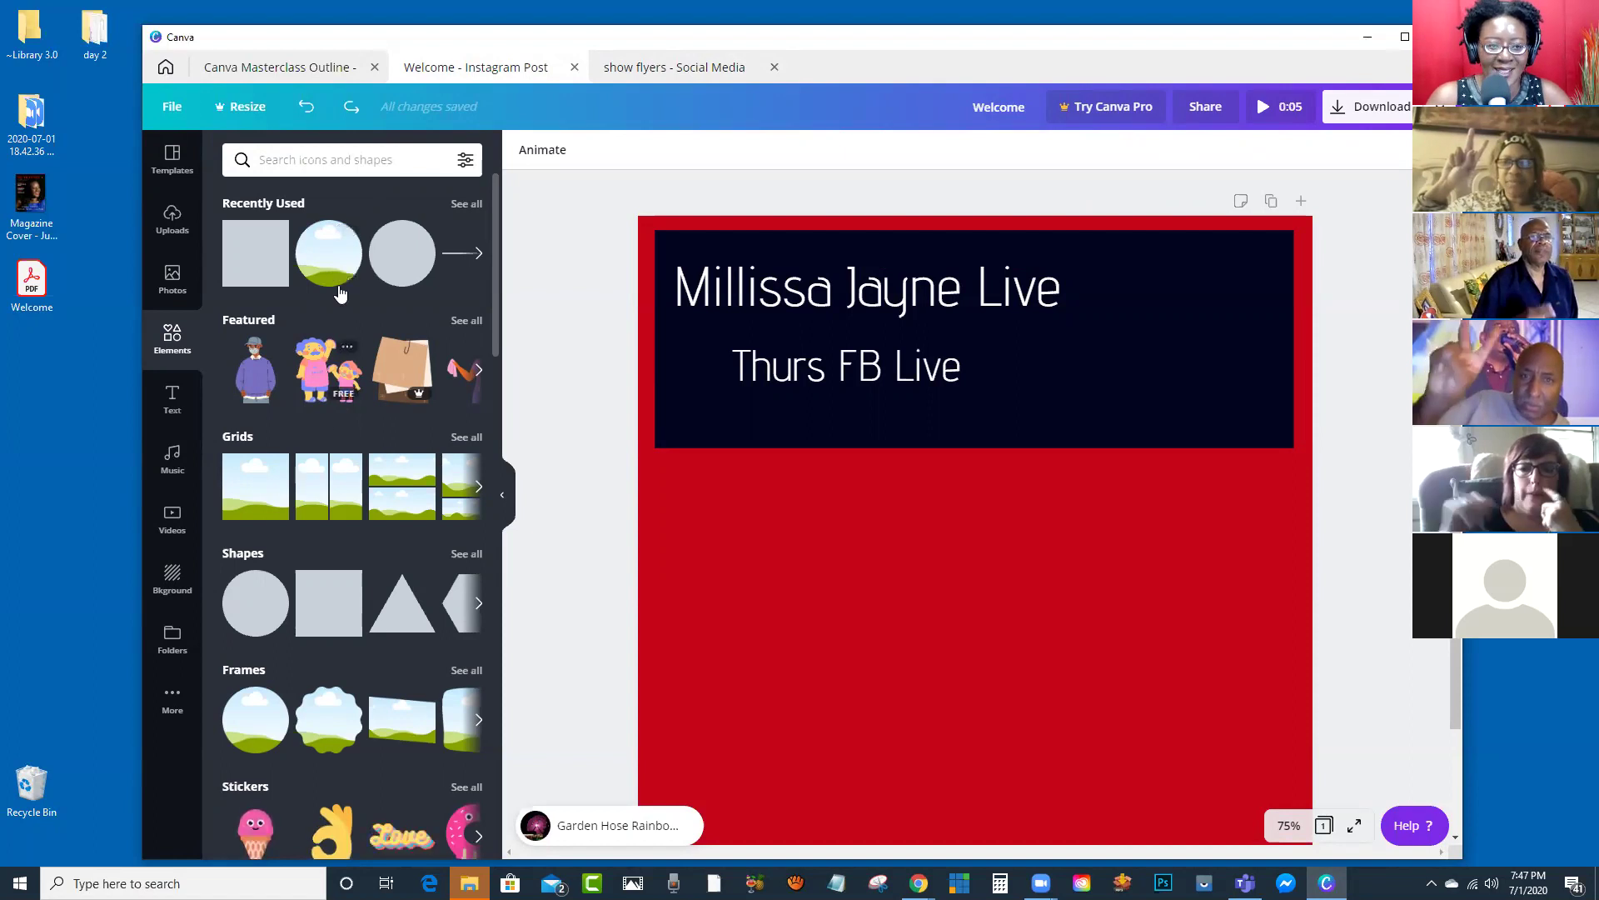
Step: Place a circle frame at the banner's right end and fill it with the uploaded photo of the woman
click(326, 265)
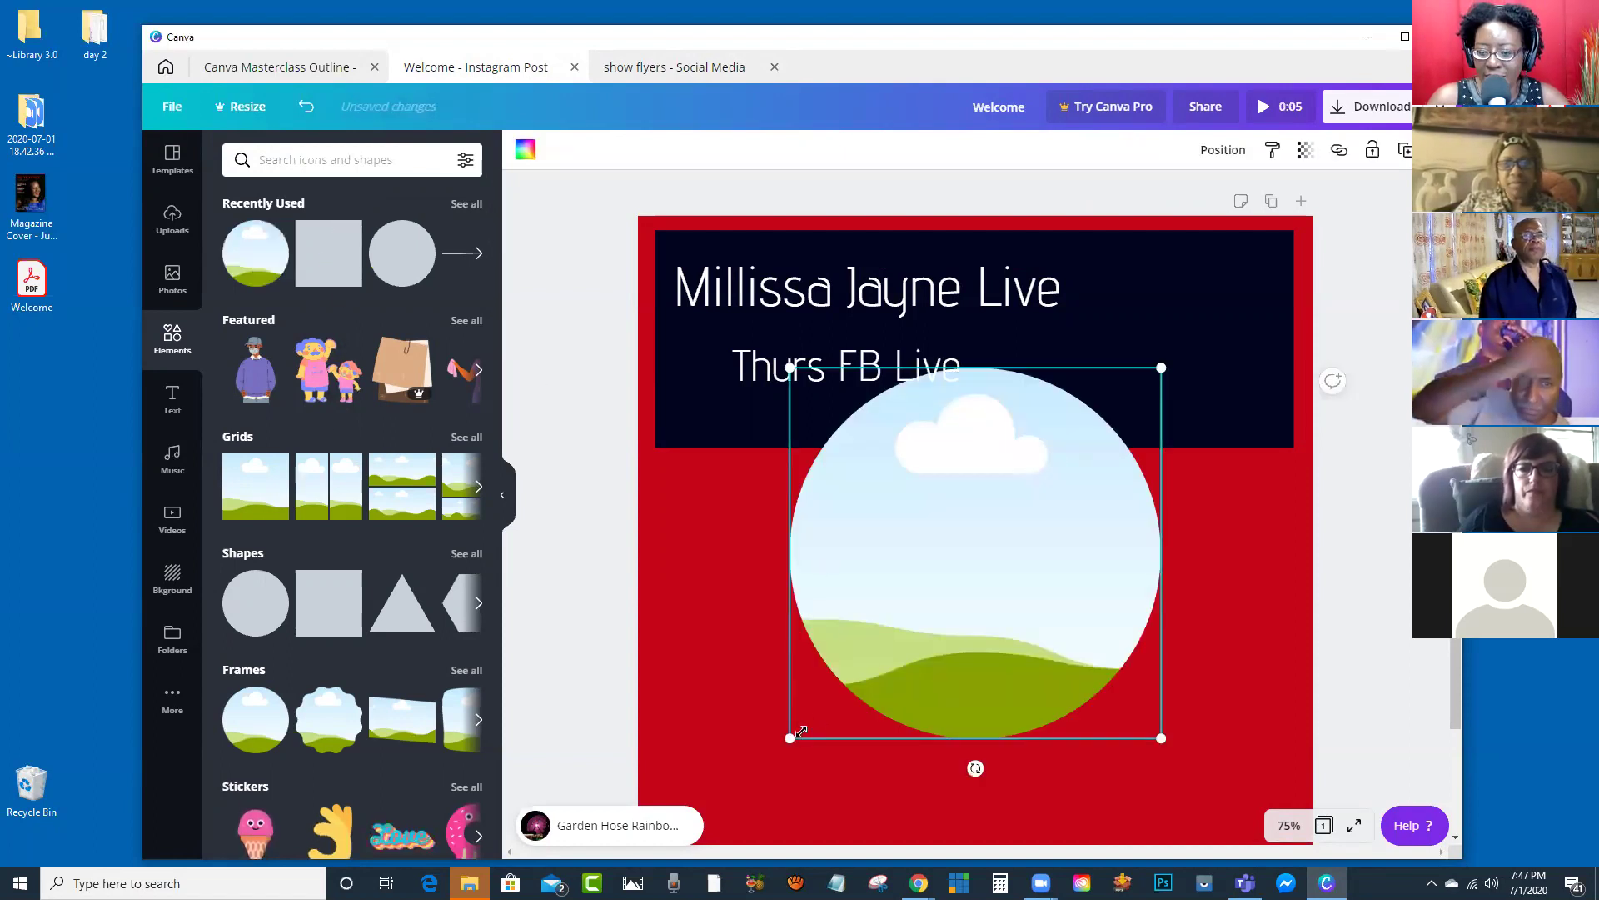
drag(790, 738, 1150, 380)
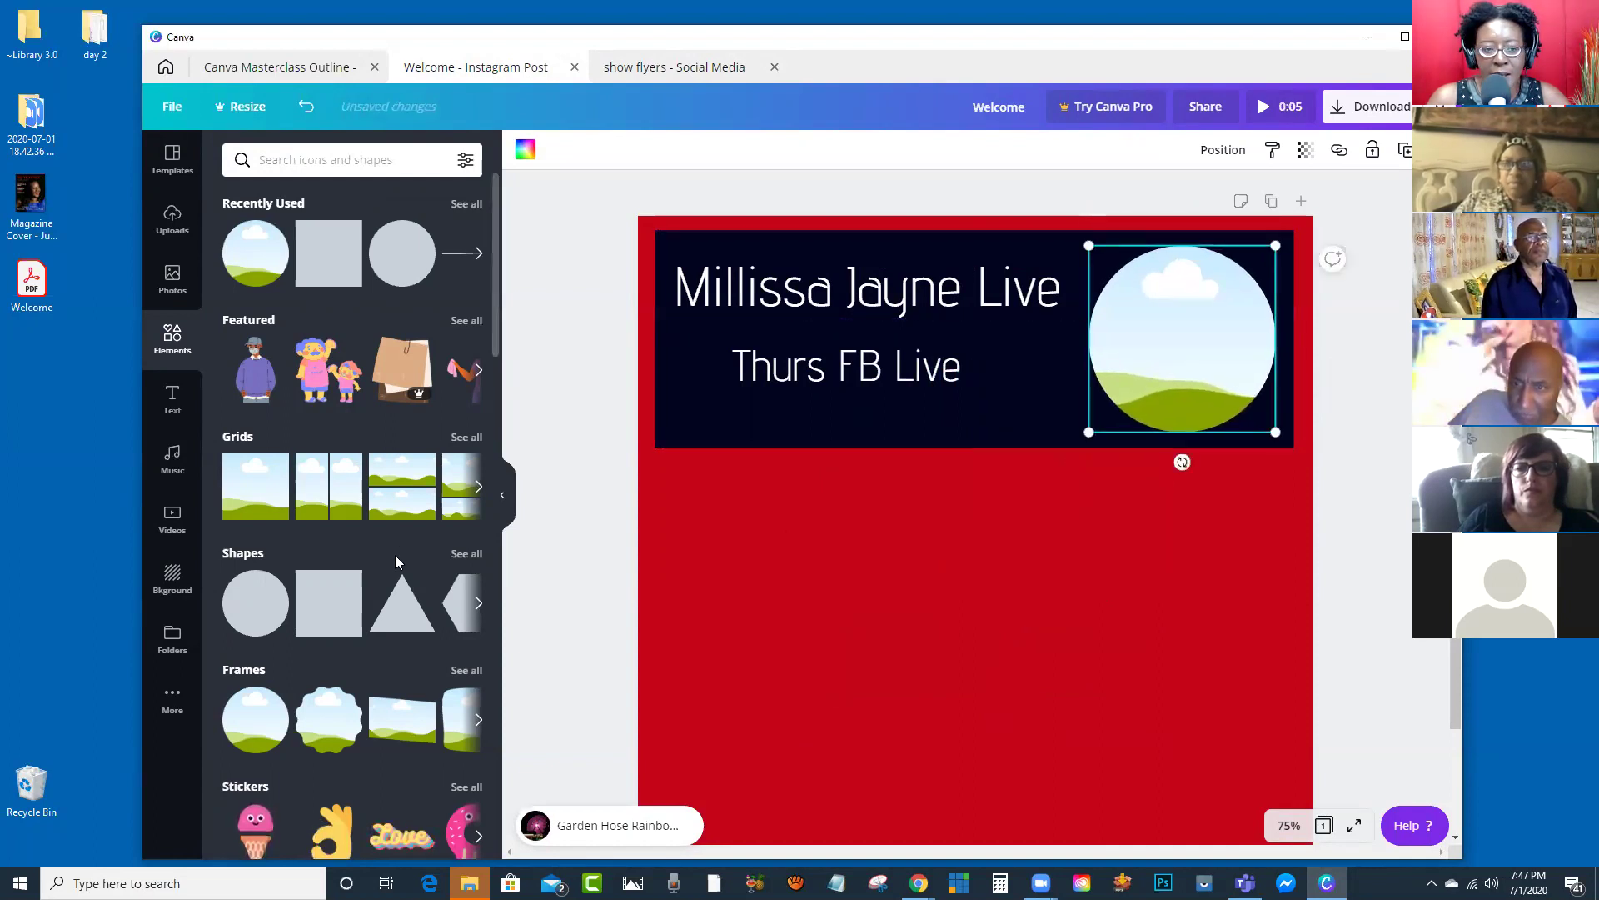
click(172, 284)
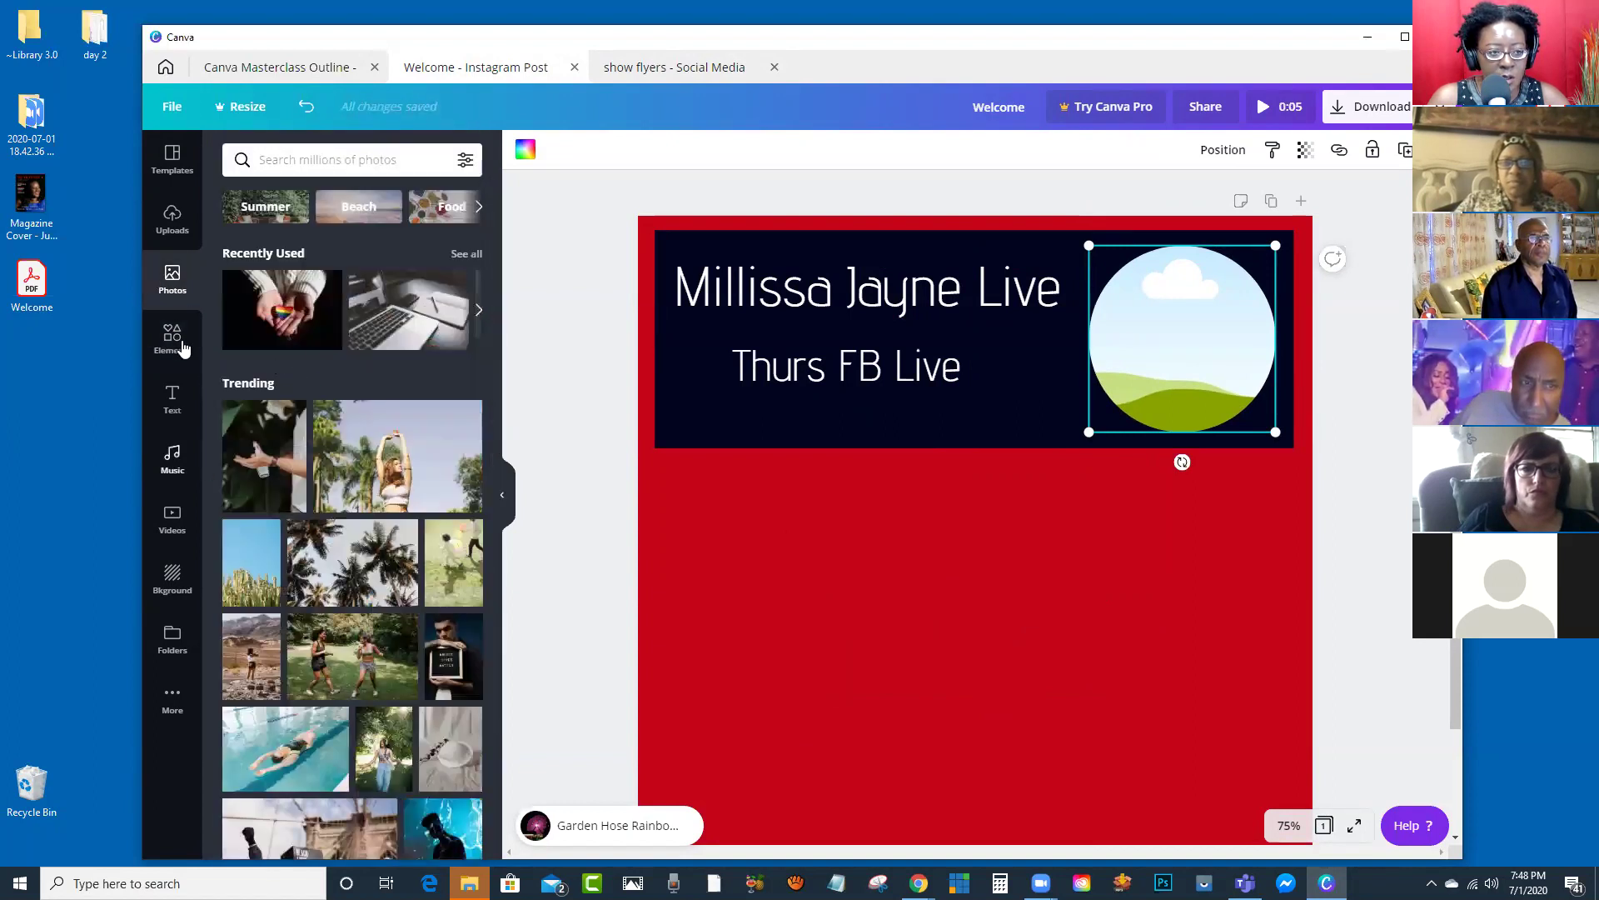
click(178, 236)
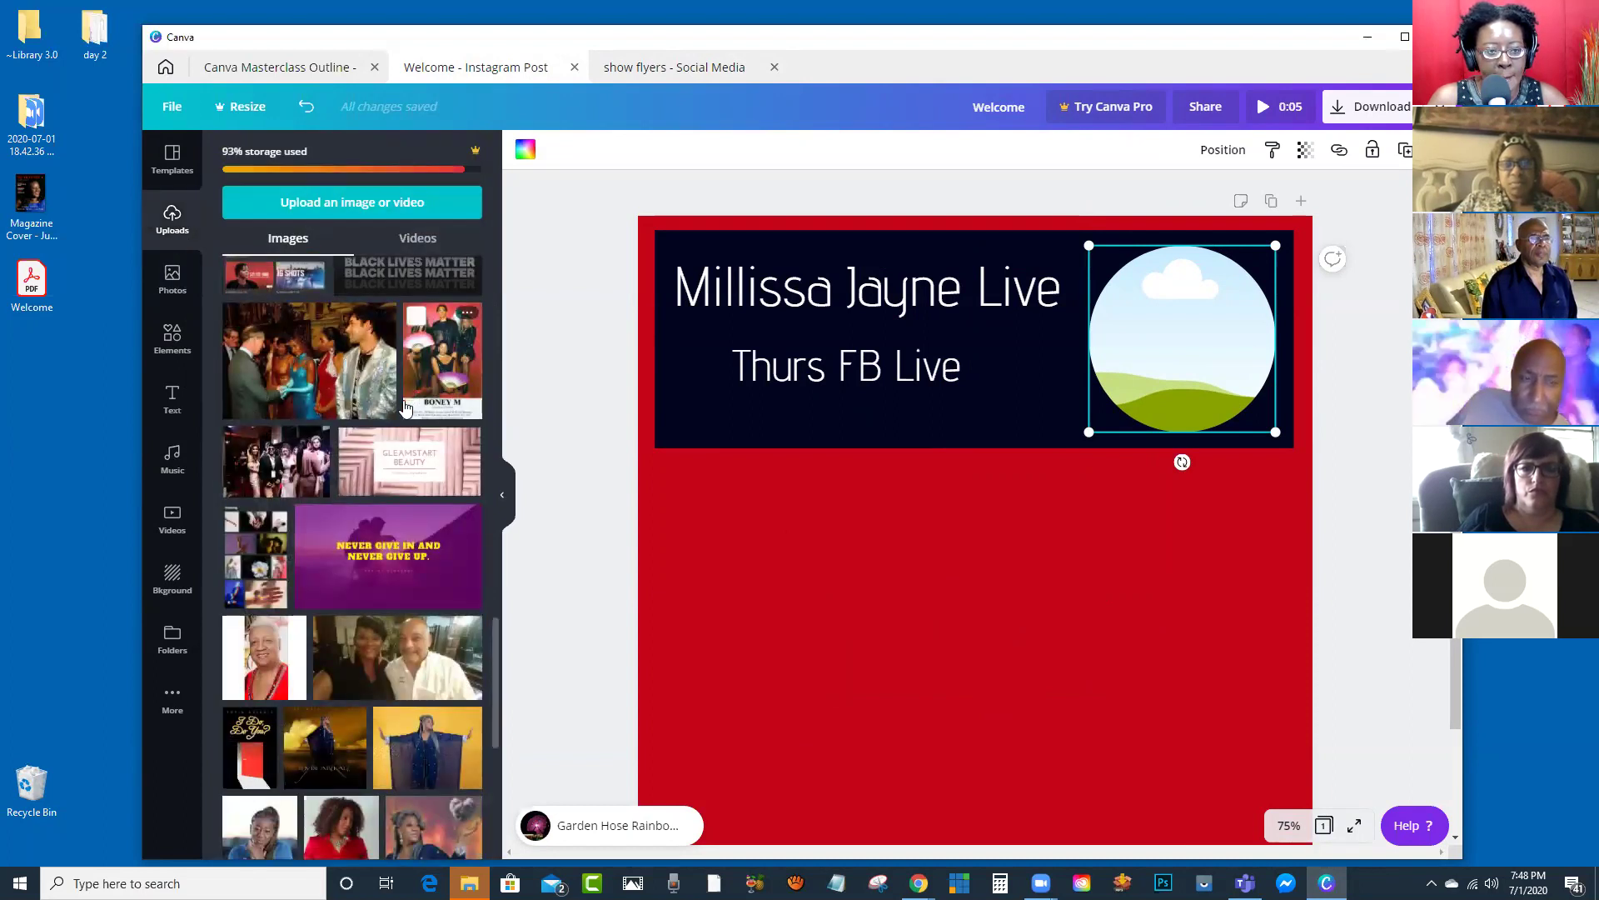
scroll(404, 407, up, 15)
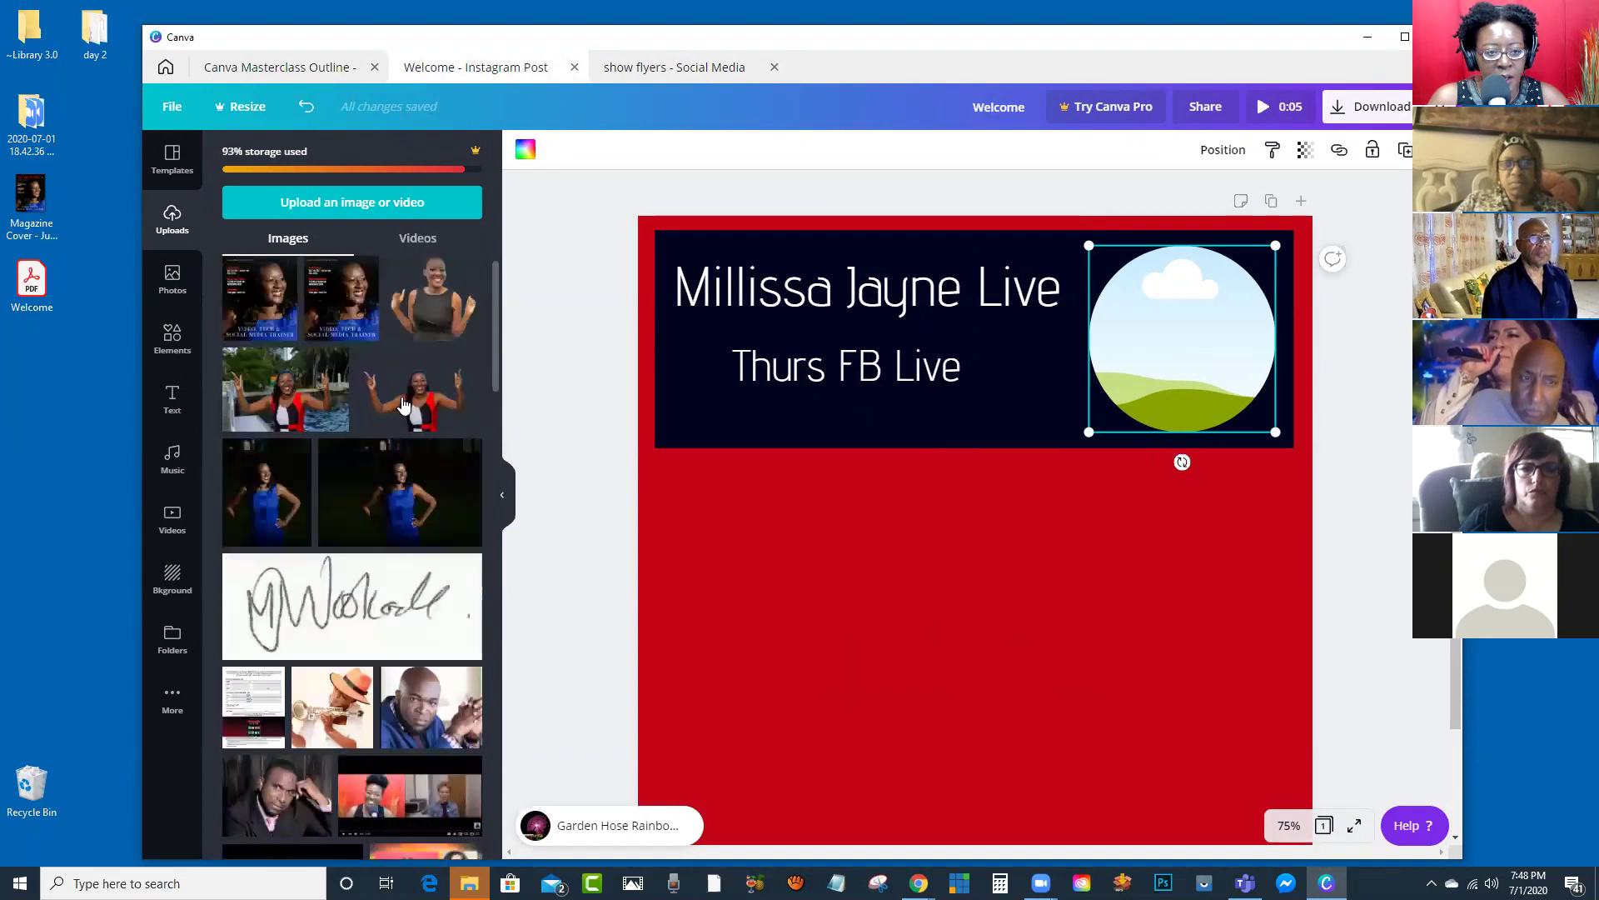
scroll(404, 406, up, 2)
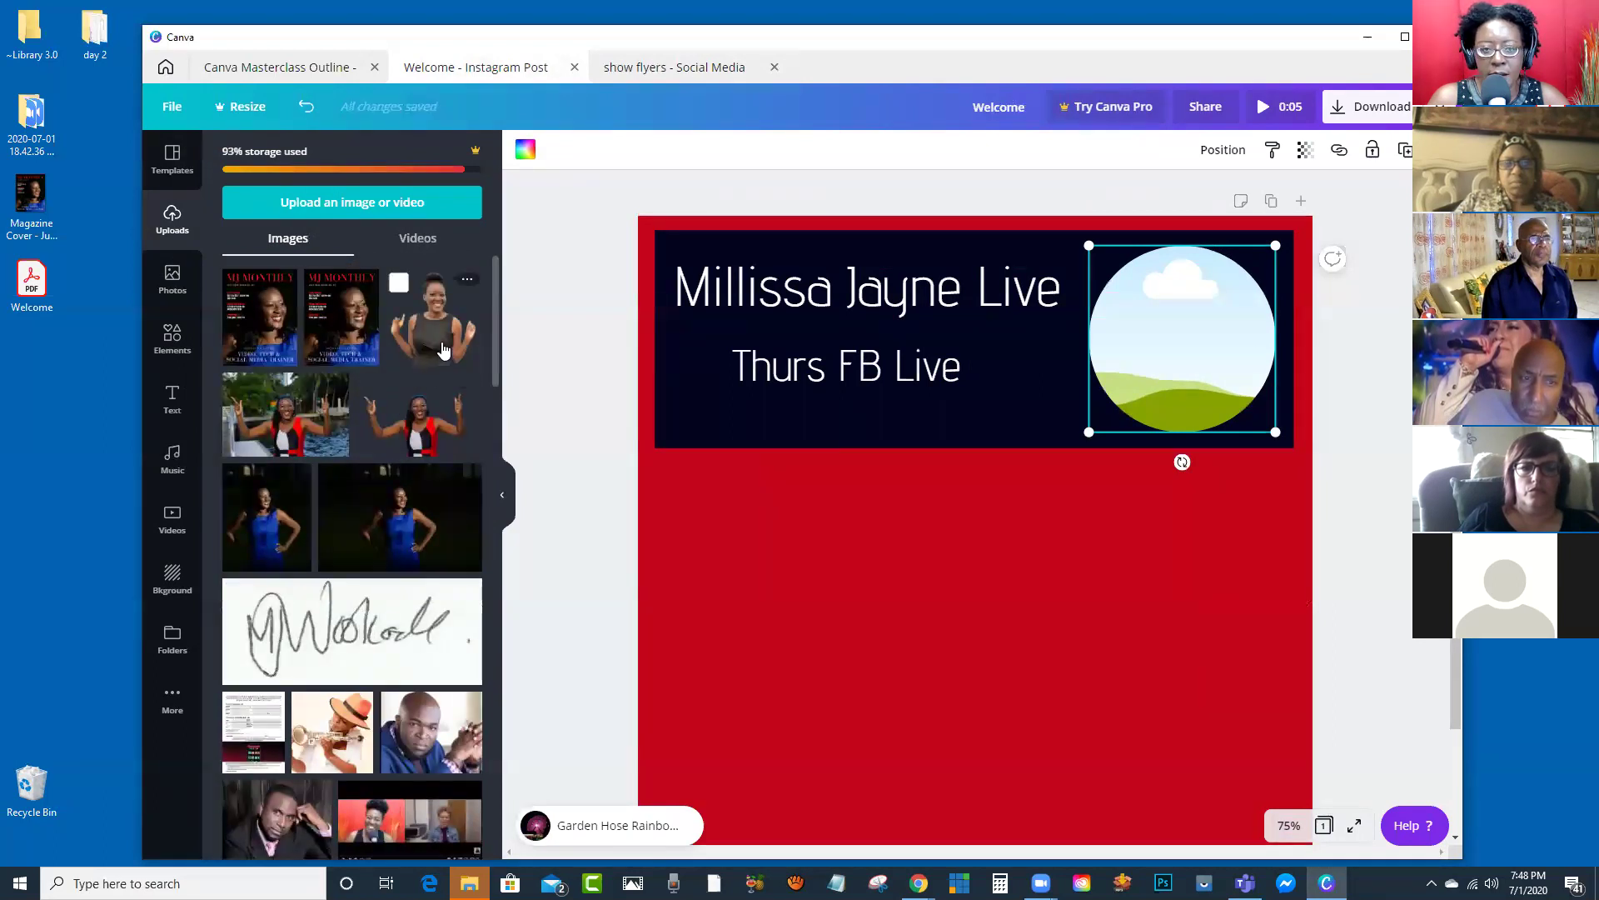
click(679, 69)
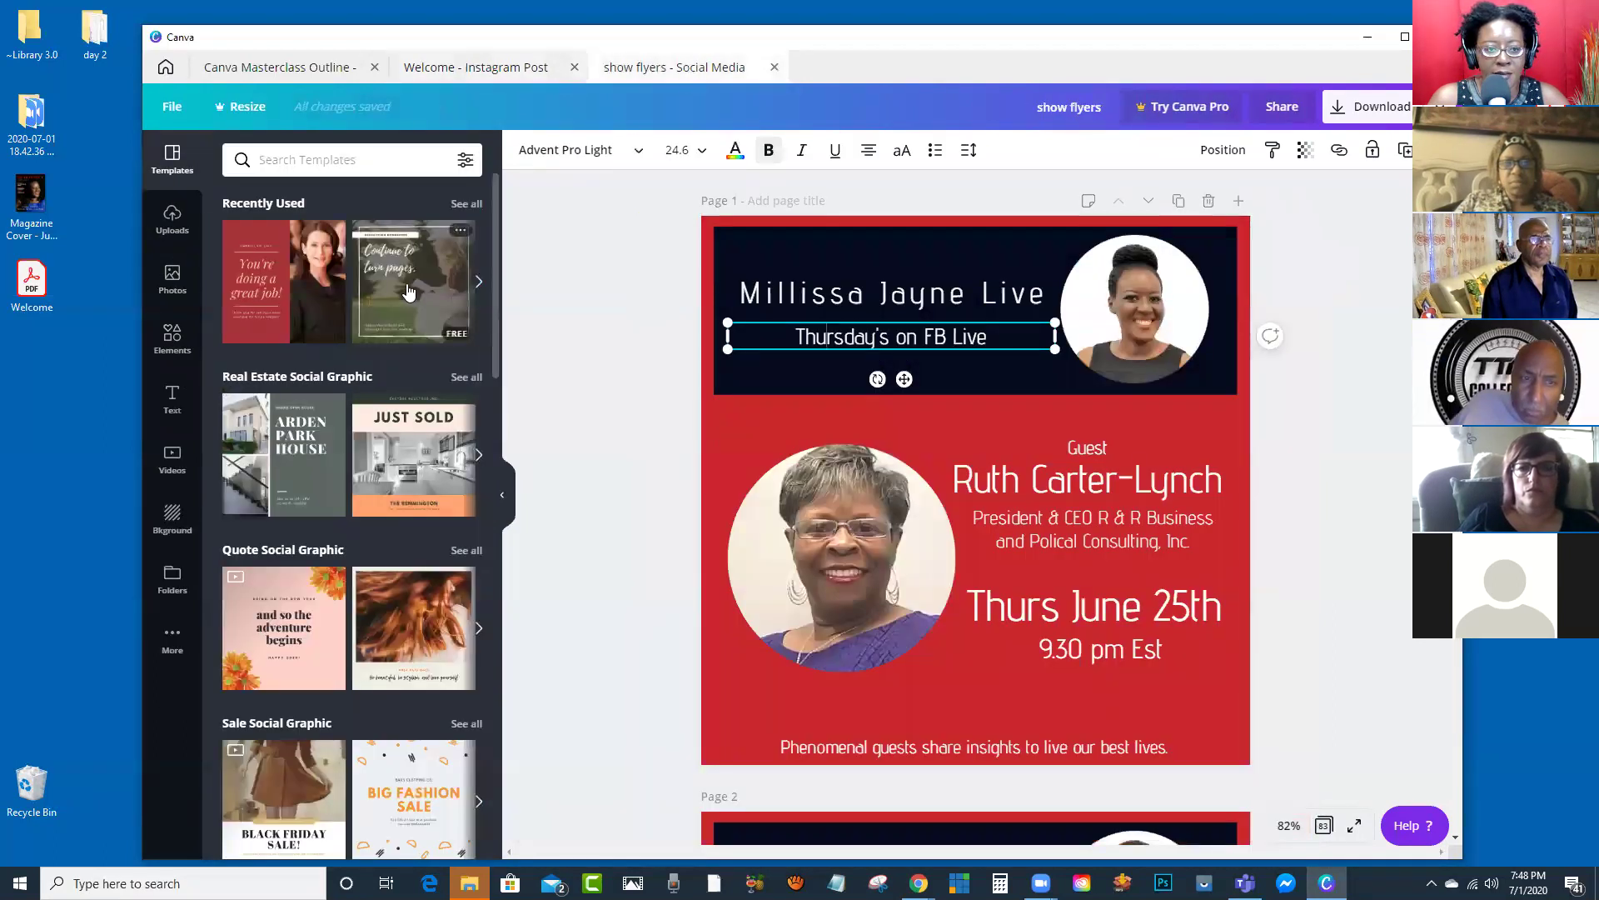
click(516, 70)
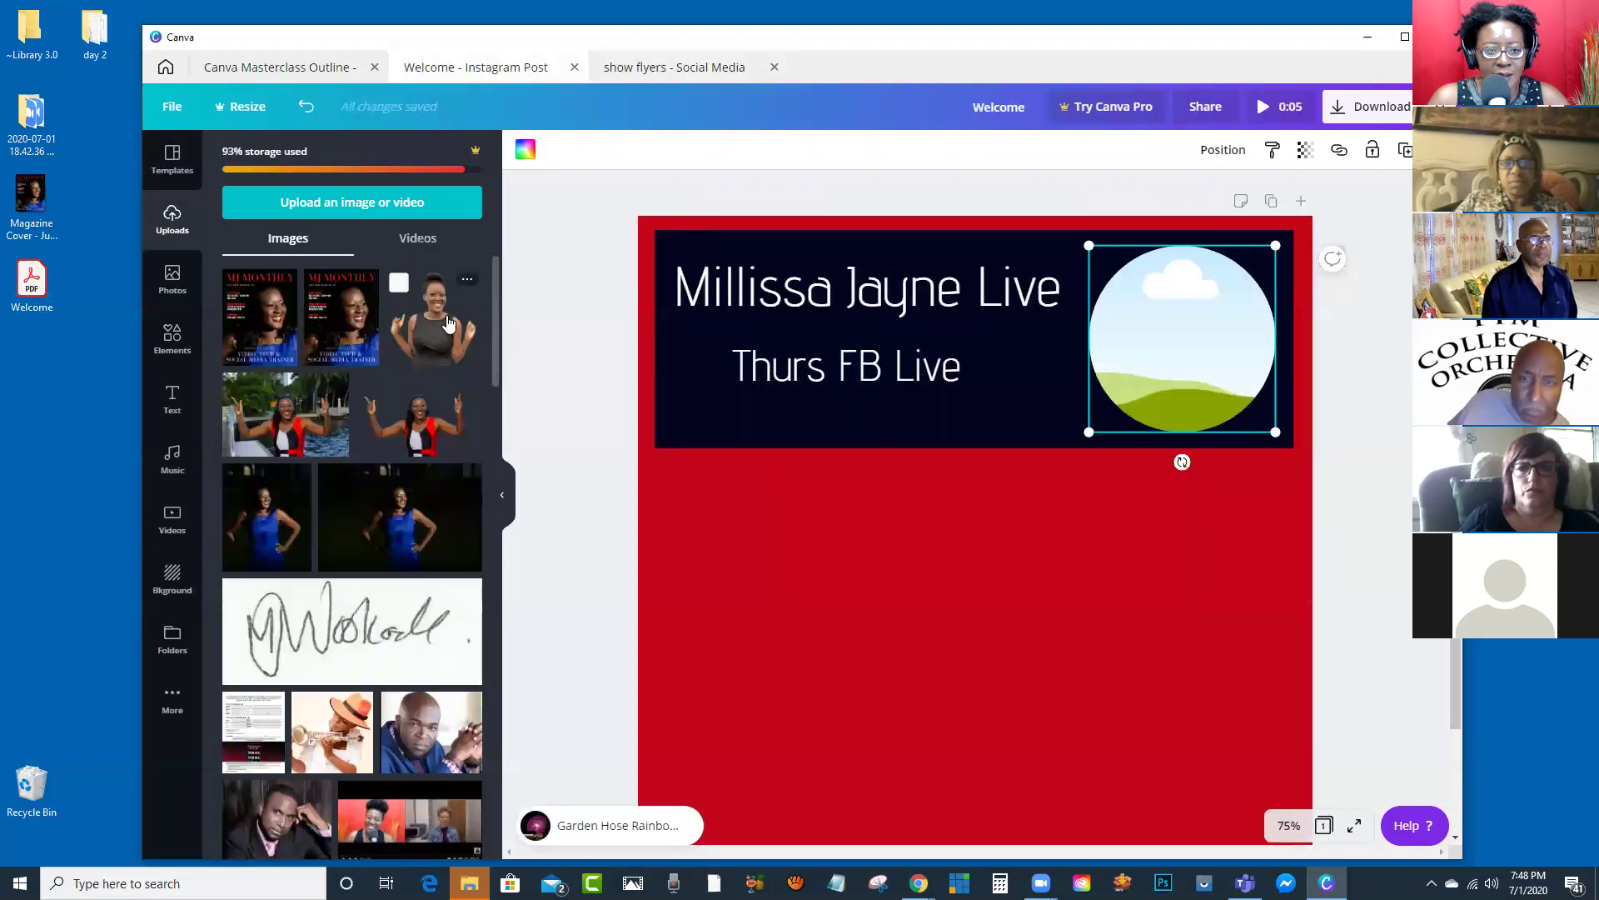
drag(429, 323, 1168, 380)
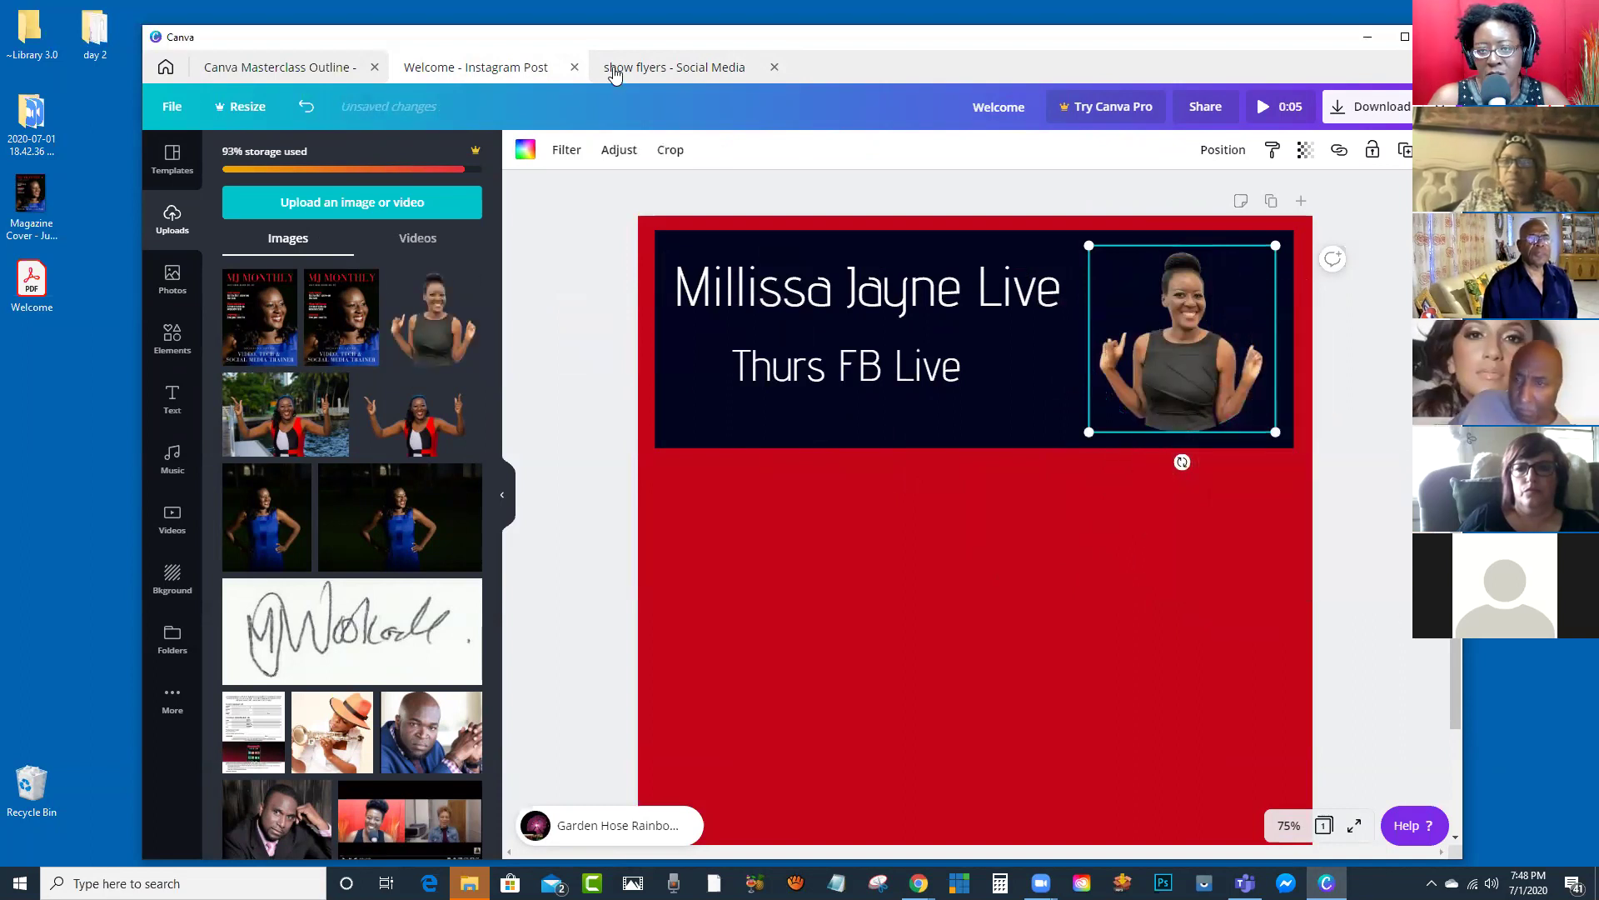
click(650, 70)
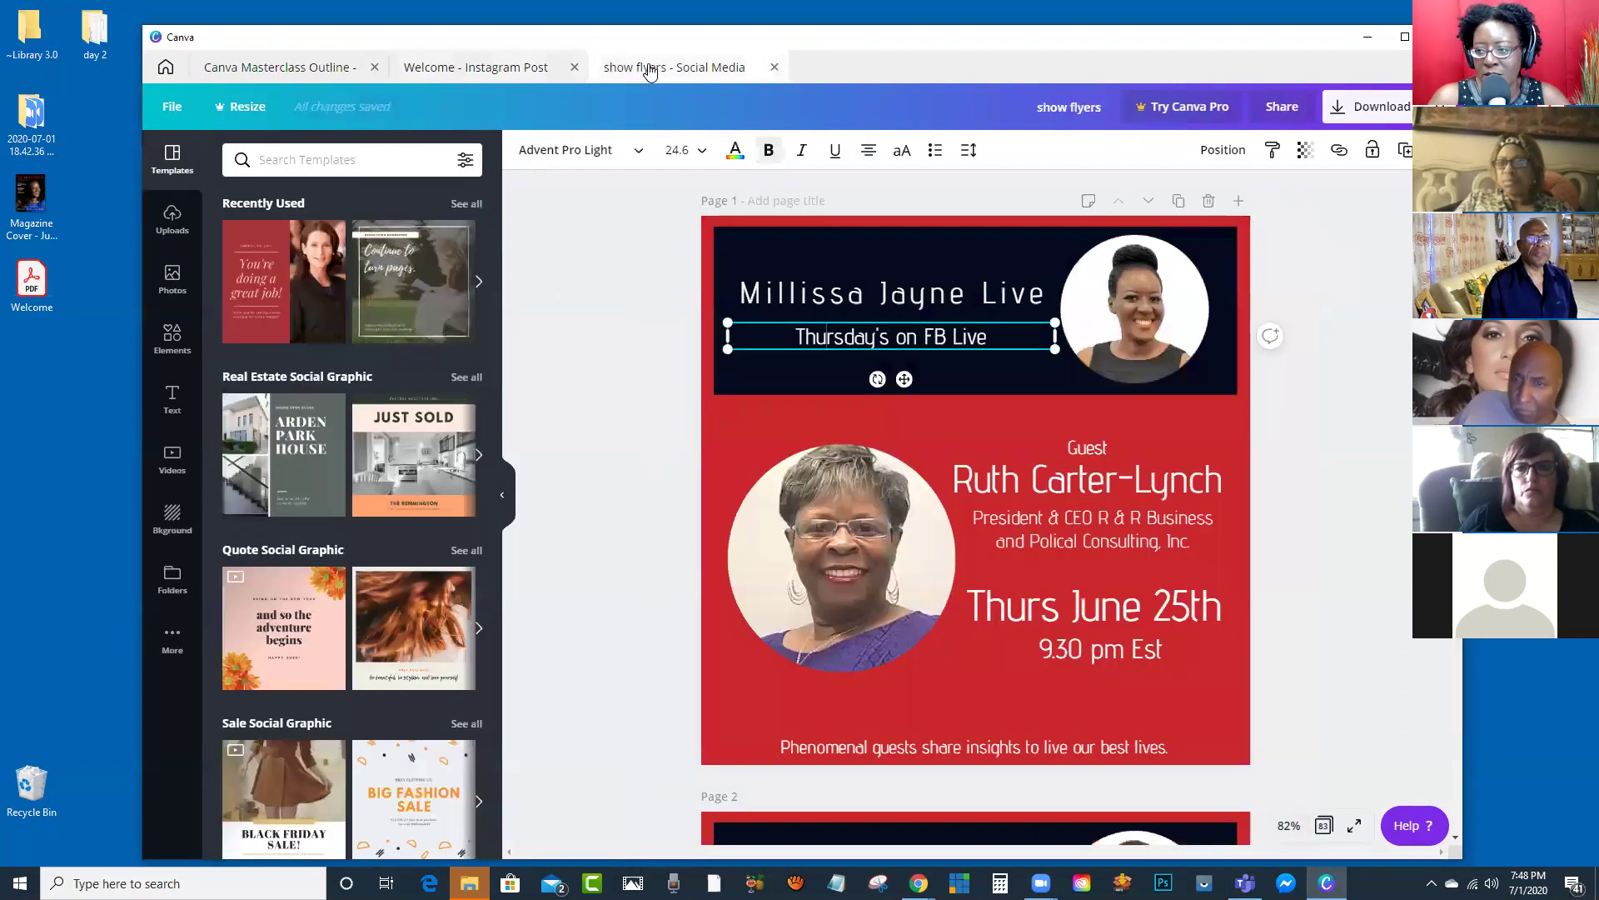
click(479, 70)
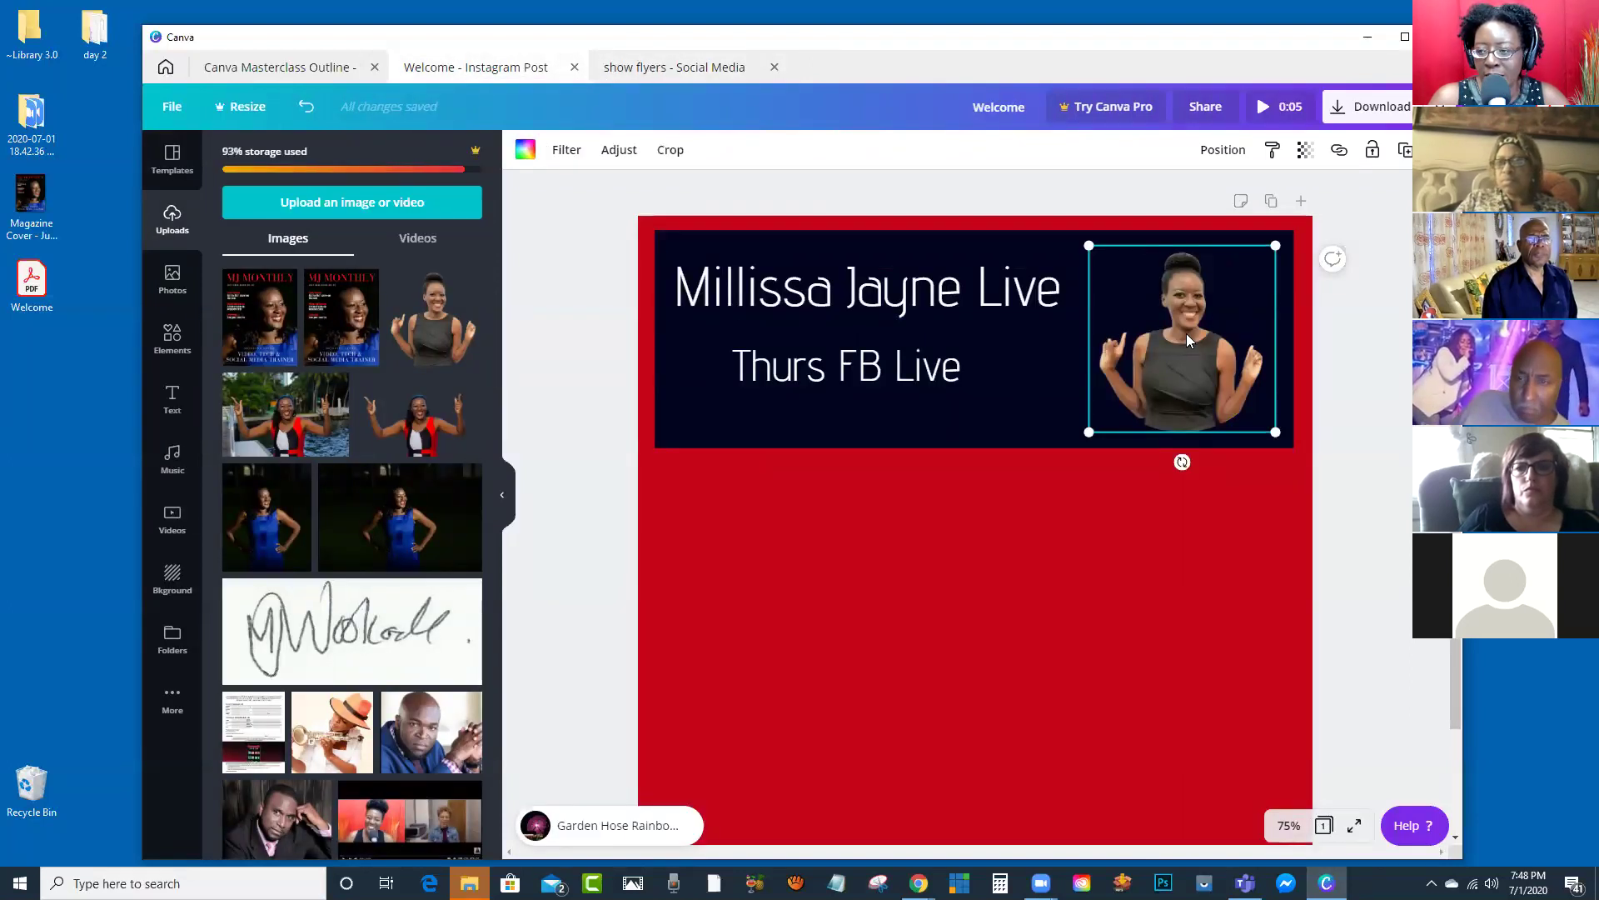
Step: Enlarge and reposition the photo inside the circle frame, centring the woman's face, and apply the crop
double_click(1186, 333)
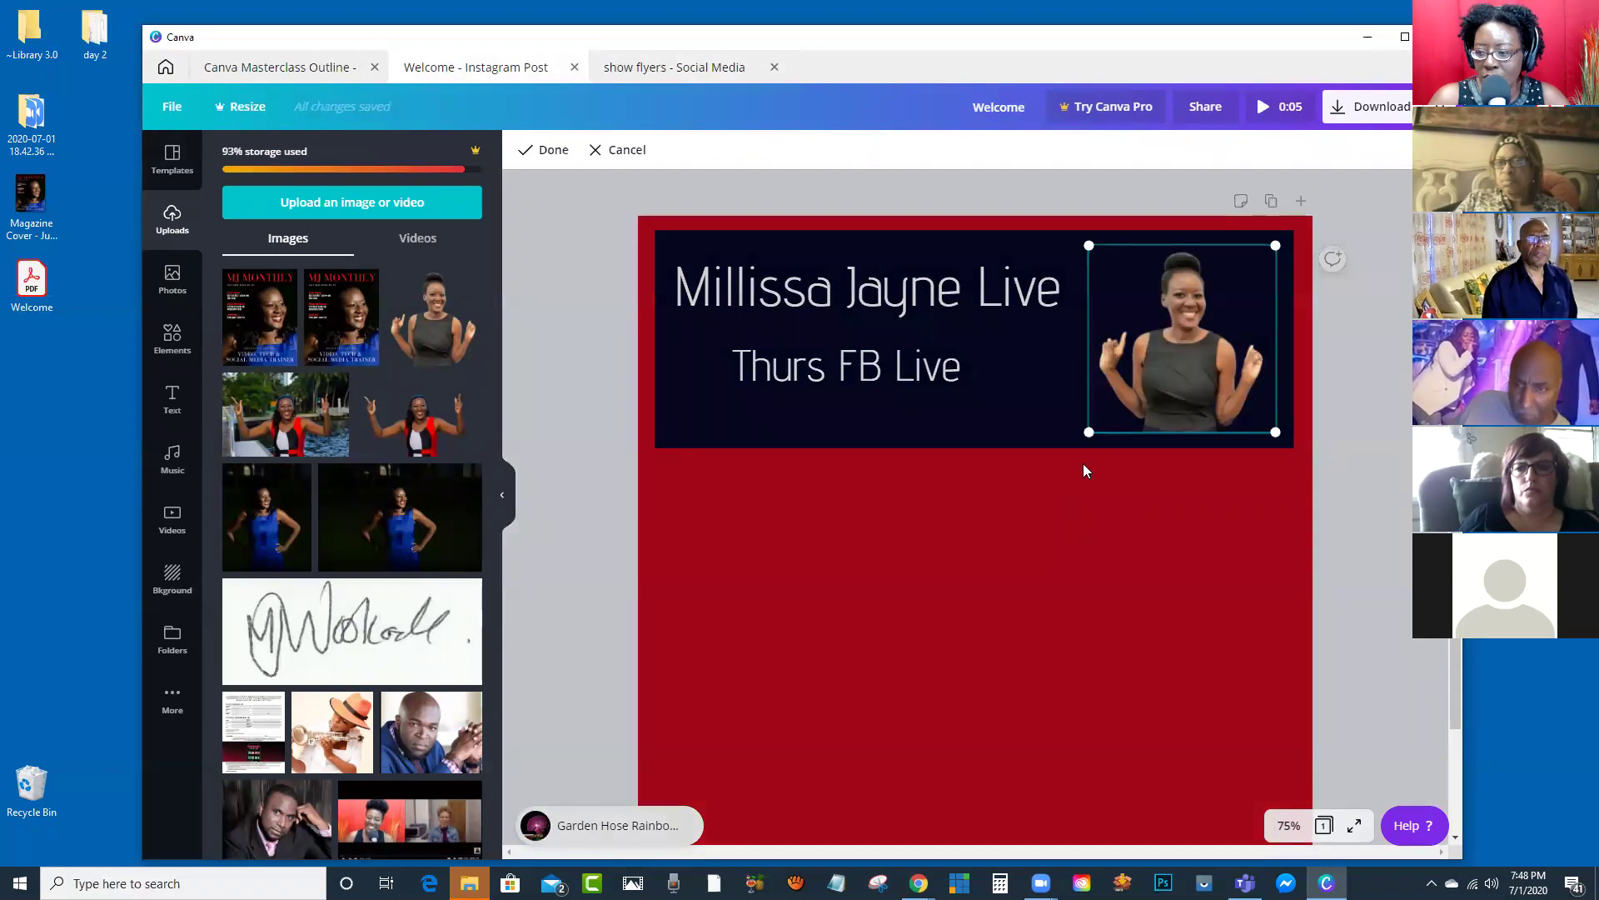
drag(1082, 440, 908, 620)
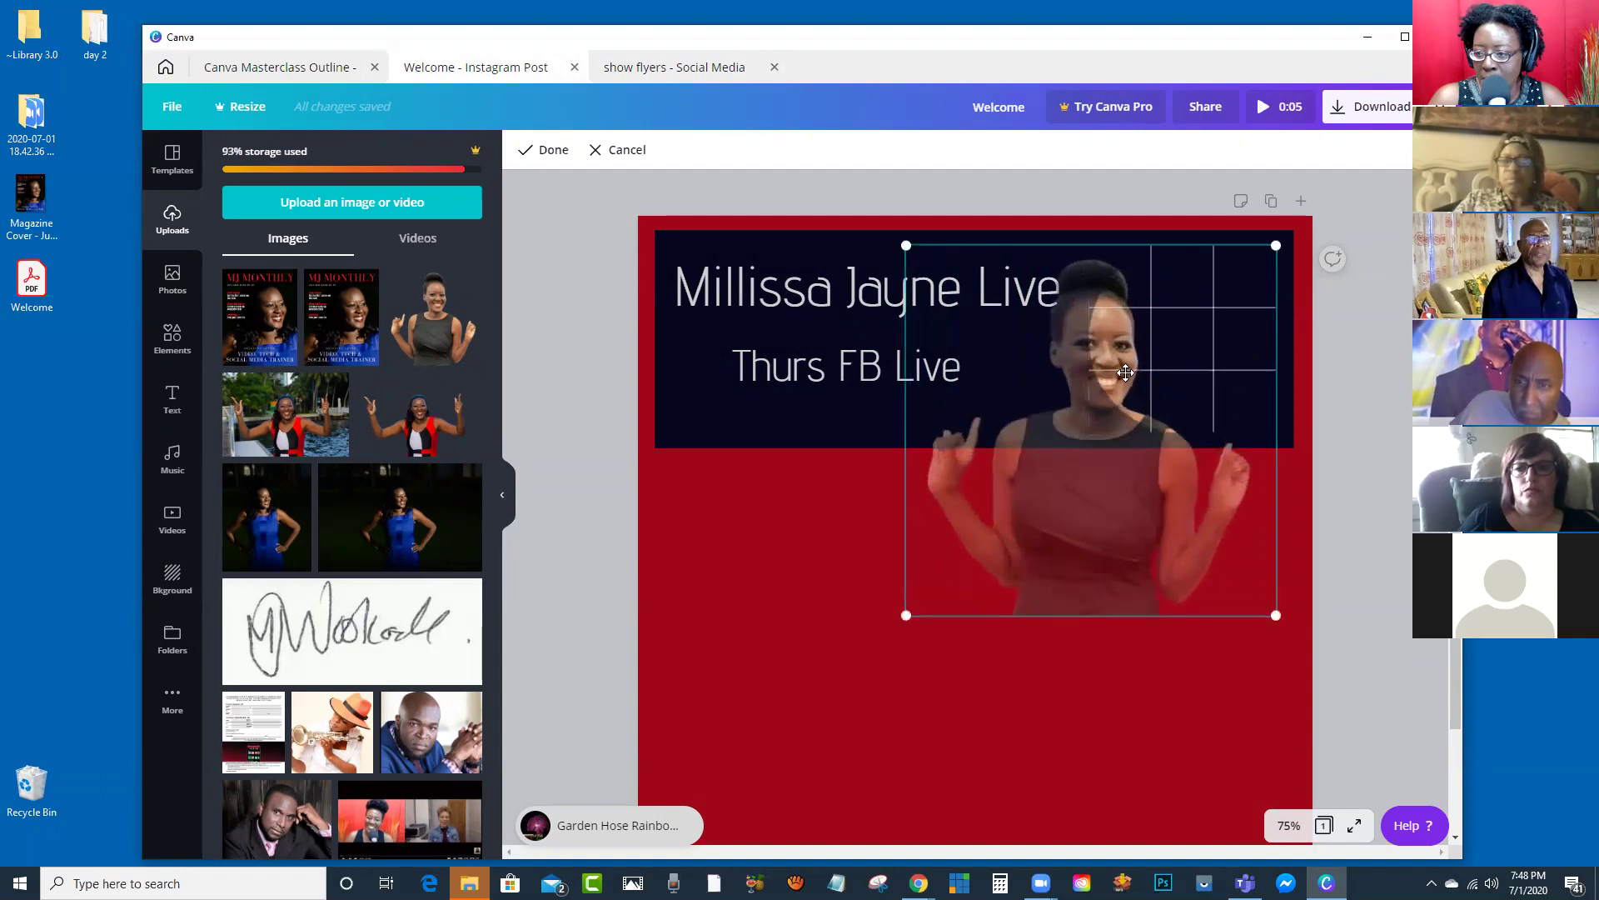
drag(1122, 372, 1217, 357)
drag(993, 597, 1017, 573)
drag(1216, 374, 1117, 350)
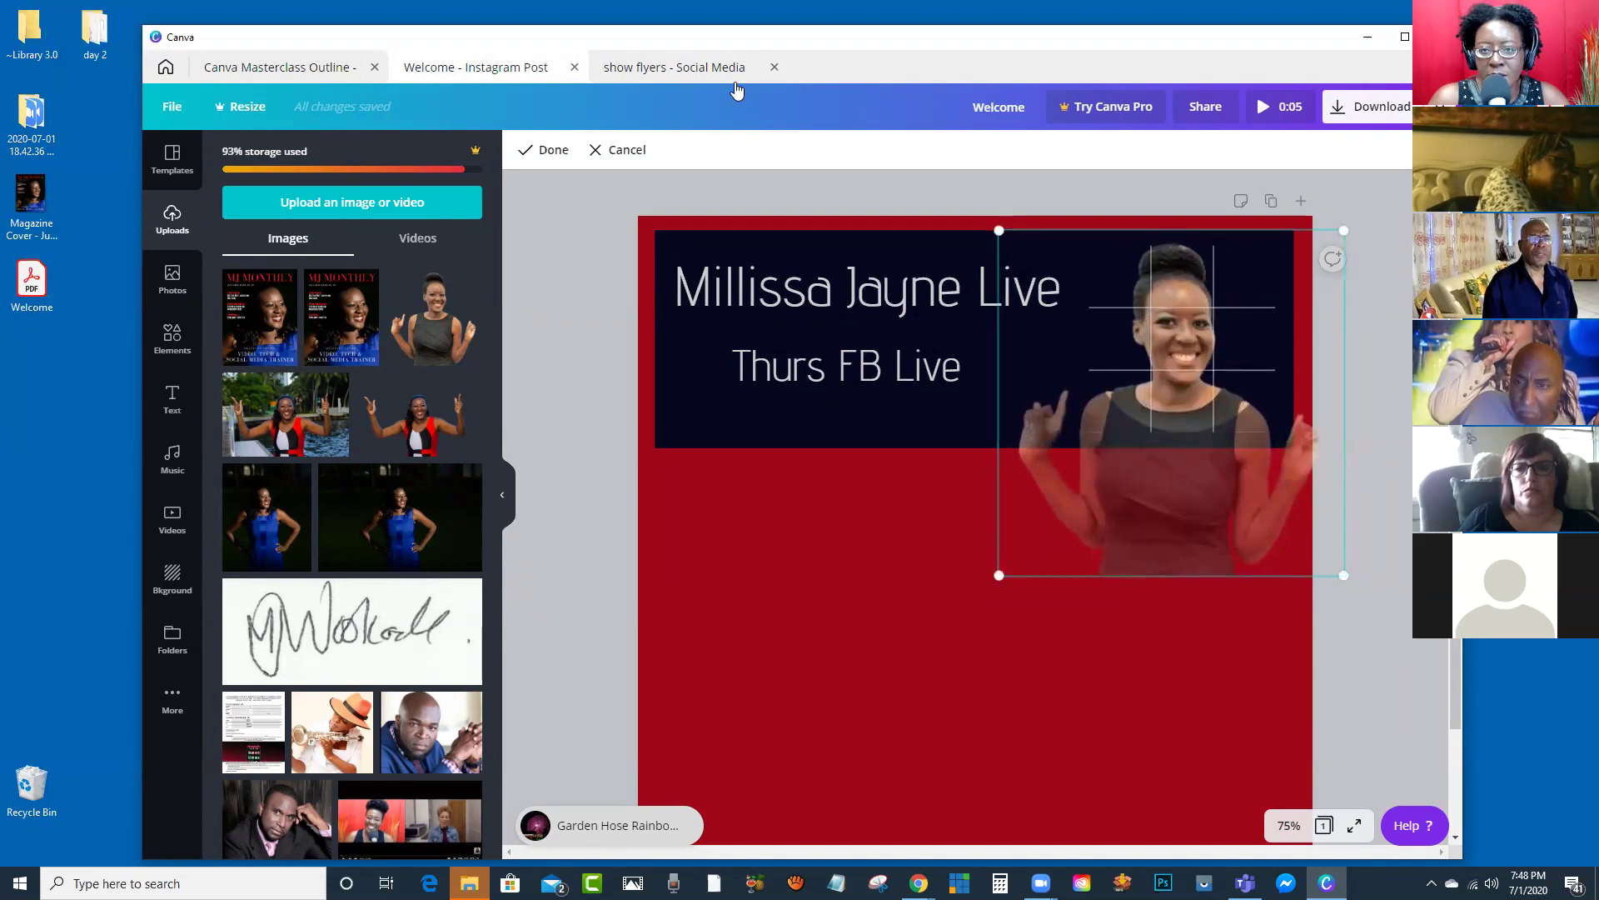
click(712, 67)
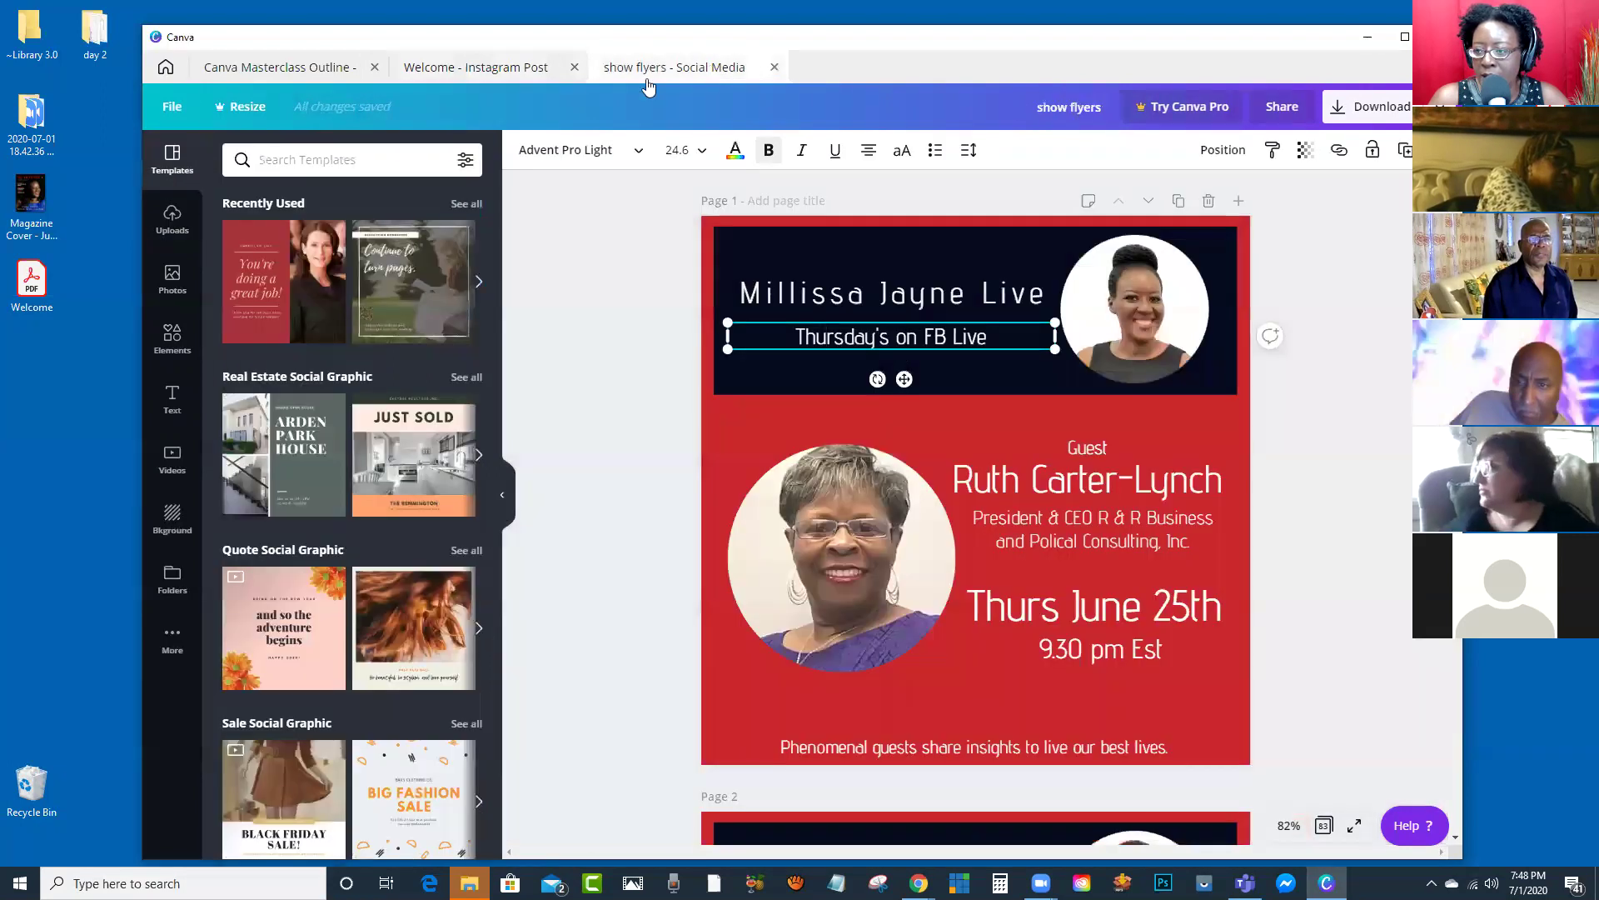
click(488, 67)
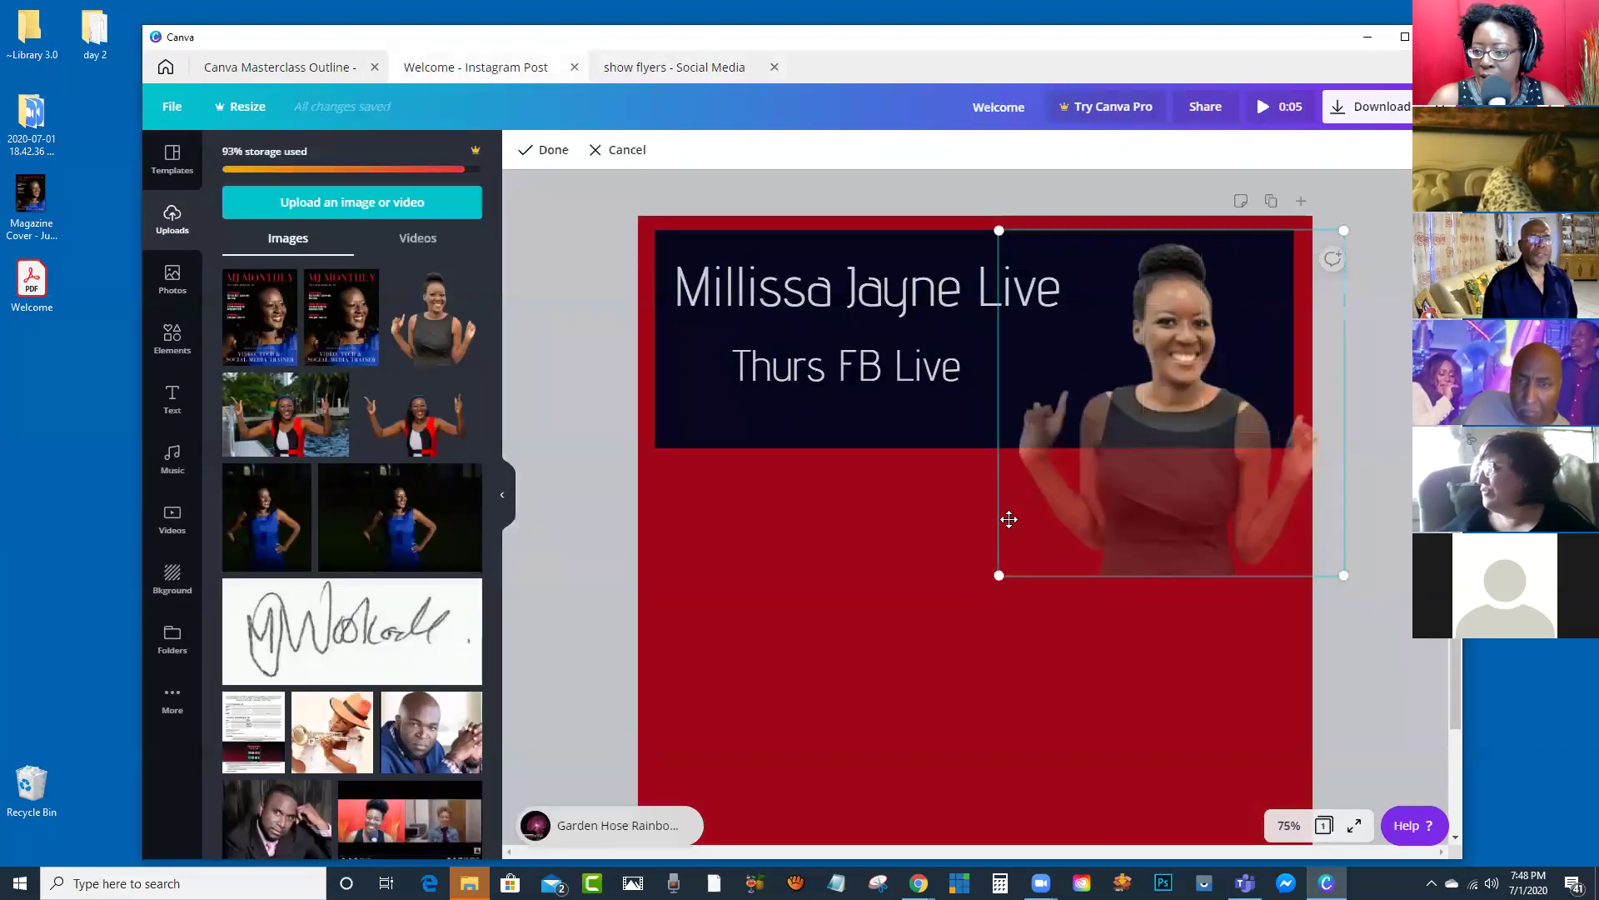
drag(1000, 575, 1026, 548)
drag(1193, 364, 1166, 377)
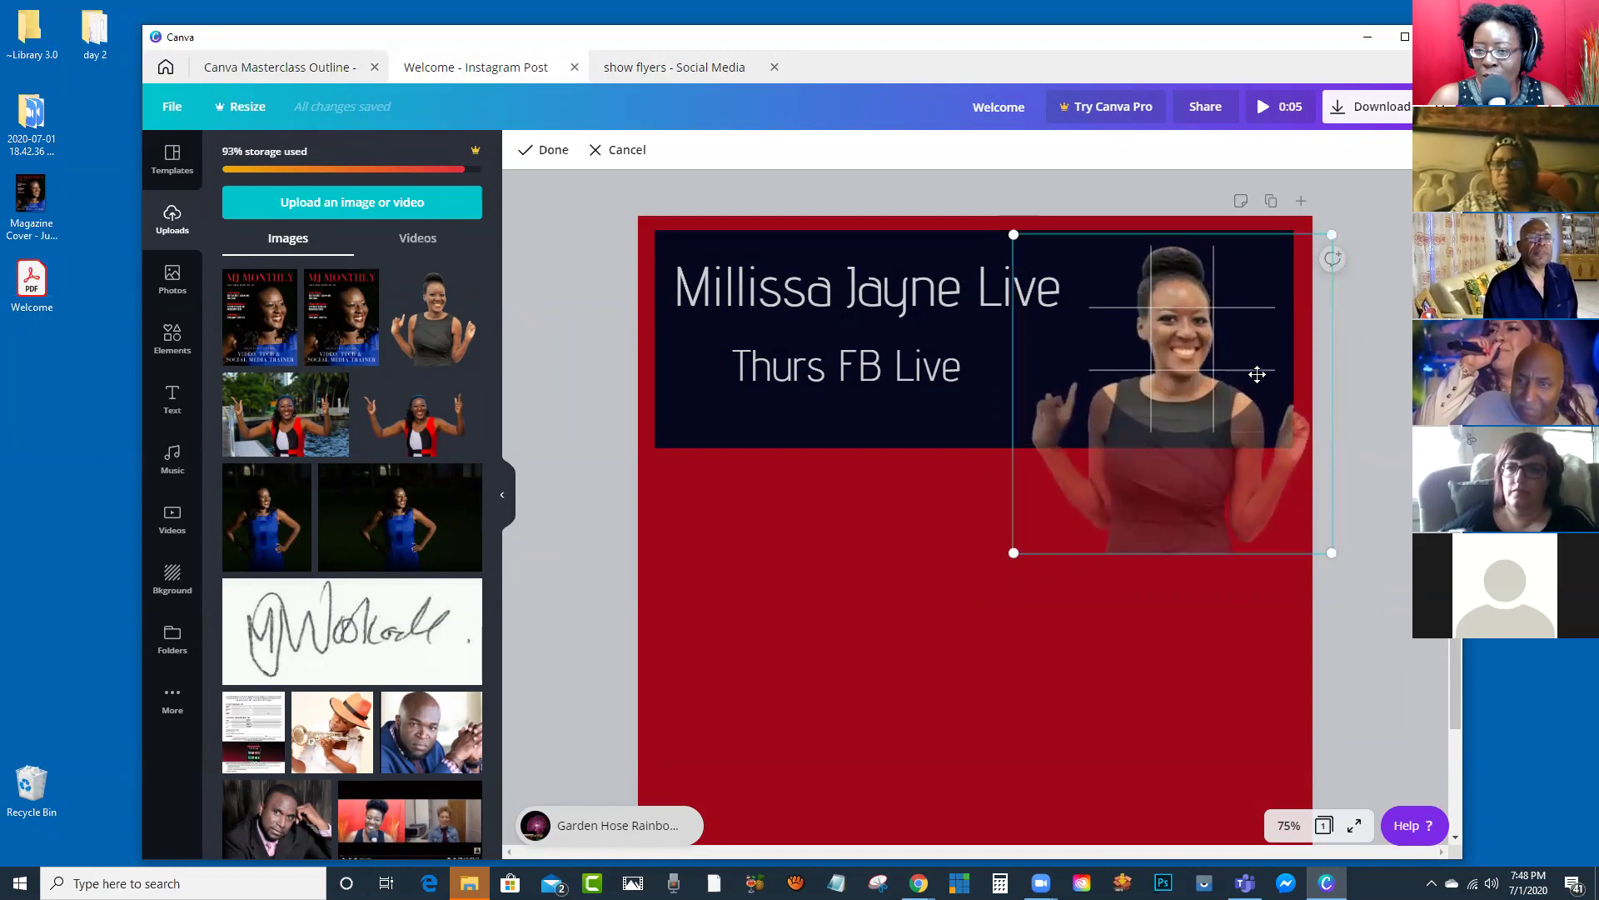
click(553, 151)
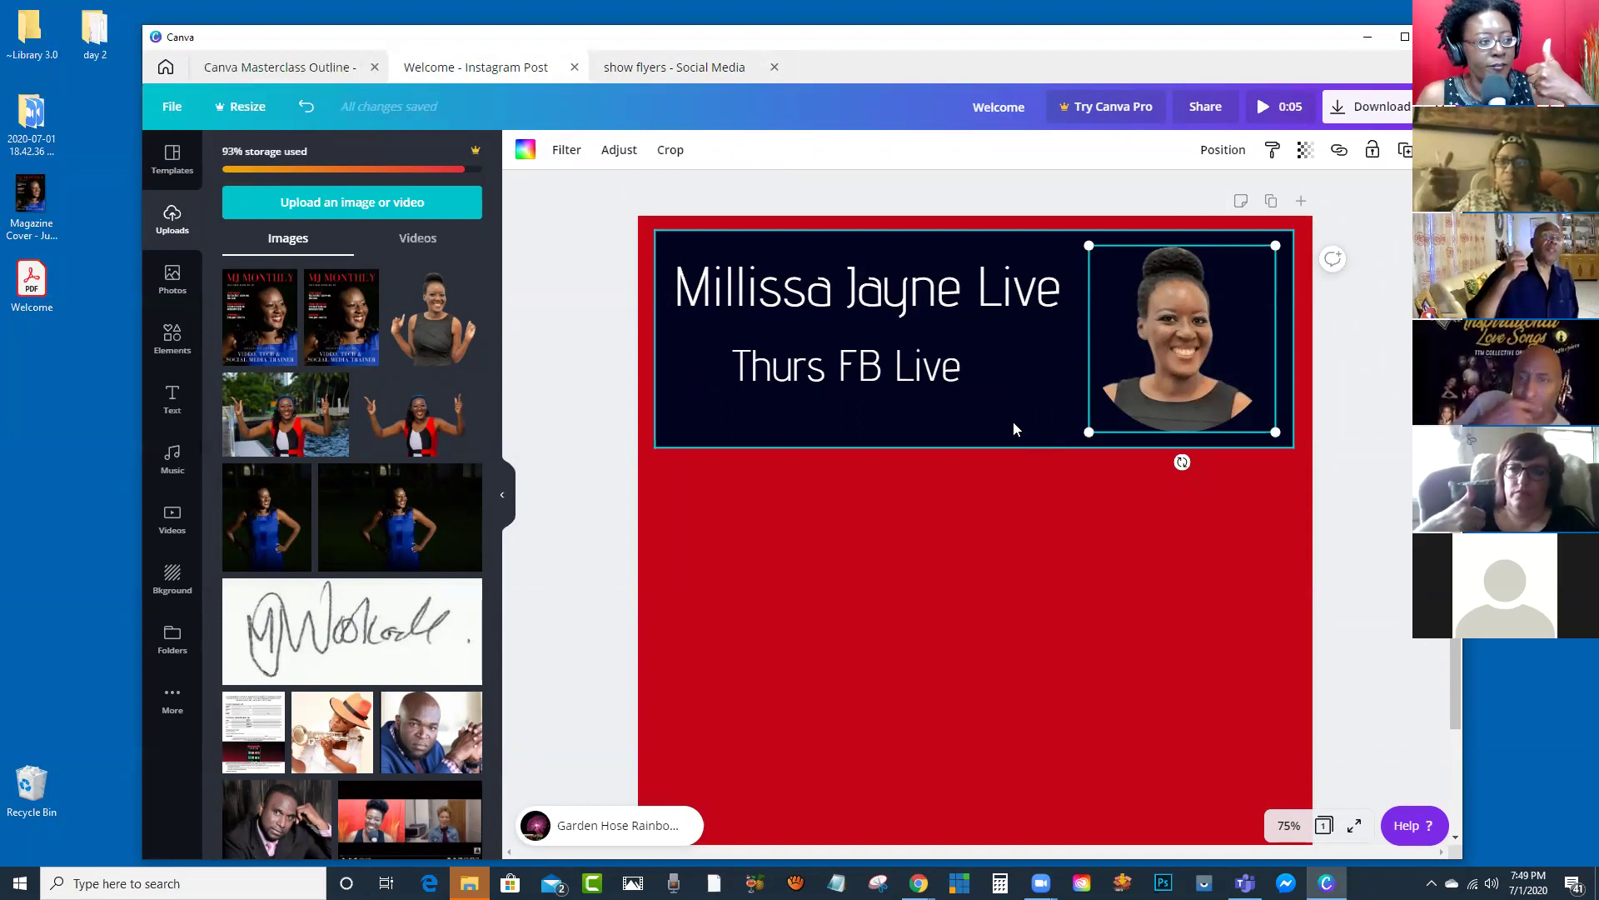
click(1386, 383)
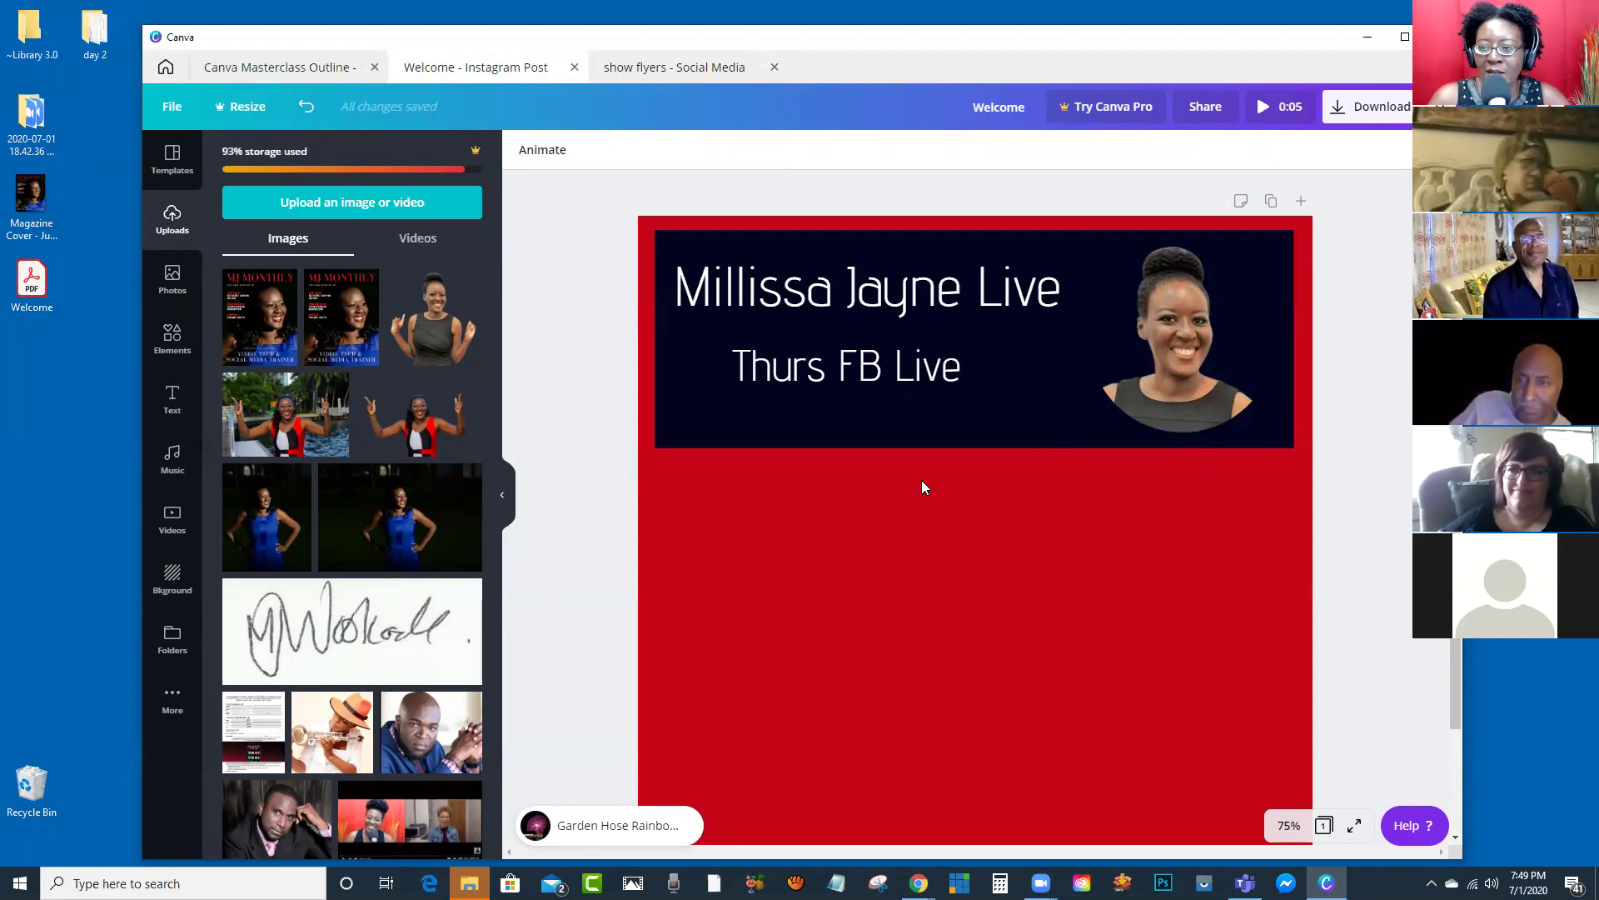
Step: Duplicate the Thurs FB Live subheading and move the copy onto the red area below the banner
click(666, 74)
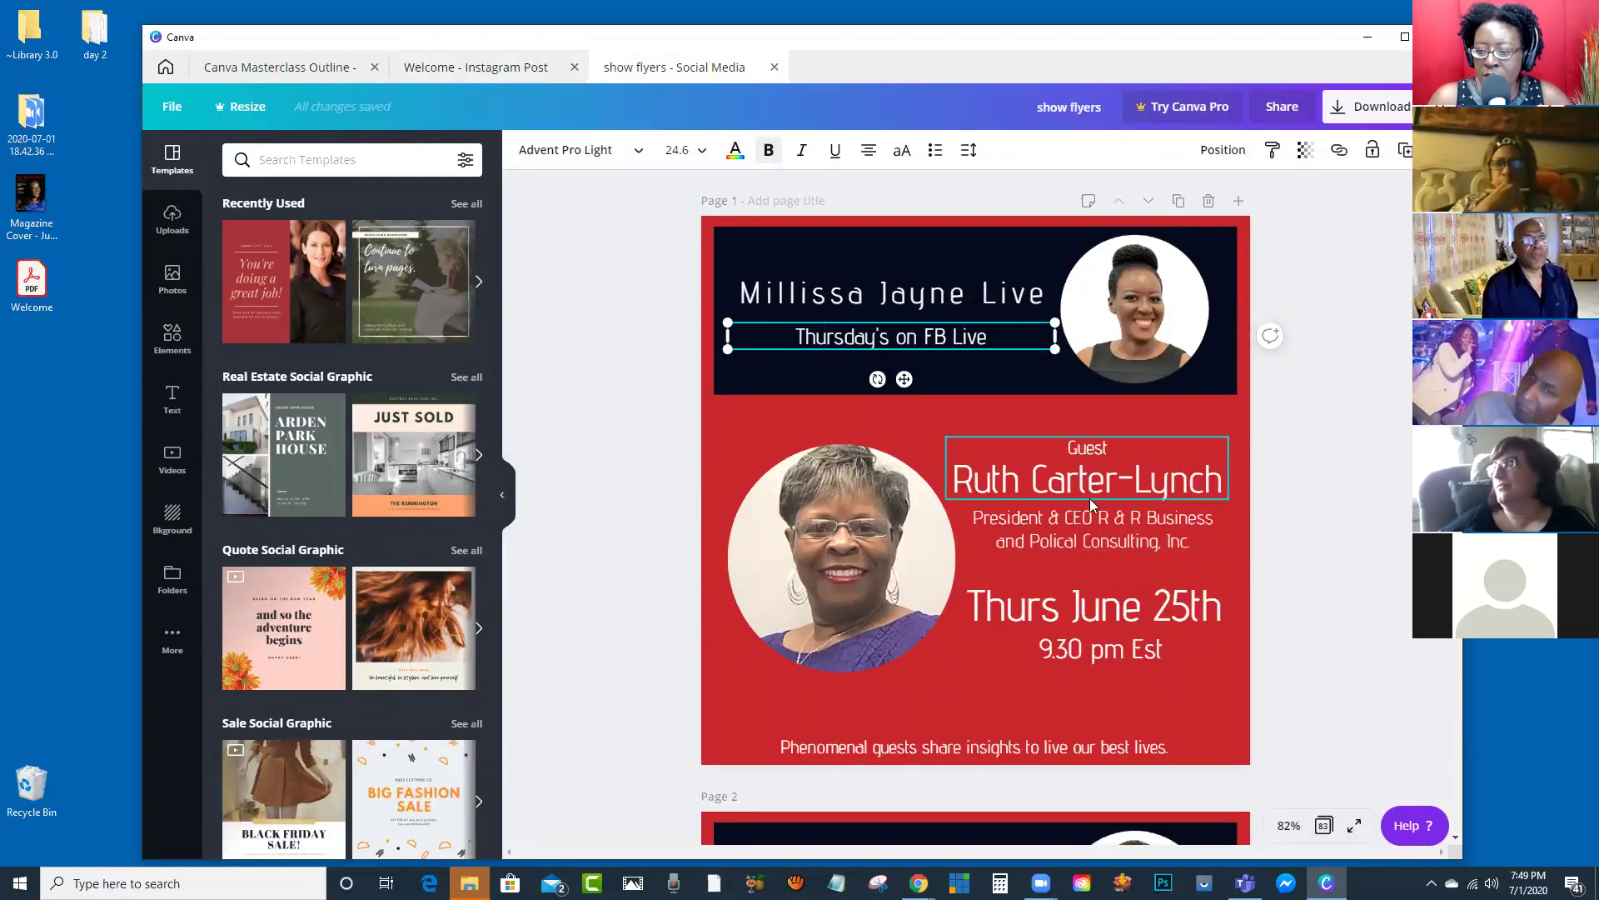
click(498, 70)
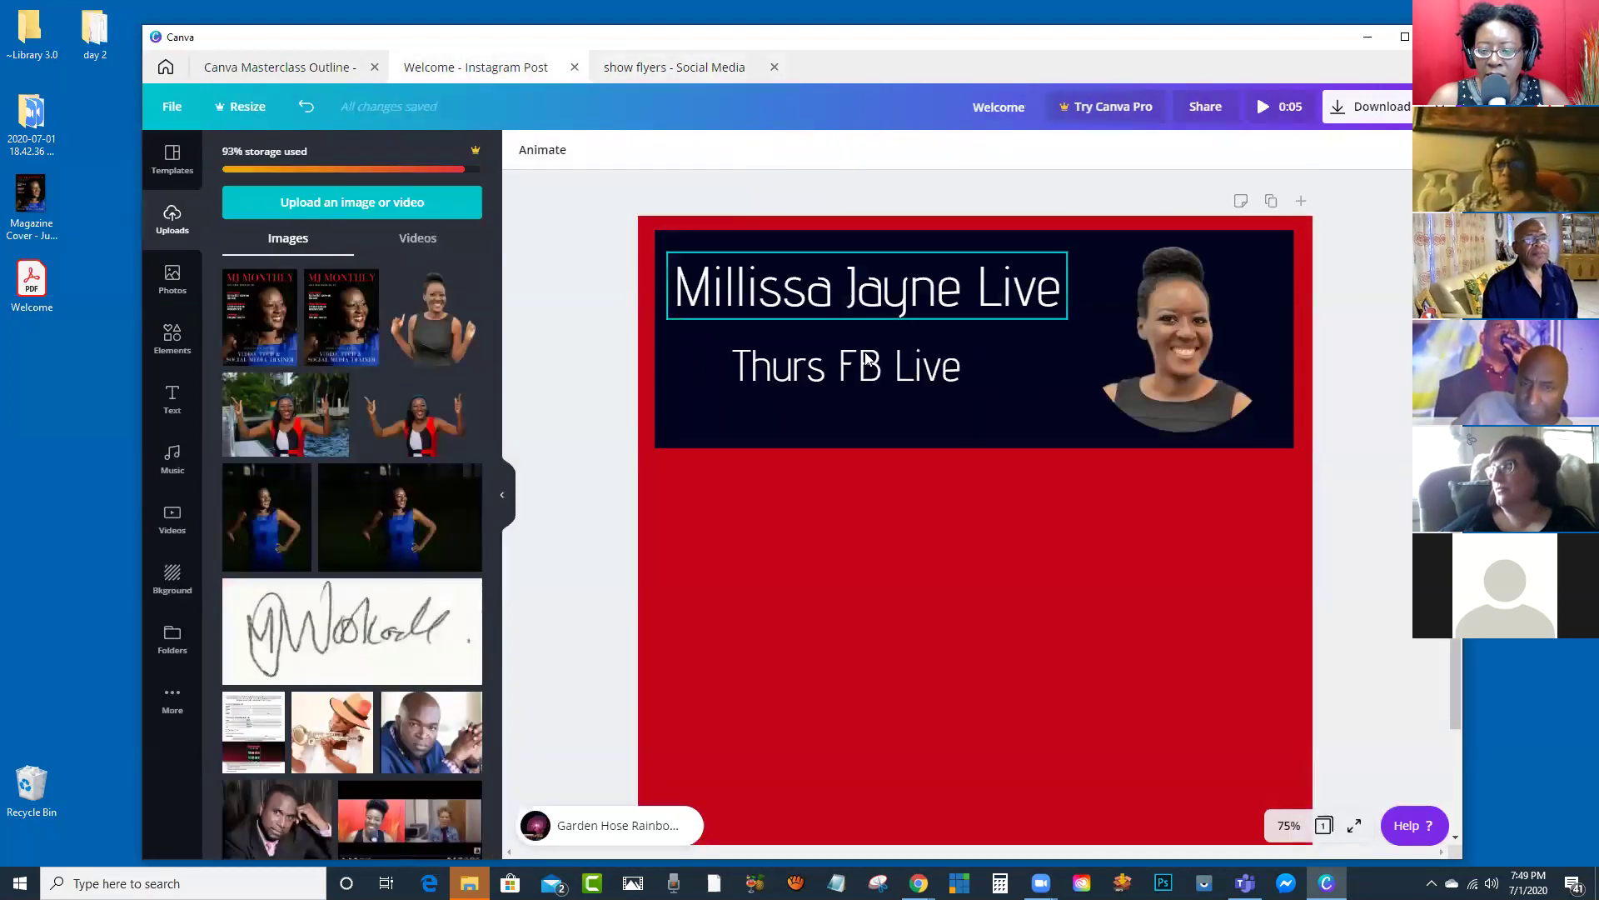
click(837, 373)
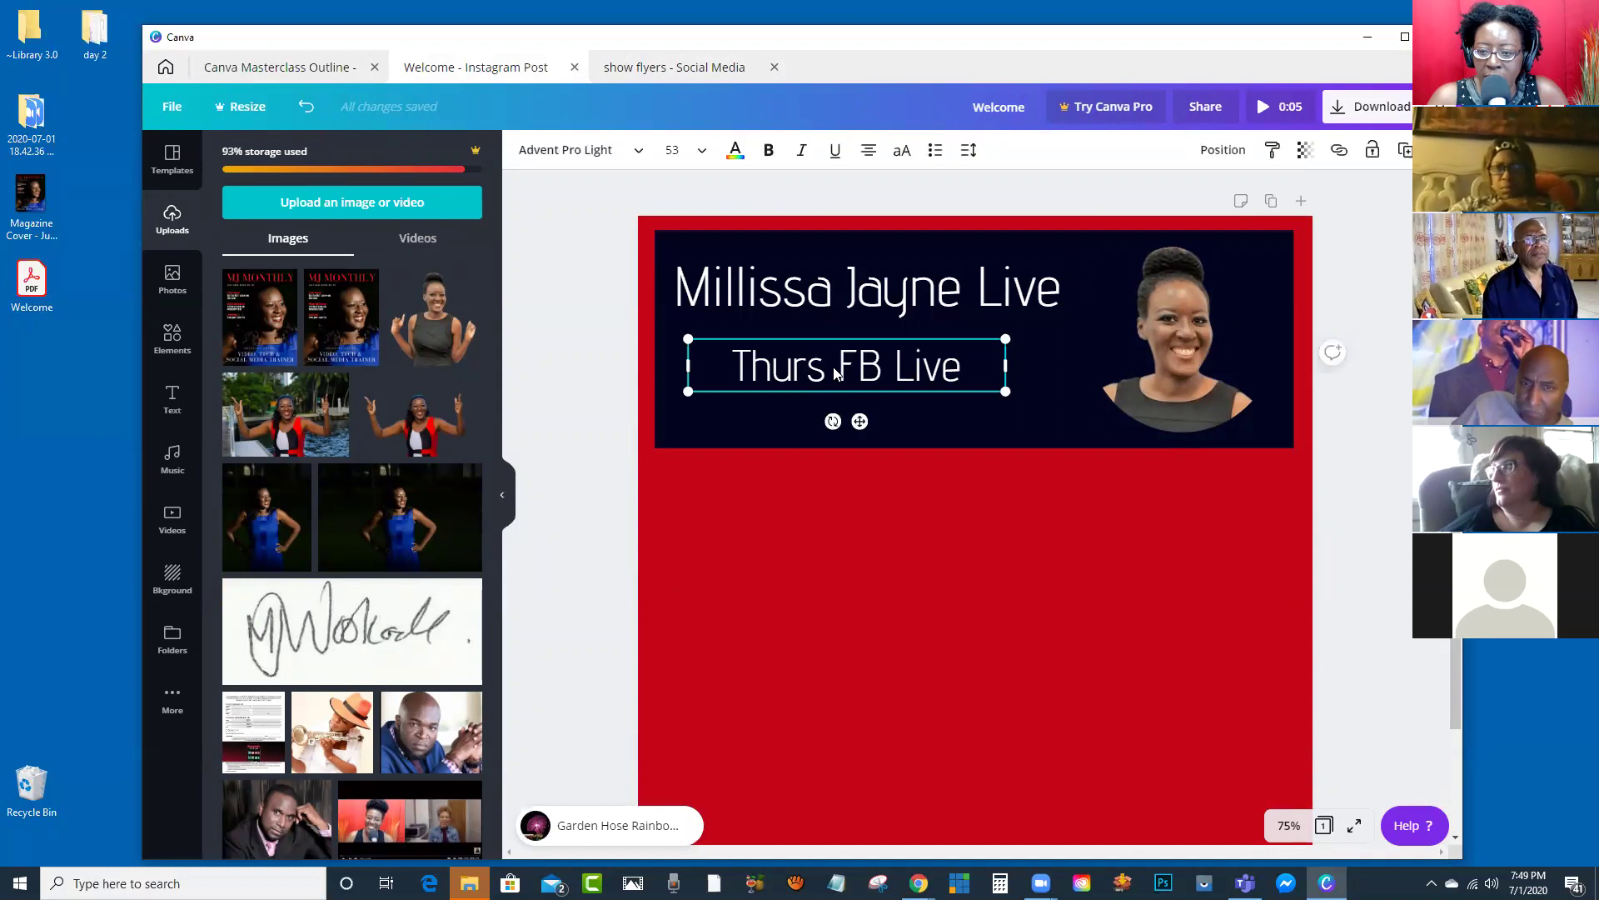
click(1406, 152)
drag(840, 391, 1111, 536)
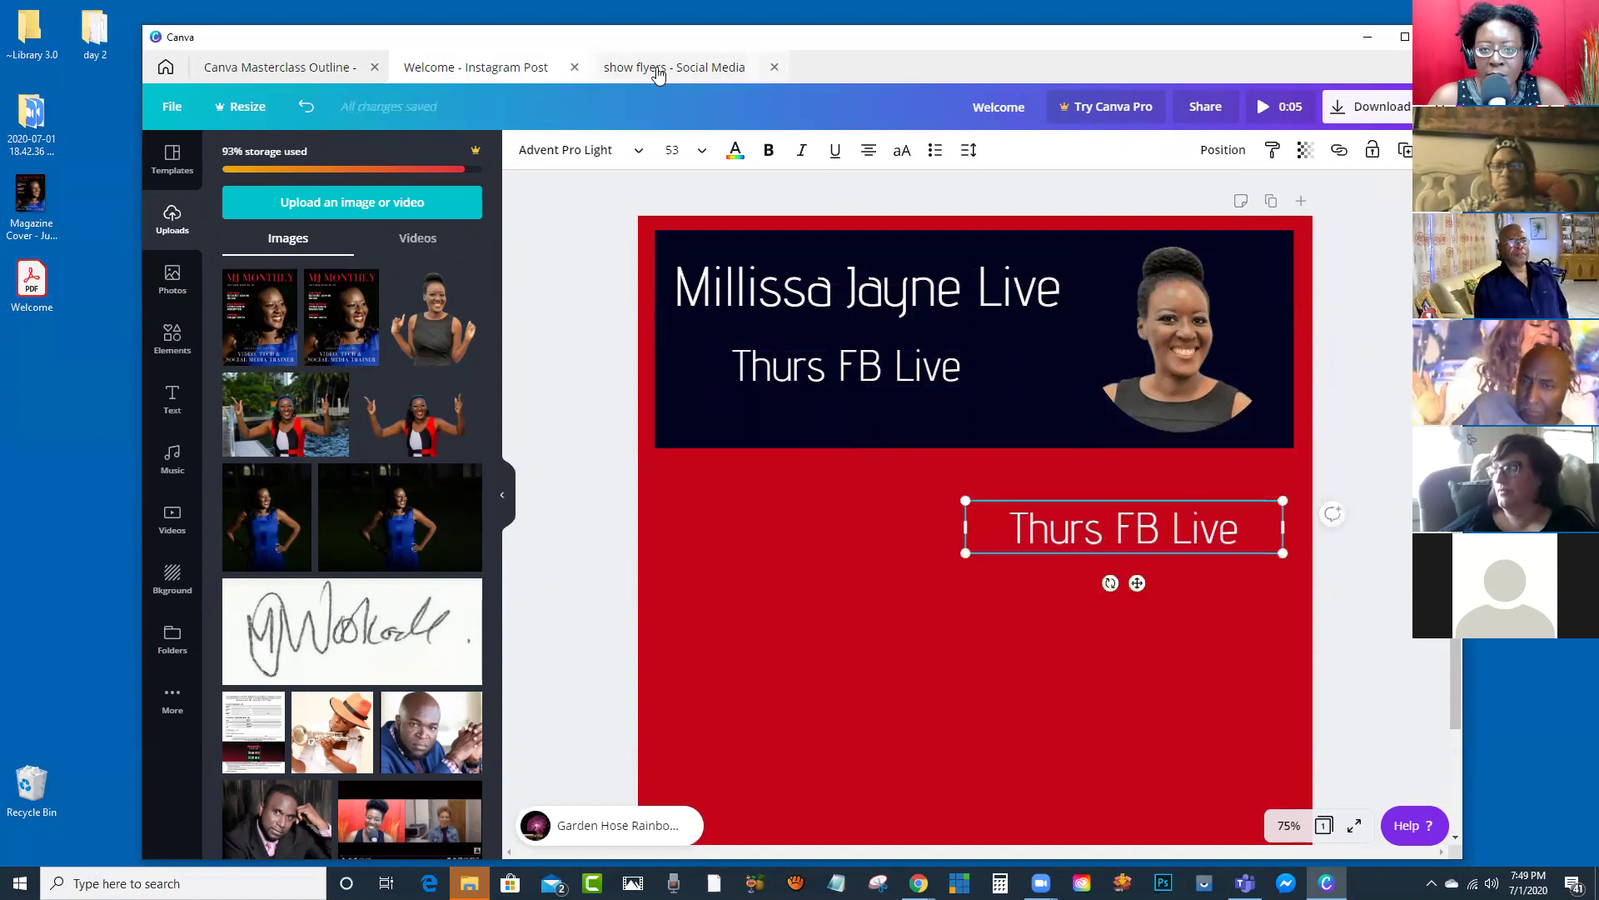
Step: Replace the copied text with the guest's full name, fixing a typo at the end
click(659, 72)
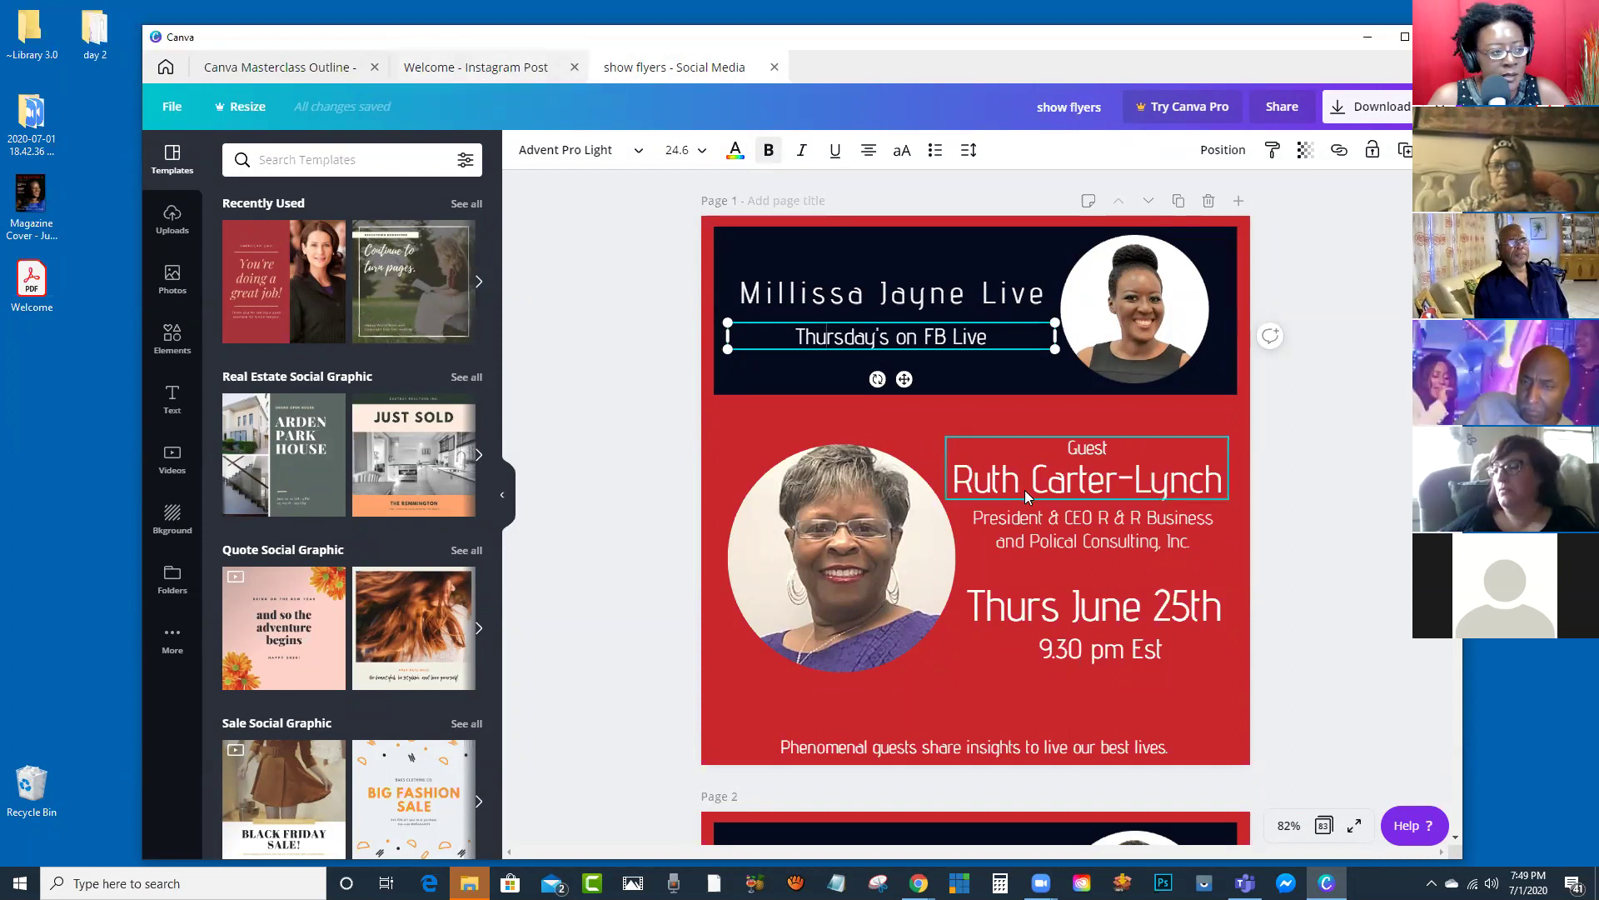
click(496, 75)
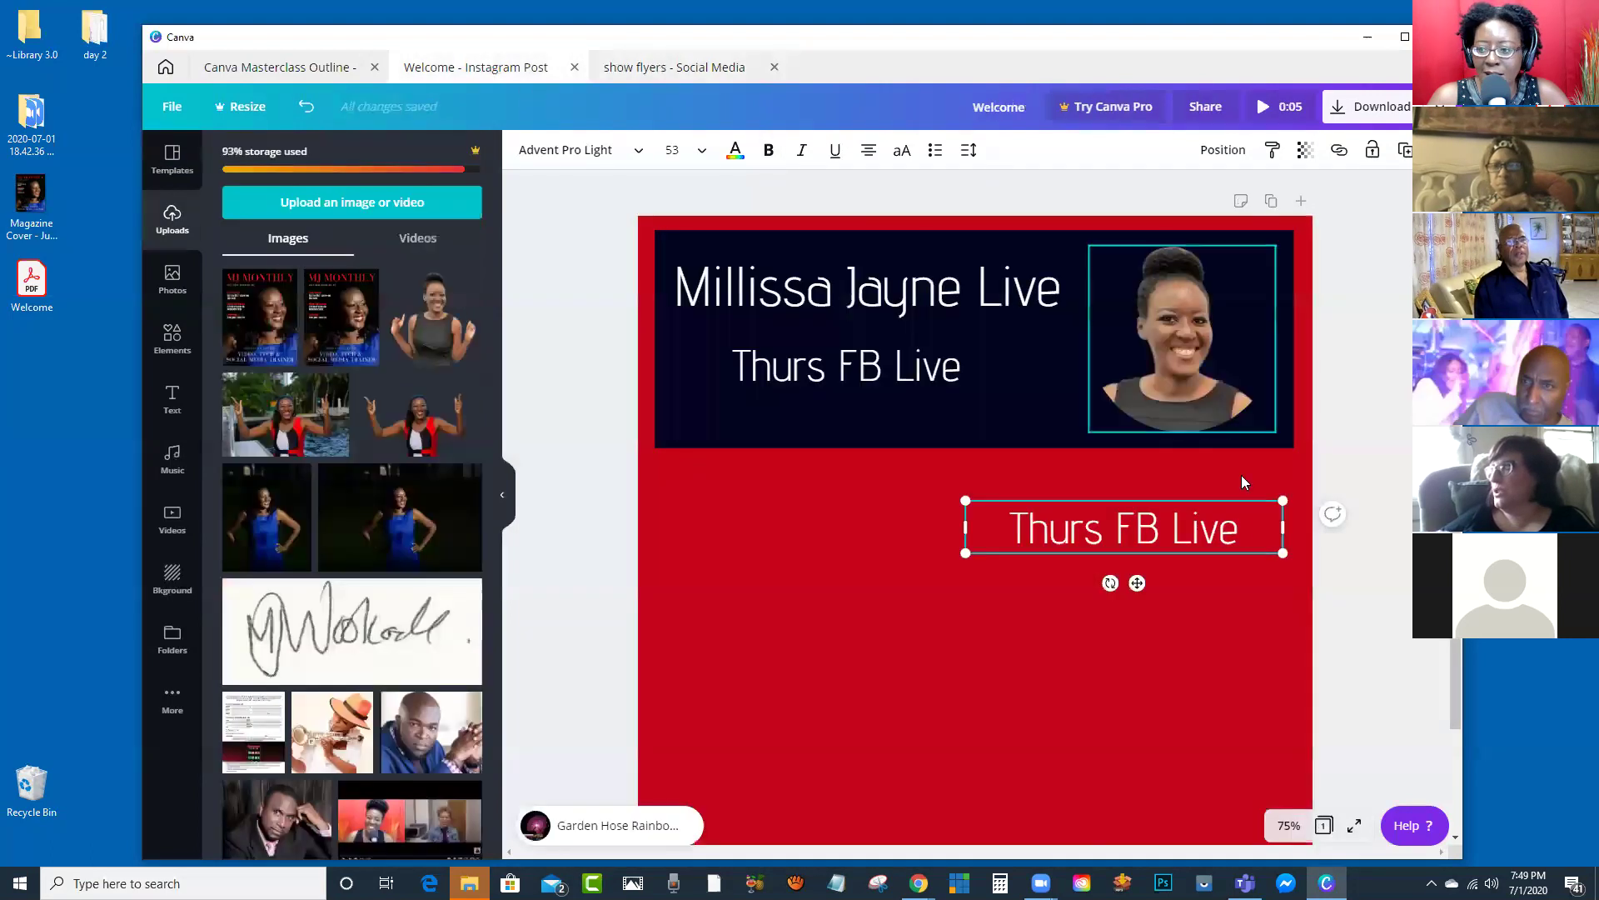
triple_click(1195, 520)
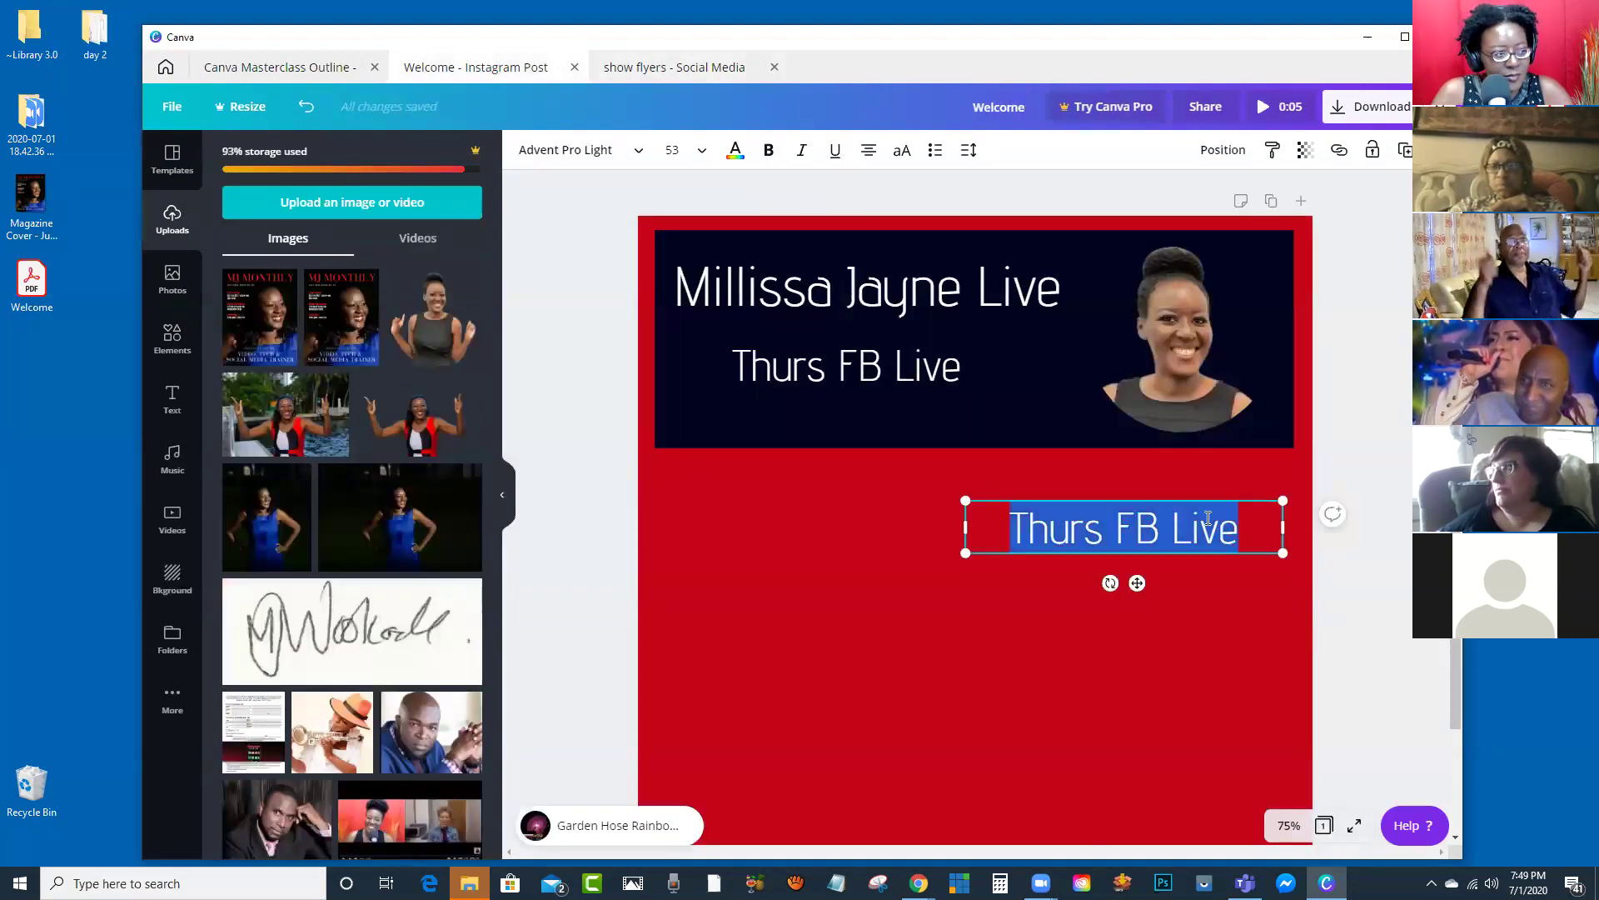
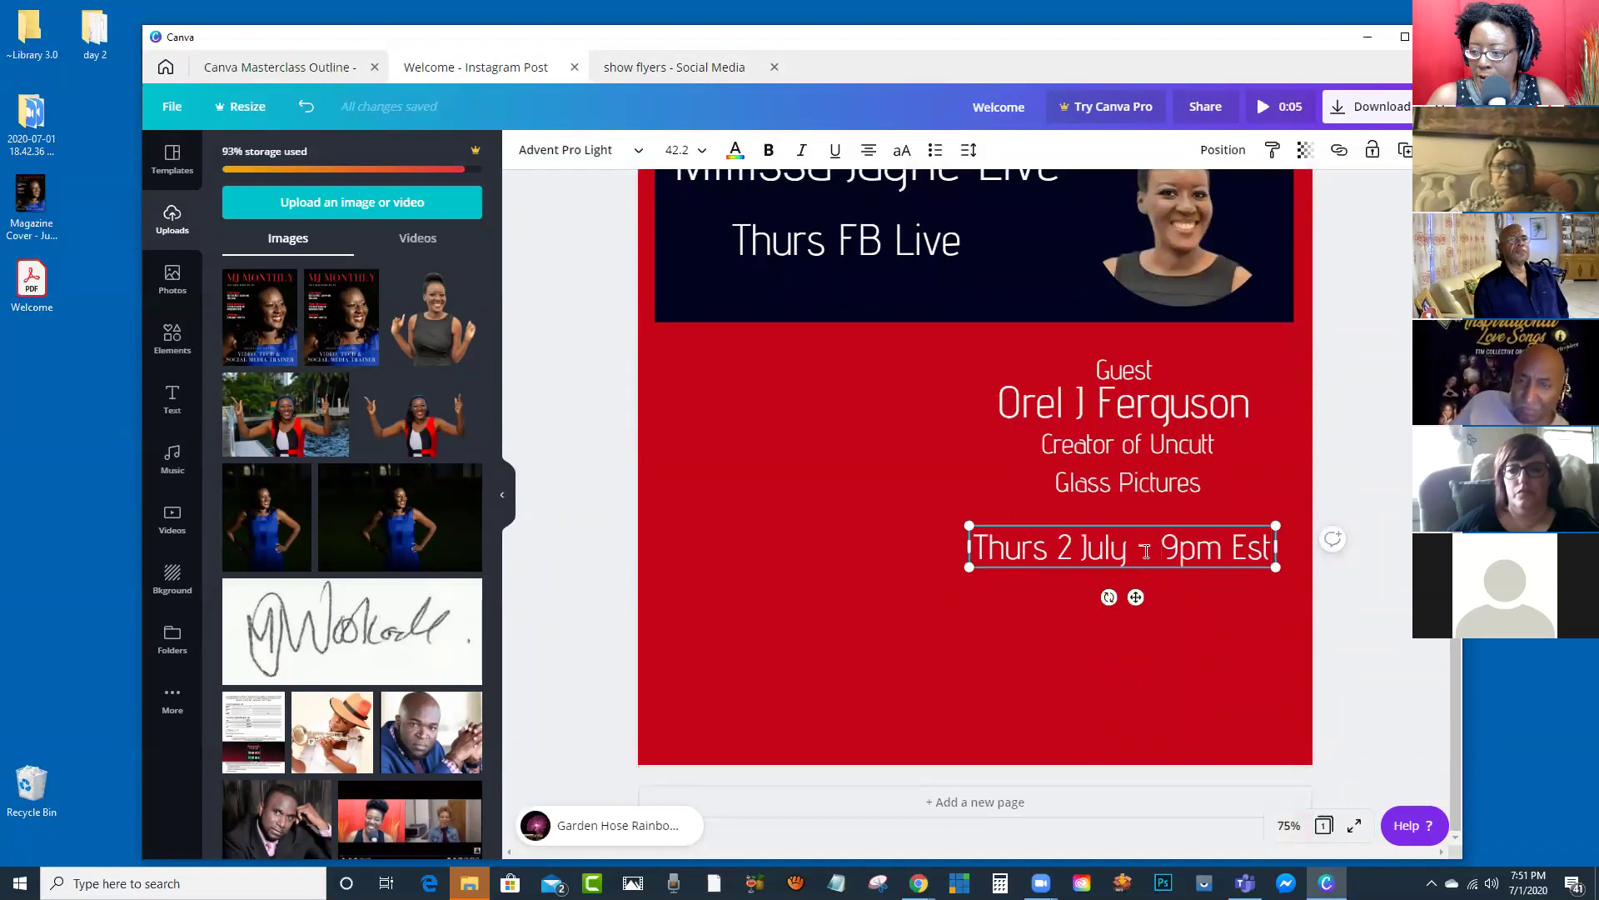
Step: Move the date, Creator of Uncutt Glass Pictures line, guest name and Guest label lower on the red area
click(1346, 474)
drag(1181, 551, 1185, 596)
click(1127, 459)
drag(1127, 460, 1127, 517)
click(1129, 419)
drag(1129, 419, 1130, 470)
click(1125, 372)
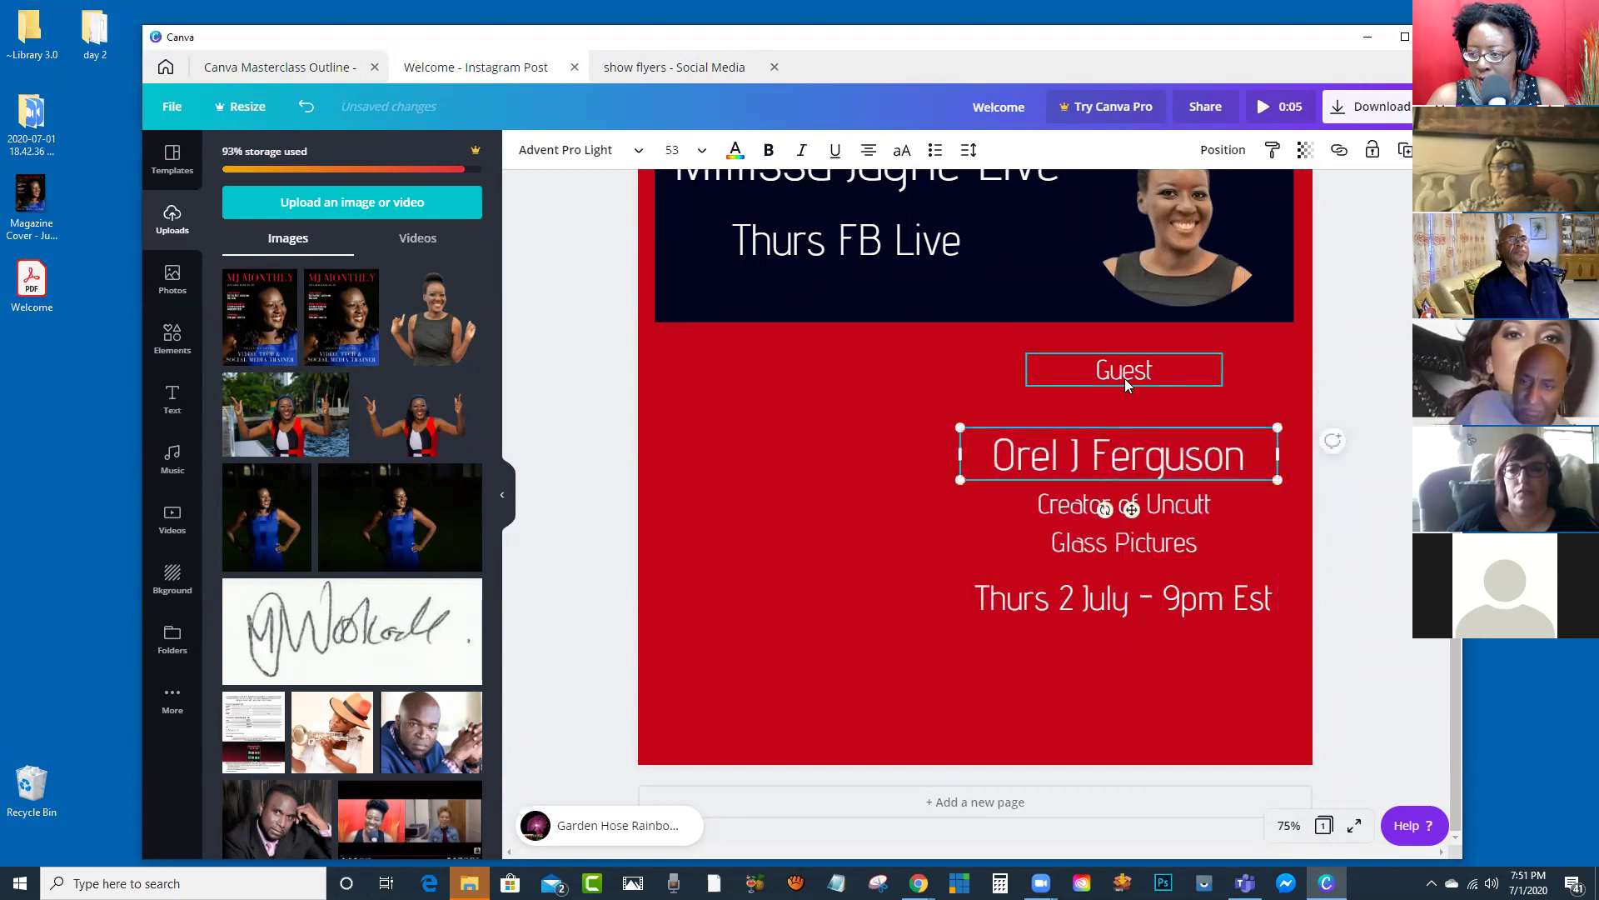
drag(1125, 395, 1138, 395)
click(1406, 39)
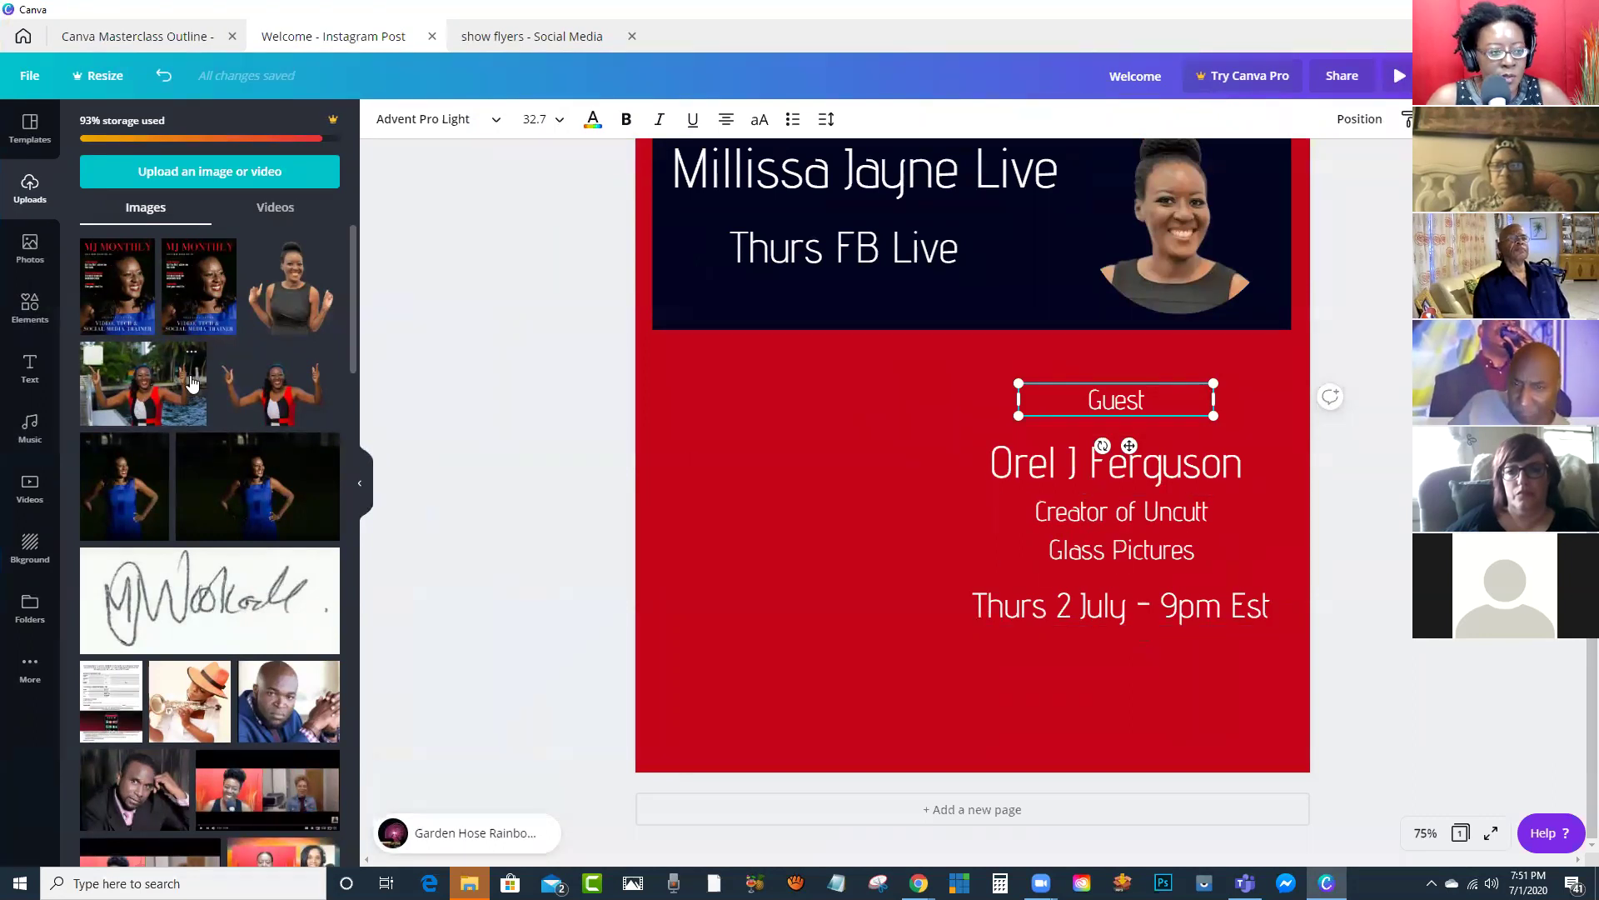
Step: Add a recently used circle frame and size it left of the guest text
click(31, 316)
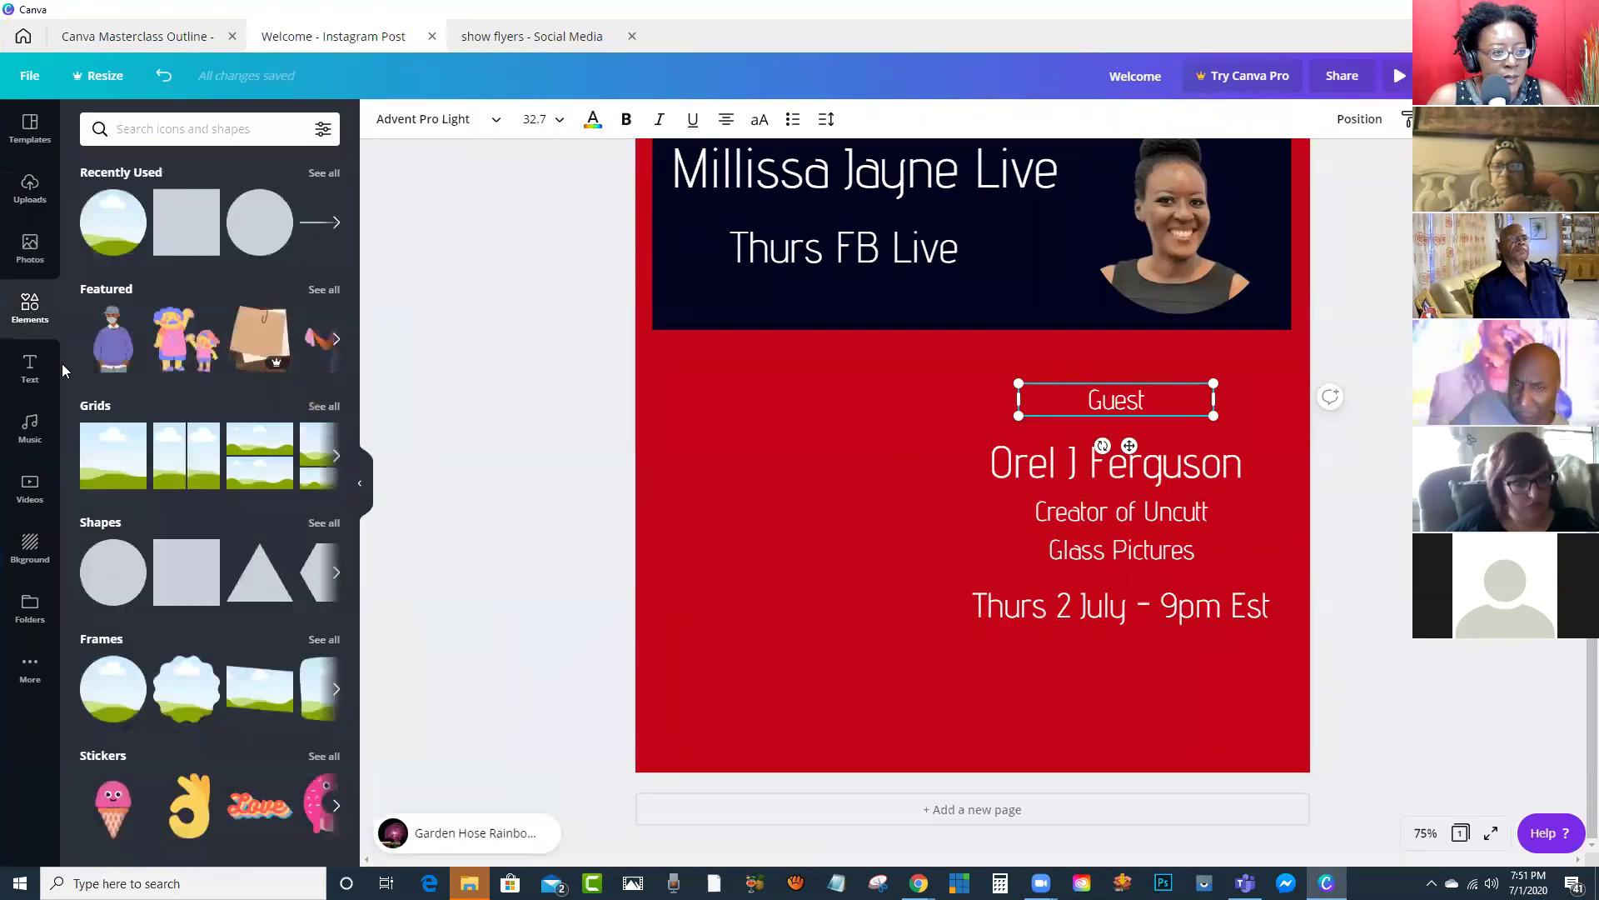
click(112, 233)
drag(807, 400, 747, 479)
drag(1018, 707, 921, 607)
mouse_move(821, 507)
mouse_down()
mouse_move(850, 542)
mouse_move(828, 522)
mouse_up()
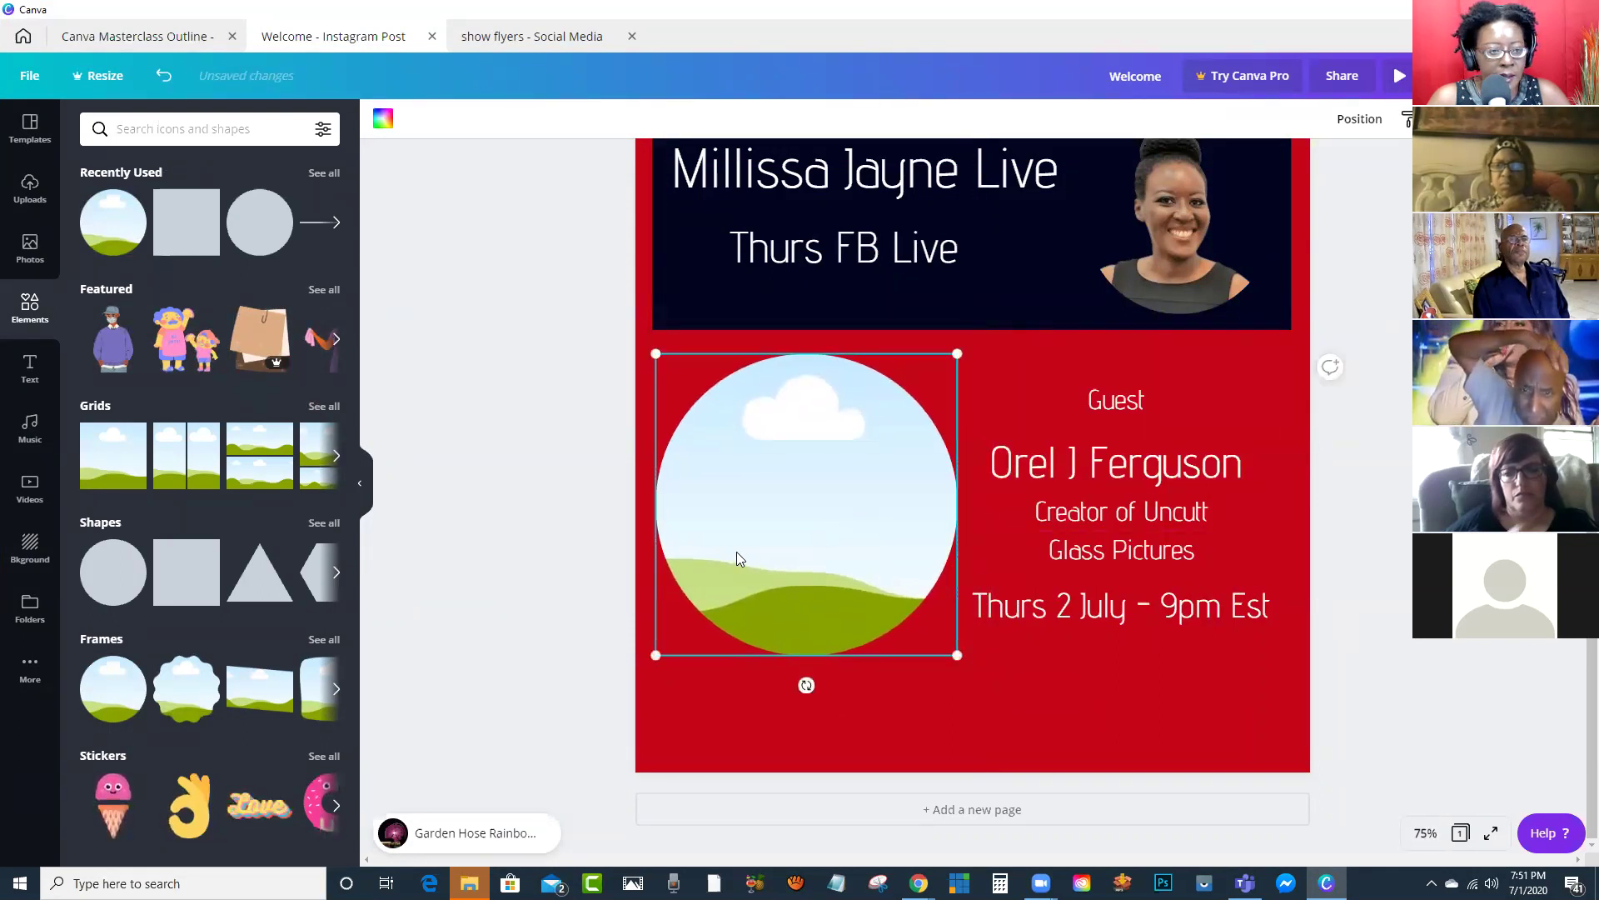
Step: Browse the uploaded images for a guest photo, then shrink the Canva window
click(36, 204)
scroll(283, 533, down, 3)
scroll(293, 551, down, 10)
scroll(288, 543, down, 4)
scroll(276, 548, up, 5)
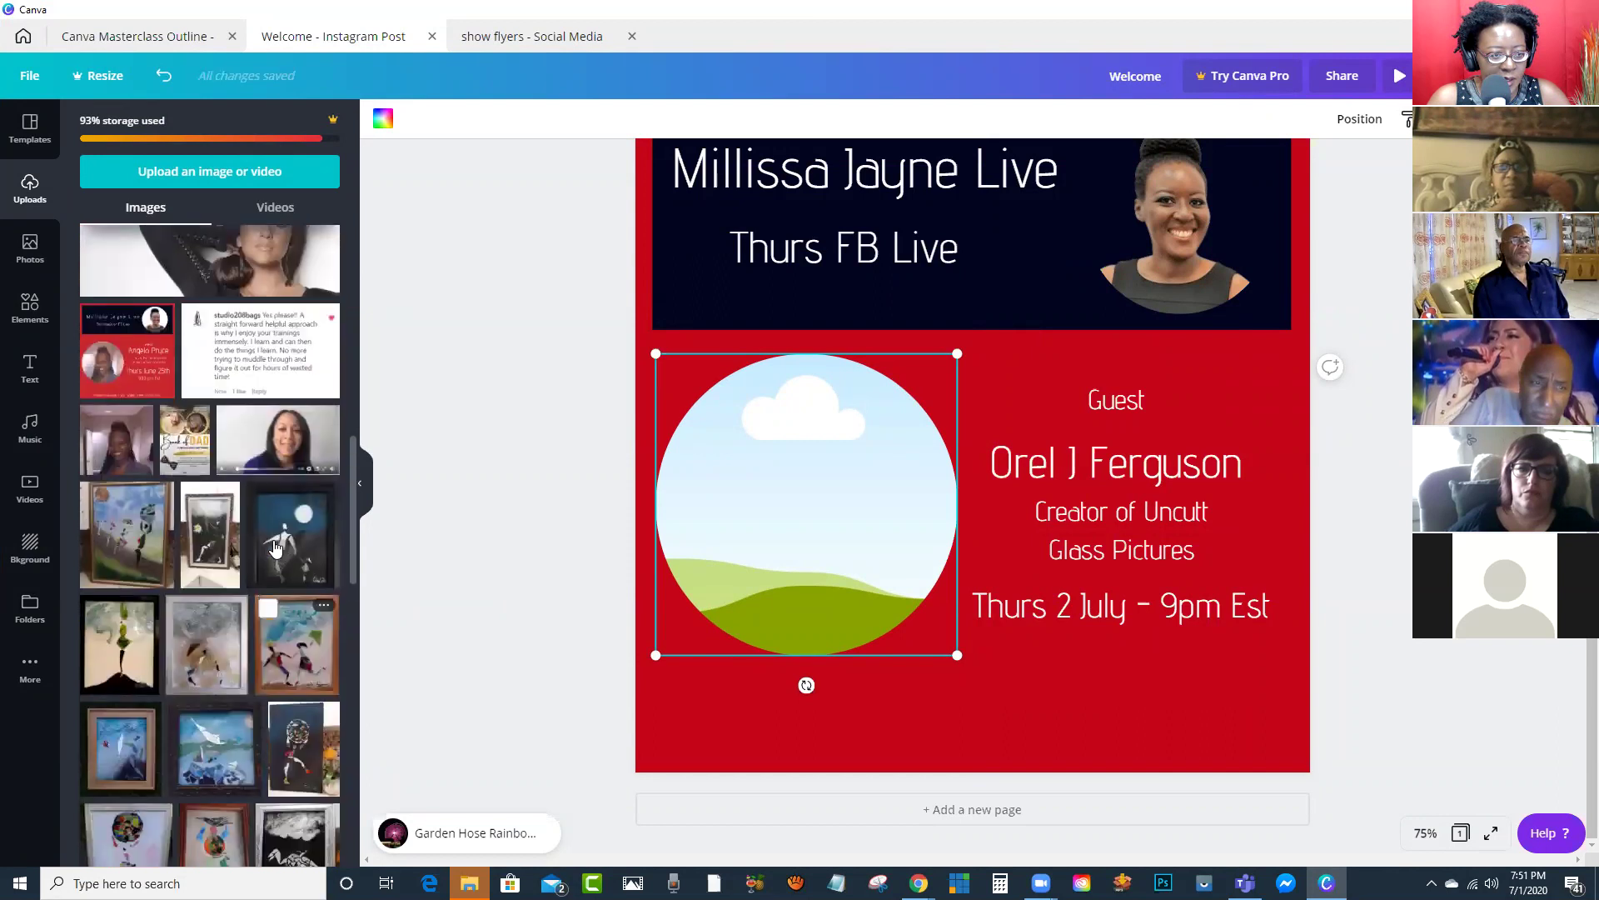
scroll(275, 547, down, 3)
scroll(276, 547, down, 5)
scroll(276, 547, down, 10)
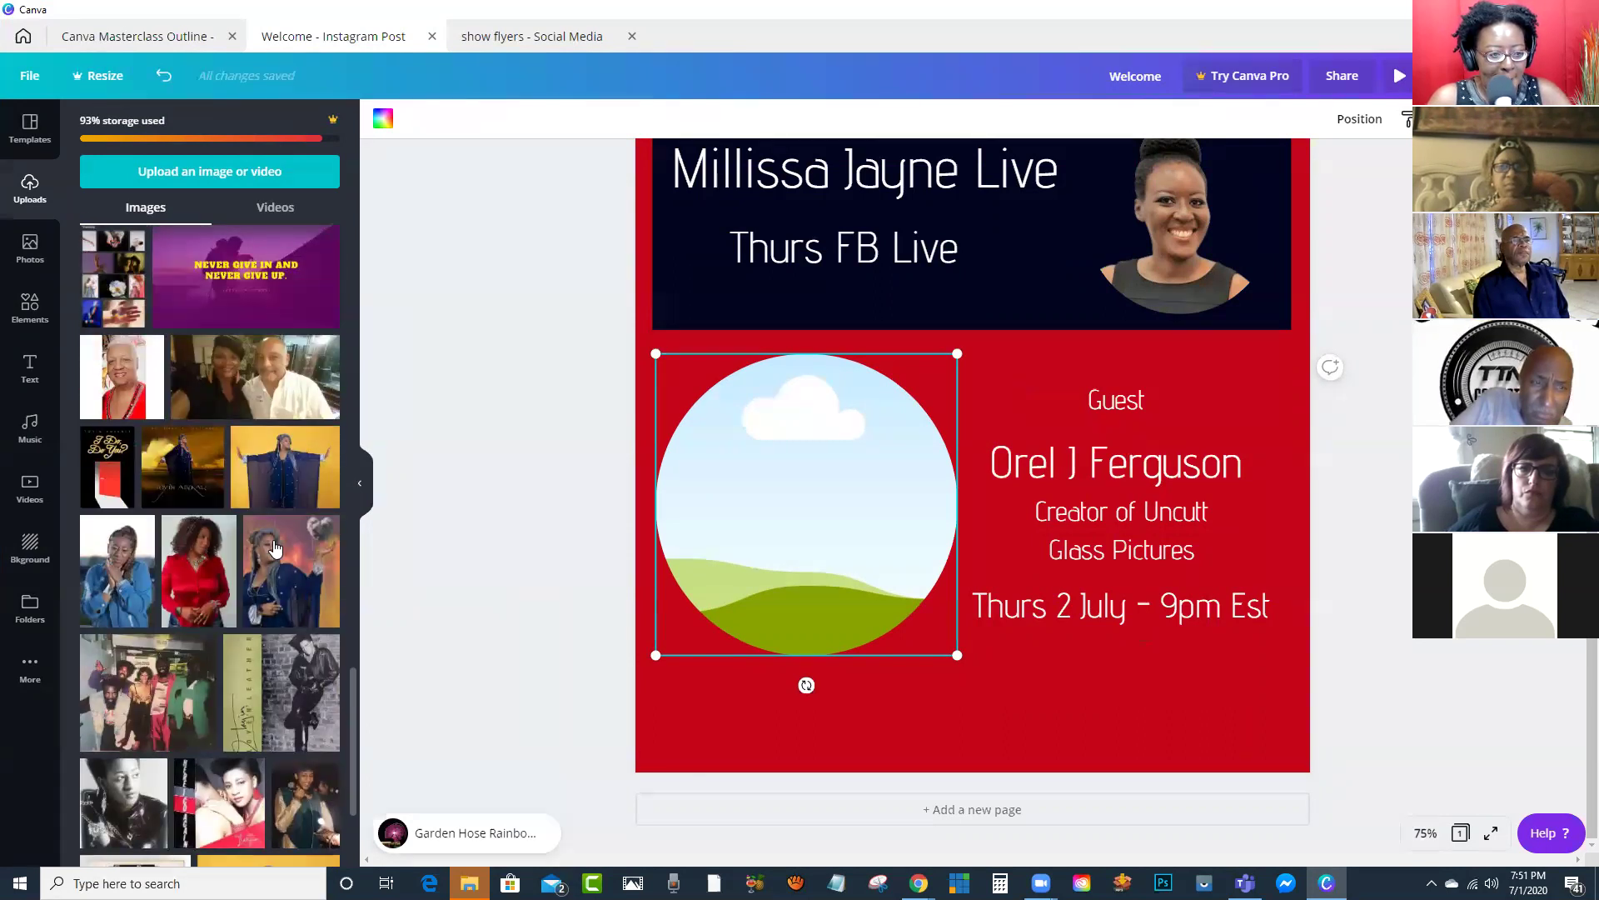
scroll(276, 547, up, 10)
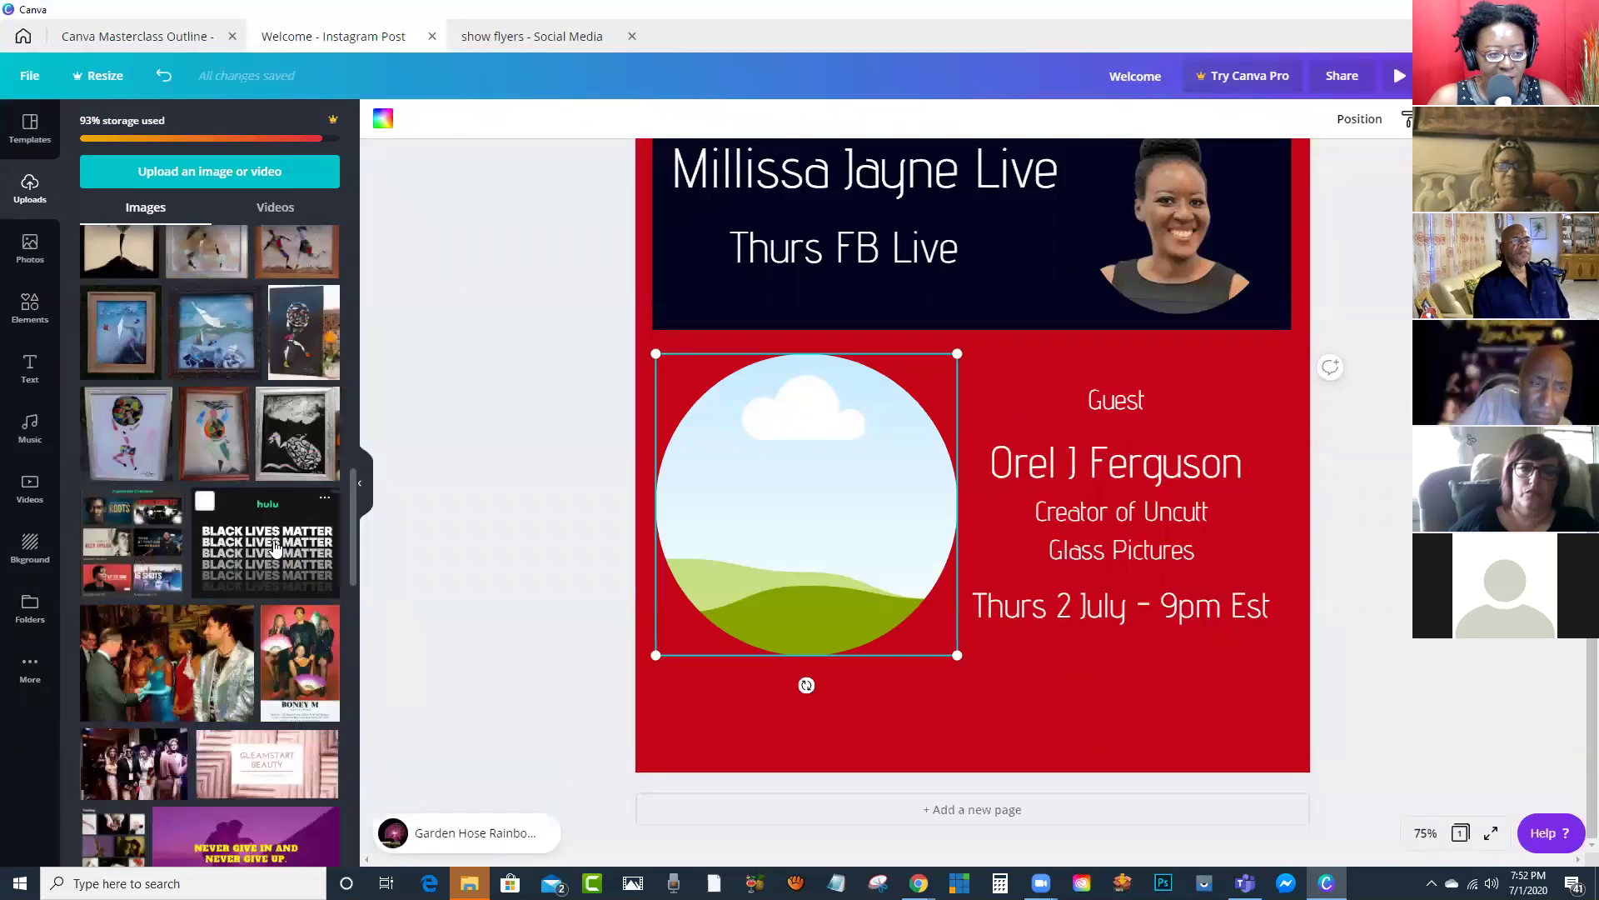
scroll(276, 547, up, 4)
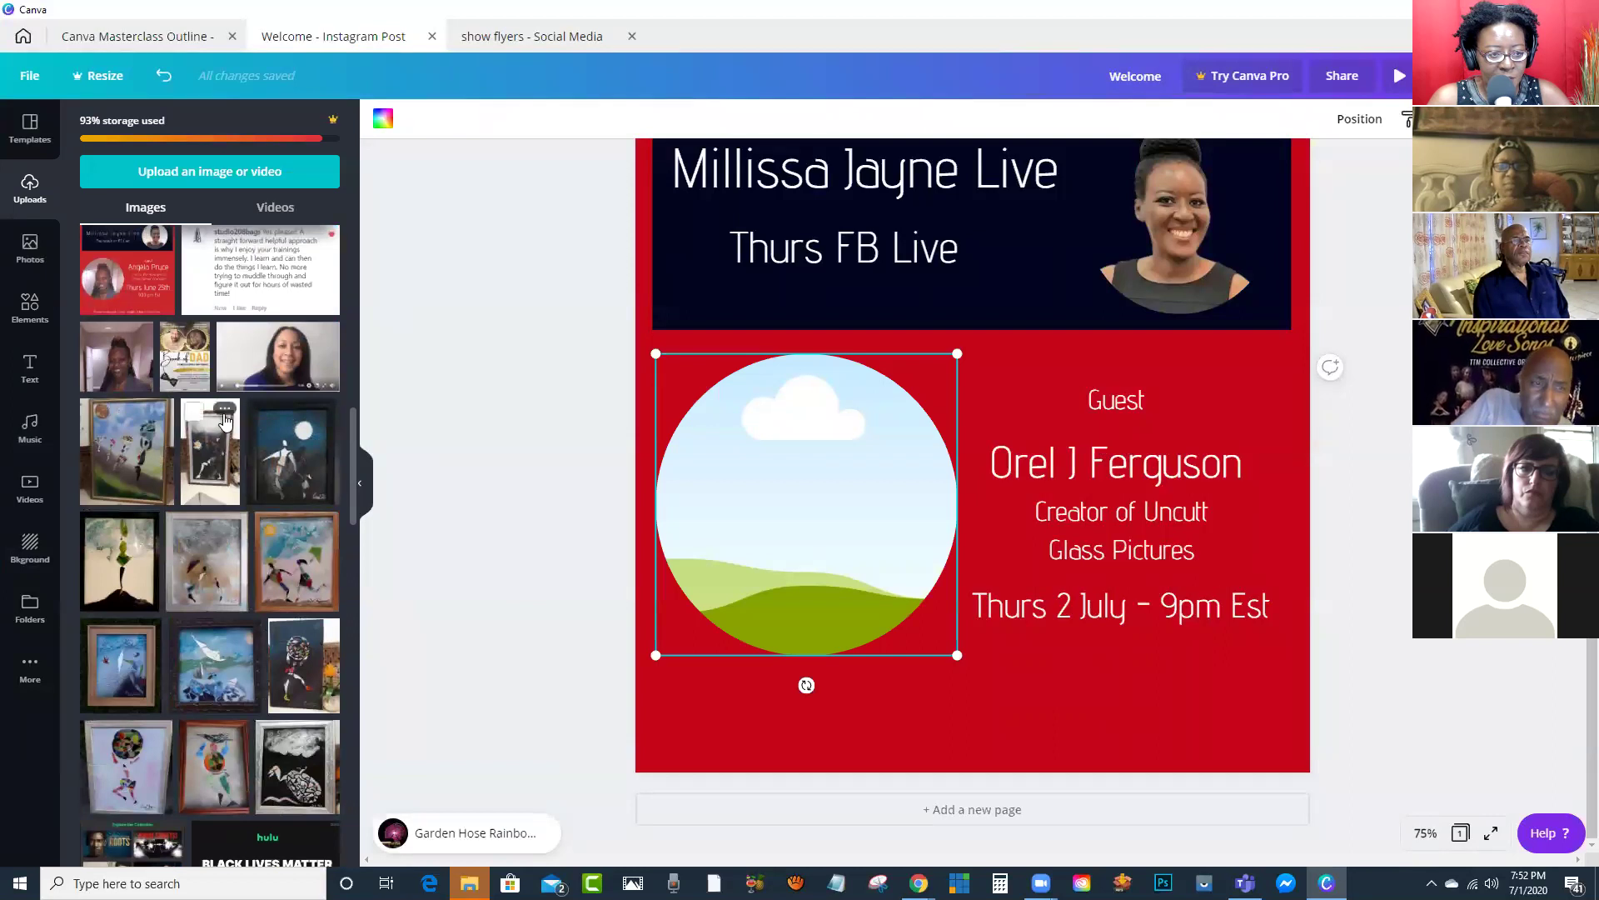
scroll(264, 495, down, 7)
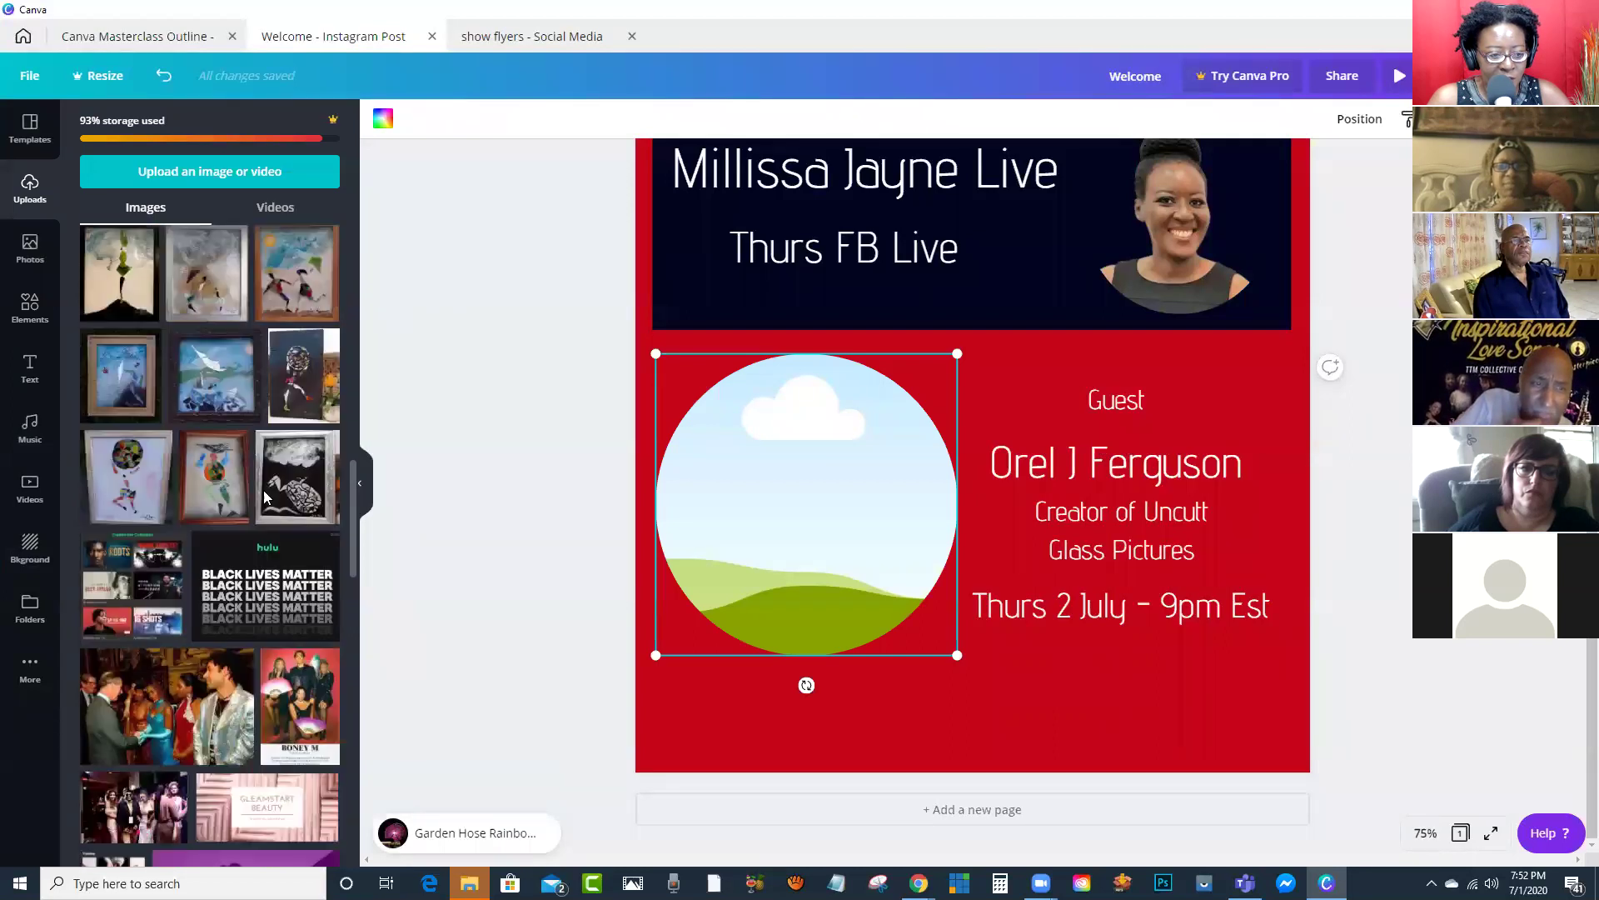
scroll(265, 498, down, 3)
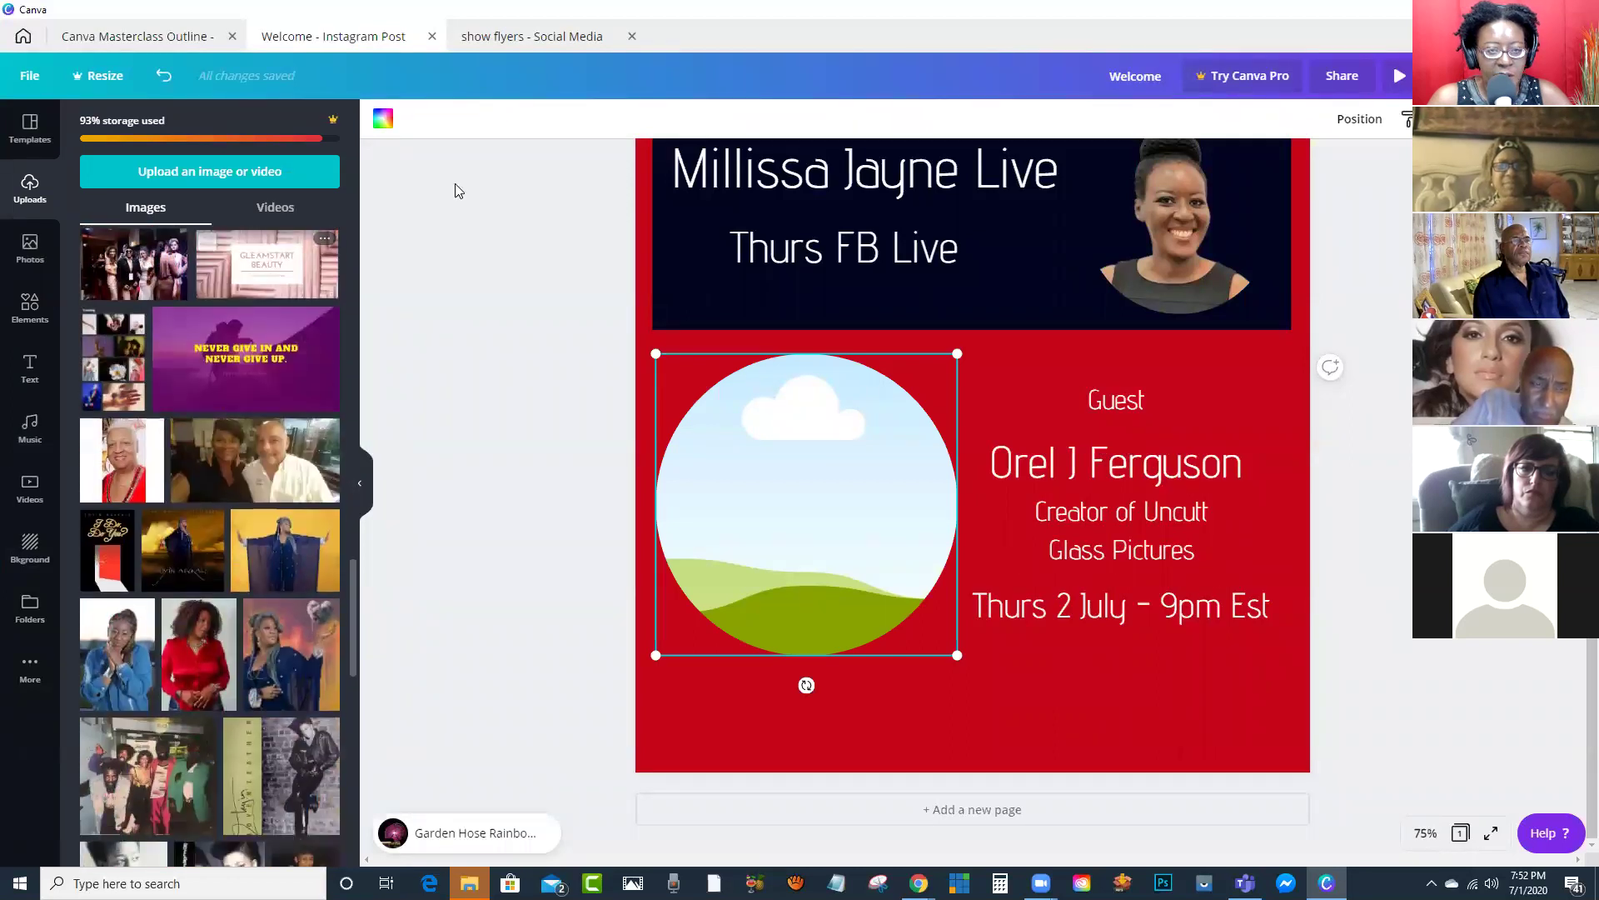
double_click(926, 38)
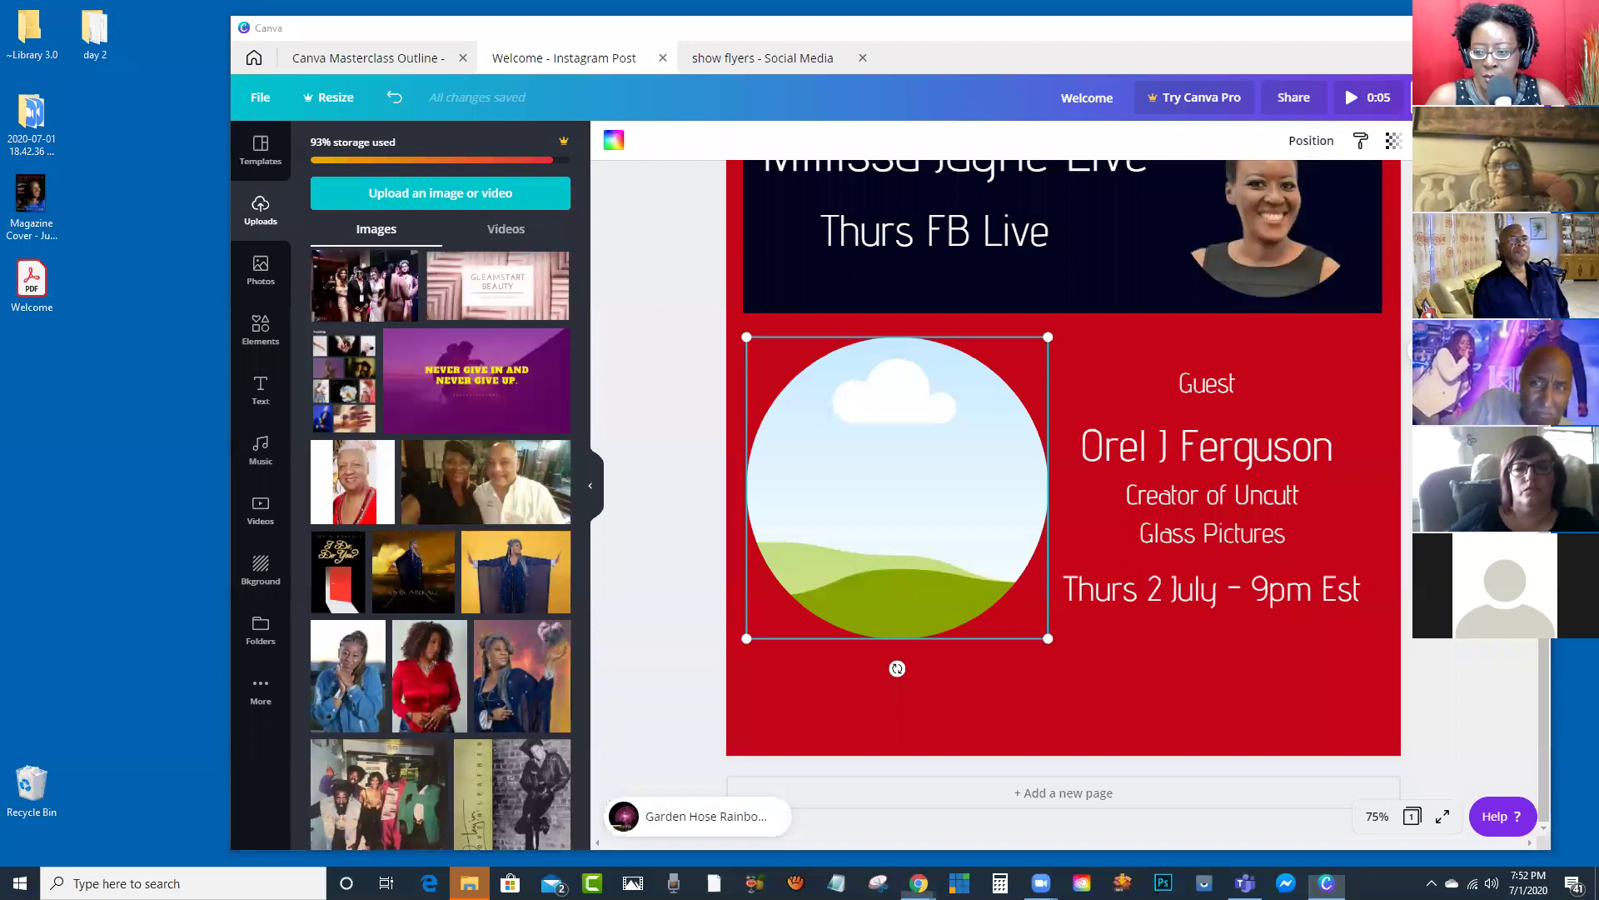
Step: Search Facebook for the guest by name and open his profile
key(alt+Tab)
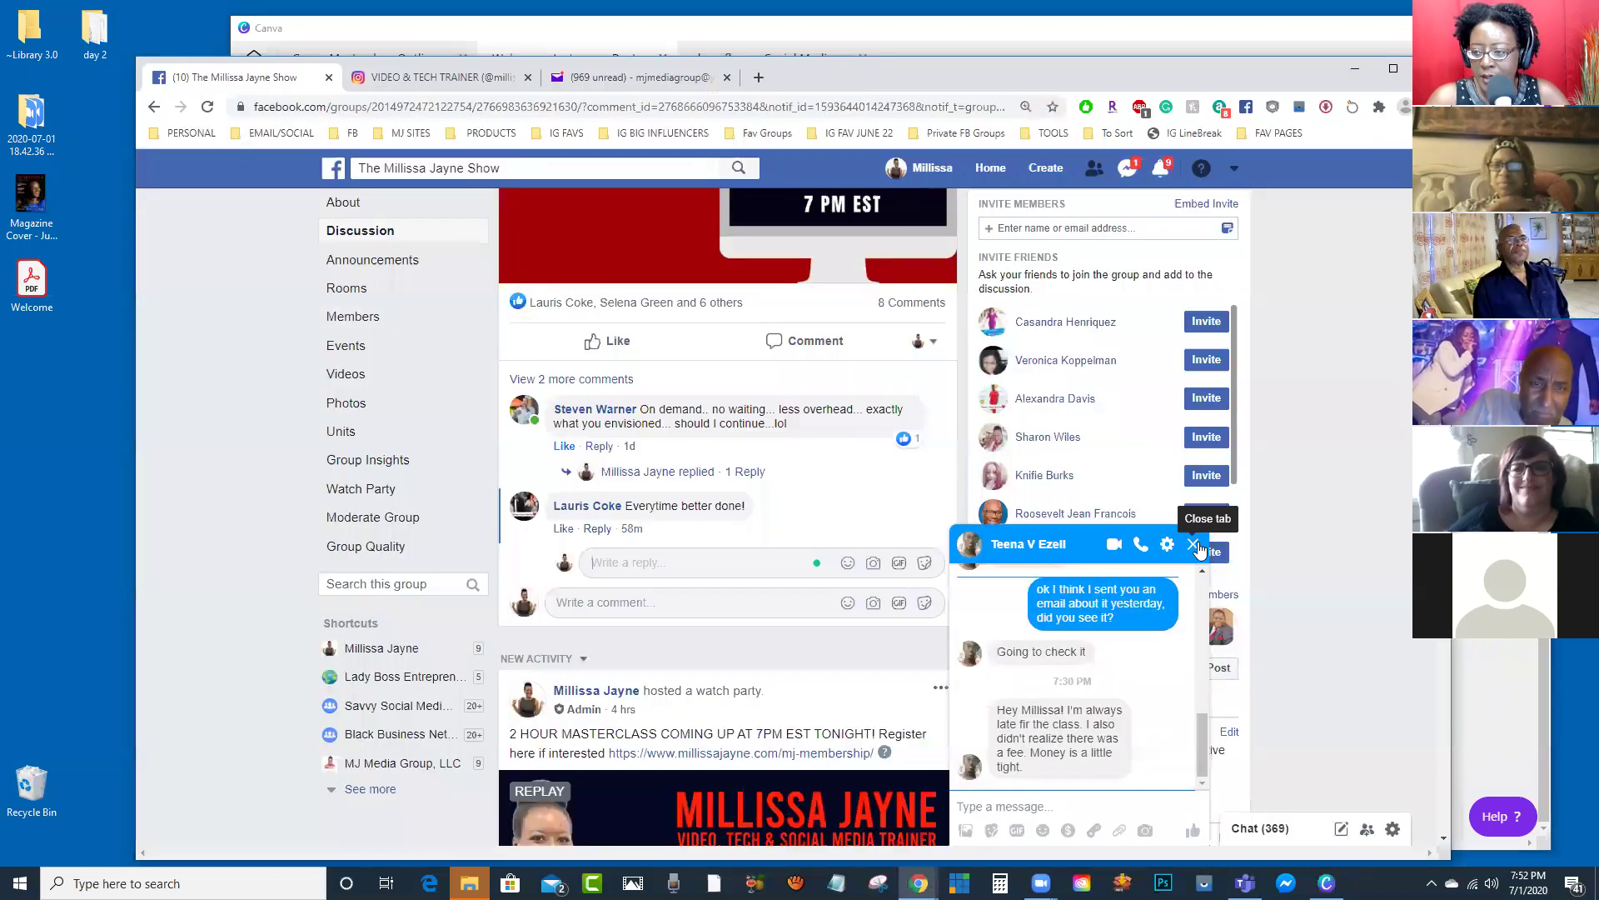
click(468, 173)
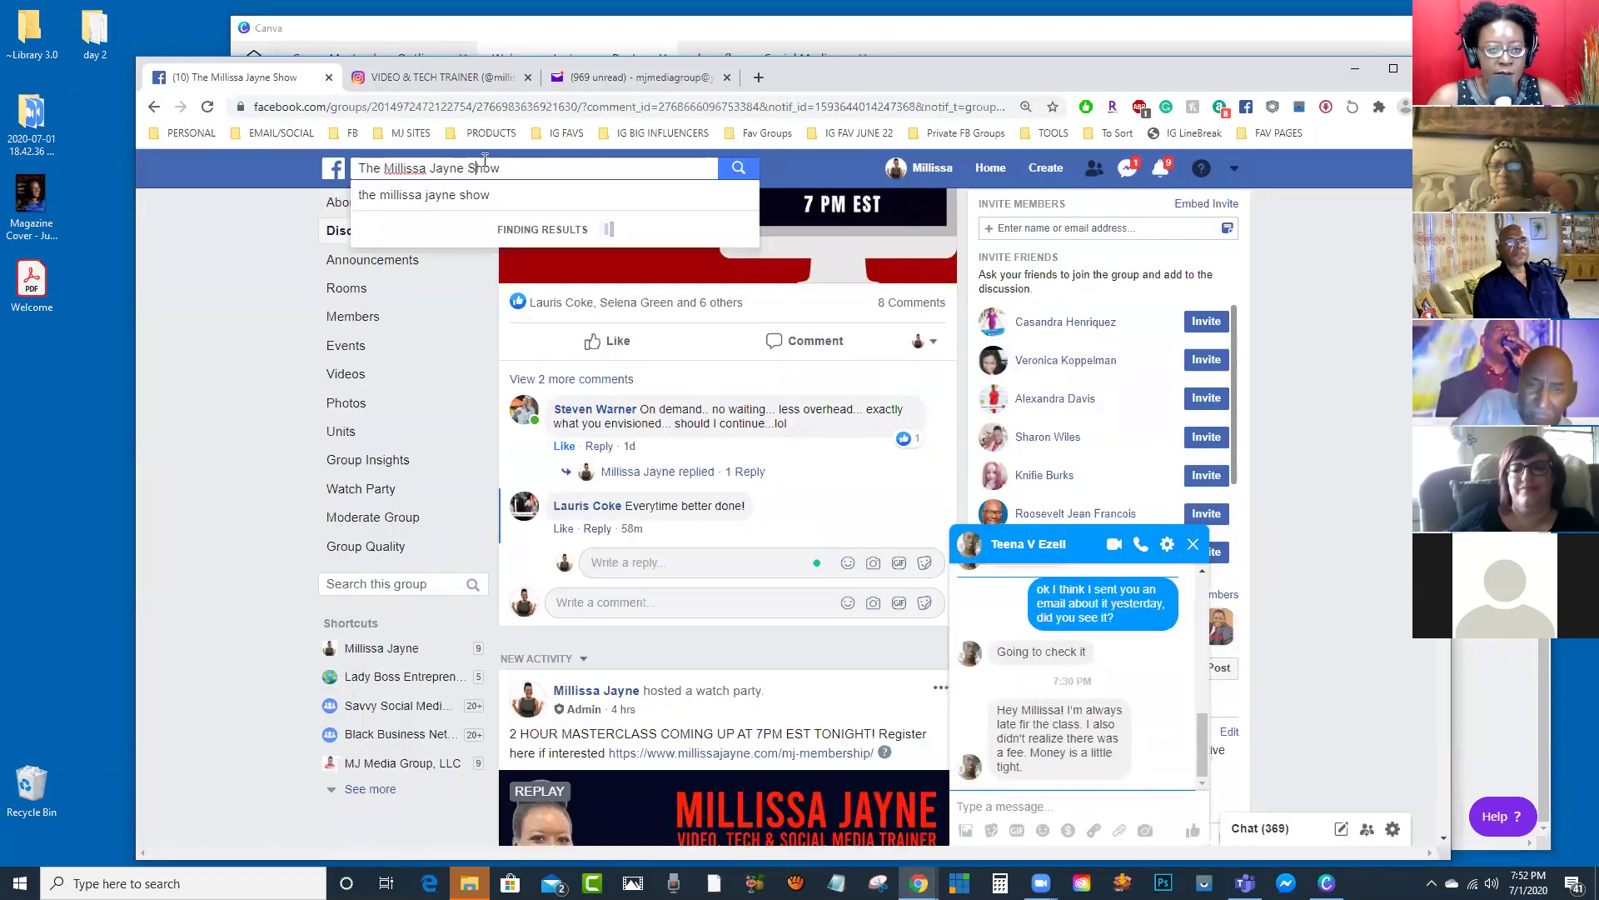
drag(497, 168, 346, 170)
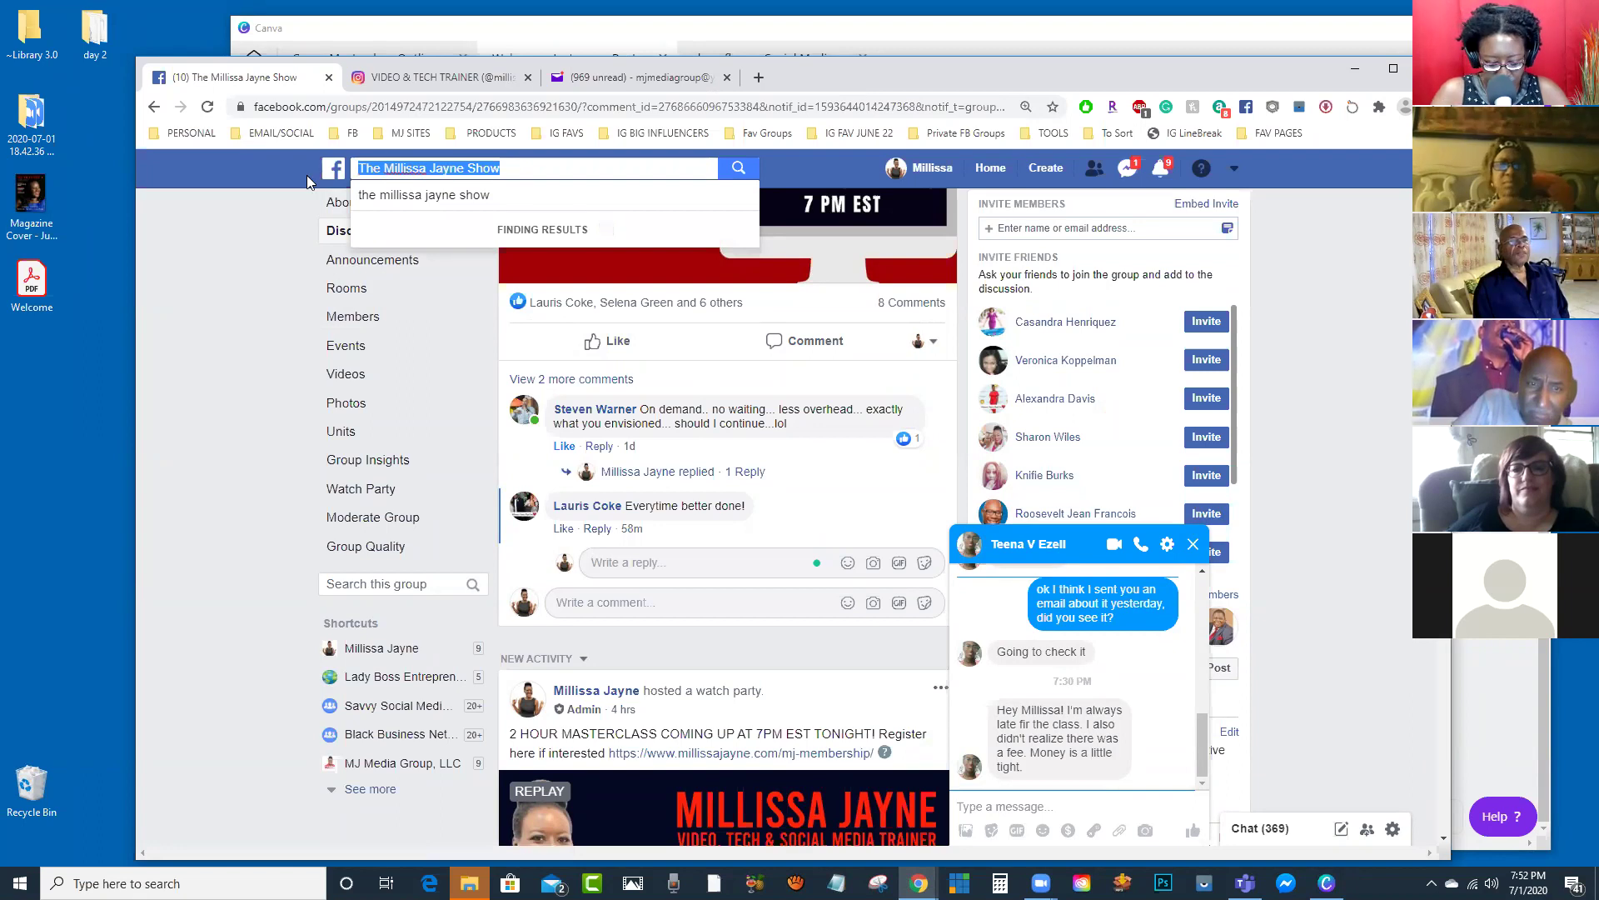
text(orel)
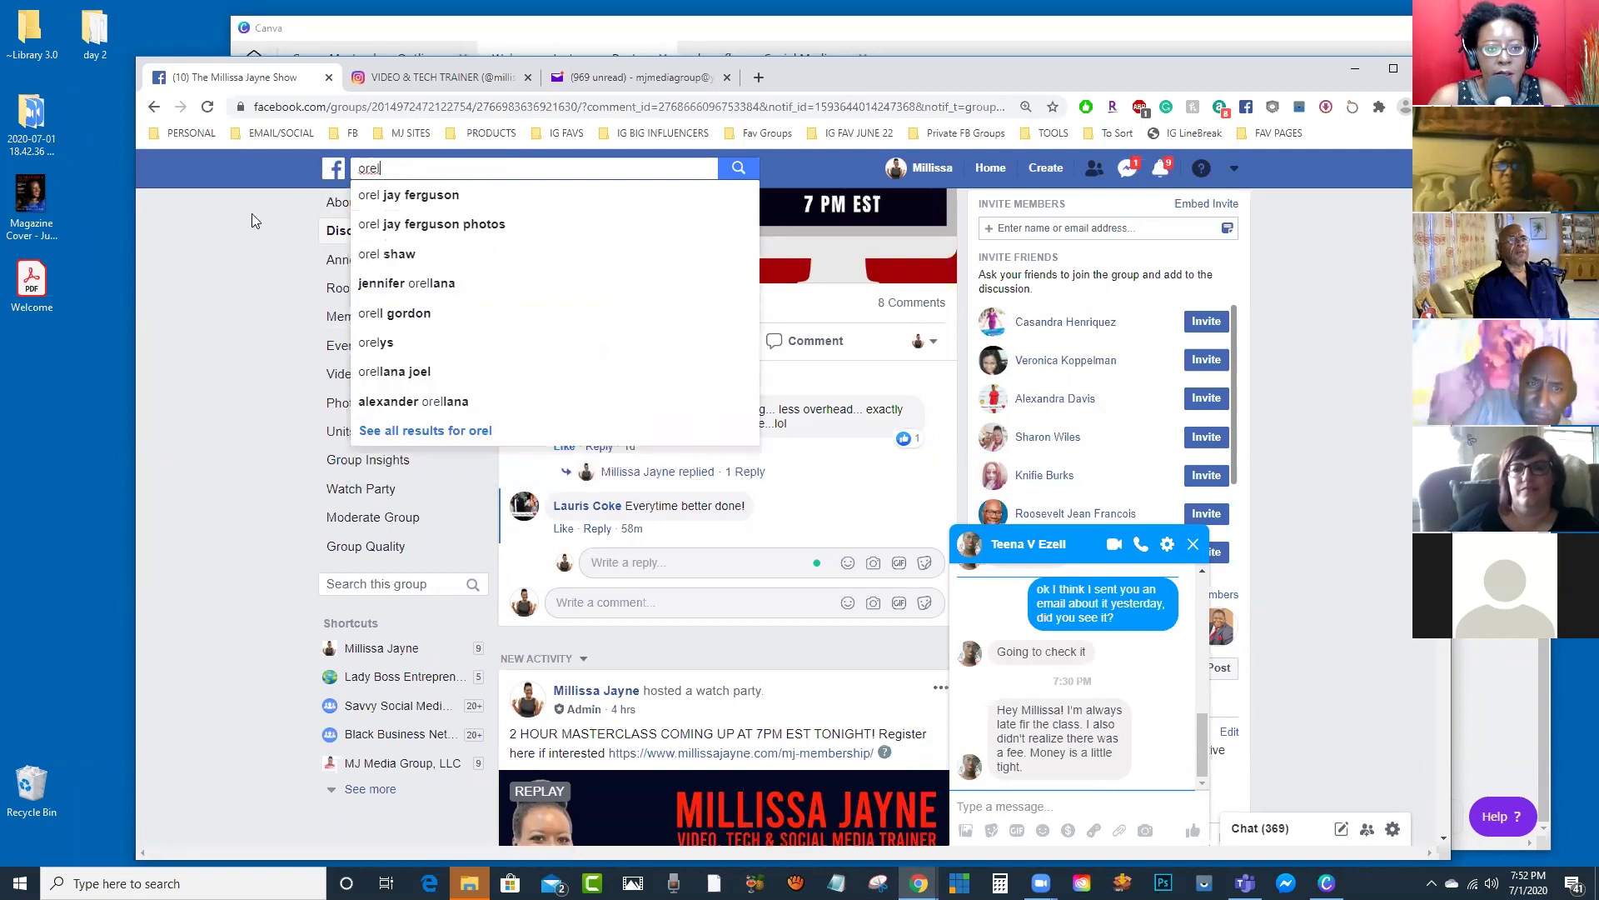
click(414, 197)
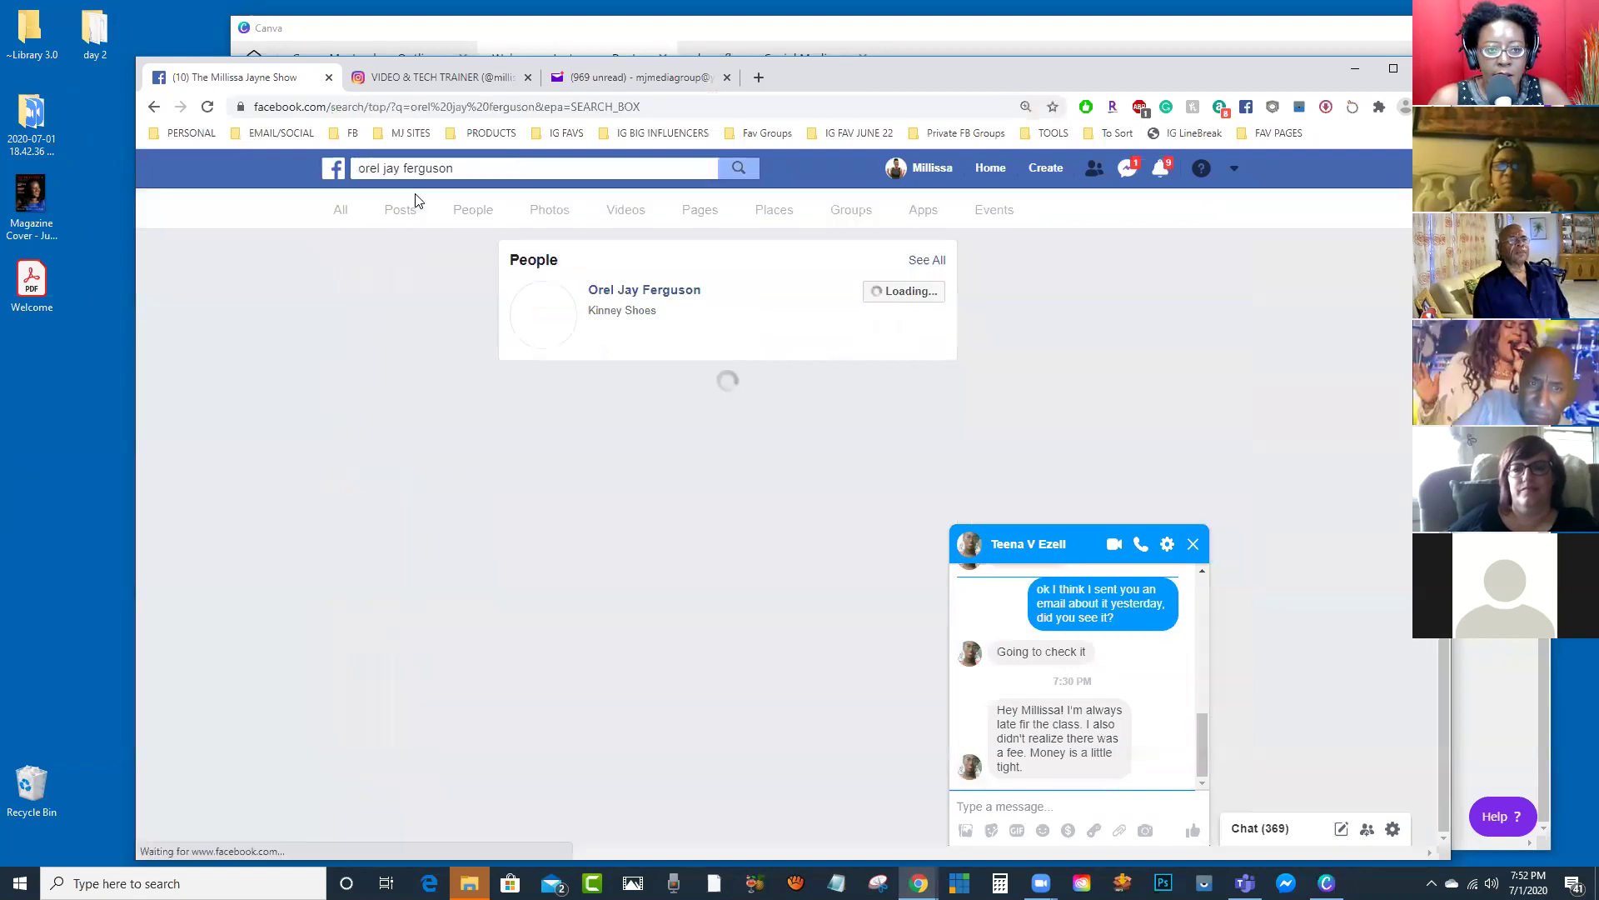
click(1193, 545)
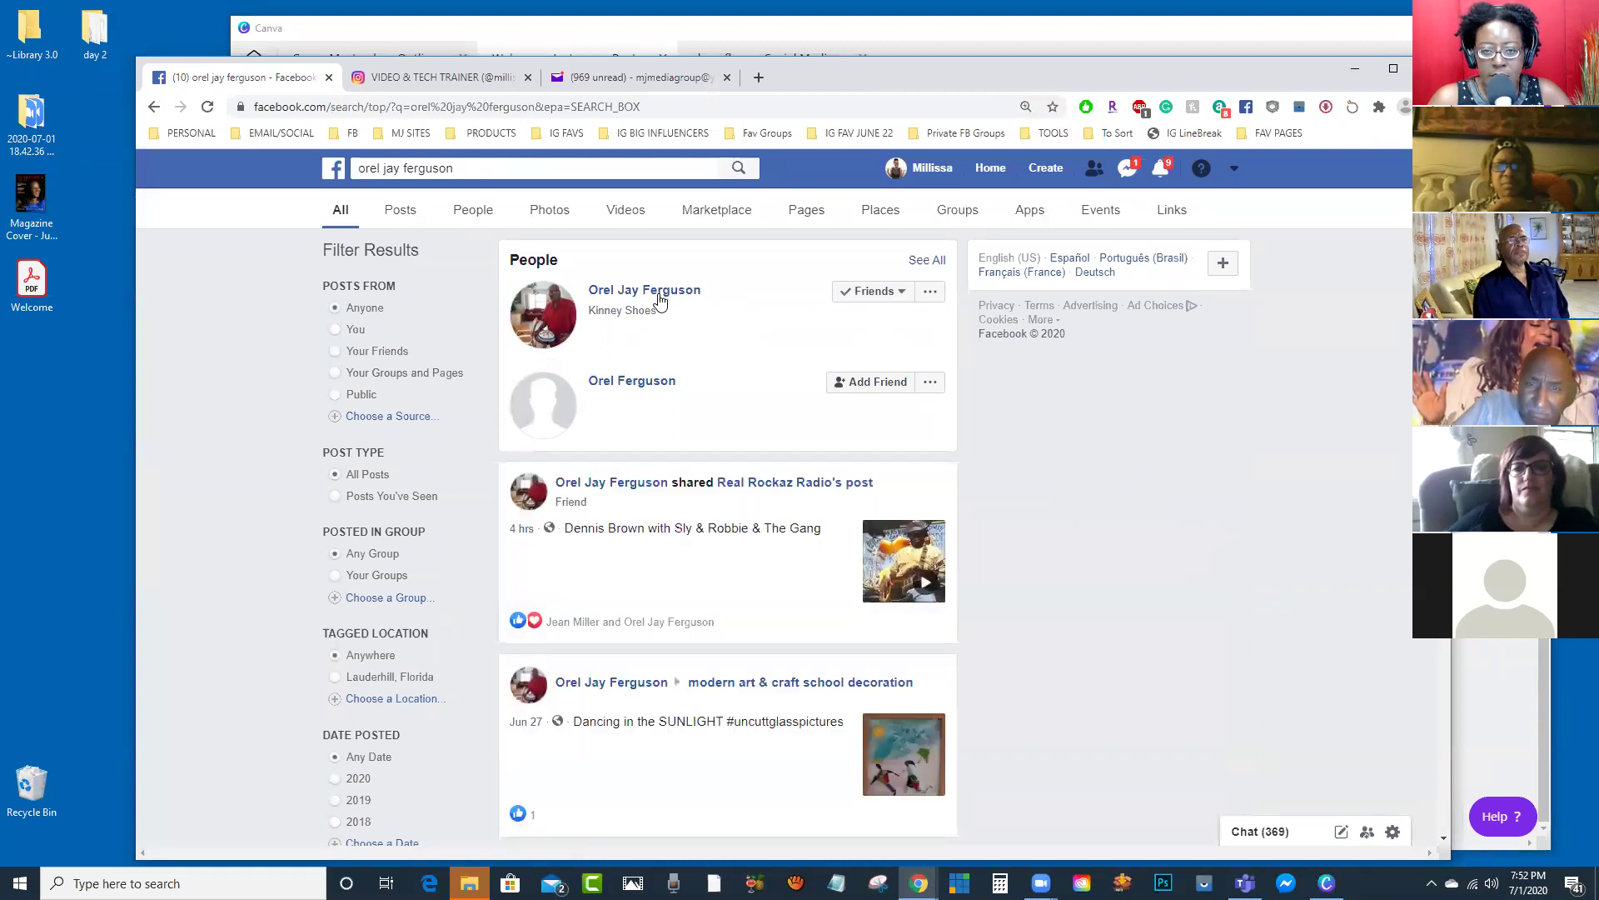
click(663, 292)
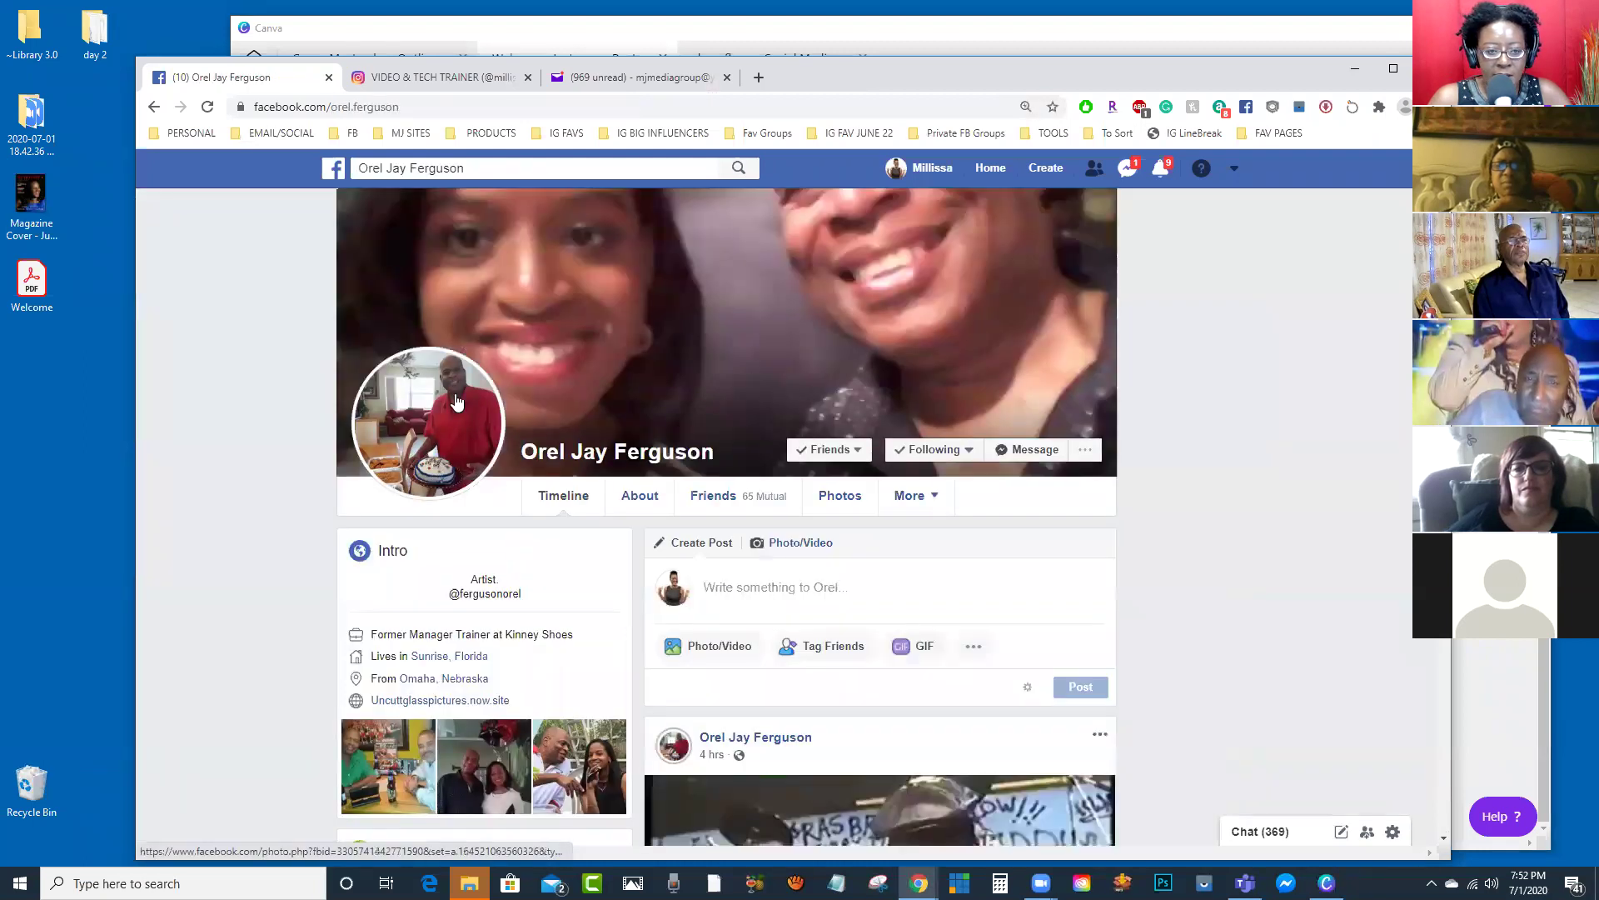
Step: Drag the guest's profile picture onto the desktop as an image file
click(449, 409)
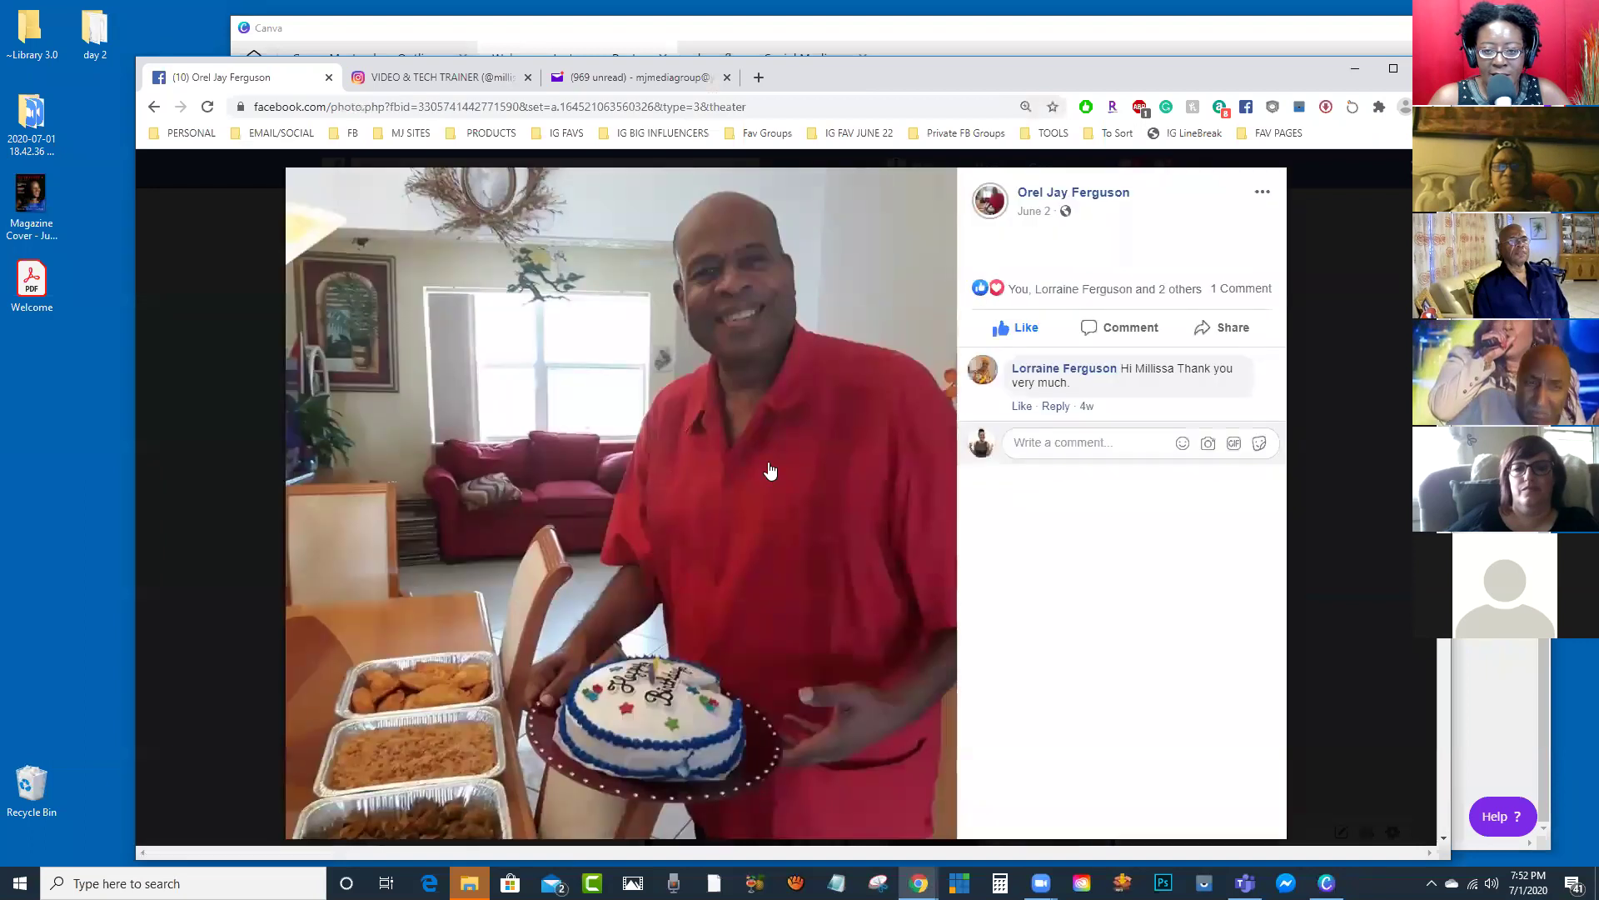
drag(788, 393, 75, 397)
drag(99, 469, 63, 385)
click(1310, 175)
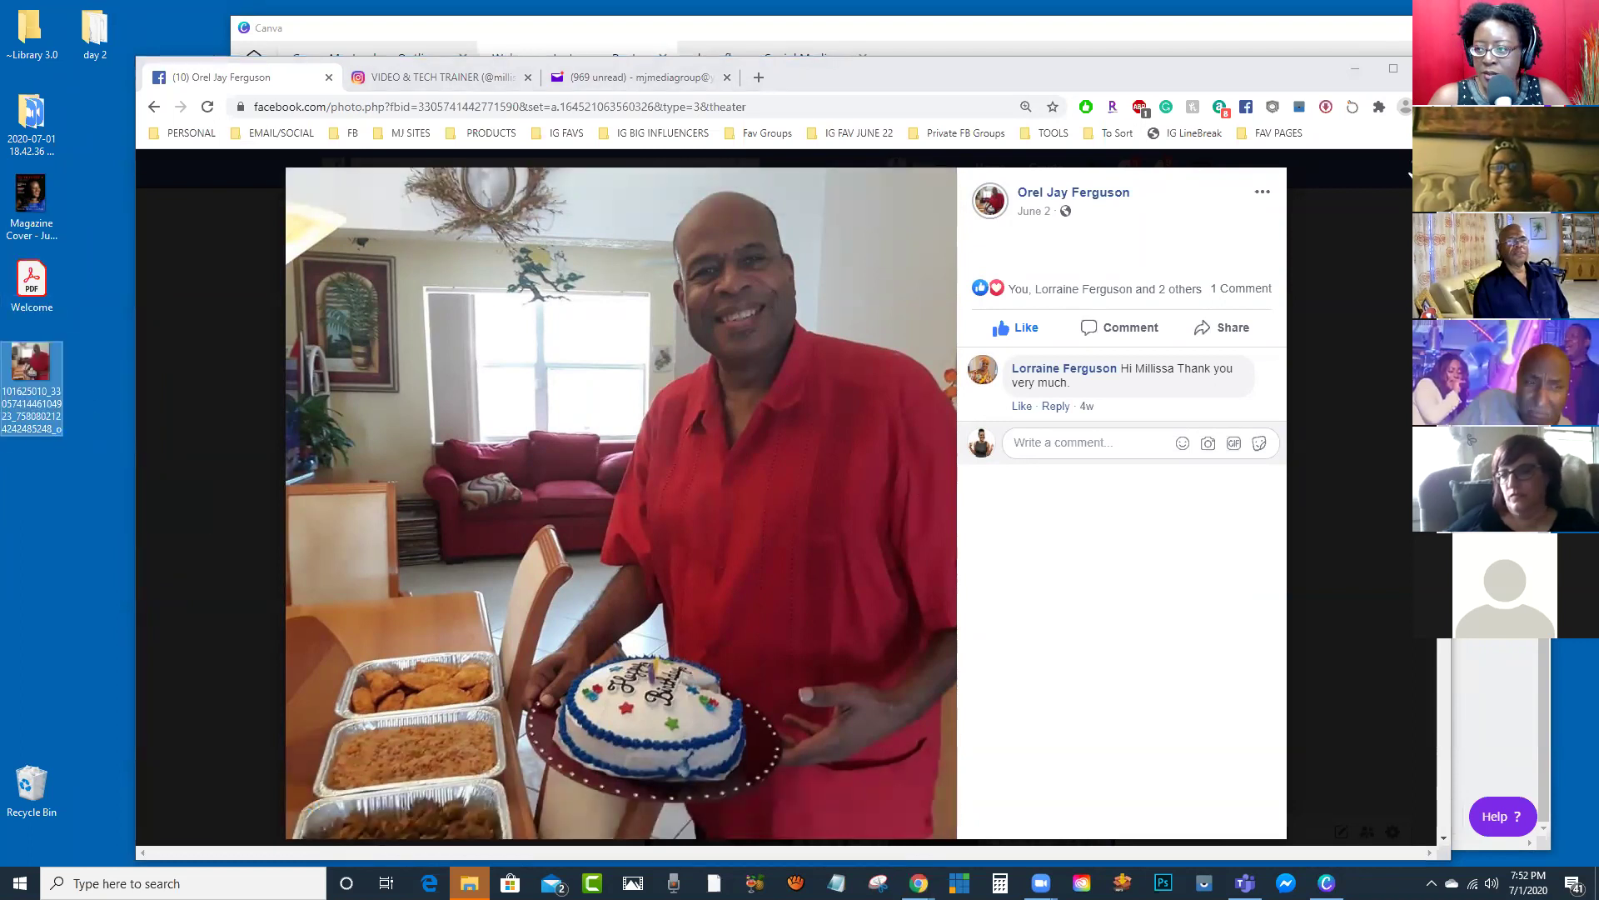
drag(1209, 76, 1269, 38)
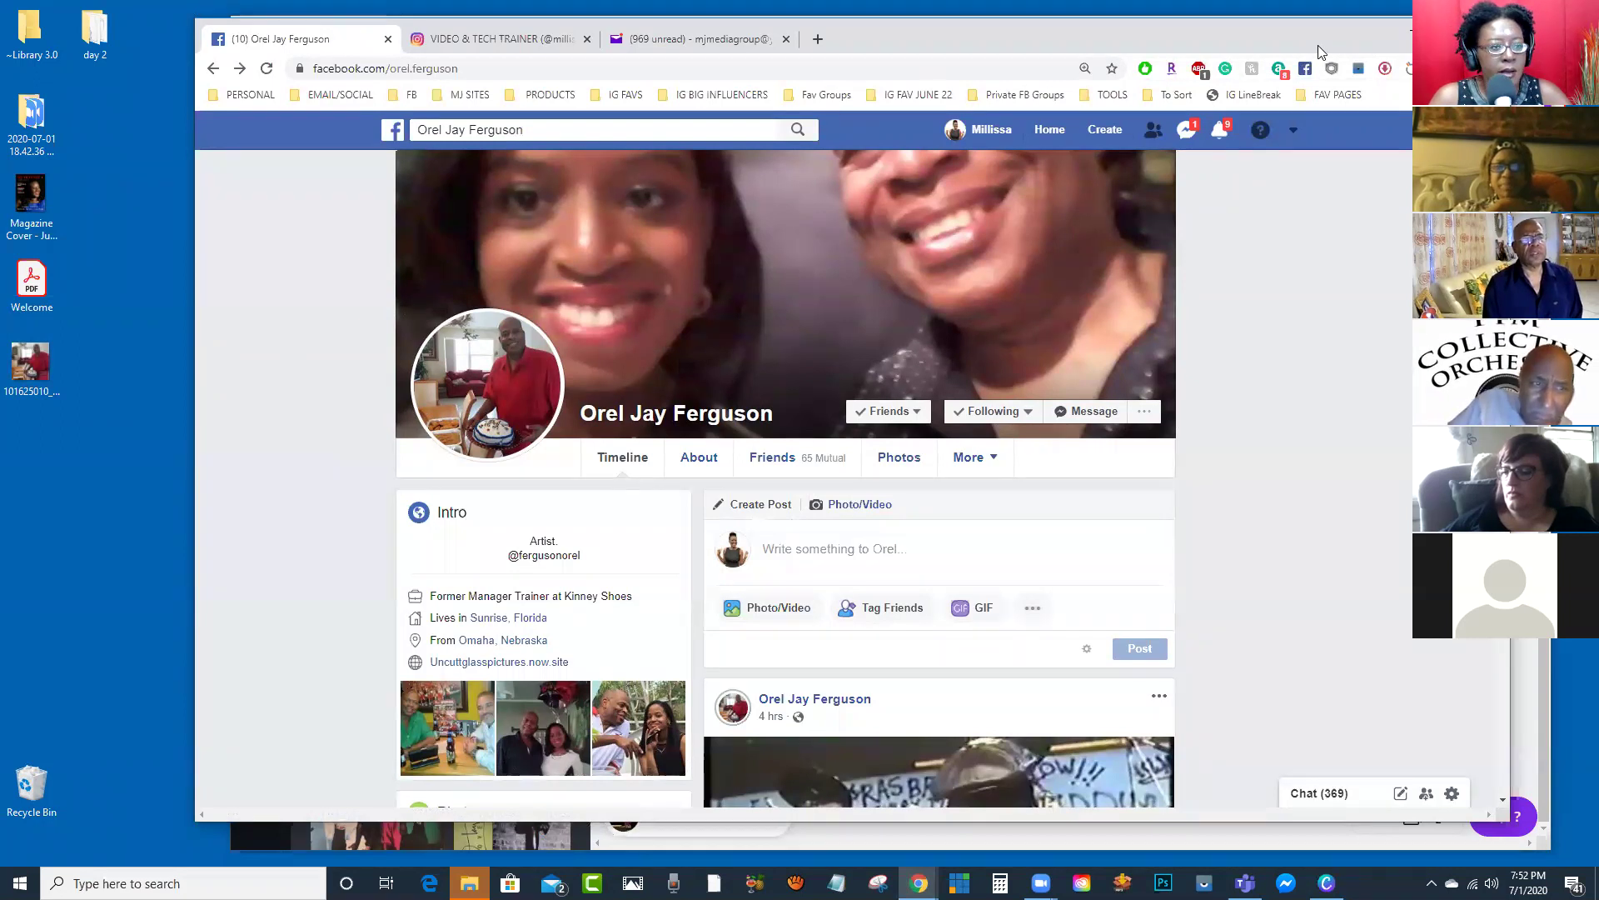
Step: Upload the saved guest photo, drop it into the circle frame, and enlarge and reframe it
click(1410, 34)
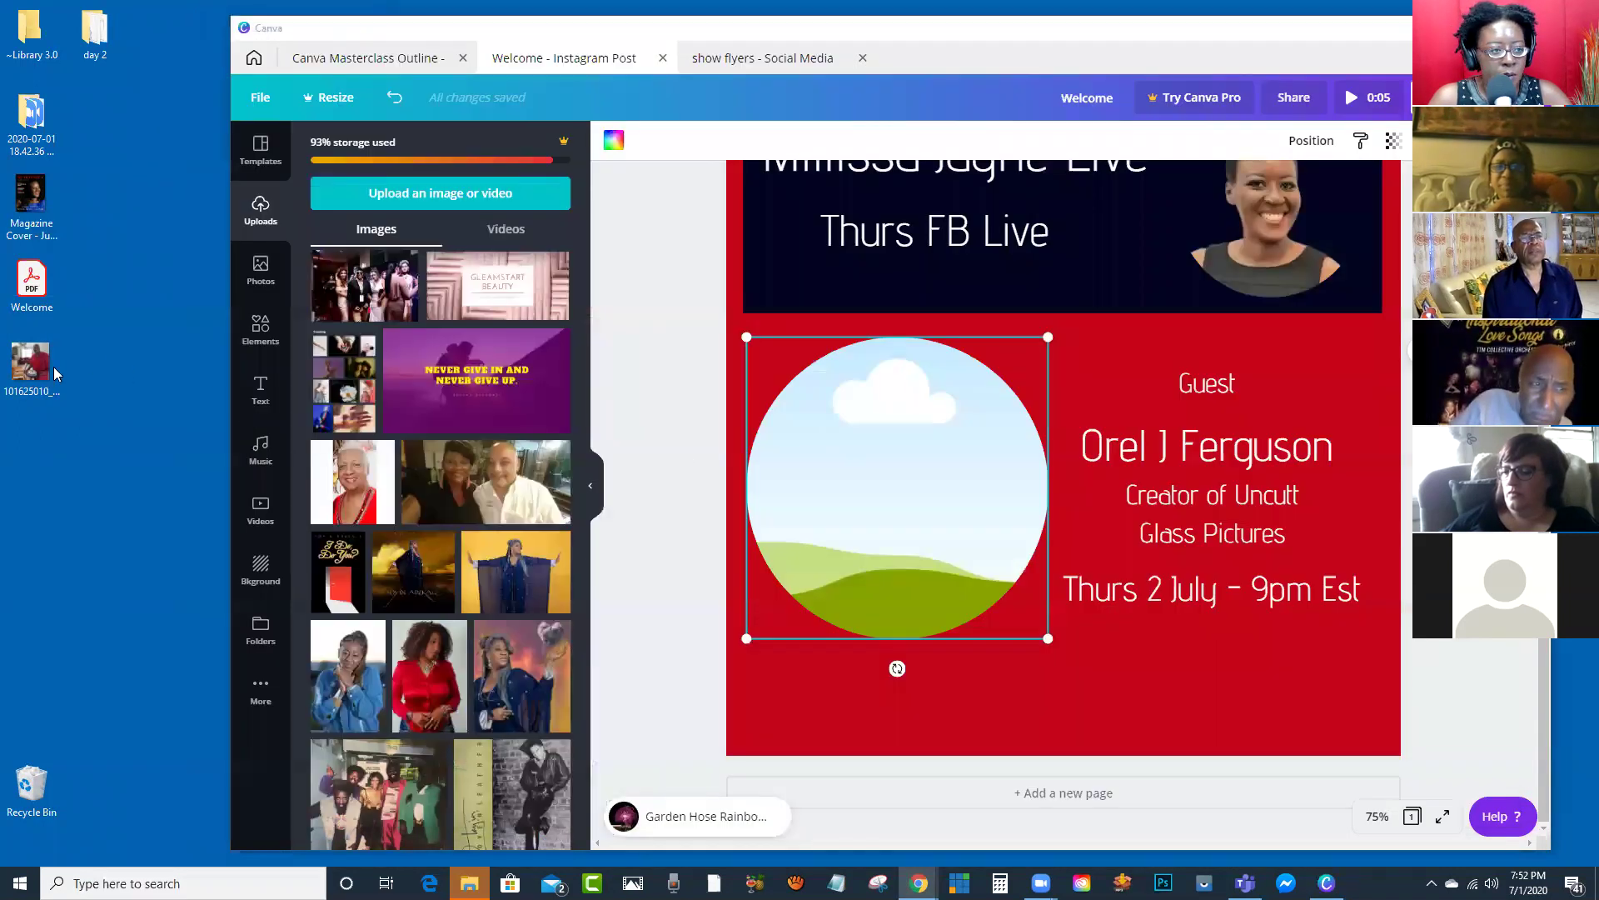
drag(30, 367, 411, 342)
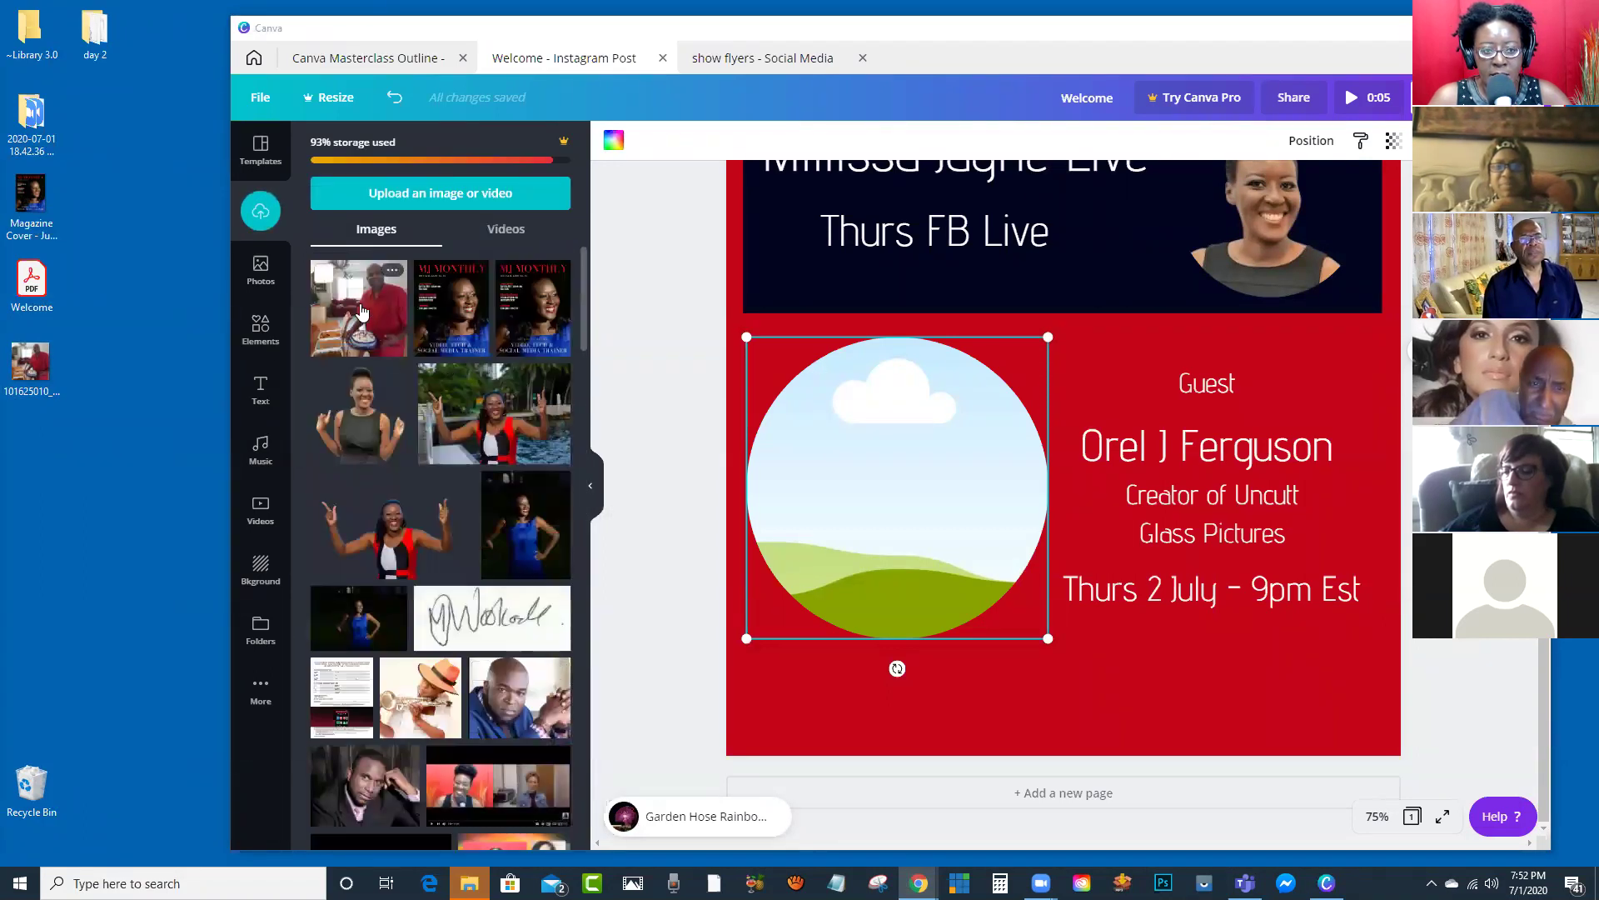
drag(359, 308, 859, 418)
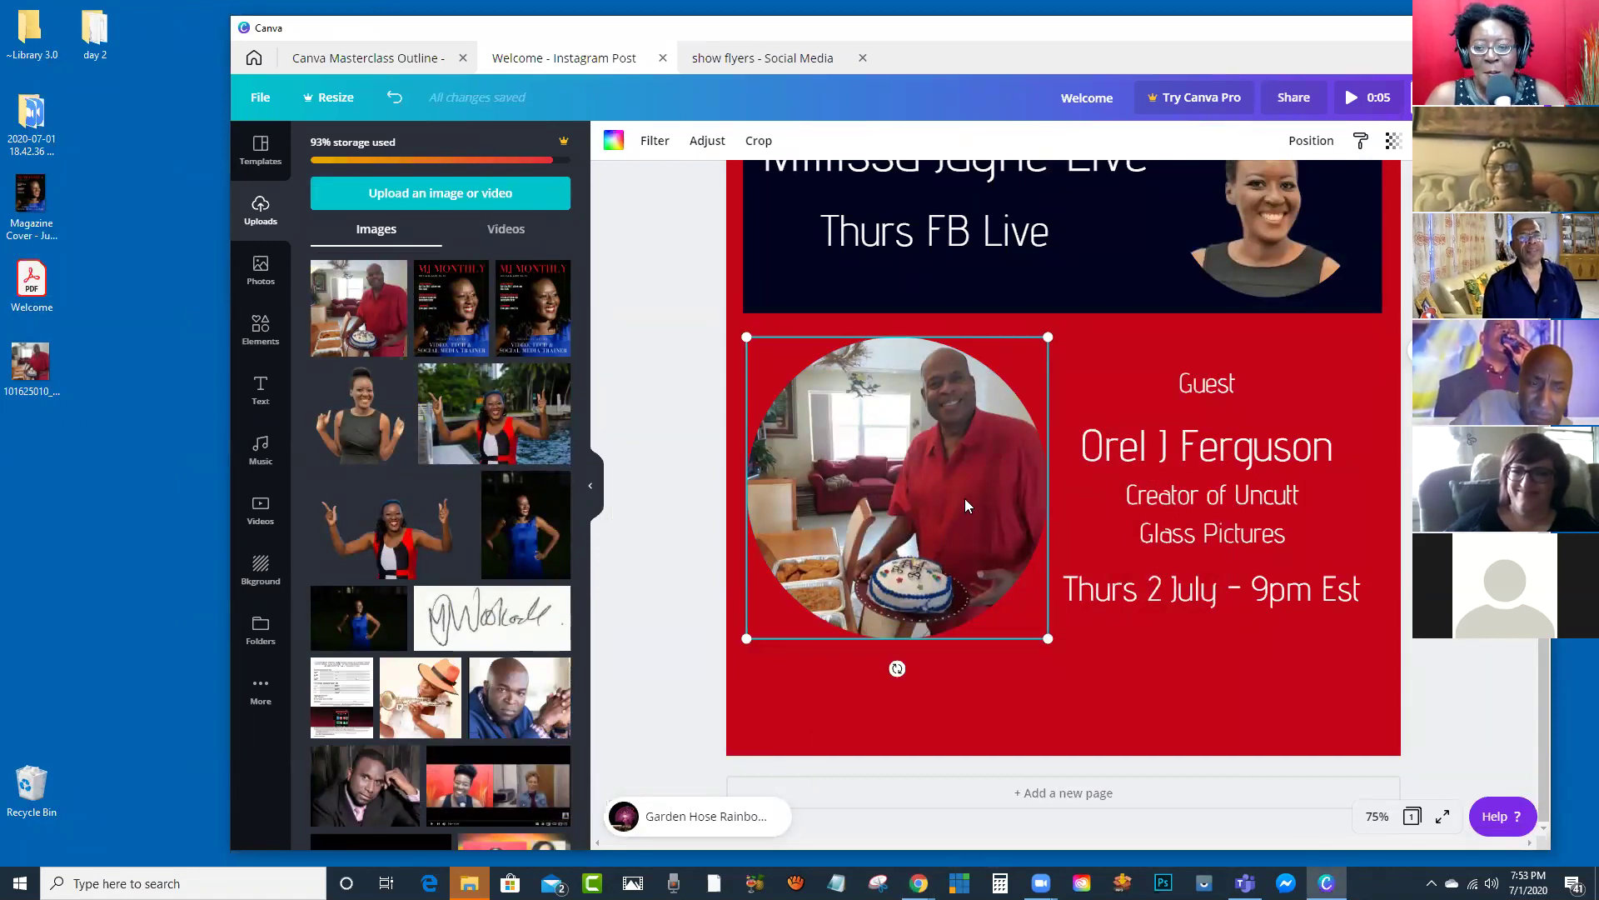
double_click(952, 443)
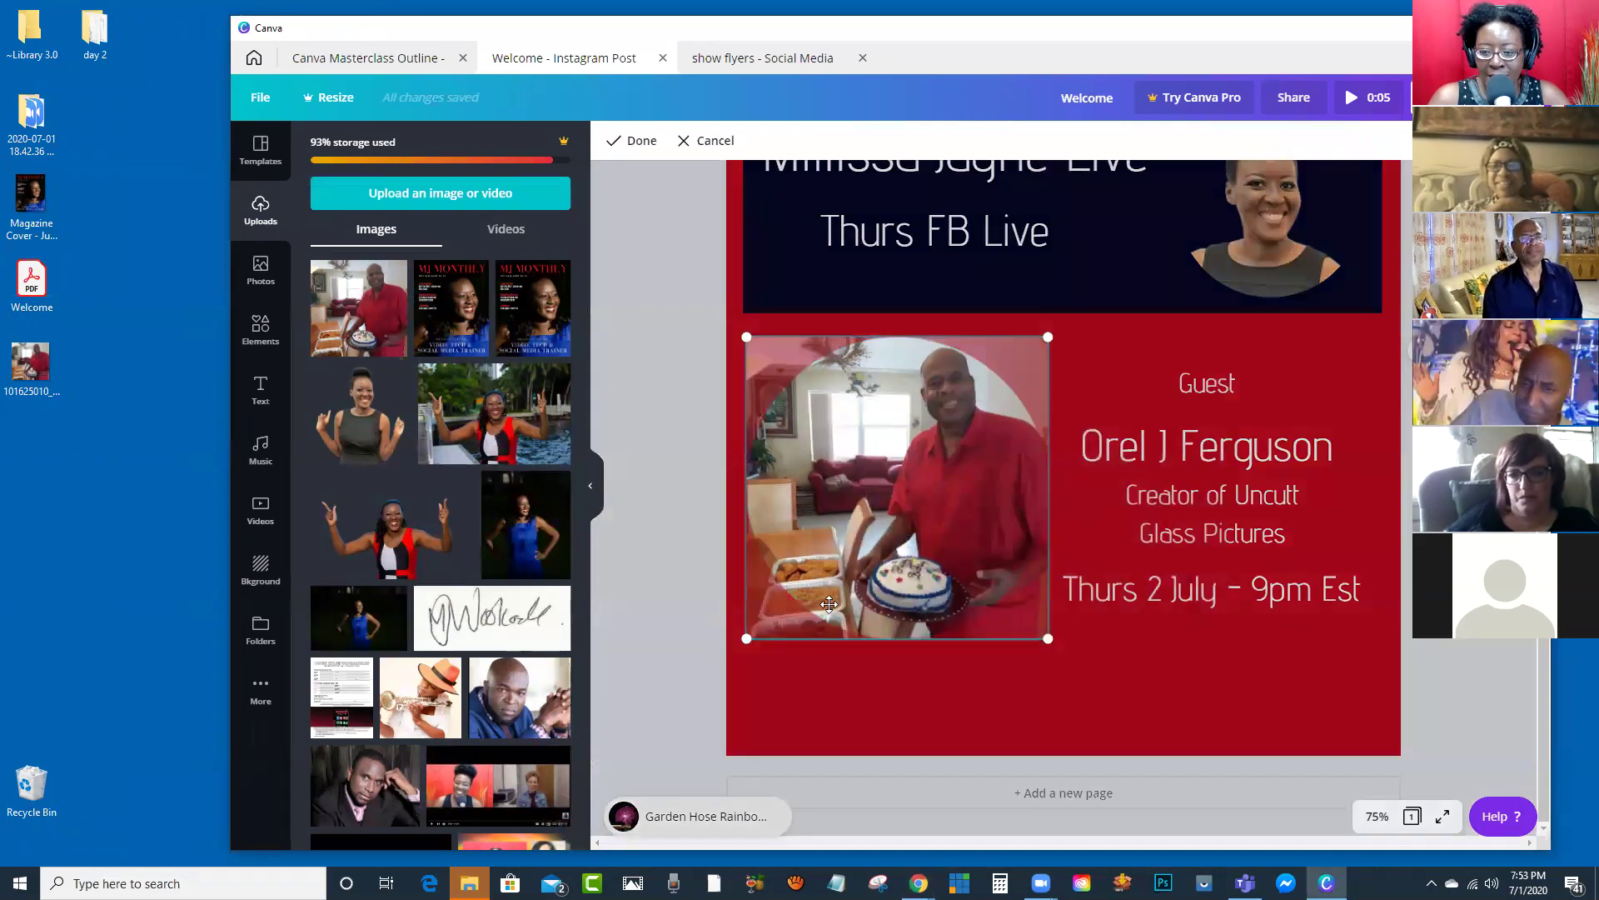
drag(745, 638, 691, 819)
drag(876, 519, 933, 534)
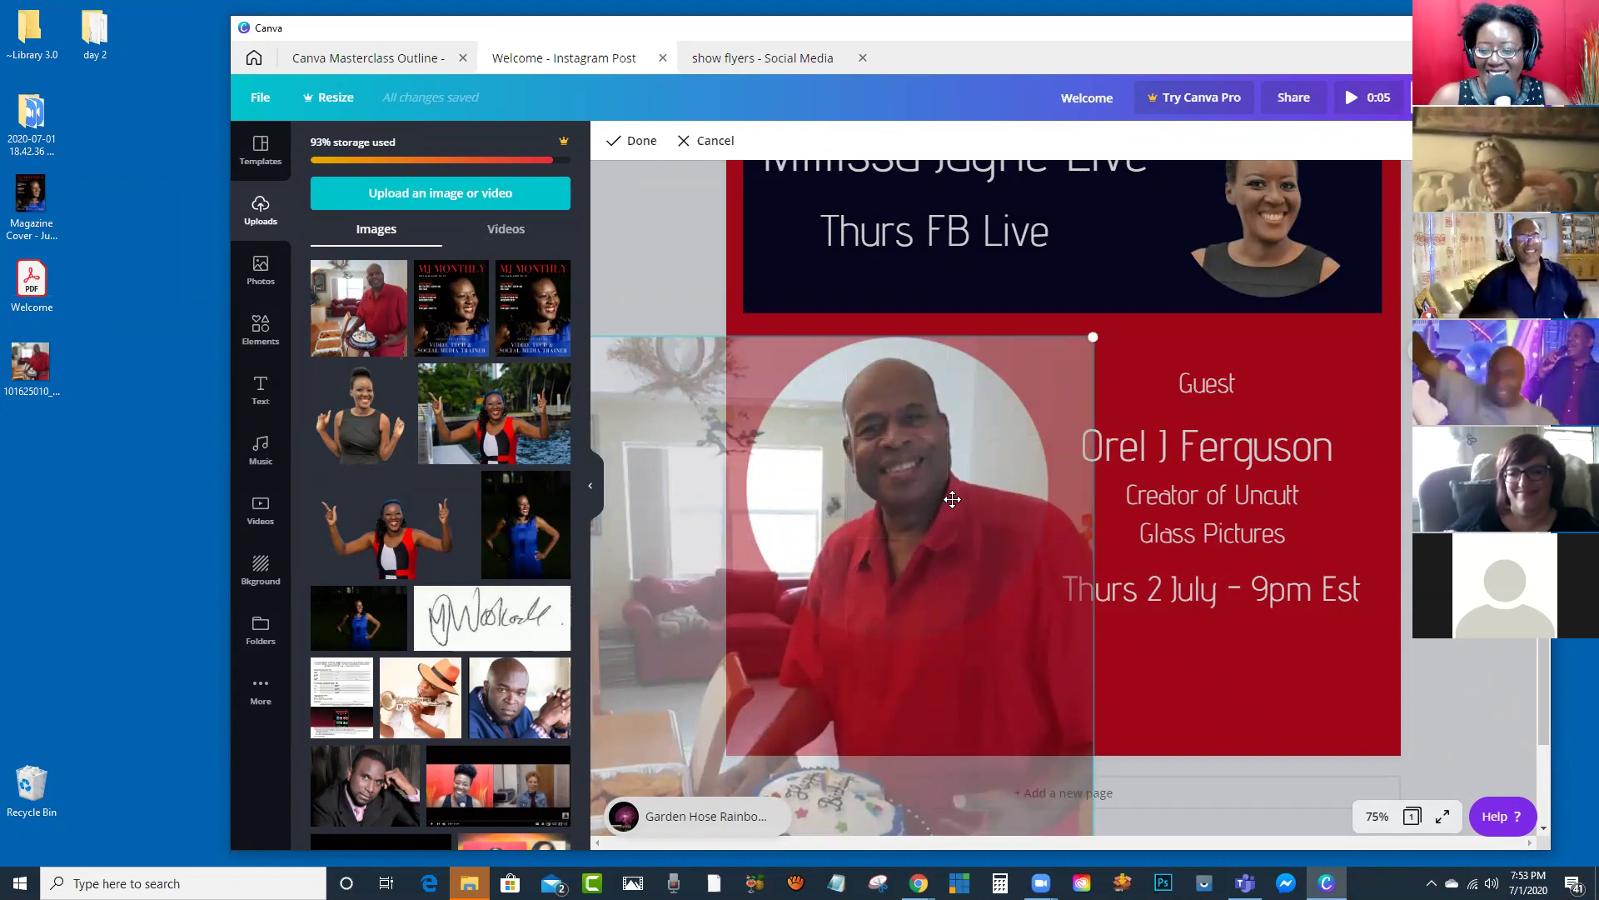
click(620, 140)
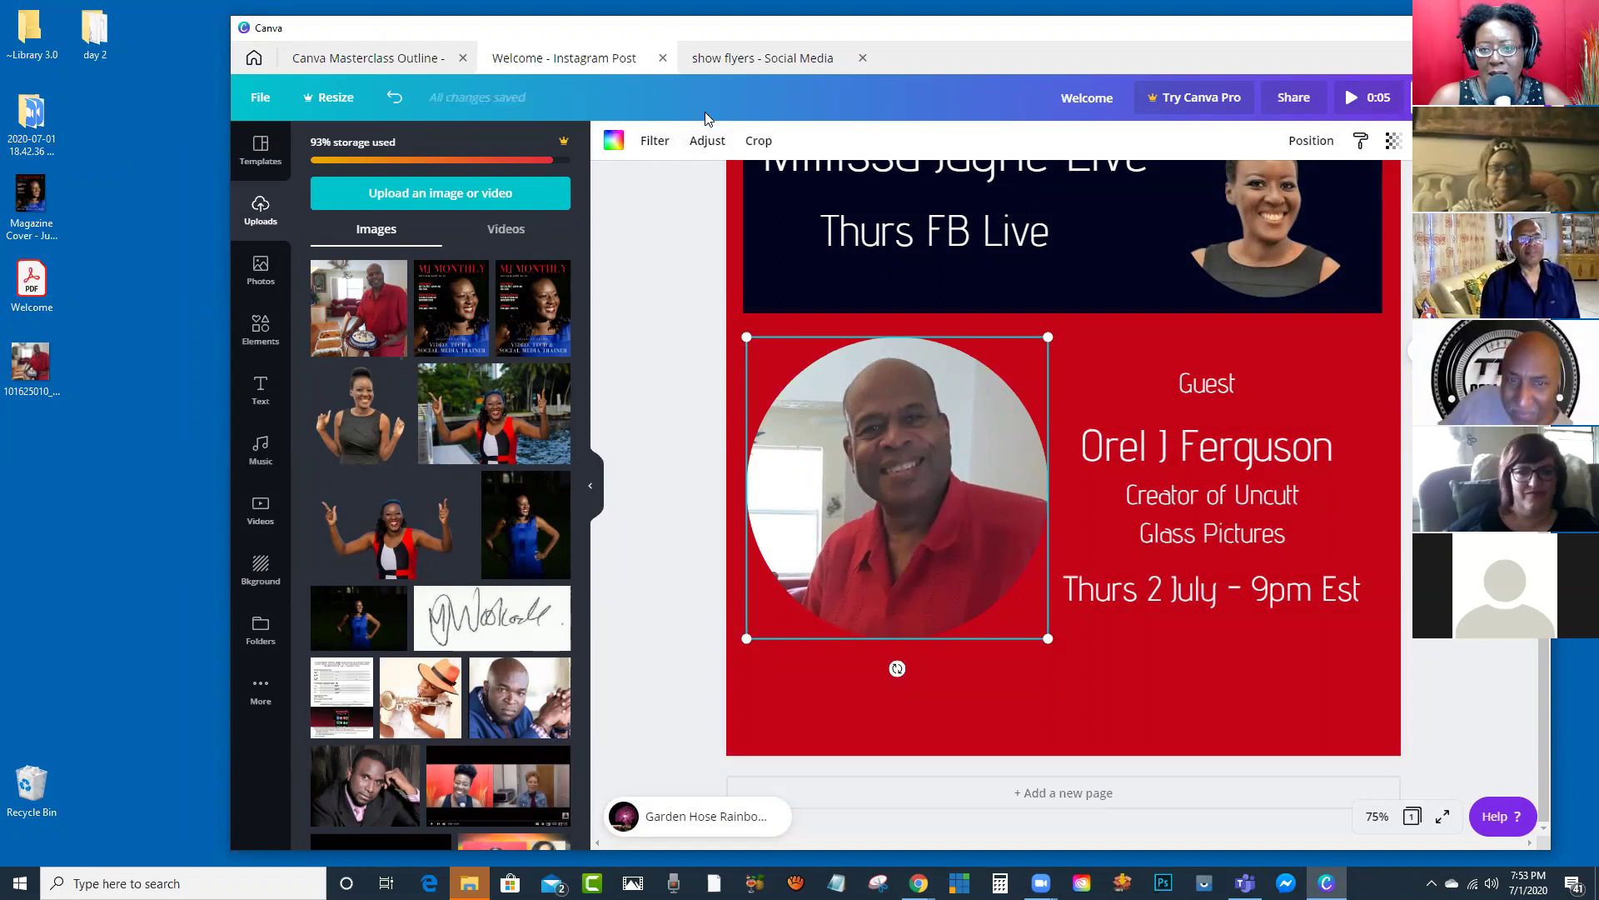
Step: Raise the guest photo's brightness to 30
click(699, 142)
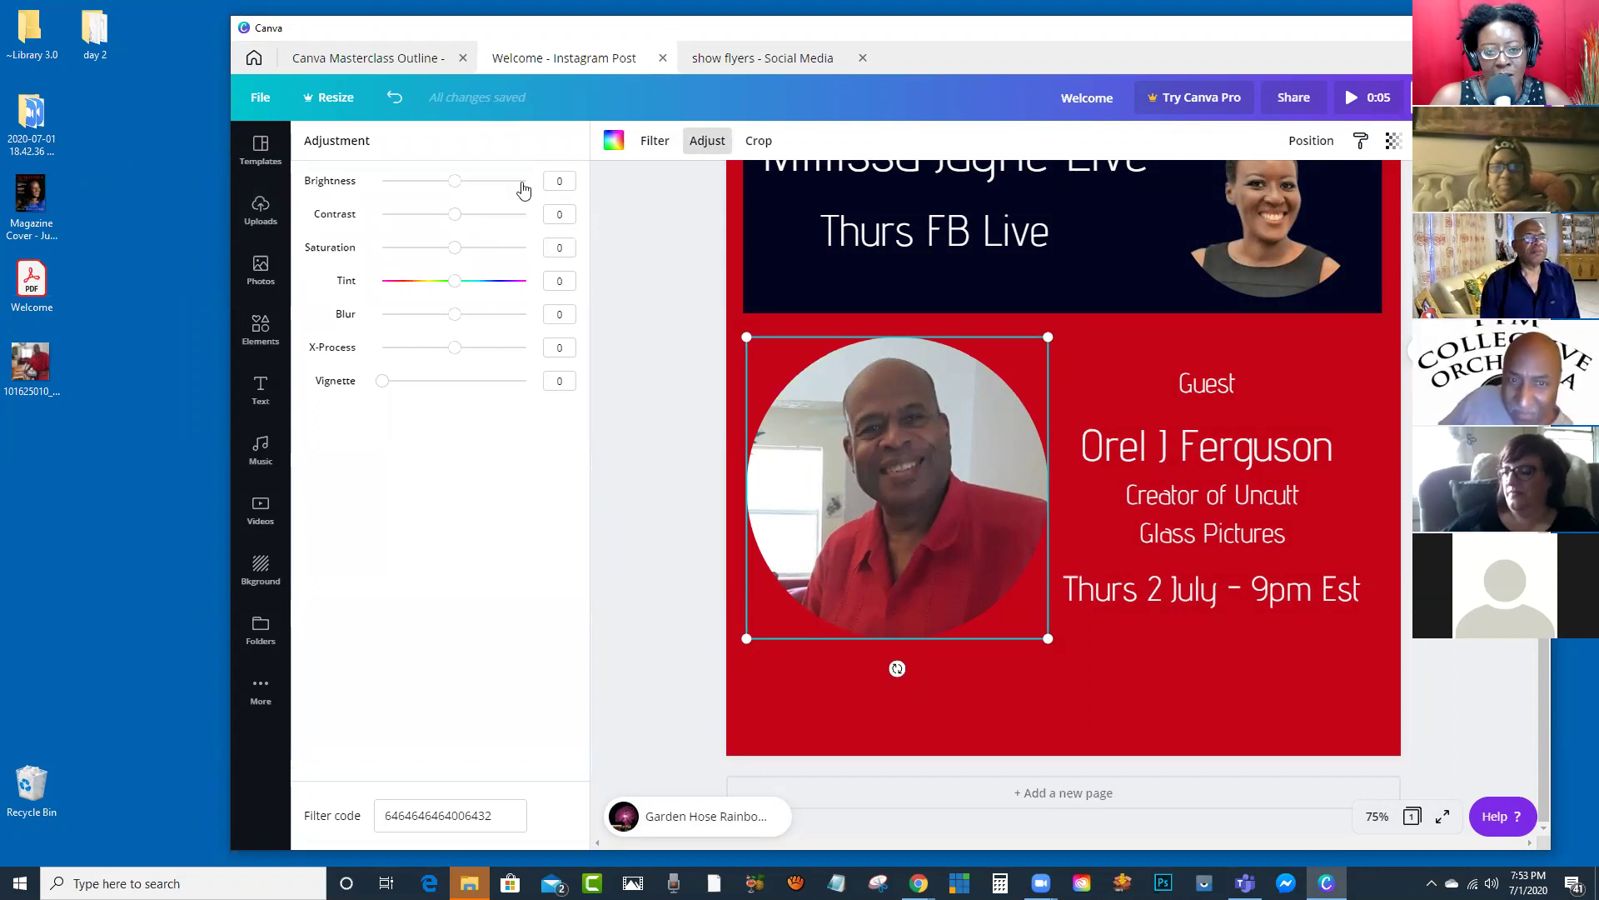
drag(455, 190, 478, 200)
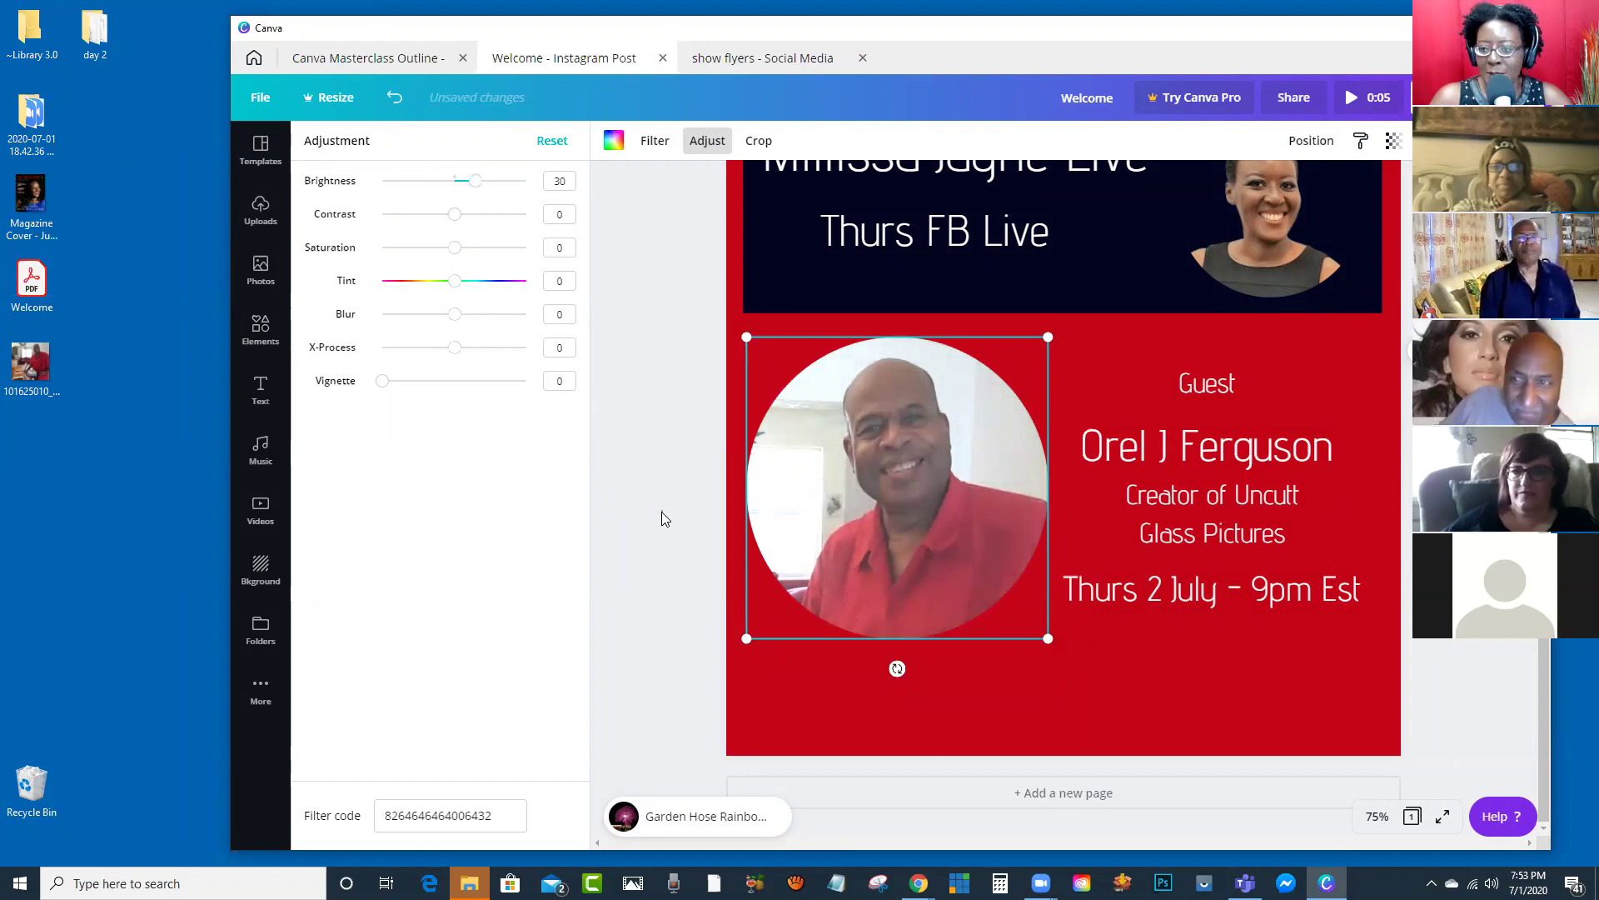
key(Escape)
scroll(1158, 568, up, 2)
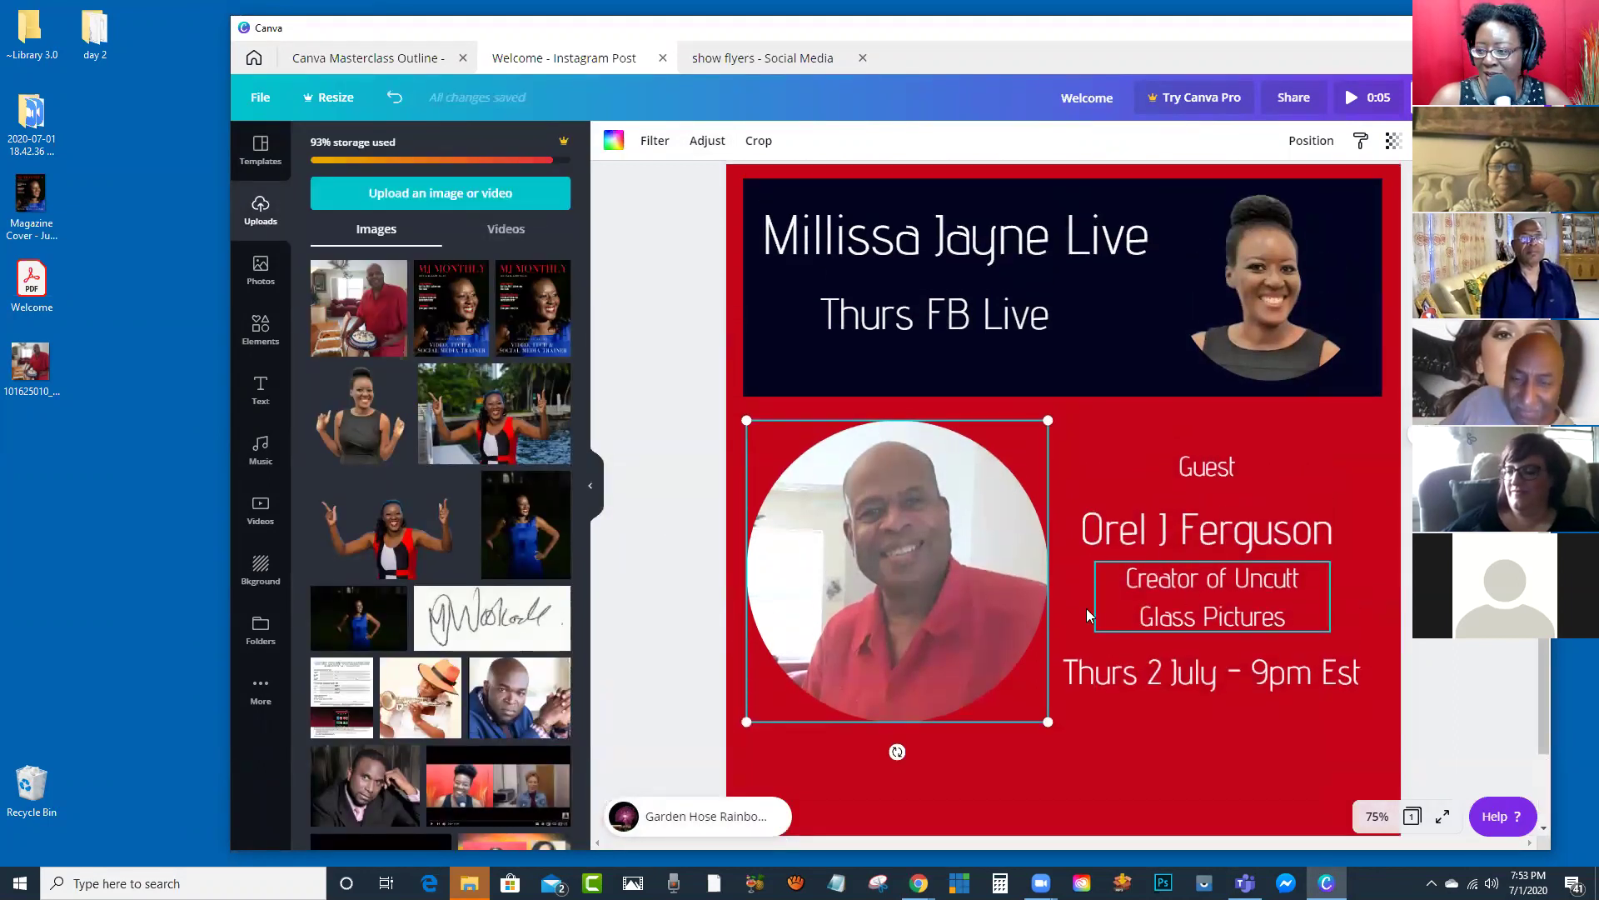
Step: Nudge the guest photo down slightly and zoom the canvas to 50%
drag(956, 593, 991, 629)
click(1378, 818)
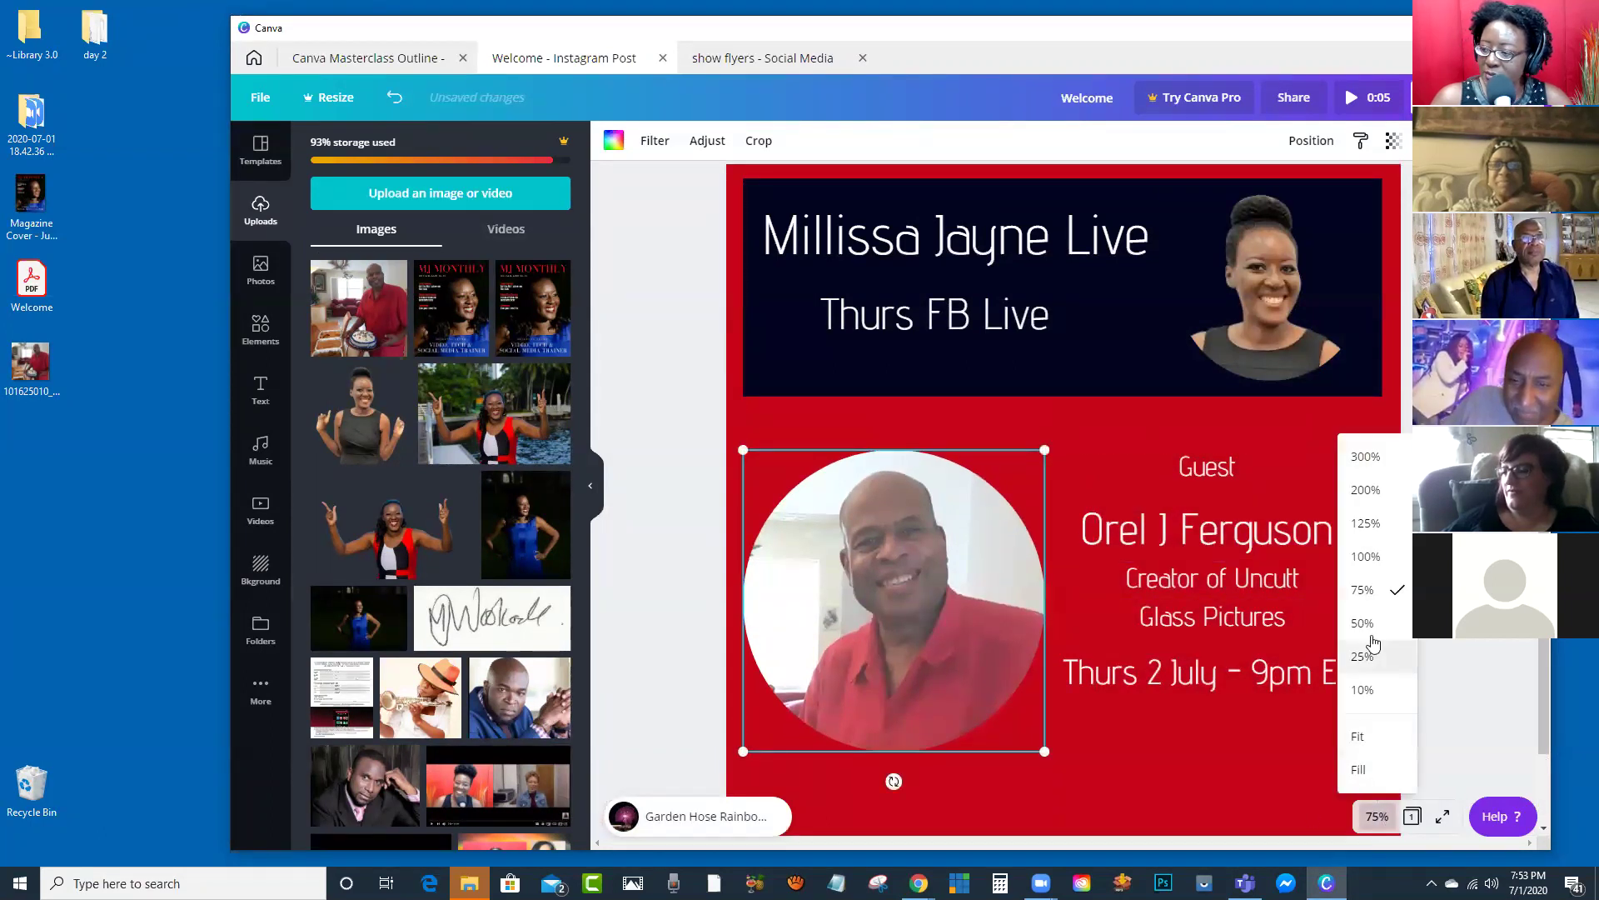
click(1369, 631)
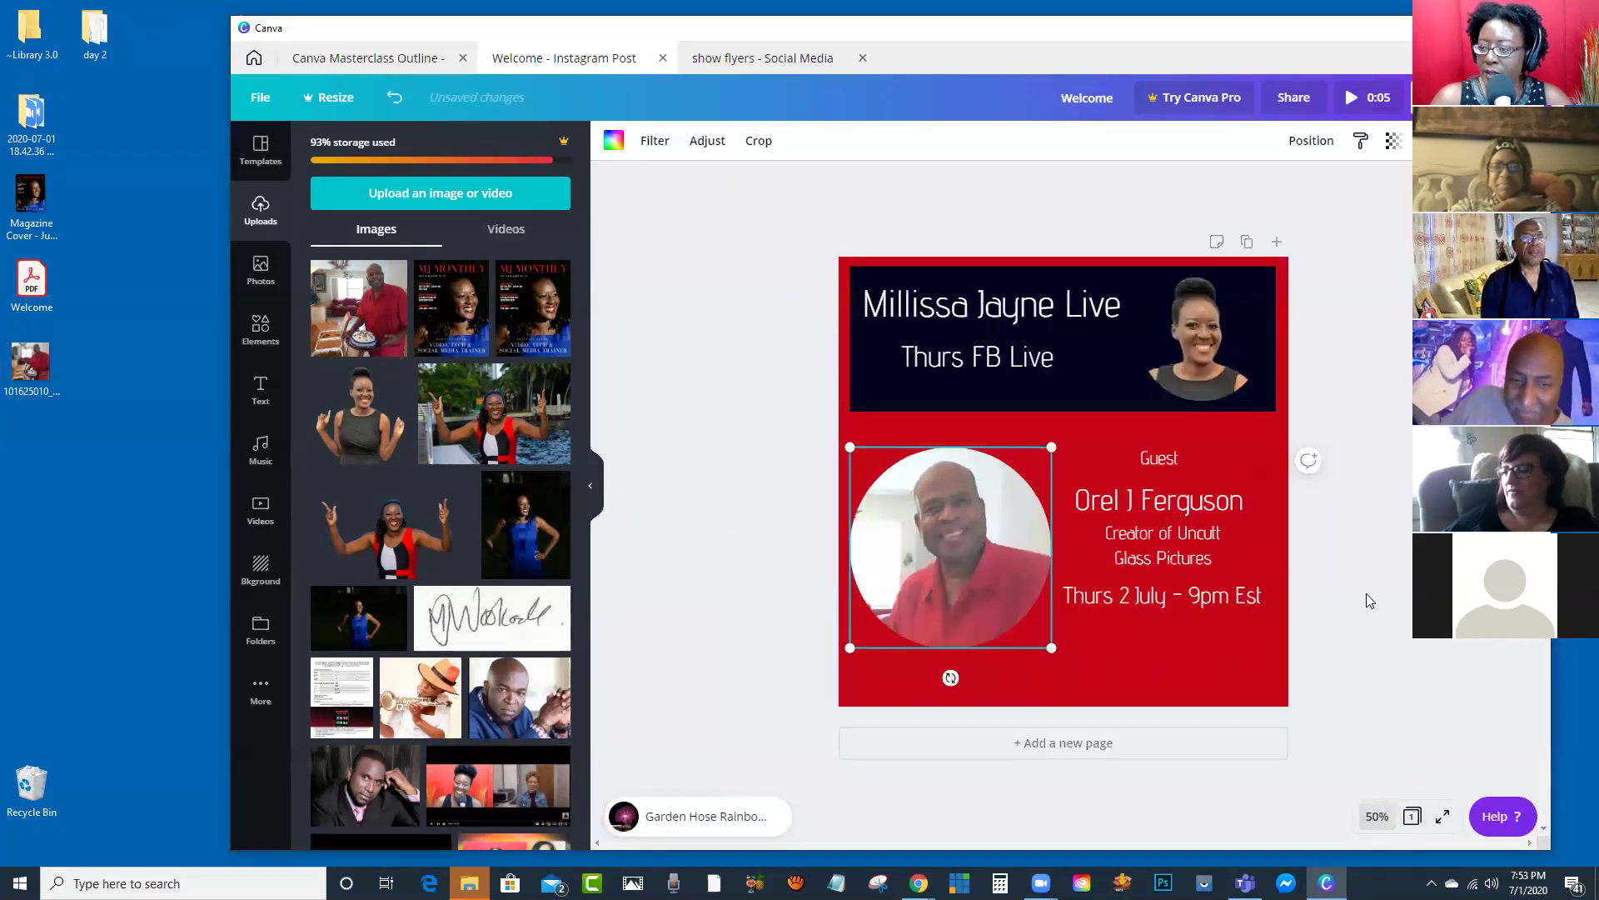
Step: Copy the tagline from the show flyers design and paste it into the Instagram post
click(741, 60)
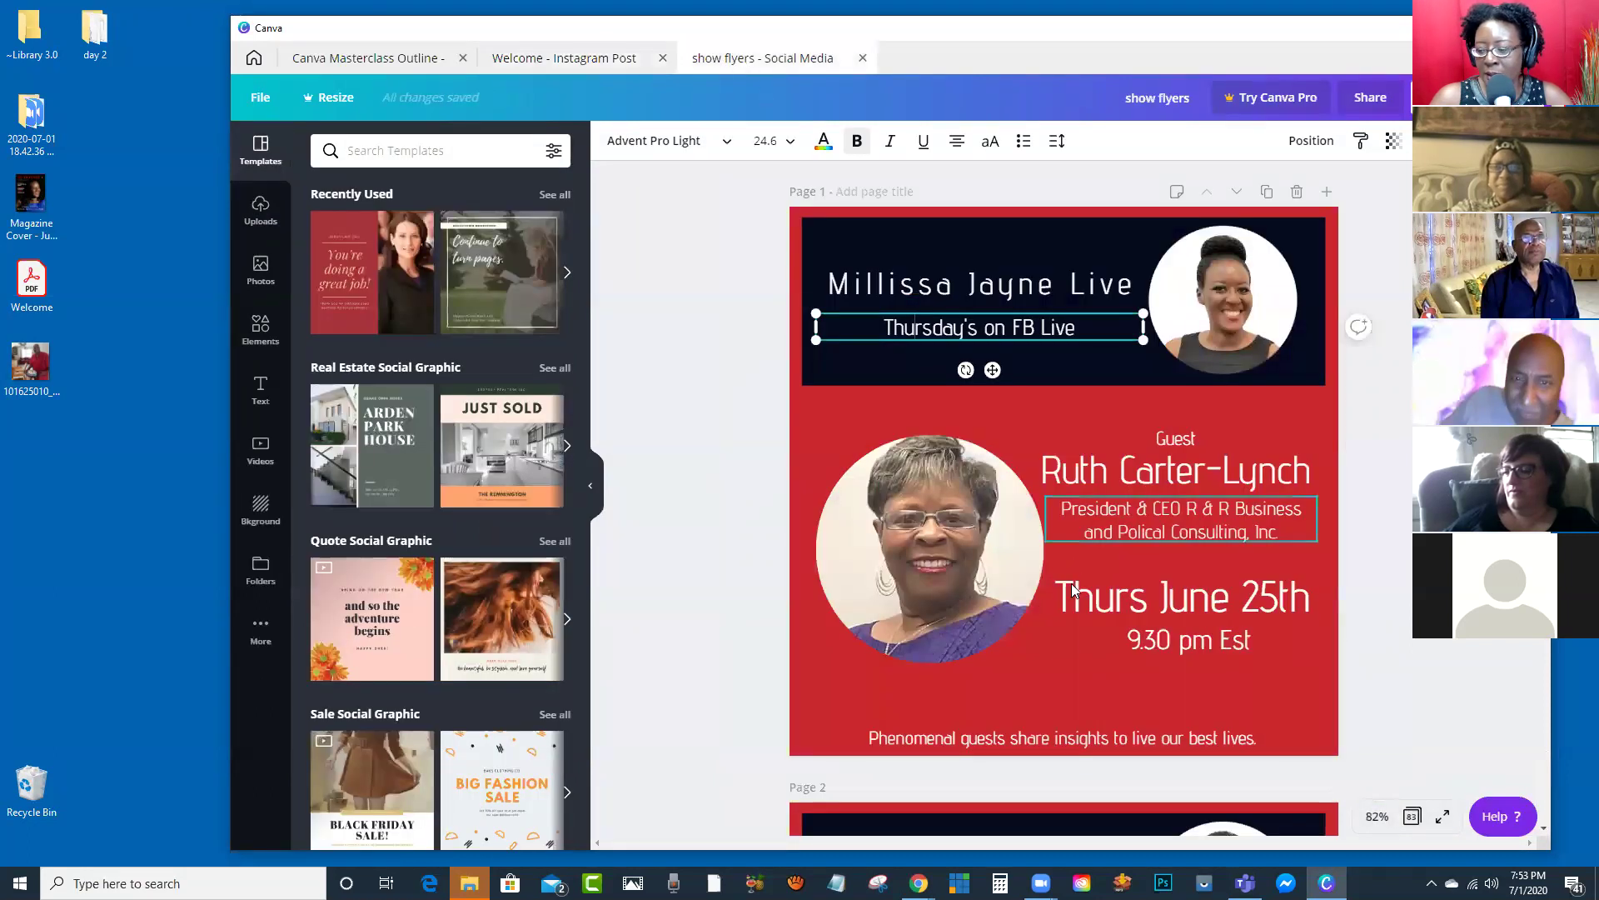
click(1051, 739)
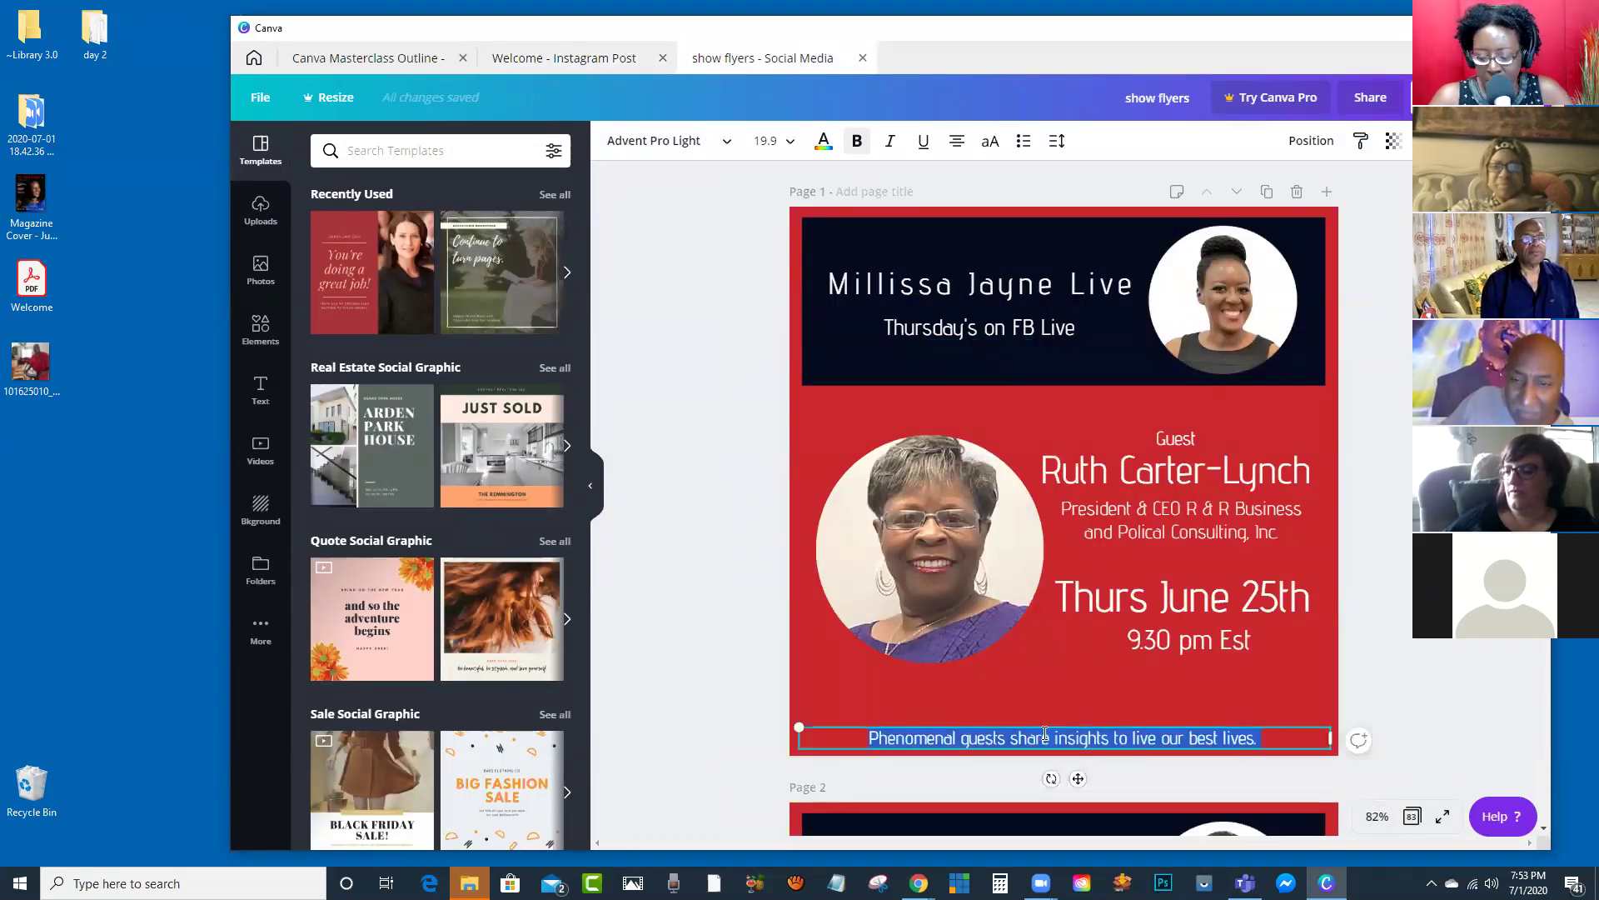
click(564, 57)
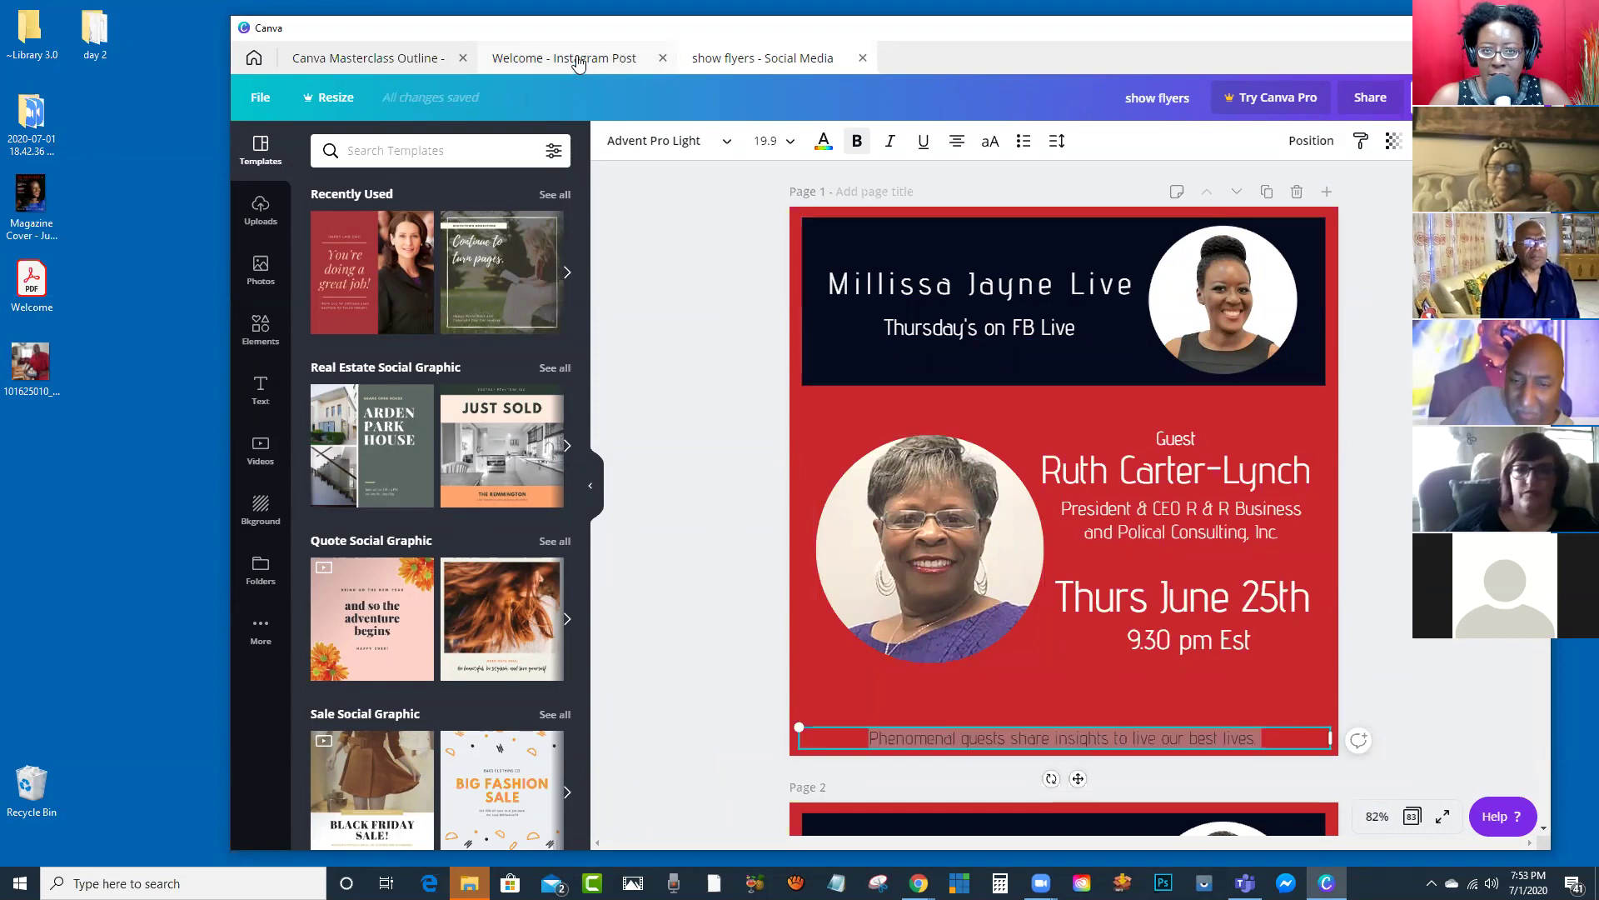
click(752, 379)
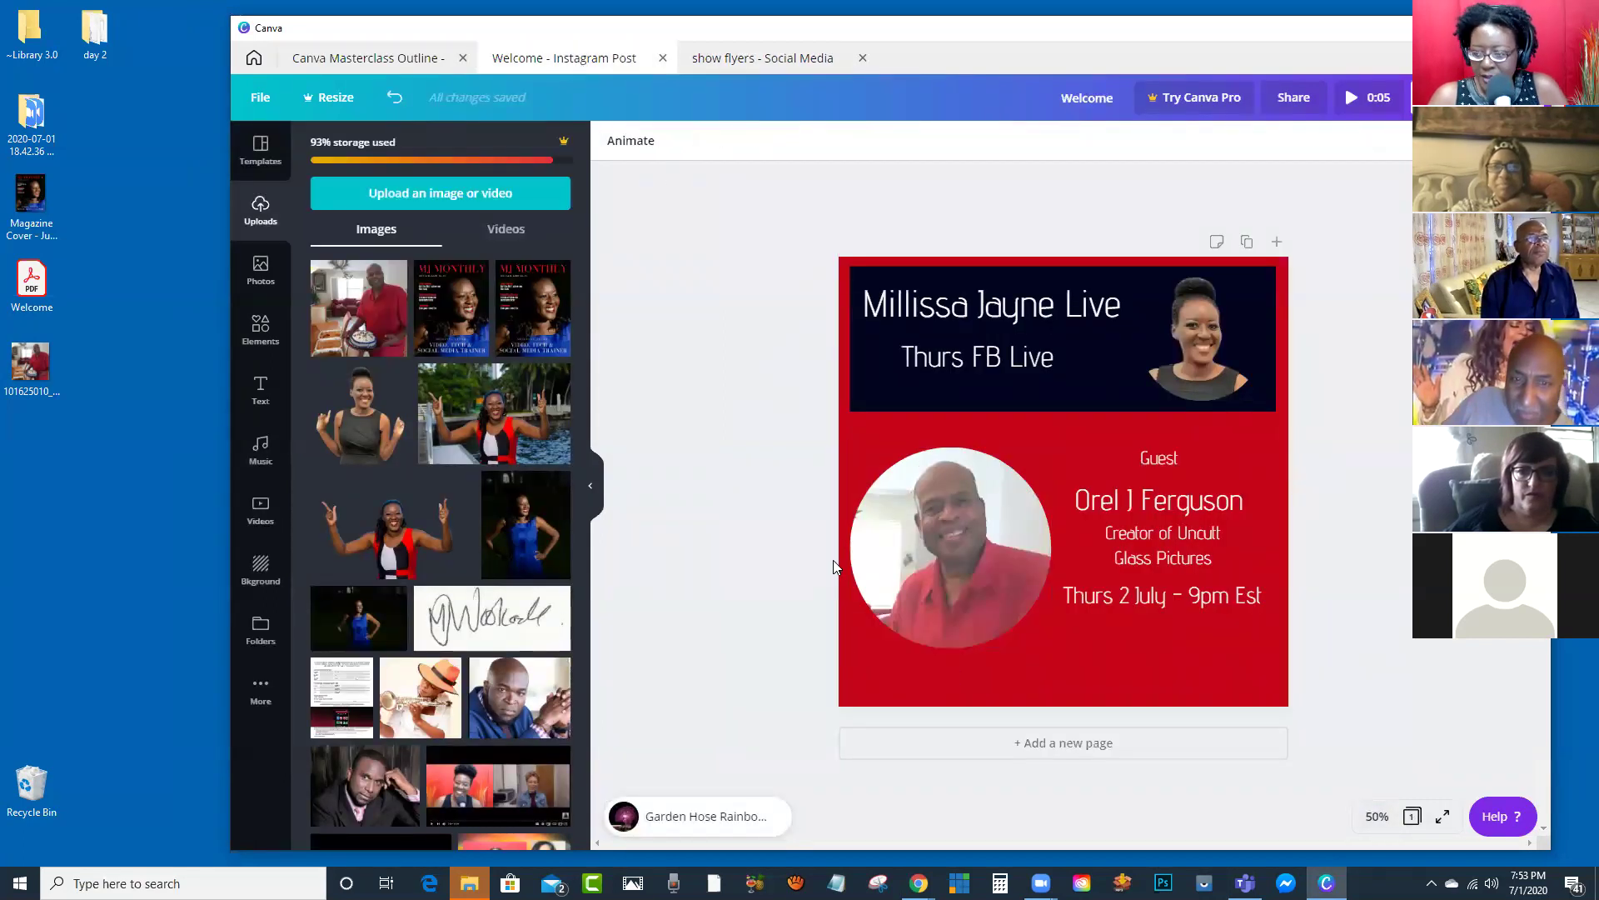
text(Phenomenal guests share insights to live our best lives.)
Step: Shrink the tagline to one line centred along the bottom edge
drag(1058, 483, 1058, 663)
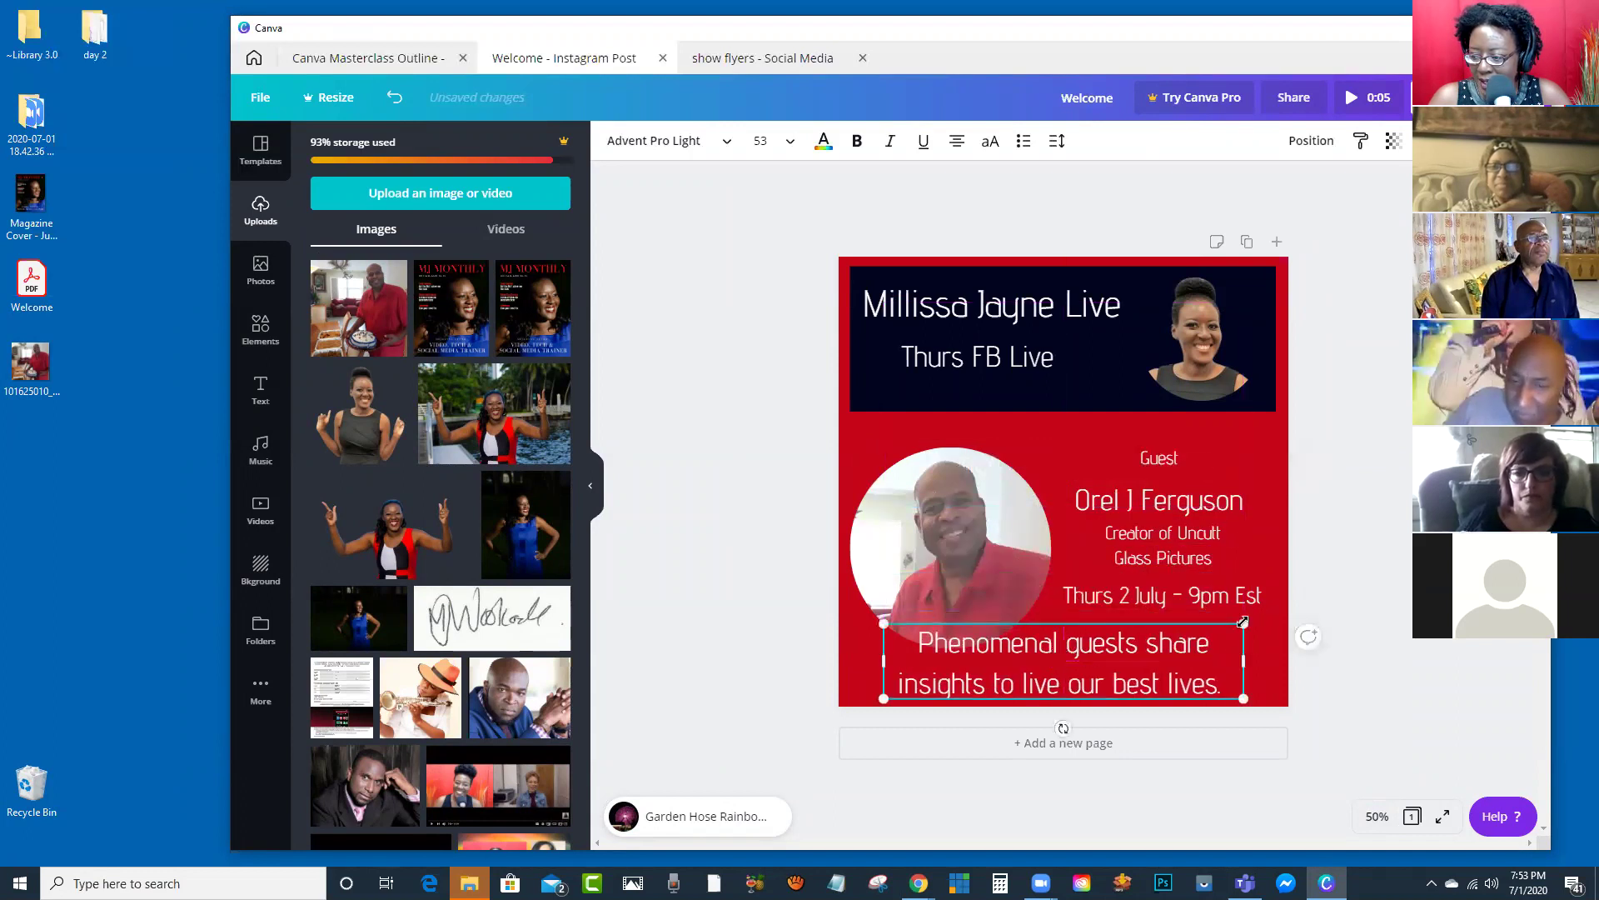
drag(1243, 623, 1031, 668)
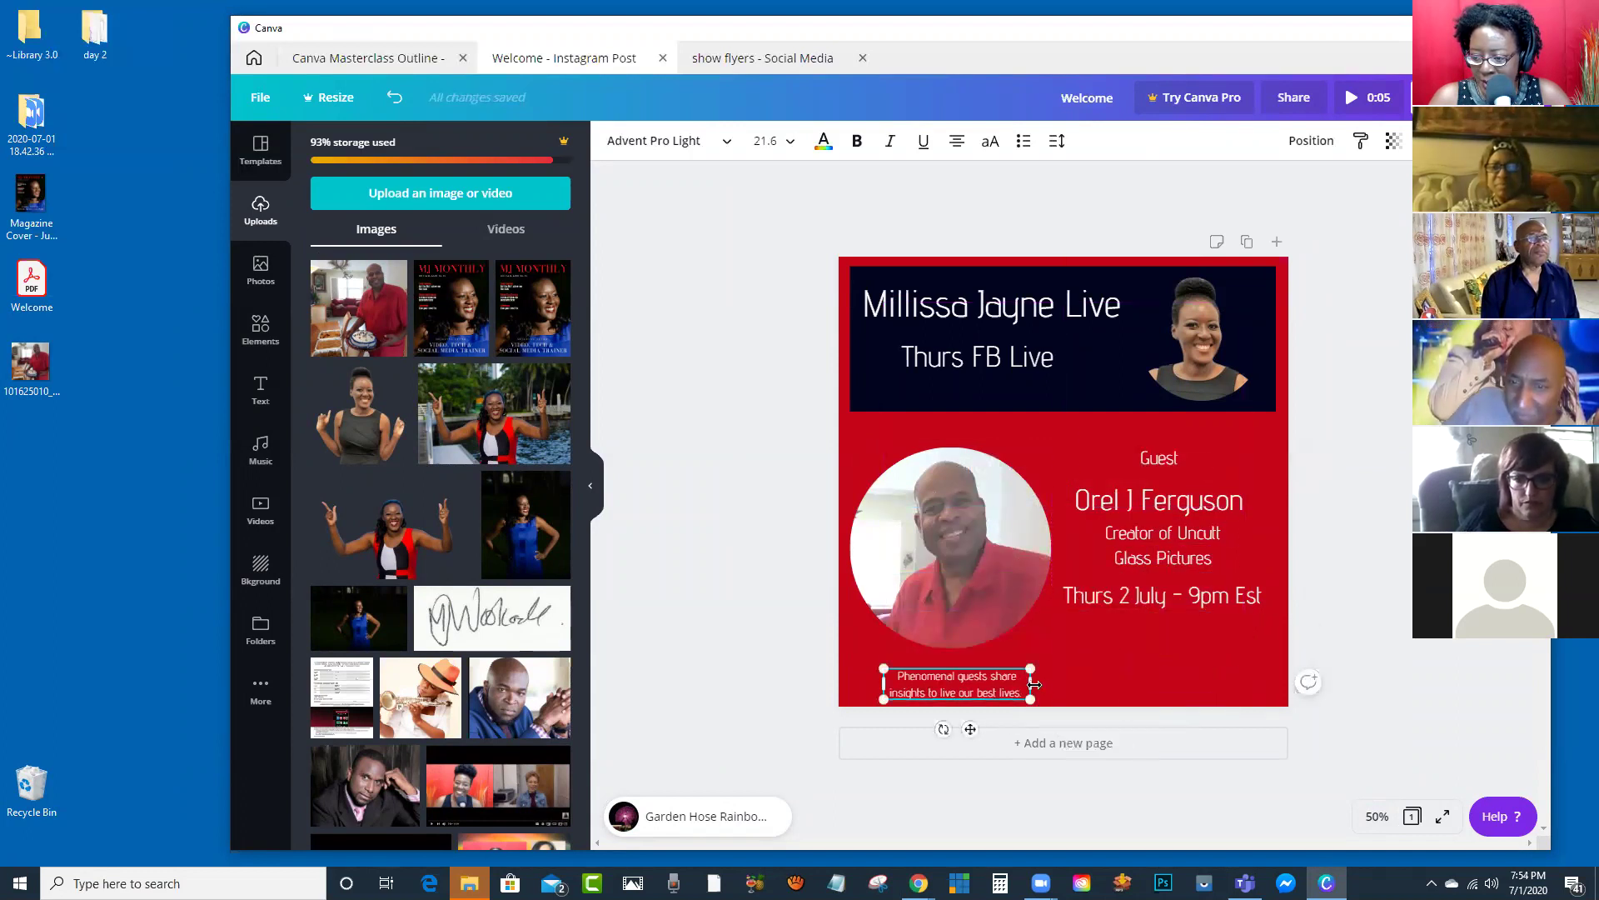
drag(1138, 663, 1264, 687)
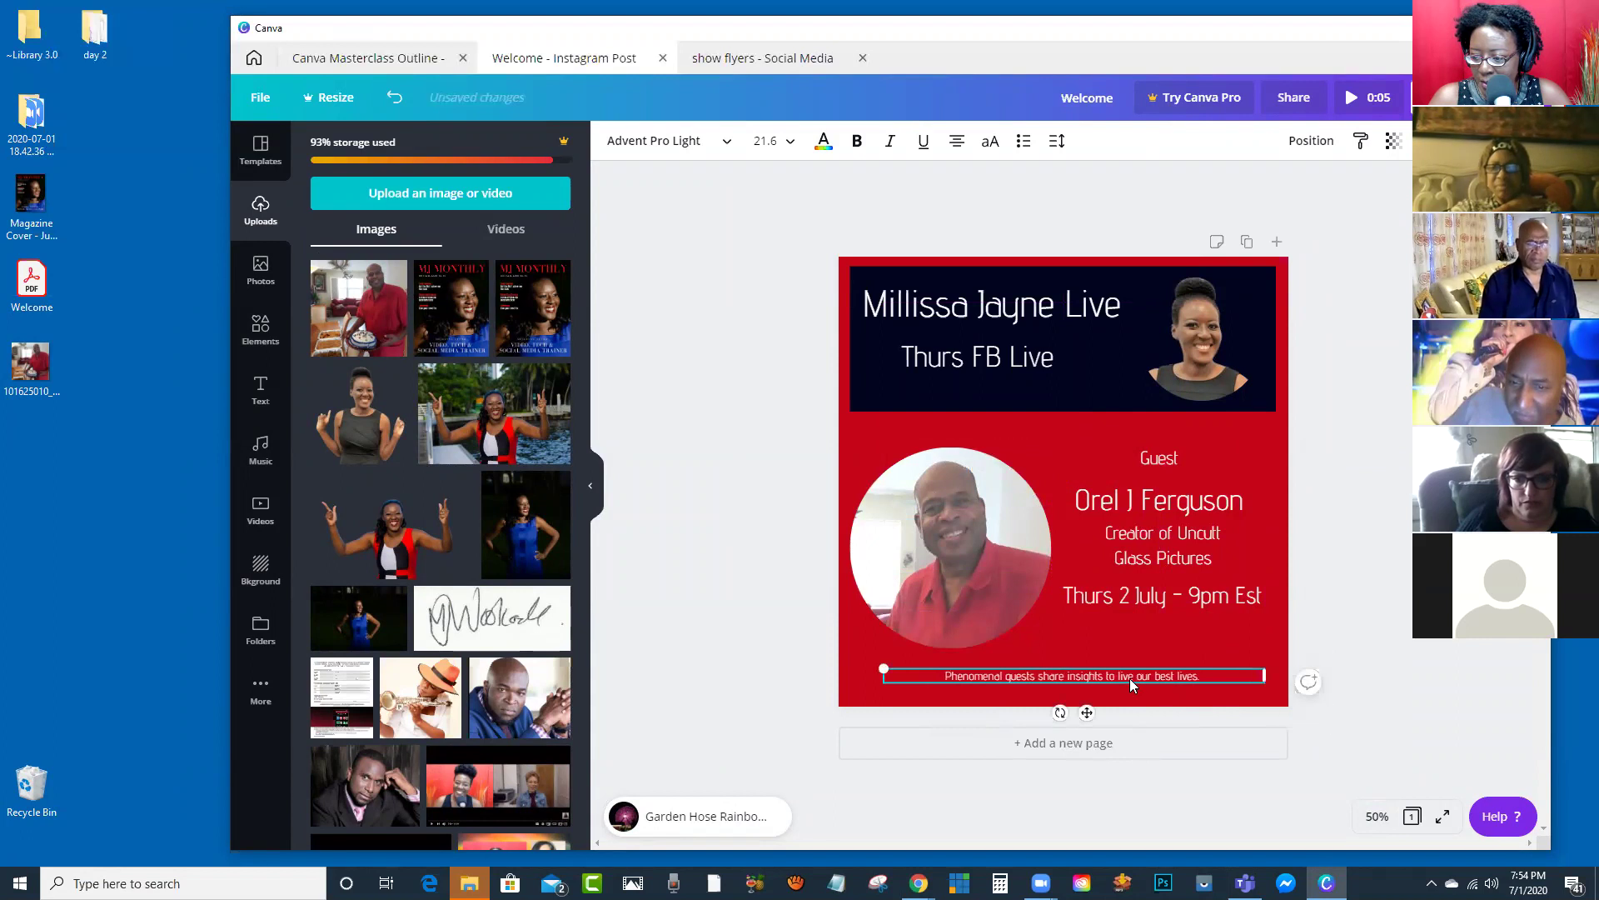
drag(1125, 688, 1114, 689)
drag(1360, 424, 1137, 610)
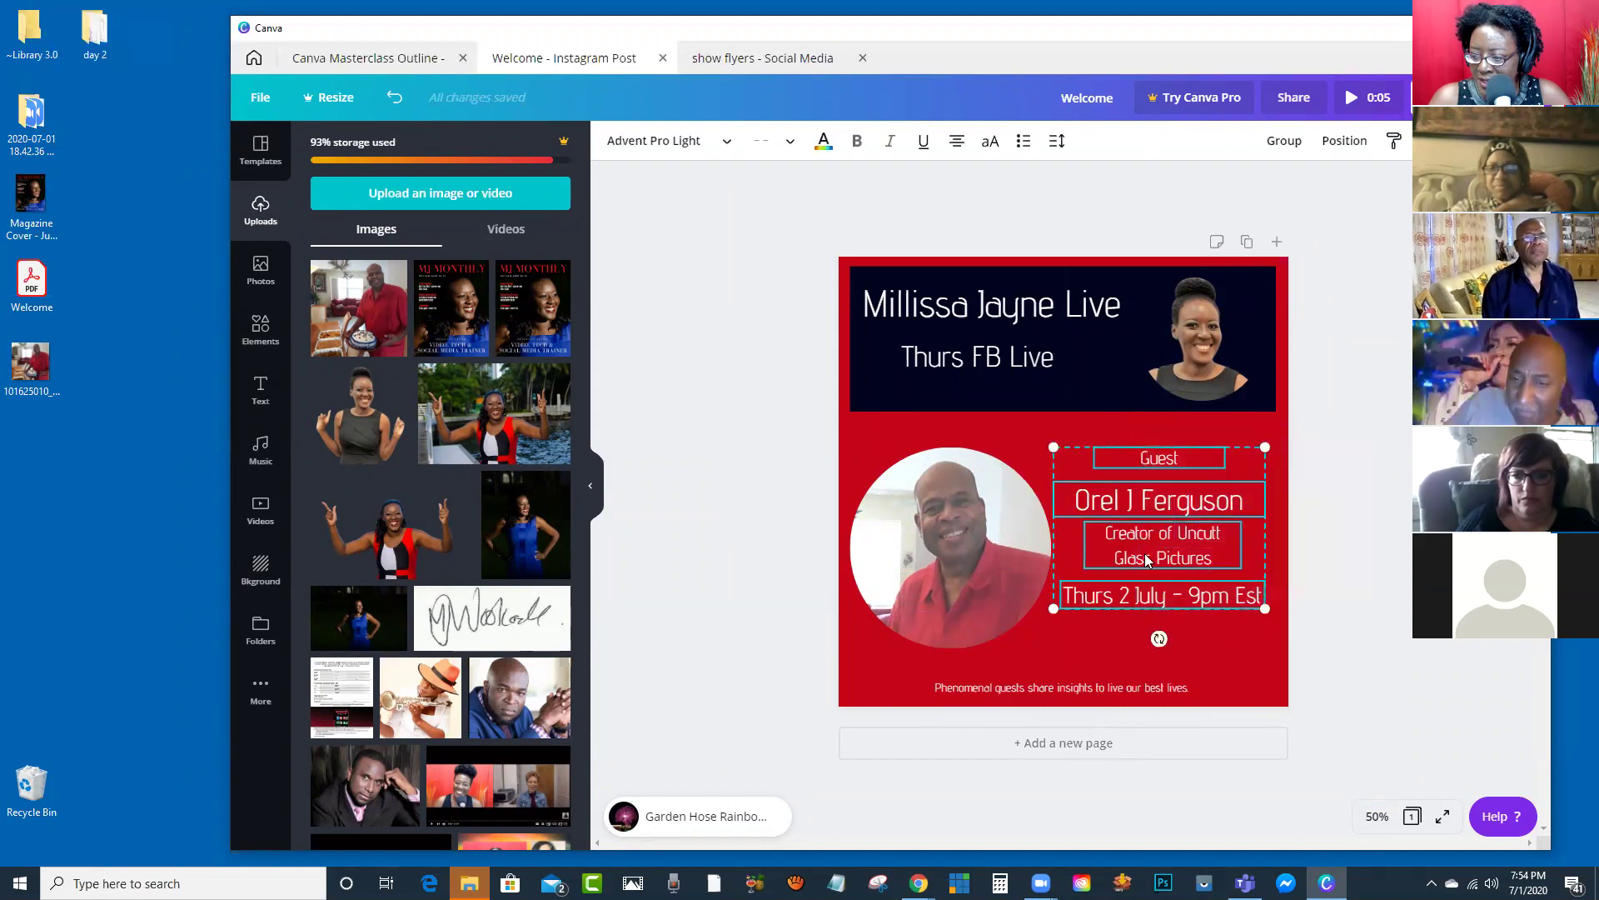
Step: Group the Guest label, name, creator and date lines and lower the group beside the circular photo
click(1283, 142)
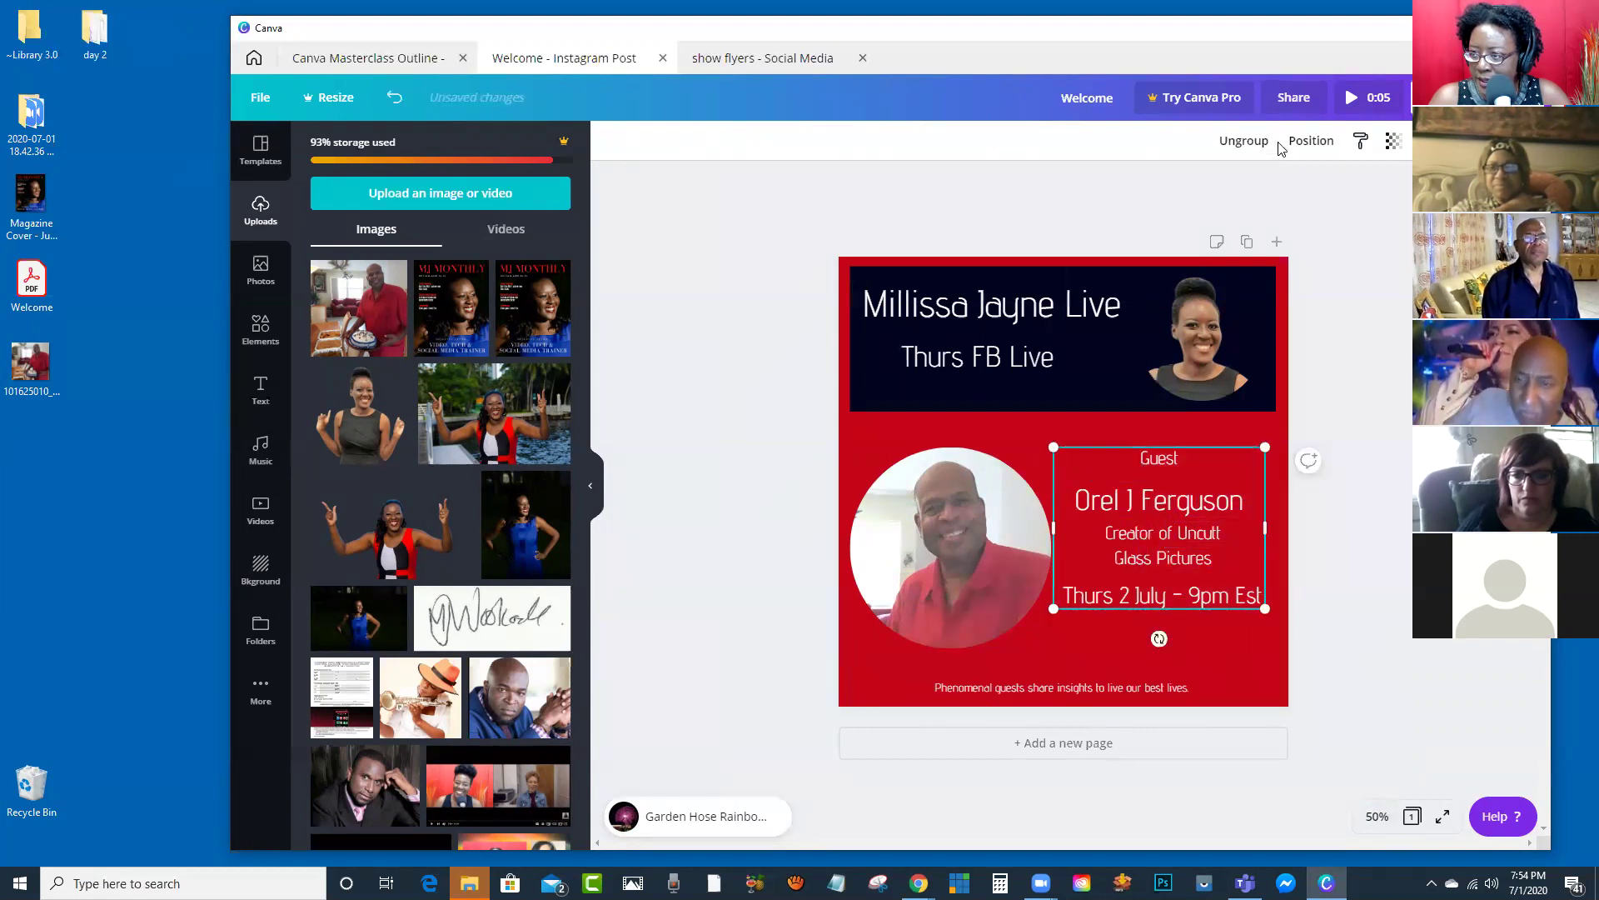
drag(1178, 500, 1163, 532)
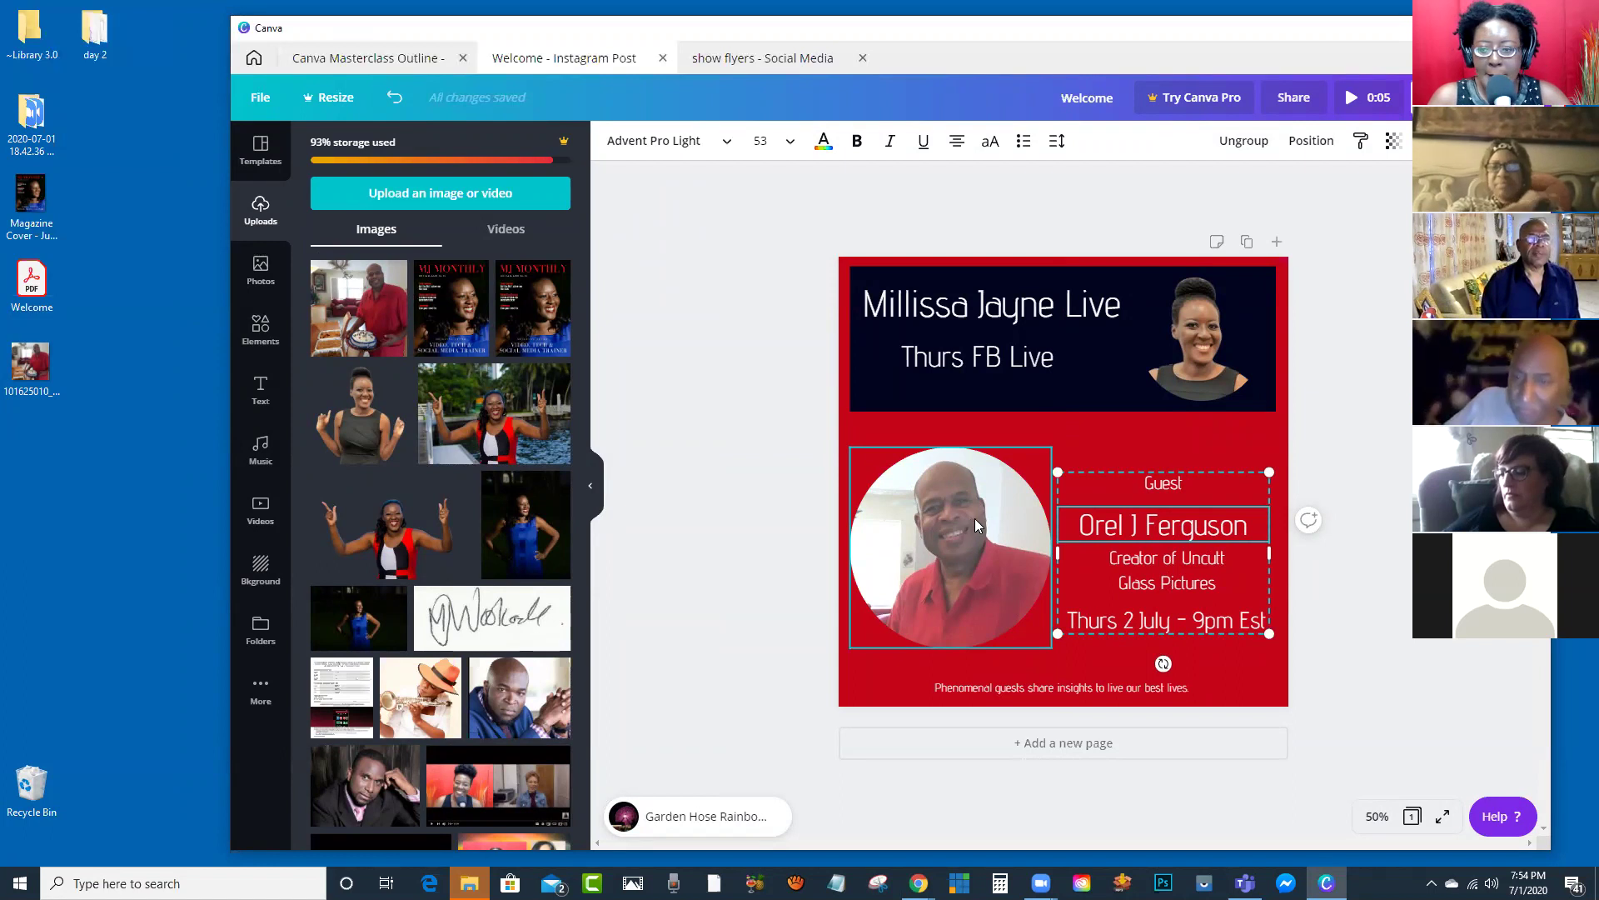
click(780, 507)
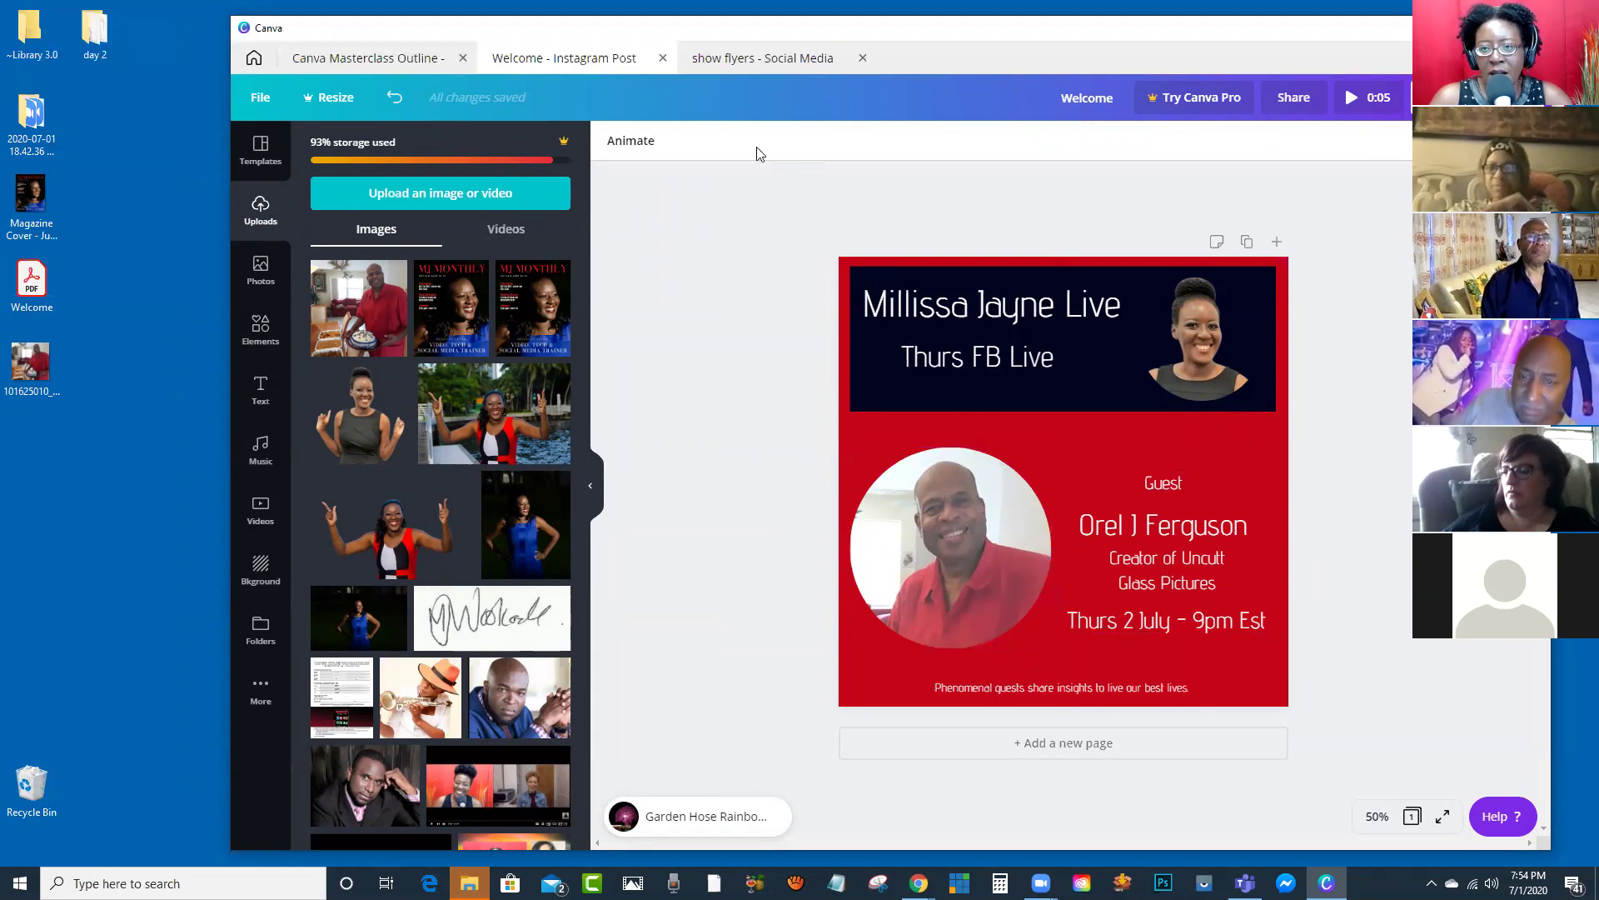
Step: Duplicate the first guest flyer page in the show flyers design to create Page 2
click(744, 60)
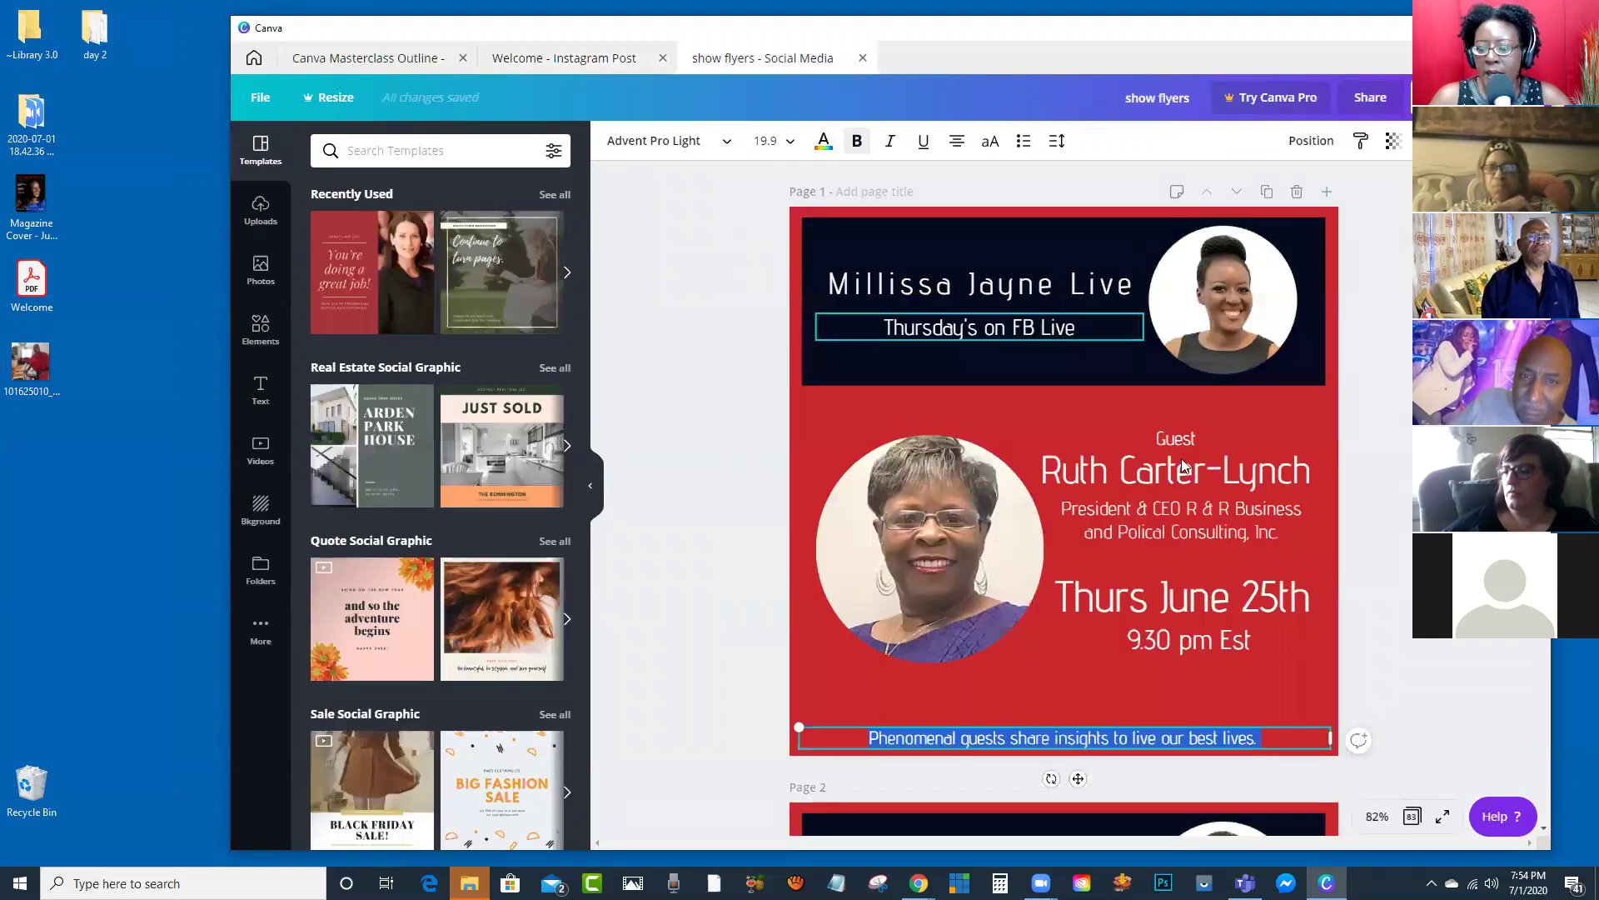
click(1334, 386)
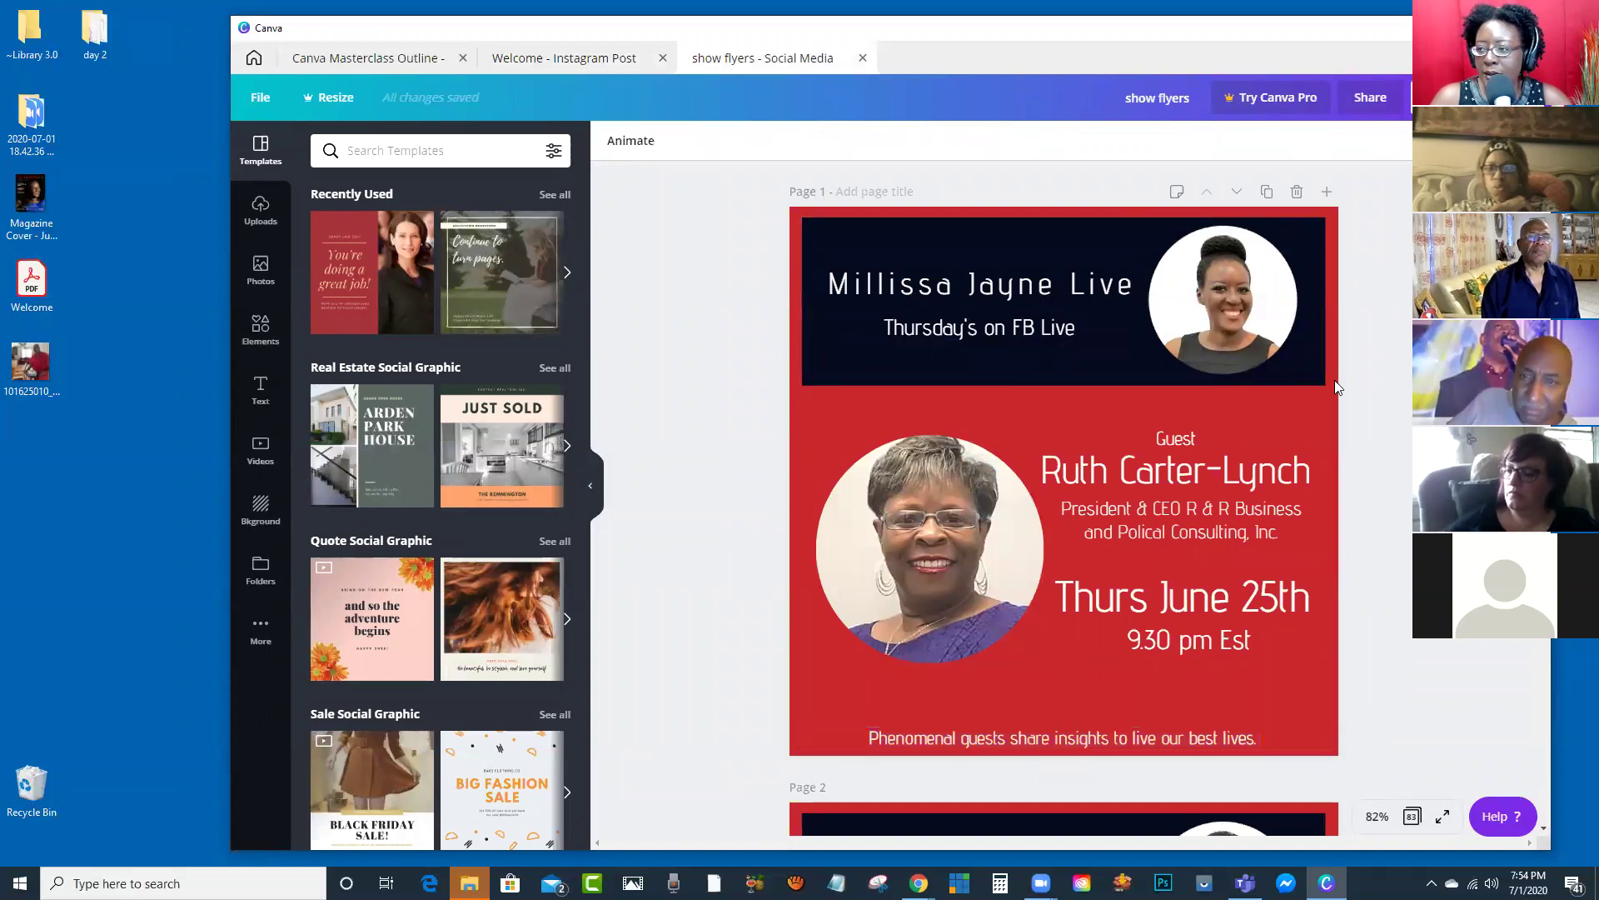
click(1267, 192)
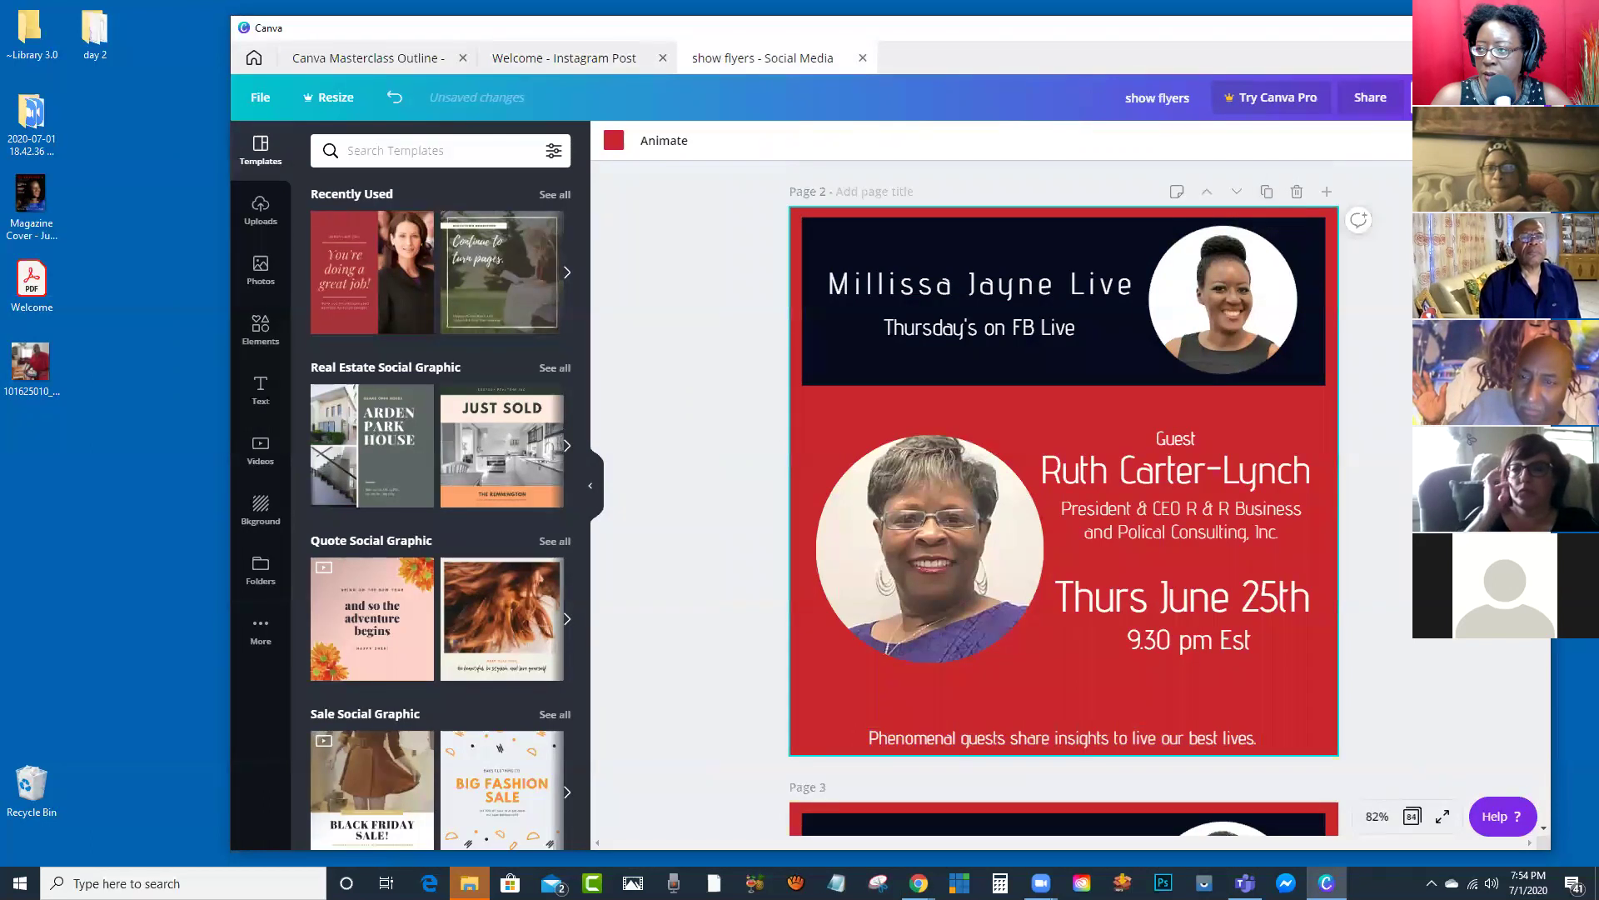
key(super+Up)
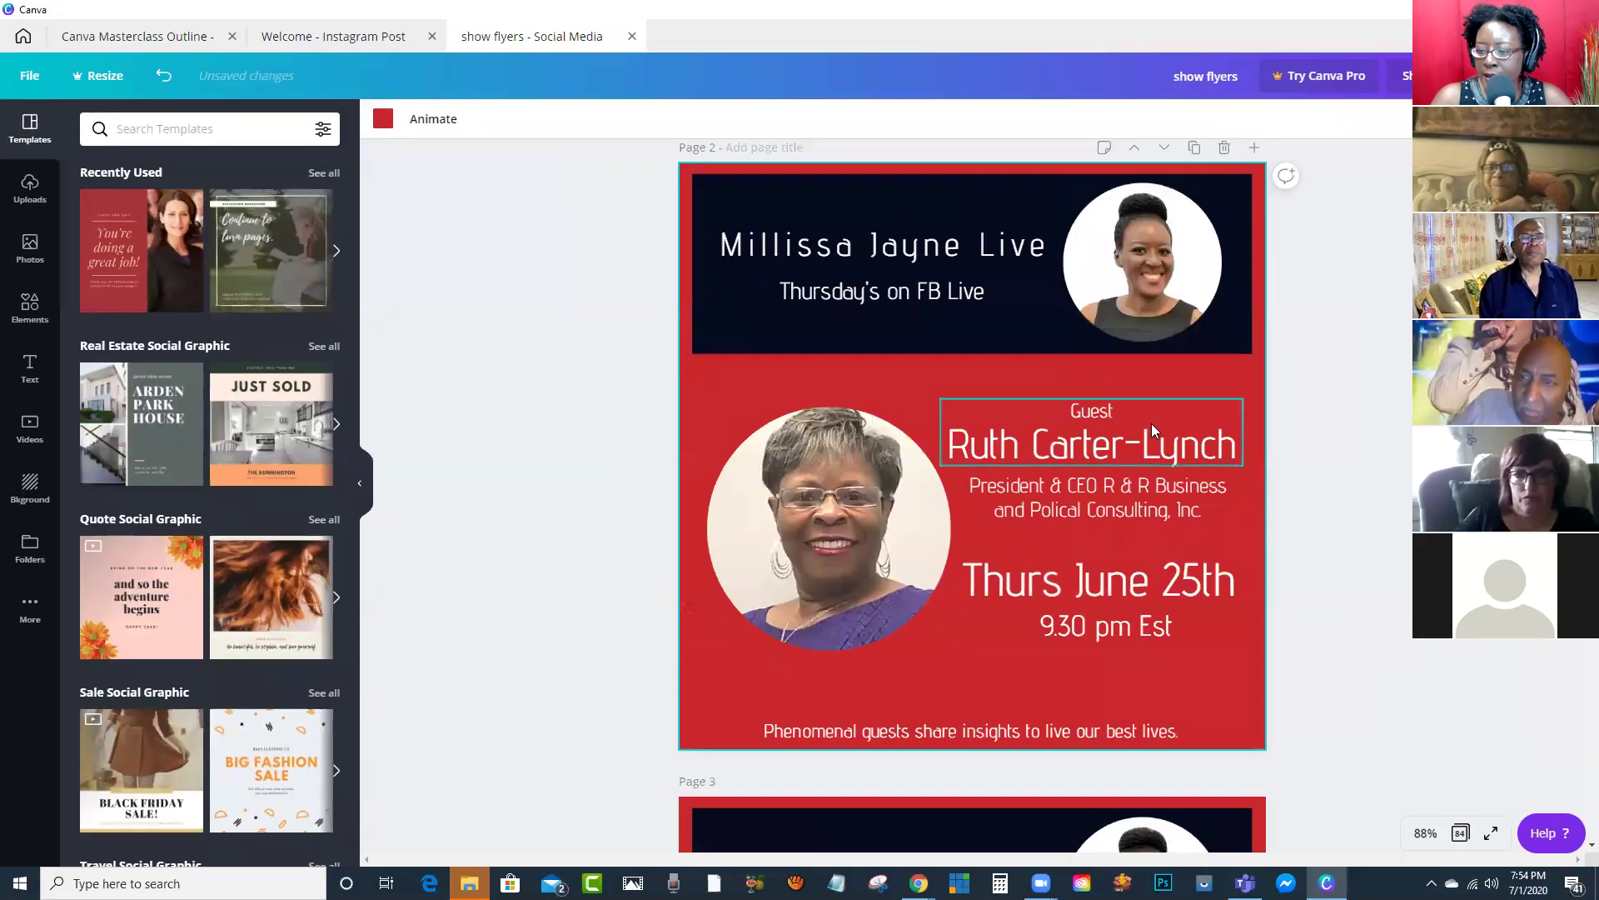
scroll(1097, 381, down, 6)
scroll(1075, 442, up, 4)
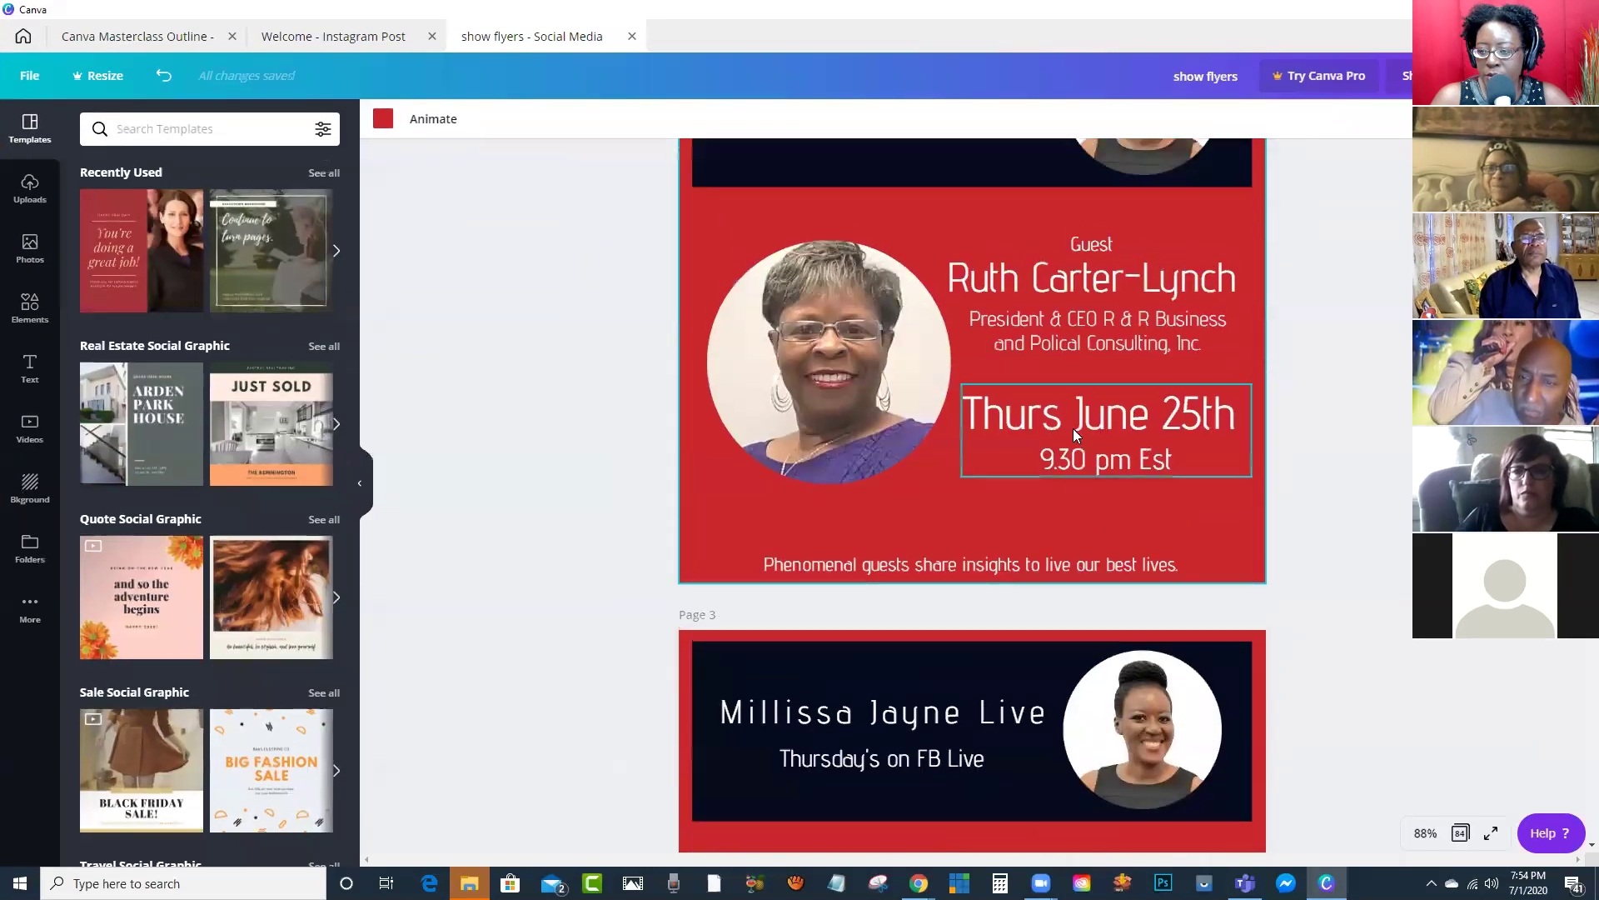
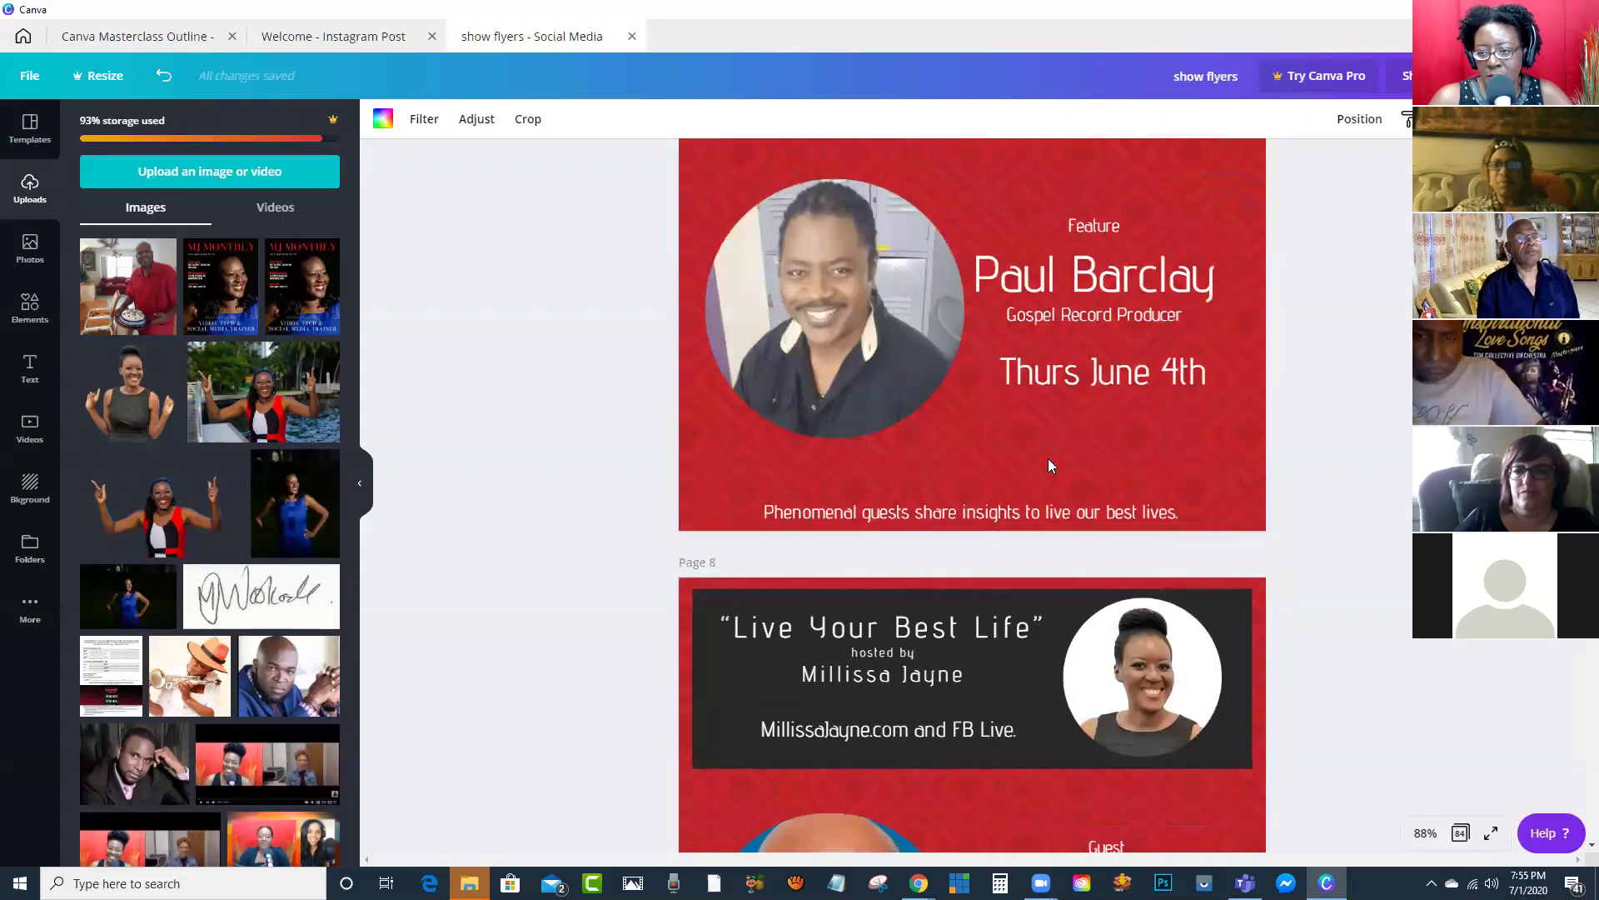
Step: Scroll through the weekly guest flyer pages and return to Page 1's Thurs July 2nd flyer
scroll(1042, 456, down, 20)
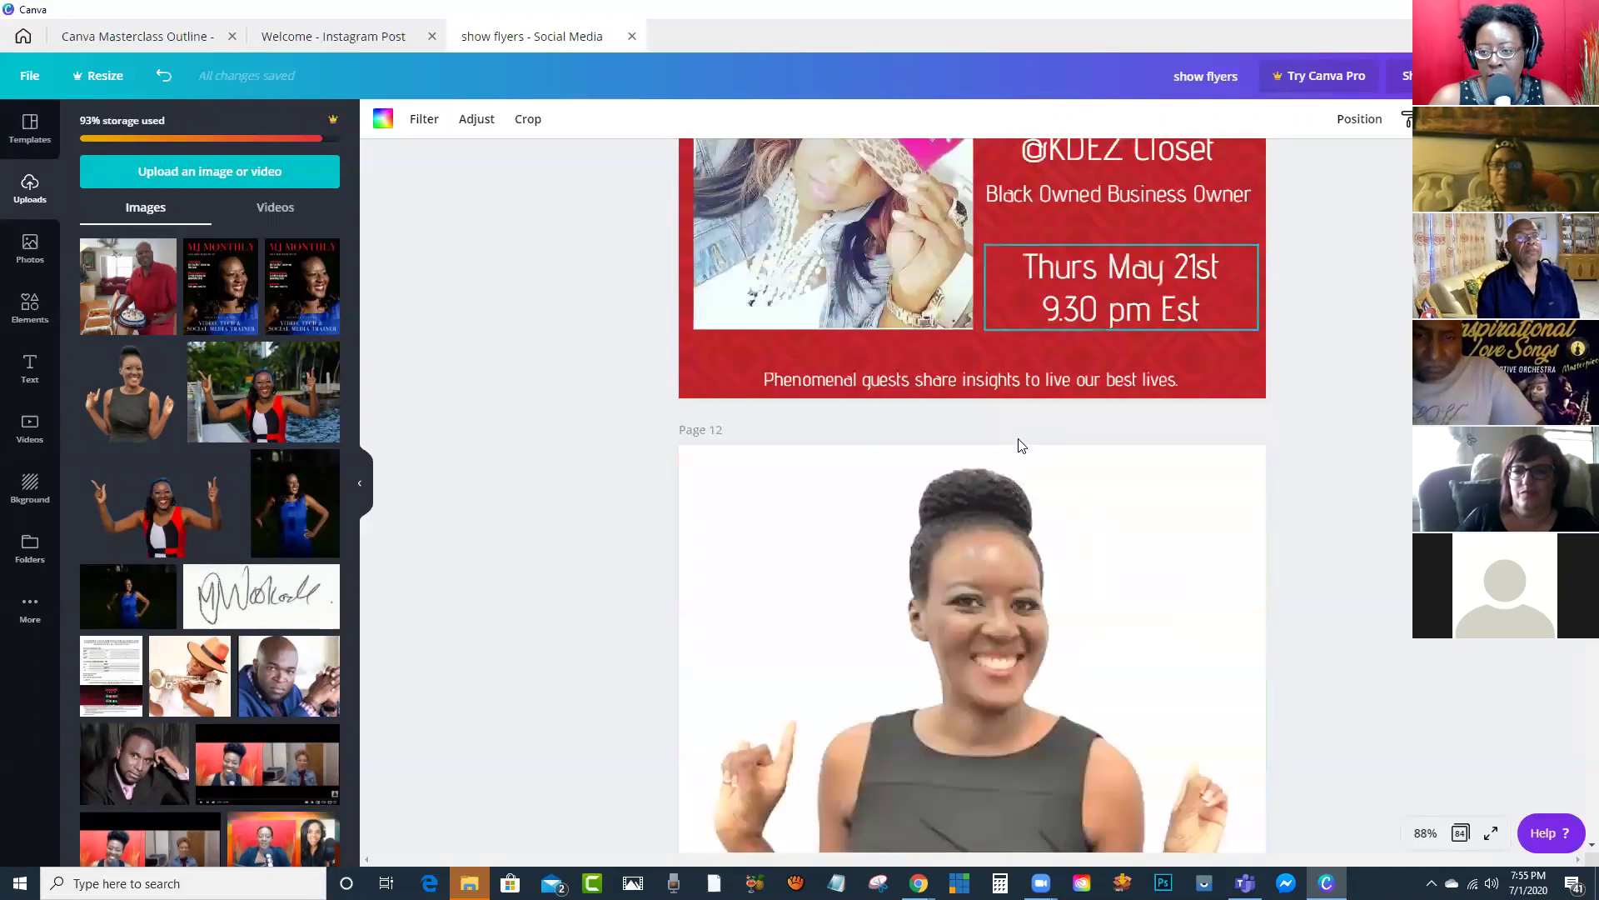
scroll(991, 450, down, 7)
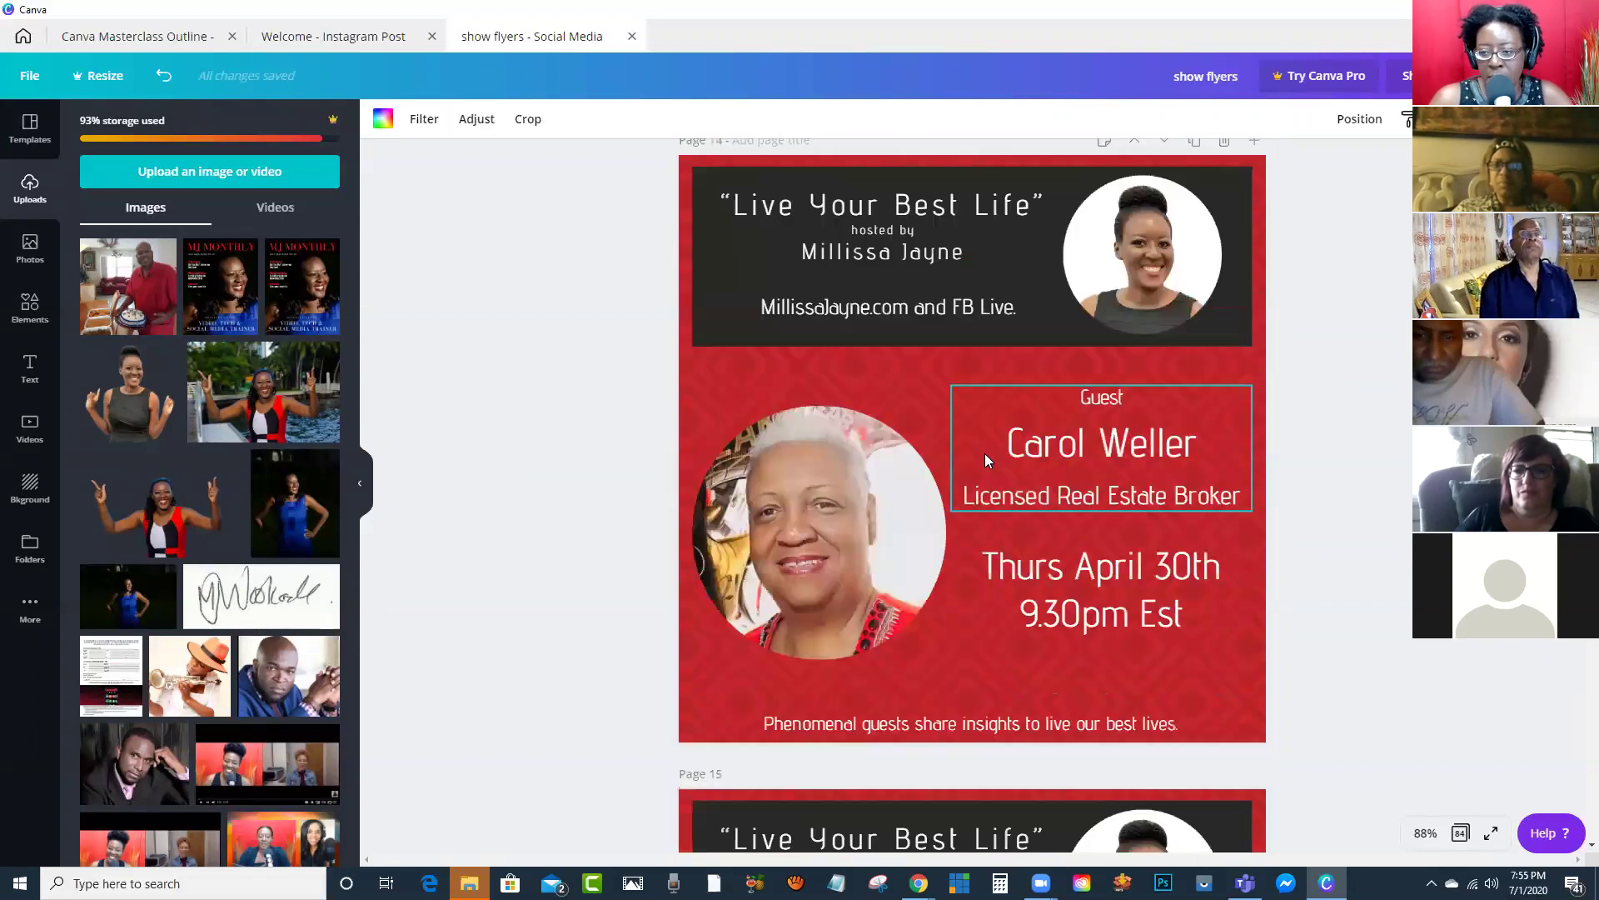
scroll(983, 453, up, 7)
scroll(983, 455, down, 1)
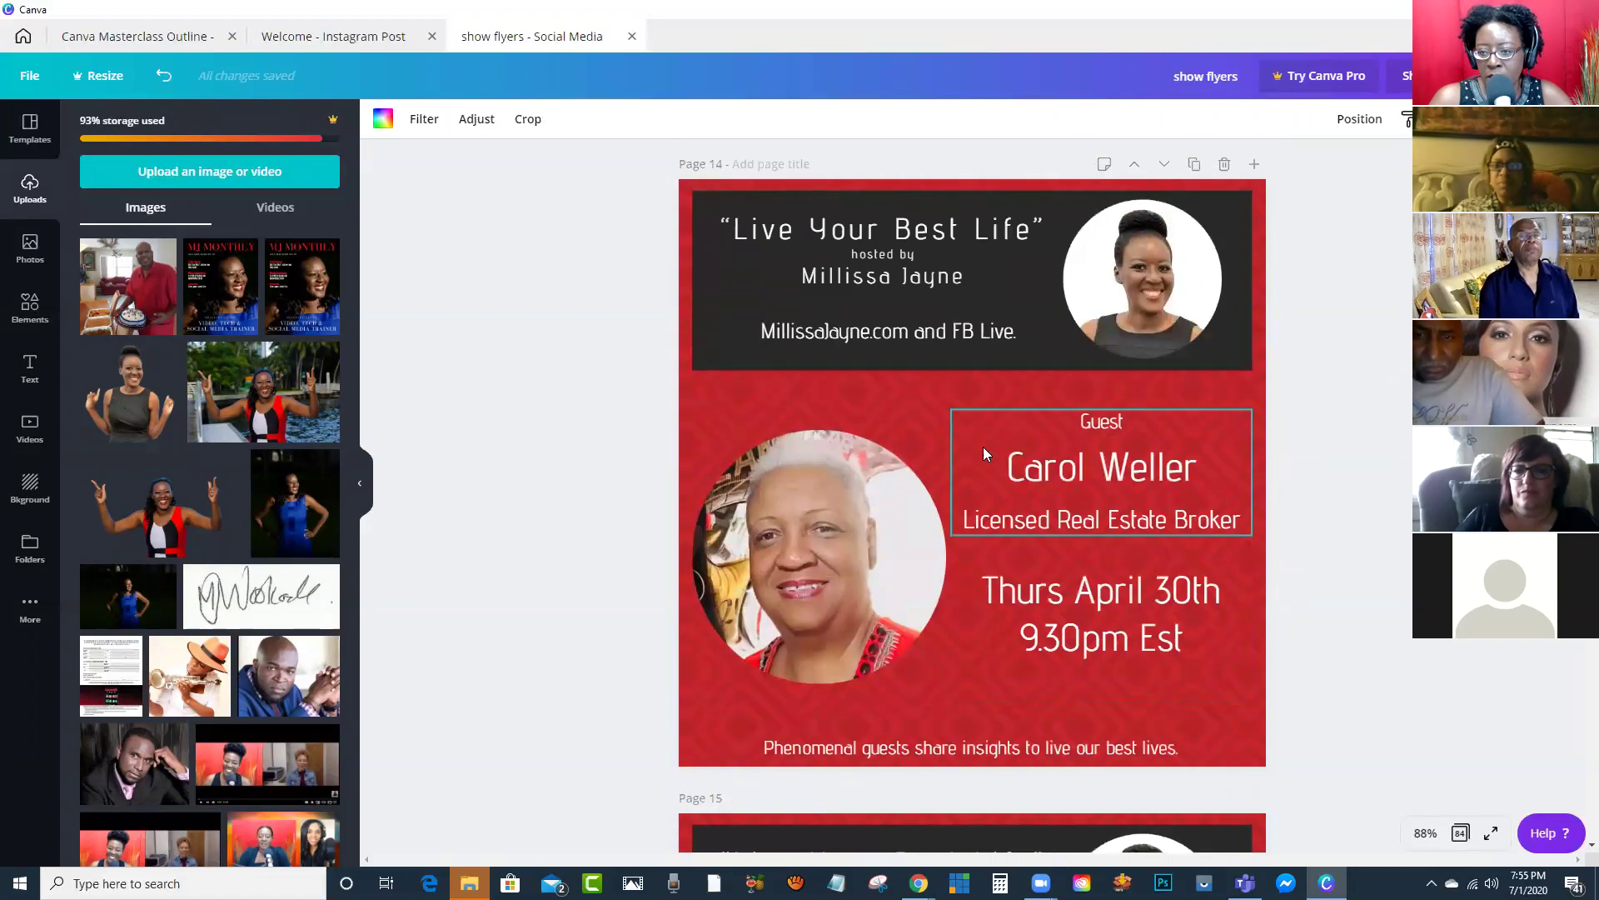
scroll(986, 450, down, 20)
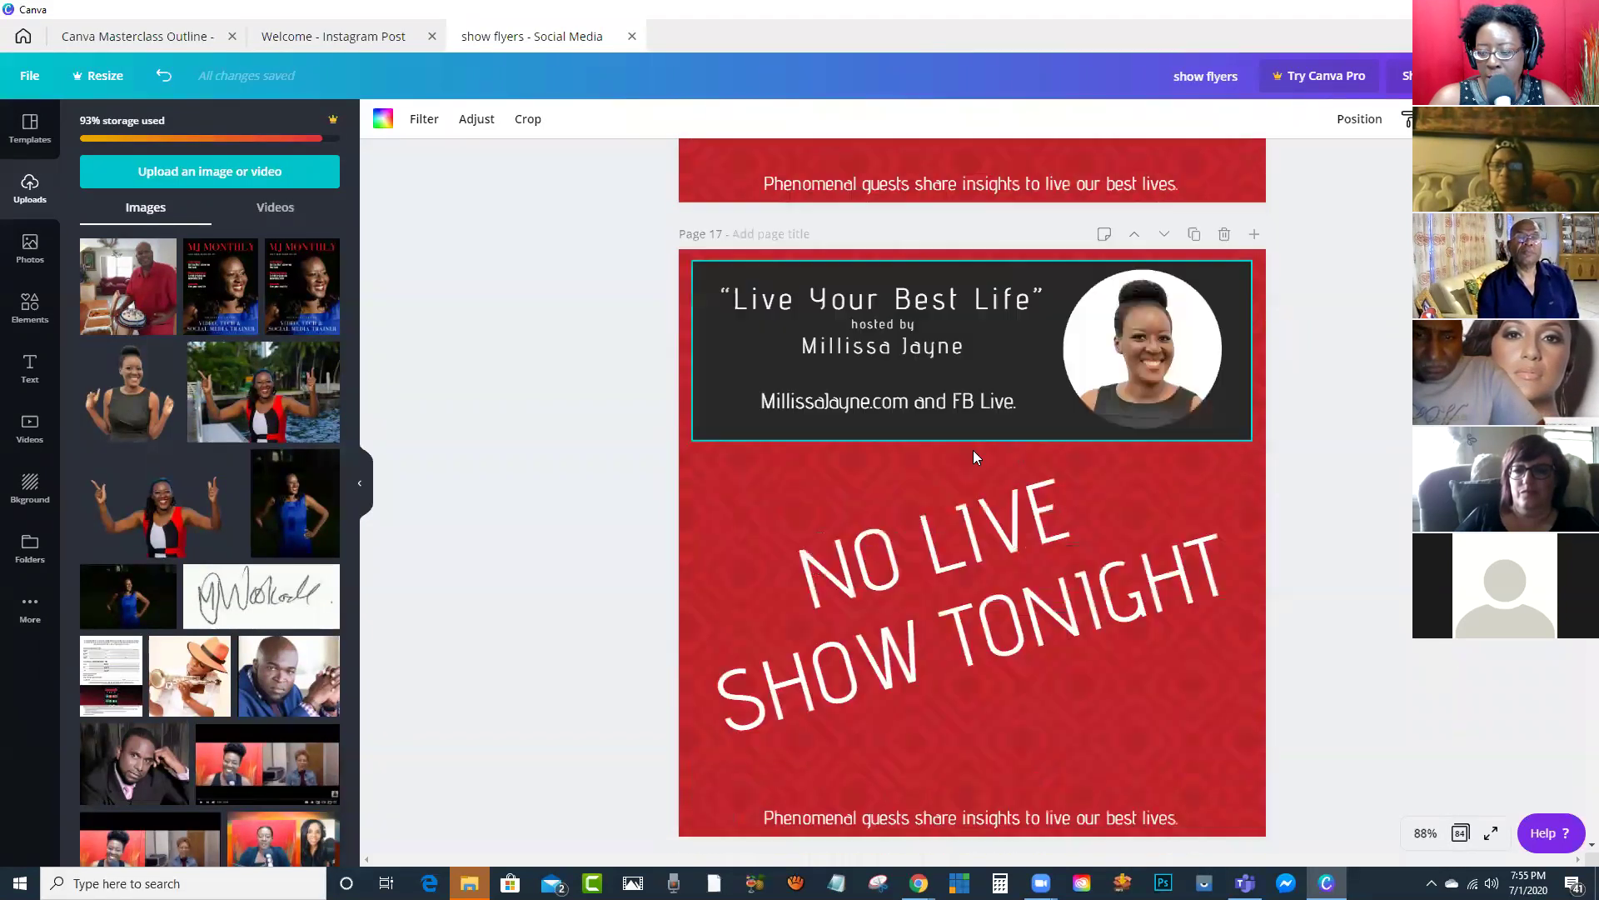
scroll(968, 450, up, 20)
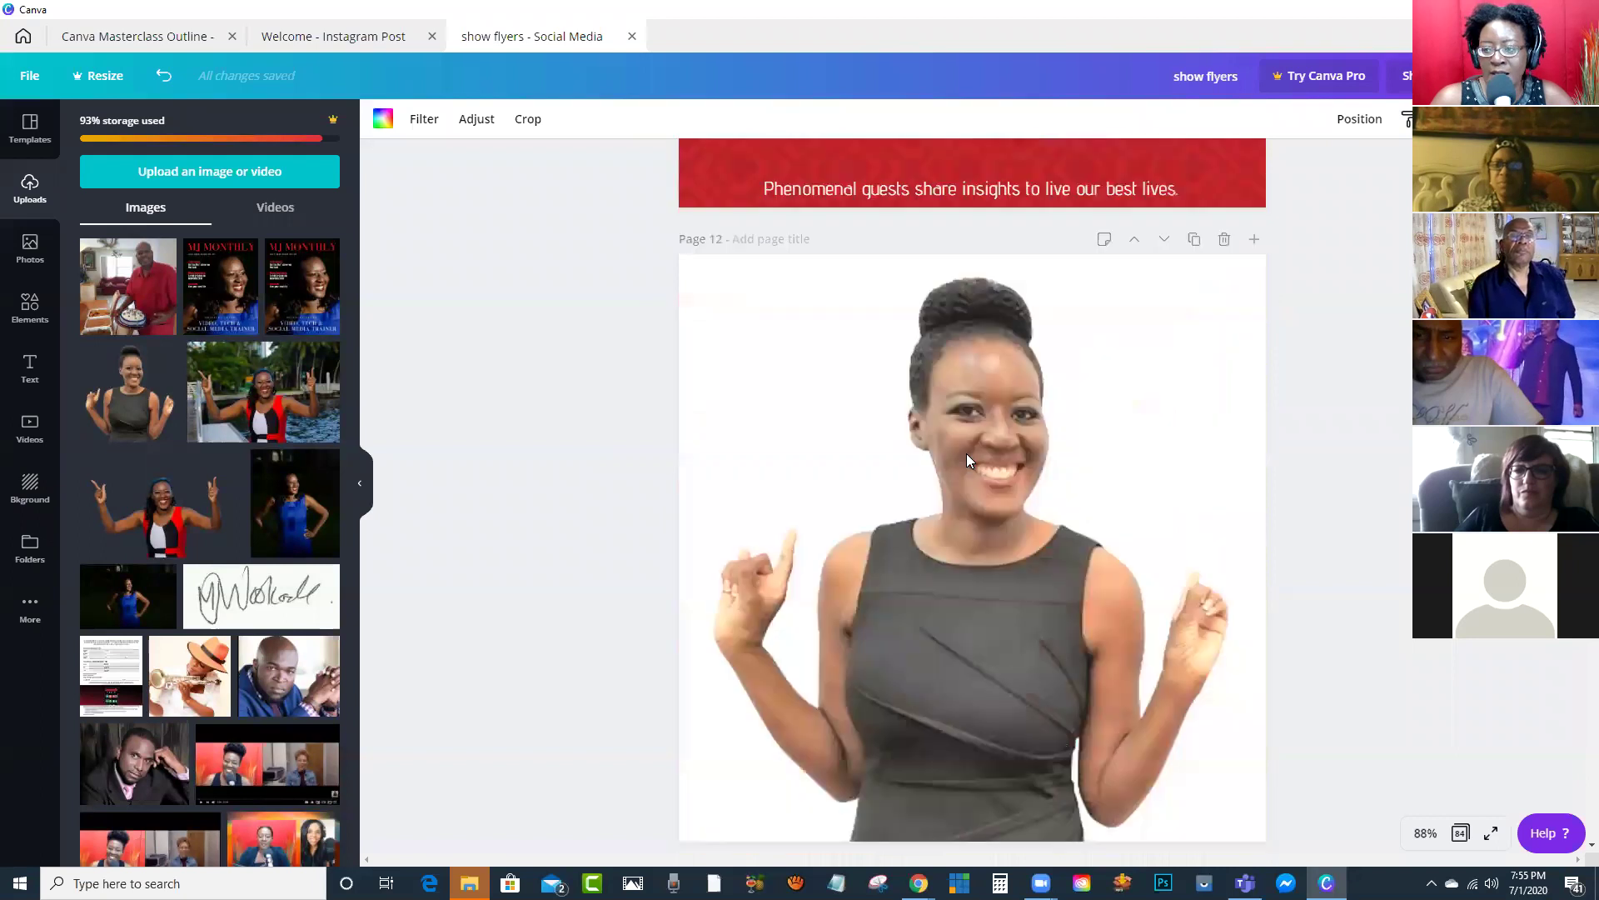
scroll(967, 453, up, 20)
scroll(963, 473, up, 15)
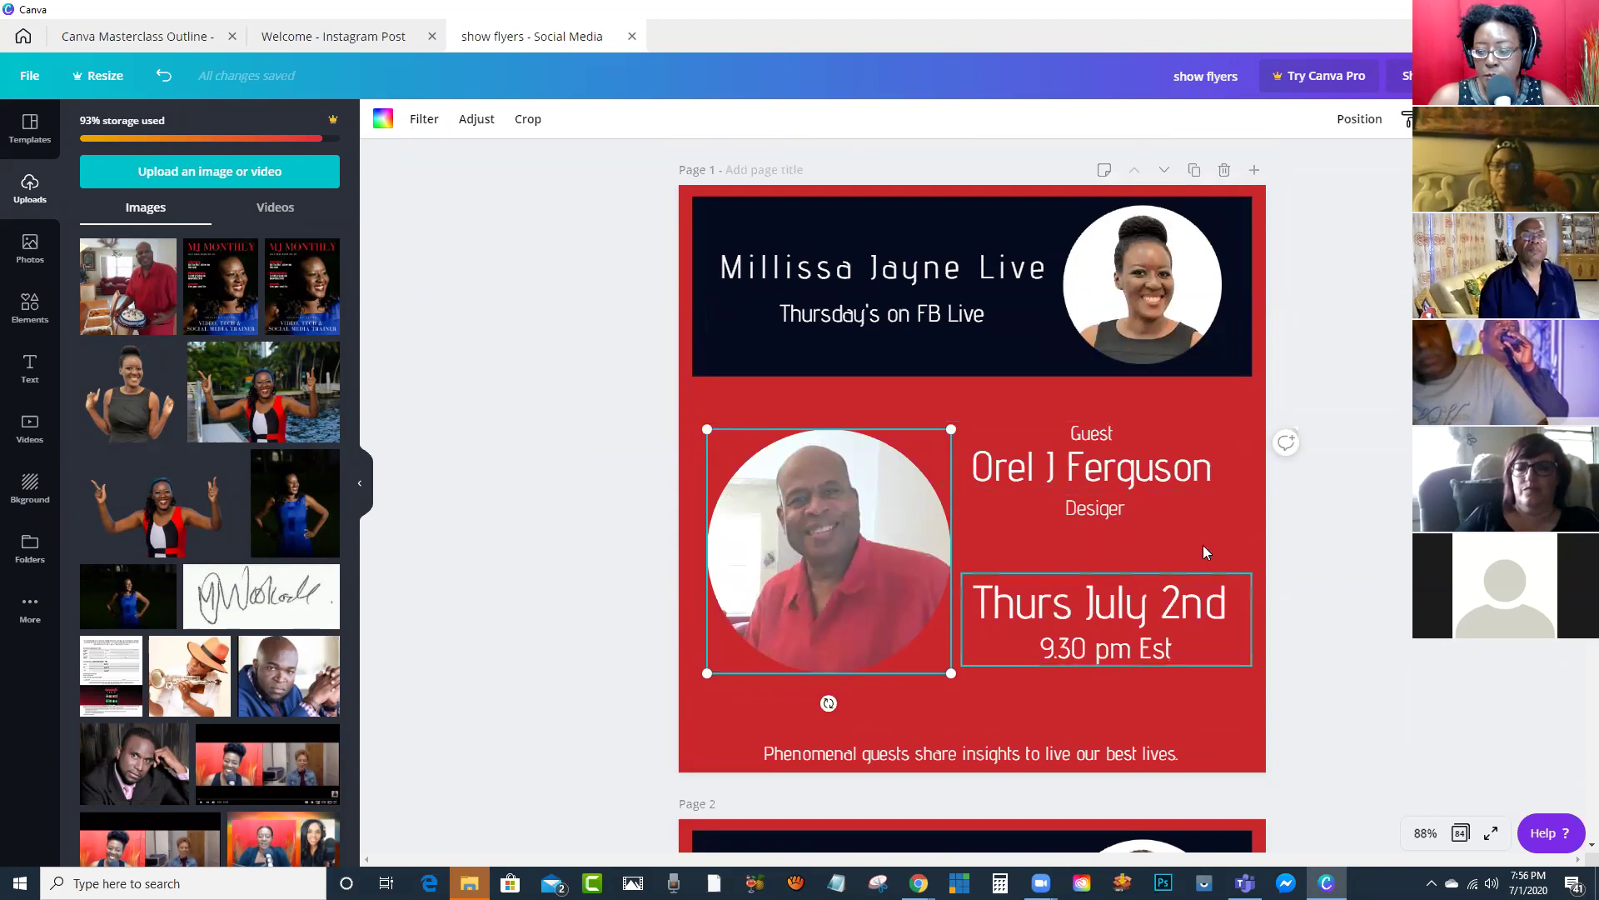
click(1323, 416)
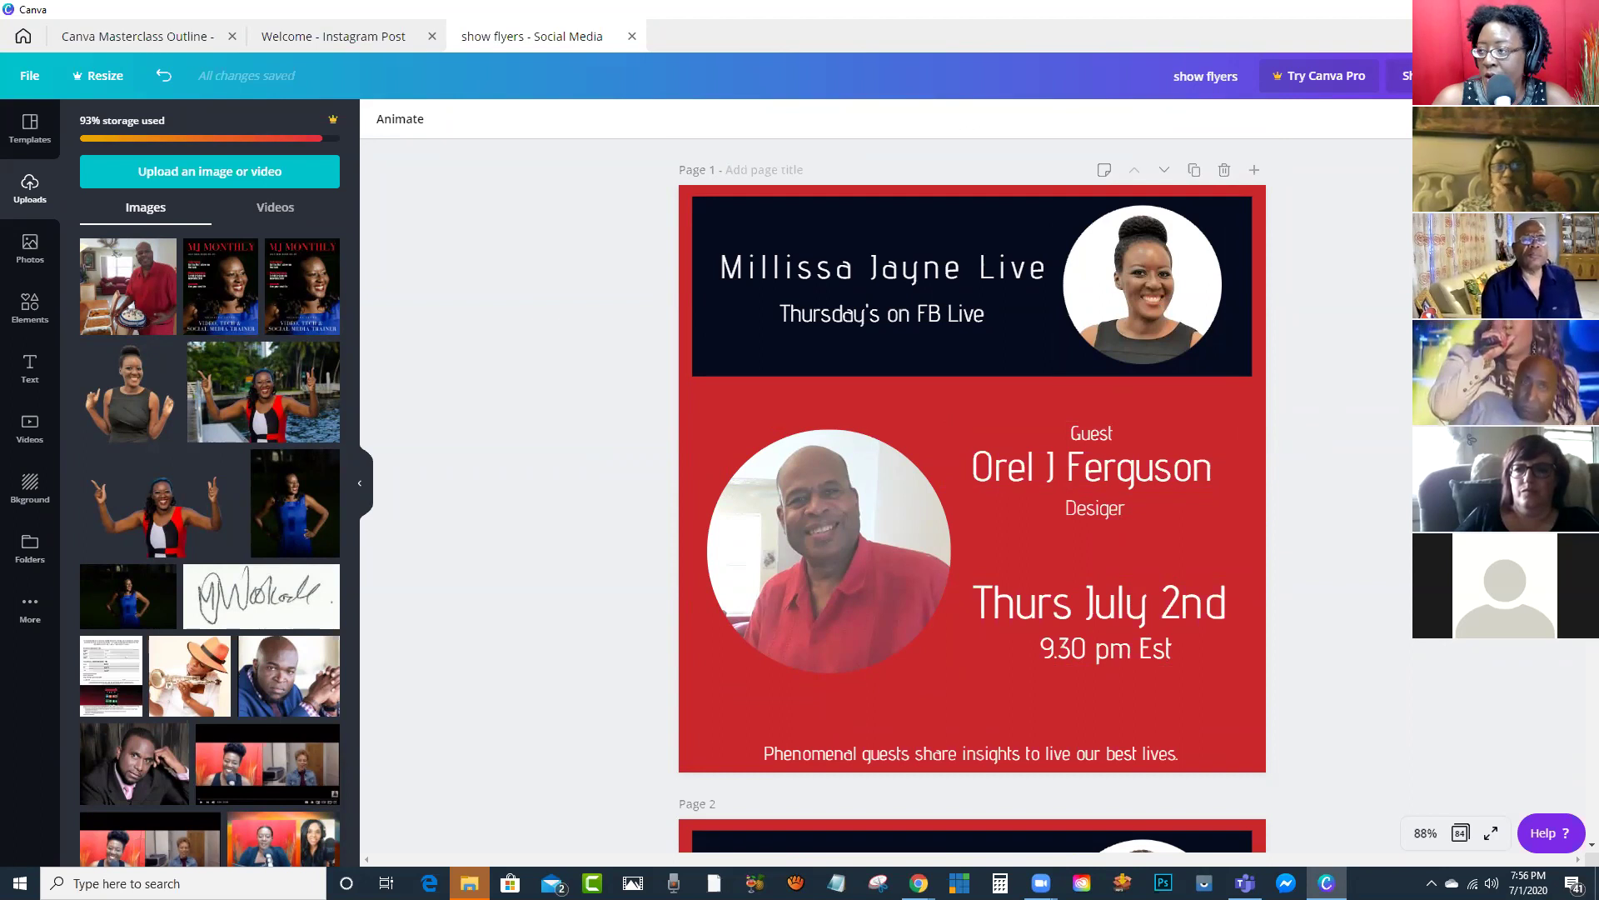
click(1476, 75)
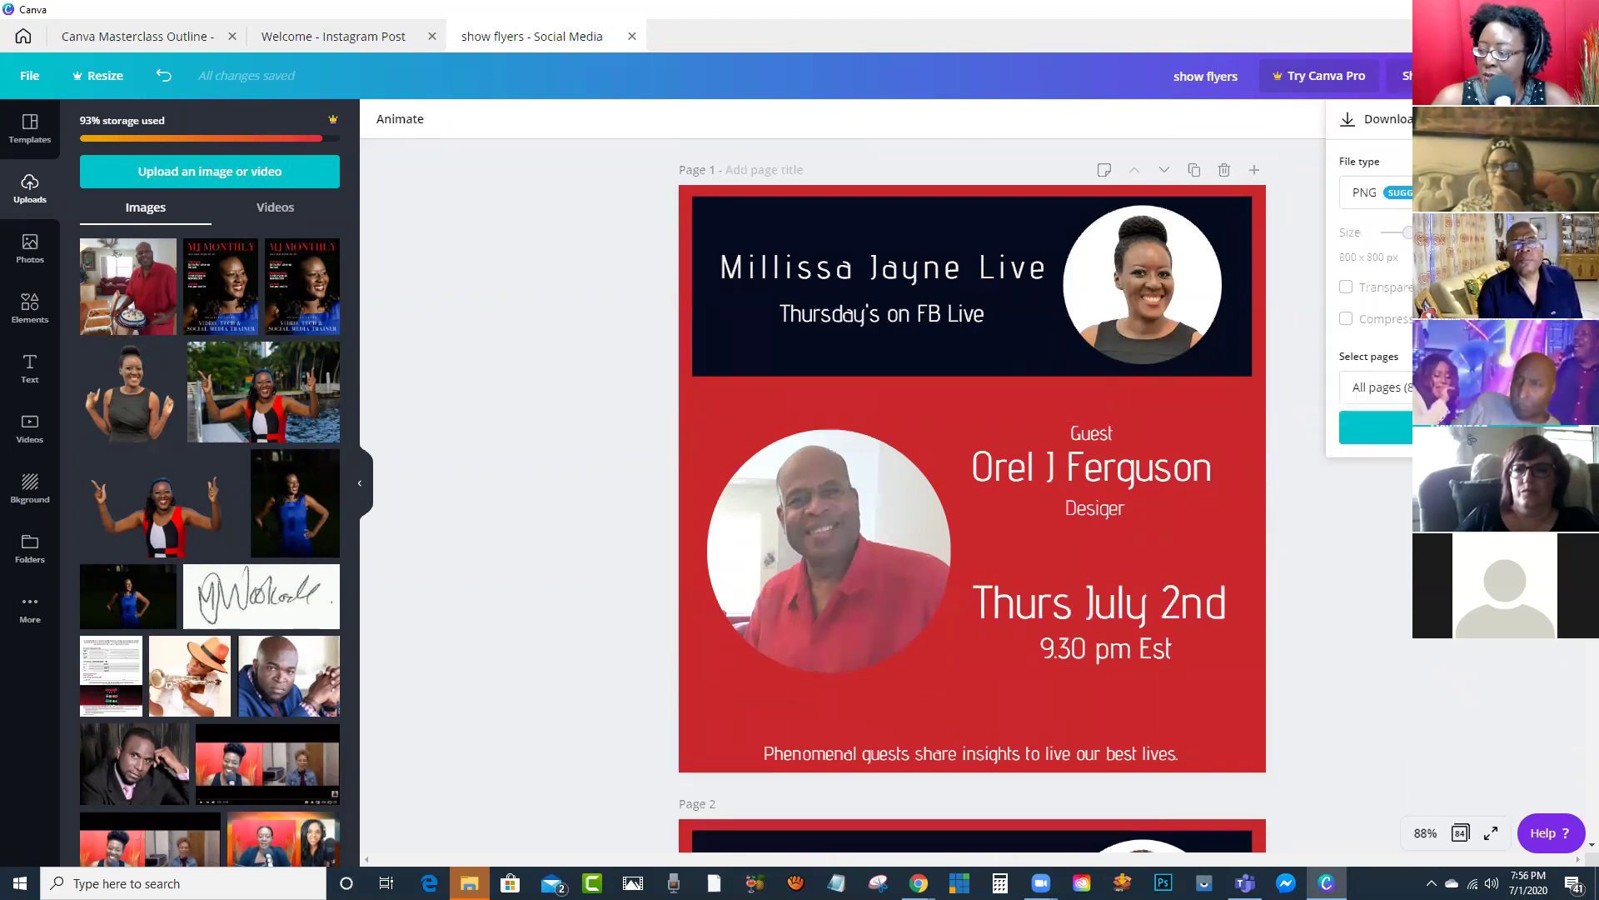
click(1389, 525)
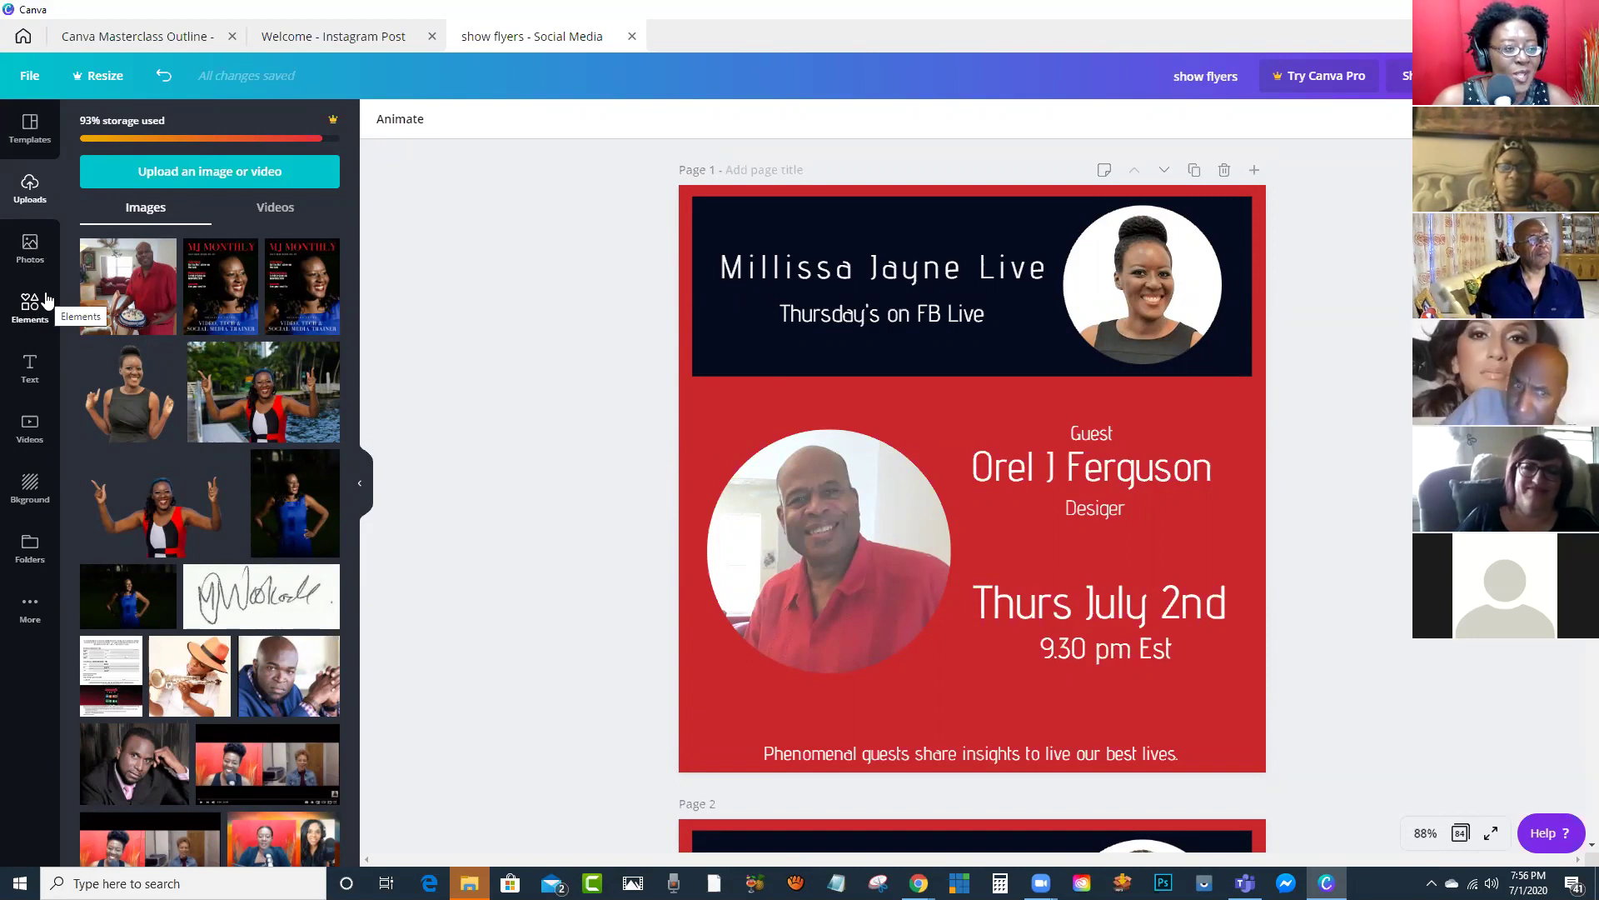
Step: Search Elements for 'animation' and add the animated sparkle starburst sticker to page 1
click(32, 307)
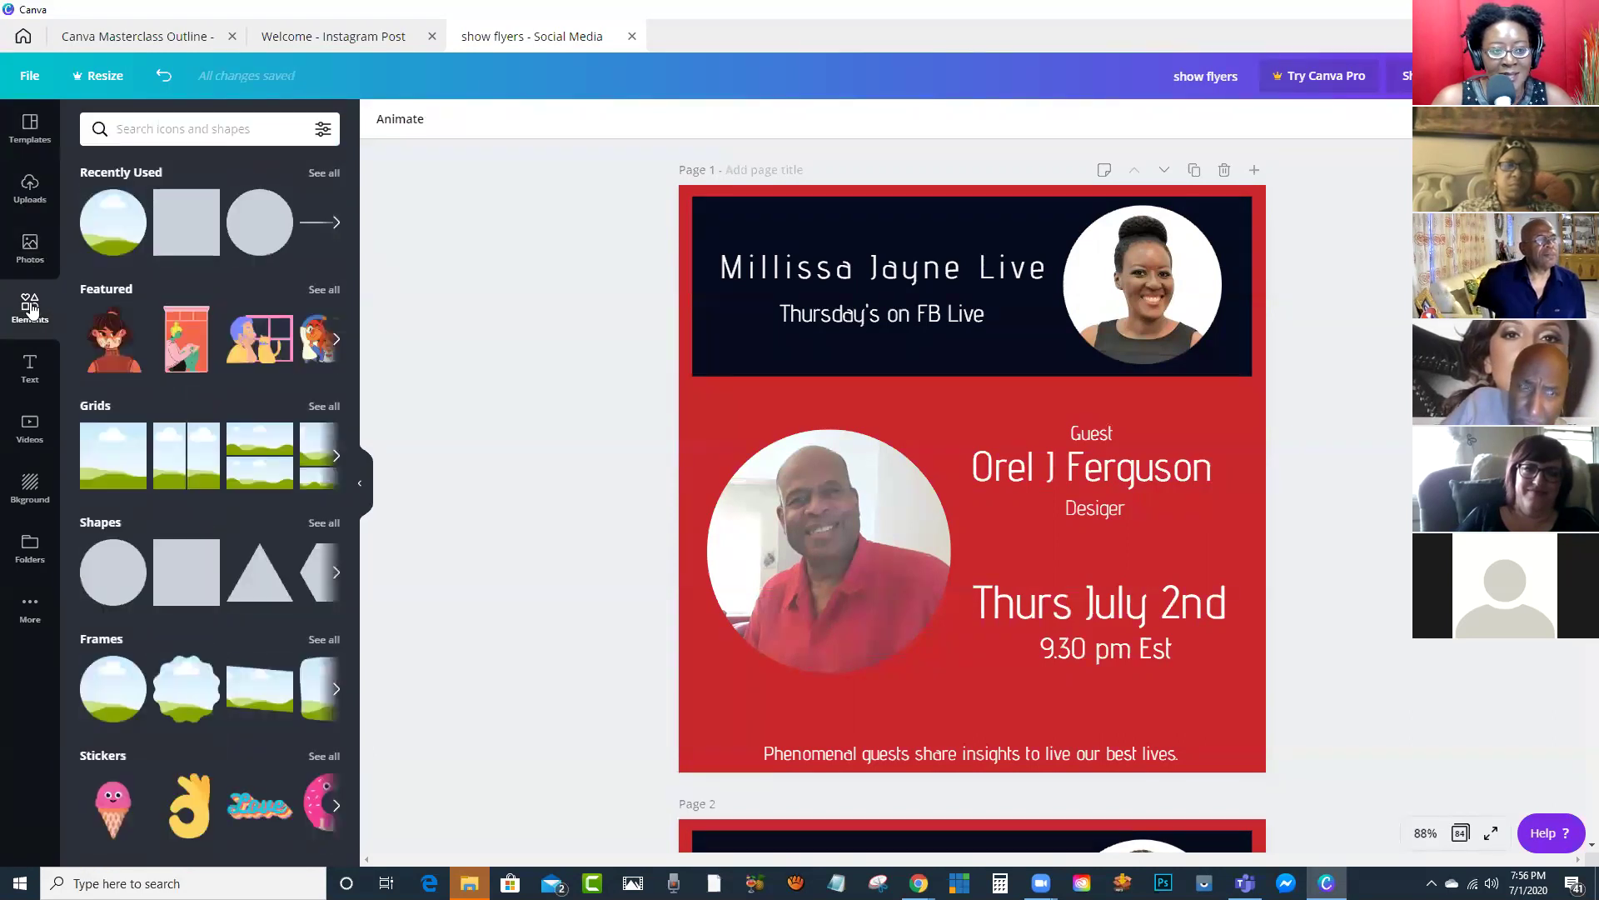
click(263, 131)
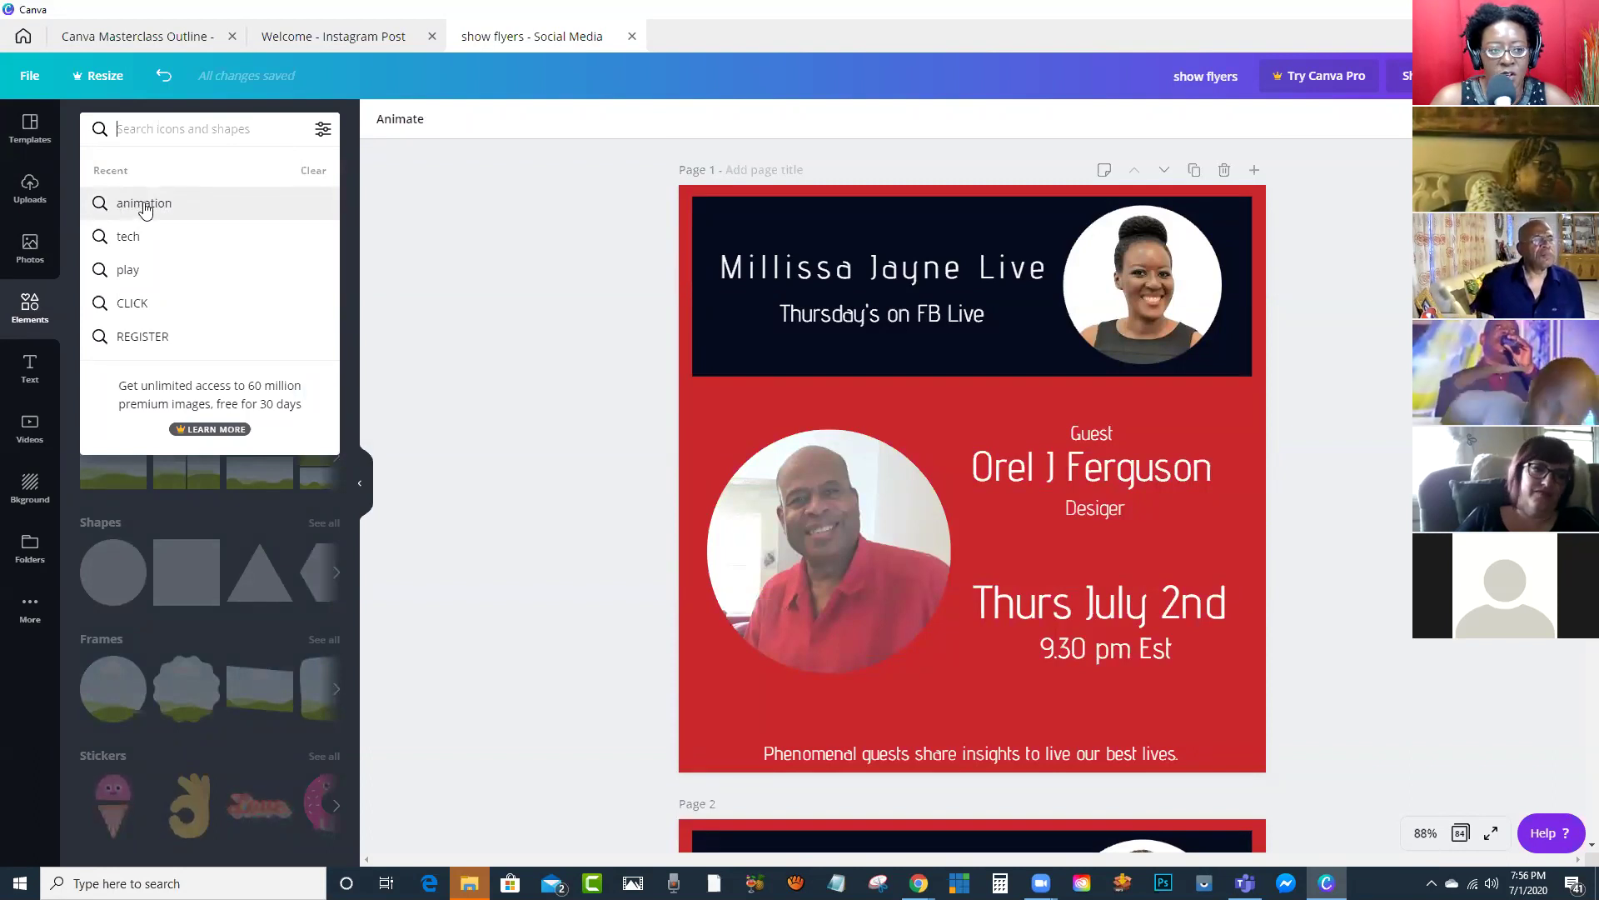
click(147, 207)
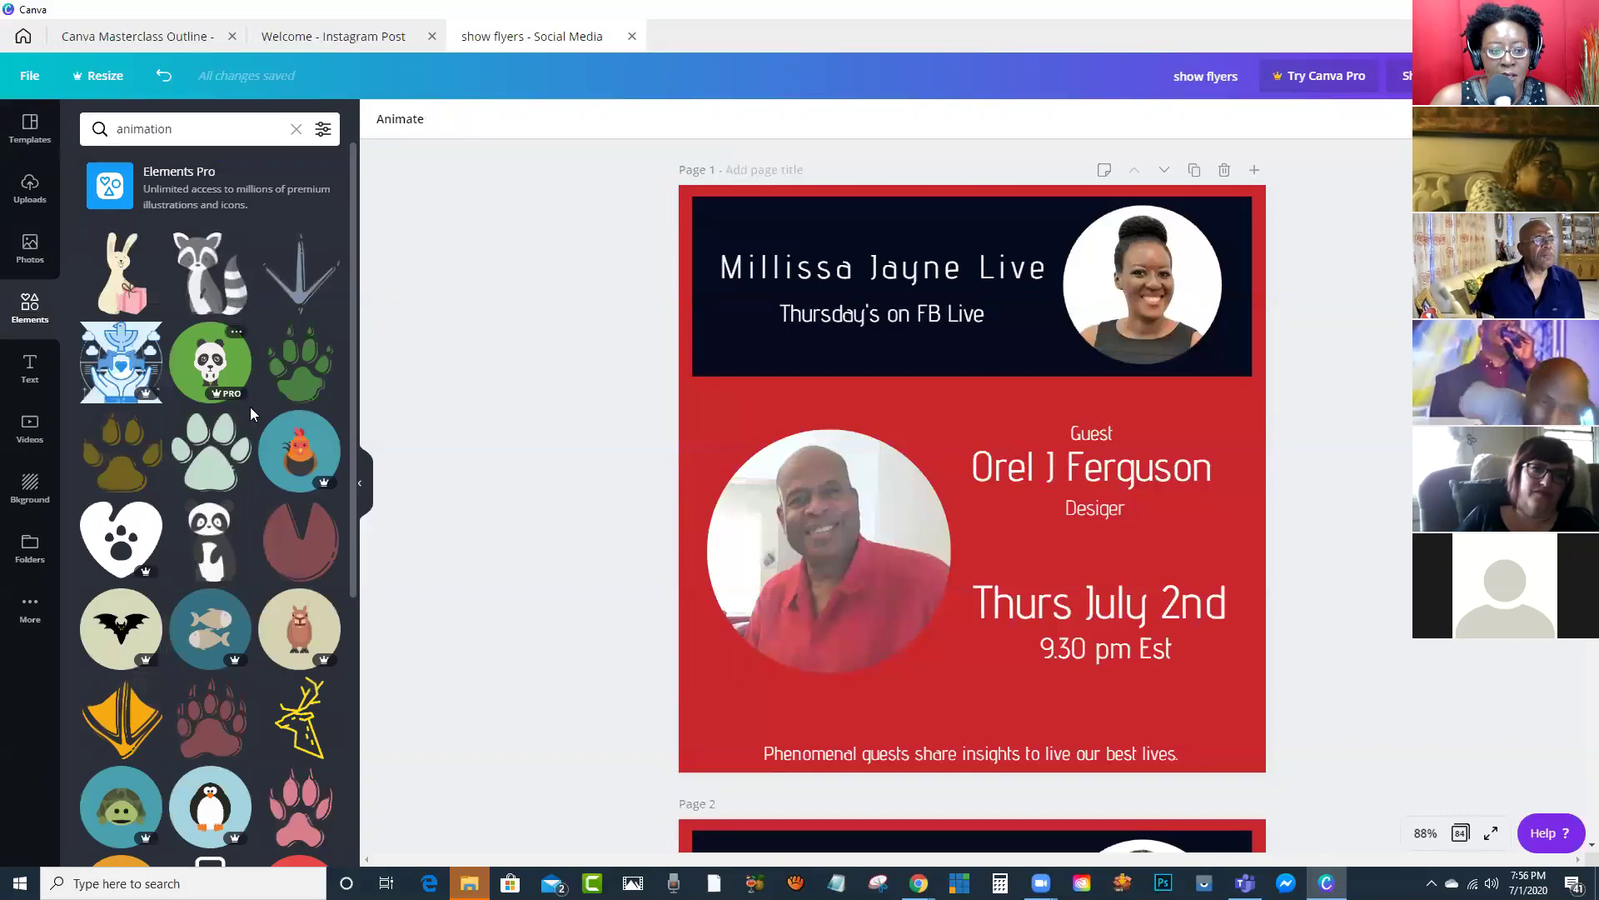
scroll(250, 407, down, 15)
scroll(233, 433, down, 4)
scroll(209, 450, up, 5)
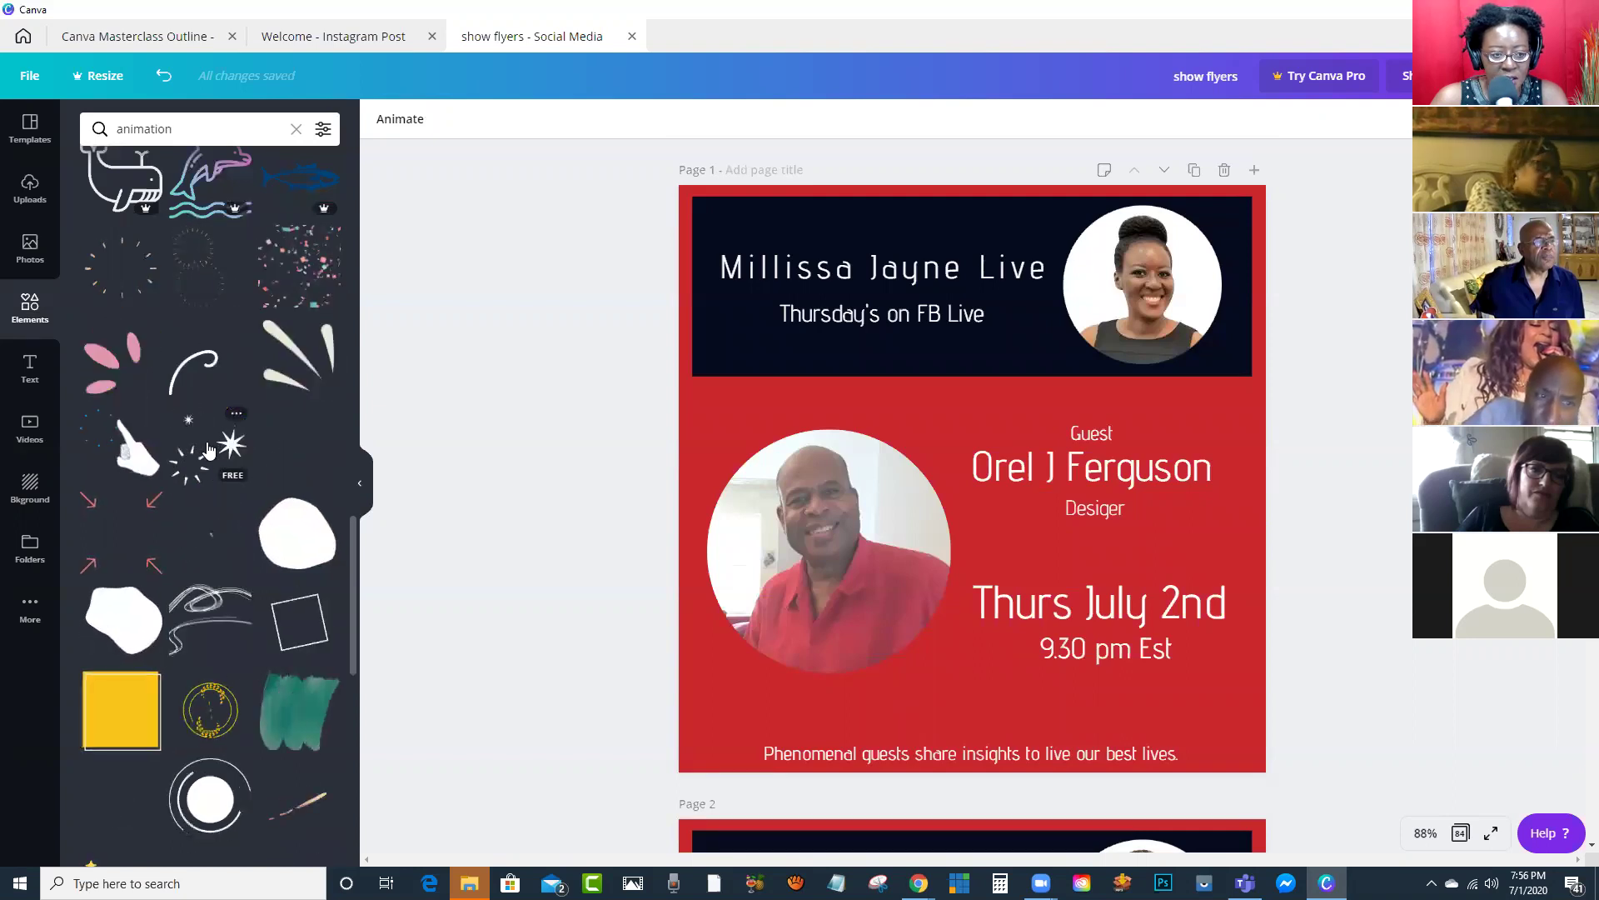
click(209, 450)
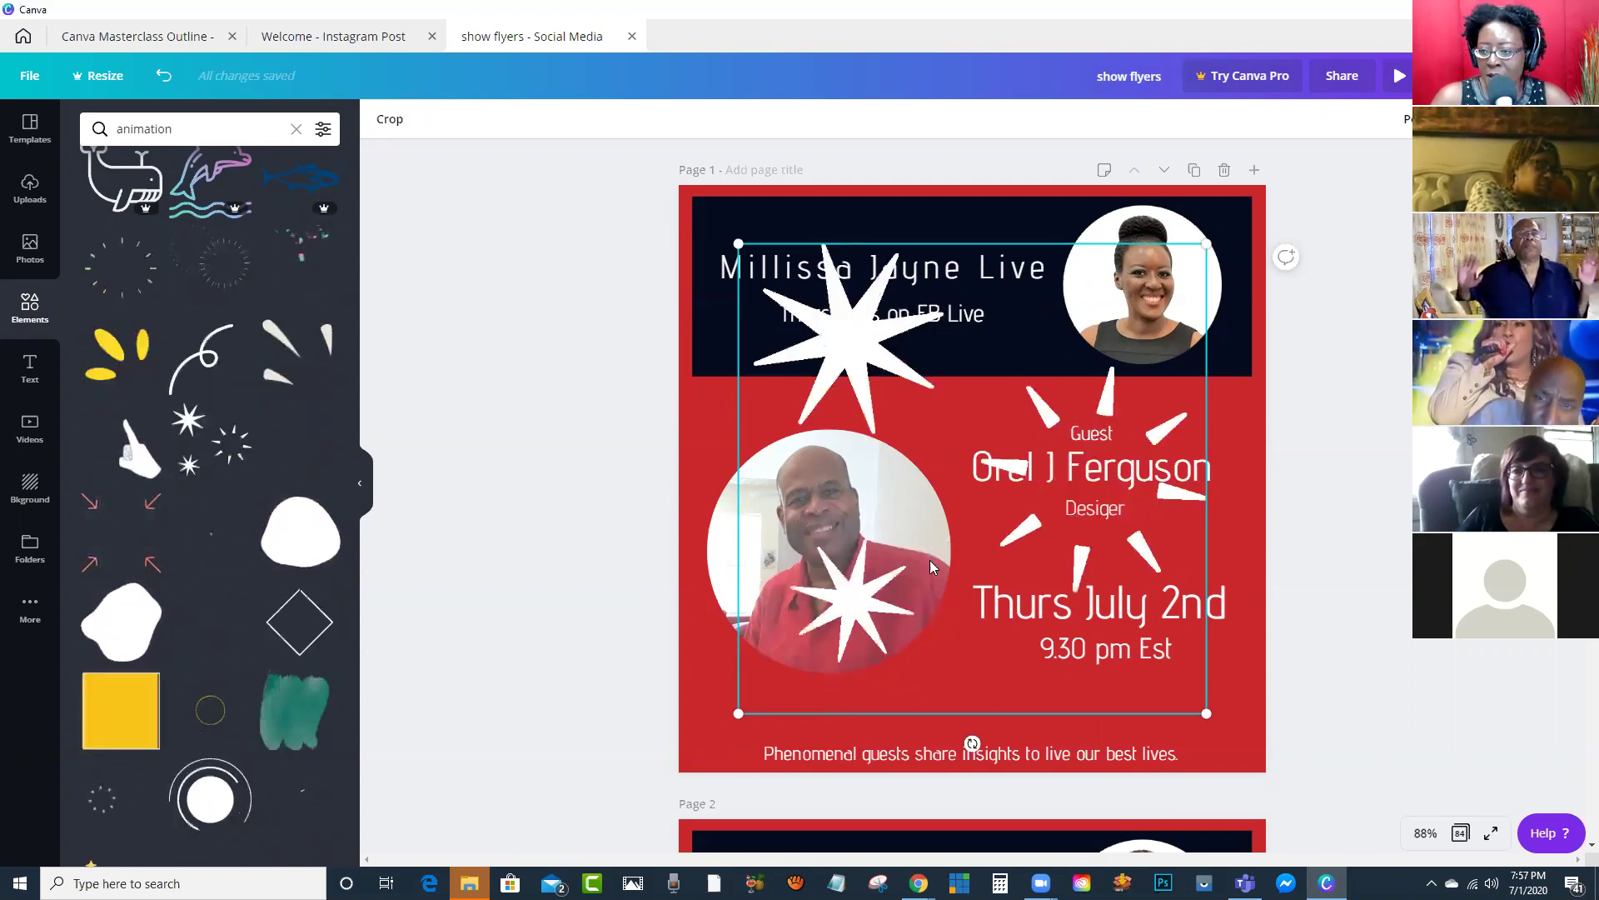
Step: Lower the sticker's transparency with the slider and move it down and left
click(1466, 118)
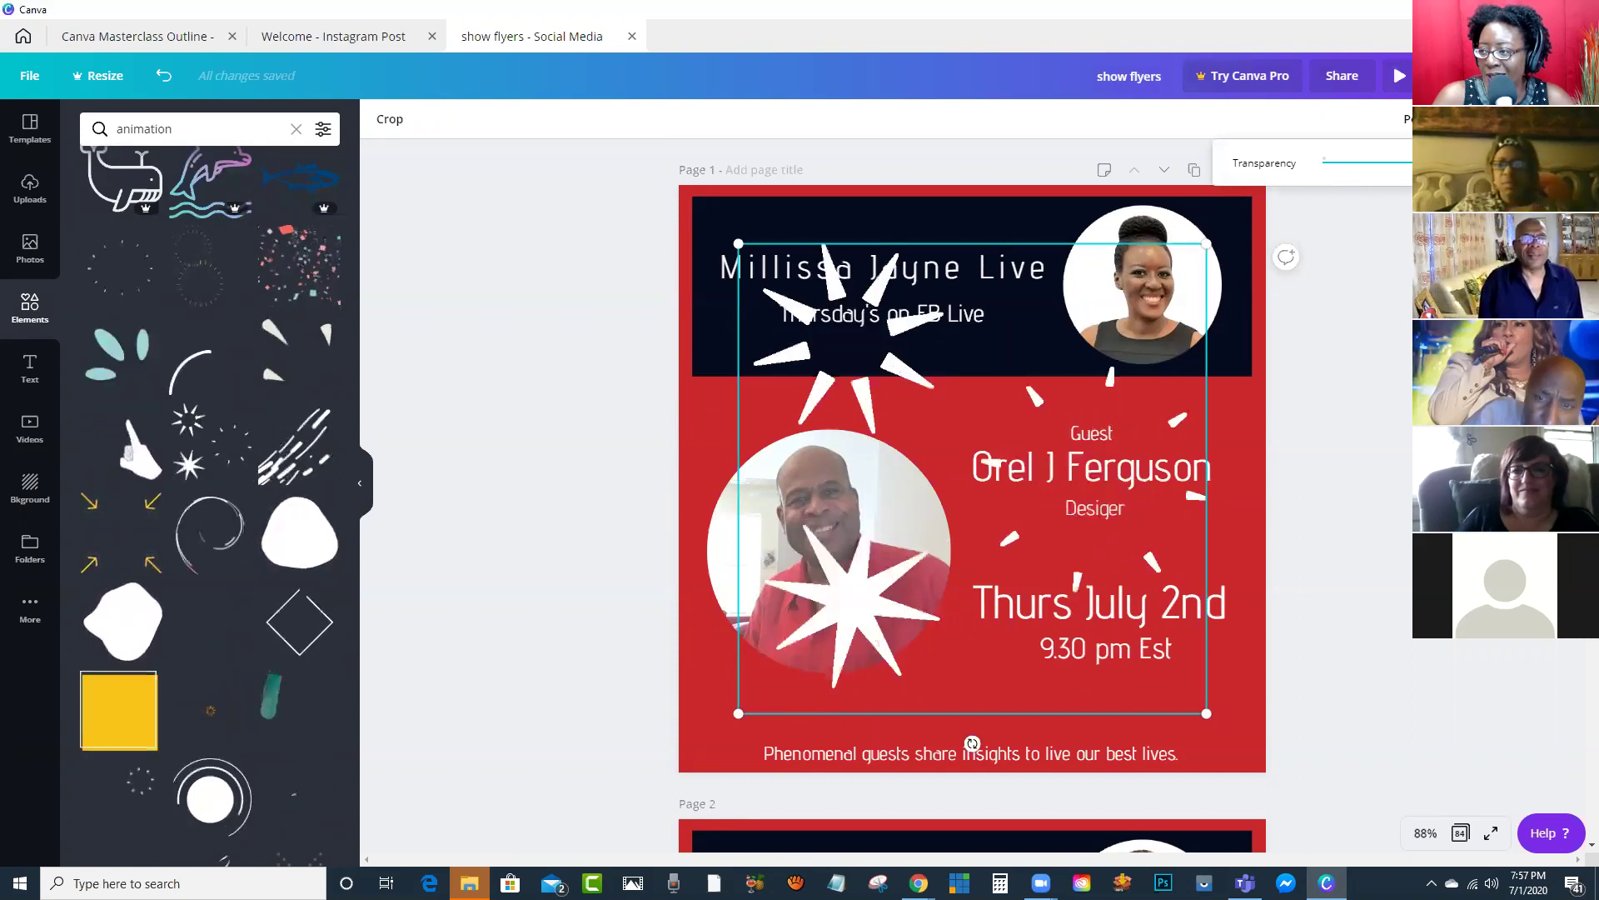
drag(1424, 162, 1345, 212)
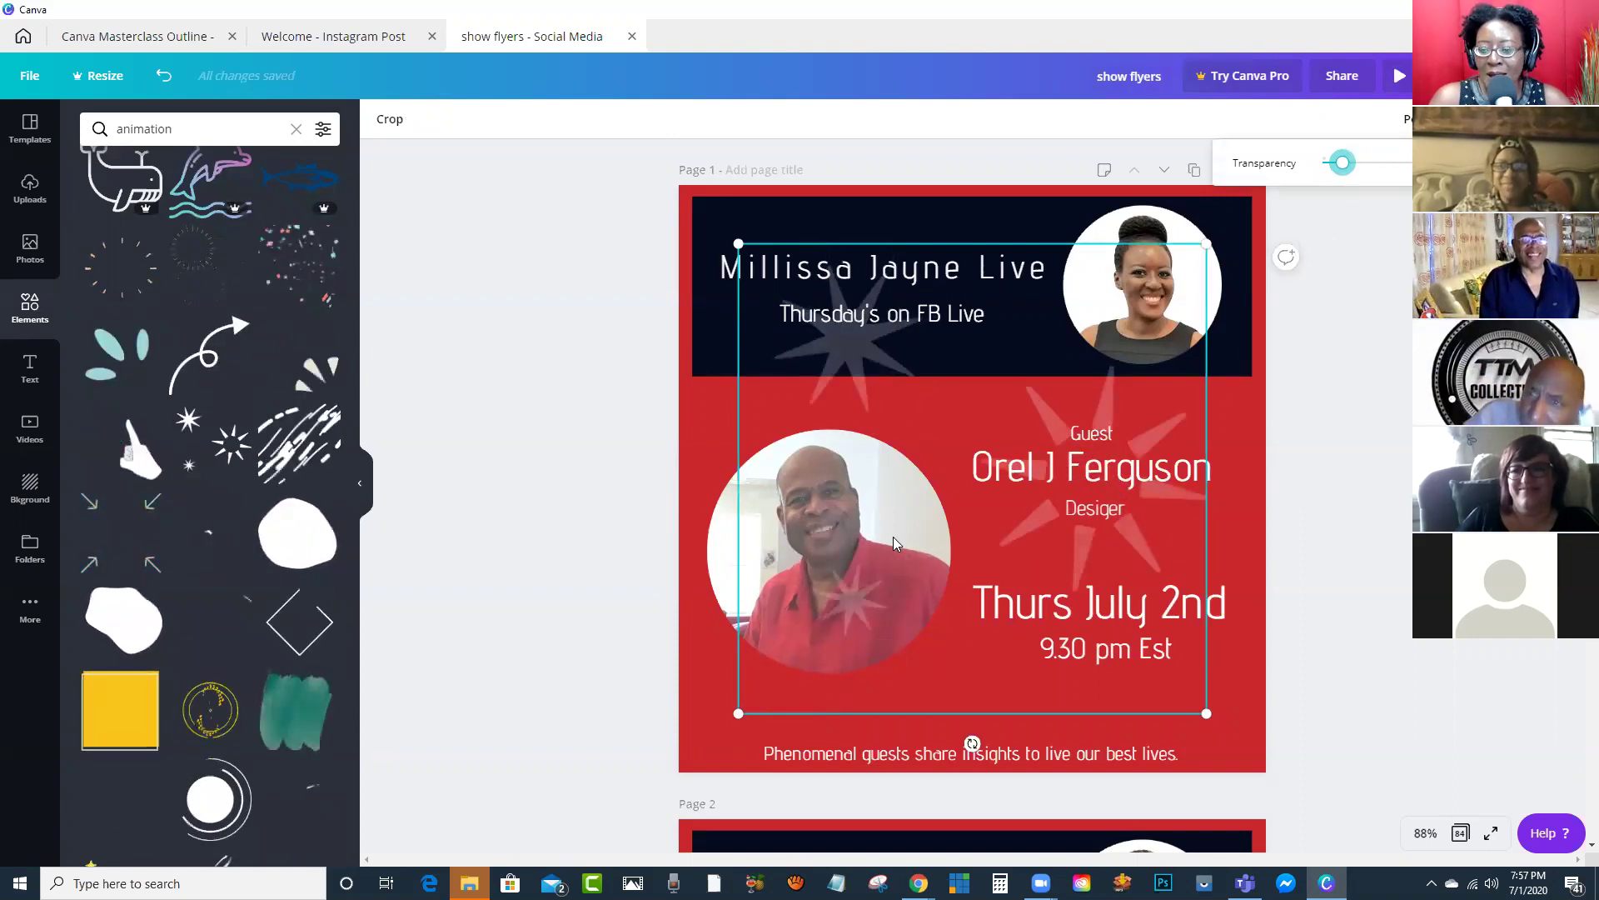
drag(863, 586, 824, 655)
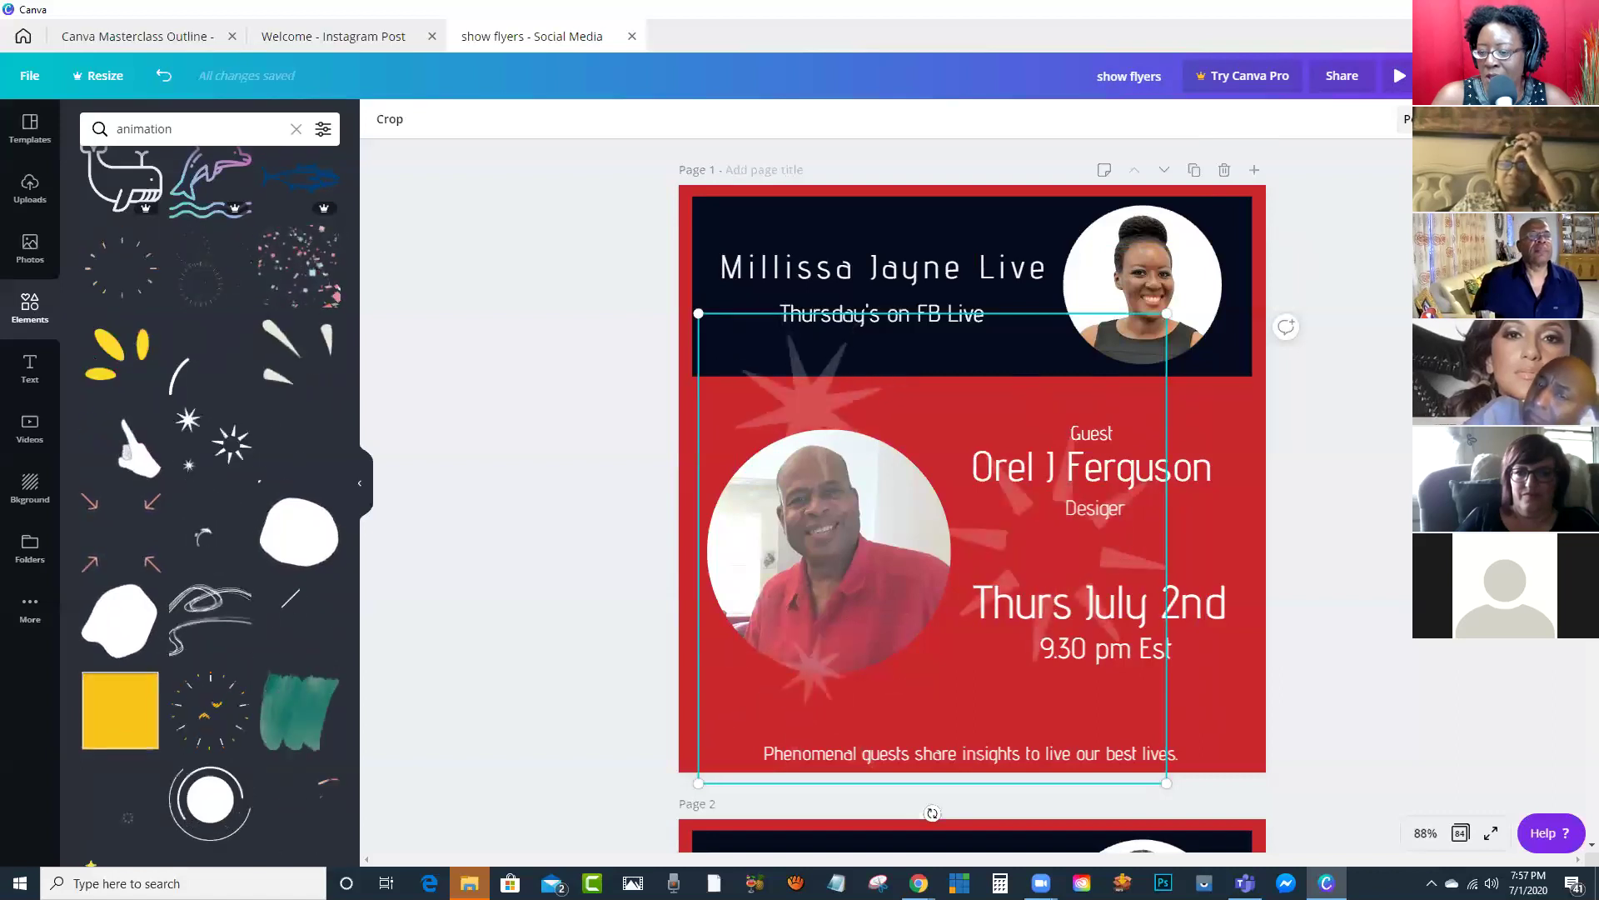
click(1407, 119)
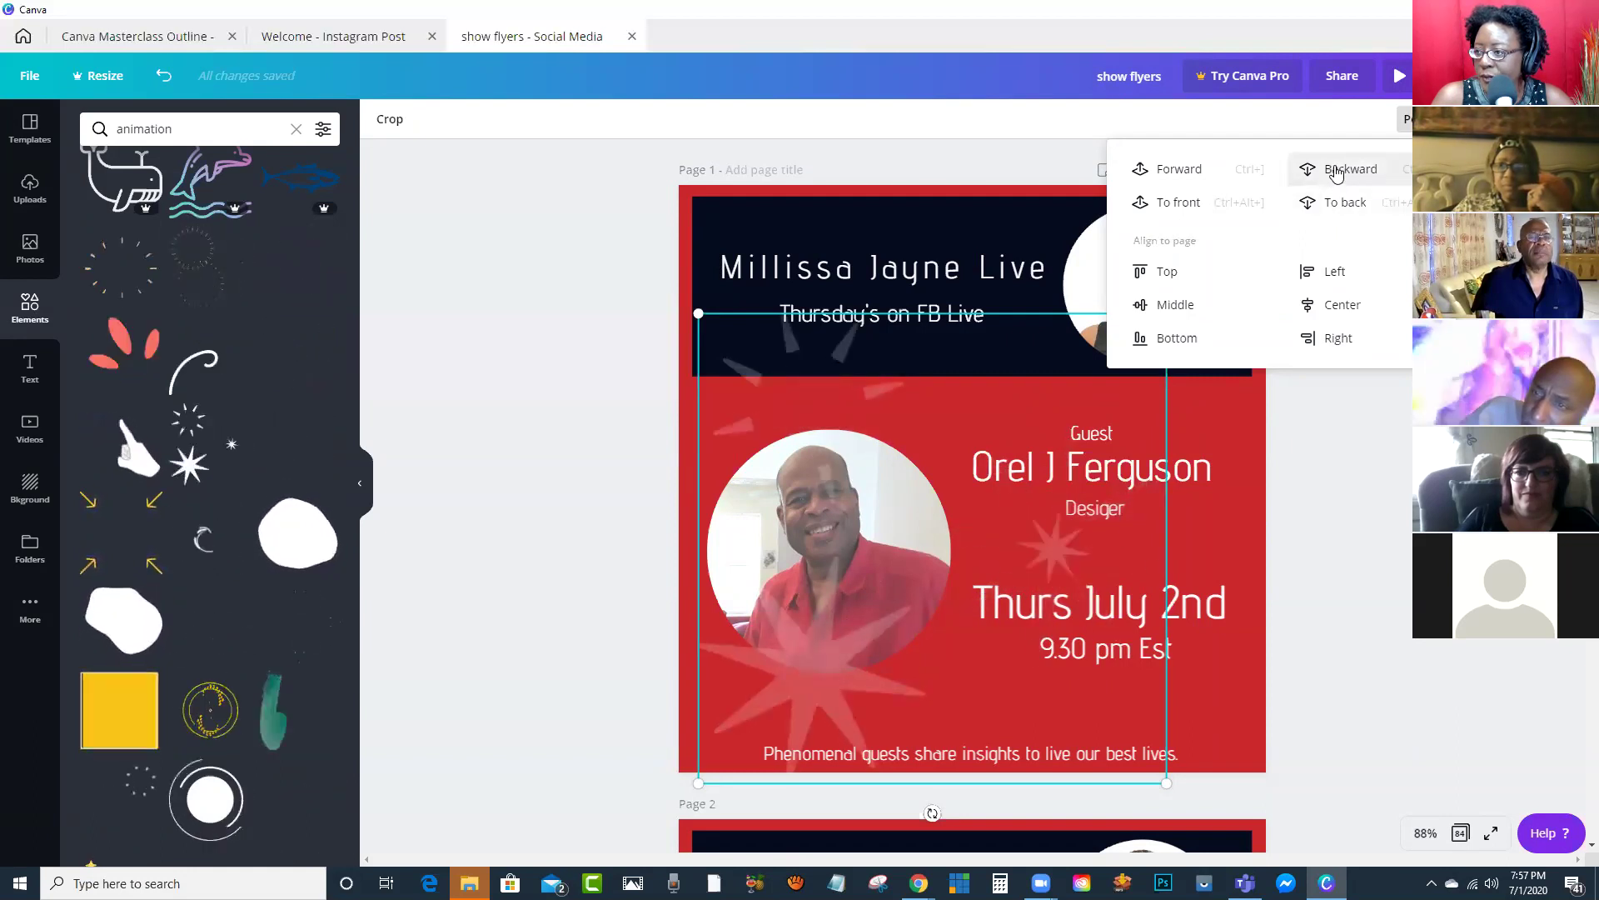
Step: Send the starburst back one layer, shrink it, and tuck it at the photo's lower left
click(1340, 175)
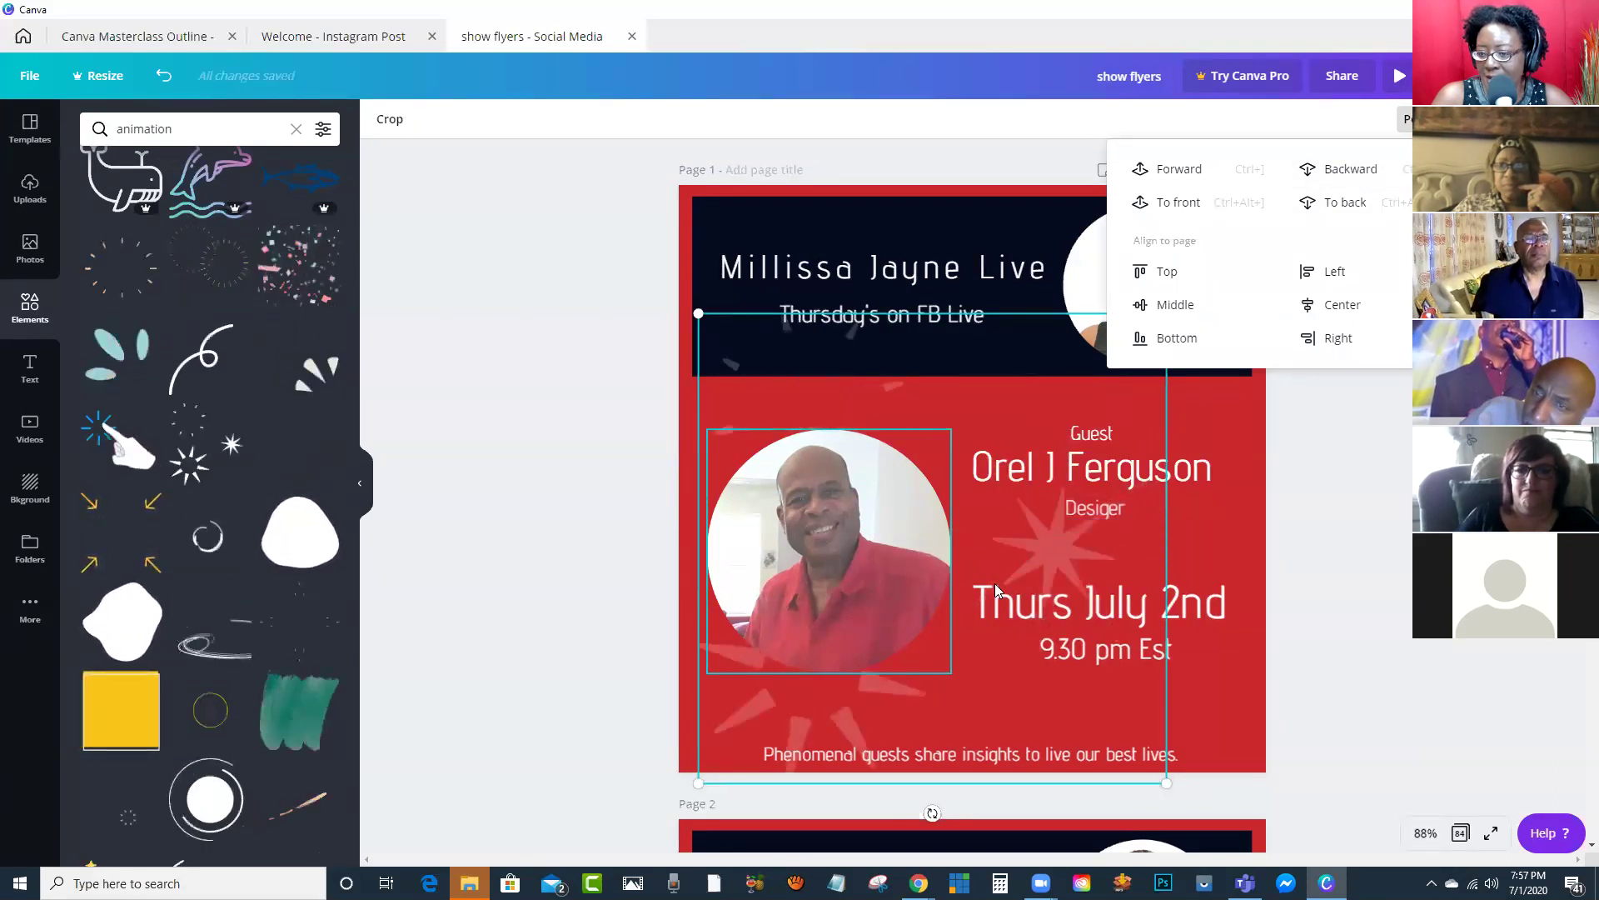
click(1342, 492)
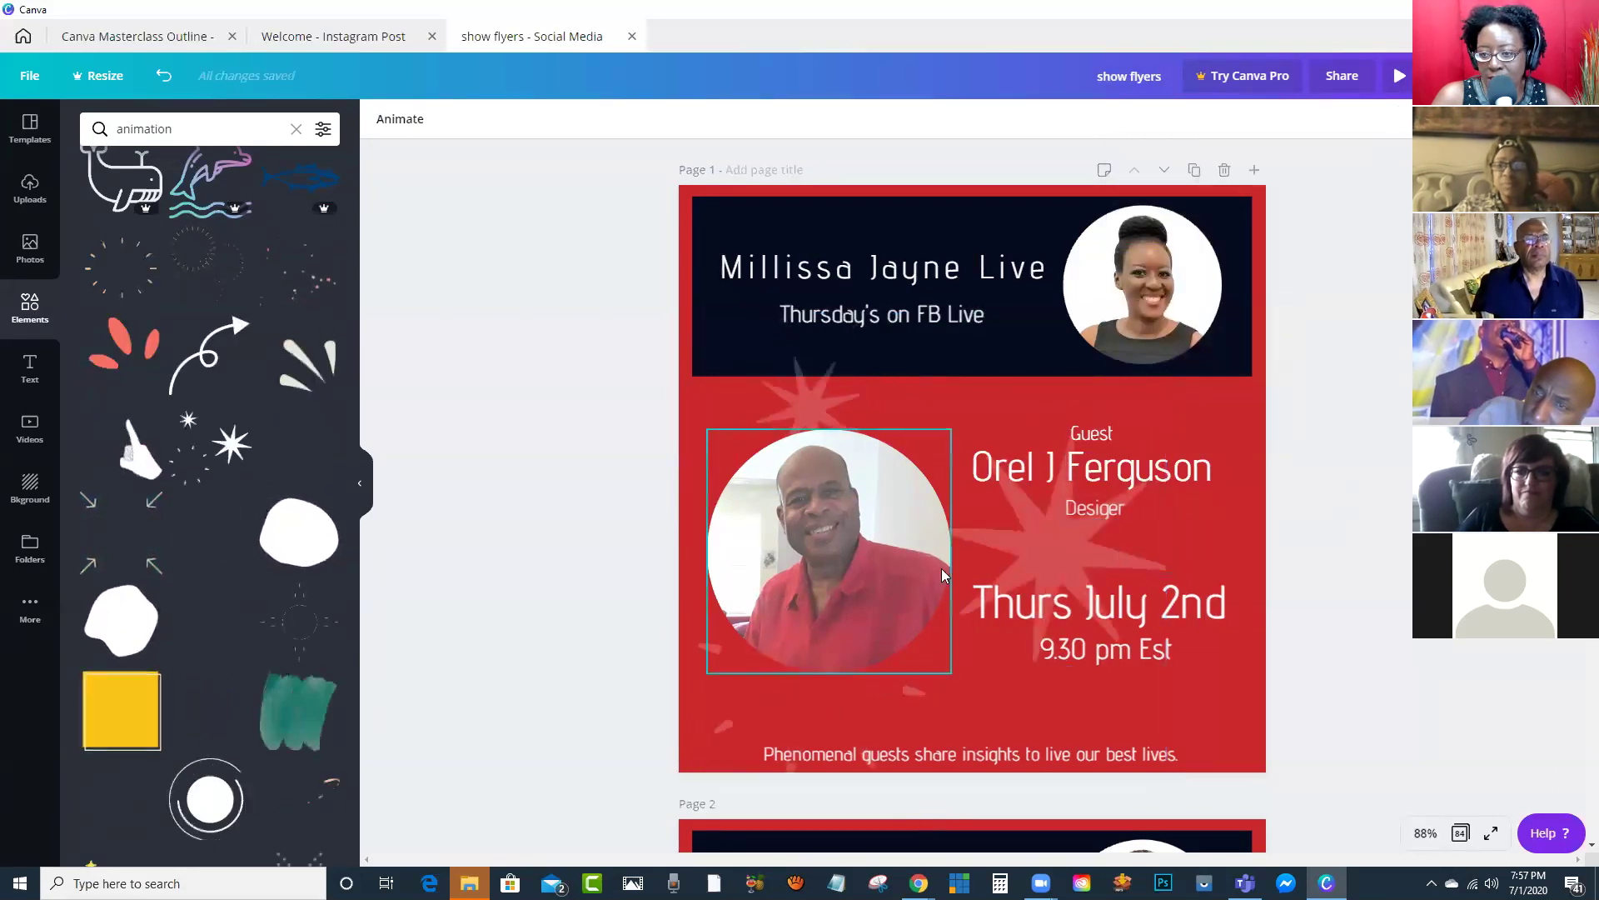
click(1100, 458)
drag(1167, 313, 1052, 429)
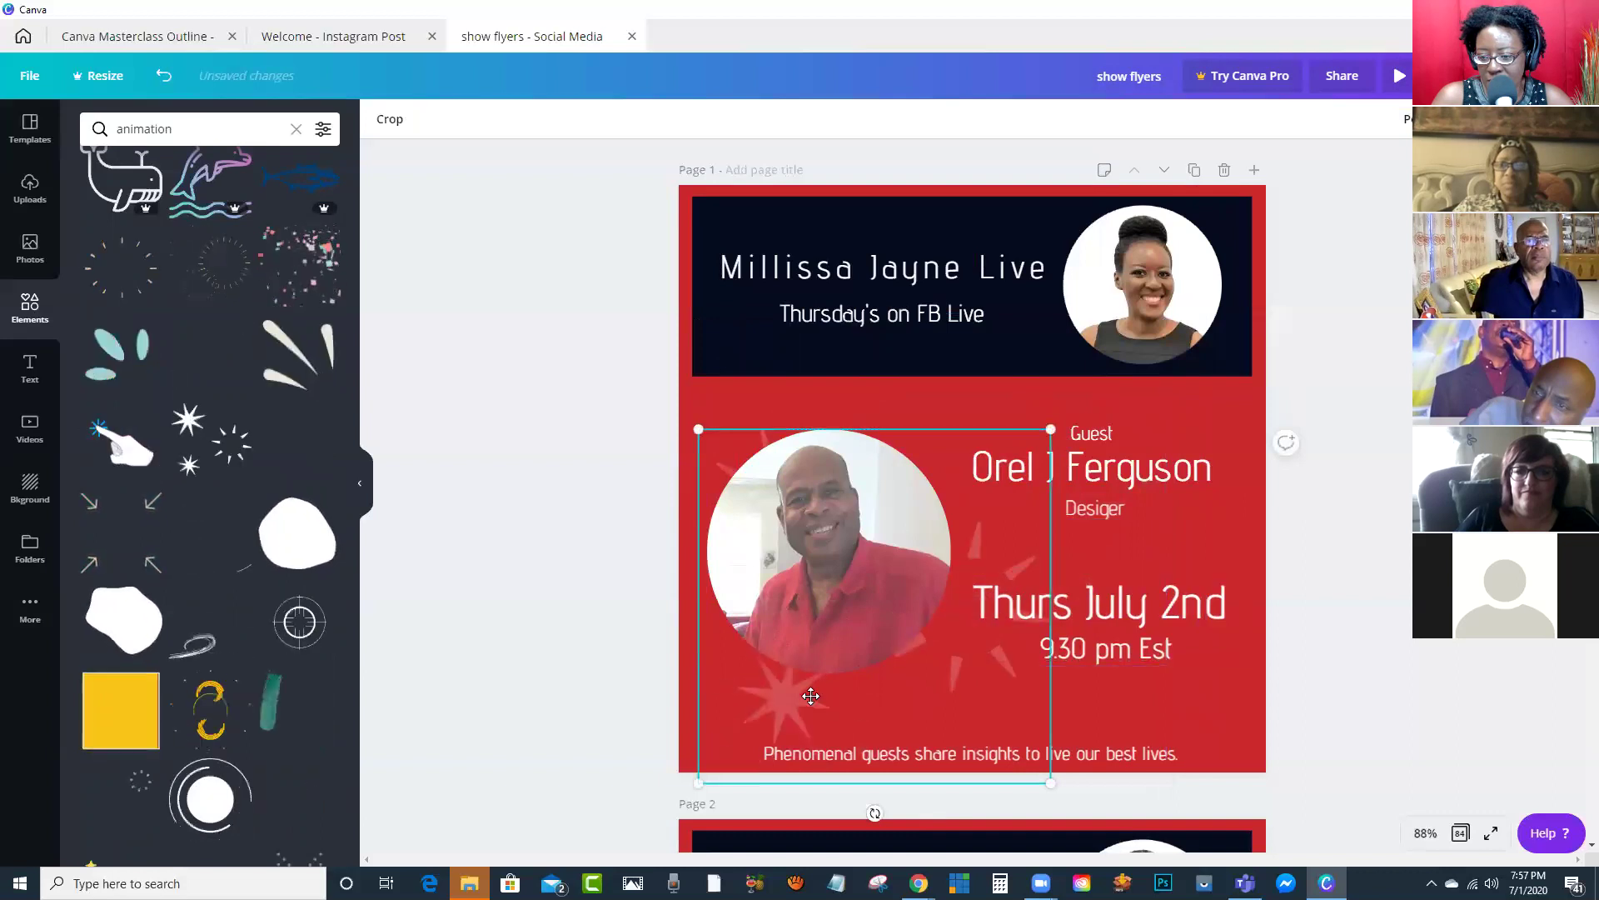
drag(812, 710, 802, 677)
click(1331, 498)
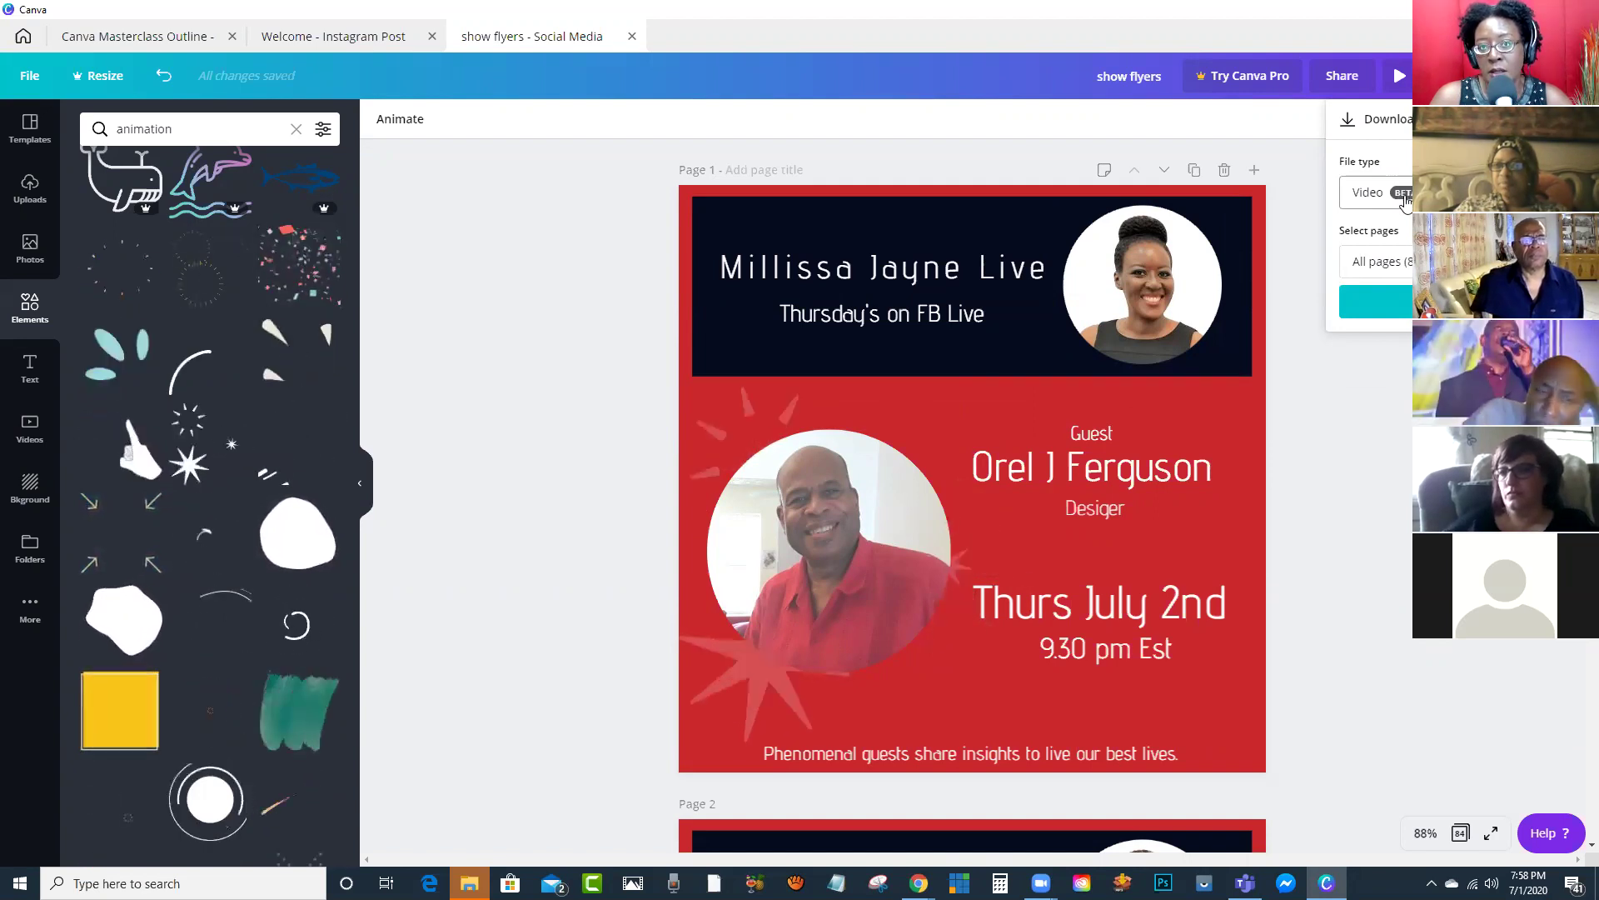
Step: Set the download file type to MP4 Video, limit it to Page 1, and download
click(1374, 192)
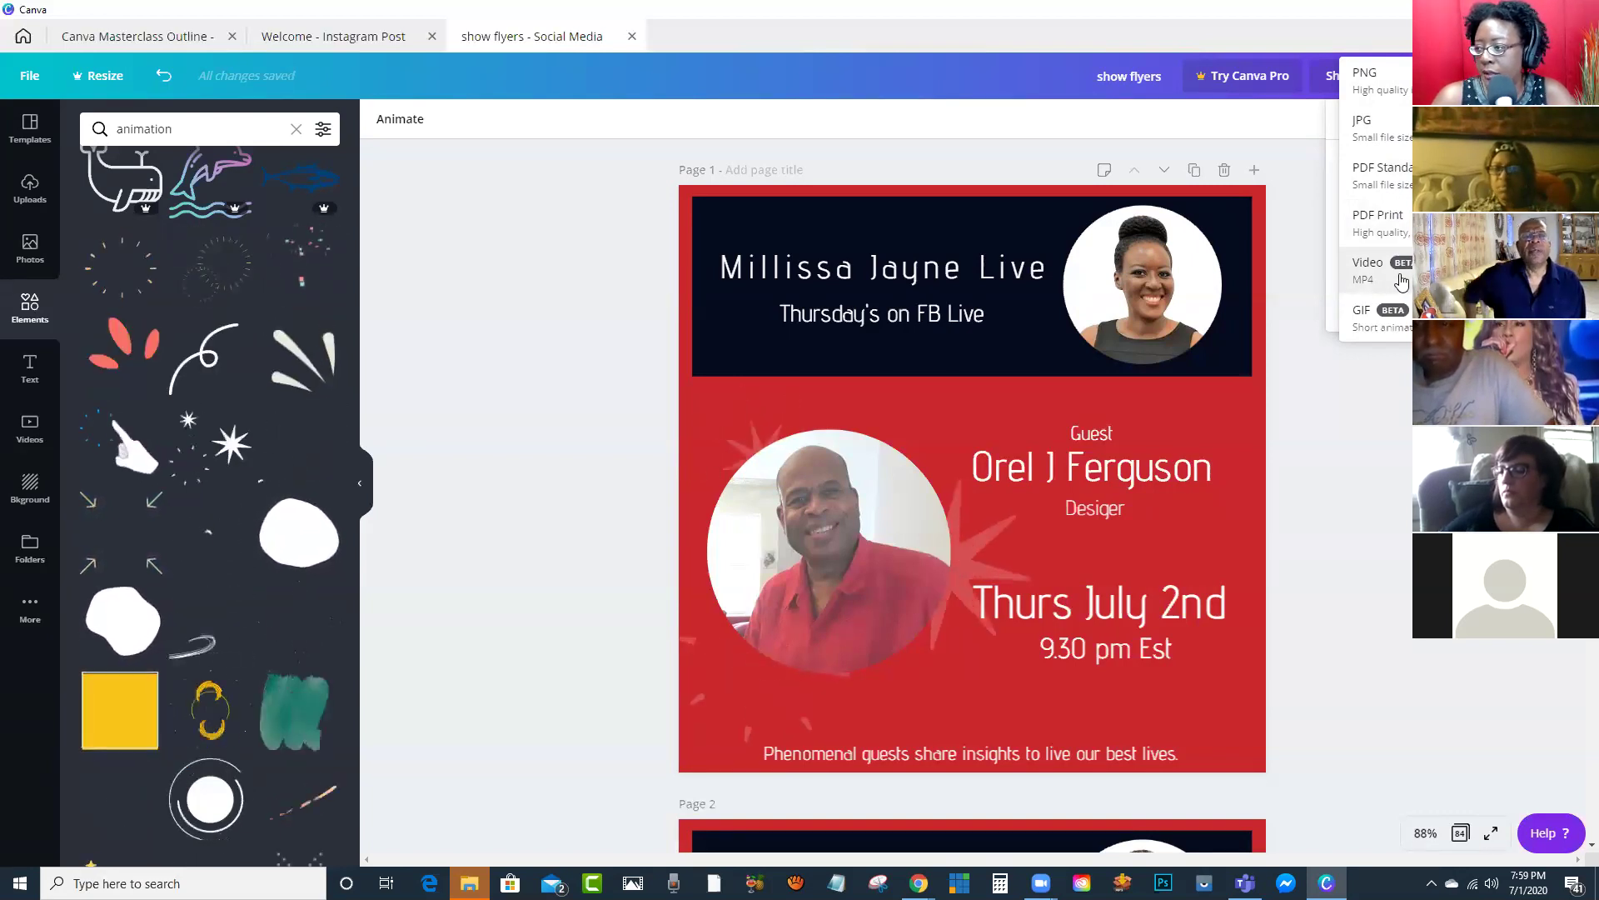
click(1403, 273)
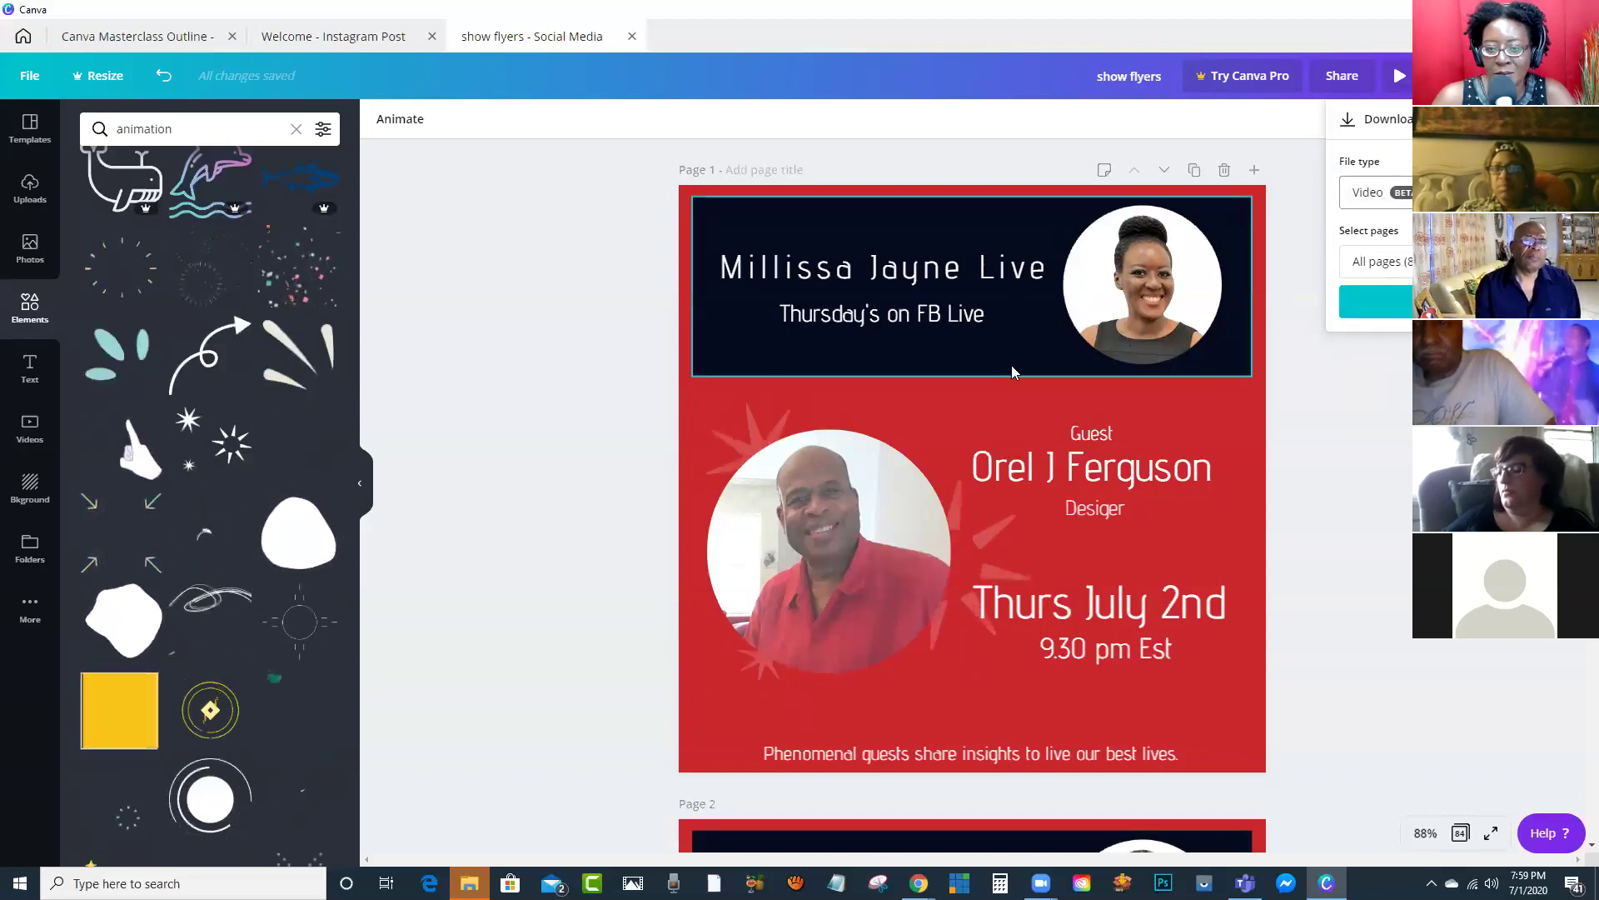
click(1379, 265)
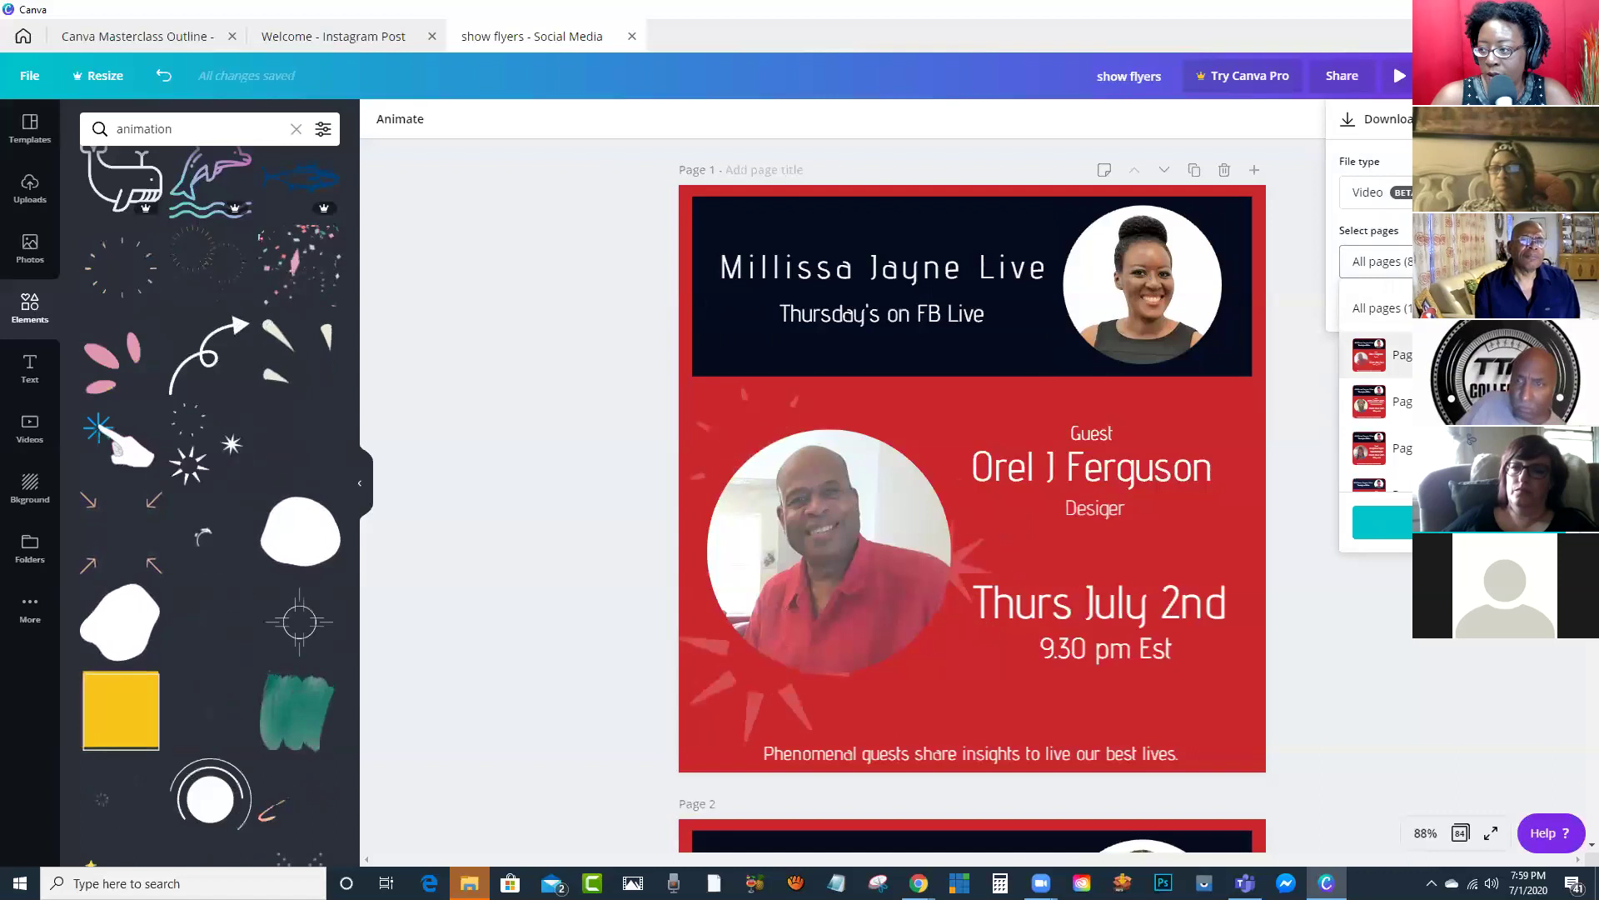
click(1379, 354)
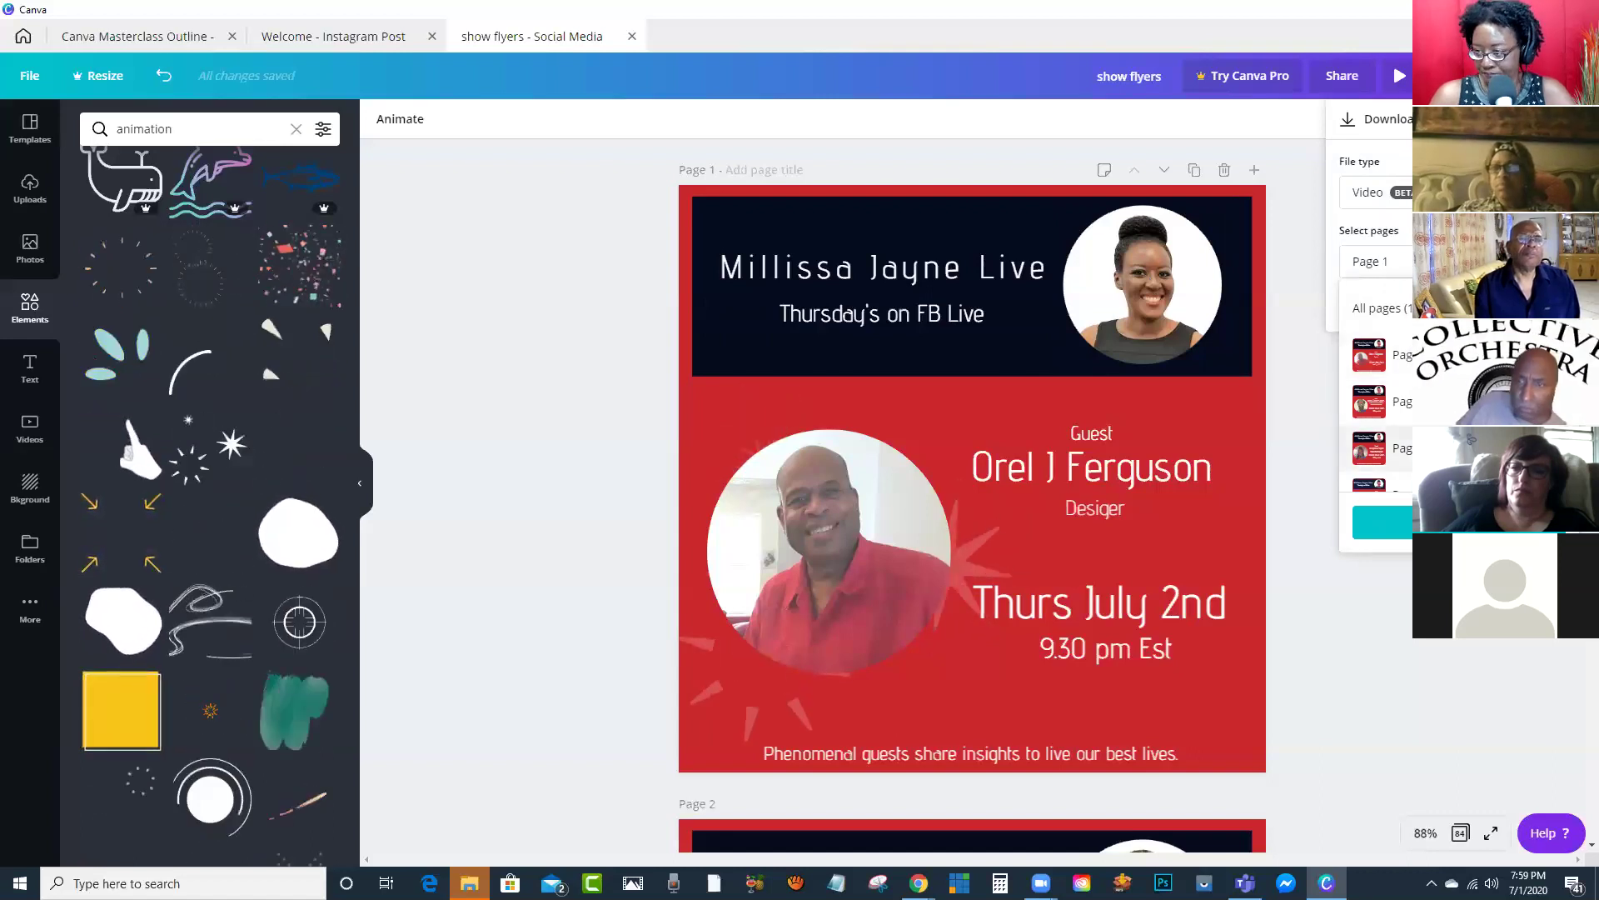
click(1383, 521)
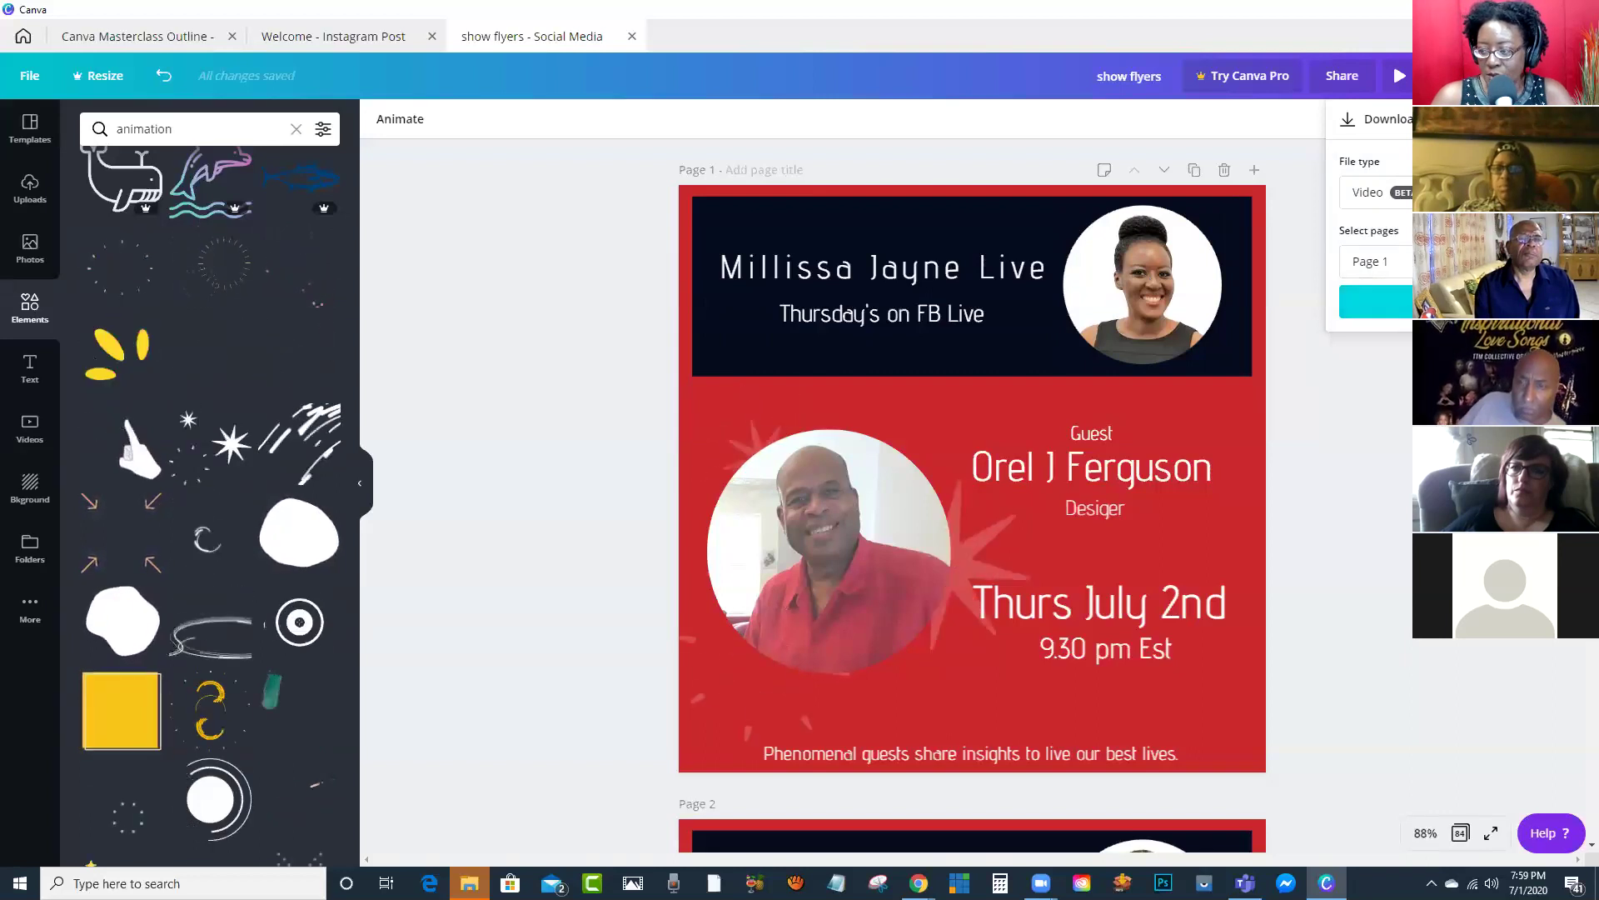
click(1374, 301)
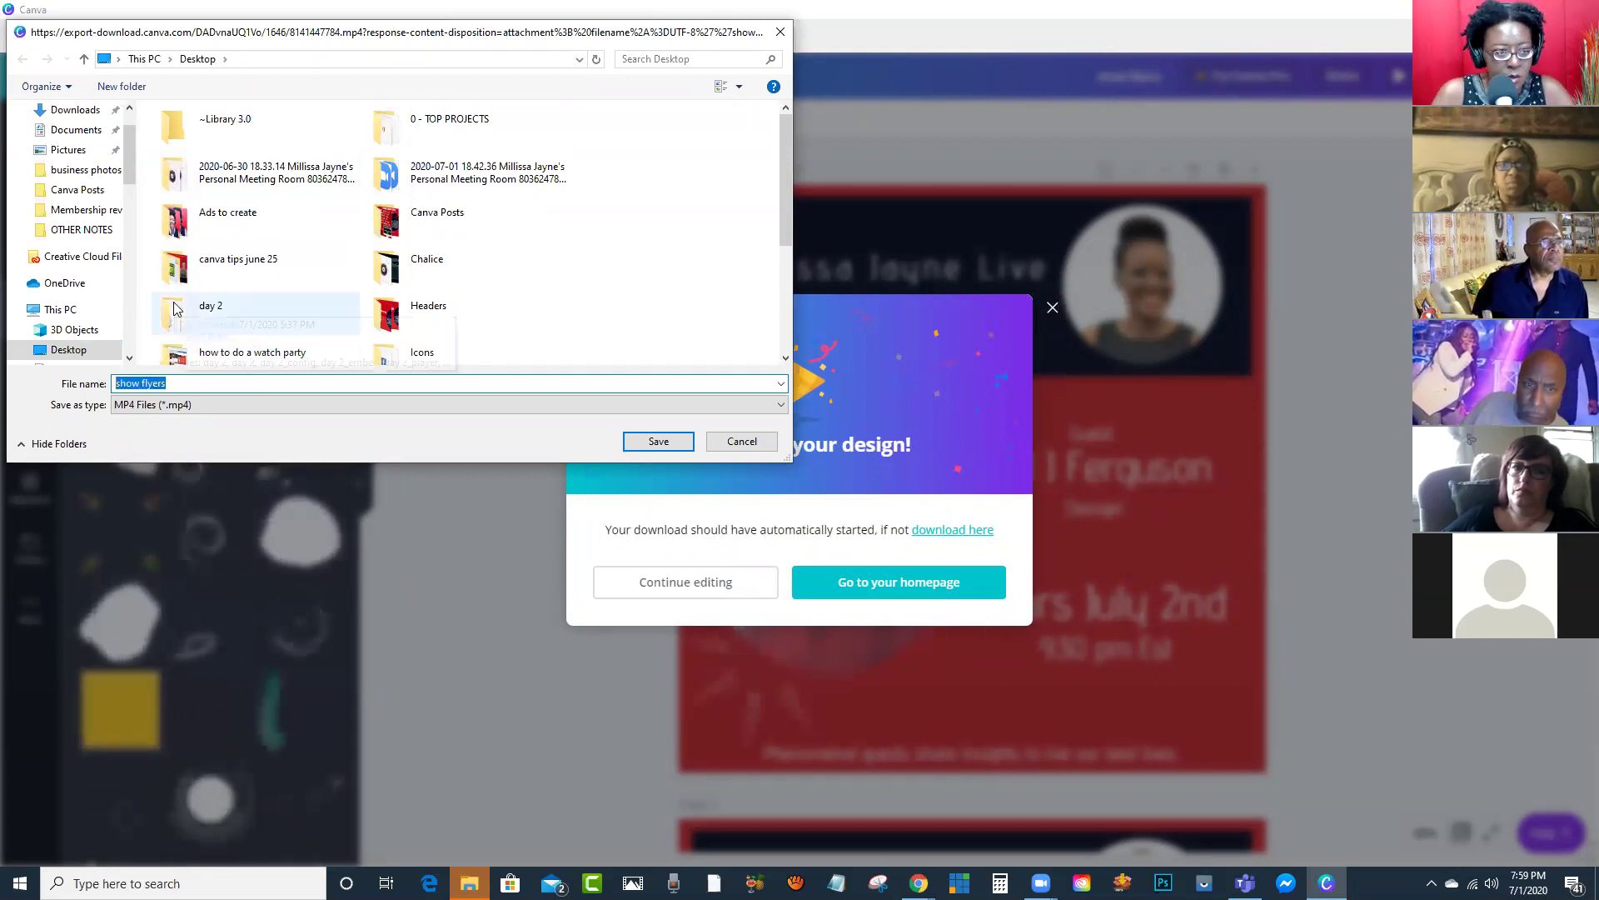
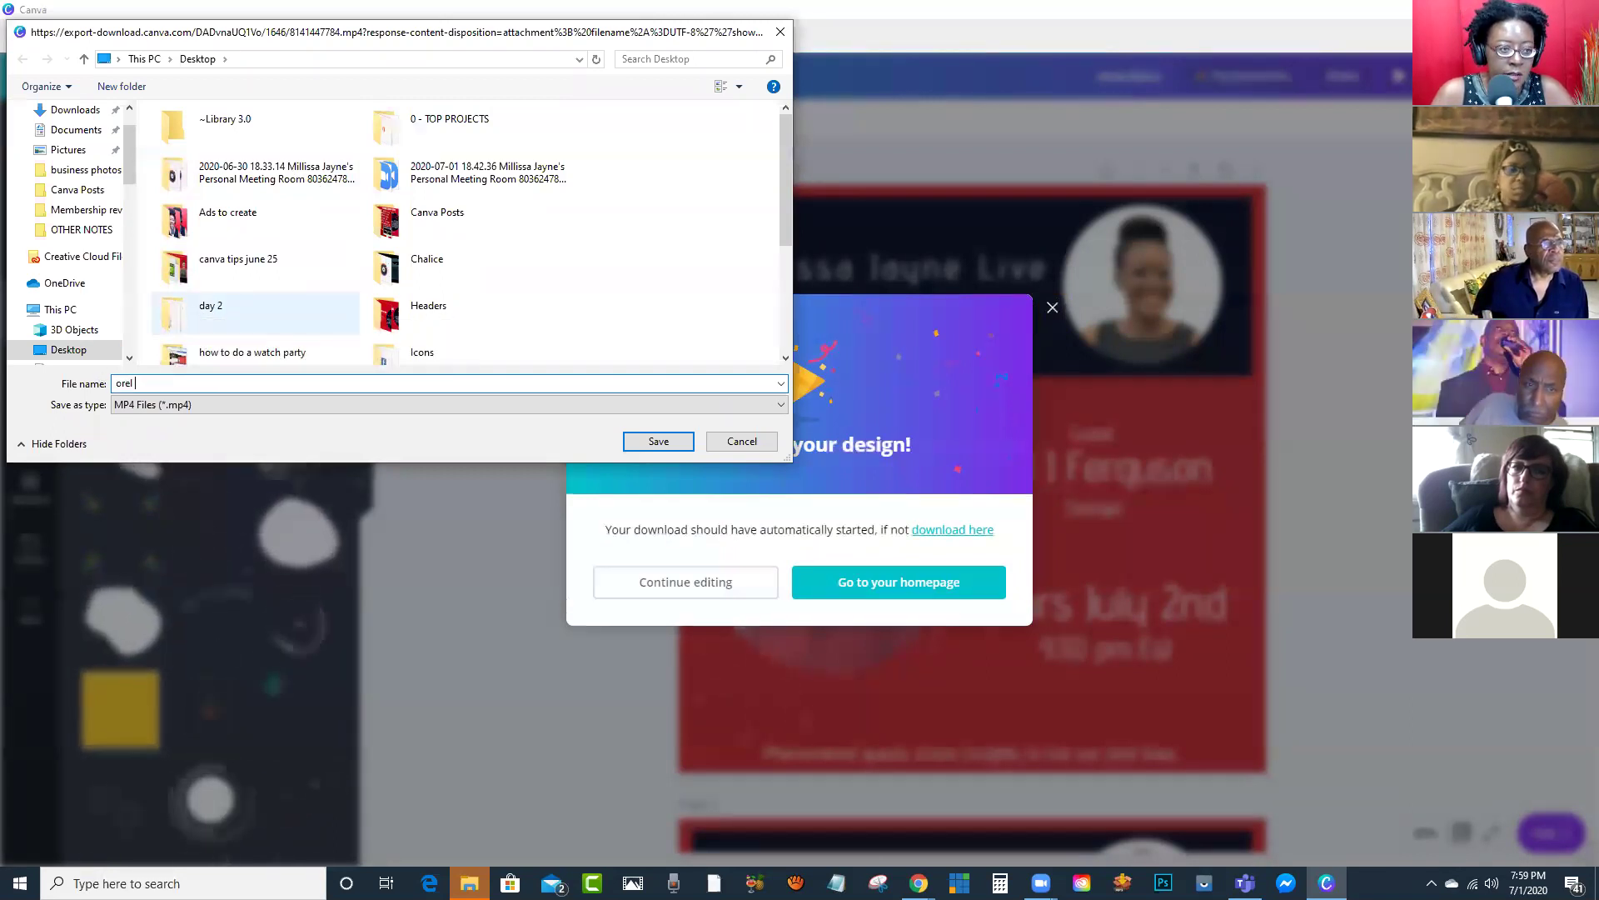
Step: Save the MP4 to the Desktop under the guest's name and open it from there
key(Return)
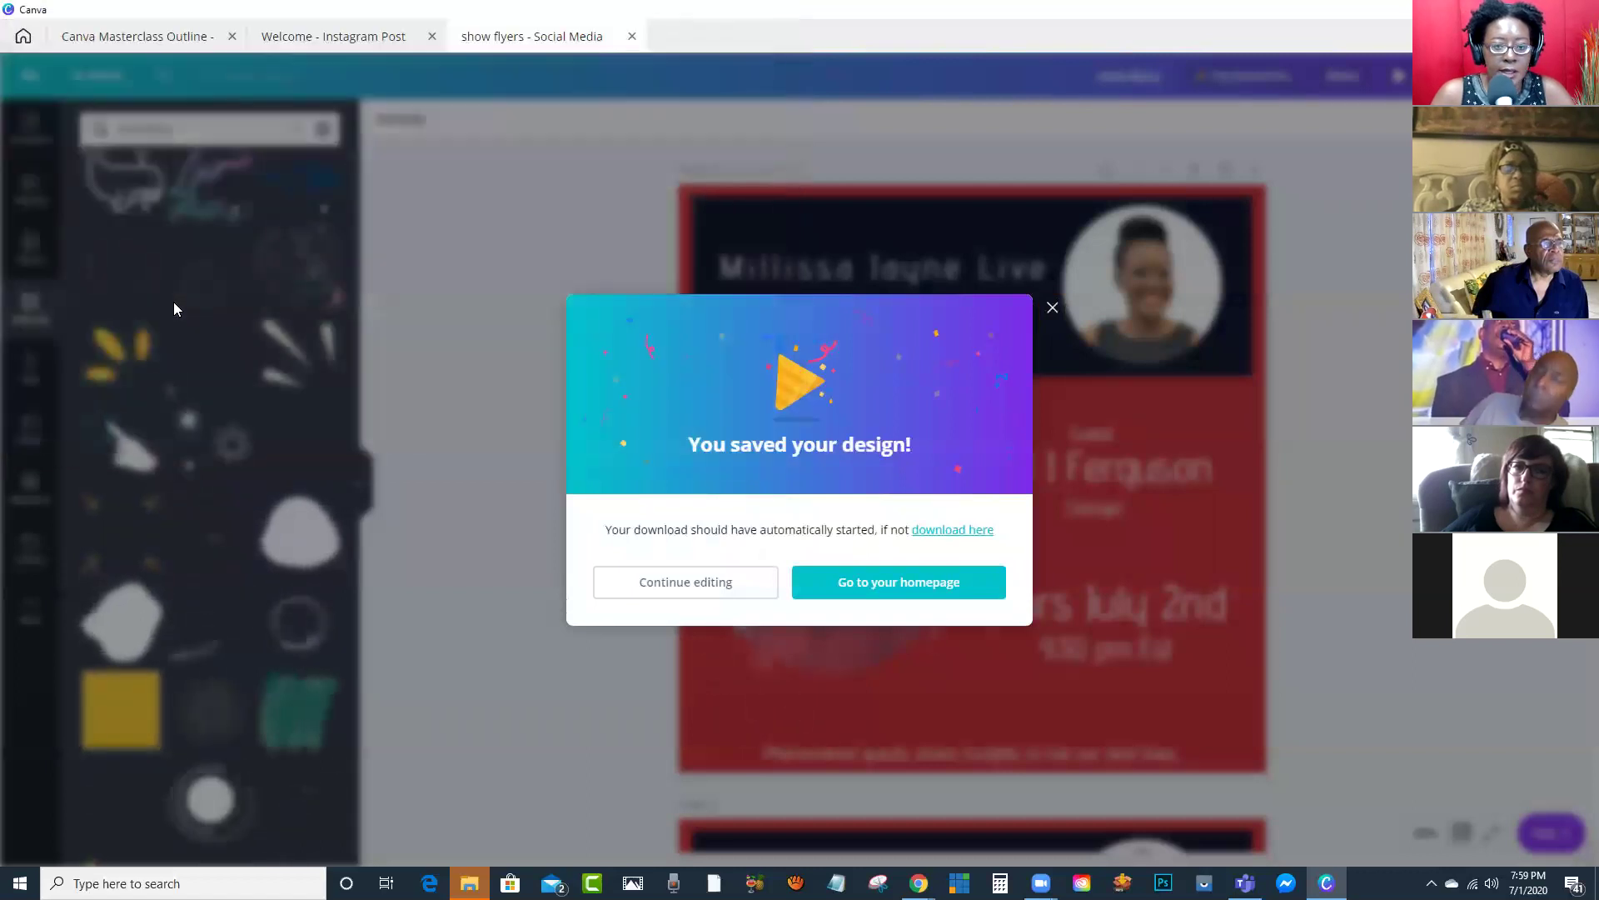
double_click(1088, 29)
double_click(32, 450)
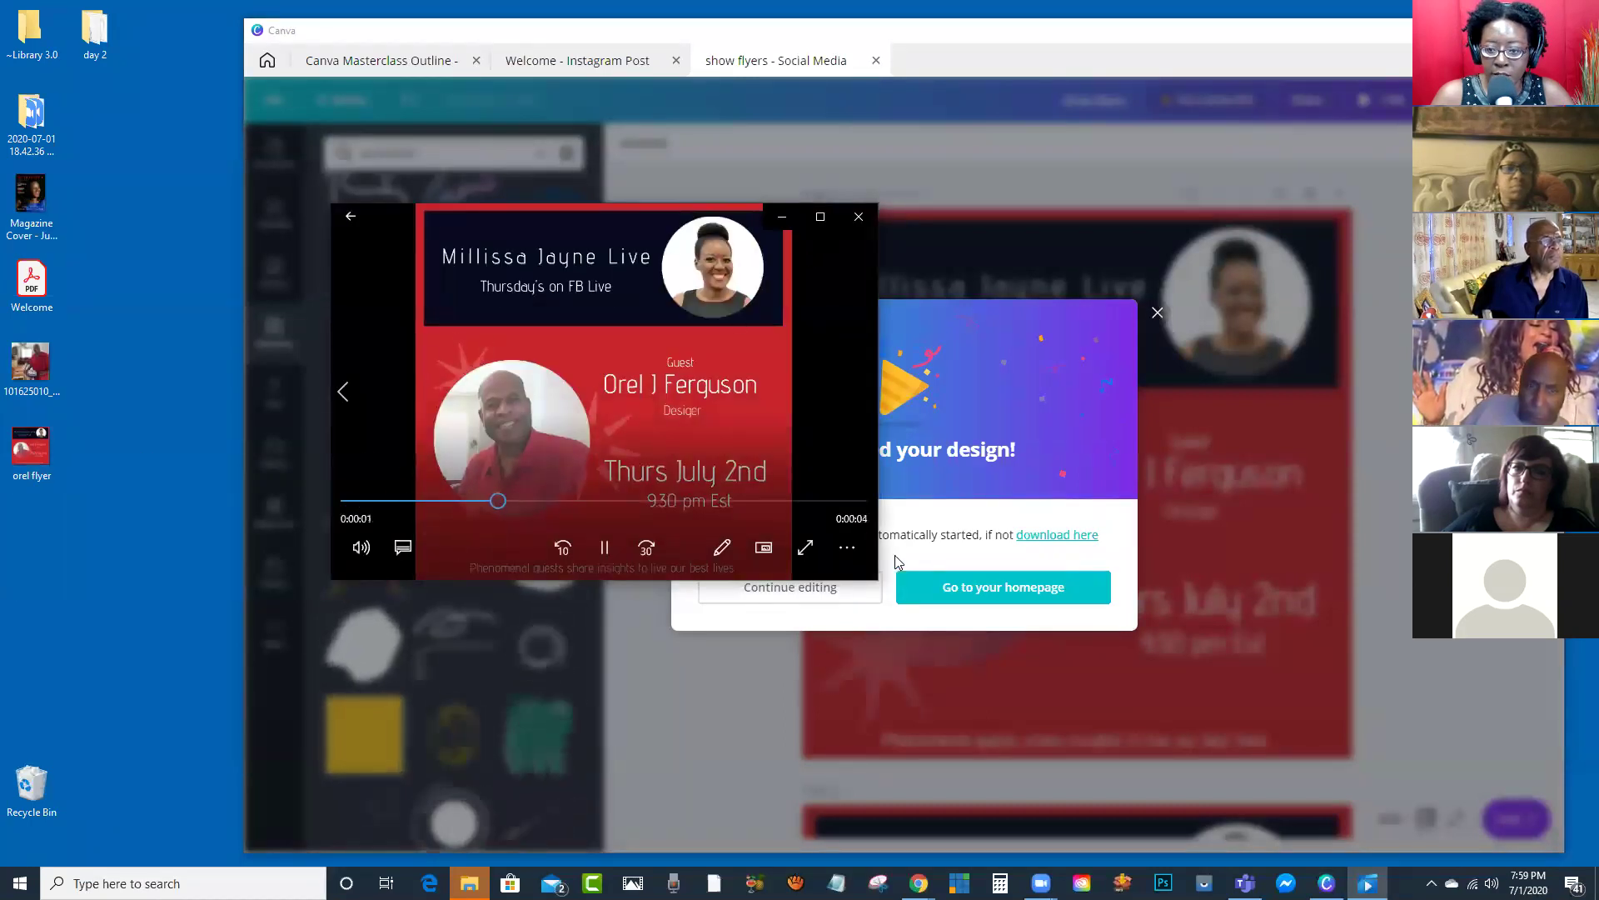
drag(874, 580, 1397, 811)
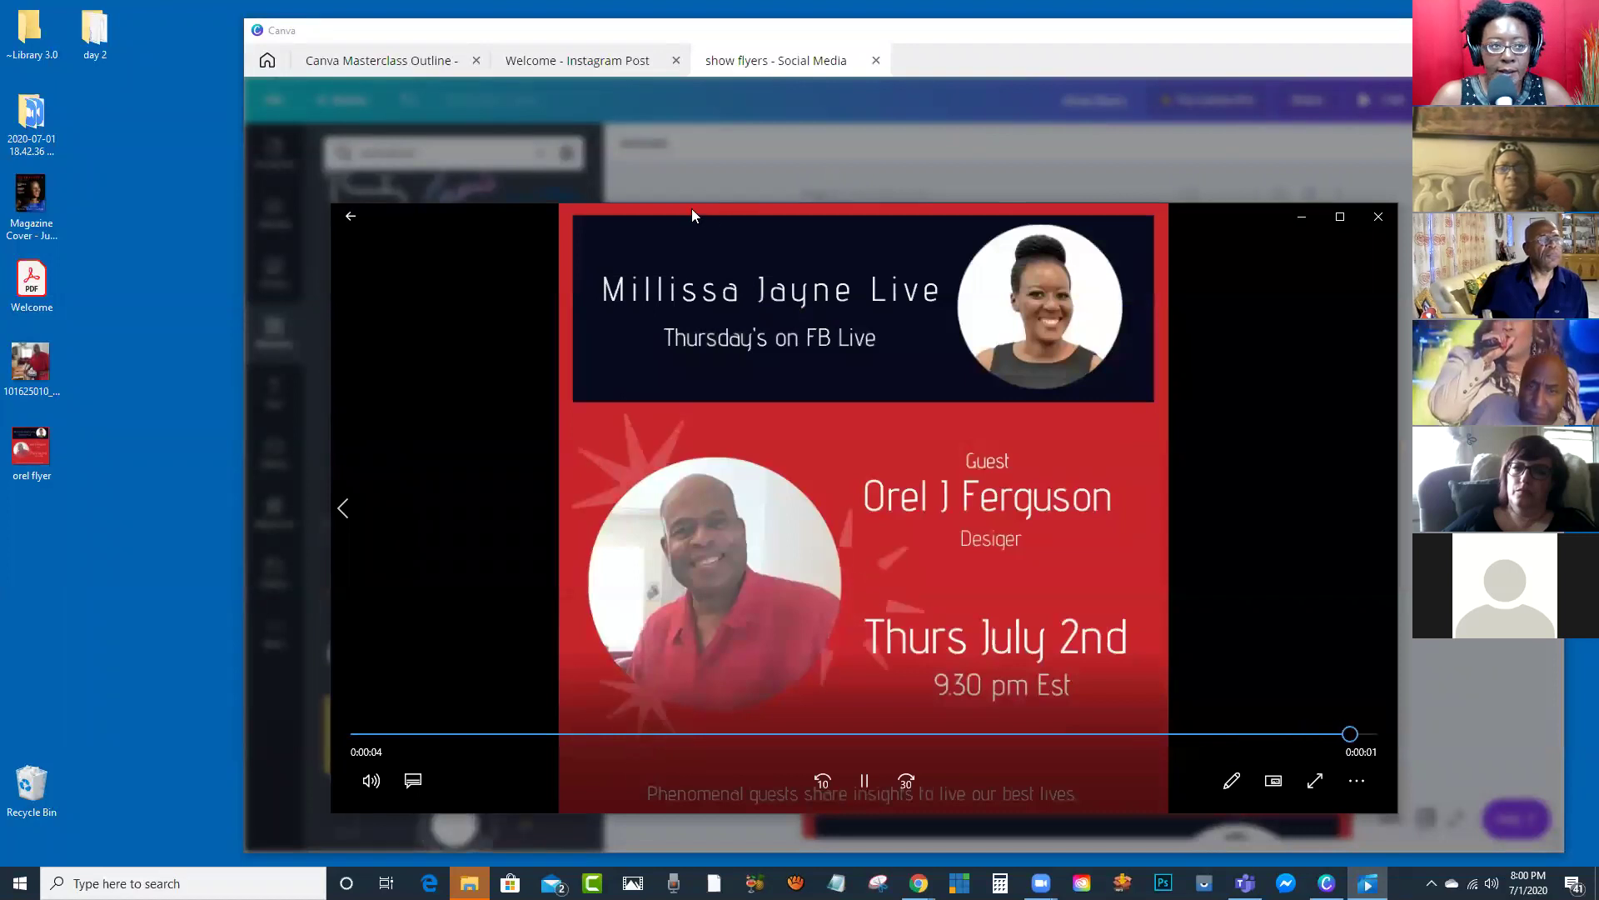
drag(691, 208, 520, 30)
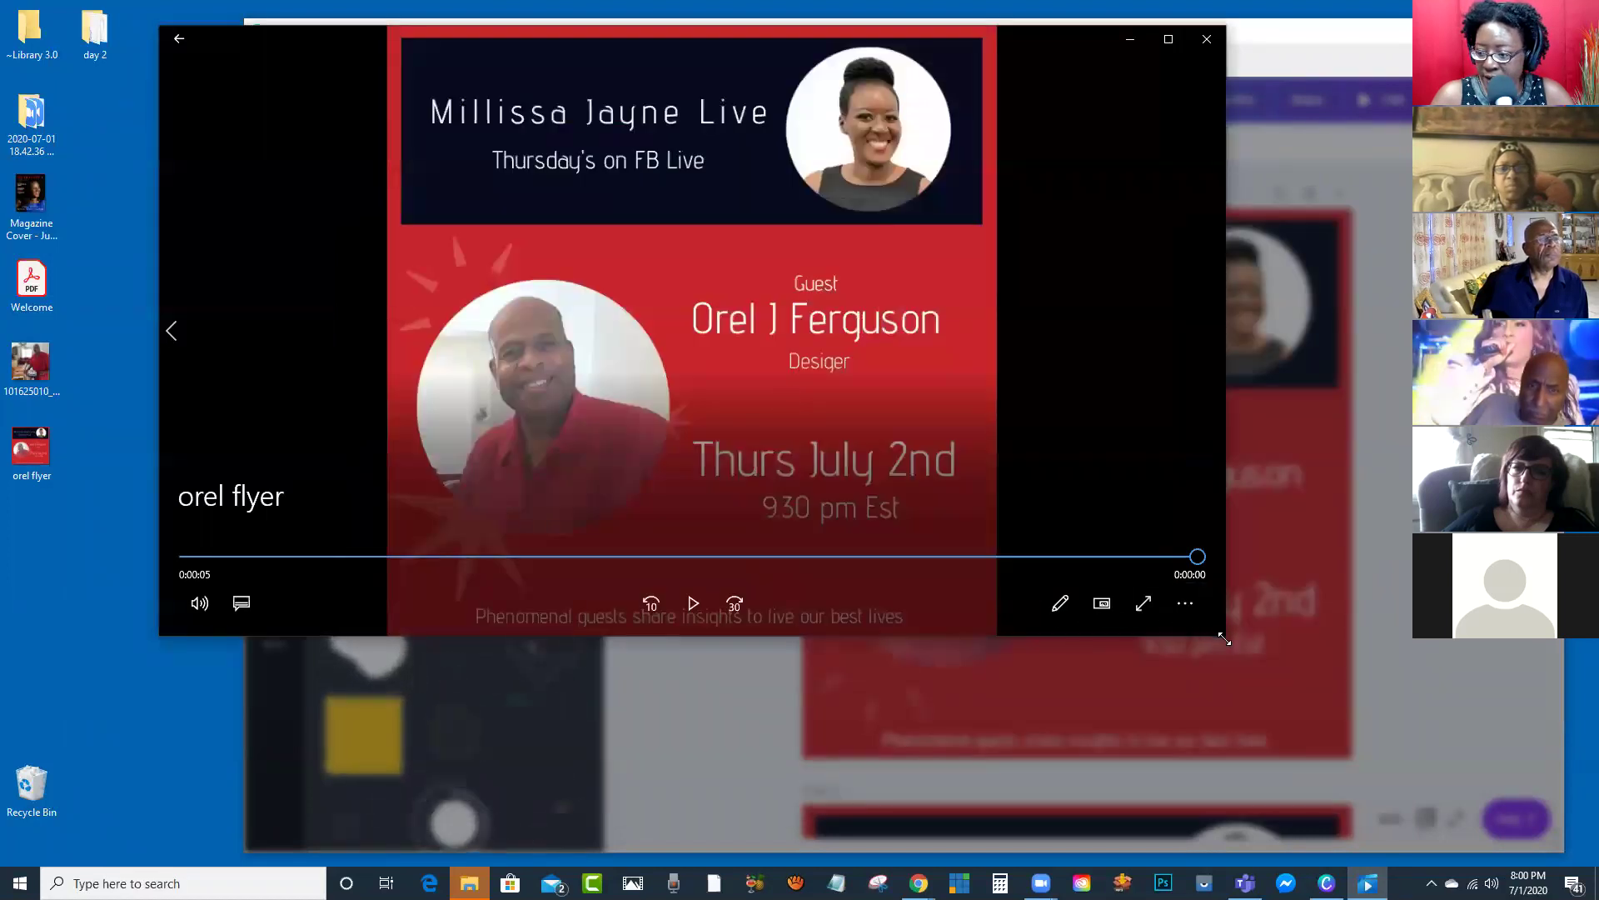
drag(1224, 638, 1249, 835)
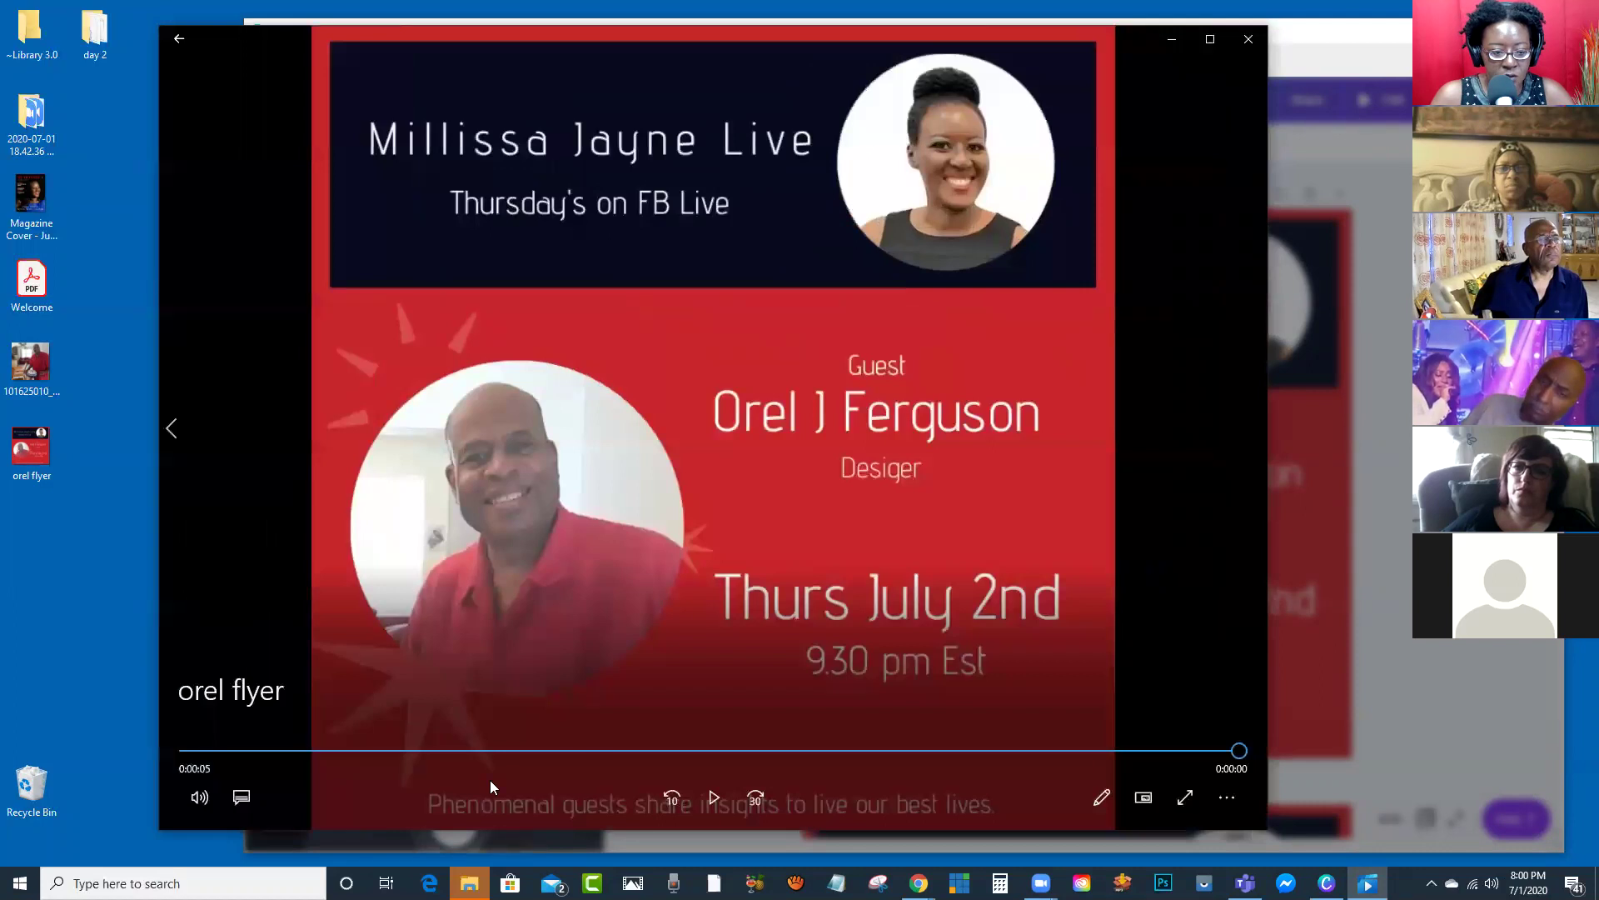
click(713, 798)
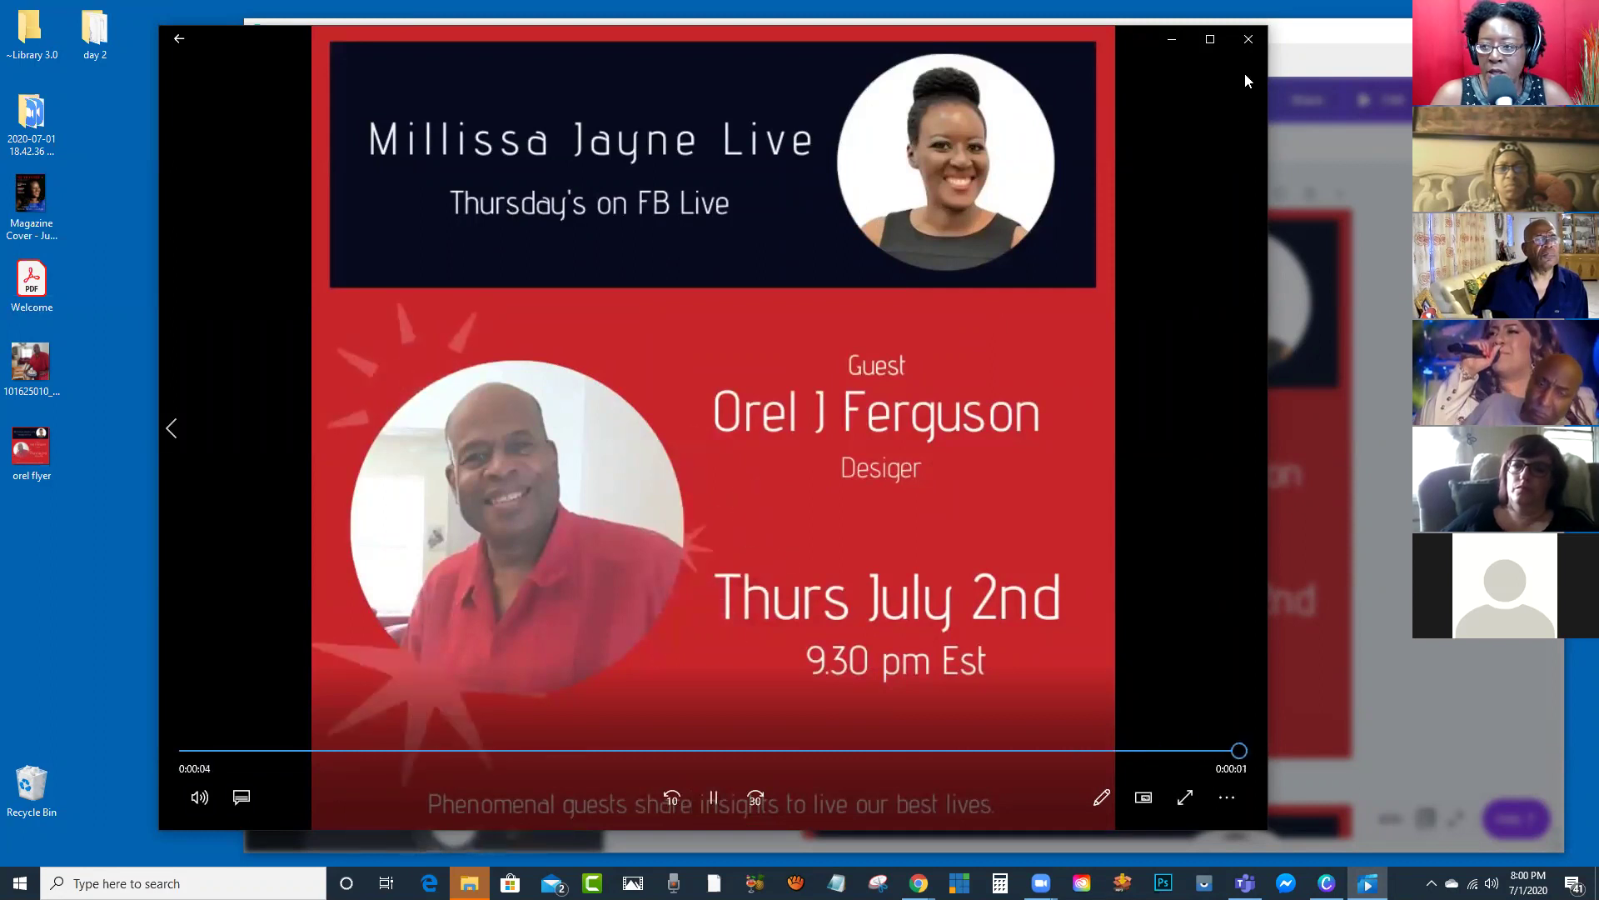
click(1248, 40)
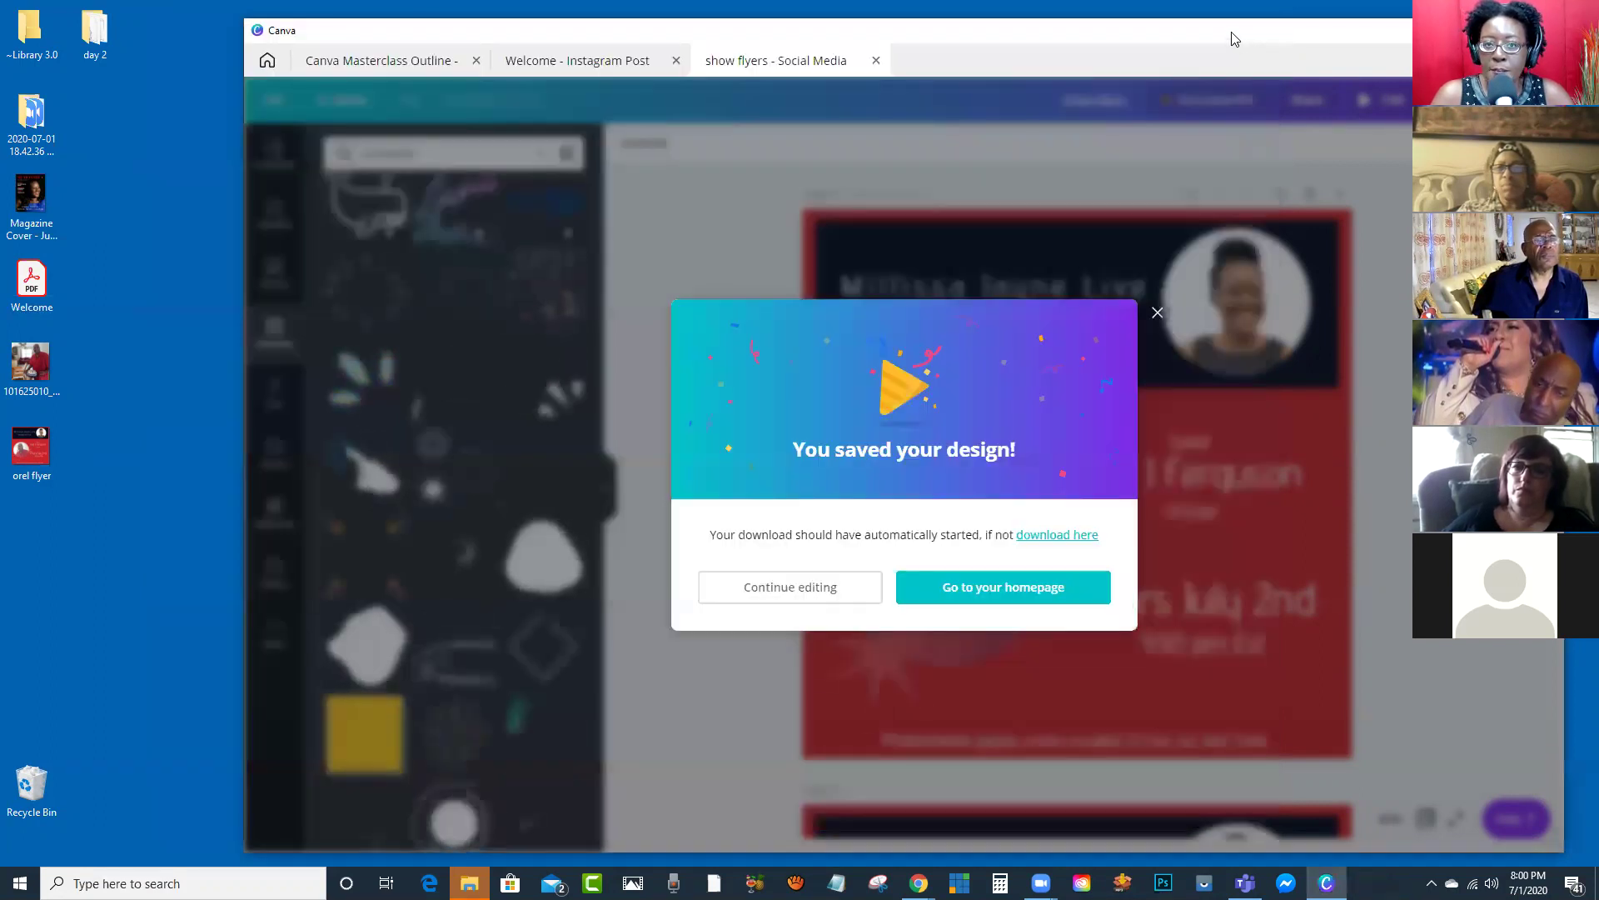
Step: Bring the Facebook window forward and go to your own profile page
drag(1234, 39, 1192, 44)
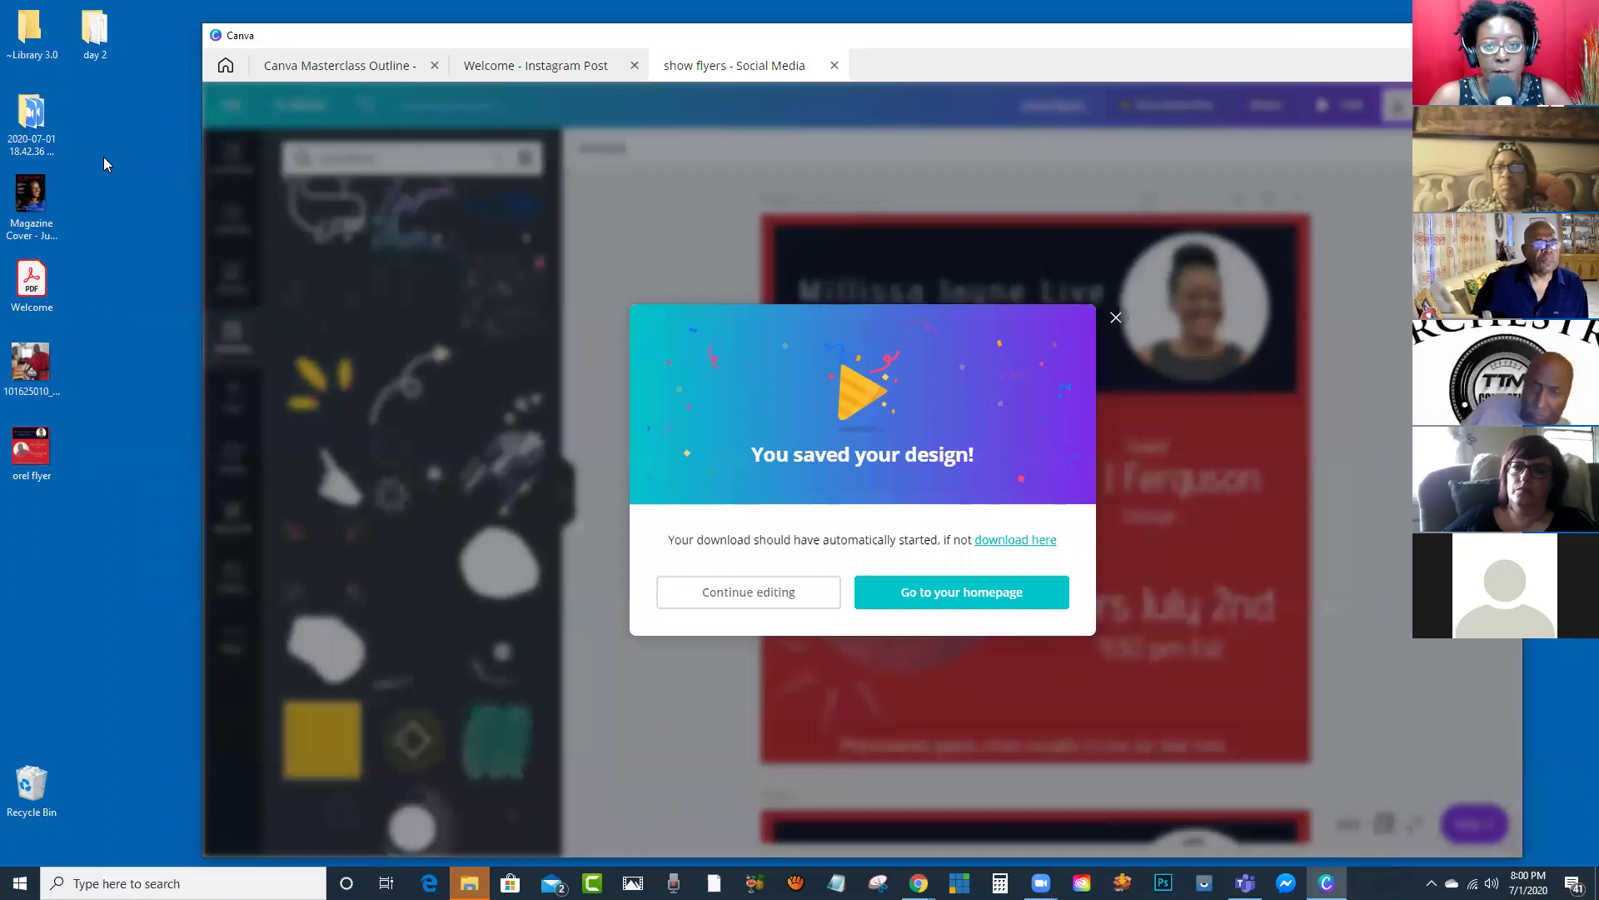
key(alt+Tab)
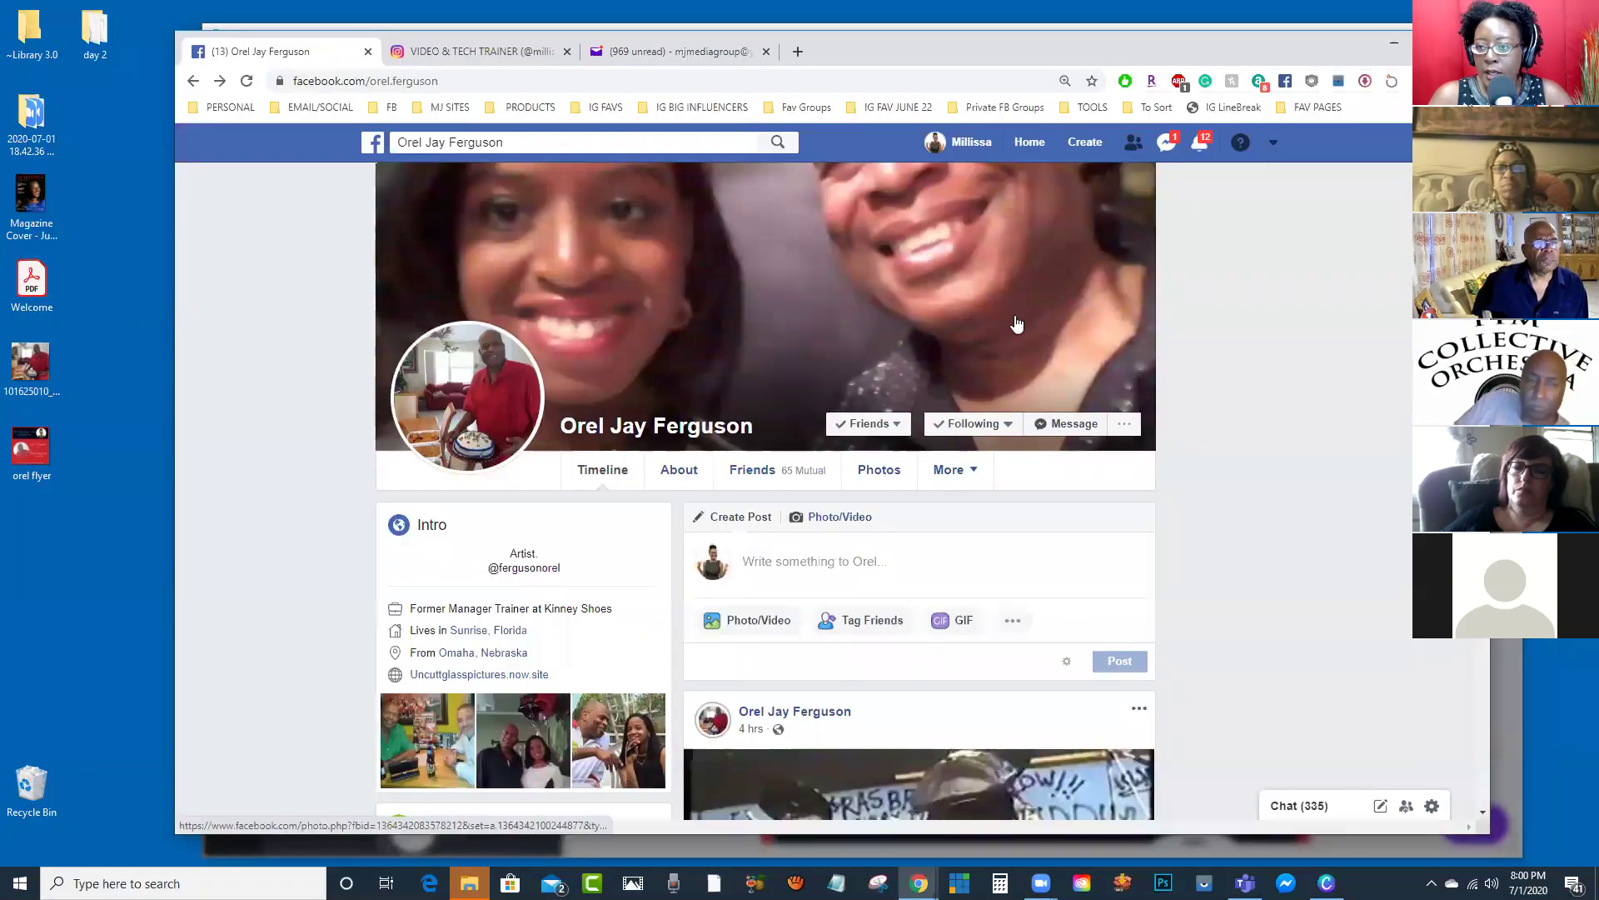
click(970, 147)
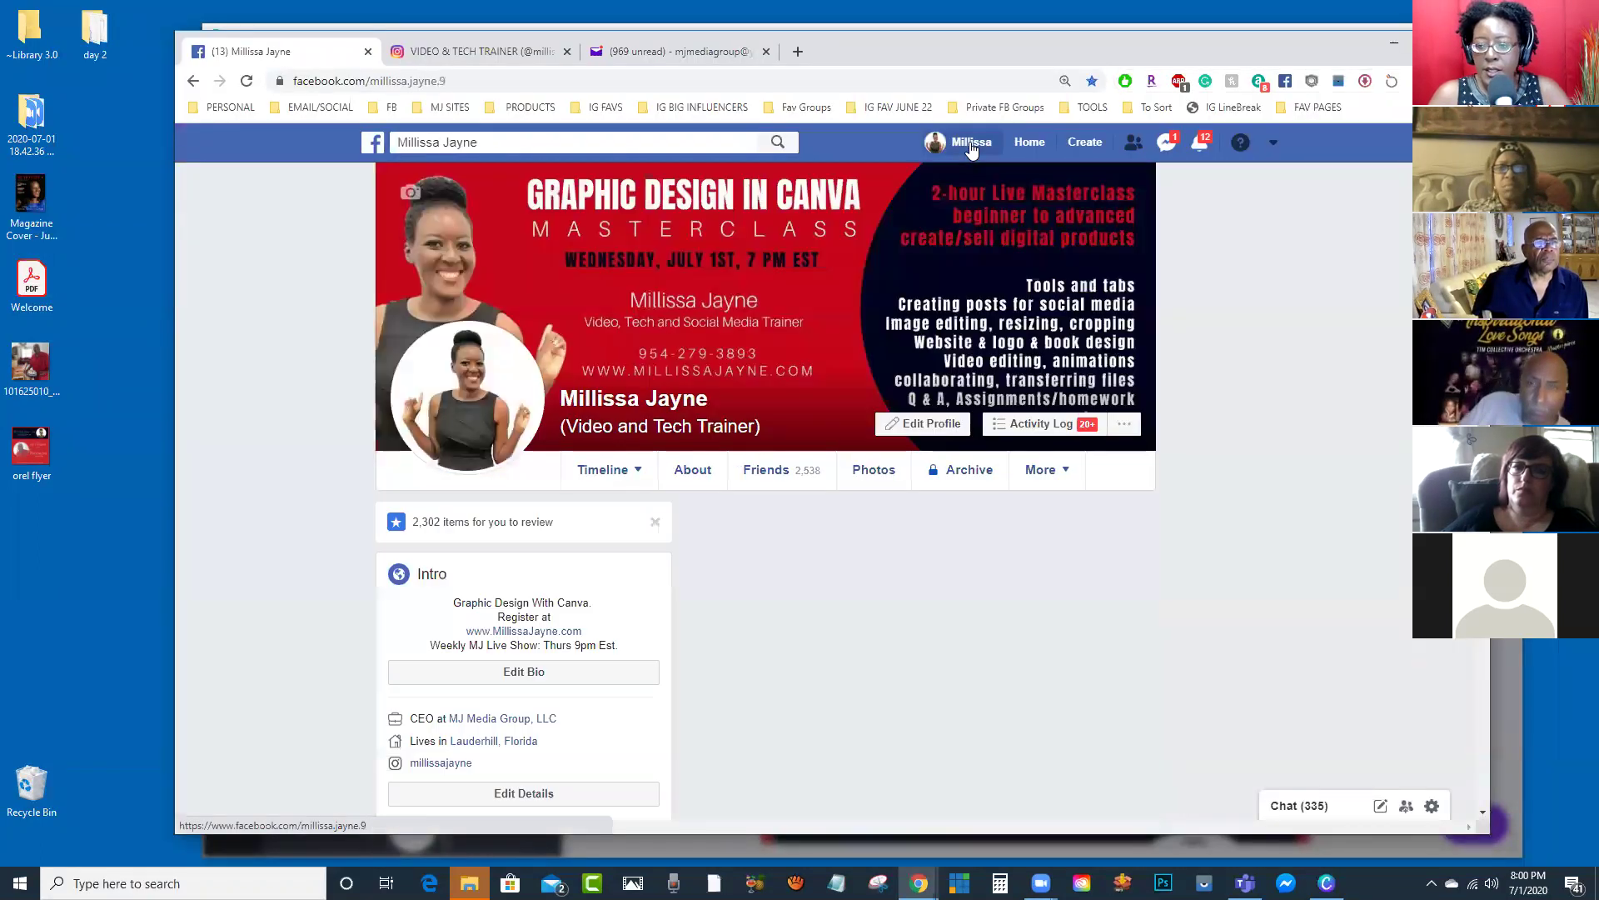
scroll(962, 433, down, 3)
scroll(902, 391, up, 2)
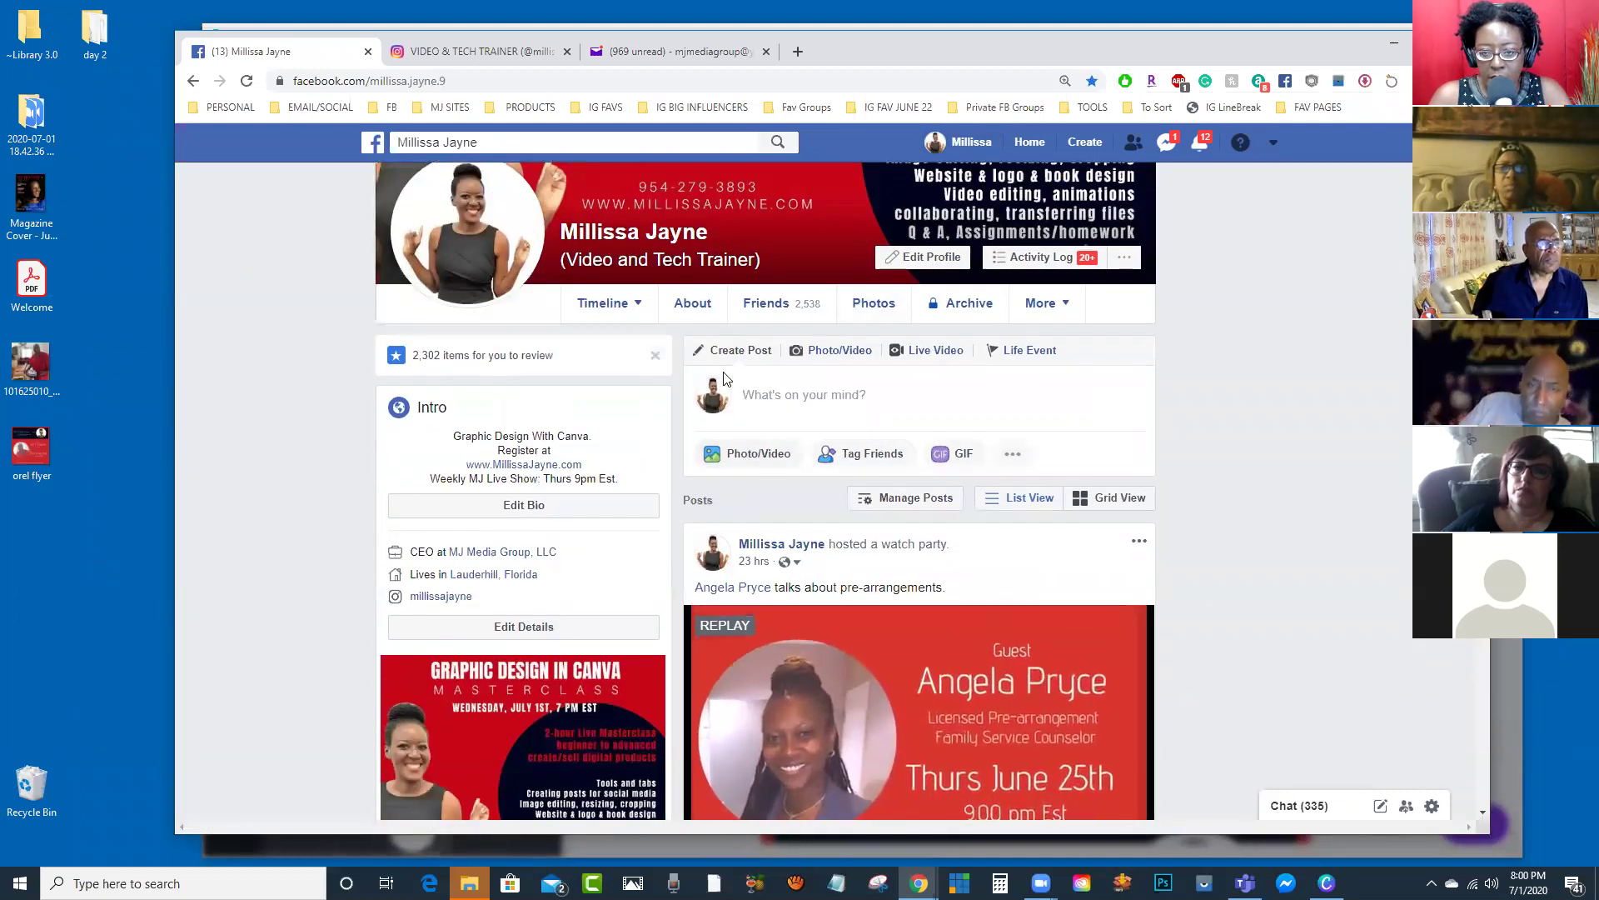
scroll(777, 408, up, 2)
scroll(828, 575, down, 1)
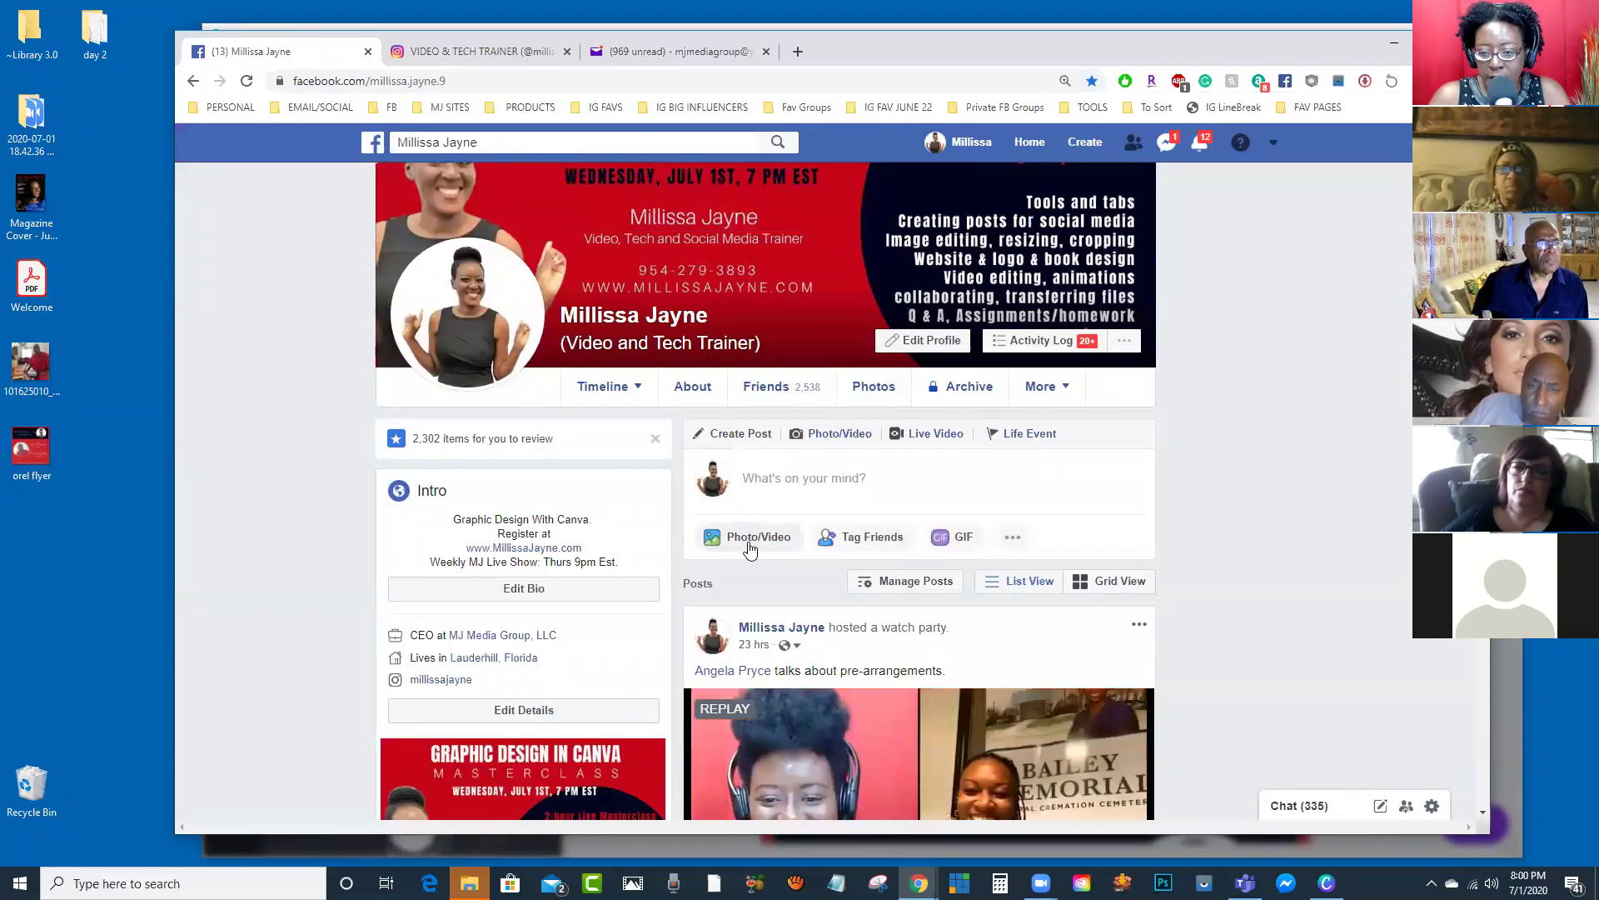
Step: Start a new Photo/Video post and attach the saved flyer video
click(751, 539)
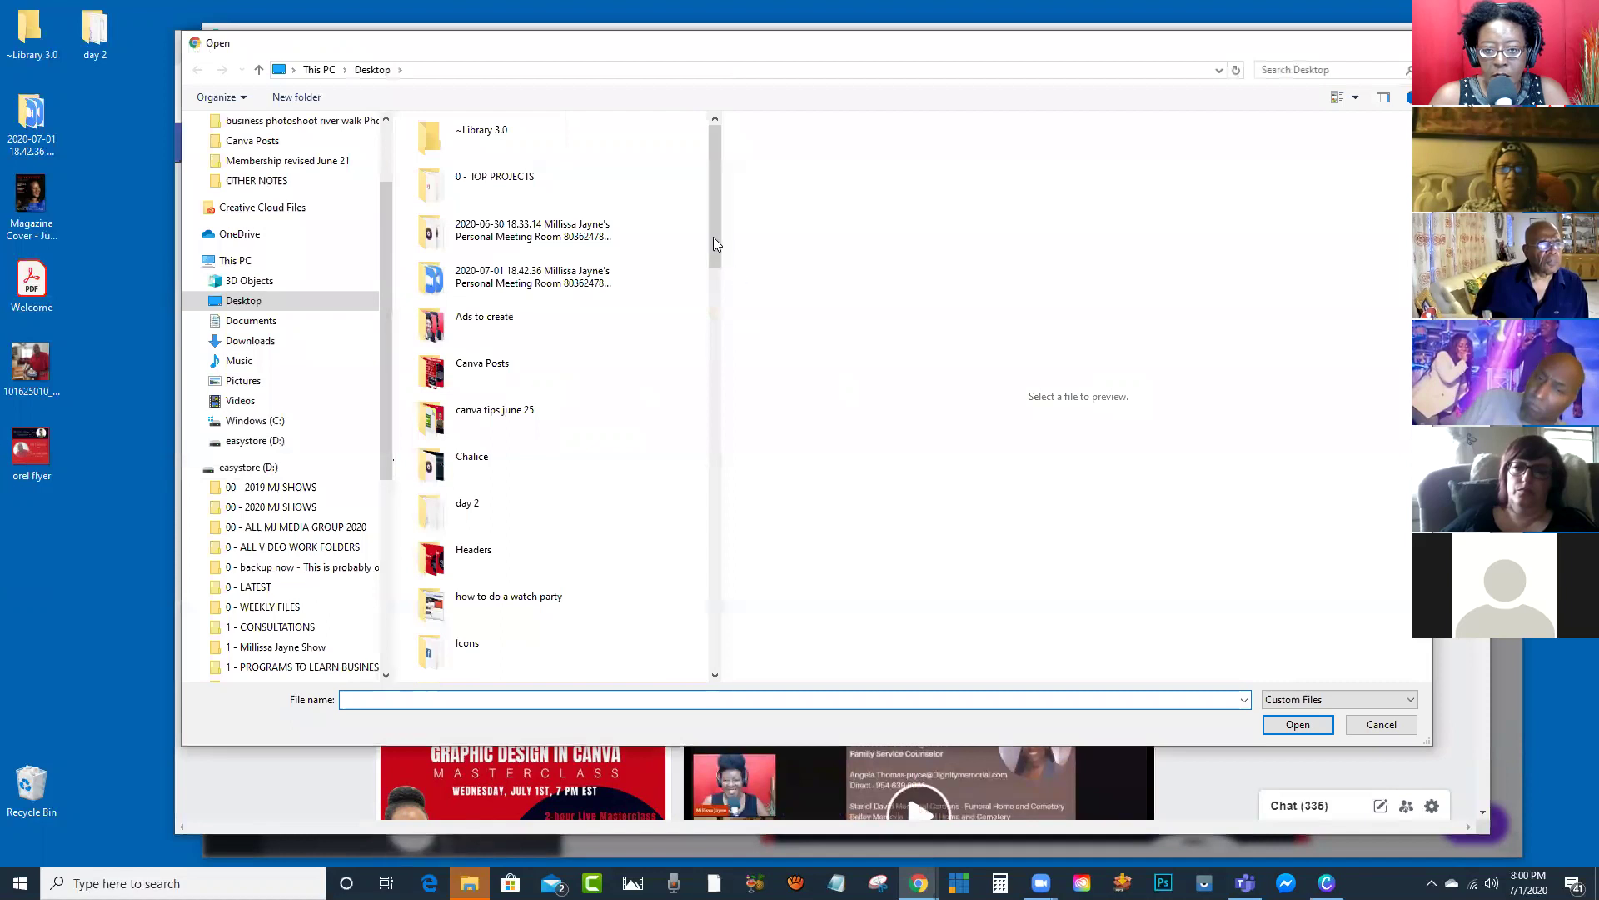
drag(711, 247, 740, 633)
click(444, 420)
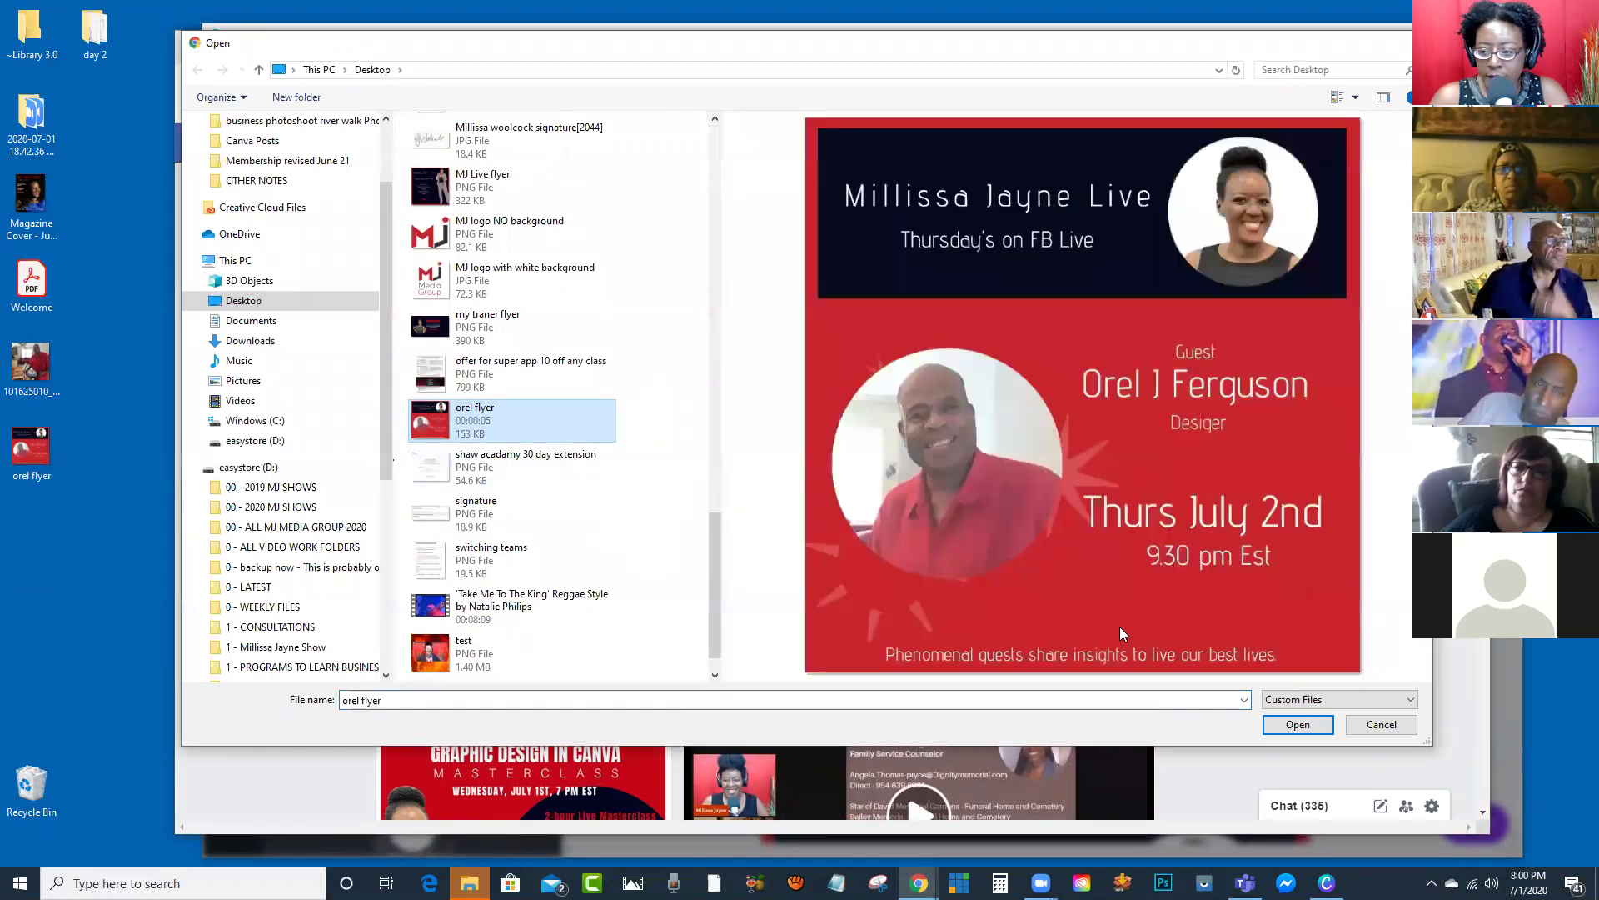
click(1300, 725)
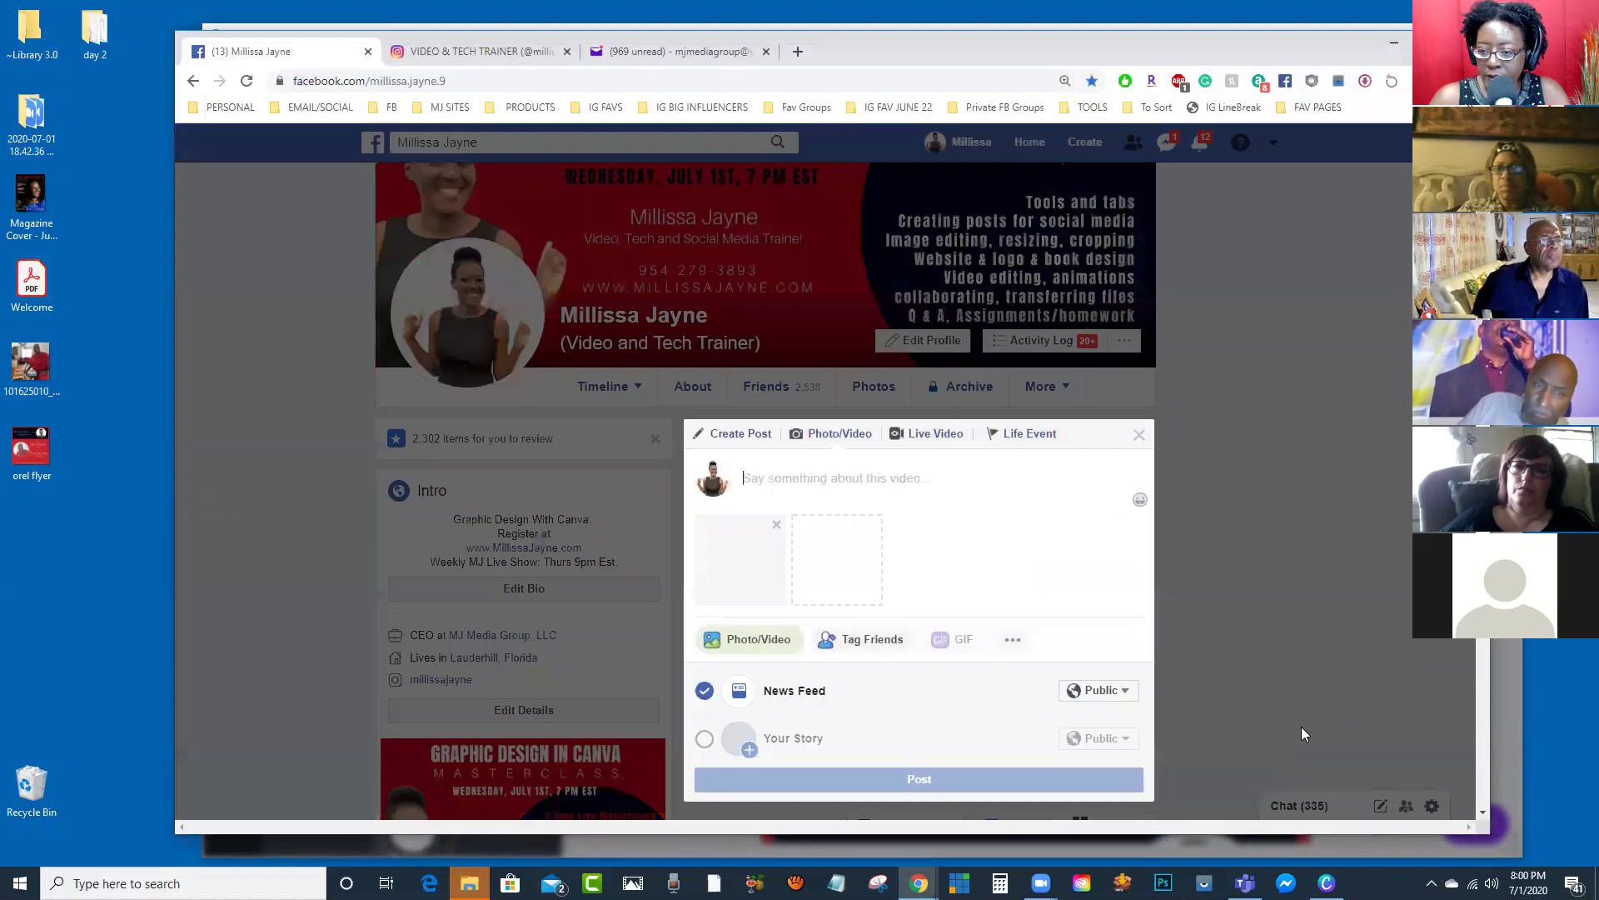
Step: Set the post audience to Only me and begin the caption 'Tune to a'
scroll(967, 558, down, 1)
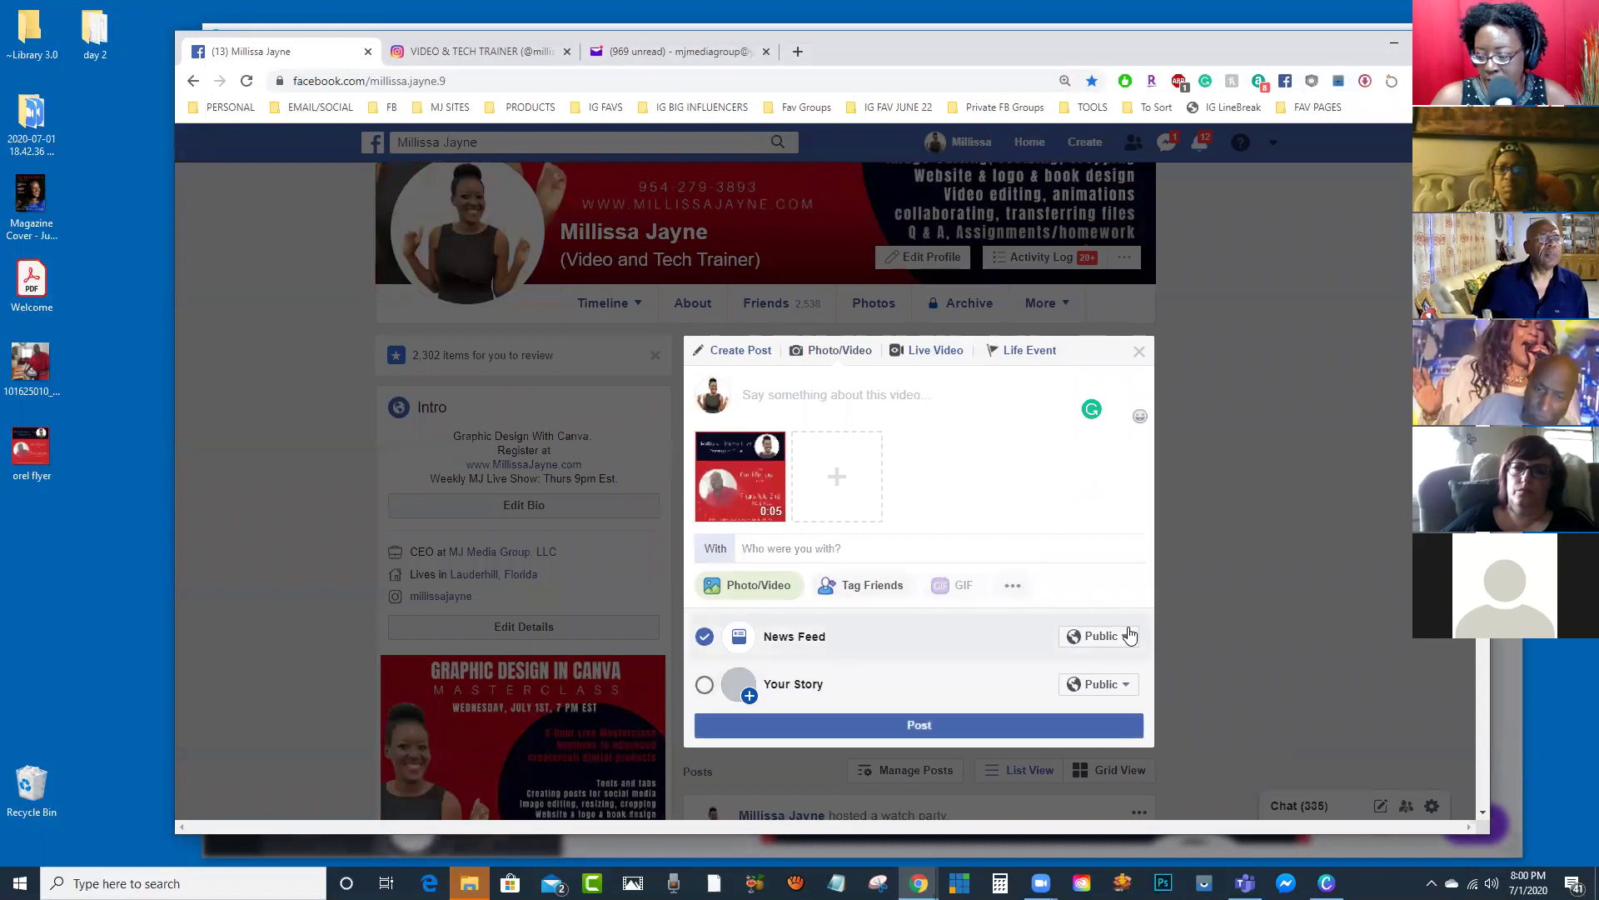
click(1121, 639)
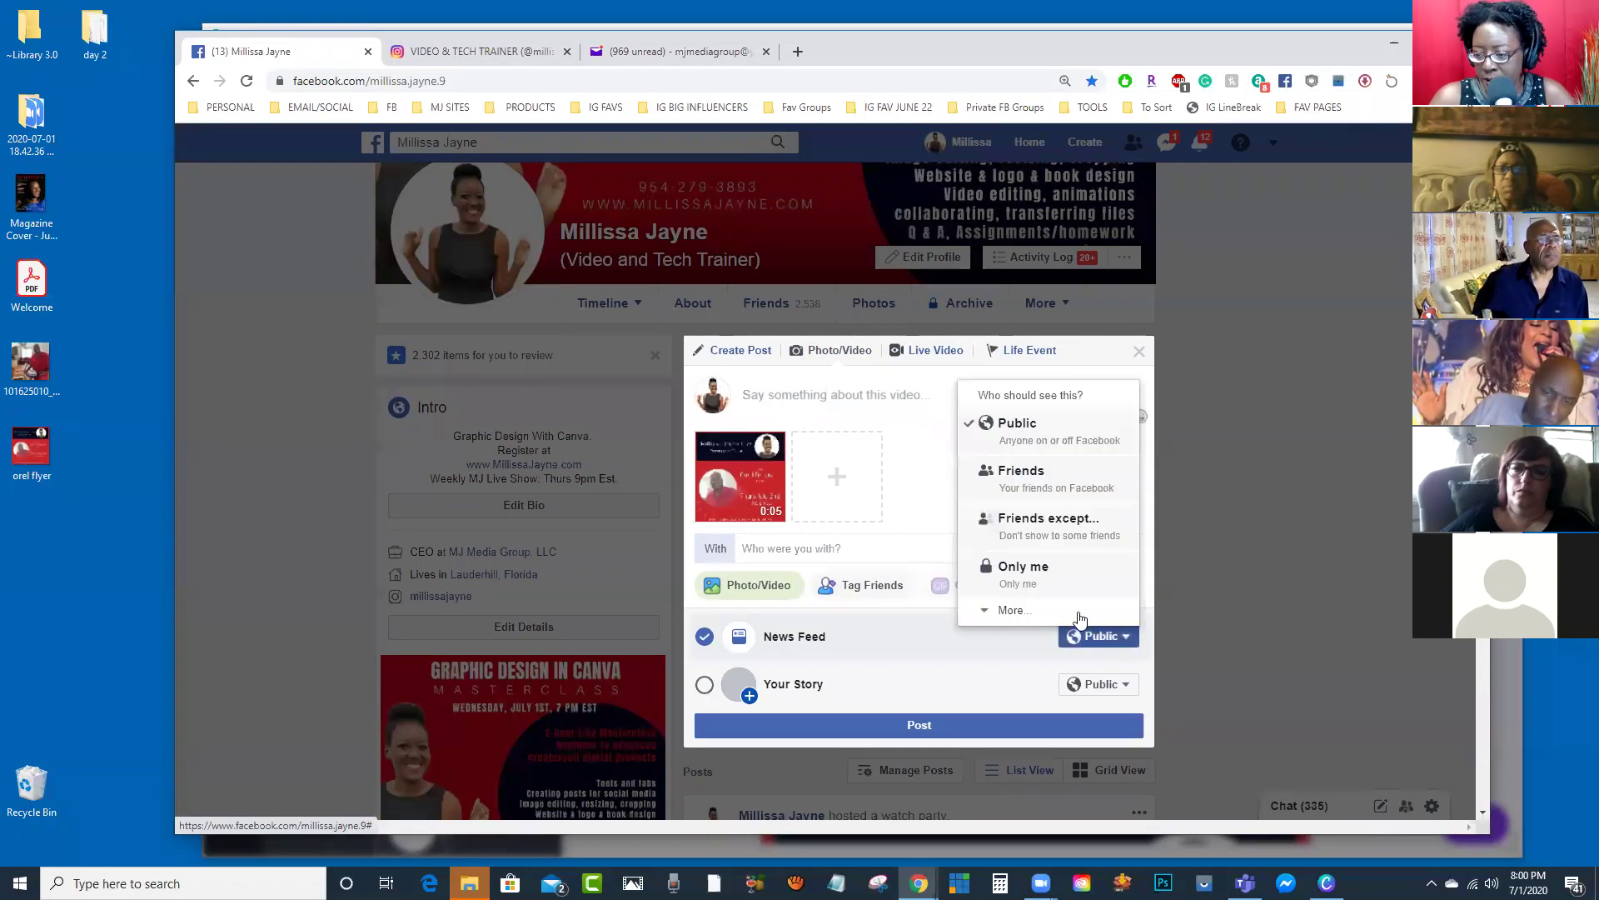
click(1028, 578)
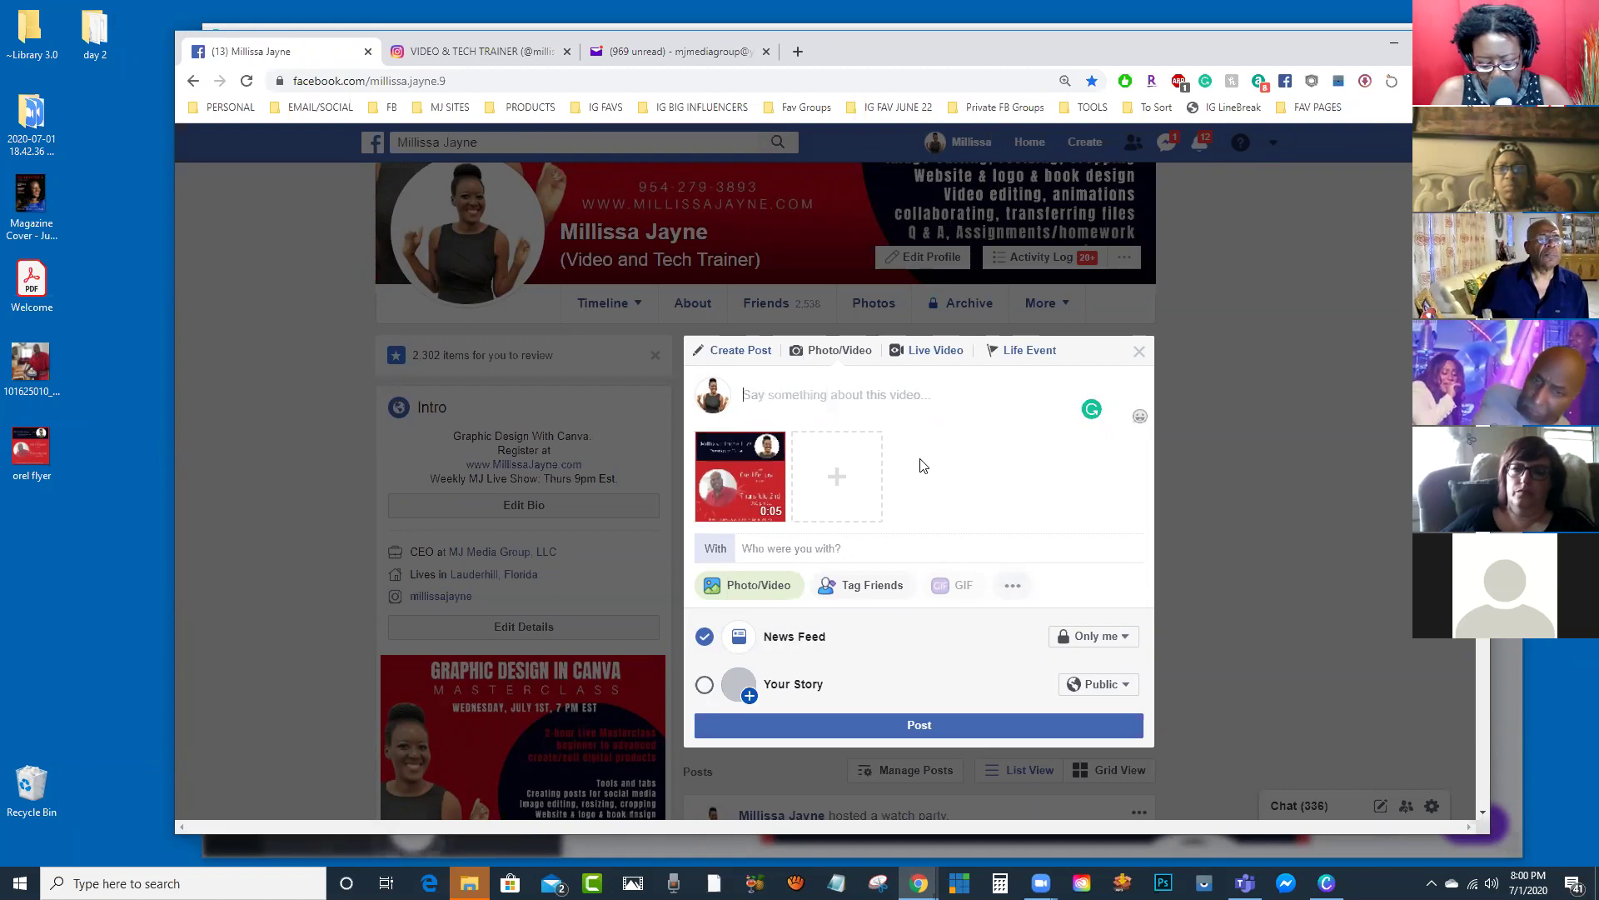
text(Tune to )
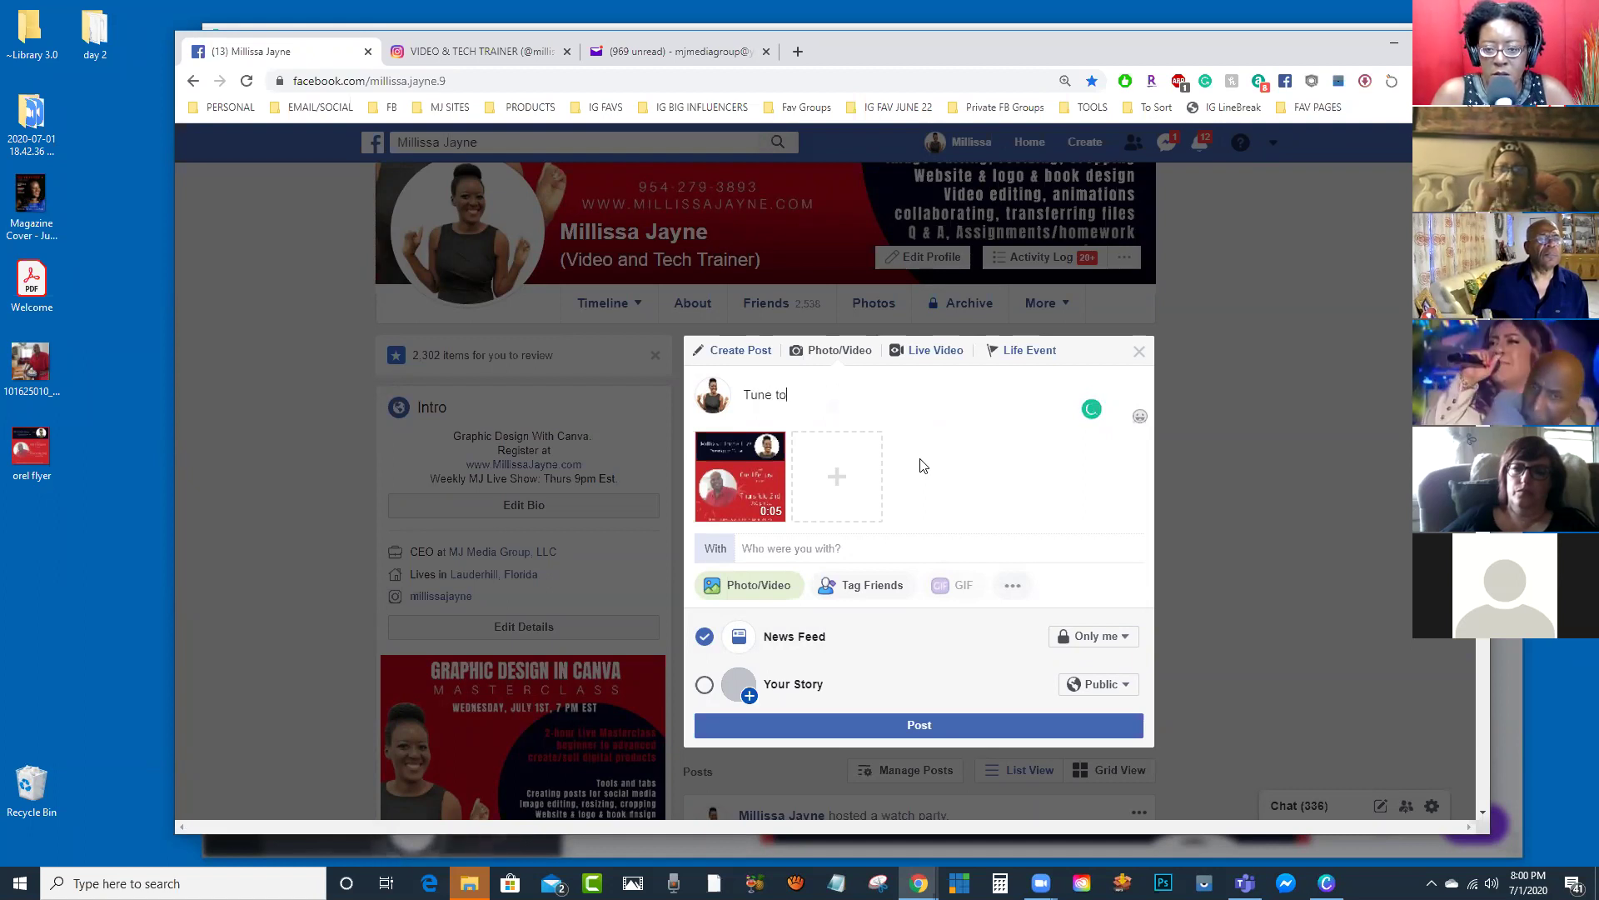
text(an exciting show.)
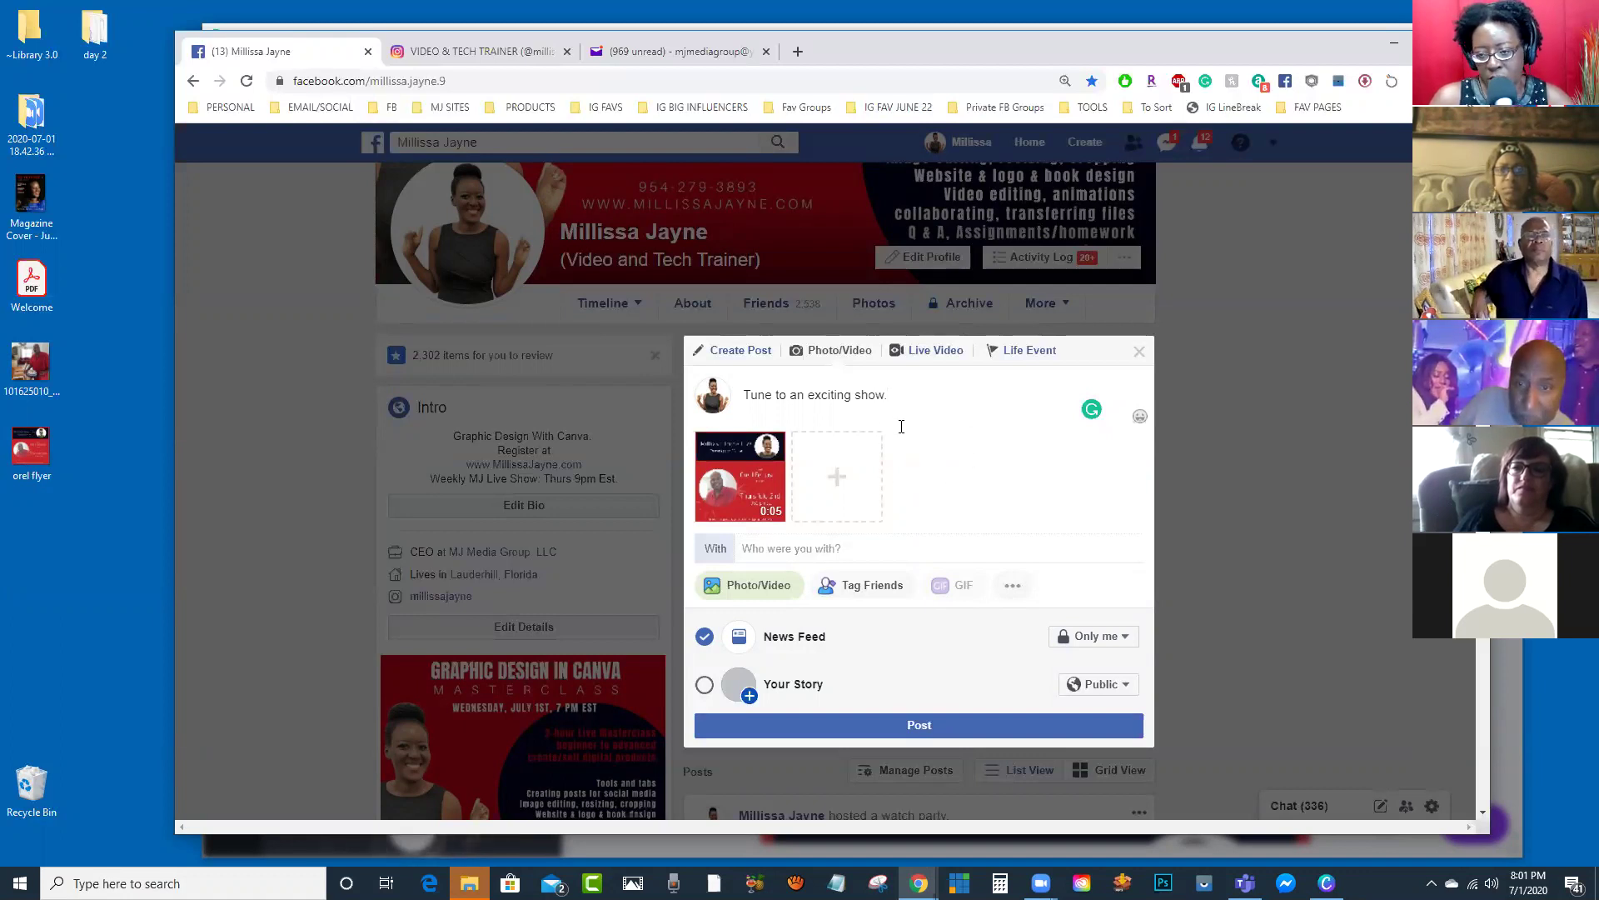
Step: Publish the video post, dismiss the processing notice, and play it in the larger viewer
click(929, 723)
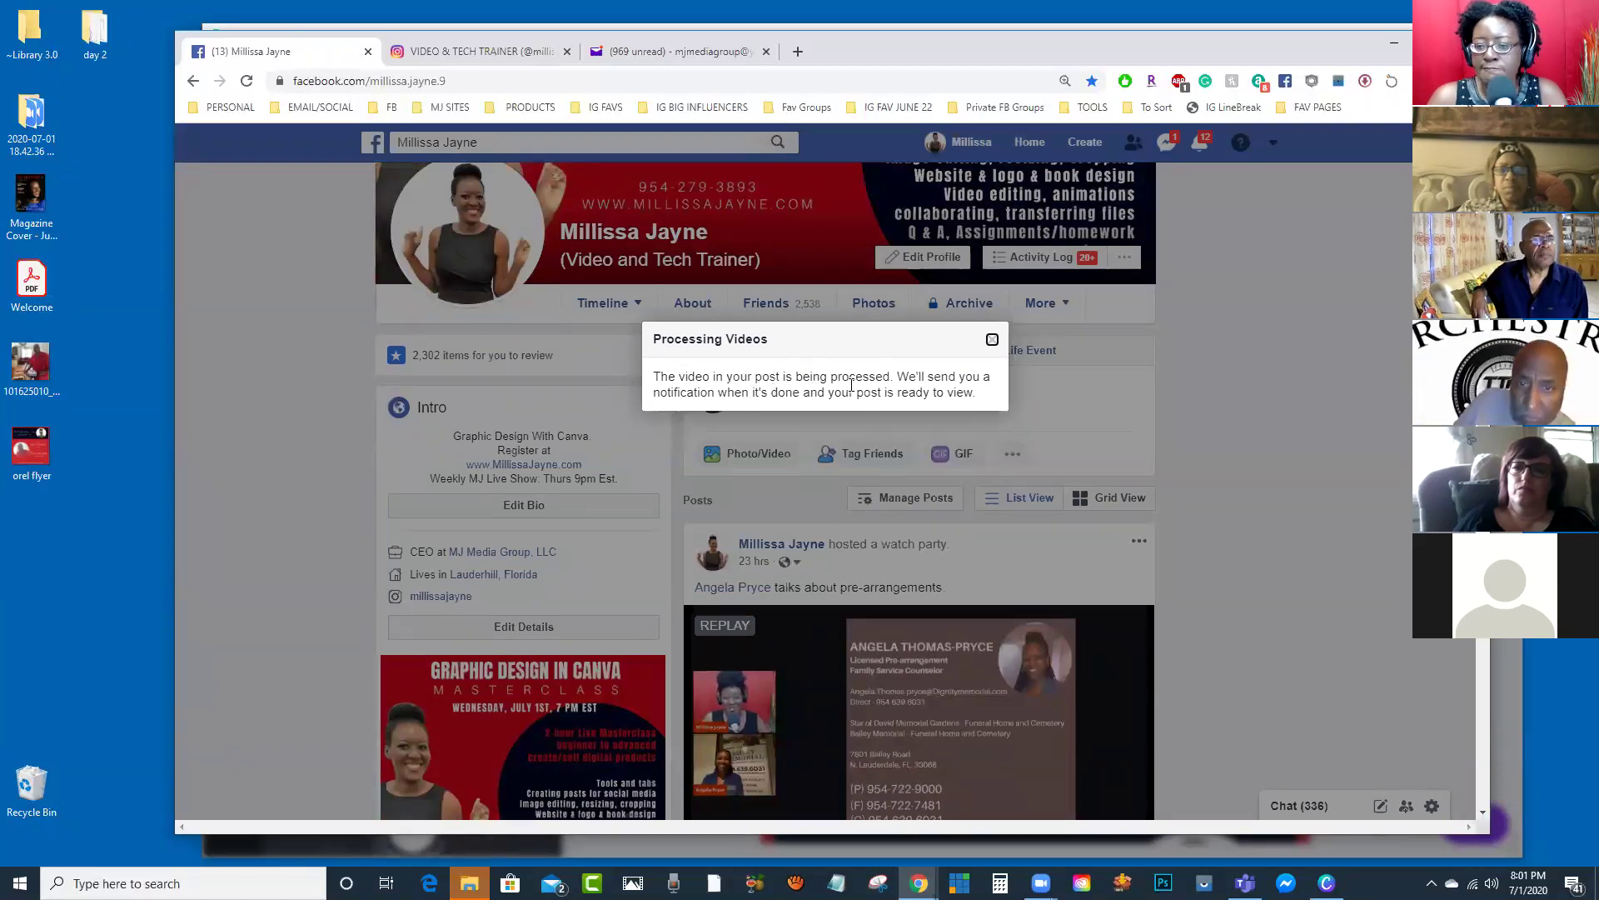
click(992, 340)
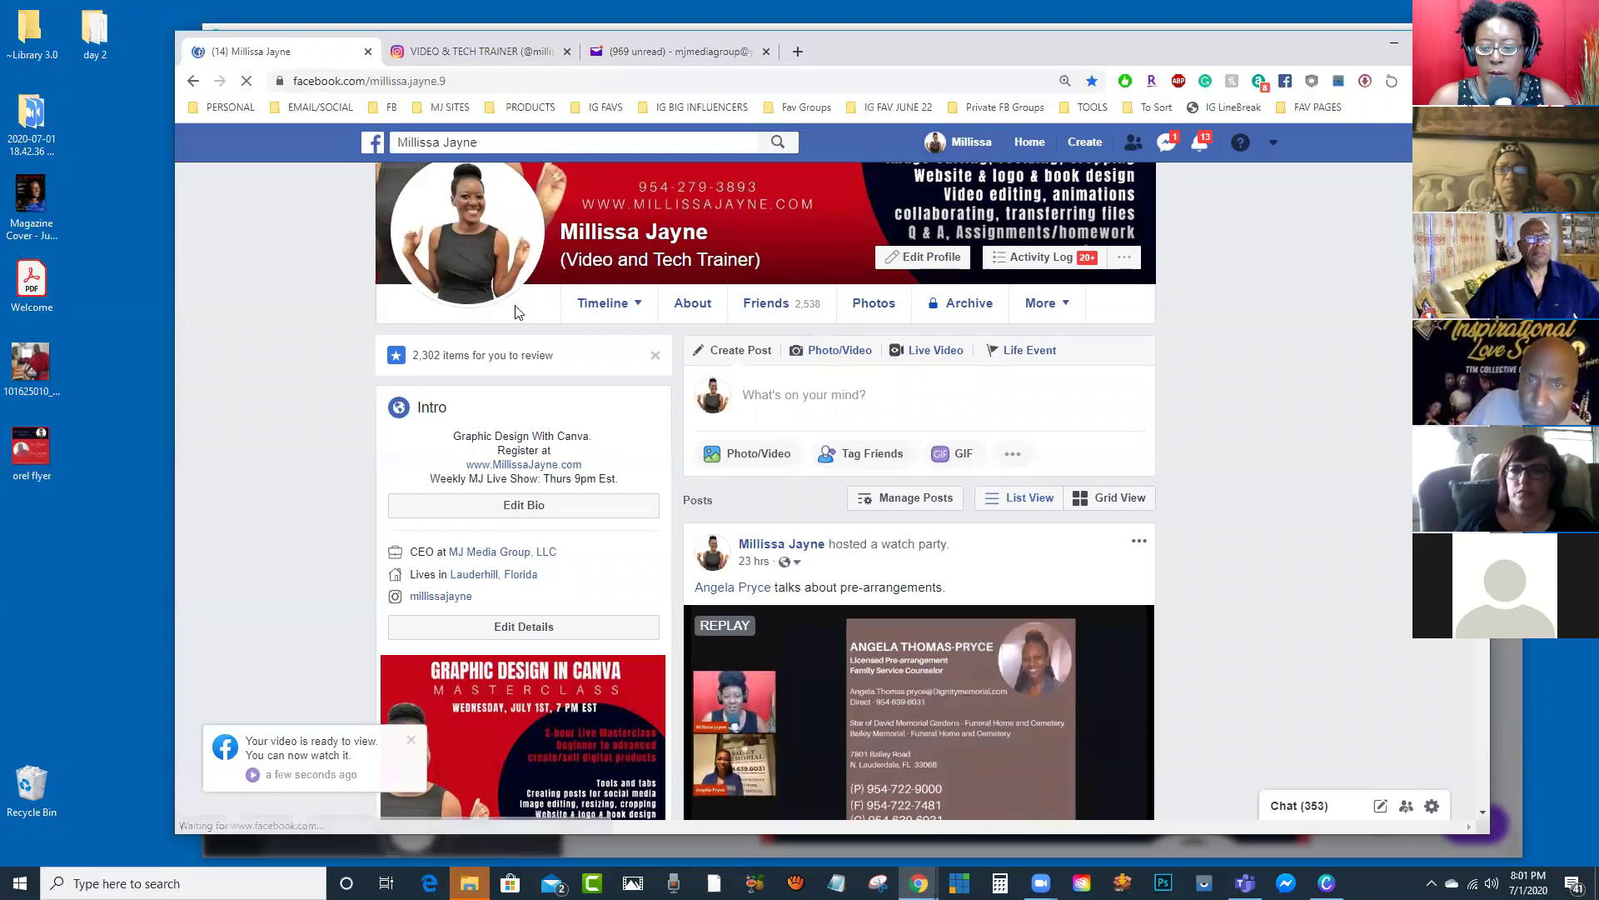
scroll(673, 578, down, 7)
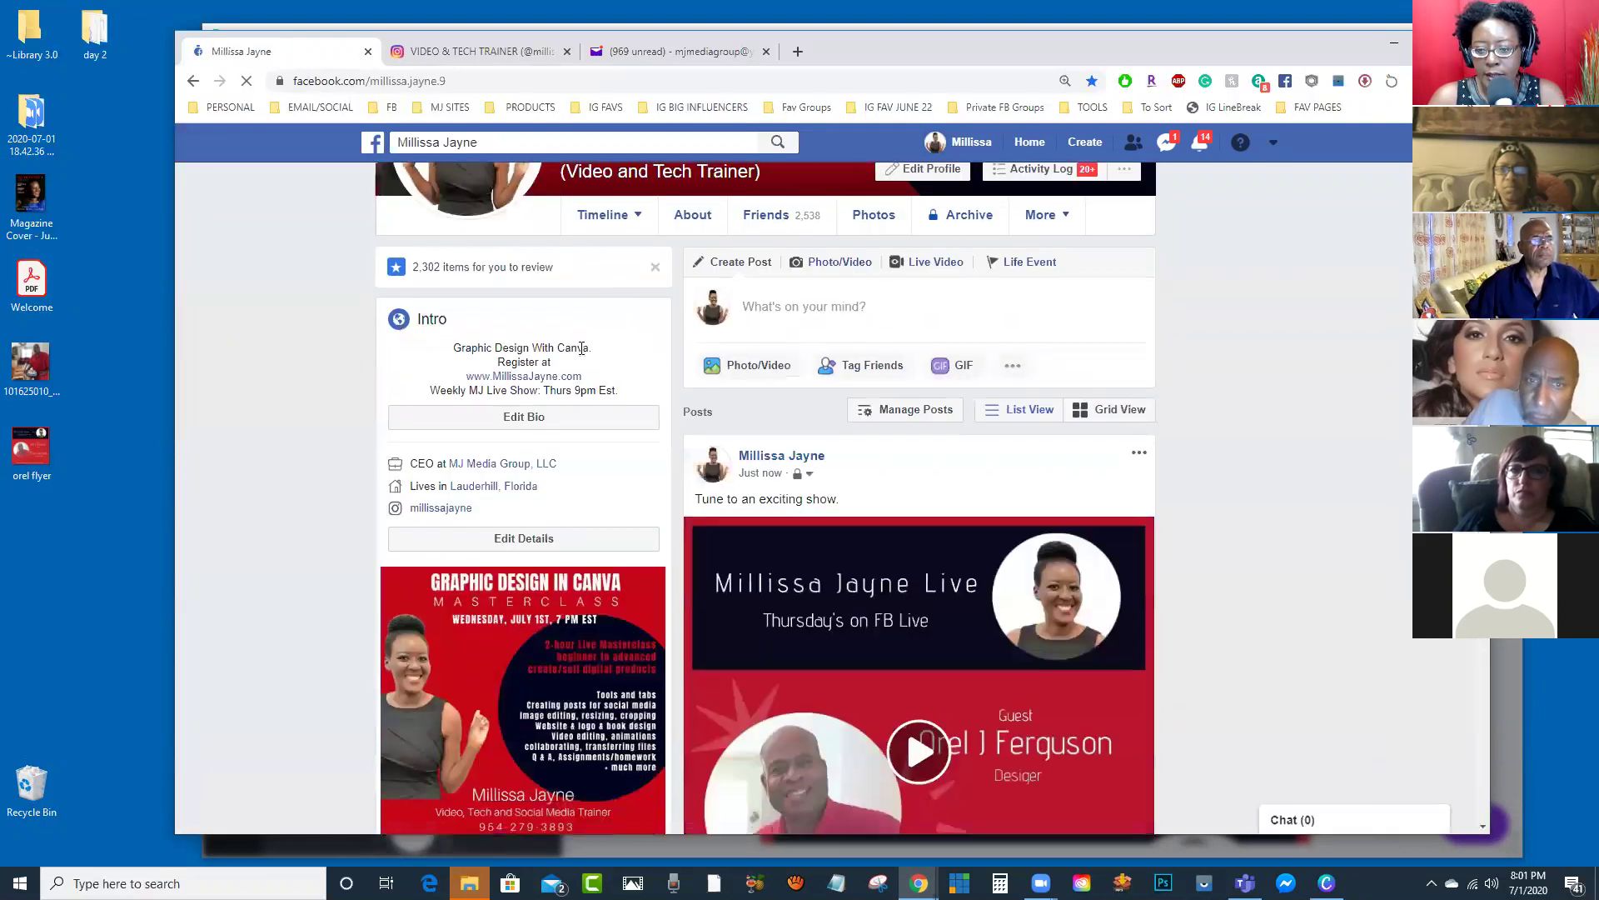
scroll(833, 542, down, 1)
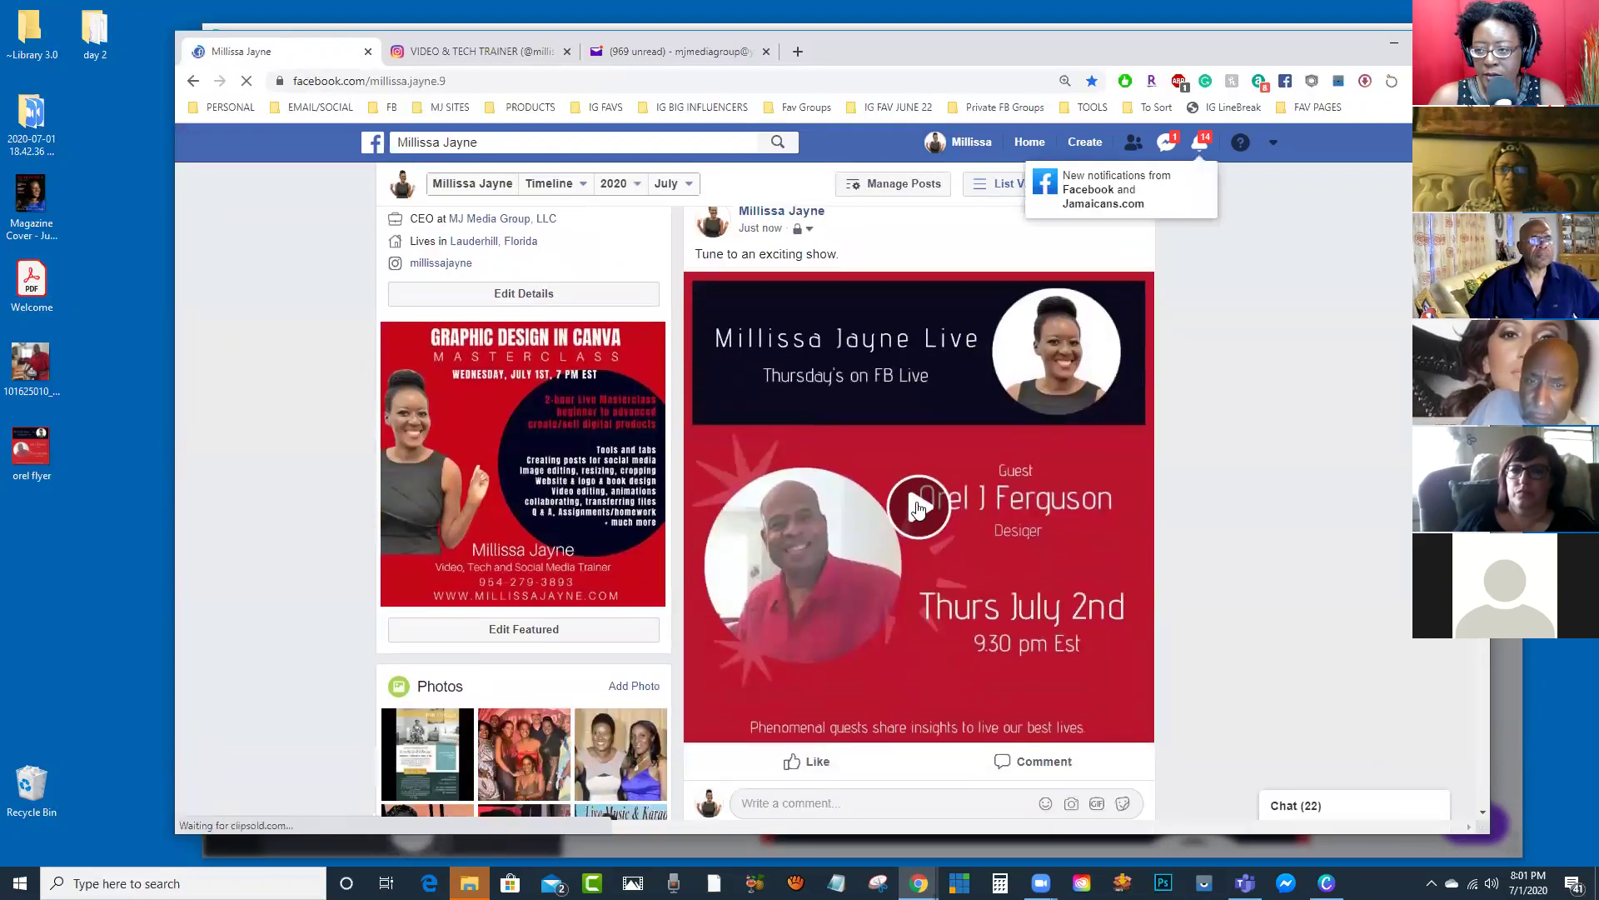
click(917, 508)
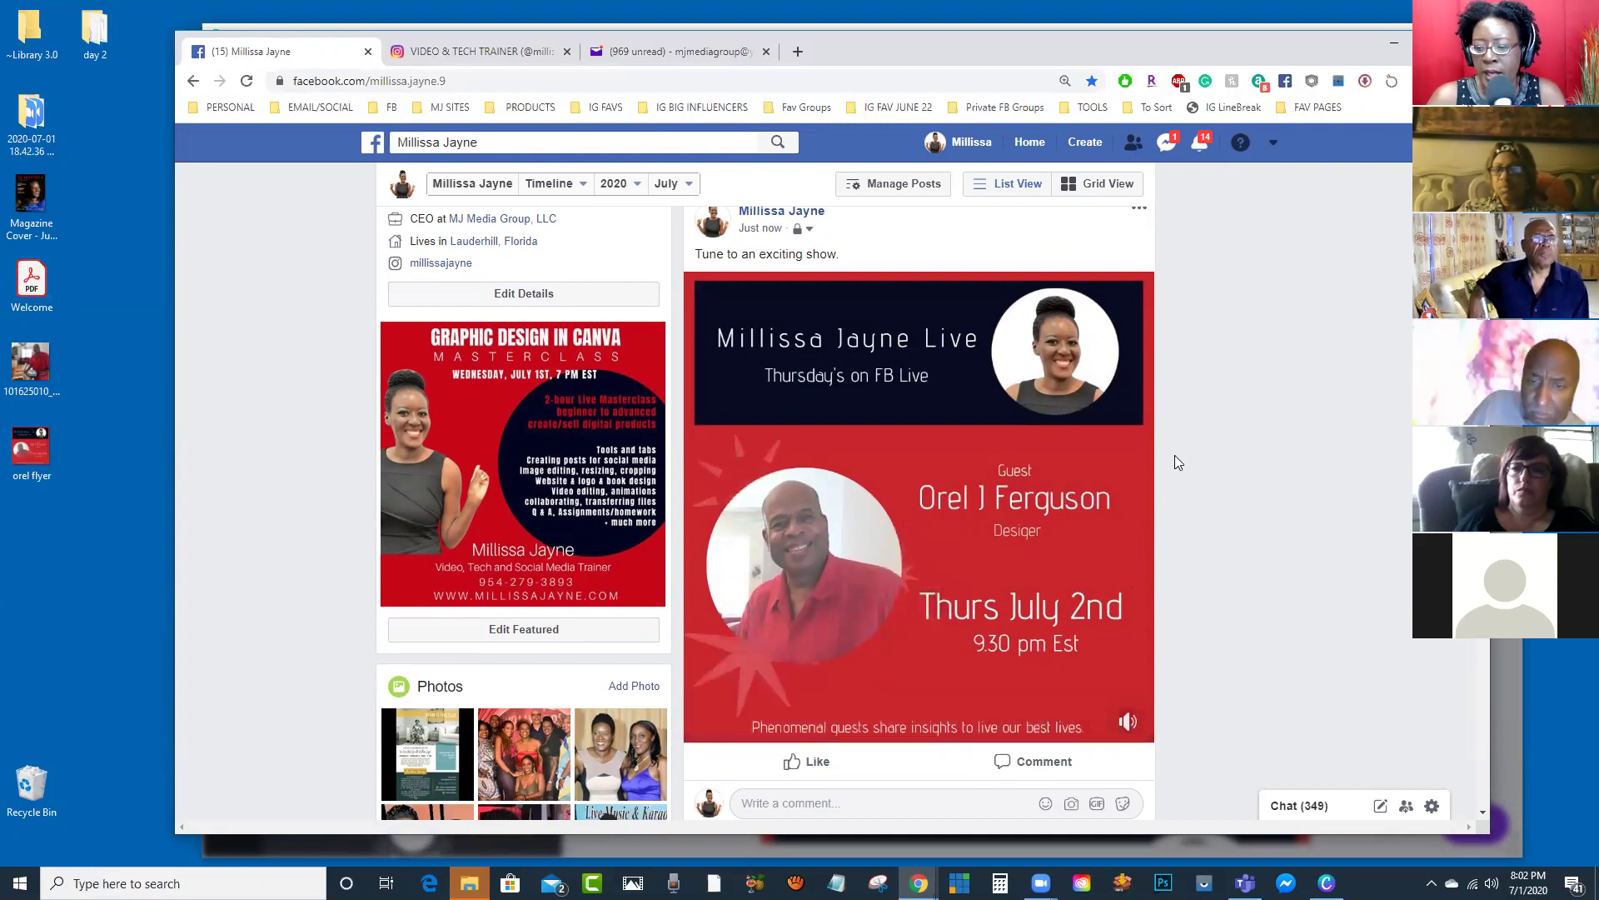
click(1104, 722)
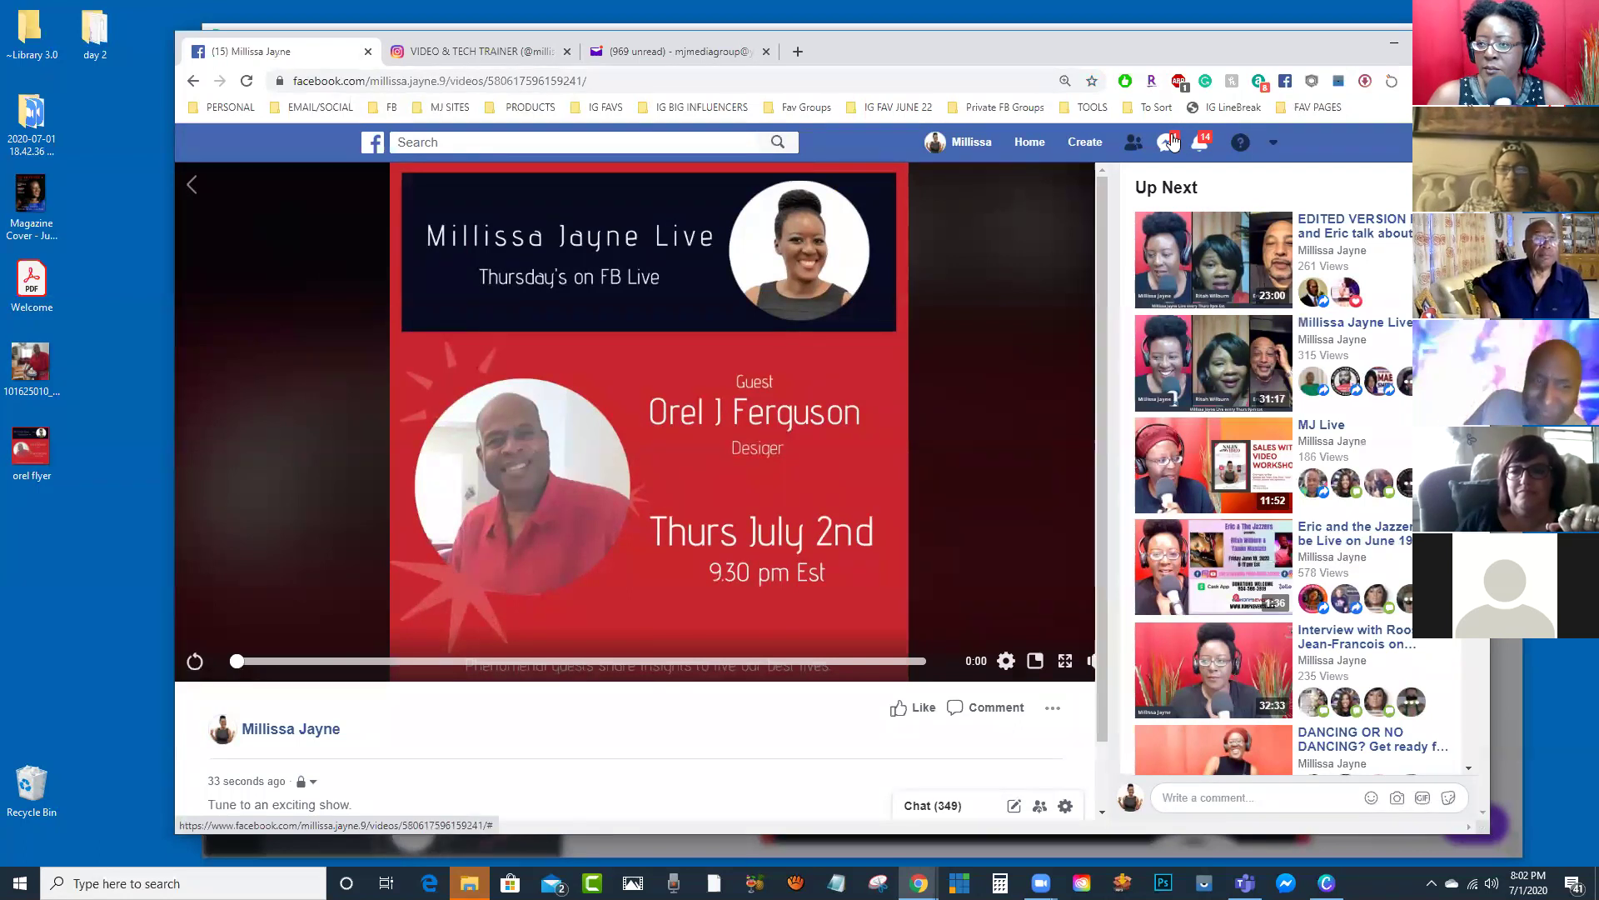
Step: Return to the profile timeline and minimise the browser to get back to Canva
click(968, 143)
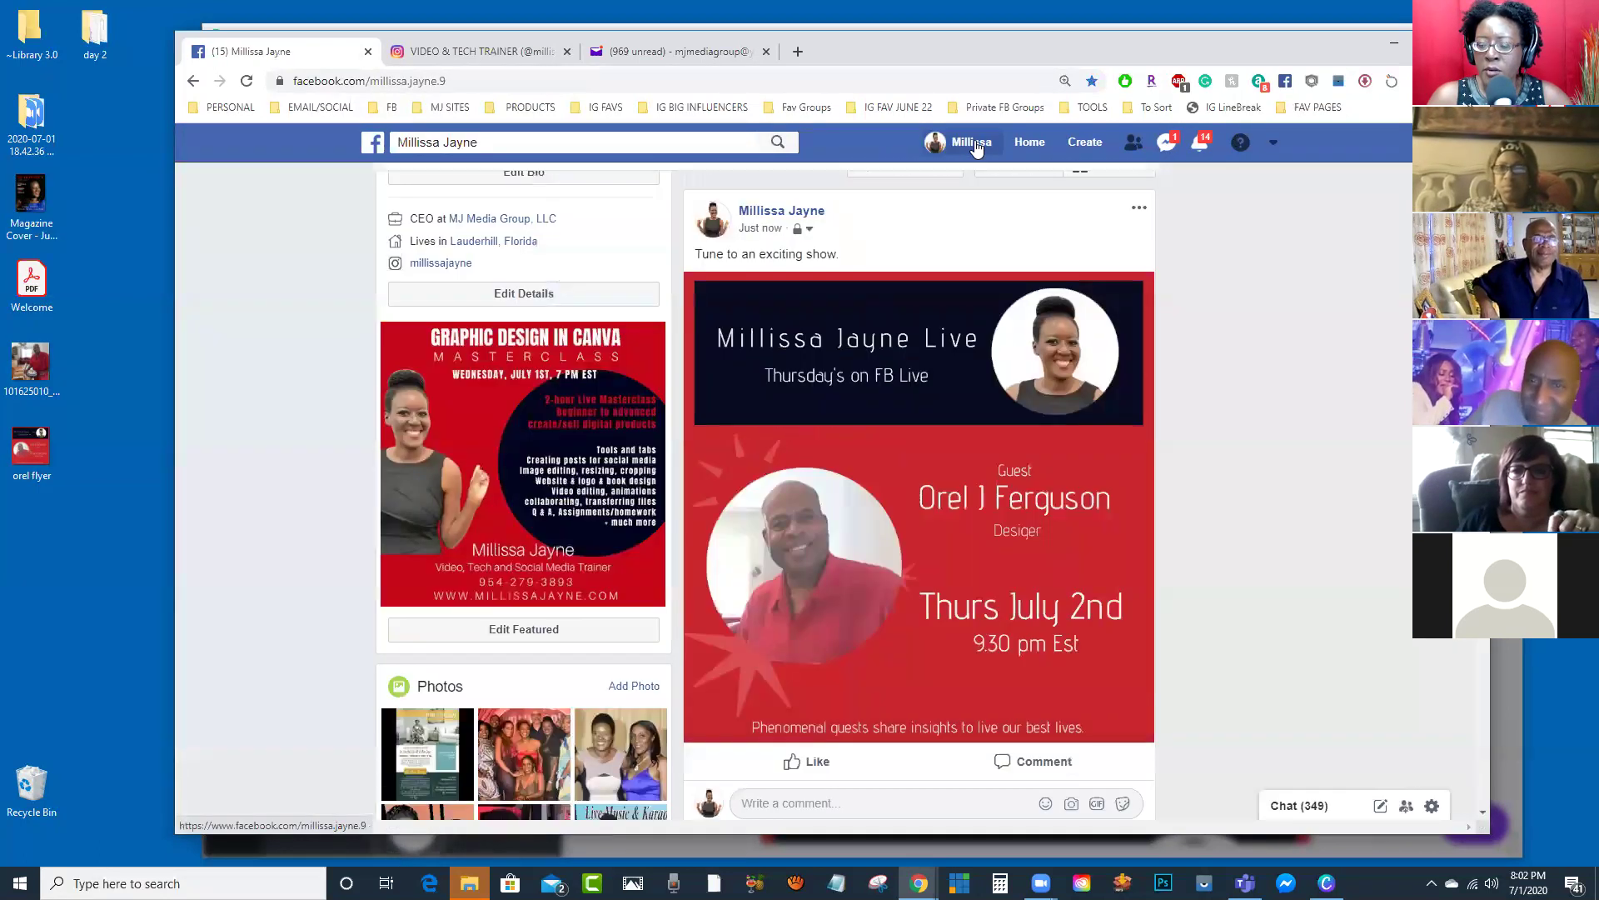
drag(986, 41, 976, 35)
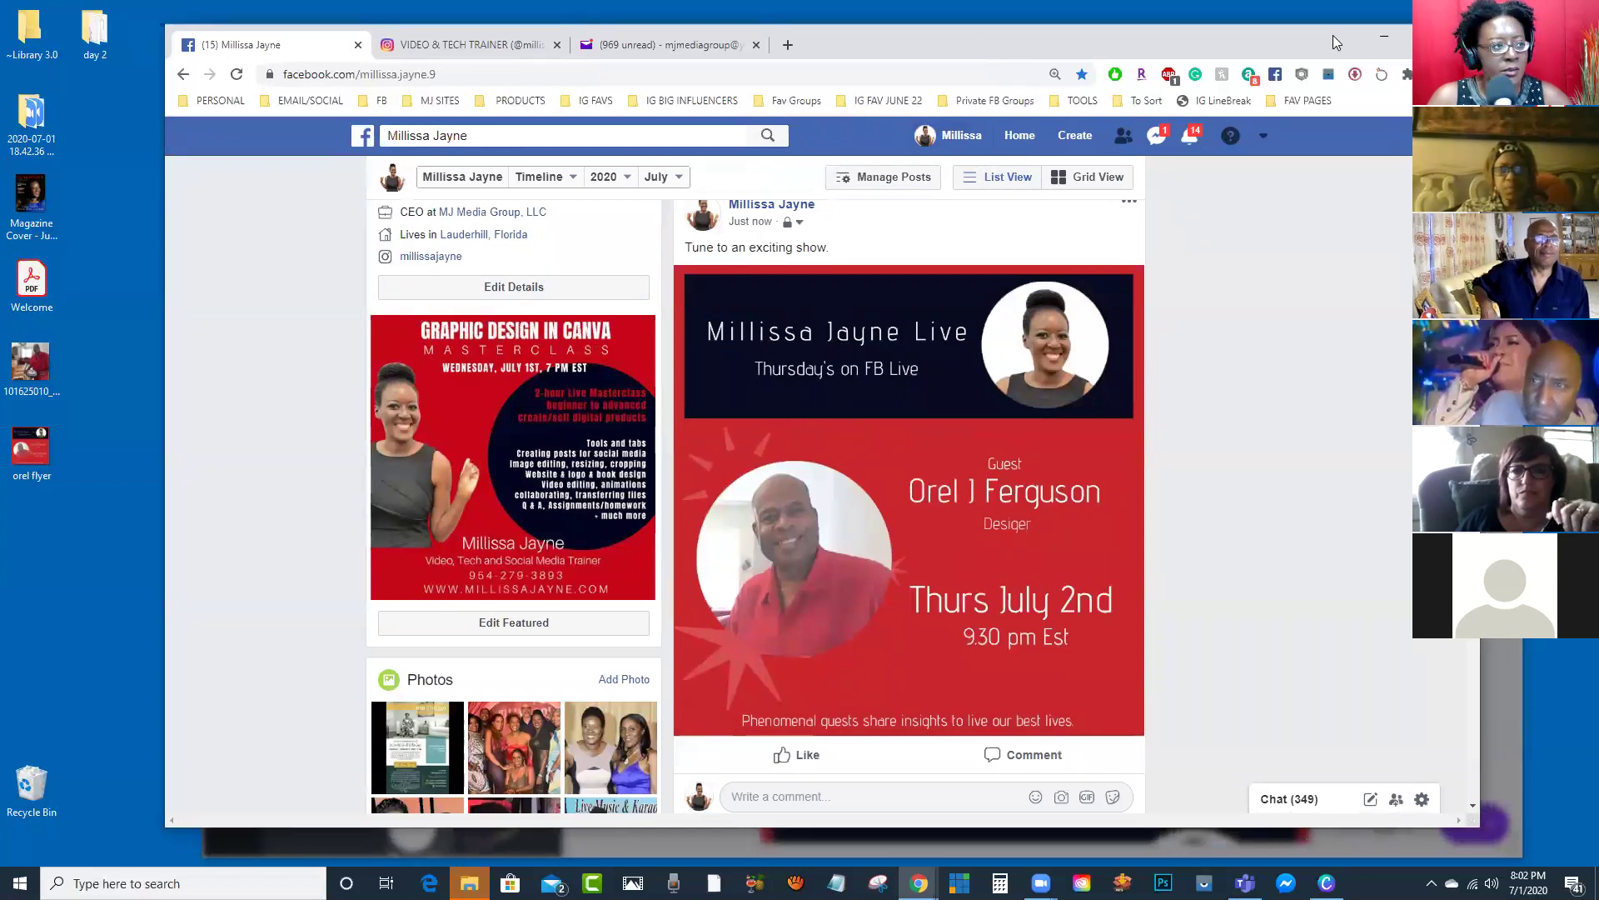
click(1385, 36)
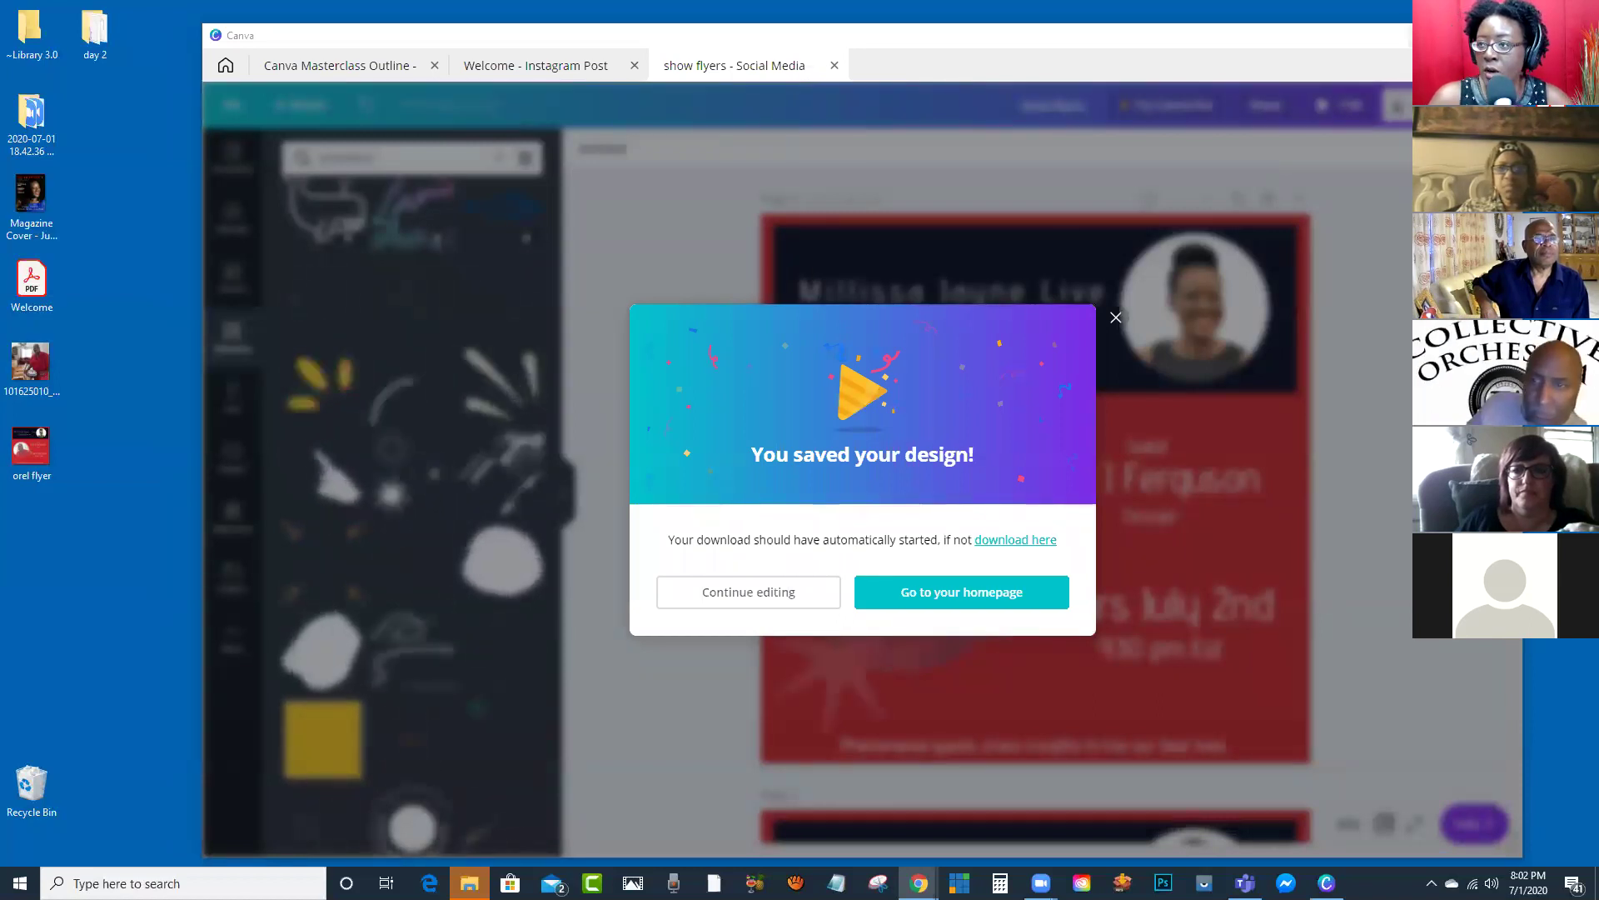
Step: Dismiss the saved-design message, open the Canva Masterclass Outline design, then switch to Facebook
click(1117, 320)
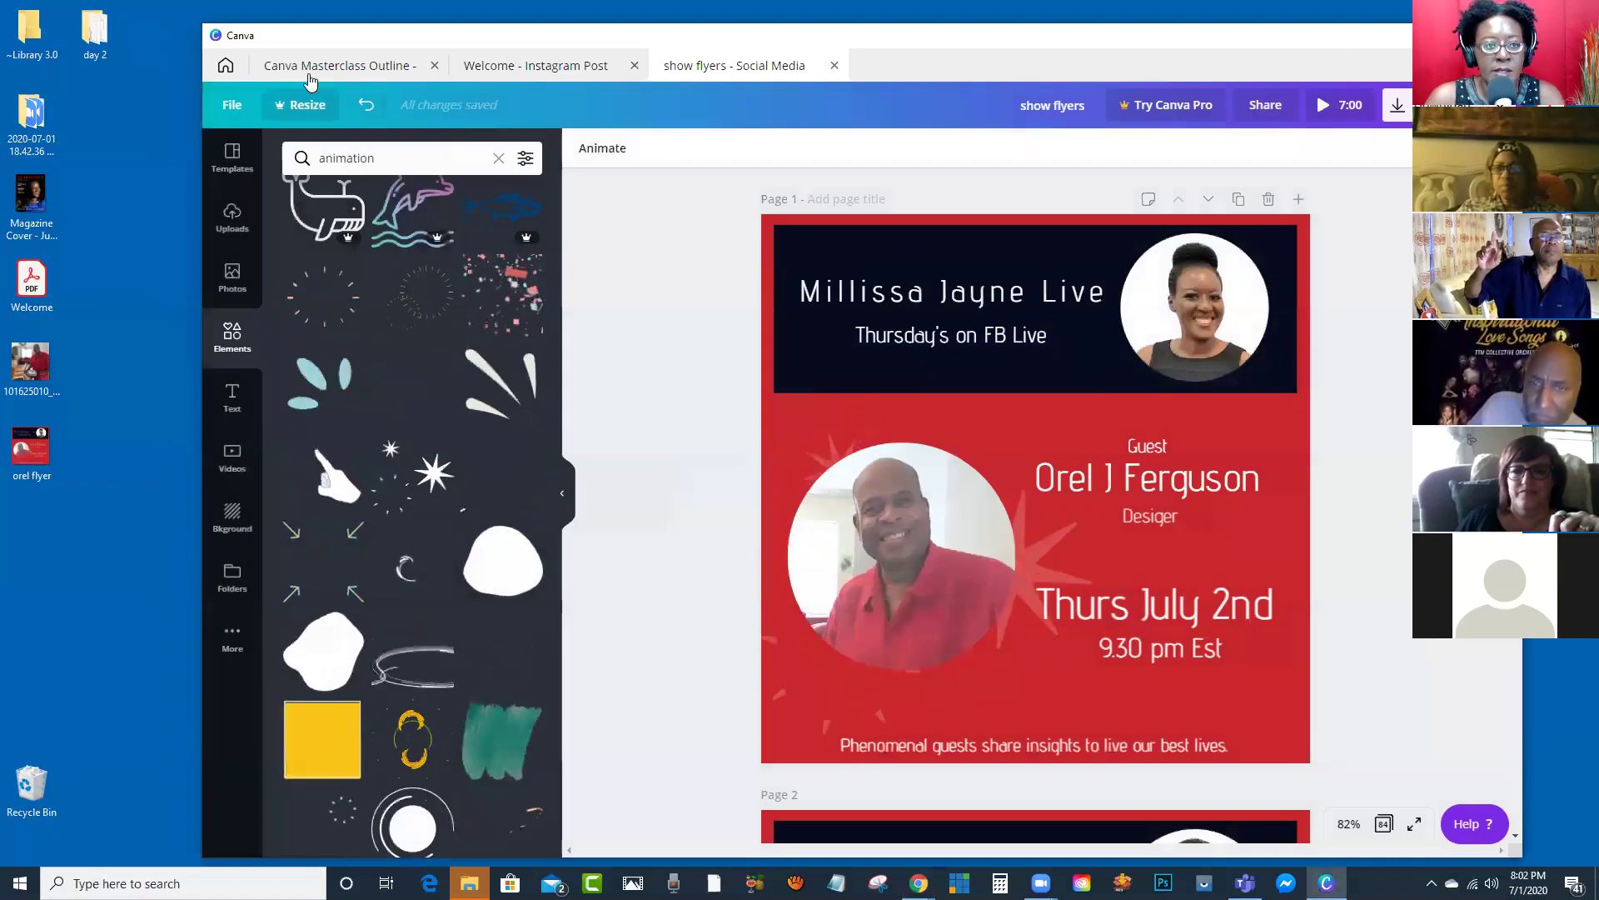
click(340, 65)
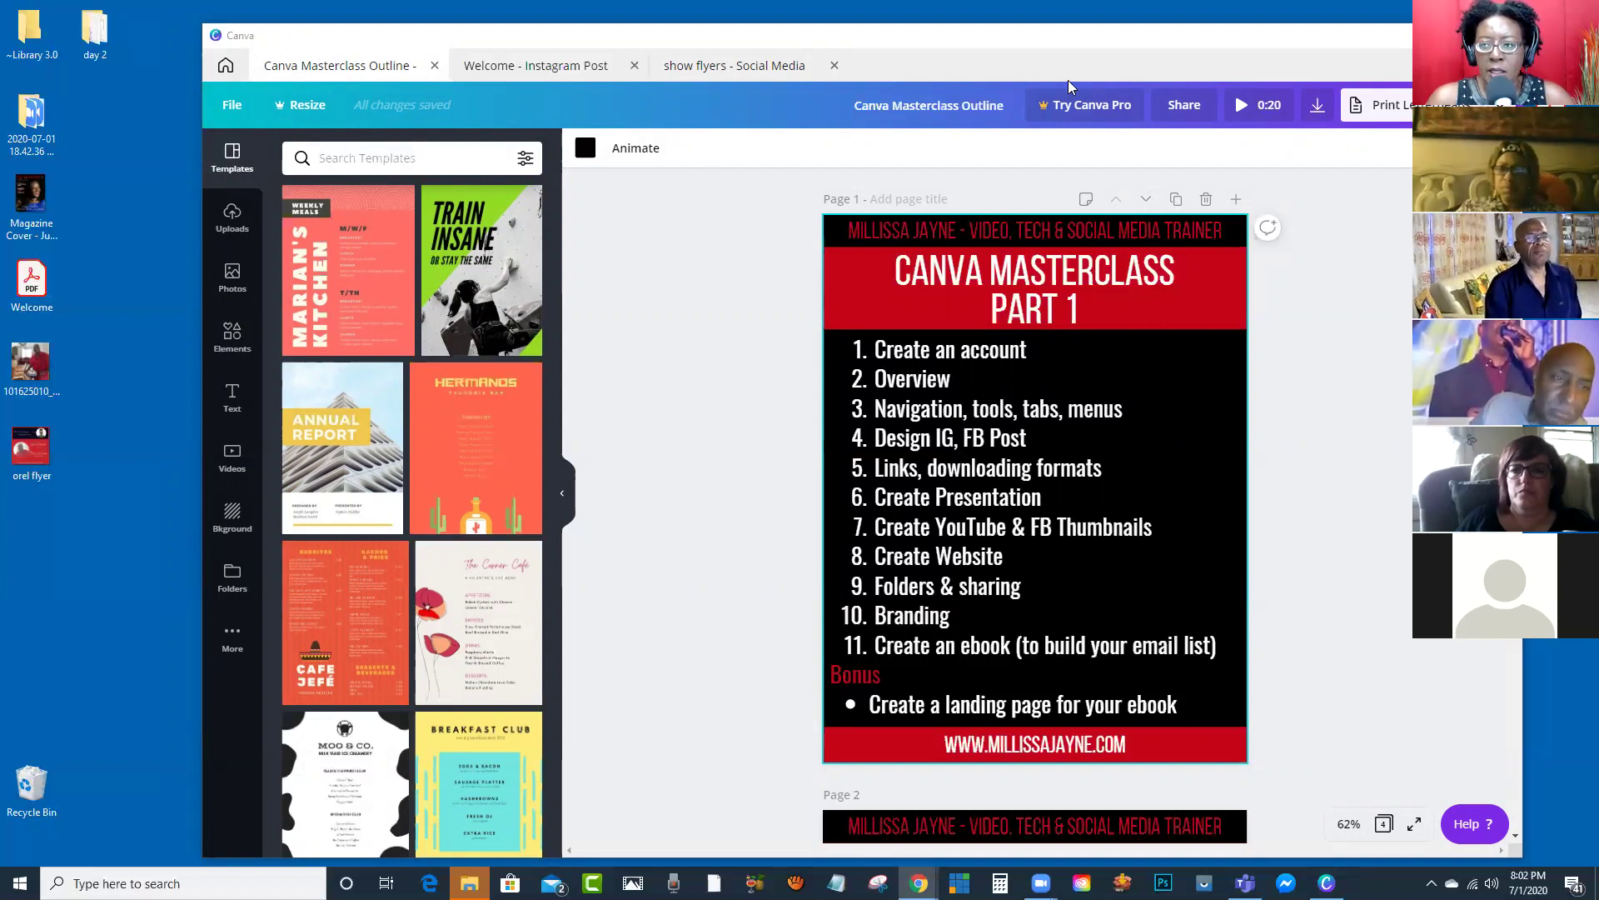
key(alt+Tab)
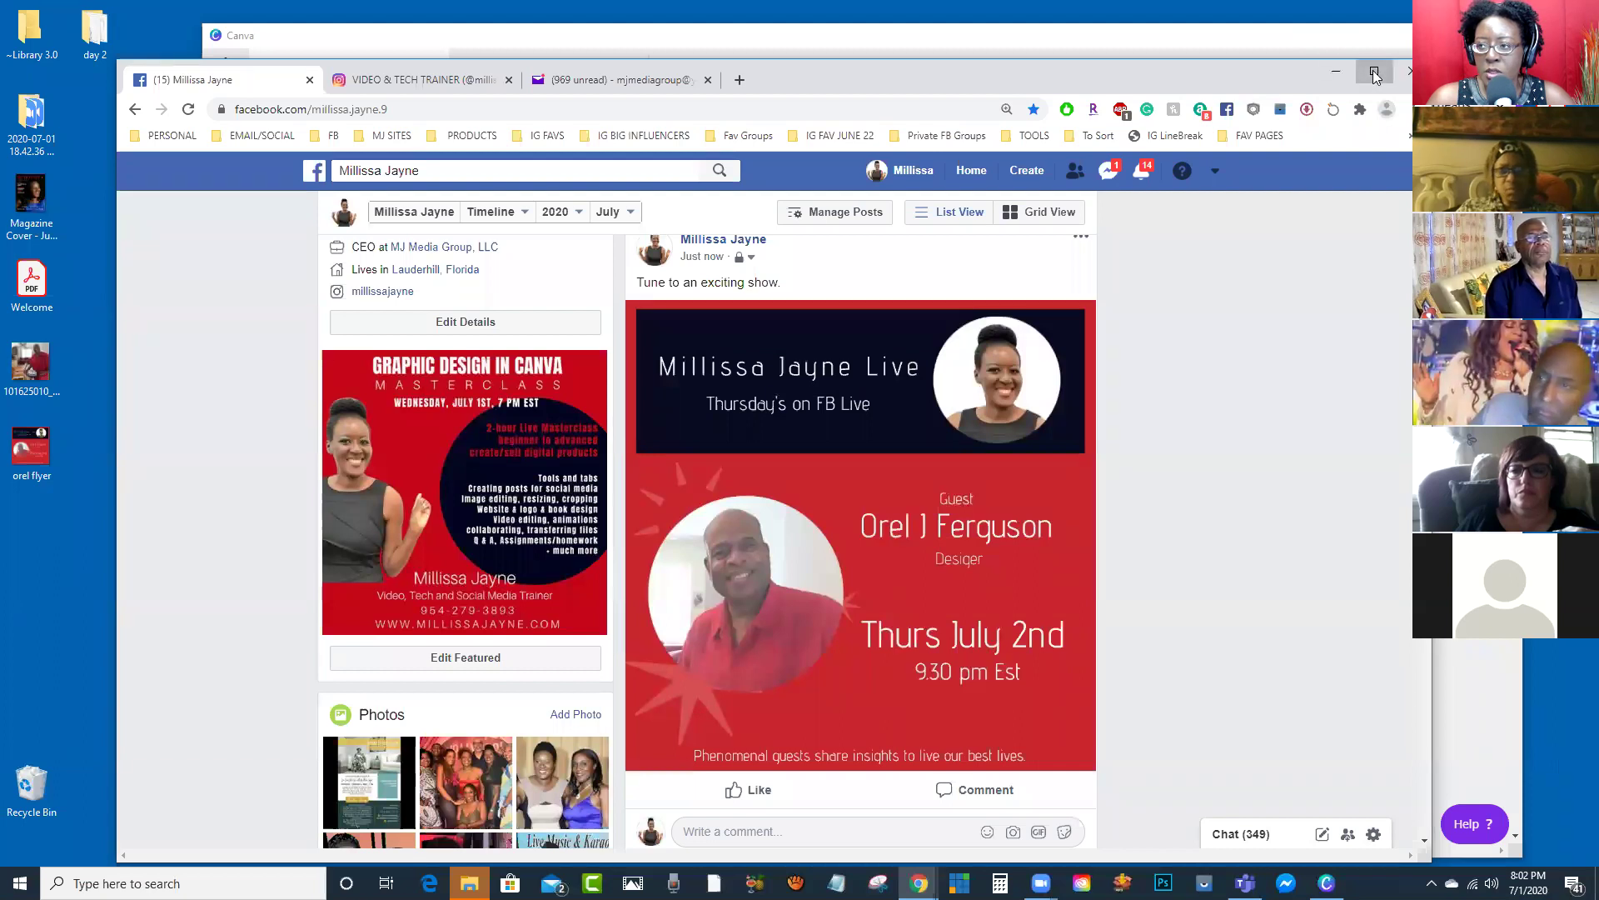
Step: Maximise the Facebook window and go to FB Creator Studio from the bookmarks folder
click(1375, 73)
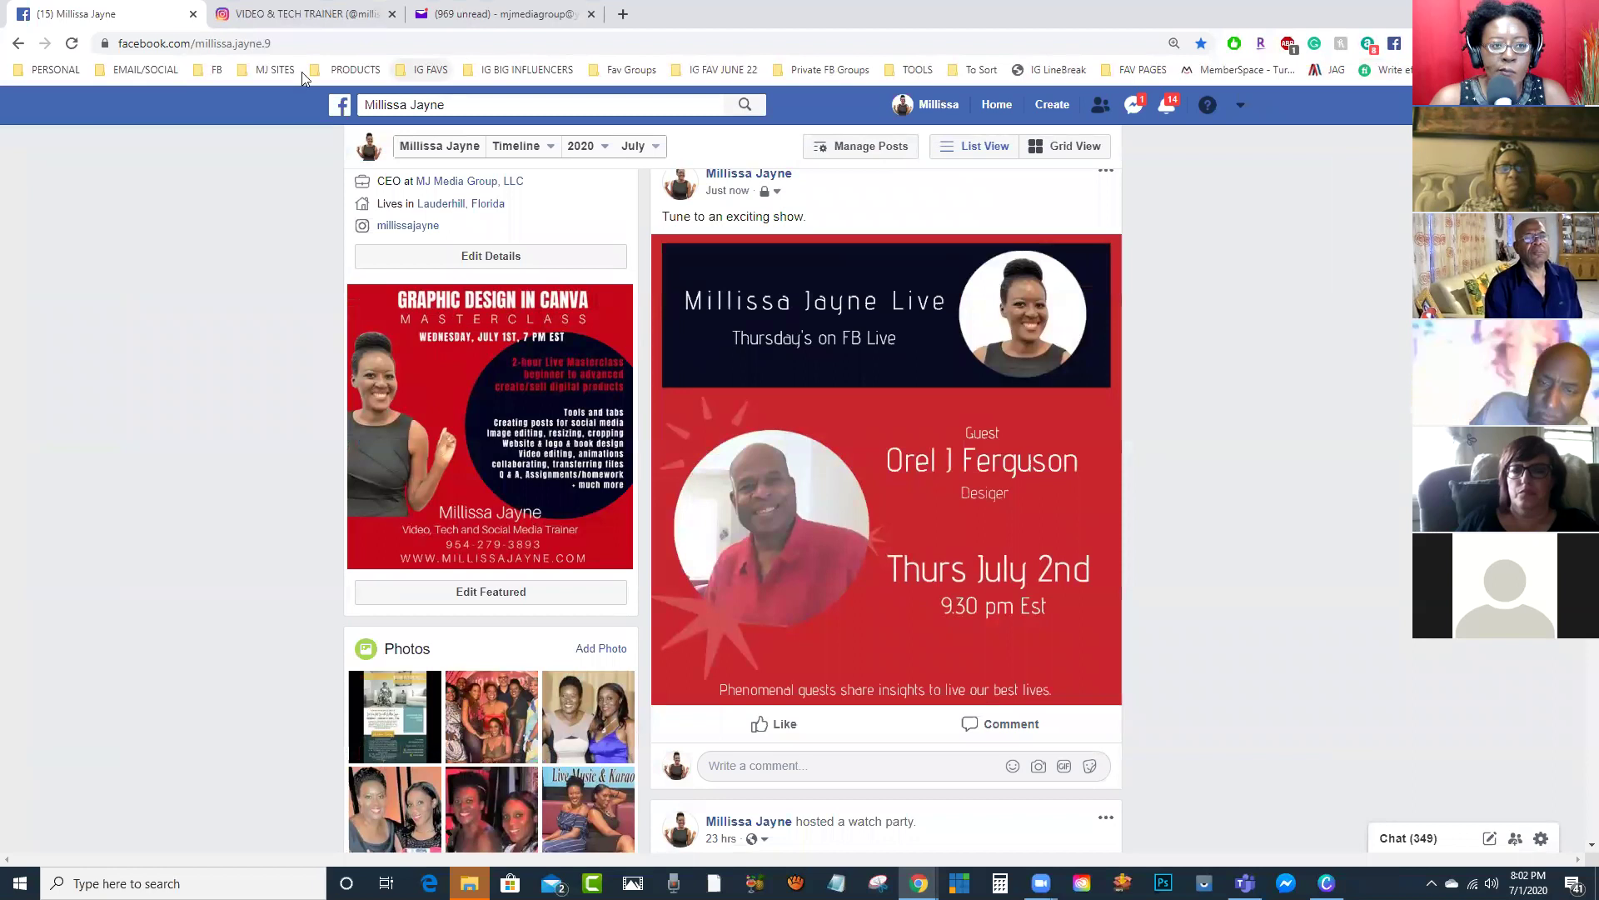
click(275, 70)
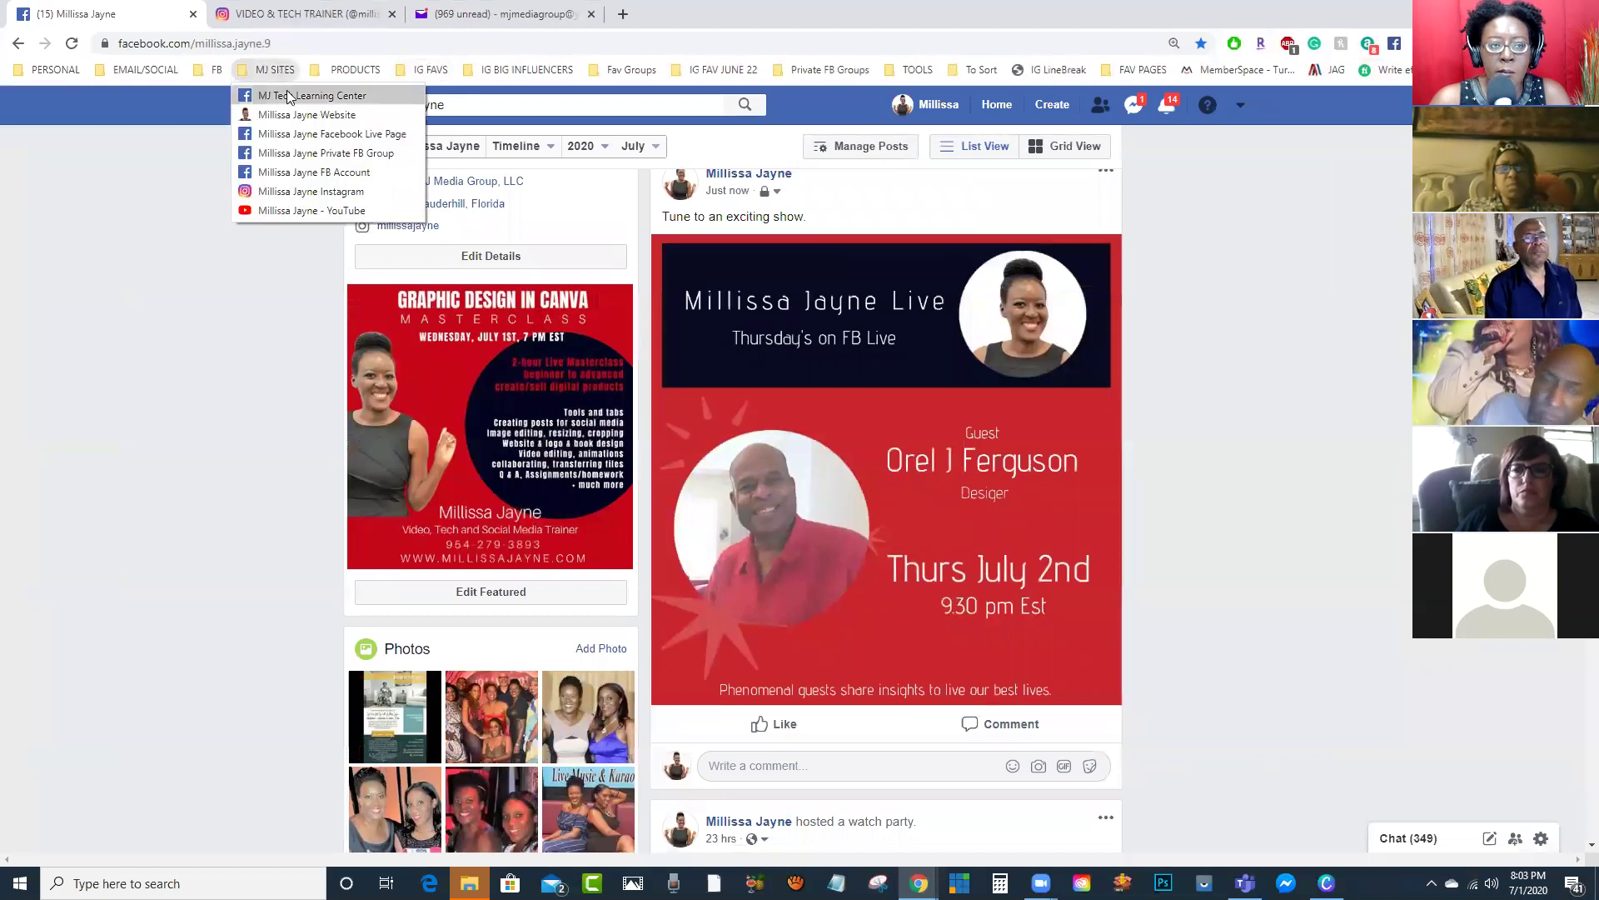
mouse_move(217, 70)
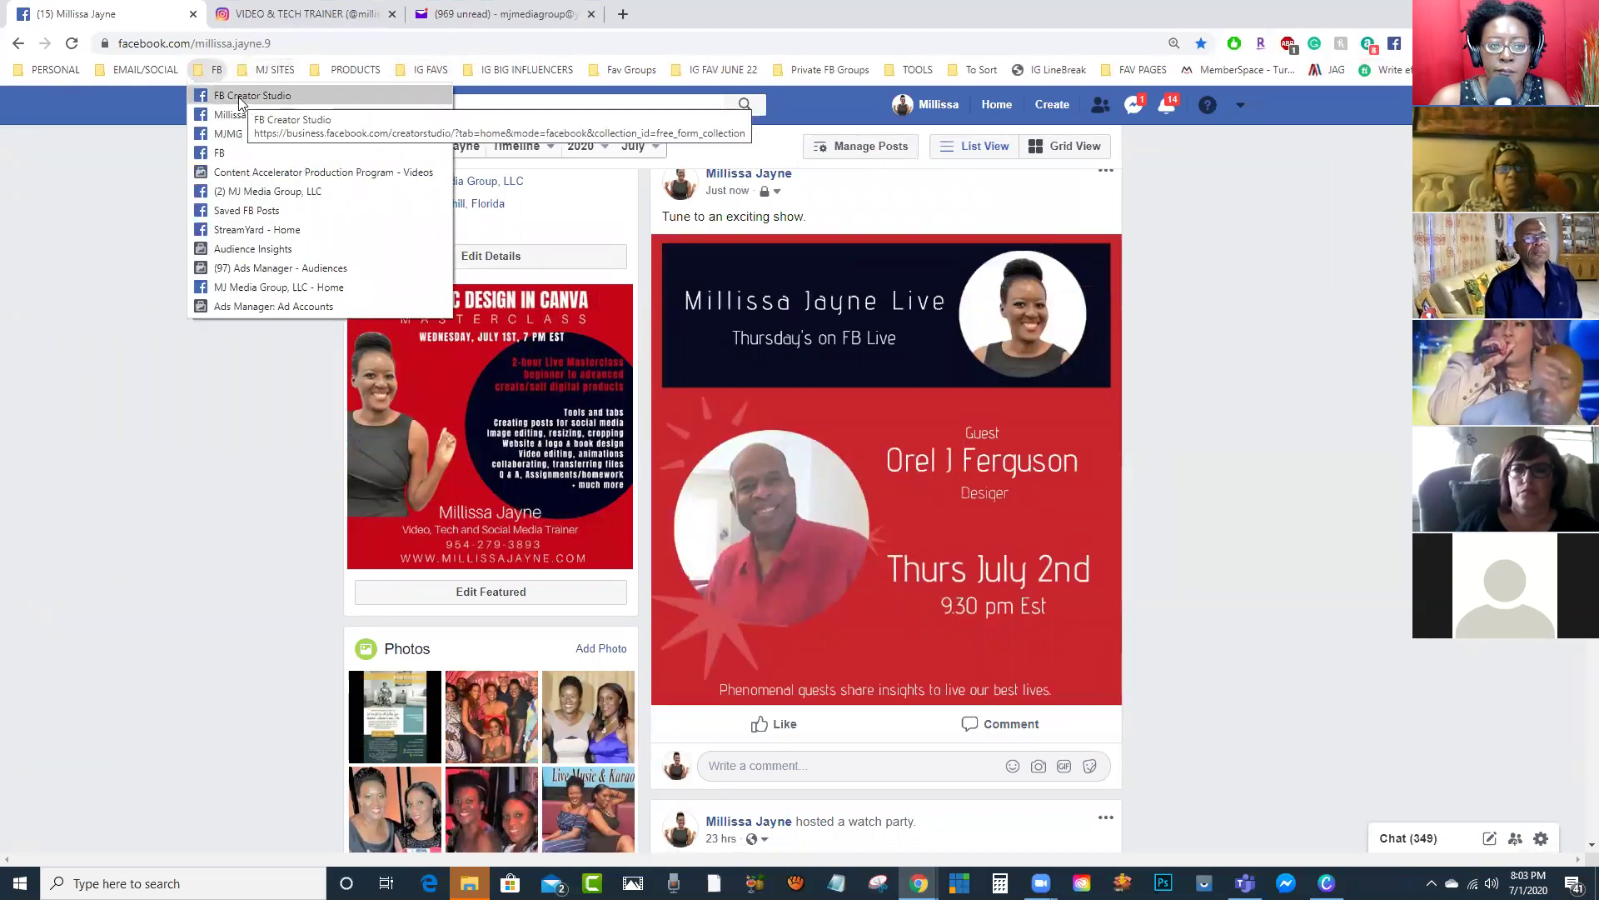
click(240, 97)
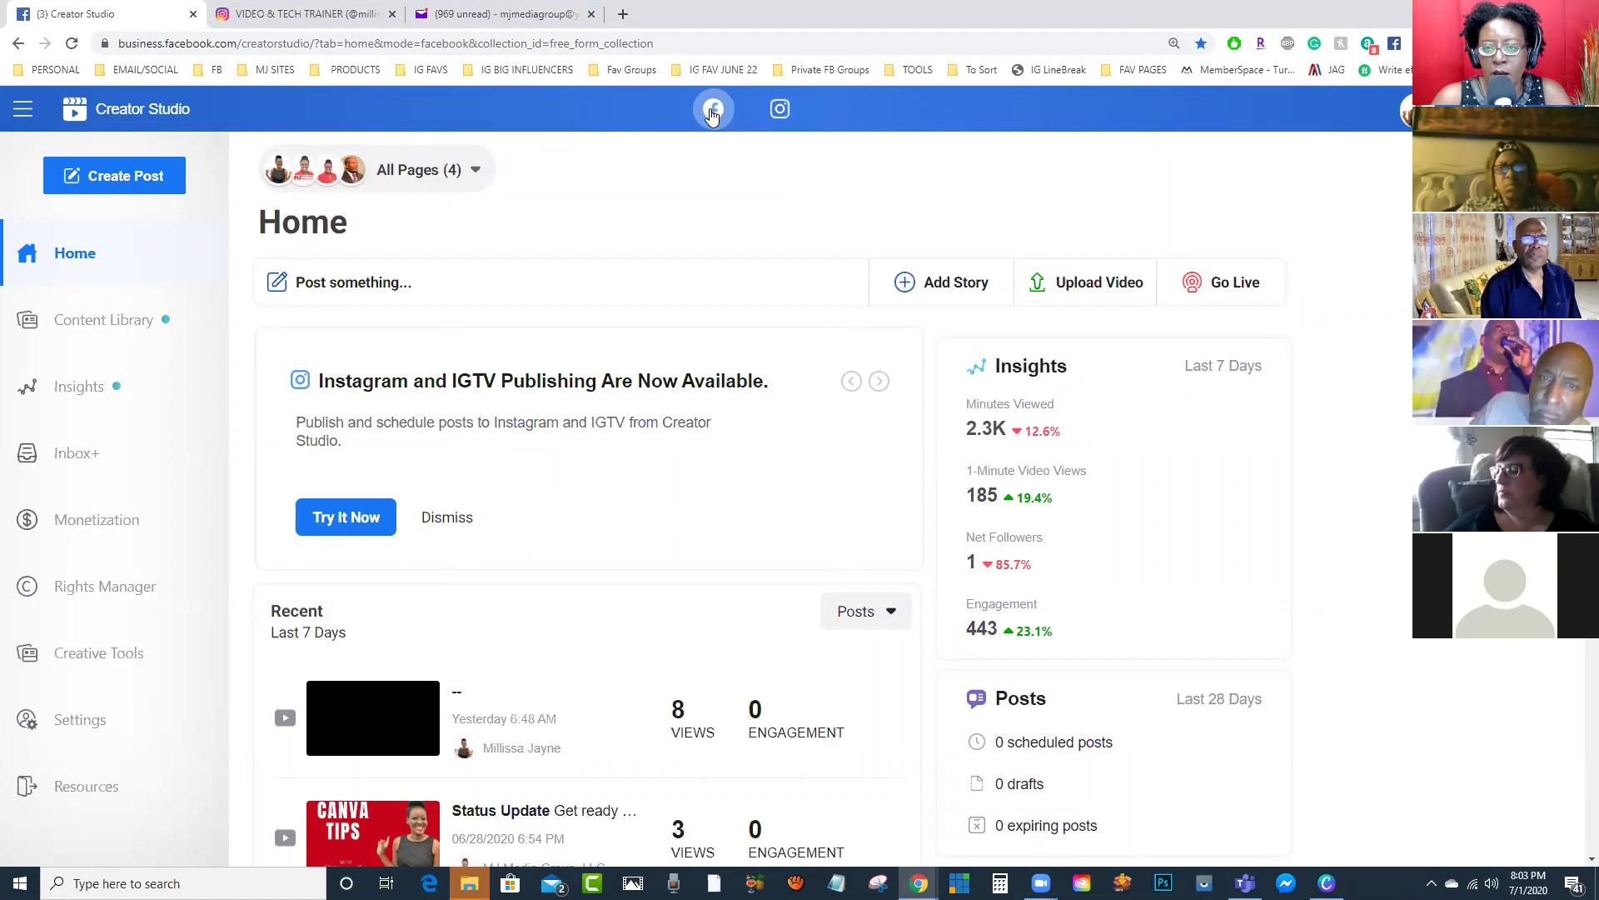
Step: View the Instagram posts in Creator Studio, then open the business Facebook page in a new tab
click(780, 110)
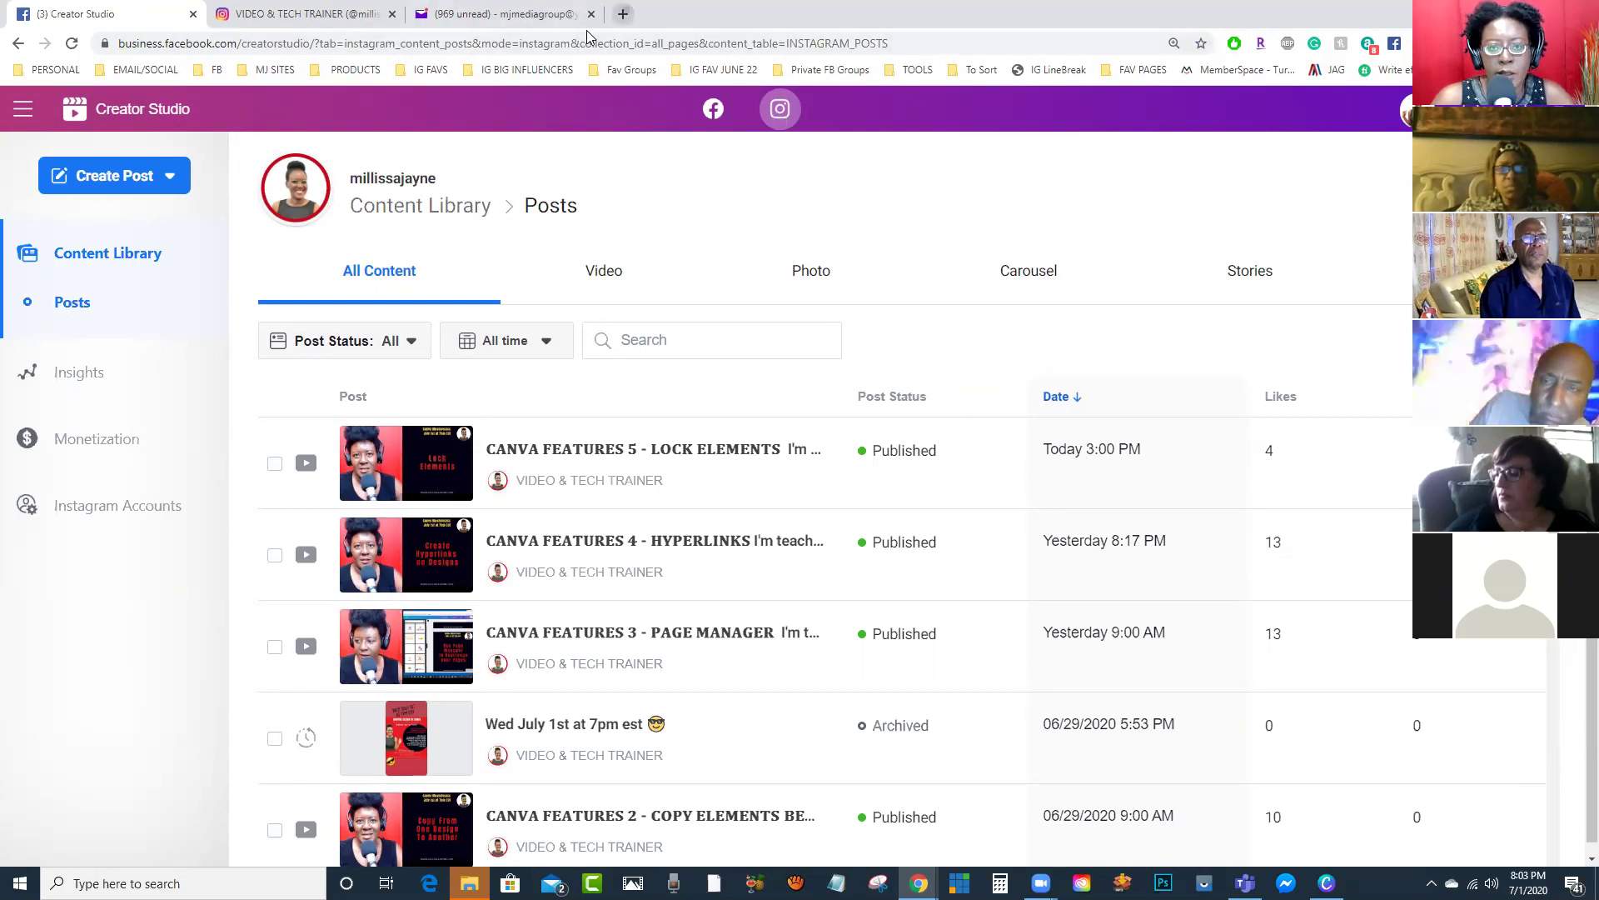
key(ctrl+t)
click(854, 494)
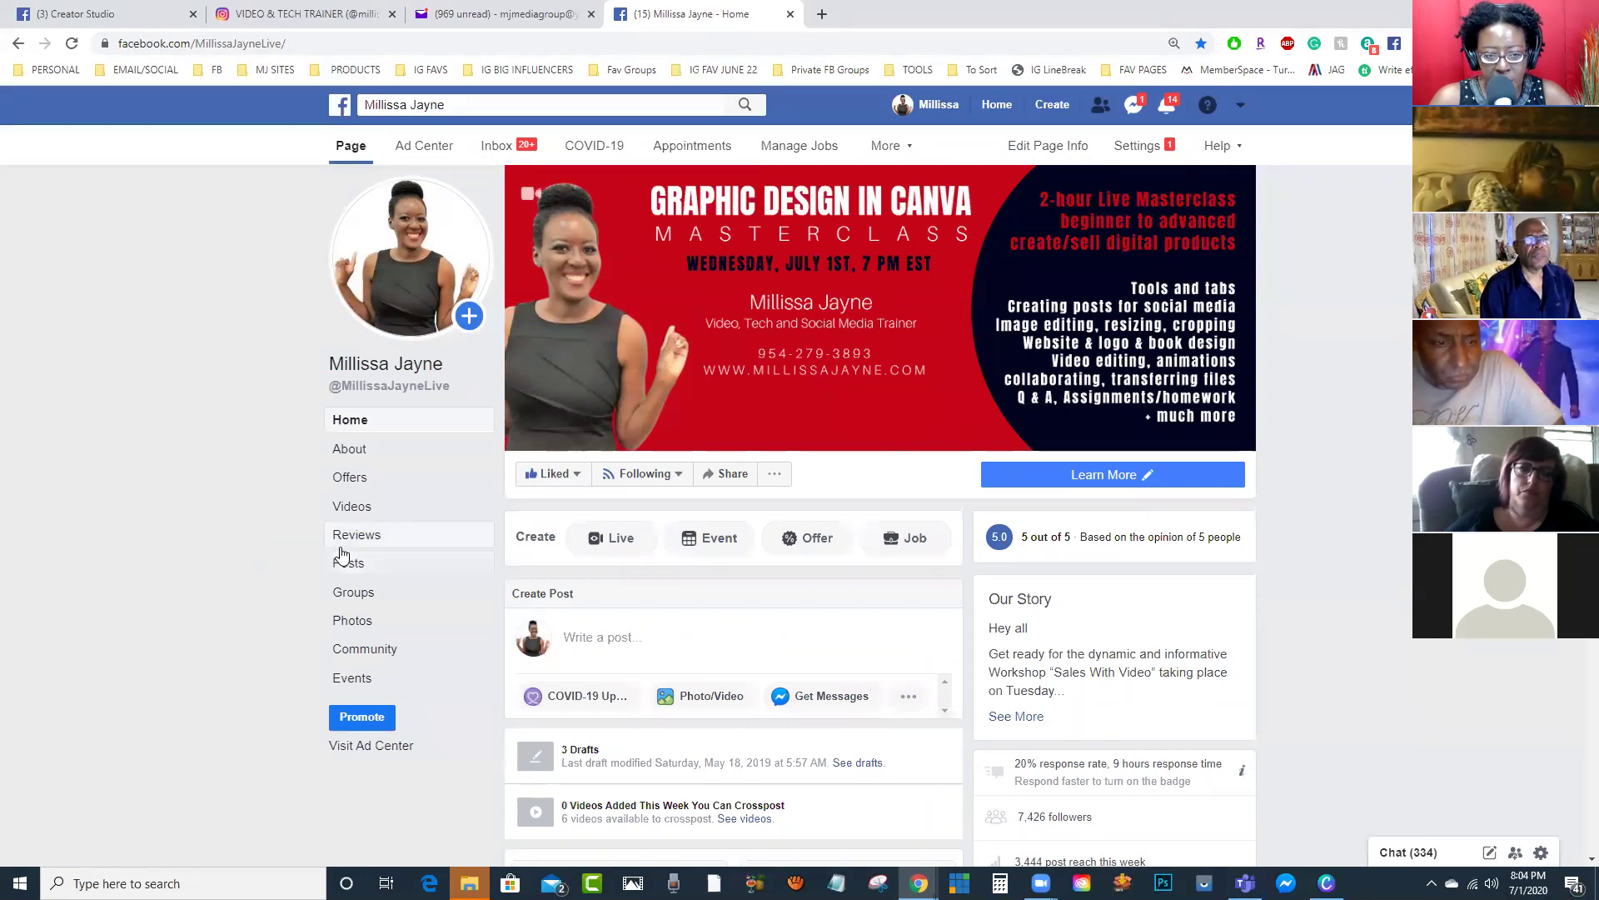
Step: Open the Facebook Page's settings from the extra page management options
click(903, 150)
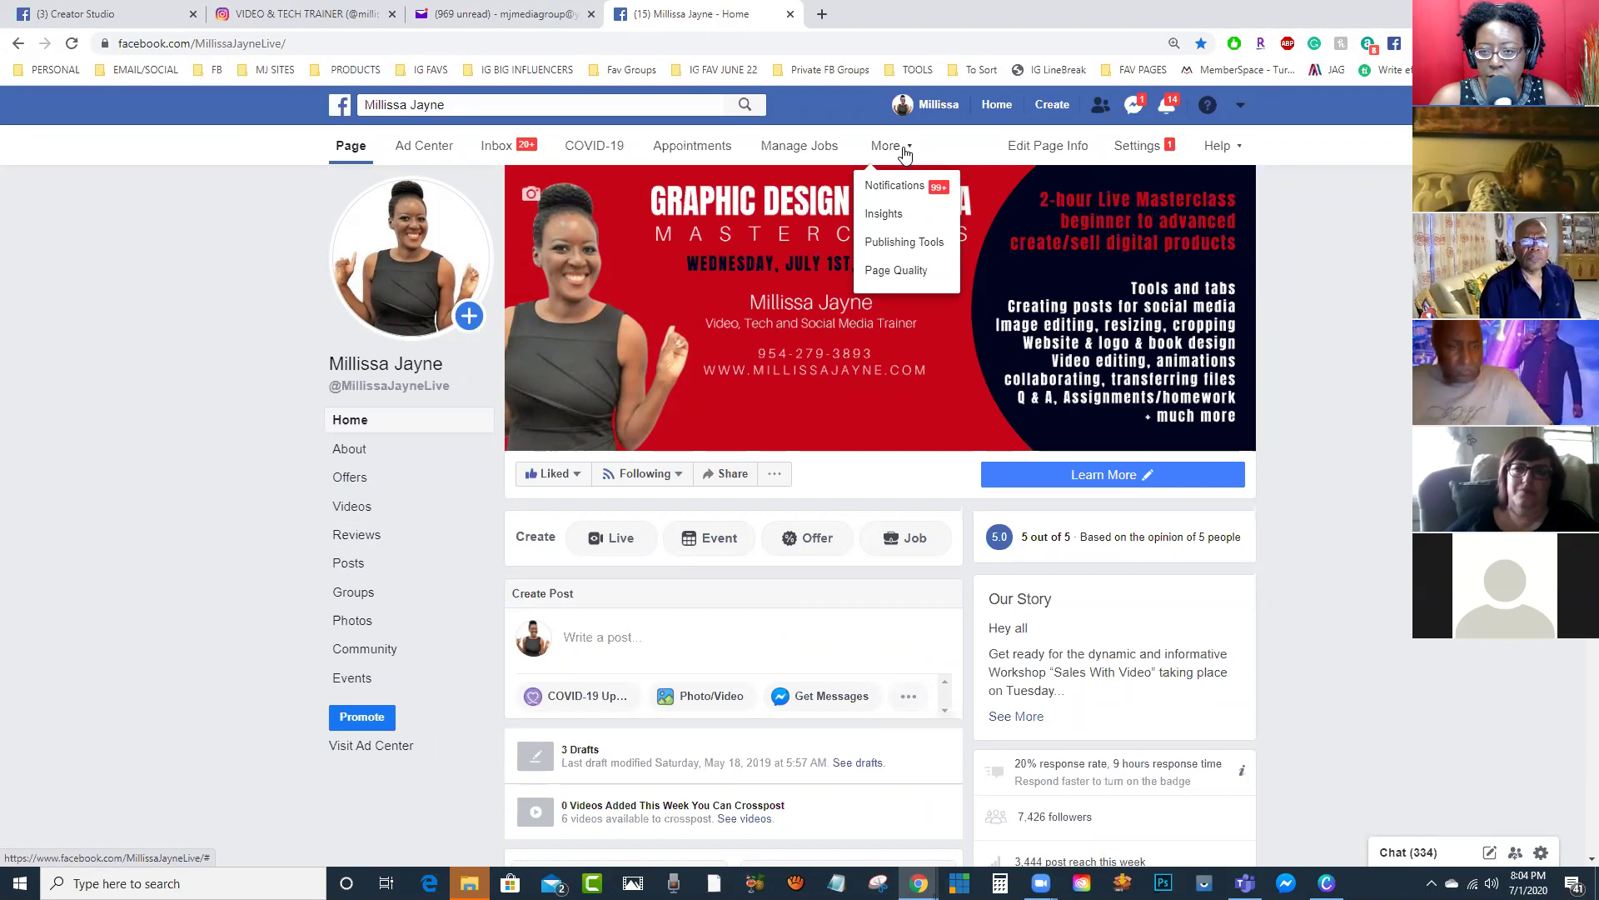
click(1143, 147)
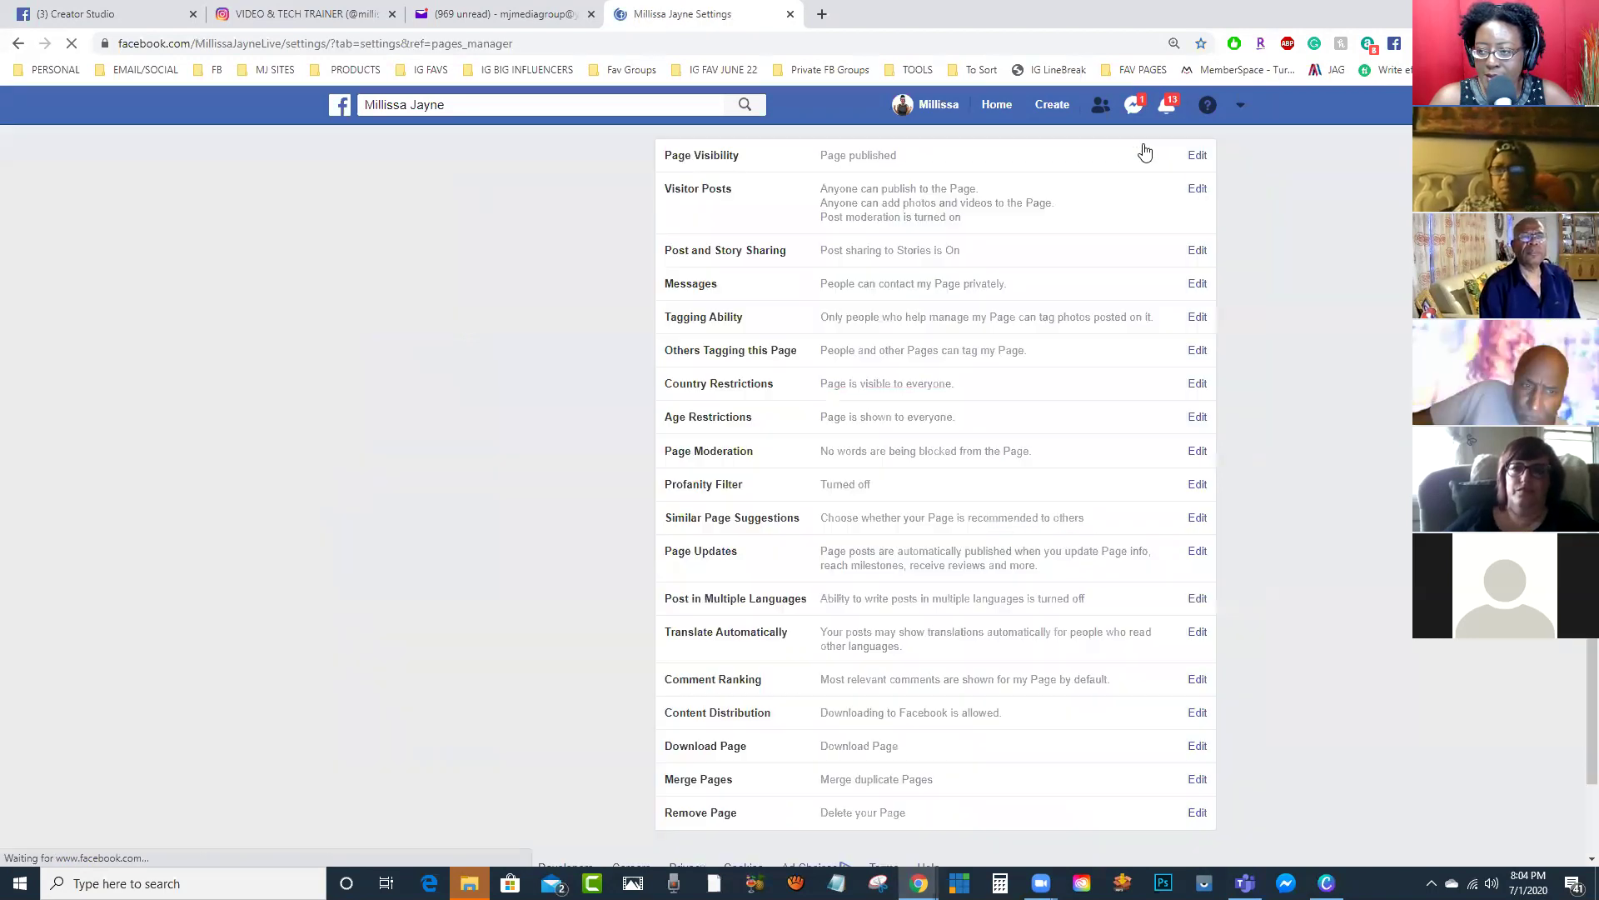
scroll(457, 424, down, 3)
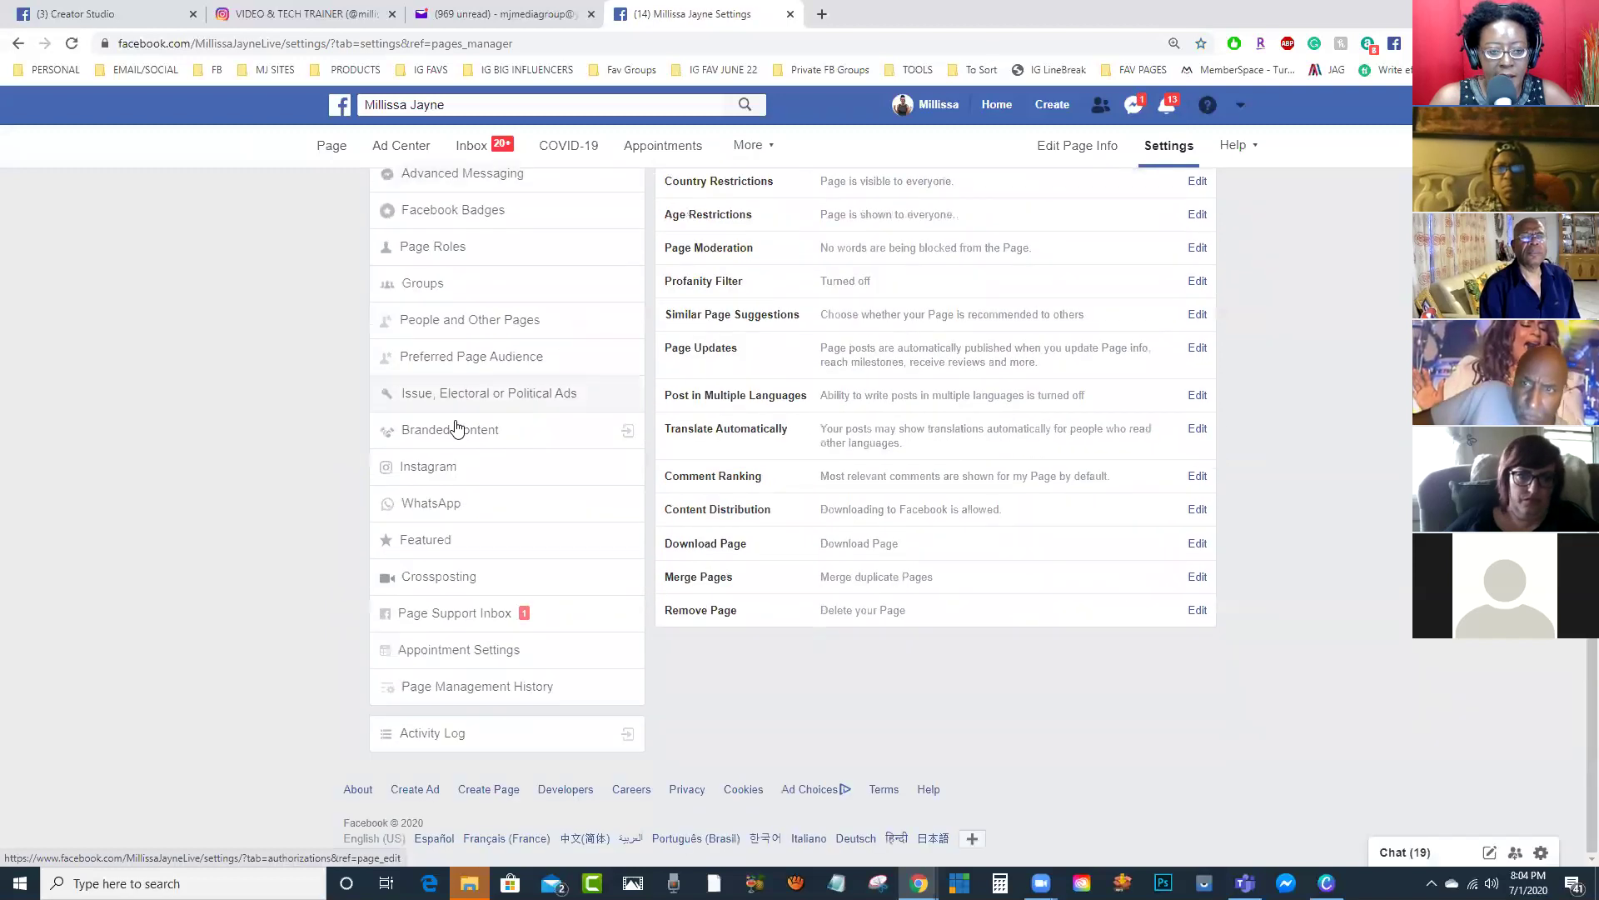
scroll(446, 412, up, 3)
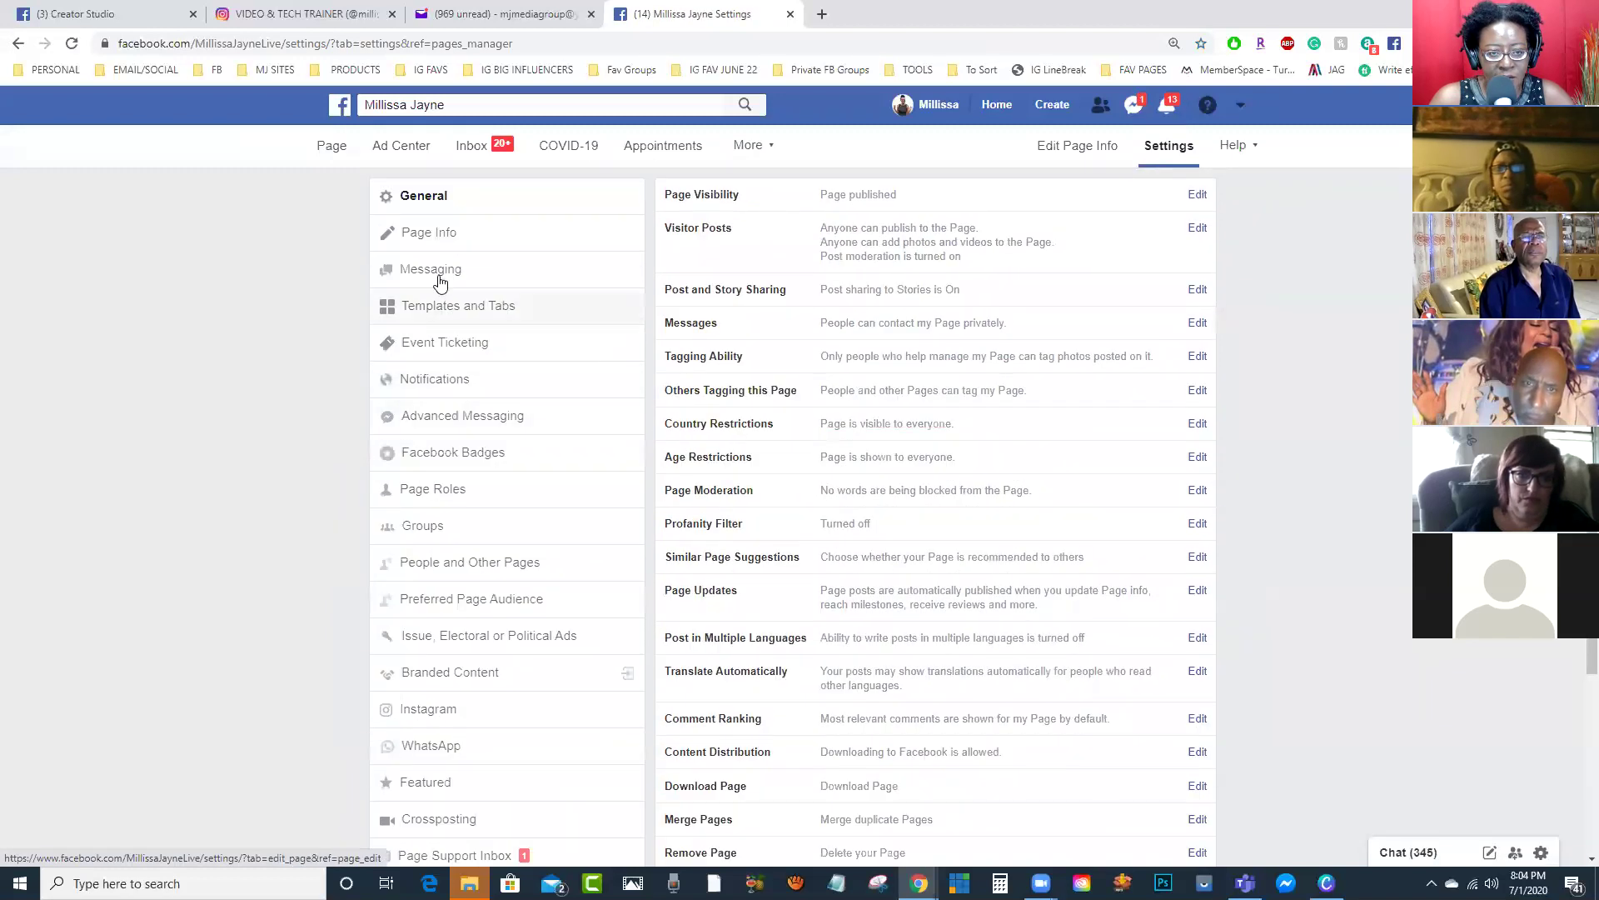
scroll(464, 626, down, 2)
Step: Review the connected Instagram account details, then go back to Creator Studio's Instagram posts
click(422, 546)
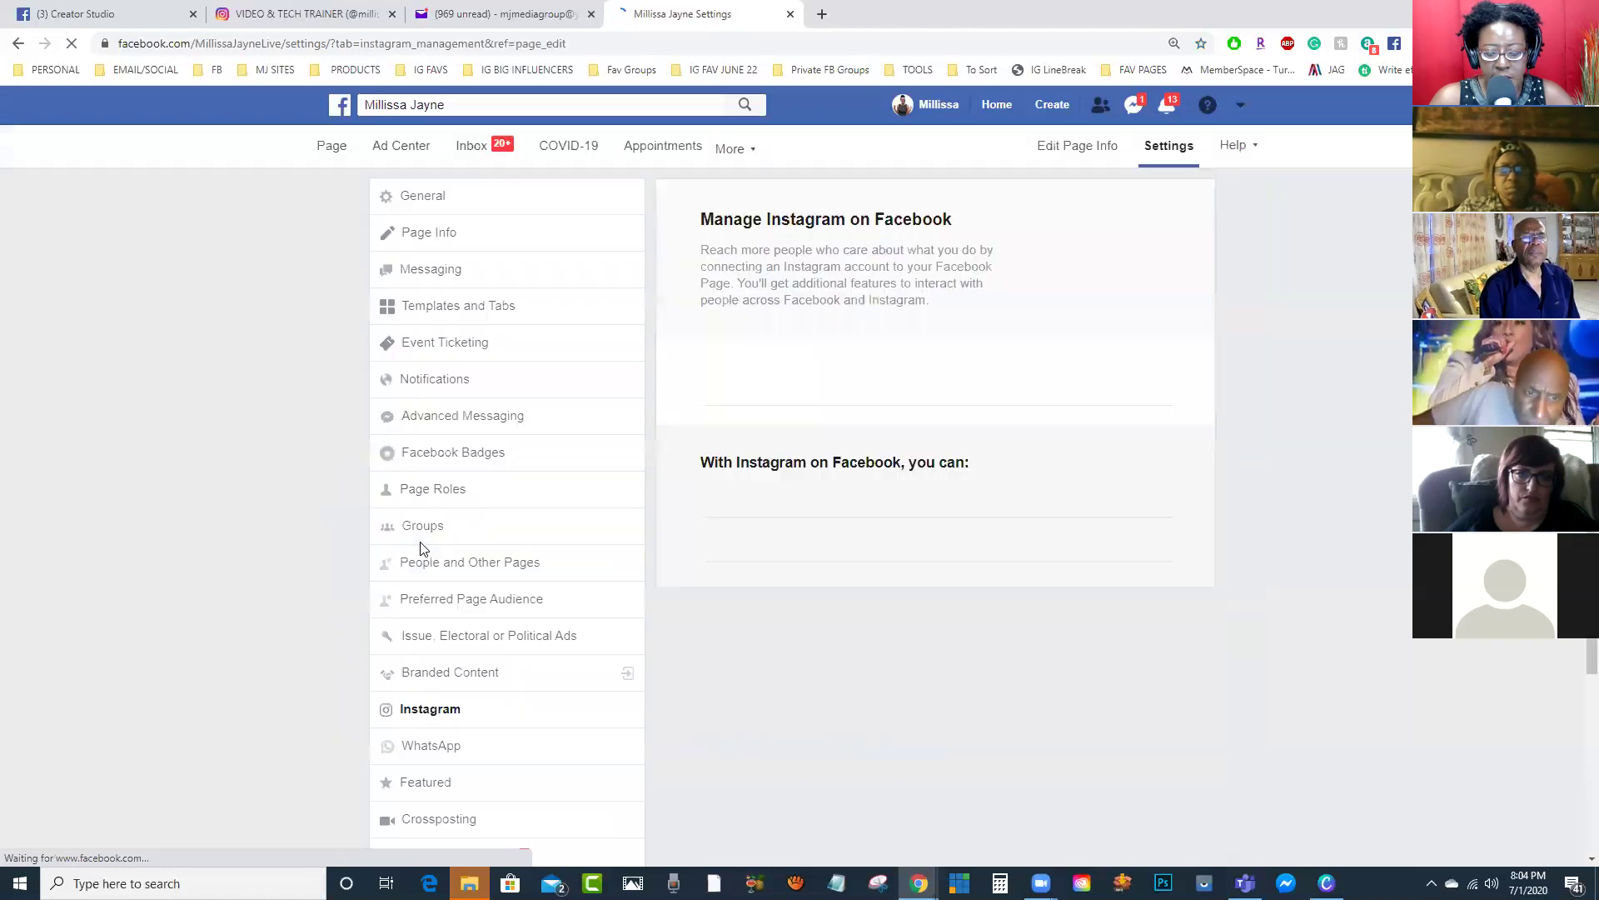
scroll(408, 519, down, 2)
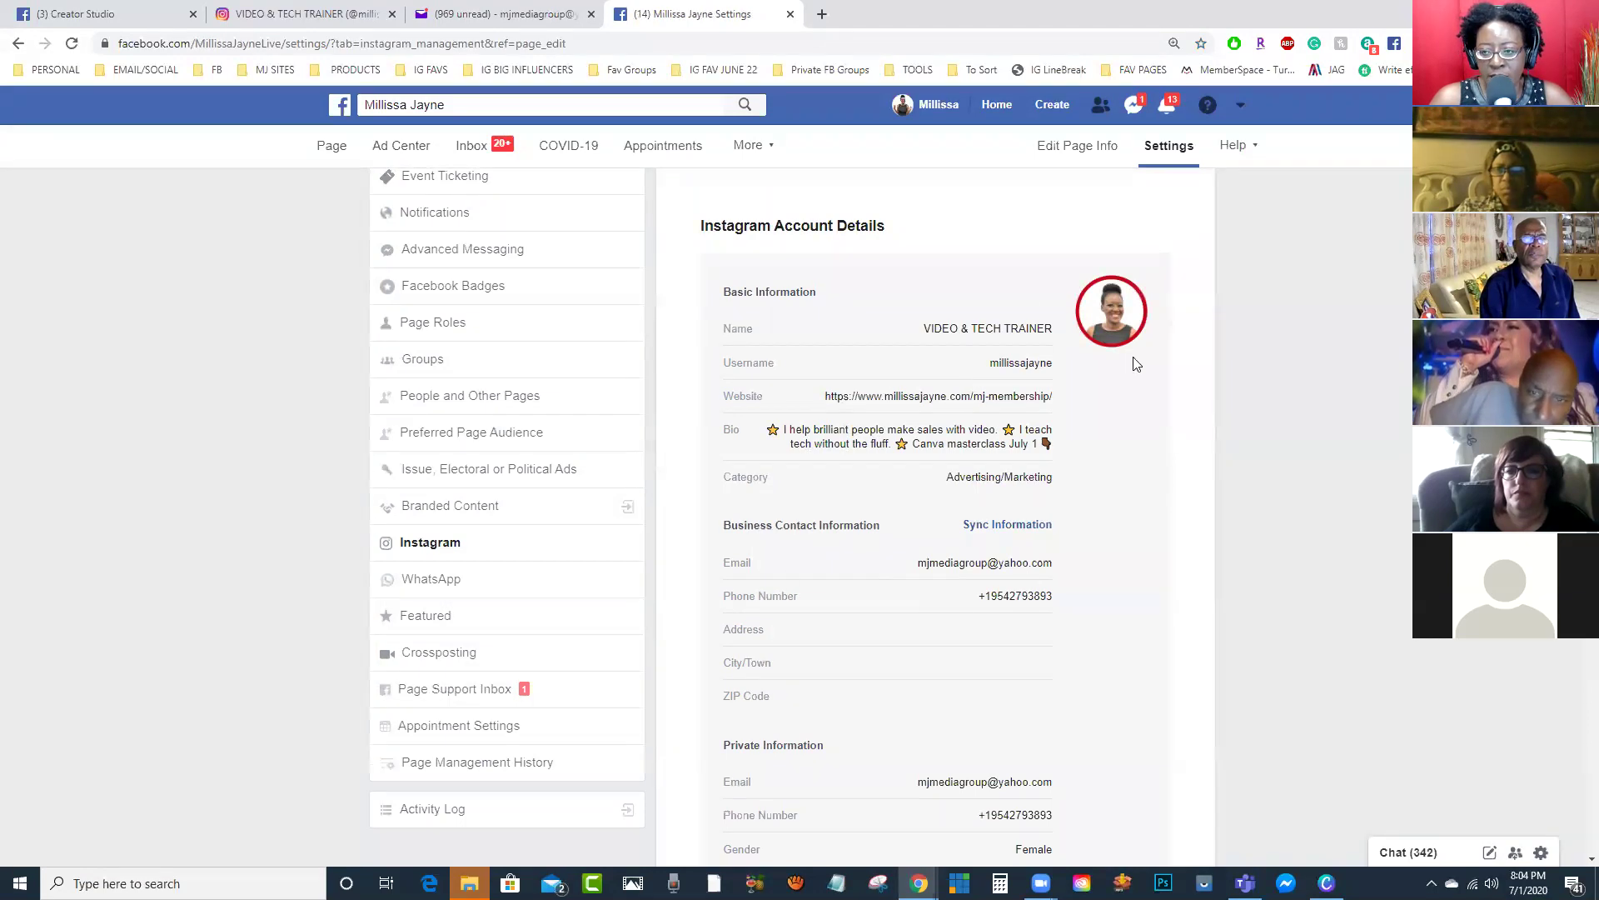
scroll(864, 387, up, 2)
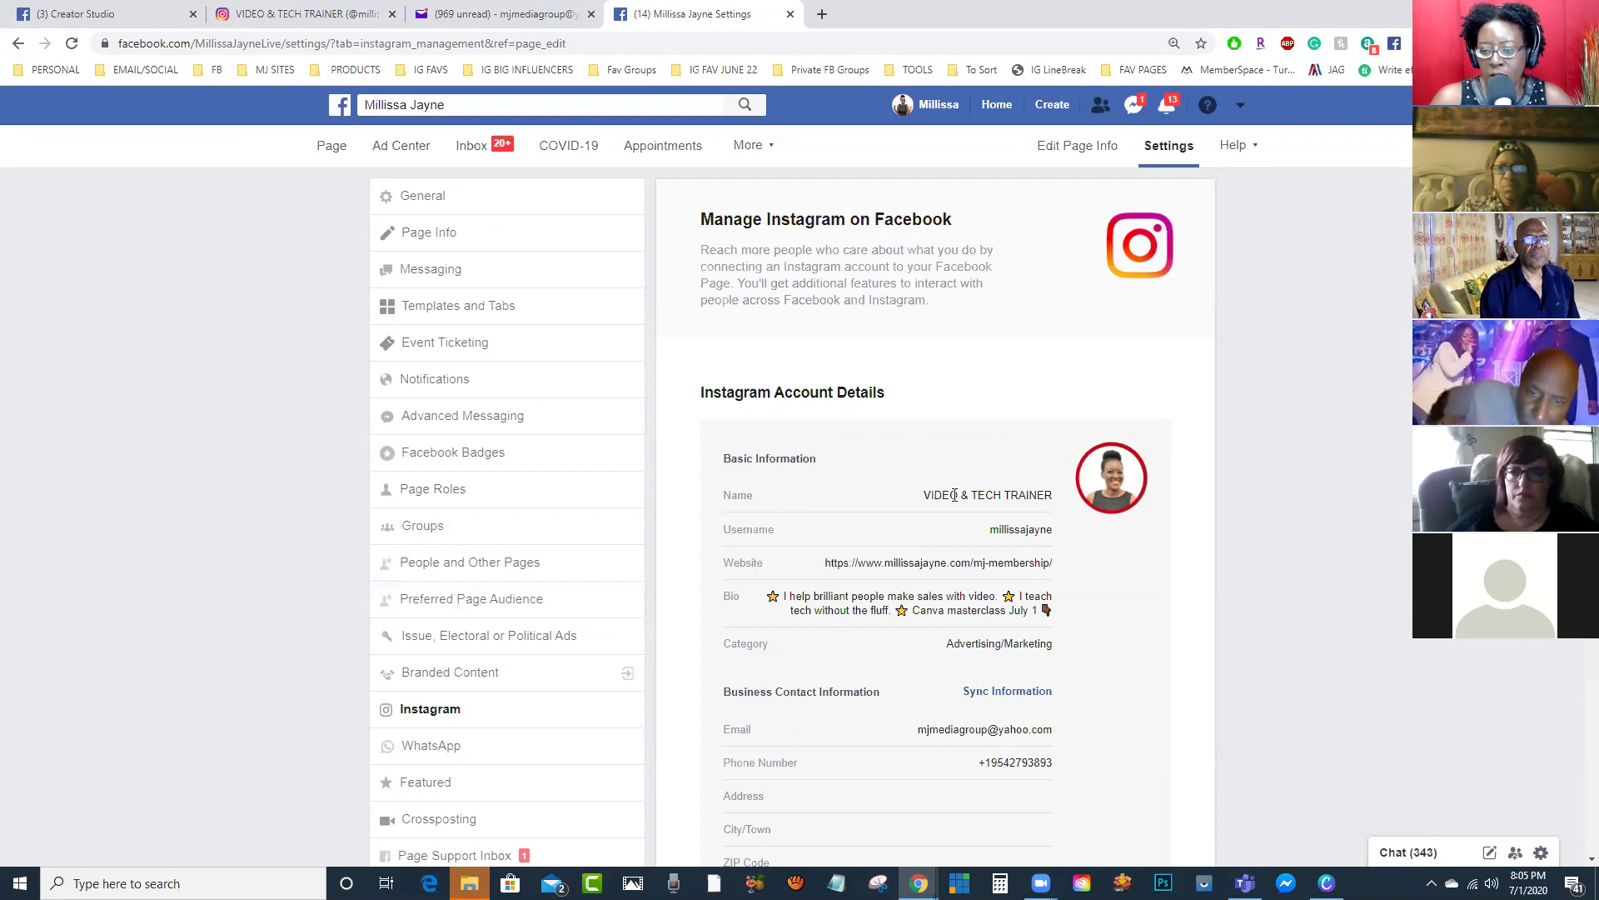
scroll(953, 493, down, 4)
scroll(953, 491, up, 4)
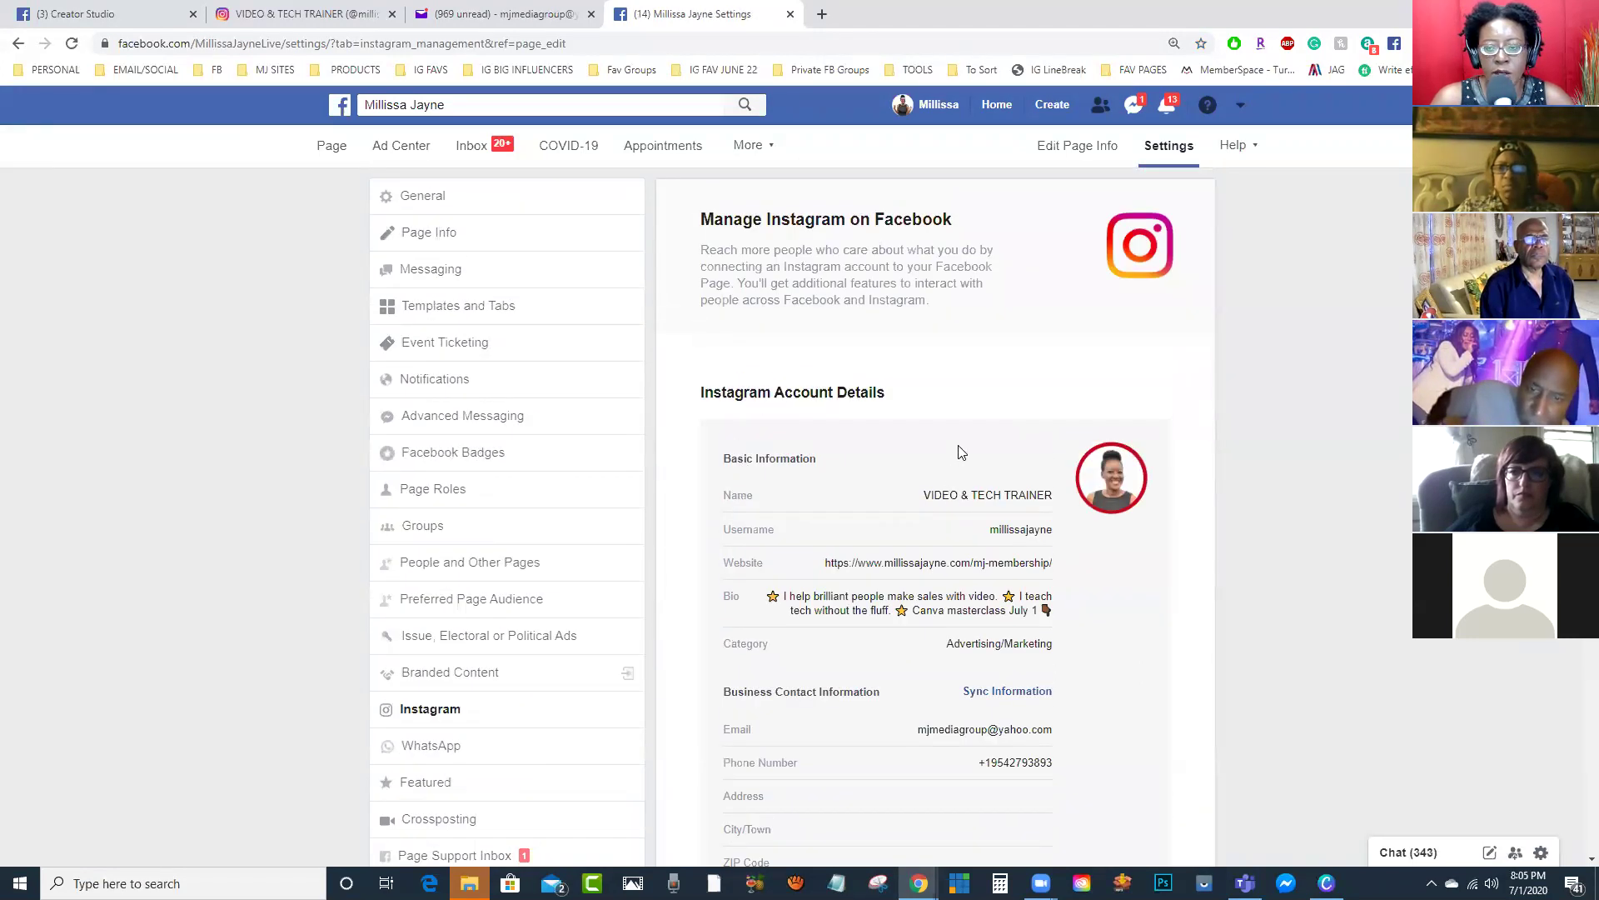
click(81, 15)
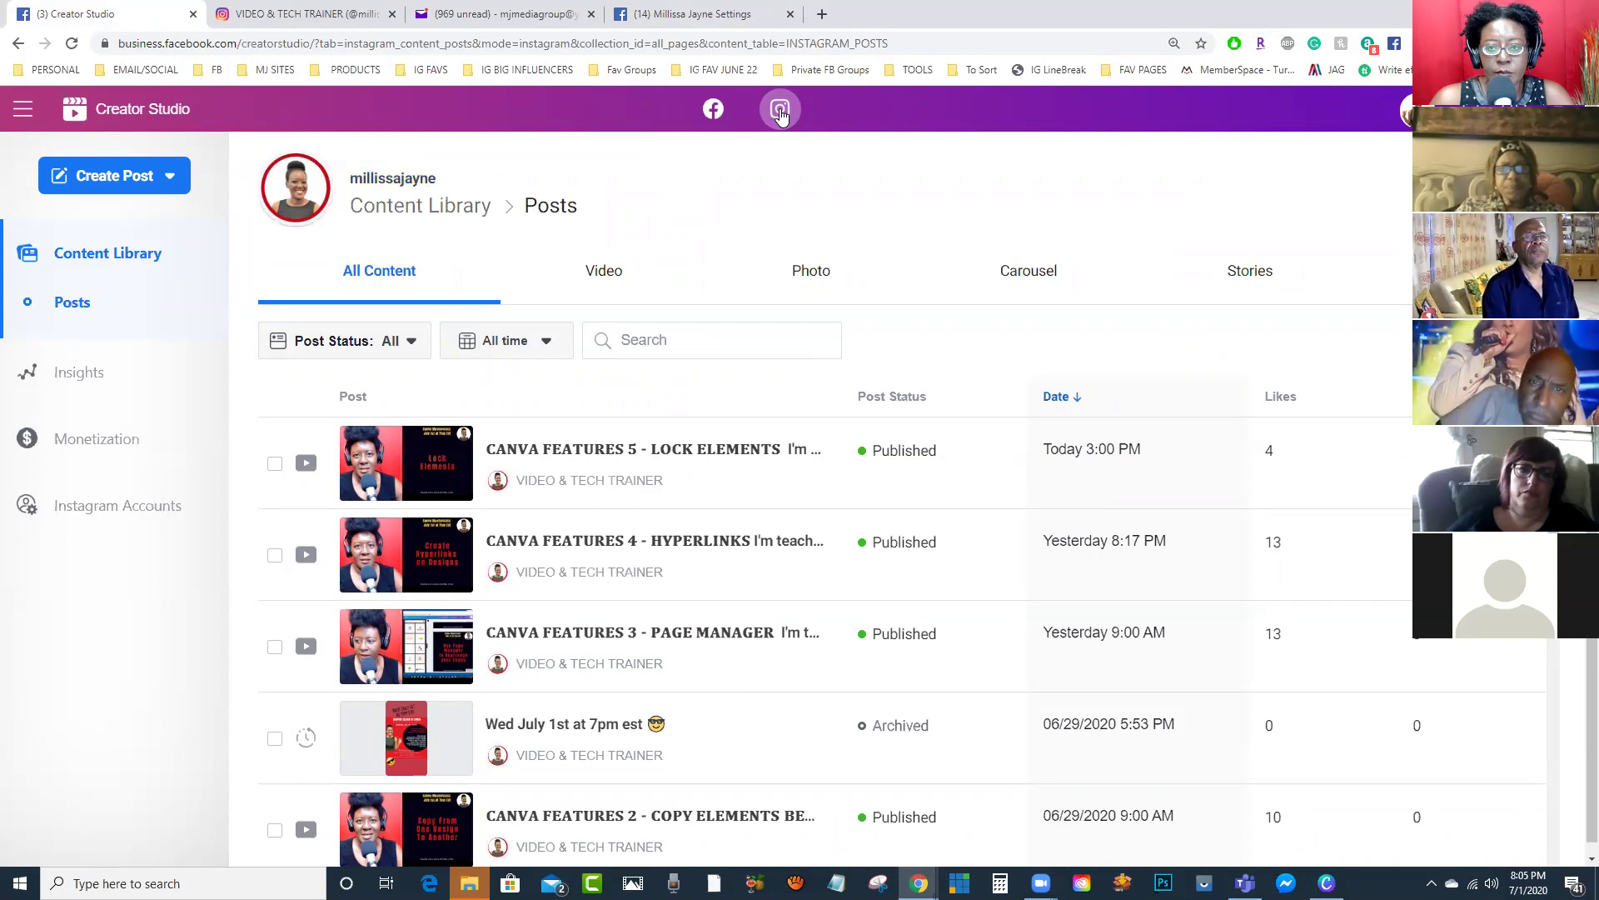
Step: Start a new Instagram Feed post and upload the orel flyer video from the computer
click(780, 109)
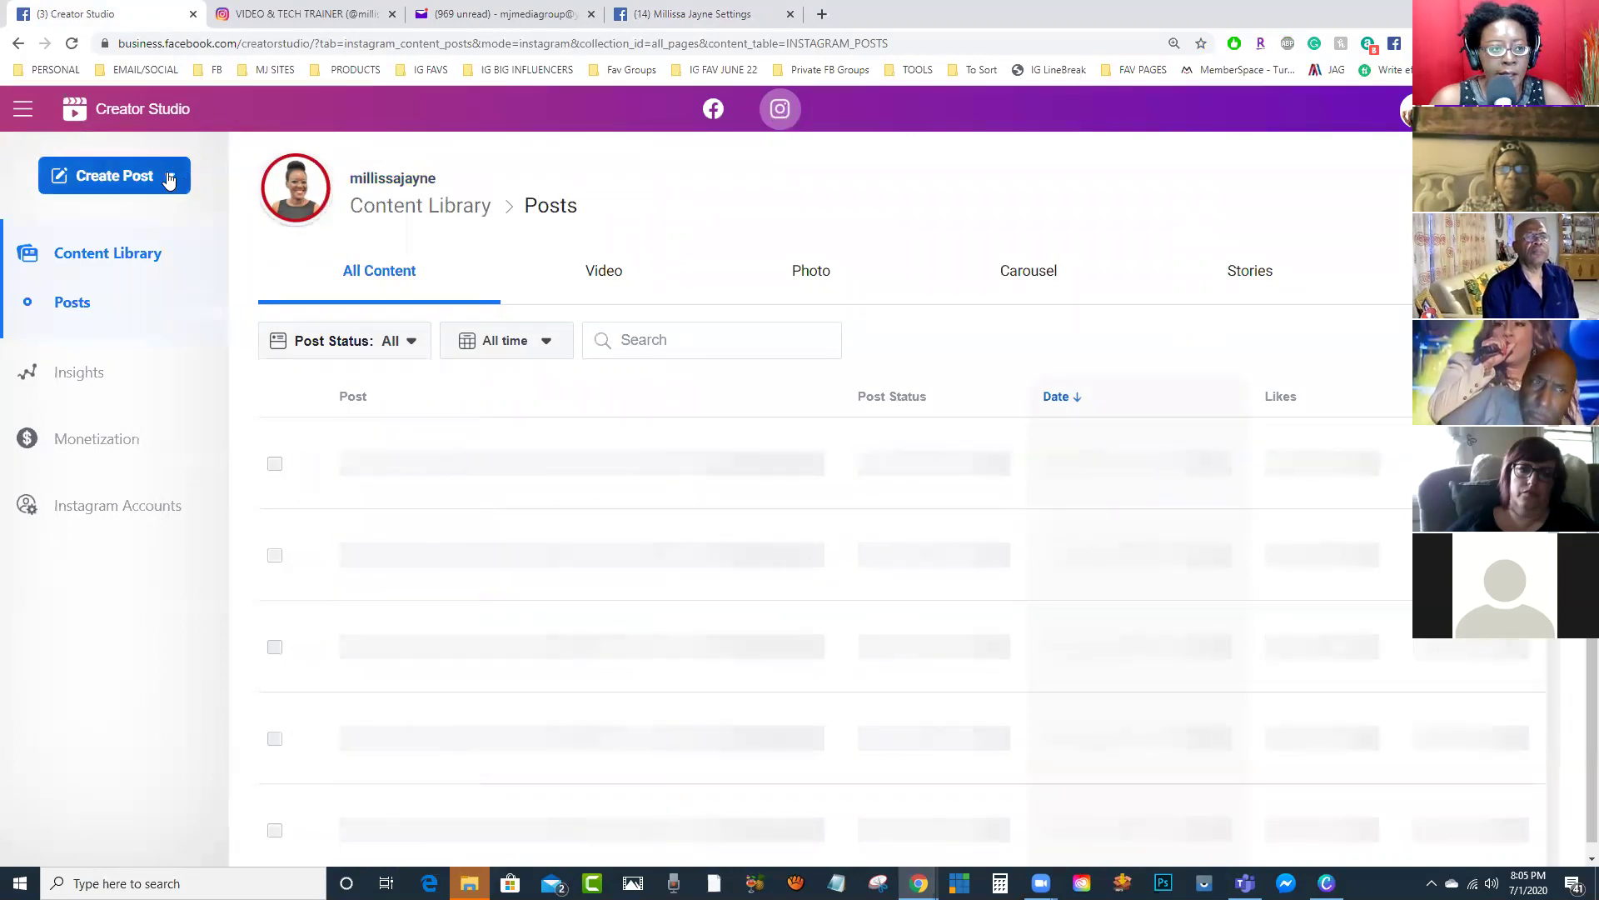
click(170, 178)
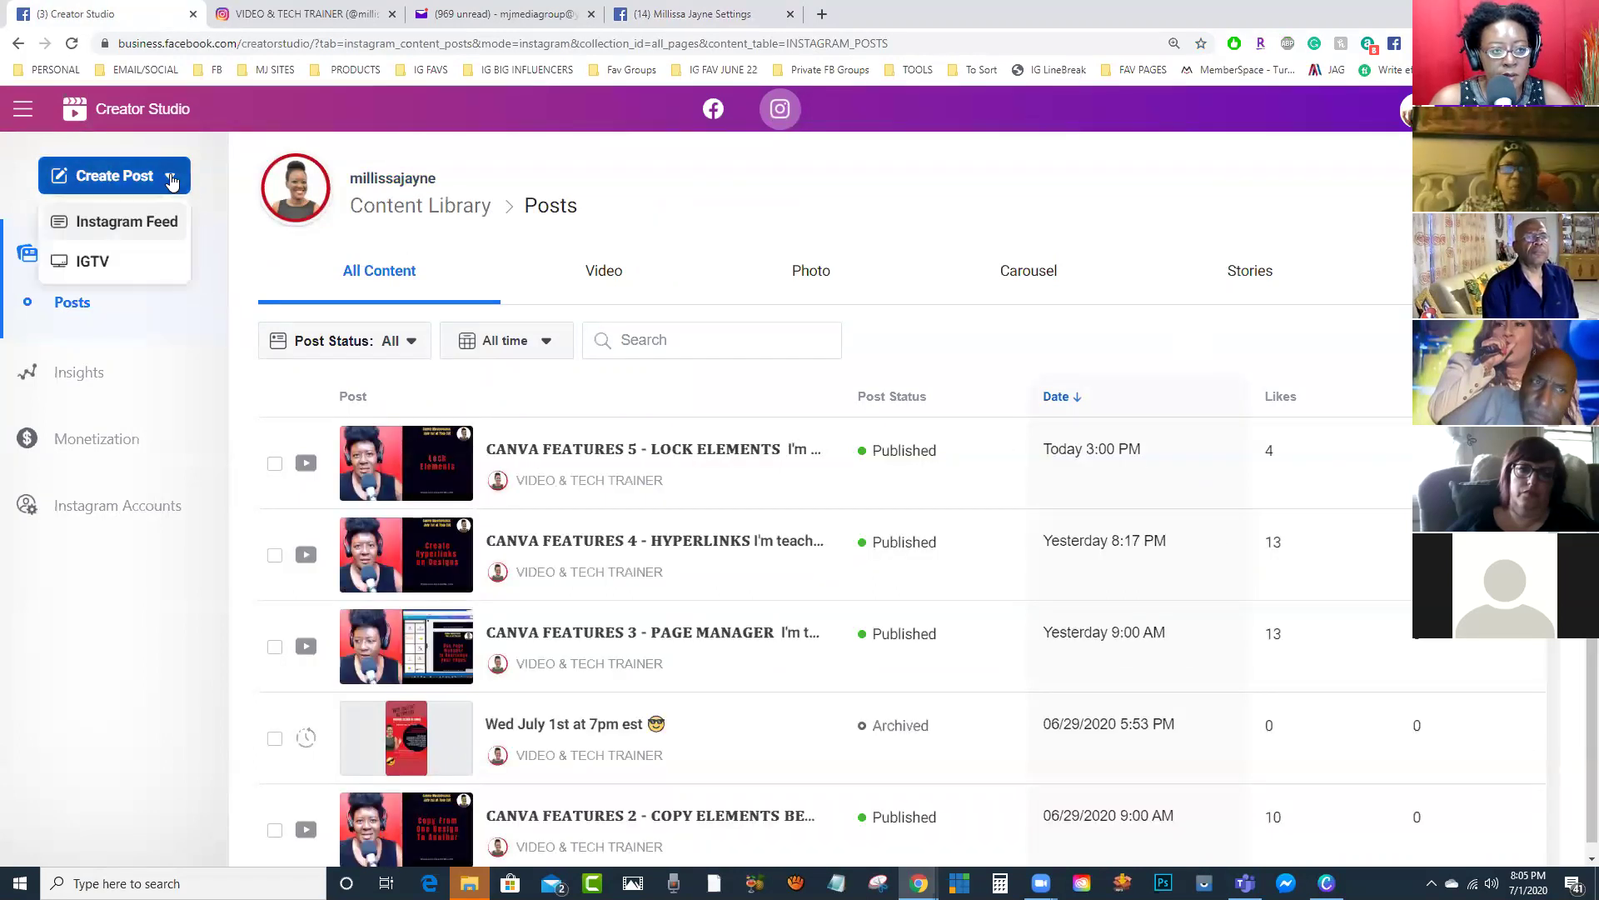
click(126, 222)
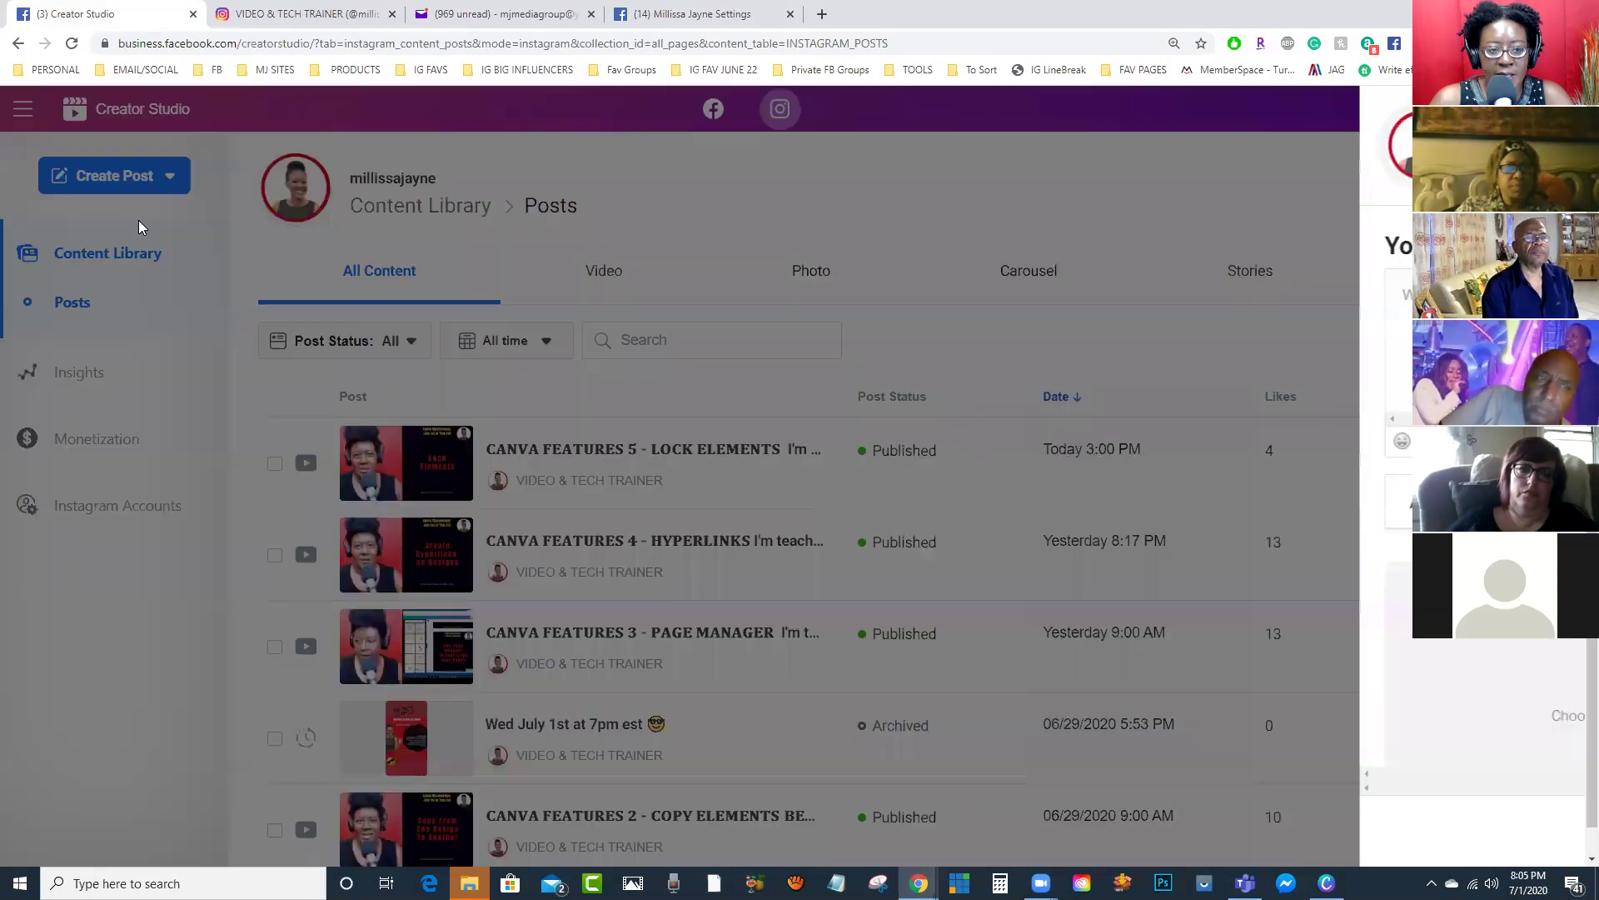
scroll(961, 687, down, 2)
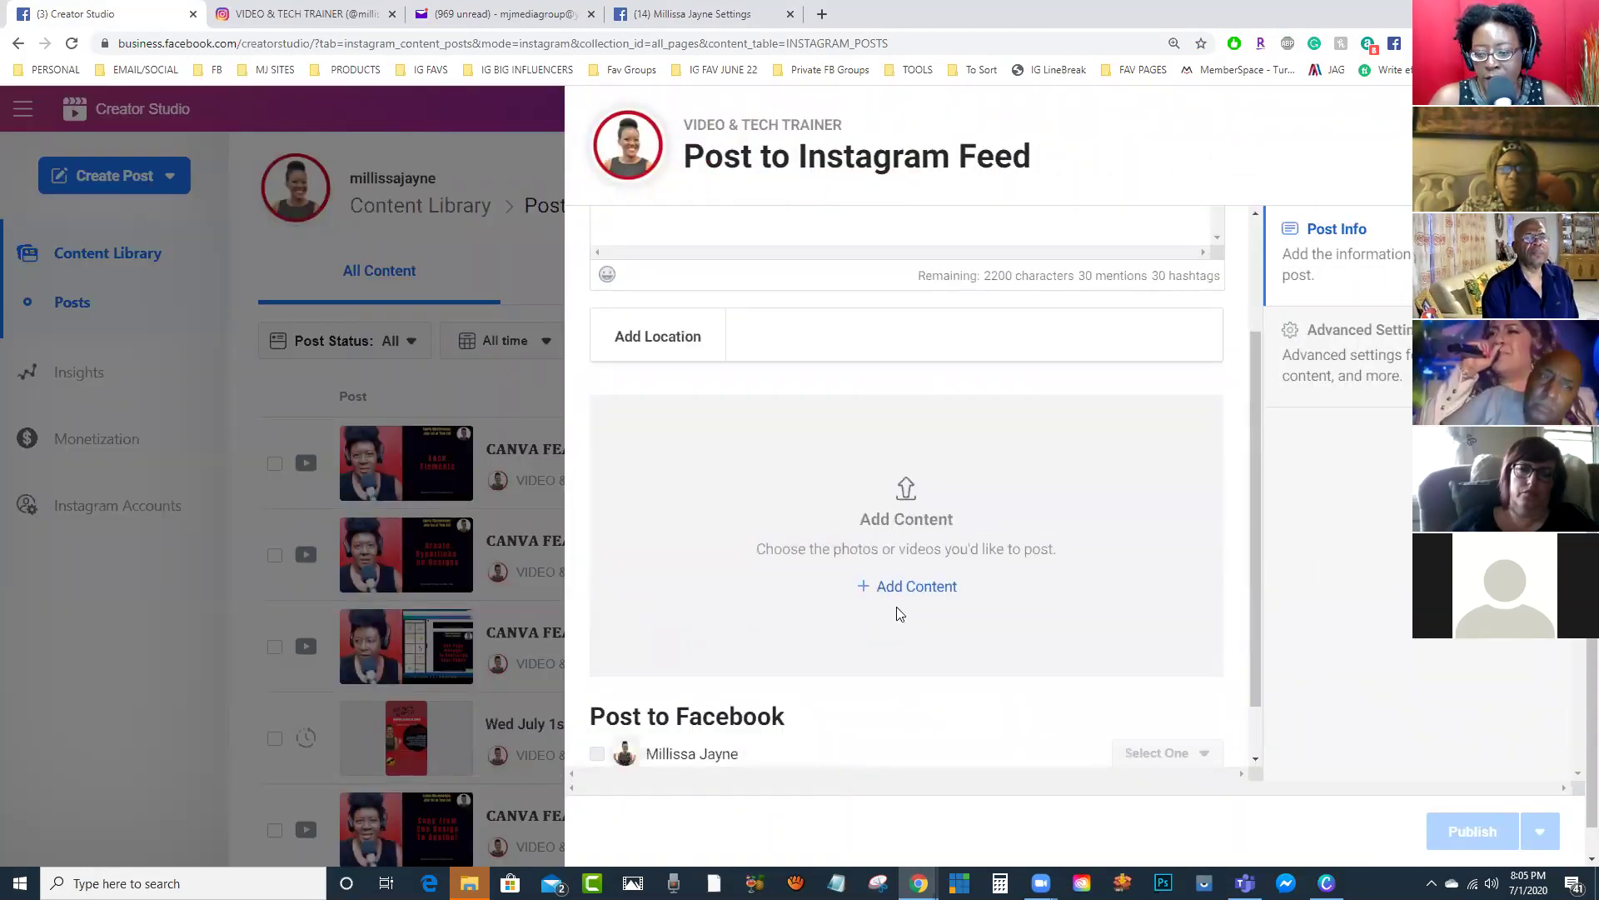
click(917, 588)
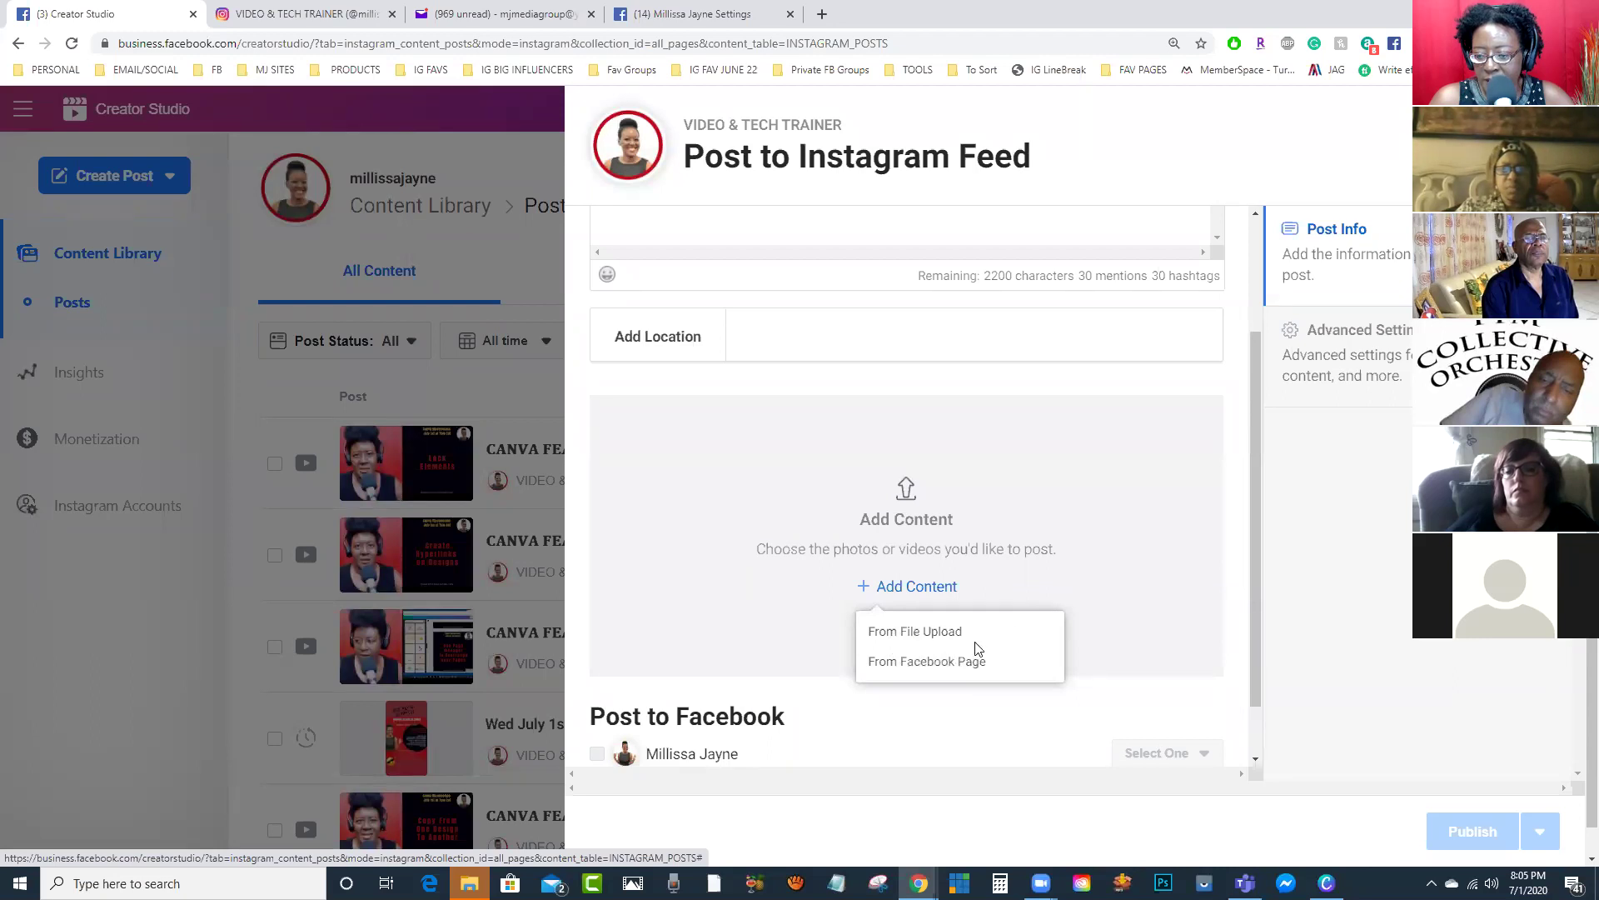
click(936, 634)
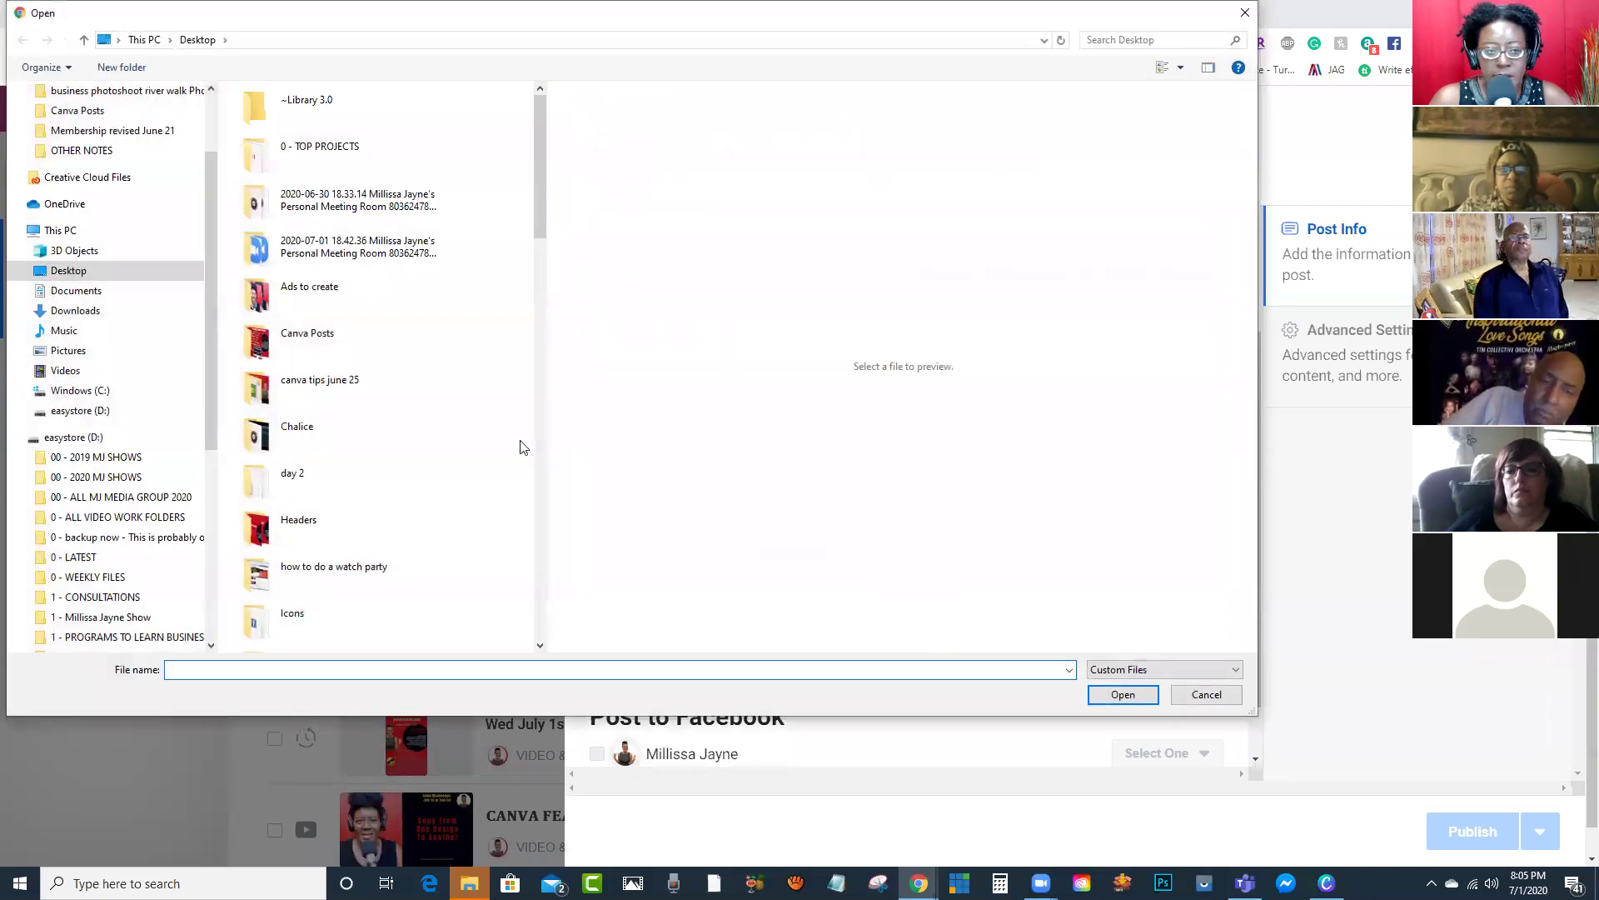
drag(542, 172, 522, 574)
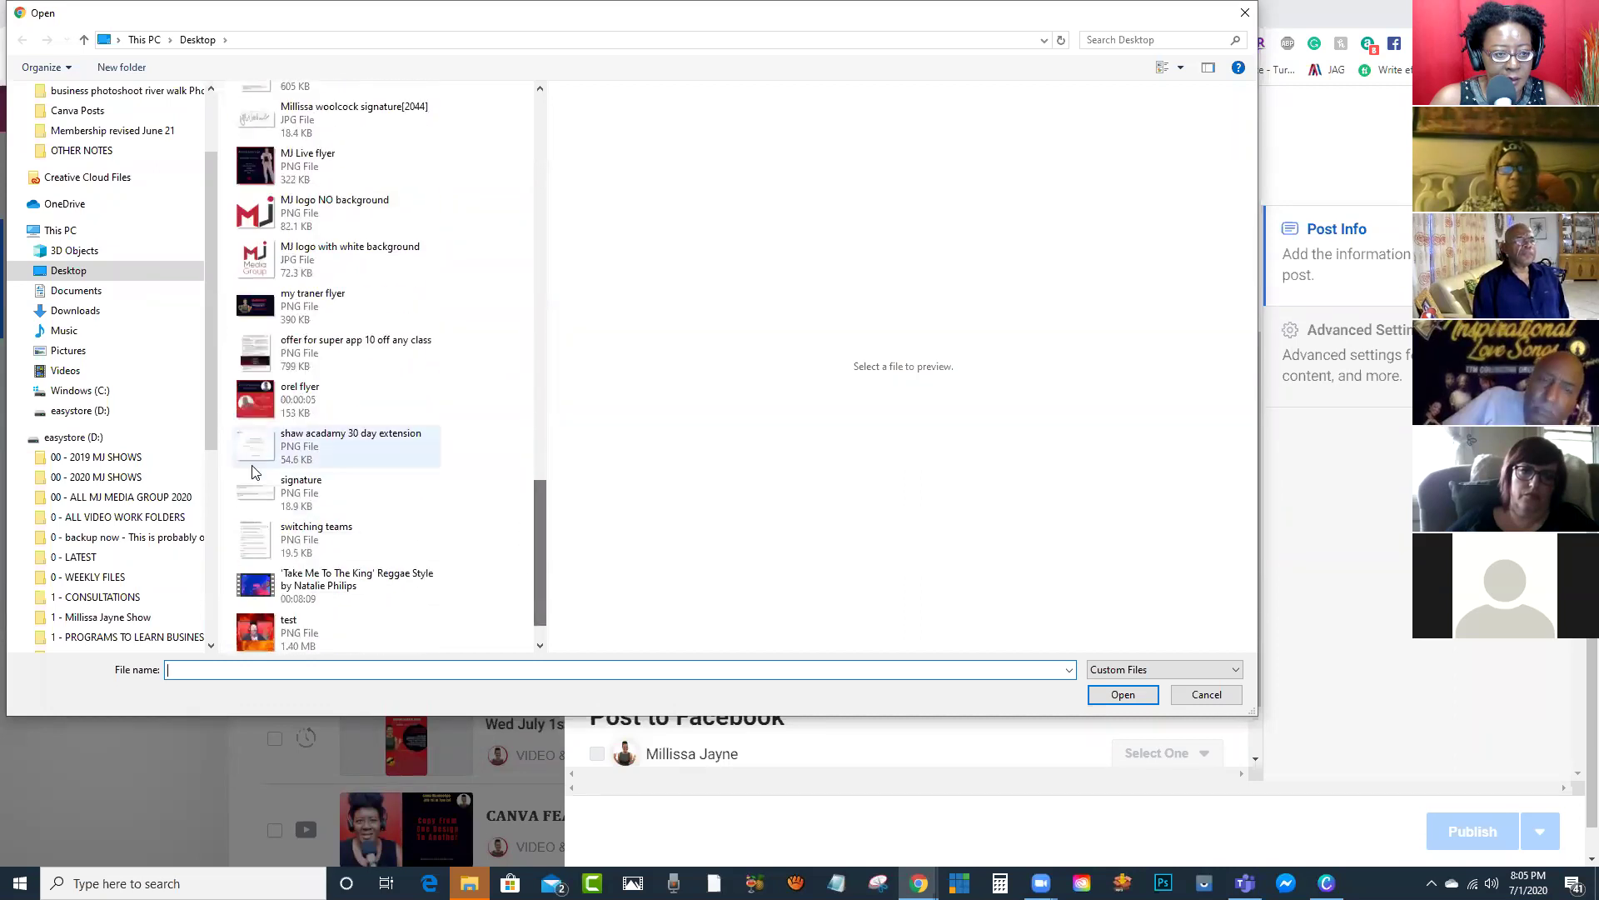
click(248, 420)
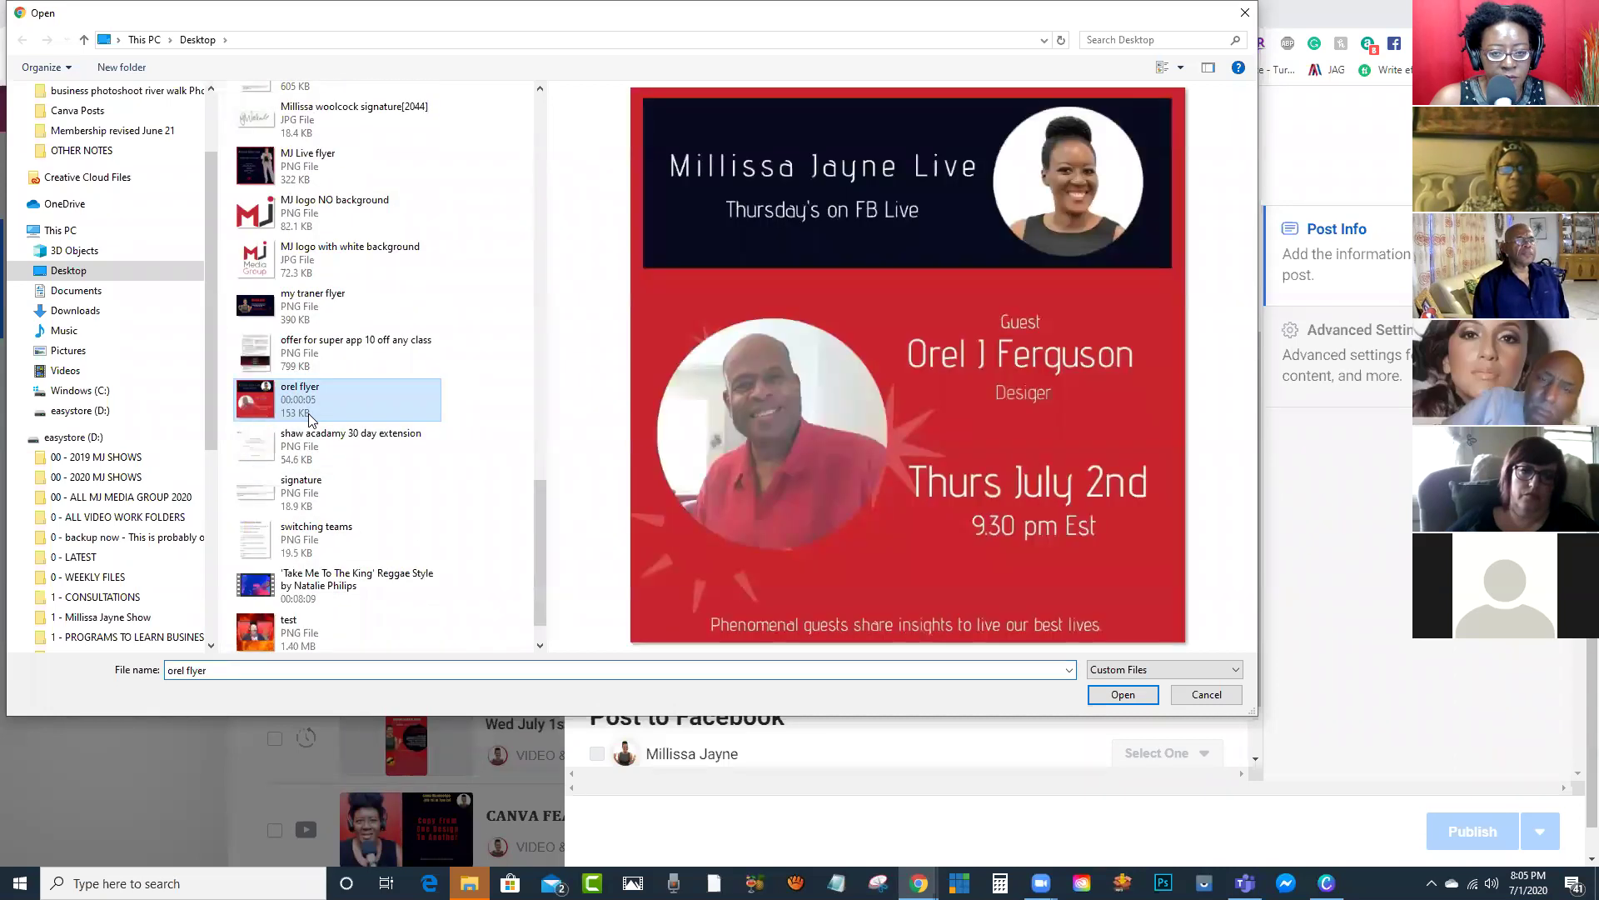
click(1121, 695)
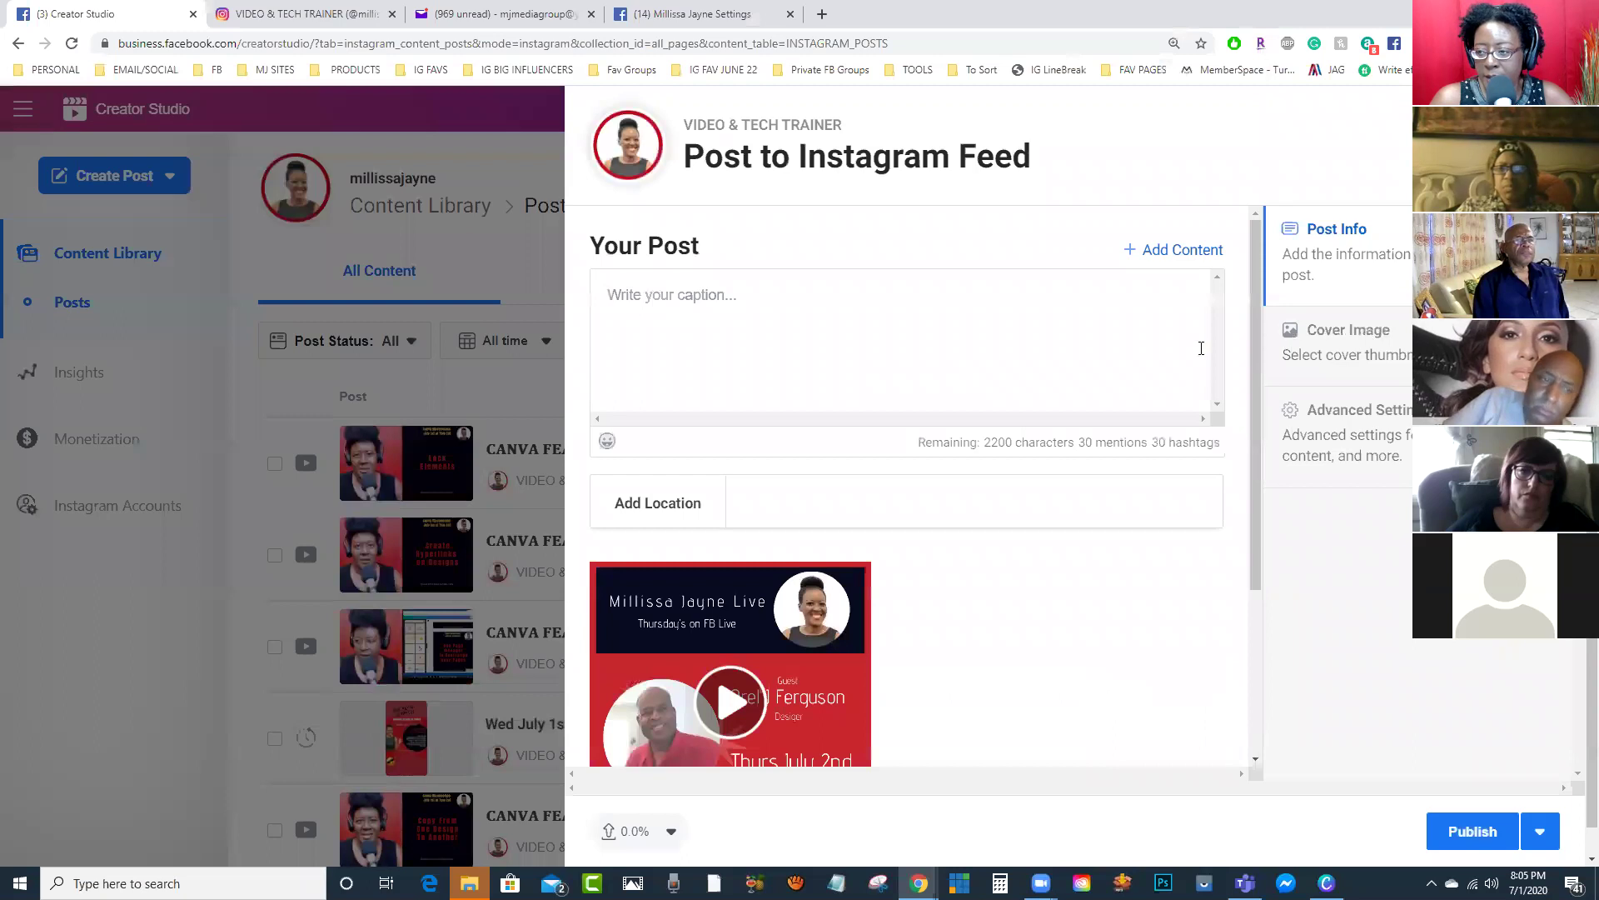
Step: Write the caption 'Join the exciting show' and scroll down the composer
scroll(1252, 272, down, 1)
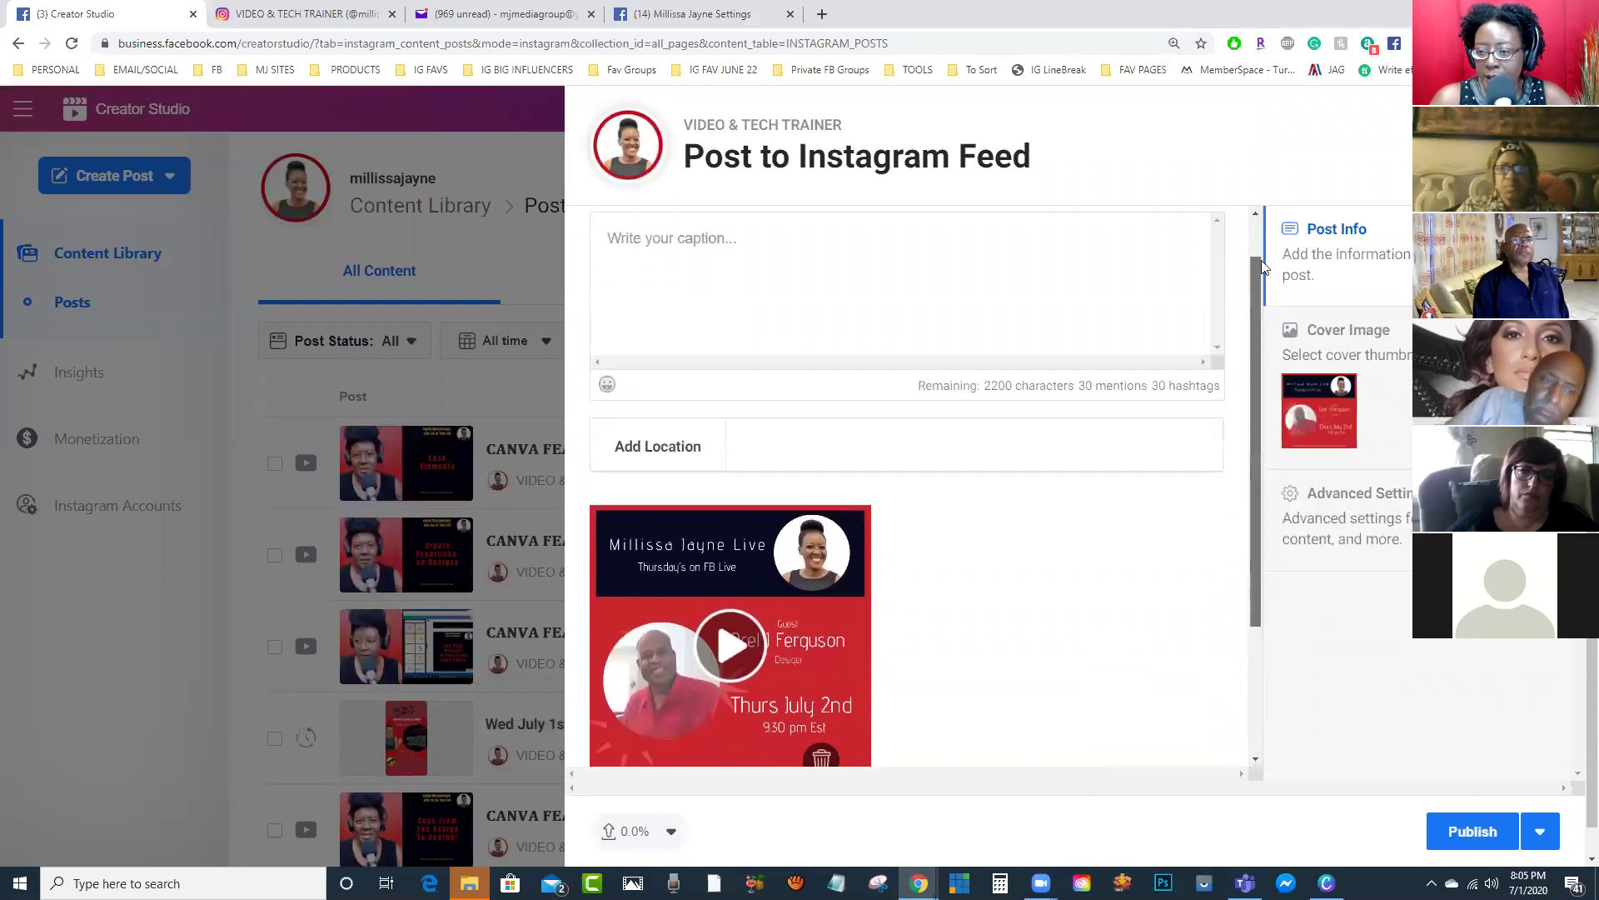
scroll(1208, 275, up, 1)
click(953, 322)
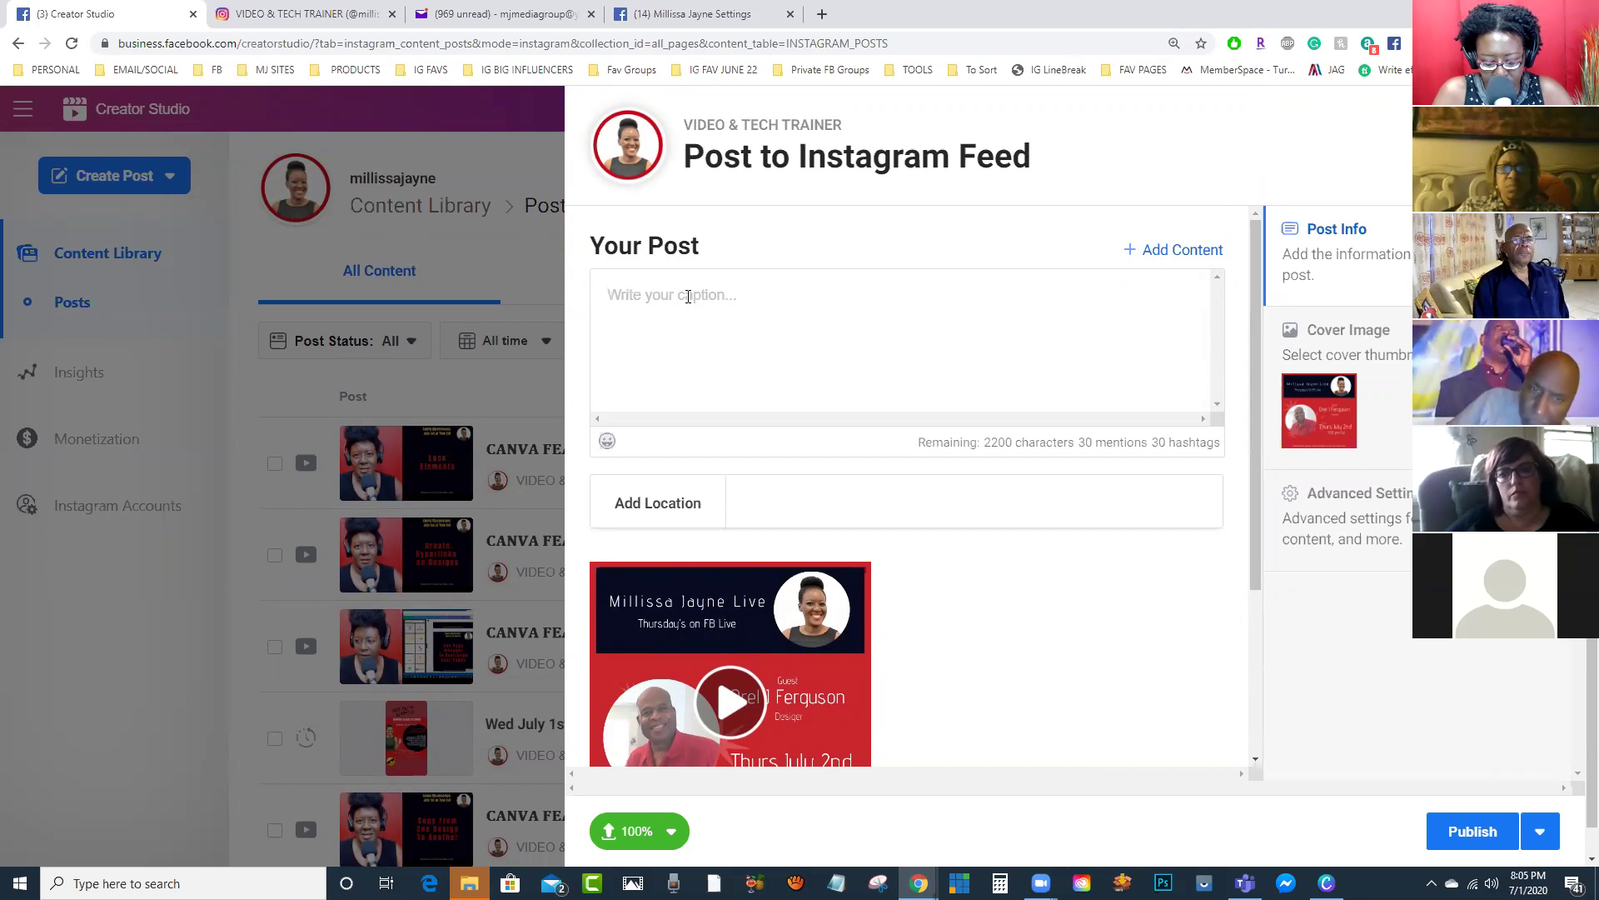
text(Join the )
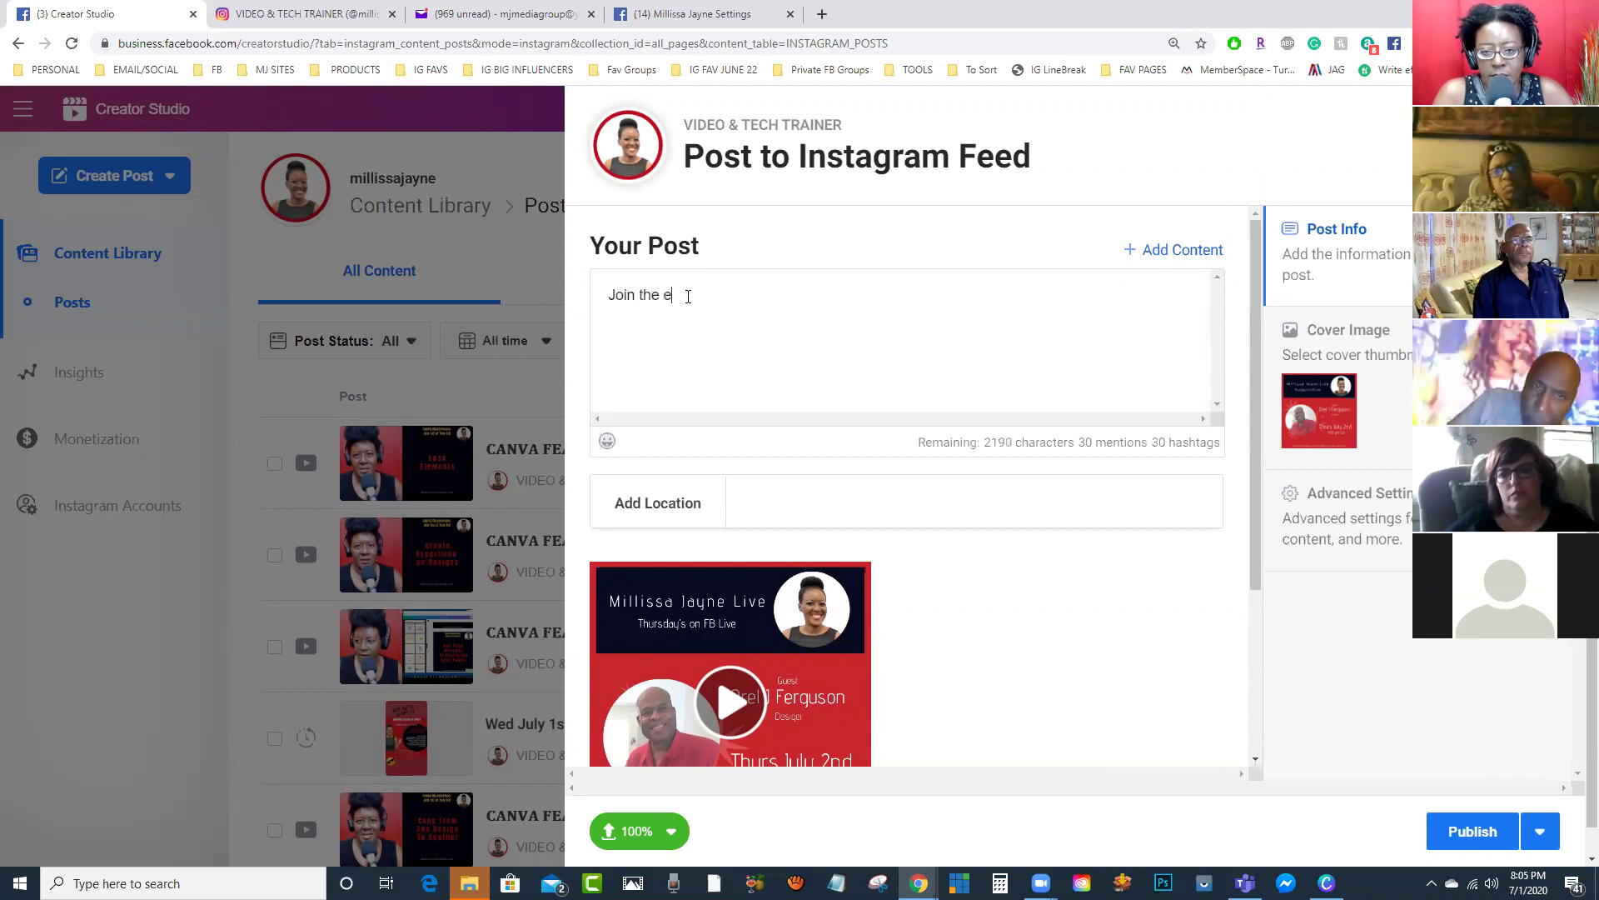
text(exciting show)
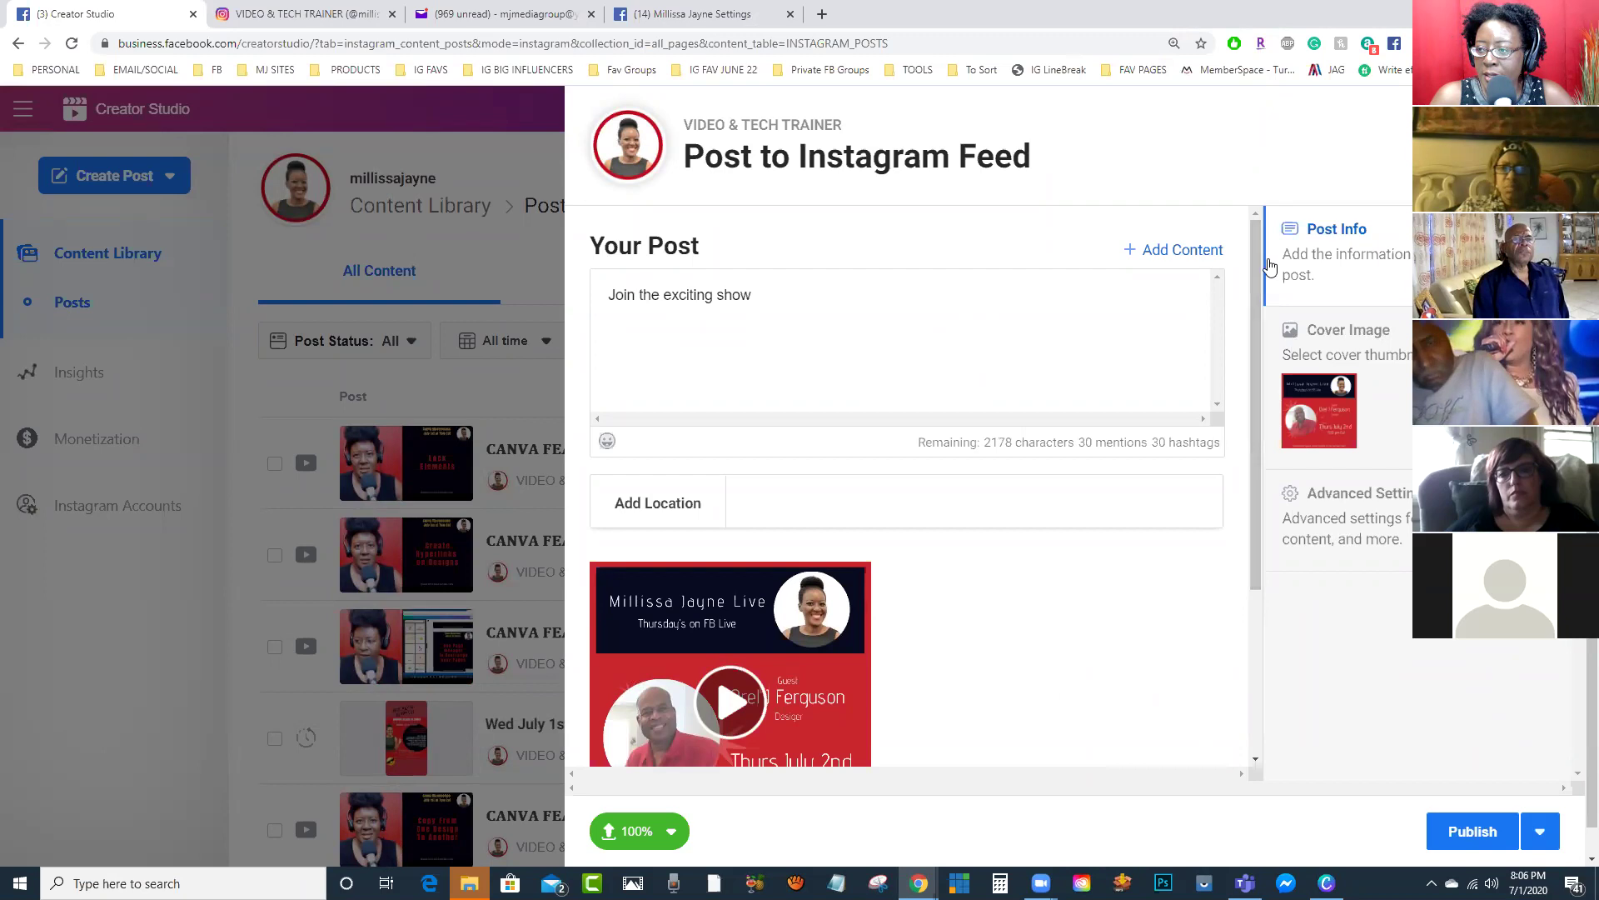
drag(1258, 253, 1258, 445)
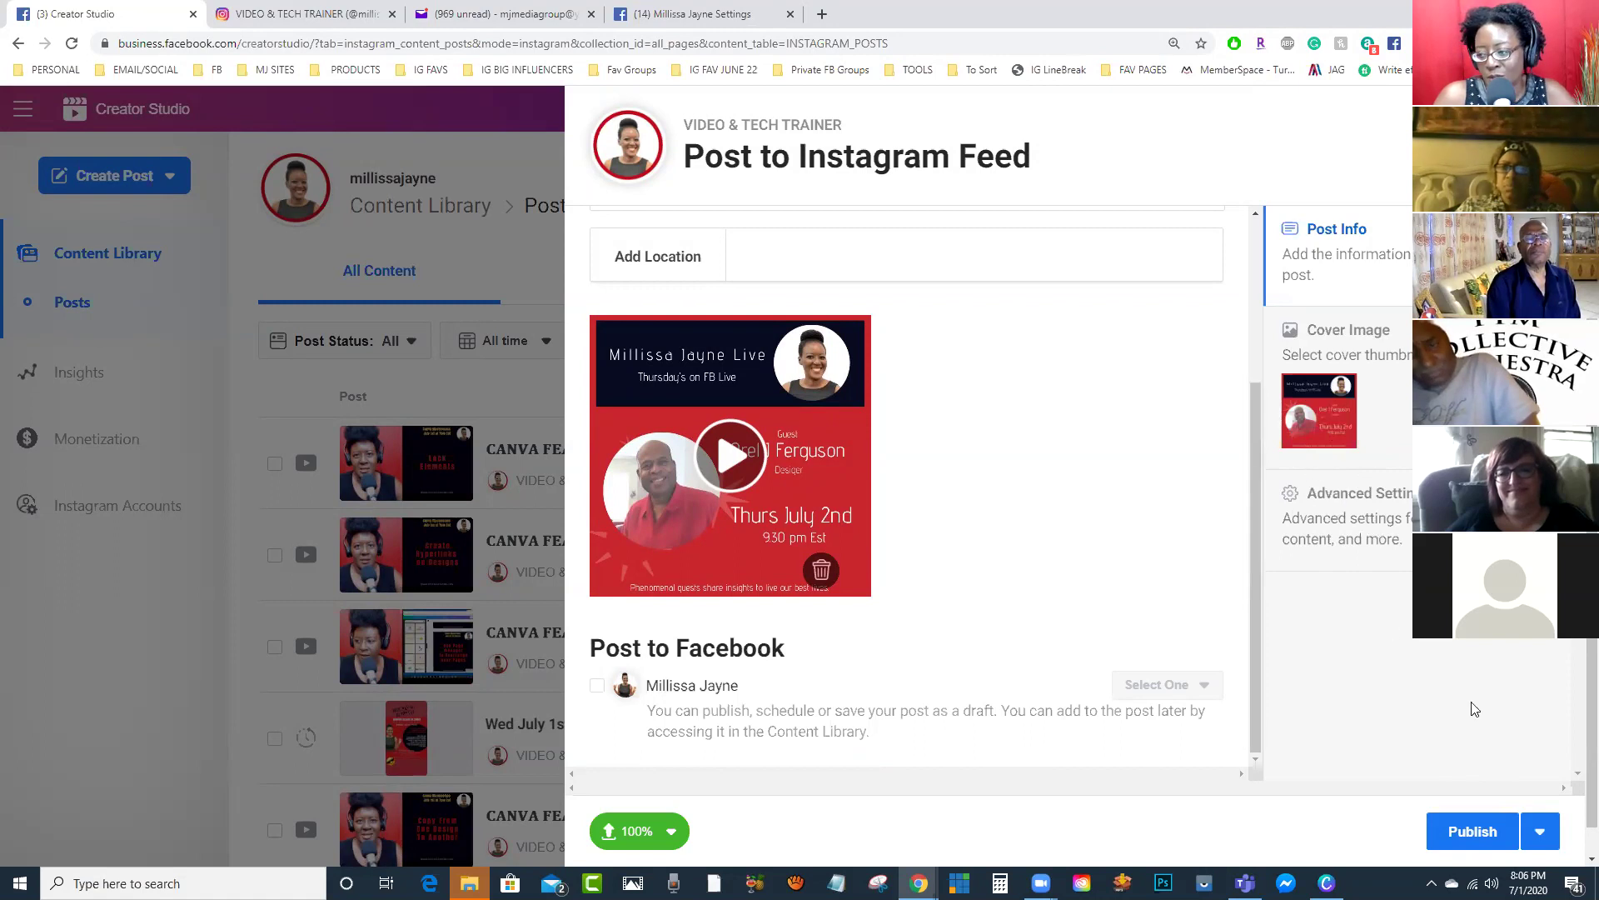
Step: Schedule the Instagram post for Jul 2, 2020, then discard the draft
click(1541, 833)
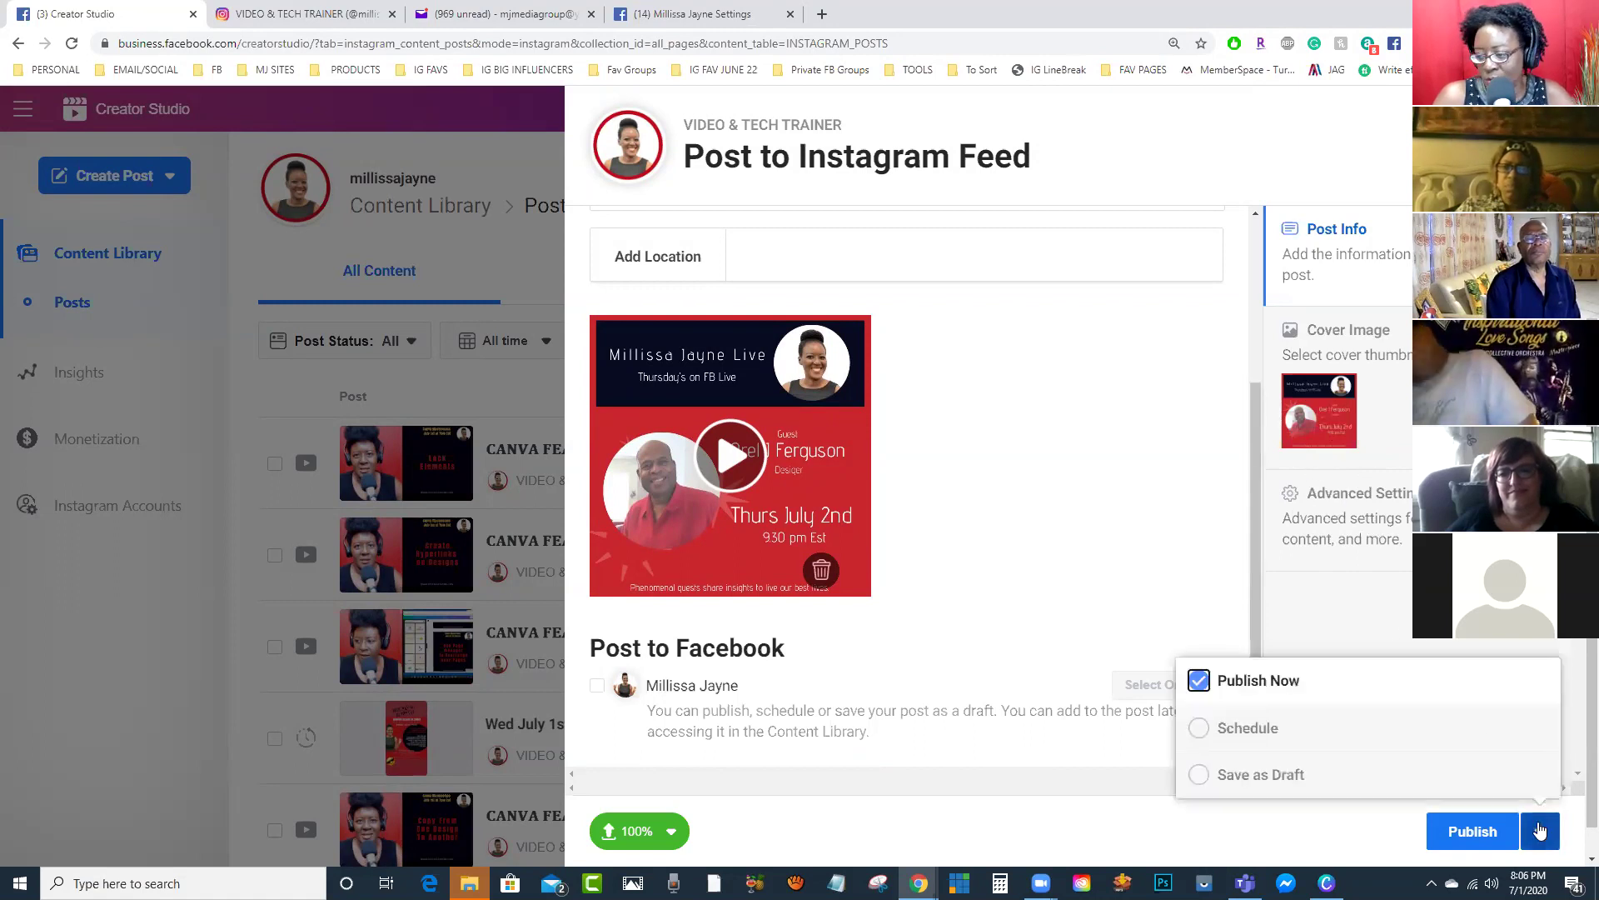
click(1262, 730)
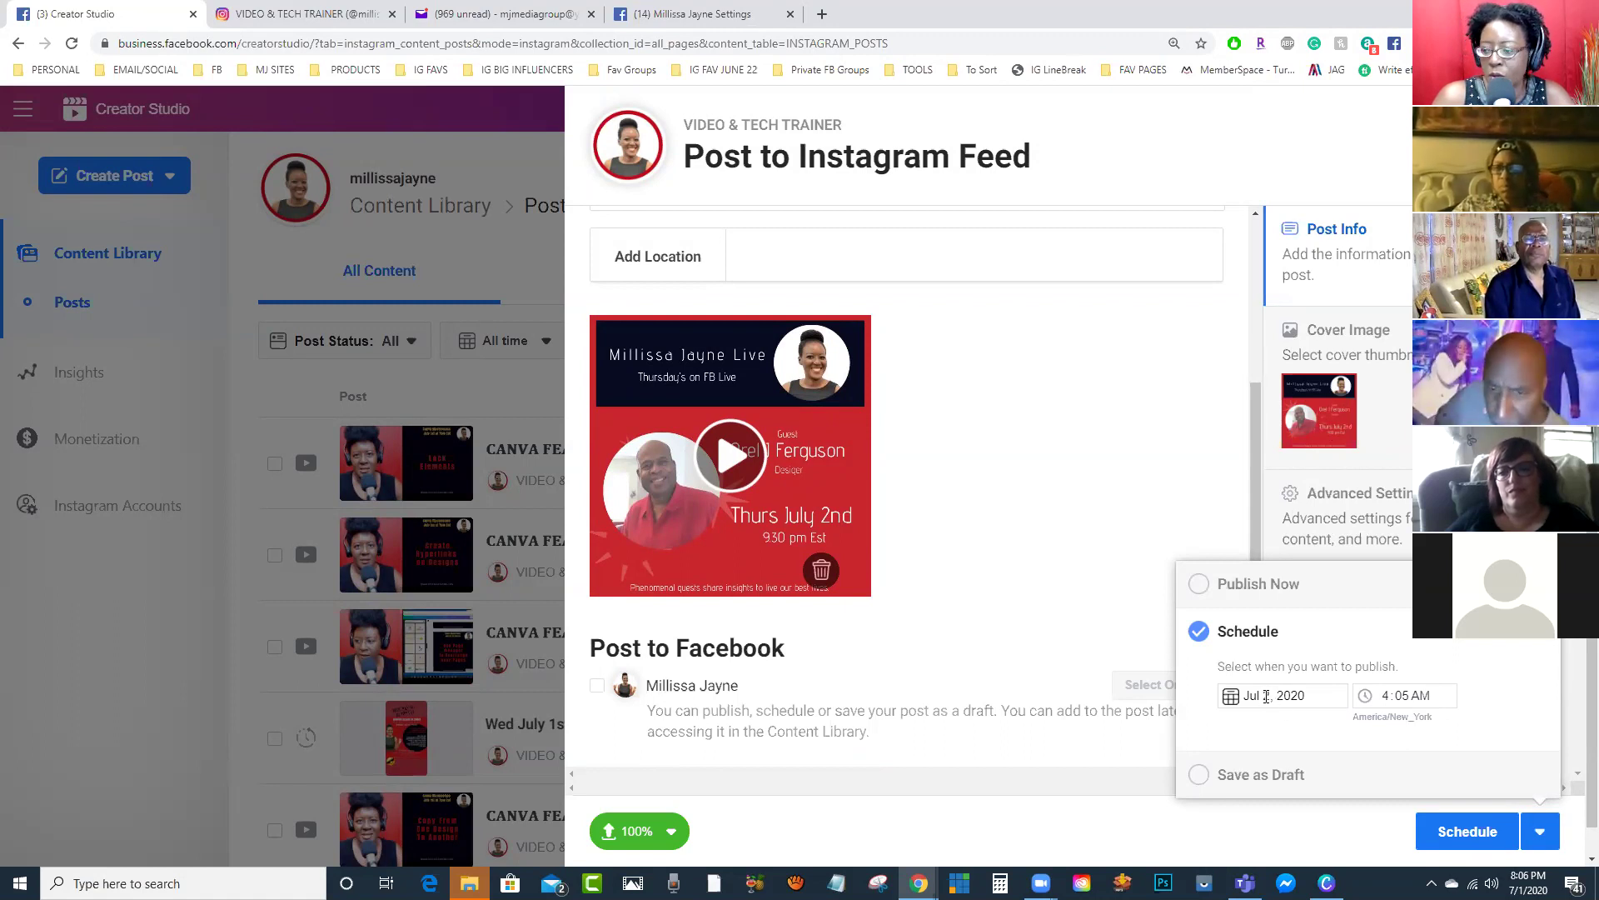
click(1231, 697)
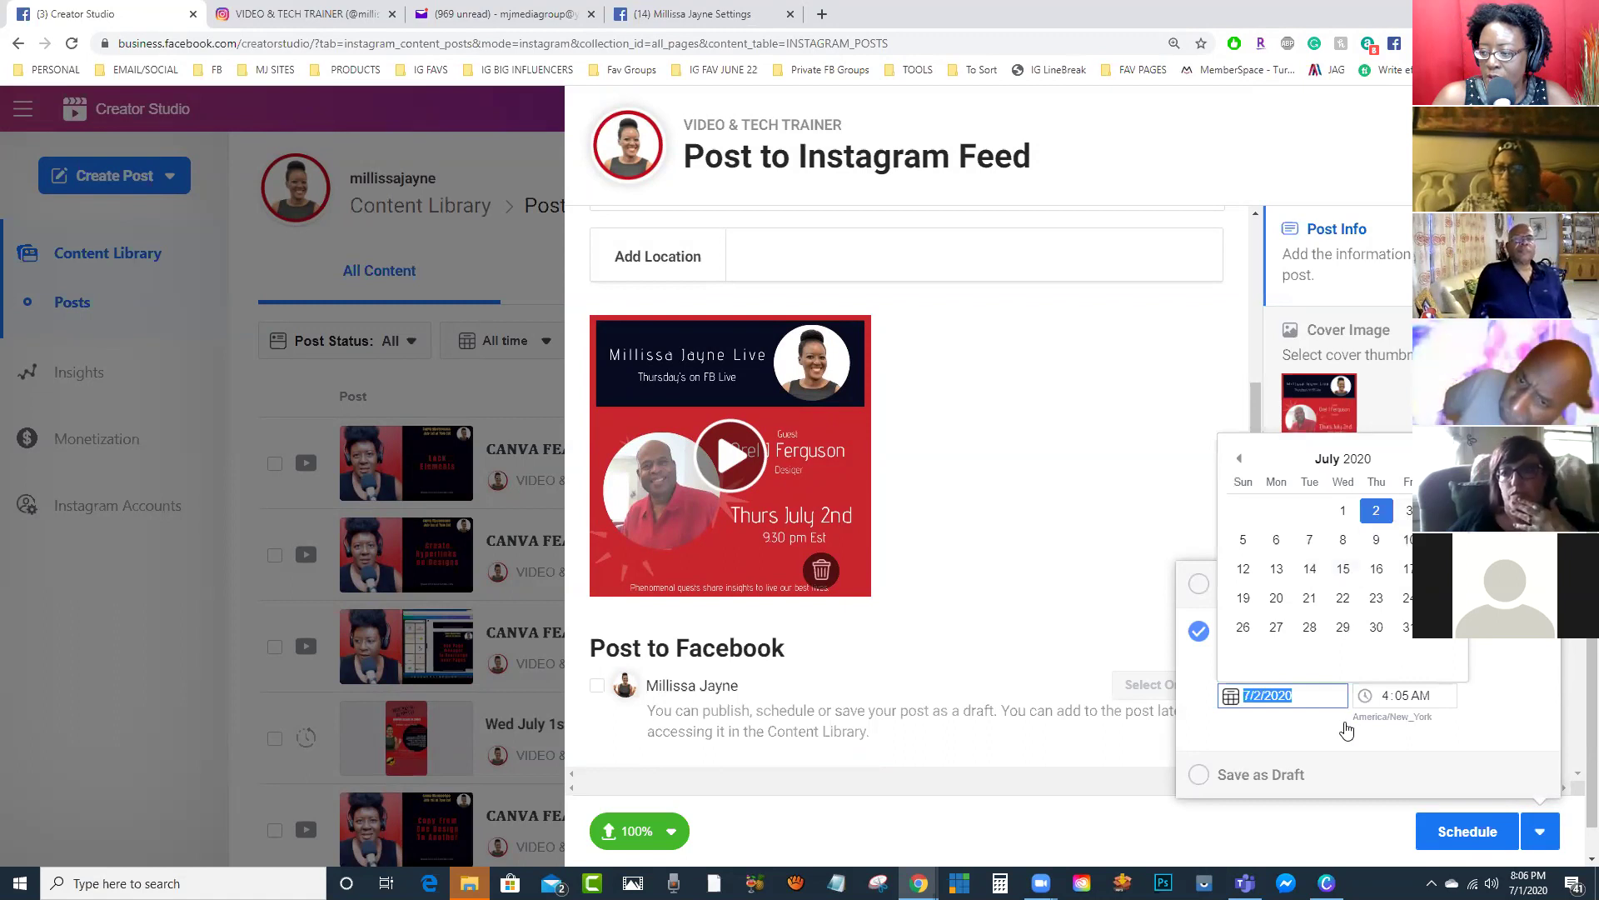
click(1402, 696)
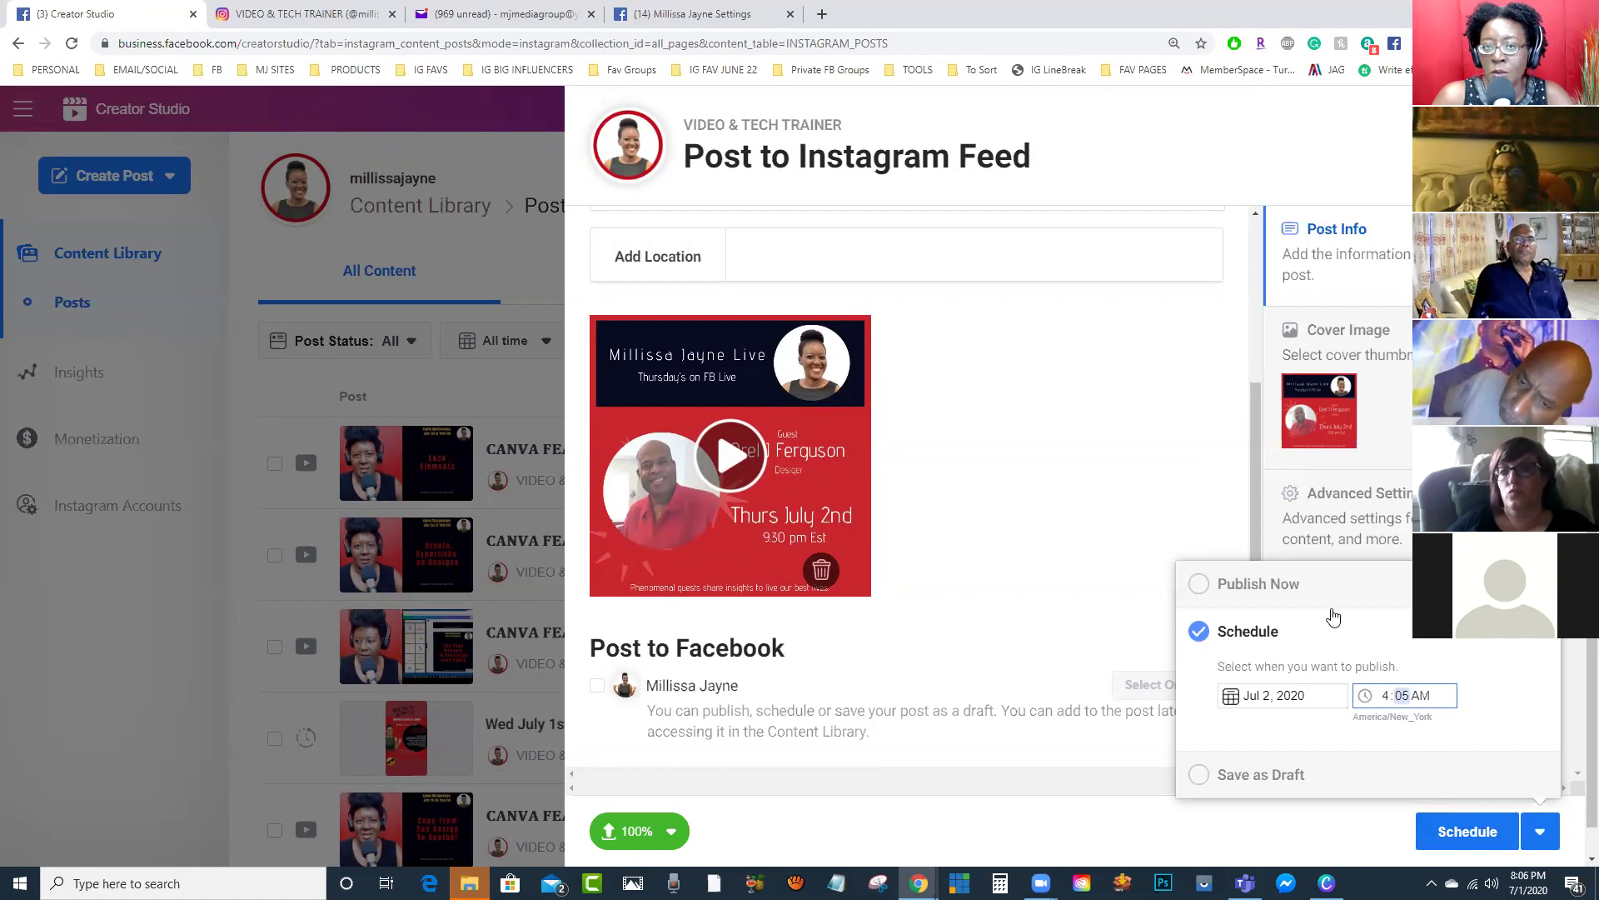
click(1124, 789)
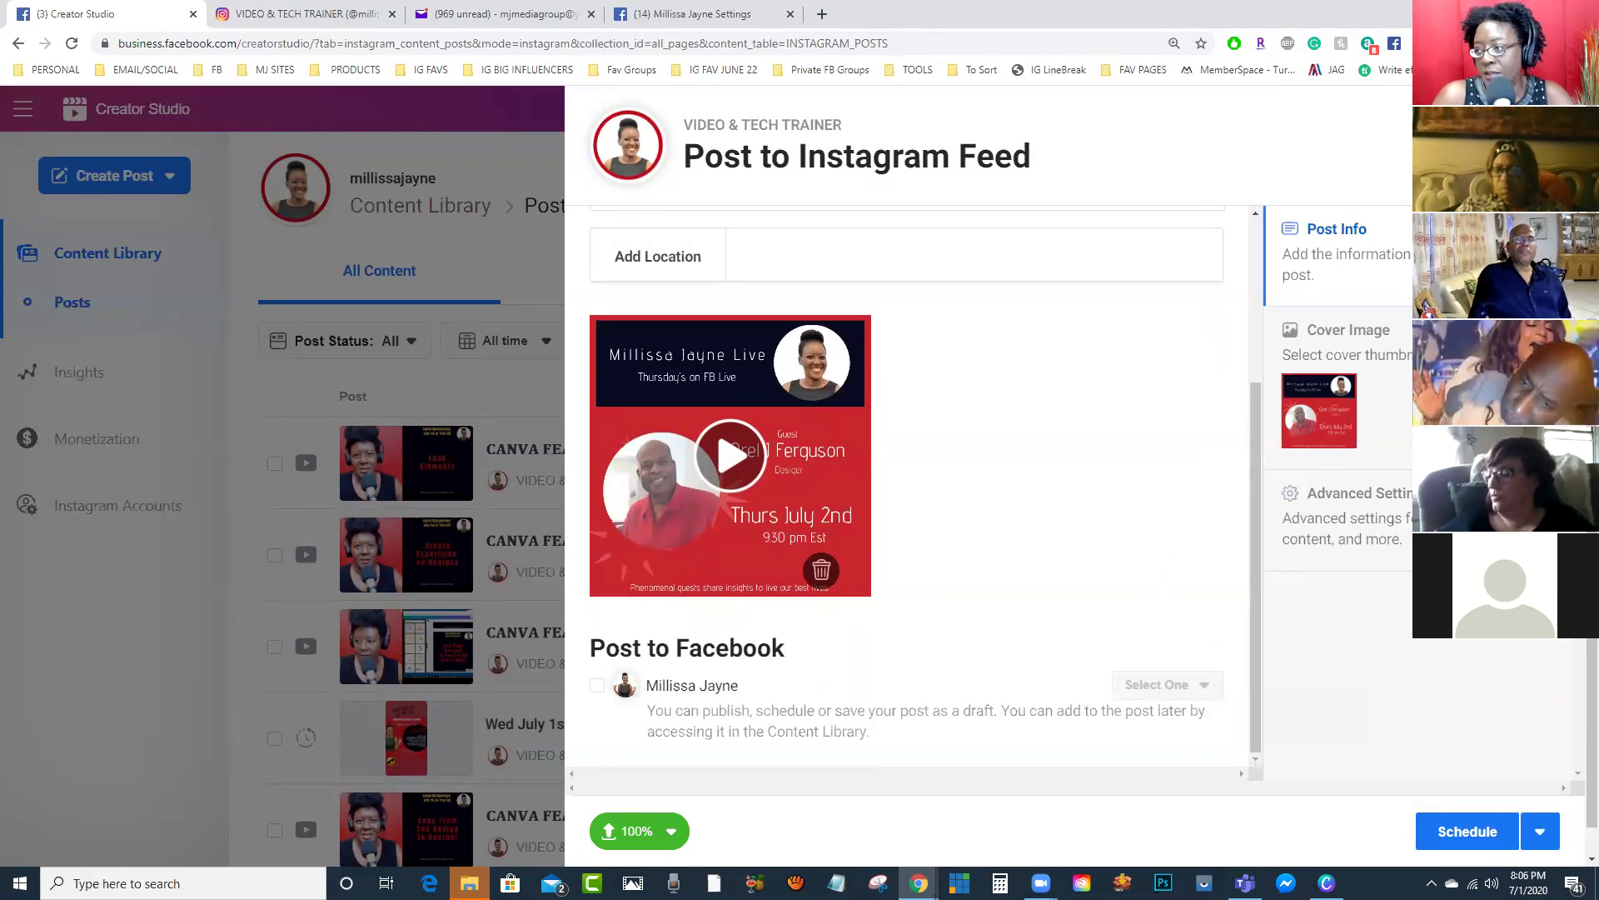
key(Escape)
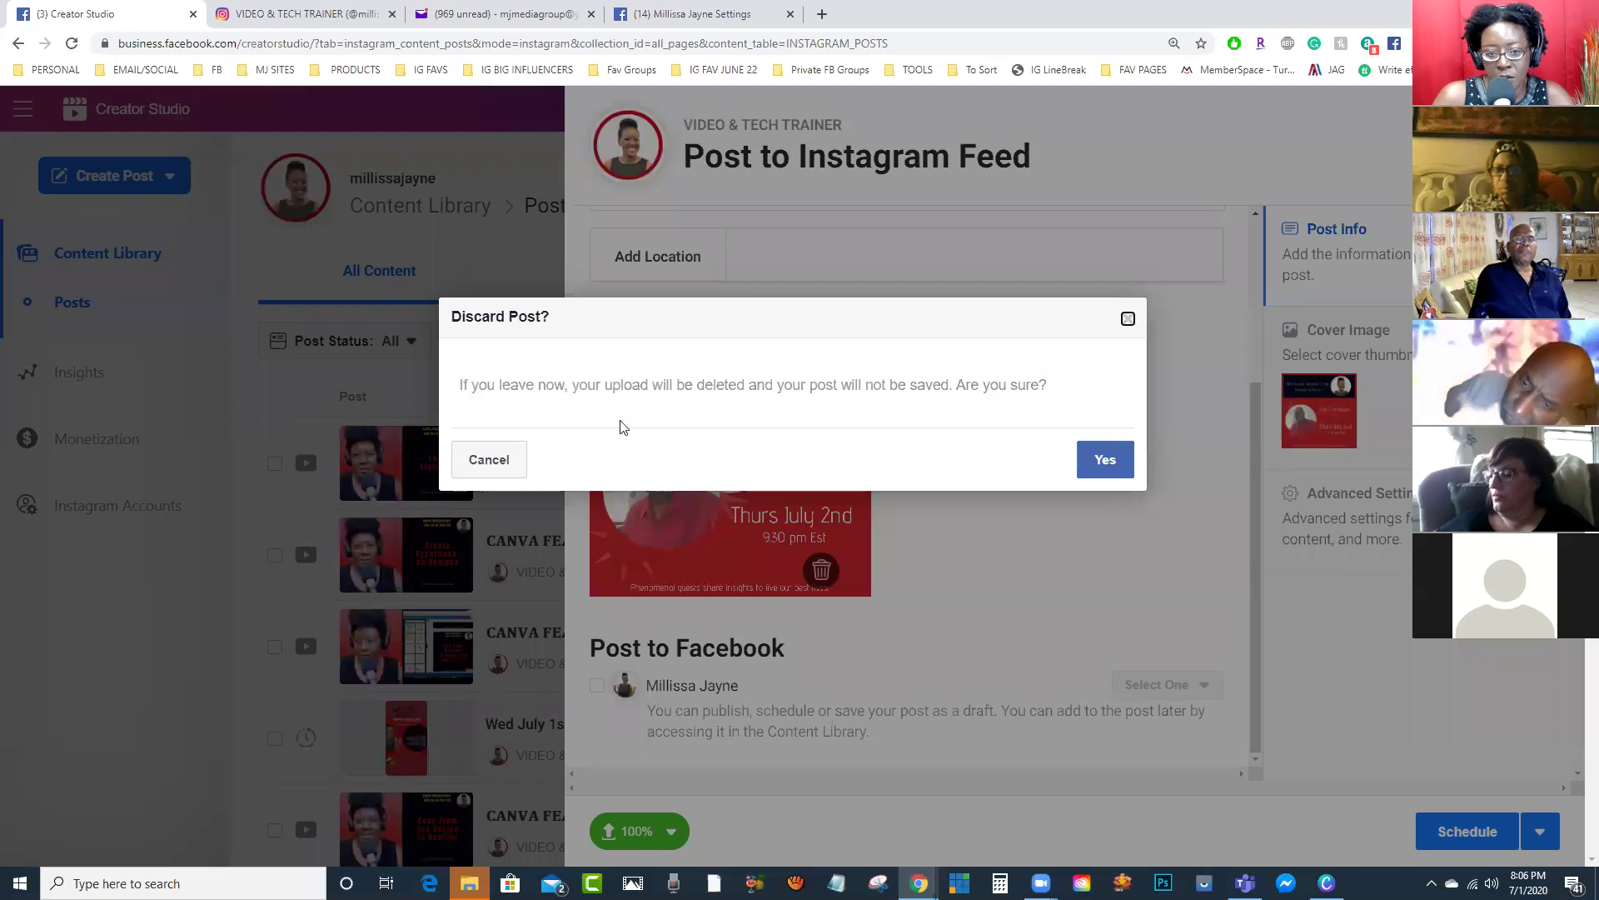
click(1105, 459)
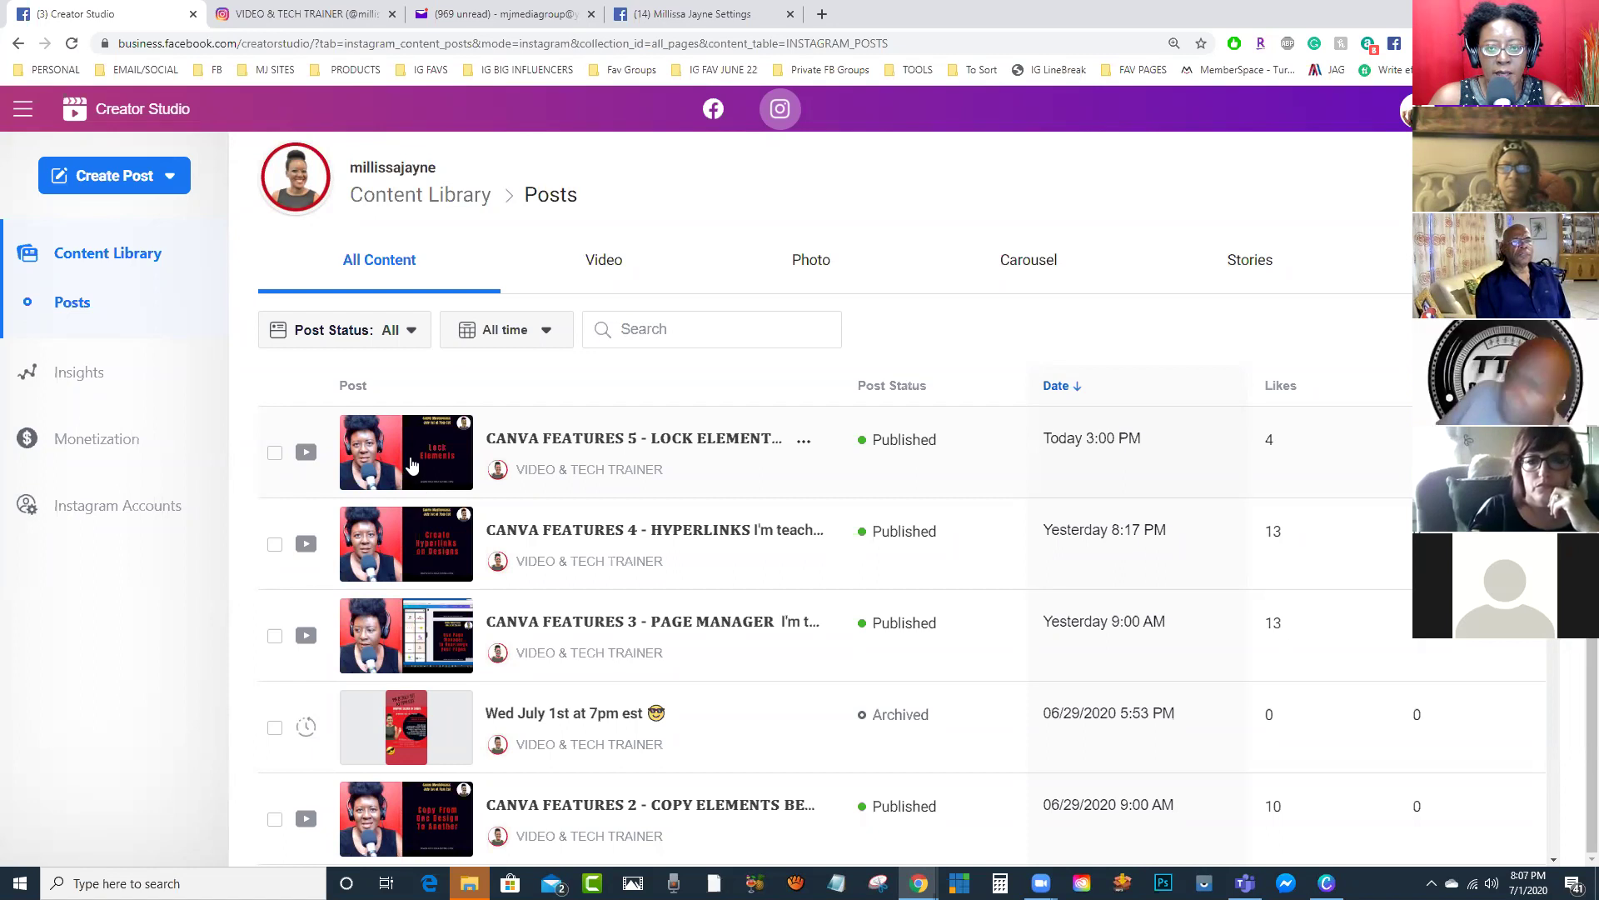
Step: Scroll through the Content Library posts, then switch back to the Canva window
scroll(437, 471, down, 4)
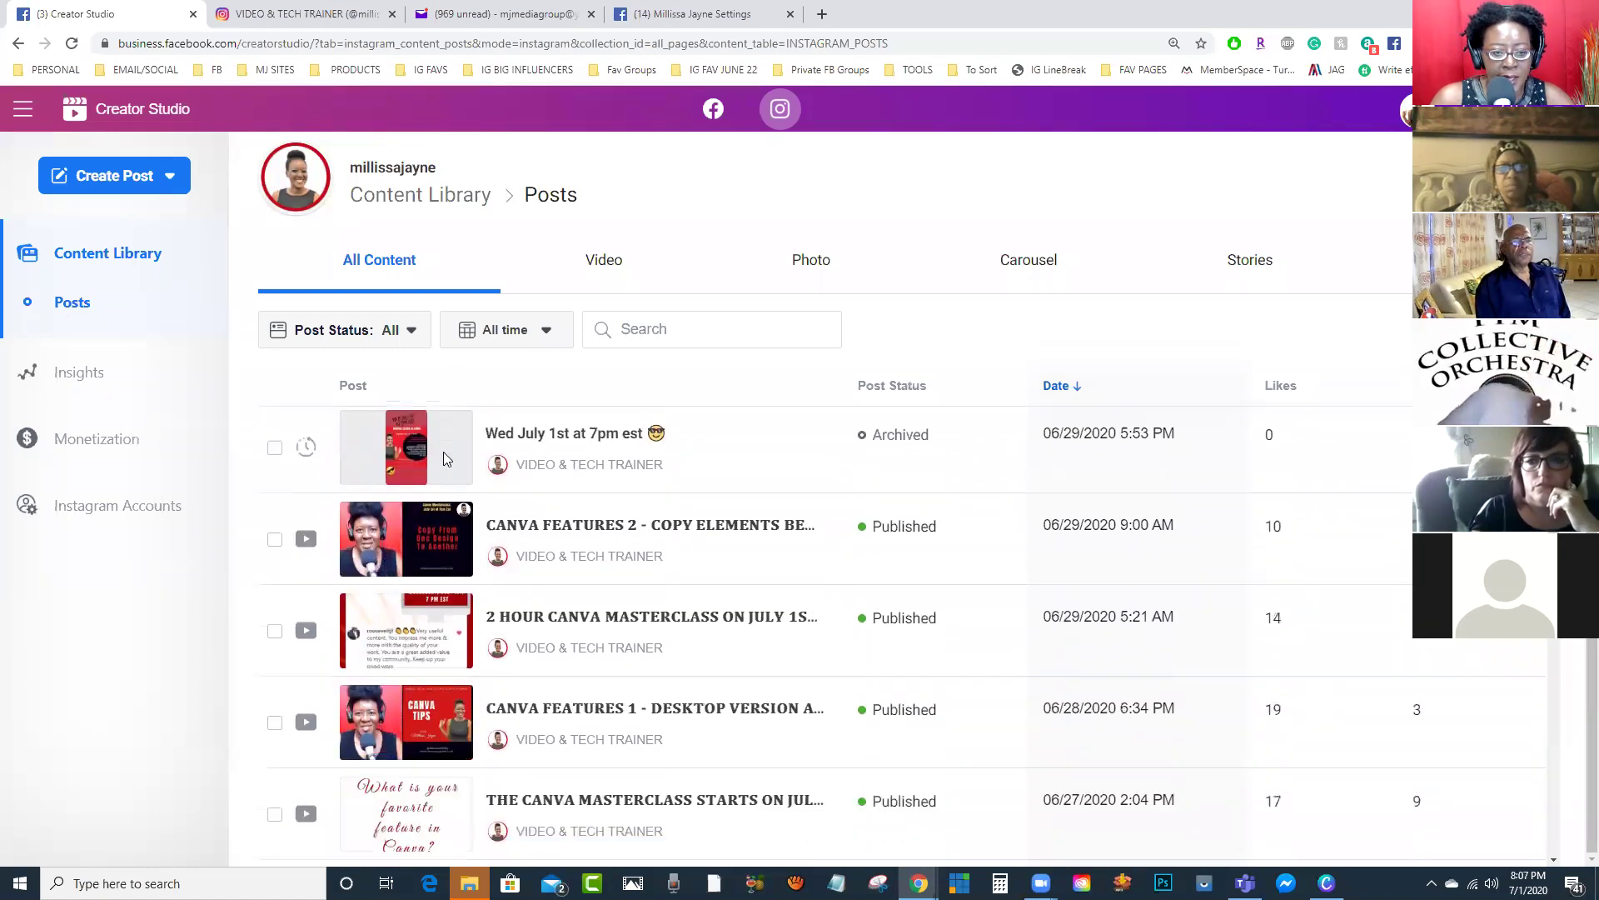
scroll(837, 608, down, 1)
scroll(871, 642, up, 5)
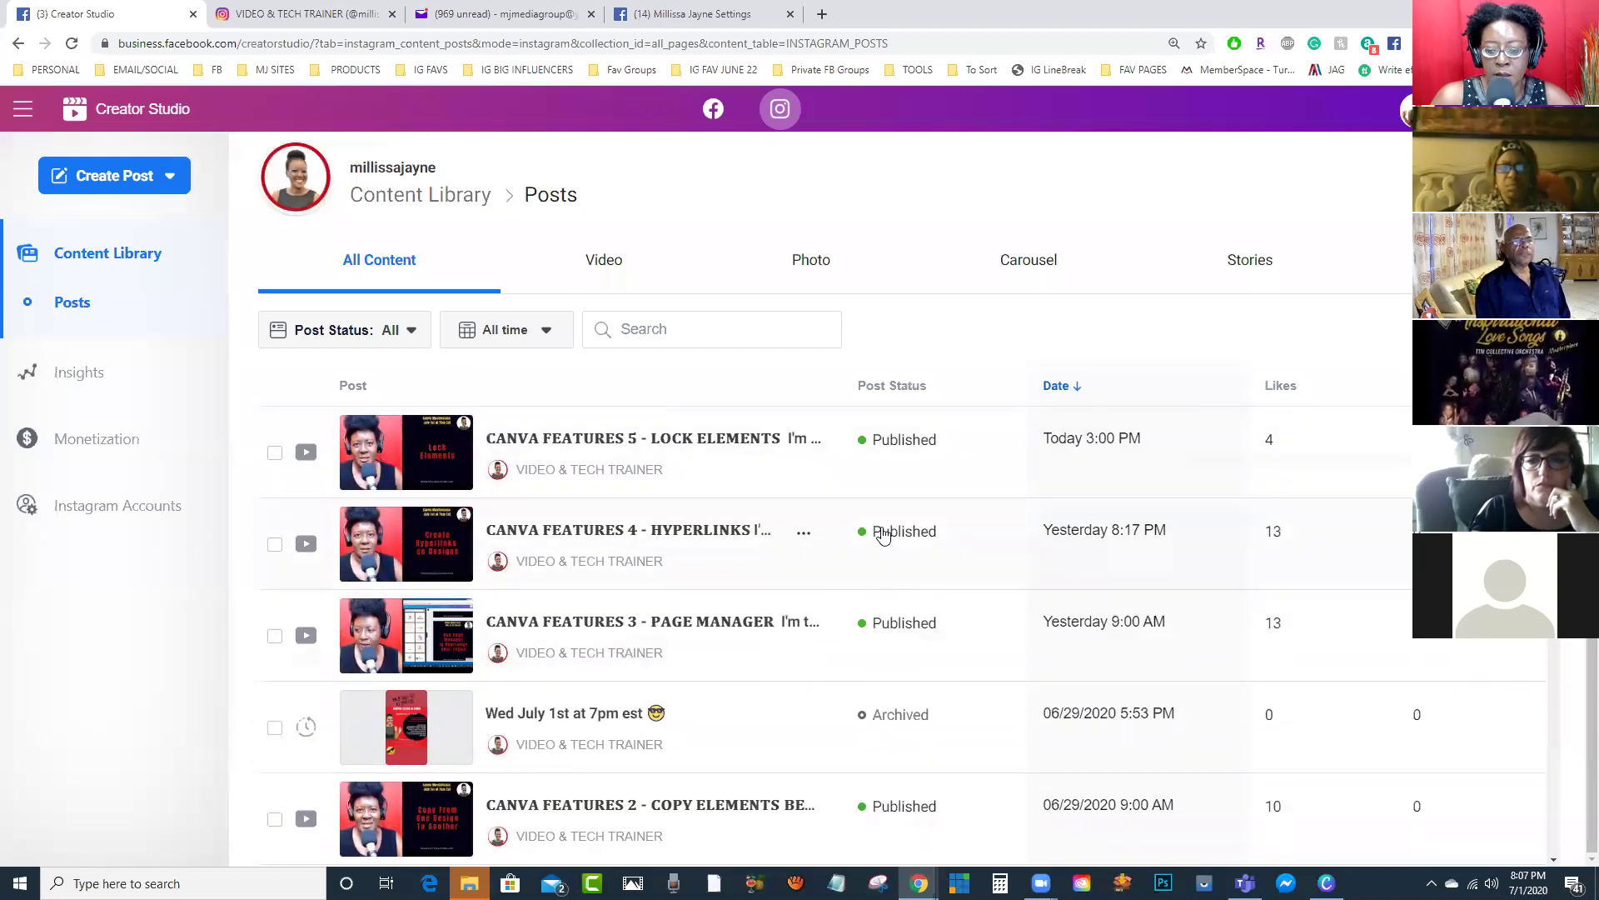
scroll(874, 672, down, 5)
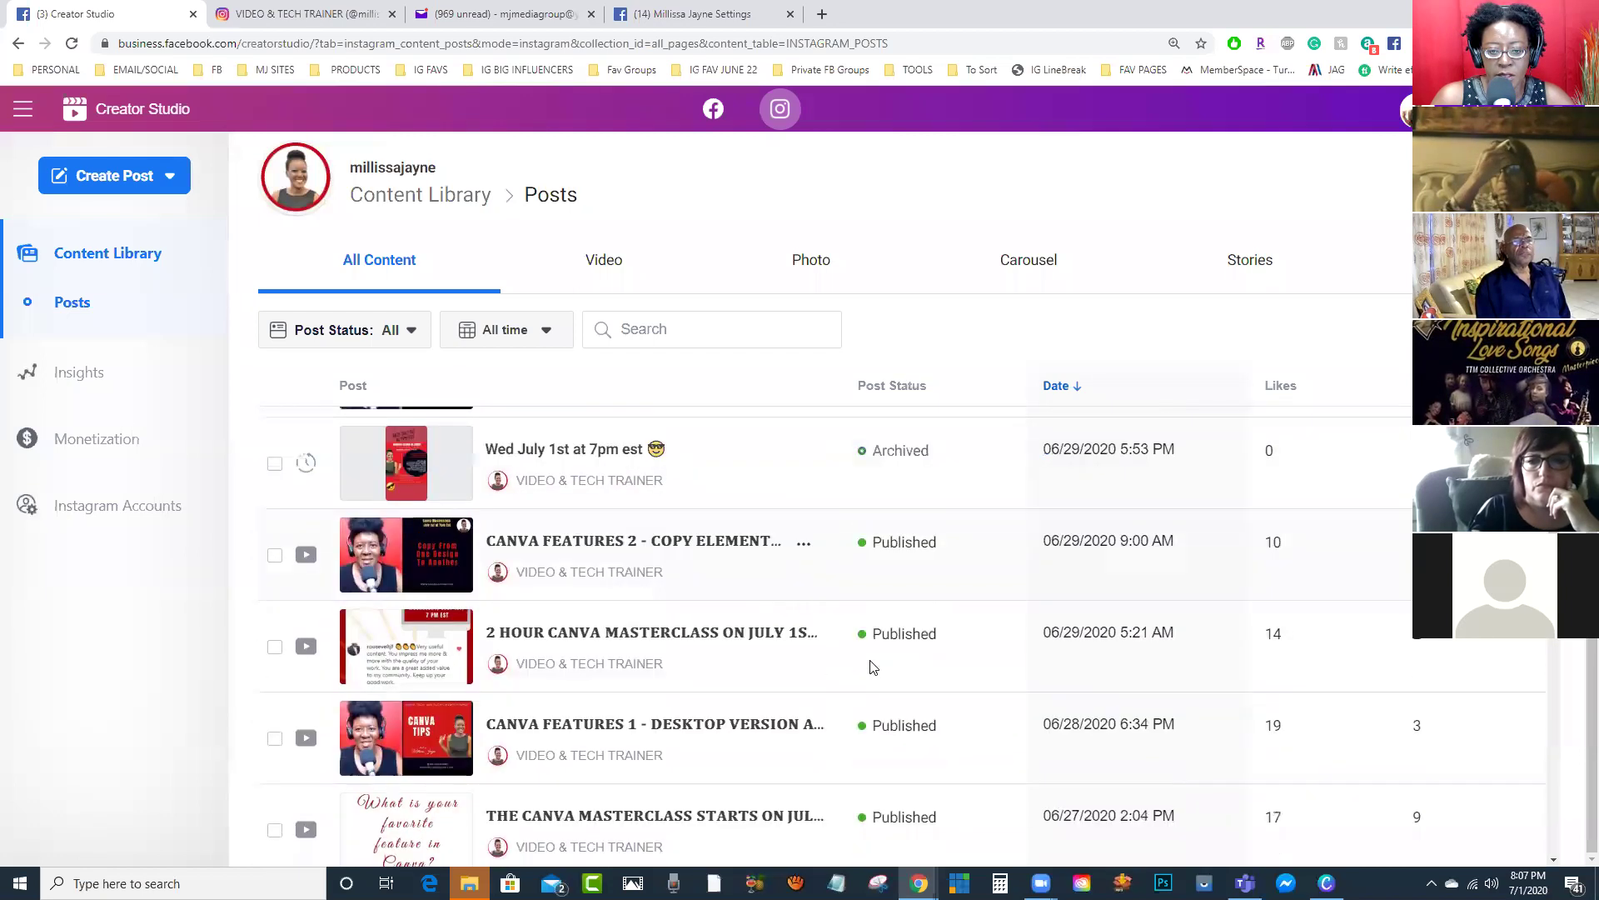
scroll(855, 649, down, 1)
scroll(843, 647, up, 6)
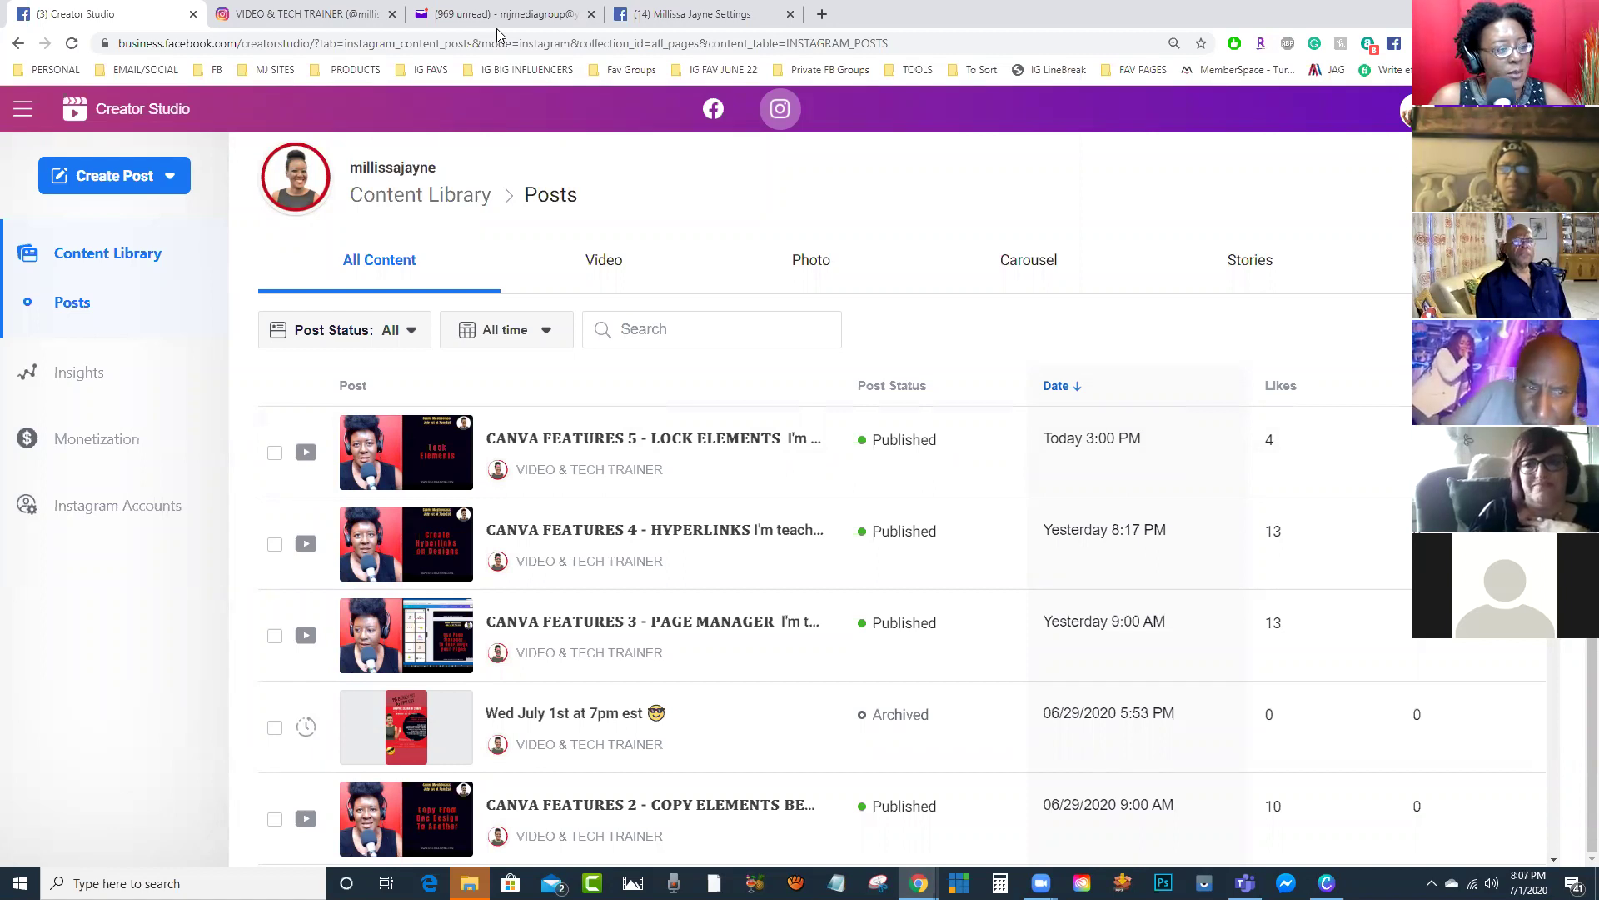
key(alt+Tab)
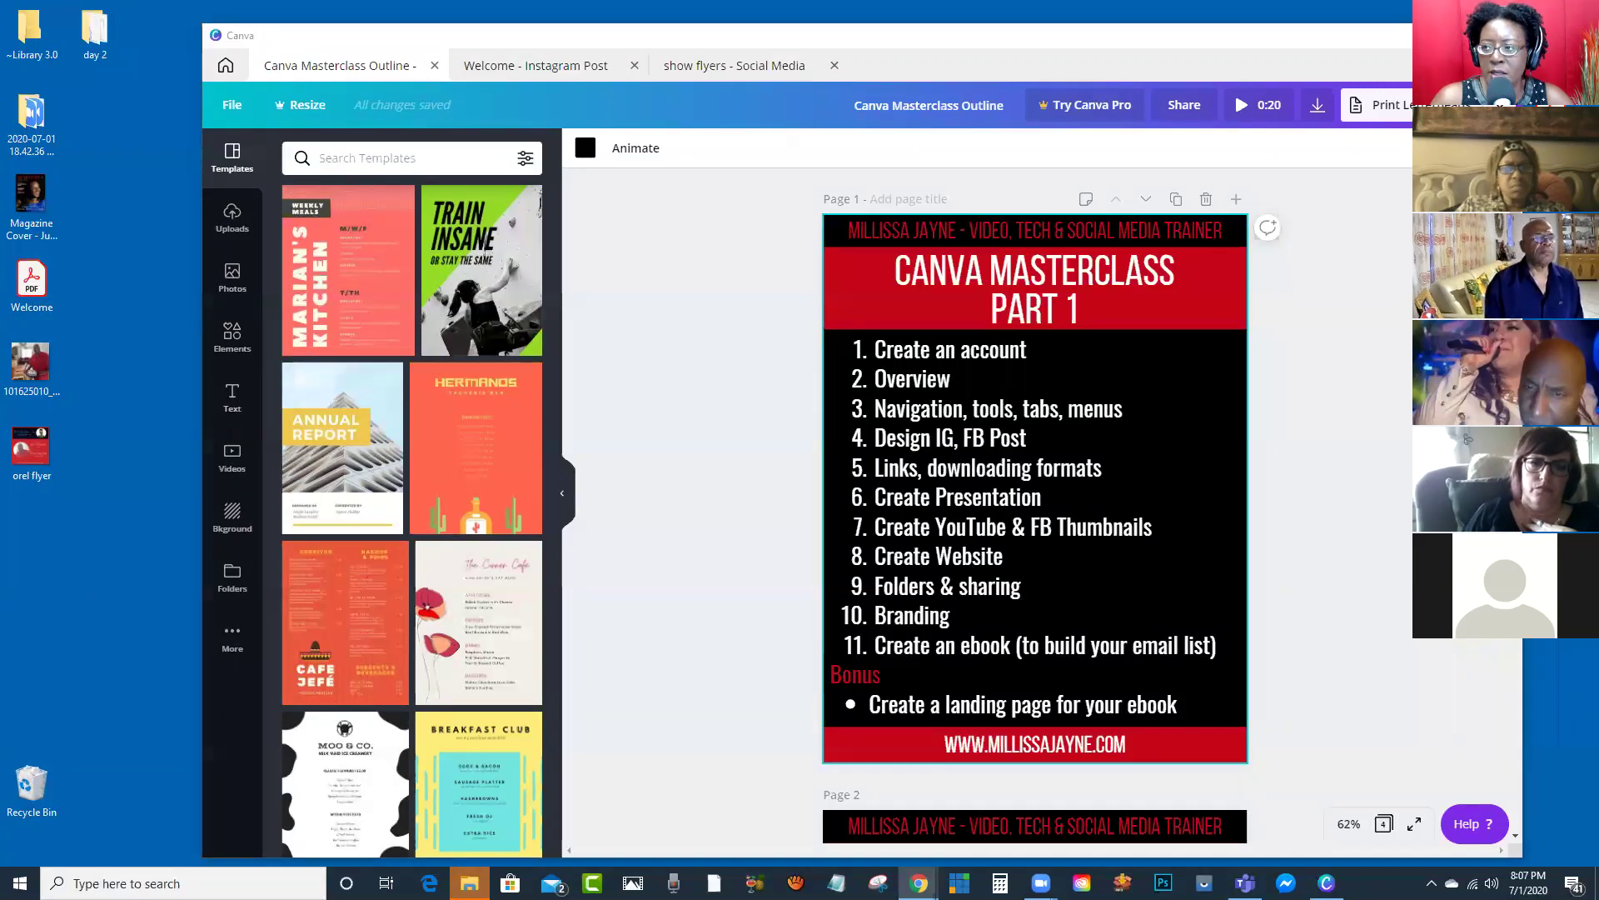
Step: Maximize Canva, go Home, and scroll through All your designs
key(super+Up)
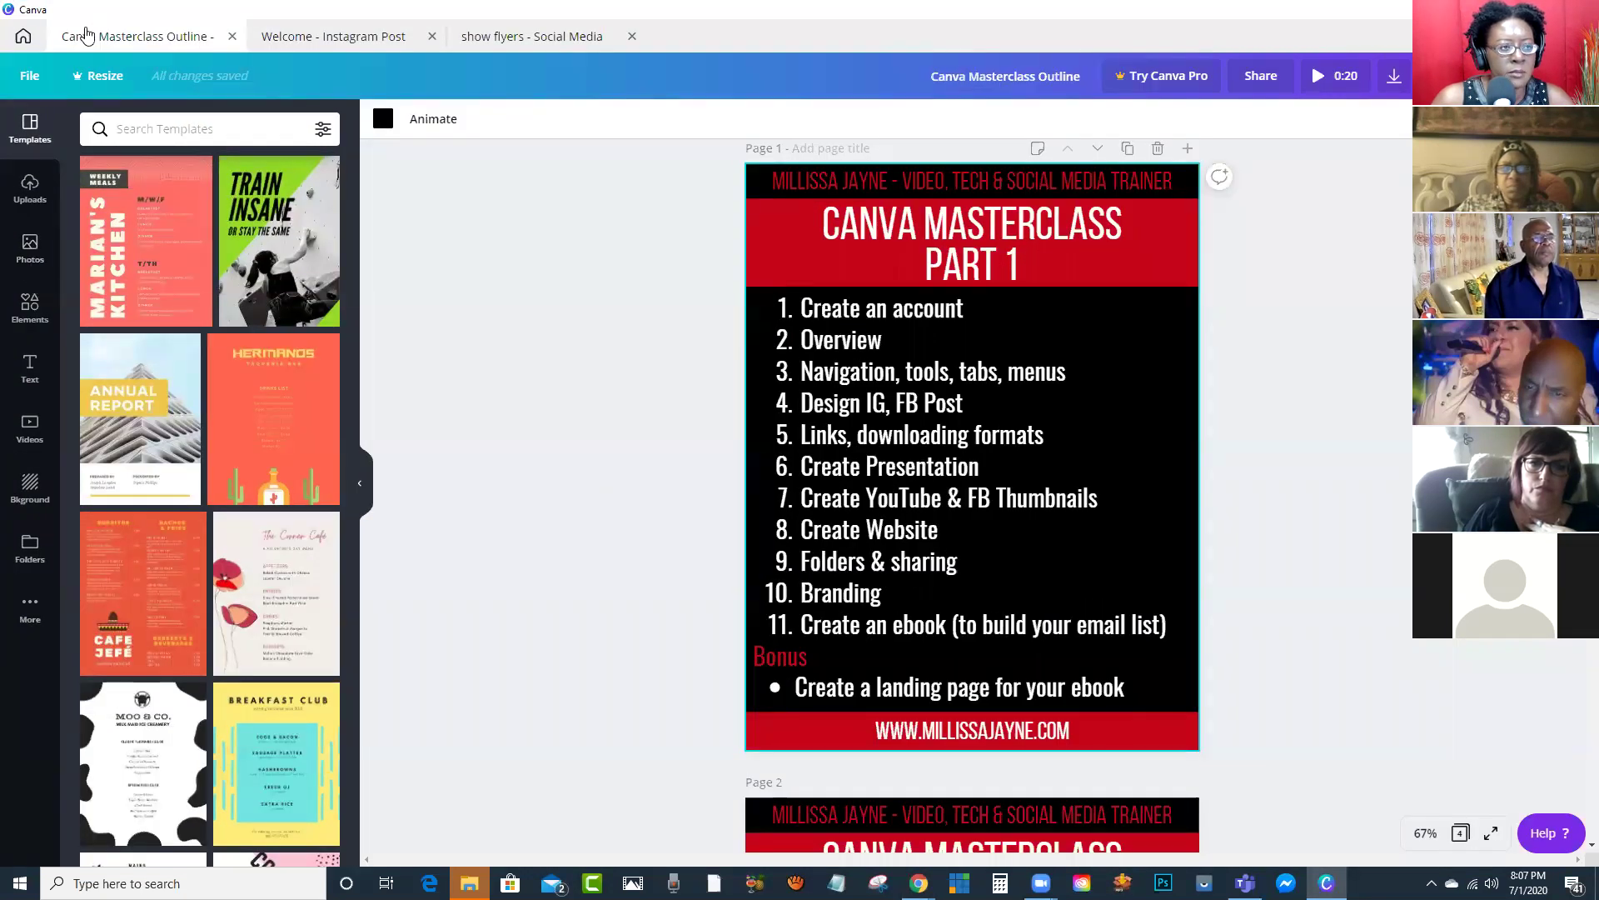
click(22, 36)
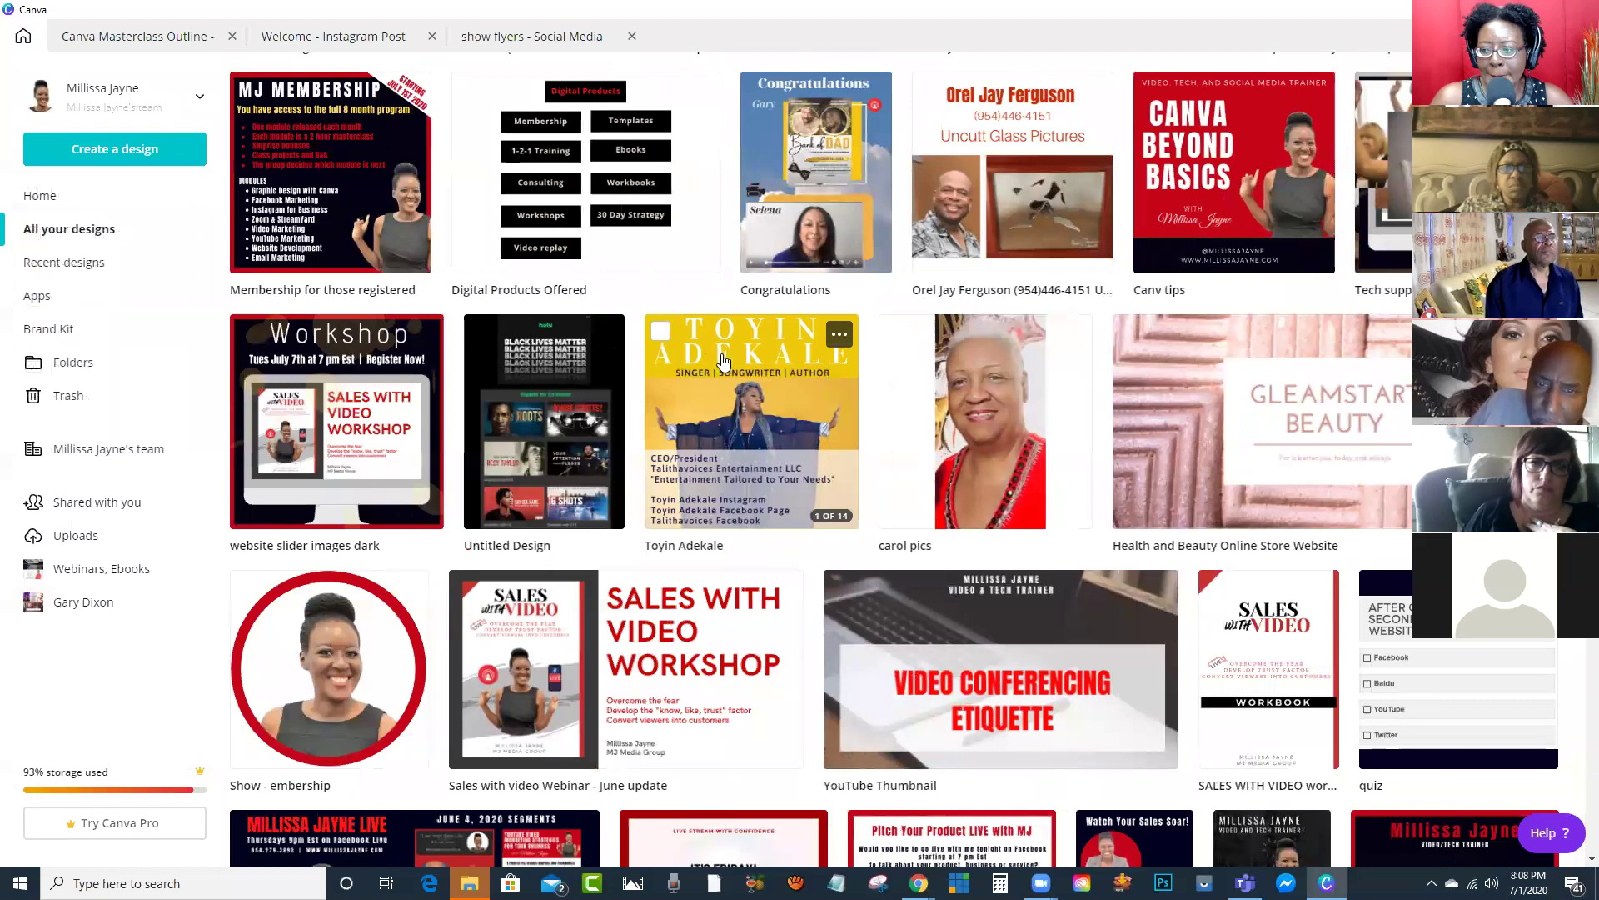
scroll(724, 359, down, 6)
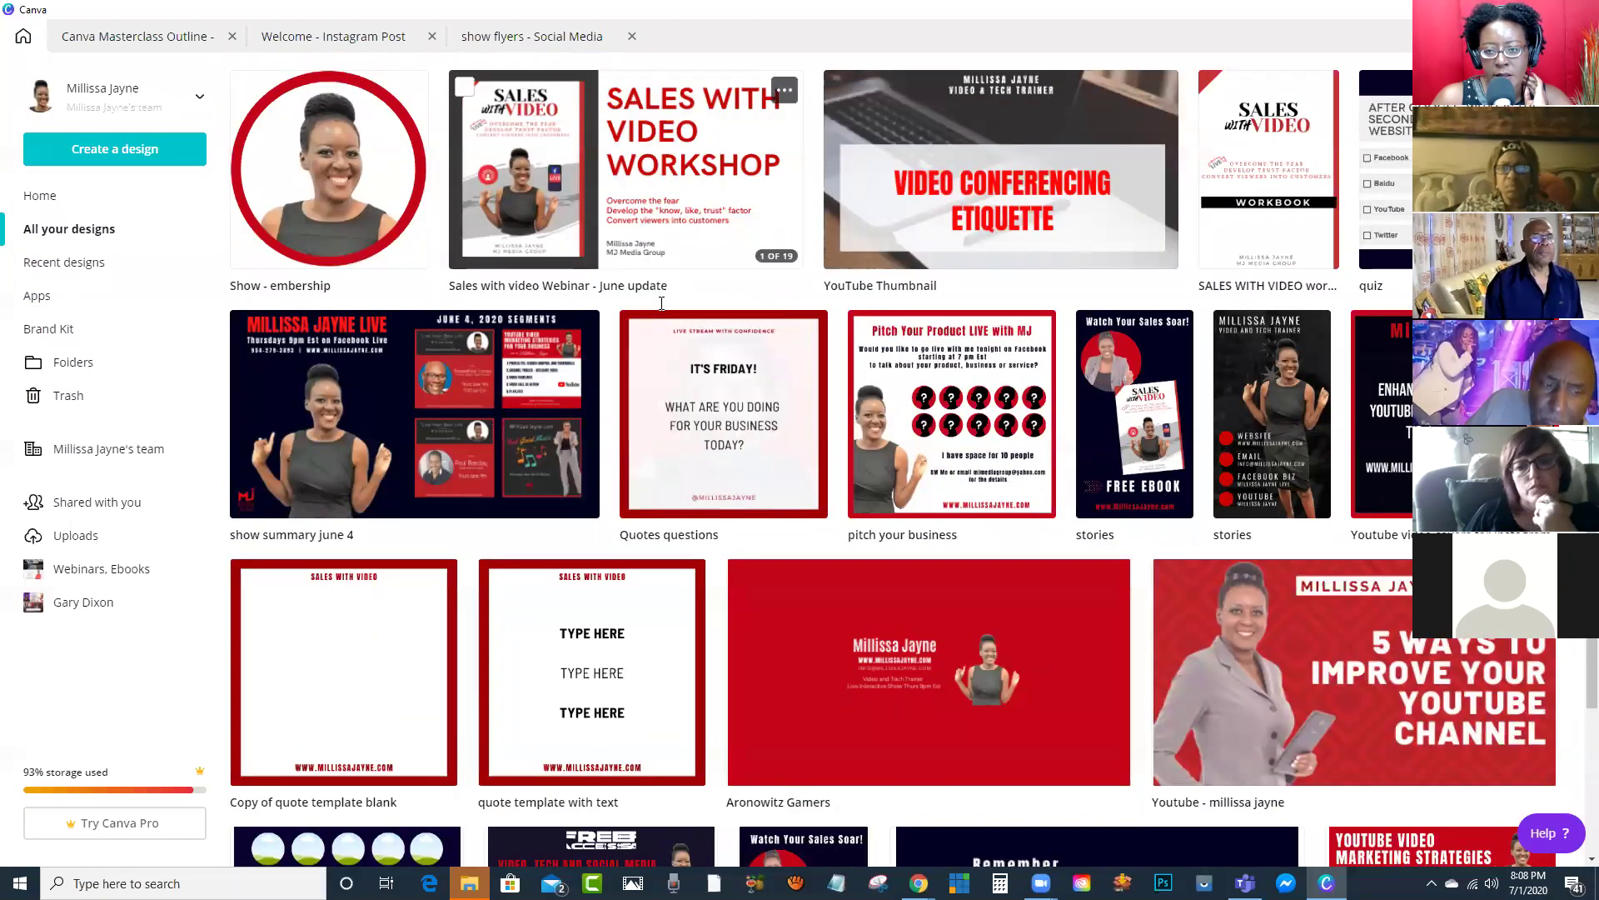
scroll(833, 359, down, 3)
scroll(839, 347, down, 3)
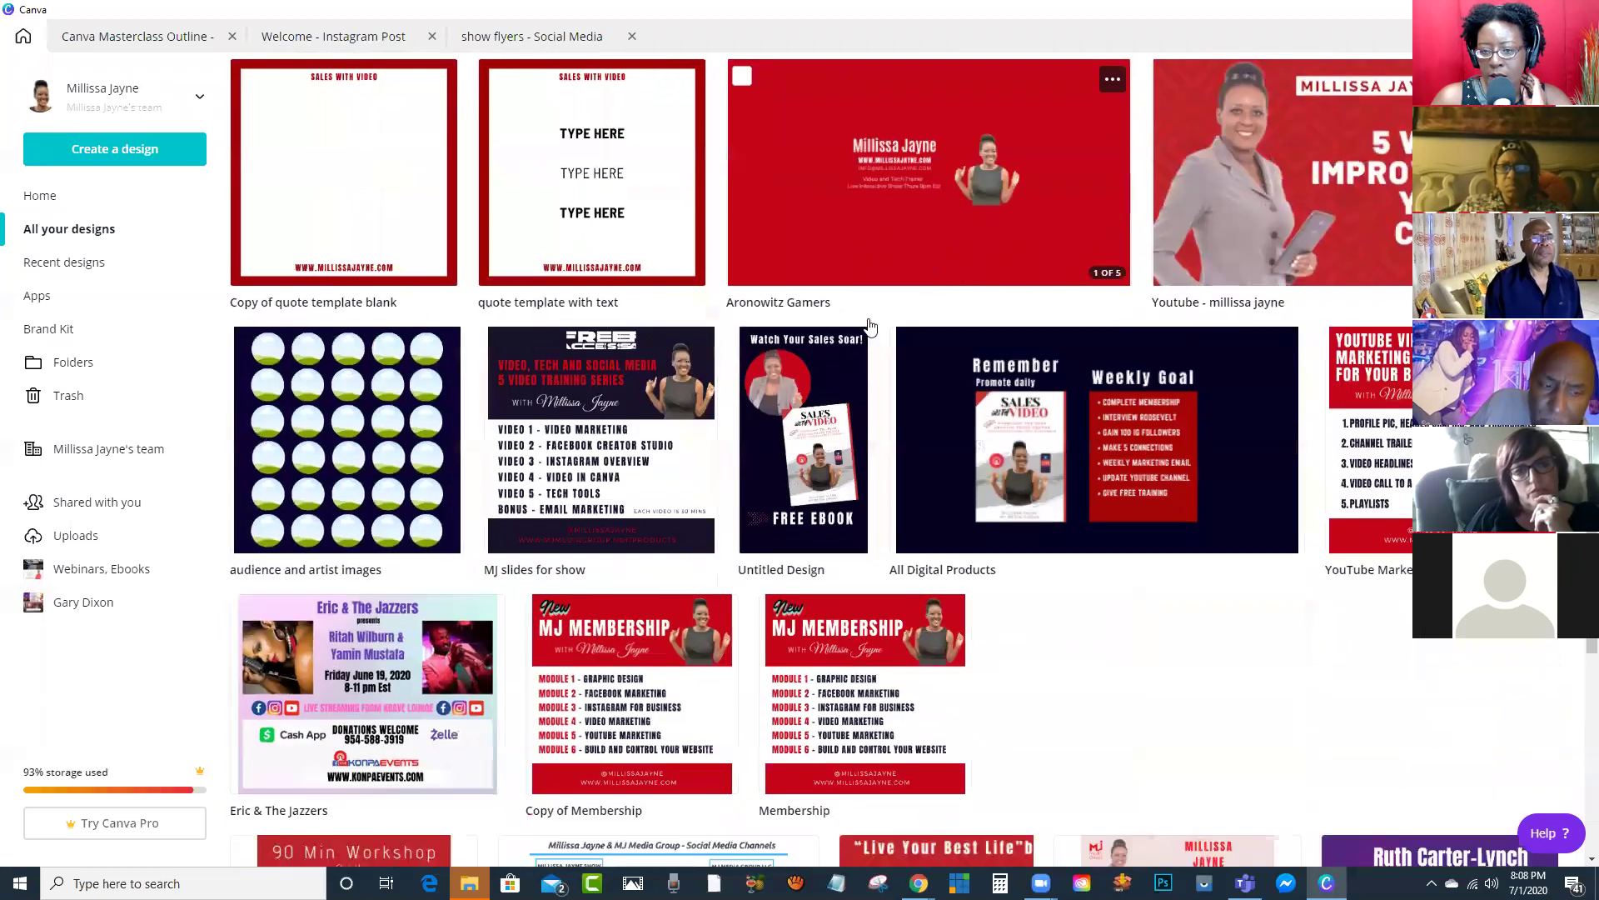
scroll(747, 368, down, 4)
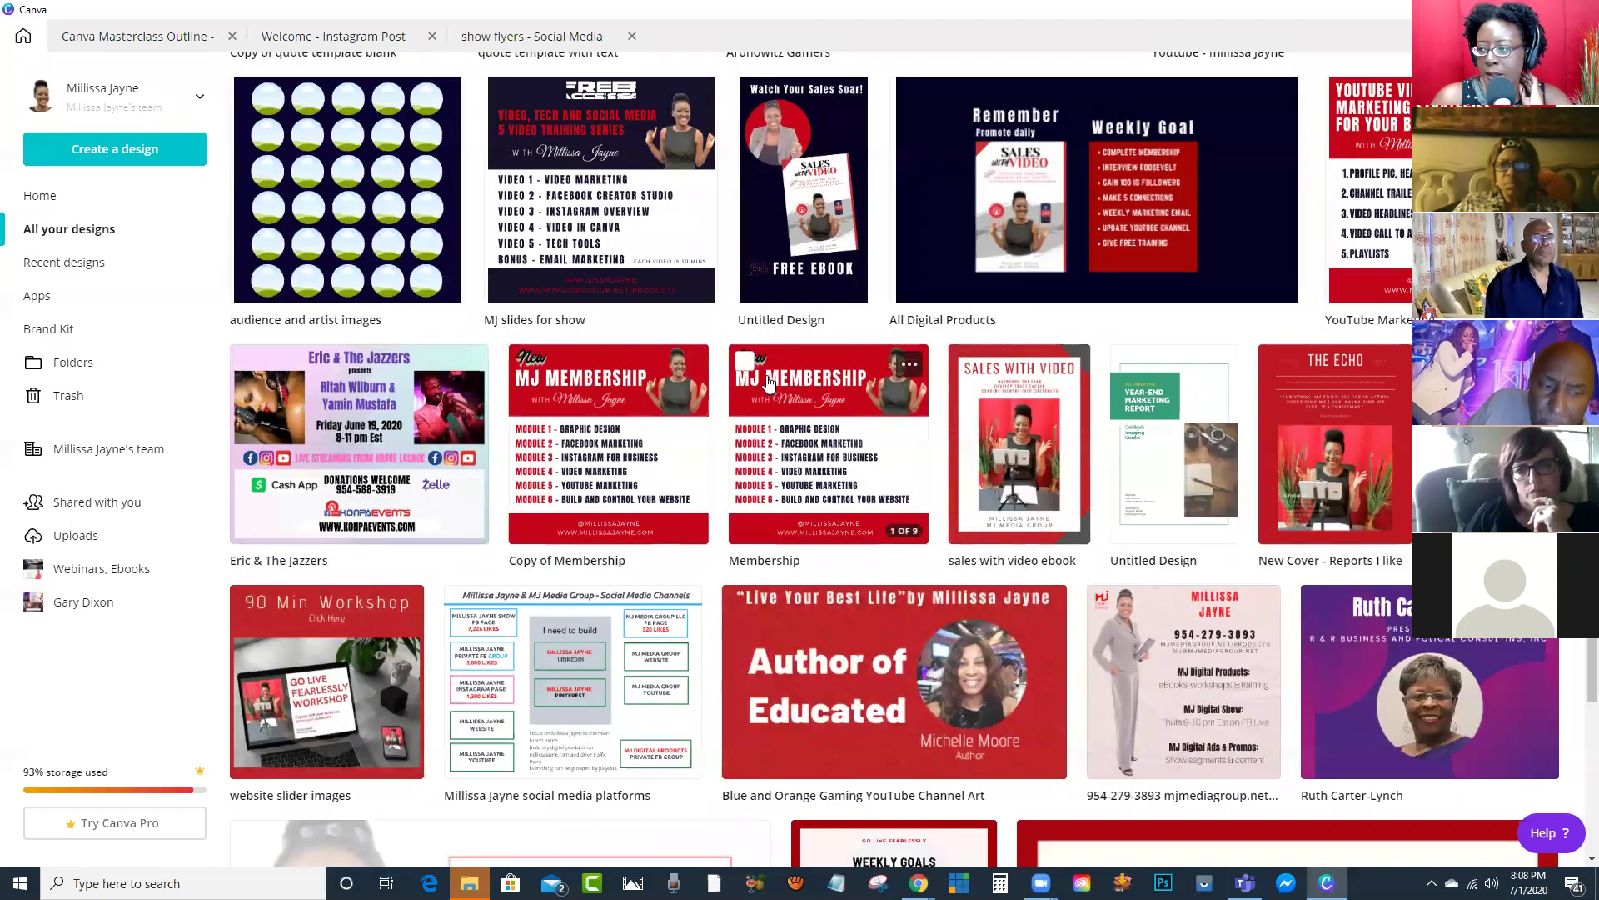
scroll(768, 383, up, 8)
scroll(768, 383, up, 12)
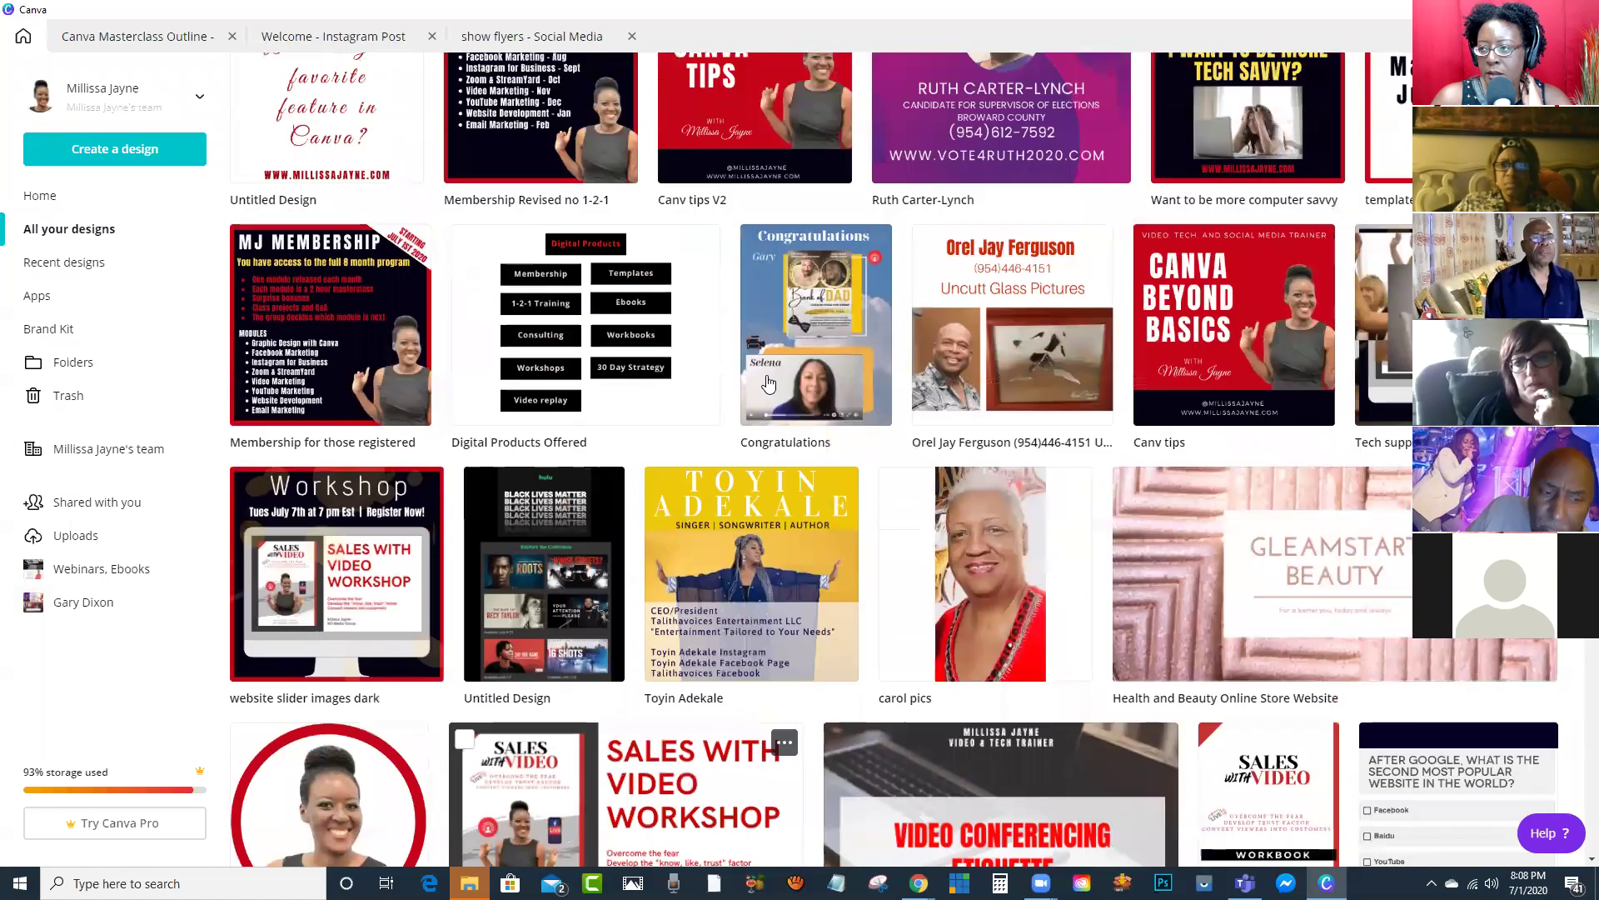
scroll(768, 383, up, 5)
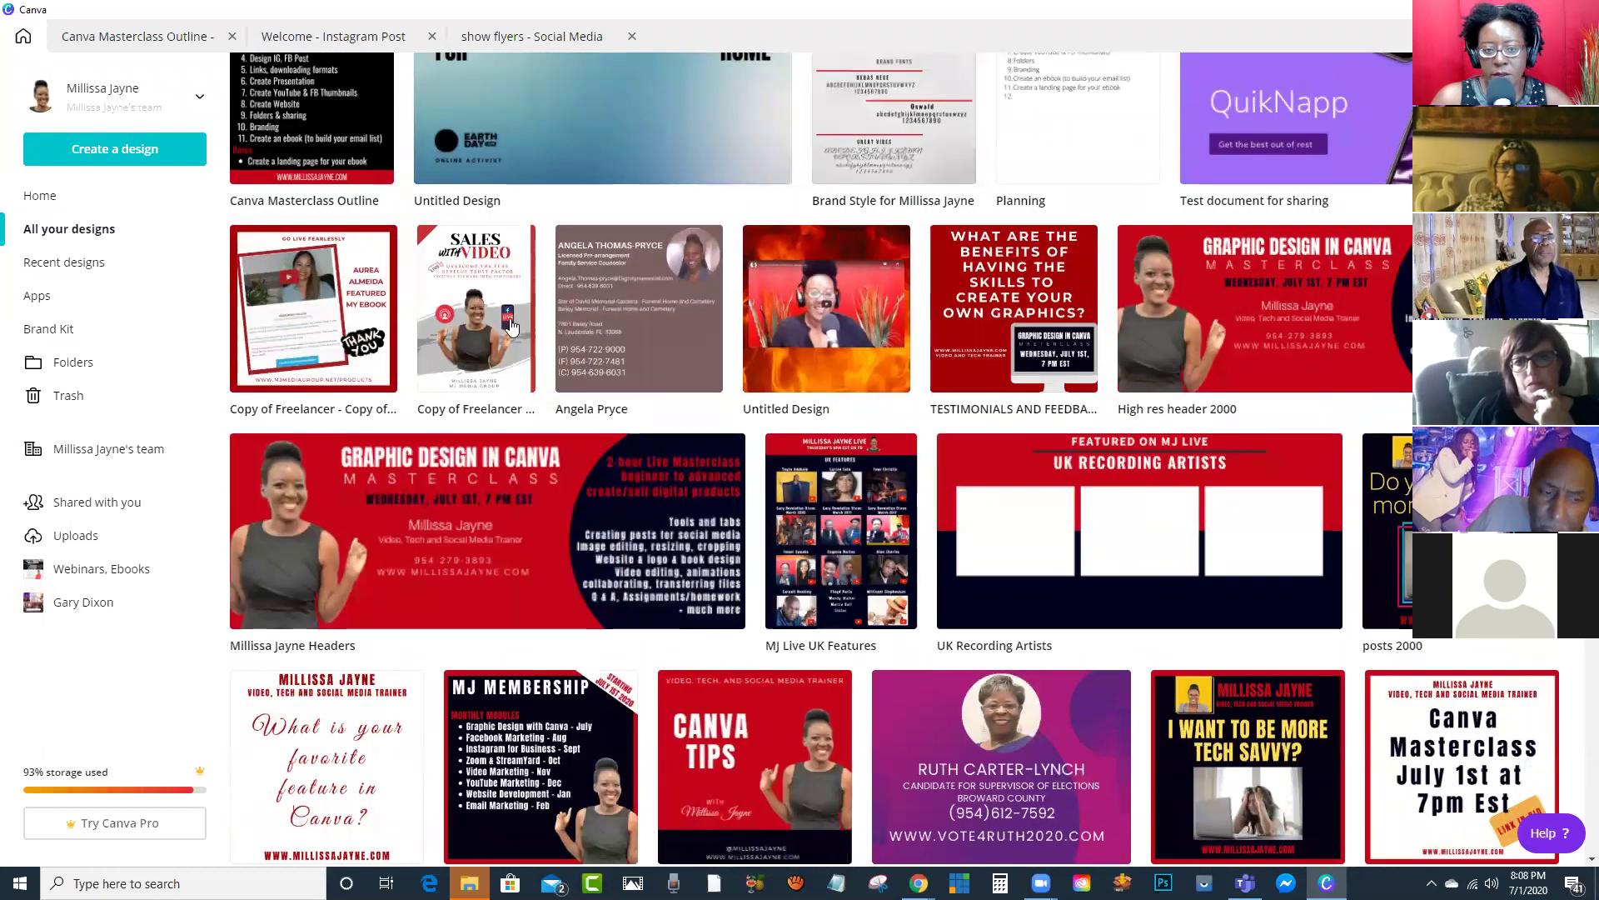
Step: Open 'Copy of Freelancer version - sales with video ebook' and scroll to its Page 13 Contacts page
click(503, 319)
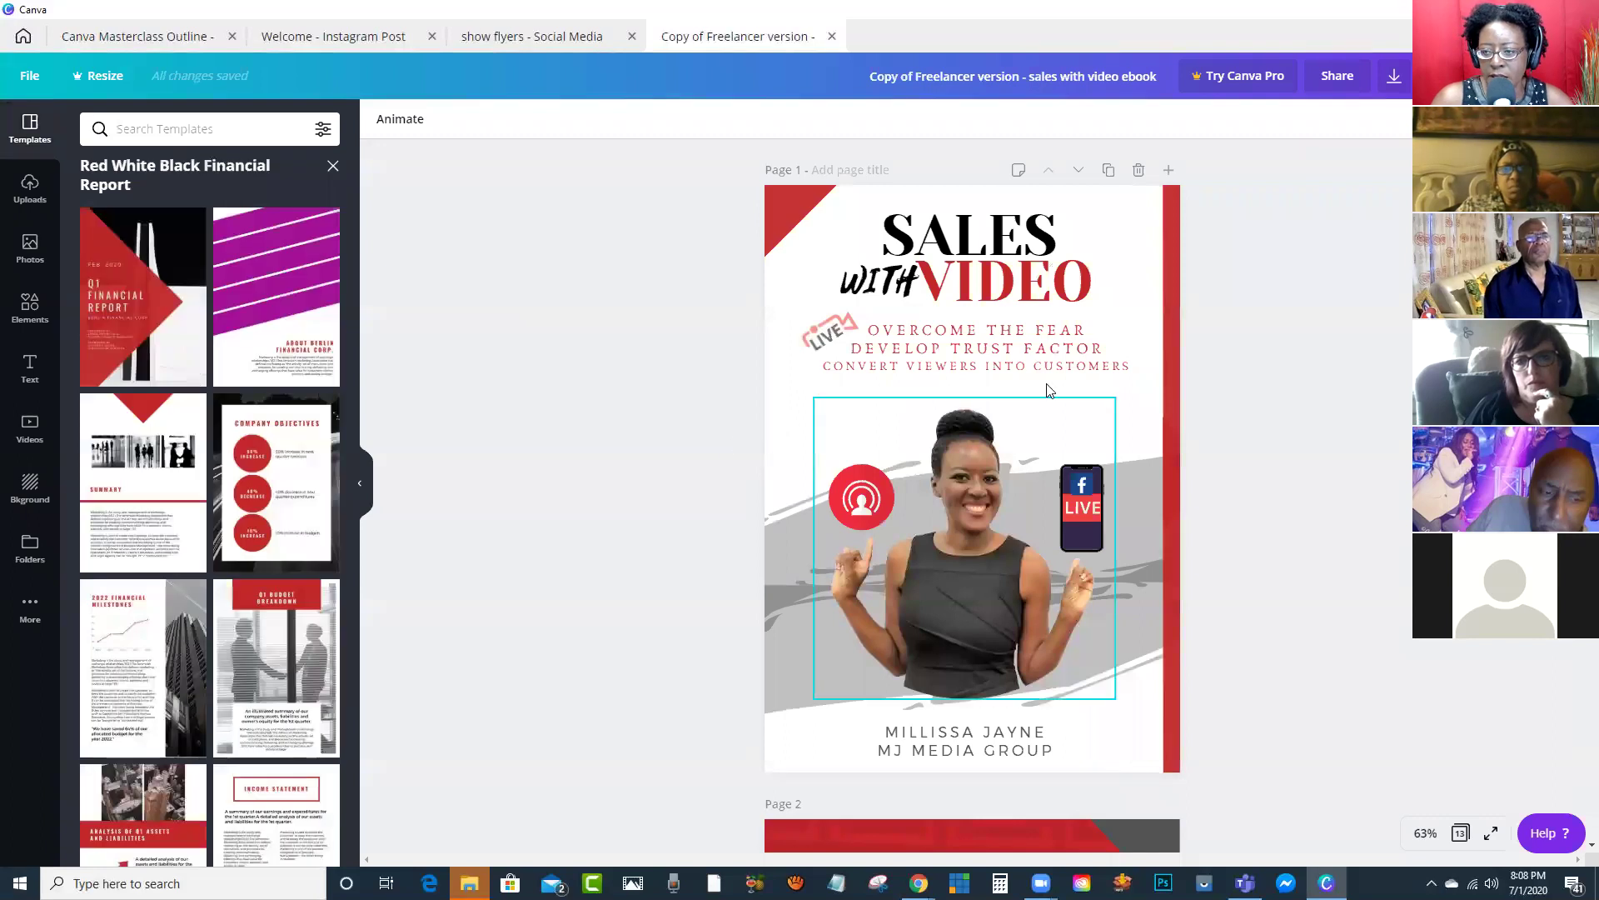
scroll(1081, 390, down, 13)
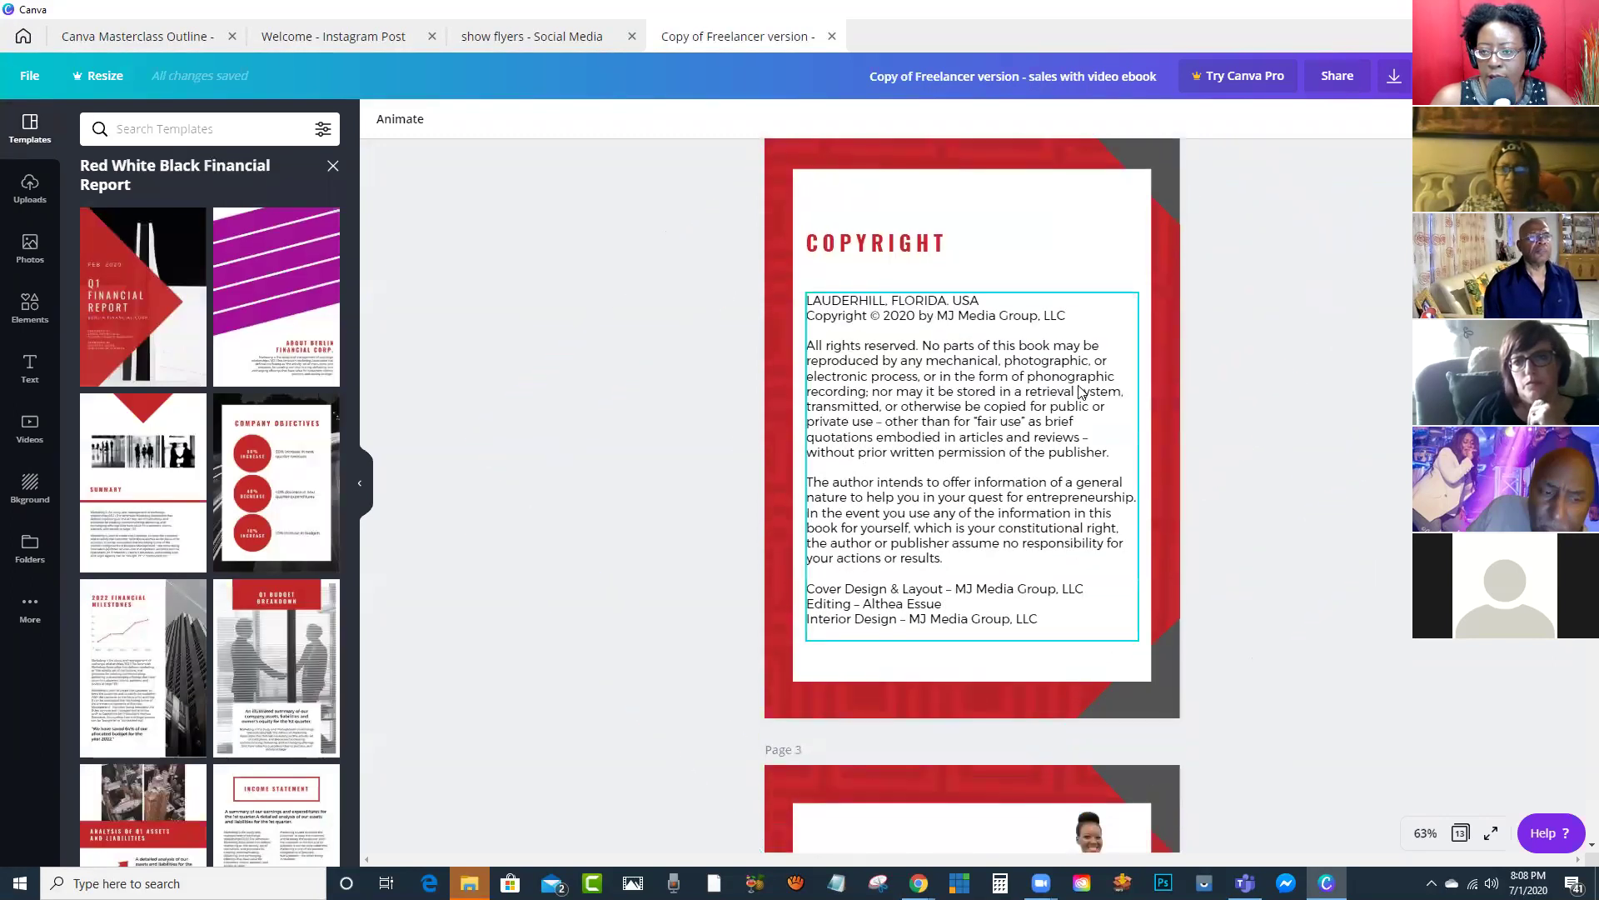
scroll(1078, 385, down, 9)
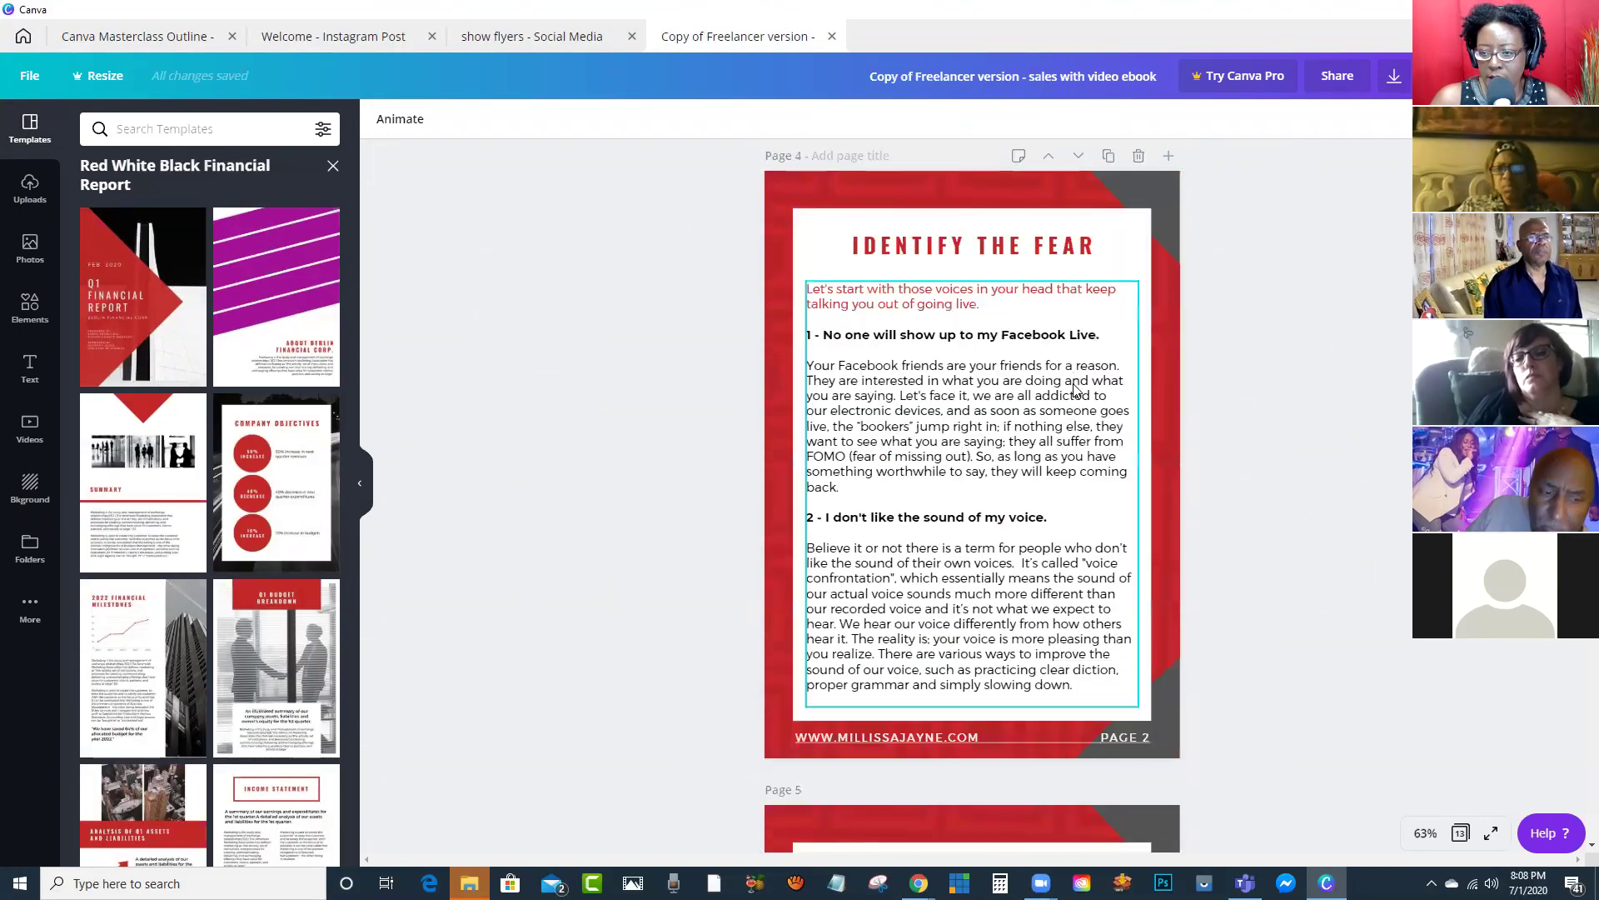
scroll(1075, 390, down, 15)
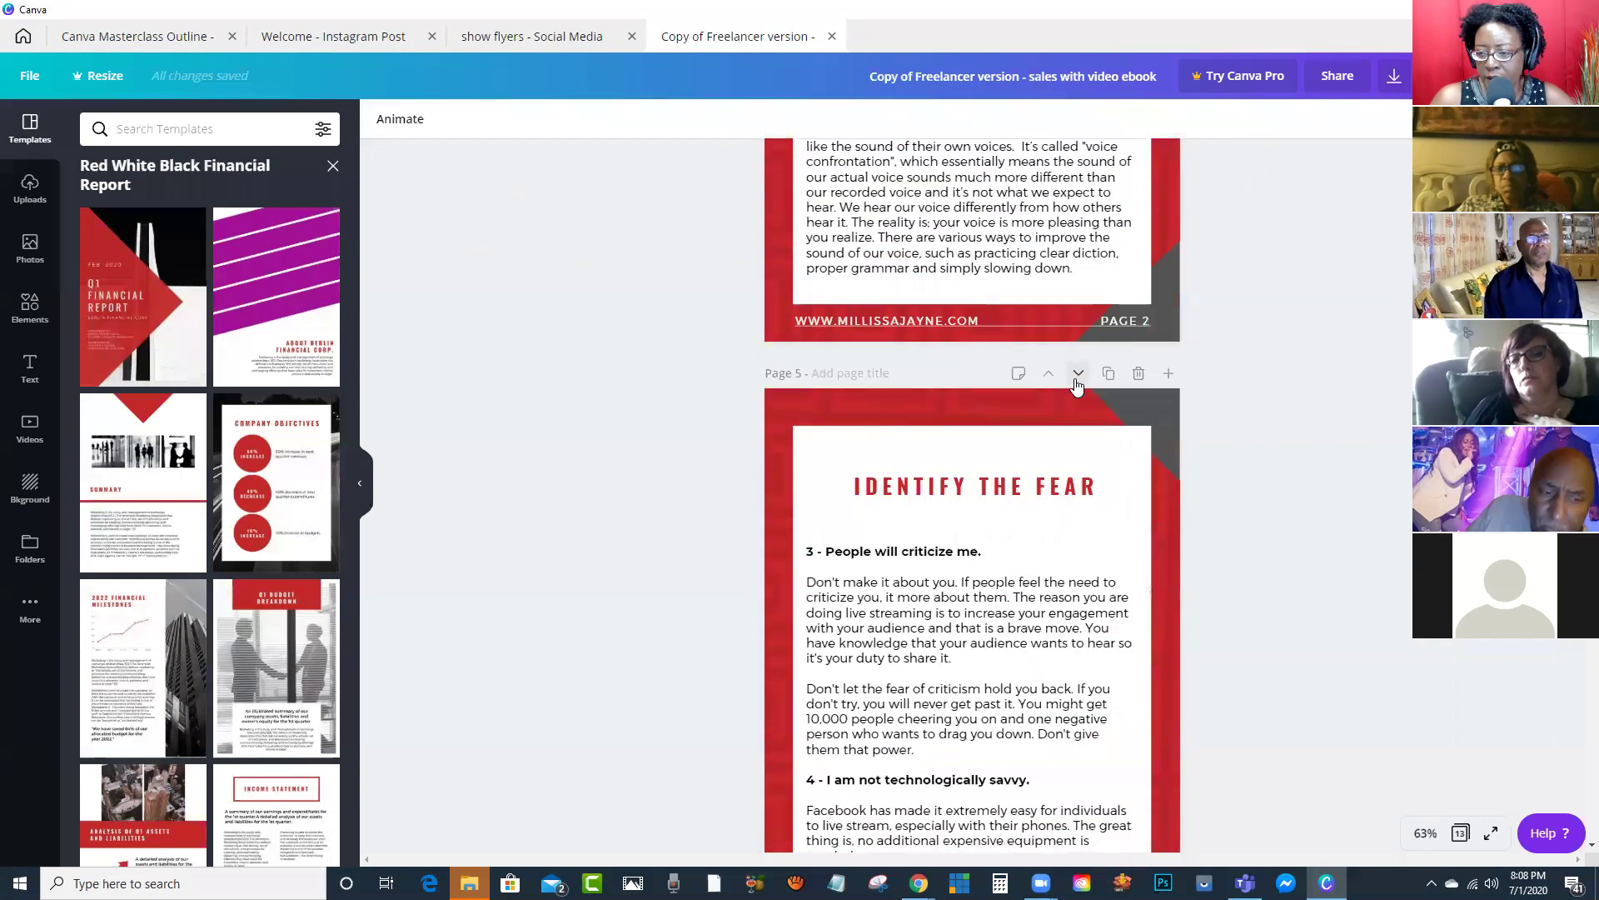
scroll(1078, 380, down, 16)
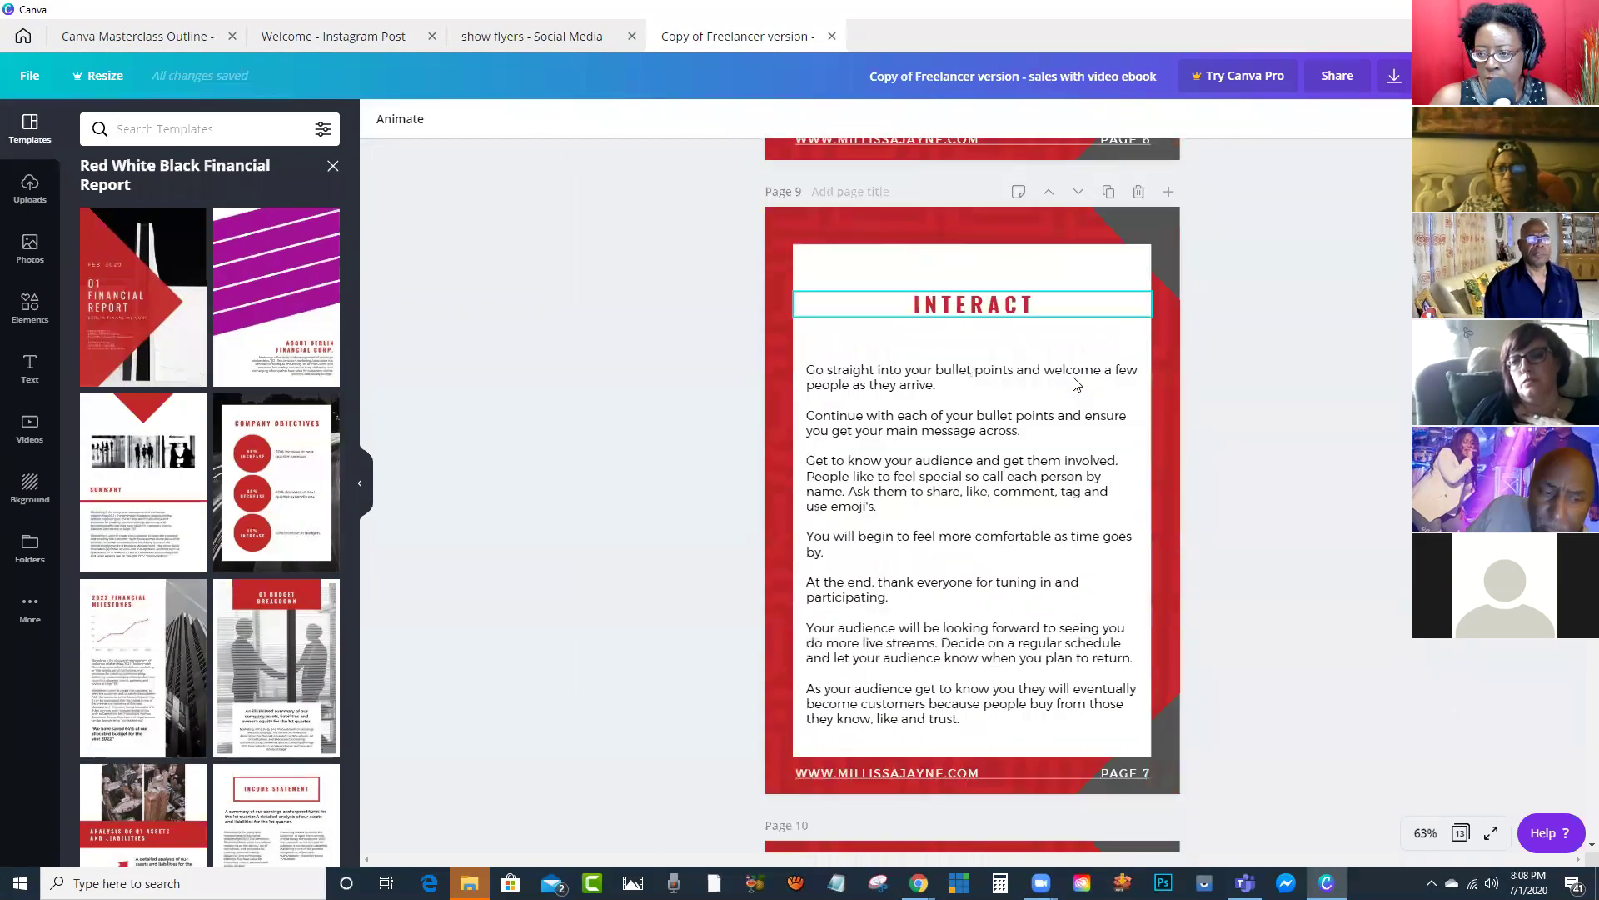
scroll(1071, 371, down, 3)
scroll(1070, 366, up, 3)
scroll(1069, 366, down, 4)
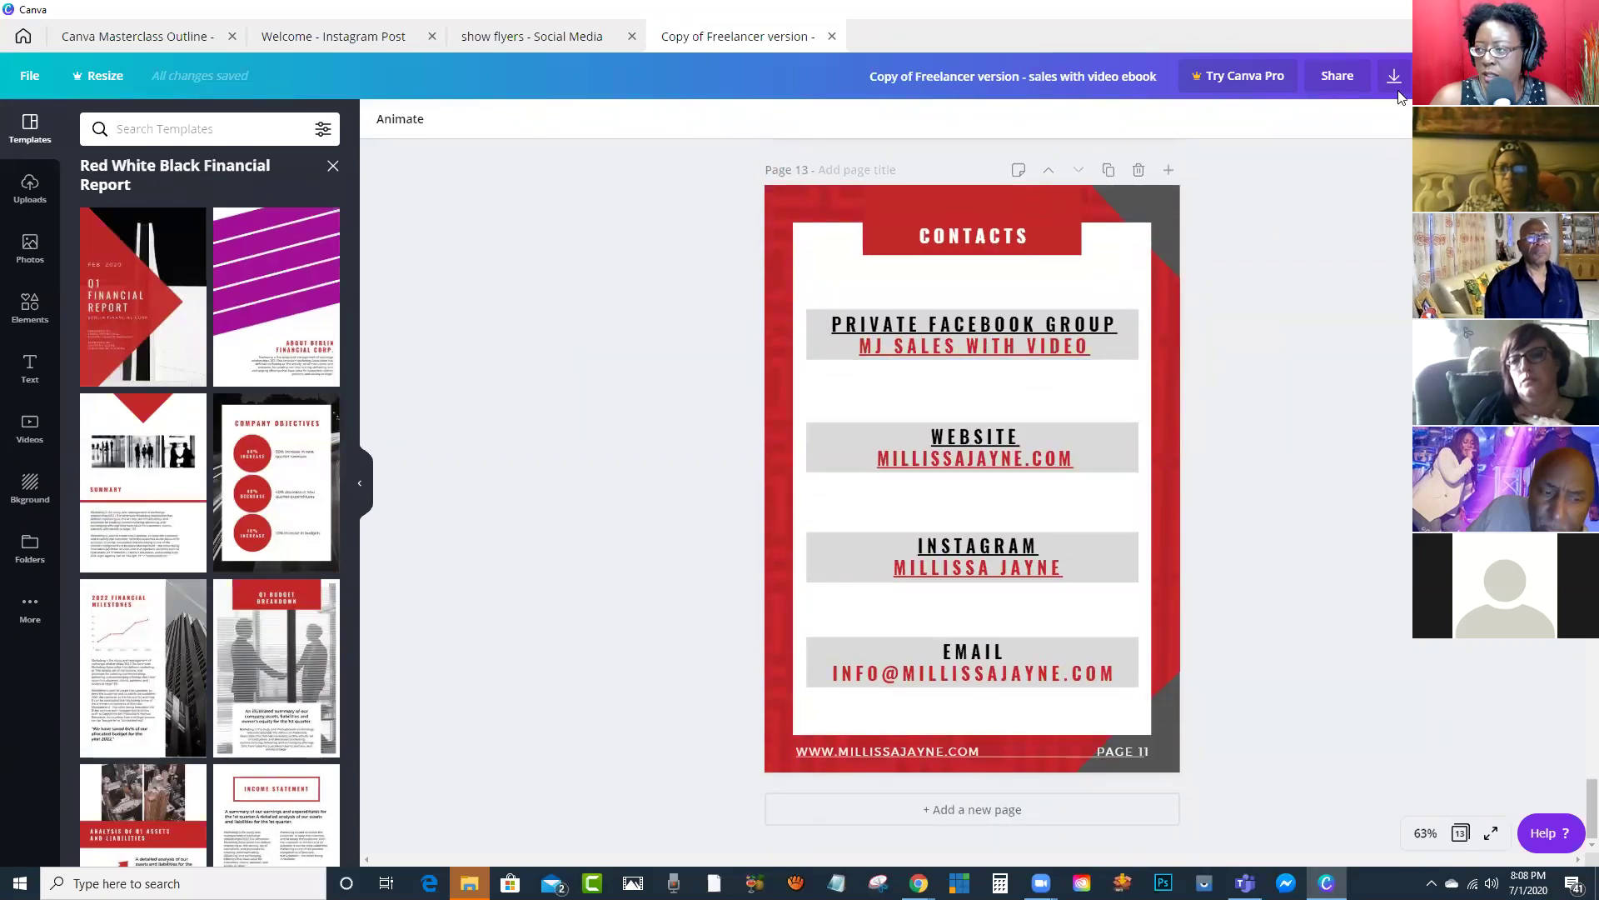
click(1015, 347)
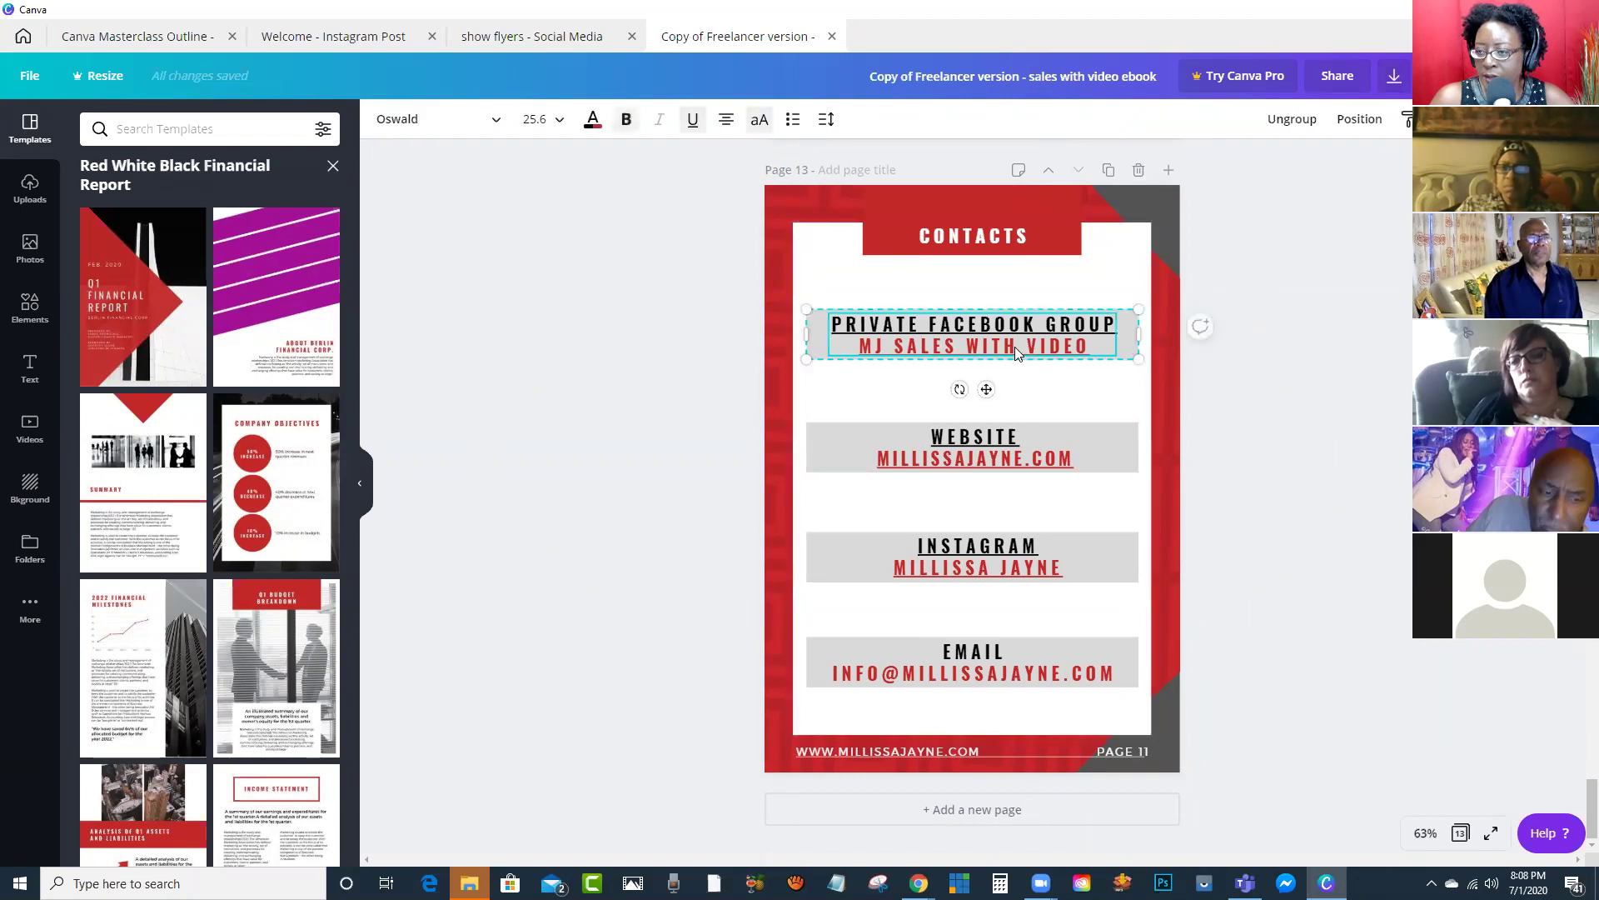
key(ctrl+k)
text(https://www.facebook.com/groups/mjdigitalproducts)
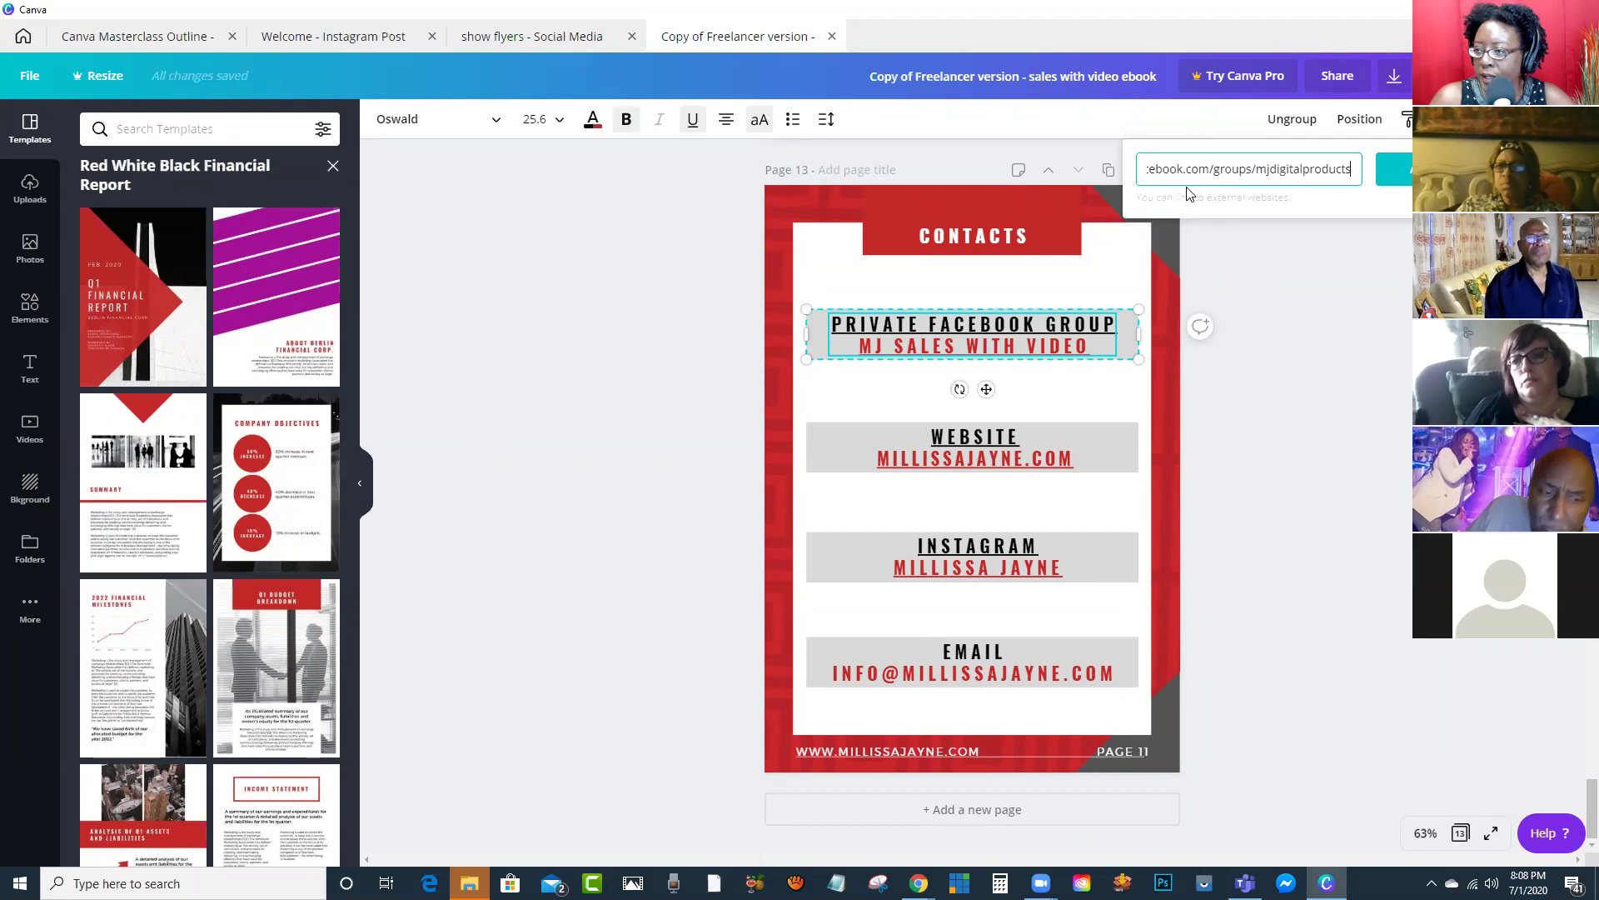
click(1323, 325)
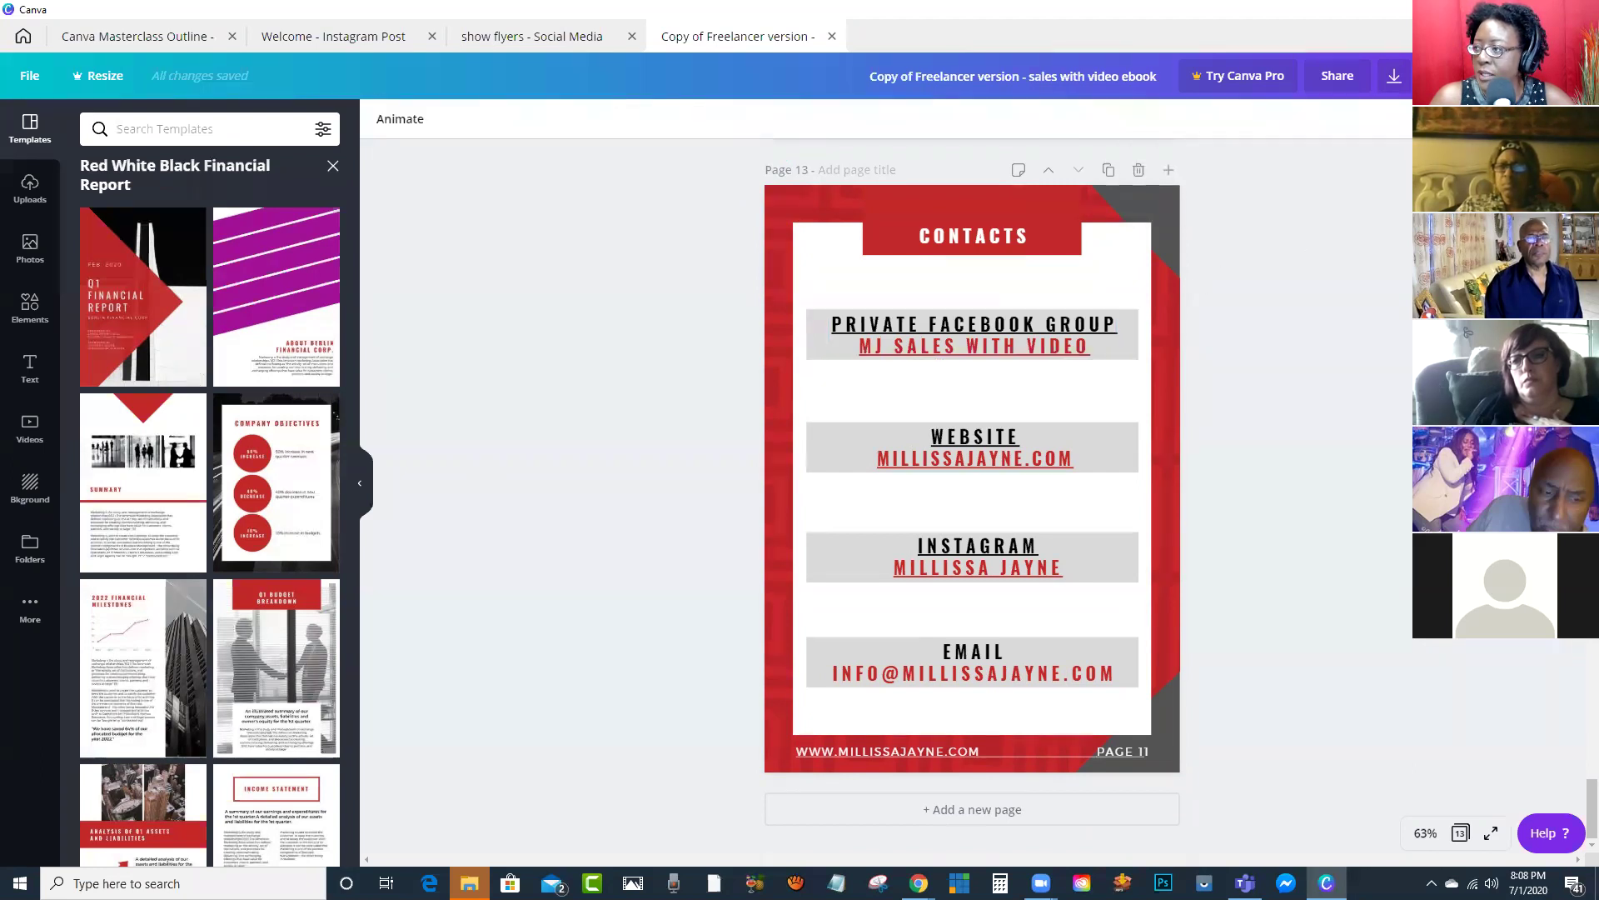
click(1435, 76)
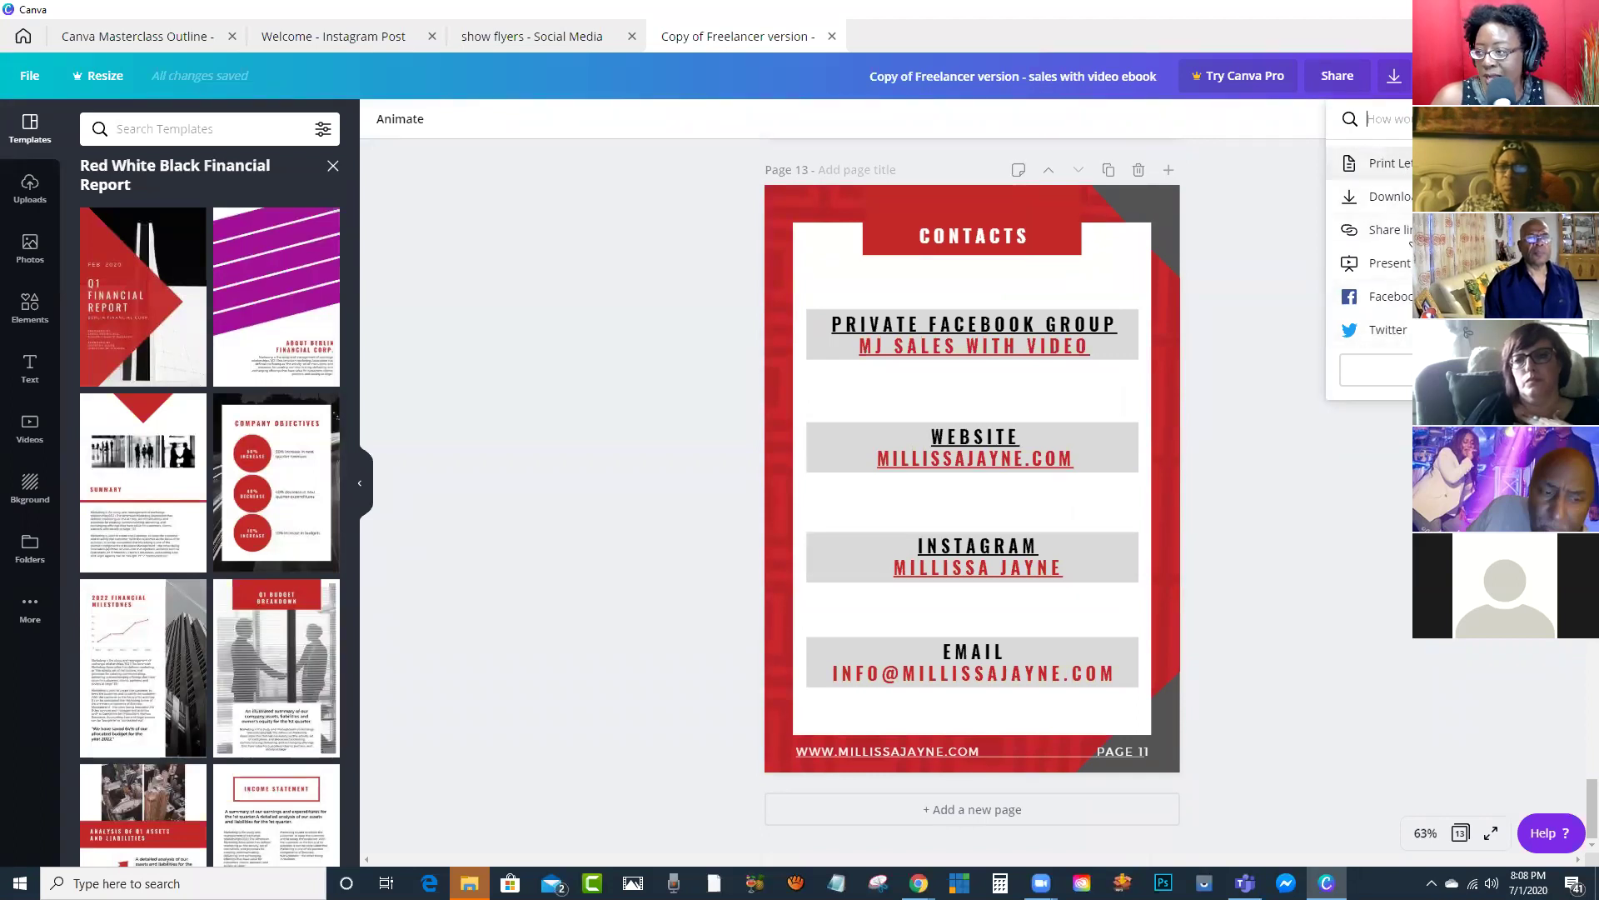
click(1375, 369)
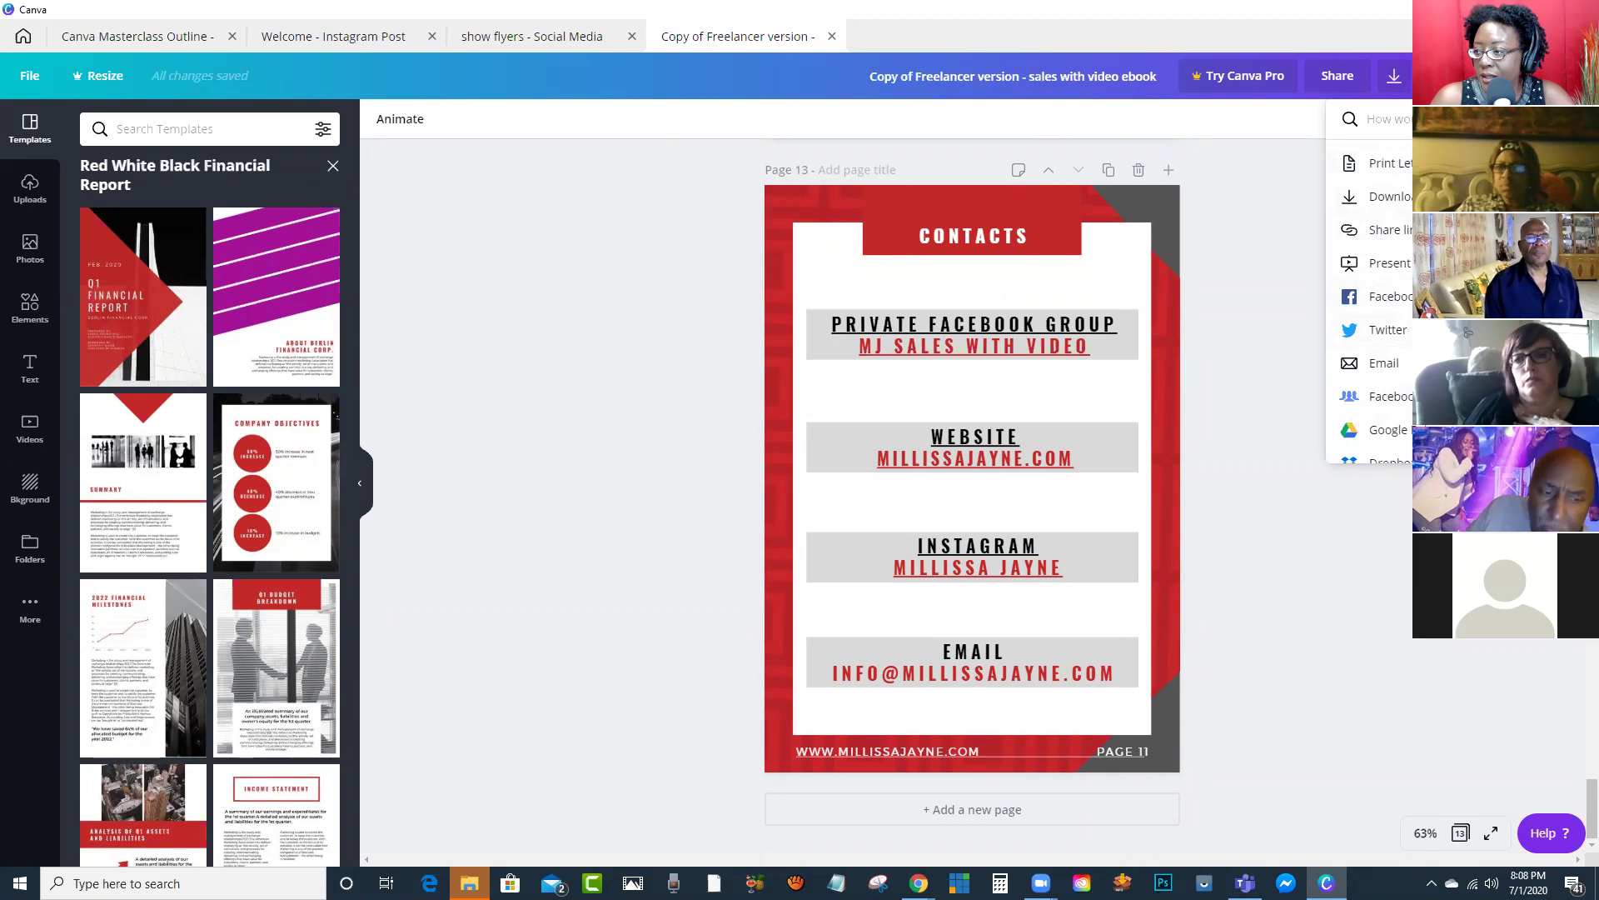
scroll(1375, 366, down, 2)
scroll(1375, 333, down, 5)
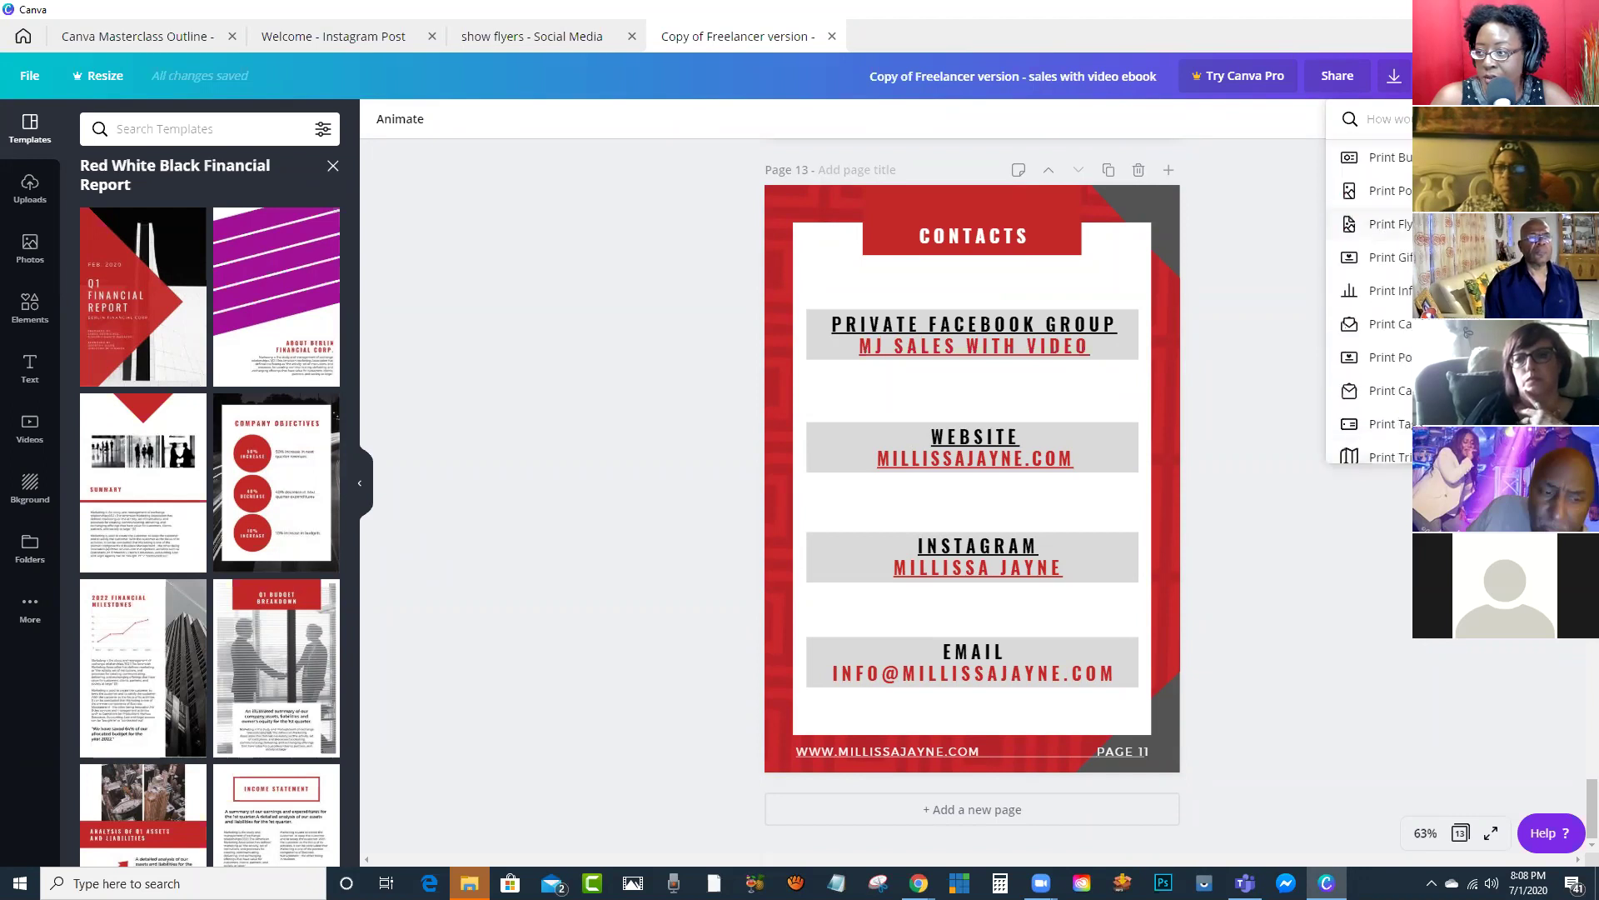
scroll(1374, 292, up, 6)
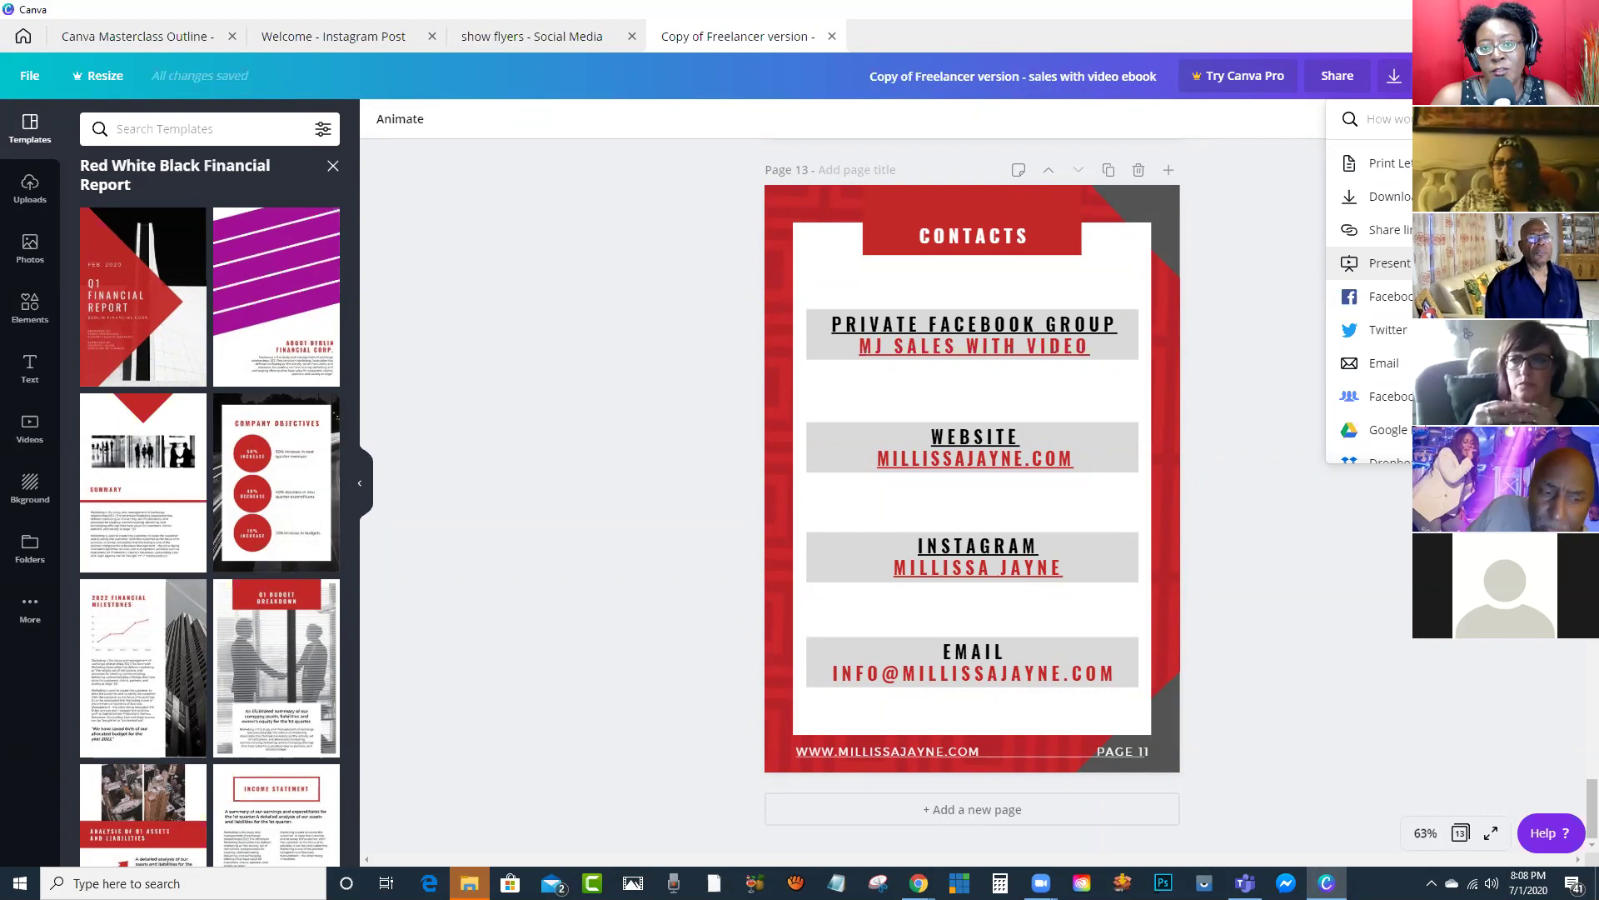
scroll(1371, 262, down, 2)
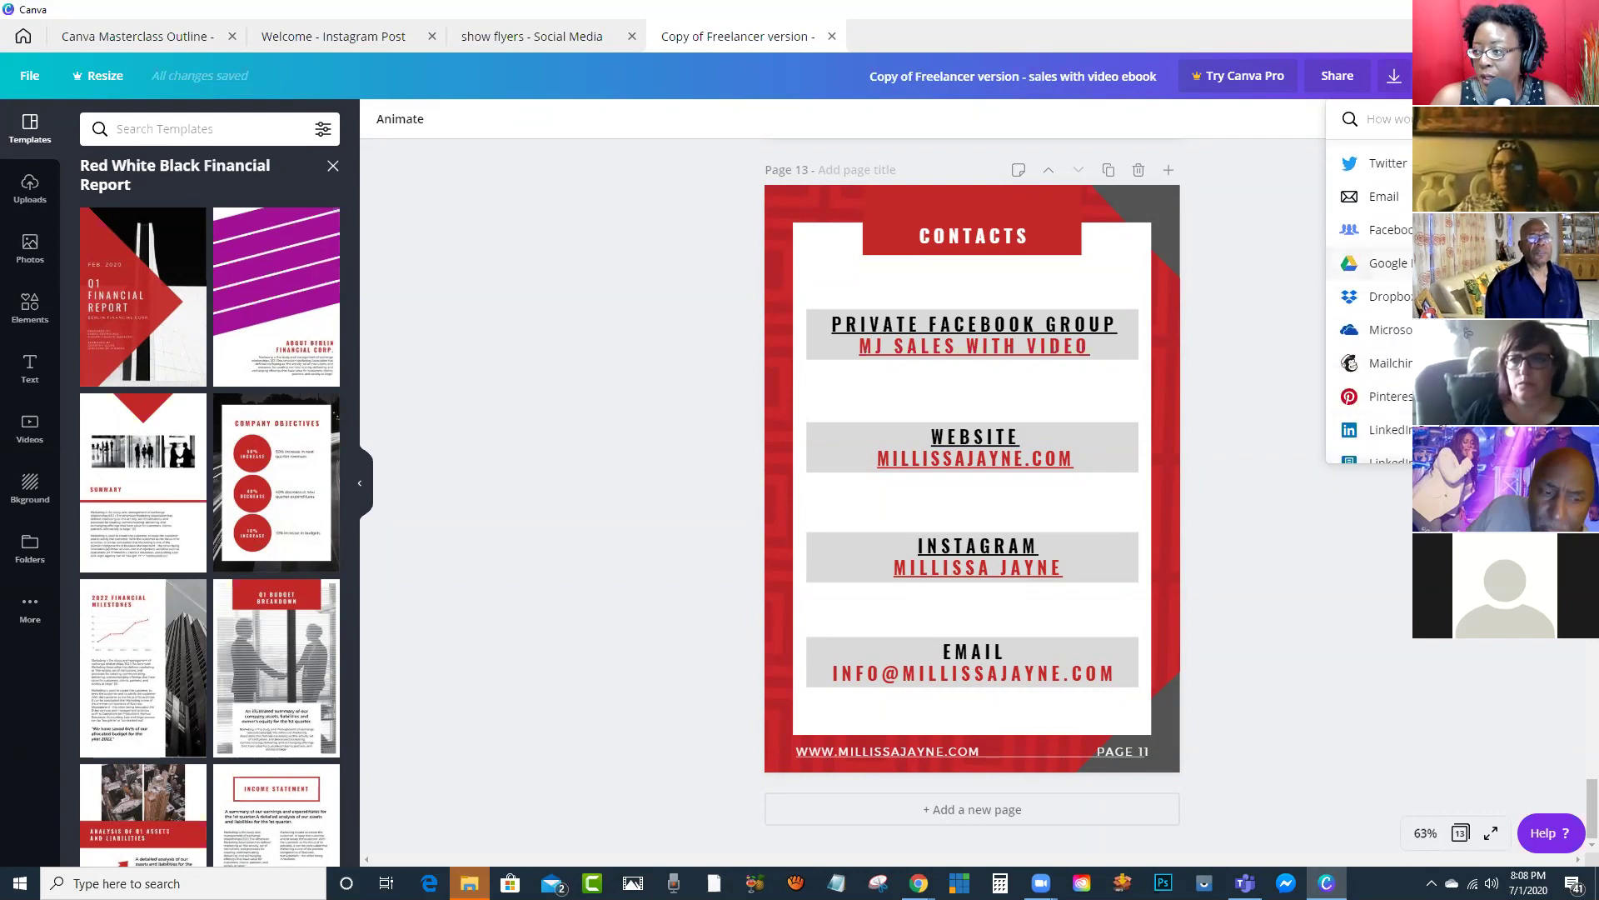
scroll(1371, 292, down, 1)
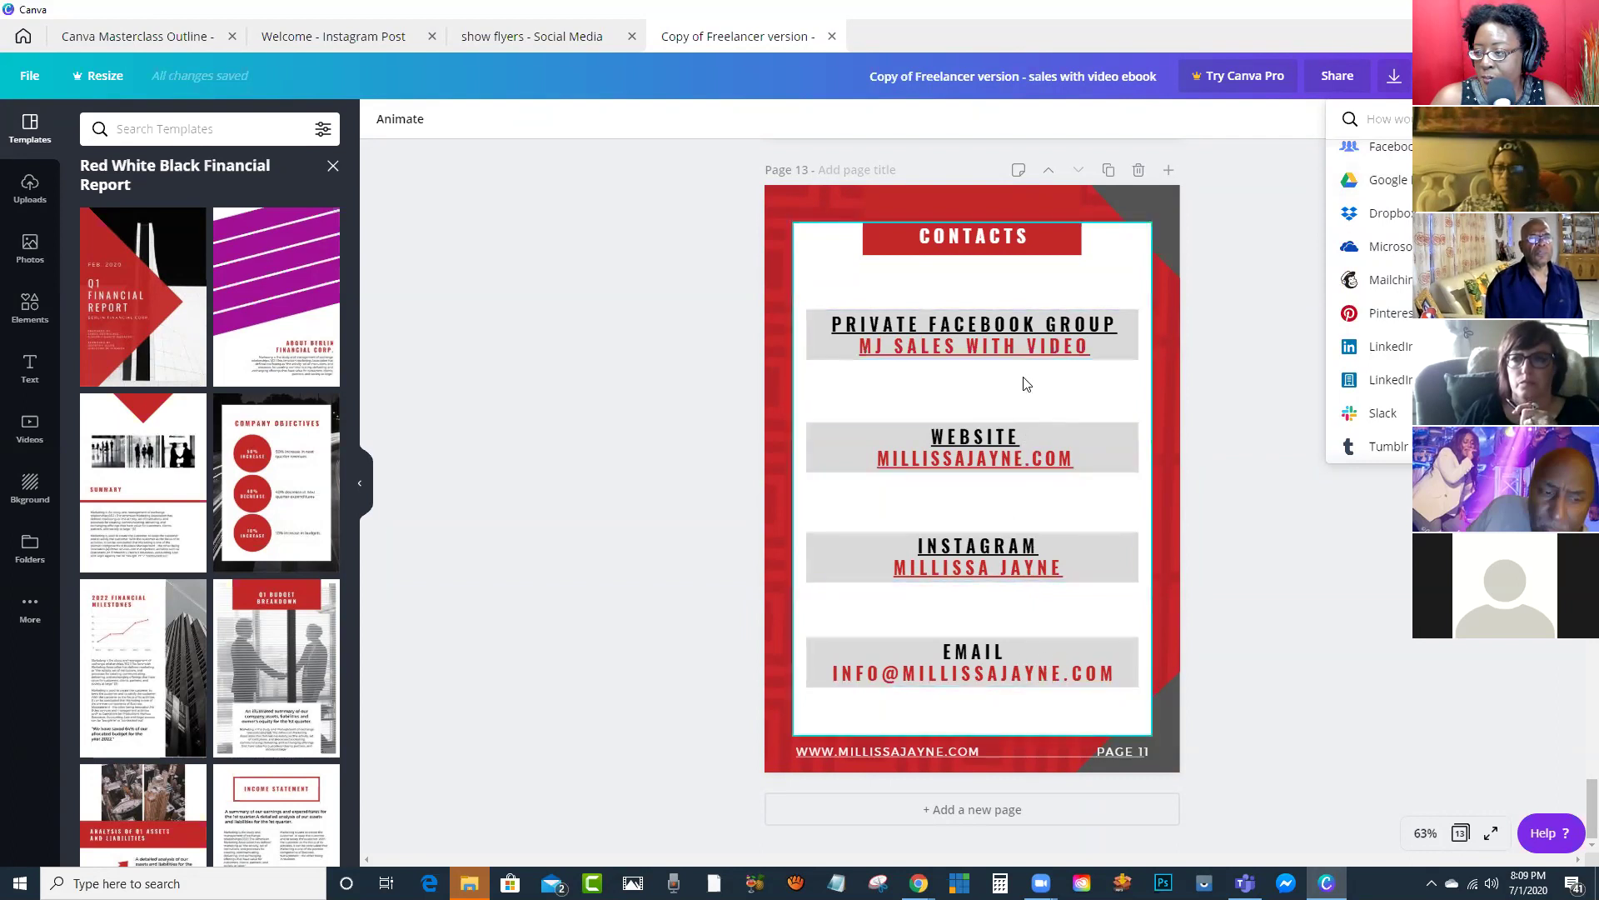
click(1258, 298)
scroll(1222, 313, up, 4)
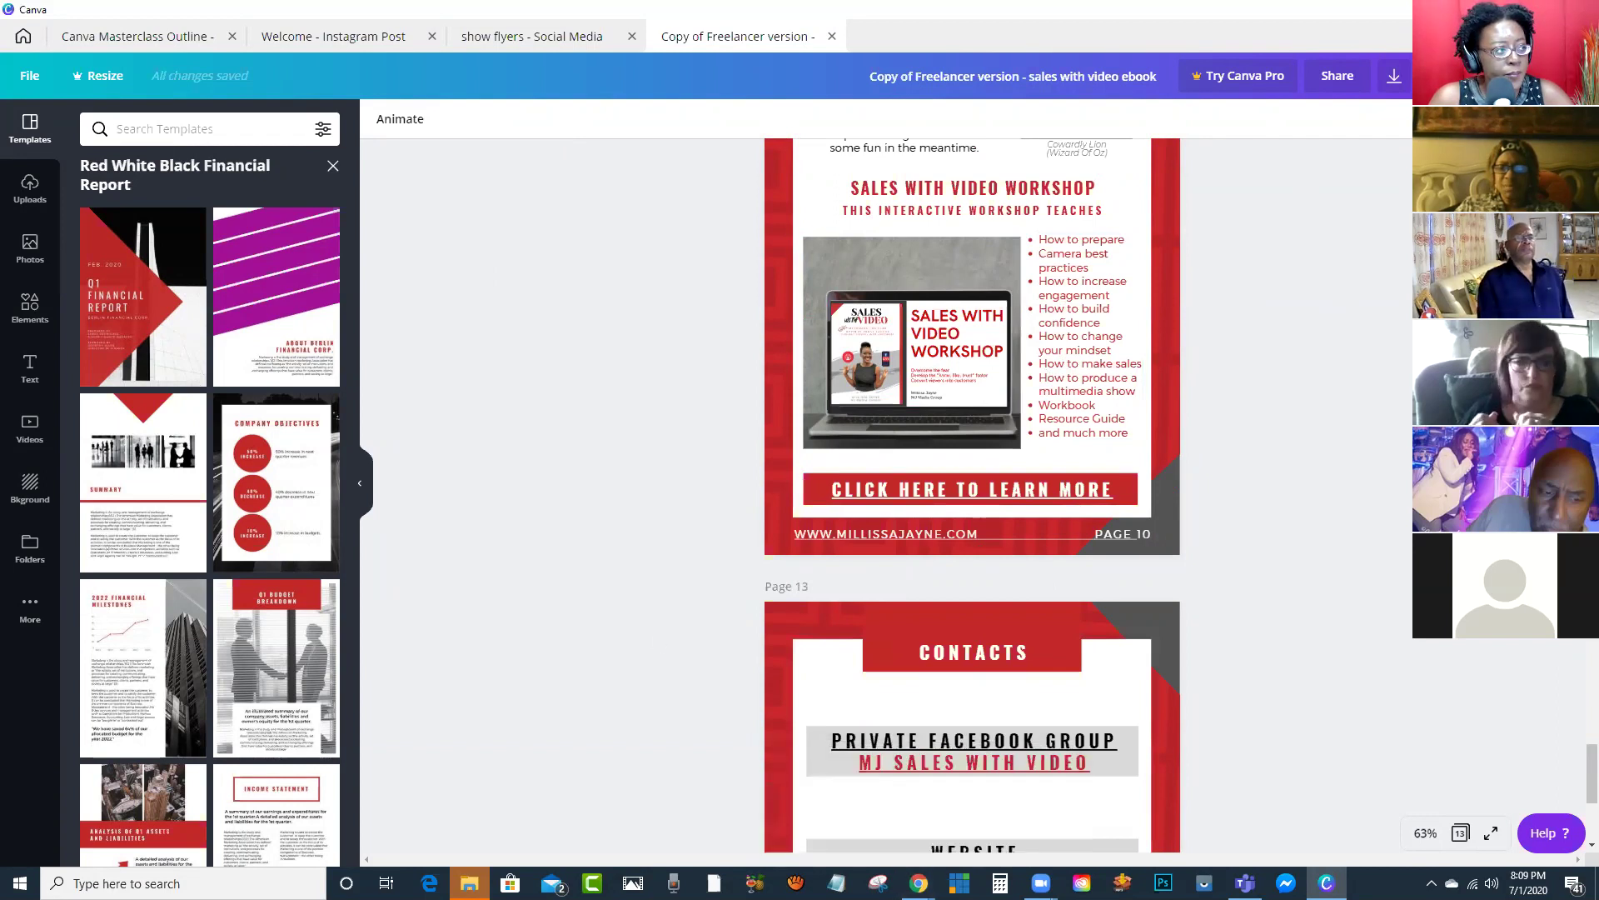
Step: Follow the Instagram profile's website link and trim the mj-membership path to load the homepage
key(alt+Tab)
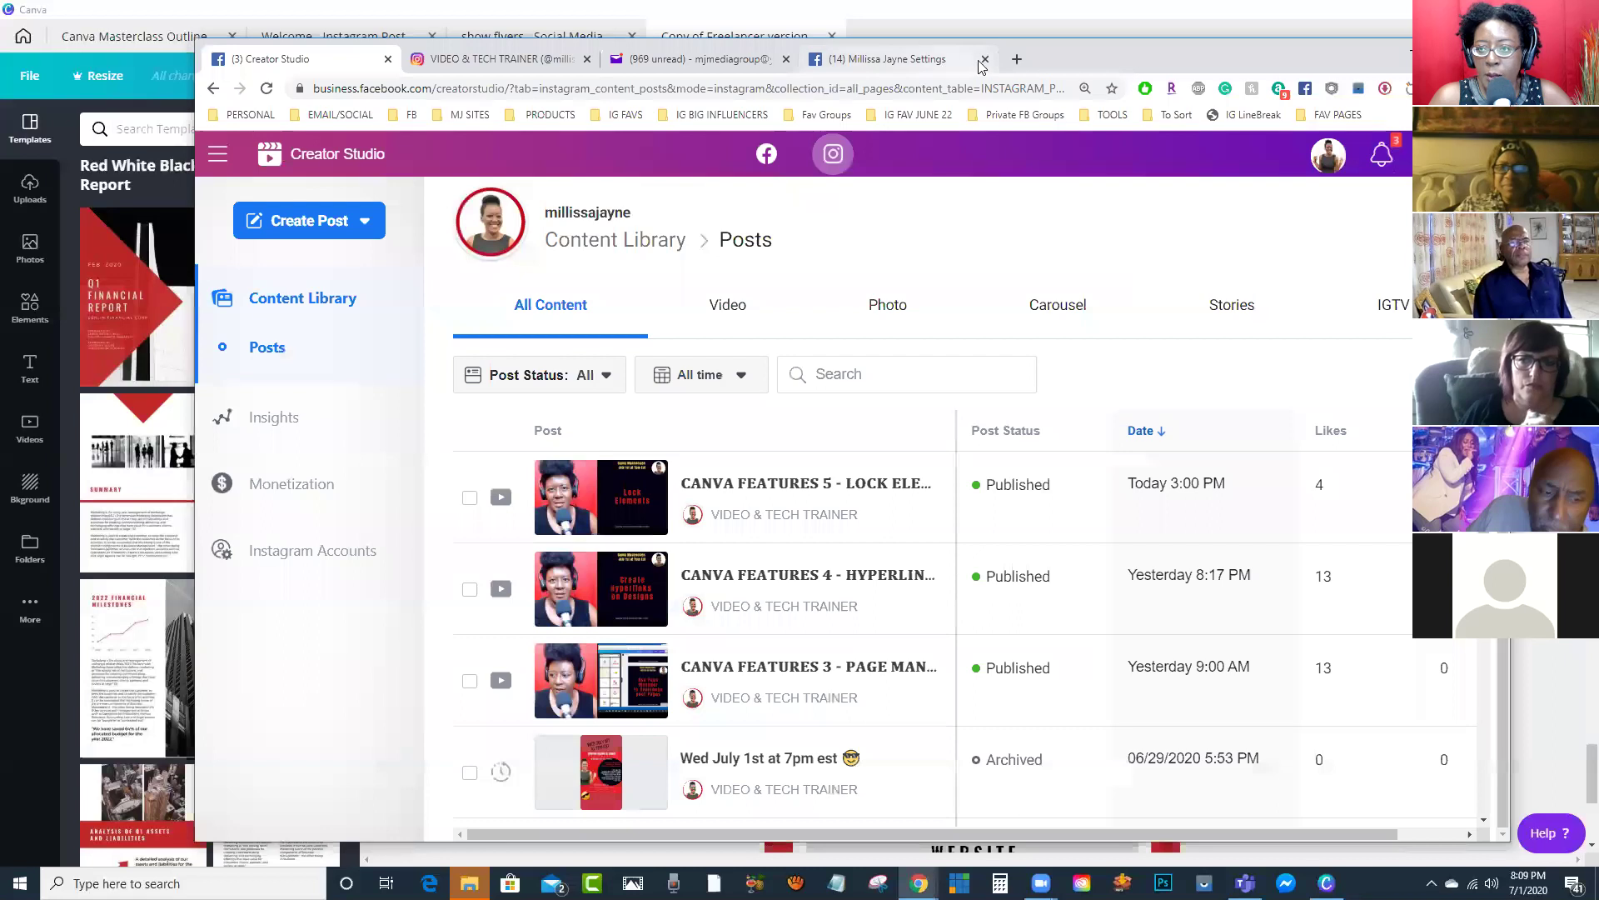
click(509, 60)
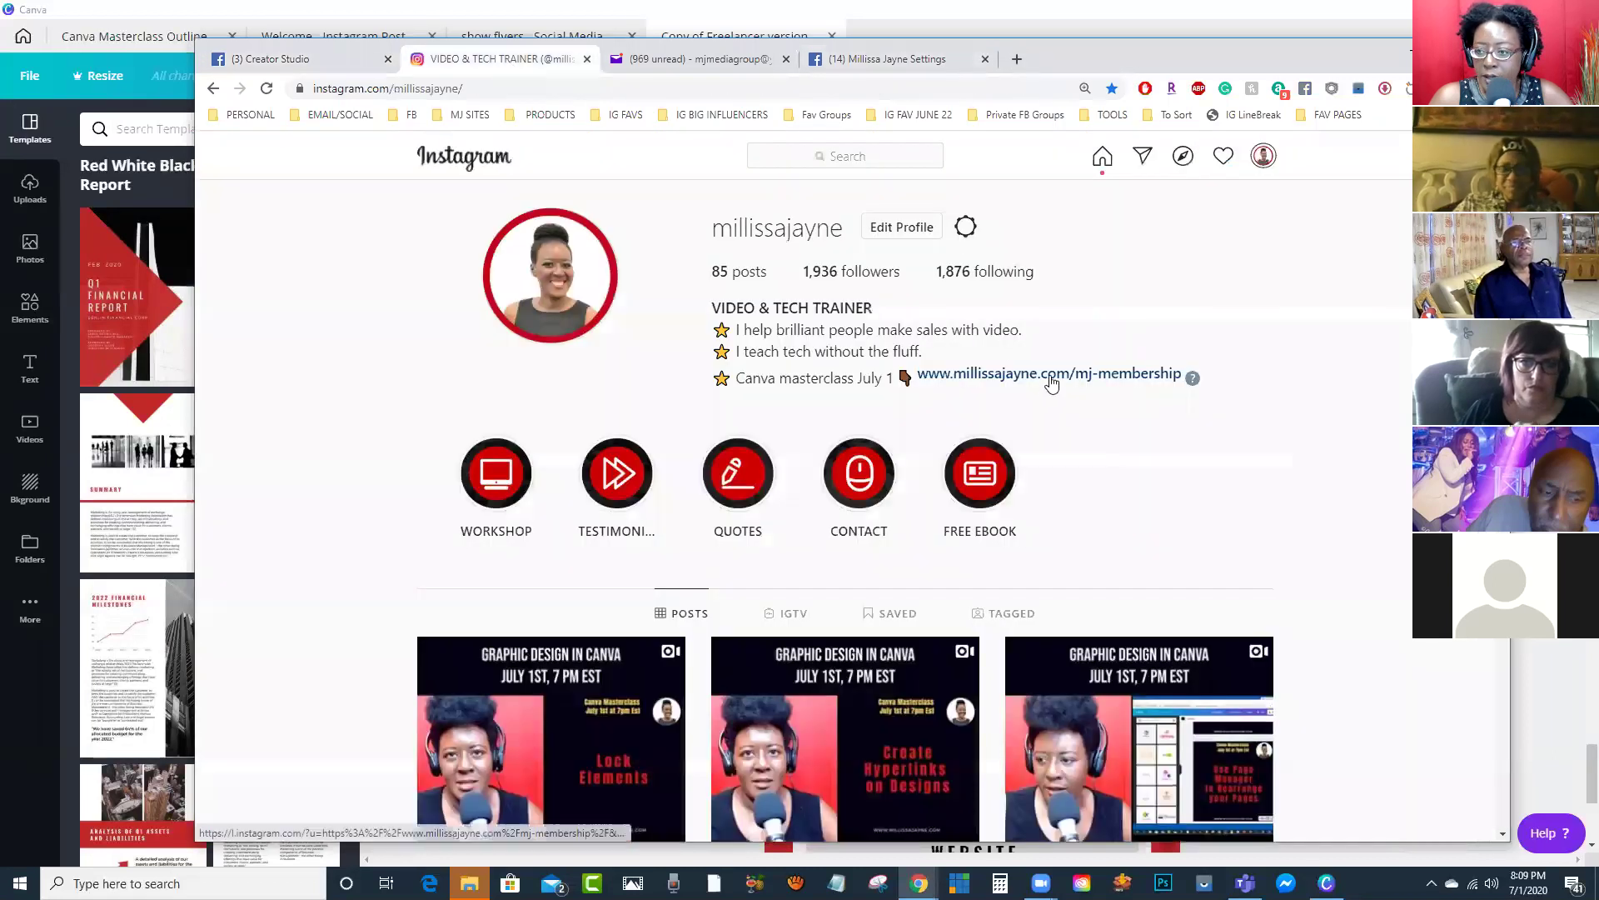
click(1048, 375)
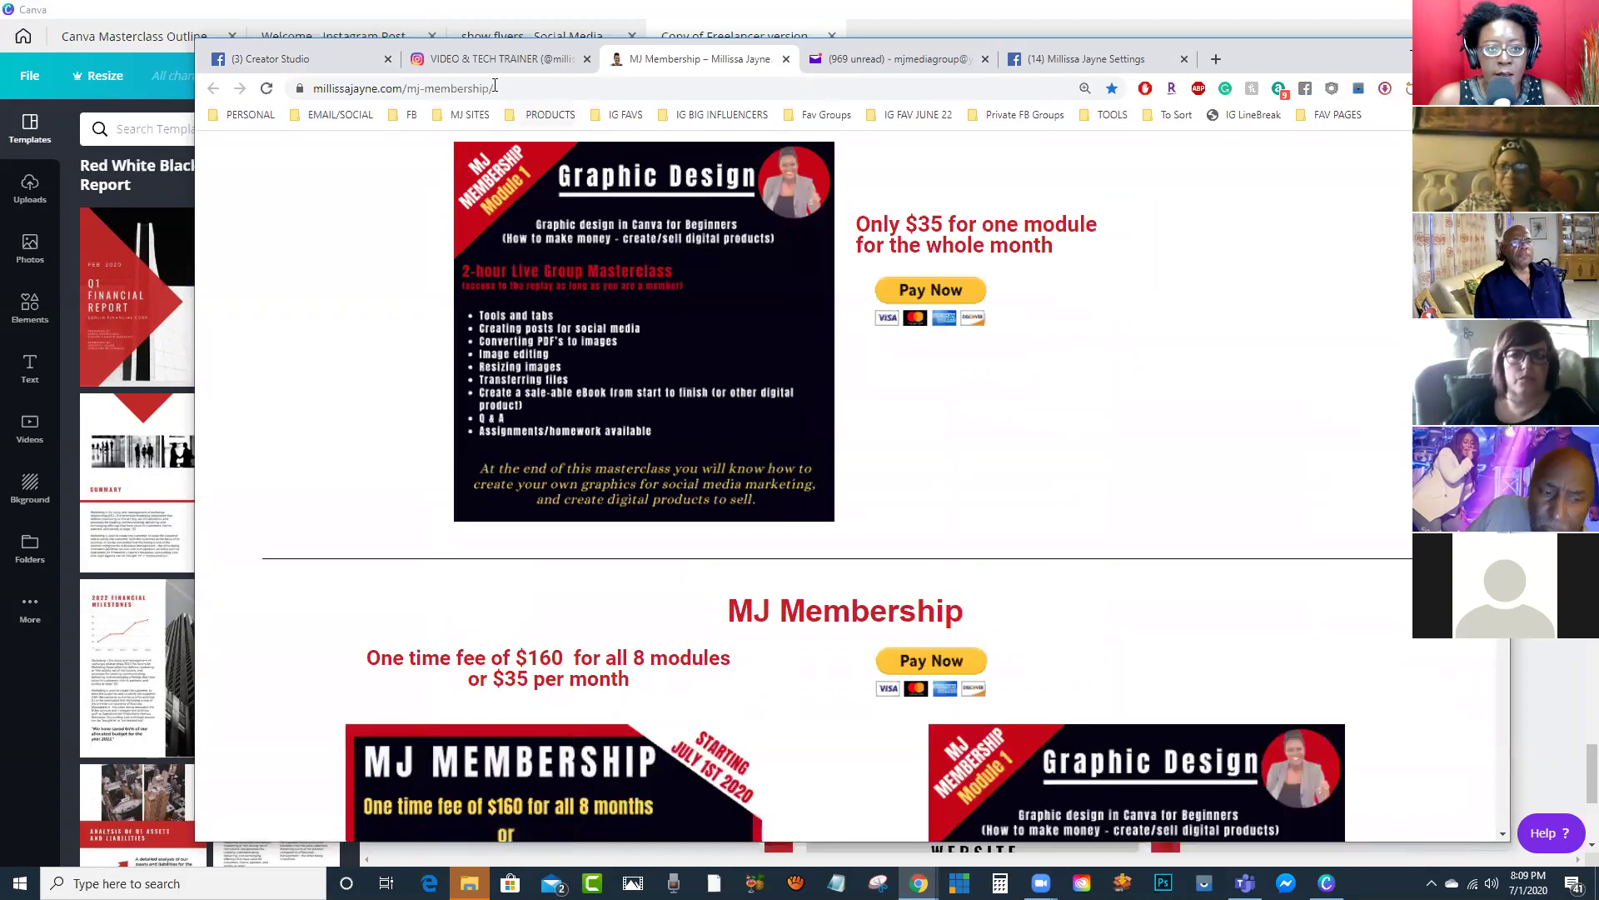
click(414, 87)
click(415, 88)
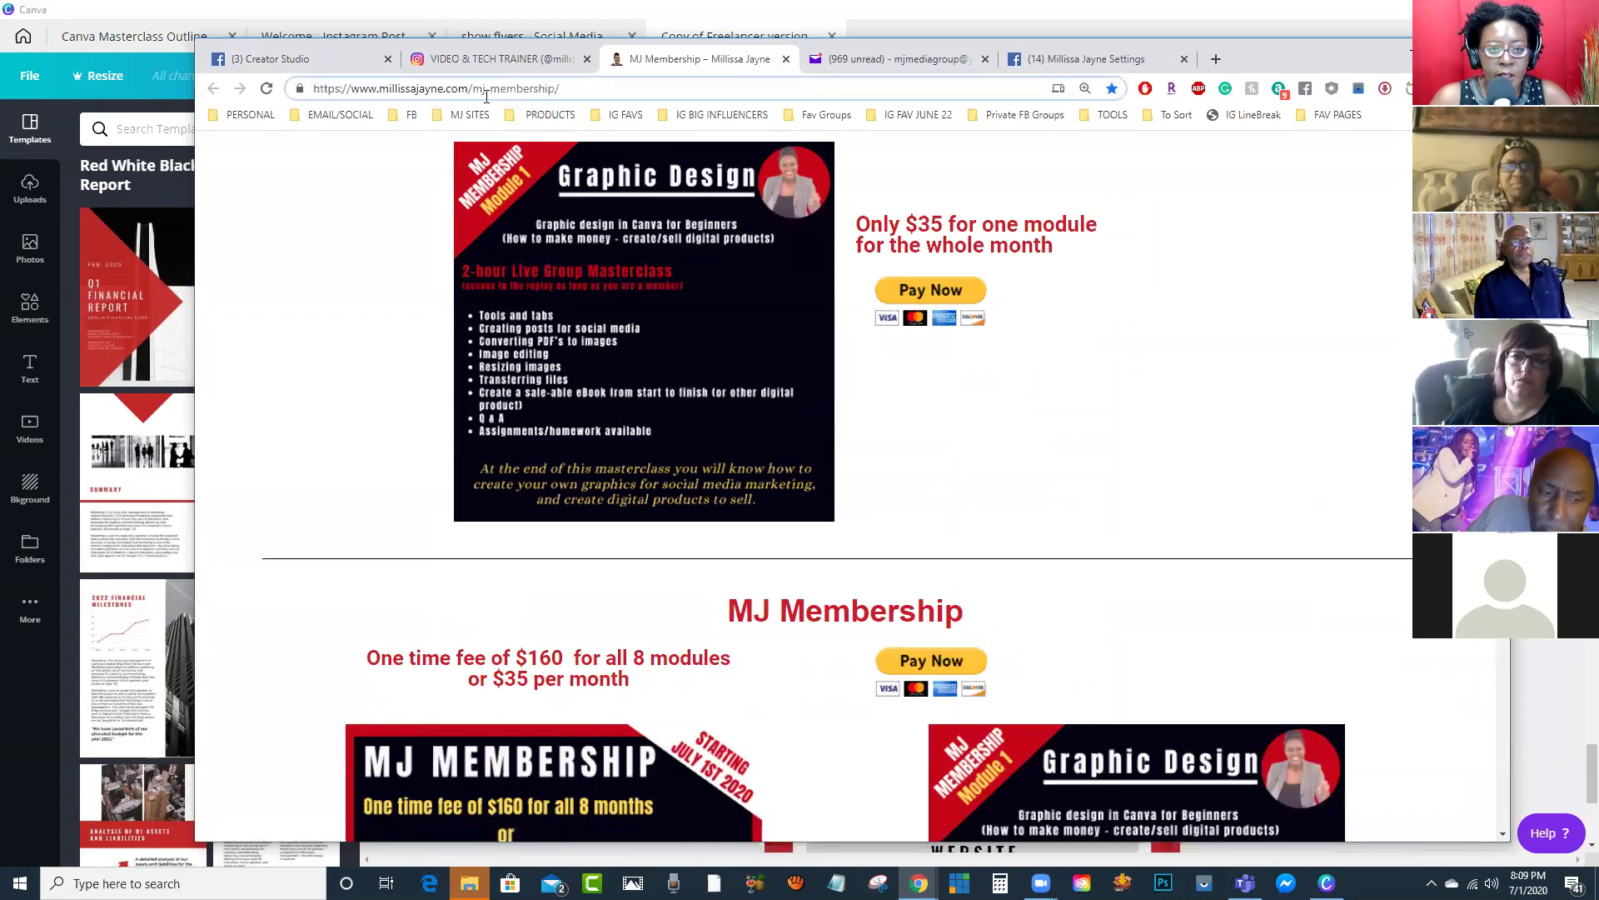
drag(511, 87, 617, 107)
key(BackSpace)
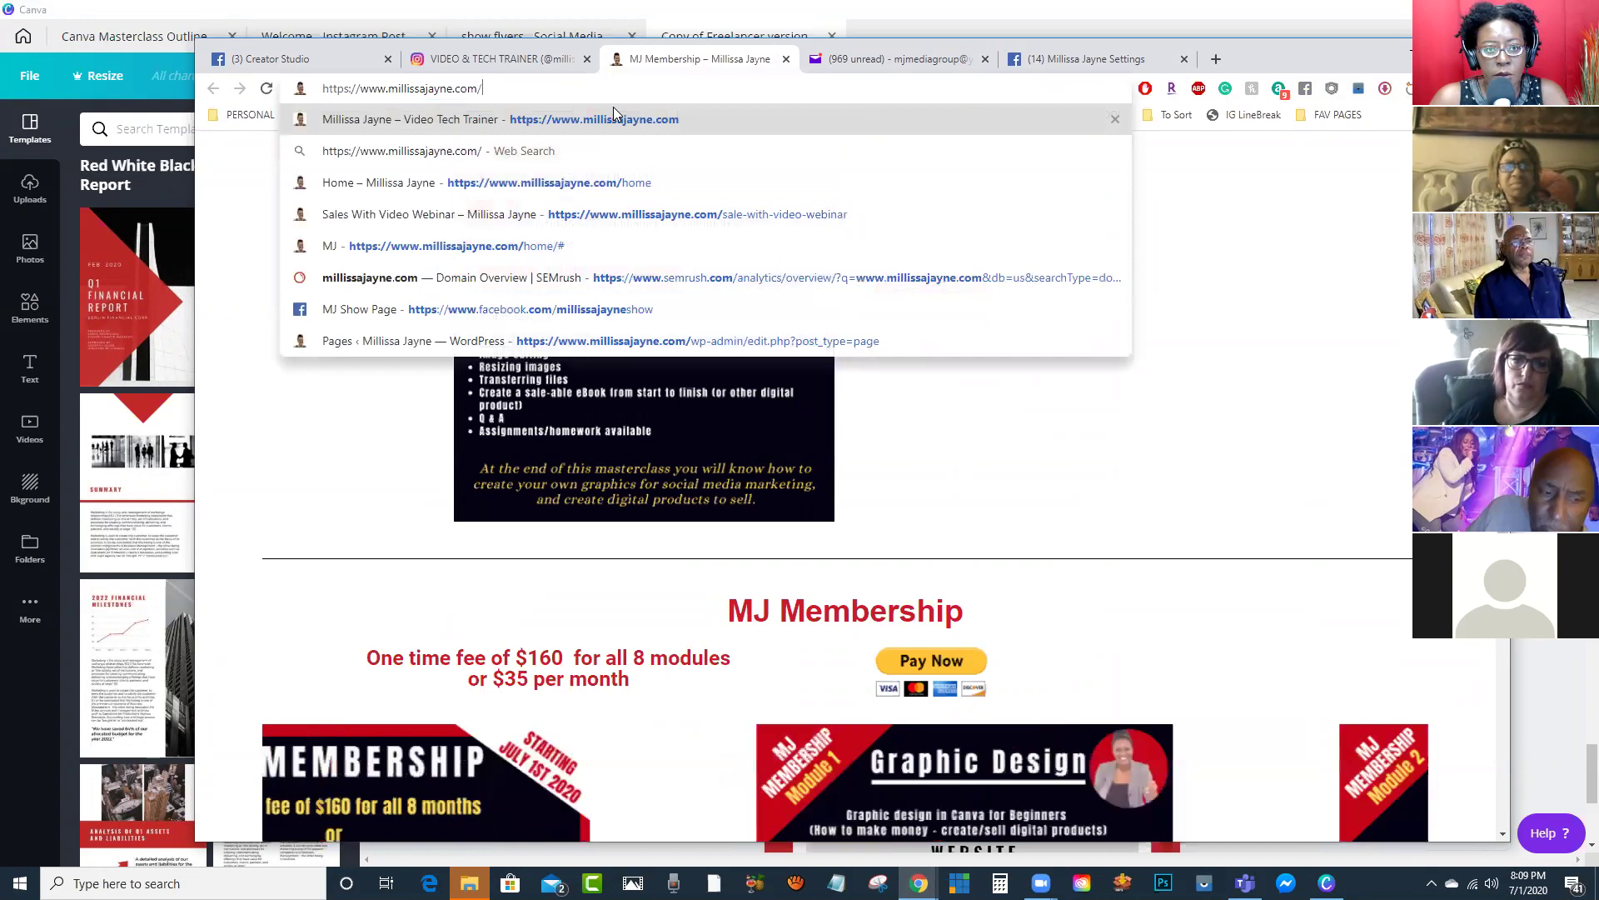
key(Return)
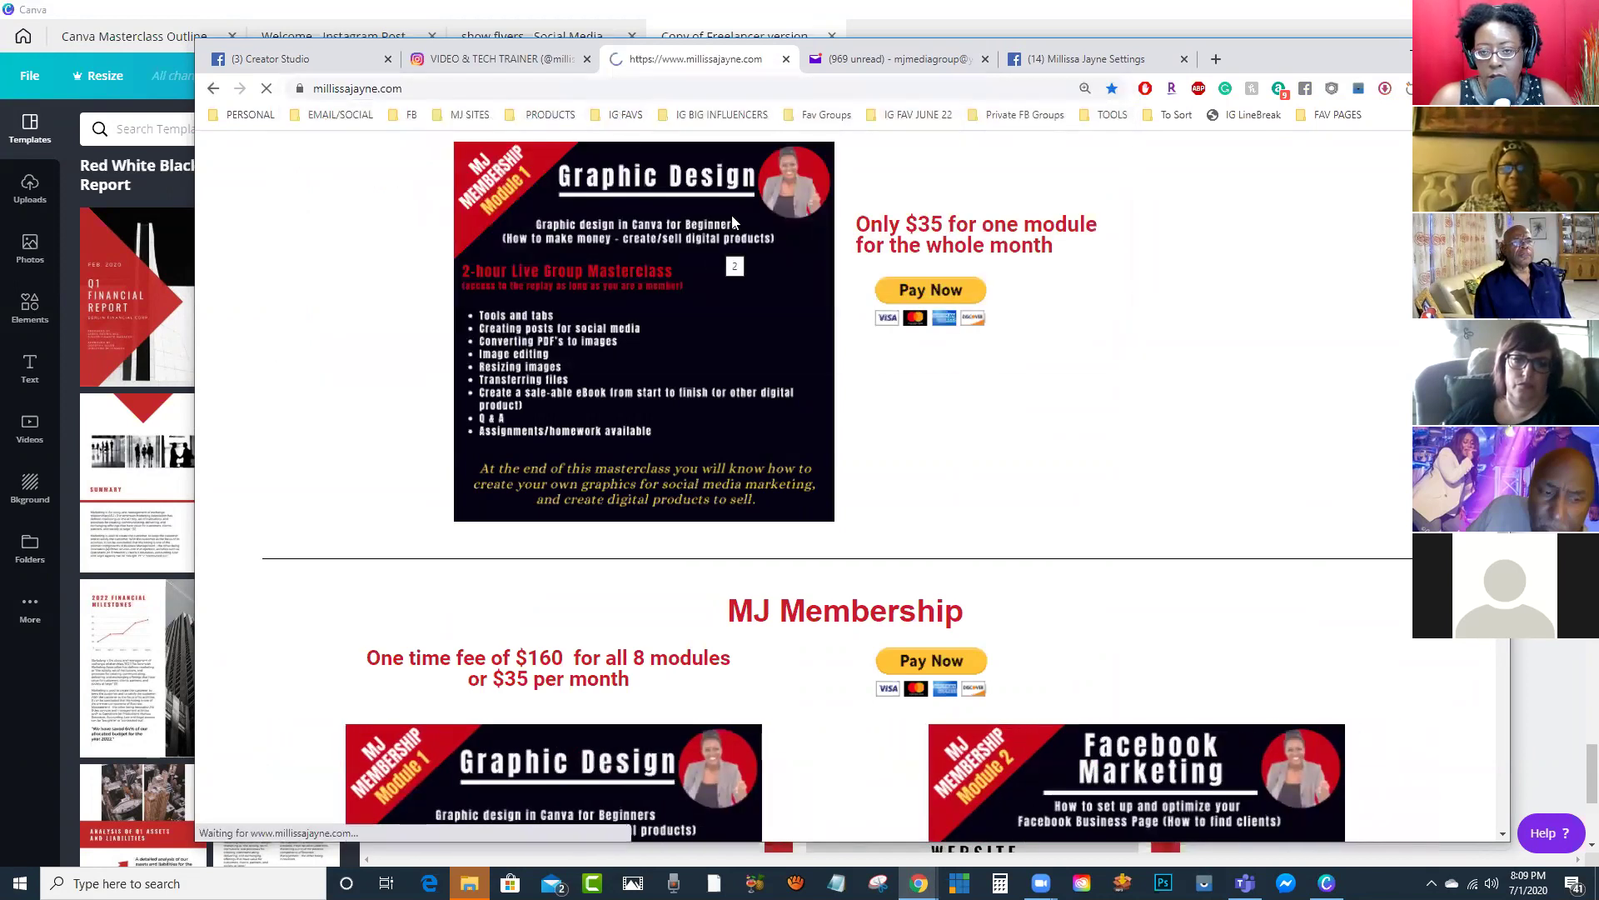
Step: Open the Workshop $19 page, copy its address, and select the ebook's CLICK HERE TO LEARN MORE button
scroll(853, 457, down, 4)
scroll(853, 458, down, 2)
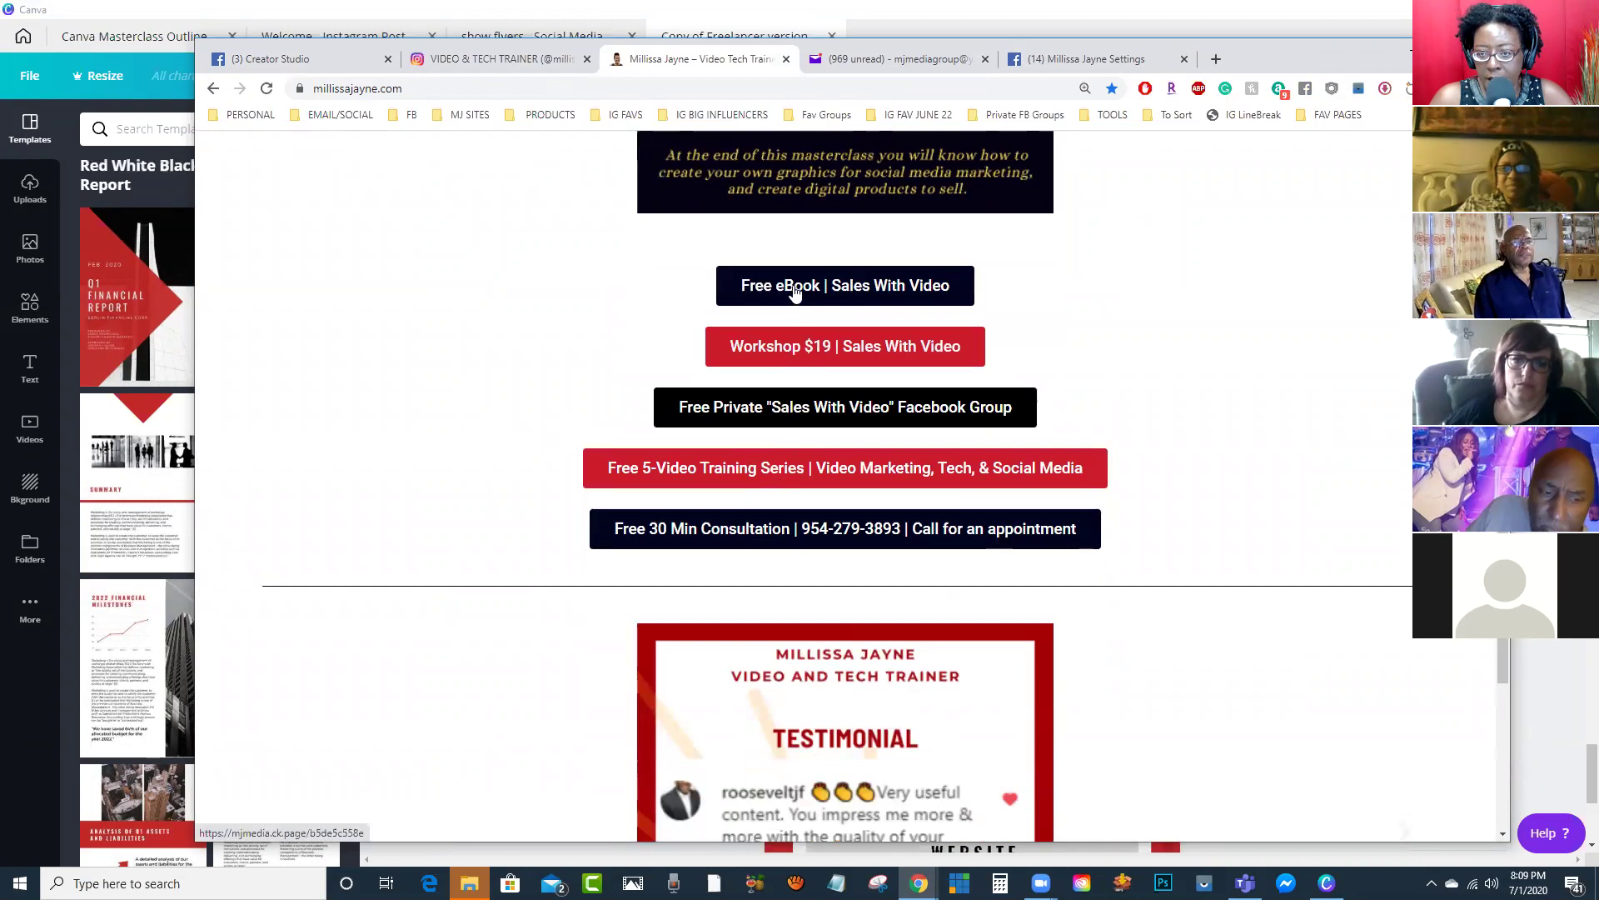
click(788, 353)
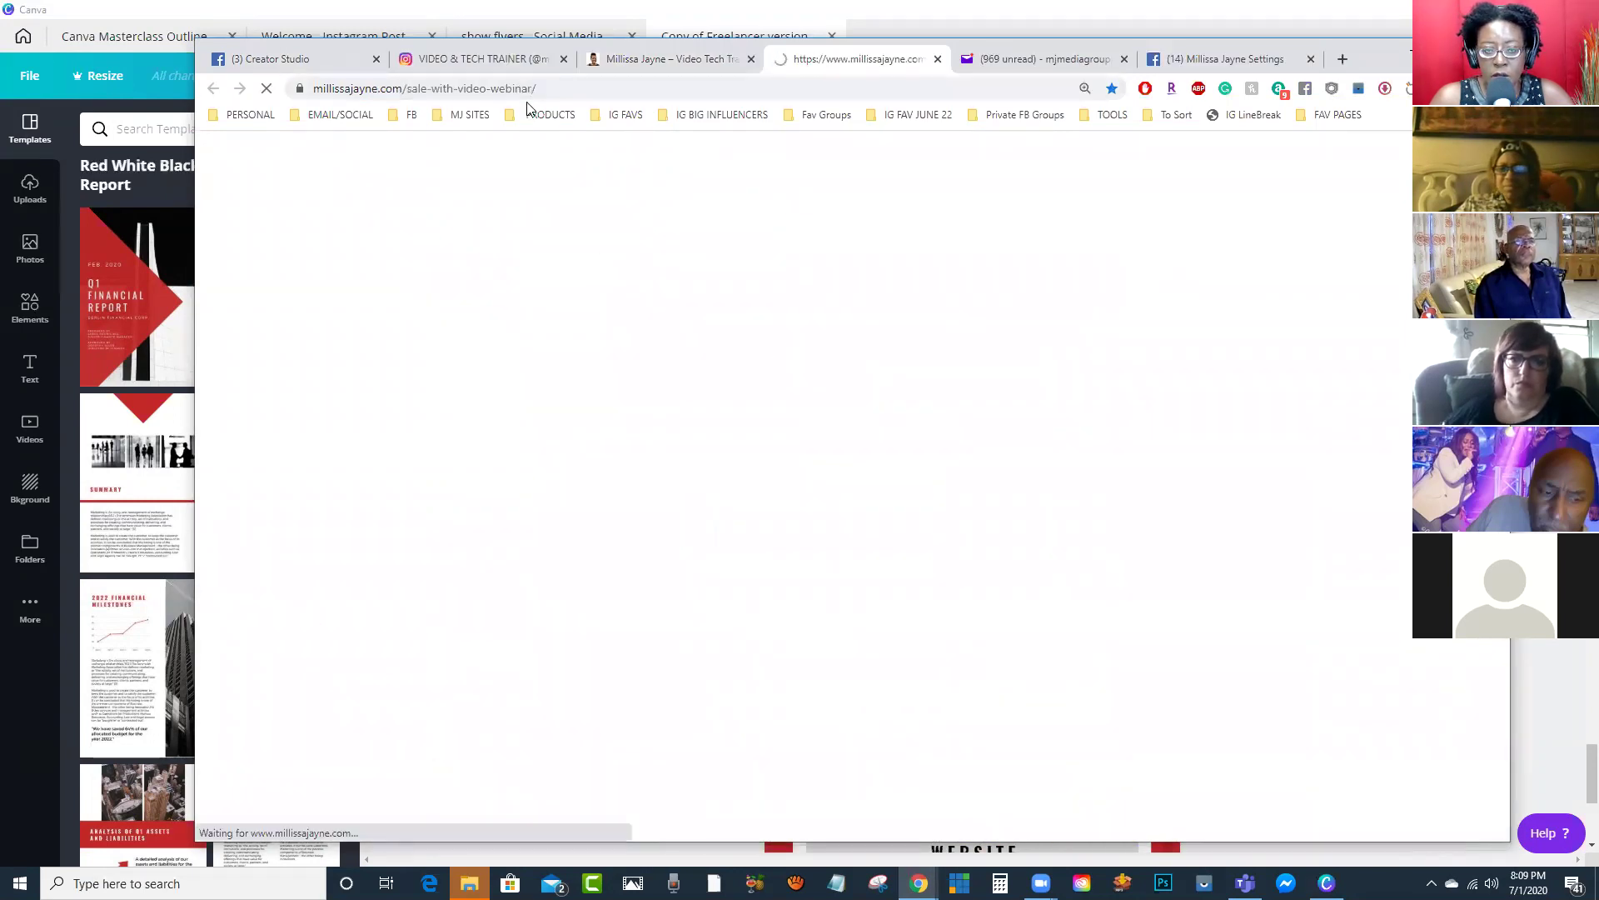
click(554, 93)
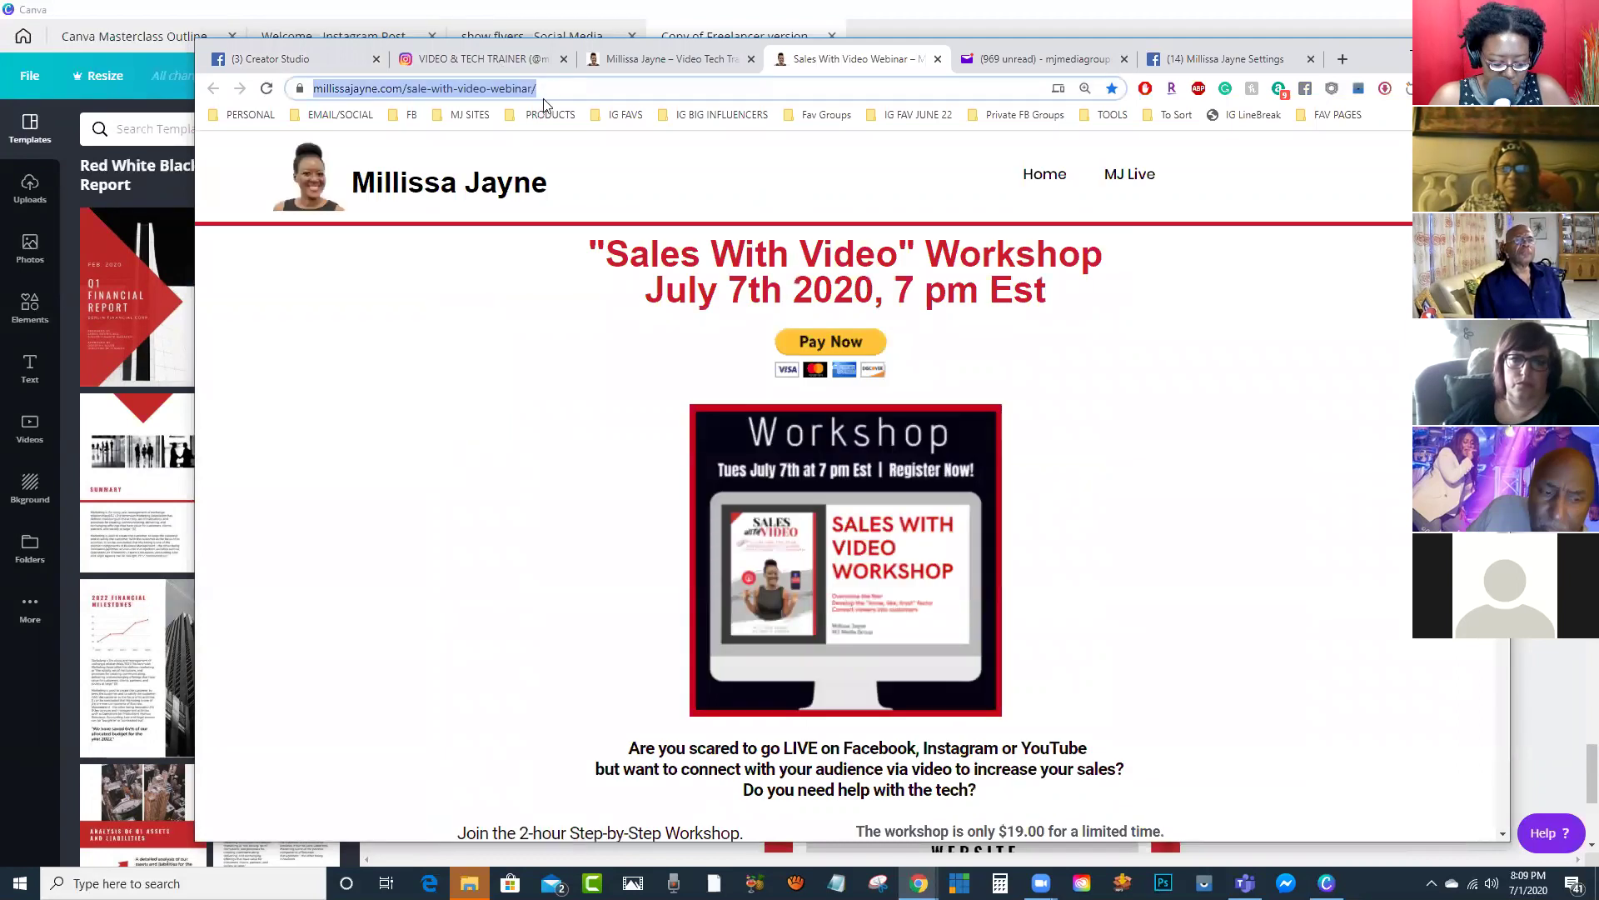
click(561, 94)
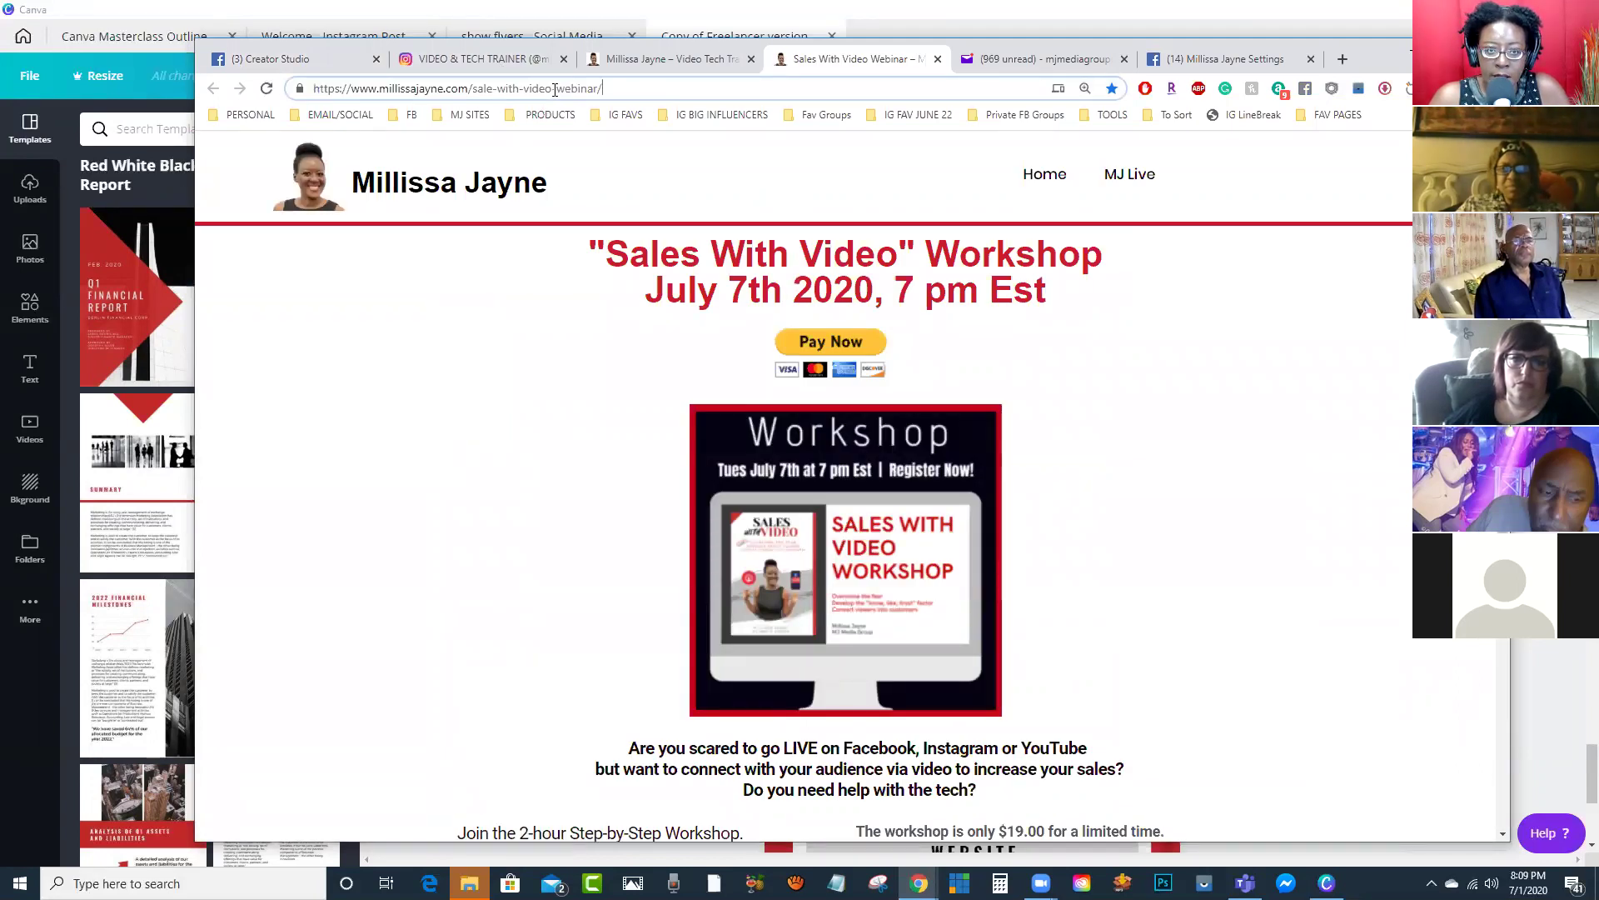
drag(600, 88, 301, 86)
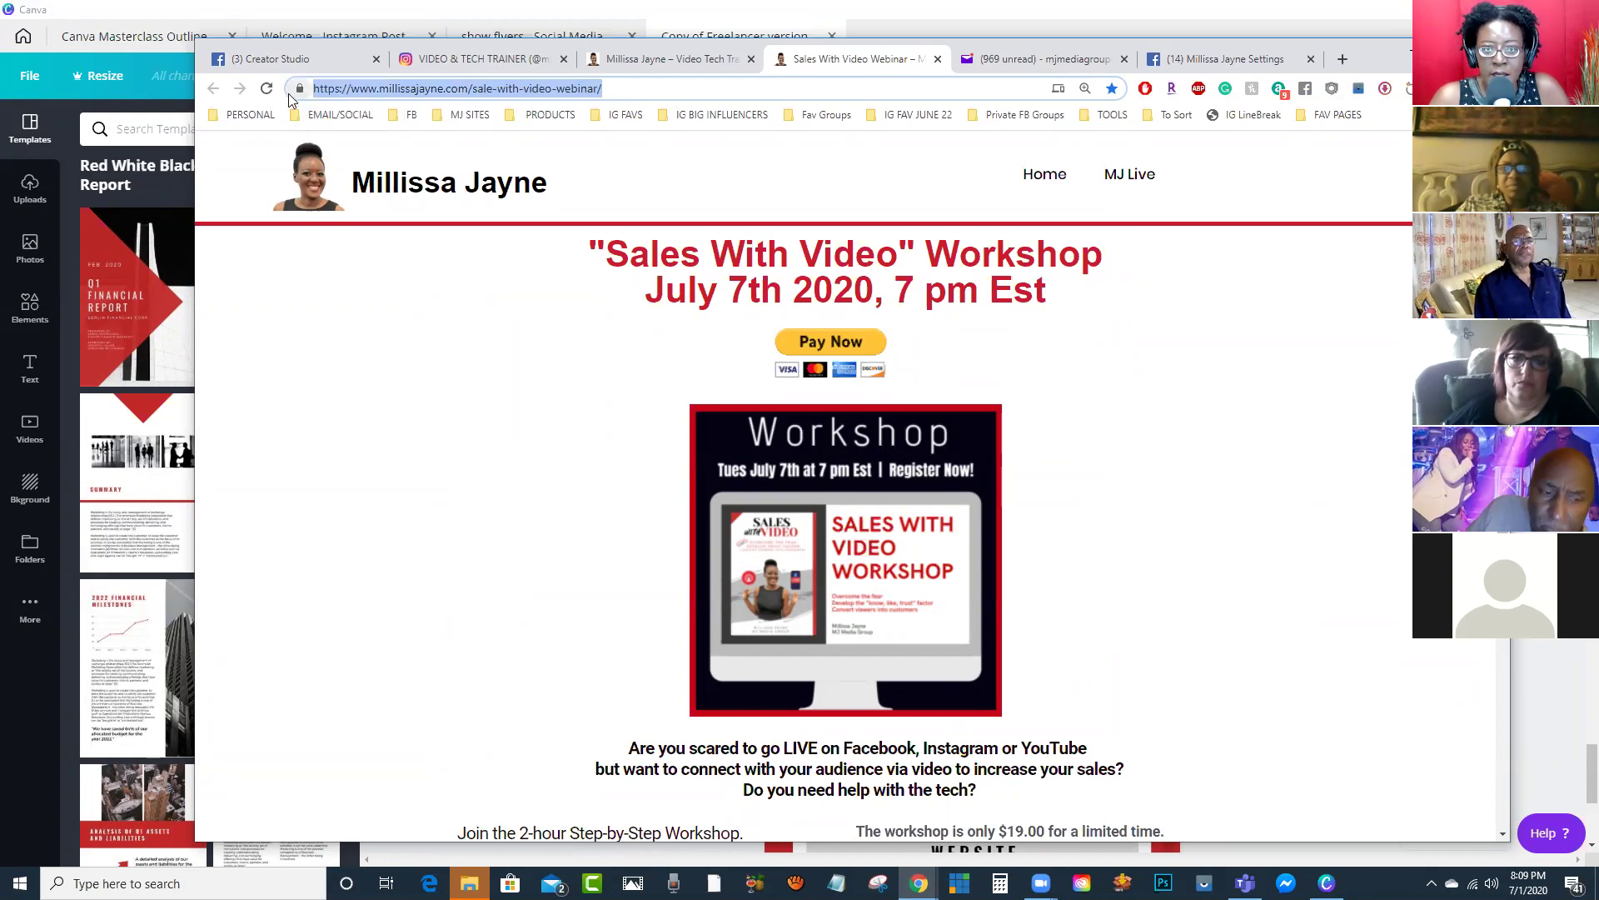
click(1391, 54)
click(995, 489)
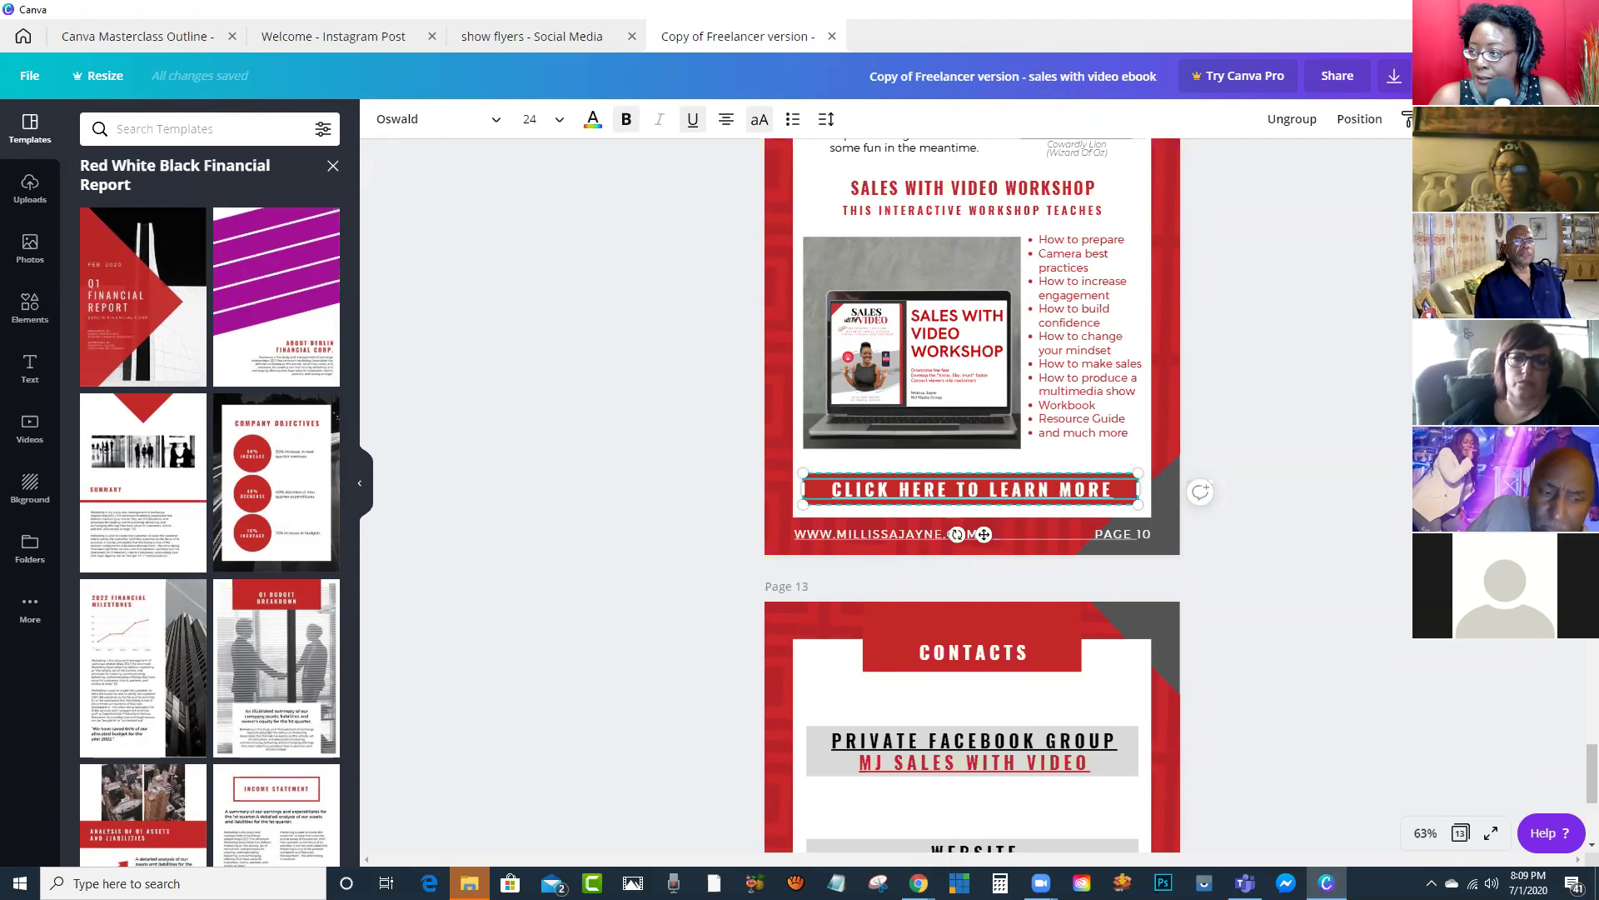
Step: Replace the button's mjmediagroup link with the copied sale-with-video-webinar workshop URL
key(ctrl+k)
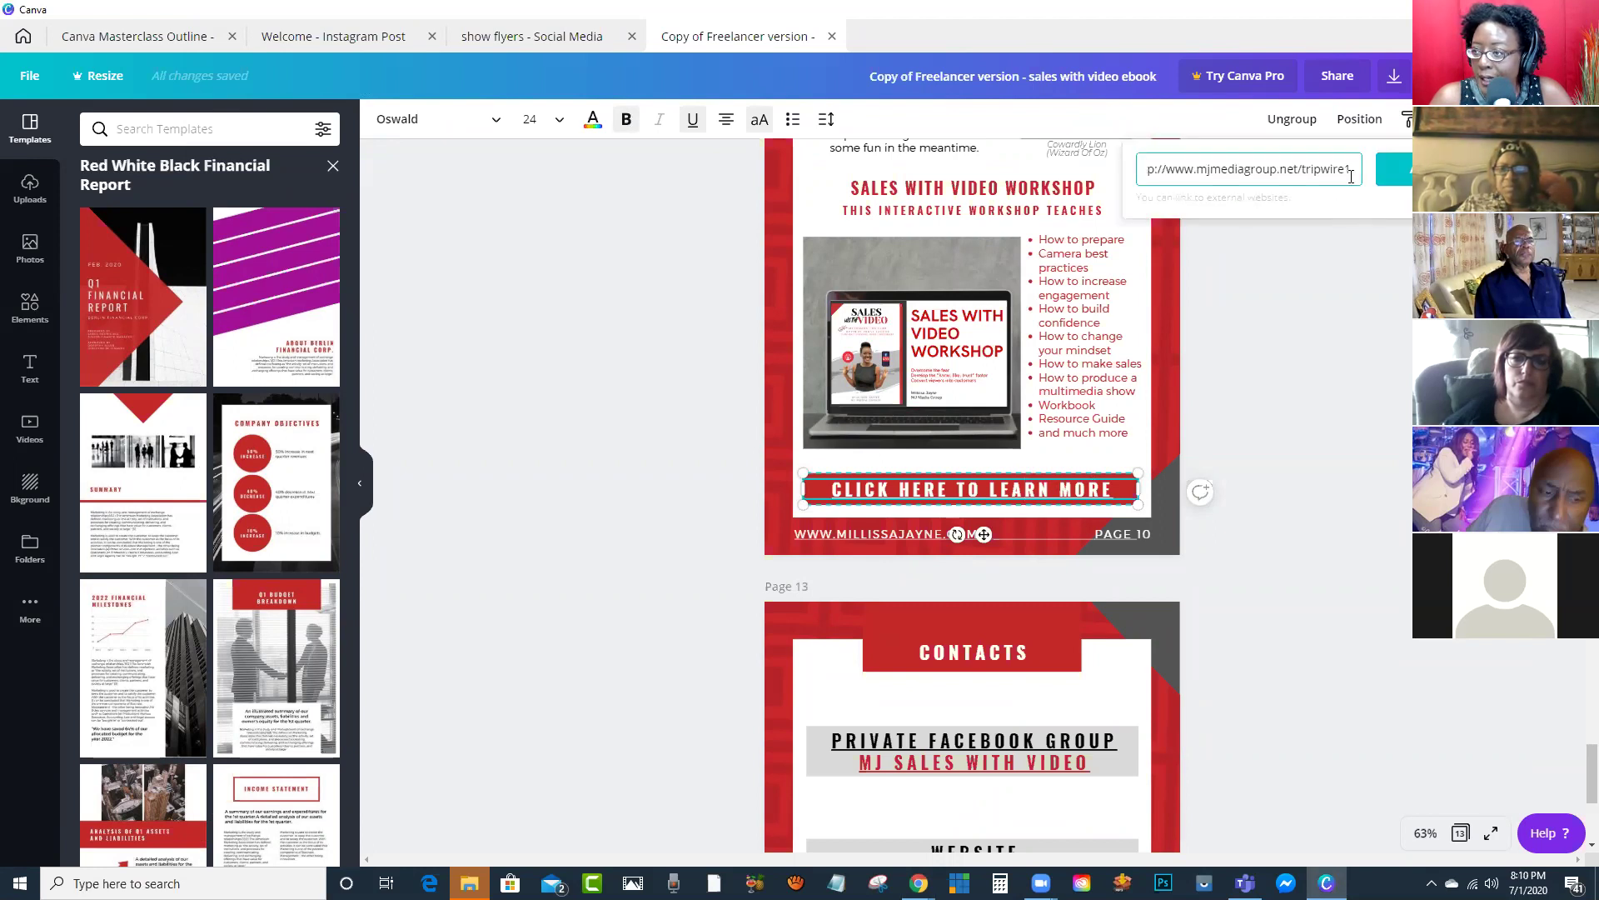
drag(1358, 169, 1129, 169)
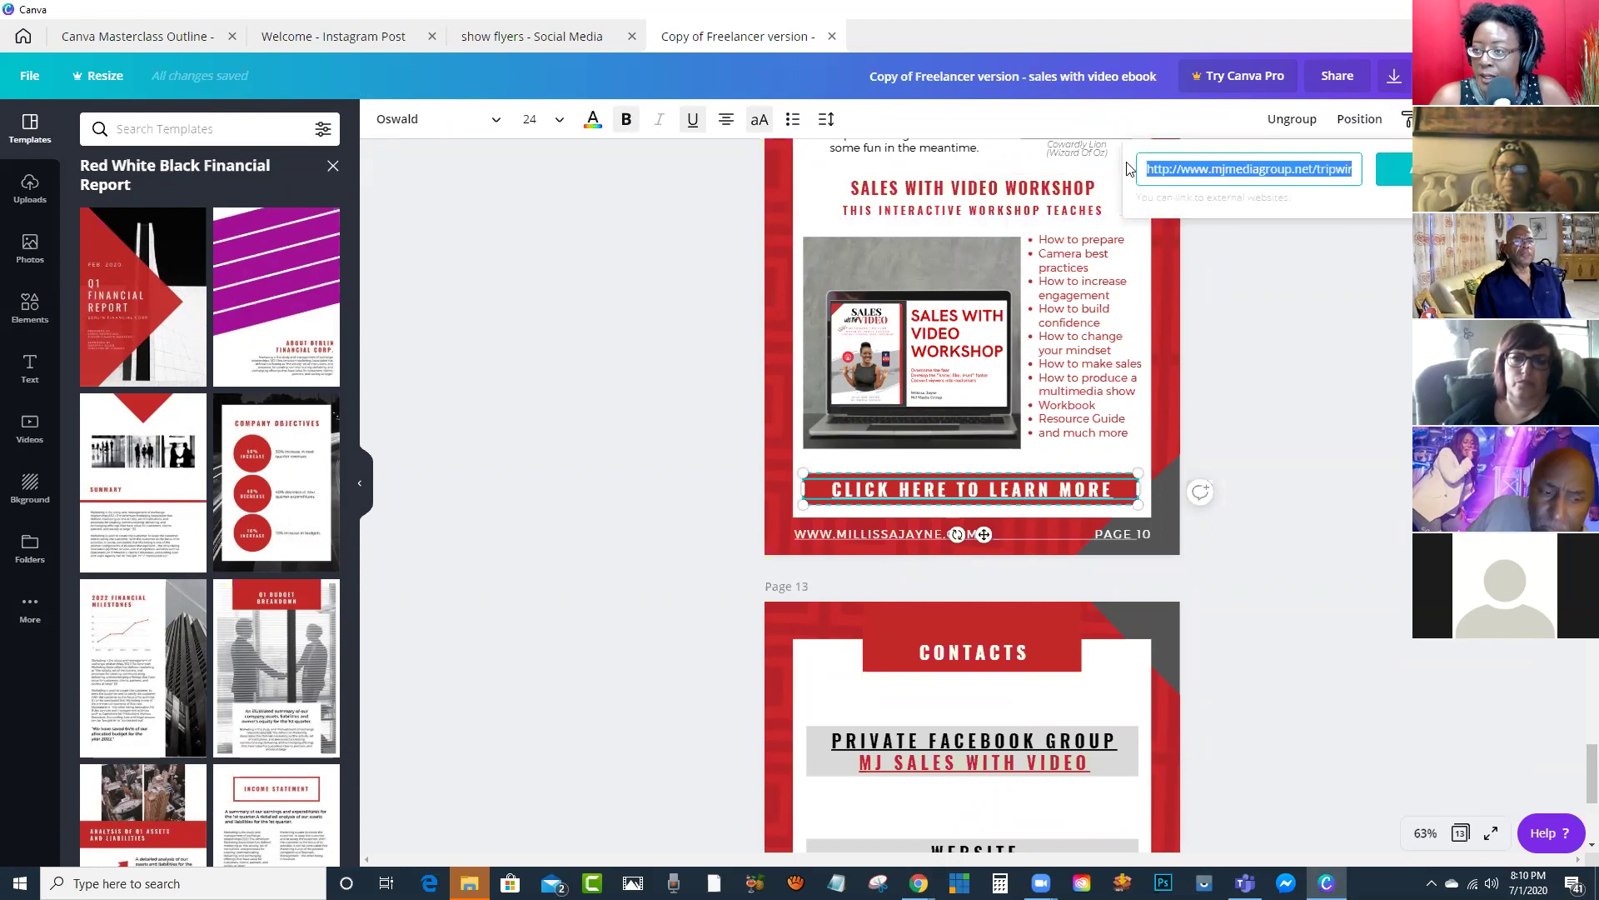
key(ctrl+v)
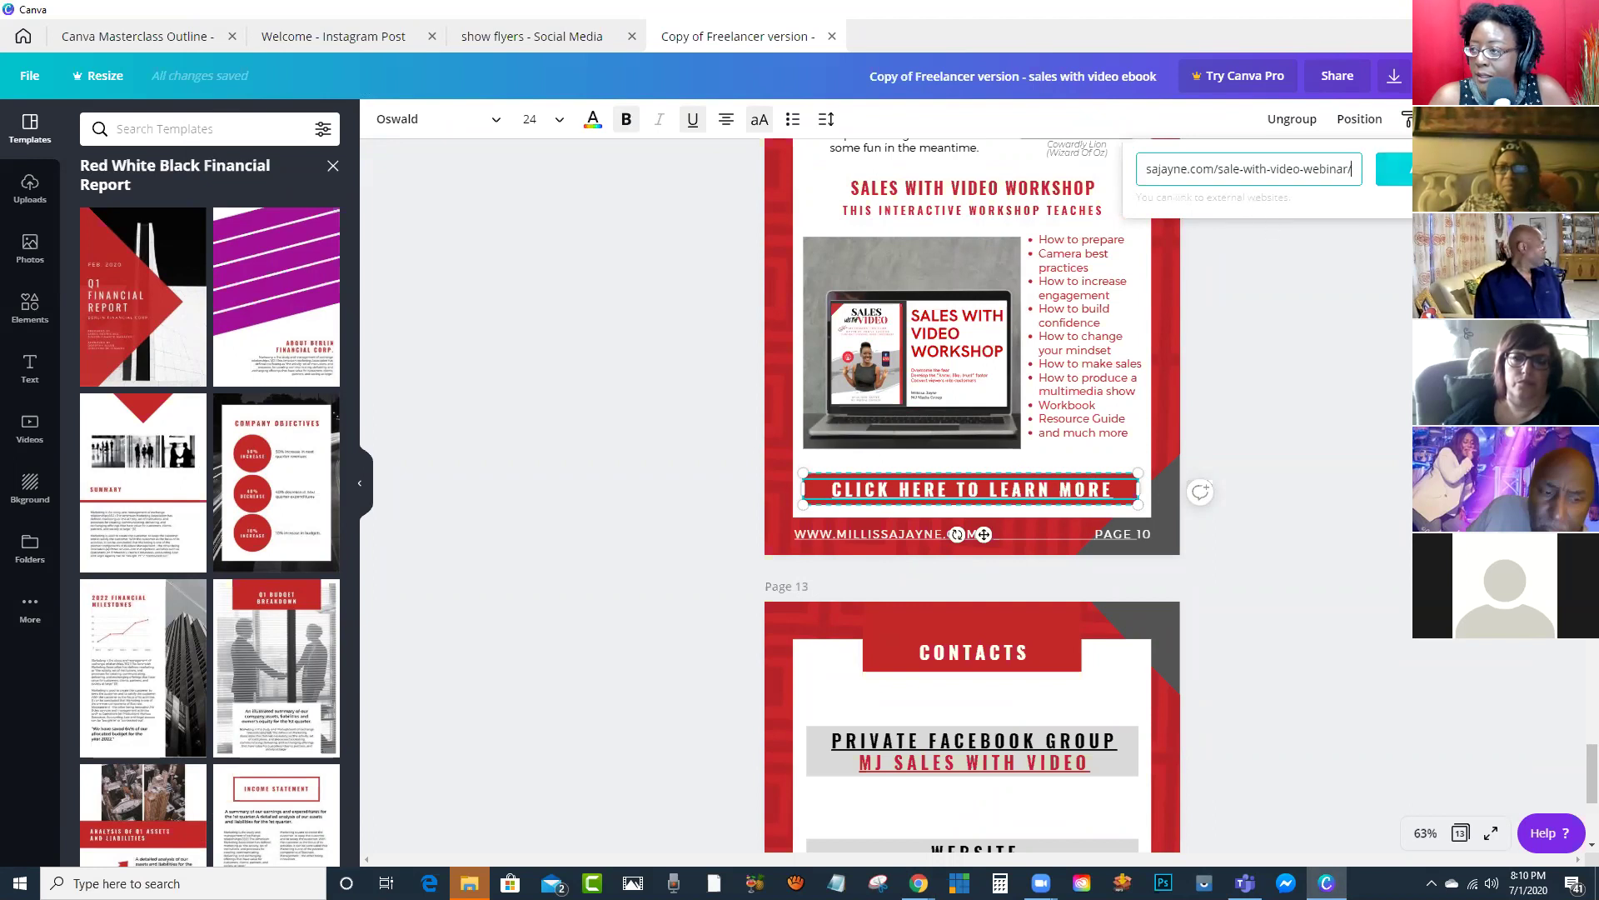
key(Return)
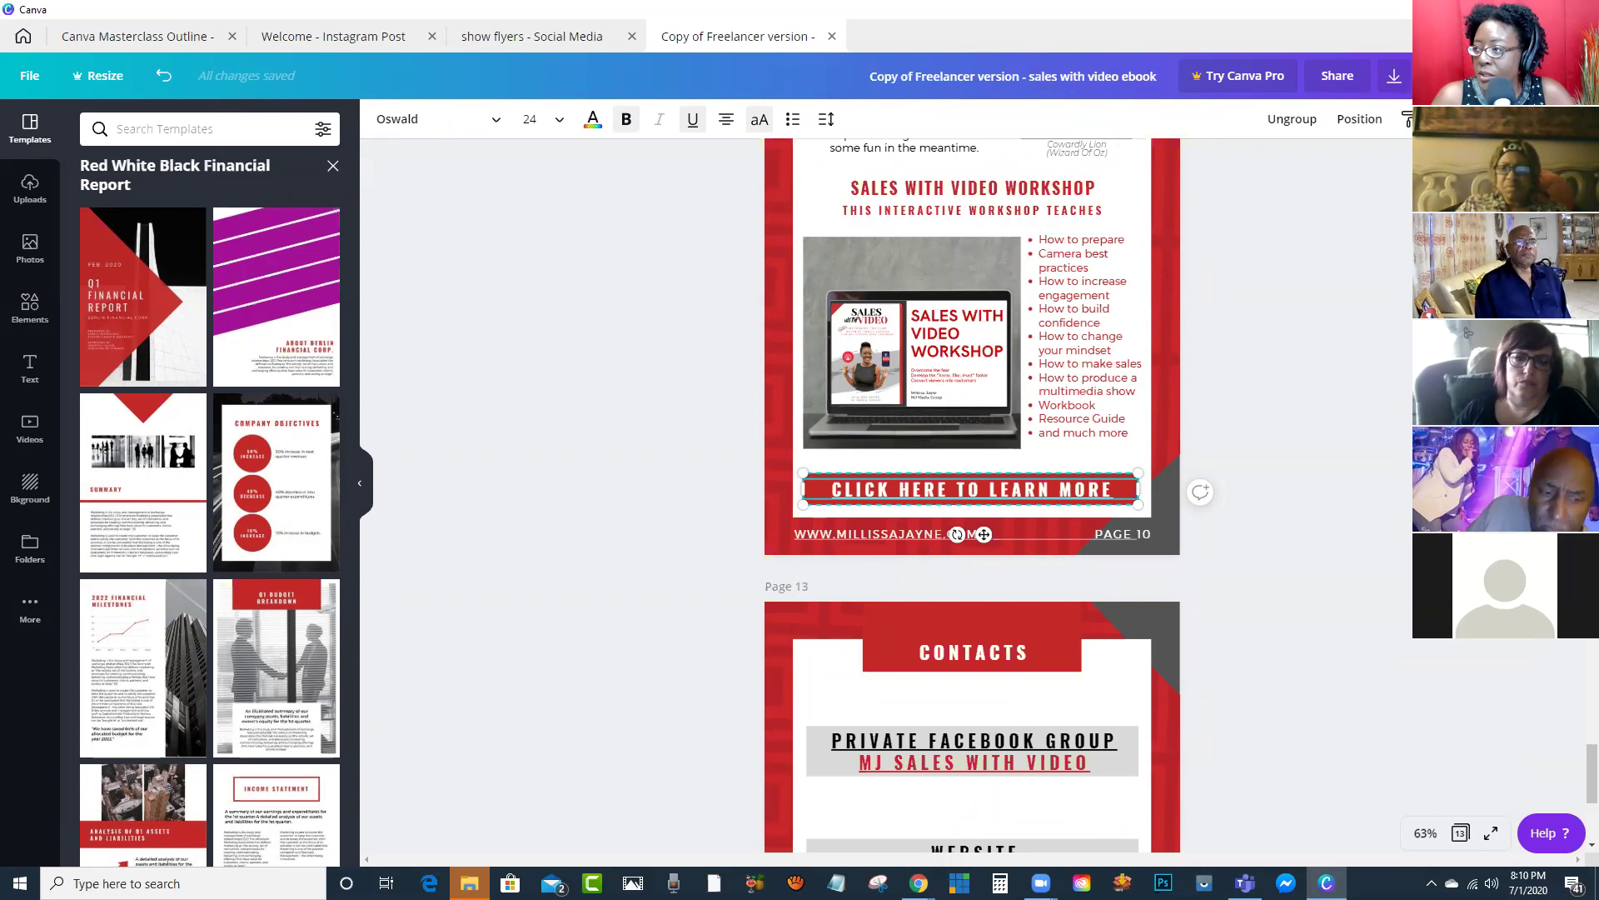
click(1433, 75)
Step: Download the ebook with File type set to PDF Standard
scroll(1370, 291, down, 5)
scroll(1370, 291, up, 5)
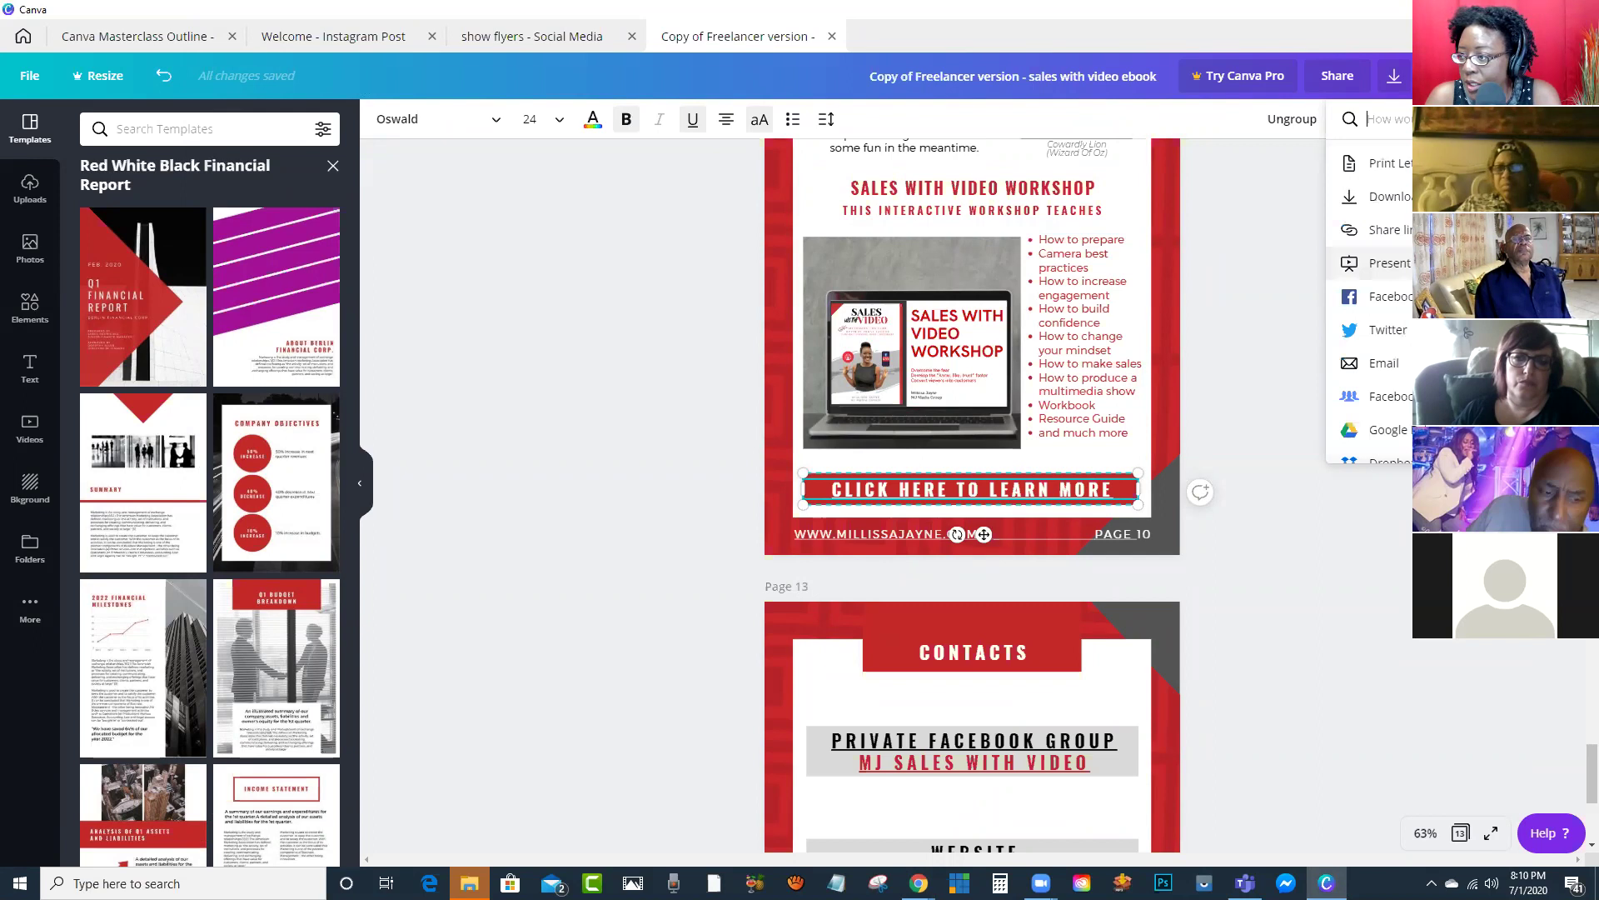
scroll(1370, 291, down, 10)
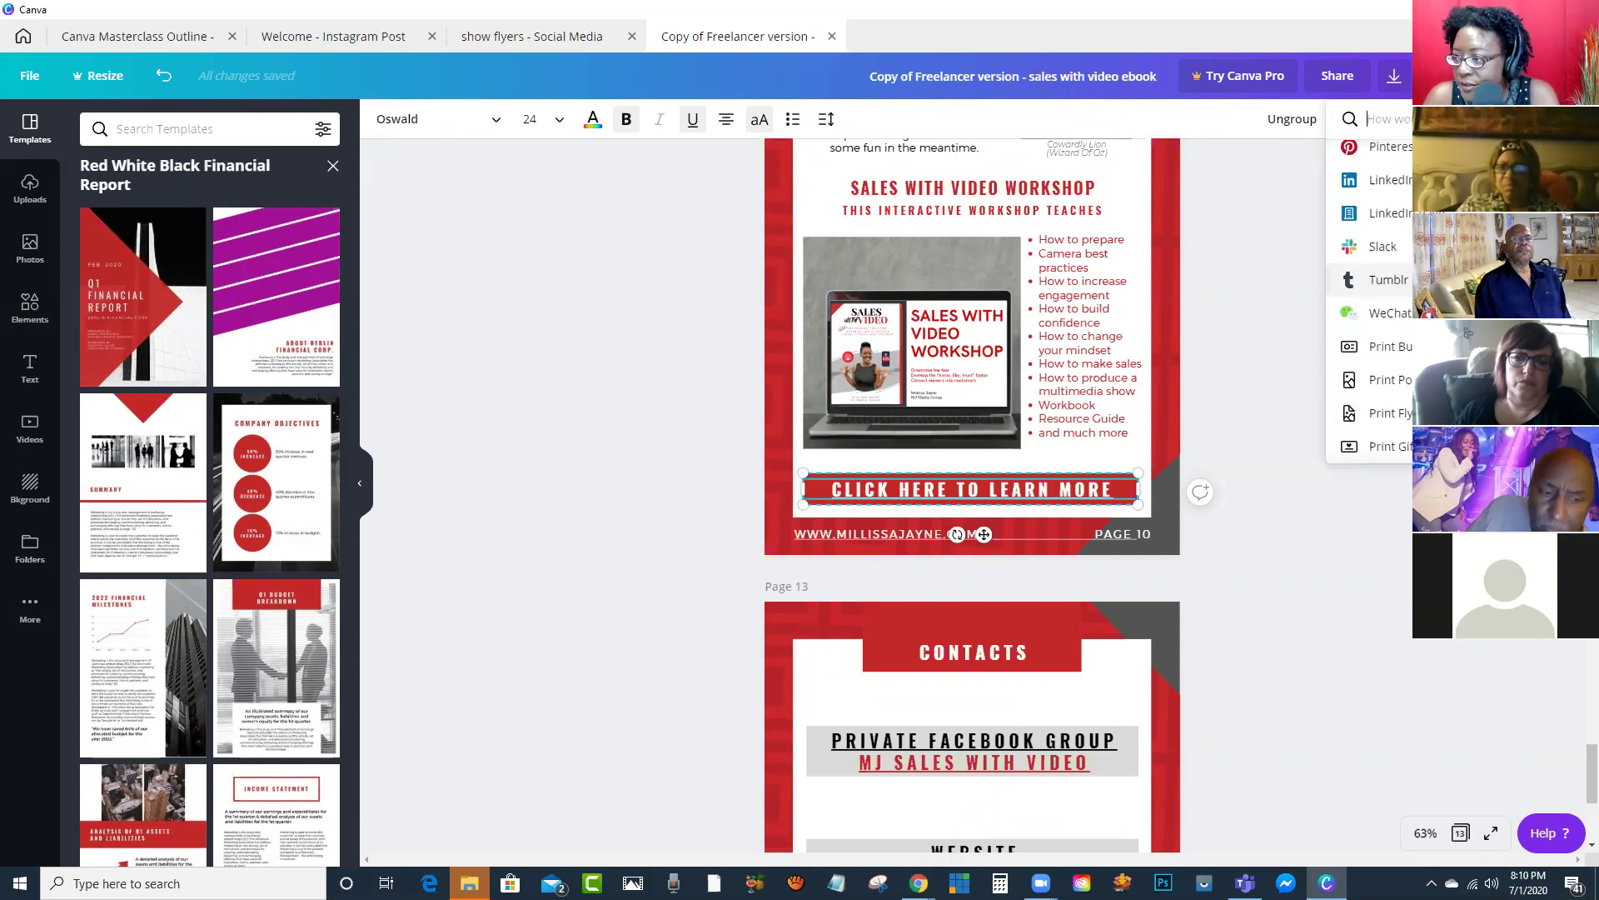
scroll(1370, 292, down, 5)
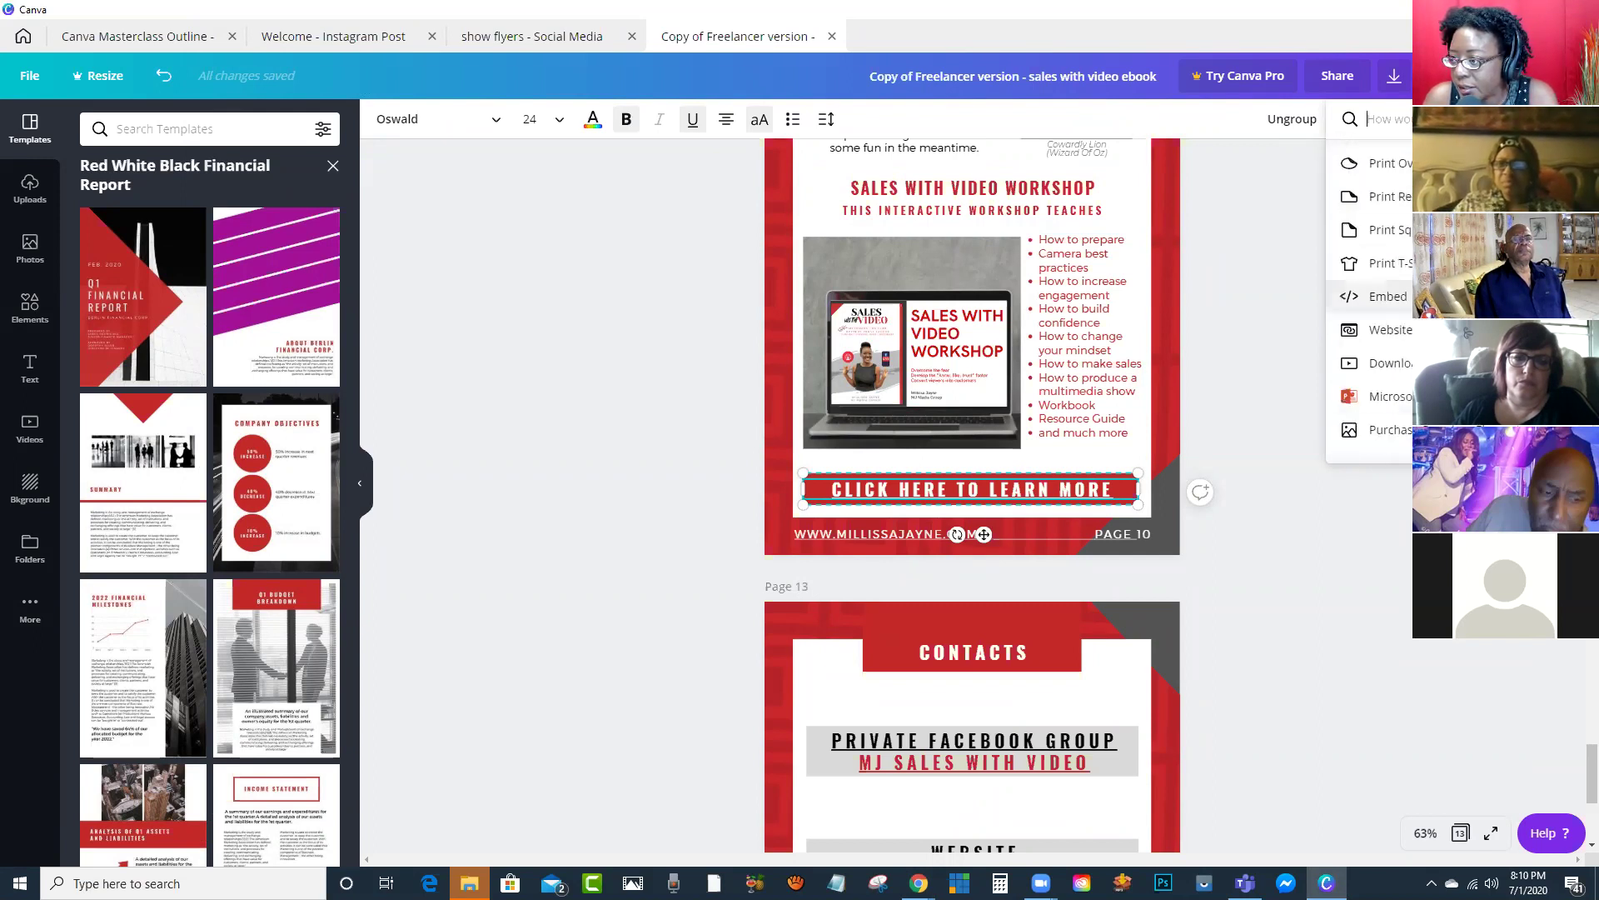
scroll(1371, 292, up, 12)
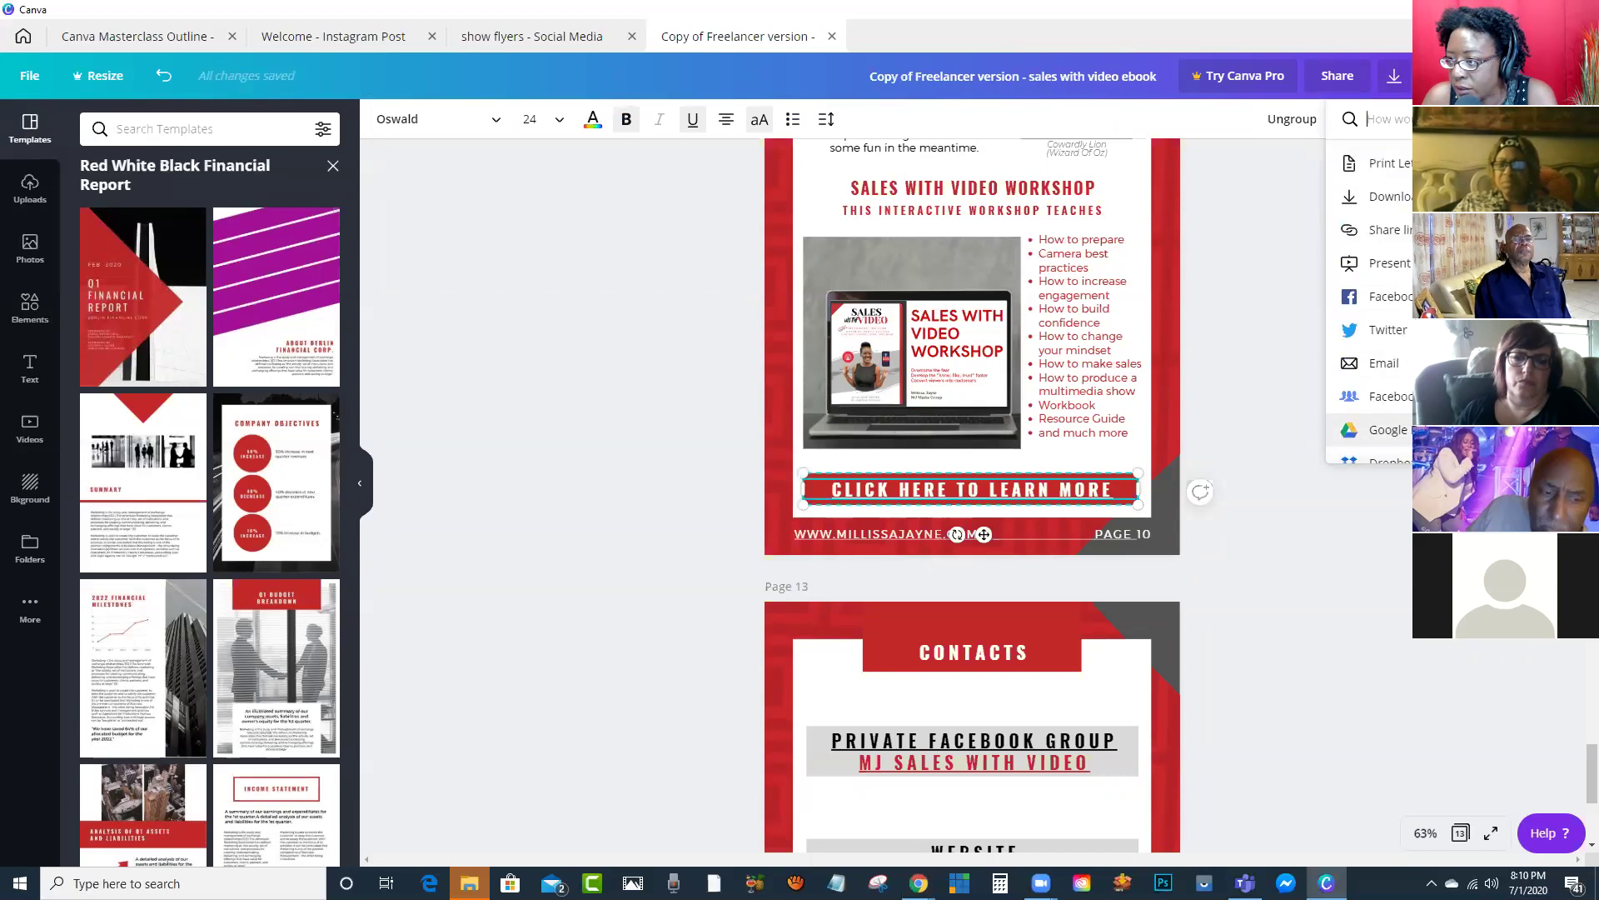
click(1387, 196)
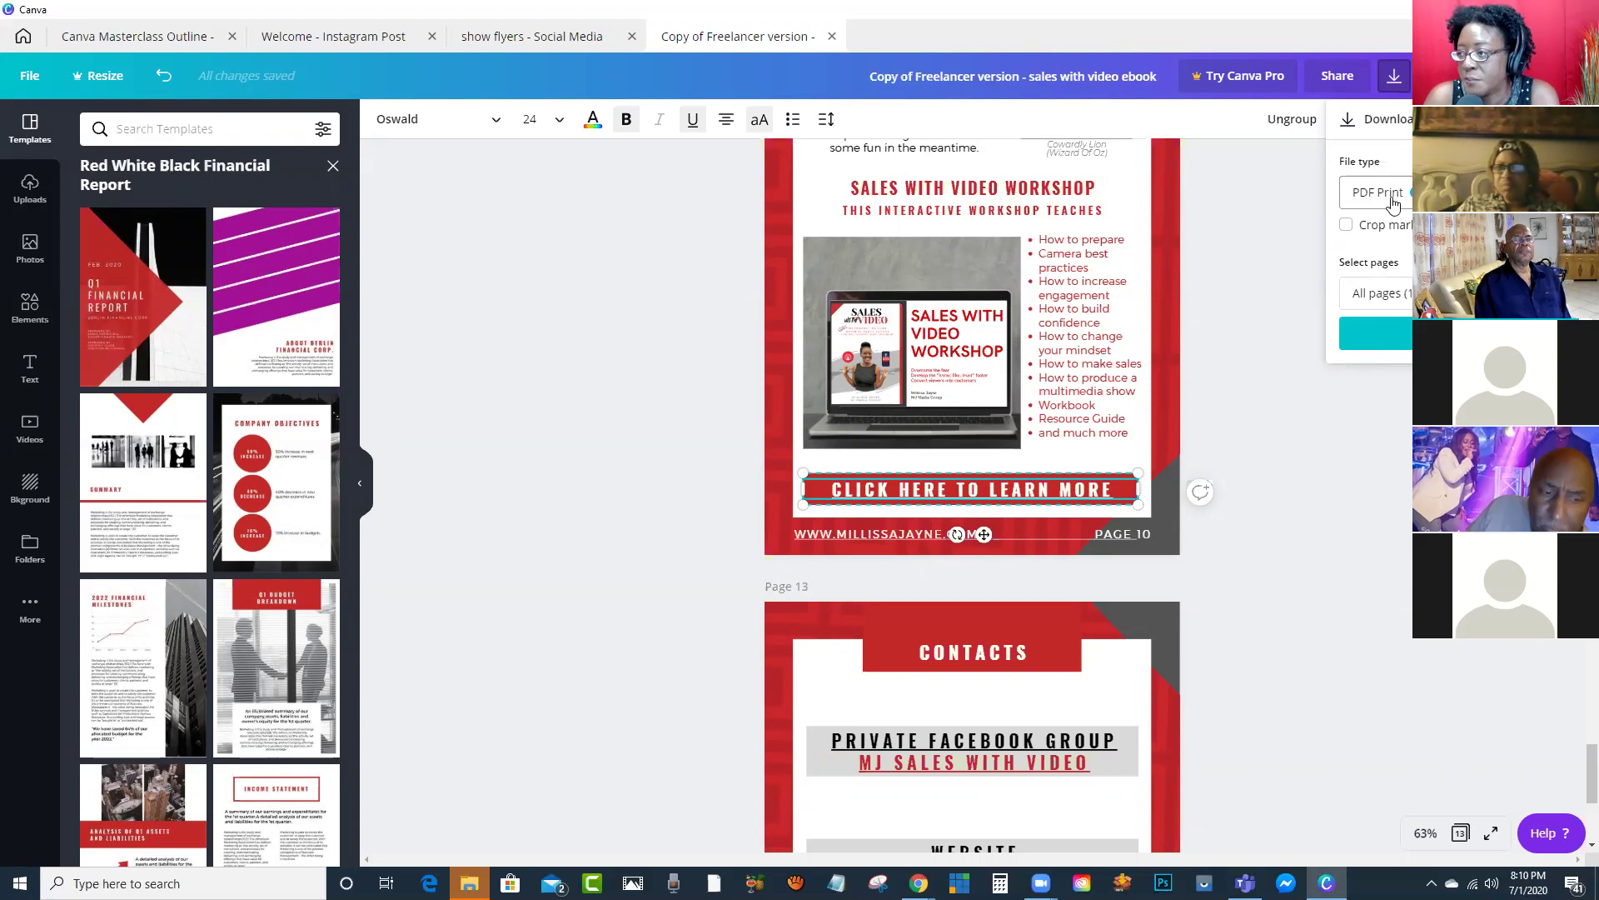
click(1424, 192)
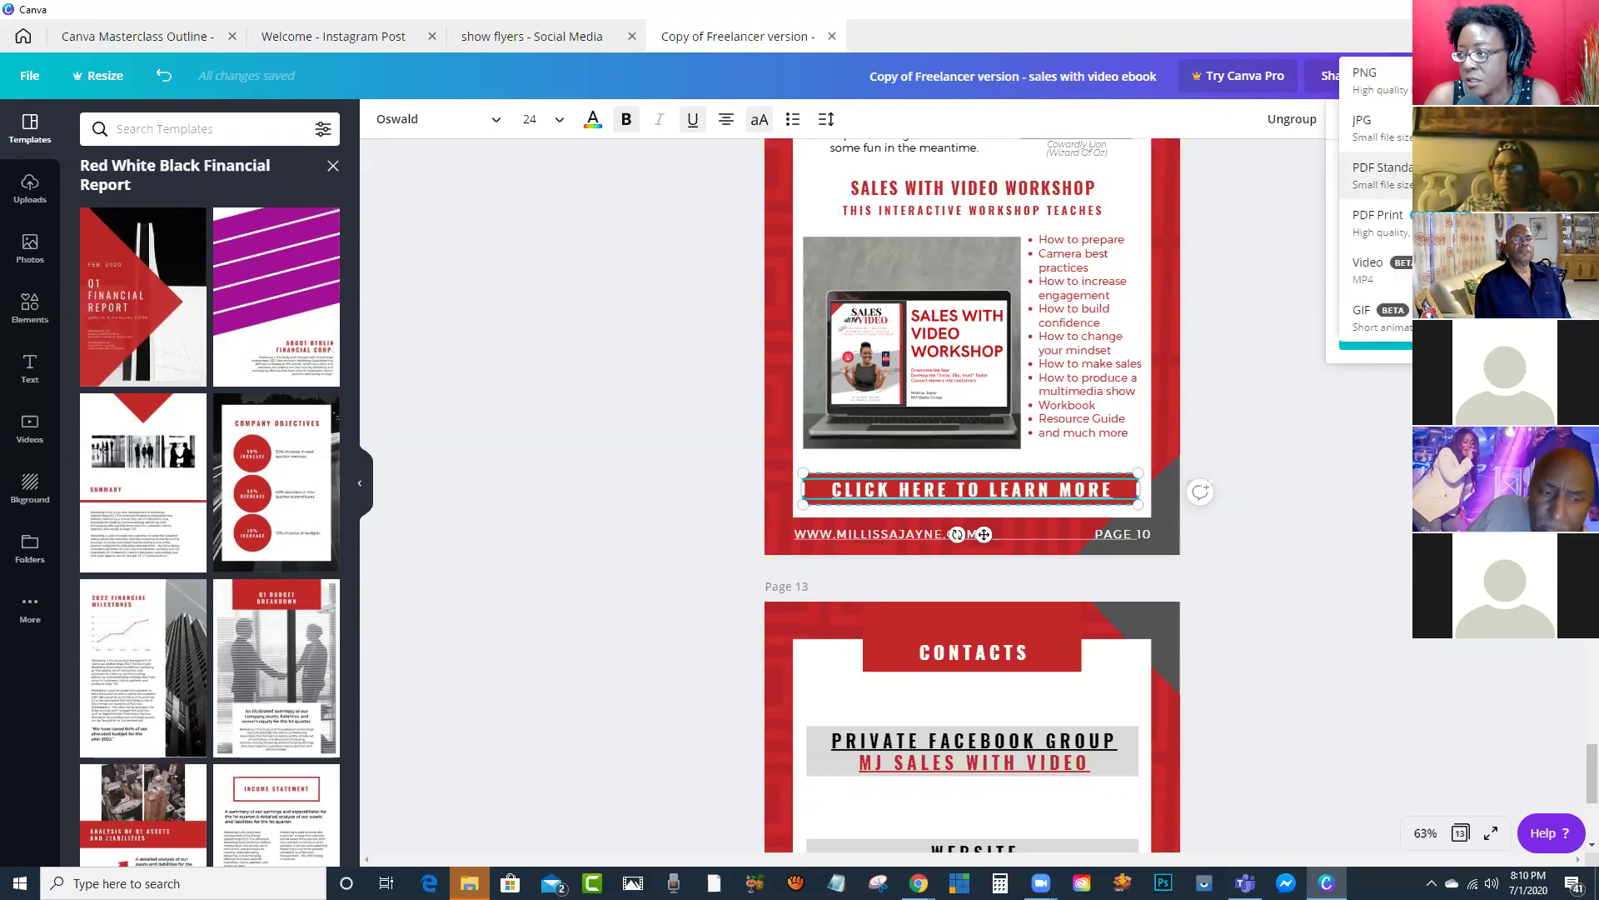
click(1428, 176)
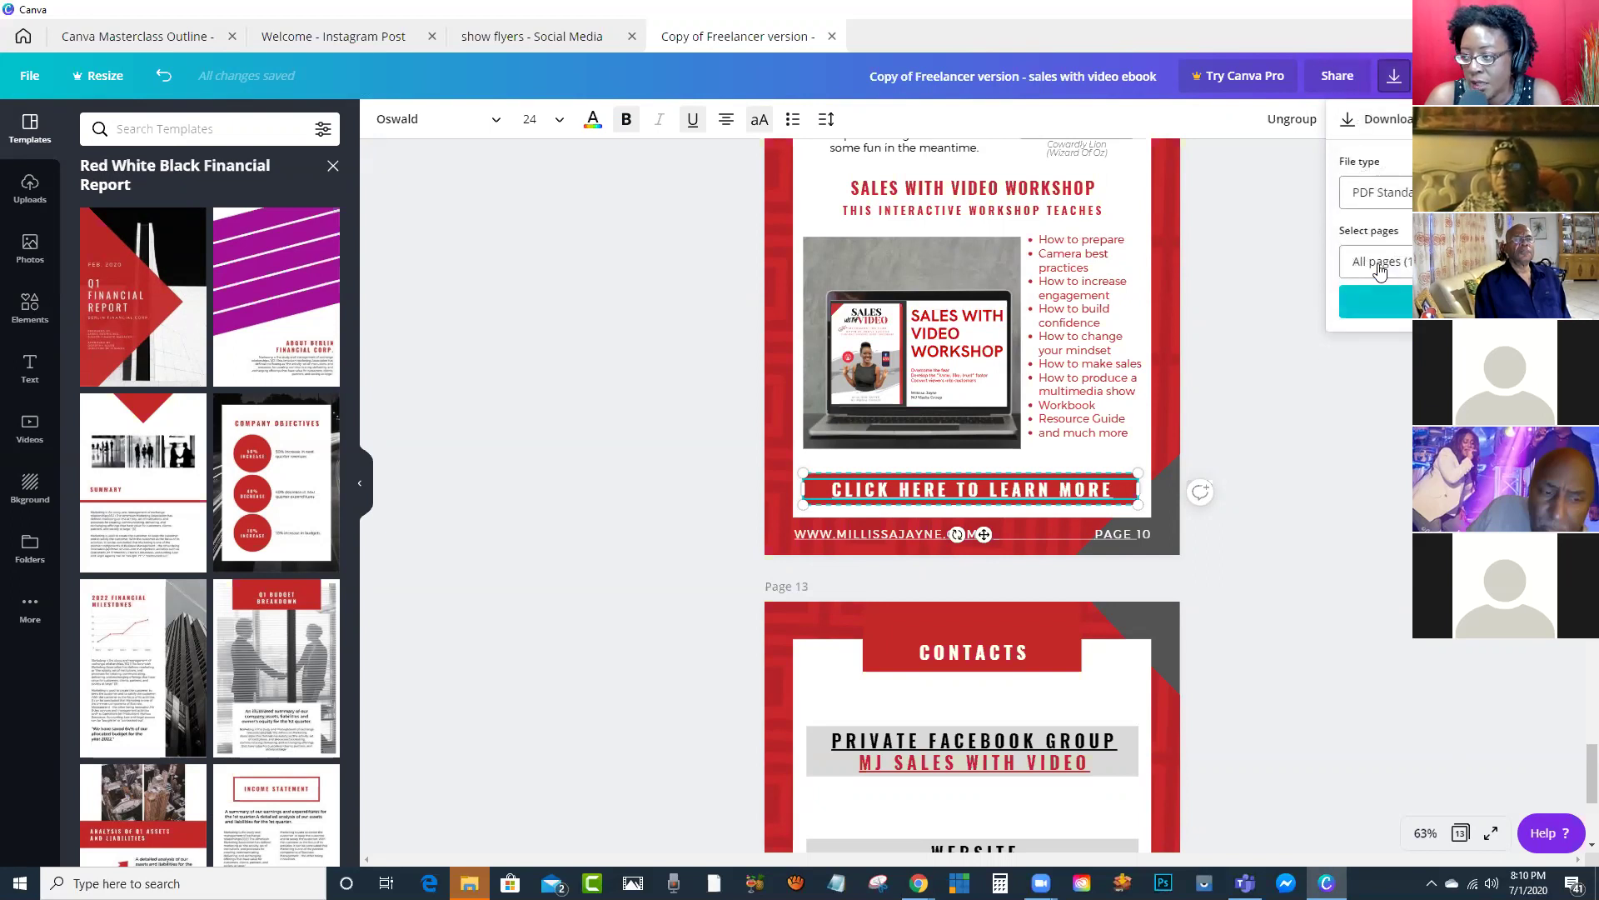
click(1375, 301)
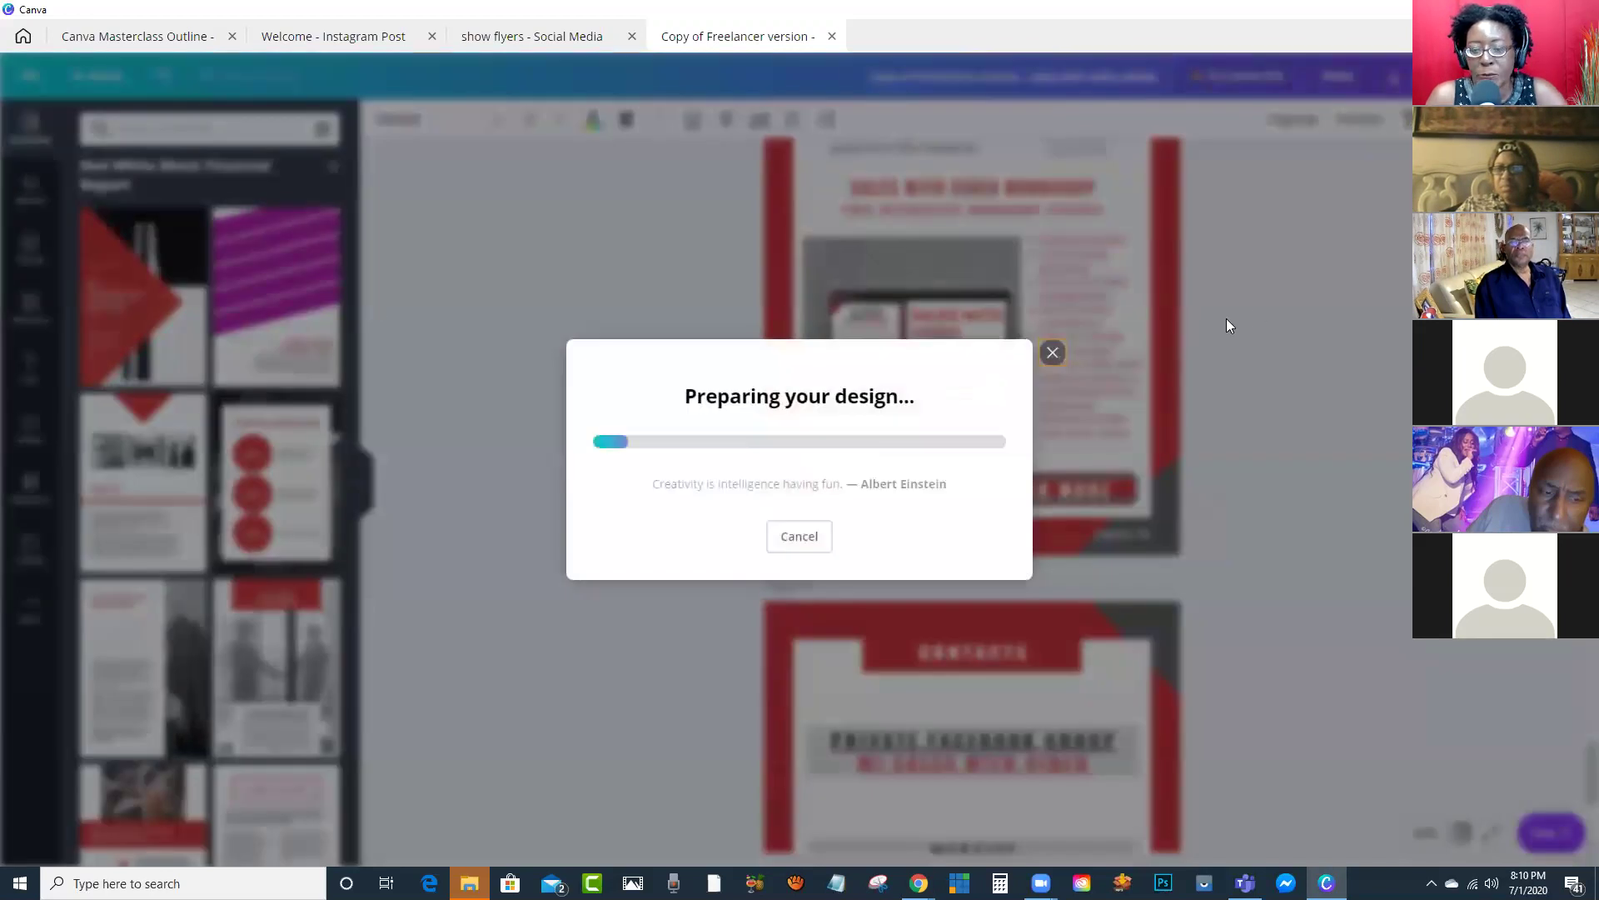
Step: Save the PDF to the Desktop and open it
double_click(1075, 50)
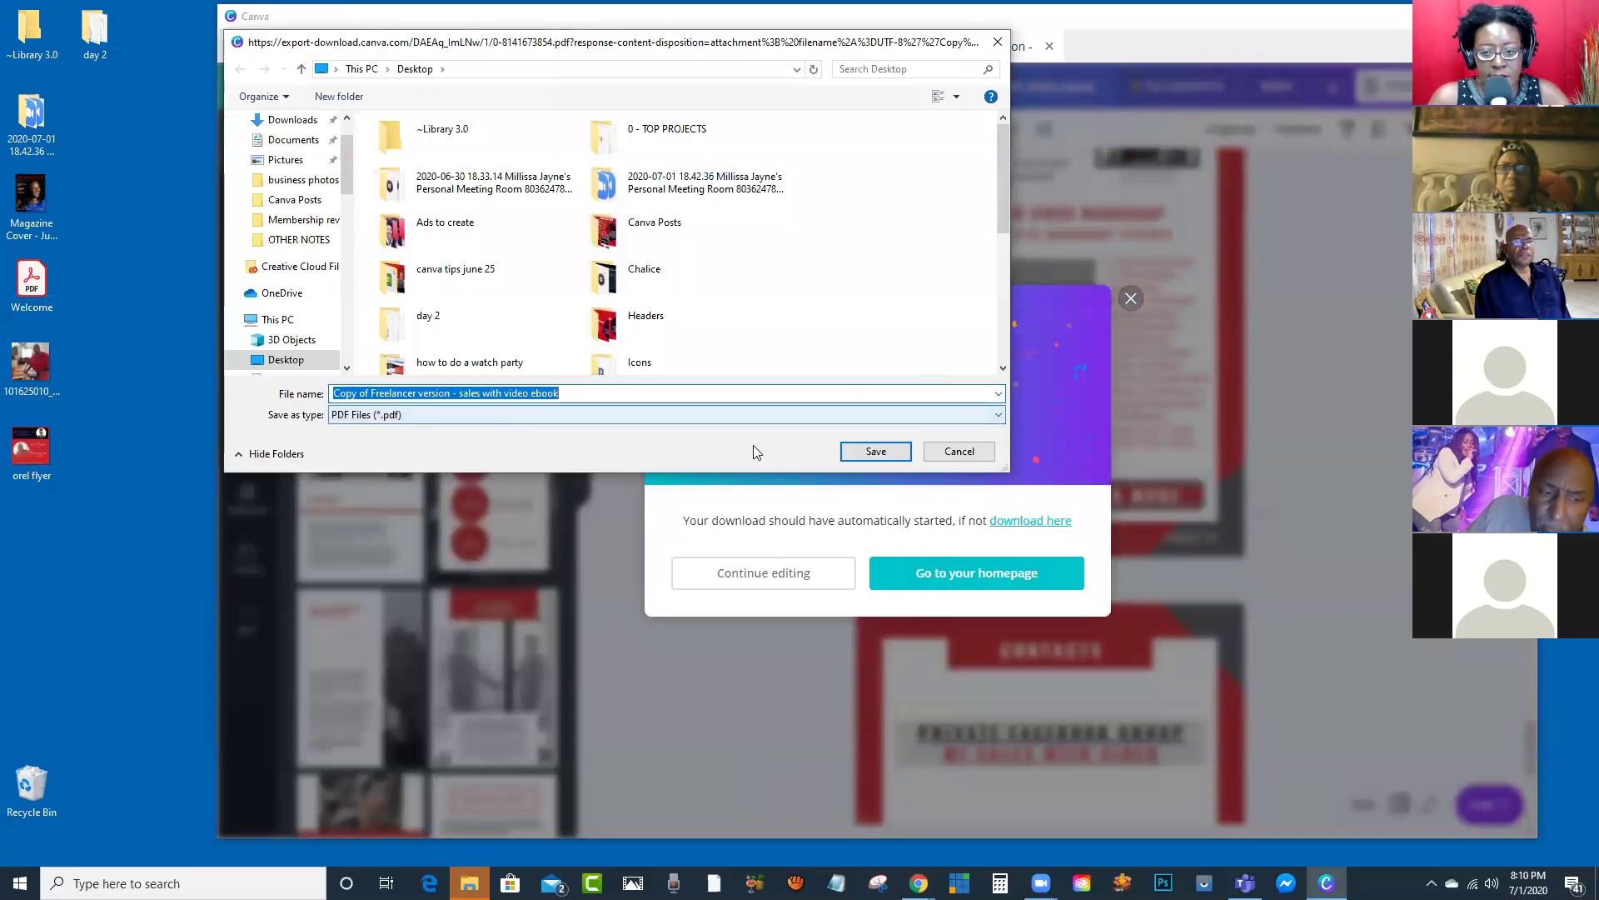
click(876, 451)
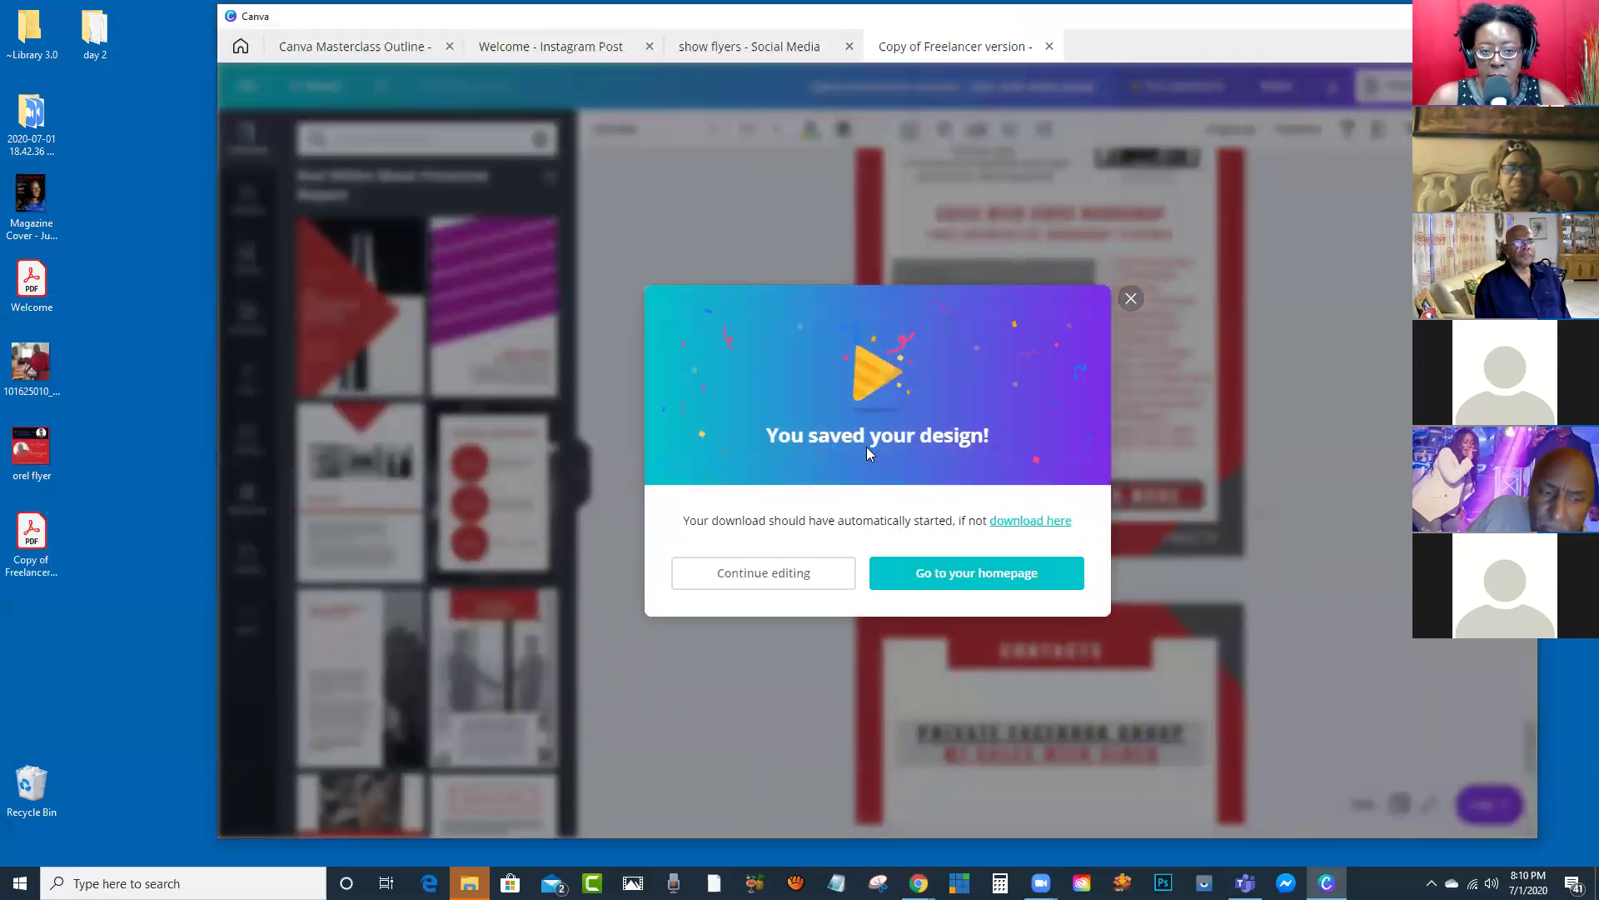
double_click(29, 540)
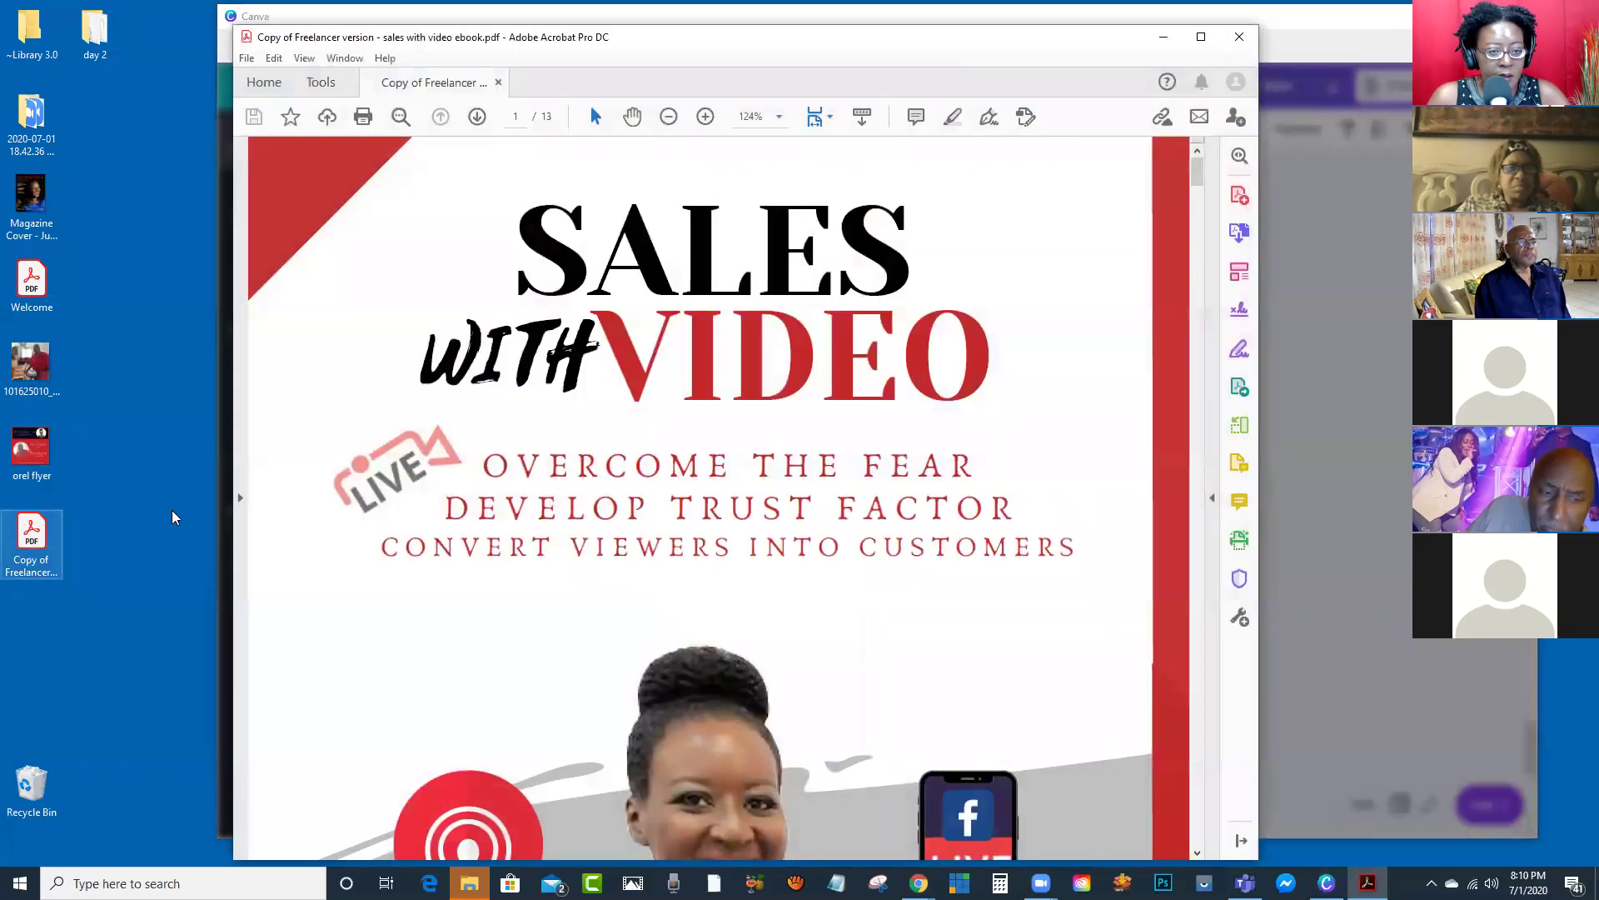
Step: Zoom out, scroll to page 12, and test the CLICK HERE TO LEARN MORE link
click(669, 118)
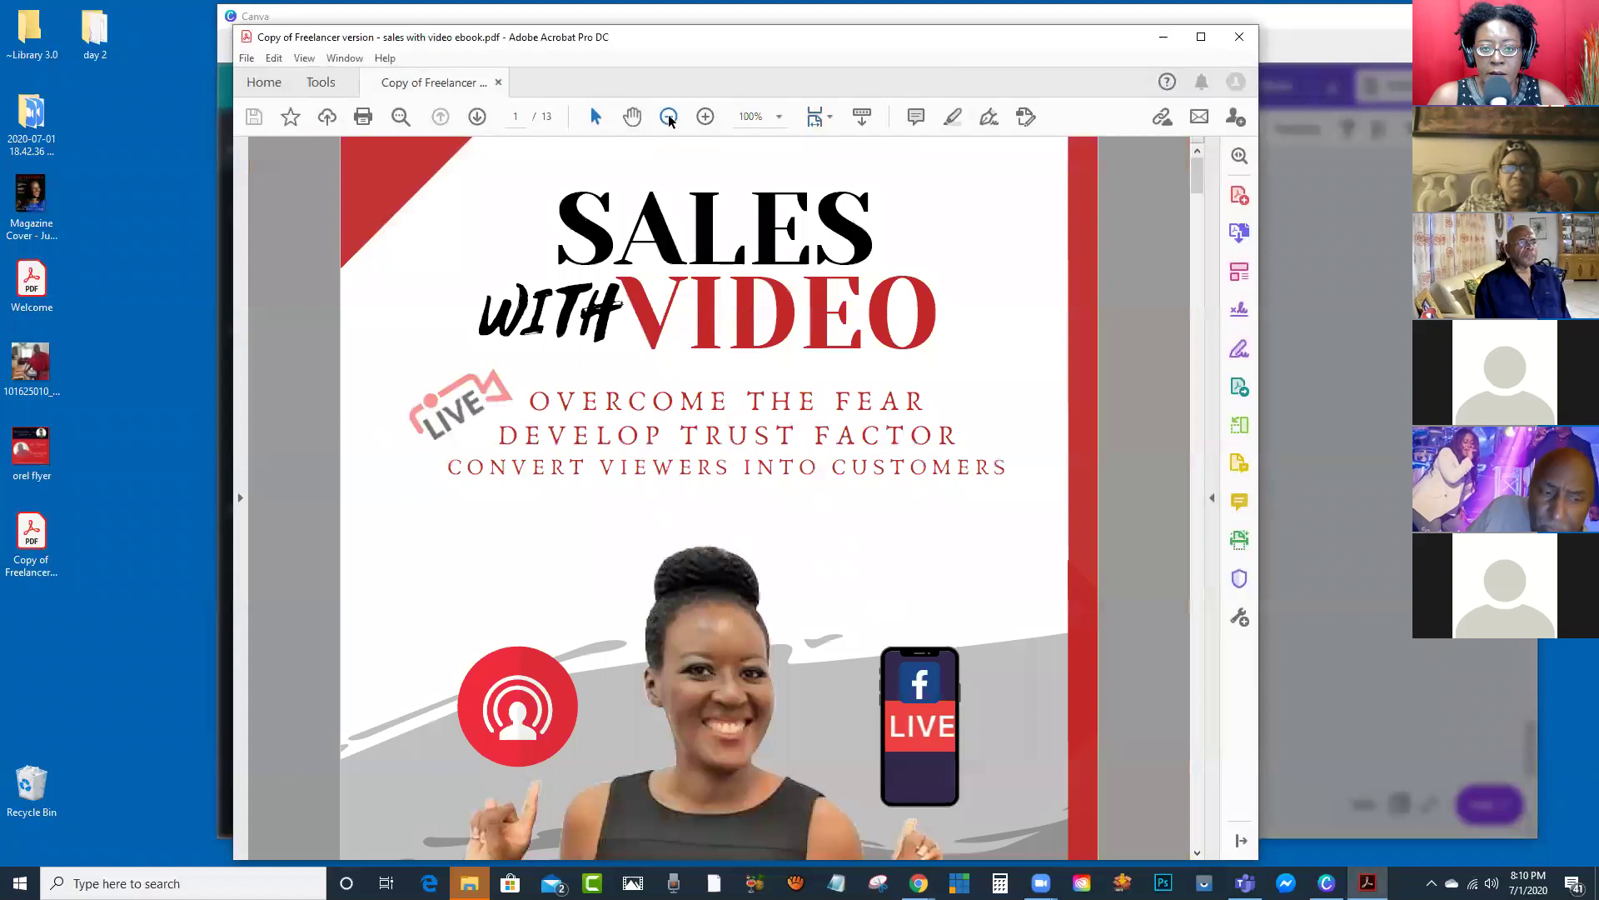
click(669, 118)
click(669, 117)
scroll(734, 419, down, 15)
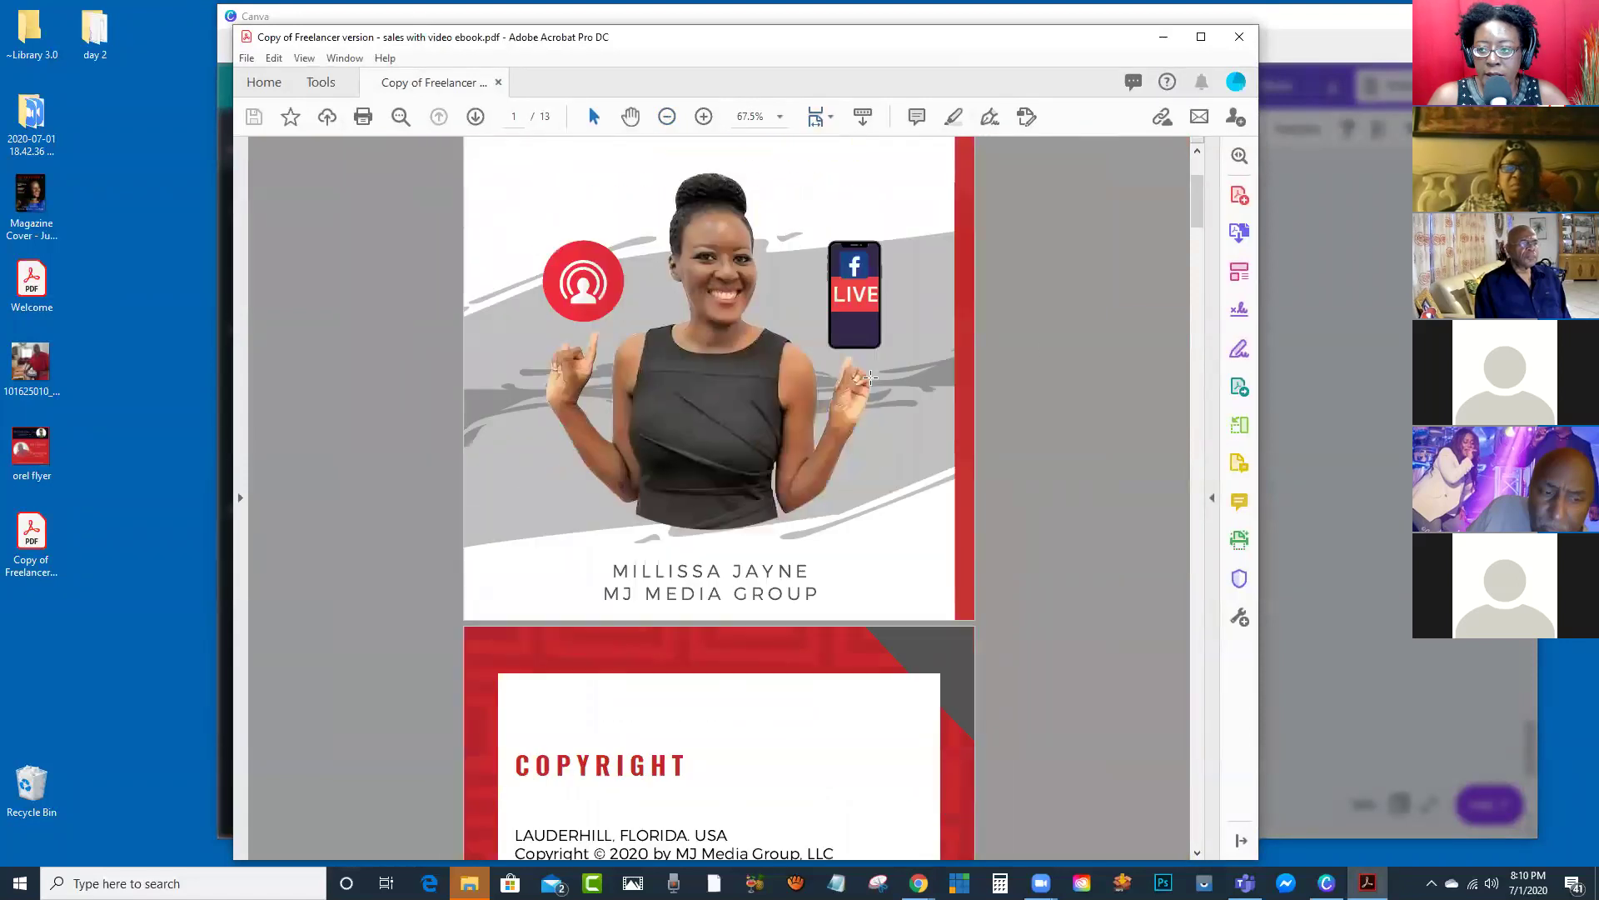
scroll(759, 419, down, 20)
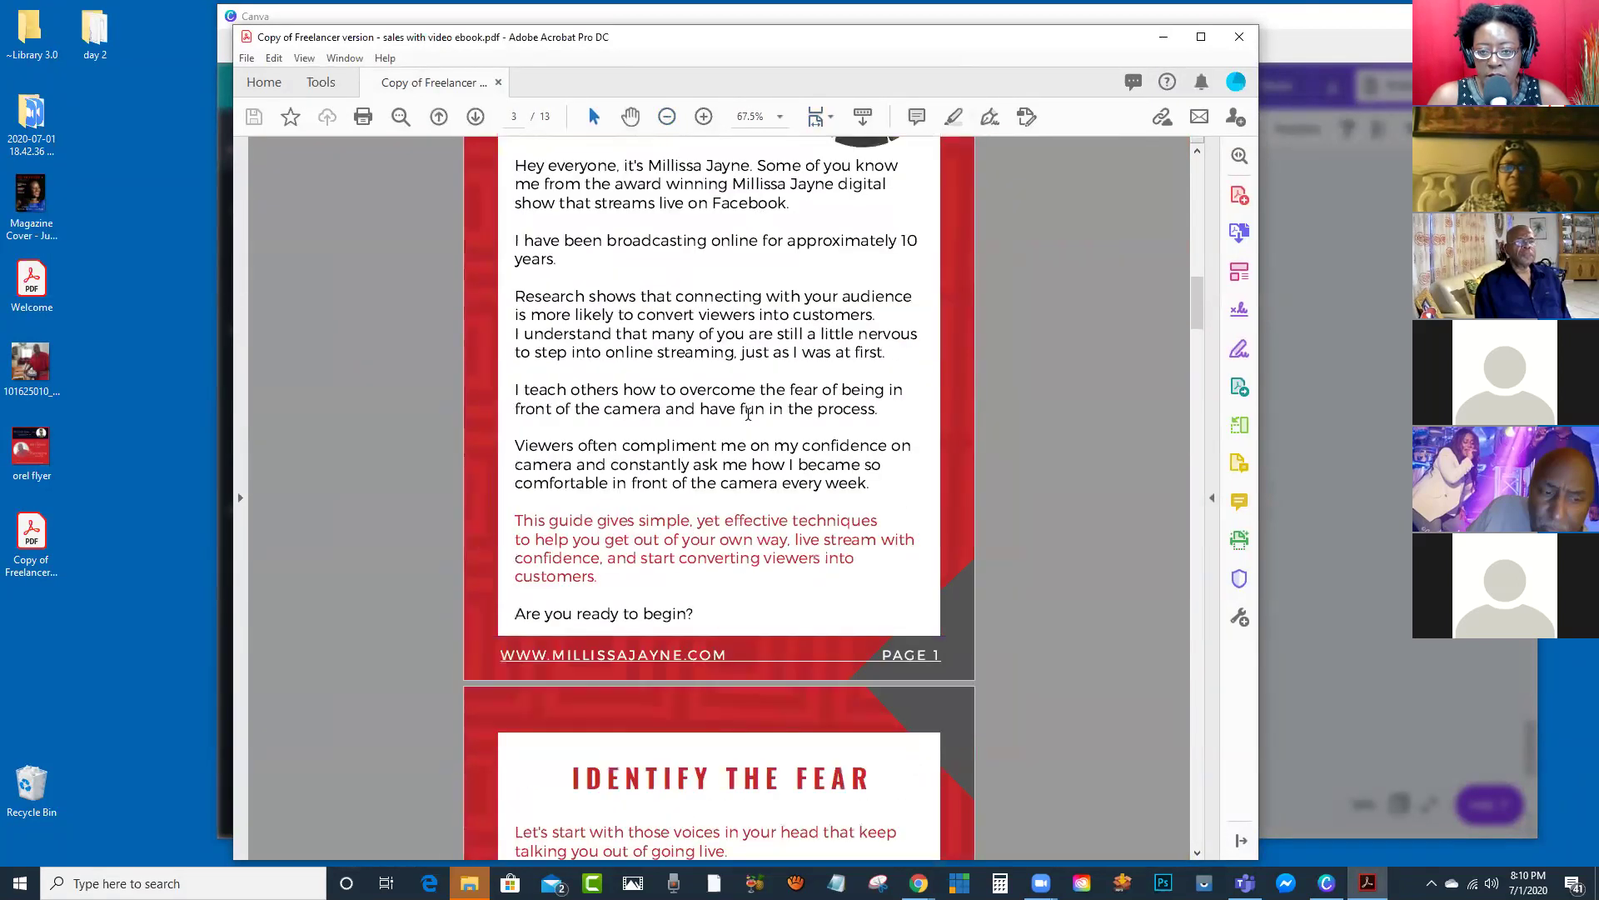
drag(1196, 368, 1188, 761)
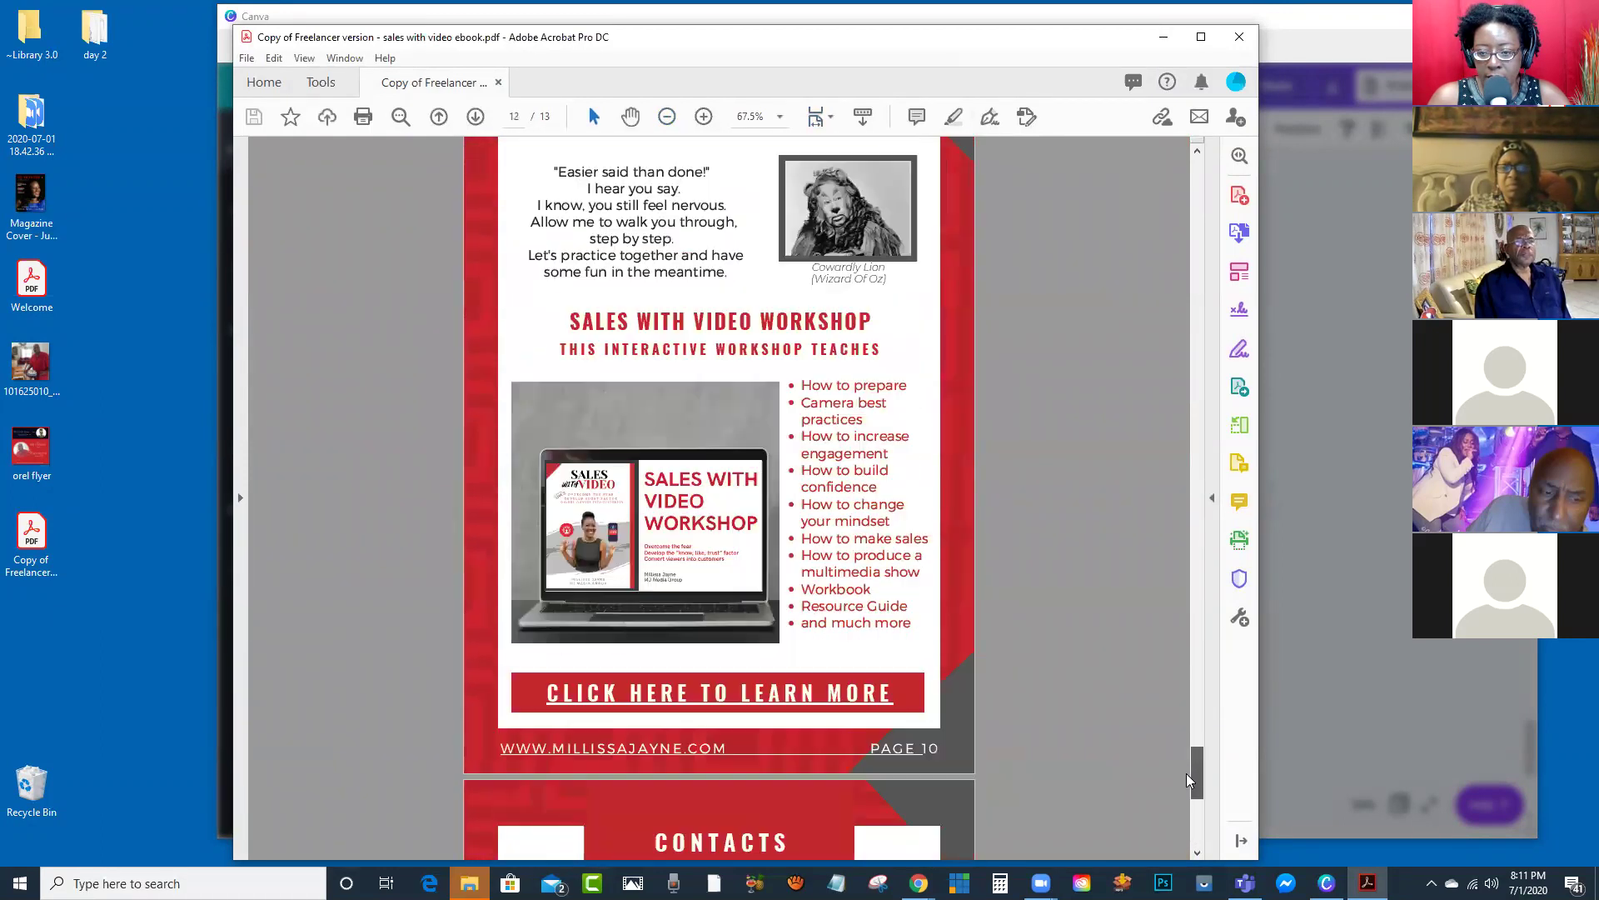
click(669, 642)
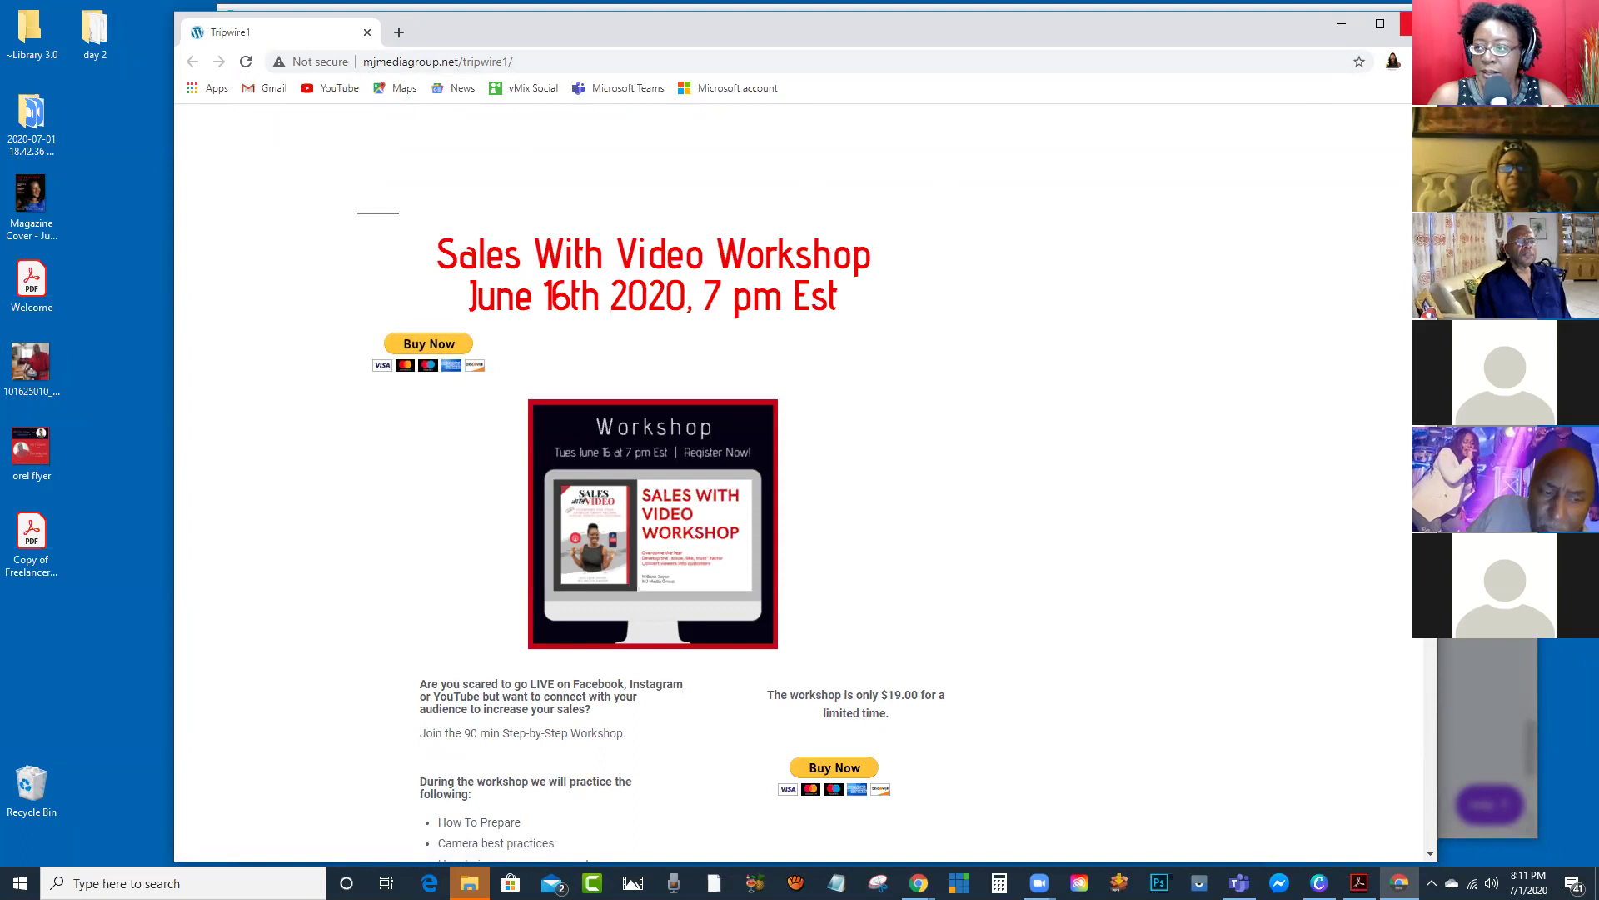
Step: Return to the ebook PDF in Acrobat and close it
key(alt+Tab)
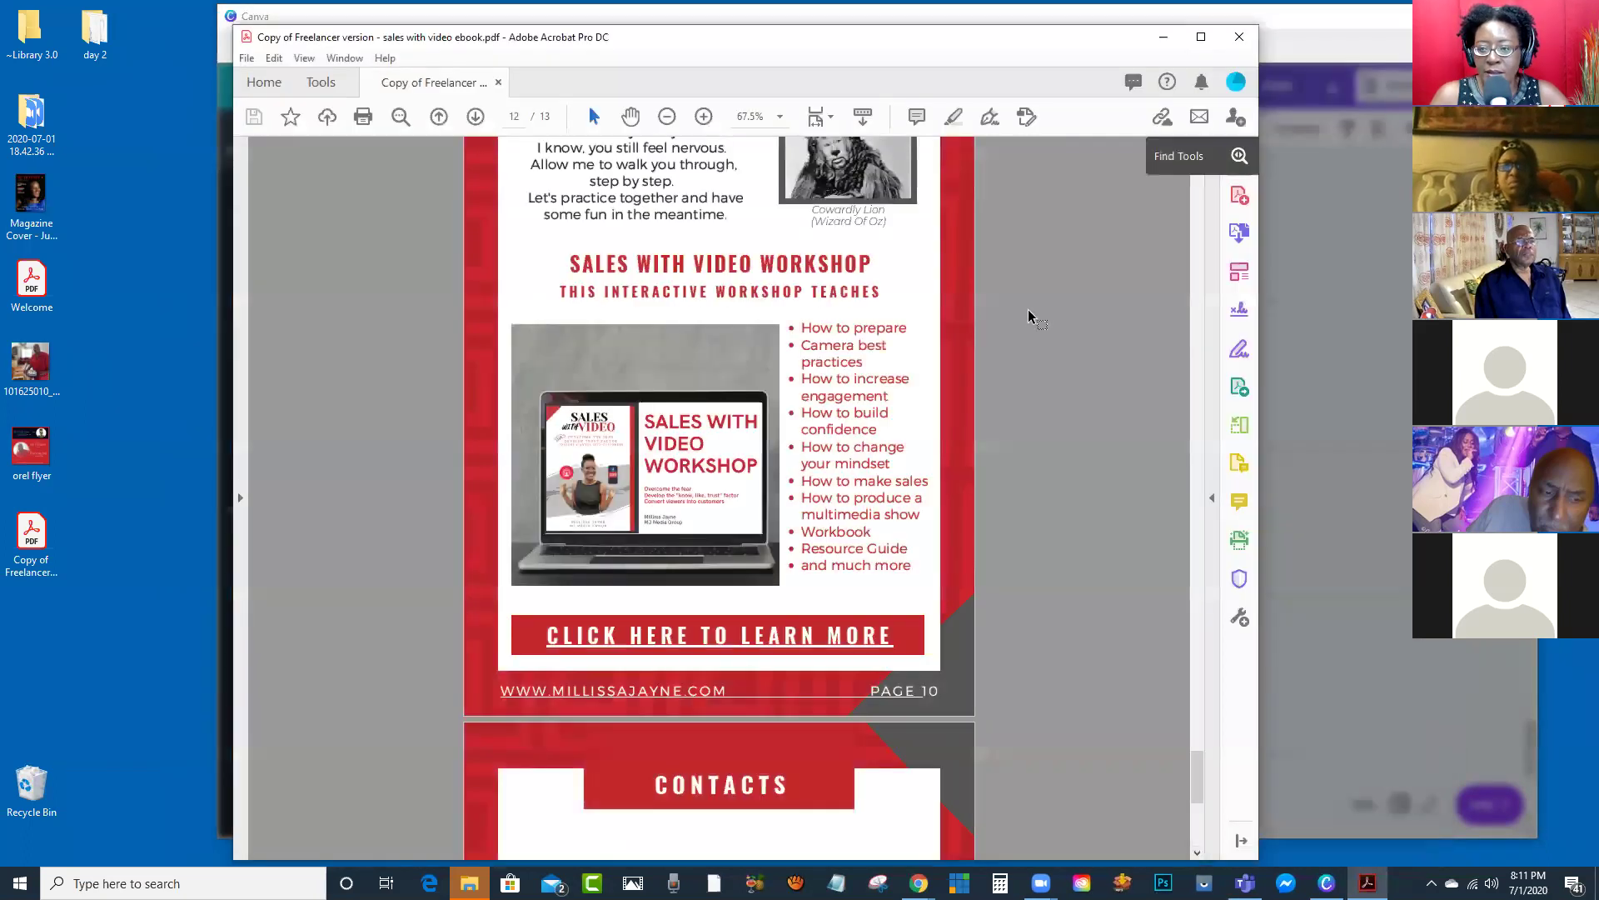
scroll(1030, 318, down, 8)
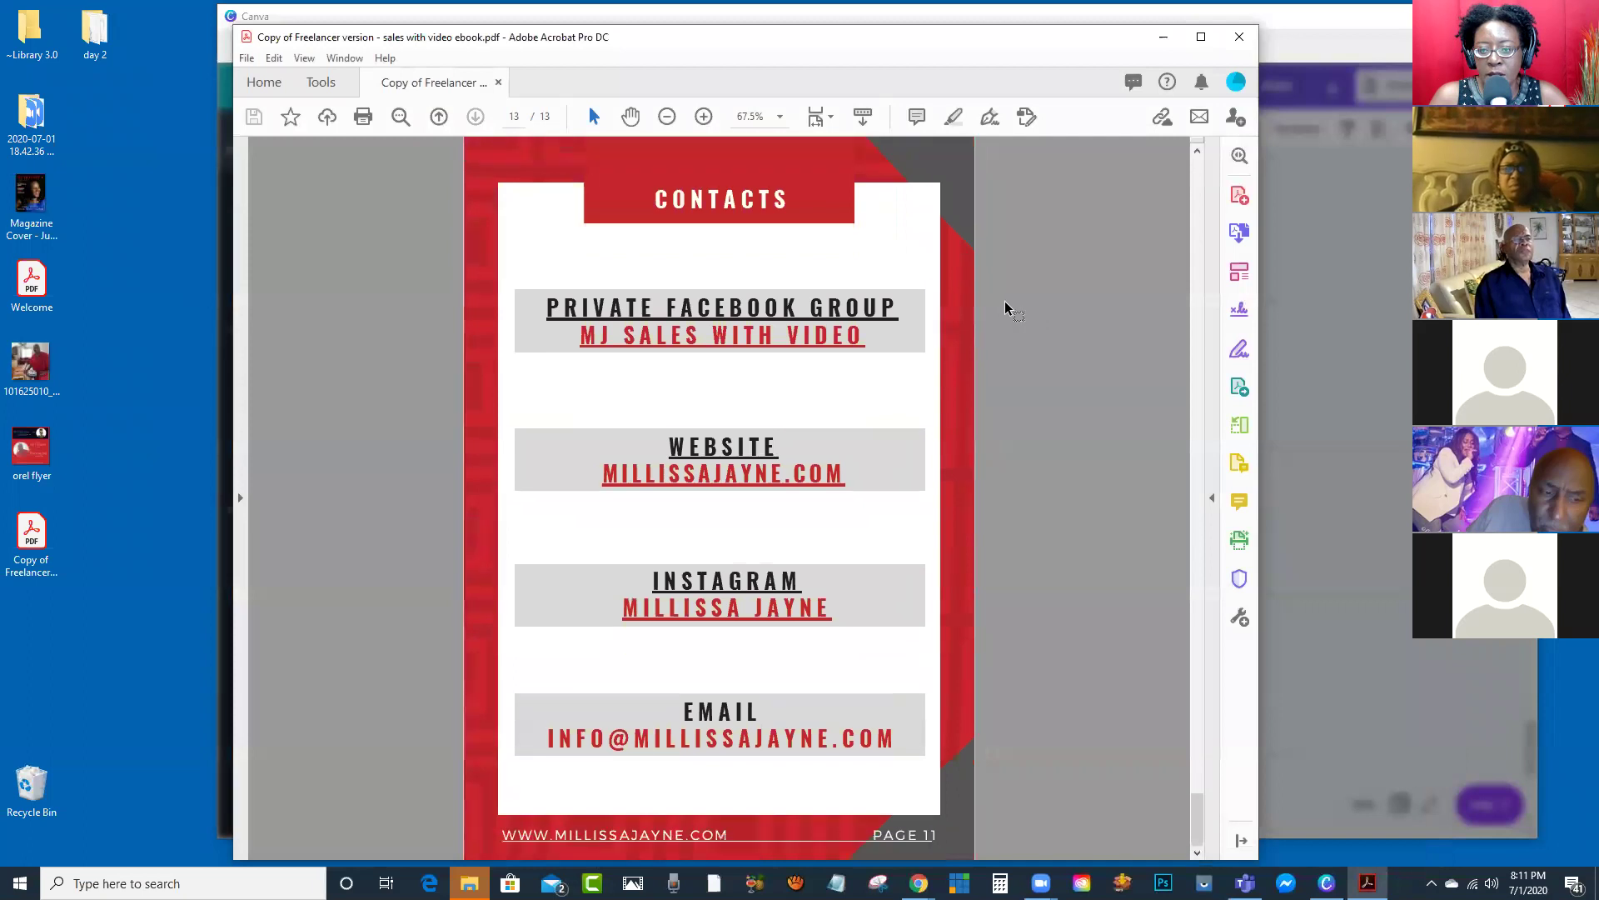
scroll(1006, 312, up, 5)
click(1239, 38)
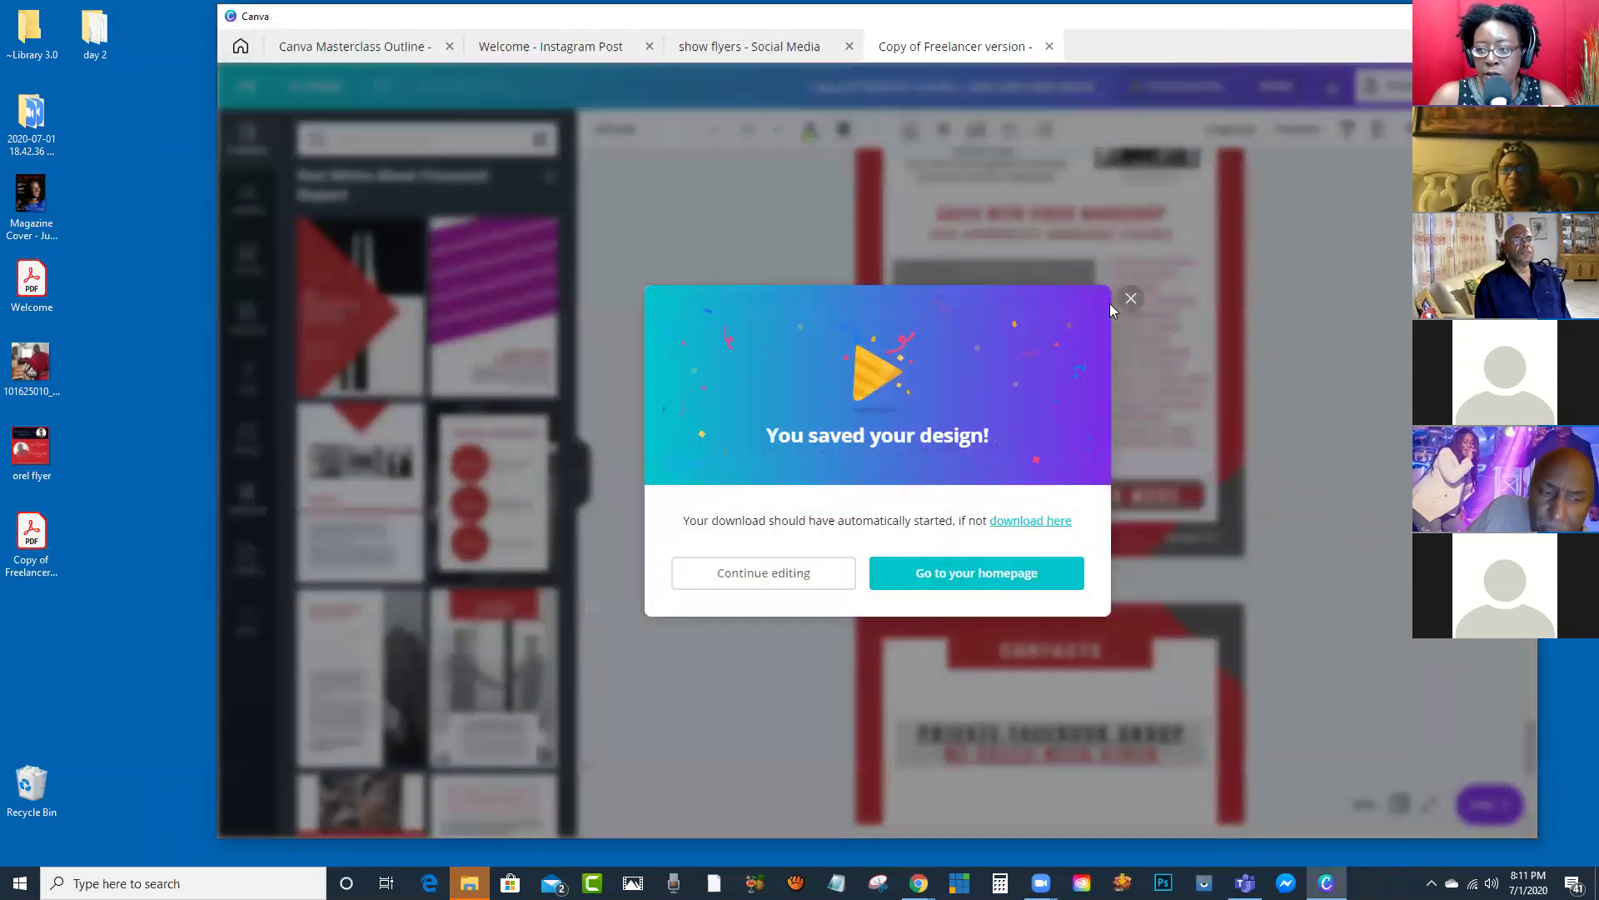
Step: Dismiss the 'You saved your design!' dialog, scroll the ebook to page 1, and switch to the Canva Masterclass Outline tab
click(1129, 300)
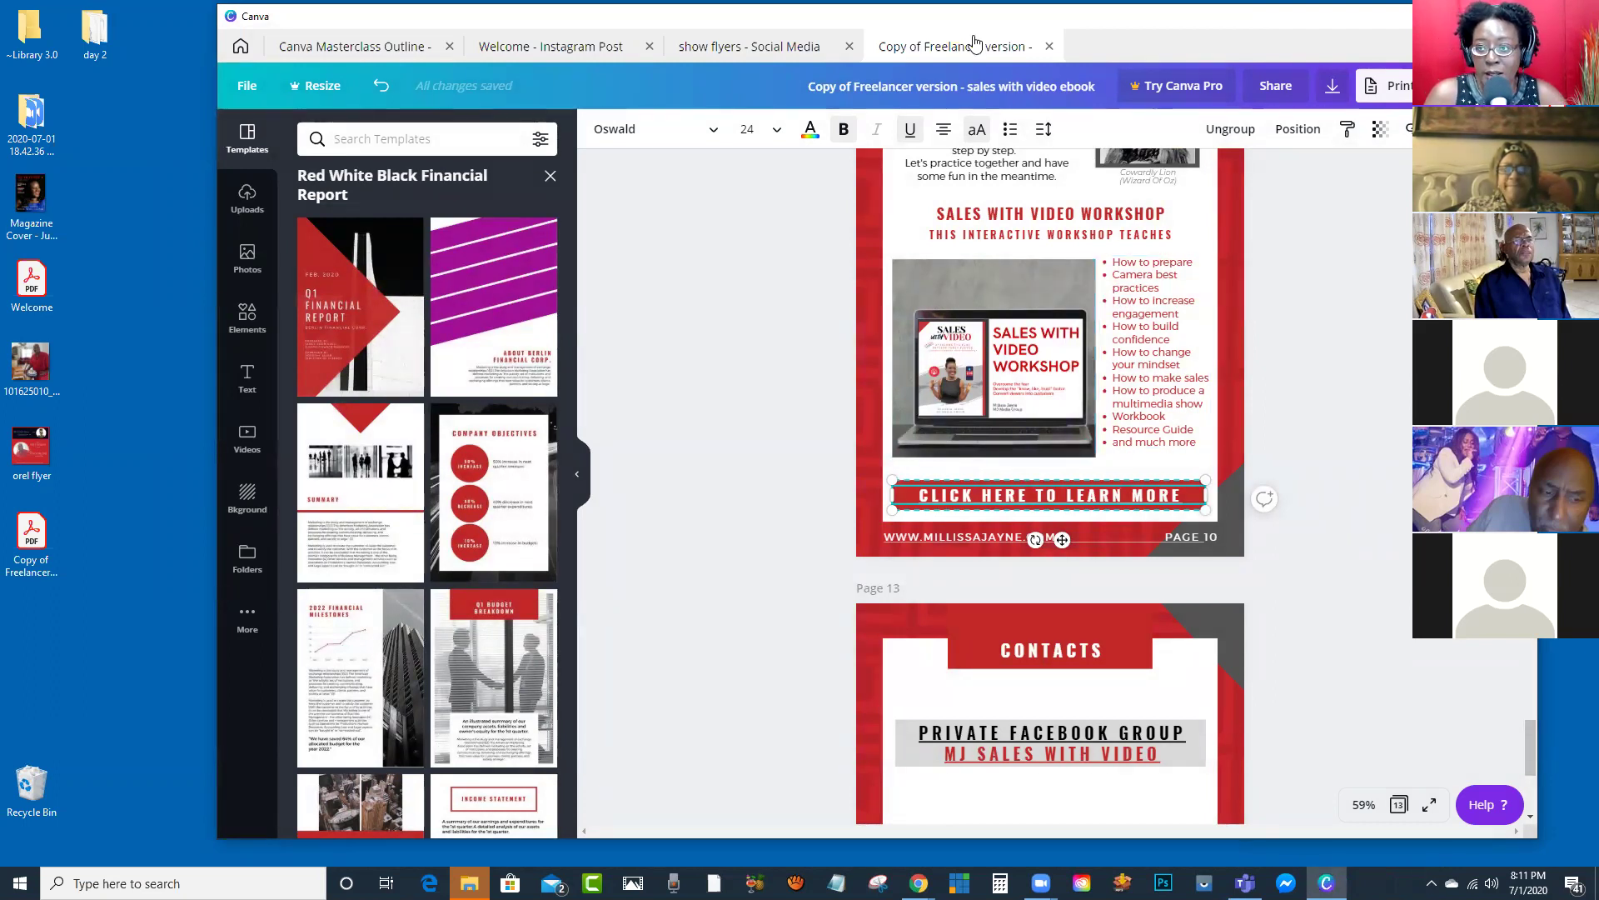
drag(1218, 25, 1184, 29)
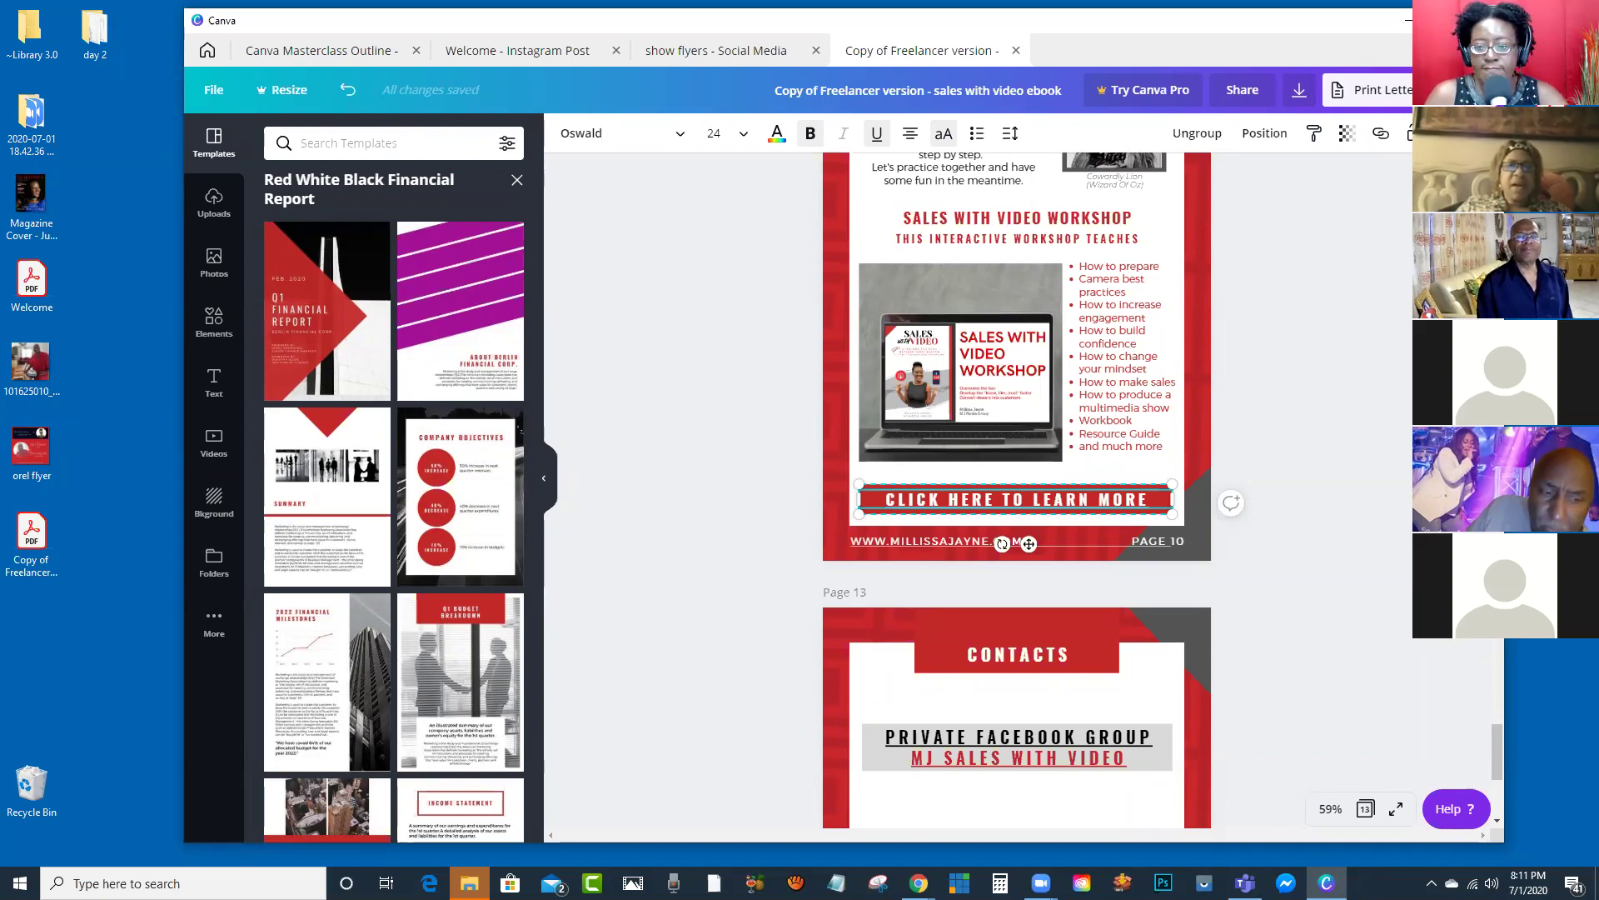
scroll(823, 298, up, 5)
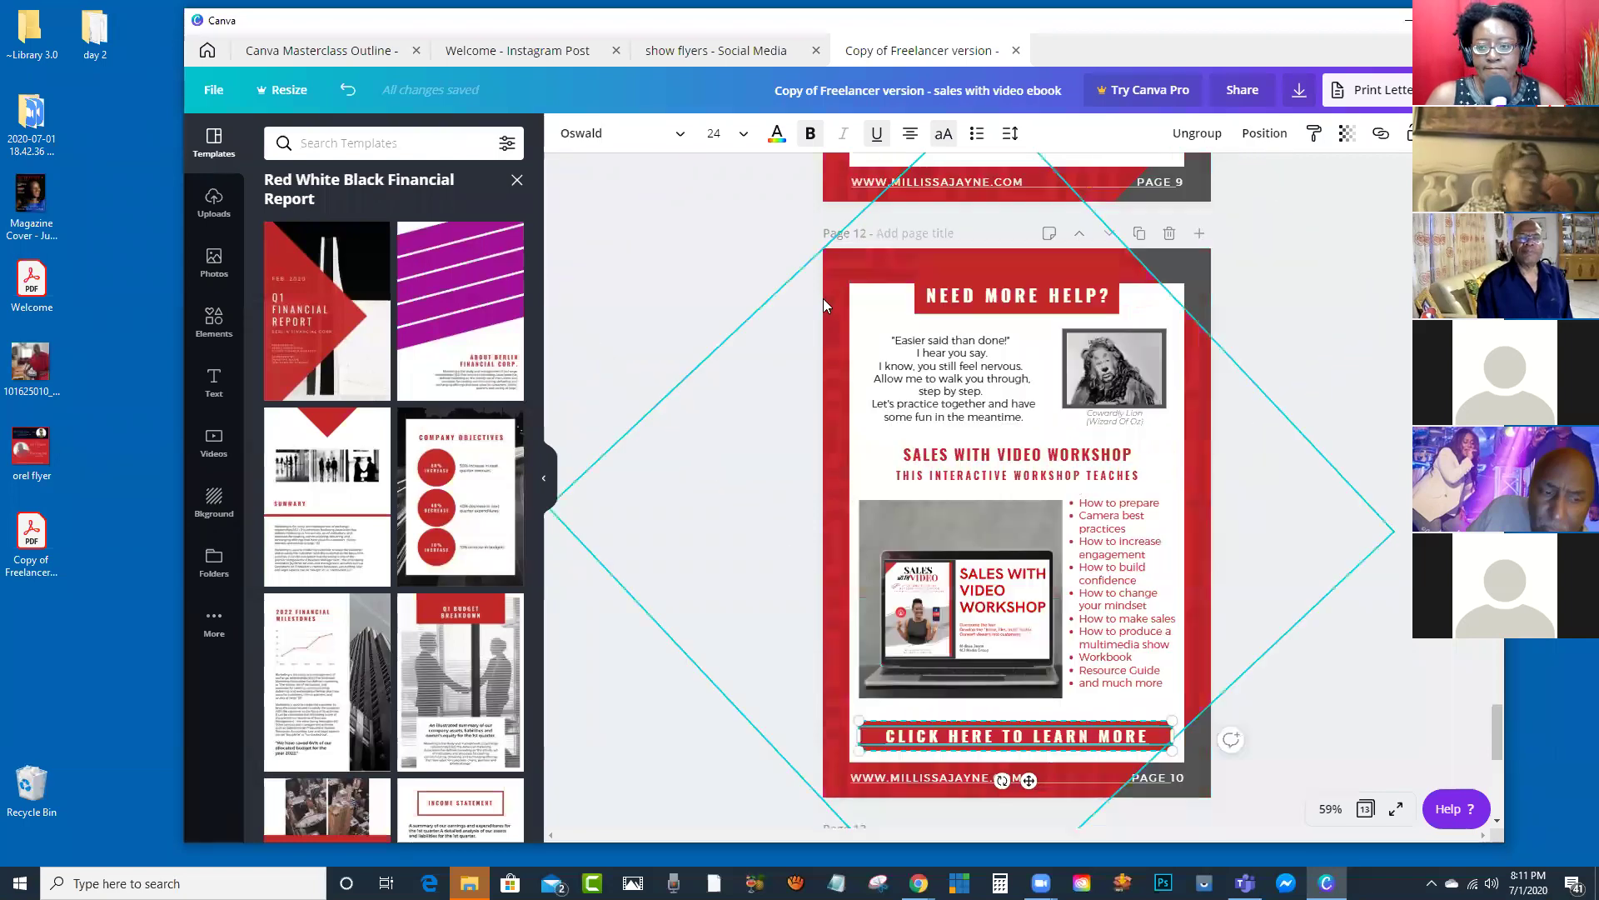
scroll(823, 285, up, 20)
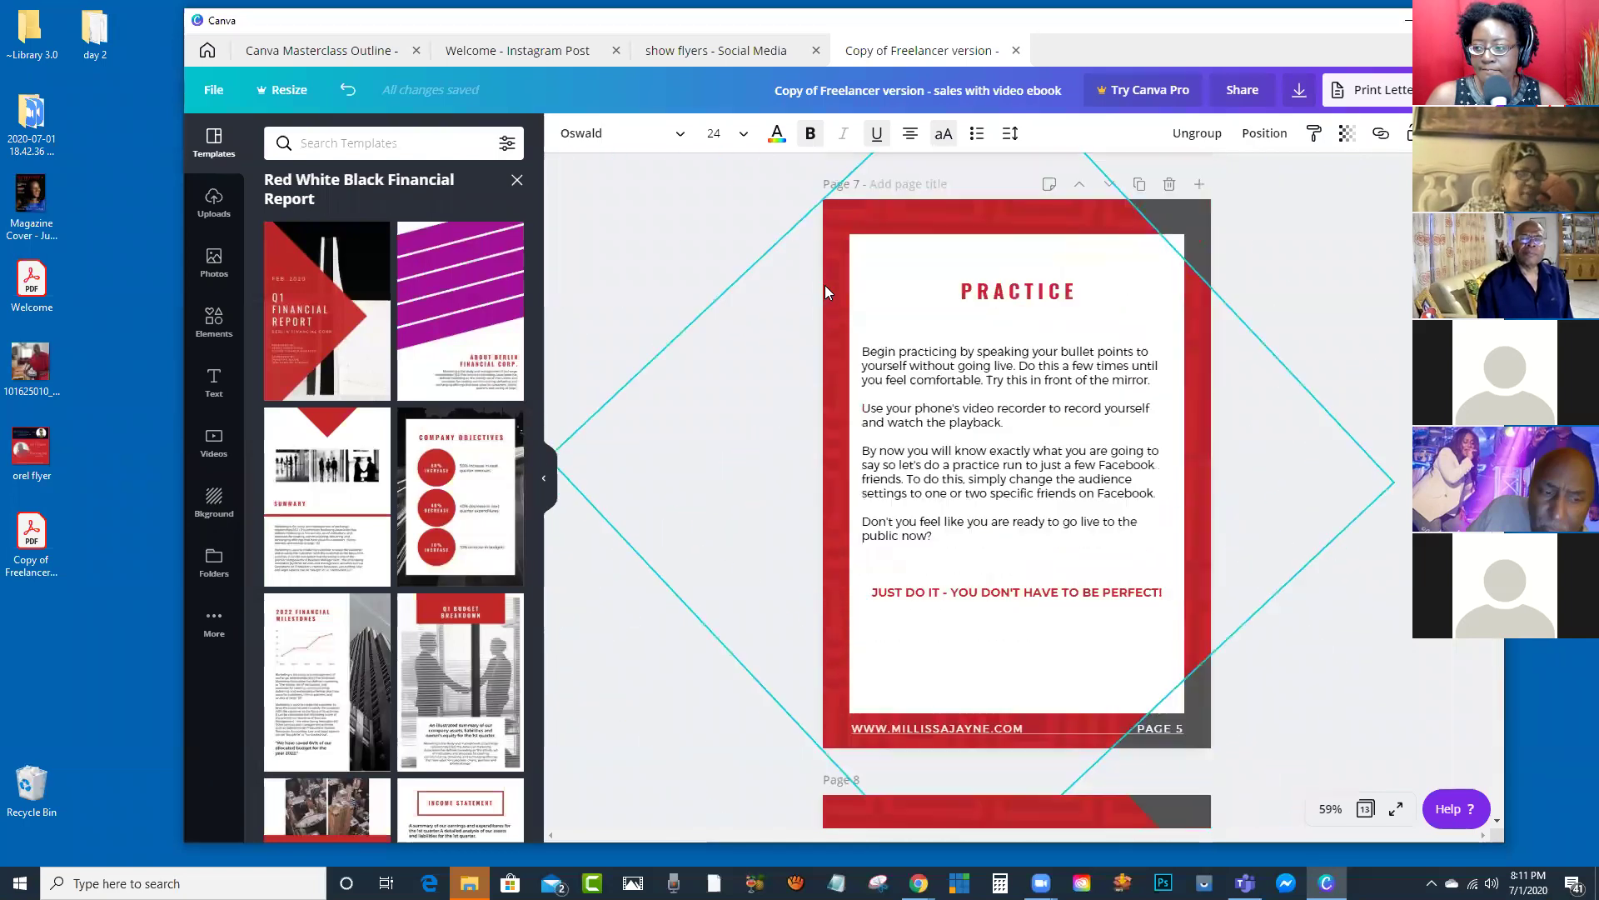
scroll(826, 285, up, 20)
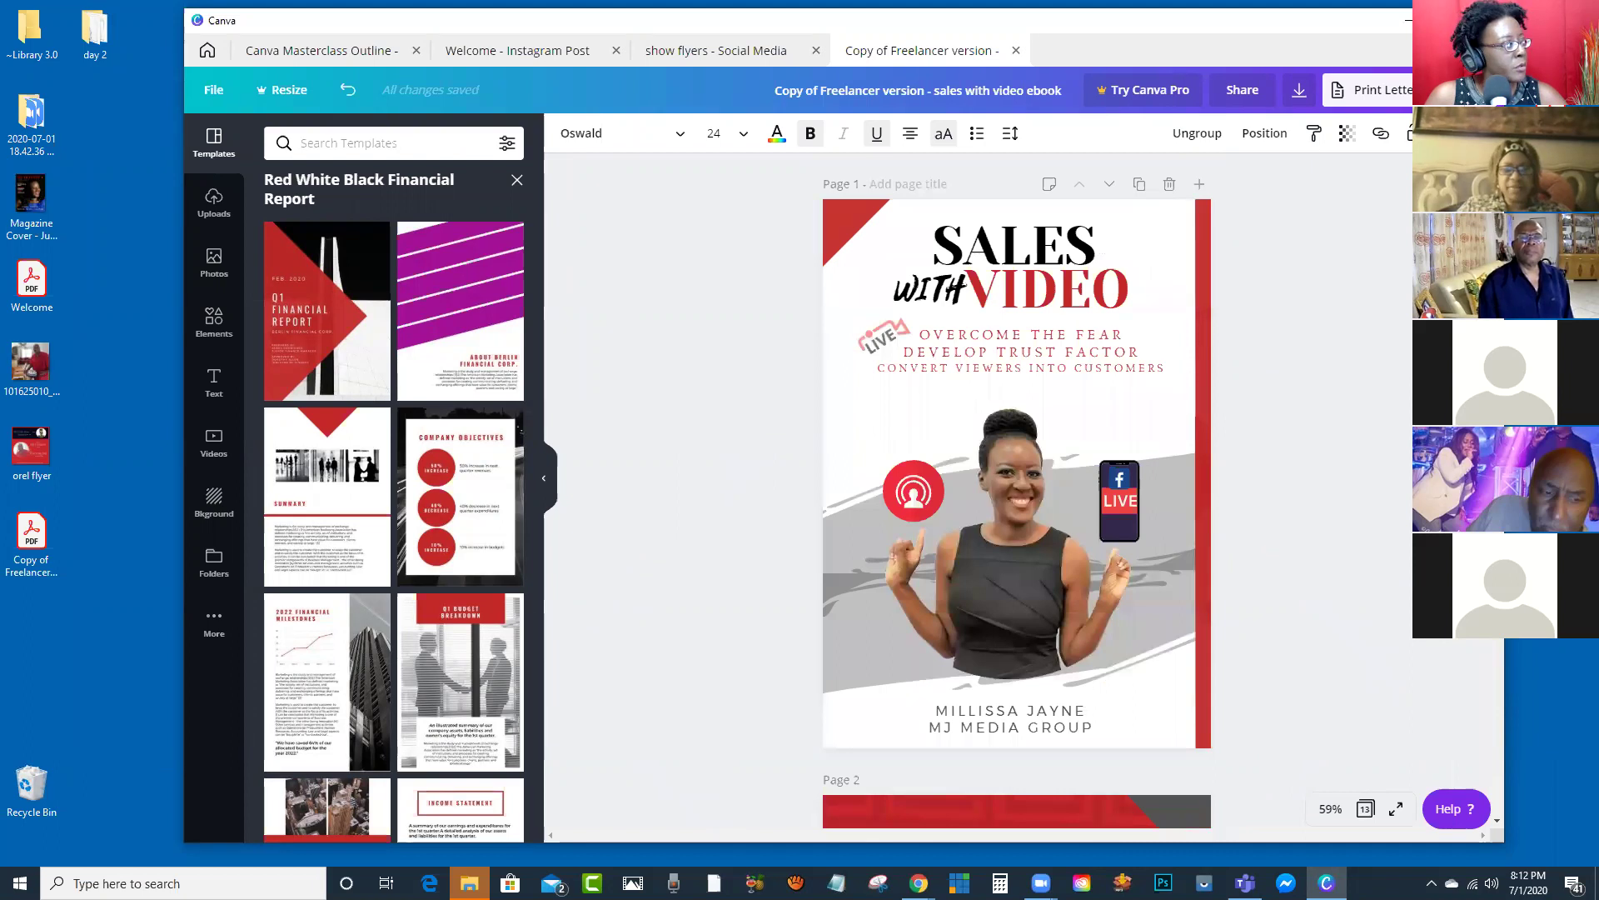
key(alt+Tab)
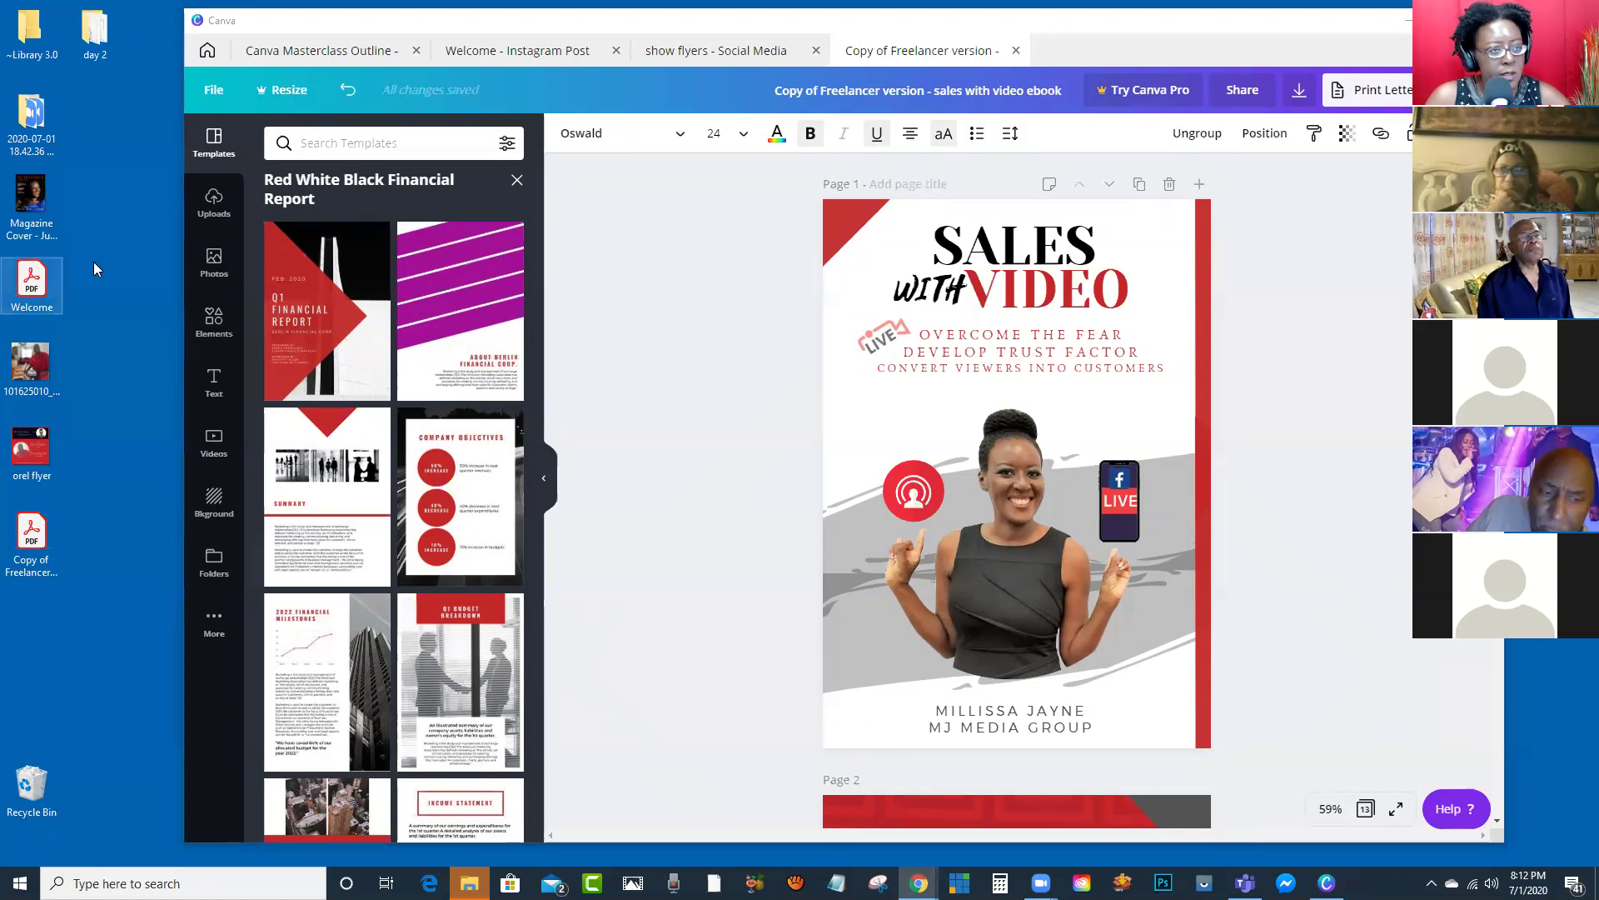
click(319, 51)
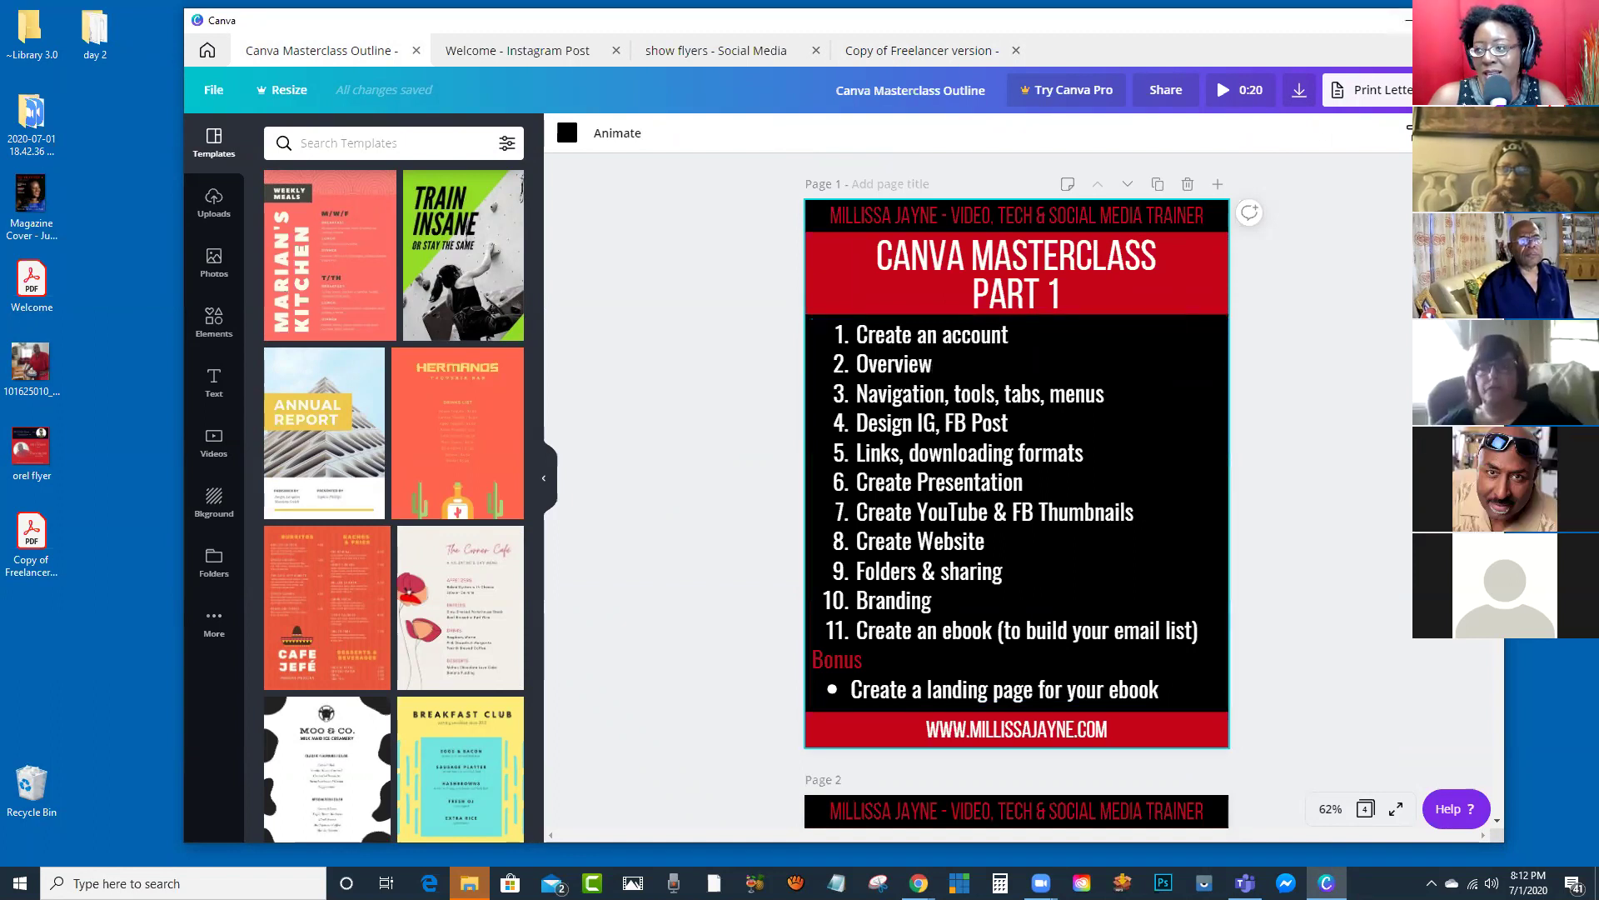
Step: Maximize the browser and go back to the 'Copy of Freelancer version' Sales With Video ebook tab
key(super+Up)
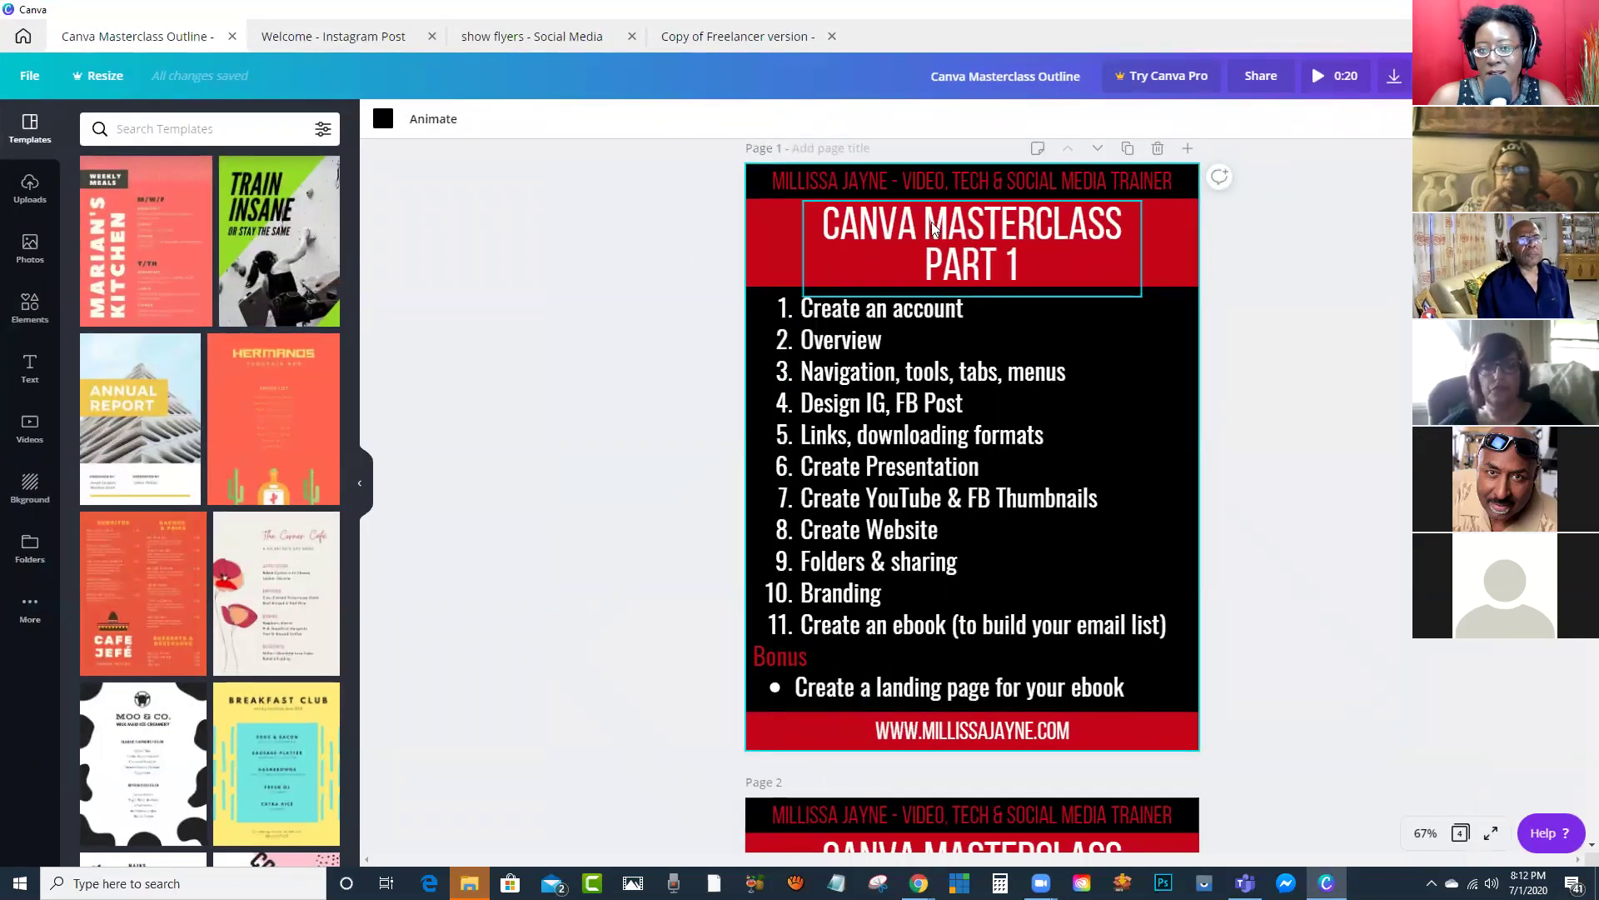
click(658, 52)
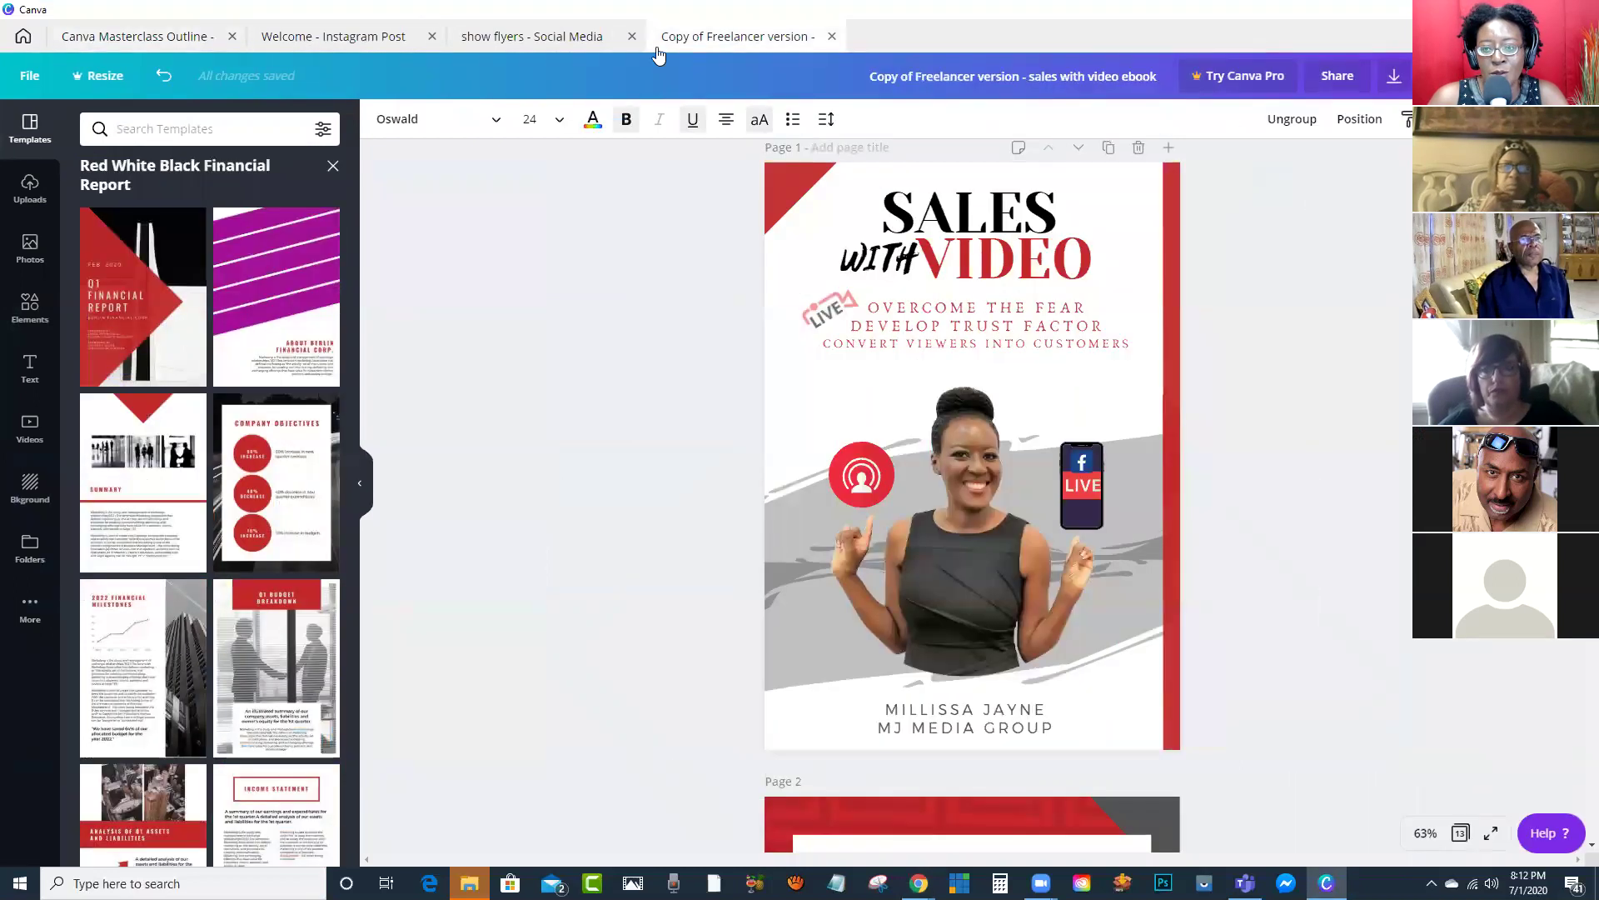
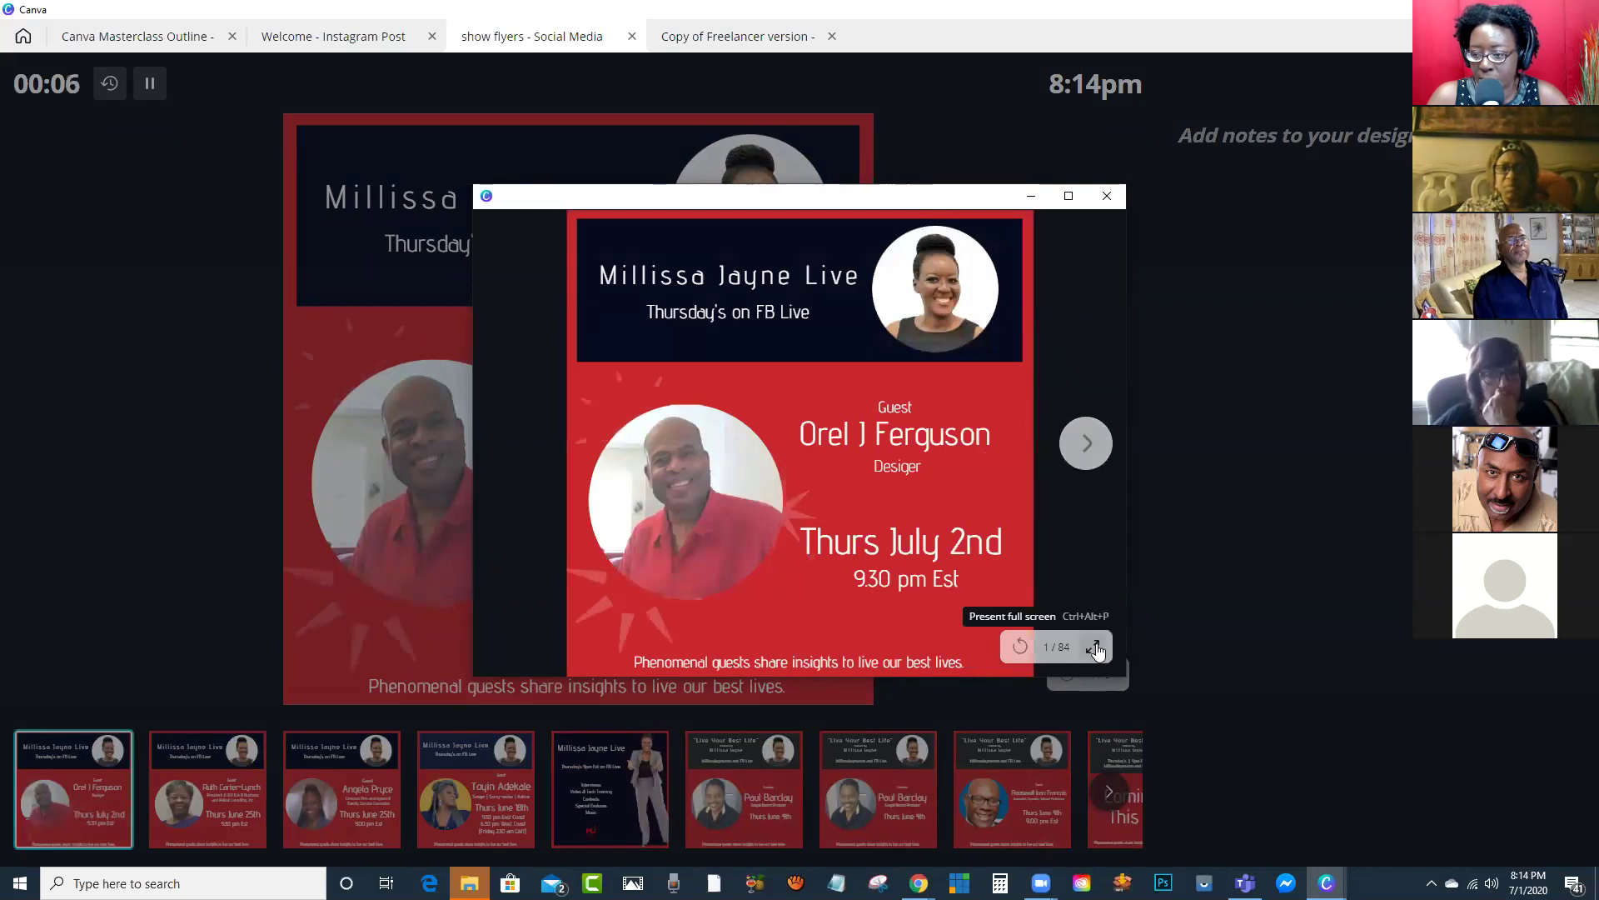
click(1096, 649)
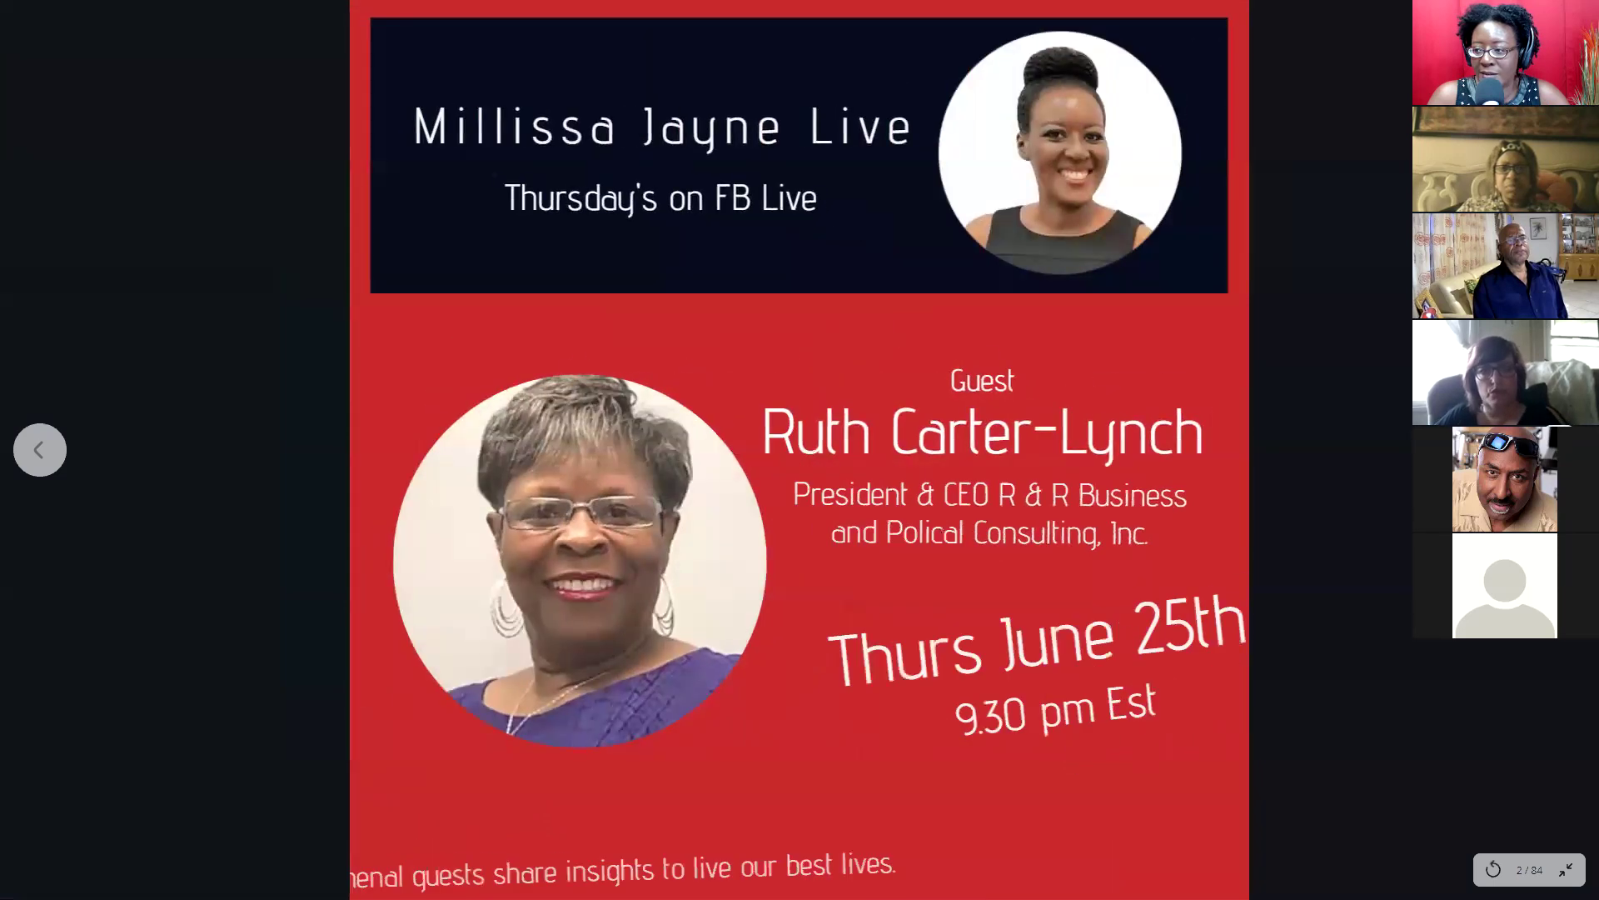
key(Right)
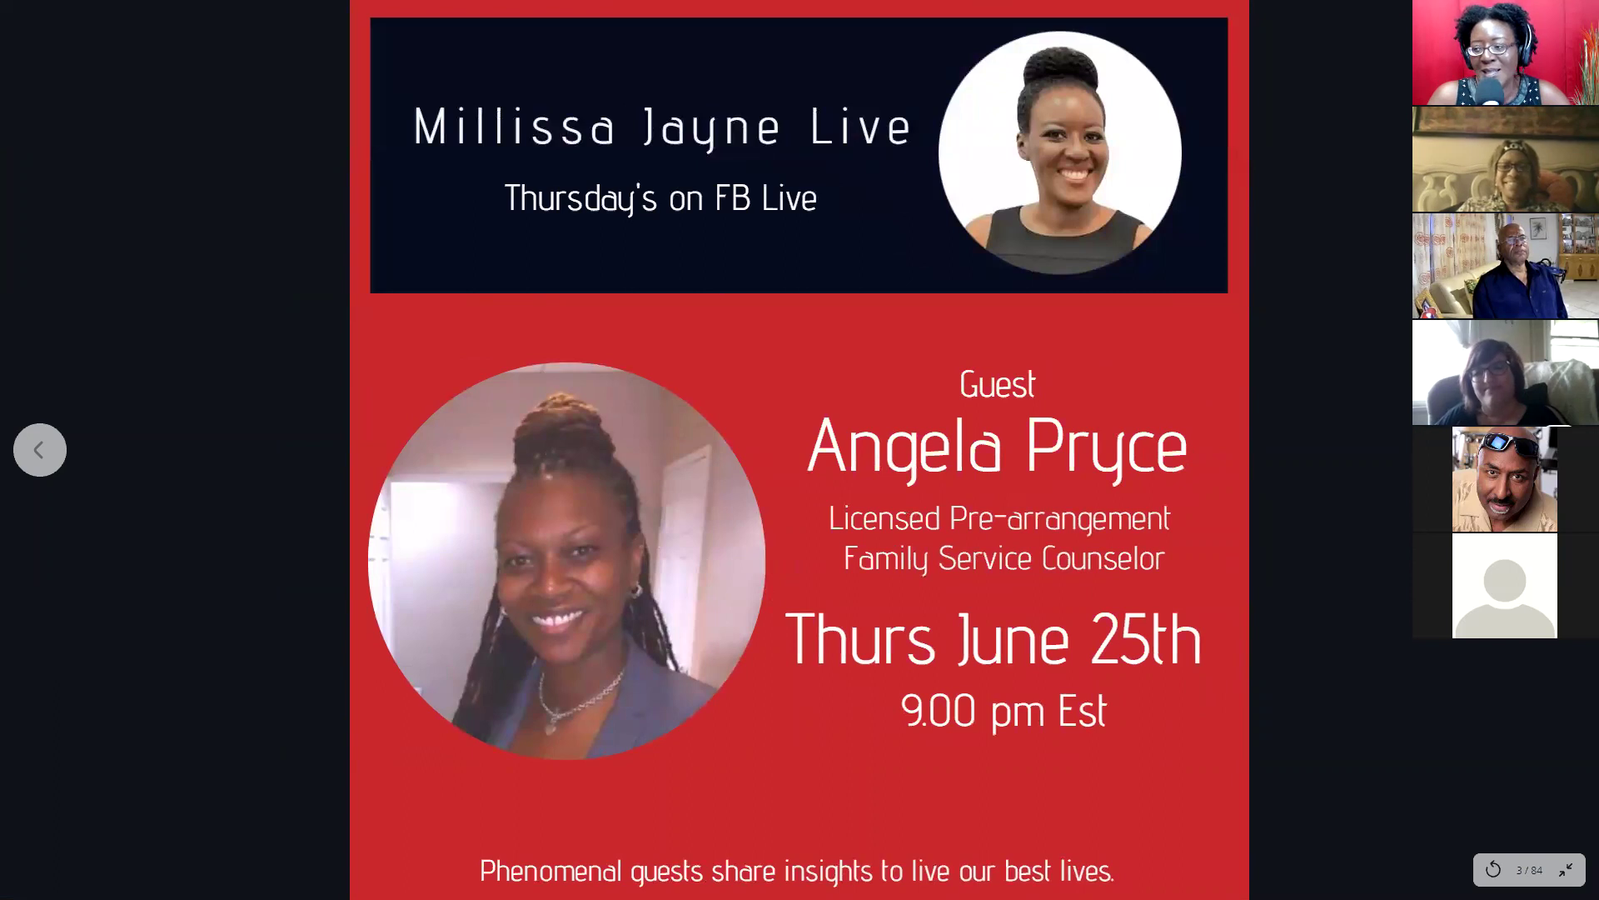
key(Right)
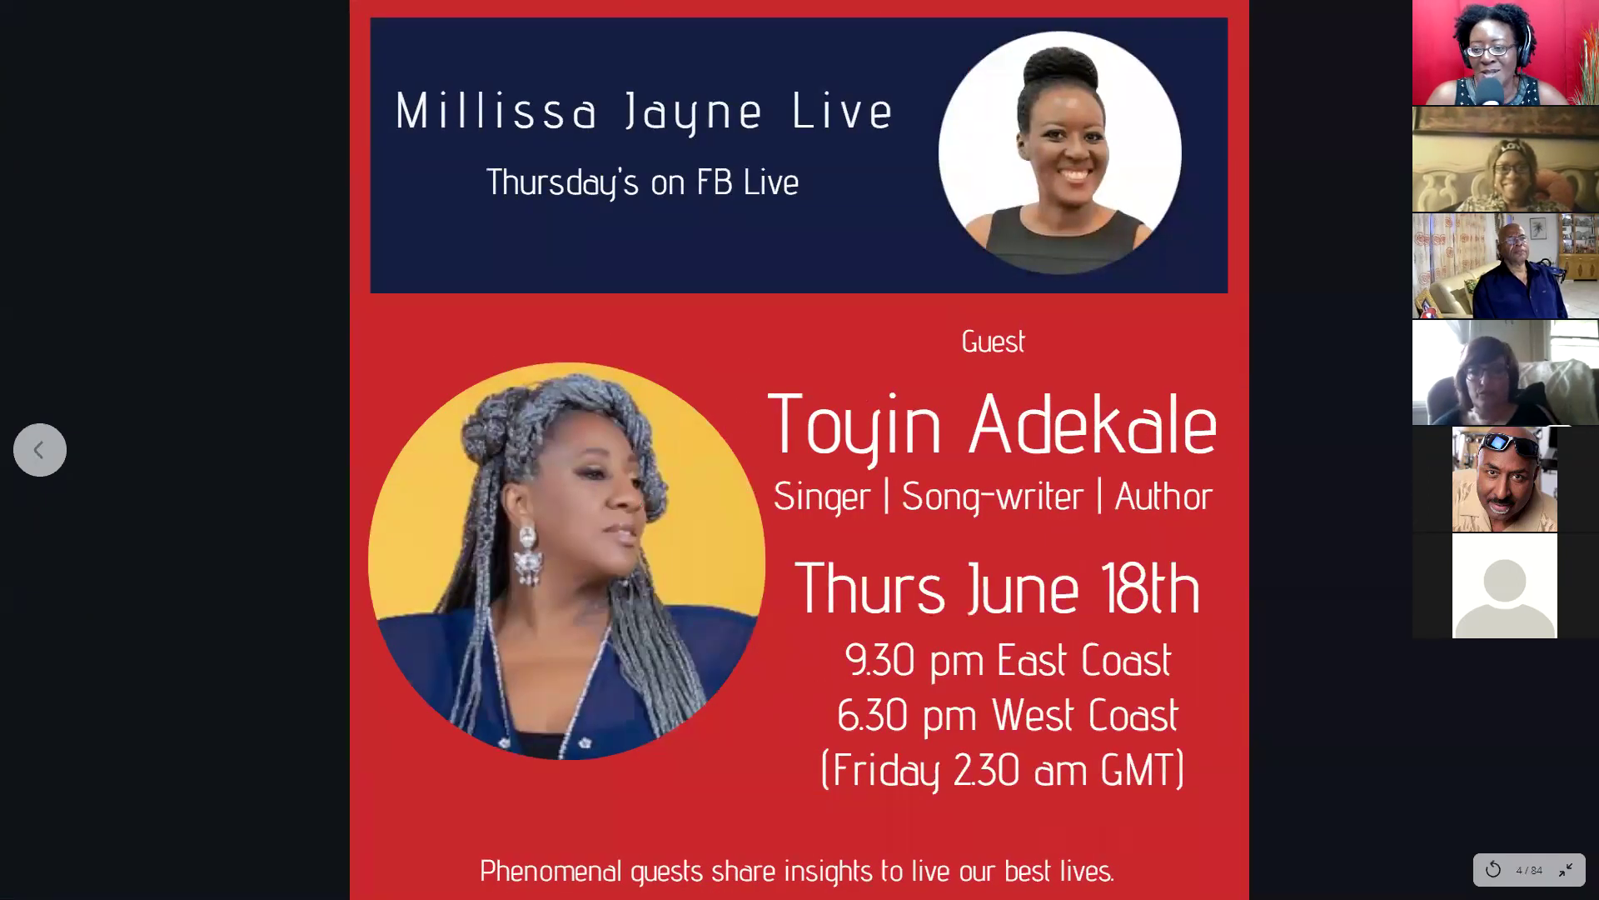
key(Right)
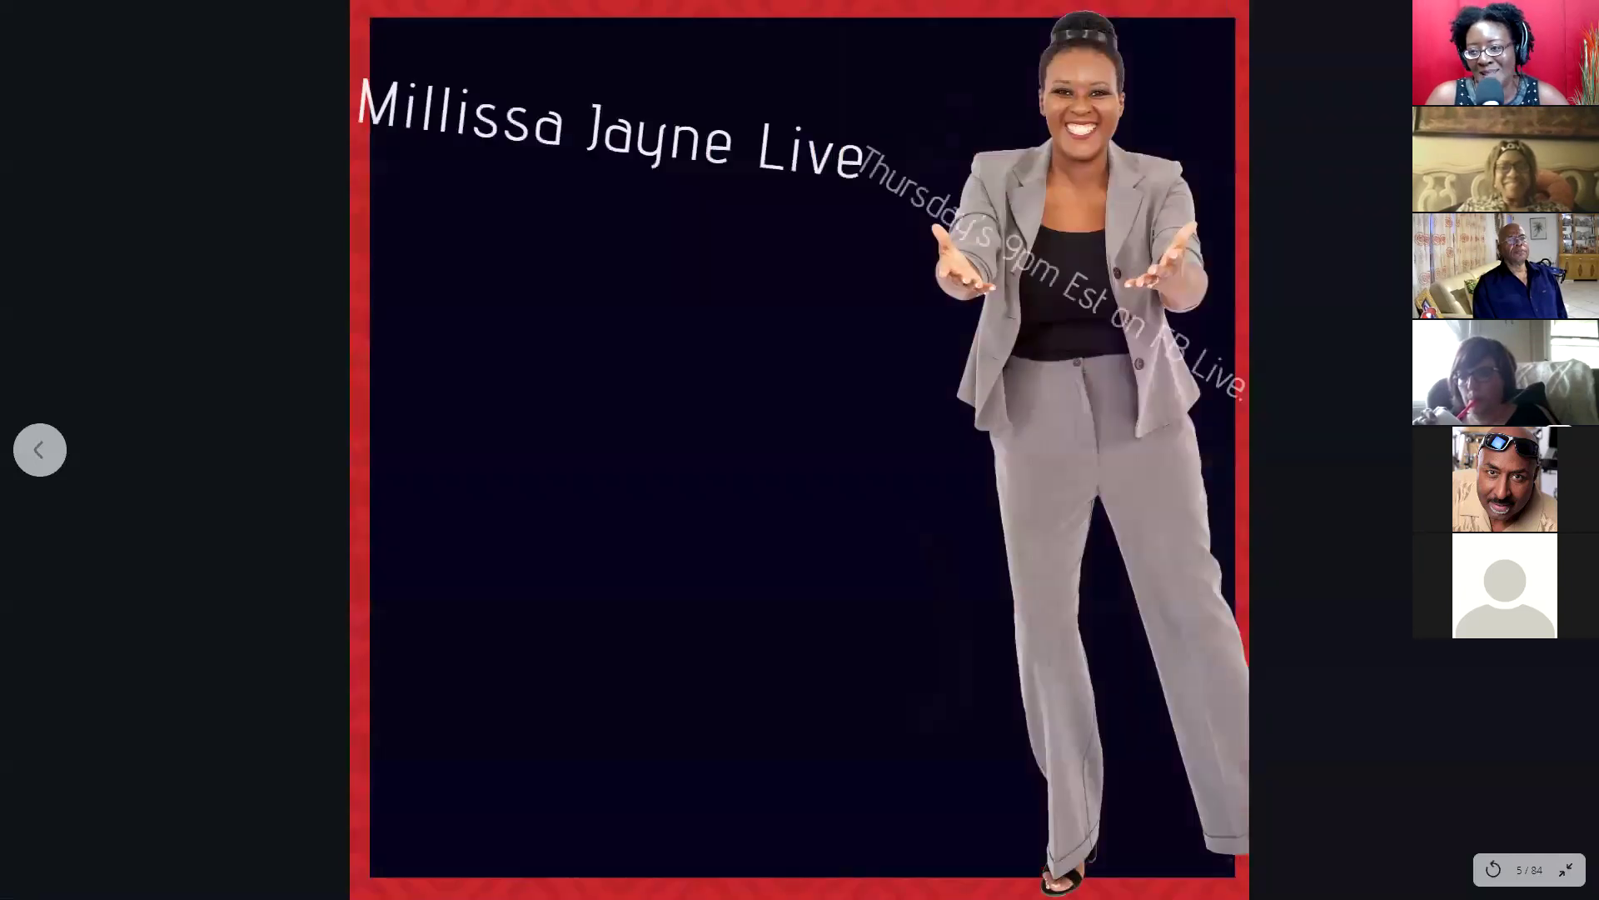
key(Right)
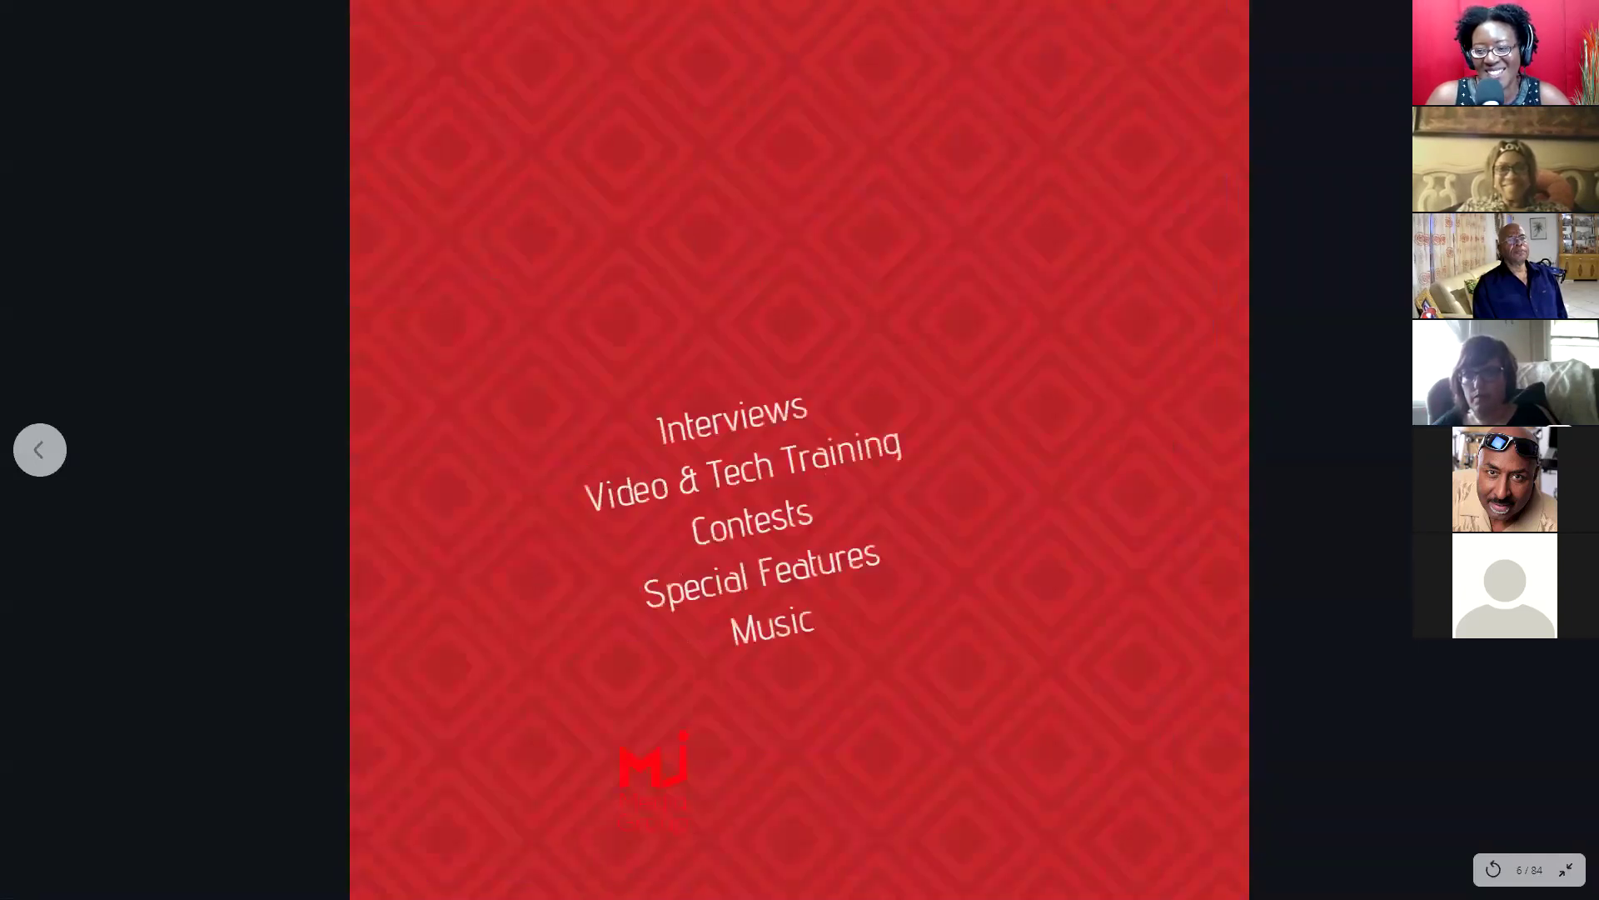
Step: End the presentation, close the presenter window, and switch to the Canva Masterclass Outline design
click(1565, 869)
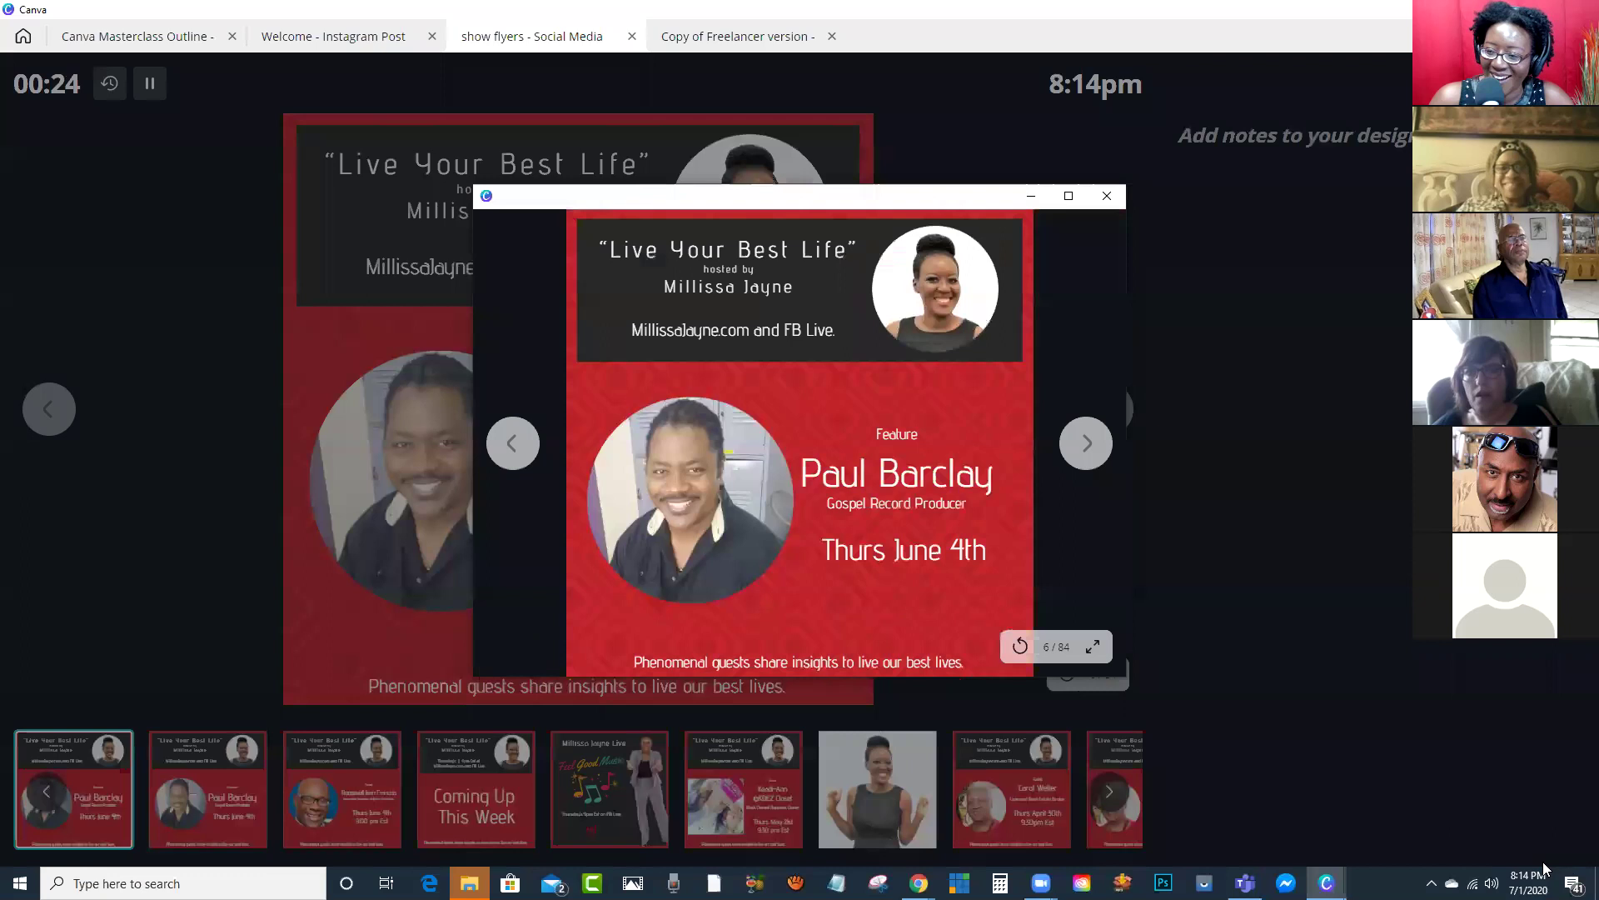
click(1108, 198)
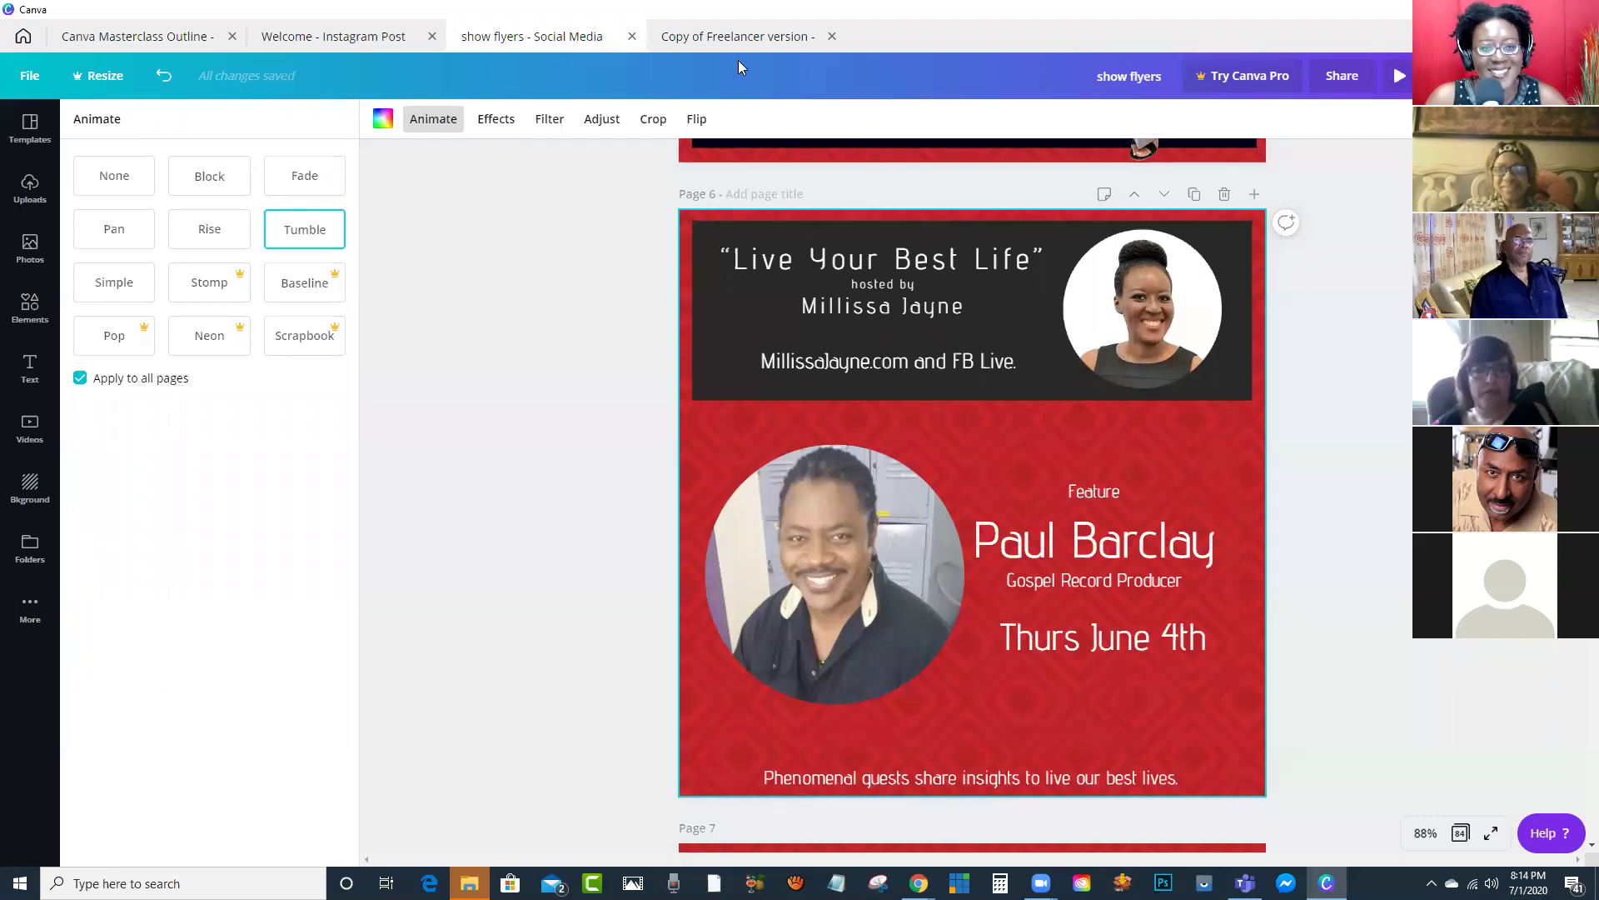
click(166, 44)
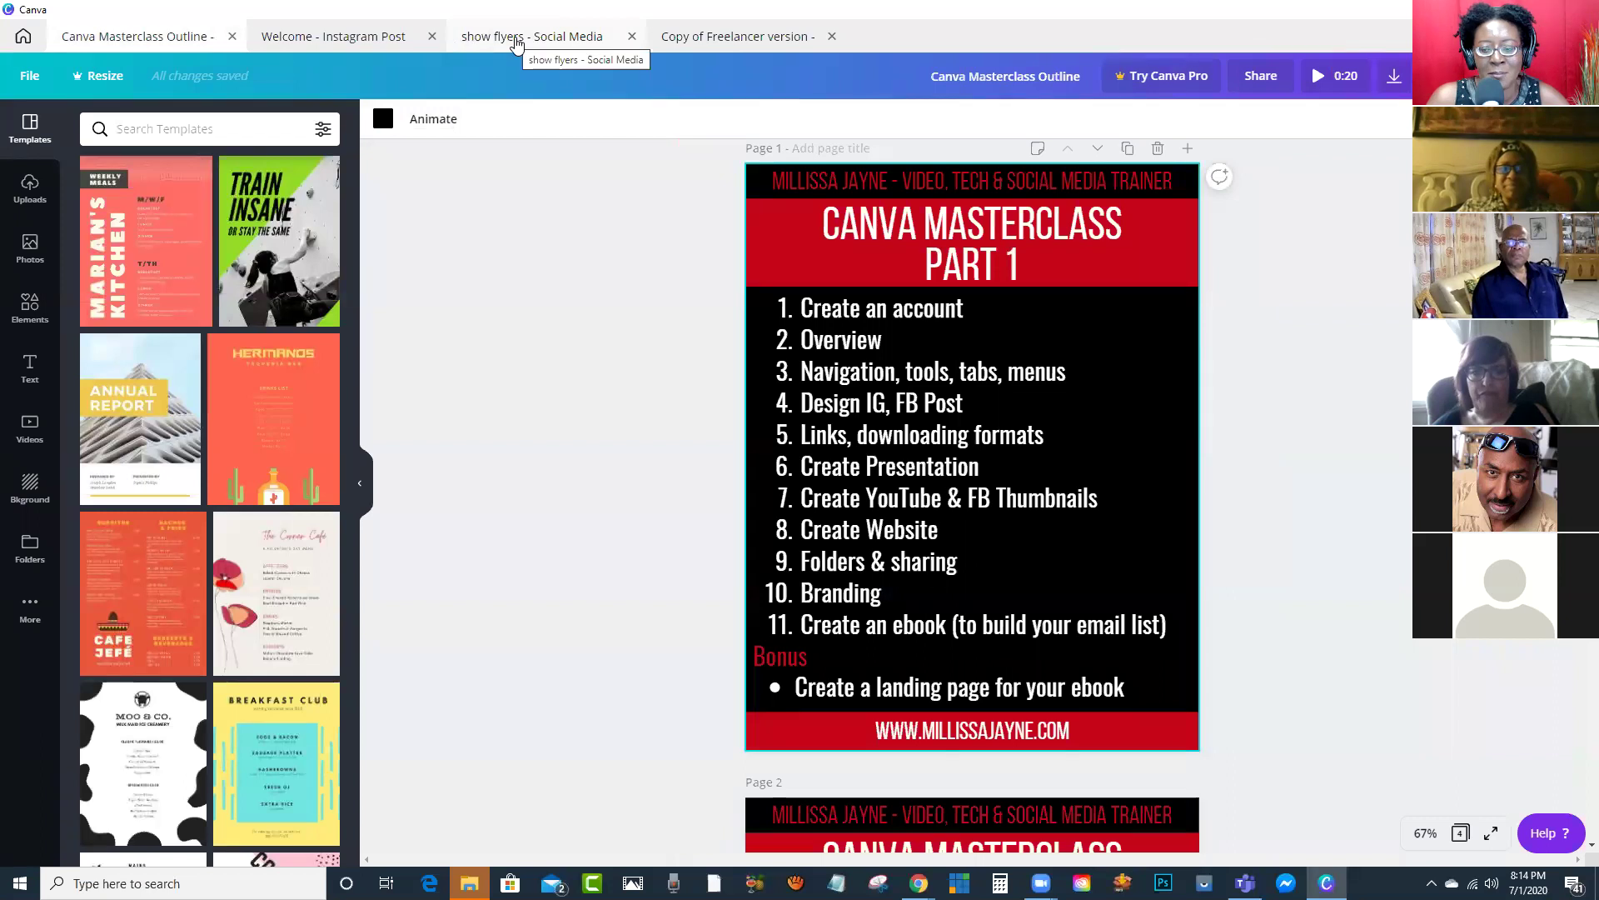
Step: Browse the All your designs home page, then bring up the new-design search listing Instagram Post and Story
click(23, 38)
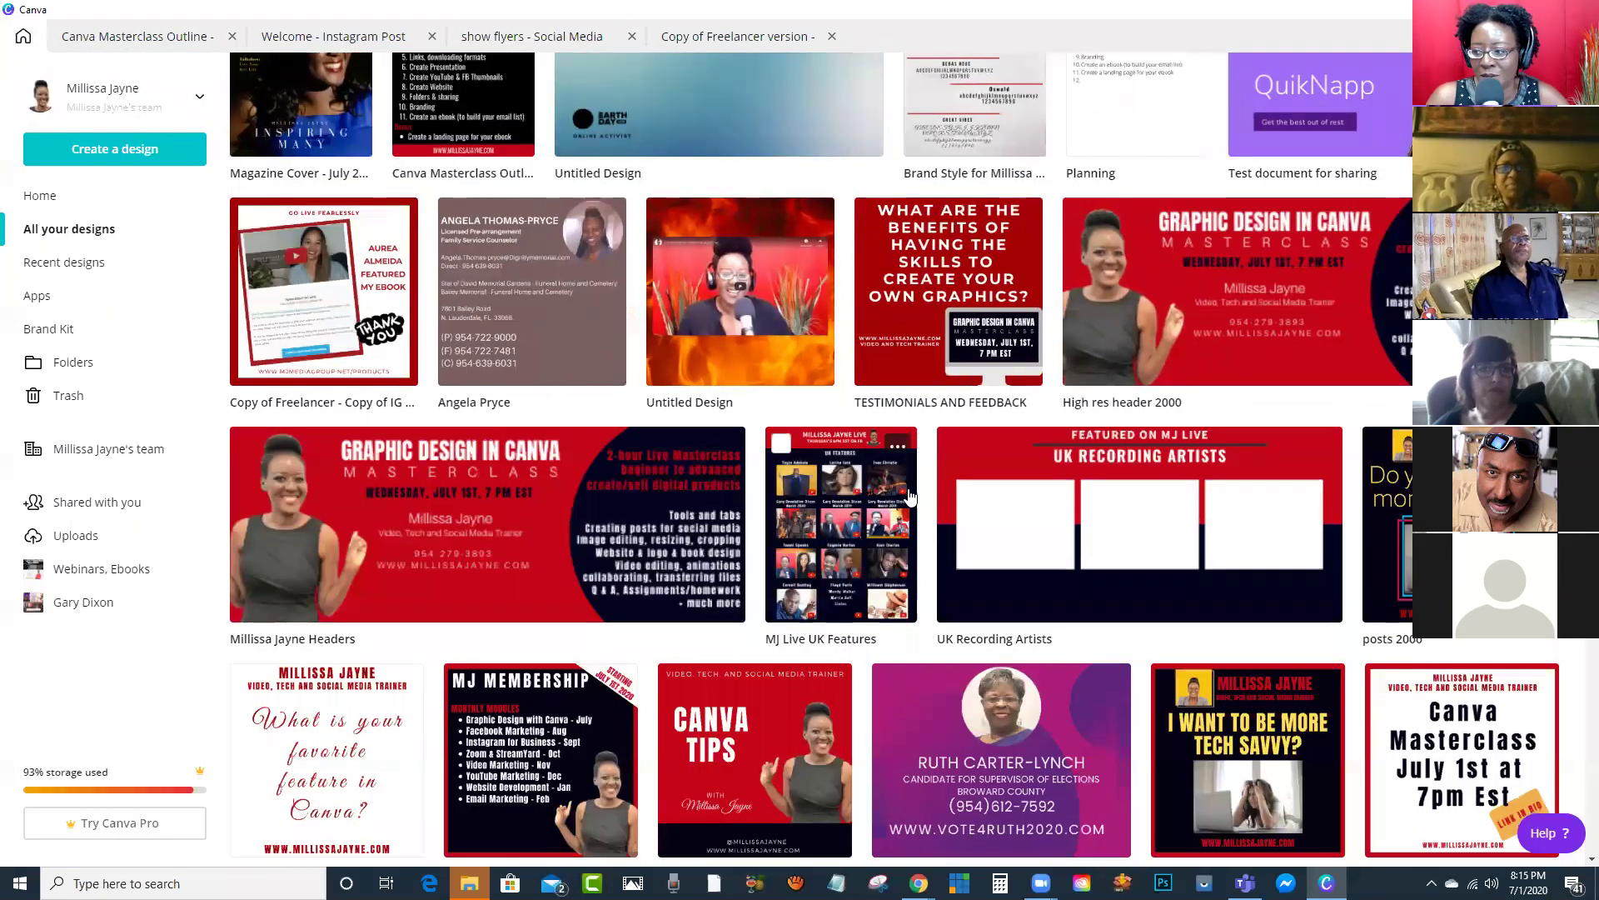
scroll(909, 496, down, 4)
scroll(908, 490, down, 10)
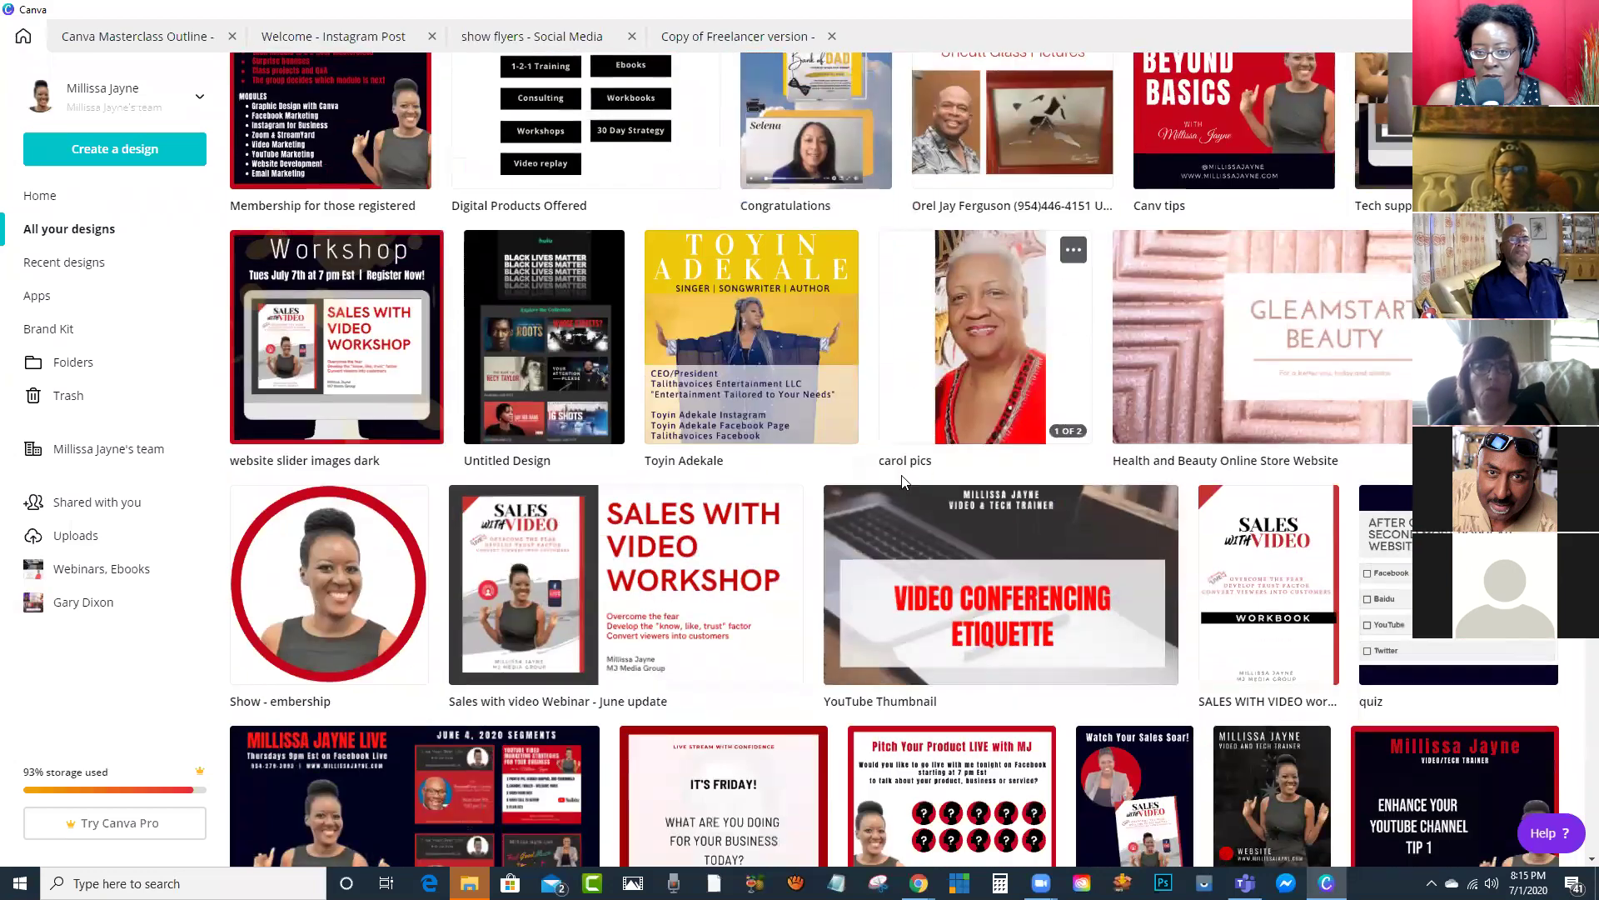
scroll(864, 437, down, 7)
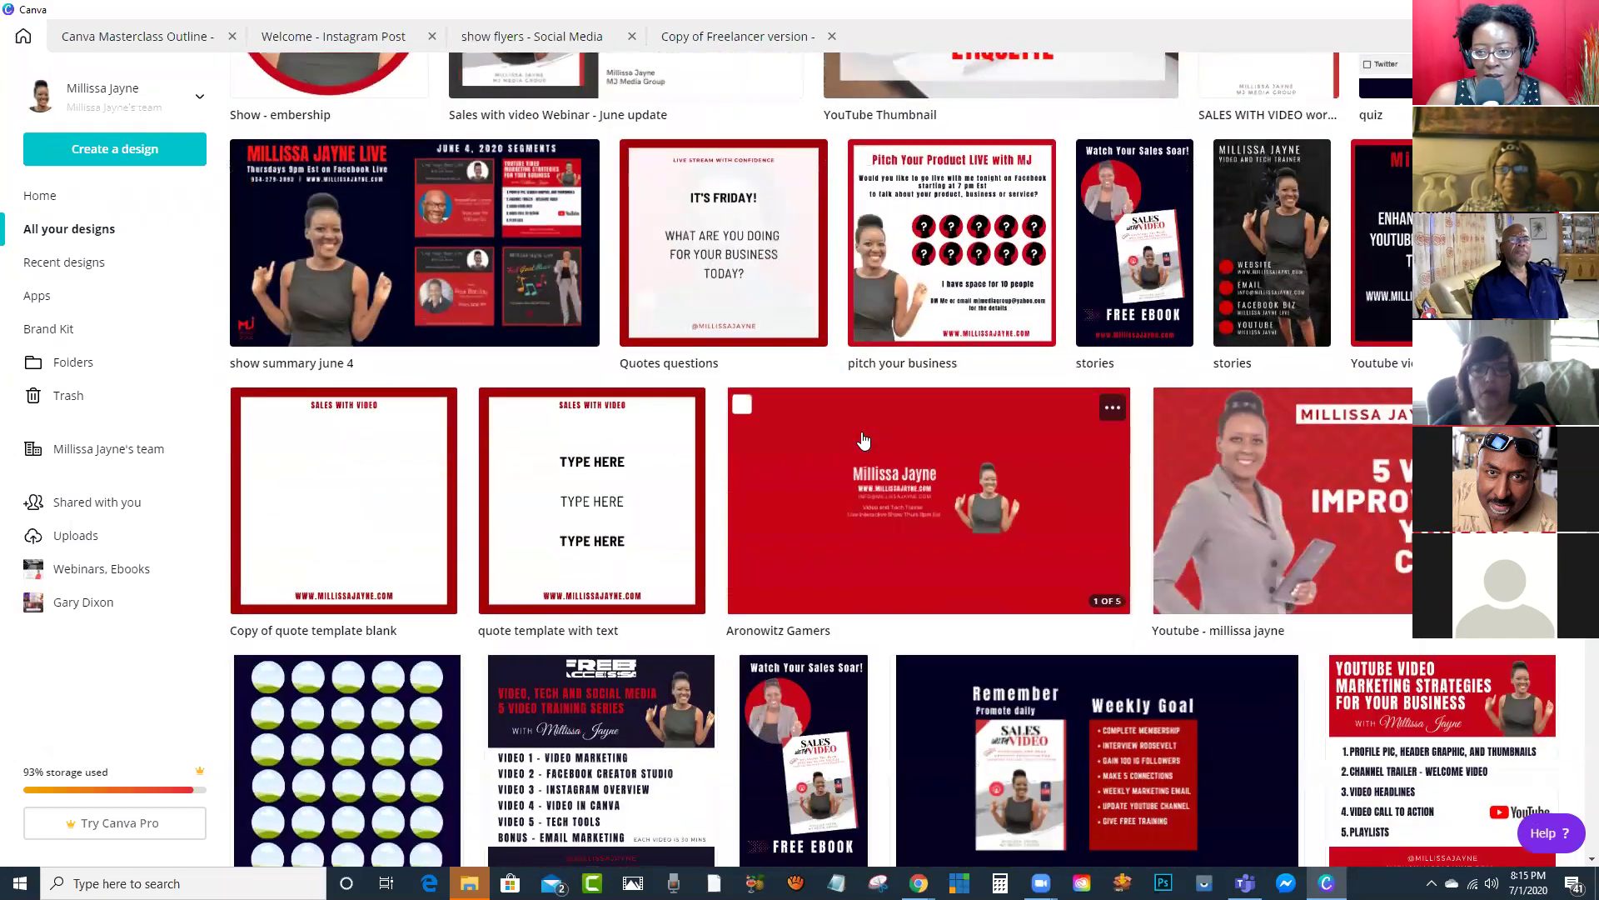
scroll(862, 442, up, 20)
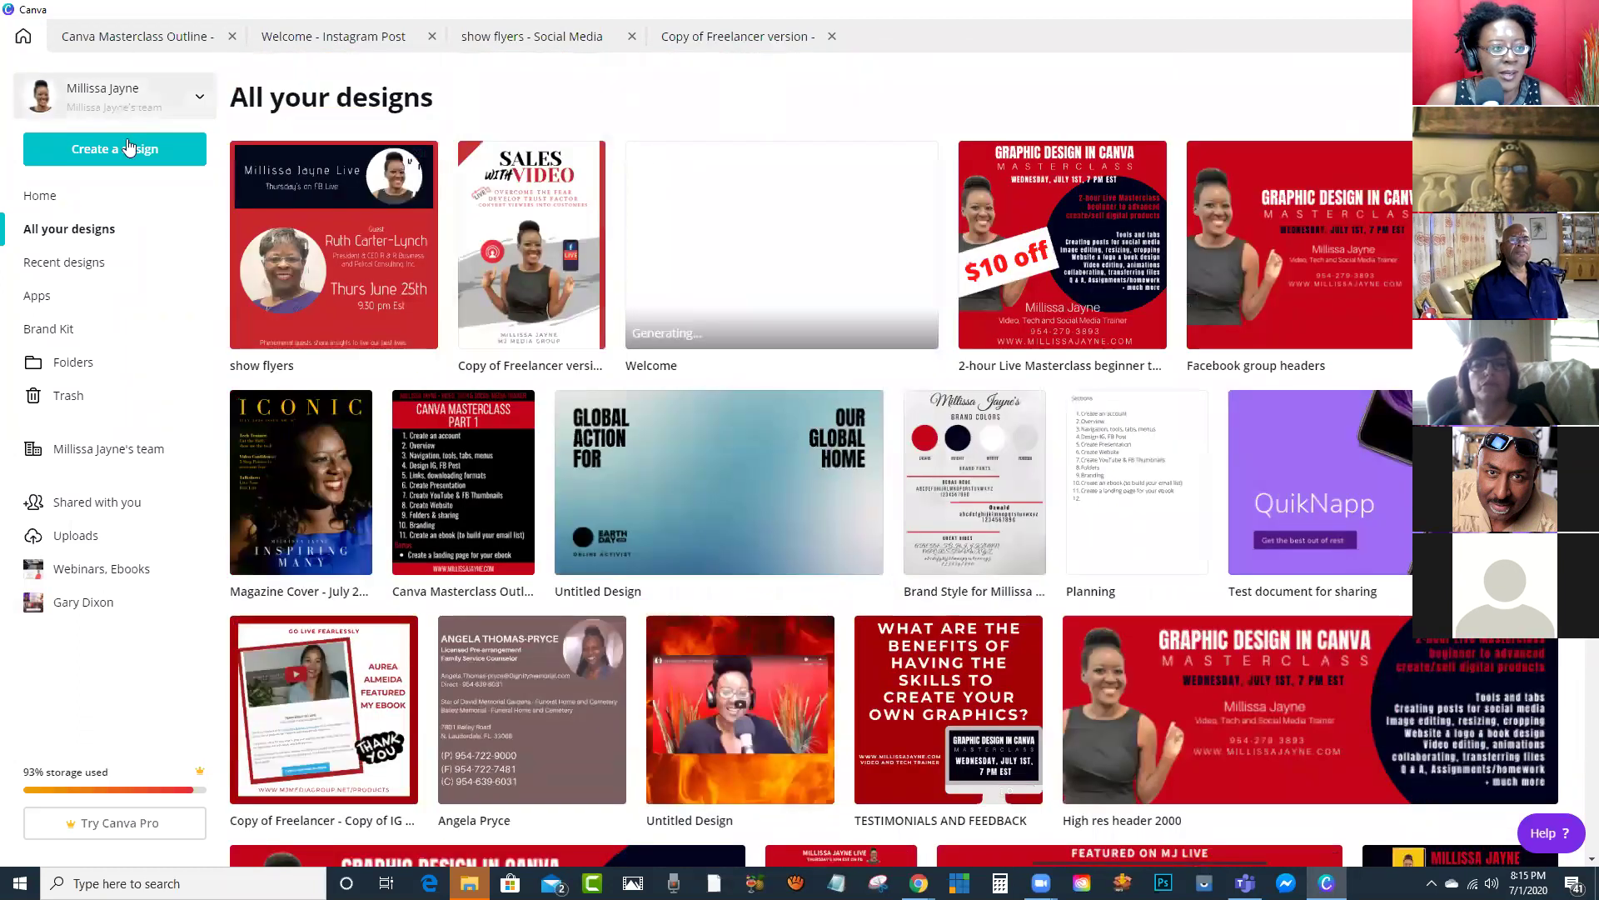
click(116, 155)
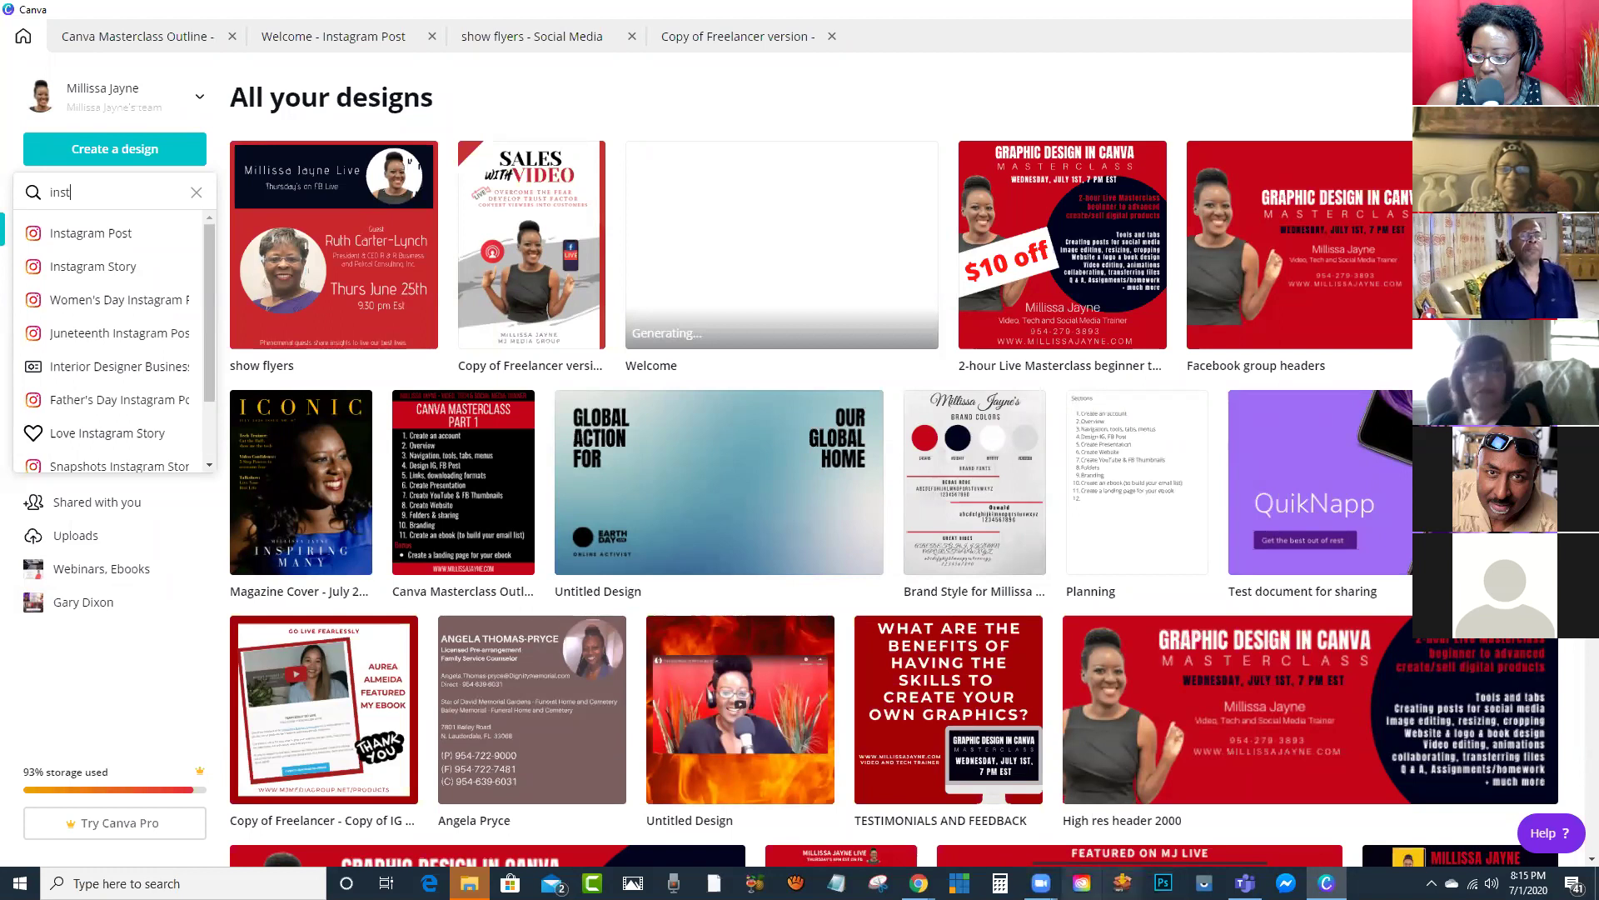
mouse_move(918, 883)
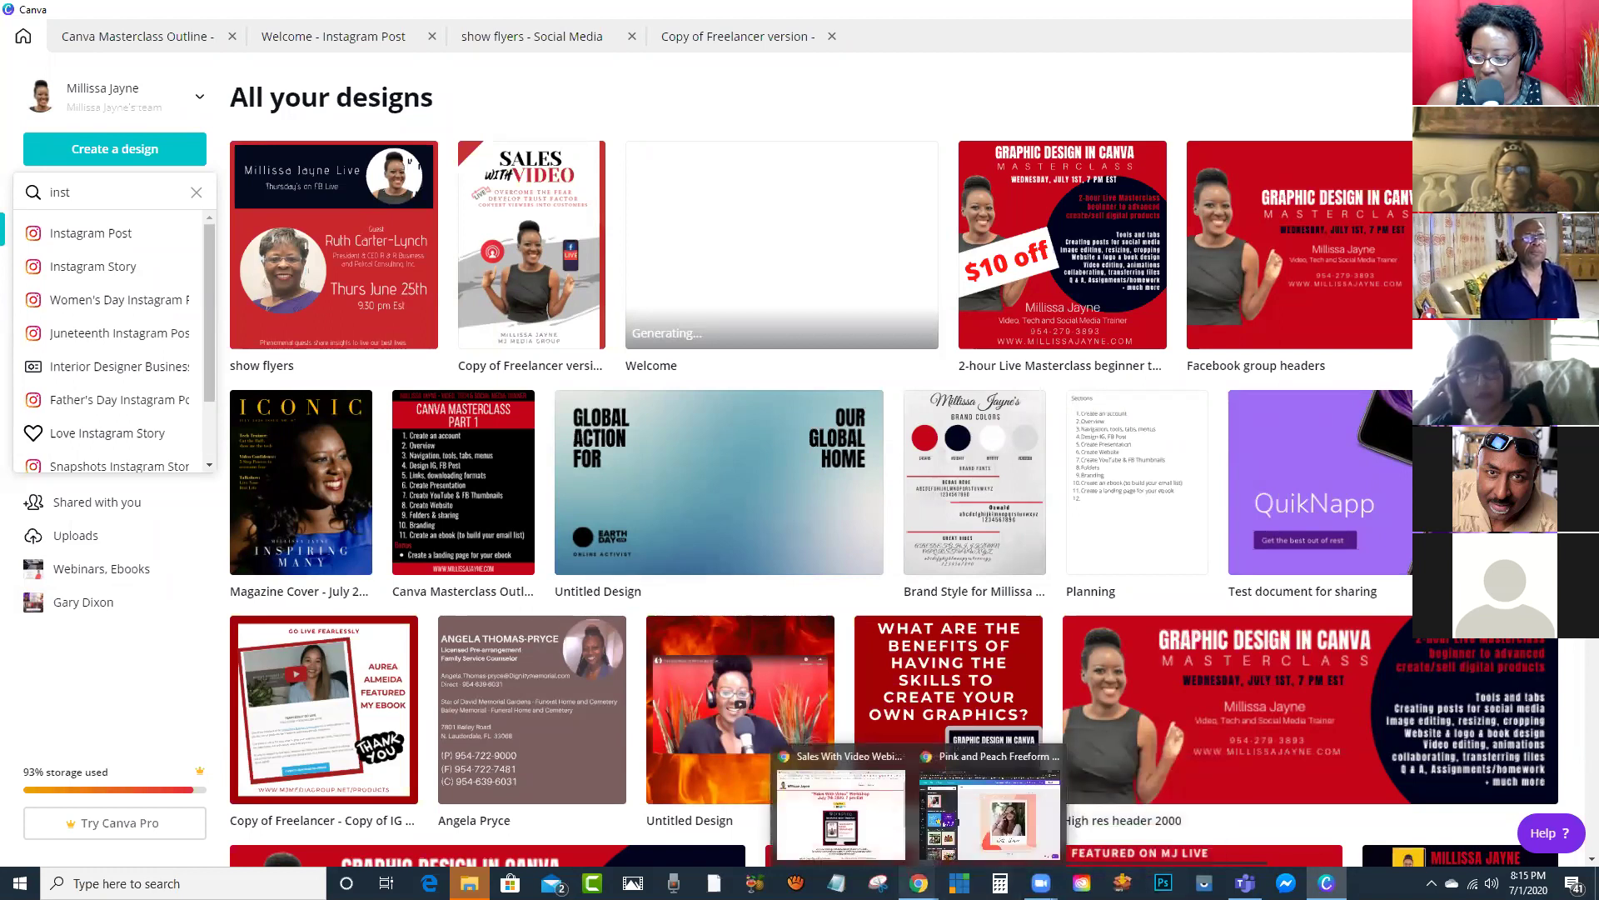
Step: Search 'yout', choose YouTube Thumbnail, and pick the Making the Perfect Cup of Coffee template
click(983, 829)
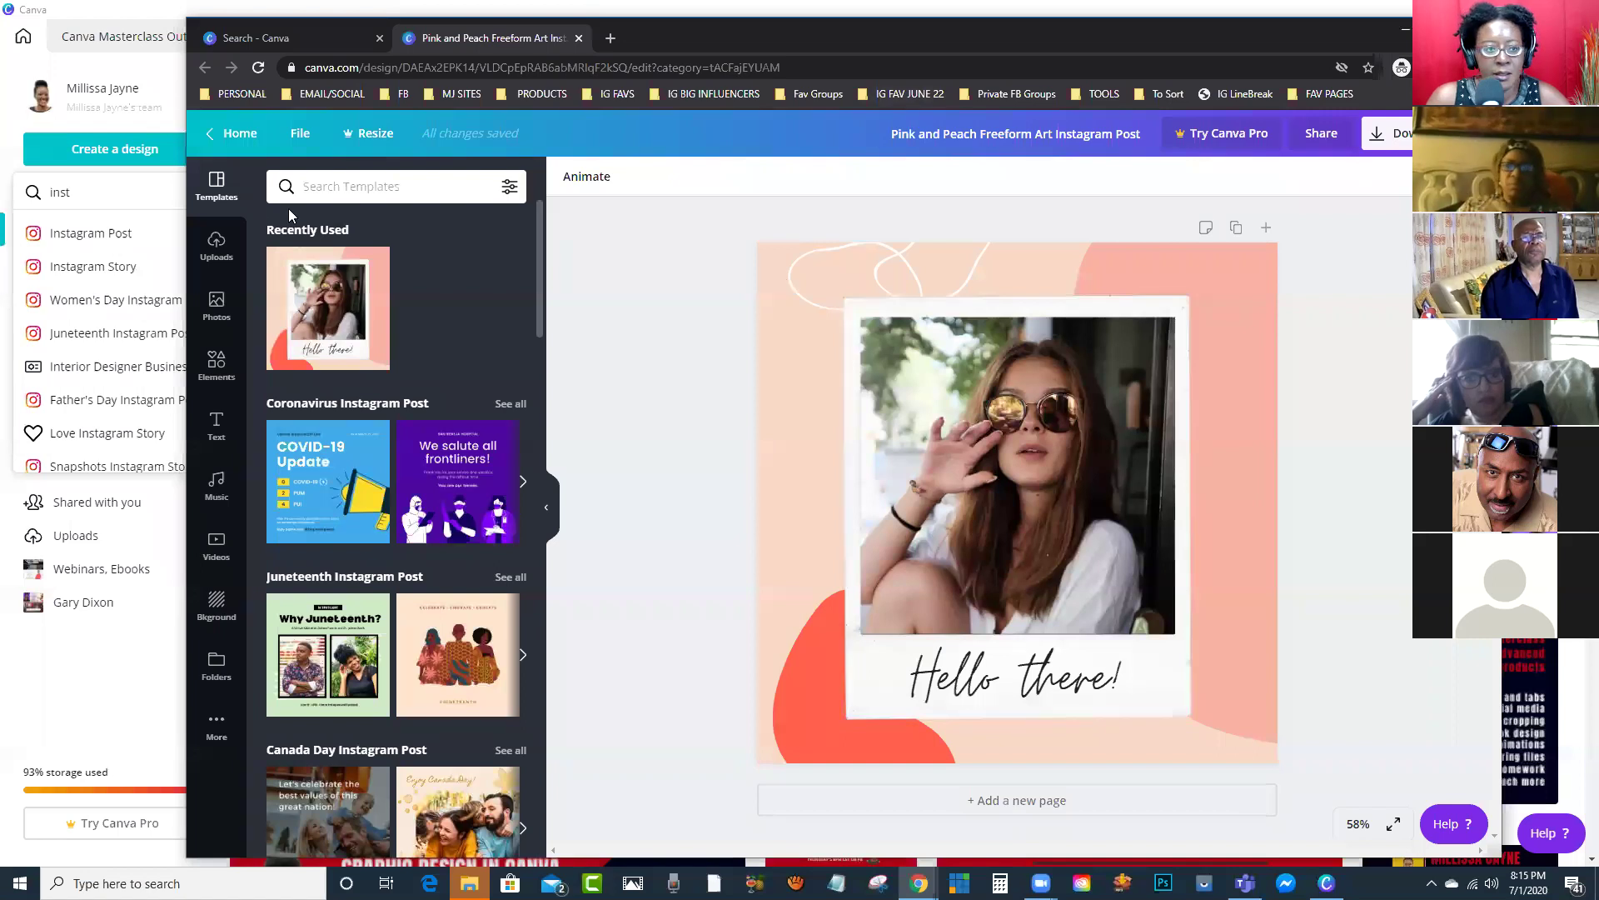
click(233, 134)
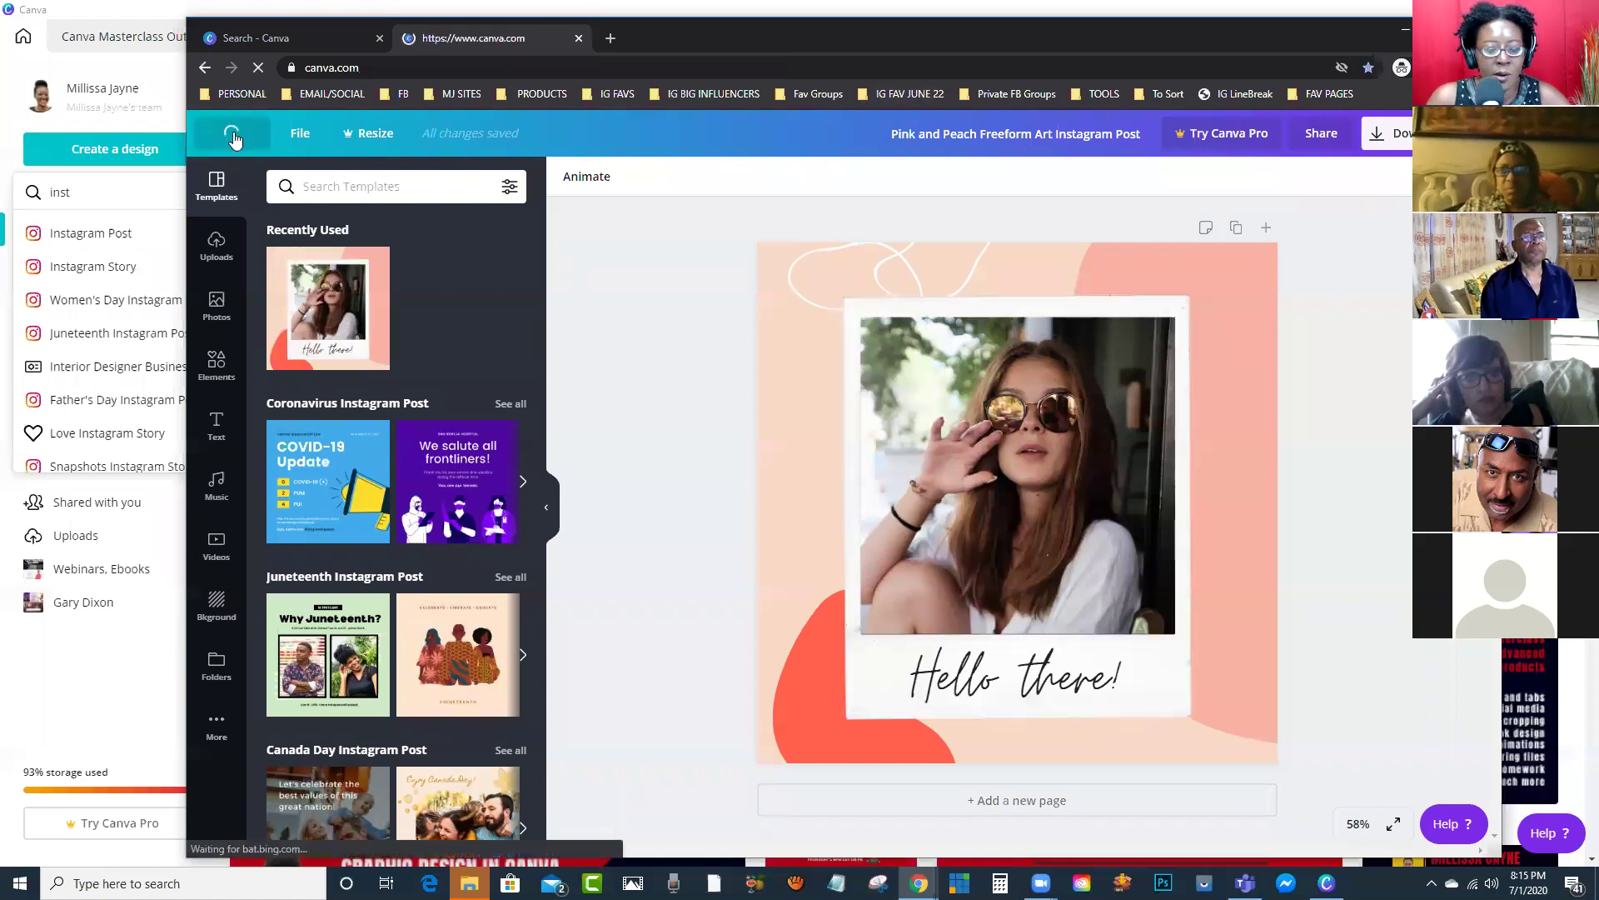
click(846, 360)
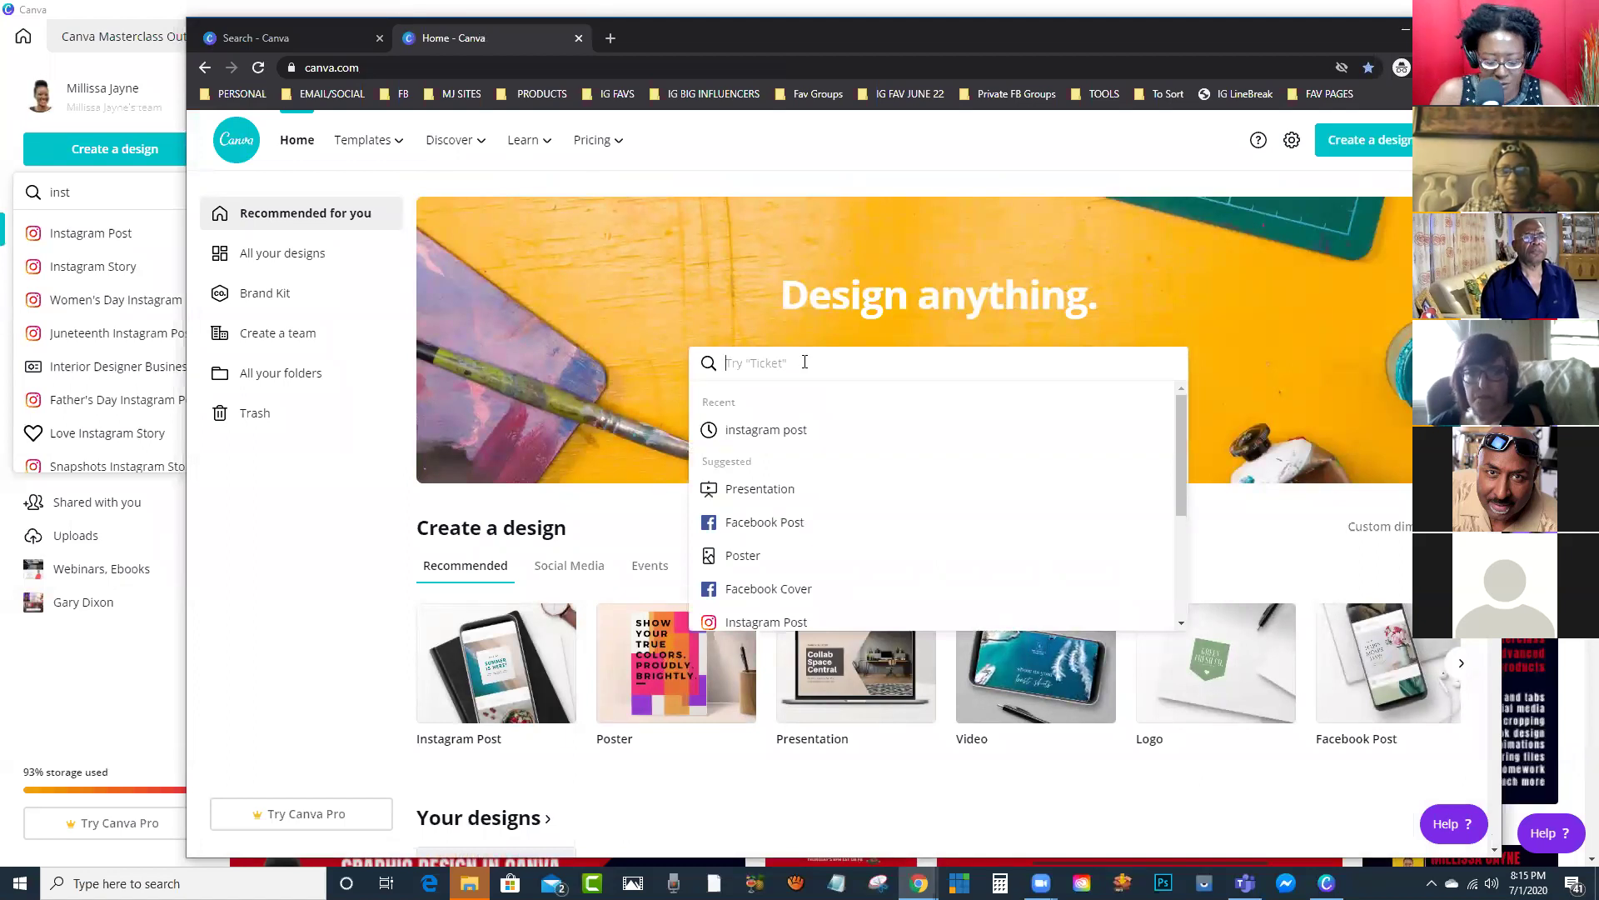
text(yout)
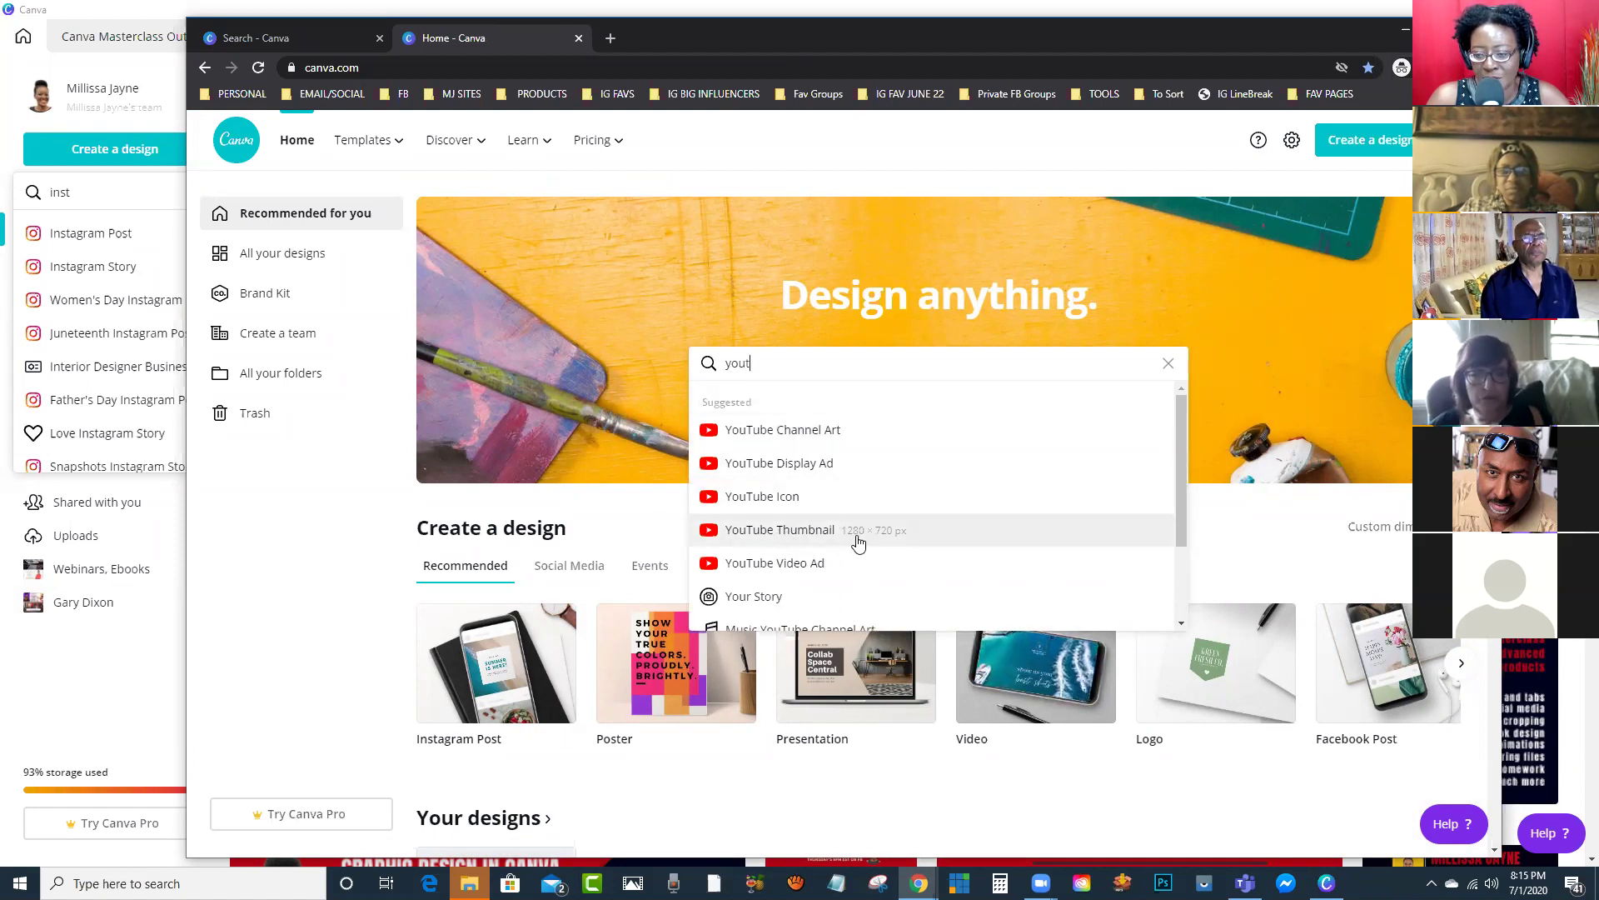
click(798, 534)
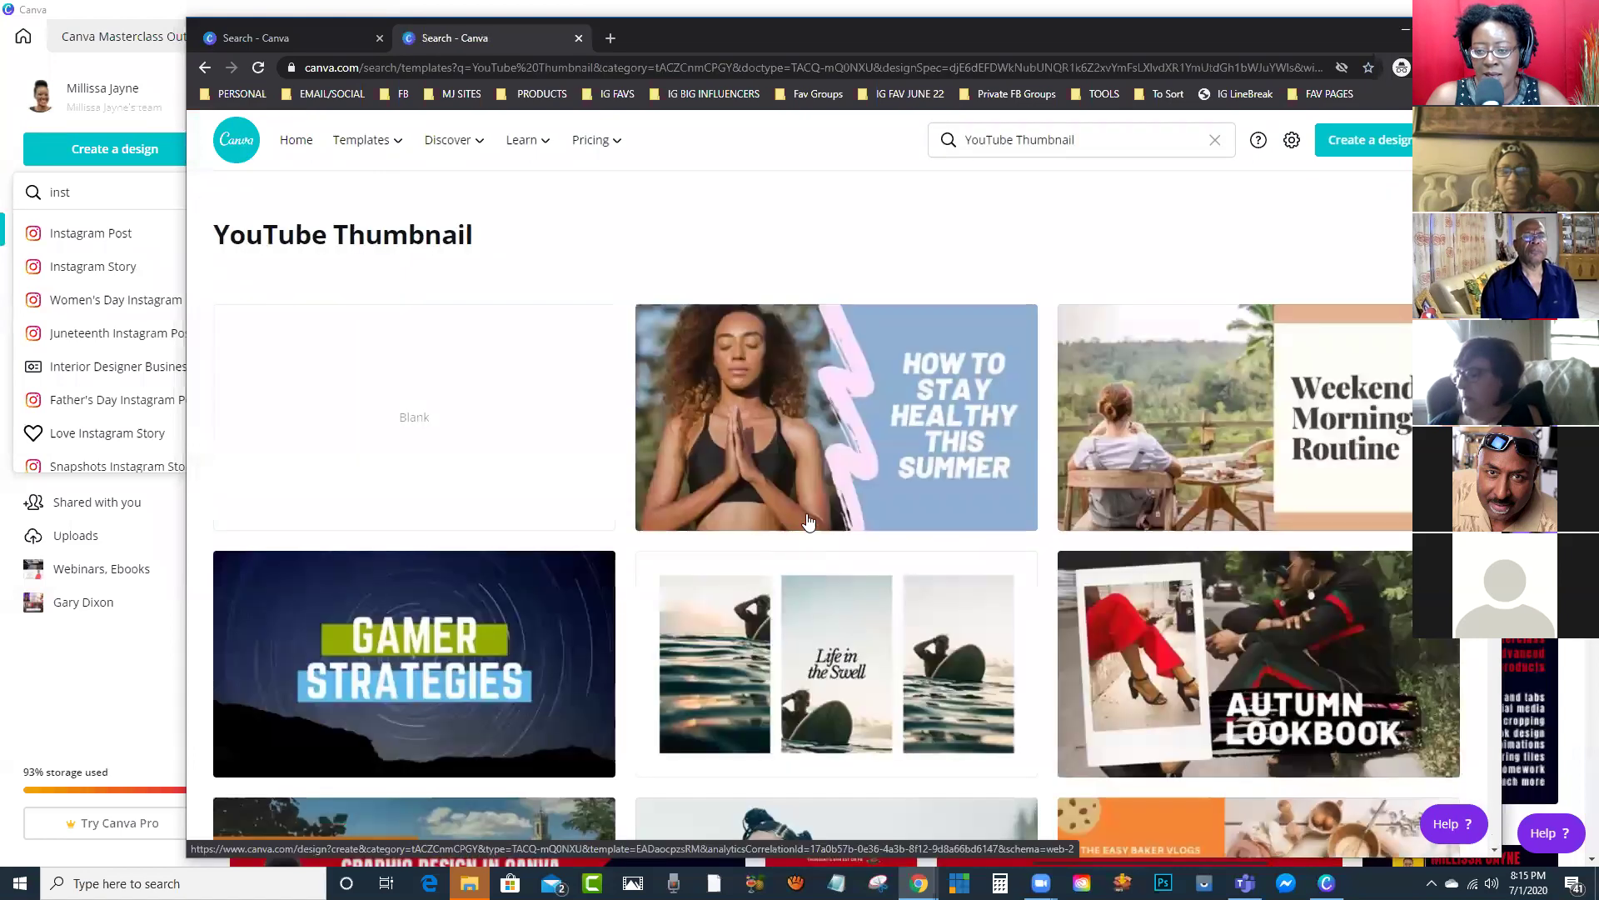
scroll(810, 494, down, 7)
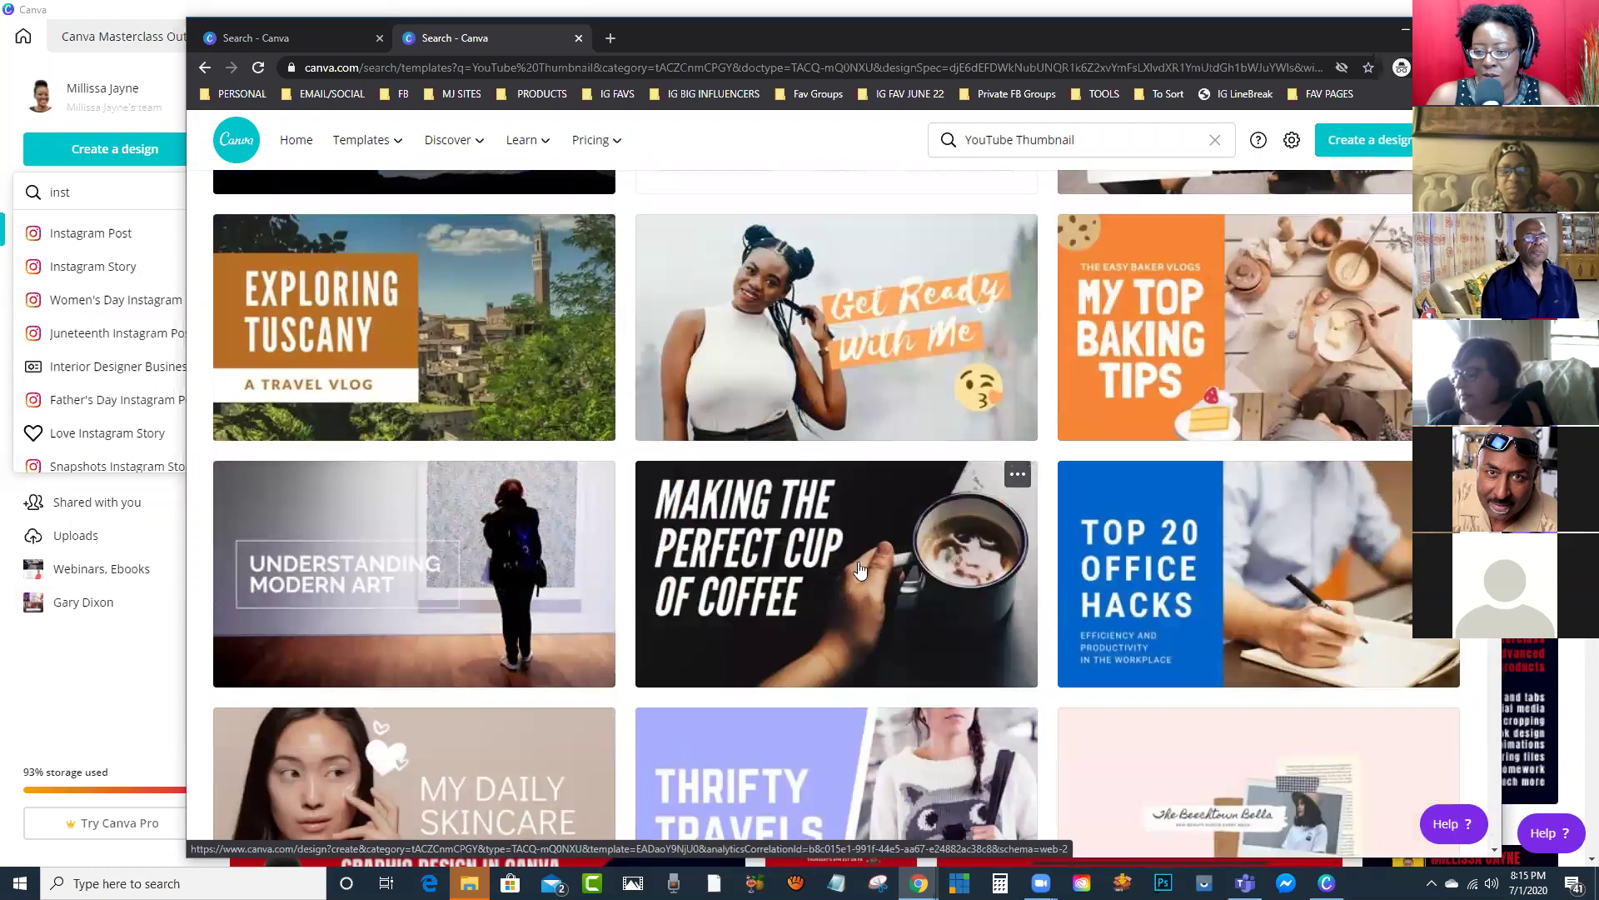
click(833, 559)
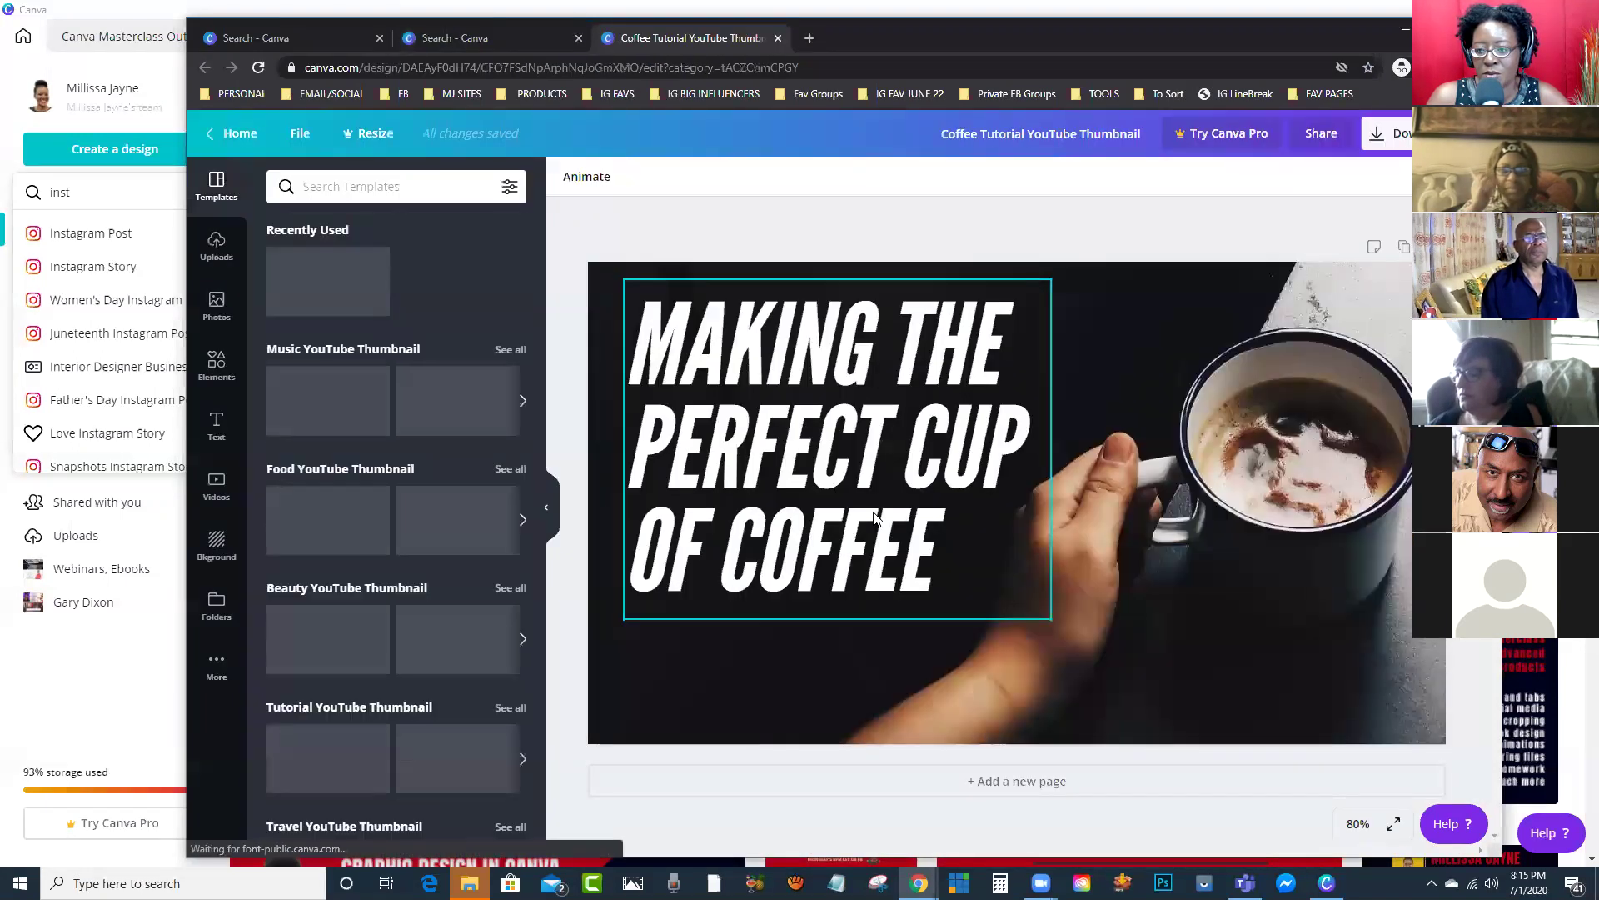
Step: Replace the coffee title with 'ART FROM PINE LEAVES' and enlarge it across three lines
click(950, 570)
drag(934, 548, 638, 318)
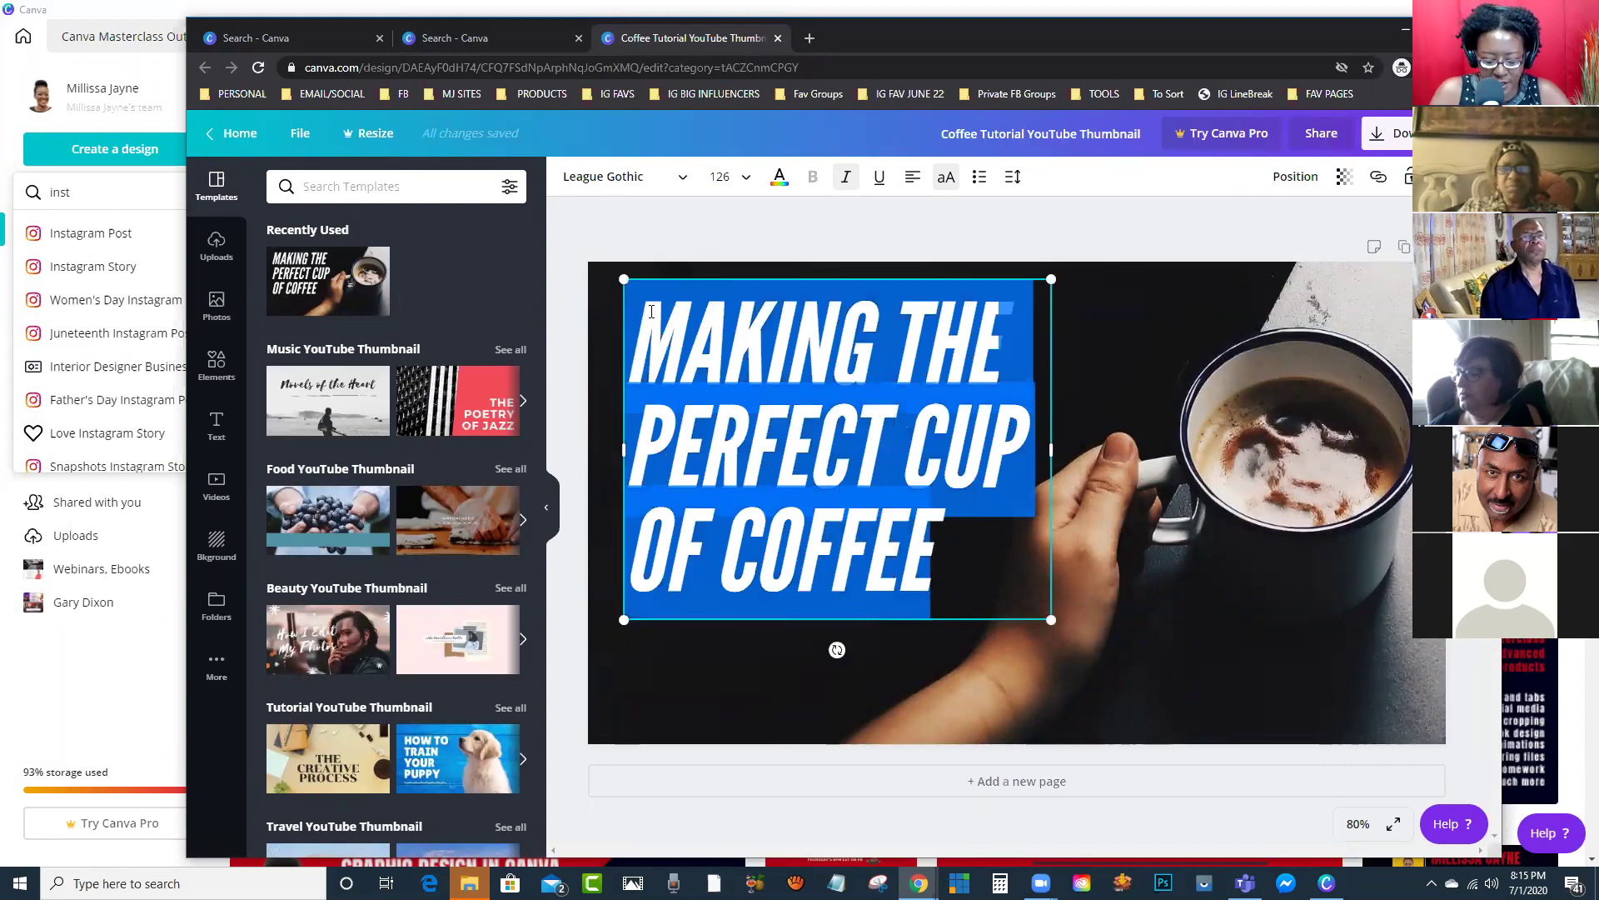
text(ART B)
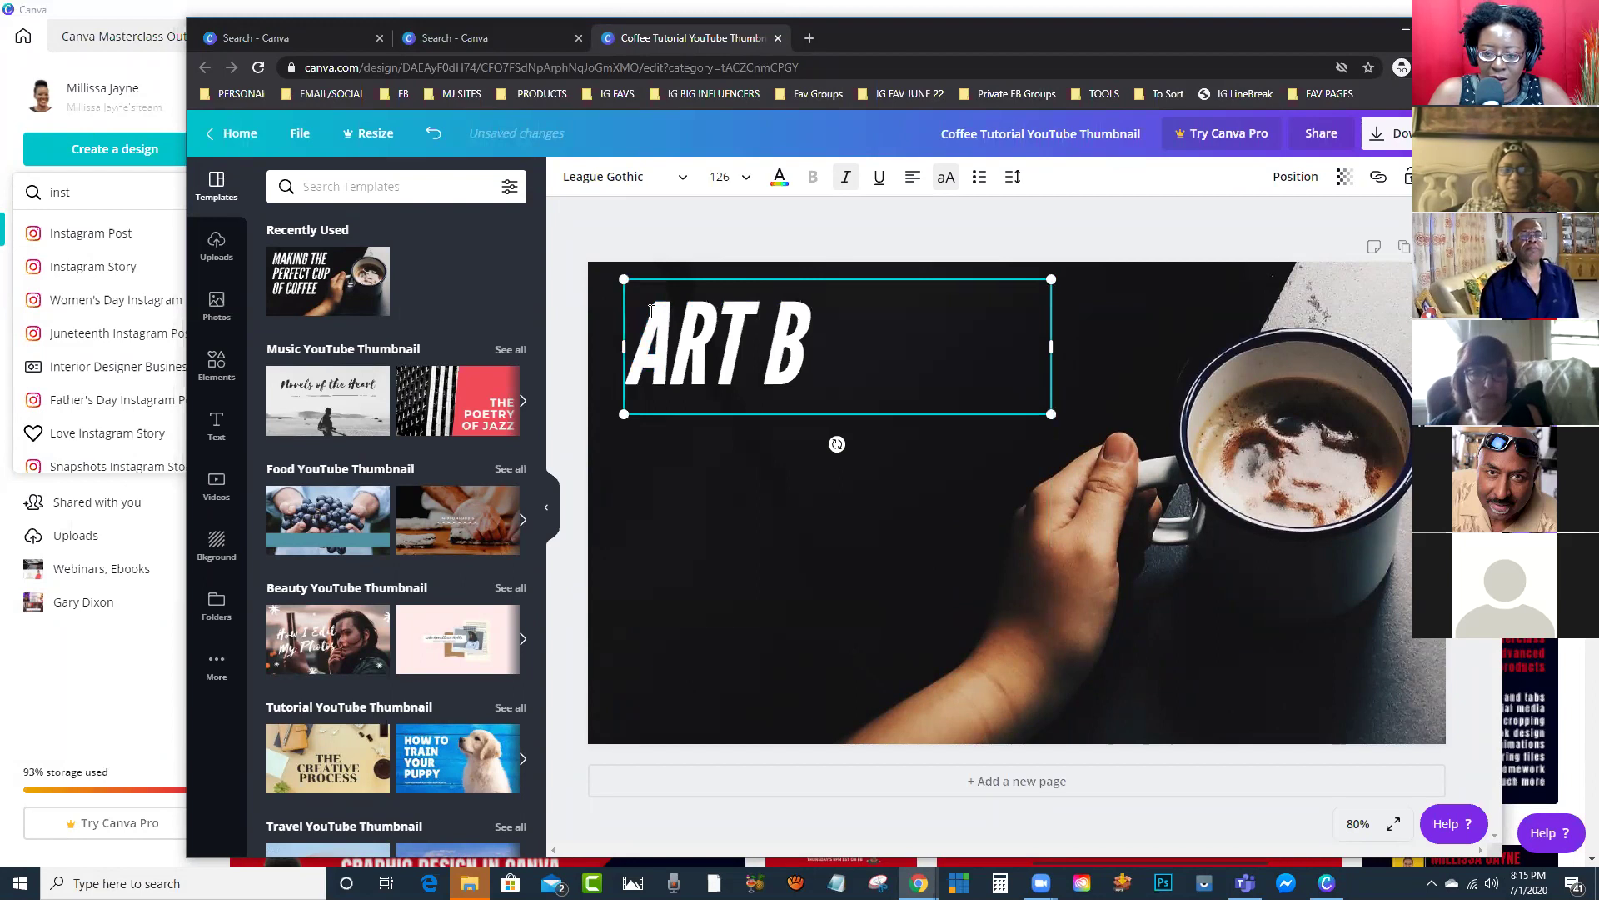
key(BackSpace)
key(BackSpace)
text(F)
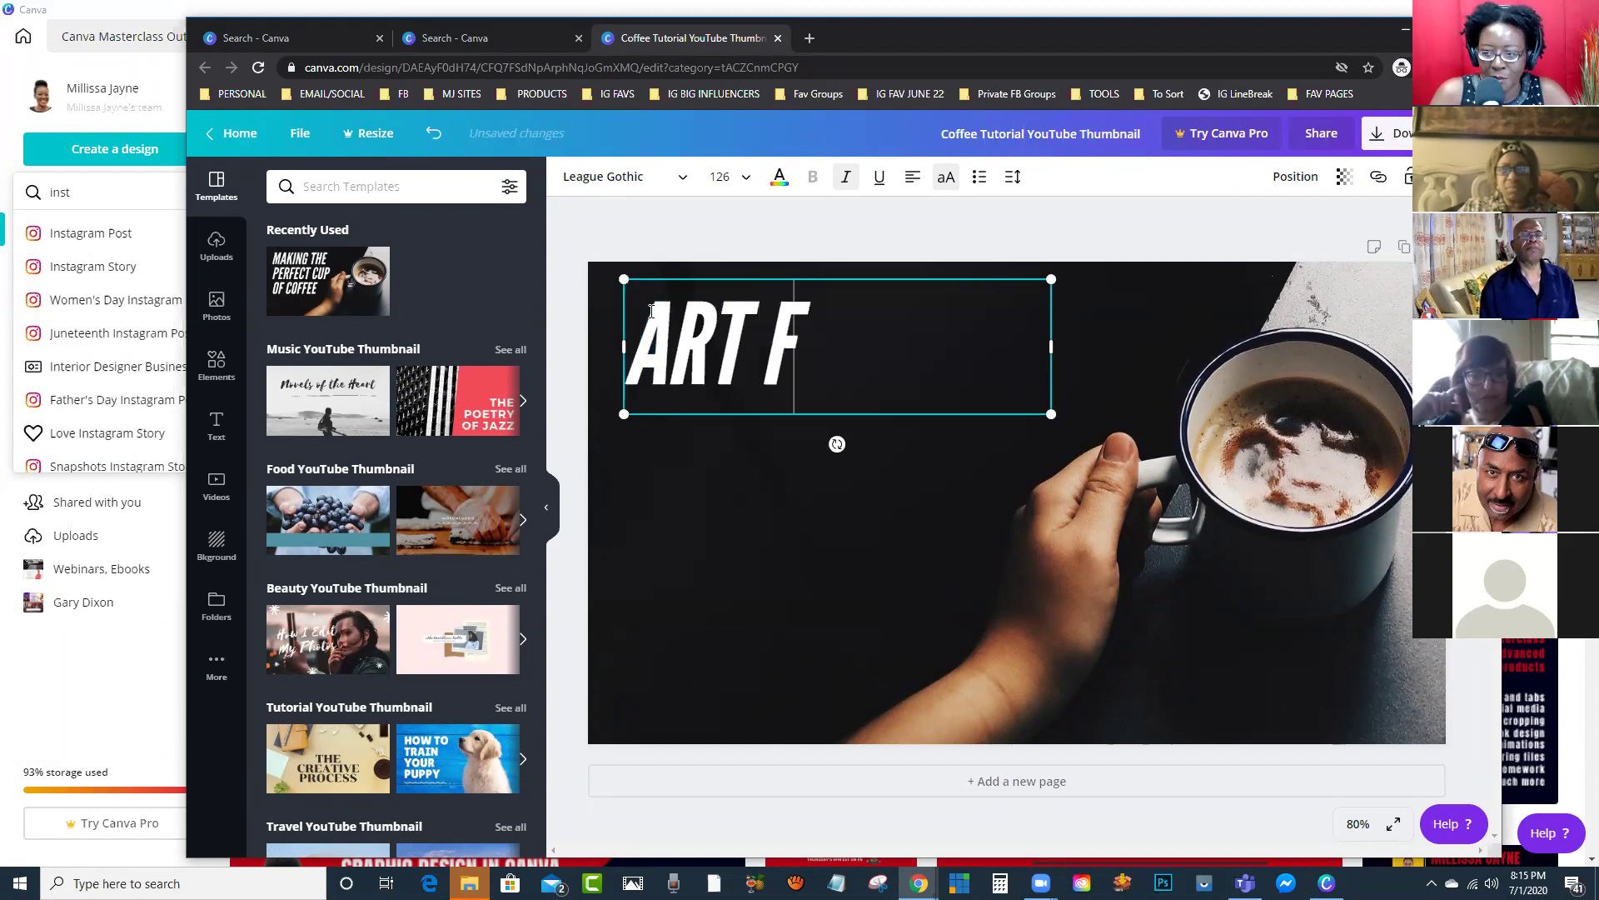
text(ROM)
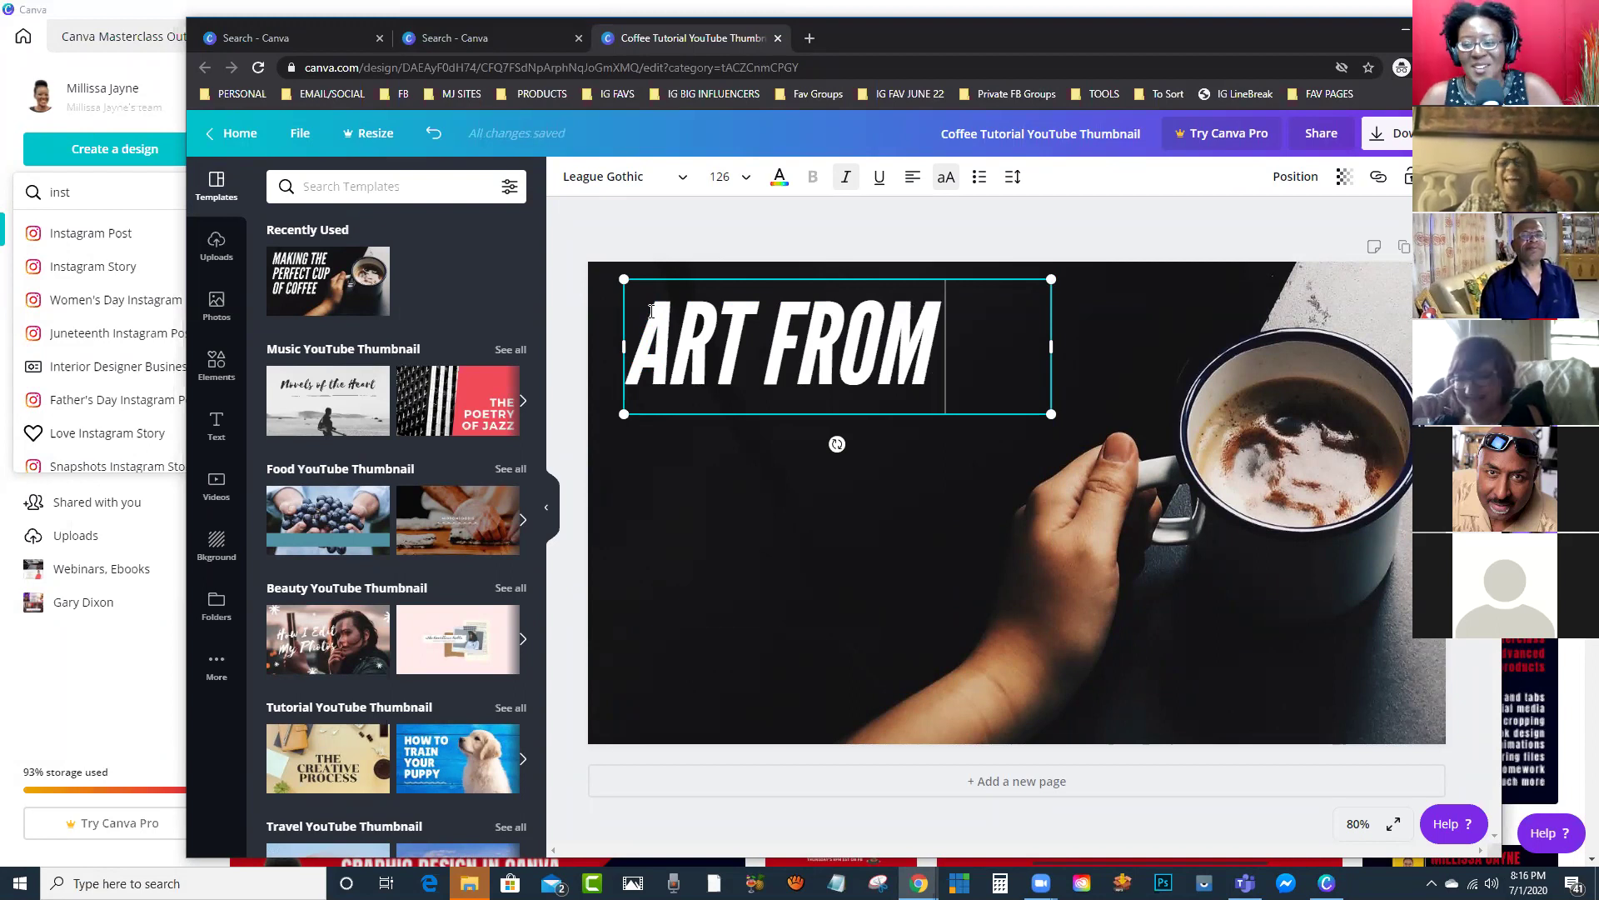
text( PIN)
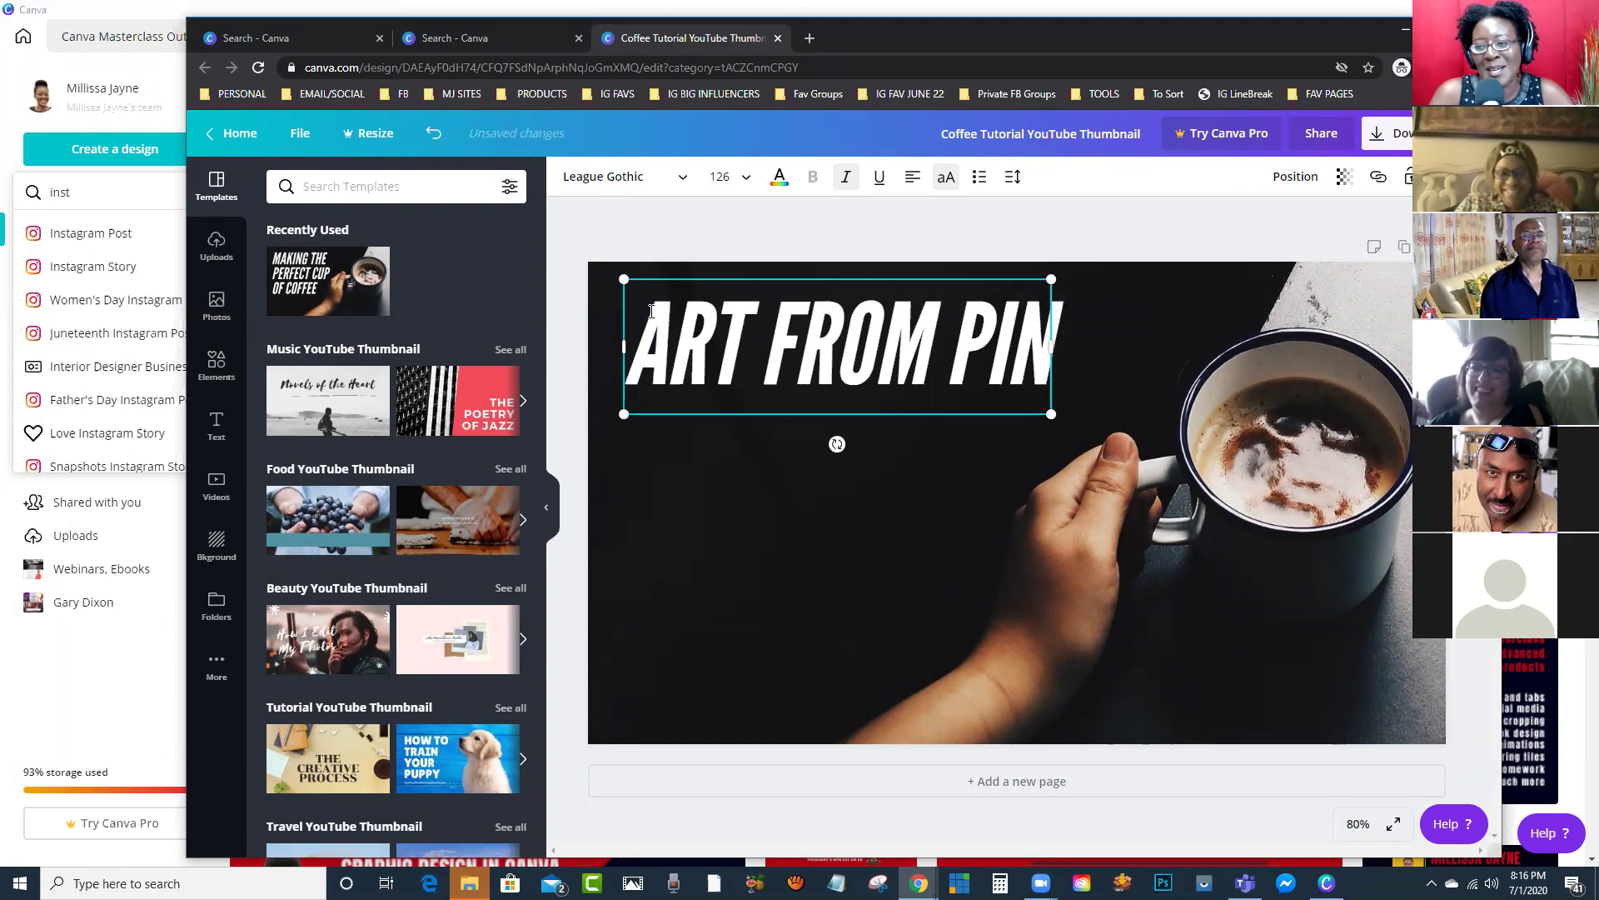
text(E LEAV)
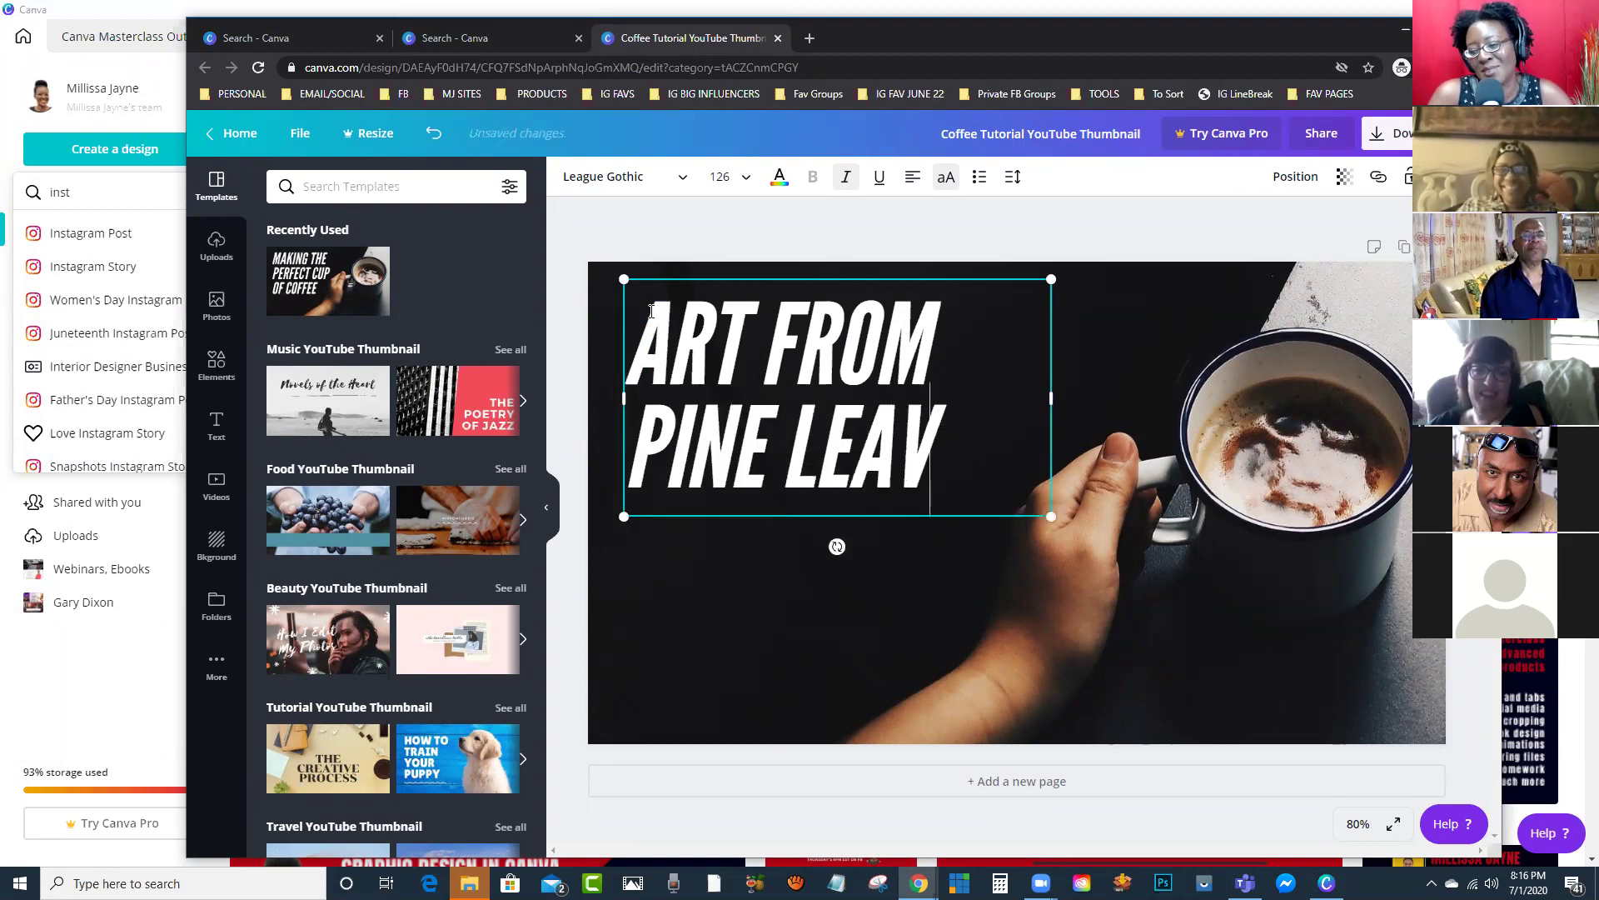
text(ES)
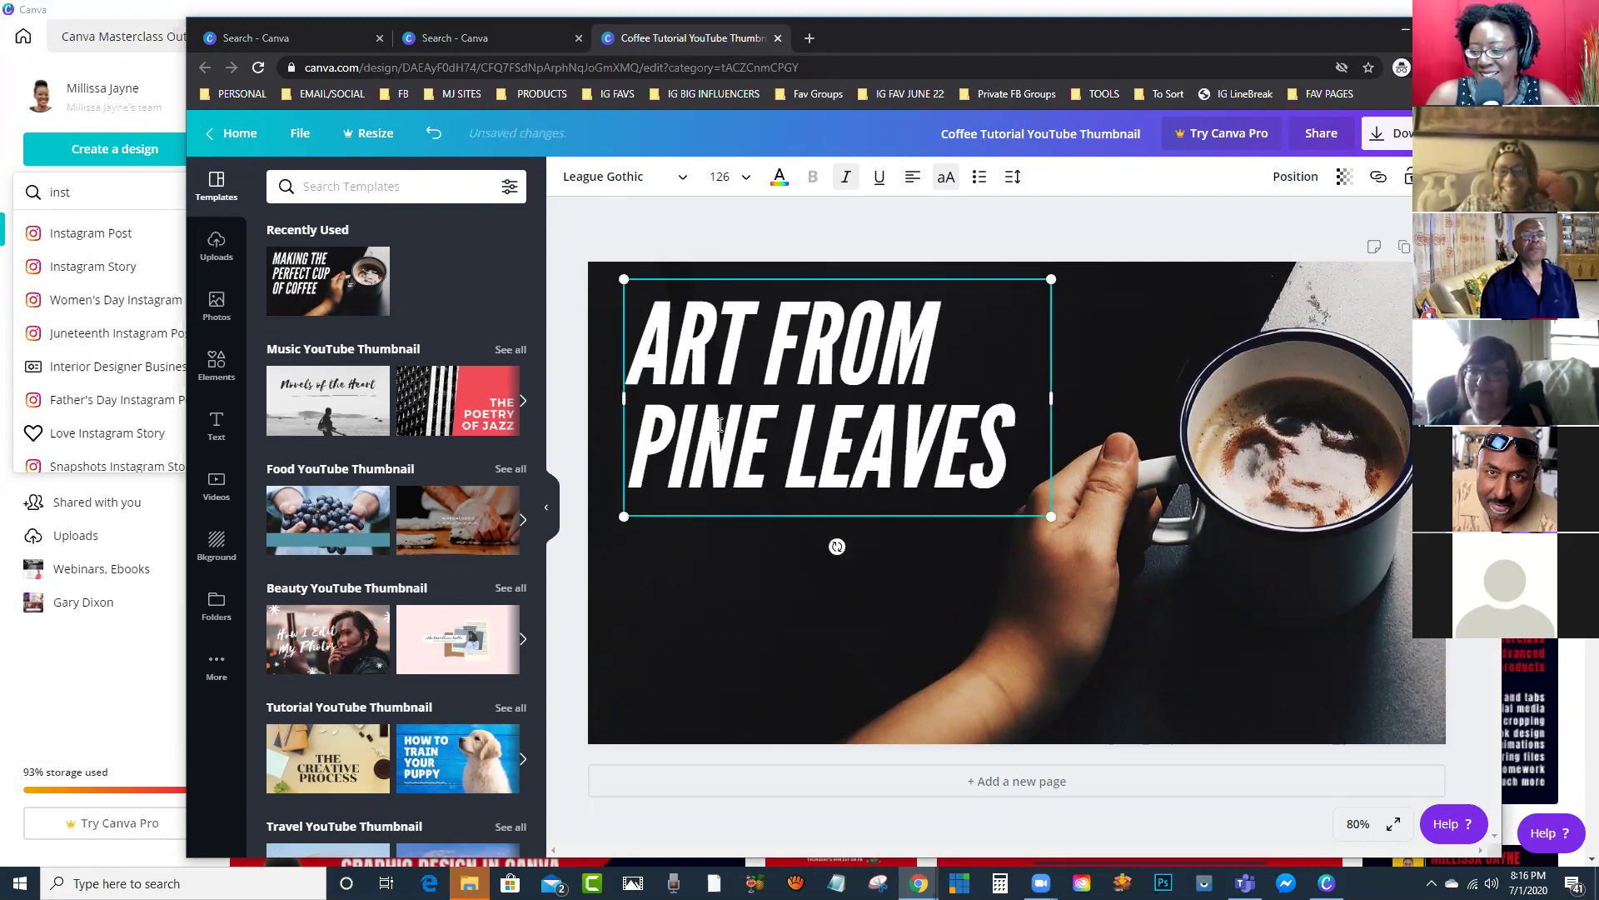
drag(1056, 397, 1050, 736)
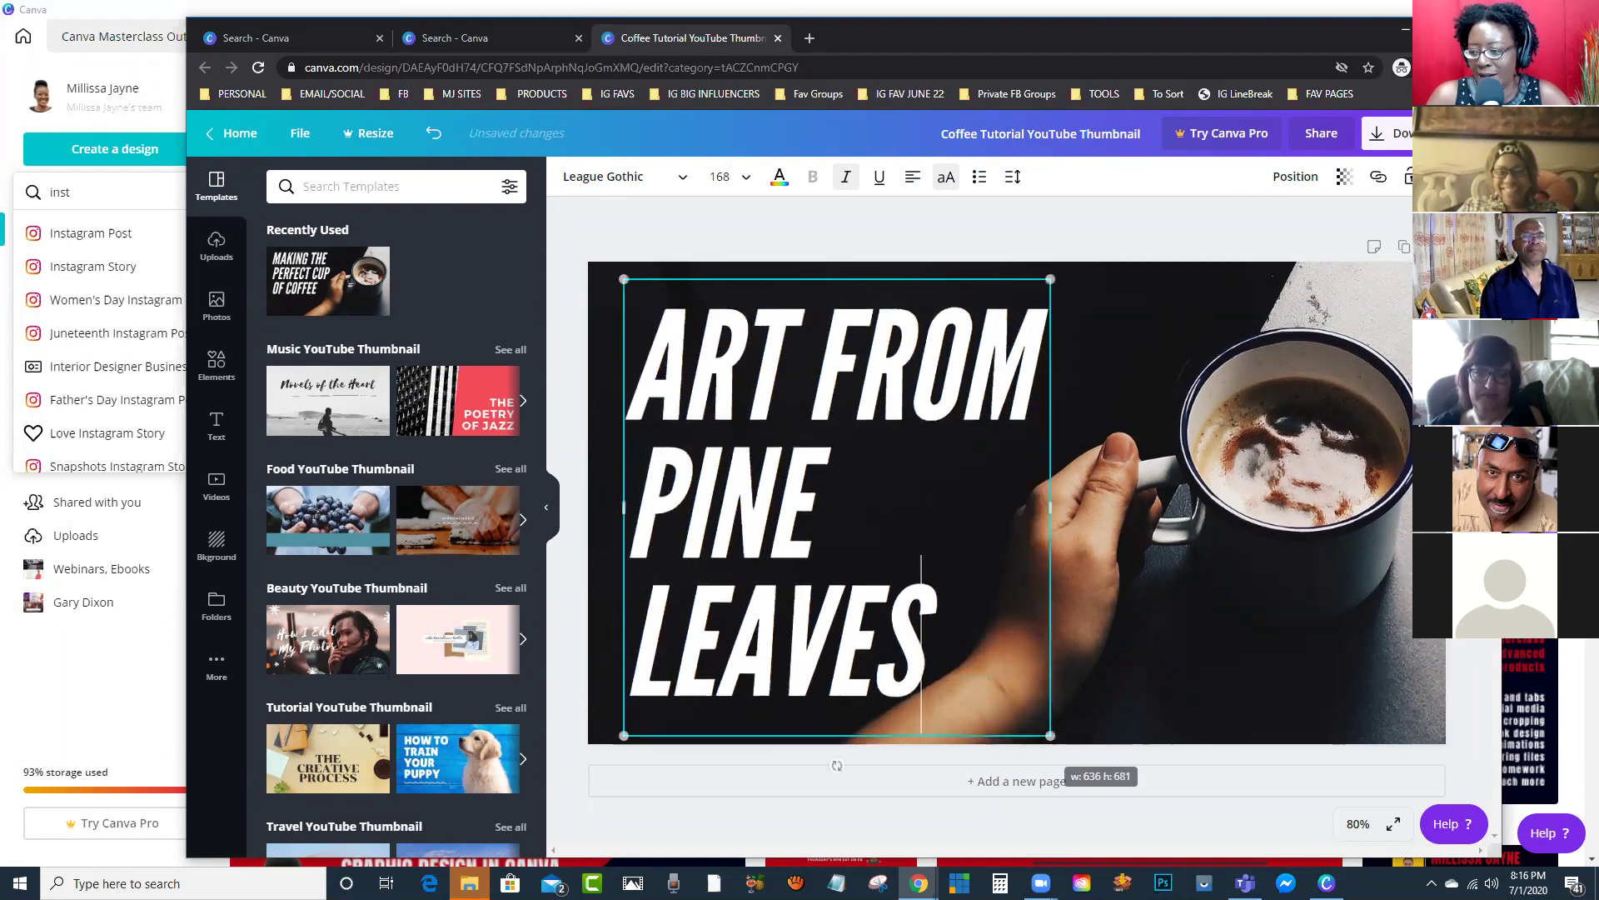
click(1366, 431)
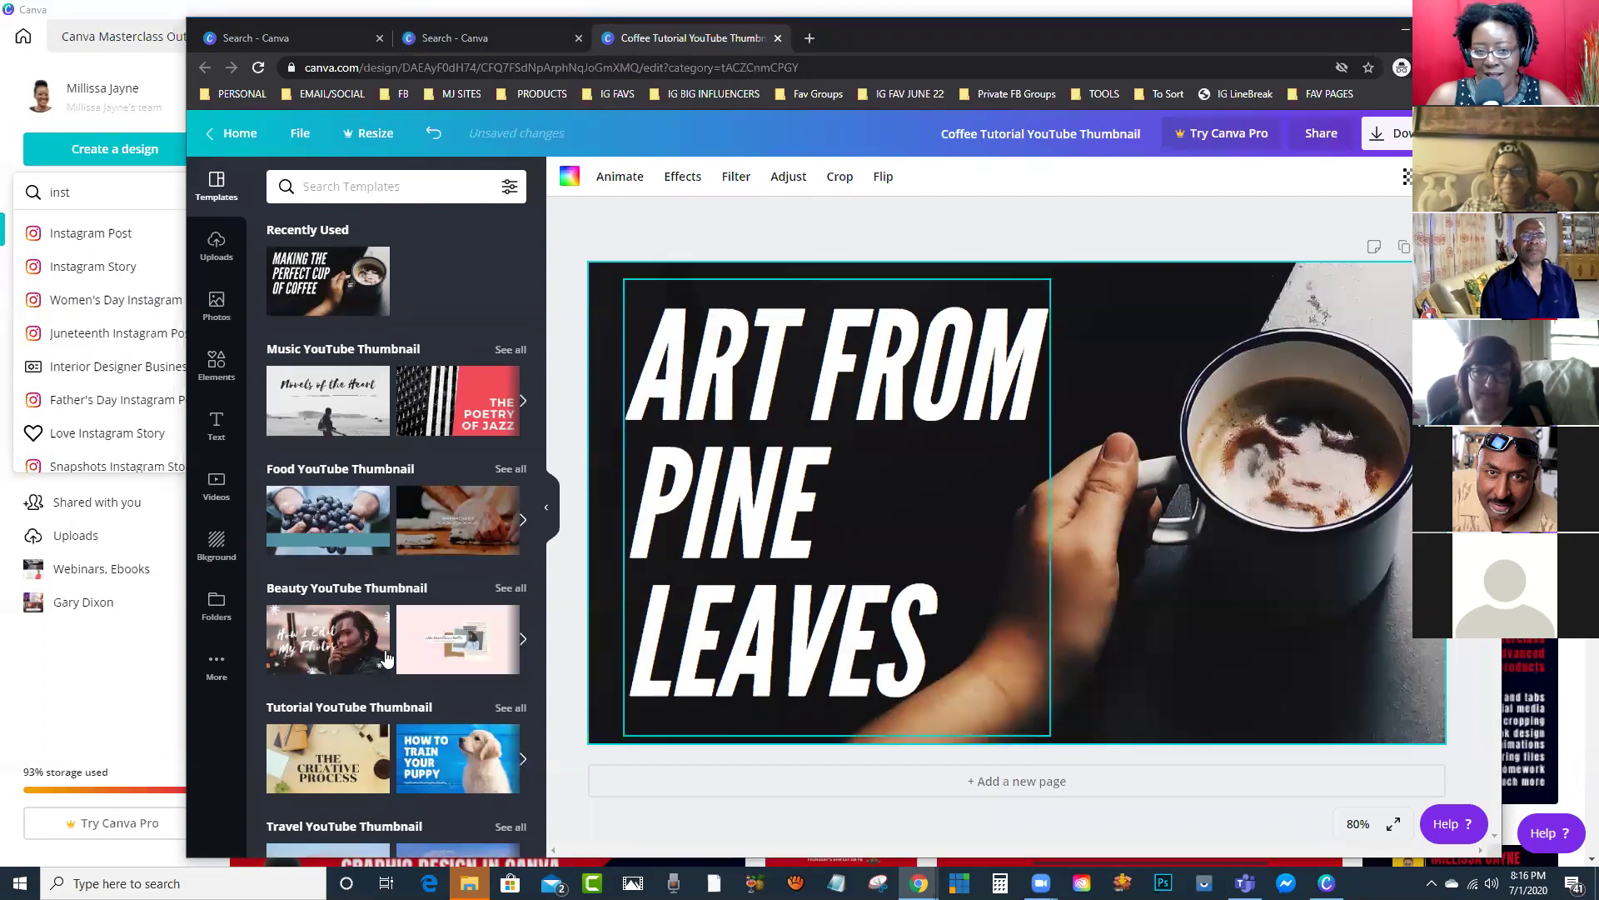
Step: Add the palm-trees stock photo to the thumbnail and enlarge it
click(215, 315)
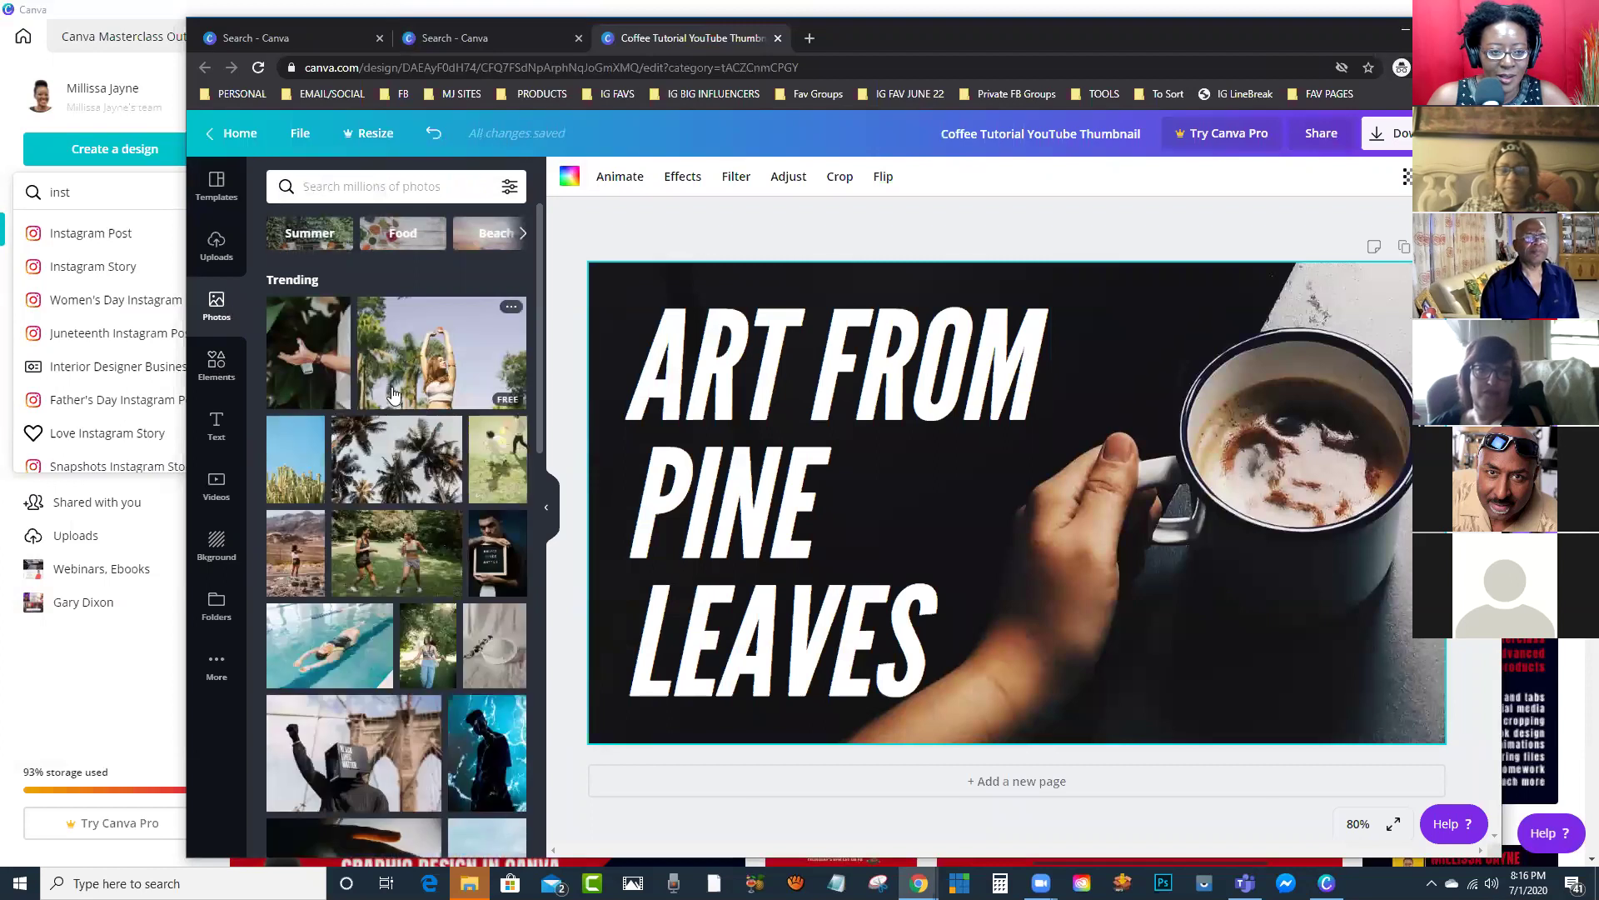
drag(326, 383, 1254, 350)
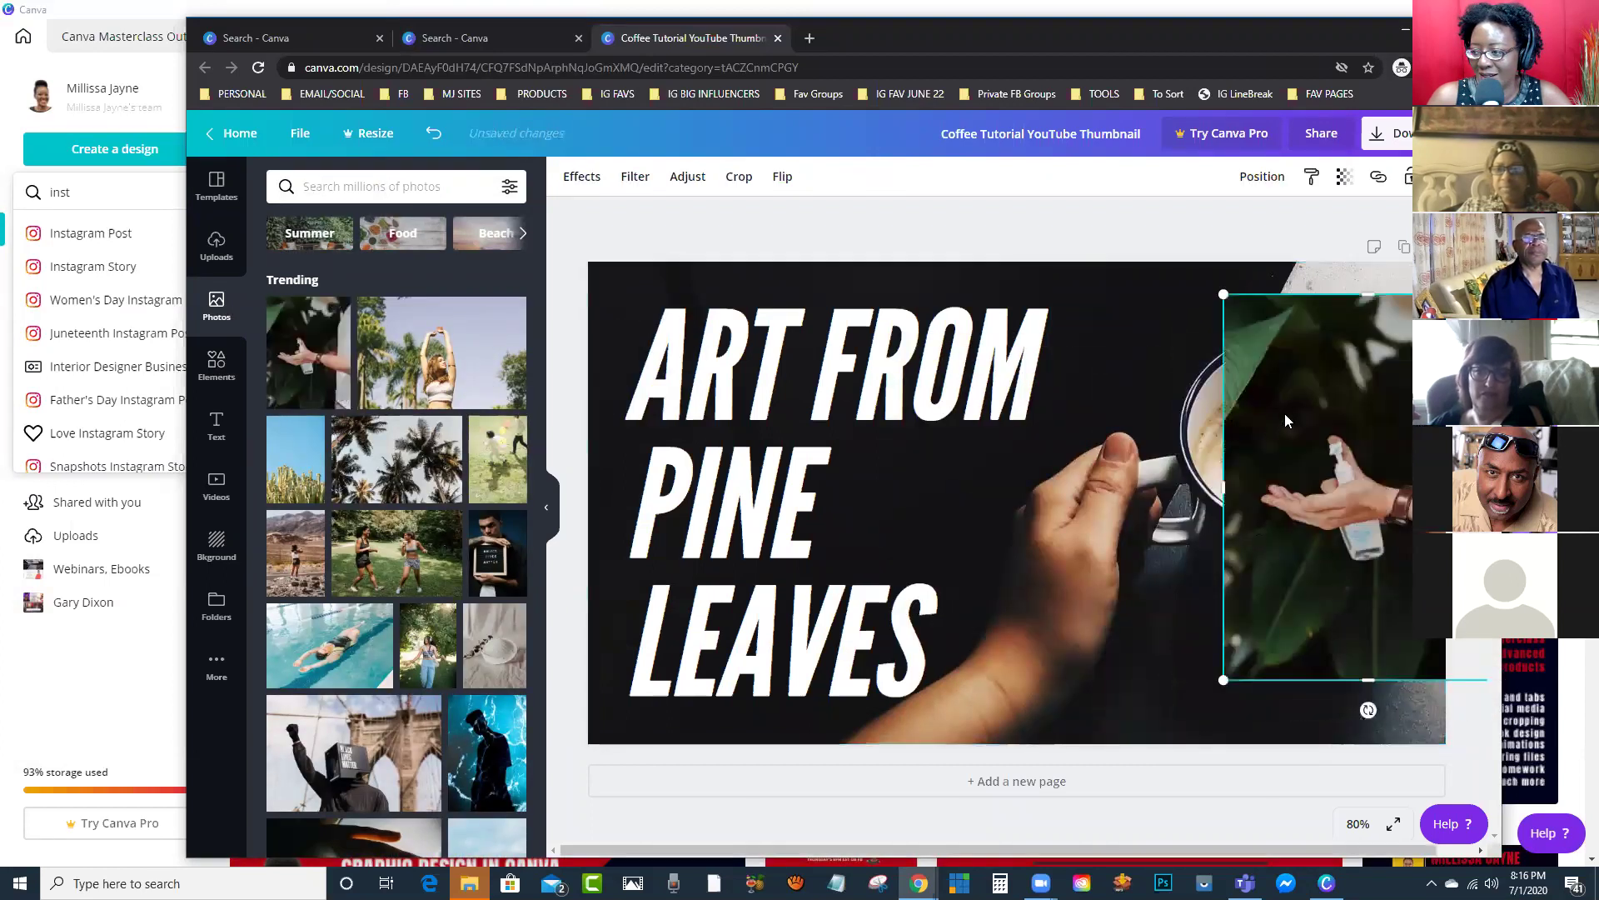
key(Delete)
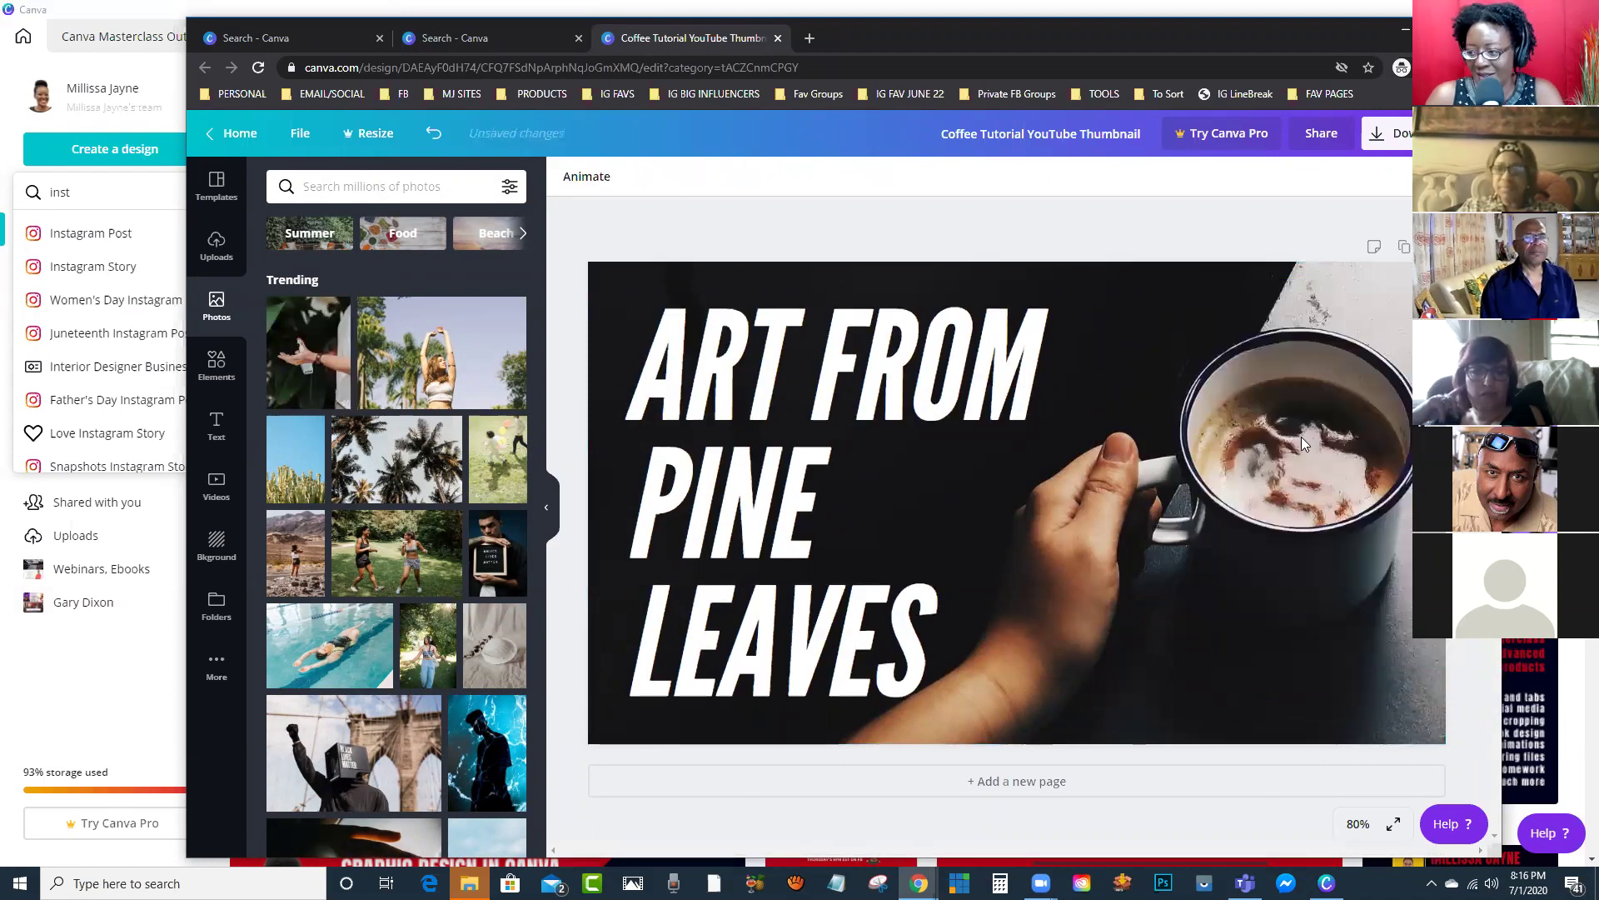
drag(392, 466, 1165, 367)
drag(1267, 483, 1297, 419)
drag(1137, 635, 1021, 787)
Step: Layer the palm photo behind the title text
right_click(1132, 500)
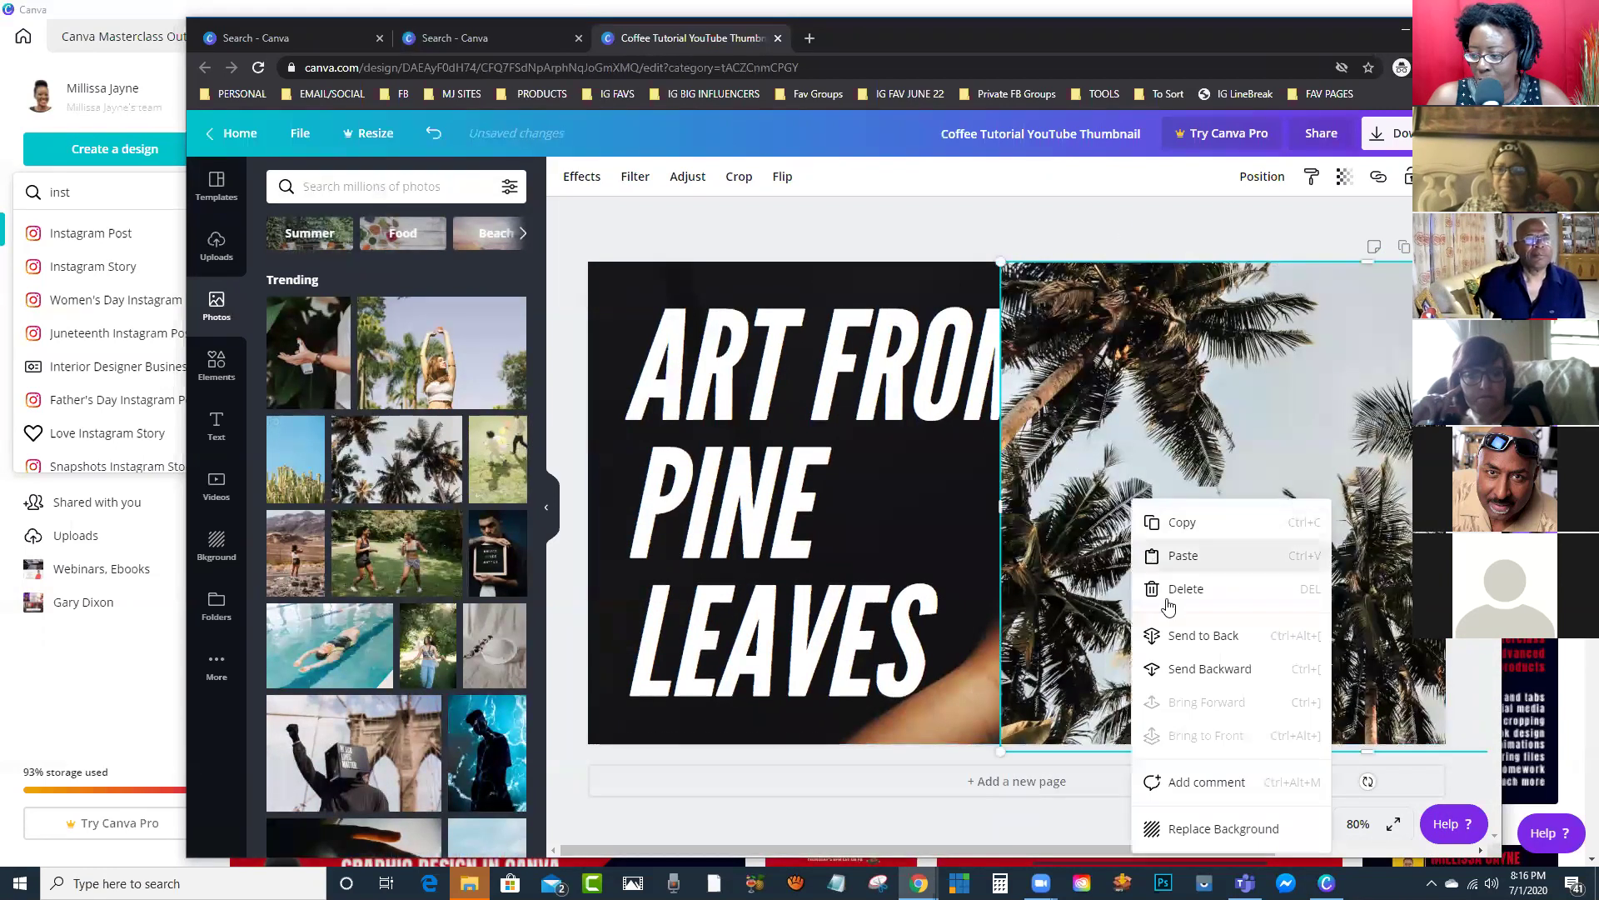
click(1219, 669)
right_click(1224, 583)
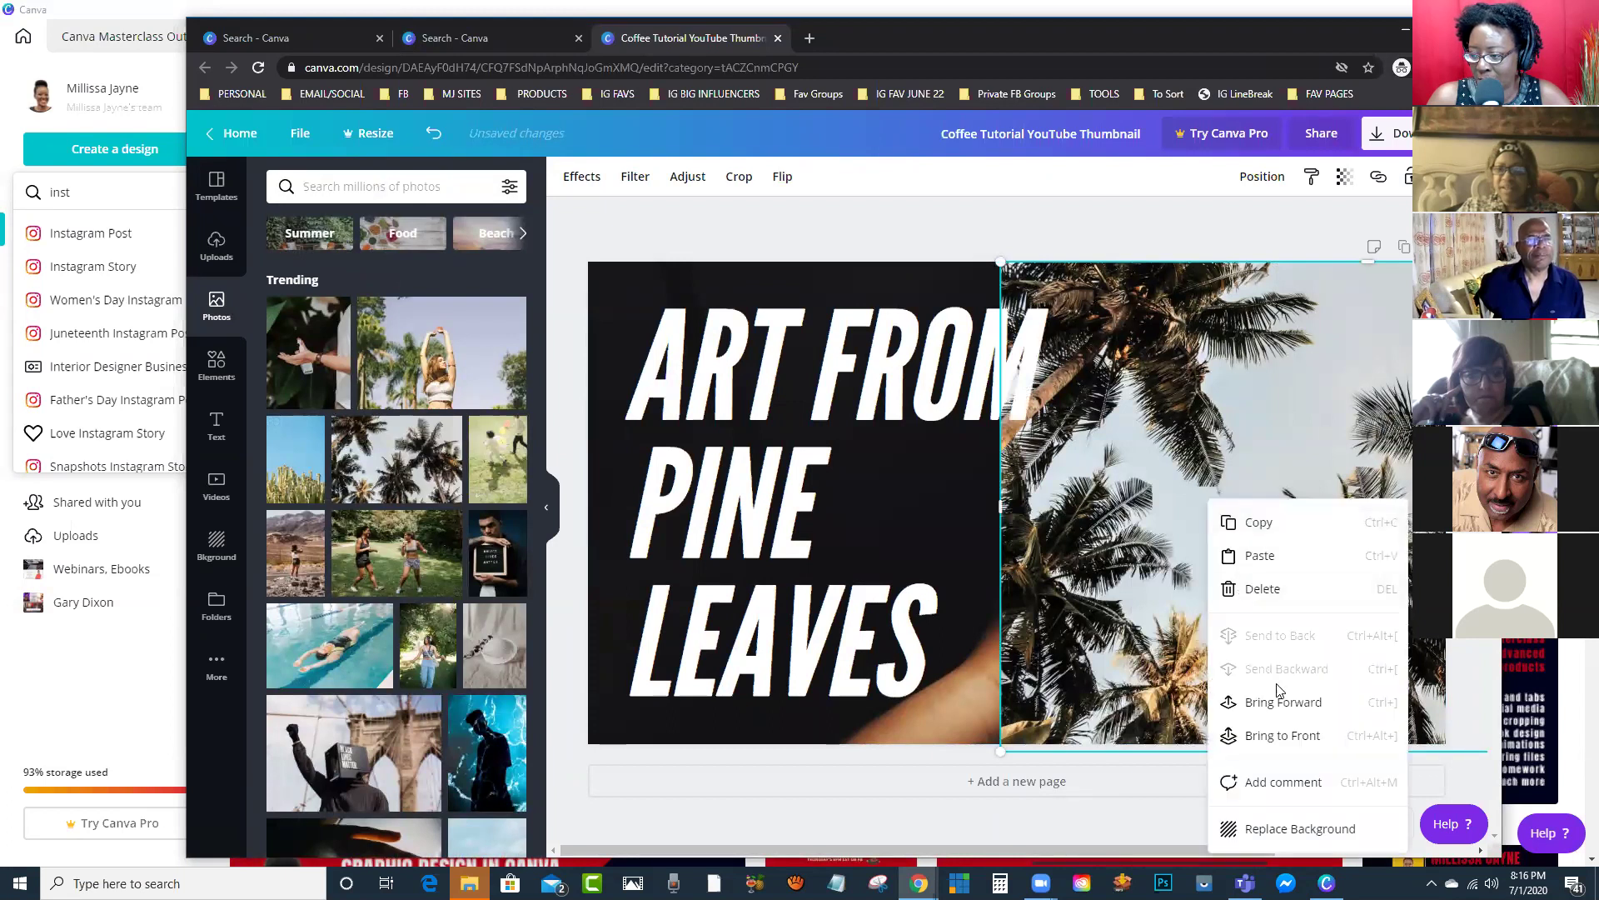
click(1283, 702)
right_click(1237, 565)
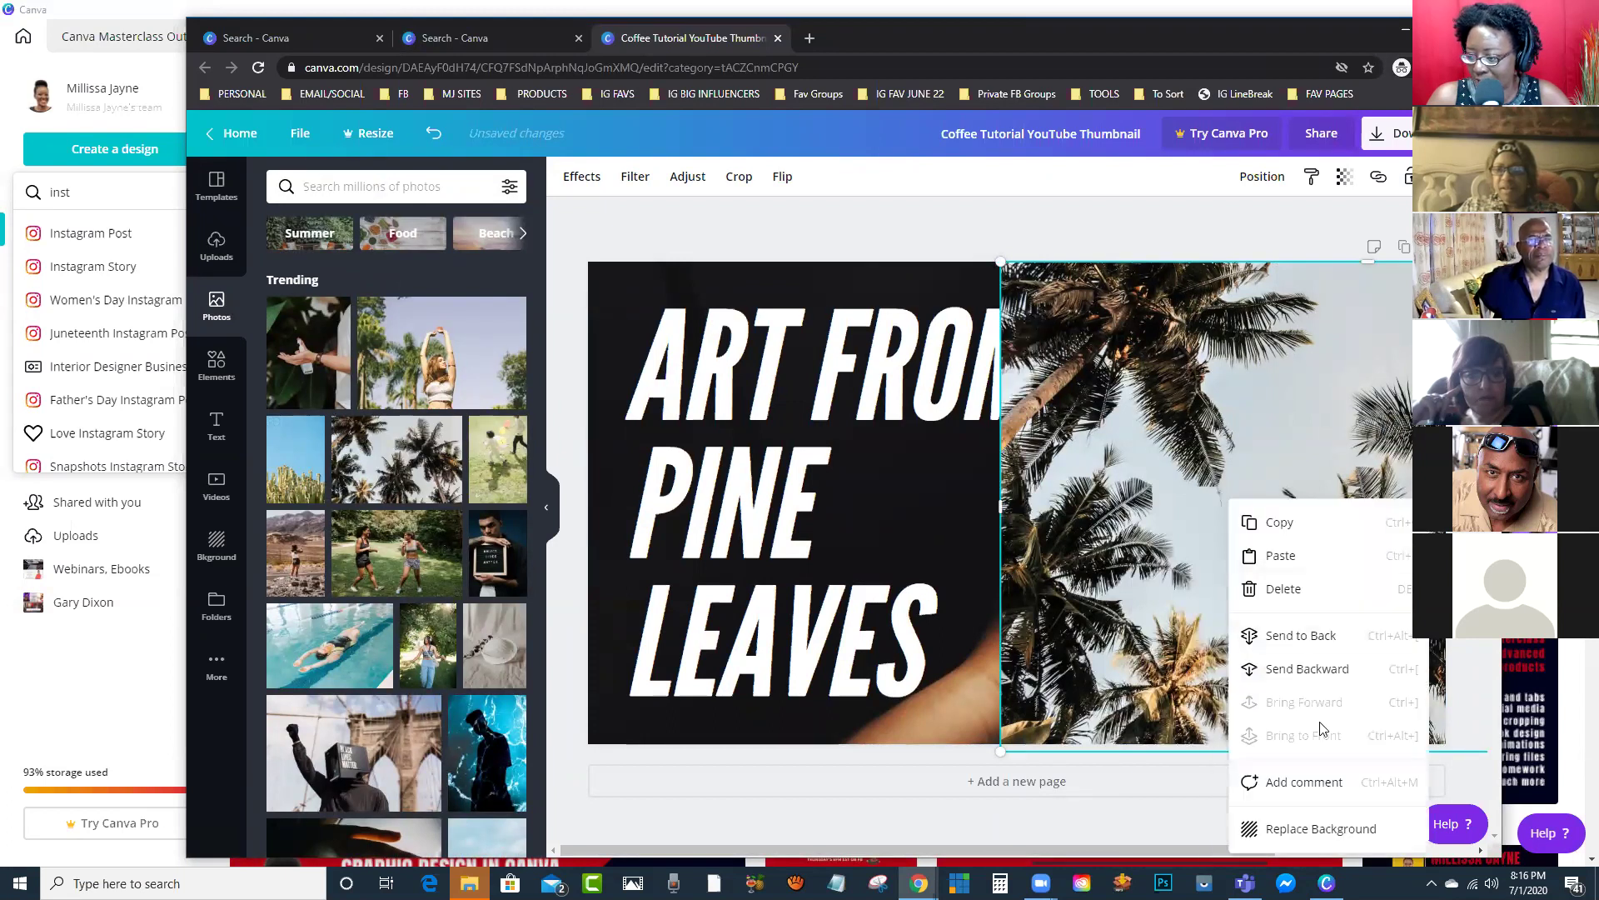
click(1309, 669)
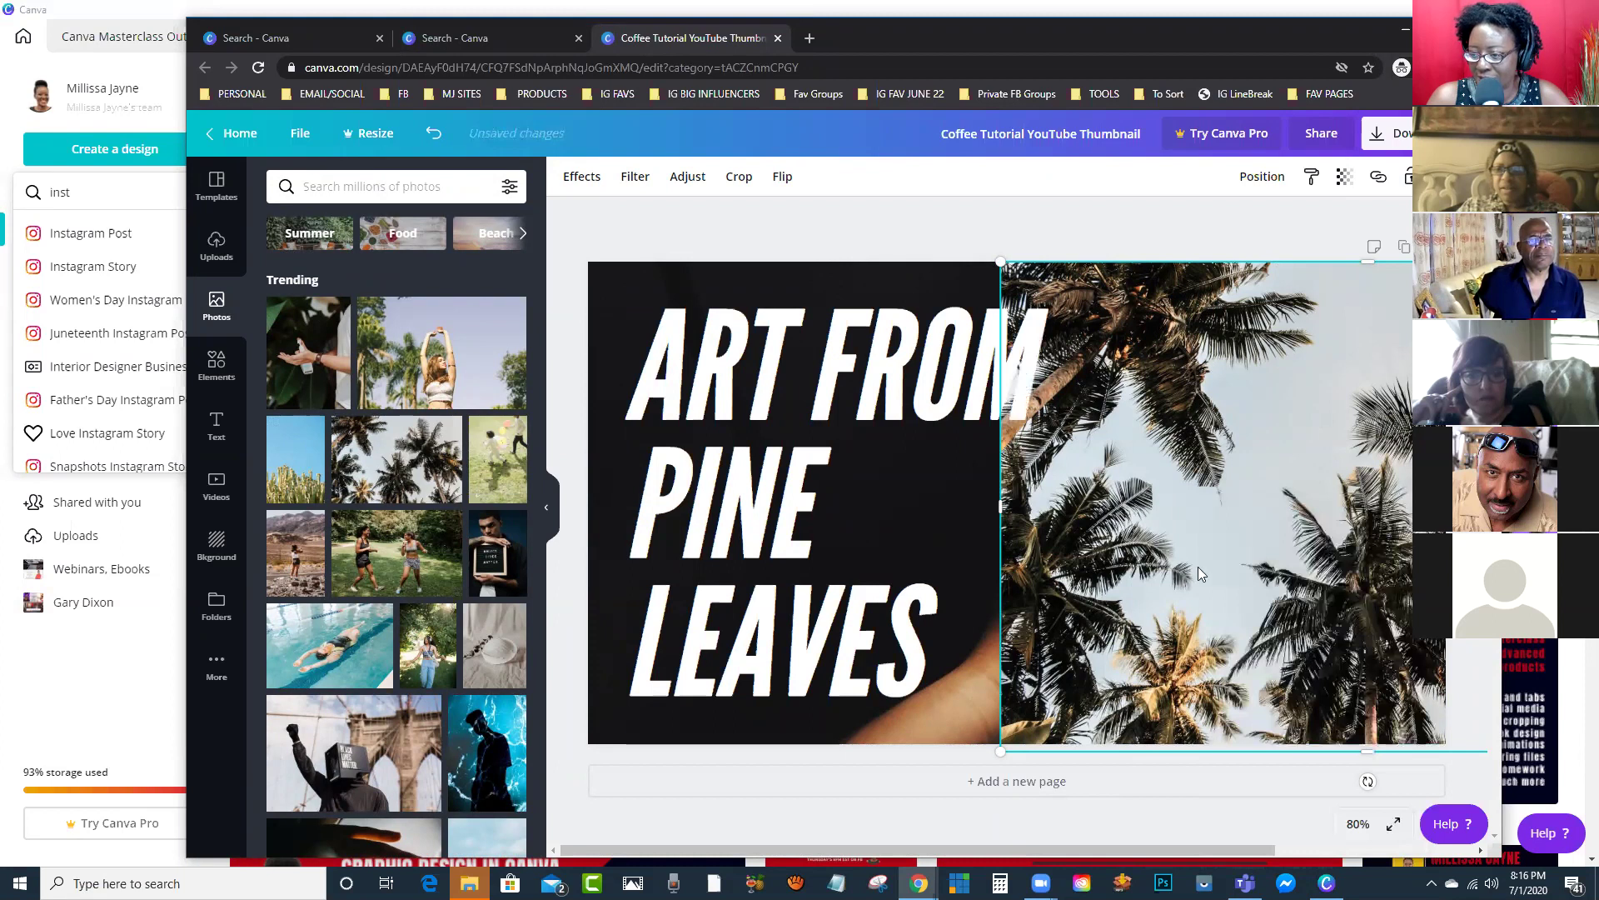
Step: Move the palm photo onto the right half and add a square shape from Elements
drag(1128, 436, 1390, 438)
click(1188, 320)
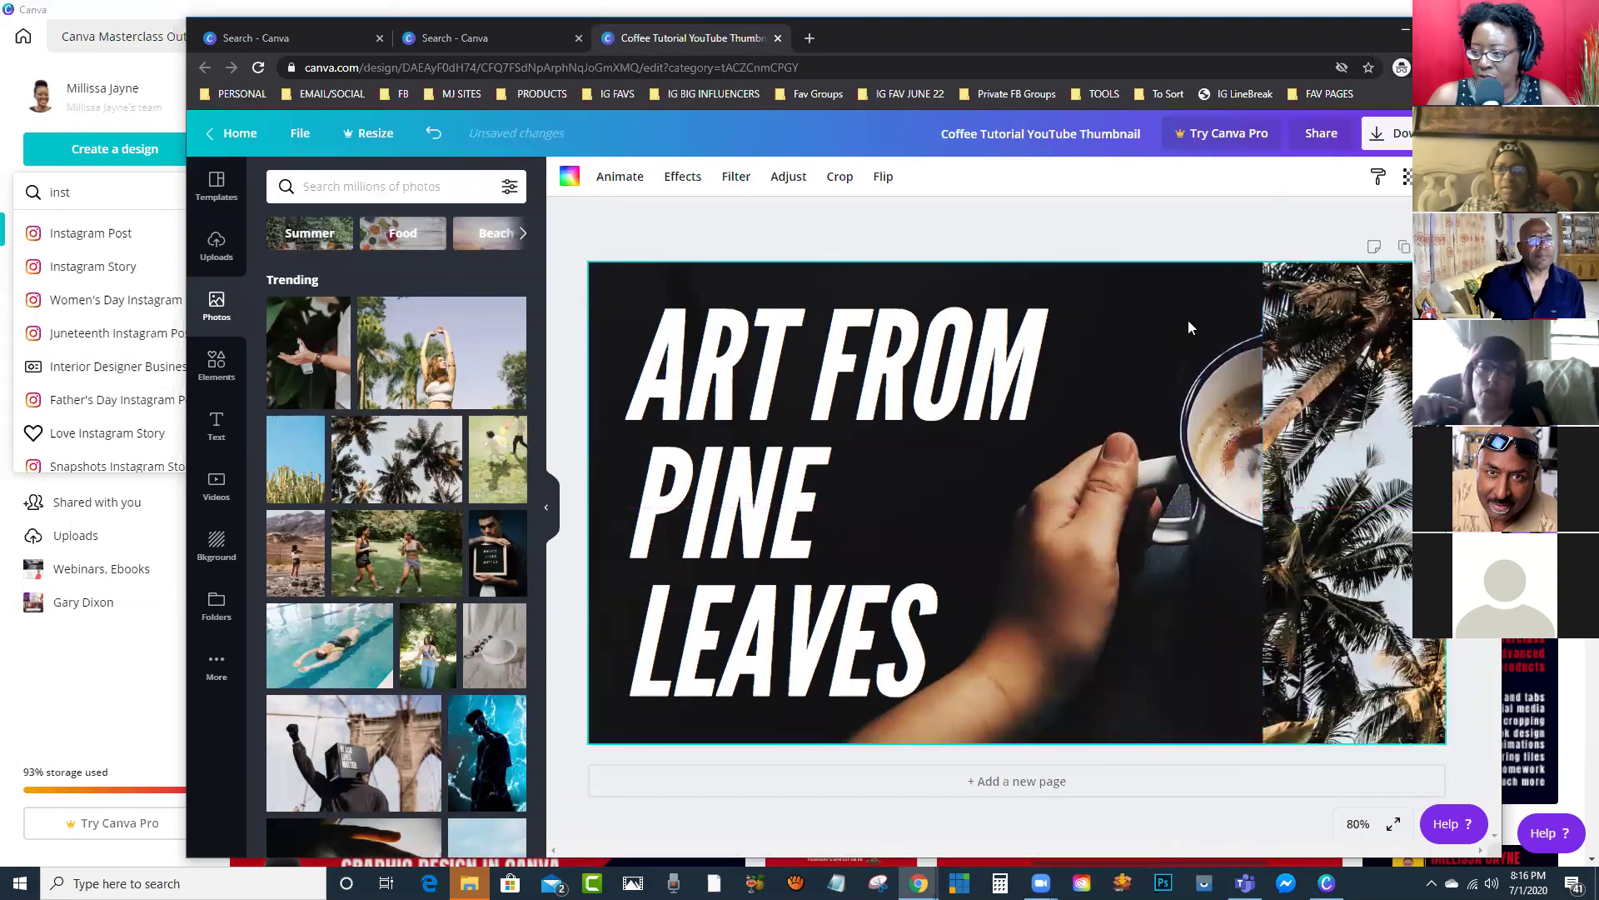
click(1053, 330)
drag(1285, 341, 1379, 344)
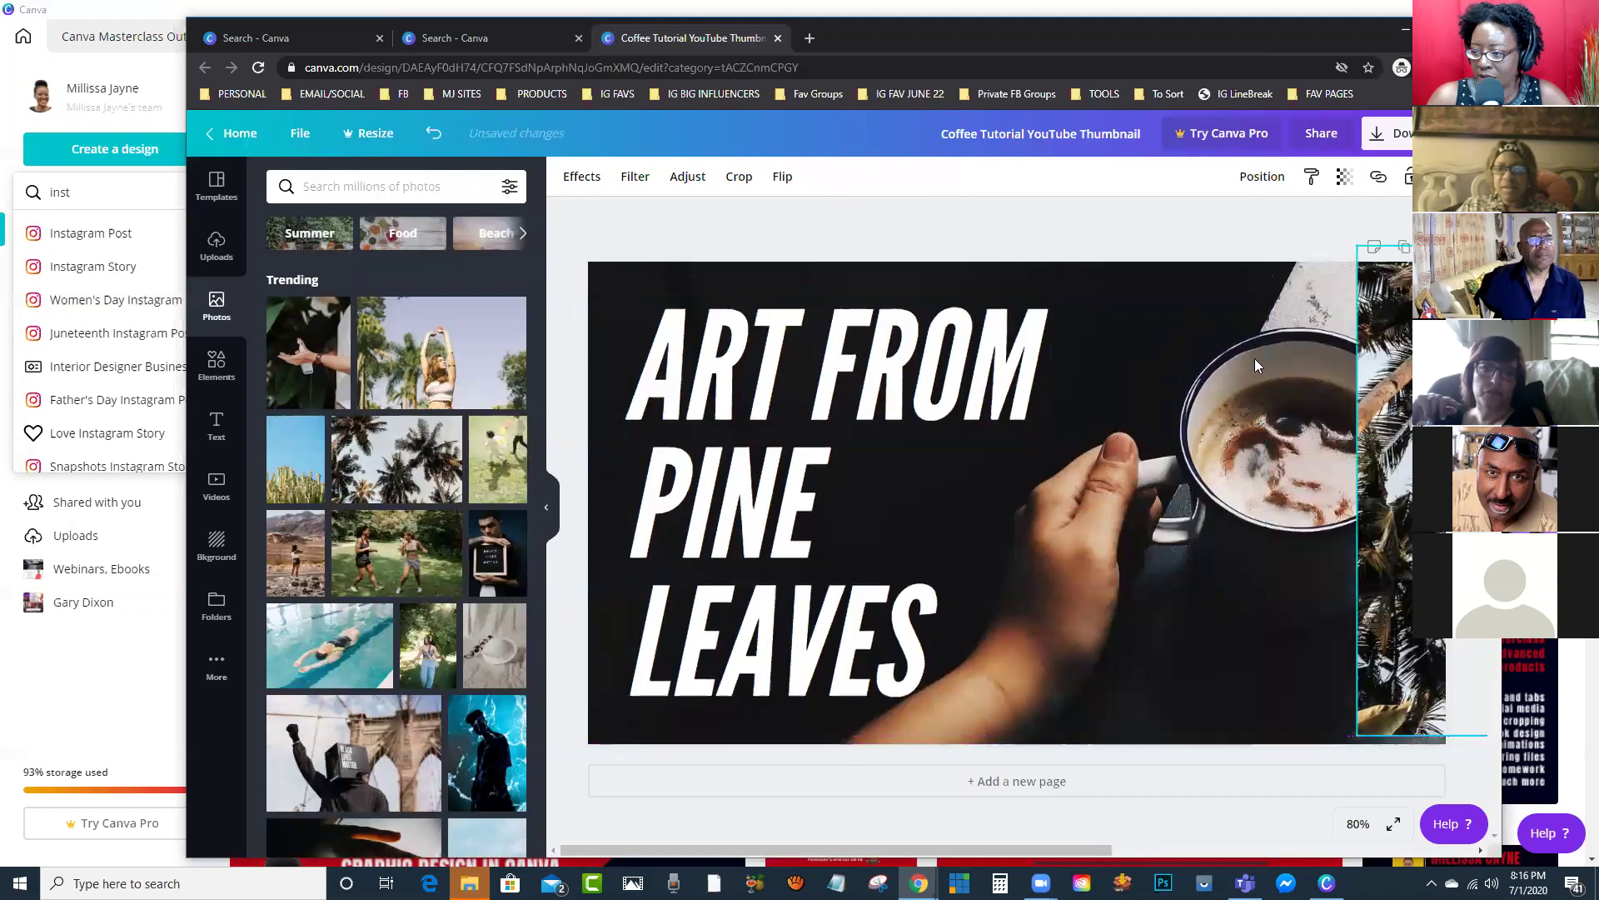
click(1228, 384)
drag(1153, 383, 1191, 375)
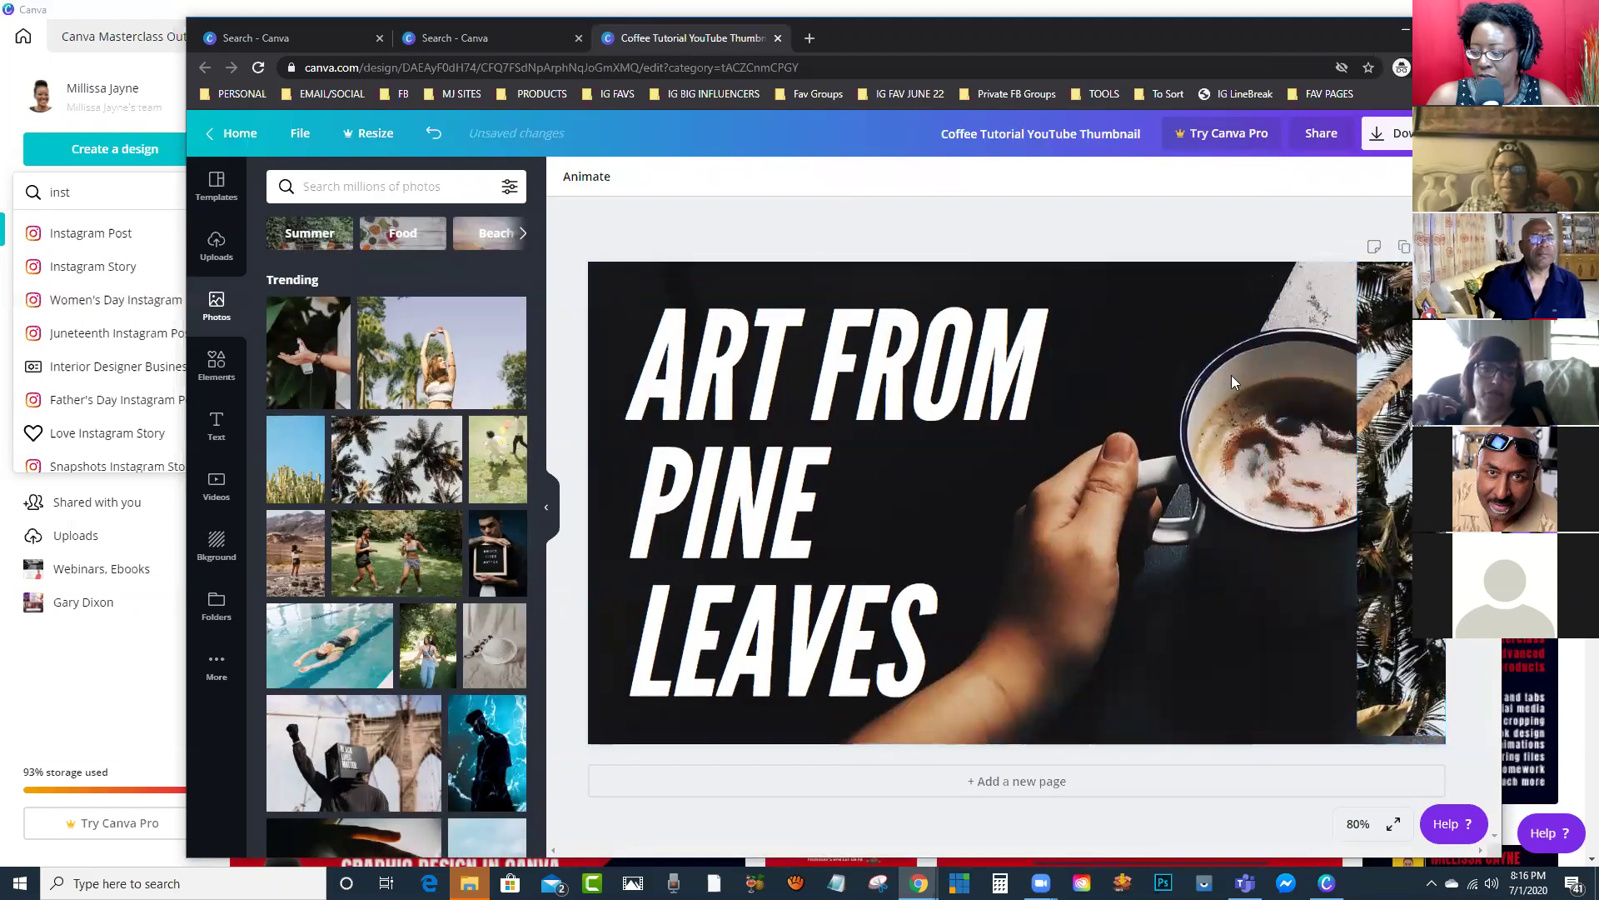
drag(1380, 454, 1094, 450)
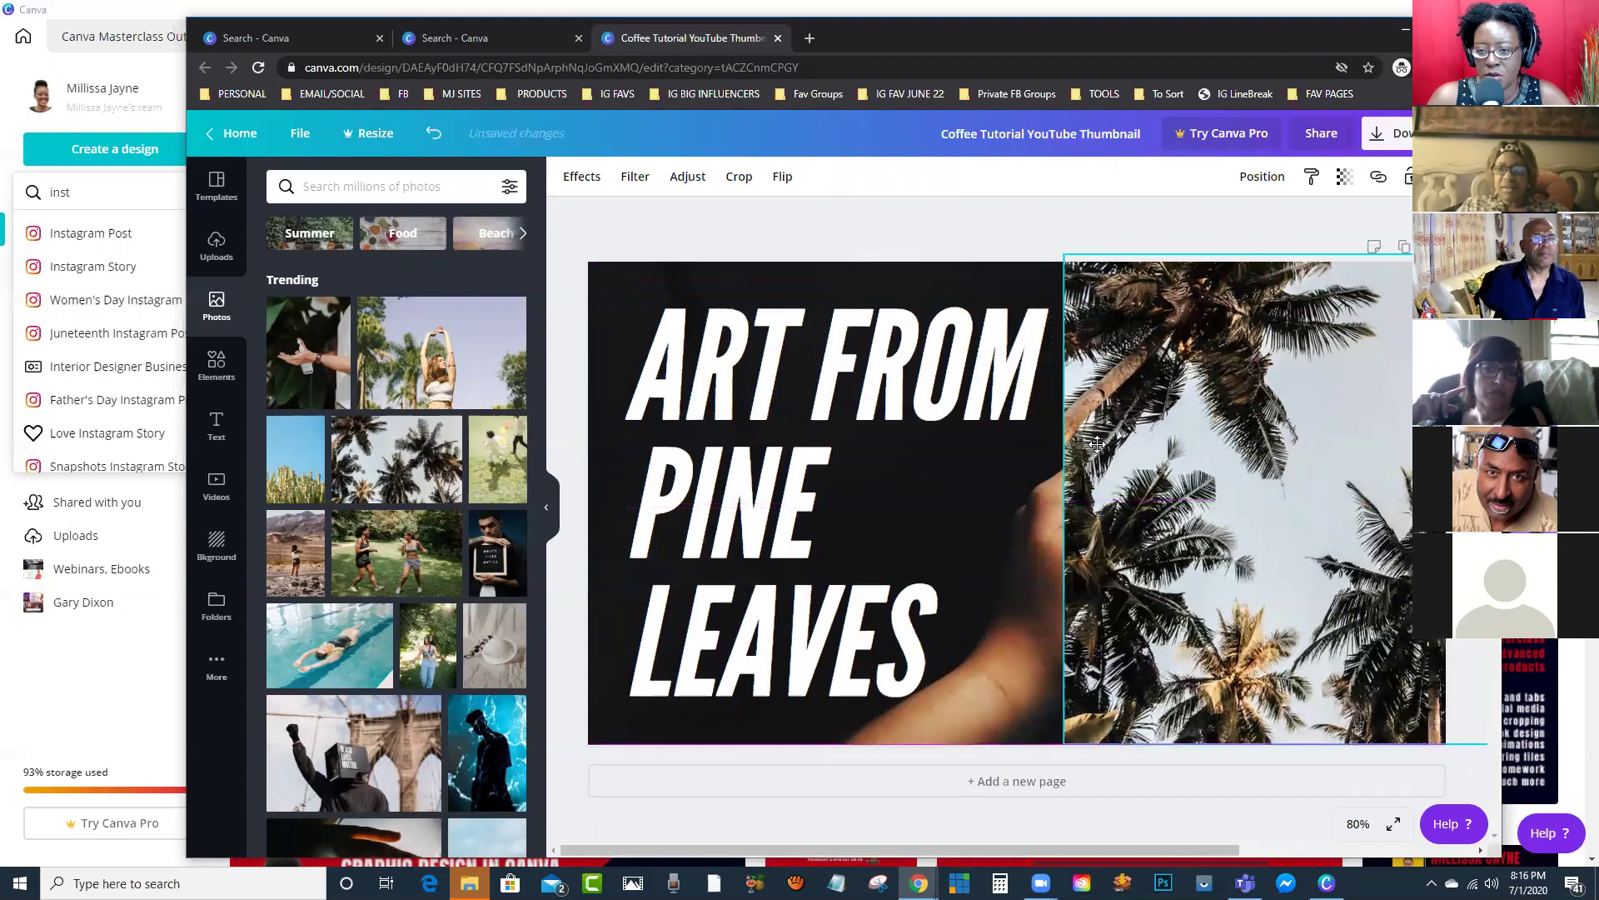
click(217, 364)
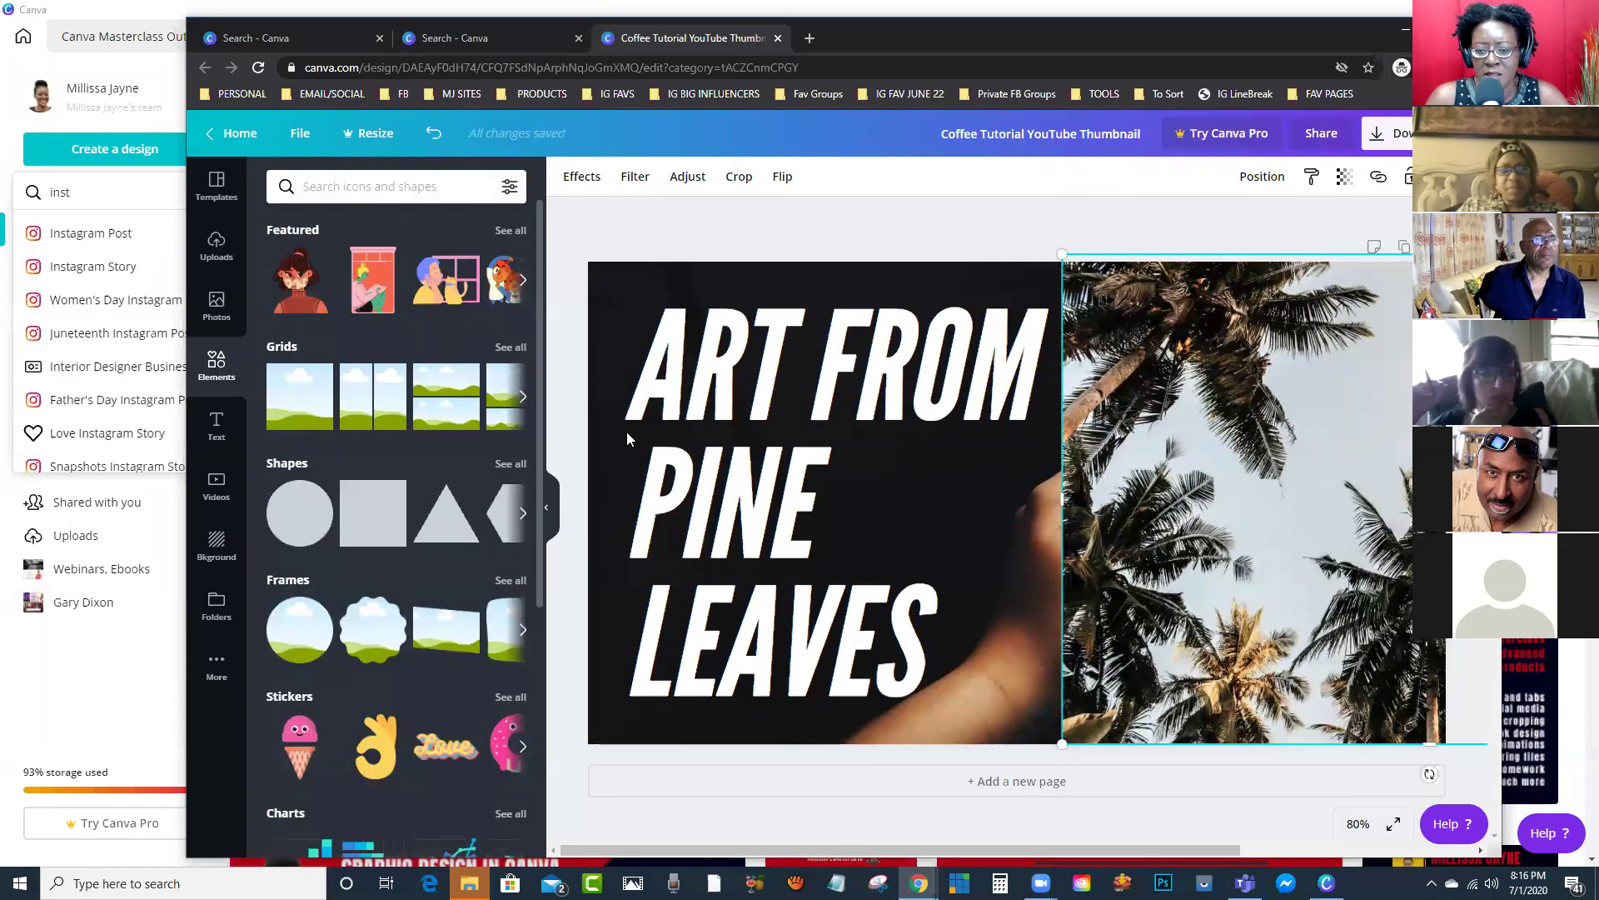
click(368, 516)
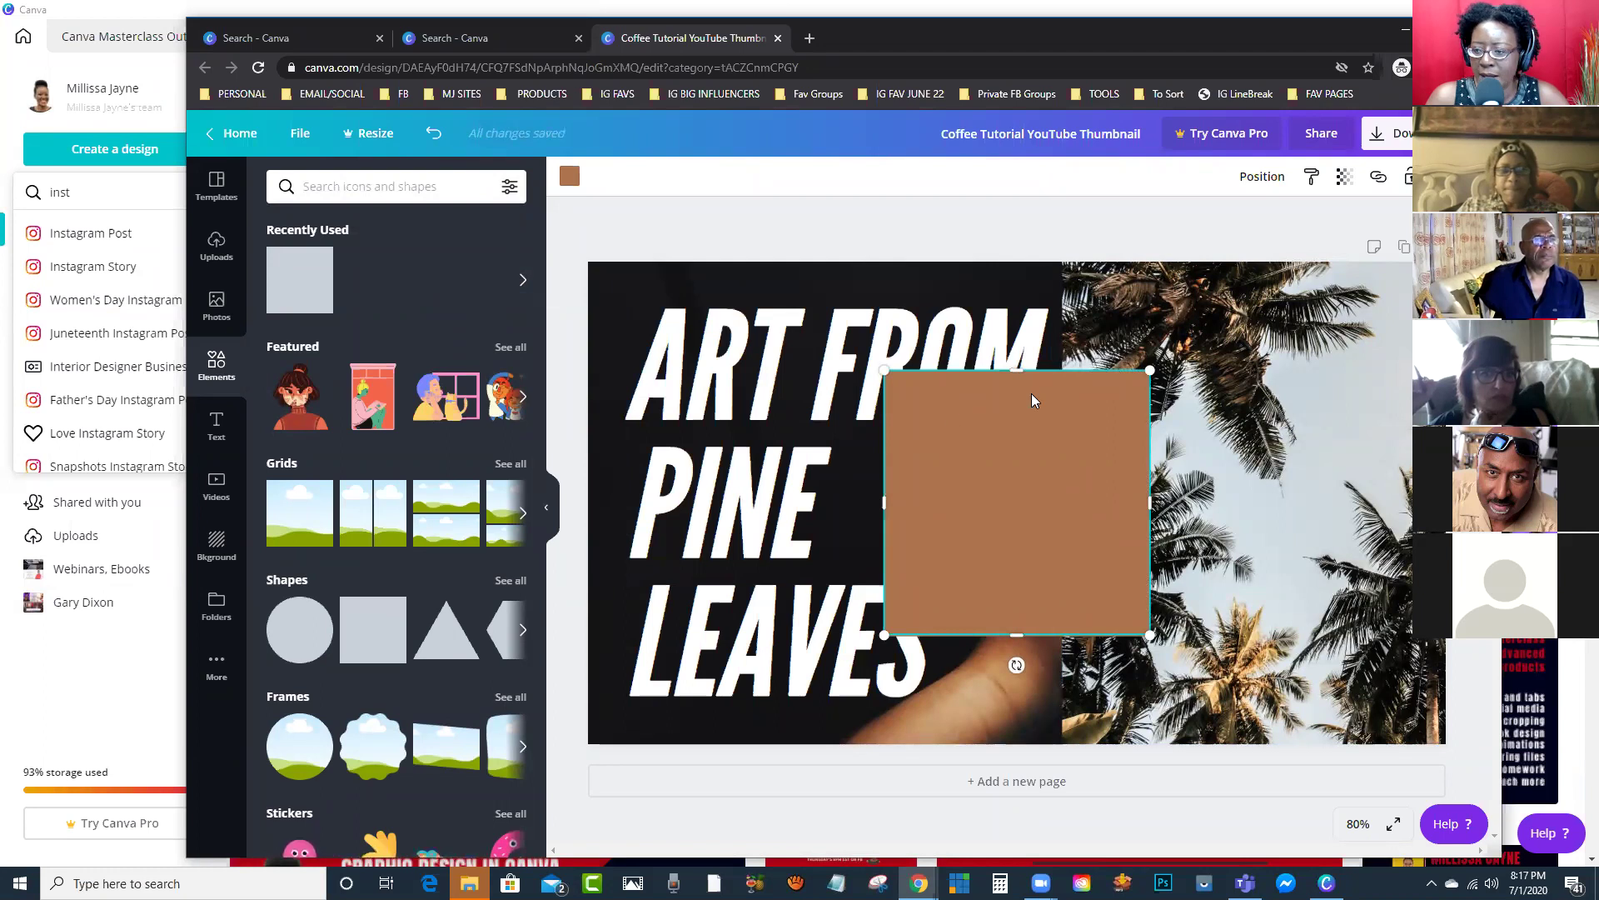
Step: Rotate the square into a diamond and stretch it into a wide diagonal band on the left
drag(1016, 664, 848, 673)
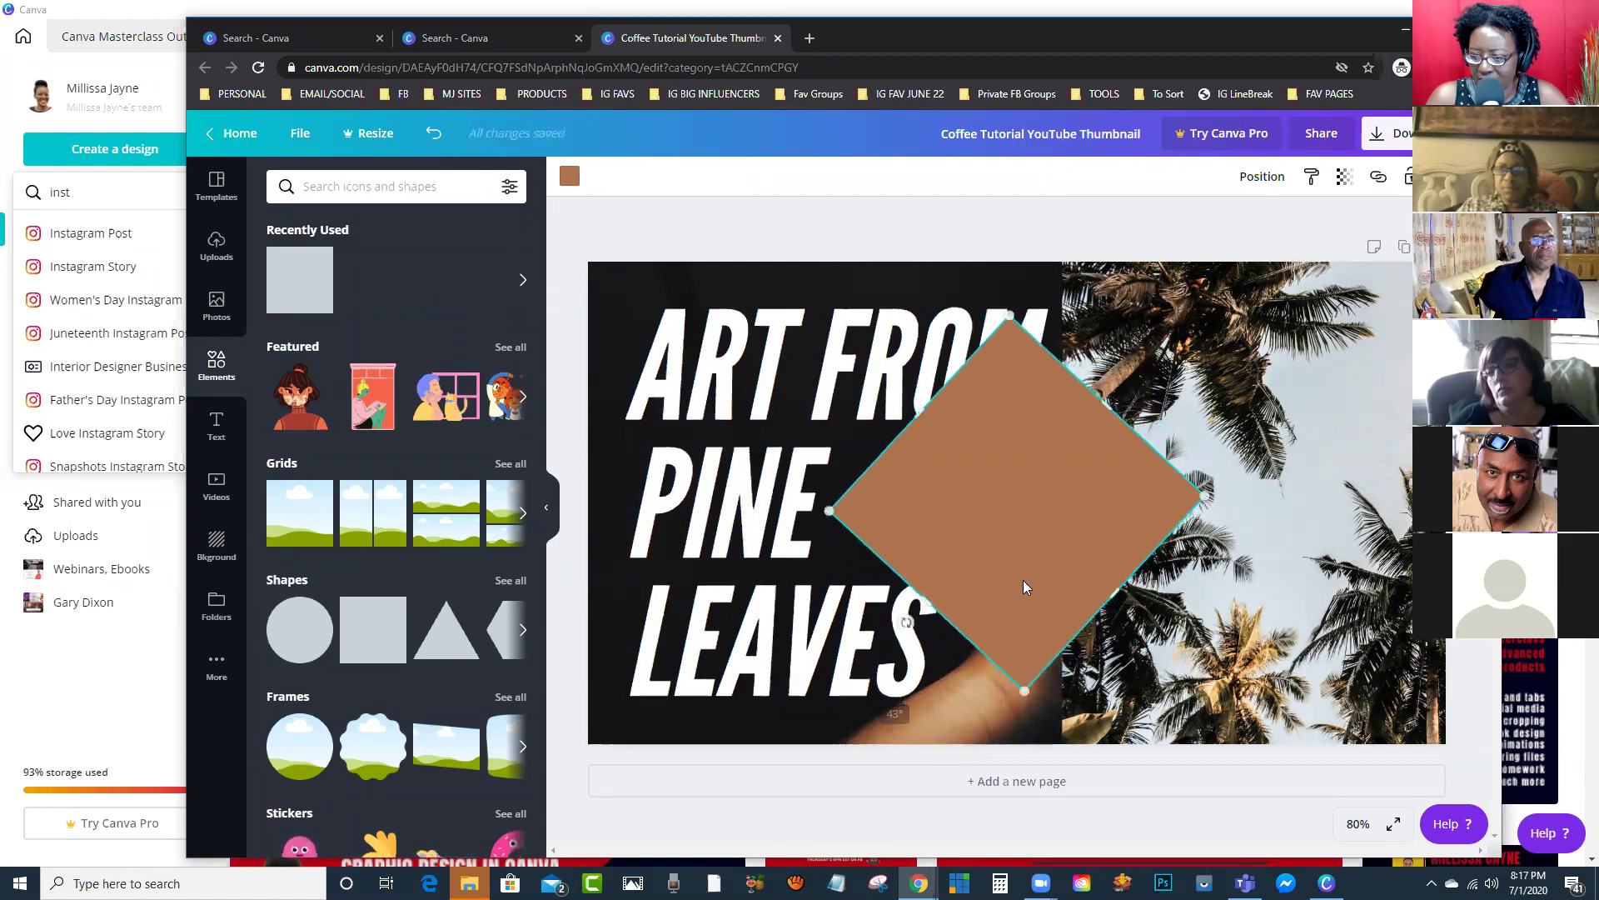
drag(1020, 558, 1140, 294)
drag(1044, 344, 598, 813)
drag(965, 500, 1089, 575)
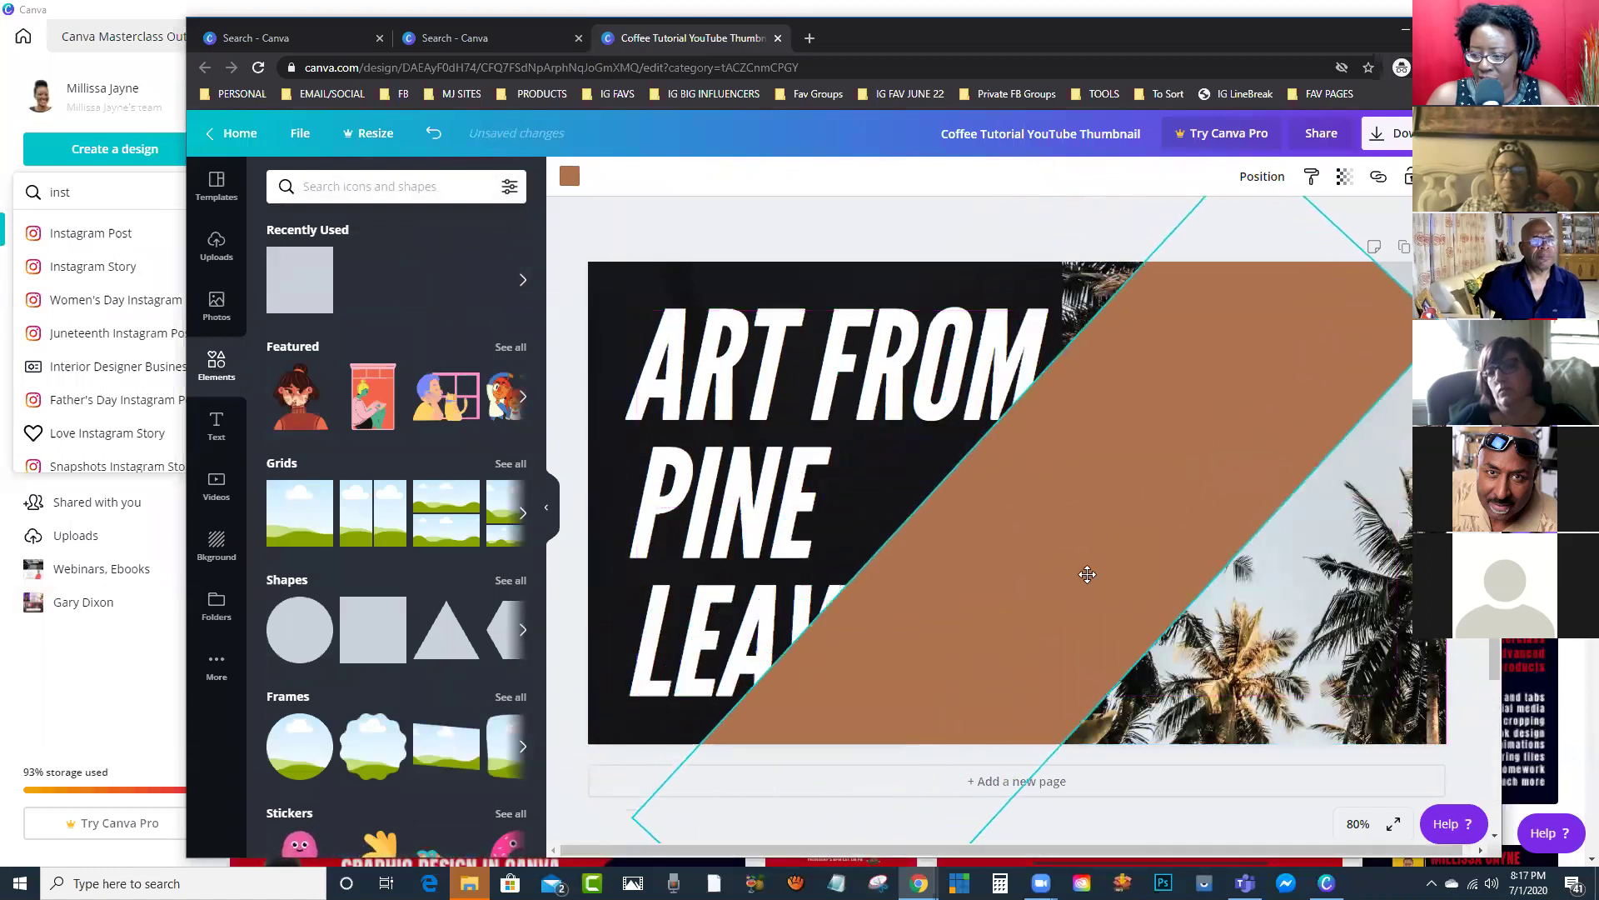
drag(926, 460, 575, 192)
Step: Color the band black, extend its lower-left edge, and move the palm photo left
click(571, 177)
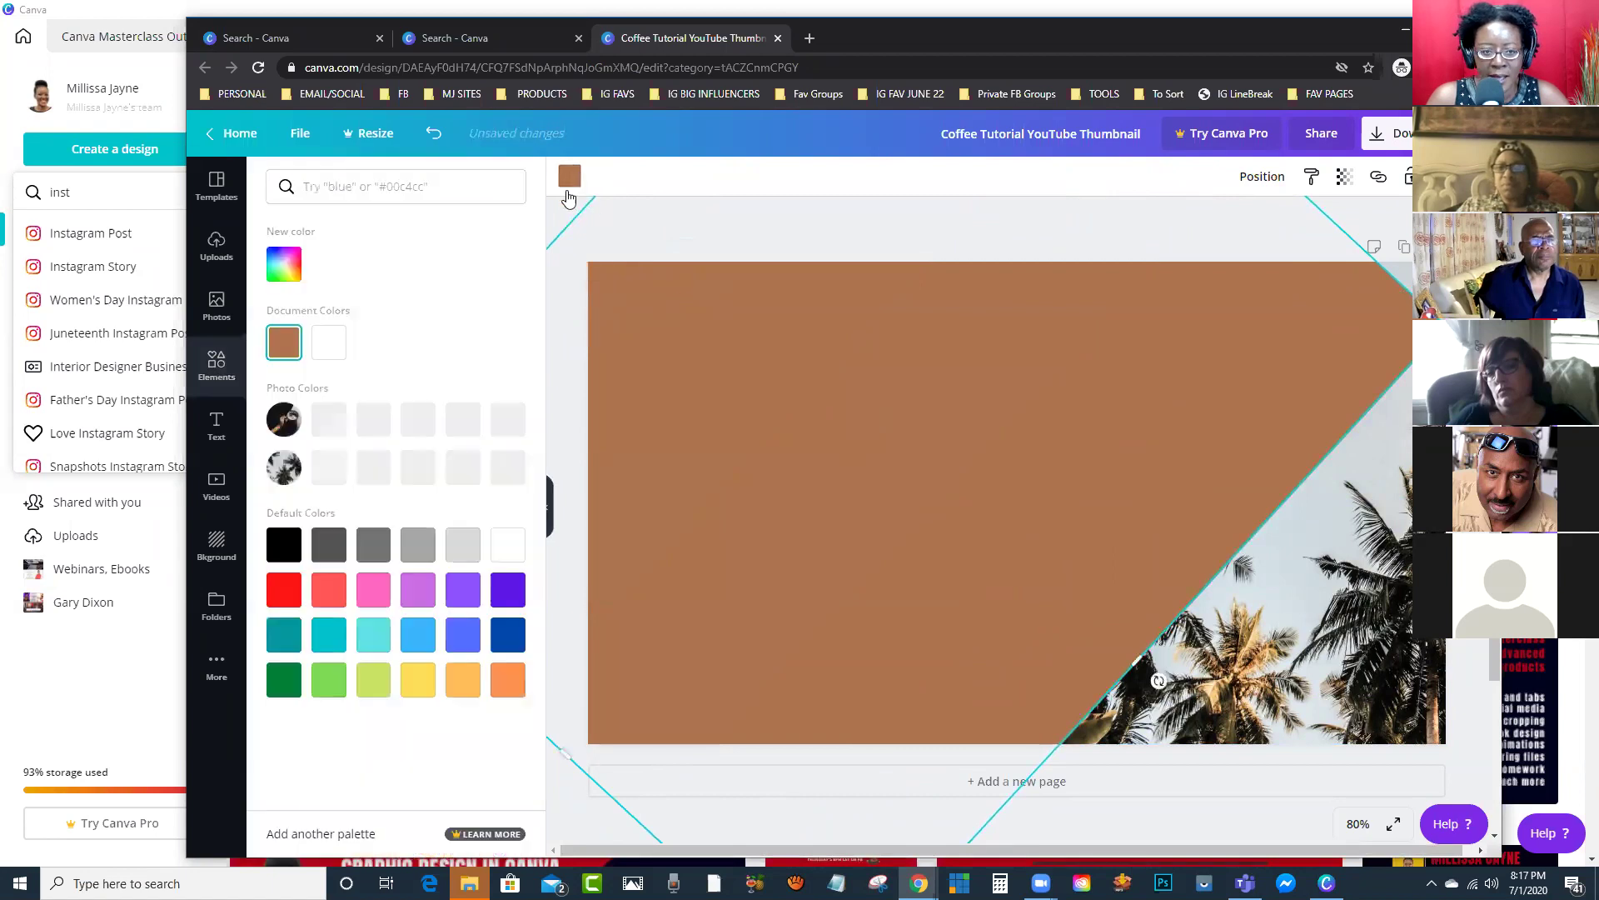
click(329, 419)
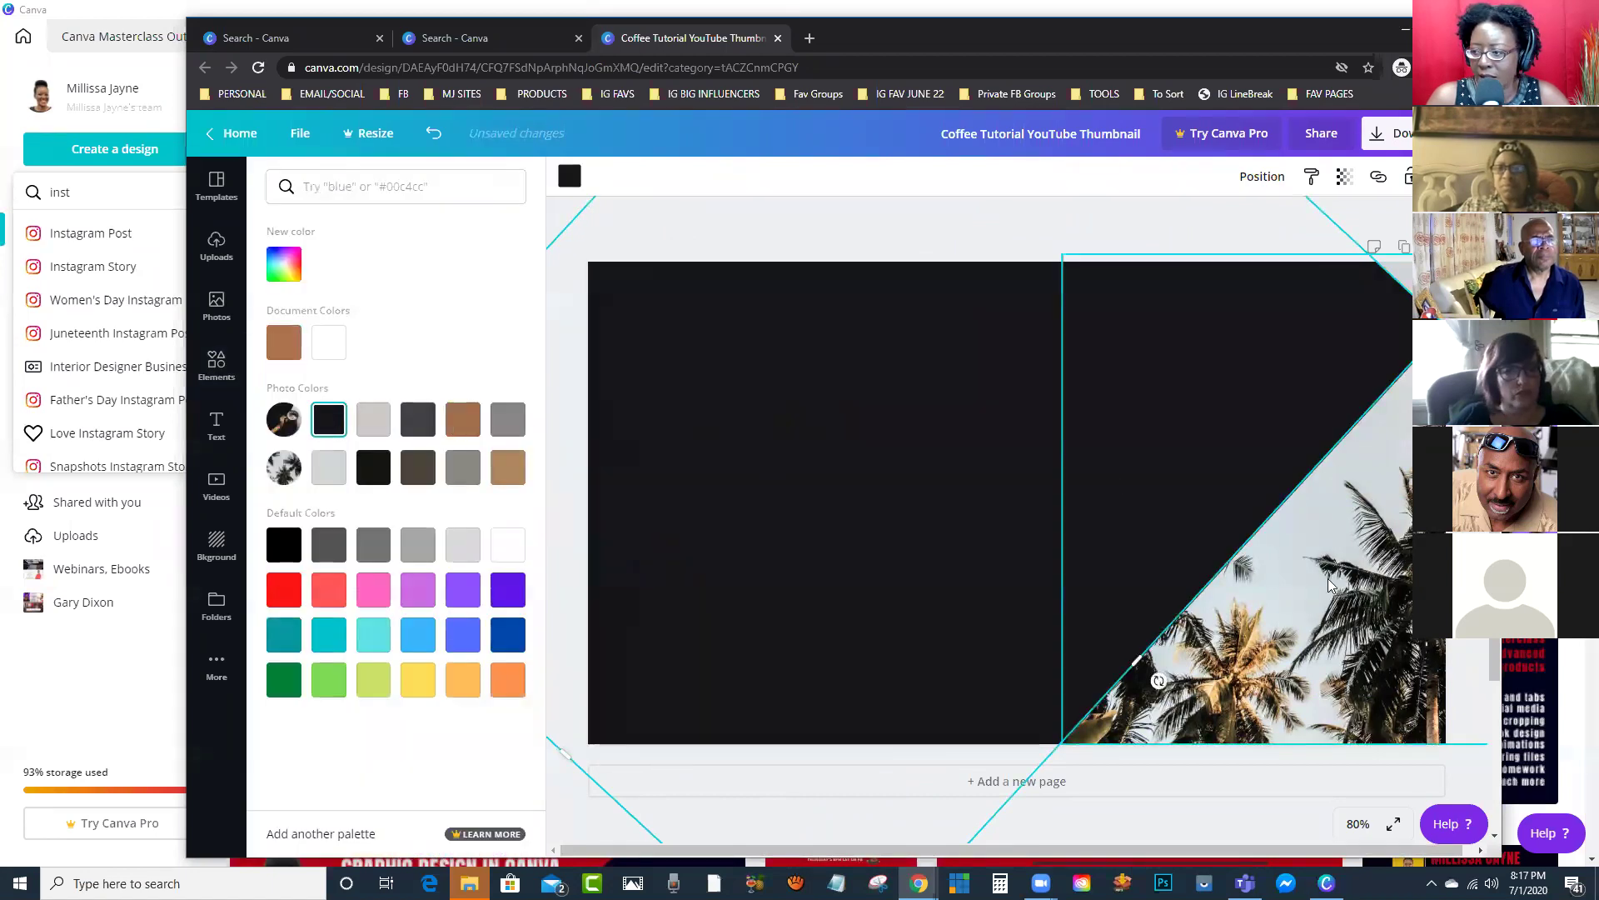
mouse_move(1221, 457)
mouse_down()
mouse_move(1292, 361)
mouse_move(1199, 457)
mouse_up()
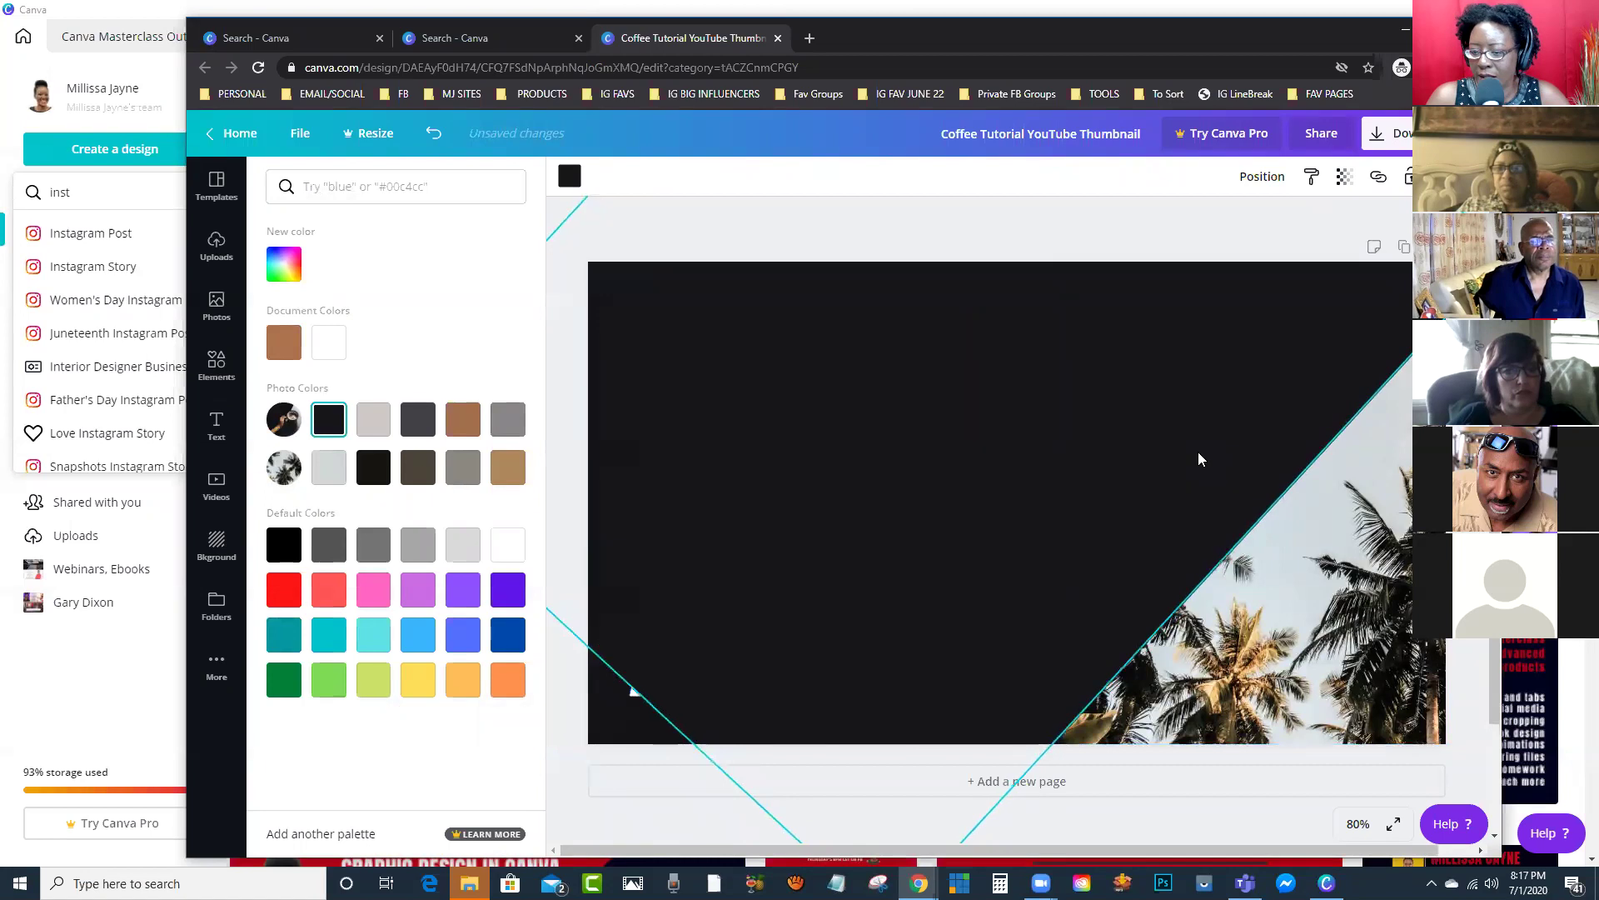
drag(623, 684, 556, 736)
drag(1382, 543, 1290, 537)
Step: Send the black shape to the back, then send the palm photo behind it
right_click(866, 506)
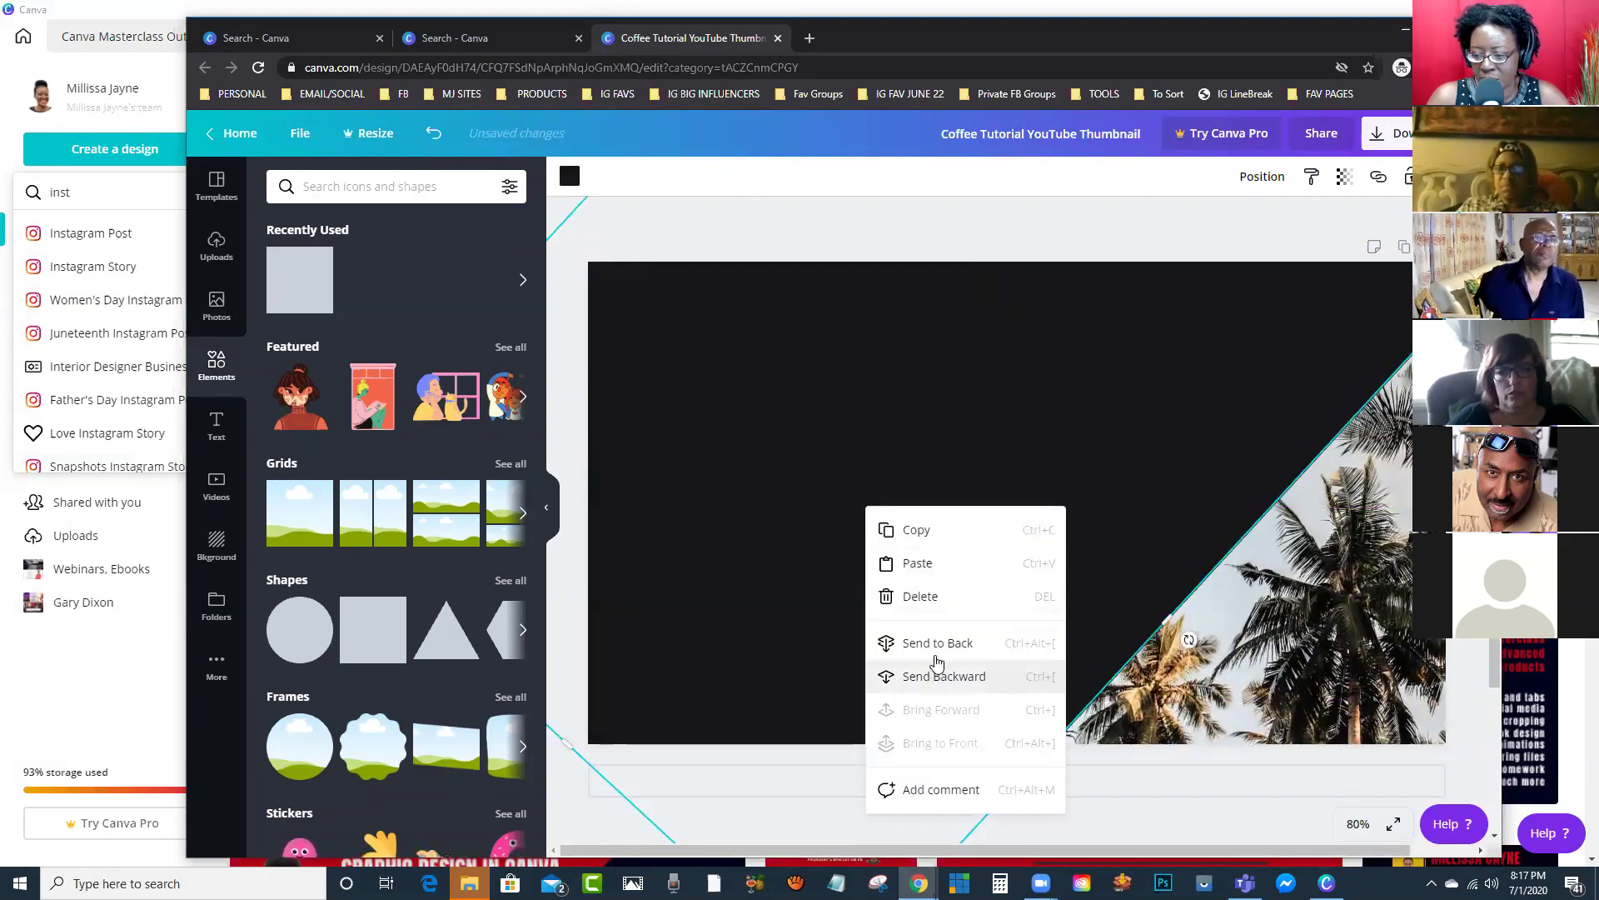
click(936, 656)
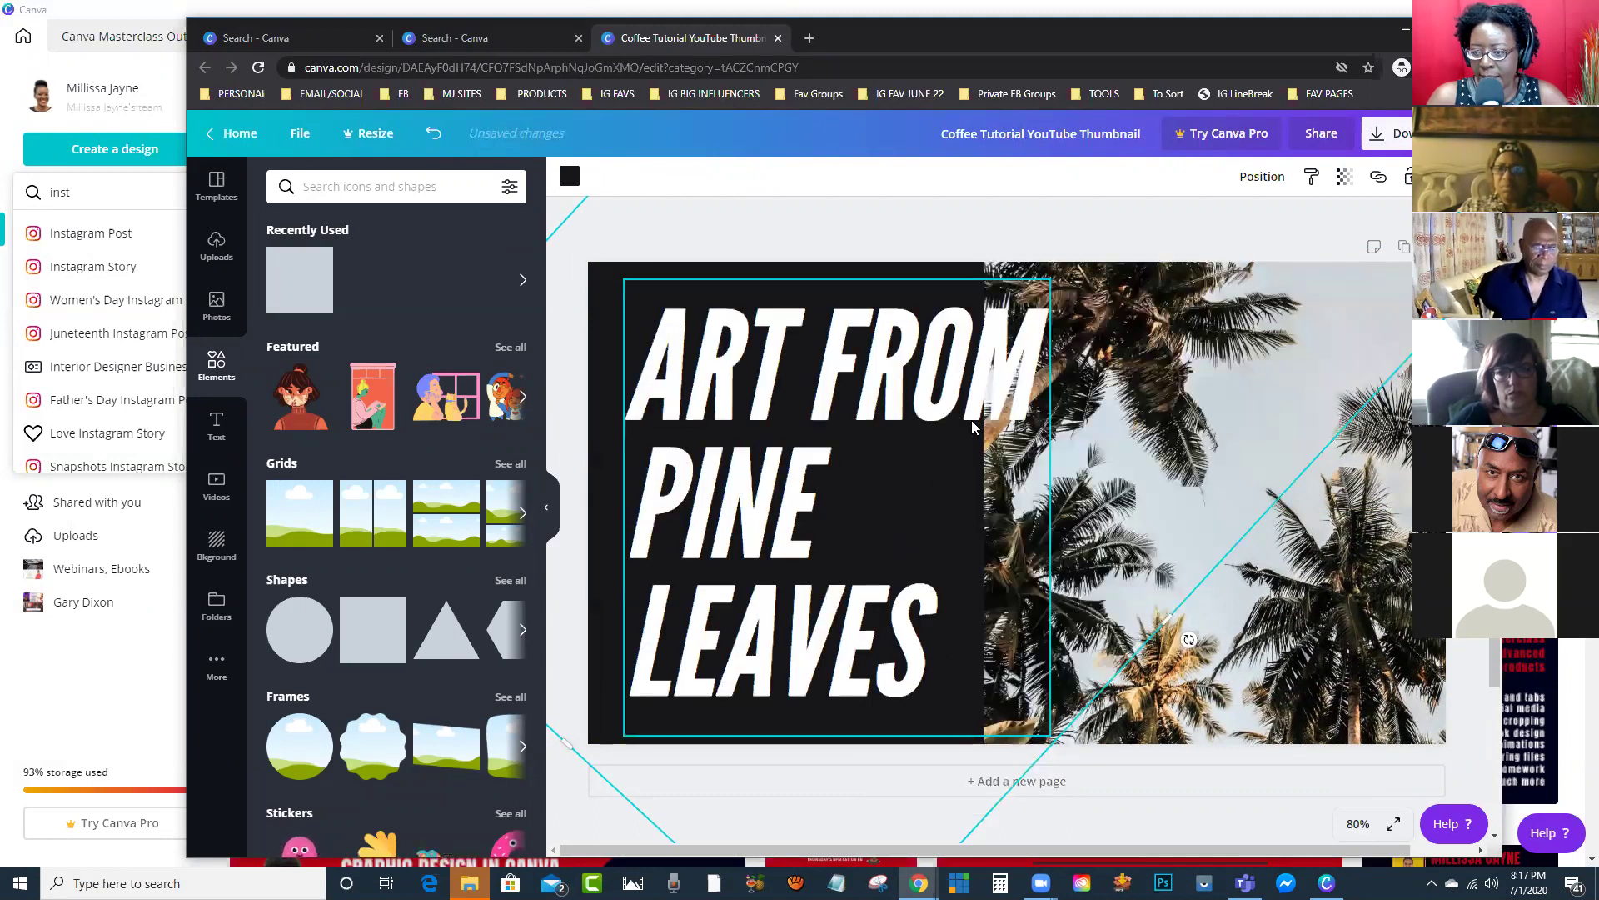
drag(1320, 557, 1307, 540)
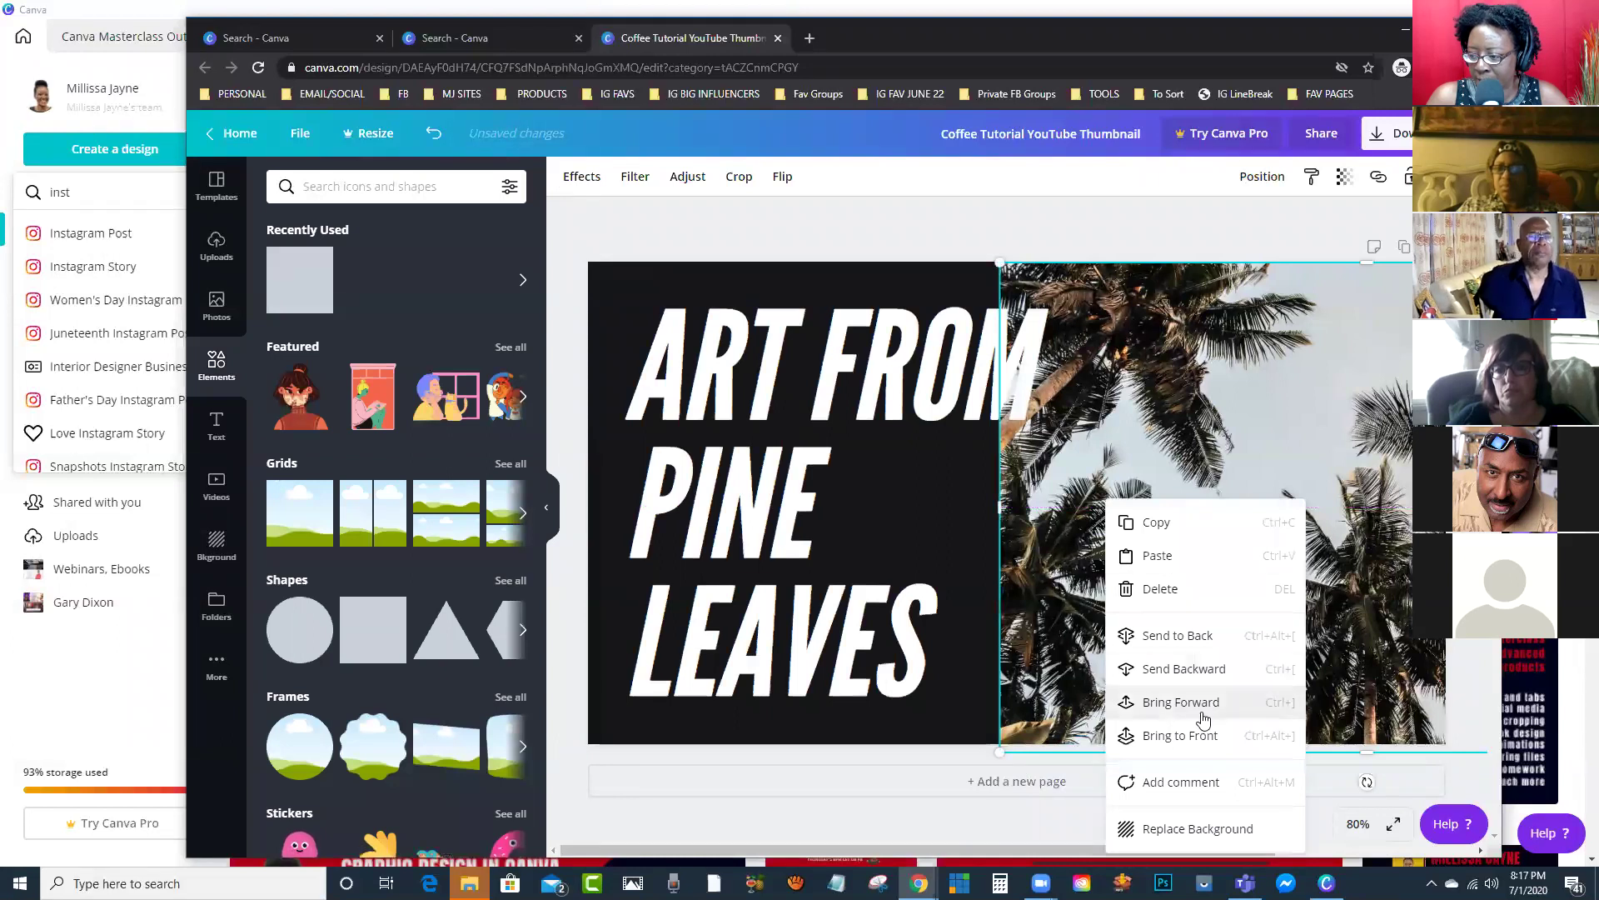
click(1204, 635)
drag(1367, 540, 1362, 541)
Step: Rotate the dark shape to a steeper angle of about 25° and move it left
click(1166, 384)
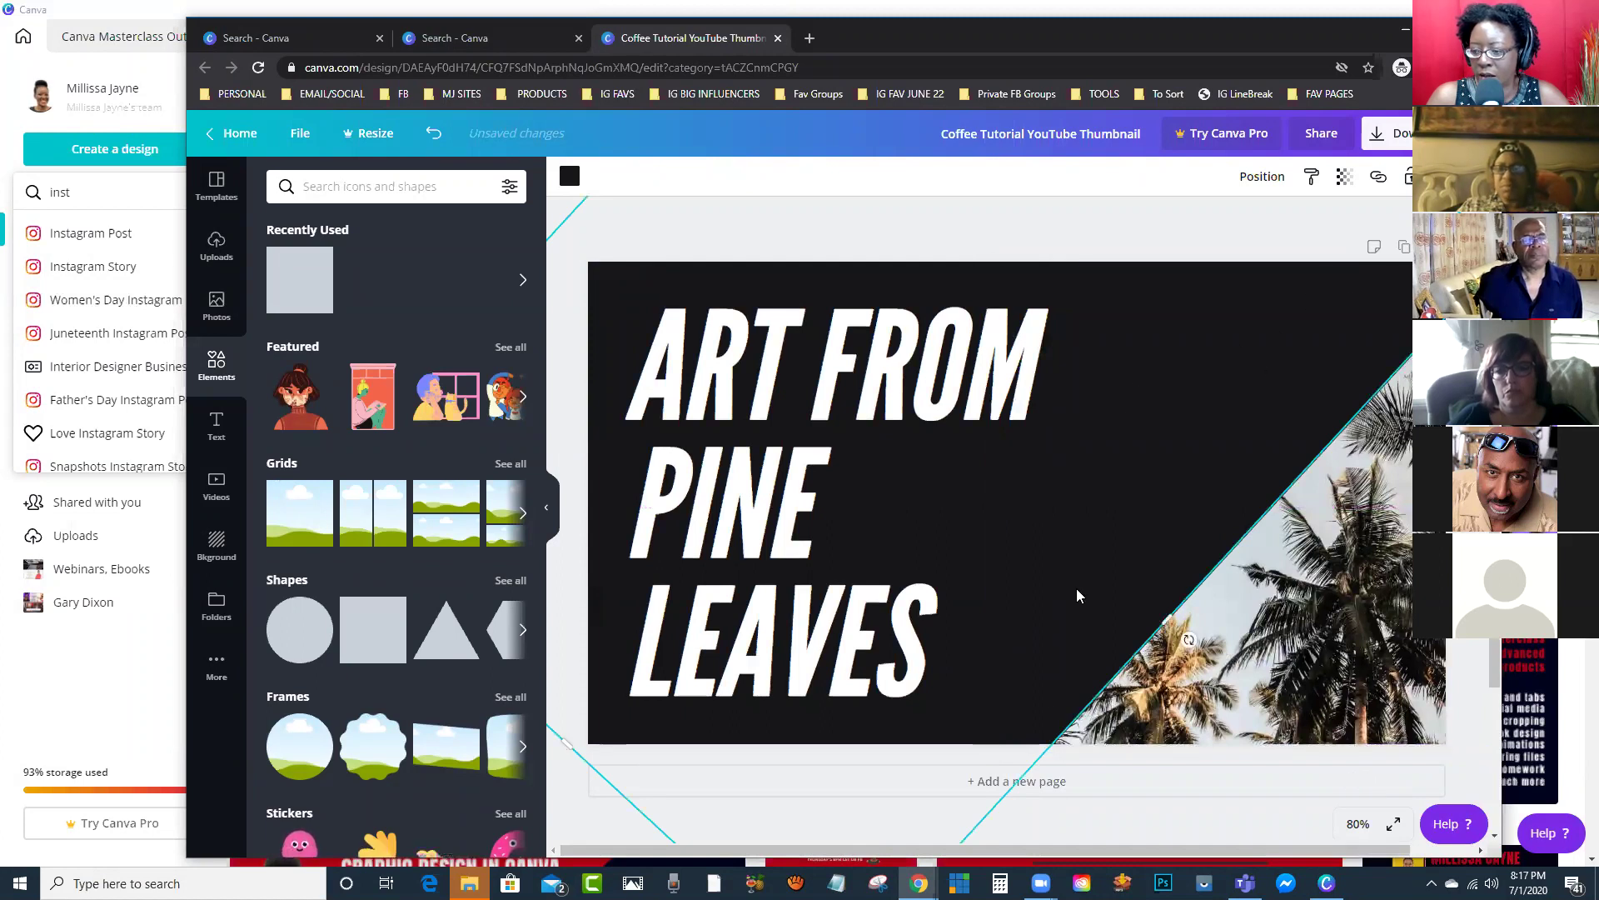
drag(1187, 640, 1107, 557)
drag(1083, 557, 892, 577)
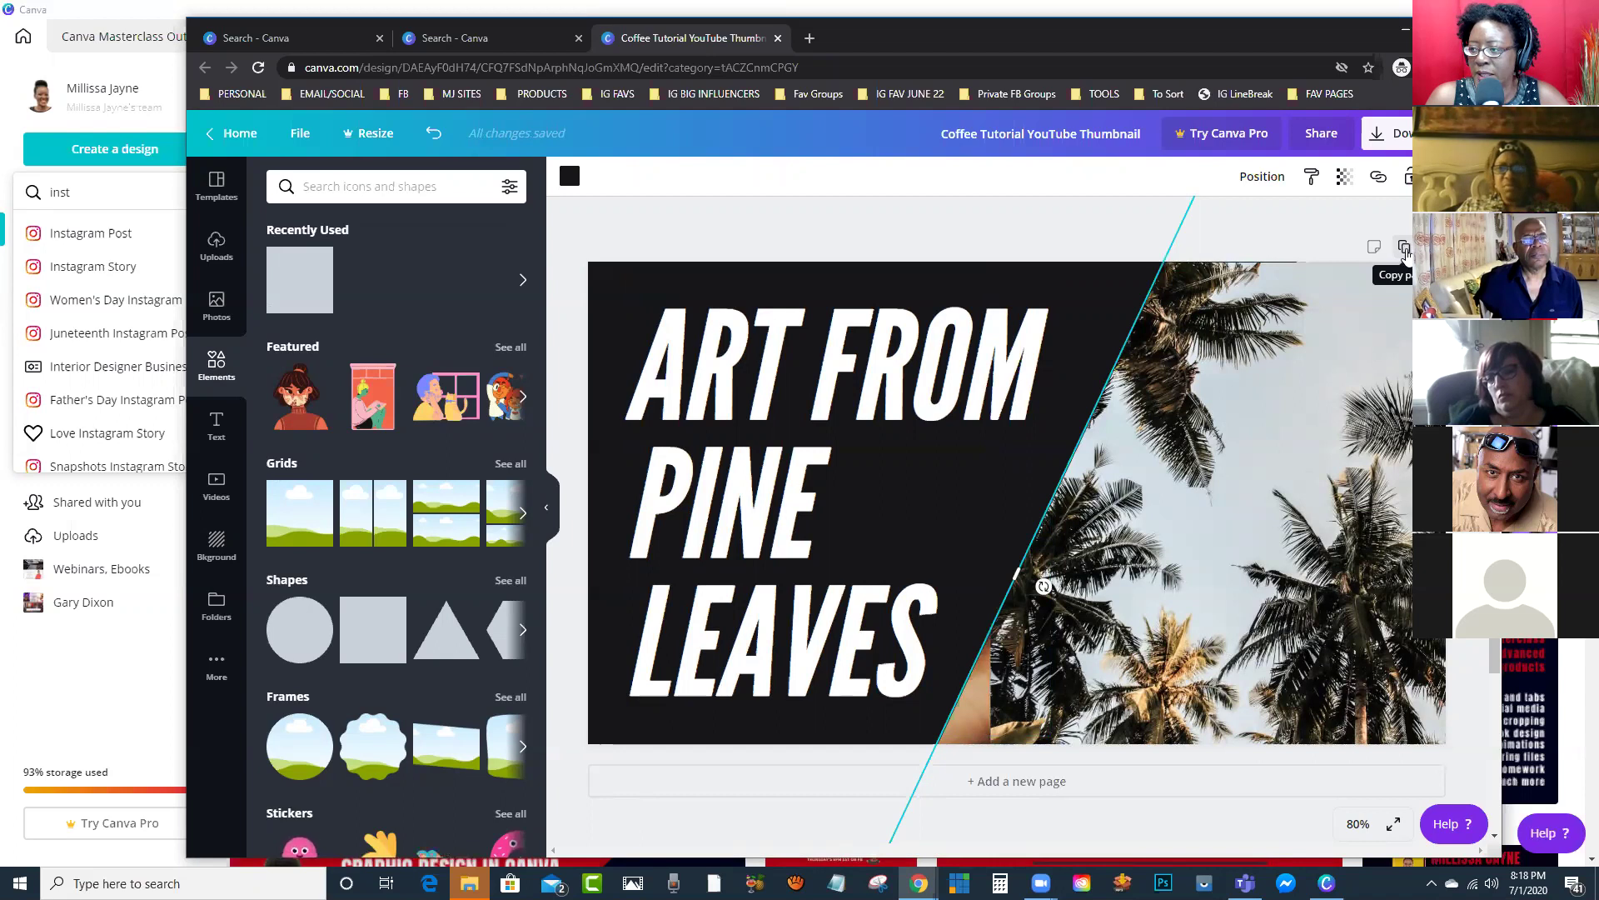
Step: Duplicate the page and retitle Page 2 'NEW TEXT HERE' on two lines
click(1405, 248)
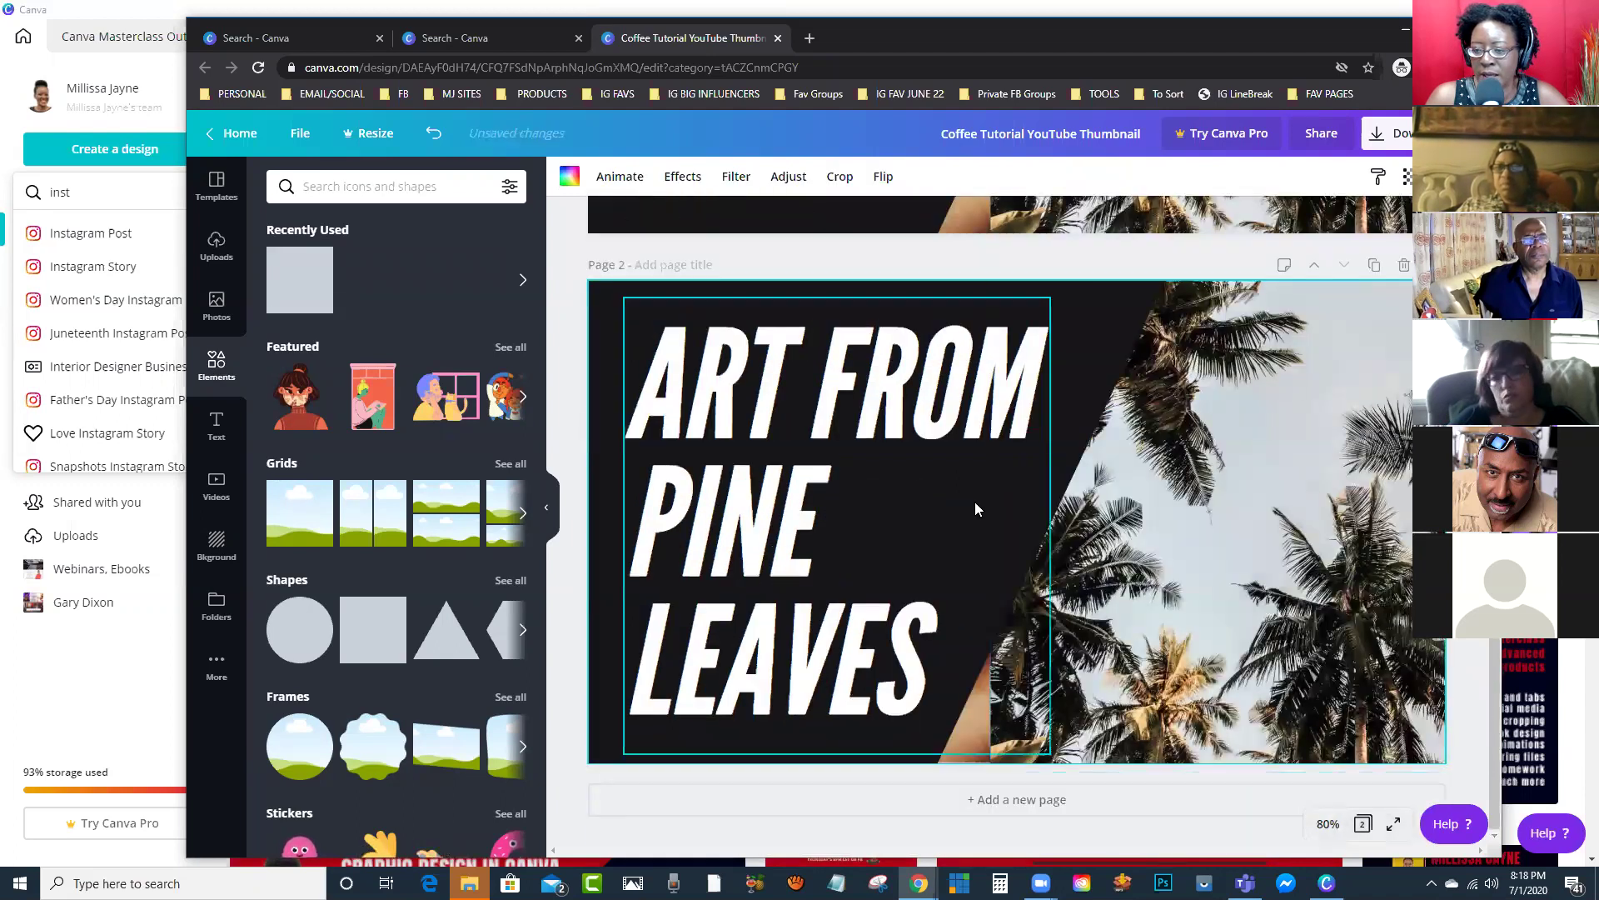
click(922, 636)
mouse_move(921, 637)
mouse_down()
mouse_move(884, 597)
mouse_move(911, 630)
mouse_up()
double_click(846, 588)
key(ctrl+a)
text(NEE)
key(BackSpace)
text(W)
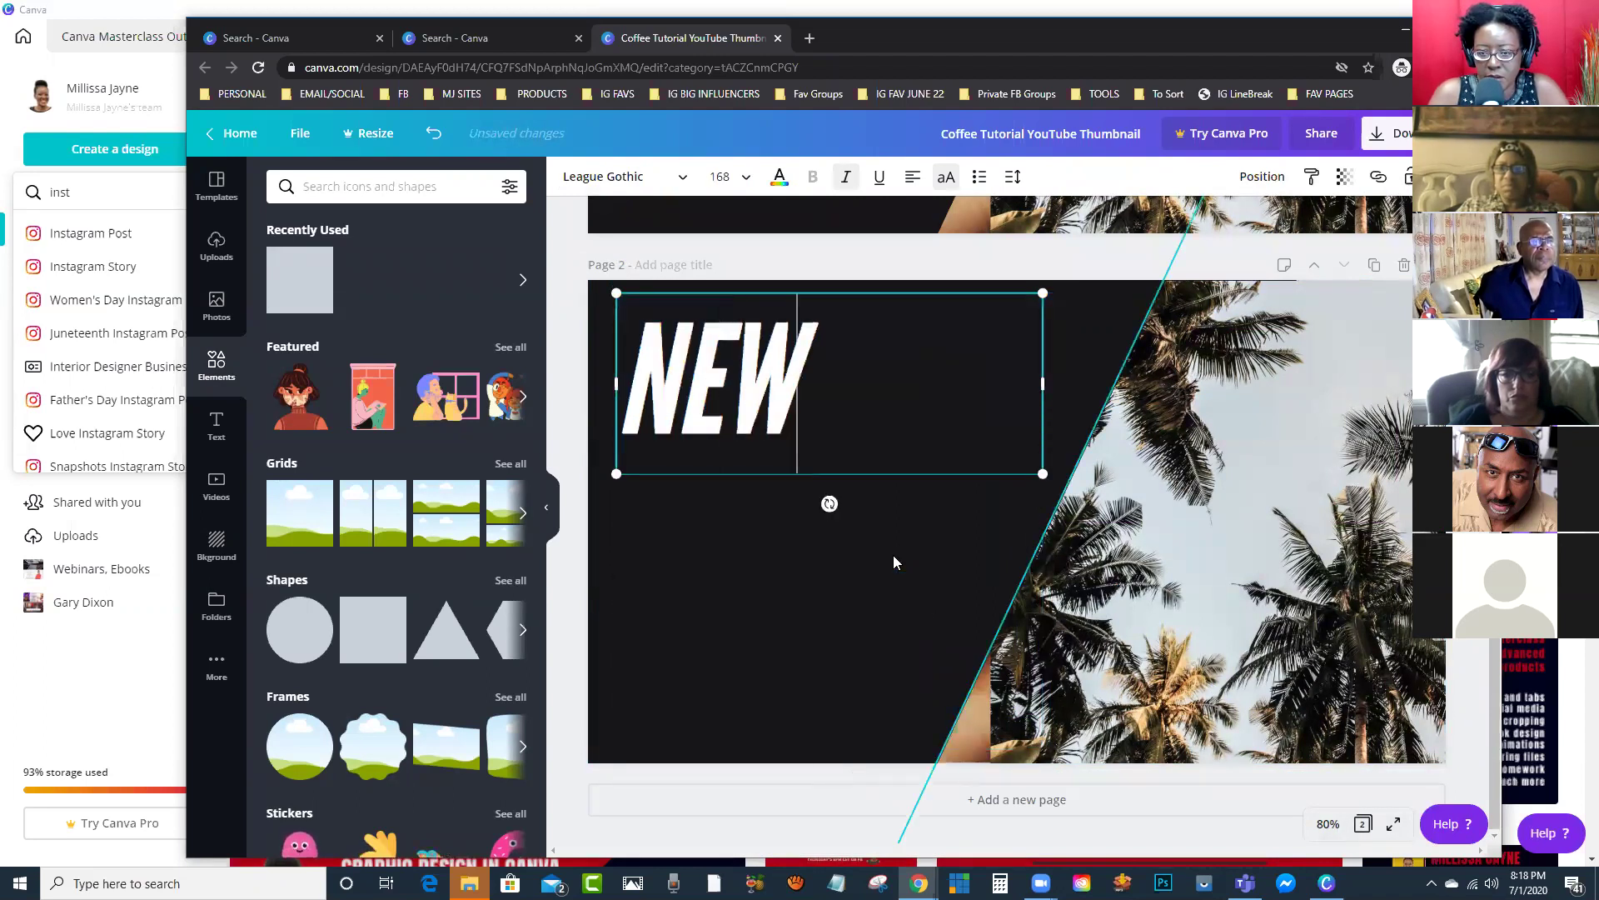
text( TEXT)
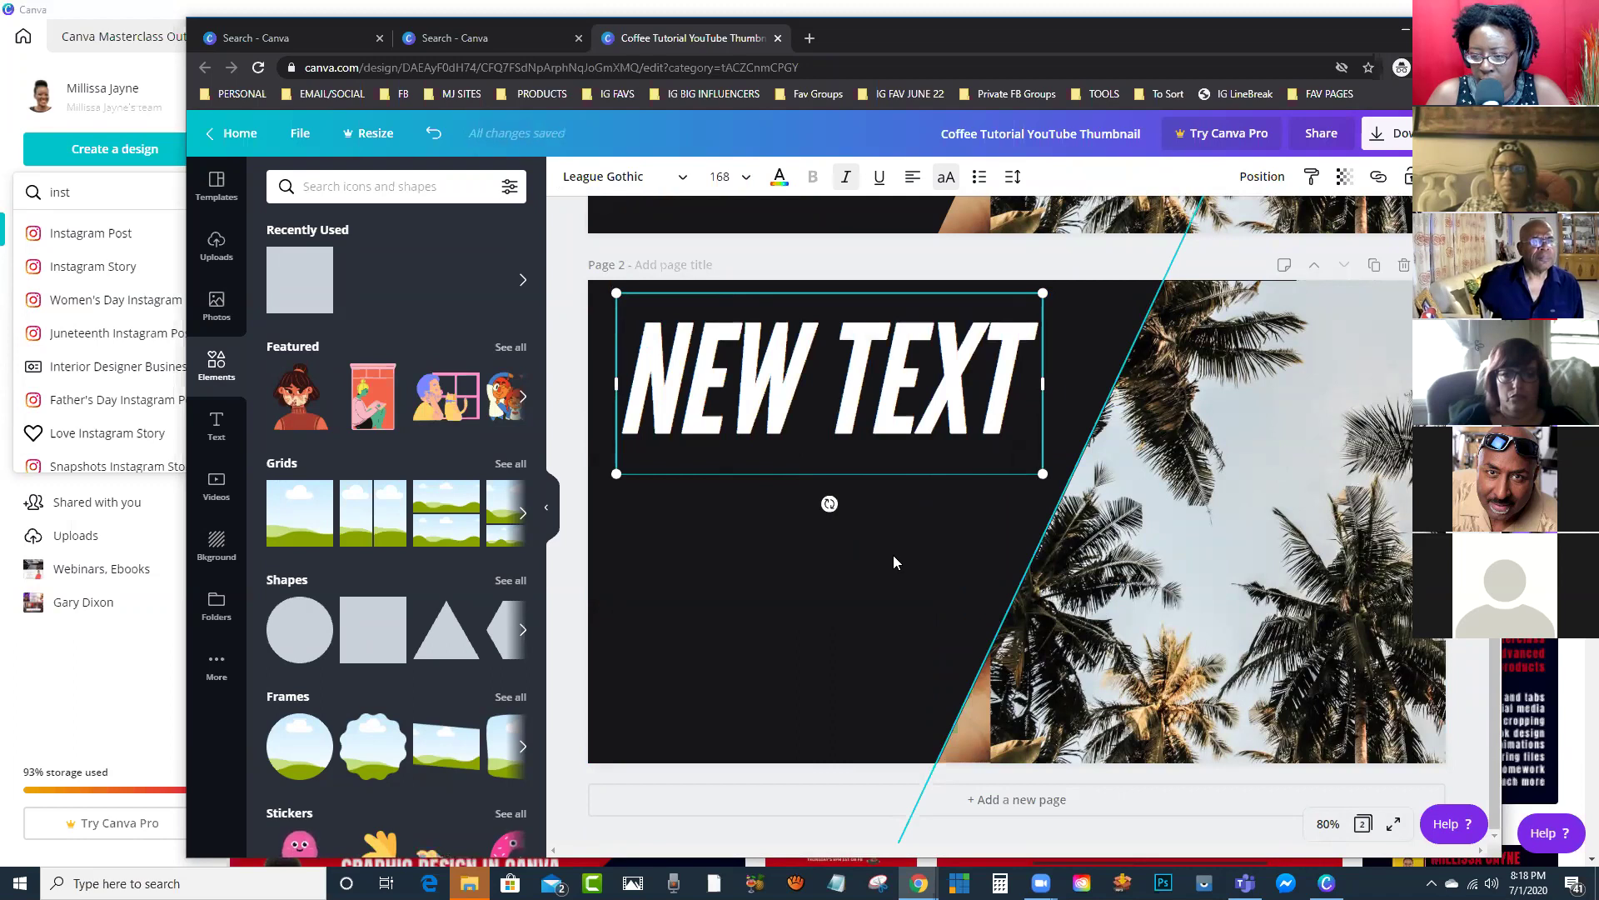
key(Return)
text(HERE)
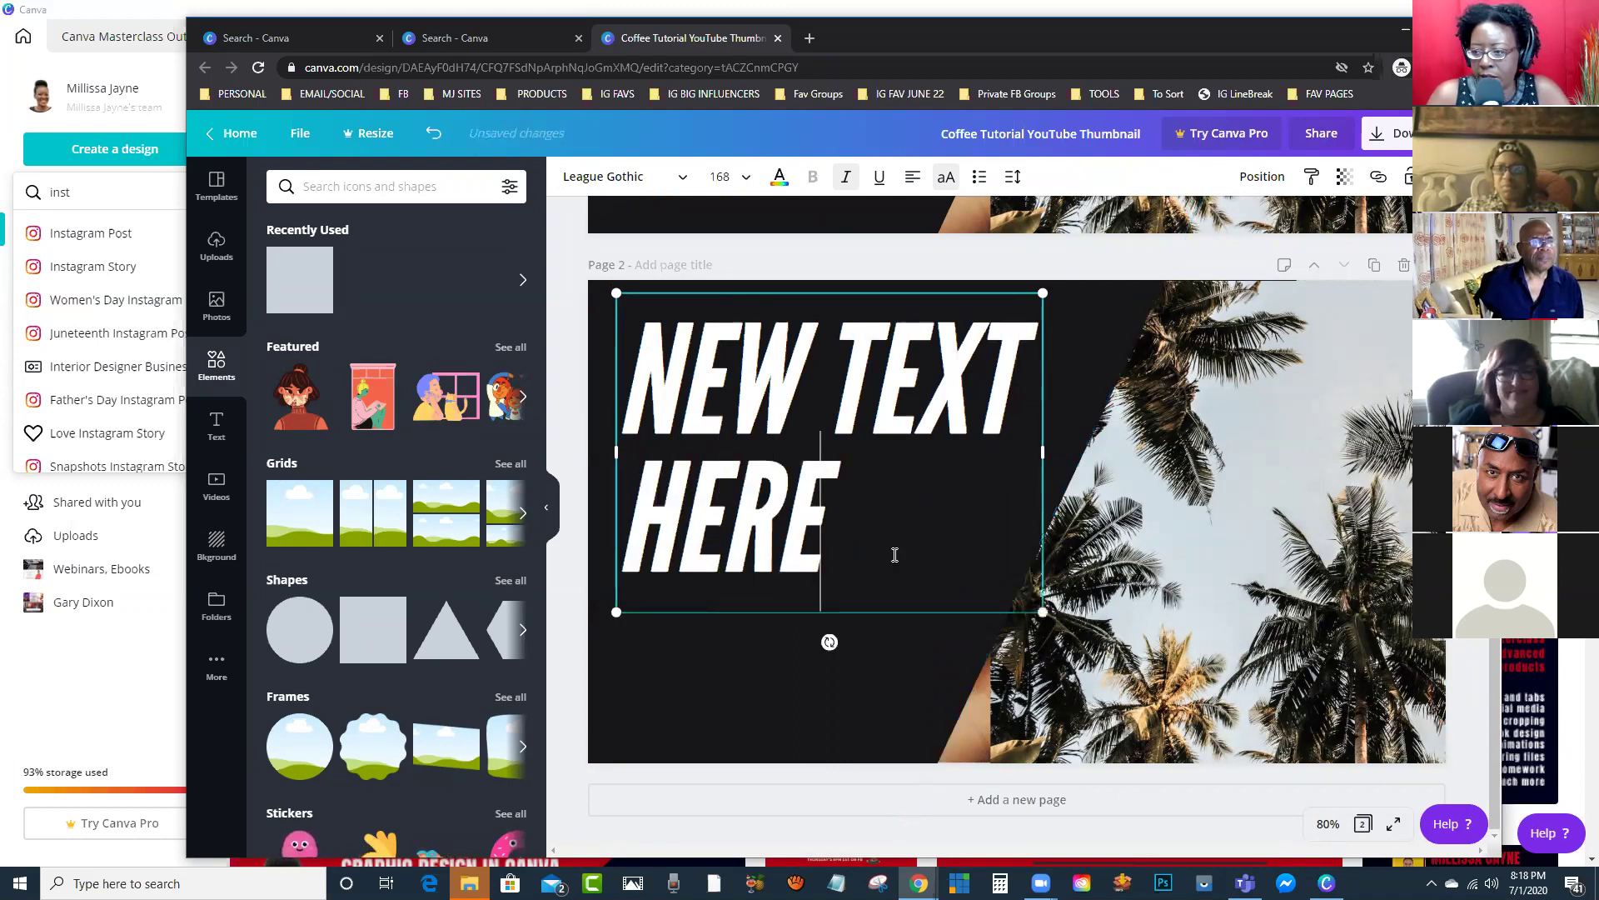
Step: Replace the palm photo with a blue water stock photo and widen its frame leftward
click(1187, 593)
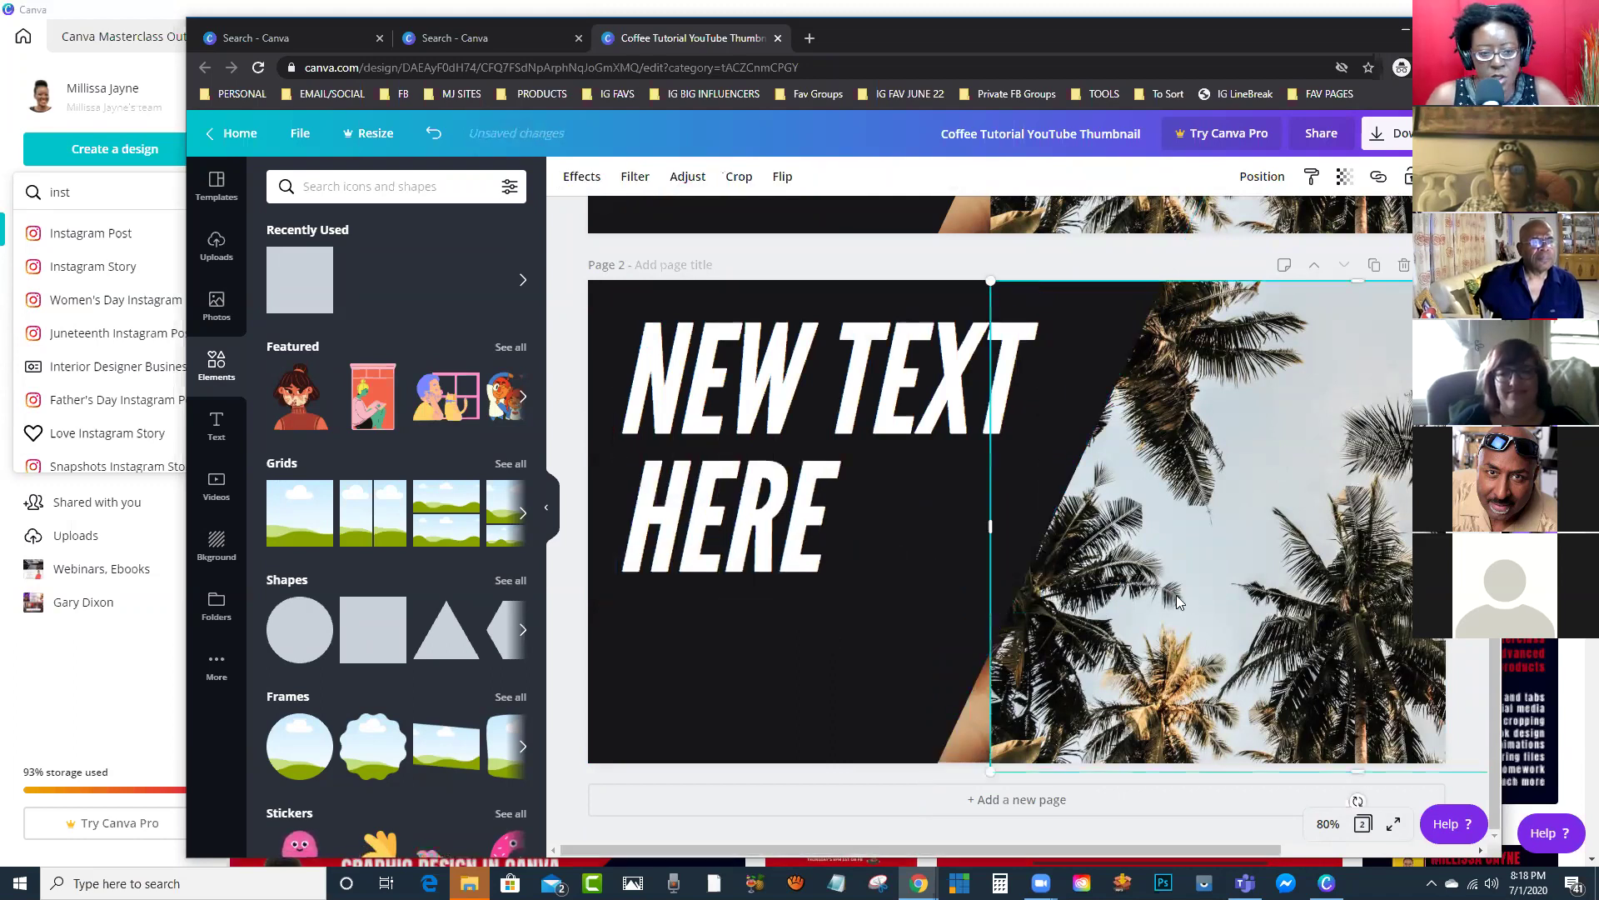
click(217, 246)
click(216, 305)
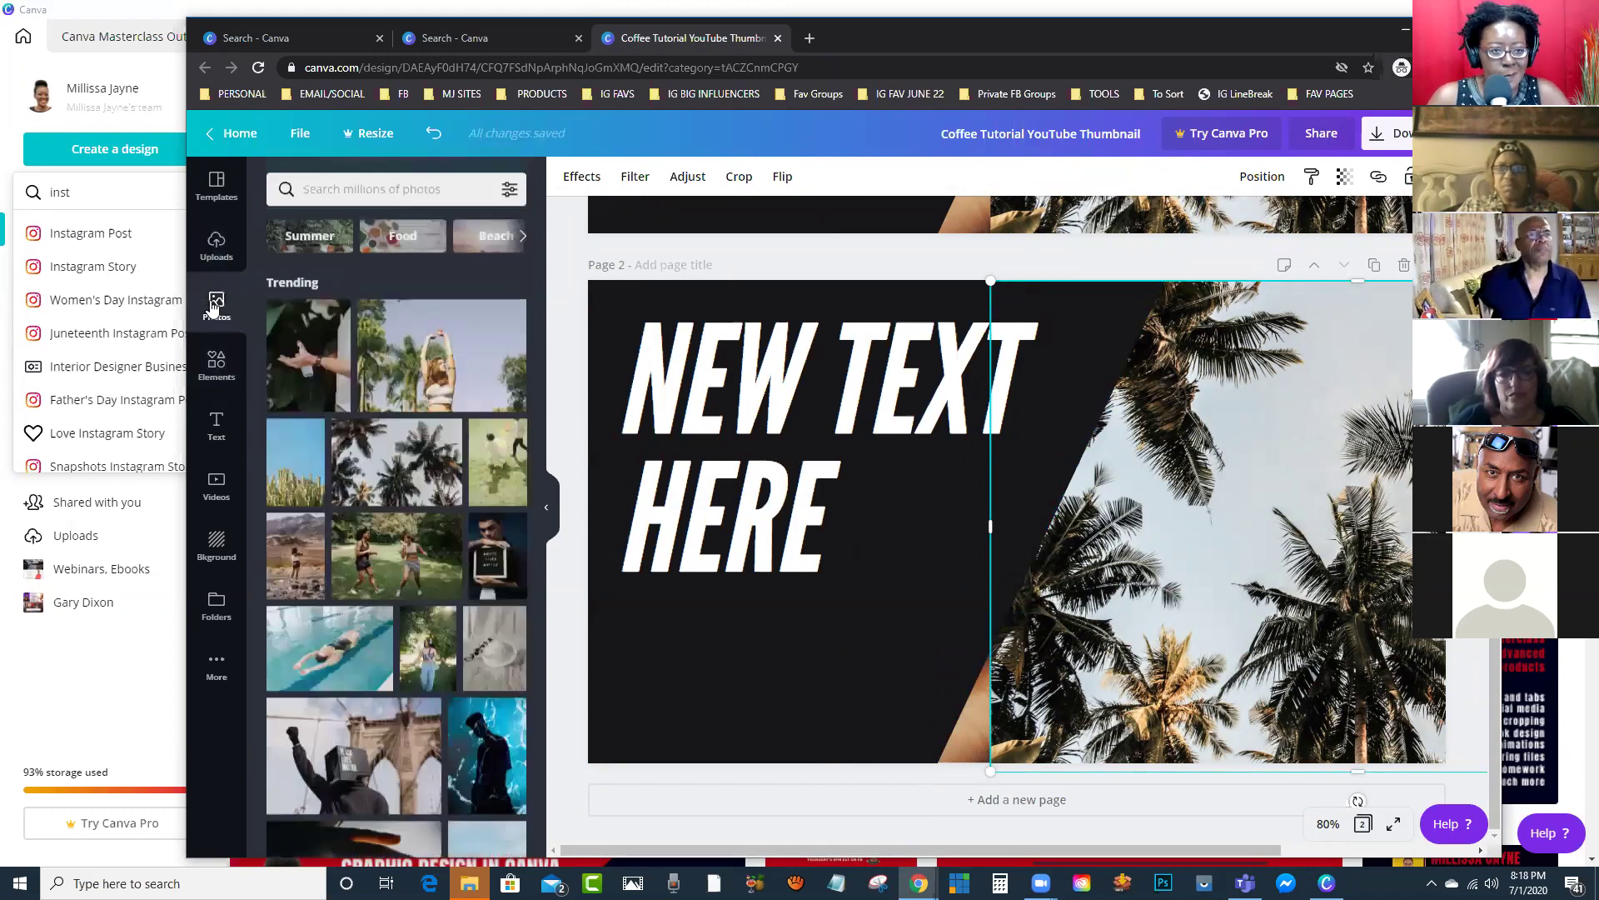
drag(458, 754, 1291, 483)
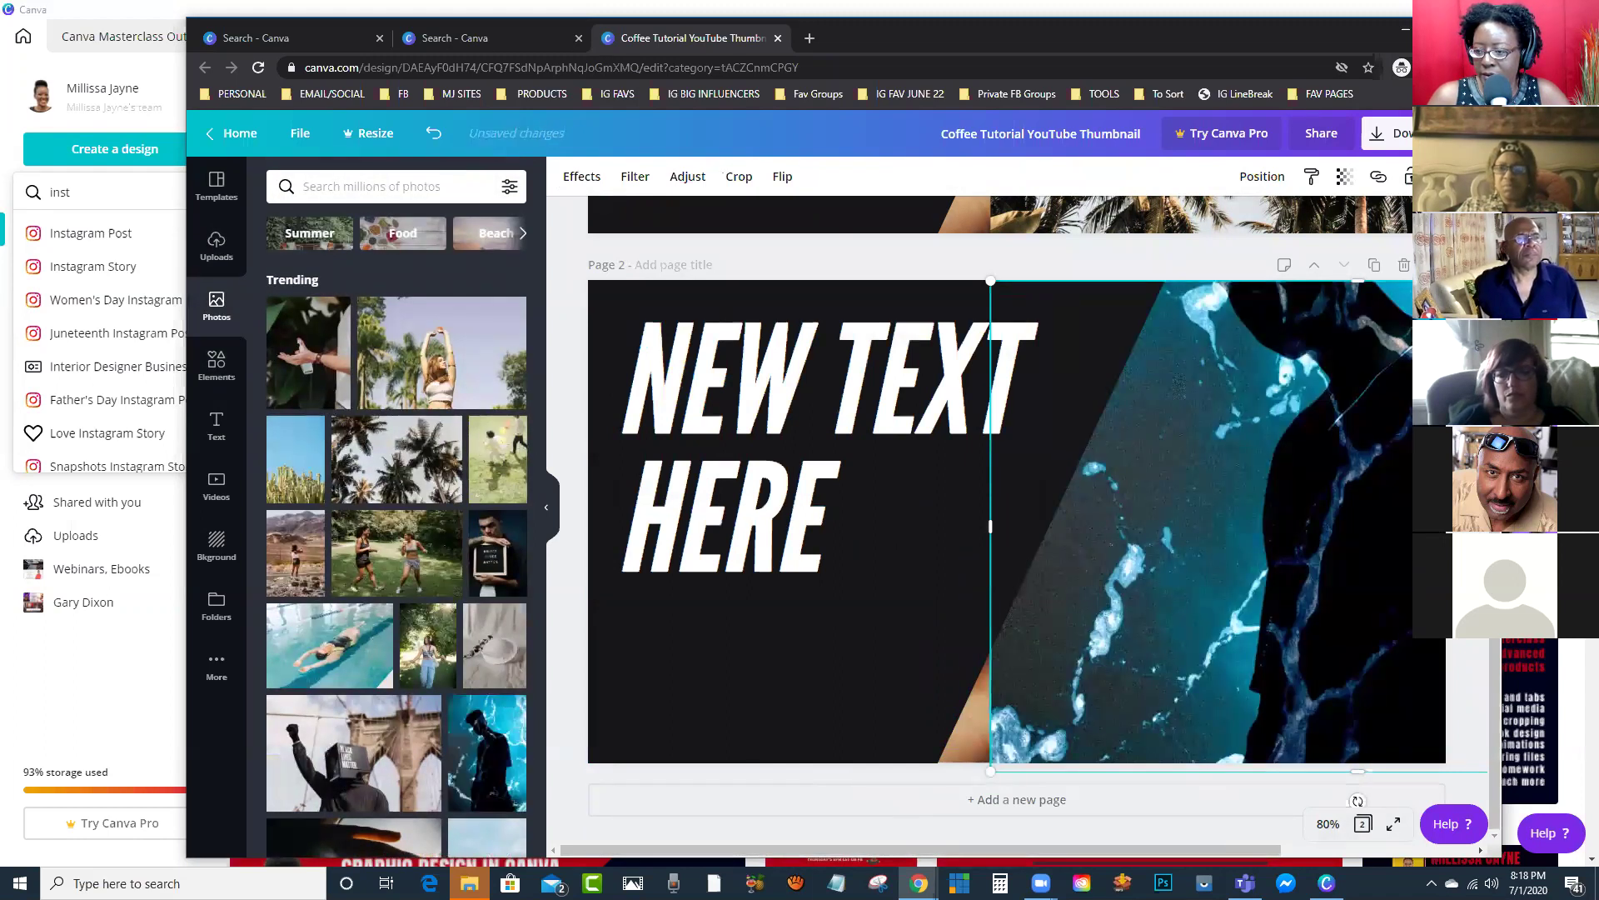
drag(990, 525, 904, 524)
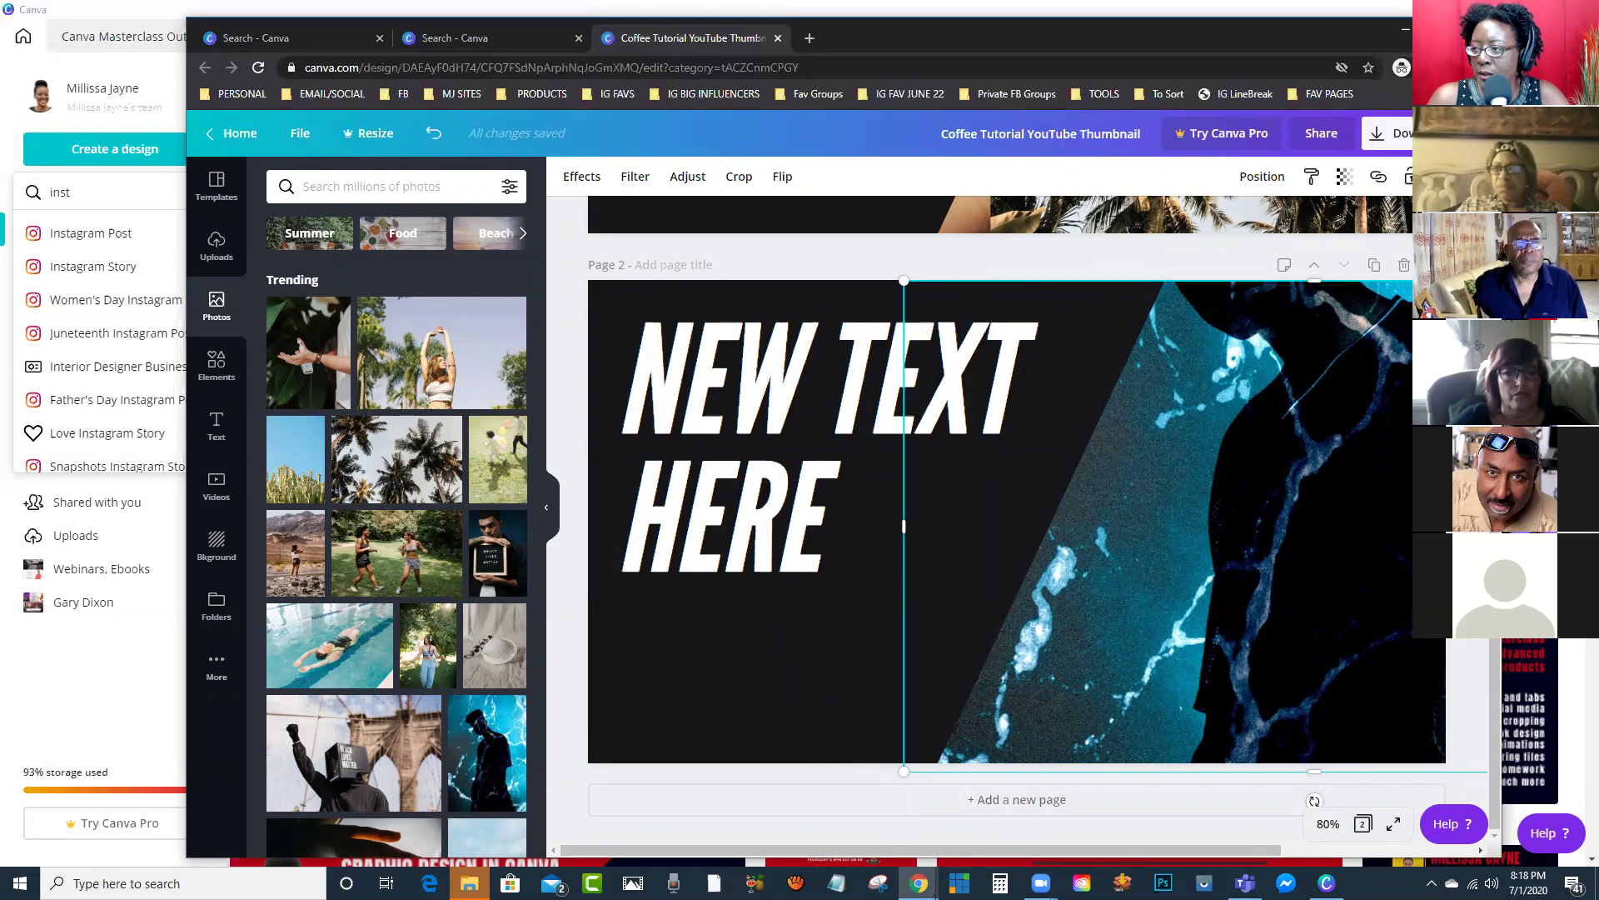
Step: Download only Page 1 of the Coffee Tutorial thumbnail as a PNG
click(1391, 133)
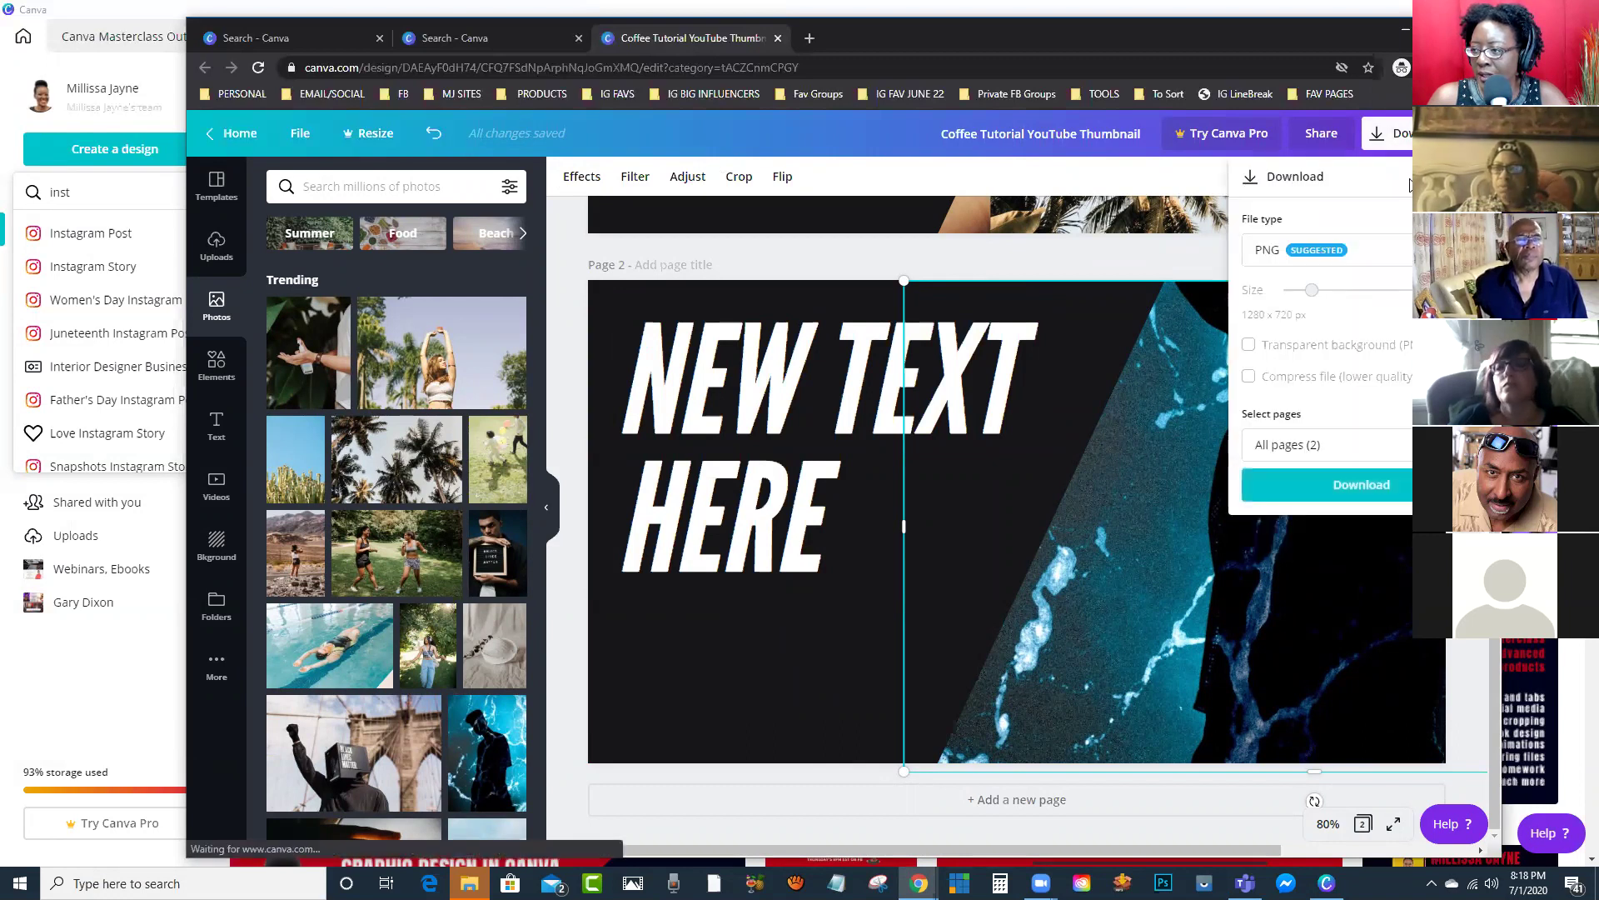
click(1325, 444)
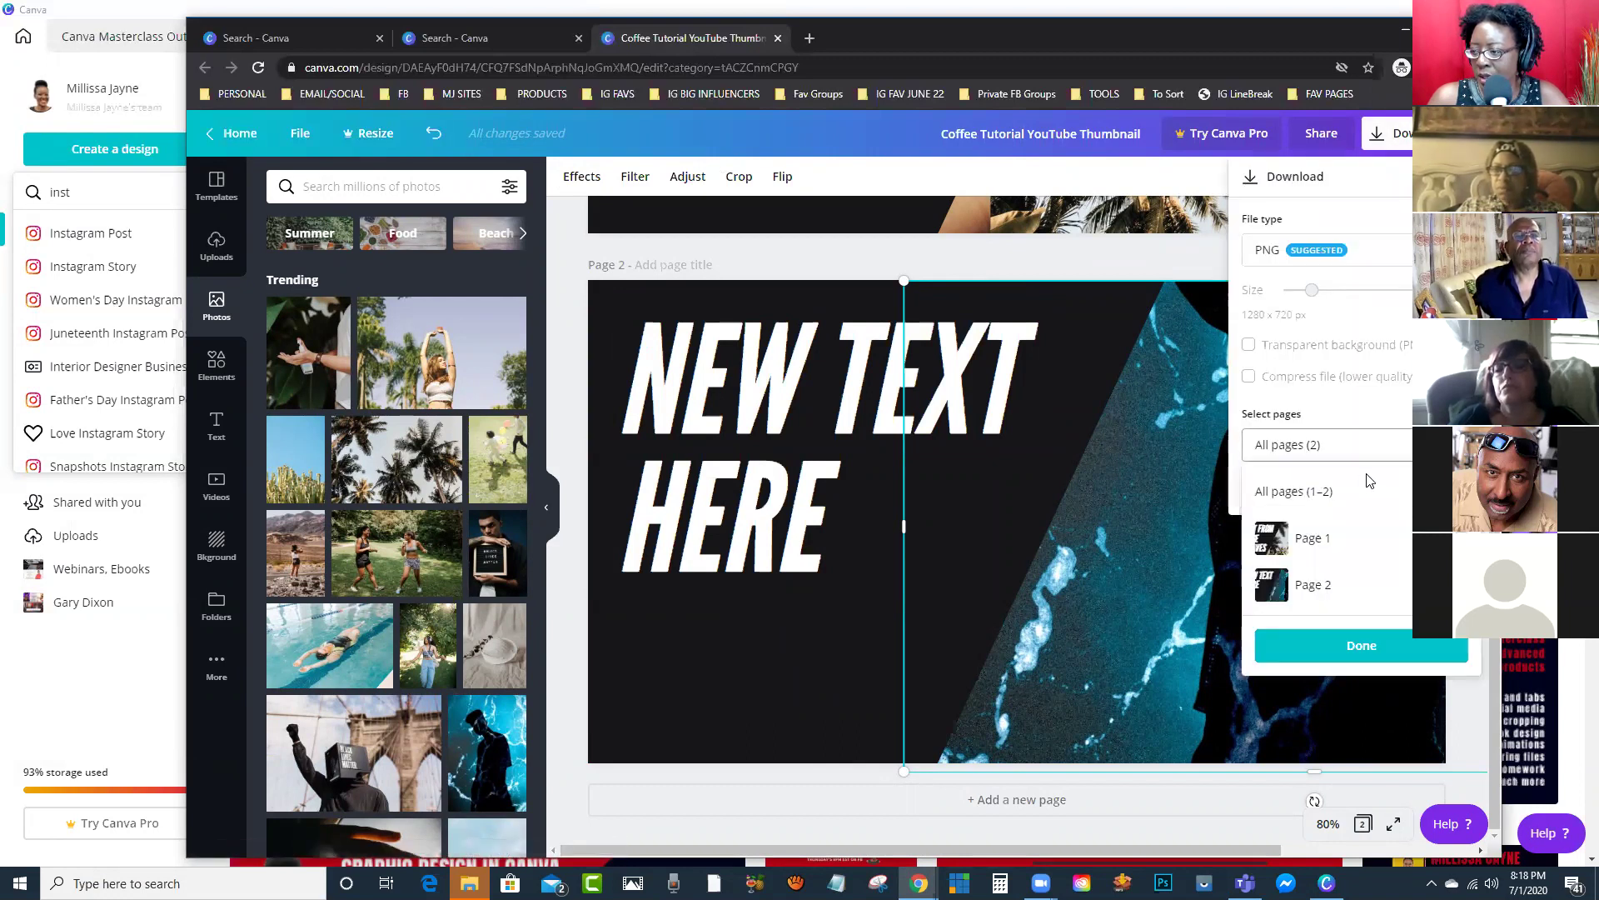
click(1341, 542)
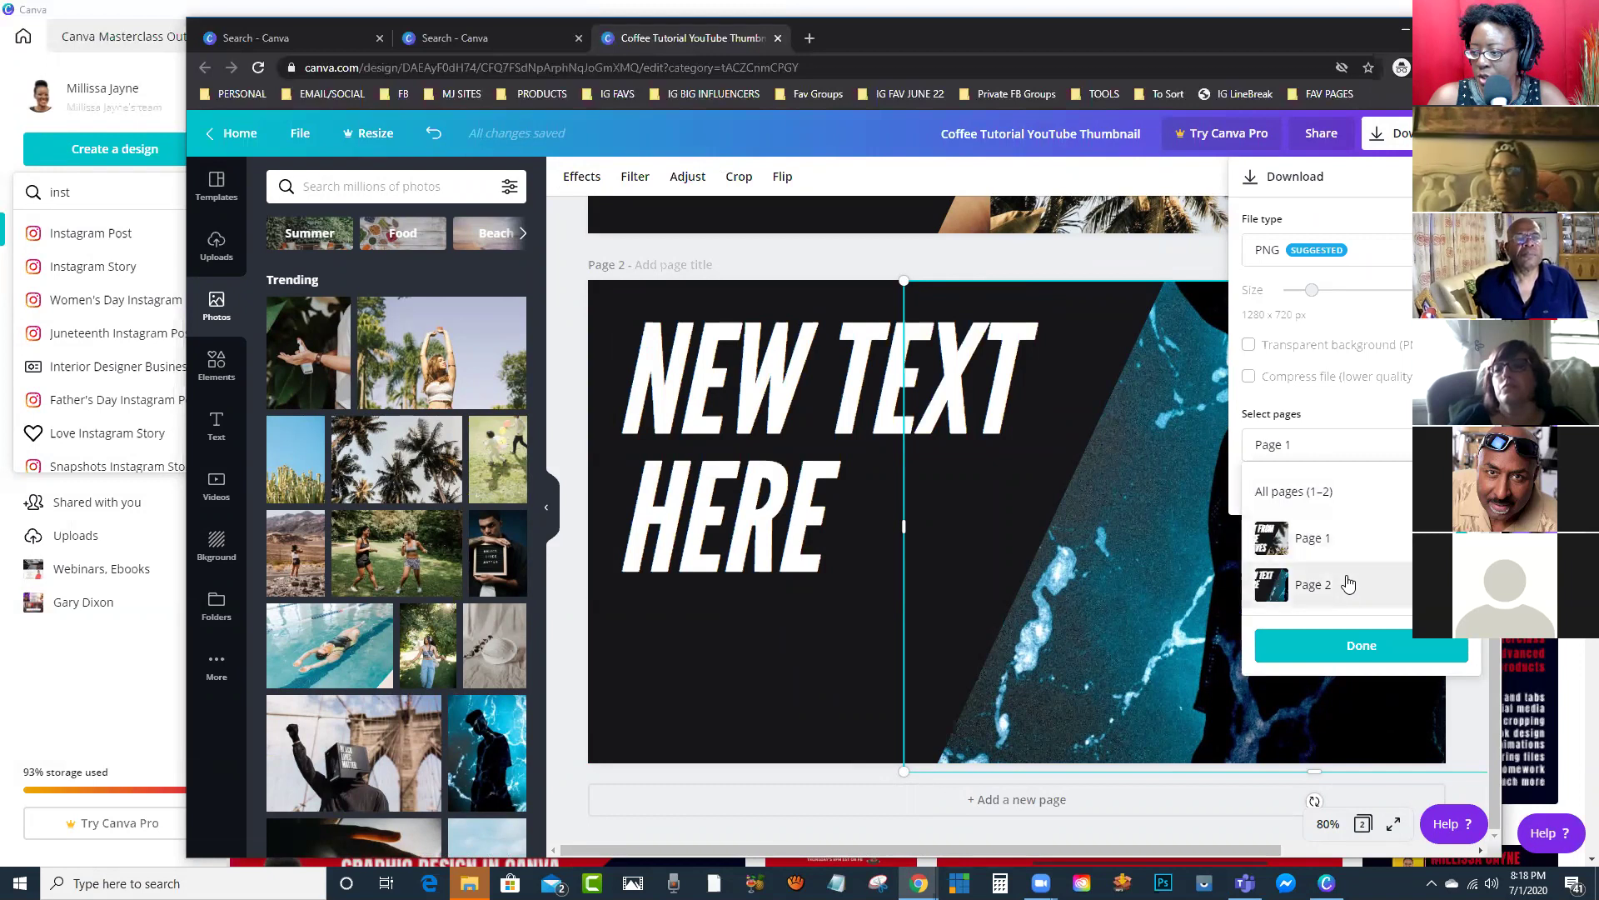
click(1369, 648)
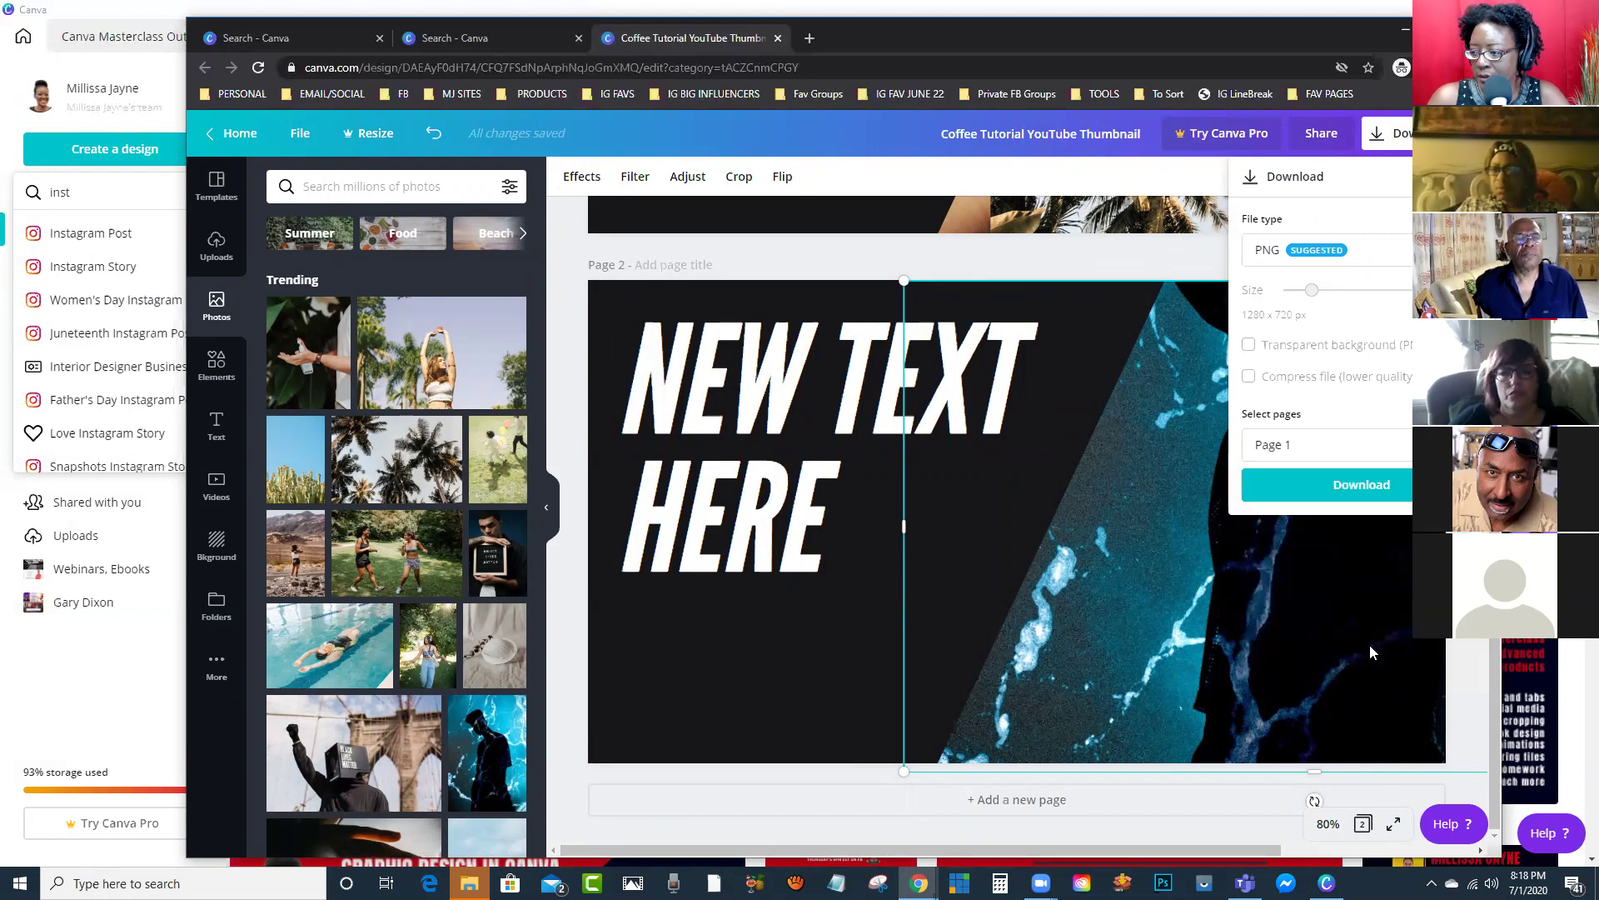
click(1338, 490)
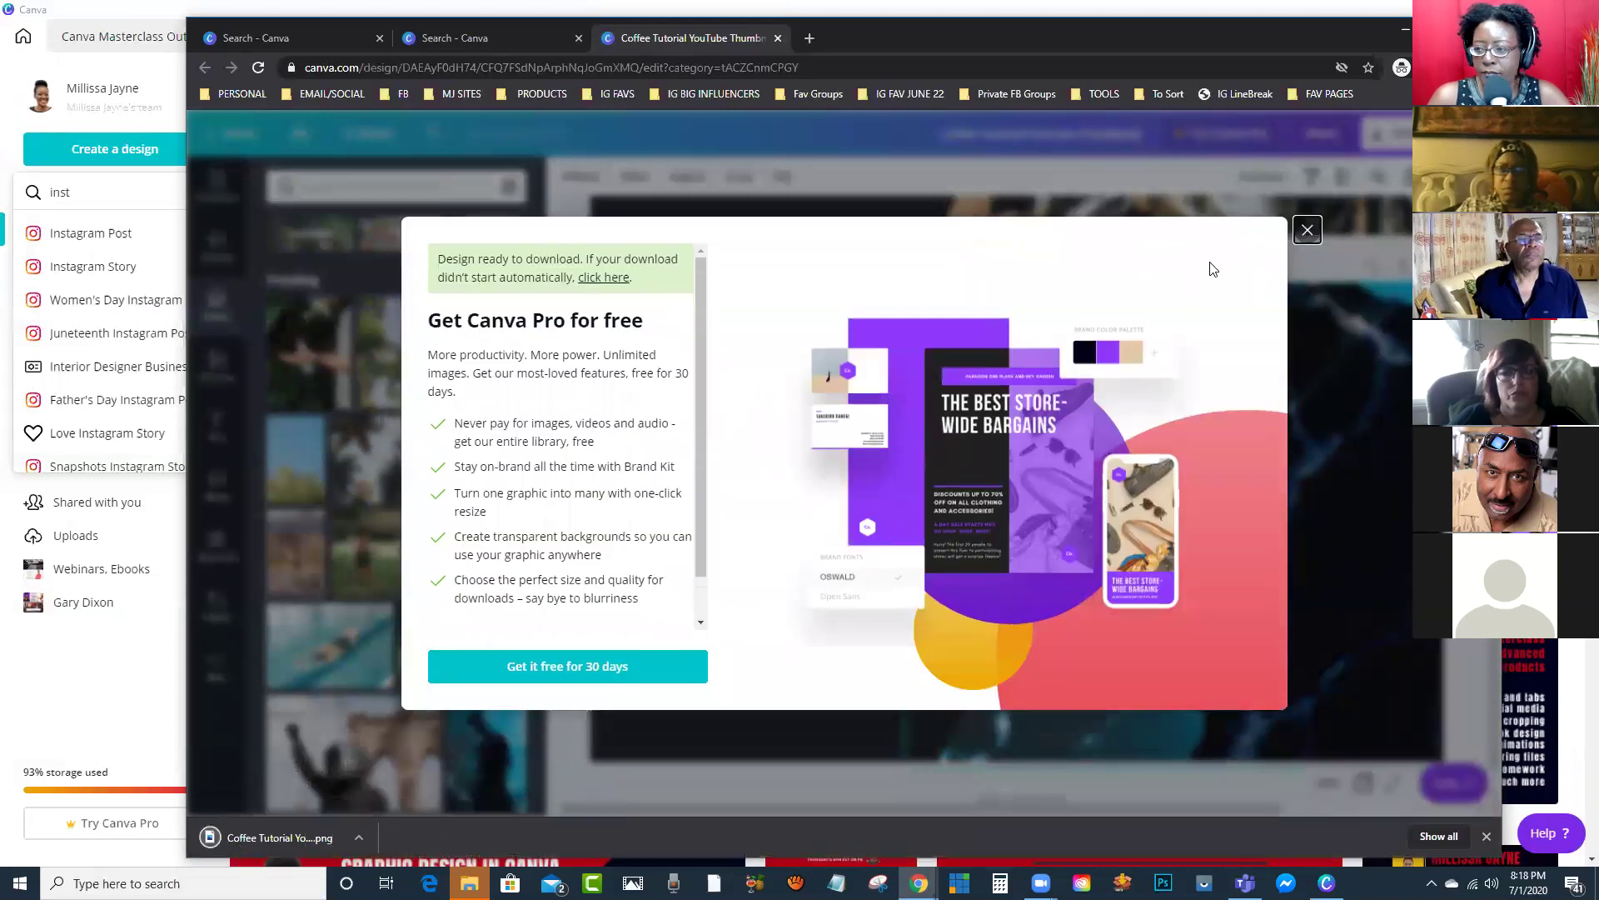
Step: Close the Canva Pro pop-up, minimize Chrome, and switch back to the browser
click(1307, 230)
click(1396, 29)
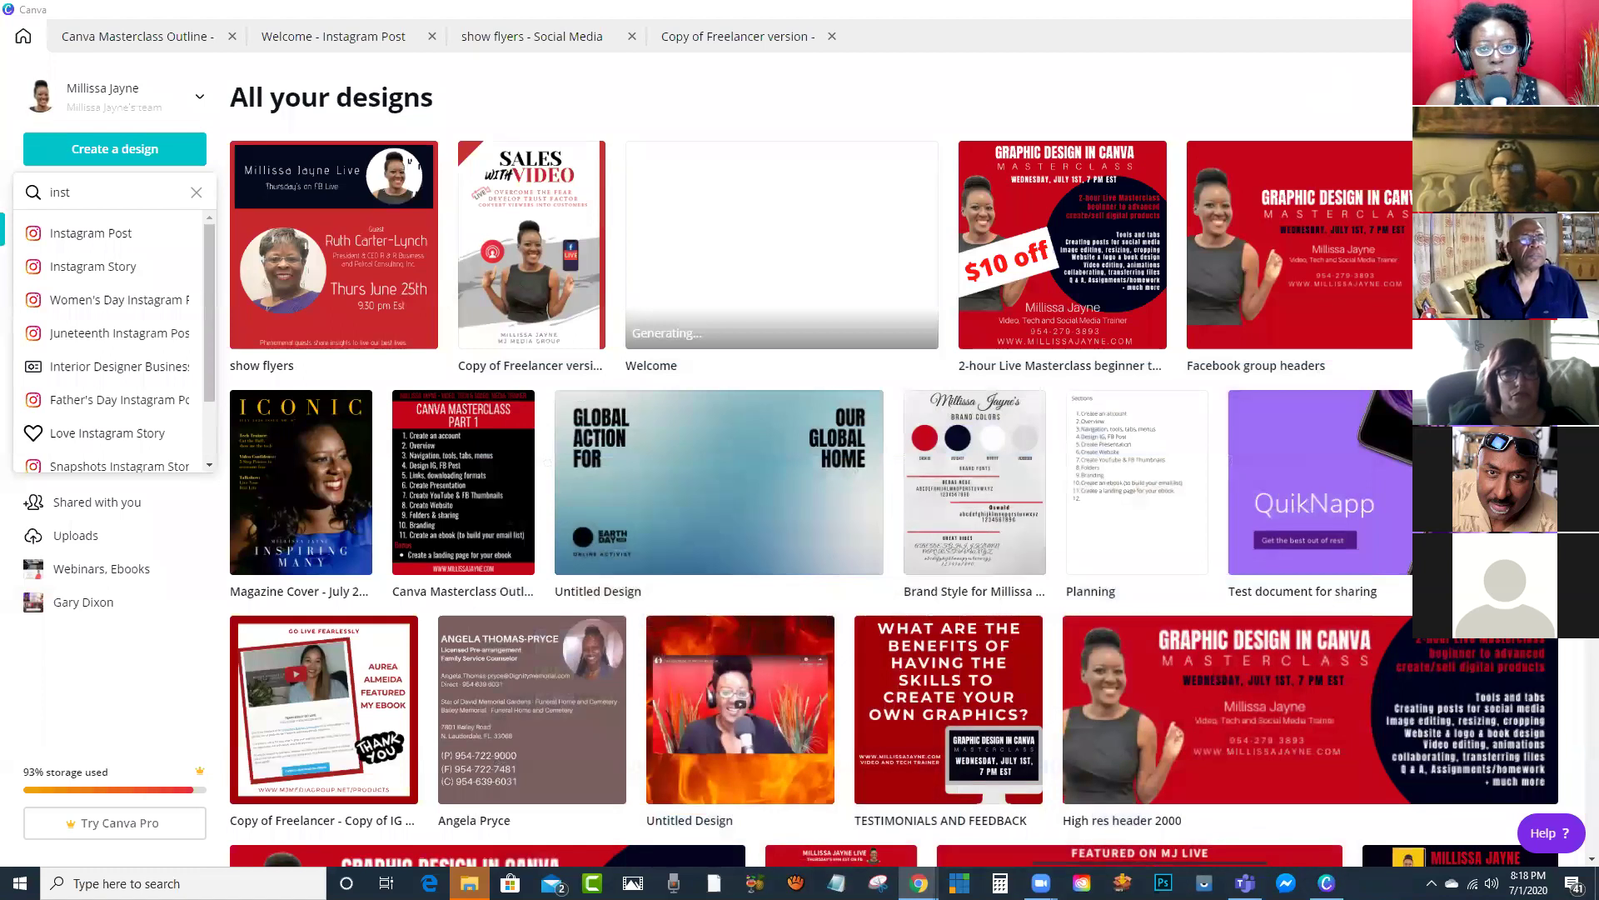
key(alt+Tab)
click(1228, 58)
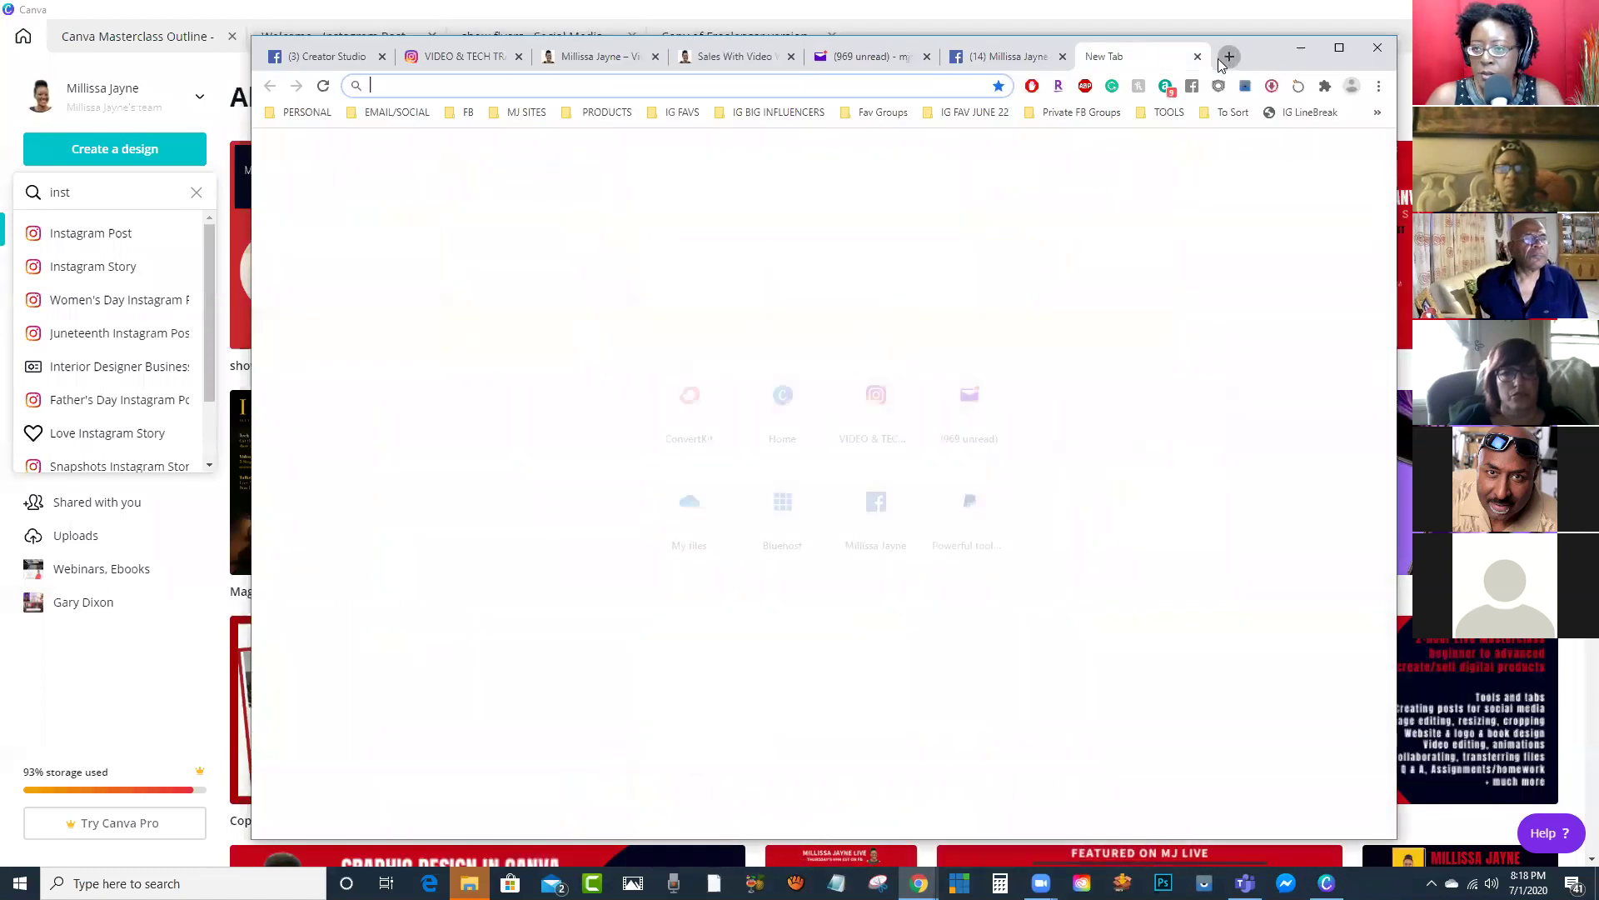
click(527, 111)
click(557, 254)
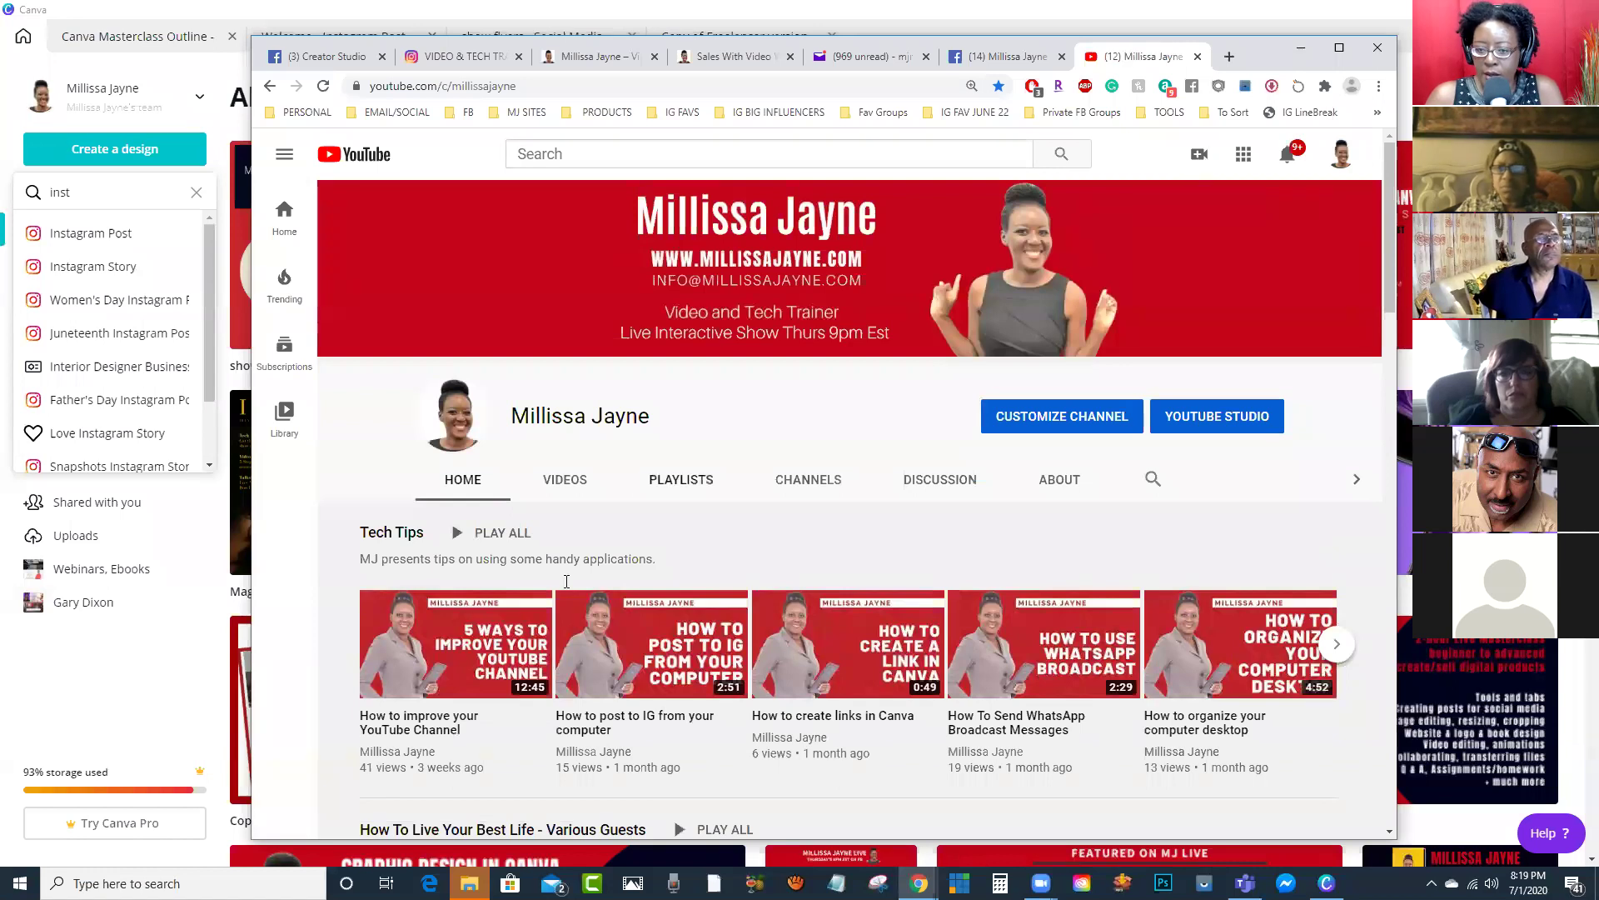
click(442, 646)
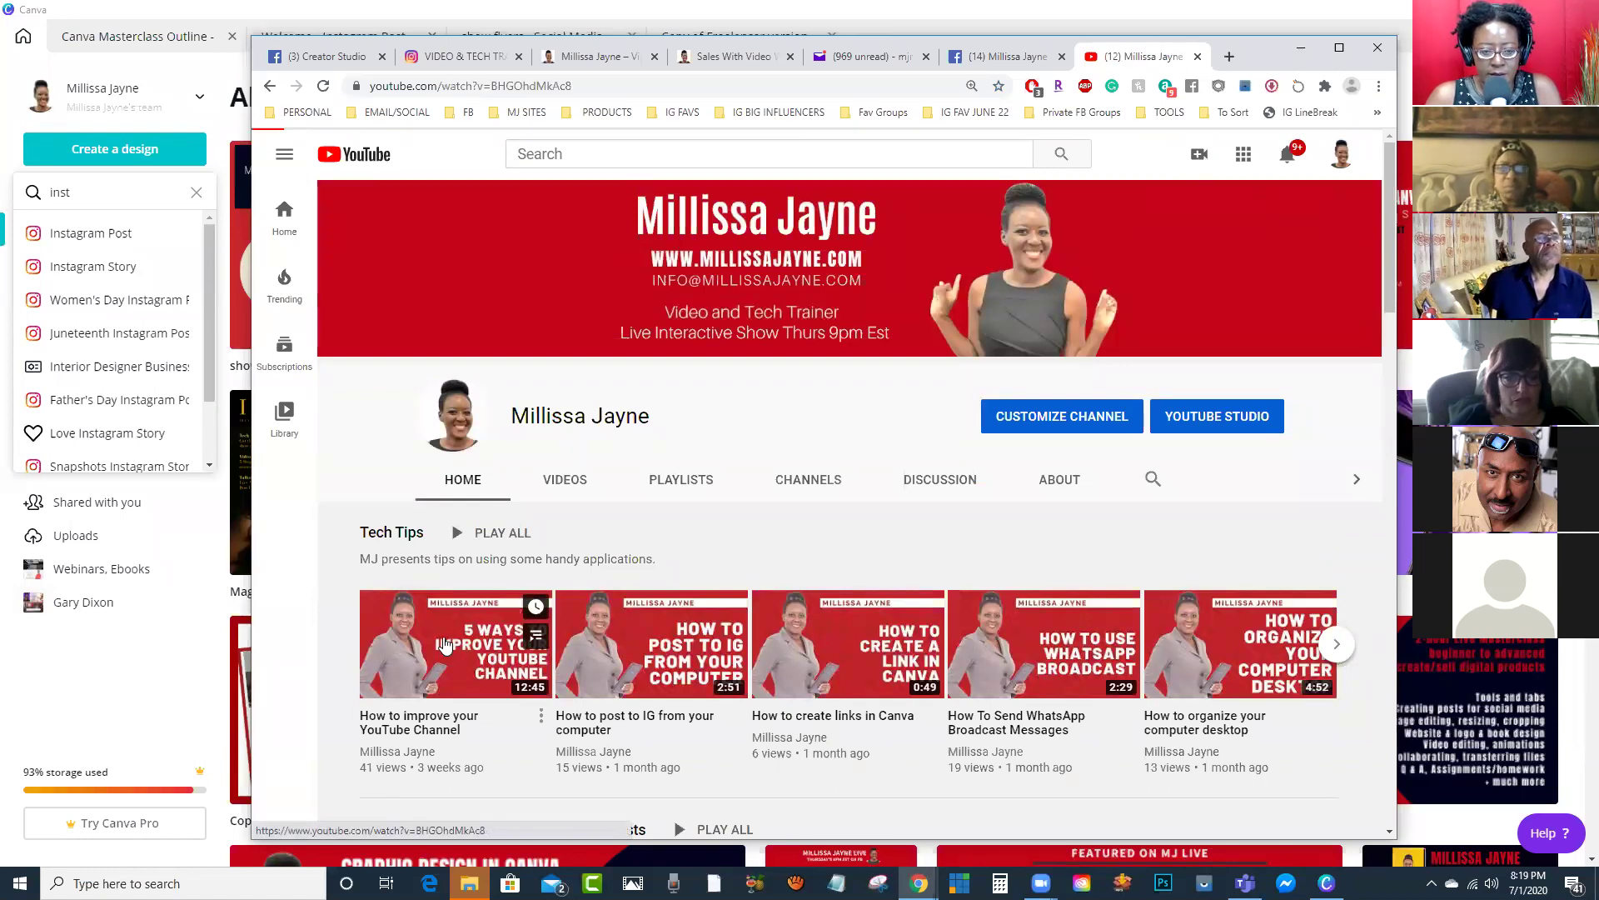
click(305, 576)
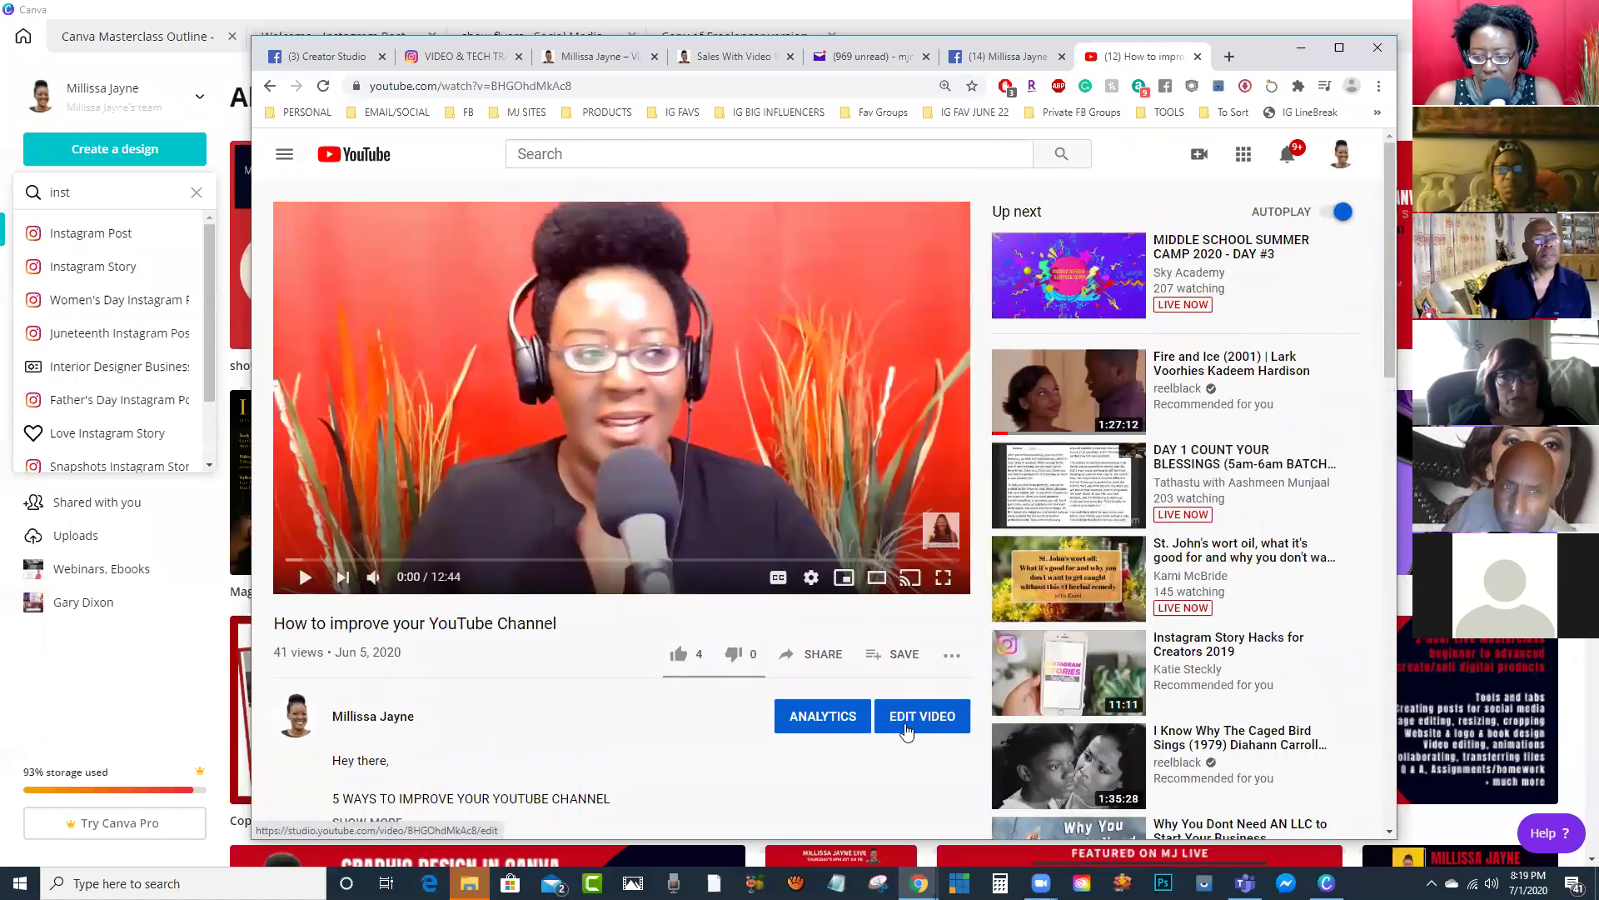
click(912, 718)
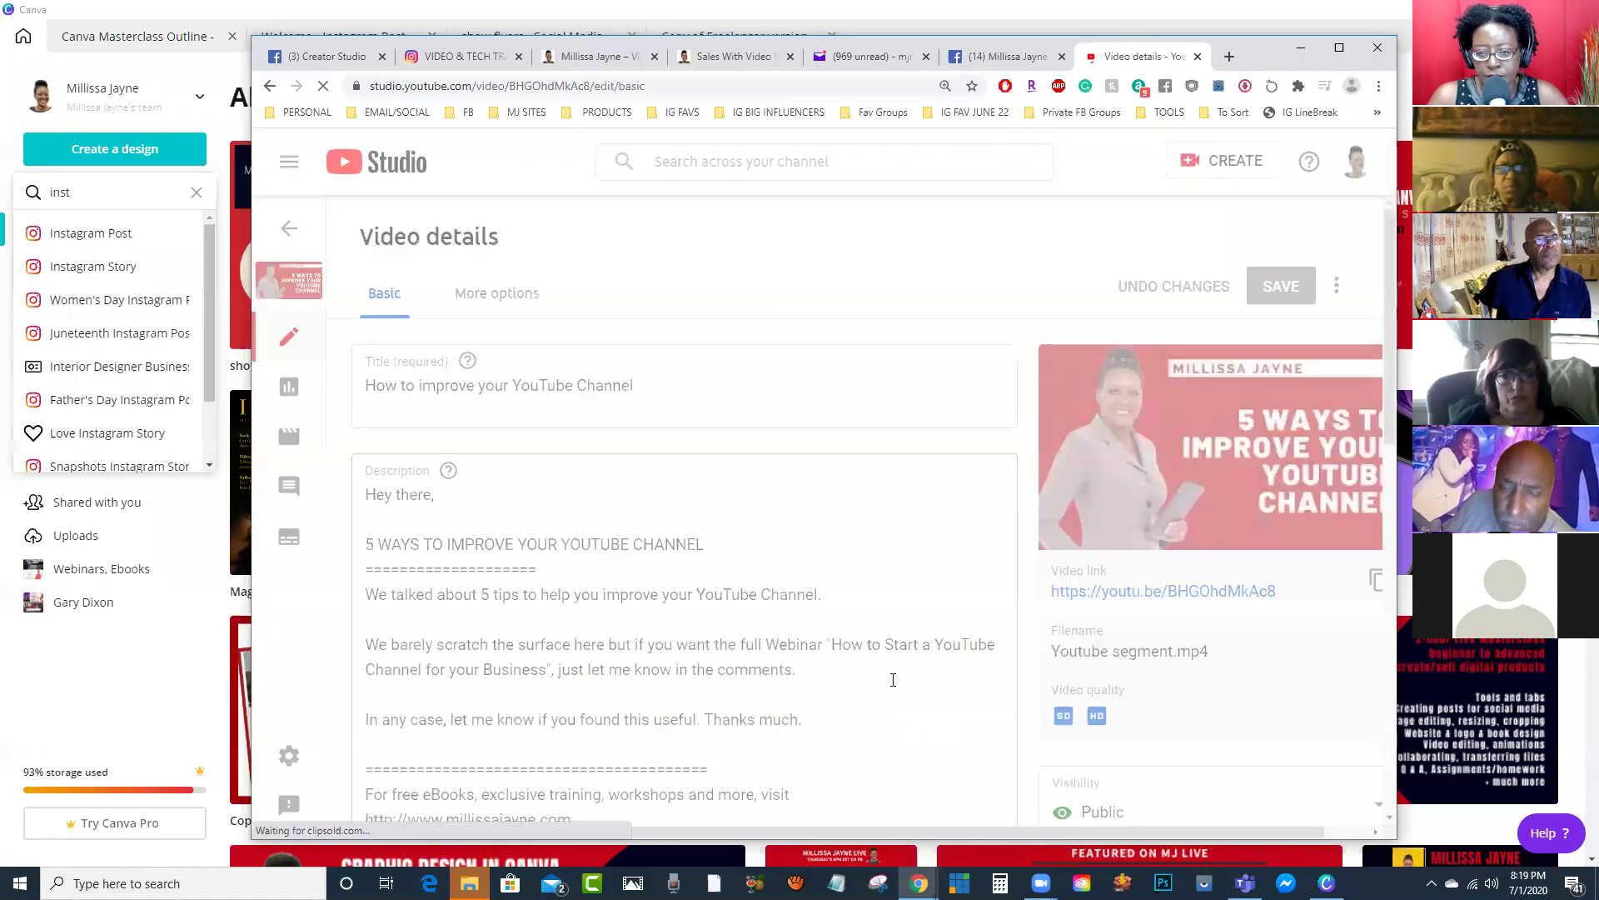
scroll(557, 505, down, 7)
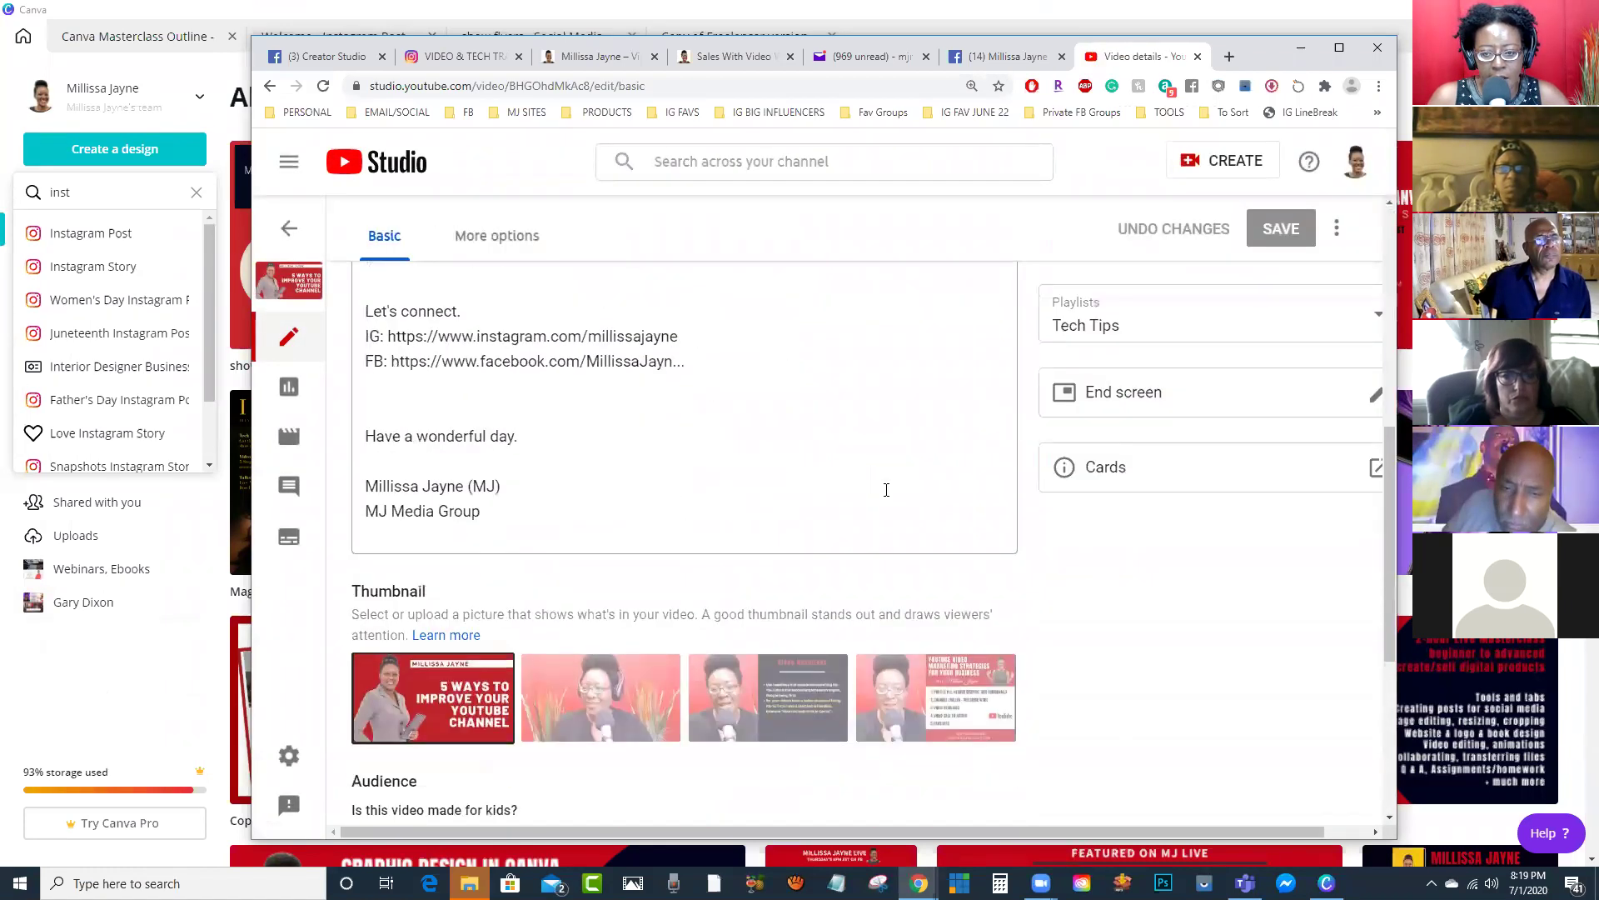
scroll(886, 489, up, 4)
scroll(975, 621, down, 4)
scroll(975, 621, down, 2)
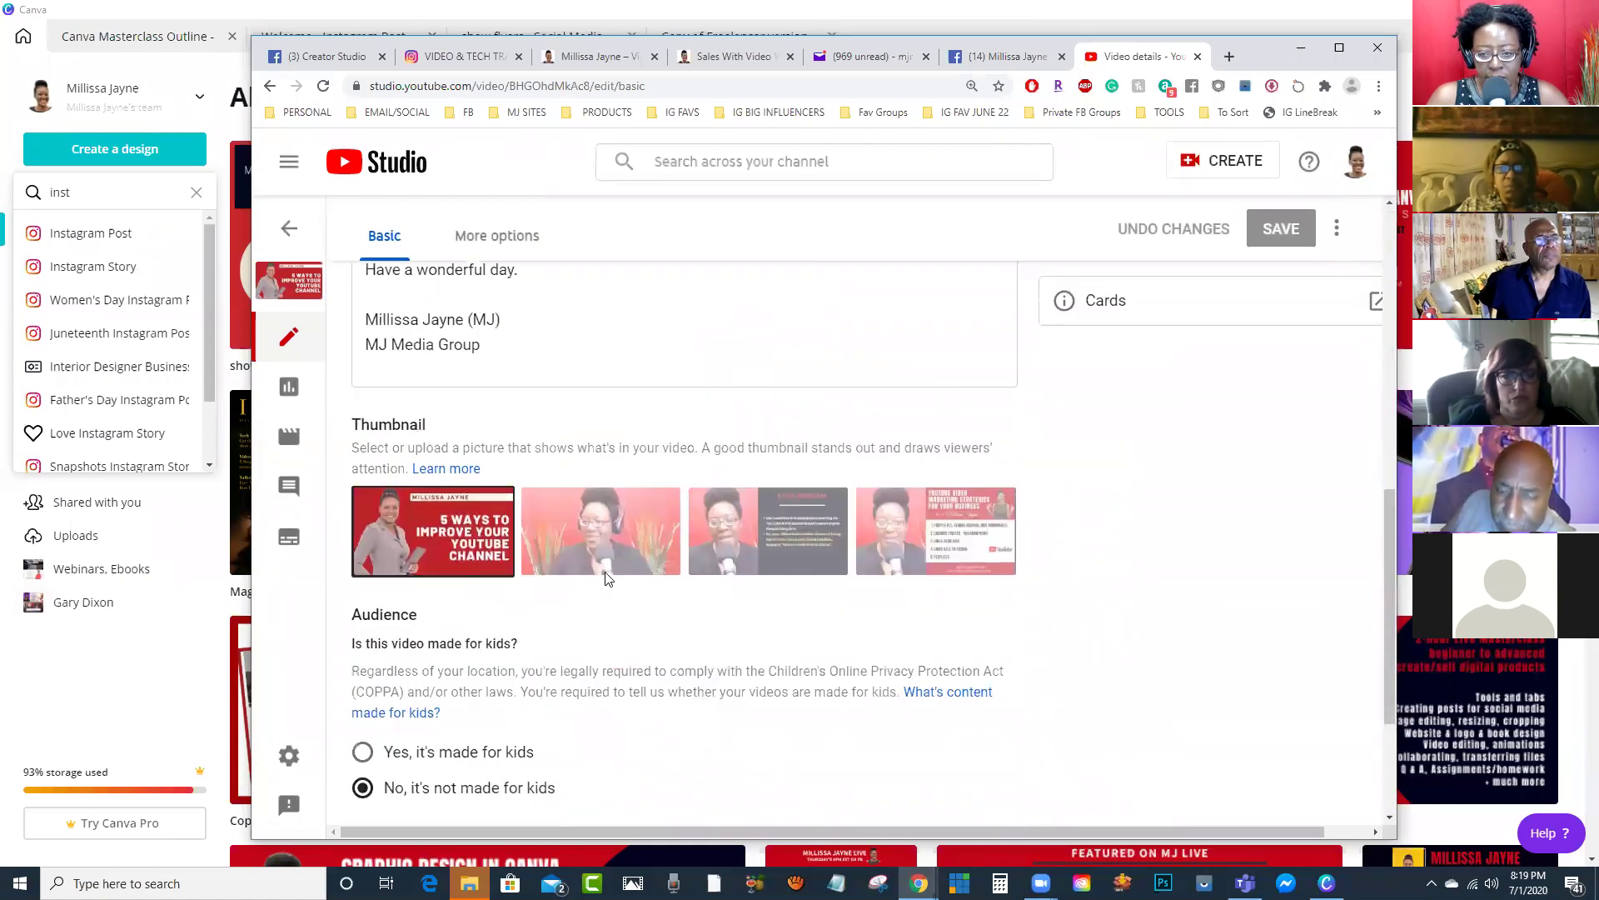
click(494, 508)
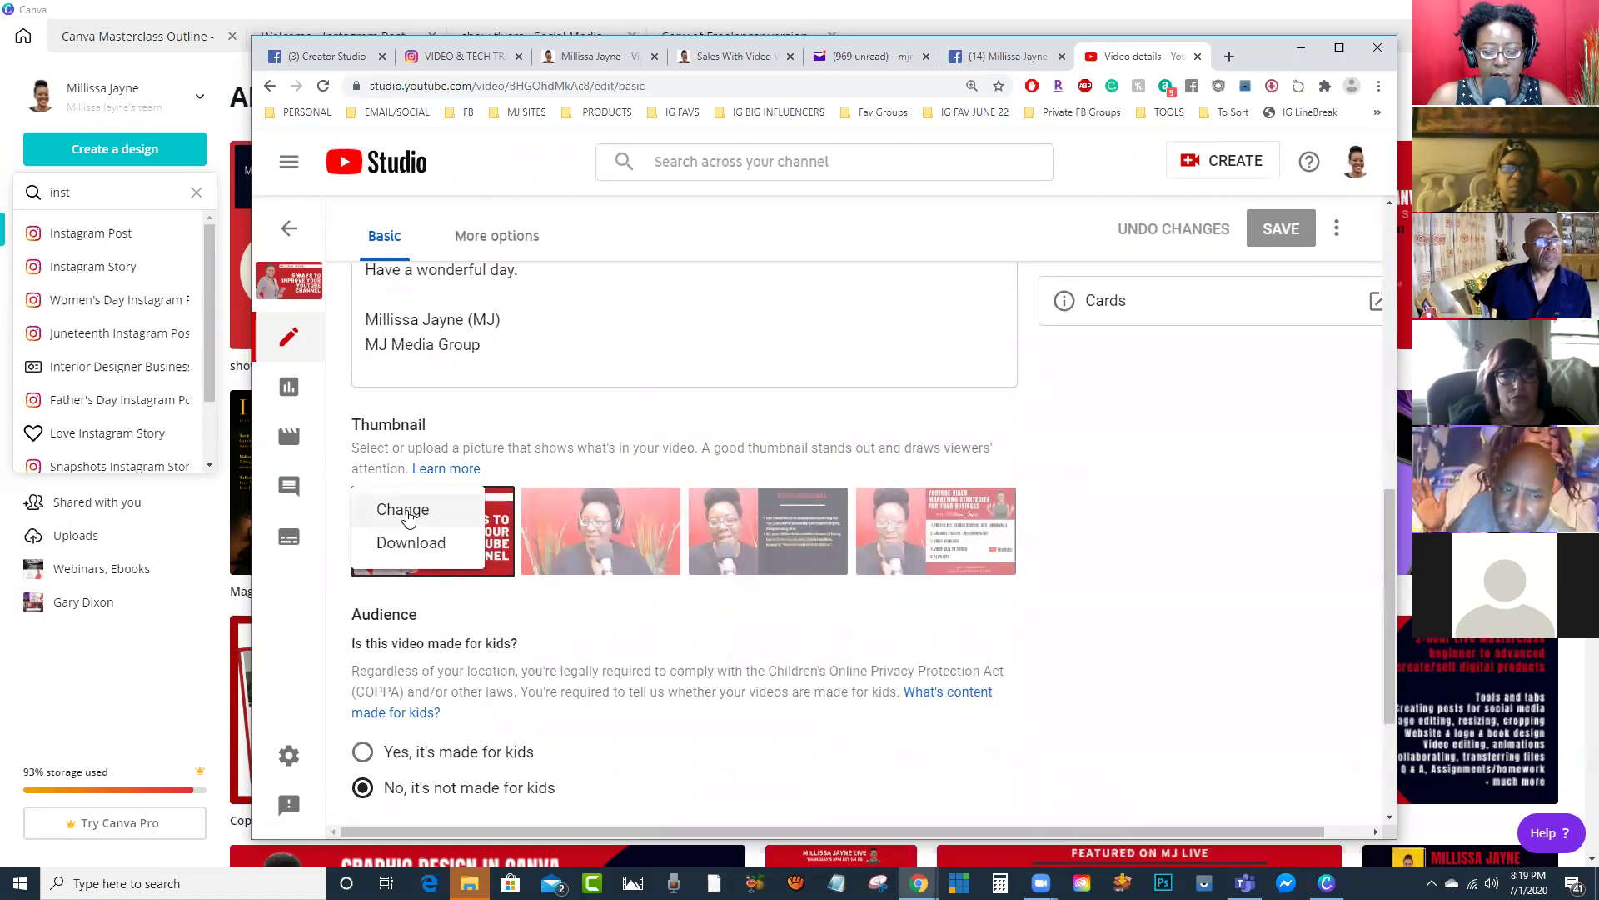
click(407, 512)
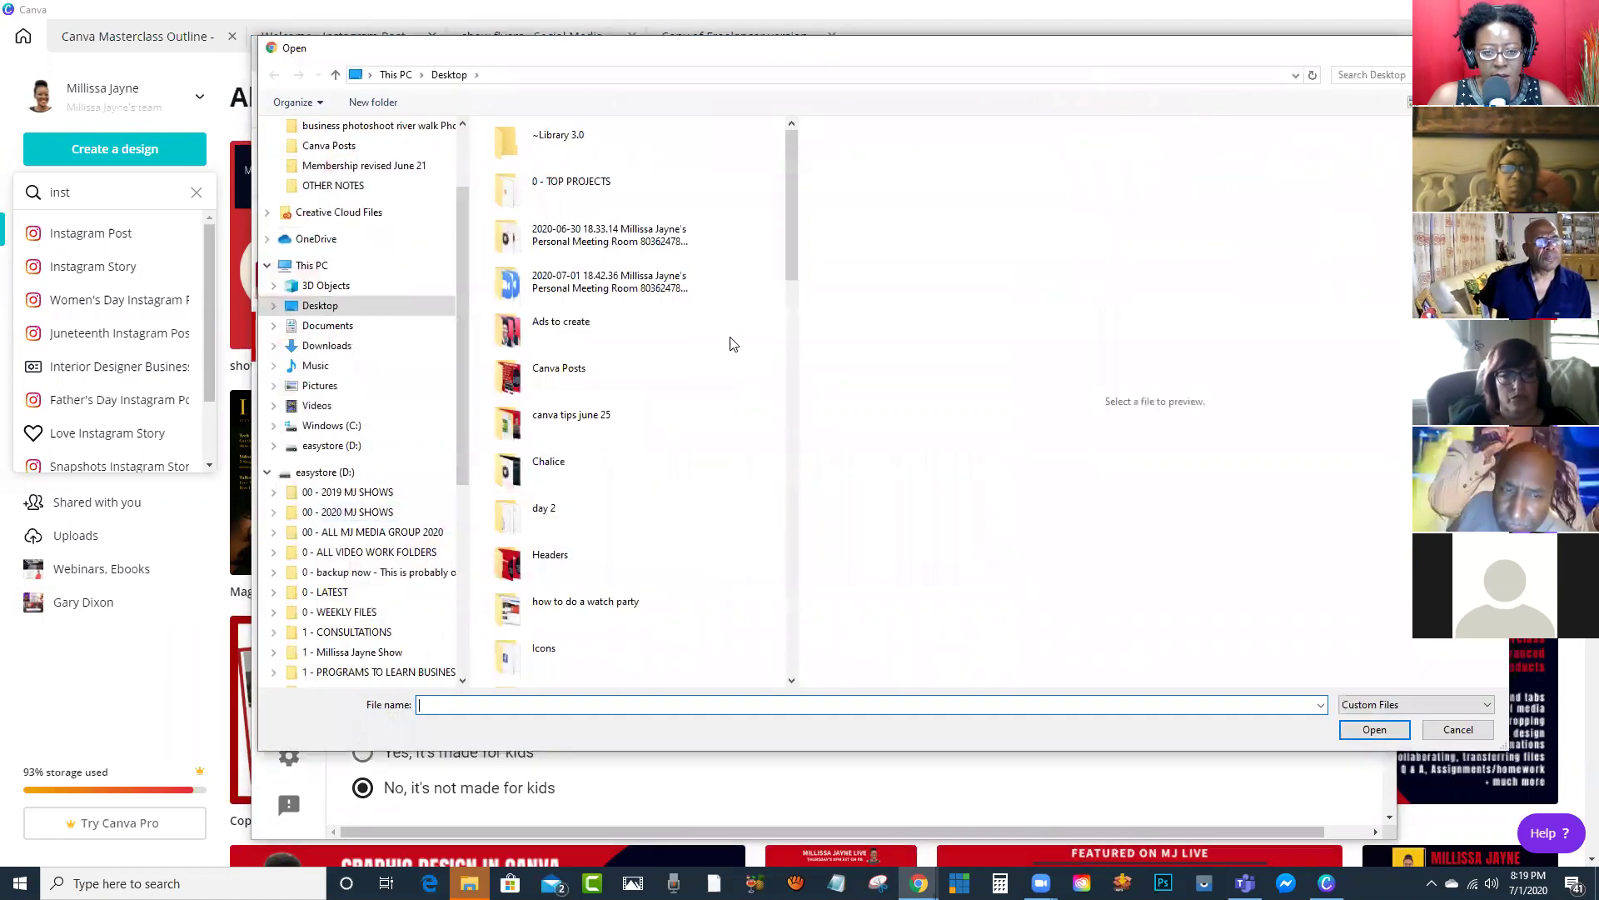
drag(796, 253, 761, 524)
click(599, 279)
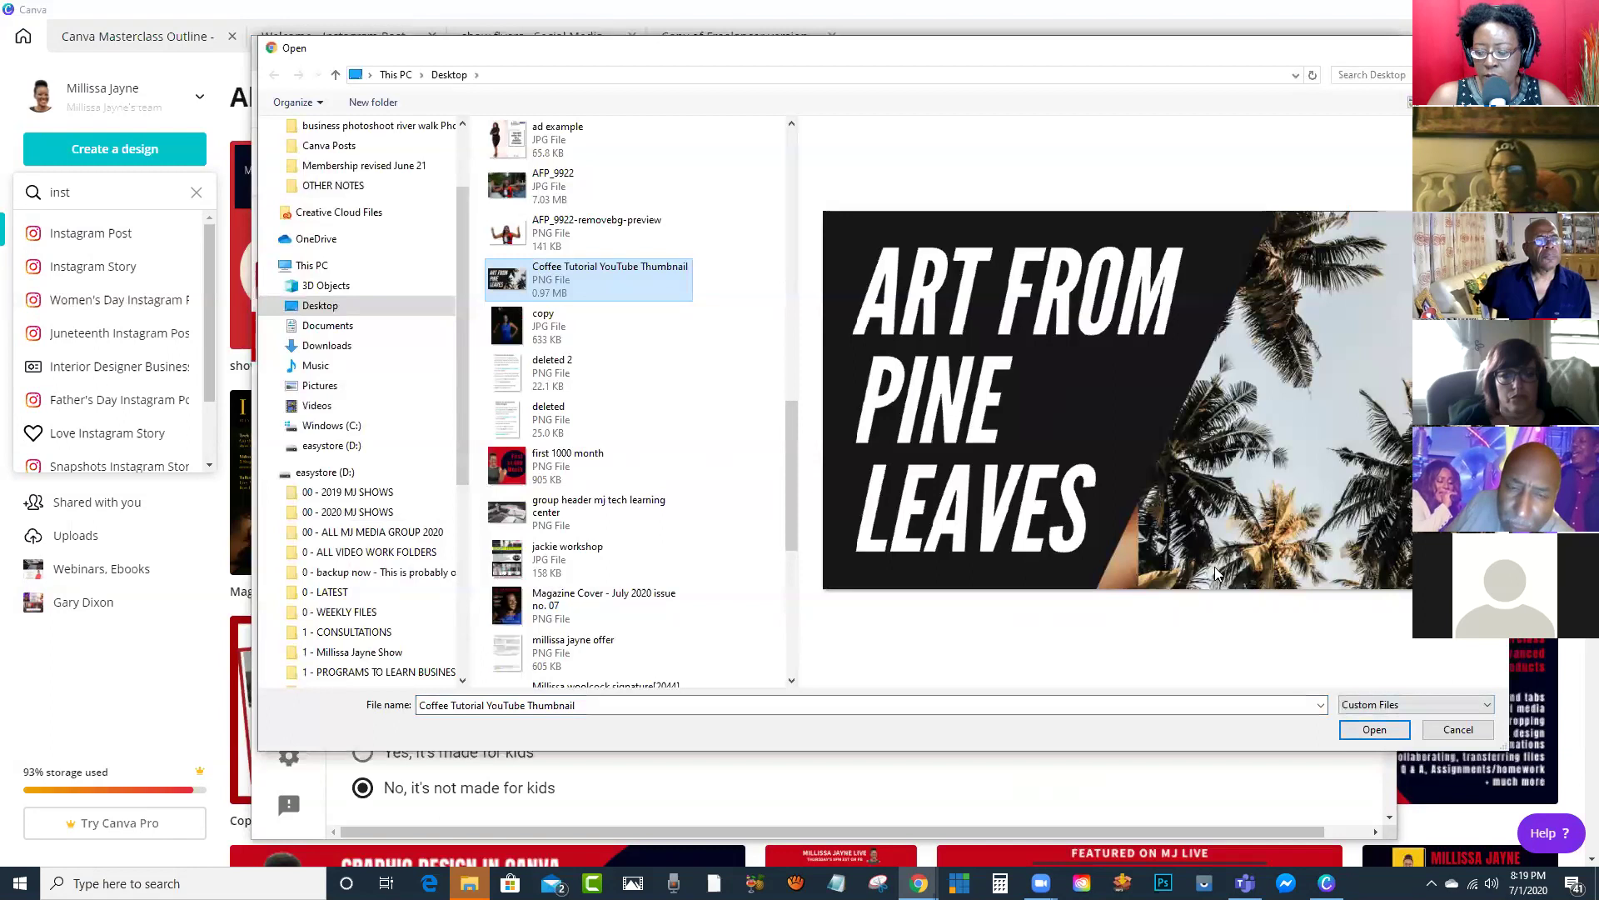
click(1456, 737)
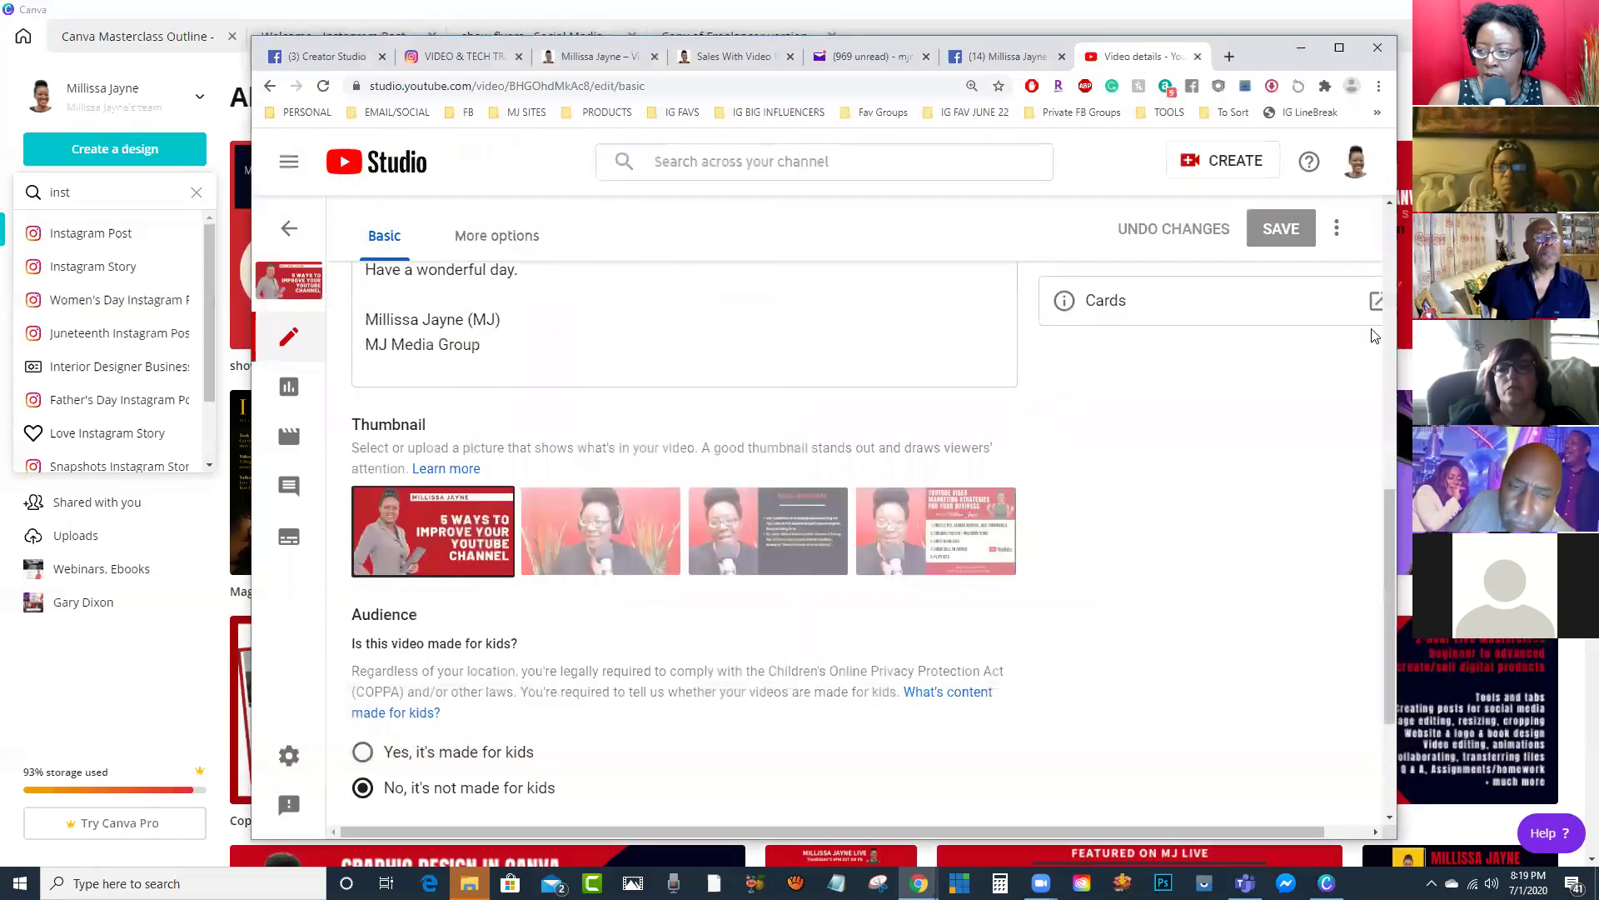
click(1198, 57)
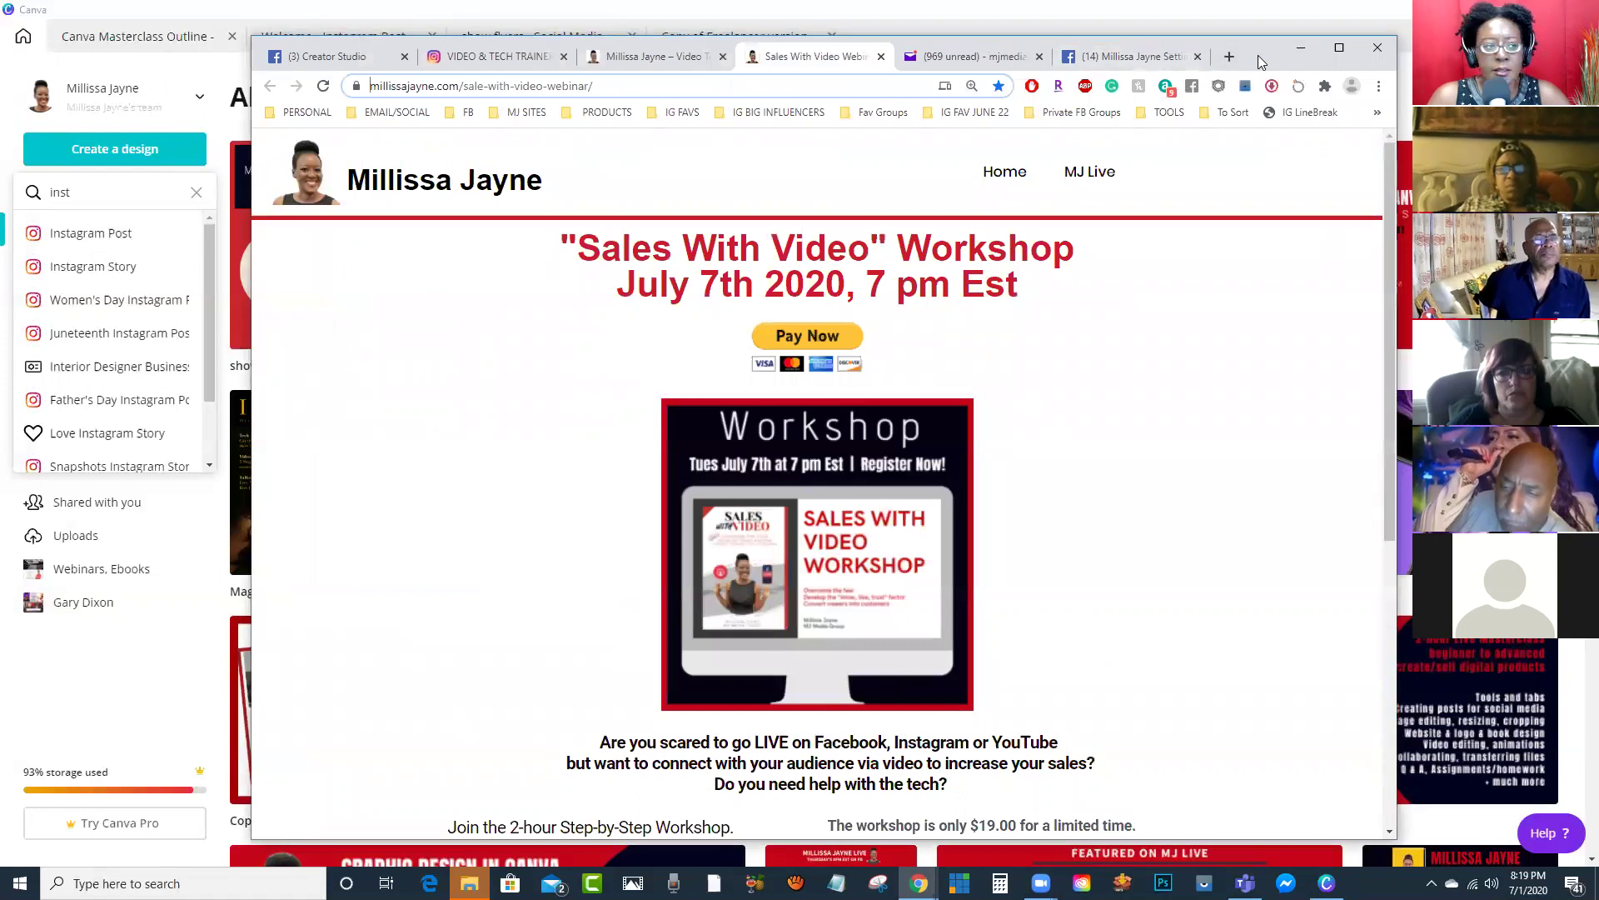
Step: Minimize Chrome, restore the Canva app window, and open the Masterclass Outline design
click(1300, 48)
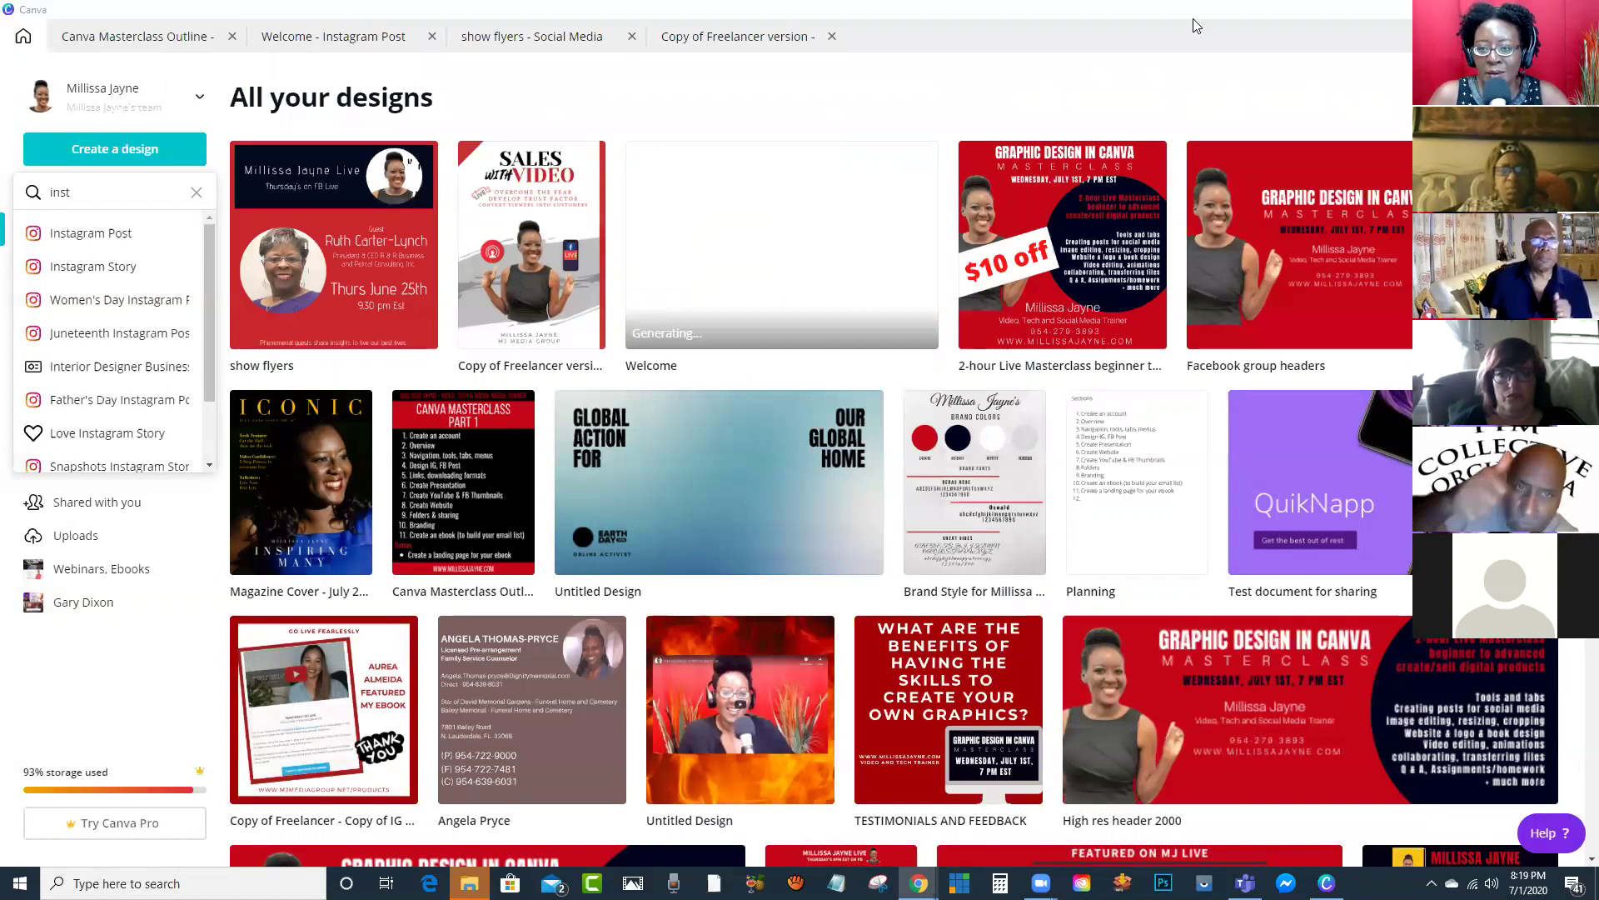
double_click(304, 30)
click(232, 67)
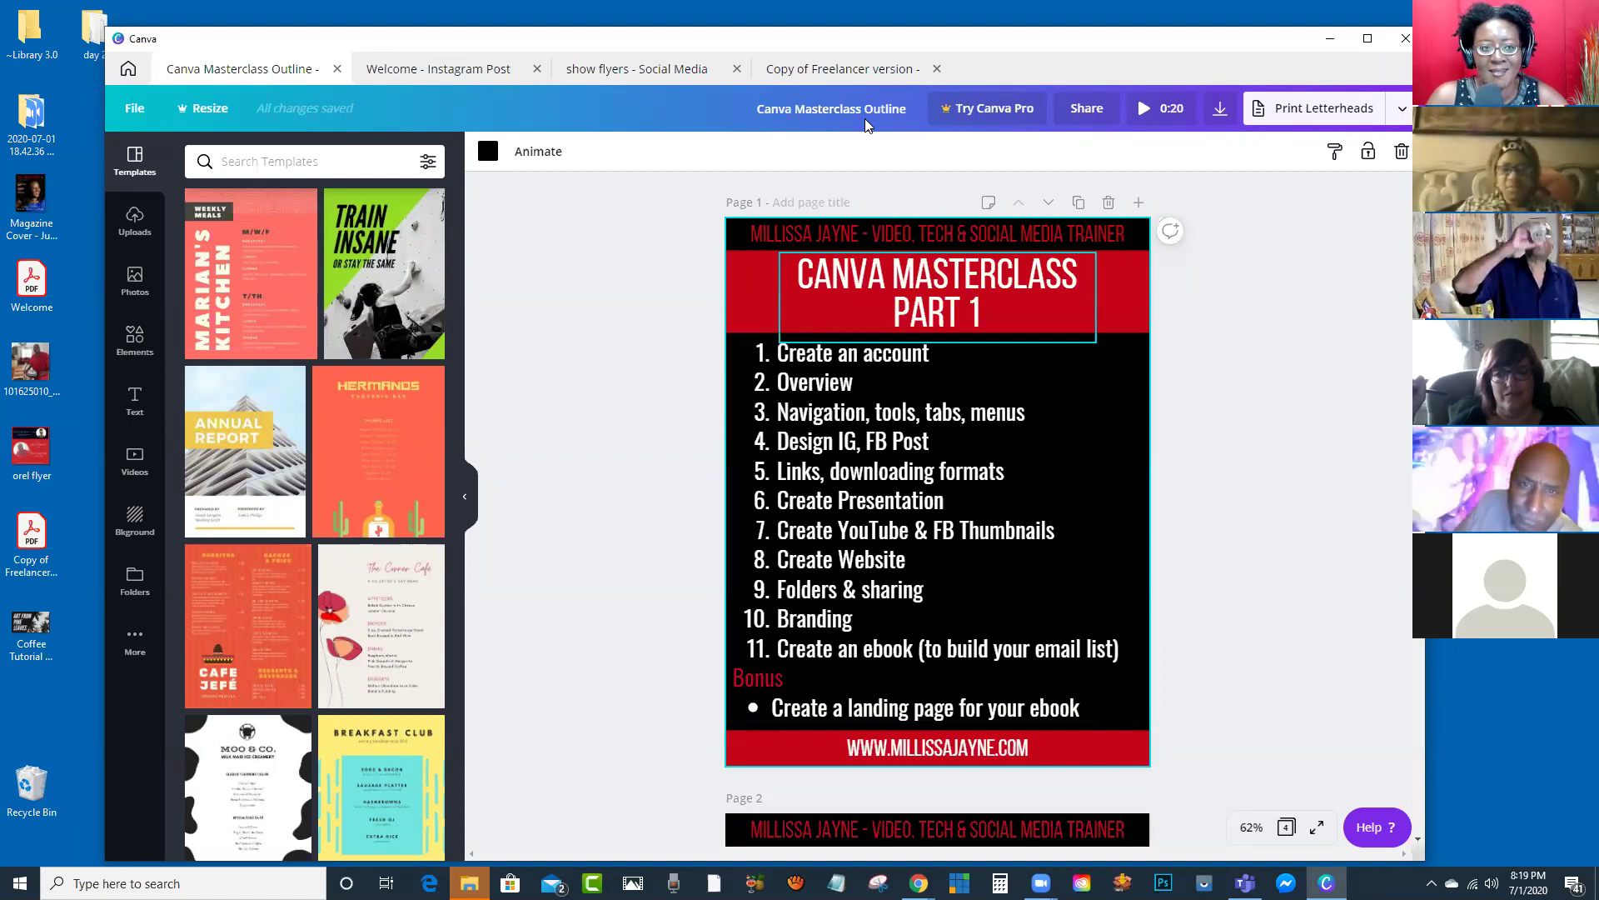
drag(866, 38, 903, 28)
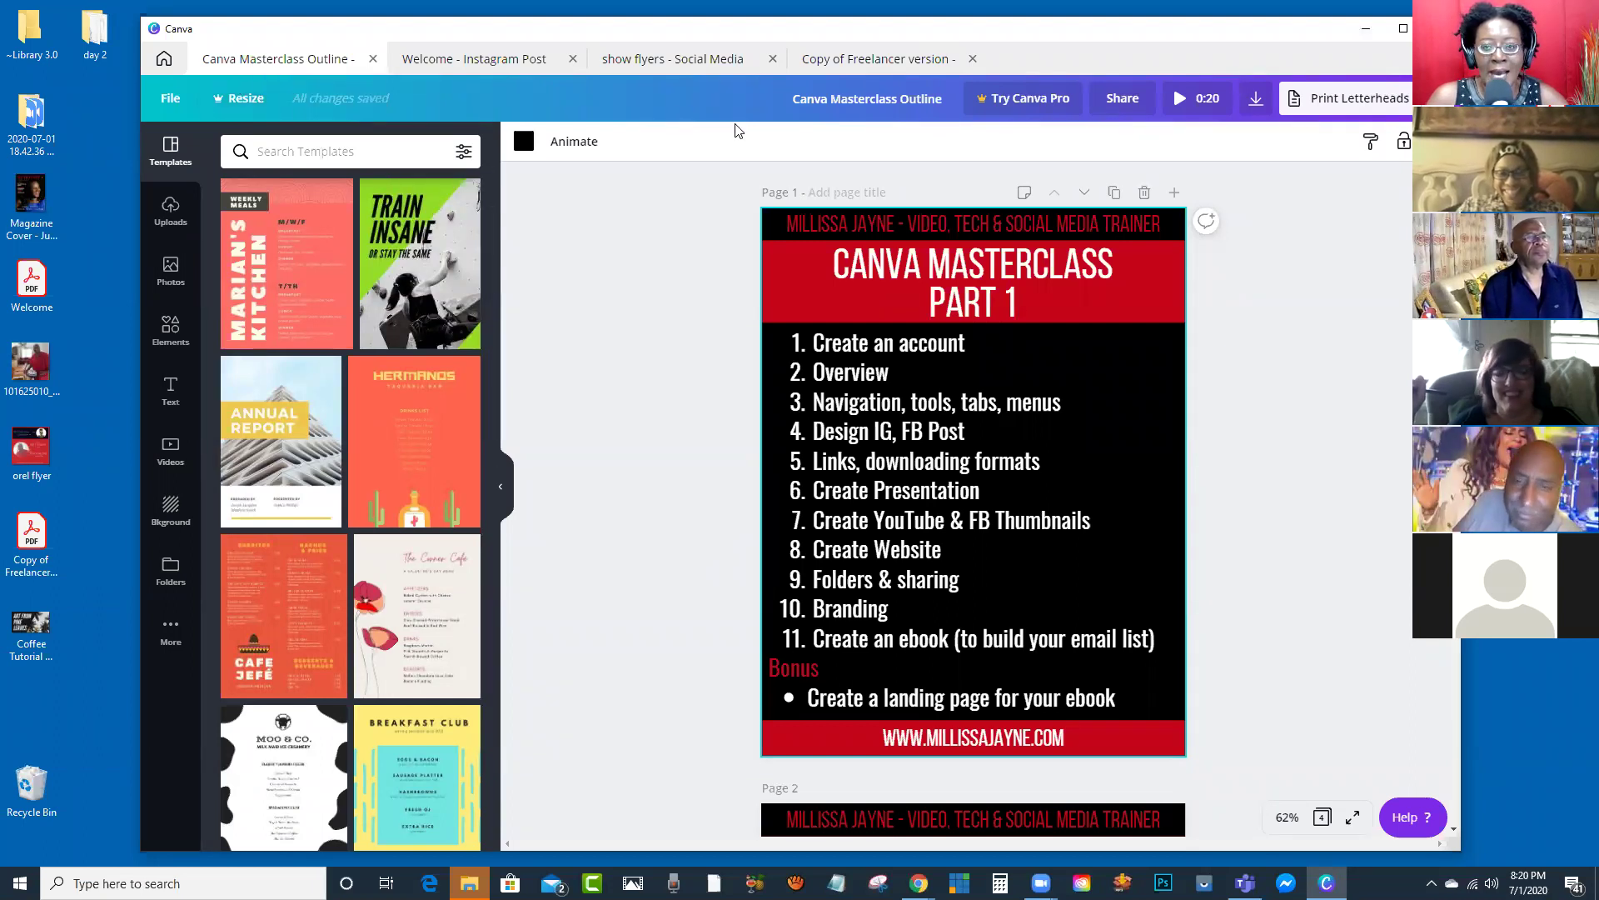
Step: Go back to the Canva home page and clear the design-type search for a new query
click(164, 59)
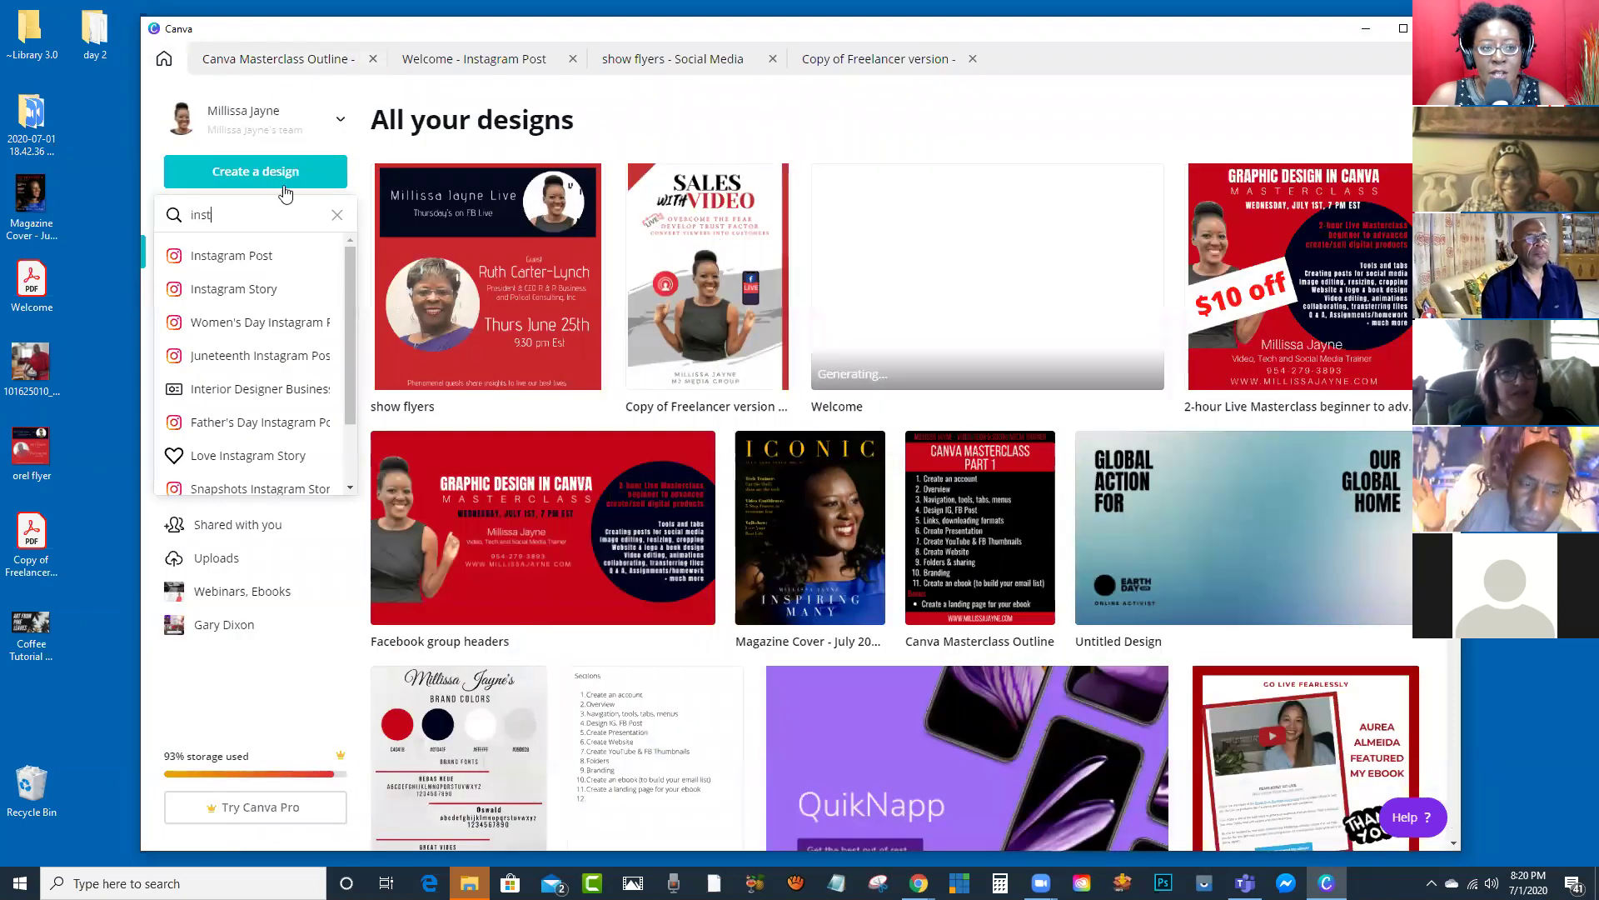
click(260, 174)
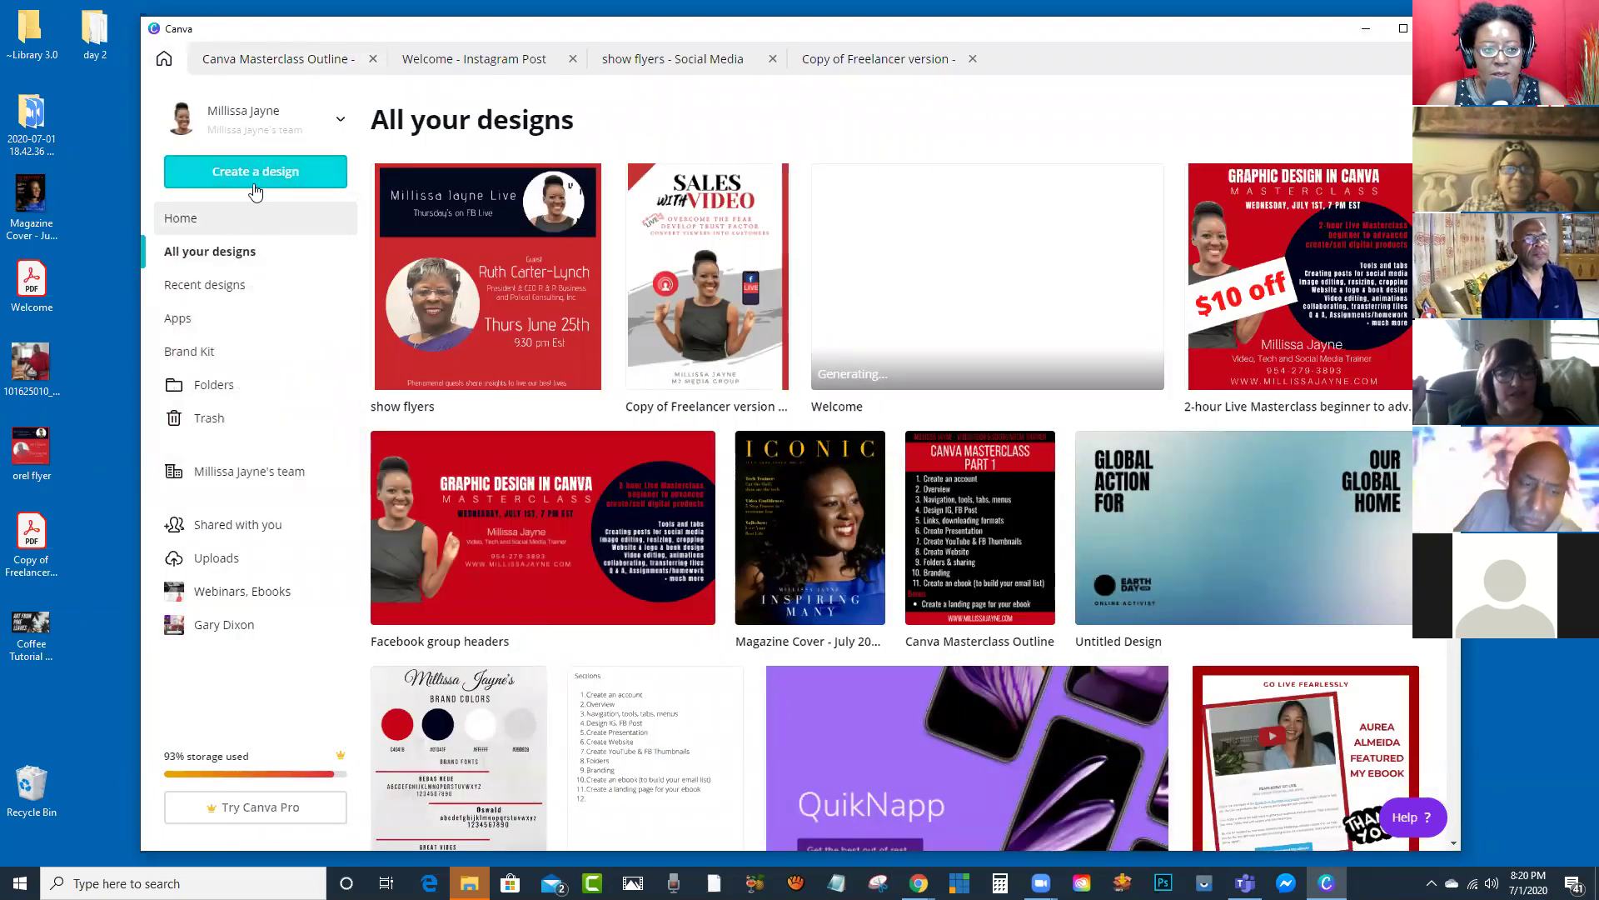
click(255, 176)
key(BackSpace)
key(BackSpace)
key(BackSpace)
key(BackSpace)
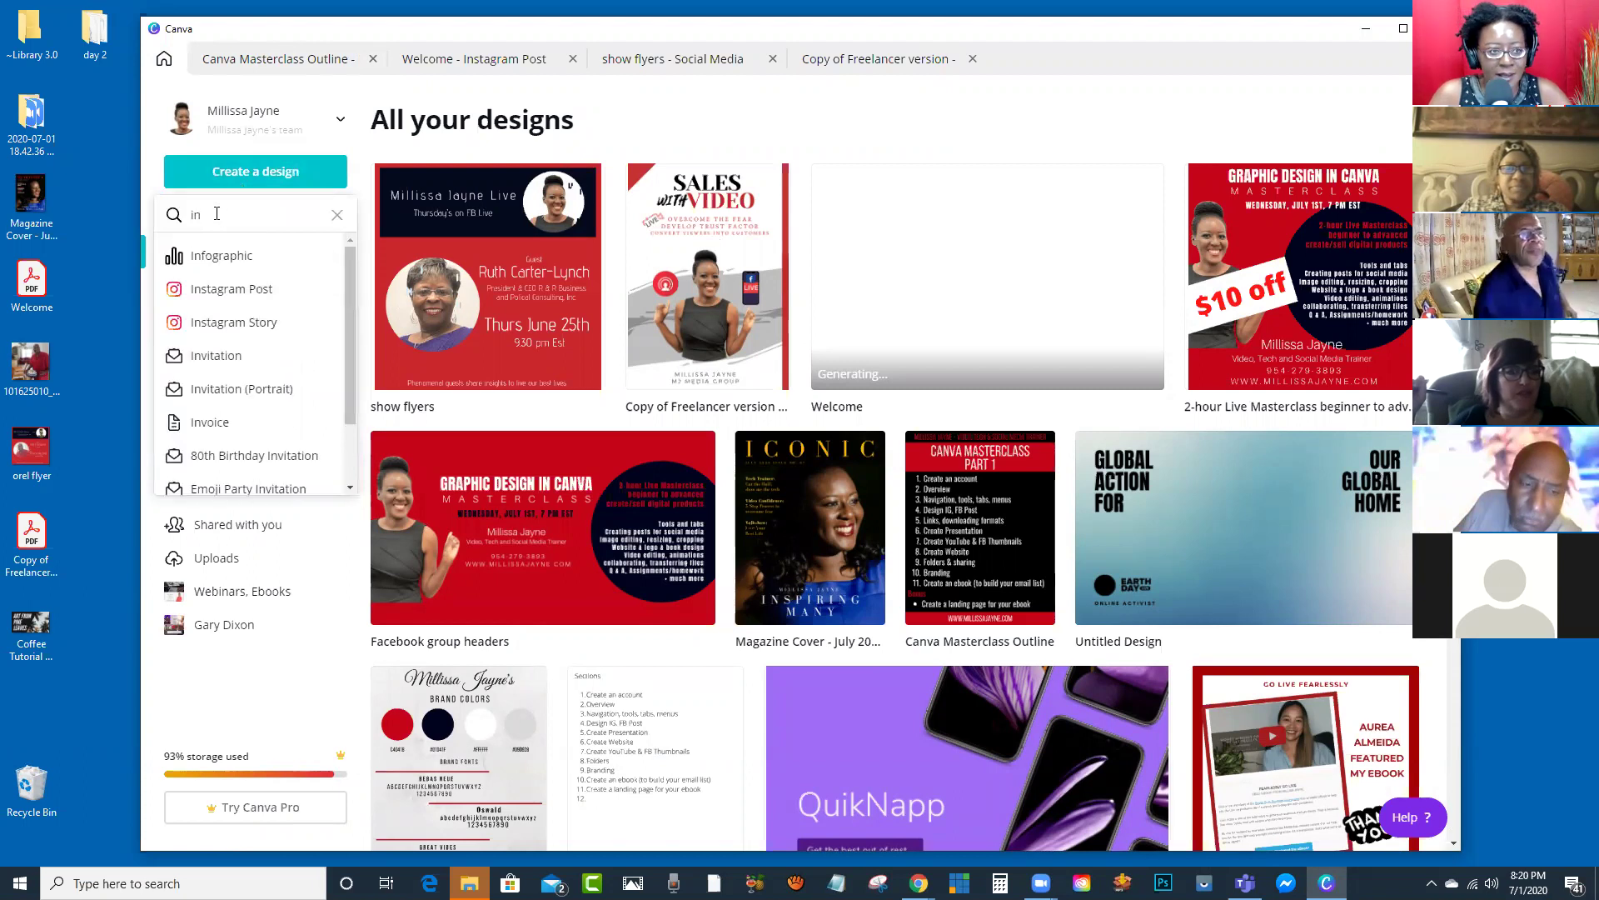
text(webite)
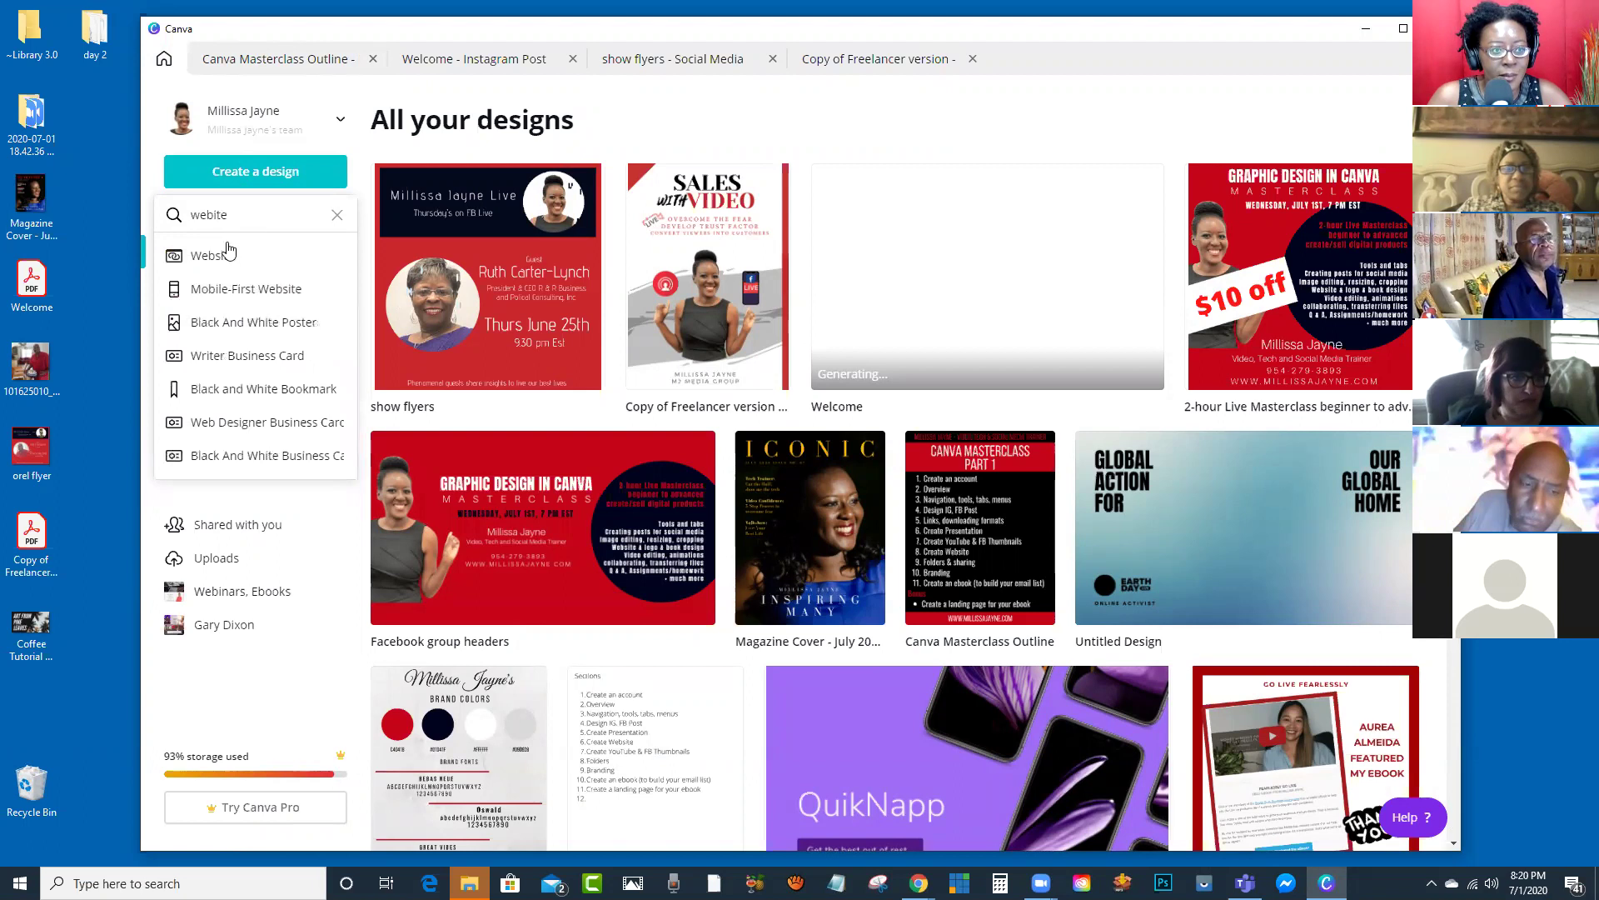
click(207, 257)
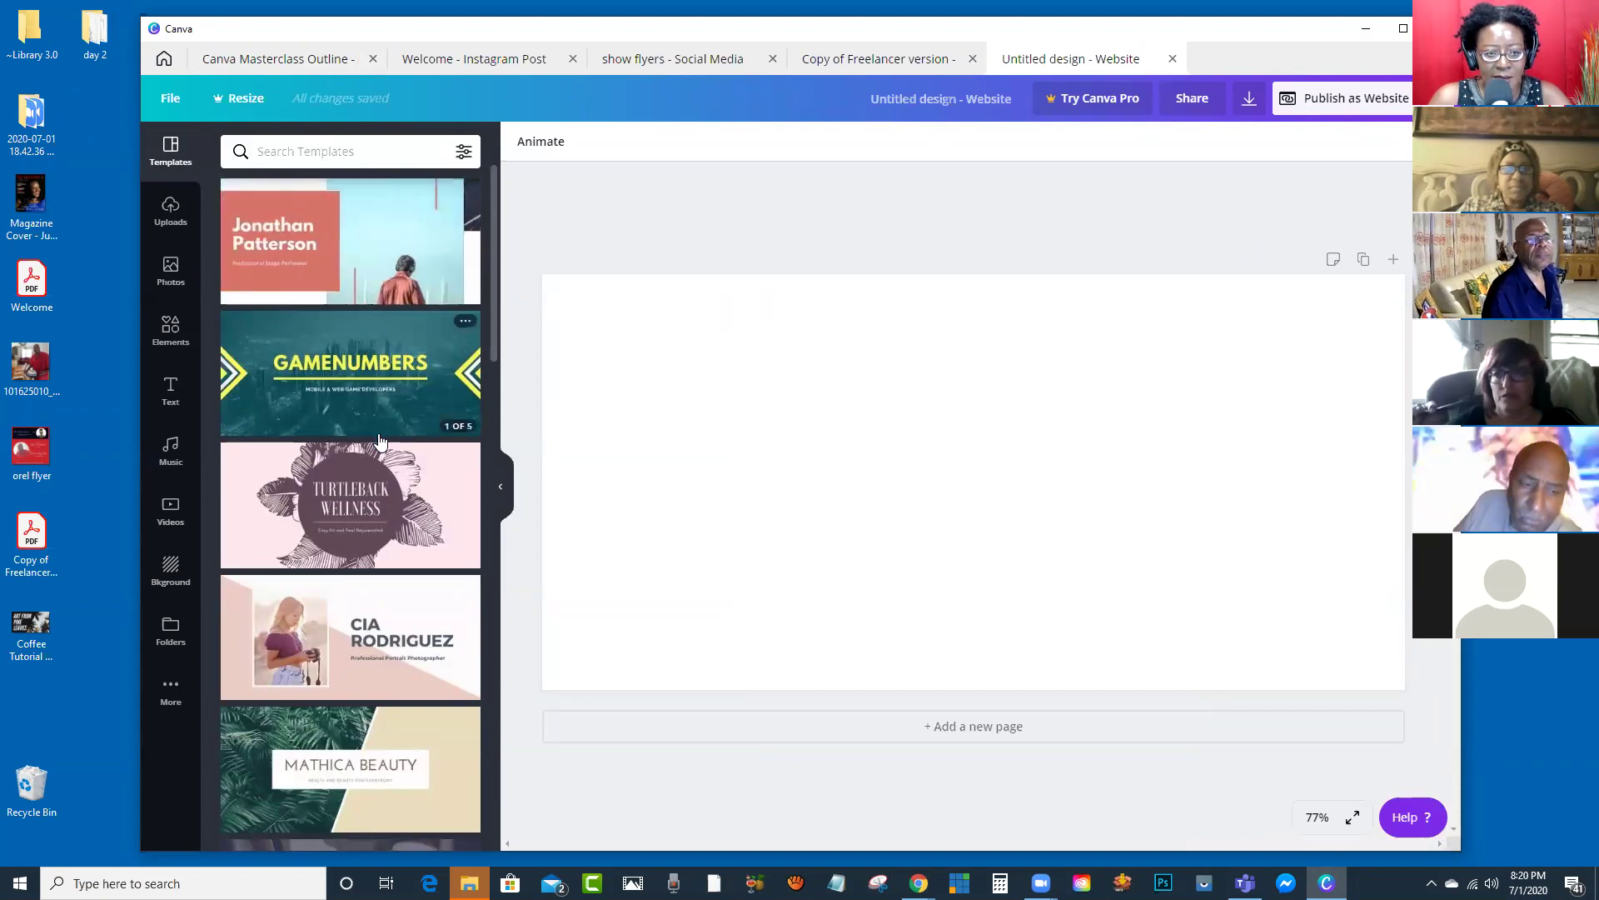
scroll(381, 506, down, 3)
scroll(381, 506, down, 10)
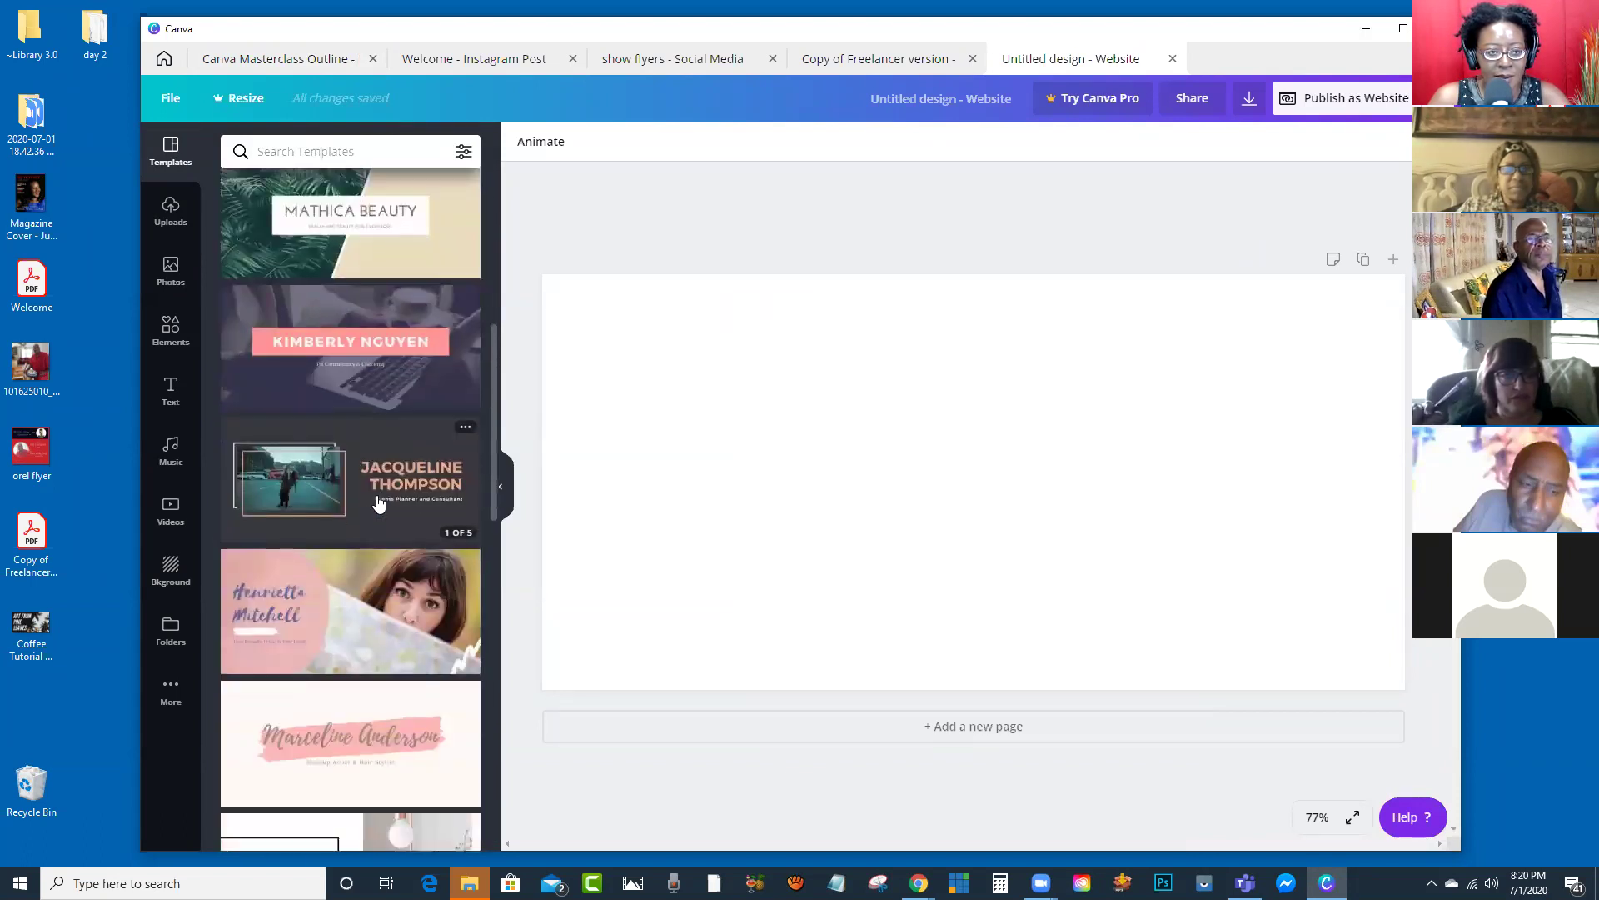
scroll(381, 510, down, 5)
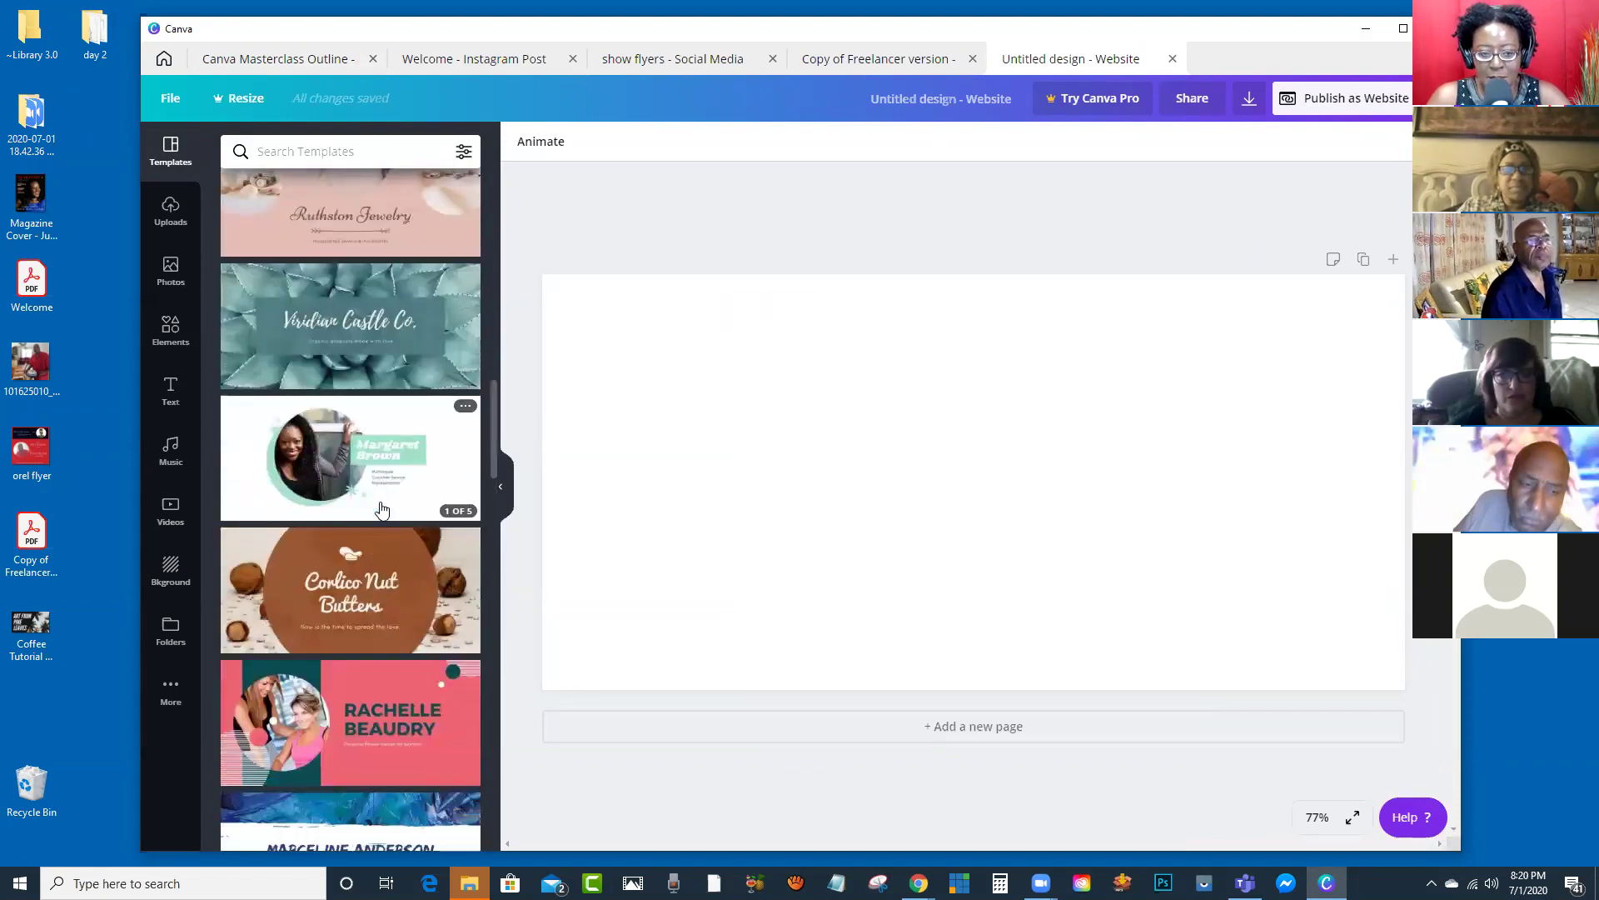
scroll(386, 505, down, 7)
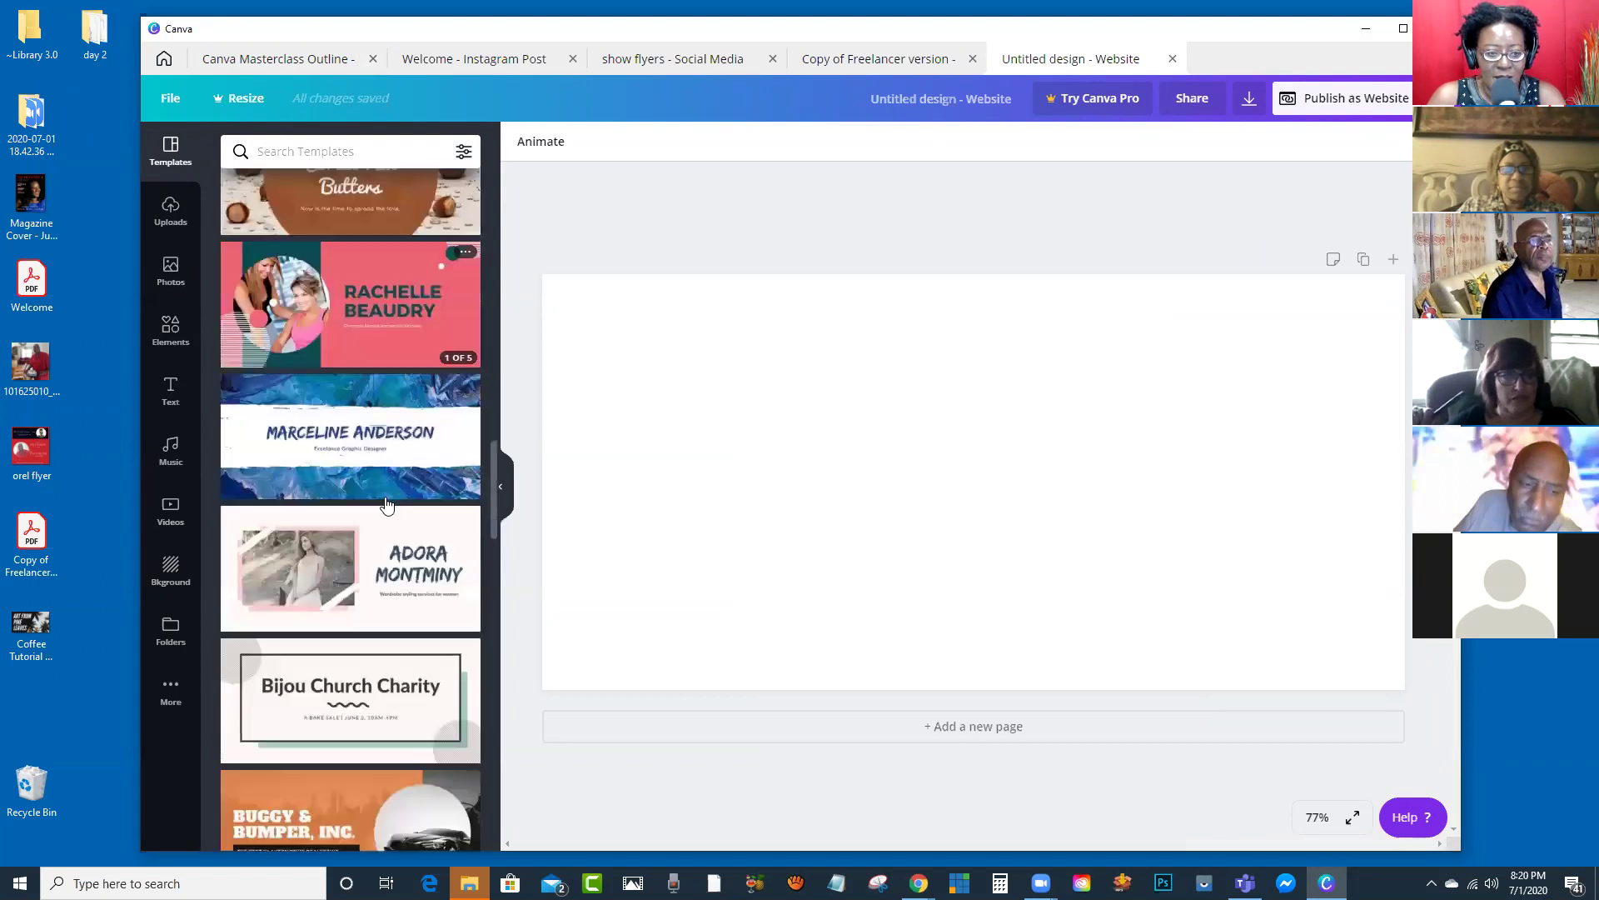
scroll(385, 503, down, 5)
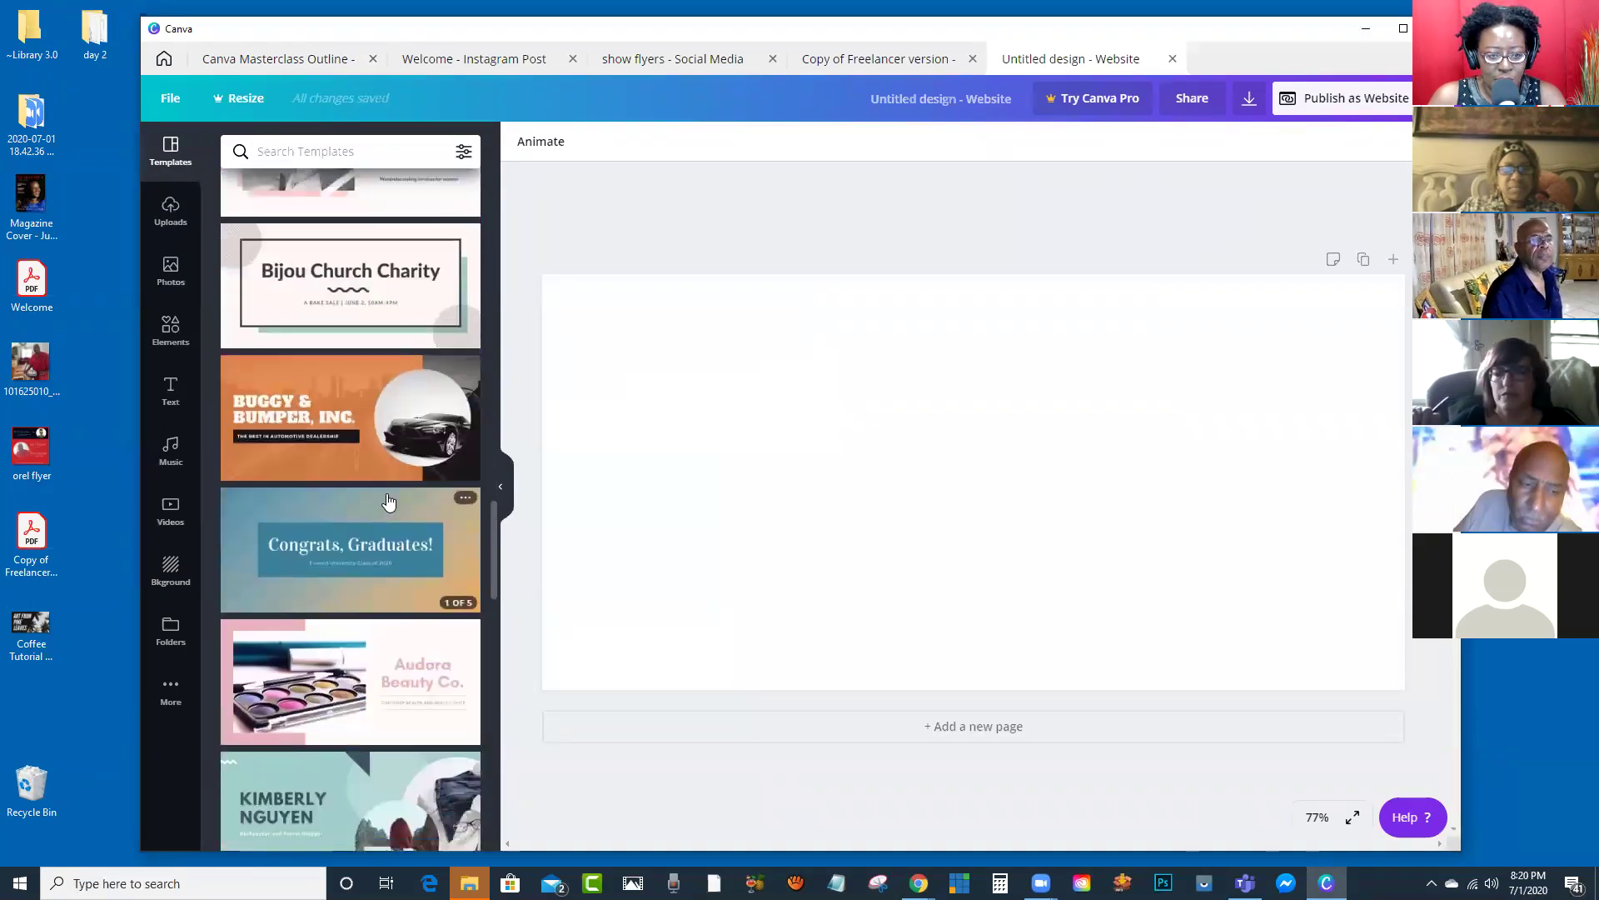
scroll(394, 477, down, 5)
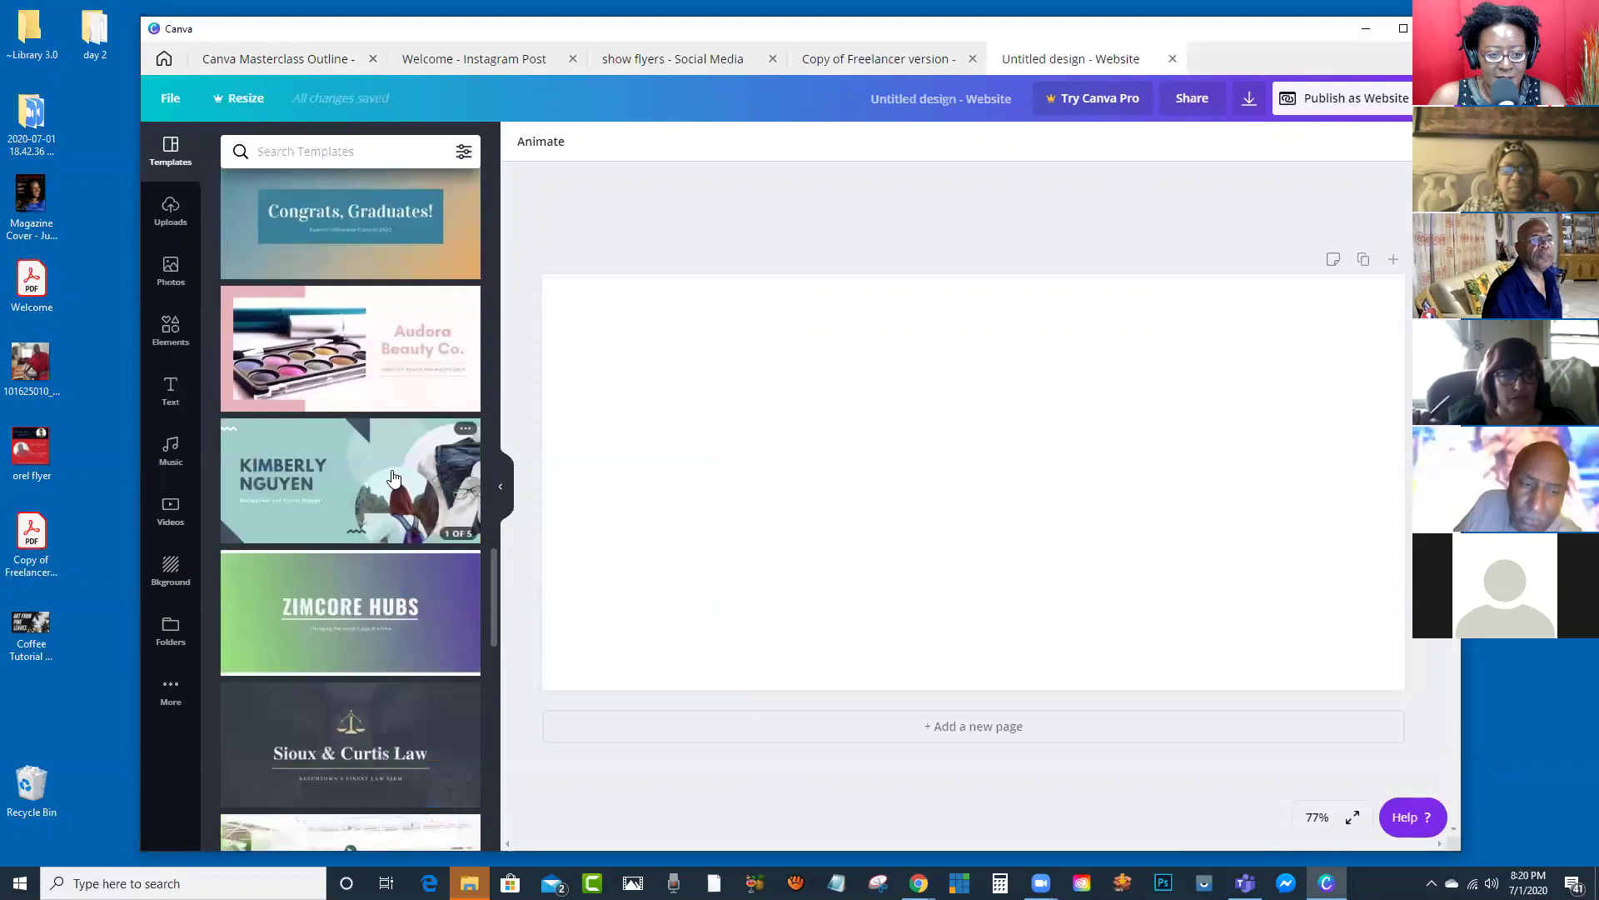
scroll(394, 478, down, 2)
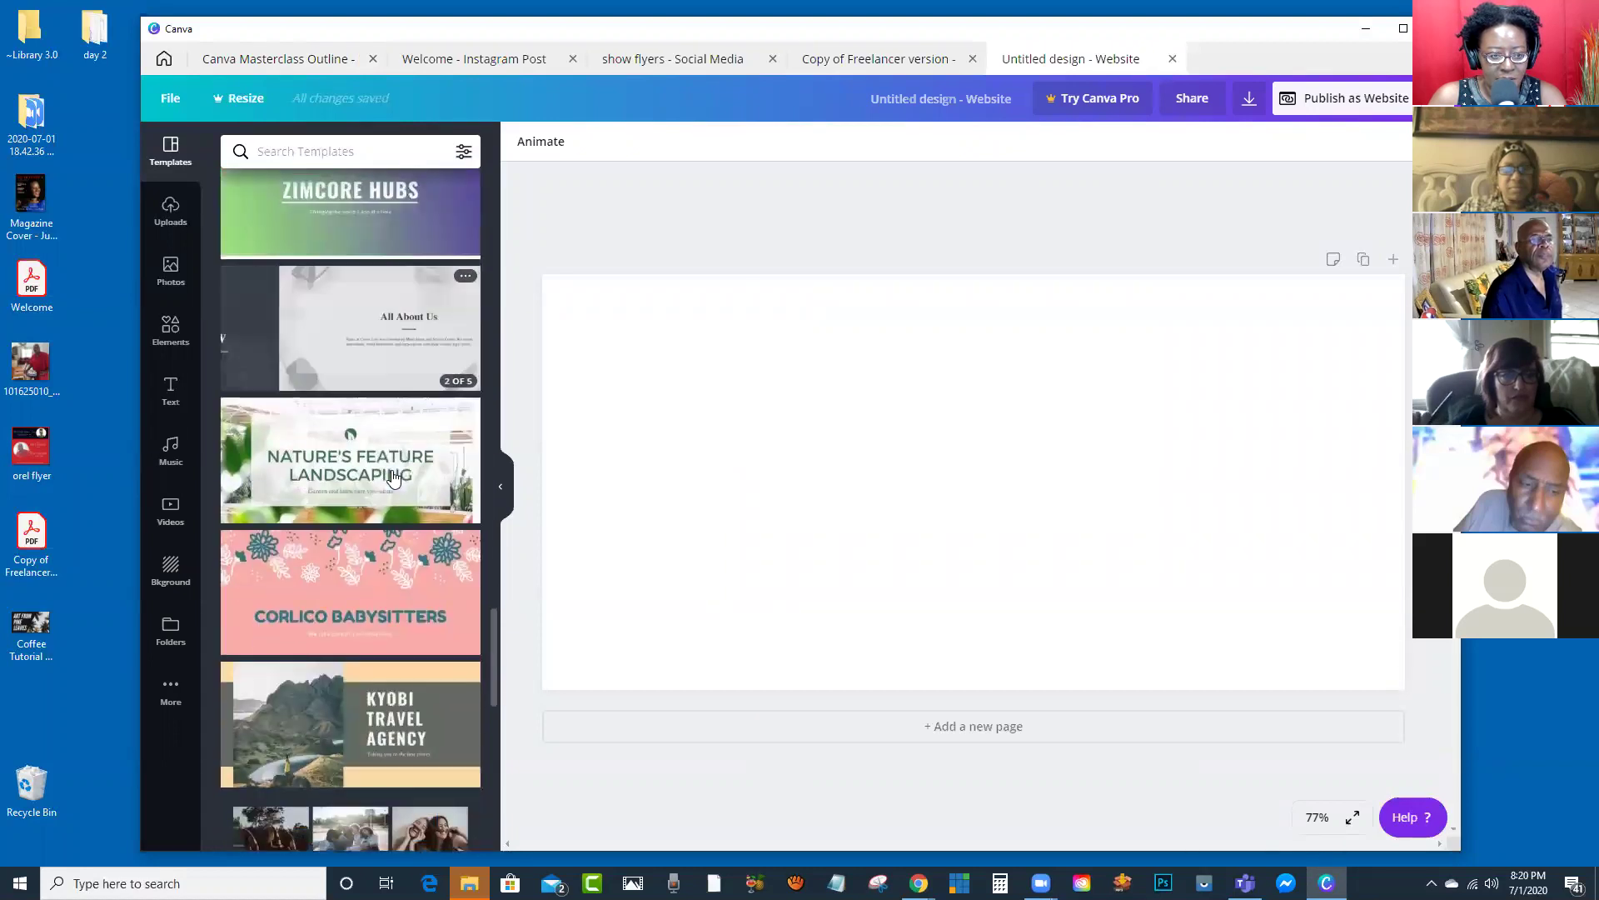
scroll(394, 477, down, 4)
scroll(394, 478, down, 1)
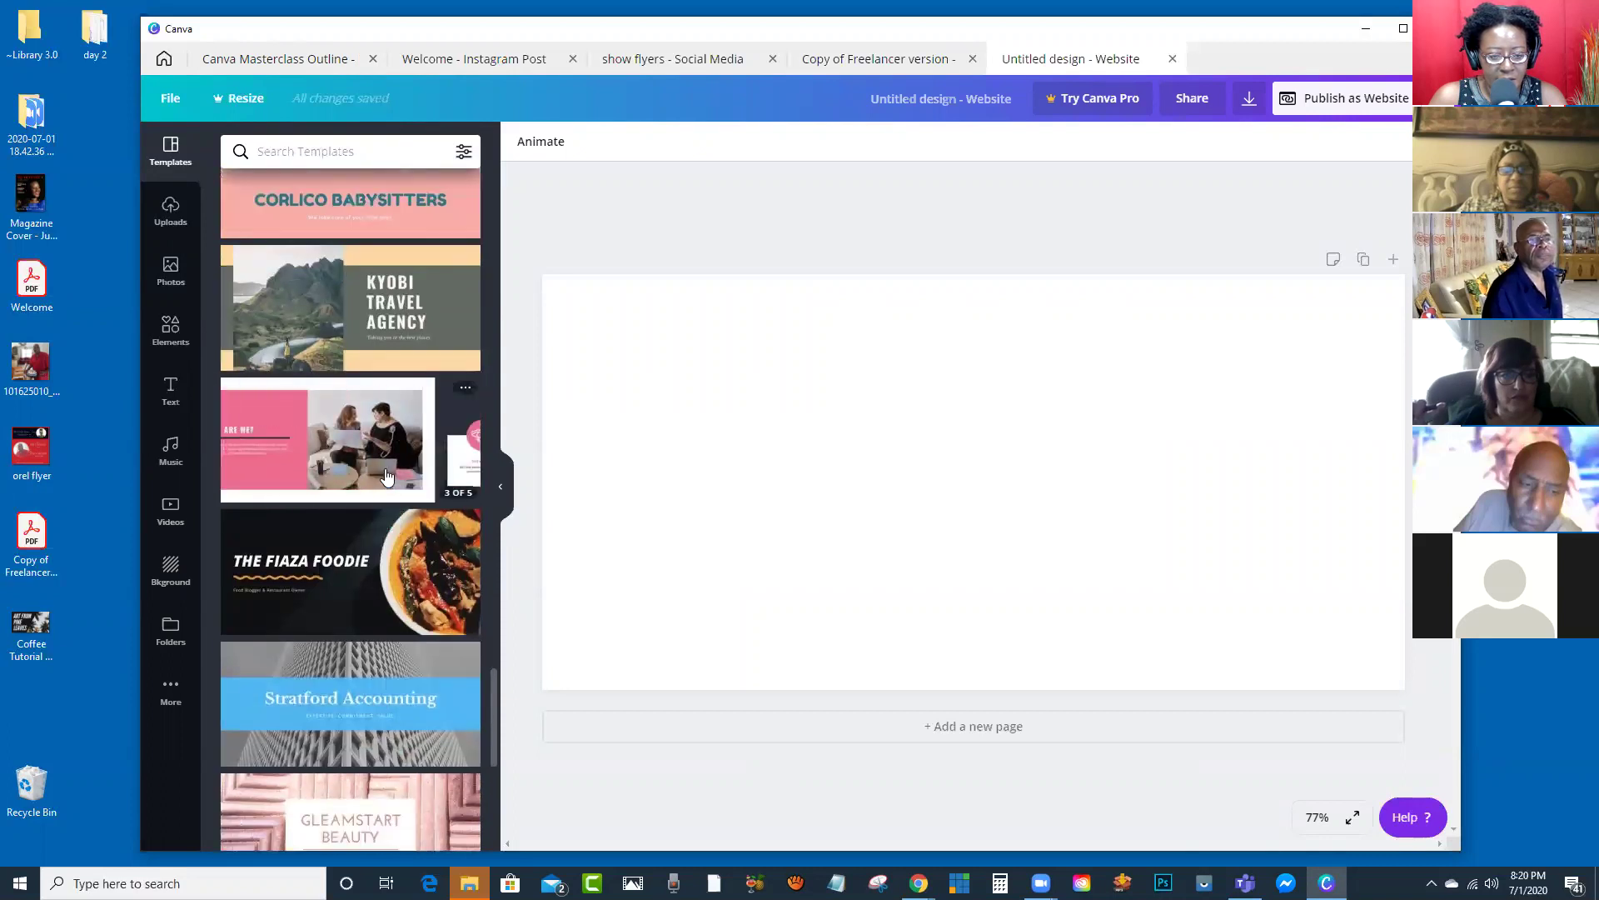
scroll(394, 478, down, 3)
scroll(384, 476, down, 5)
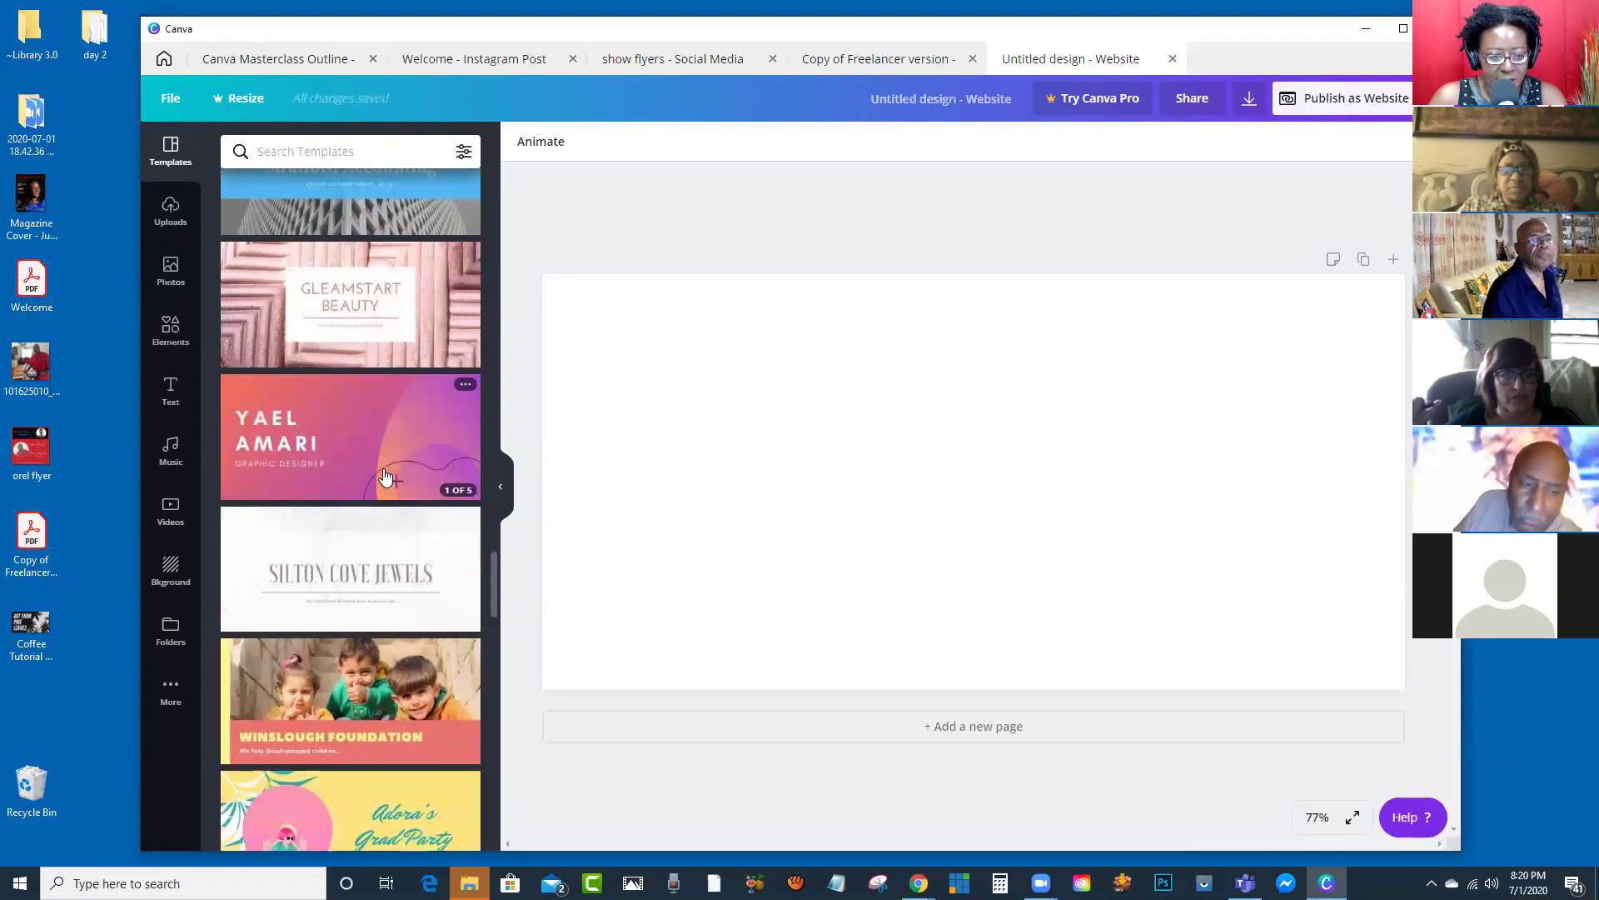
scroll(384, 476, down, 3)
scroll(343, 466, up, 2)
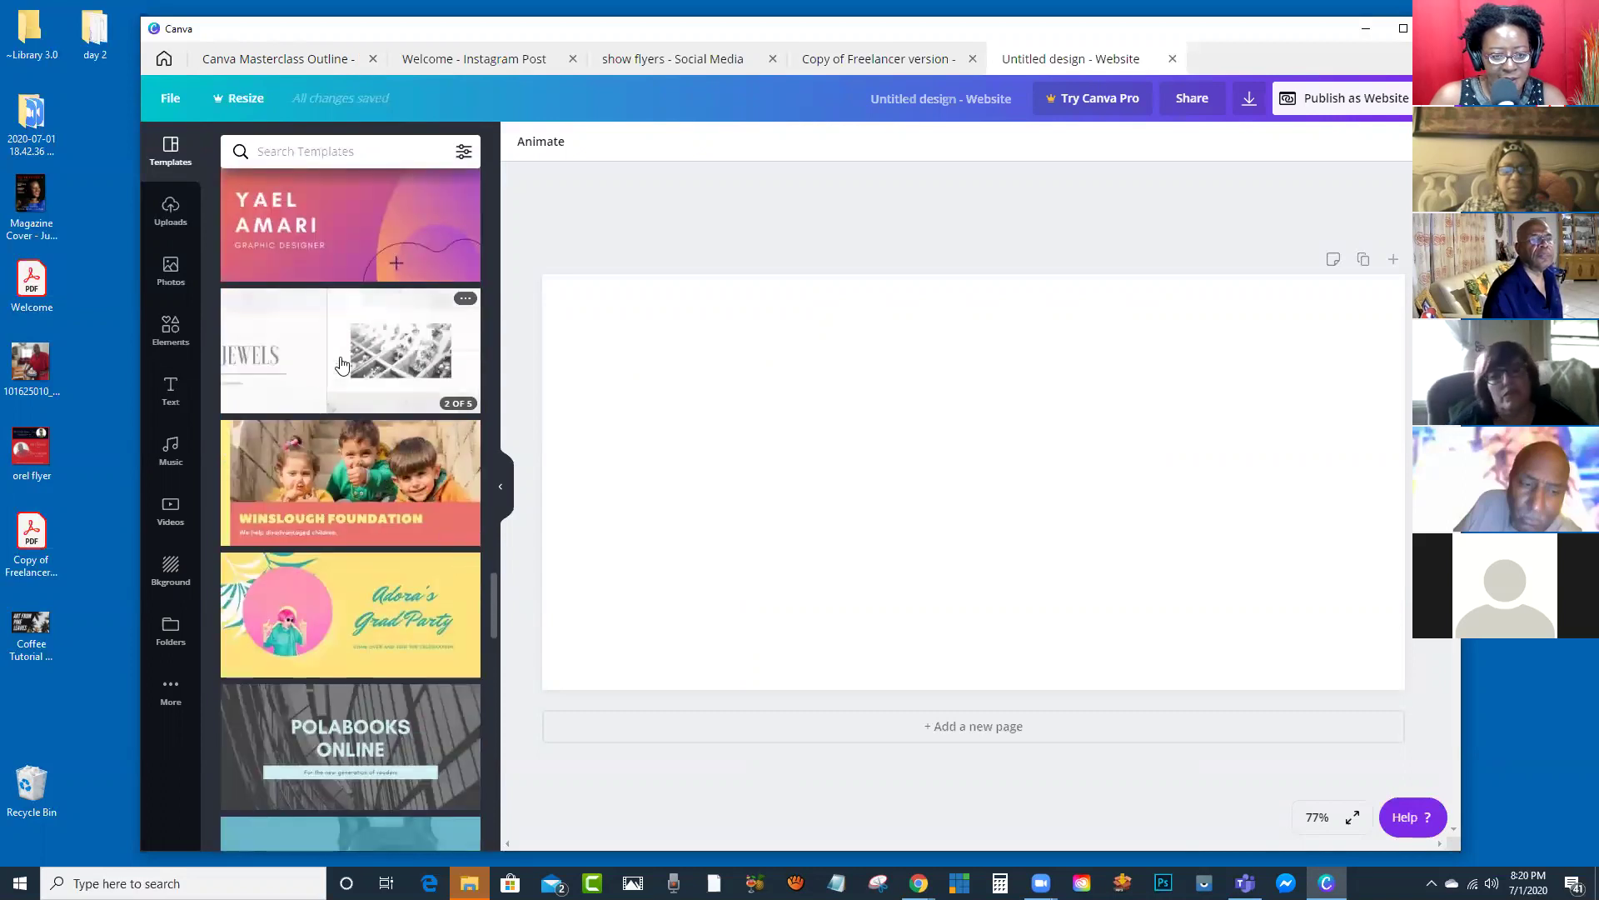
Step: Apply all 5 grey-marble Silton Cove Jewels template pages to the blank website
click(342, 368)
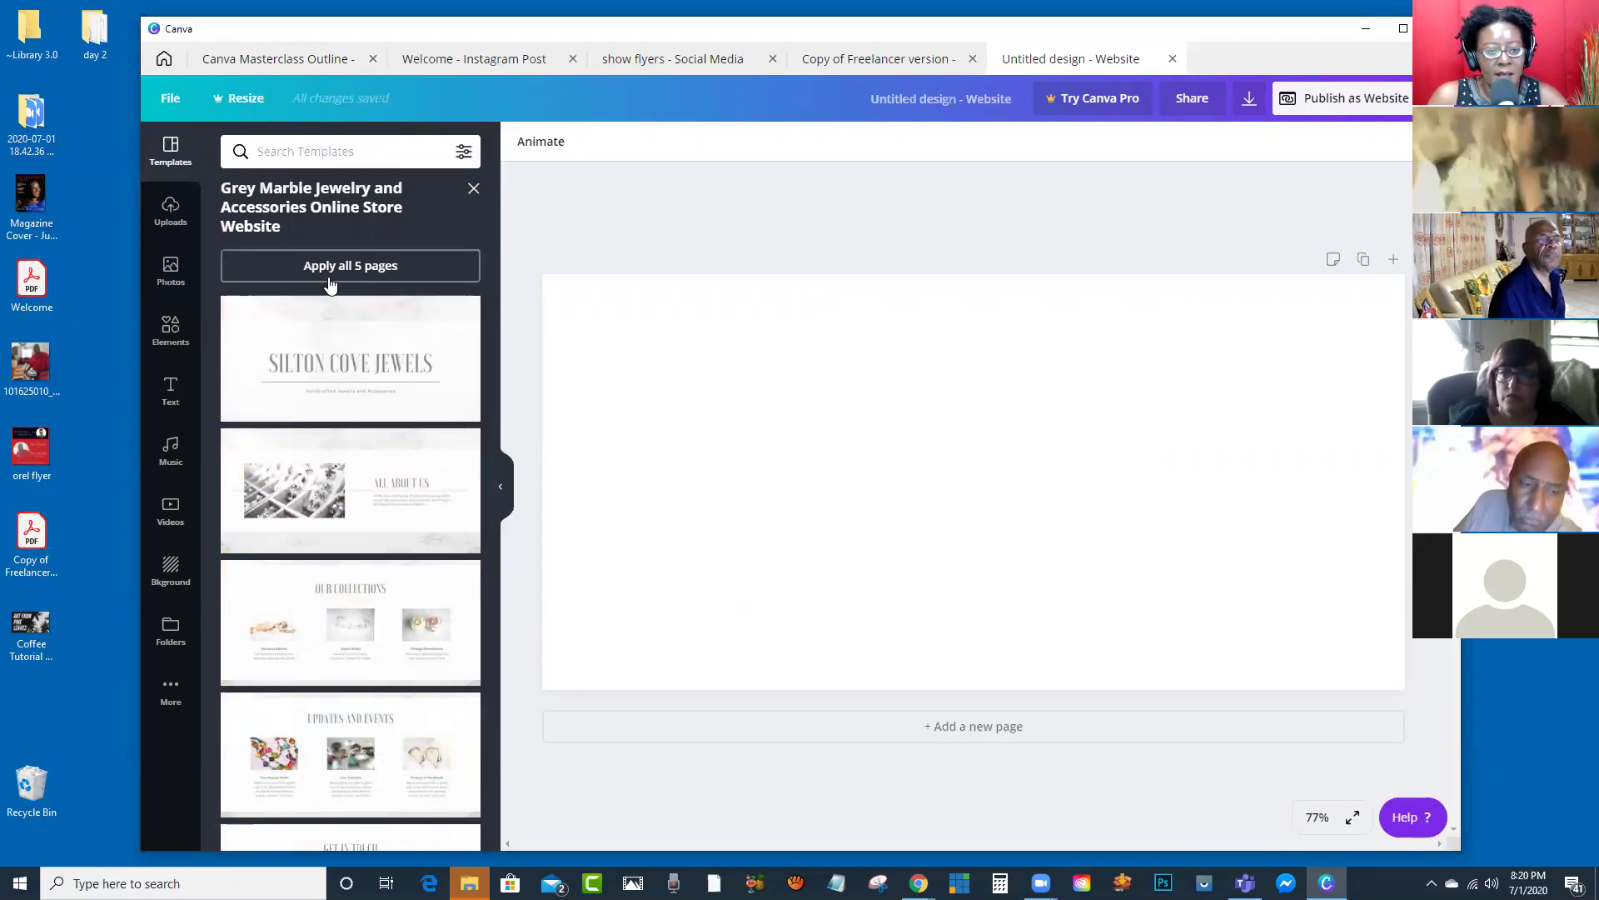
scroll(425, 366, down, 2)
scroll(425, 367, up, 2)
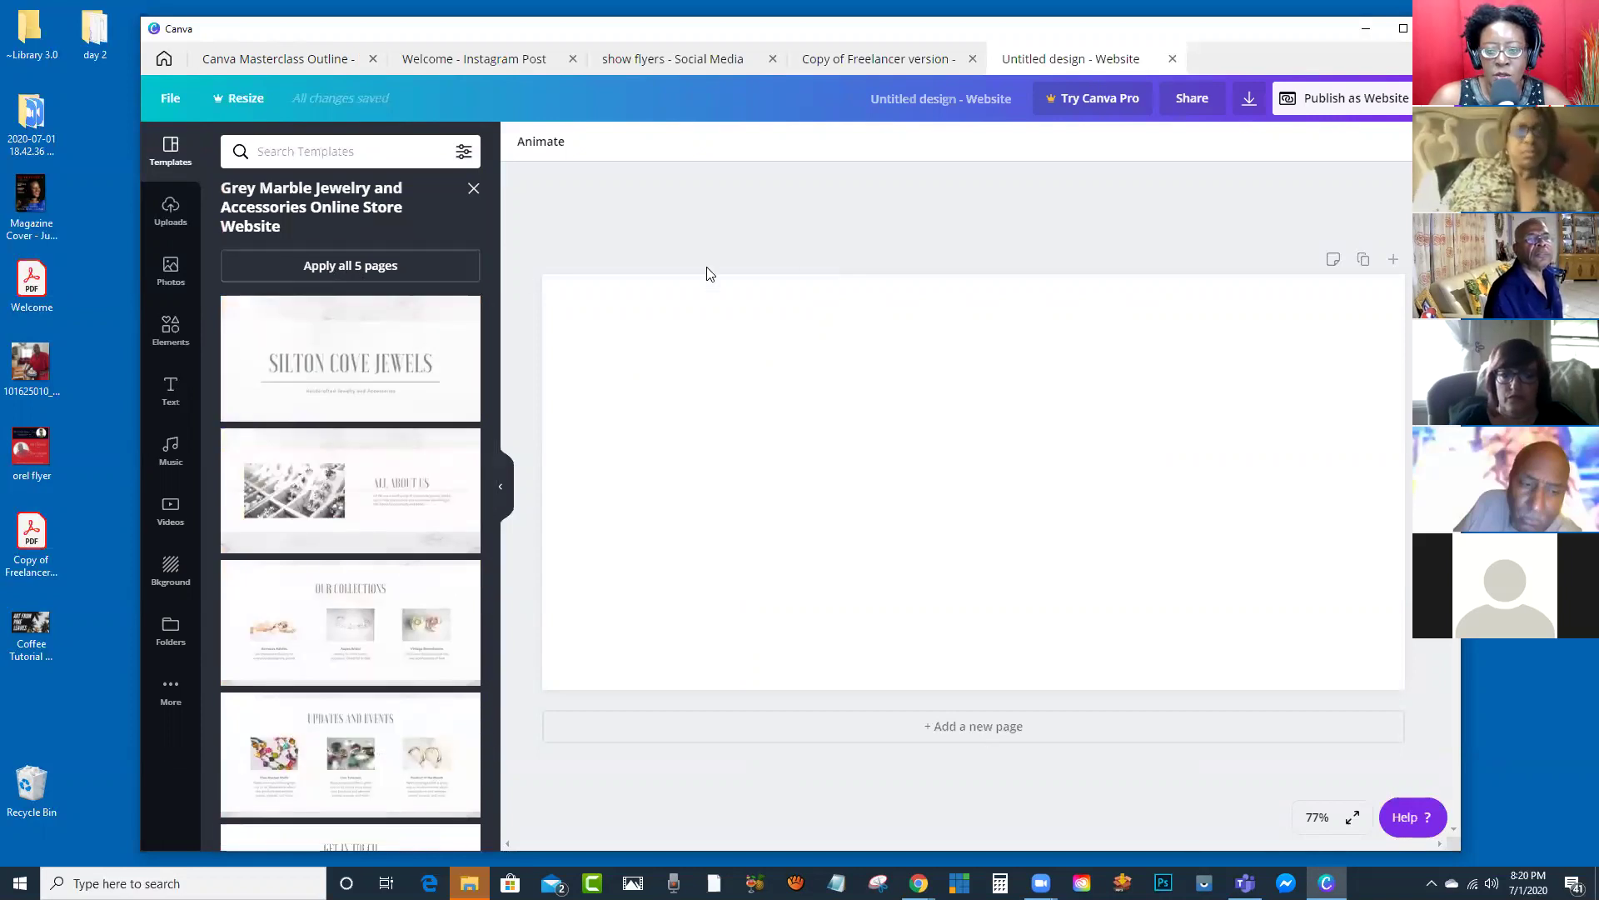
click(331, 269)
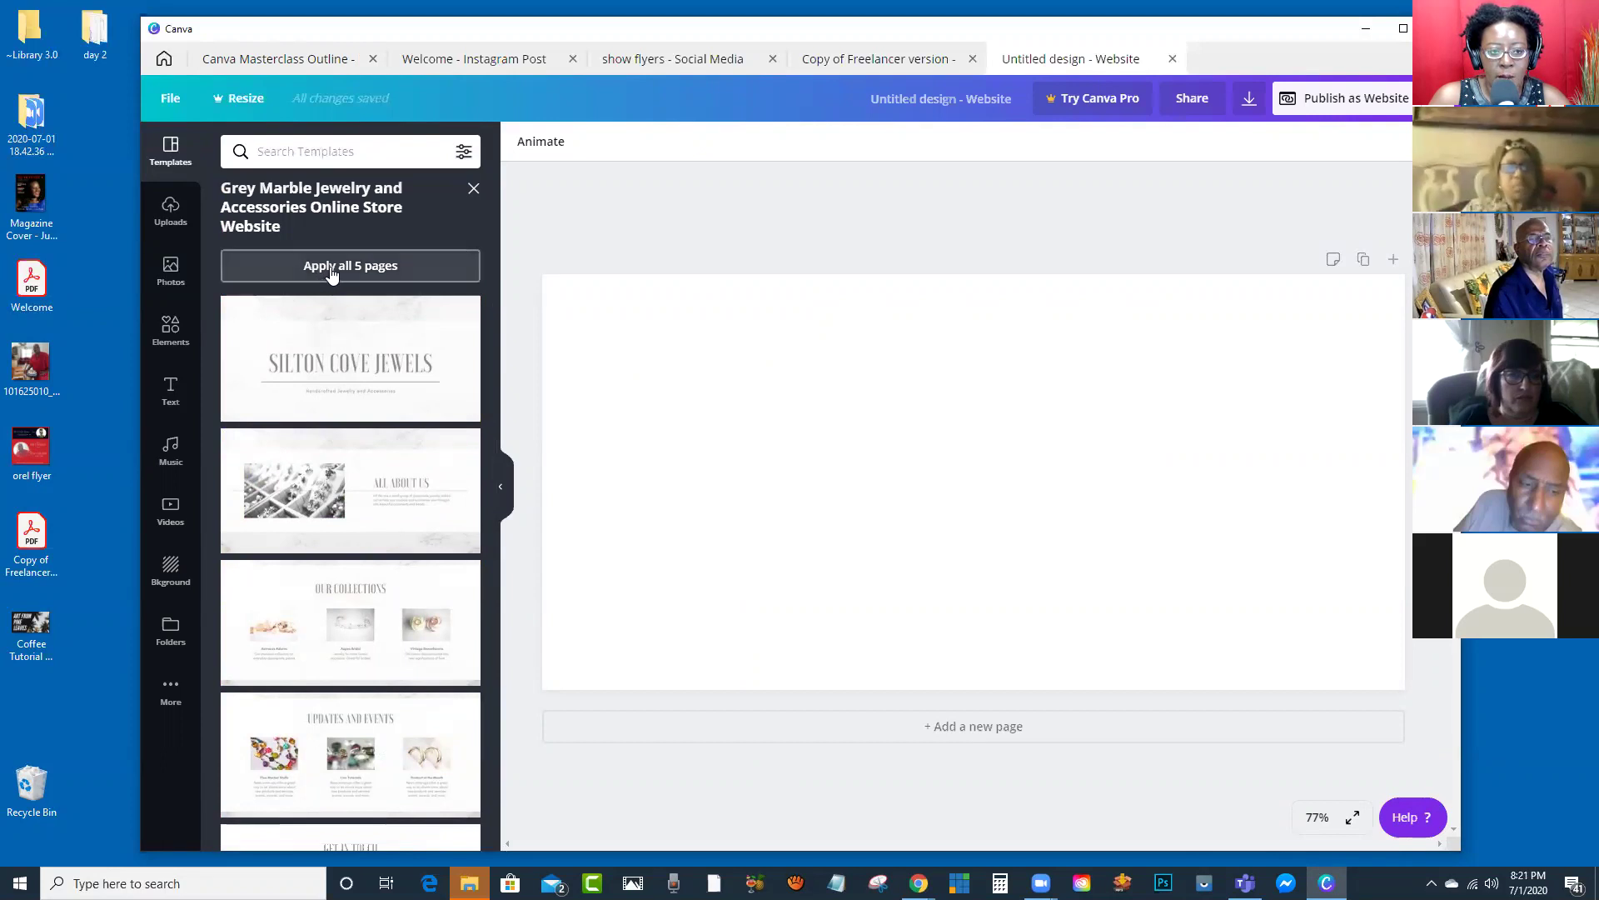
click(1072, 405)
click(1197, 366)
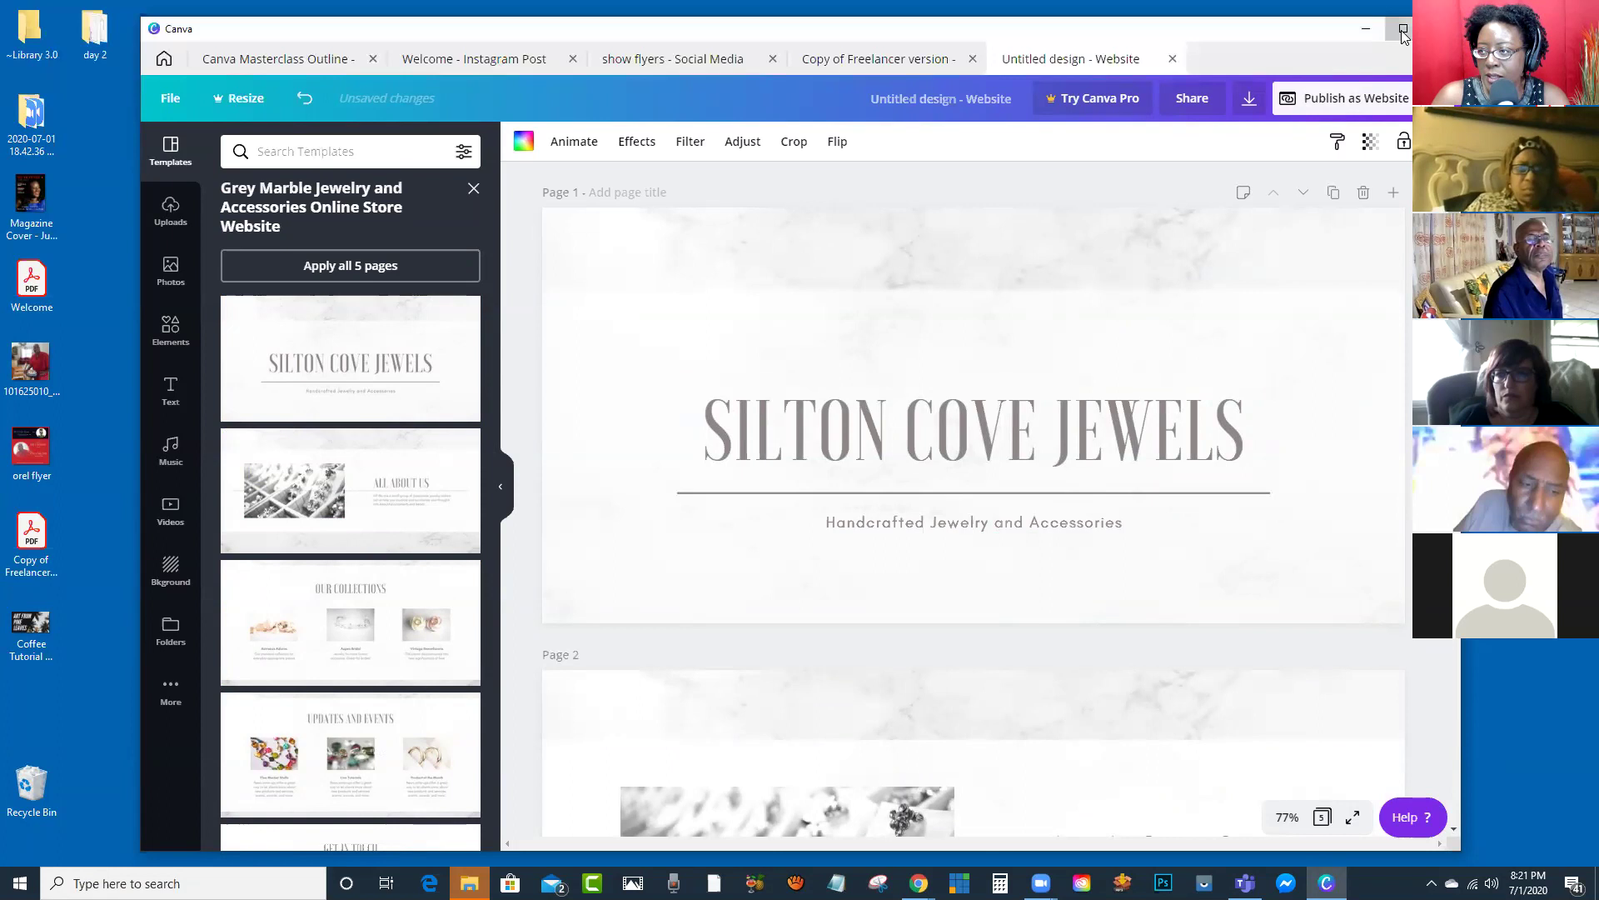
Step: Maximize the Canva window and scroll through the pages to Page 2's jewelry photo
click(1403, 28)
scroll(1058, 416, up, 3)
scroll(1072, 423, down, 3)
scroll(1071, 425, down, 5)
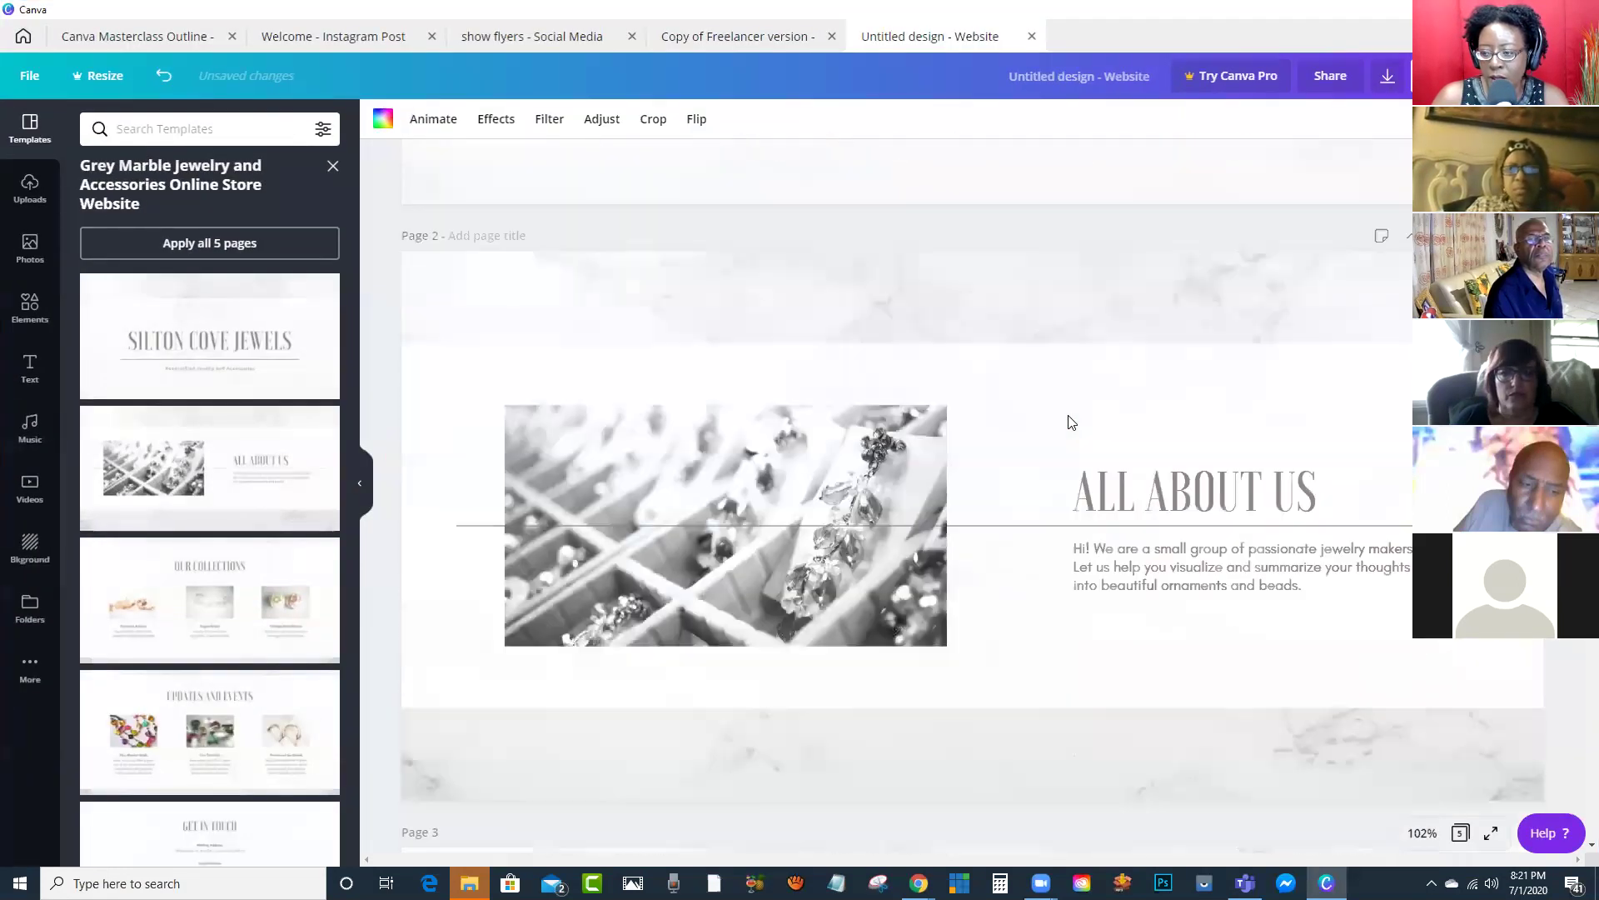
scroll(1058, 429, up, 2)
click(863, 405)
scroll(954, 333, up, 10)
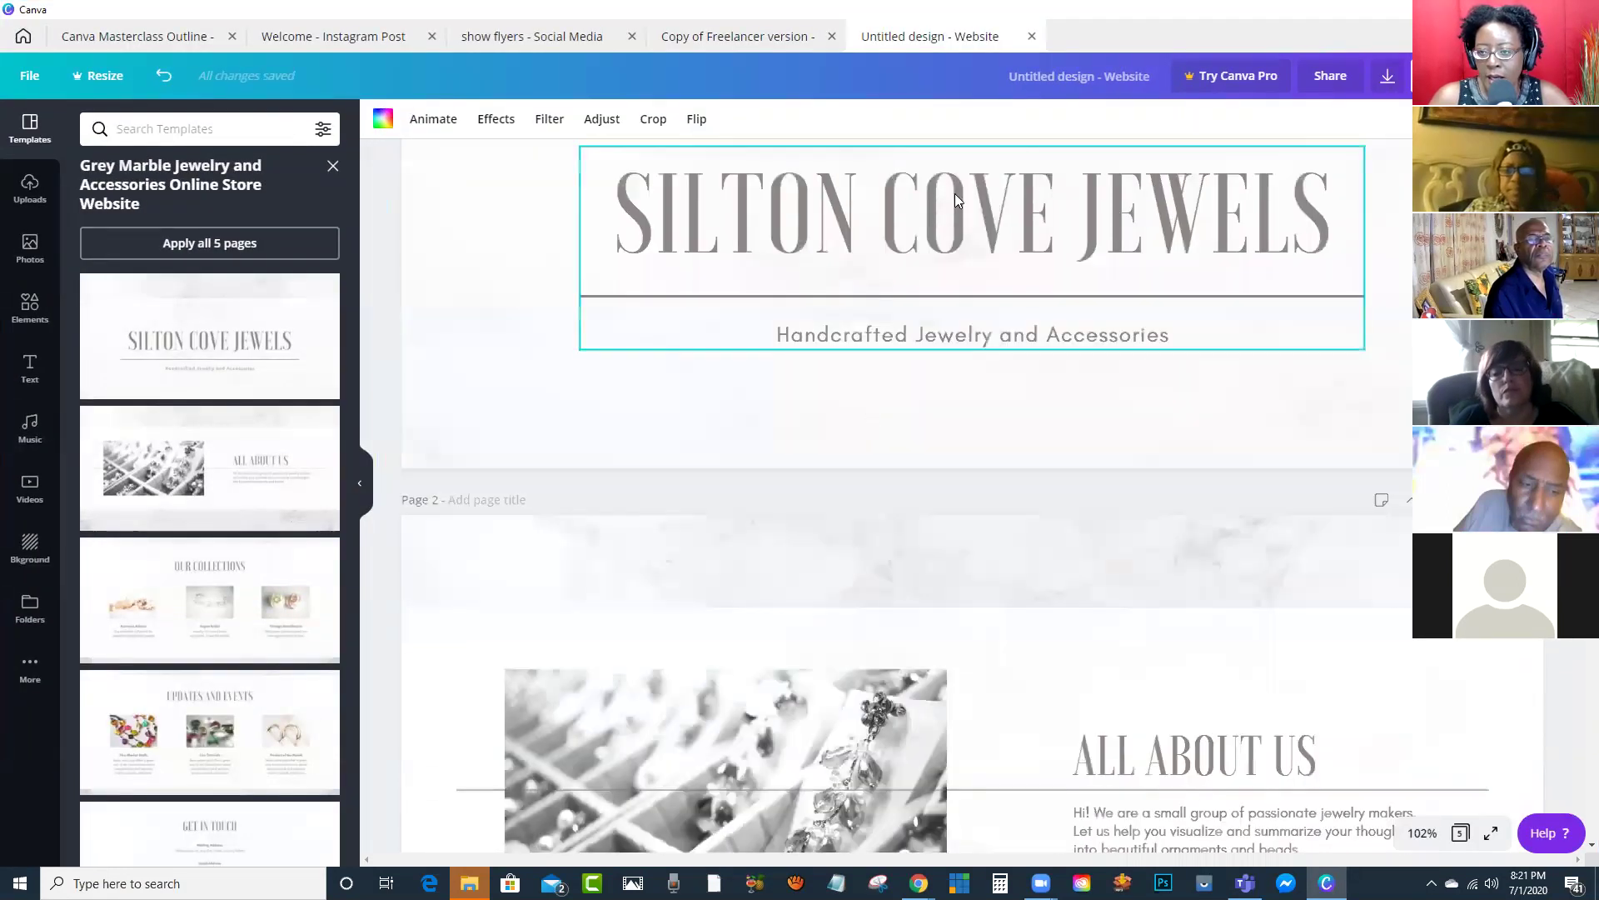
Step: Replace the SILTON COVE JEWELS title with 'STUDIO 208 BAGS' and change 'Jewelry and Accessories' to 'for your delight'
double_click(953, 392)
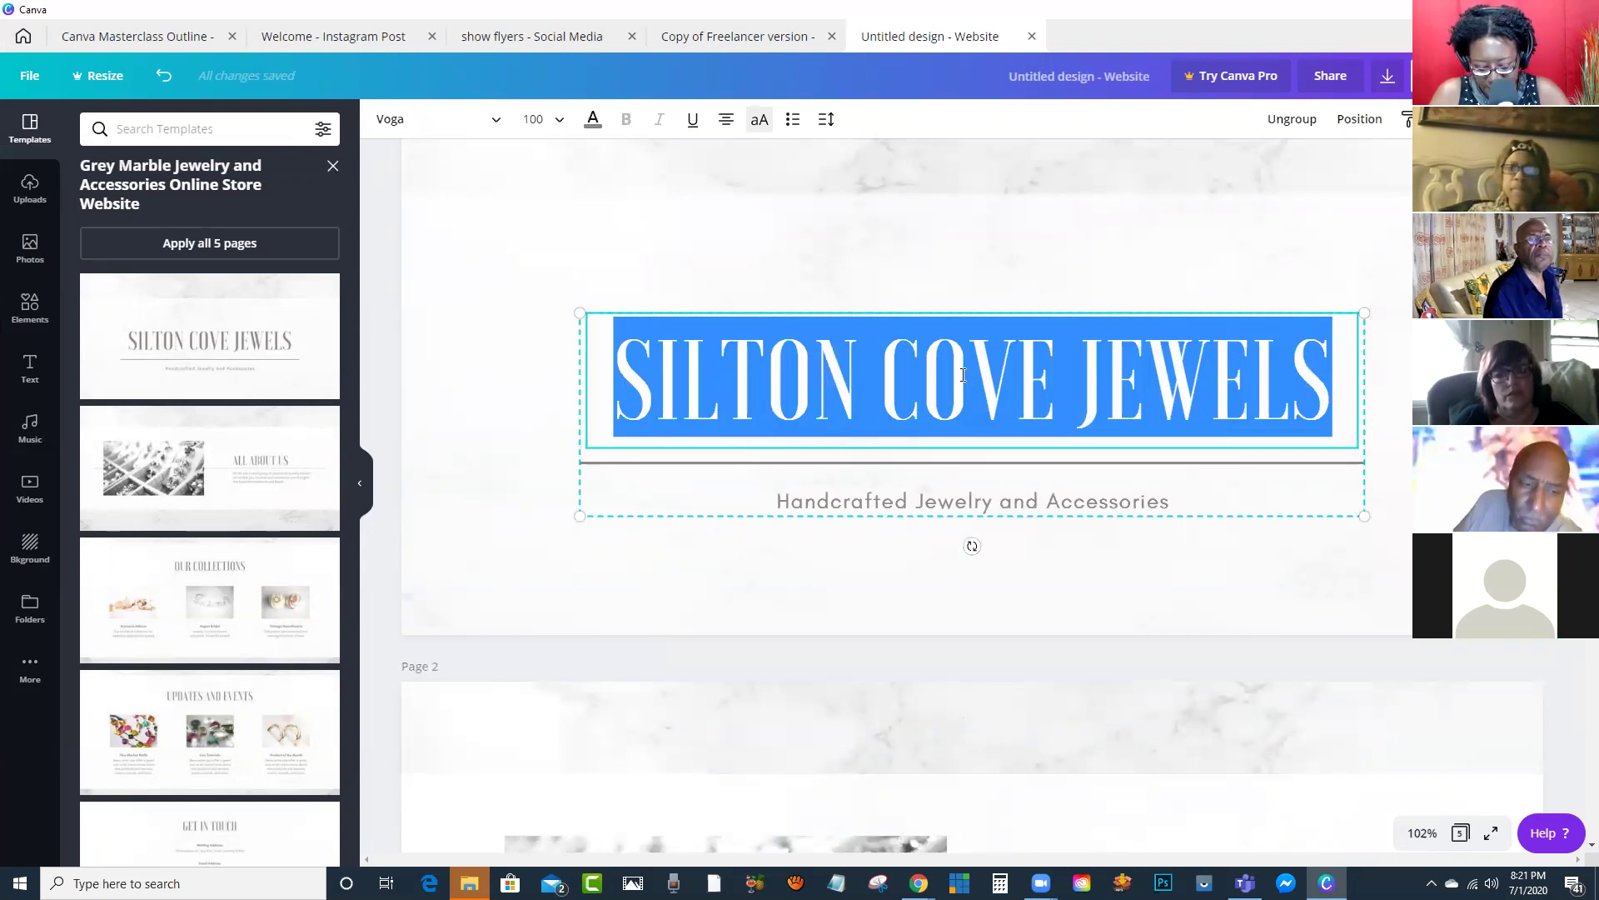
text(STUDIO)
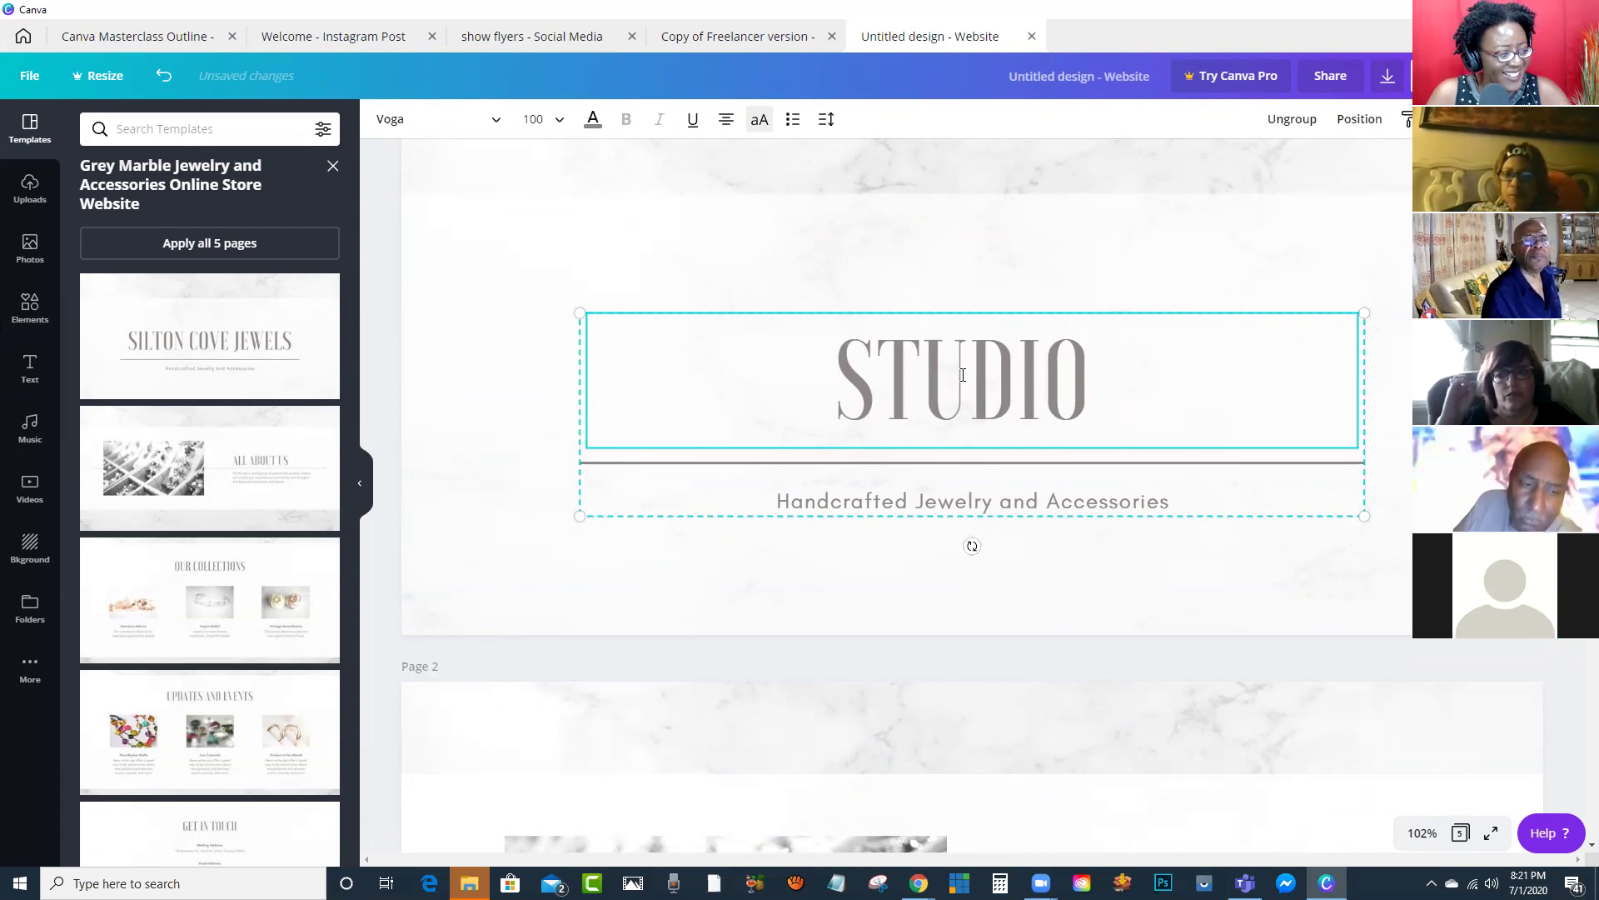
text( 208)
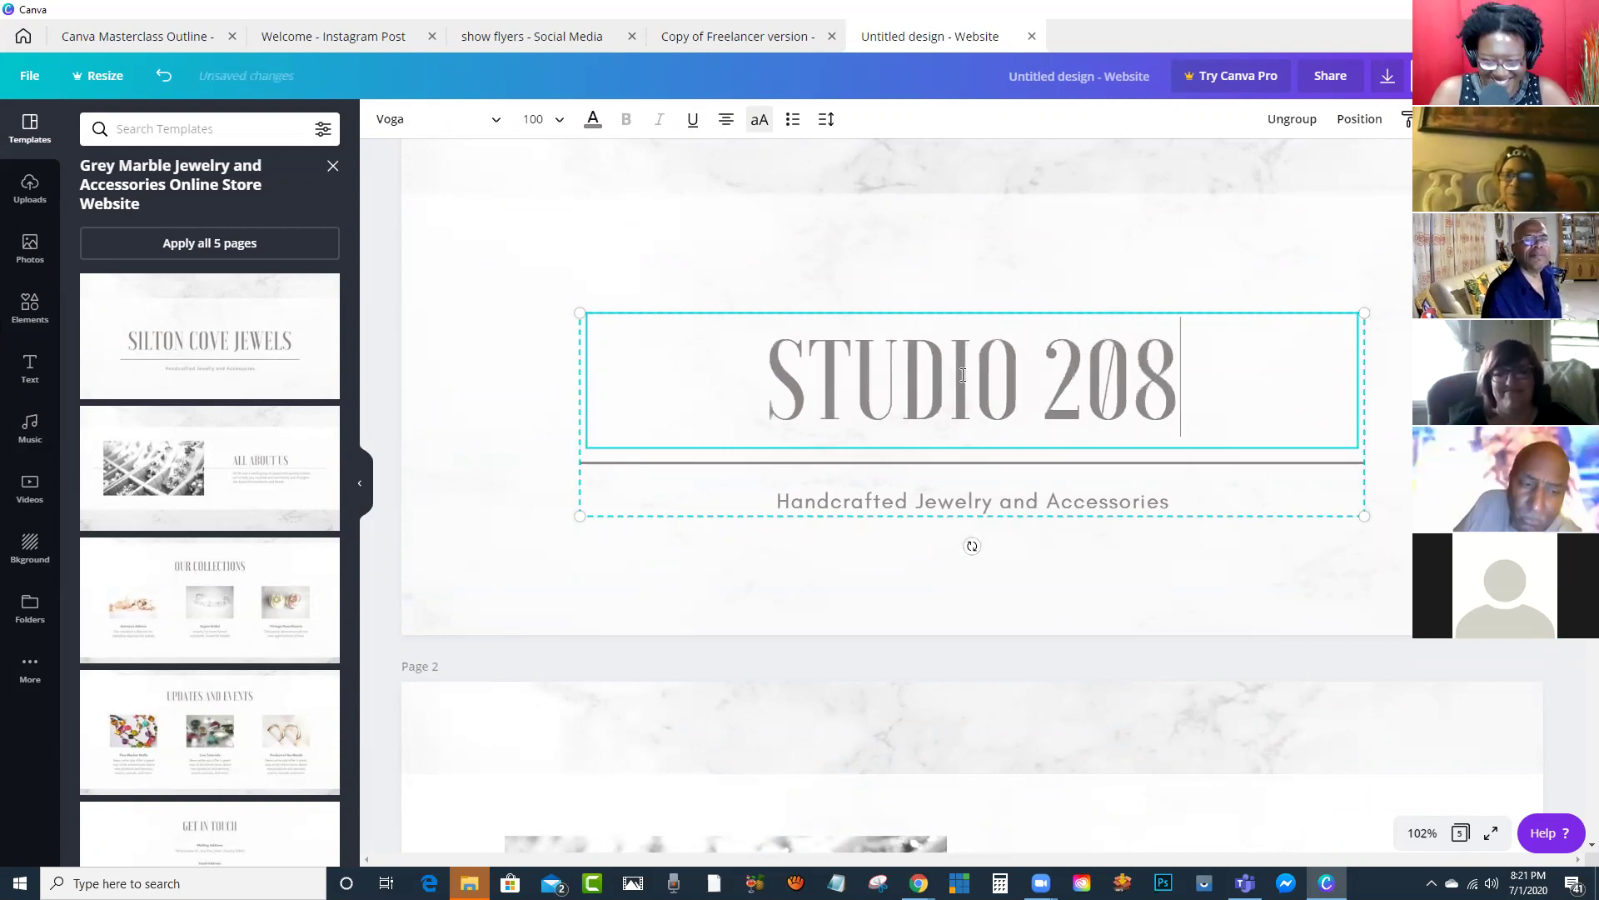
text( BAGS)
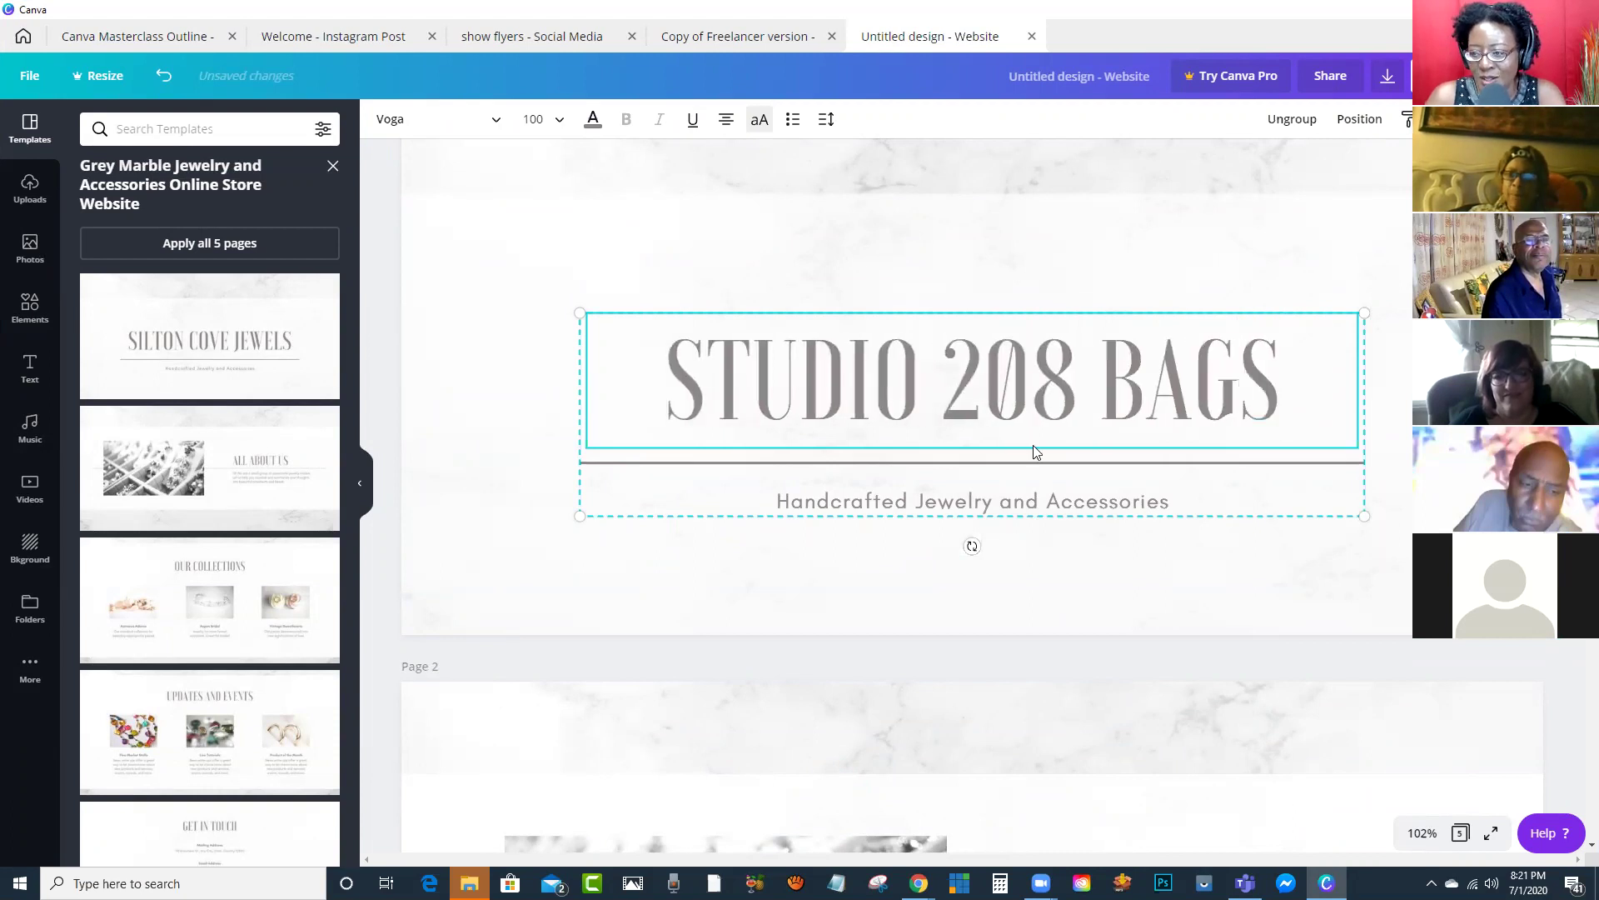
scroll(1036, 452, down, 2)
double_click(1016, 419)
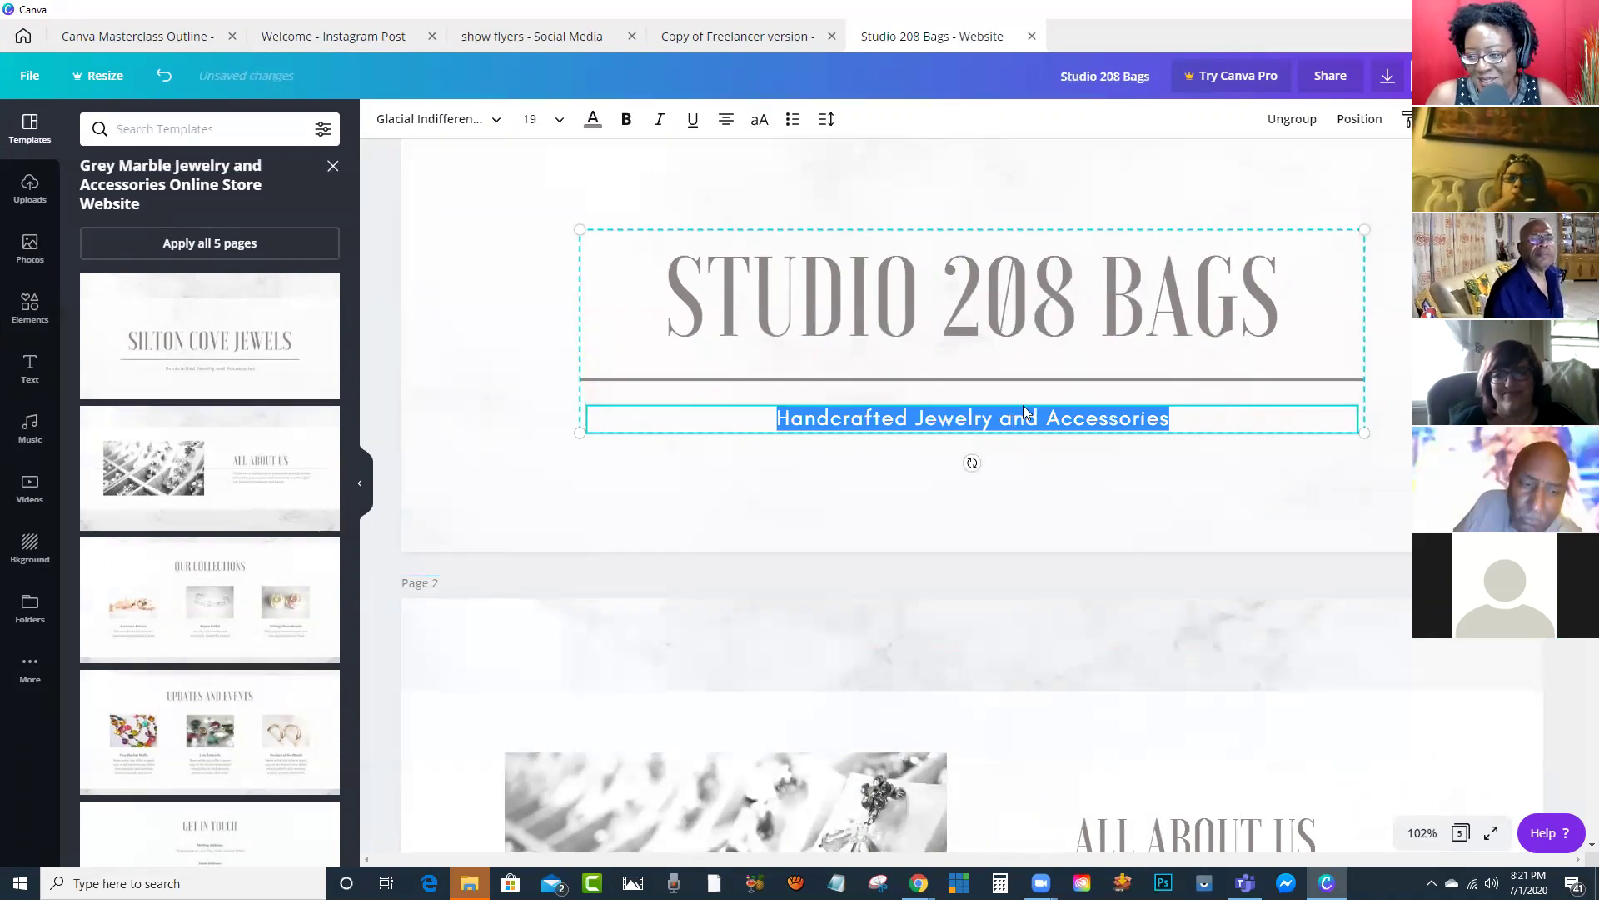
click(1024, 411)
drag(915, 417, 1170, 410)
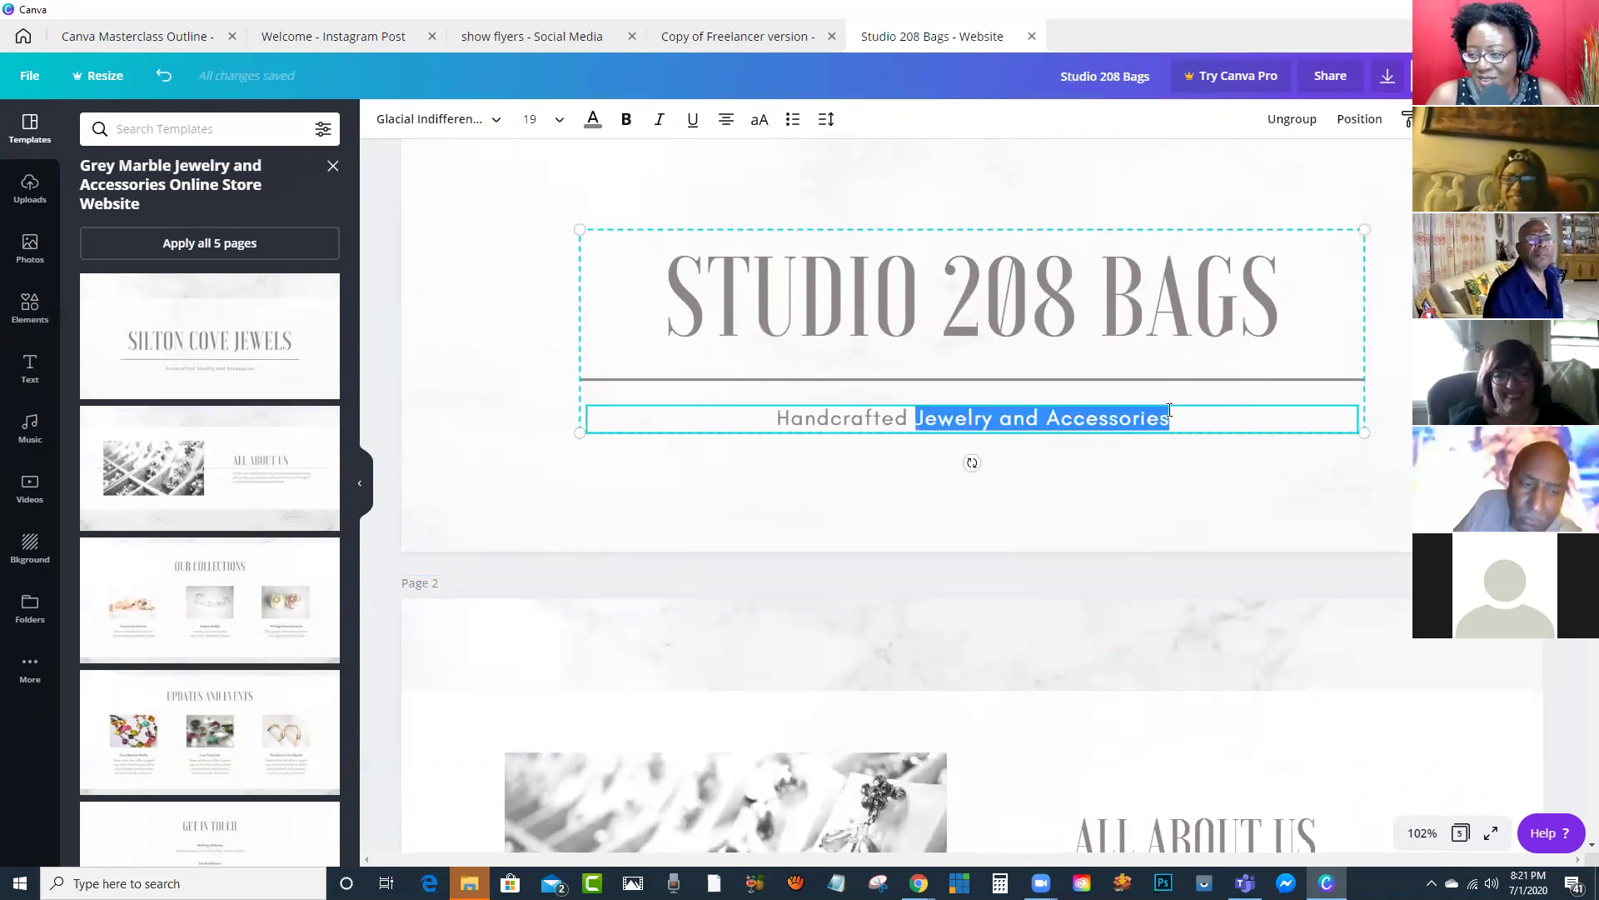
text(for your )
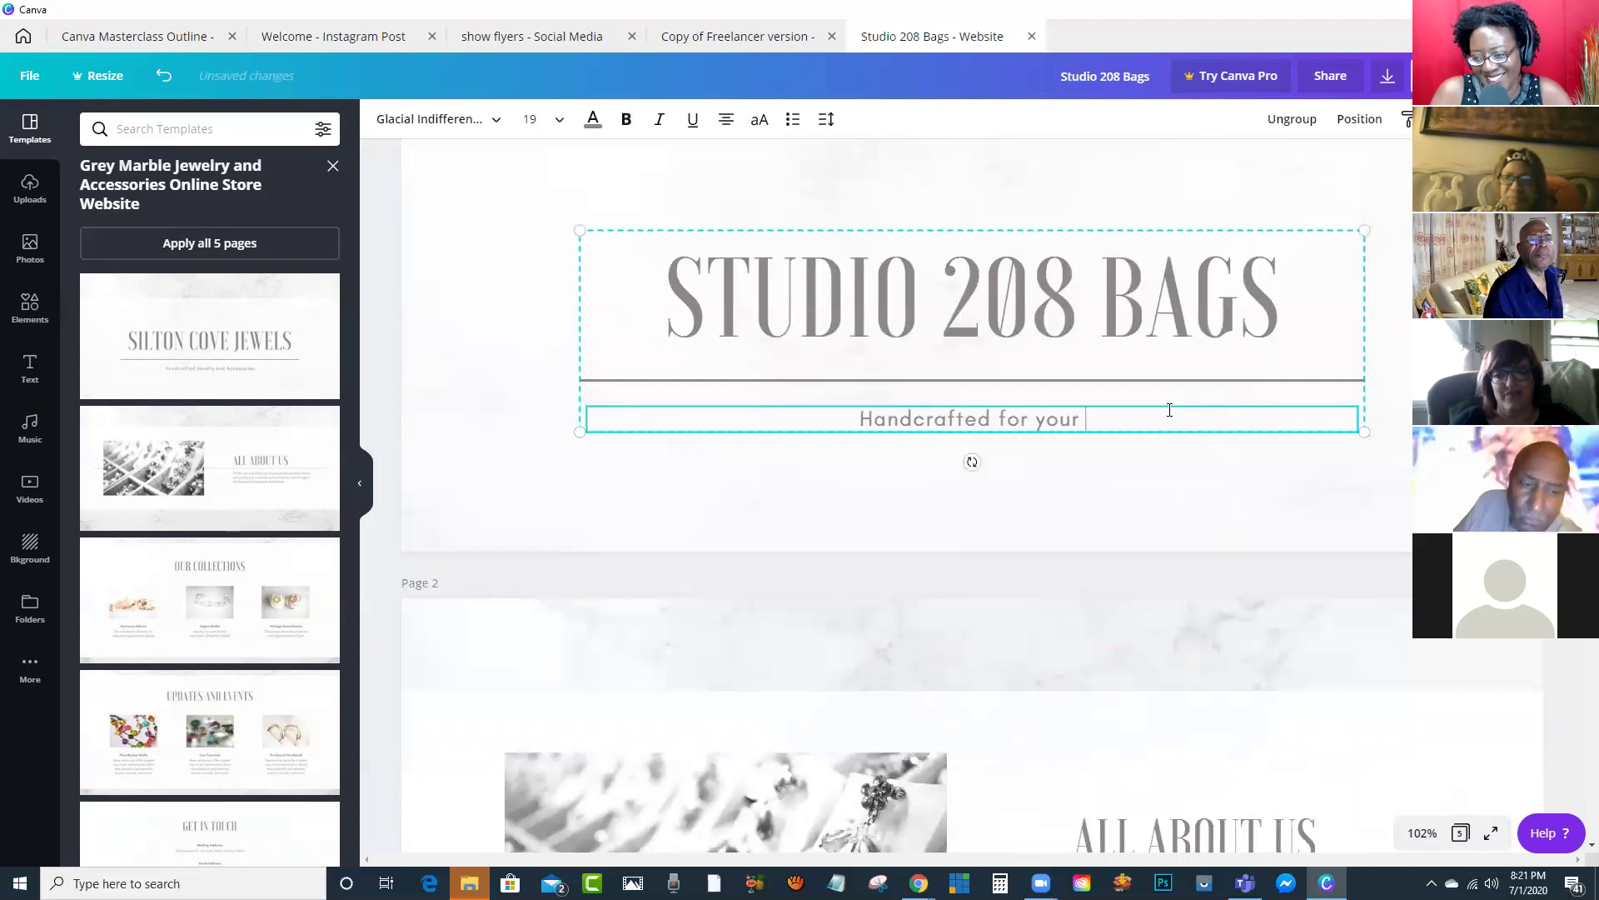
text(delight)
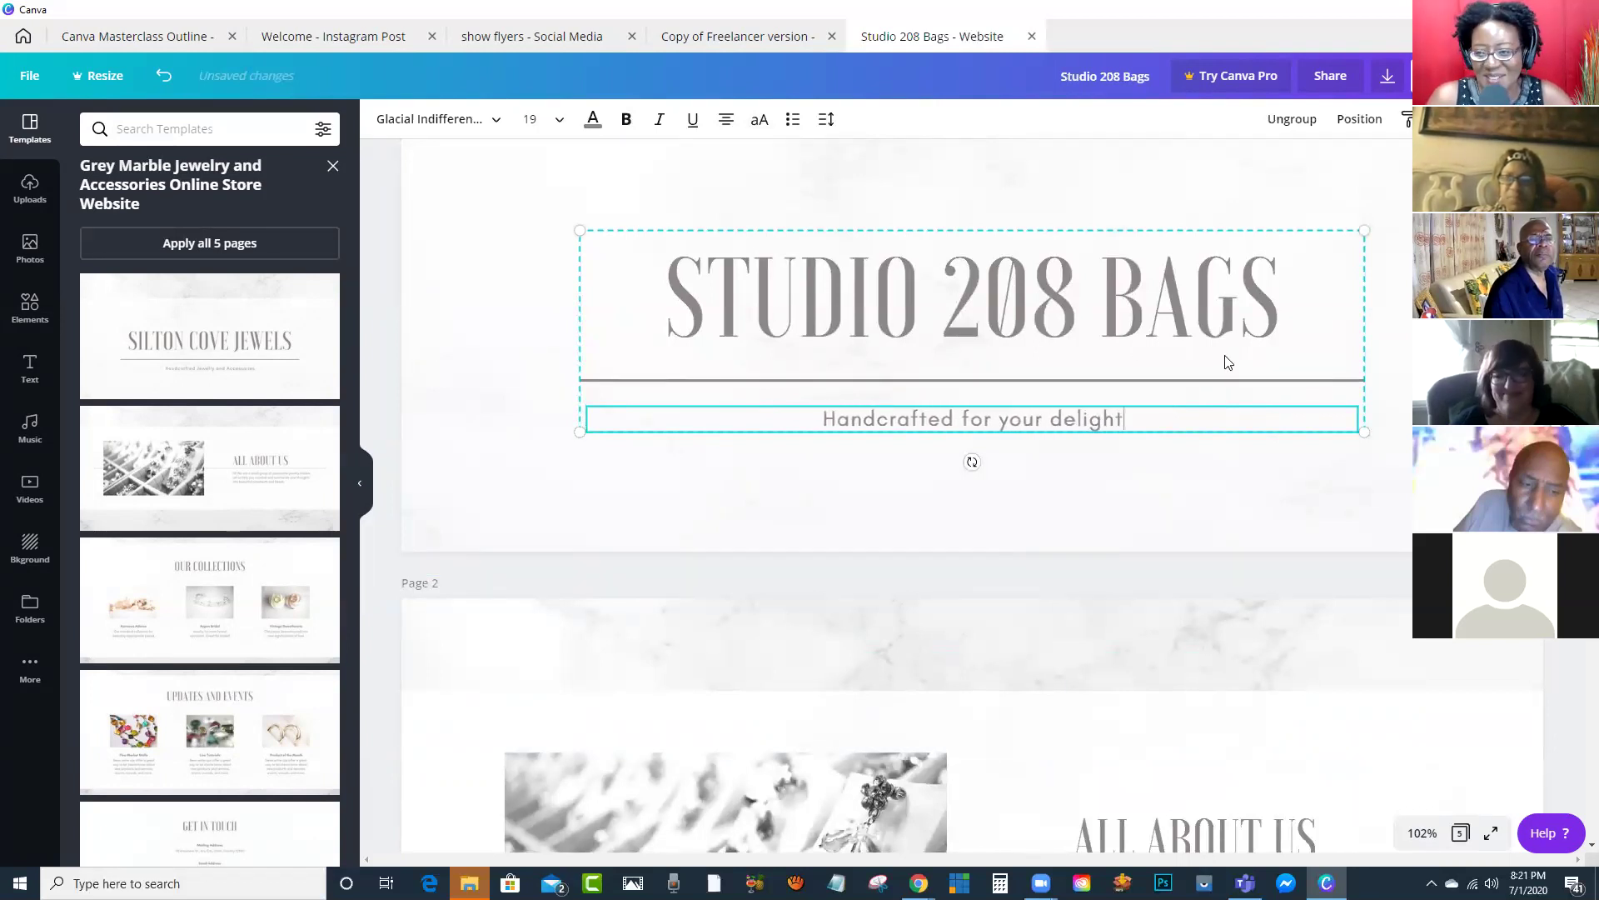
scroll(1131, 406, down, 3)
scroll(1131, 407, down, 2)
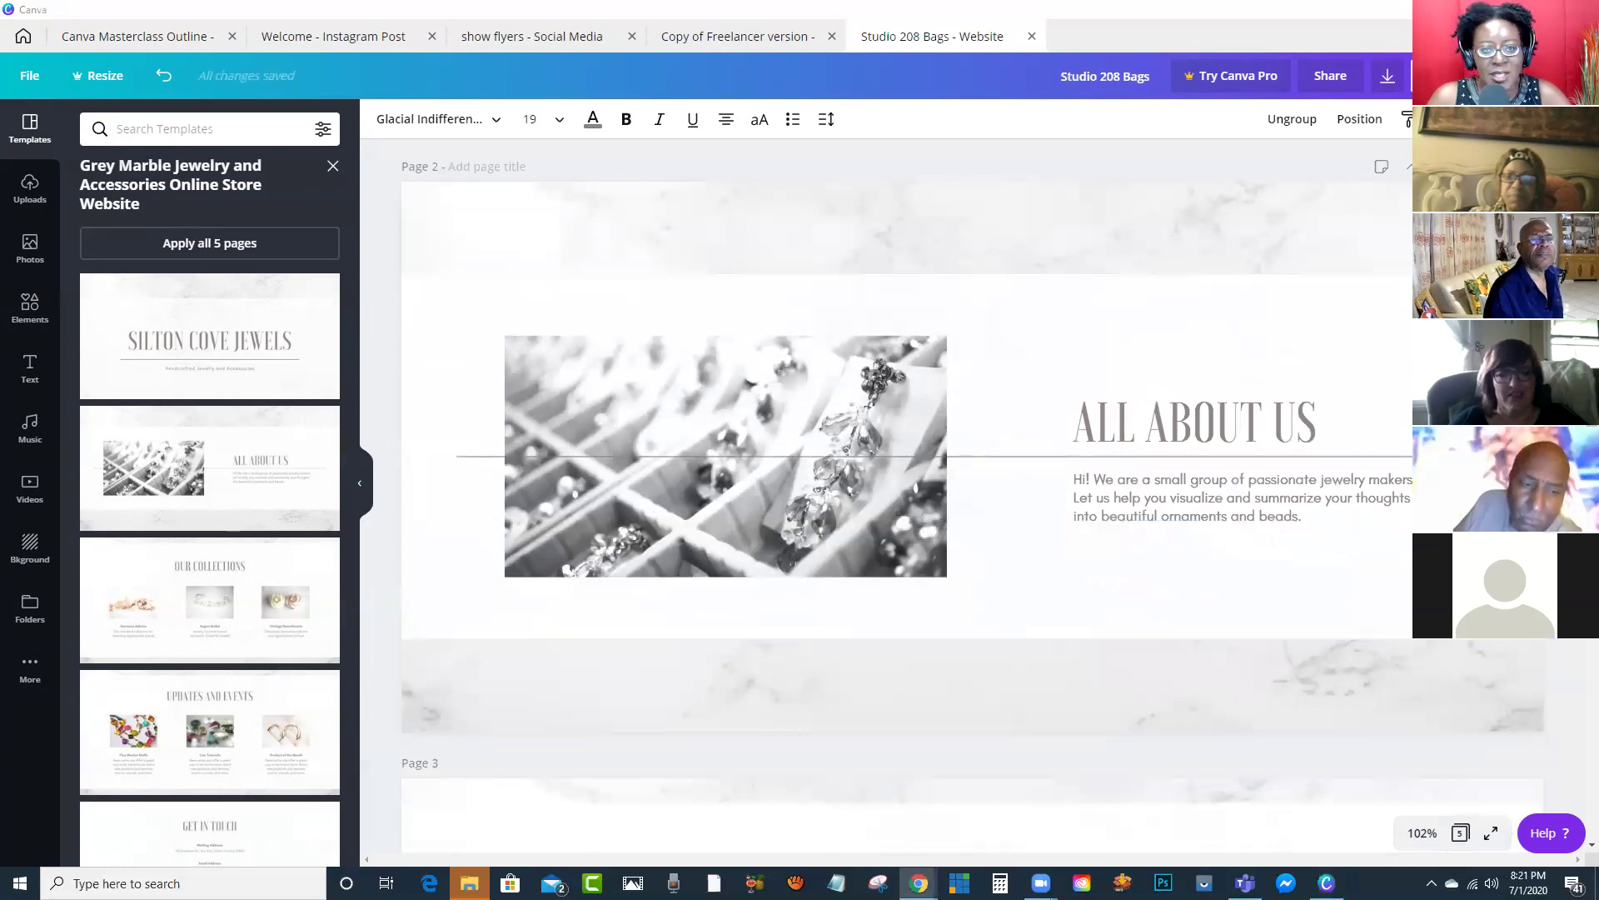
Step: In Chrome, run a web search for 'studio208bags' from the address bar
click(919, 882)
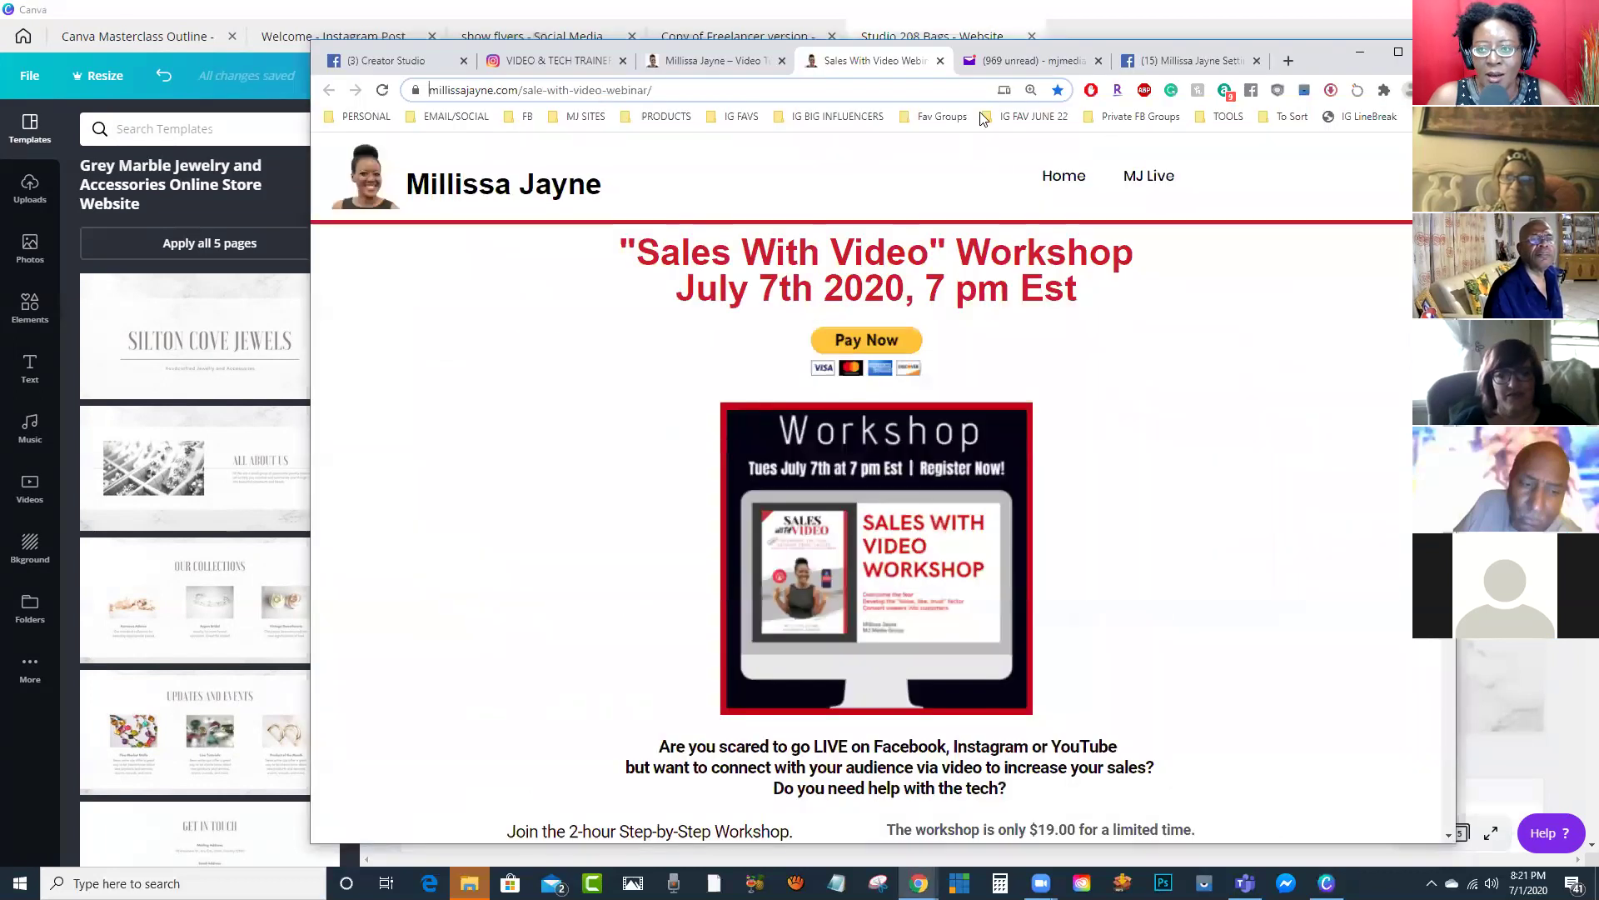
click(1167, 62)
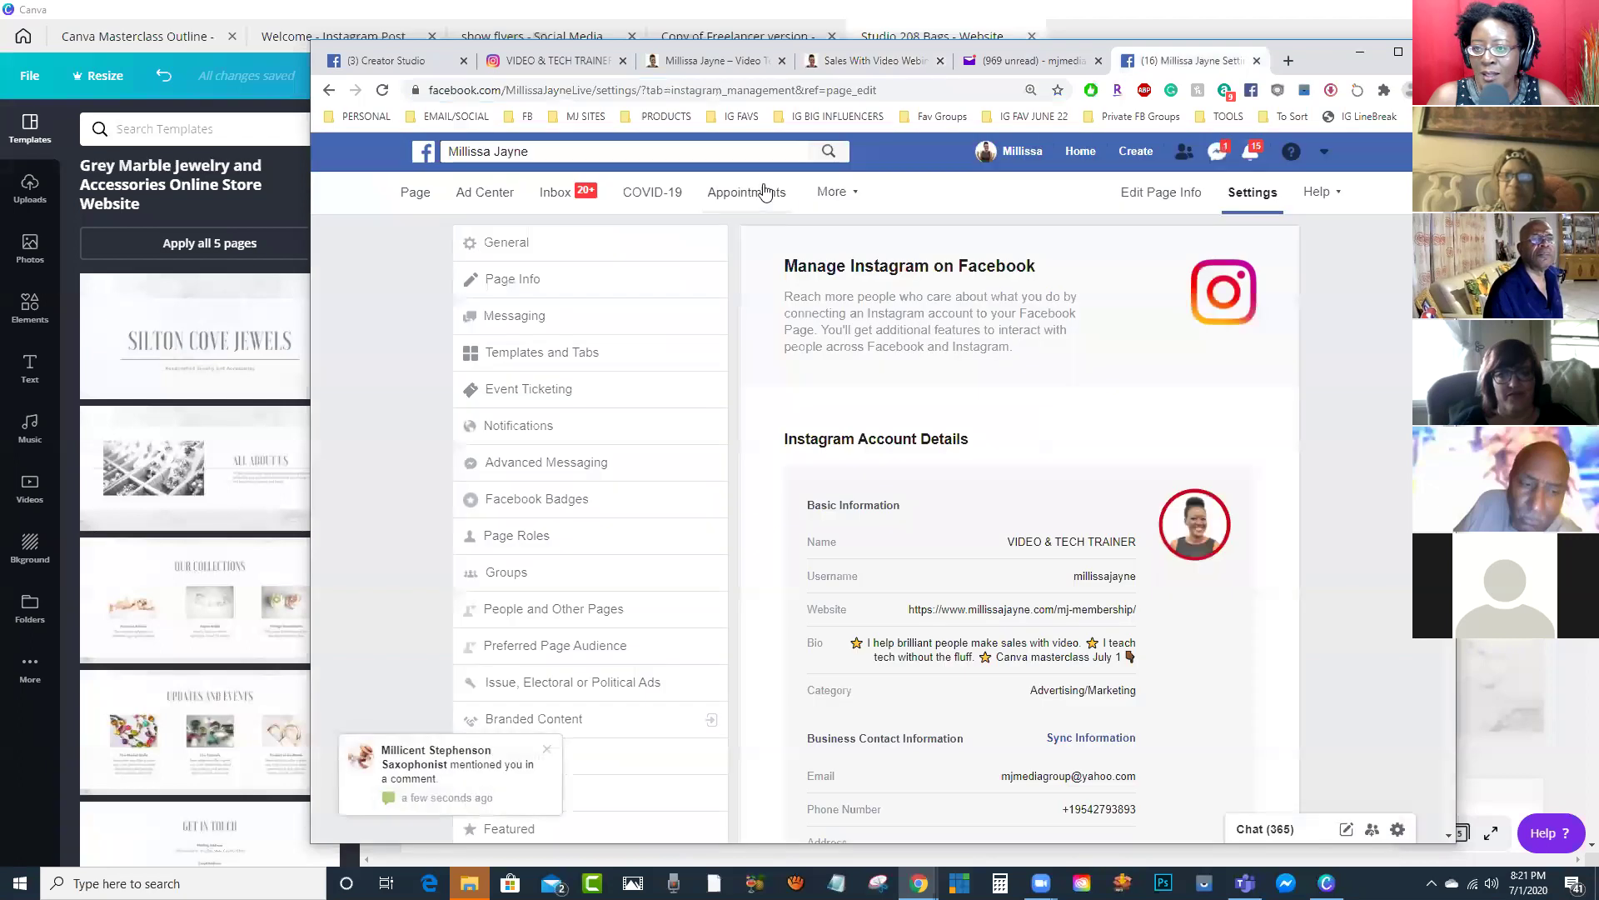
click(742, 151)
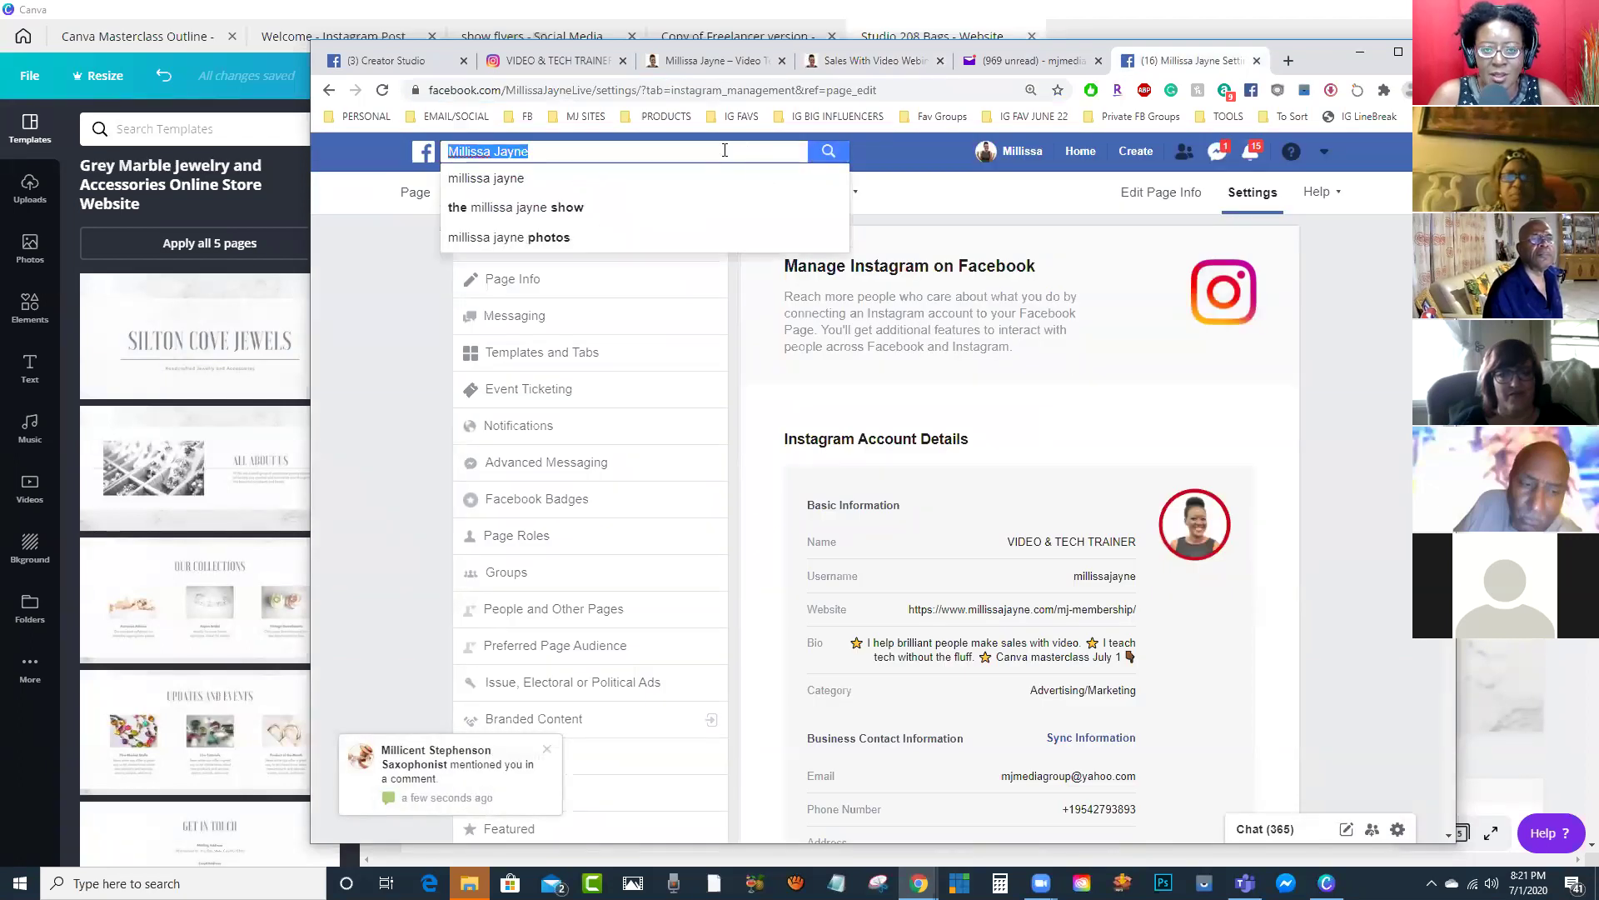
click(654, 91)
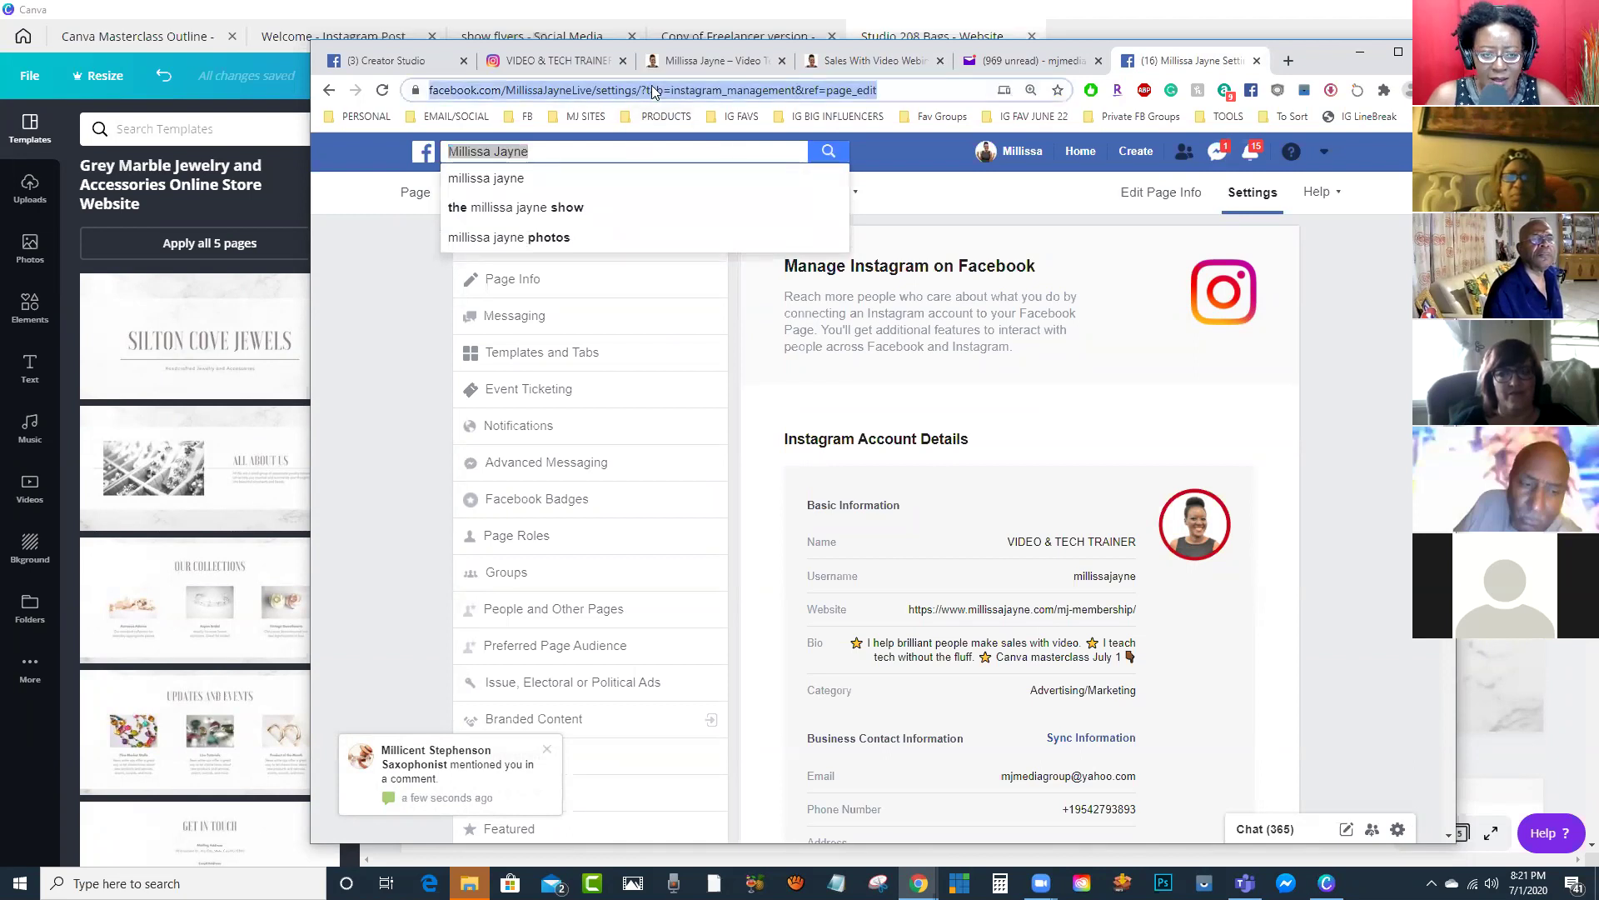
text(studio)
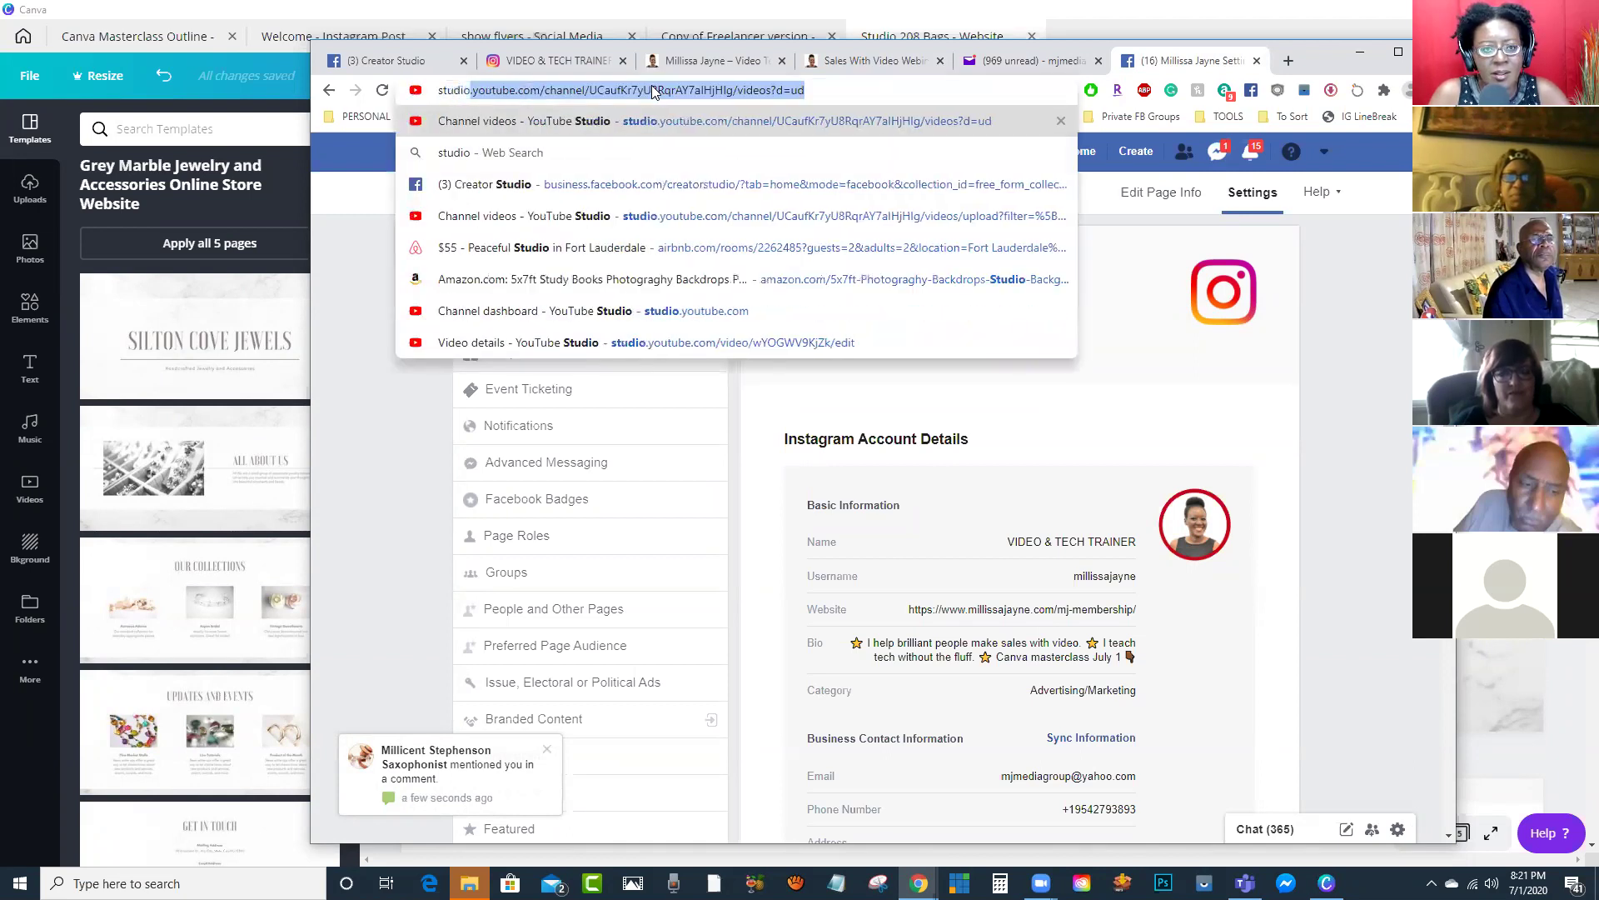
text(20)
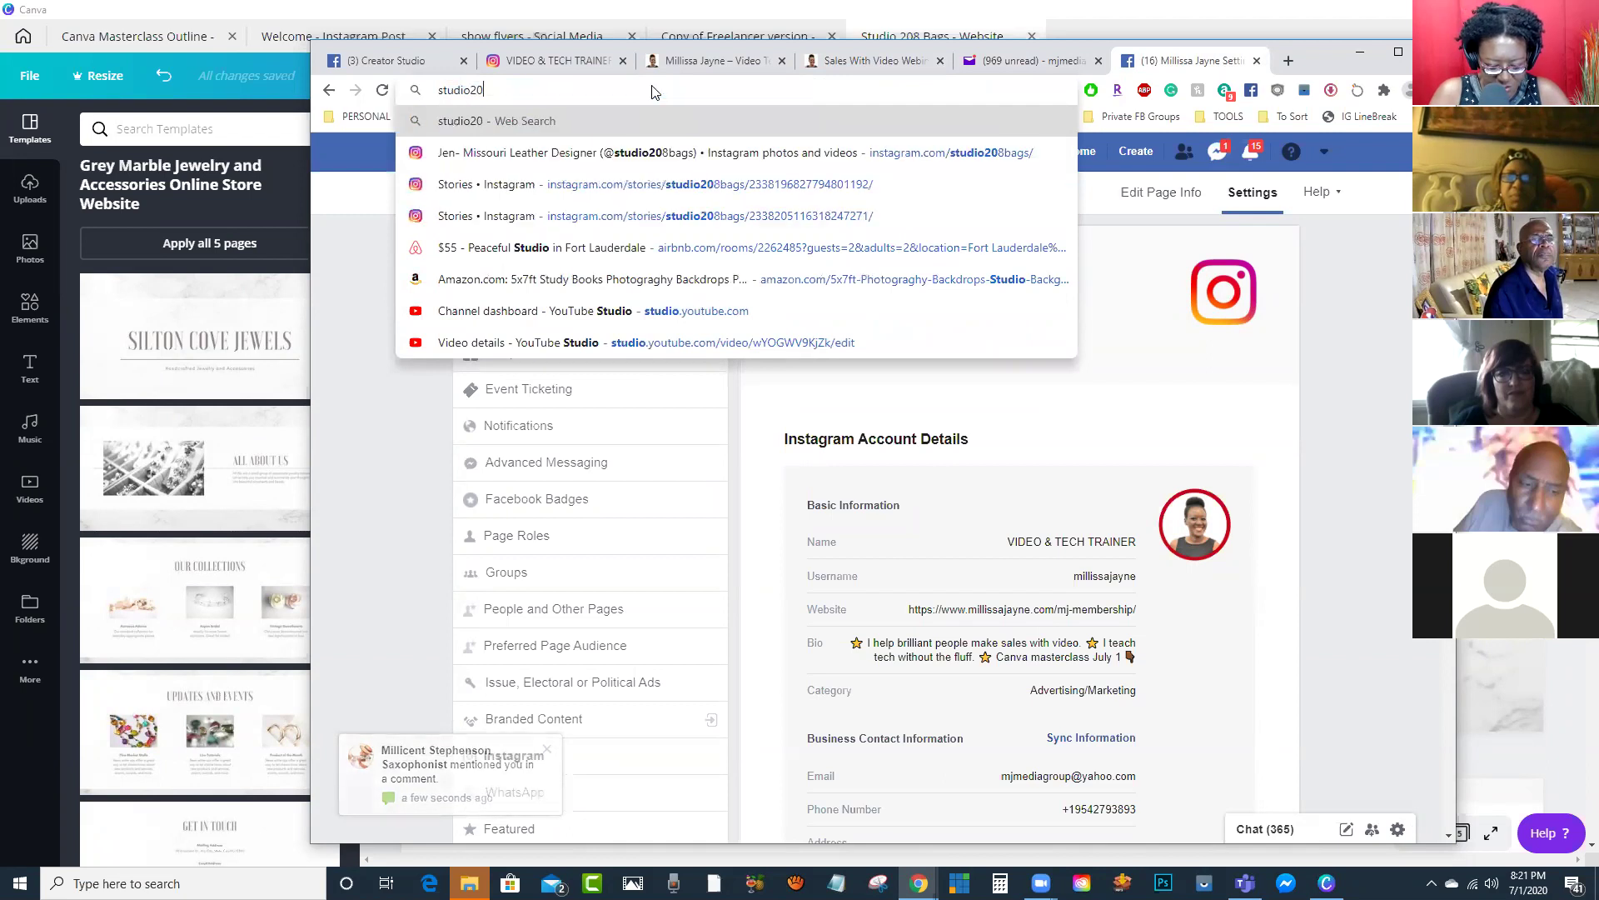
text(8bags)
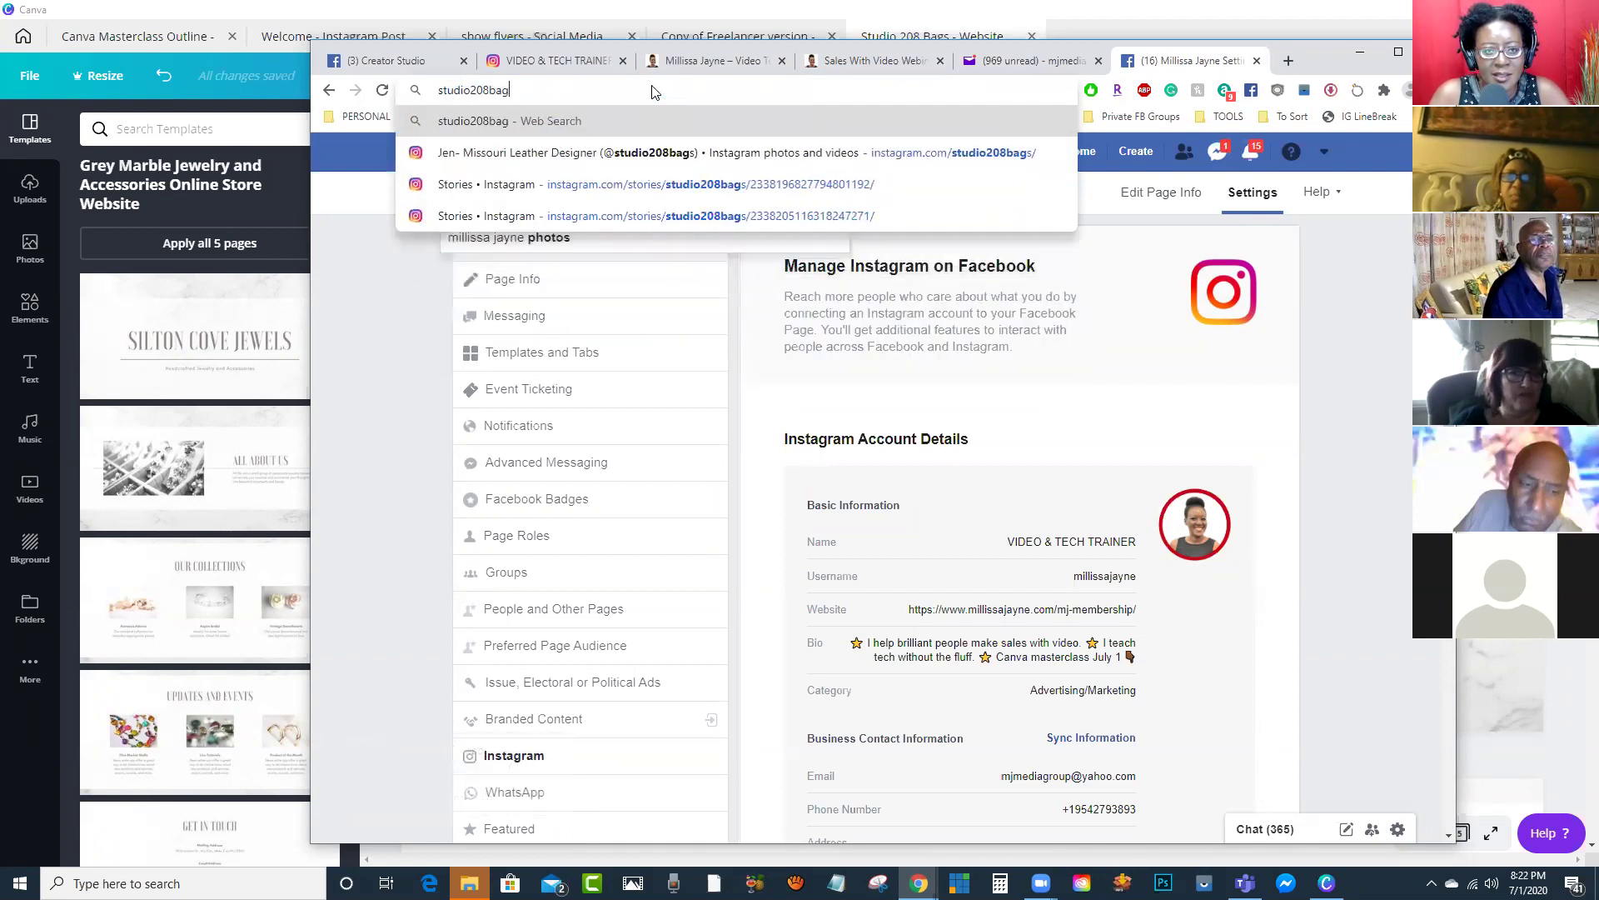
key(Return)
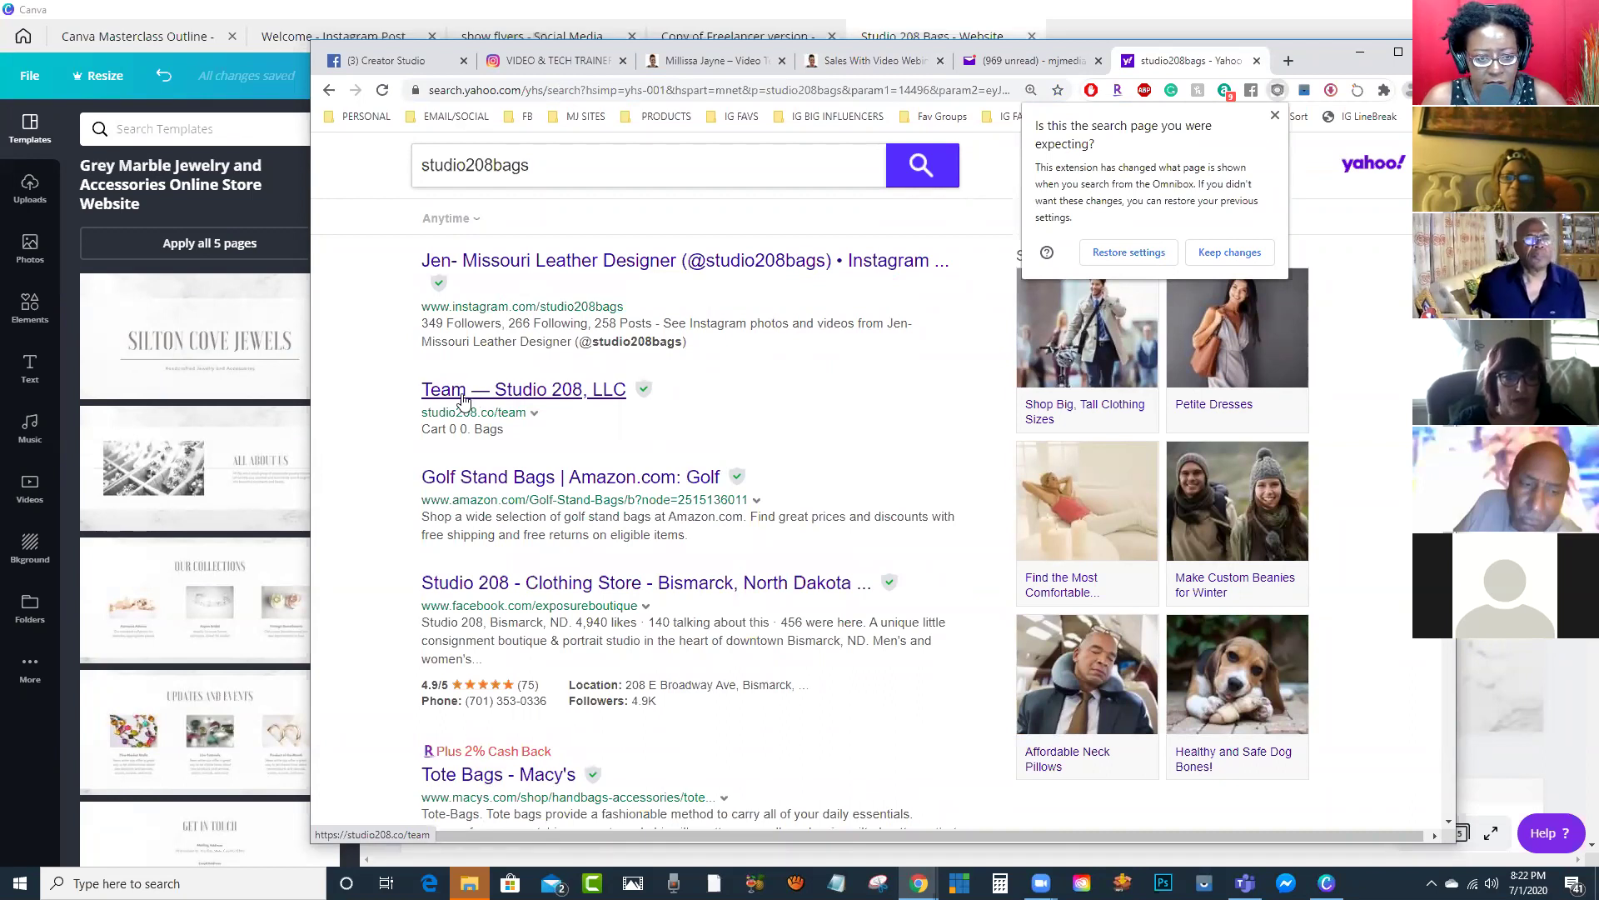
Step: Check the Studio 208, LLC result, then open and browse the studio208bags Instagram profile
click(439, 393)
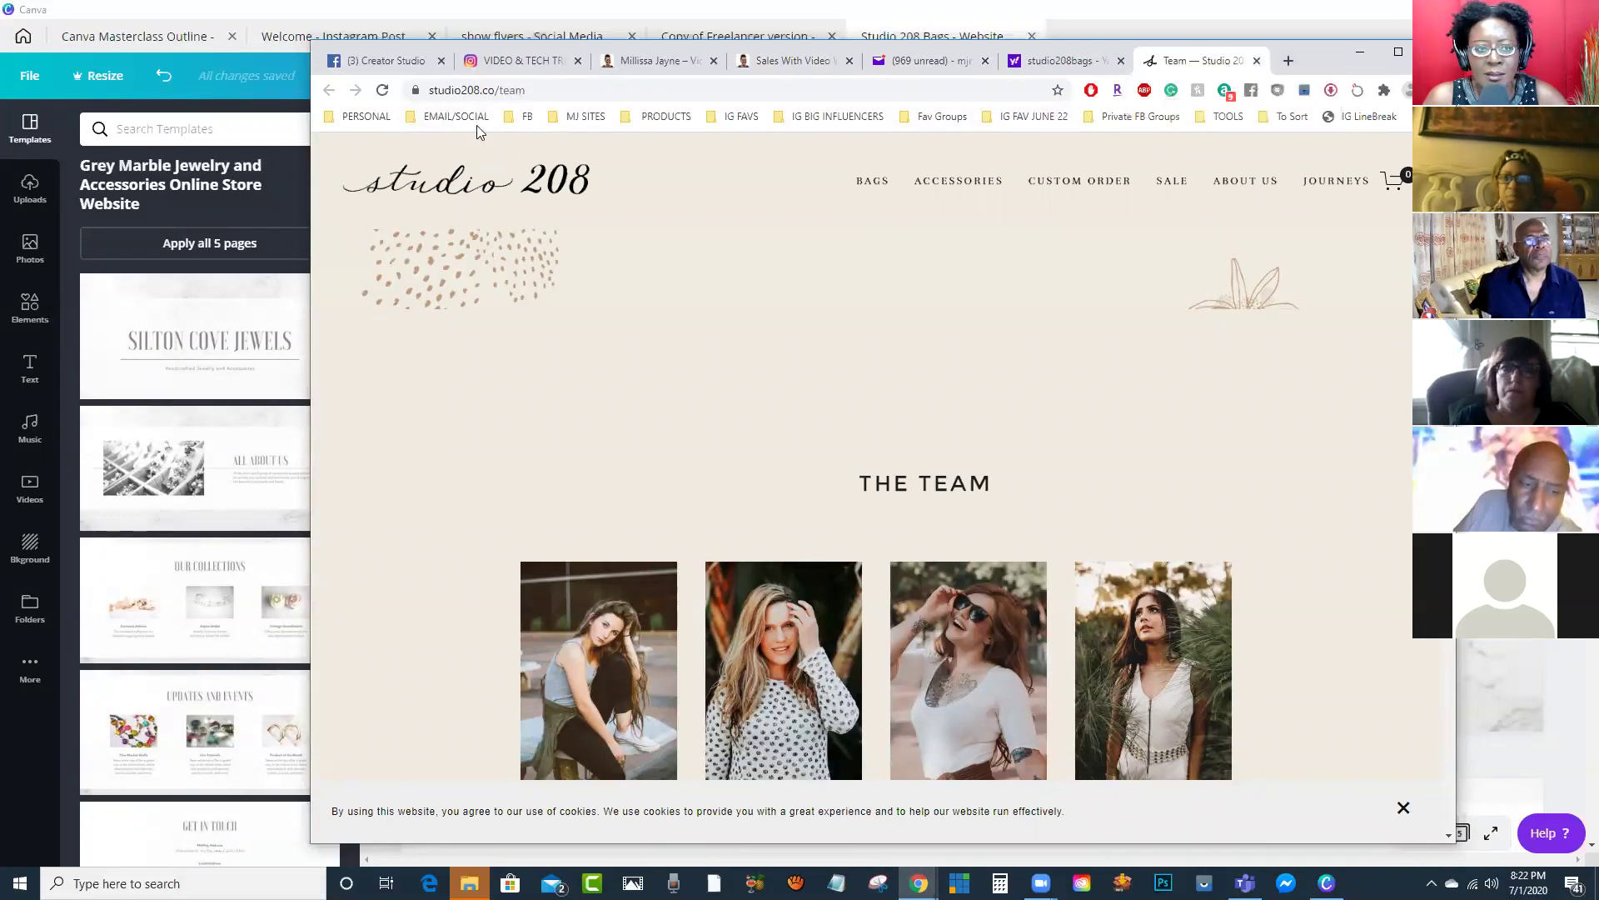
click(1030, 64)
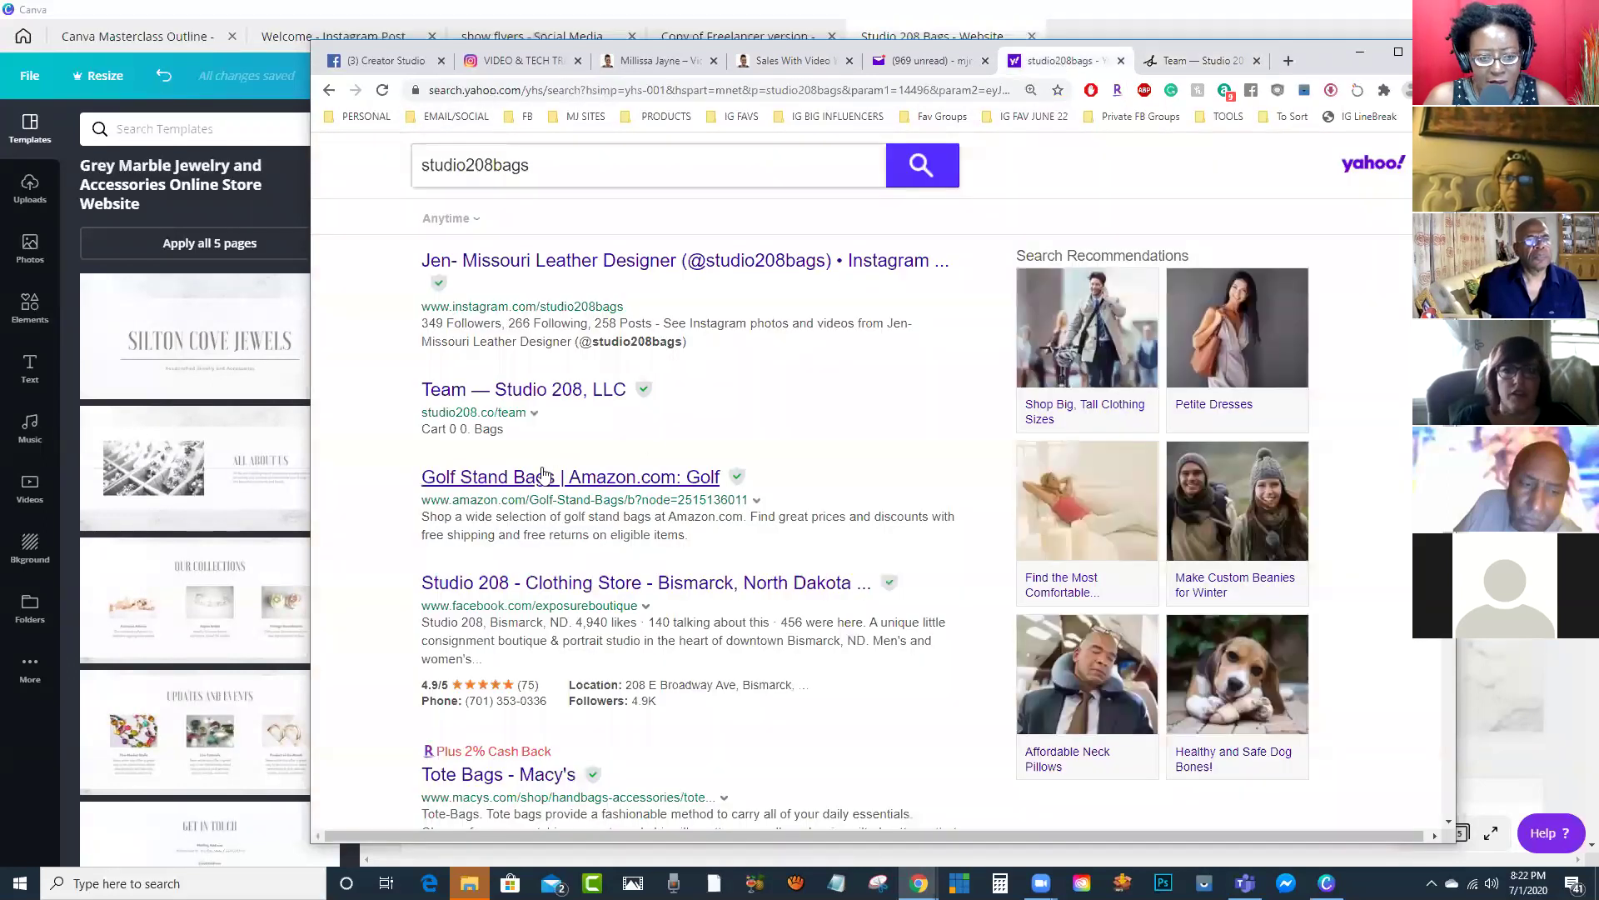
scroll(481, 481, down, 3)
scroll(428, 506, down, 1)
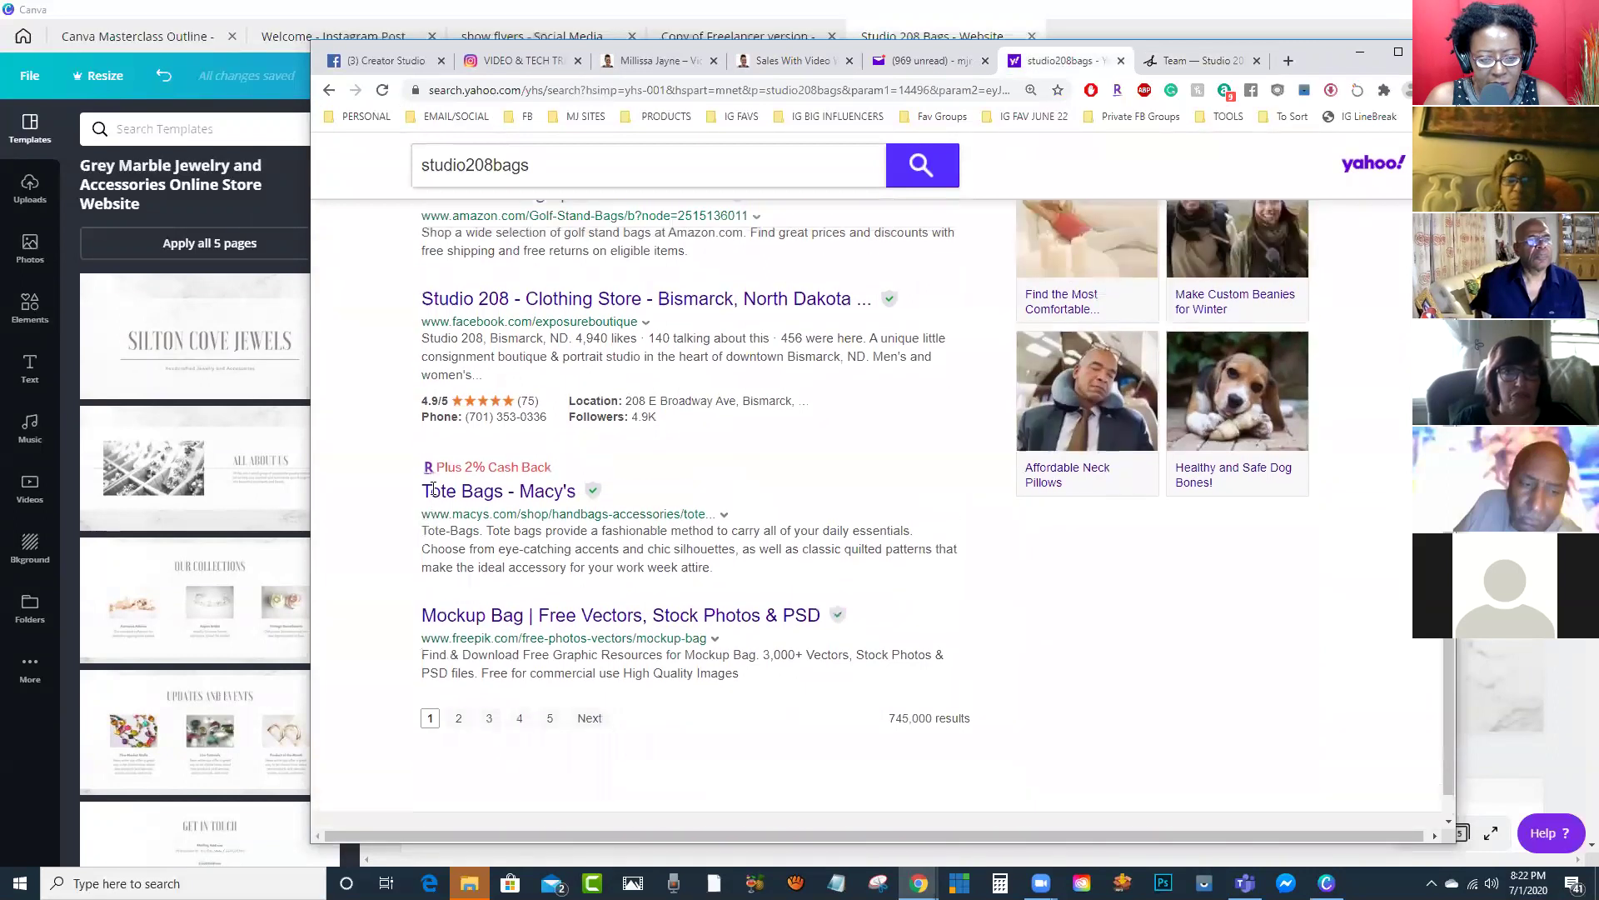
scroll(430, 500, up, 4)
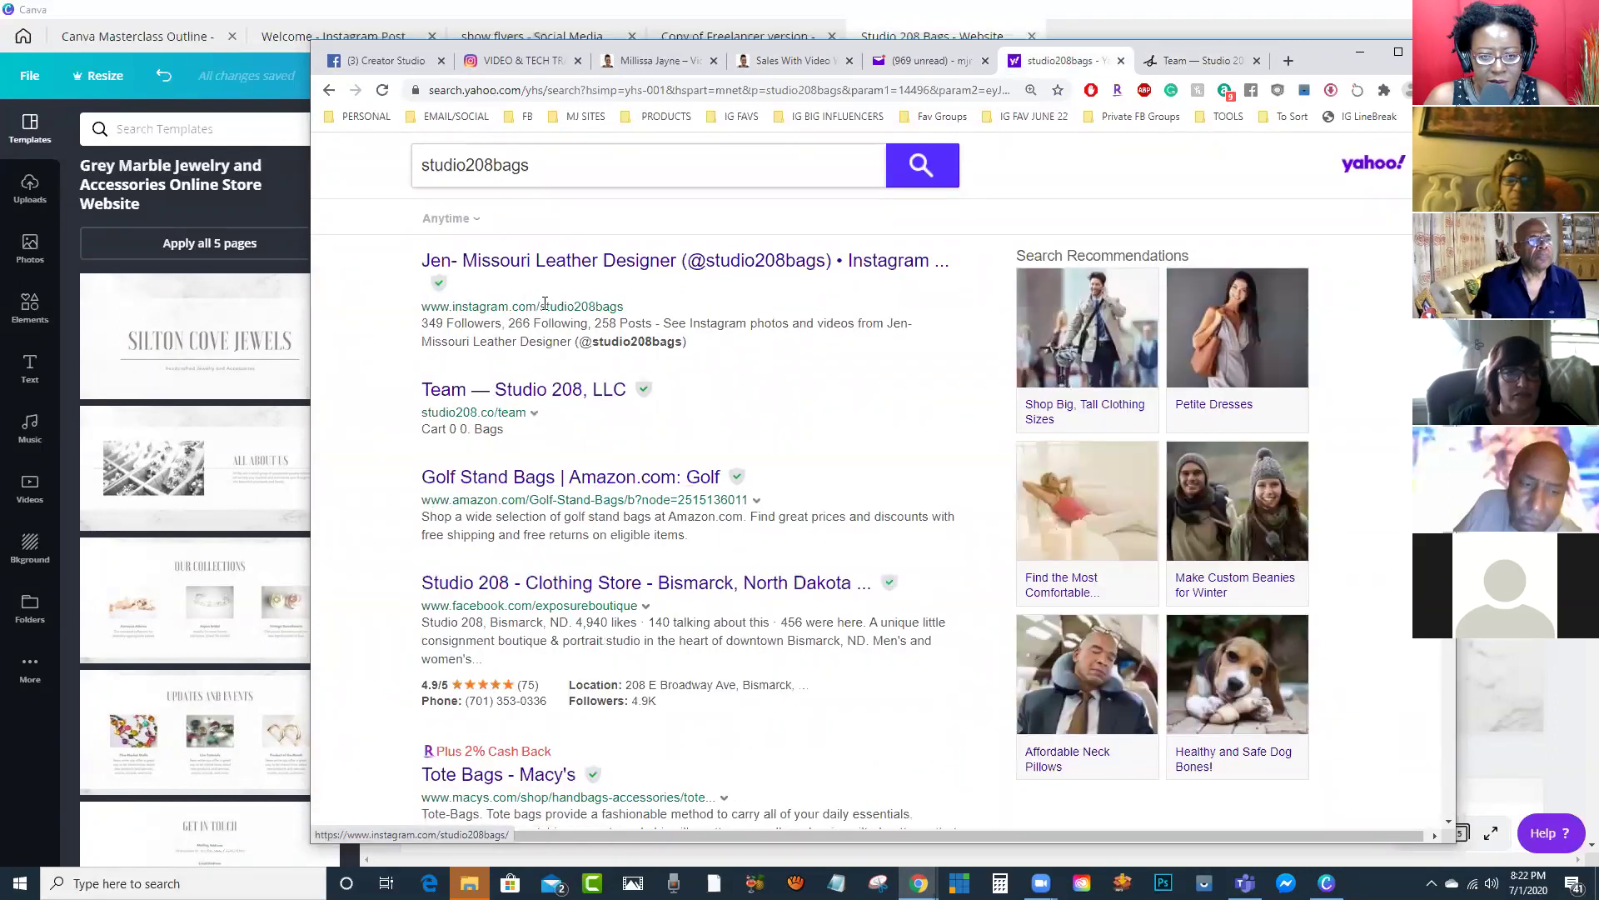
click(534, 264)
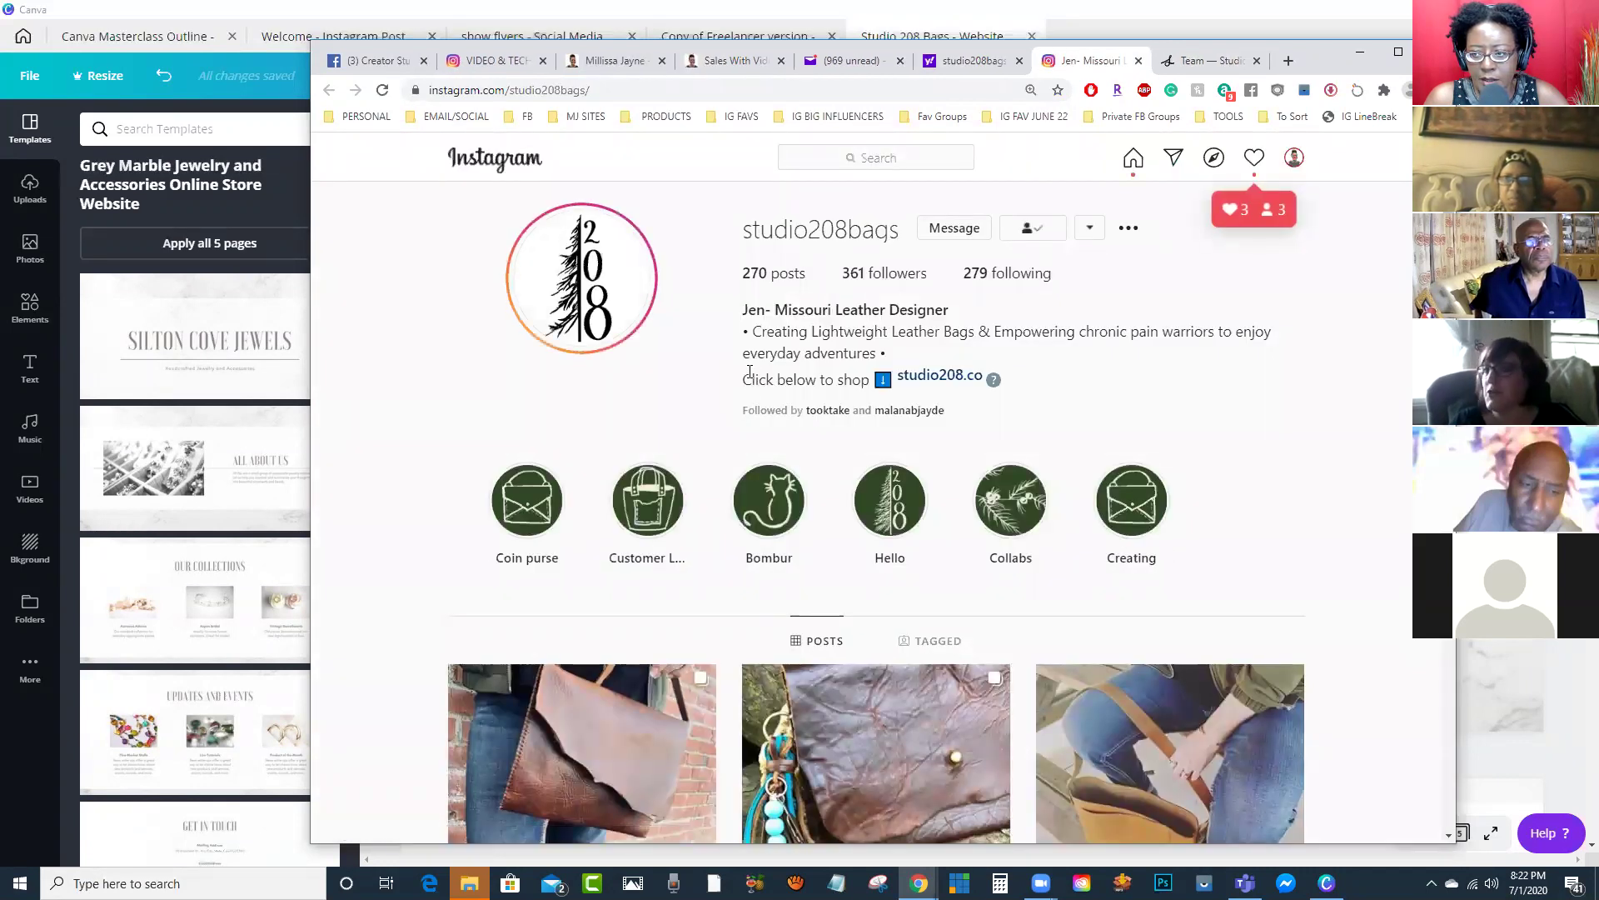
scroll(833, 454, down, 2)
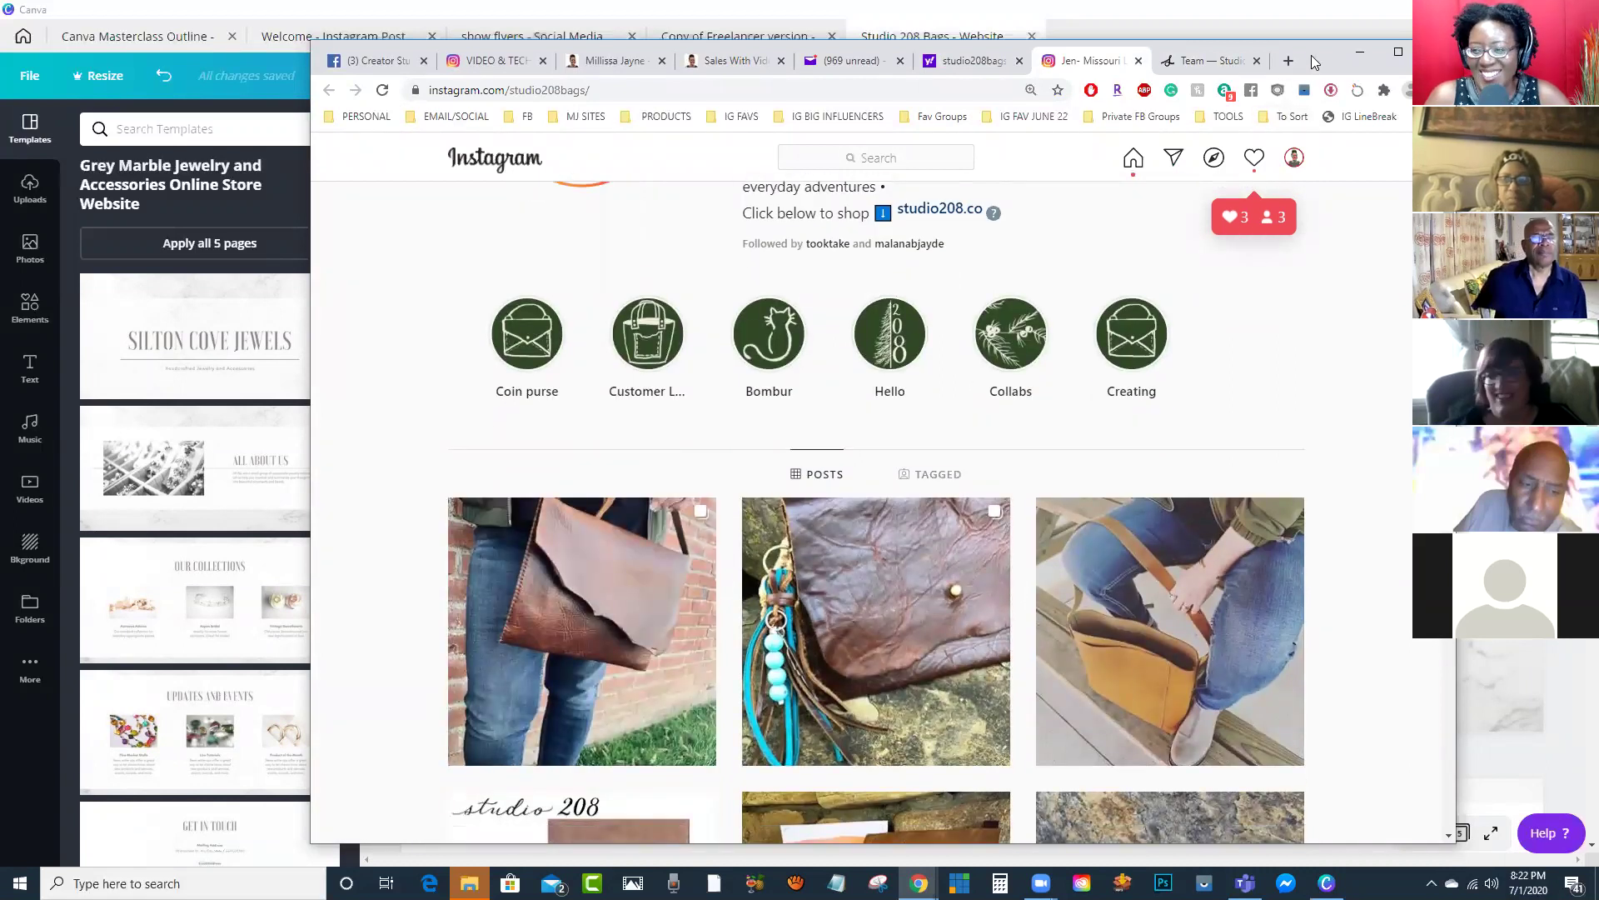
click(1318, 11)
Step: Bring the Instagram profile forward and open the first leather bag post full size
double_click(1317, 12)
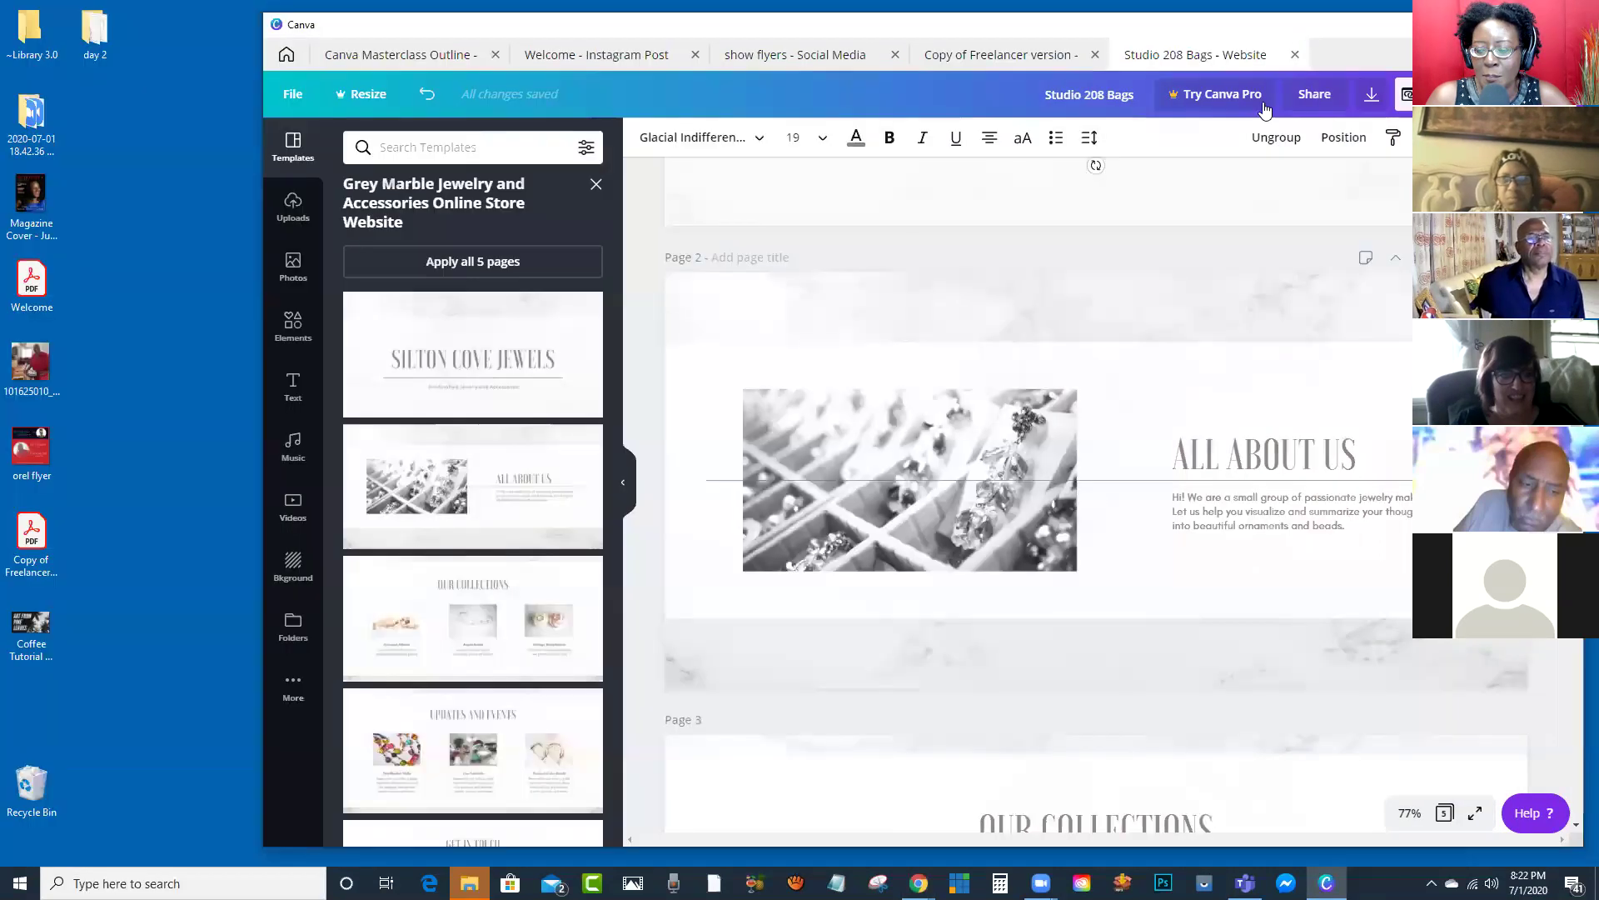
click(919, 883)
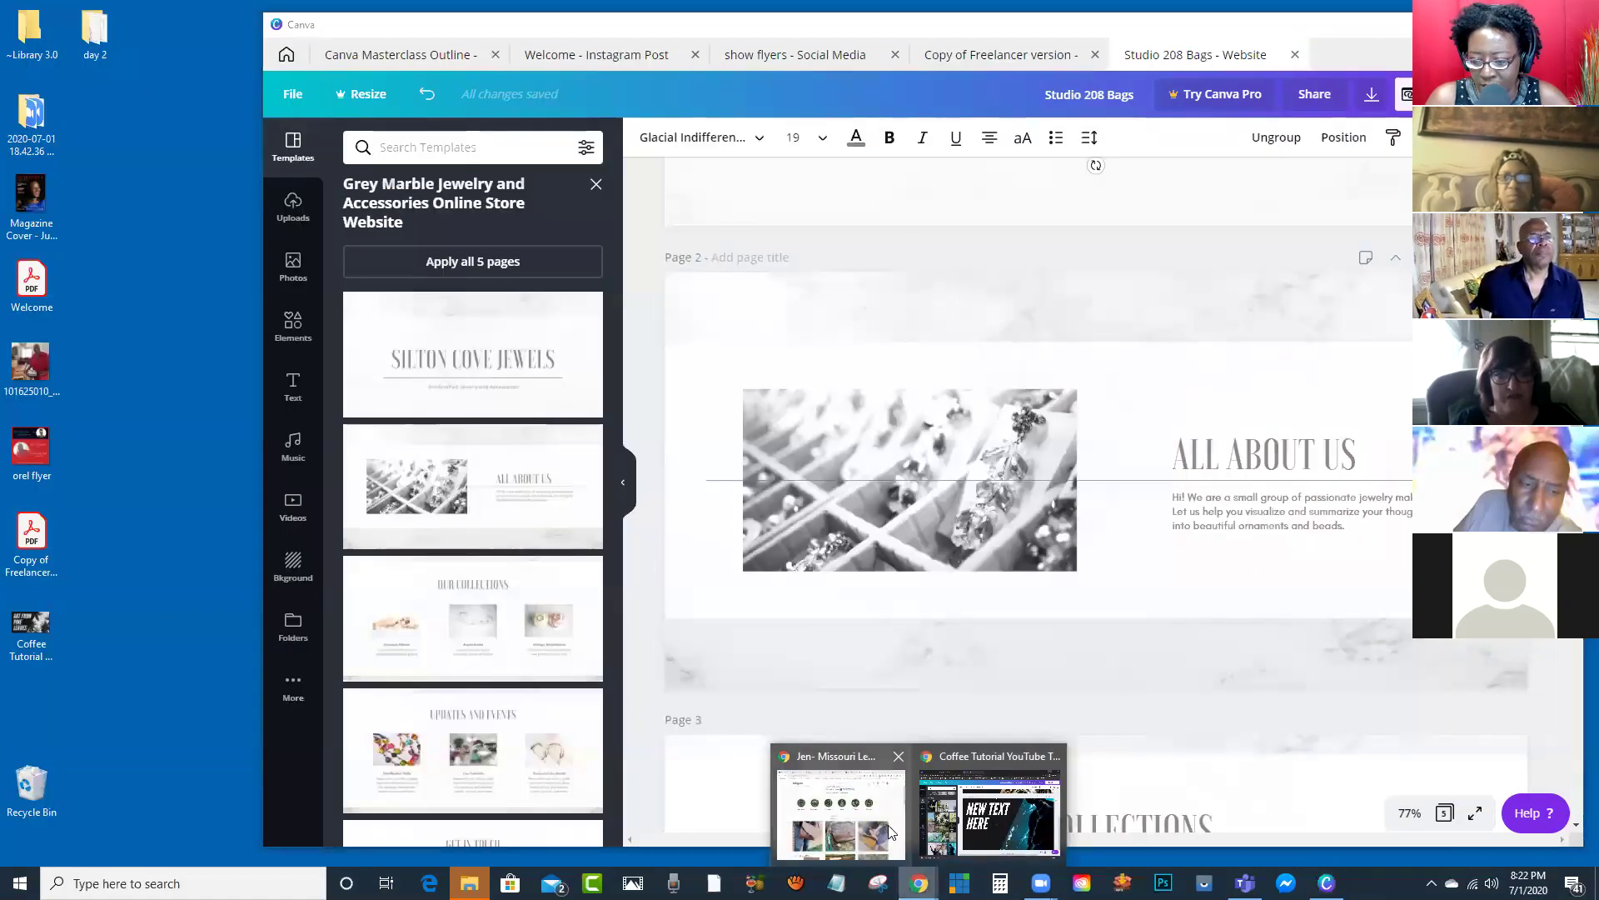
click(888, 825)
drag(533, 587, 150, 426)
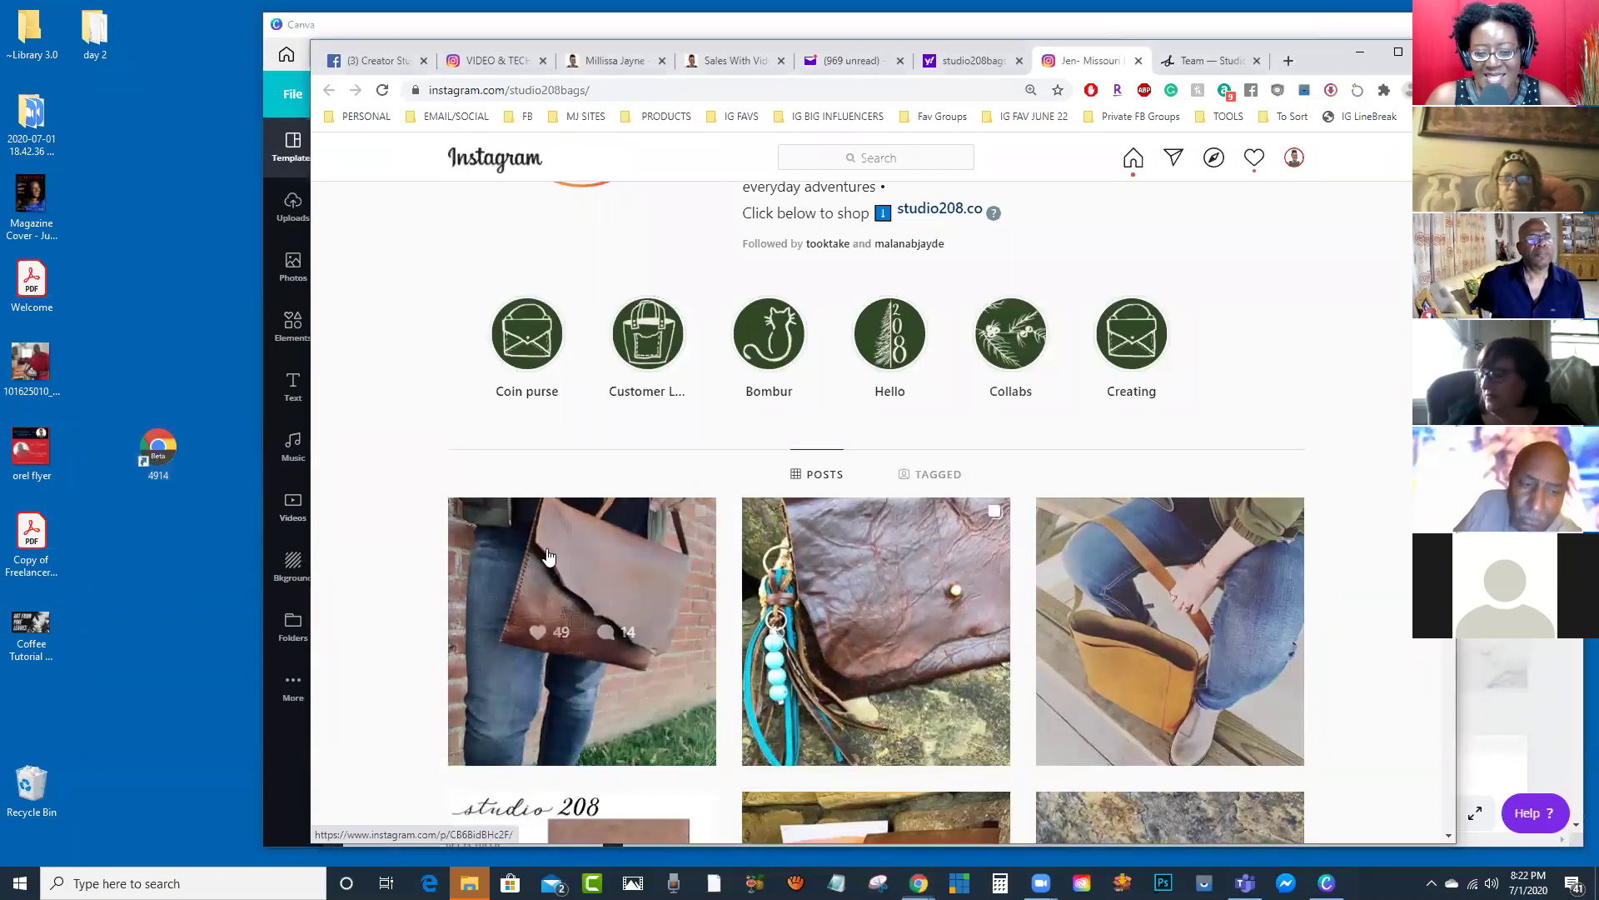
click(548, 556)
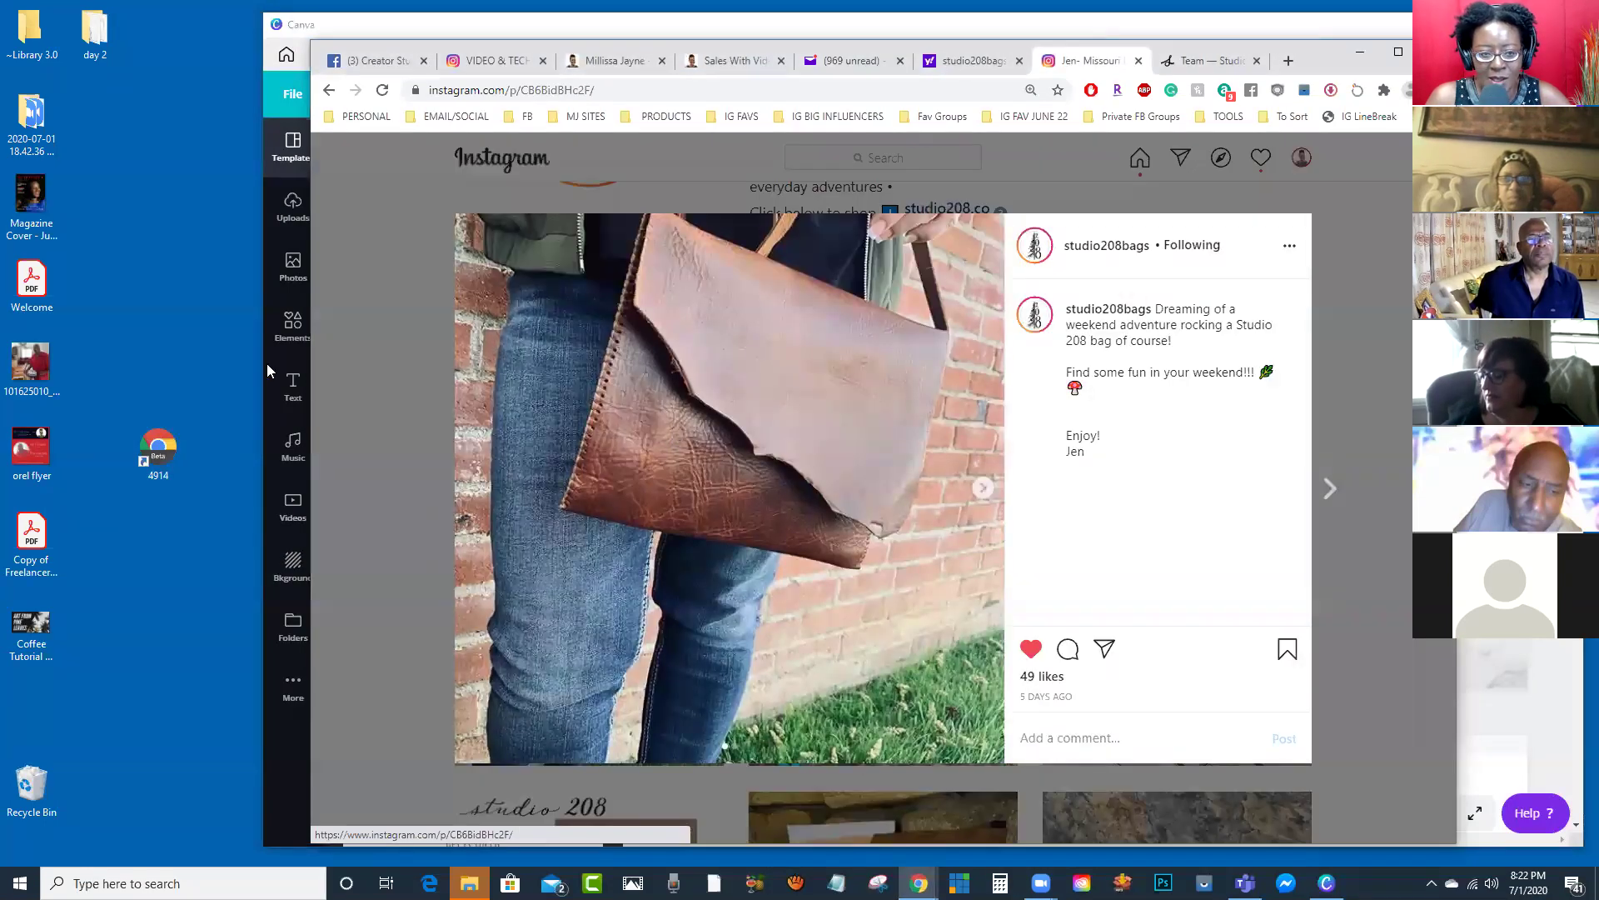
Step: Snip the brown bag photo and save it to the desktop as 'jen bag'
click(878, 883)
click(137, 244)
drag(456, 215, 1001, 758)
click(594, 116)
text(jen bag)
key(Return)
click(1408, 170)
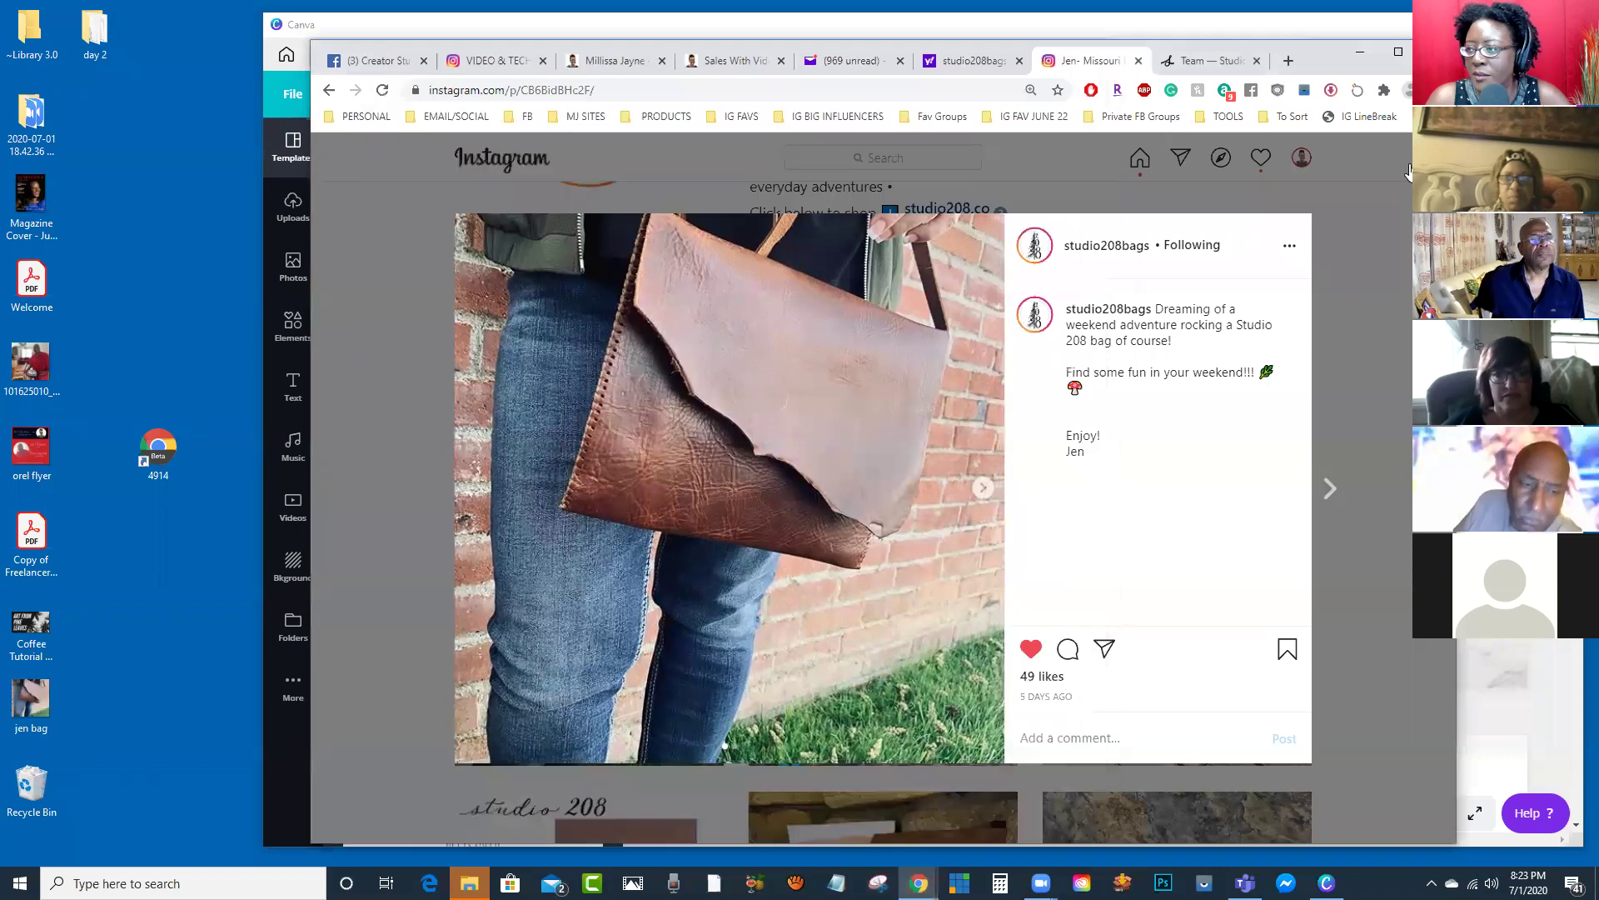
click(1359, 51)
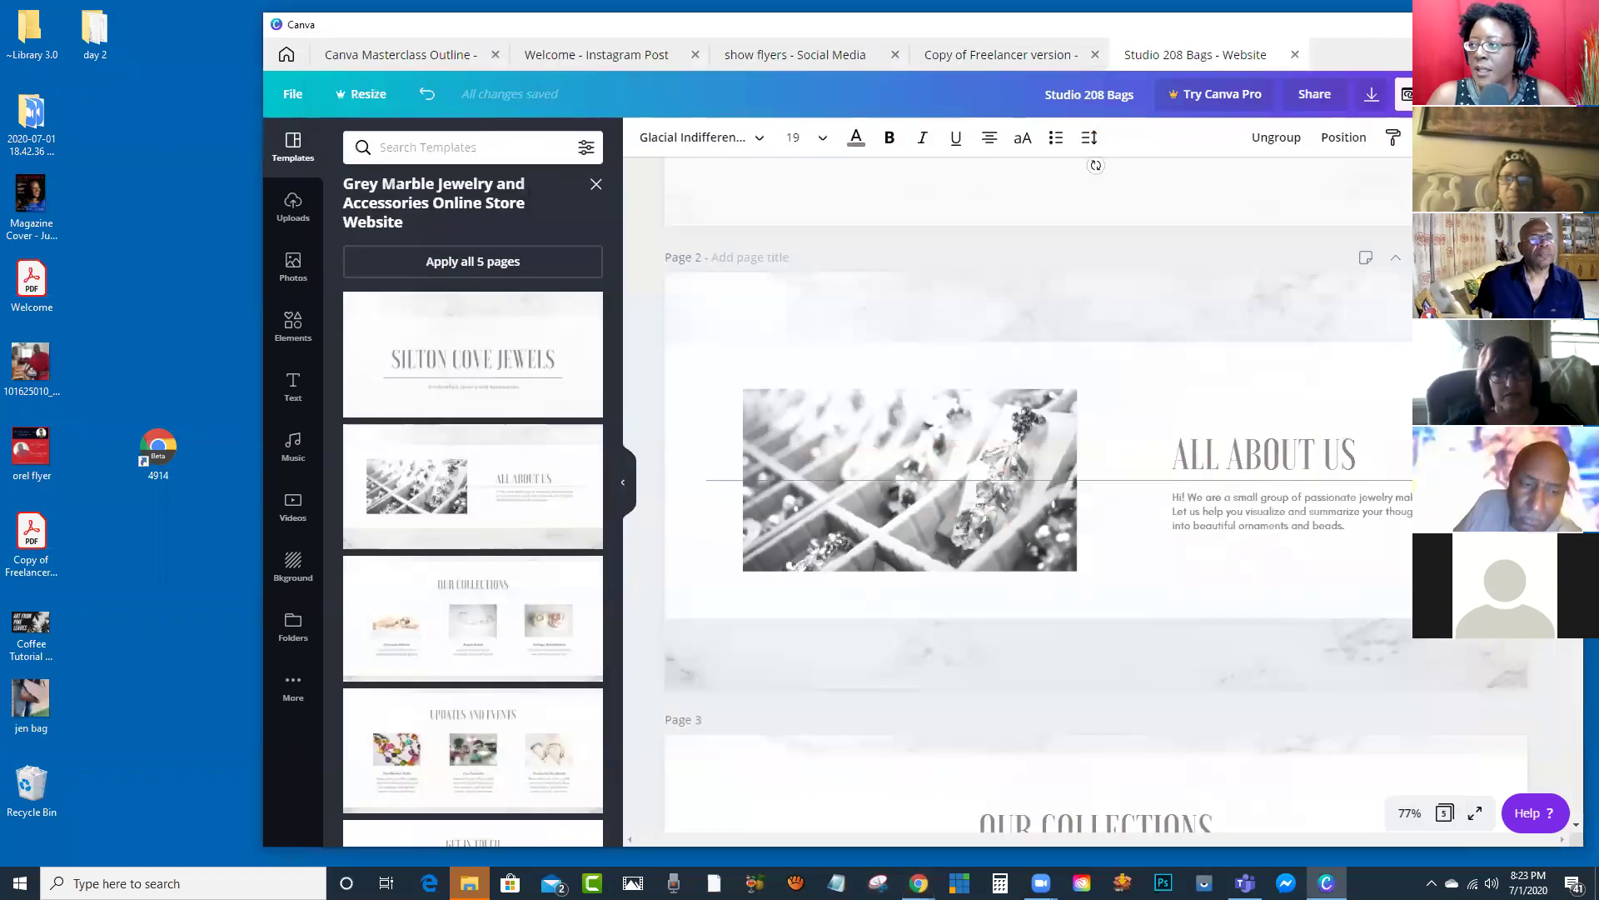
Step: Upload the 'jen bag' snip and swap it into Page 2's All About Us photo, repositioned in frame
key(super+Up)
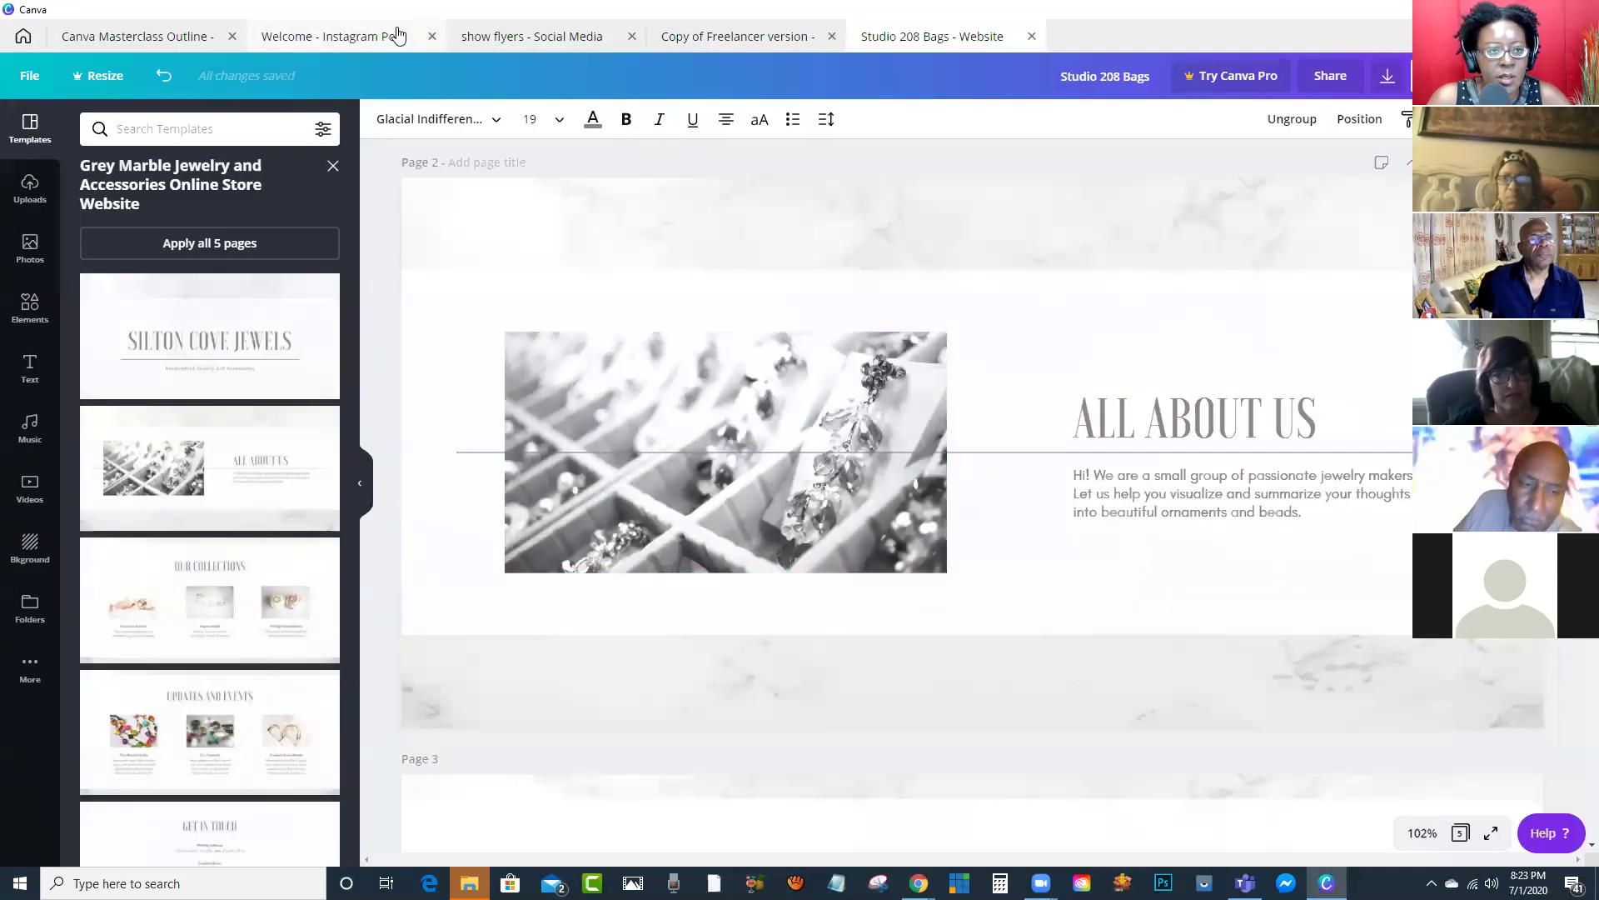
key(super+Down)
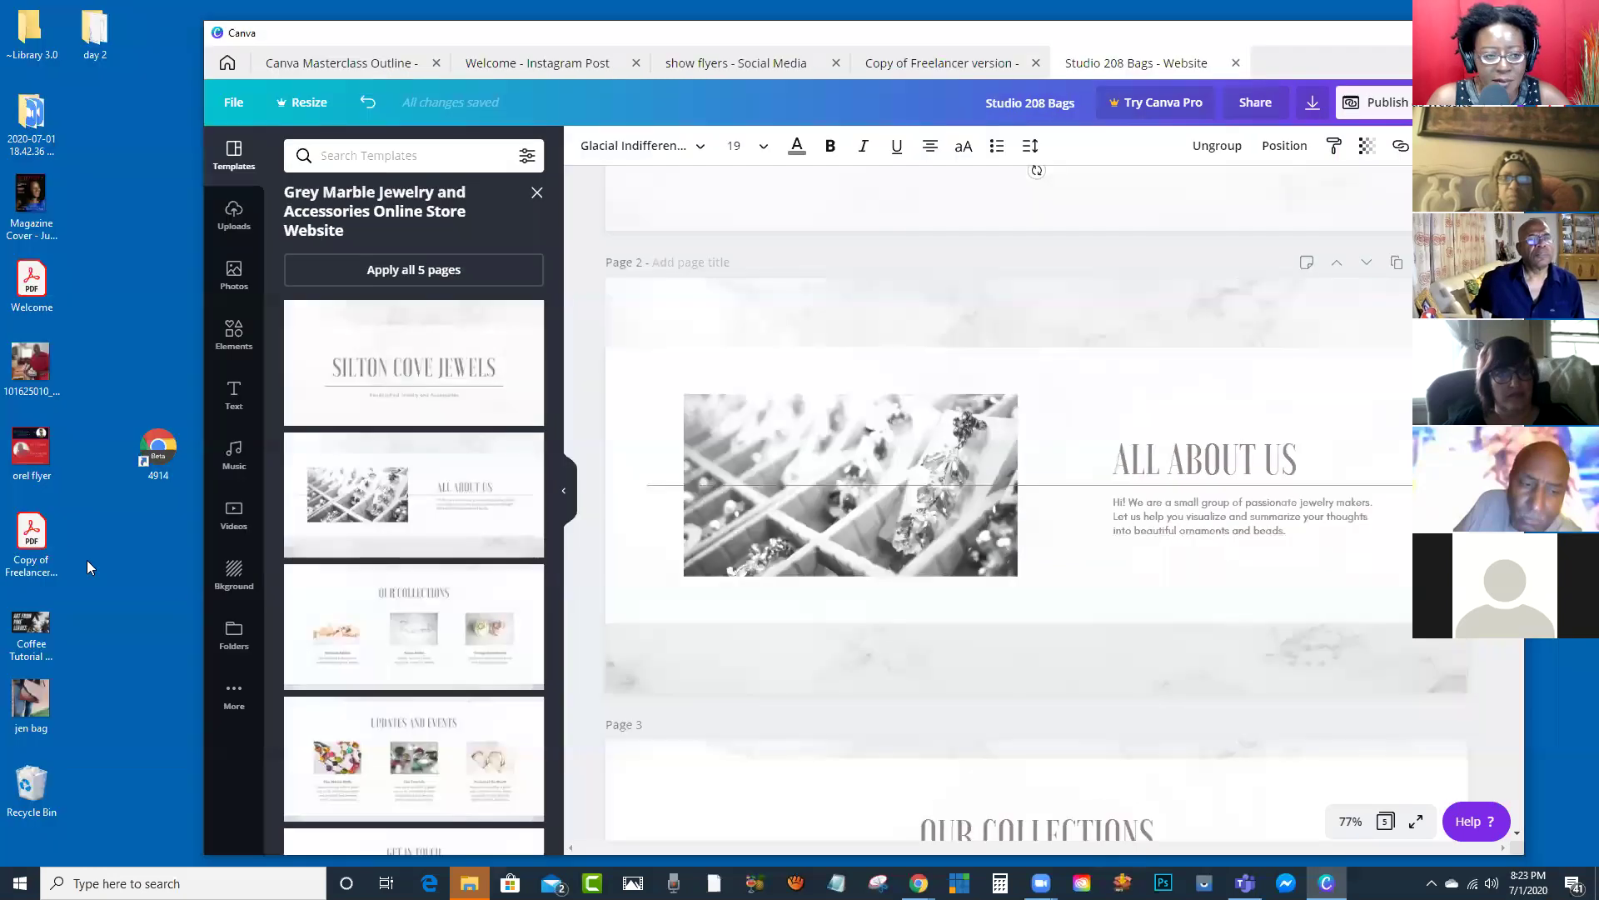
drag(29, 704, 398, 464)
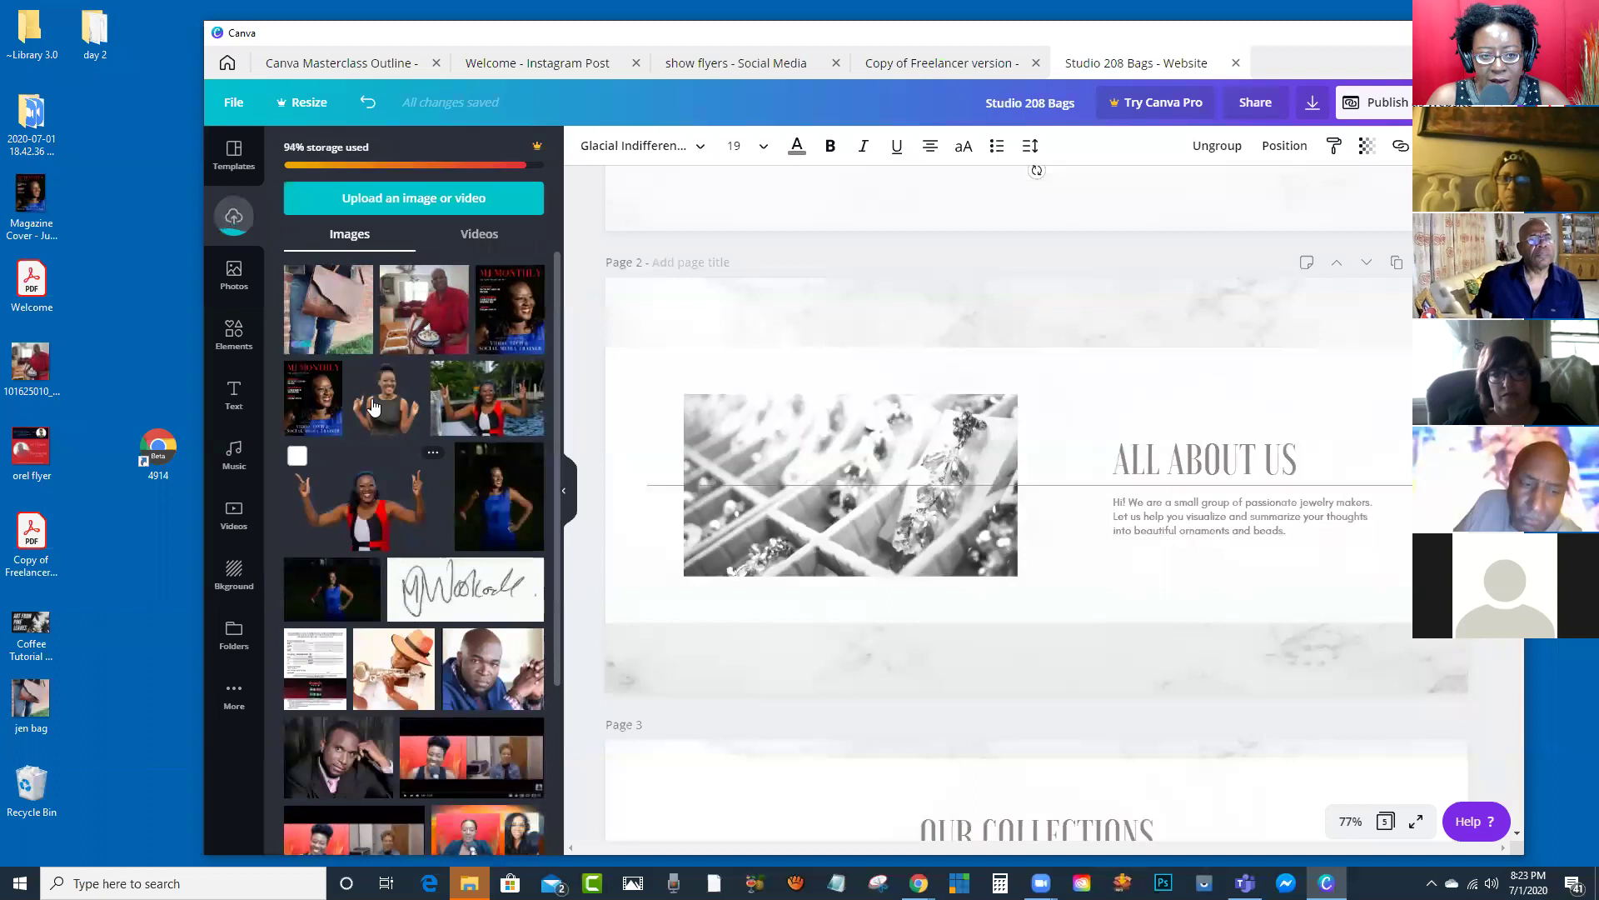
drag(333, 310, 809, 470)
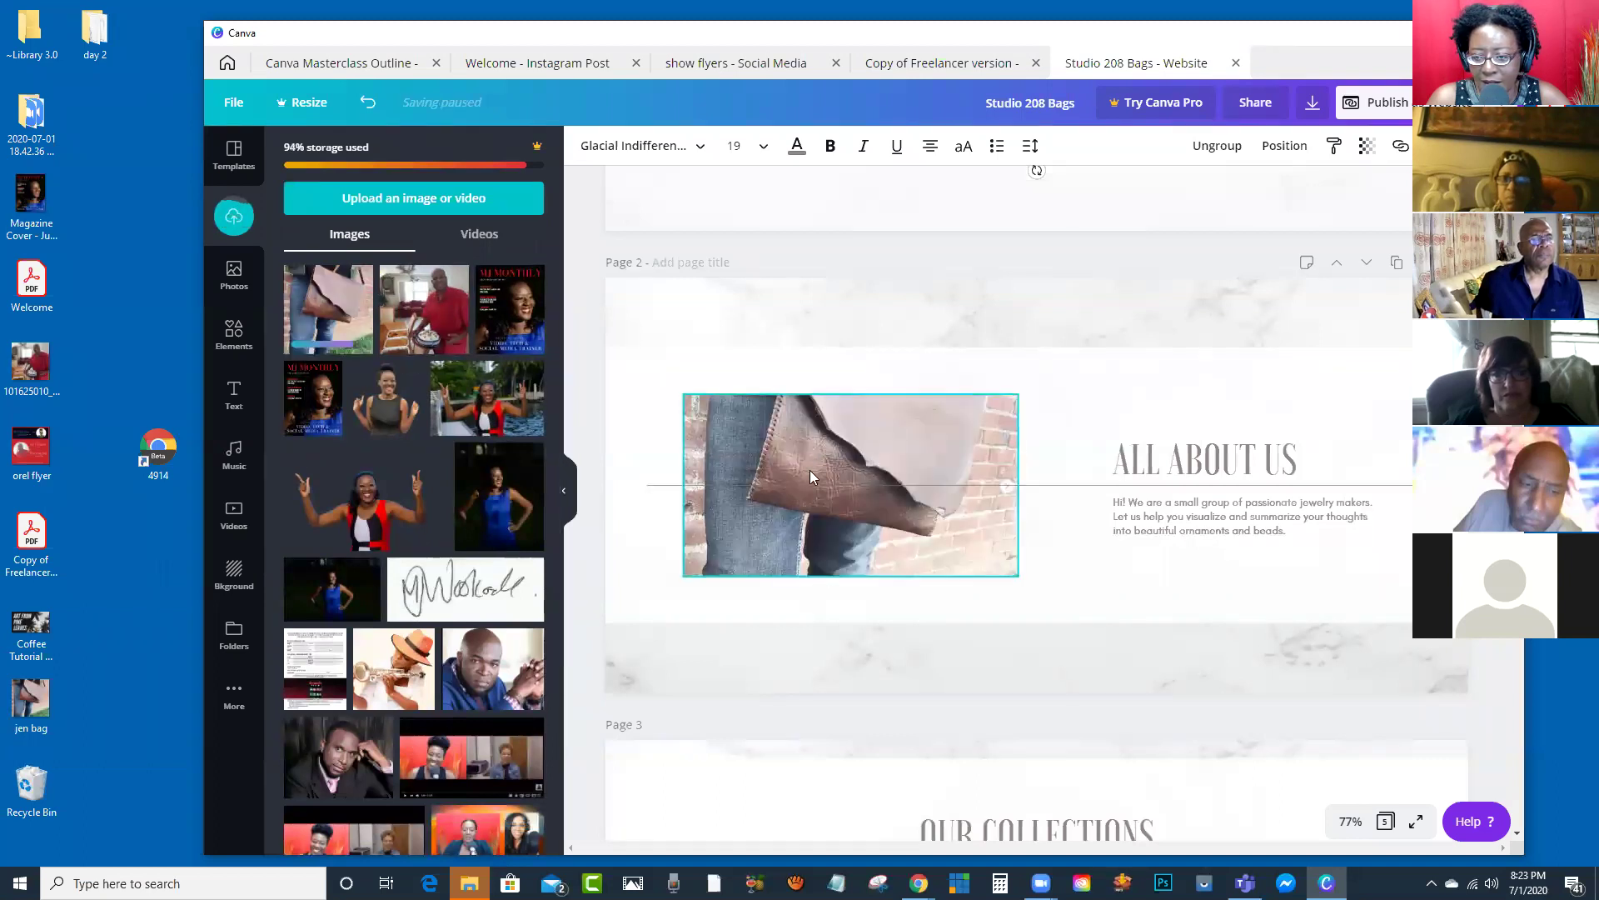
double_click(887, 435)
drag(887, 435, 877, 486)
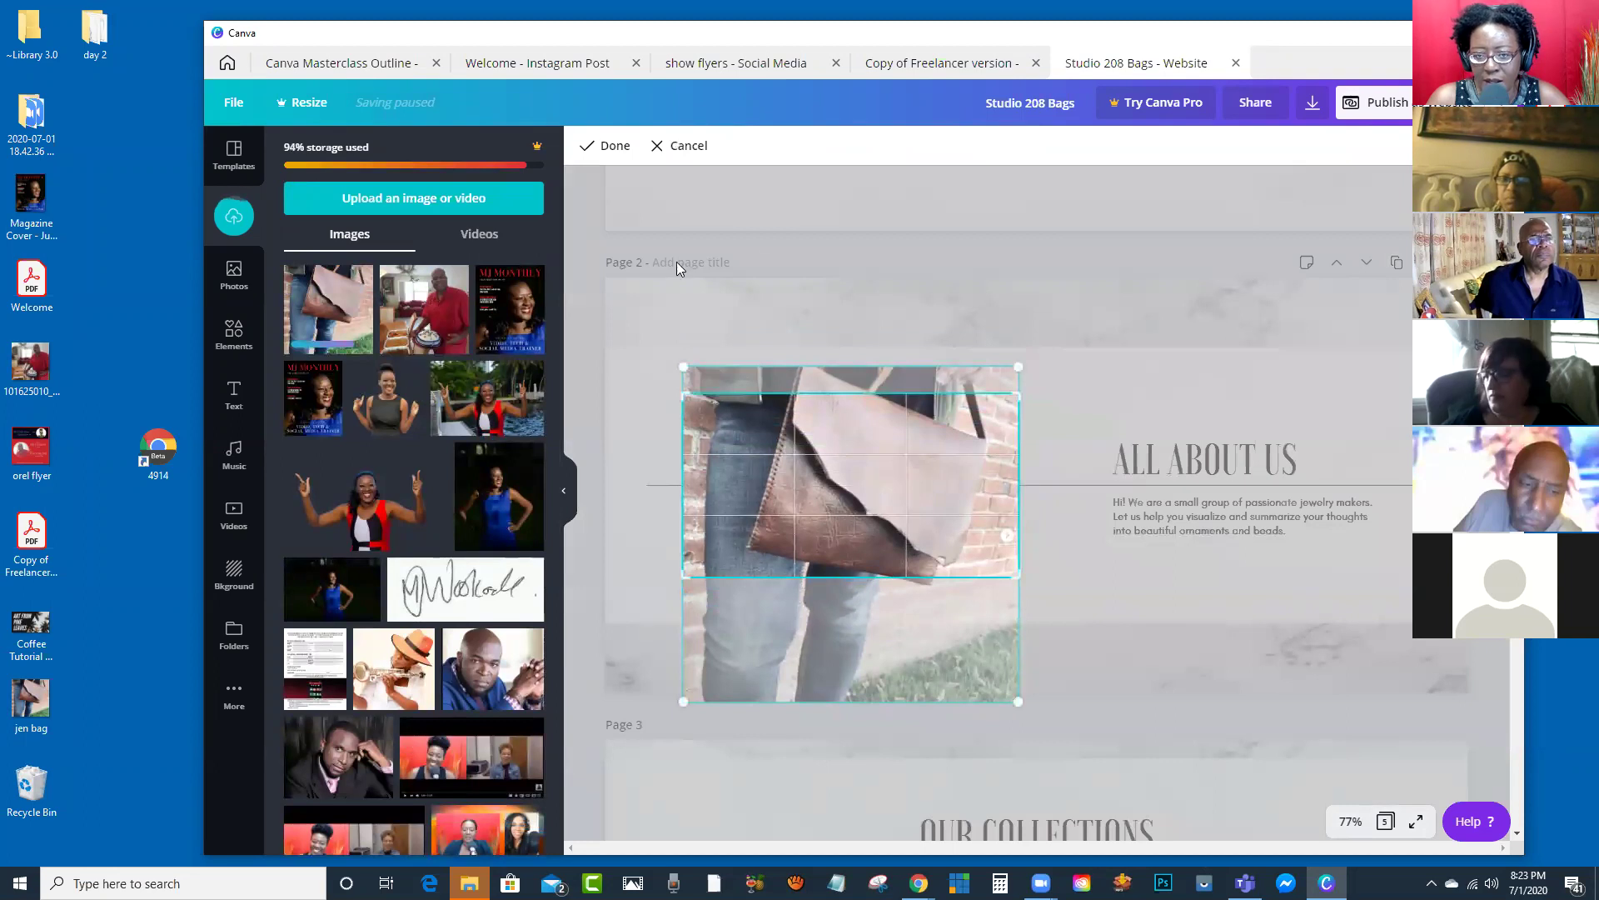
click(617, 147)
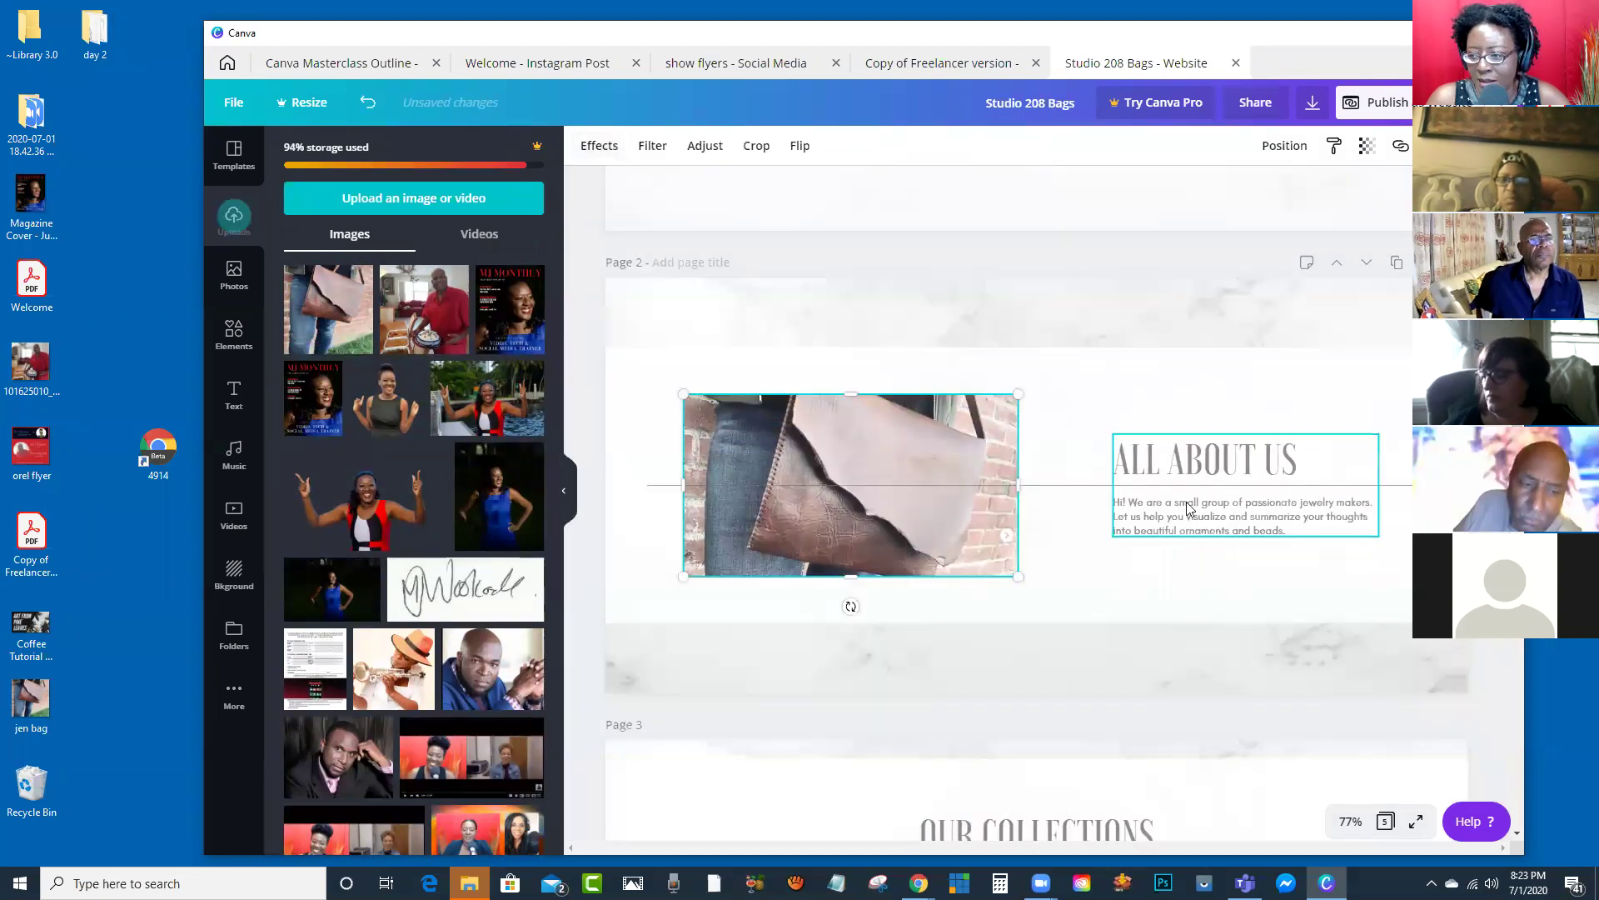
scroll(1200, 467, down, 5)
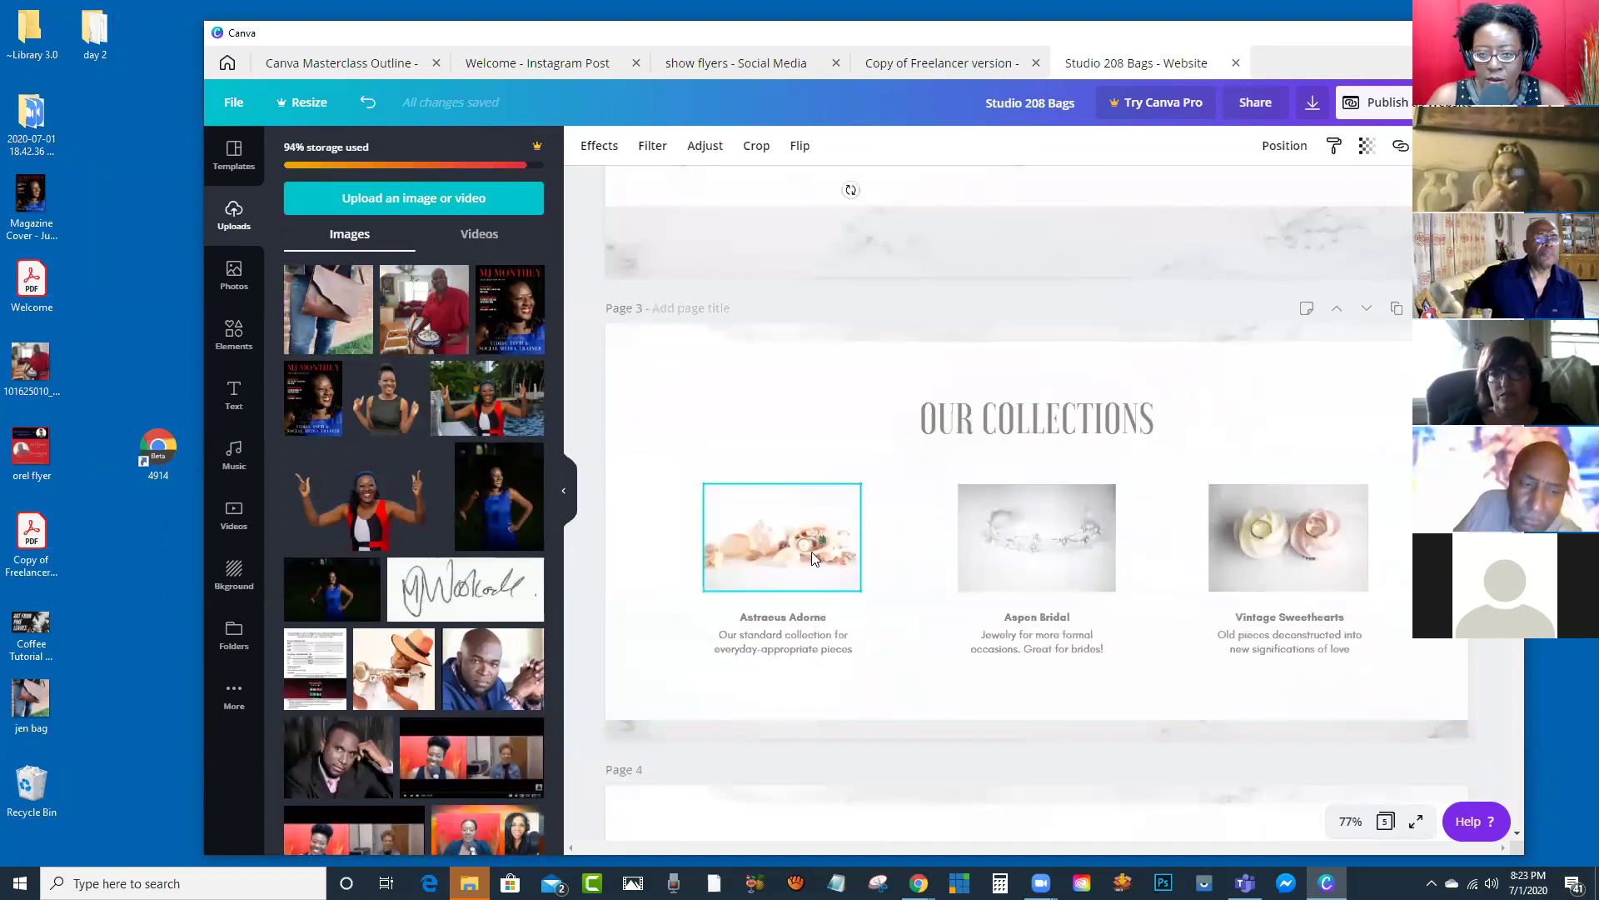
Step: Drop the bag photo into the Astraeus Adorne and Aspen Bridal pictures and frame them
scroll(811, 551, up, 1)
drag(328, 309, 780, 650)
double_click(775, 630)
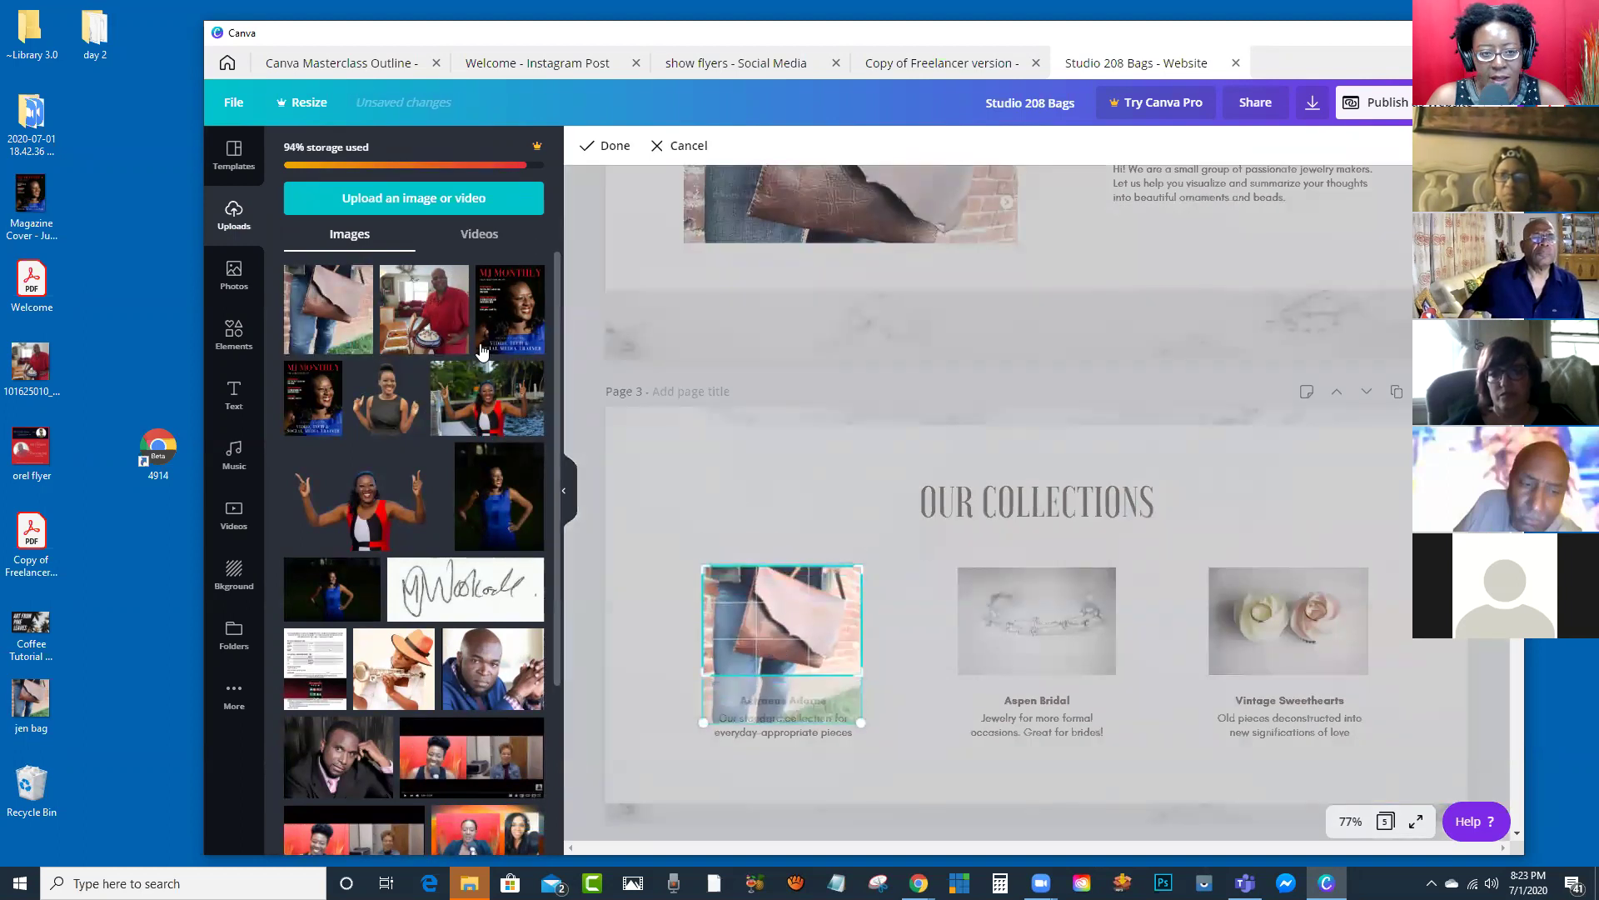
drag(300, 283, 1049, 643)
double_click(1051, 627)
key(Return)
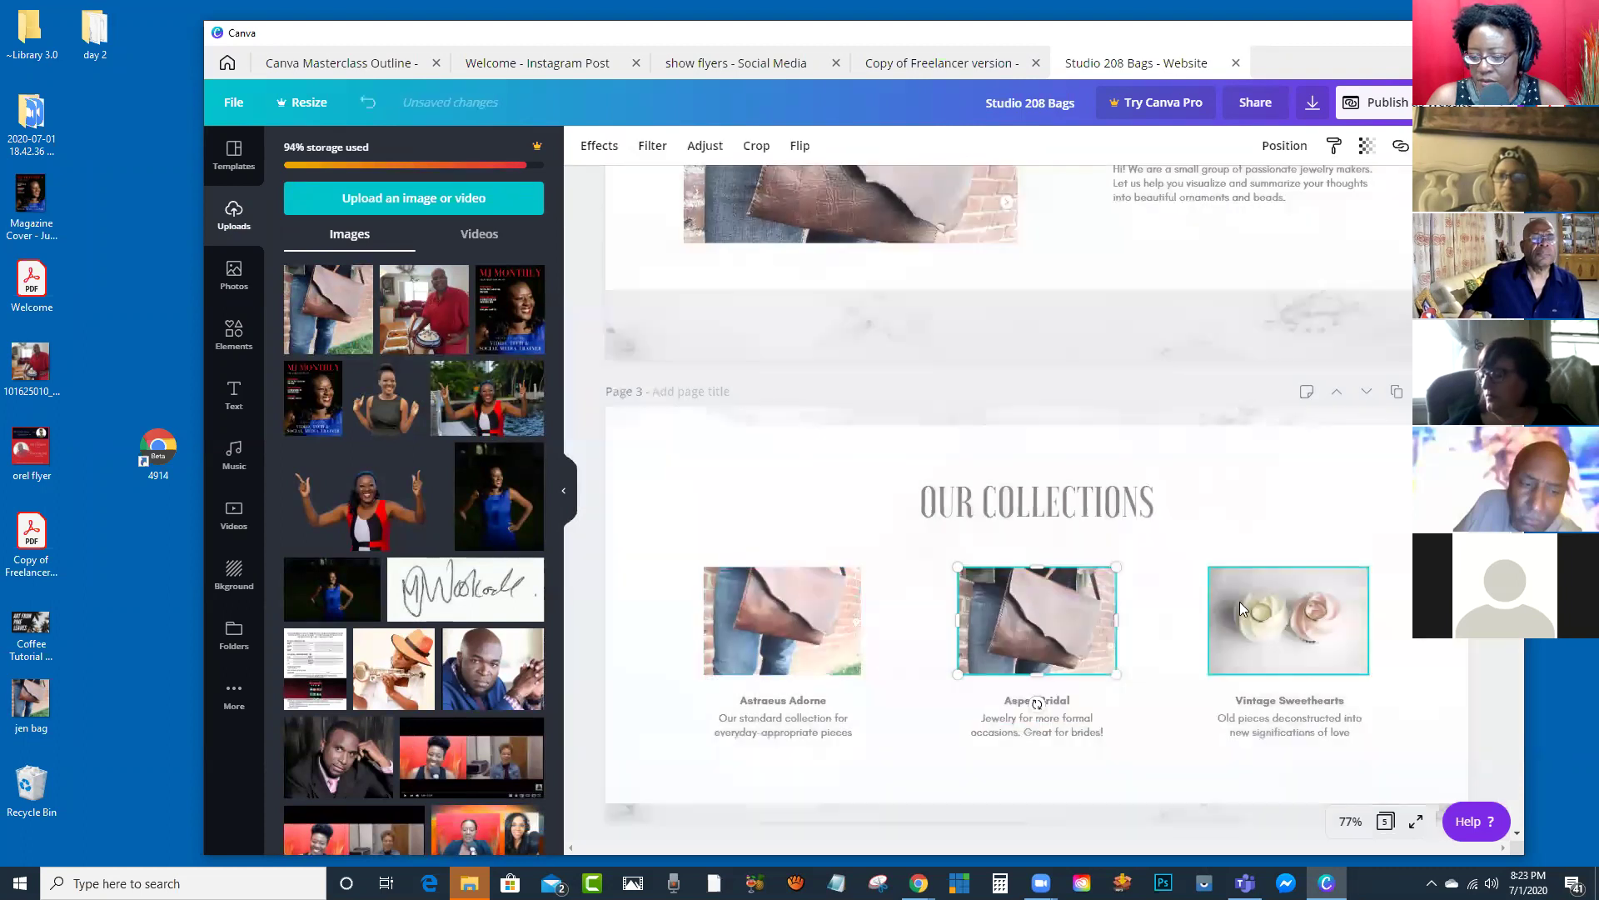
Step: Replace the Vintage Sweethearts roses picture with the bag photo and maximize the window
drag(899, 492, 1306, 627)
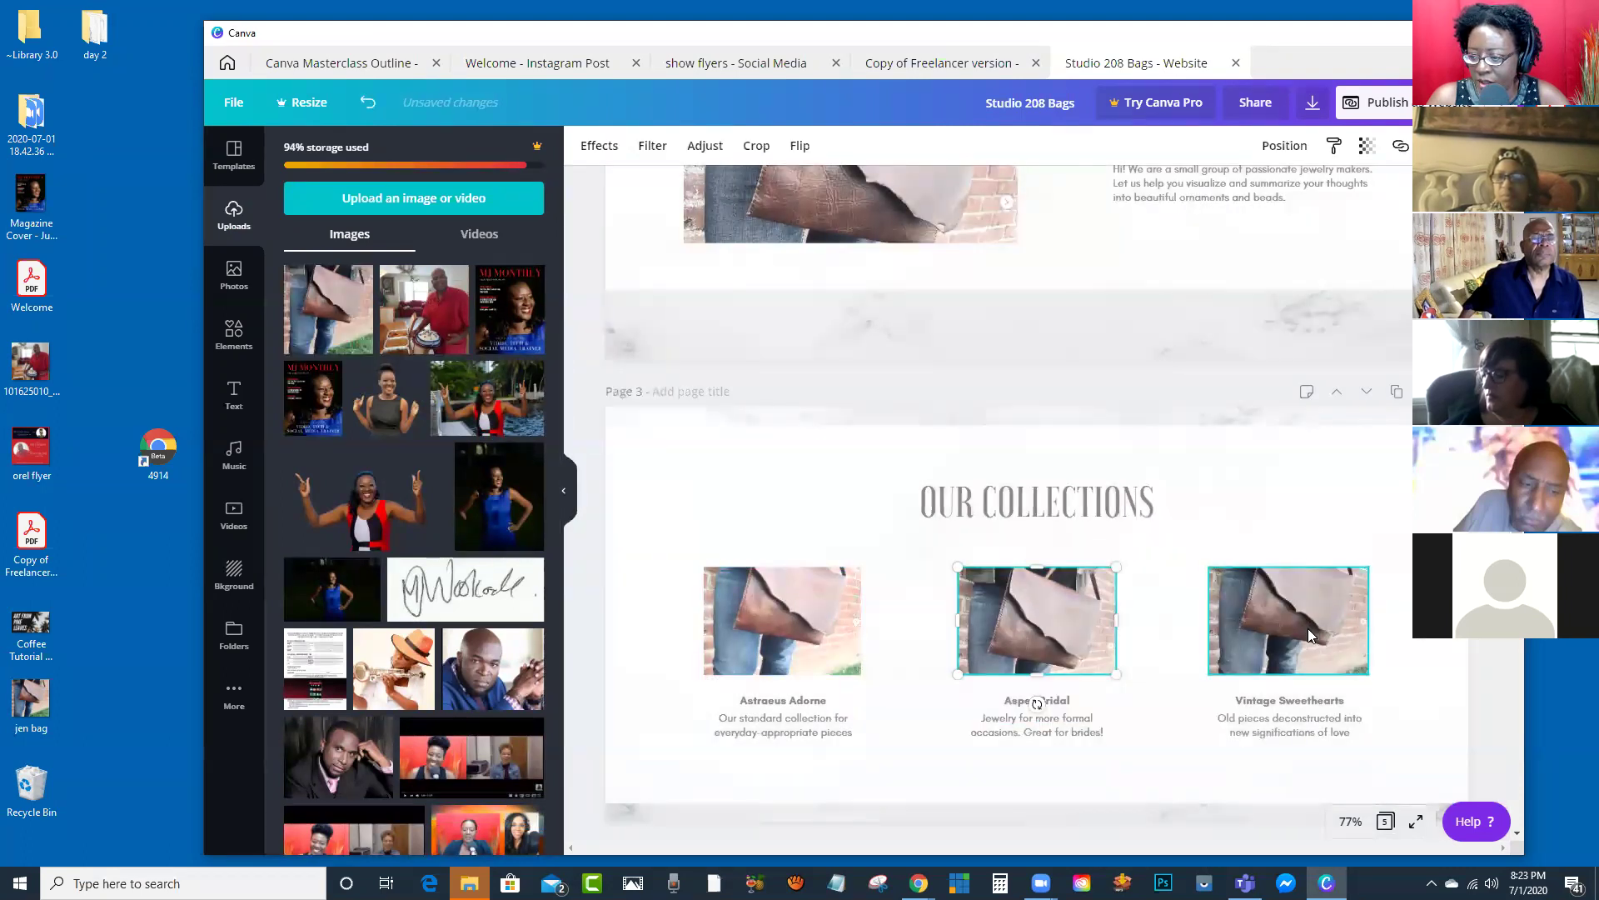
scroll(1137, 462, down, 7)
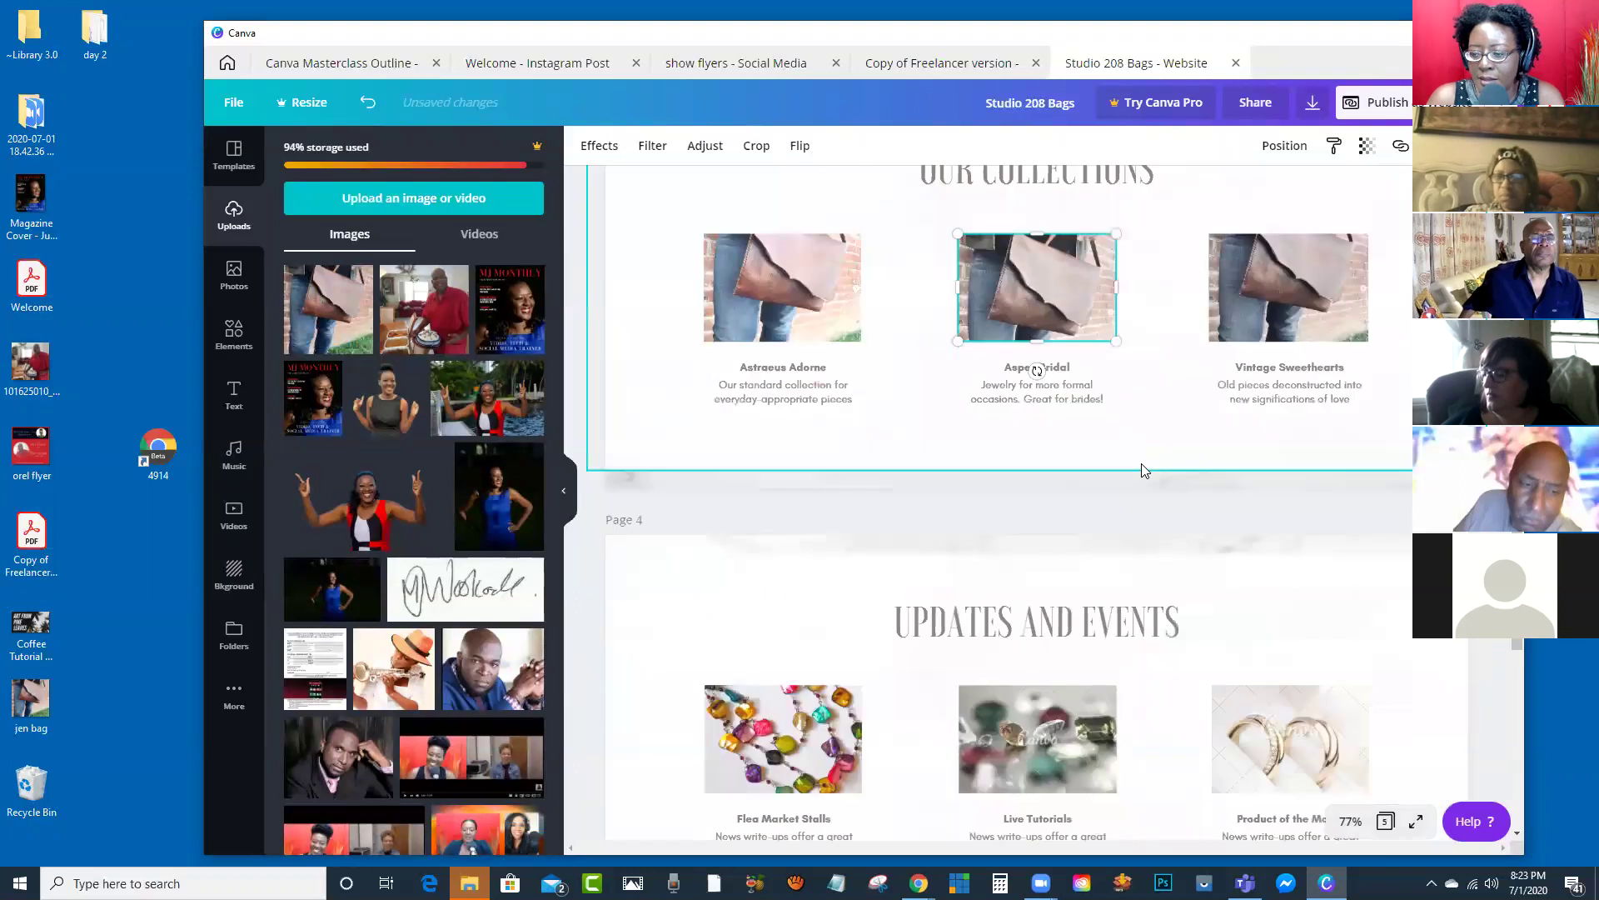
scroll(1064, 333, down, 2)
scroll(1065, 334, down, 3)
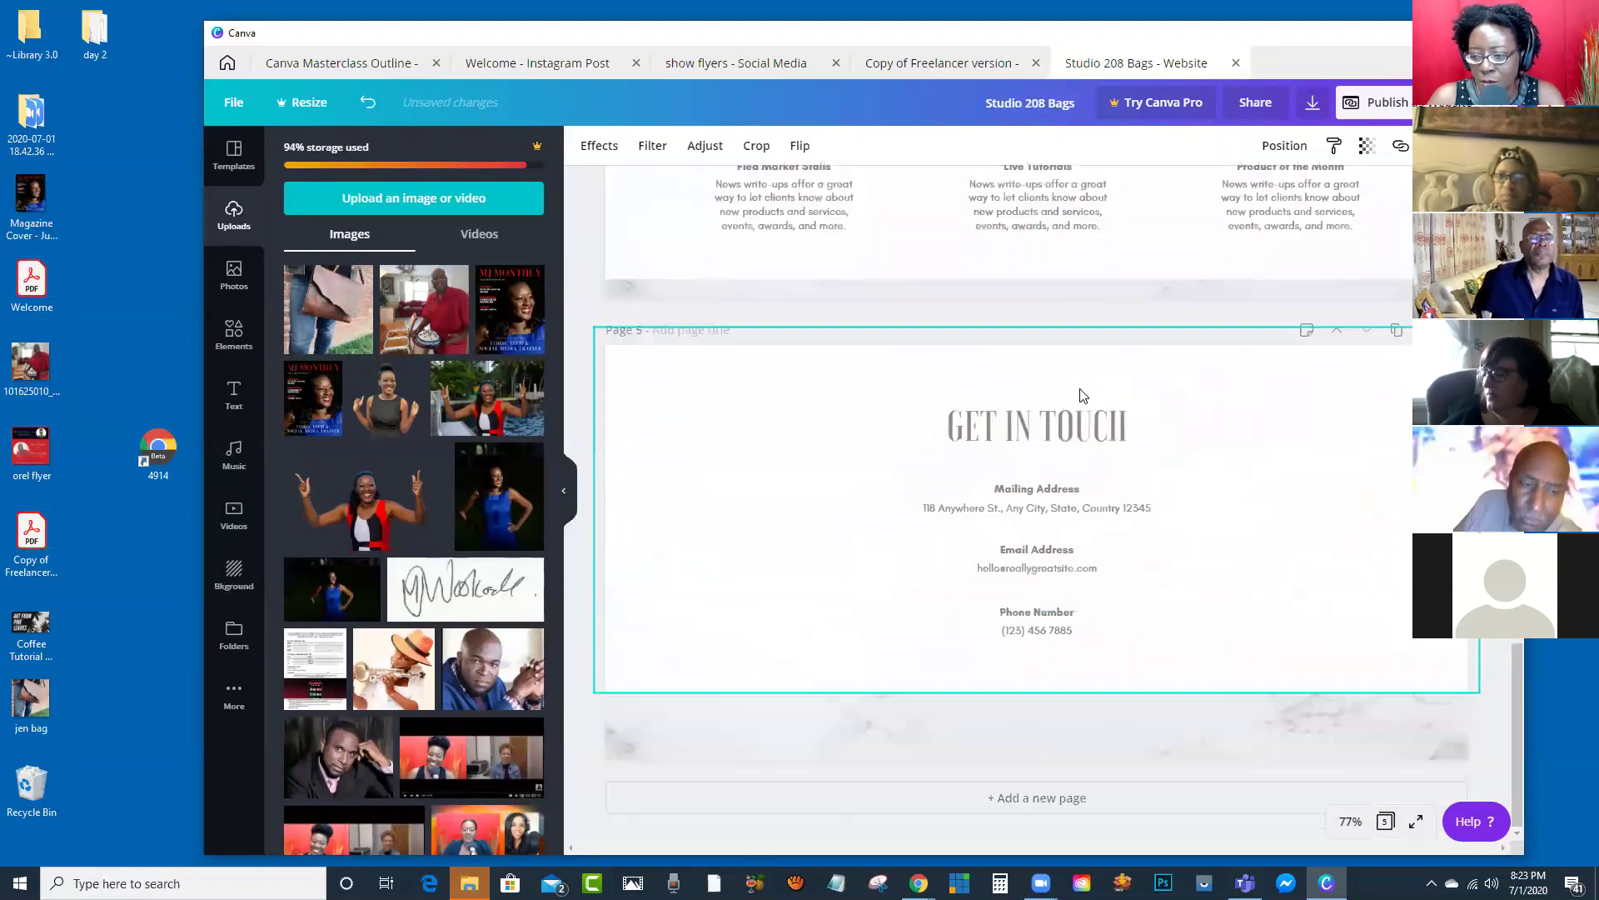
scroll(1138, 505, up, 8)
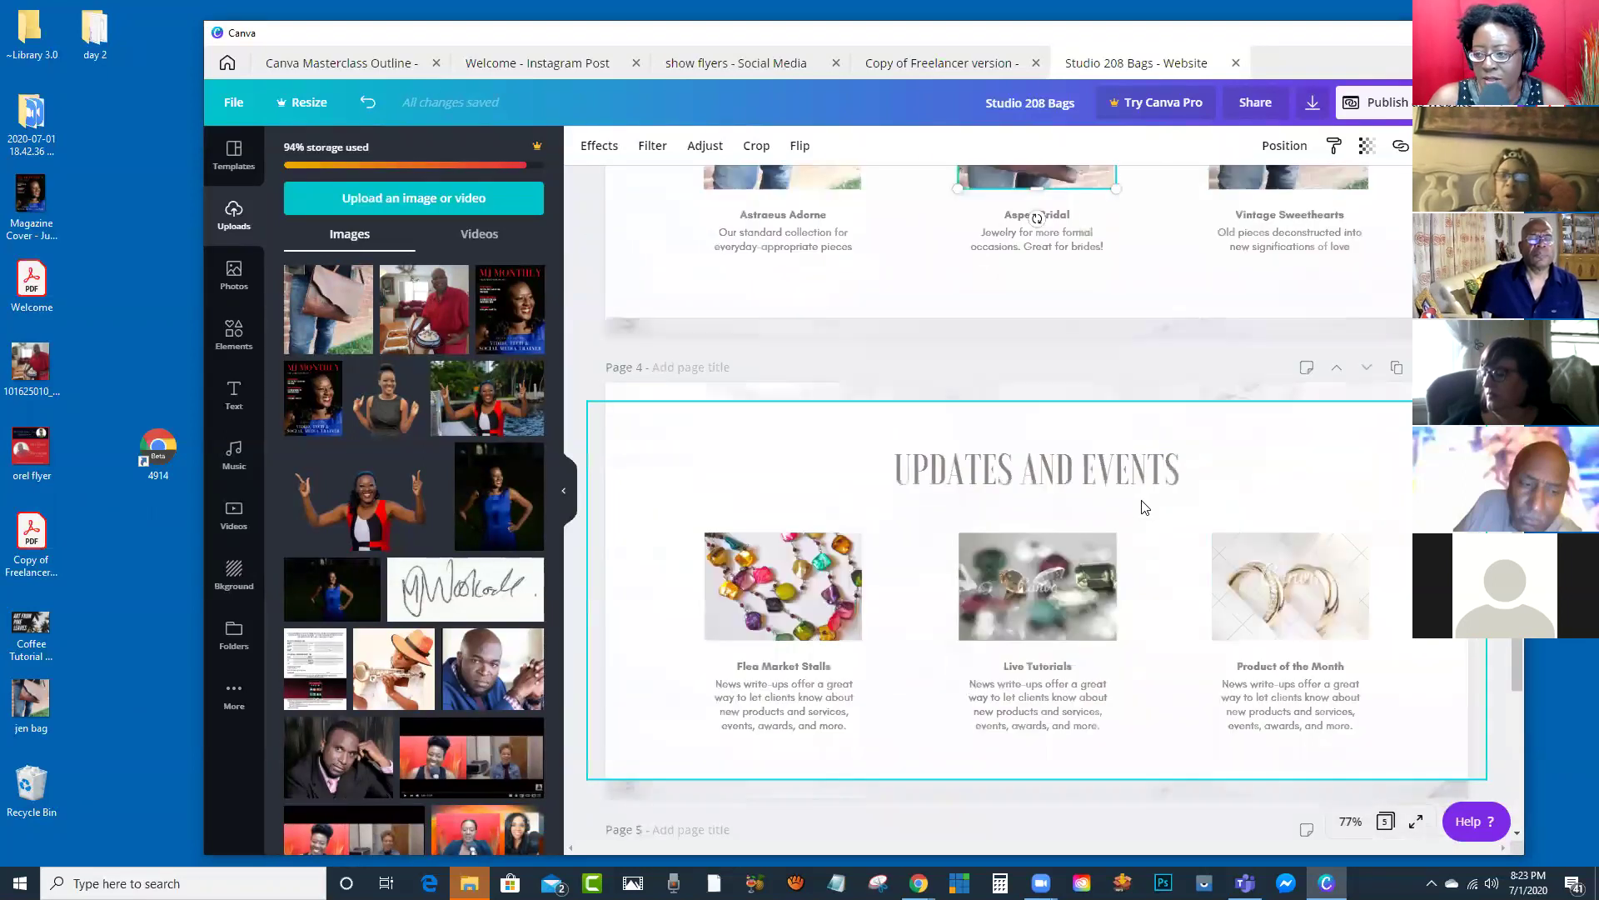
key(super+Up)
scroll(1085, 360, up, 10)
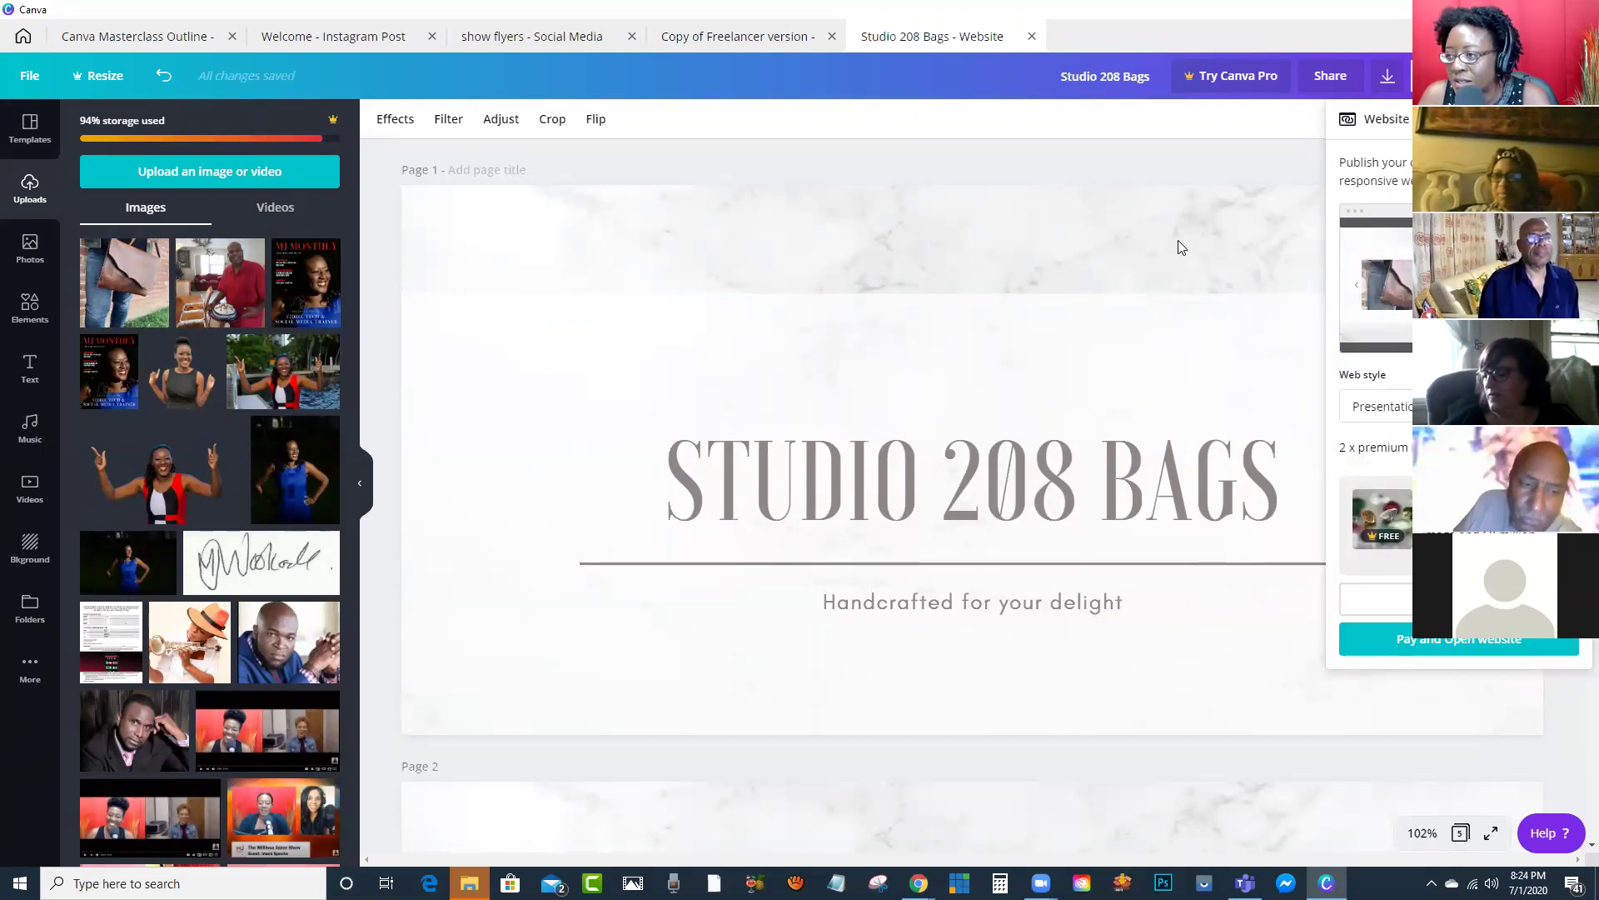
Step: Close the publishing panel and delete the Live Tutorials and Product of the Month pictures
click(1278, 321)
scroll(1136, 360, down, 5)
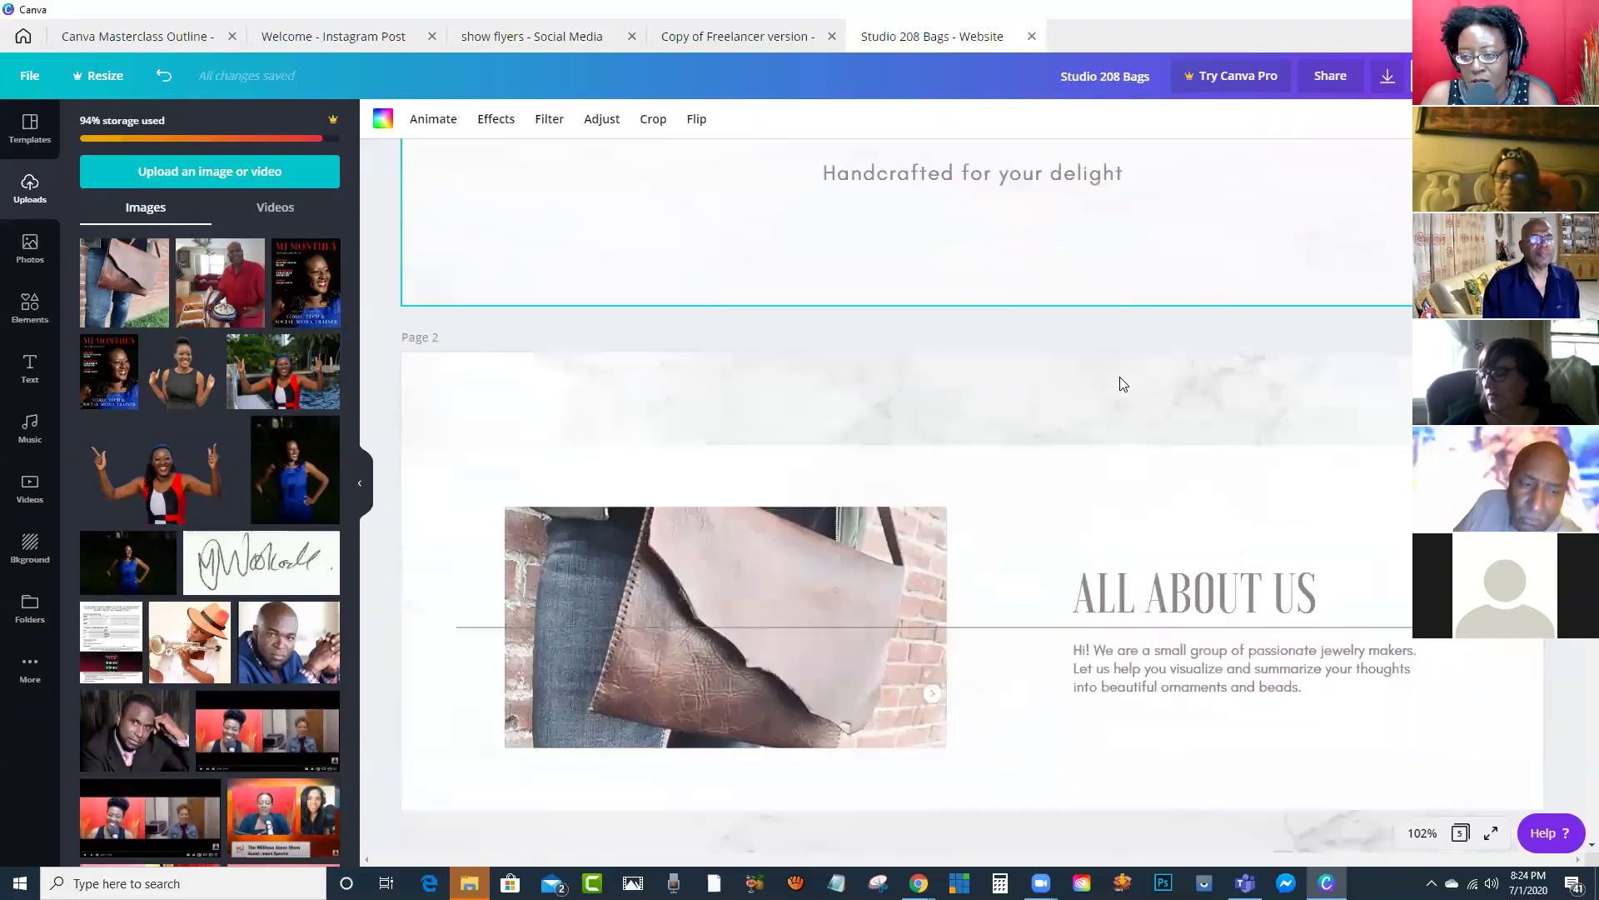
scroll(1123, 384, down, 12)
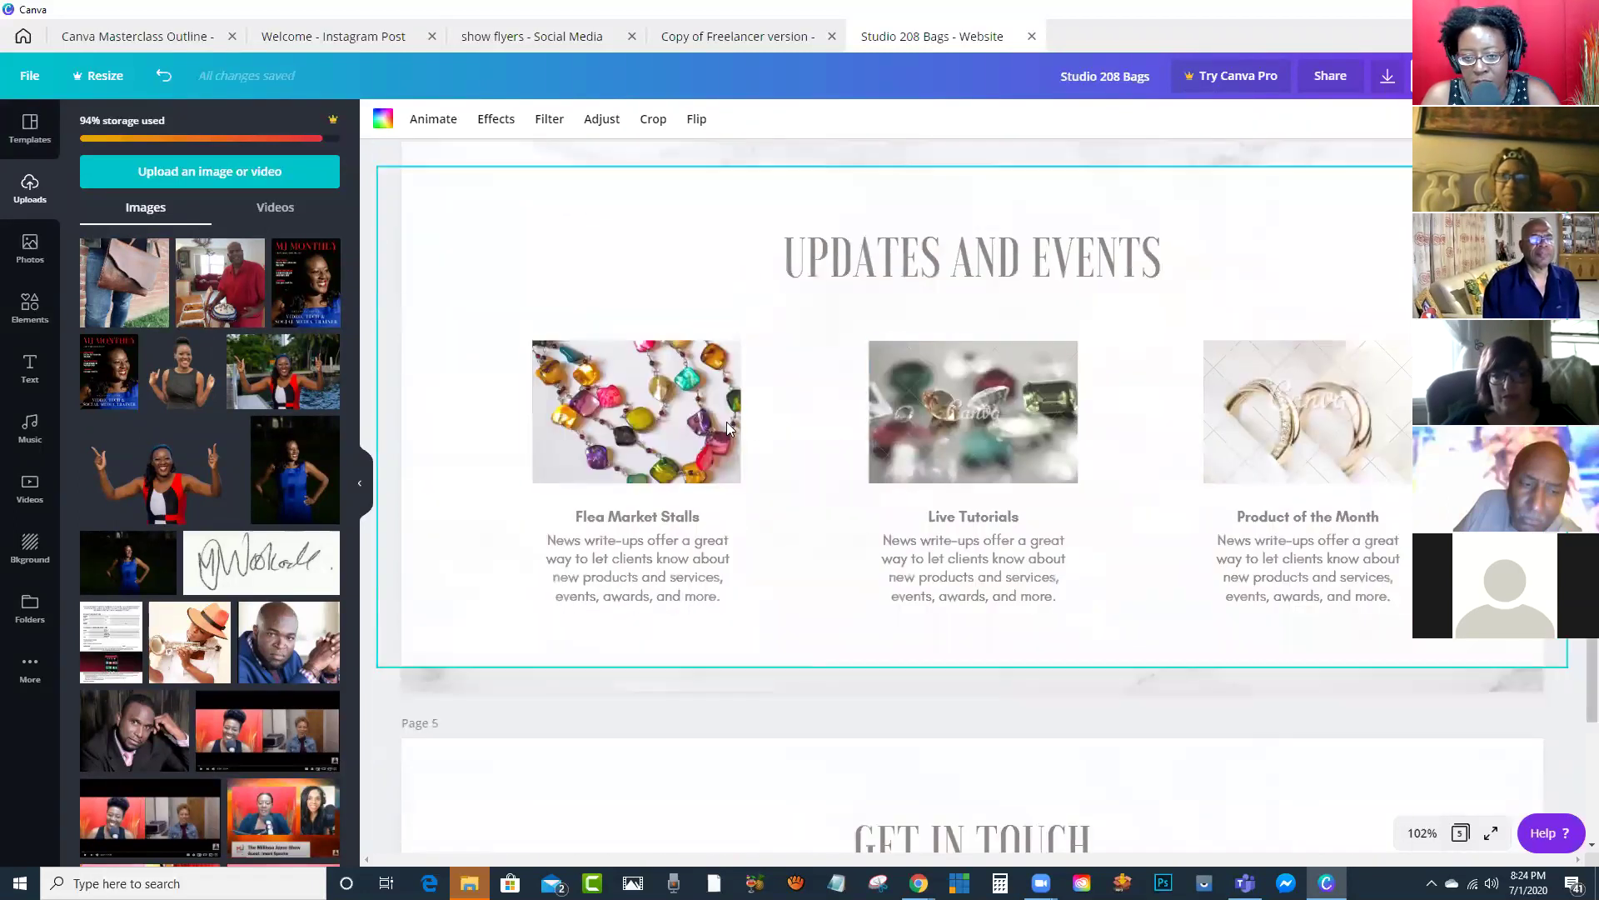
click(980, 425)
key(Delete)
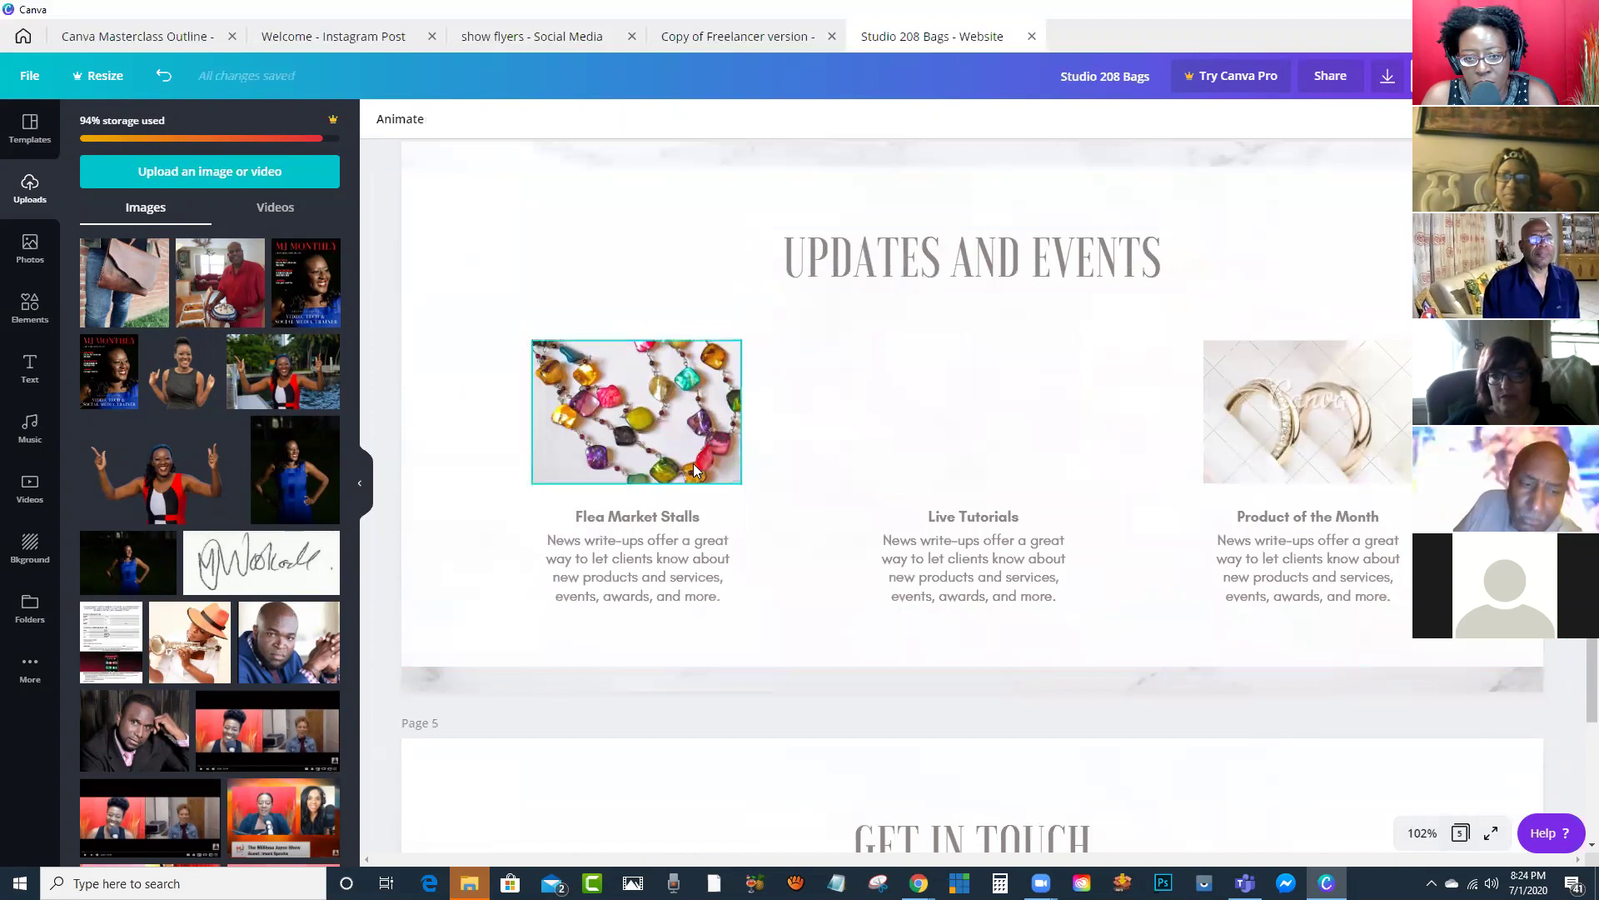
click(1324, 394)
key(Delete)
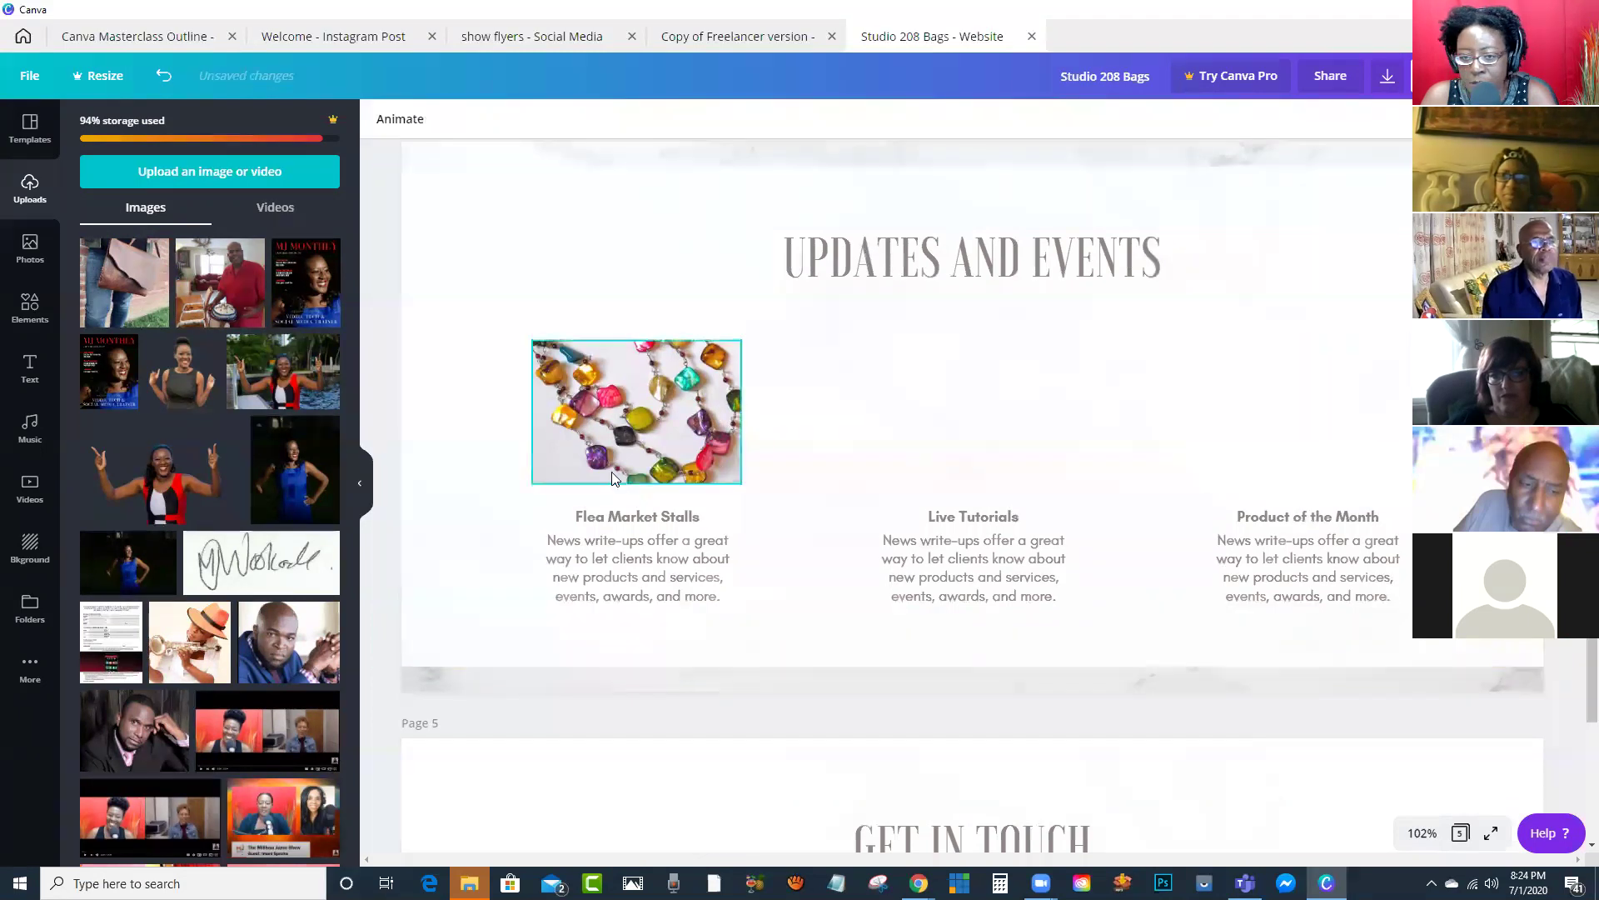
Step: Scroll back up and bring up the share and publish options
scroll(596, 412, down, 5)
scroll(990, 363, up, 4)
scroll(989, 362, up, 2)
click(1570, 76)
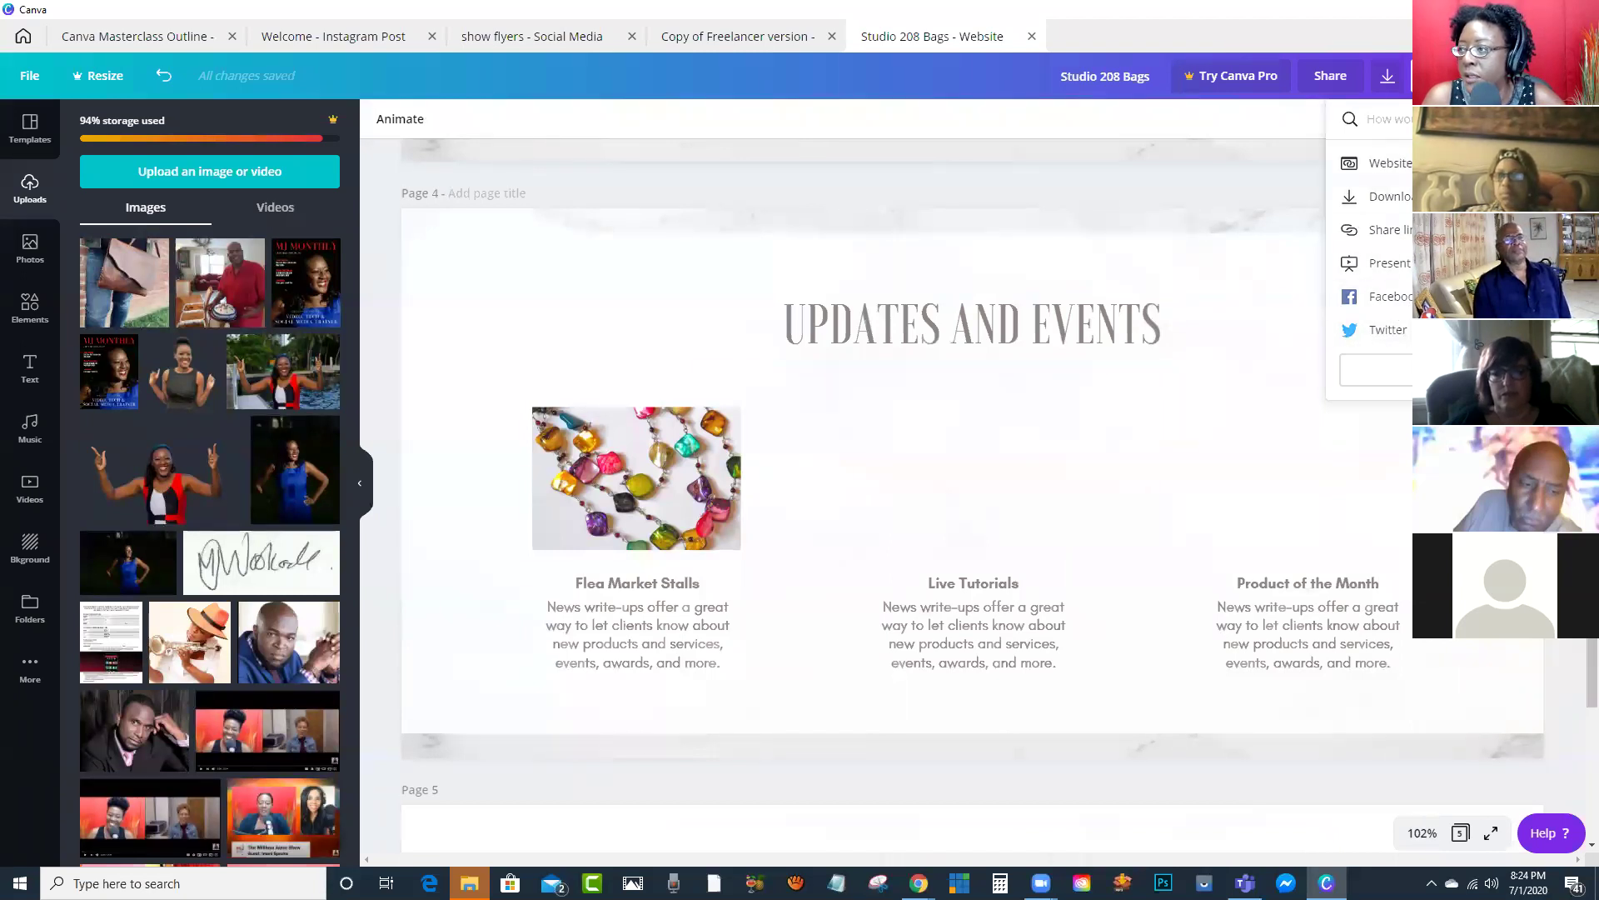
Step: Choose Website sharing, switch the web style to Scrolling, and open the published site
click(1387, 163)
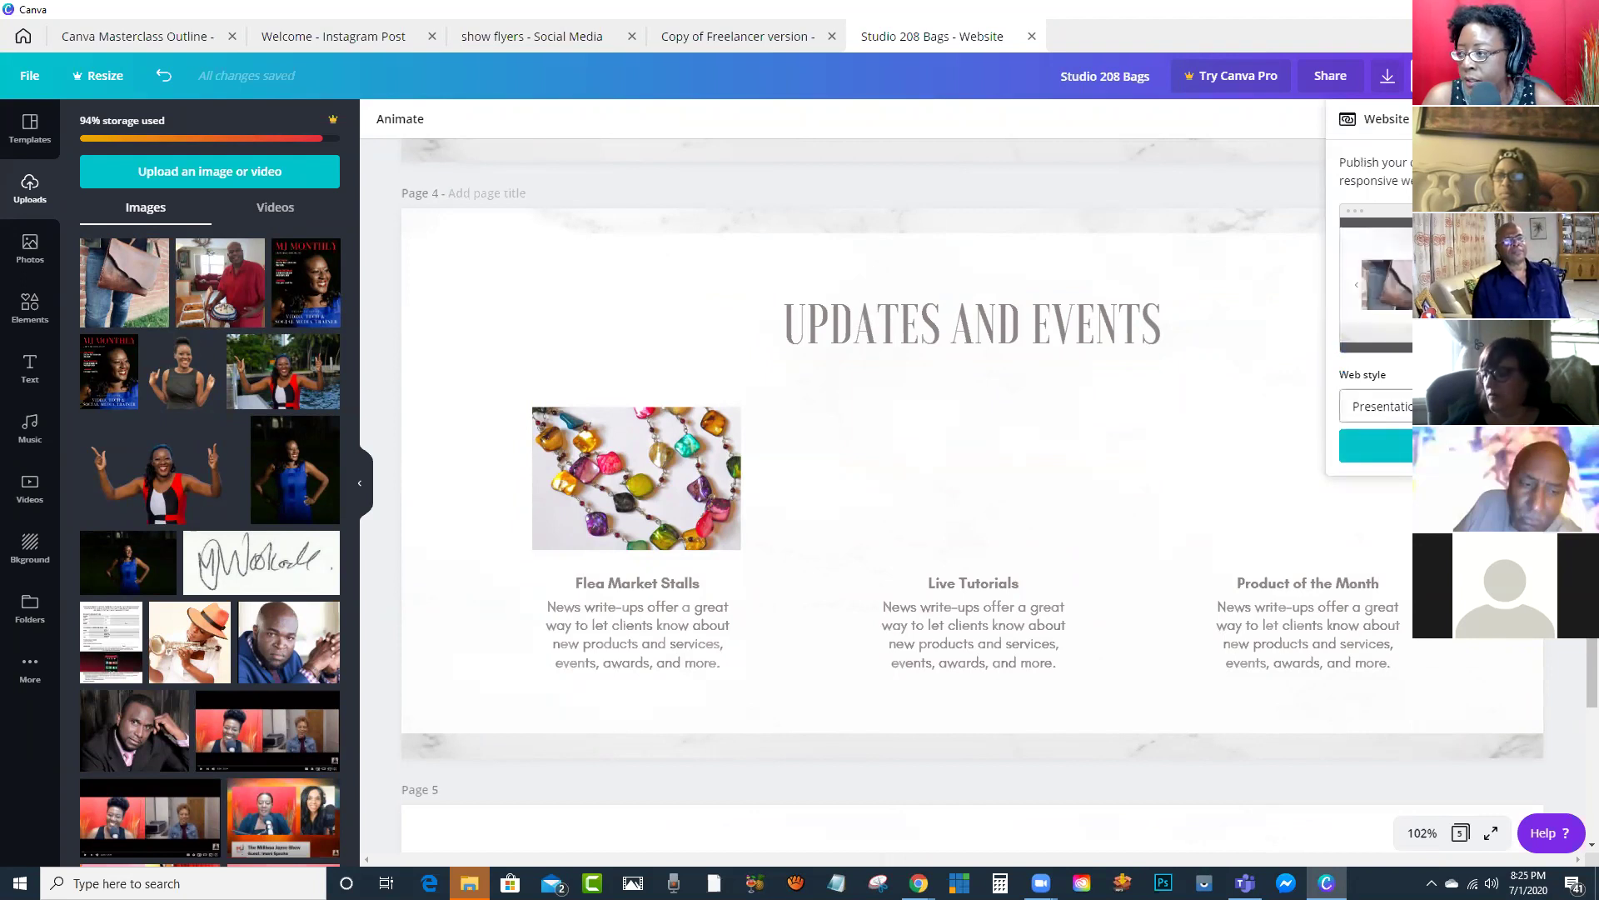
click(1374, 405)
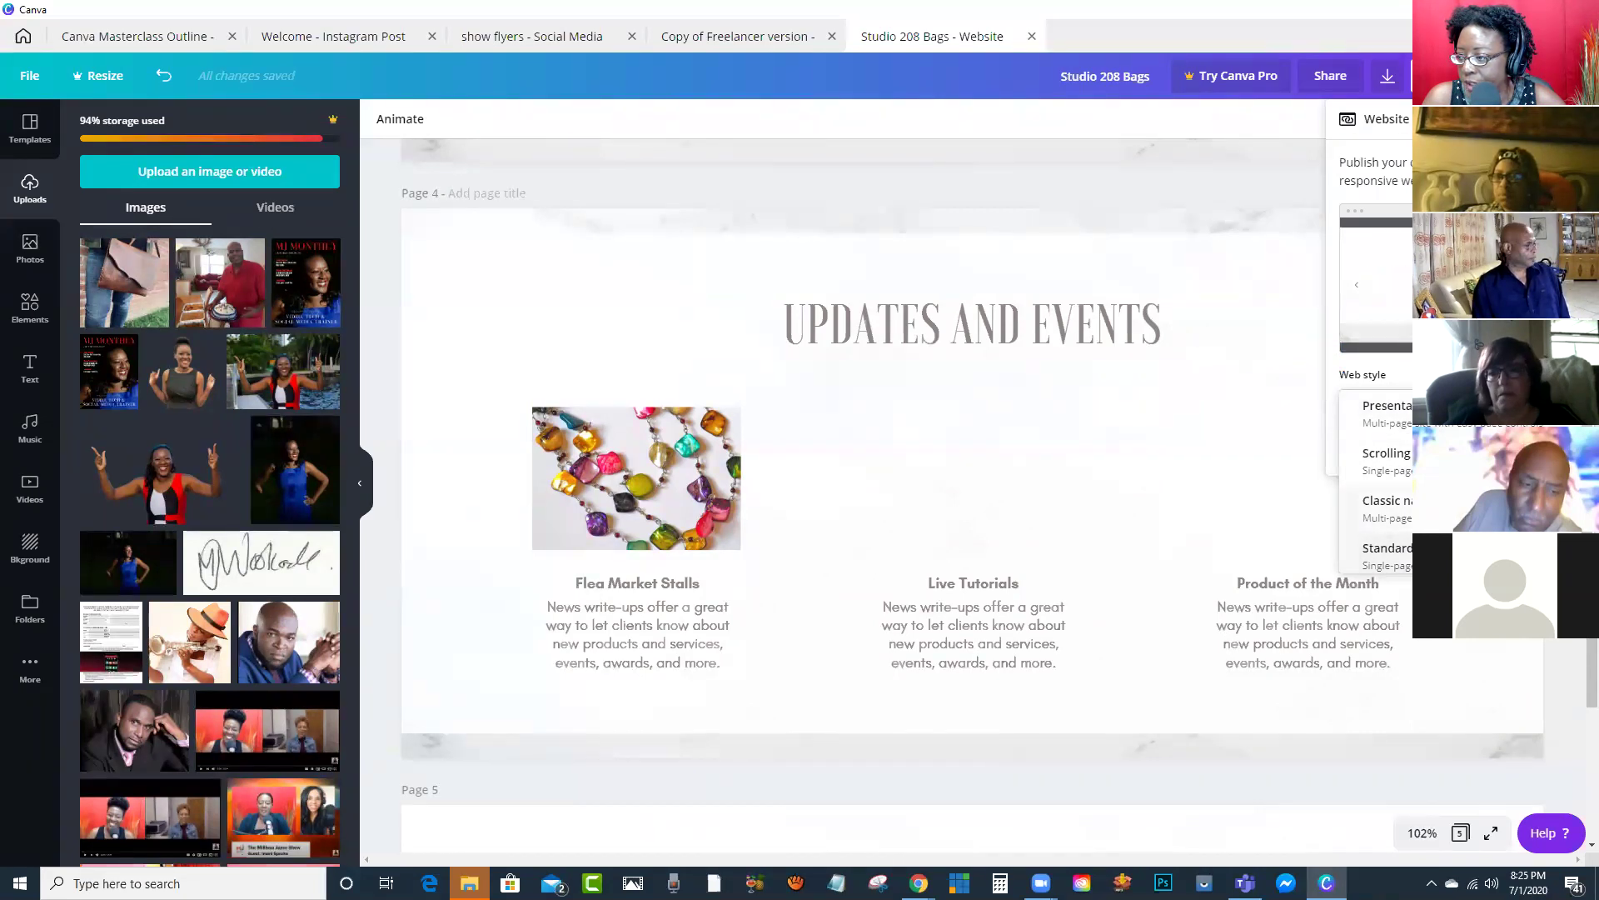
click(1387, 458)
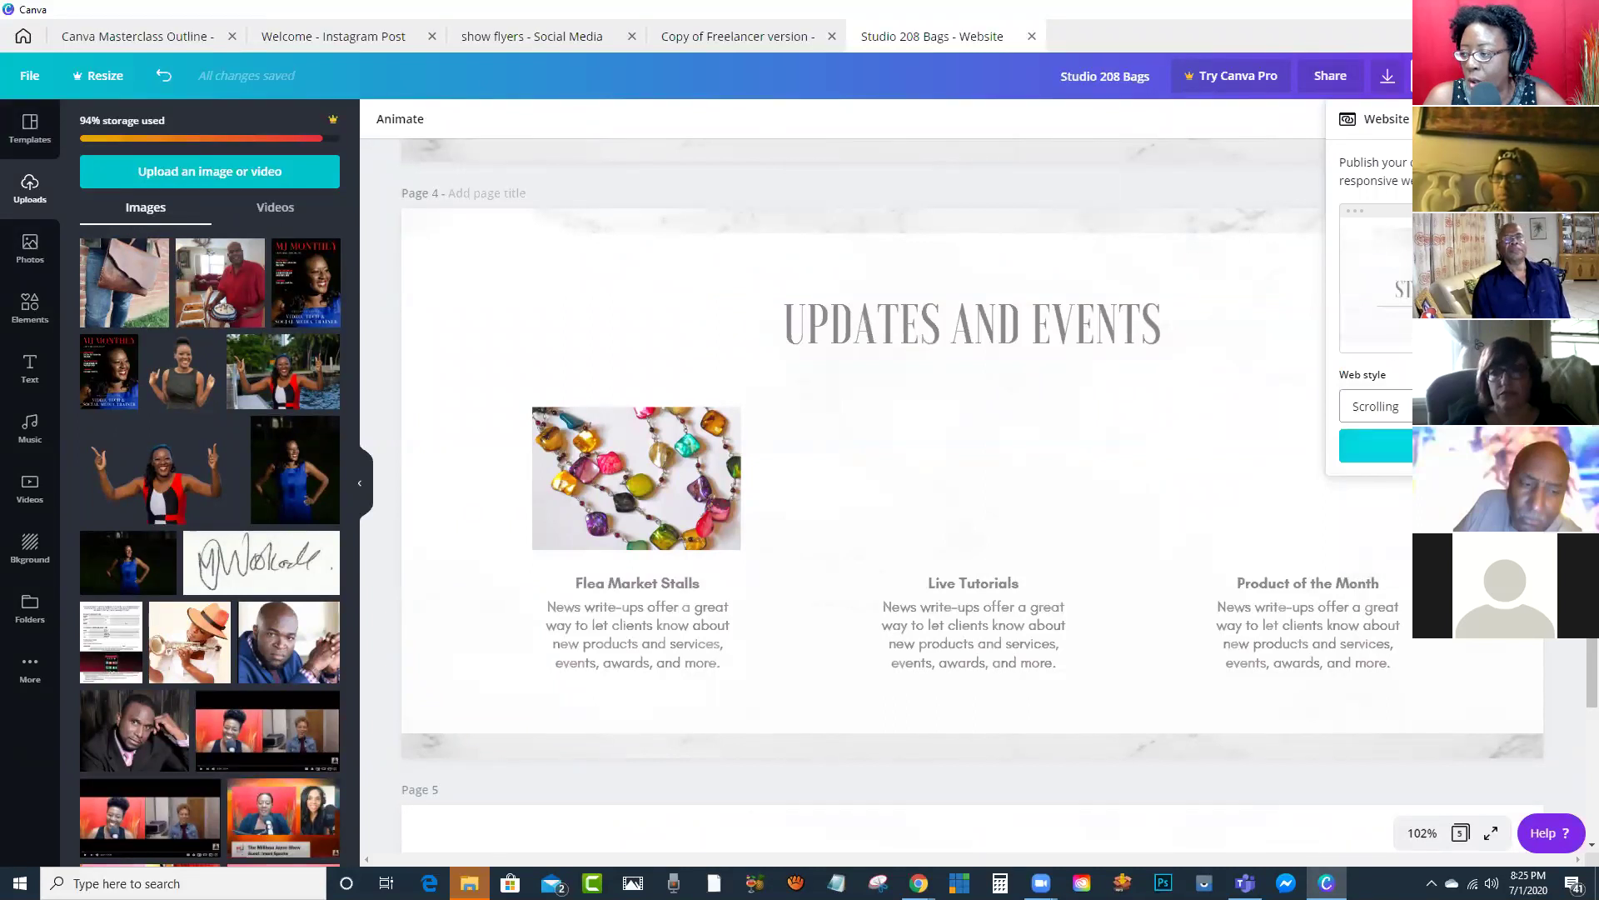
click(1374, 445)
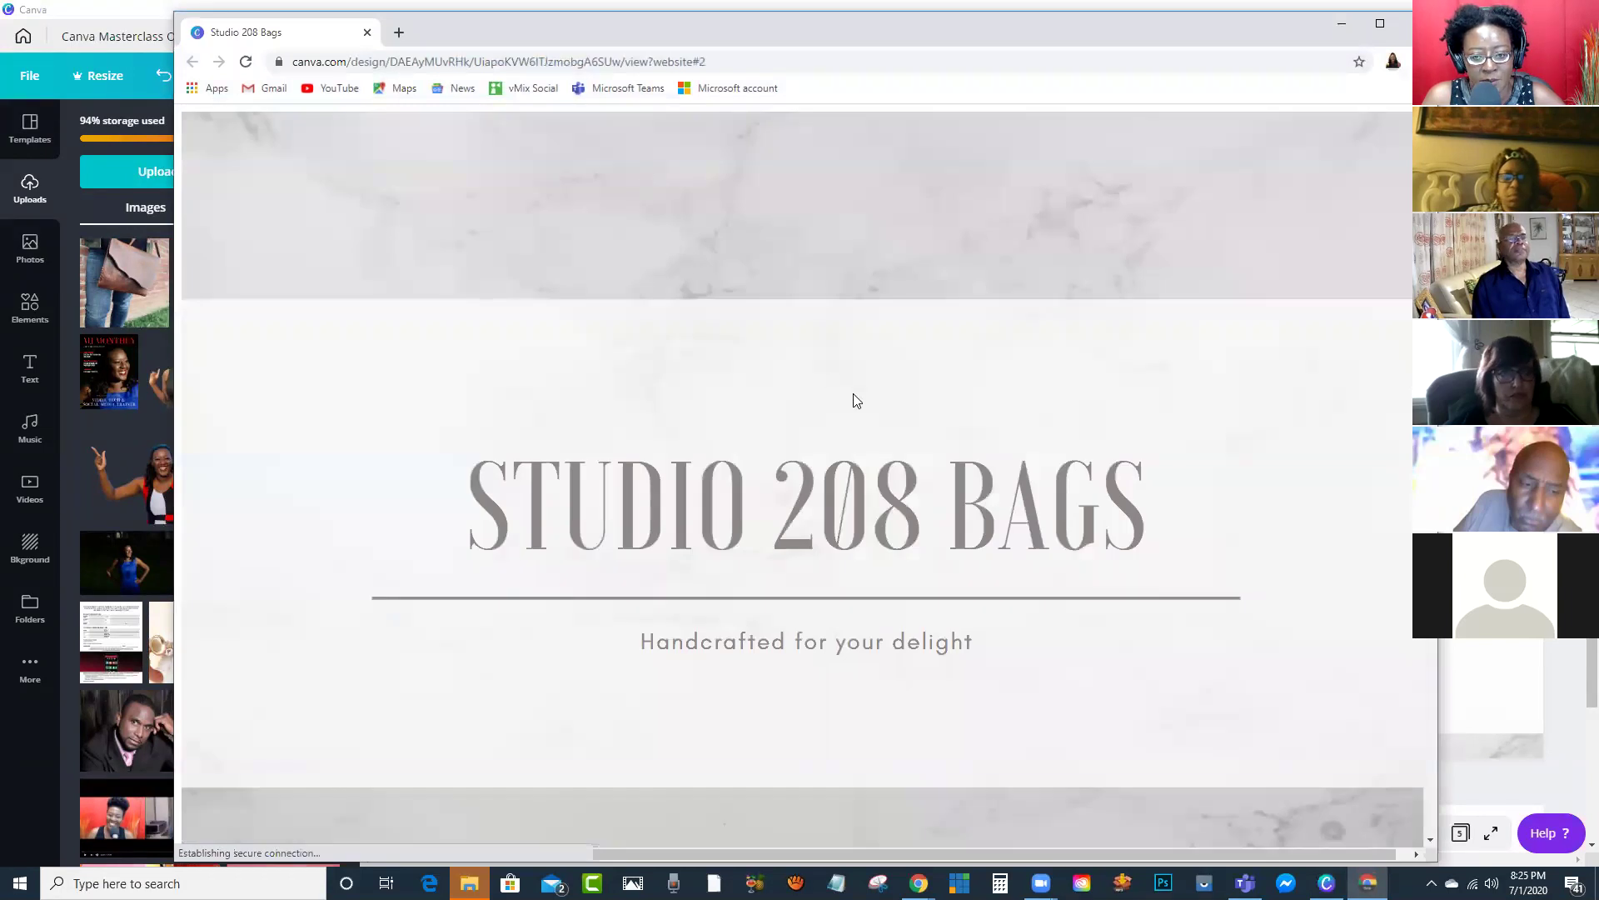
Step: Scroll through every section of the published Studio 208 Bags site and select its full URL
scroll(889, 361, down, 3)
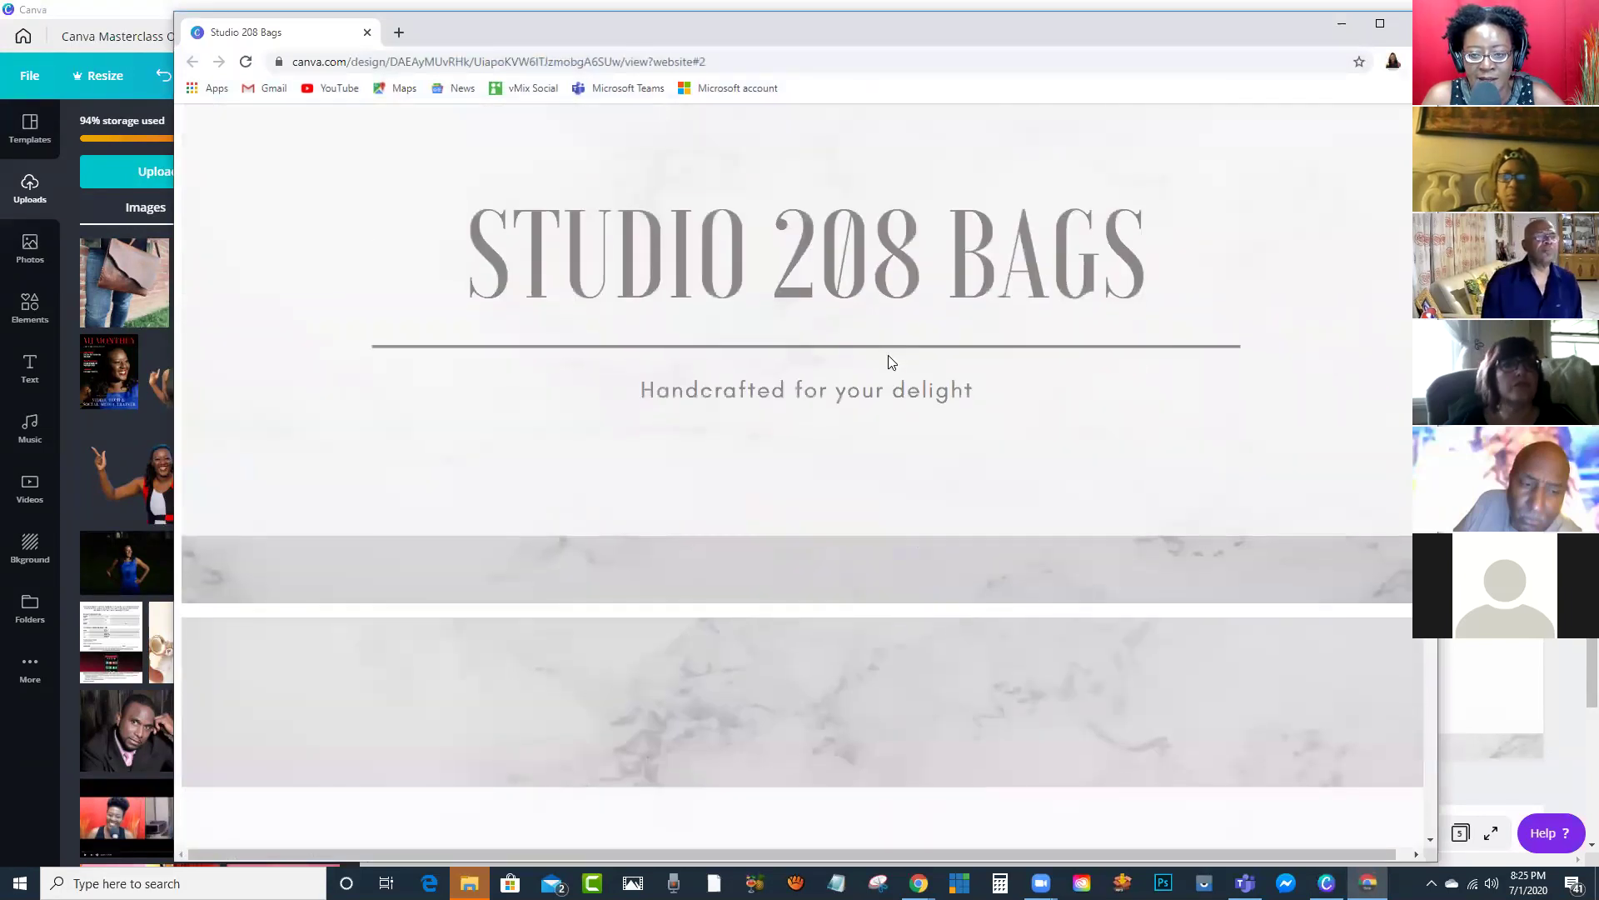
scroll(888, 362, down, 3)
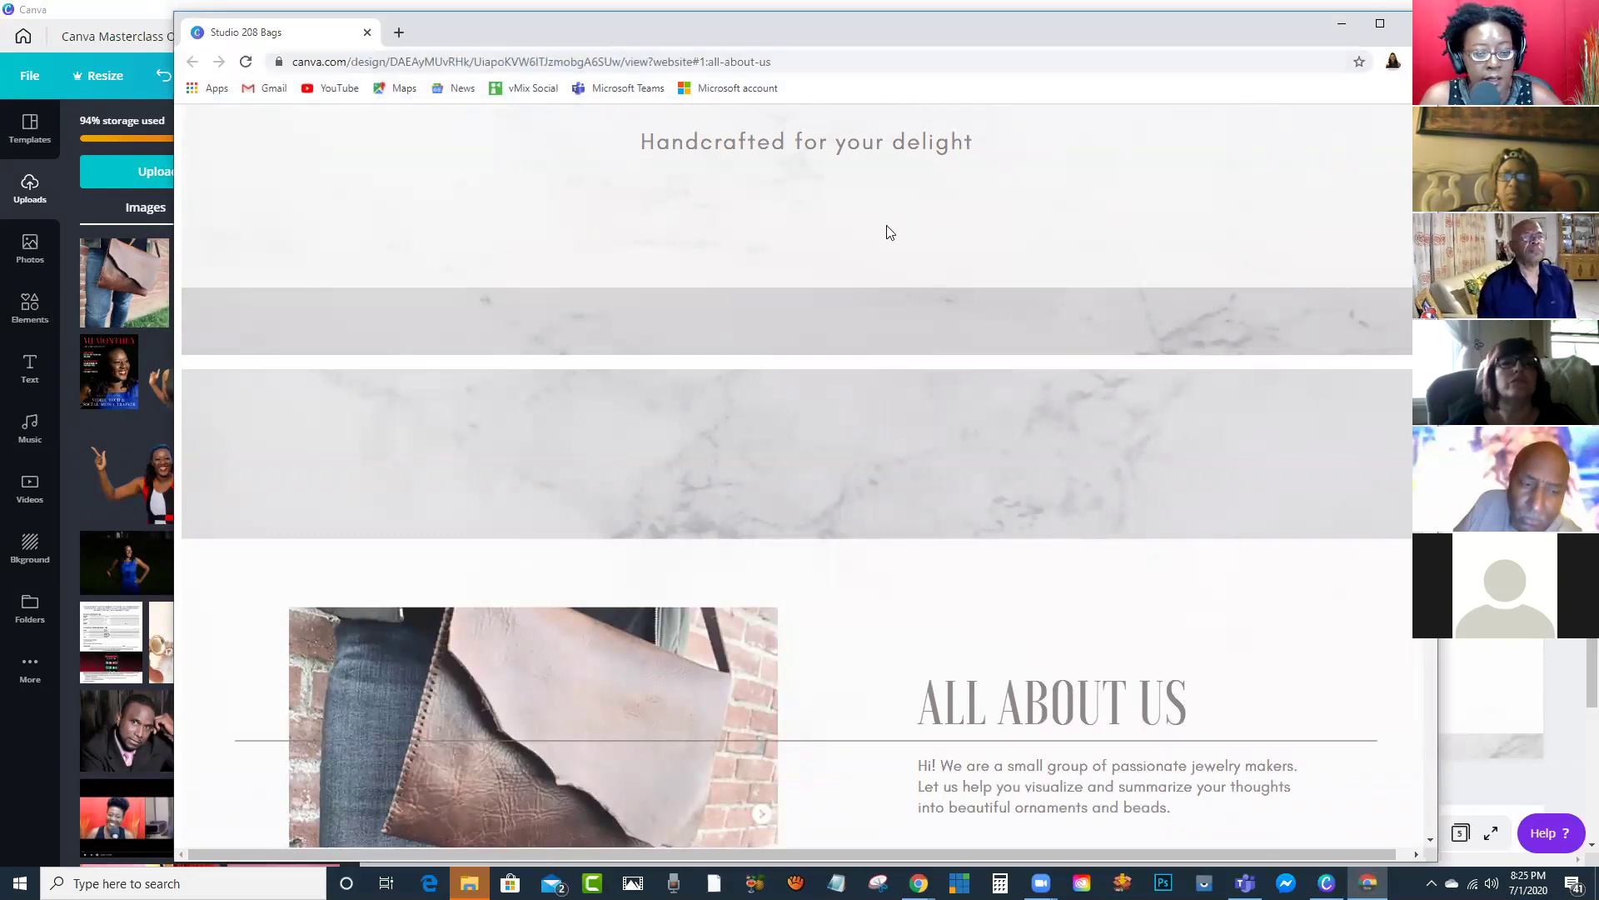
scroll(889, 233, down, 15)
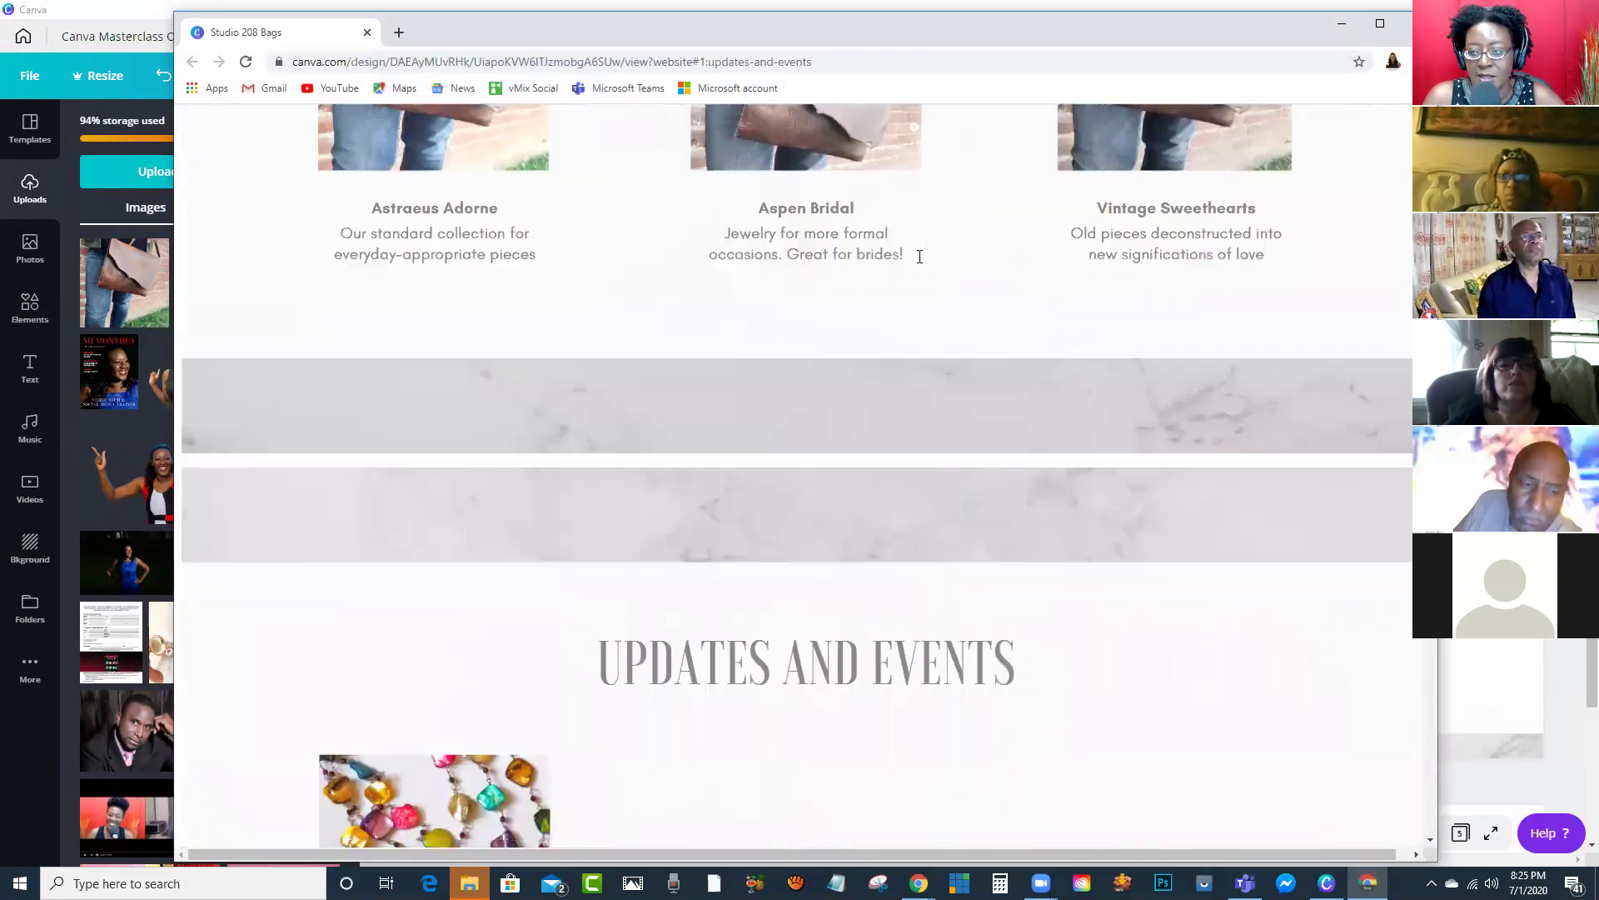
scroll(918, 258, down, 10)
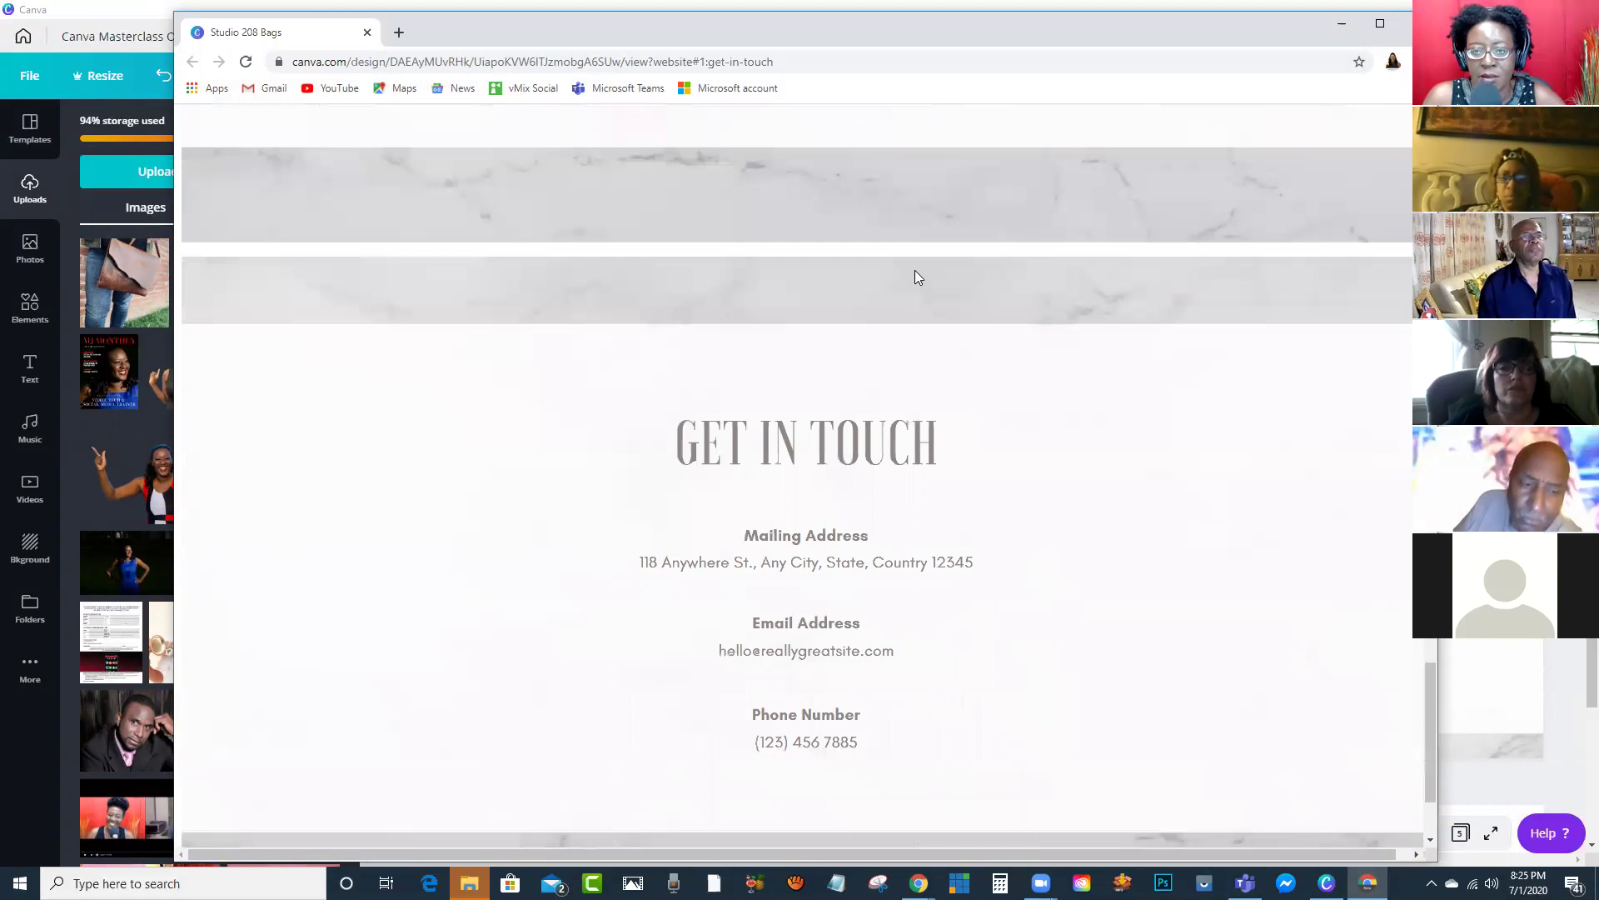
scroll(915, 270, up, 20)
scroll(706, 150, up, 3)
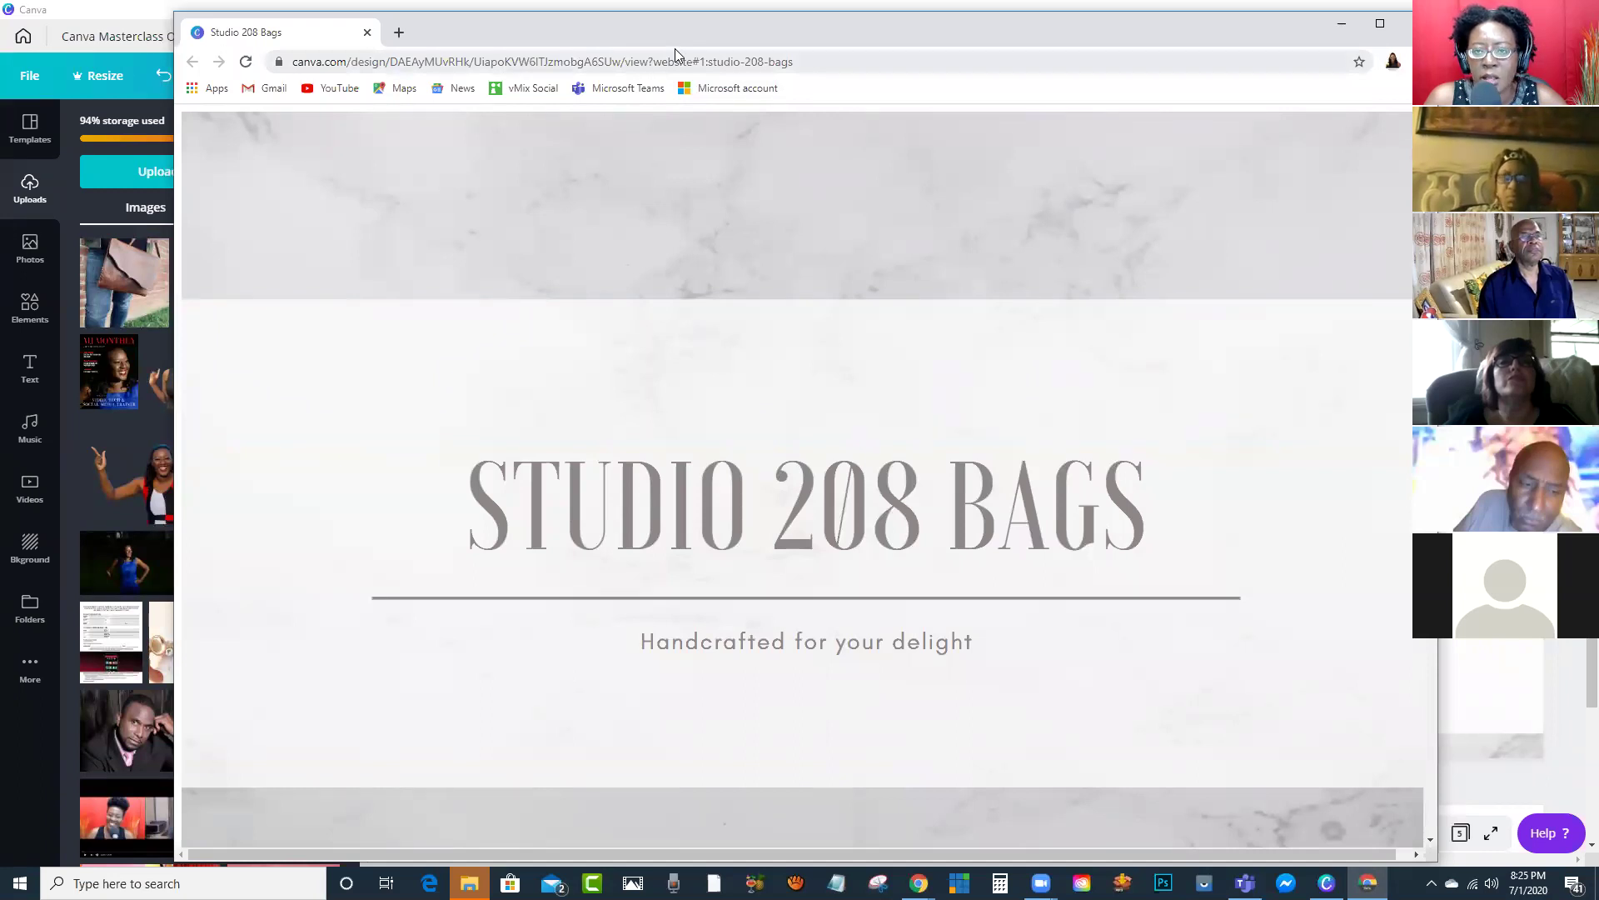
drag(795, 61, 293, 72)
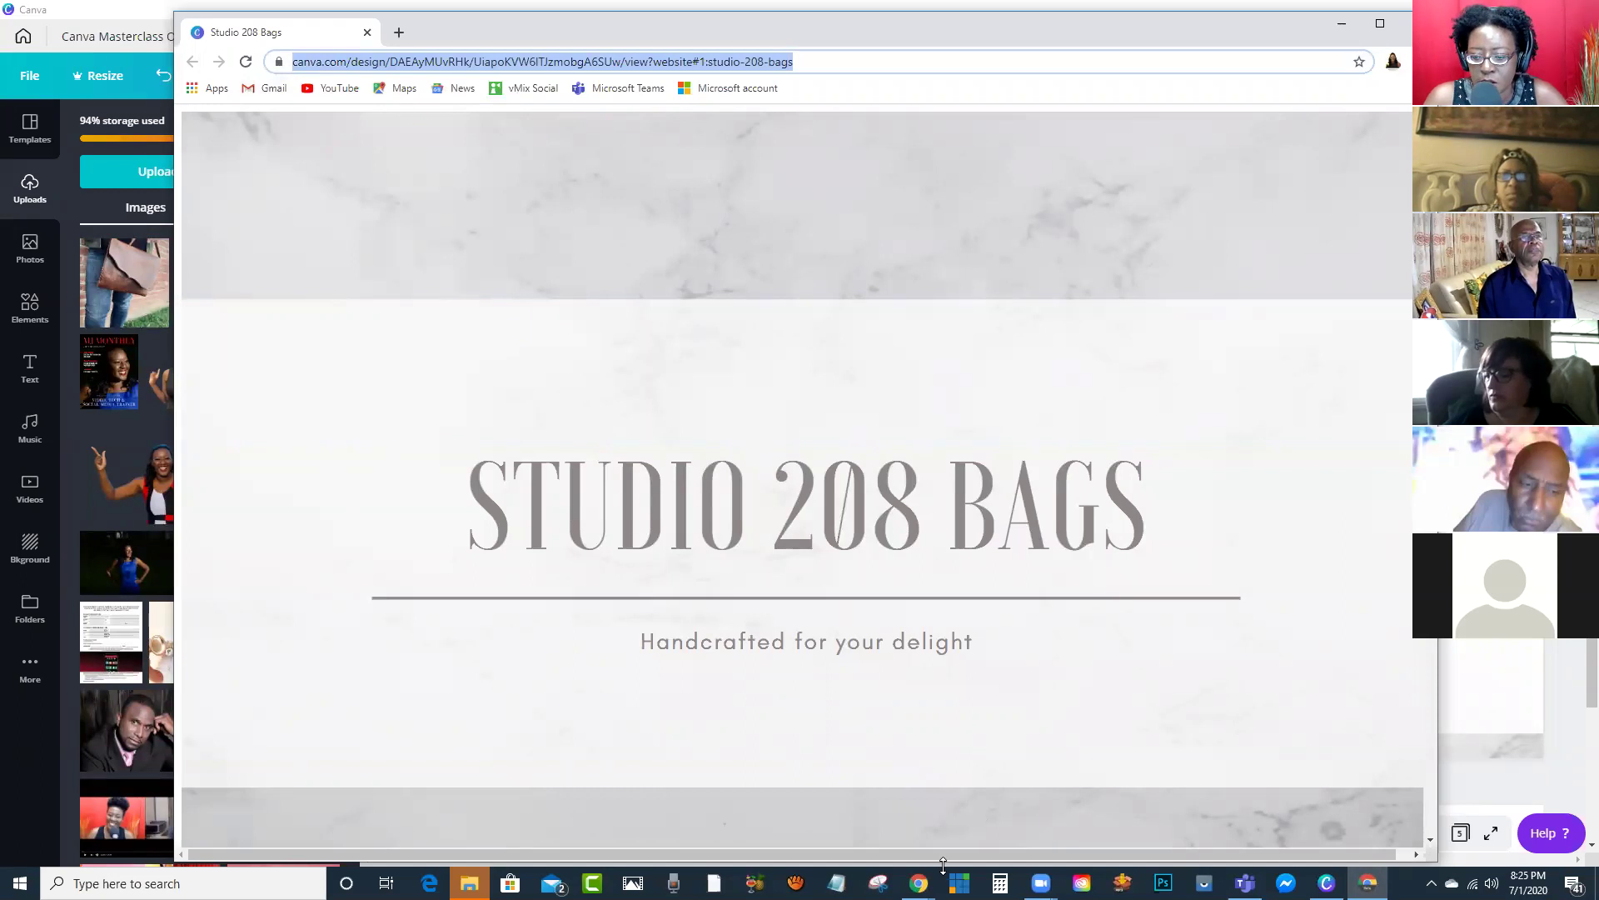
Step: In a new tab, open TinyURL from the TOOLS > URL Shortner > TINY bookmark
mouse_move(919, 881)
click(828, 822)
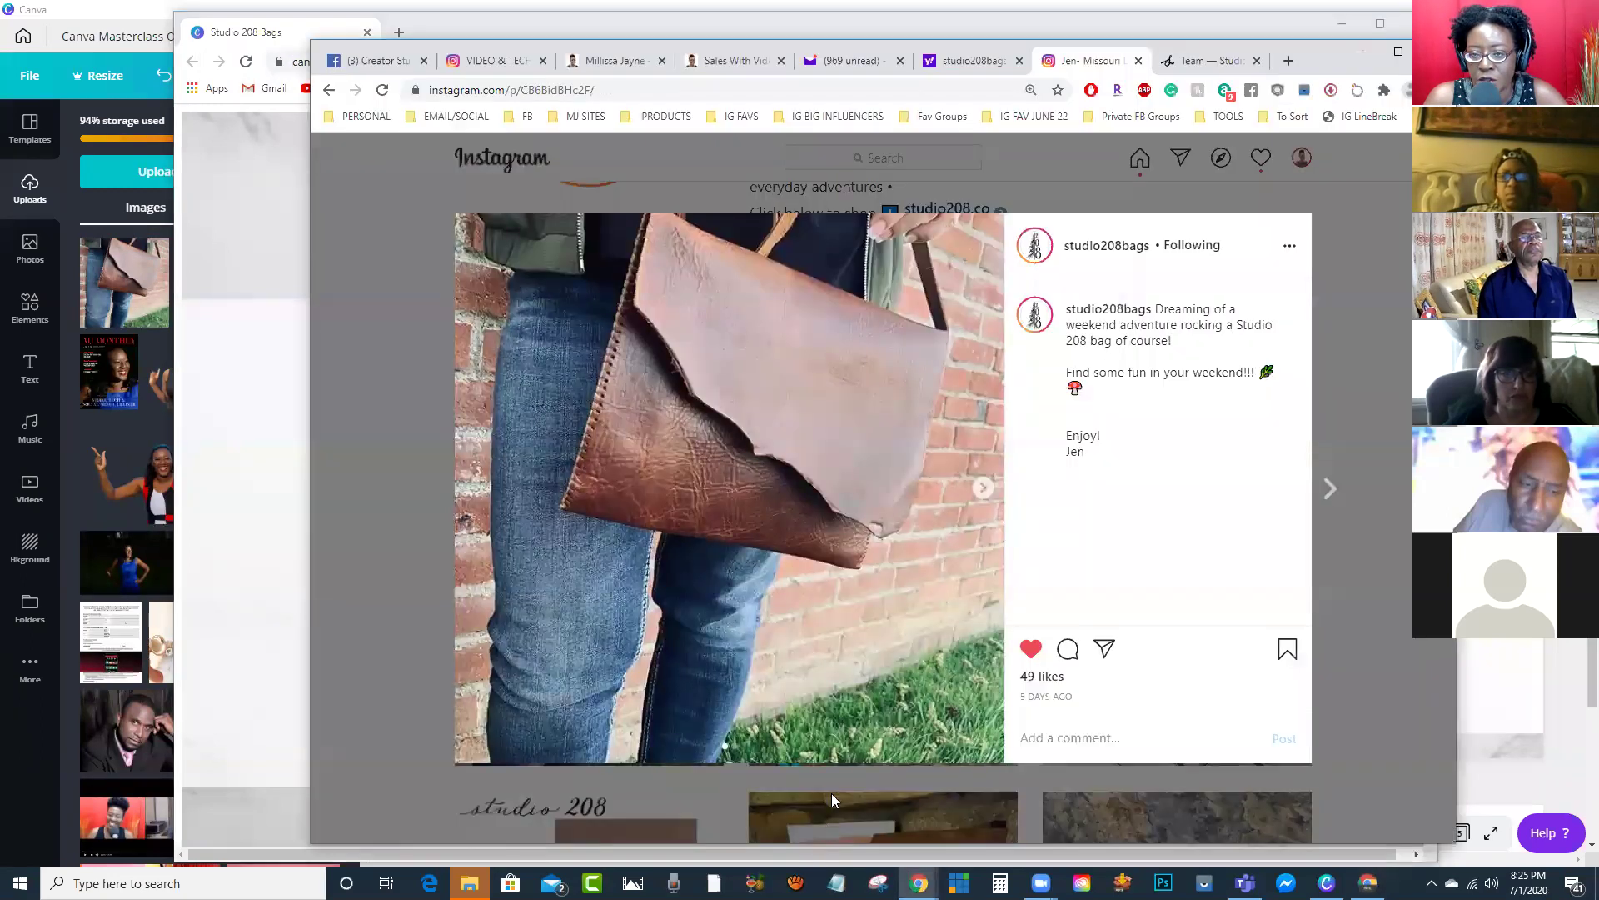
click(1289, 60)
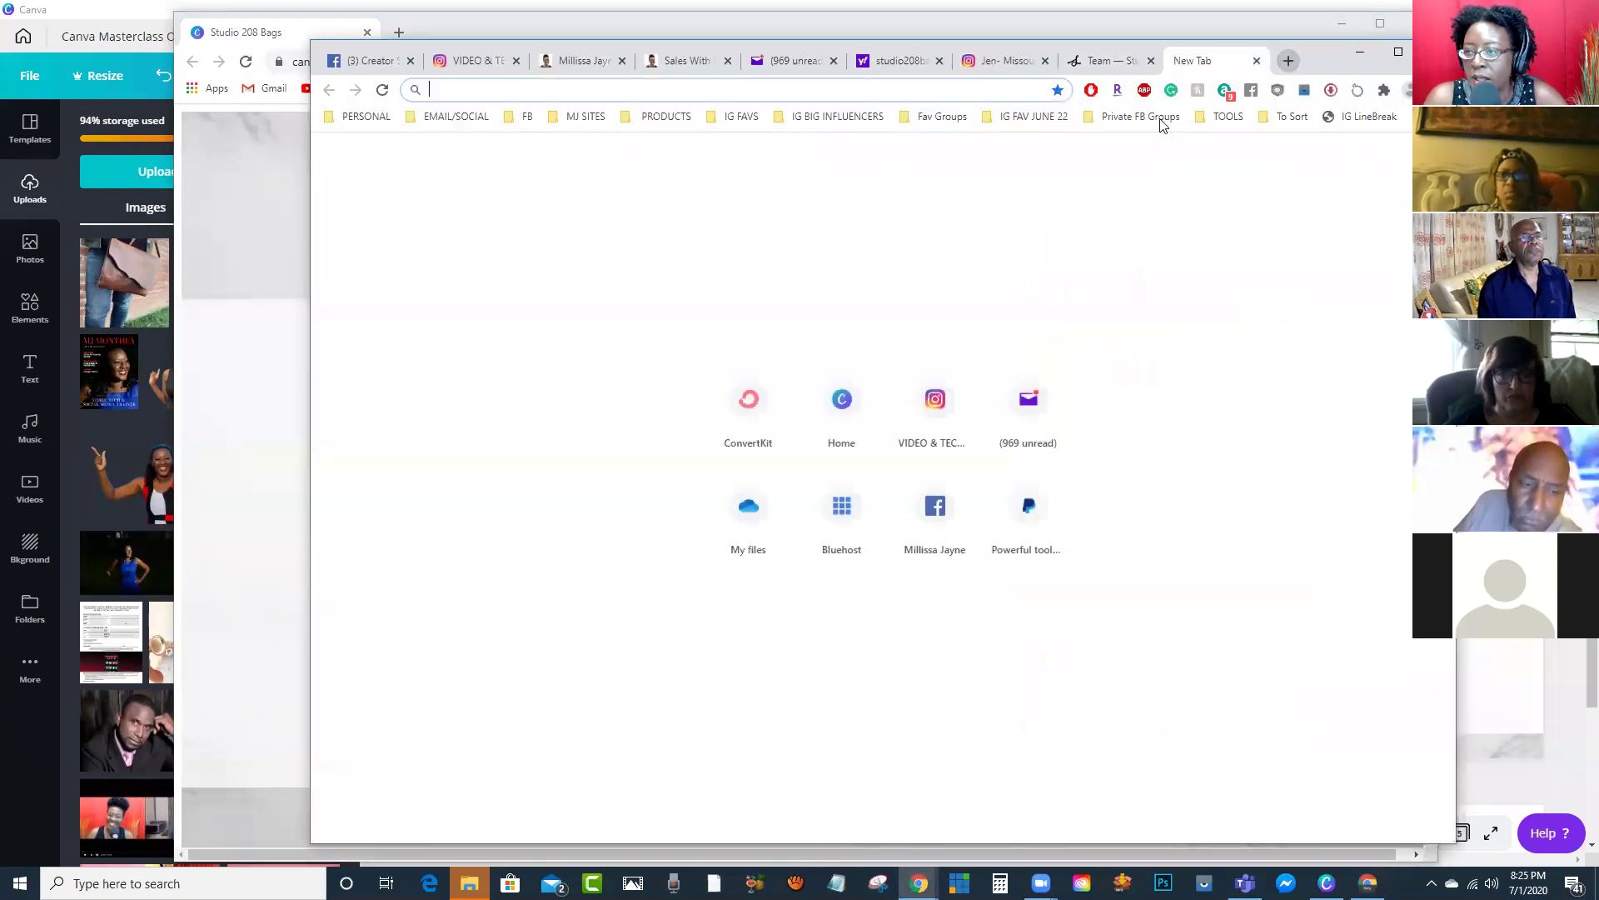
click(1008, 120)
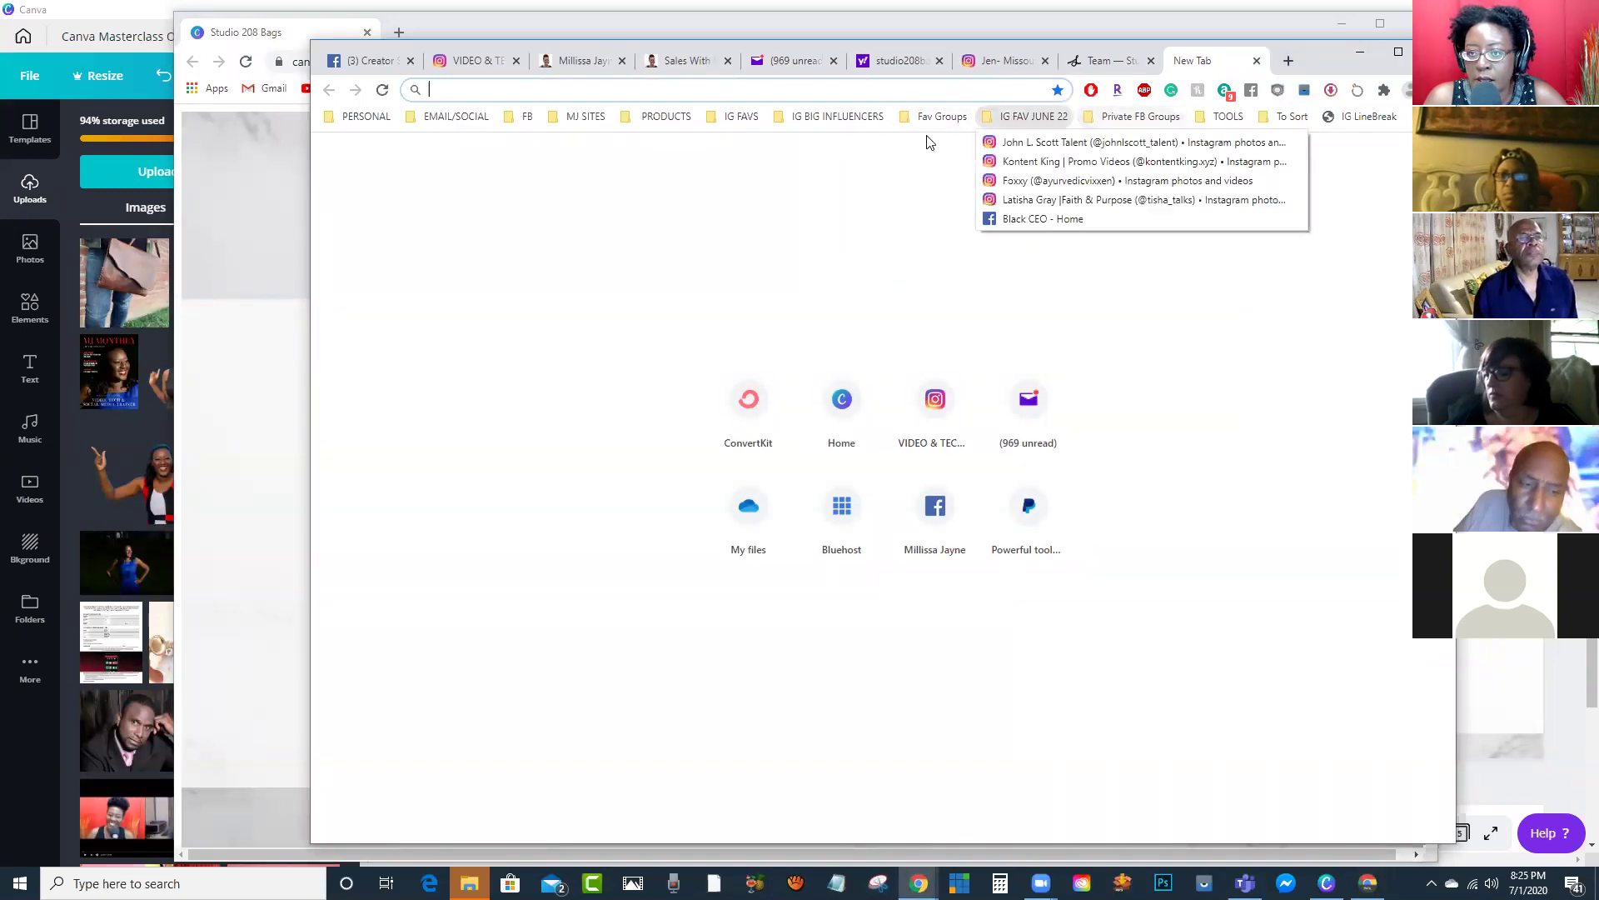
mouse_move(1141, 117)
mouse_move(1225, 118)
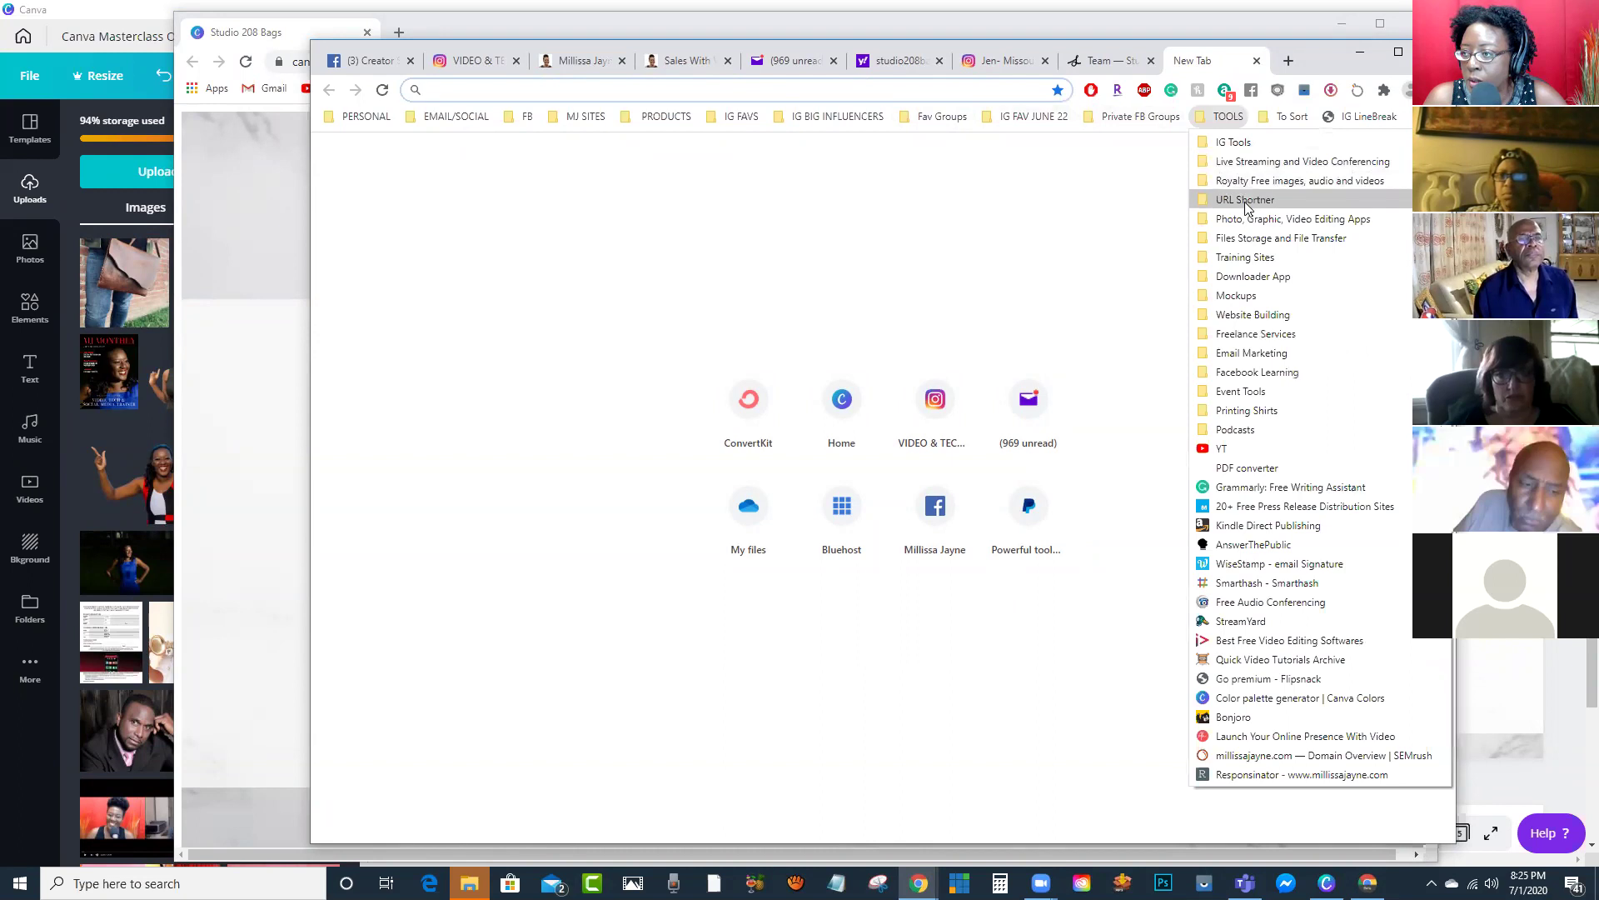
mouse_move(1247, 208)
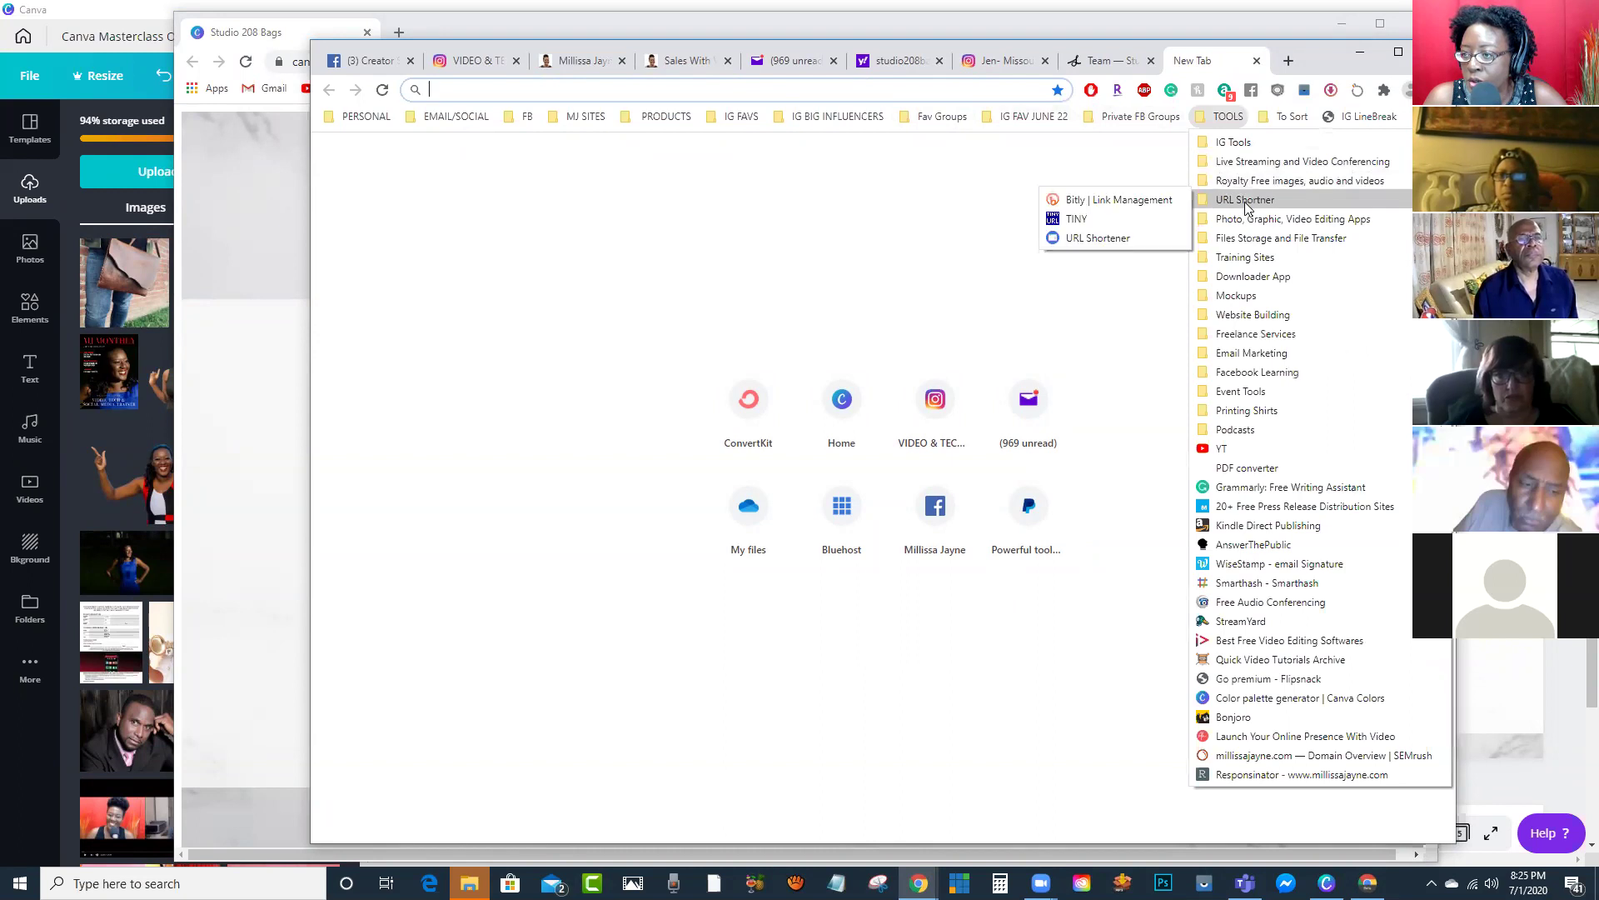
click(1077, 221)
click(910, 352)
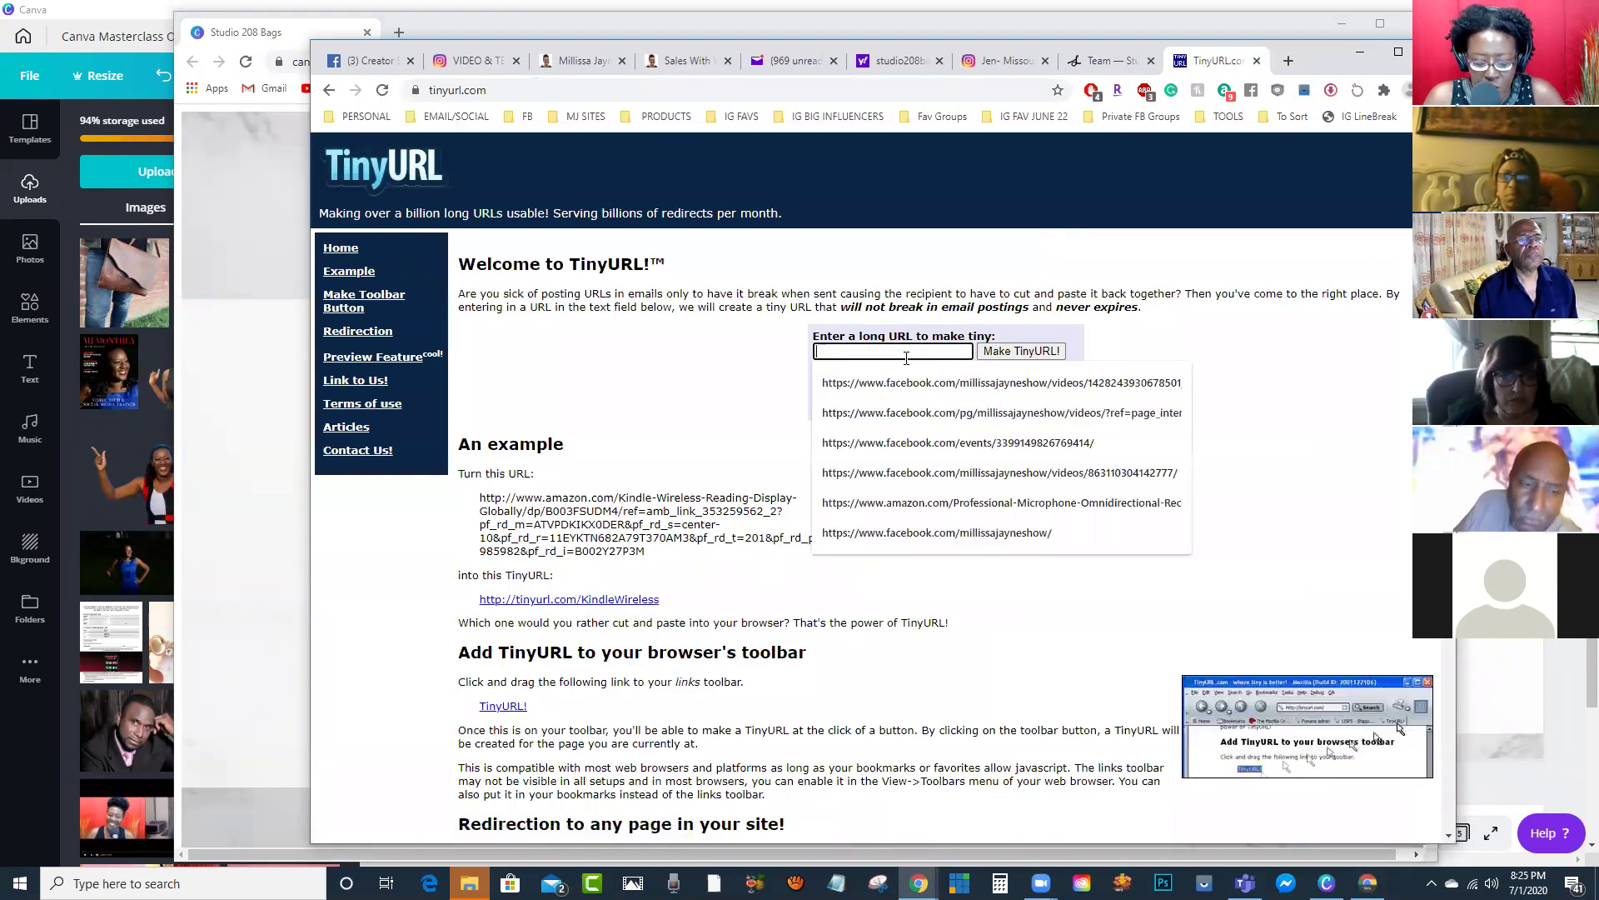
key(ctrl+v)
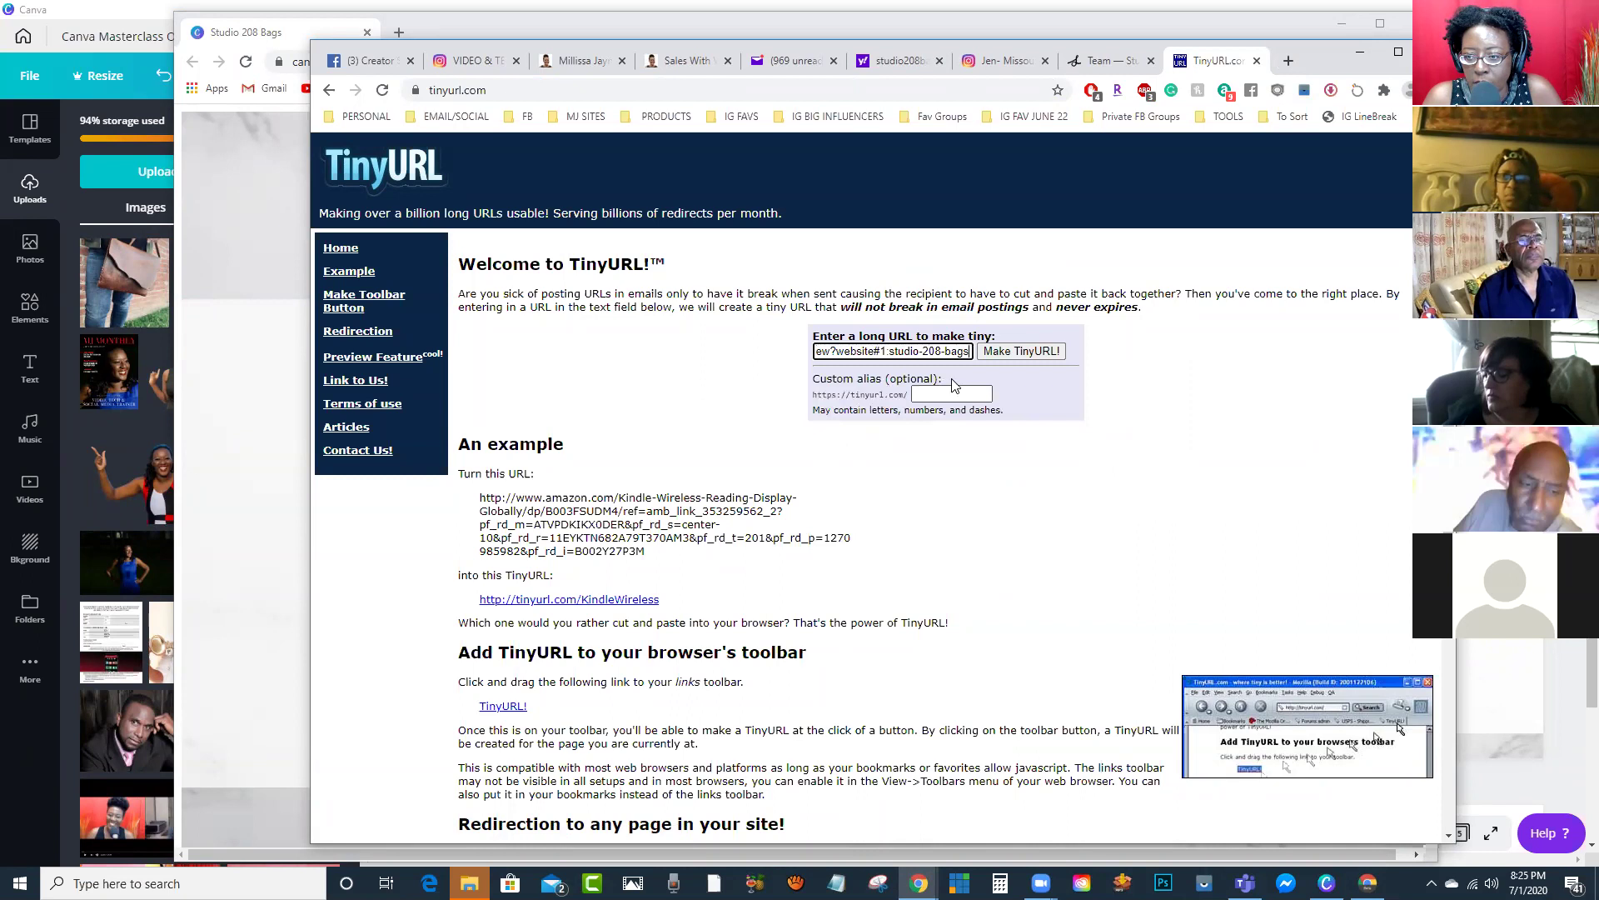
click(1013, 352)
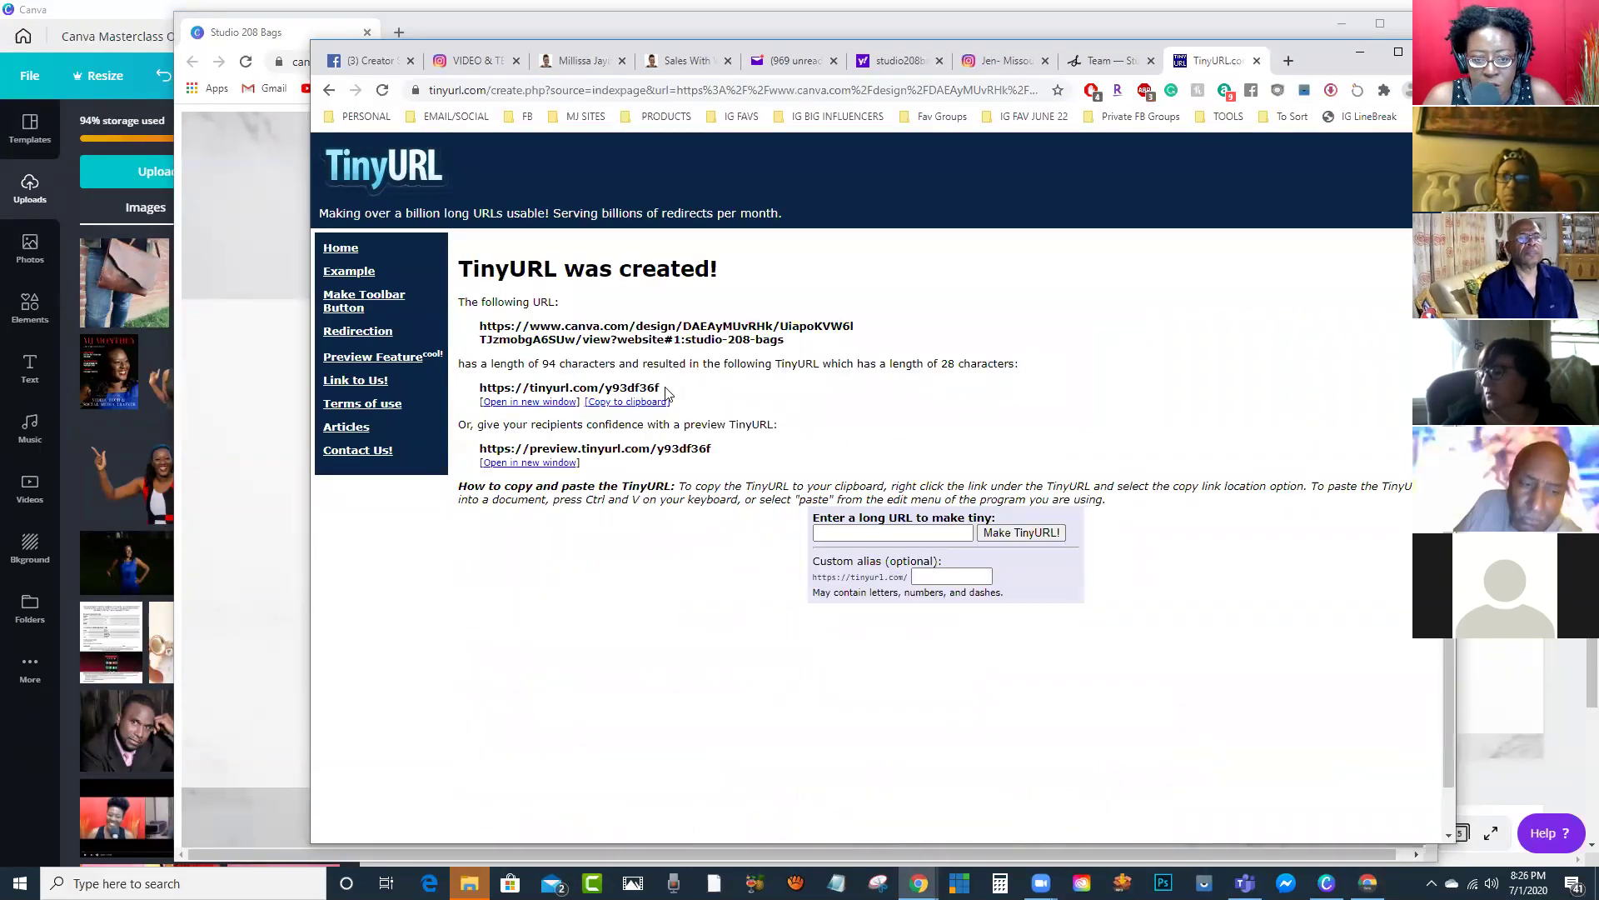
drag(666, 389, 499, 389)
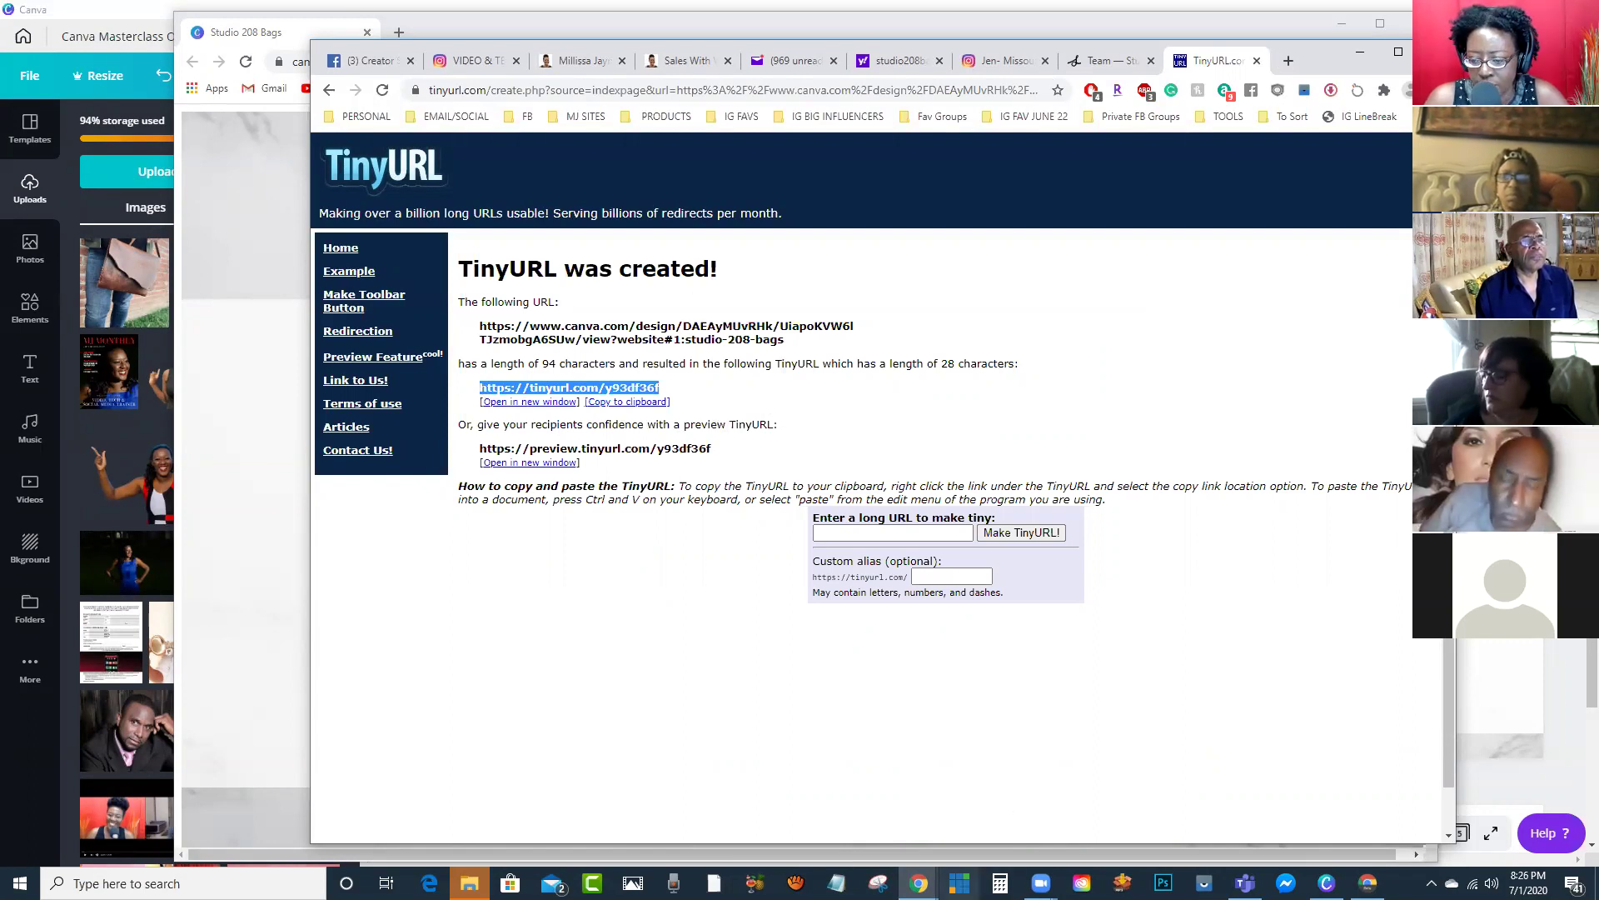
Step: Switch windows back to the Studio 208 Bags published site preview
mouse_move(1040, 883)
click(1097, 778)
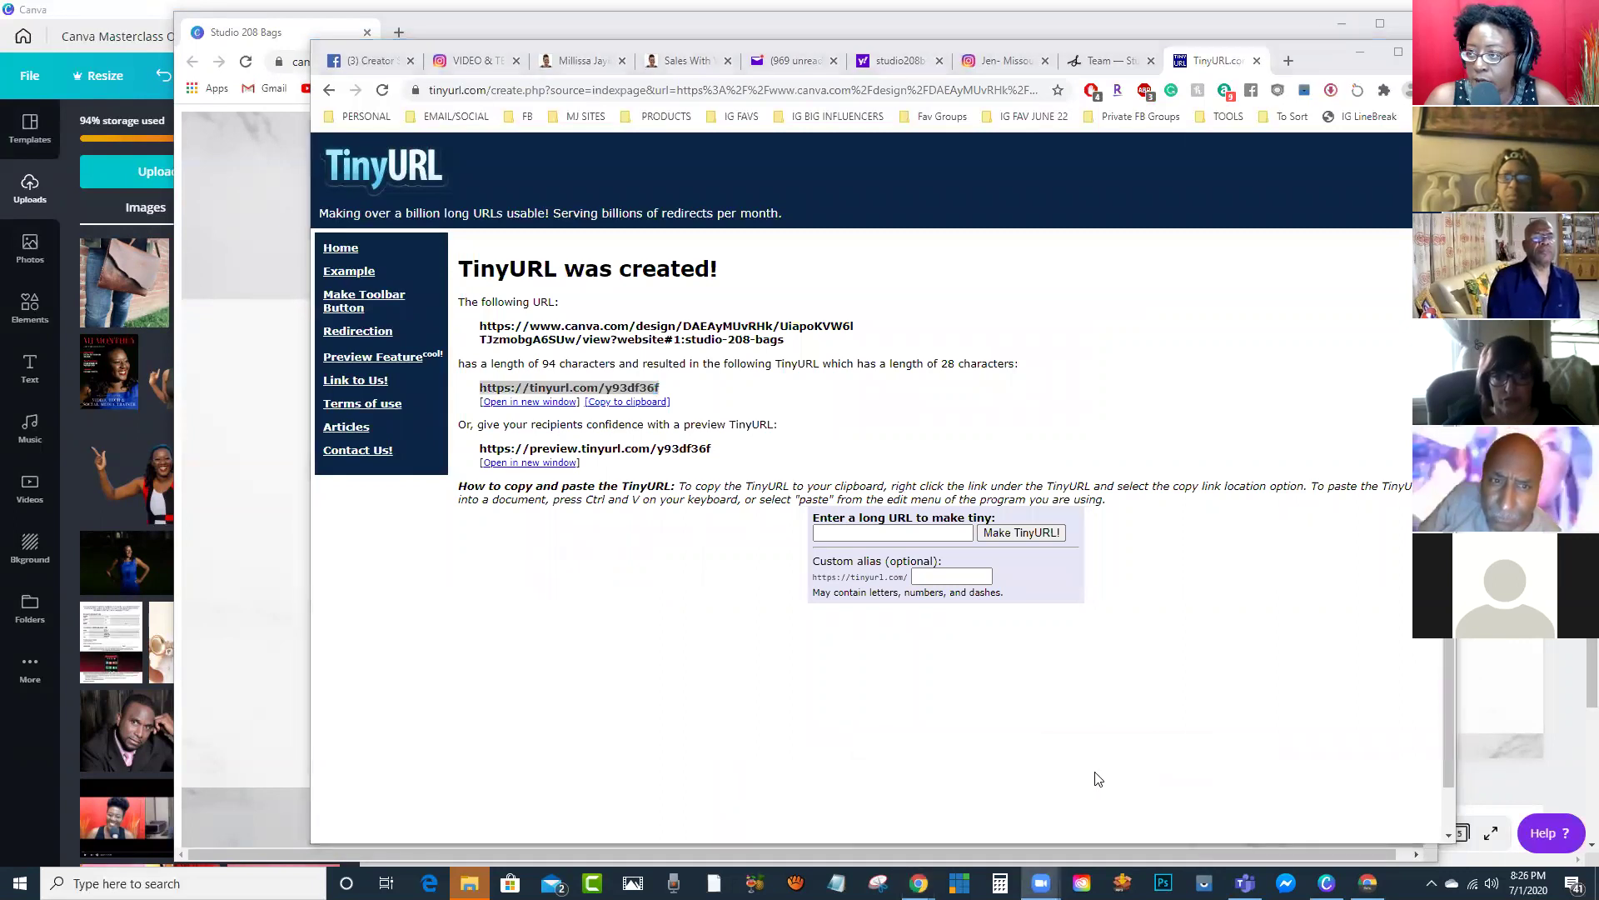
click(1259, 835)
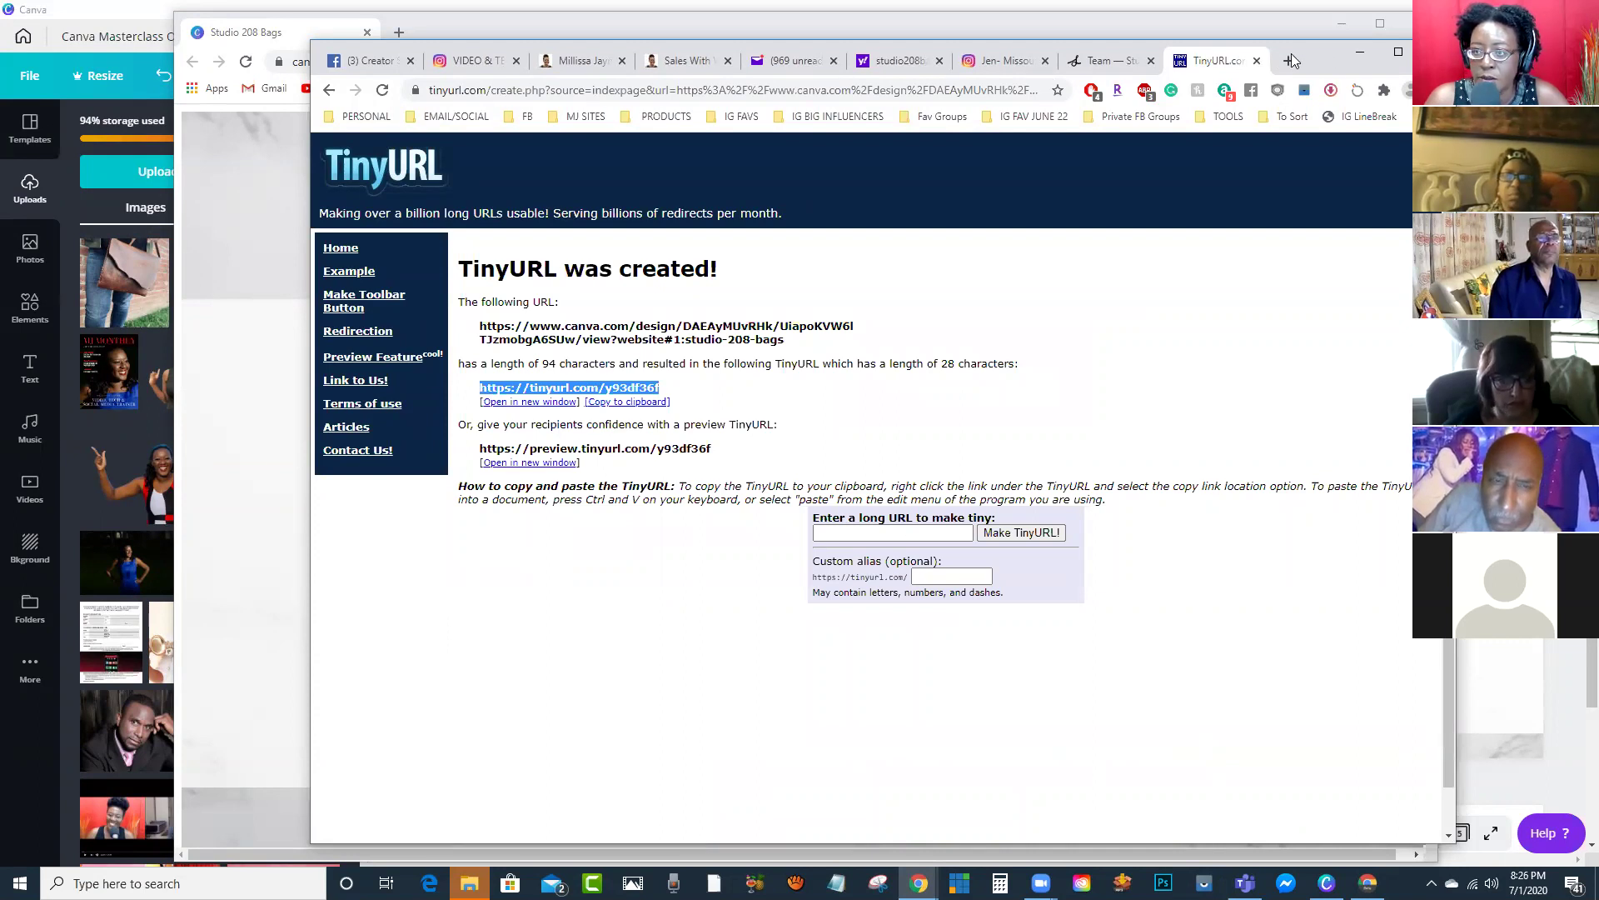
click(1291, 27)
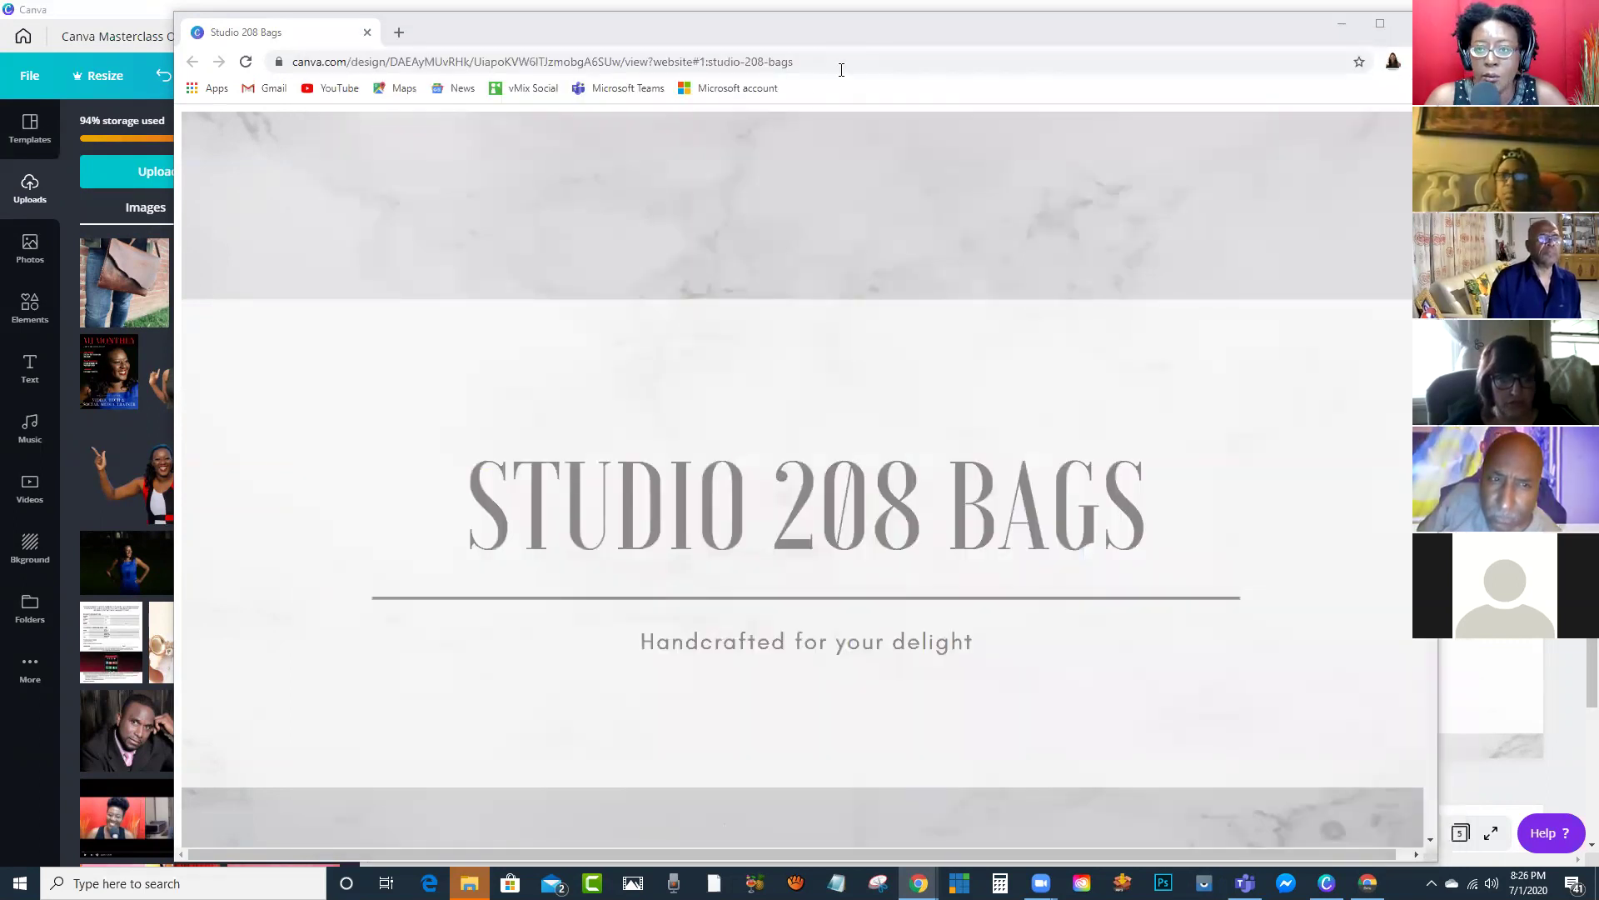
Step: Bring the Canva editor forward and scroll back up to the 'STUDIO 208 BAGS' Page 1
double_click(1014, 32)
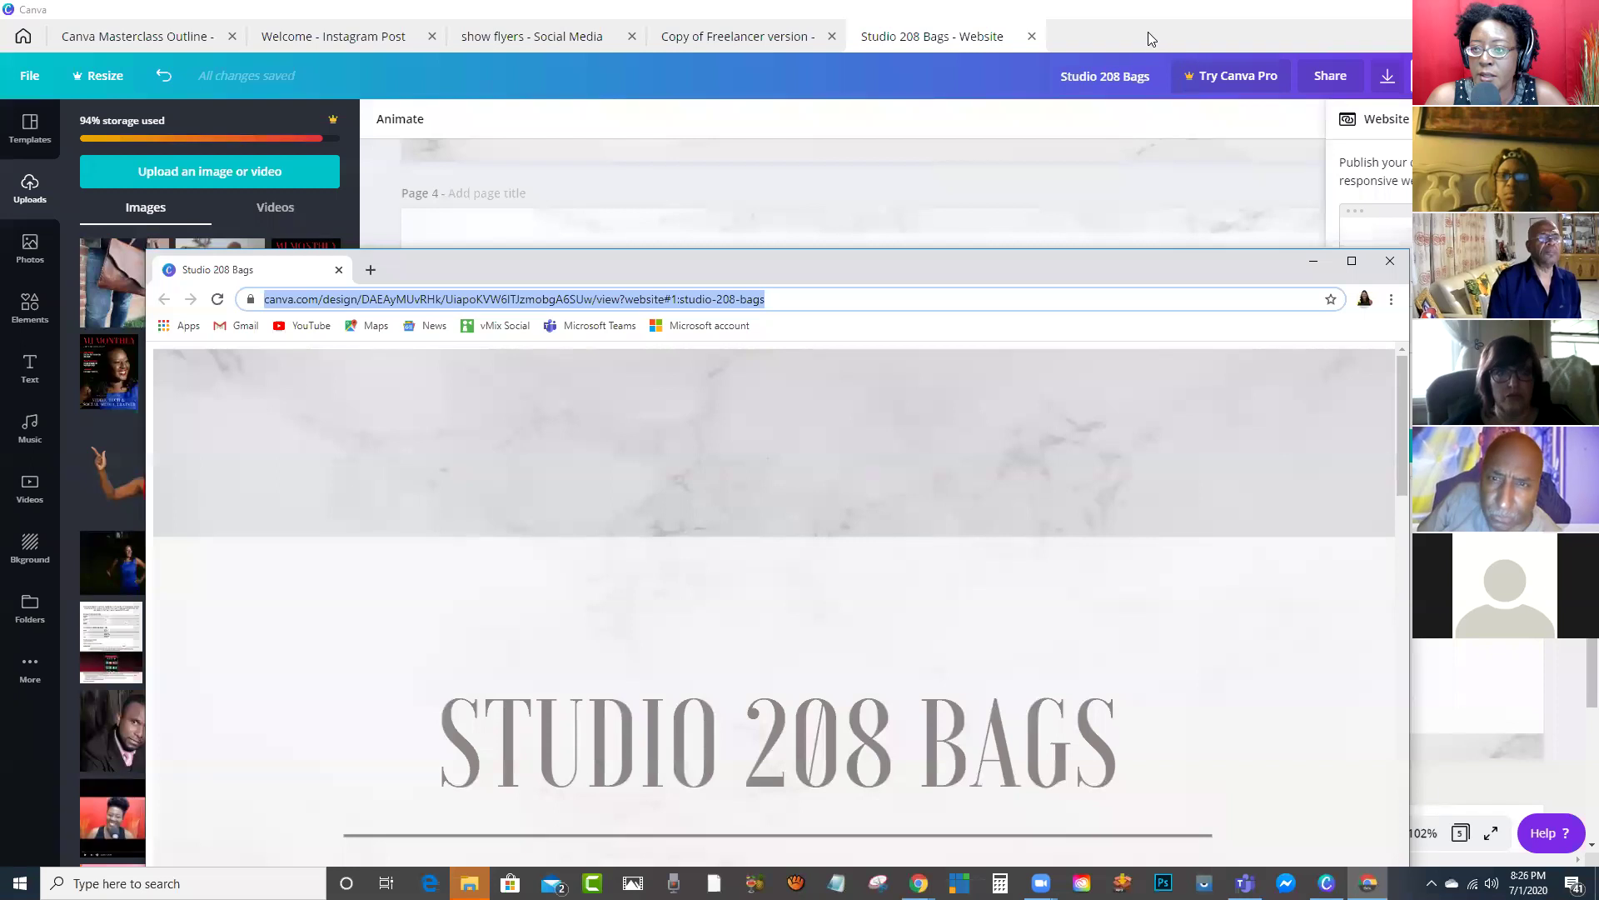
click(1147, 38)
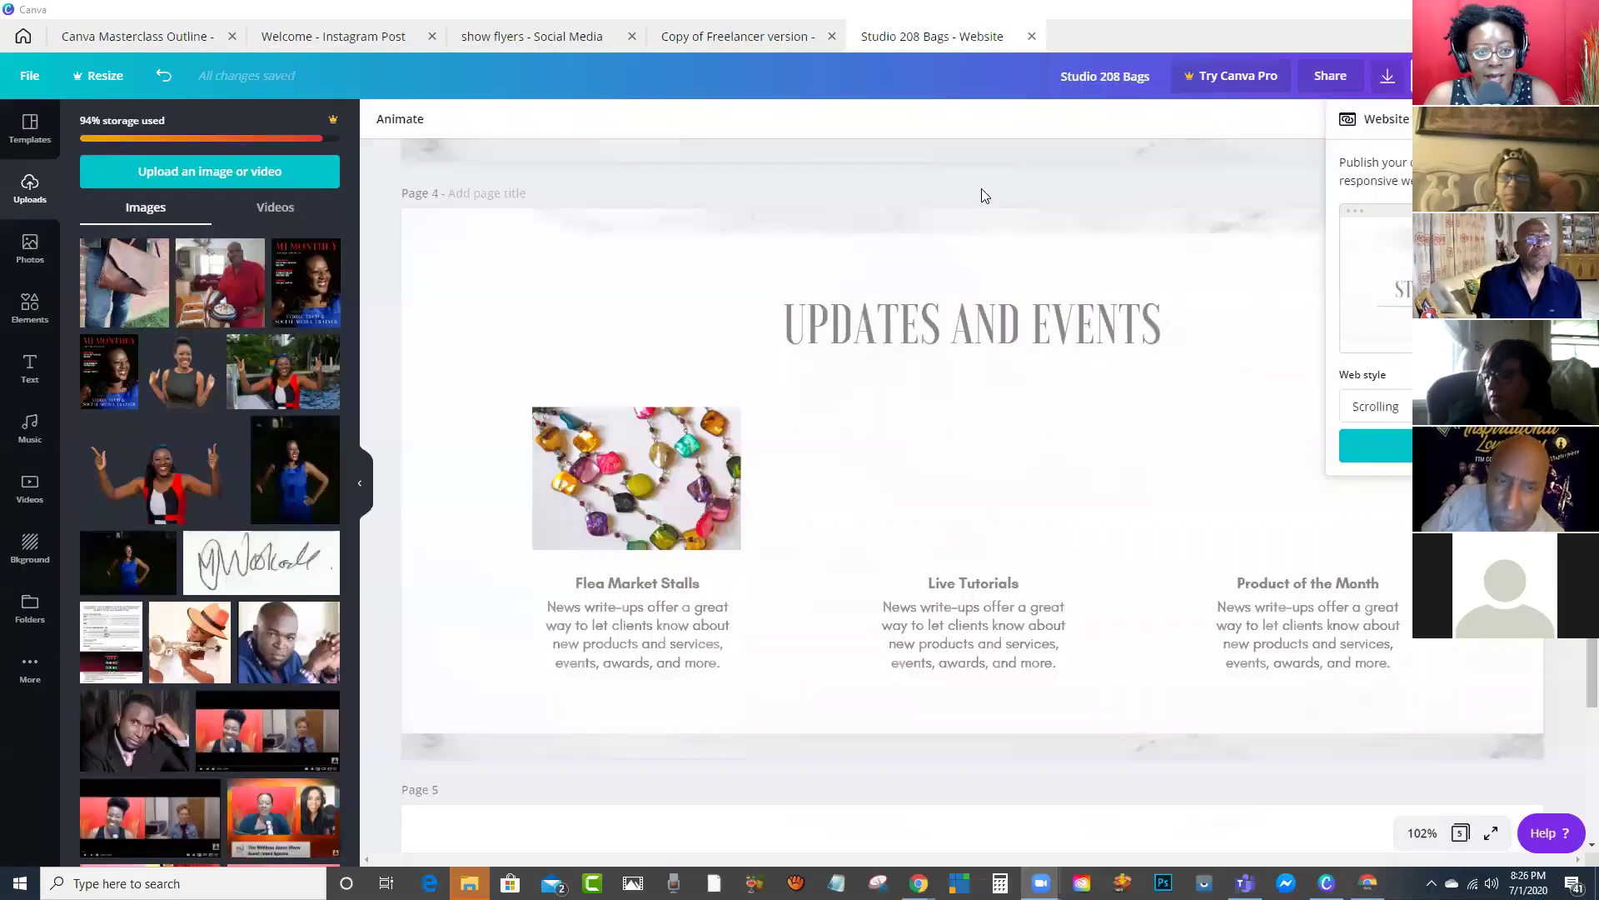
scroll(976, 196, up, 10)
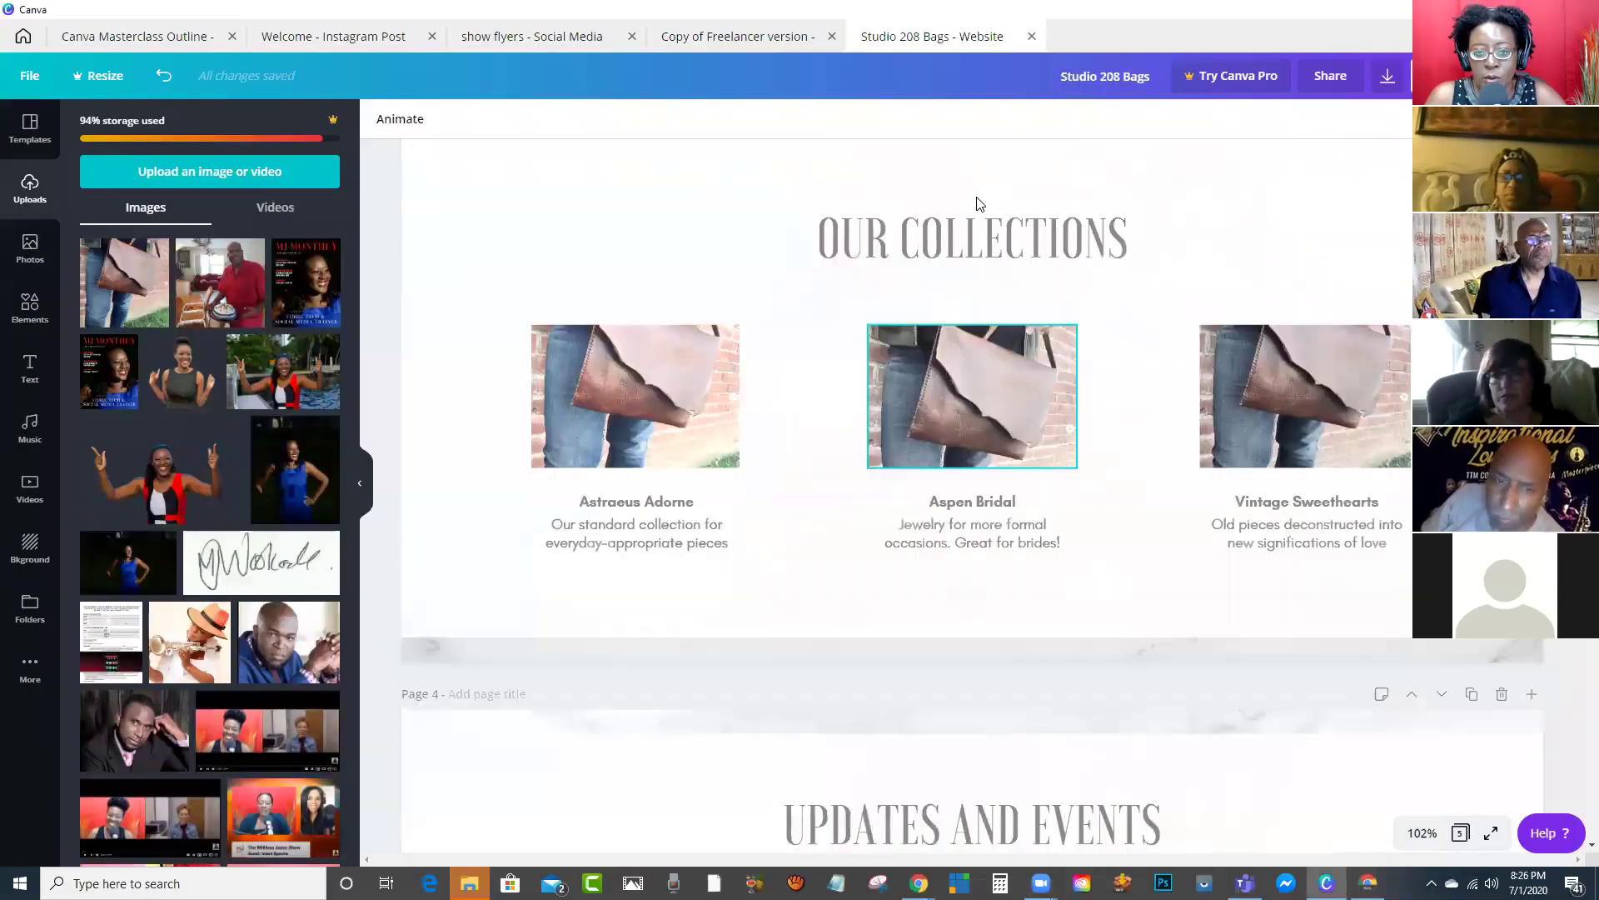
scroll(979, 204, up, 5)
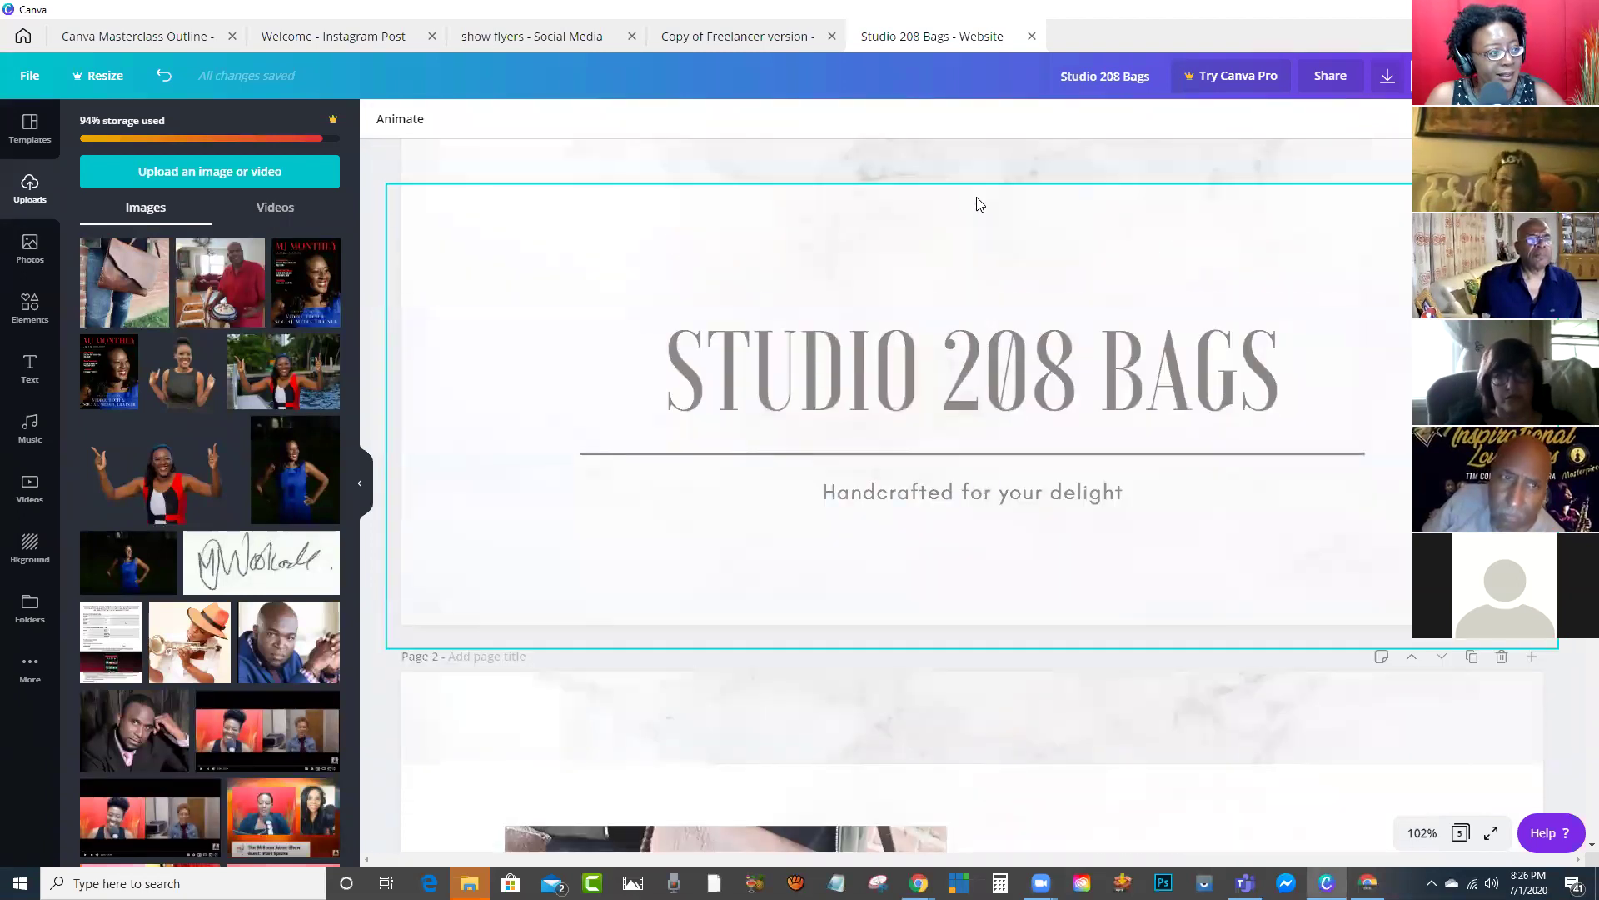
scroll(971, 207, up, 2)
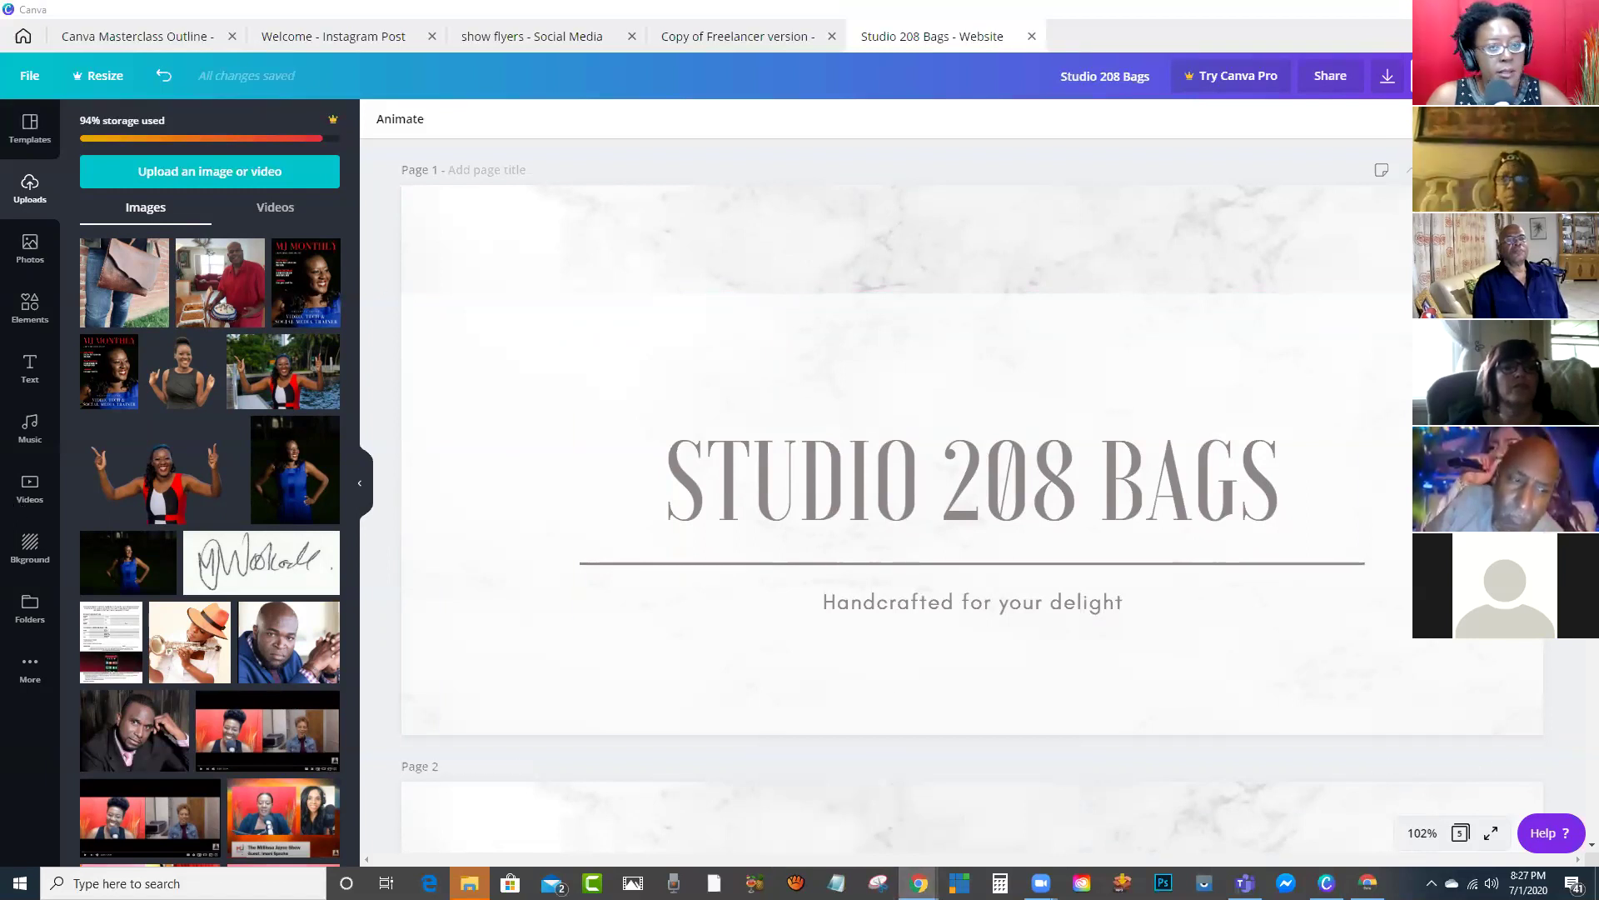
Step: Load the TinyURL short link in a new browser tab, maximised, with the extension popup dismissed
key(alt+Tab)
click(1187, 67)
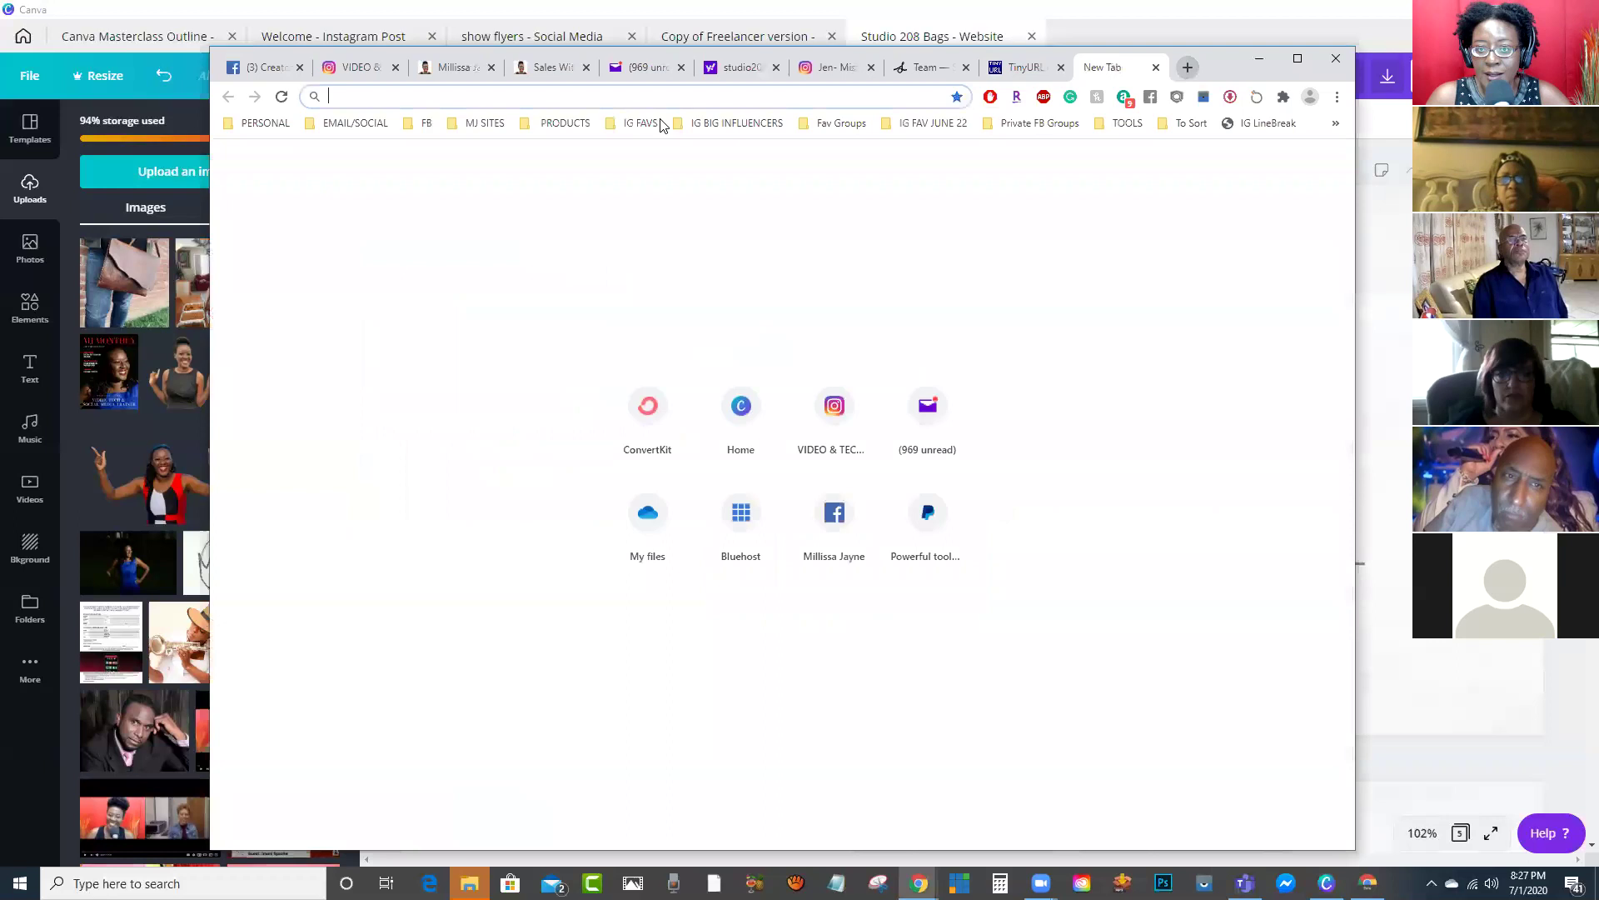
text(https://tinyurl.com/y93df36f)
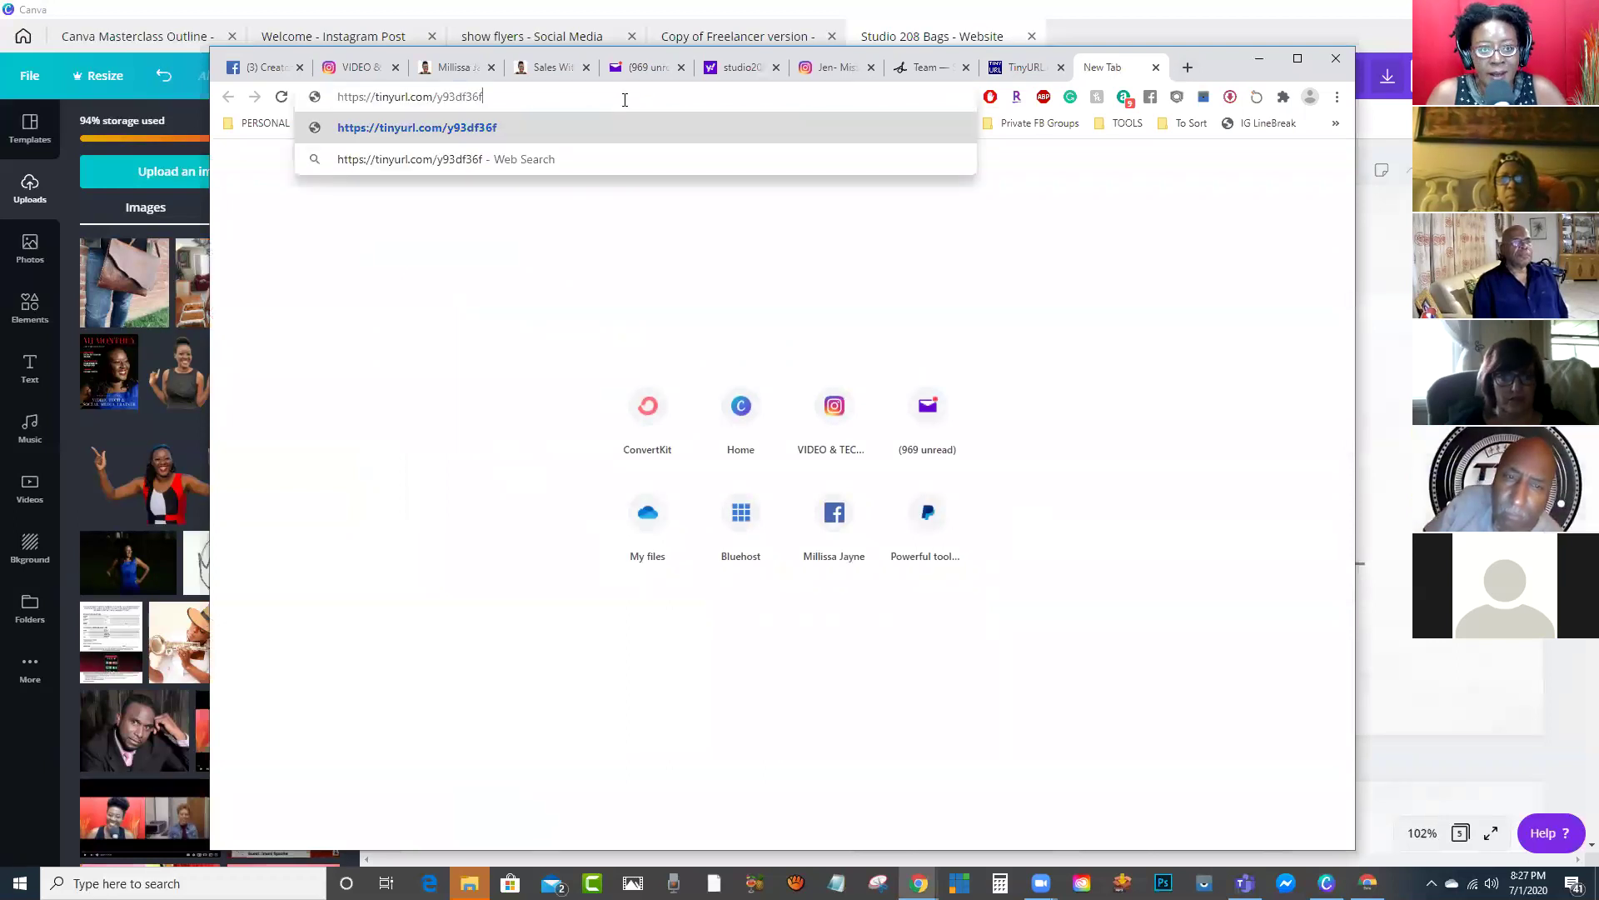
key(Return)
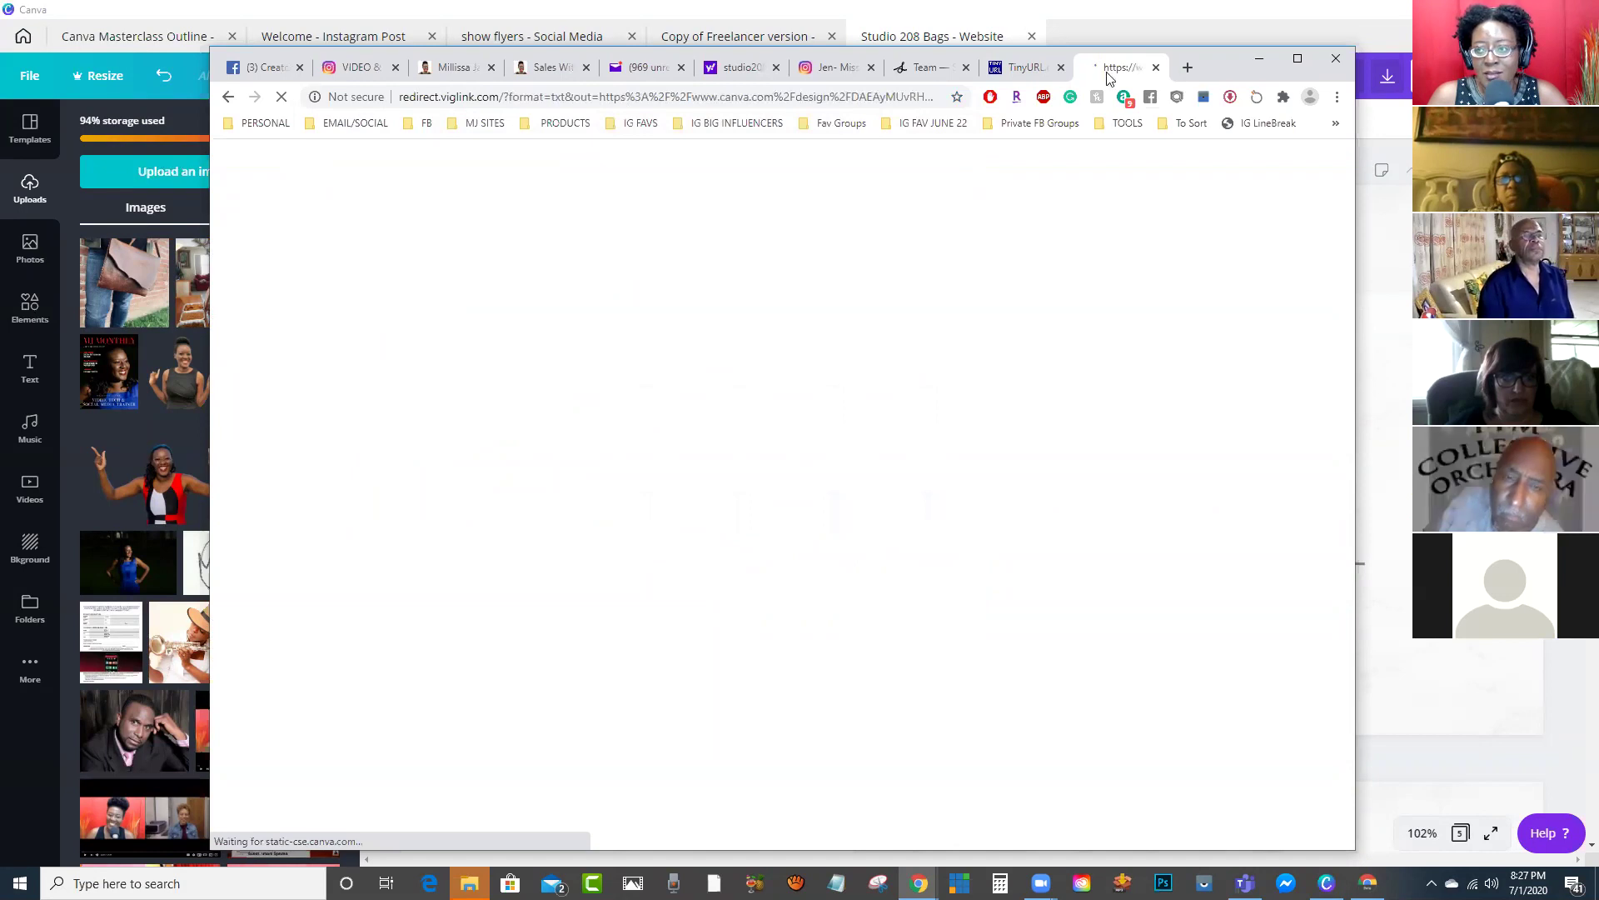
click(1297, 58)
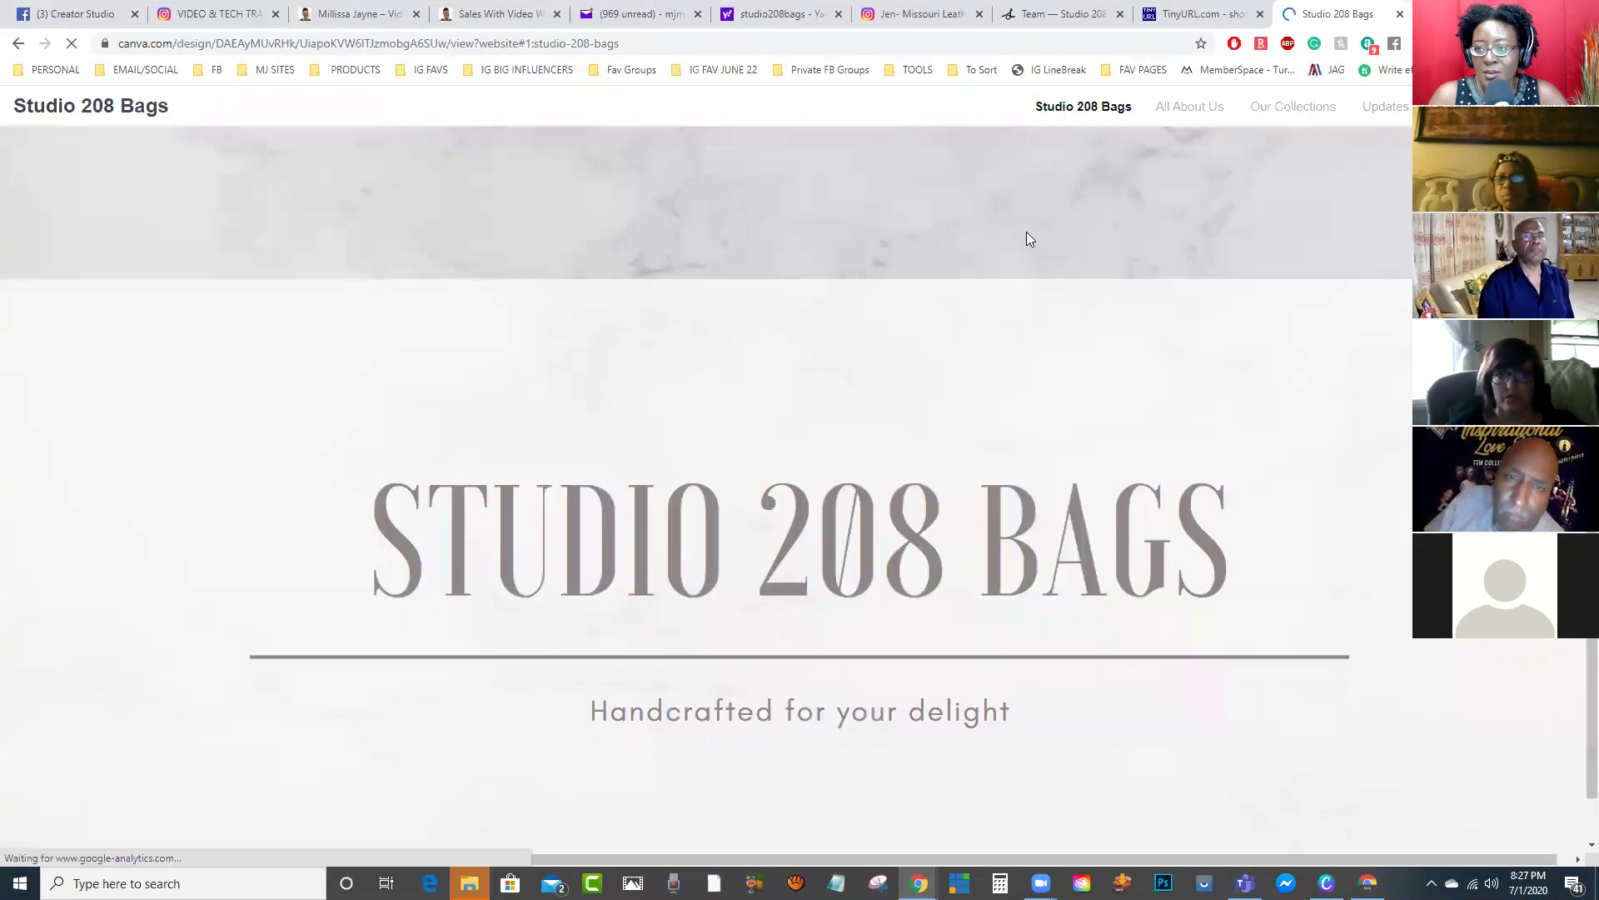
click(1381, 159)
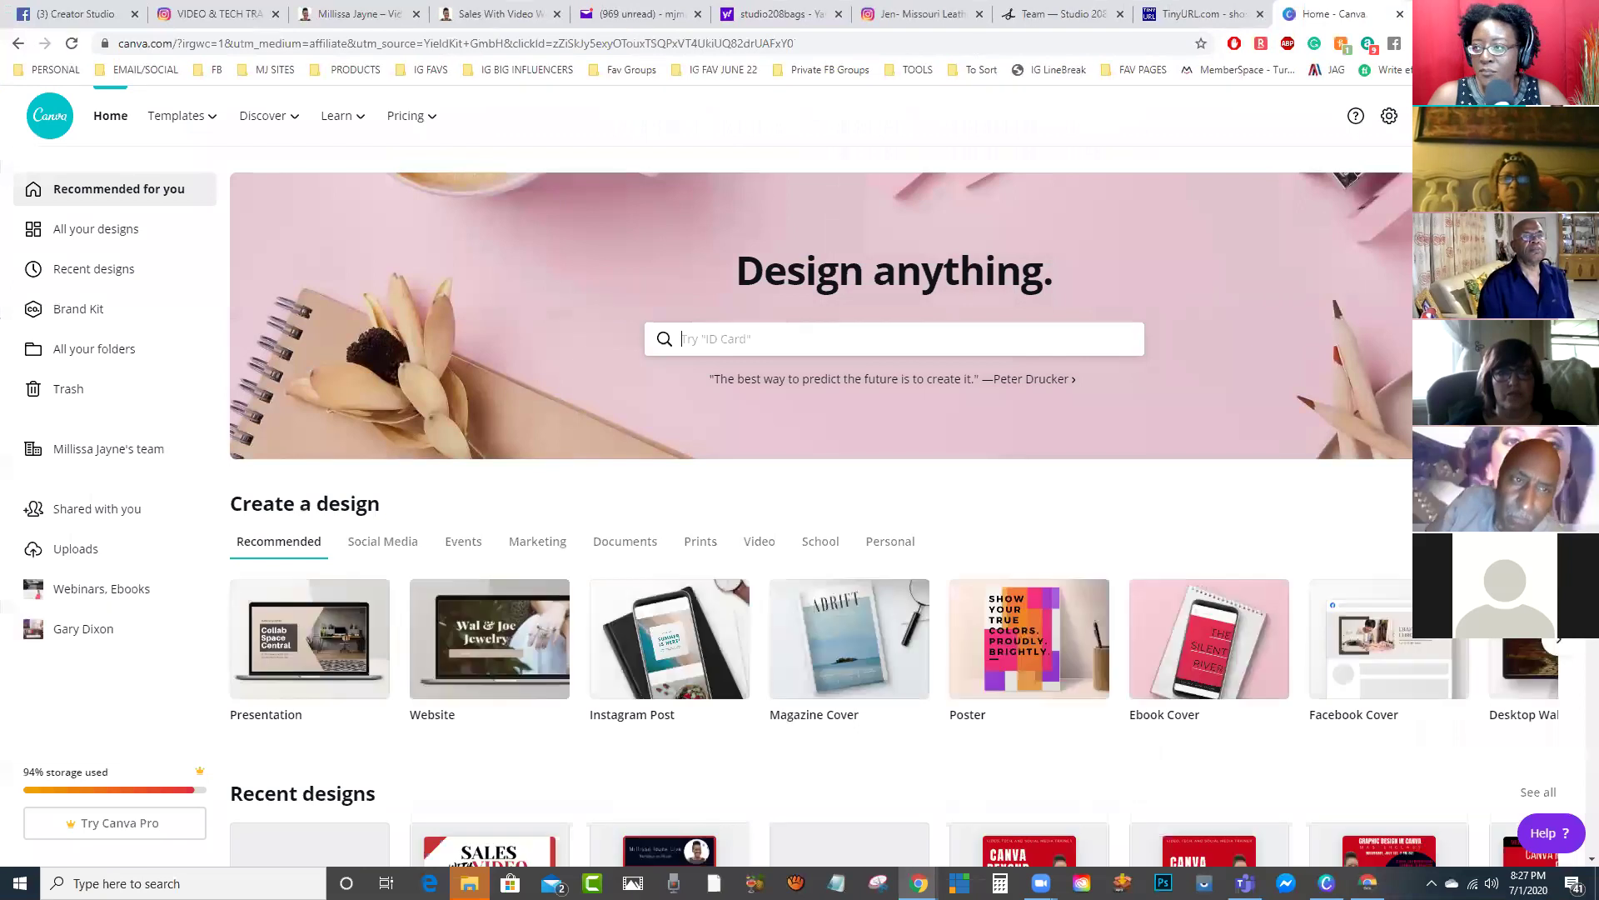
Step: Reload the short link in a new tab of the restored browser, then maximise it
key(super+Down)
click(1177, 62)
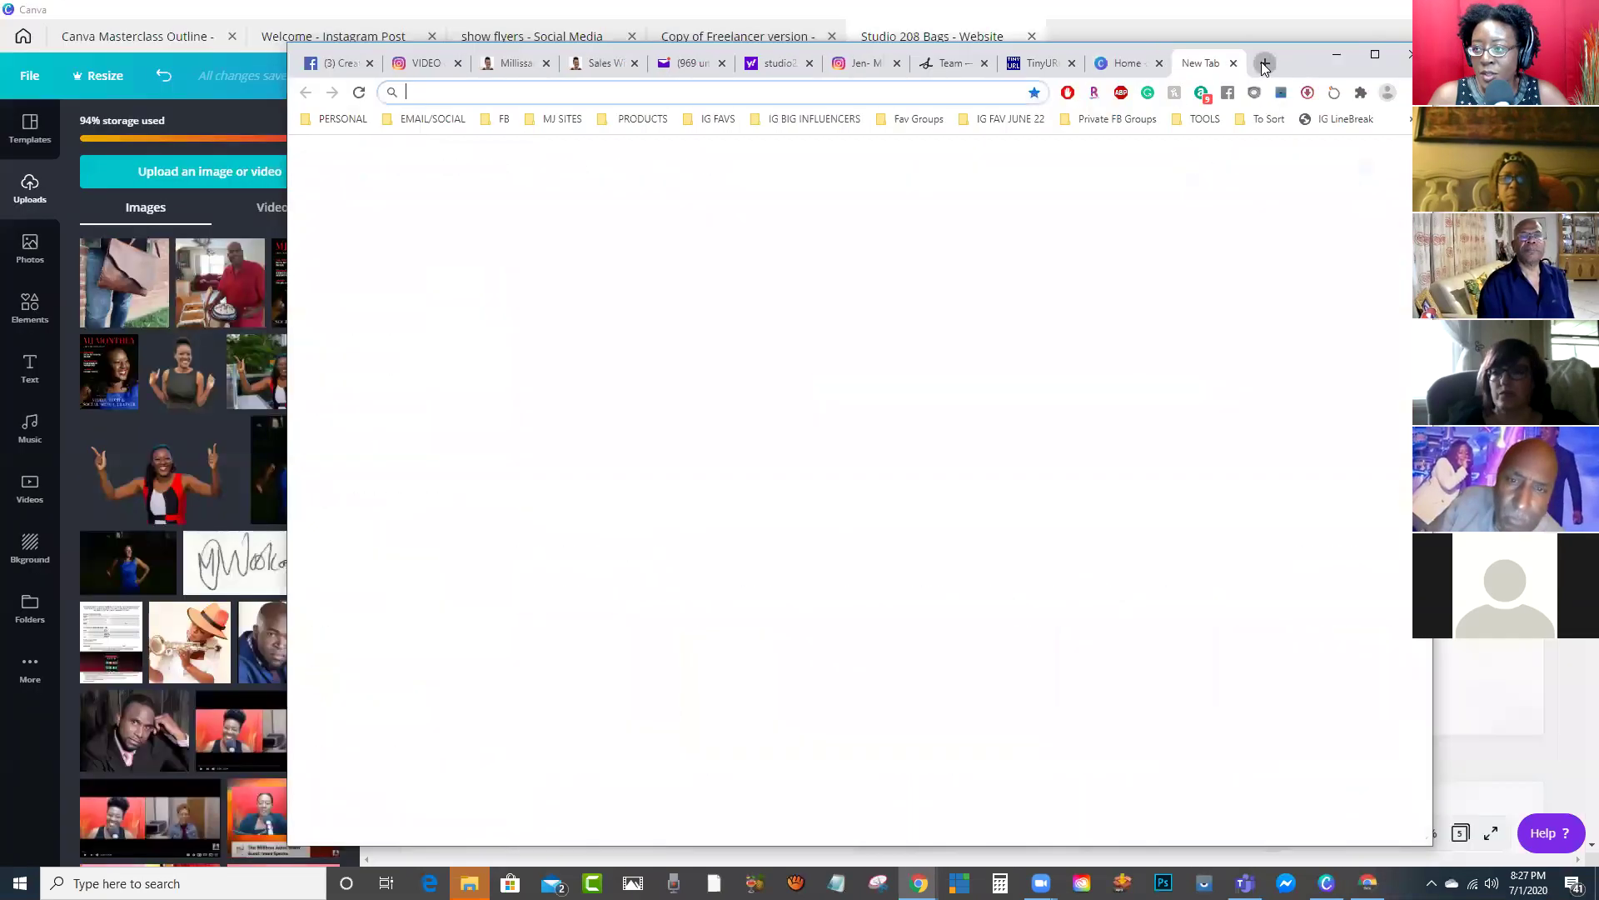
click(950, 92)
key(ctrl+v)
key(Return)
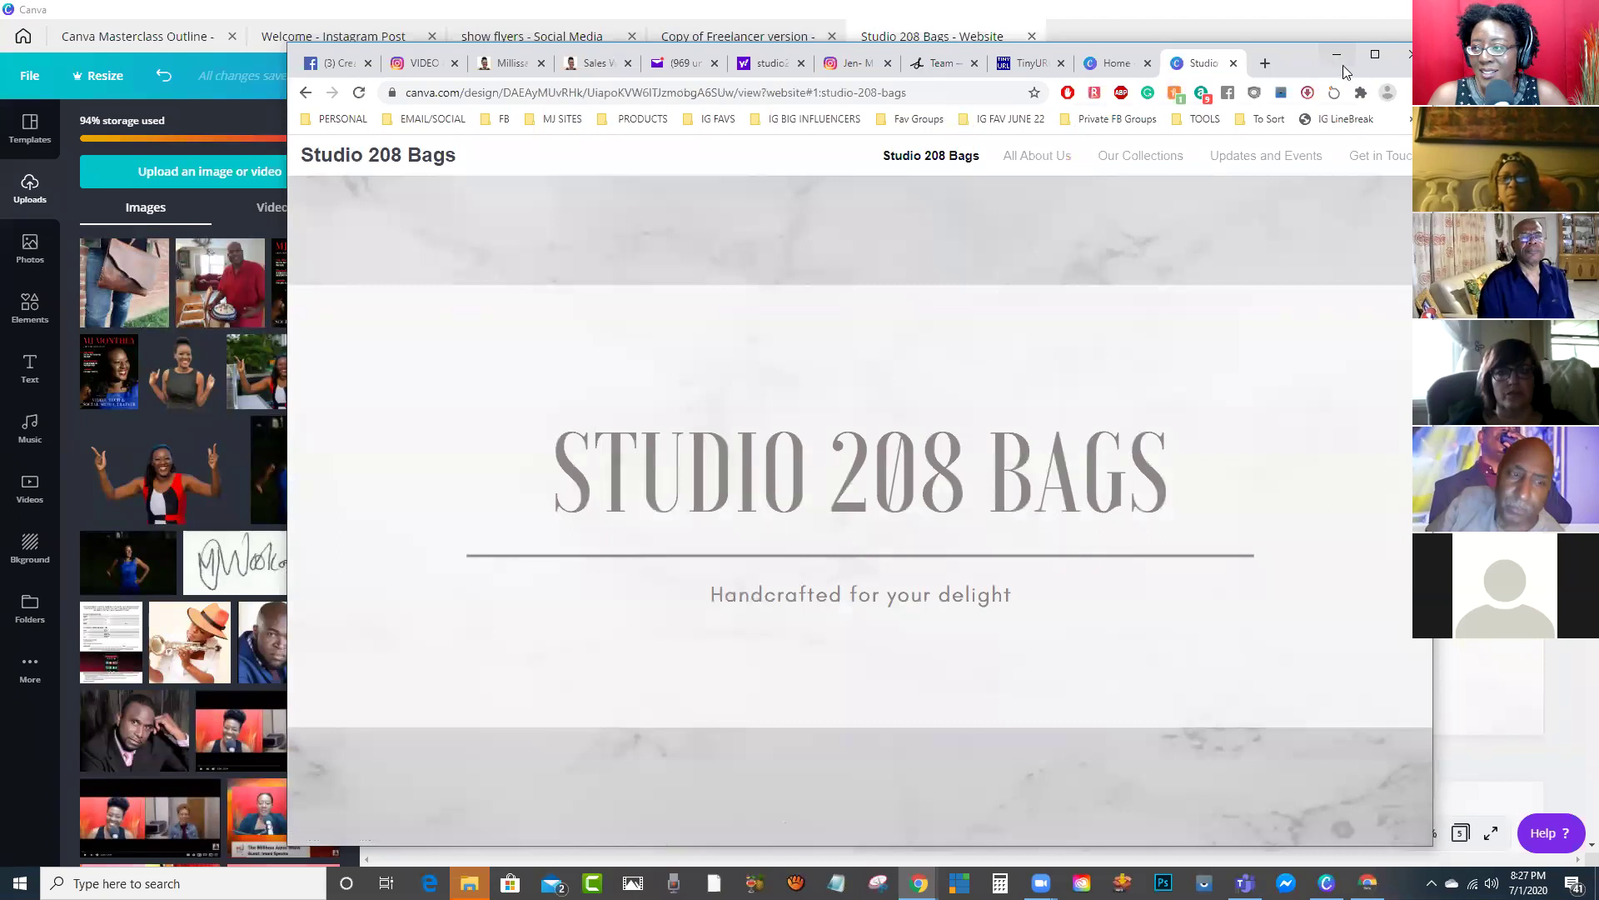
click(1375, 54)
Step: Browse the published site, jumping to the All About Us and Our Collections sections
scroll(1173, 295, down, 1)
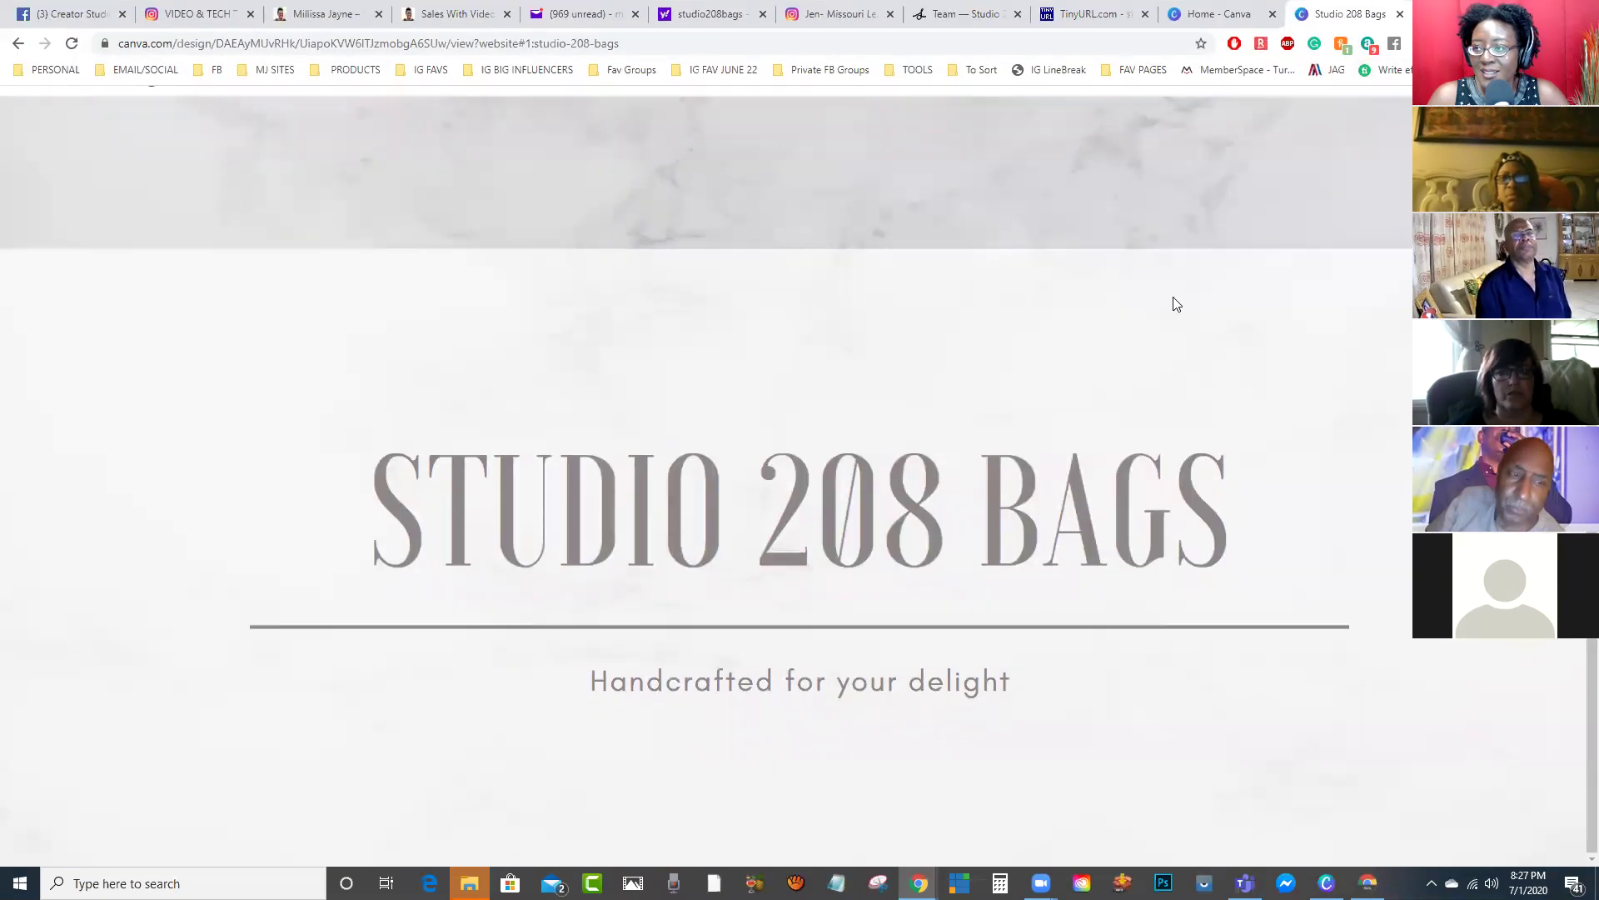
scroll(1316, 324, up, 1)
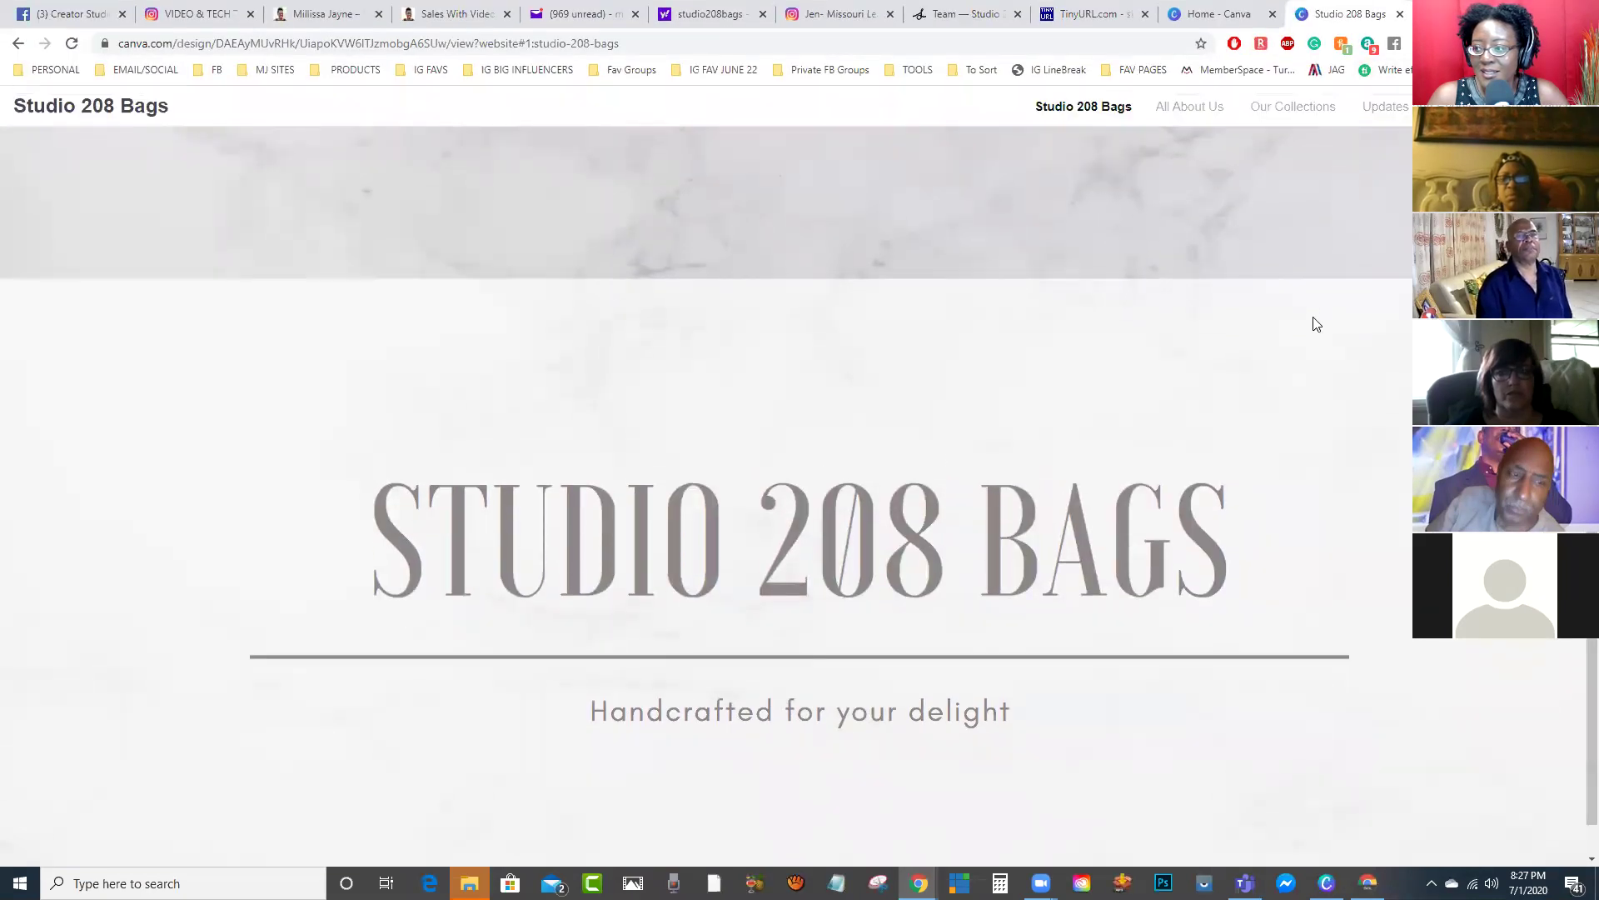
scroll(1316, 324, down, 1)
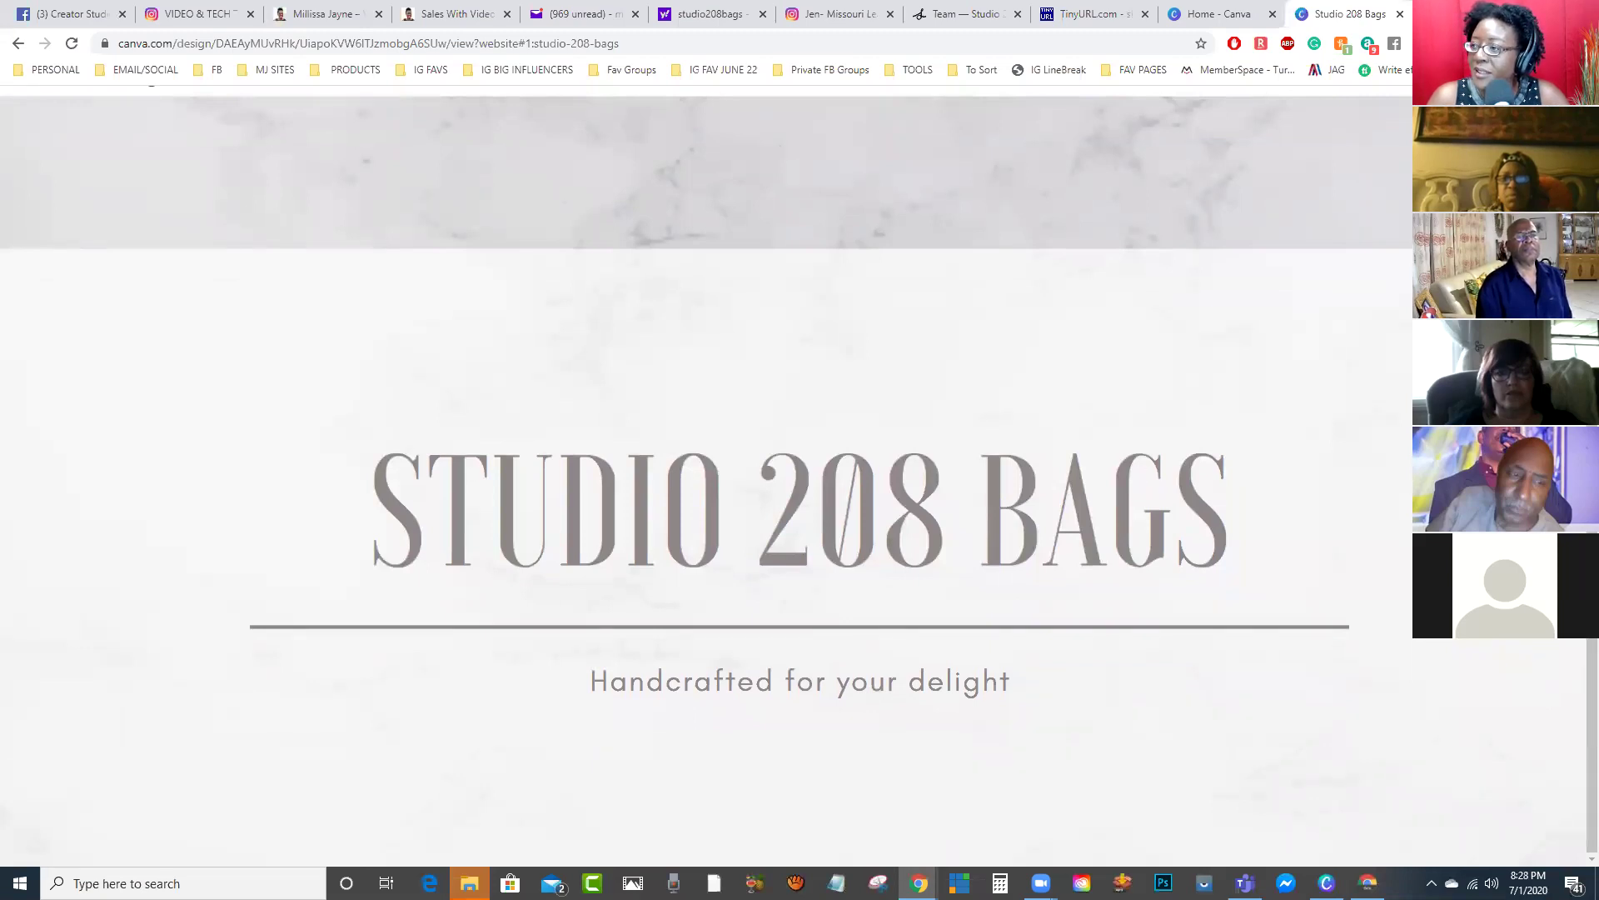
scroll(799, 500, up, 1)
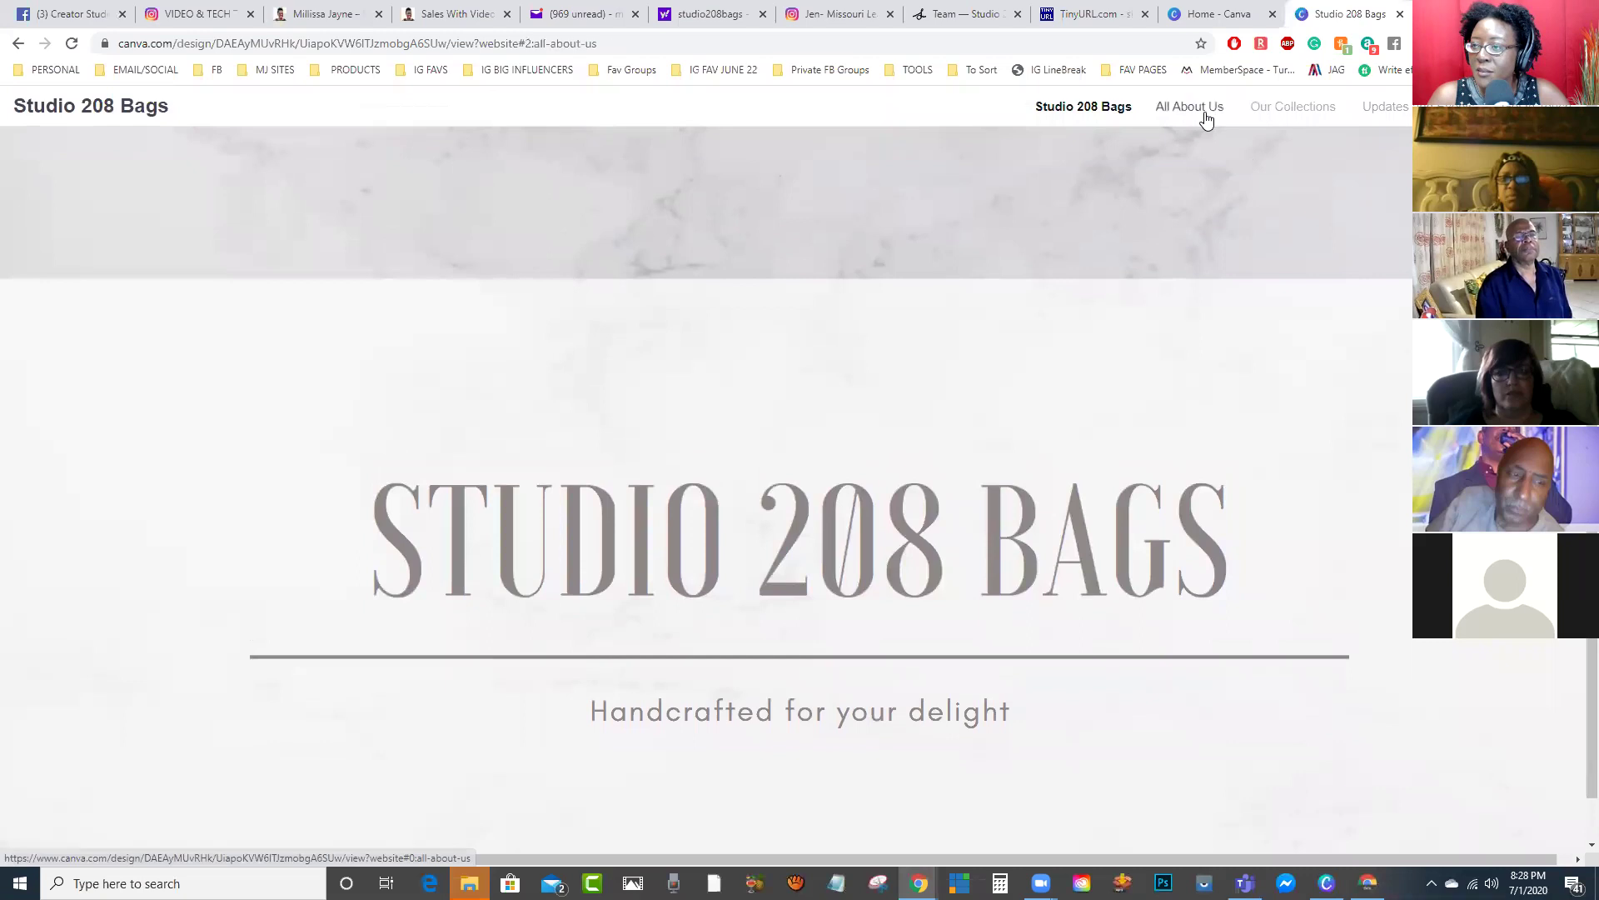
click(1205, 111)
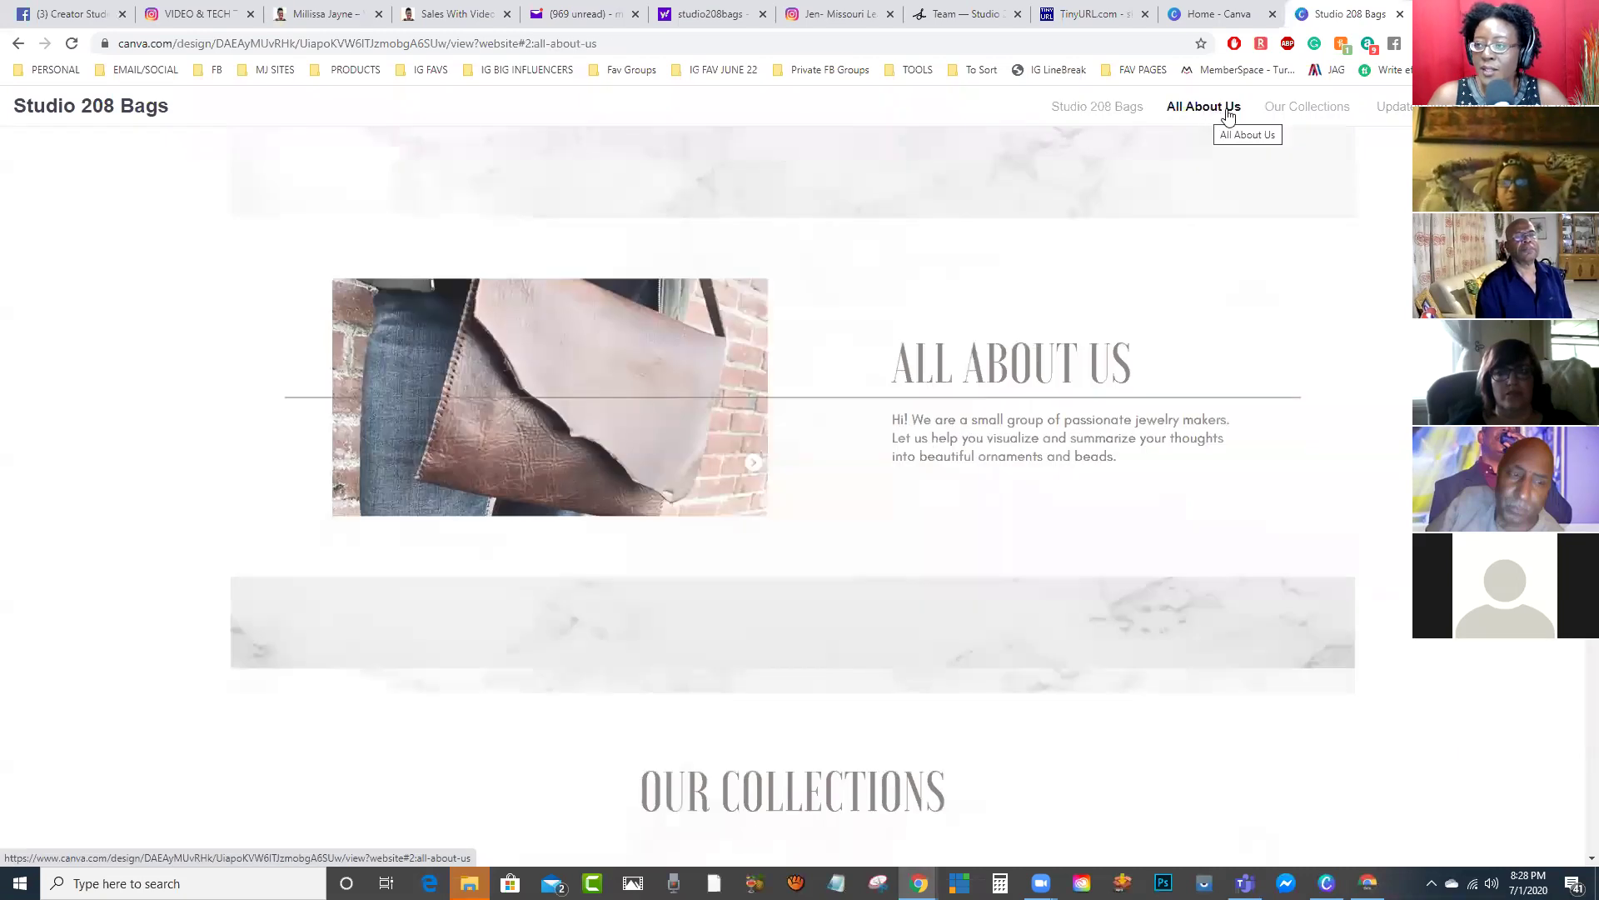
click(1295, 108)
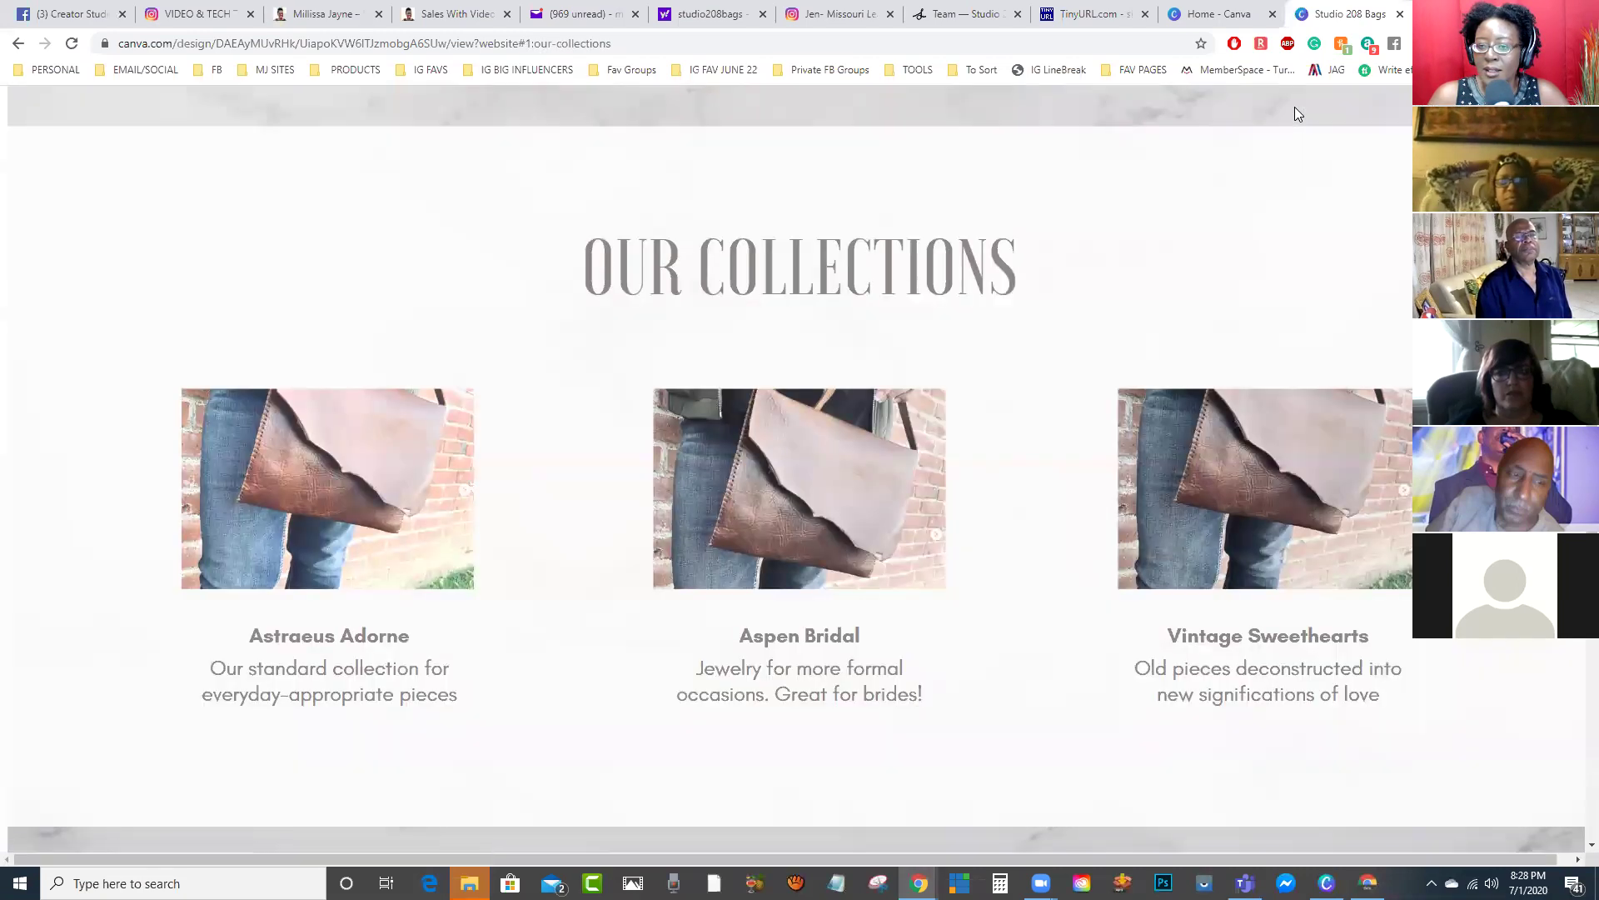
scroll(800, 466, up, 1)
scroll(799, 466, up, 5)
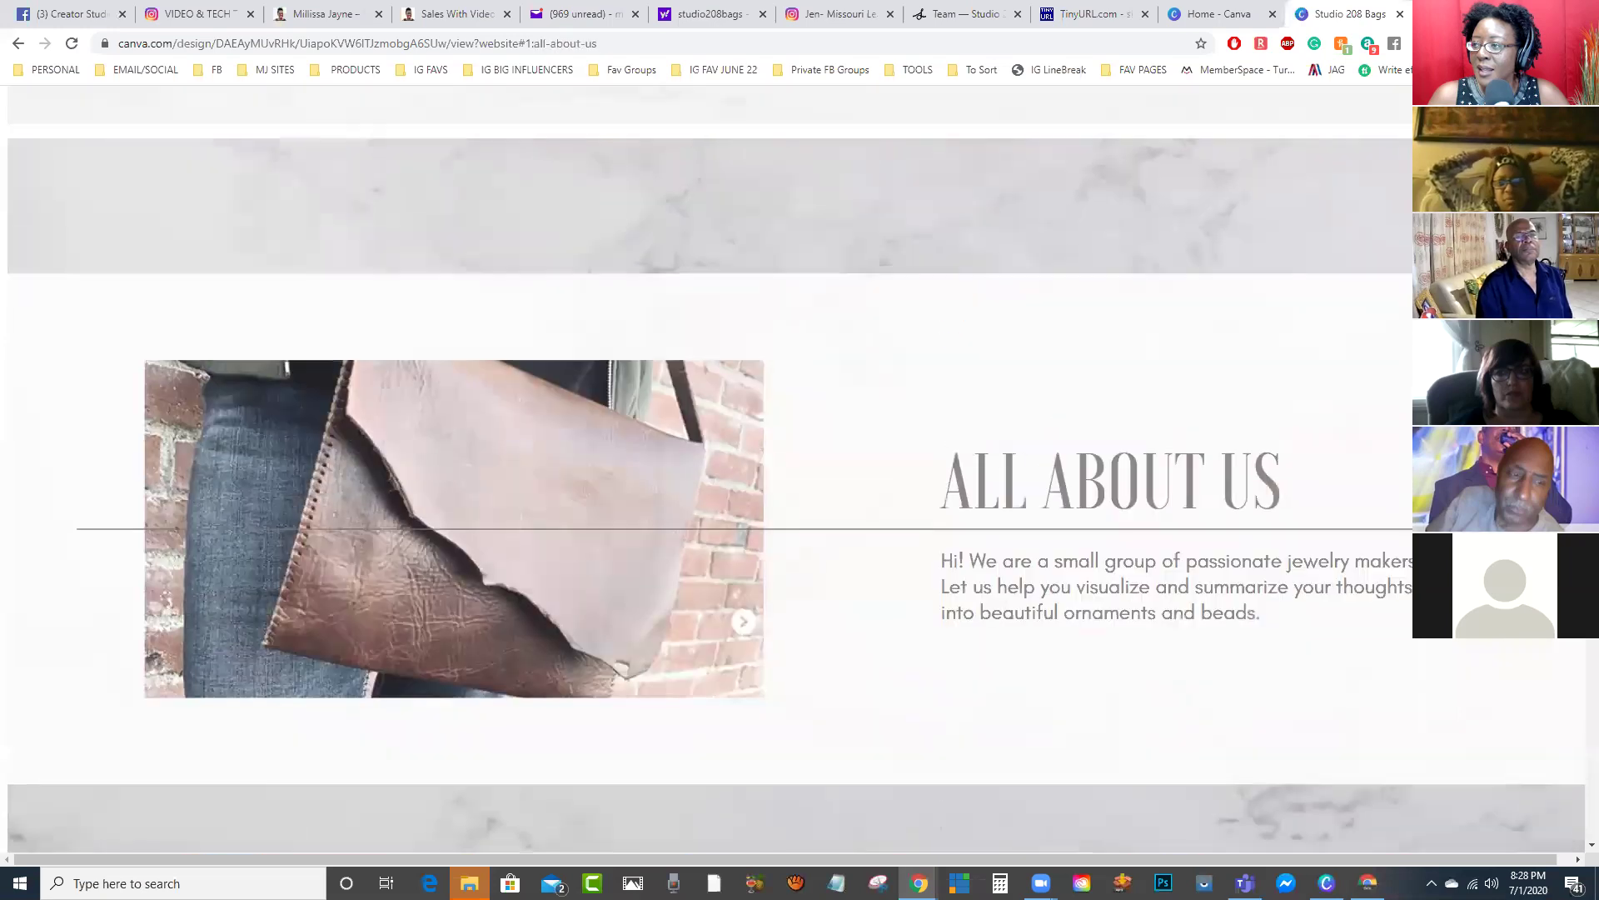
scroll(799, 467, down, 10)
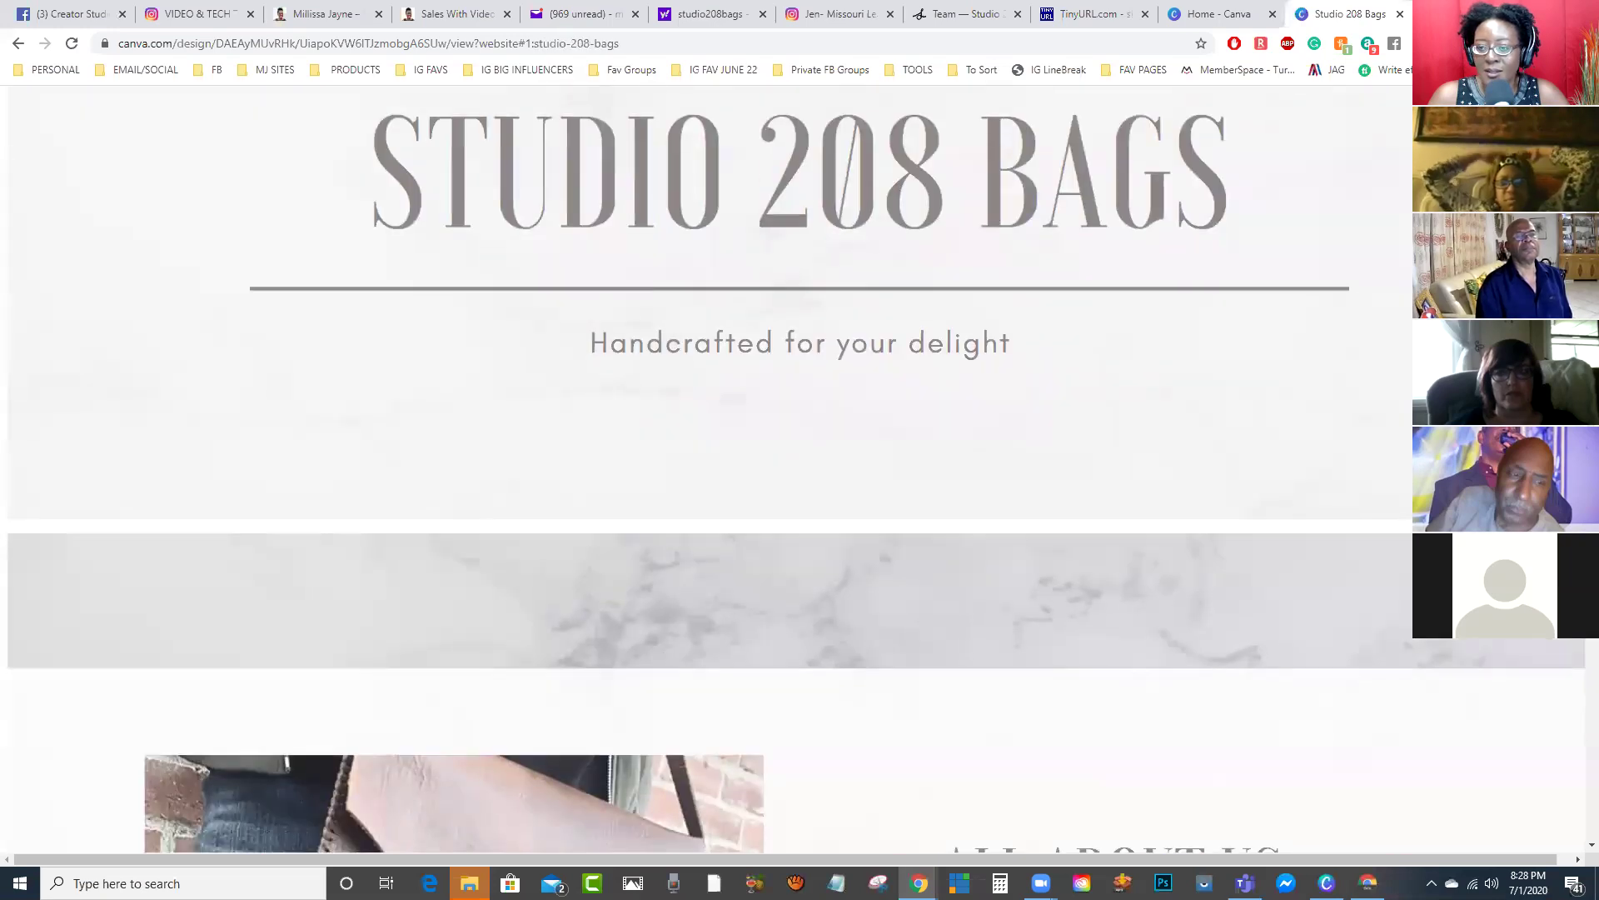
scroll(800, 466, down, 10)
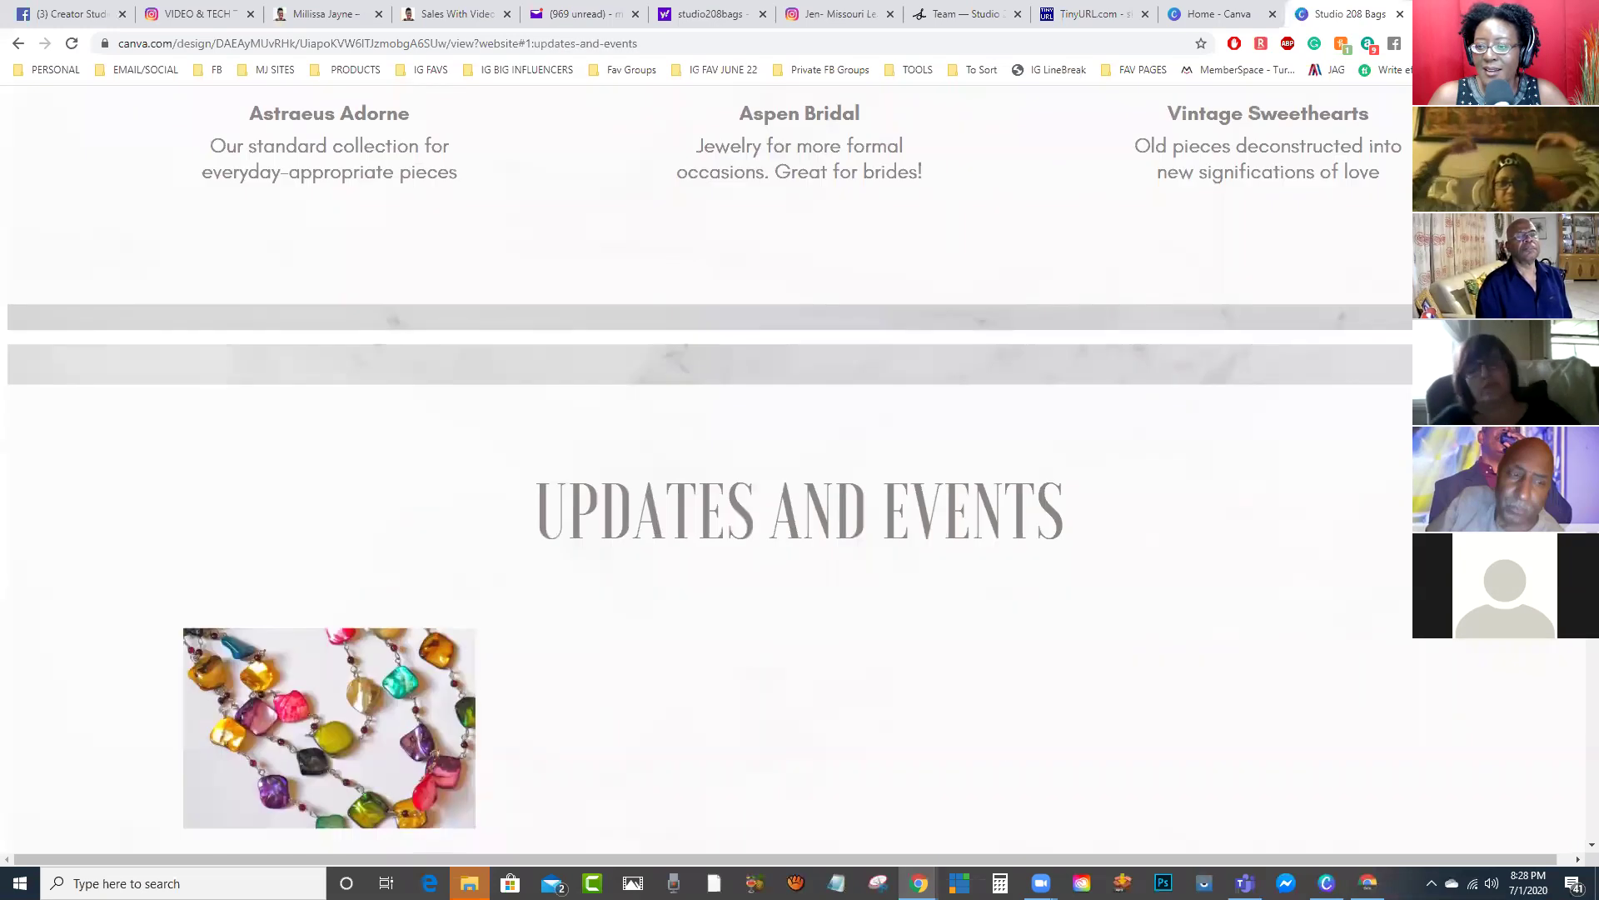
scroll(800, 467, up, 15)
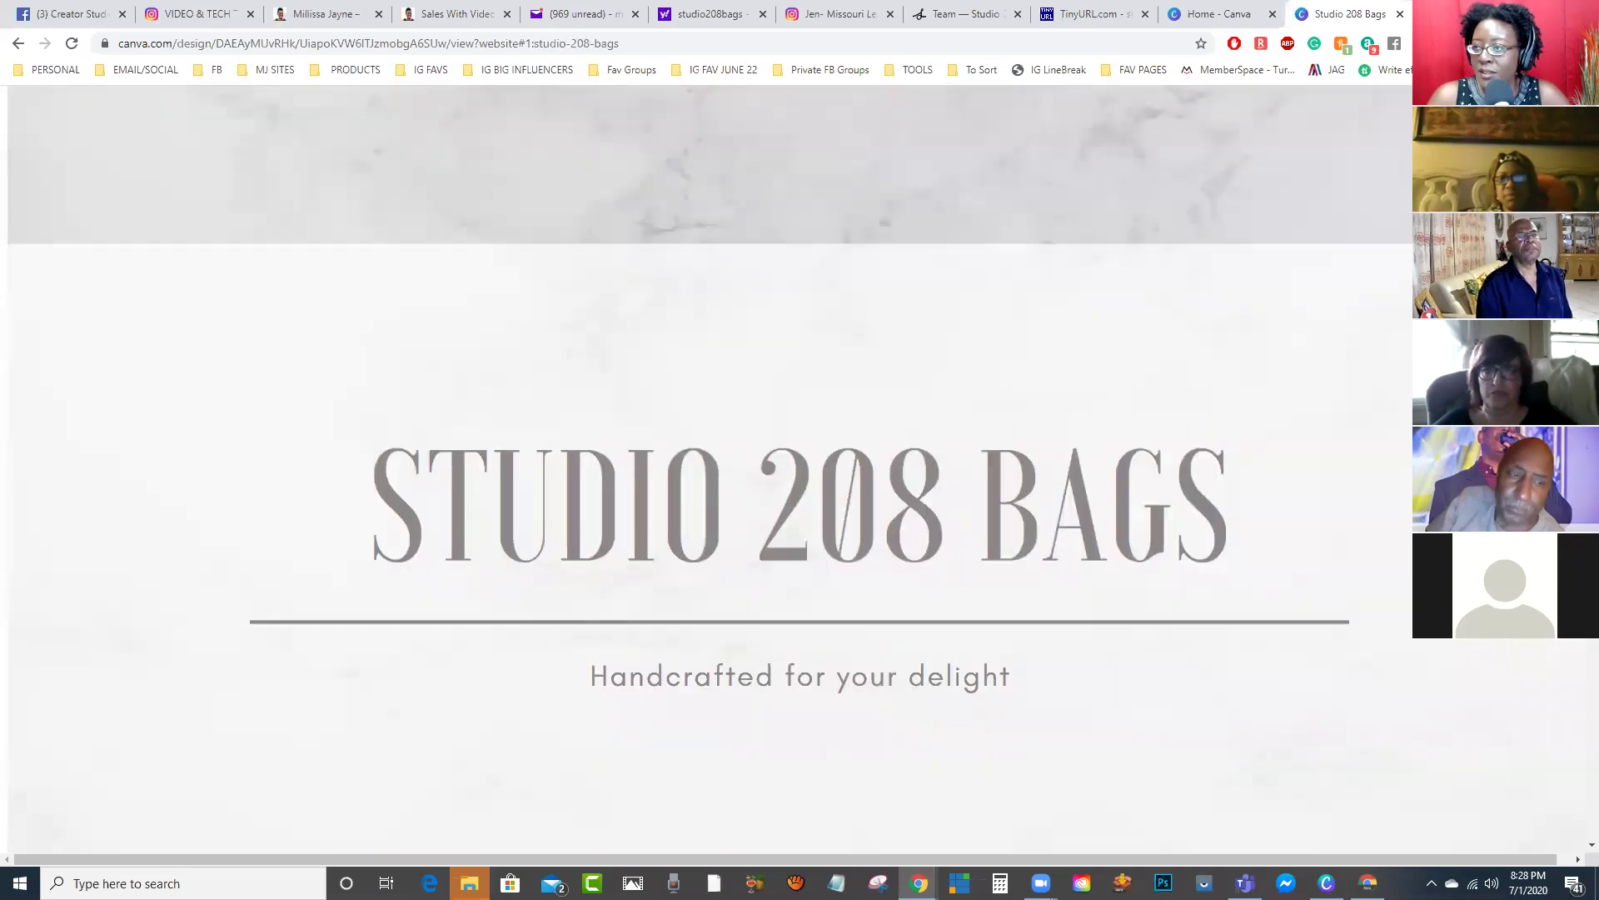
Step: Scroll through the Canva Masterclass Outline design's pages, then head to the All your designs home page
key(alt+Tab)
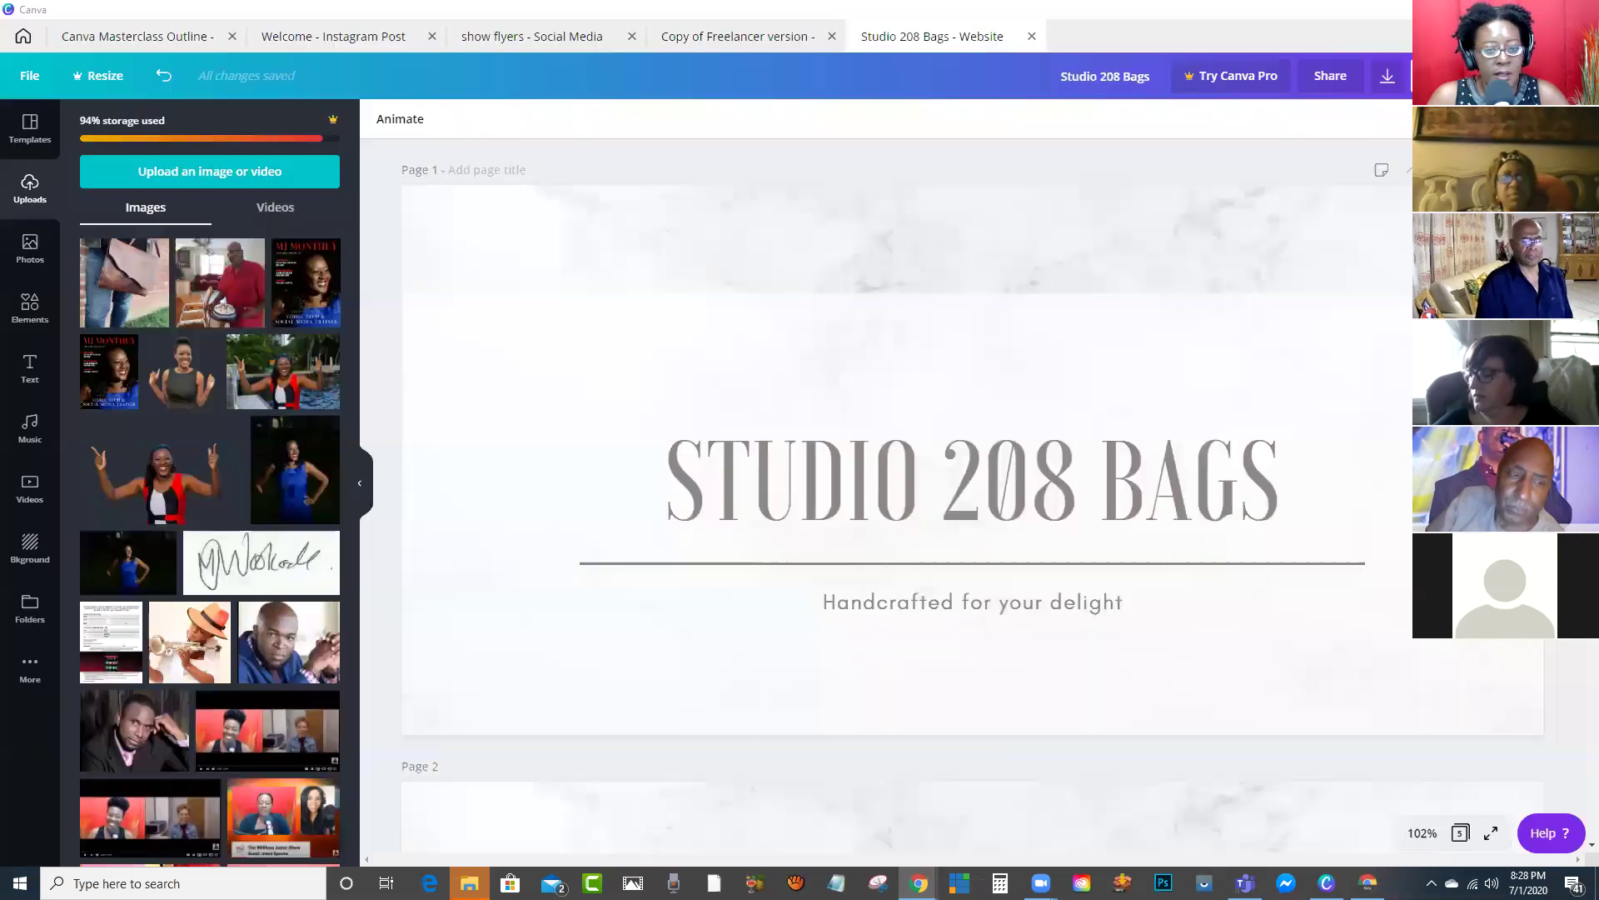
key(ctrl+Tab)
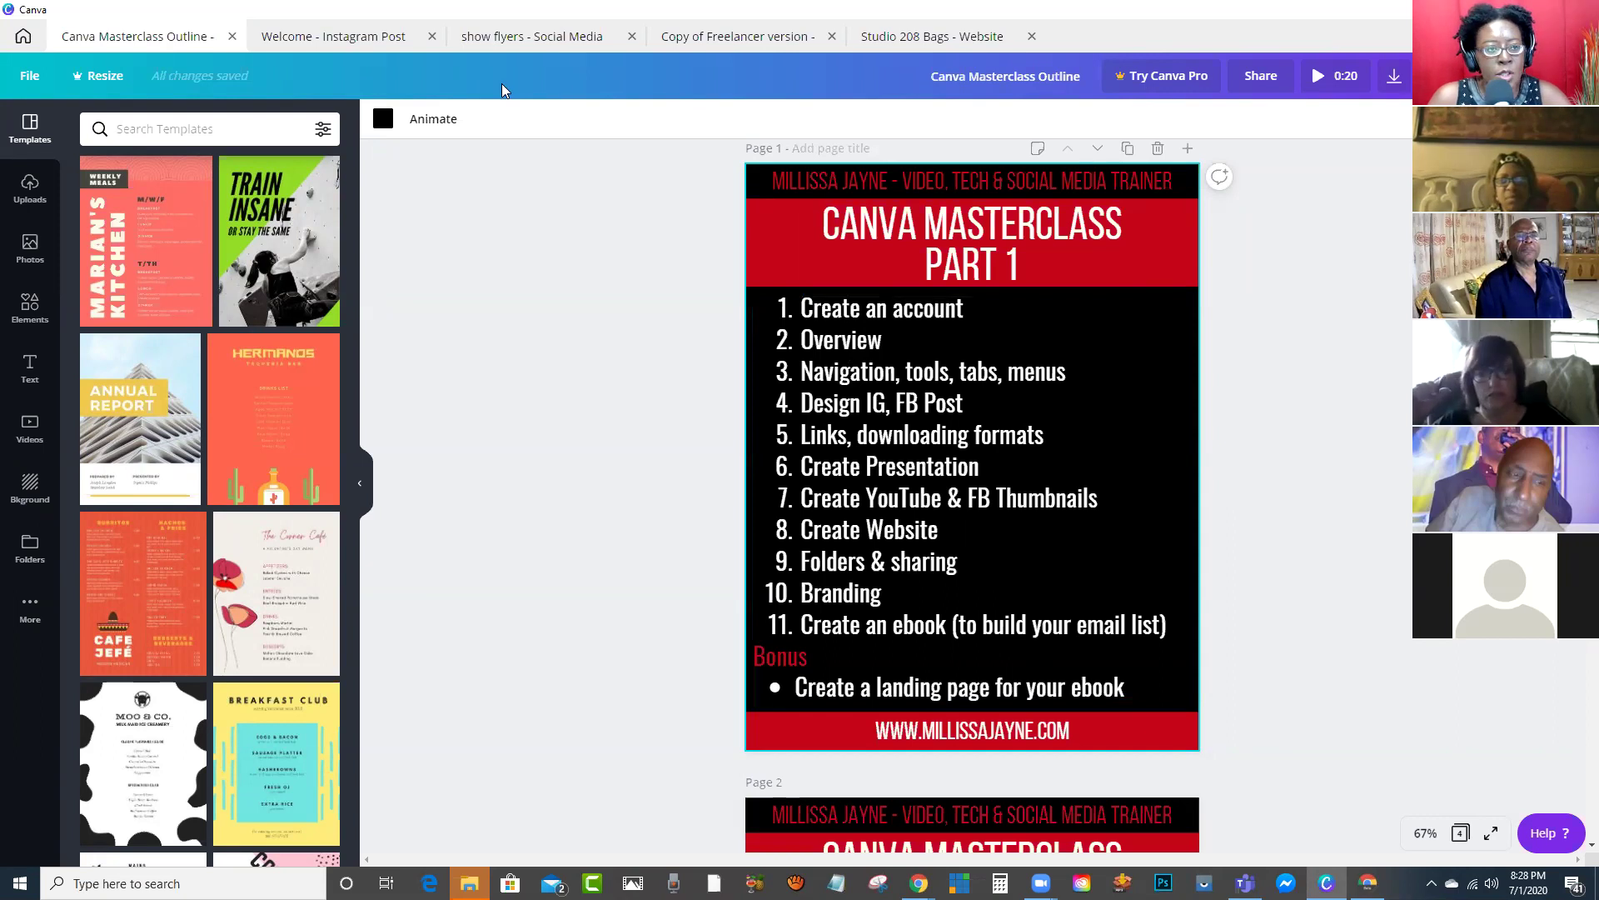
scroll(1070, 565, down, 5)
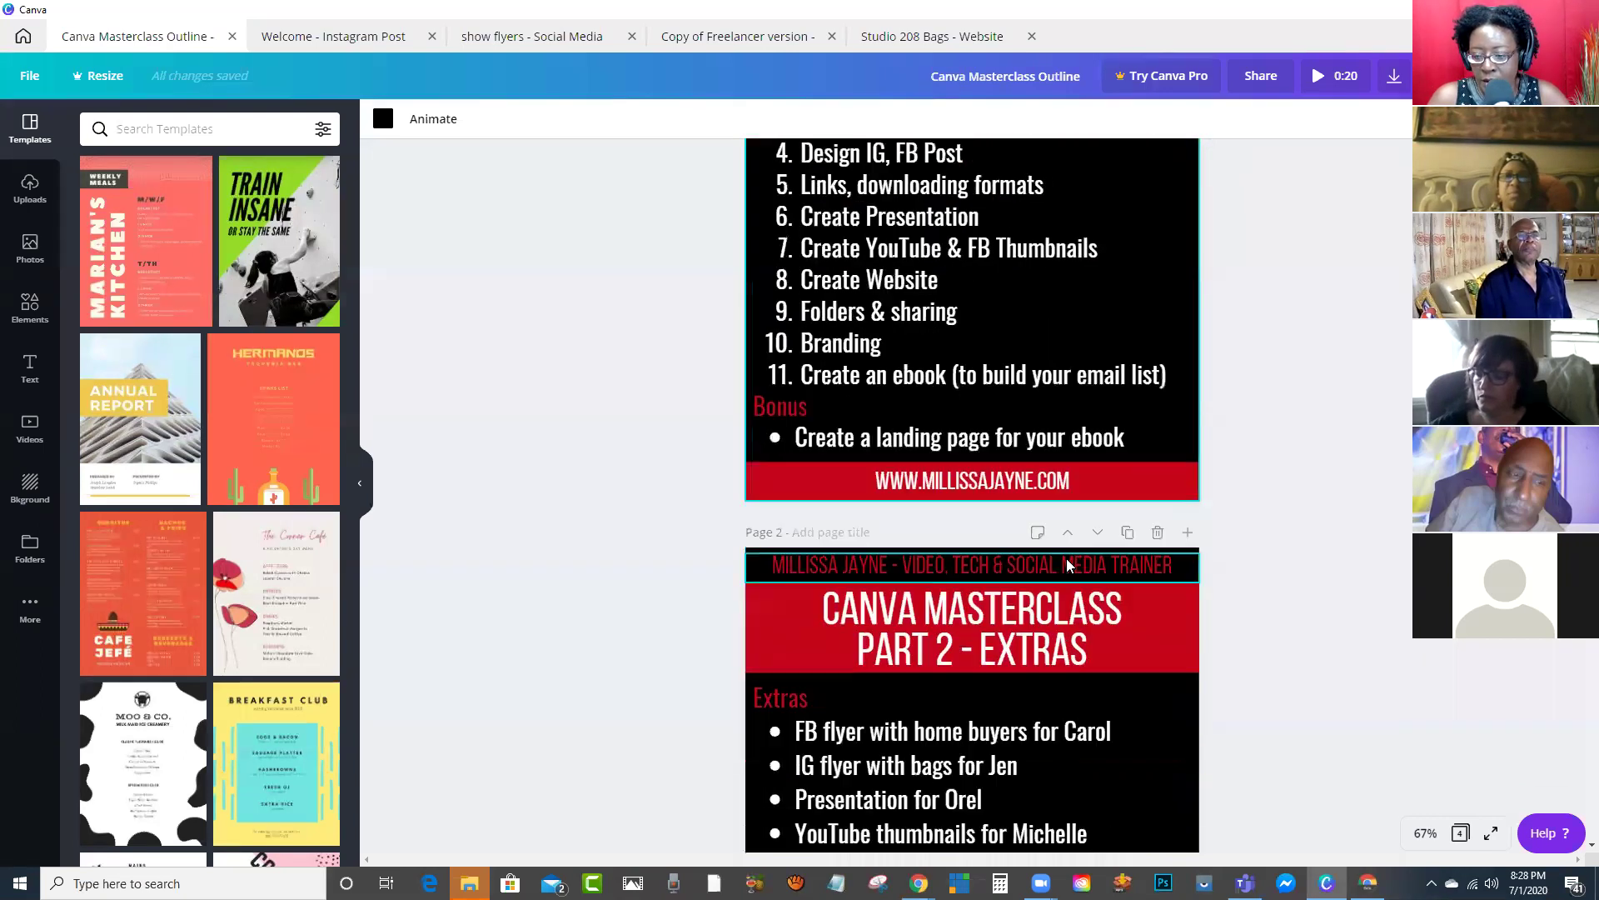
scroll(1067, 559, up, 5)
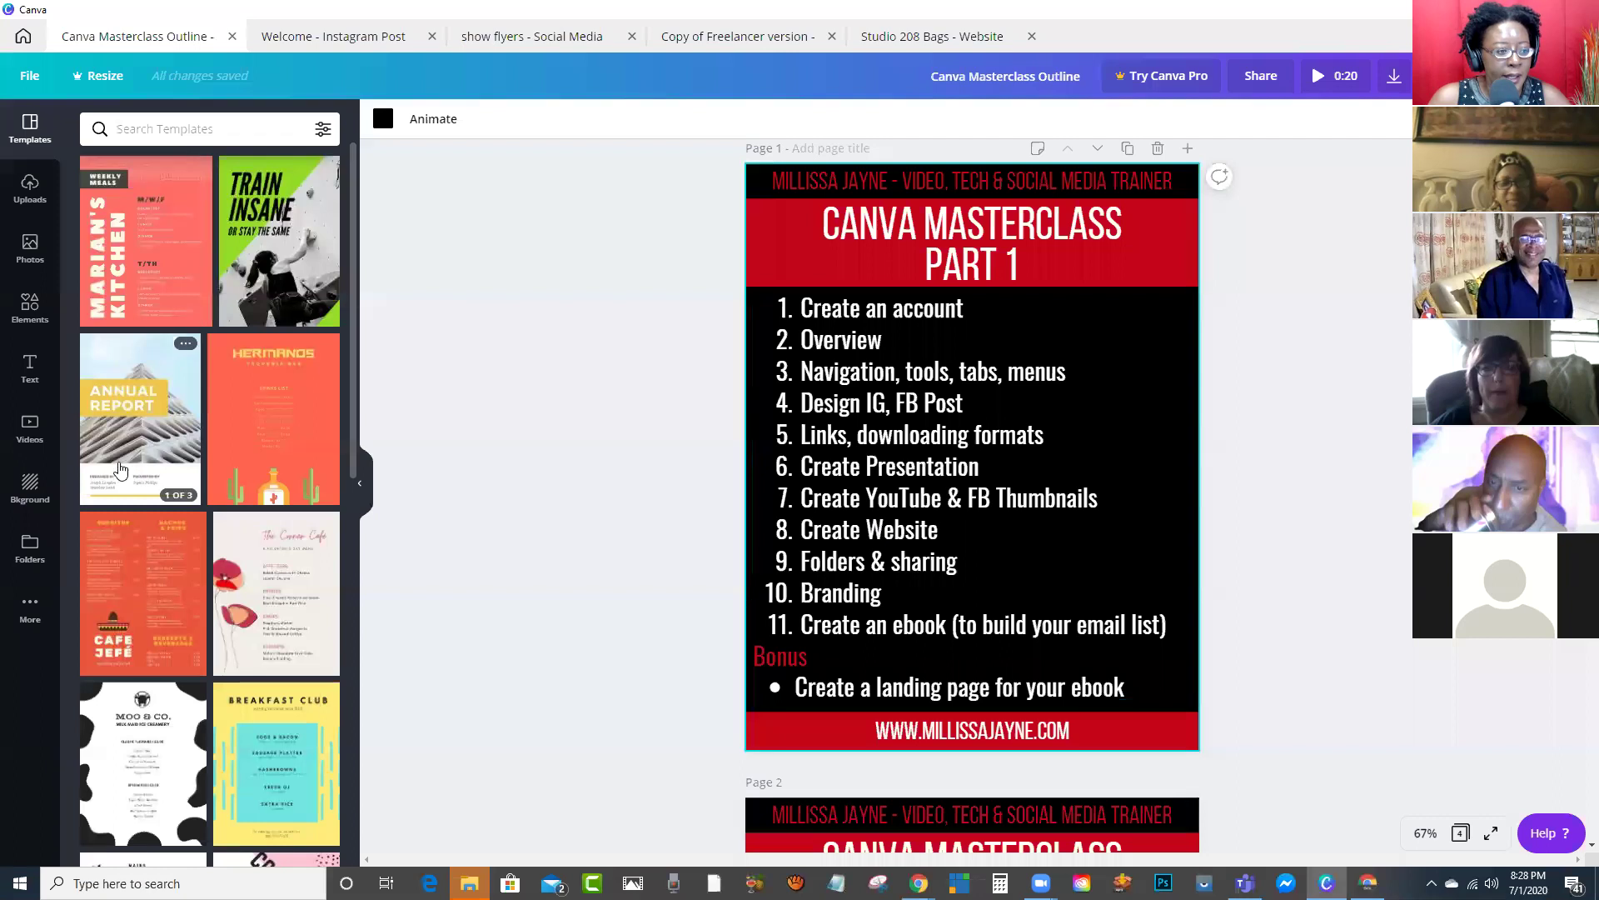
click(23, 40)
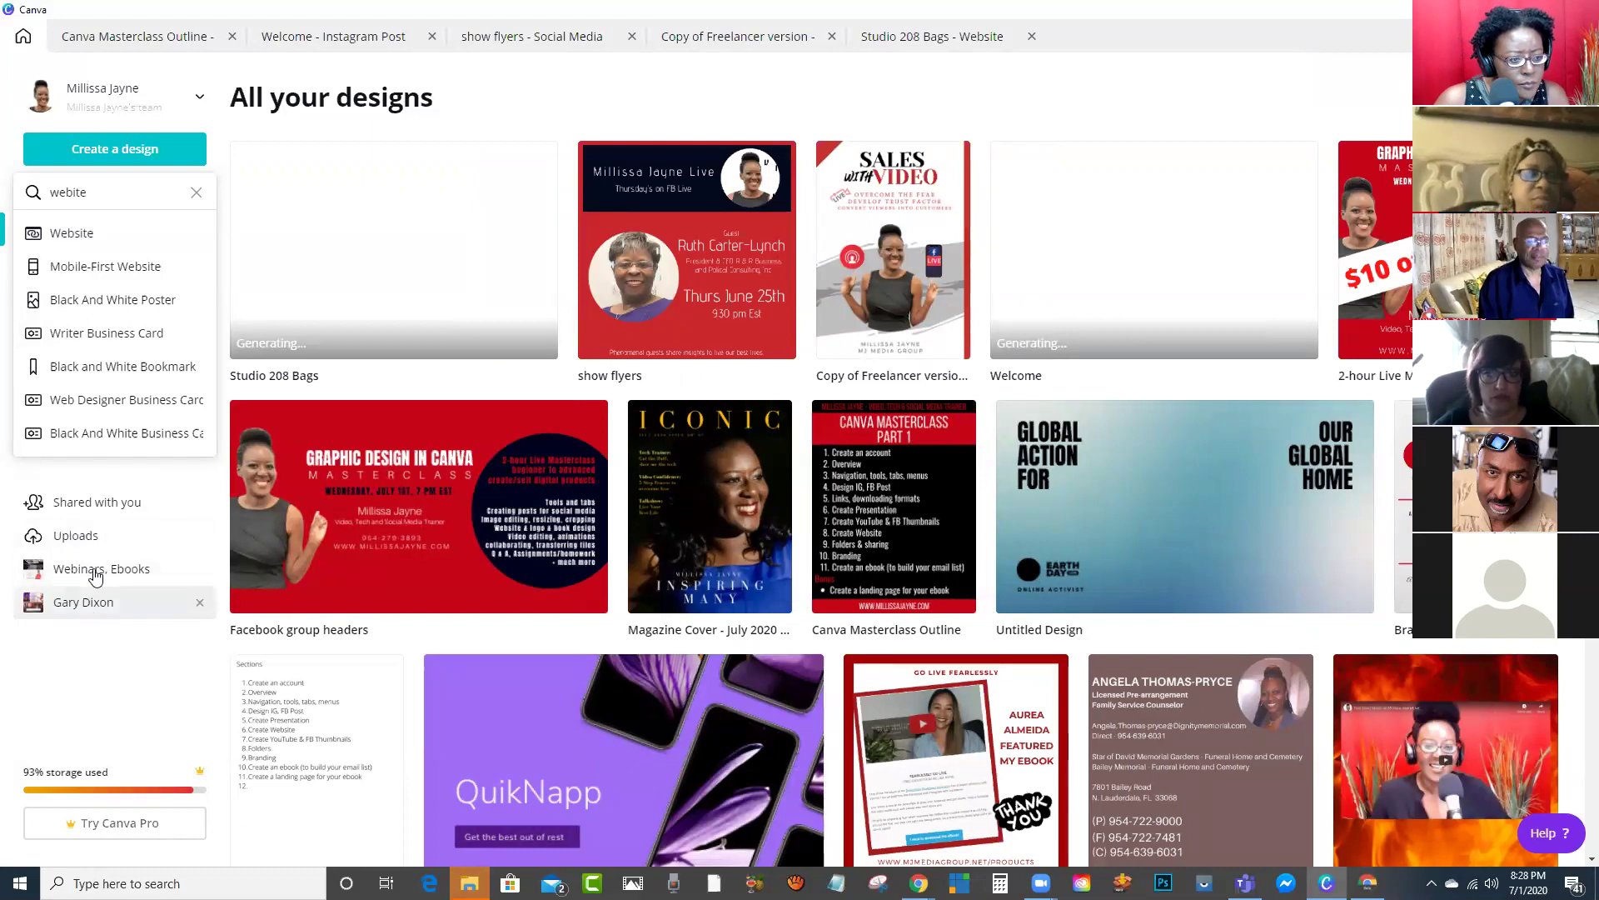
Step: Clear the misspelled website search and open the Brand Kit with its logos and red-and-navy palette
click(196, 195)
click(175, 669)
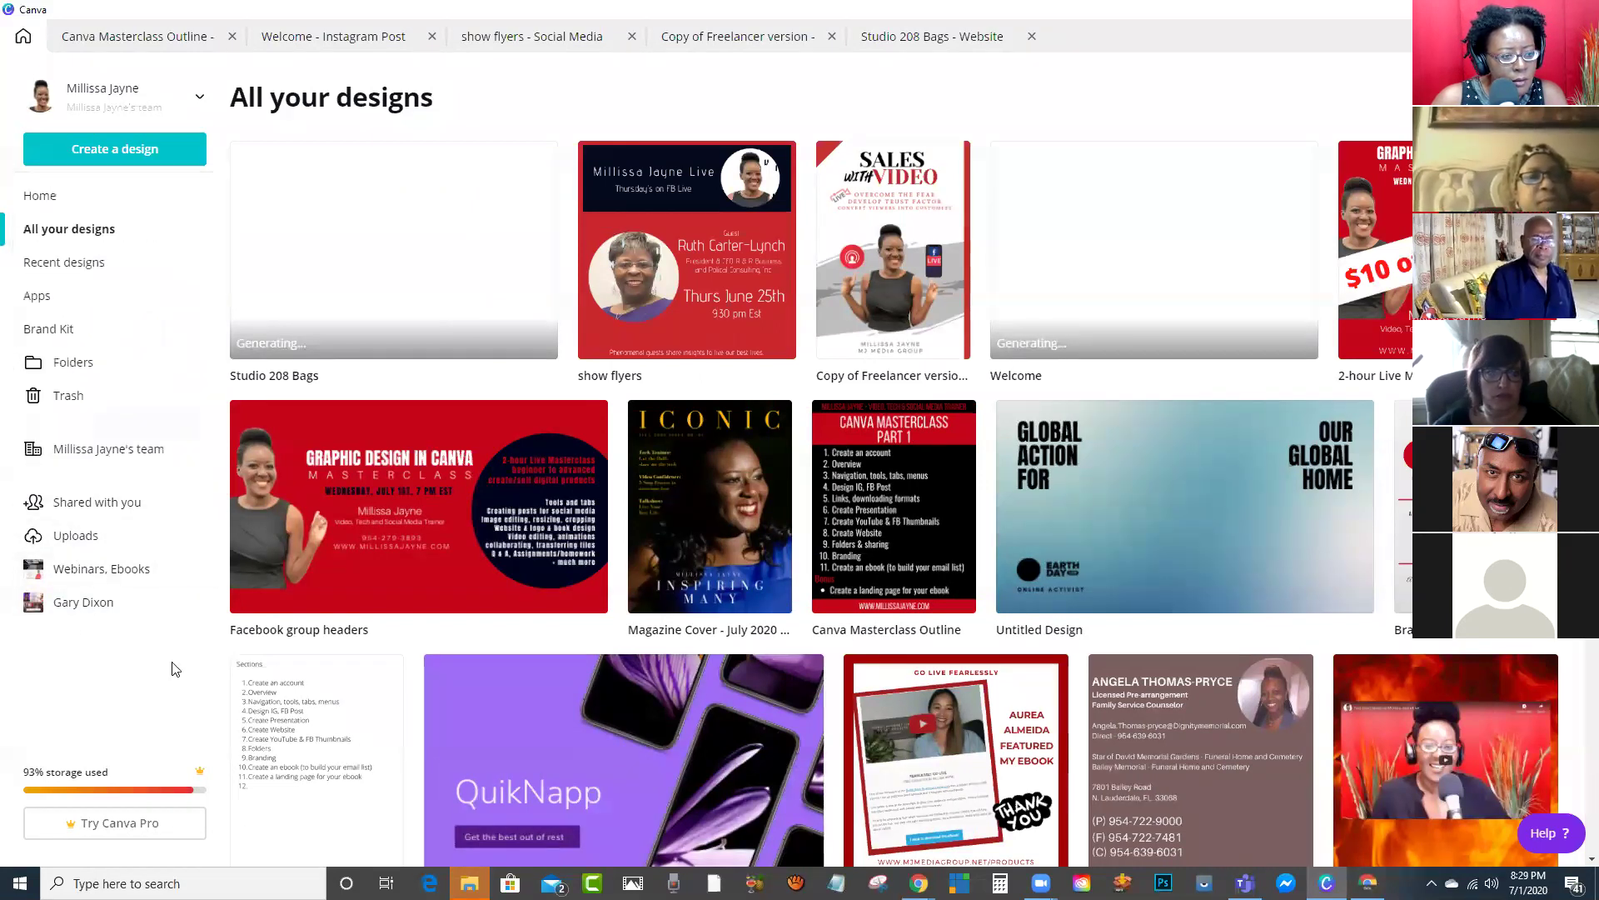
click(52, 332)
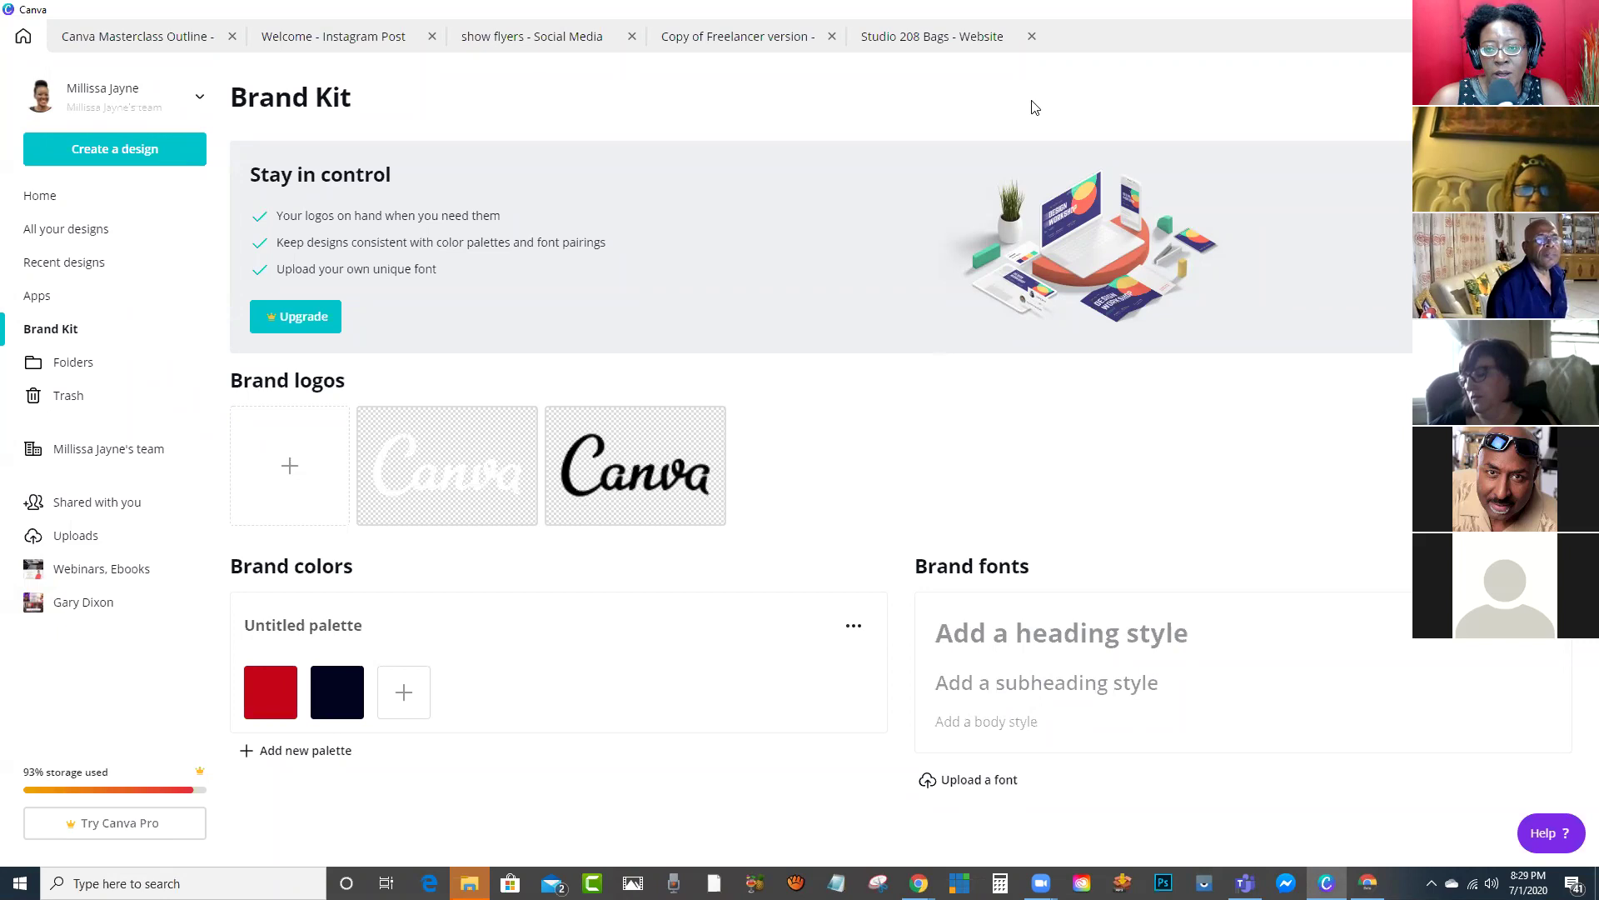
Step: Add green and then mauve swatches to the brand palette, deleting each to keep red and navy
double_click(1103, 30)
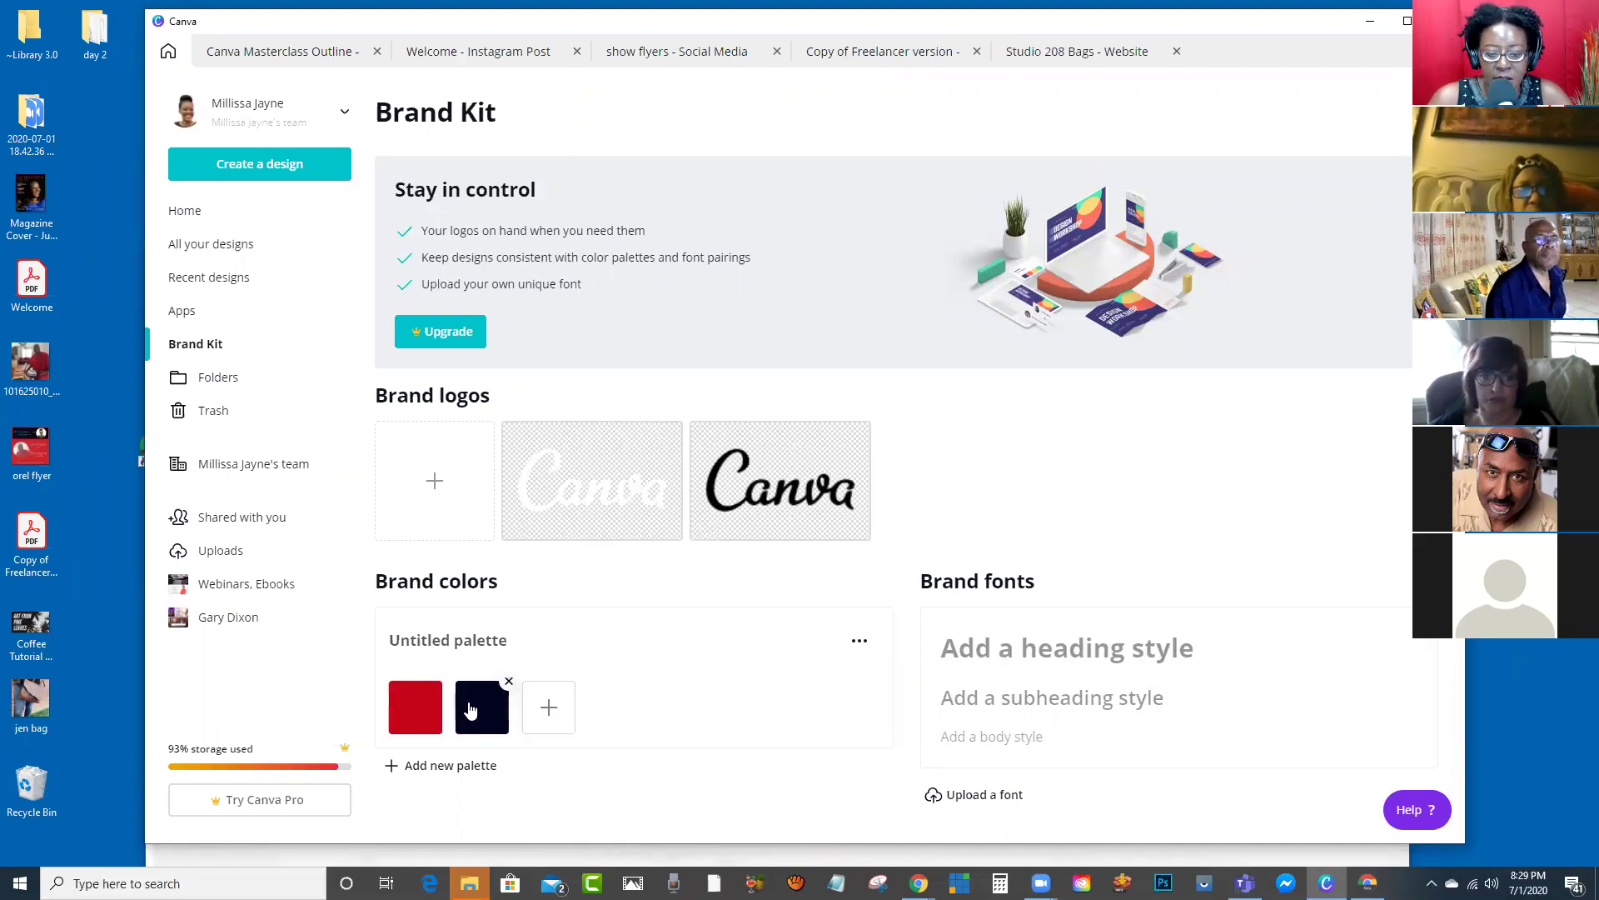
click(548, 712)
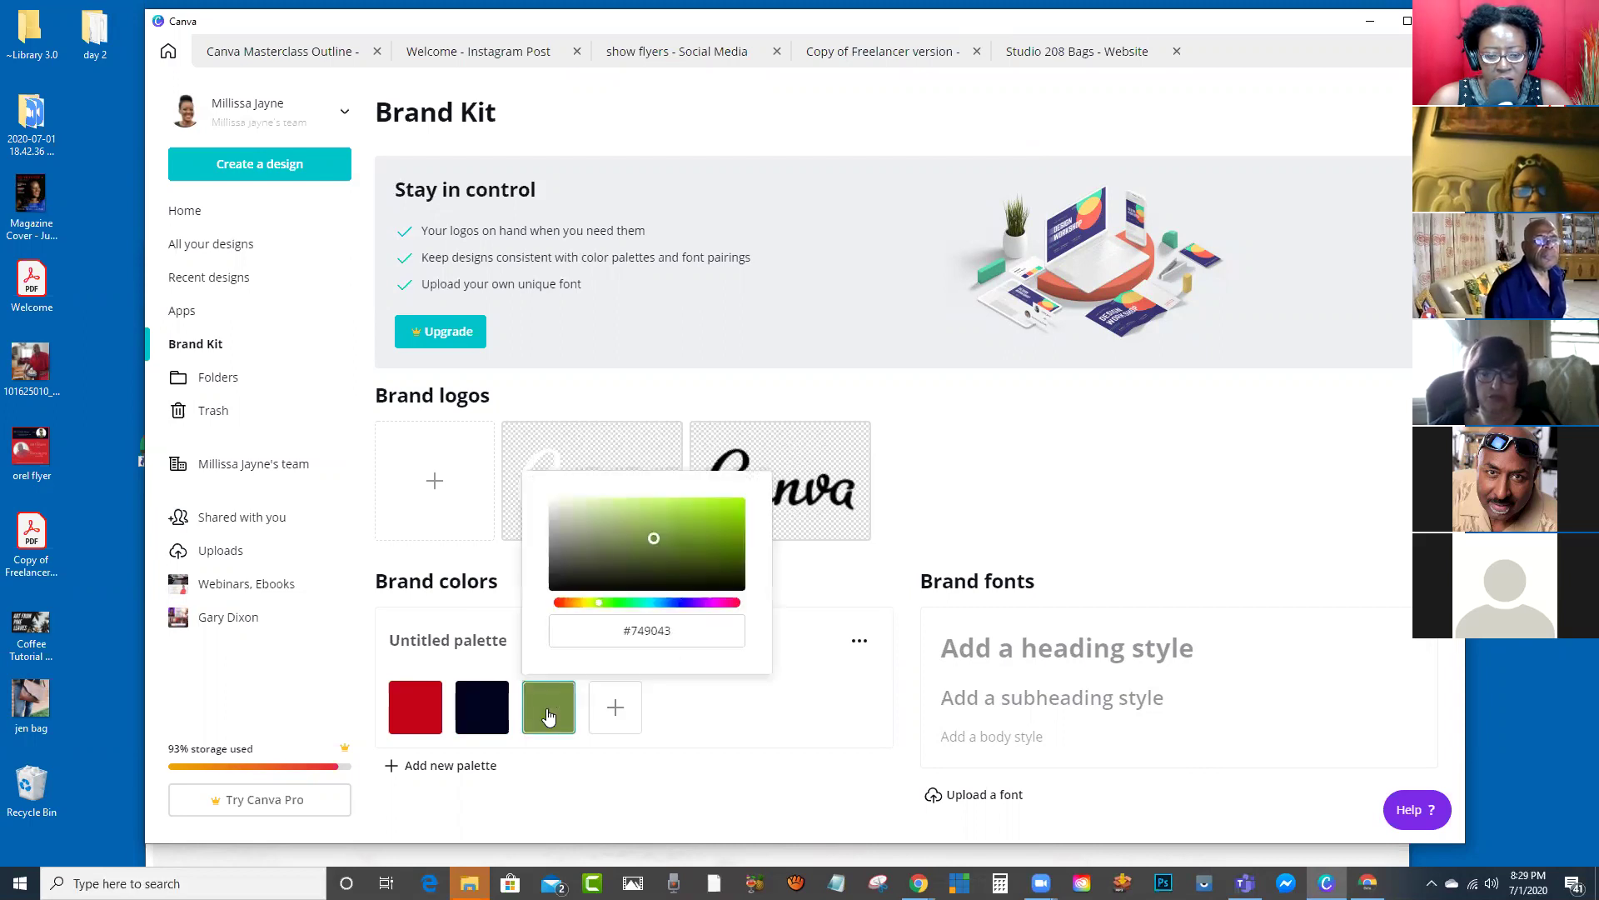
click(853, 586)
click(571, 686)
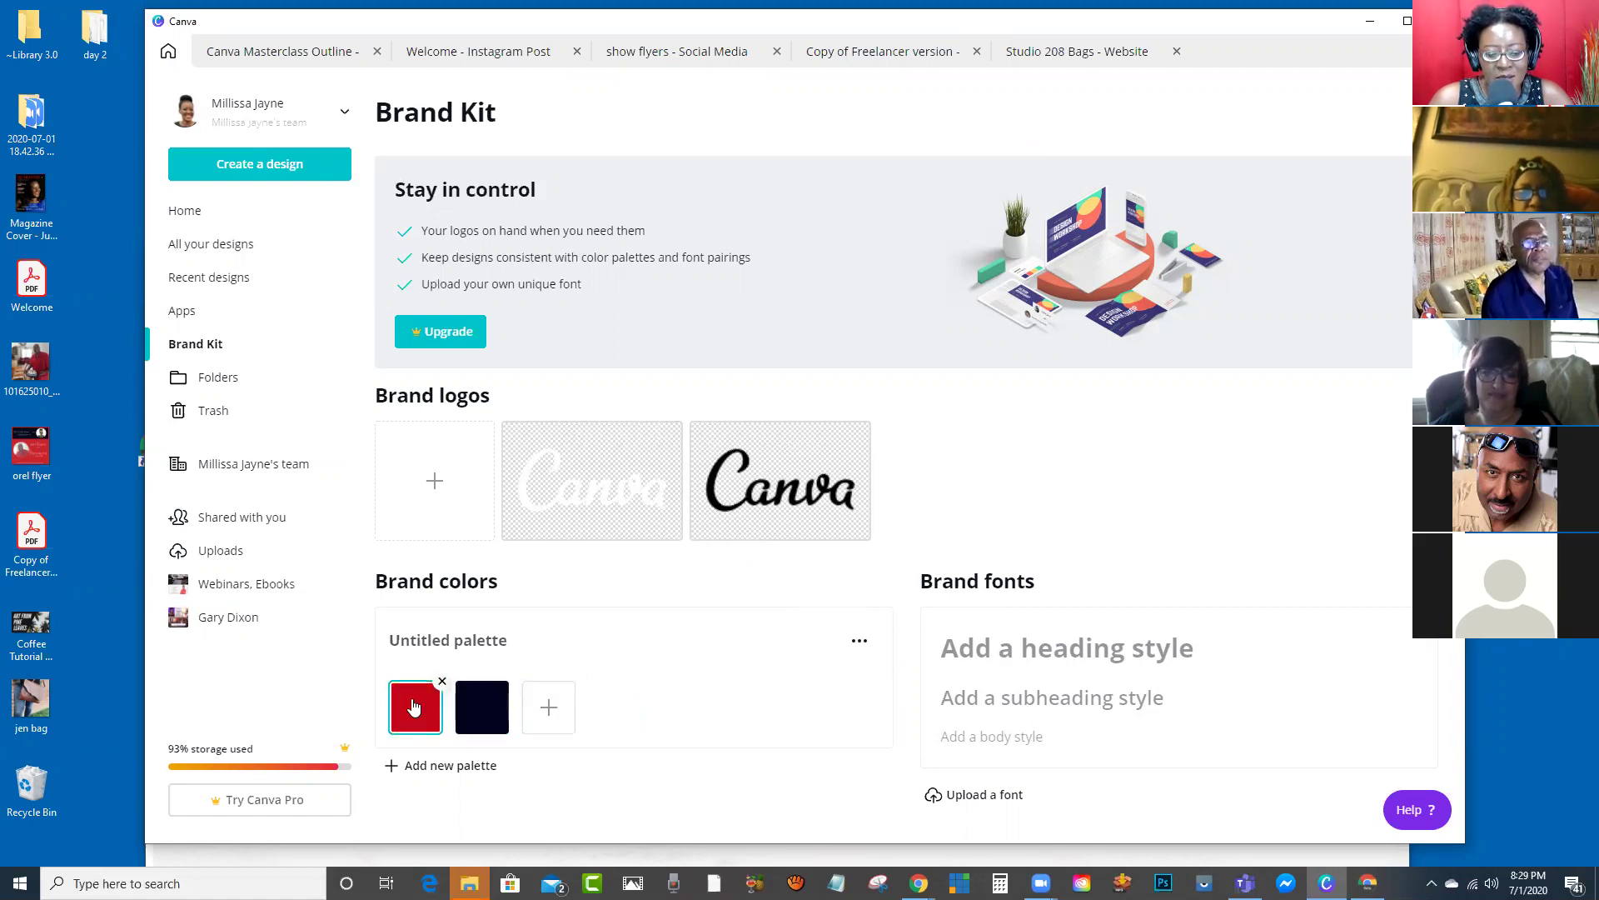
click(548, 708)
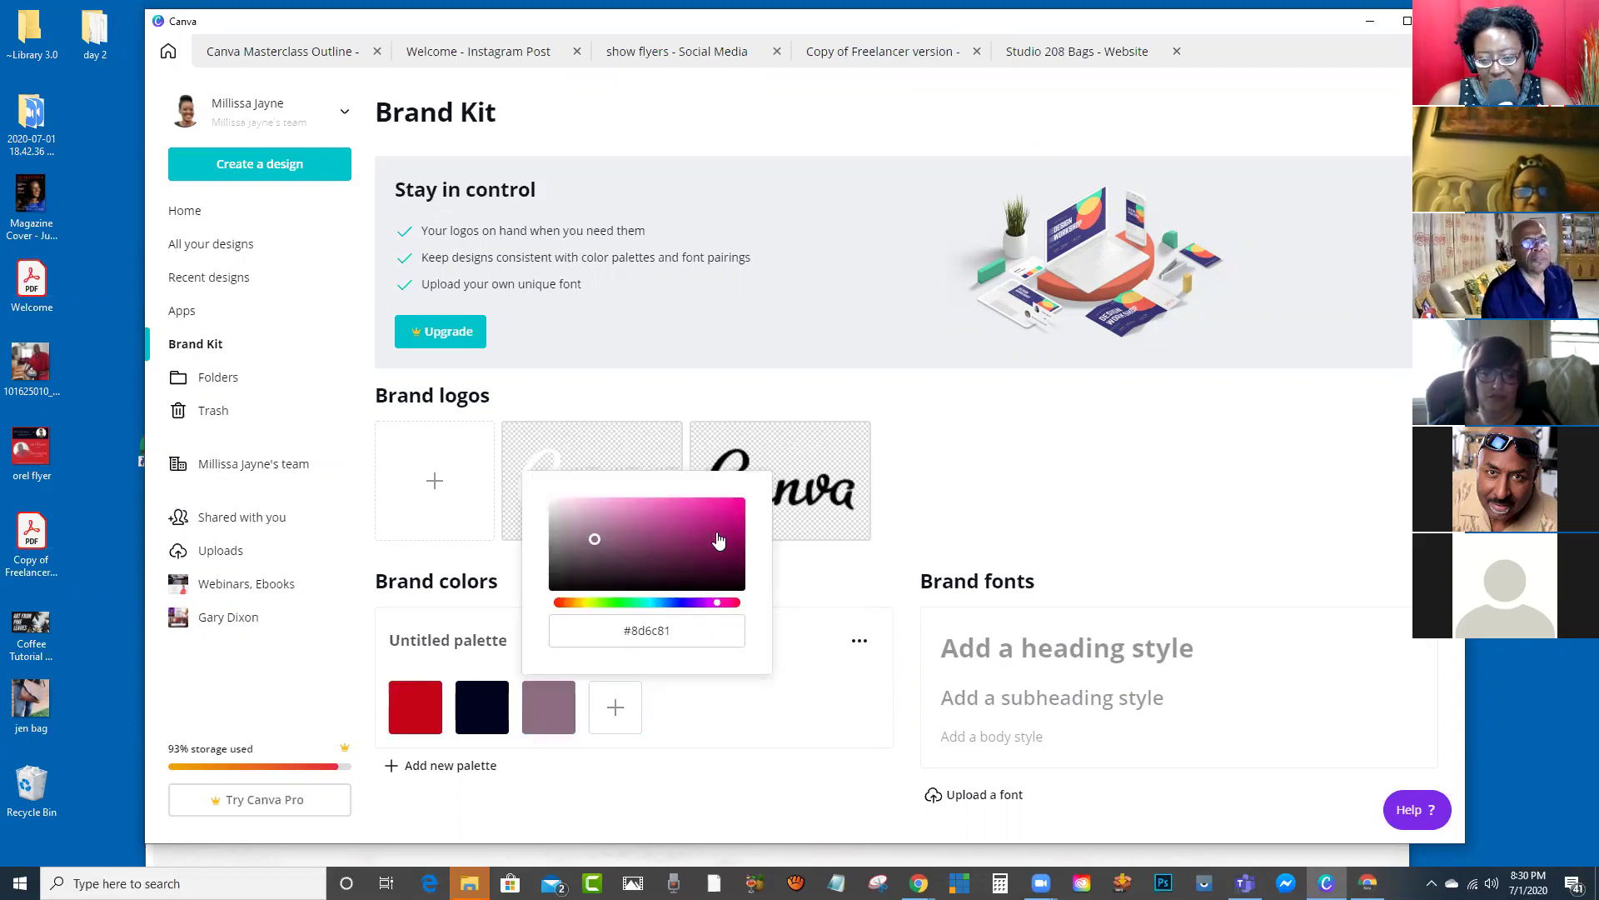
click(717, 739)
click(576, 683)
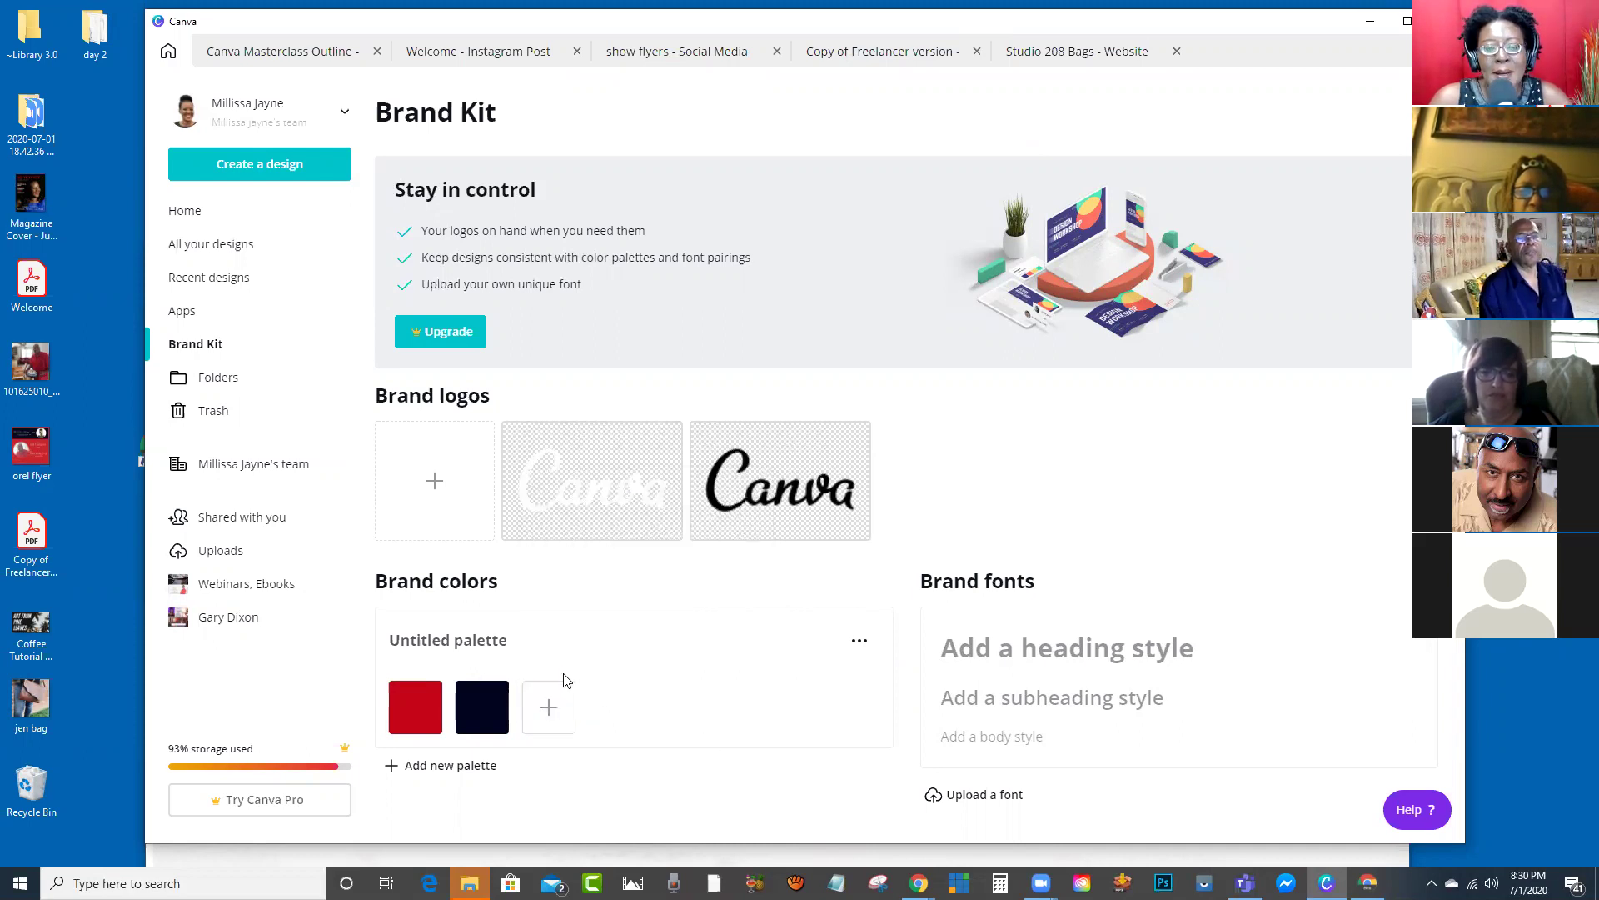
Step: Try adding a brand logo, dismiss the Canva Pro offer, and return to the Masterclass Outline design
click(433, 485)
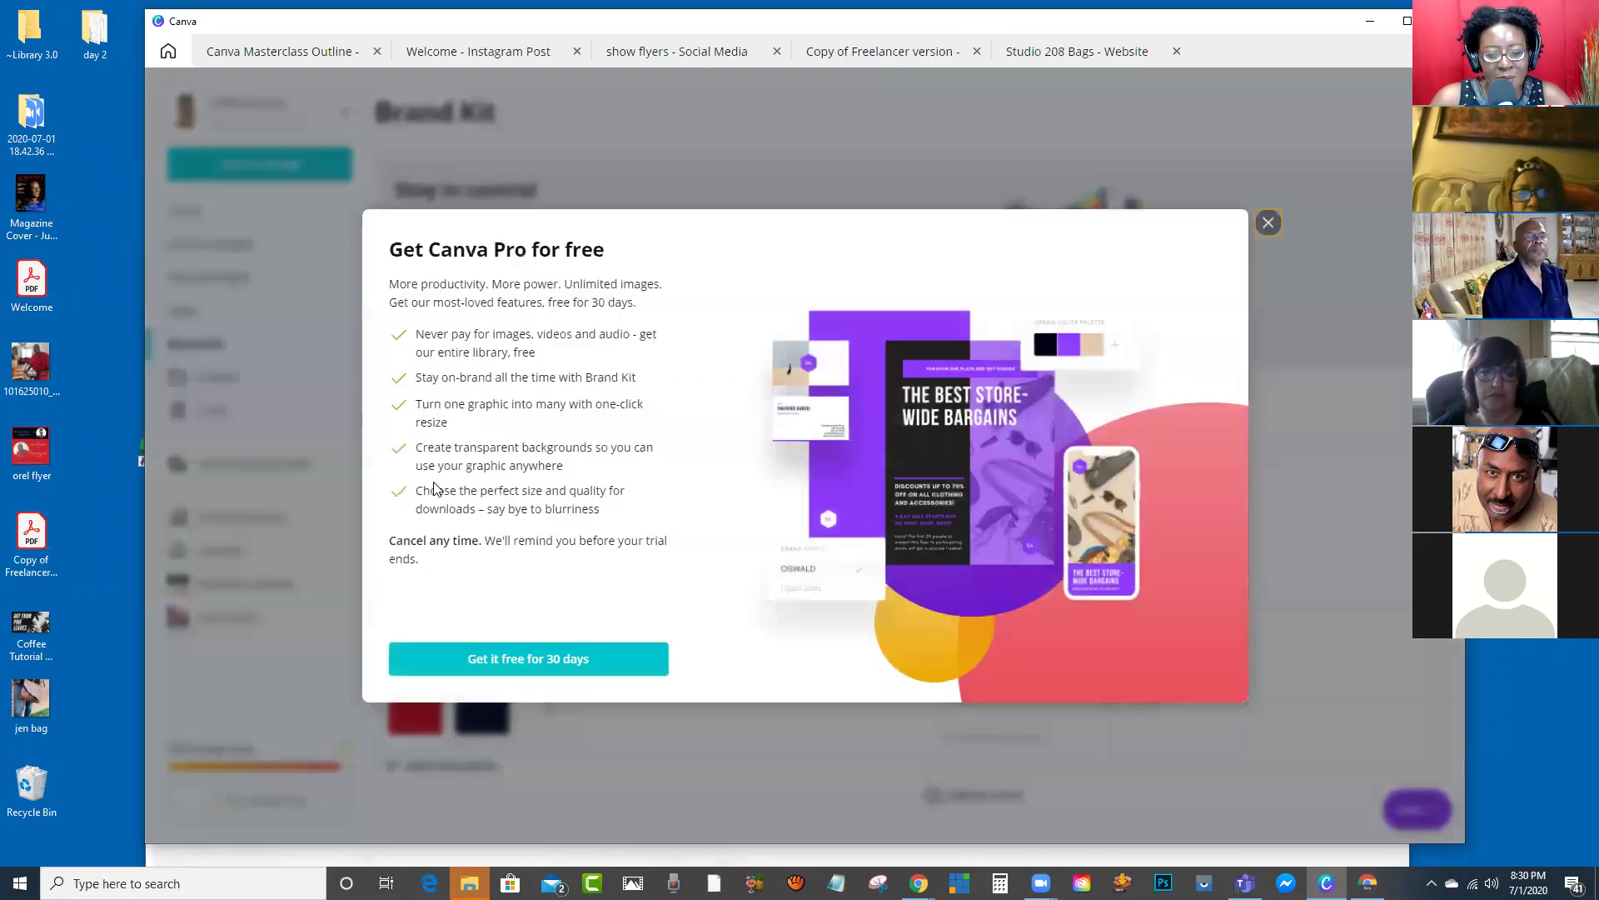
click(1267, 224)
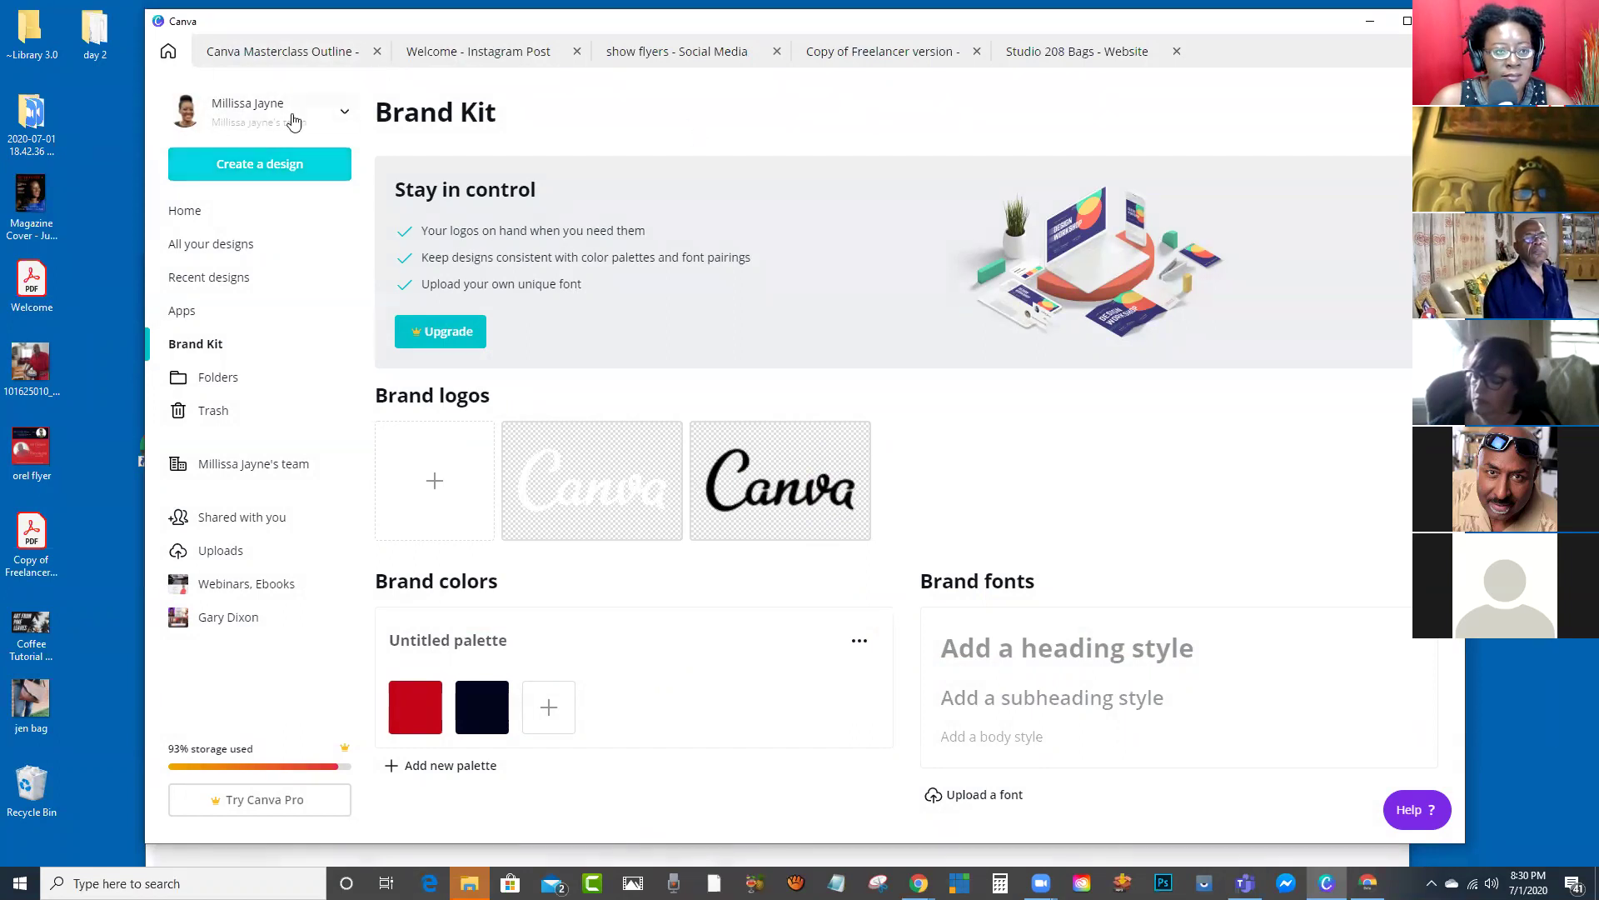
click(291, 54)
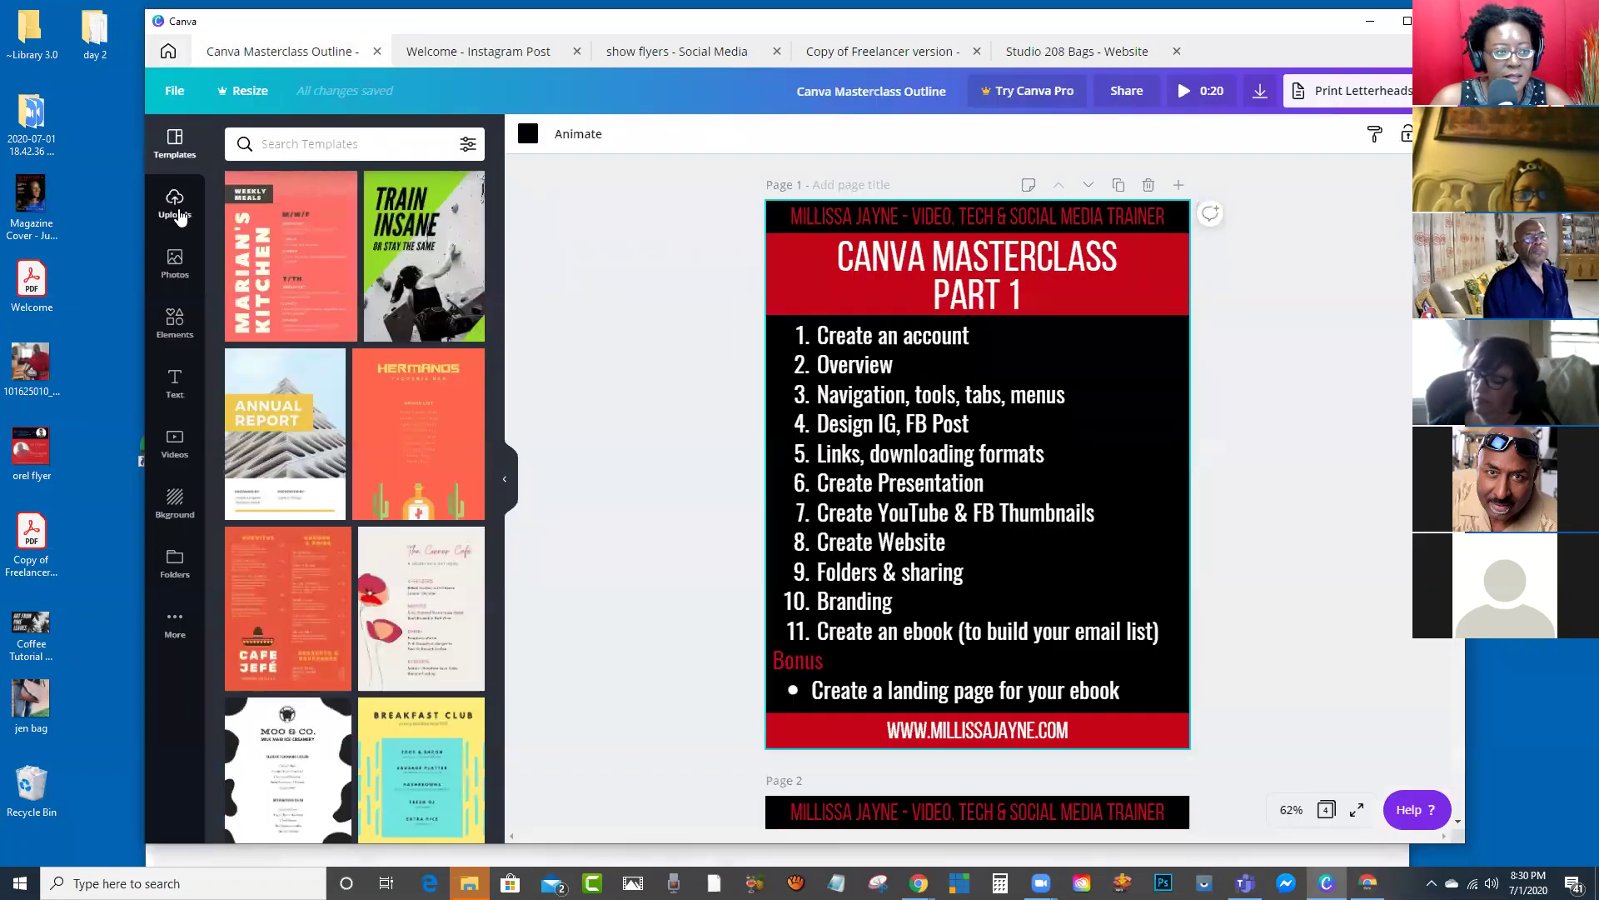
Step: Open the Brand Style design from All your designs and present it full screen
click(167, 51)
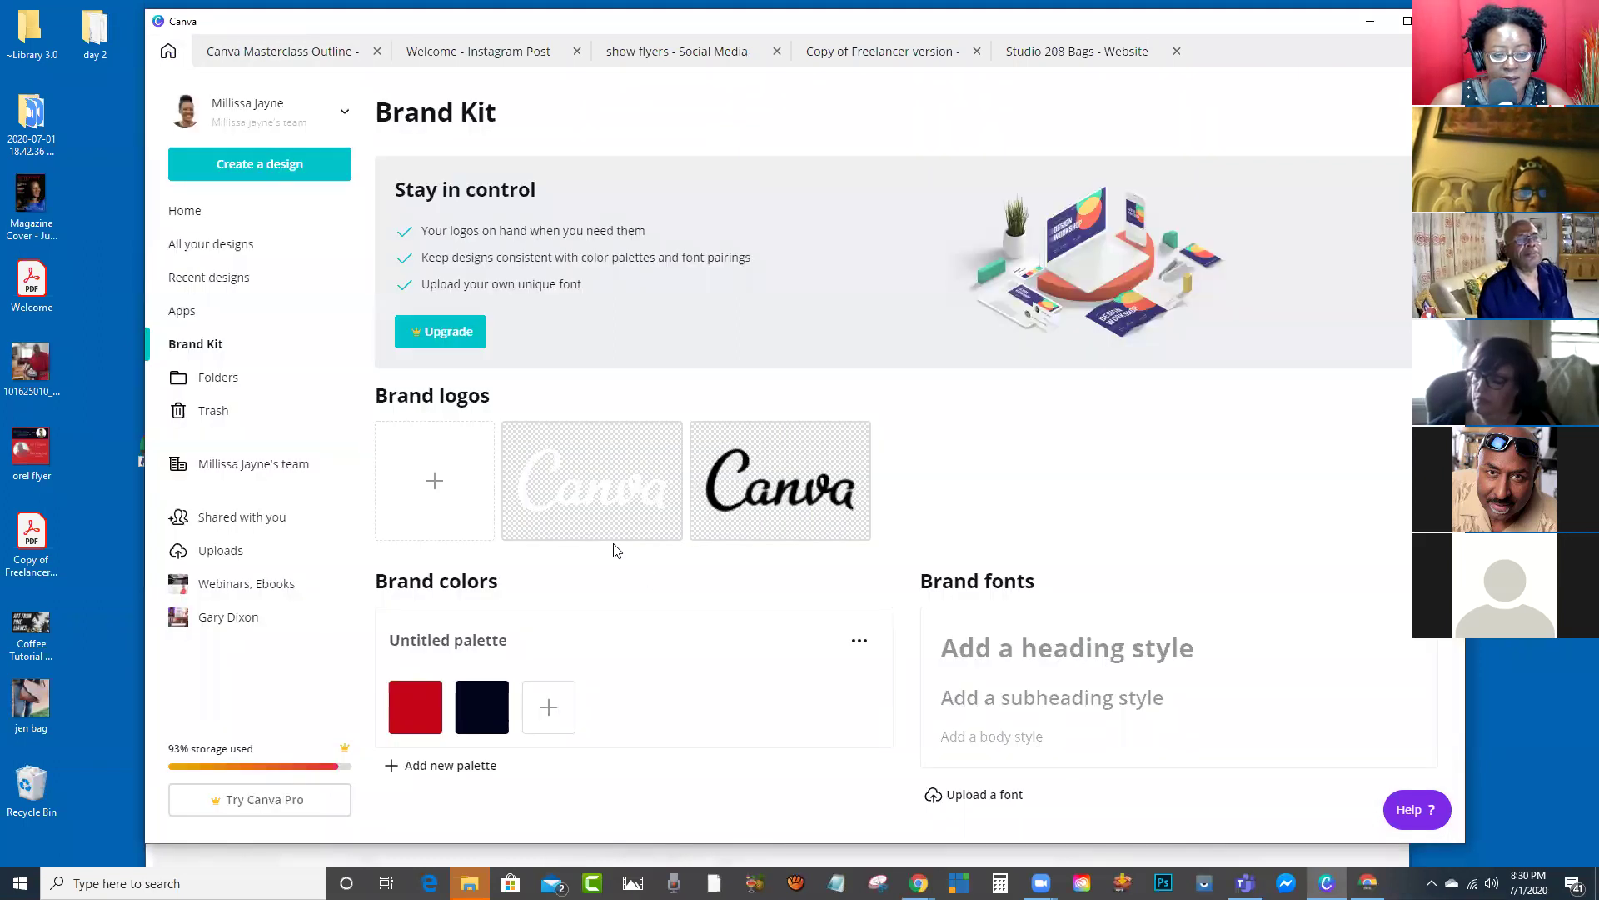
click(241, 249)
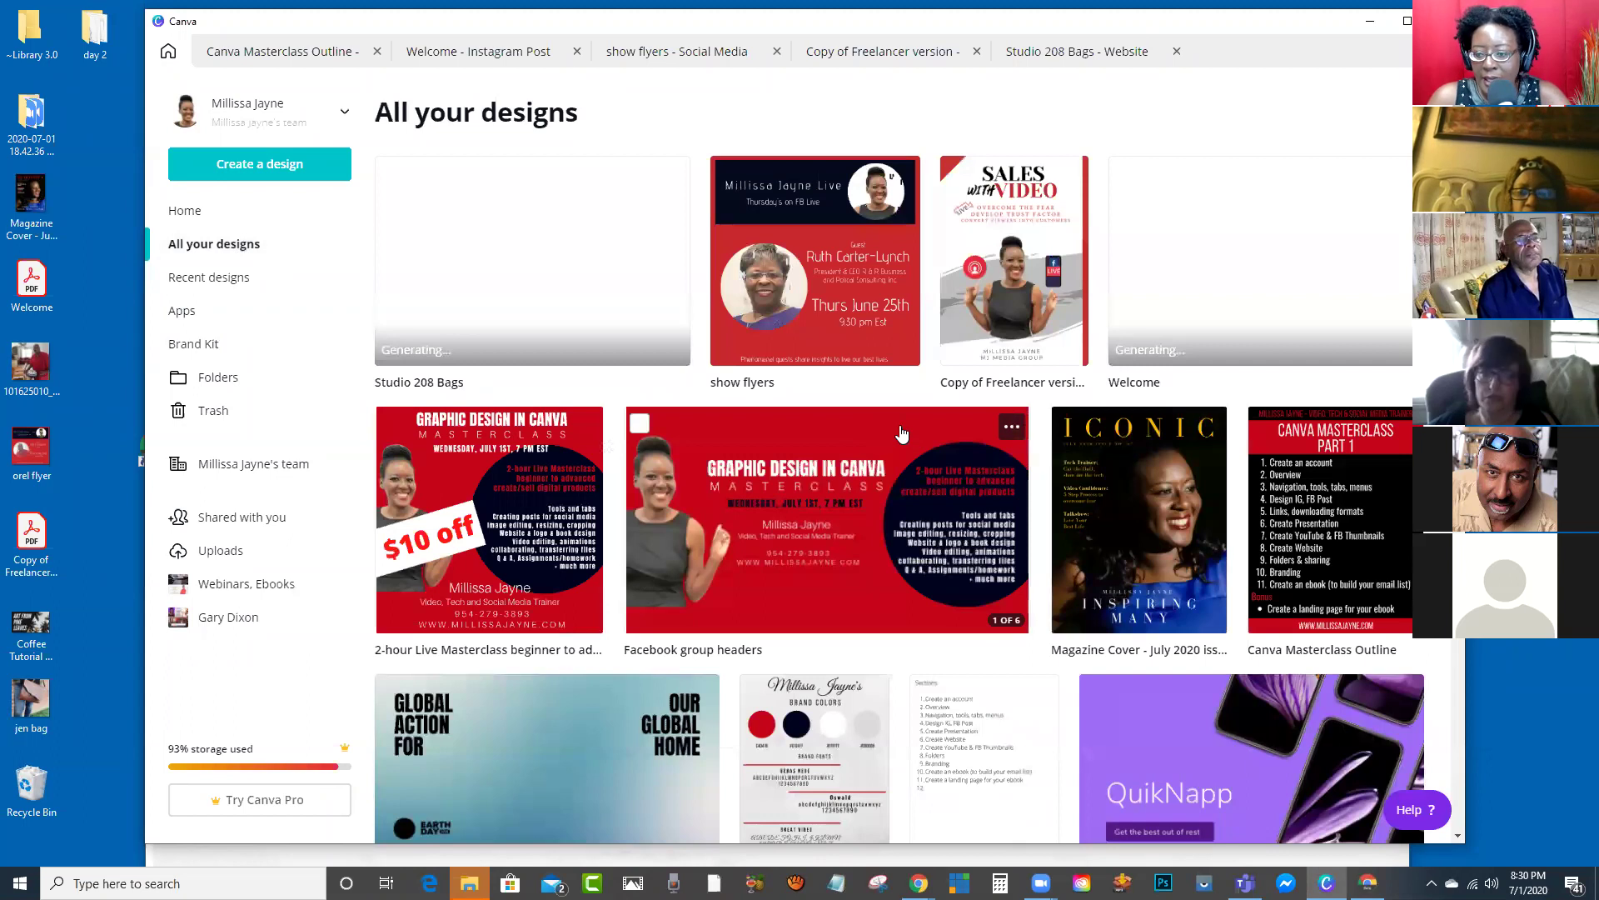
scroll(901, 433, down, 2)
click(818, 527)
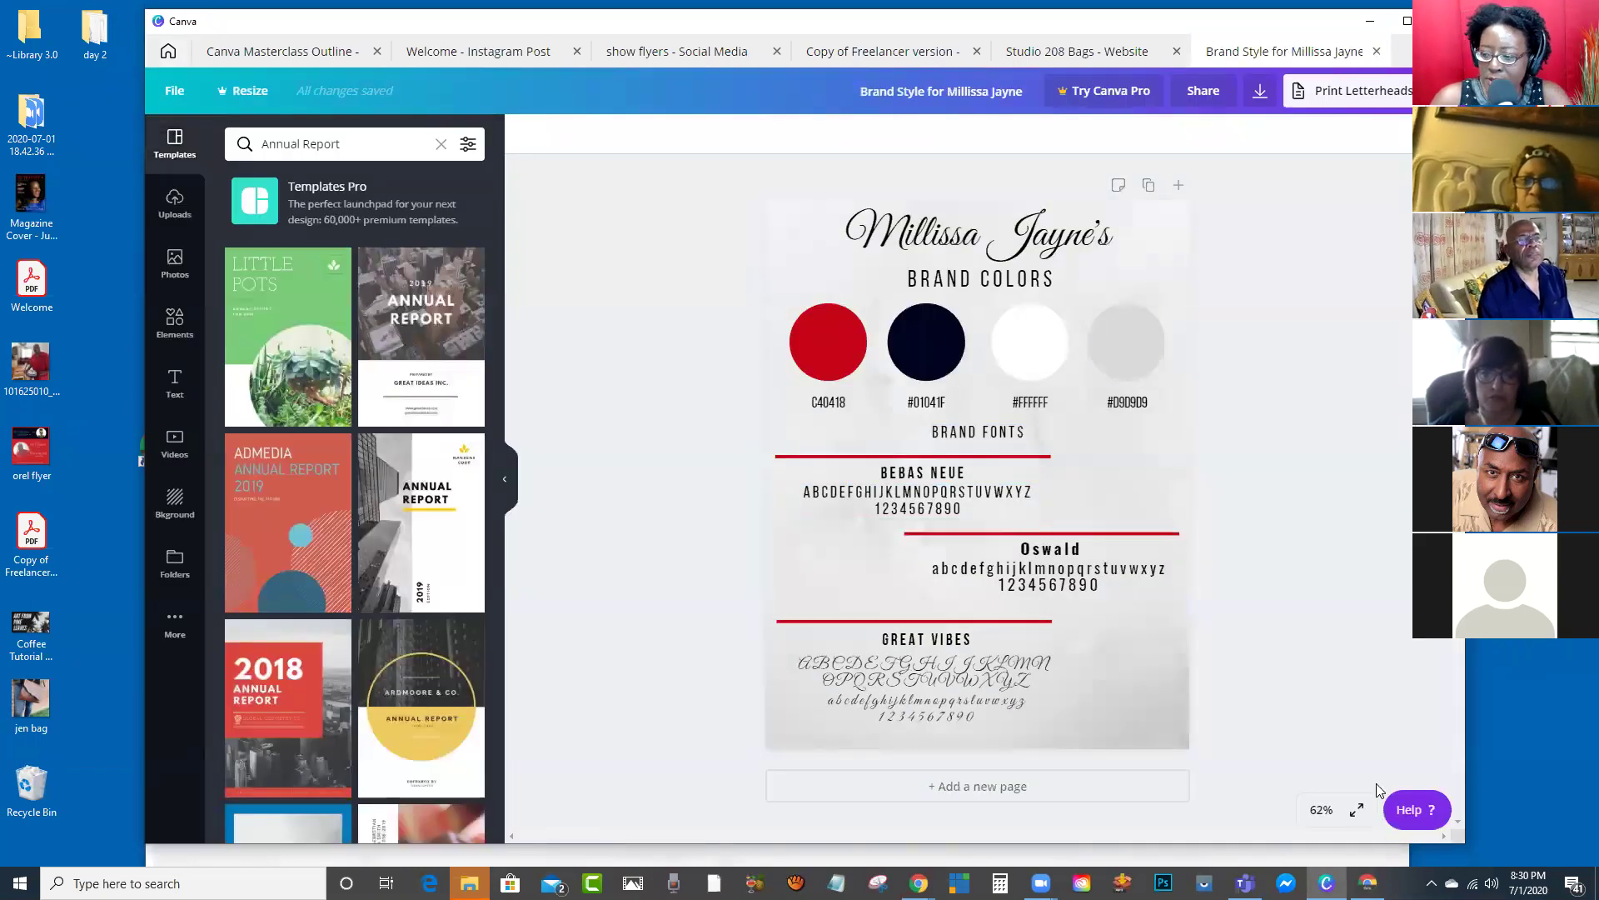
click(1359, 809)
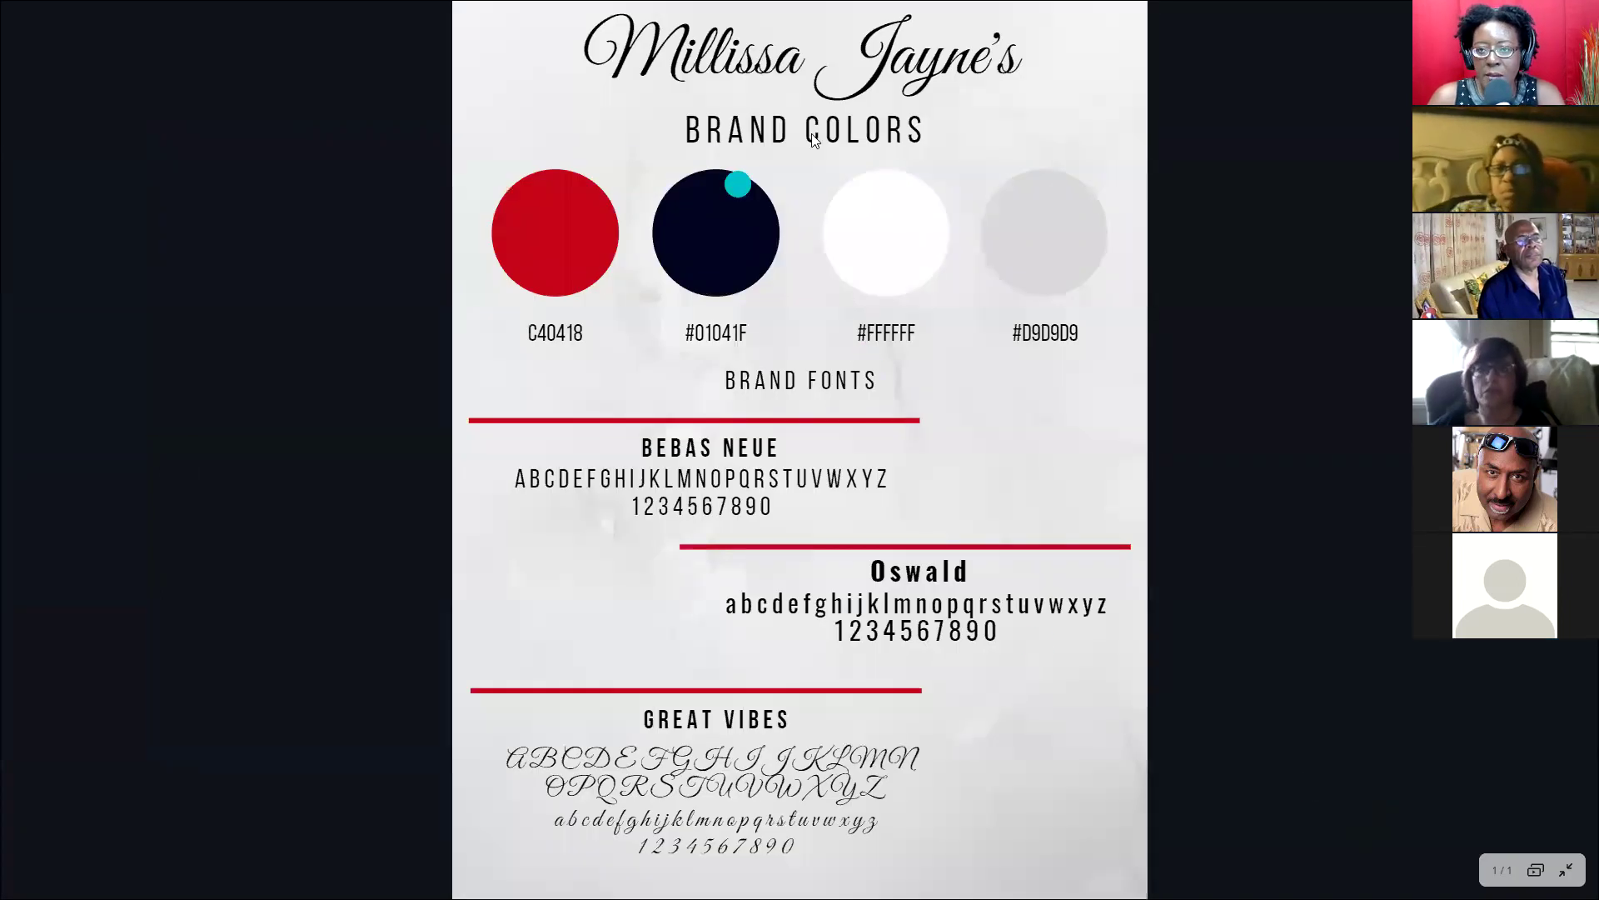
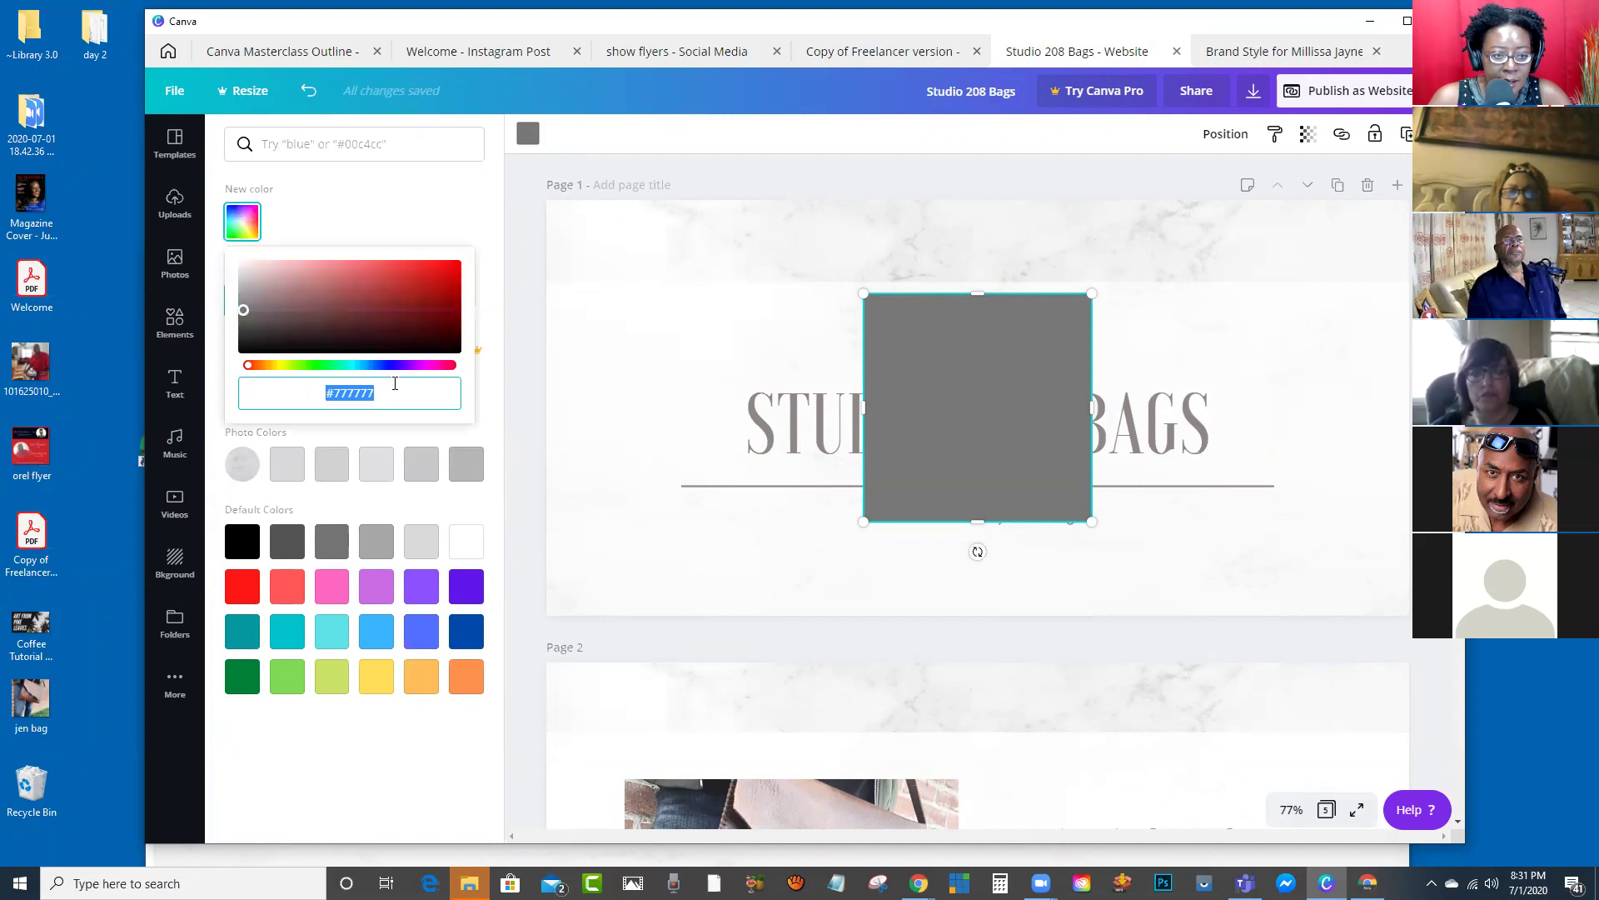
Step: Recolour the grey square red (#C40418), delete it, and switch to the Canva Masterclass Outline design
text(#C40418)
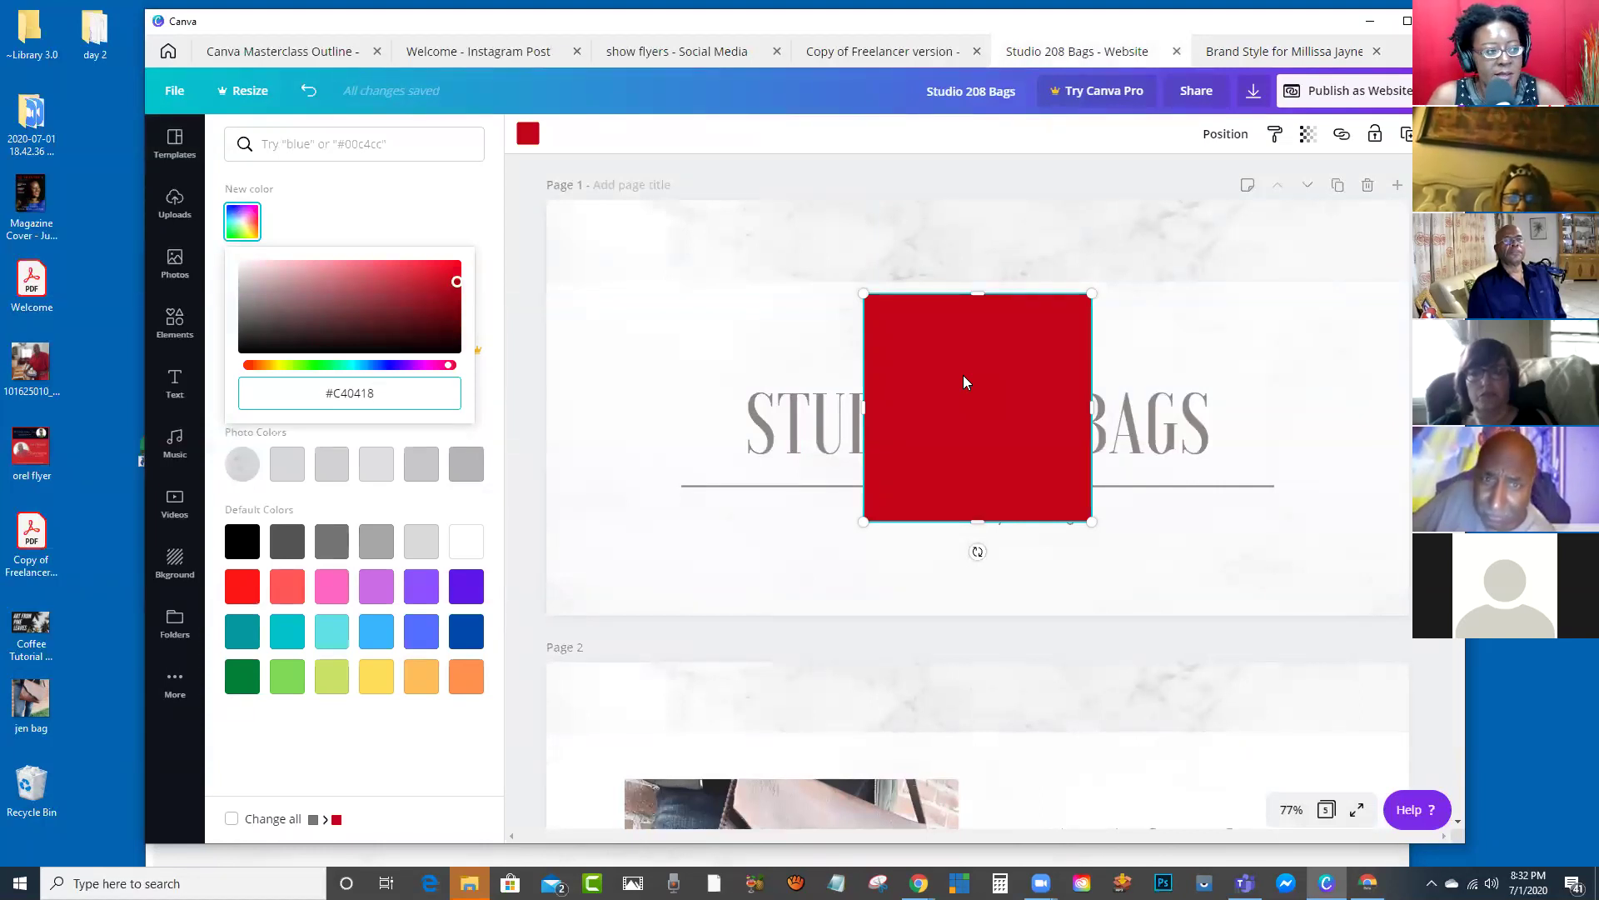
click(998, 325)
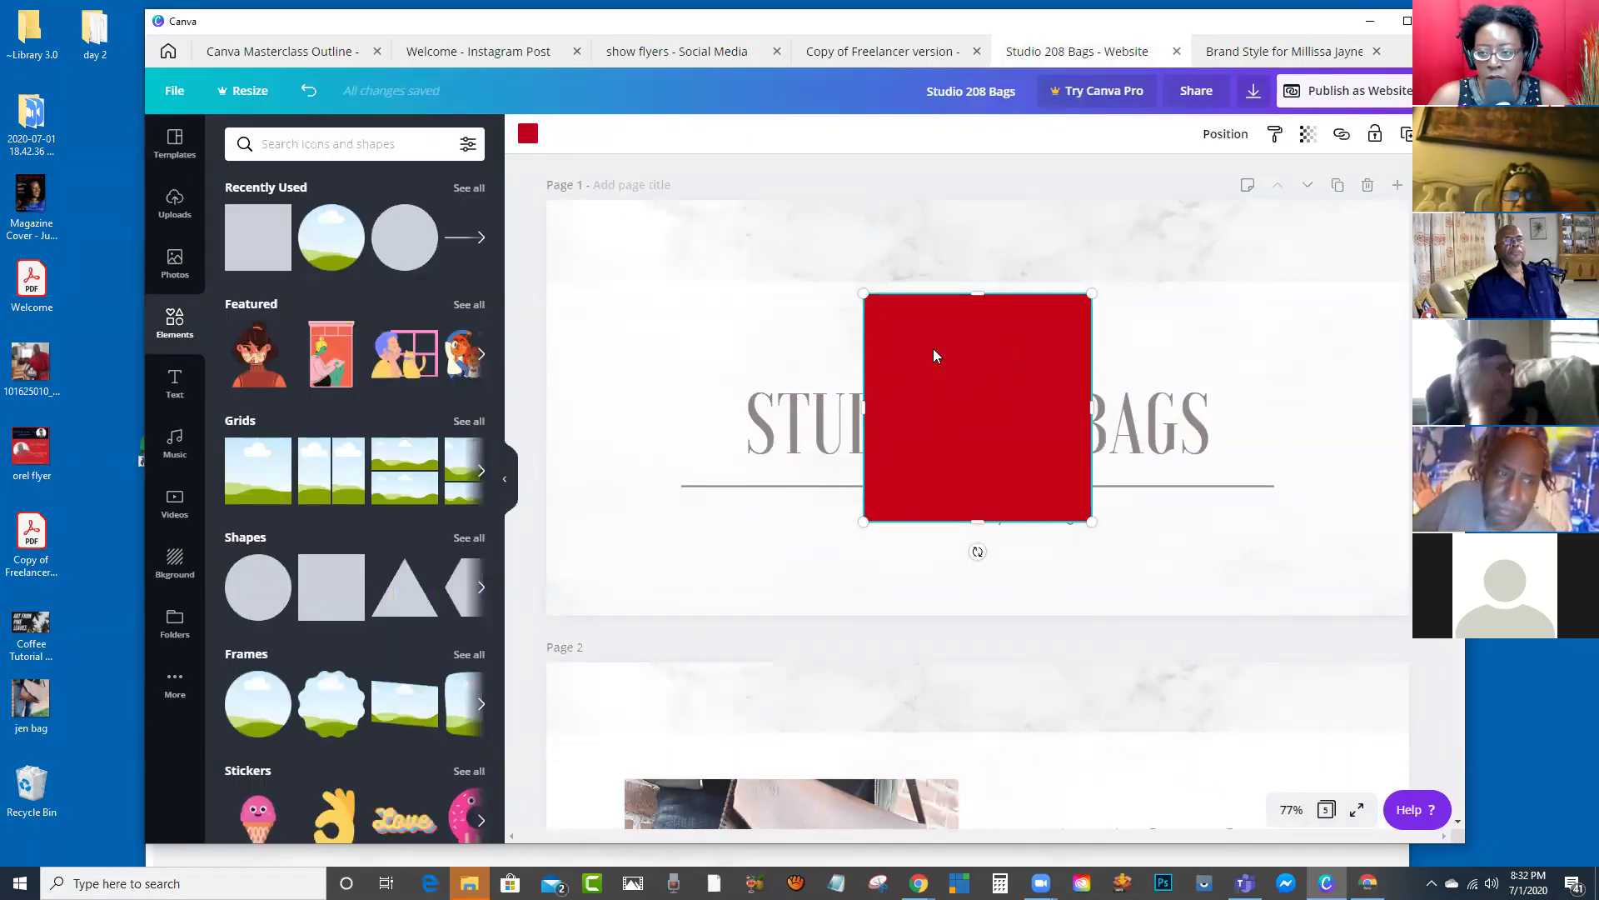
key(Delete)
click(268, 51)
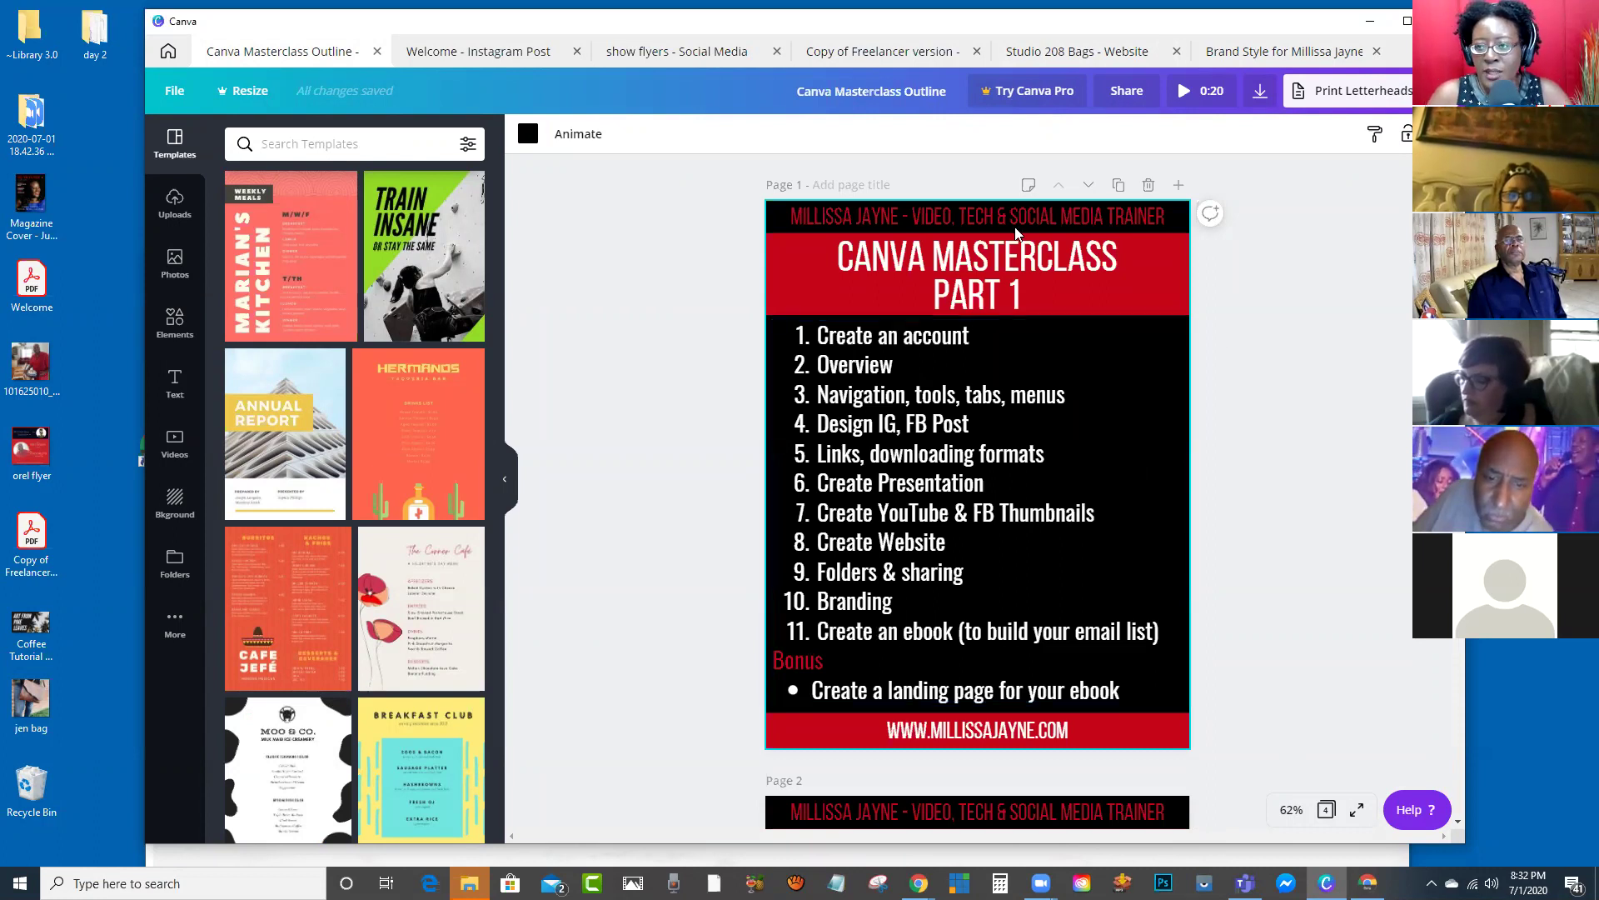
Step: Lower the Canva window's top edge and bring up the Yahoo Mail search box
mouse_move(981, 10)
mouse_down()
mouse_move(988, 39)
mouse_move(989, 25)
mouse_up()
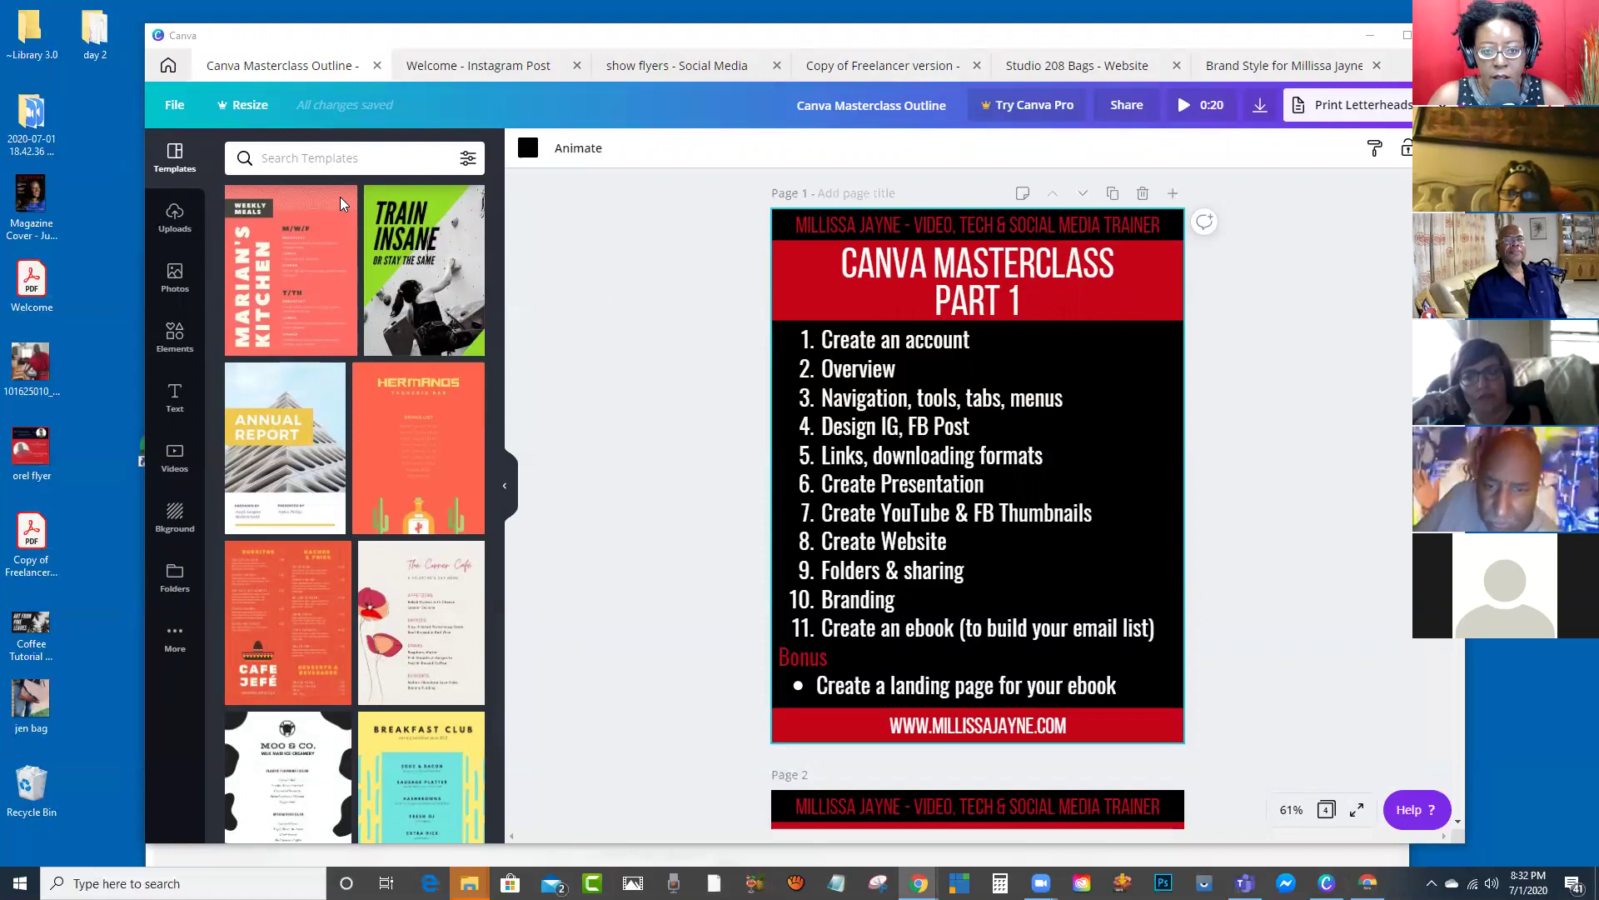
key(alt+Tab)
click(558, 215)
Step: Close the extra browser tabs: Yahoo Mail, Studio 208, Instagram, Canva, TinyURL and the webinar
text(gary)
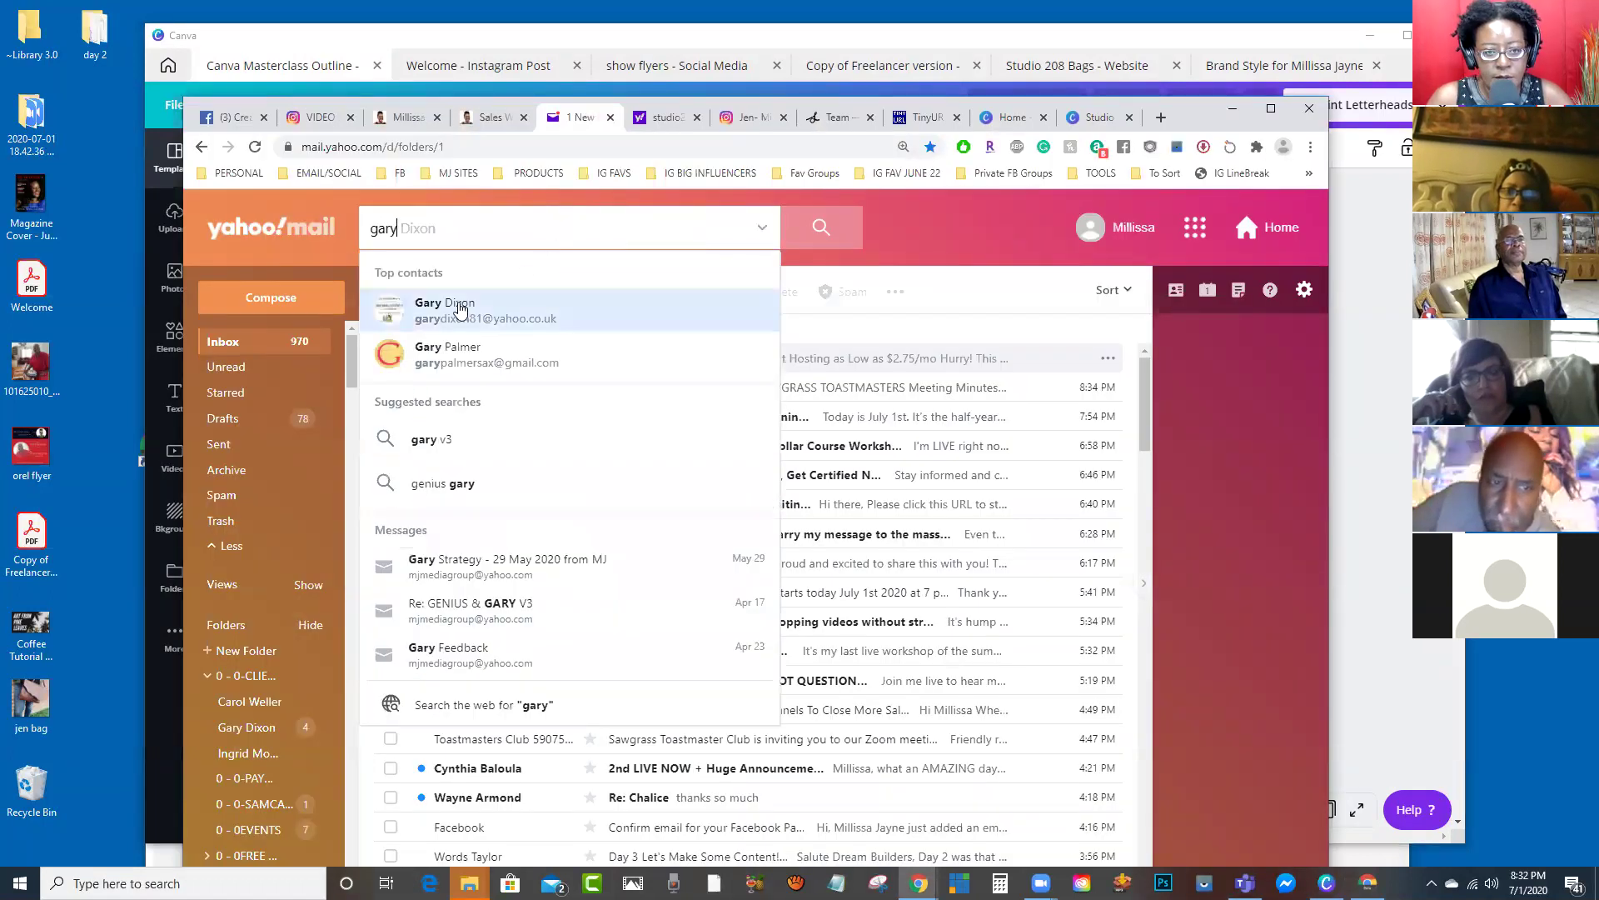
click(458, 305)
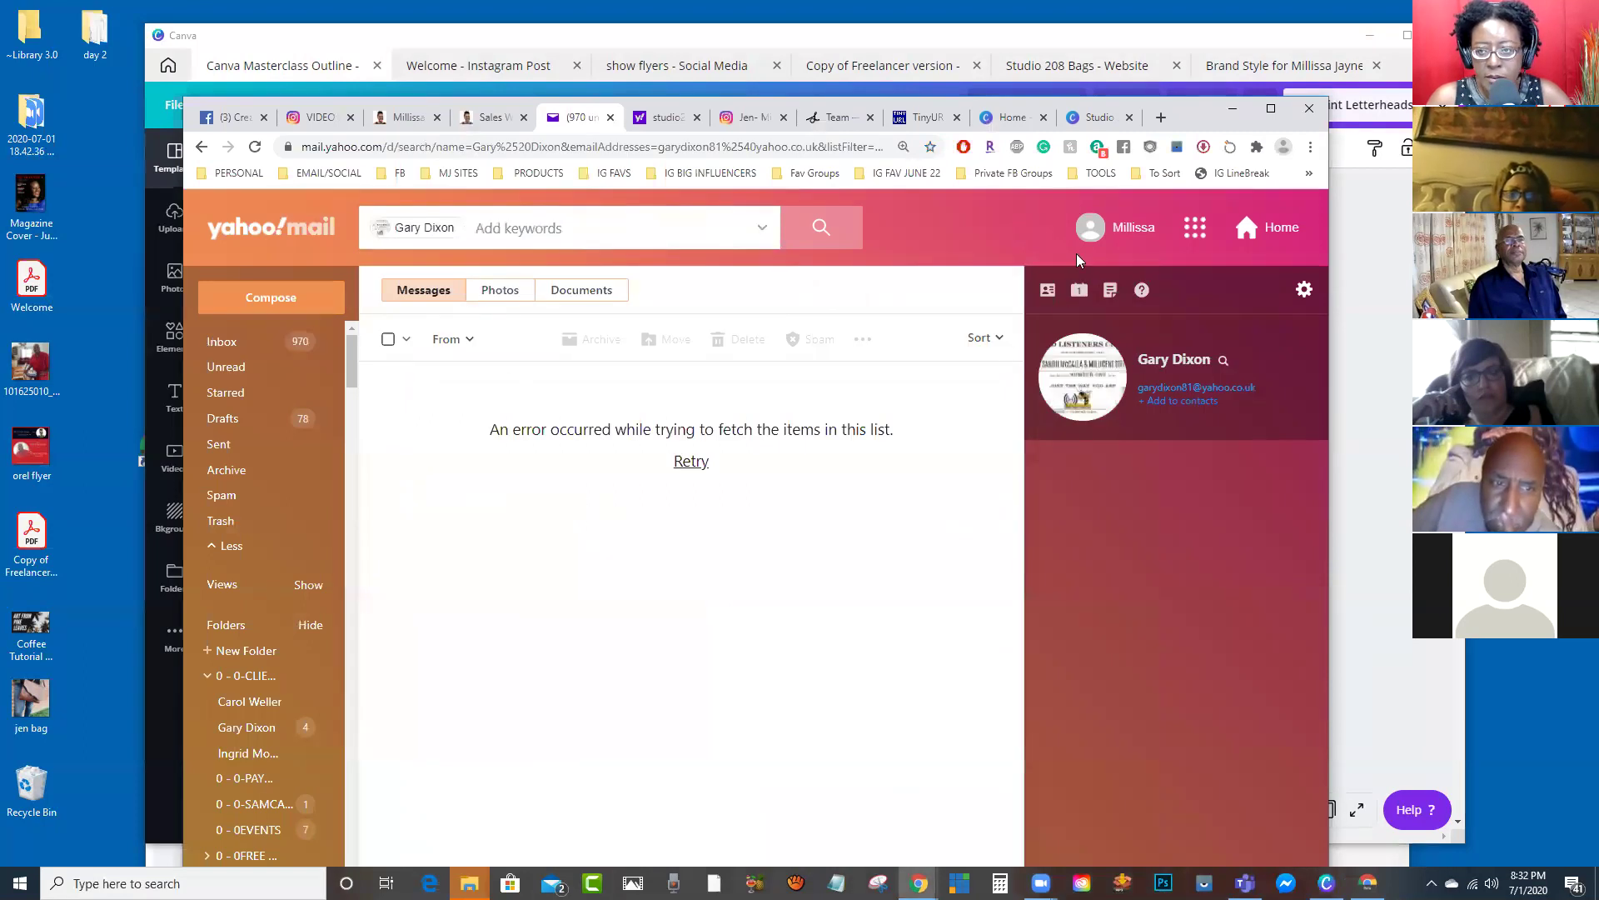
click(614, 118)
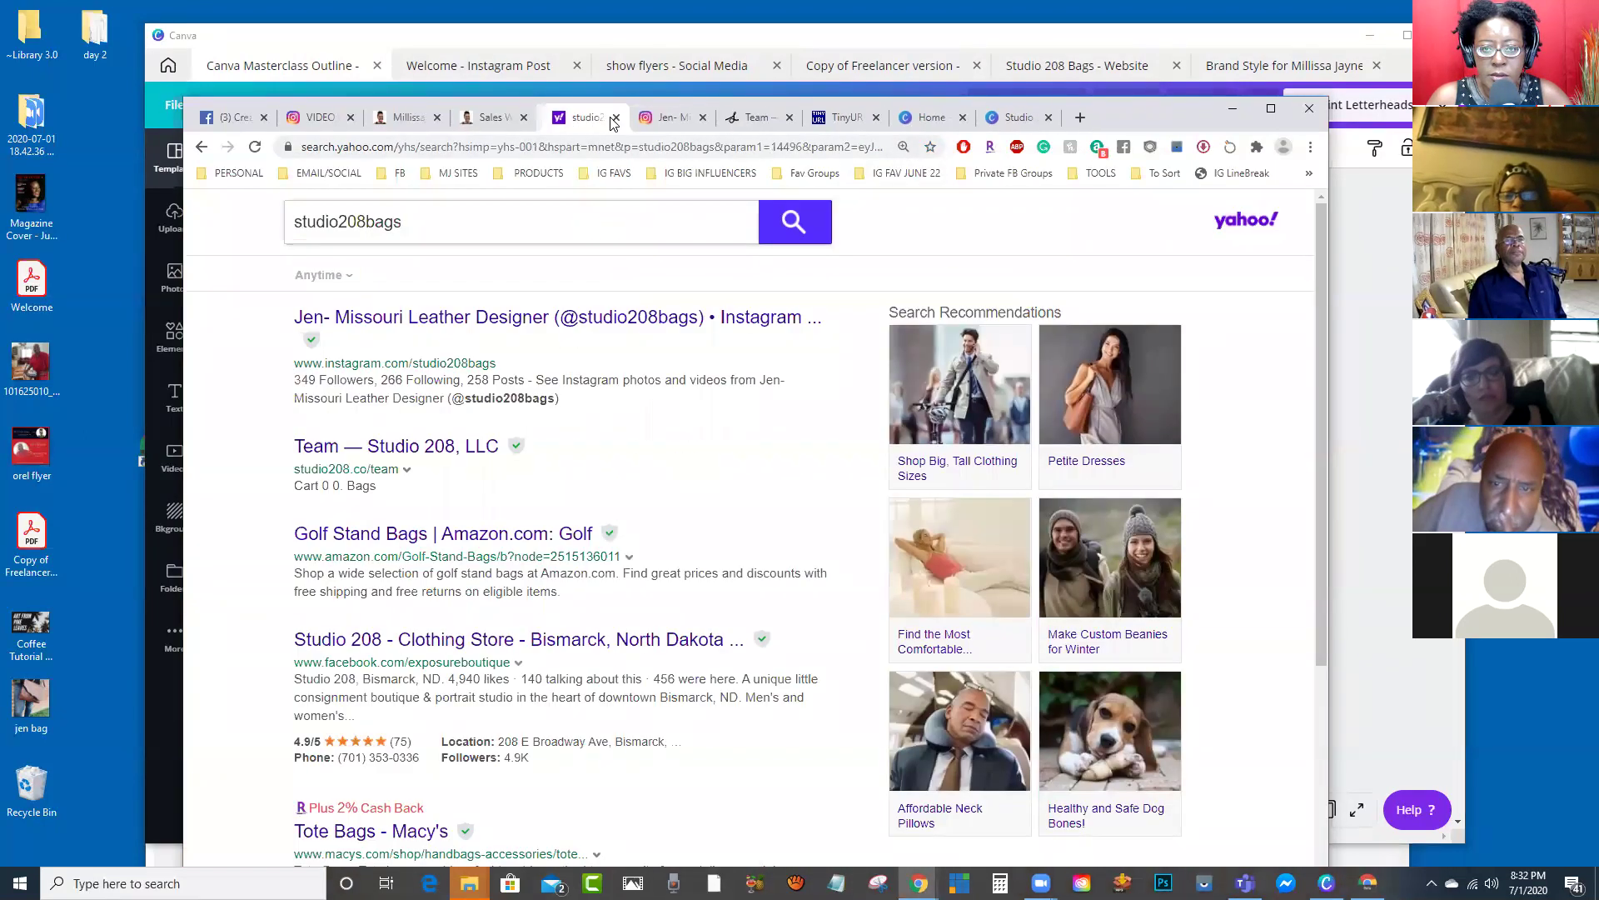
click(614, 118)
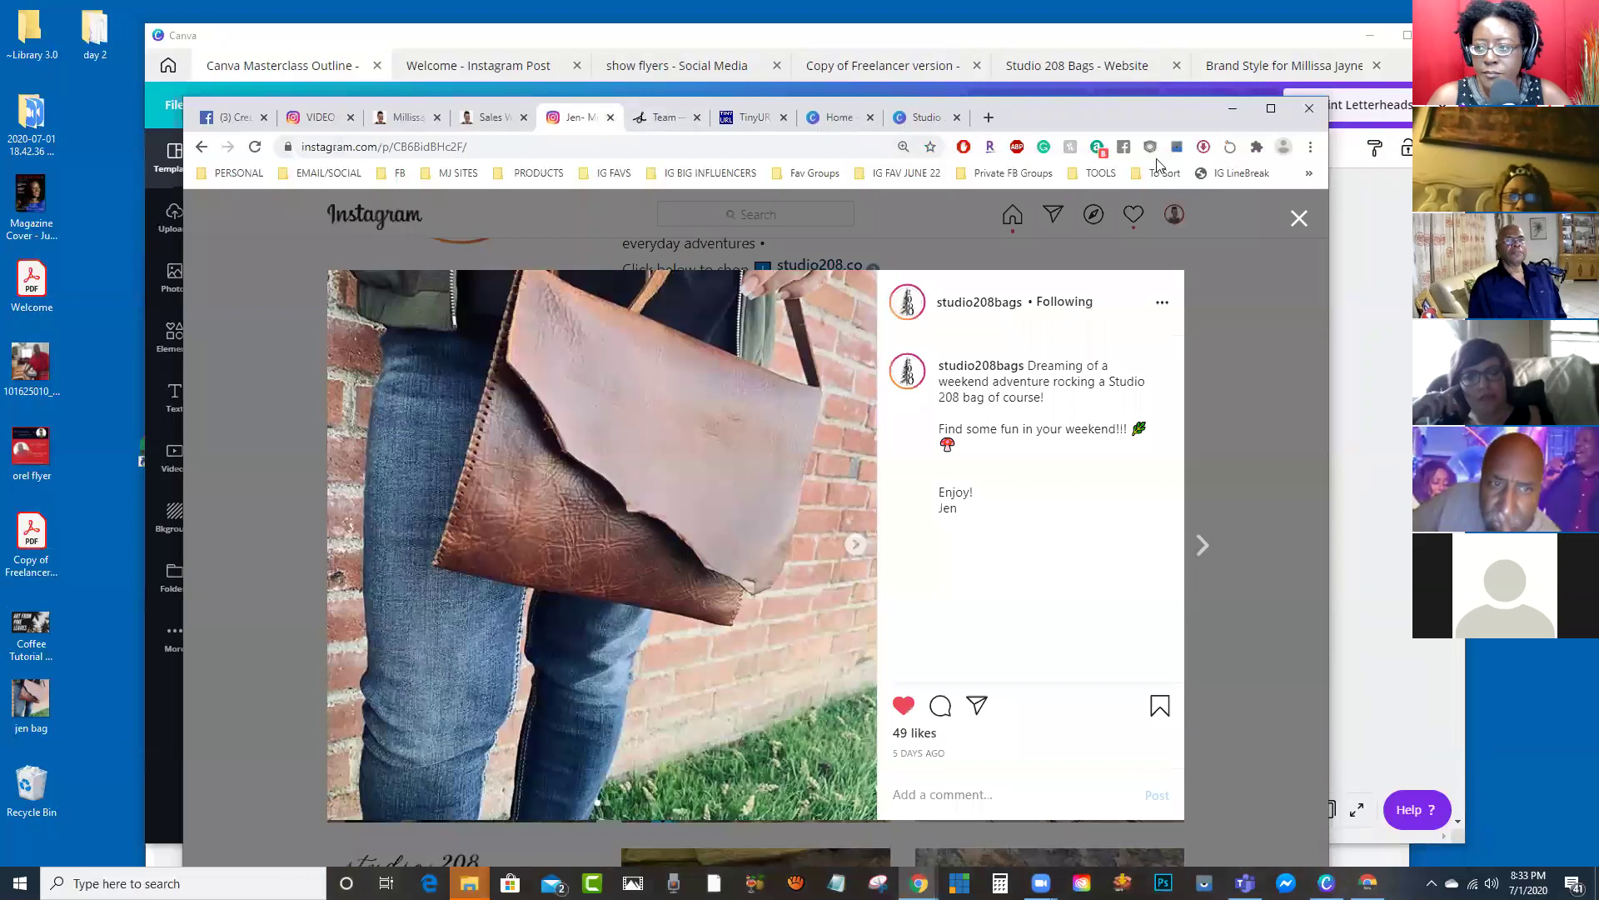
click(1299, 218)
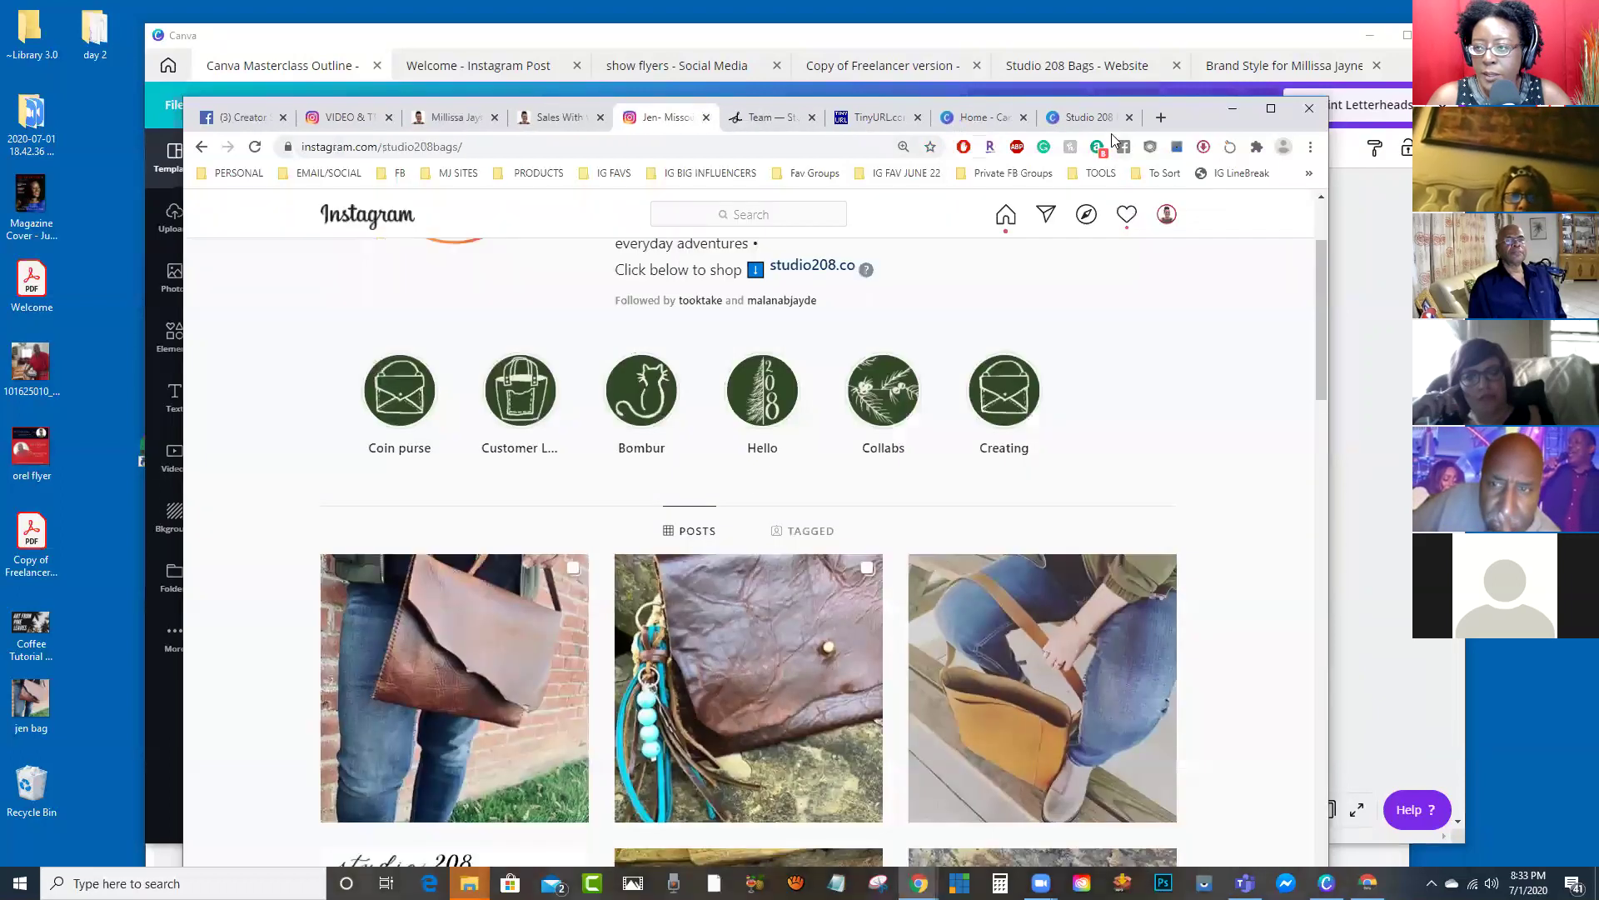
click(1101, 117)
click(1130, 118)
click(1104, 117)
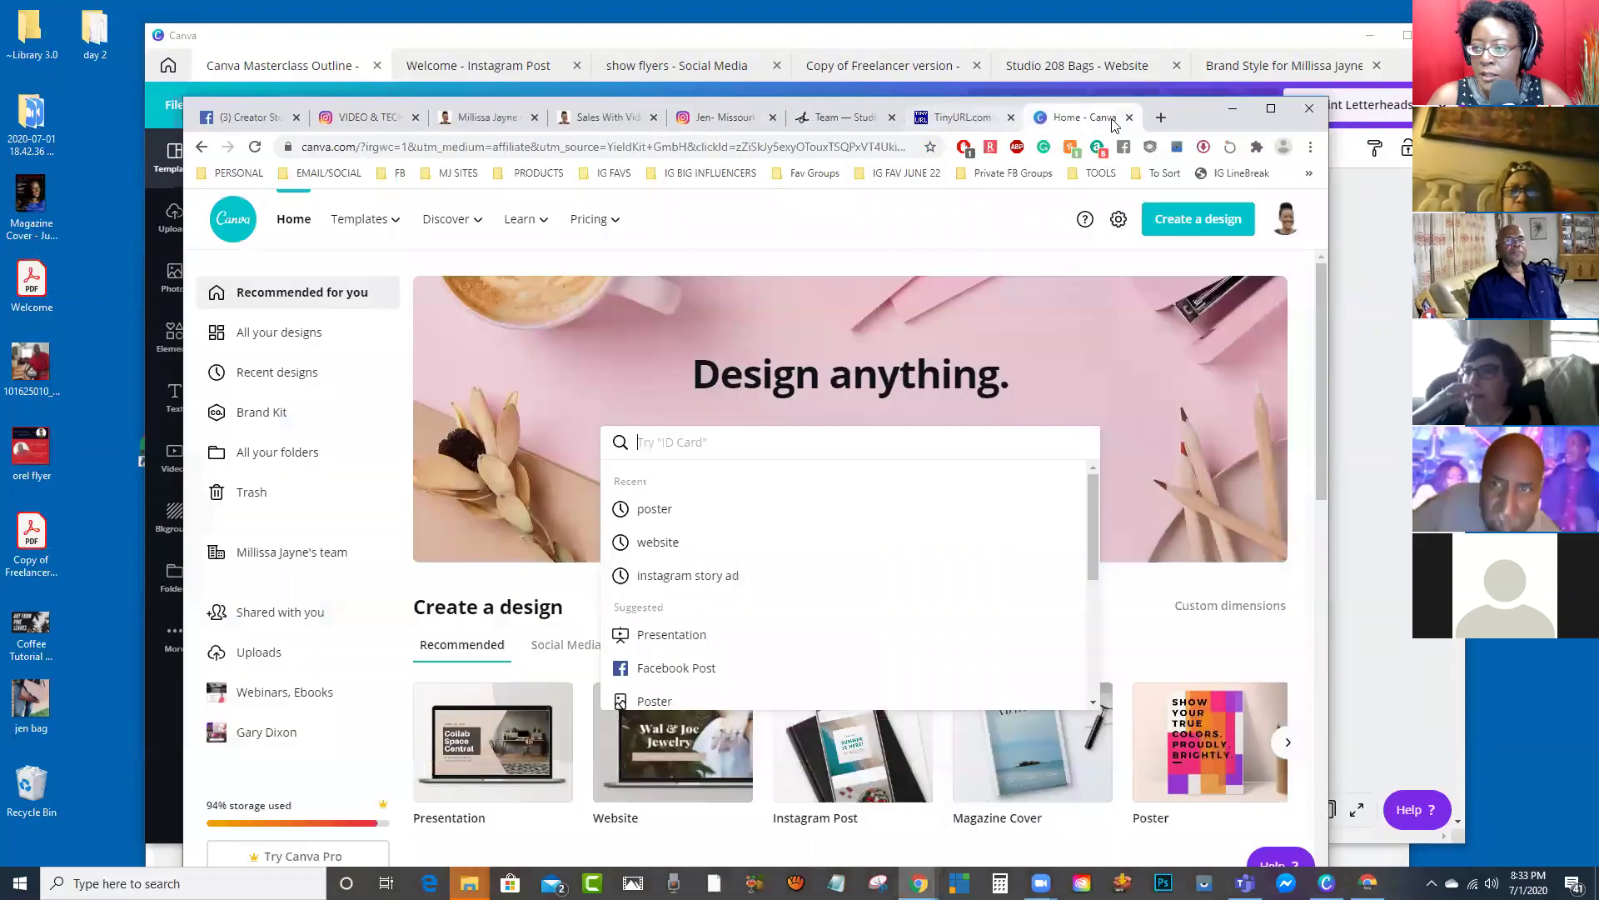
click(1127, 118)
click(1128, 119)
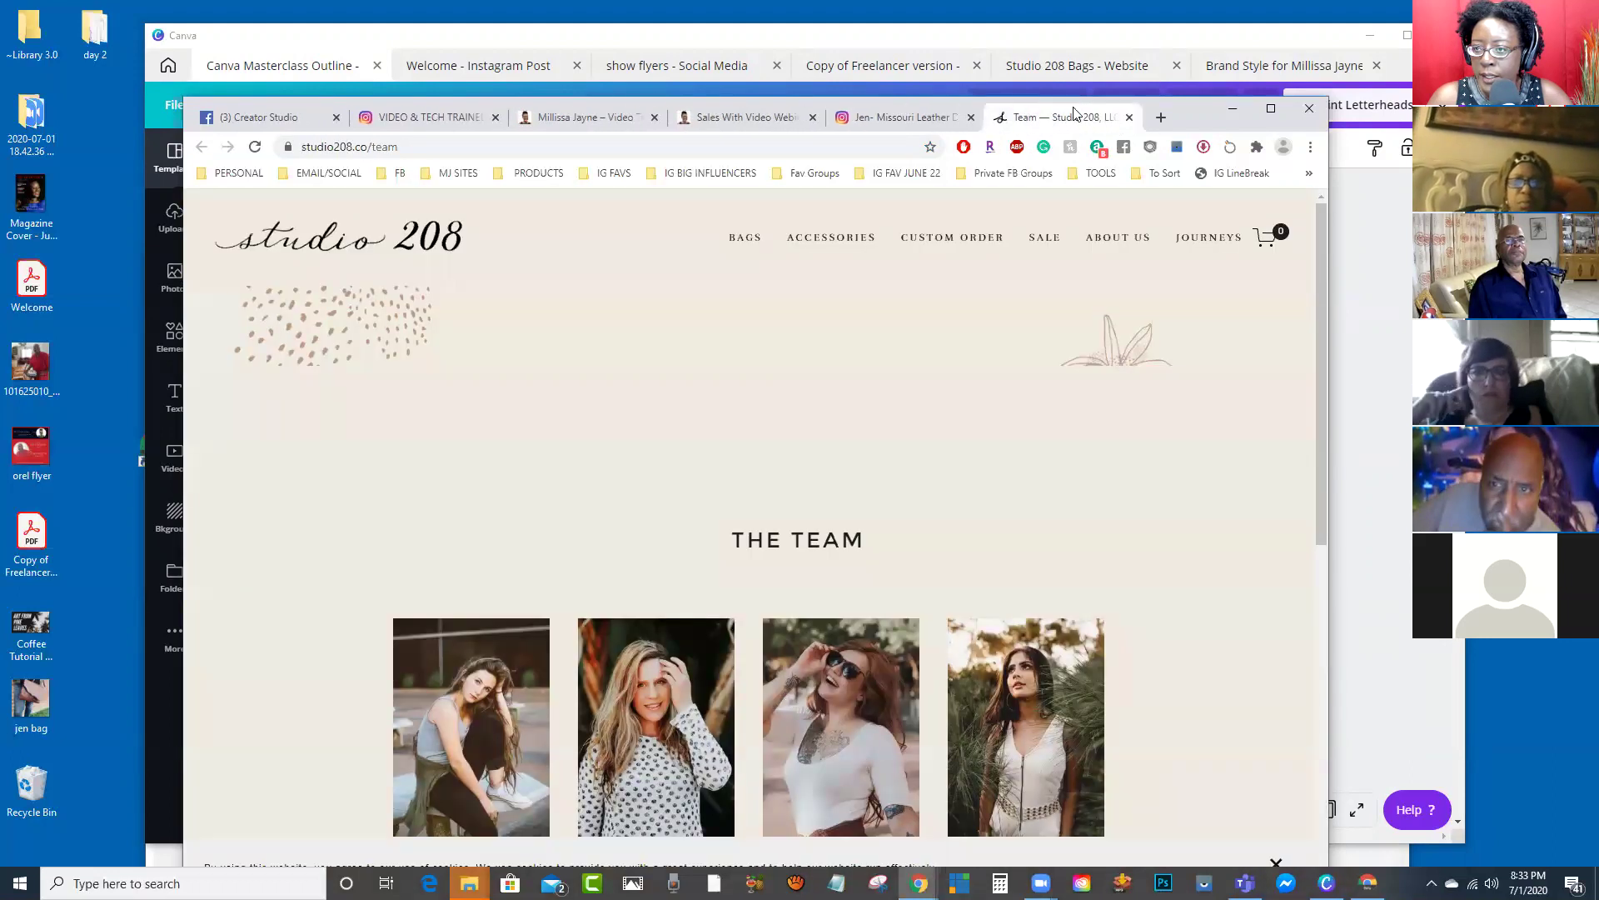
click(1128, 117)
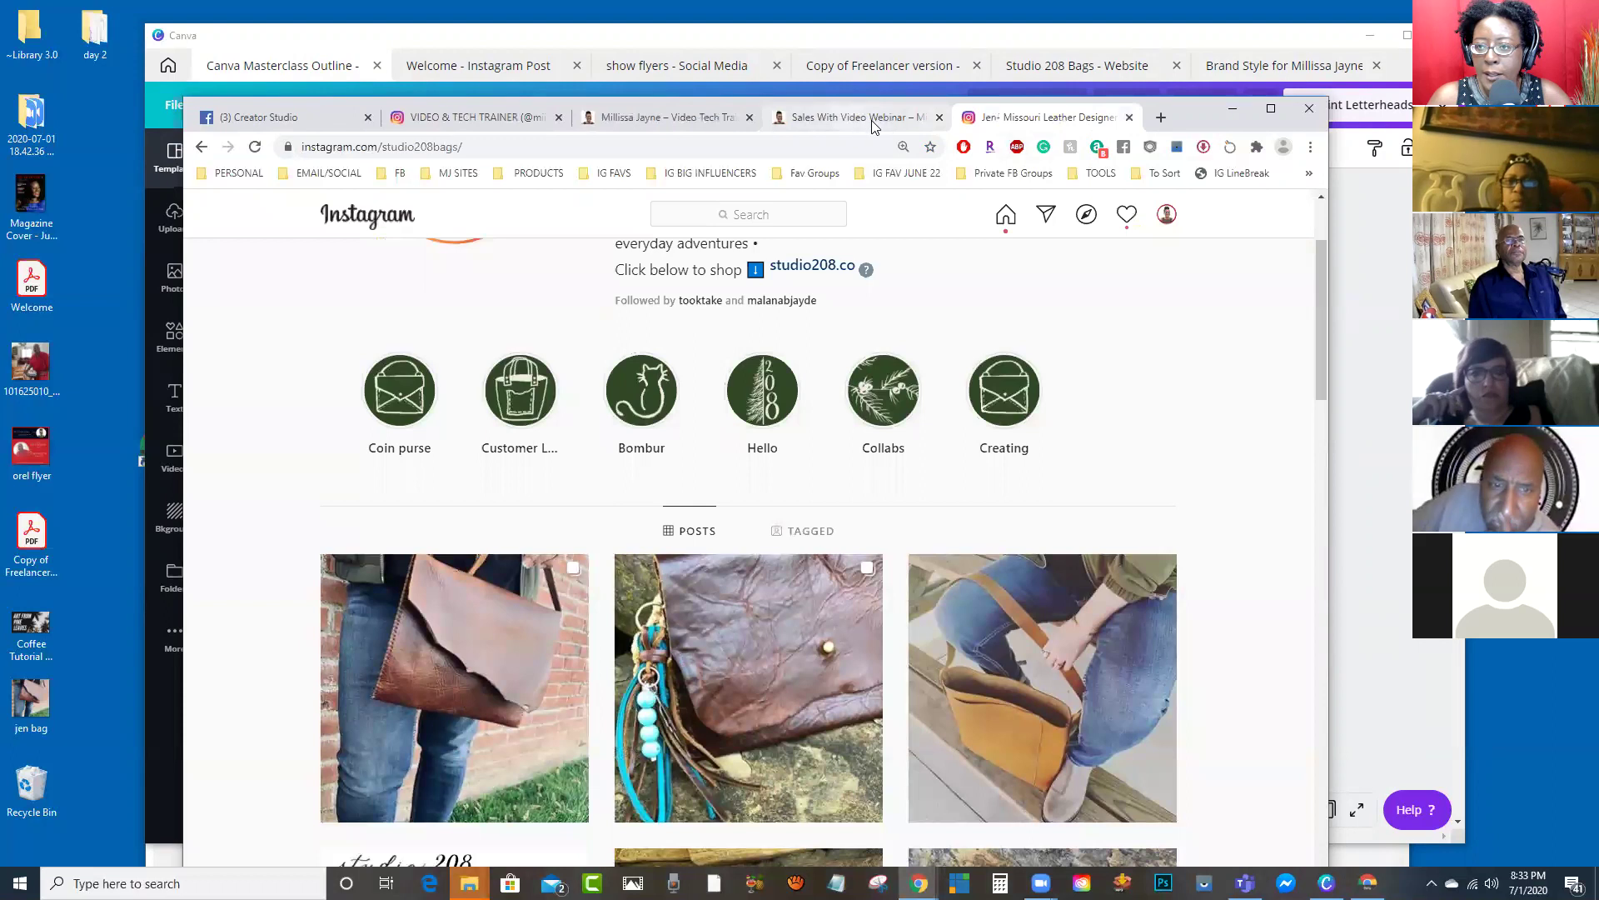
click(940, 118)
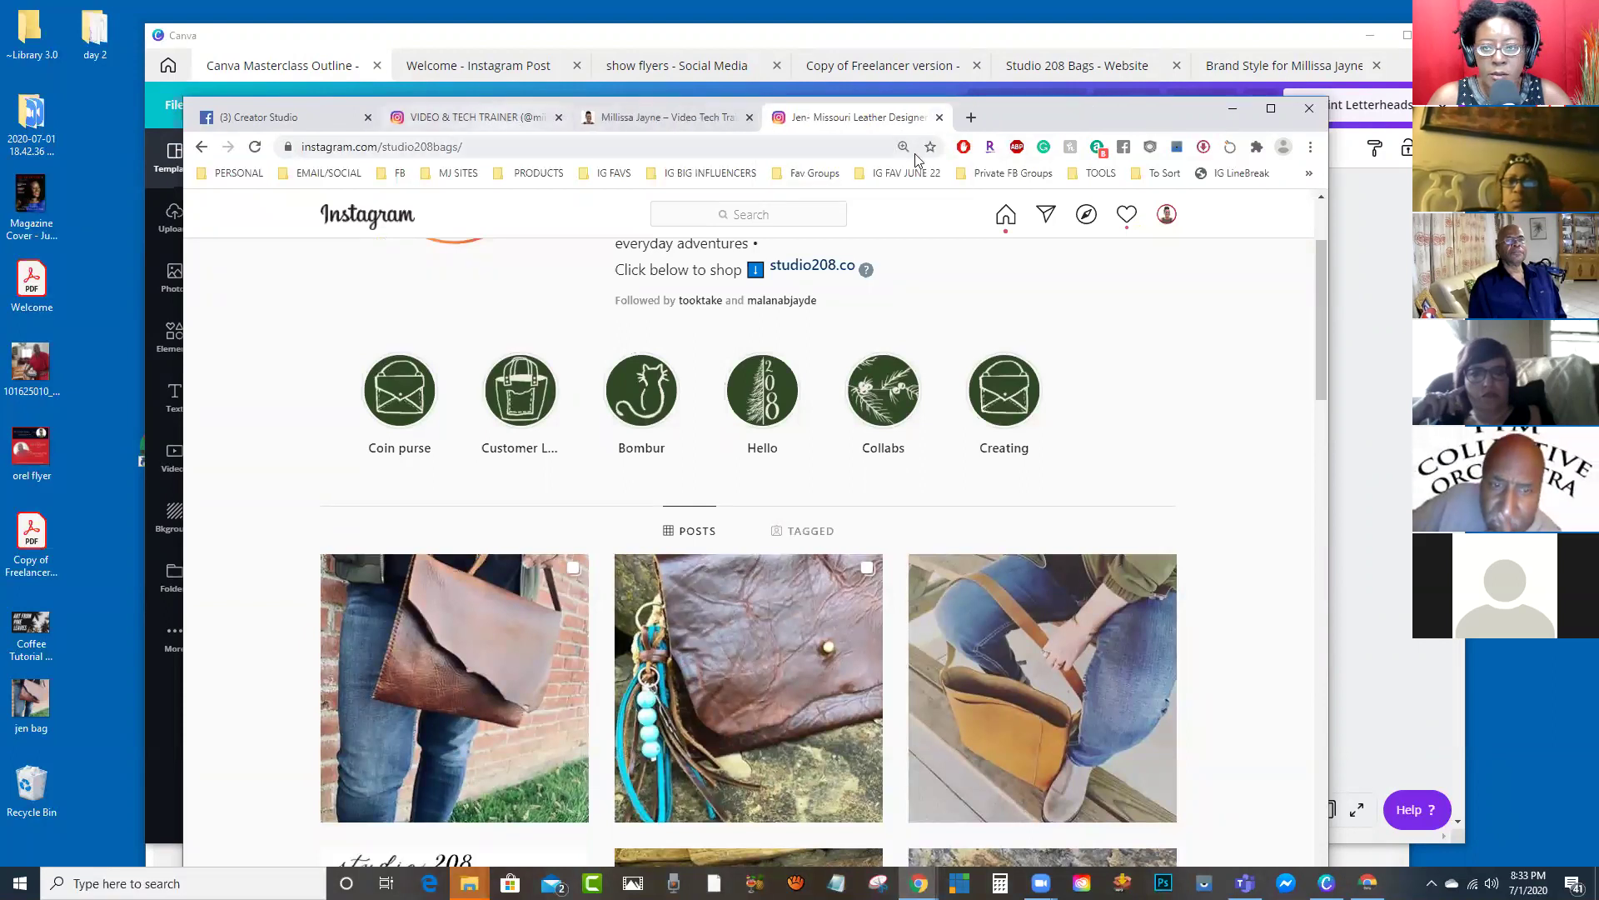
Step: Open Yahoo Mail in a new tab, search for the contact and open their Masterpiece message
click(971, 118)
click(901, 454)
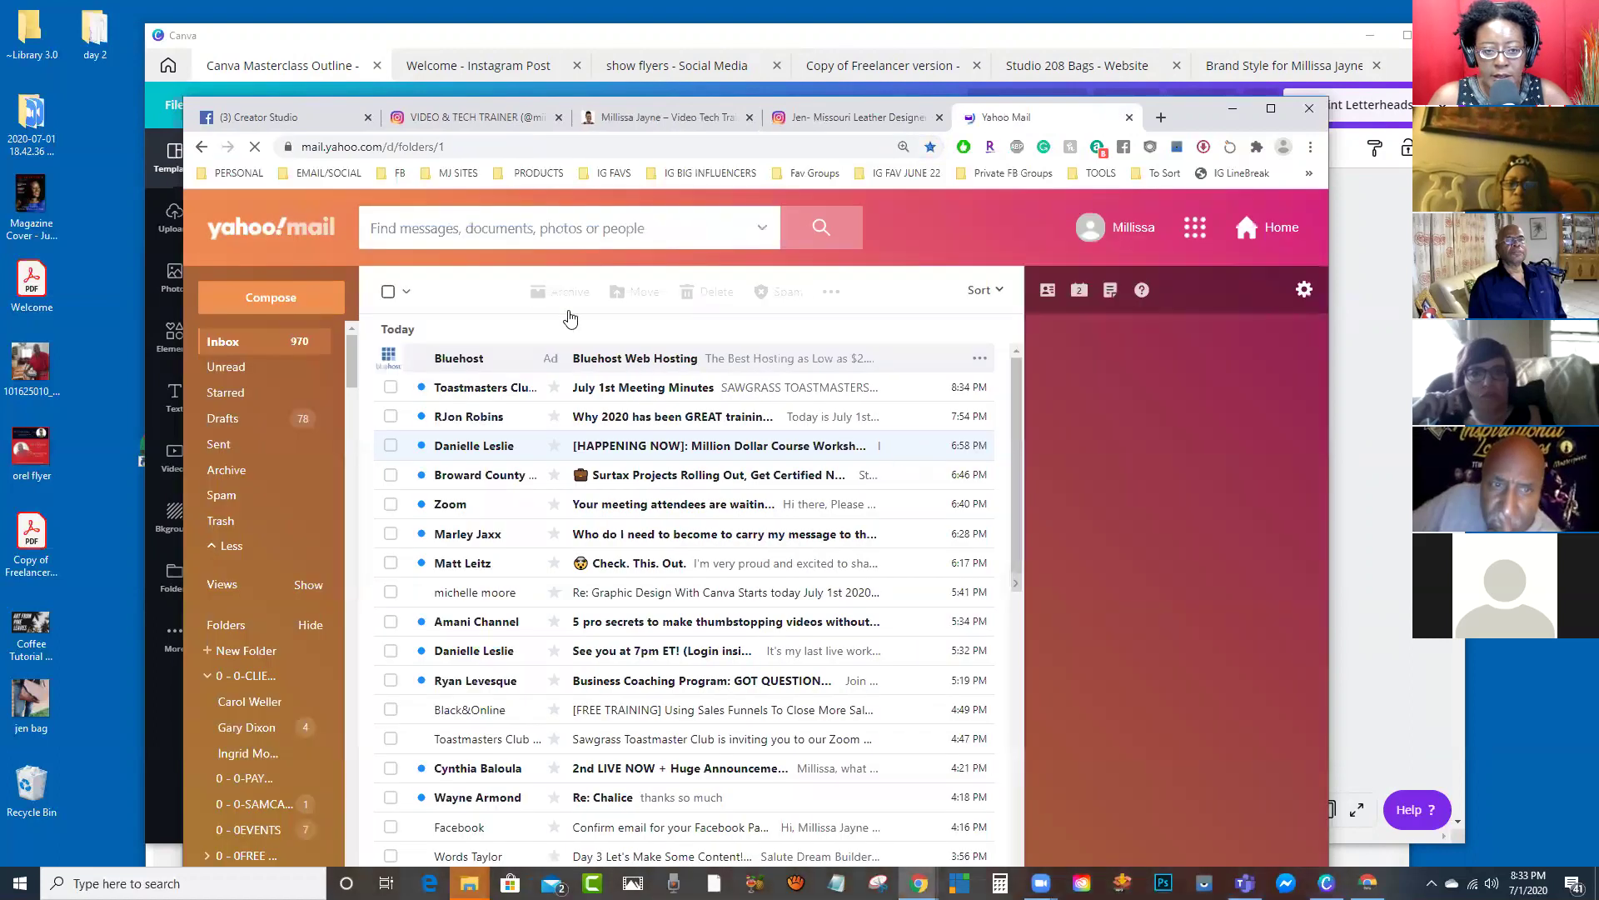
text(gary)
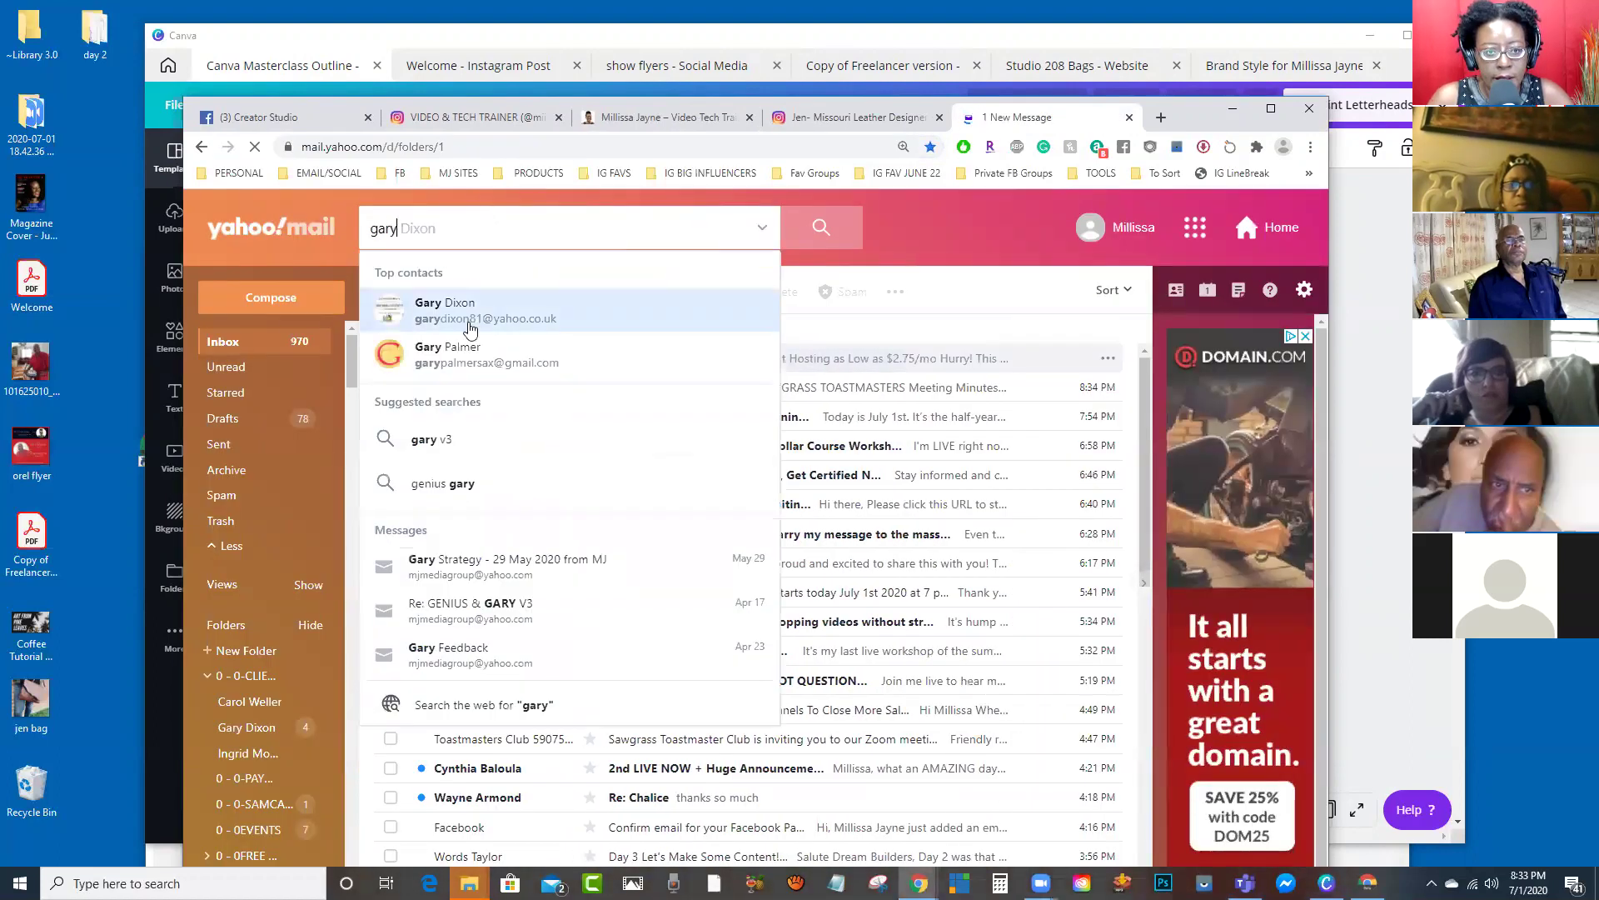
click(471, 328)
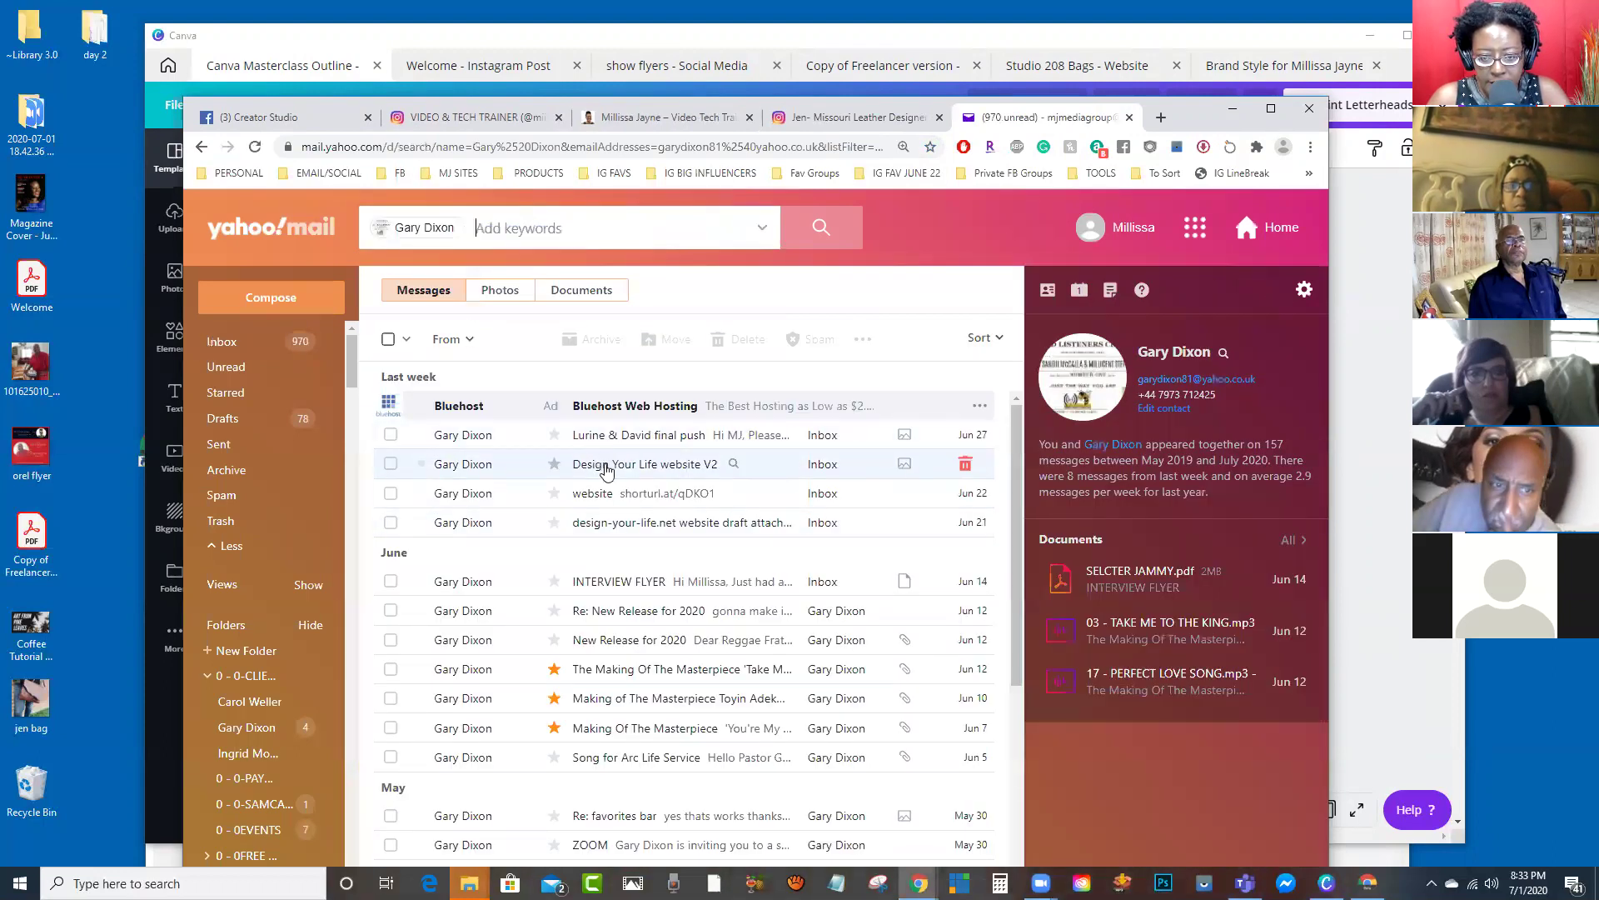
click(607, 699)
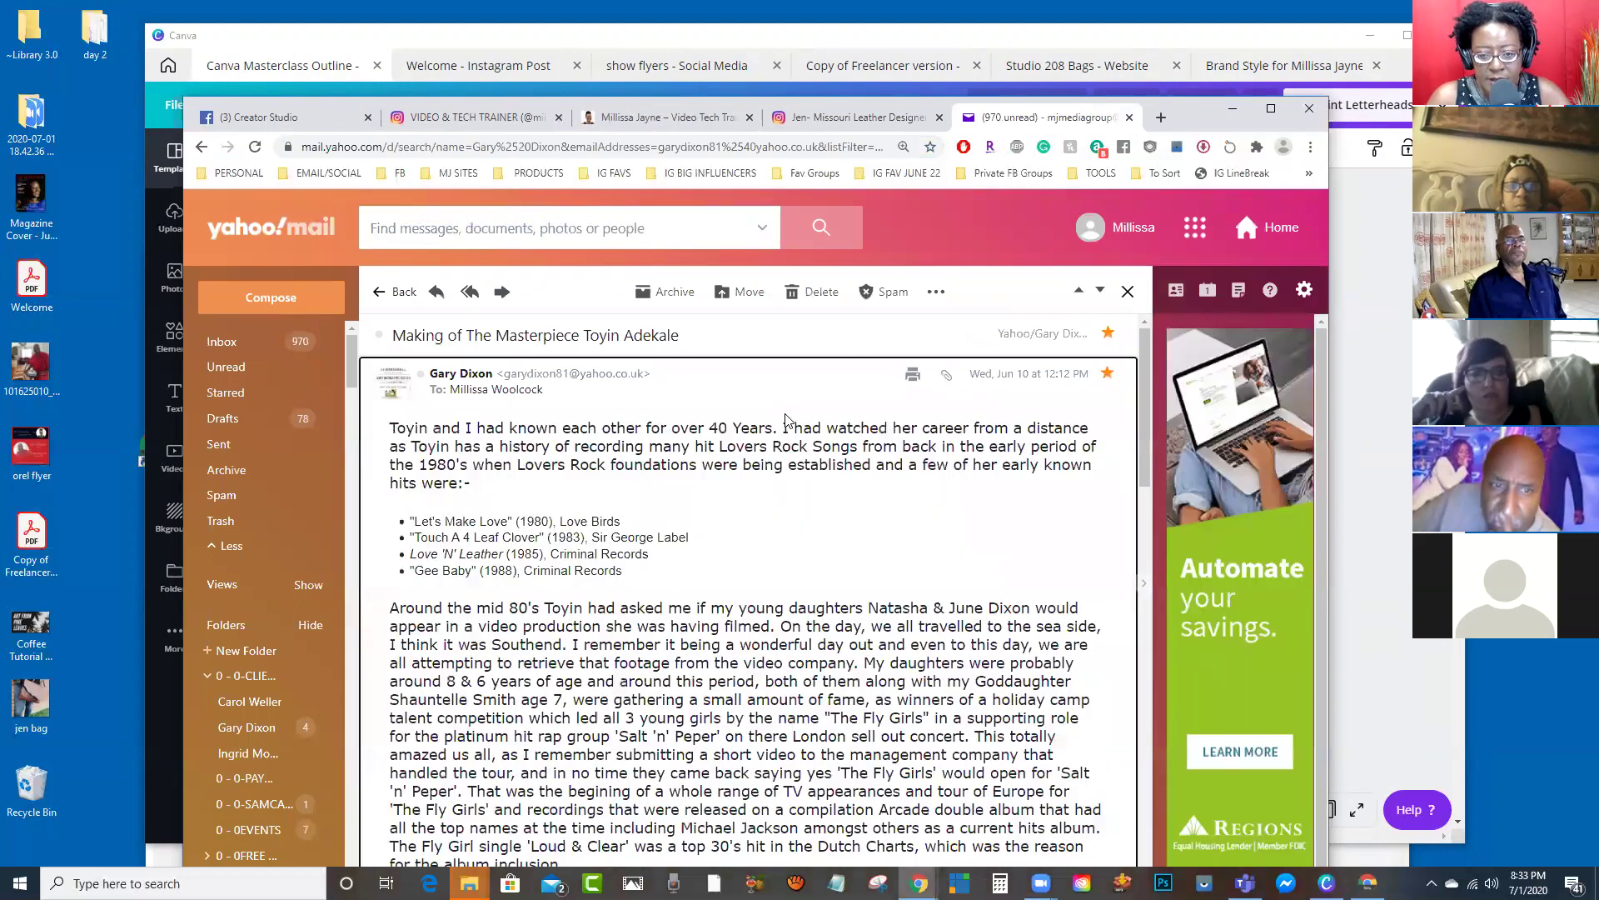
scroll(779, 420, down, 3)
scroll(633, 555, up, 3)
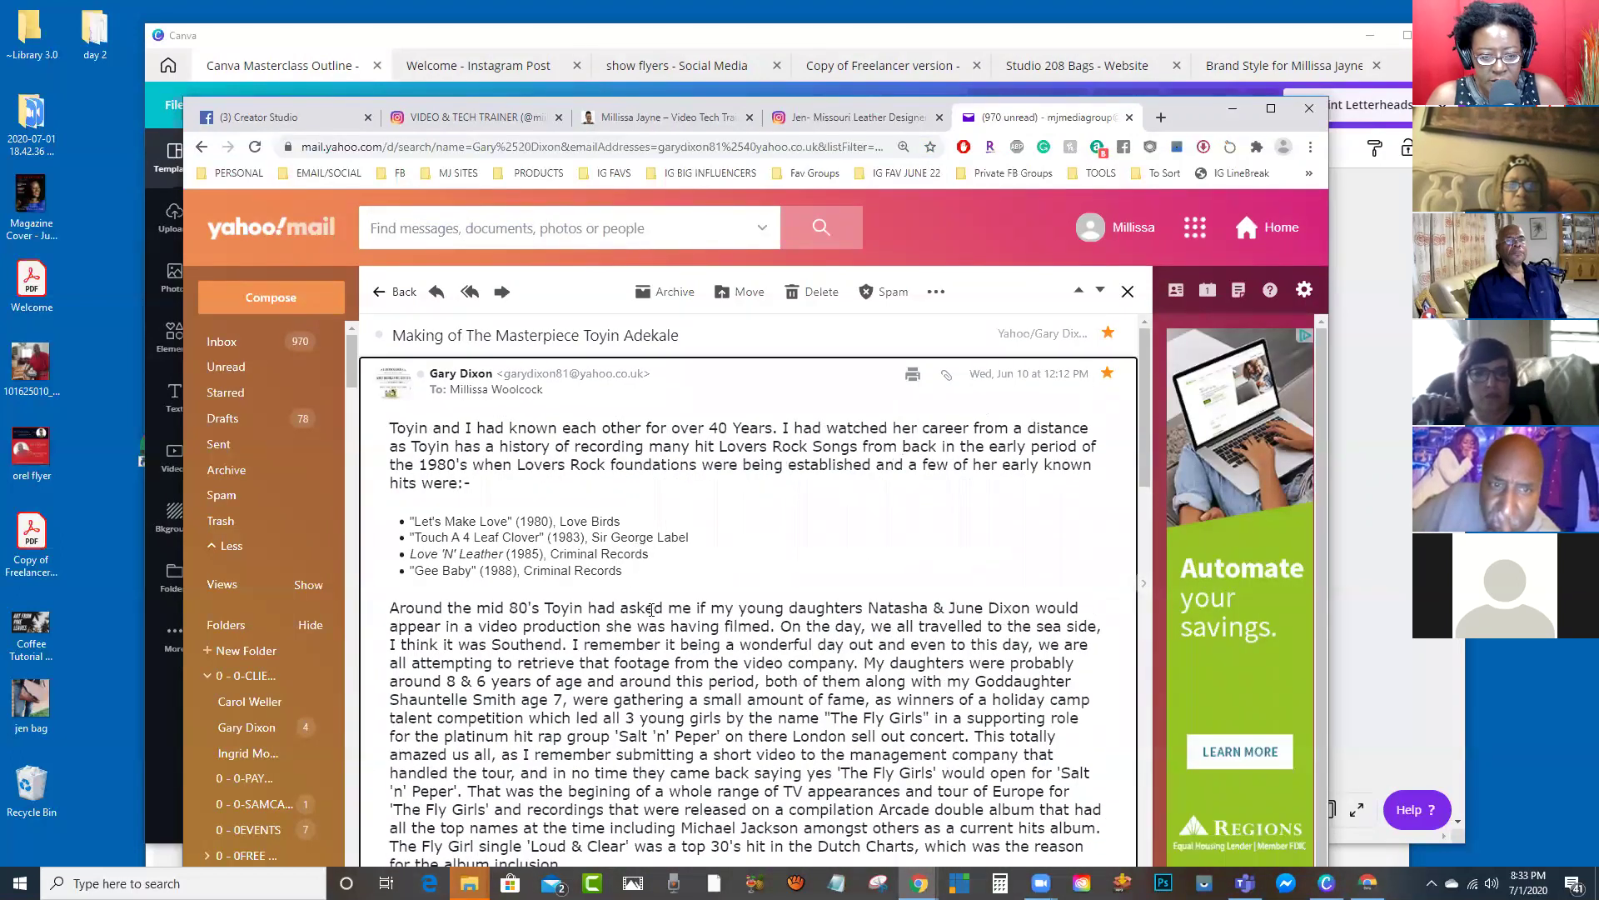
Step: Select the whole message text, close the message, and minimise the browser
key(ctrl+a)
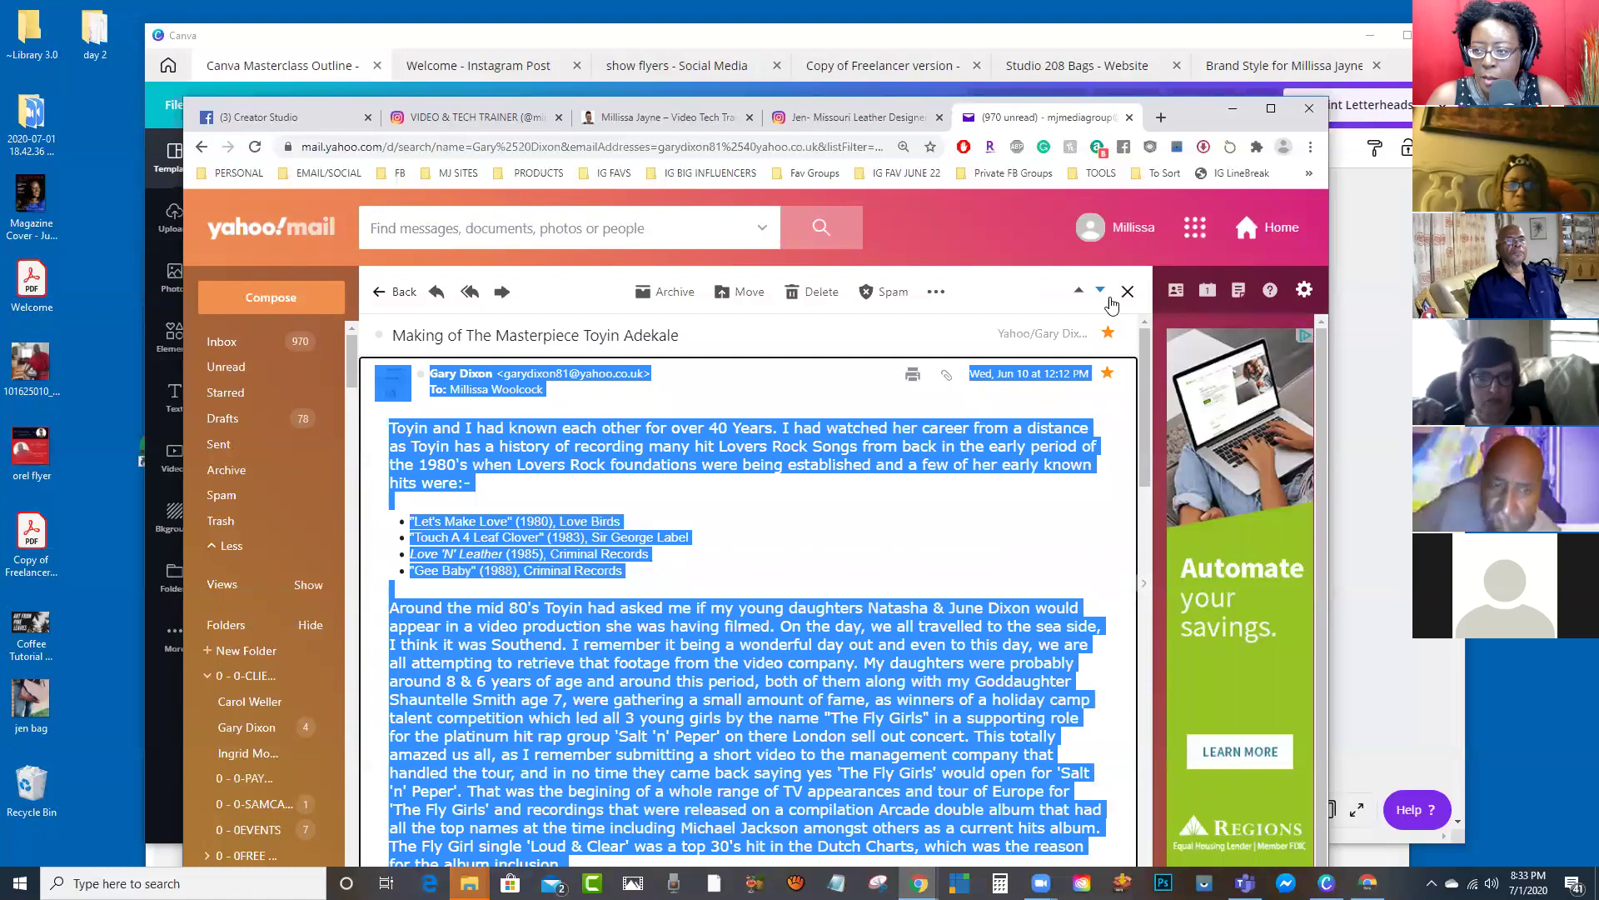
click(1128, 290)
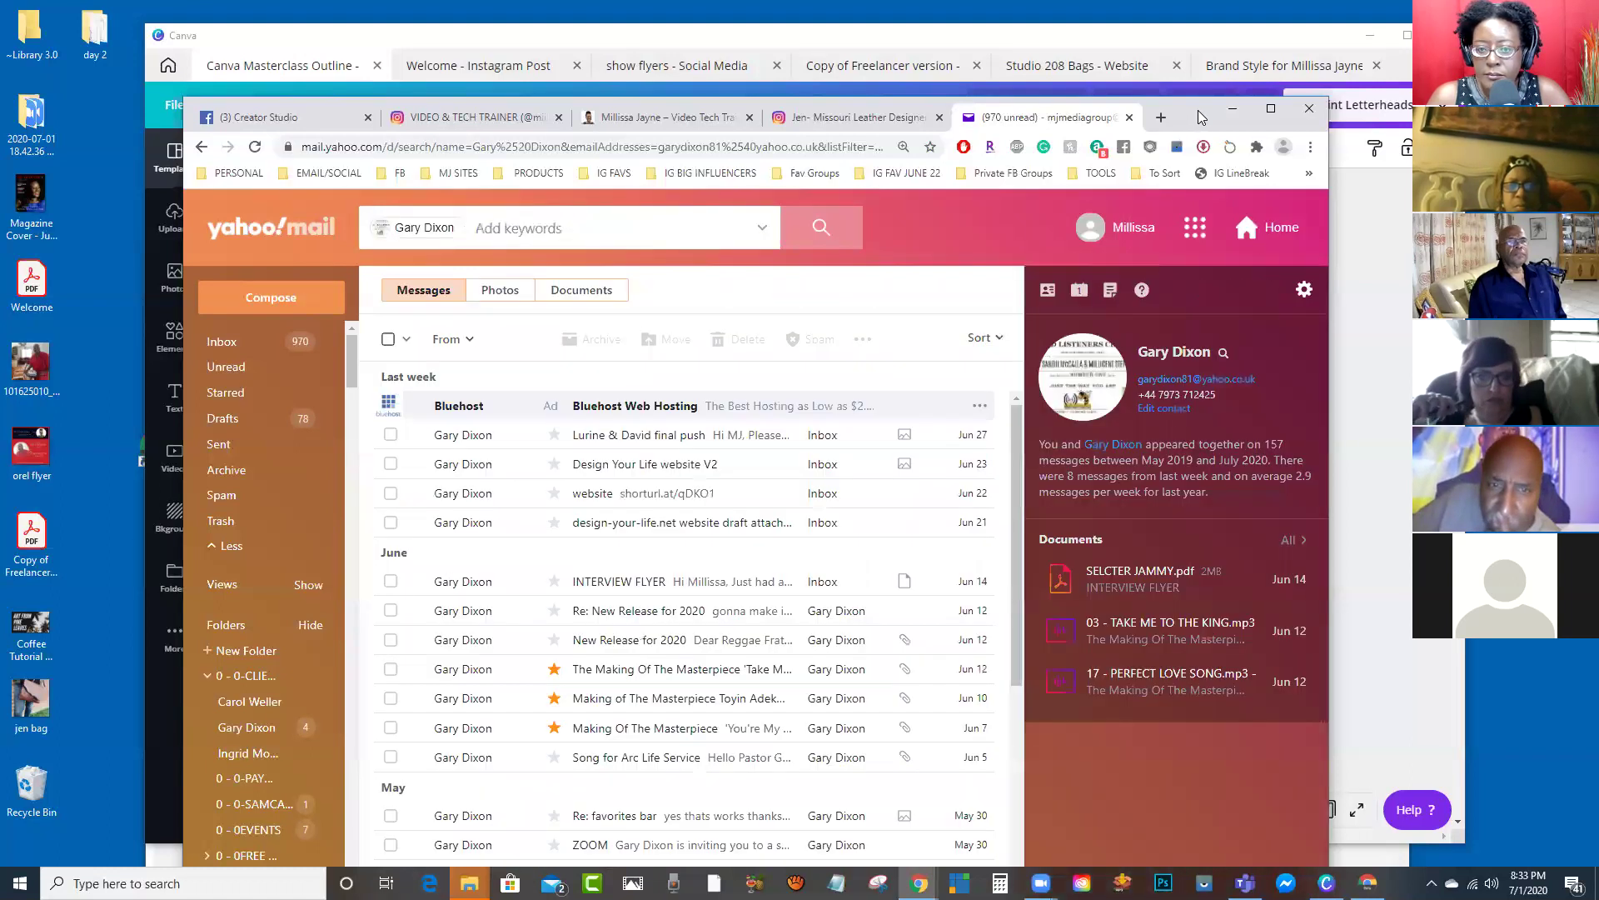
click(1232, 108)
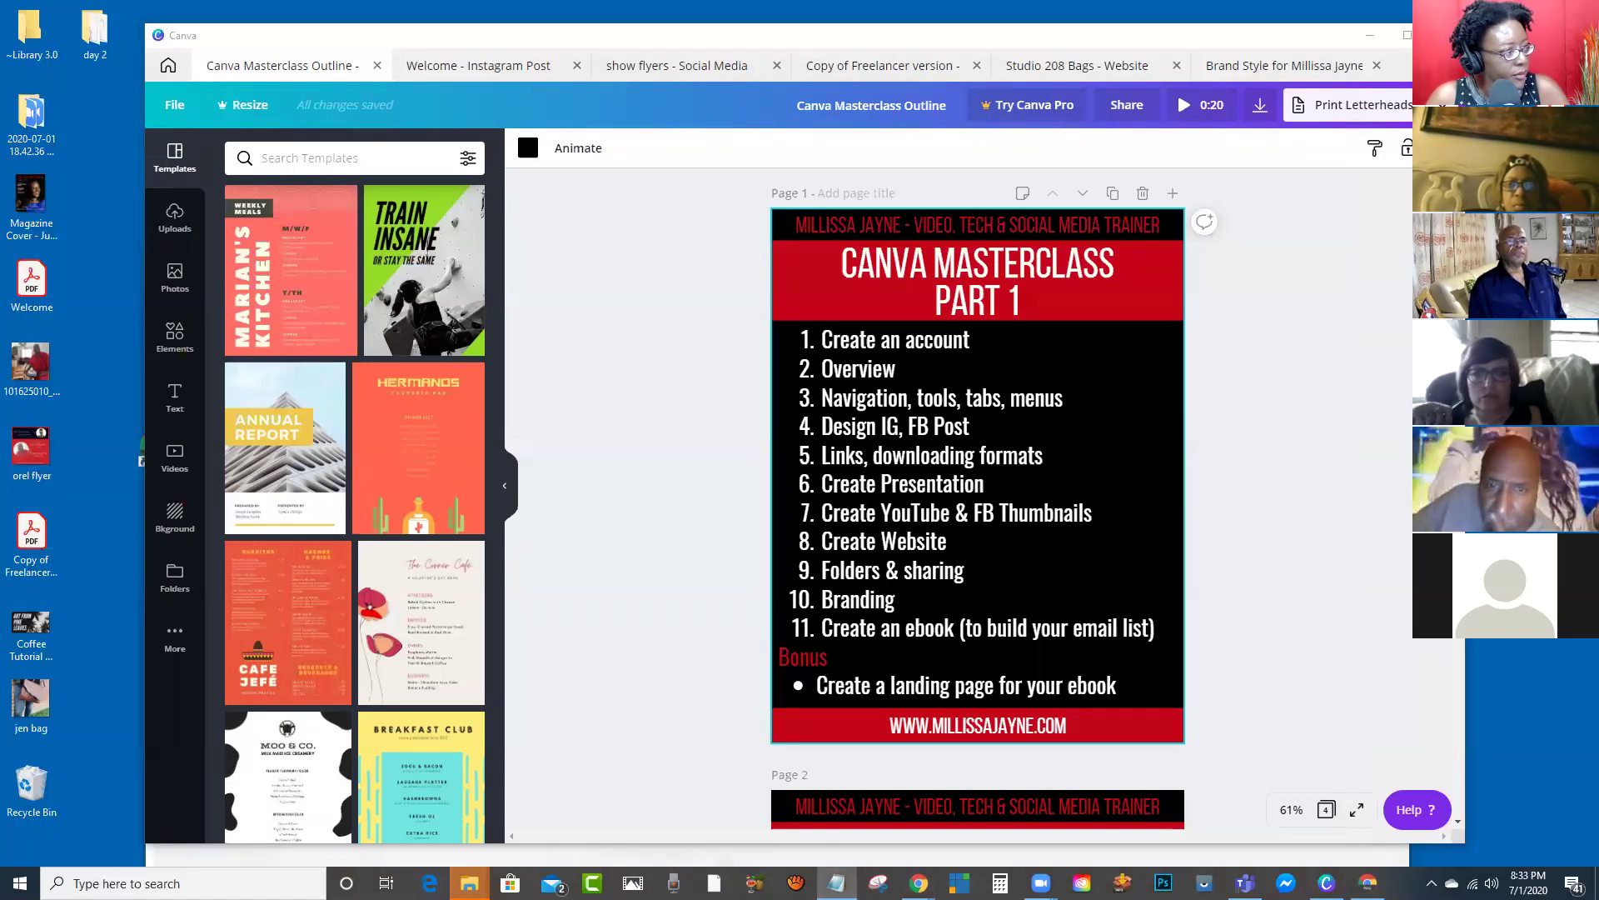
click(836, 883)
scroll(805, 422, down, 10)
scroll(805, 422, up, 12)
scroll(787, 428, down, 2)
scroll(783, 367, up, 2)
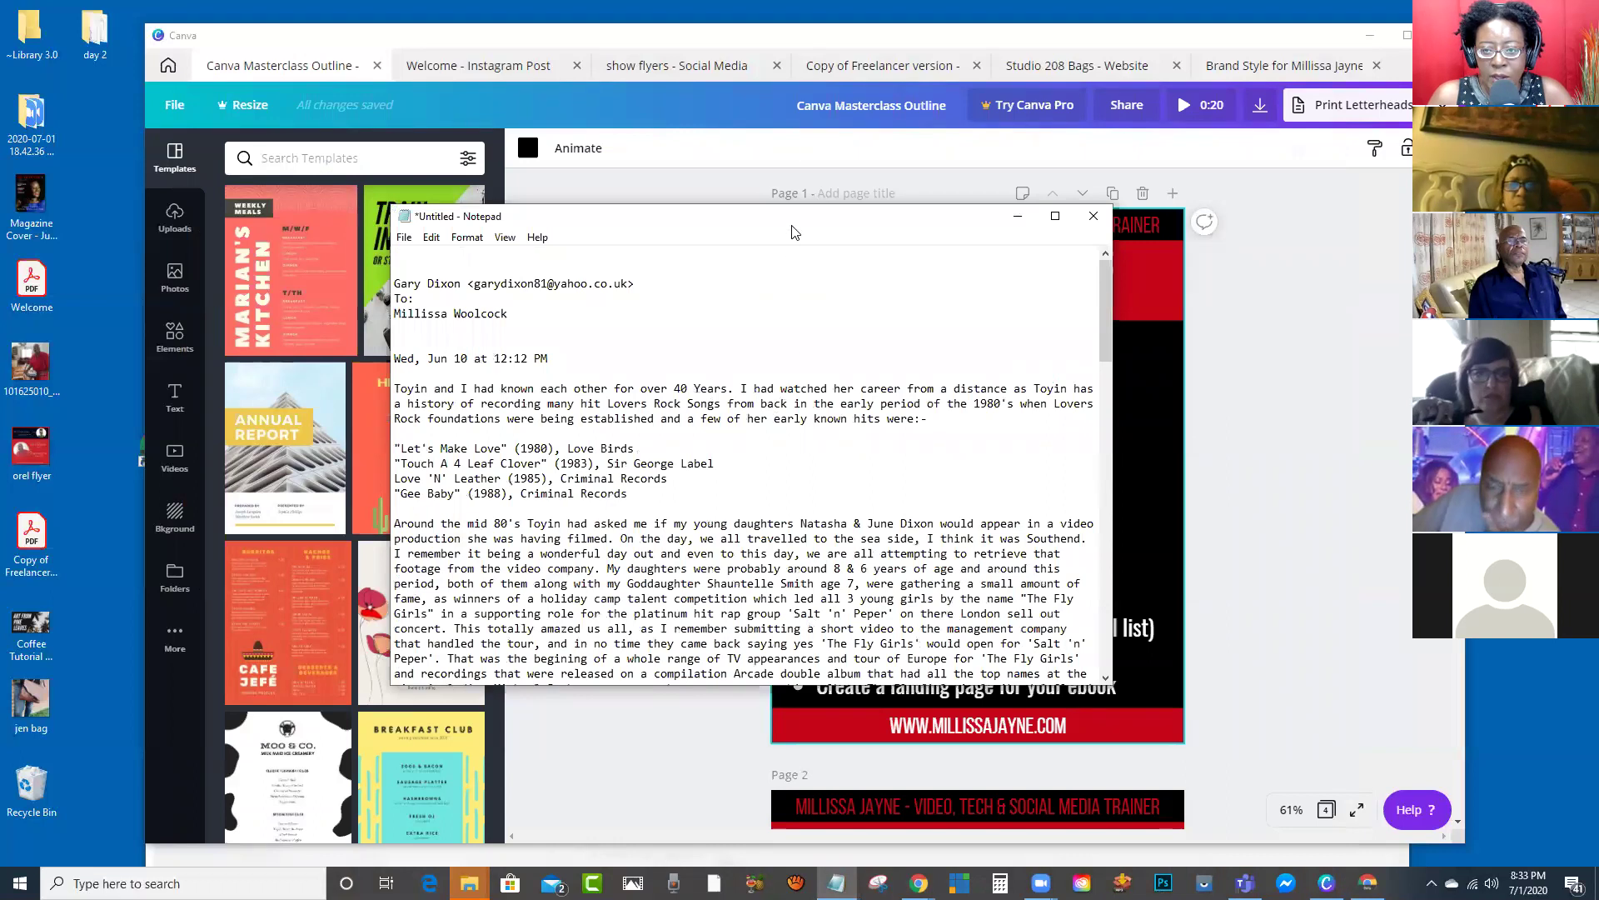
drag(791, 233, 776, 236)
key(alt+Tab)
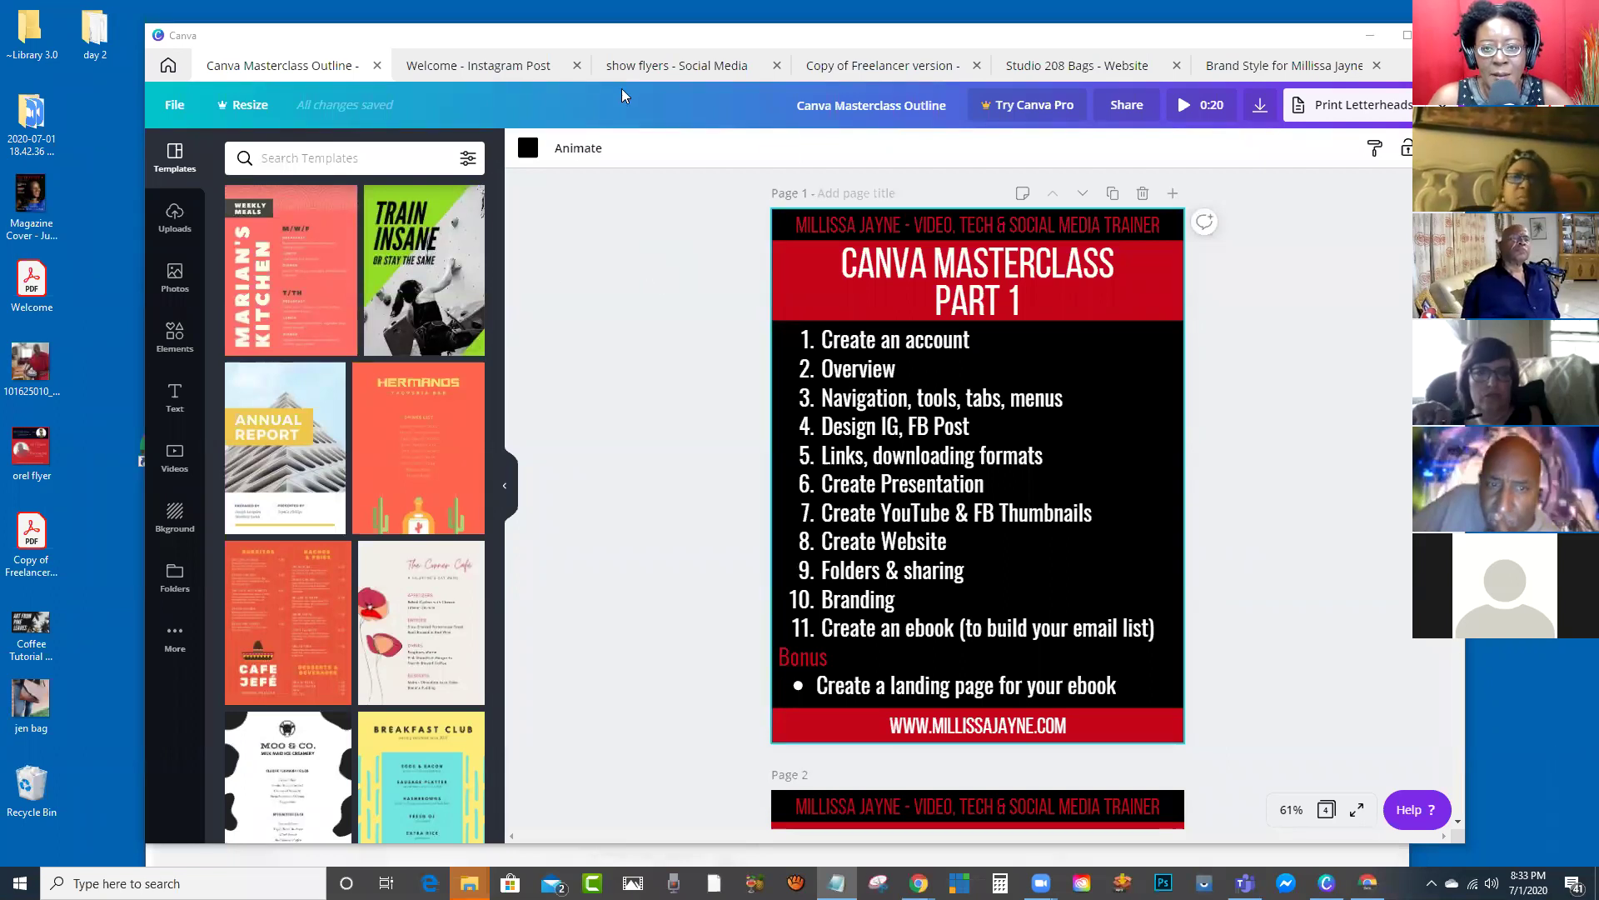
Step: Close the Brand Style, Studio 208 Bags, Freelancer copy, show flyers and Welcome Instagram Post designs, then open Create a design
click(1376, 65)
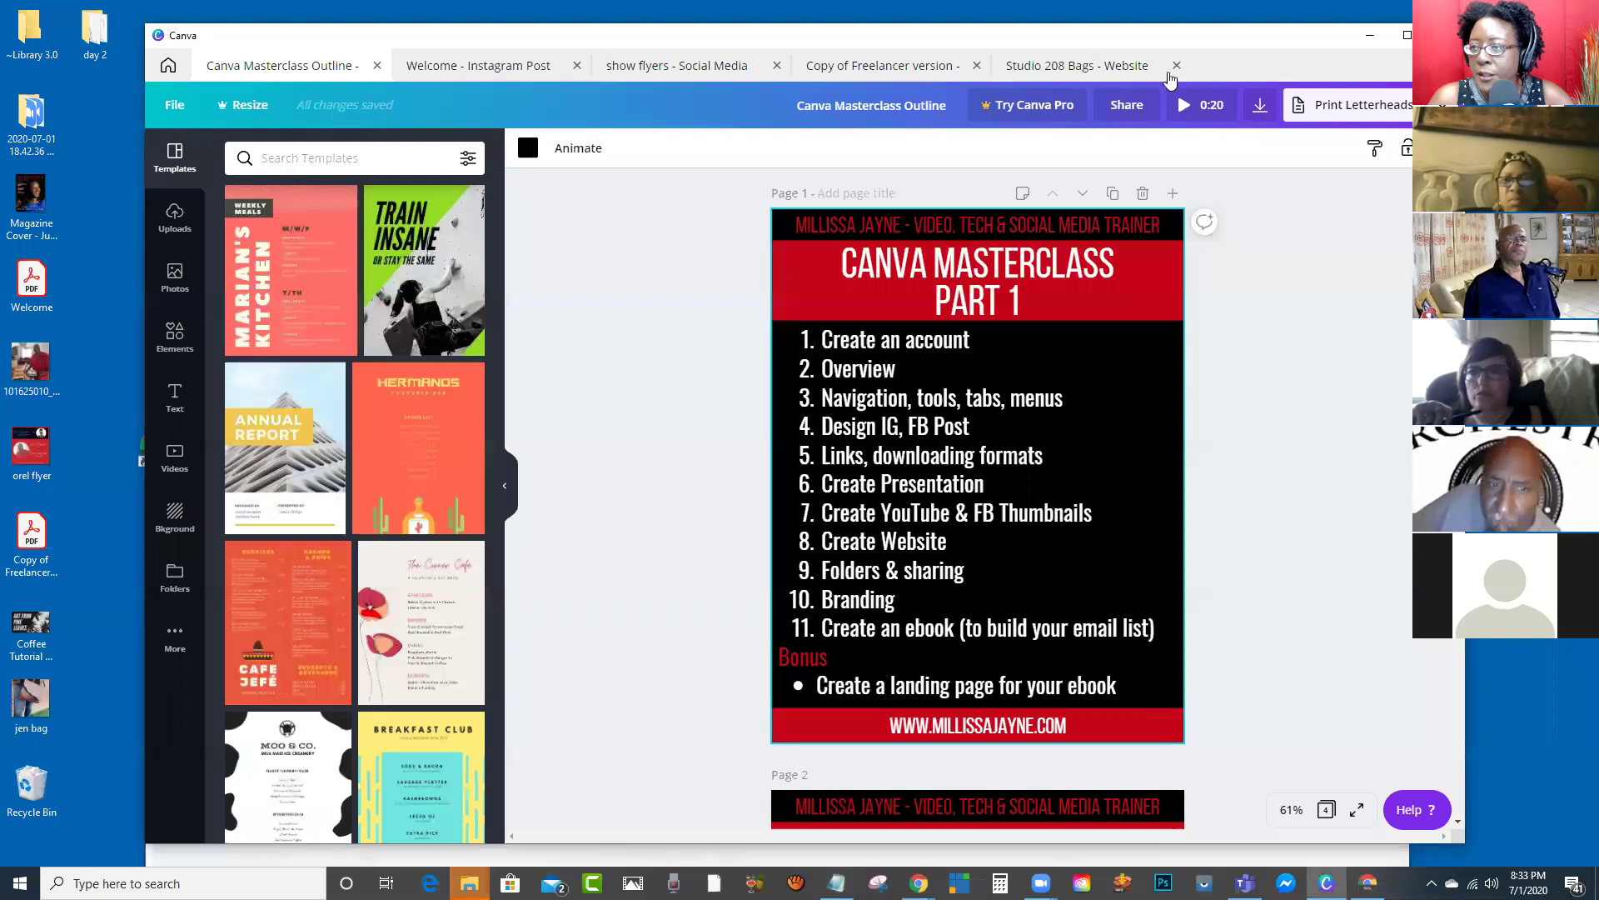
click(1174, 75)
click(1176, 66)
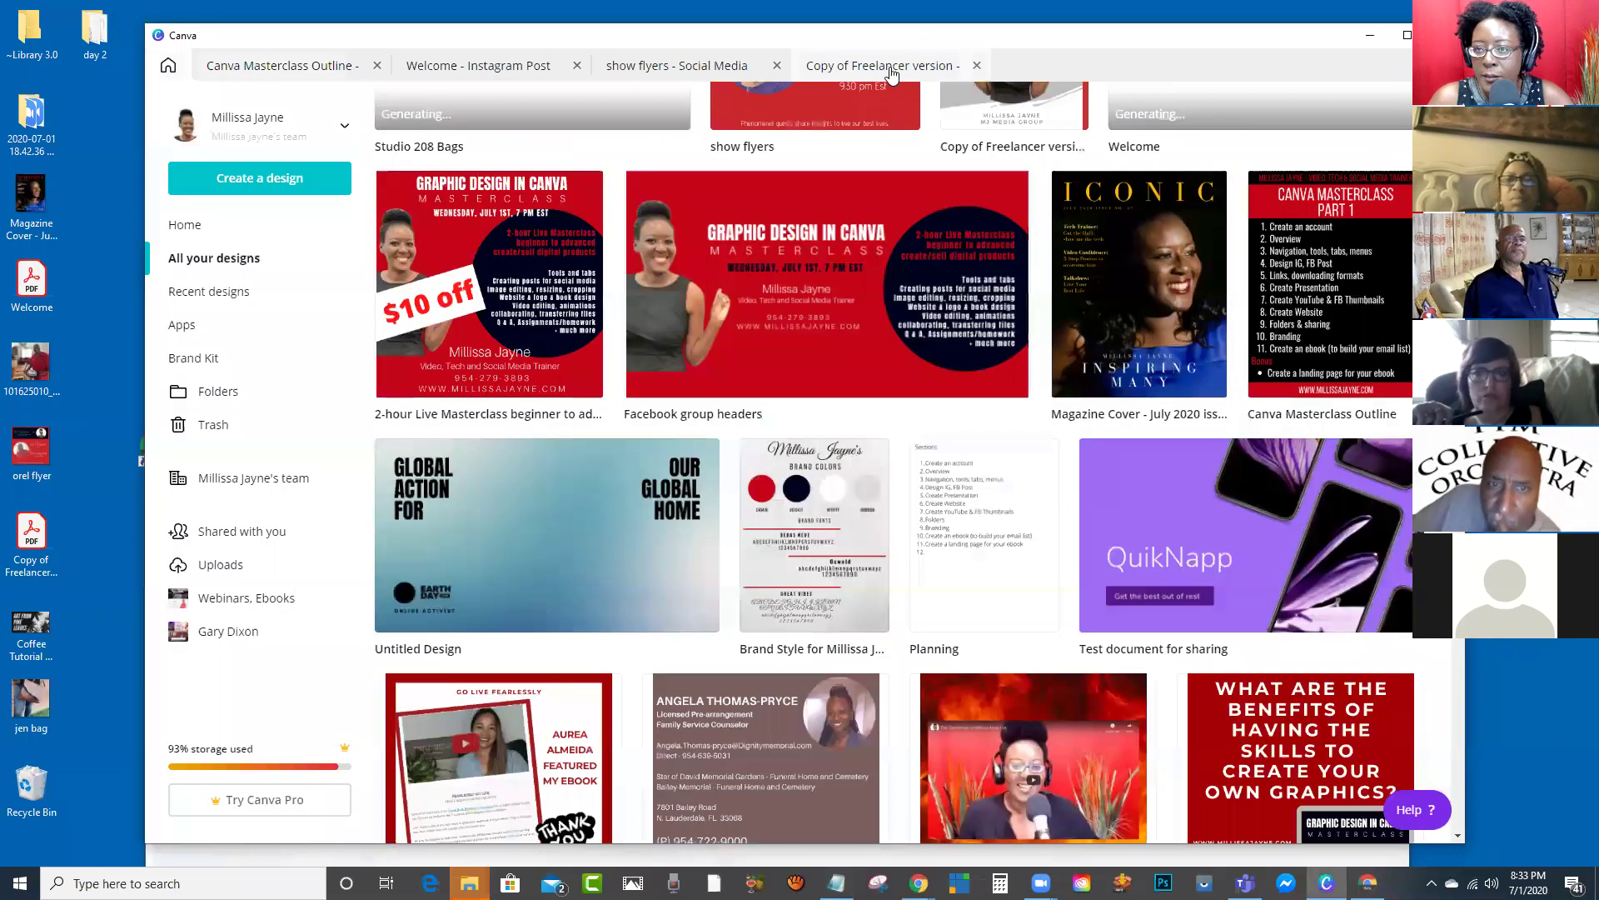
click(954, 70)
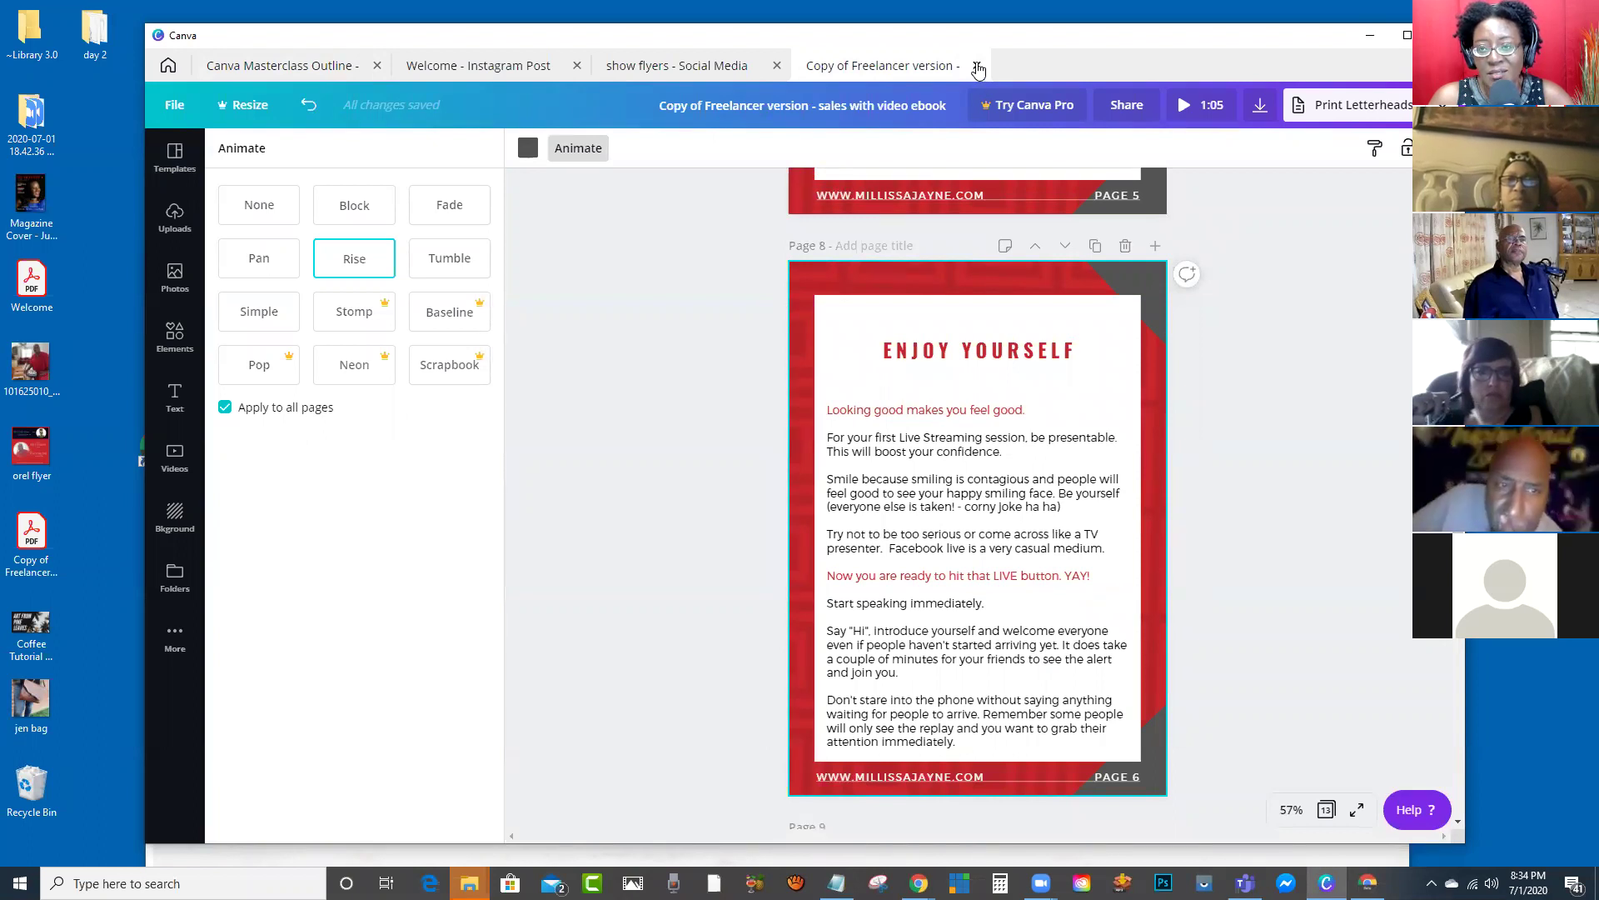
click(978, 67)
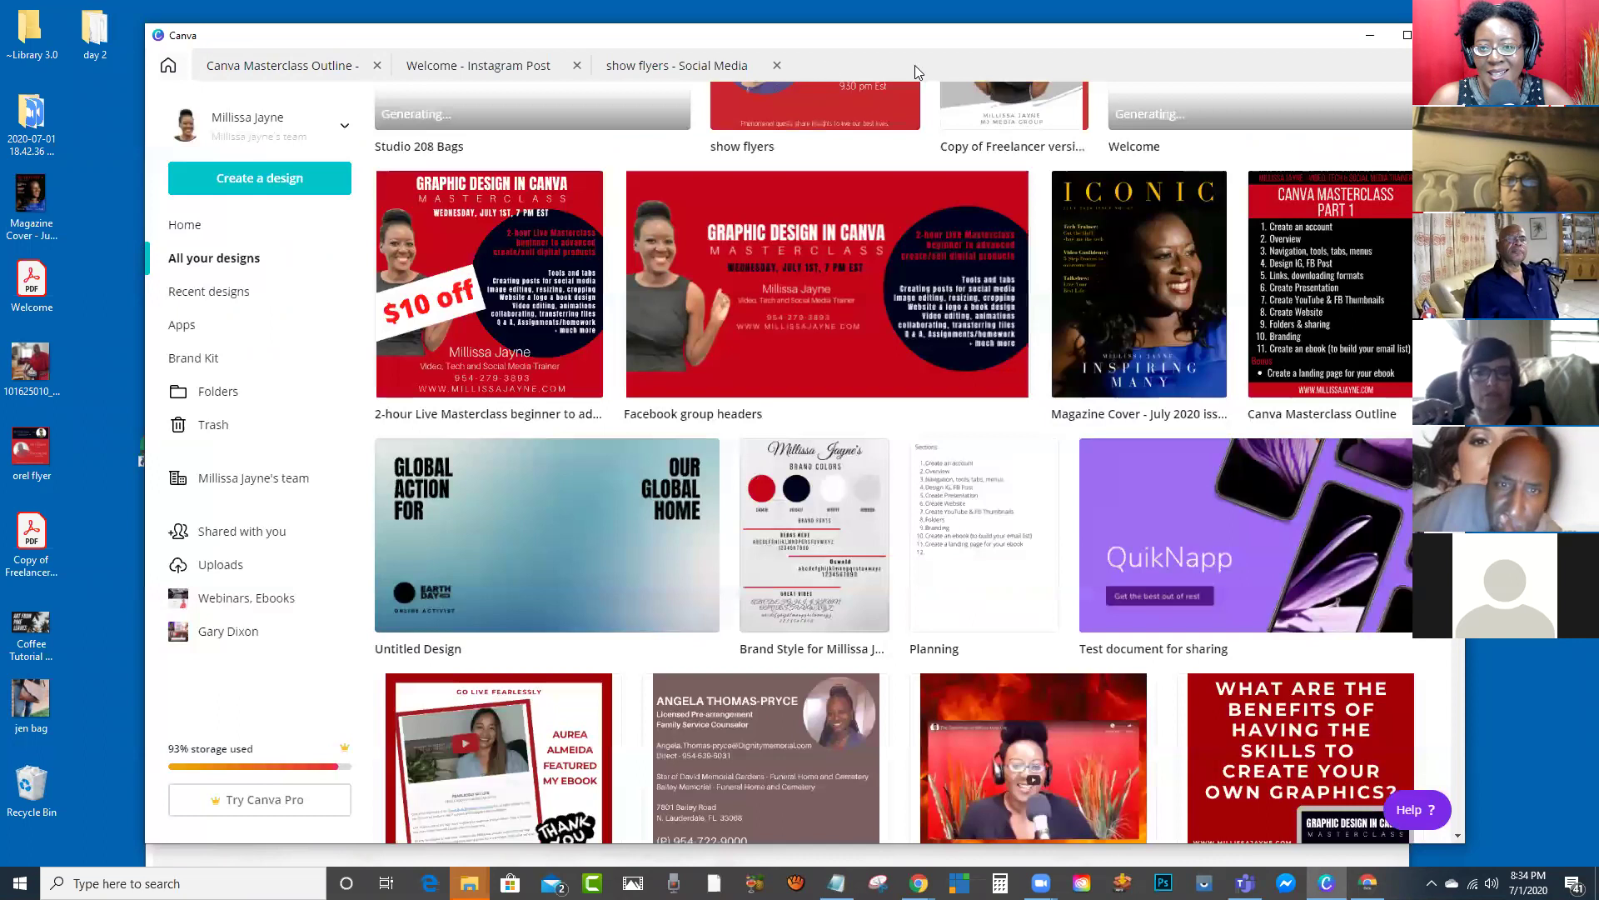
click(718, 67)
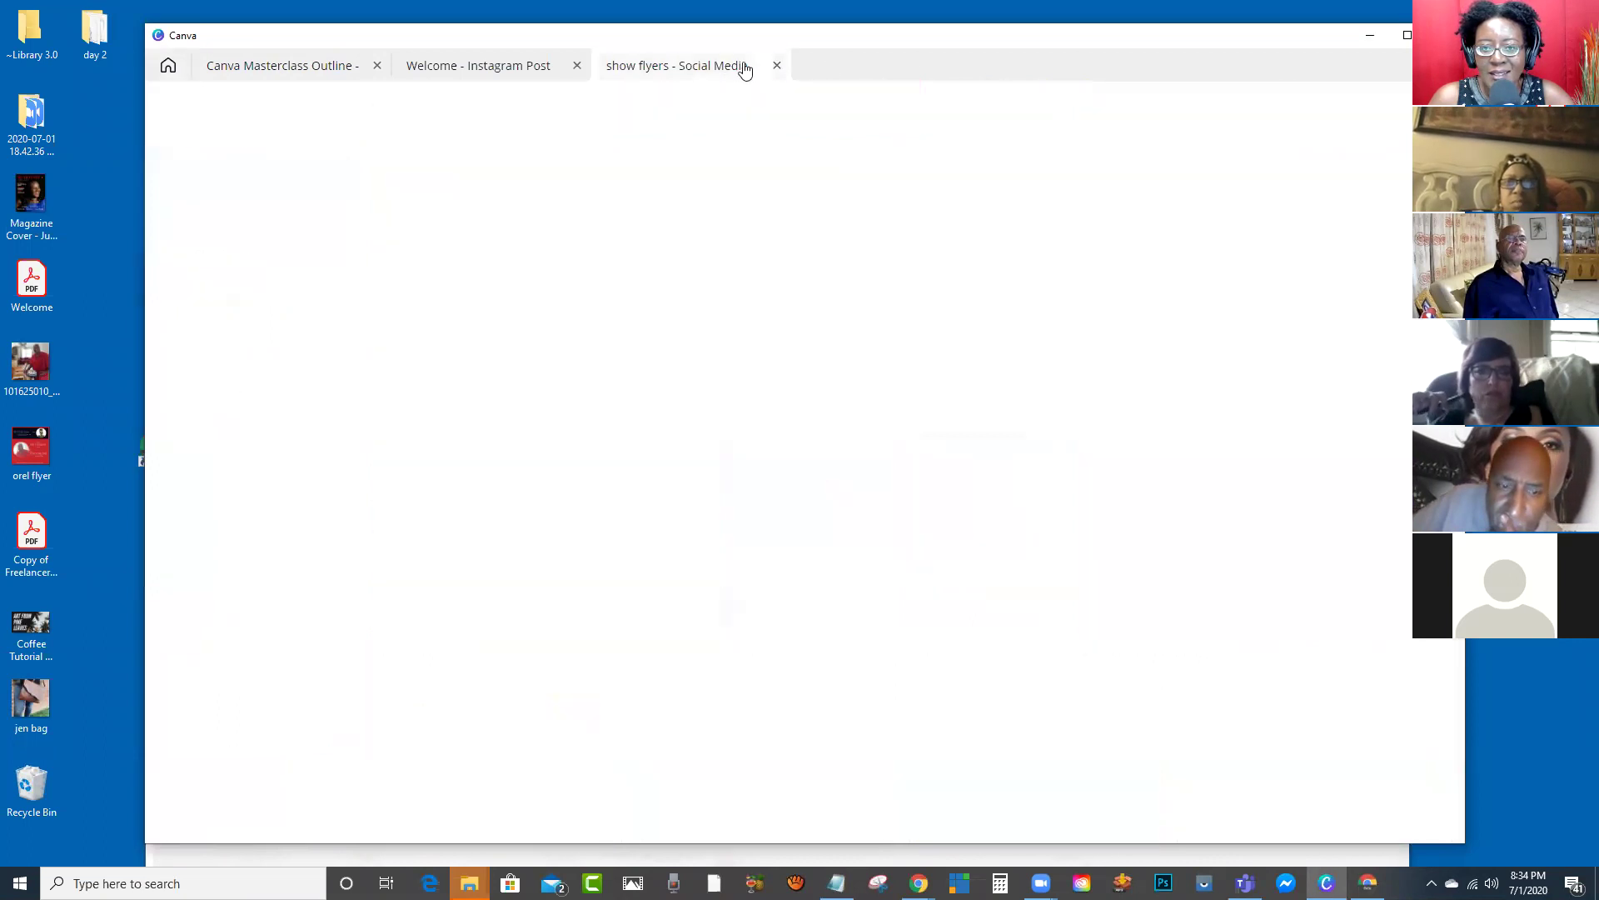
click(777, 67)
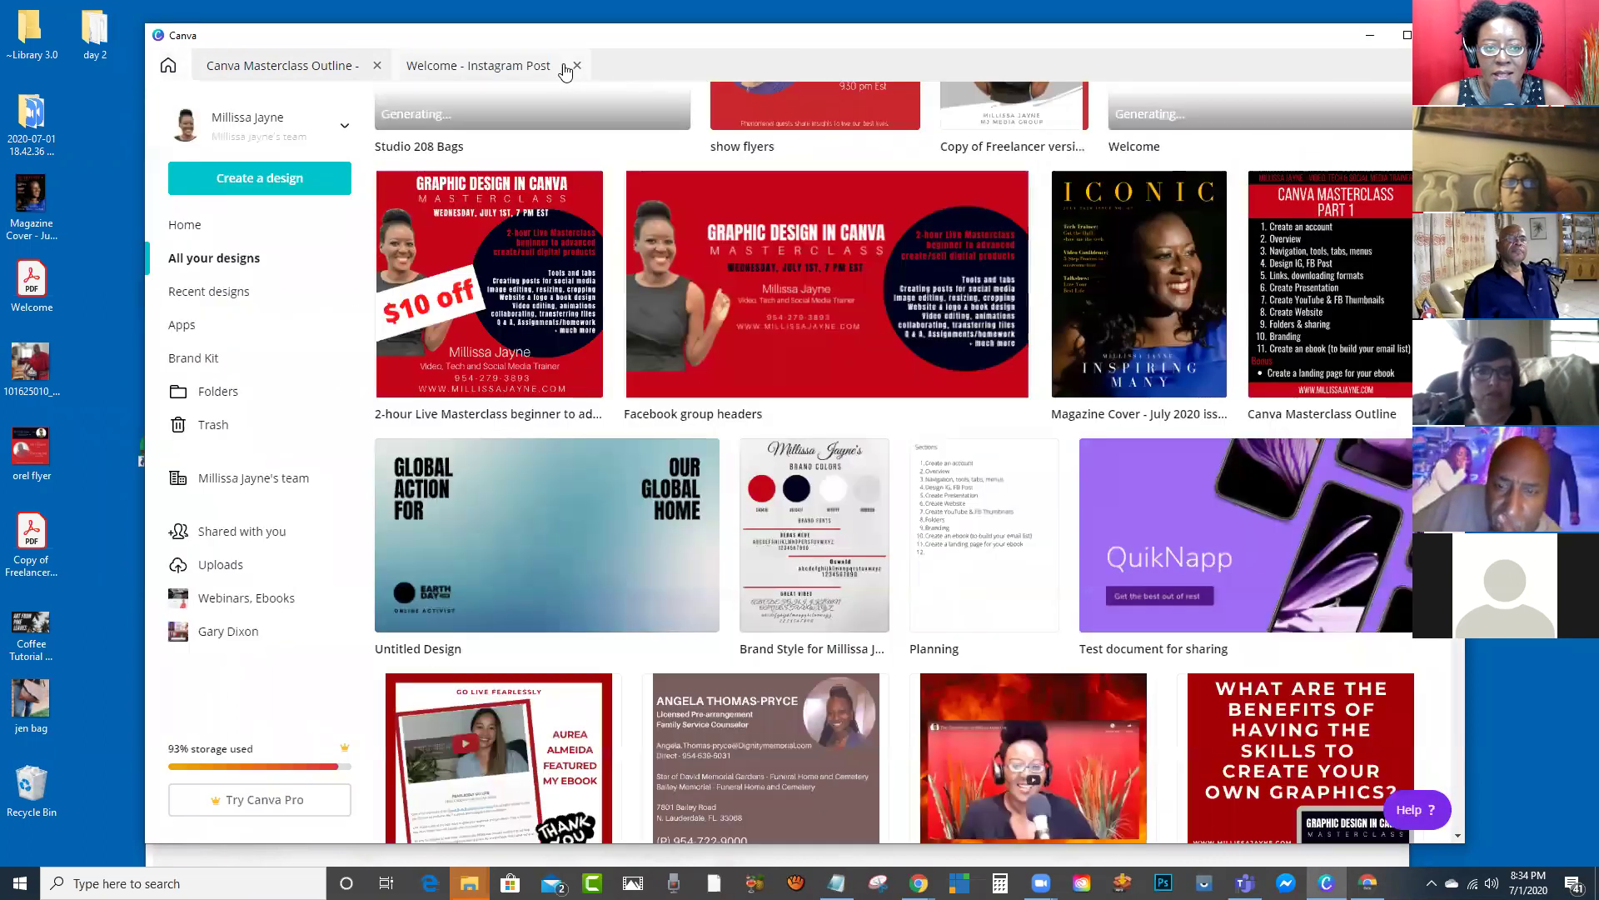
click(525, 69)
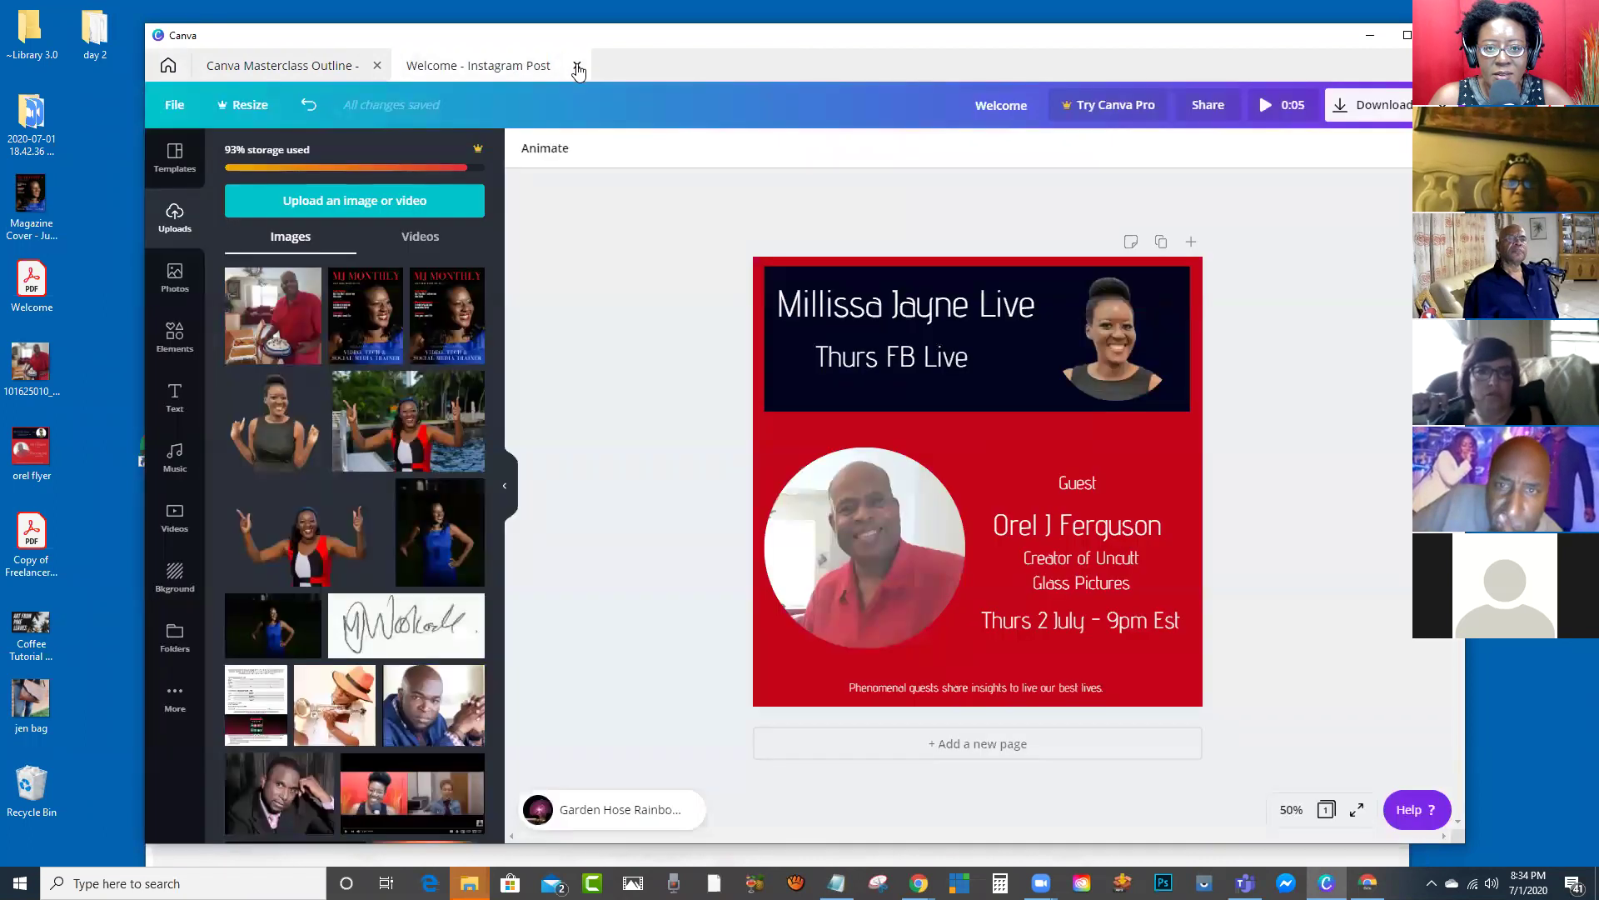
click(577, 67)
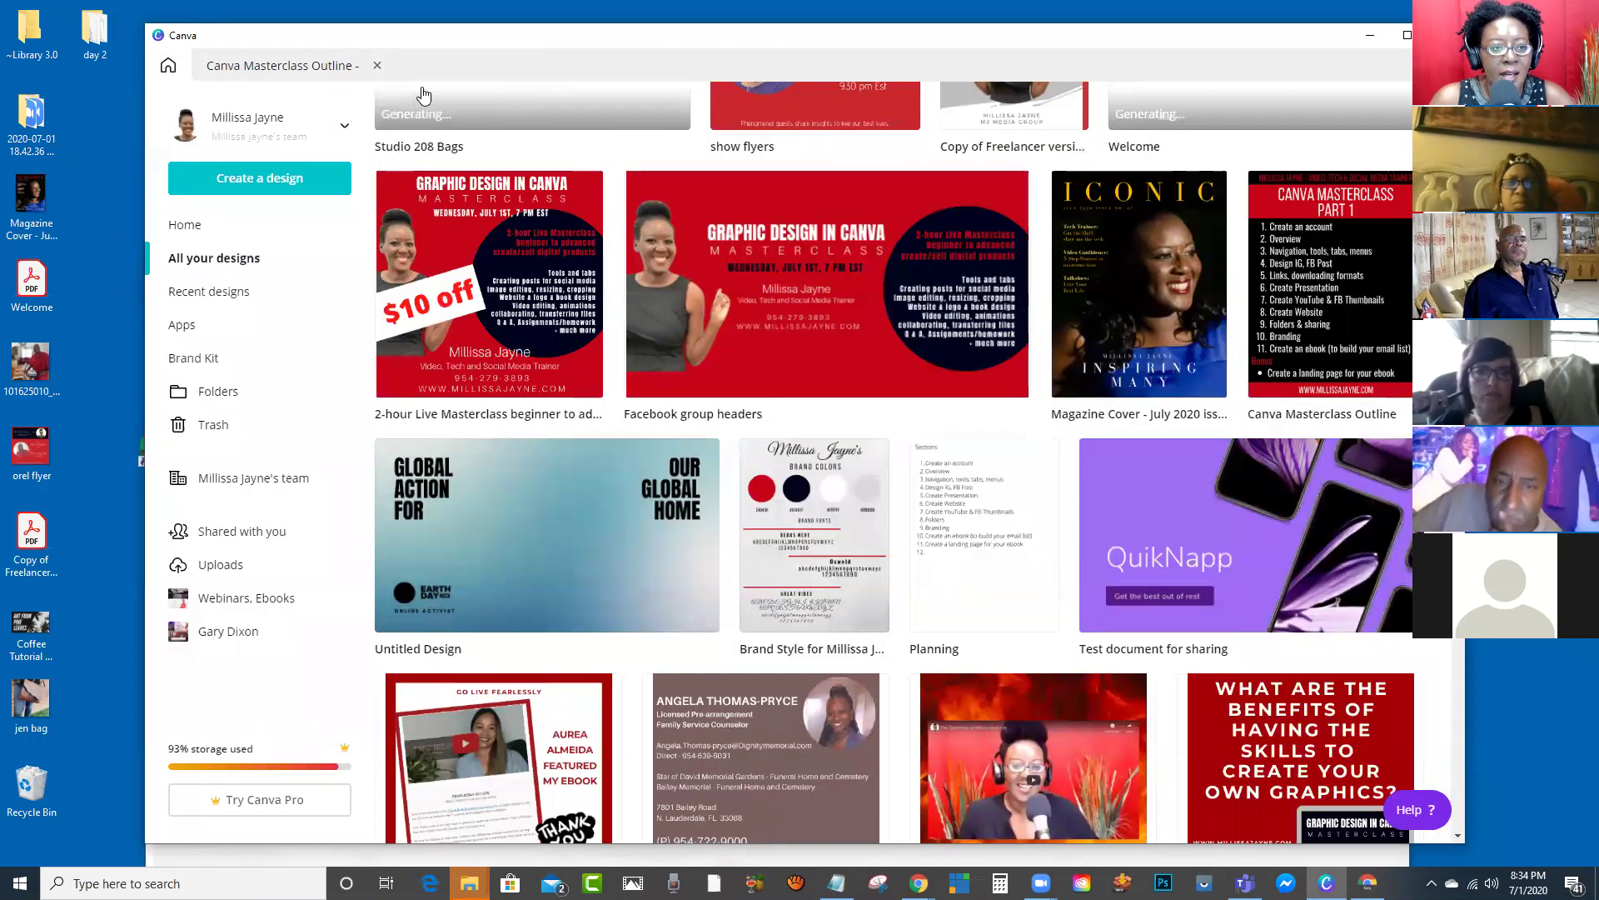
click(286, 185)
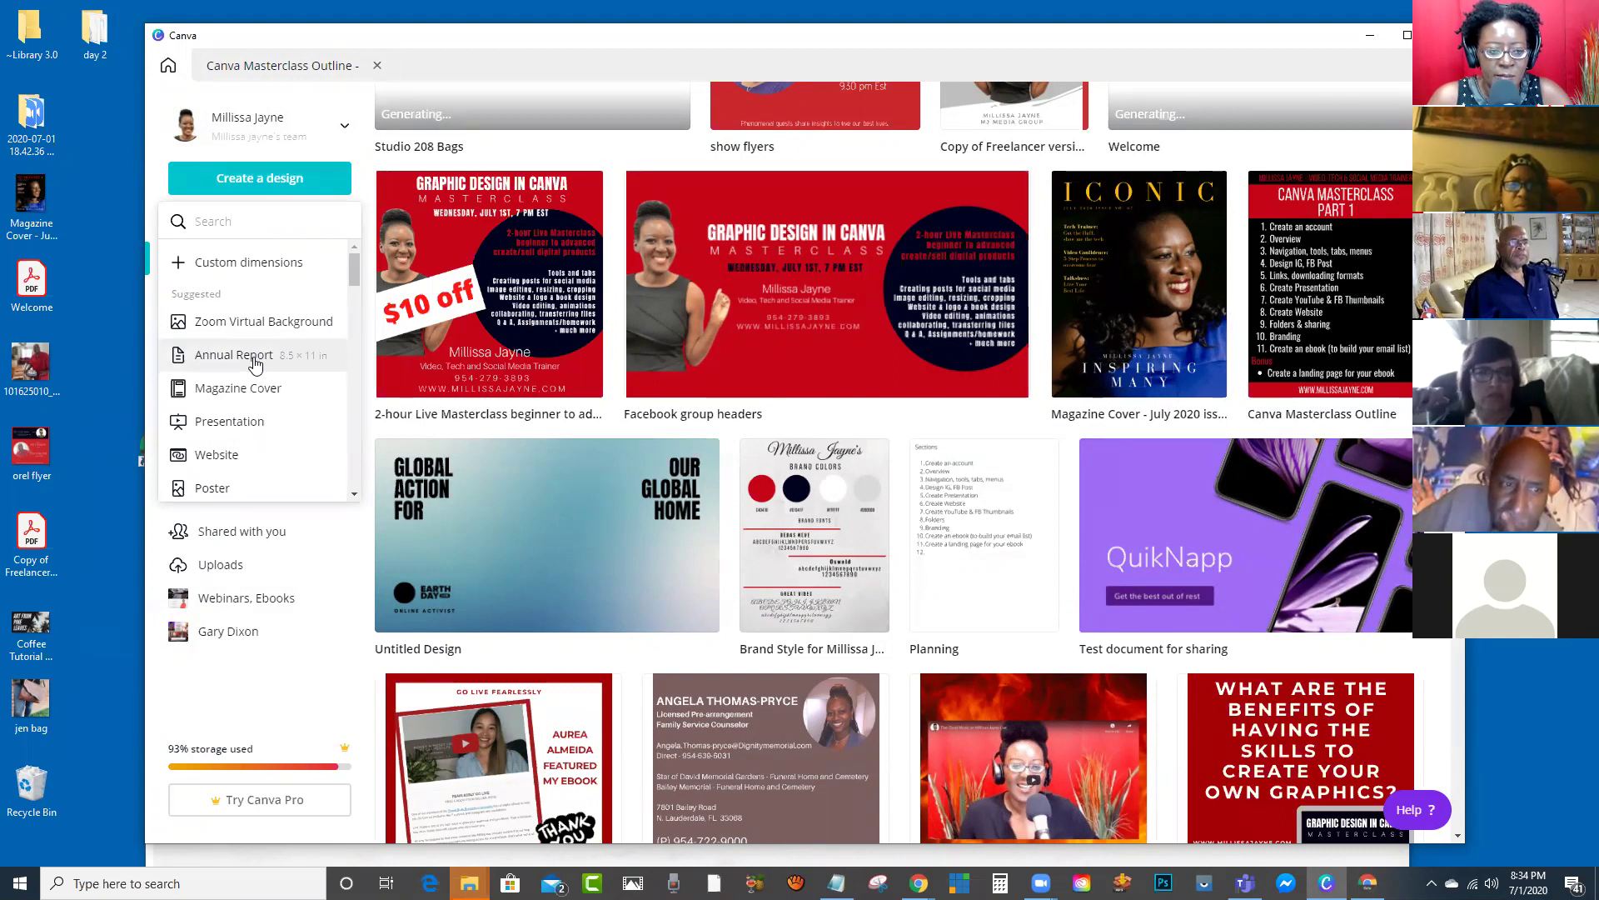
Step: Create a US Letter Annual Report design and open the Moonstone Blue Minimalist Annual Report 2020 template
click(253, 356)
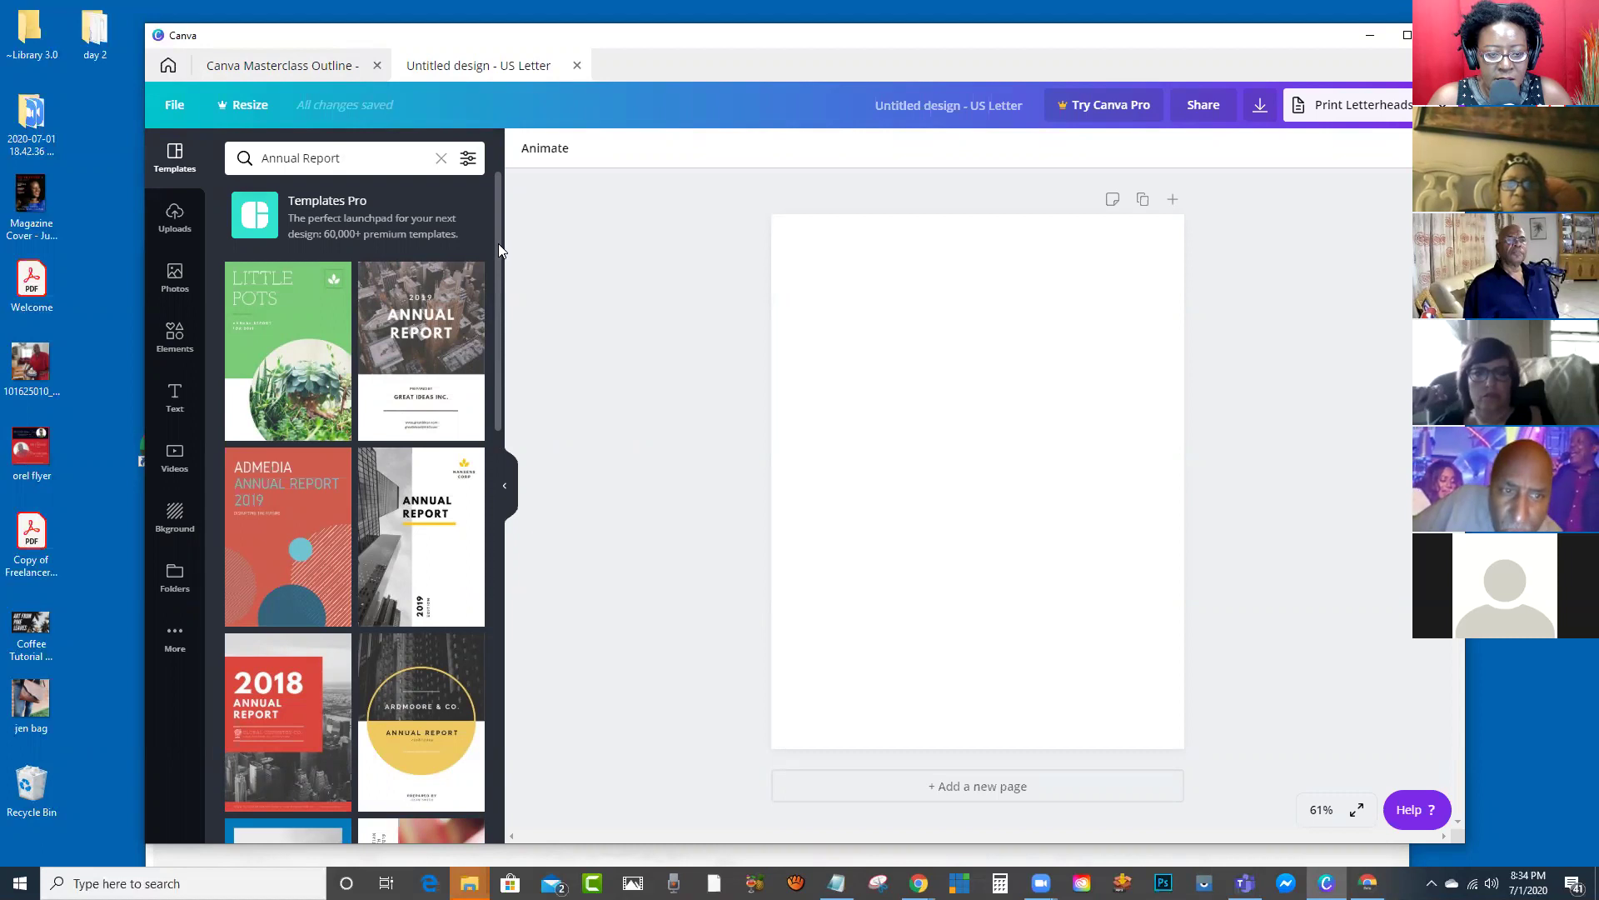
drag(498, 243, 521, 648)
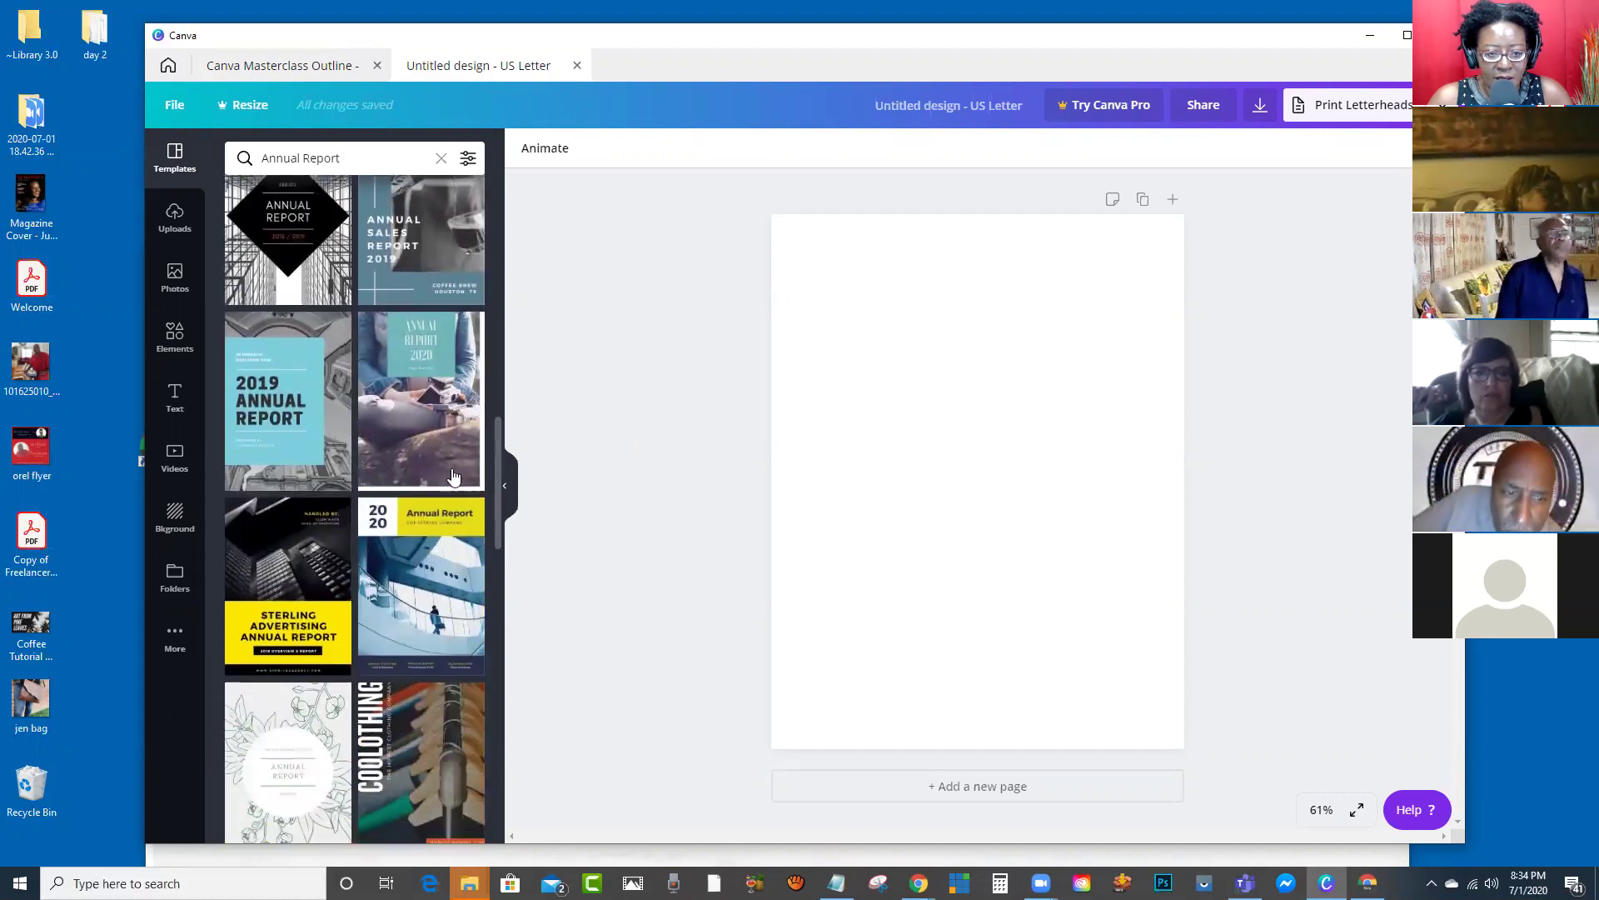
click(434, 449)
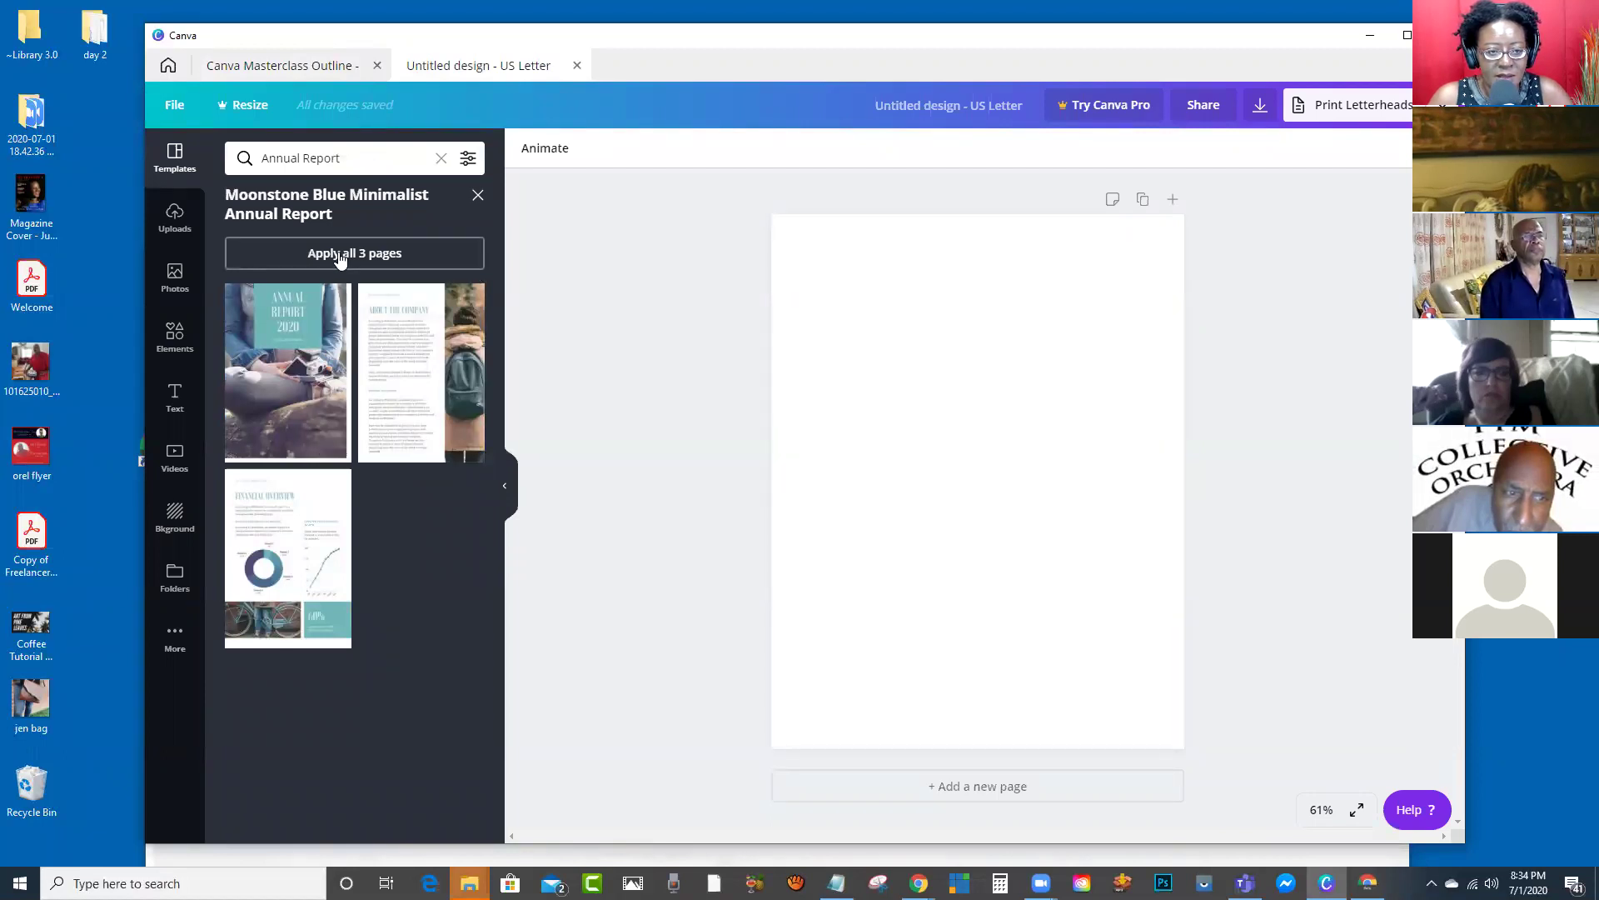
Step: Apply all three Annual Report 2020 template pages to the design
click(340, 258)
scroll(1030, 421, down, 8)
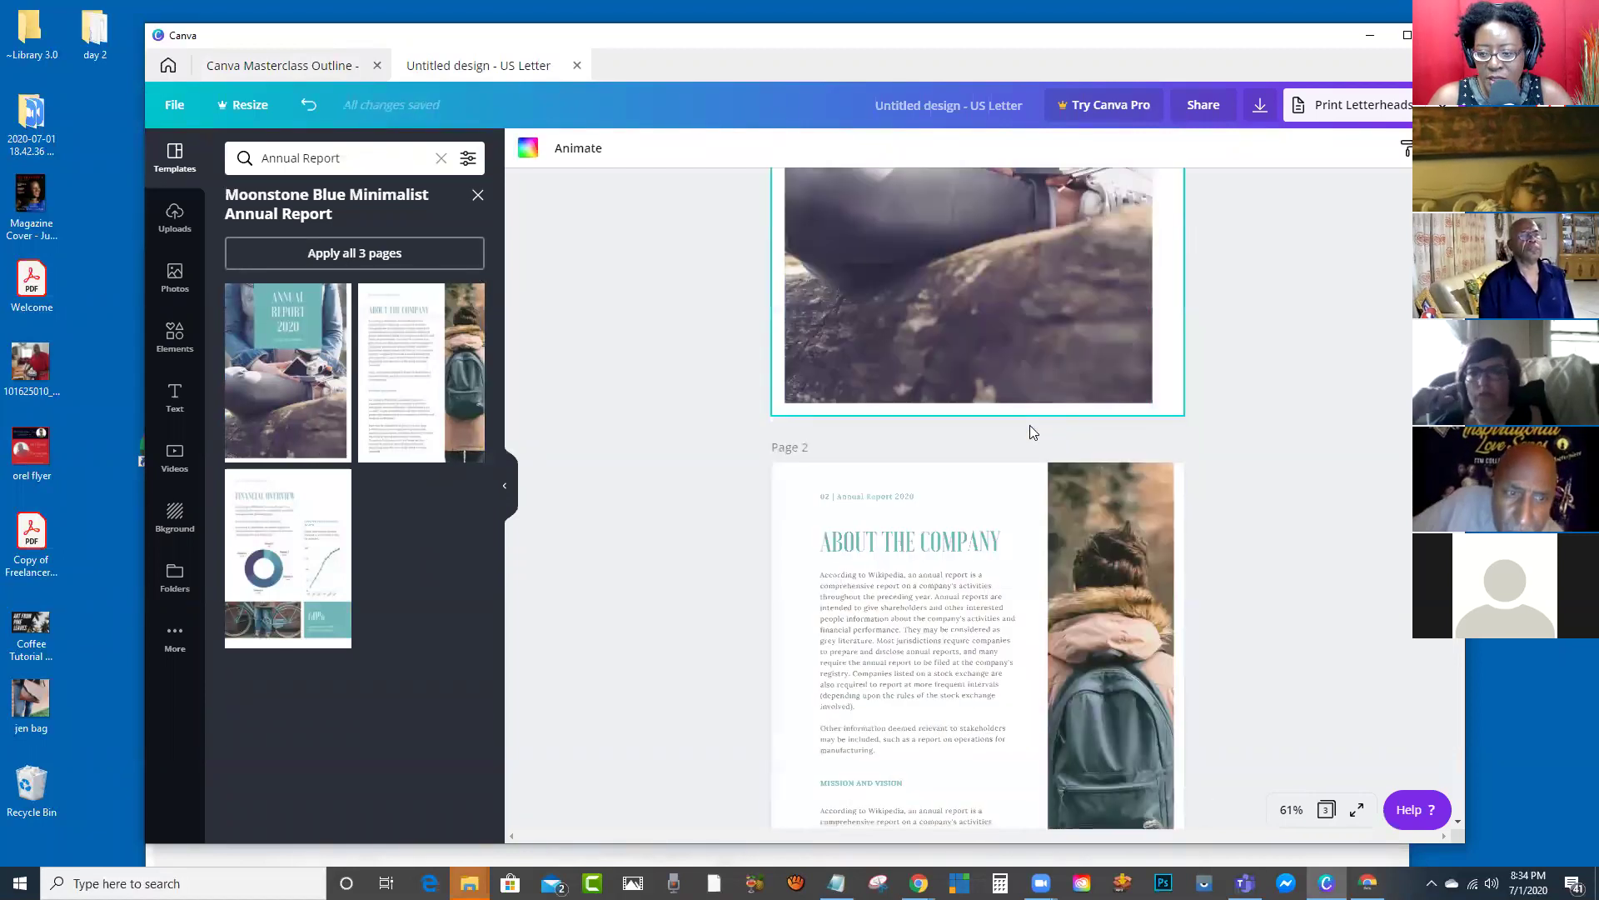
scroll(1033, 440, down, 3)
scroll(1041, 425, up, 12)
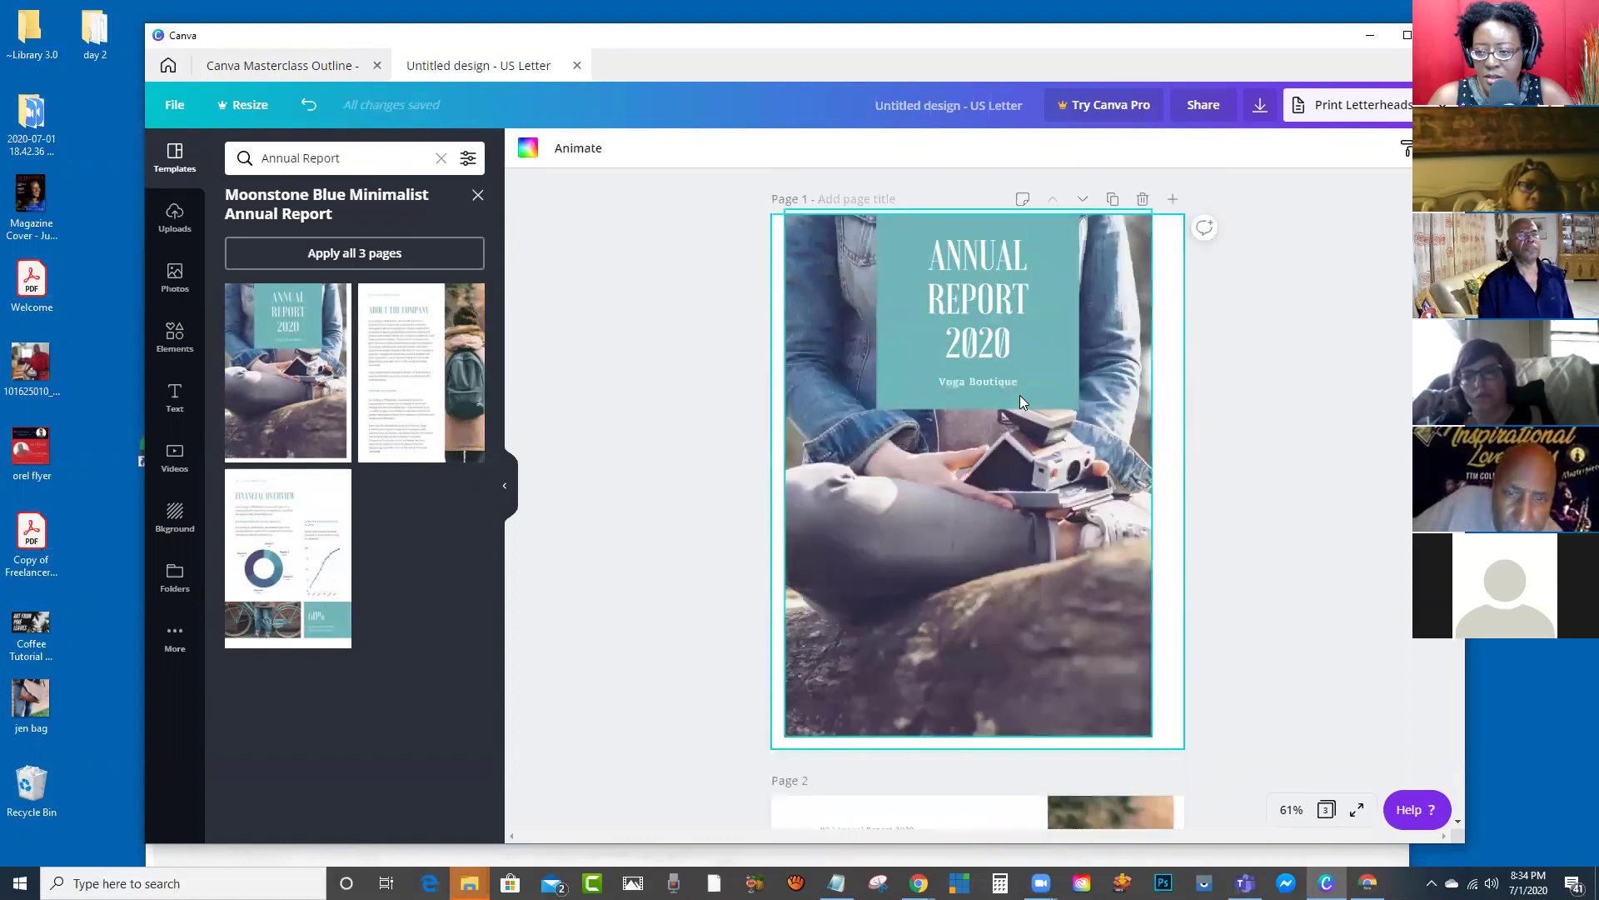
Step: Swap the cover background for the uploaded orchestra group photo
click(1027, 525)
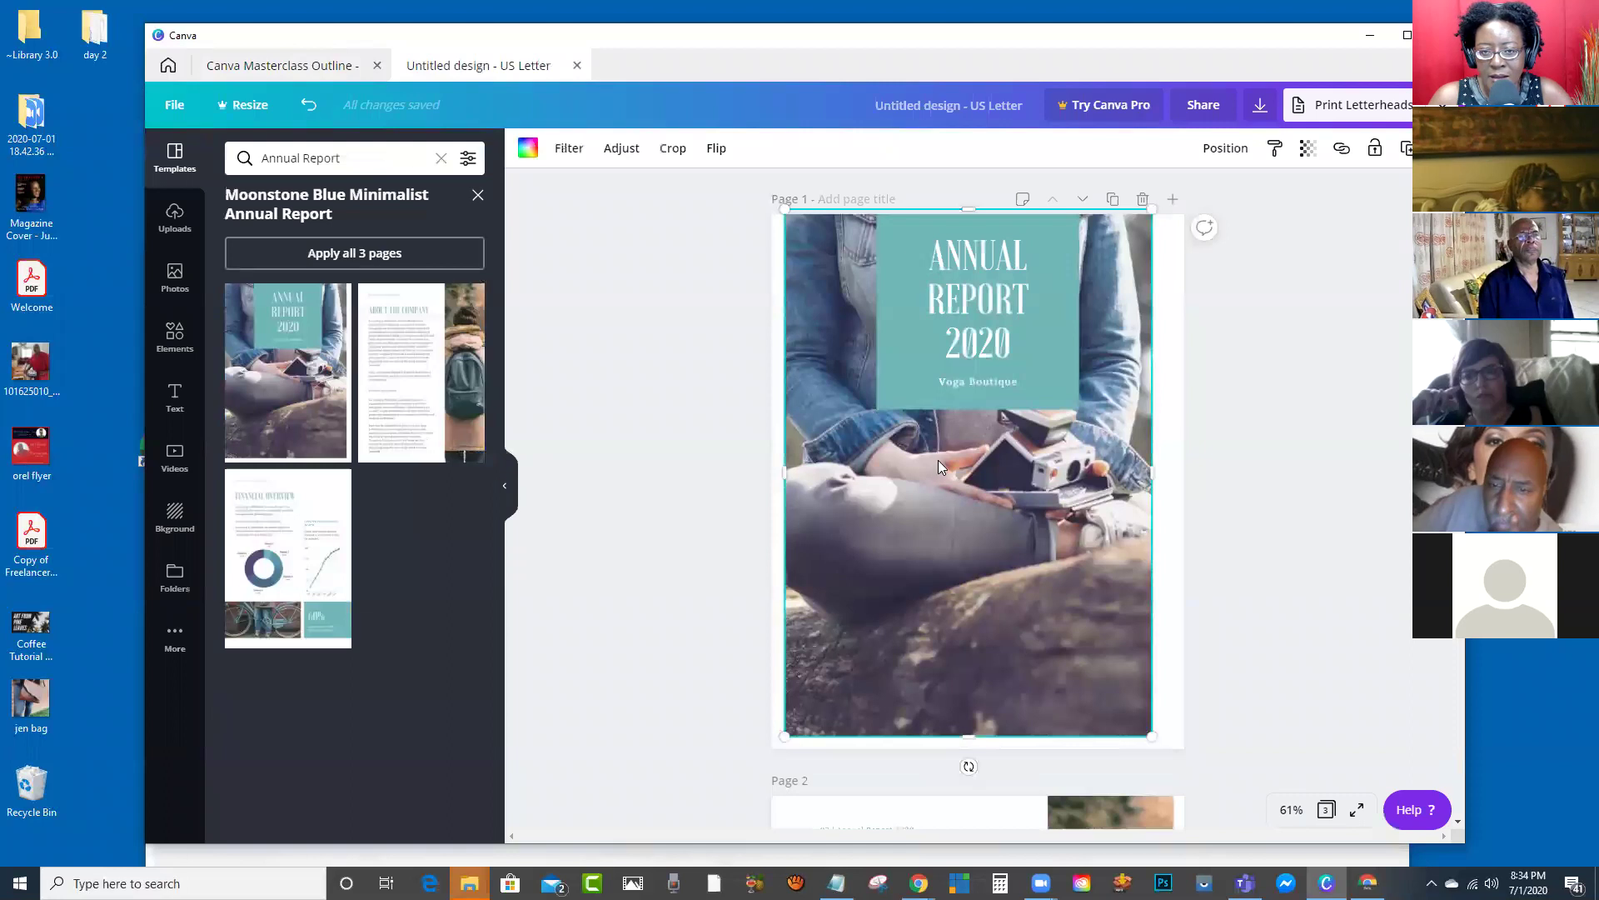
click(175, 279)
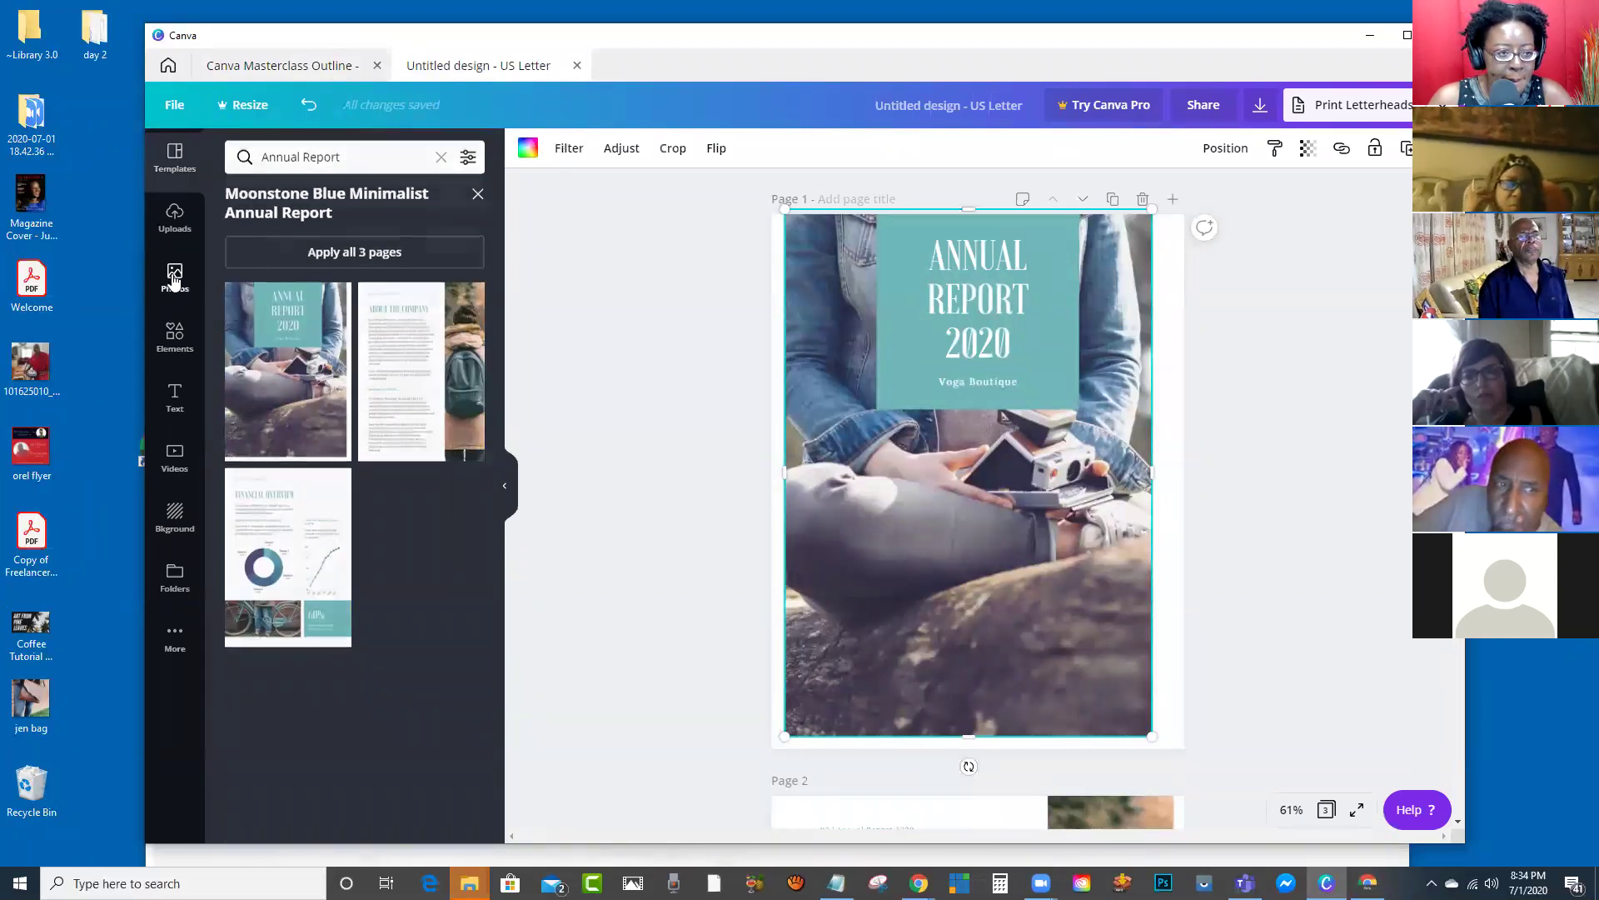
click(174, 157)
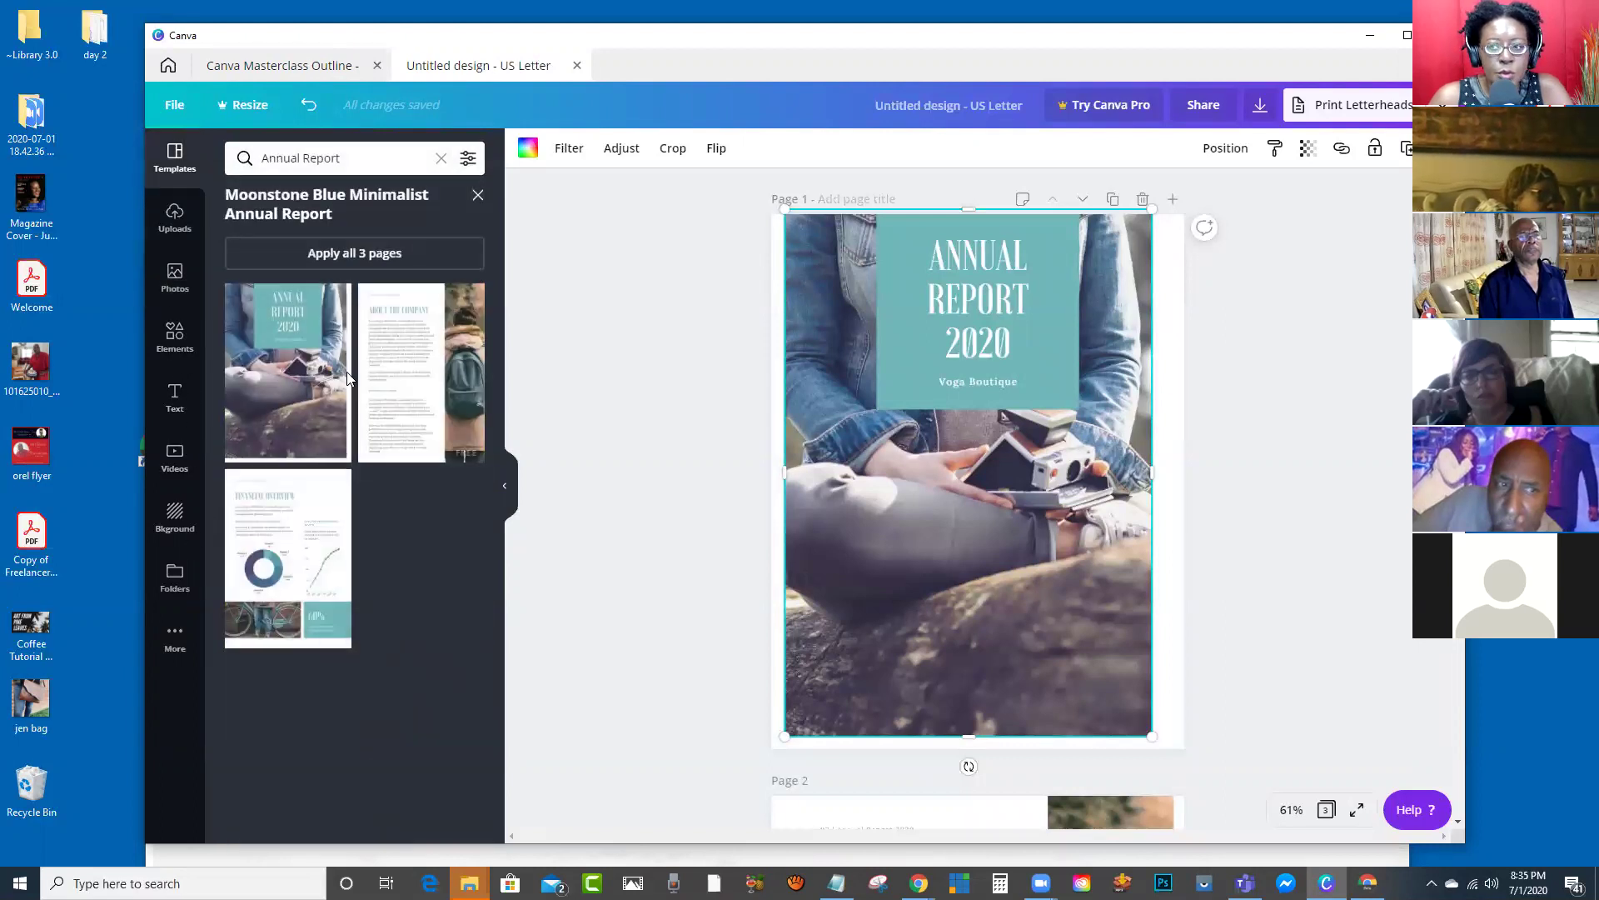
click(174, 218)
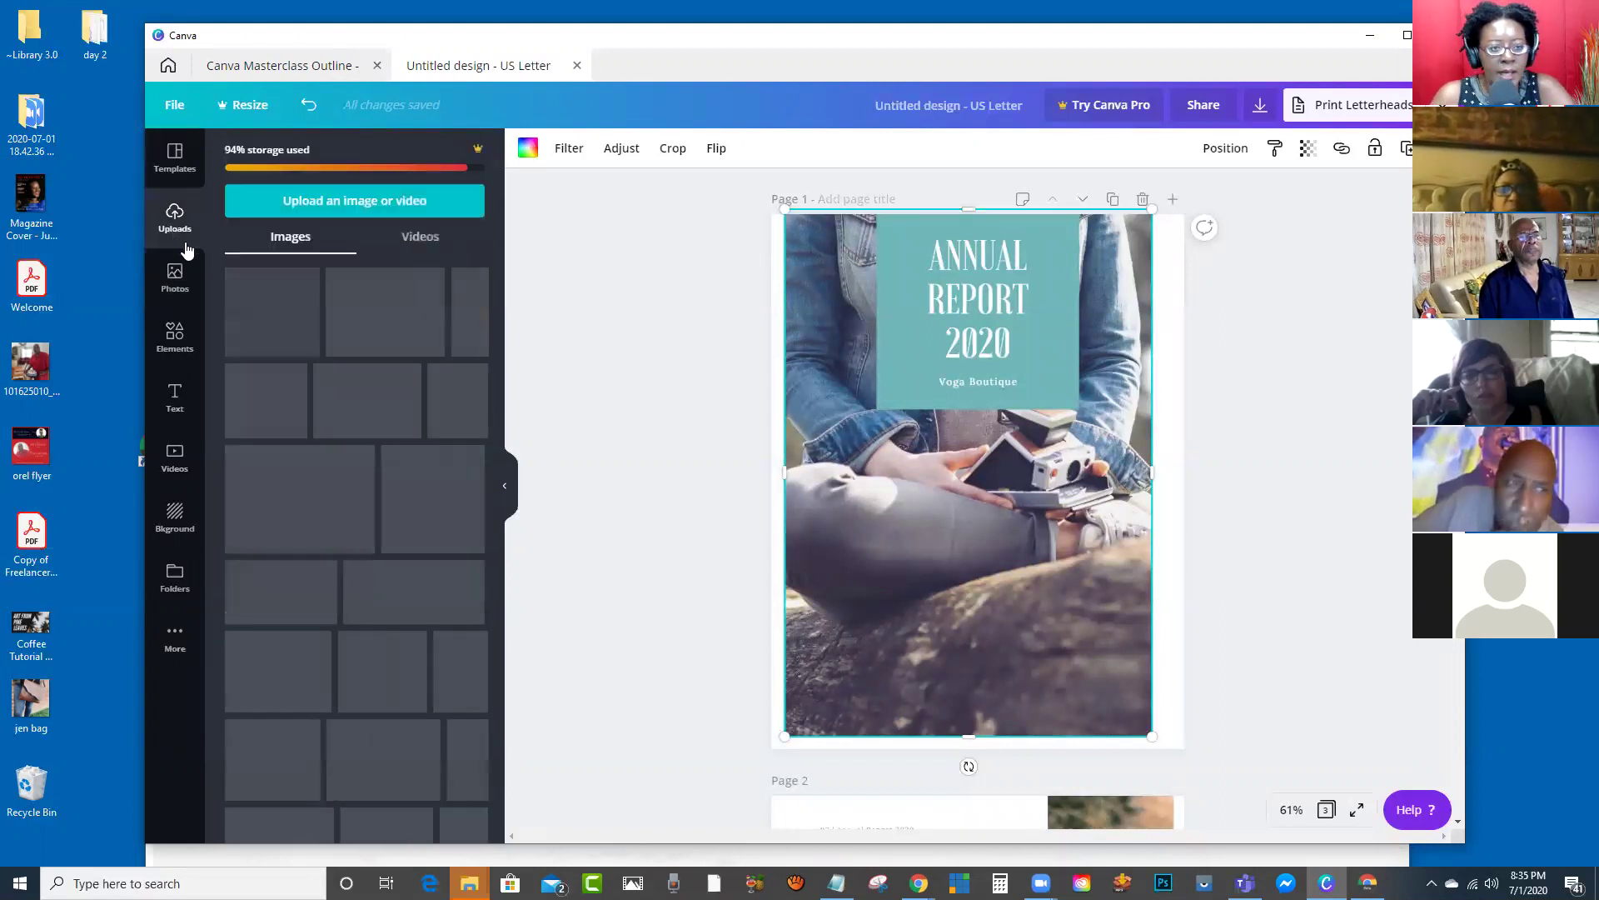
scroll(378, 373, down, 7)
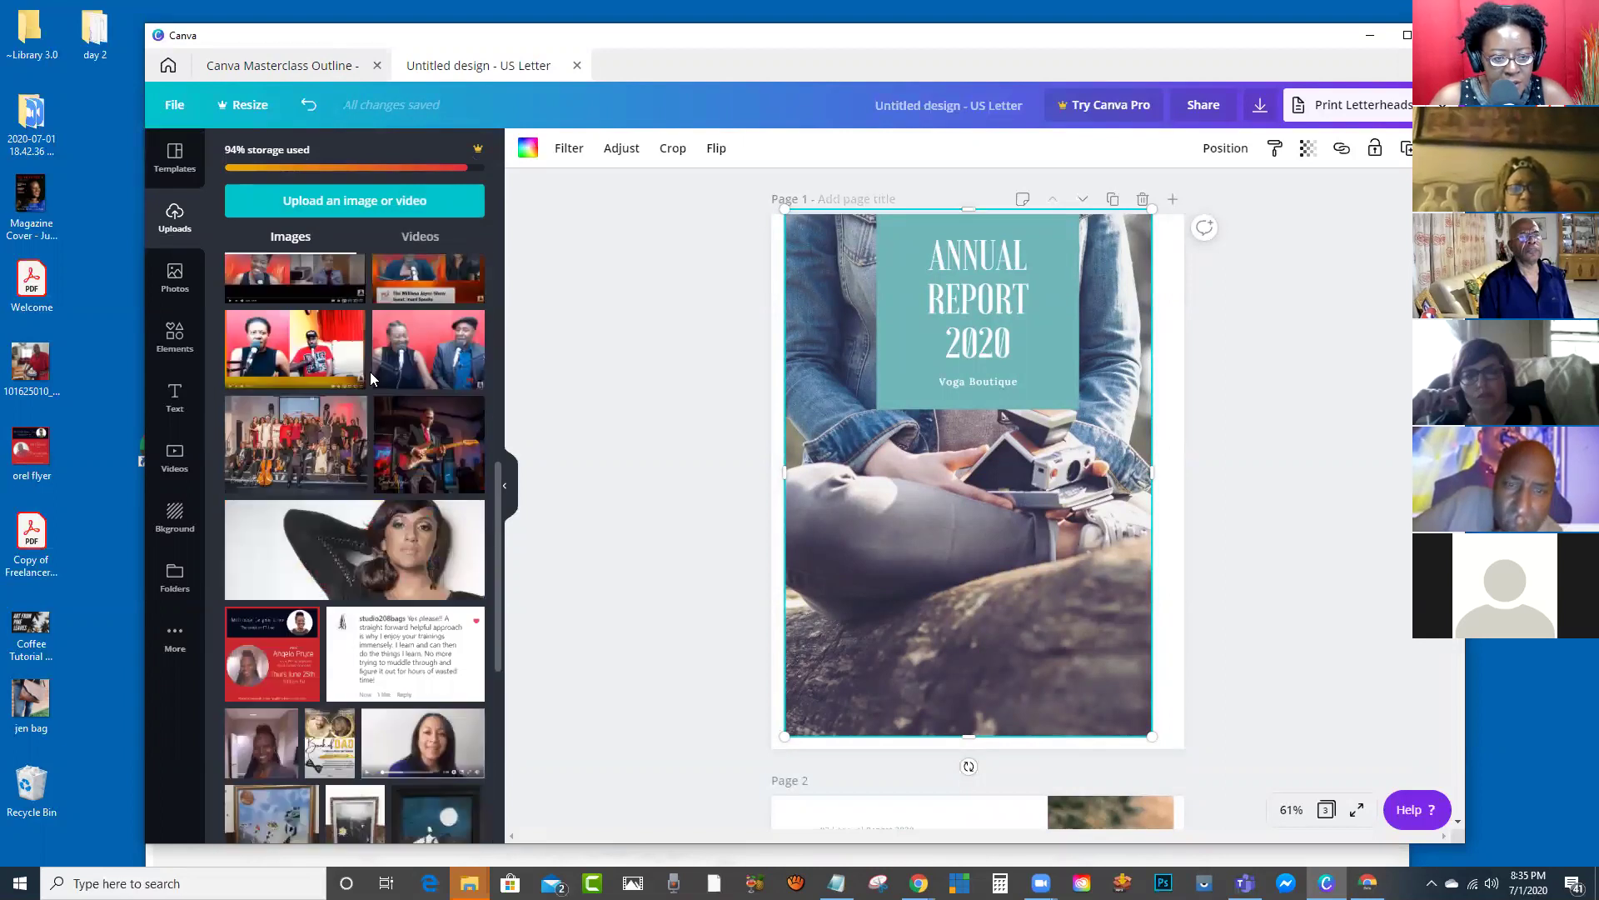
click(358, 409)
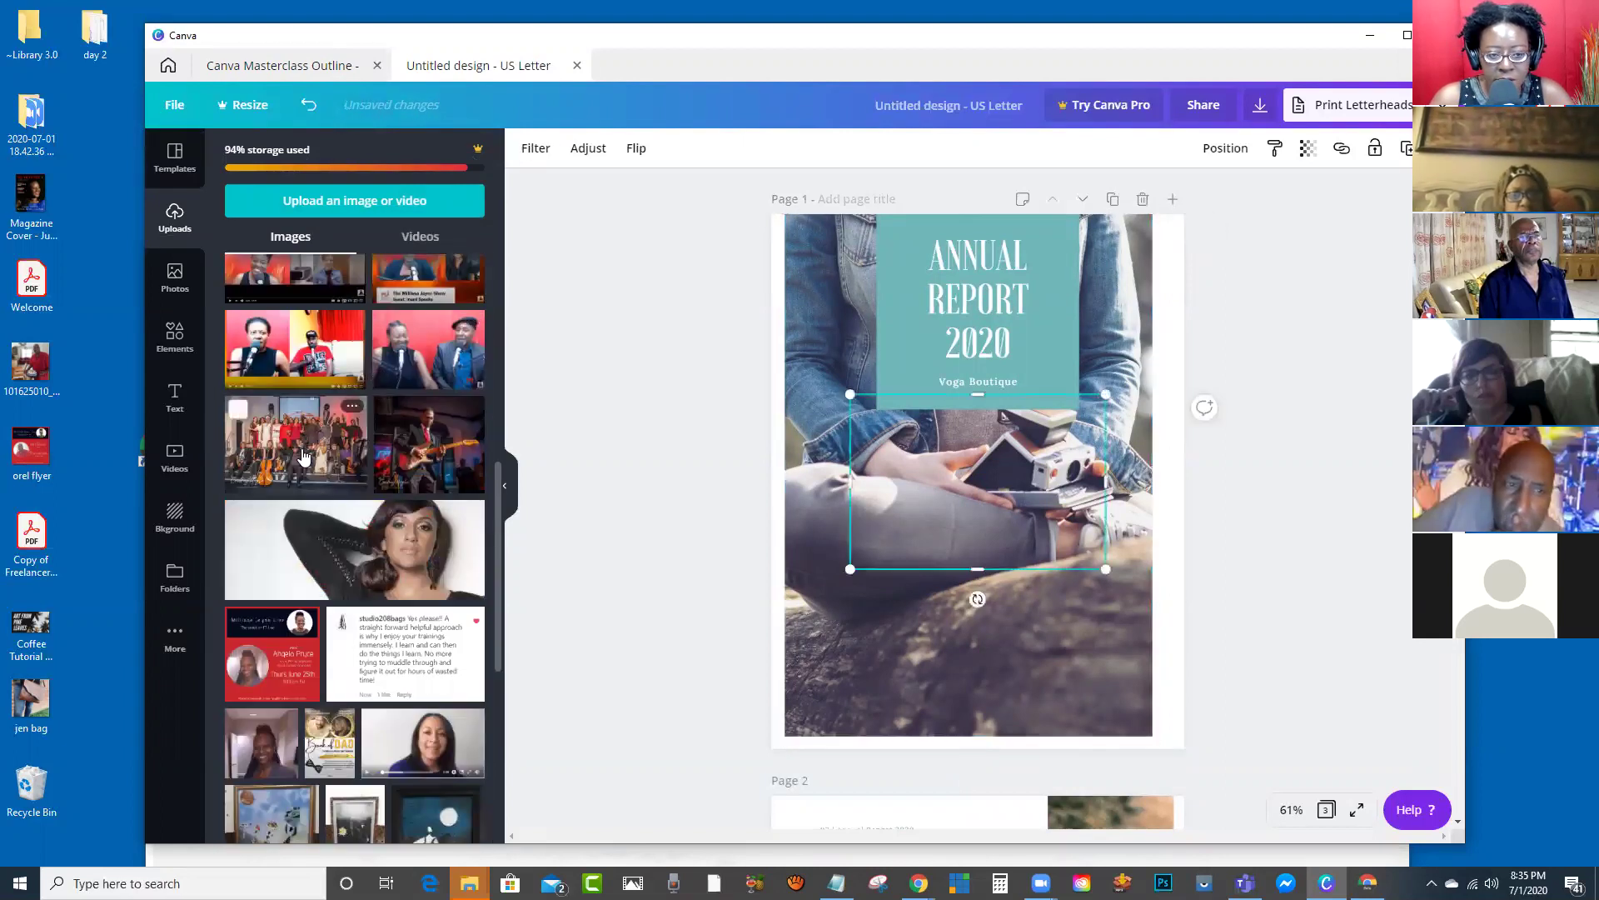
drag(927, 486, 913, 461)
key(Delete)
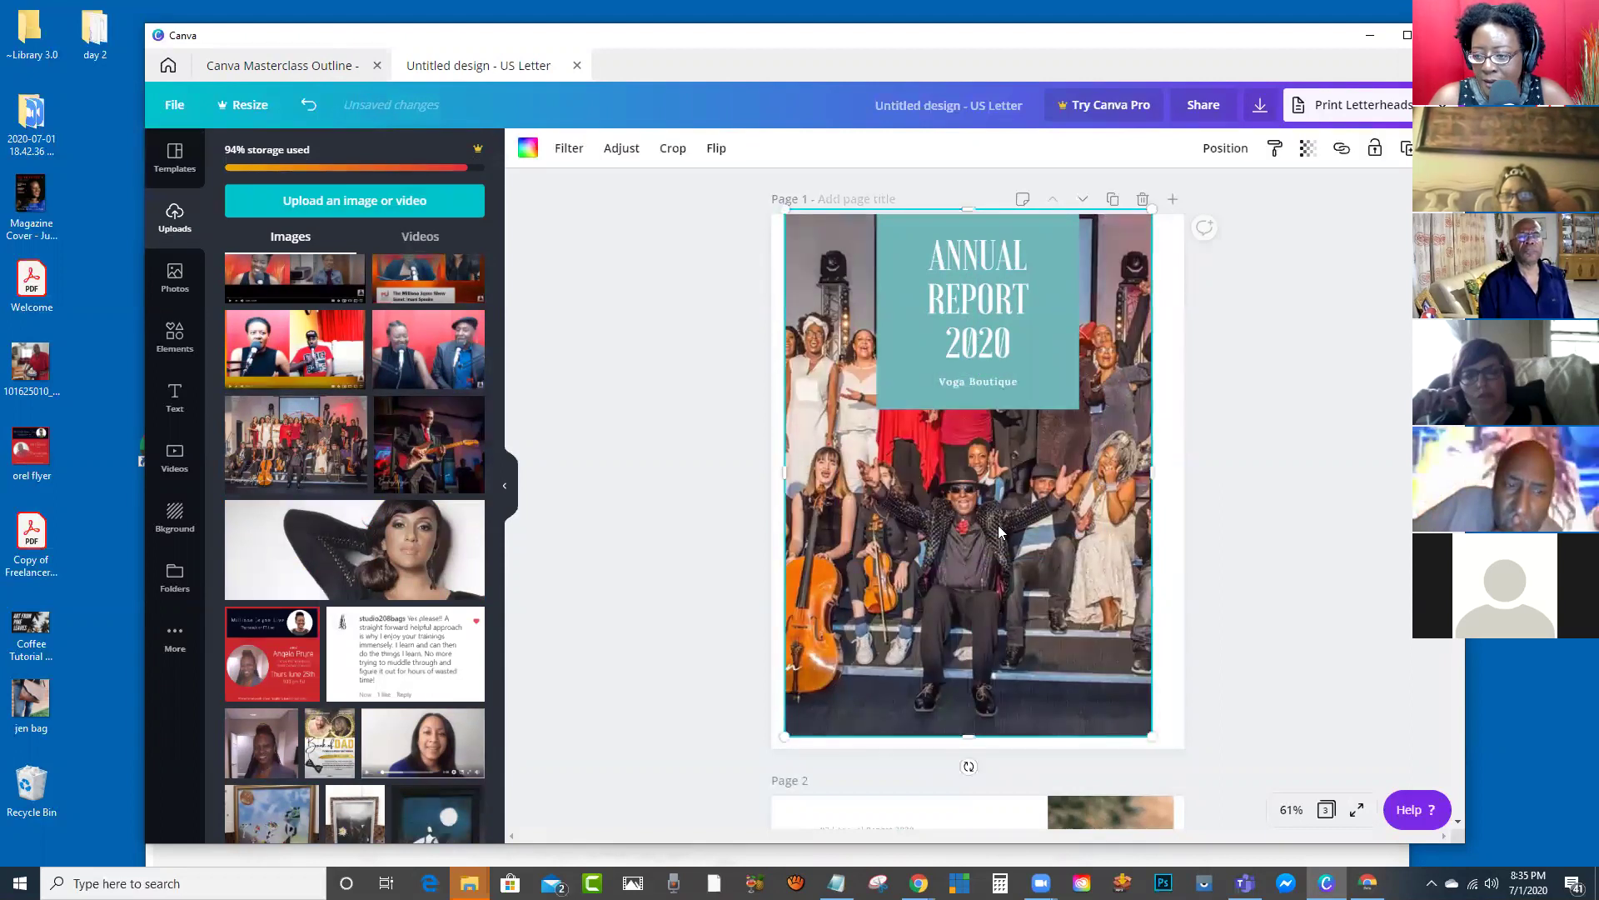
Step: Crop the orchestra cover photo to fit the page
double_click(998, 518)
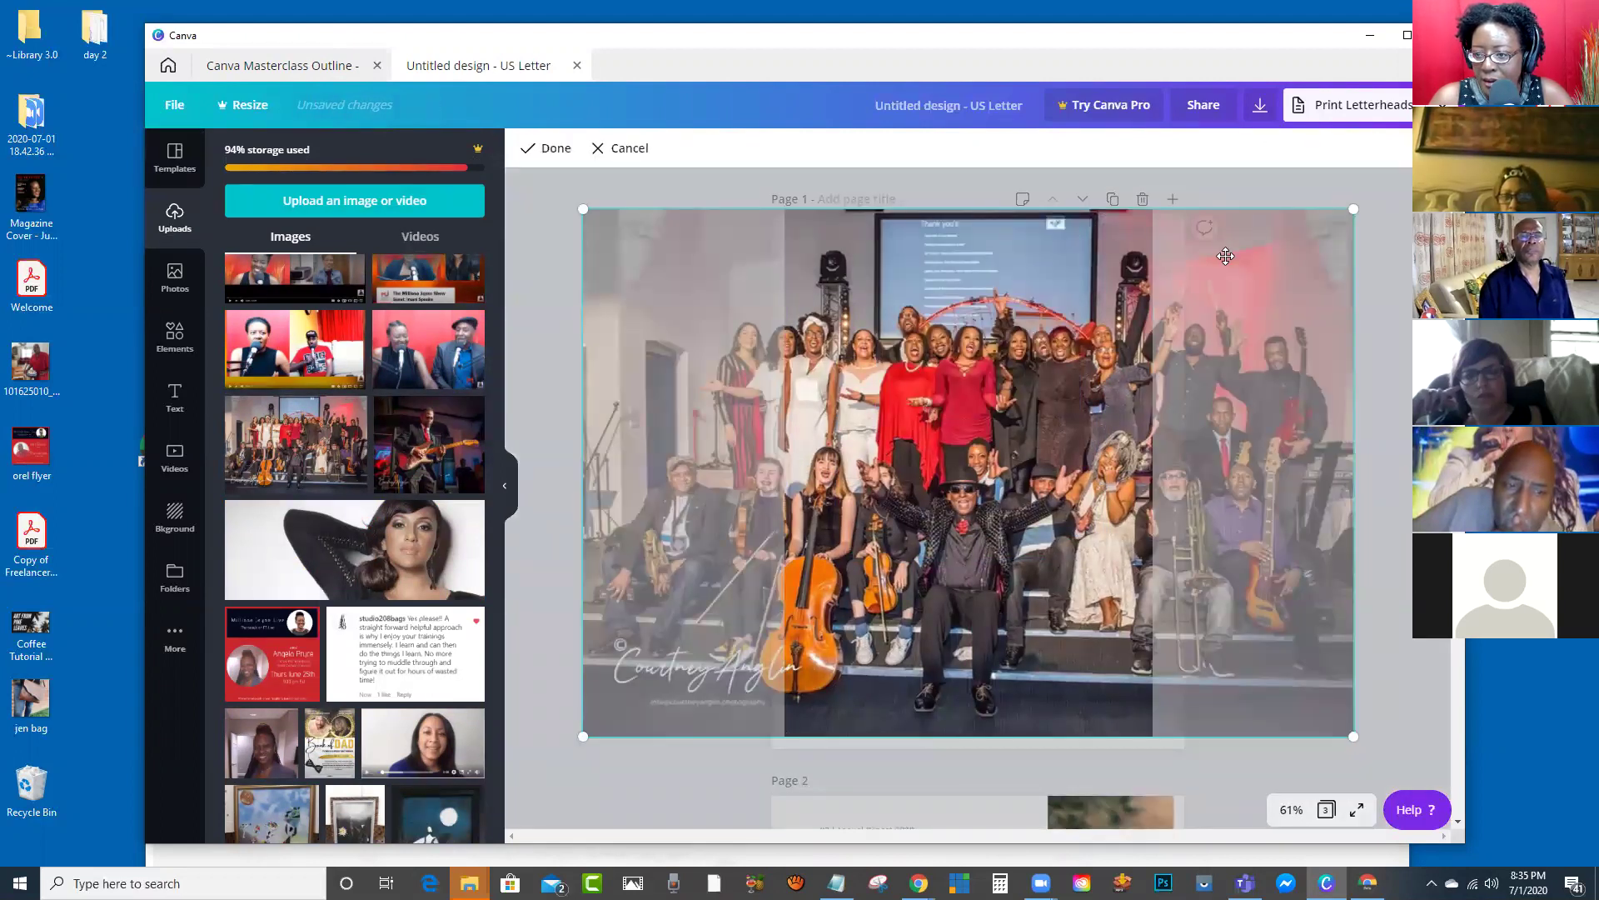
click(1216, 189)
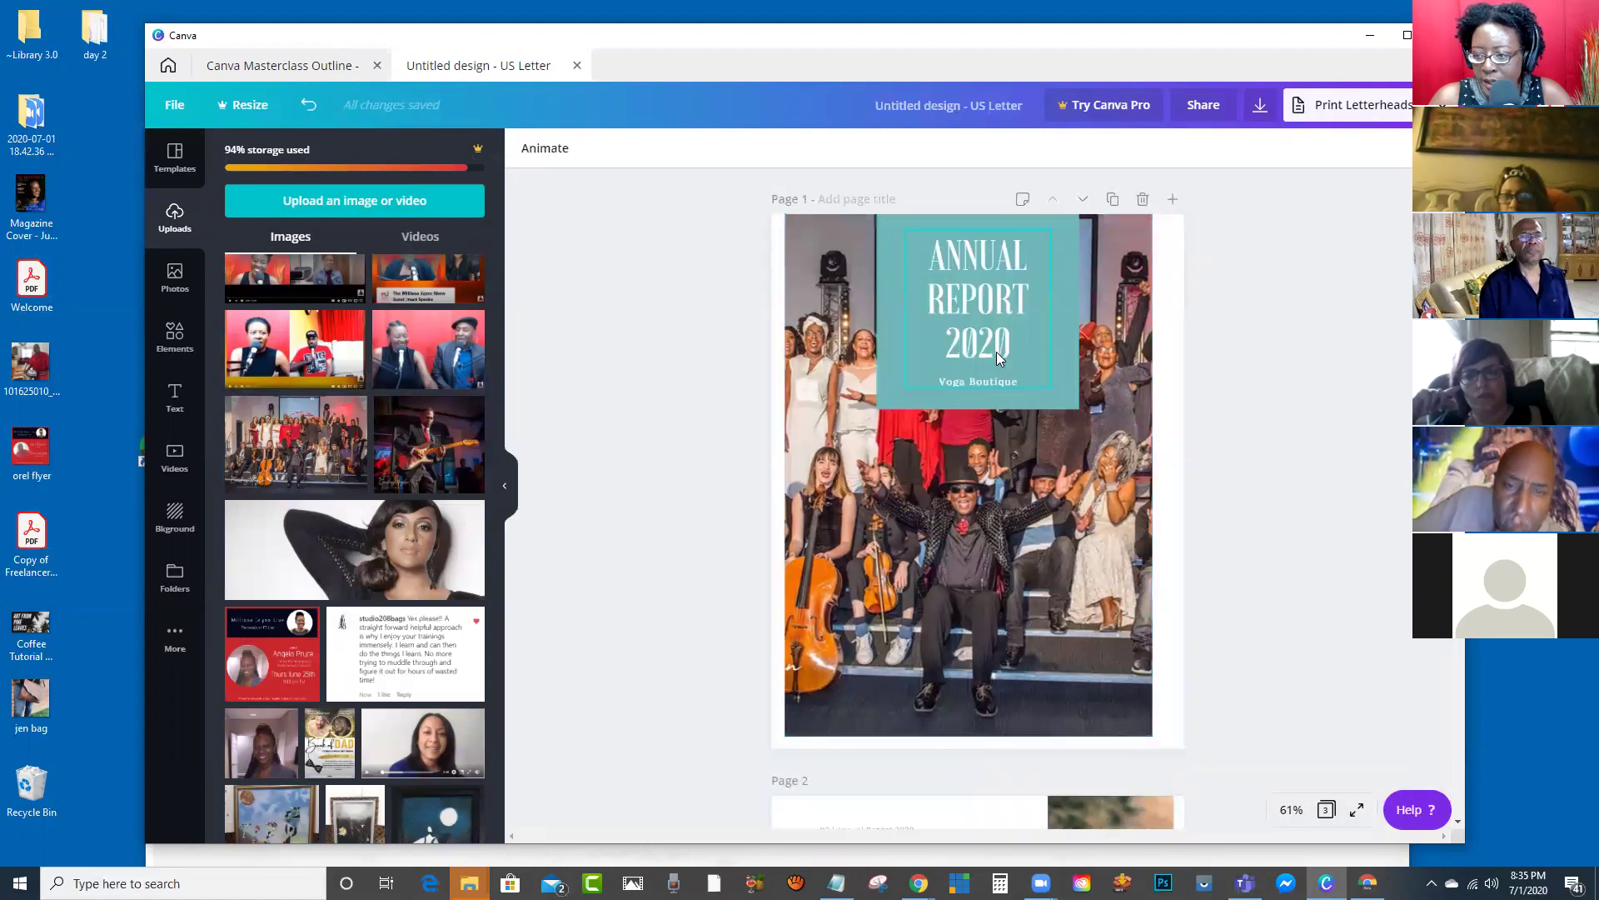
double_click(1008, 484)
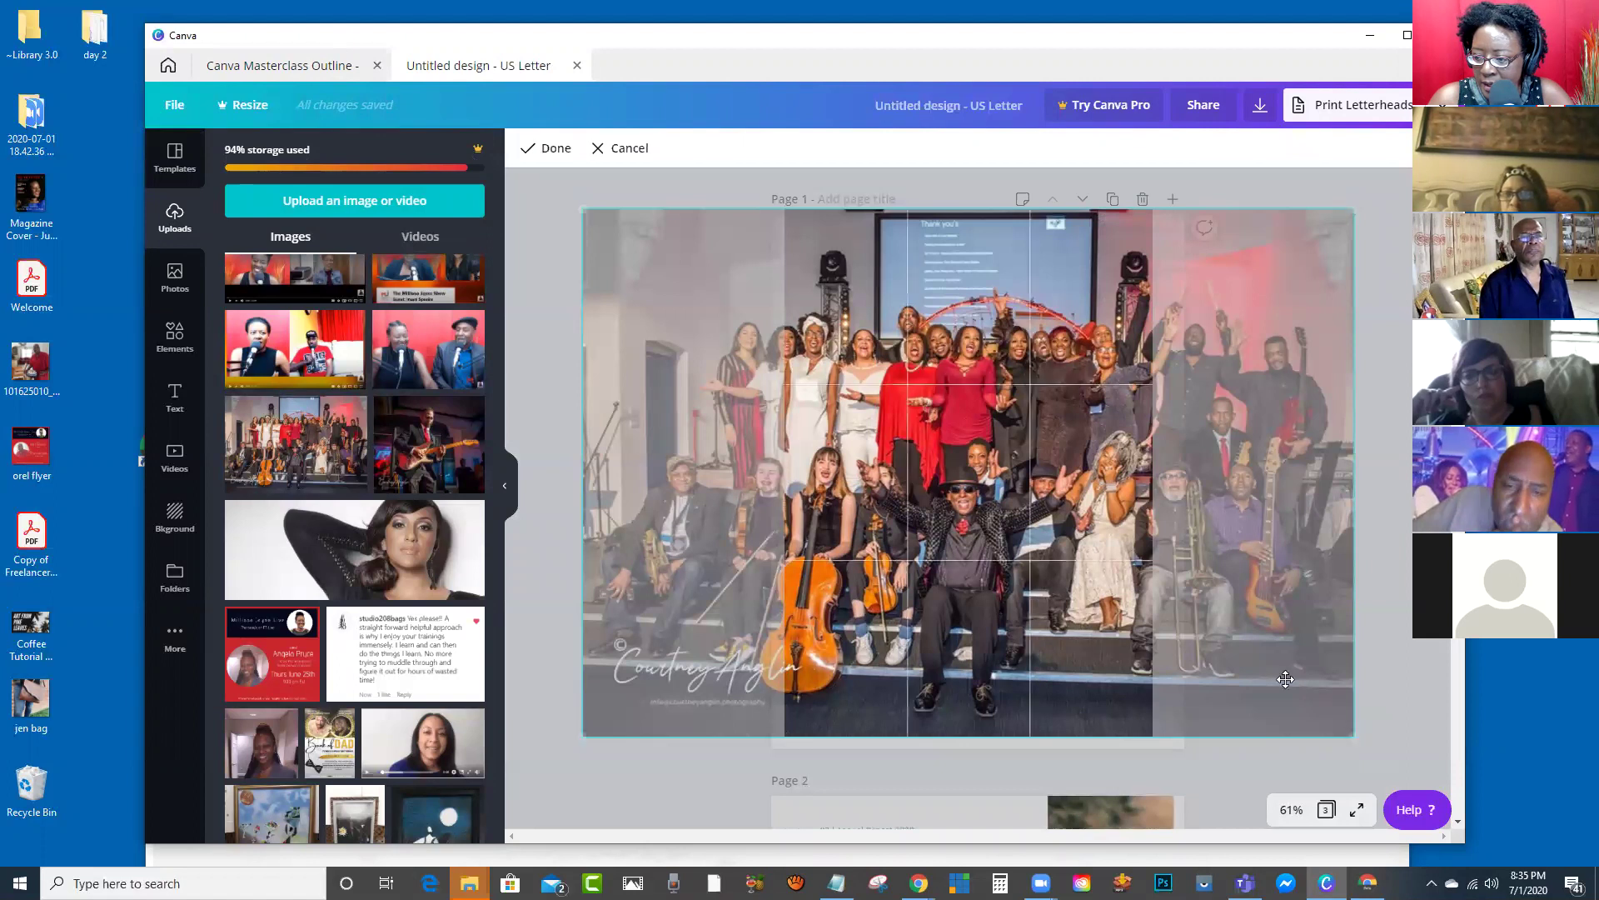
click(1268, 272)
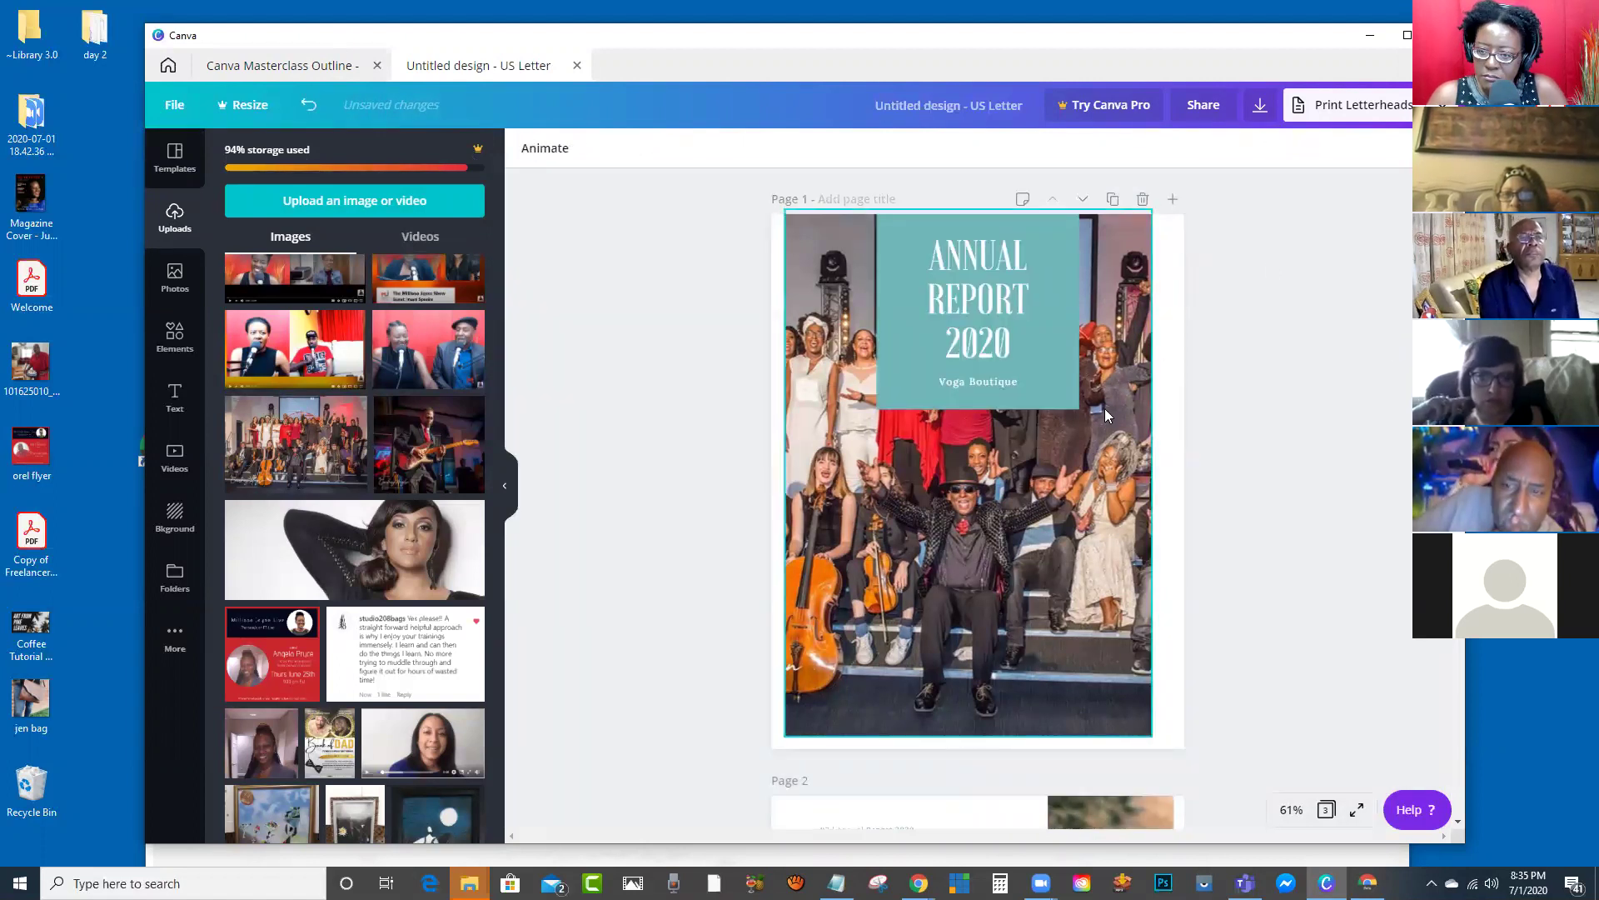
click(1000, 296)
Step: Retitle the cover 'THE MAKING OF A MASTERPIECE', ungroup it from the subtitle, and widen it to two lines
double_click(994, 337)
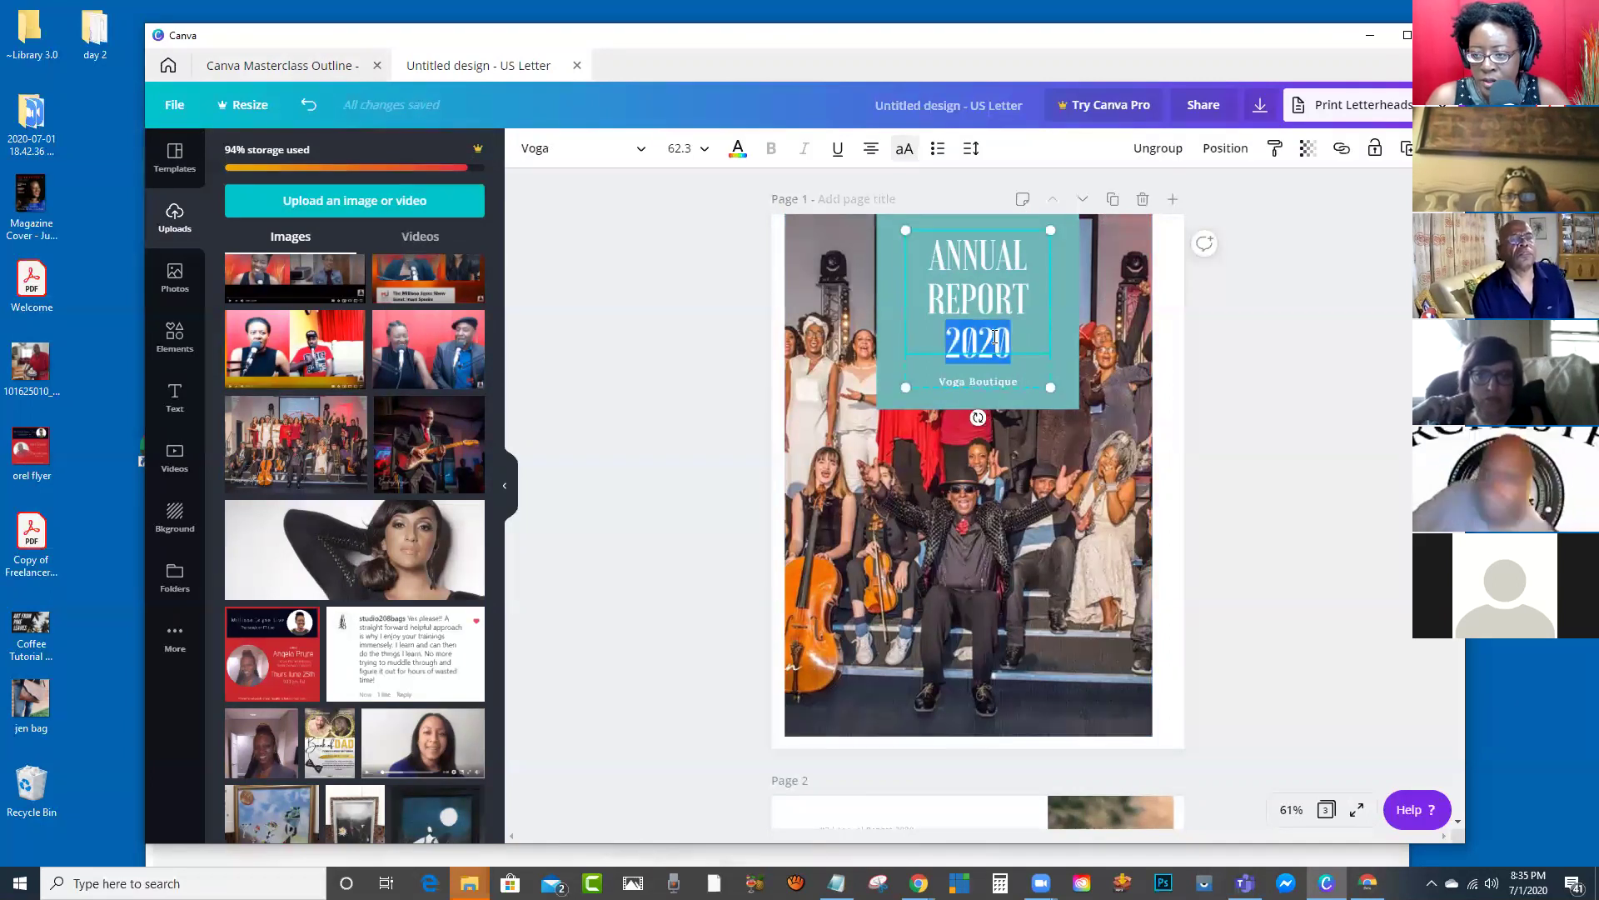
key(ctrl+a)
text(THE MAKING OF A MASTERPIECE)
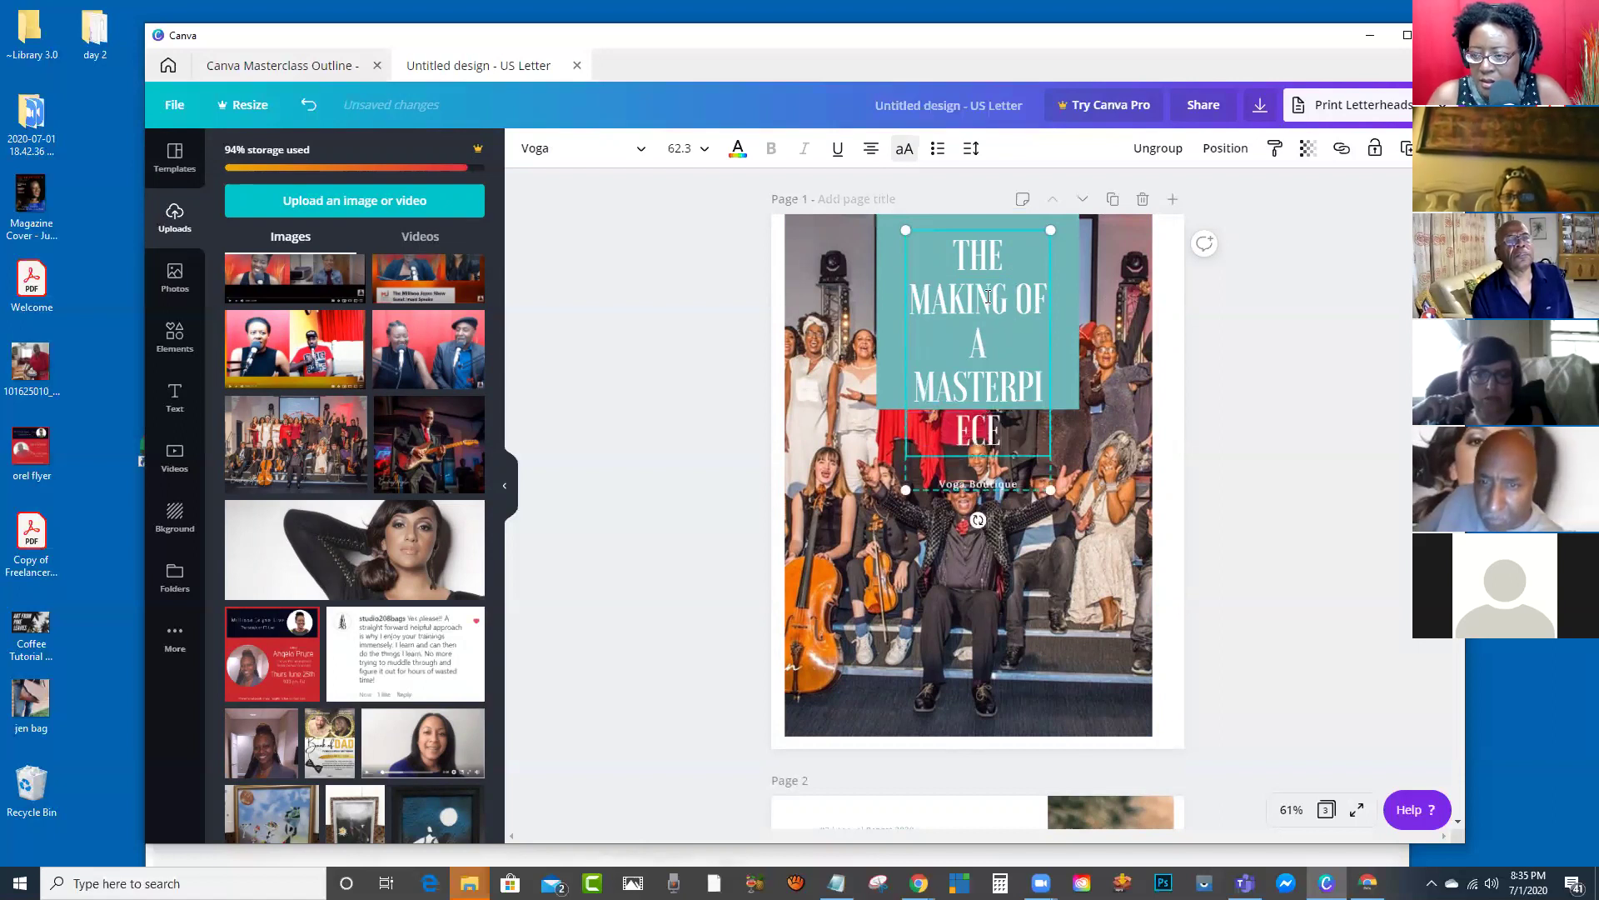
drag(1052, 489, 1051, 481)
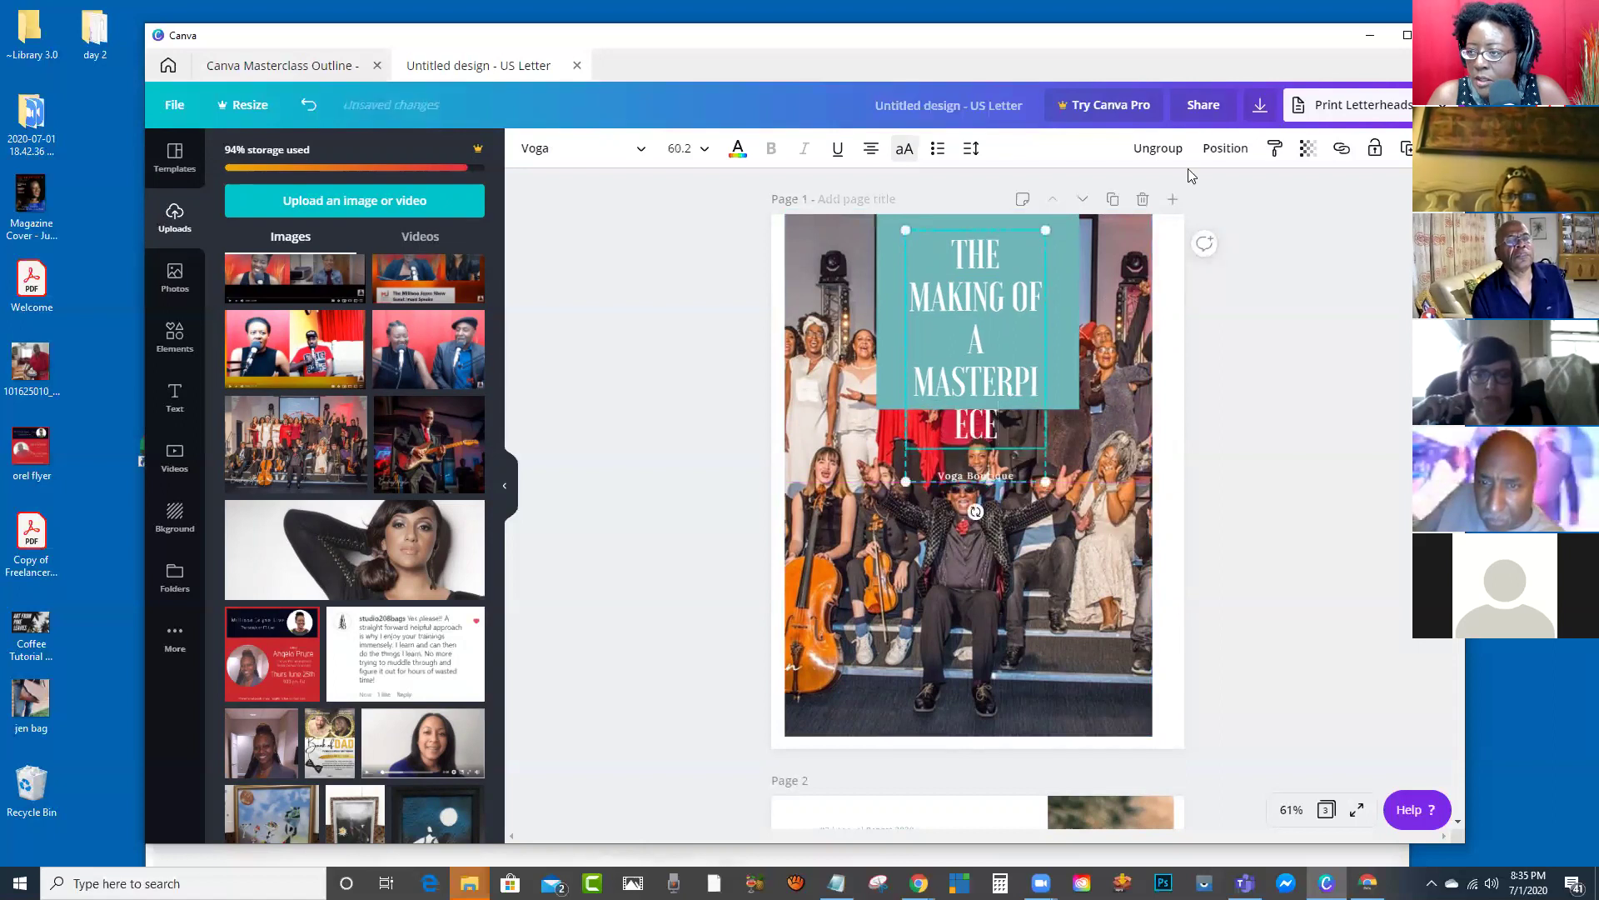
click(1167, 150)
click(1037, 343)
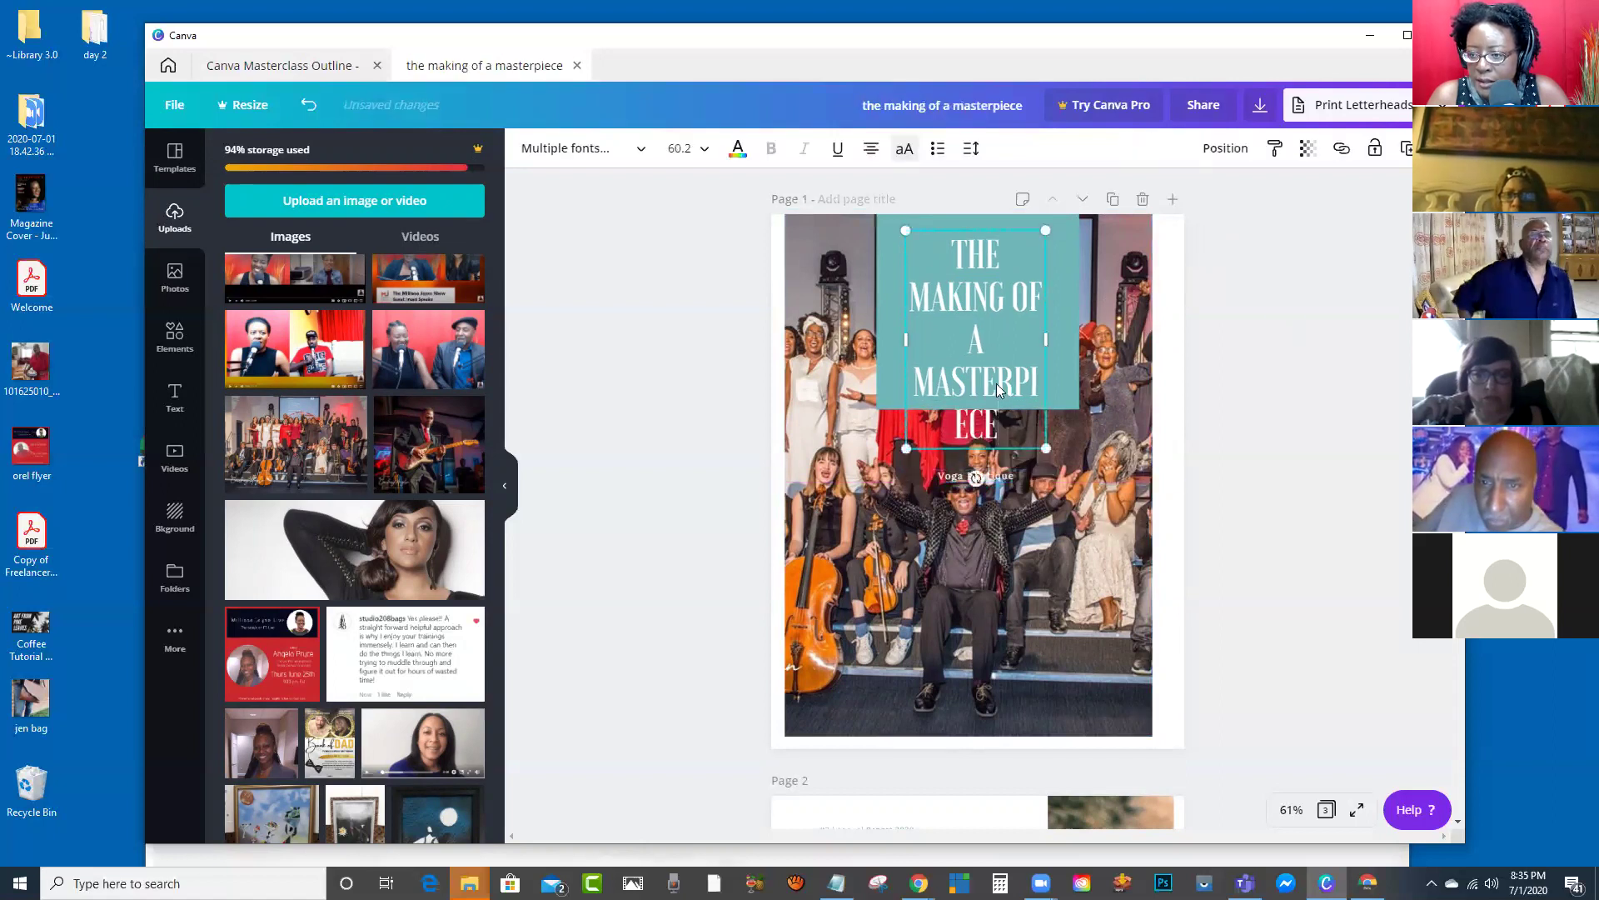
drag(1046, 344, 1080, 345)
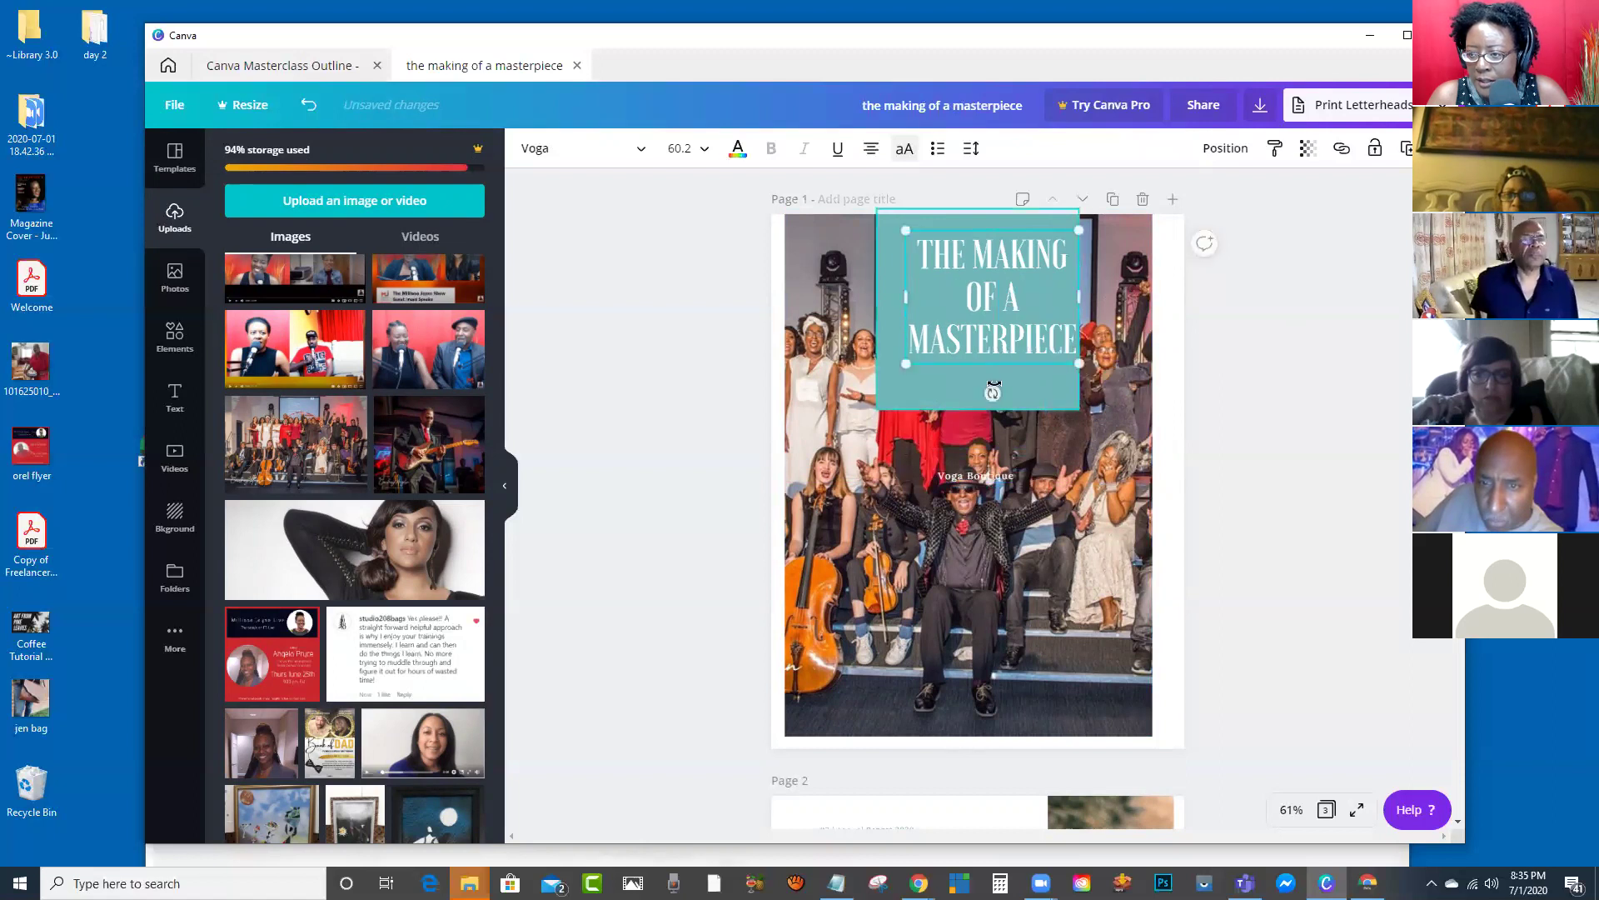
drag(901, 295, 882, 296)
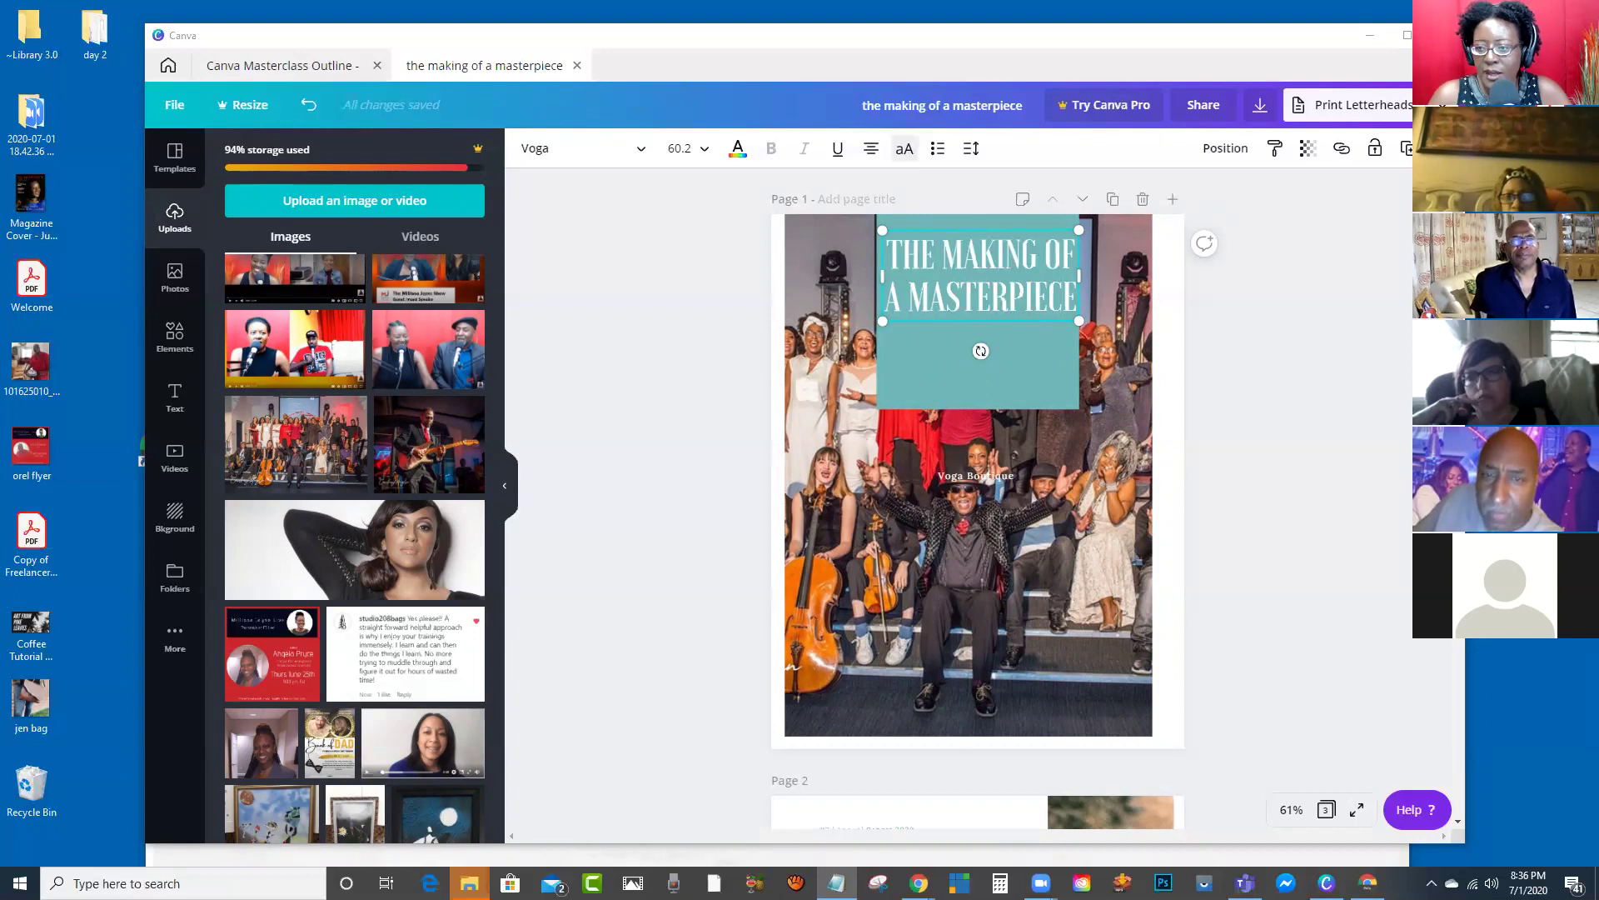
click(1021, 388)
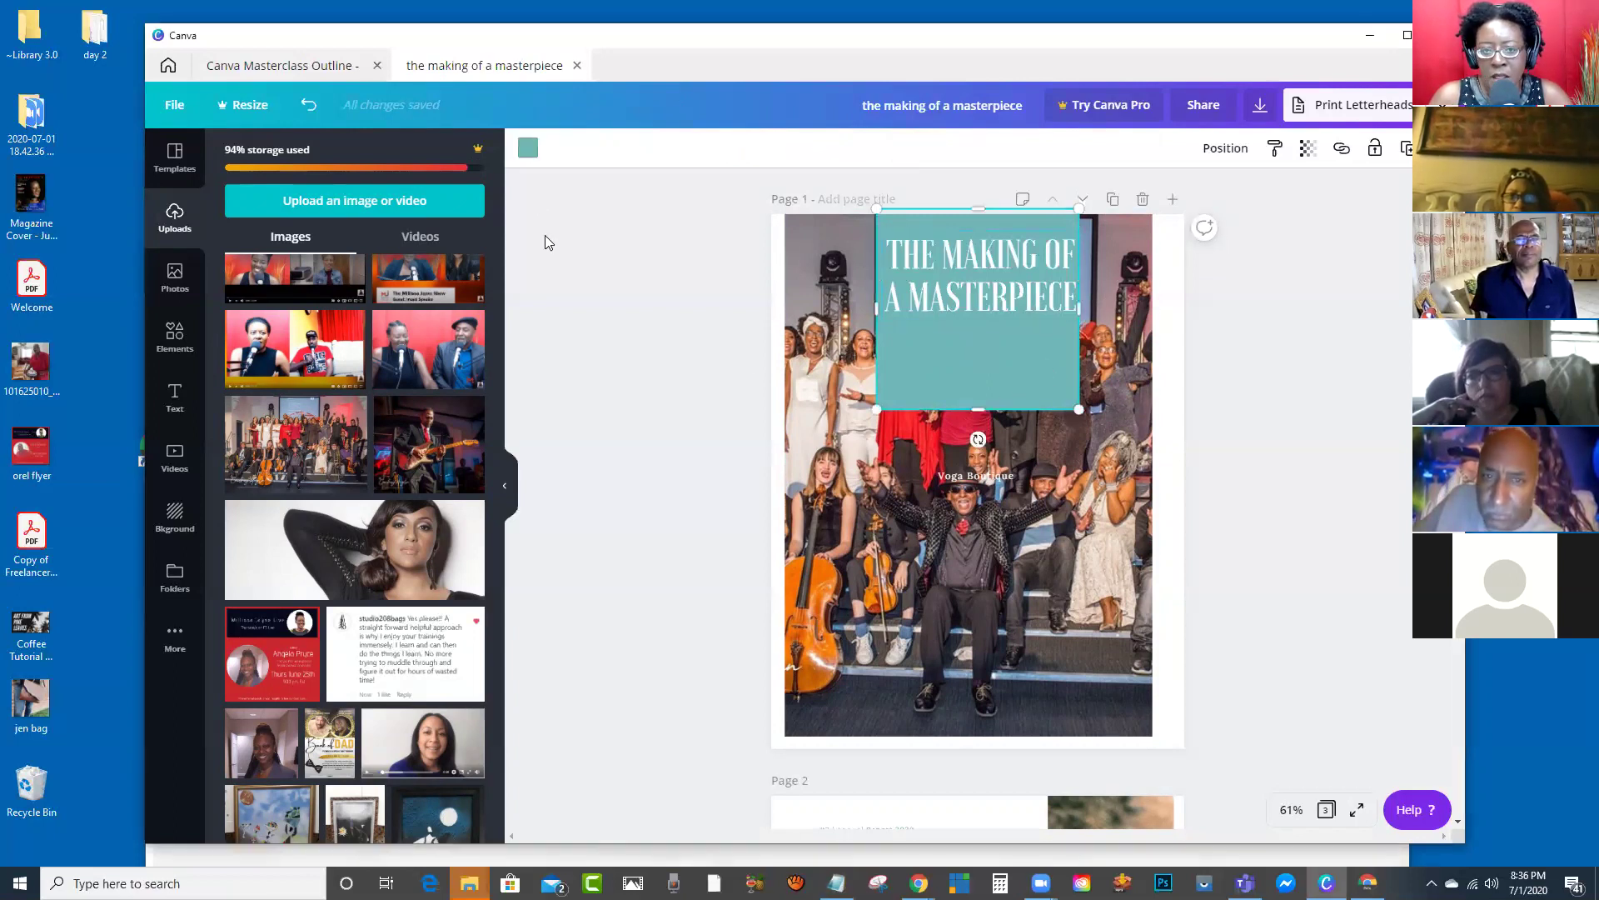
Step: Colour the title rectangle red and resize it to tightly frame the two-line title
click(529, 150)
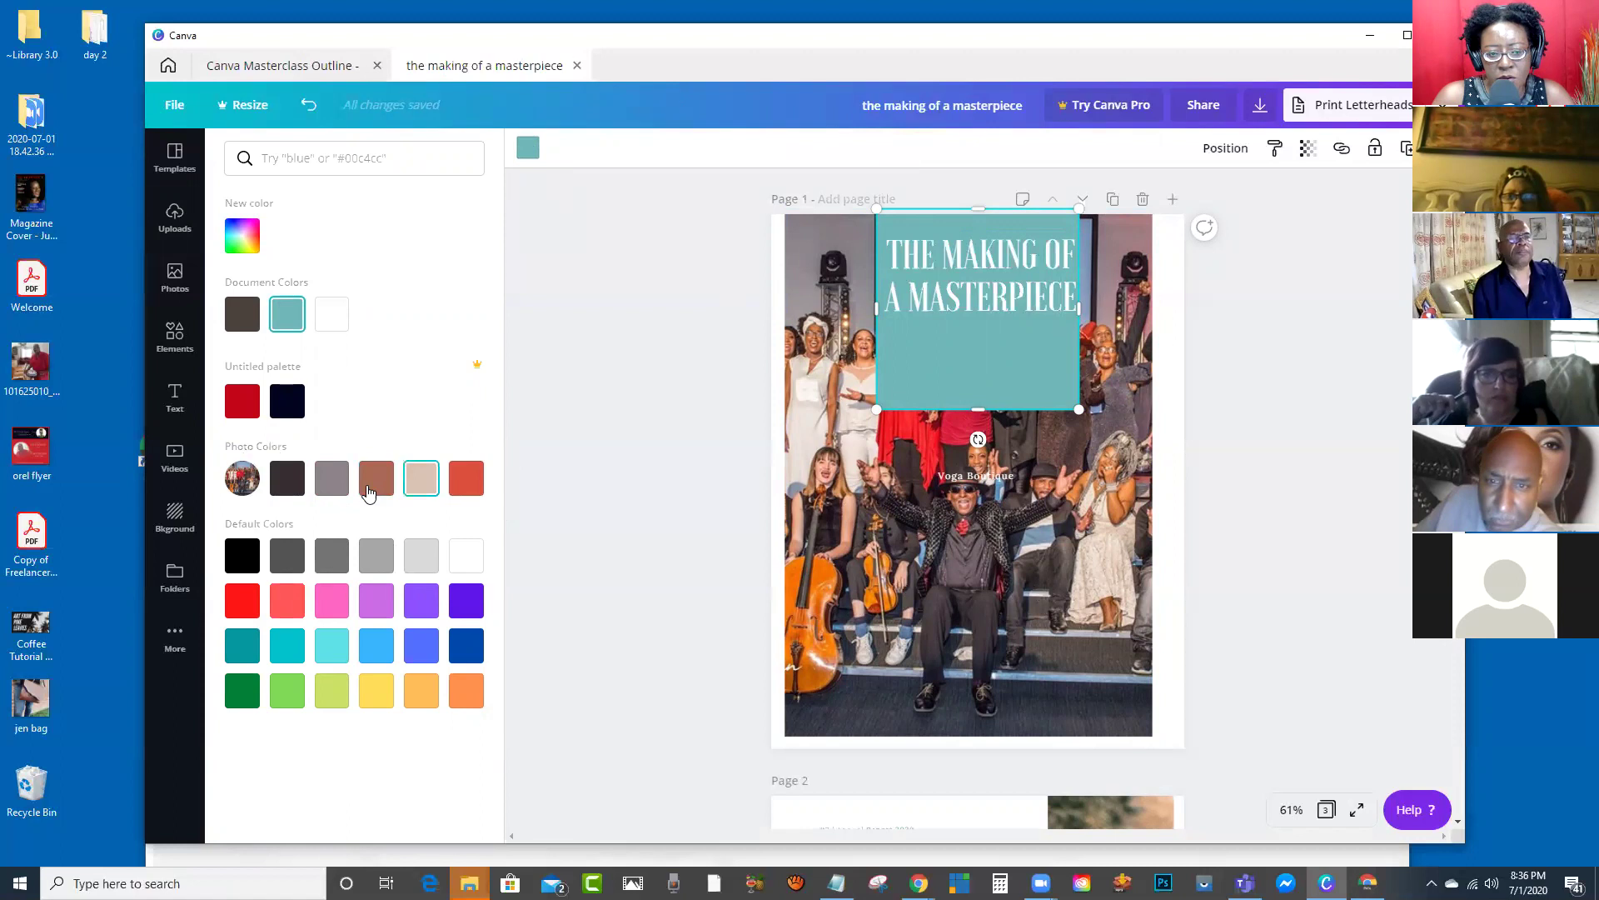
click(464, 489)
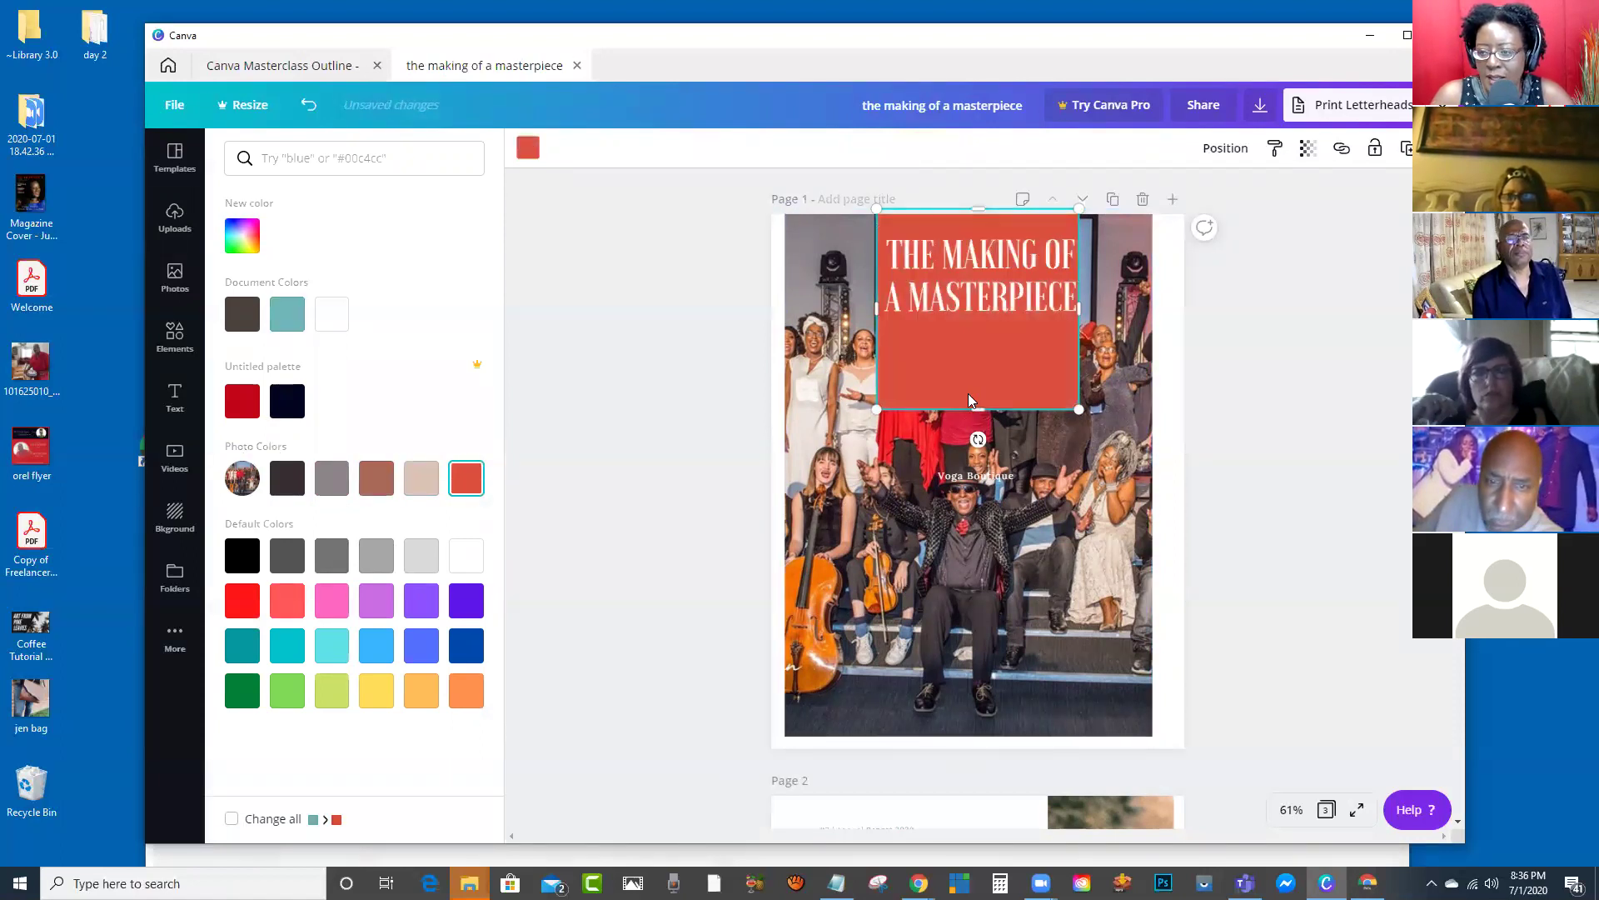
drag(978, 409, 978, 335)
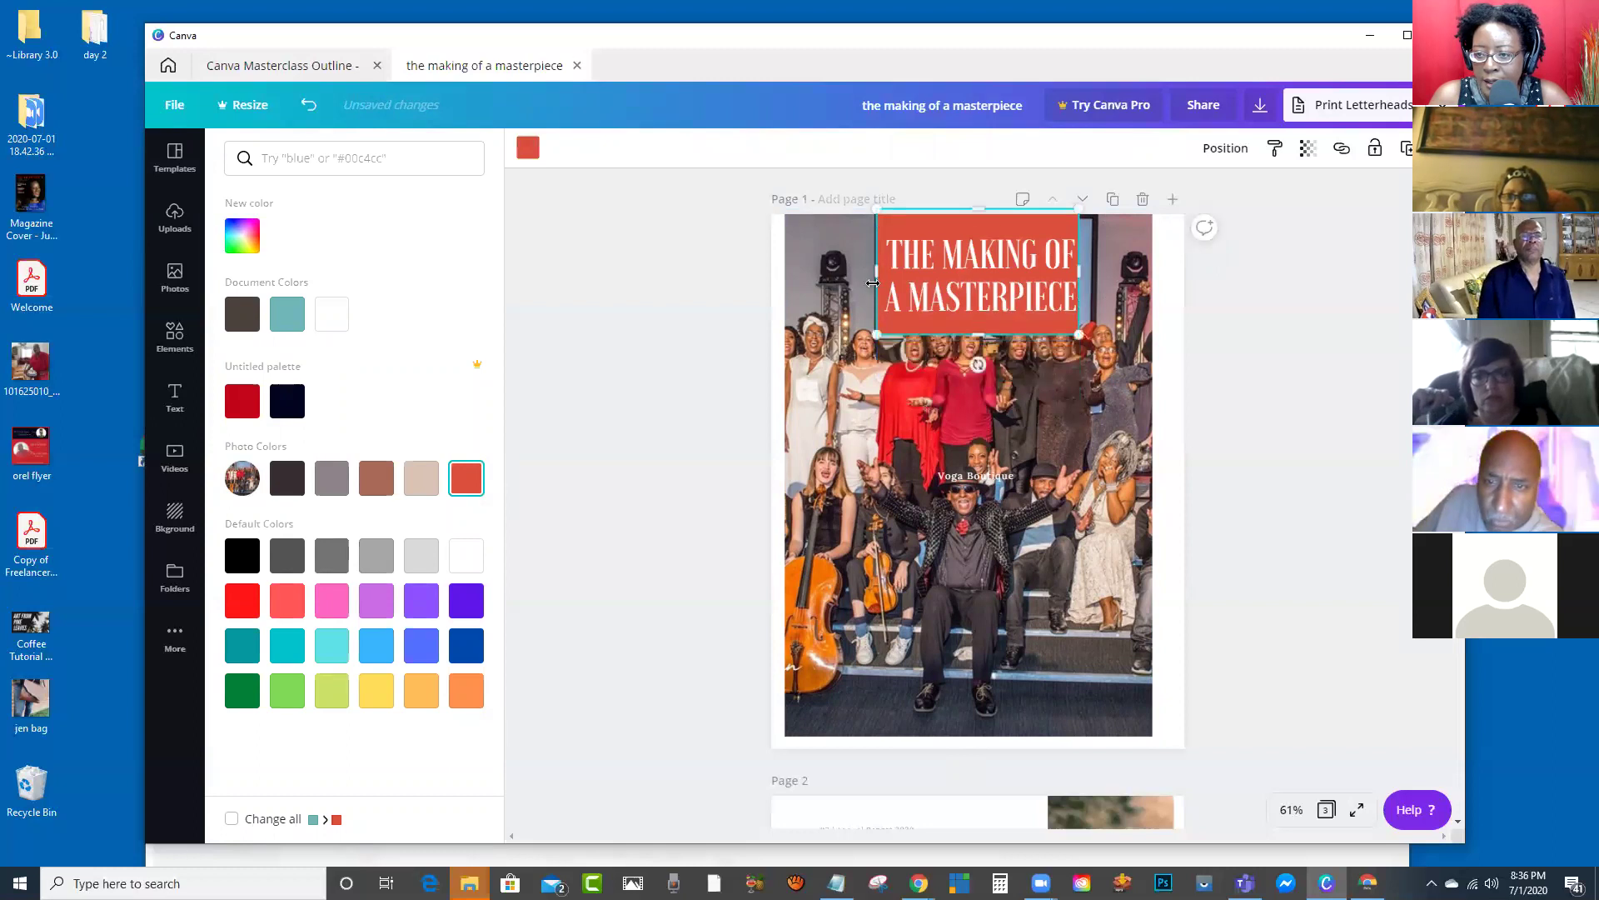
drag(873, 269, 835, 268)
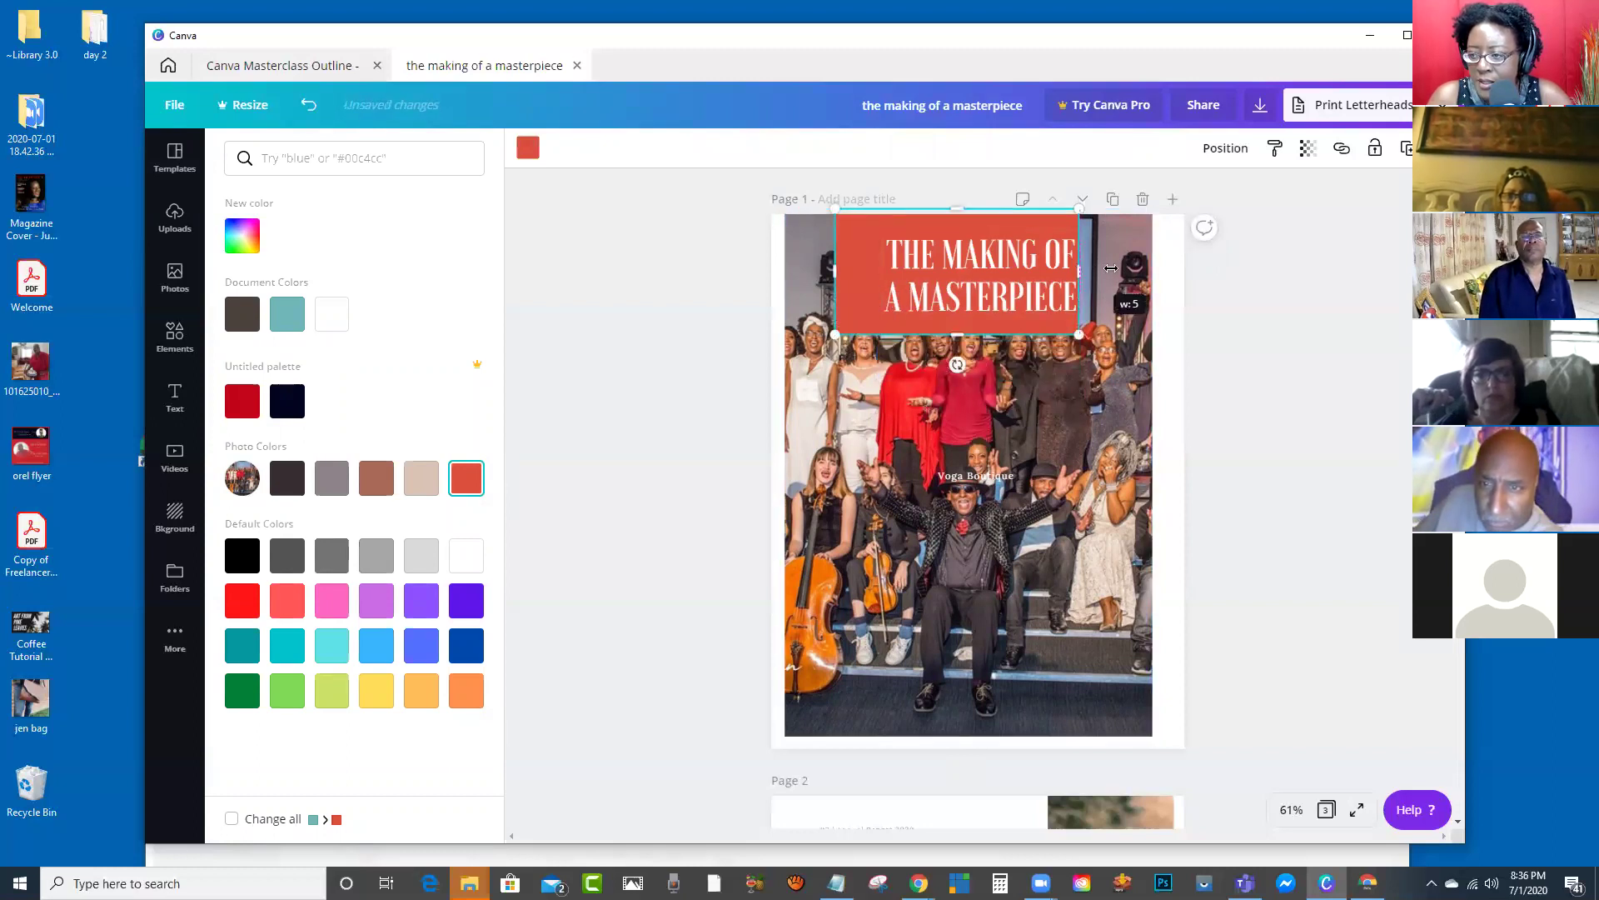
drag(1084, 266, 1116, 268)
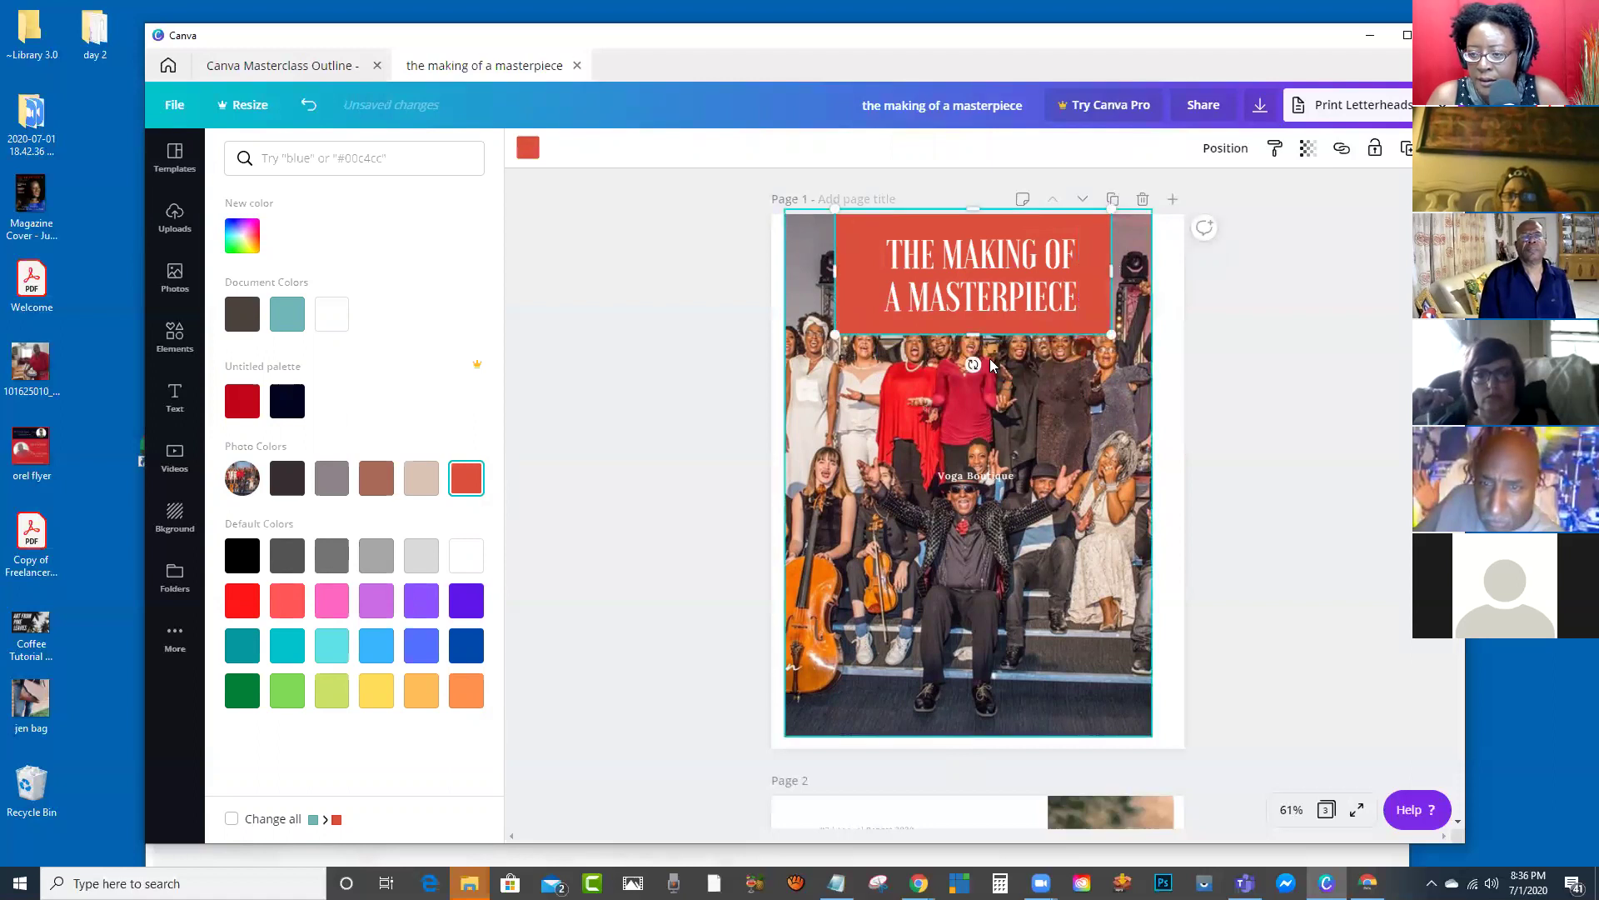
click(976, 310)
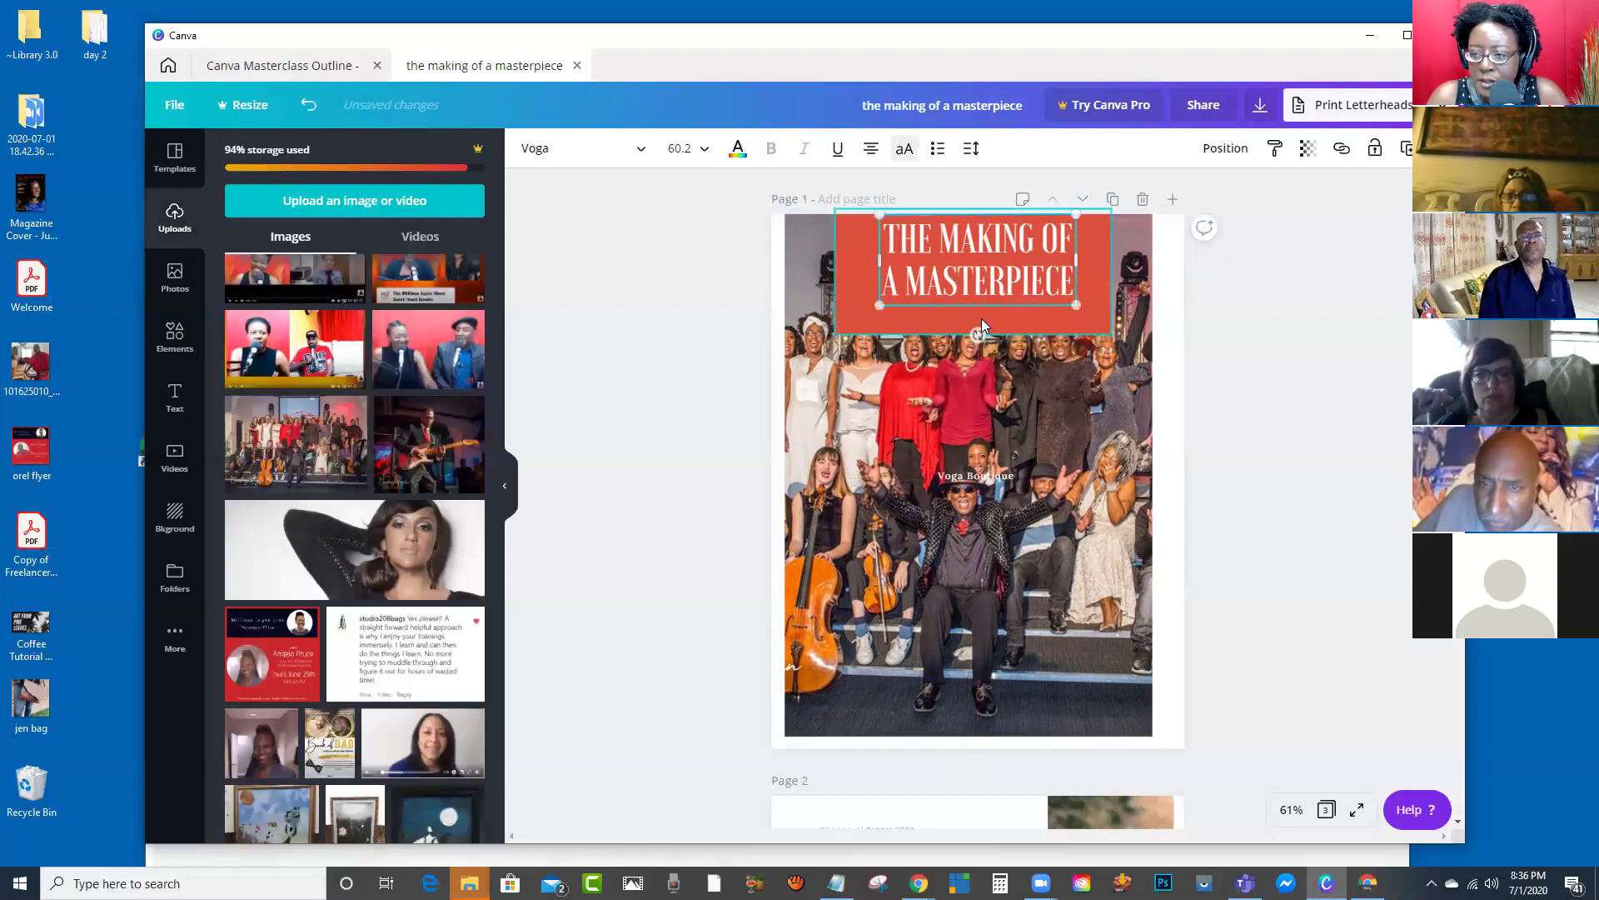
click(980, 318)
drag(975, 333, 971, 309)
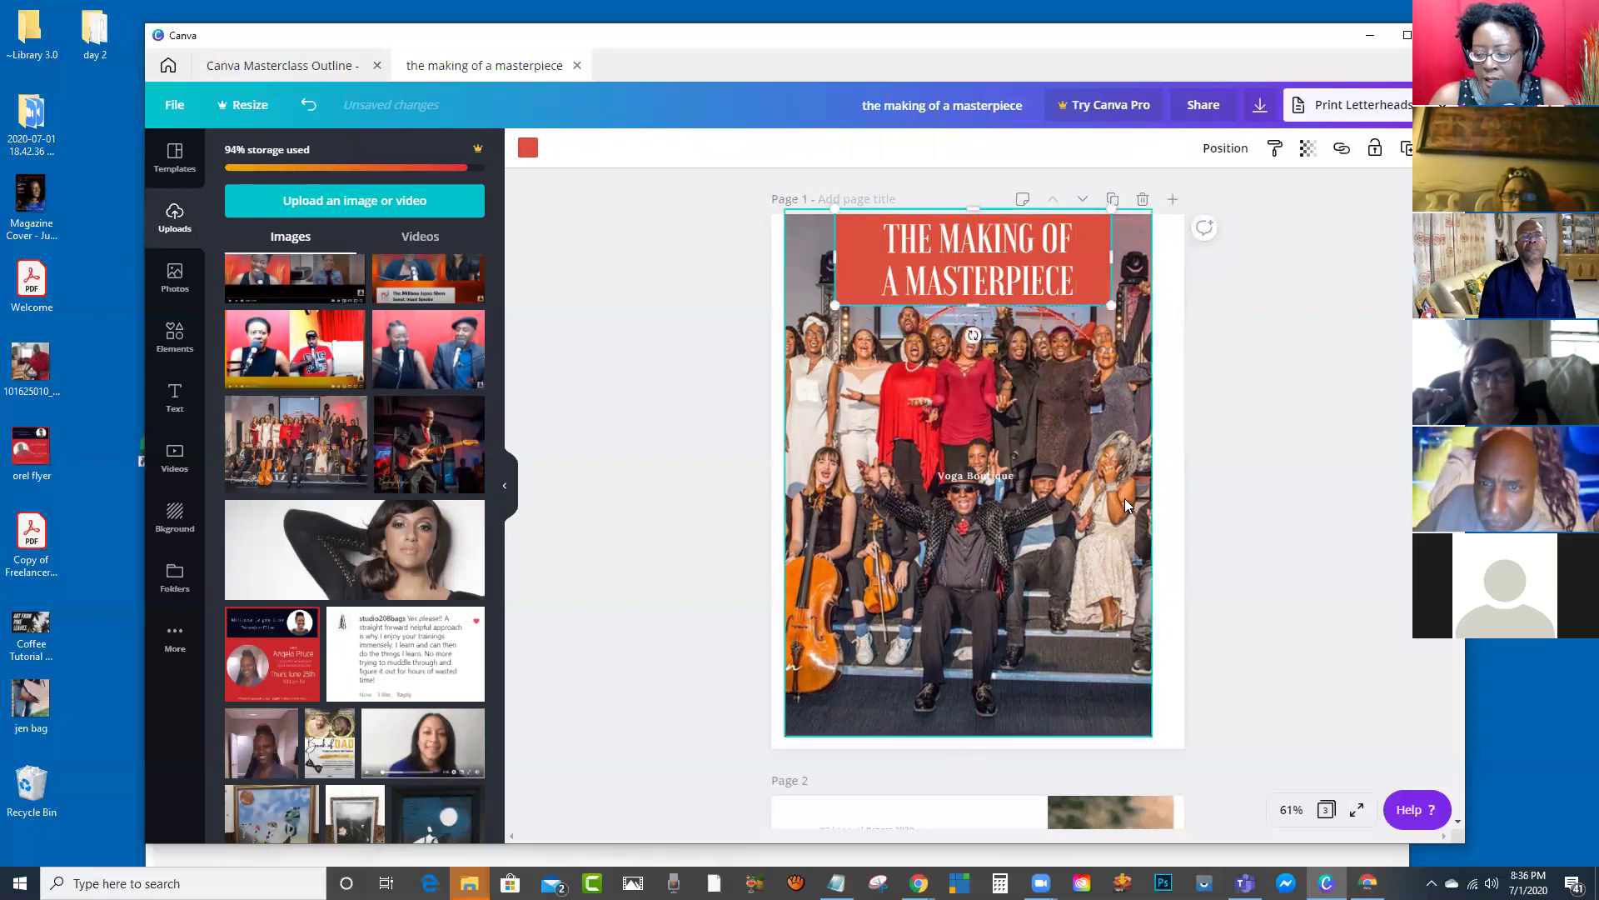
click(1201, 454)
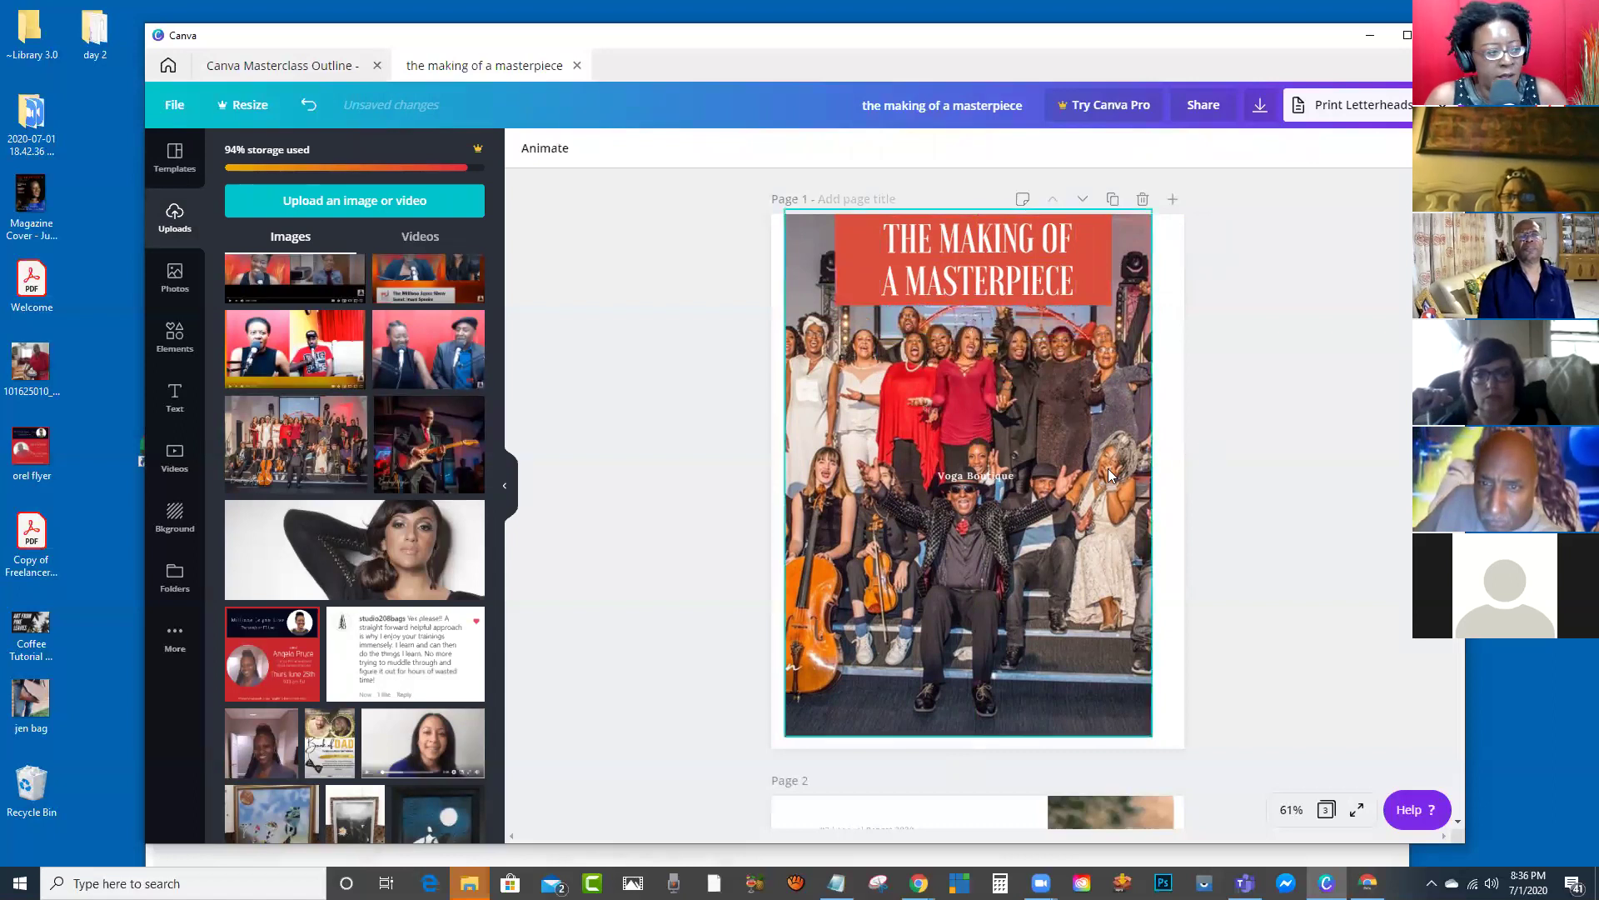
Step: Stretch the orchestra photo to the page's left, right and bottom edges, then select the title and red bar together
drag(1017, 415, 1026, 414)
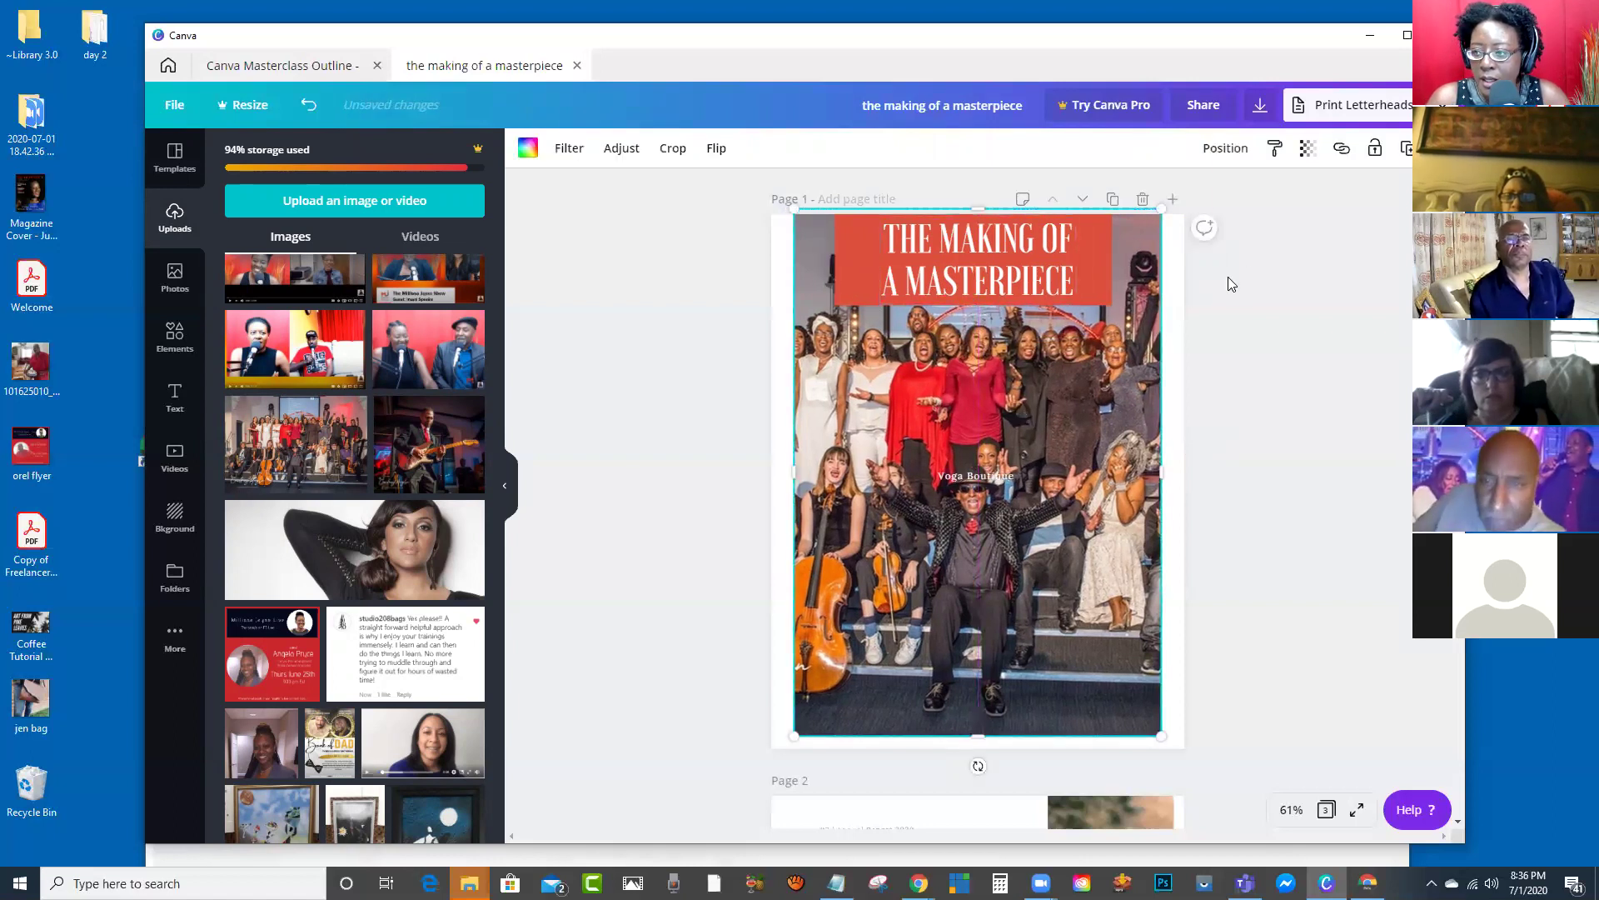
click(1045, 286)
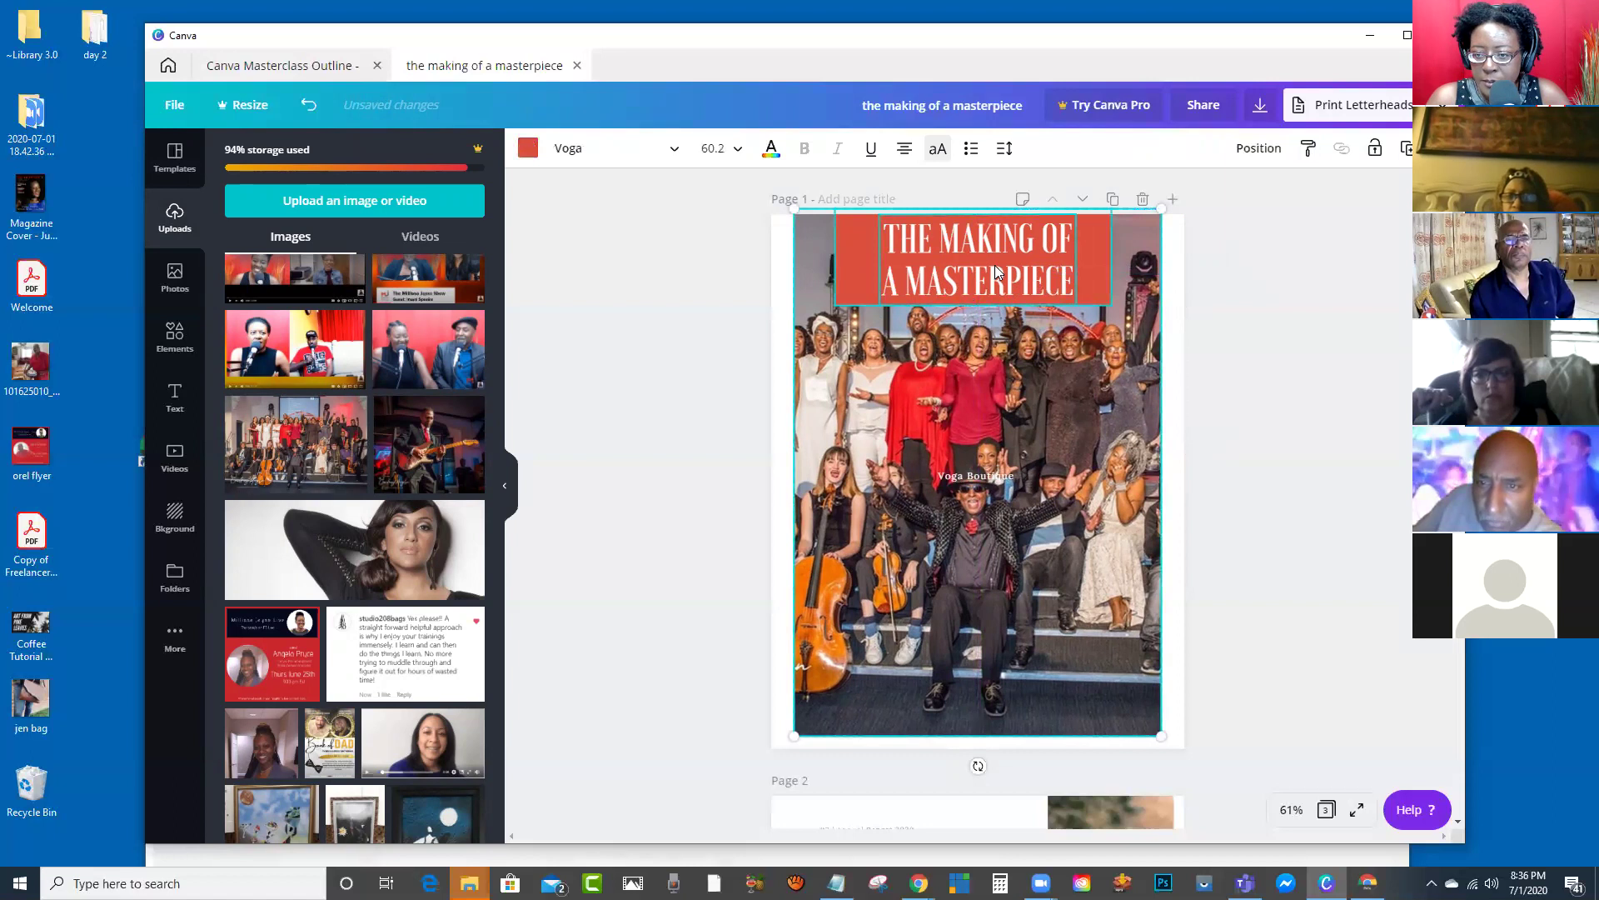
click(1326, 358)
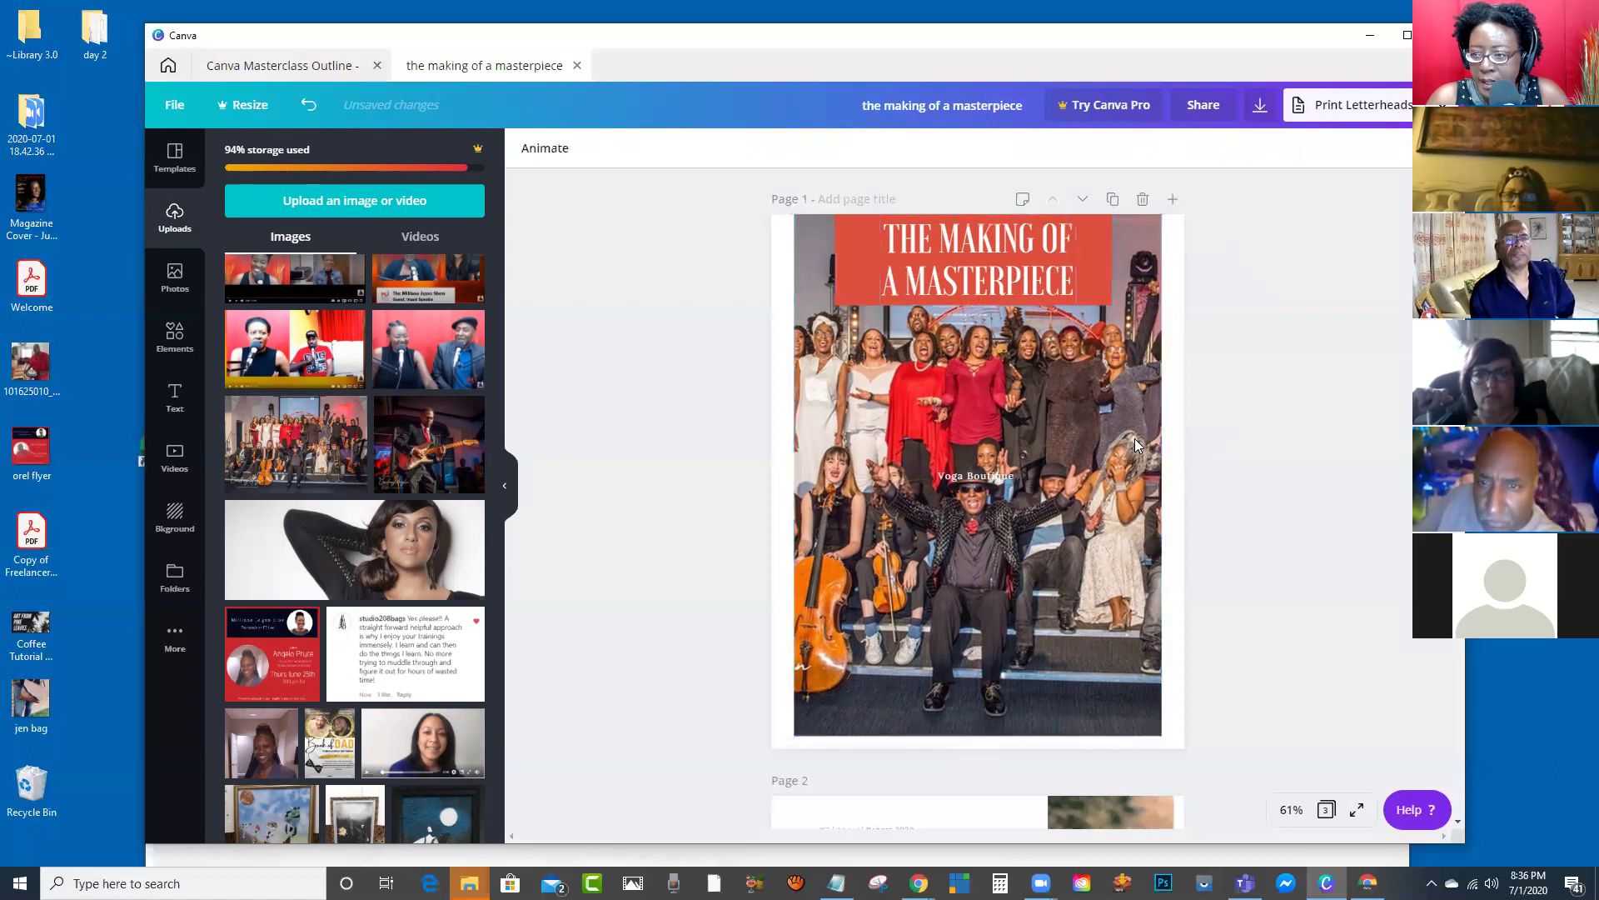
click(1043, 481)
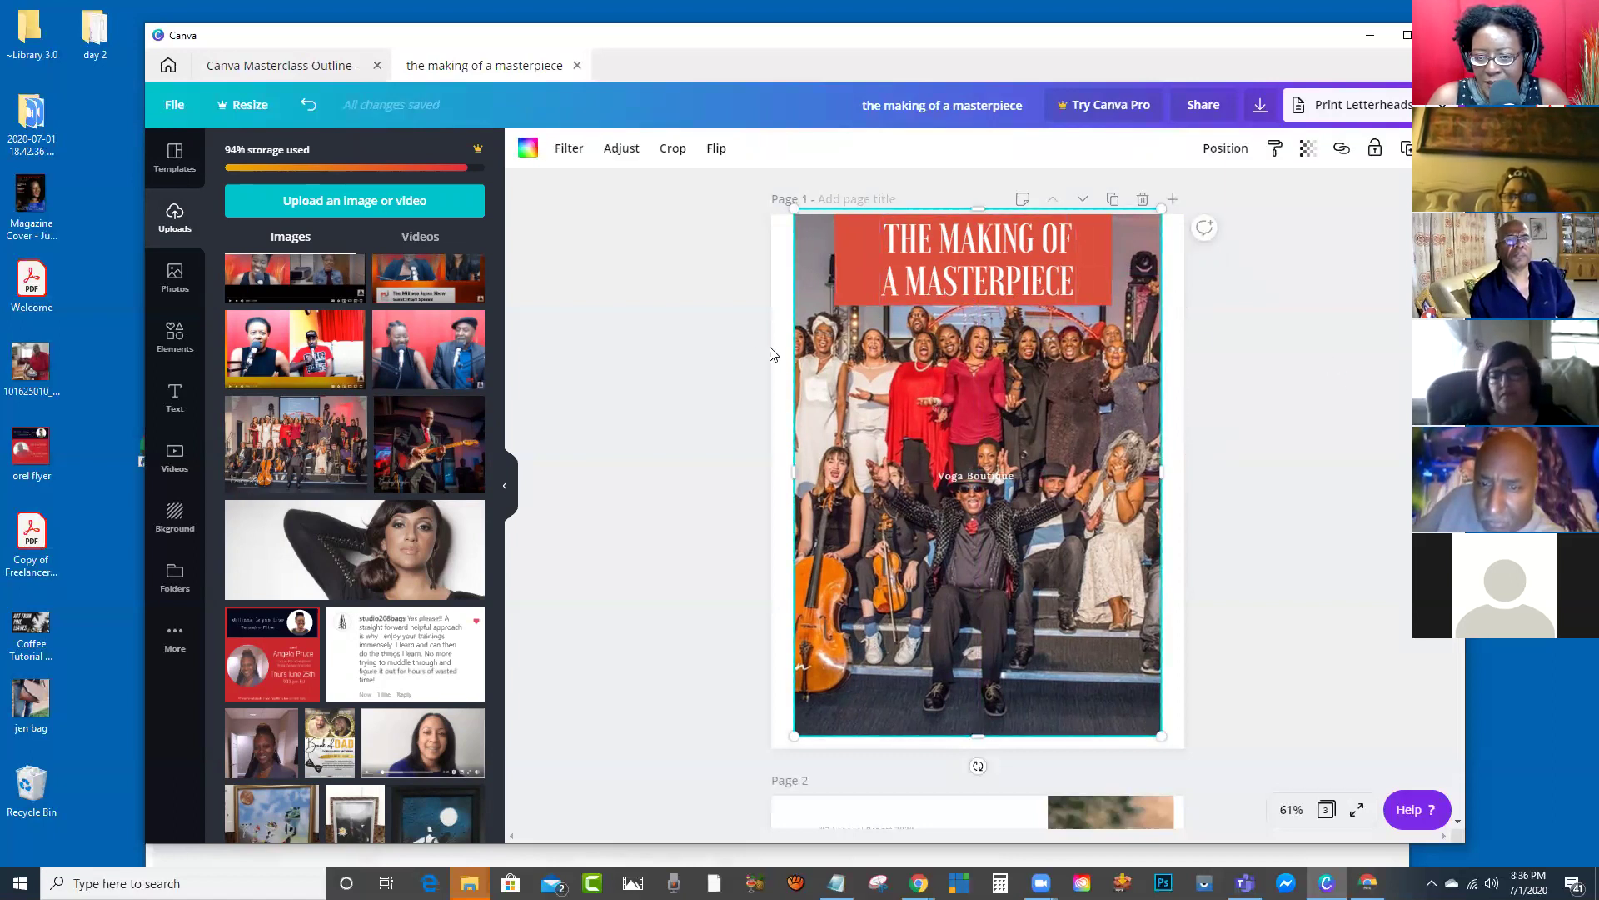
drag(789, 476, 765, 475)
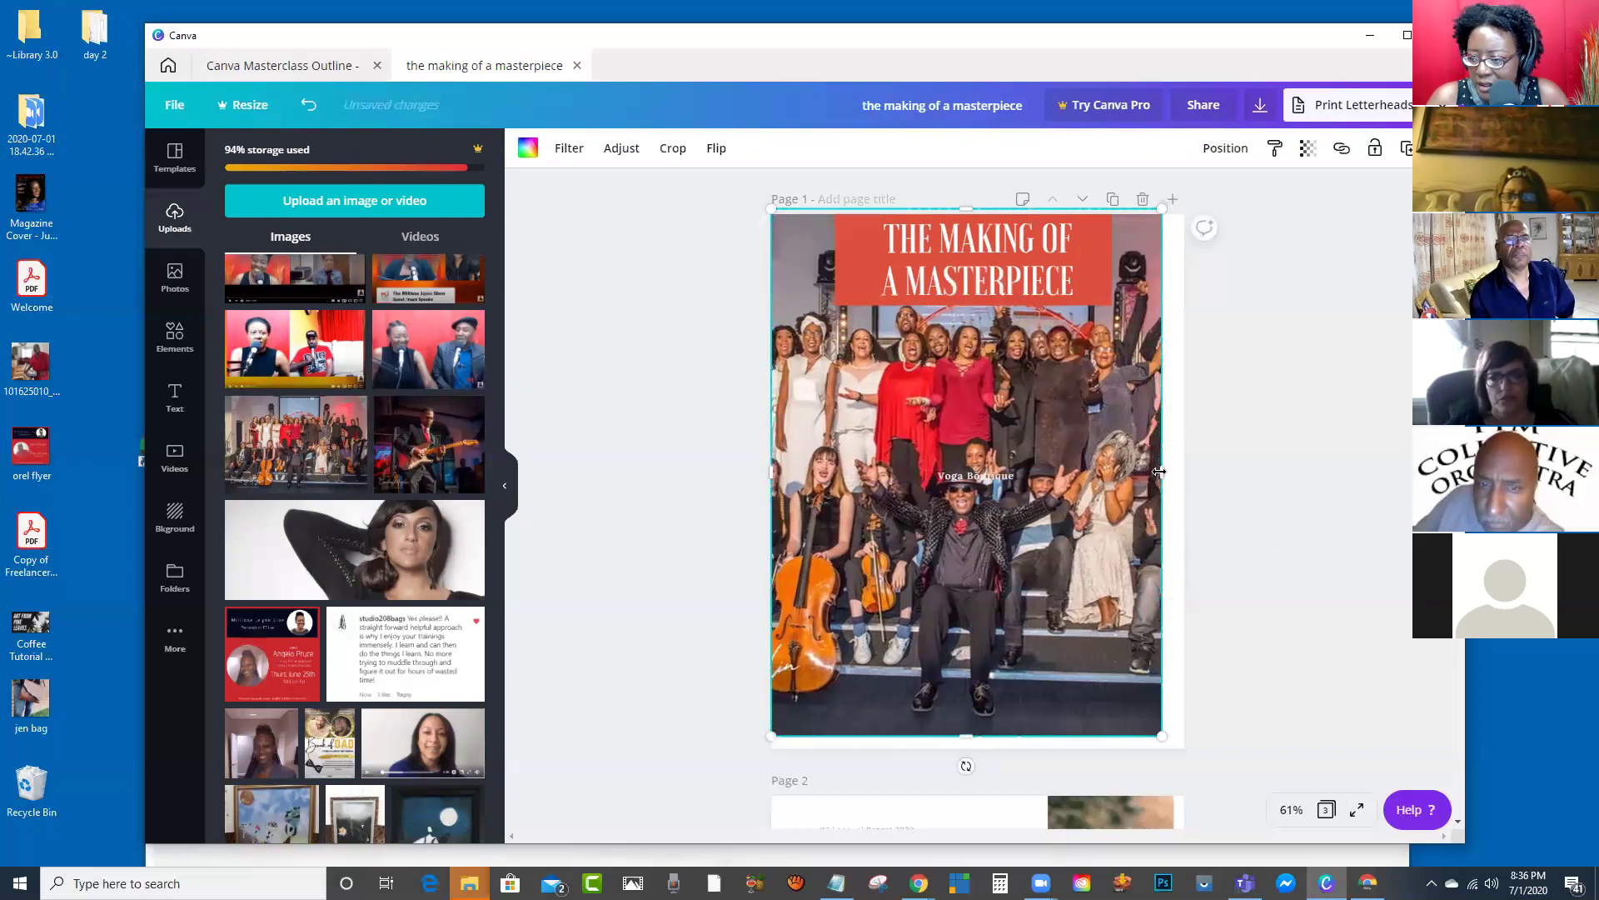
drag(1160, 471, 1184, 472)
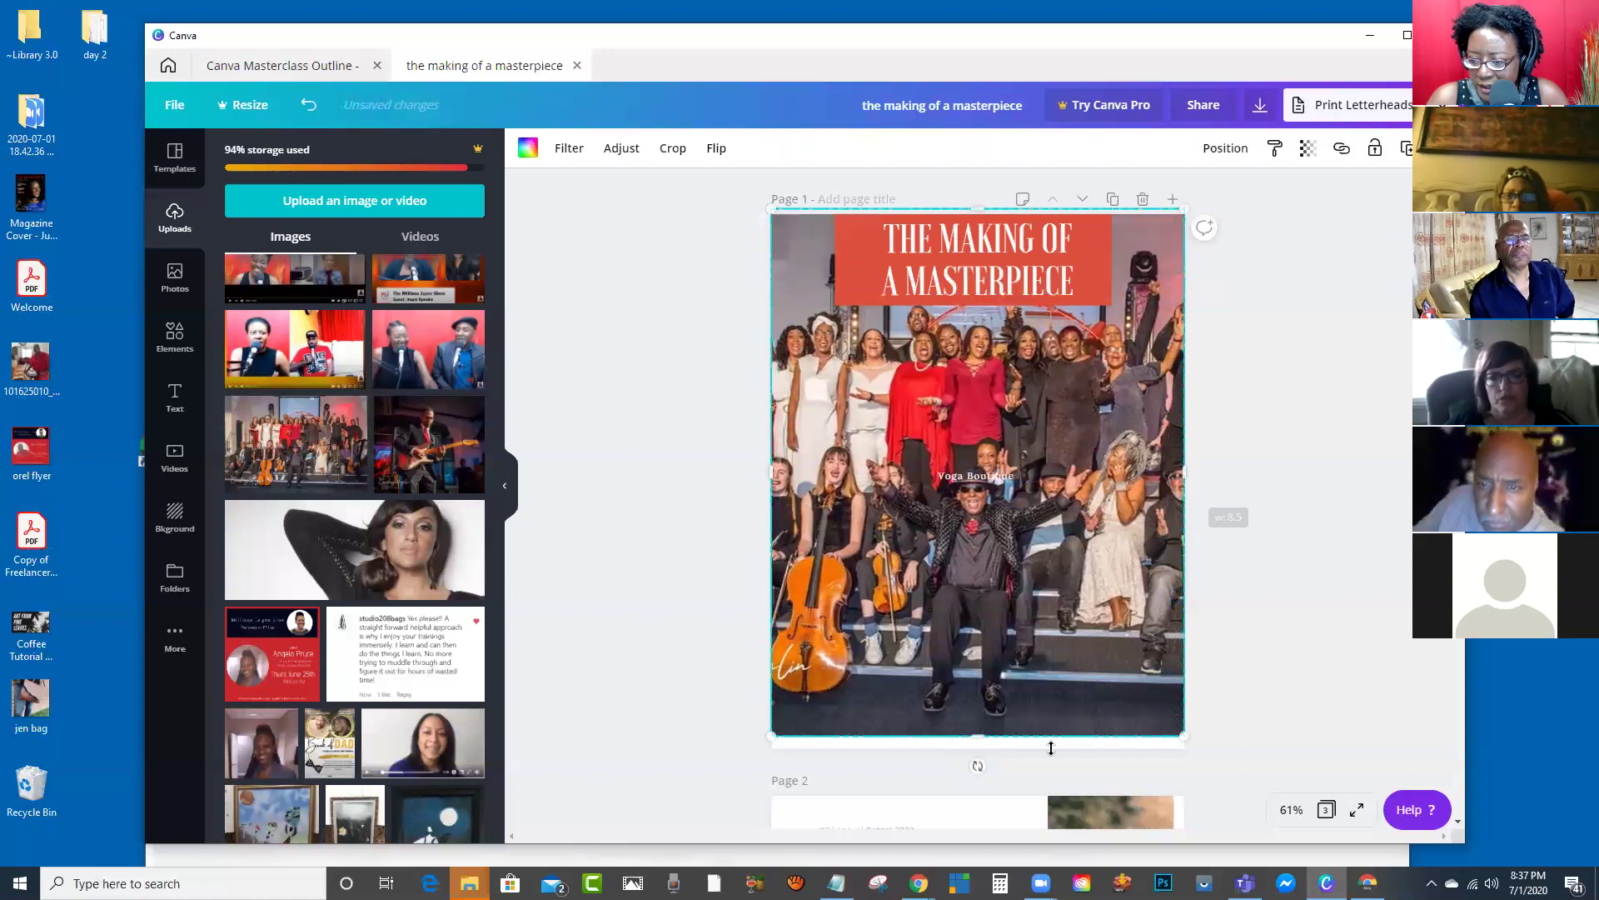
drag(979, 742, 979, 755)
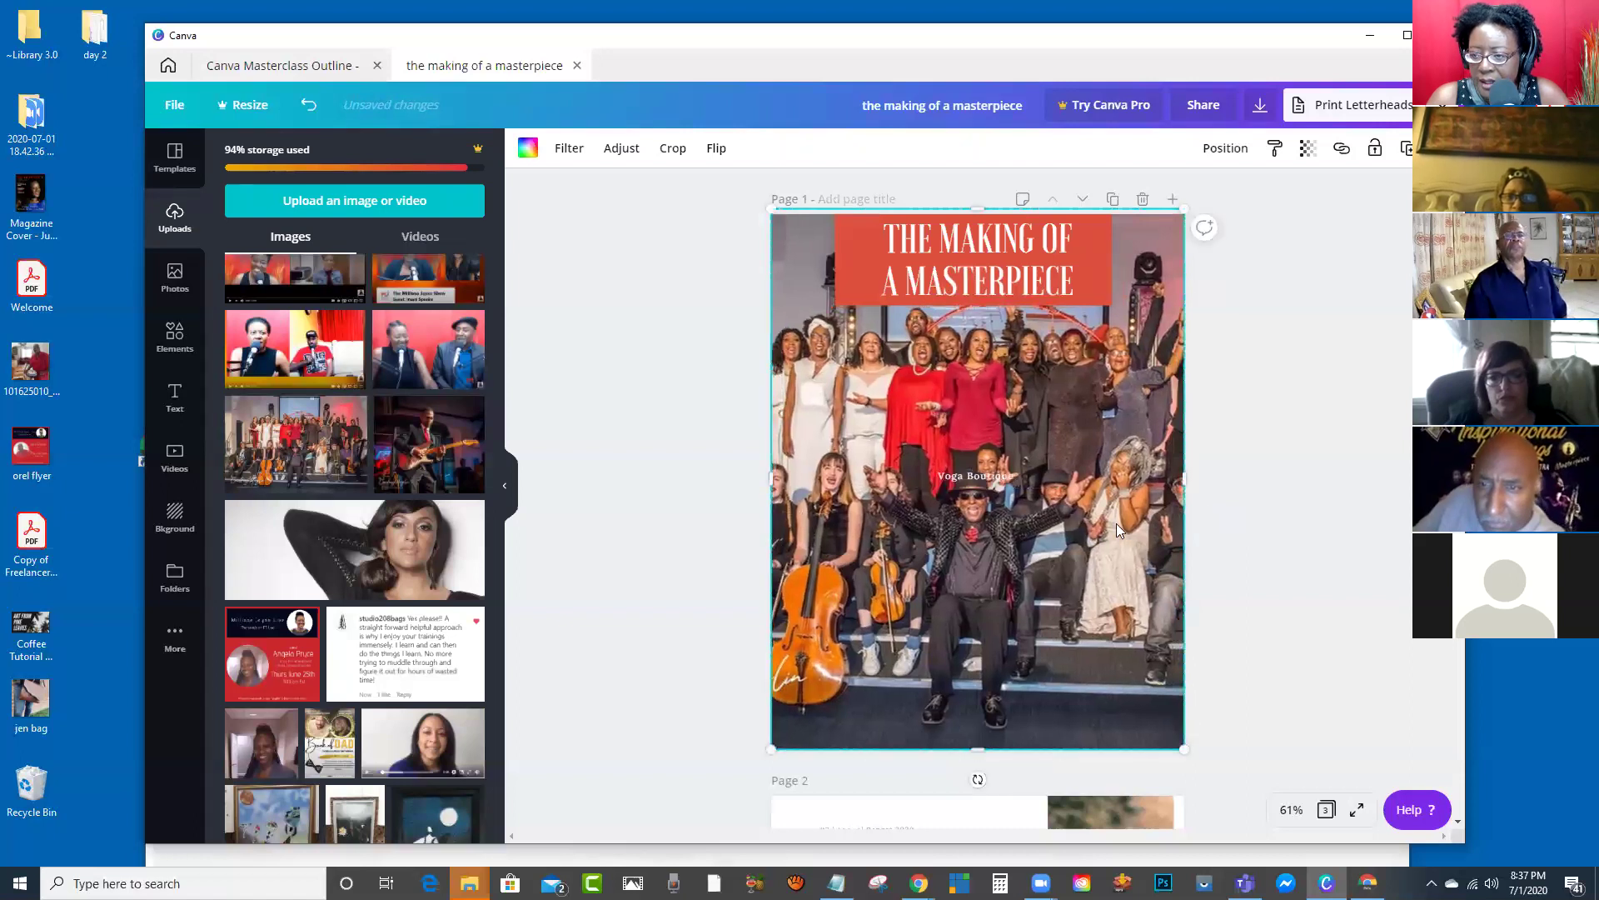
click(1038, 272)
shift+click(1083, 287)
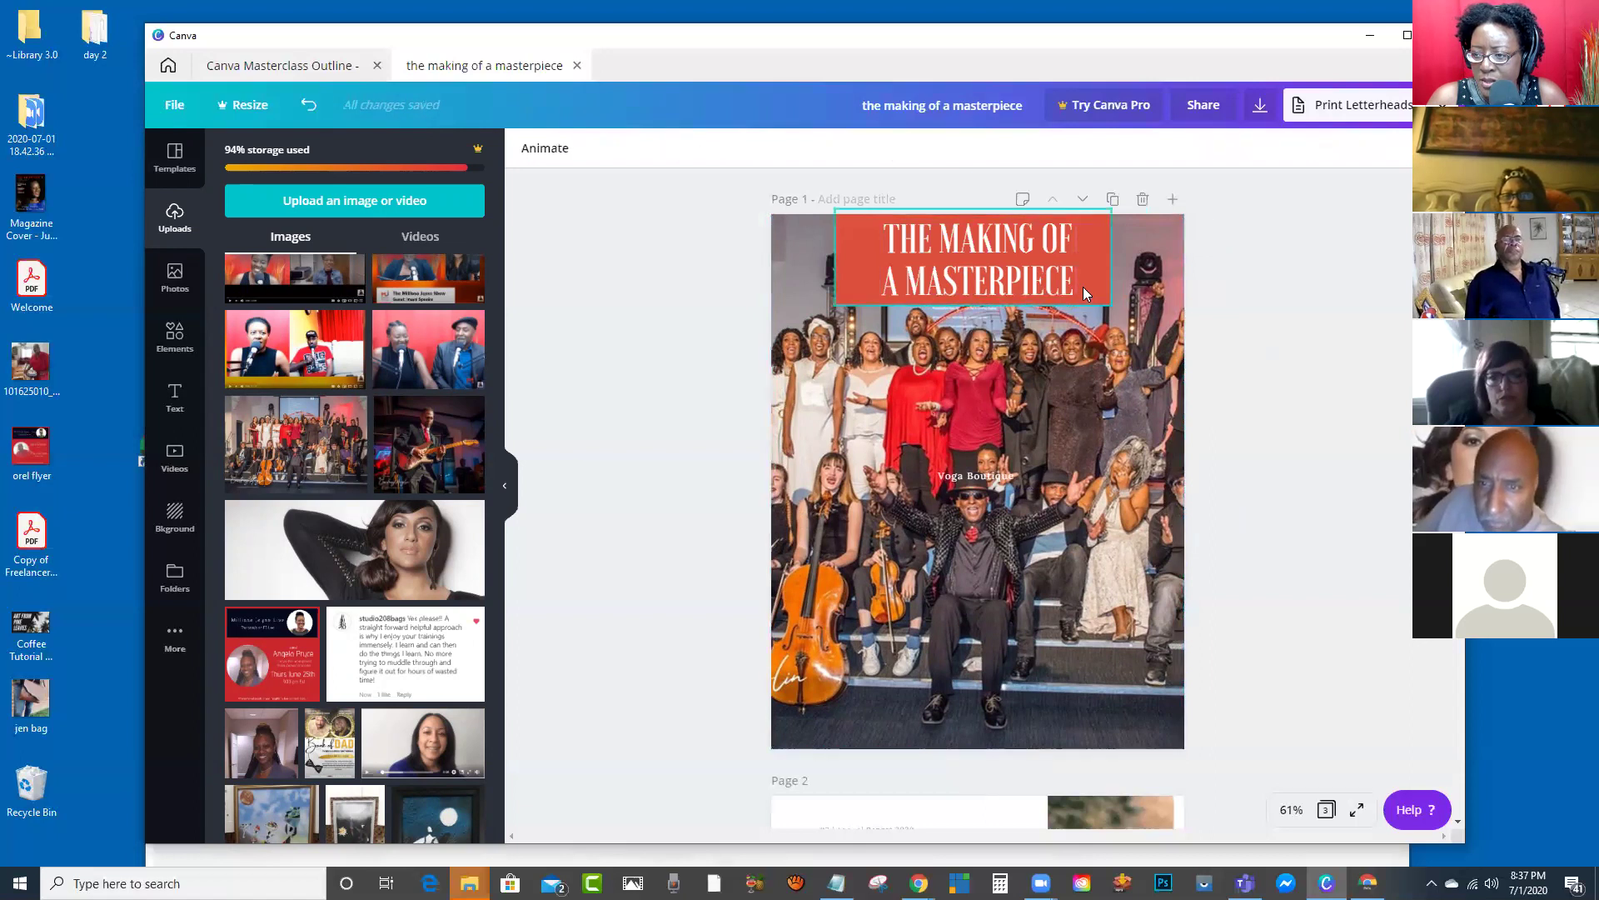
Step: Nudge the title block down-right and rewrite the bottom byline with the director and band credit
drag(1011, 279, 1015, 711)
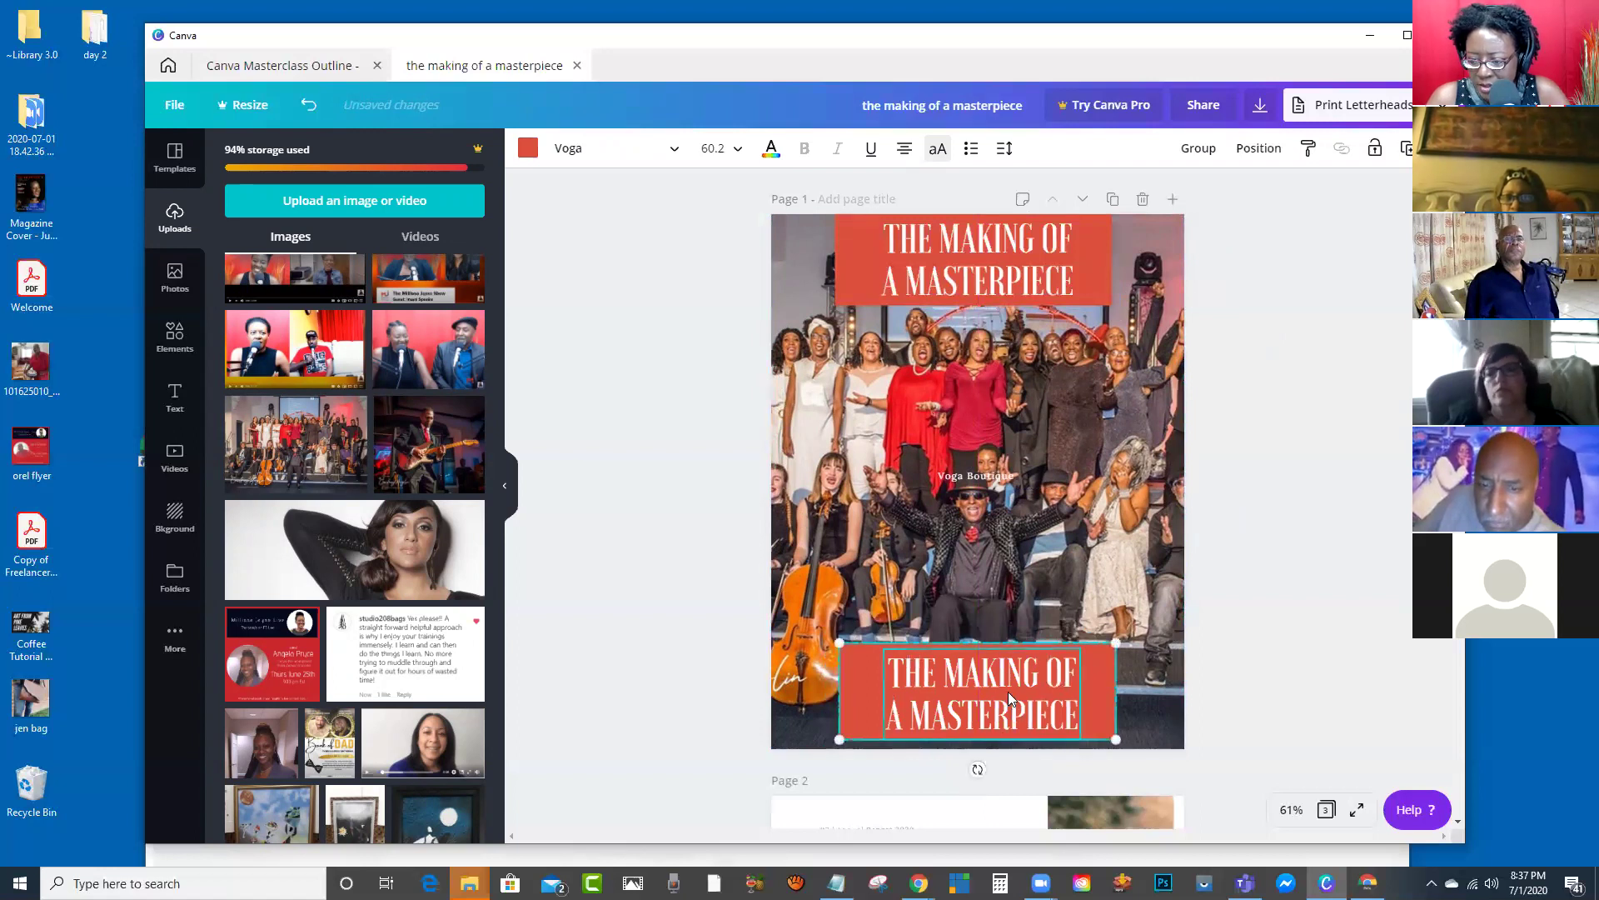
click(968, 720)
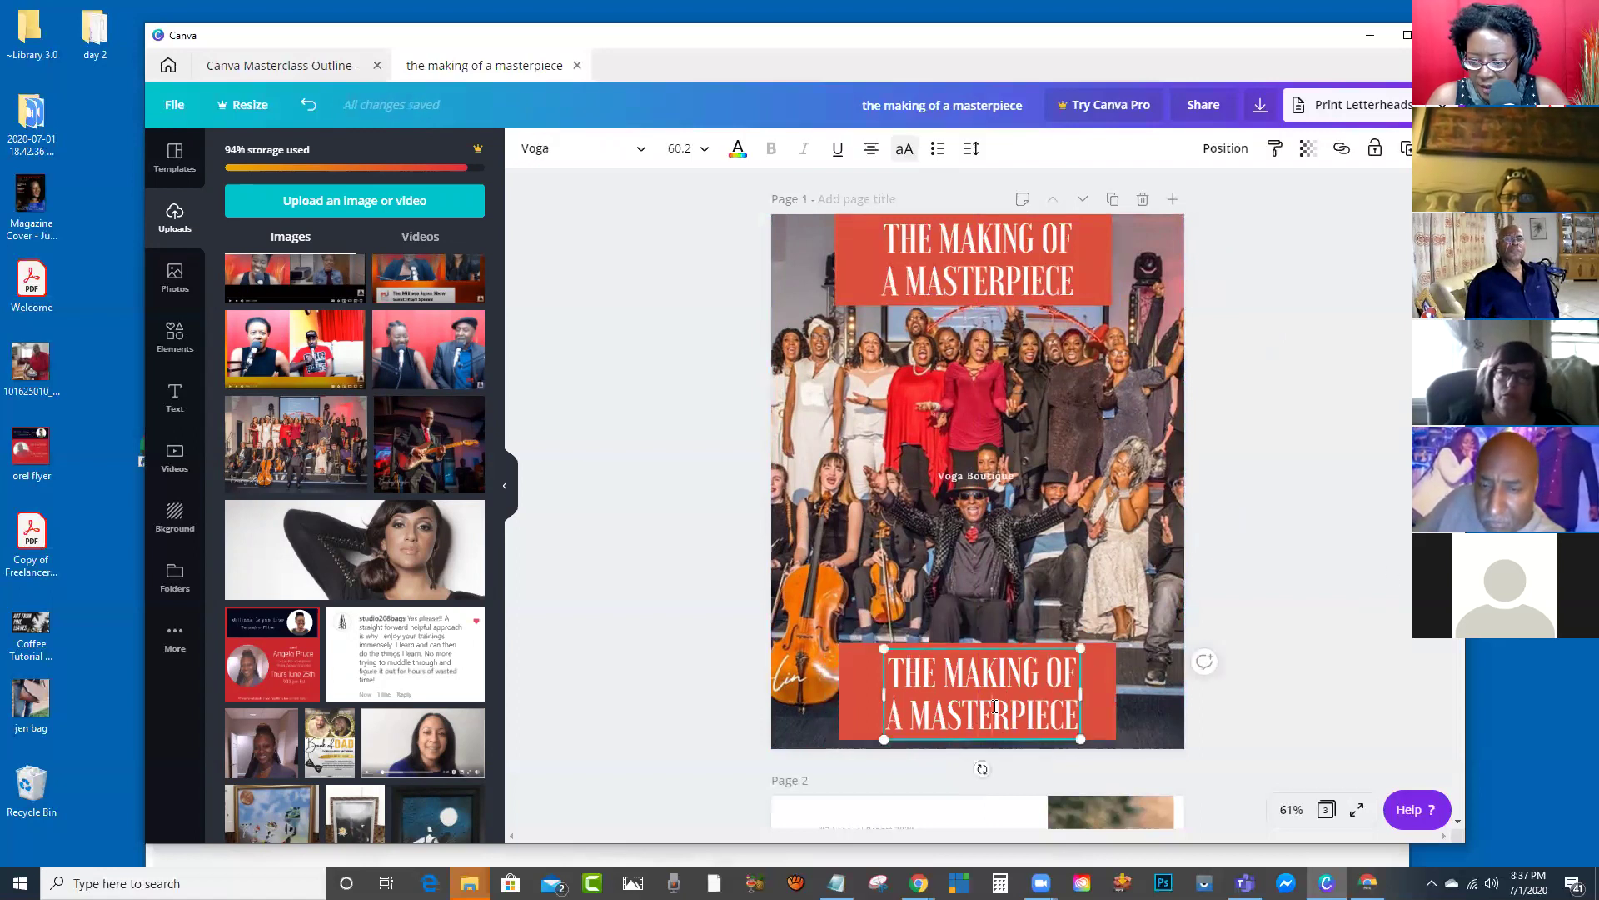
double_click(996, 698)
text(BY)
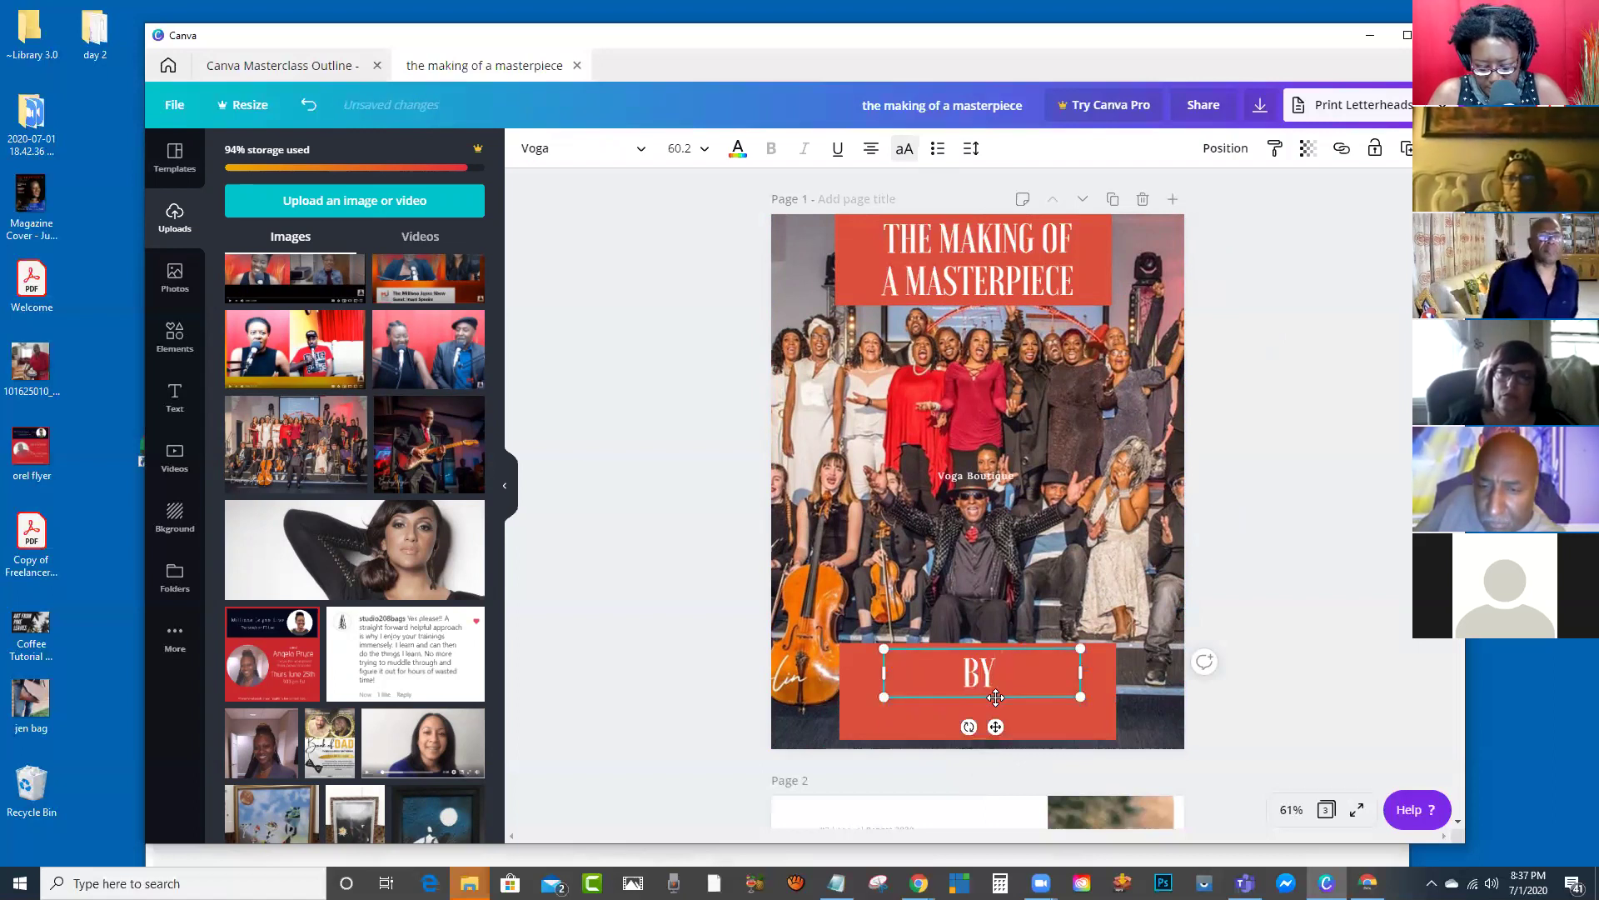
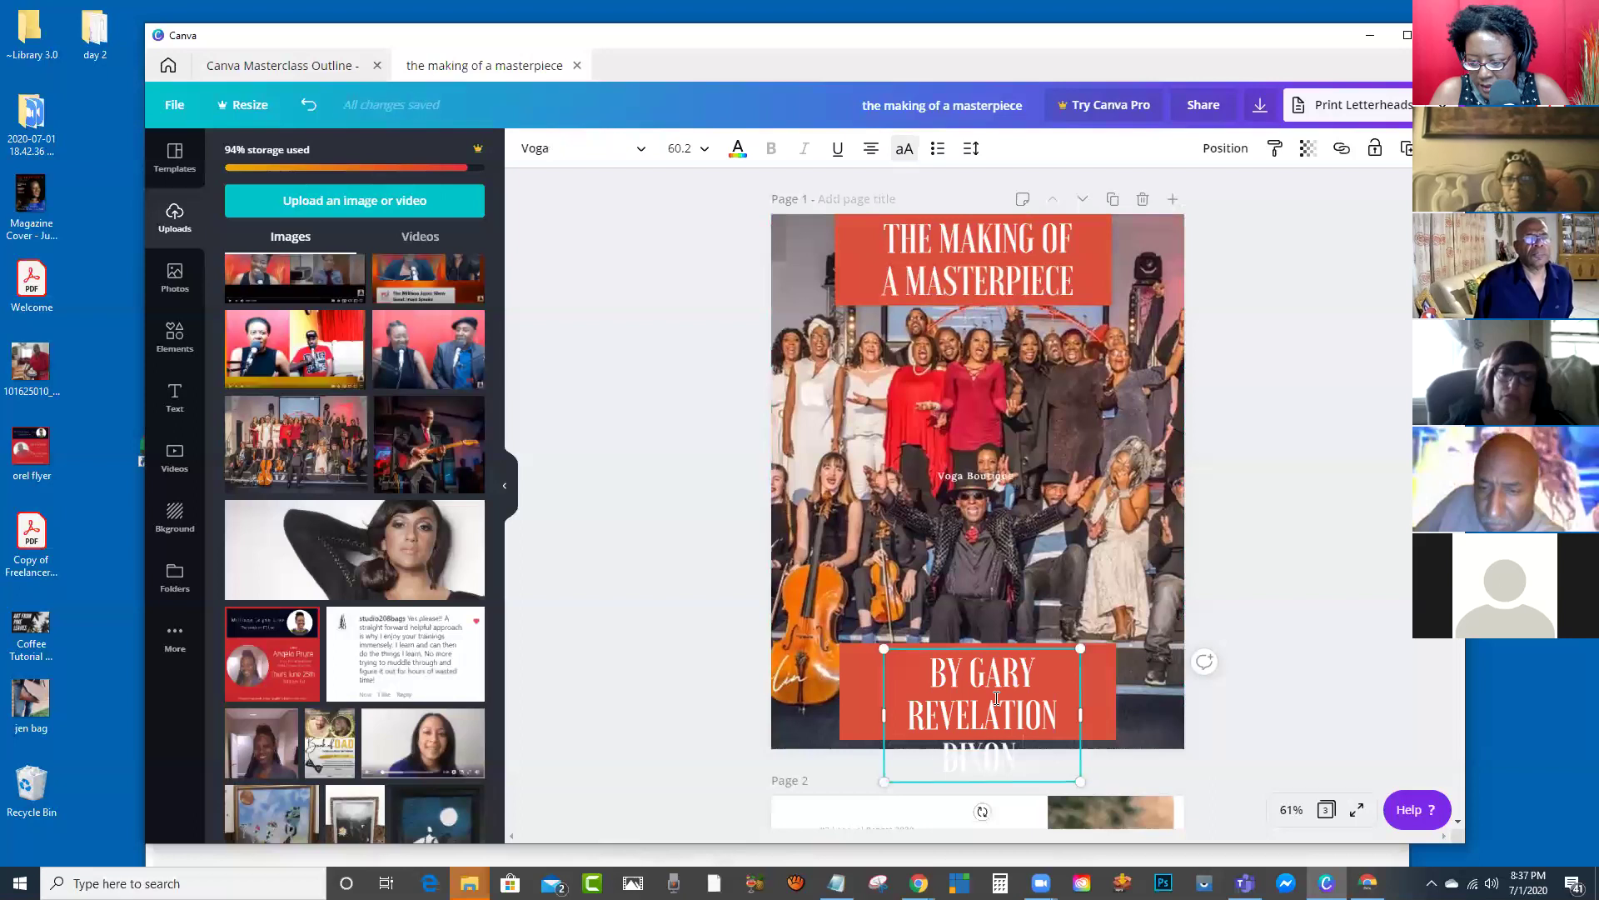
text( AND THE)
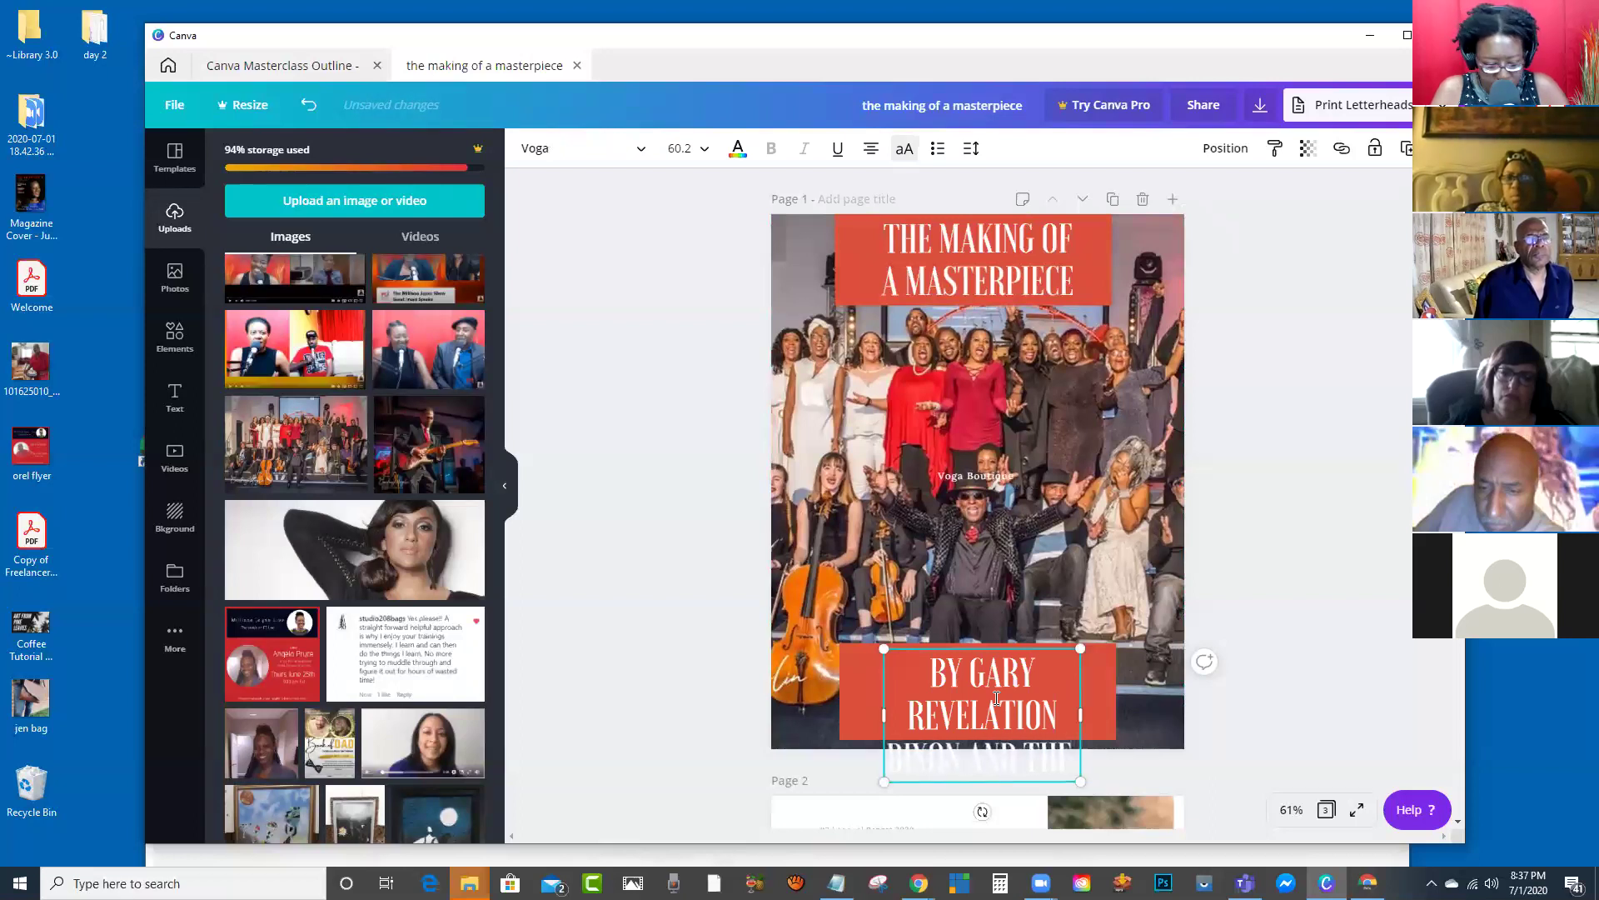
text( LI)
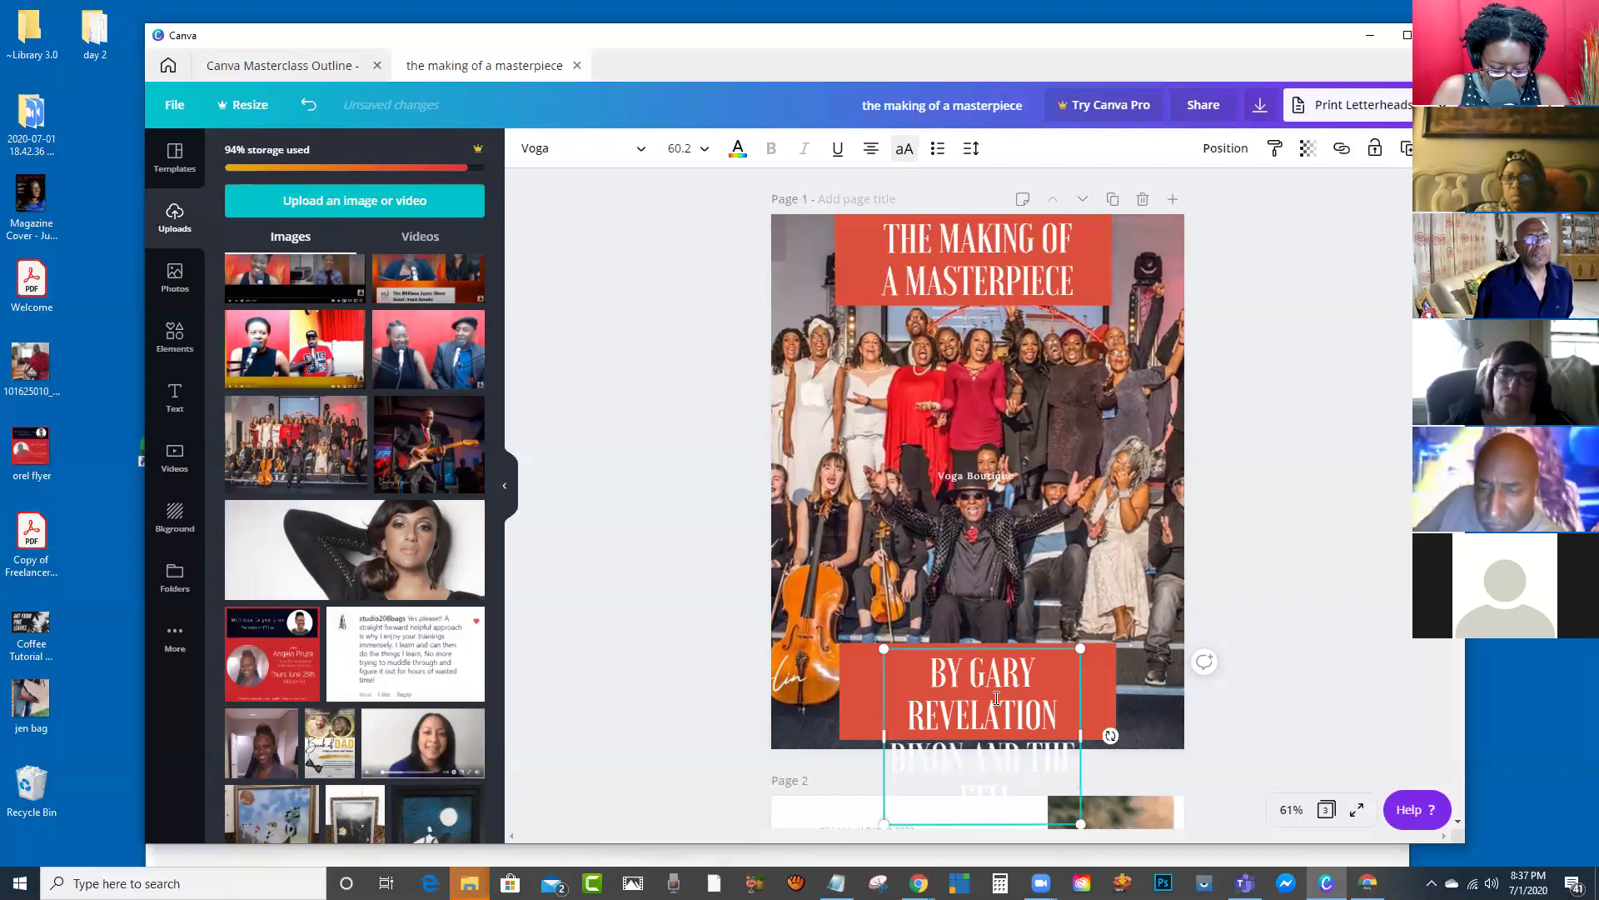
text(MES)
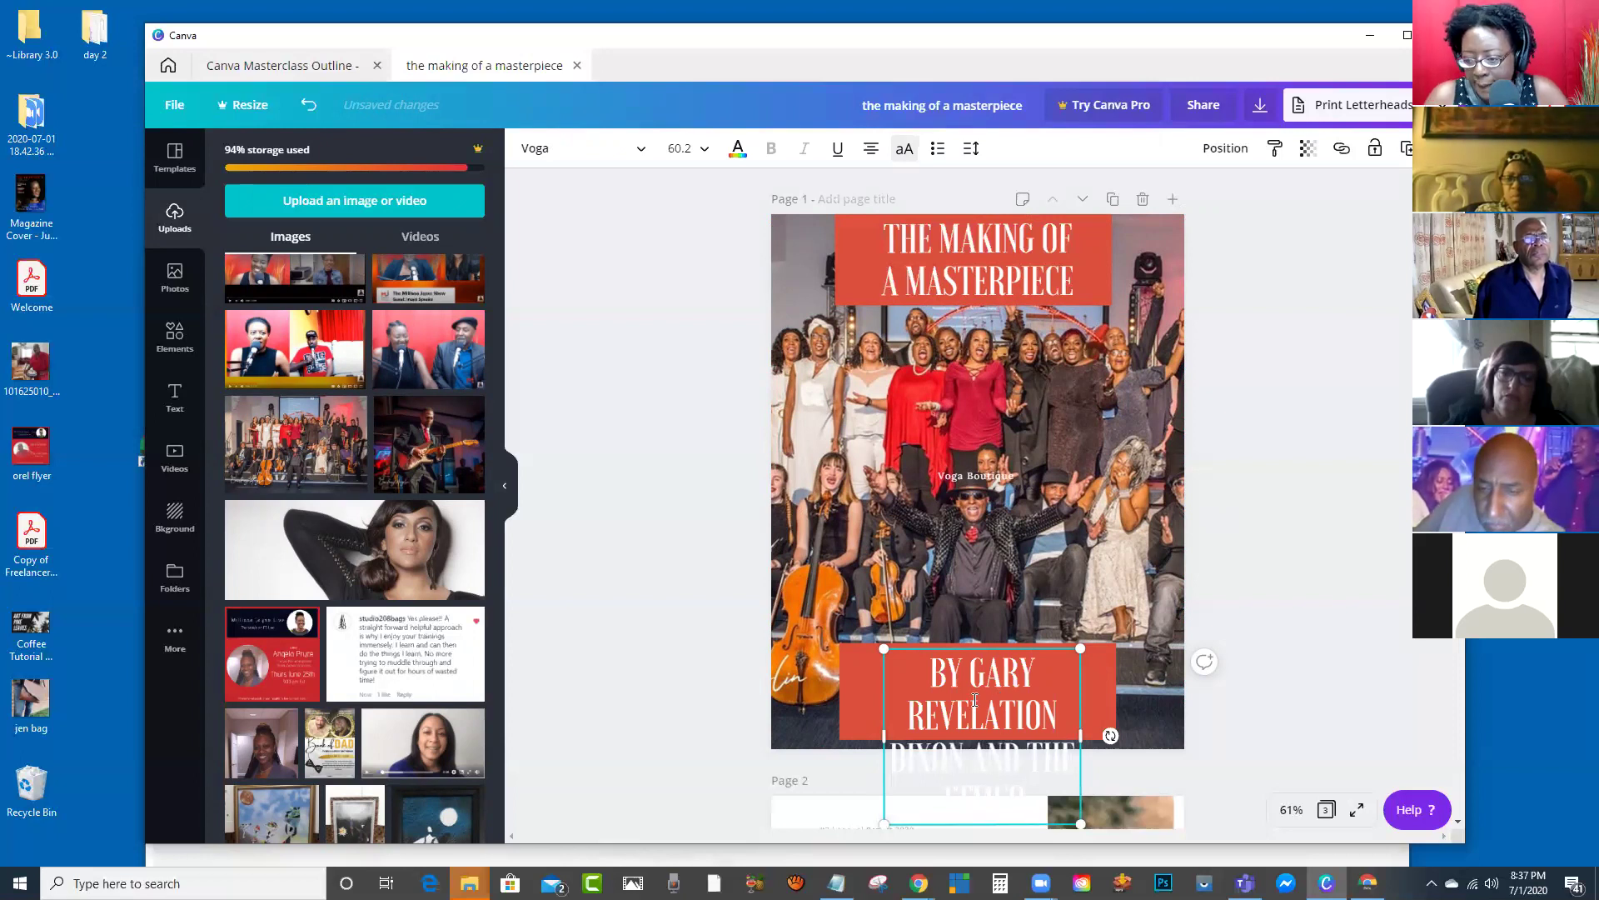
Step: Resize the byline box, break it onto a new line before AND, and move it lower
drag(884, 647, 1112, 698)
drag(891, 679, 838, 672)
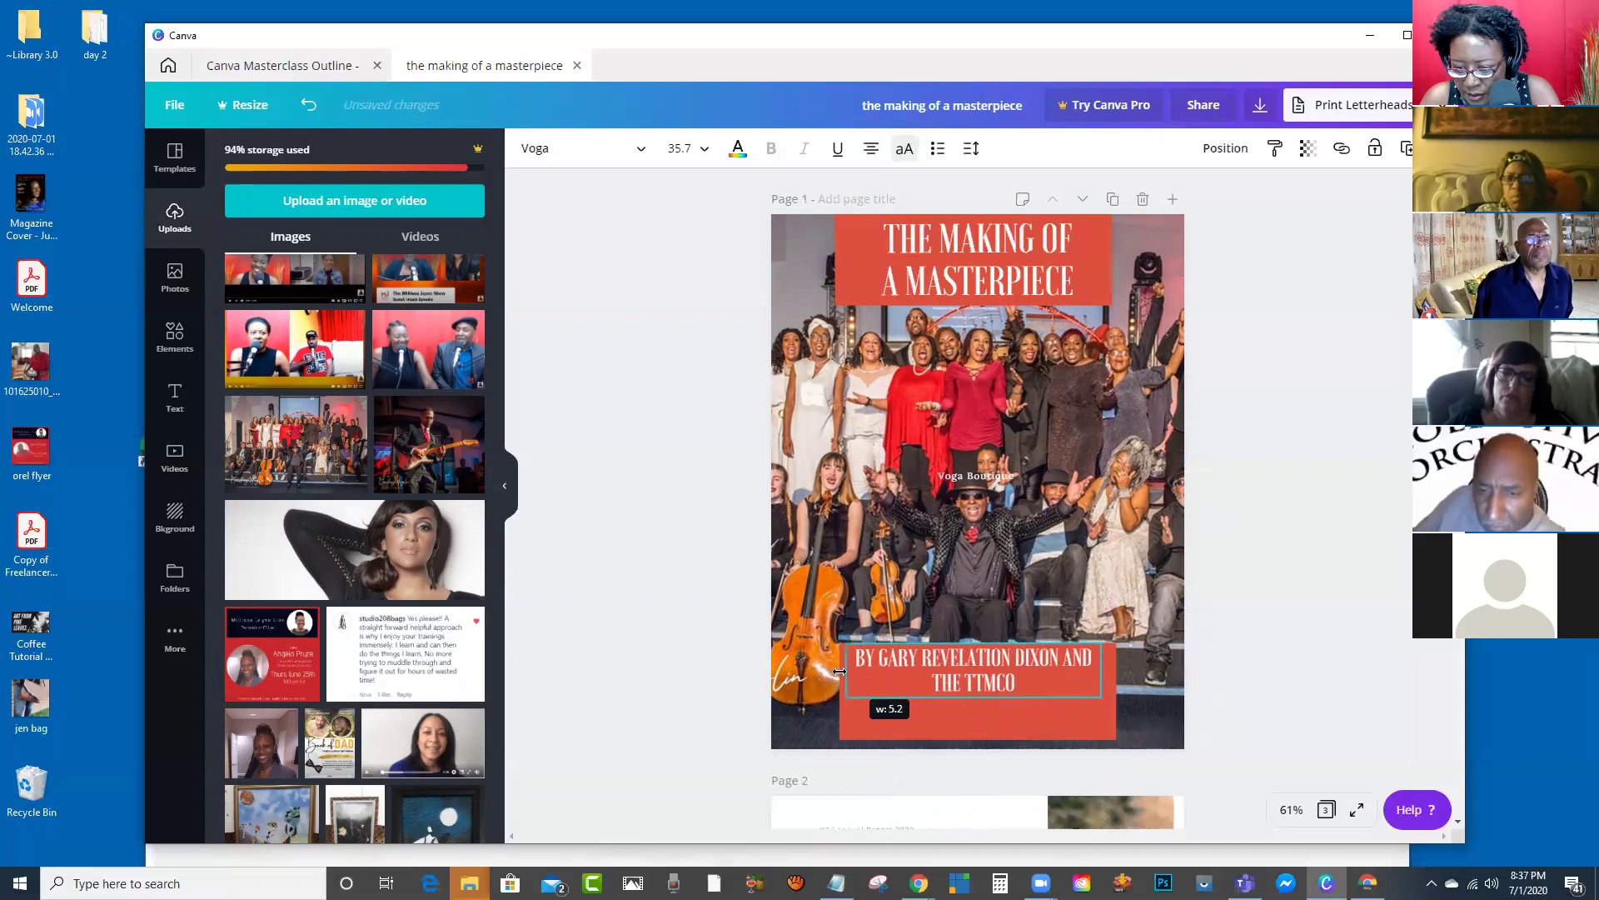
click(1269, 638)
click(1039, 675)
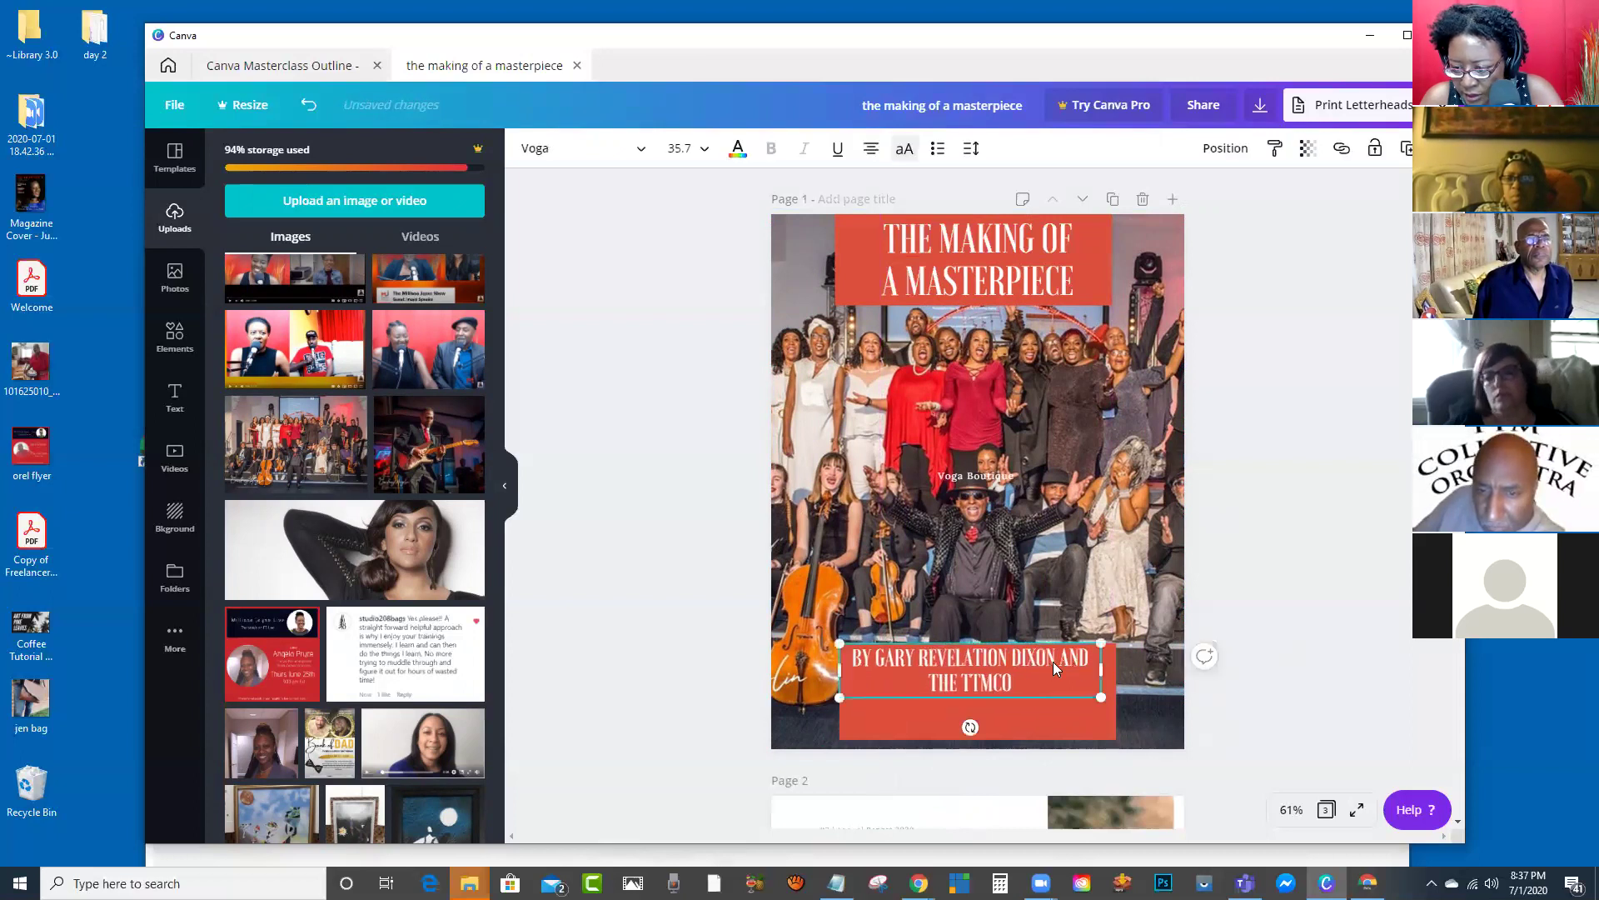
click(1063, 660)
key(Return)
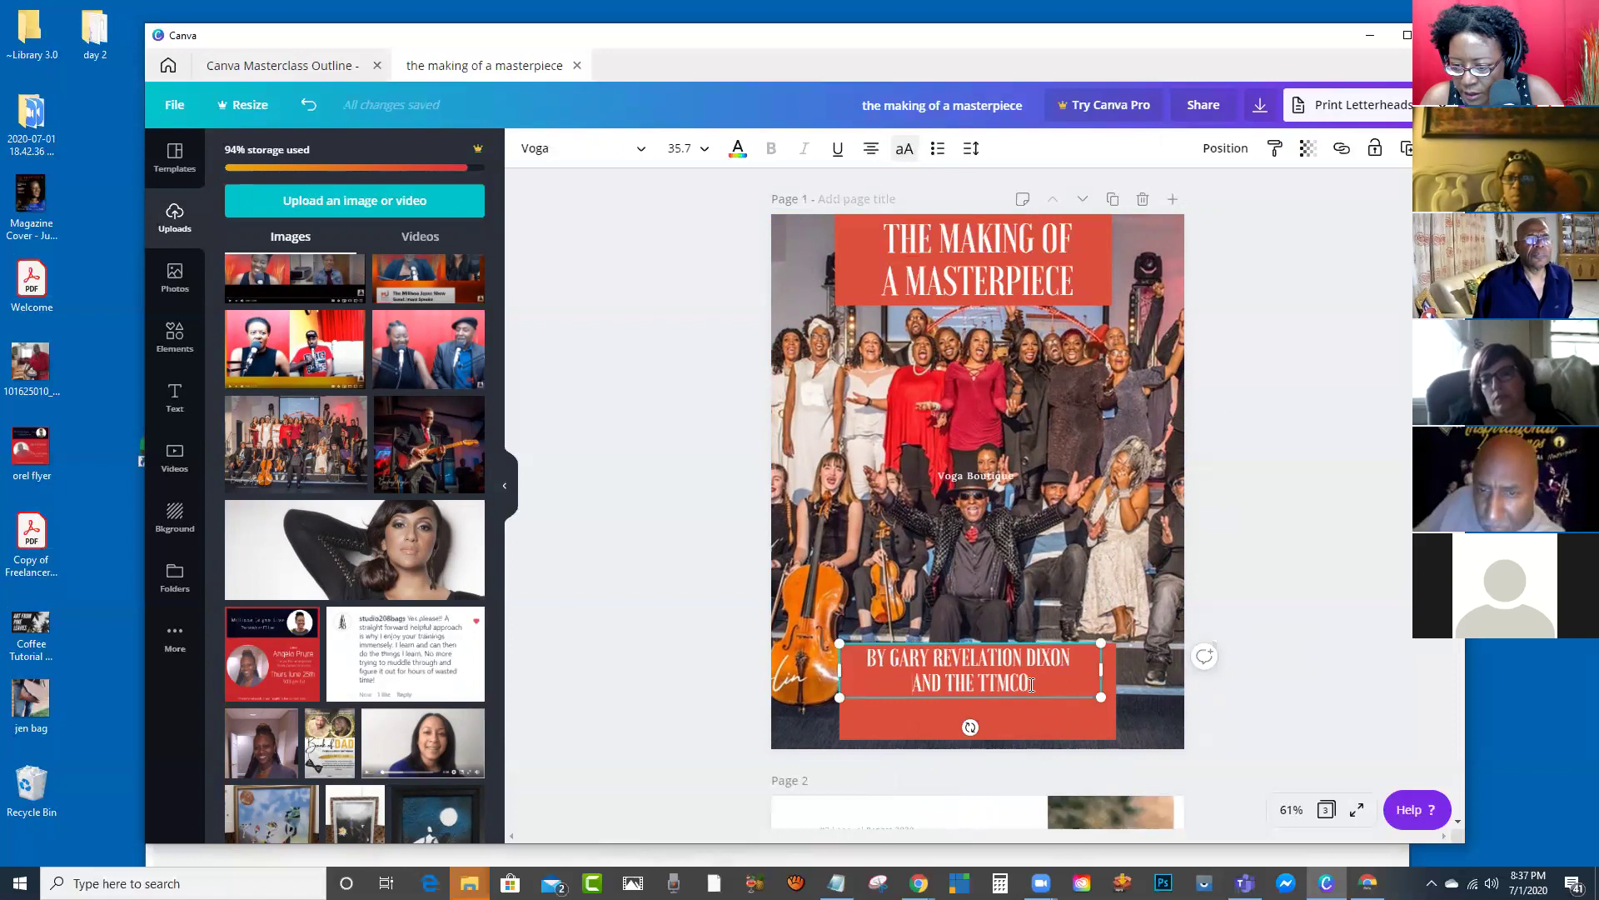
click(1184, 683)
click(1036, 674)
drag(1036, 674, 1045, 706)
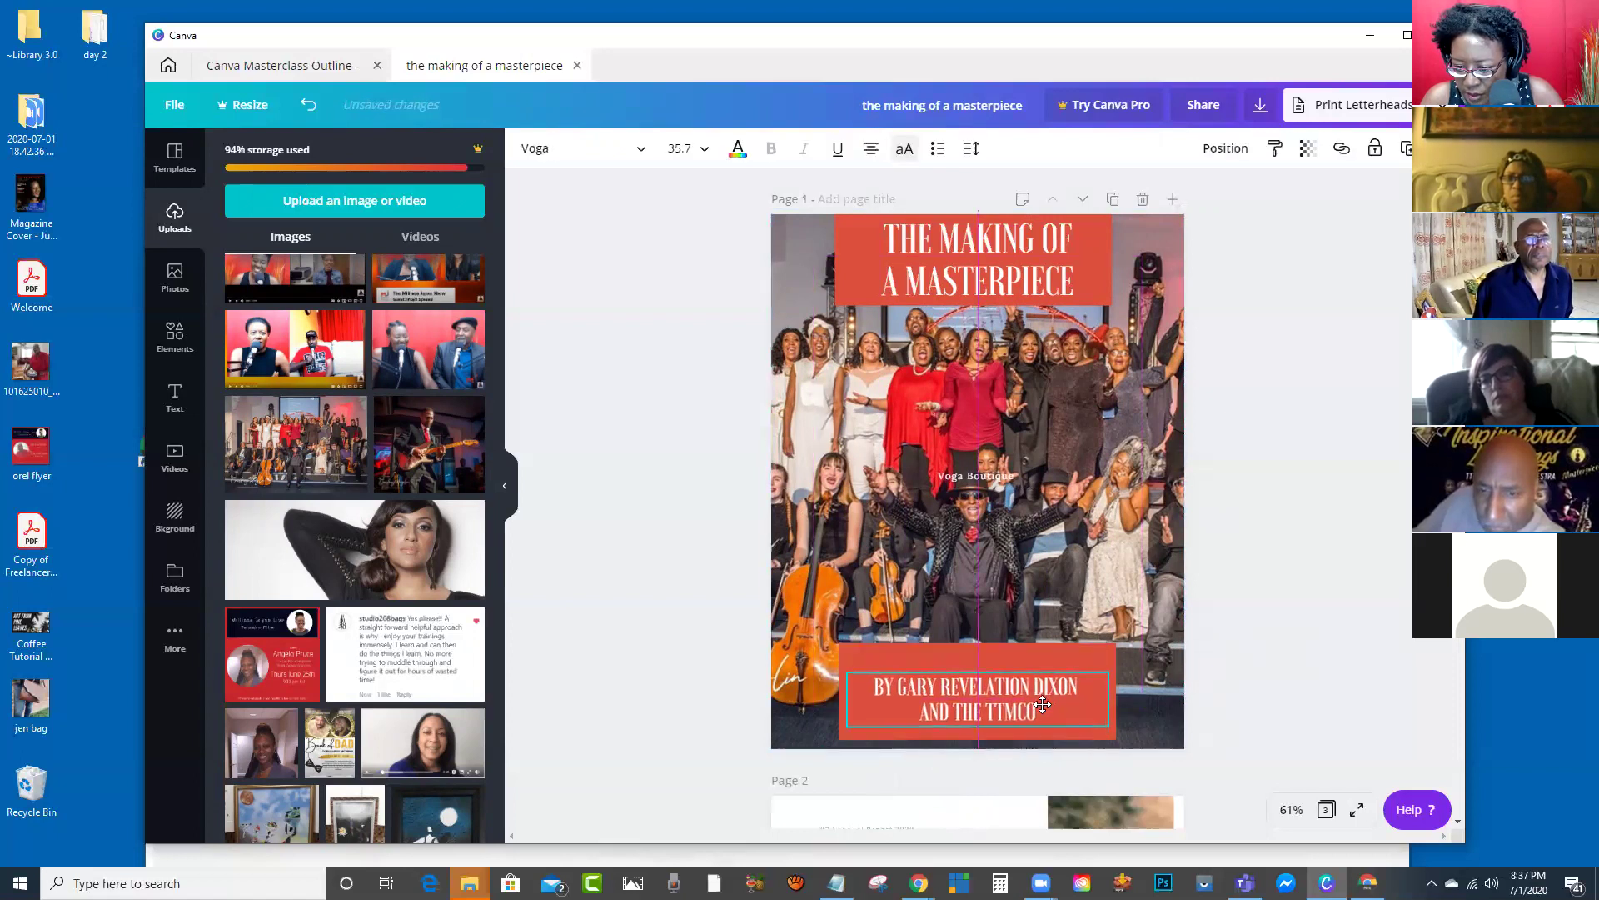
Step: Turn the bottom rectangle beige and shorten it from the top
click(1019, 660)
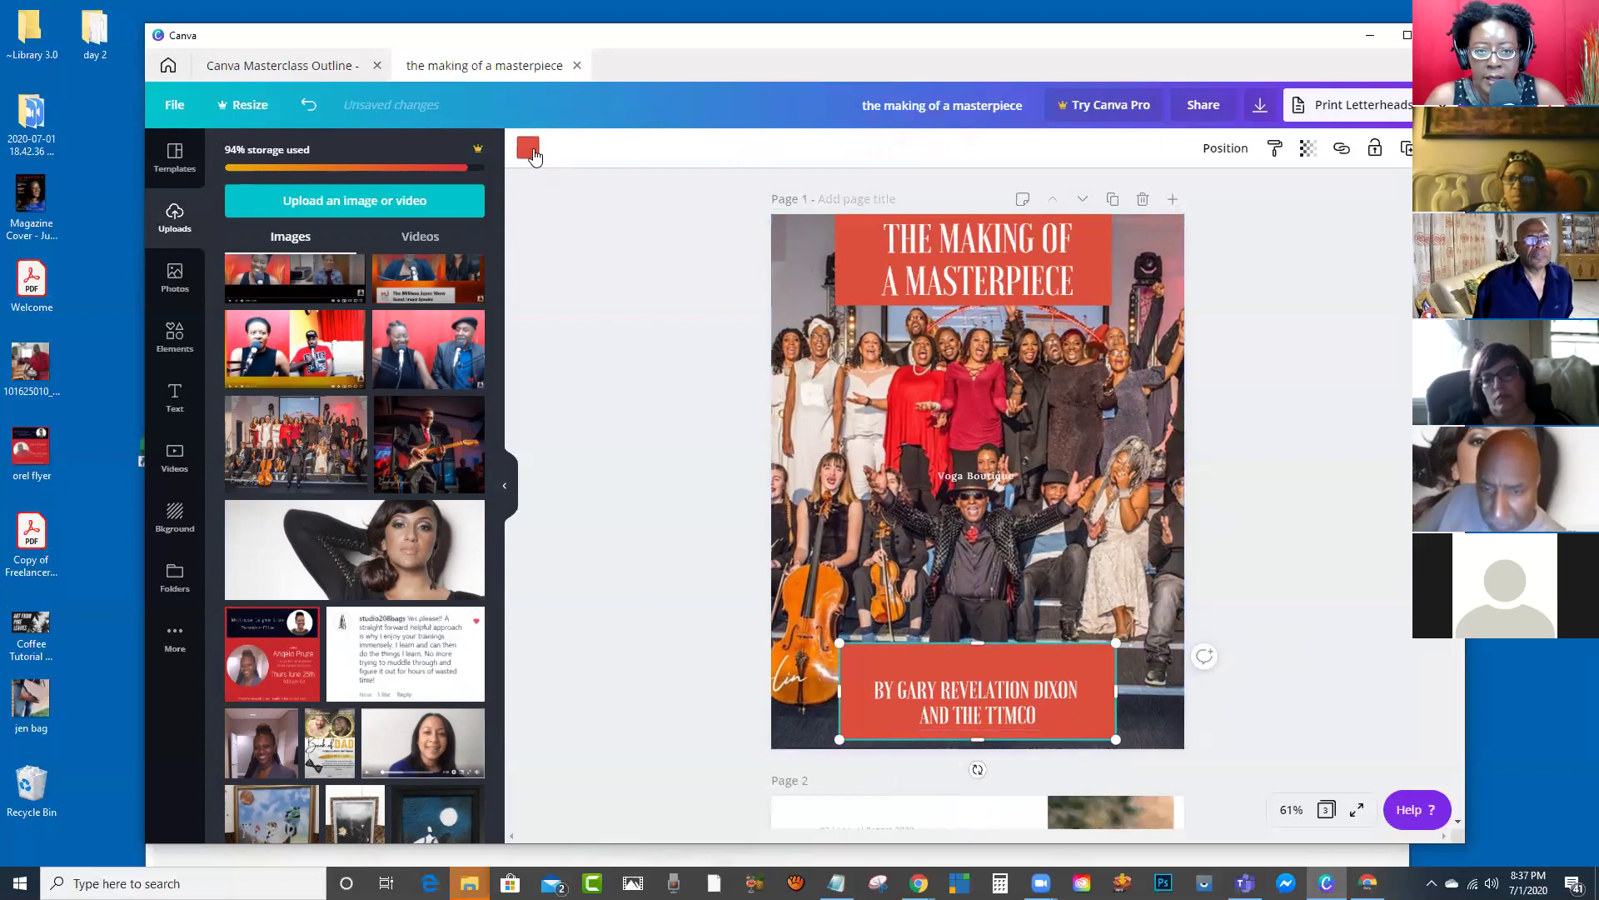
click(528, 148)
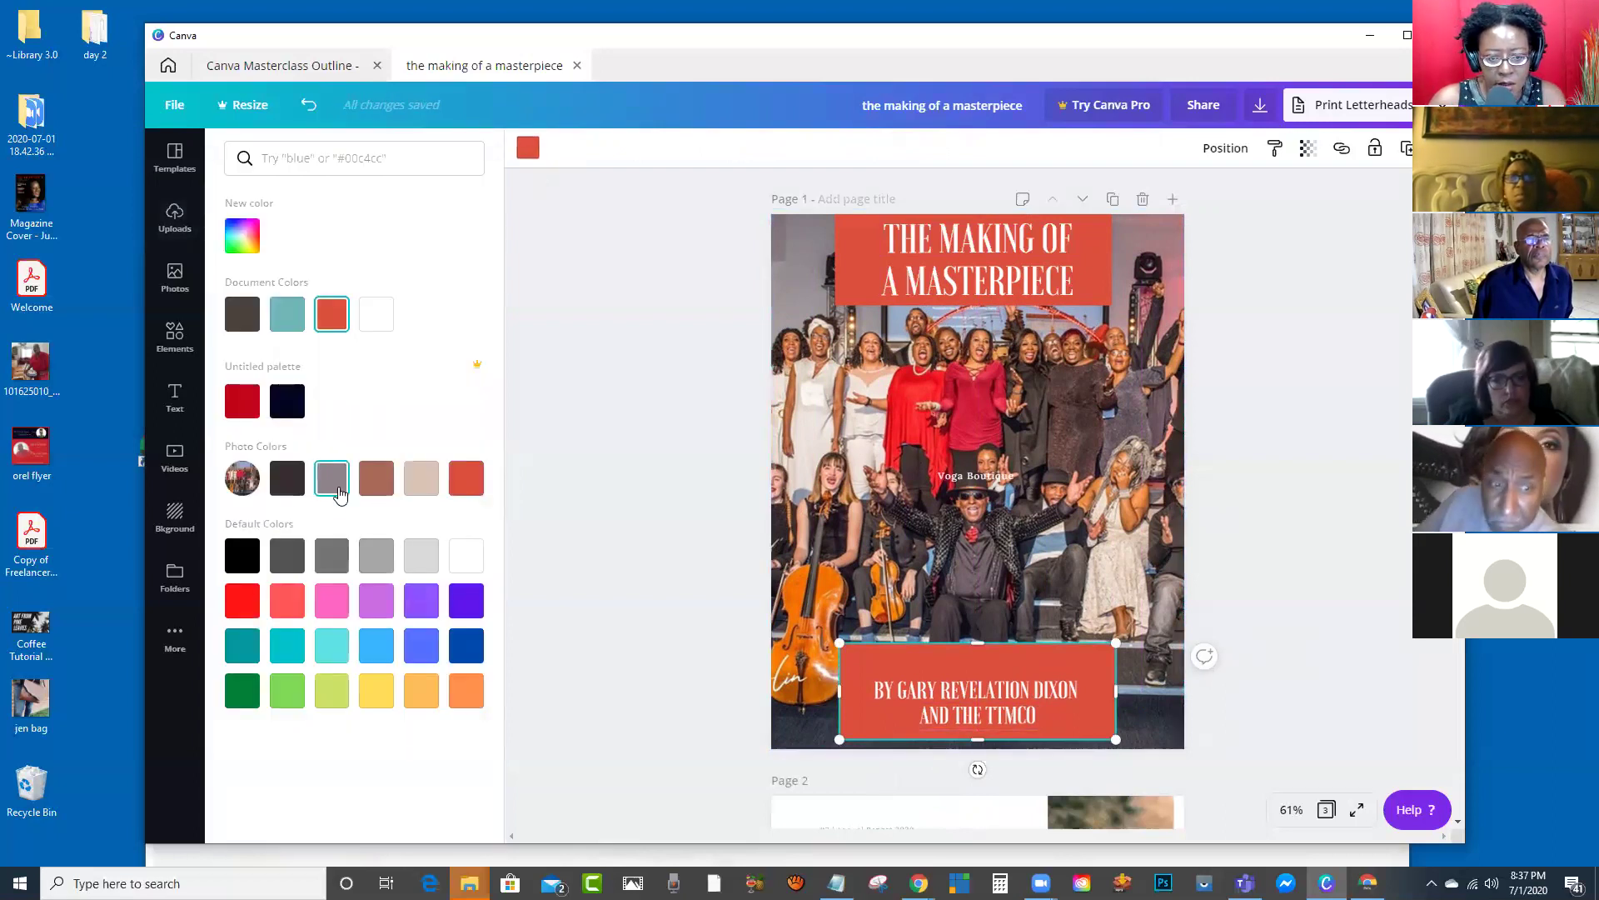
click(420, 479)
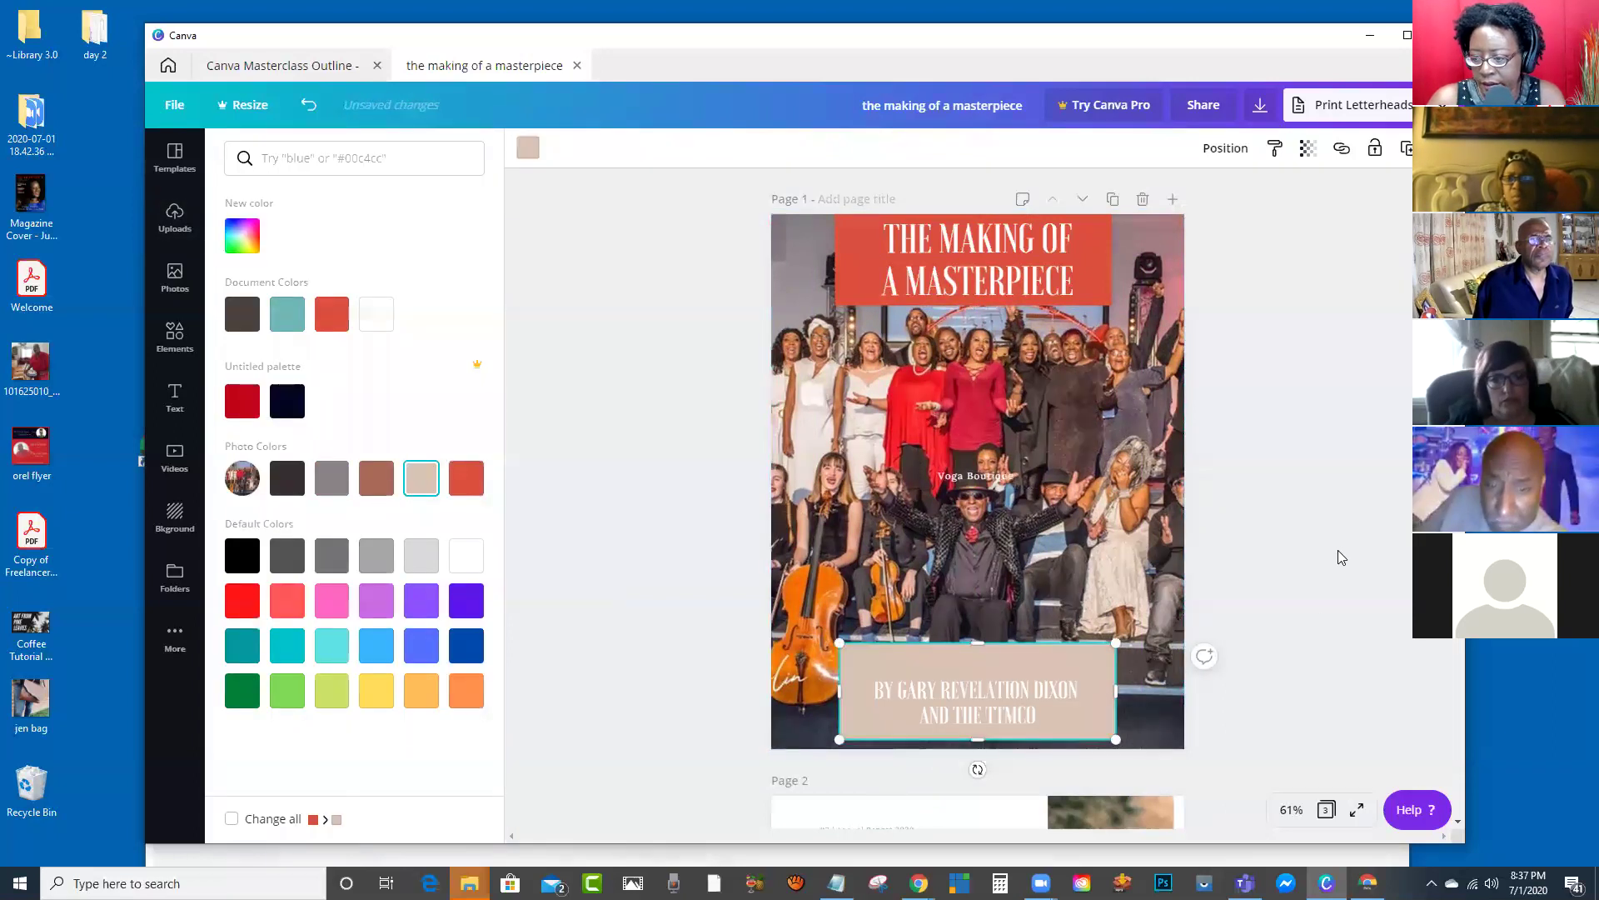
click(944, 713)
drag(978, 643, 864, 693)
click(1004, 701)
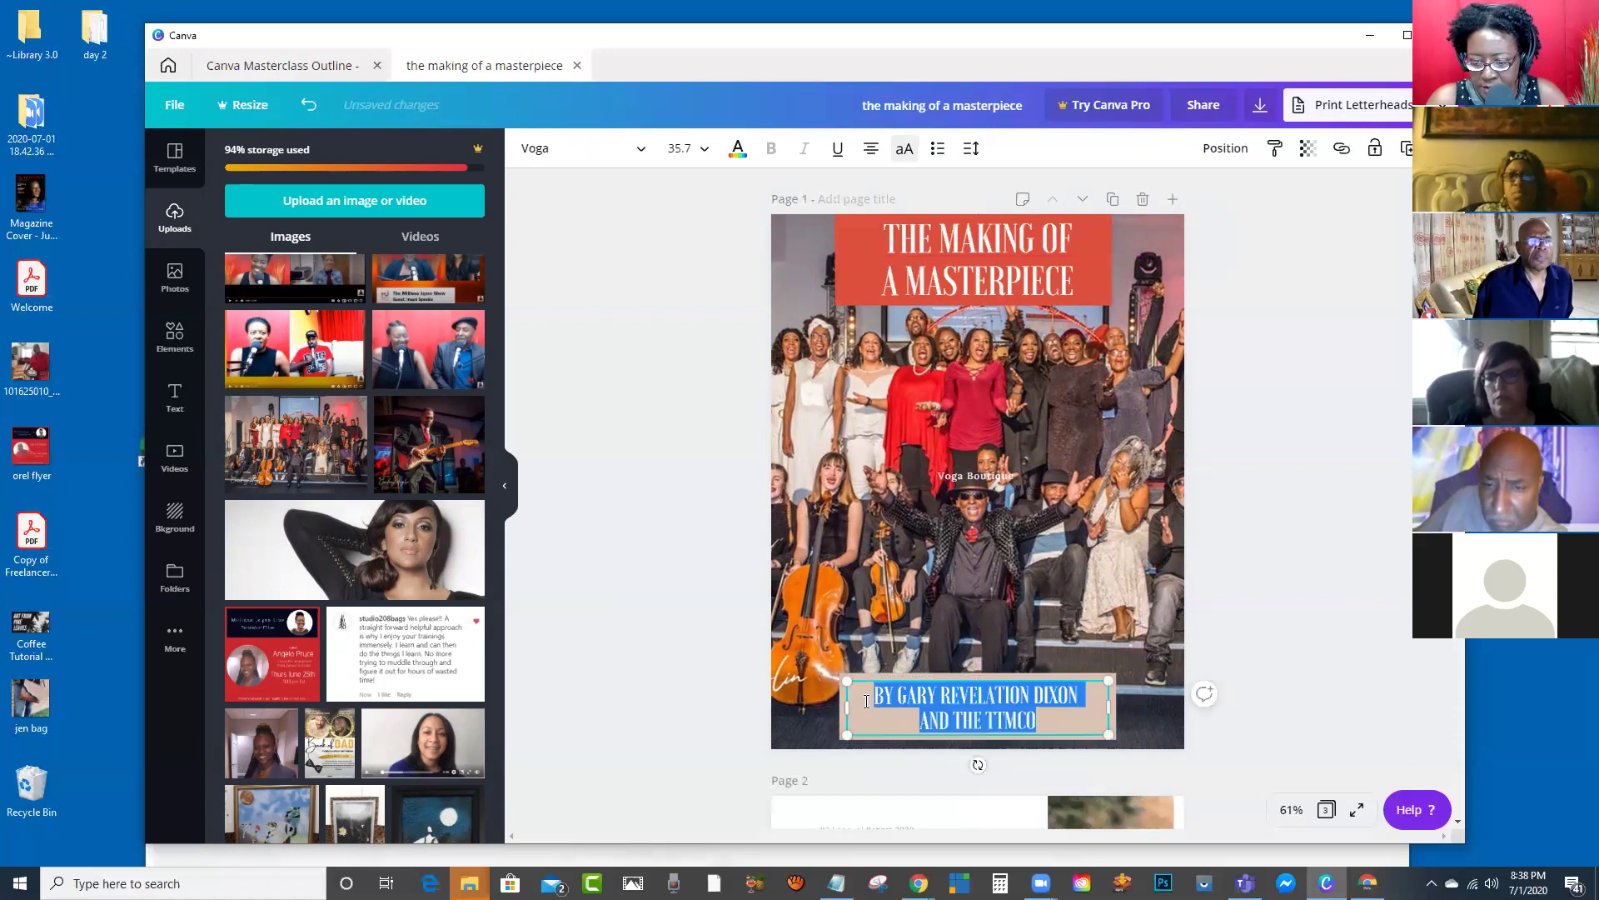
Step: Make the byline text dark brown and scroll down to page 2's About the Company layout
click(732, 158)
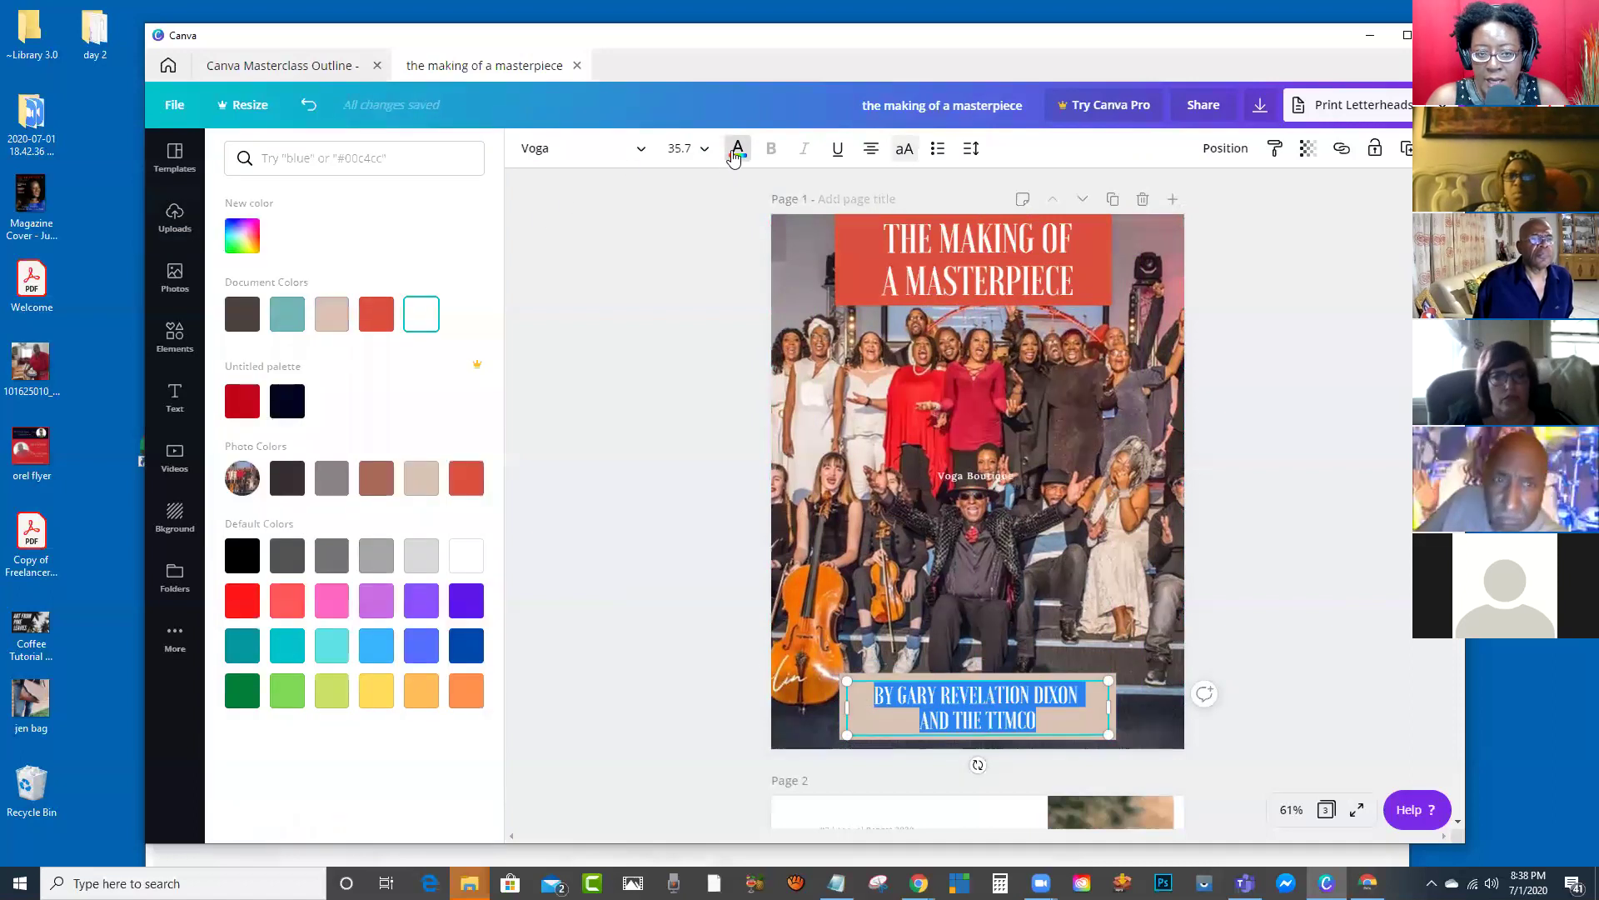
click(292, 489)
click(652, 561)
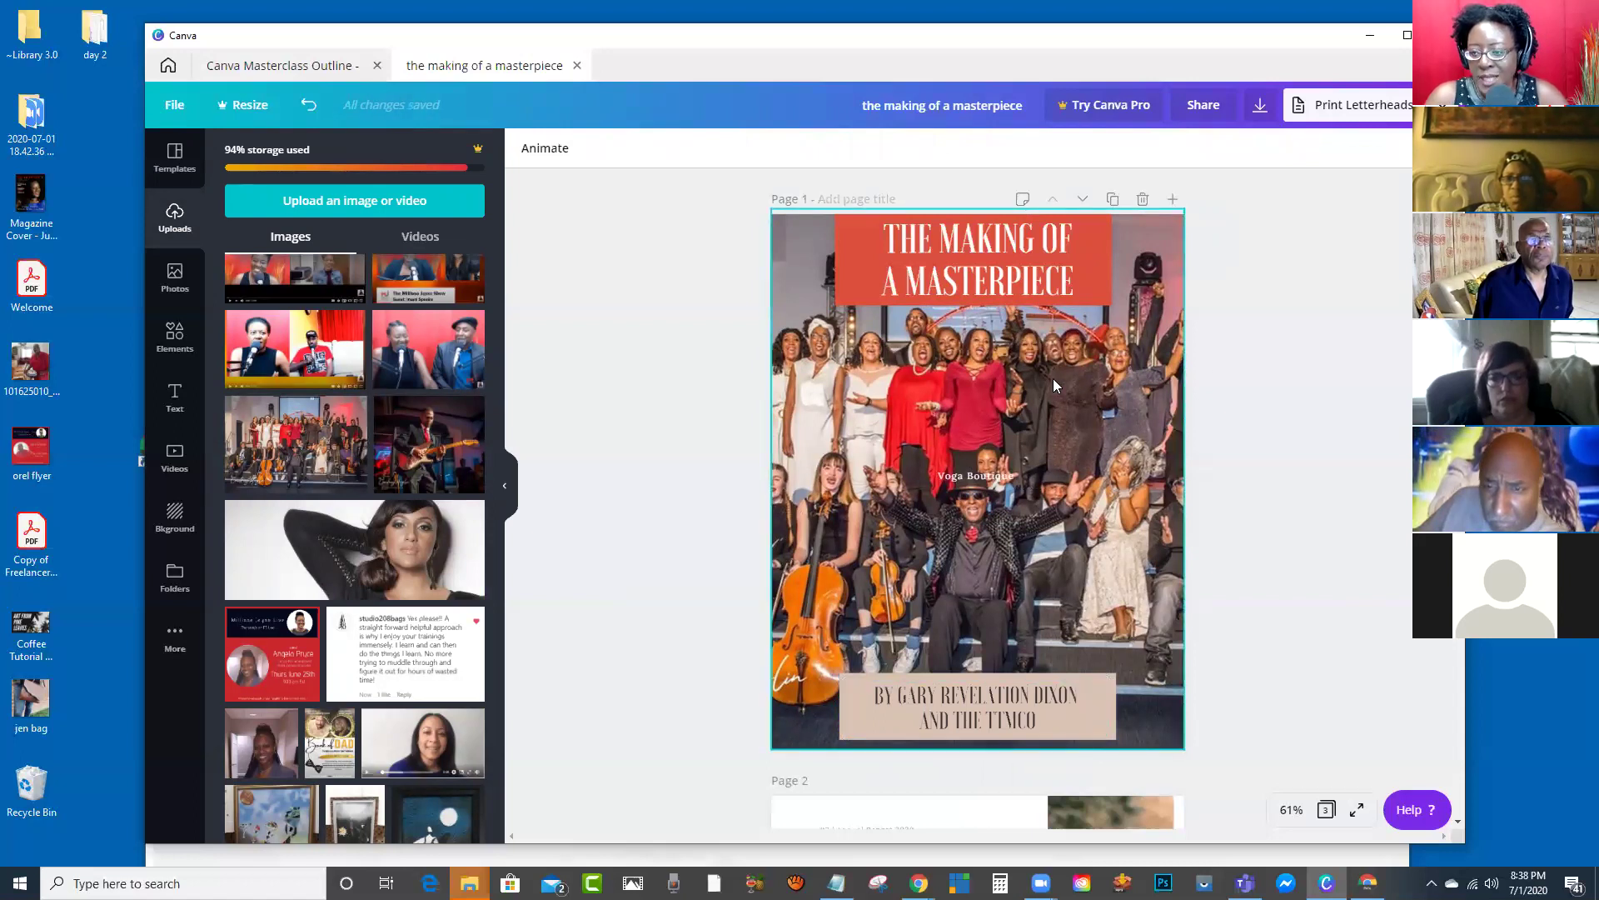
scroll(1051, 389, down, 1)
scroll(1051, 398, down, 7)
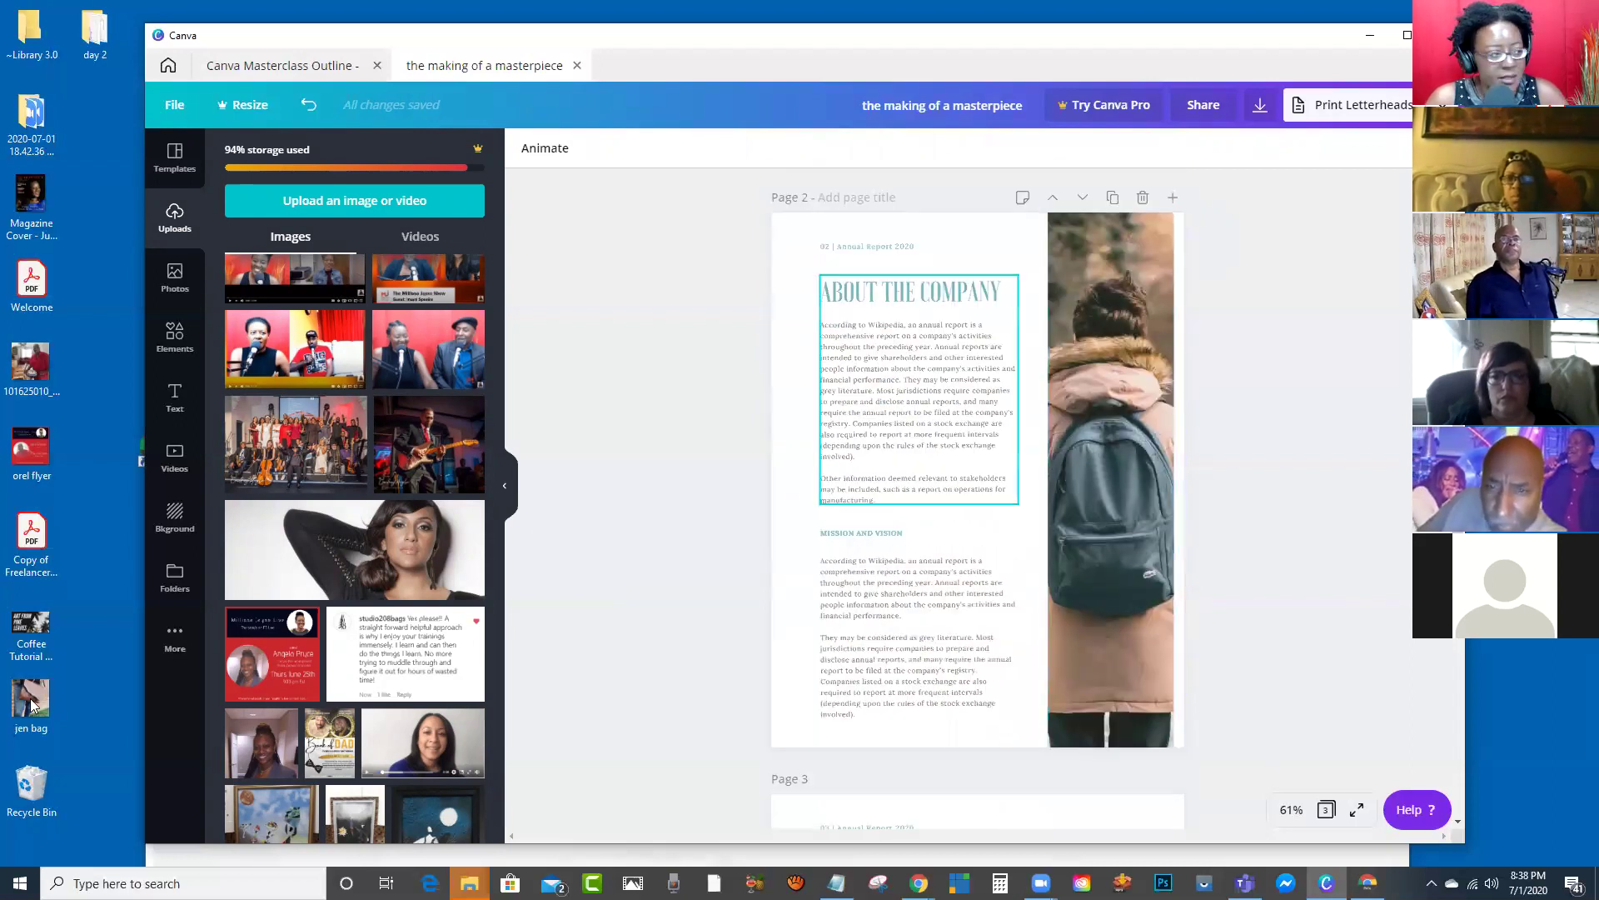
key(alt+Tab)
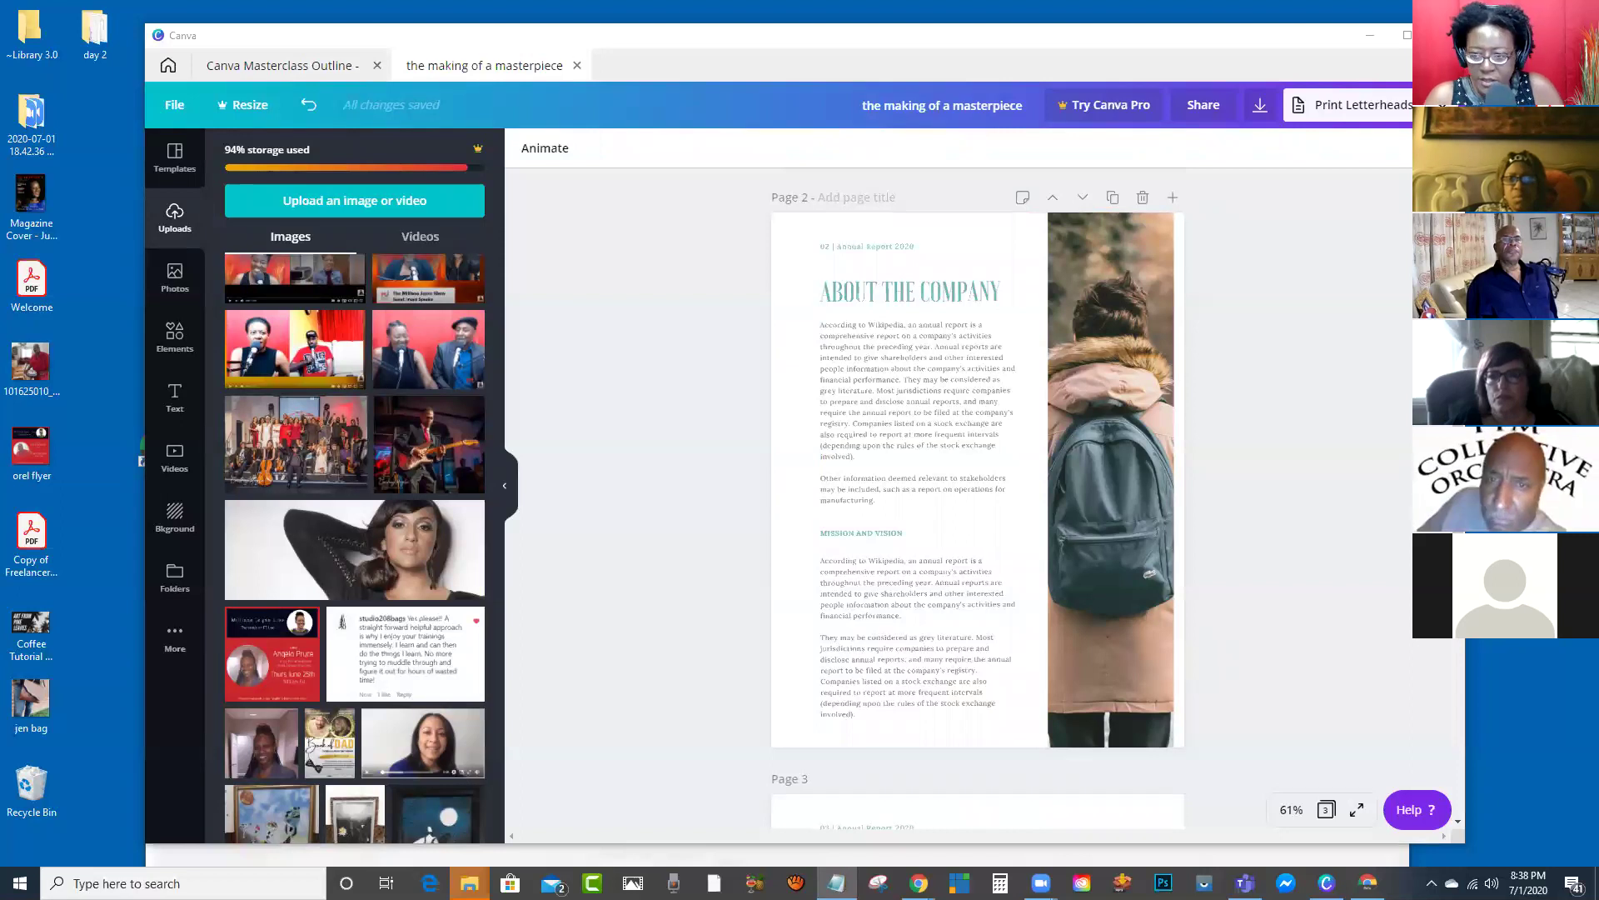
Step: Paste the new paragraph and the four-song list over the About the Company placeholder text
click(868, 414)
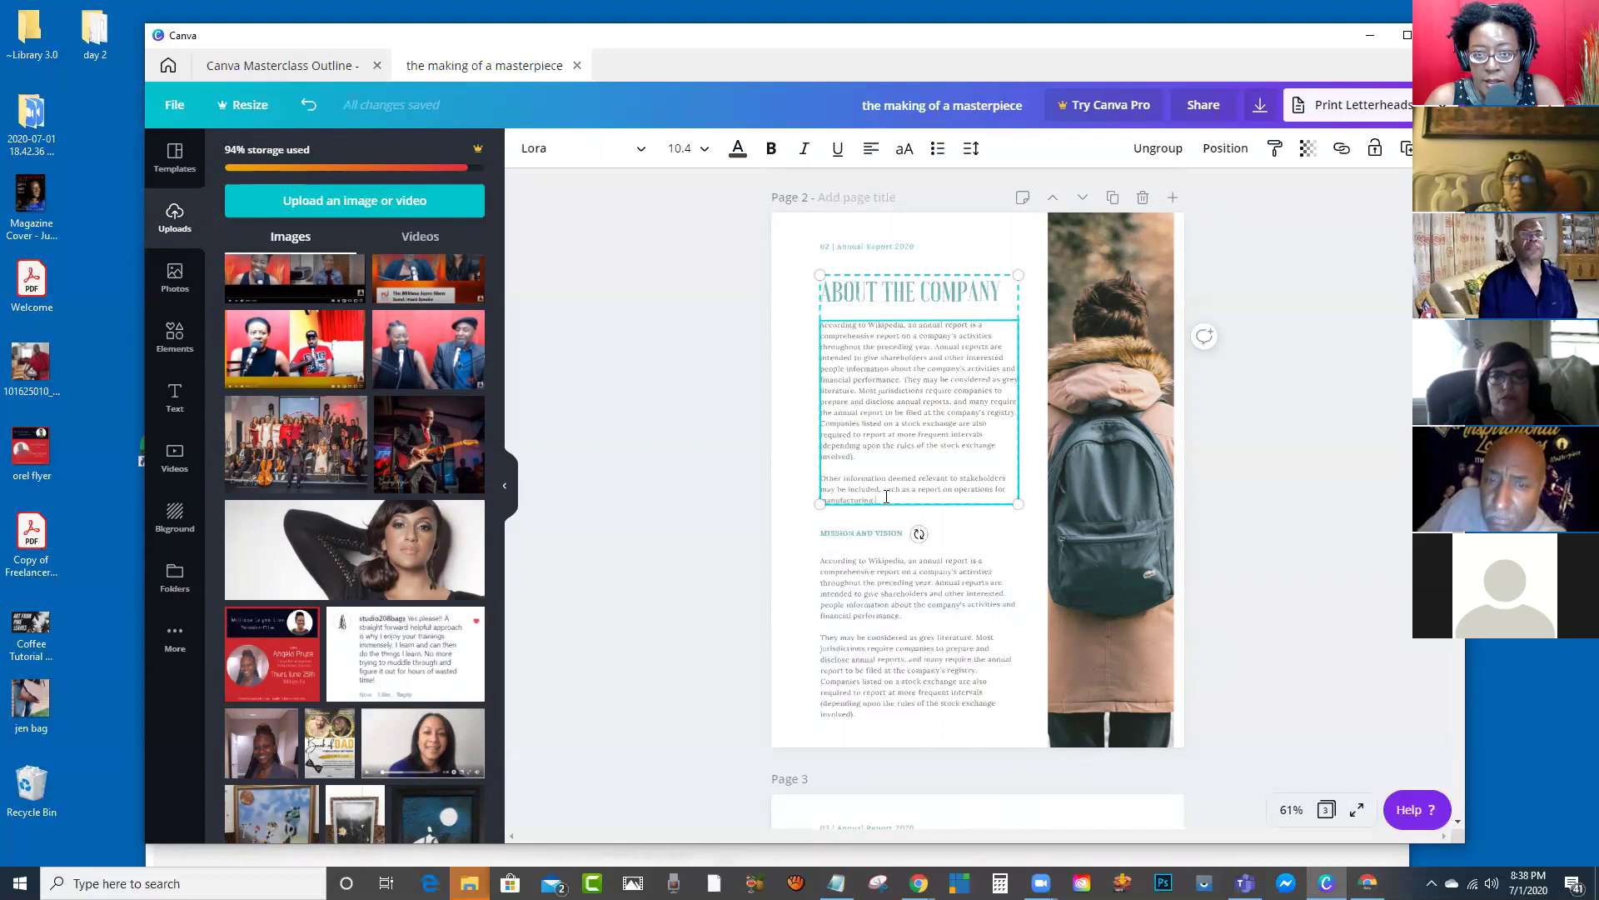
drag(883, 498, 847, 390)
key(ctrl+a)
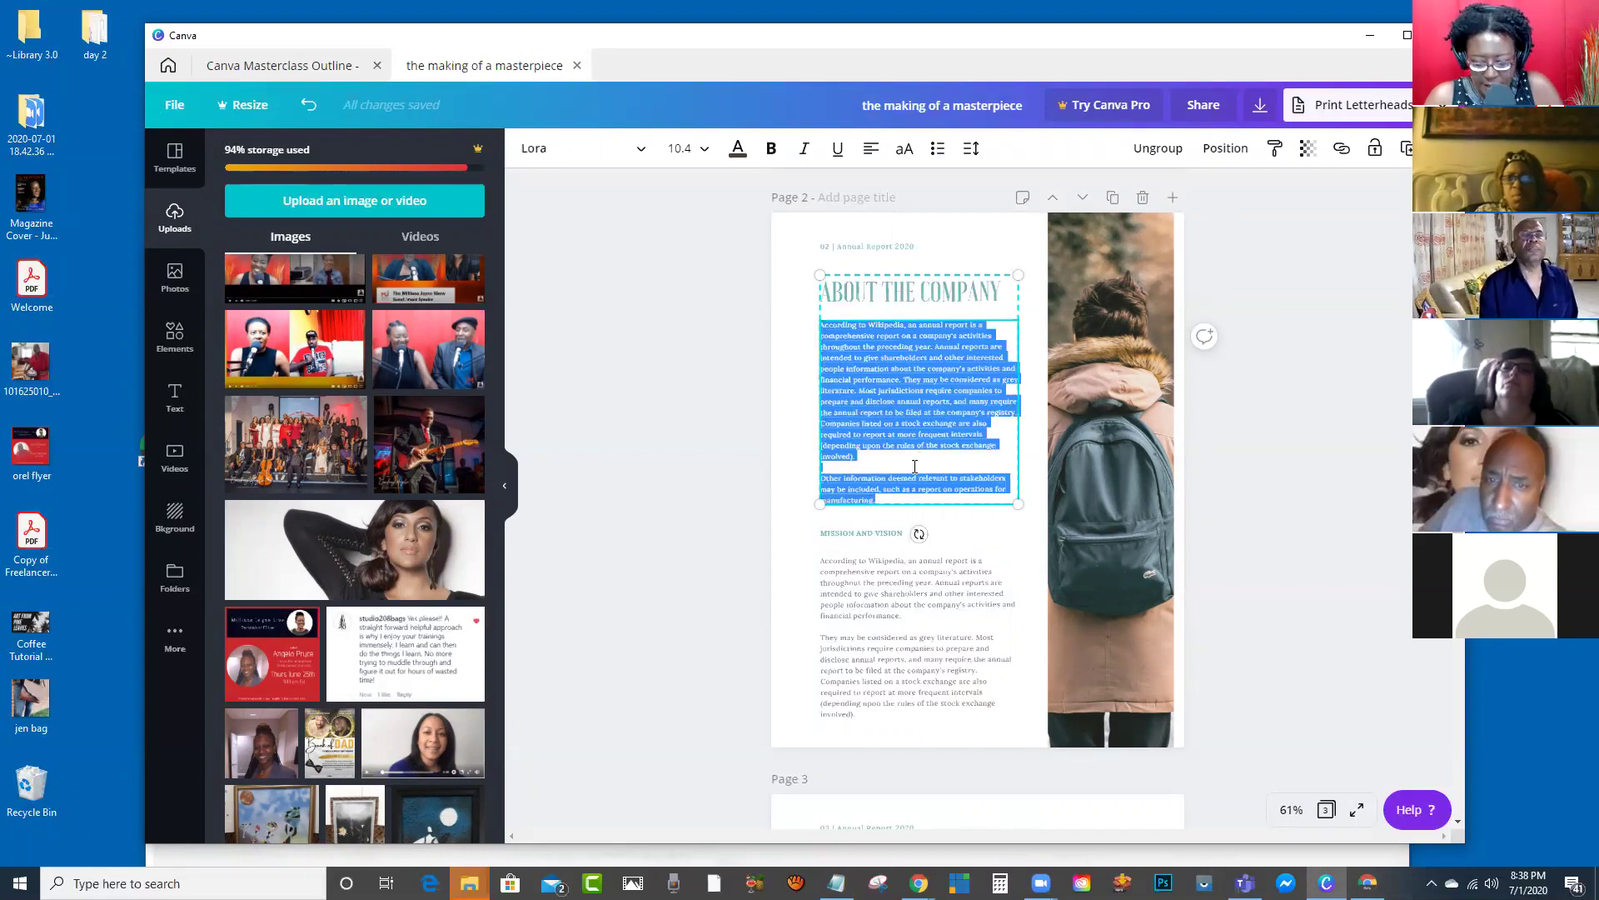
text(Toyin and I had known each other for over 40 Years. I had watched her career from a distance as Toyin has a history of recording many hit Lovers Rock Songs from back in the early period of the 1980's when Lovers Rock foundations were being established and a few of her early known hits were:-)
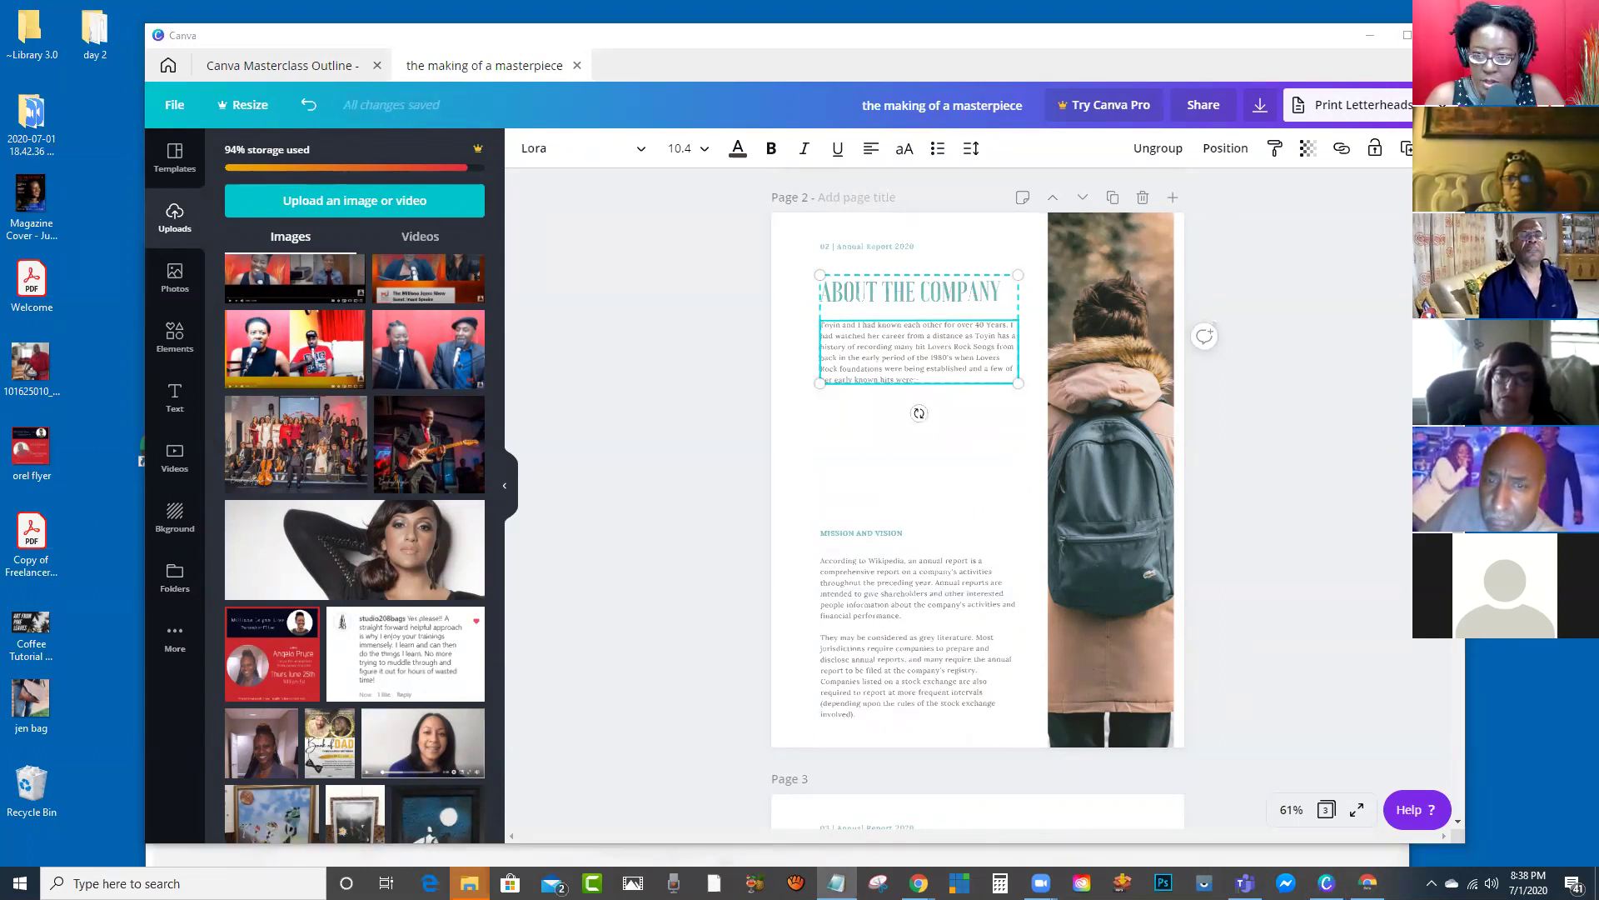
click(993, 377)
text("Let's Make Love" (1980), Love Birds "Touch A 4 Leaf Clover" (1983), Sir George Label Love 'N' Leather (1985), Criminal Records "Gee Baby" (1988), Criminal Records)
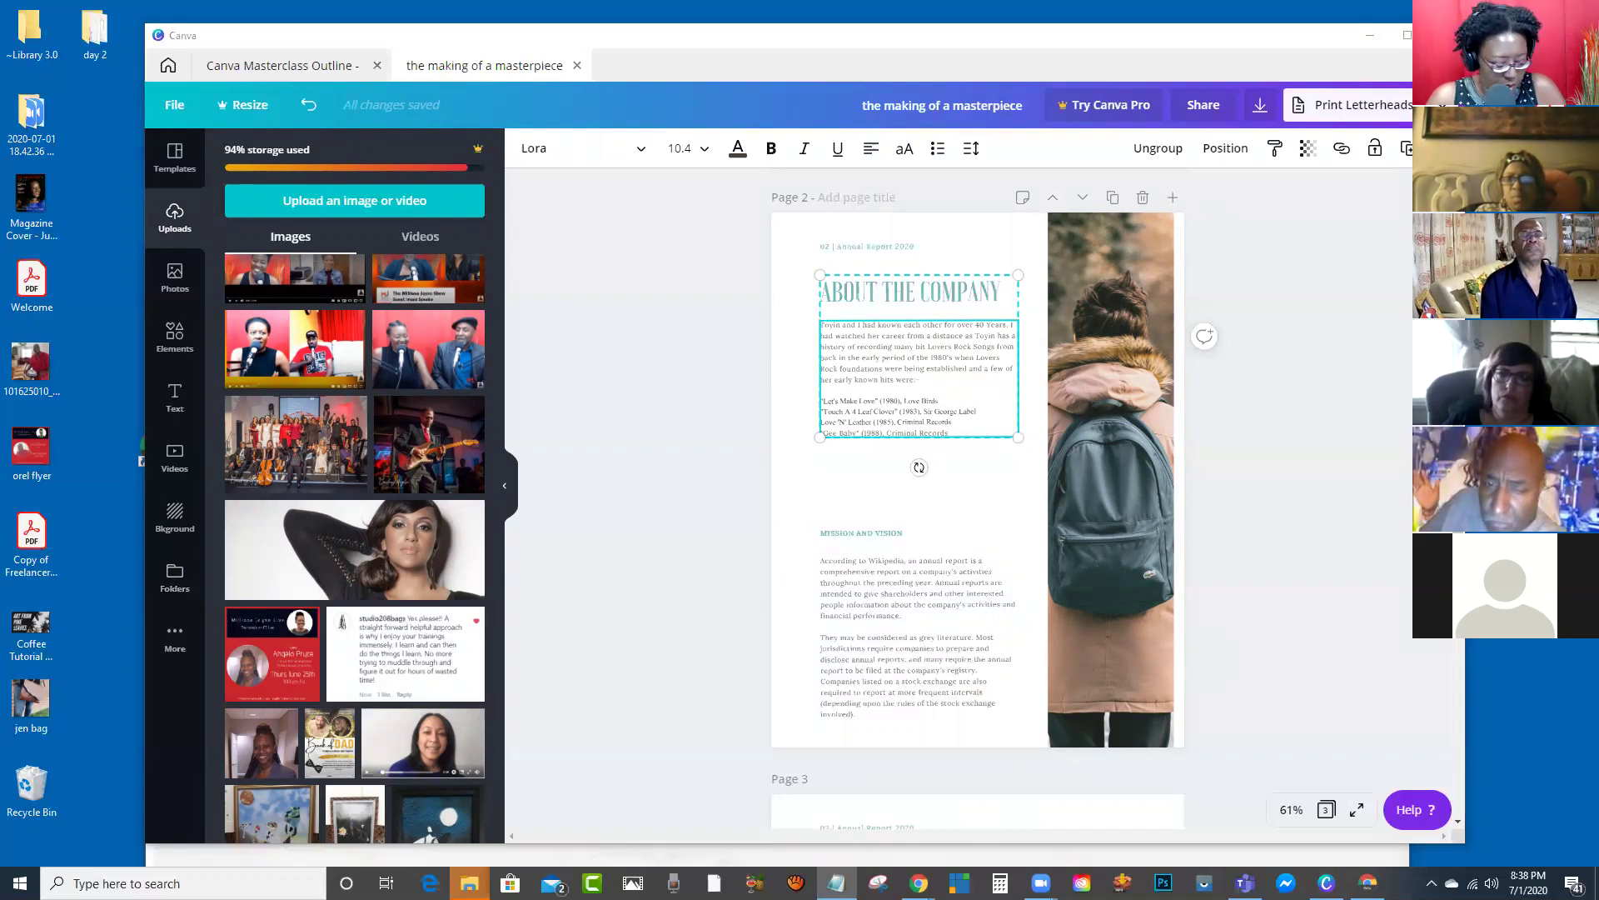
Step: Paste the long Fly Girls story over the Mission and Vision placeholder paragraph
click(916, 660)
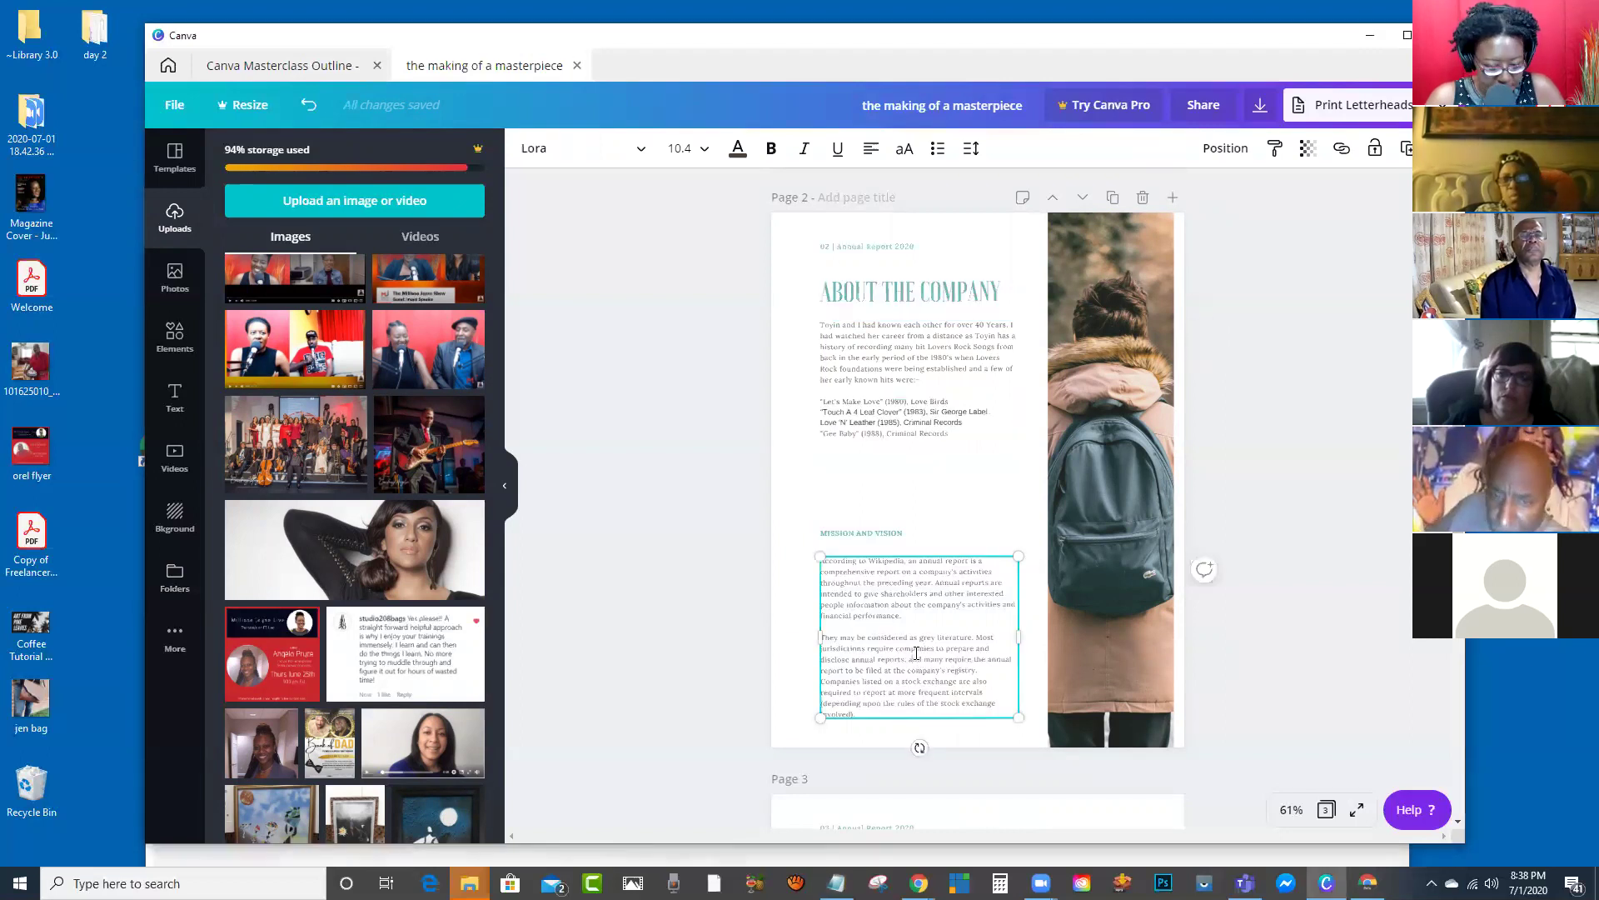
triple_click(916, 654)
key(ctrl+a)
key(ctrl+v)
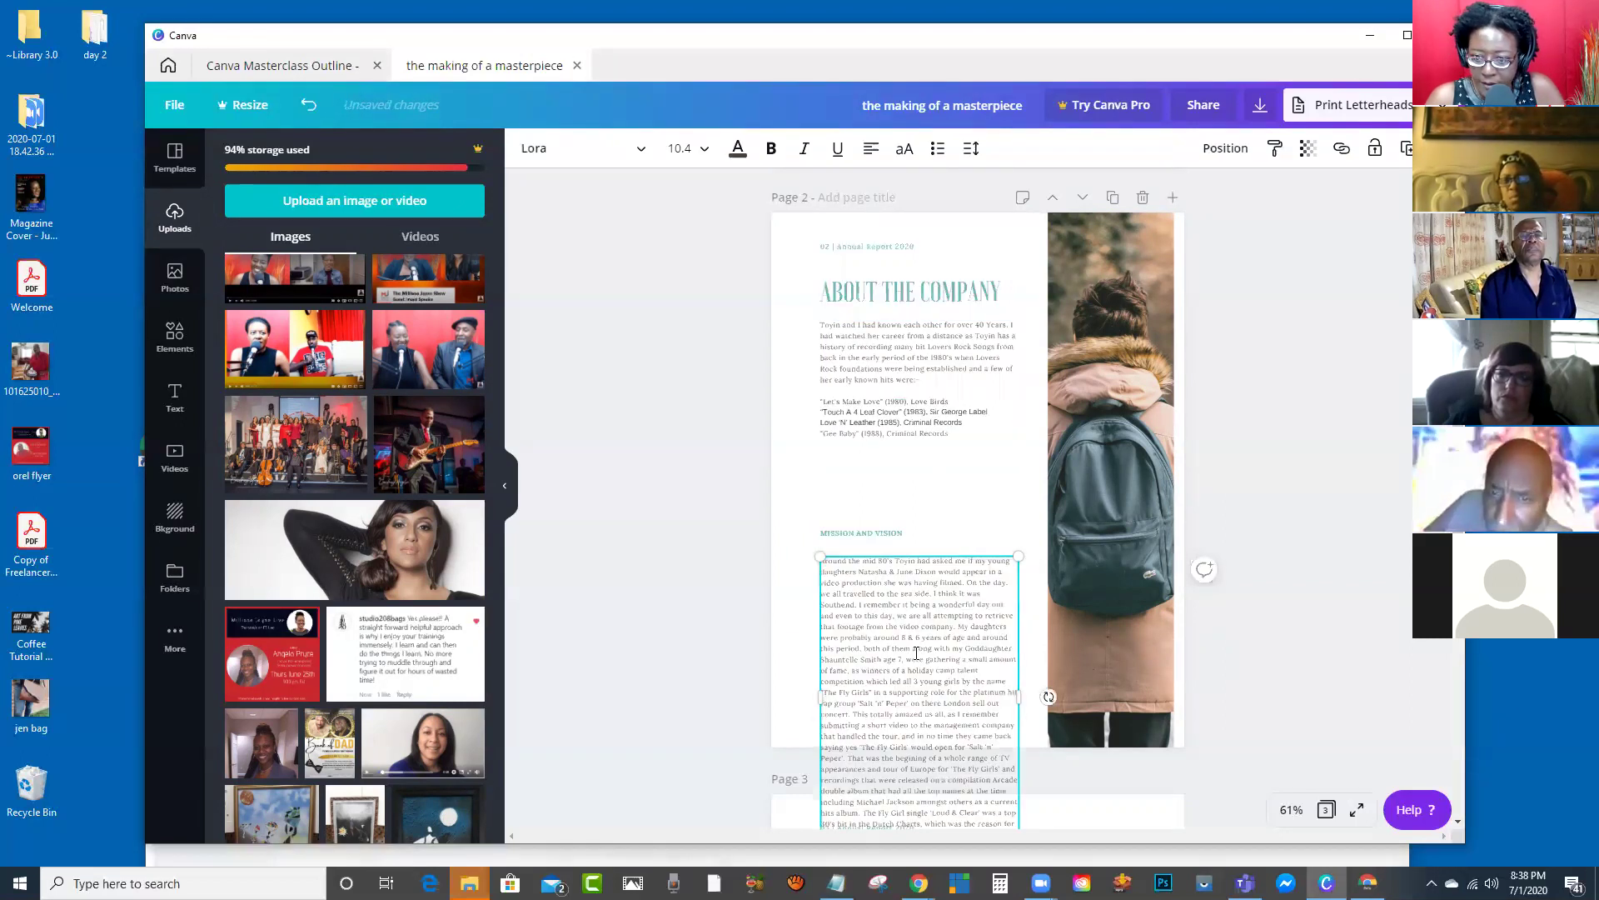
Step: Move the Mission and Vision heading and story up, and cut the story from 'That was the begining' onward
scroll(998, 575, down, 3)
drag(864, 290, 859, 206)
drag(929, 389, 927, 303)
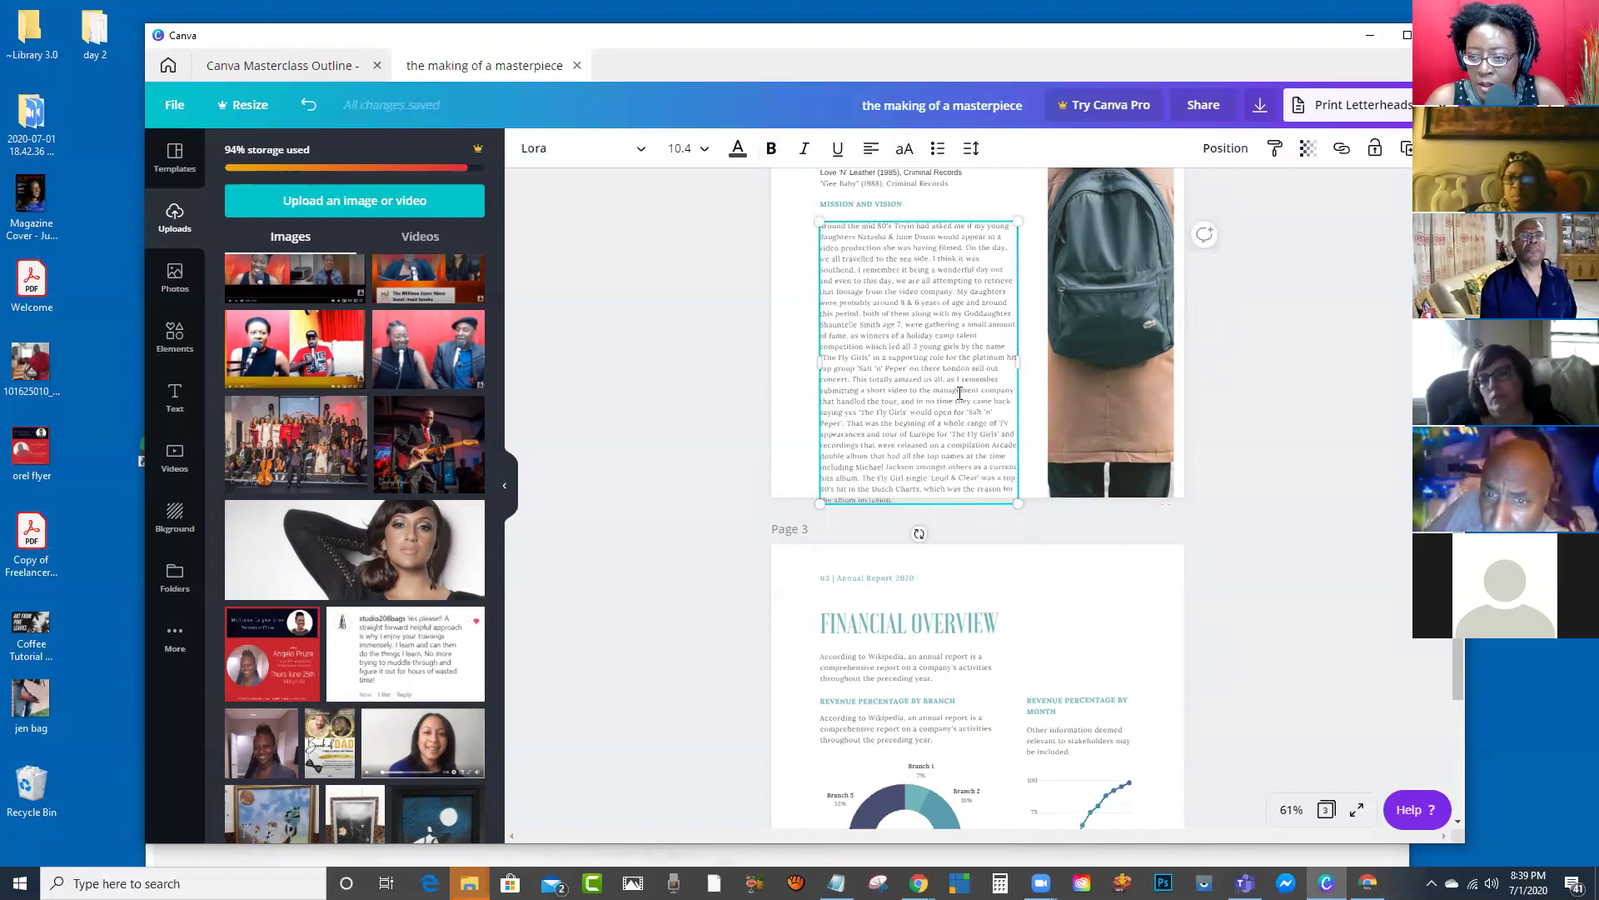
drag(848, 422, 1048, 515)
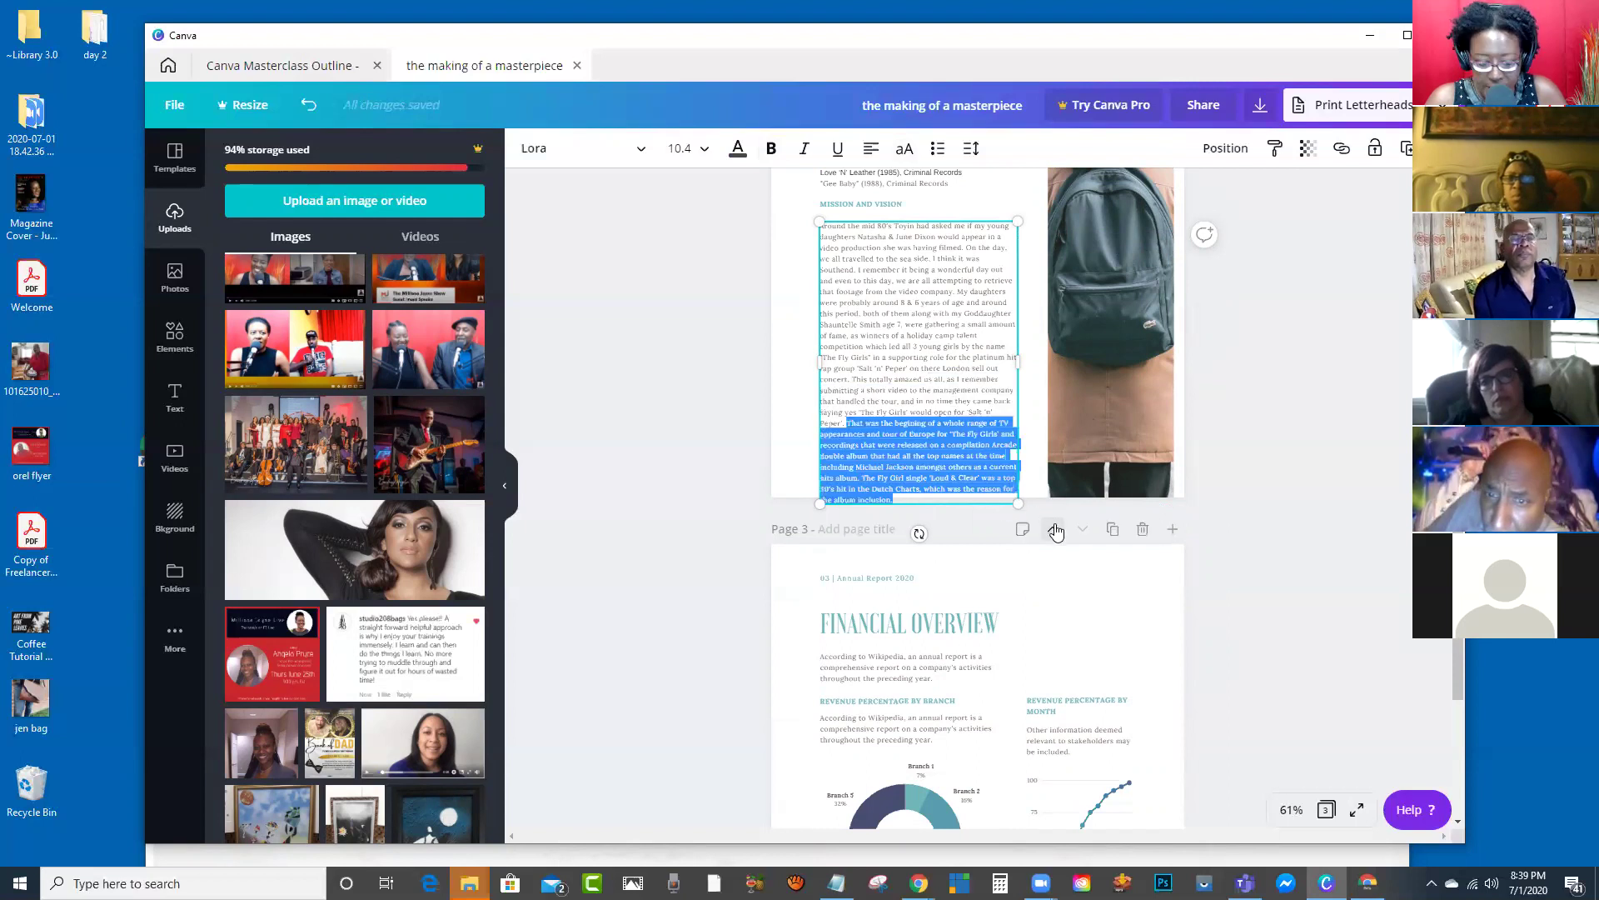
key(BackSpace)
scroll(1058, 516, down, 2)
Step: Paste the cut story text over page 3's placeholder body paragraph
click(922, 508)
click(921, 501)
click(922, 500)
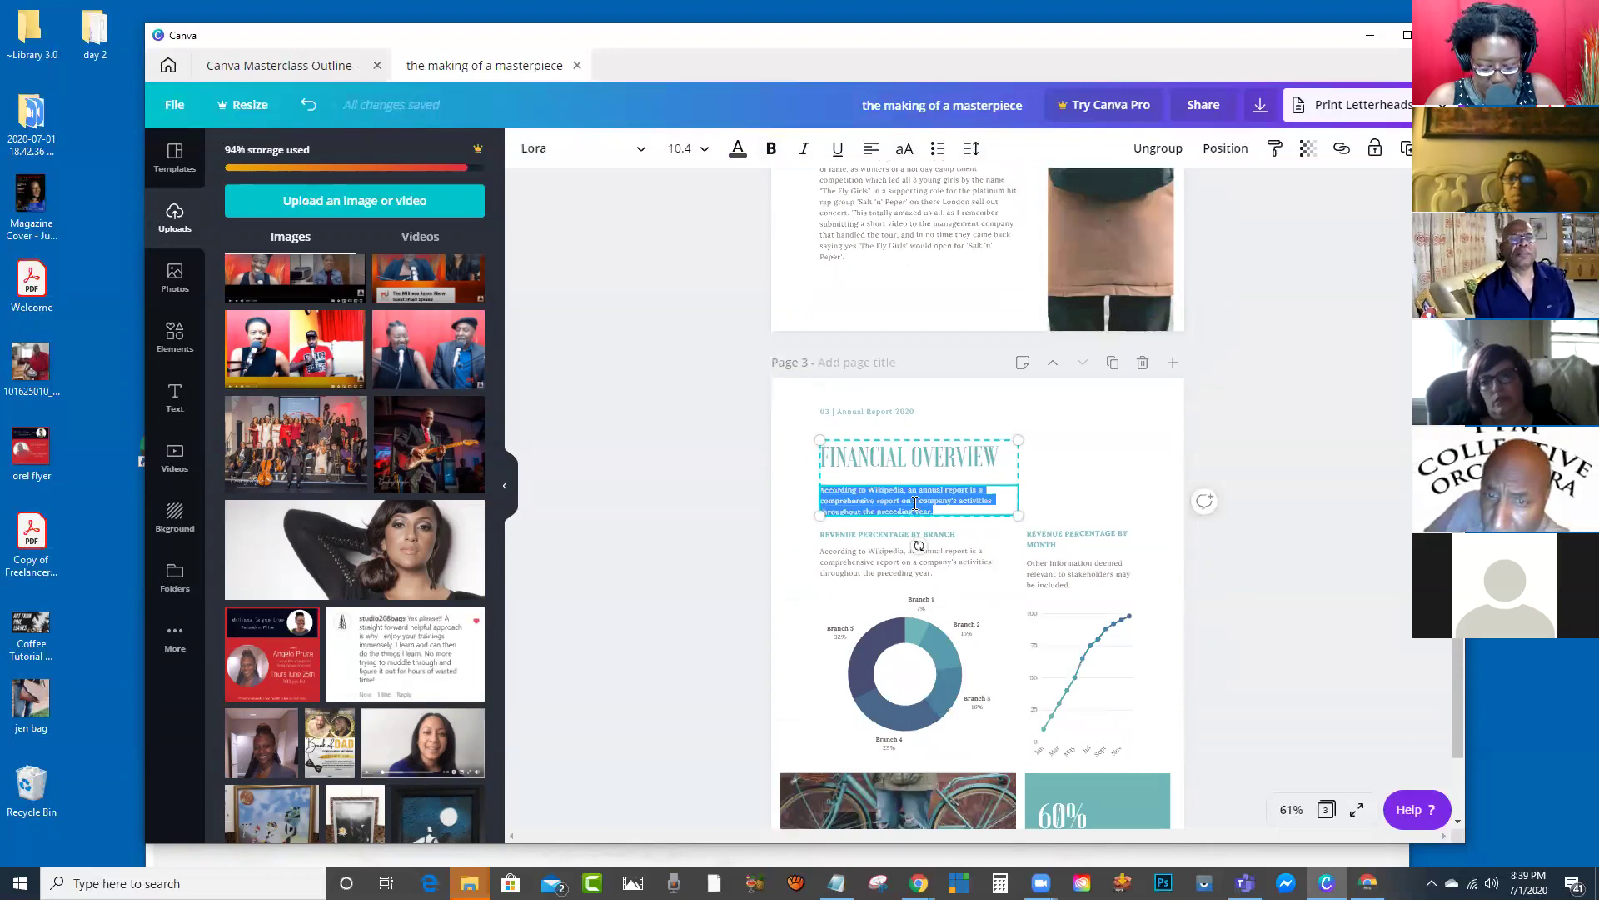
key(ctrl+v)
Step: Delete the donut and line charts and move the revenue-by-branch text lower
scroll(1198, 435, down, 2)
click(1083, 659)
click(888, 675)
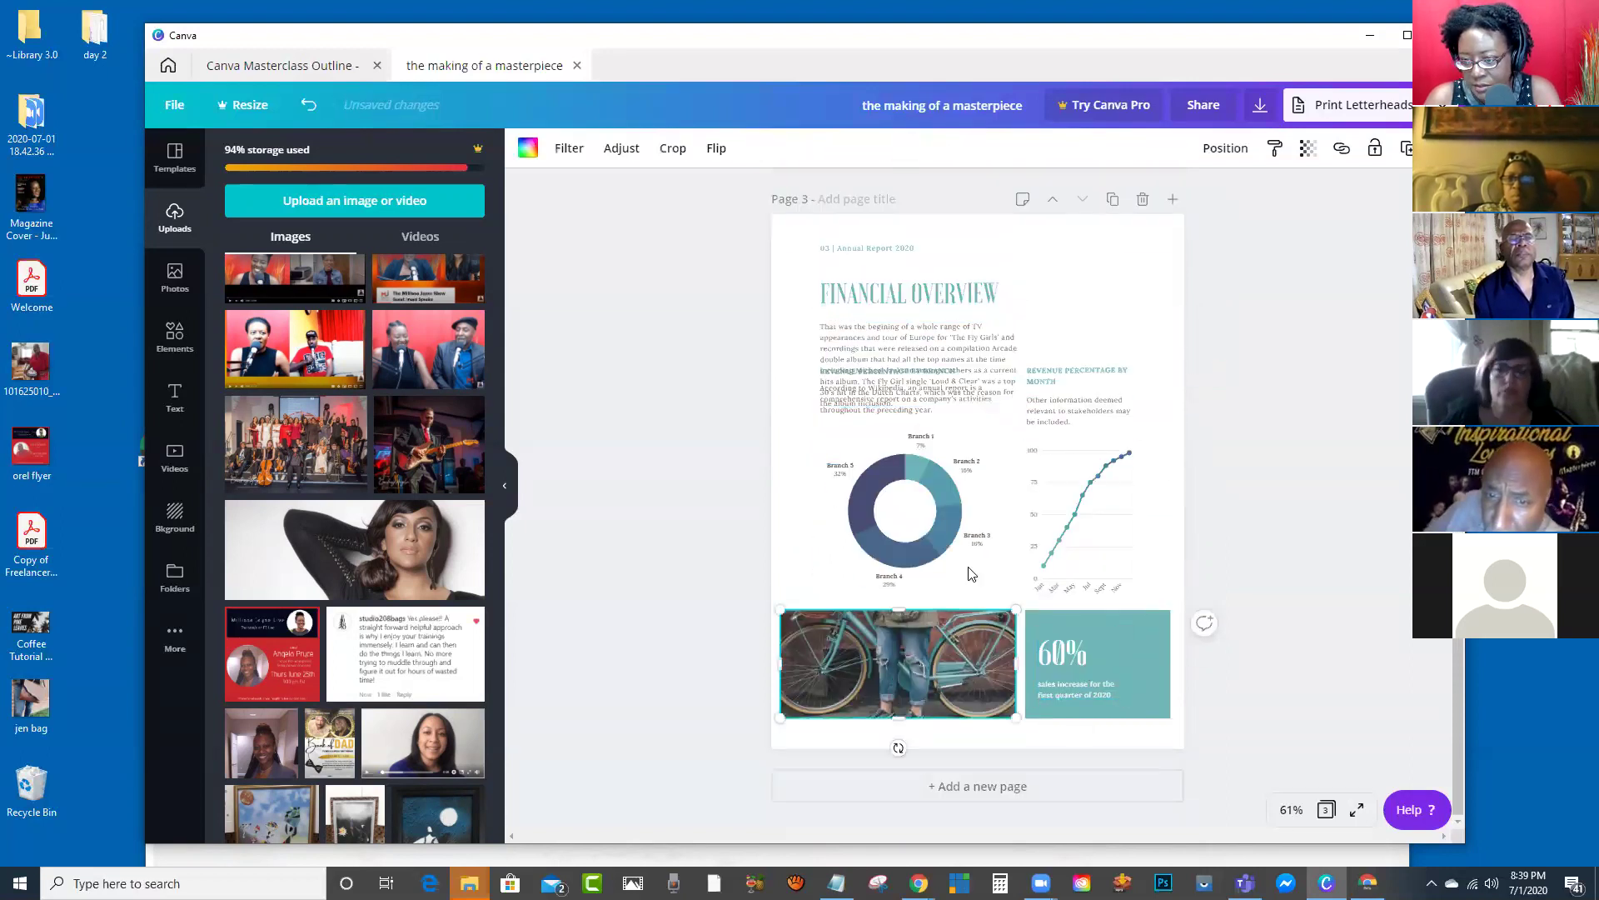
click(941, 546)
key(Delete)
click(1062, 527)
key(Delete)
drag(942, 400, 939, 469)
Step: Remove 'FINANCIAL' so the heading reads OVERVIEW
click(917, 294)
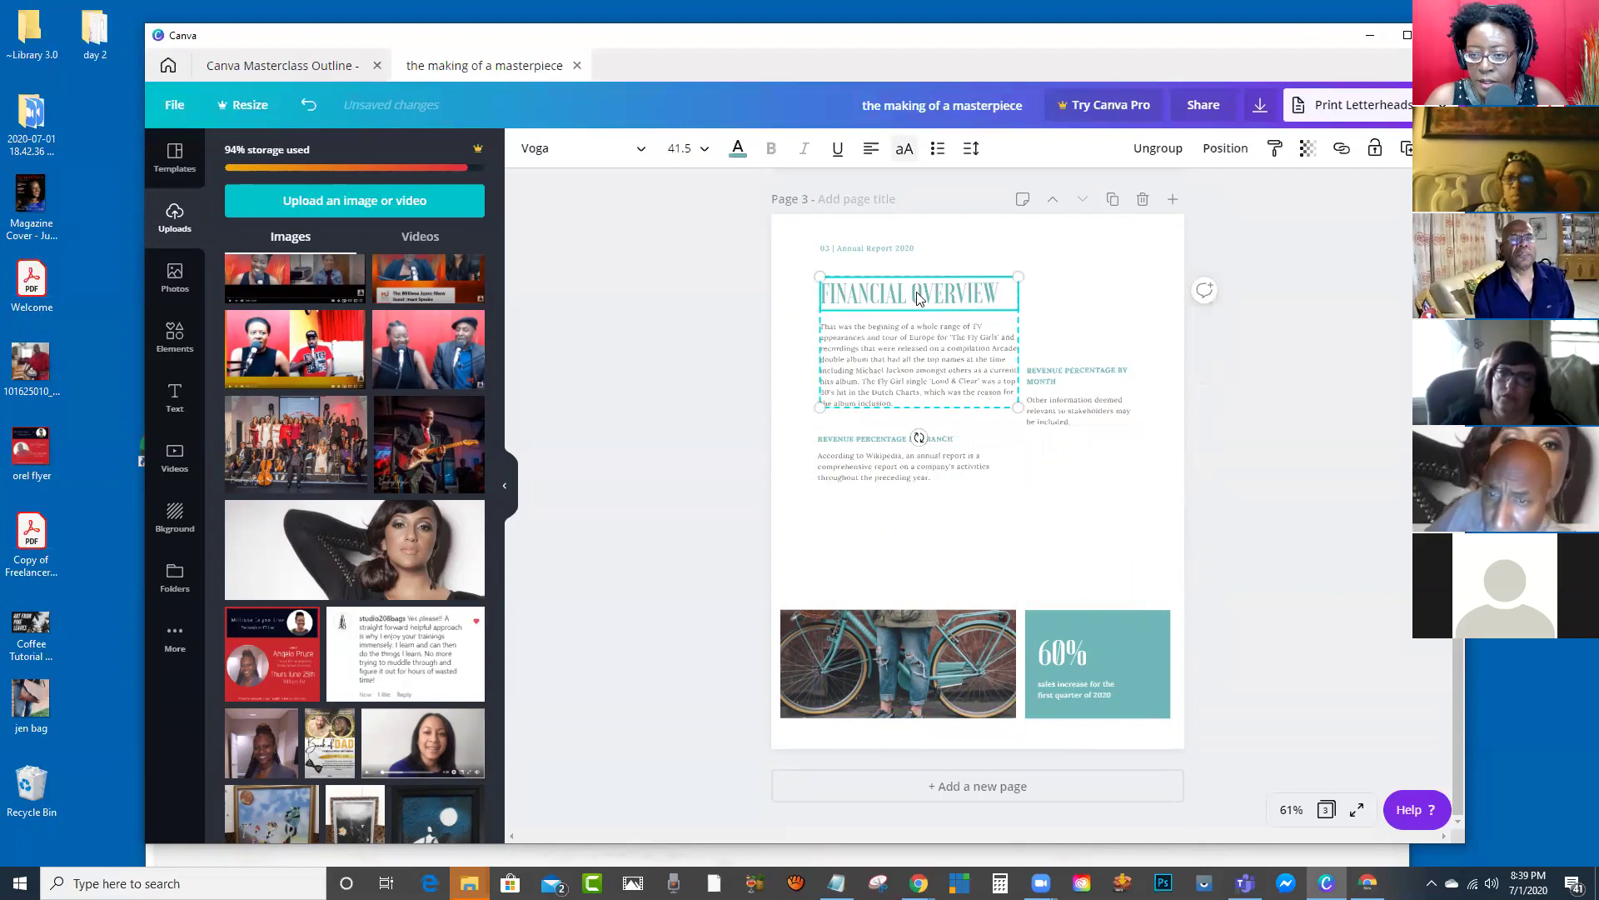
double_click(878, 296)
key(Delete)
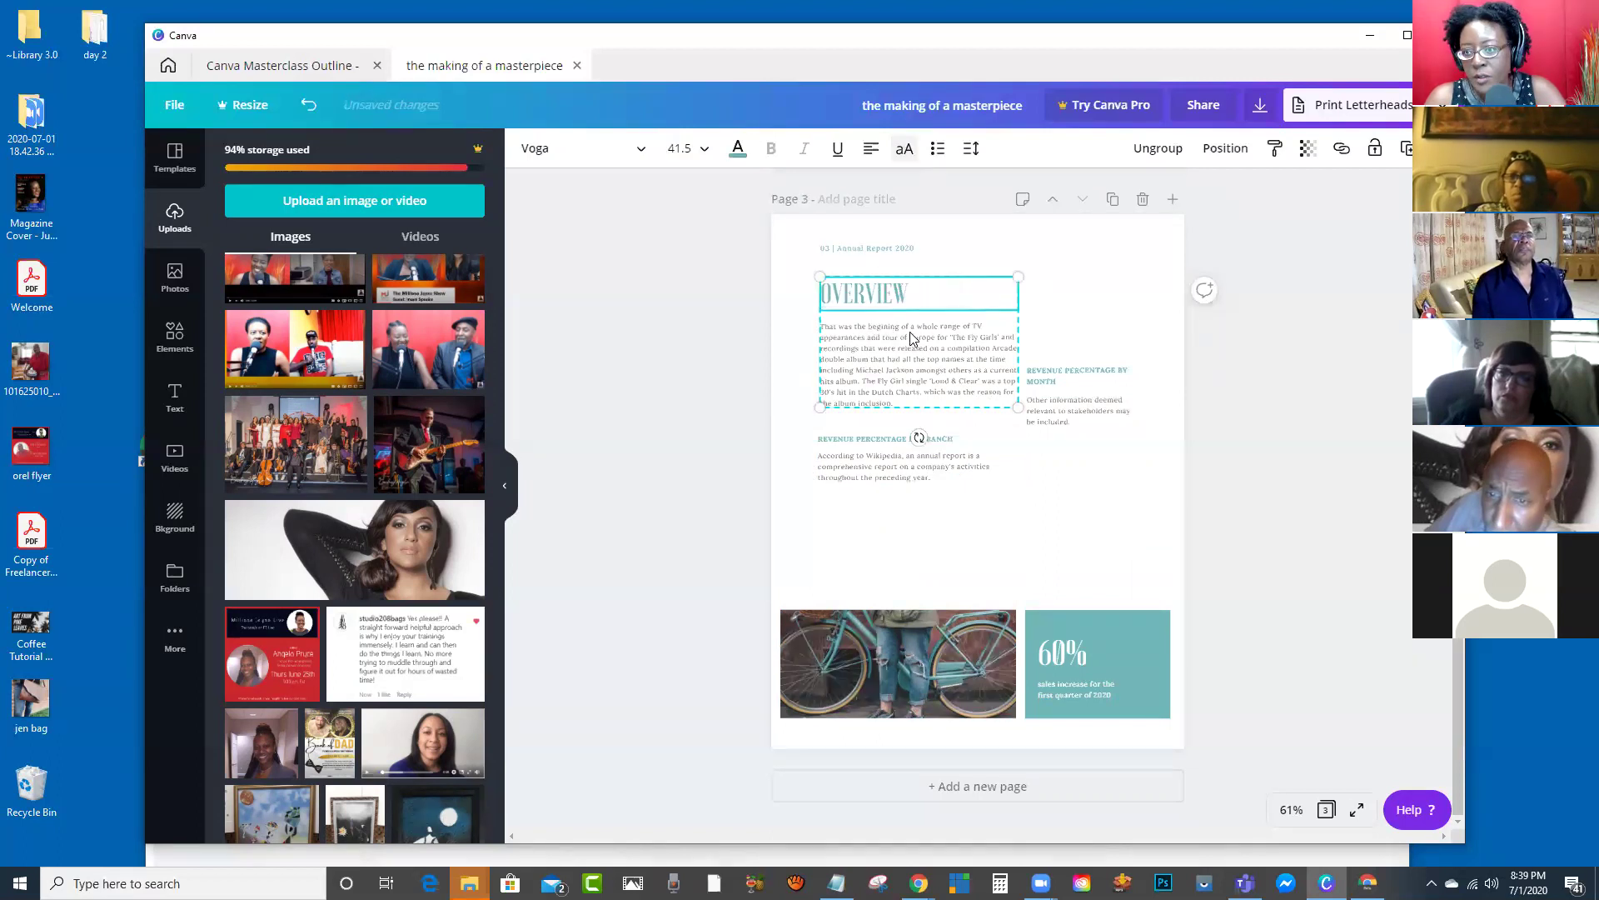
Step: Replace the backpack photo with the guitarist and the bicycle photo with the woman's portrait
scroll(1097, 460, up, 4)
scroll(1104, 473, up, 2)
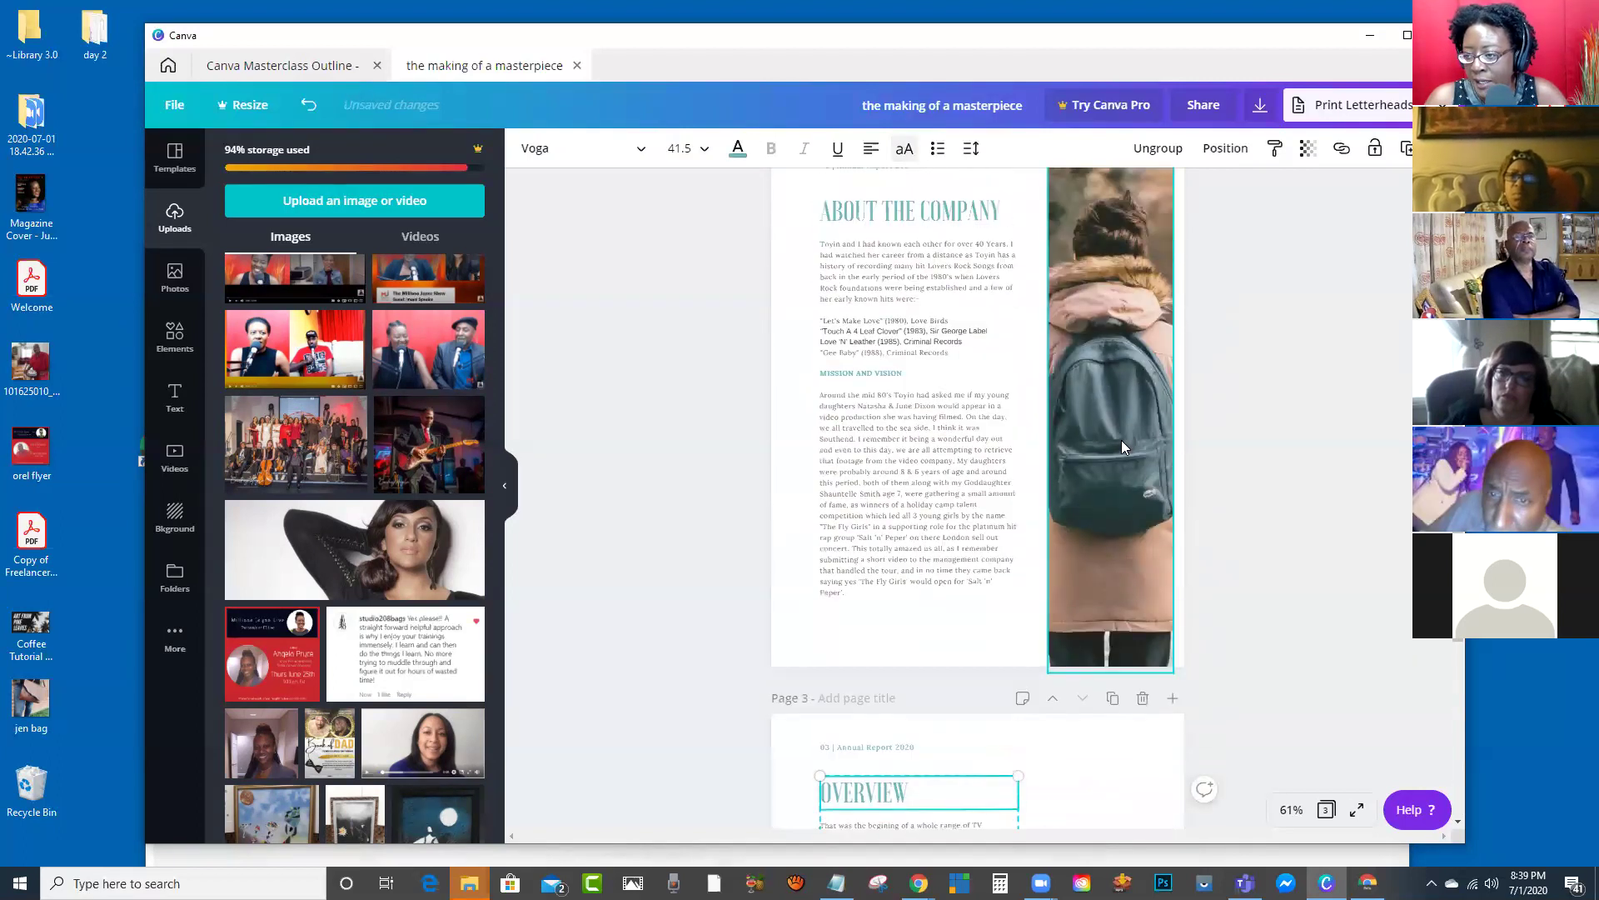
click(1123, 425)
drag(428, 444, 1106, 409)
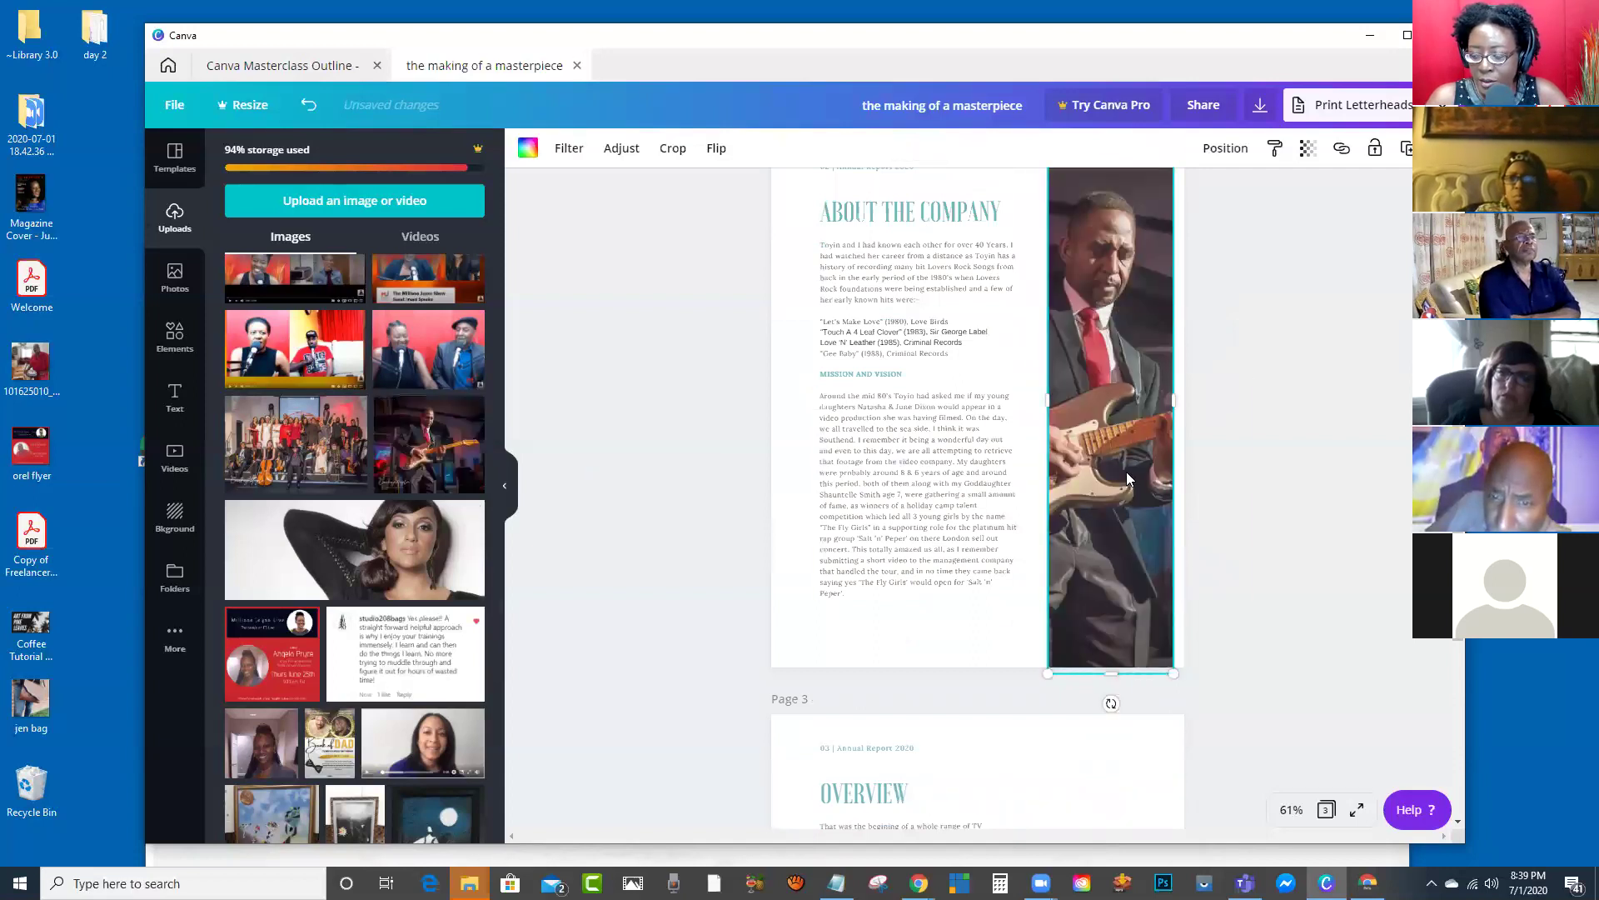
scroll(1258, 533, down, 4)
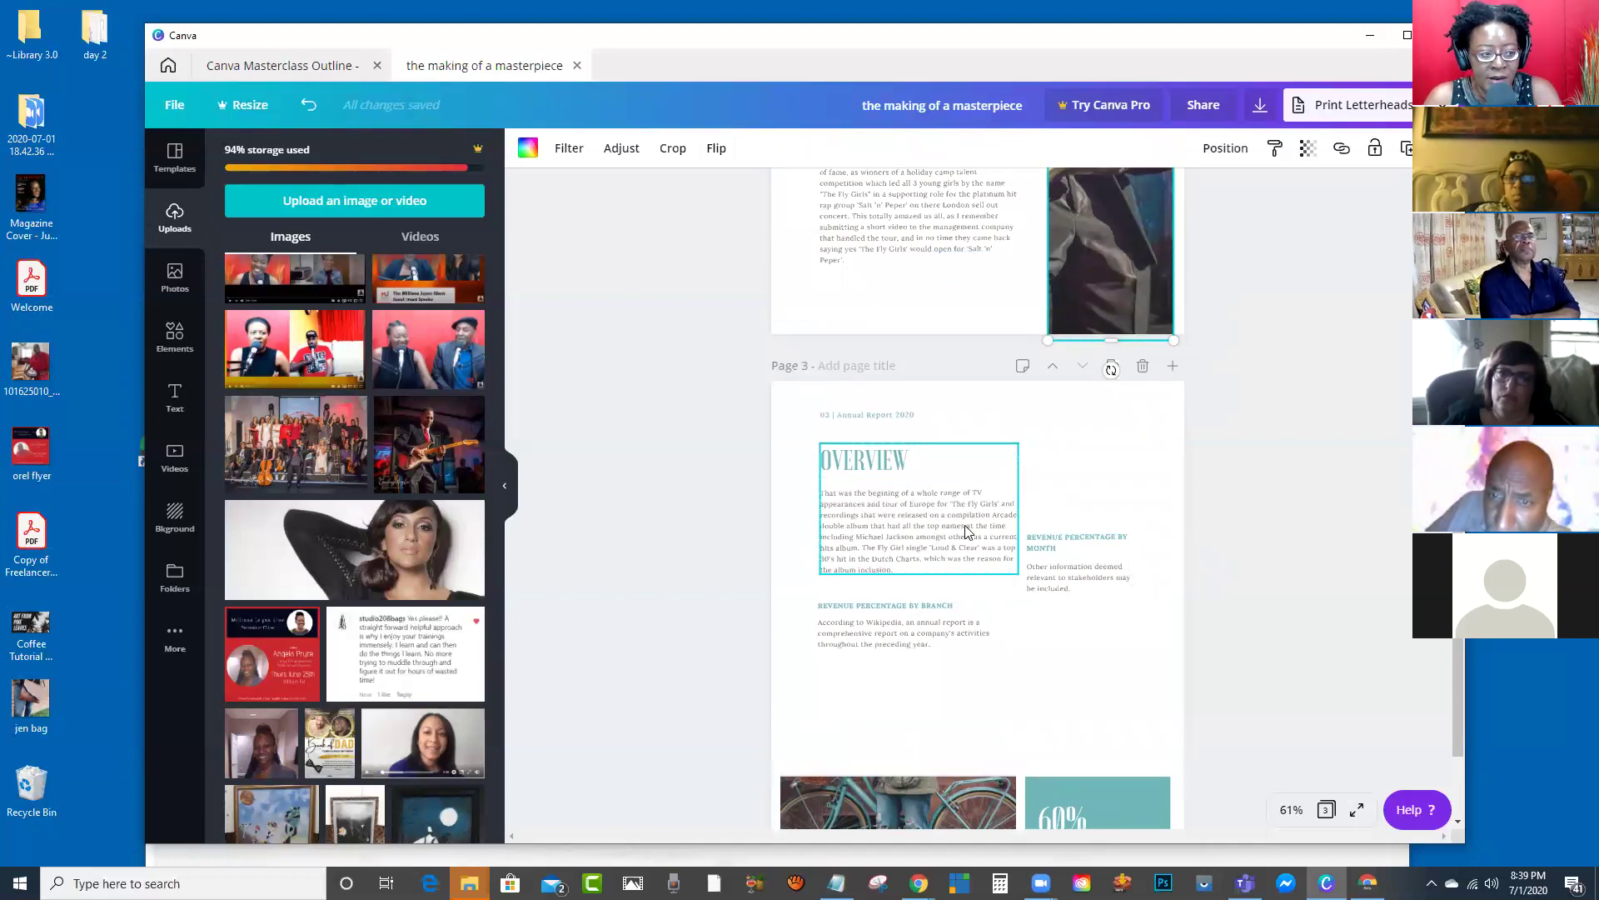
scroll(961, 530, down, 2)
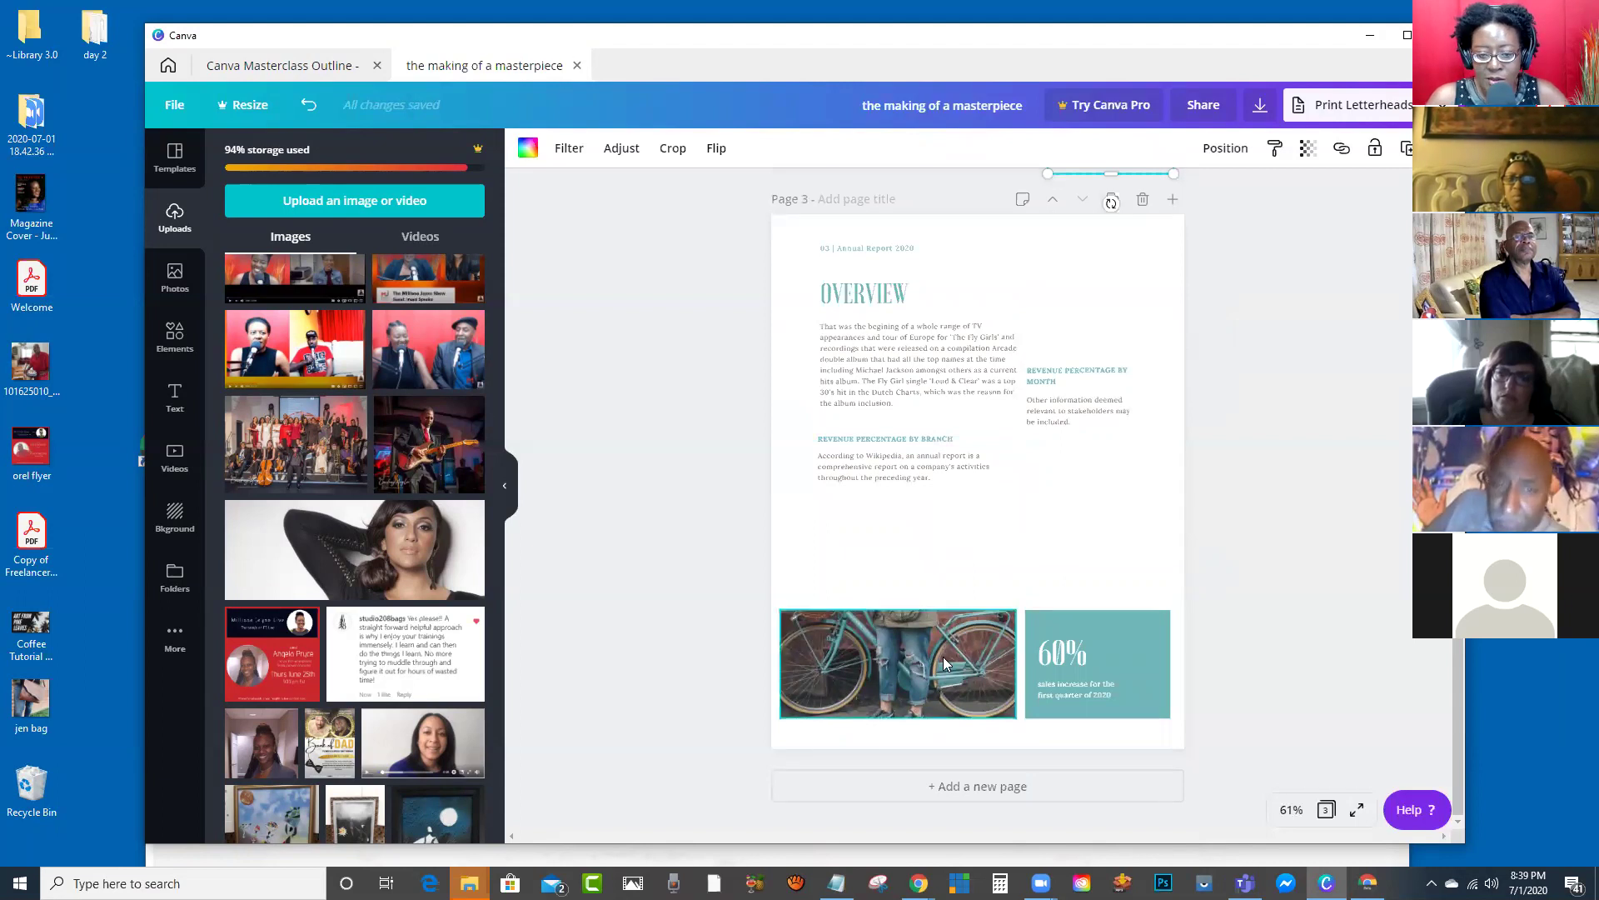
drag(401, 557, 858, 630)
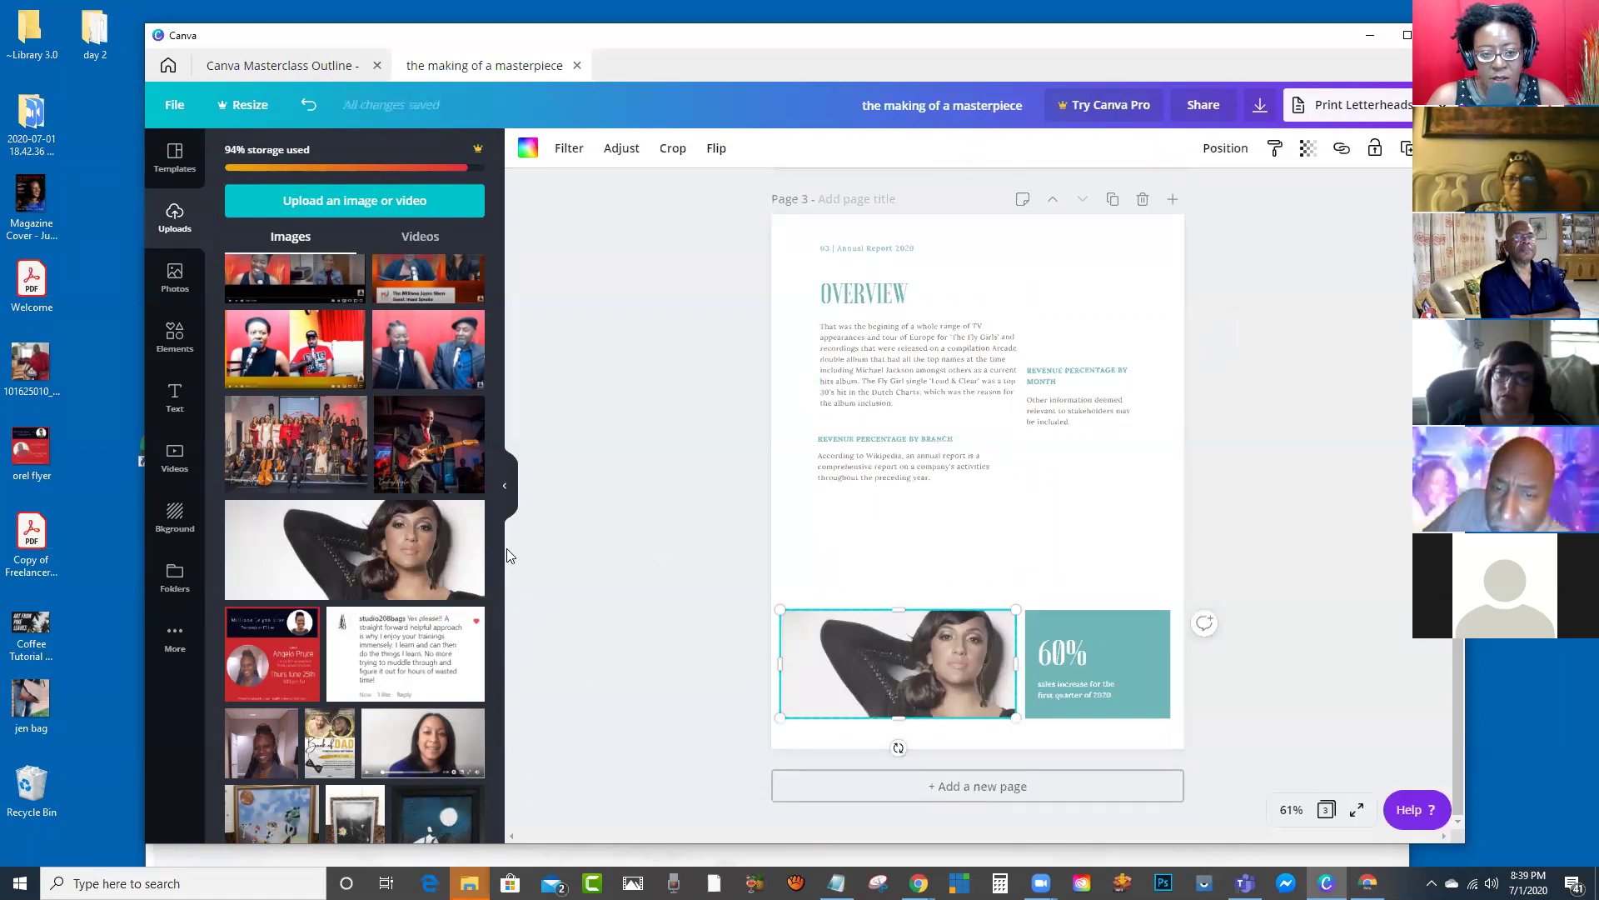
Step: Browse the annual report templates and open the 2019 Annual Report template's pages
click(170, 171)
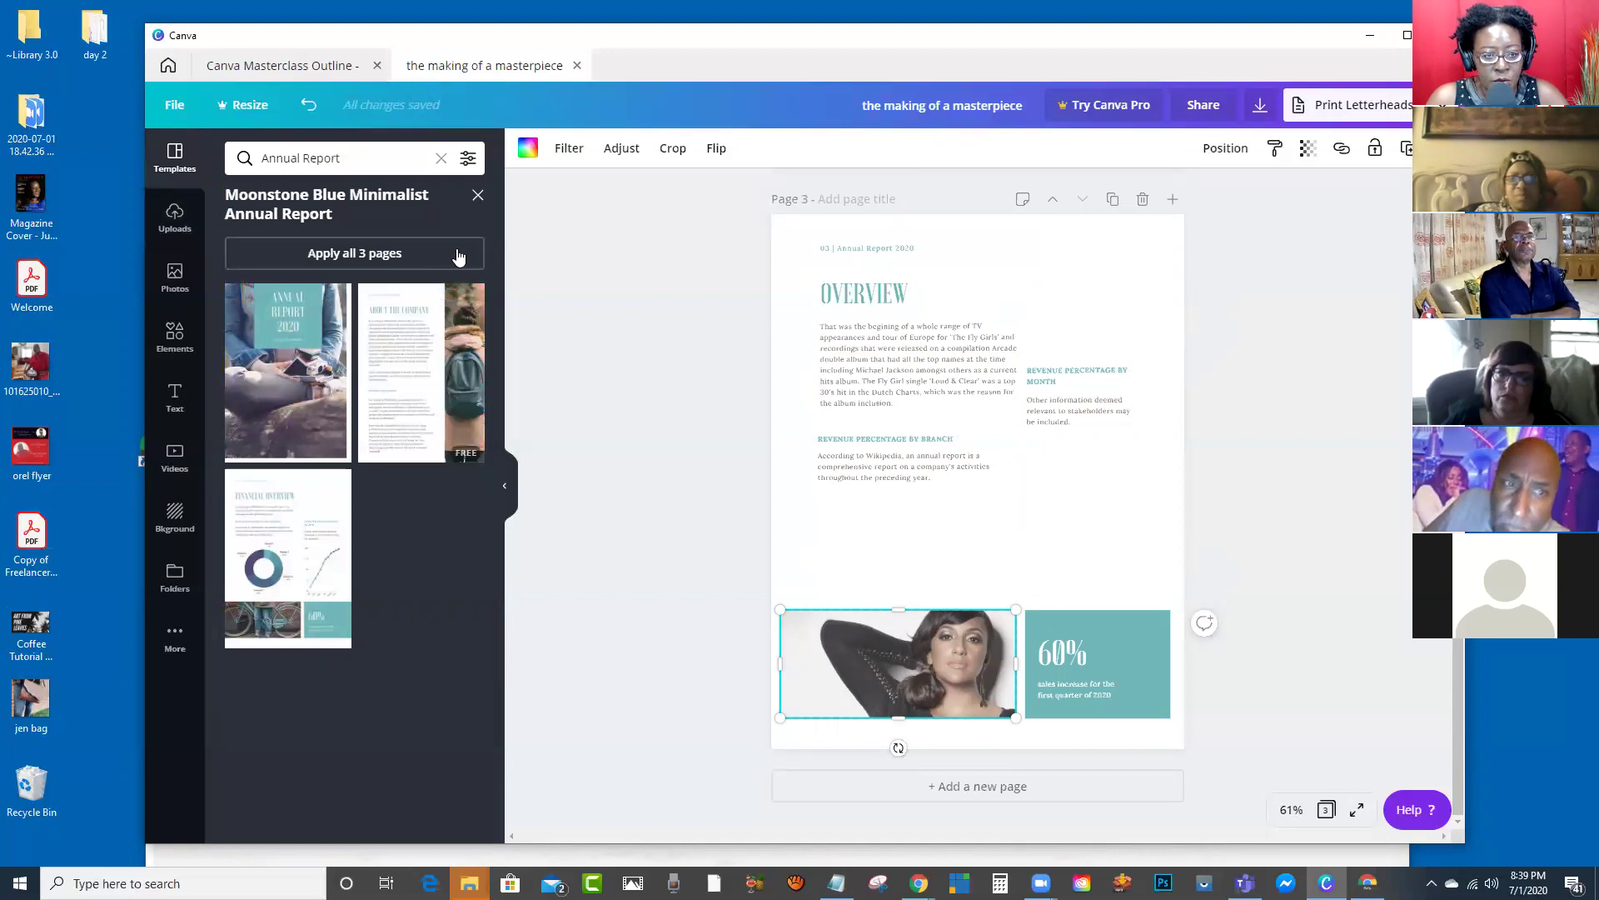
click(475, 197)
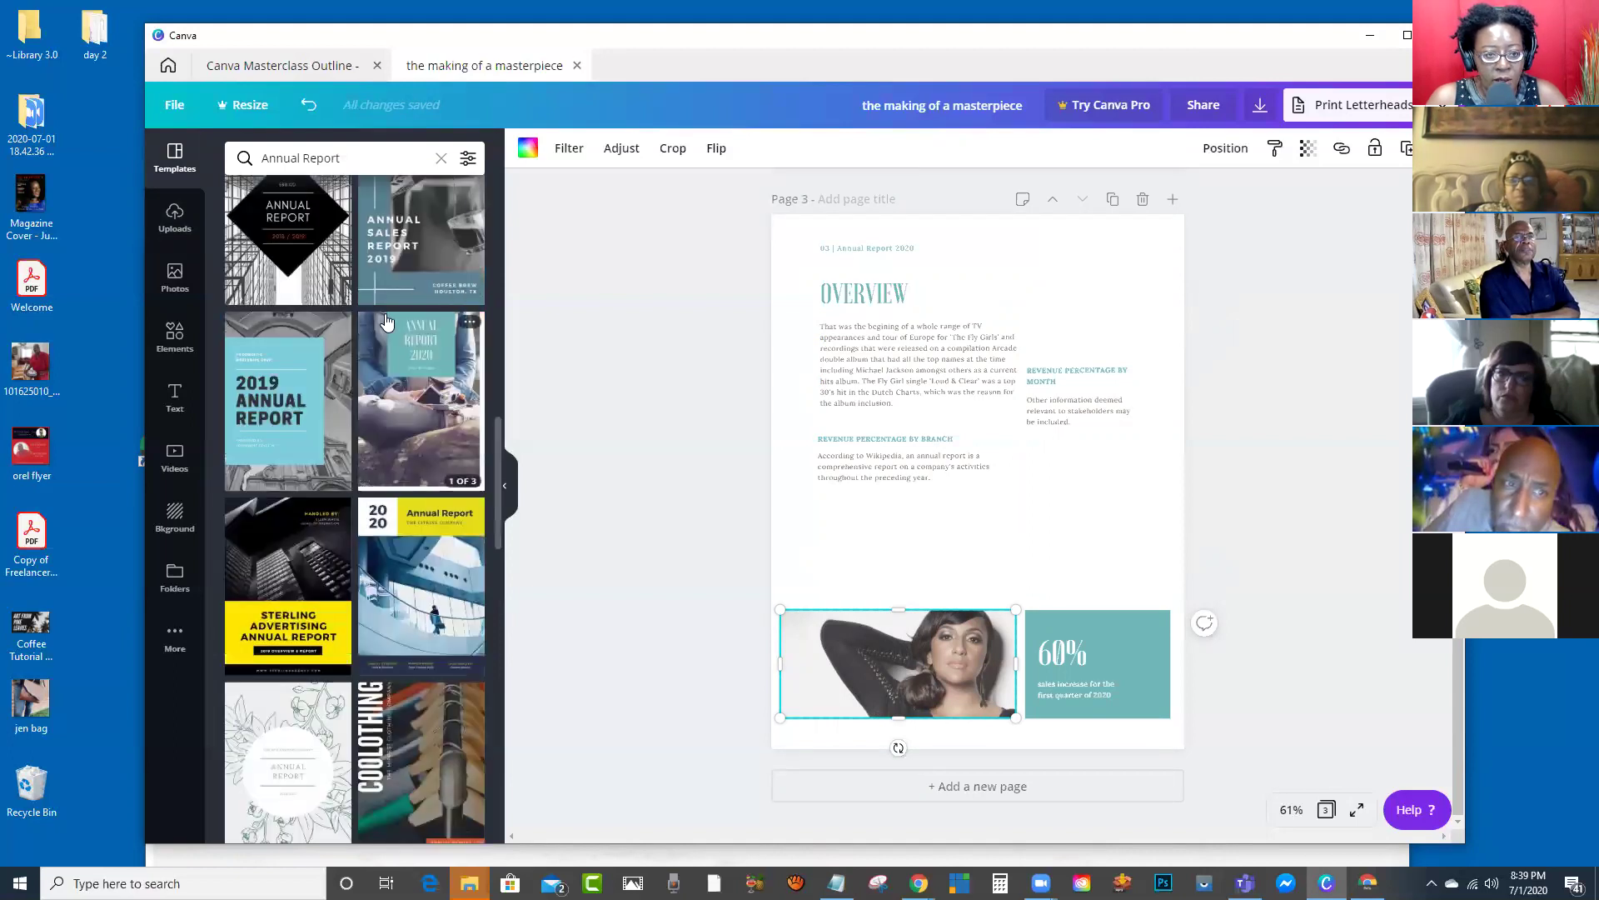
scroll(406, 305, up, 3)
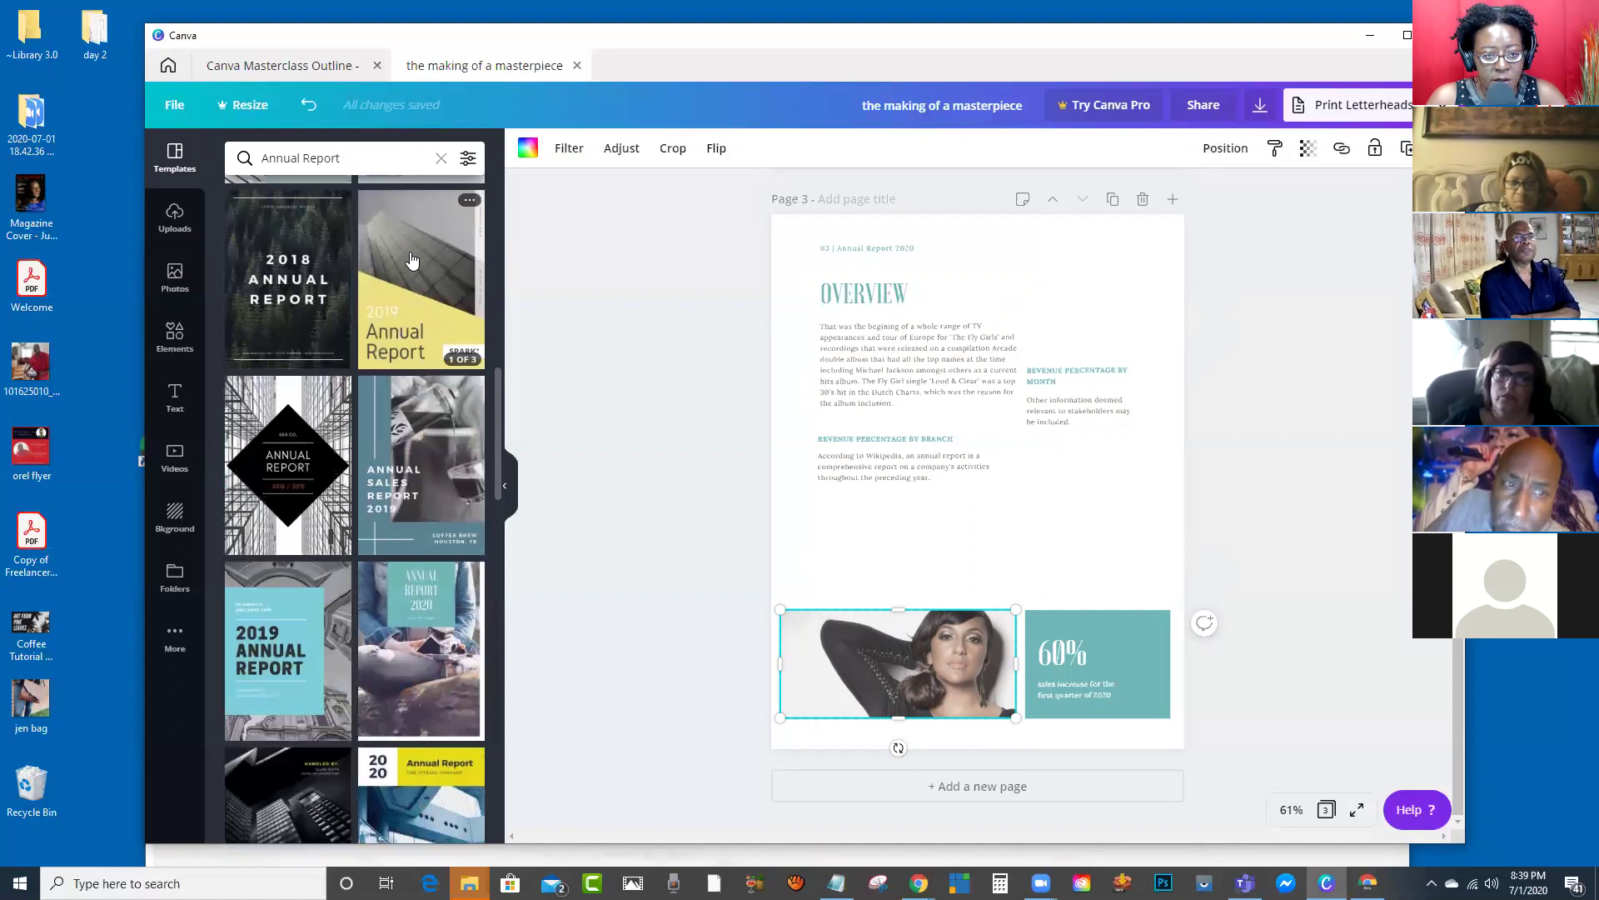
click(410, 261)
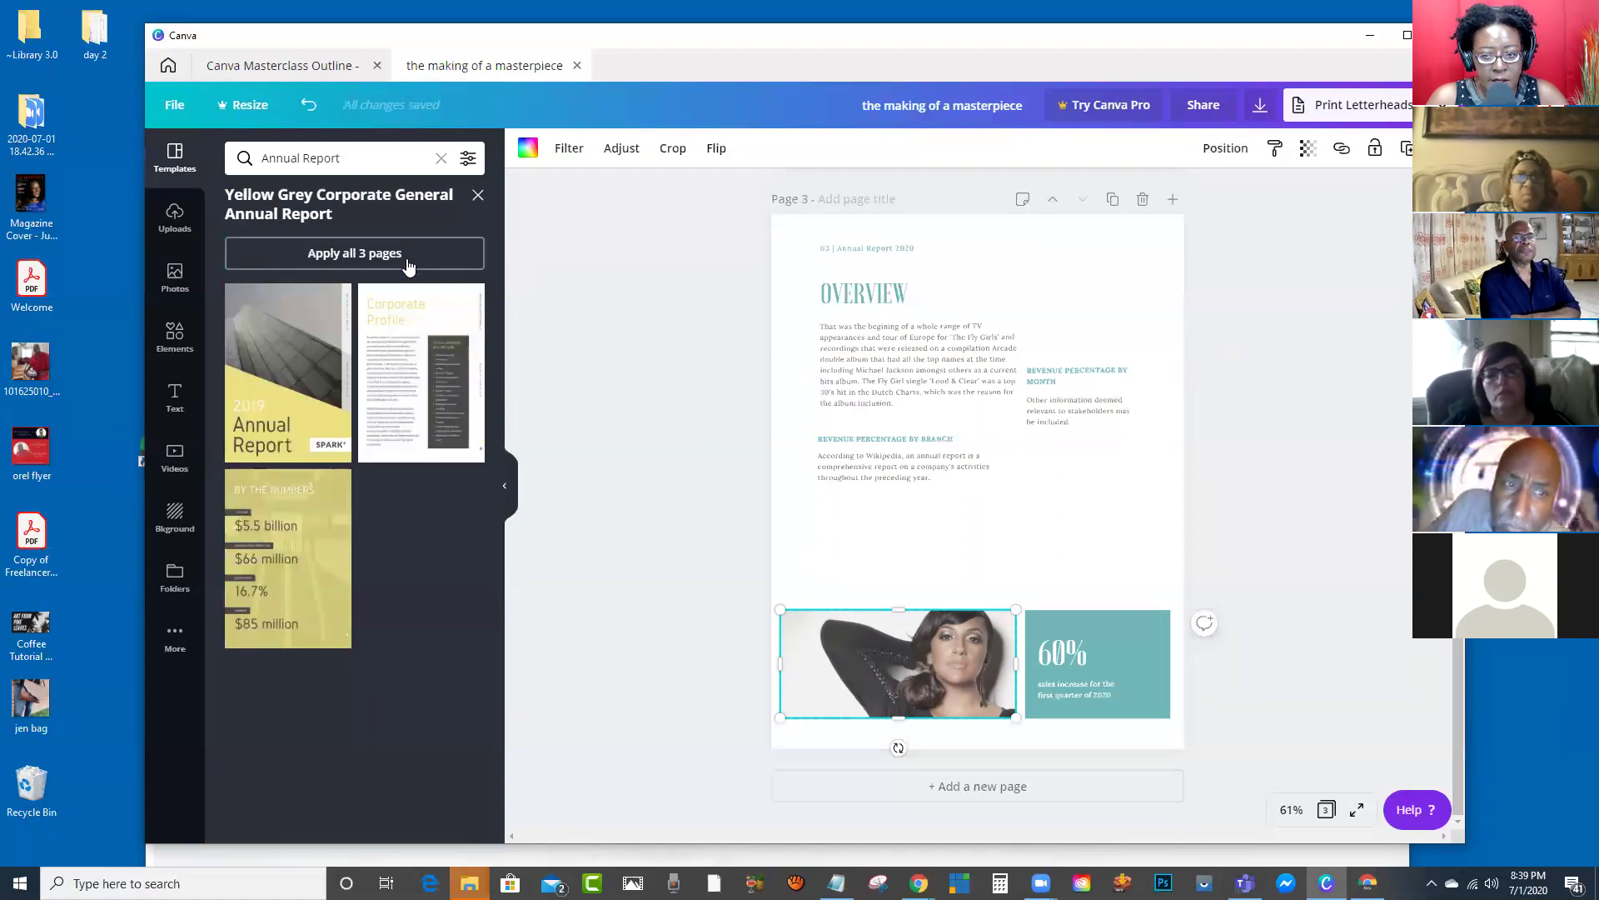
scroll(903, 443, up, 5)
scroll(907, 441, up, 5)
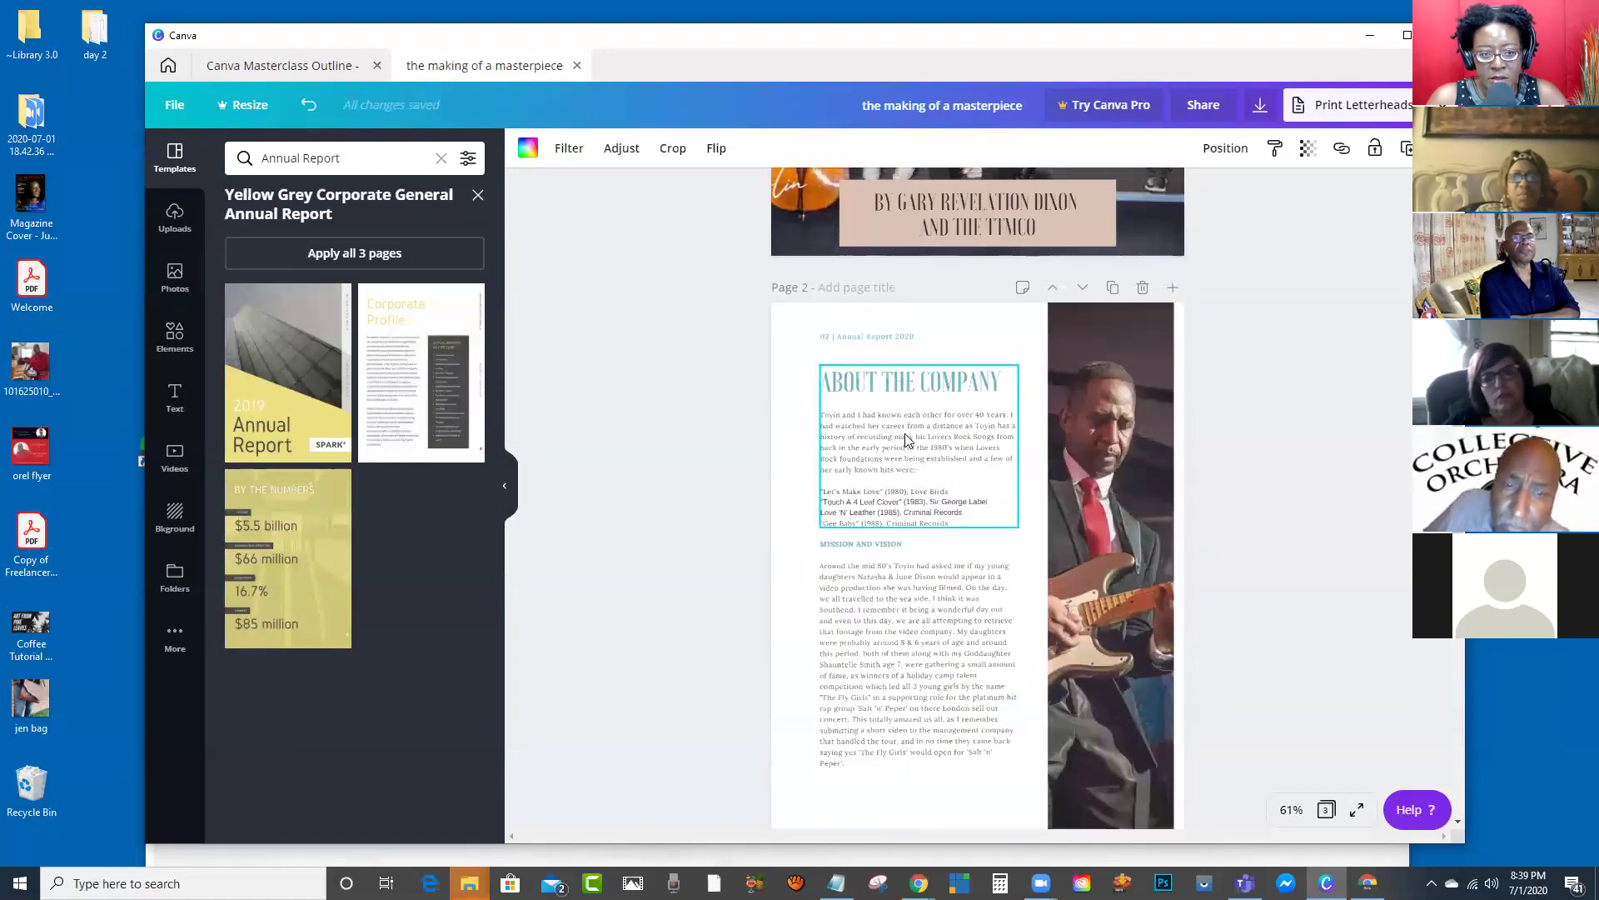
scroll(908, 432, down, 7)
scroll(908, 432, down, 3)
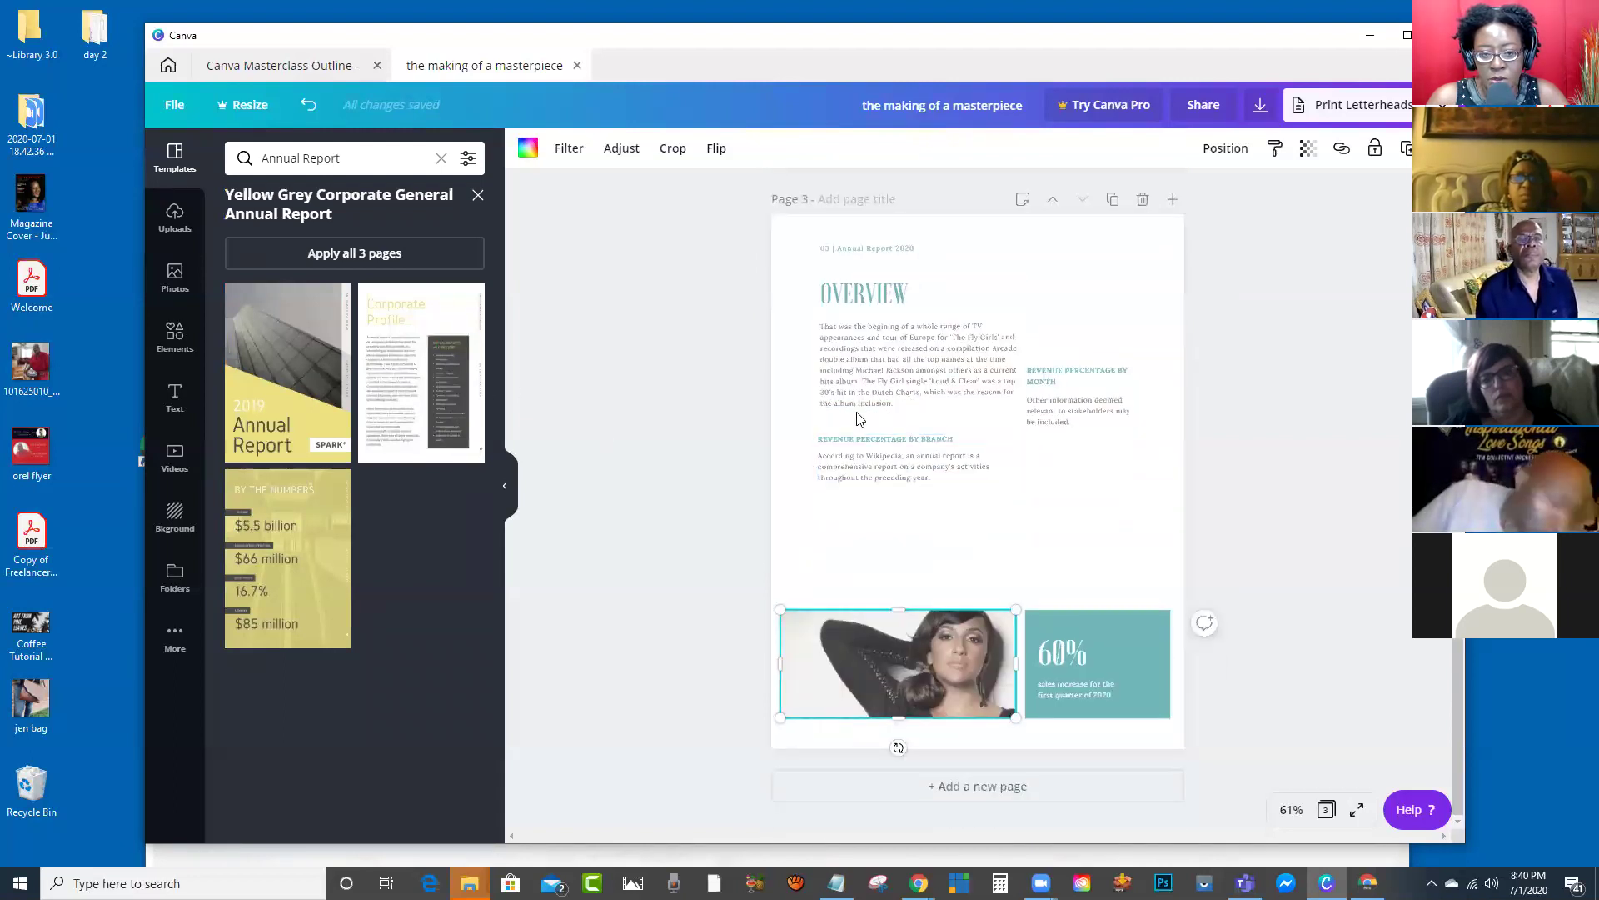
scroll(858, 418, up, 8)
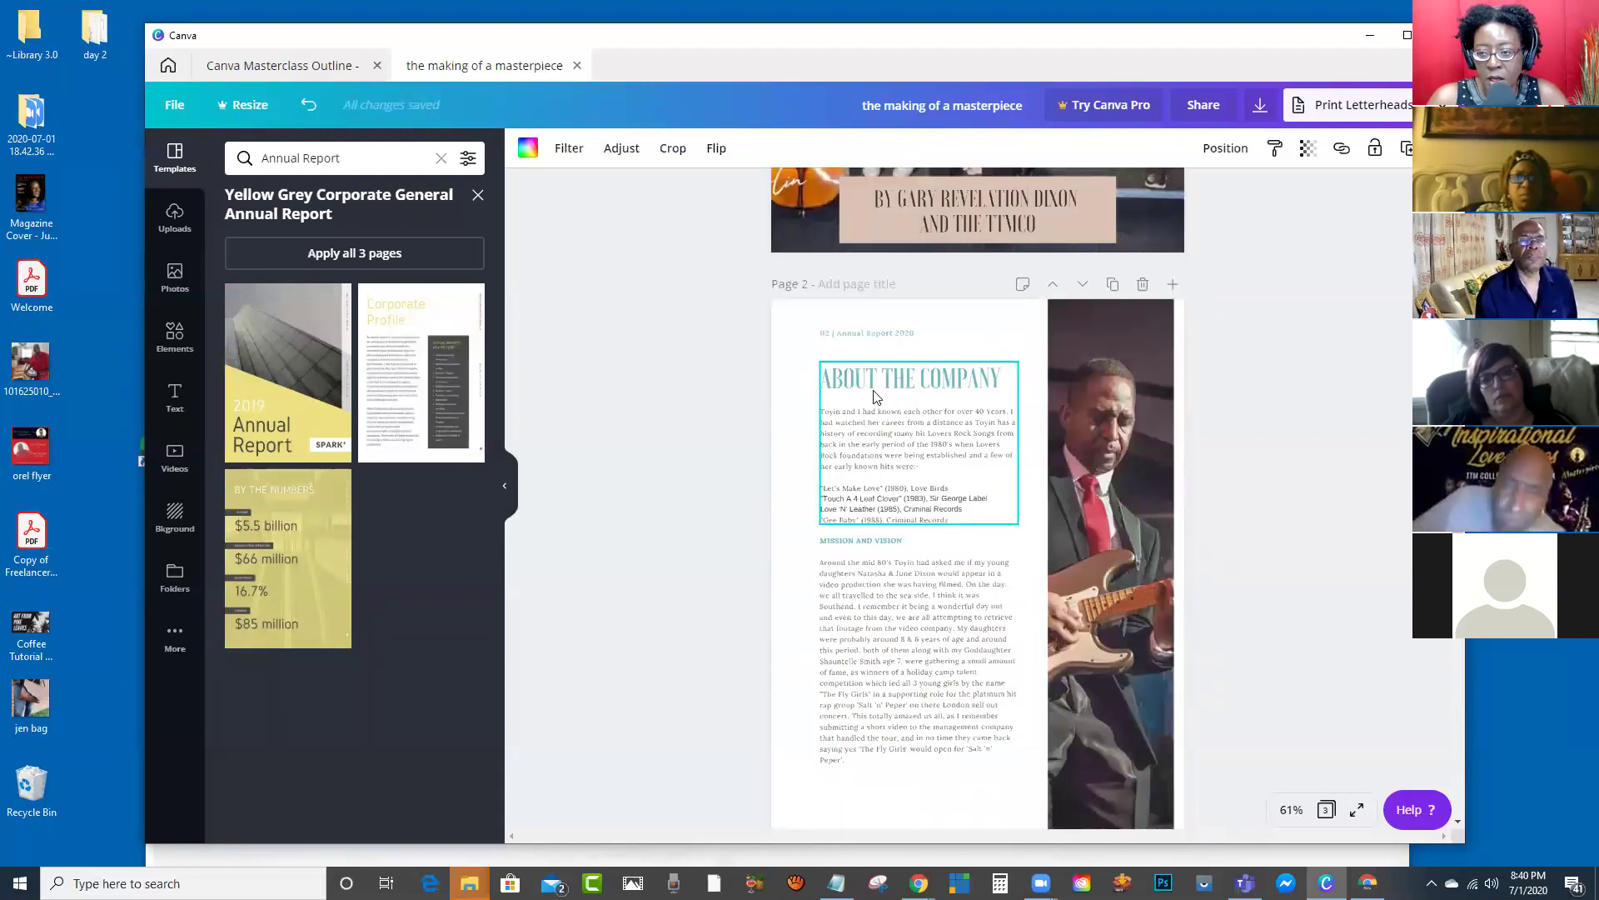
scroll(875, 400, down, 8)
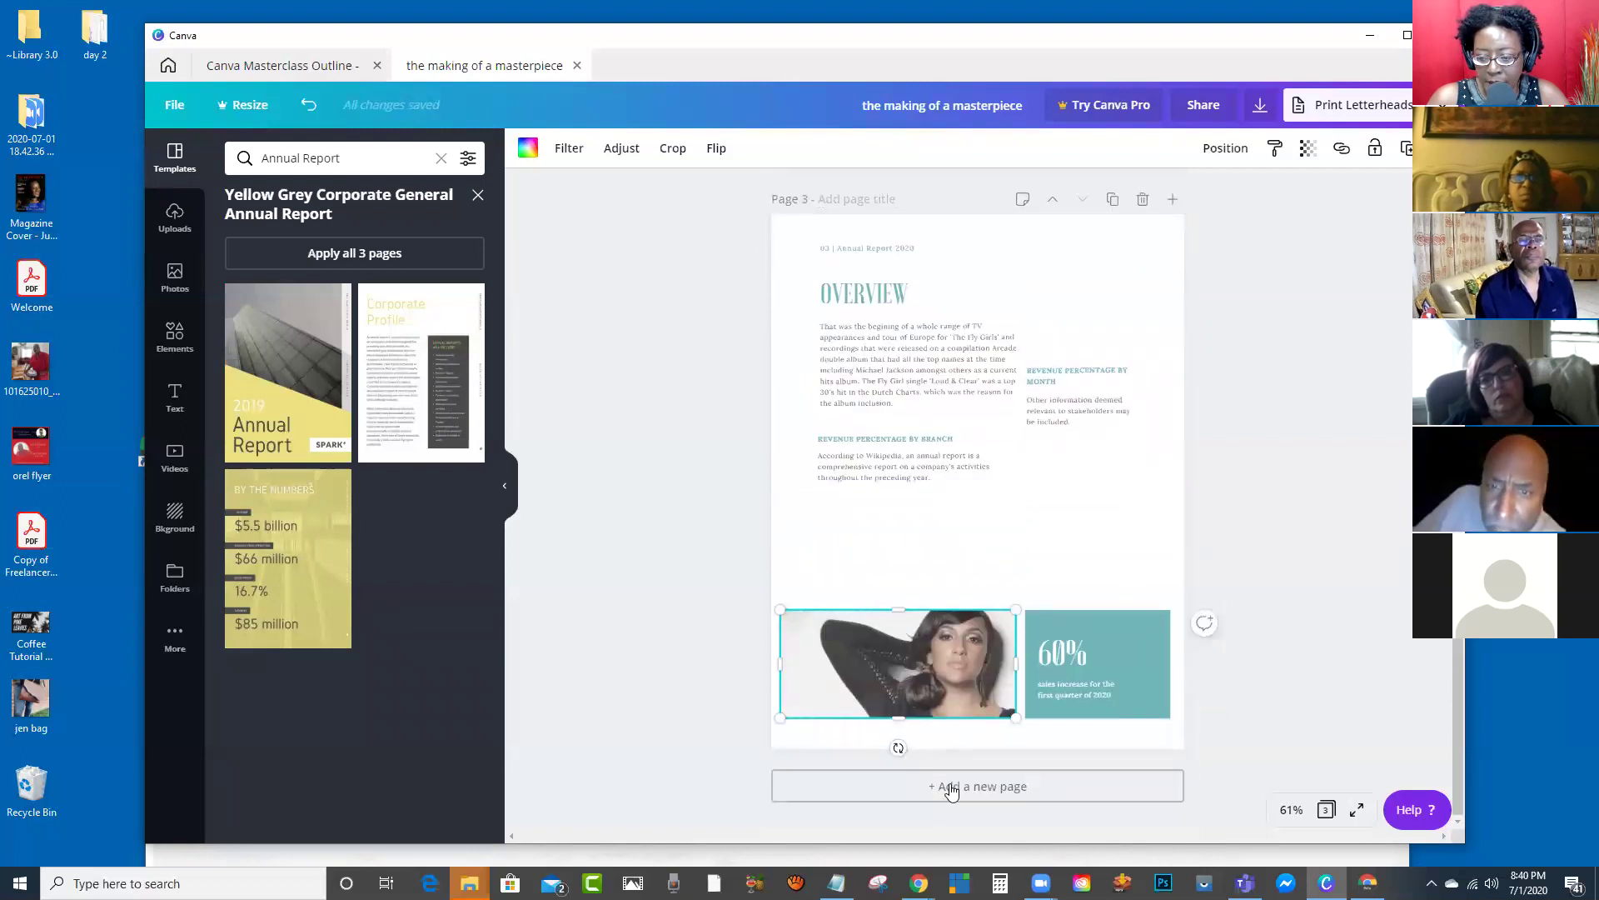
Step: Add a new page after Overview filled with the Corporate Profile layout
click(952, 788)
click(419, 376)
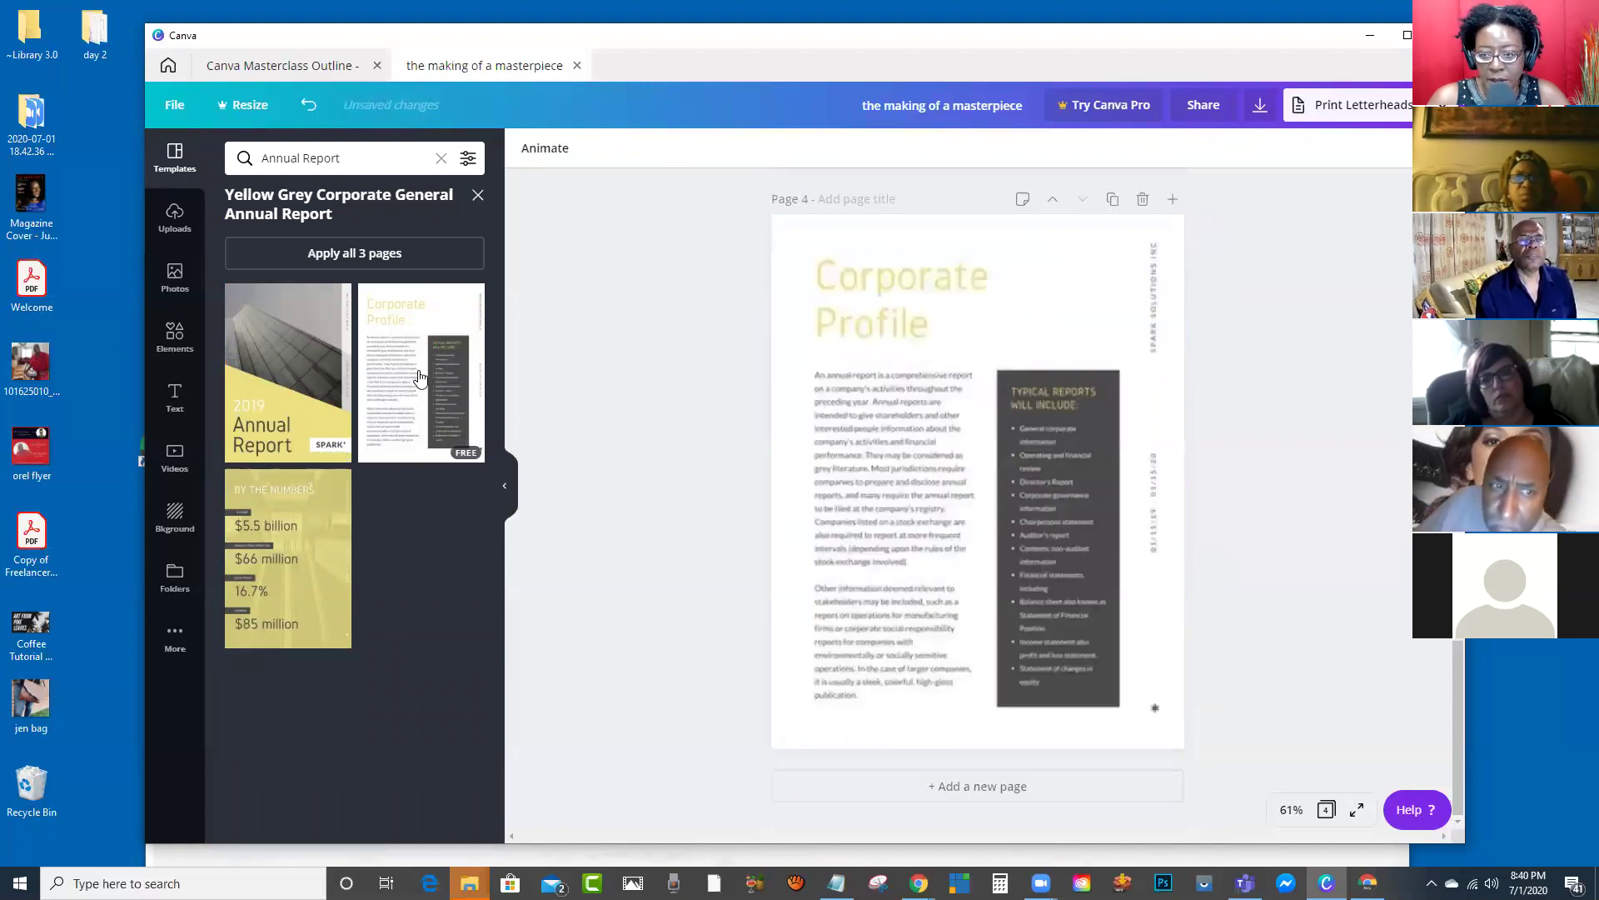
scroll(971, 467, up, 5)
scroll(1001, 525, up, 1)
scroll(1049, 608, down, 1)
Step: Move the Corporate Profile page up twice so it follows the cover
click(1053, 616)
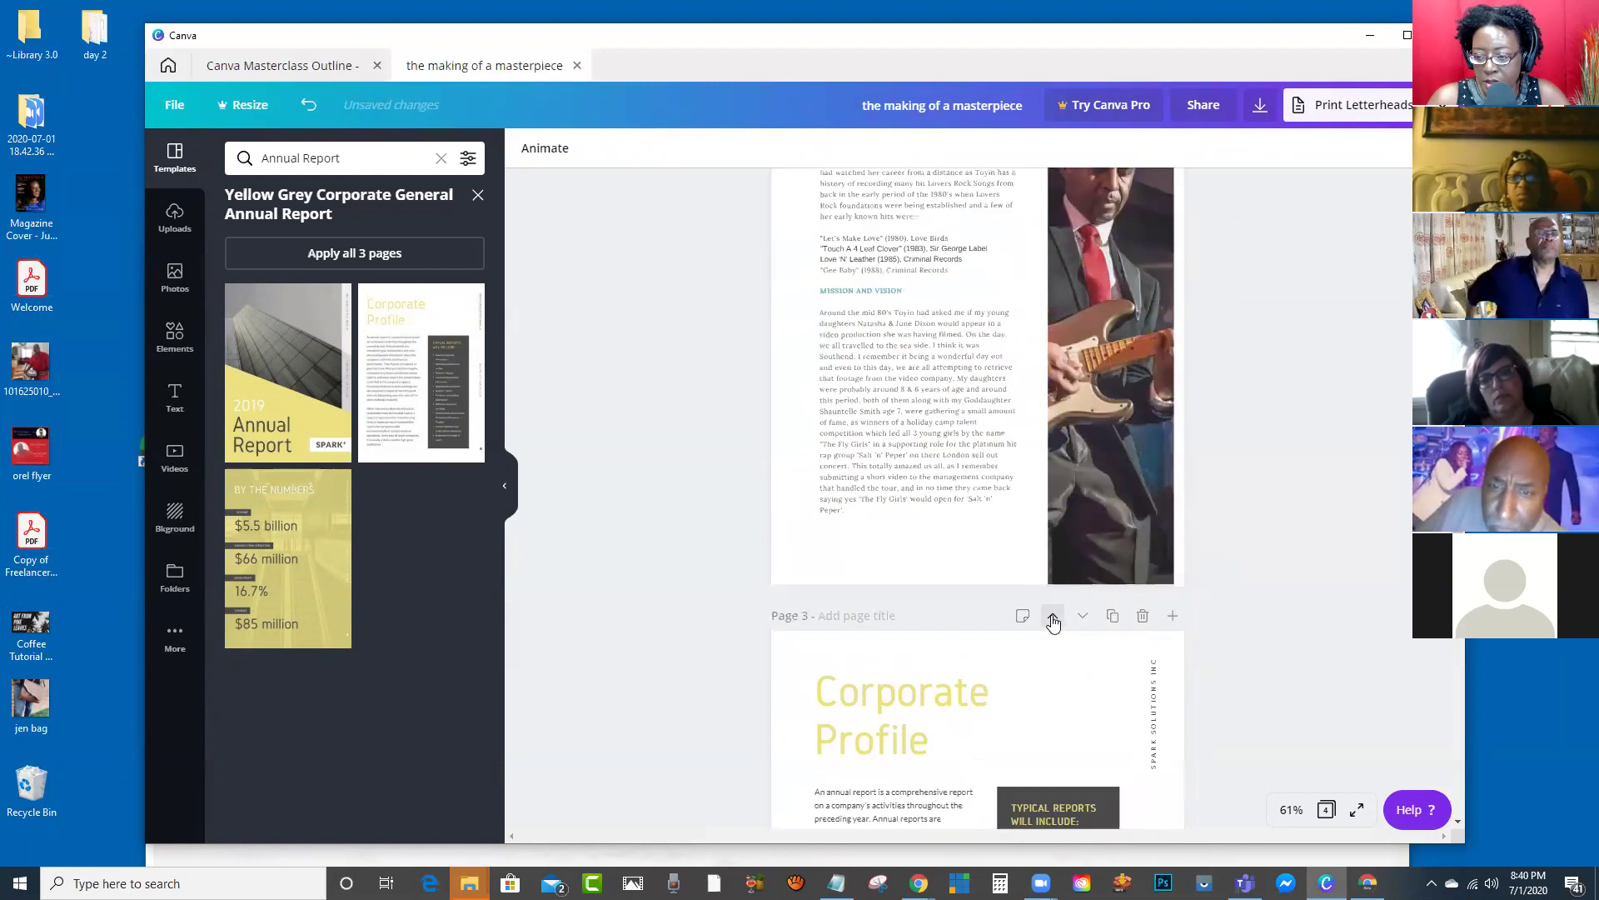
click(1053, 617)
scroll(1077, 529, down, 6)
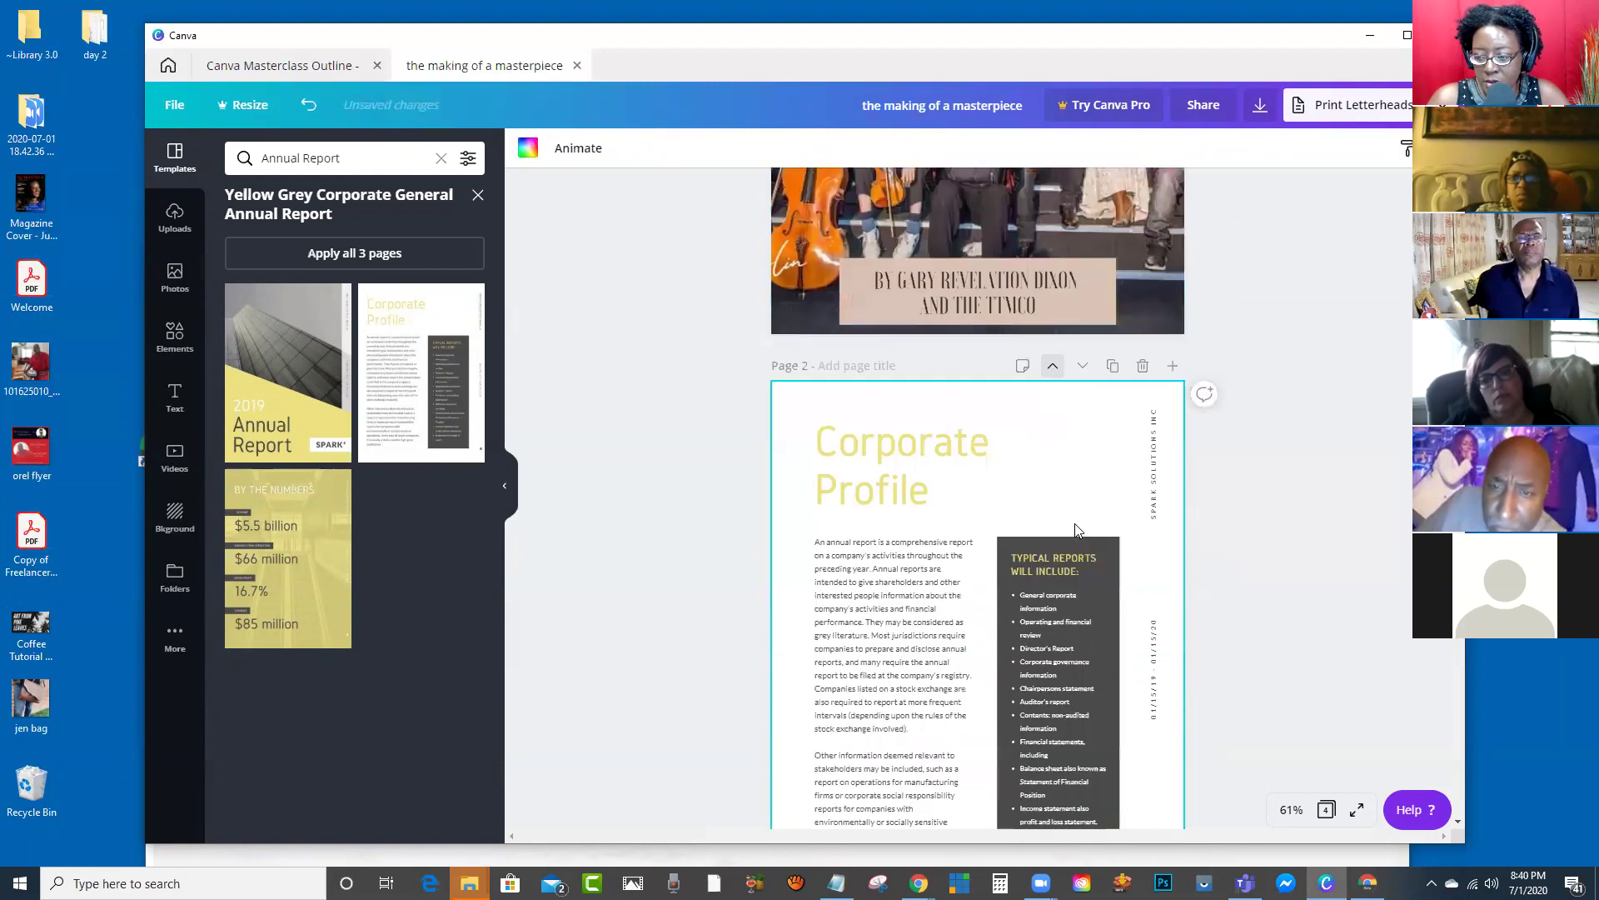
scroll(926, 275, up, 4)
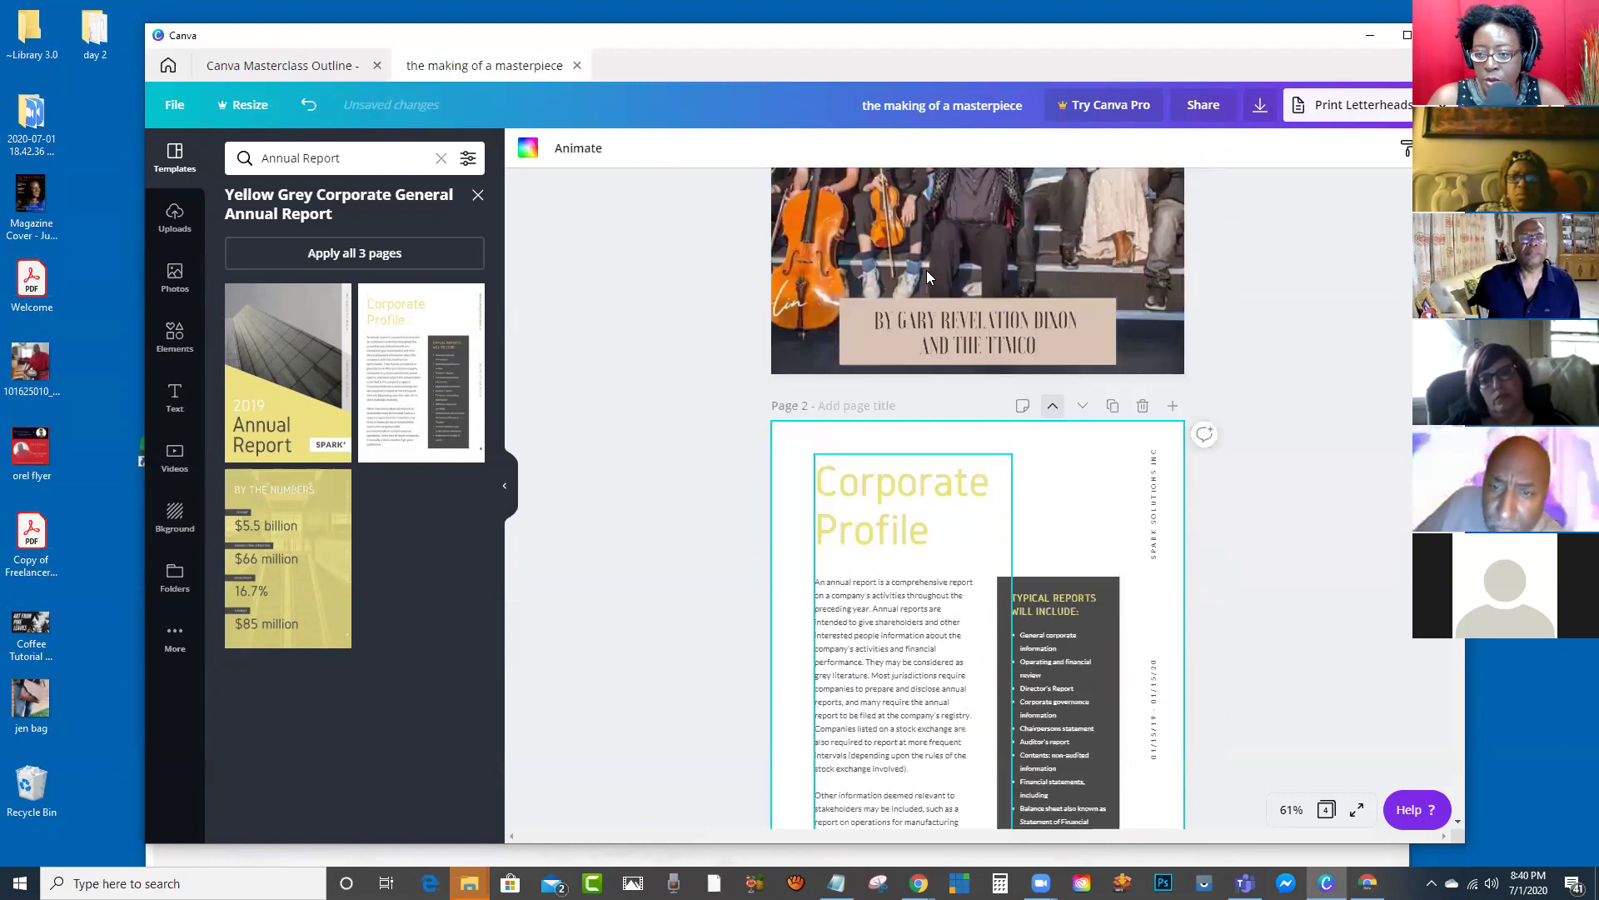
scroll(916, 549, down, 8)
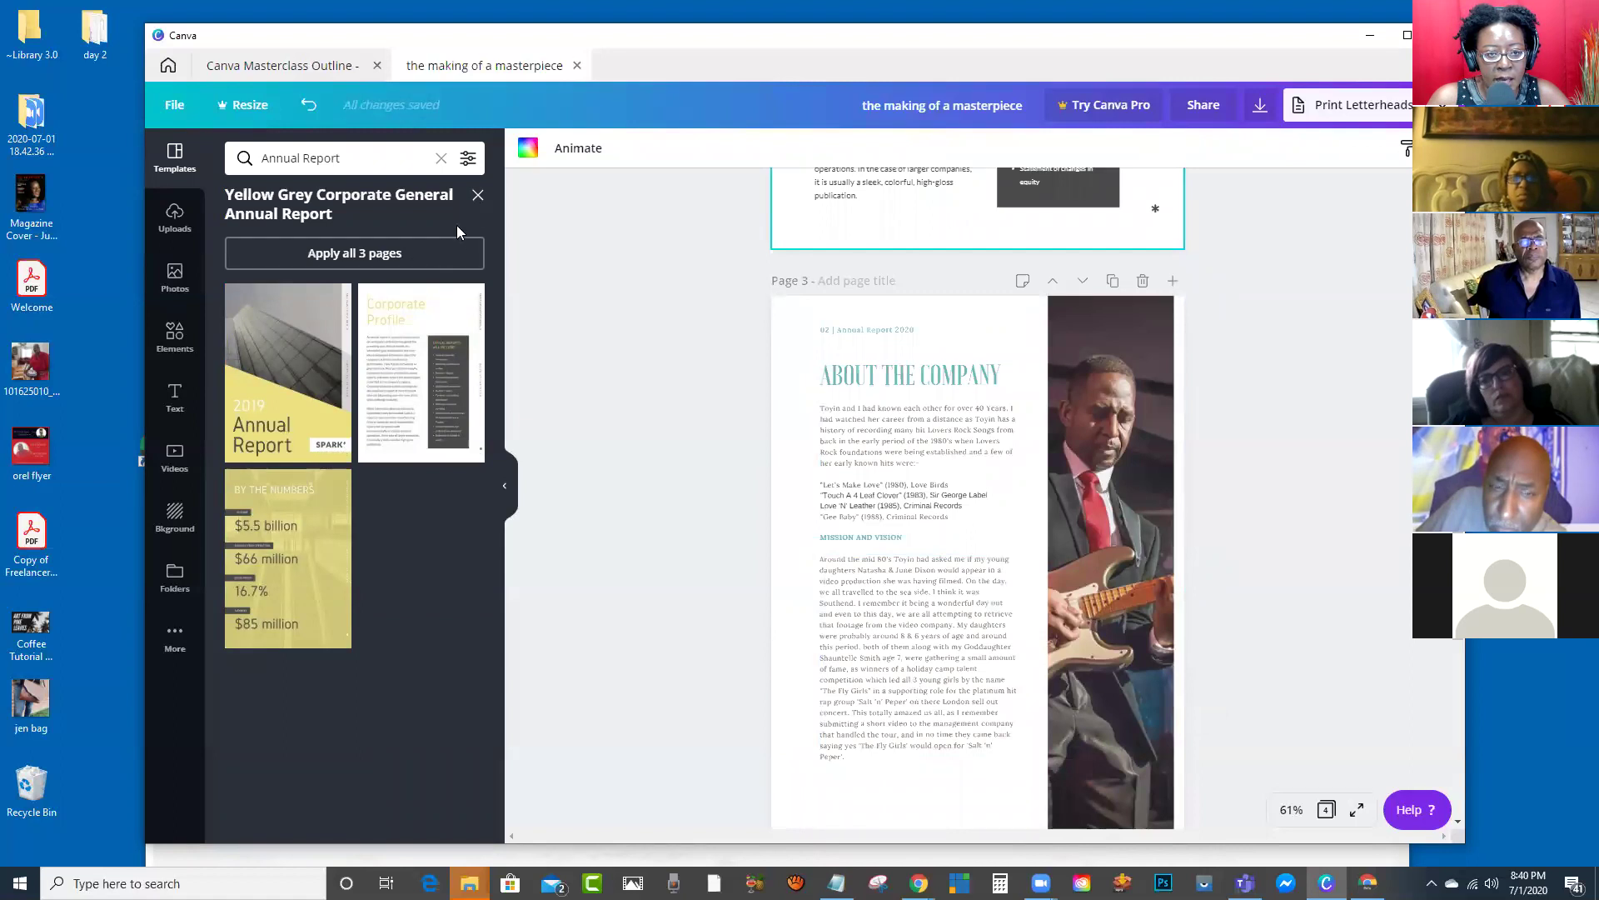
Step: Preview the teal 2019 and 2020 Annual Report templates, then open the Coolothing template
click(477, 196)
scroll(462, 400, down, 5)
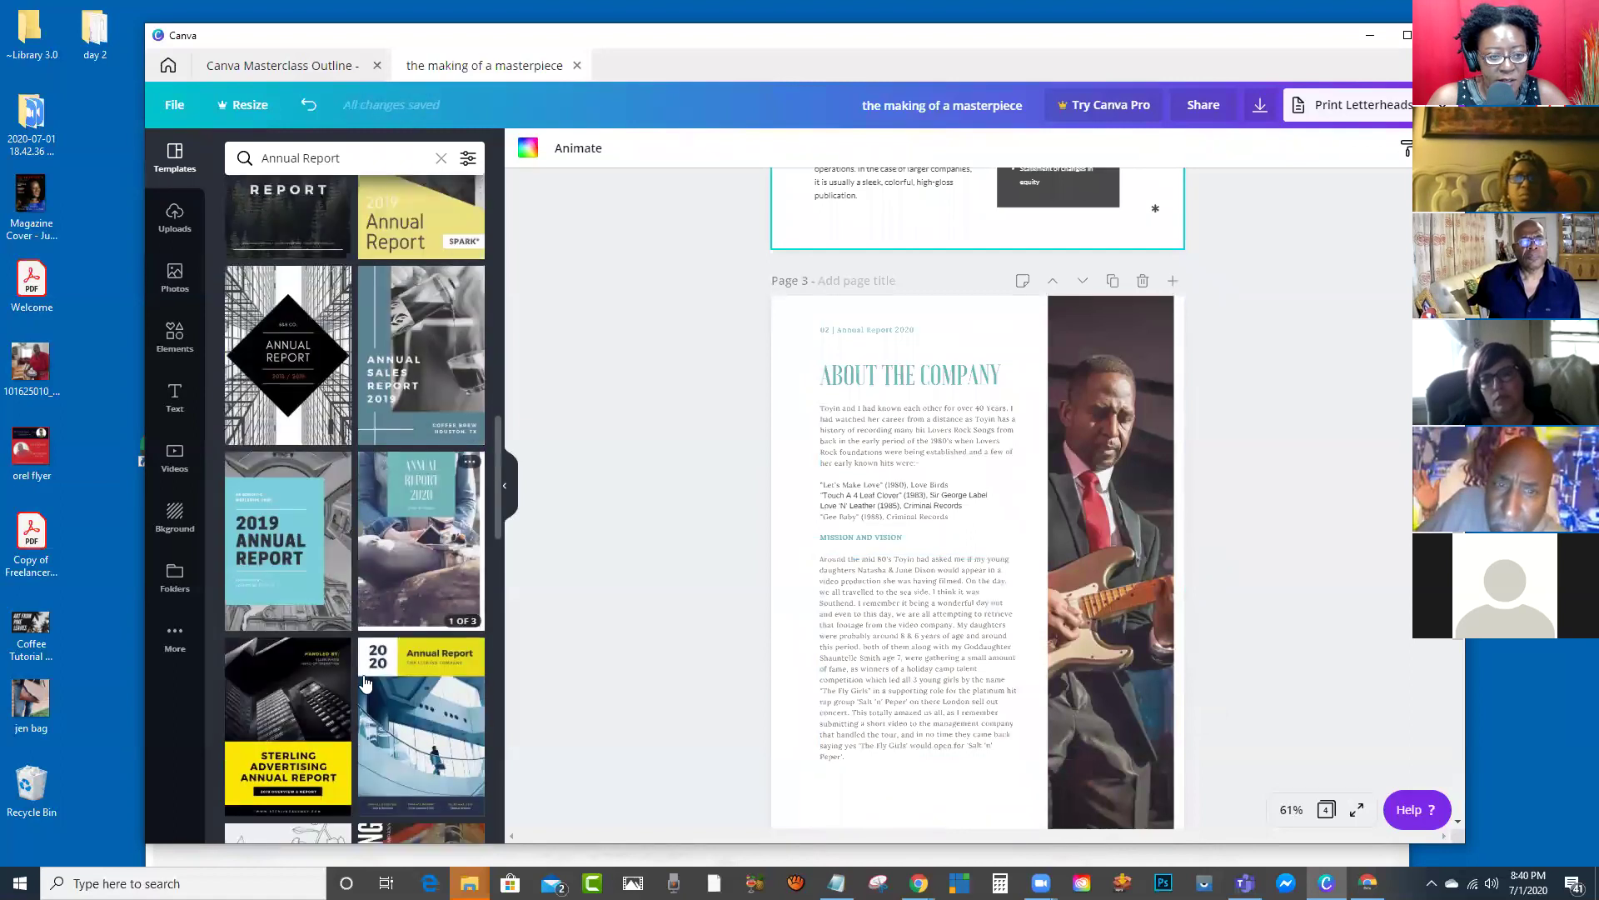
click(290, 542)
click(478, 200)
scroll(439, 342, up, 3)
click(439, 342)
click(478, 196)
scroll(417, 308, down, 5)
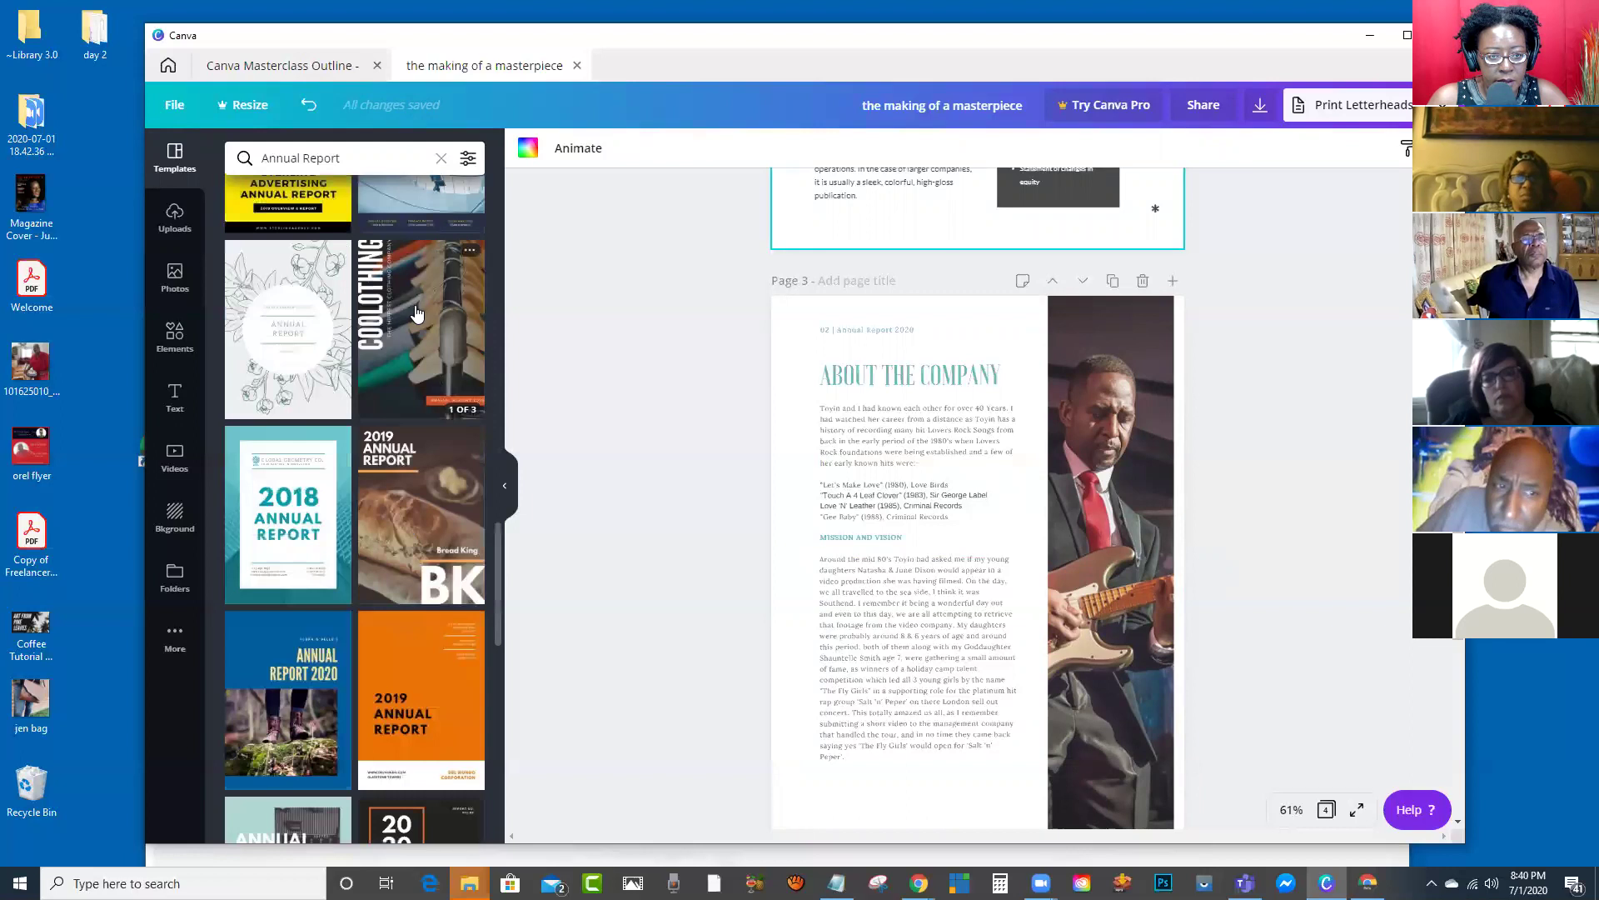
click(415, 310)
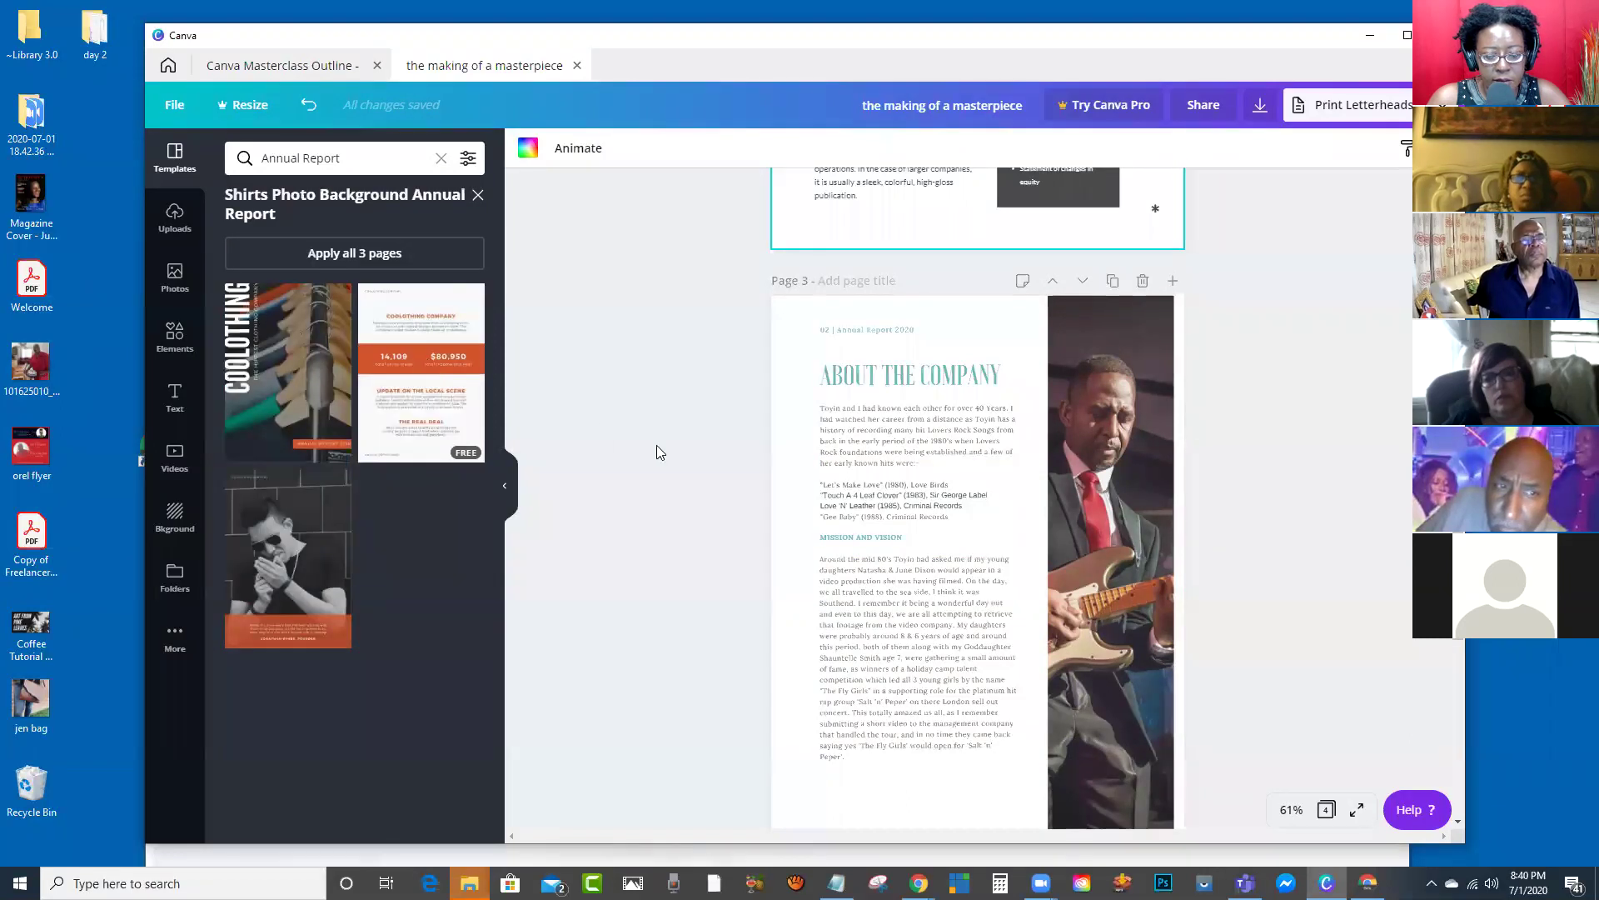
scroll(967, 616, down, 8)
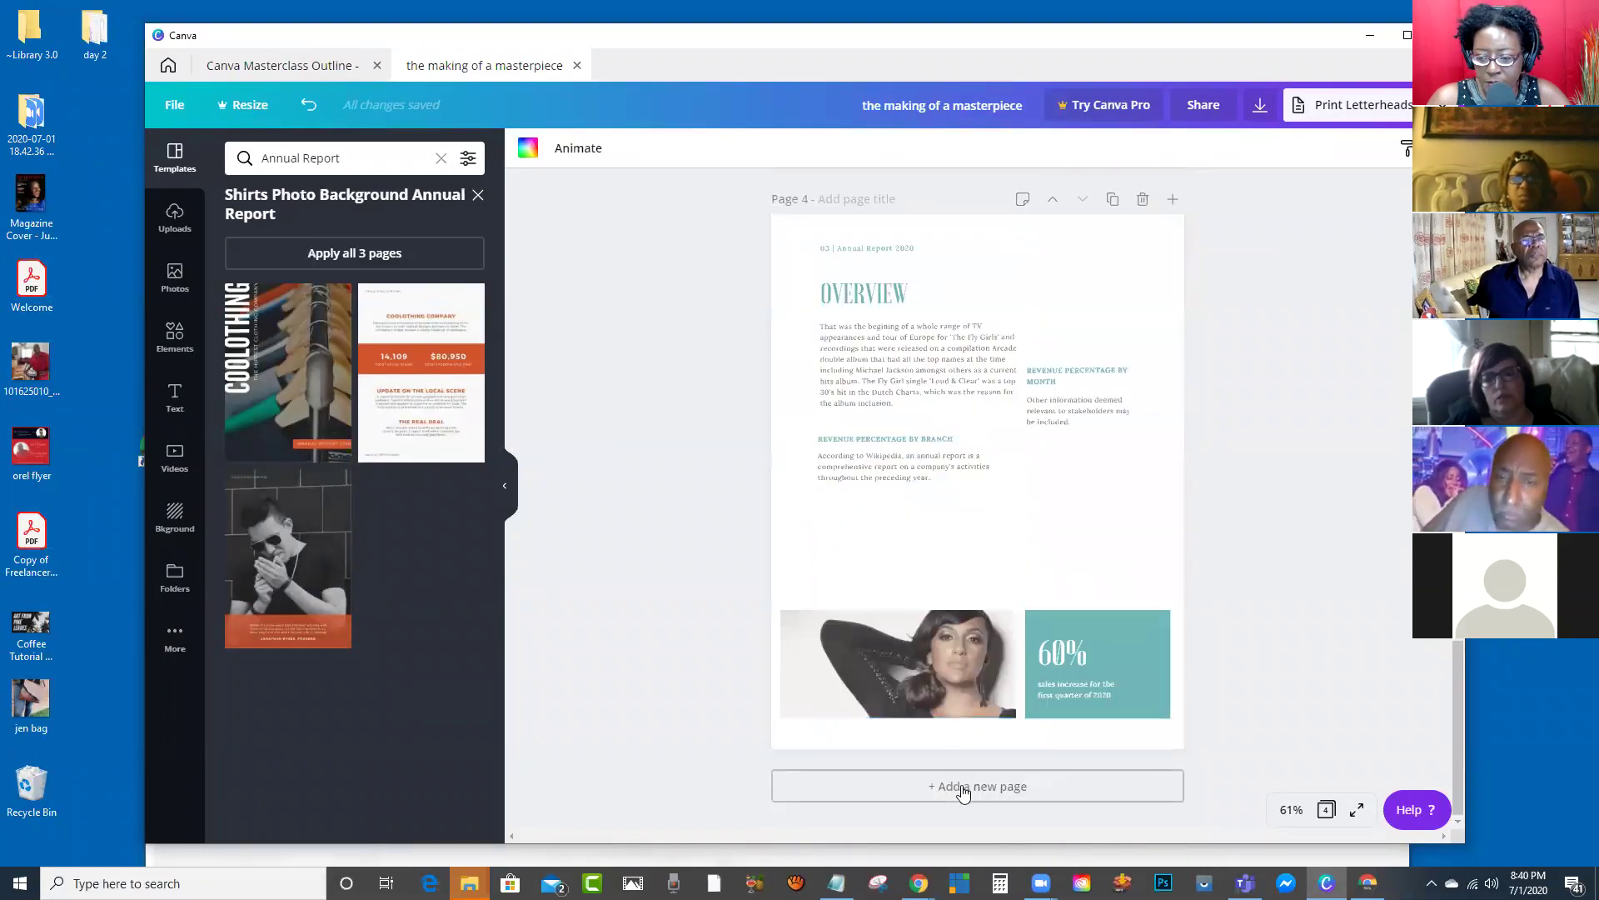
Step: Add a new page after Overview using the Coolothing Company stats layout
click(964, 786)
click(424, 407)
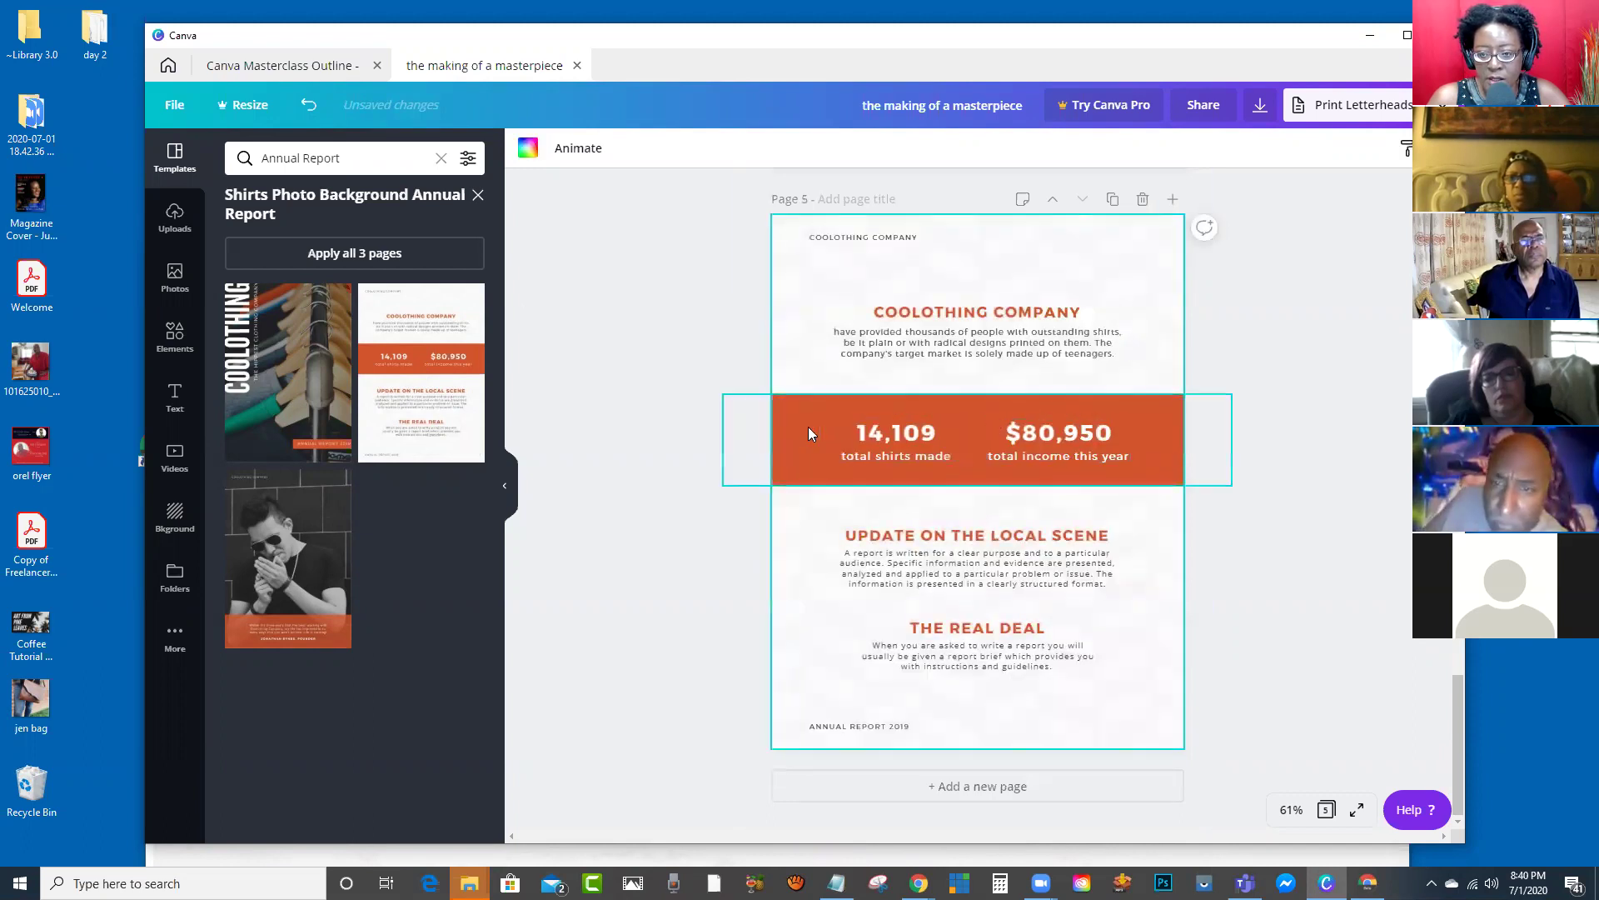
scroll(1083, 325, up, 5)
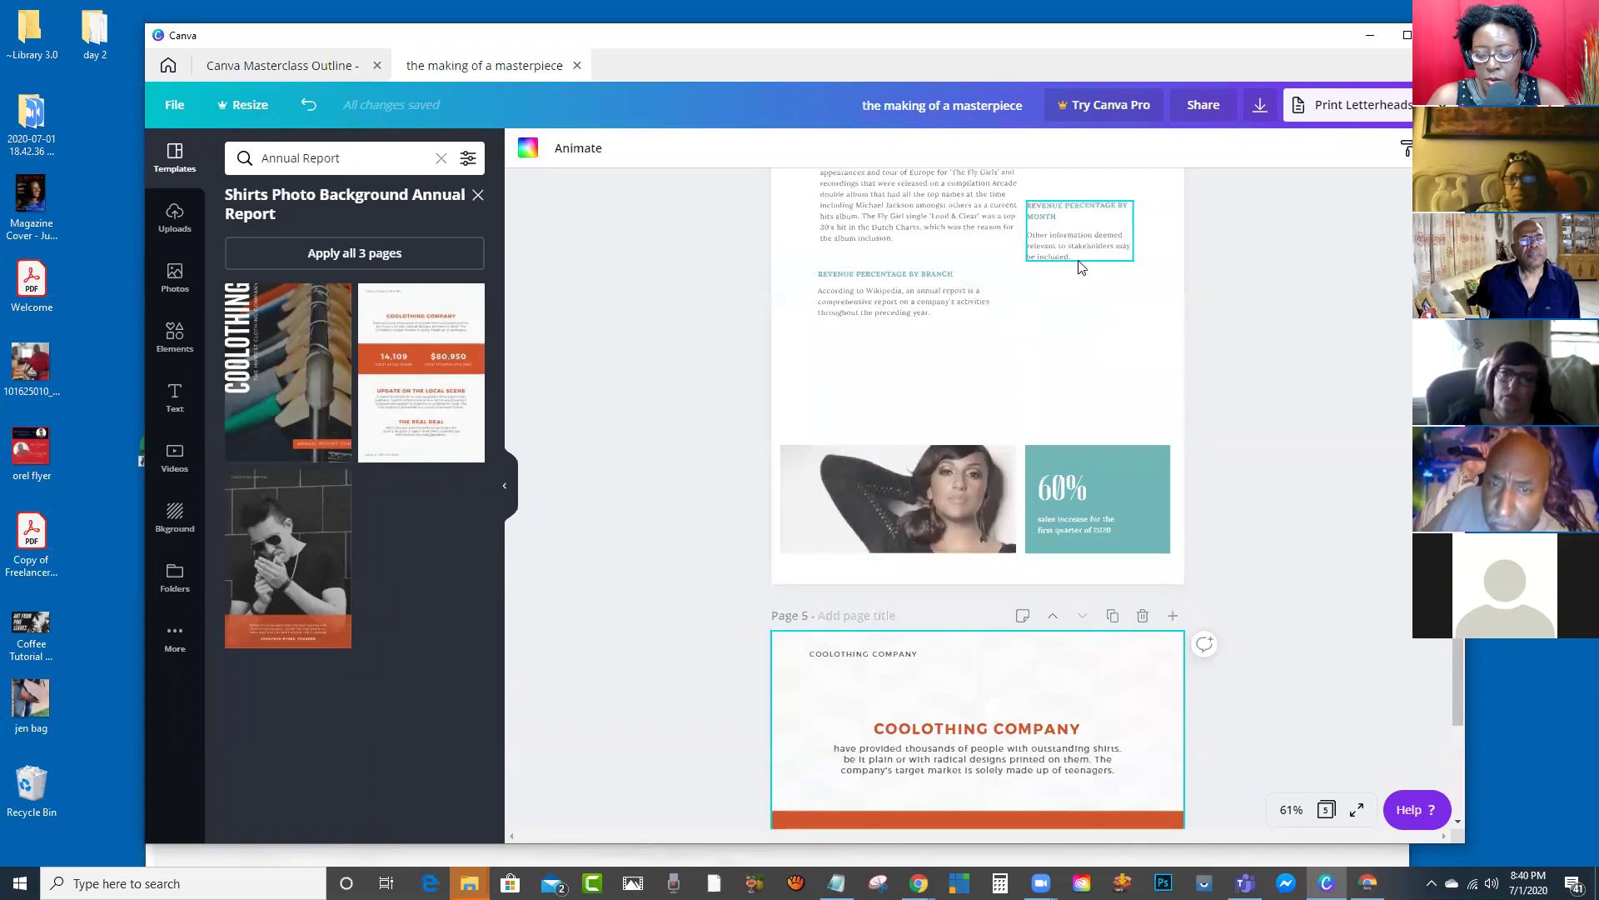
scroll(1048, 410, down, 5)
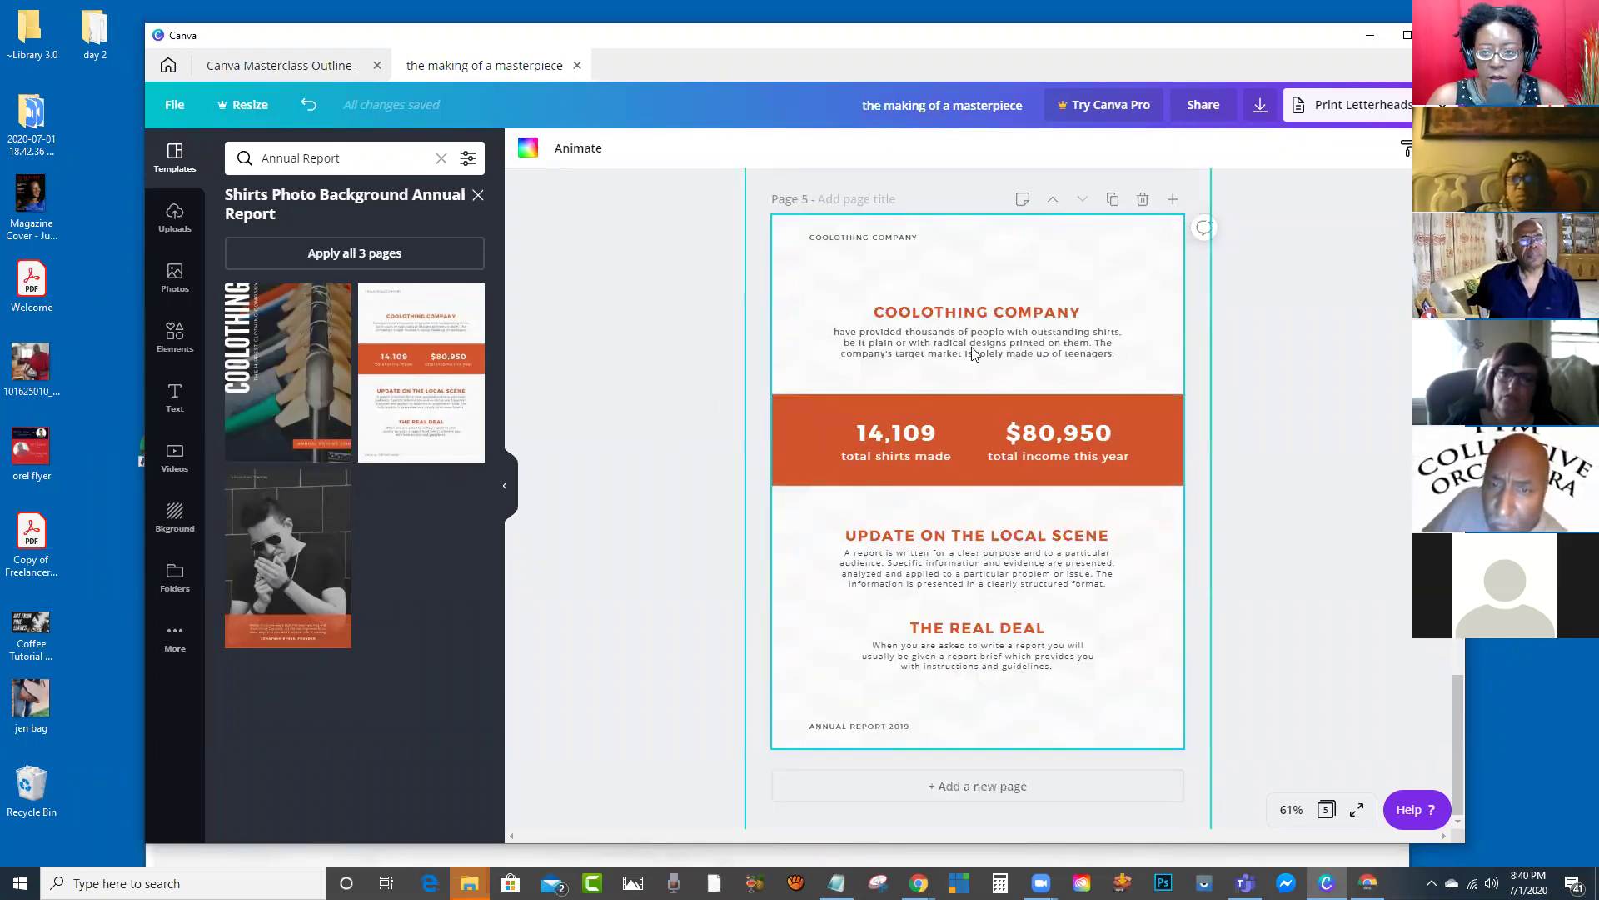
scroll(996, 363, up, 6)
scroll(996, 363, up, 10)
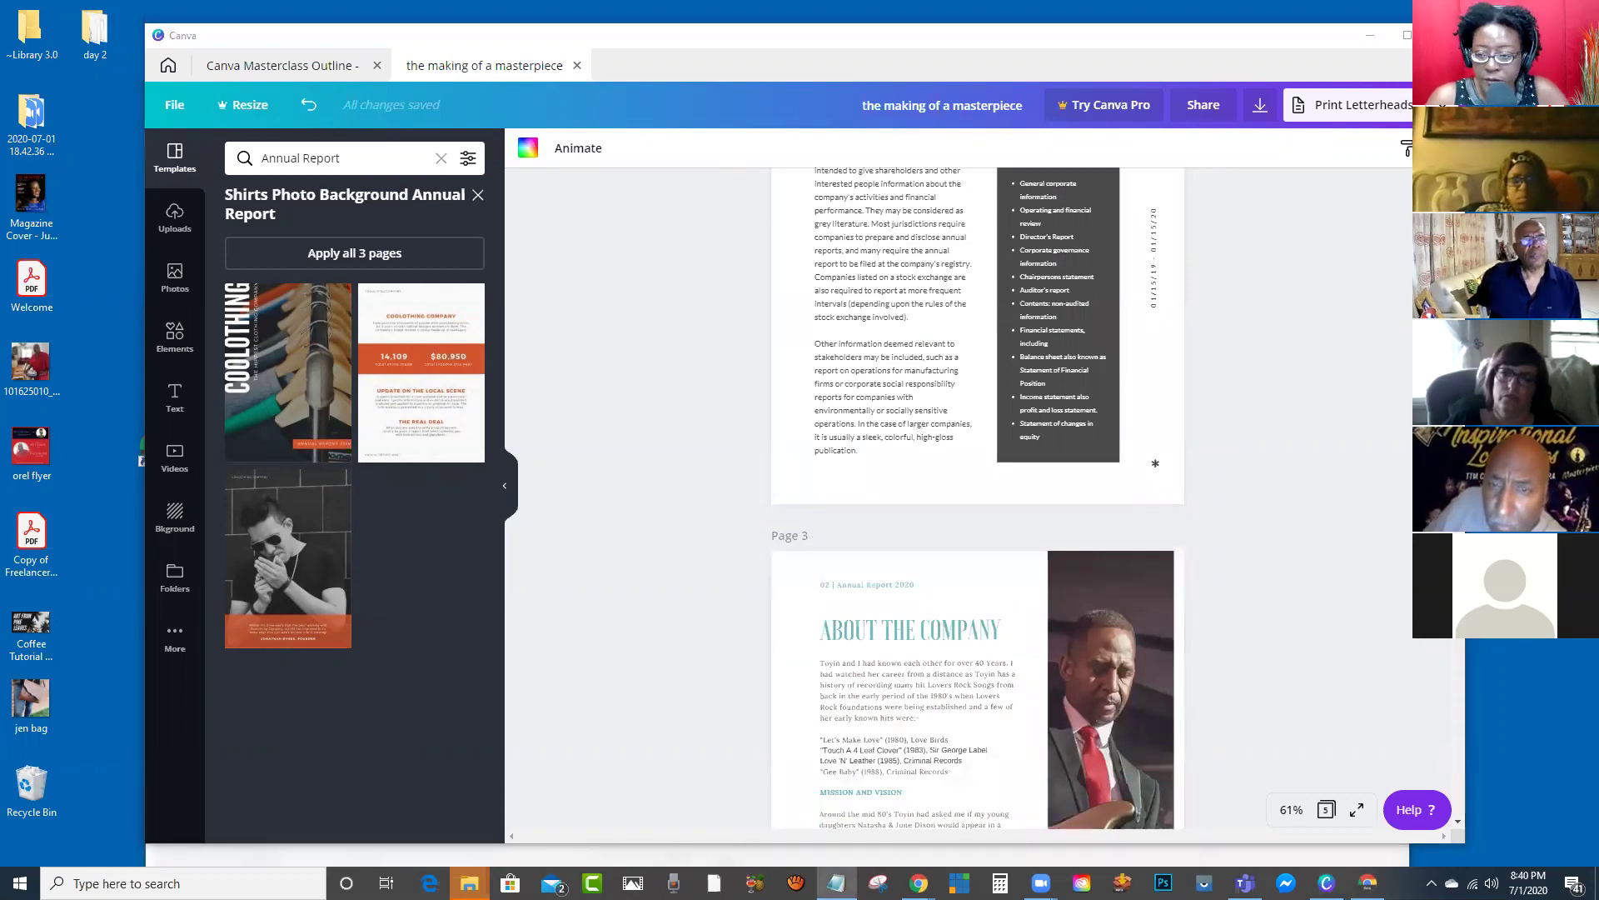
scroll(1068, 489, down, 10)
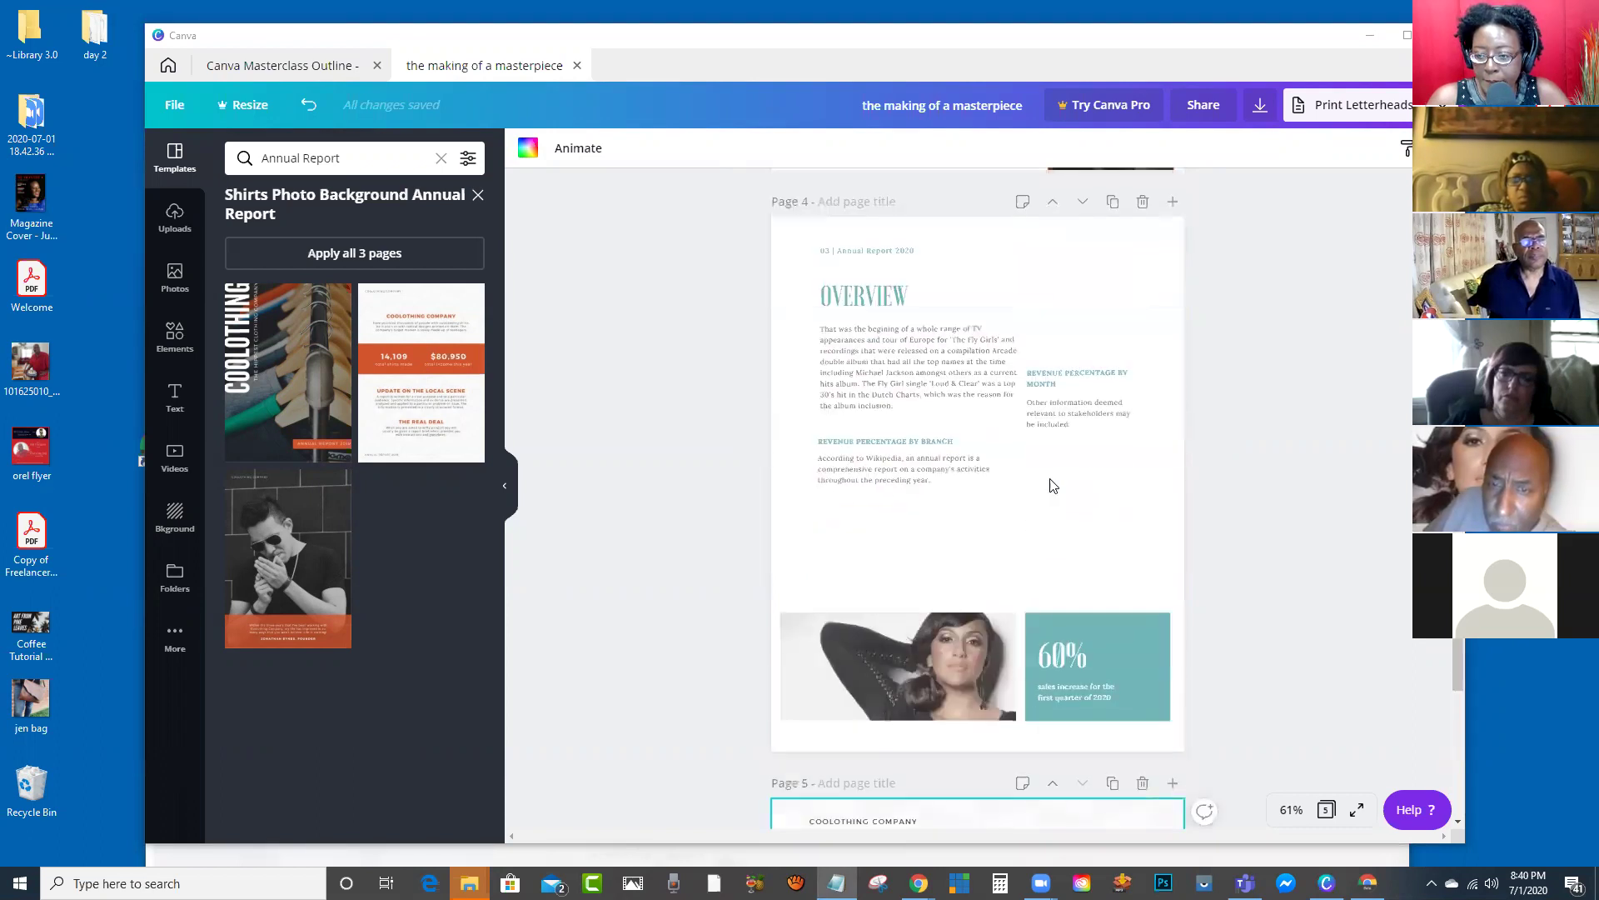
scroll(1000, 495, down, 7)
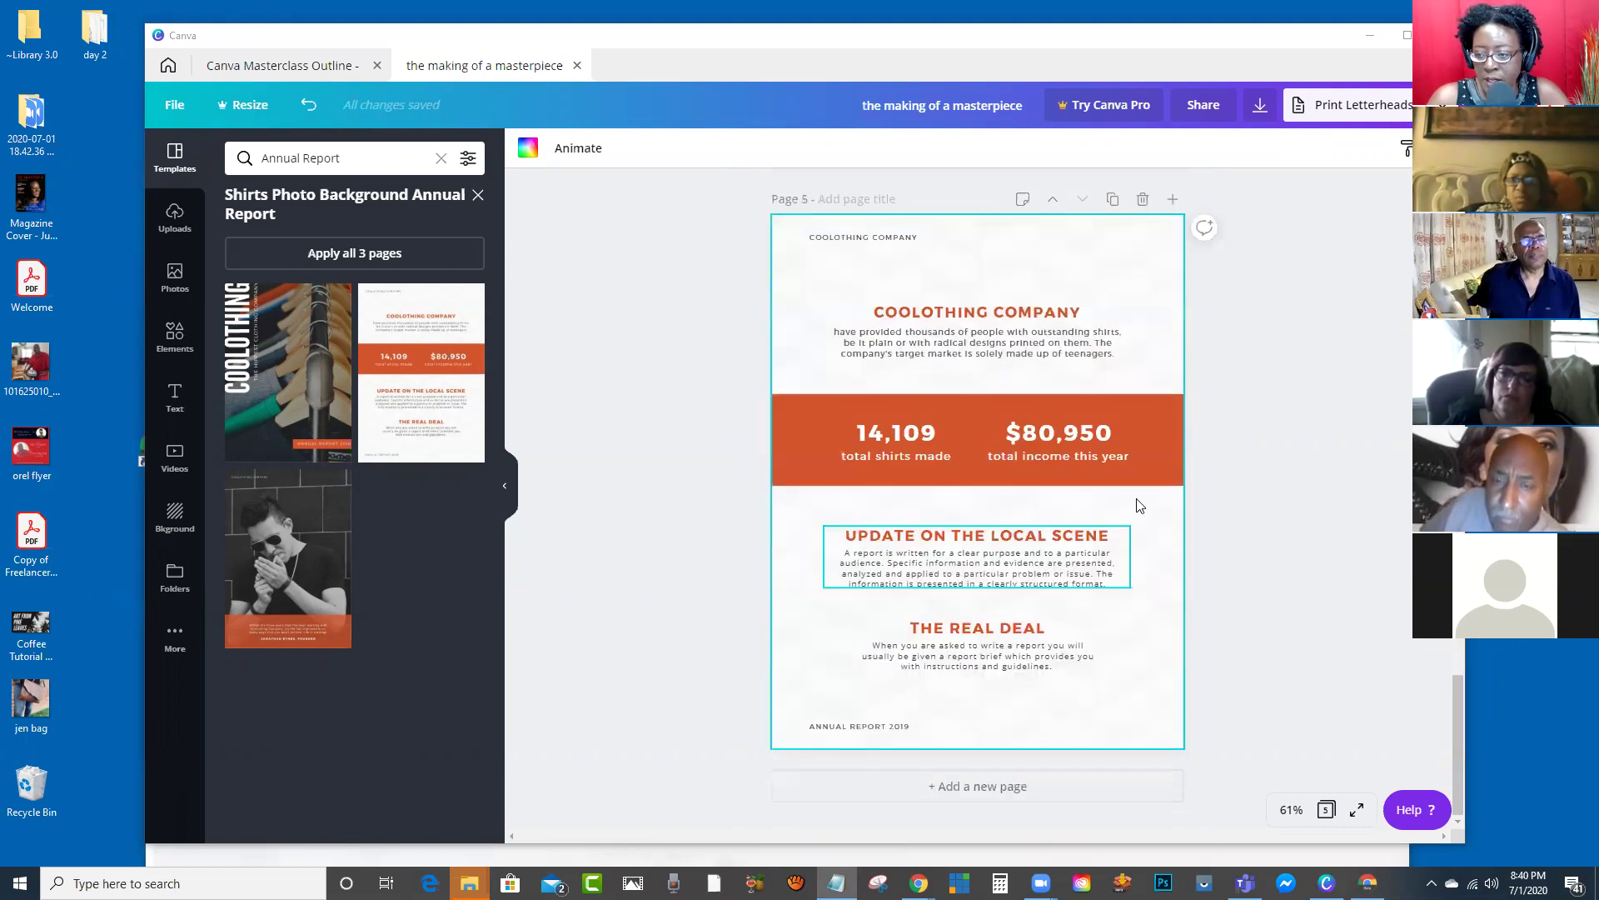
Step: Delete the Coolothing Company page, leaving four pages ending on Overview
click(1140, 199)
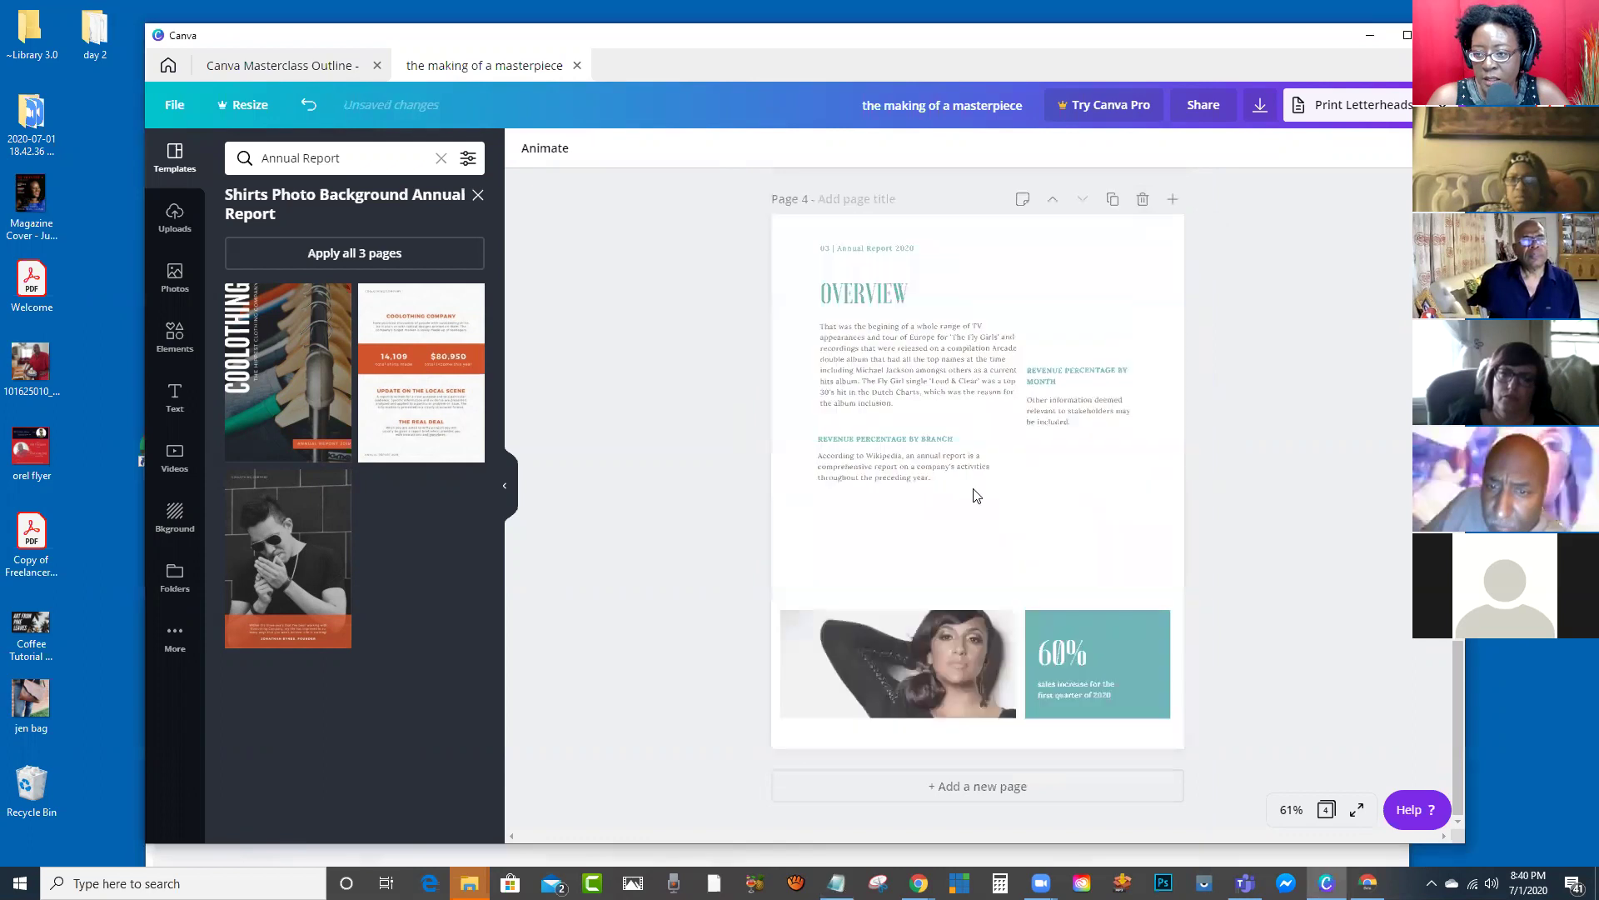
scroll(1087, 488, up, 2)
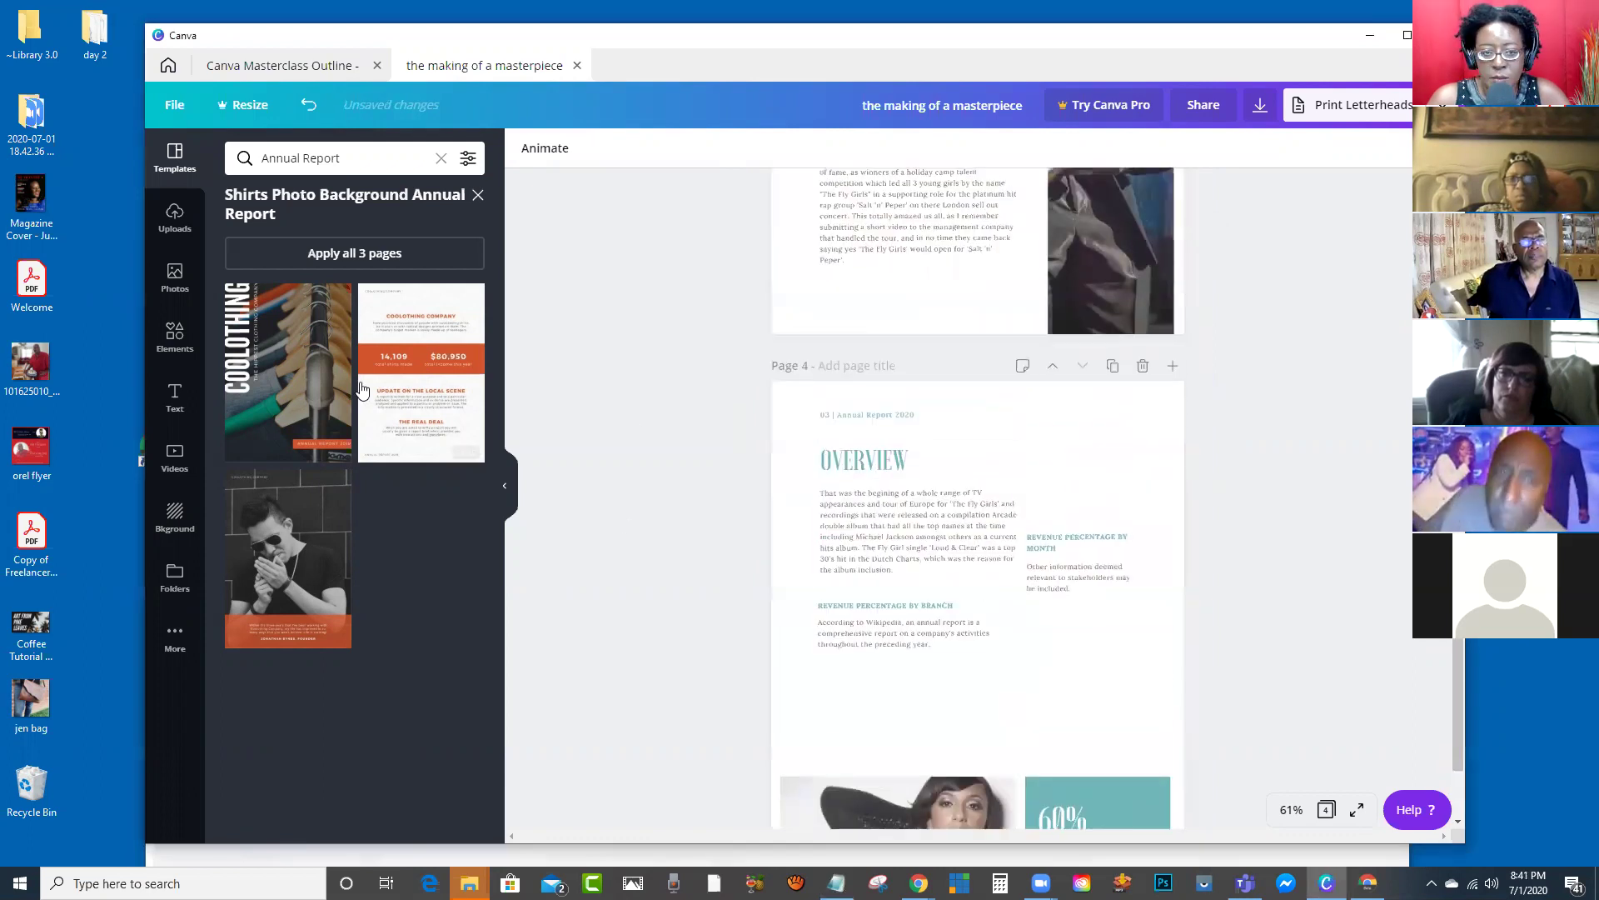
scroll(1053, 406, up, 20)
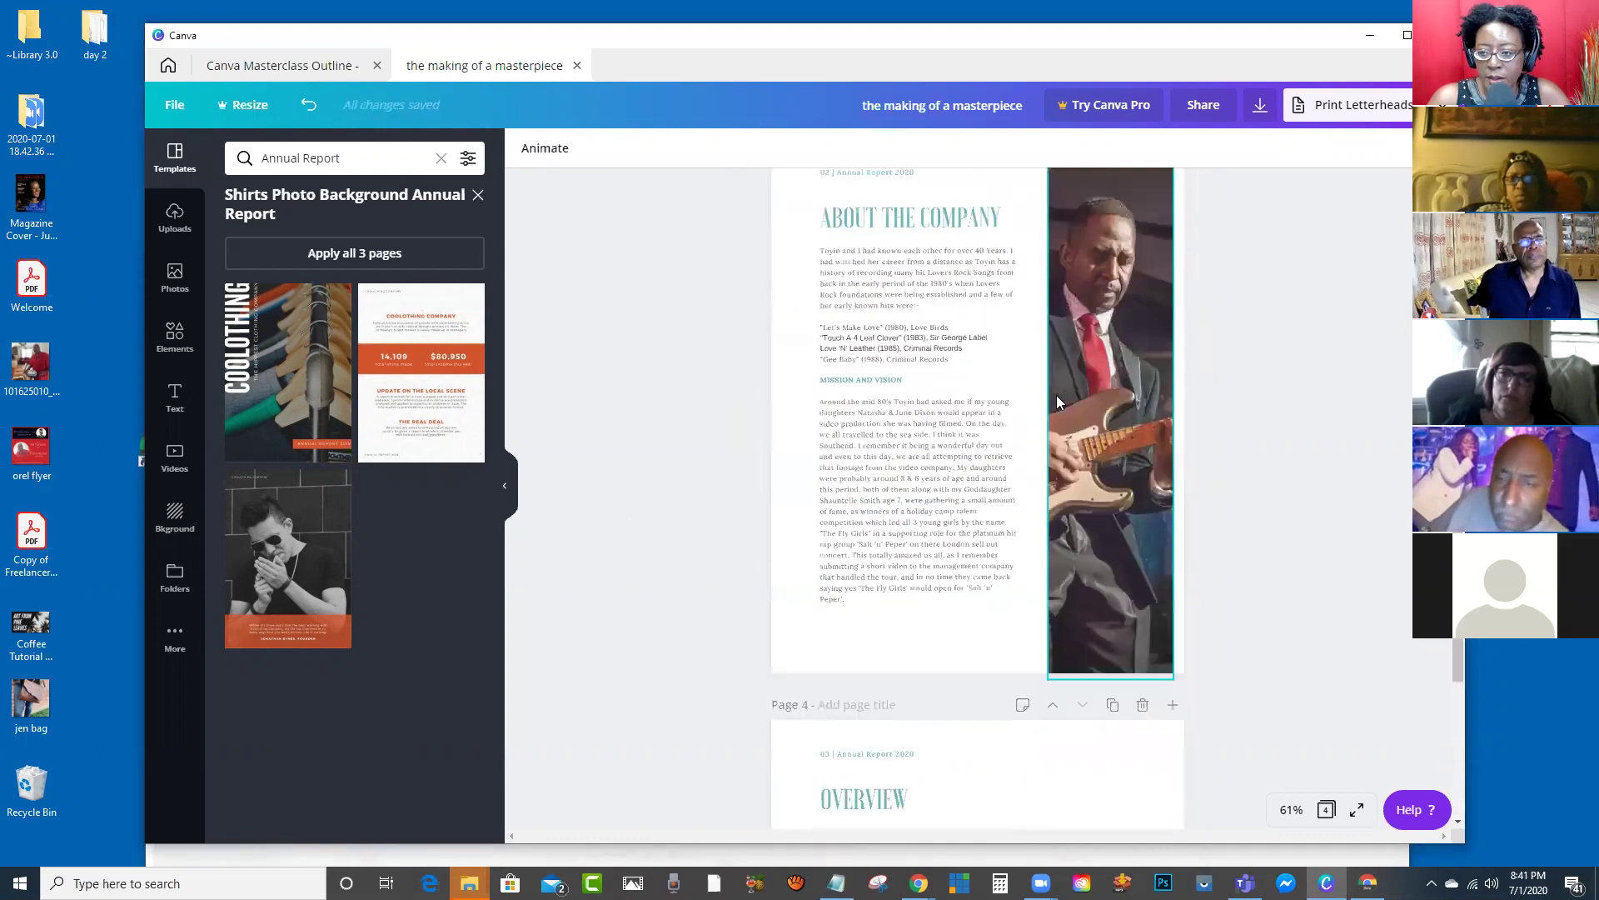
scroll(1054, 410, down, 15)
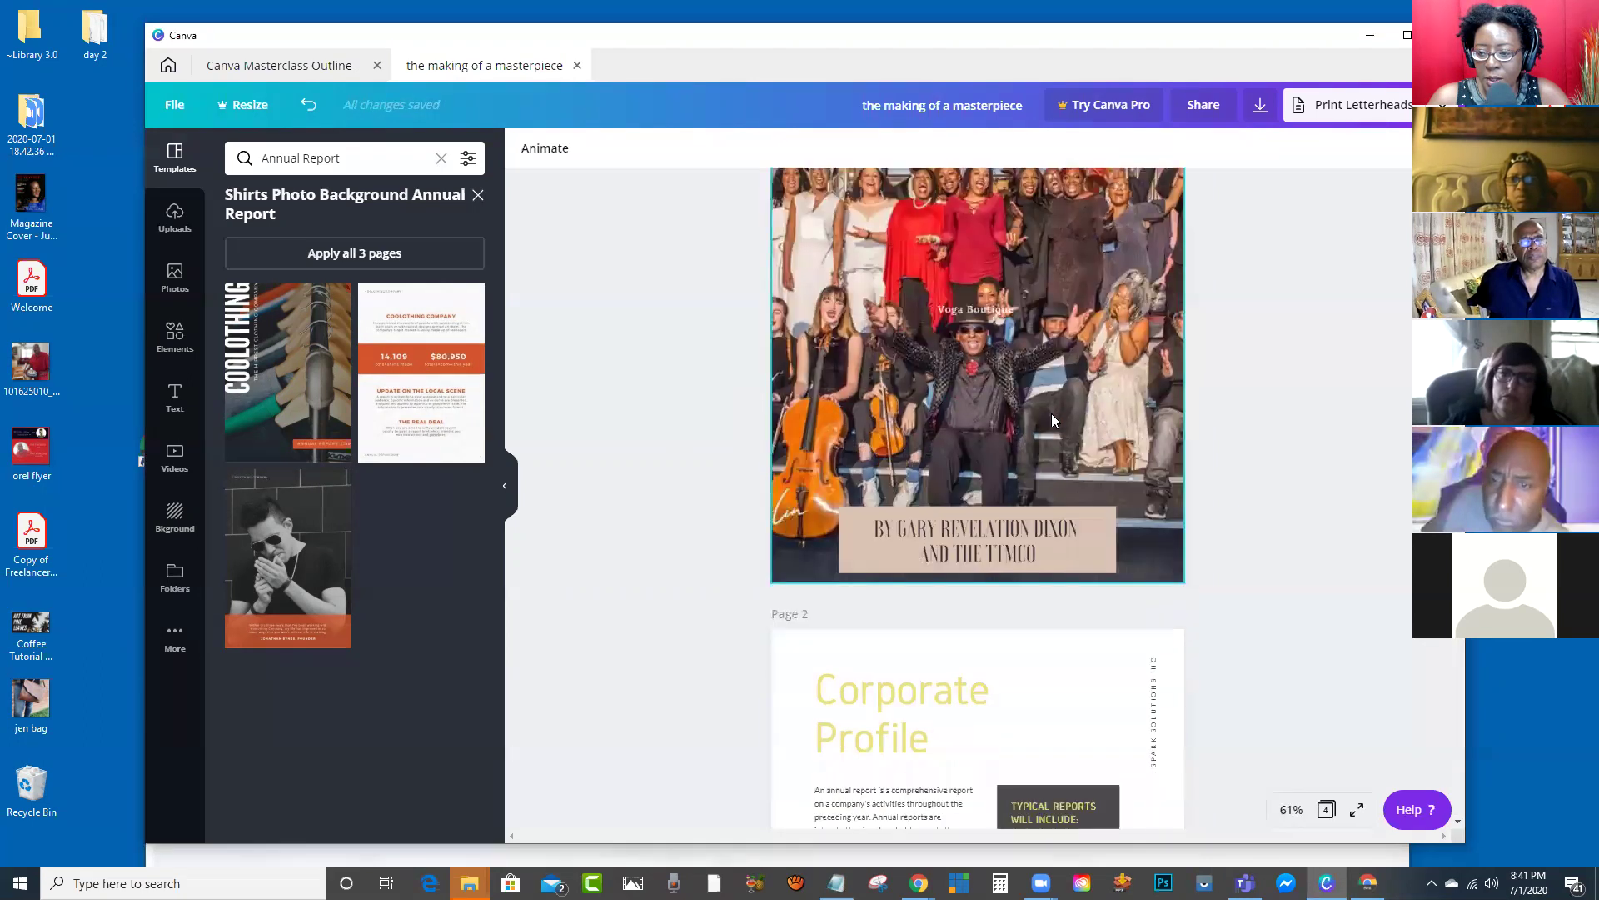
scroll(960, 390, down, 5)
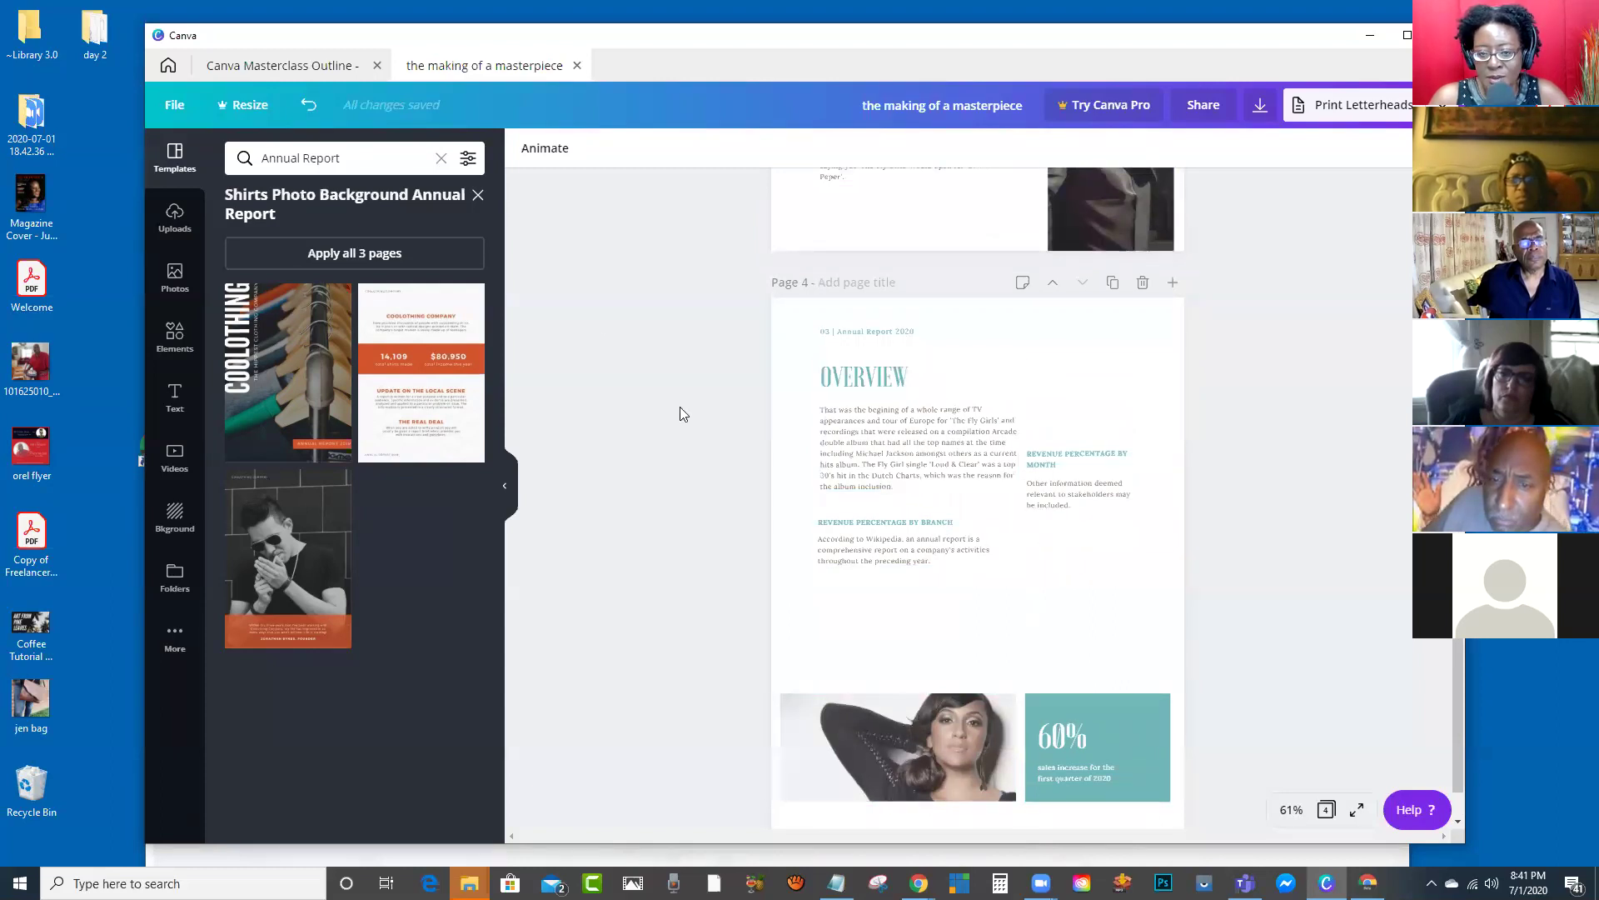
Step: Close the Shirts Photo Background template group to return to the search results
click(478, 197)
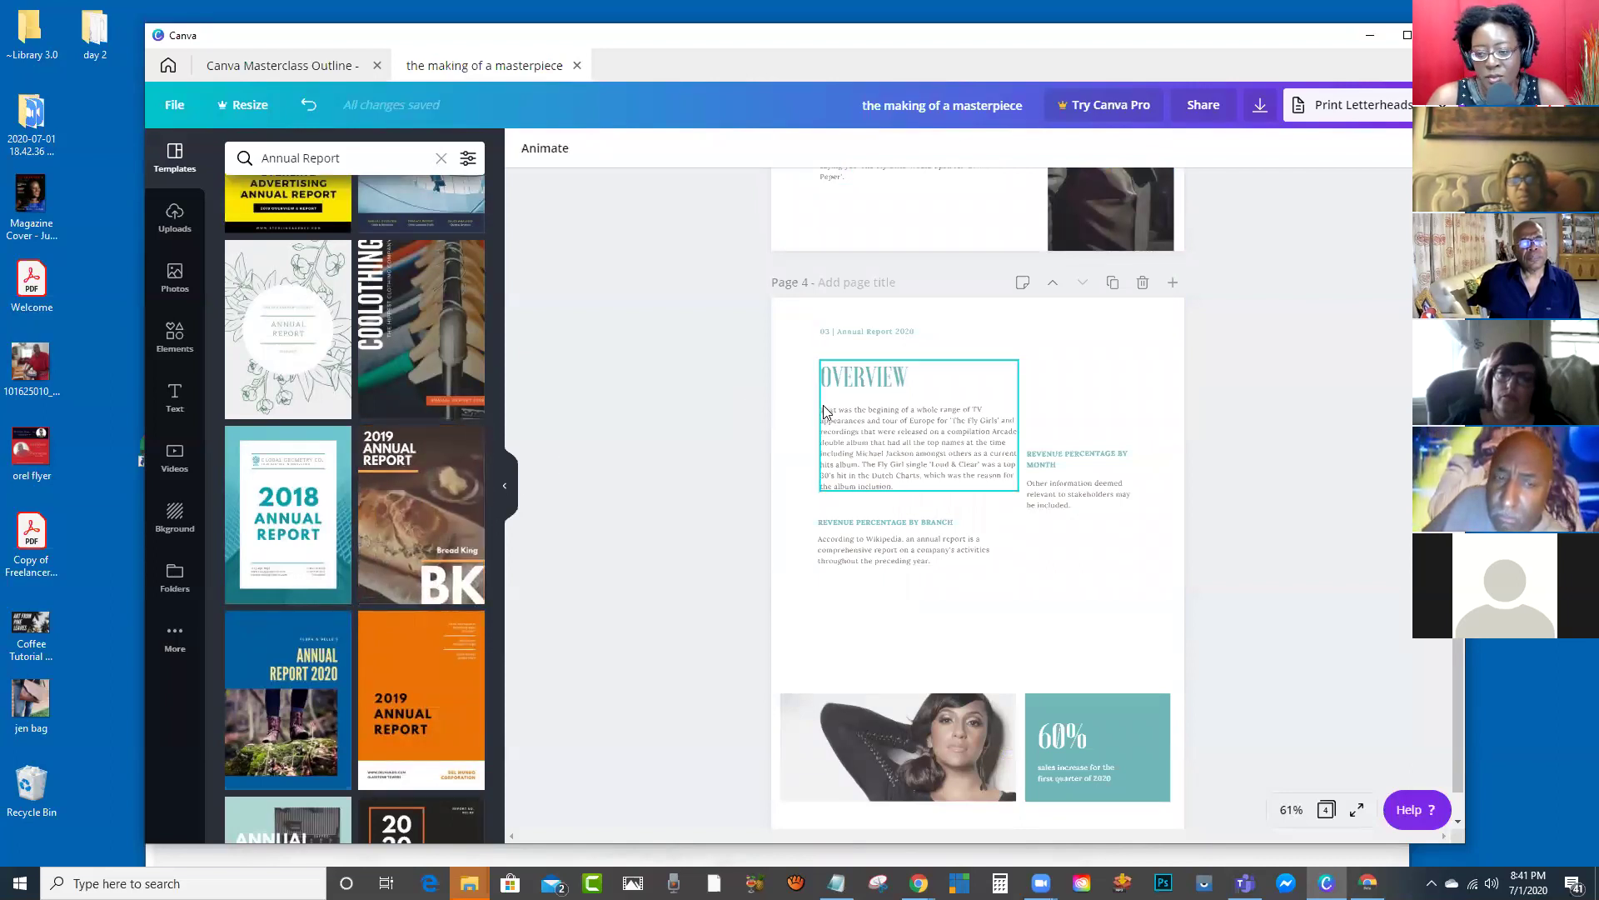
scroll(821, 398, down, 1)
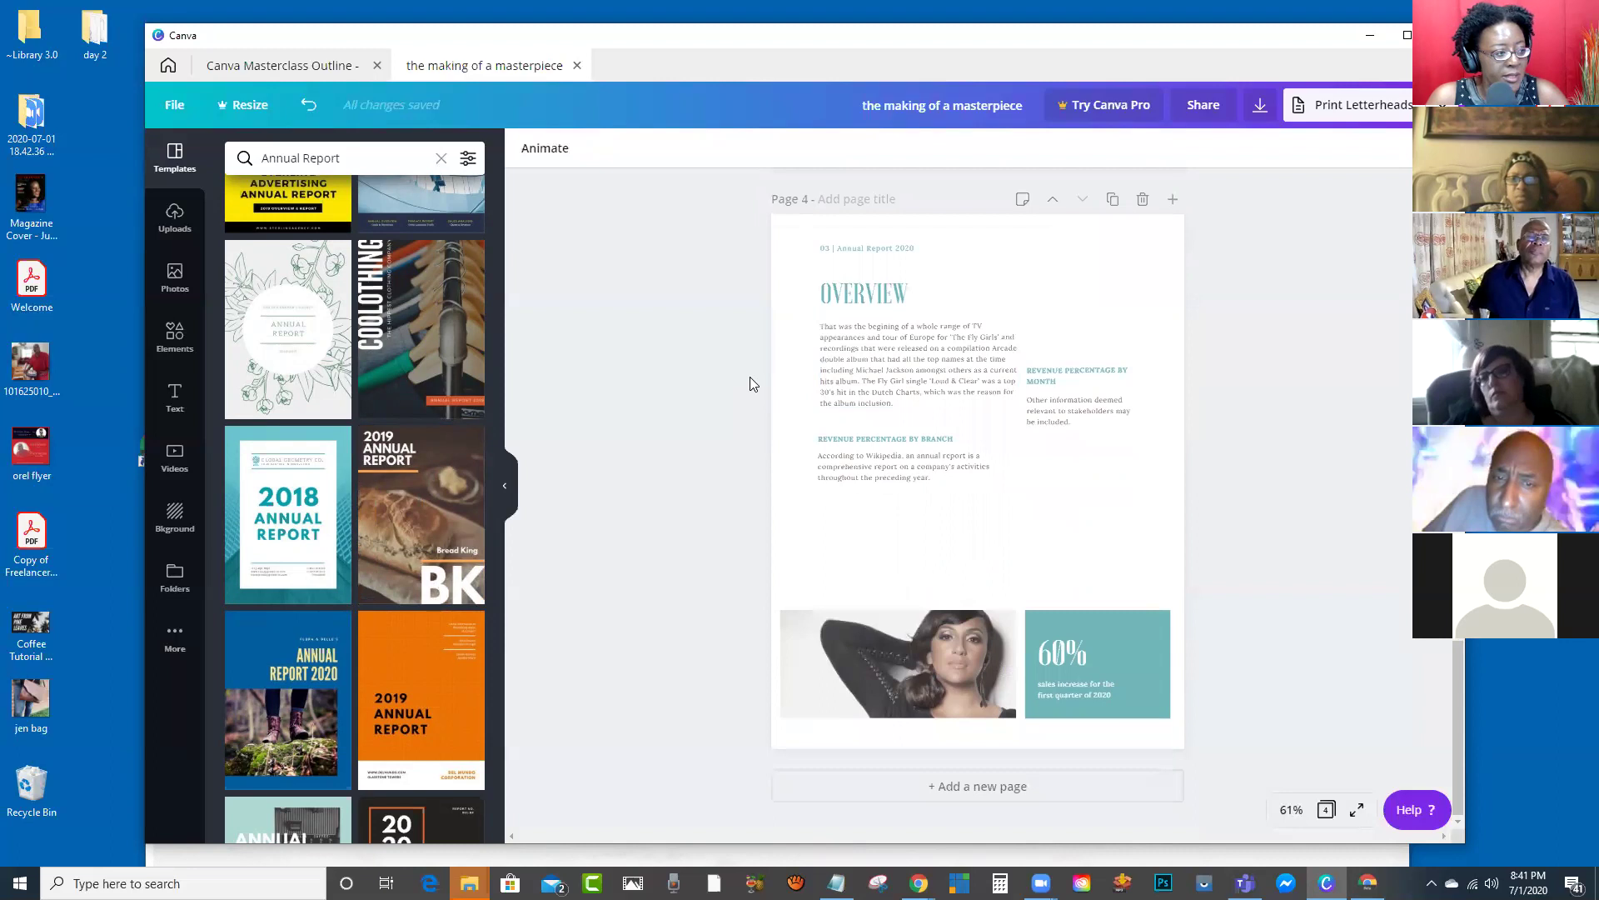
scroll(1046, 275, up, 20)
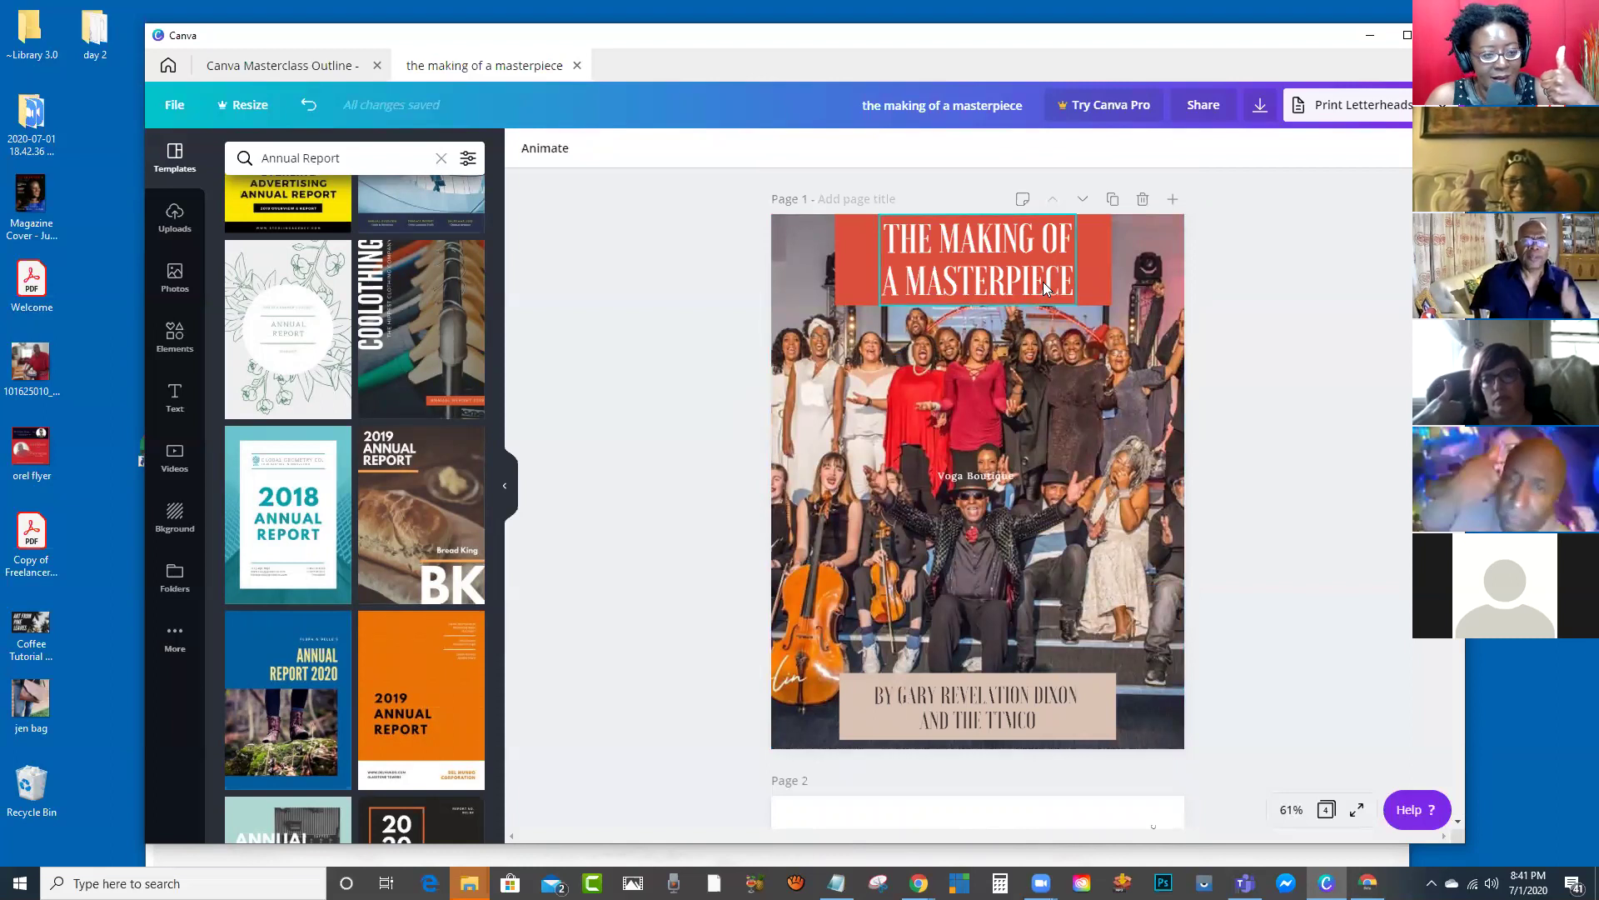
scroll(1043, 282, down, 13)
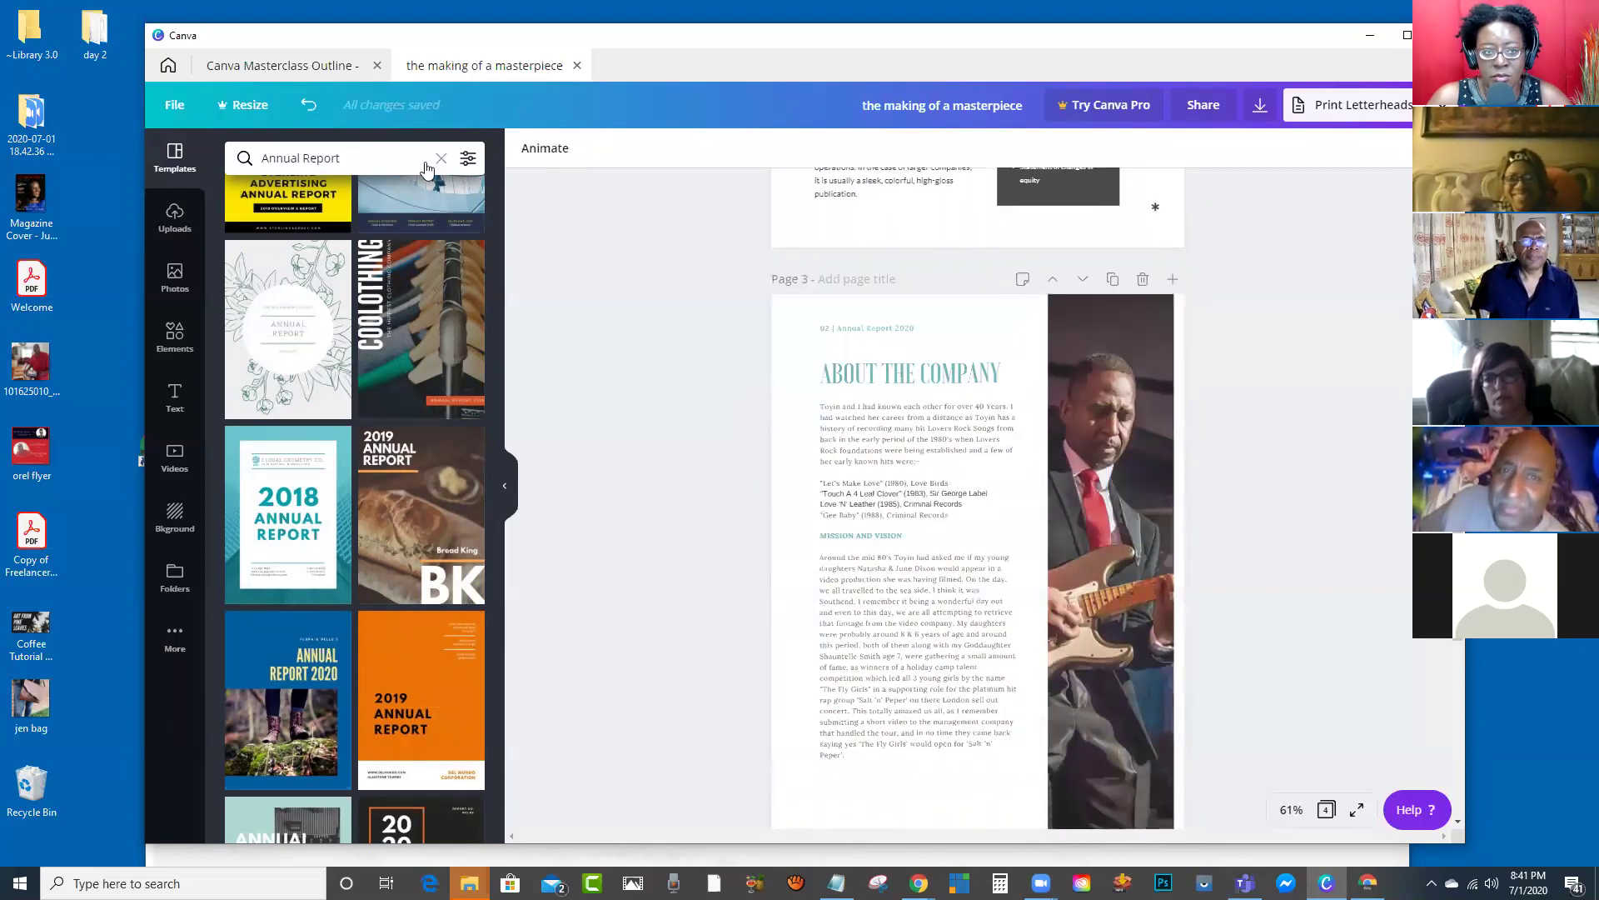
Step: View the Canva Masterclass Outline design, then Alt+Tab to Chrome's Yahoo Mail window
click(274, 70)
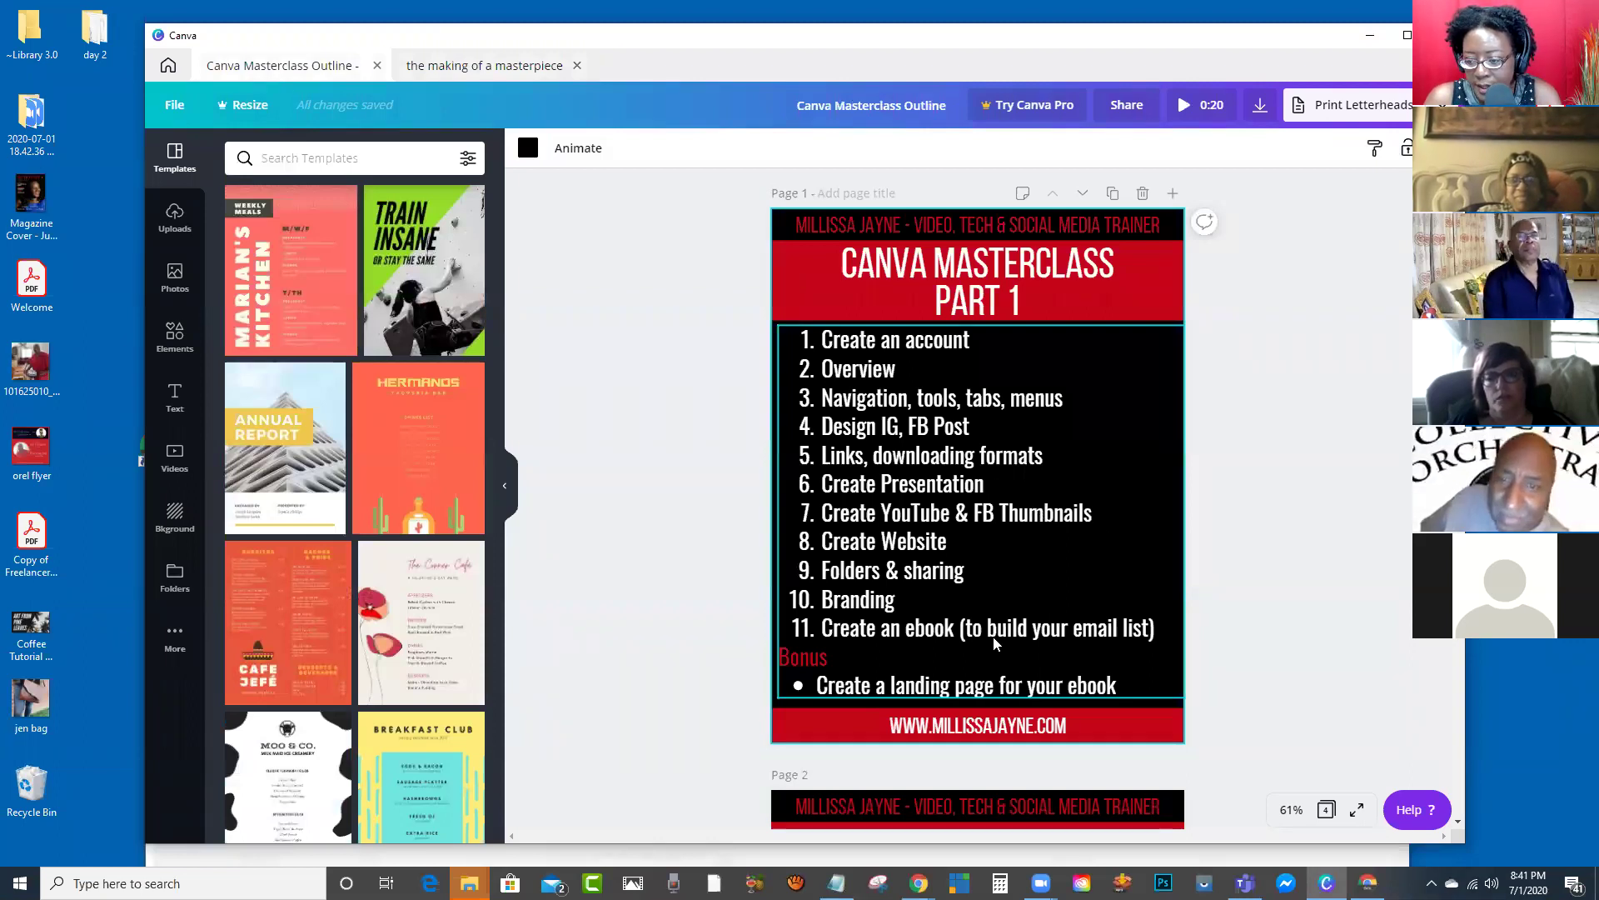
scroll(993, 640, down, 4)
scroll(993, 591, up, 4)
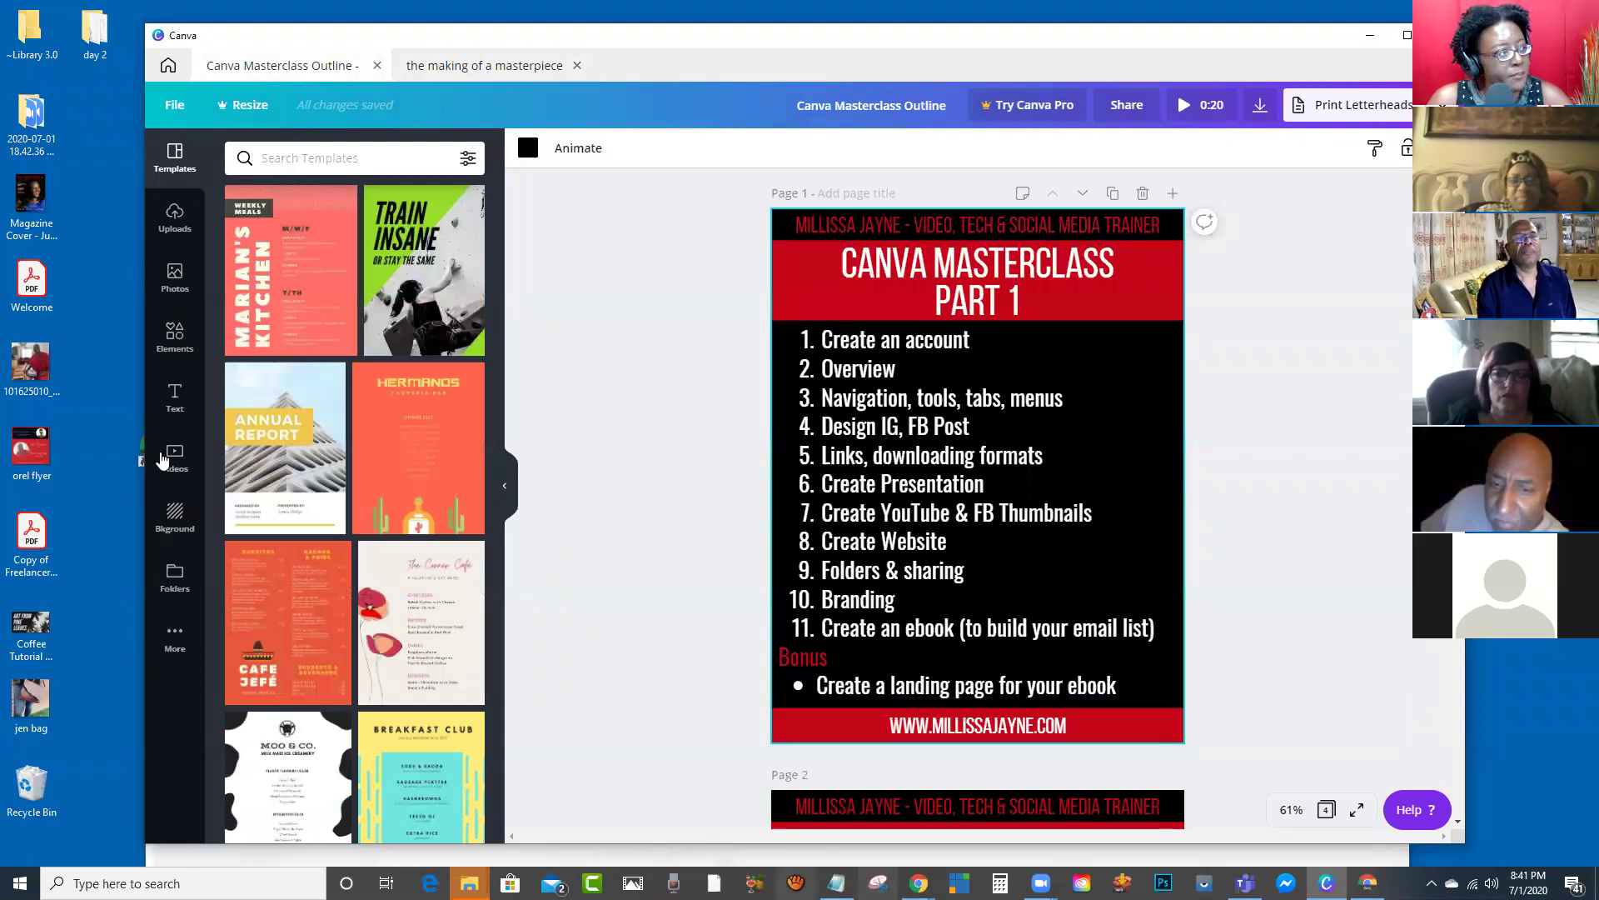
key(alt+Tab)
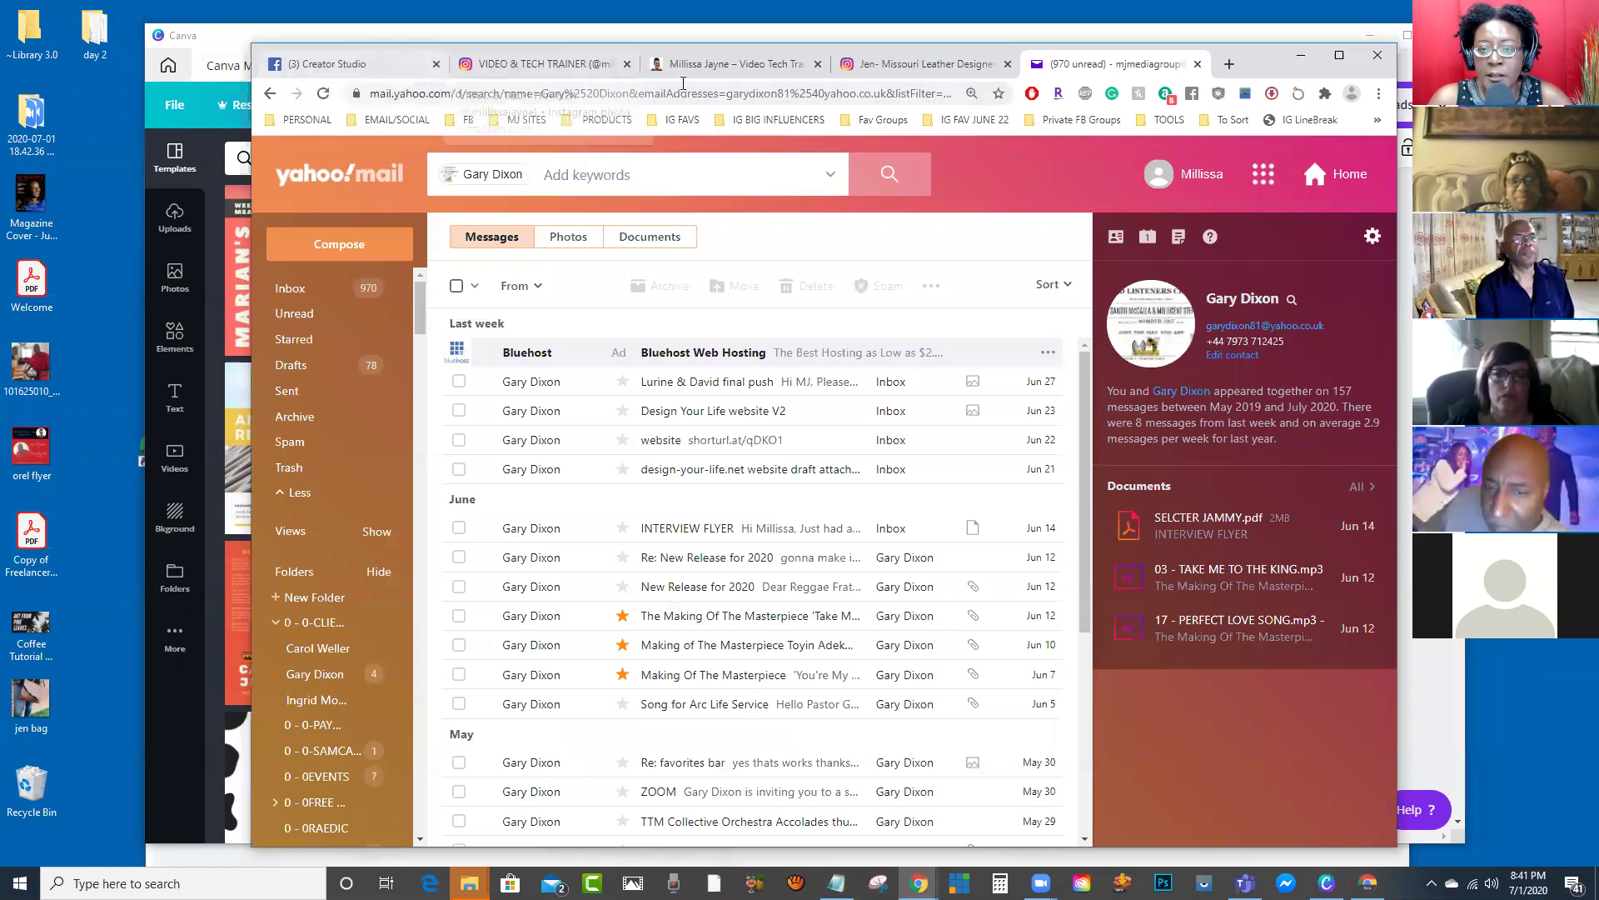
Step: Open the Video Tech Trainer site's free ebook page in a new tab and maximize Chrome
click(750, 65)
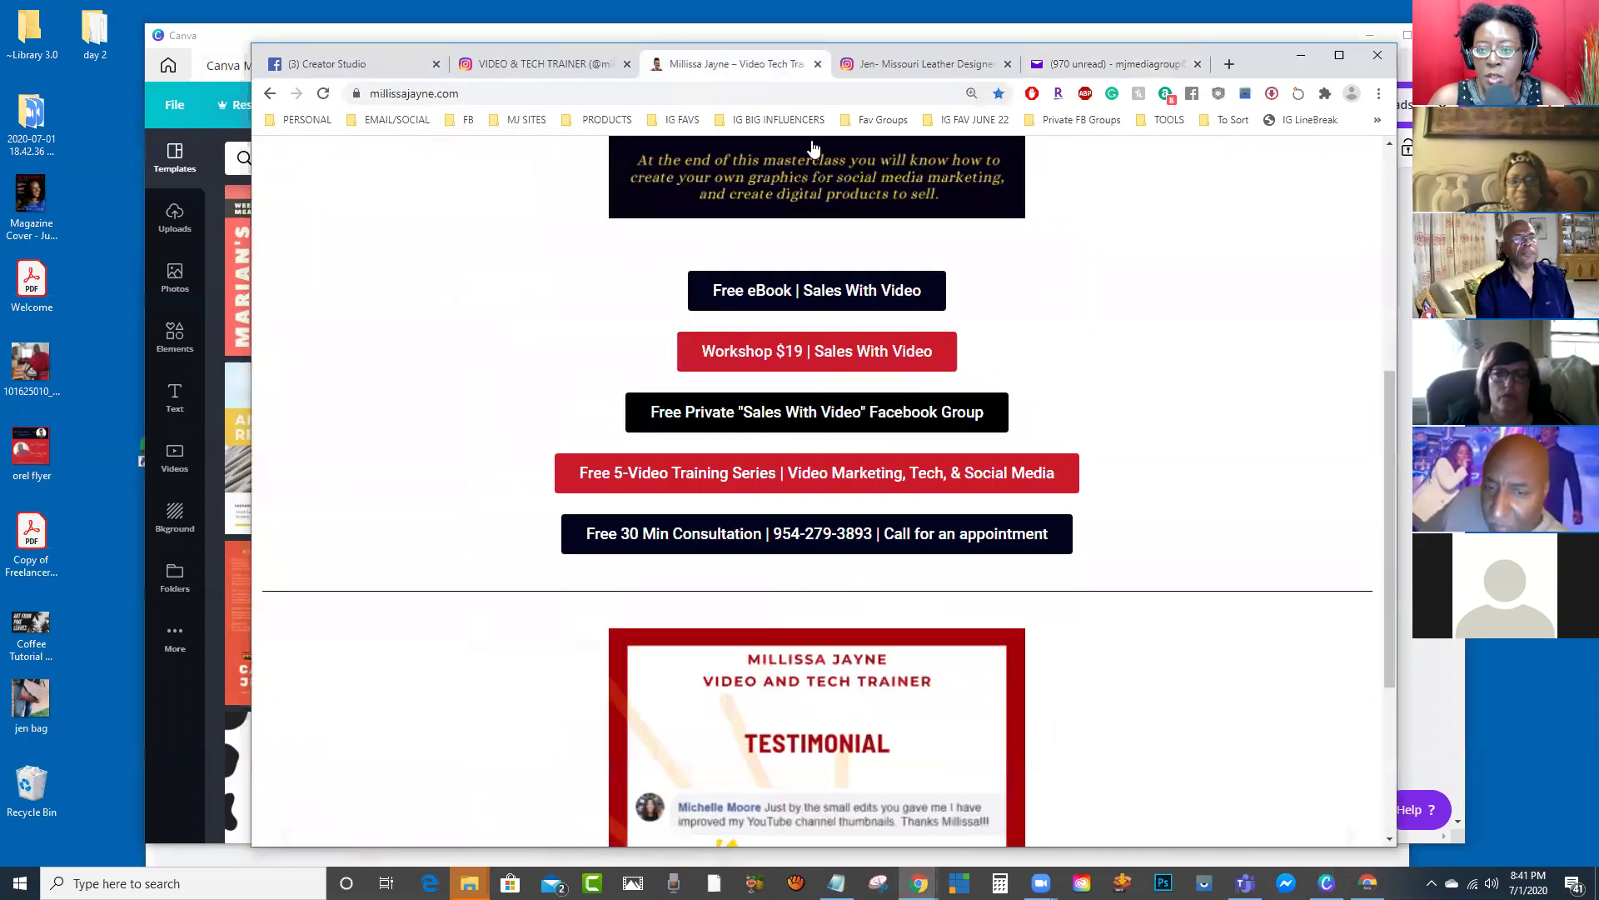
click(789, 296)
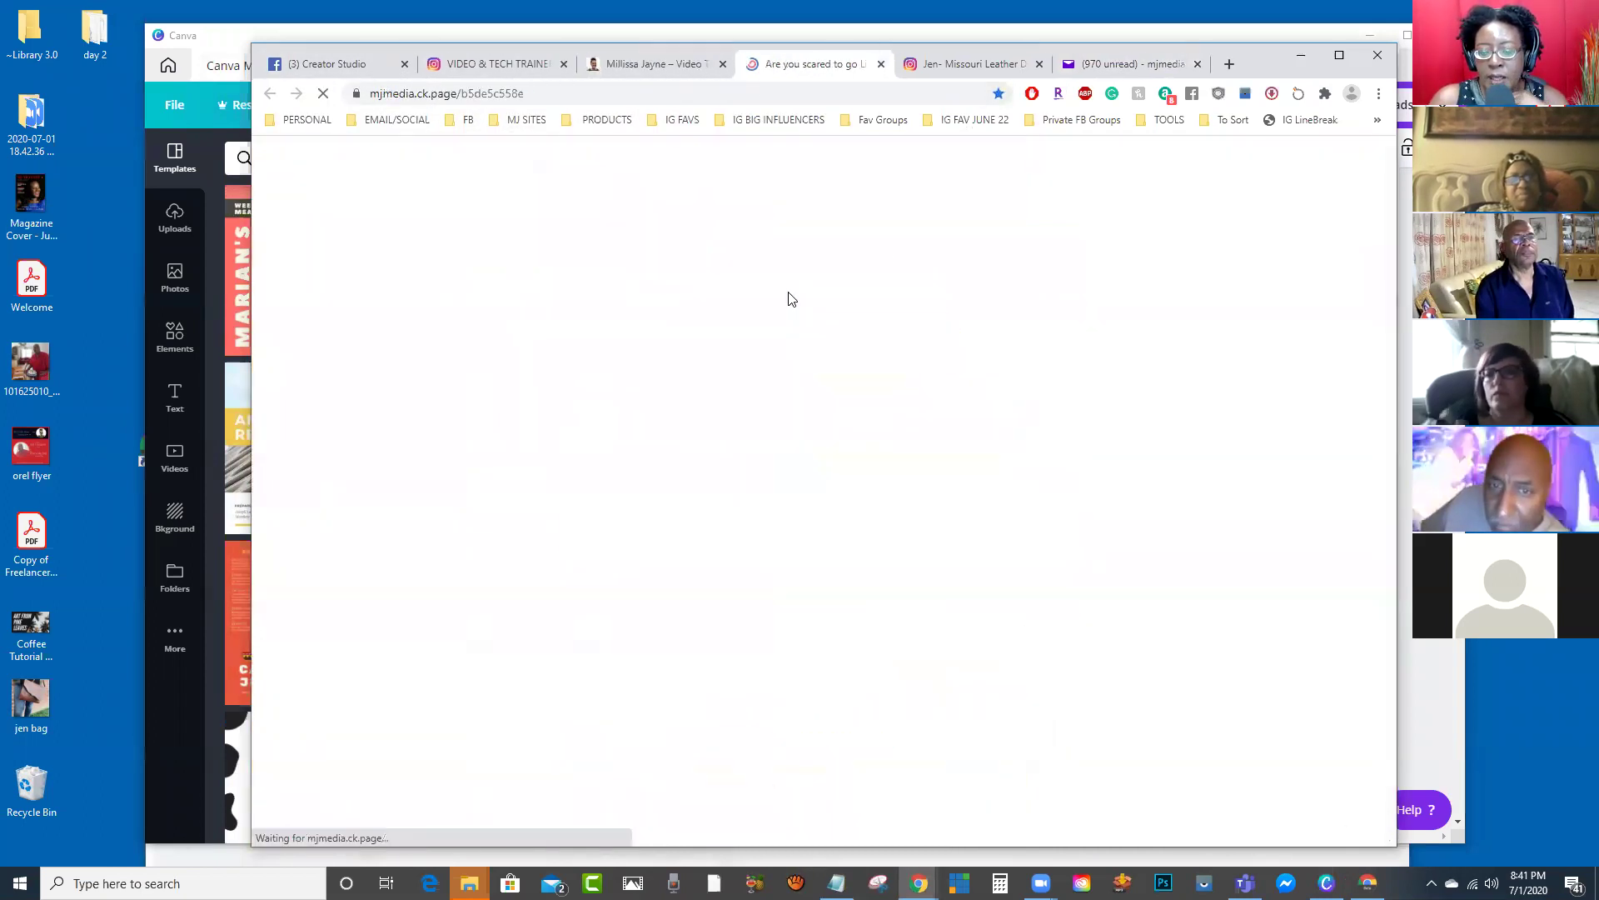
scroll(815, 371, up, 1)
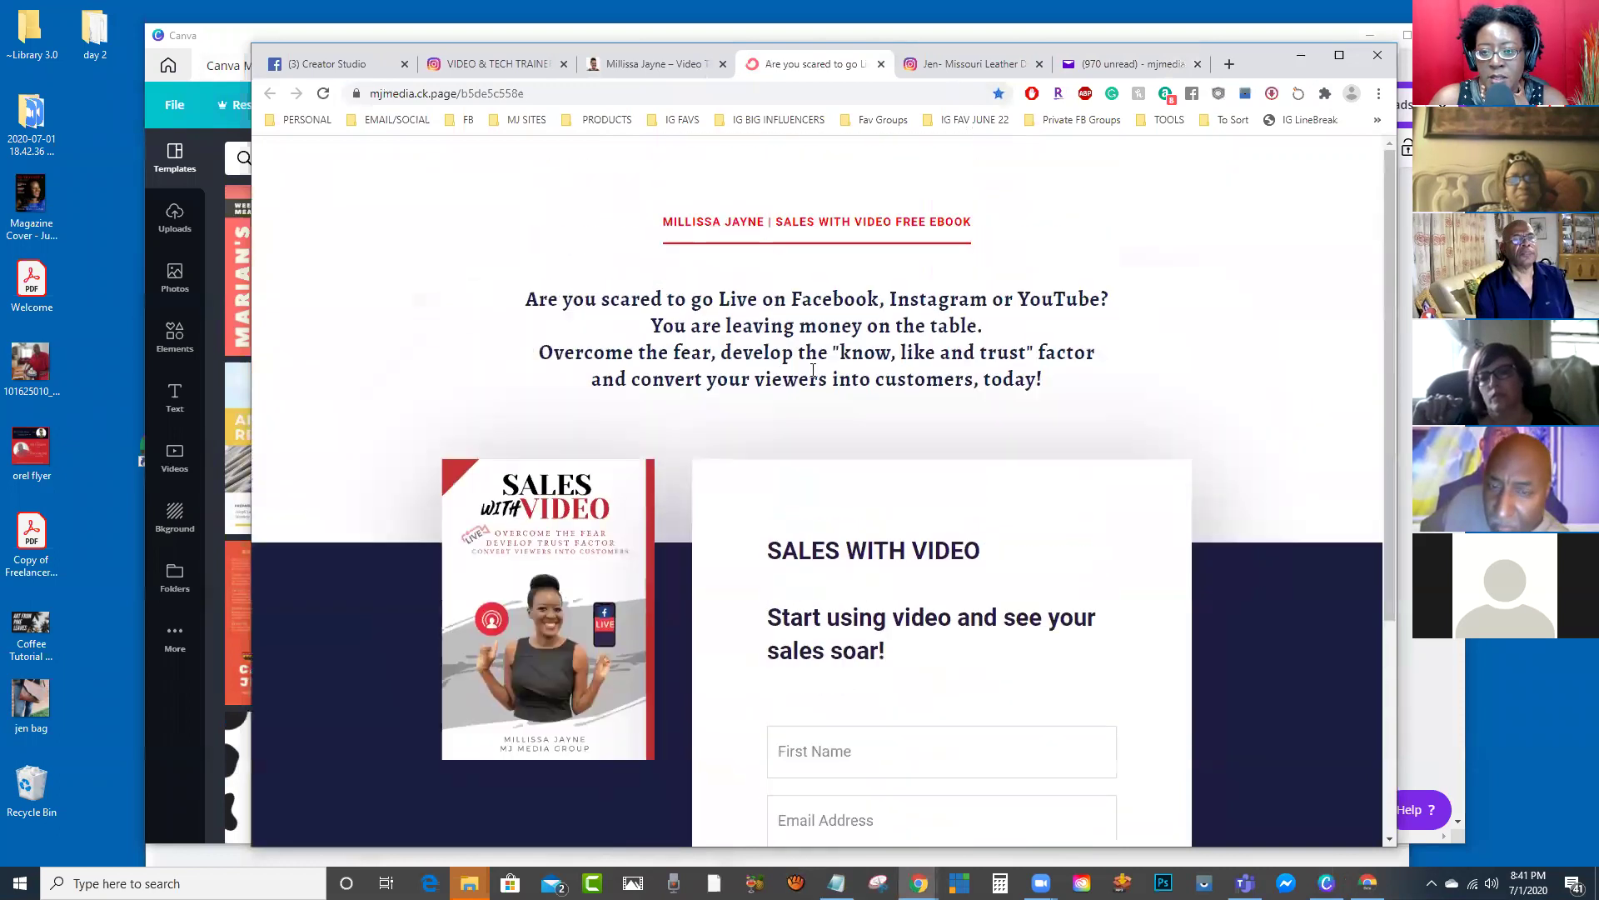
click(1340, 56)
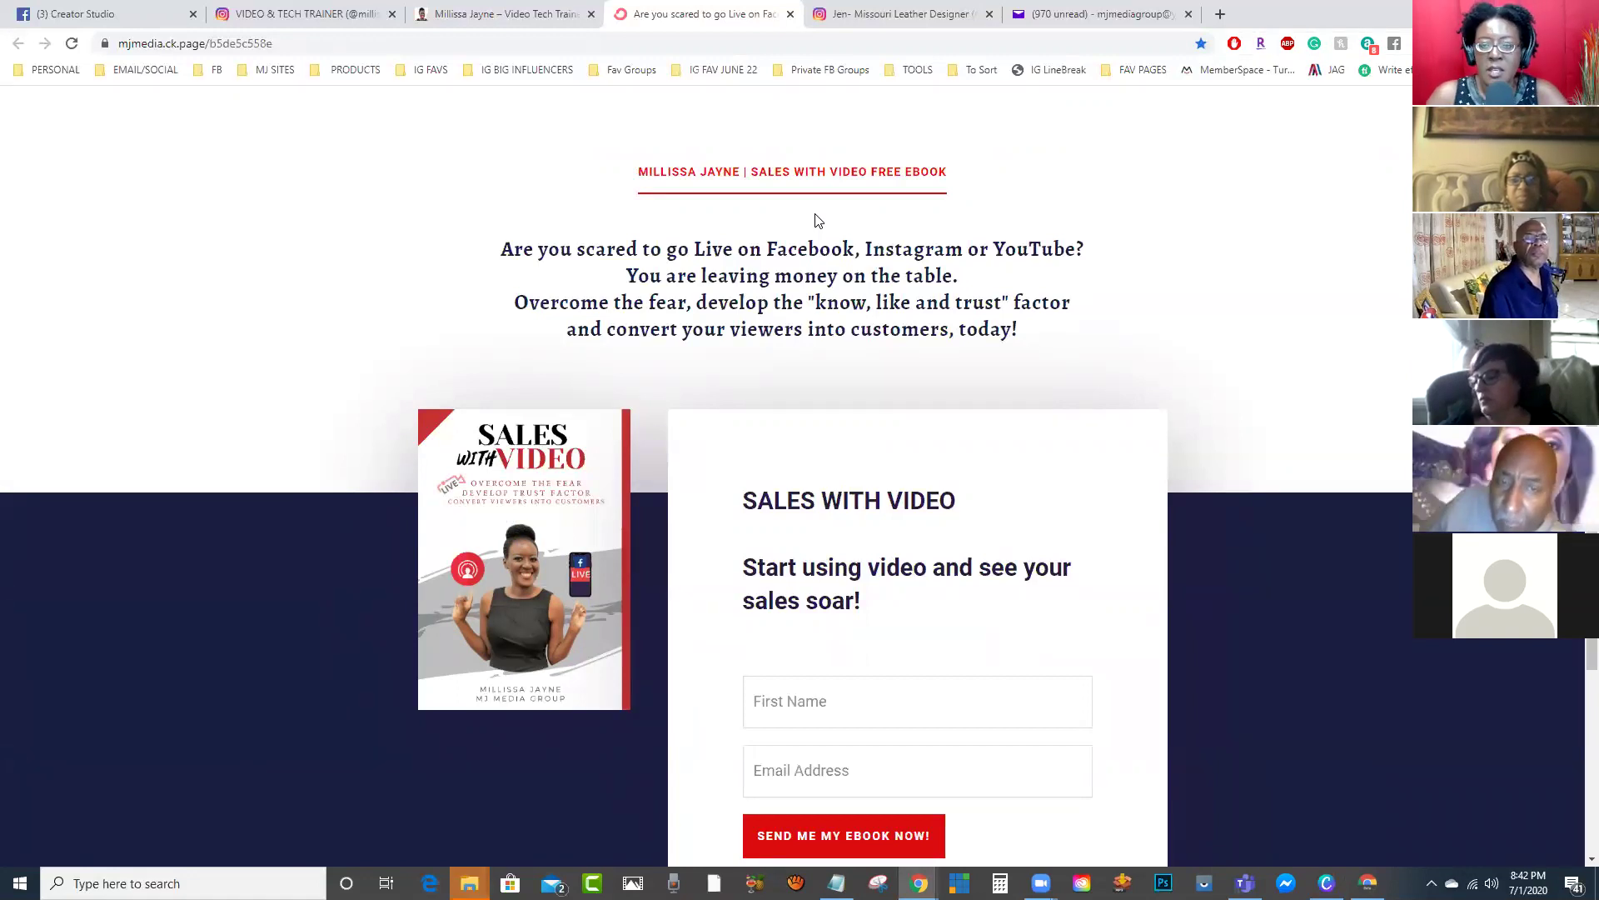
scroll(812, 224, down, 1)
scroll(787, 229, up, 1)
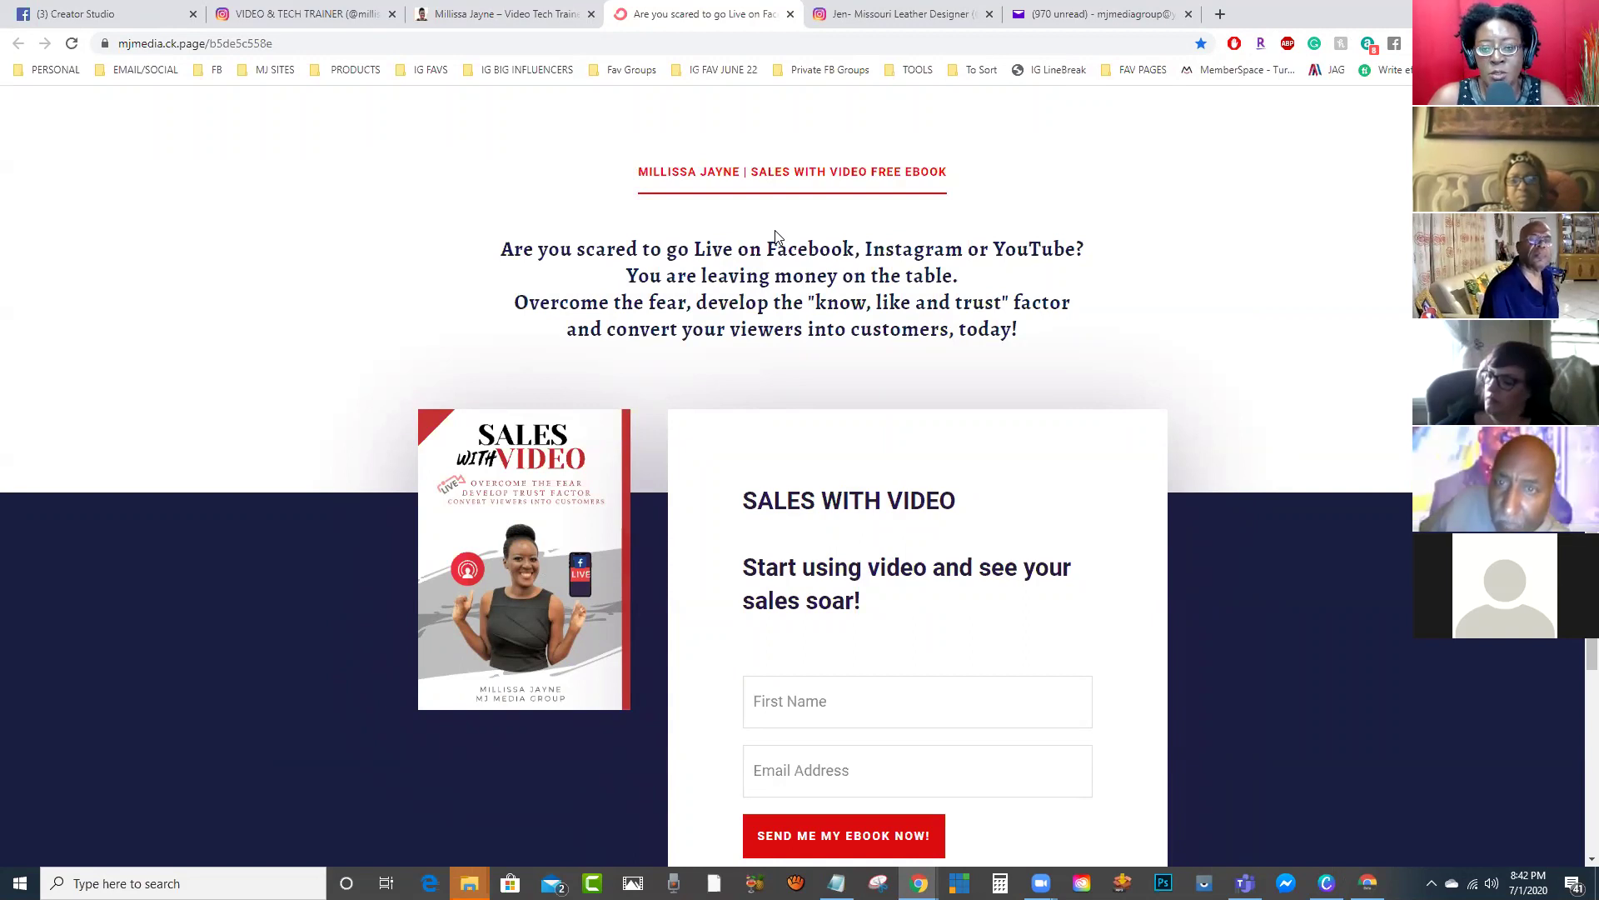
scroll(774, 236, down, 1)
scroll(775, 236, up, 1)
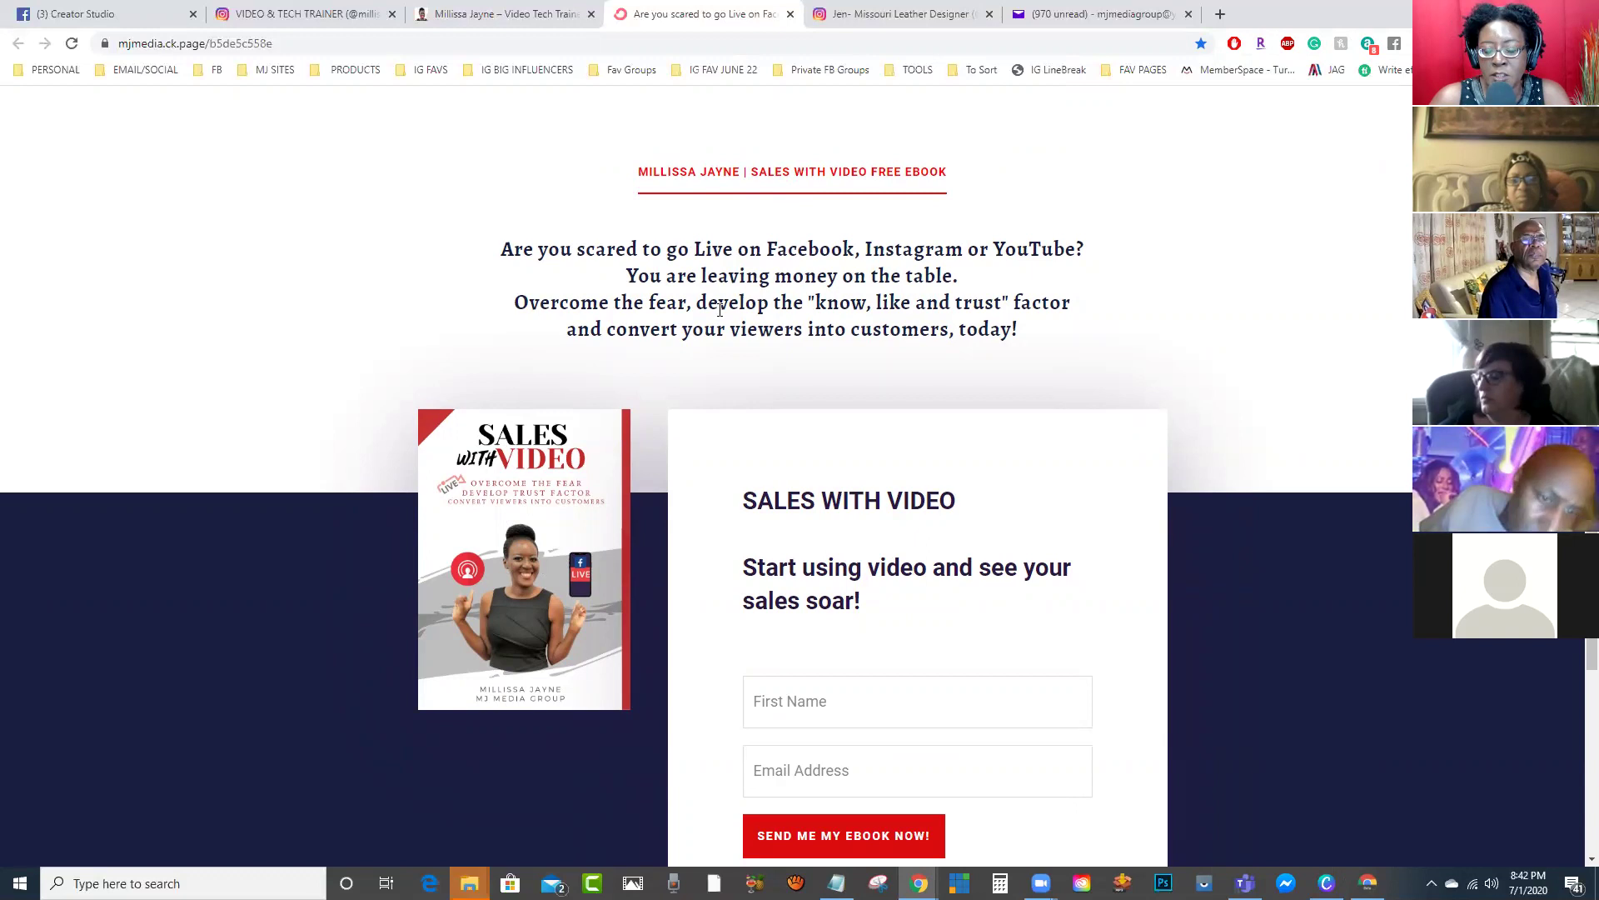
scroll(802, 404, down, 1)
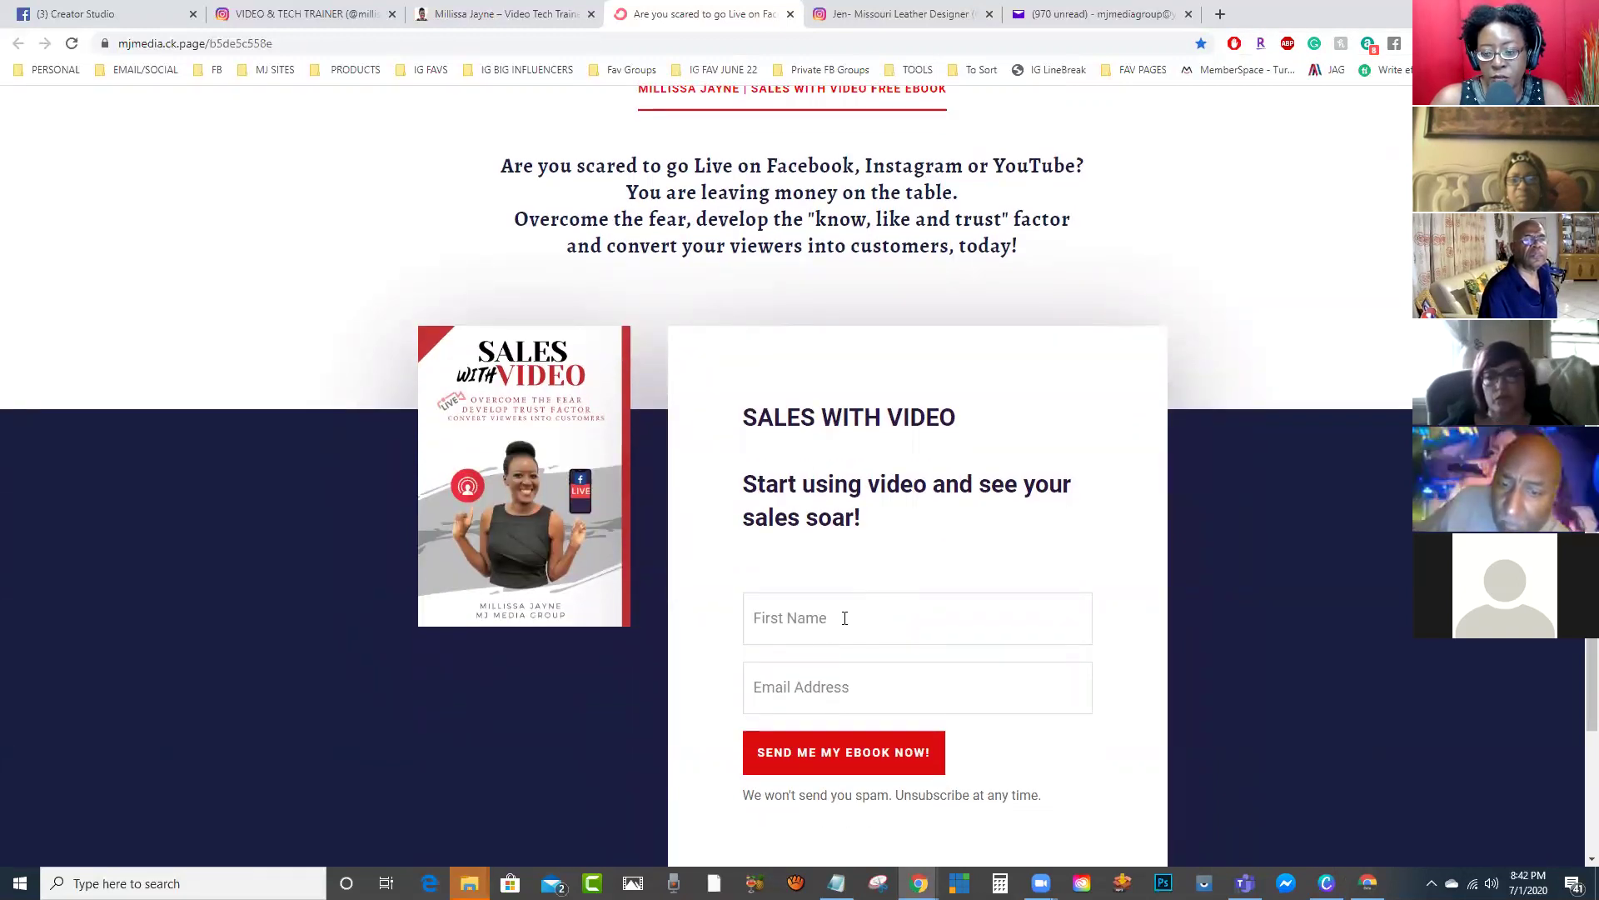
Step: Autofill the first name and email address, then submit SEND ME MY EBOOK NOW
click(847, 620)
click(854, 682)
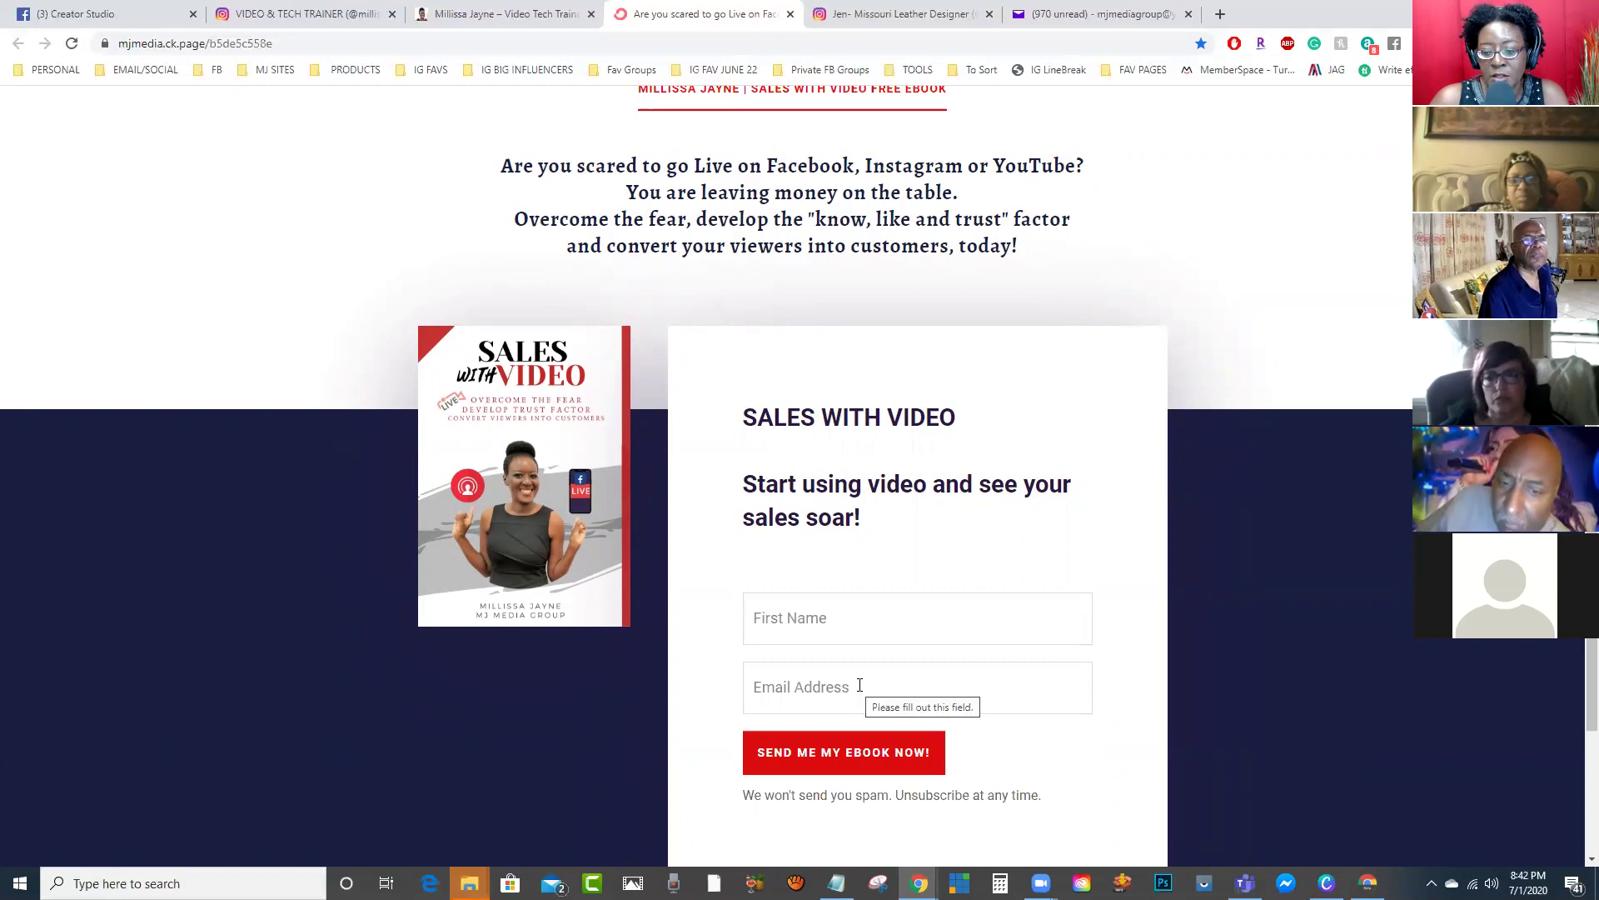
click(840, 621)
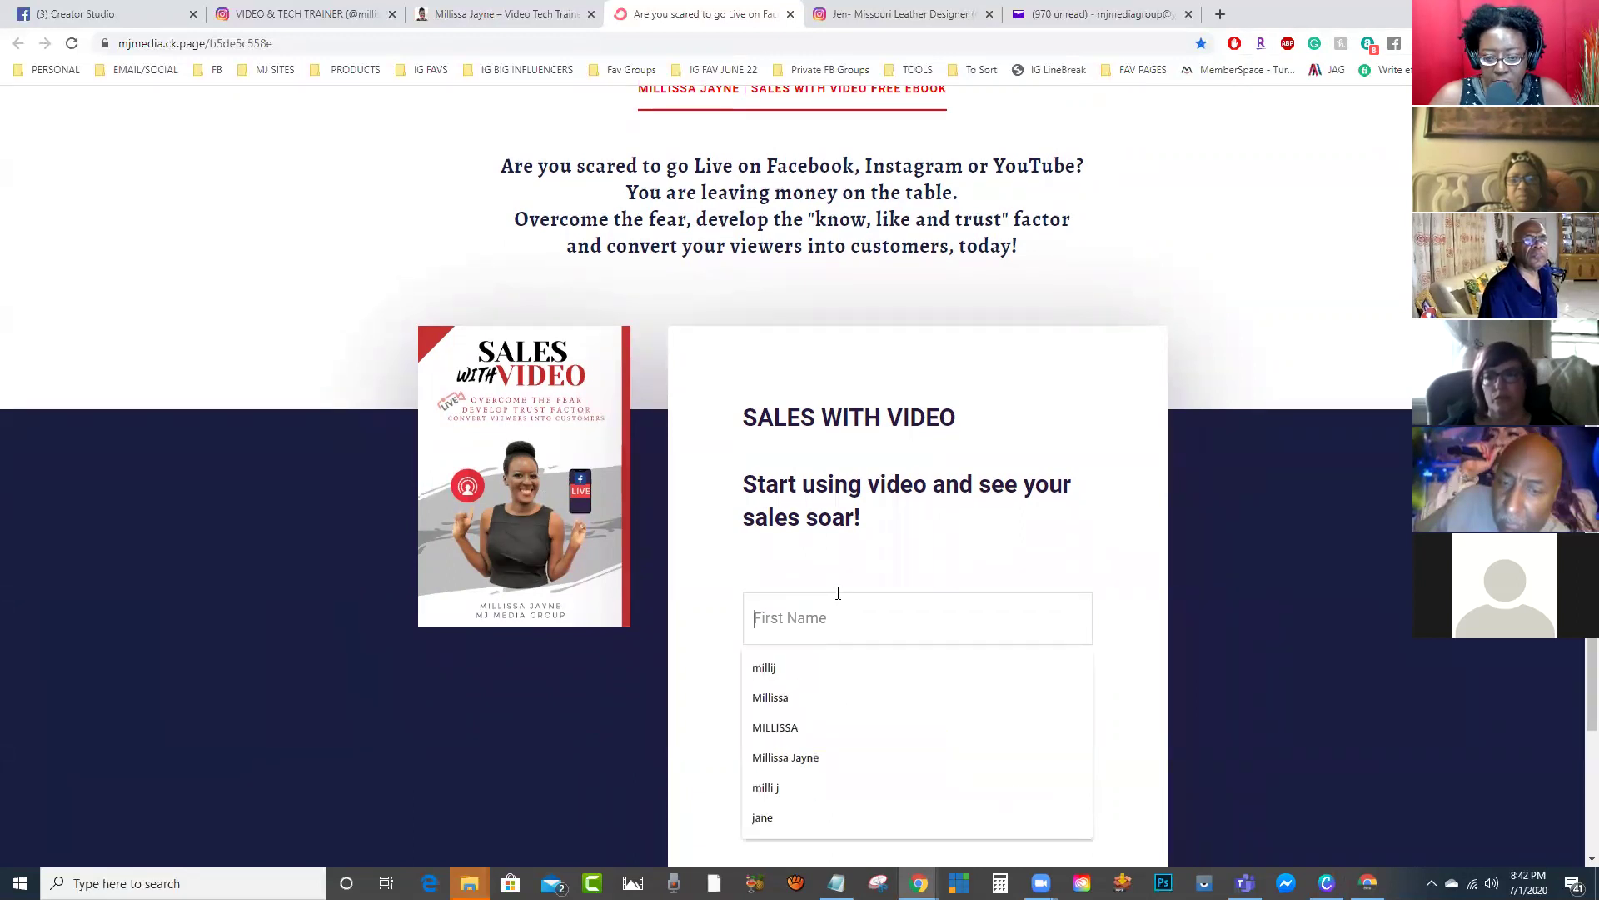
click(846, 697)
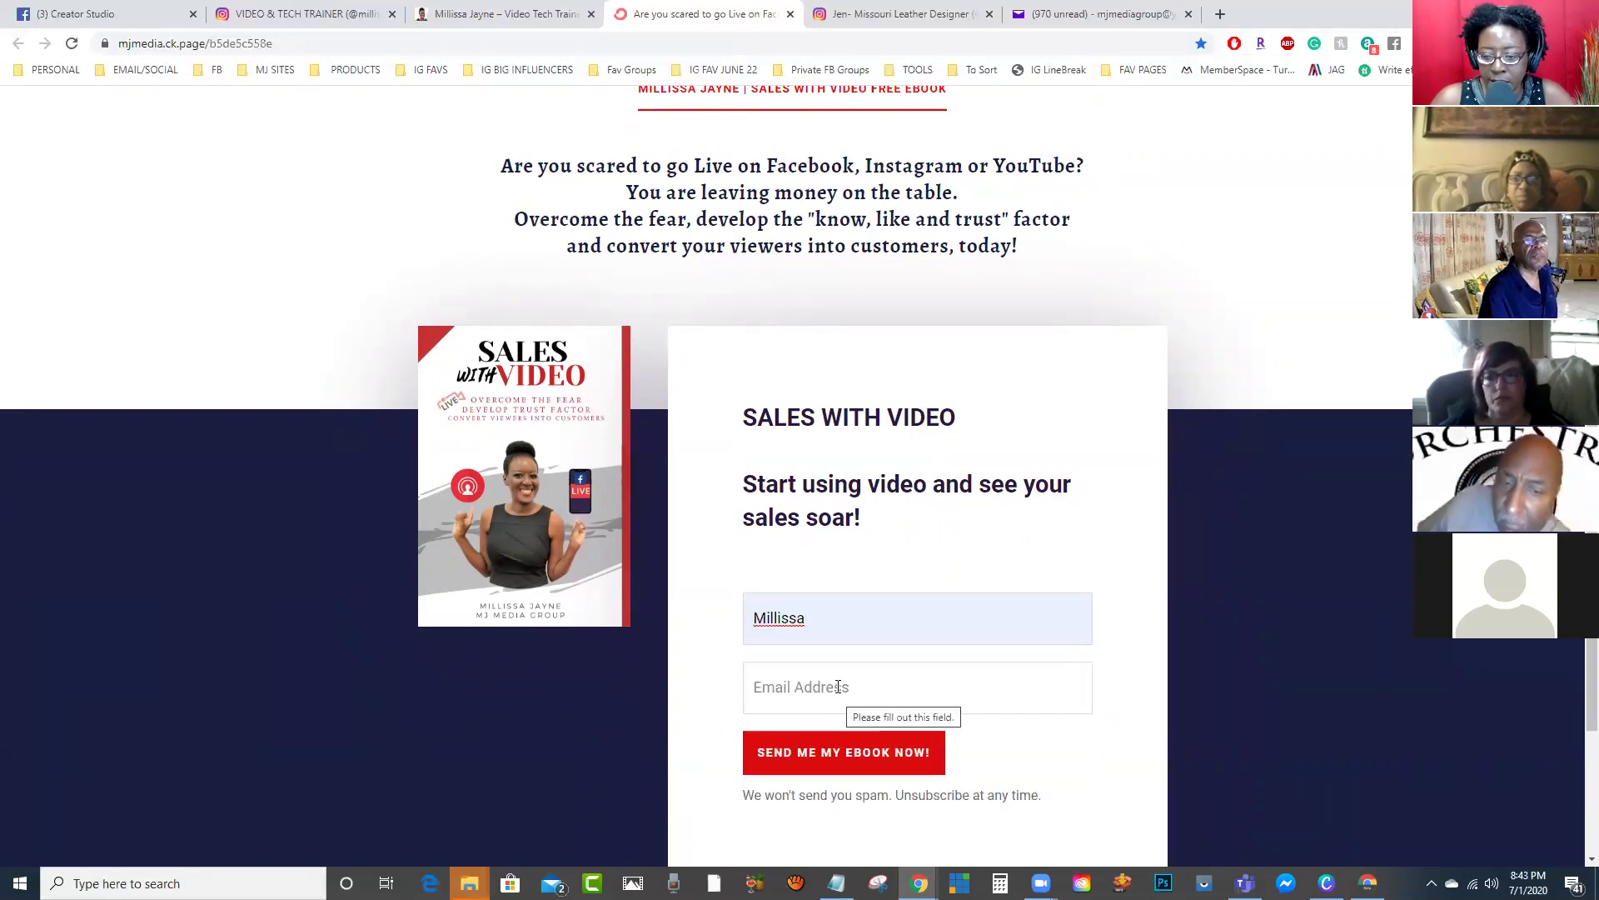
click(825, 709)
click(820, 736)
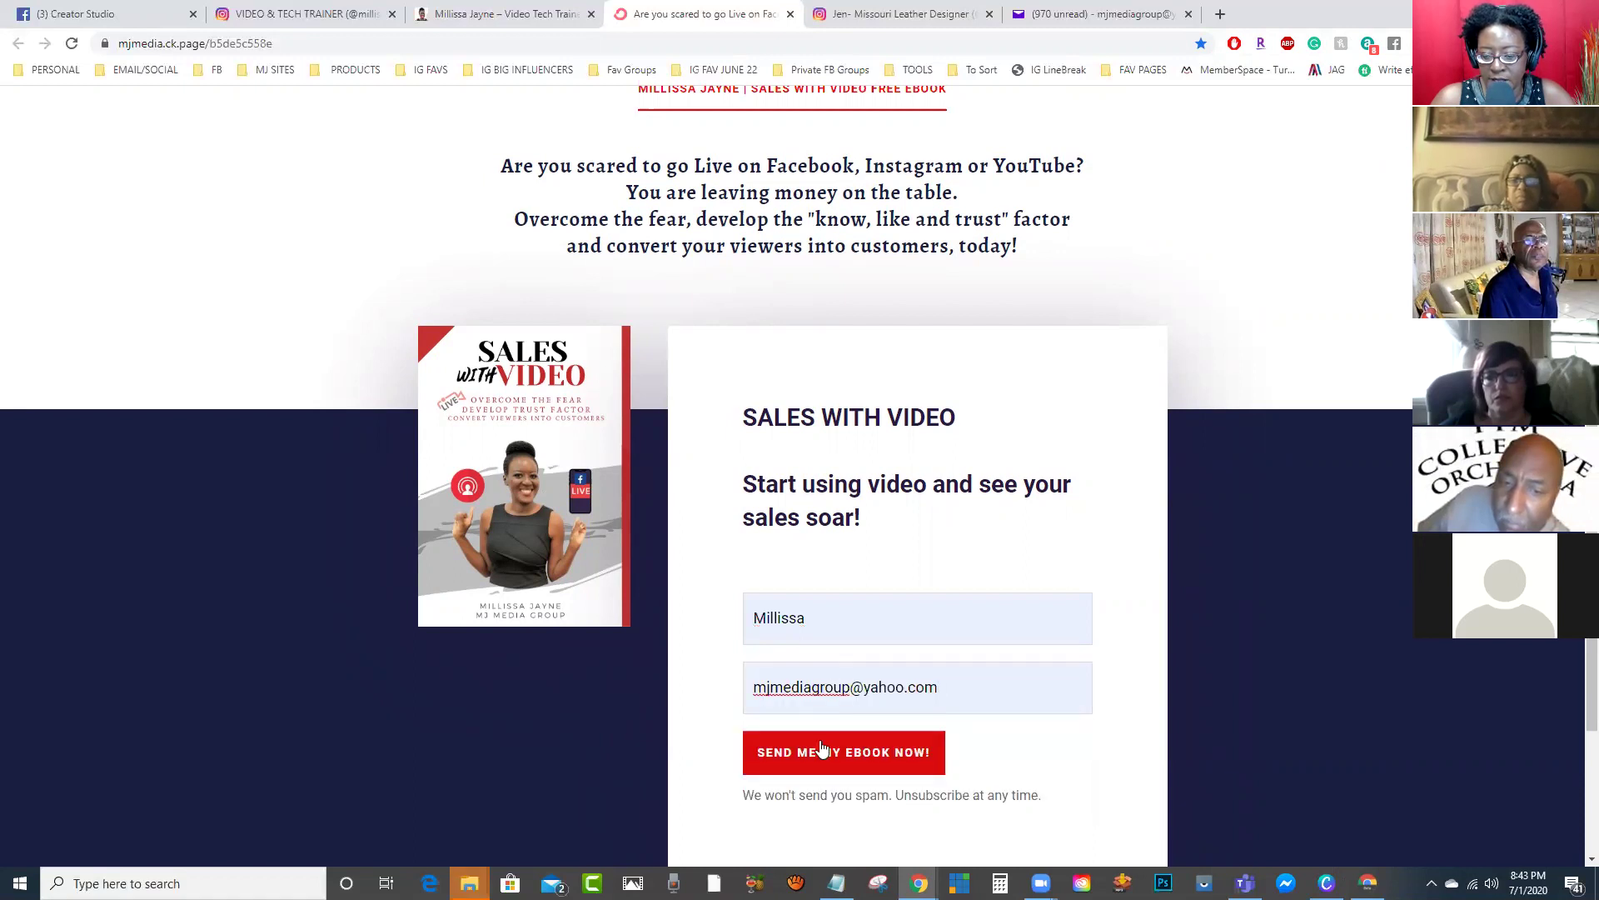
click(796, 768)
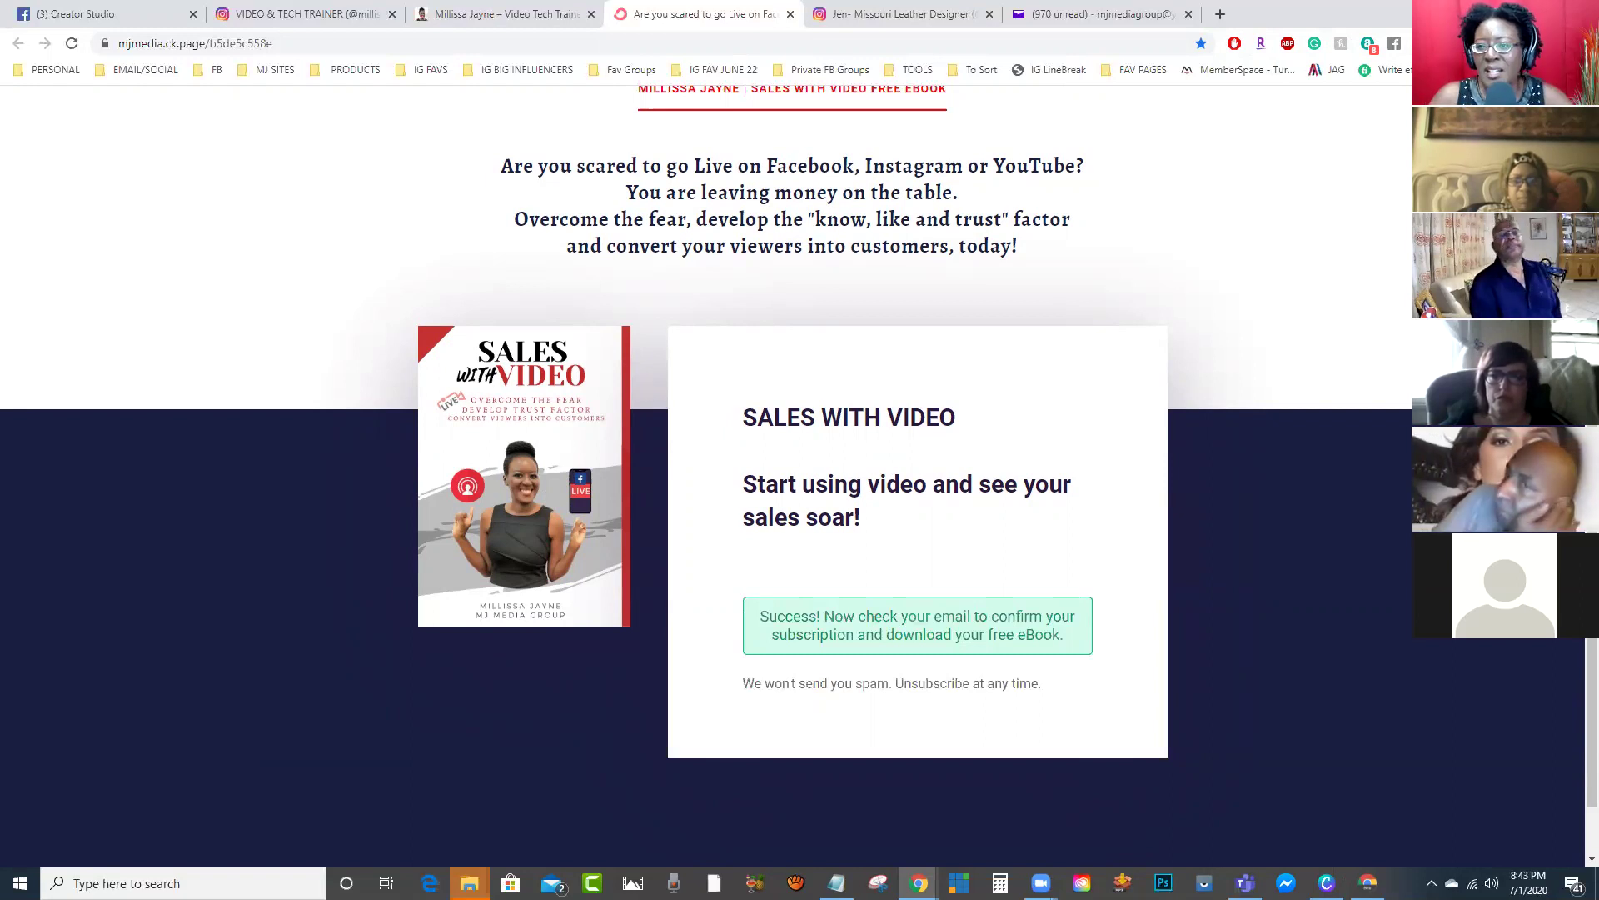
Step: Restore Chrome to a smaller, repositioned and widened window, minimize it, then Alt+Tab back
double_click(1326, 19)
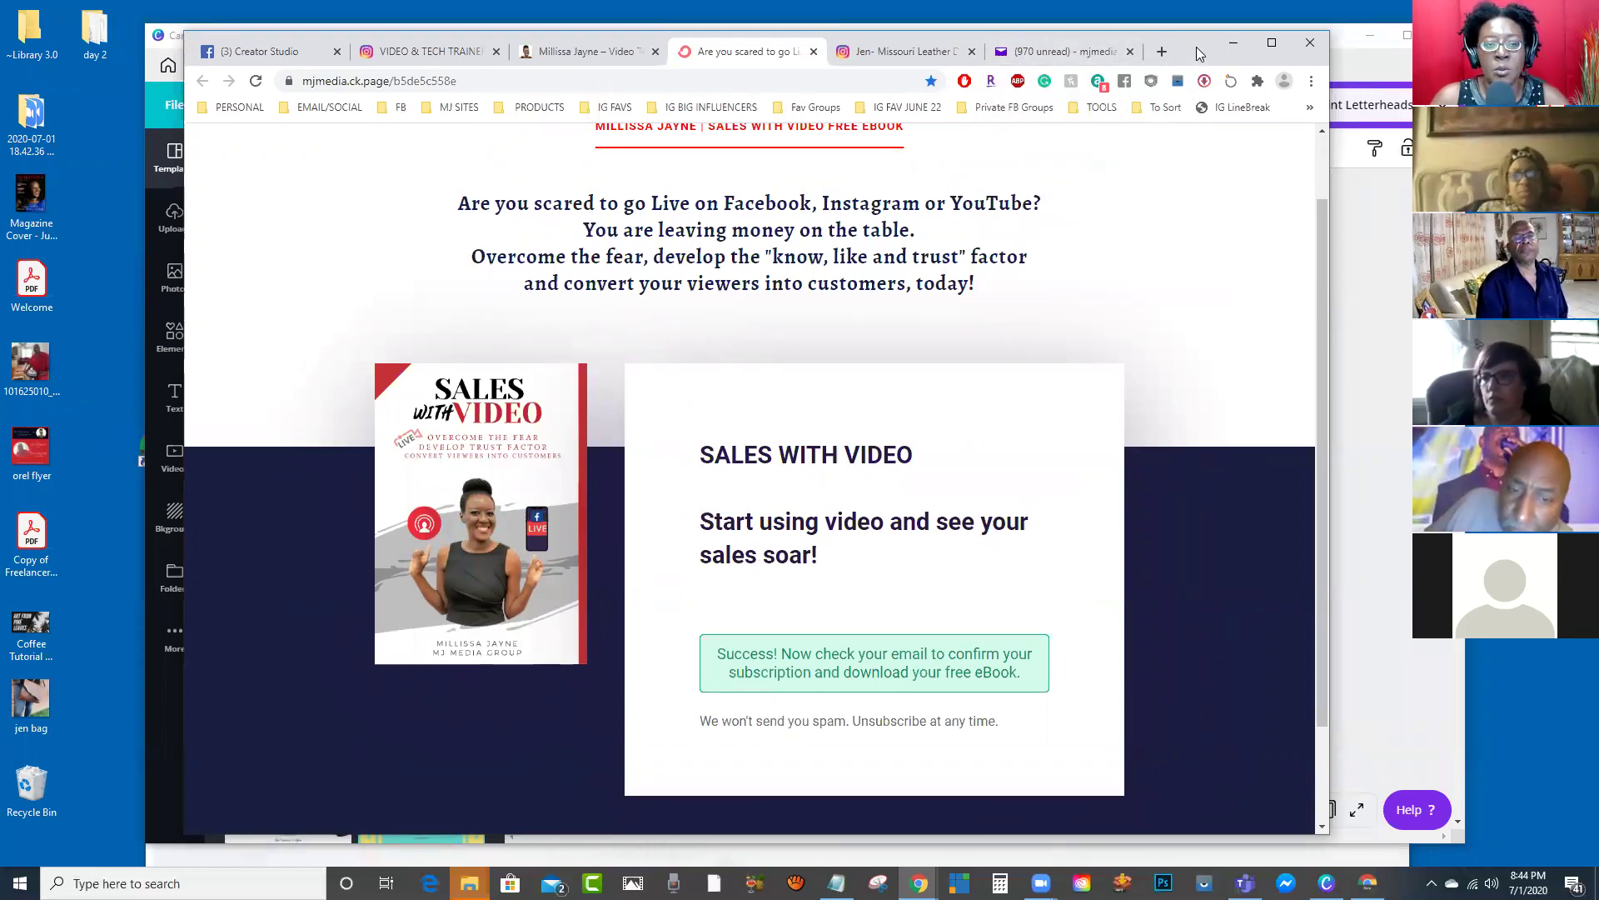
drag(1196, 47, 1152, 37)
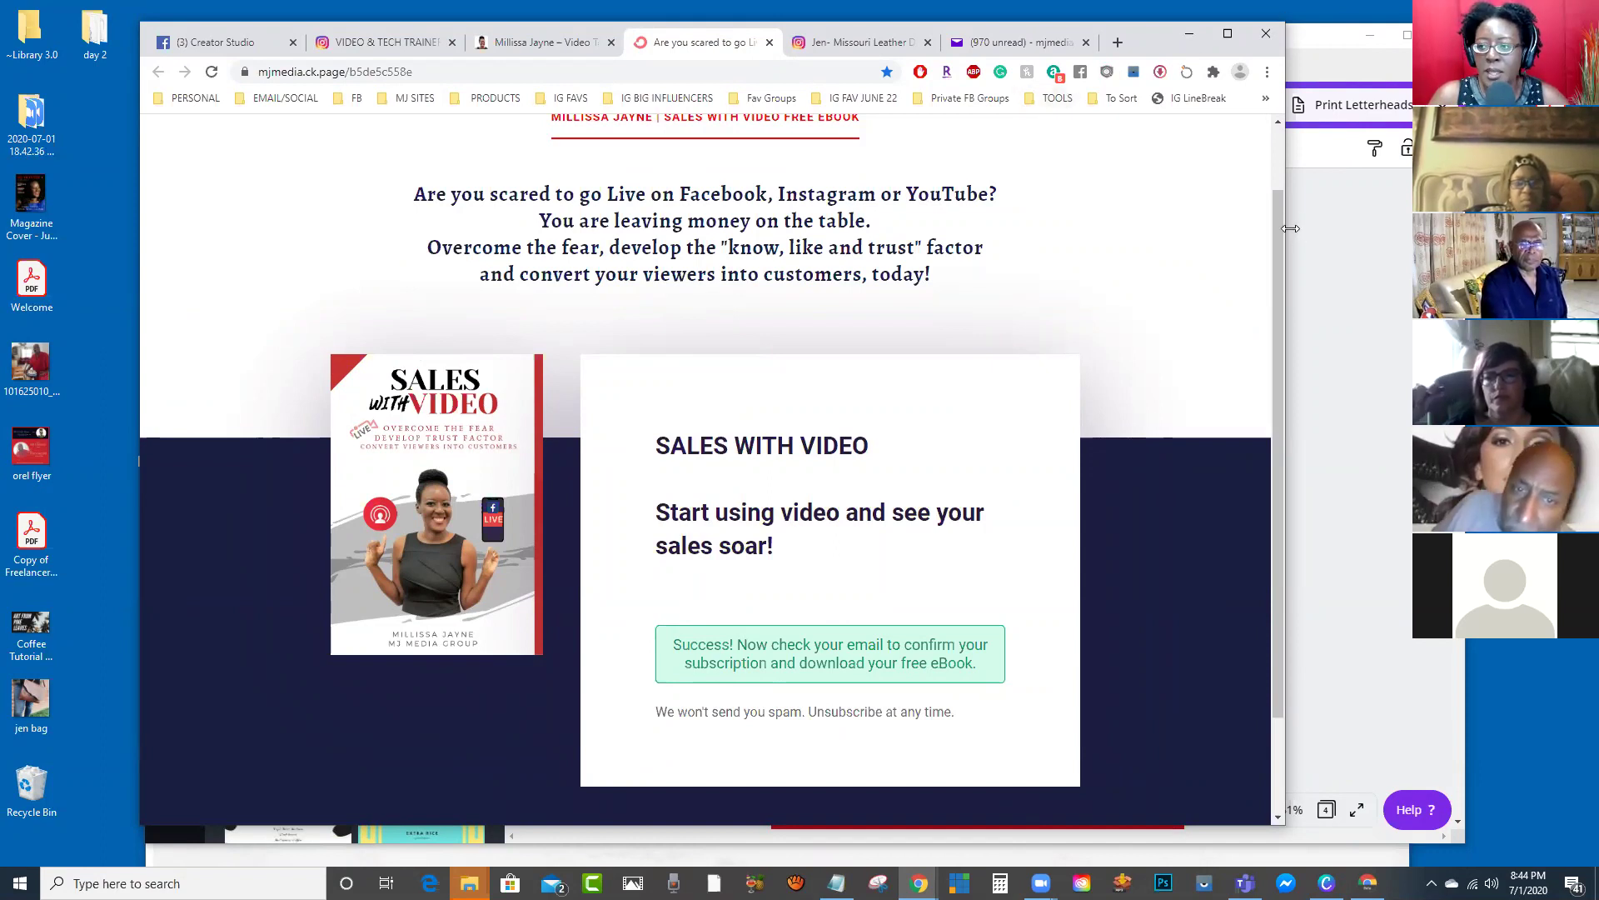
drag(1287, 227, 1491, 227)
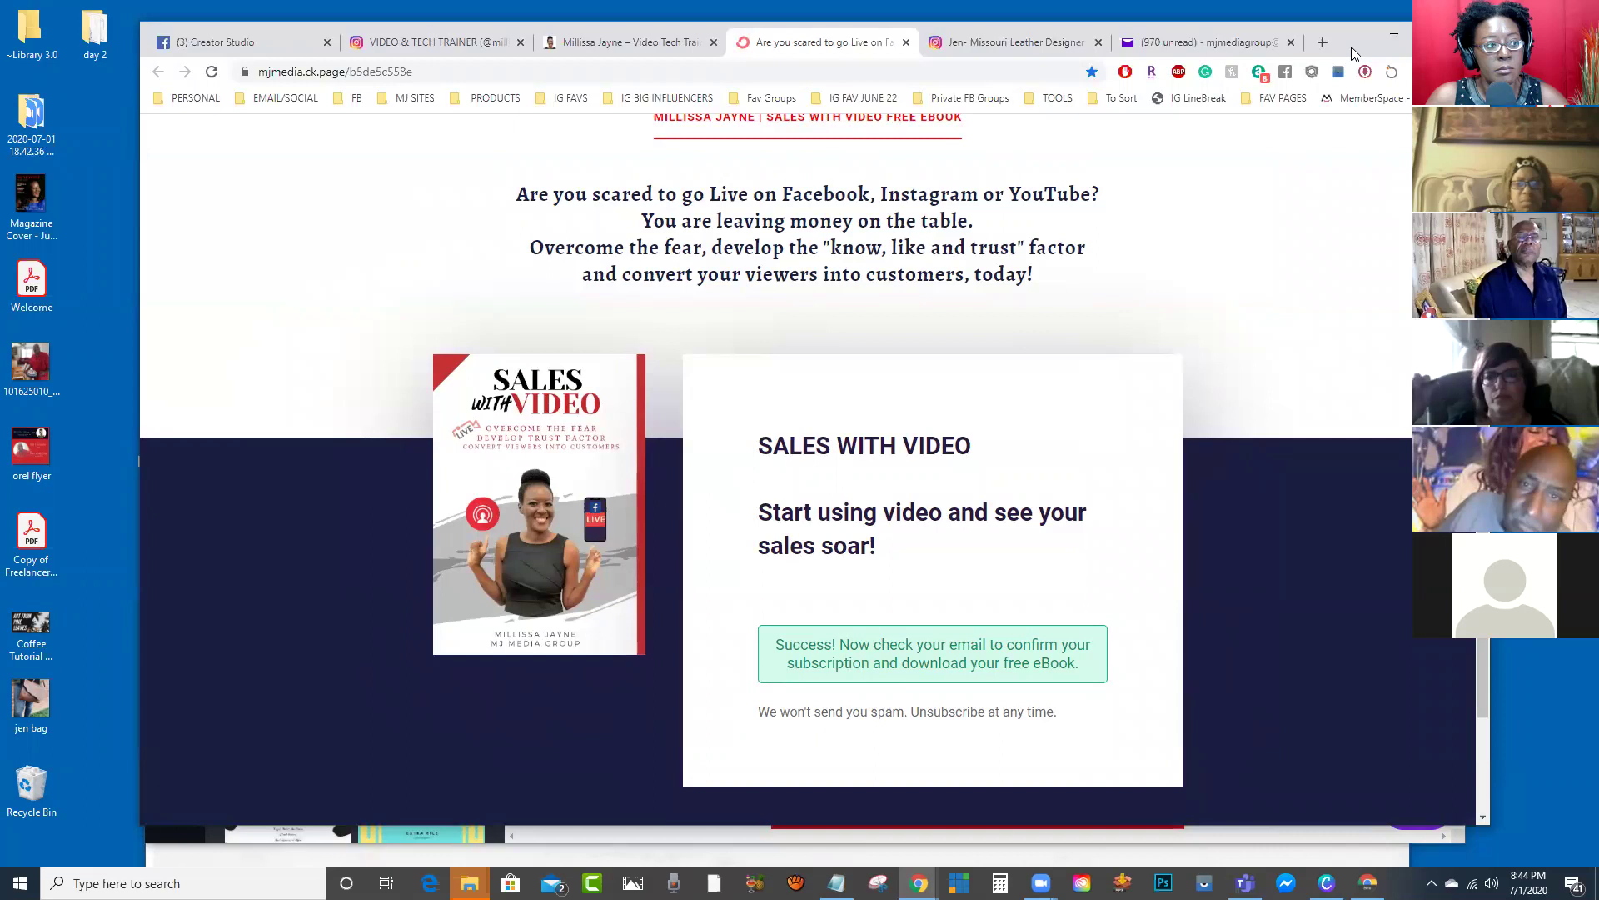
click(1394, 35)
scroll(920, 620, down, 1)
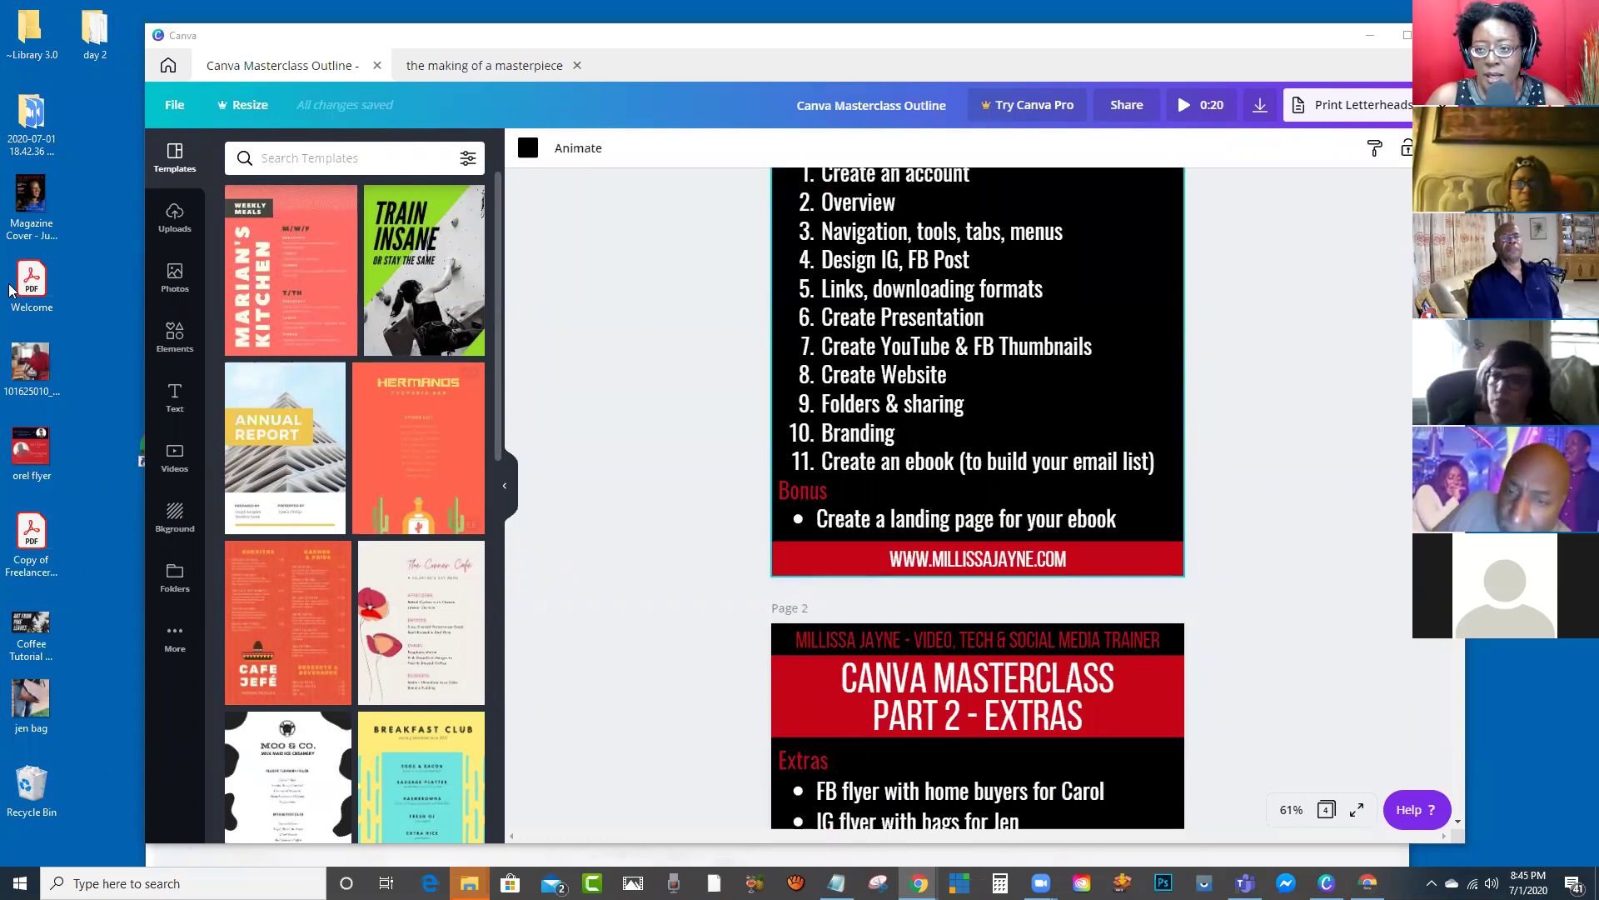
key(alt+Tab)
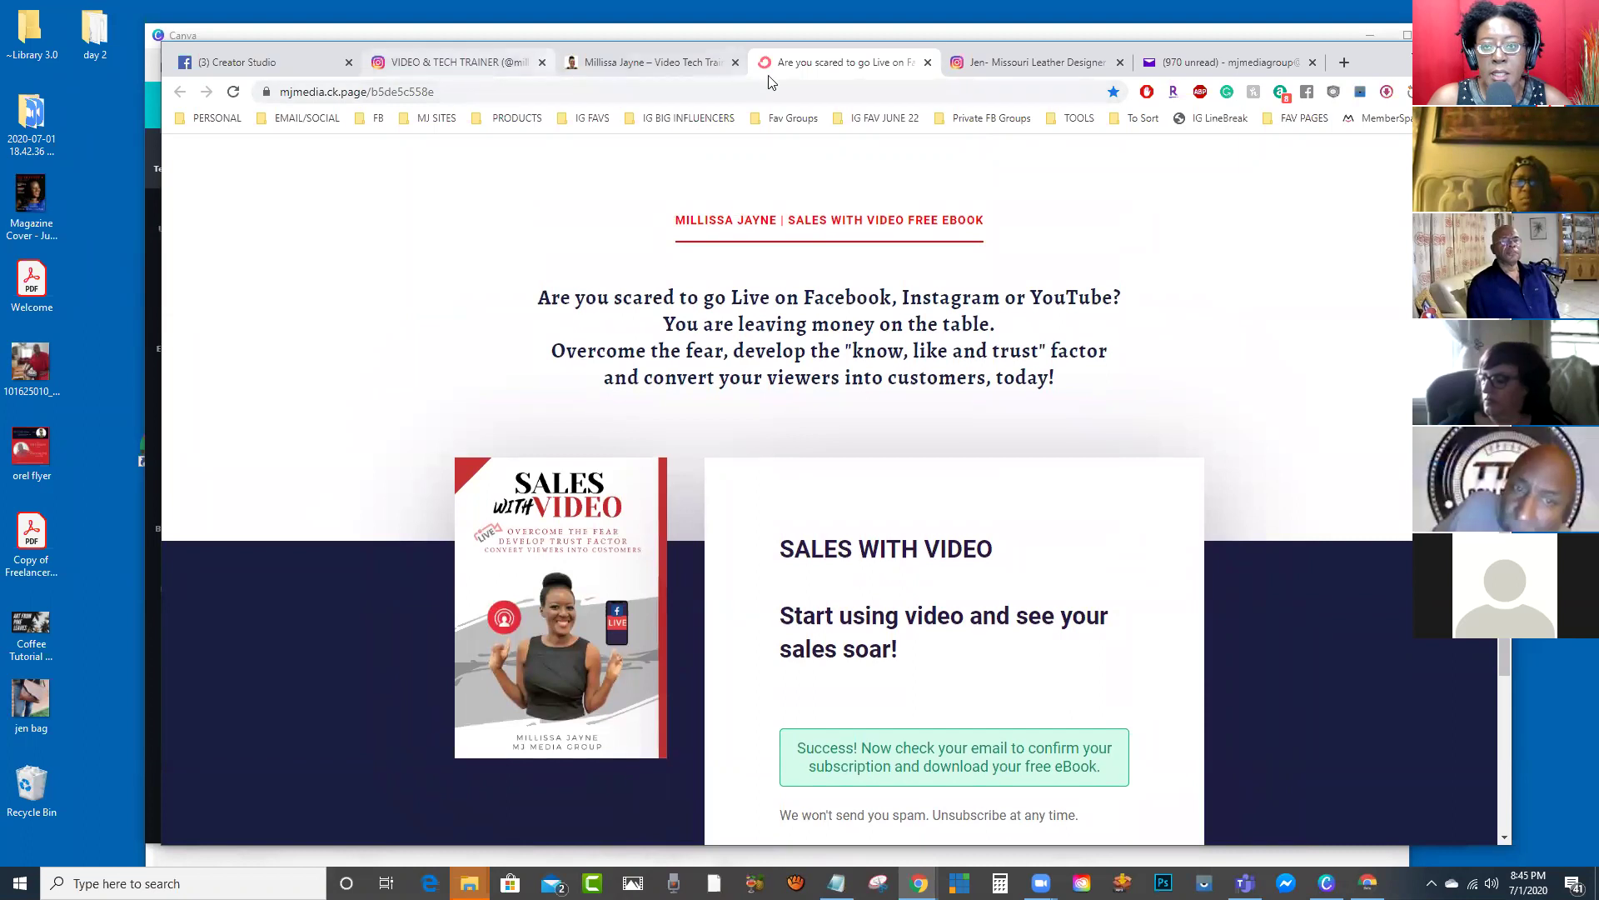
Step: From the homepage, open the free Facebook group and the $19 workshop page, then review the workshop page
click(671, 63)
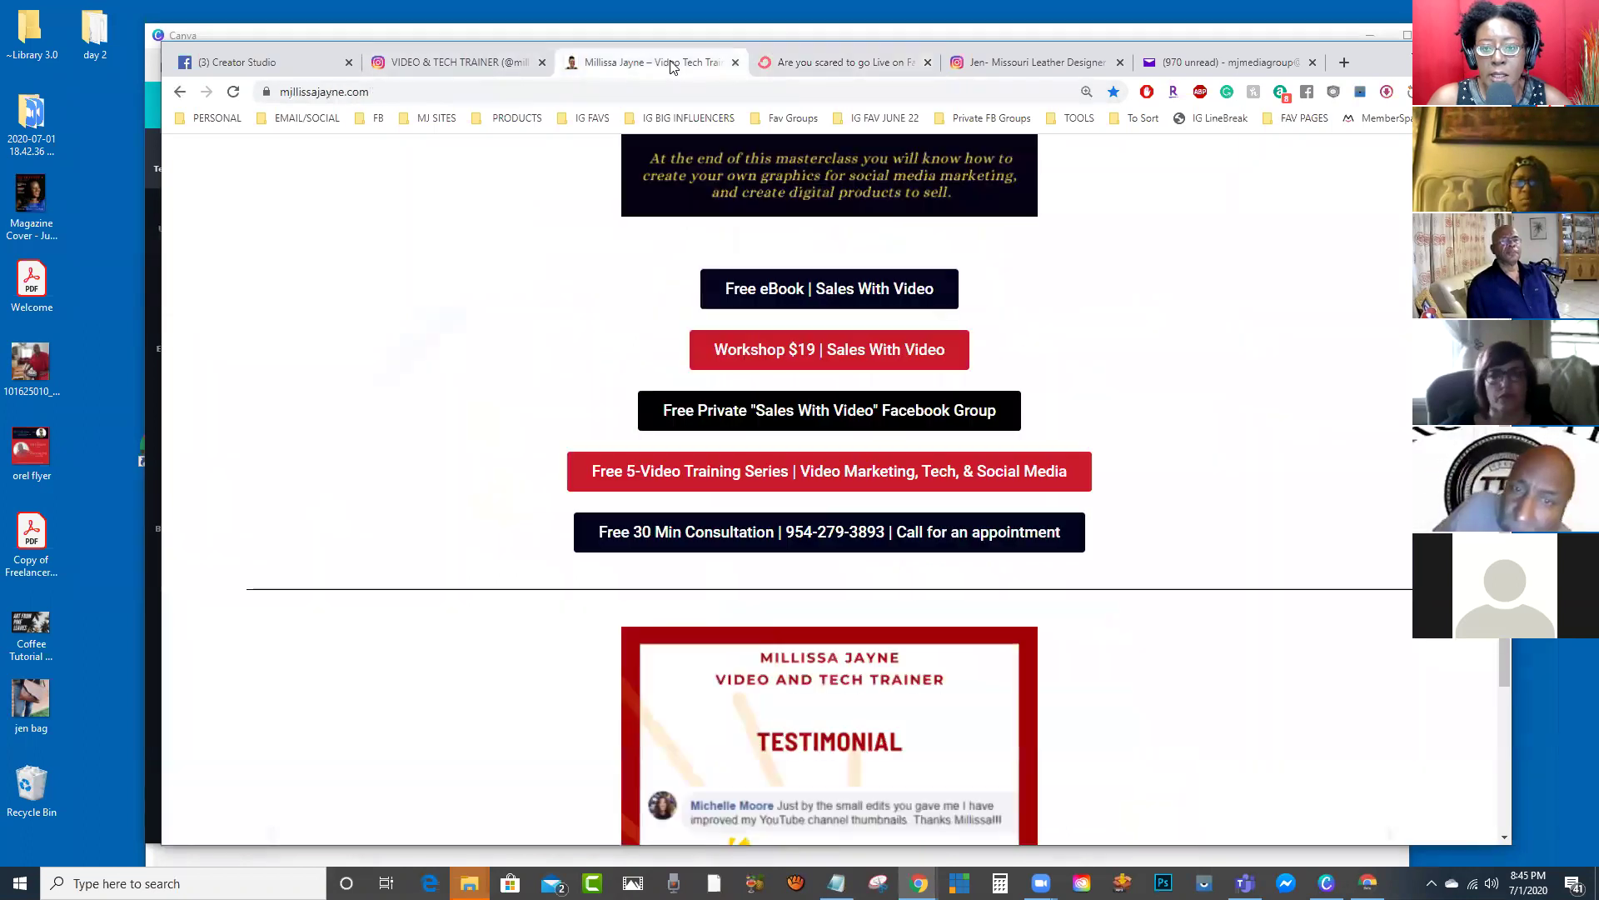
click(771, 418)
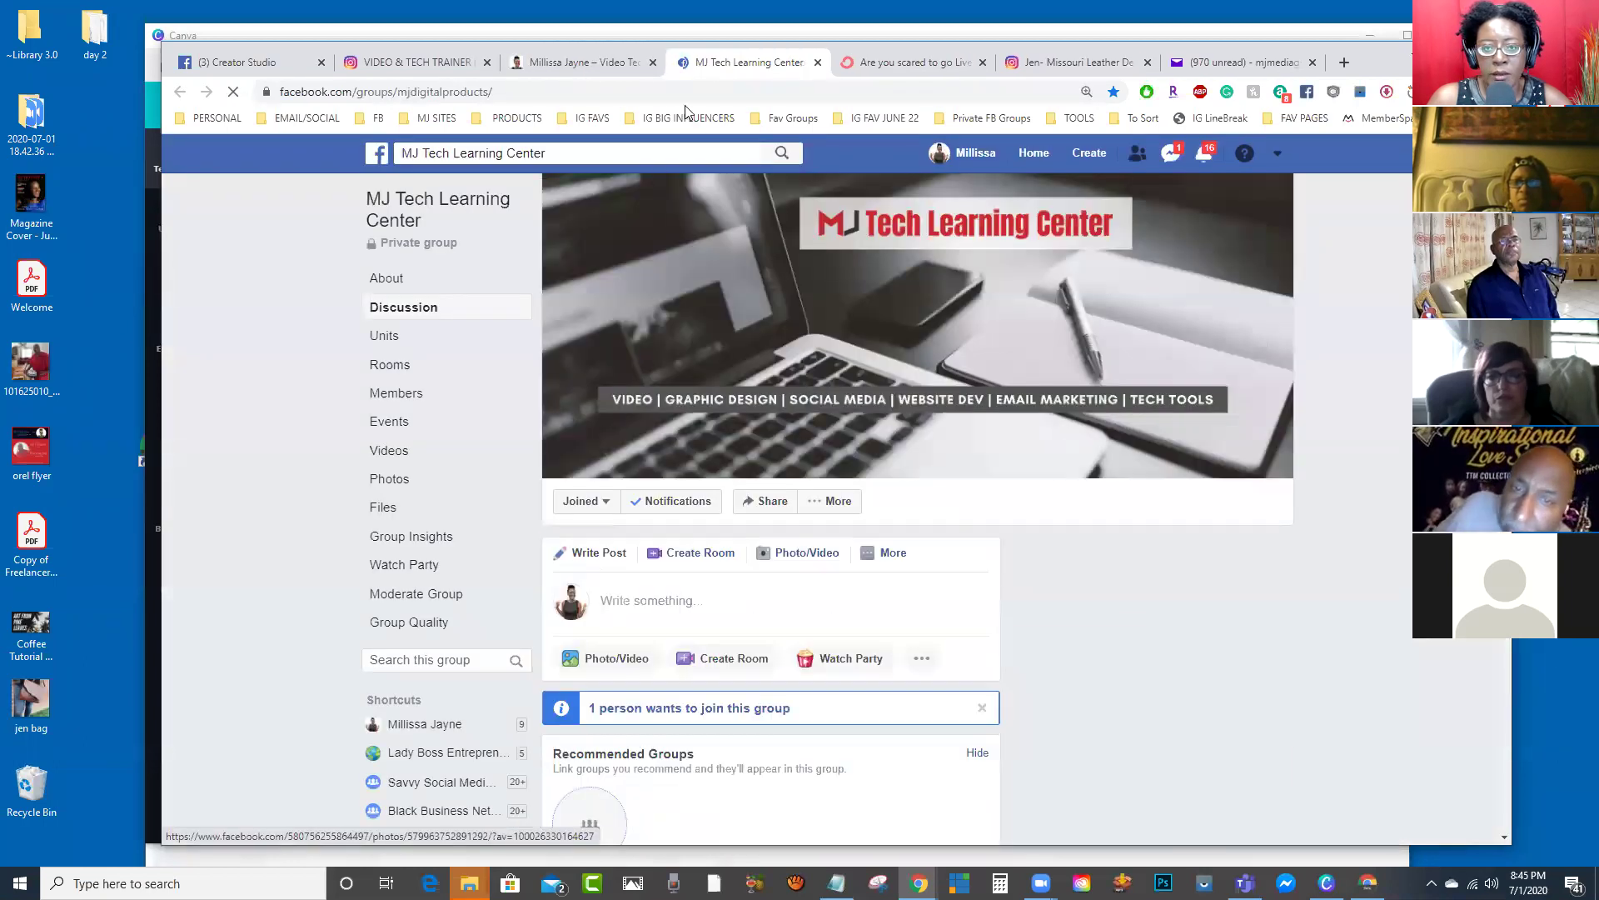
click(602, 72)
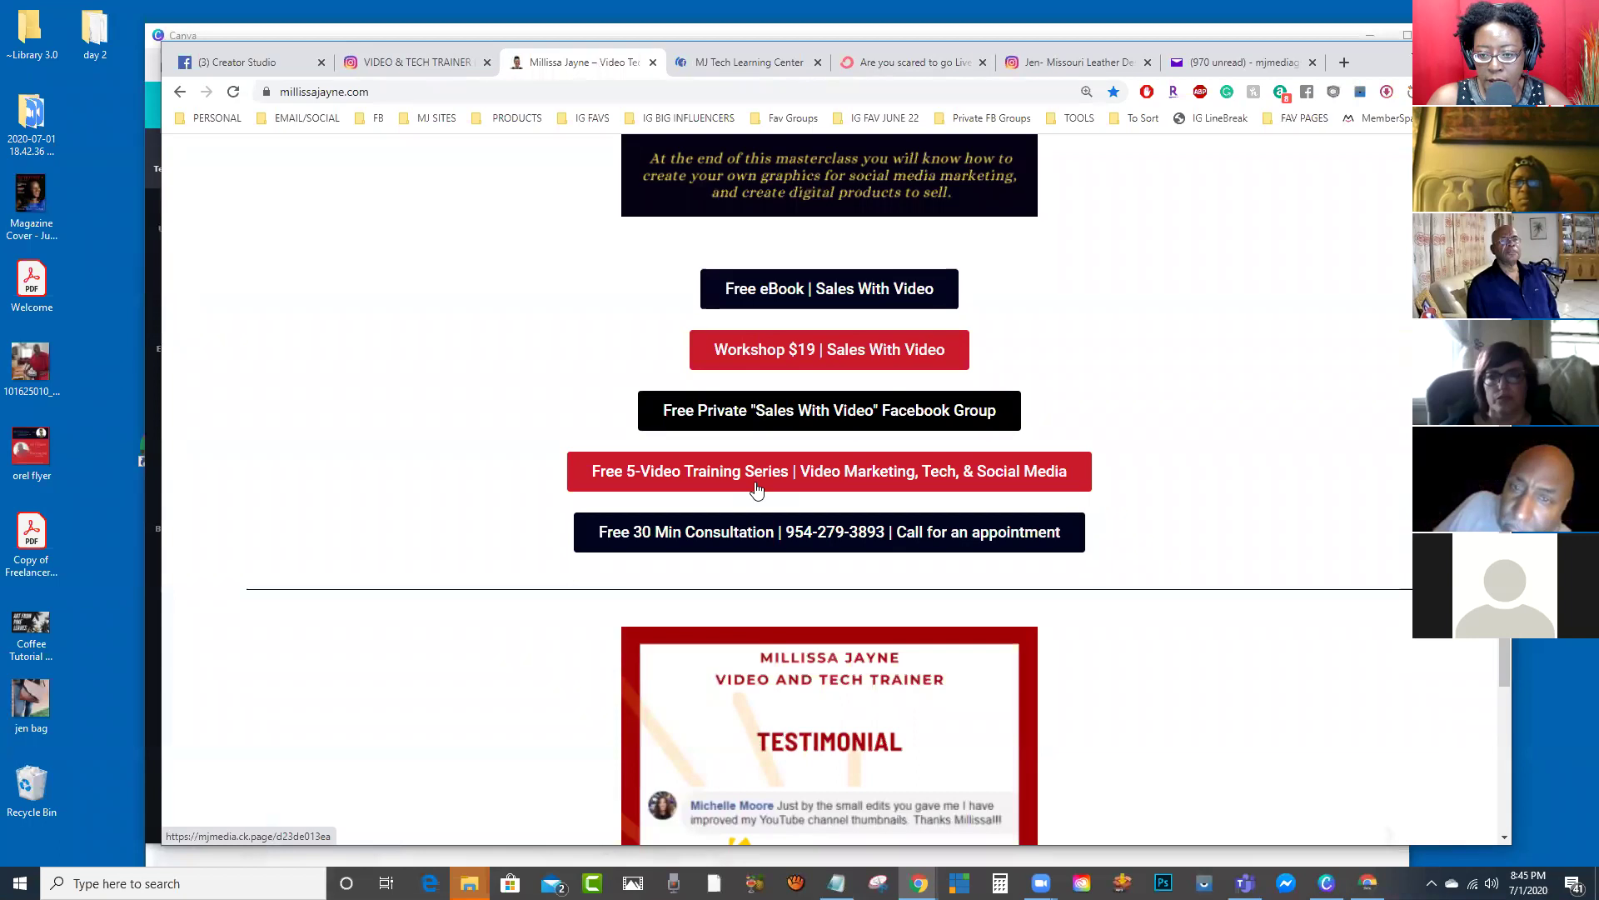
click(761, 352)
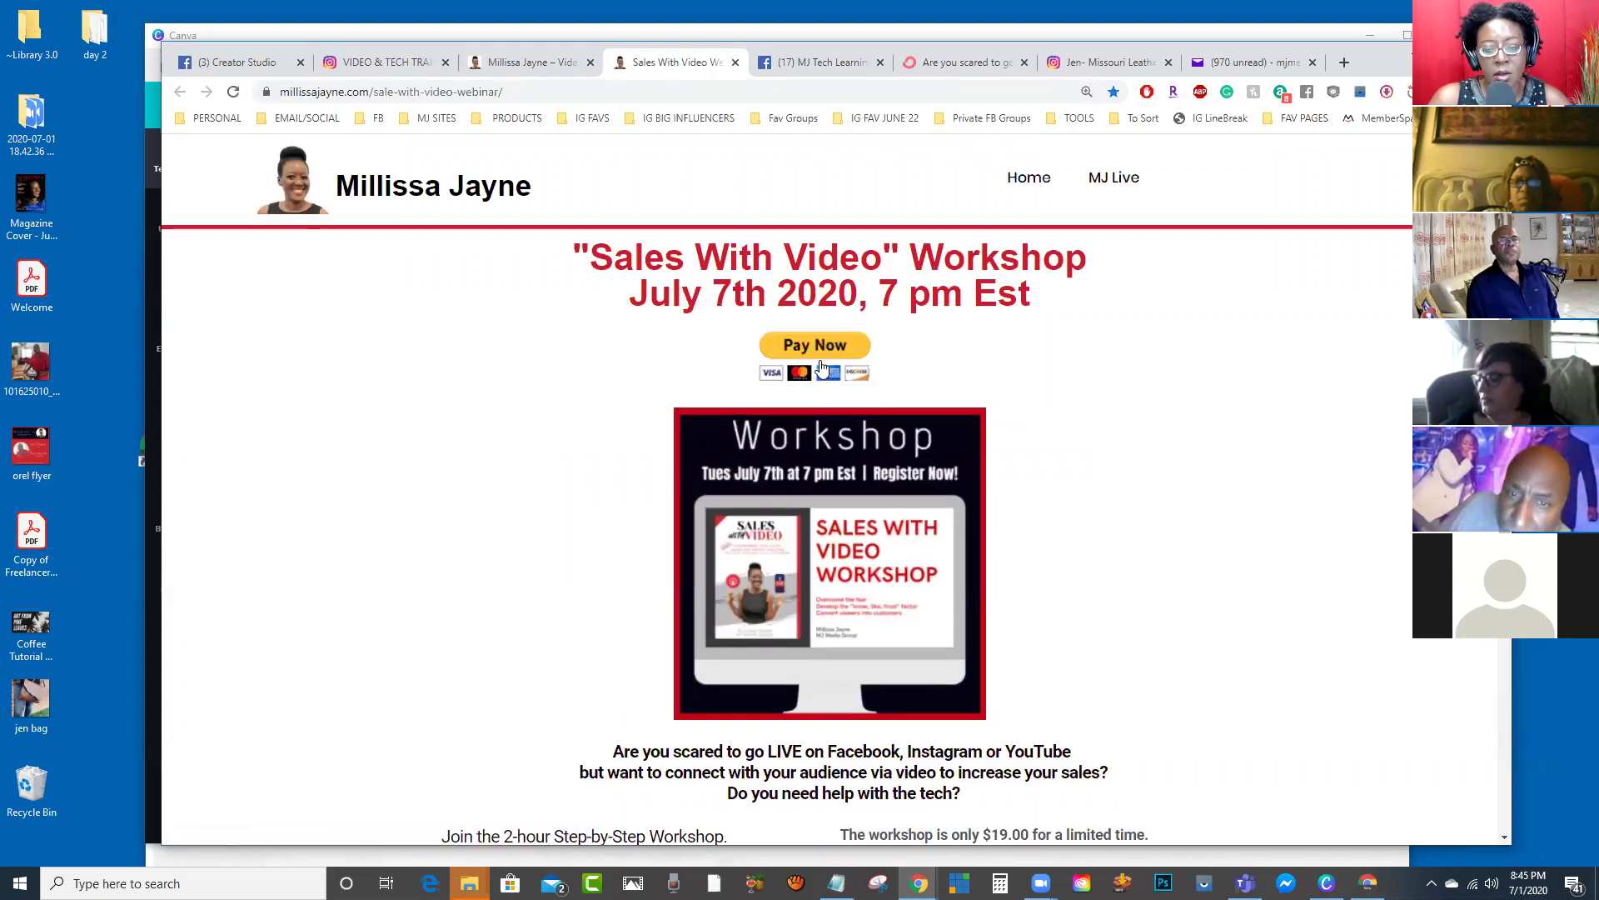
scroll(836, 398, down, 2)
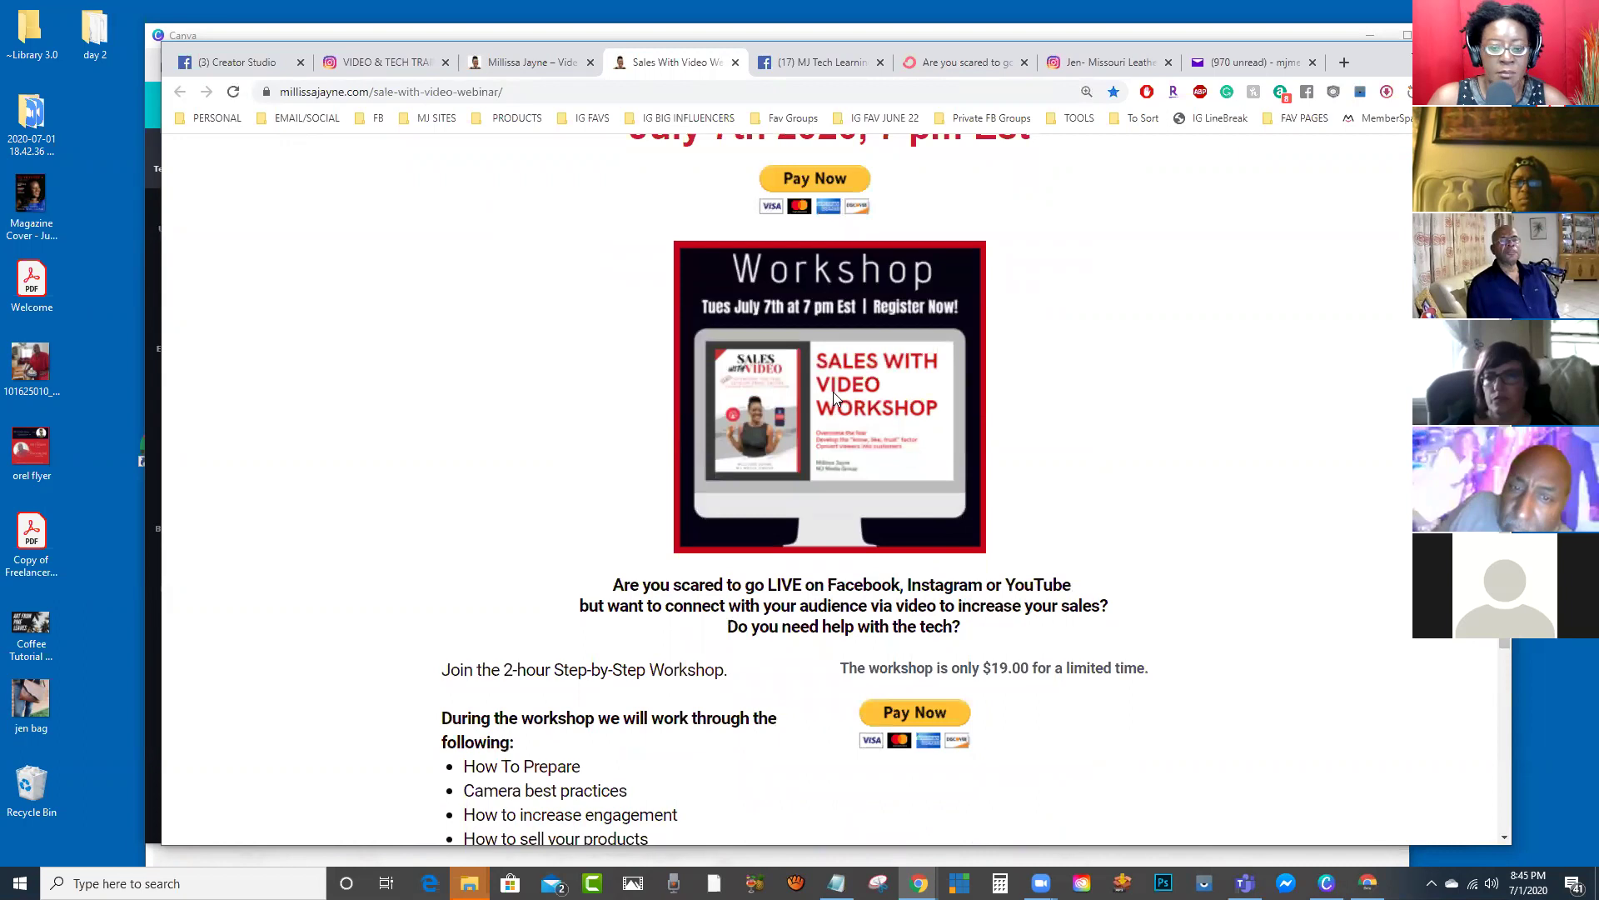
scroll(833, 392, down, 2)
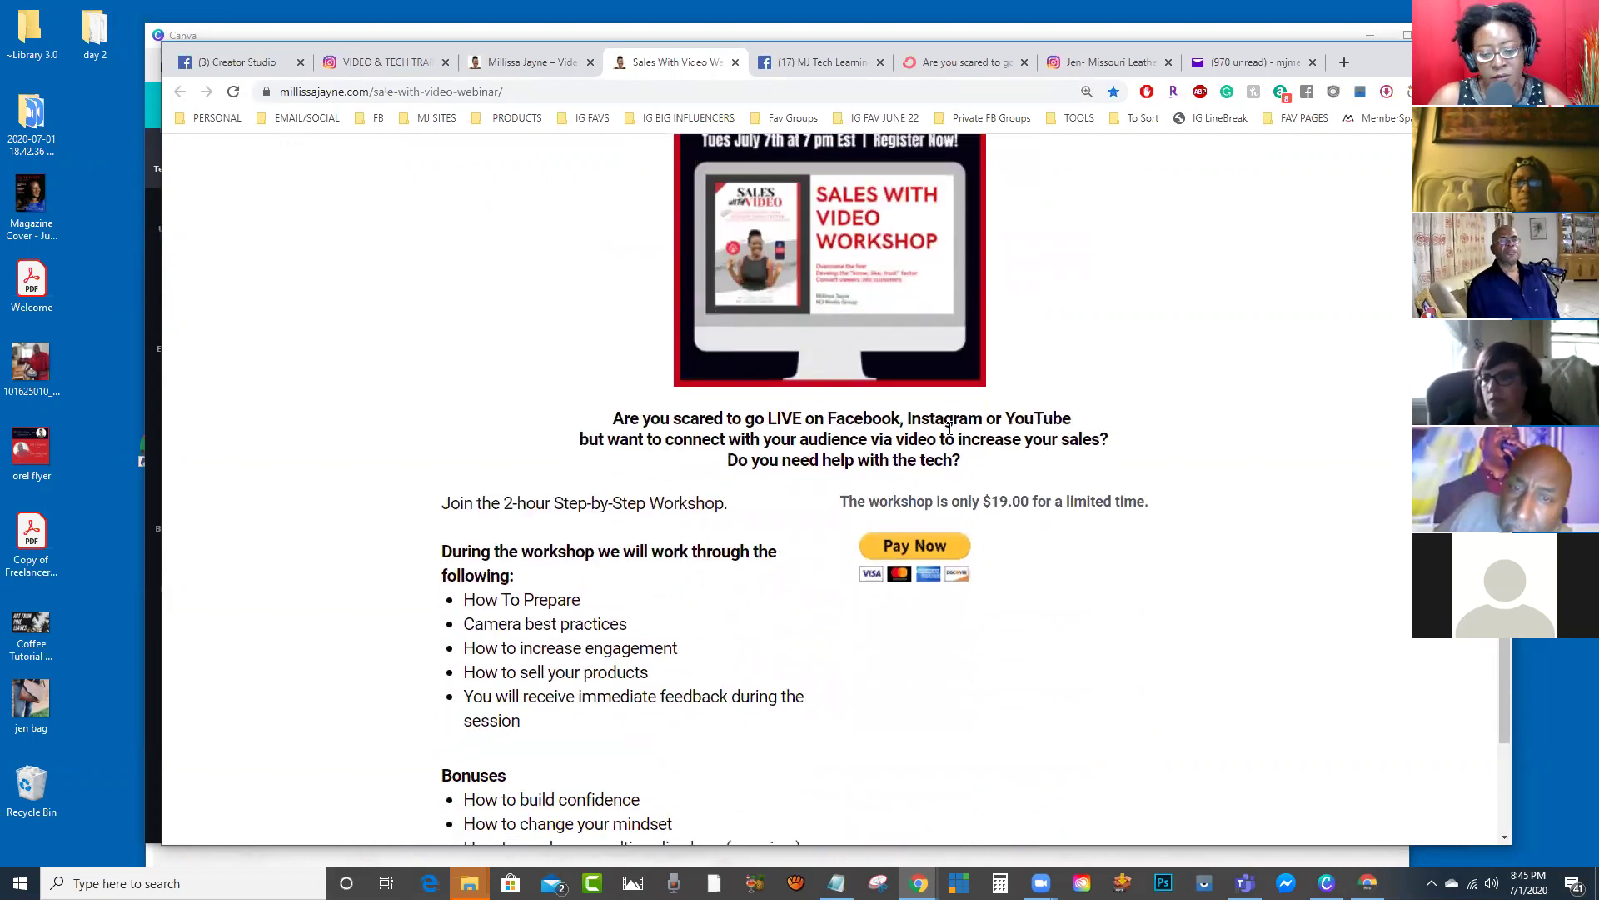
scroll(950, 428, up, 4)
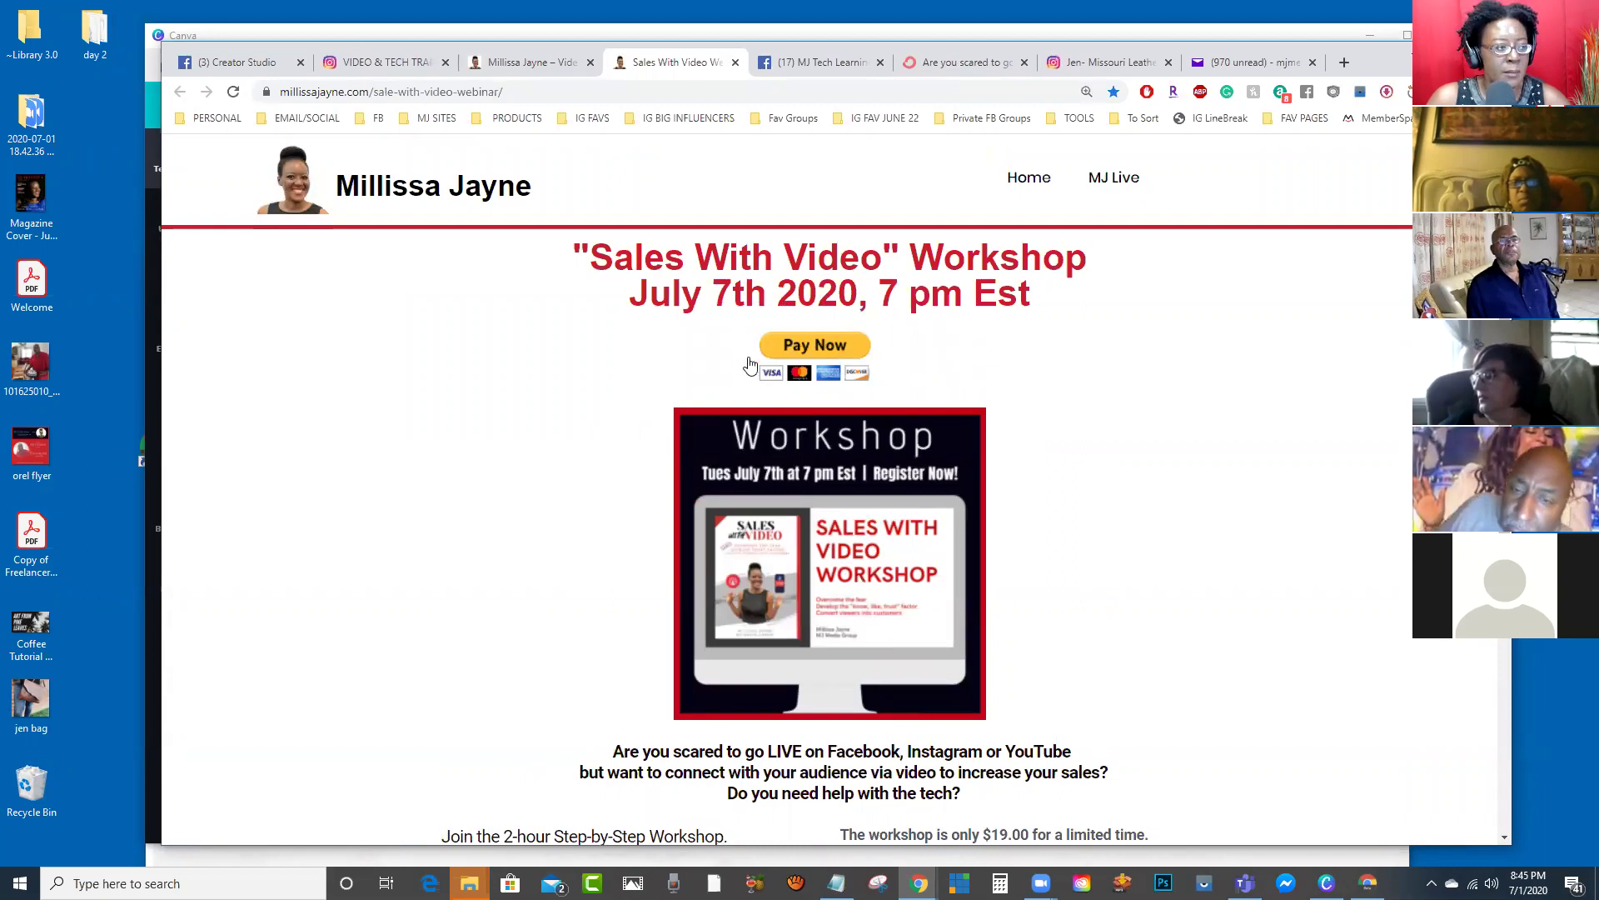
Step: Open the $19 workshop's PayPal checkout, close that tab, and return to the Canva window
click(819, 347)
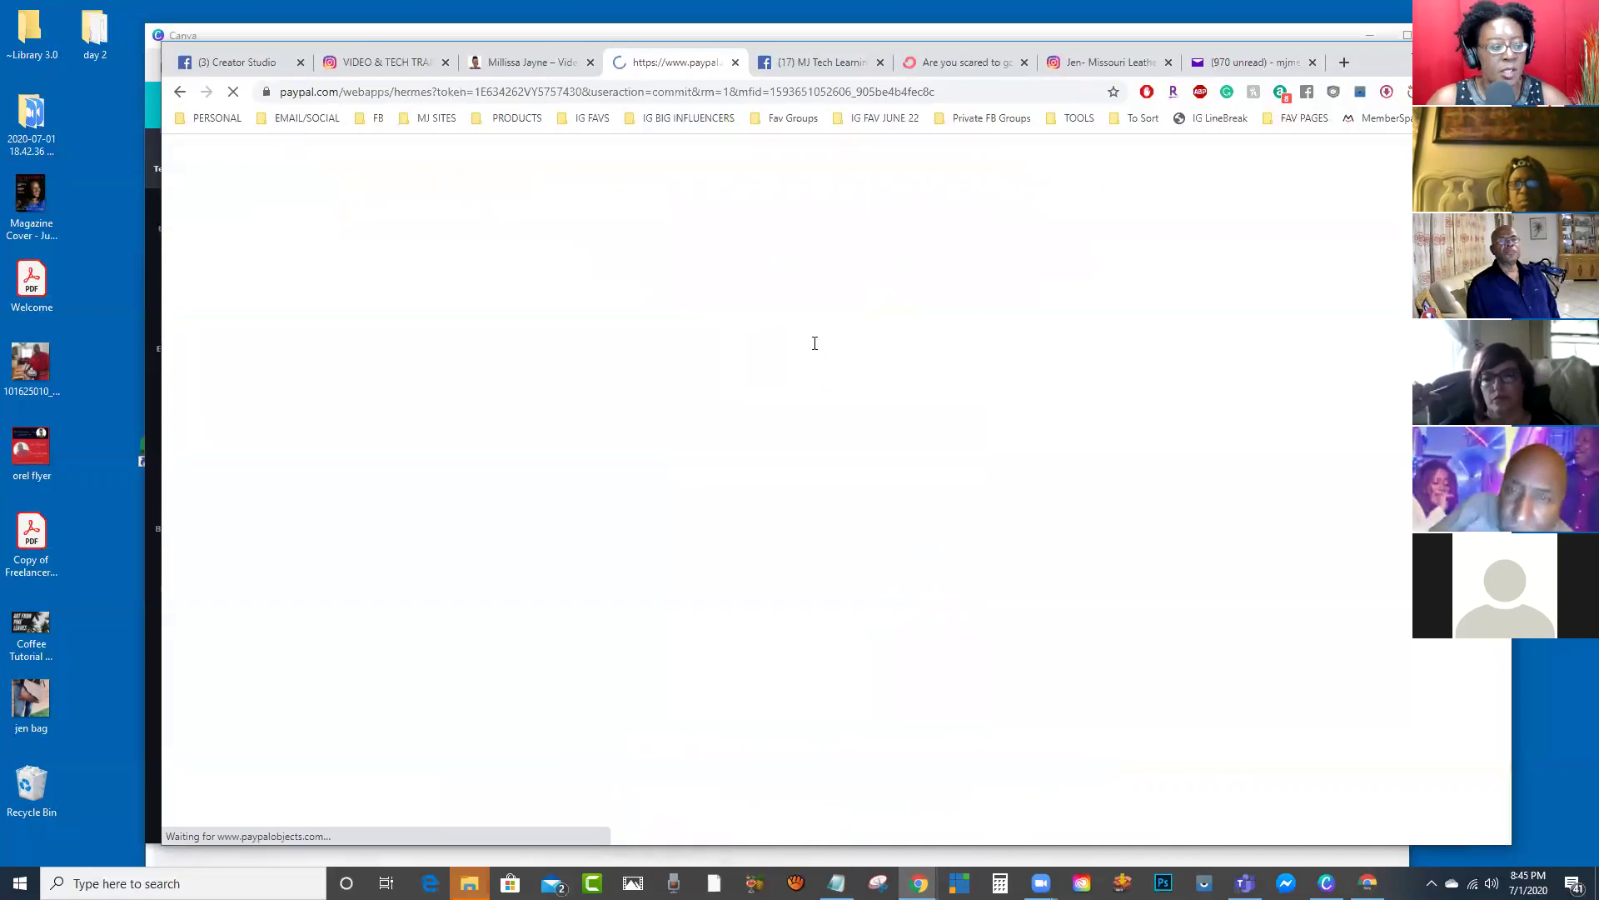
click(735, 63)
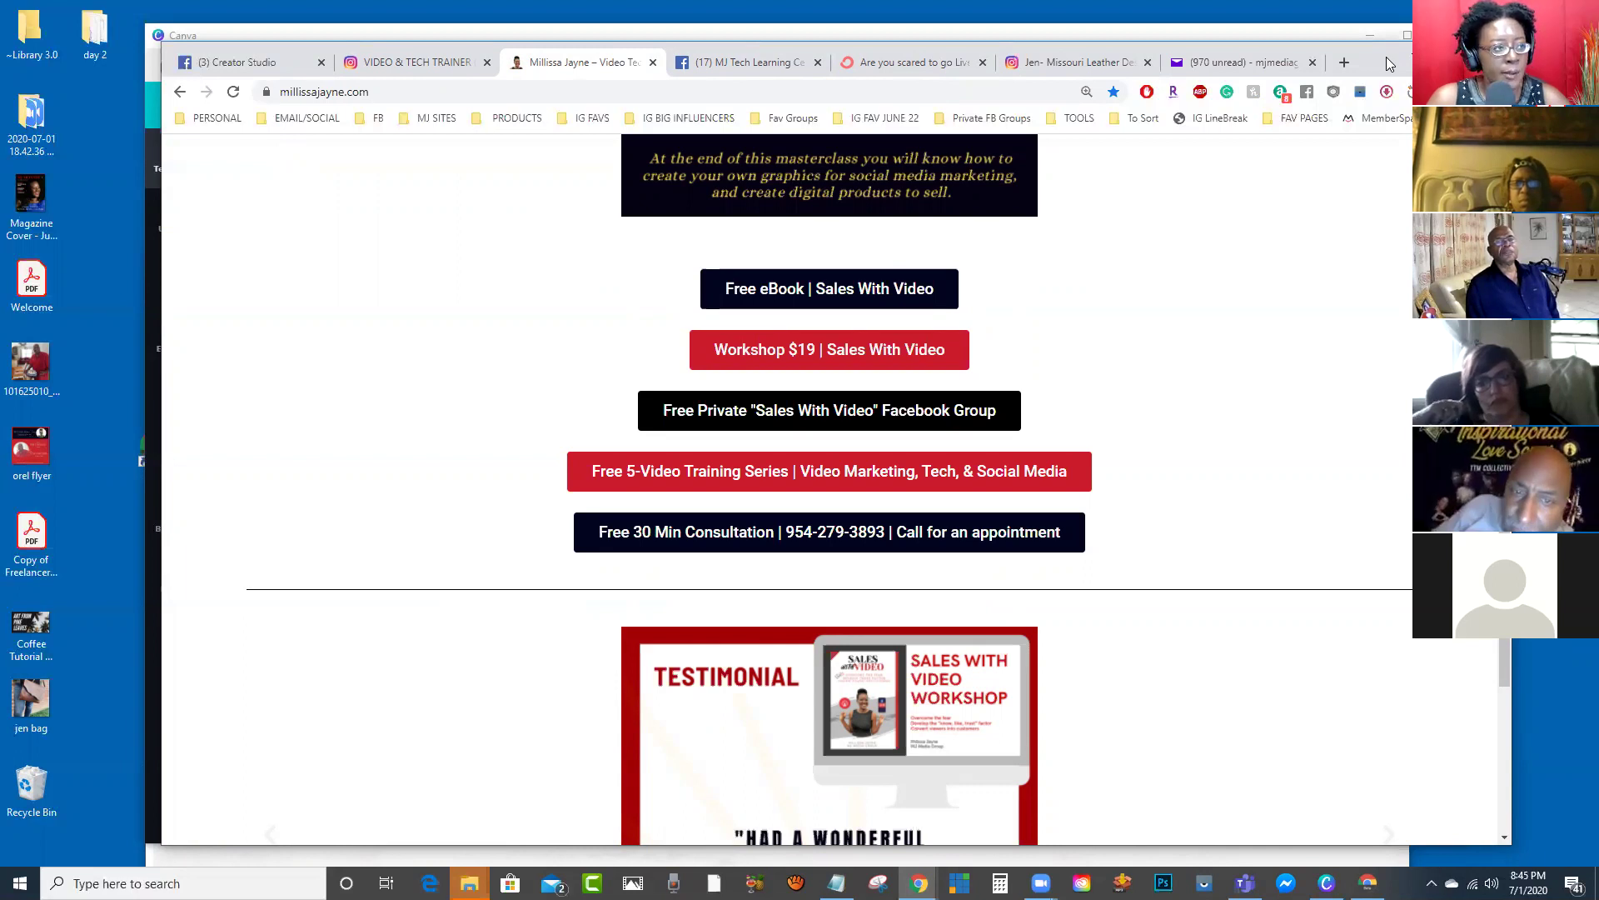
key(alt+Tab)
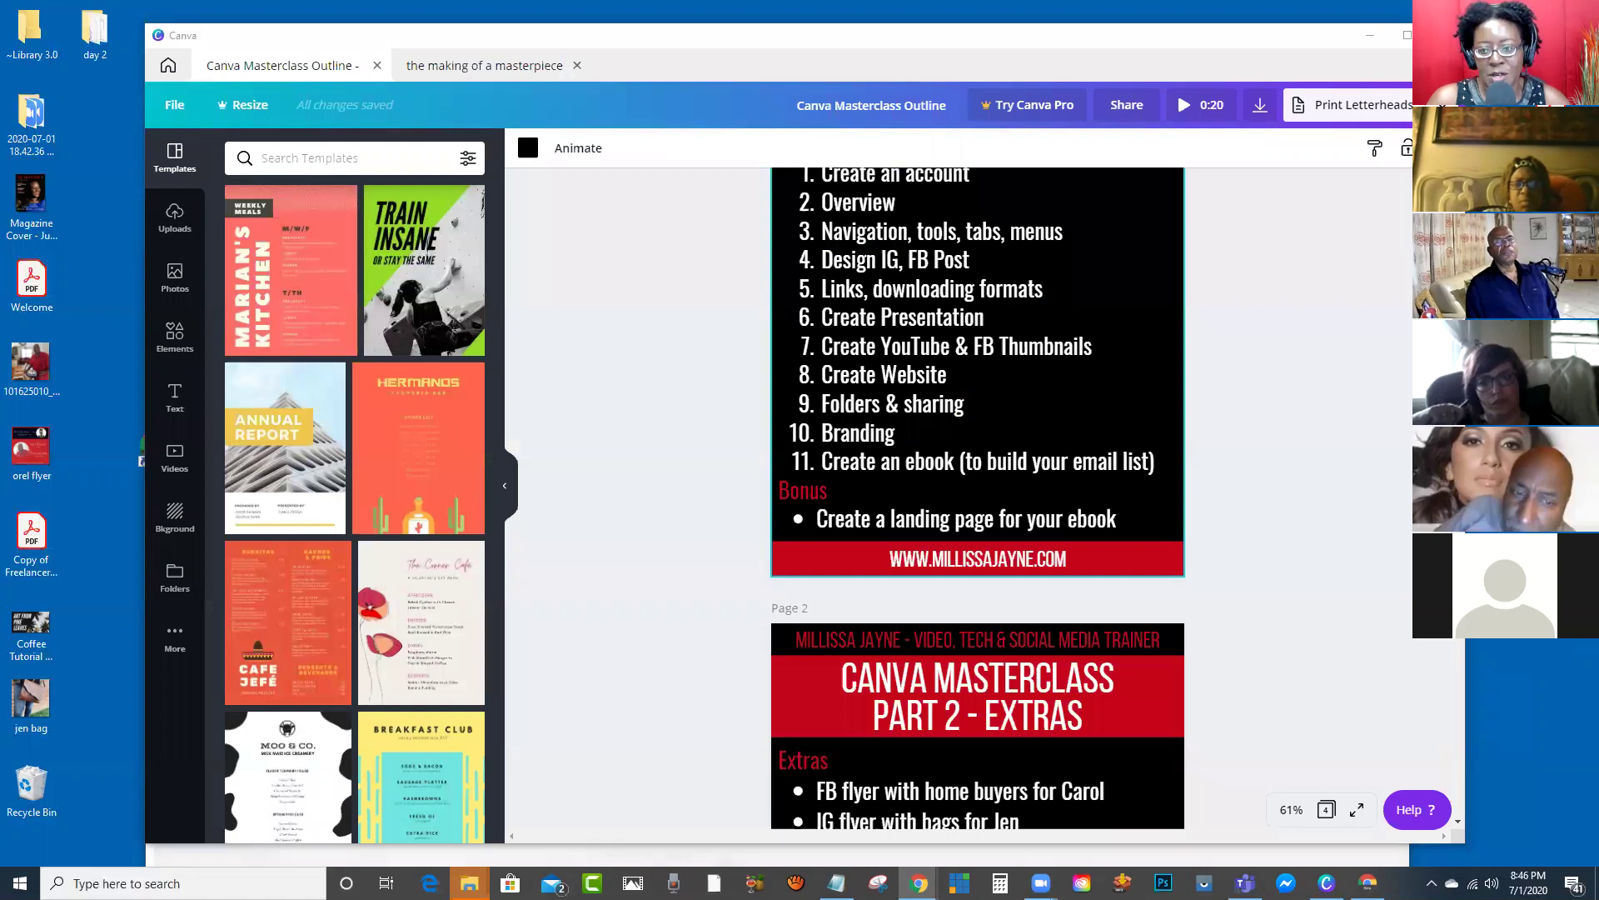
scroll(976, 413, down, 4)
scroll(976, 411, up, 3)
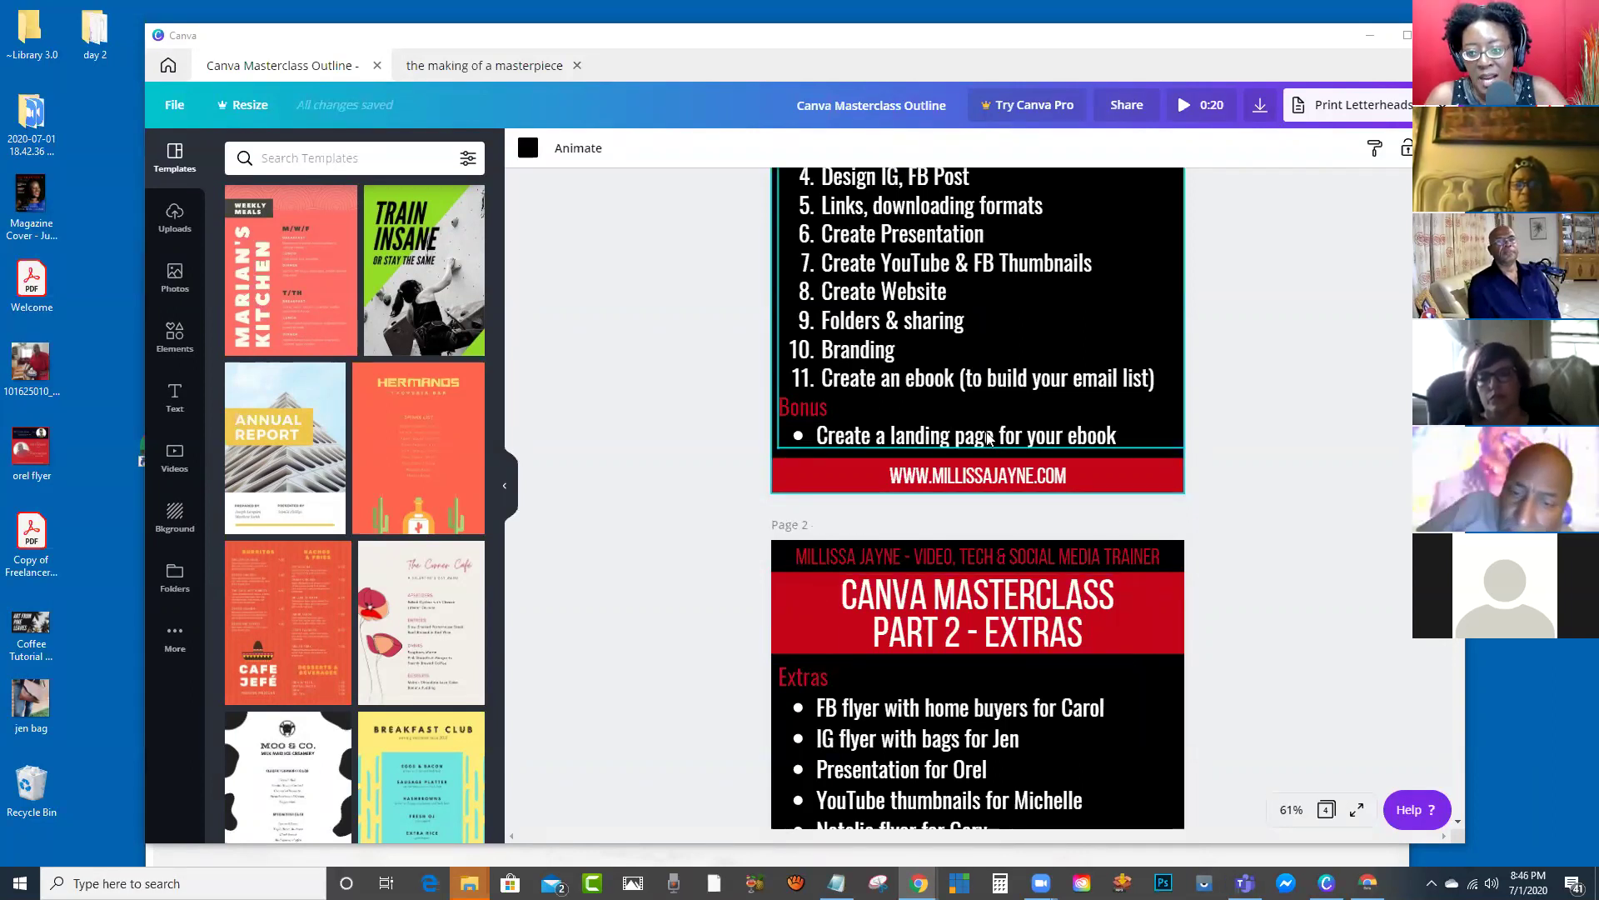
scroll(987, 437, down, 4)
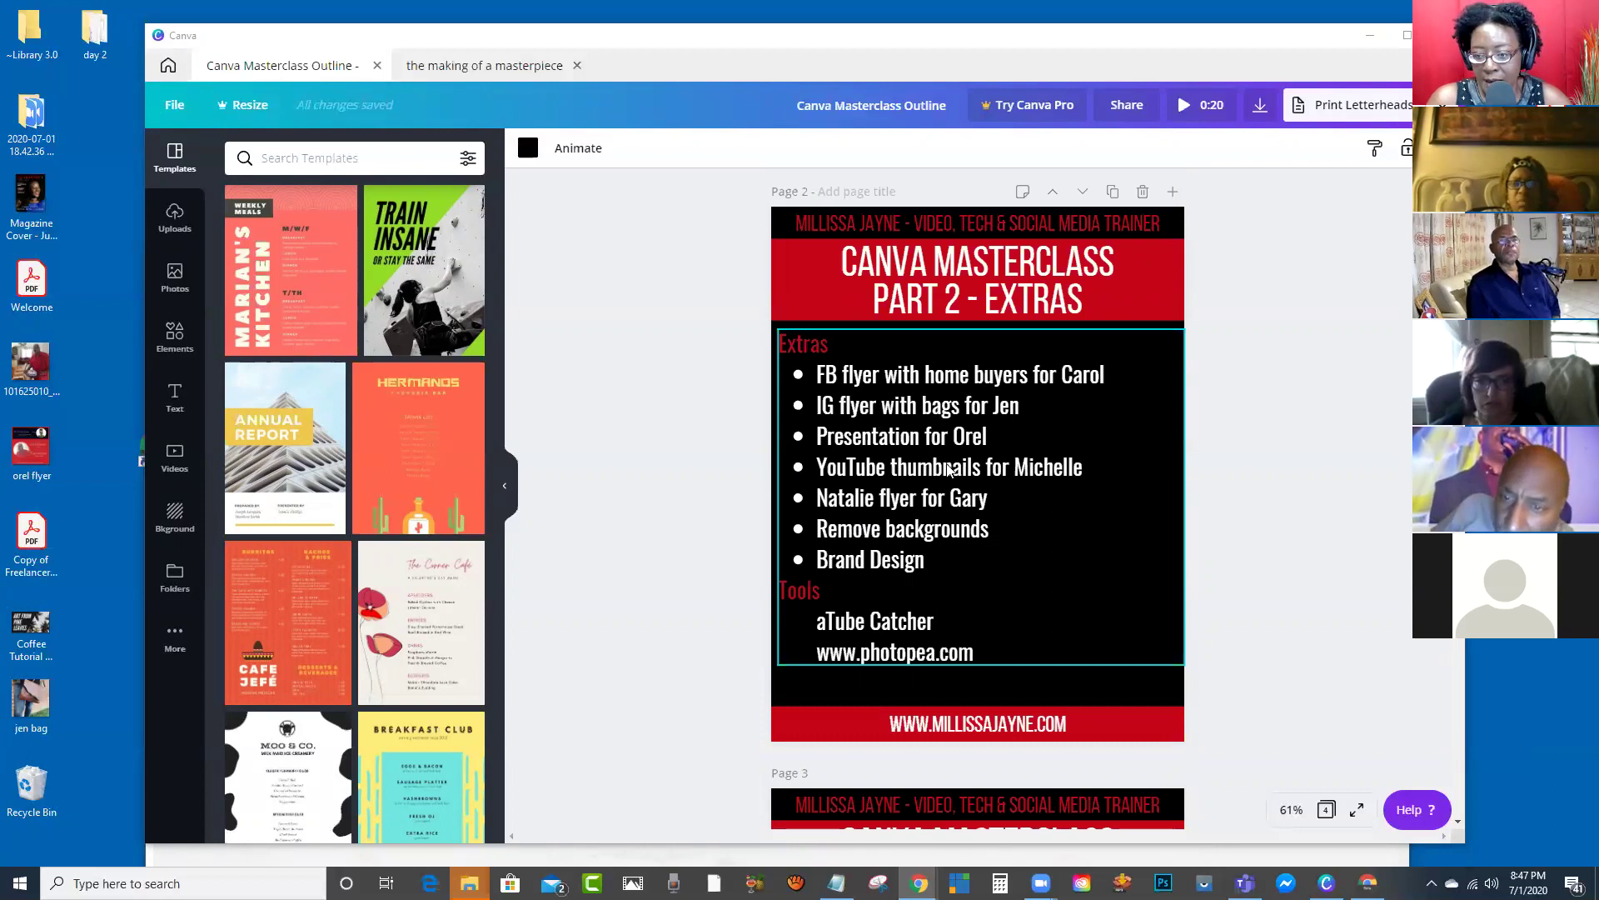
scroll(948, 466, down, 1)
scroll(946, 458, up, 1)
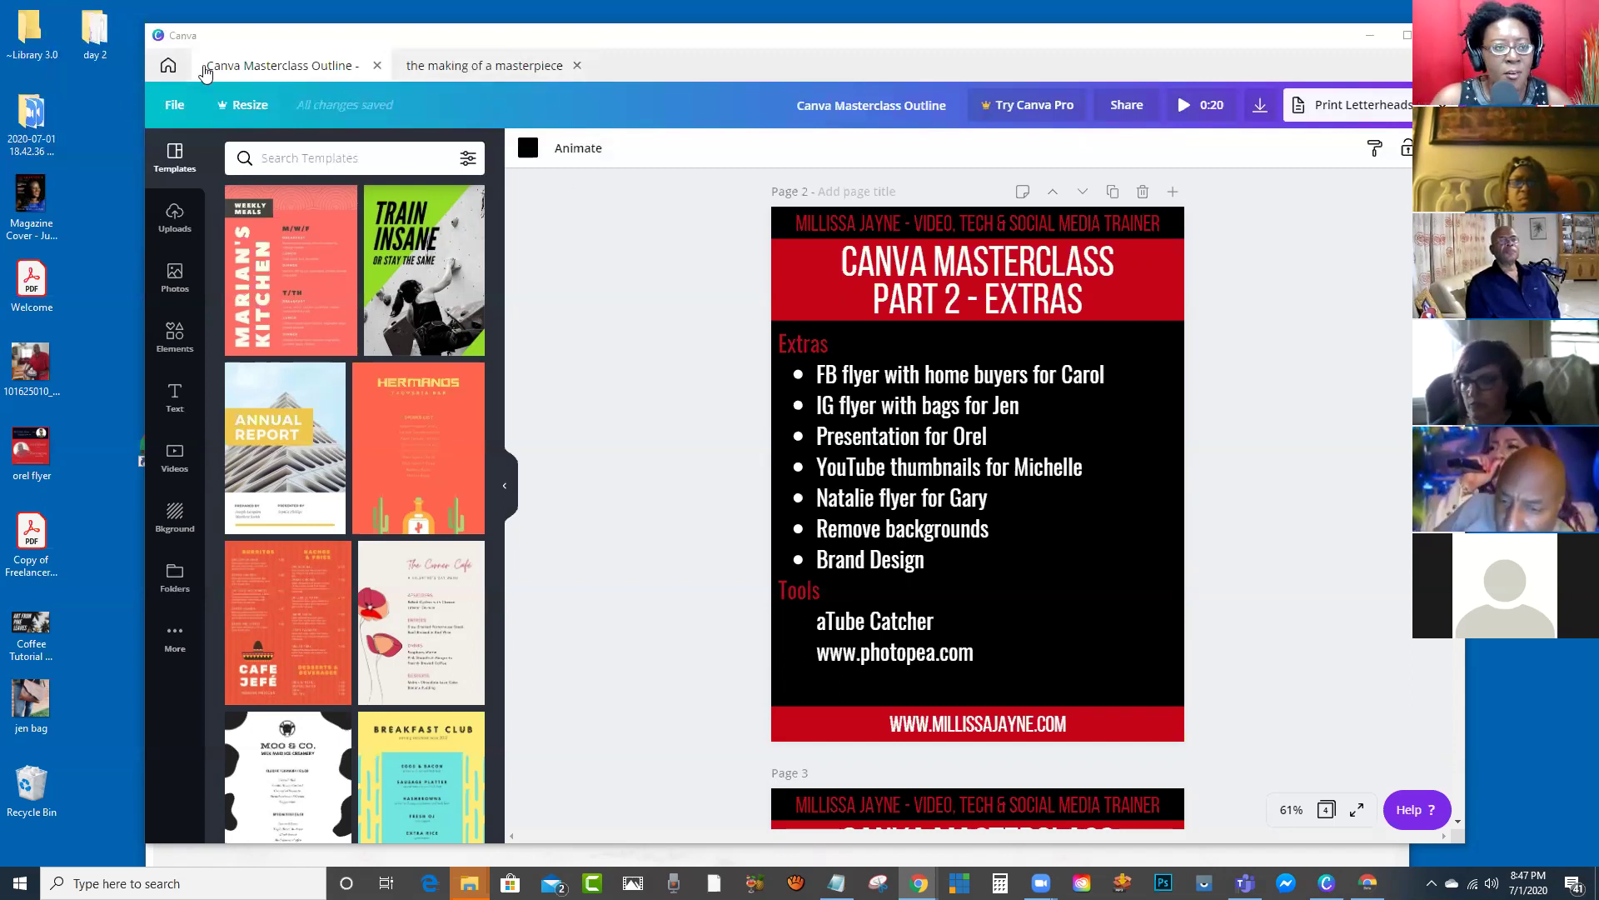
Step: Go to Canva's All your designs page, then bring the Chrome window forward
click(169, 70)
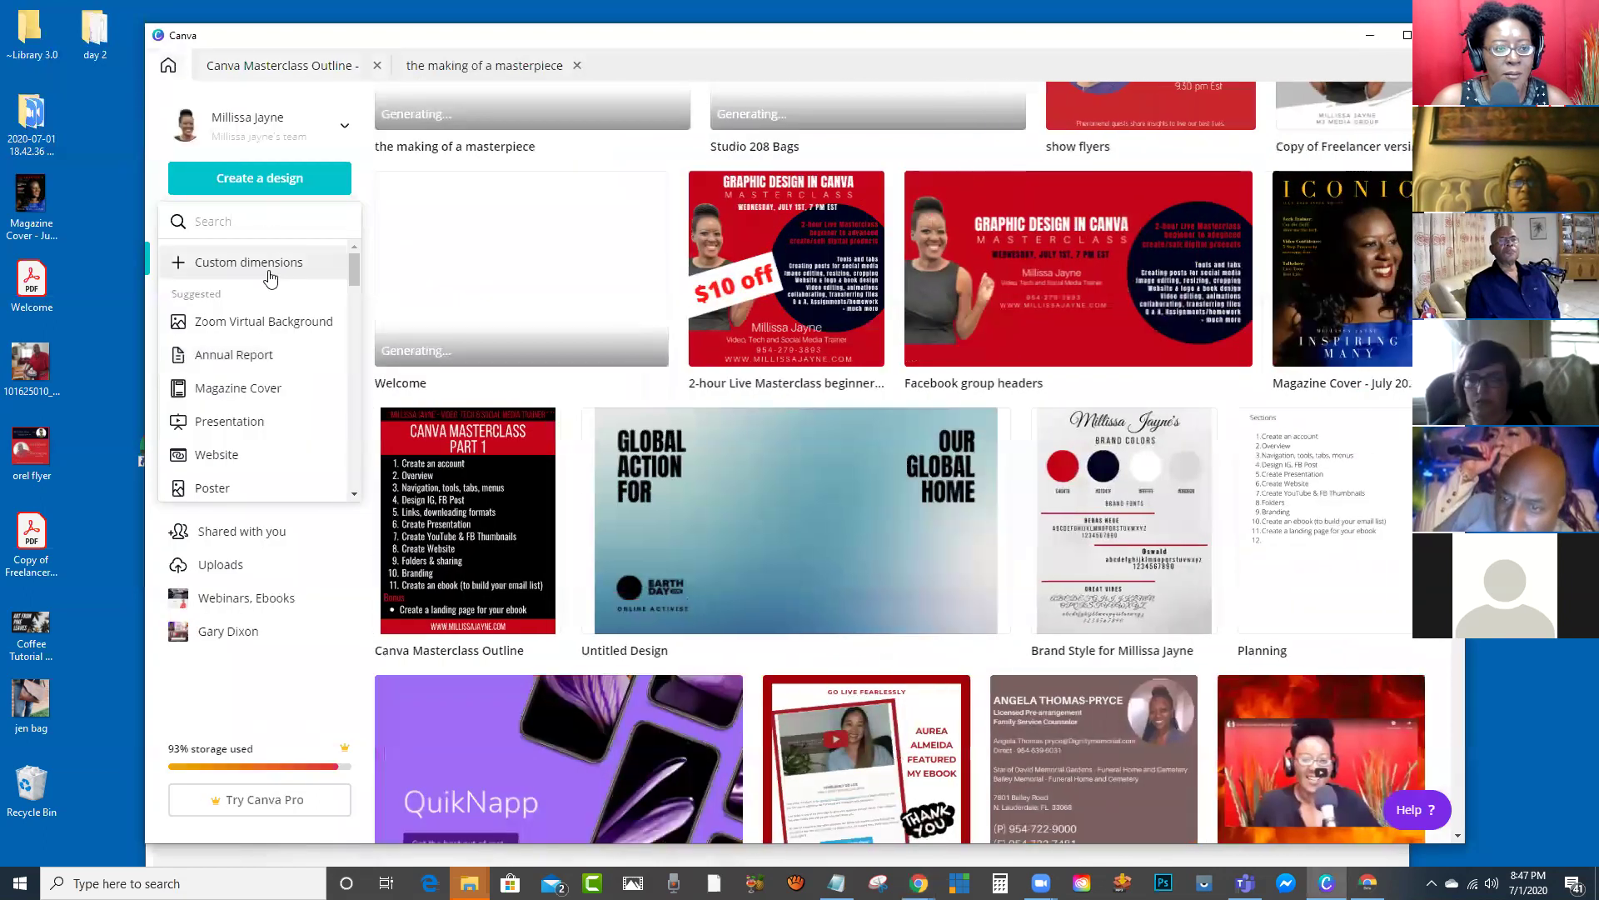
click(348, 106)
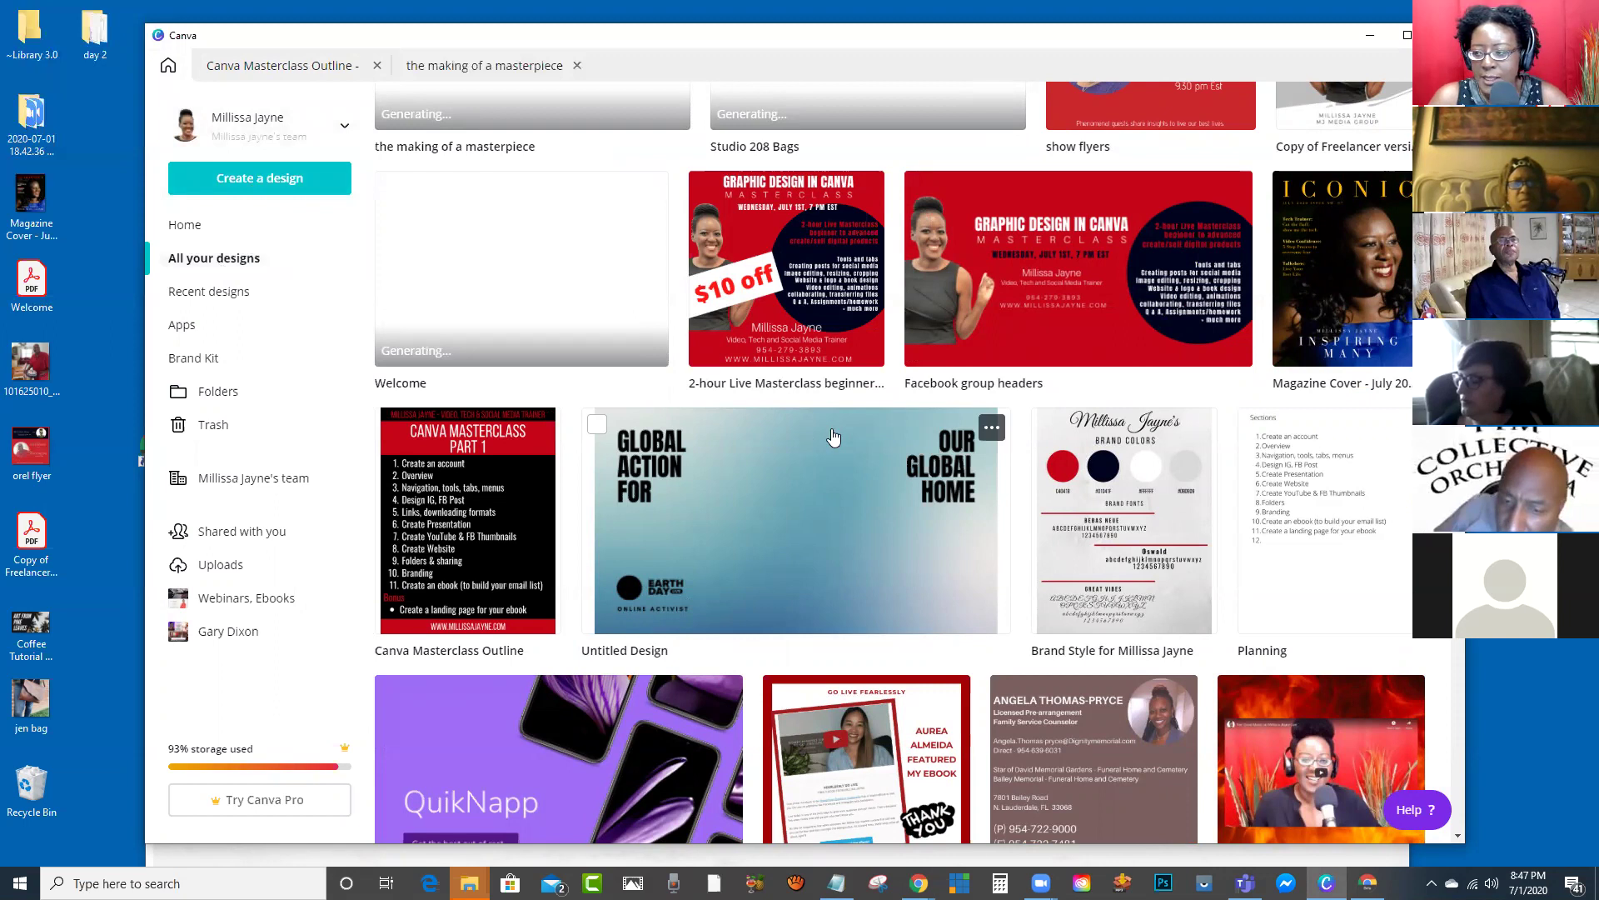
scroll(833, 434, up, 3)
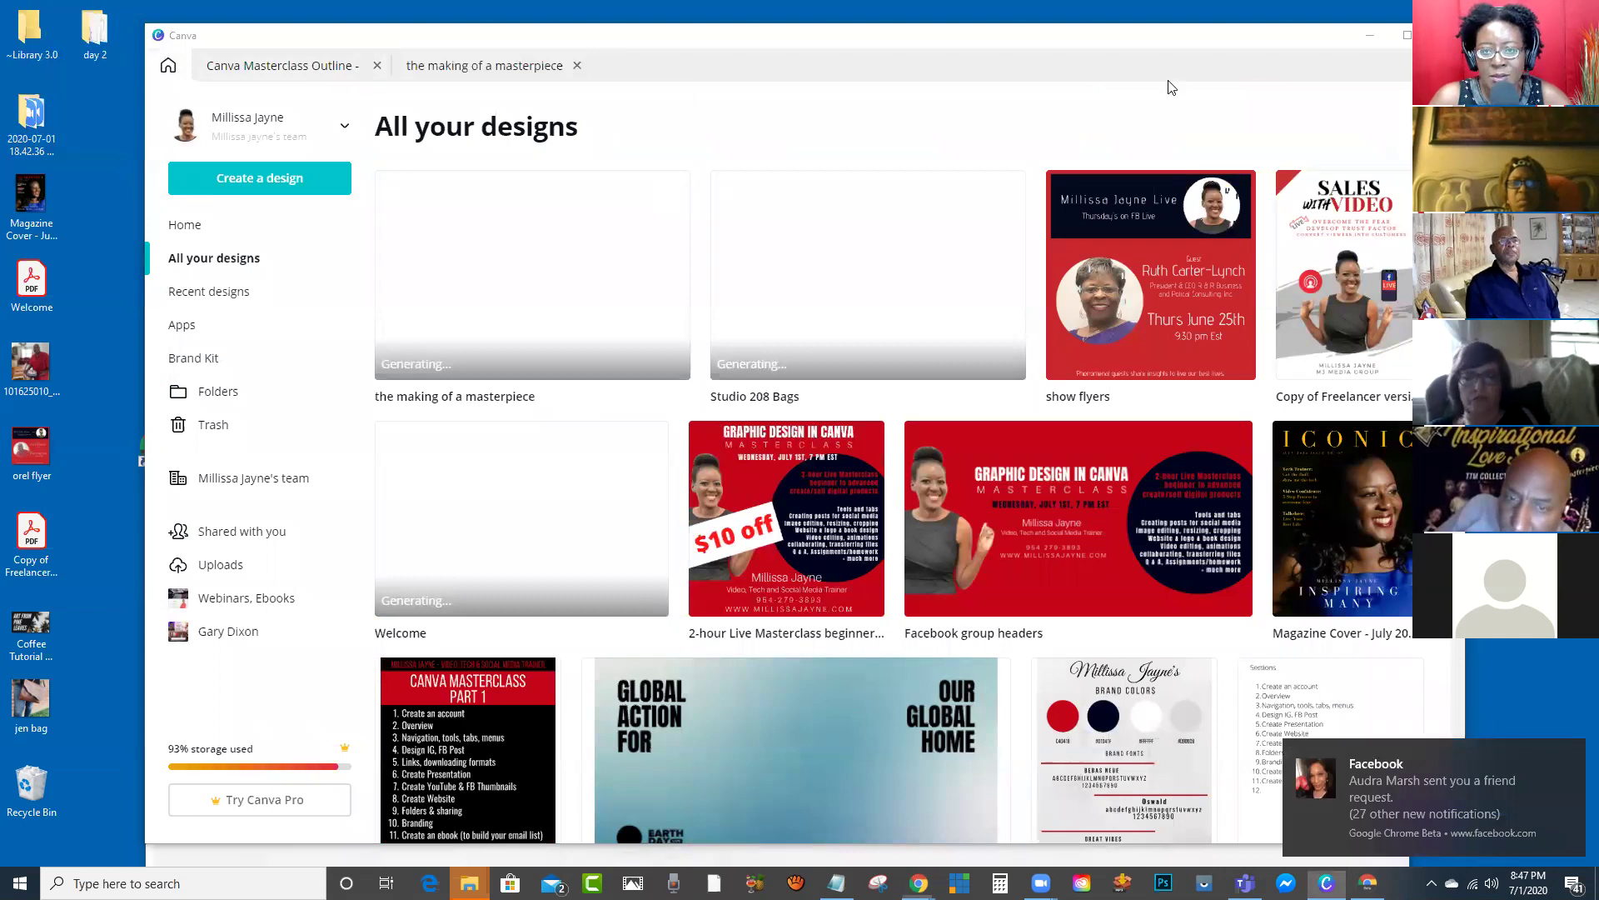
key(alt+Tab)
Step: On the Facebook group tab, search for the friend and open her profile
click(720, 76)
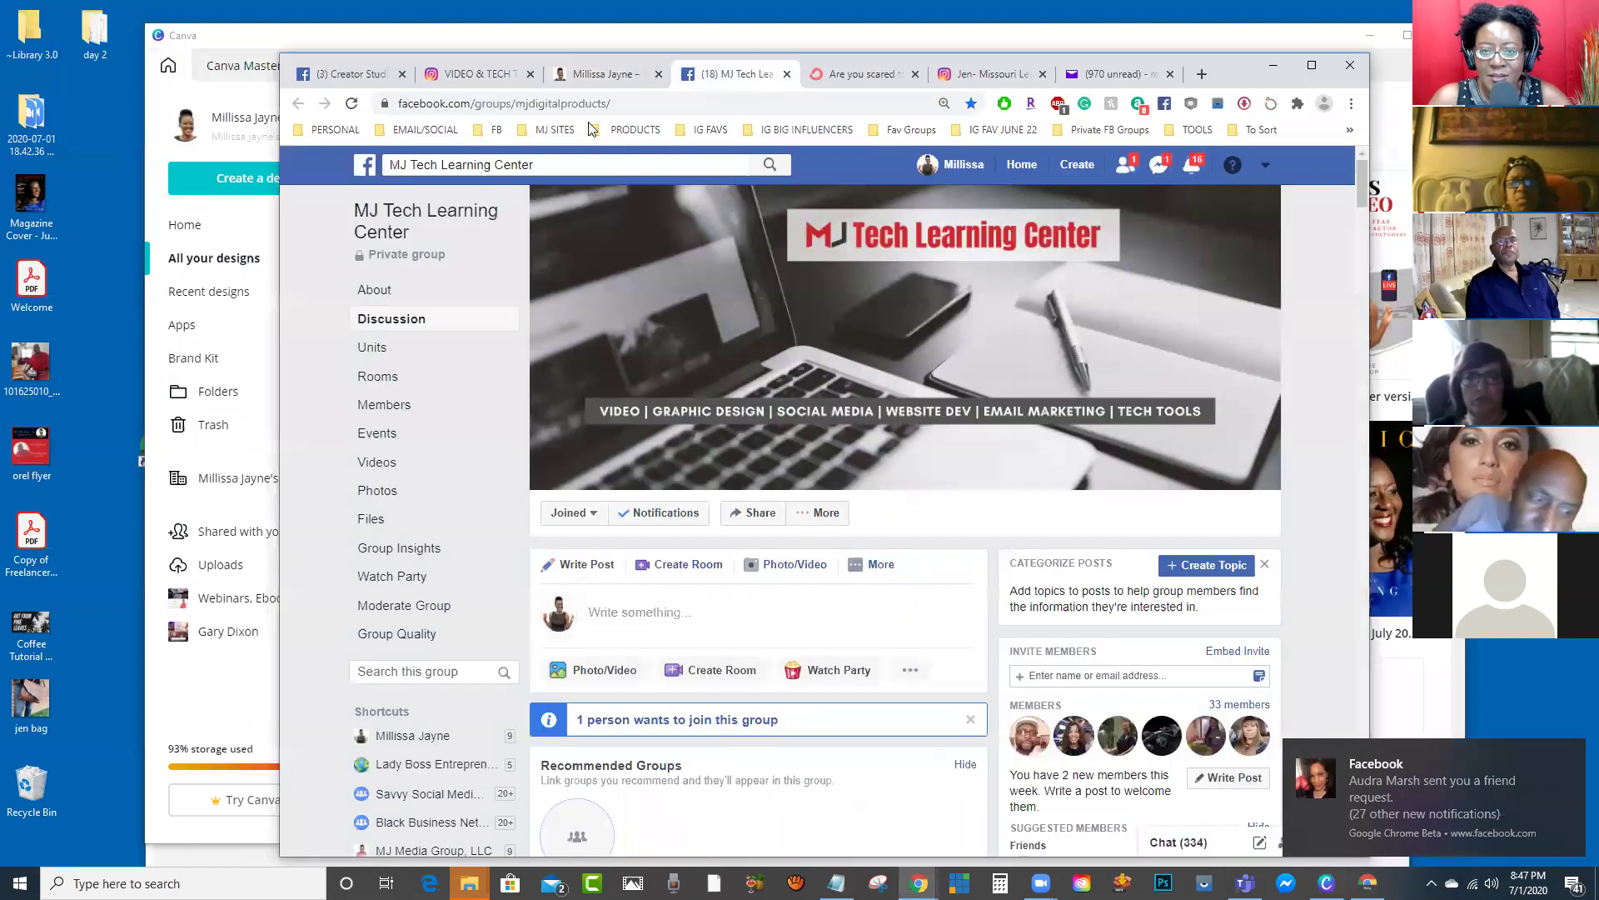
click(565, 164)
text(ca)
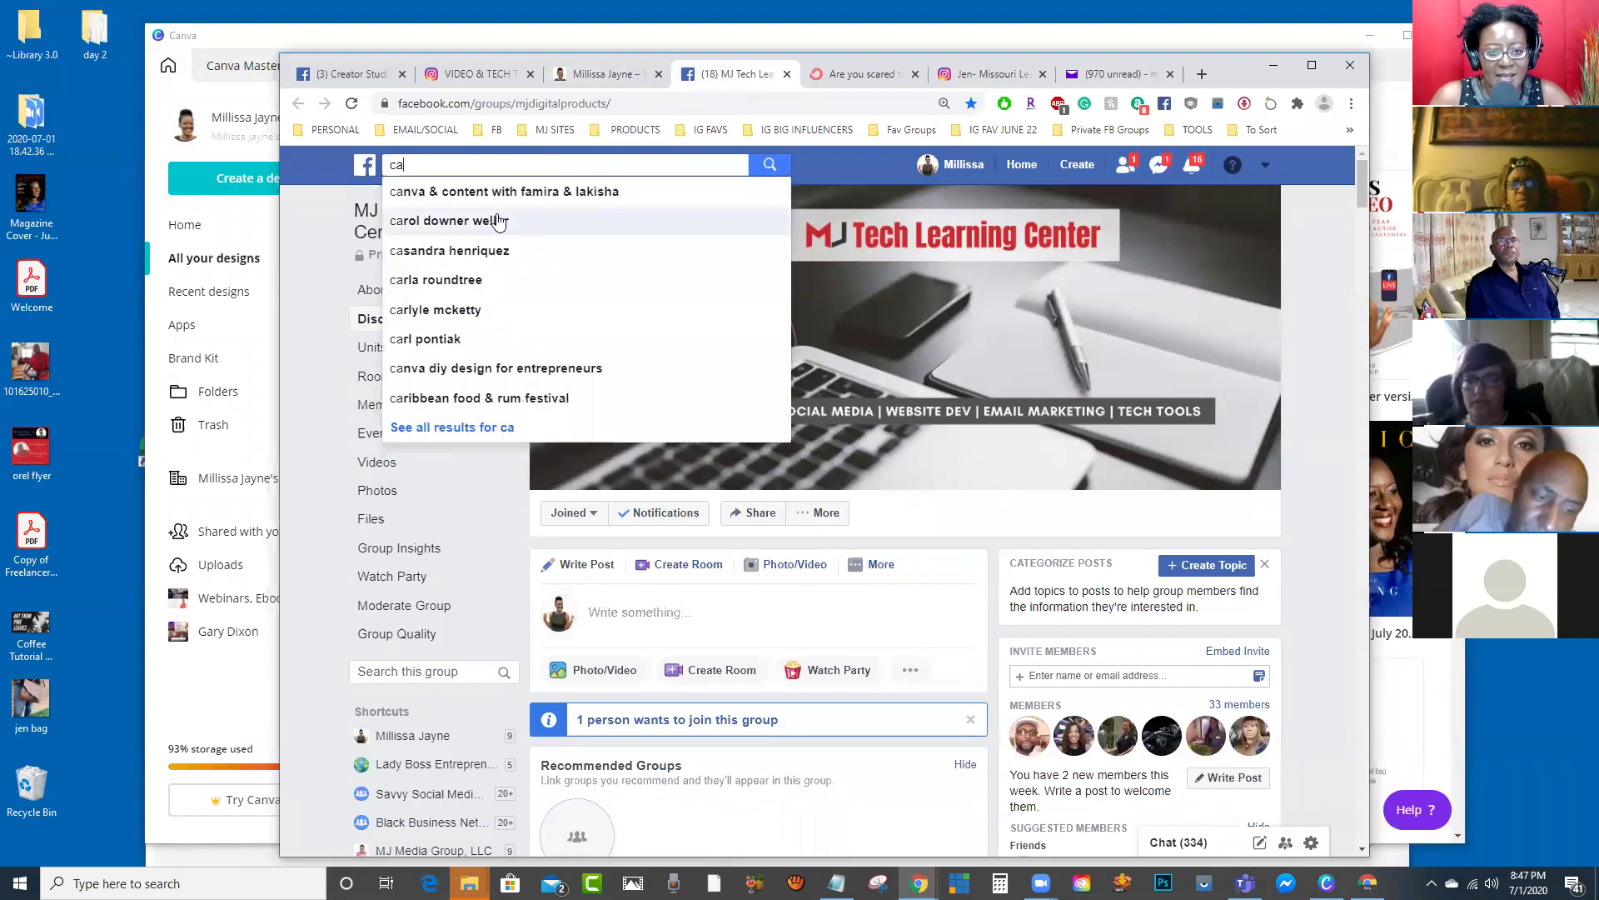
click(495, 220)
click(670, 287)
Step: Save her group photo to the desktop and select the congratulations post's text
scroll(883, 404, down, 15)
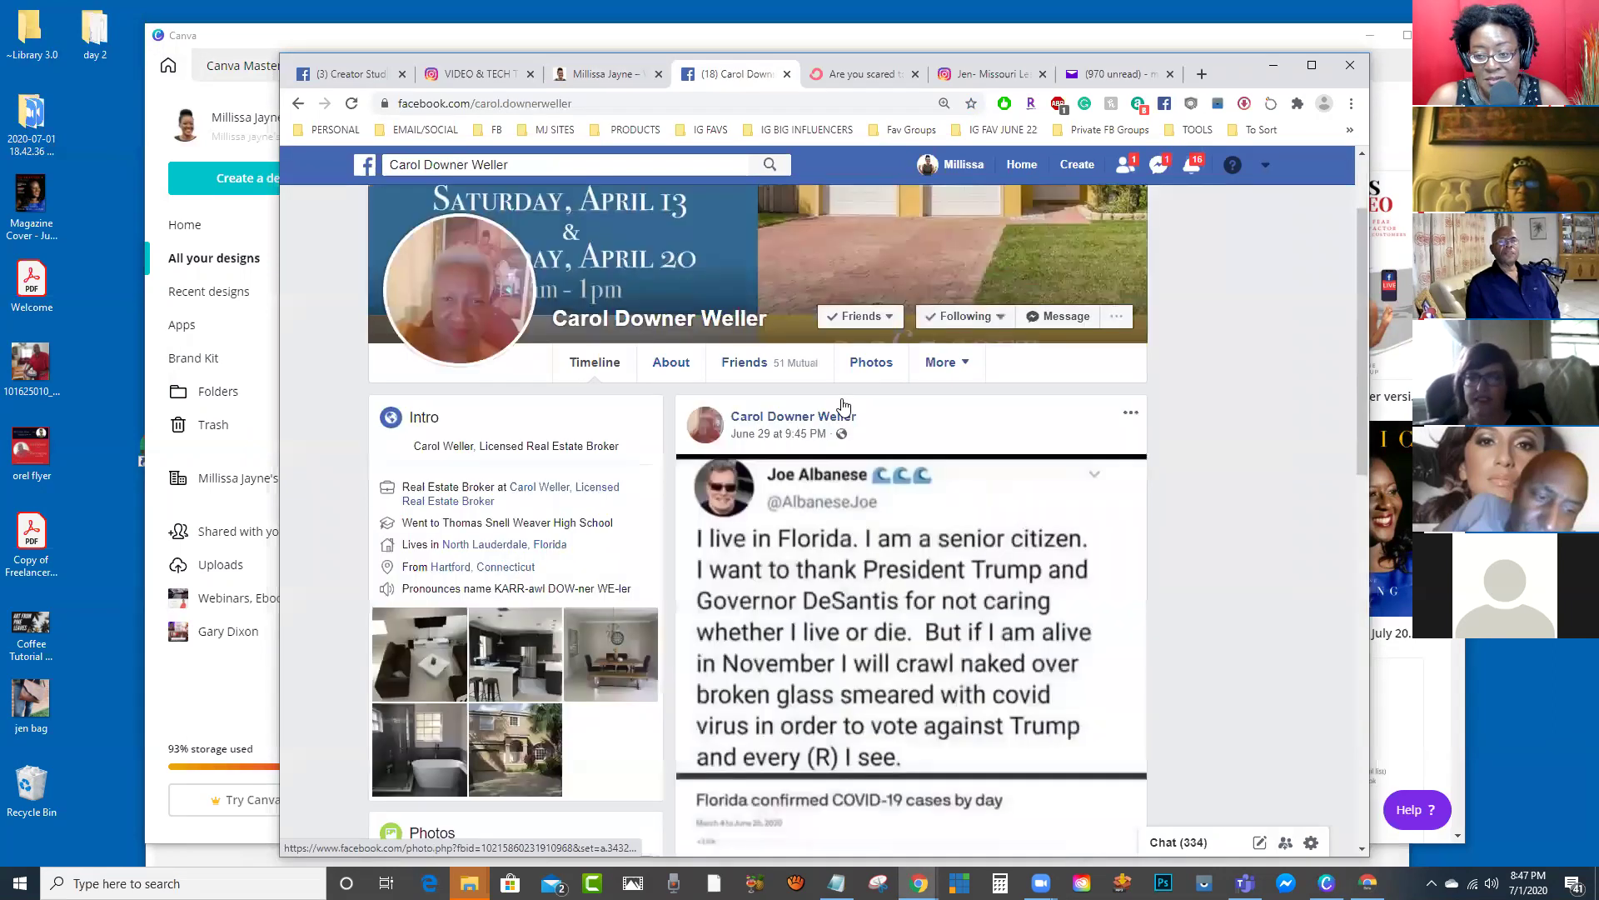
scroll(884, 403, down, 15)
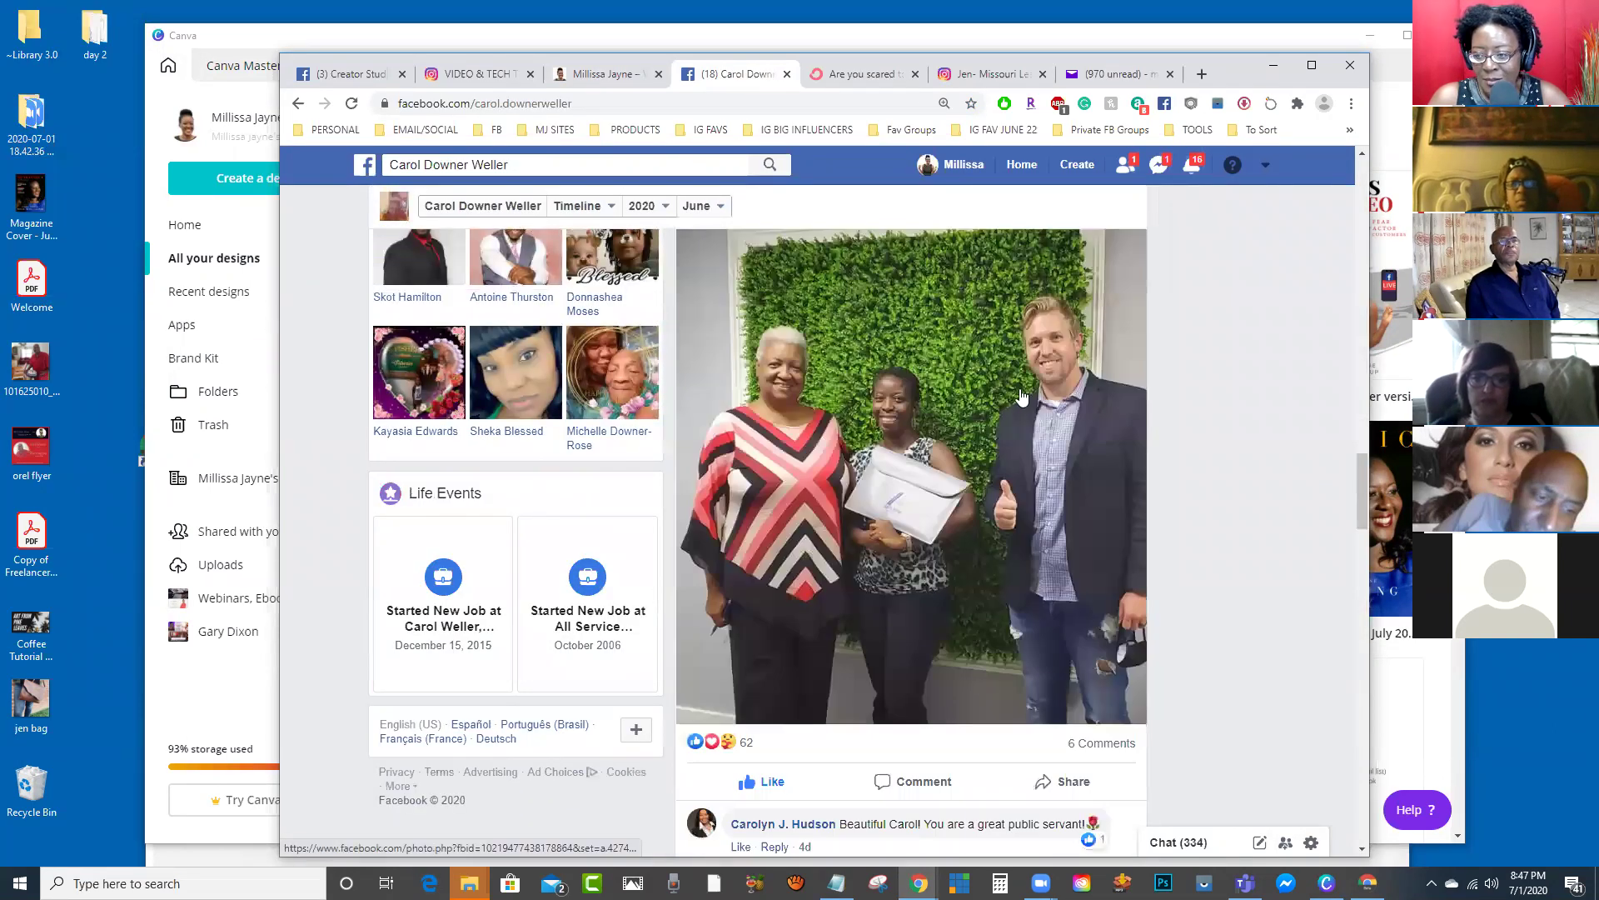
scroll(991, 419, down, 3)
scroll(989, 420, down, 8)
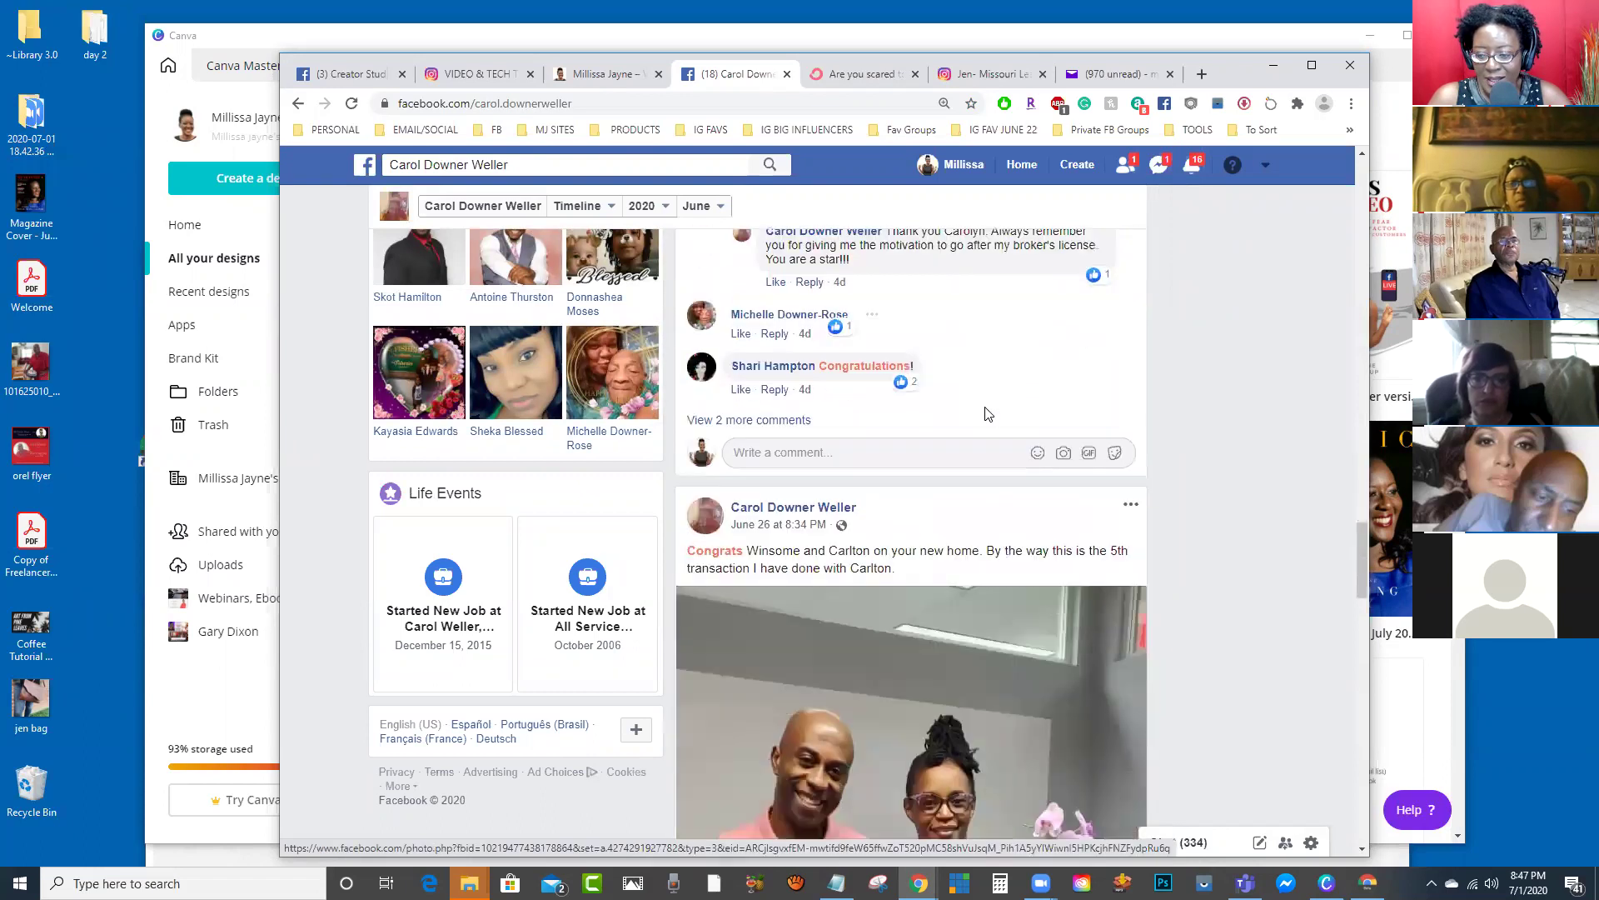
scroll(985, 410, up, 5)
scroll(986, 410, up, 7)
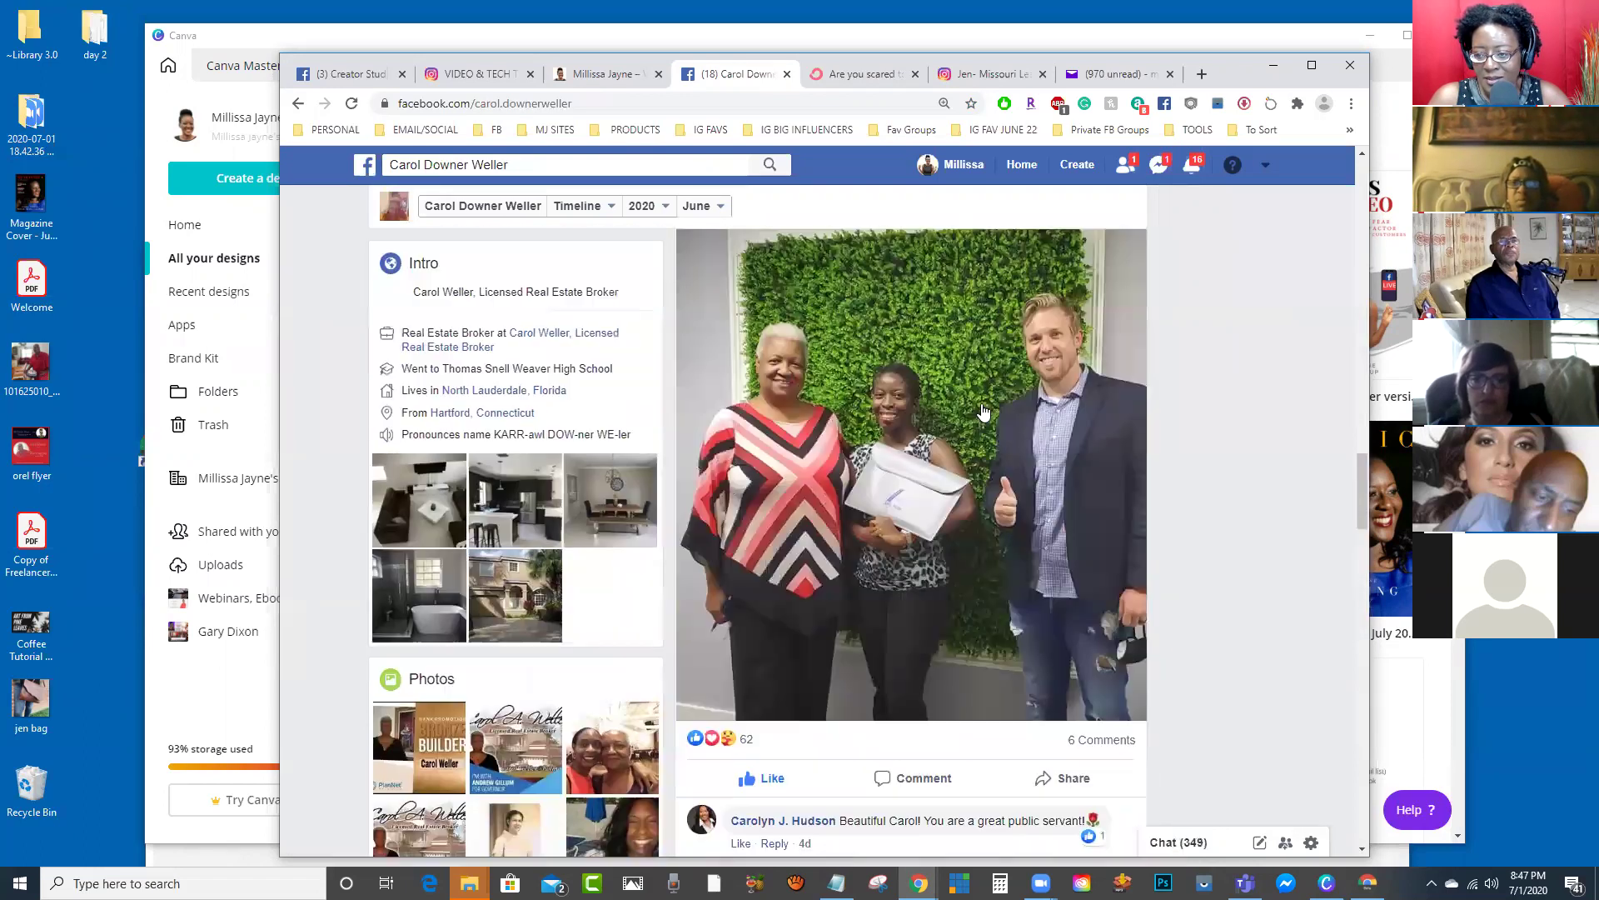
click(923, 505)
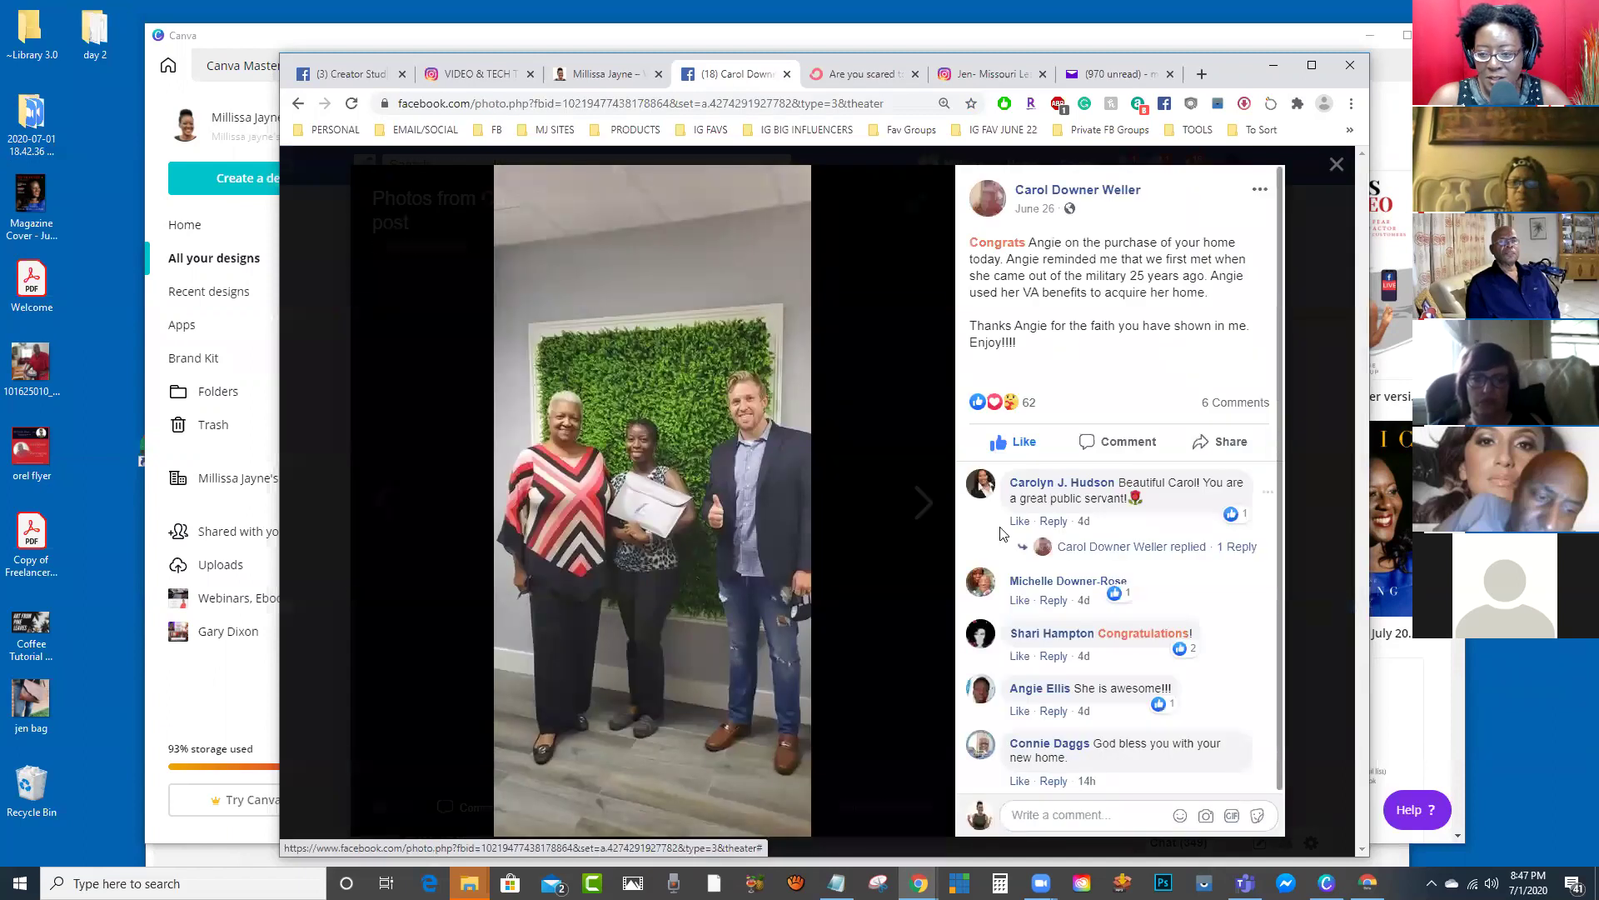
drag(791, 465, 115, 259)
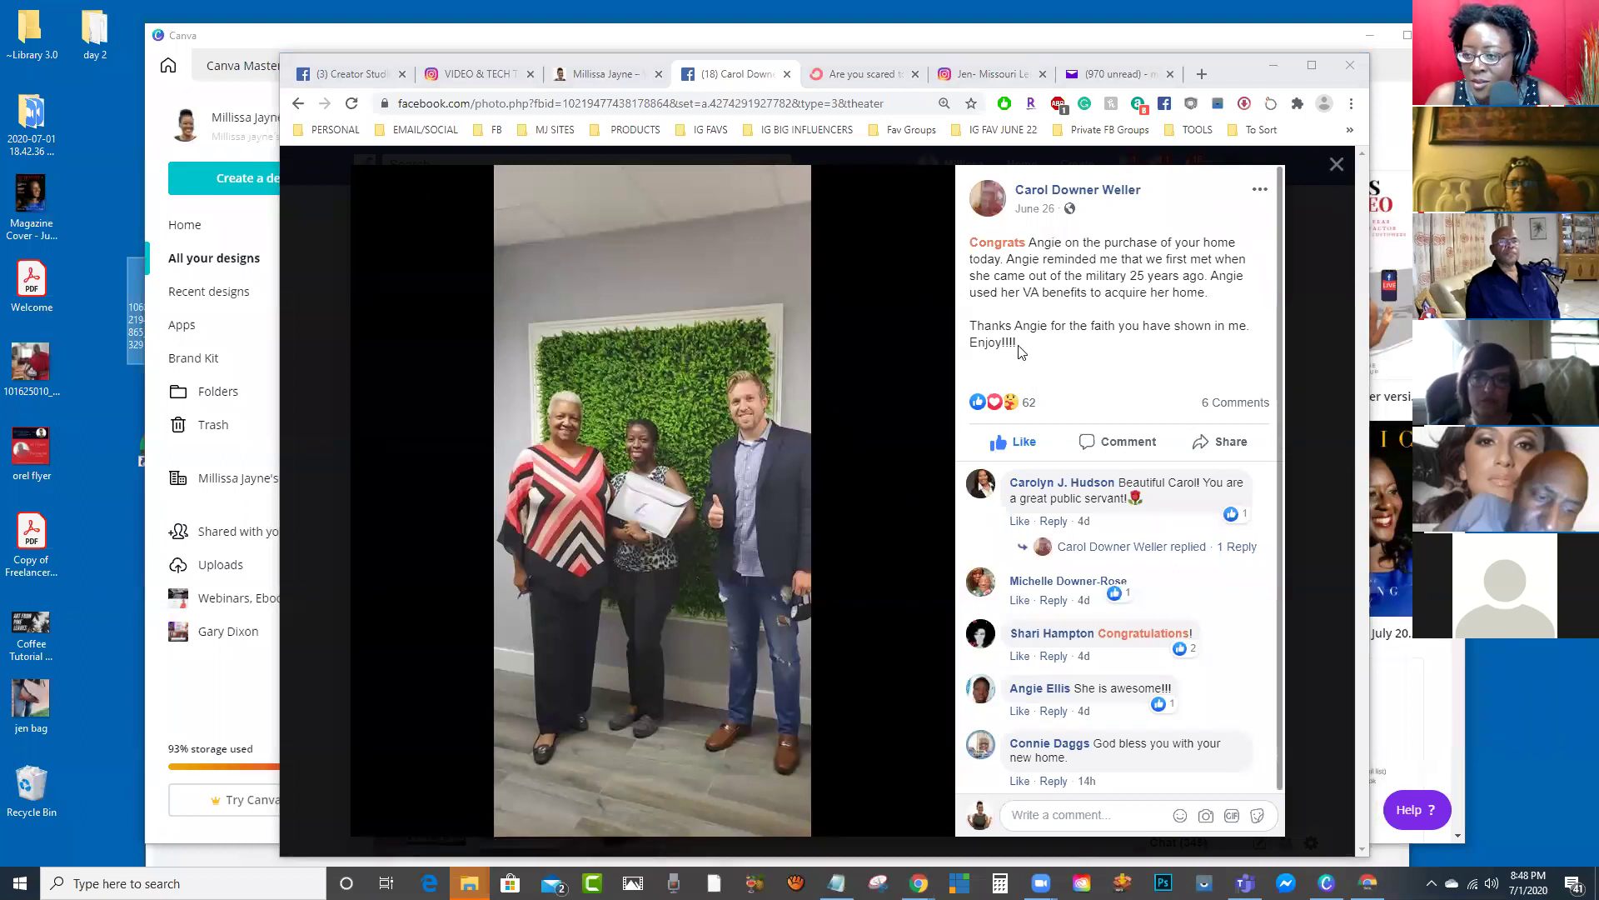
drag(1017, 344, 973, 244)
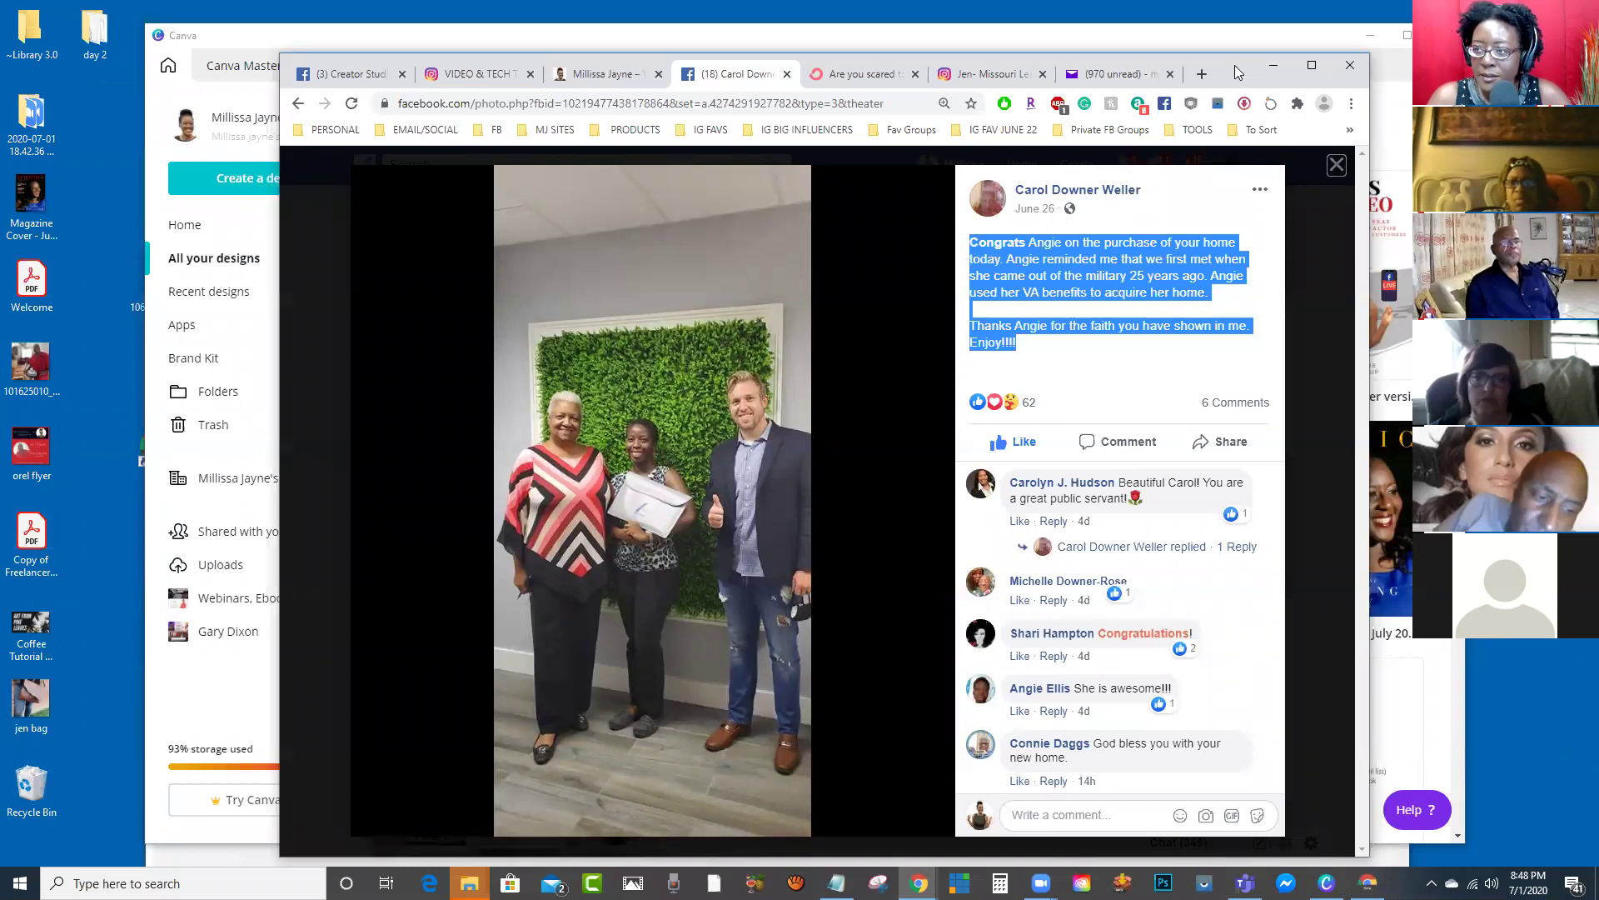
key(alt+Tab)
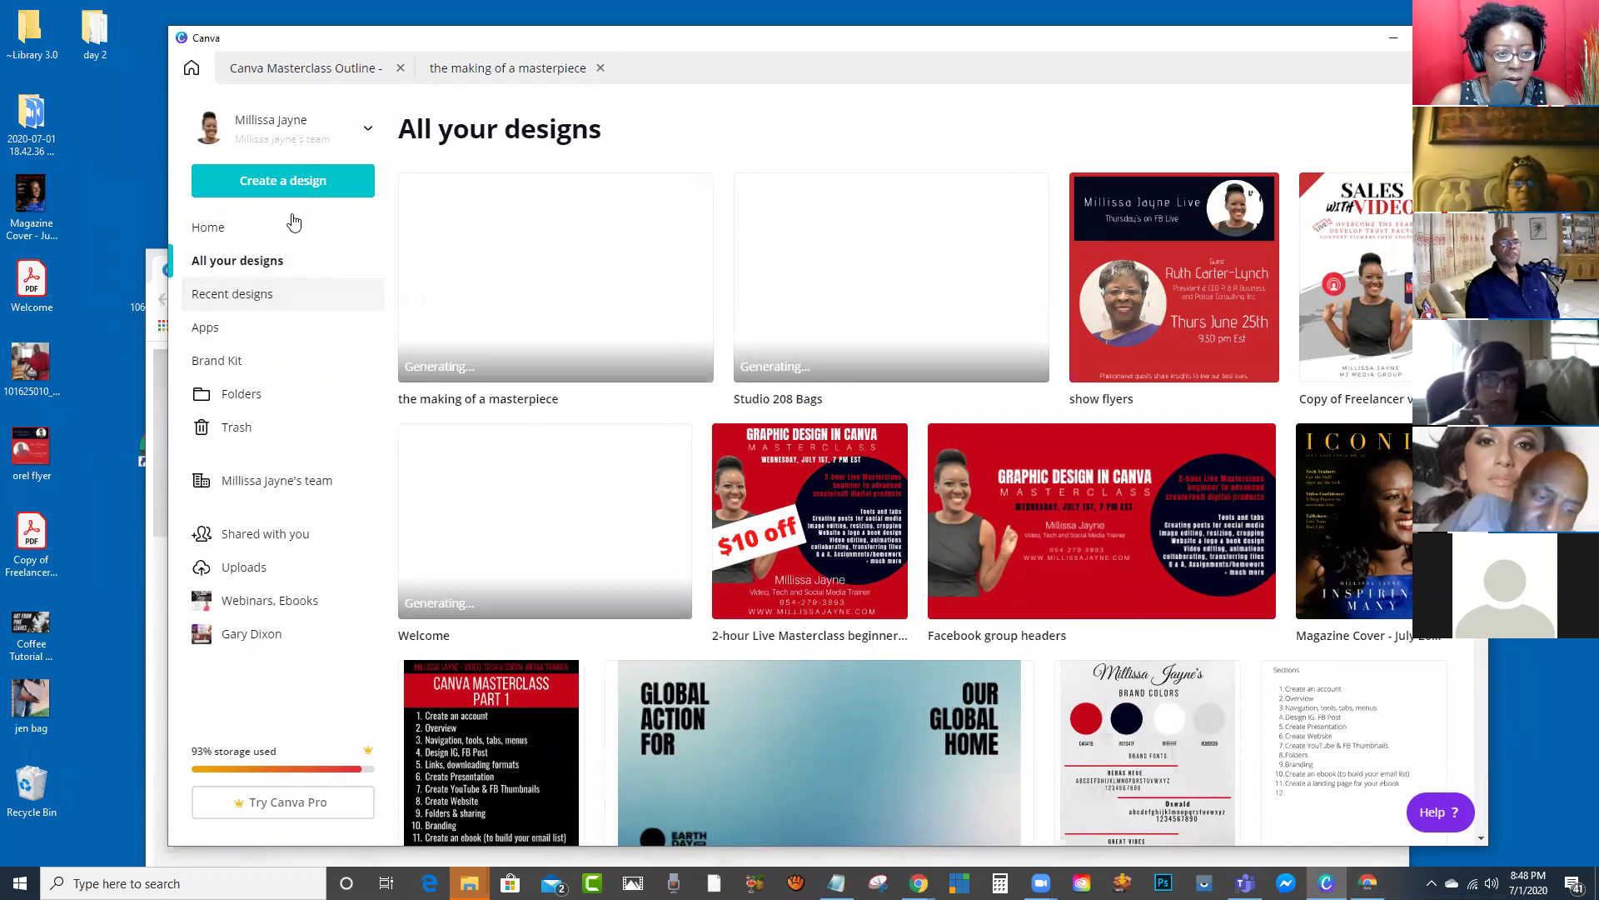
Step: Create a new Facebook Cover design from the 'fa' design-type search
click(291, 194)
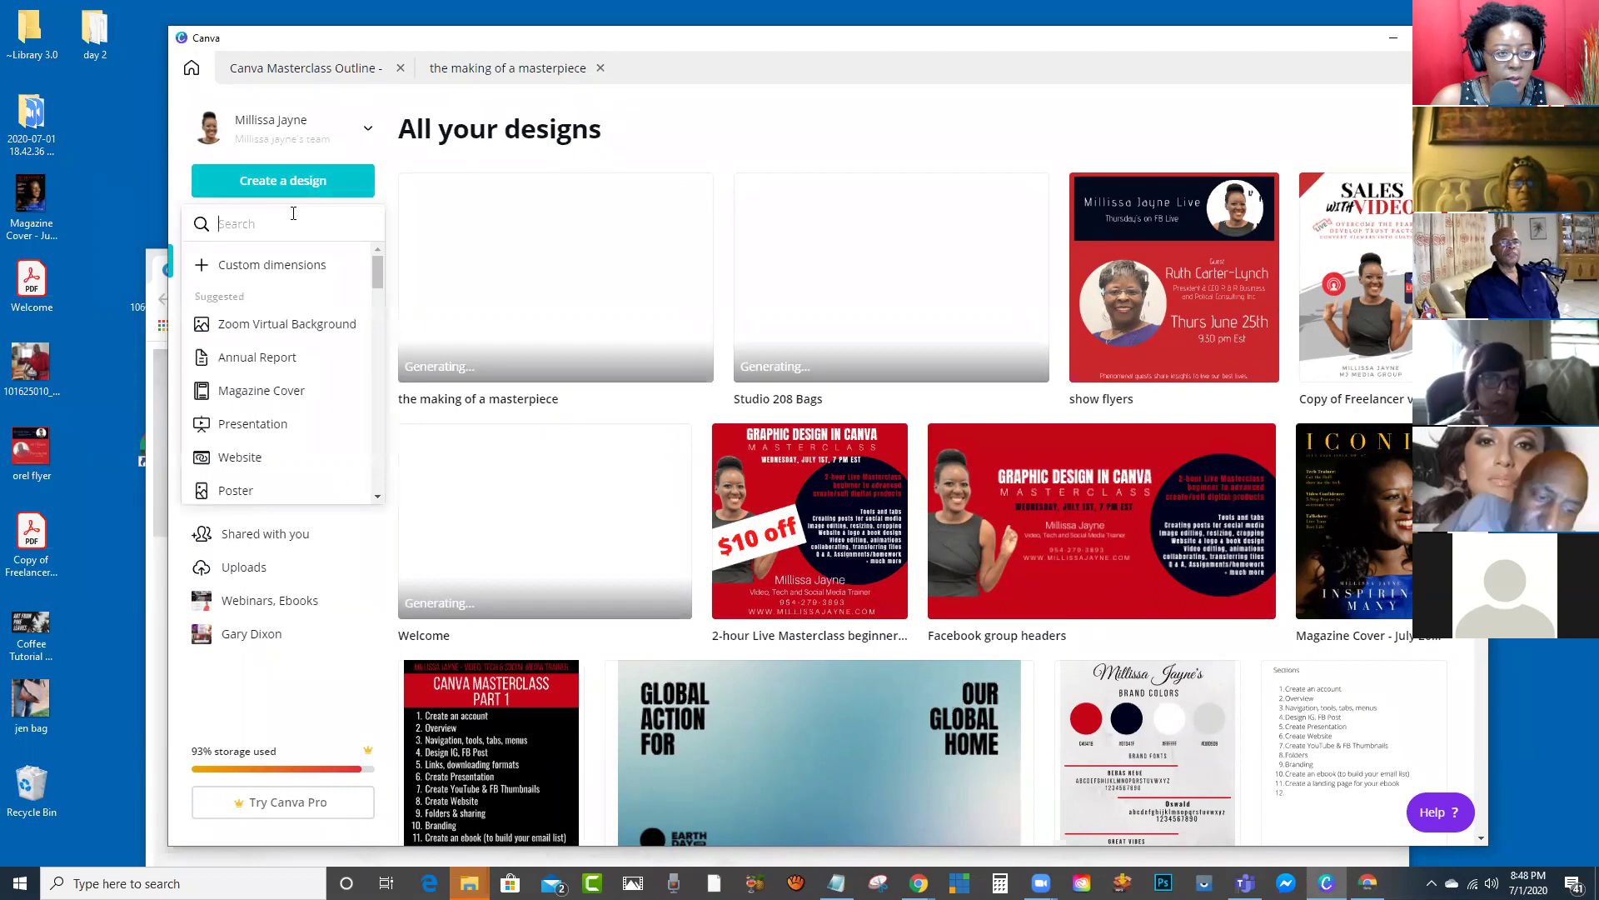
text(face)
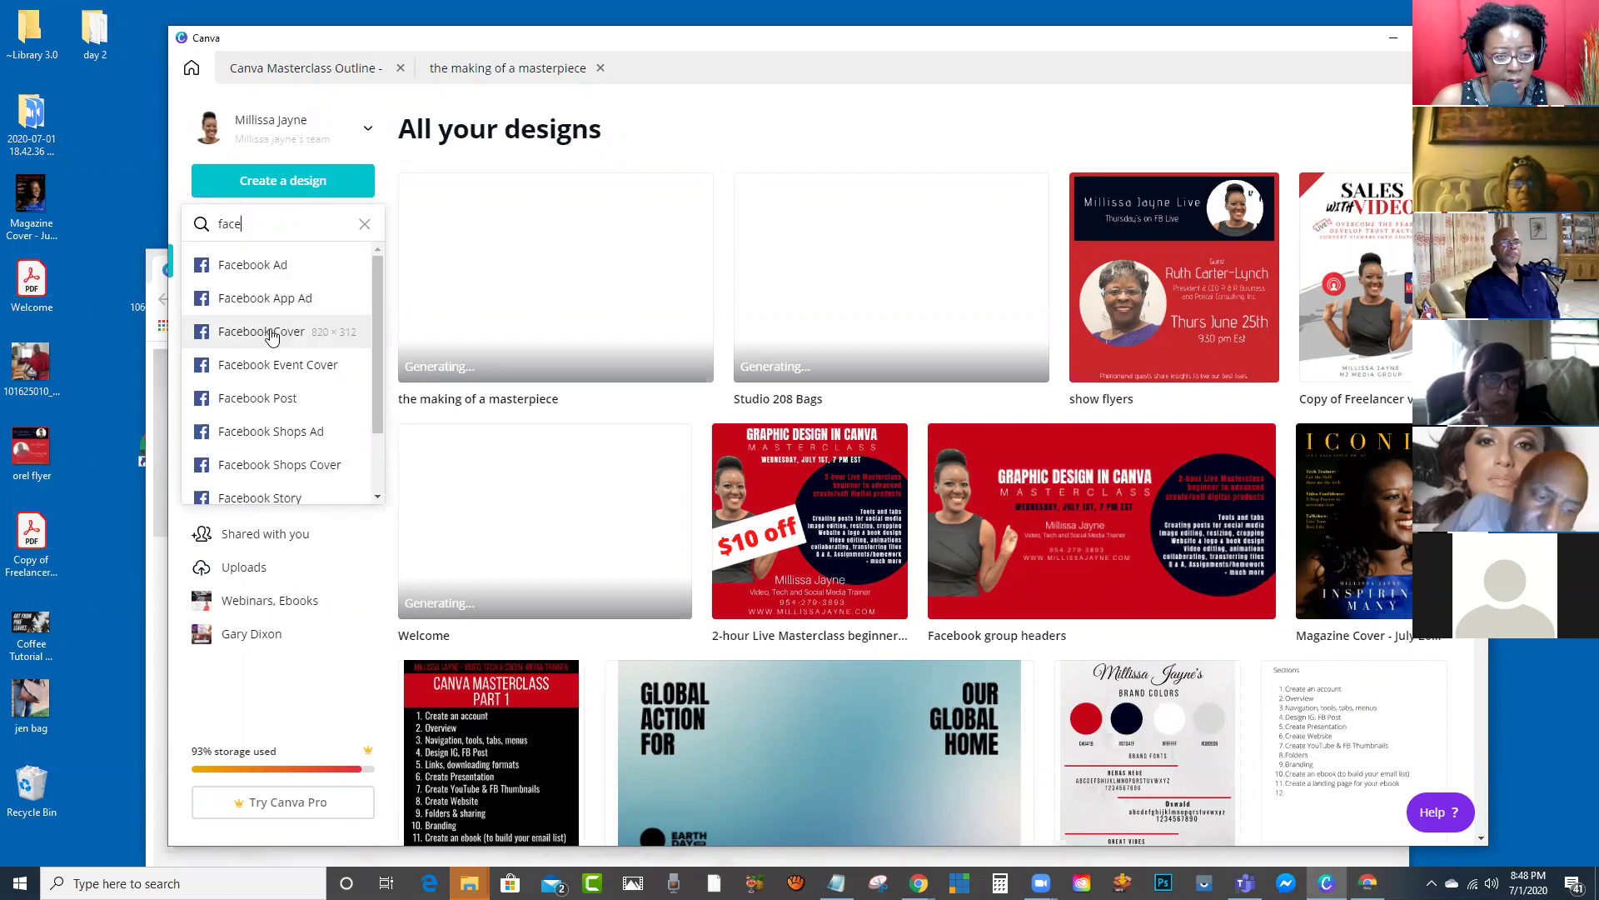
click(262, 332)
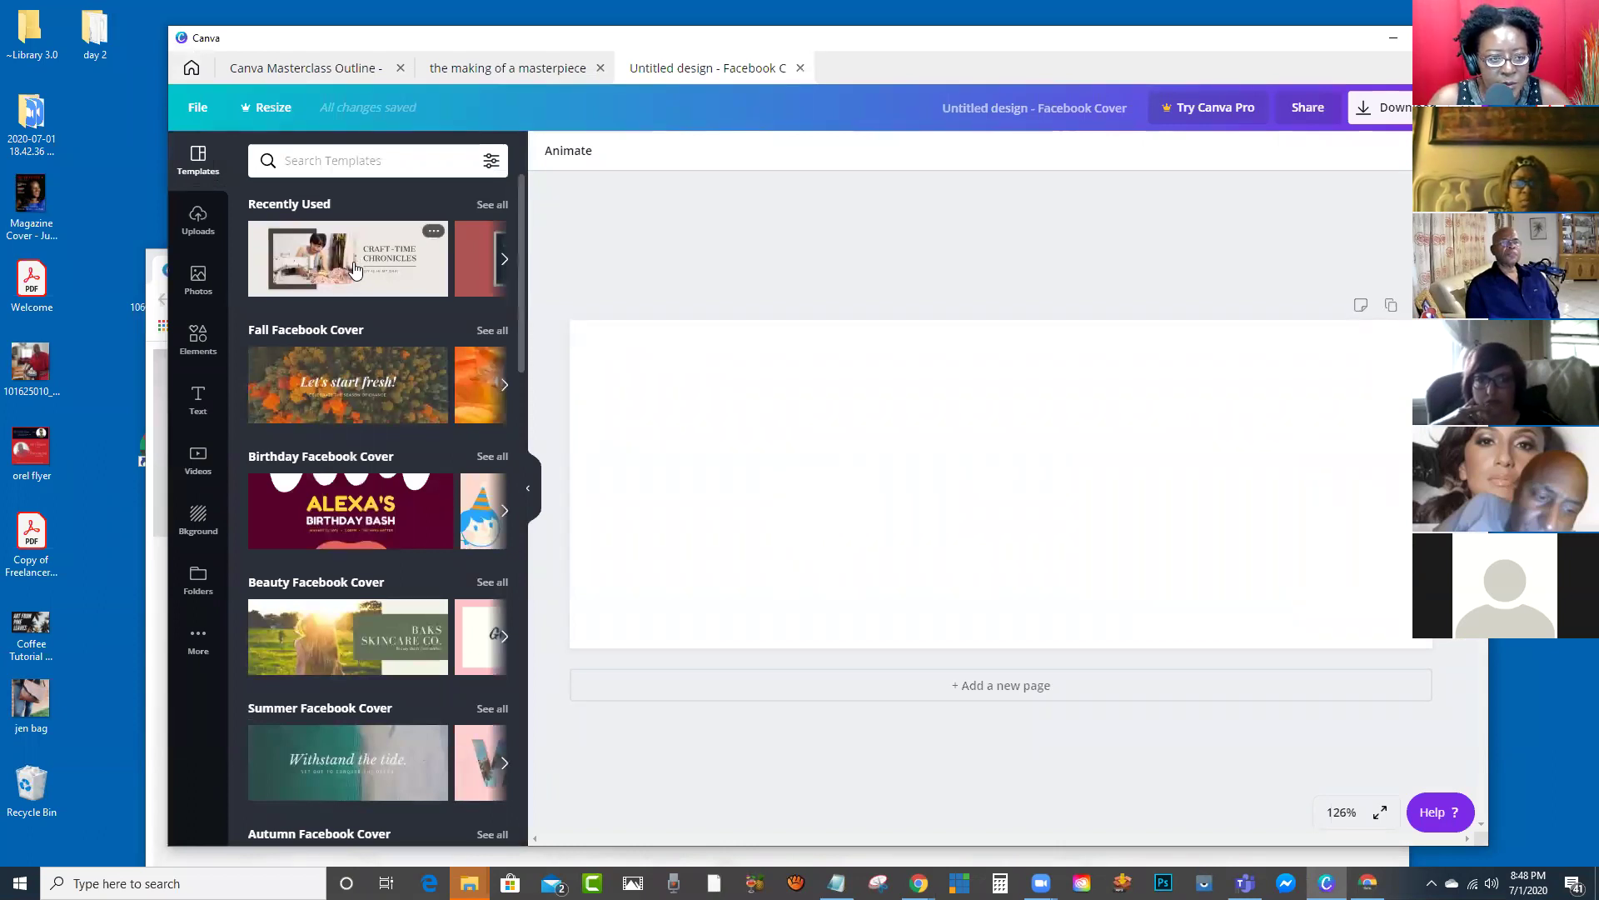
scroll(366, 398, down, 9)
scroll(367, 397, up, 9)
Step: Search templates for 'real estate', dismiss the Bonjour save error, and apply Architecture Summit
click(379, 162)
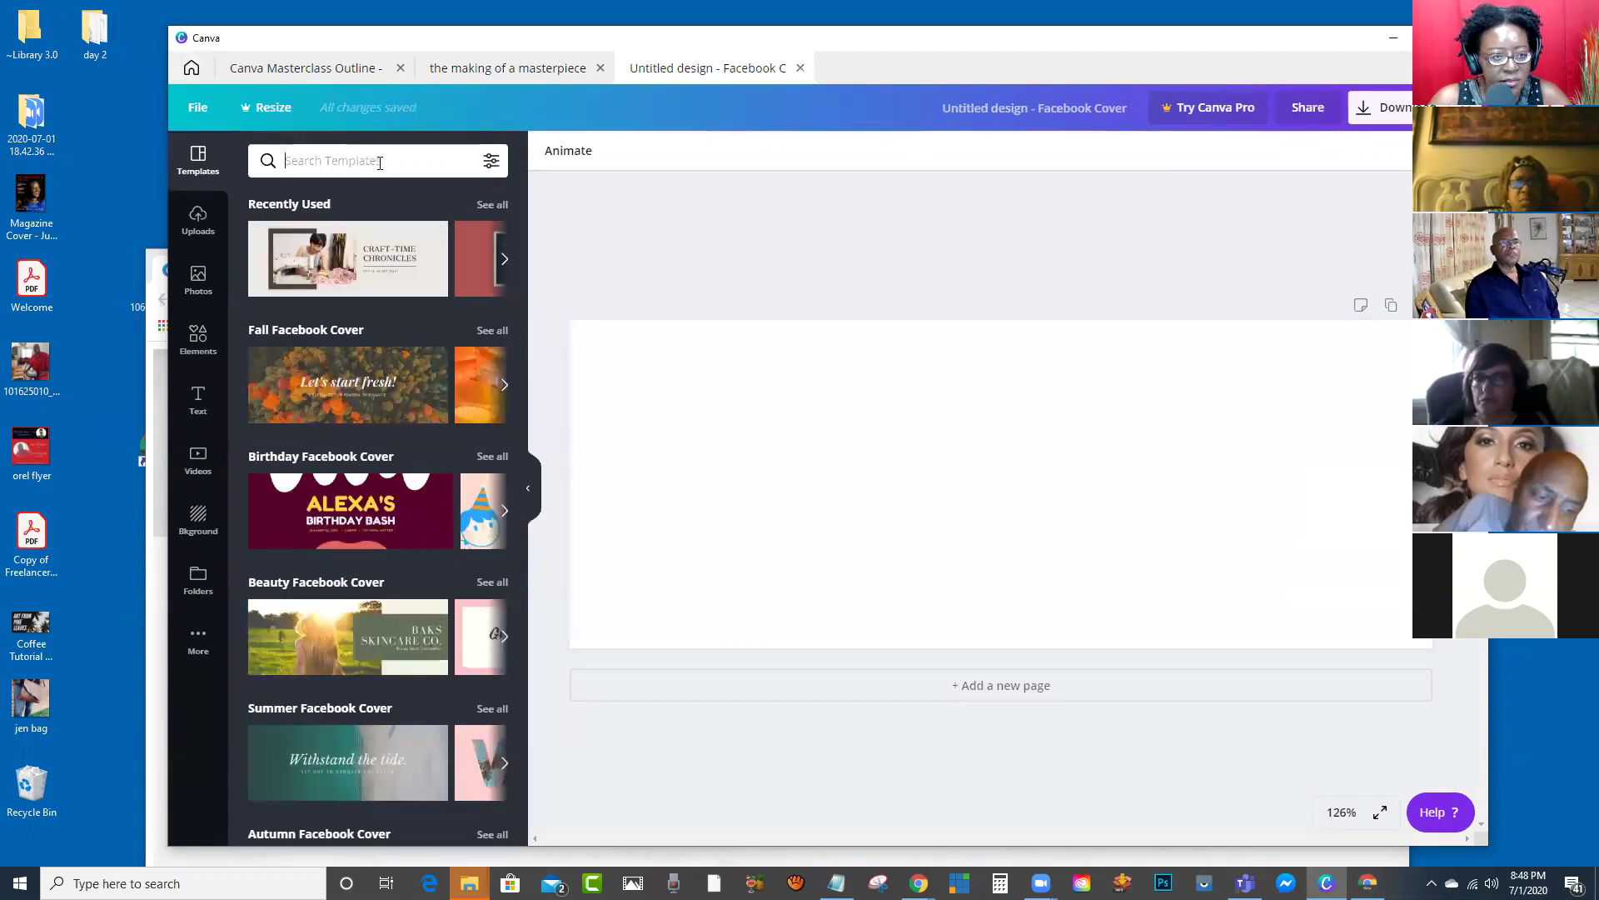
text(real)
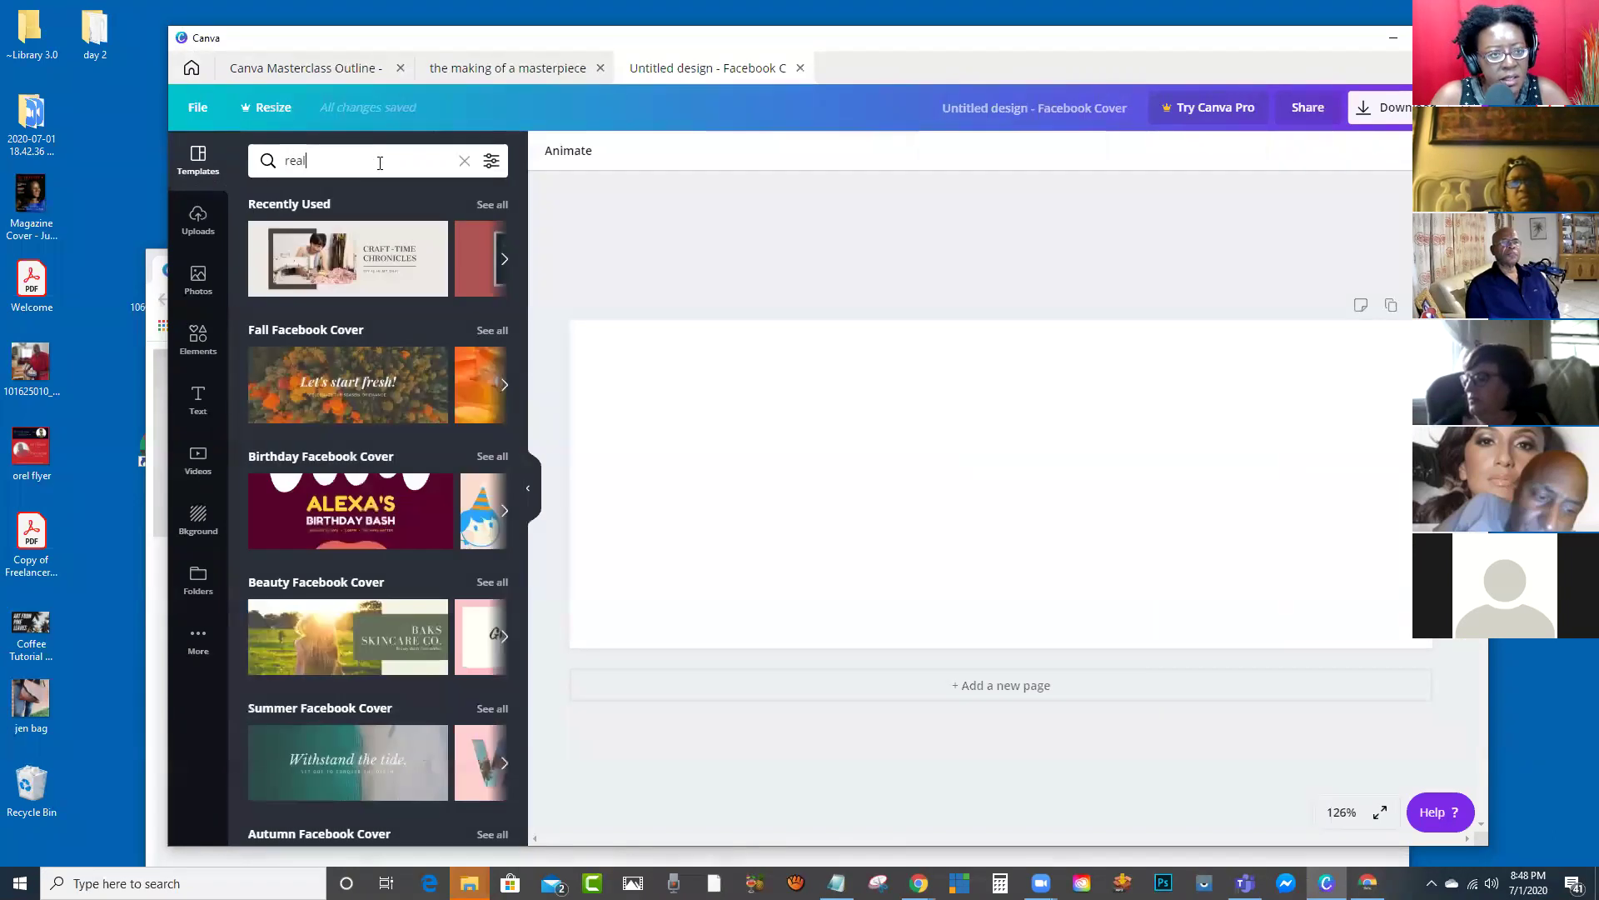
text( estate)
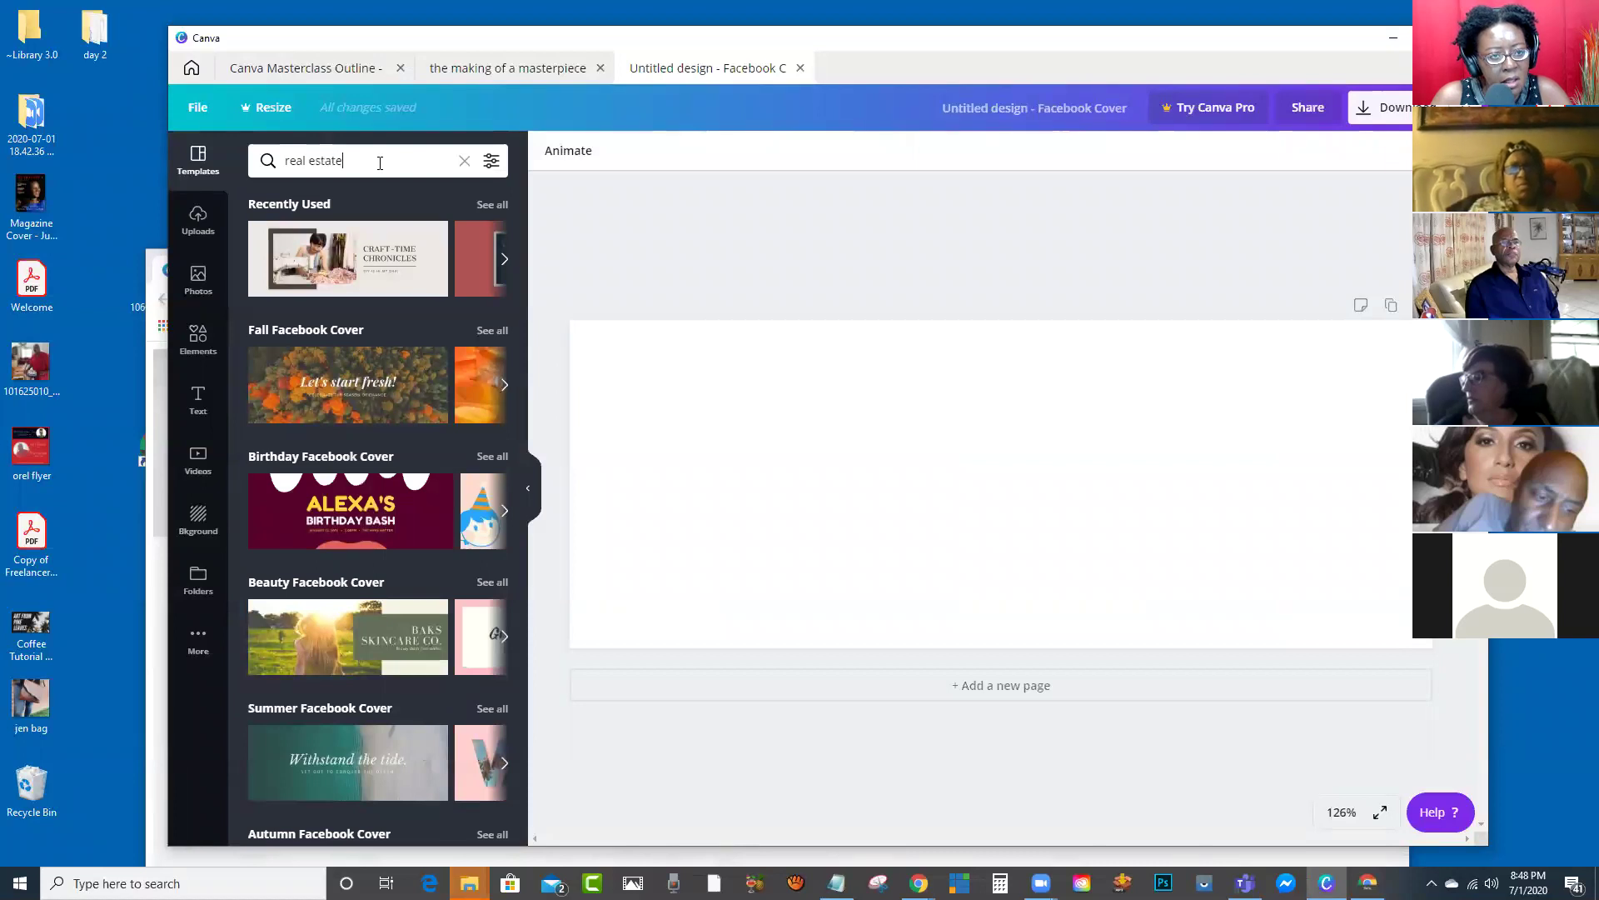
key(Return)
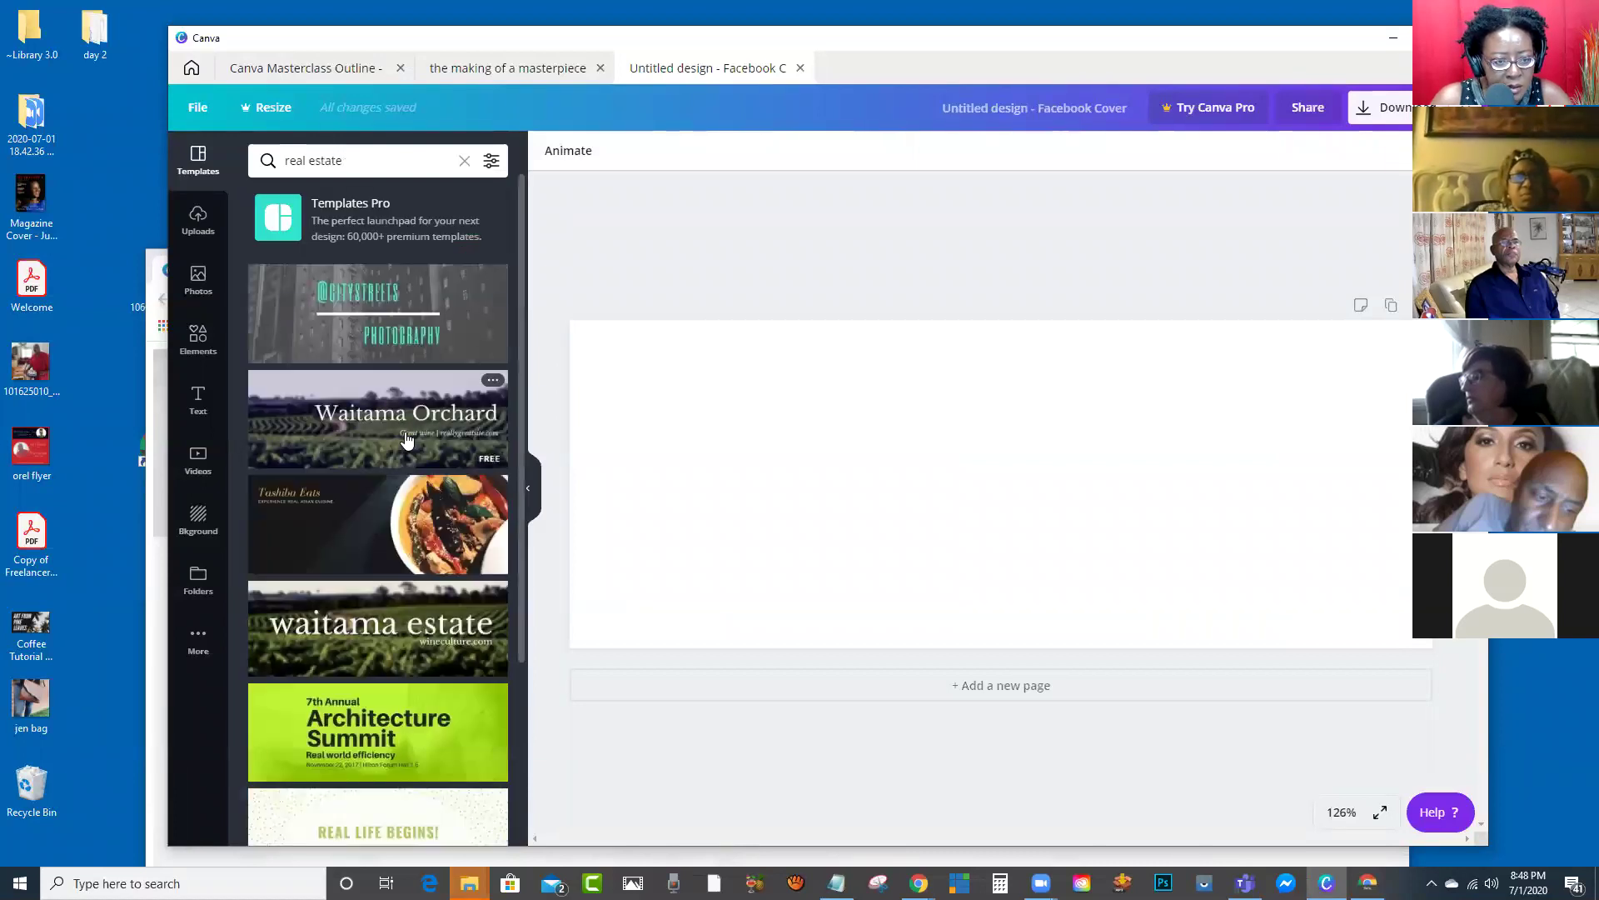
scroll(404, 431, down, 3)
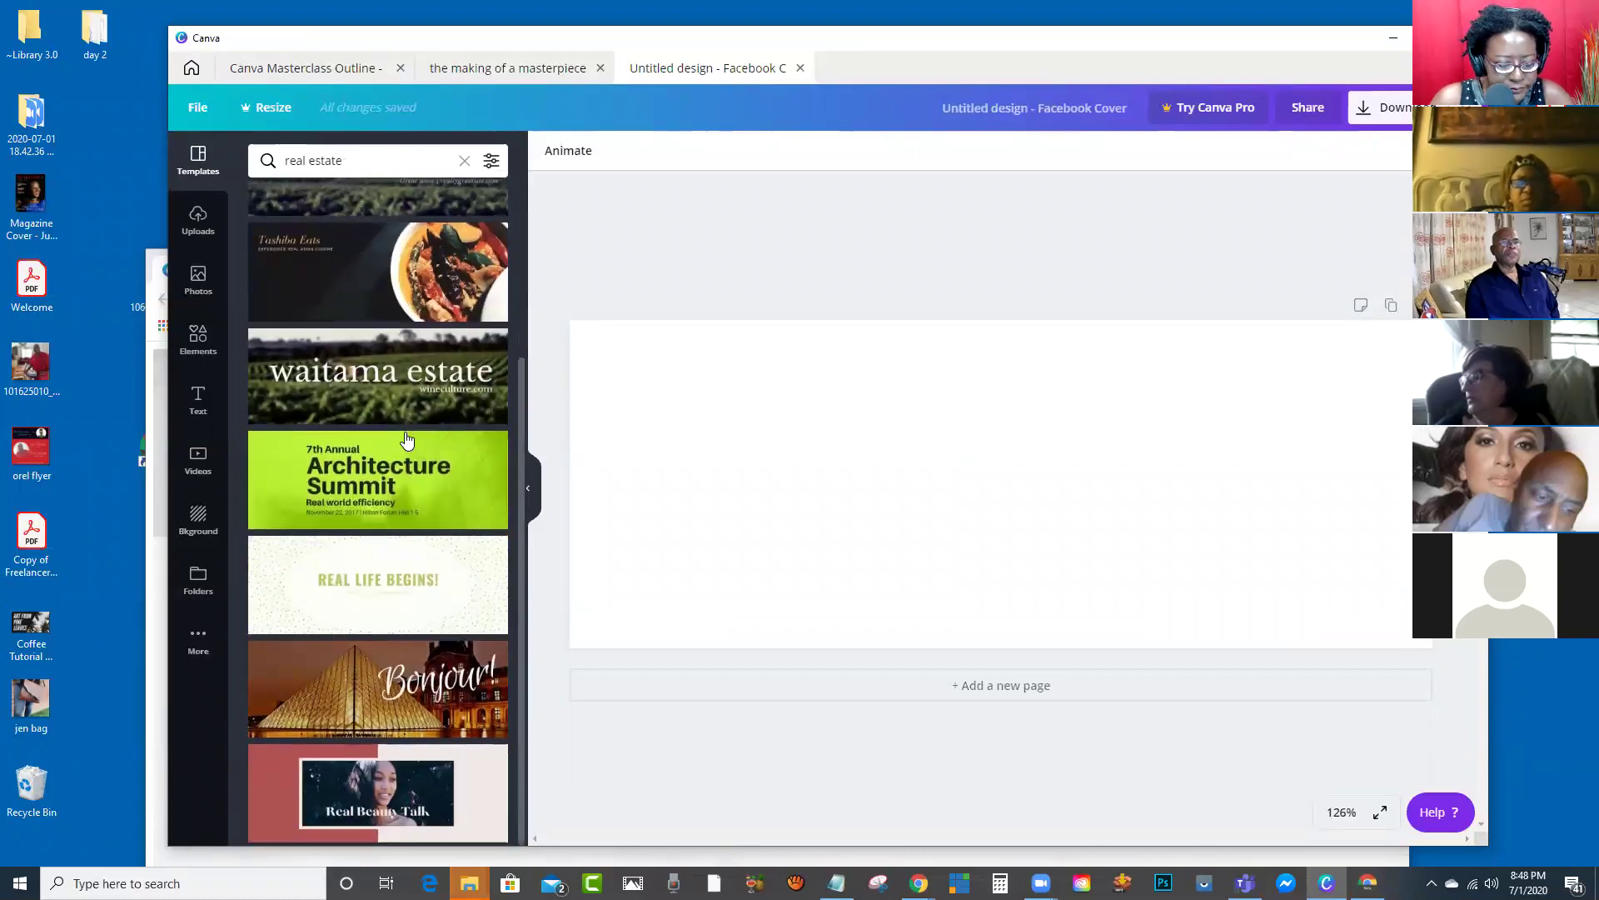
click(344, 697)
scroll(344, 697, up, 2)
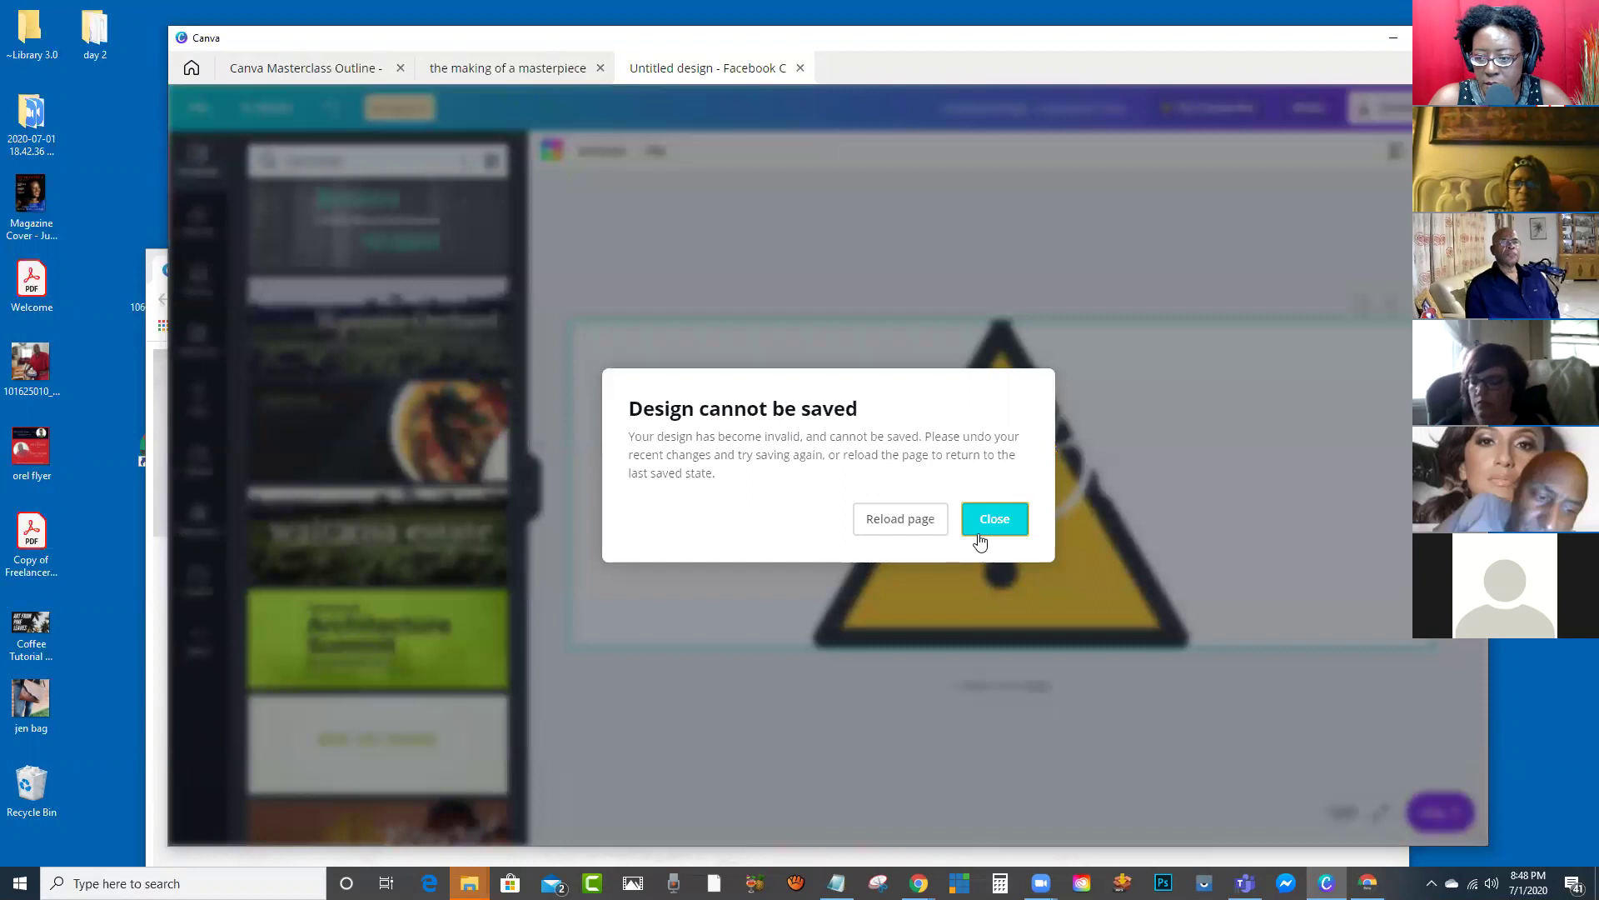
click(984, 521)
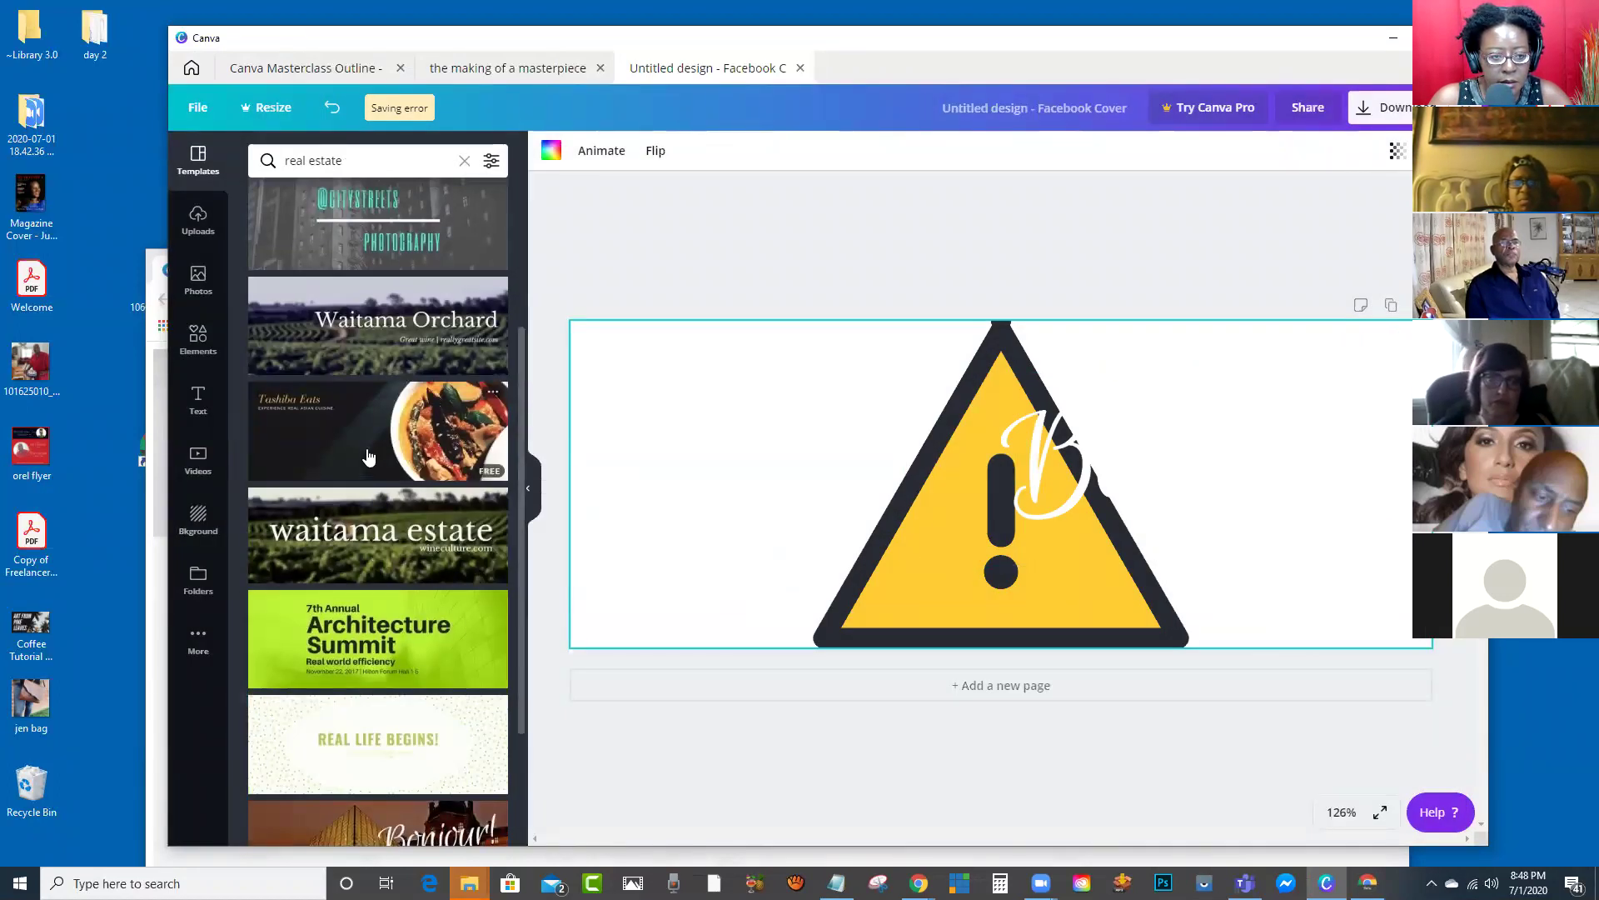
scroll(403, 422, up, 3)
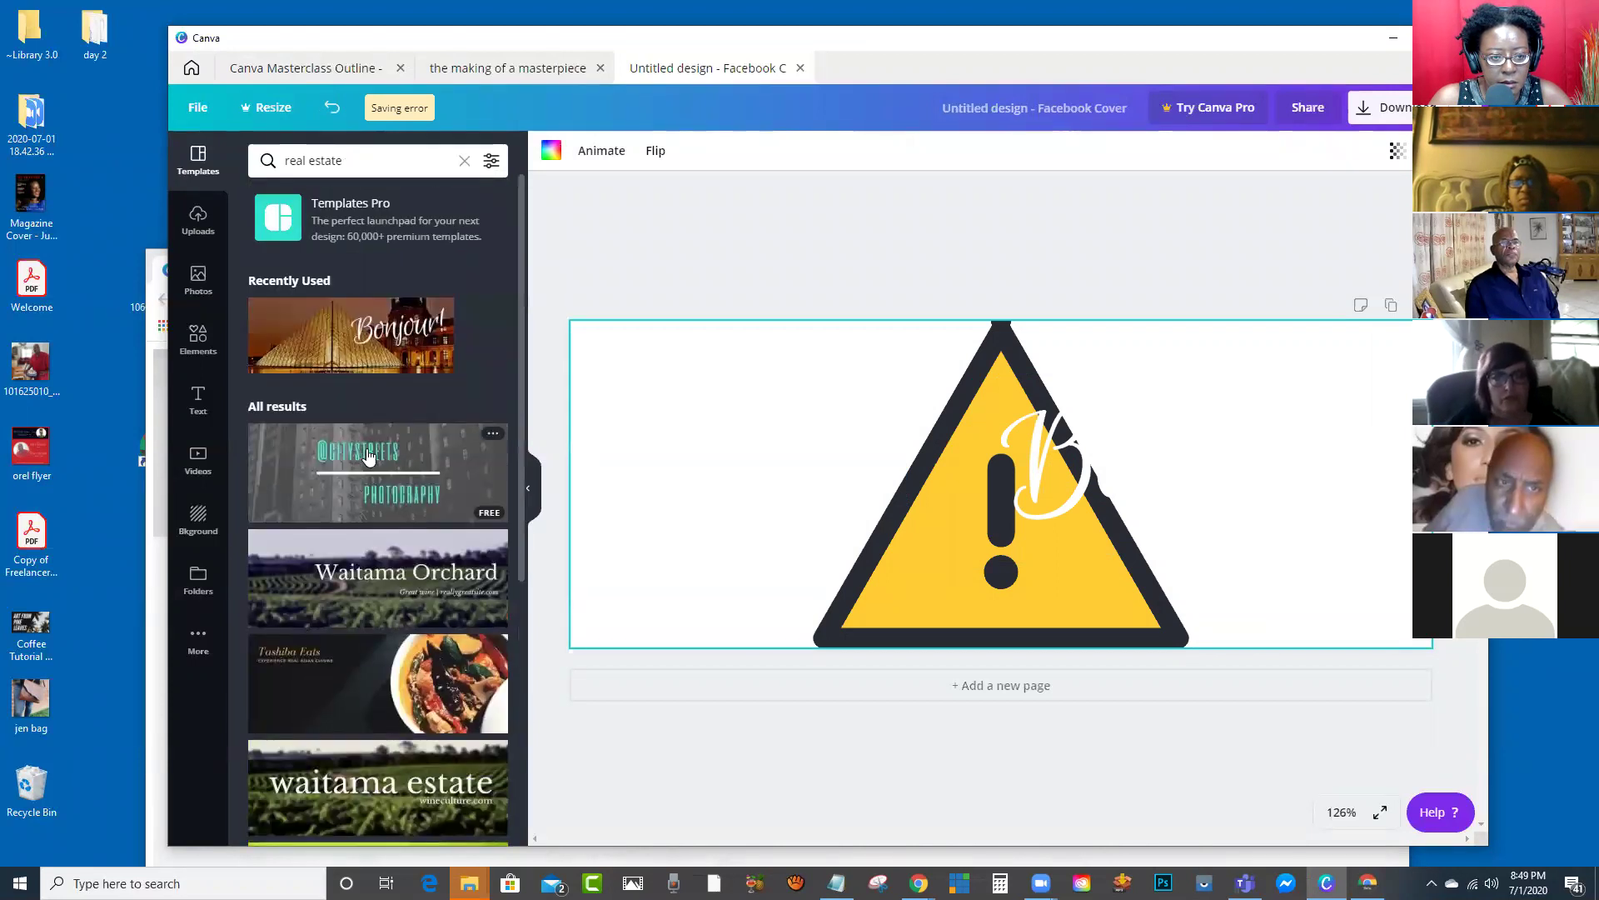
scroll(400, 583, down, 5)
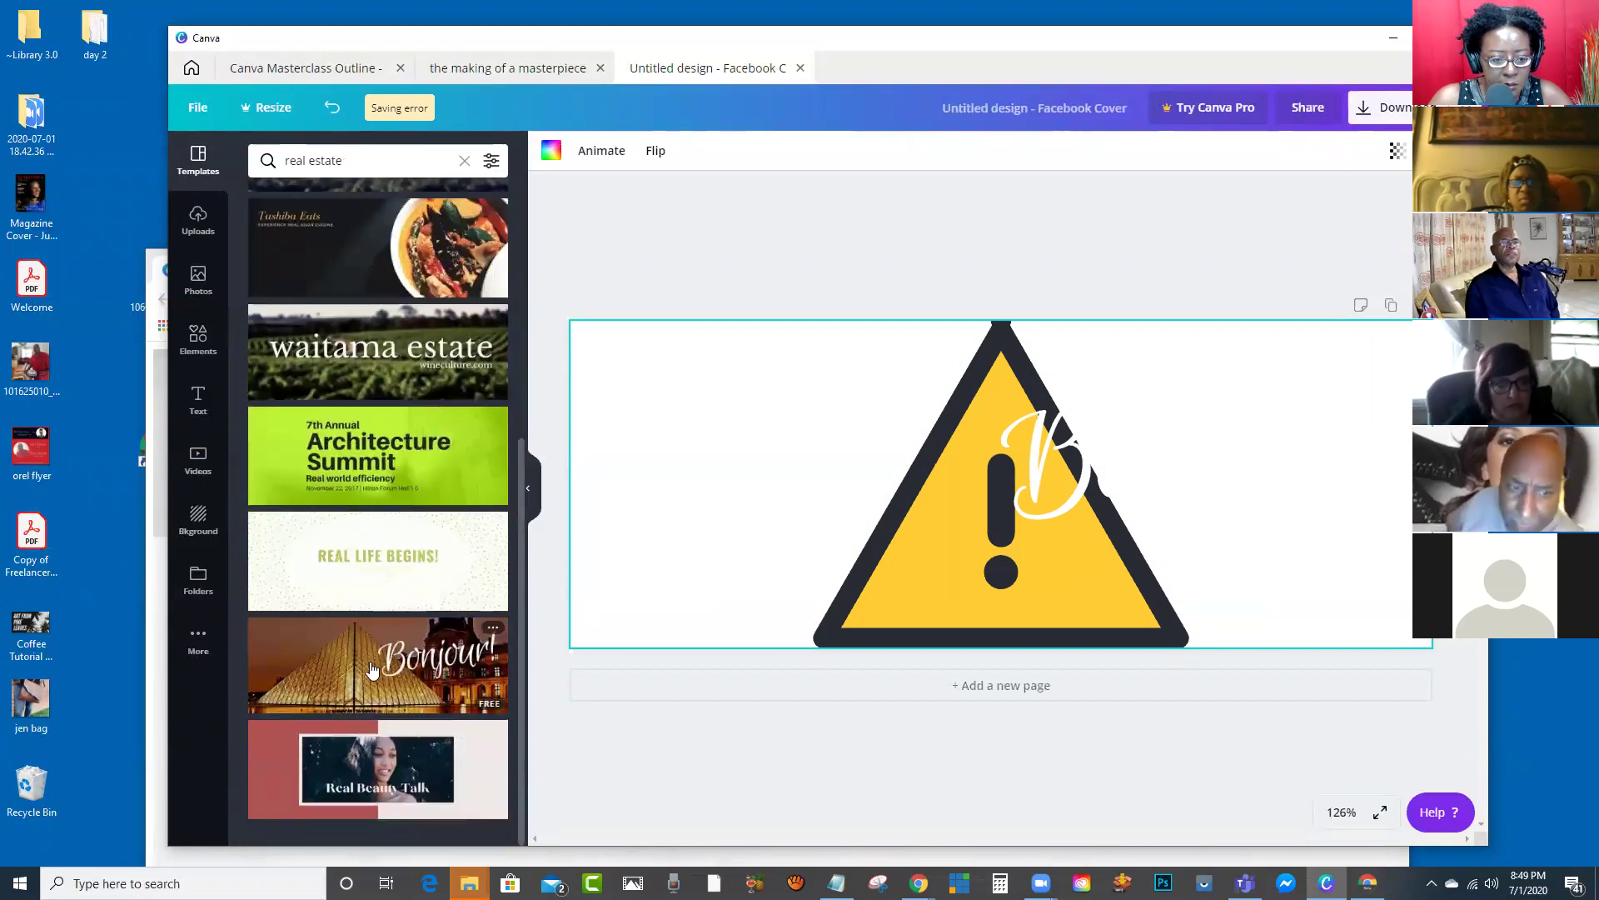
click(336, 454)
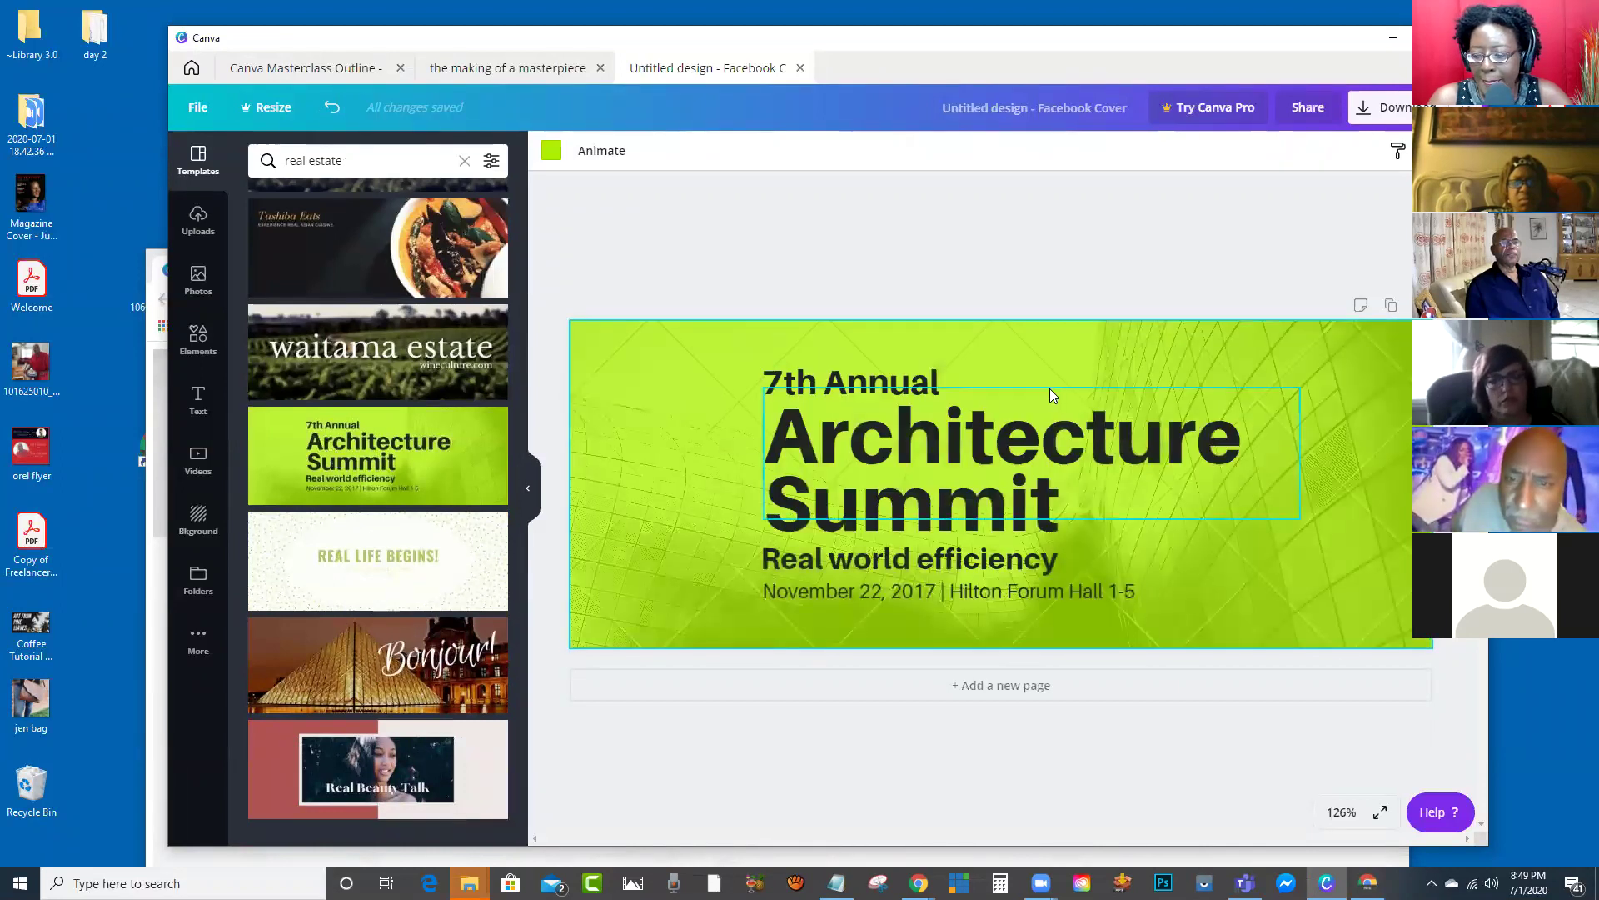
Step: Try a custom purple background colour on the cover, then undo it
click(1133, 362)
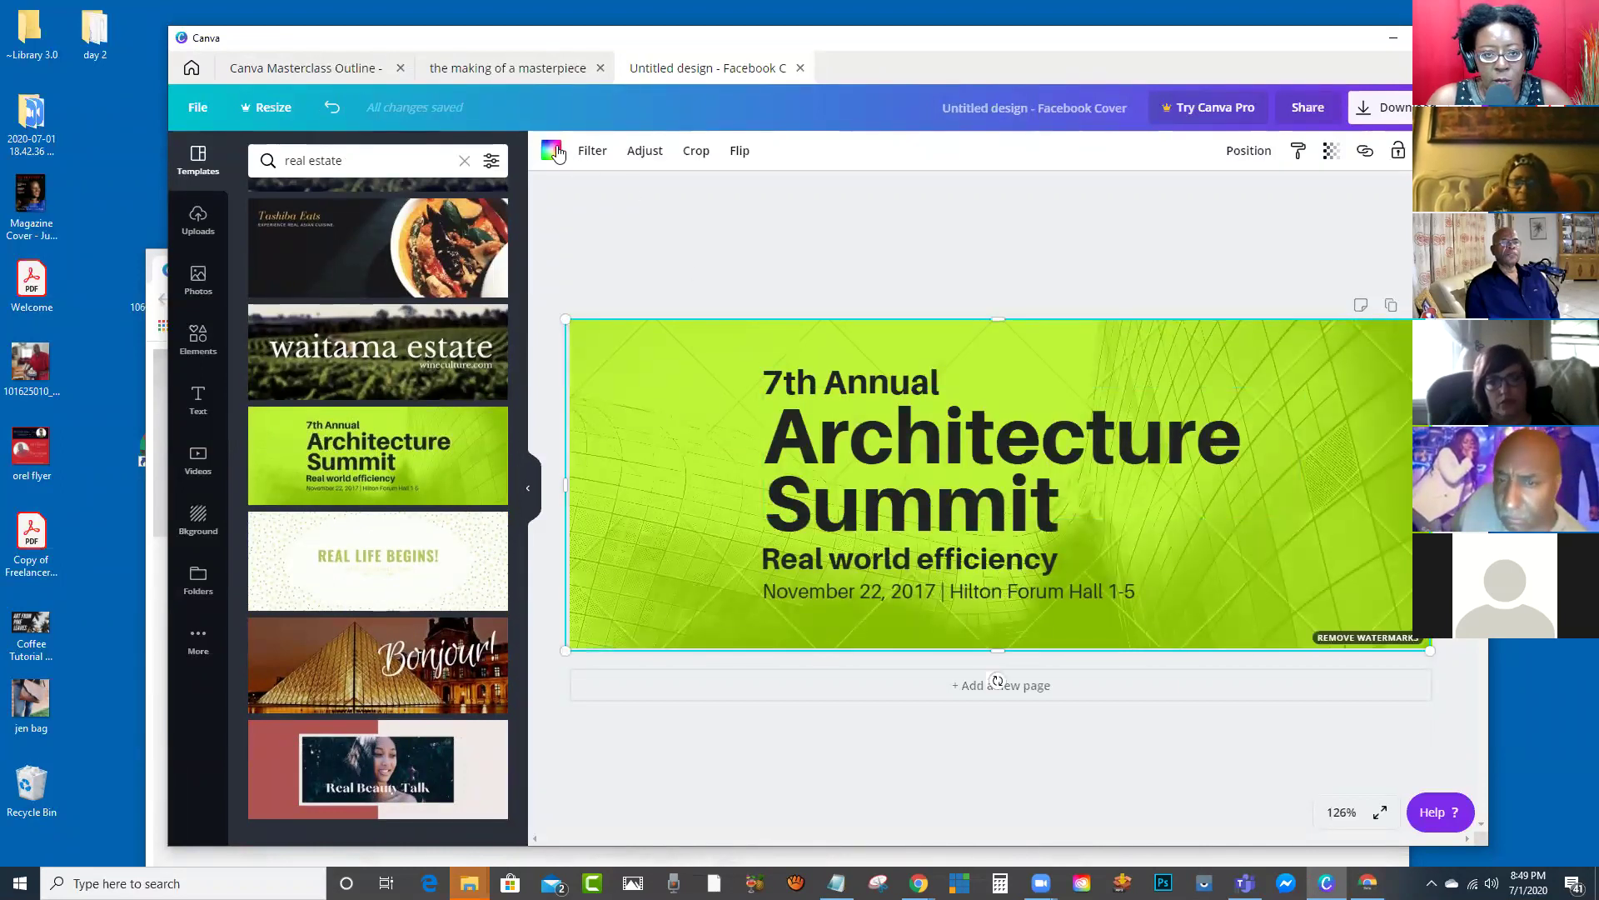
click(554, 151)
click(265, 243)
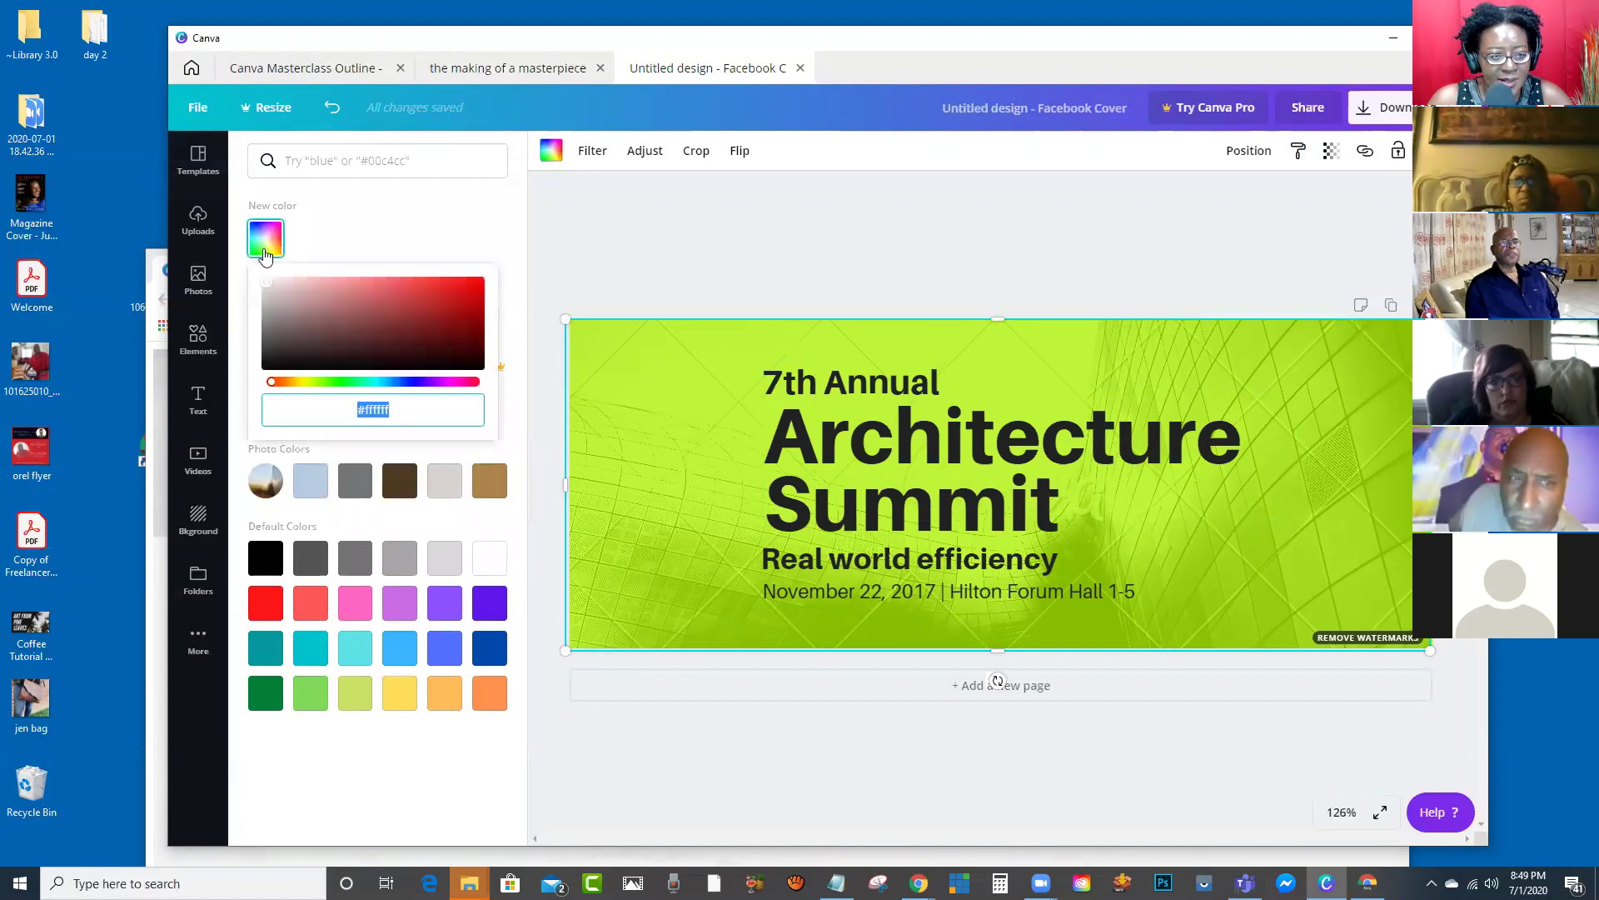
click(424, 382)
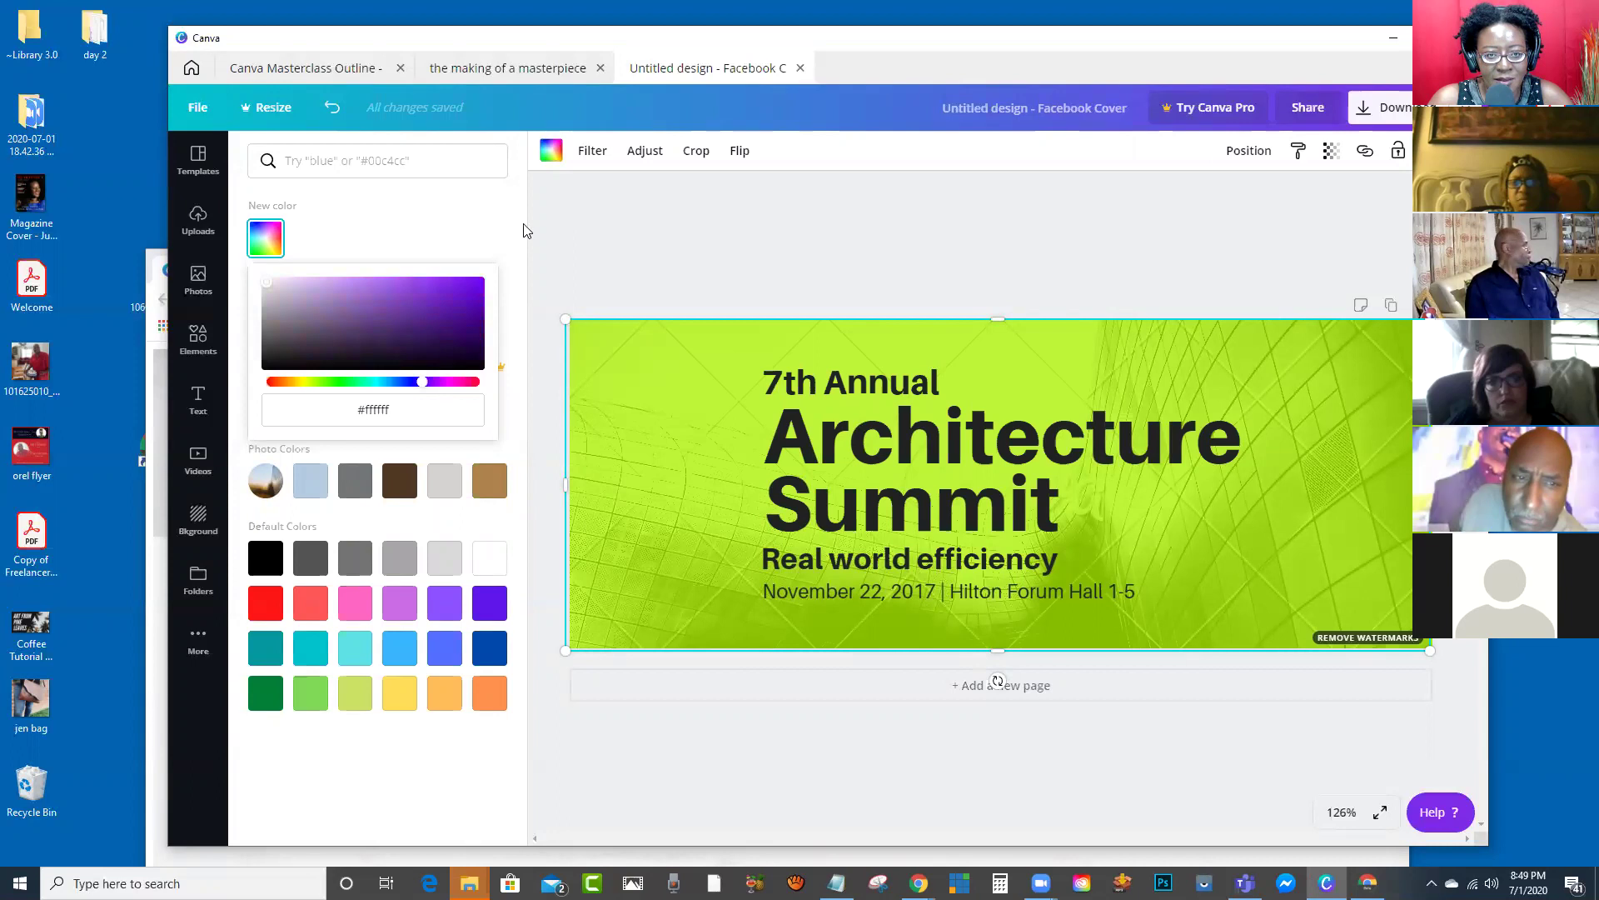
click(409, 294)
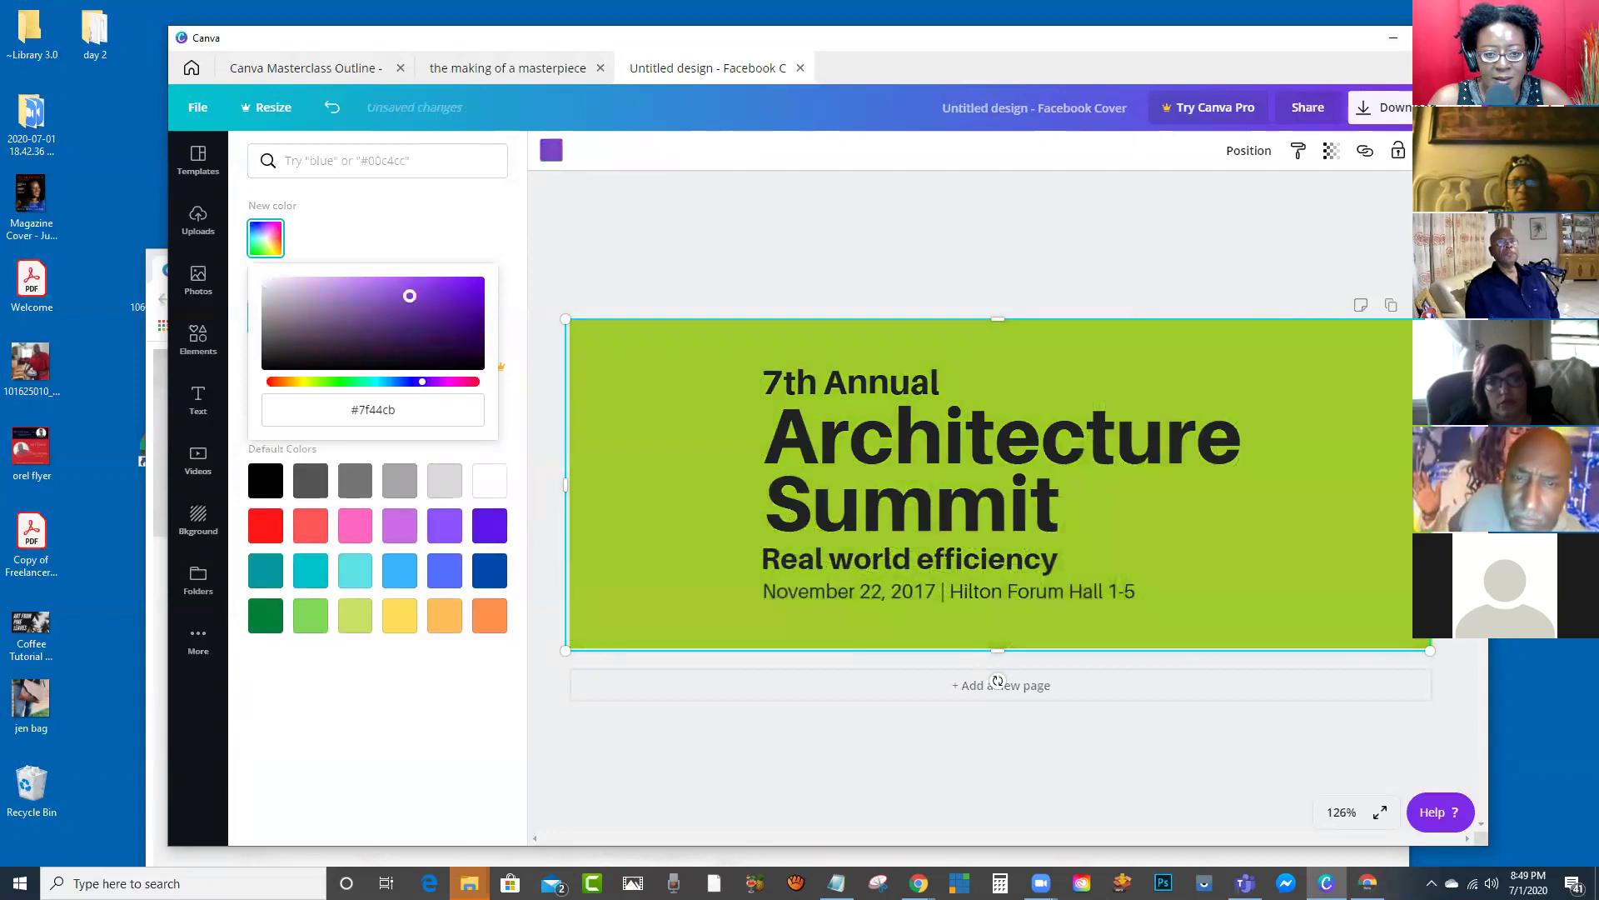
click(818, 448)
click(708, 457)
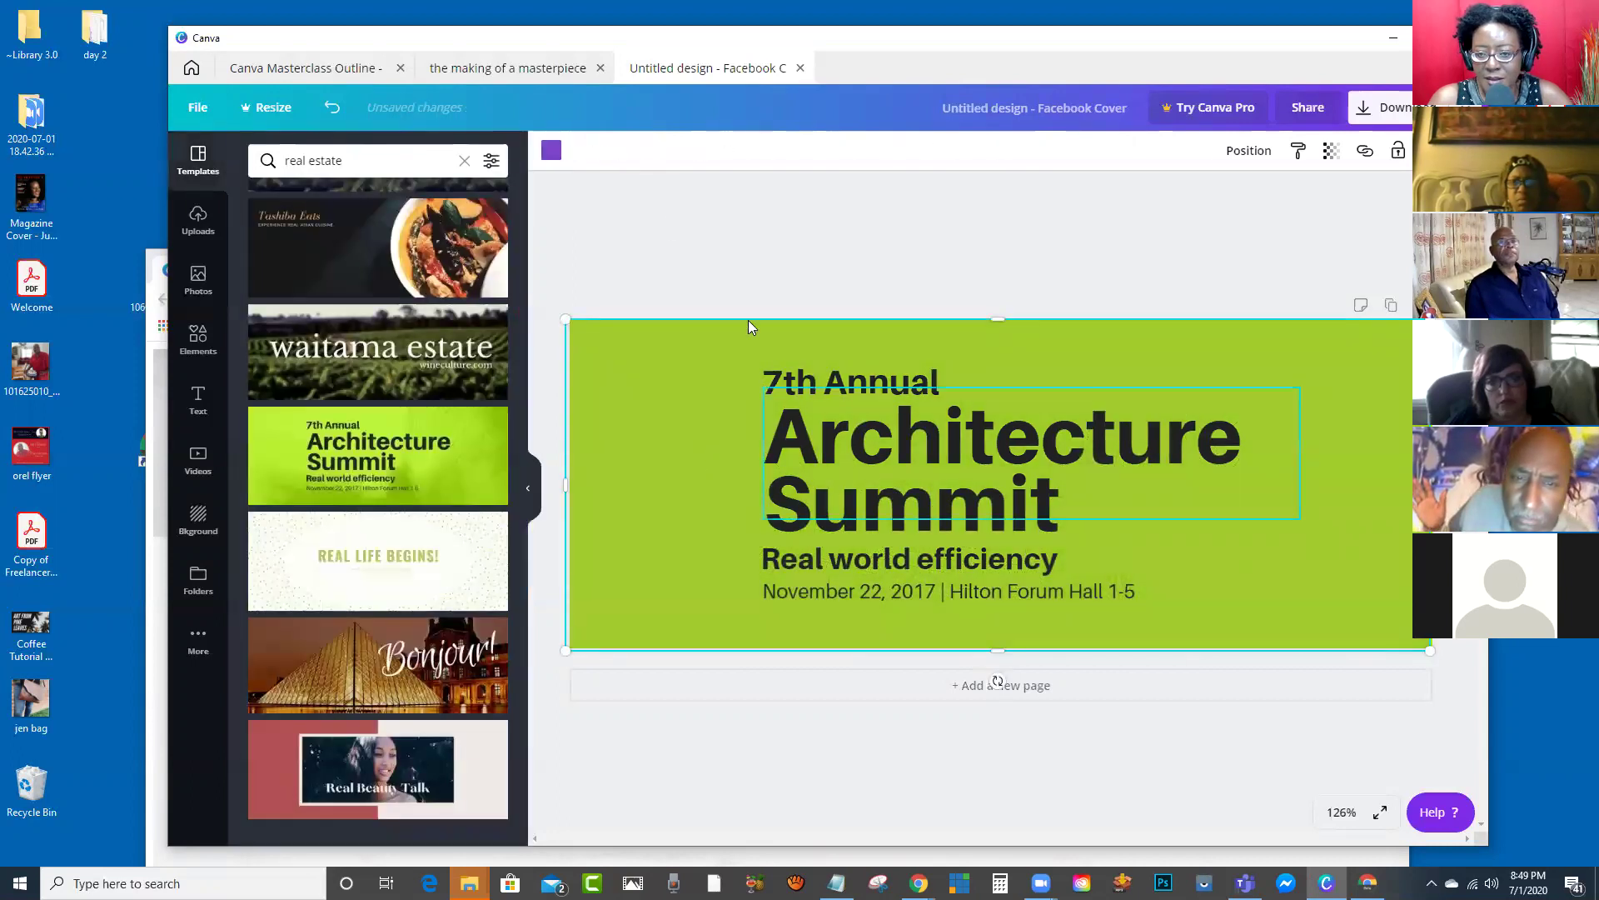
click(556, 151)
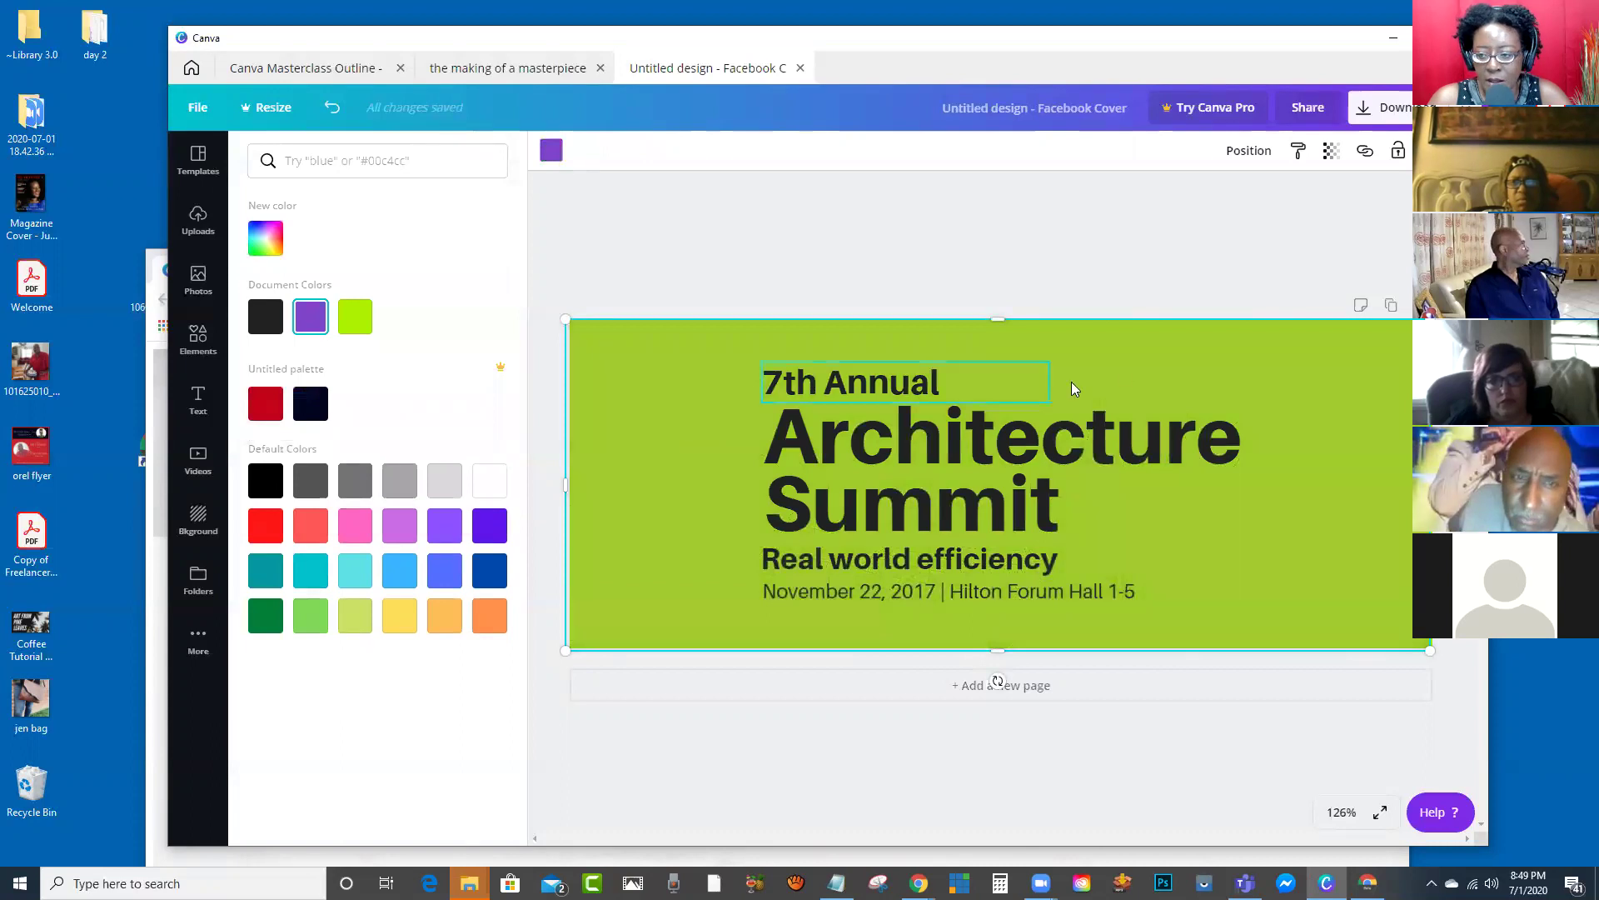
key(ctrl+z)
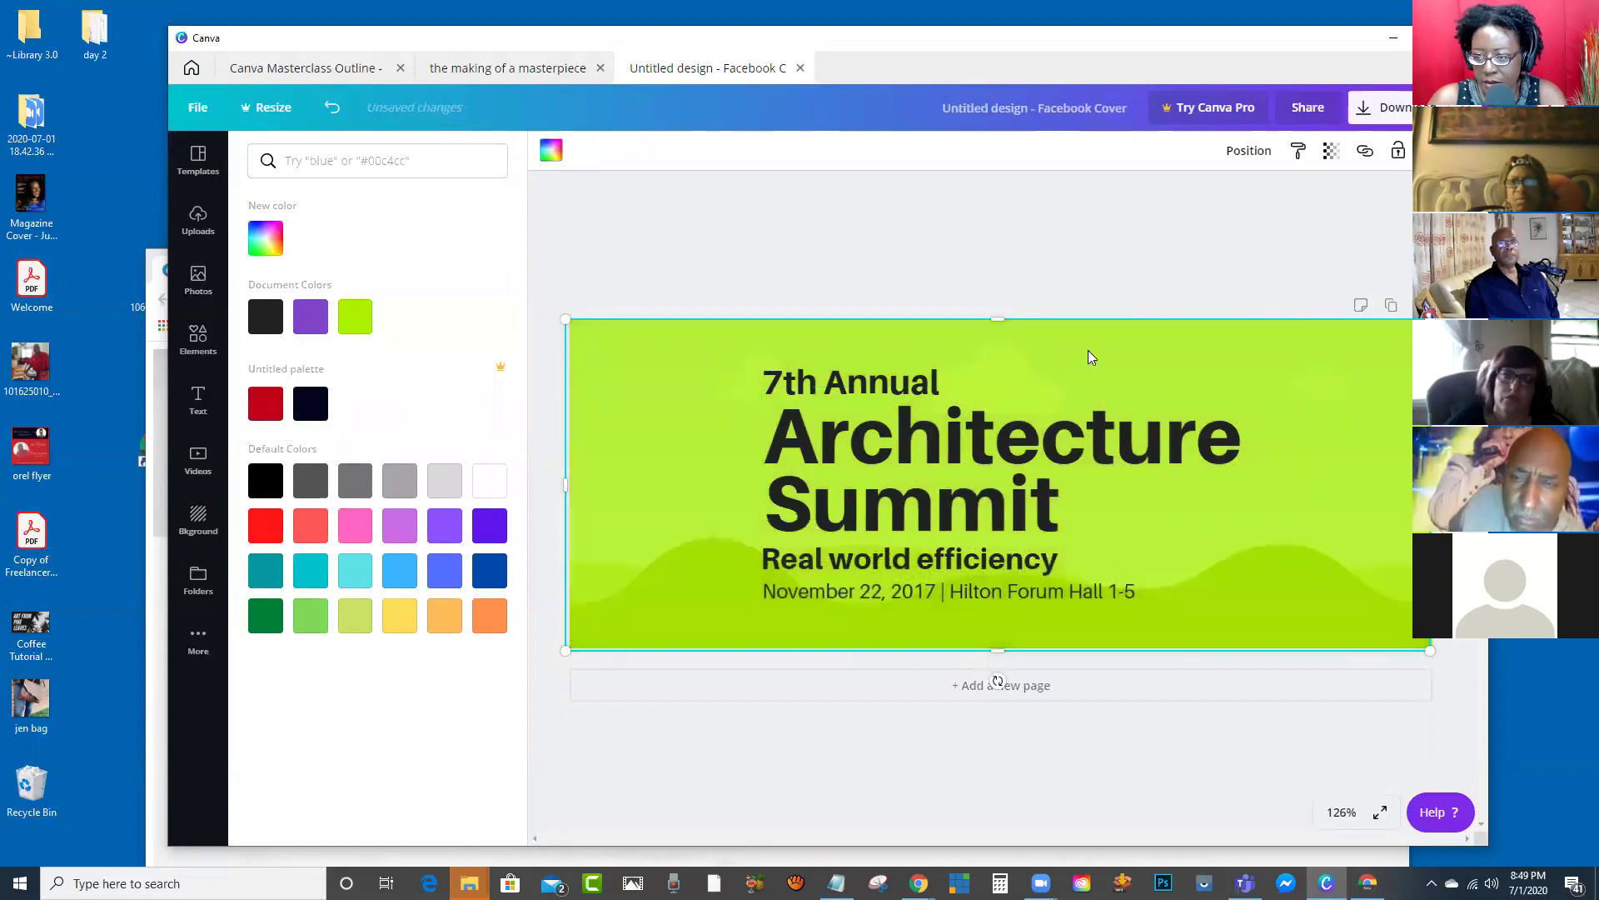
Step: Remove the template, briefly try Bonjour, and leave the cover page blank
click(1090, 359)
key(ctrl+z)
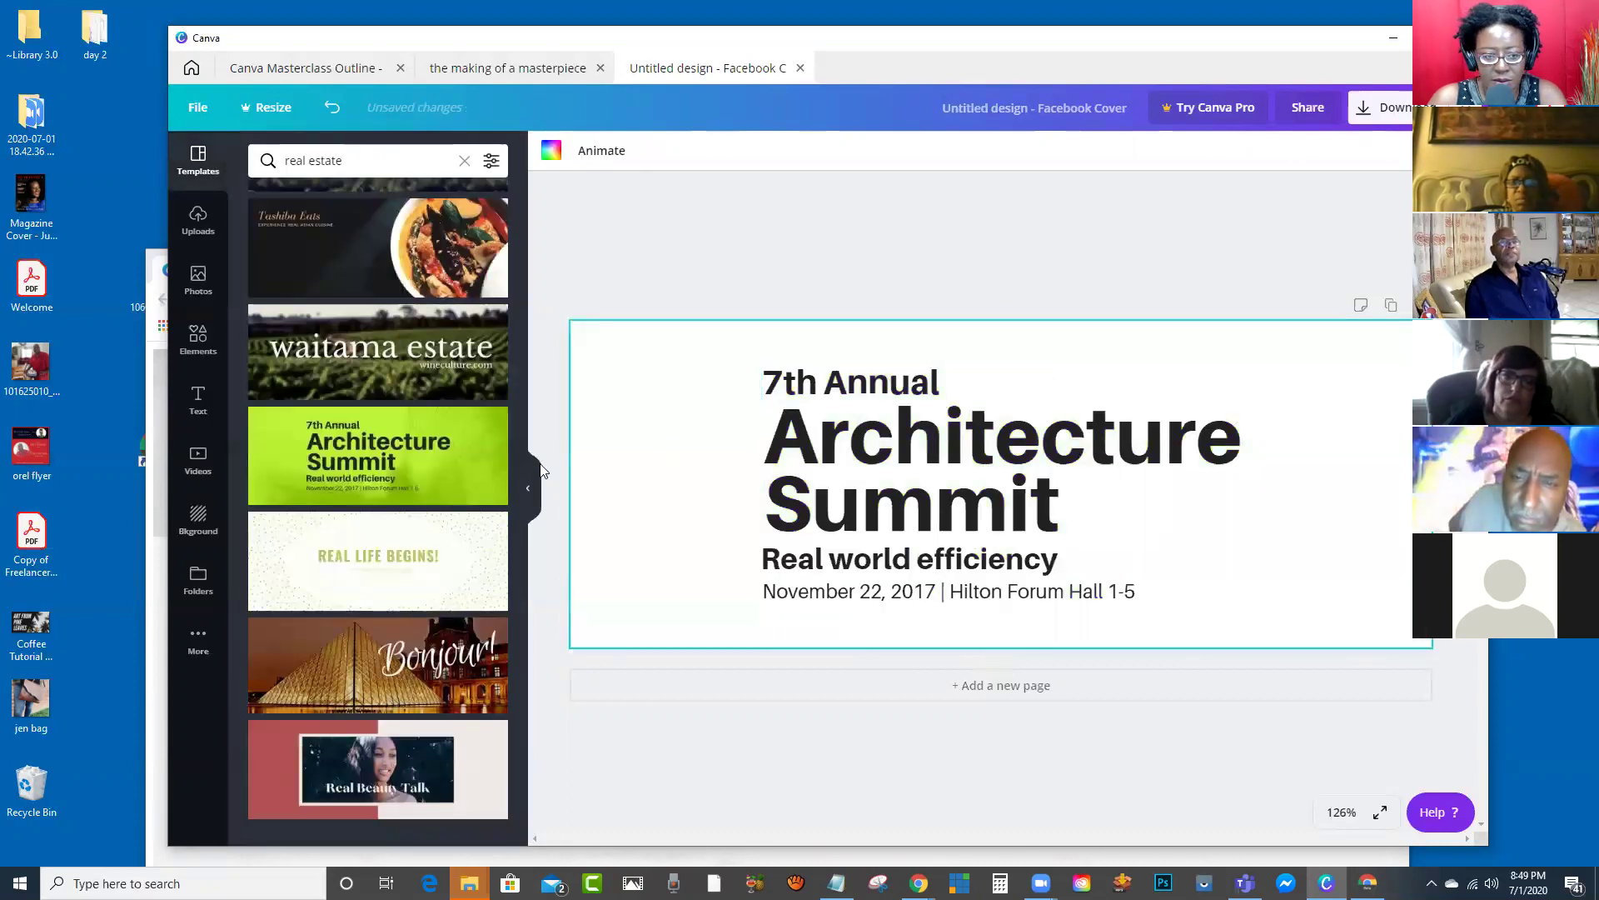
click(340, 658)
click(1264, 374)
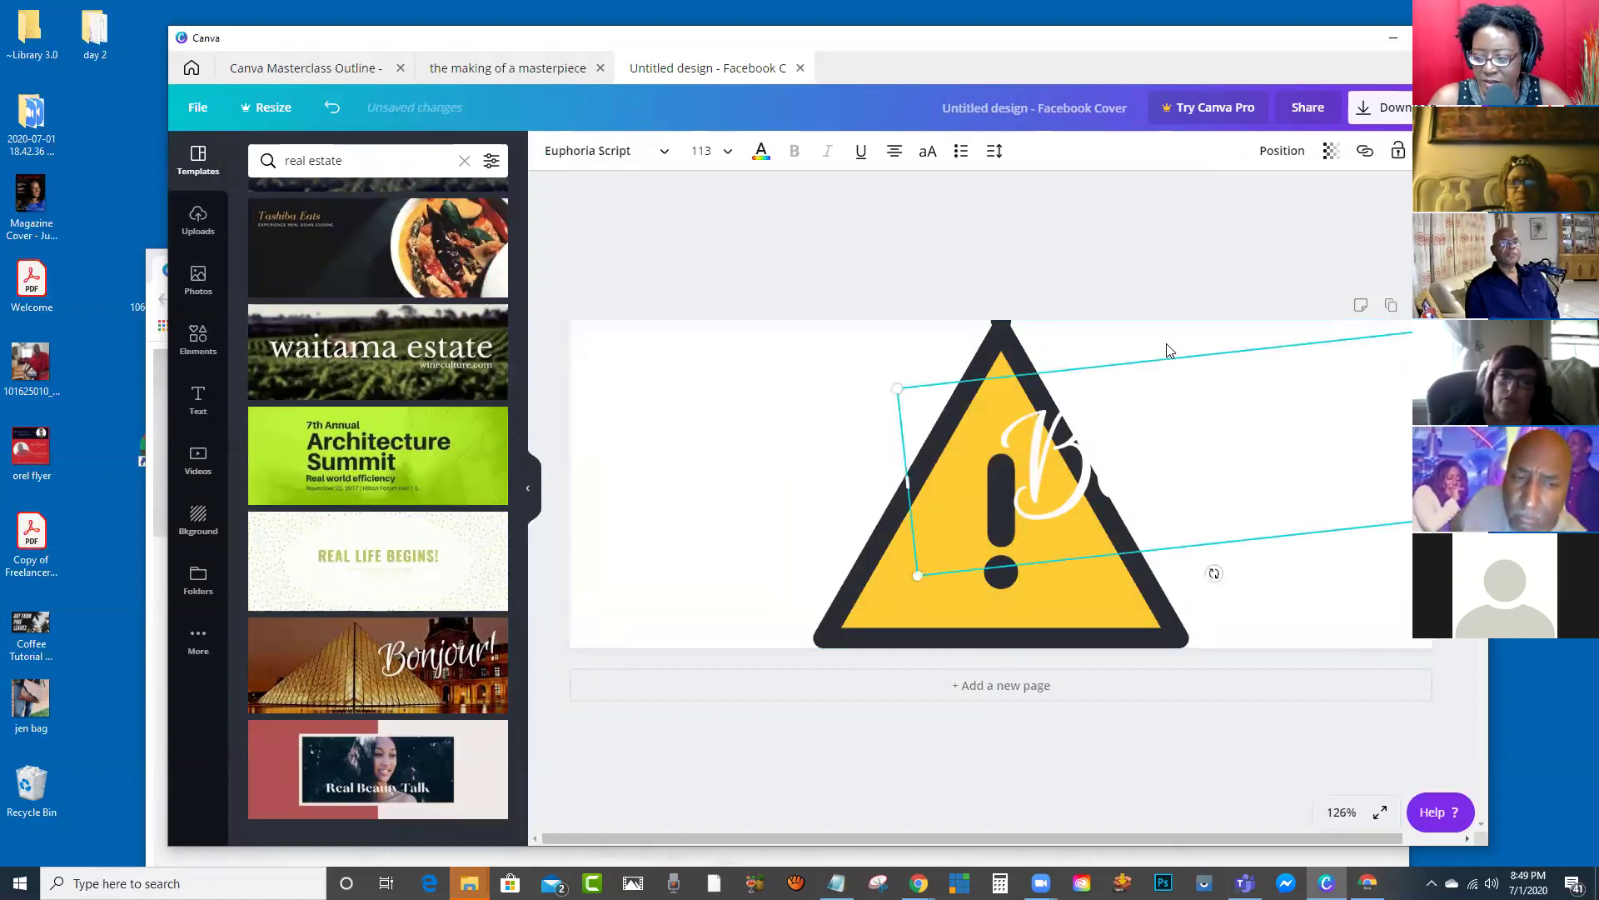
click(1024, 417)
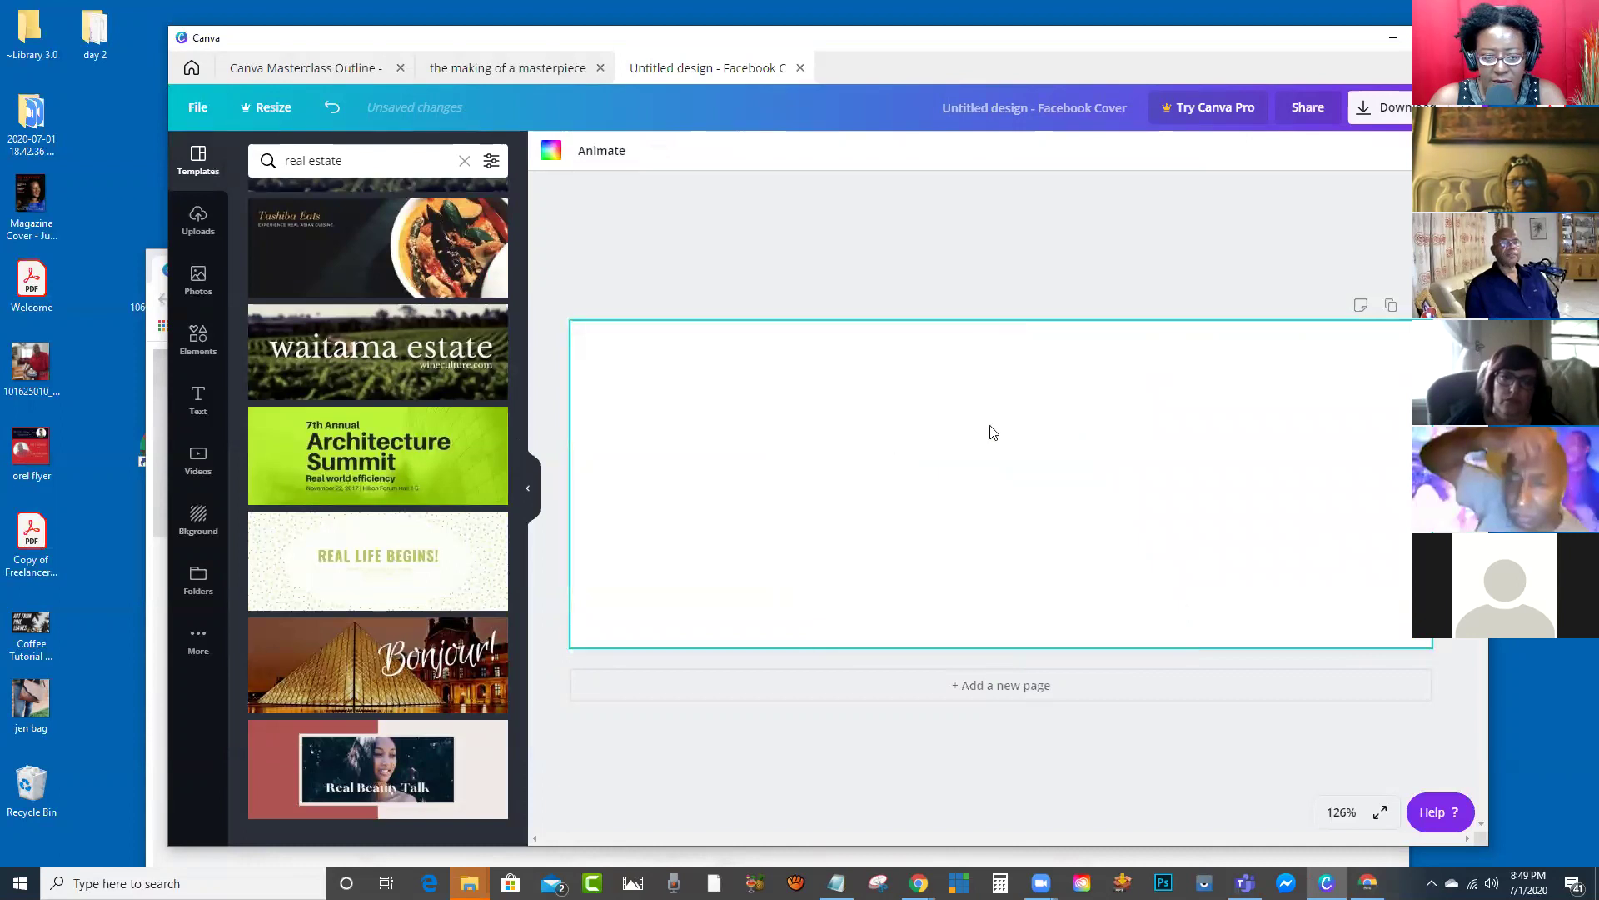
scroll(507, 398, up, 5)
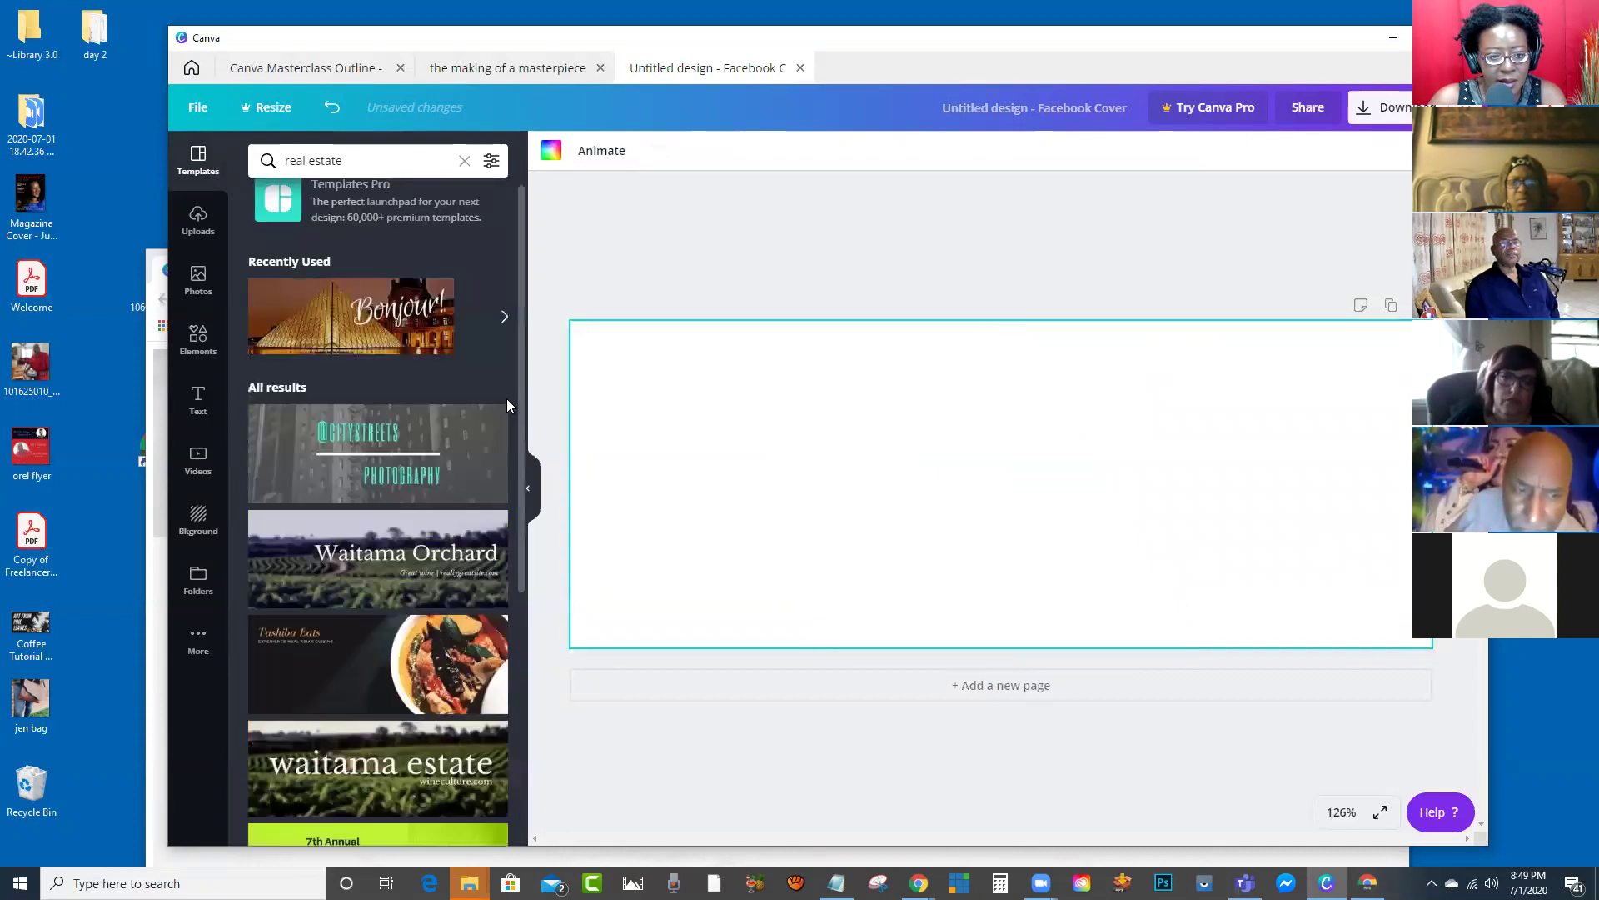
click(425, 457)
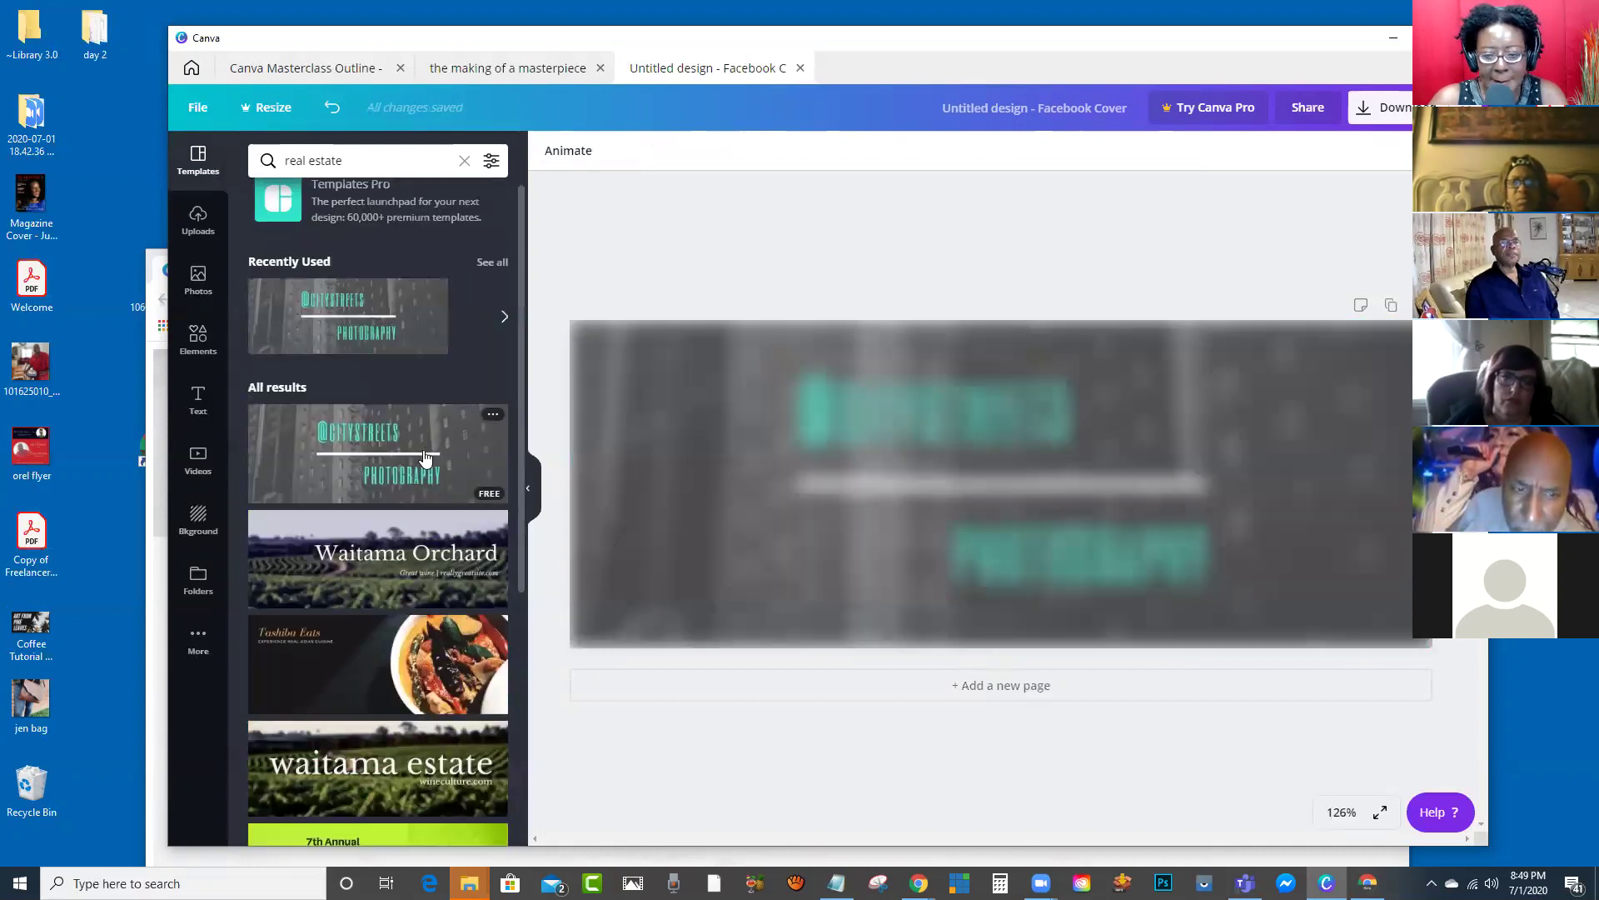
click(1003, 413)
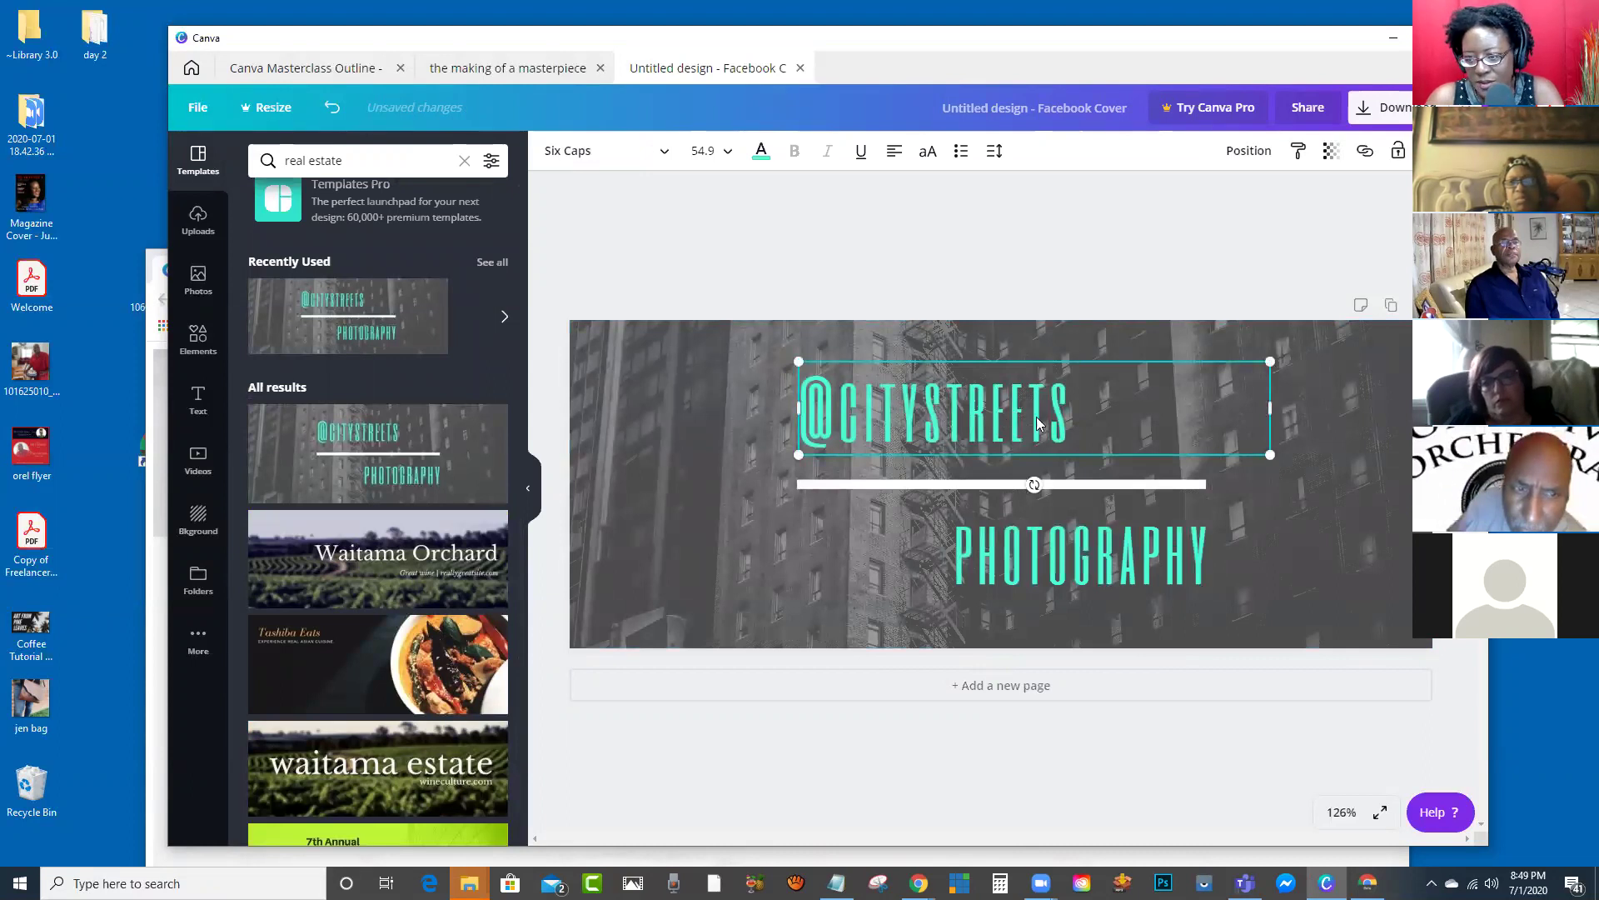
double_click(993, 424)
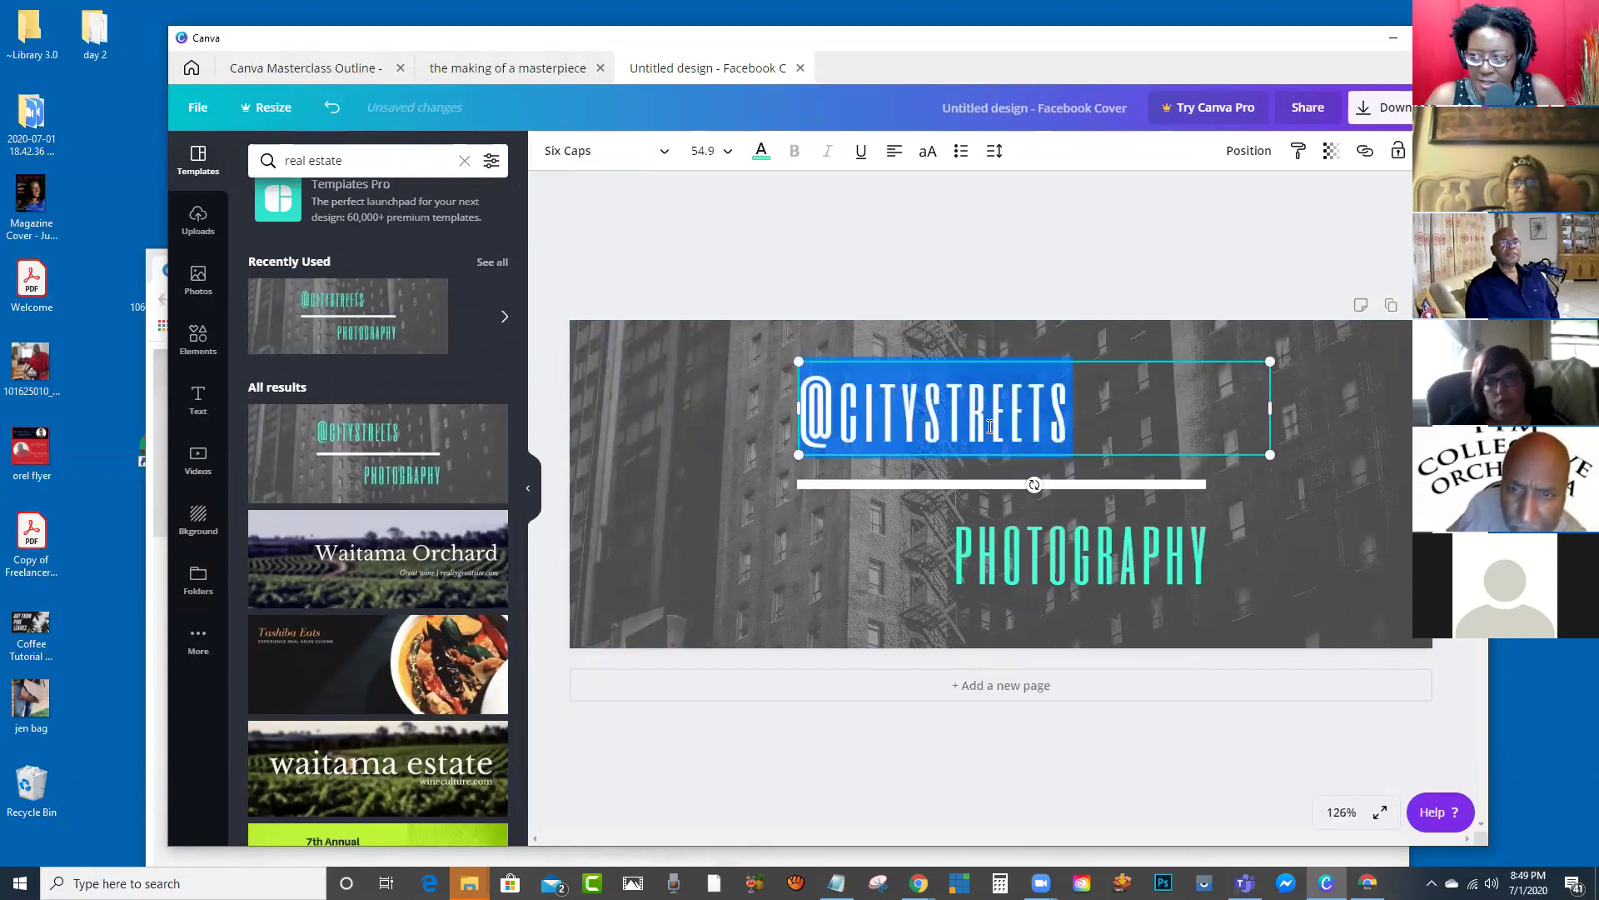
key(ctrl+v)
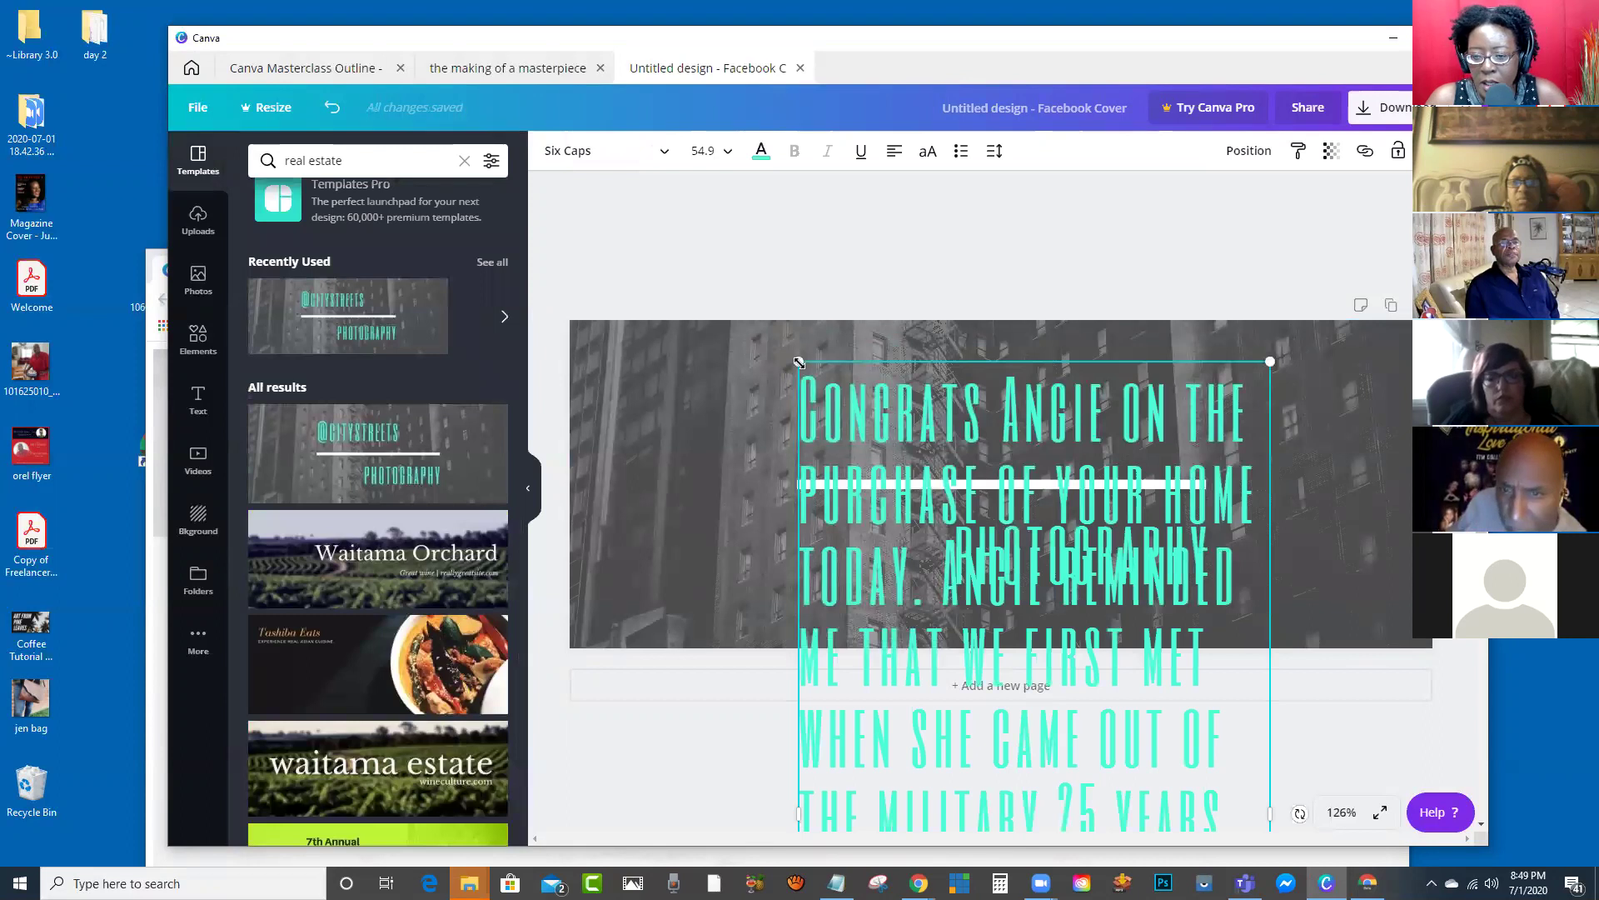
double_click(882, 403)
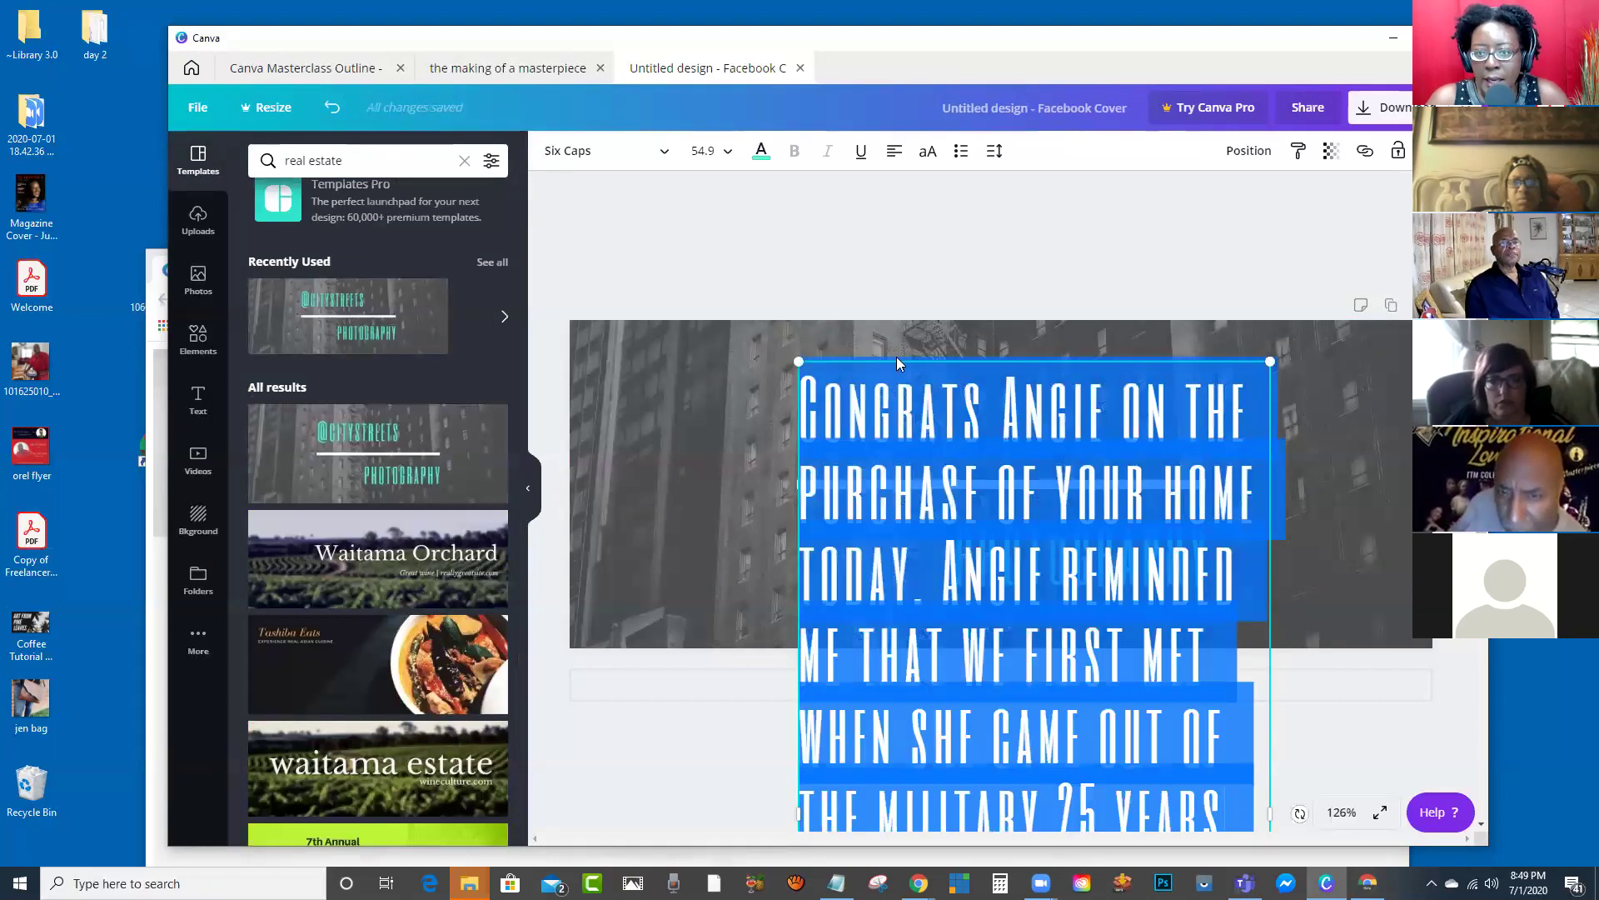
drag(794, 361, 1015, 783)
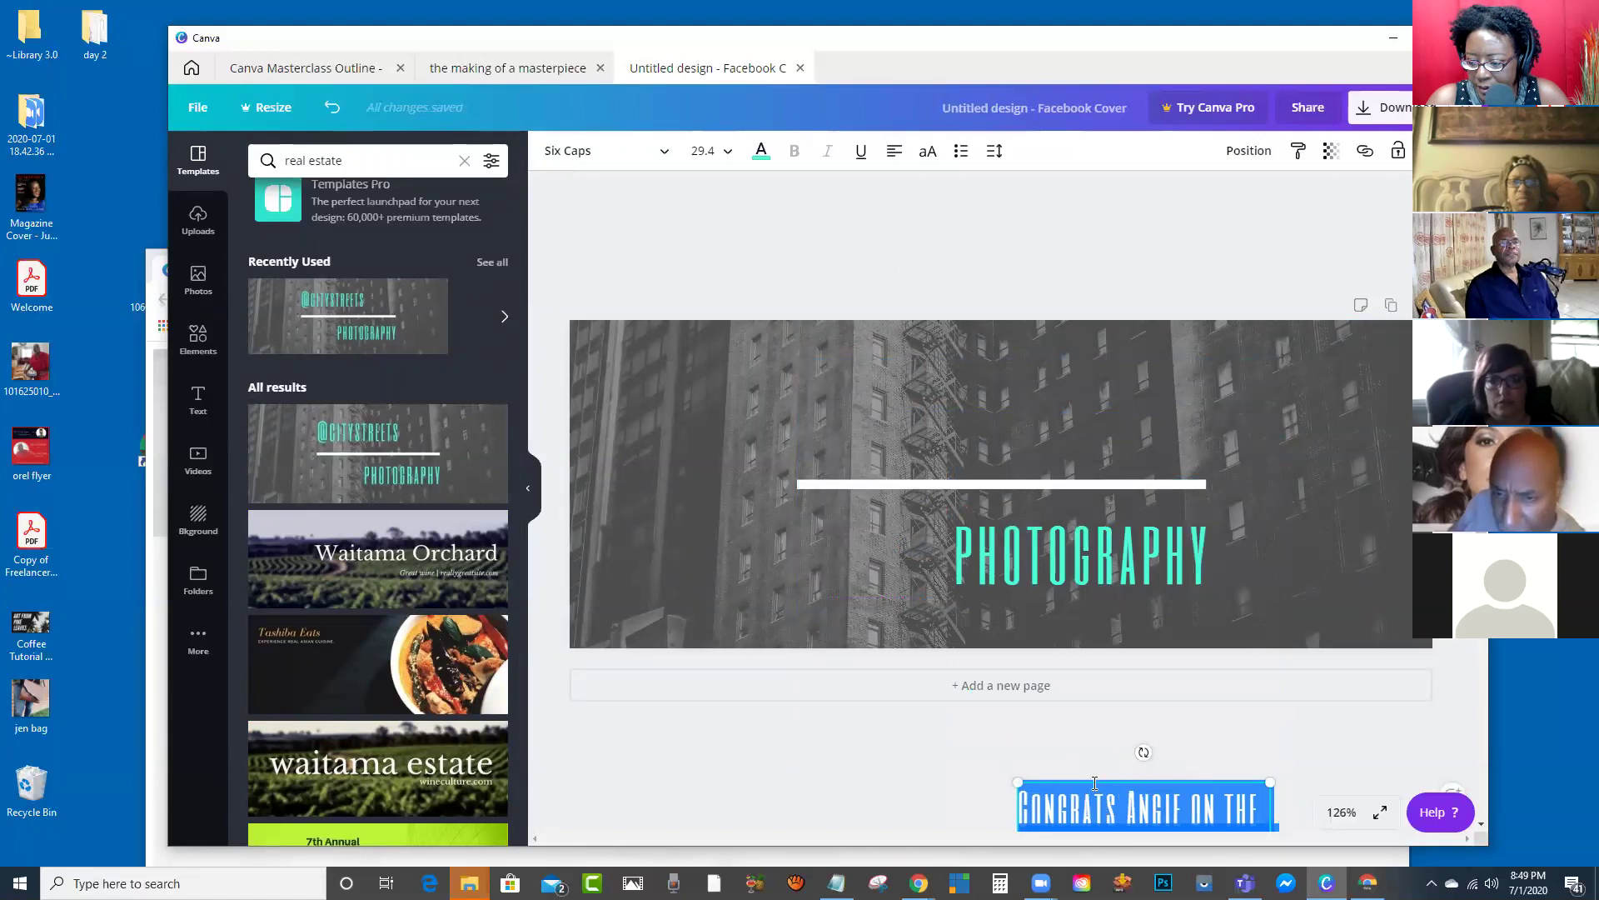
click(1095, 783)
drag(1092, 775, 1236, 338)
Step: Widen and resize the paragraph, set its font to Cardo, and fit it to the right edge
drag(1337, 459, 1410, 460)
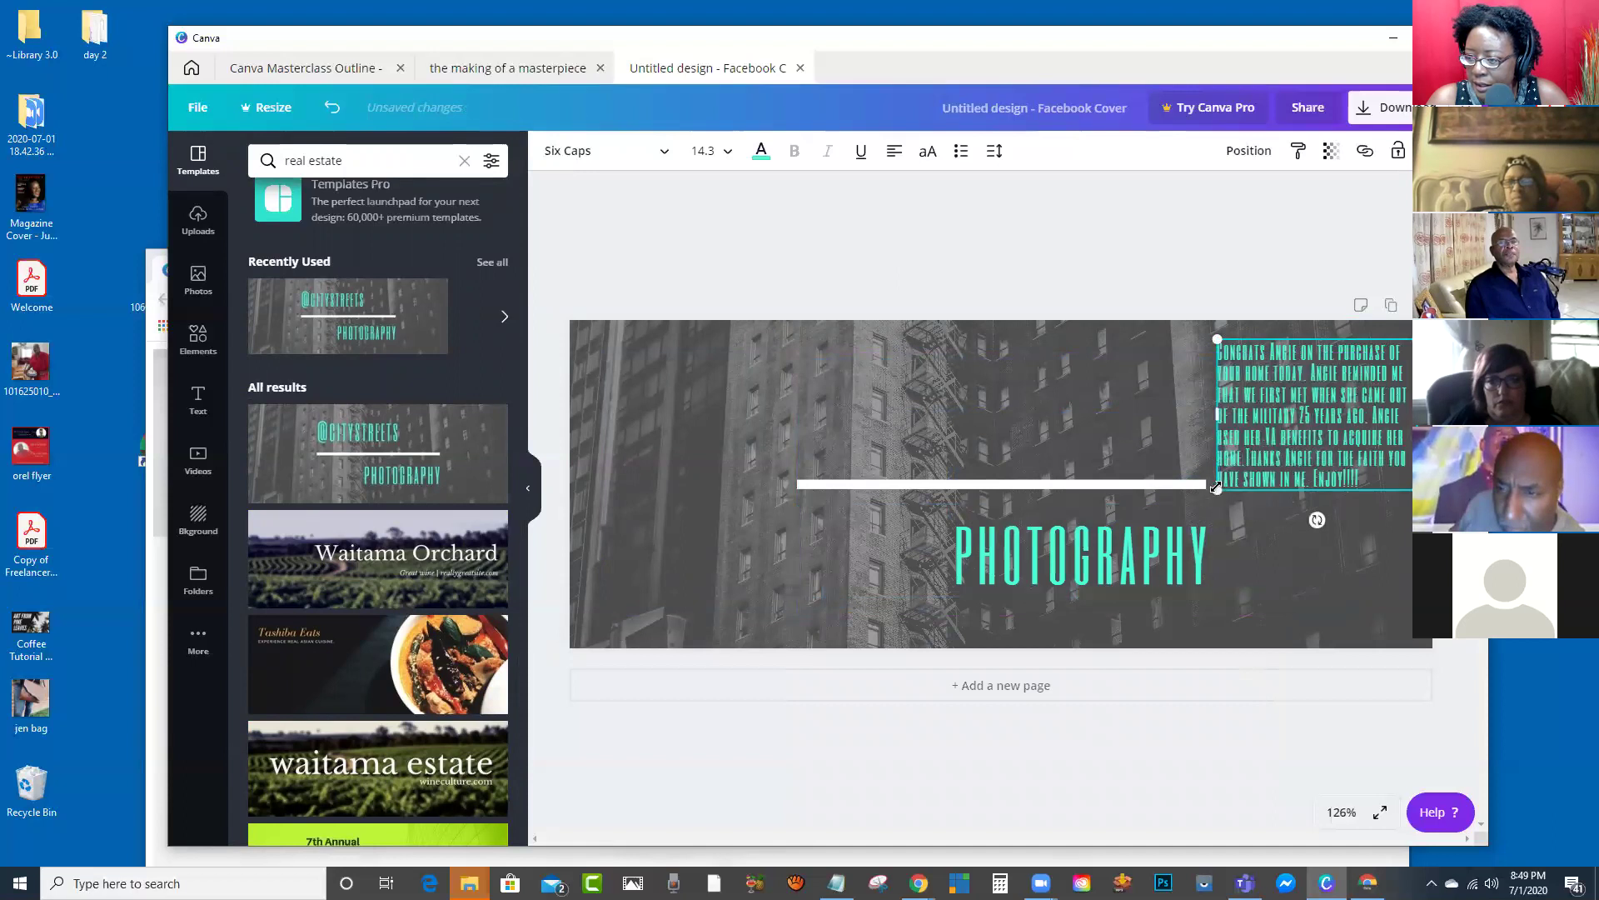
drag(1216, 487, 1159, 533)
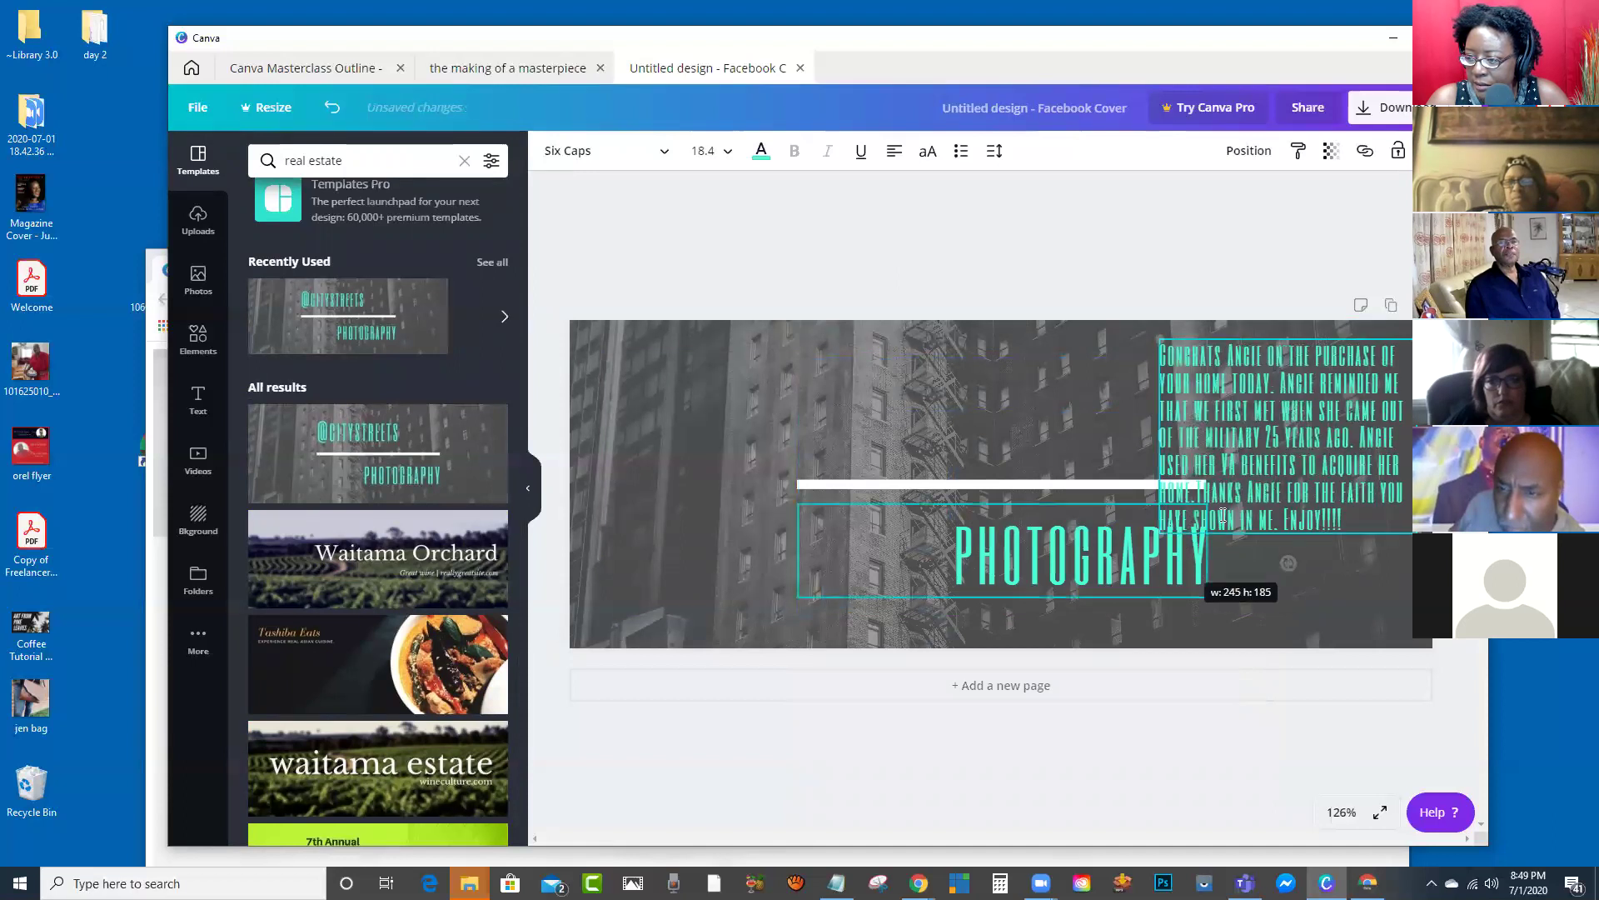
click(1245, 439)
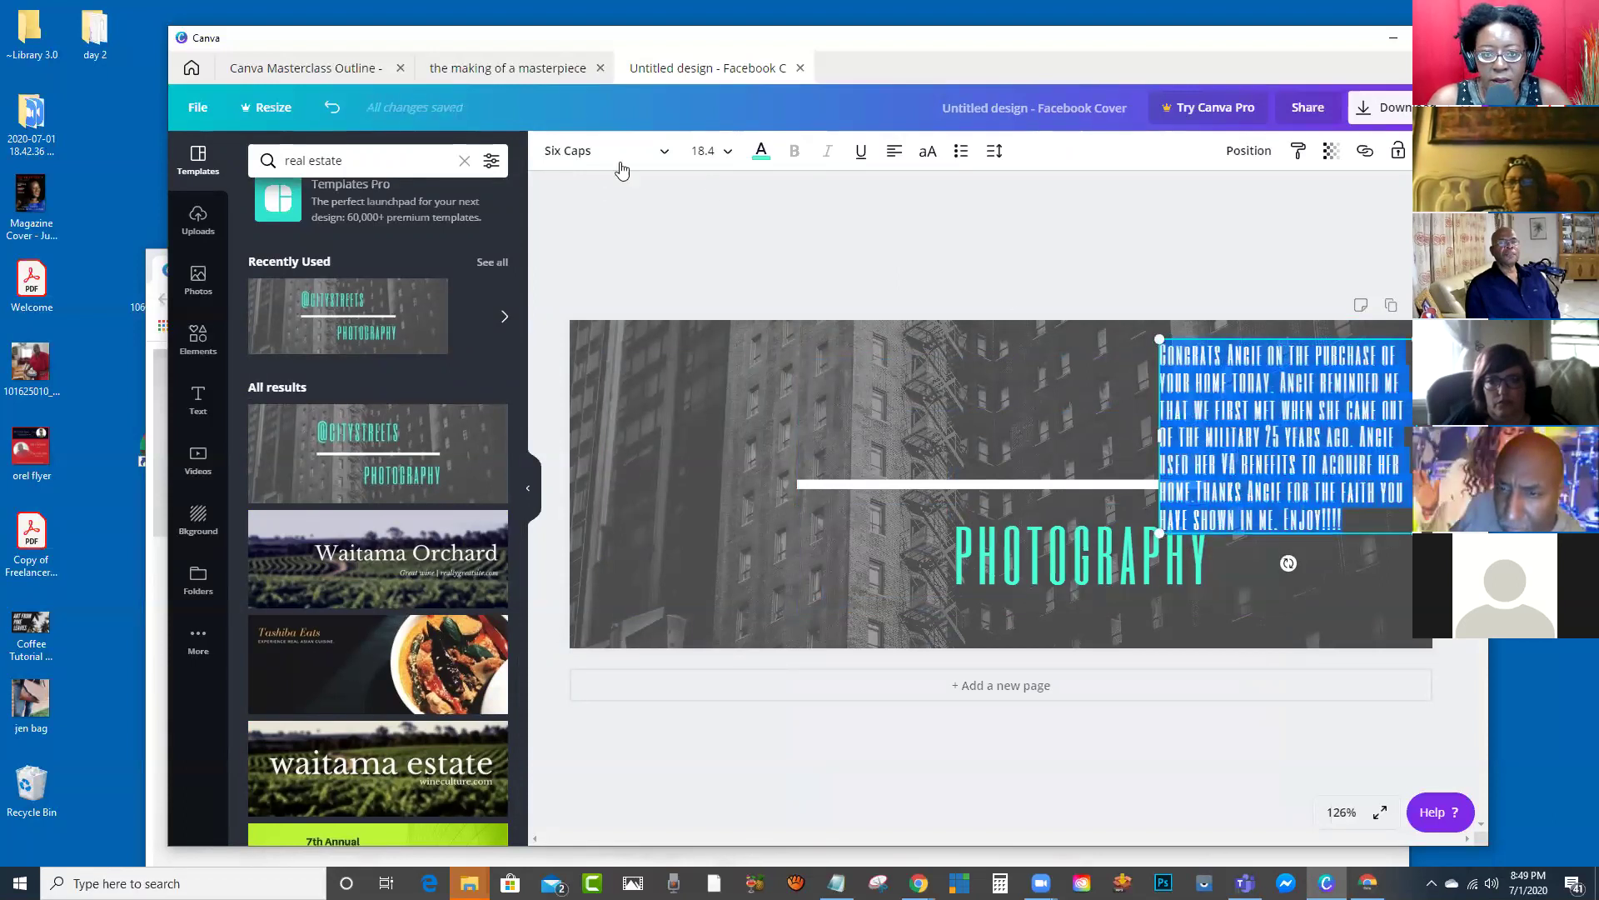
click(667, 158)
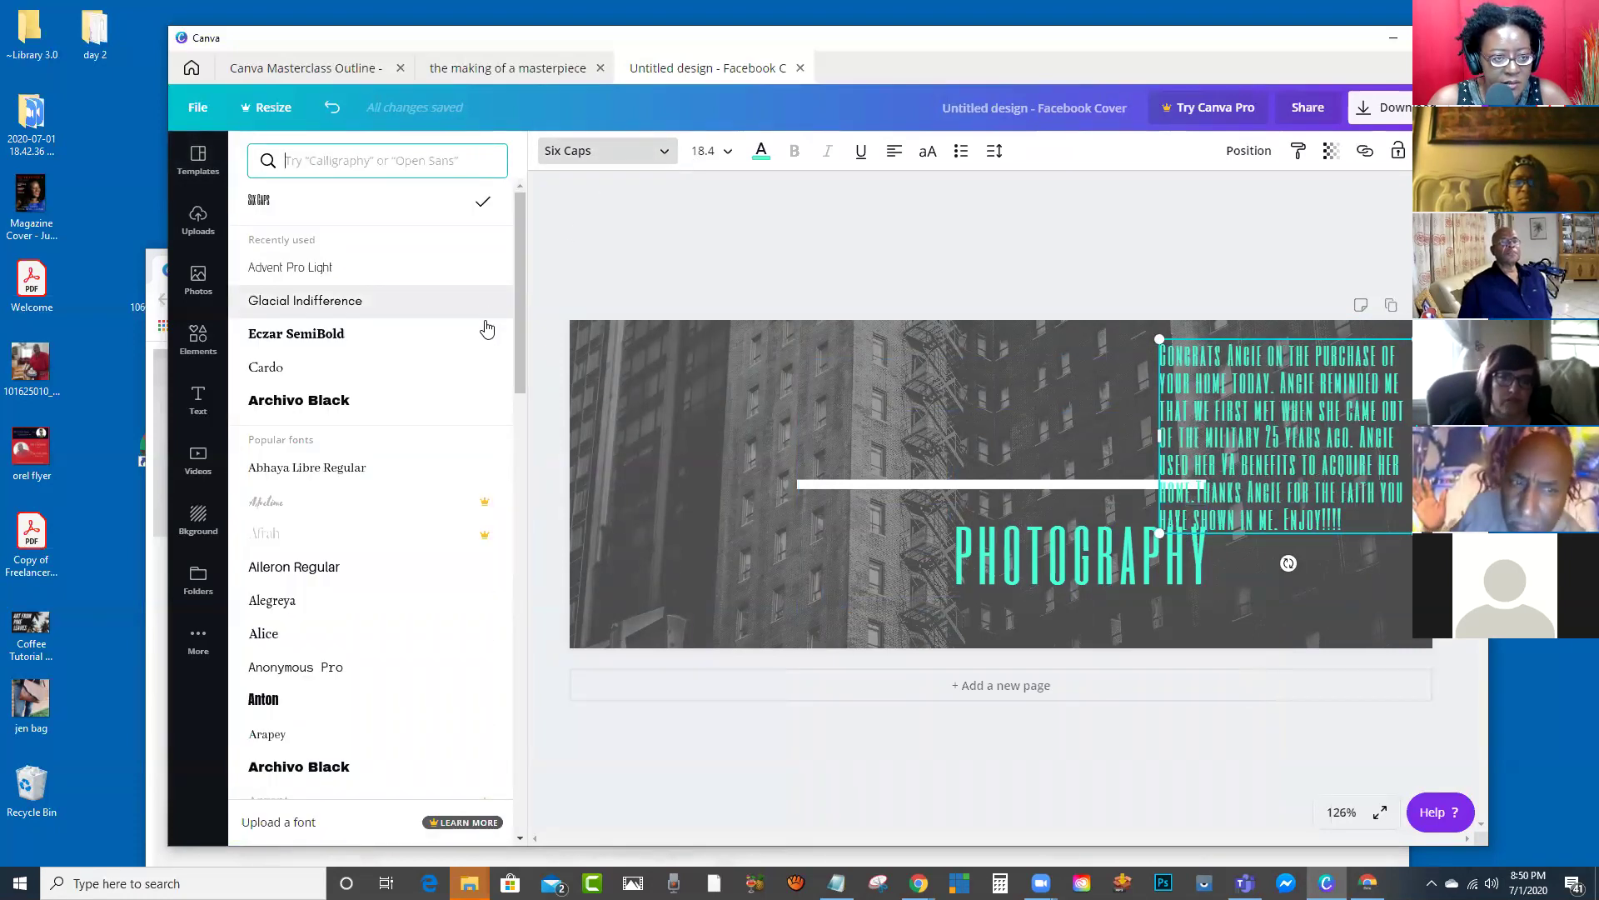
scroll(487, 329, down, 1)
click(275, 284)
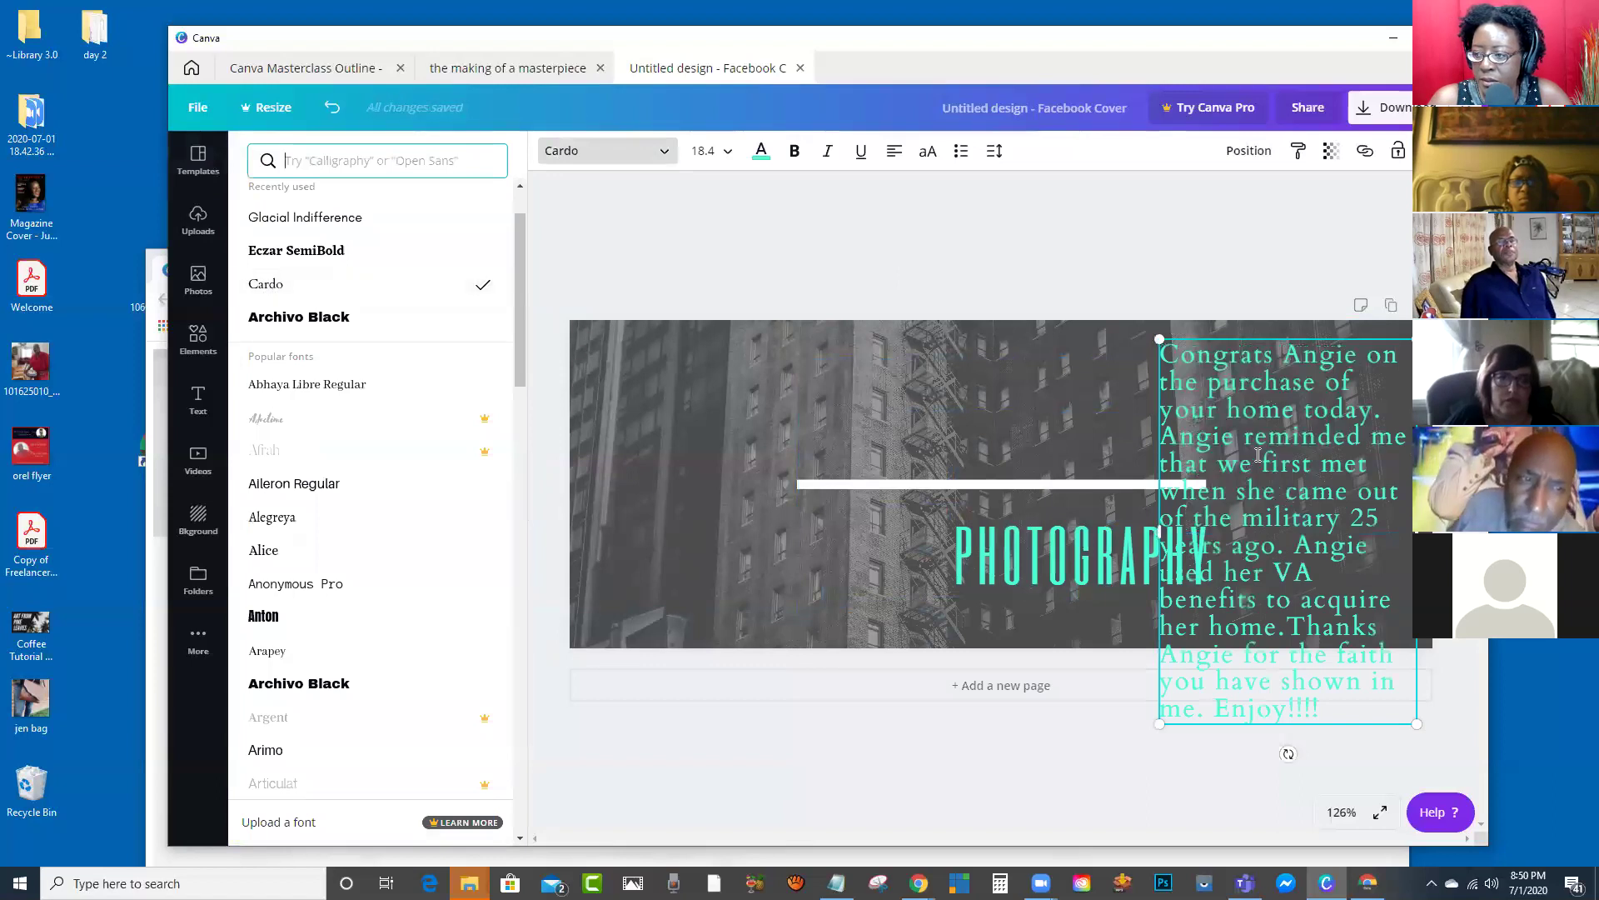
drag(1154, 338, 1254, 350)
Step: Replace the PHOTOGRAPHY heading with the homeowner's name in capitals
click(1129, 488)
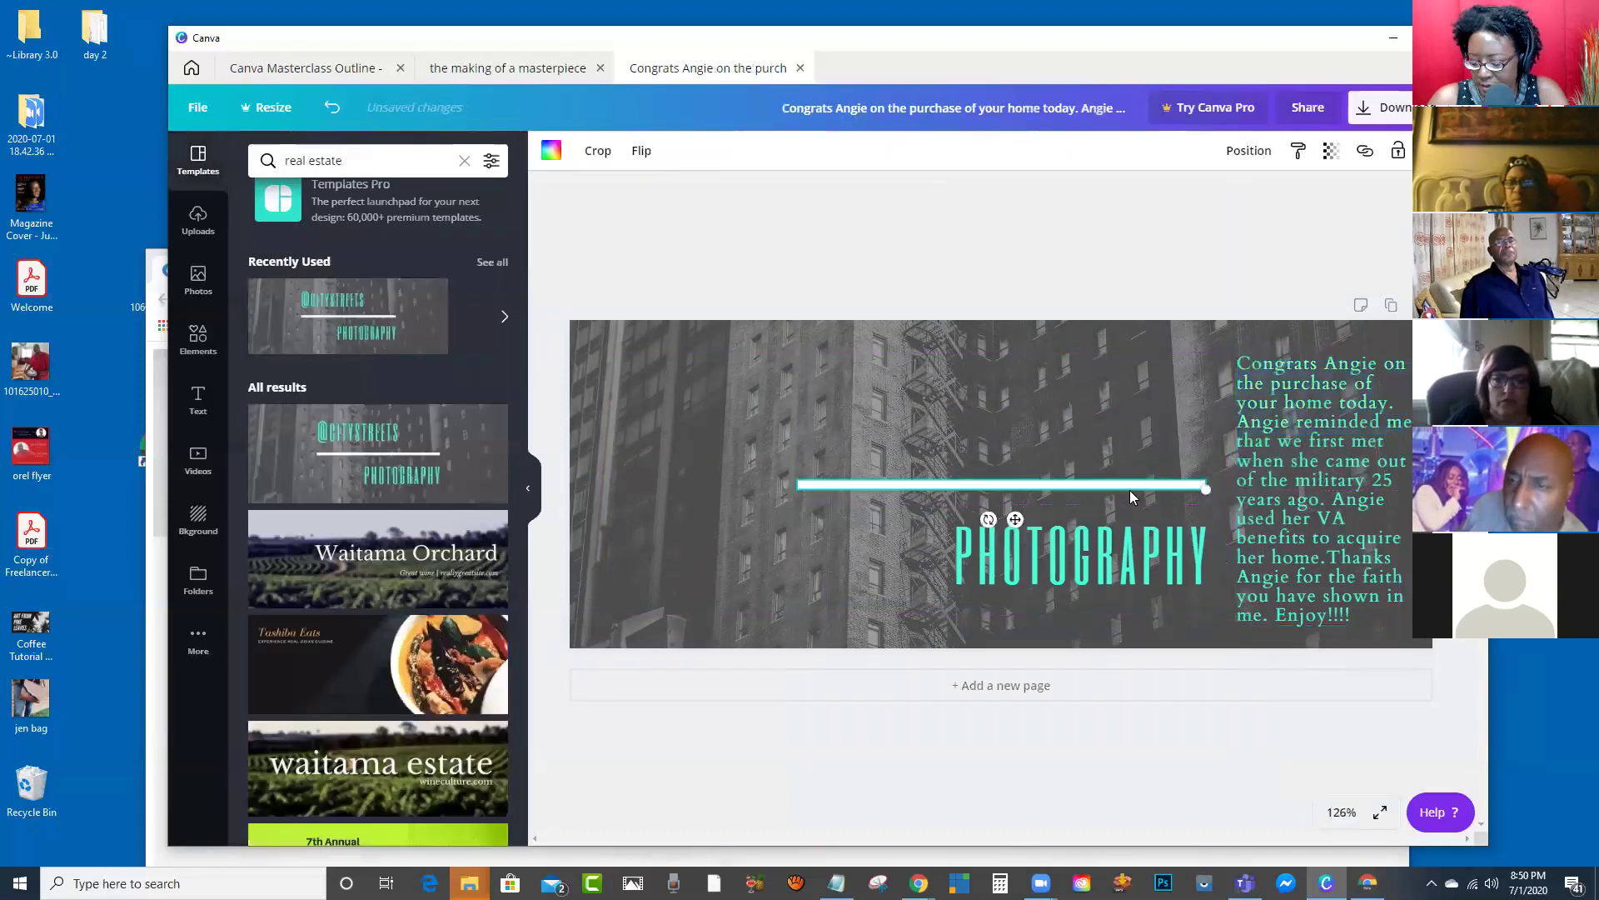
click(1067, 573)
double_click(1148, 534)
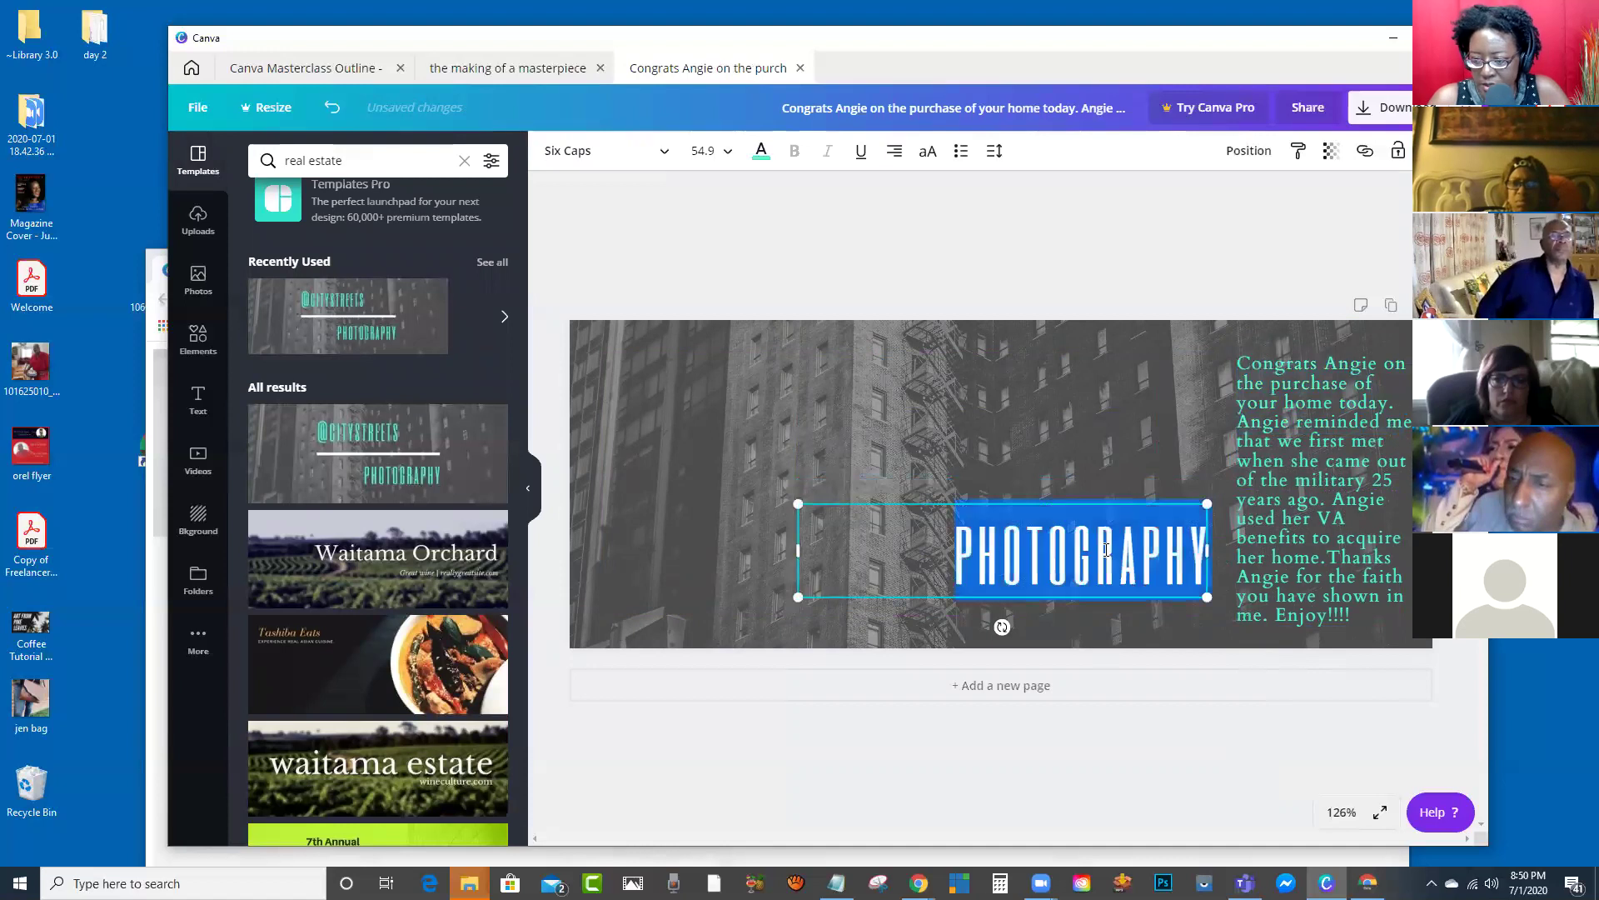
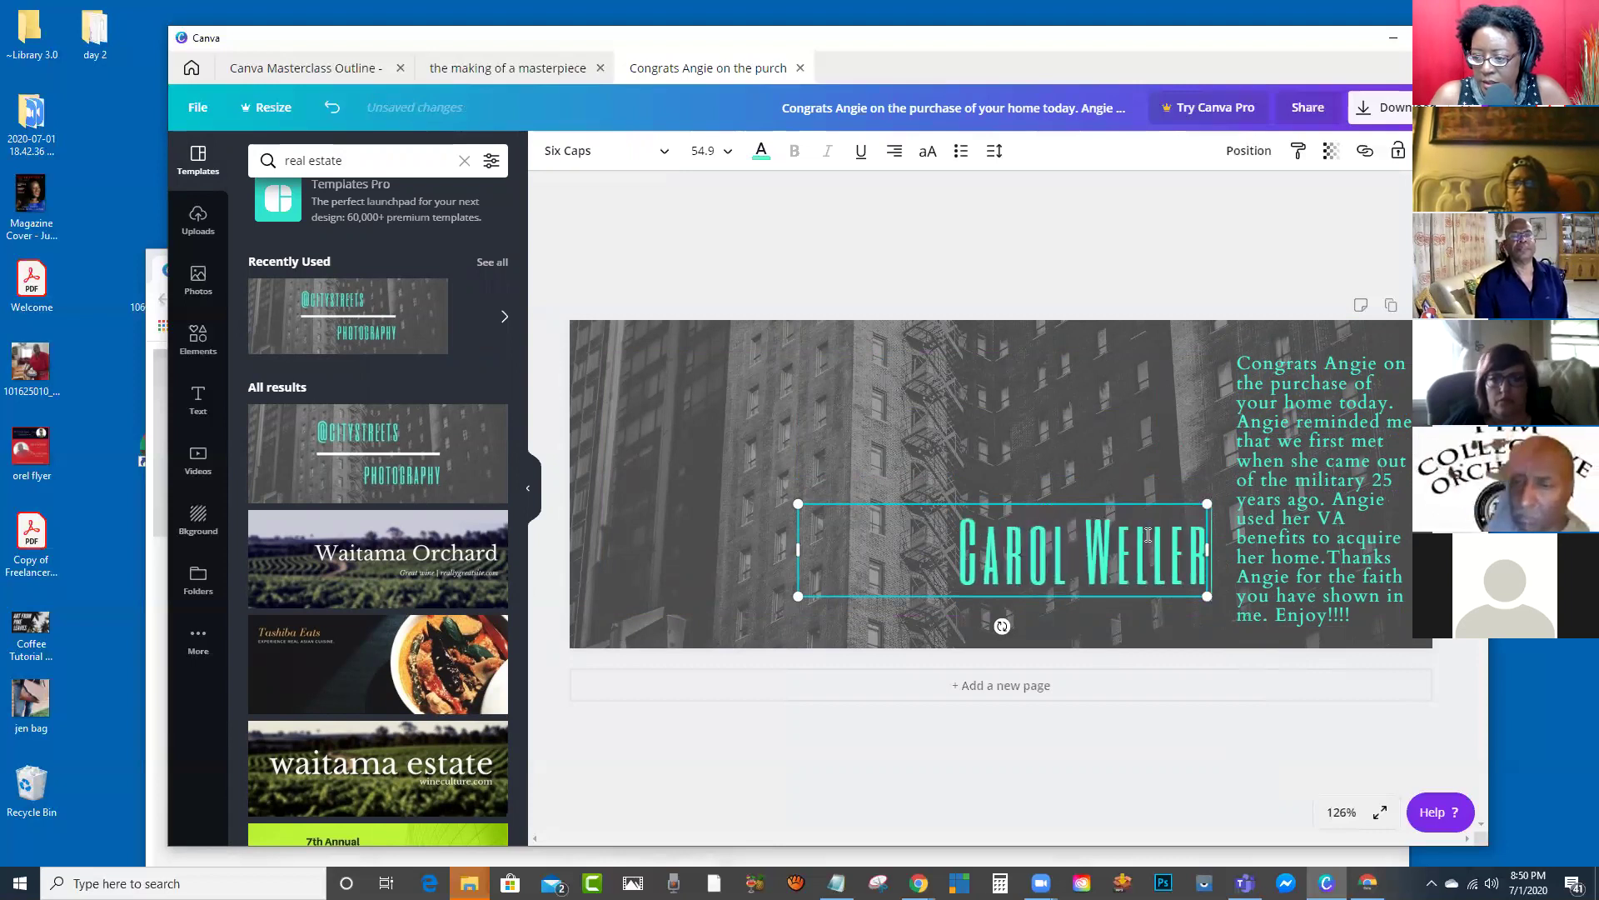
Step: Colour the name heading a custom dark blue, #030596
double_click(1133, 571)
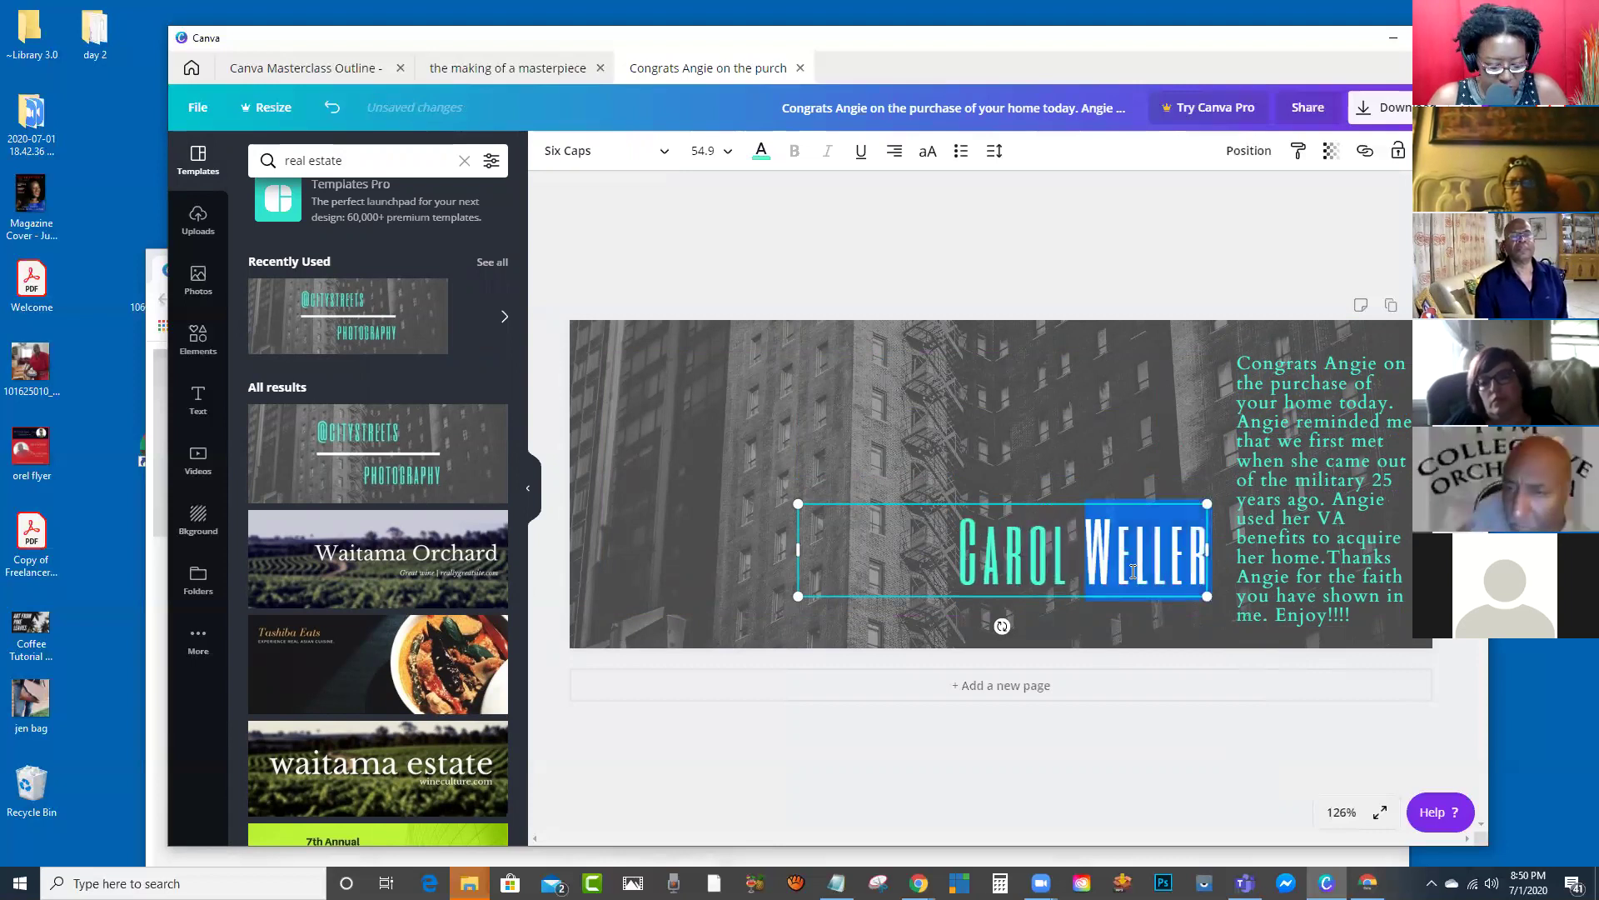
triple_click(1133, 570)
click(762, 152)
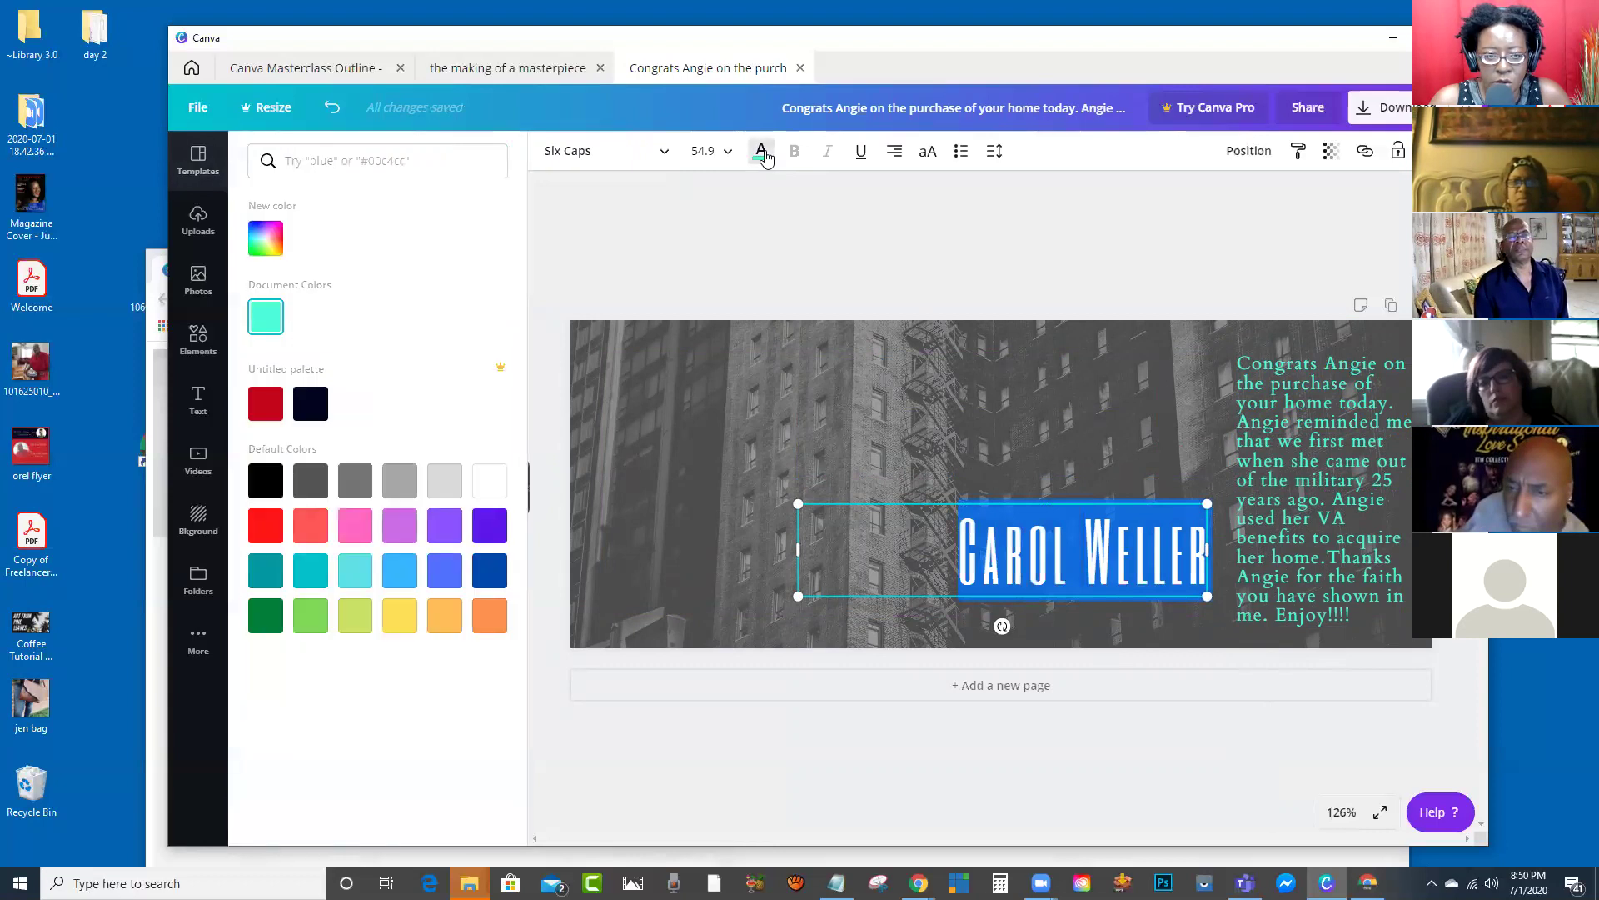
click(265, 240)
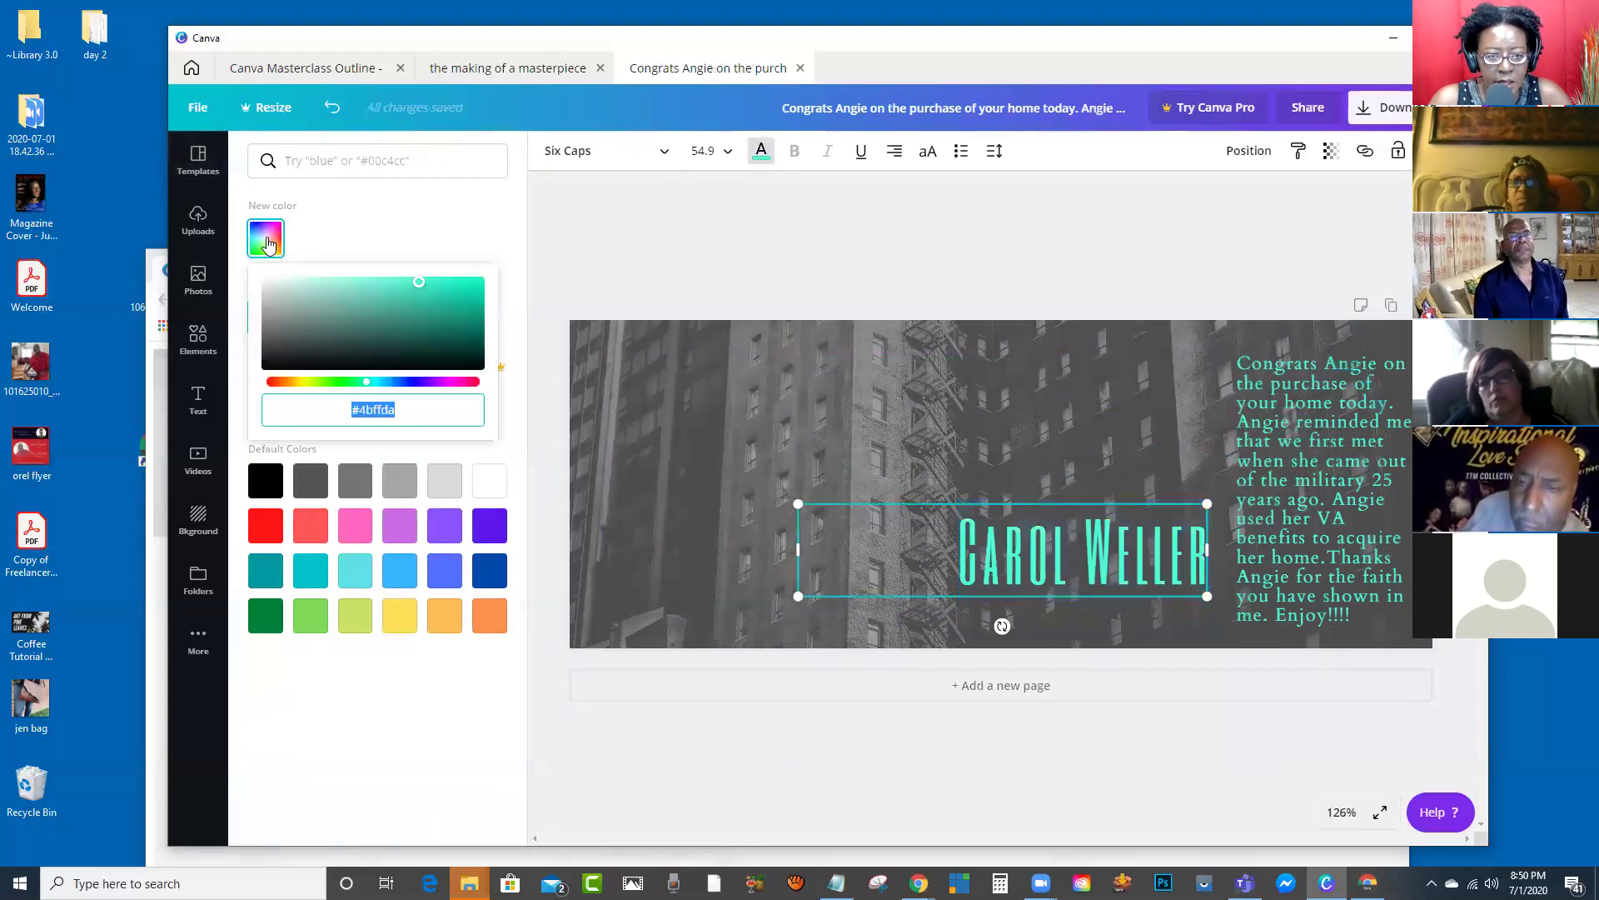
click(407, 381)
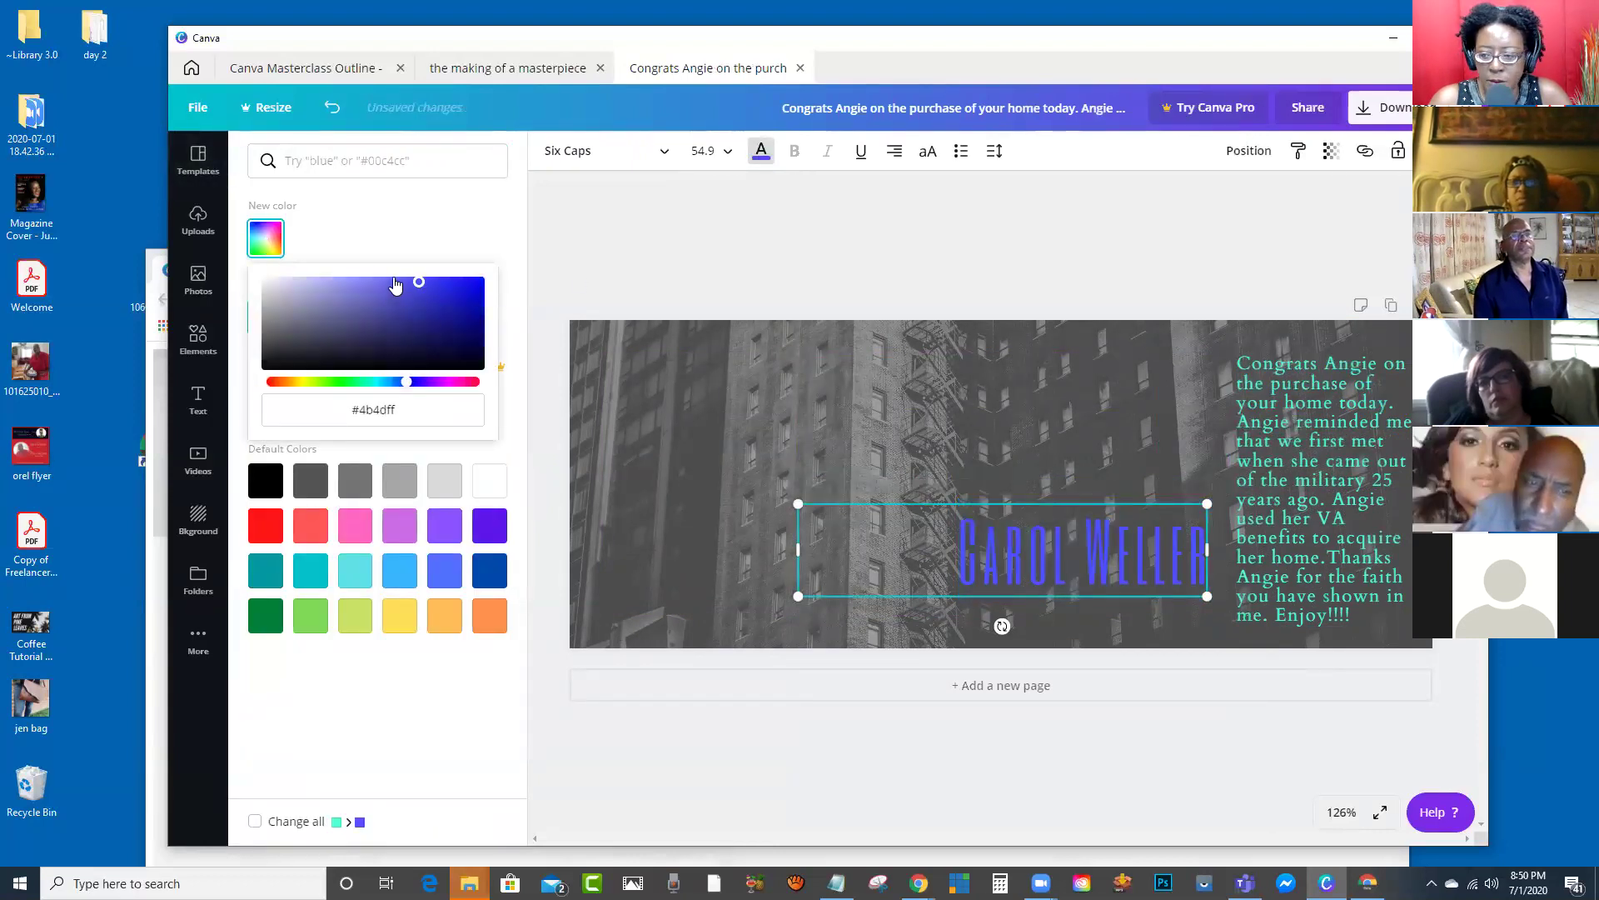
drag(420, 282, 403, 282)
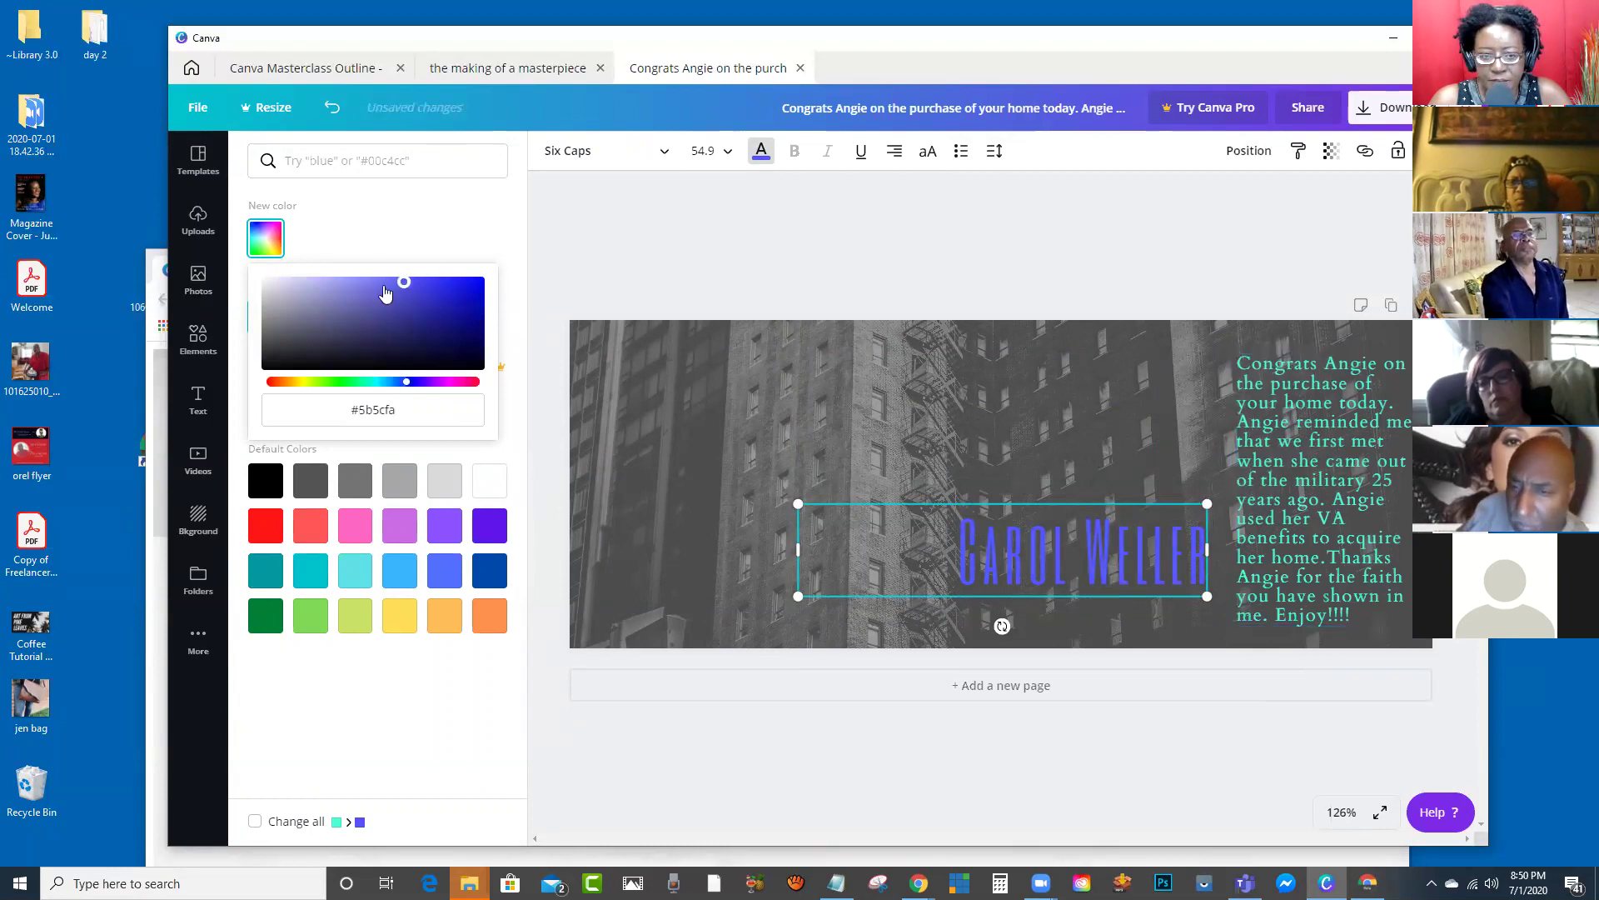
click(480, 316)
Step: Apply the same dark blue to the congratulations paragraph
click(1242, 458)
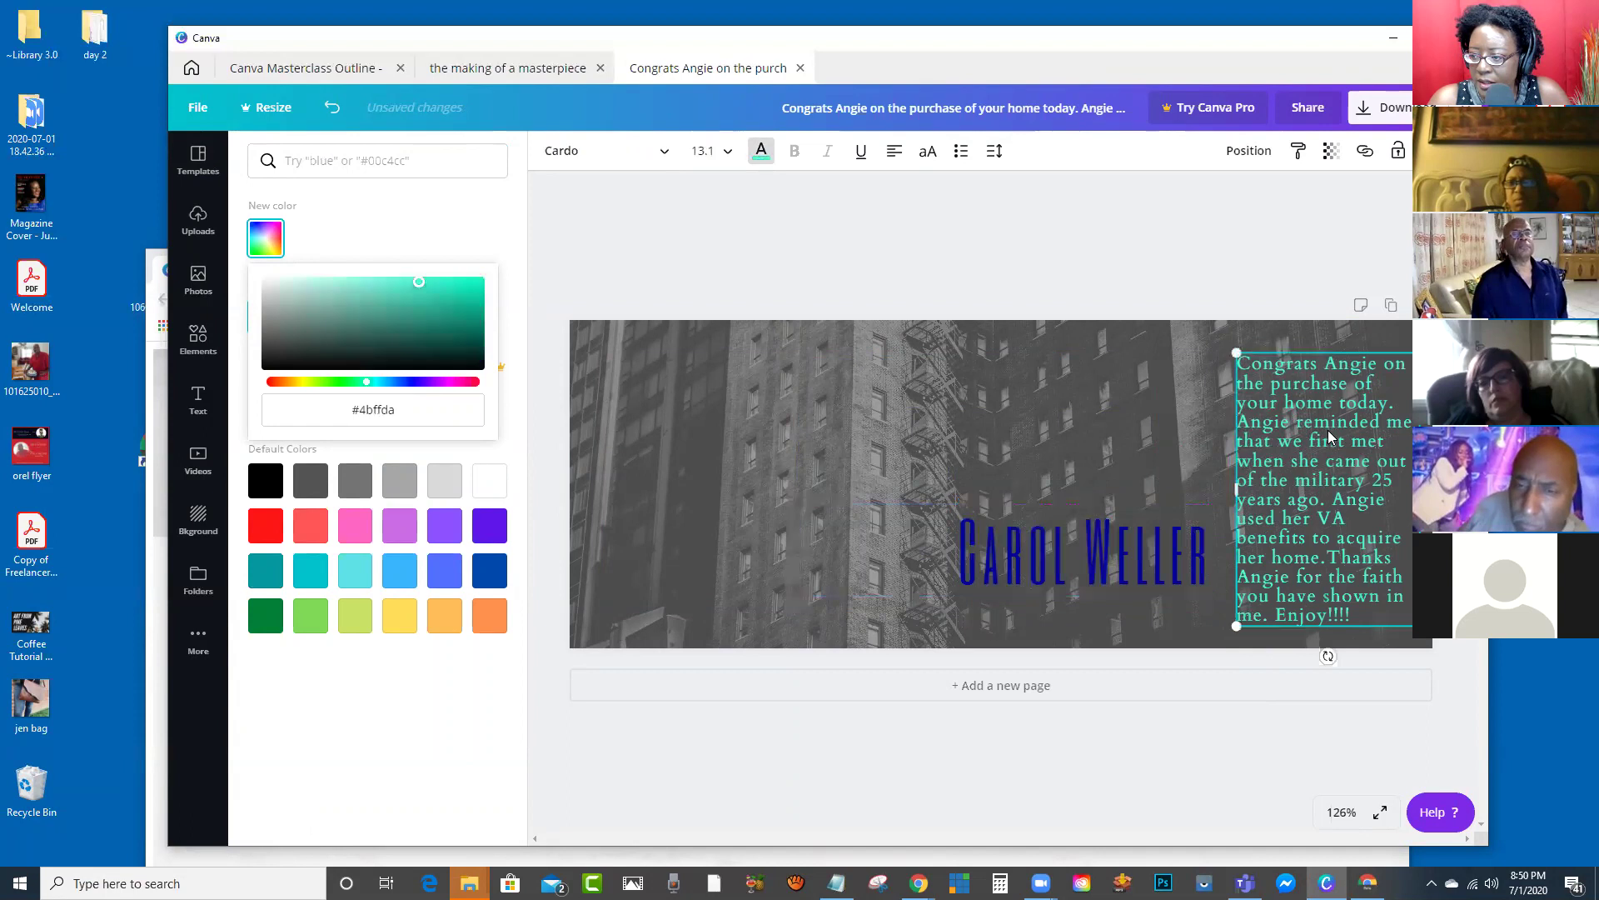
click(1325, 435)
click(264, 321)
click(1194, 402)
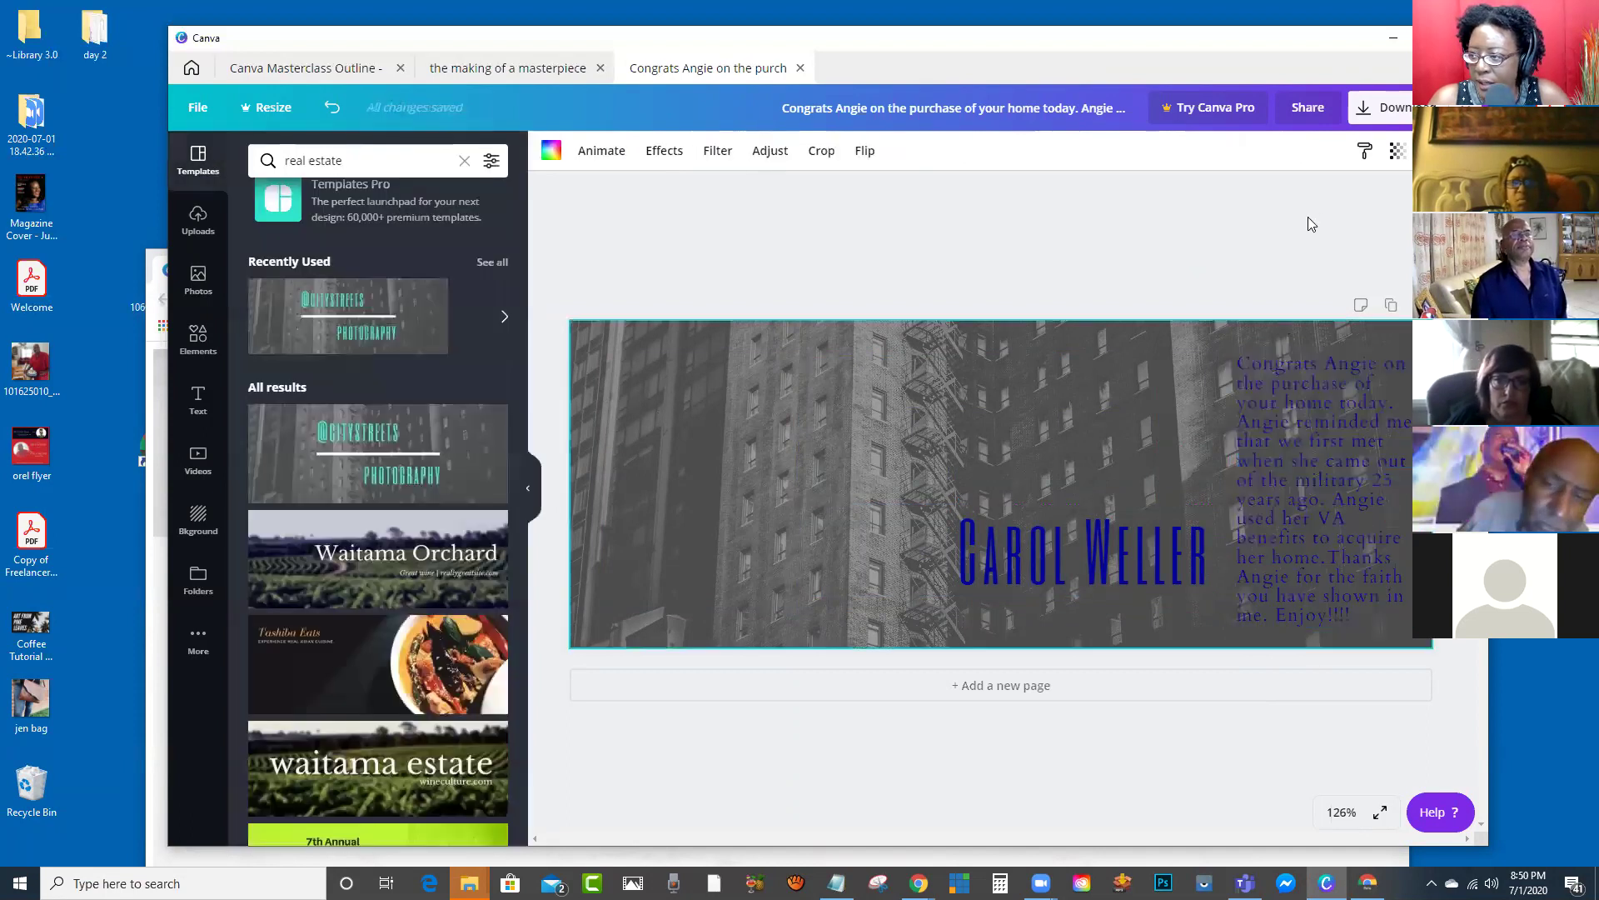
Step: Fade the building photo to about 20 transparency and move the name heading to the top
click(1395, 153)
drag(1350, 198, 1270, 230)
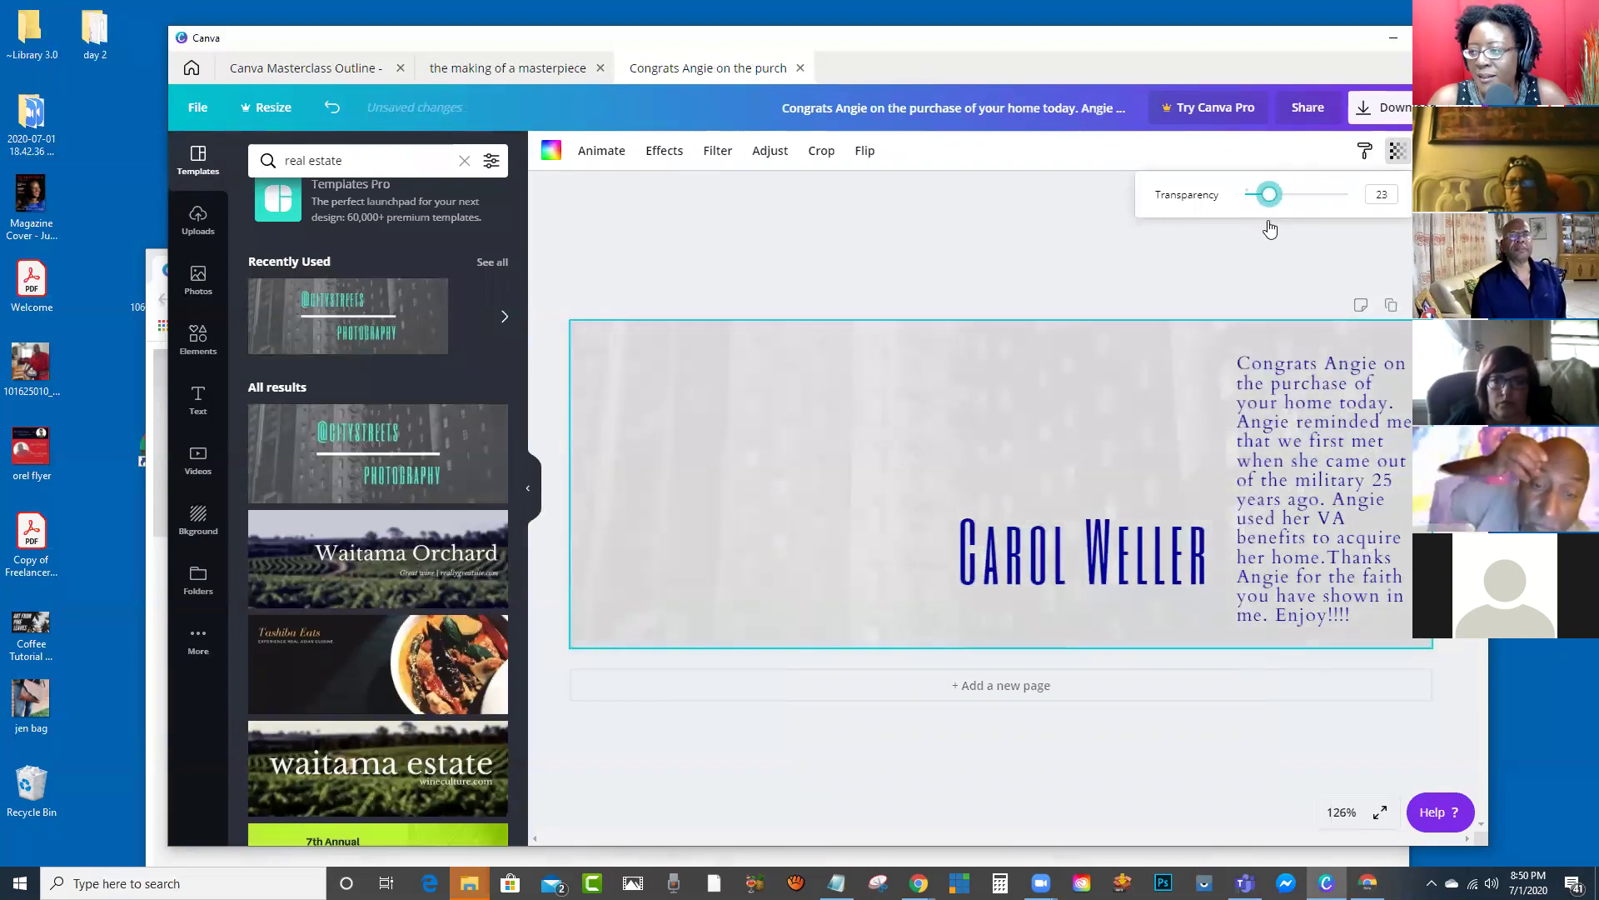
click(921, 325)
drag(1051, 552, 1073, 398)
Step: Shrink the paragraph to size 10.2, widen it, and place it under the heading
click(1269, 469)
drag(1235, 344, 1276, 412)
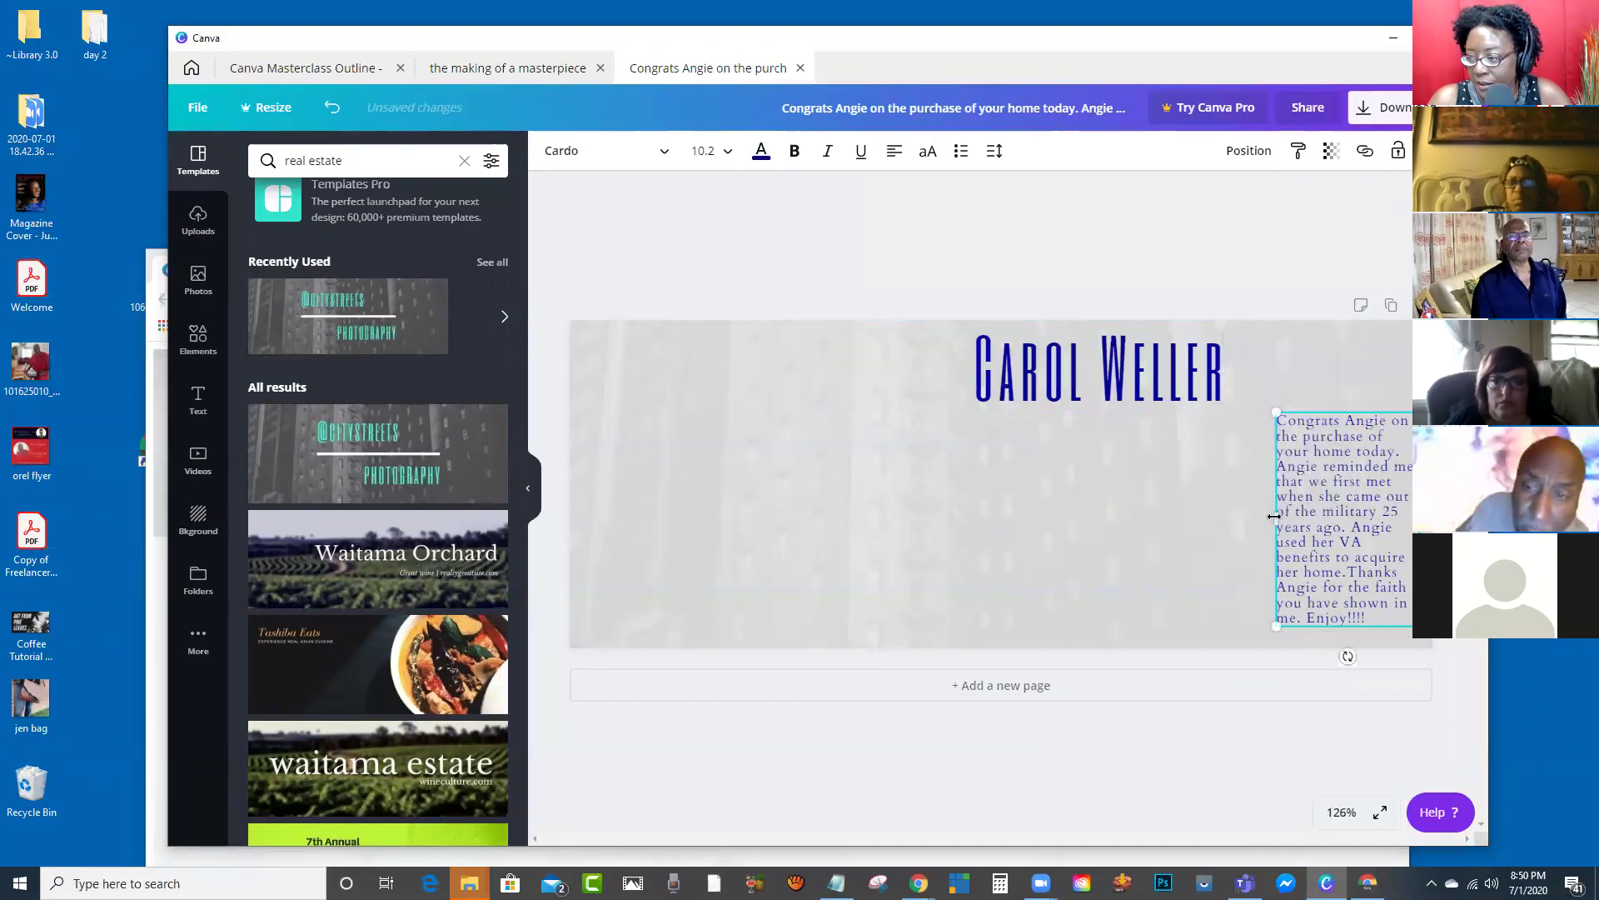
drag(1275, 516, 1214, 521)
drag(1290, 462, 1267, 527)
drag(1223, 405, 1302, 407)
click(847, 242)
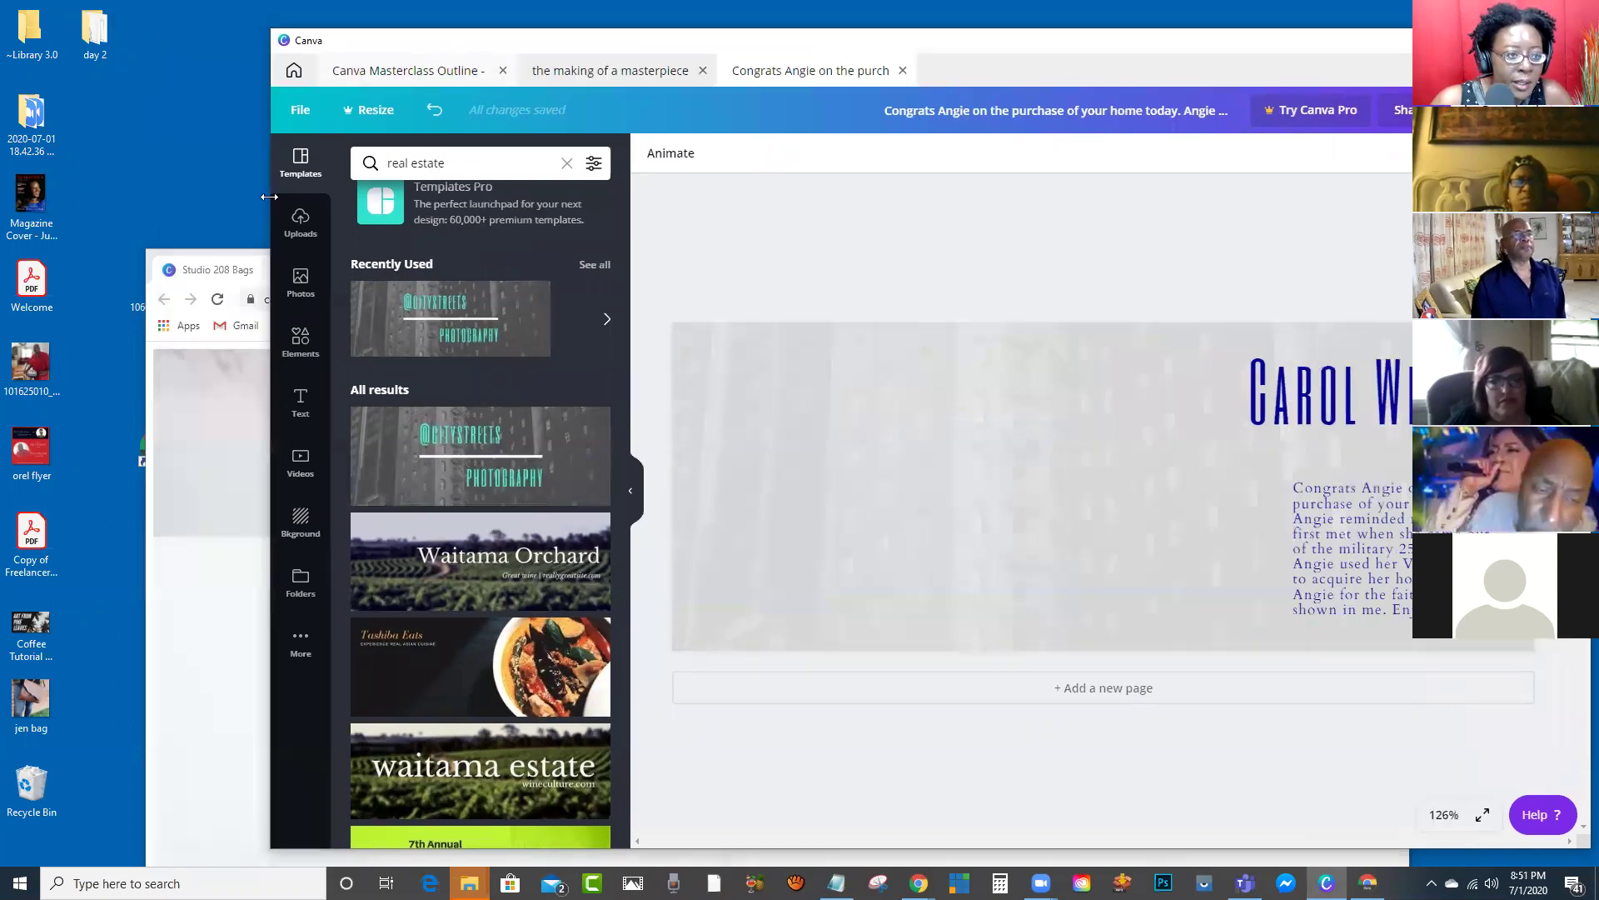
Step: Drag the saved group photo from the desktop into the cover design
drag(350, 43, 452, 45)
click(203, 635)
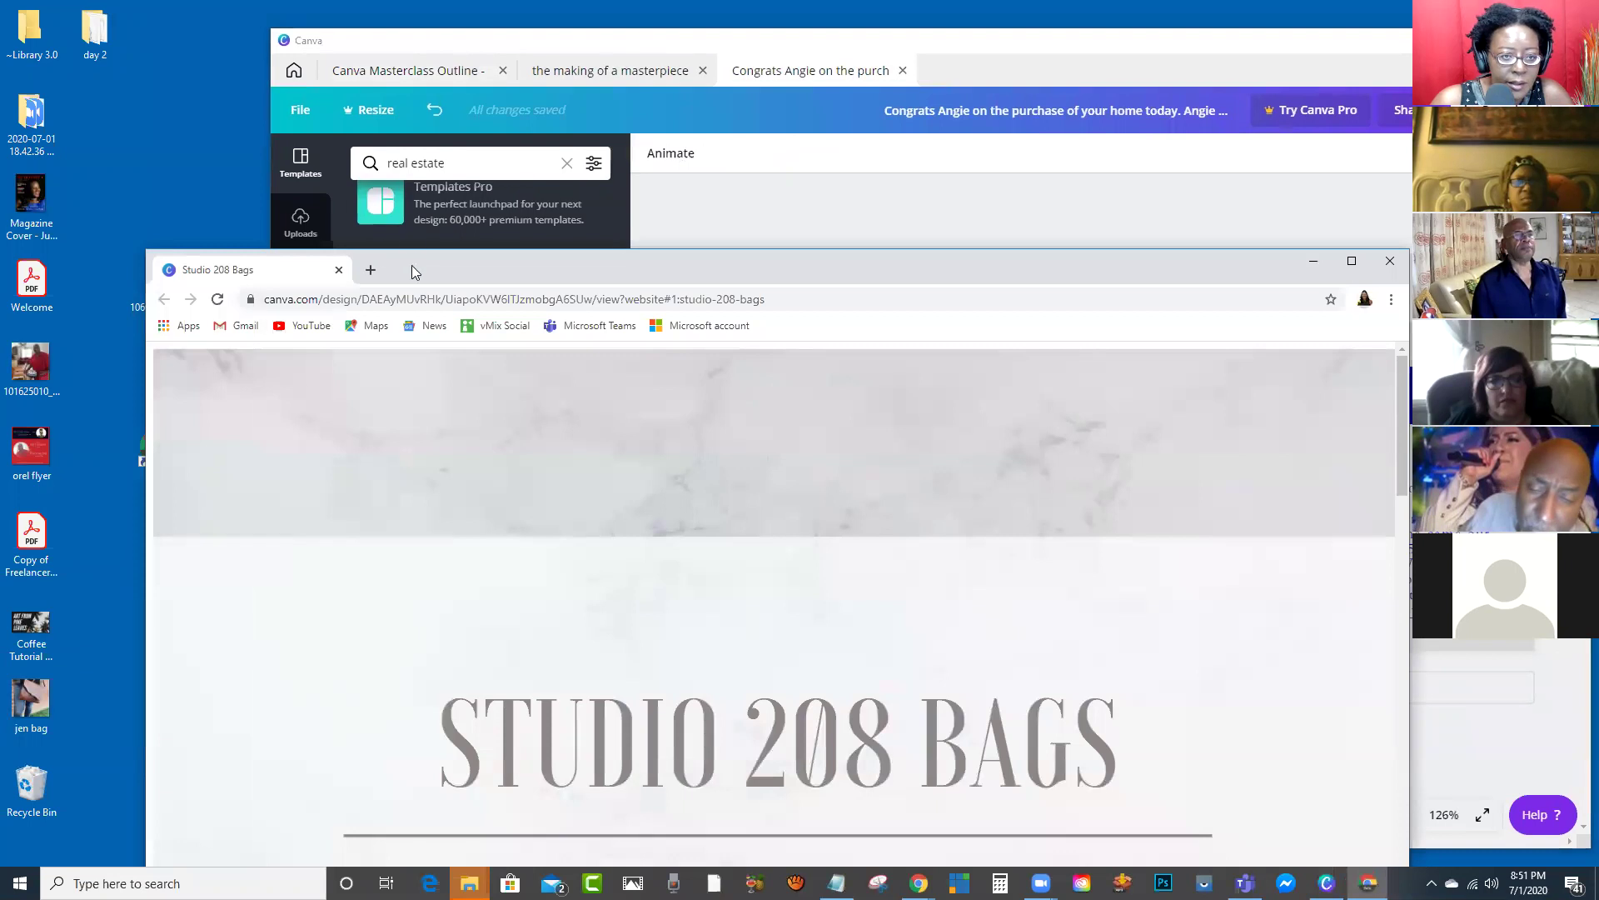
click(338, 270)
drag(156, 279, 396, 318)
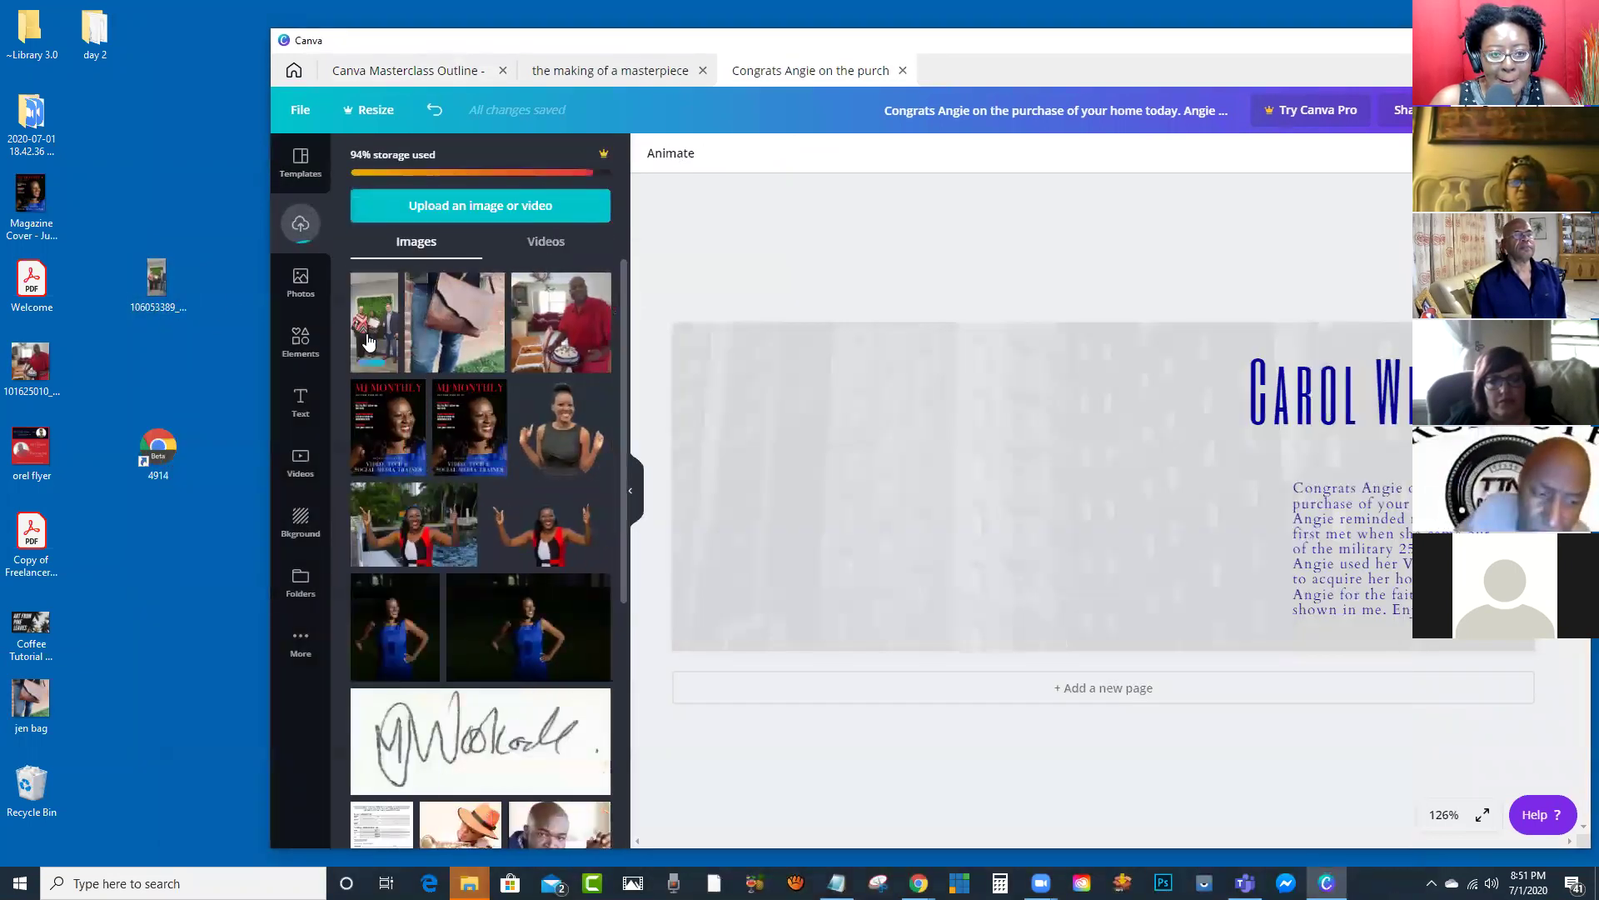
click(371, 339)
Step: Crop the photo to a wide strip and enlarge it across the cover's left side
drag(1101, 377, 1115, 446)
drag(1103, 592, 1103, 575)
drag(1047, 440, 847, 456)
drag(970, 605, 1125, 807)
drag(982, 492, 930, 485)
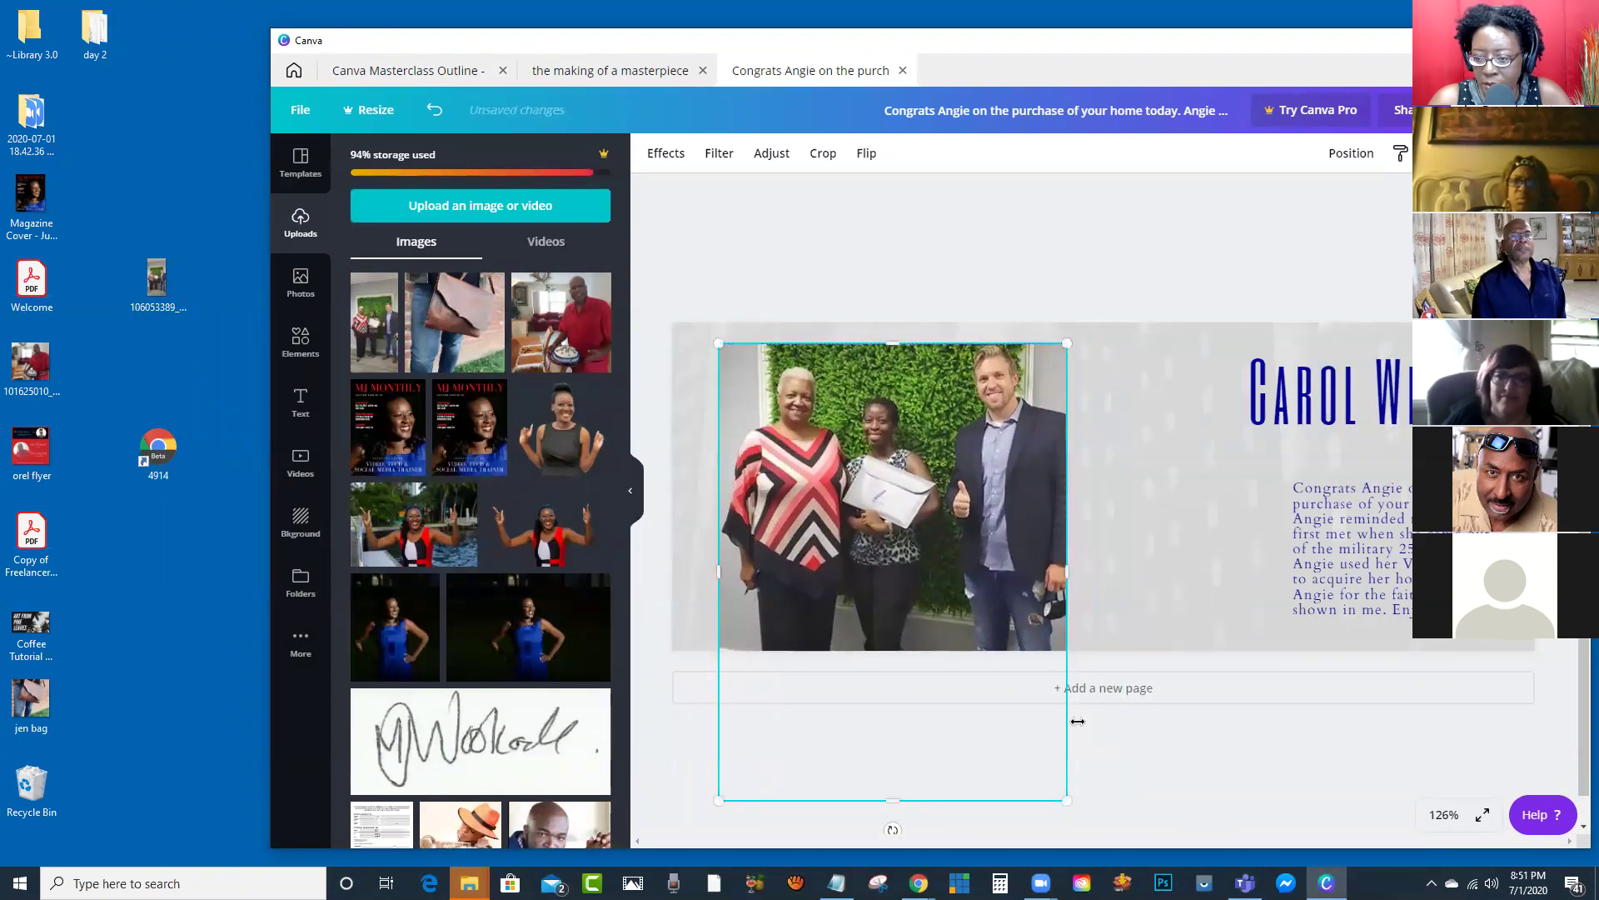
drag(1067, 798, 1171, 833)
drag(1009, 459, 1026, 459)
Step: Nudge the name heading and enlarge the congratulations paragraph to size 13.4
drag(1412, 372, 1404, 364)
click(1324, 500)
drag(1292, 479, 1228, 451)
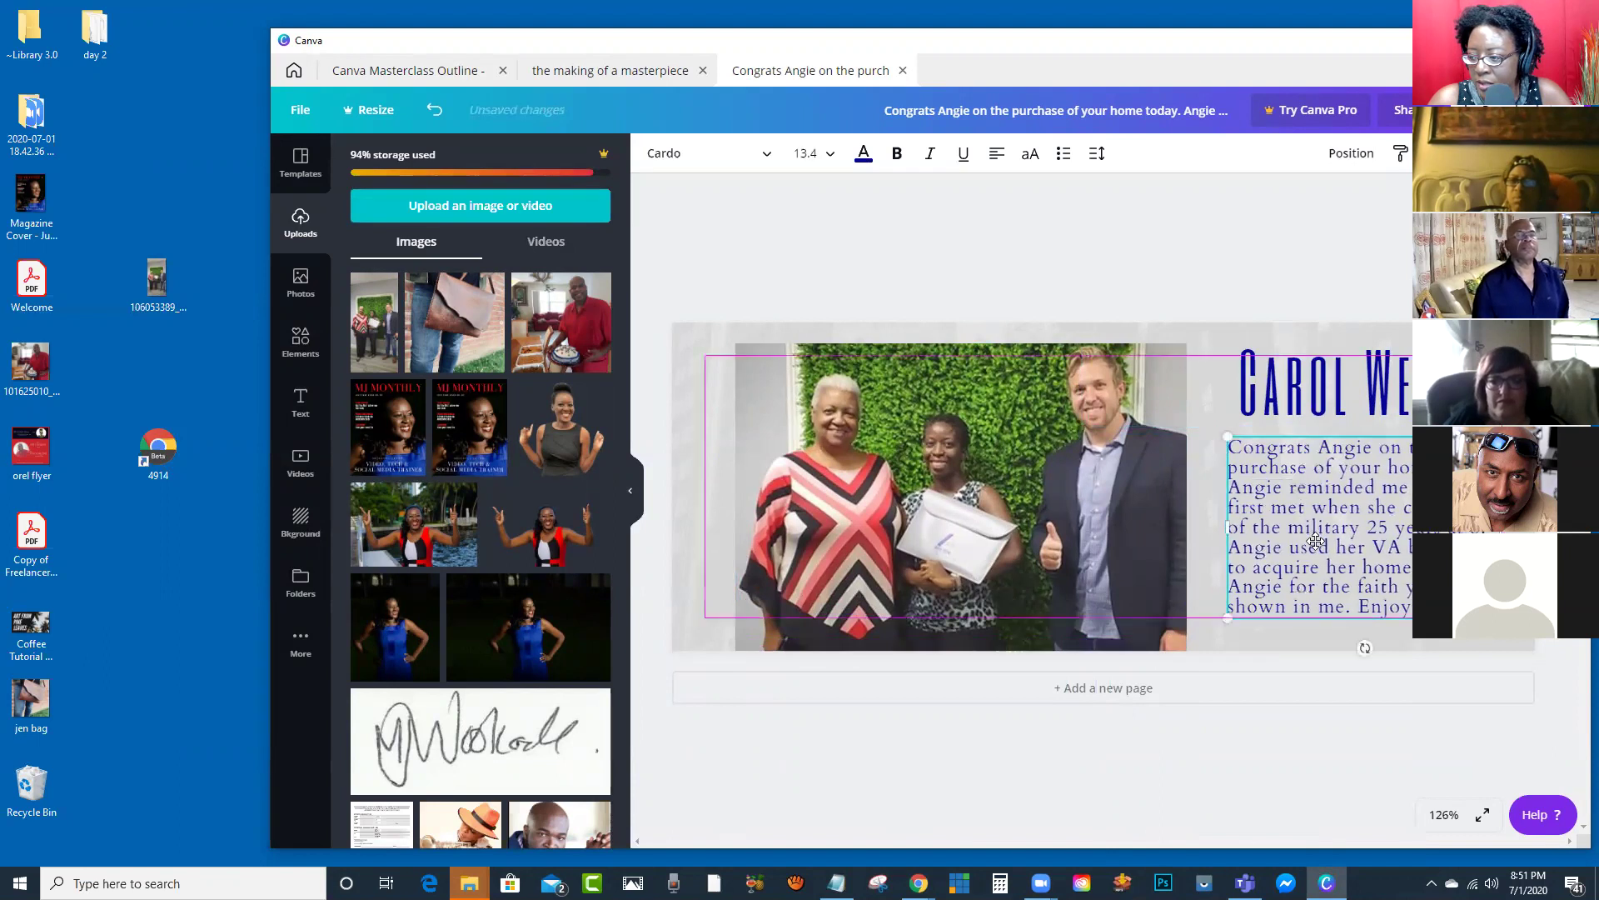
drag(1231, 339, 1216, 350)
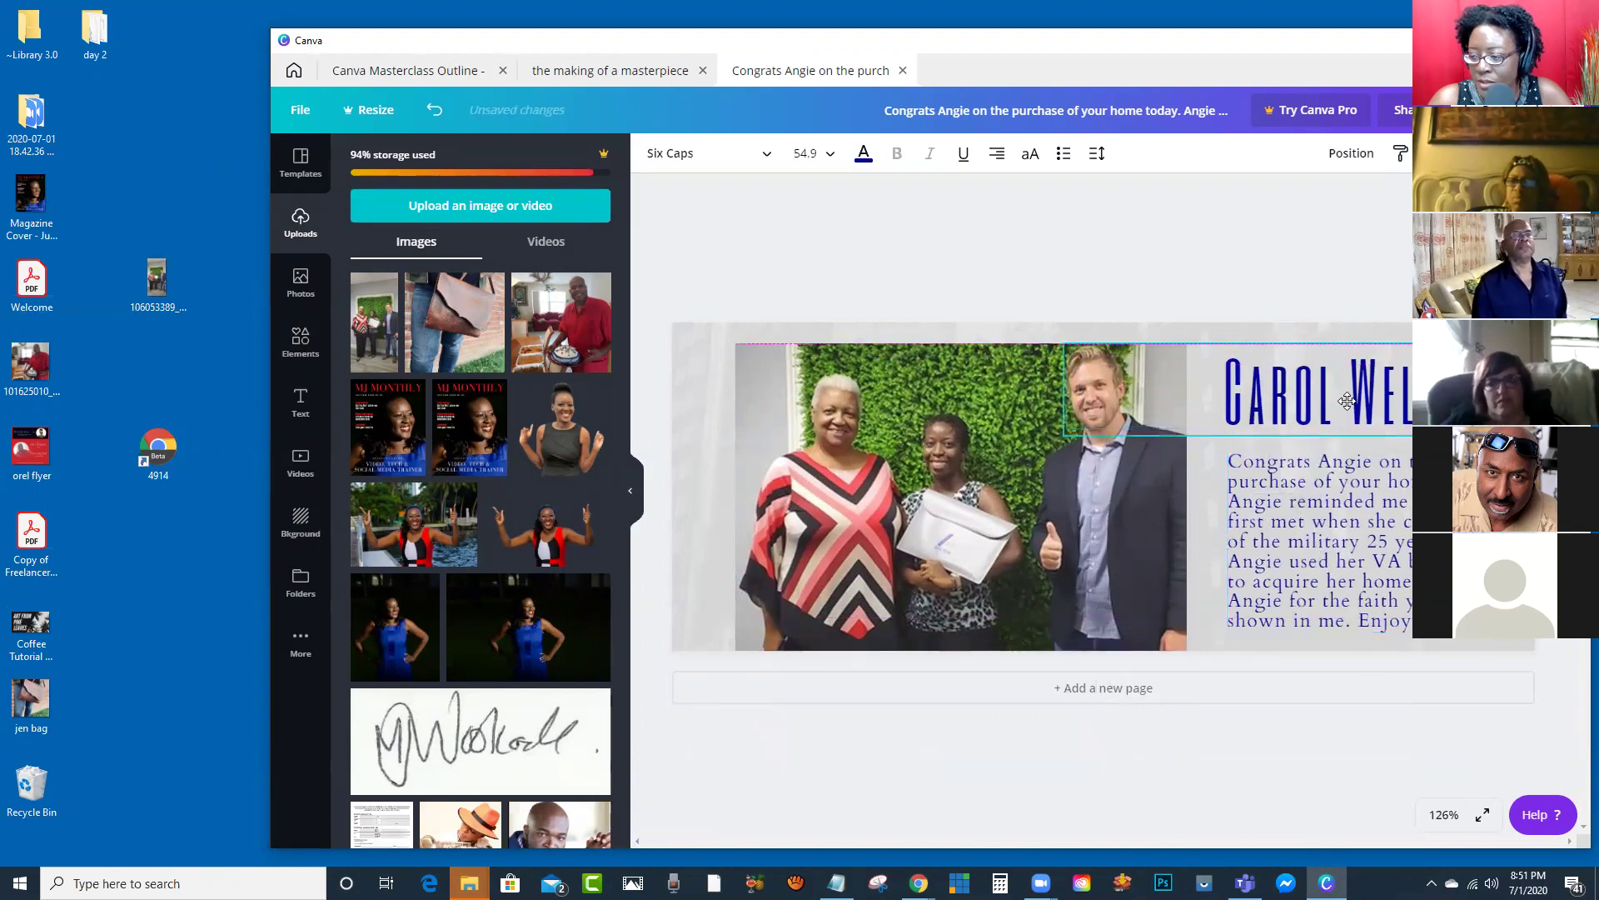
key(Escape)
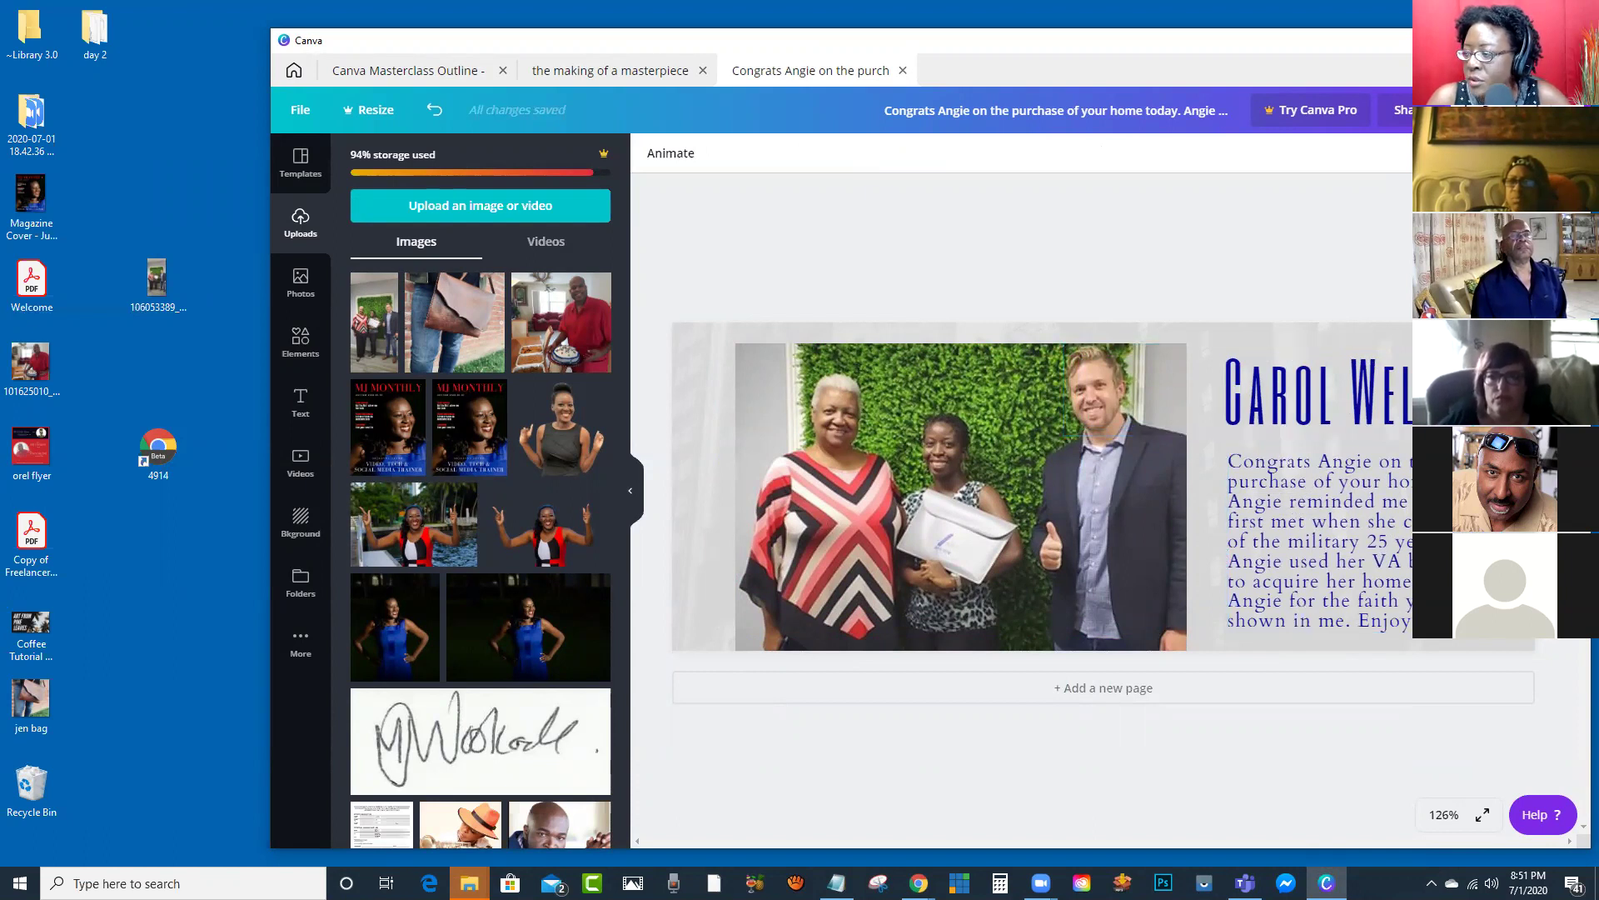
Step: Download the cover as a PNG saved to the Desktop as 'test col'
click(1376, 397)
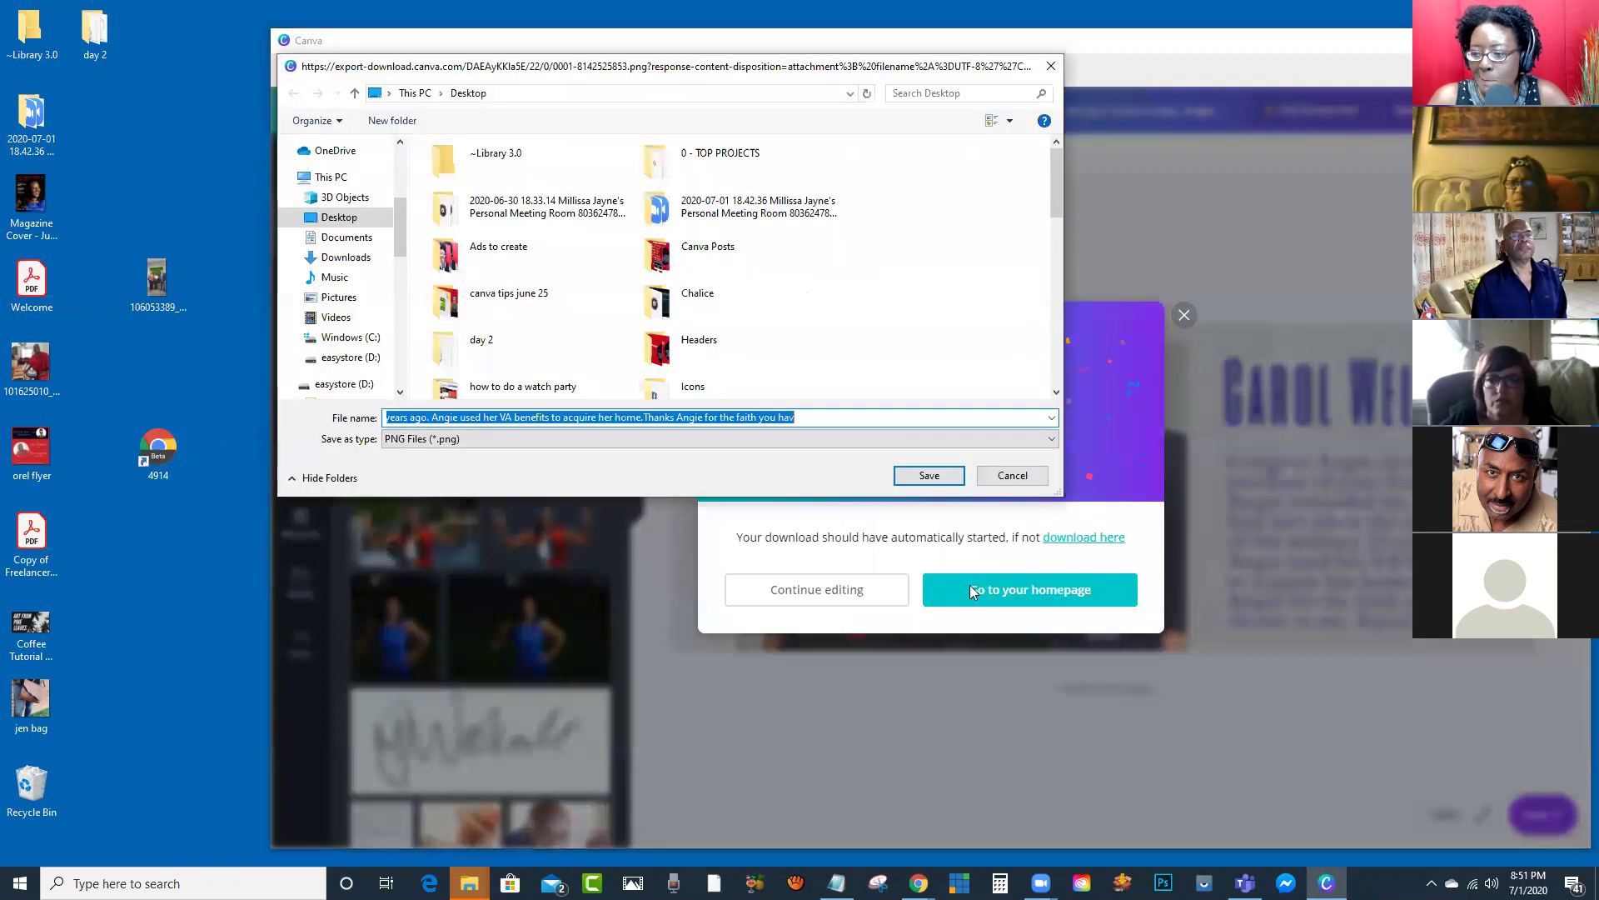
text(te)
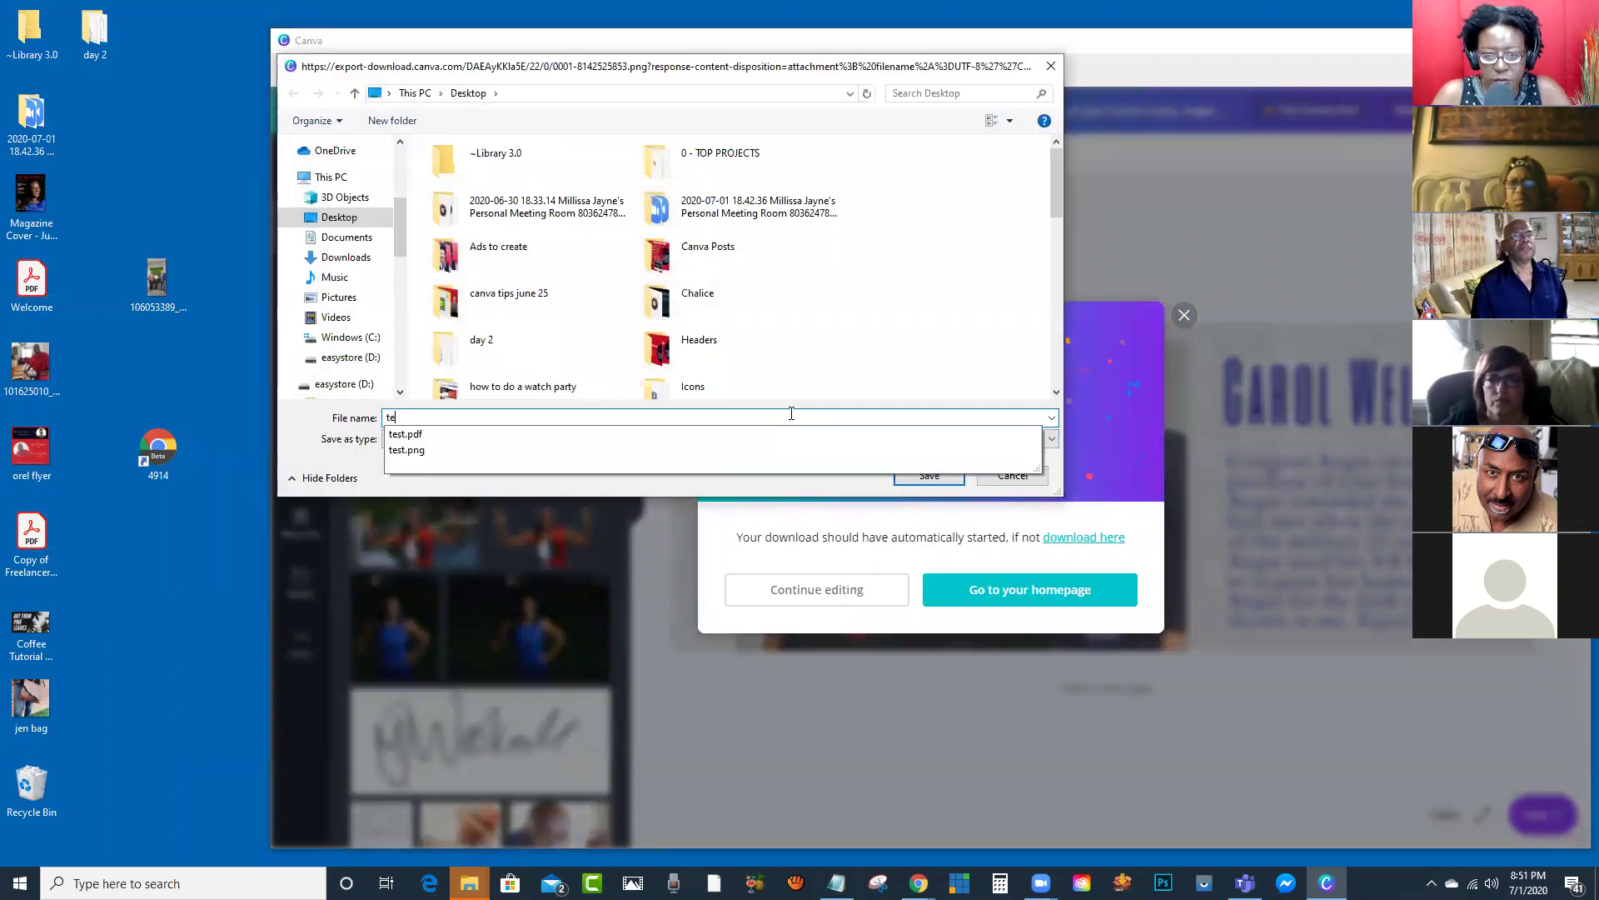
text(st col)
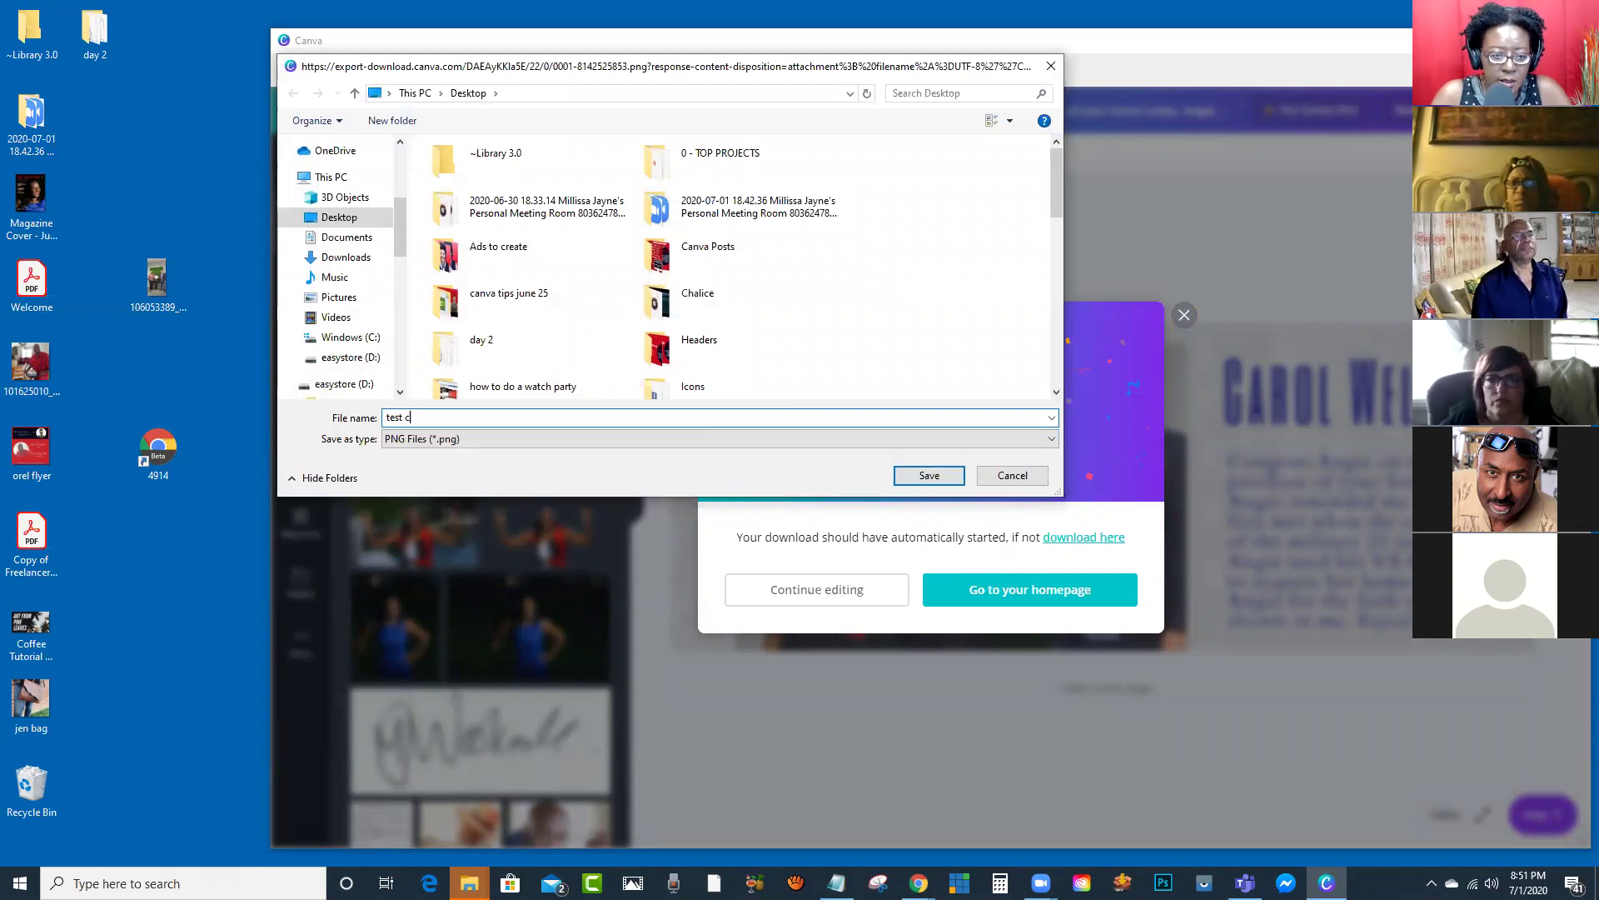
key(Return)
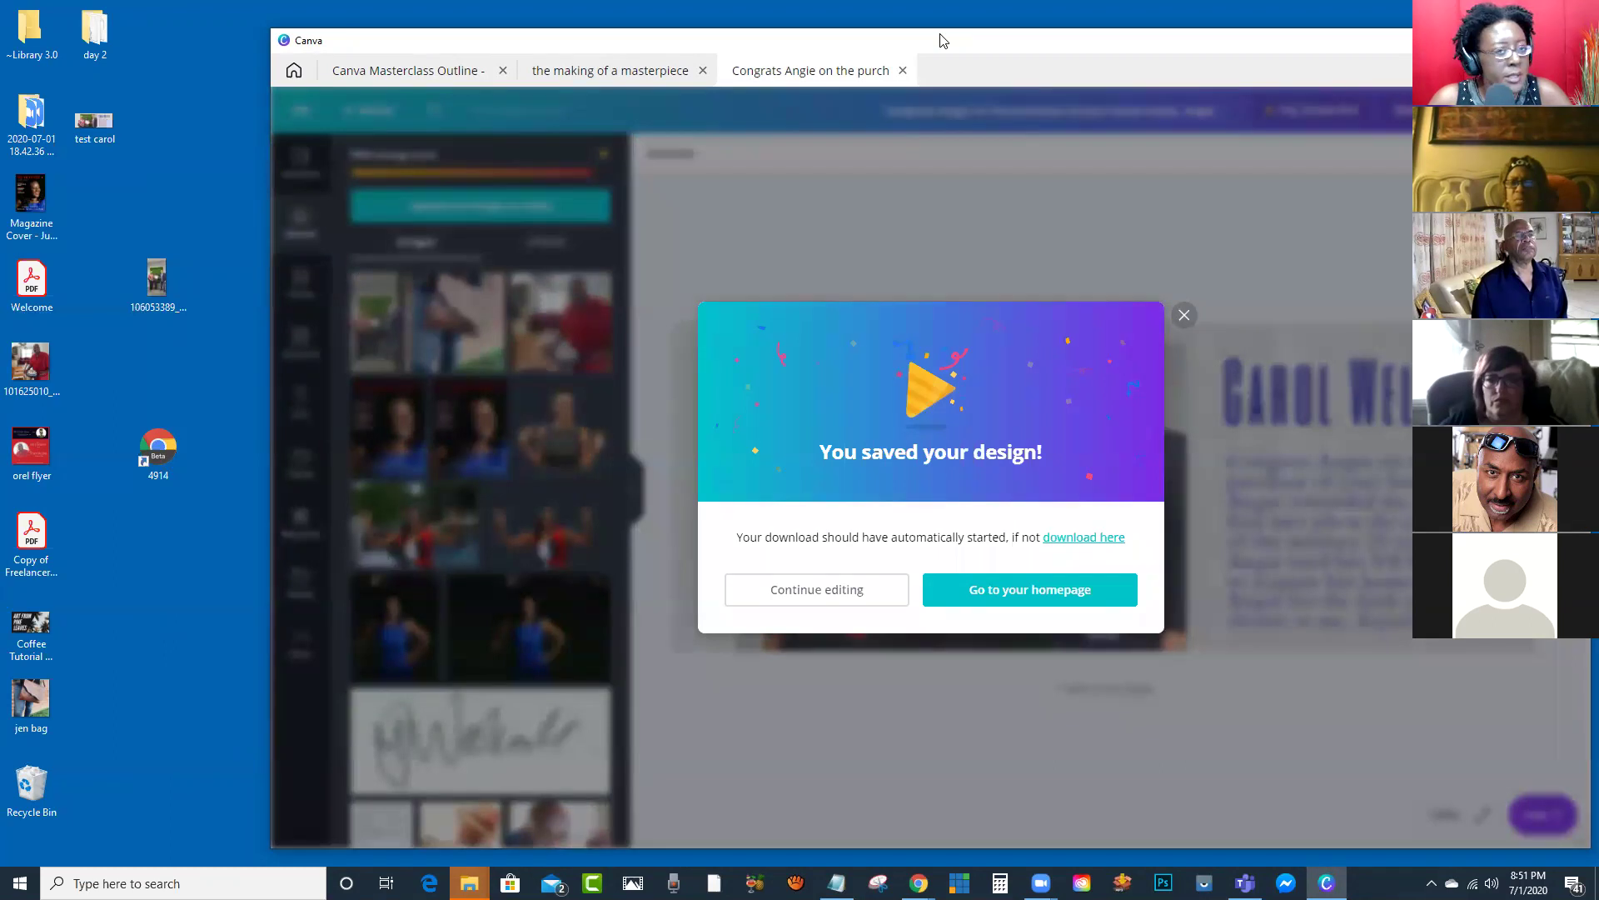
key(alt+Tab)
Step: Close the friend's photo viewer, then move and enlarge the browser window
click(1334, 175)
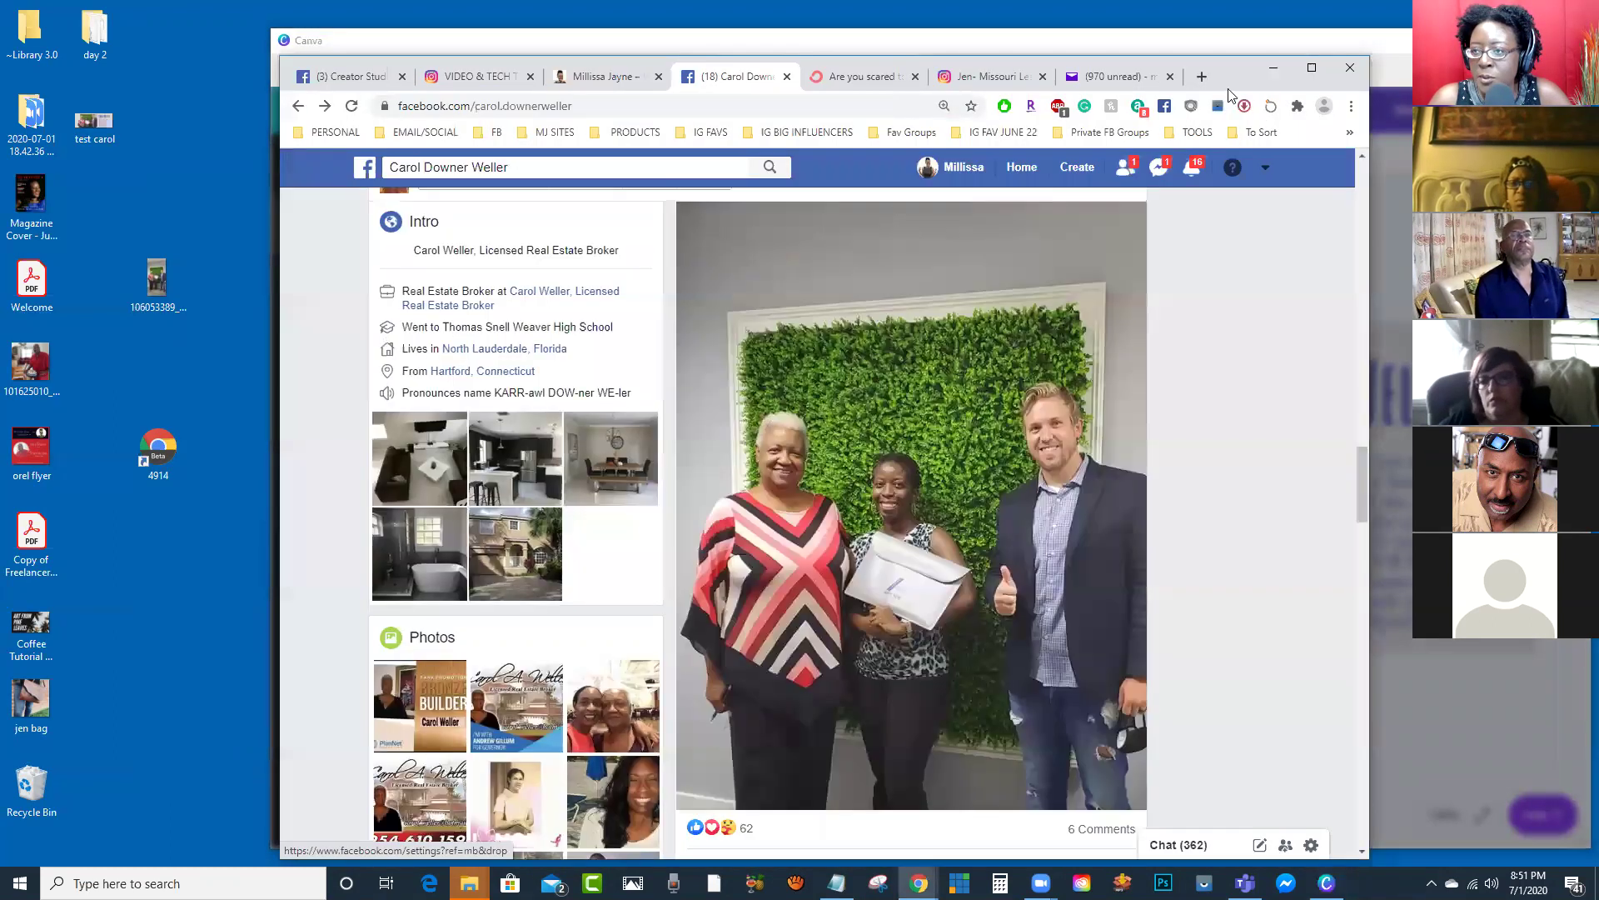
drag(1223, 69, 1155, 66)
drag(1300, 206, 1221, 43)
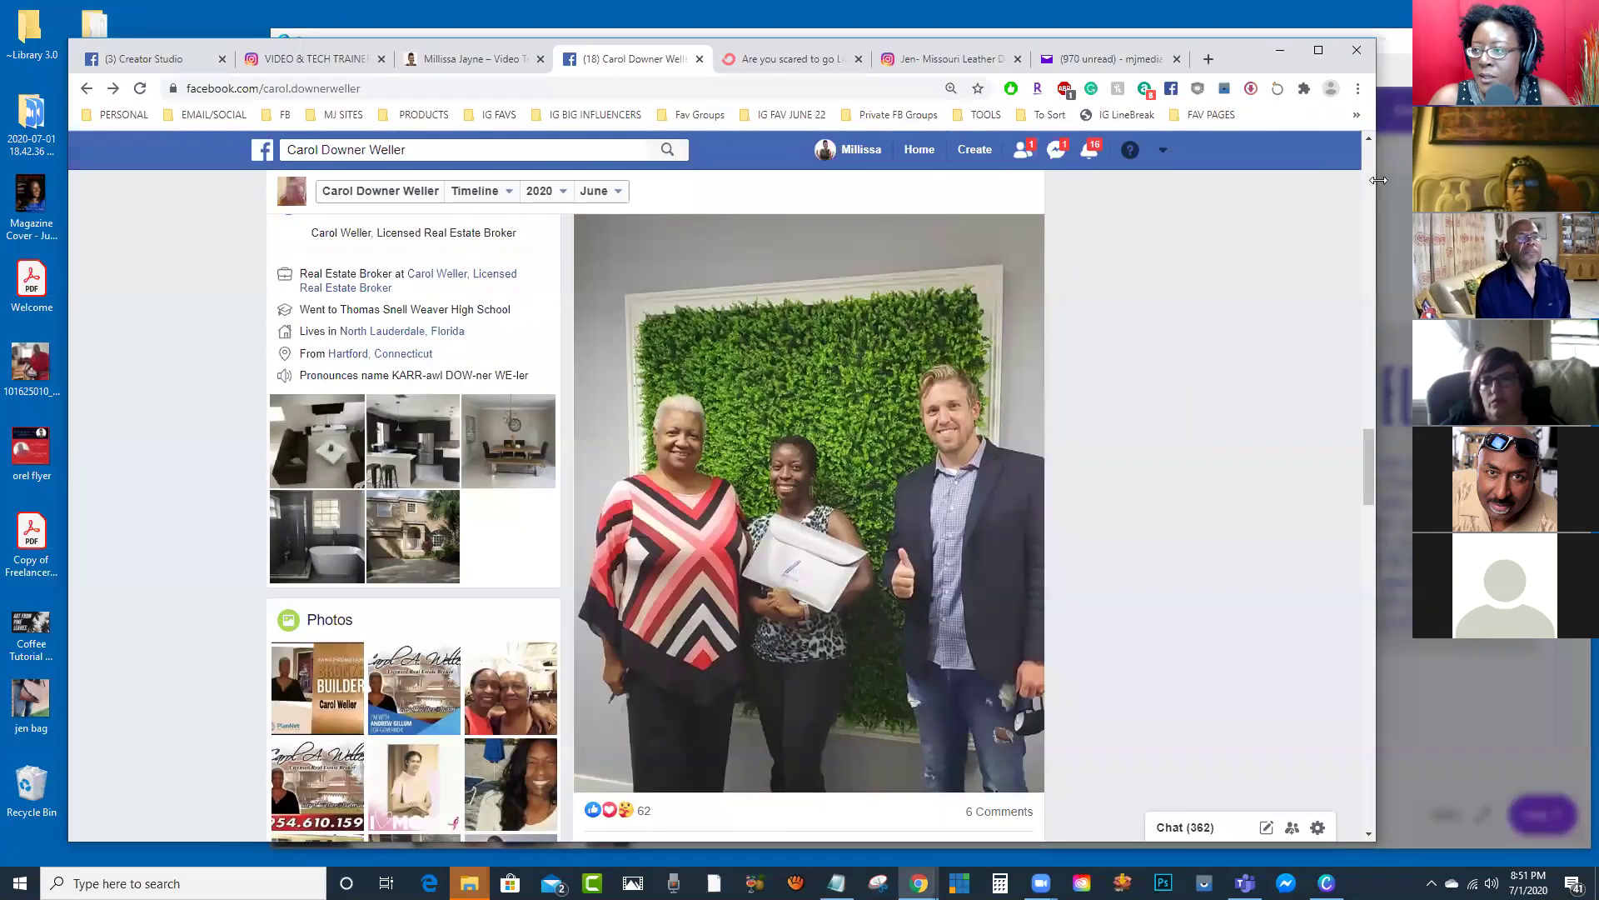
click(1371, 152)
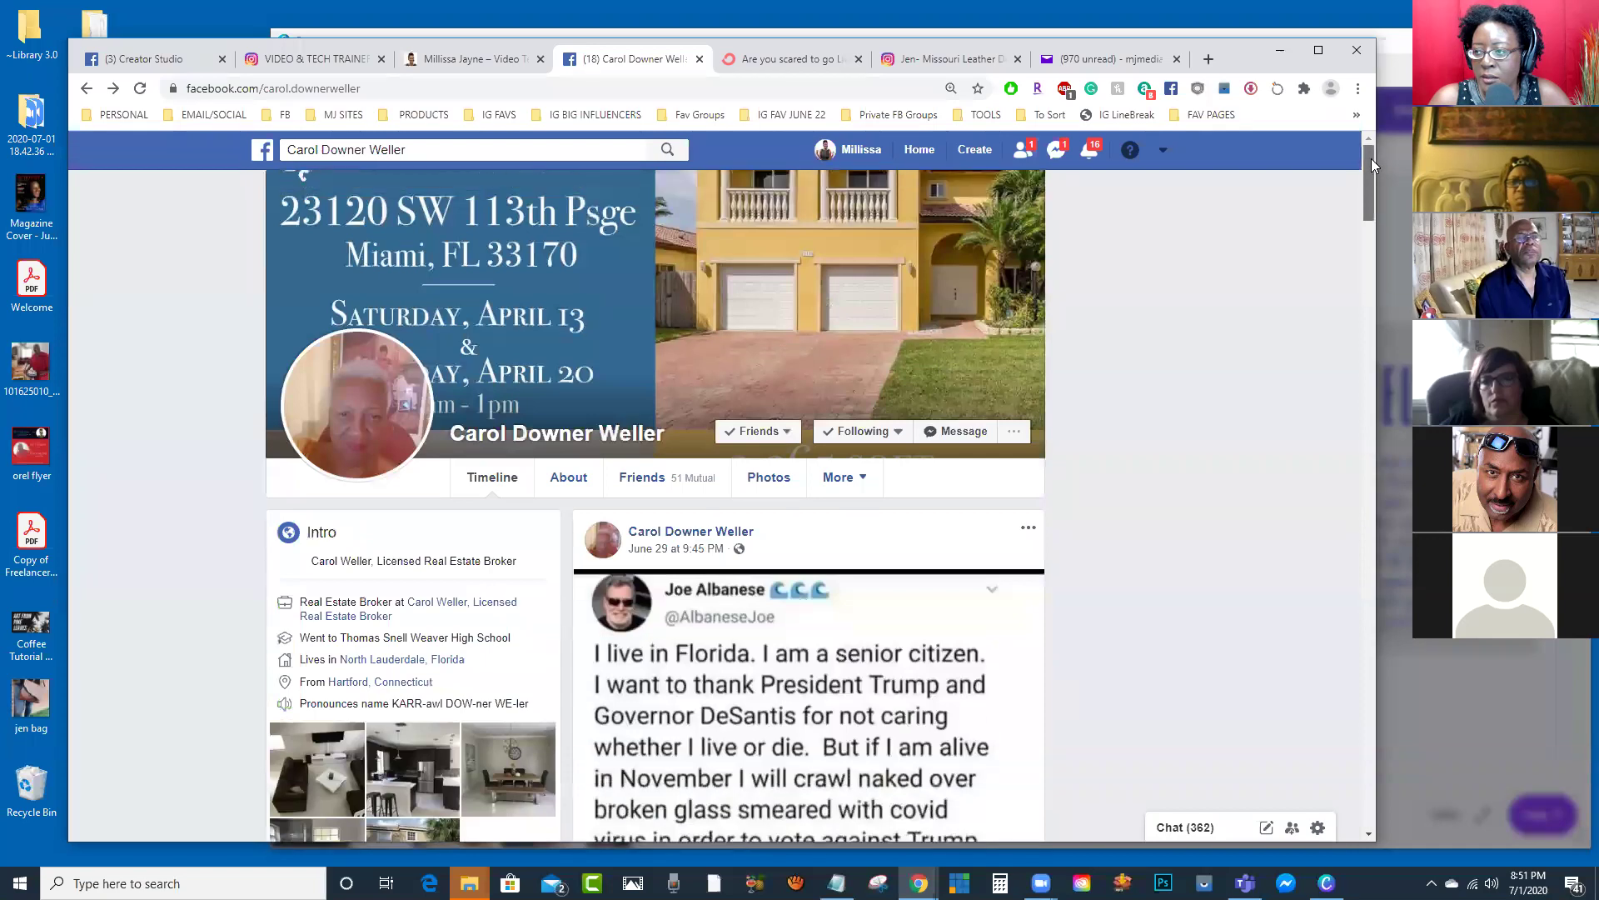
mouse_move(1371, 159)
mouse_down()
mouse_move(1350, 383)
mouse_move(1345, 151)
mouse_up()
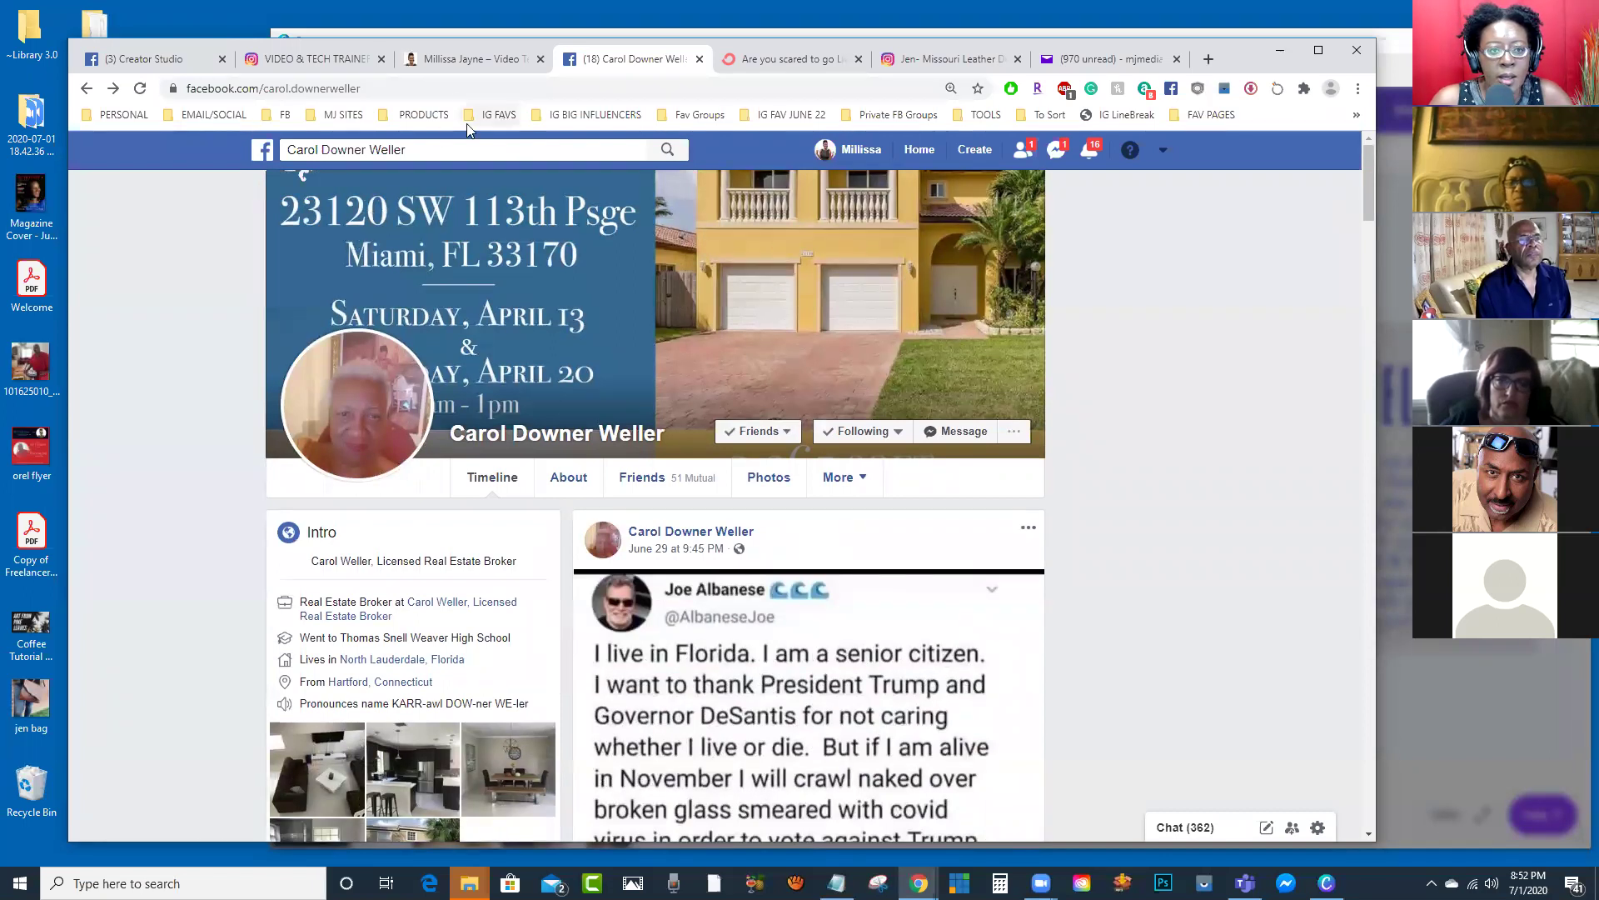
Step: Search Facebook for the presenter's name, filter results to Pages, and open the business page
click(426, 150)
text(mill)
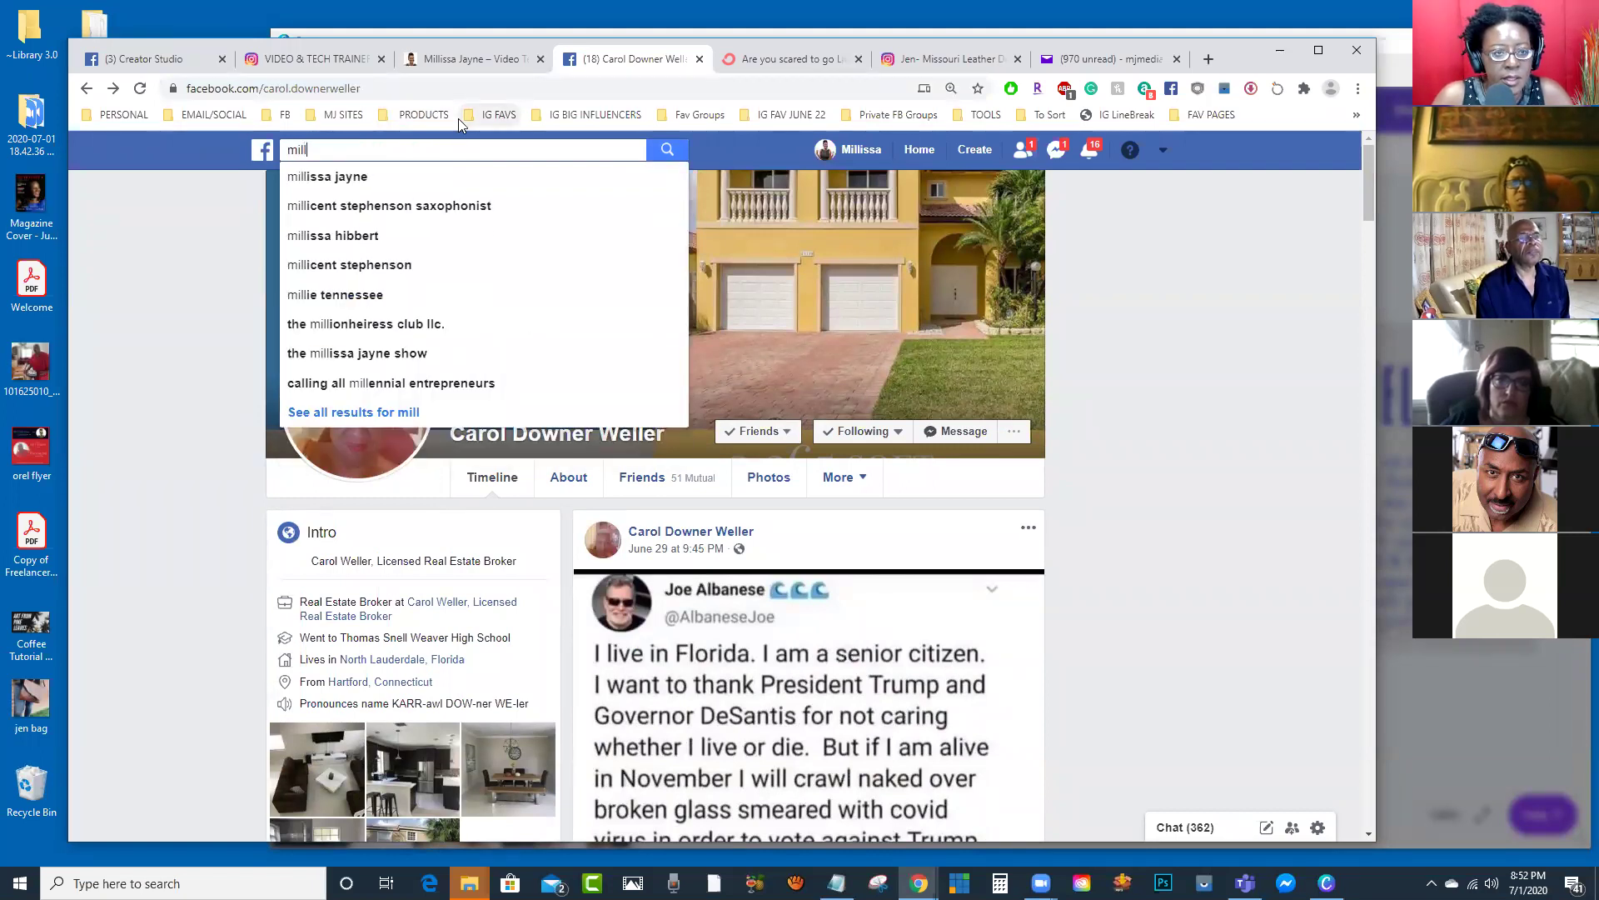
click(386, 178)
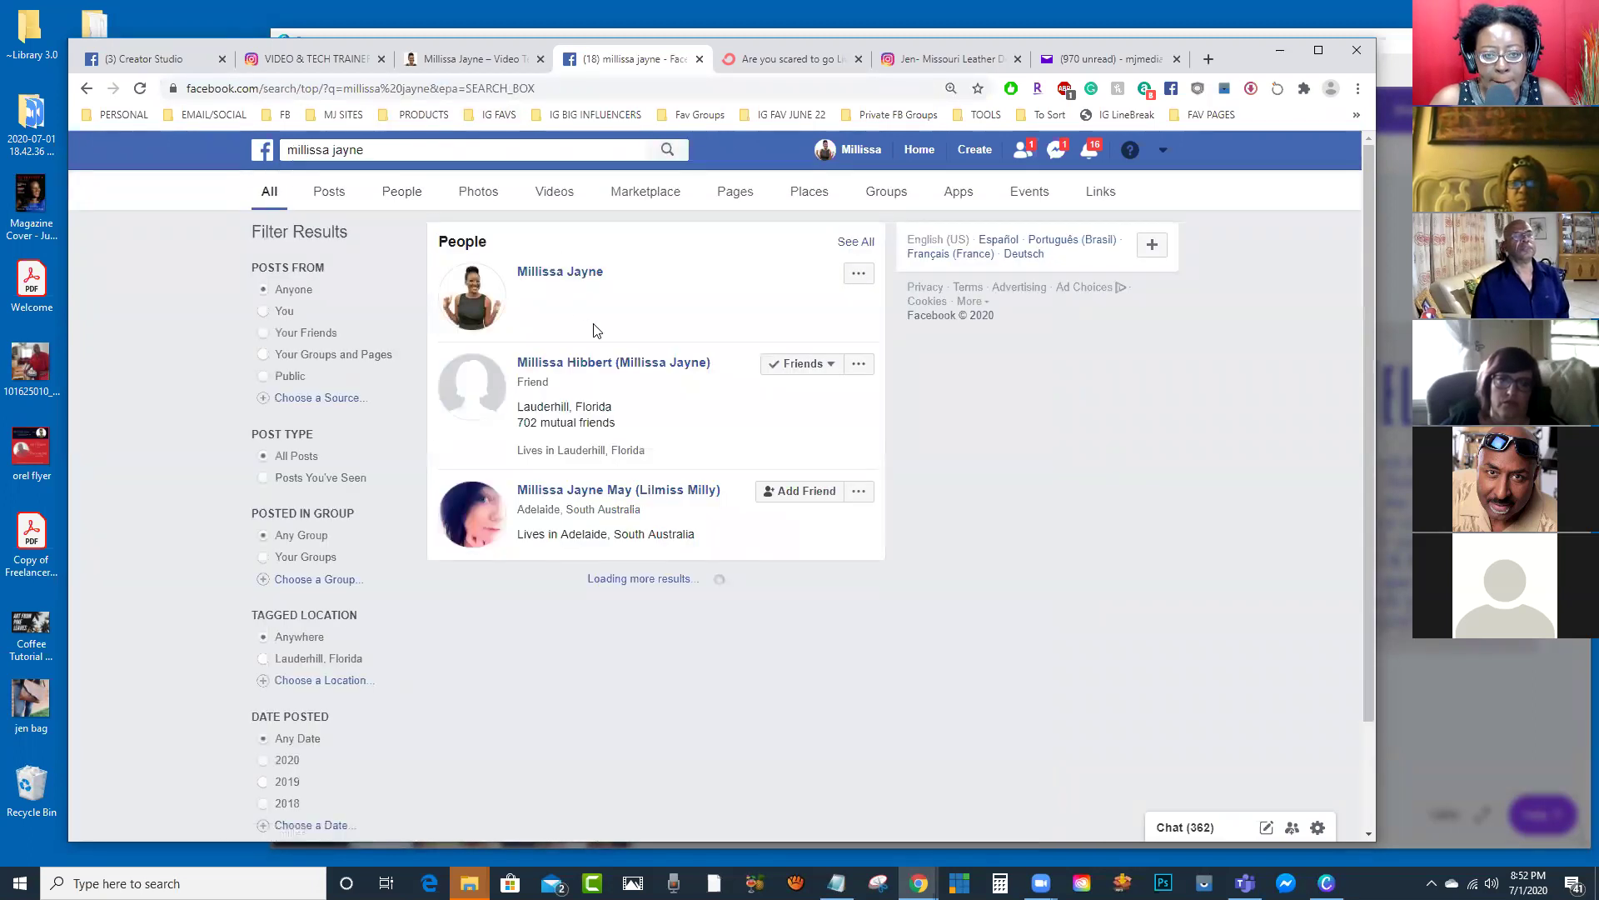
click(740, 194)
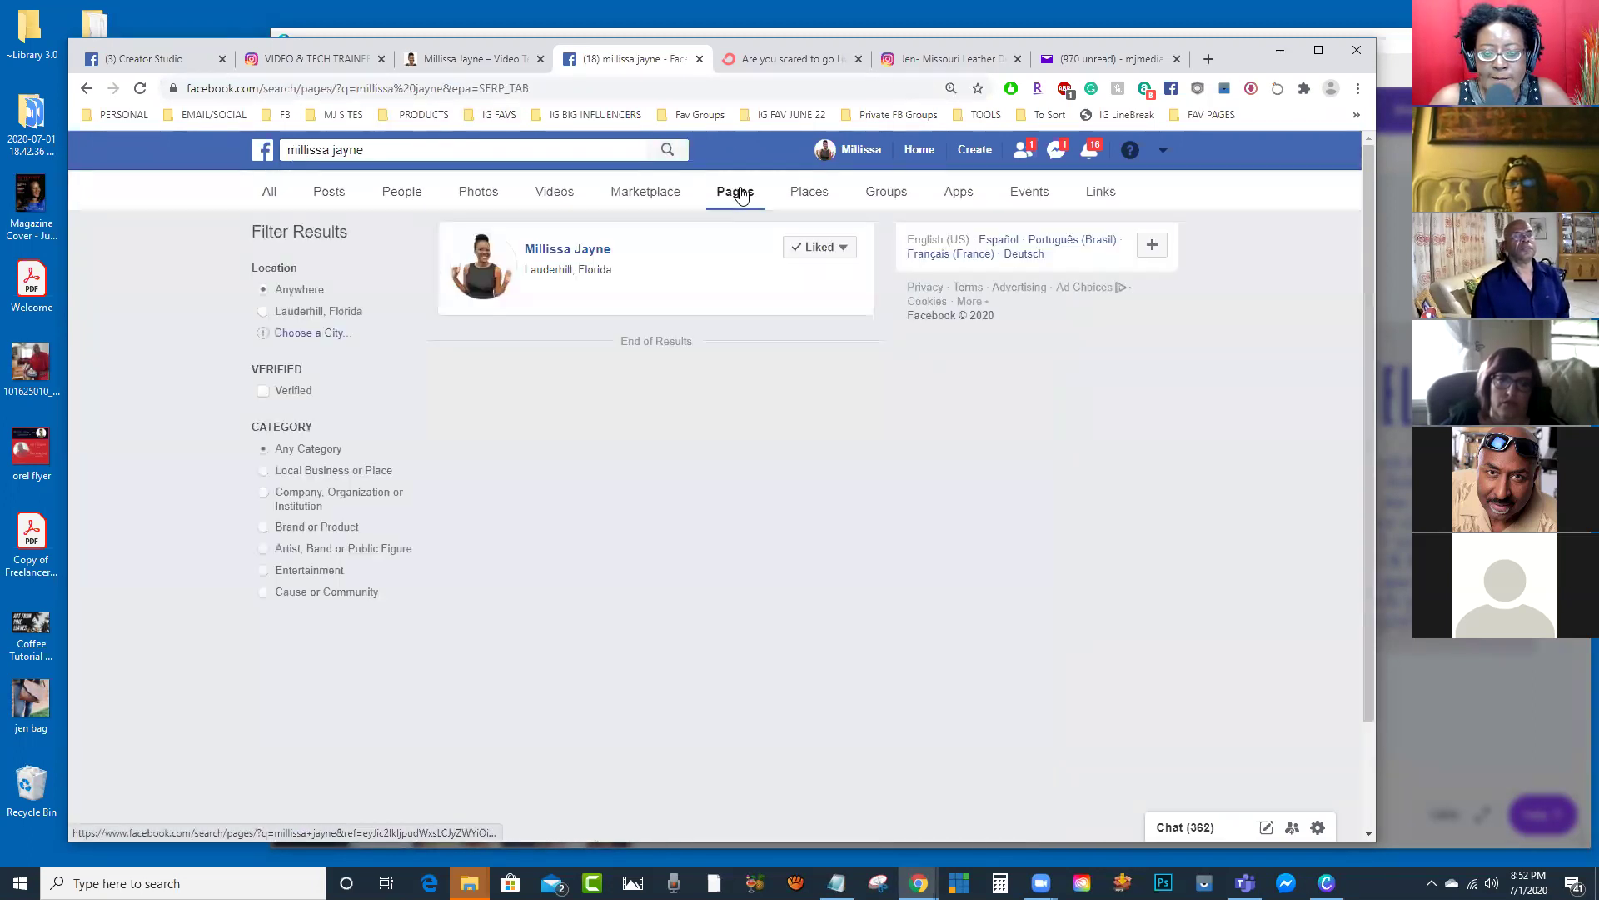
click(603, 257)
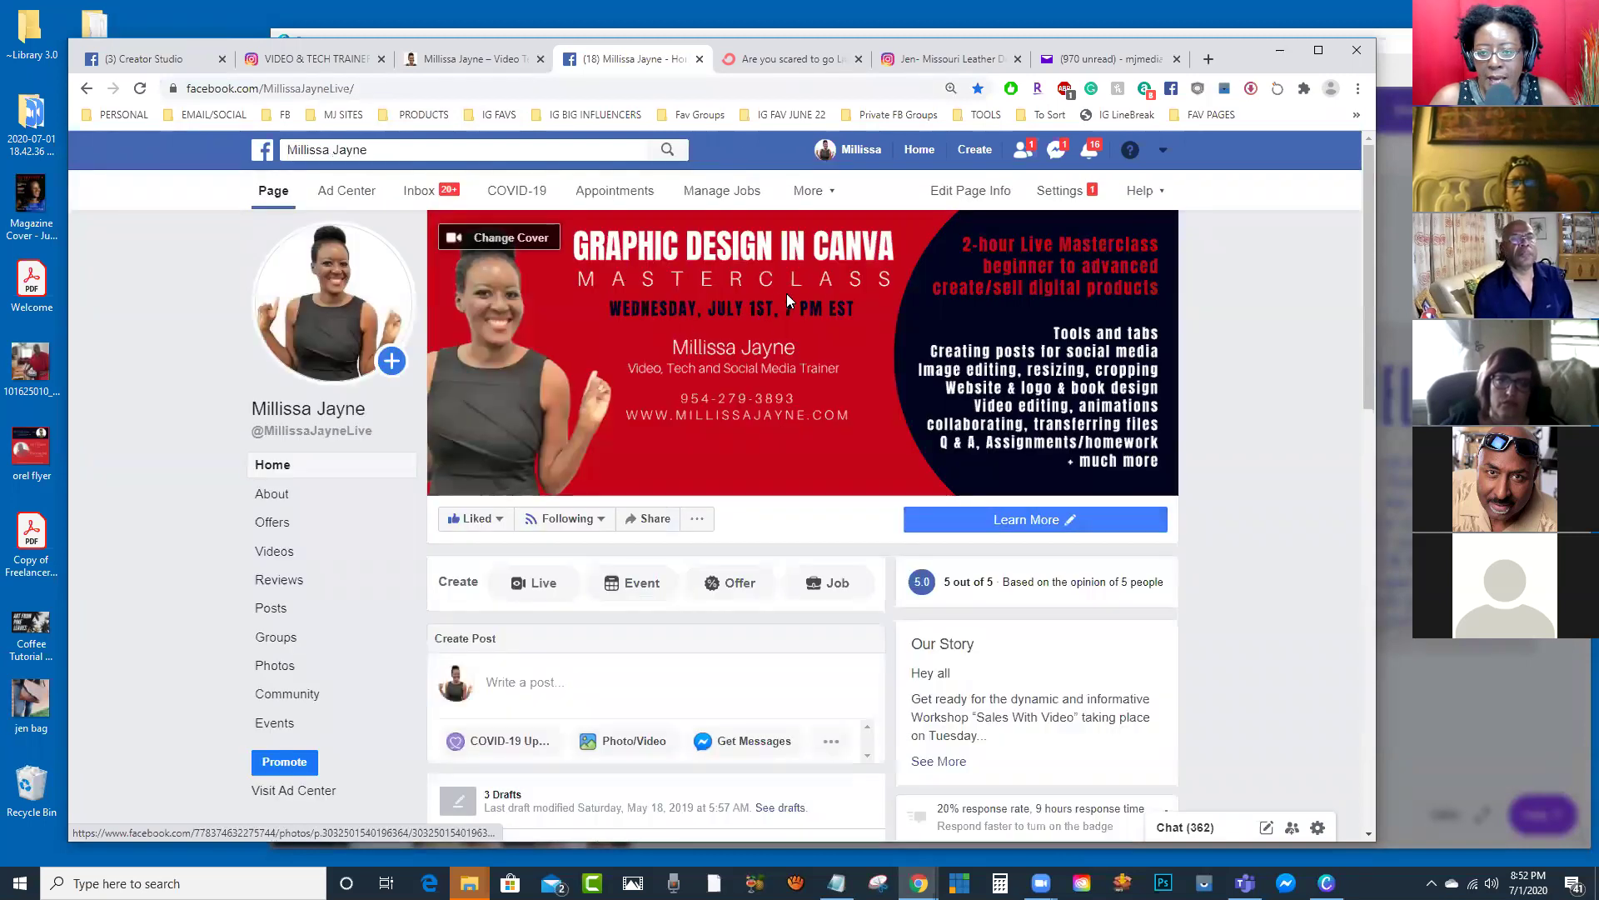
click(502, 242)
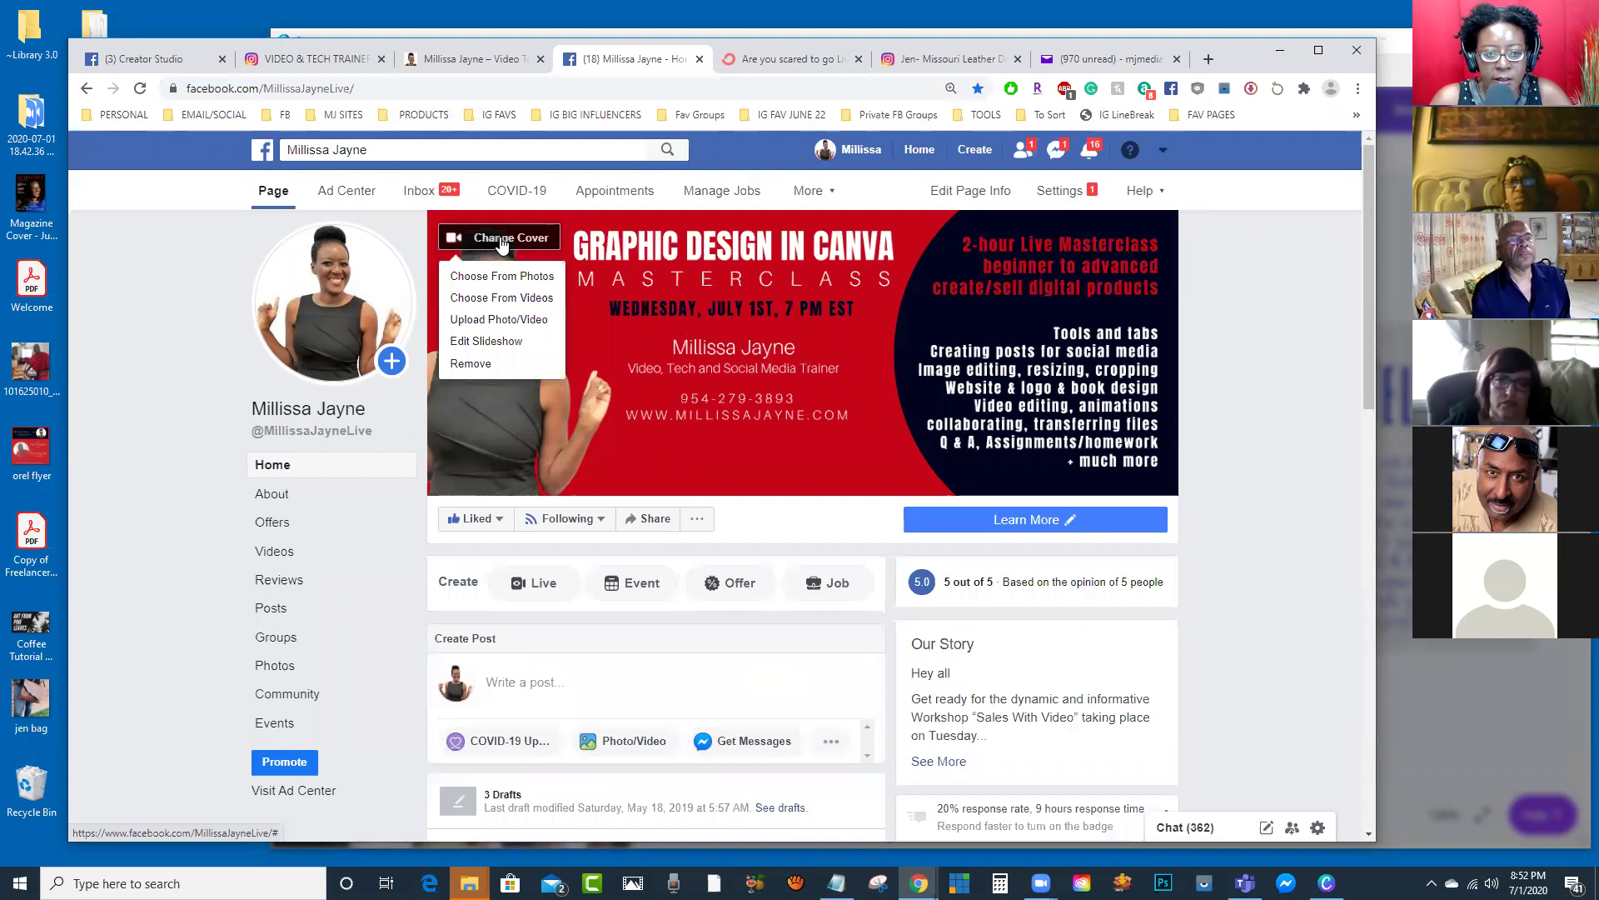
click(471, 320)
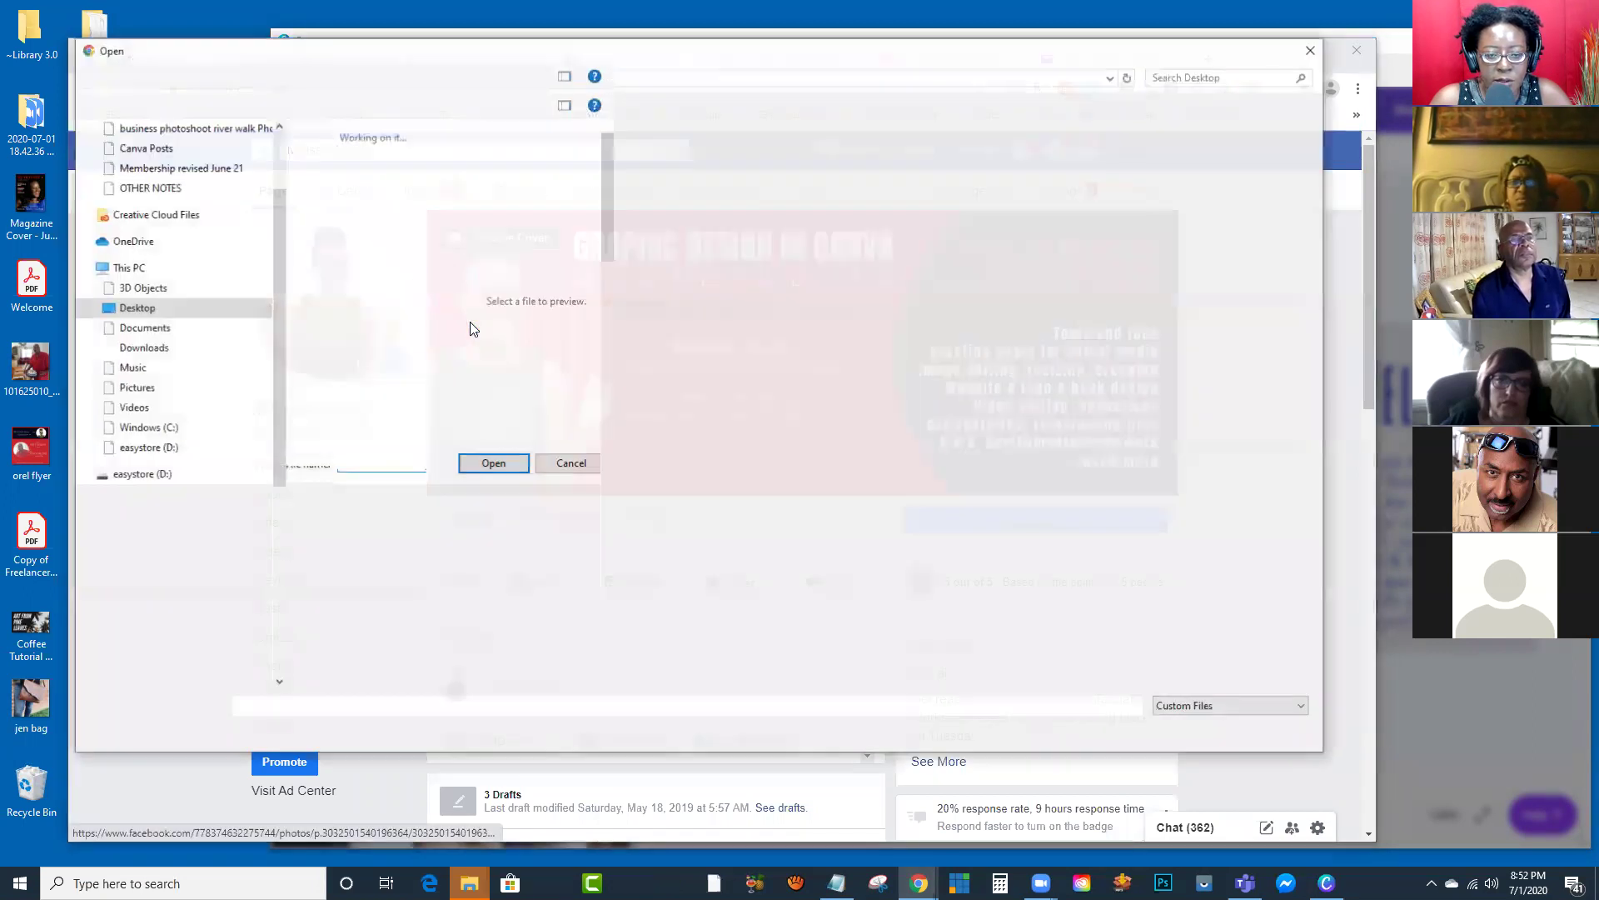
drag(606, 197, 658, 616)
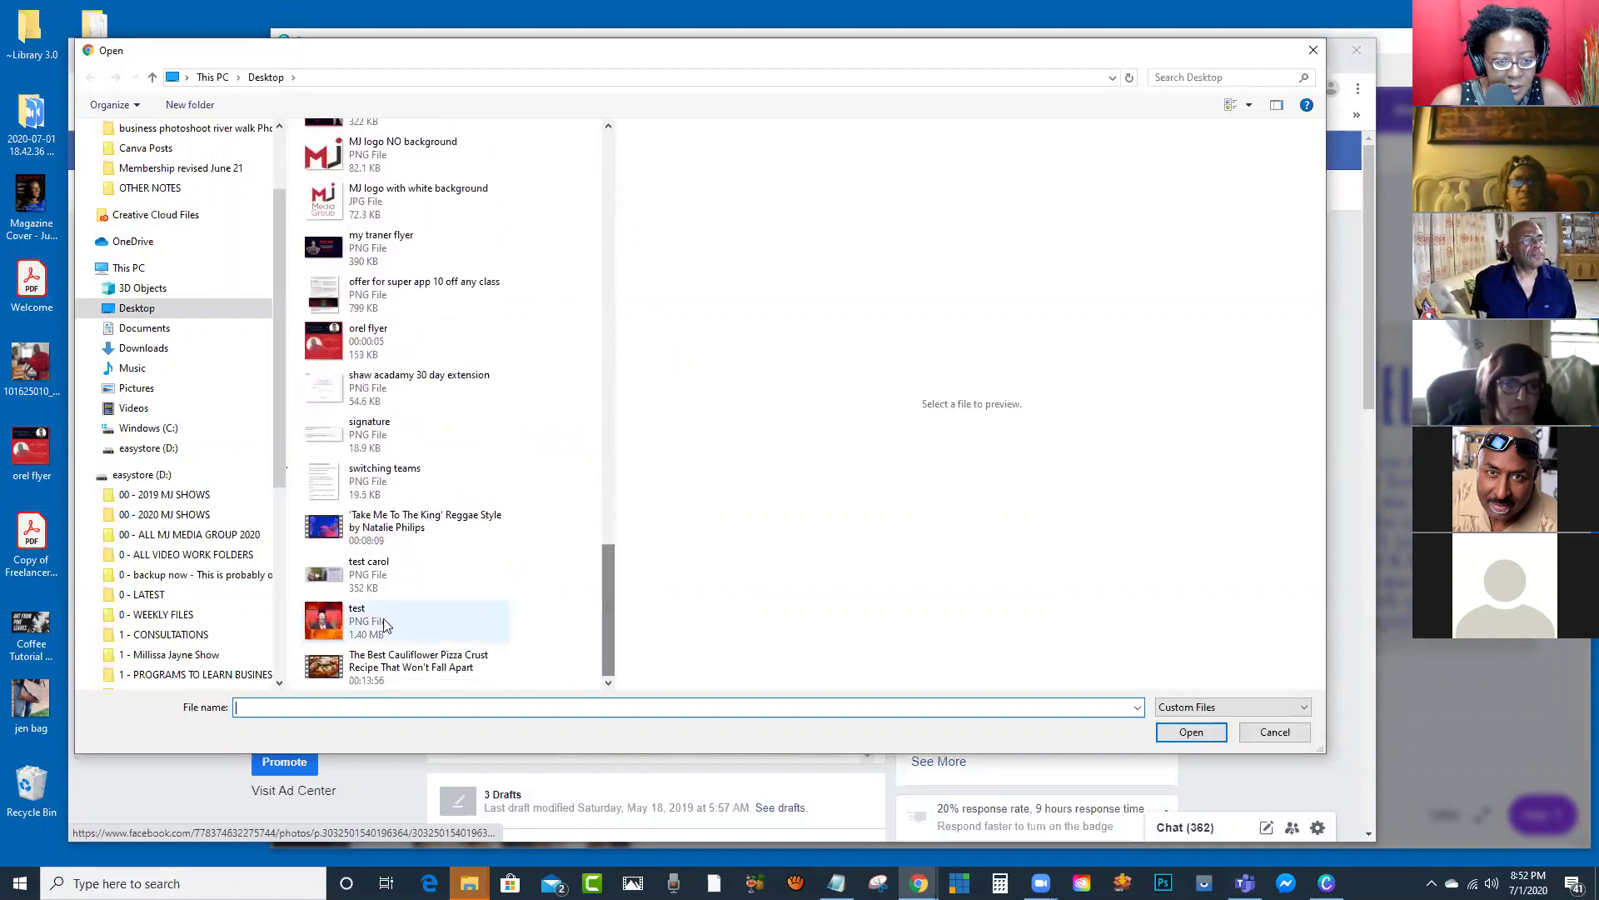
click(324, 573)
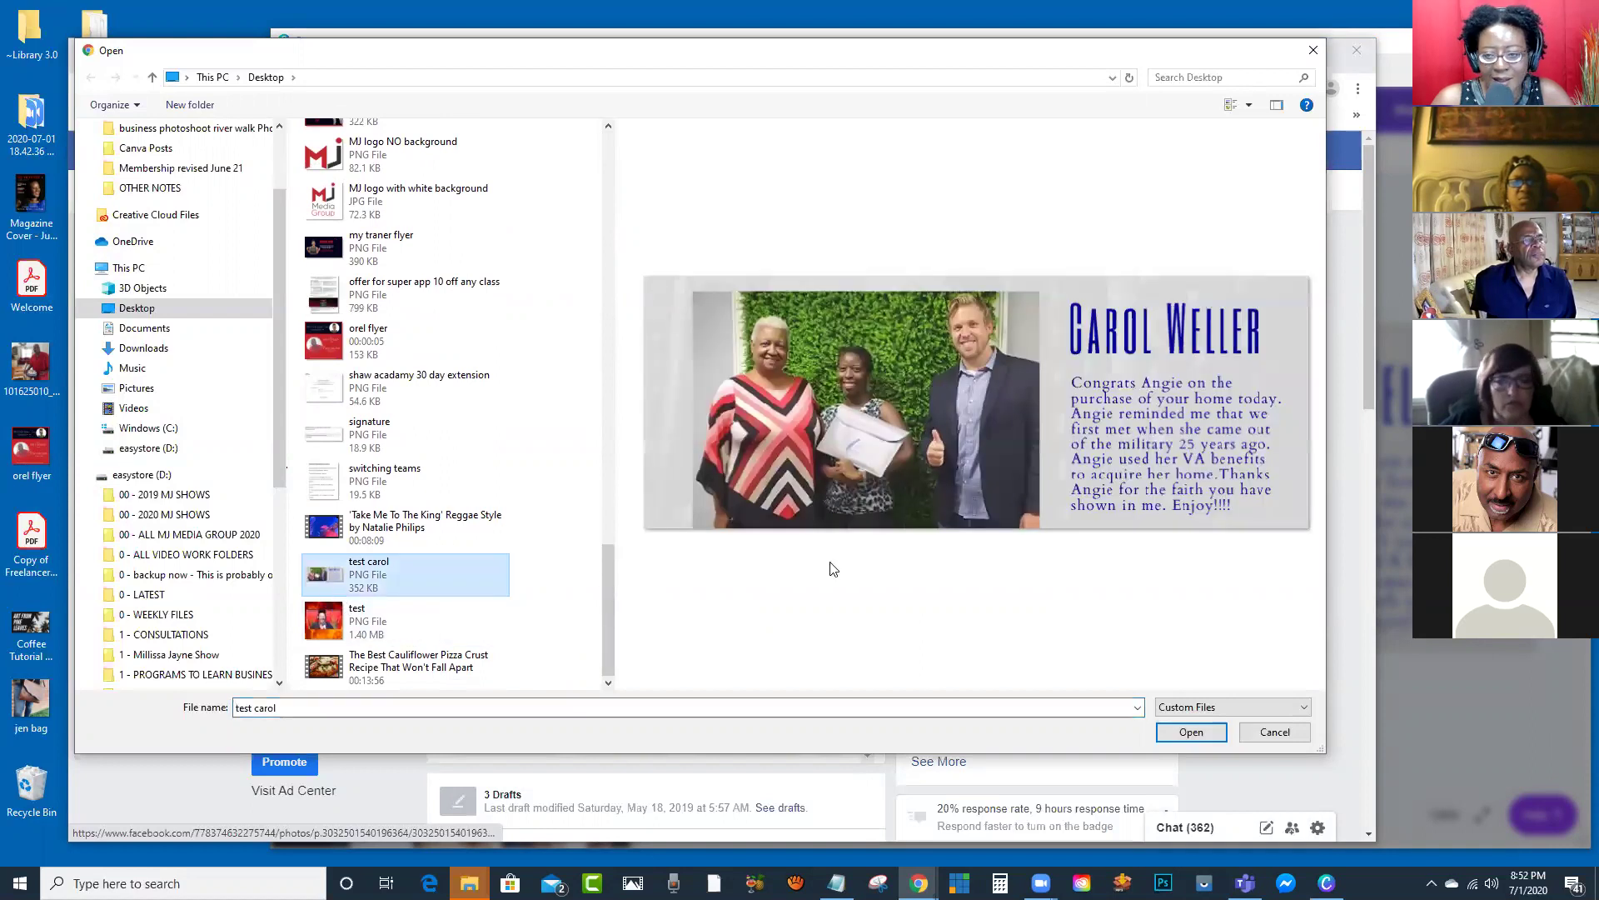
click(1166, 732)
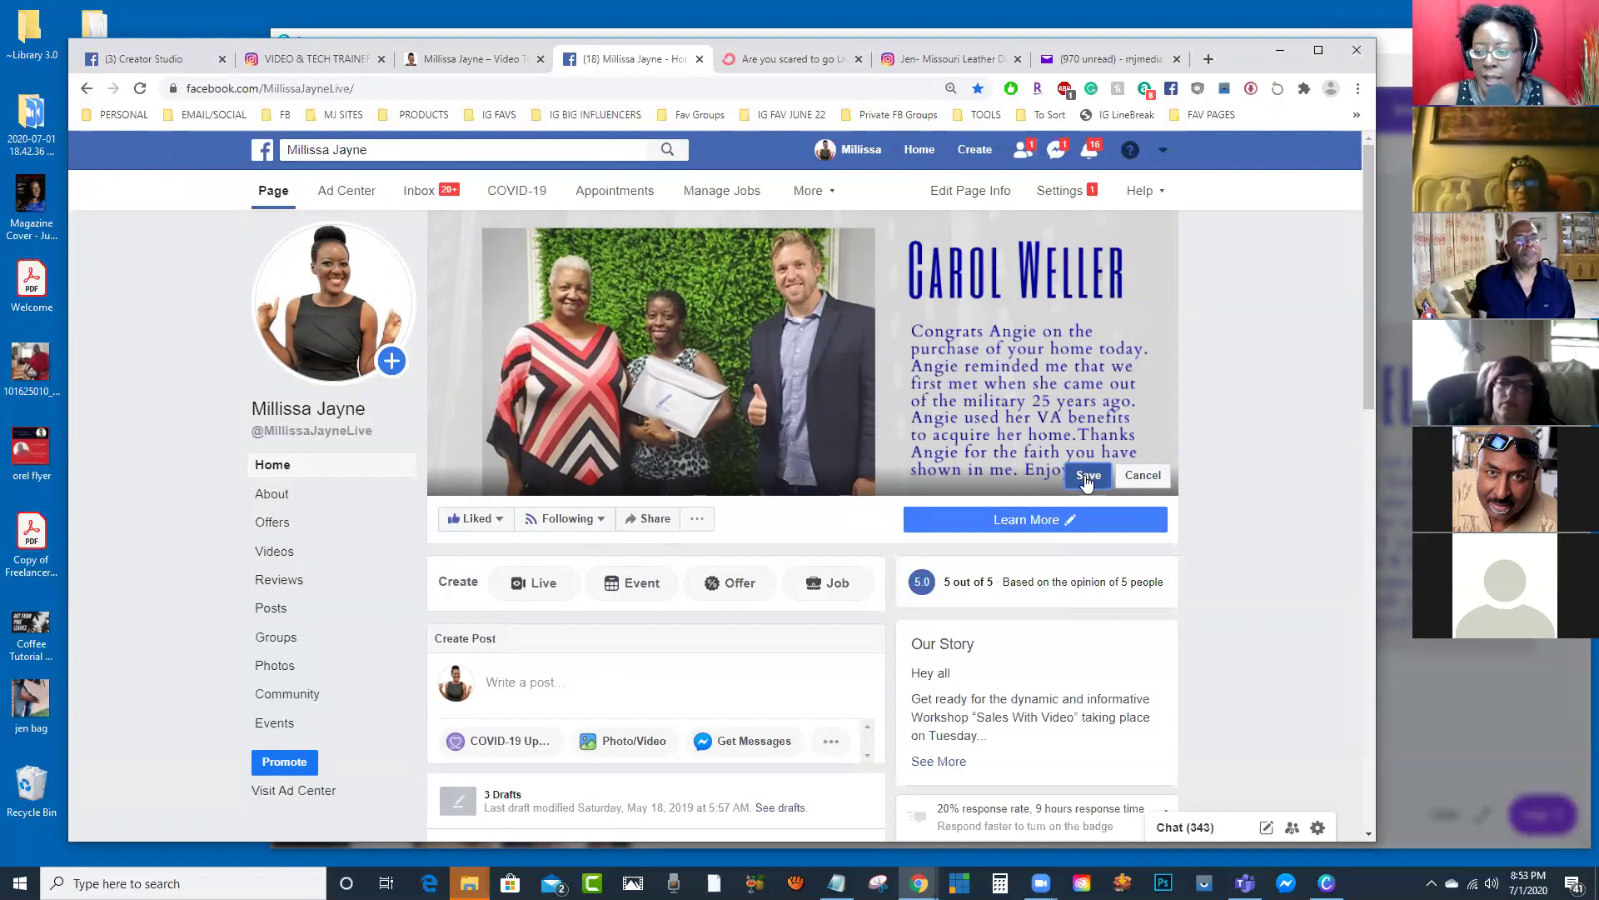
click(1143, 476)
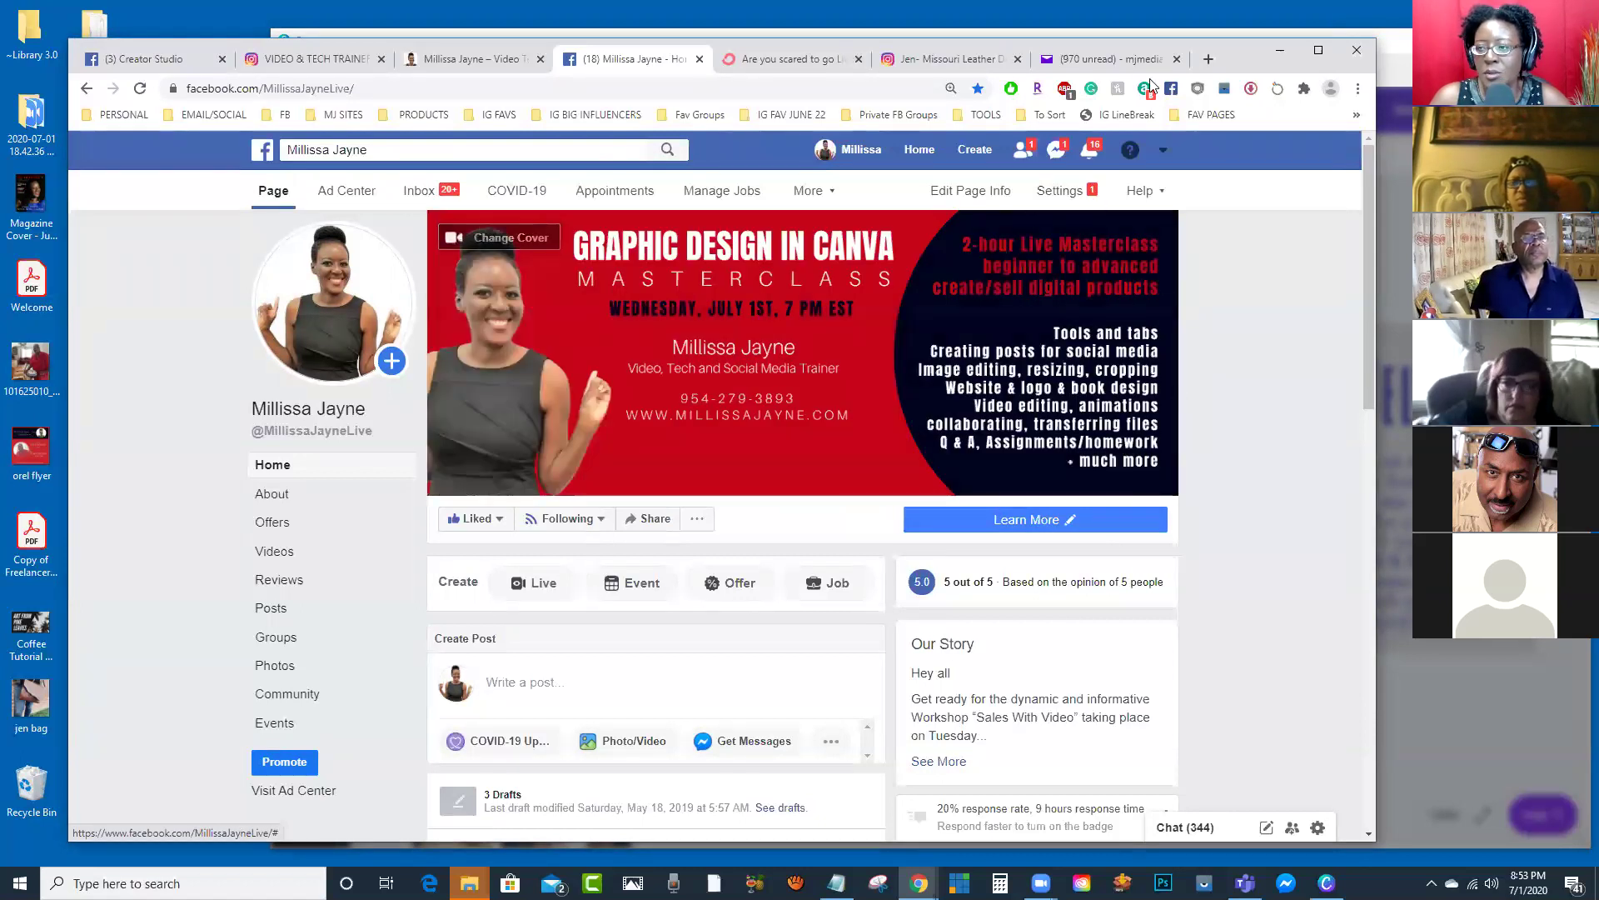
drag(1216, 45, 1266, 40)
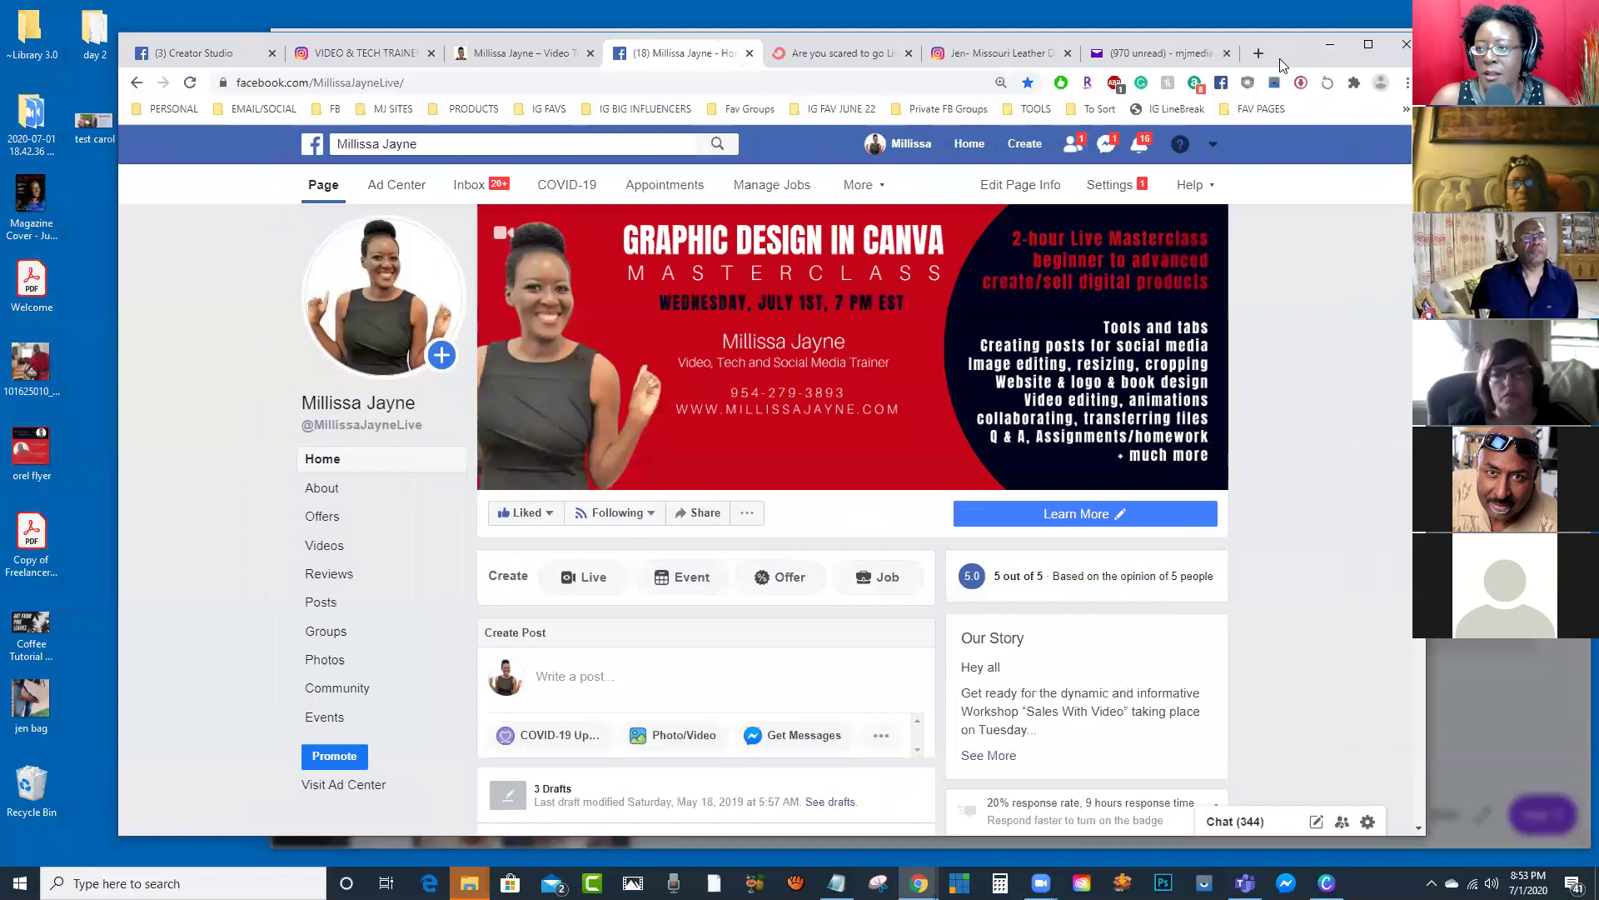
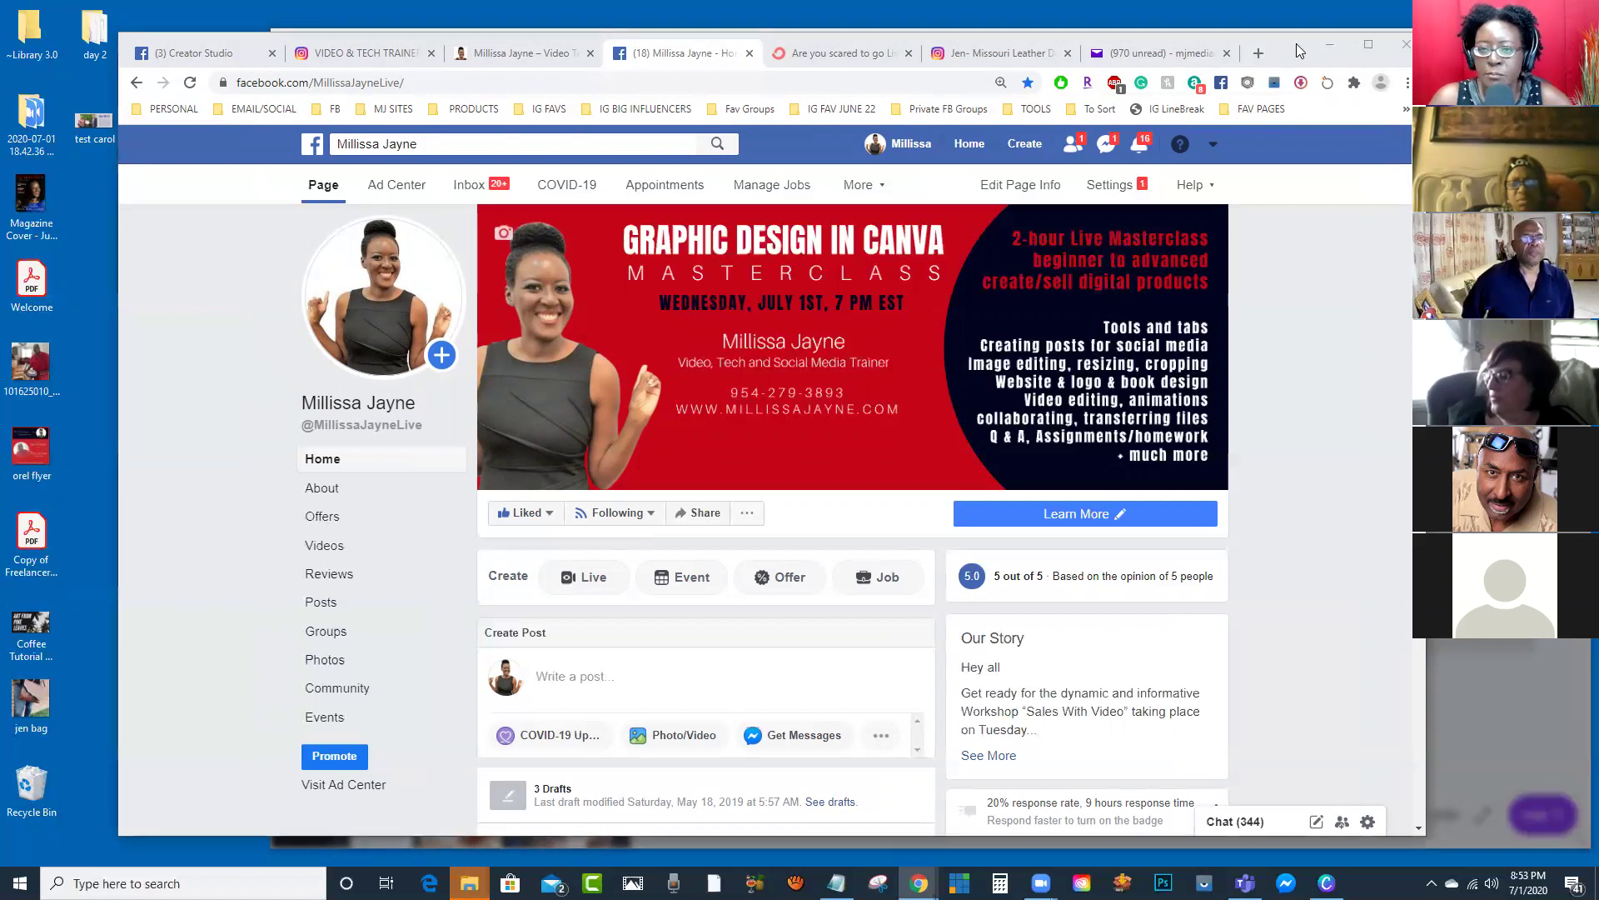
Step: Minimize Chrome, close the 'You saved your design!' notice, and switch to the Canva Masterclass Outline design
click(1330, 43)
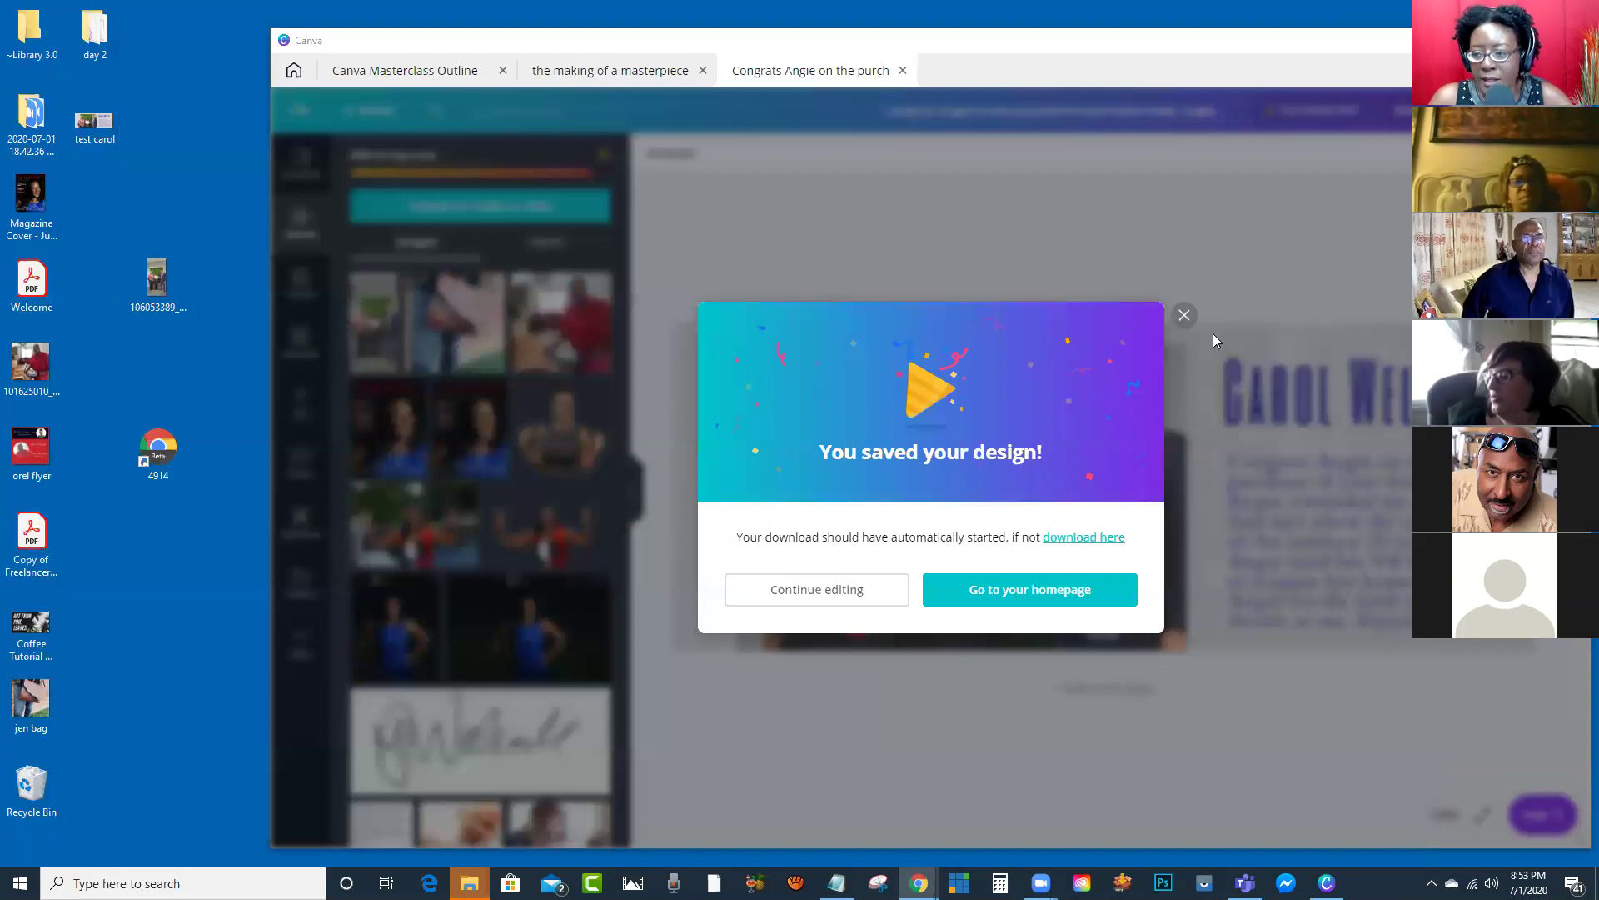
click(1184, 317)
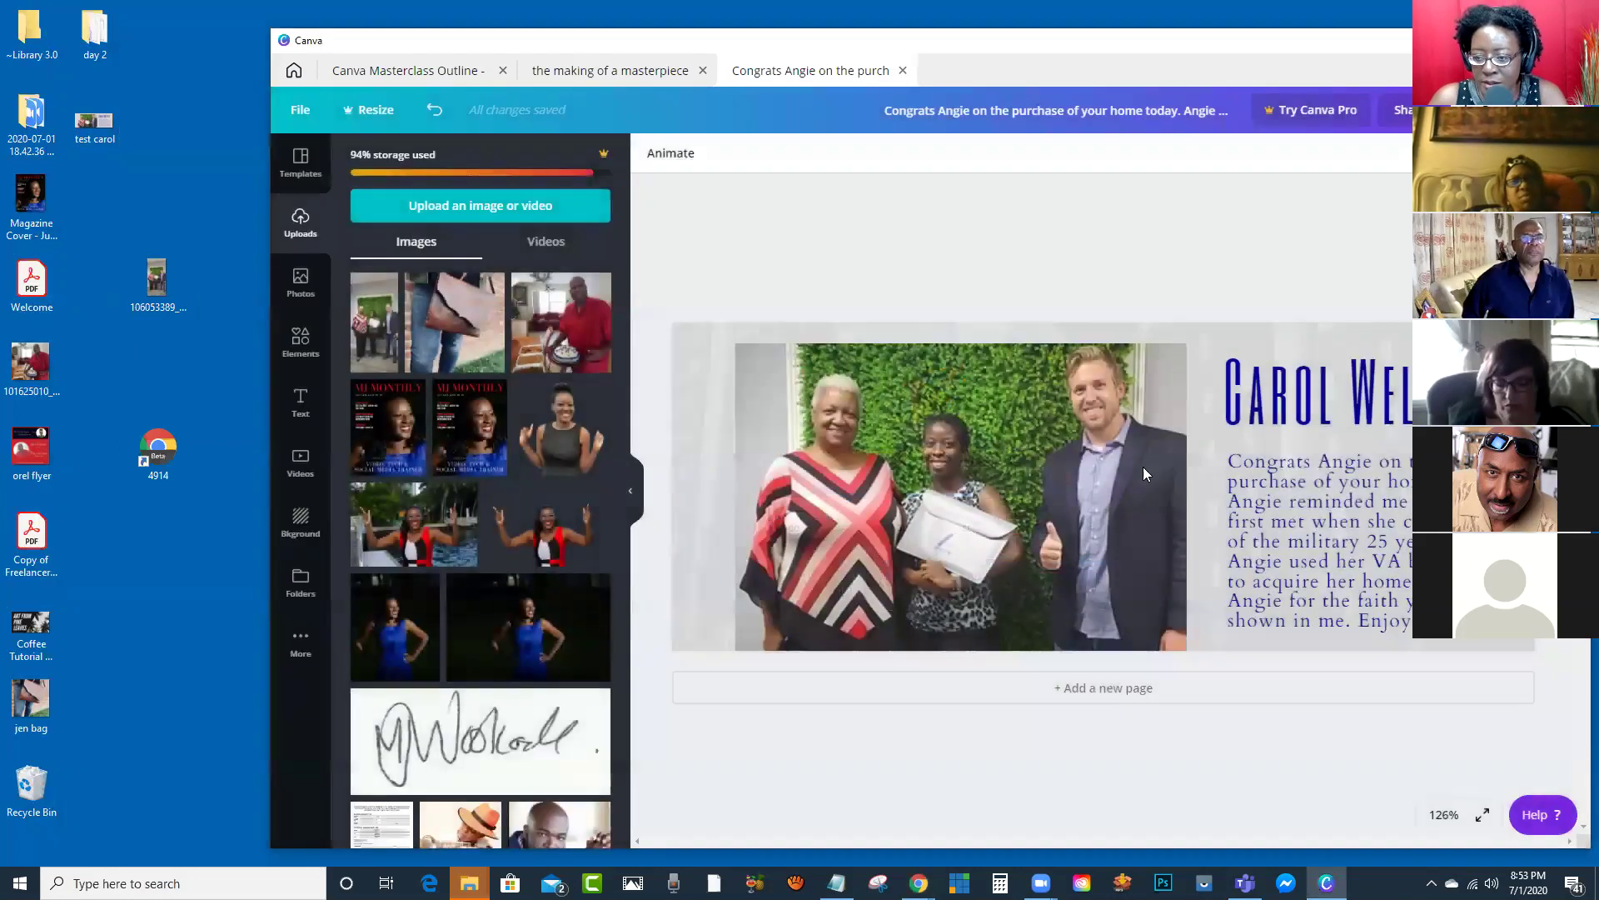
click(409, 73)
Step: Scroll the outline to the Page 2 Tools list and launch aTube Catcher from the taskbar
scroll(1083, 523, down, 2)
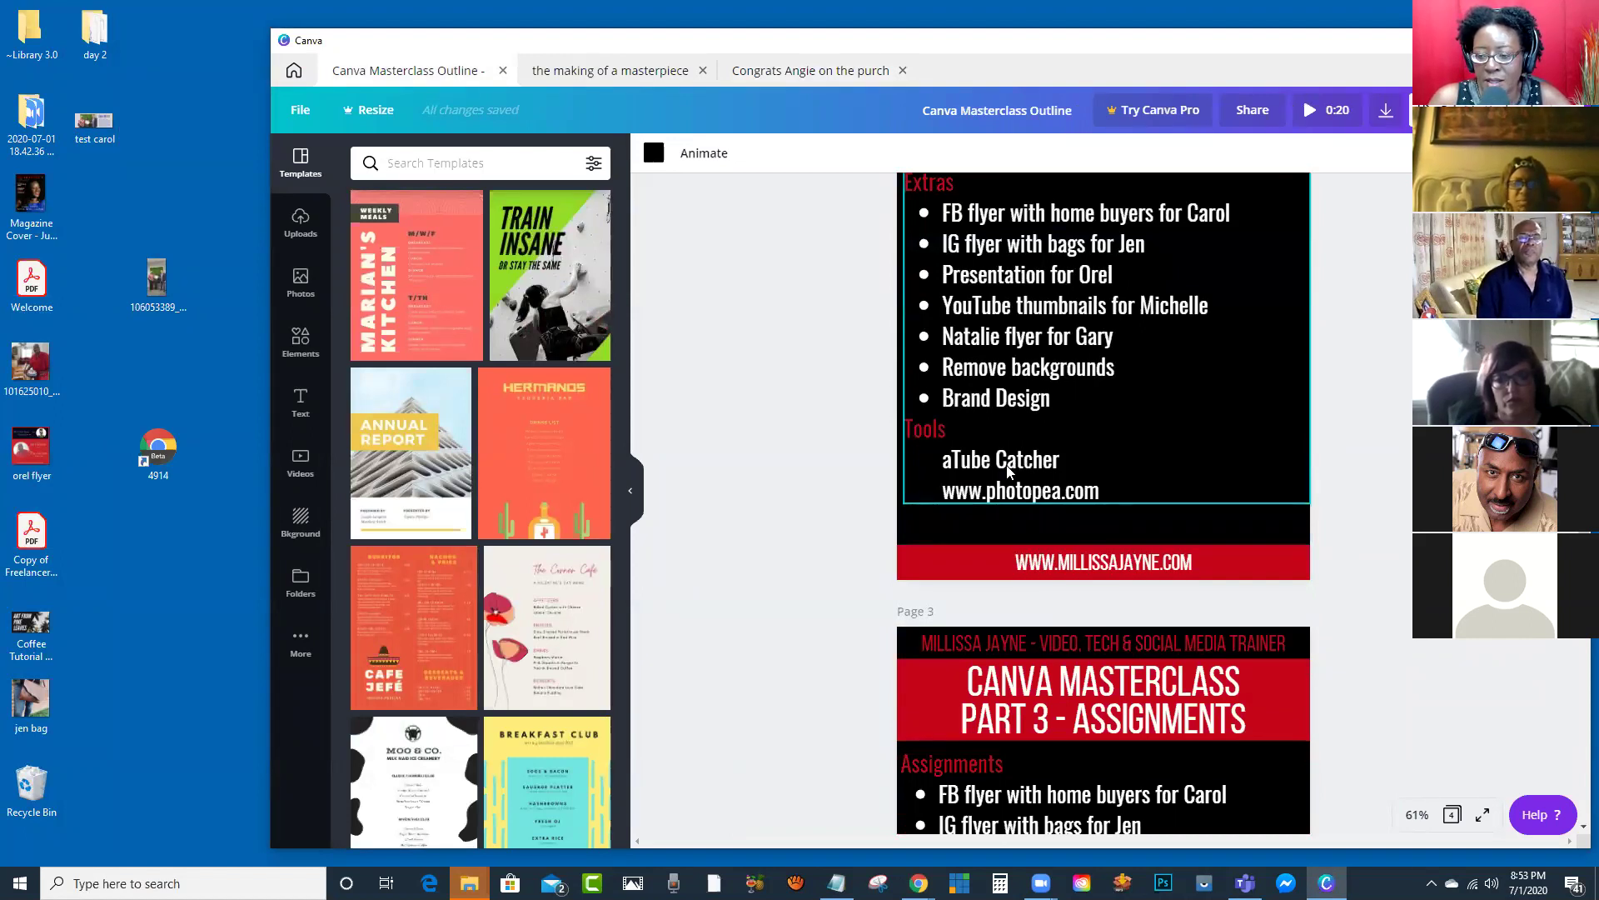
mouse_move(919, 883)
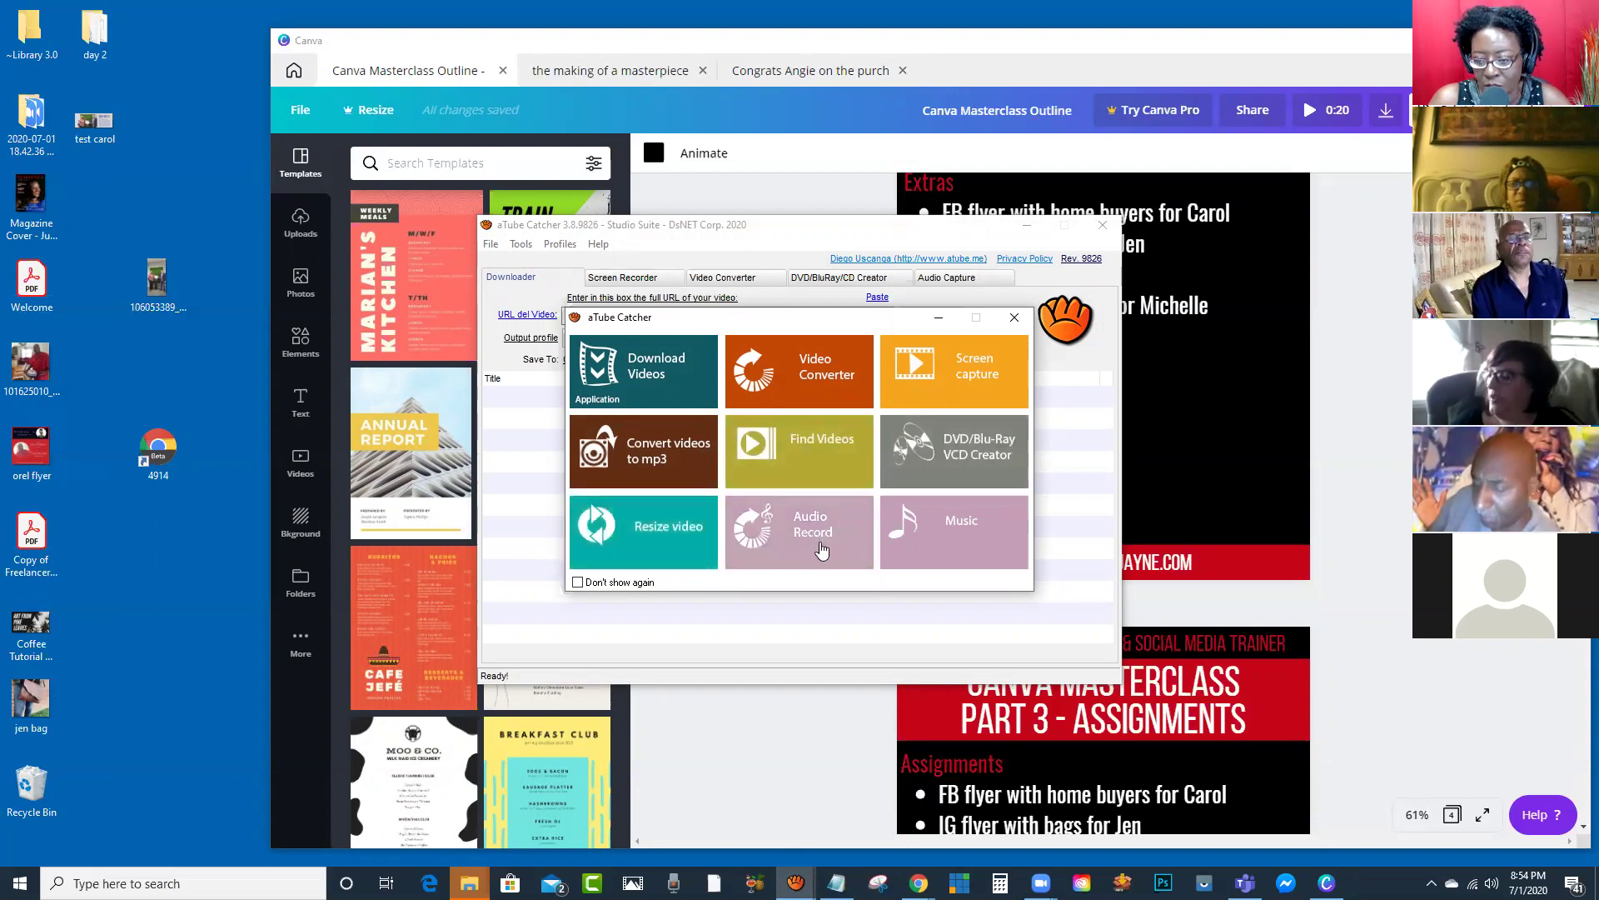
Step: Dismiss the aTube Catcher launcher, move its downloader window up-left, then close the program
click(902, 372)
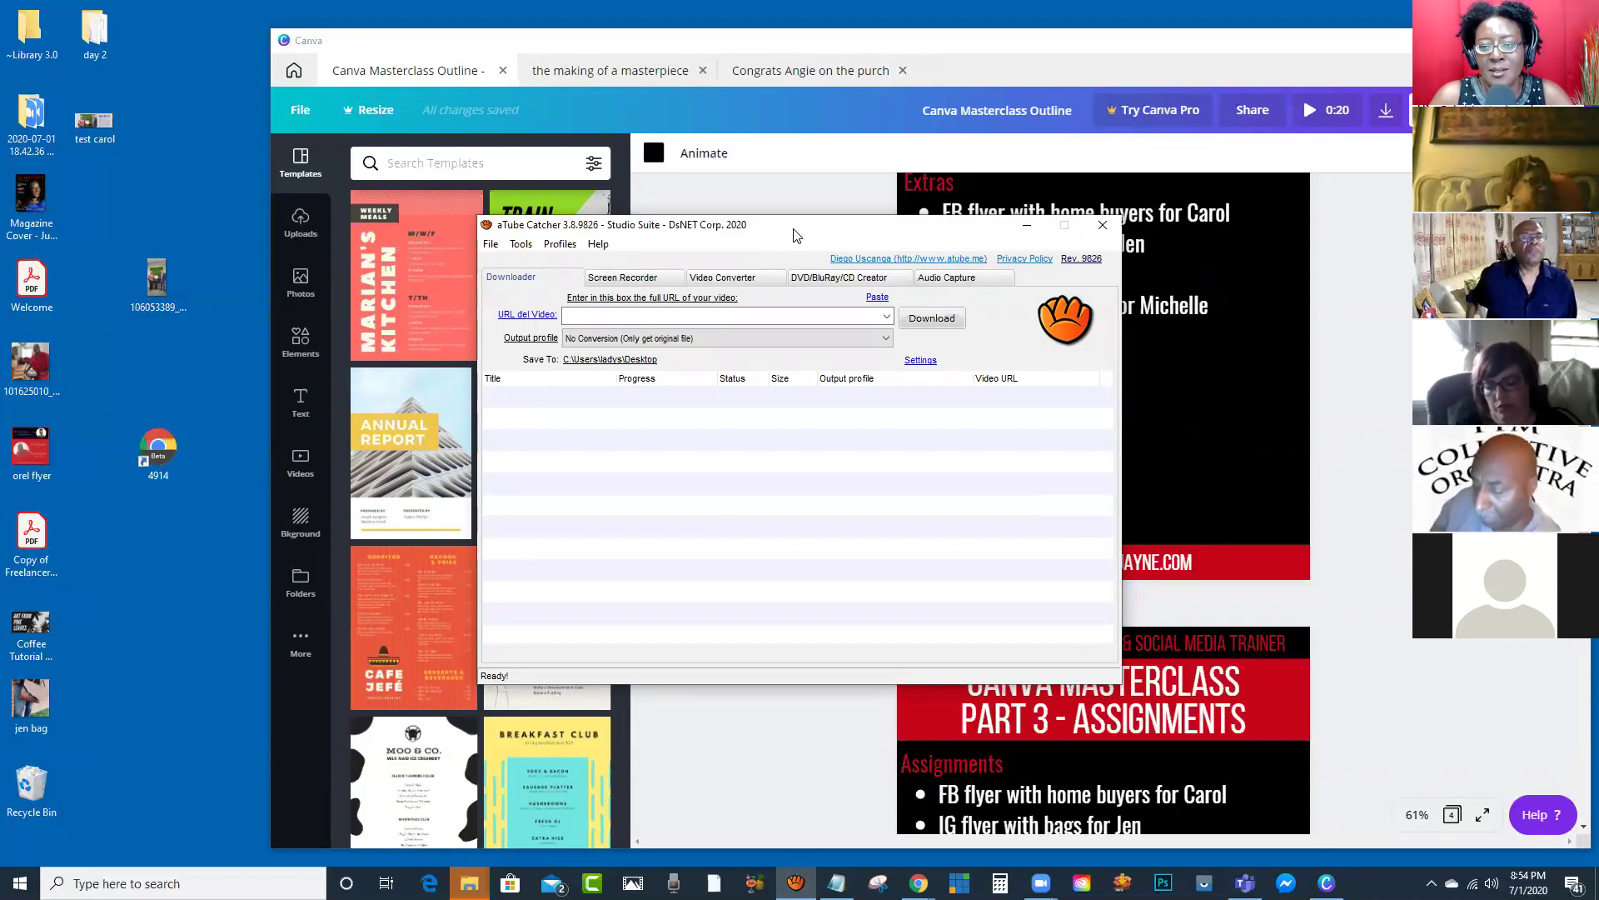
drag(794, 236, 747, 156)
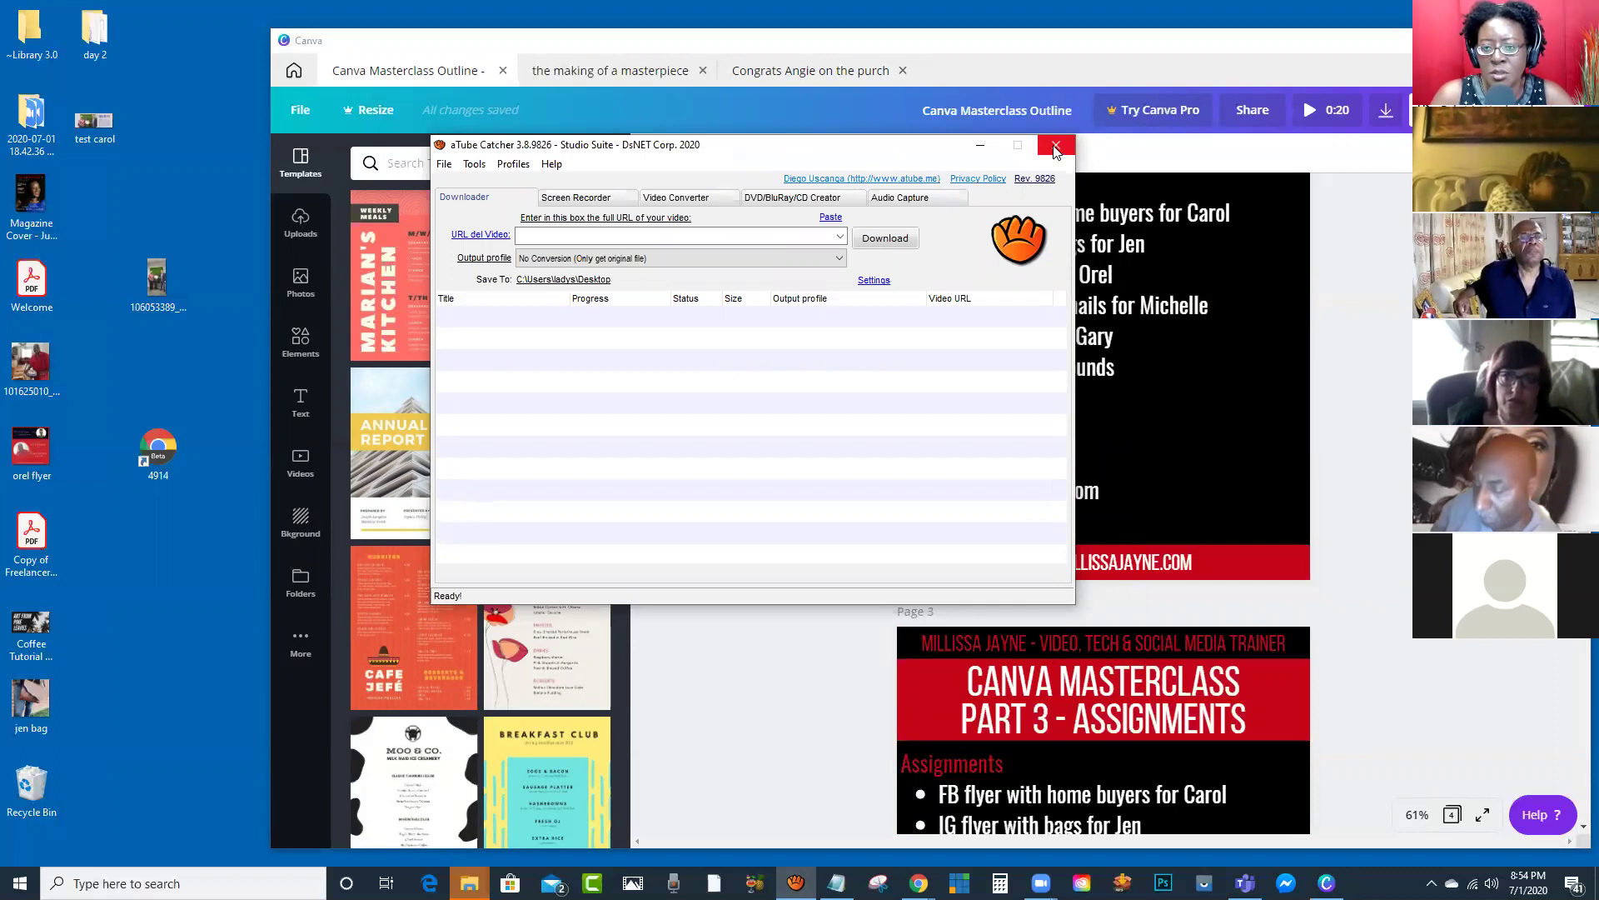
click(1055, 148)
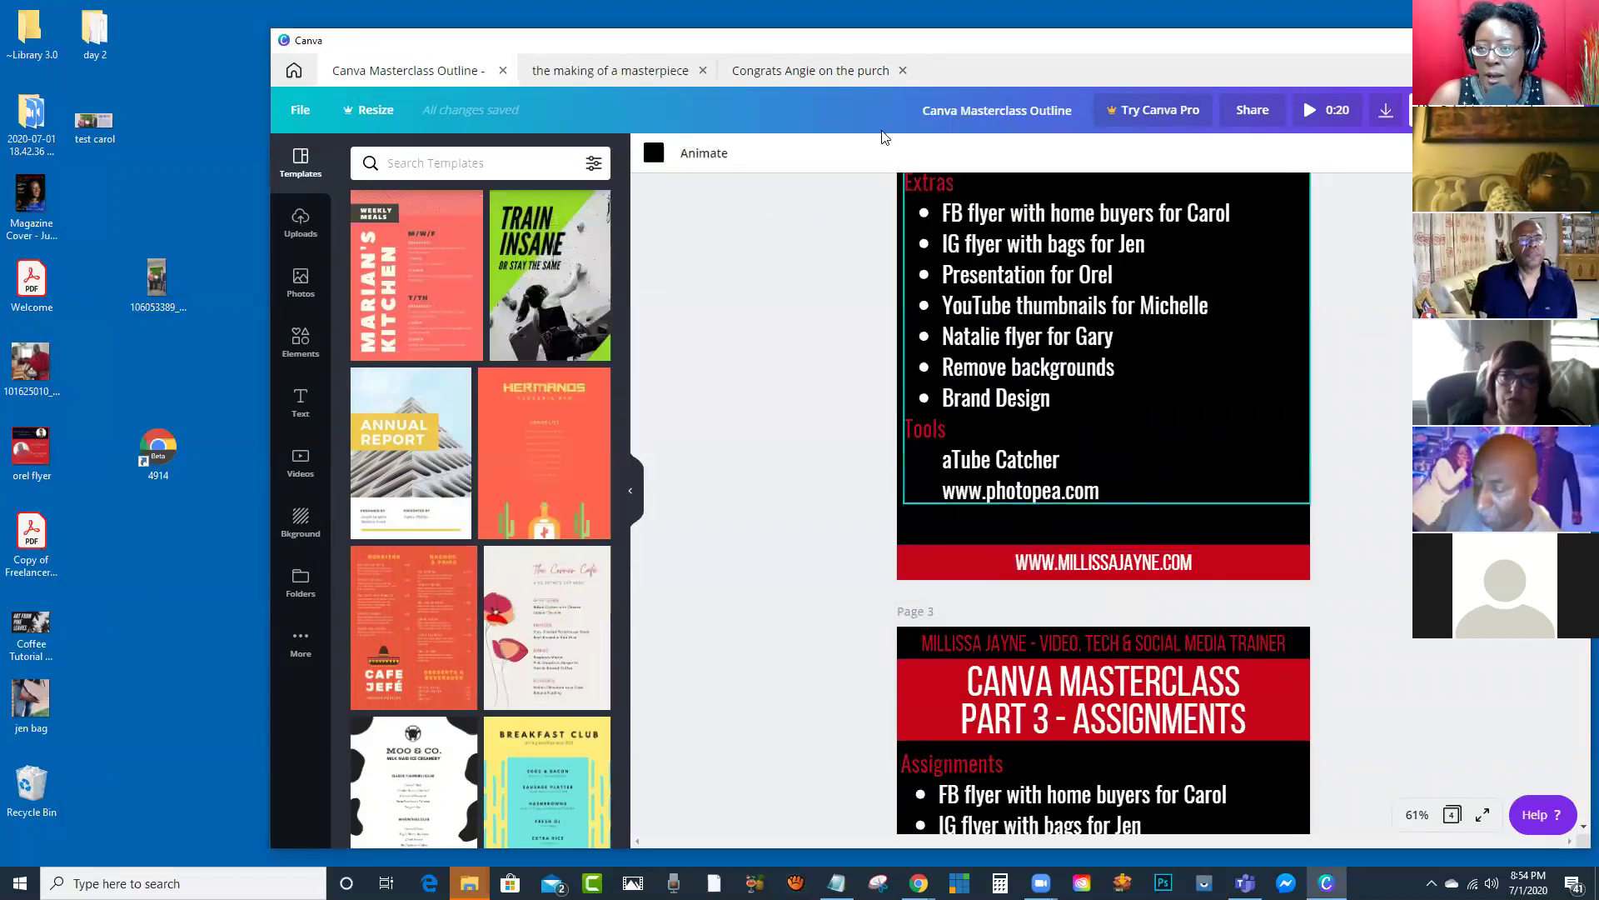
key(alt+Tab)
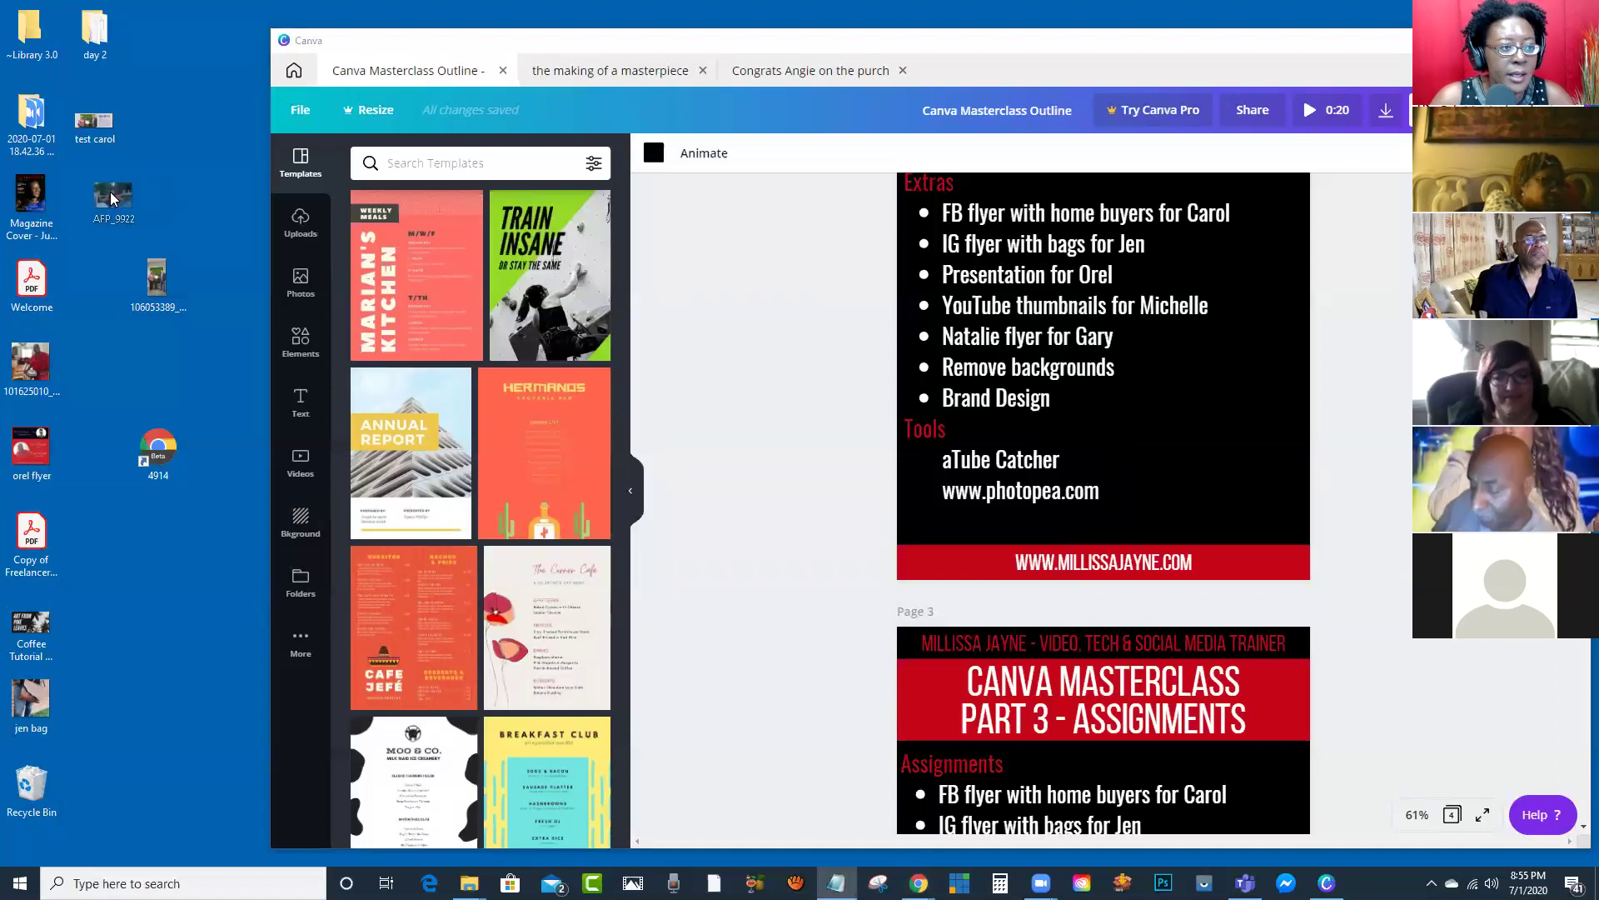
Step: Open AFP_9922 in Windows Photos, then bring Canva back and scroll to Page 2's Extras
double_click(103, 202)
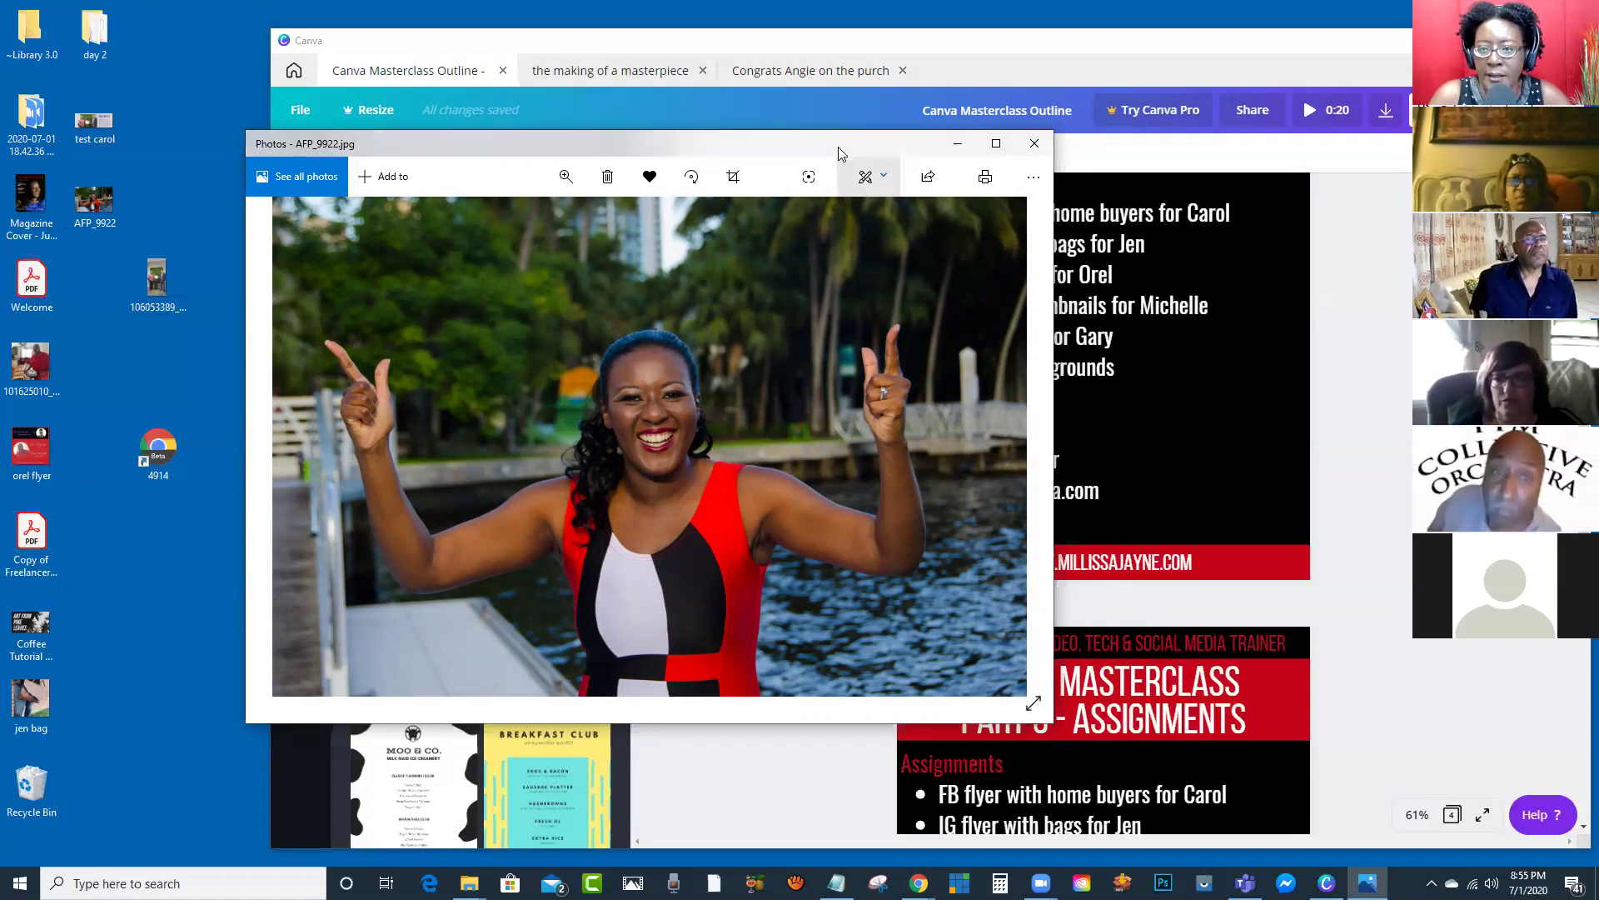
drag(822, 140, 807, 132)
click(799, 118)
scroll(789, 228, up, 5)
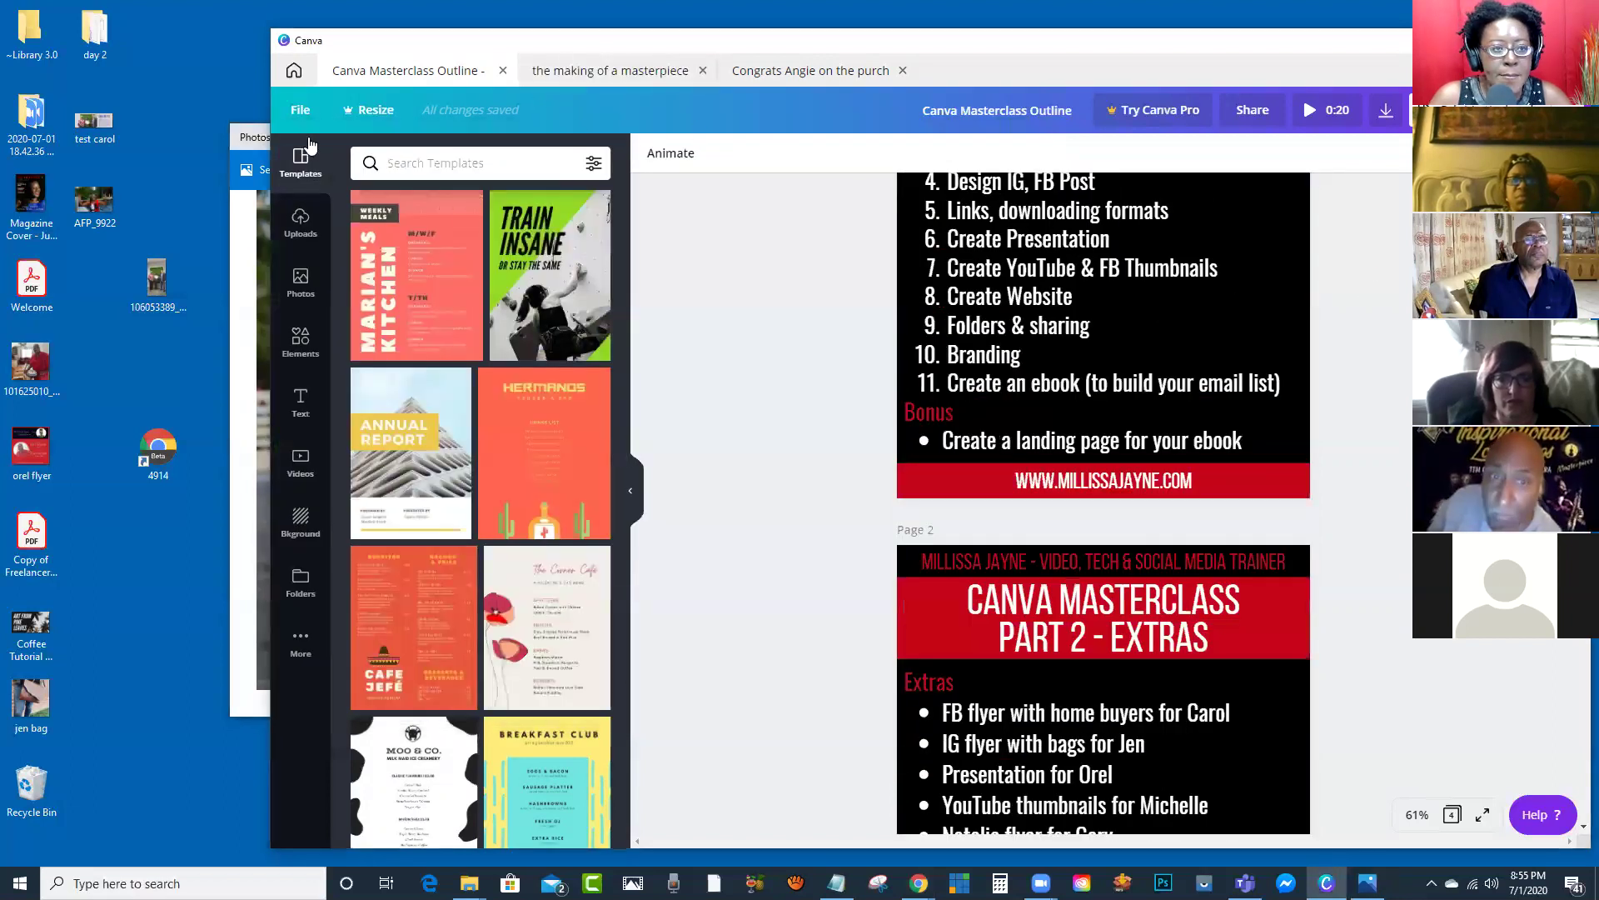
Step: Open the 'show flyers' design from the Canva designs list and scroll to Page 2
click(294, 67)
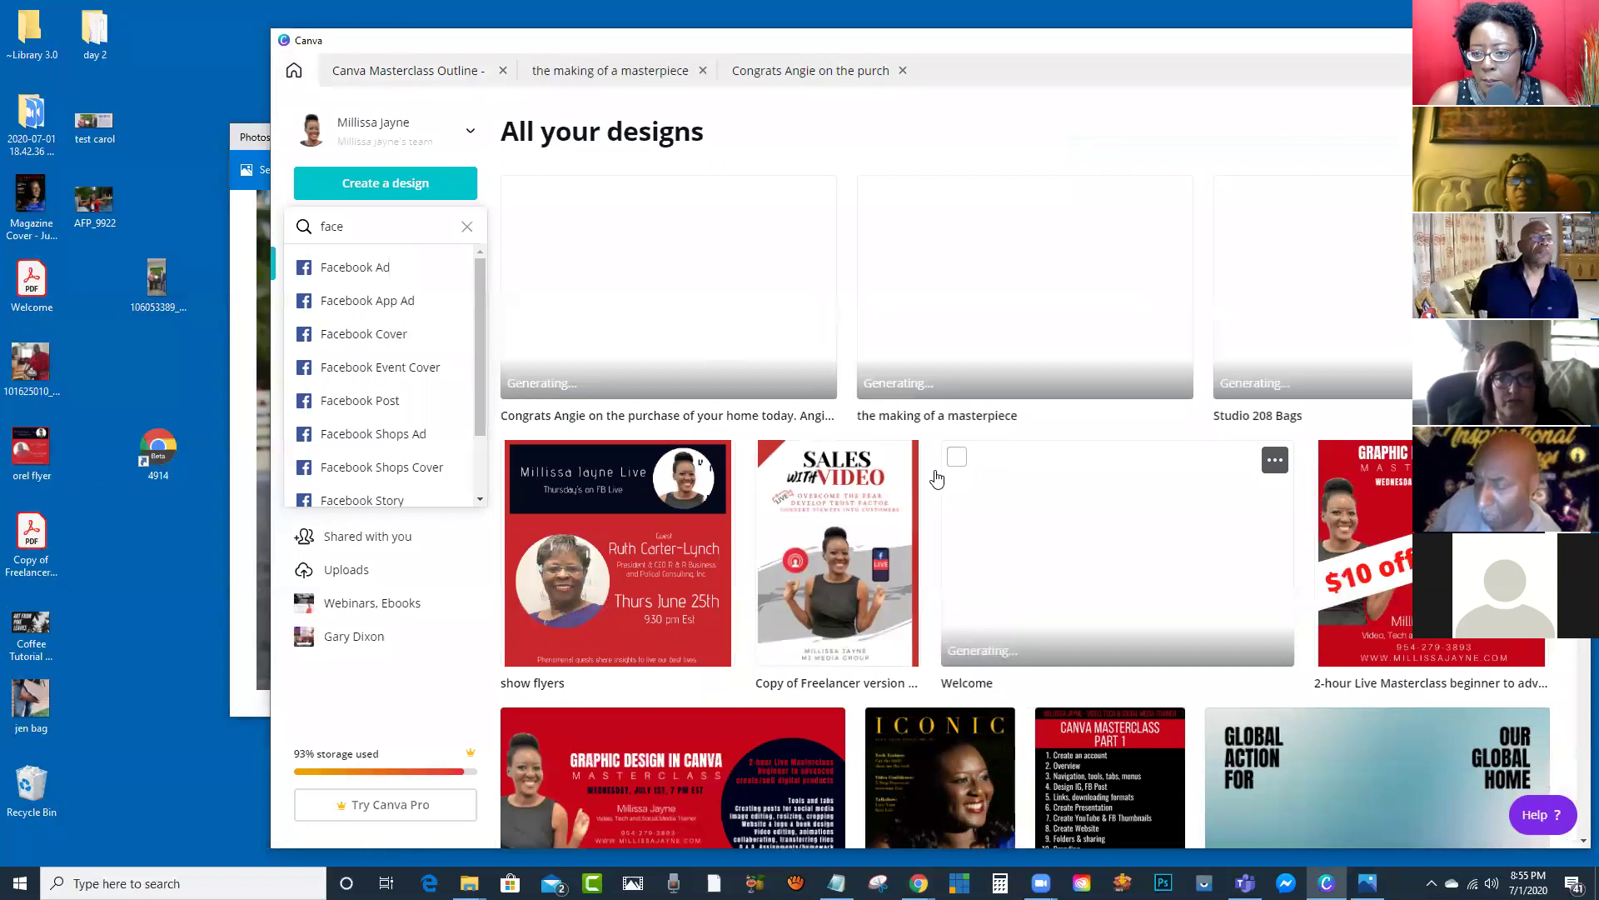
click(665, 519)
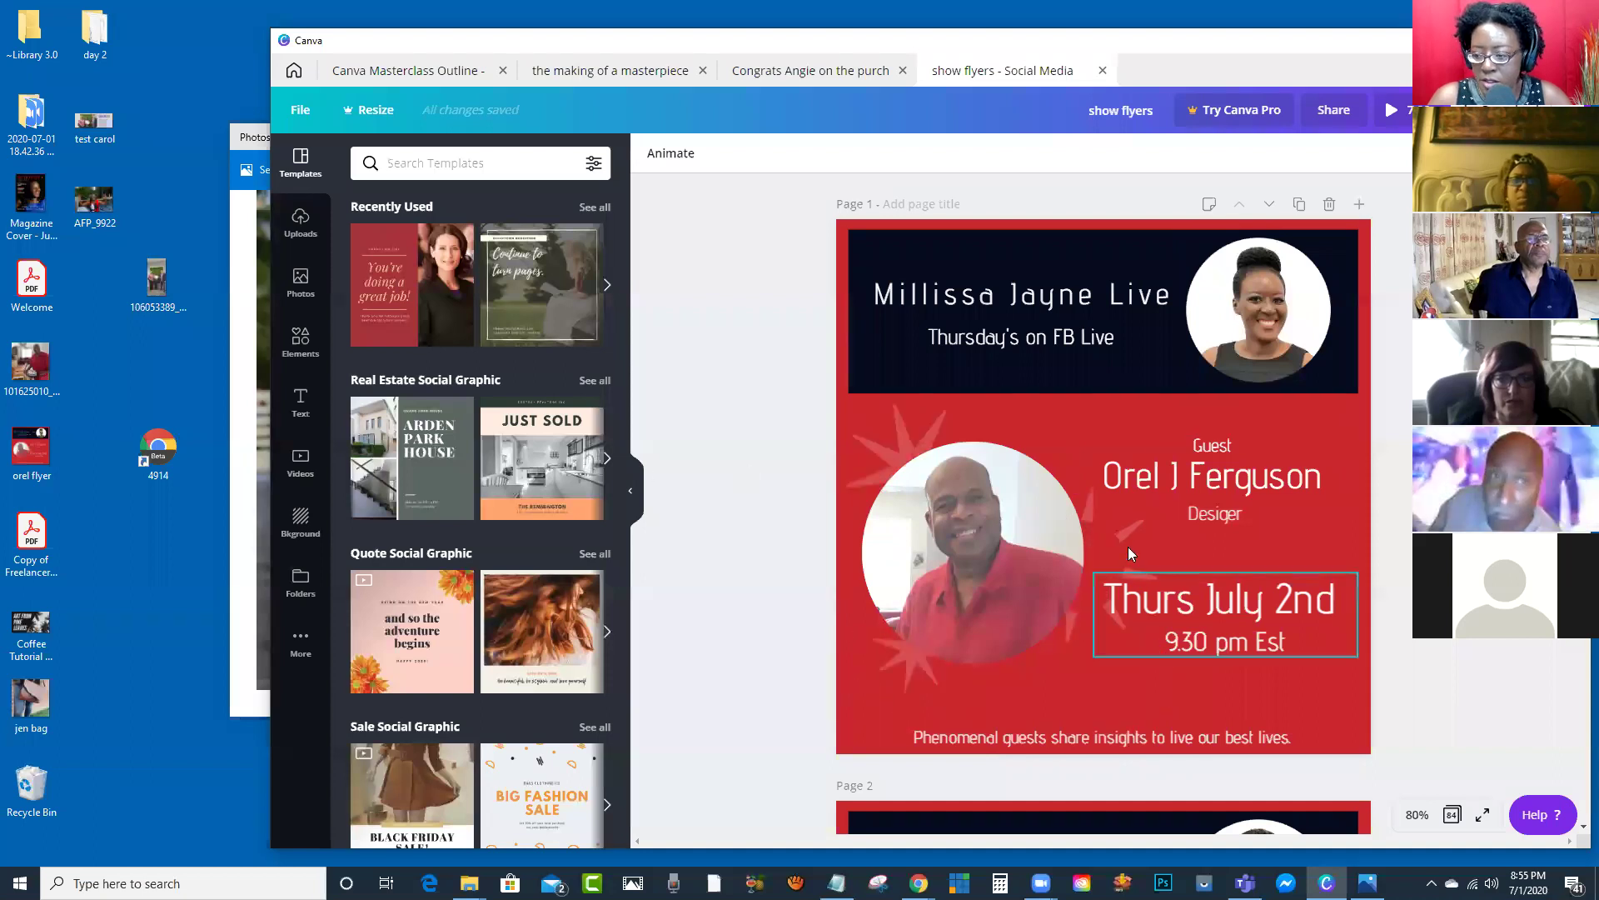
scroll(1251, 562, down, 4)
Step: Add the uploaded black-dress photo to Page 2 and move it up-left
click(1254, 559)
scroll(531, 383, down, 4)
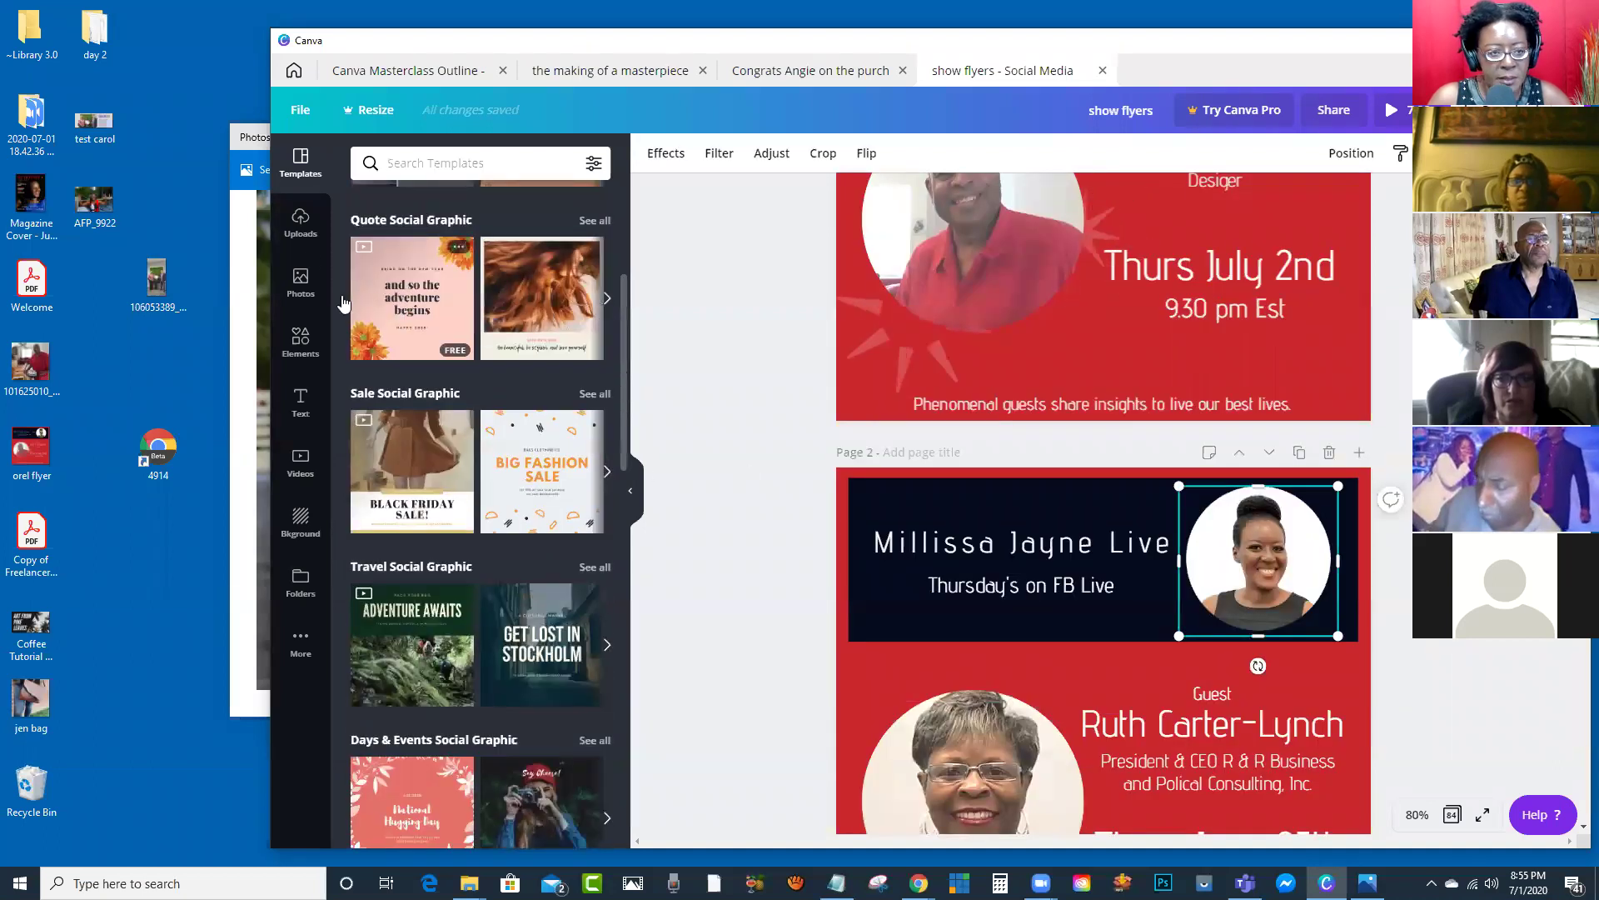
click(316, 241)
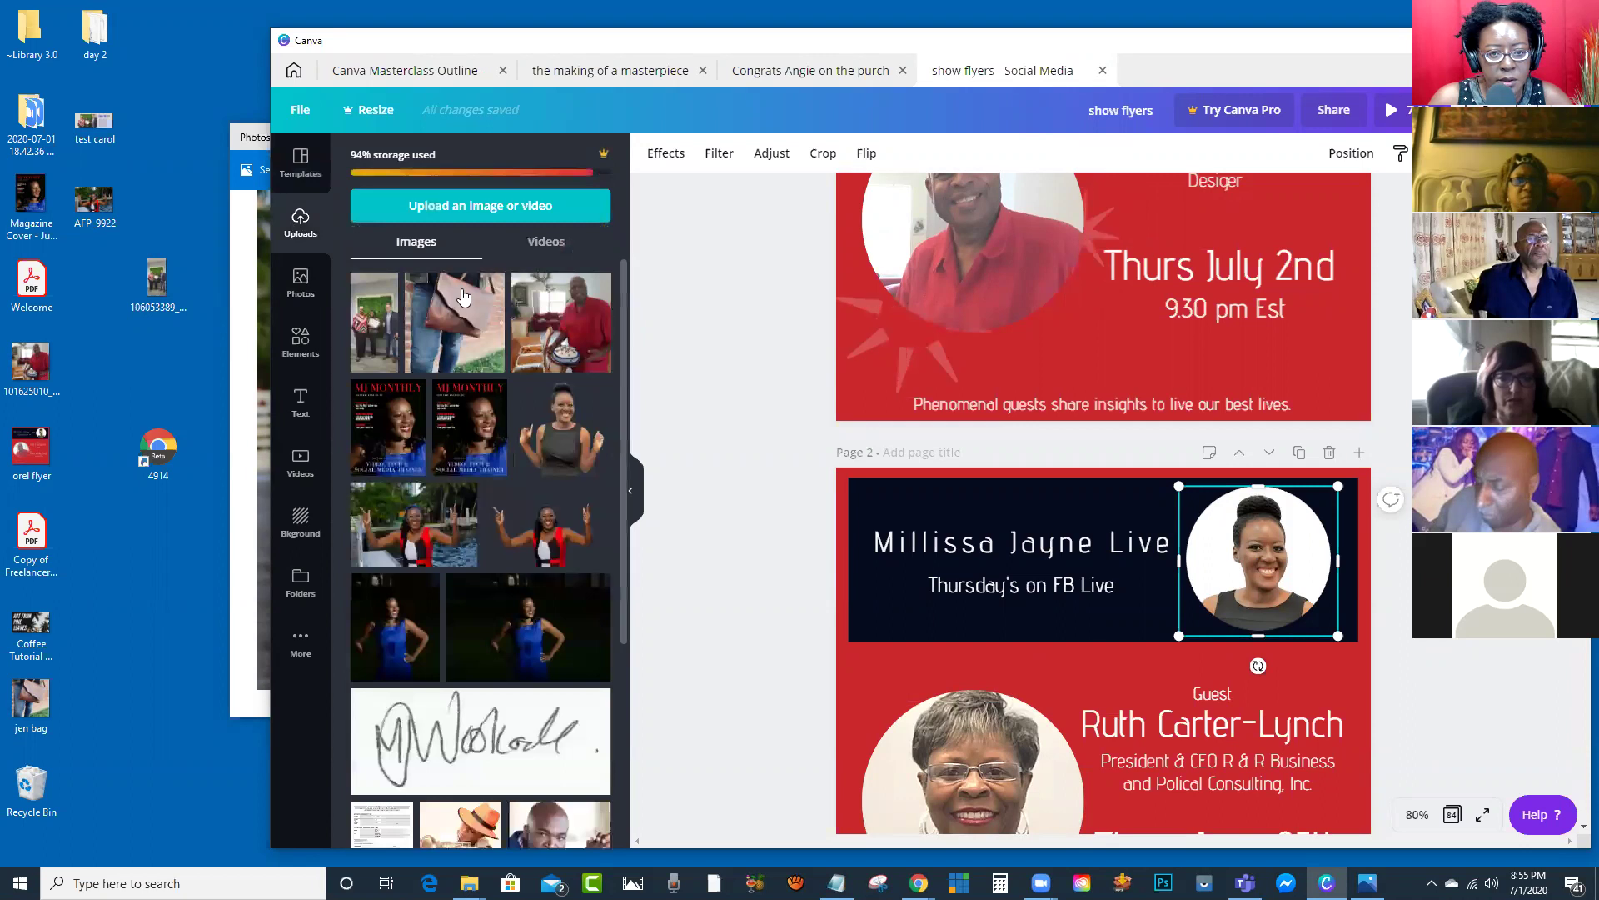
click(554, 420)
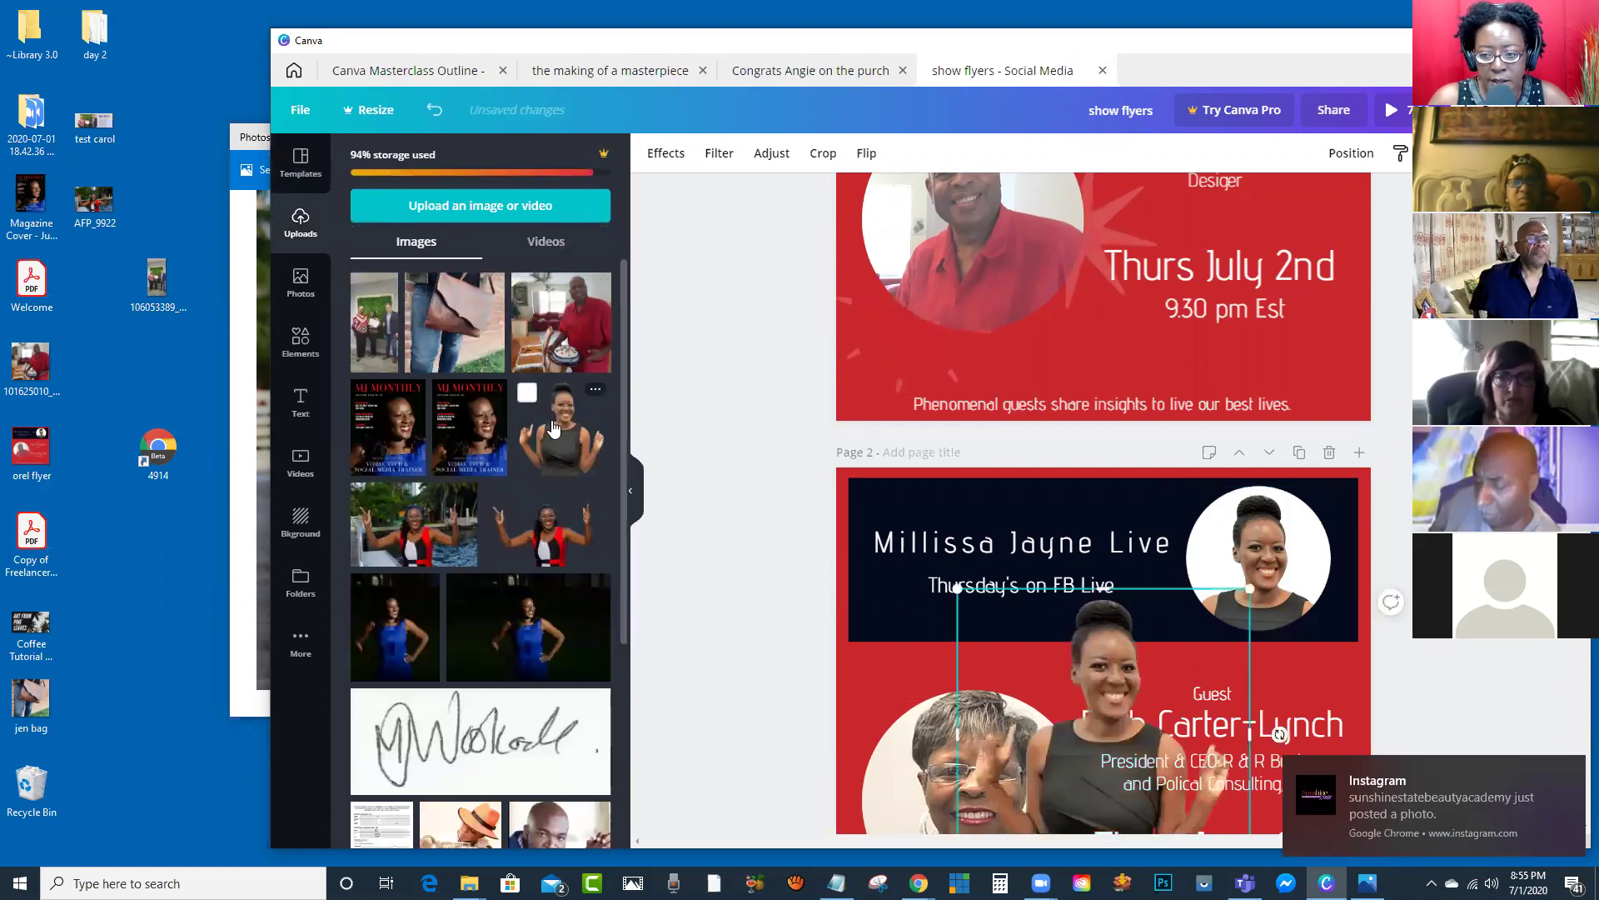
drag(1136, 692, 1104, 553)
Step: Maximize Canva, reposition then delete the black-dress photo, and switch to the AFP_9922 viewer
key(super+Up)
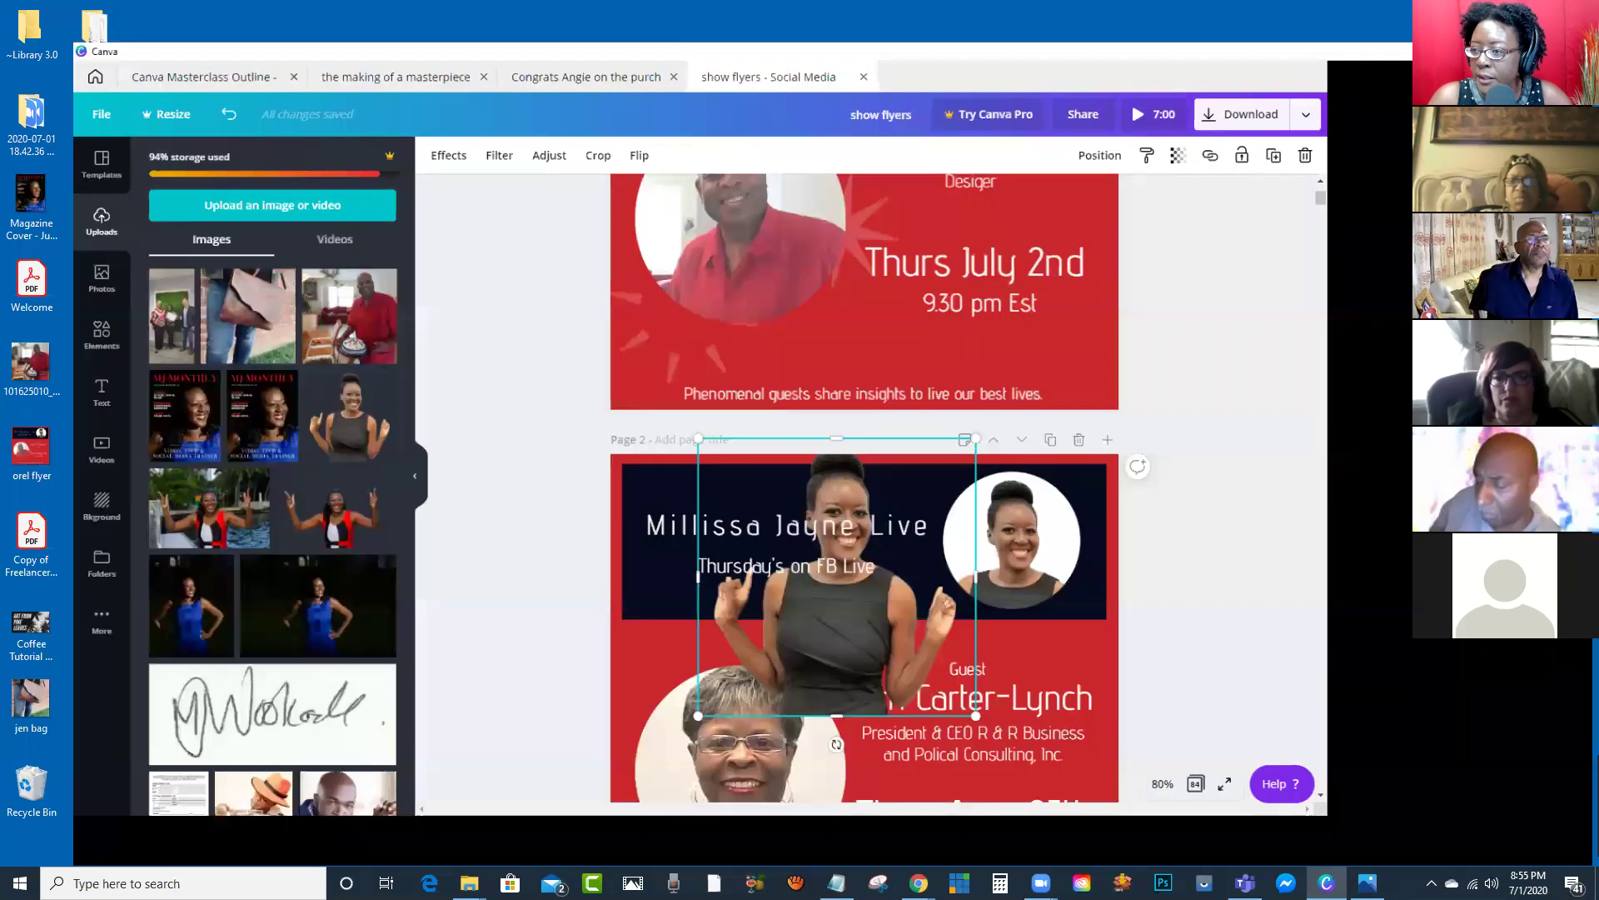
drag(946, 467, 977, 498)
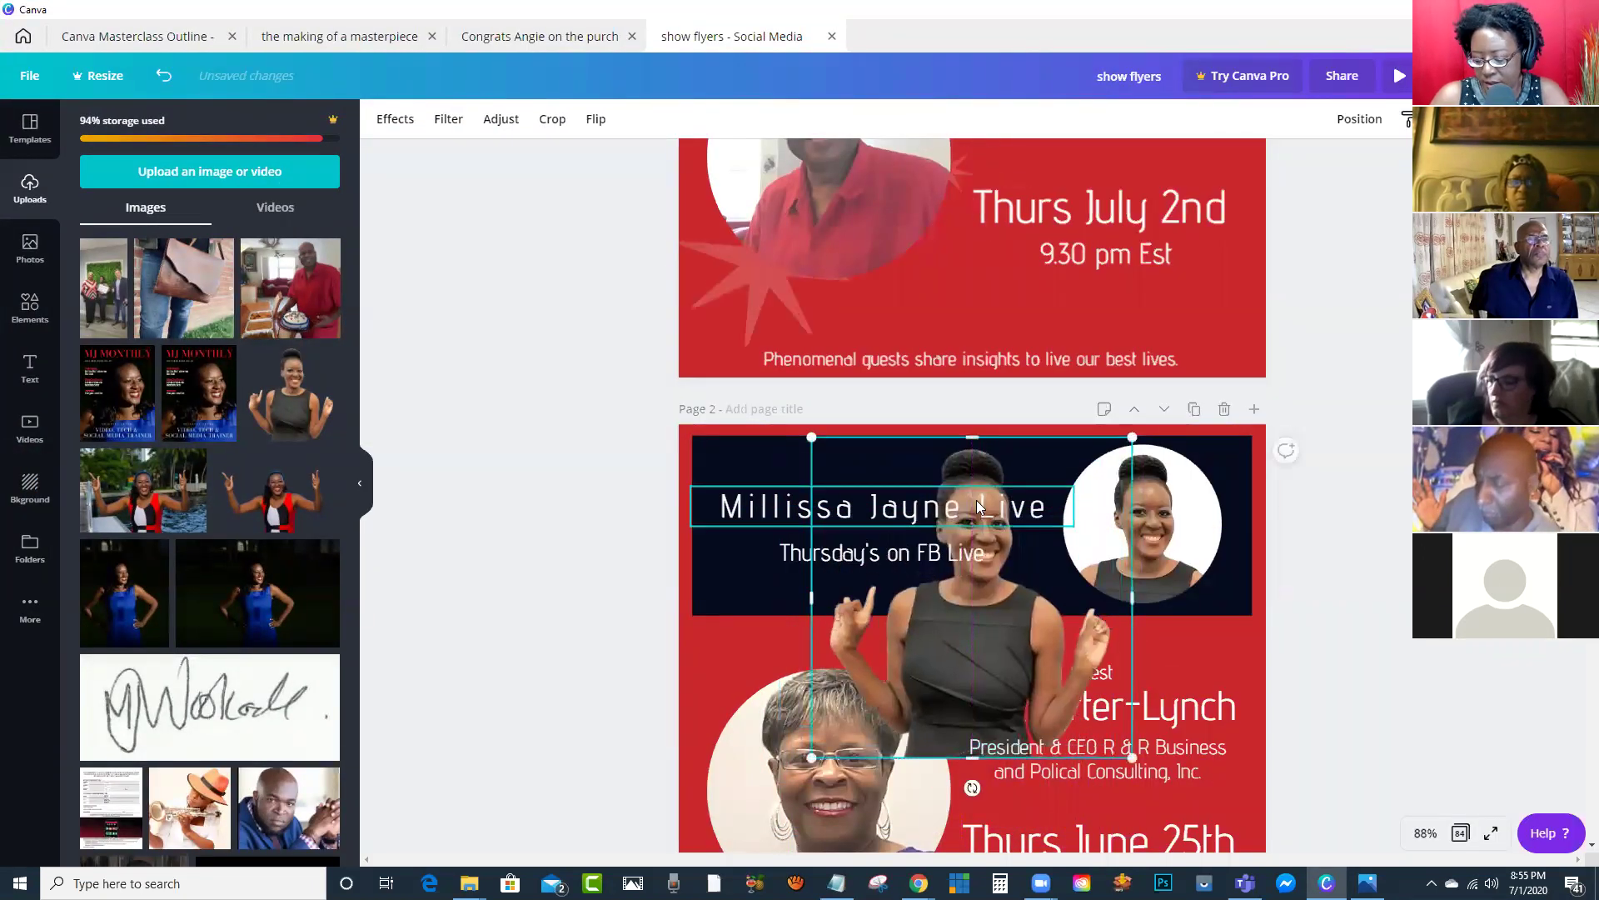
key(Delete)
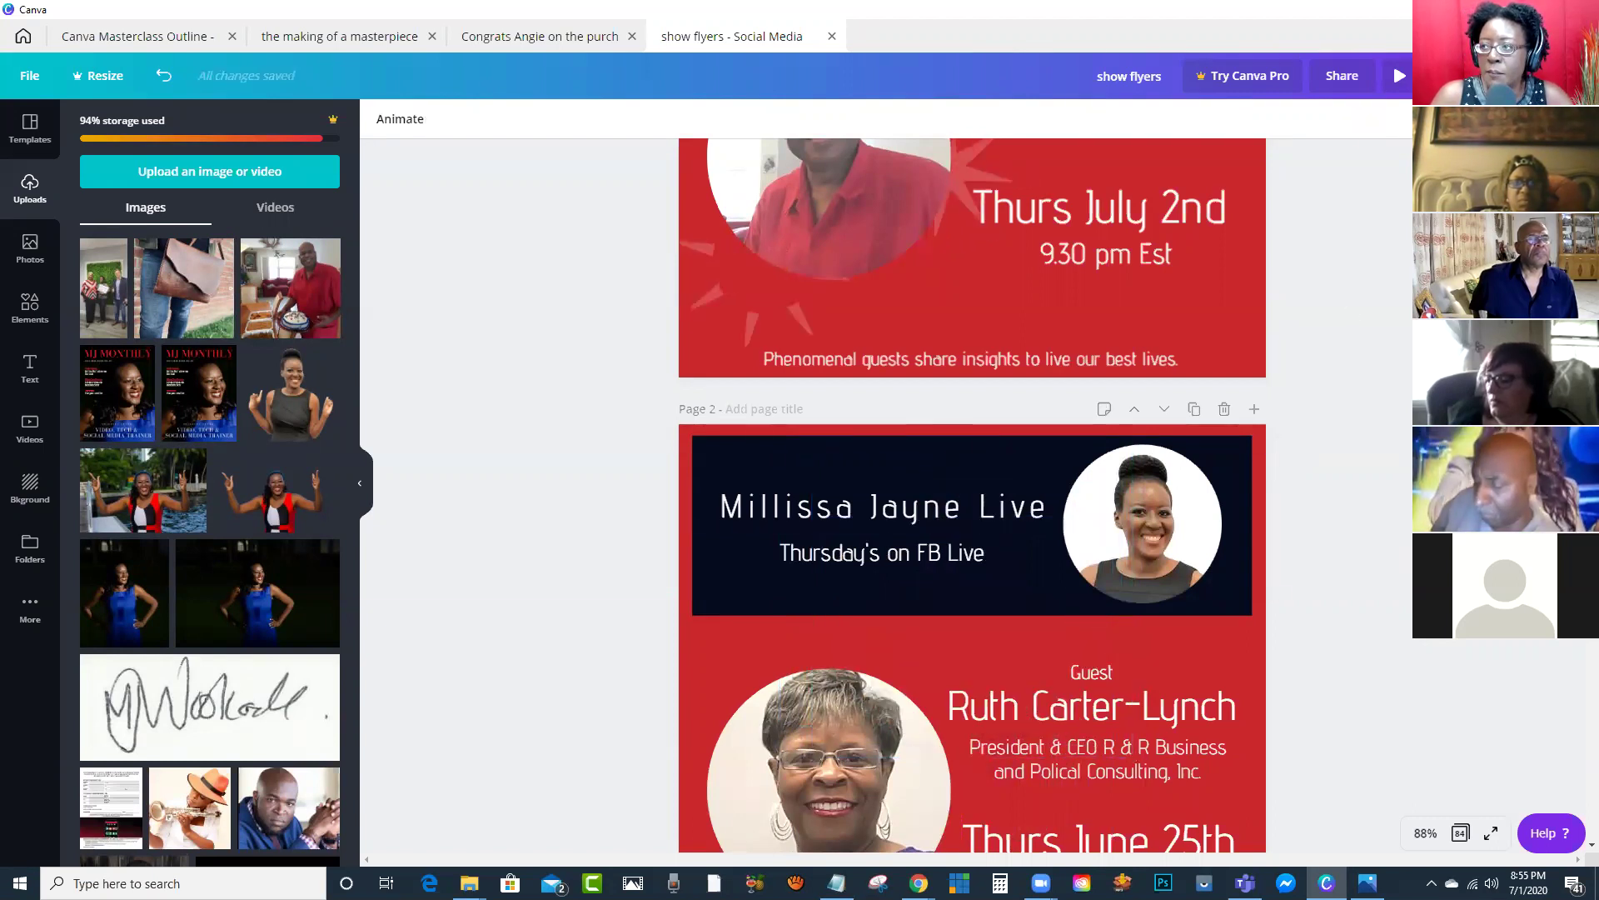
key(alt+Tab)
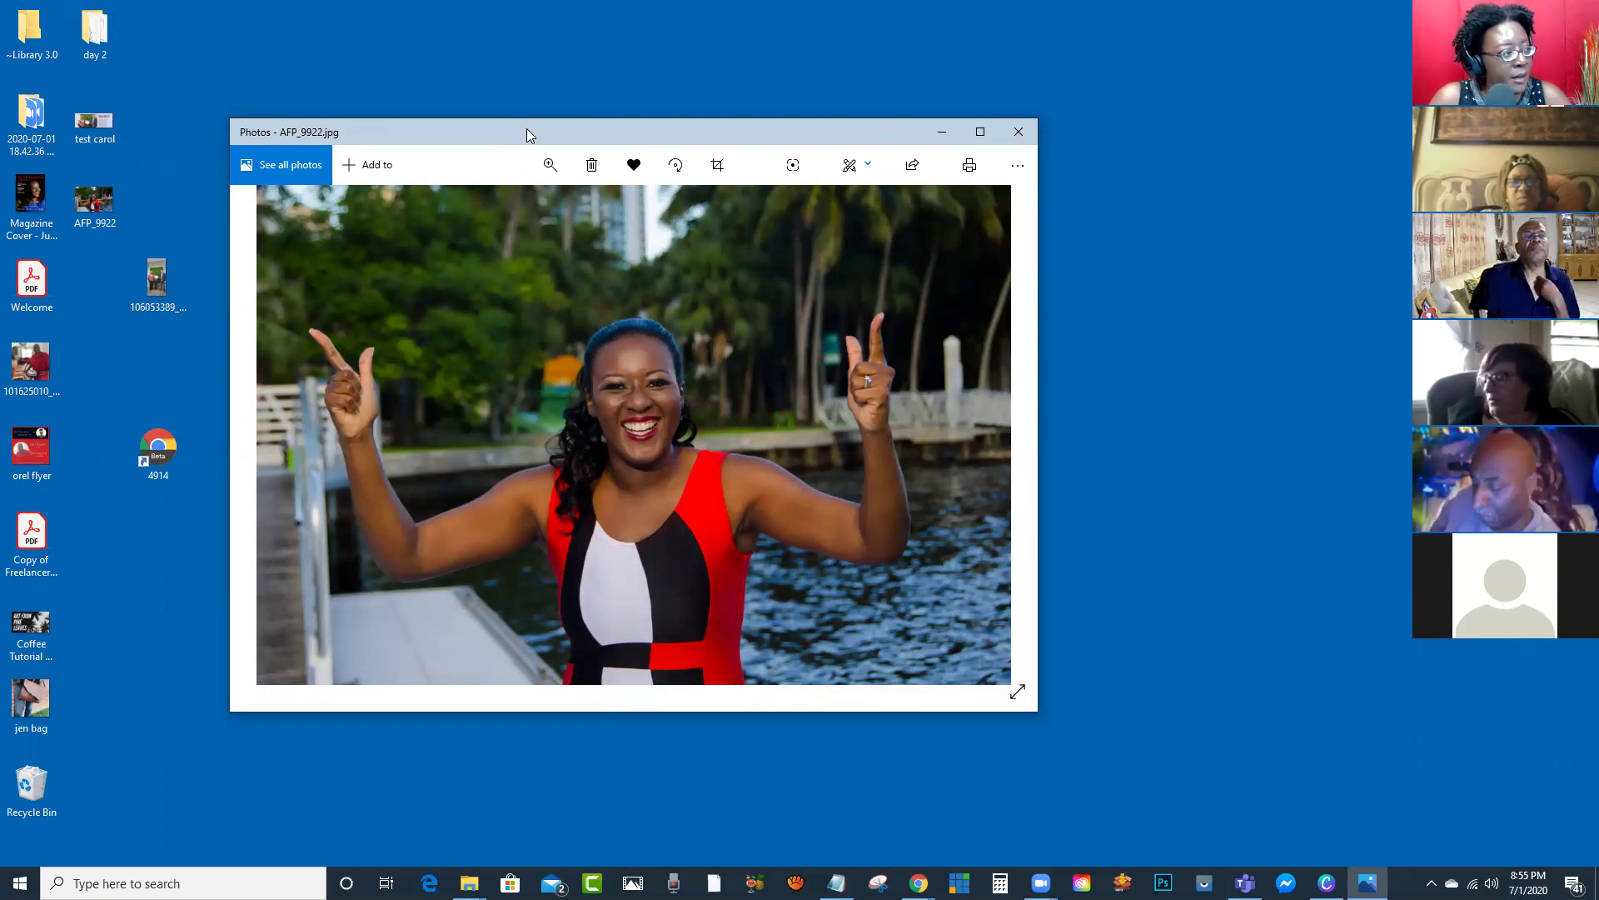
Step: Switch to Chrome, close the Yahoo Mail tab, and start a new tab
drag(527, 128, 612, 70)
key(alt+Tab)
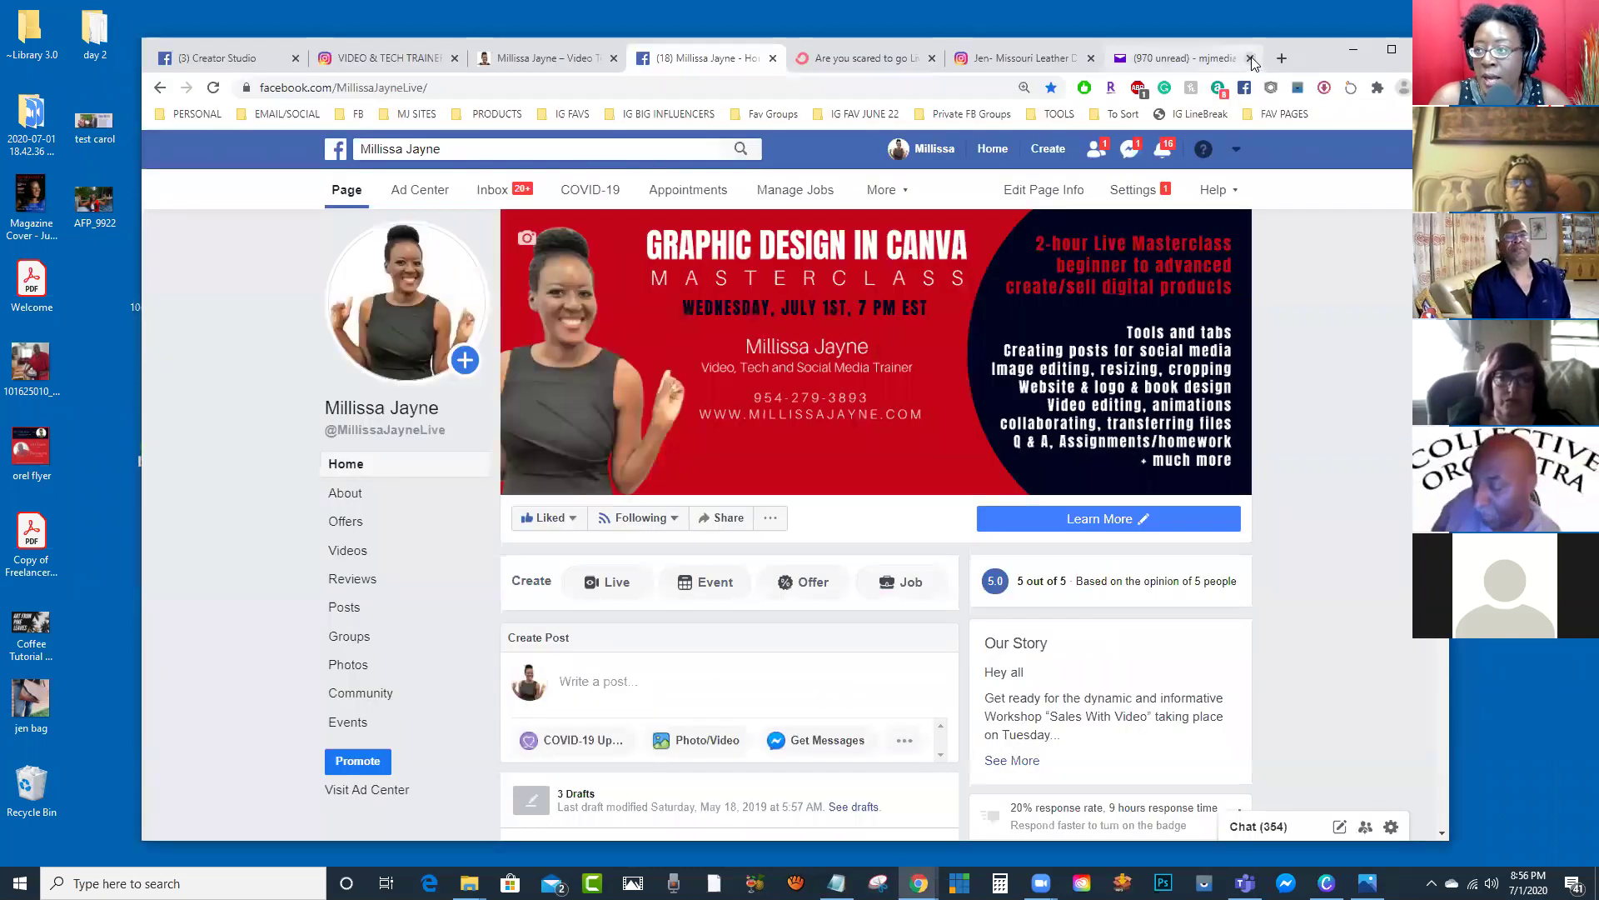
click(1180, 60)
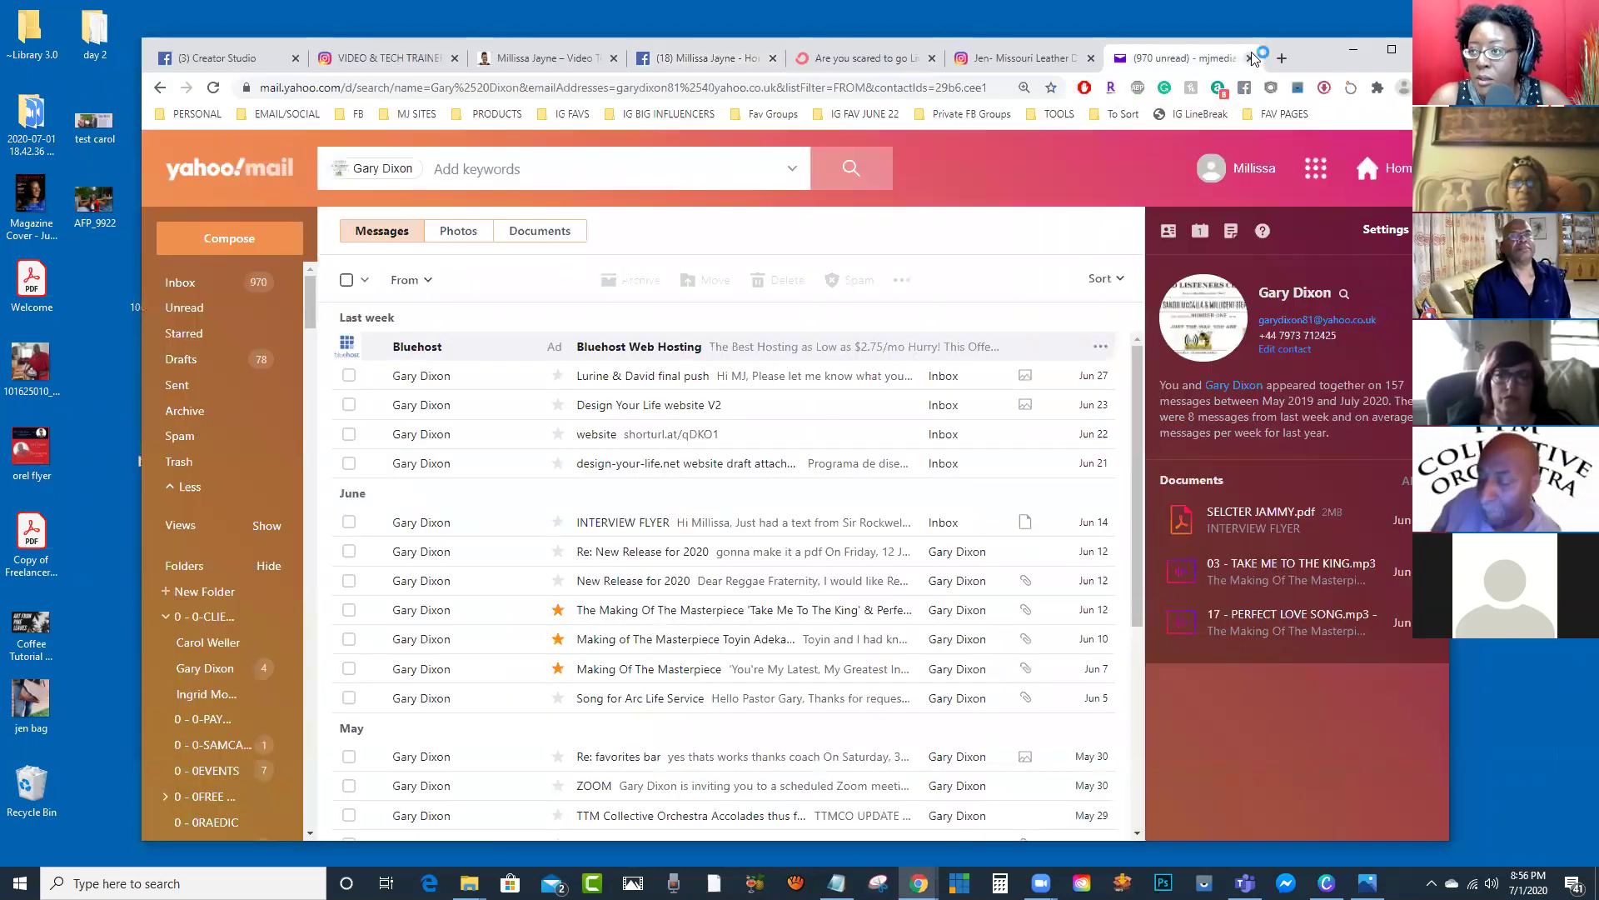
click(1251, 58)
click(1280, 58)
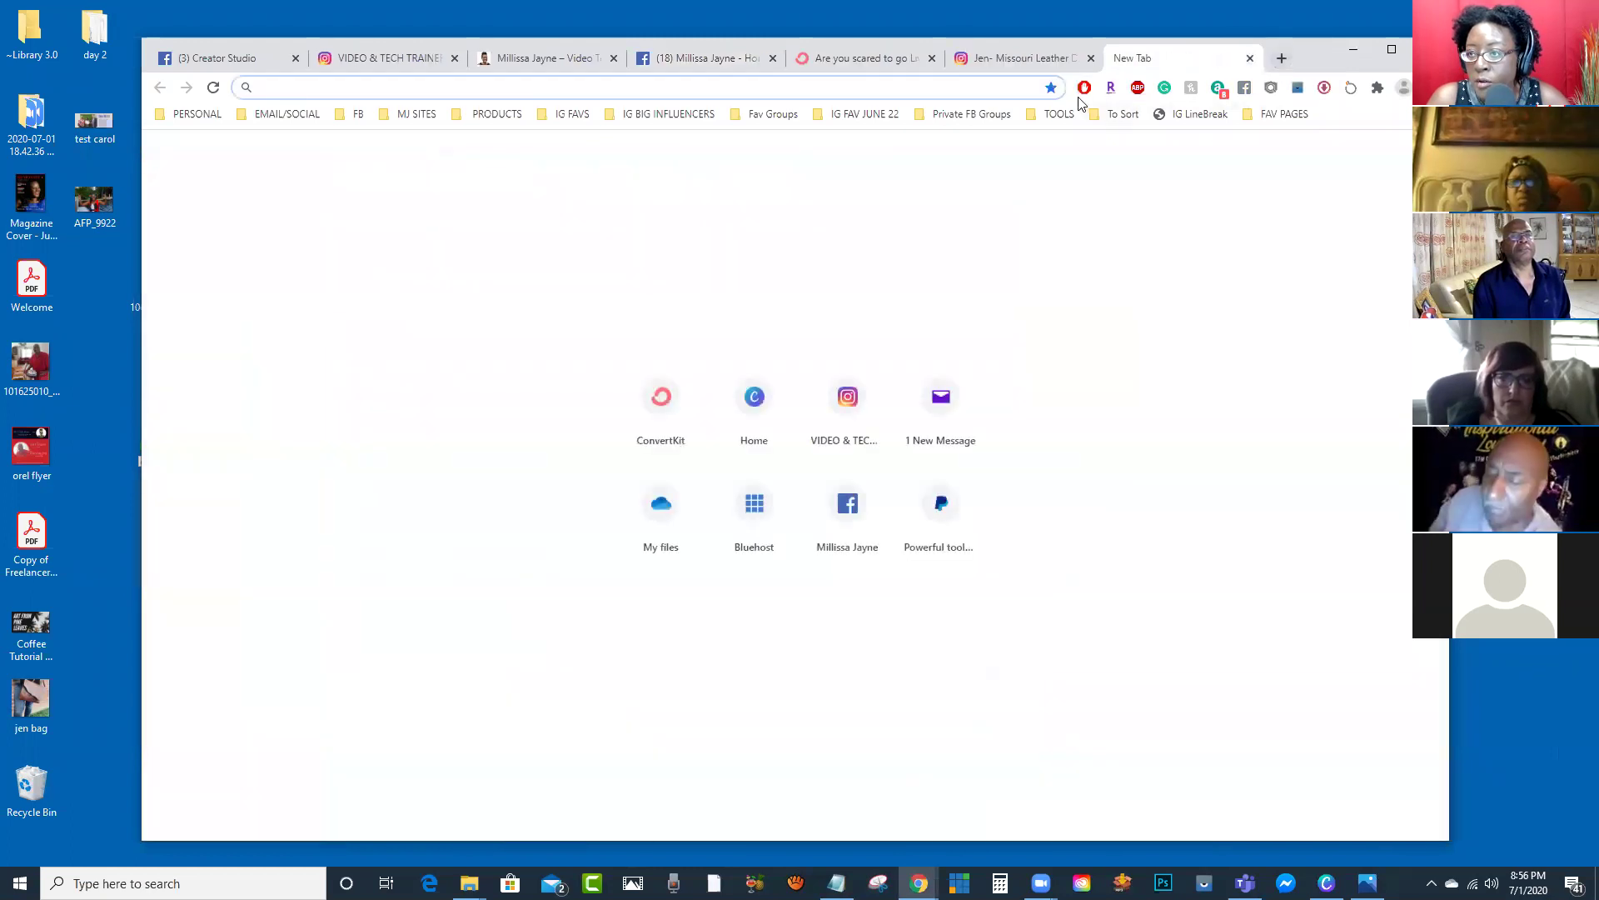
Step: Browse the TOOLS bookmarks to the photo, graphic and video editing apps
click(1060, 114)
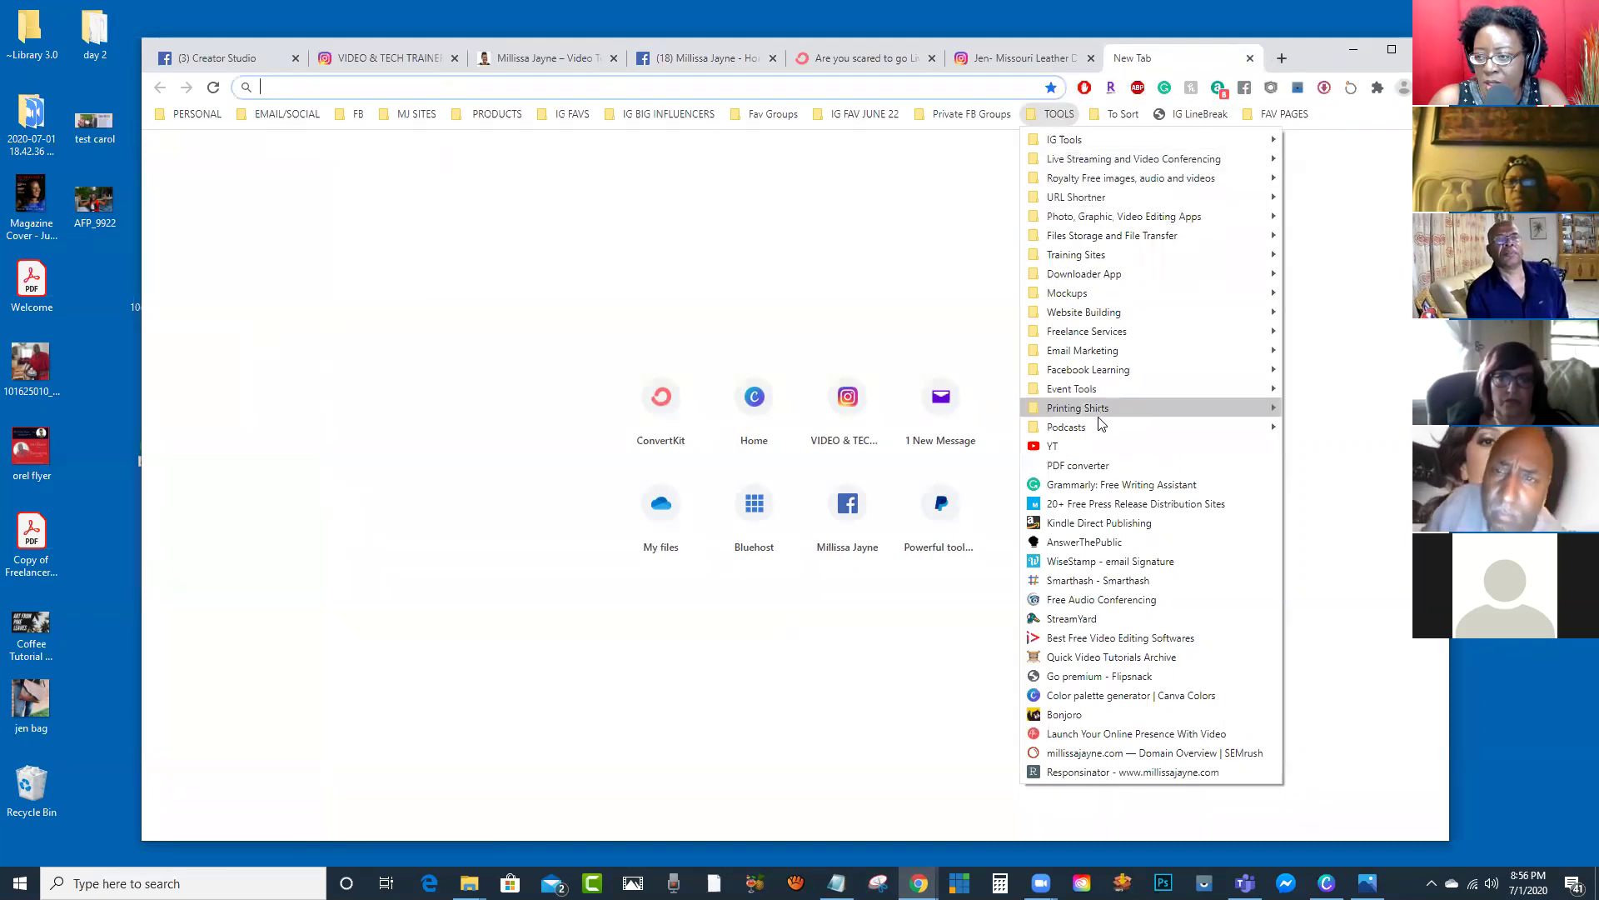
mouse_move(1073, 145)
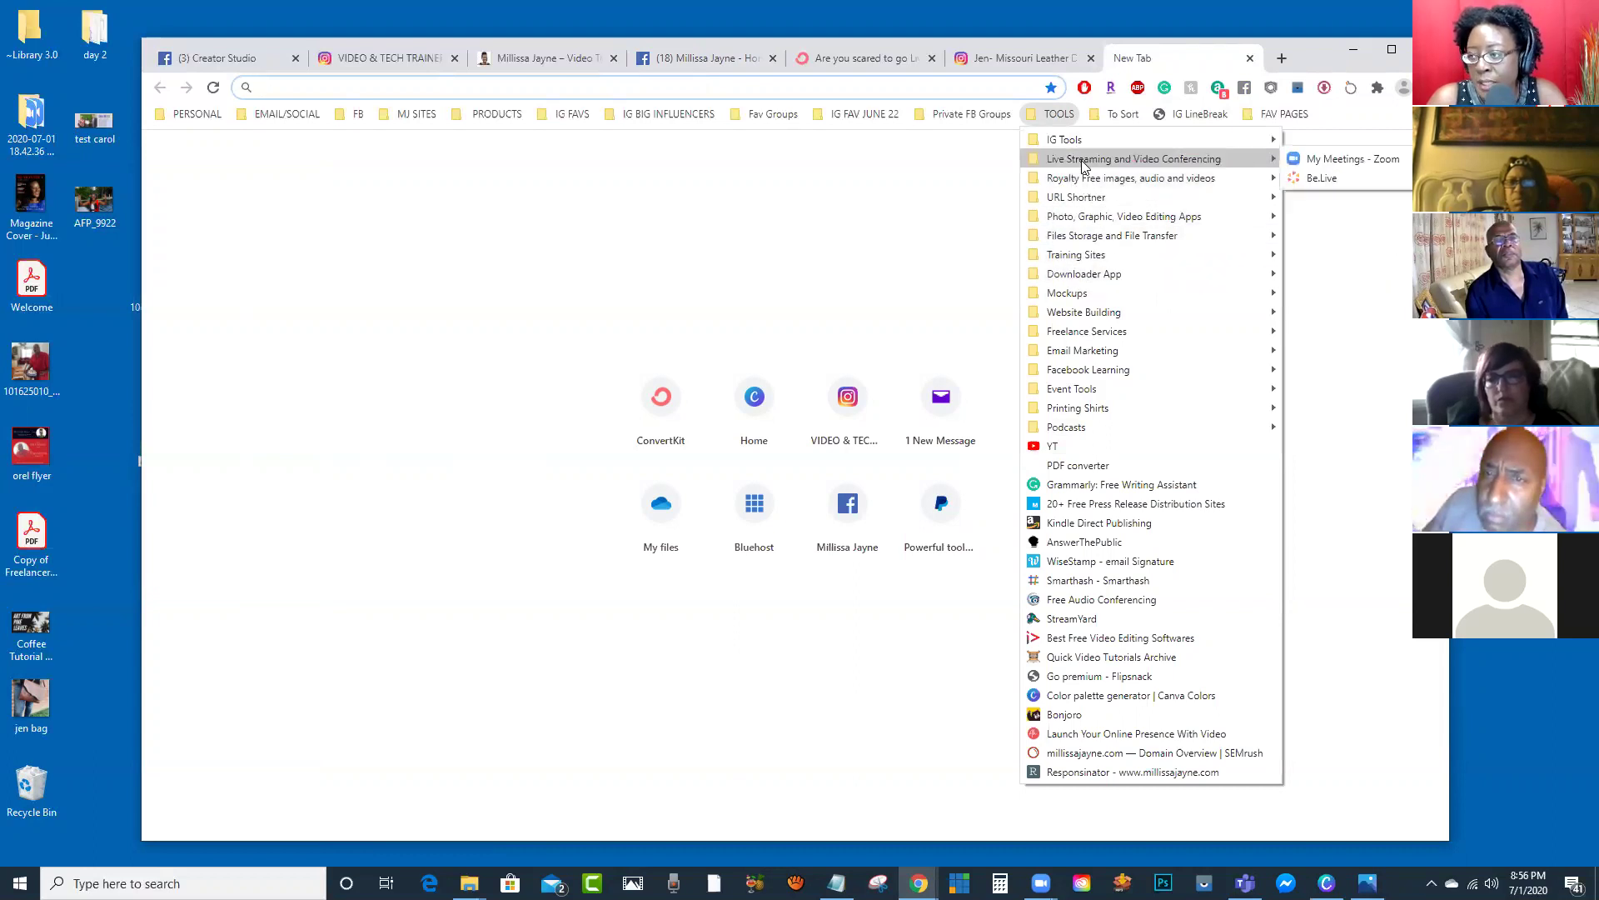
mouse_move(1093, 202)
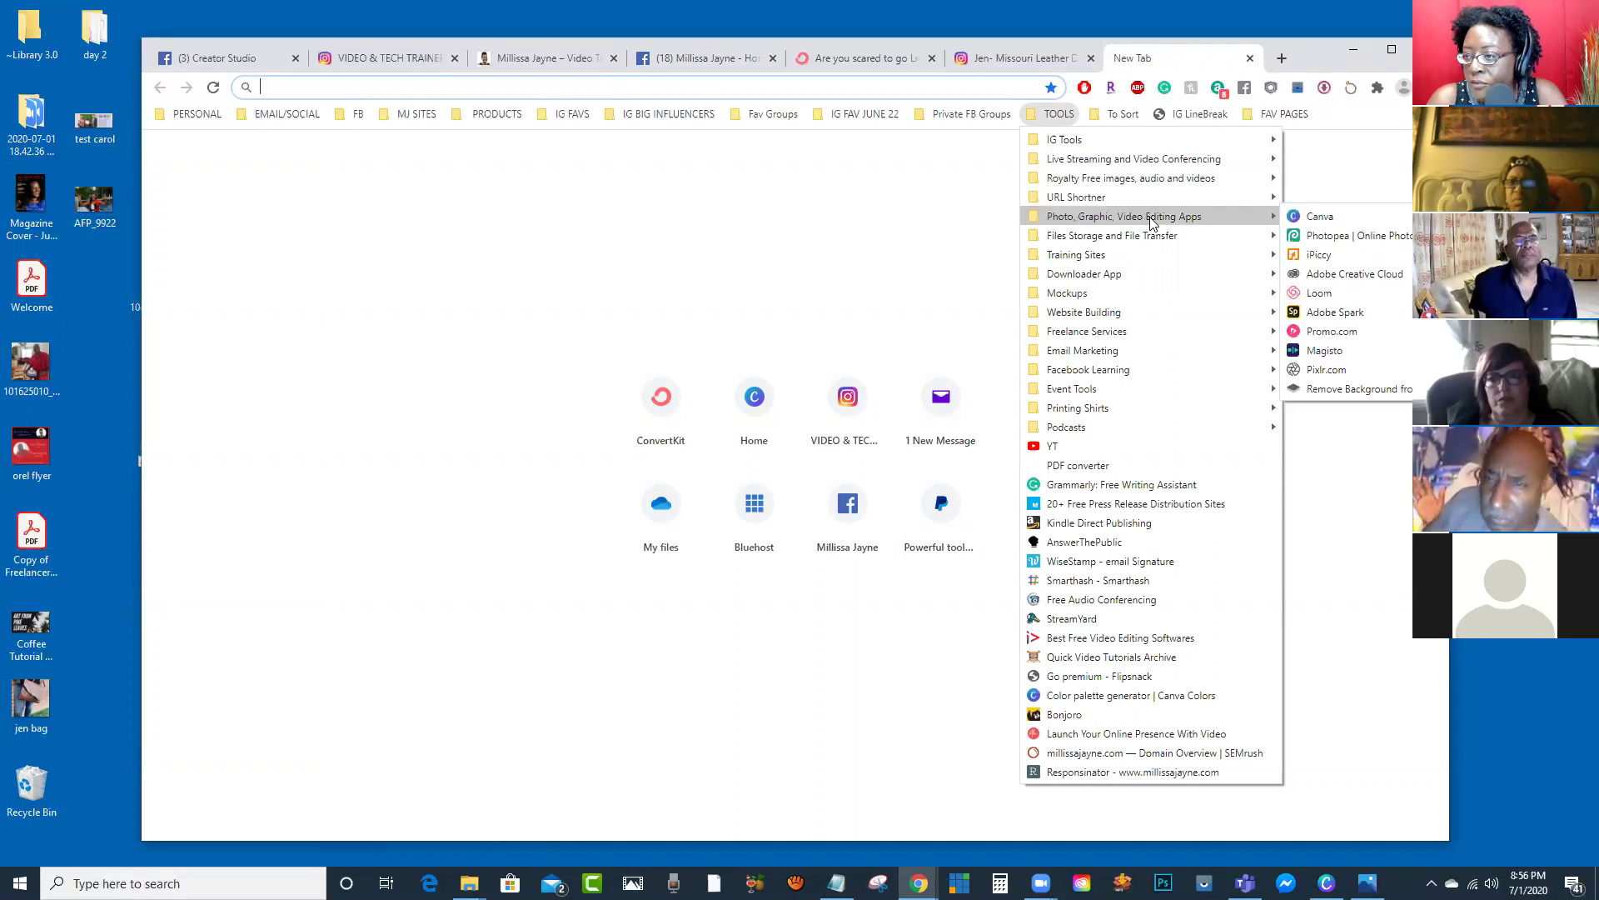
Step: Open Photopea from the bookmarks and load the AFP_9922 photo into it
click(1336, 235)
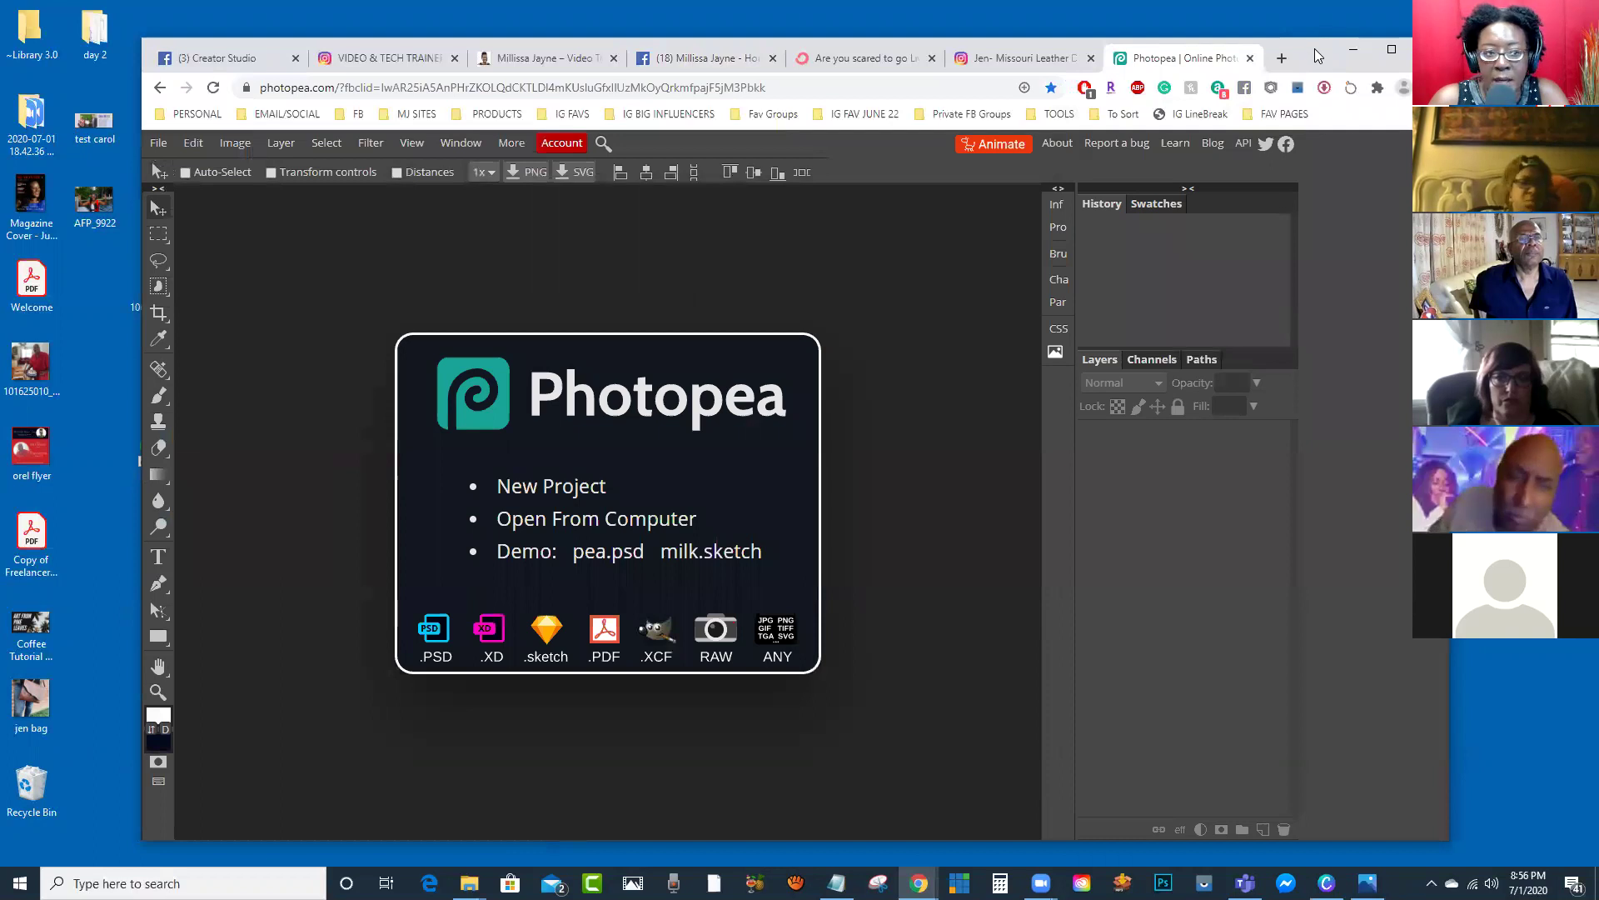
drag(1315, 48, 1325, 42)
drag(96, 202, 462, 266)
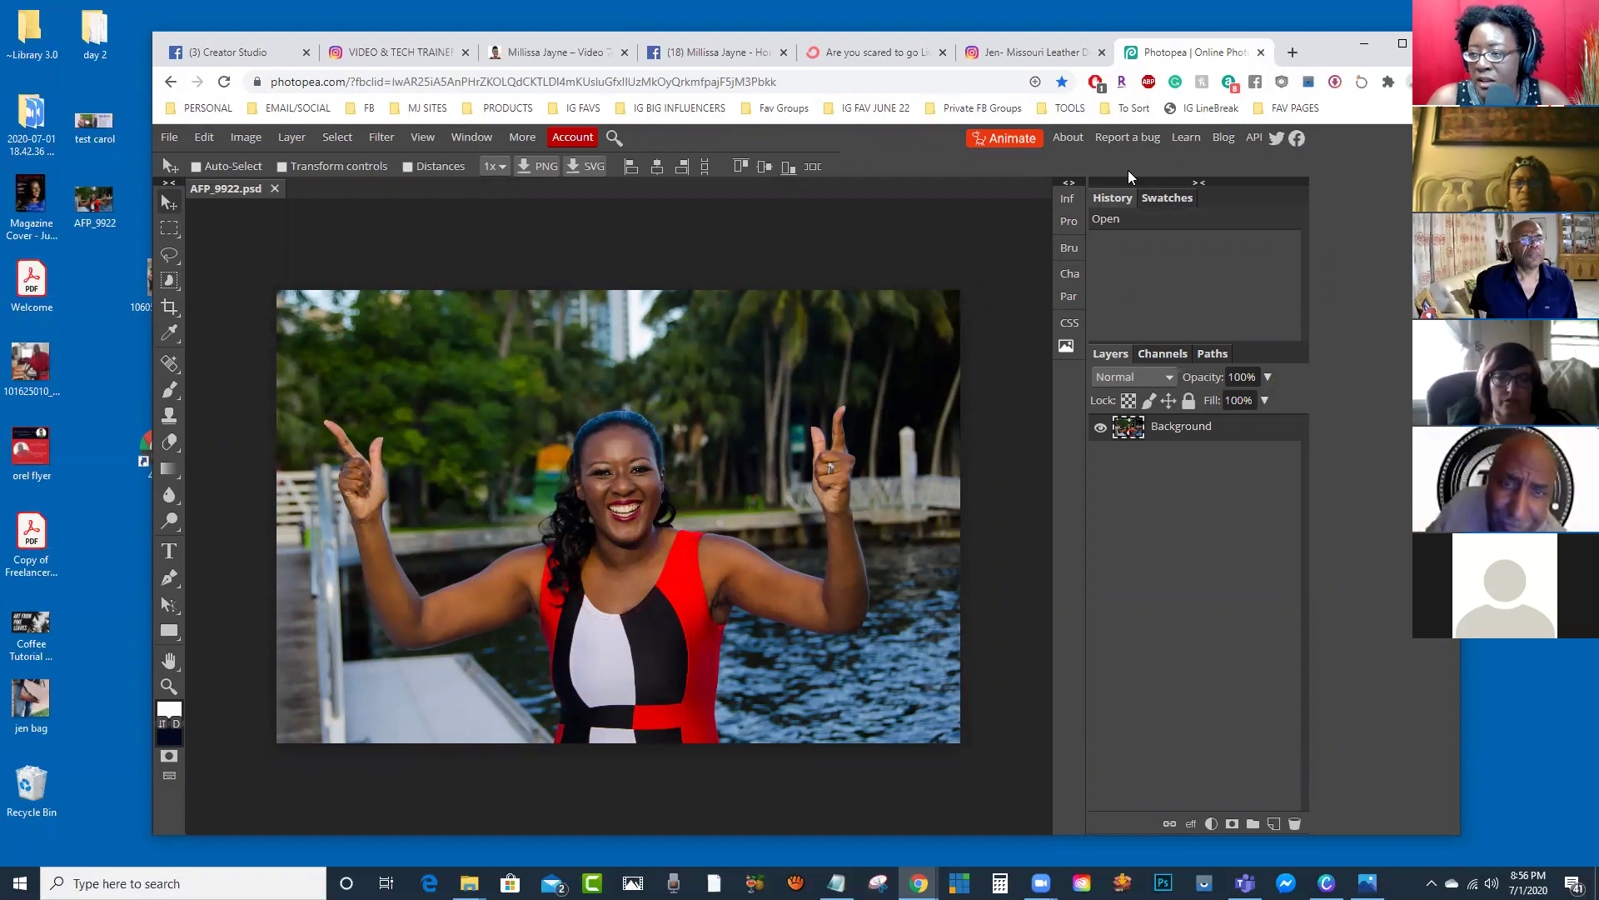
Step: Open remove.bg in a new tab via TOOLS > Photo, Graphic, Video Editing Apps > Remove Background
click(1294, 52)
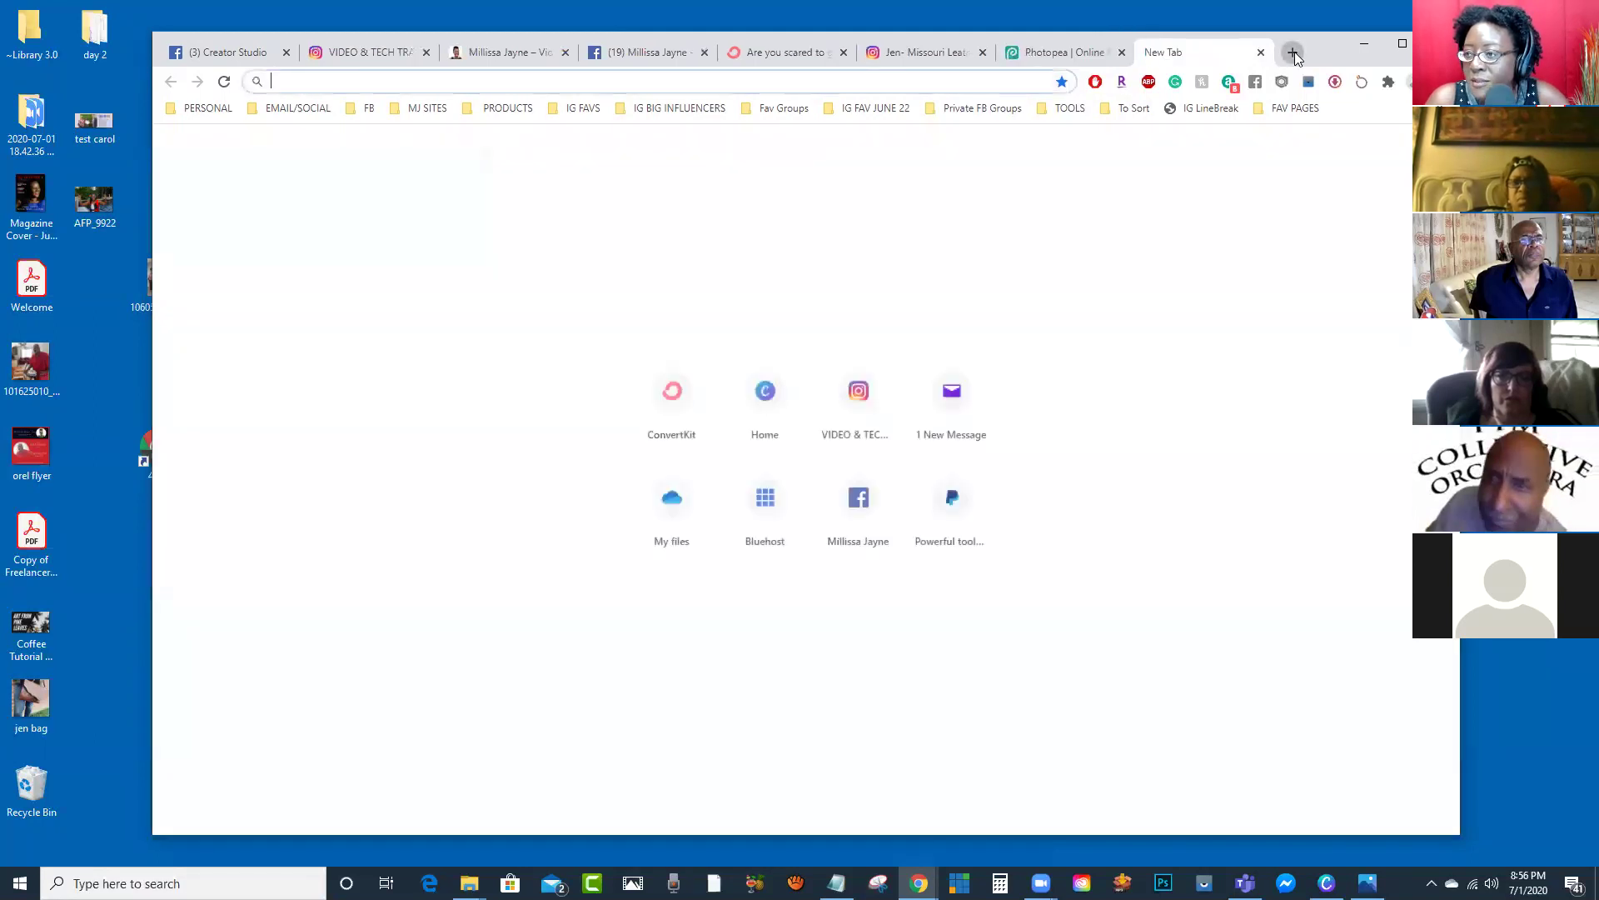
click(1068, 108)
mouse_move(1081, 215)
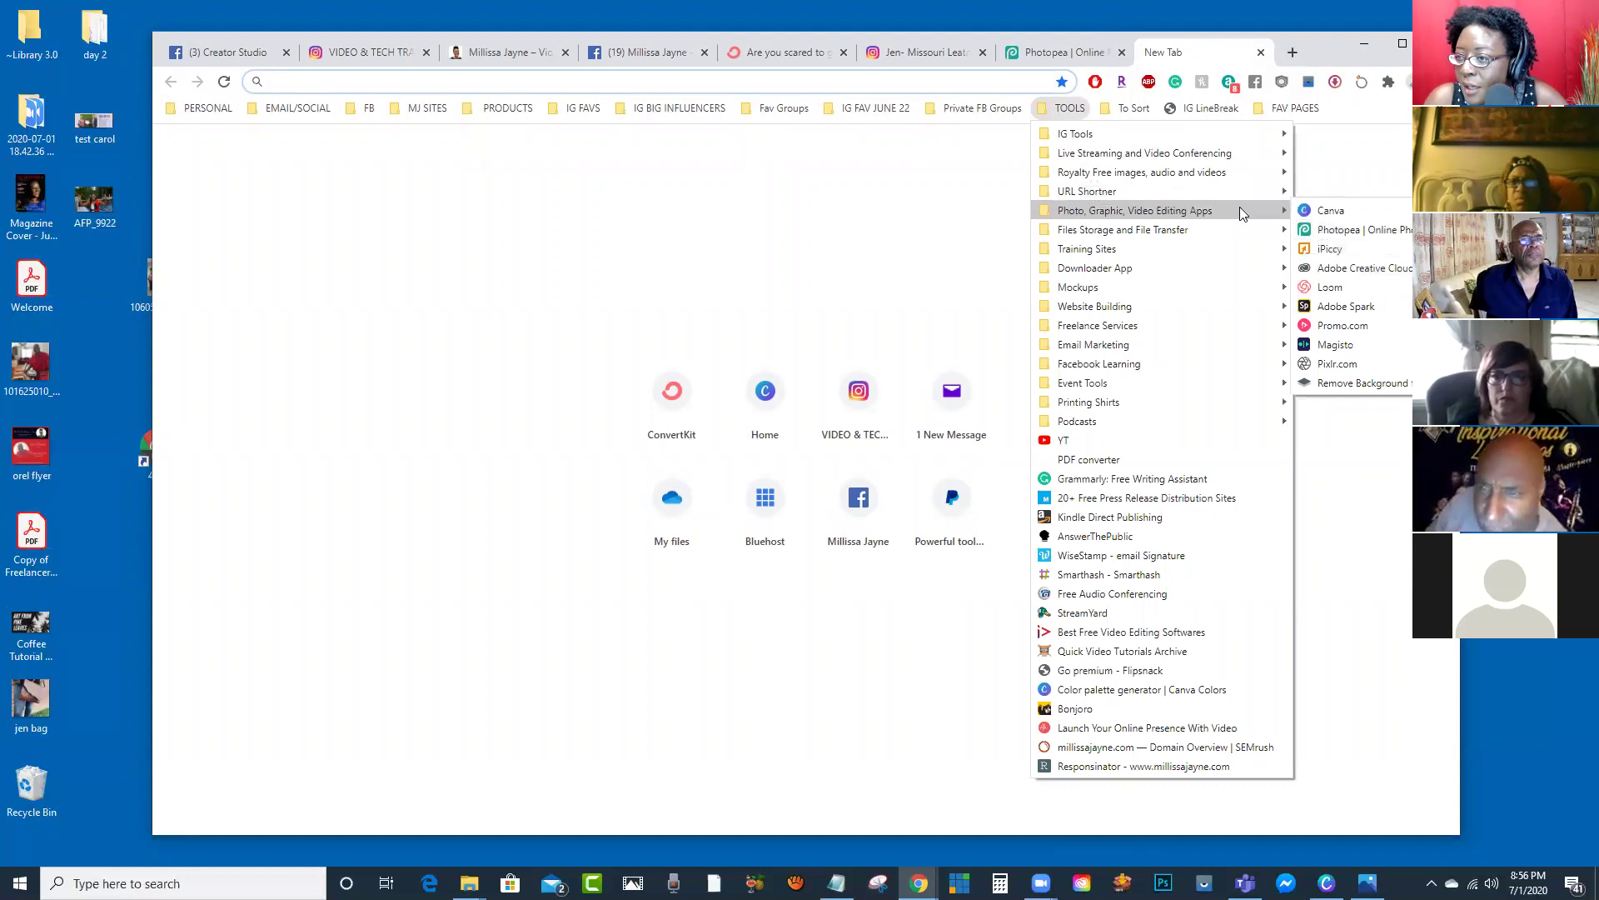
drag(1234, 204, 1340, 382)
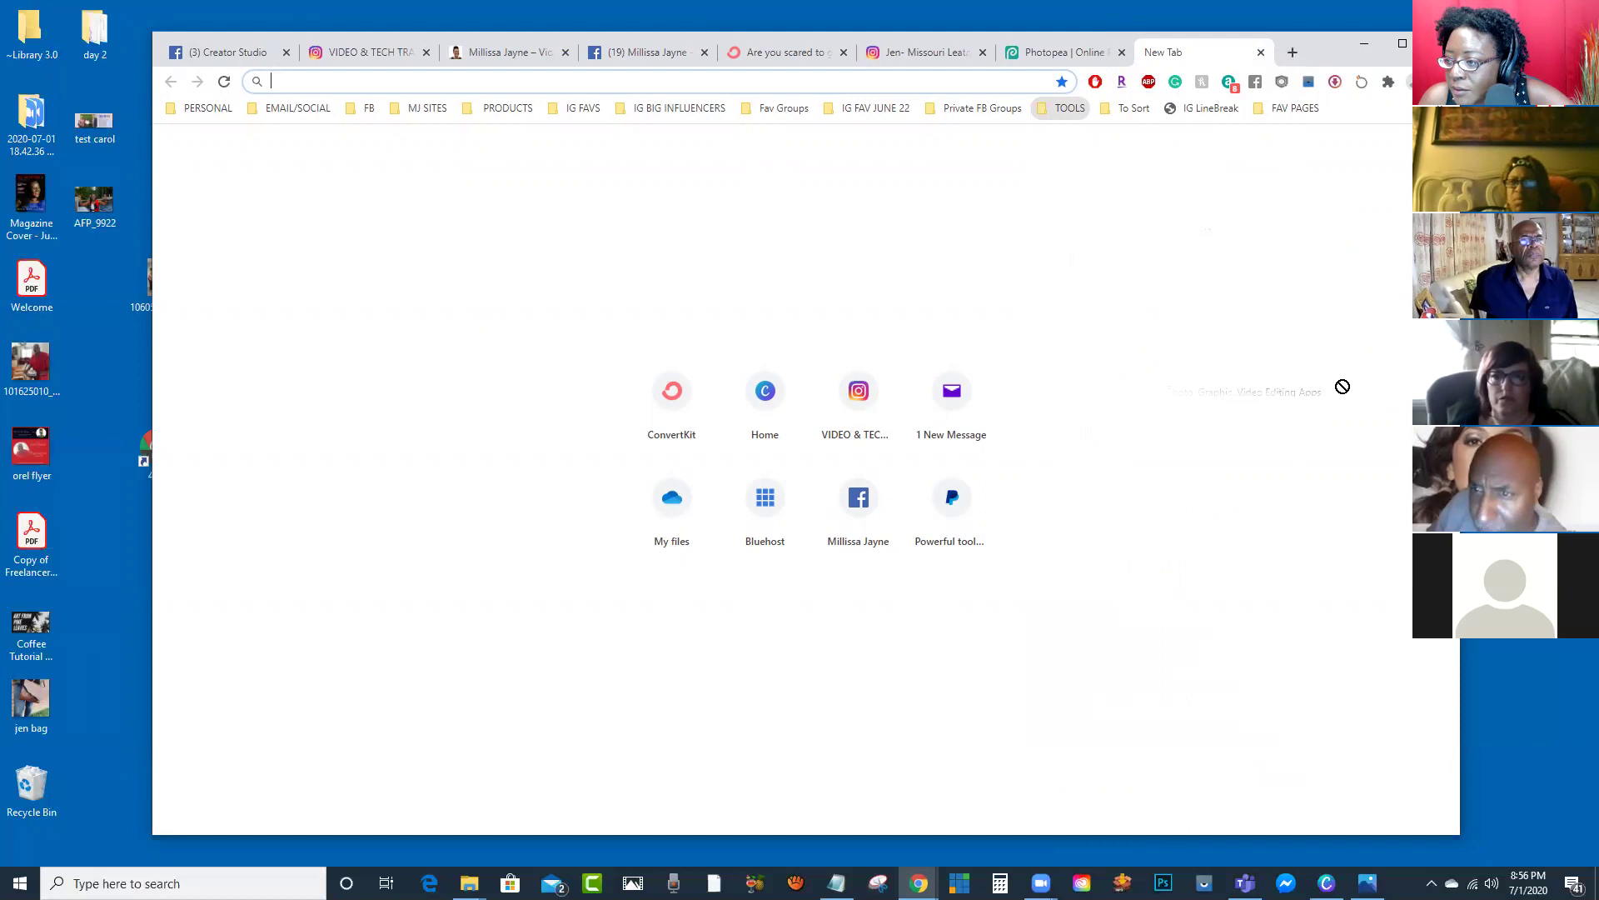
click(1061, 108)
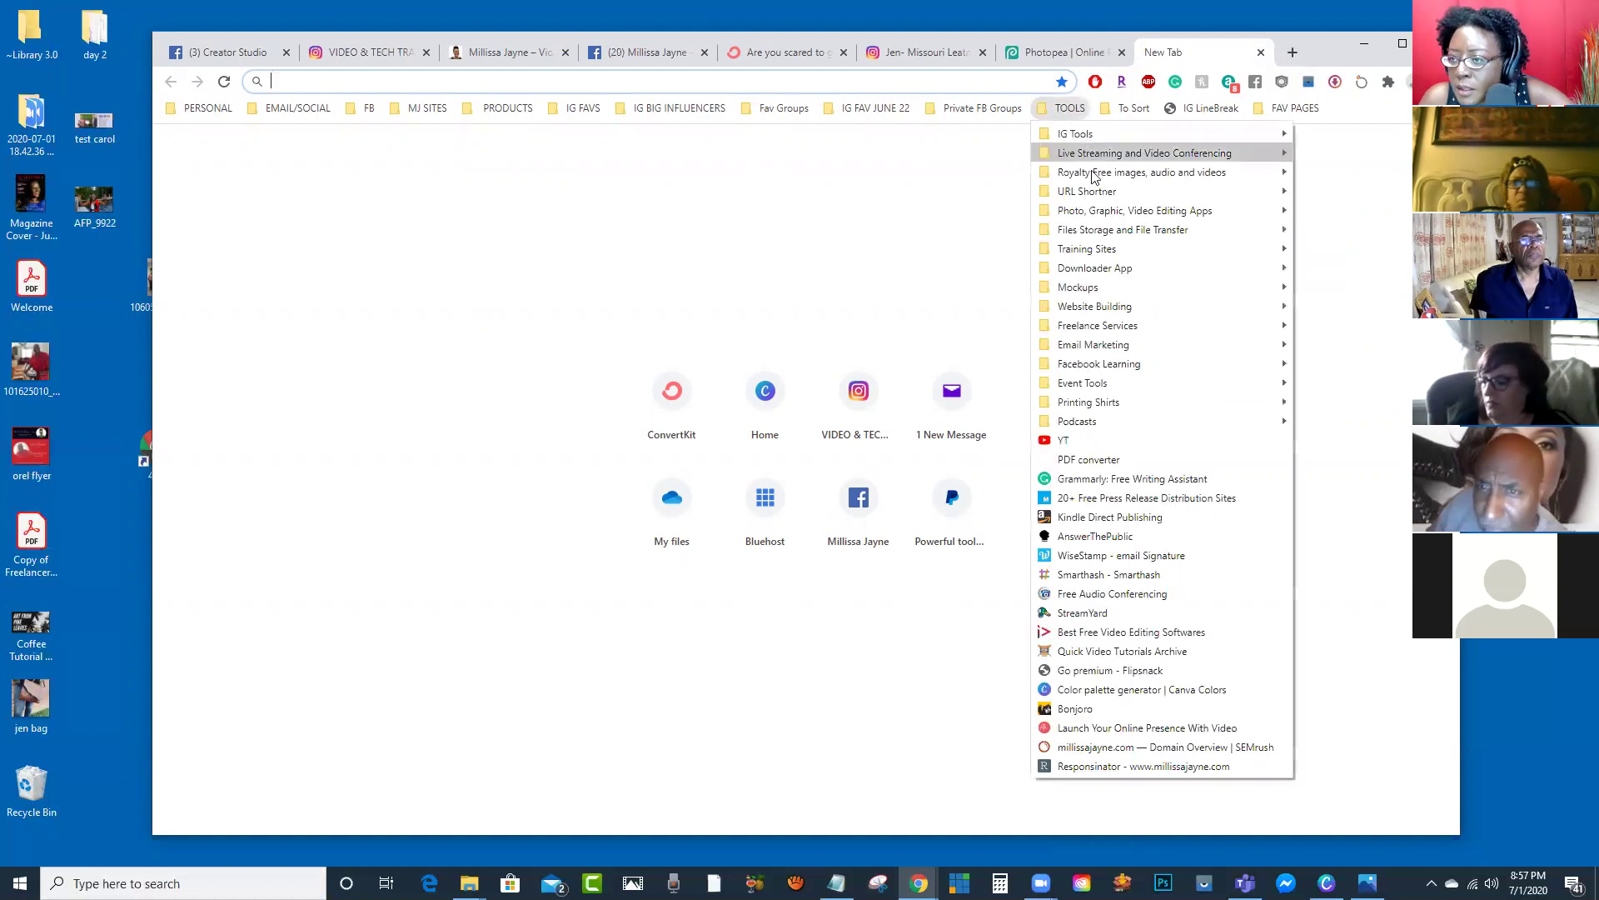
mouse_move(1161, 211)
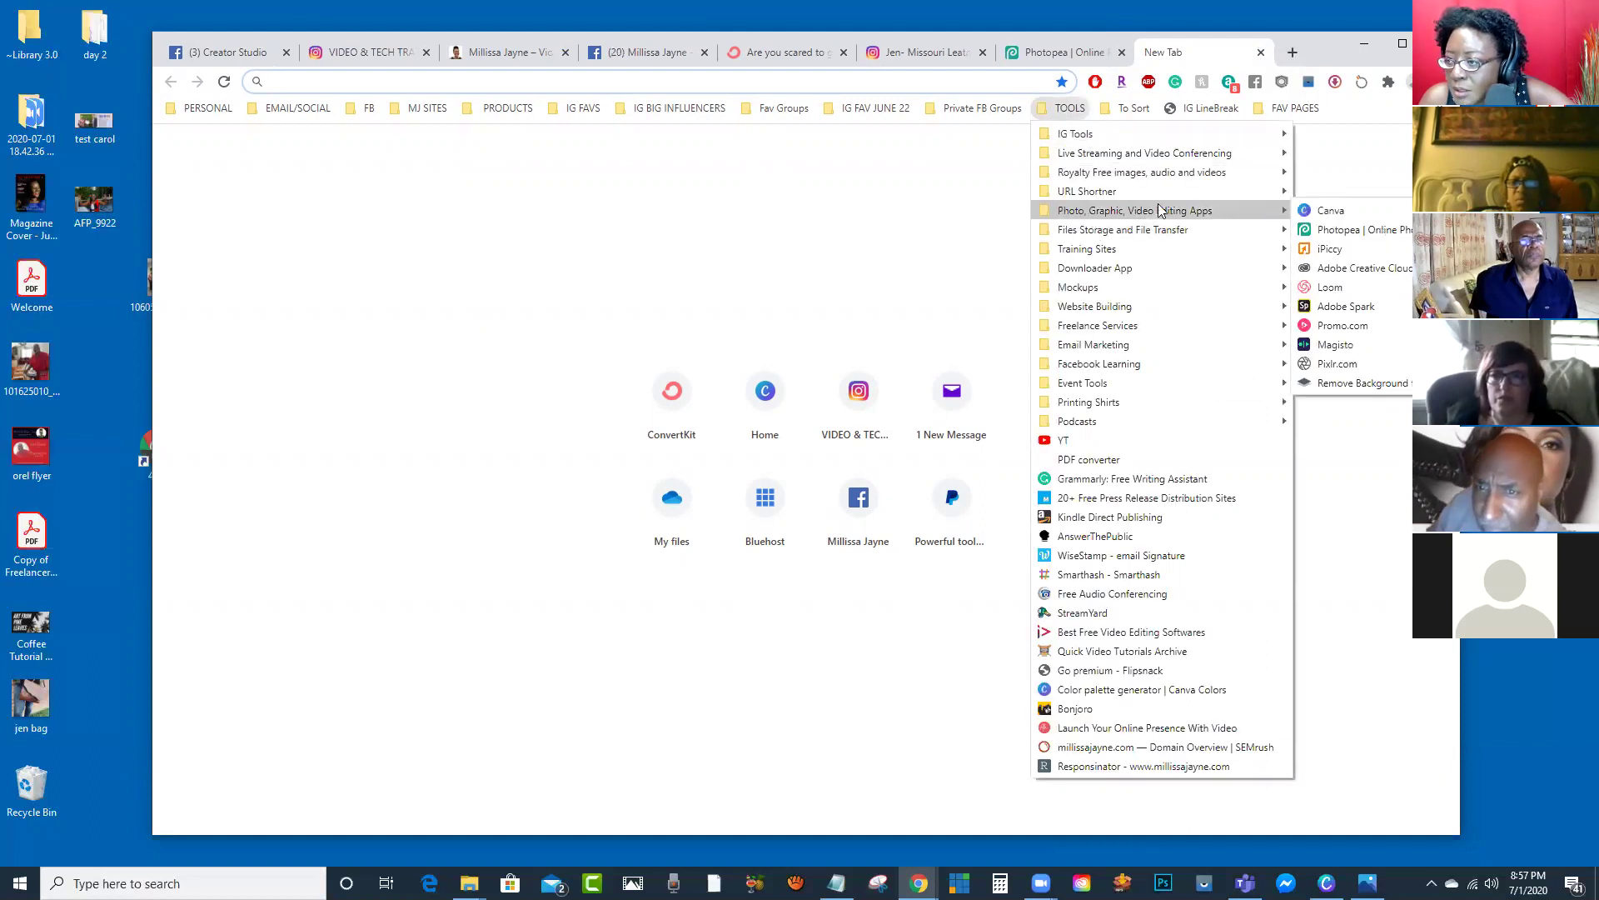
click(1368, 385)
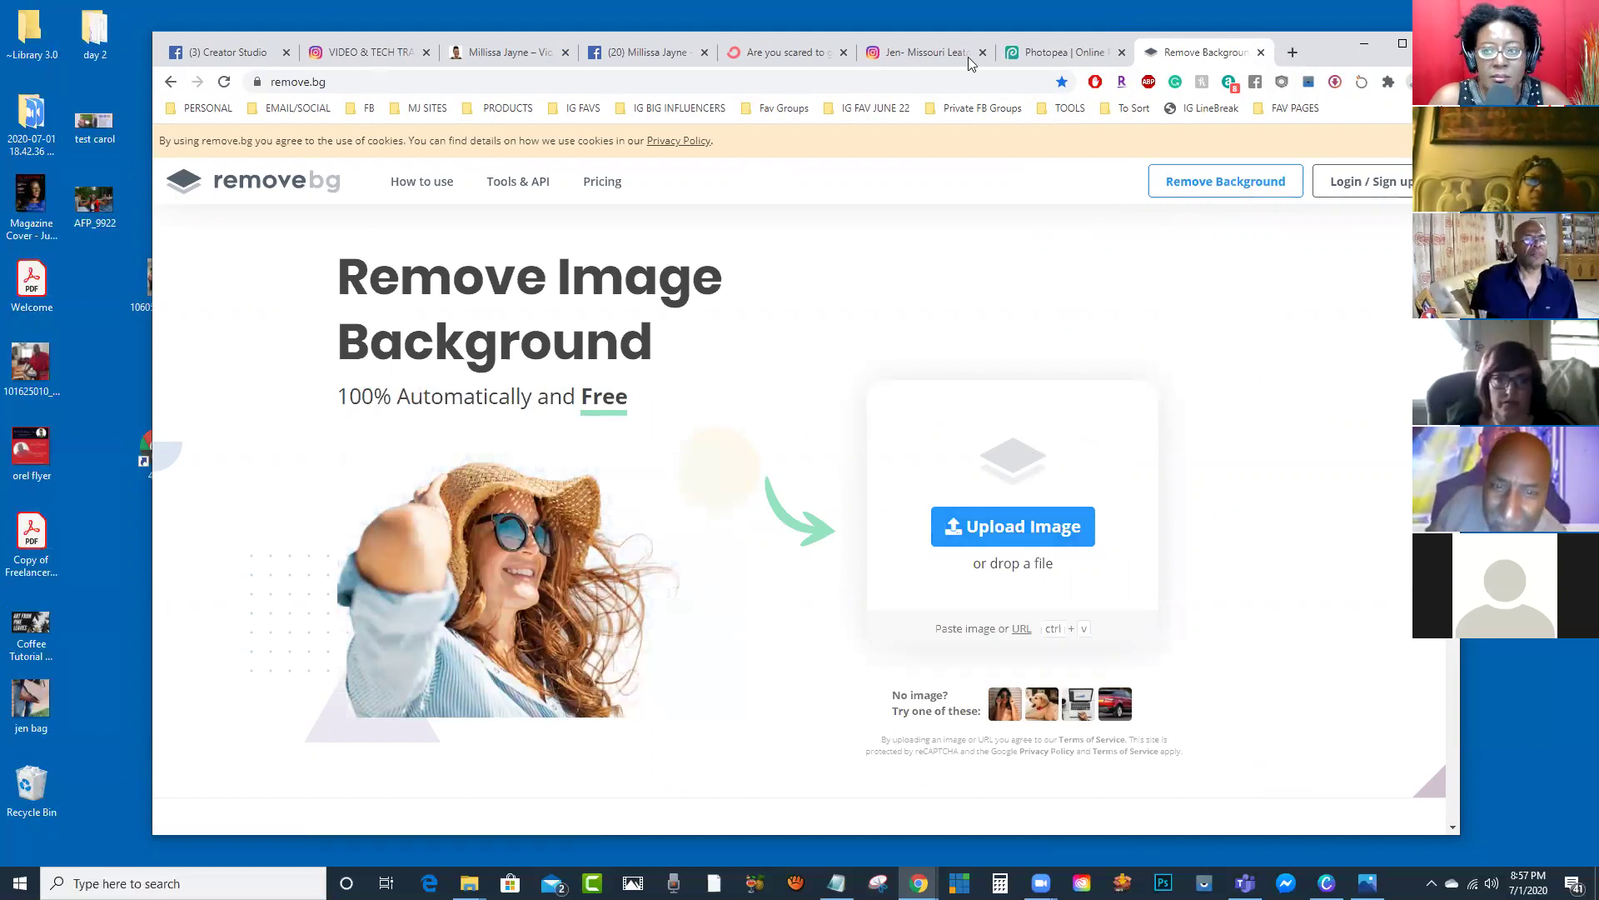
Step: Upload AFP_9922 to remove.bg and download the background-free cutout PNG
drag(1339, 38, 1413, 32)
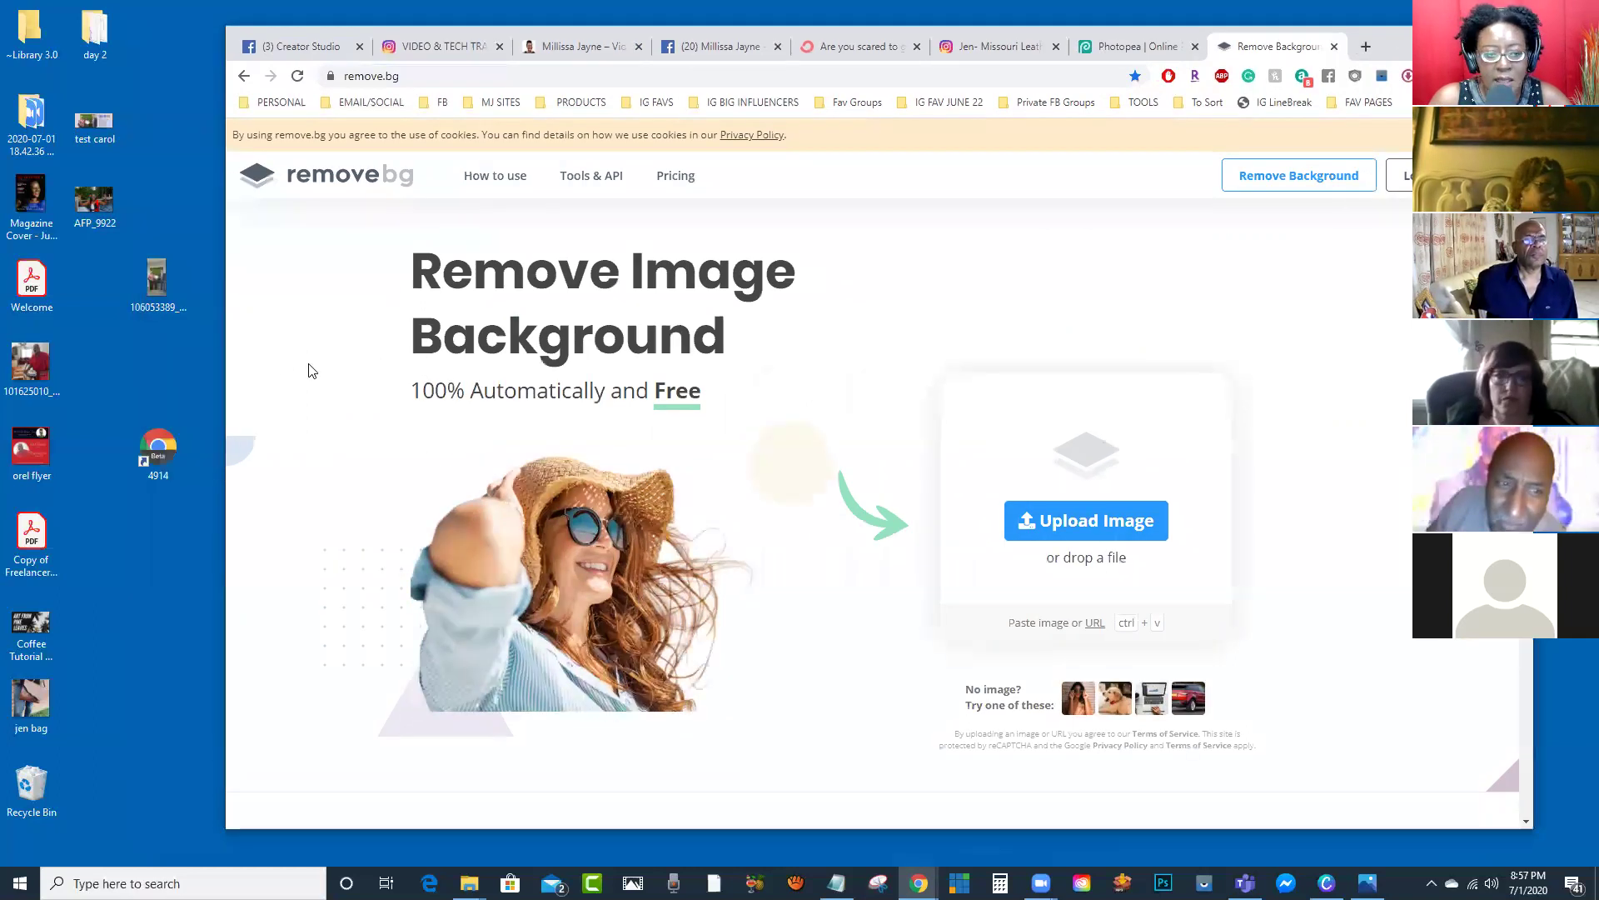
drag(91, 198, 918, 440)
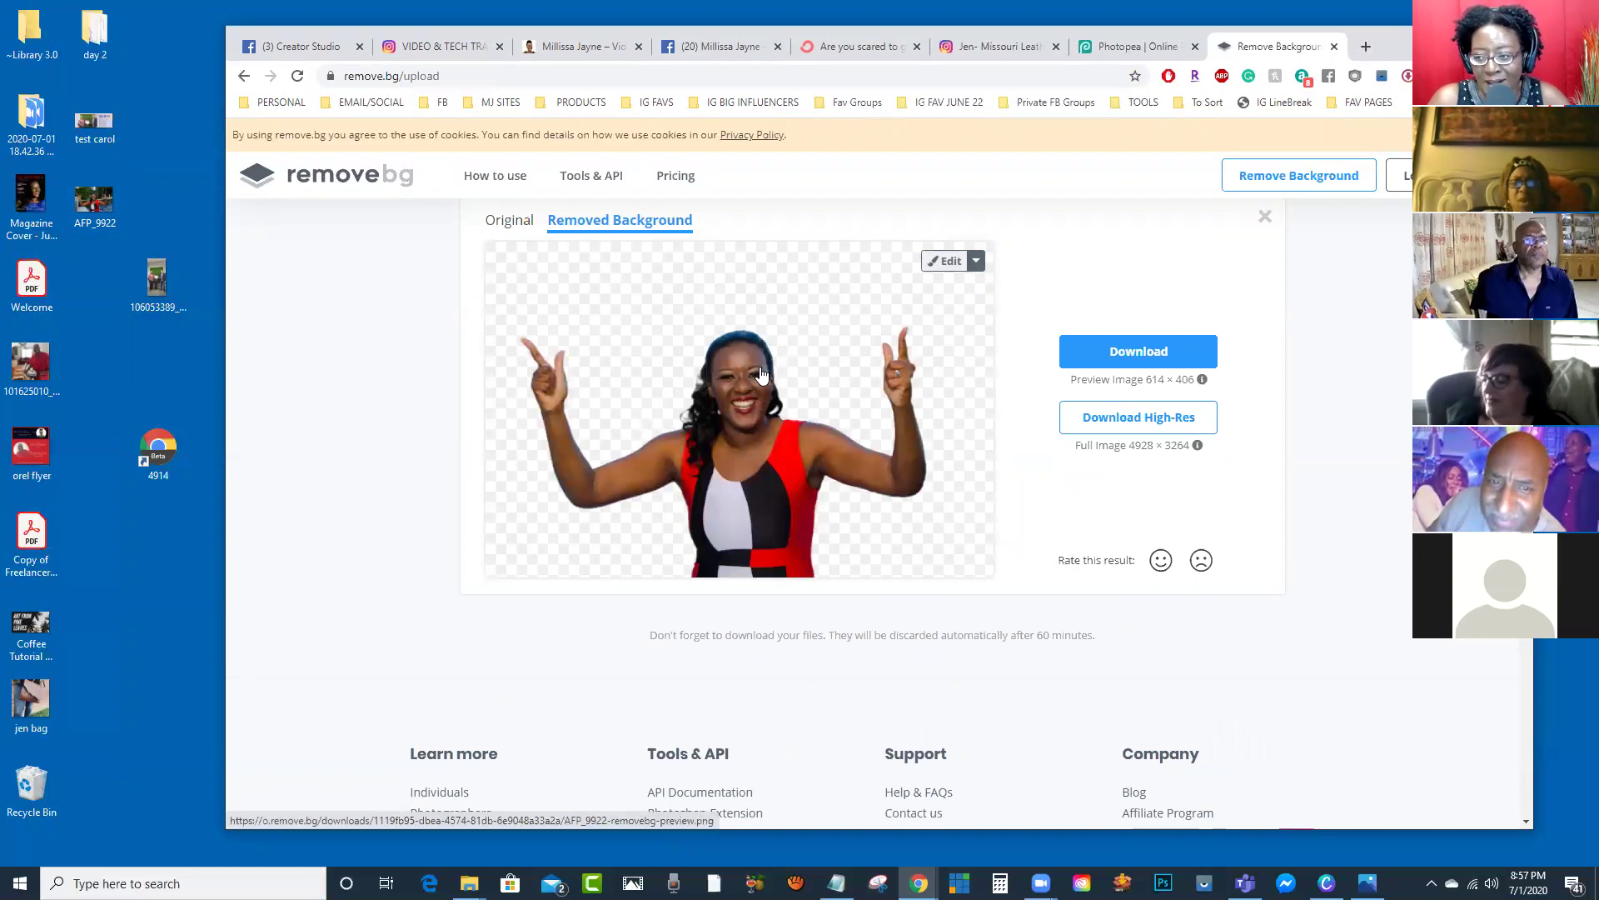
click(1128, 358)
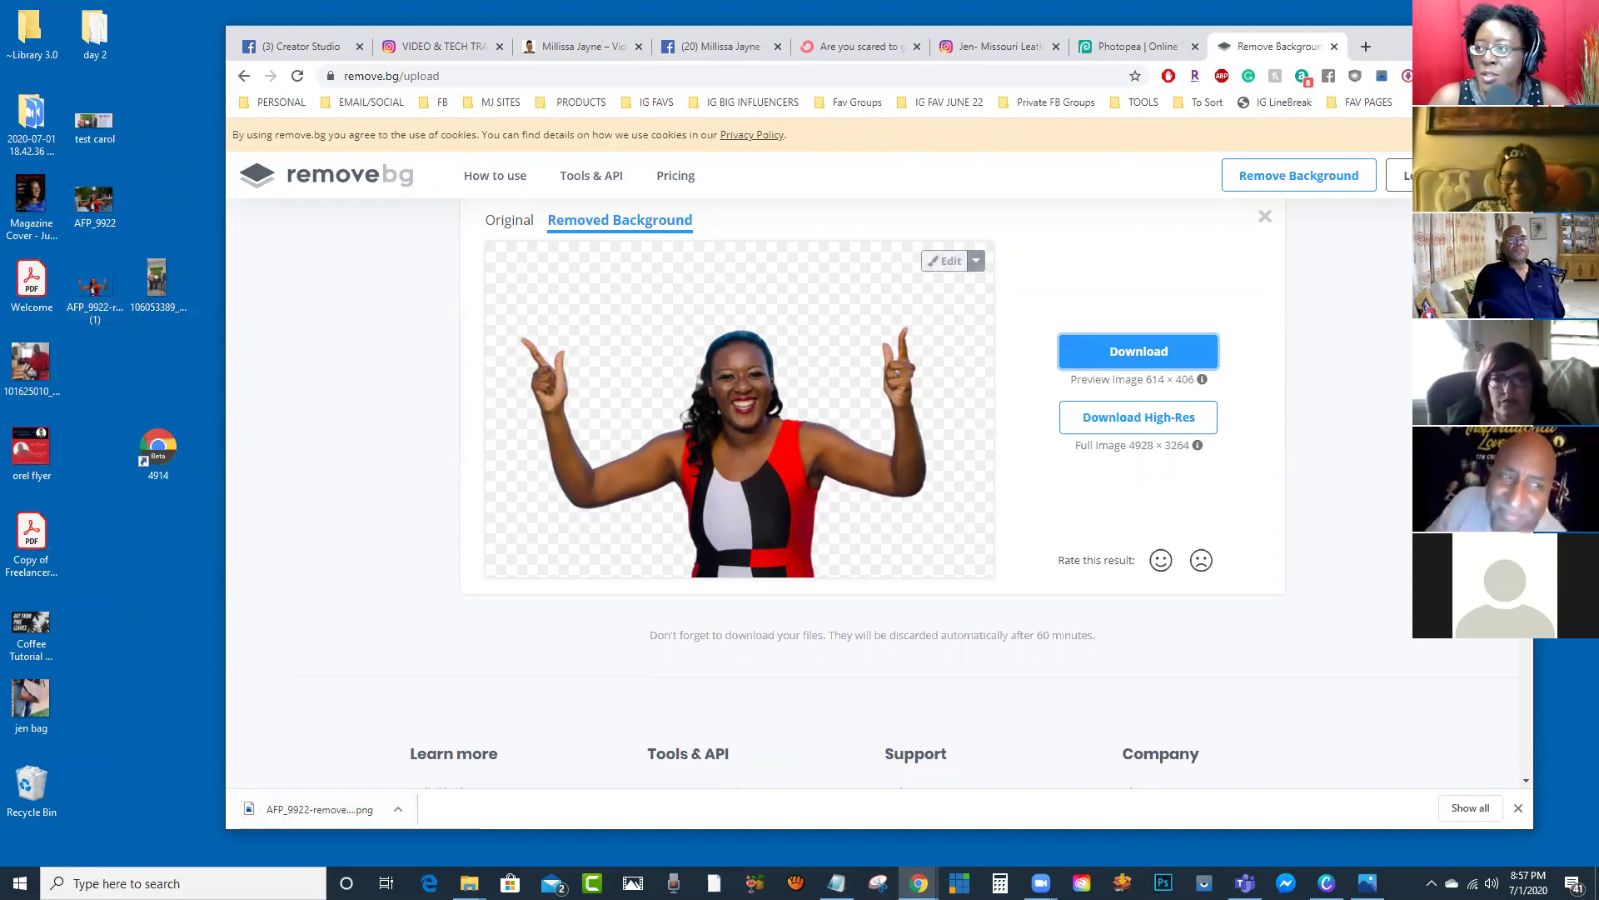
Step: Close the Photos viewer and bring the Canva show flyers design back to the front
key(alt+Tab)
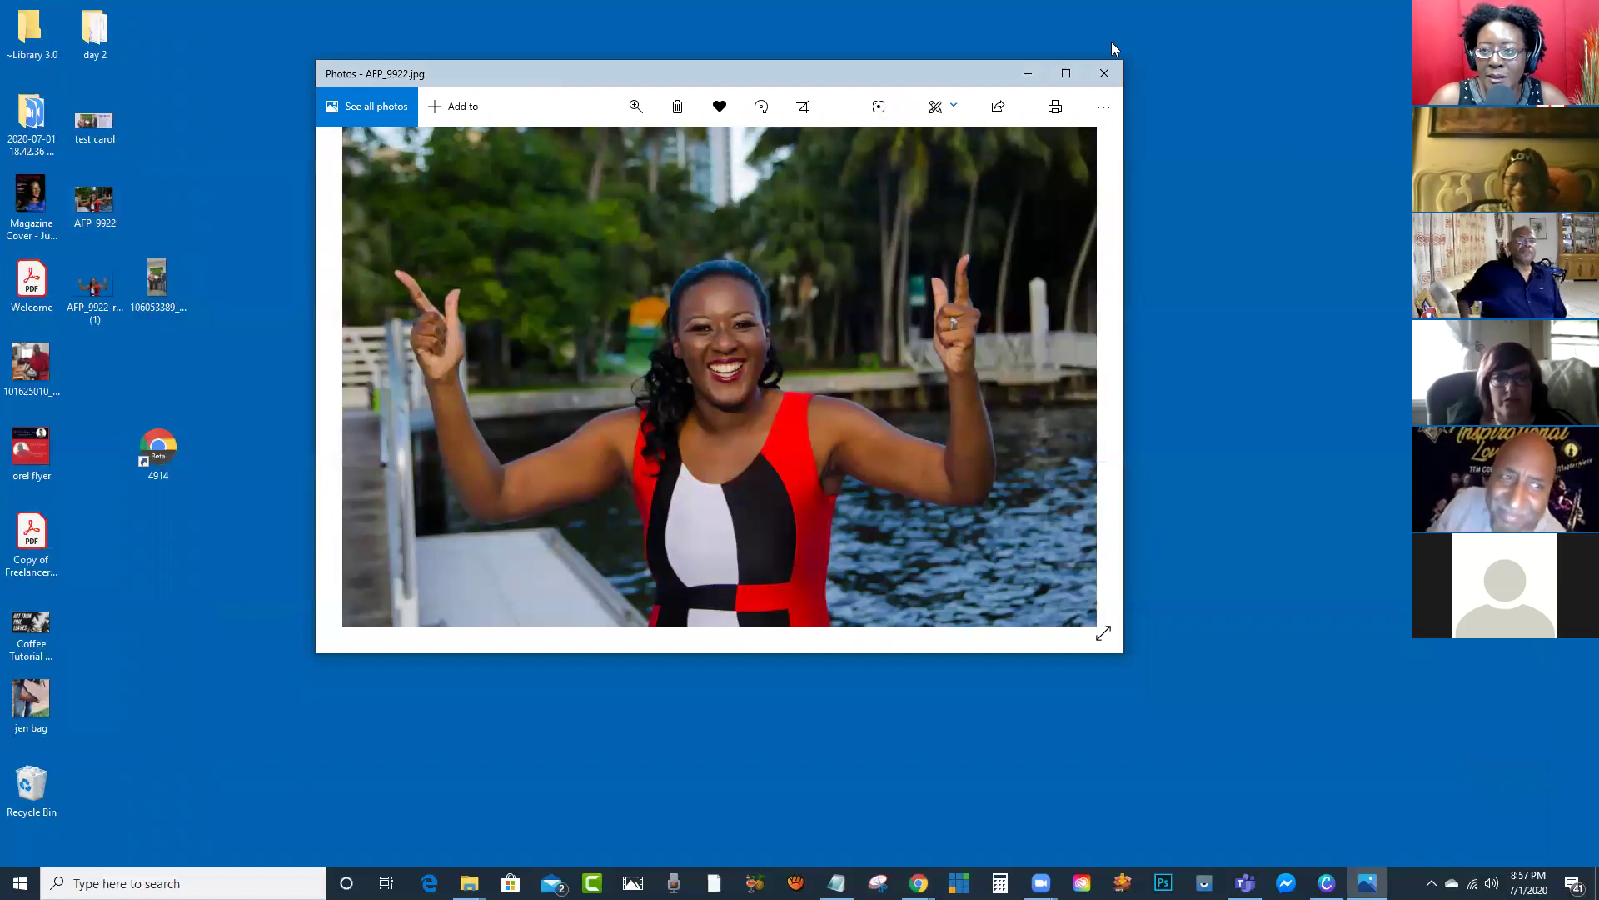
click(1106, 72)
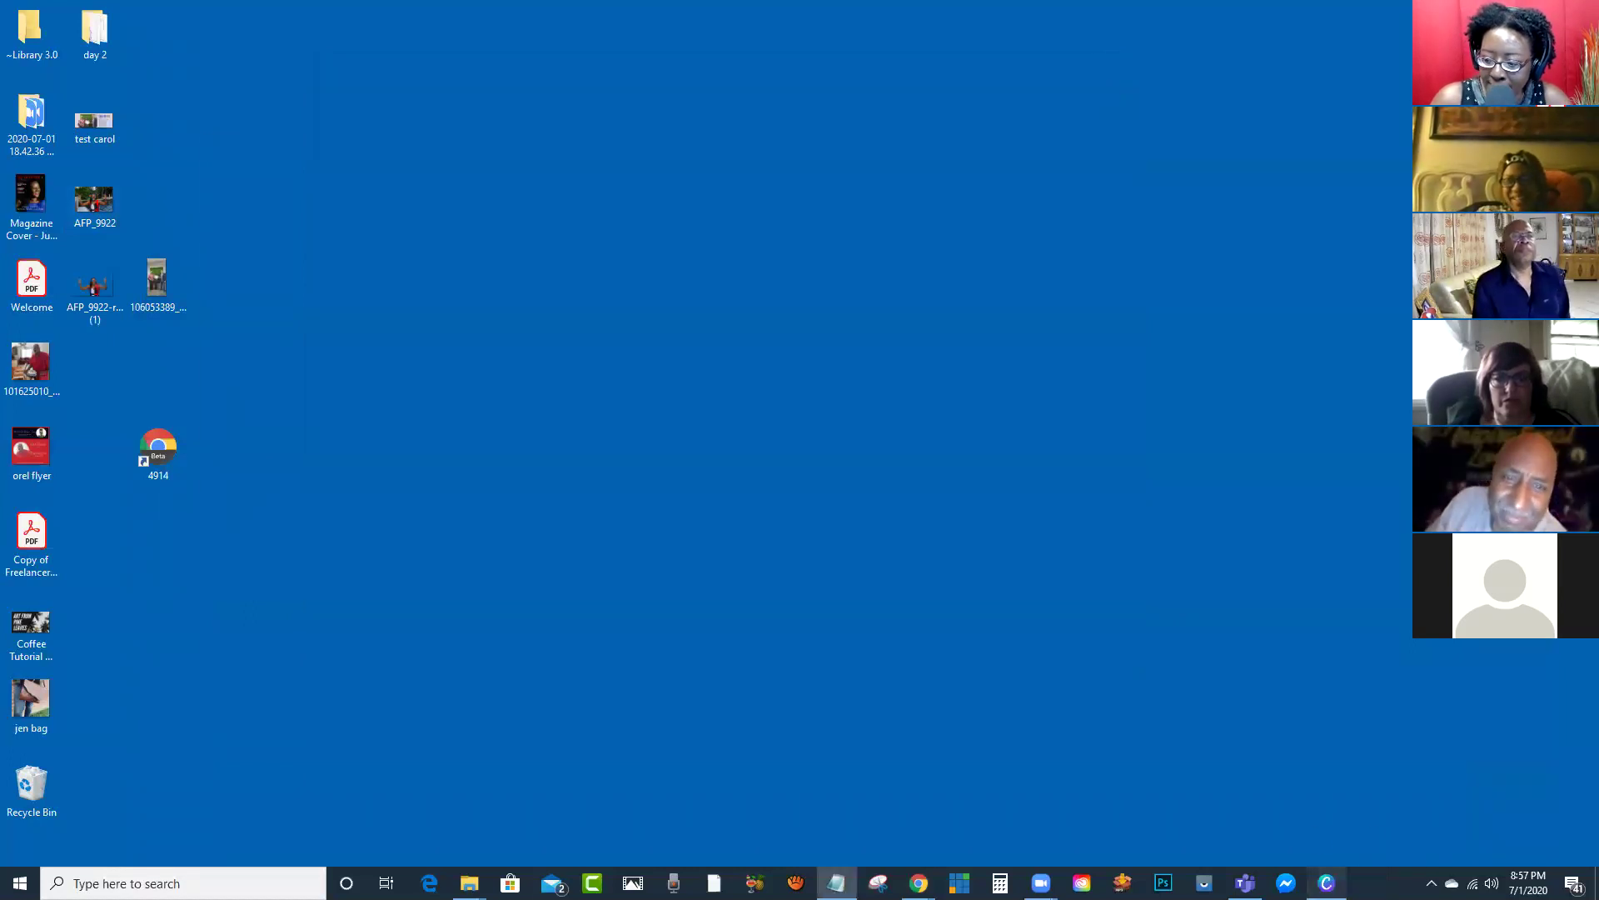
key(alt+Tab)
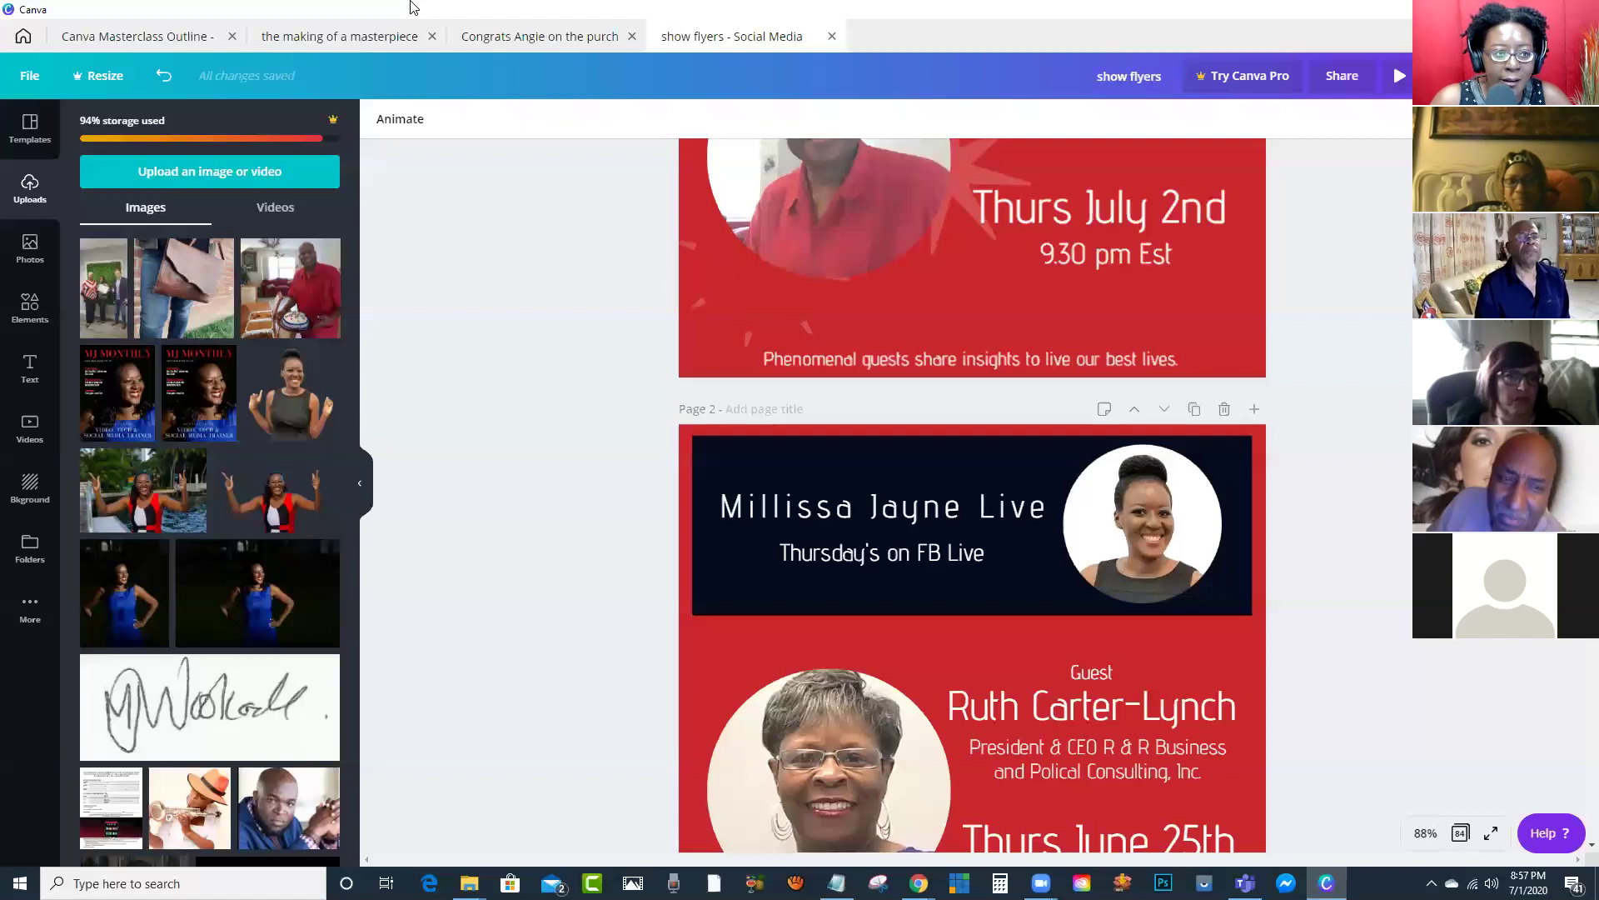
Step: Upload the AFP_9922-removebg-preview (1).png cutout into Canva and place it on Page 2
double_click(650, 40)
drag(94, 287, 329, 319)
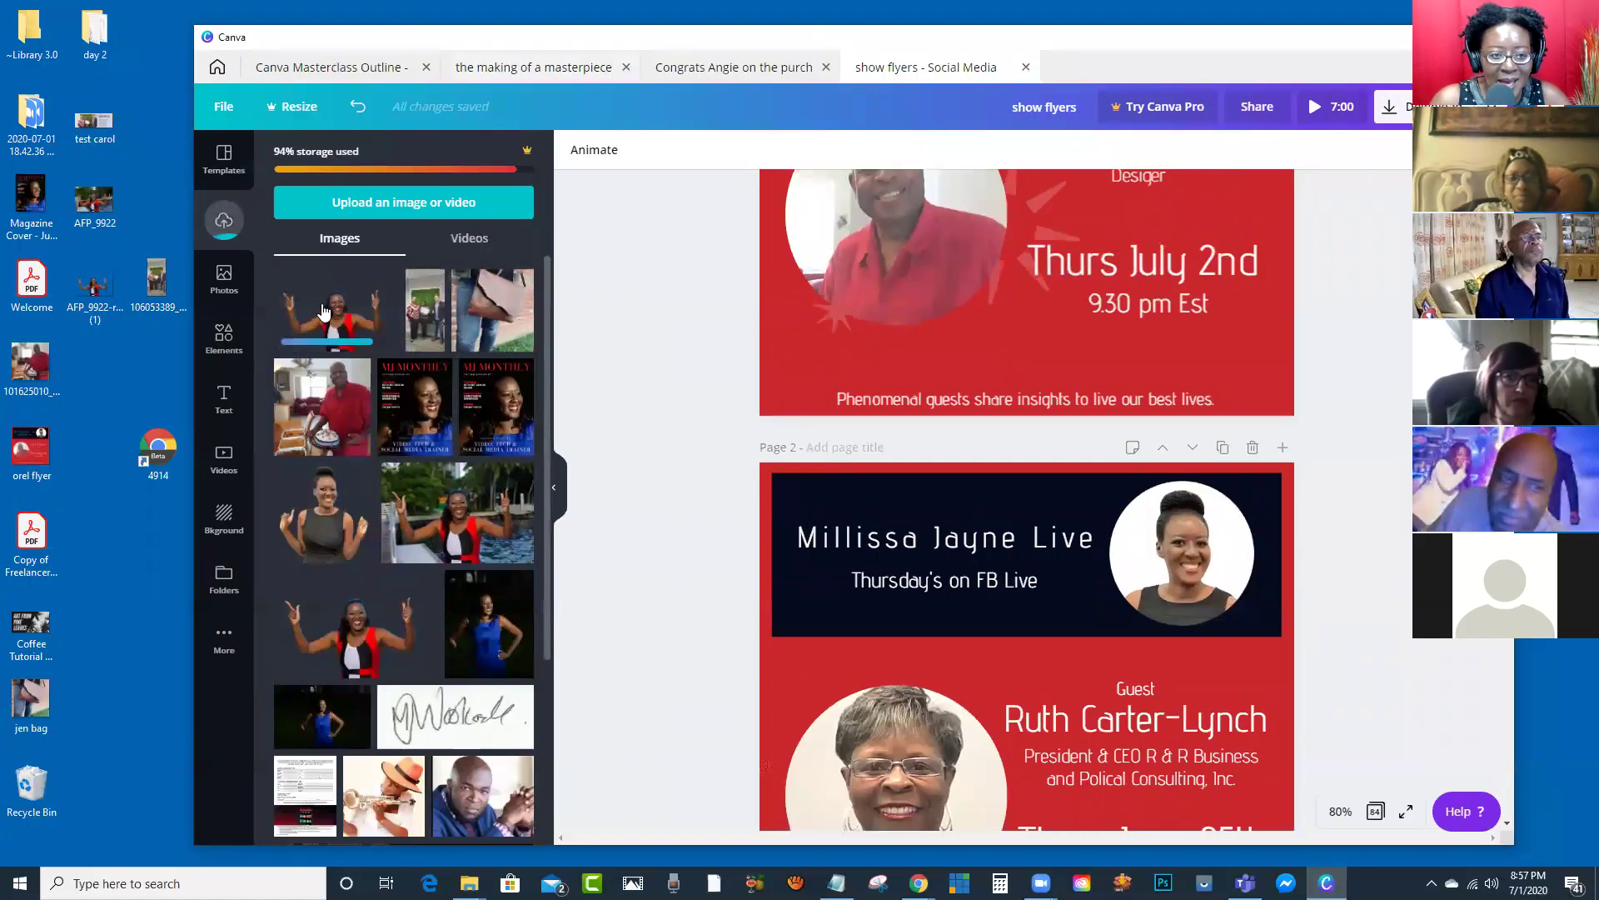
click(329, 319)
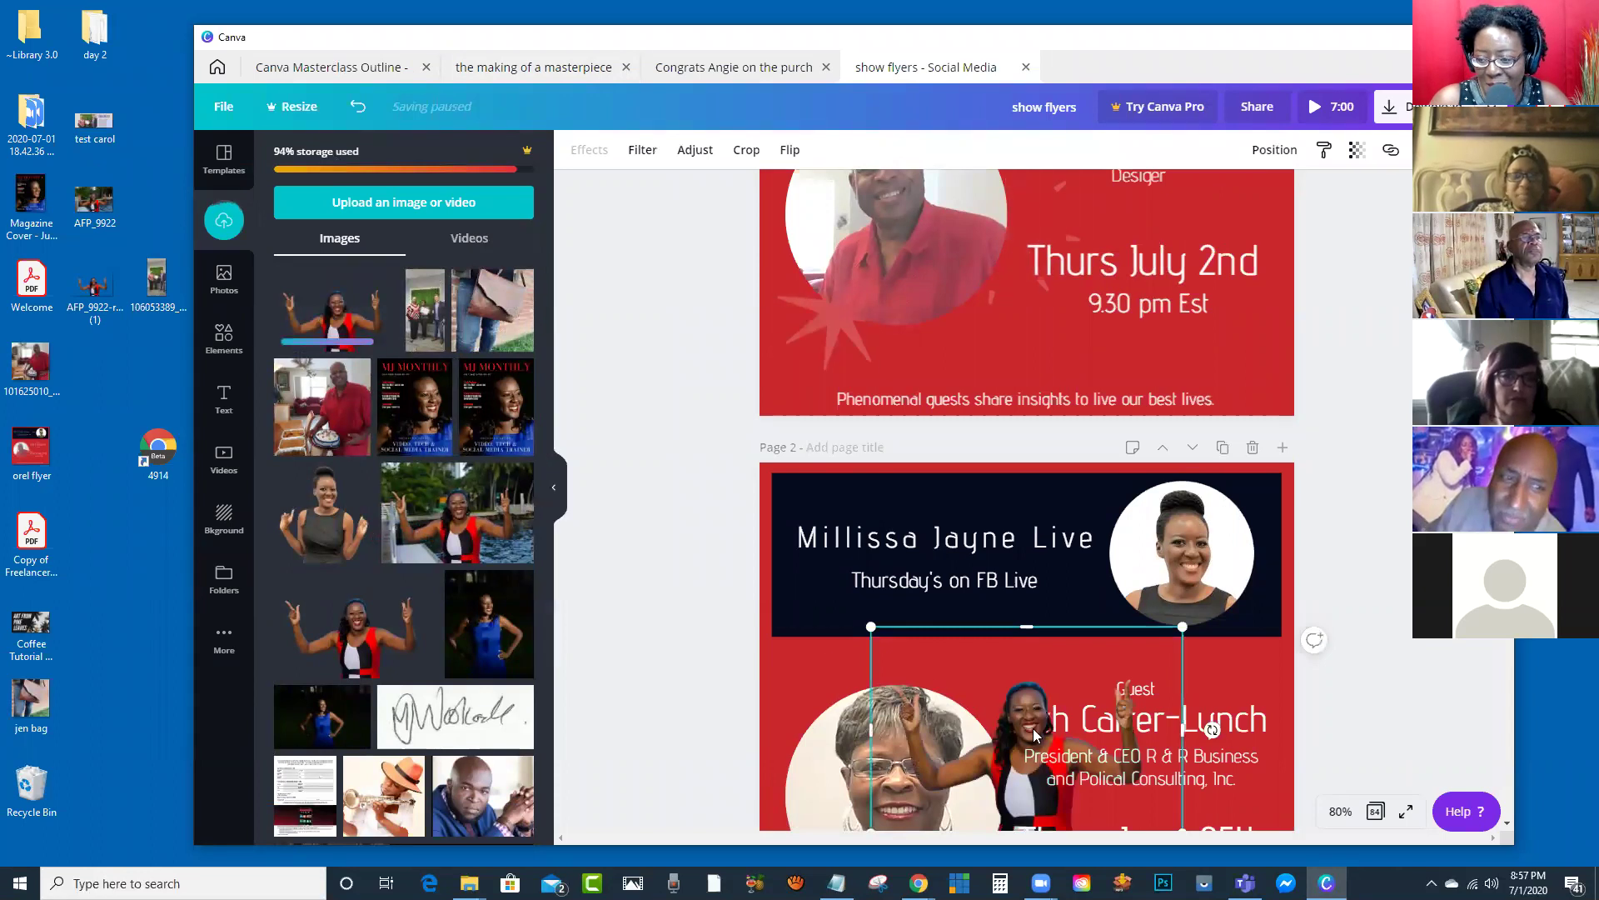
Step: Enlarge the cutout over the header banner until it covers most of Page 2
drag(1008, 641, 926, 591)
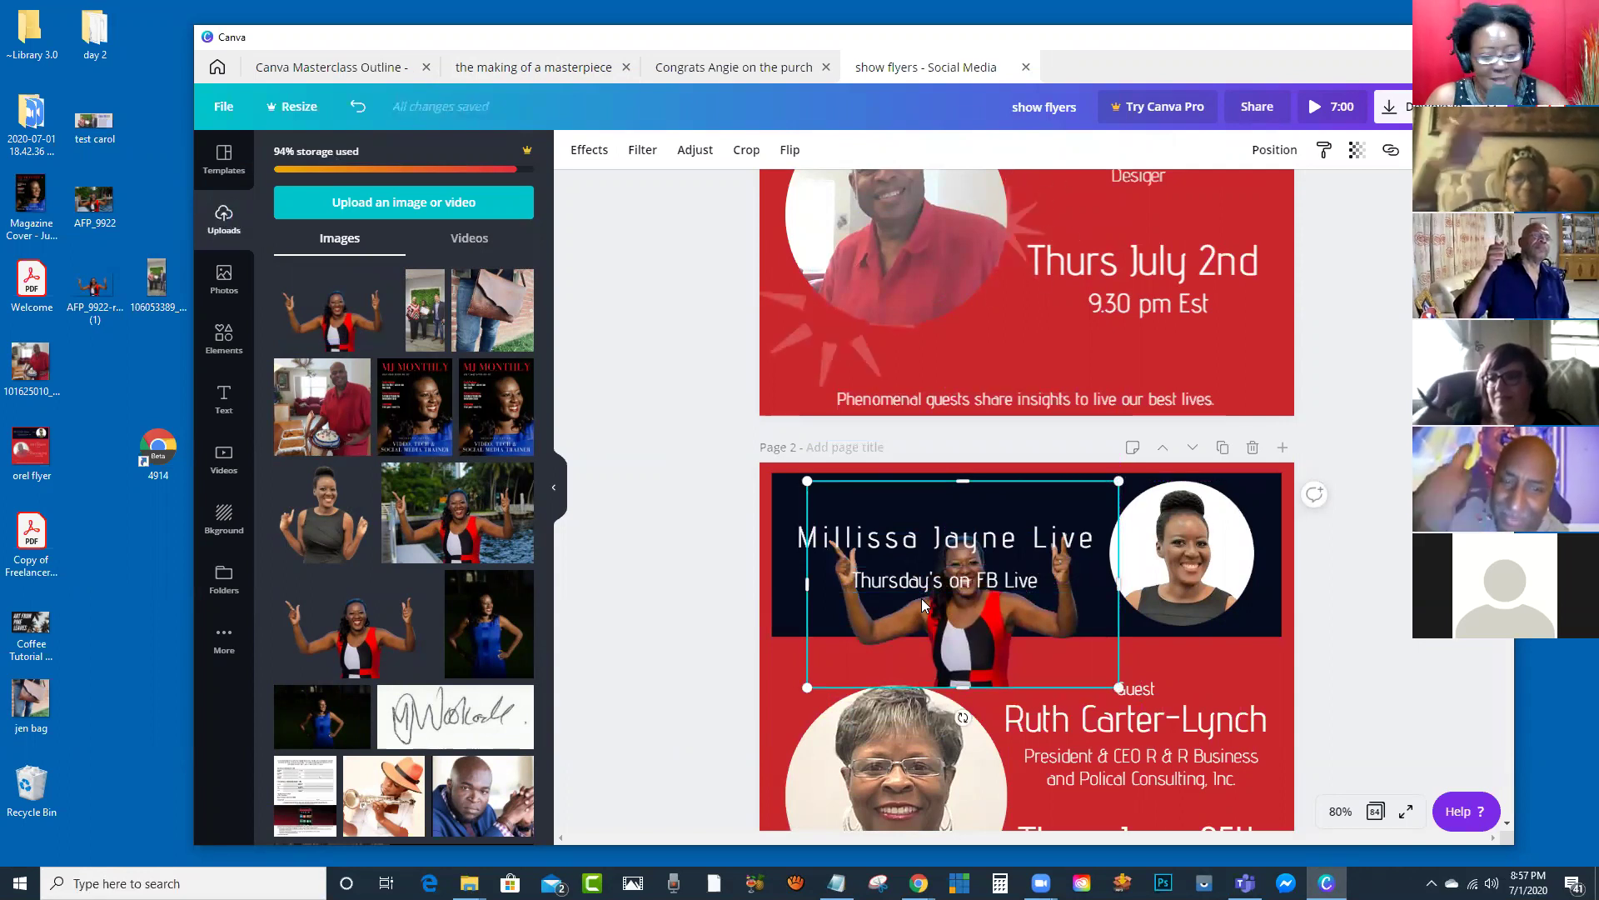
drag(1119, 687, 1291, 806)
drag(1062, 741, 1003, 736)
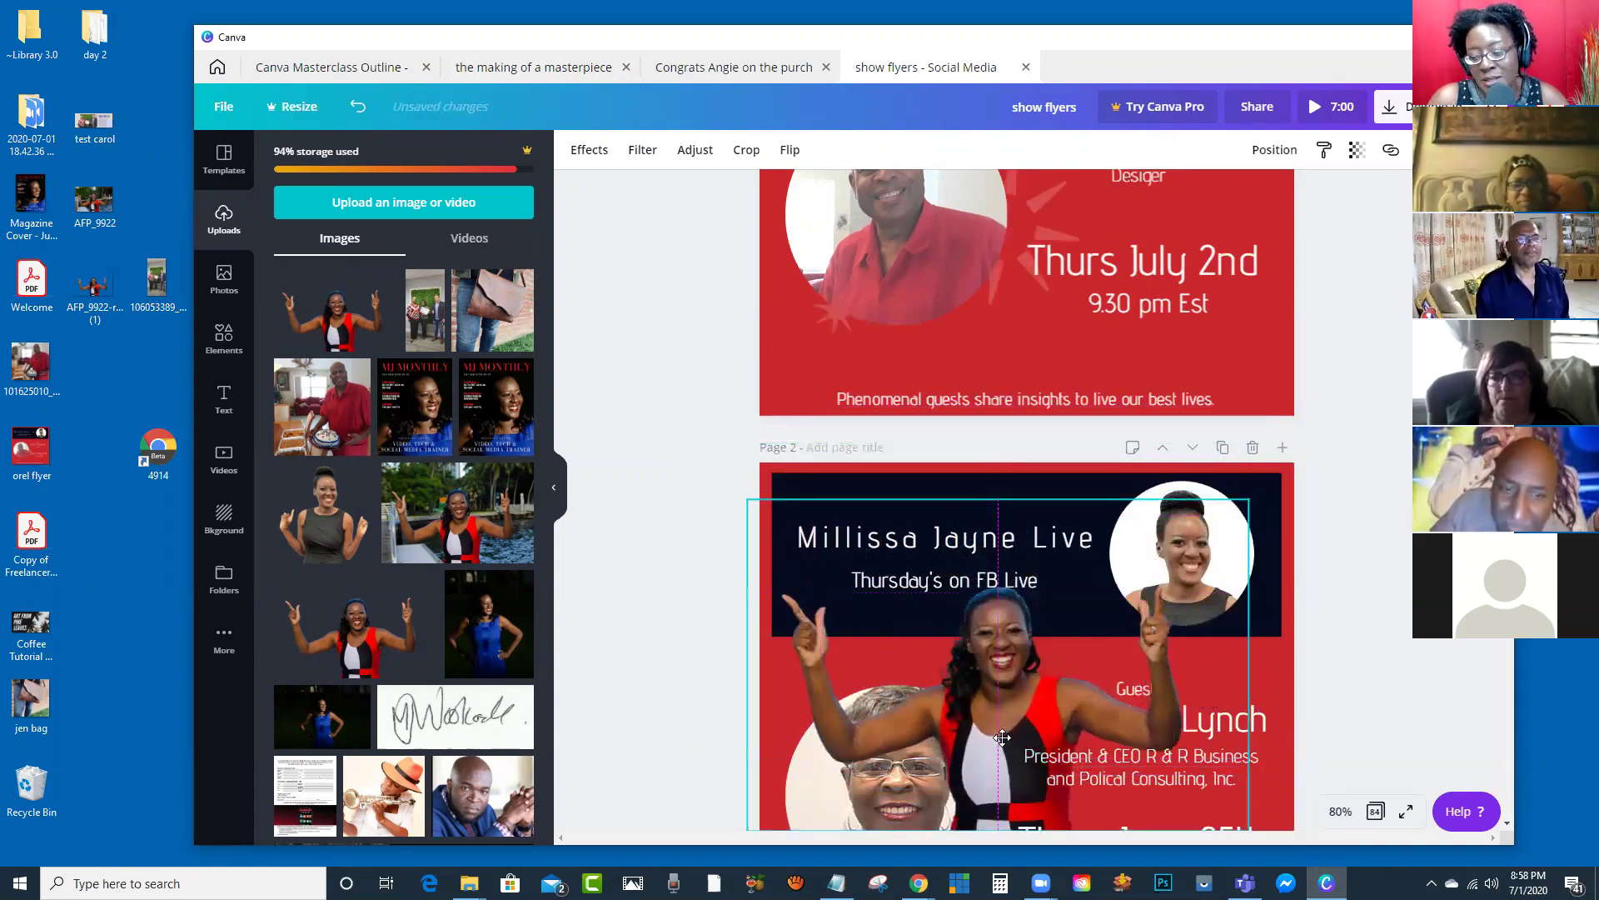
drag(947, 564, 946, 564)
scroll(958, 542, down, 3)
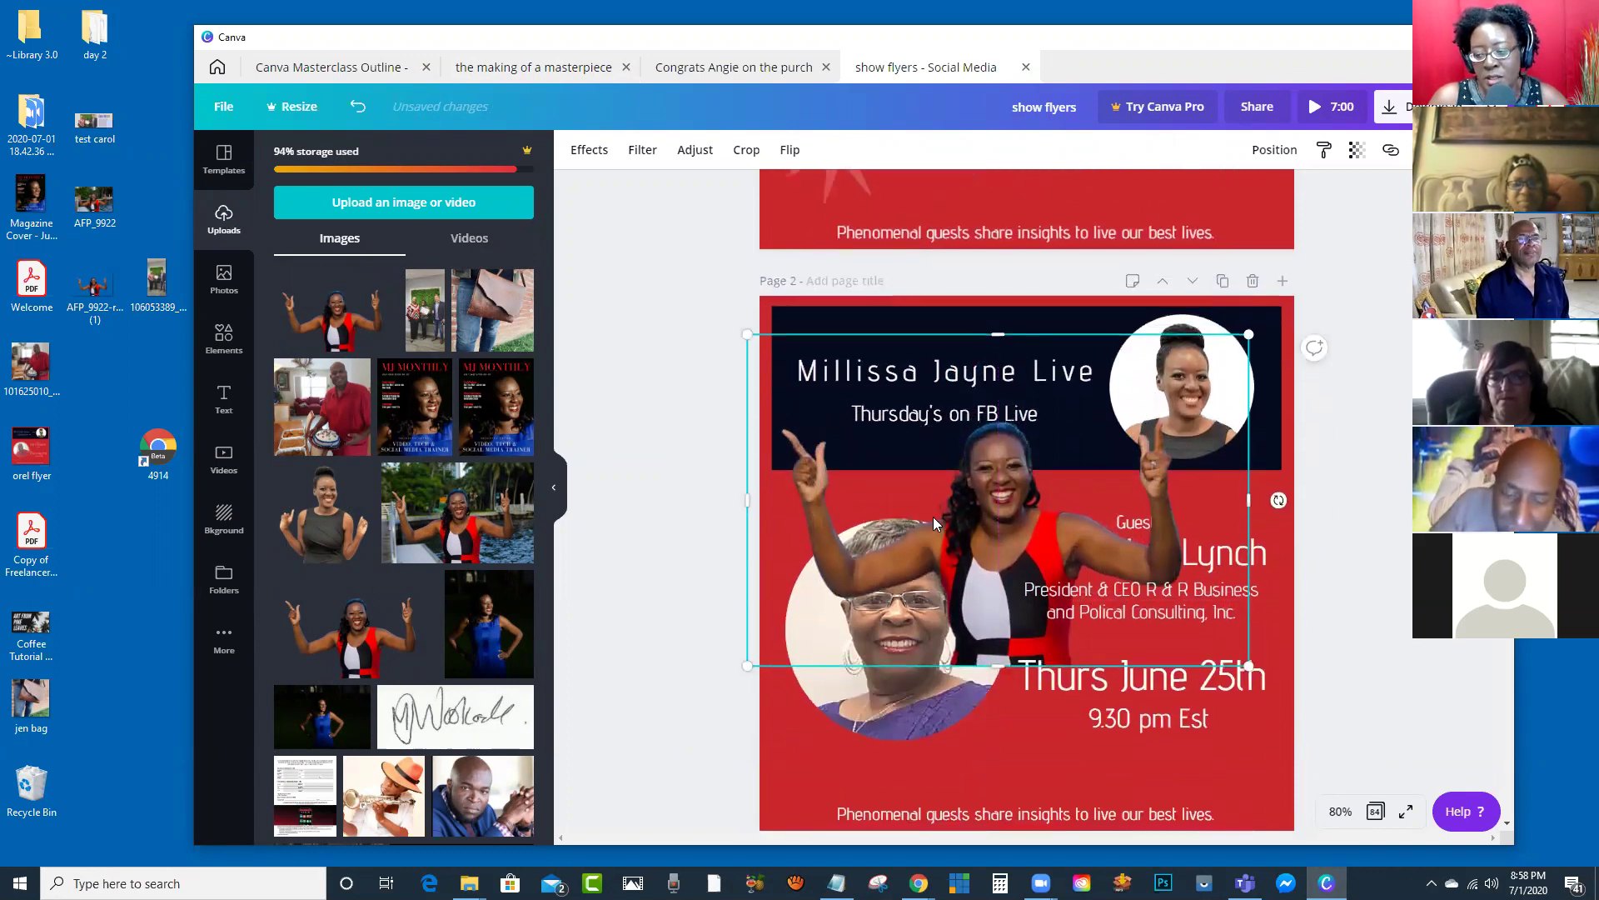
drag(1237, 662, 1424, 781)
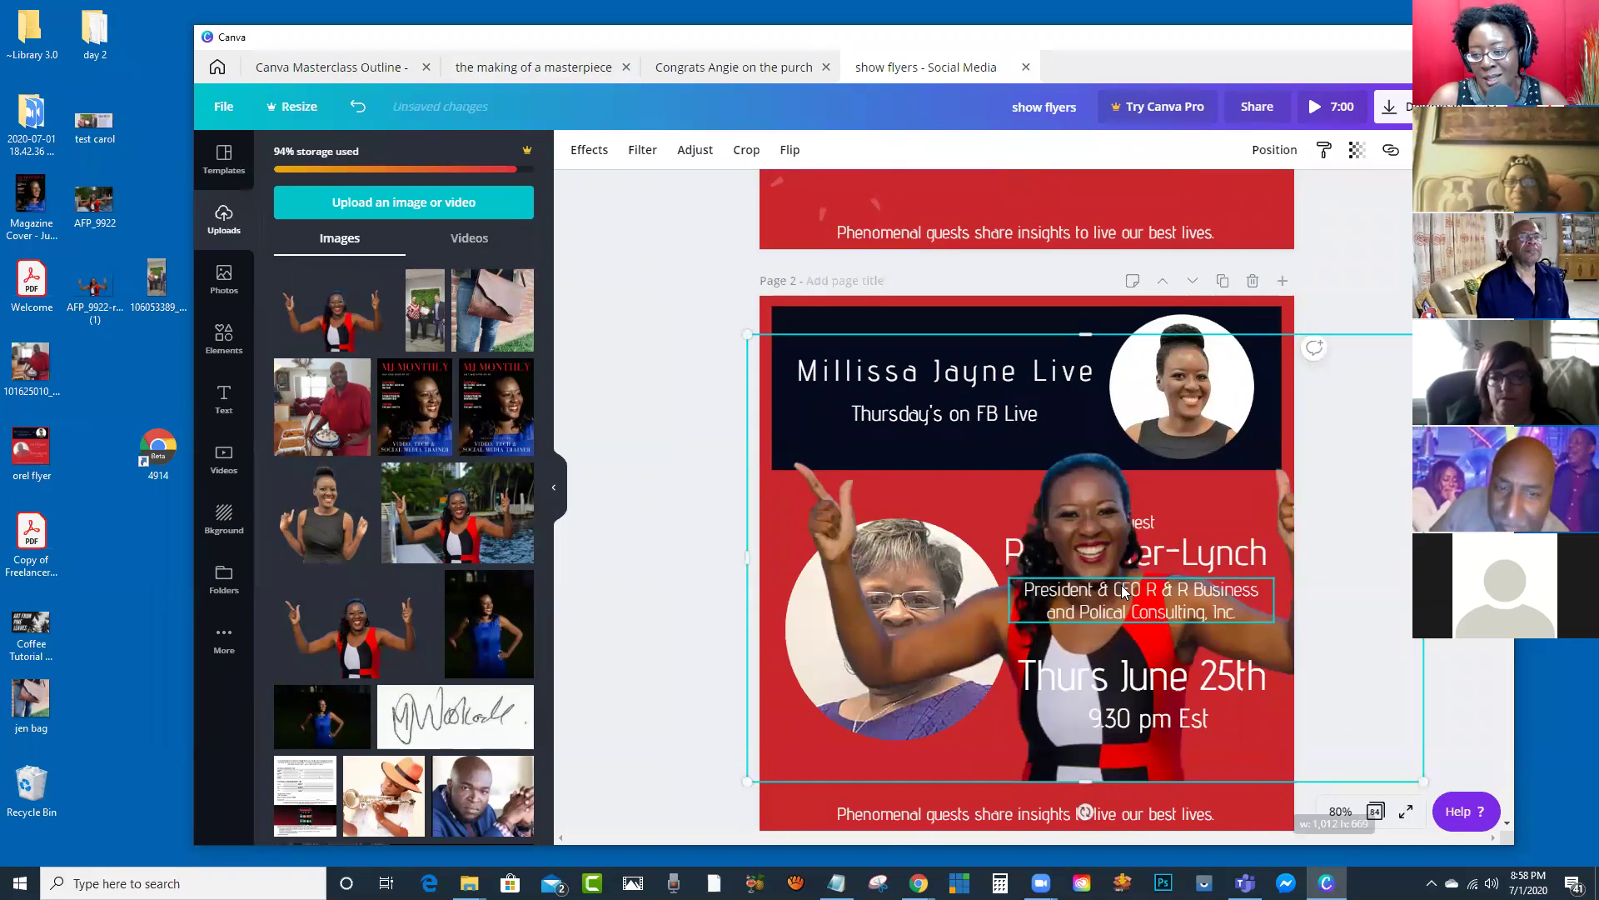
drag(883, 502, 795, 484)
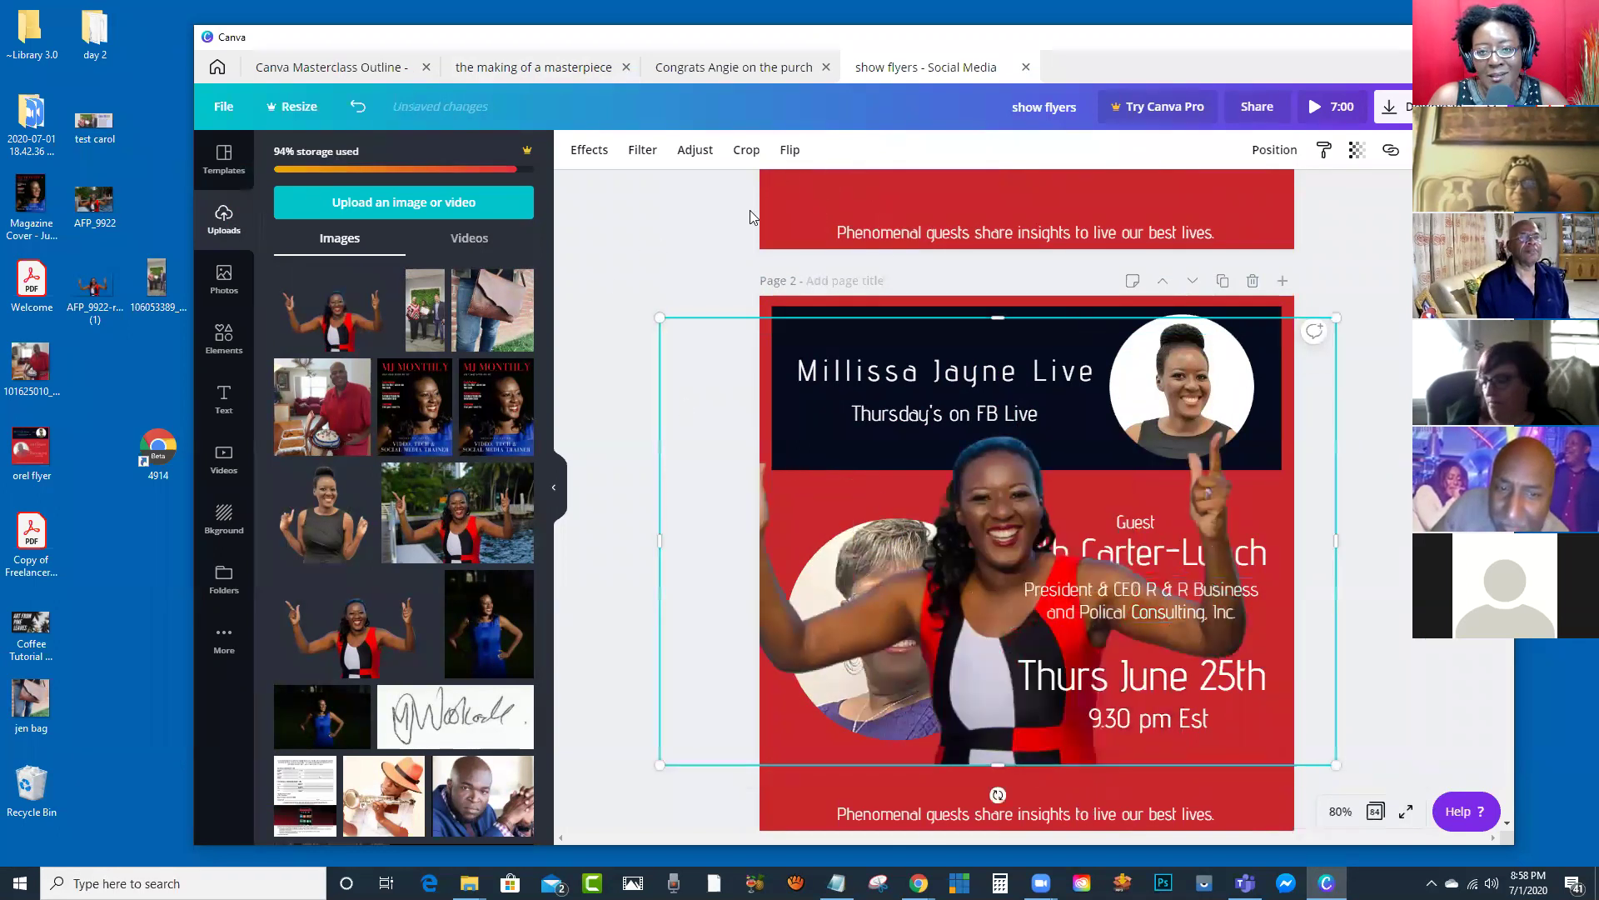
Step: Raise the cutout's brightness under Adjust, then delete it from Page 2
click(694, 150)
drag(418, 191, 432, 200)
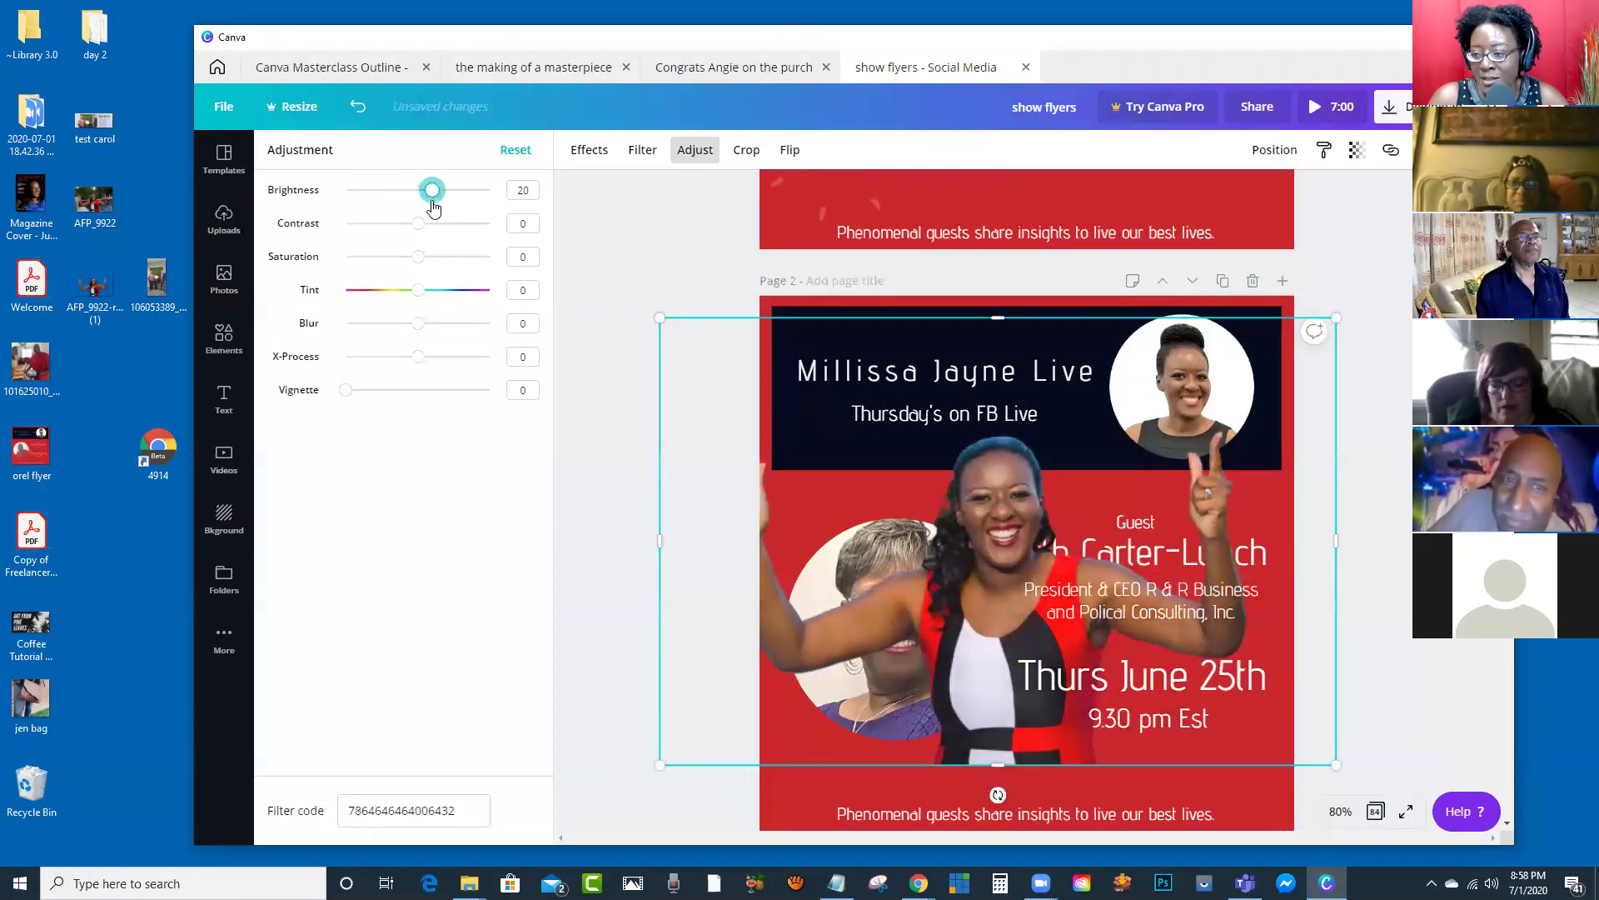
click(611, 321)
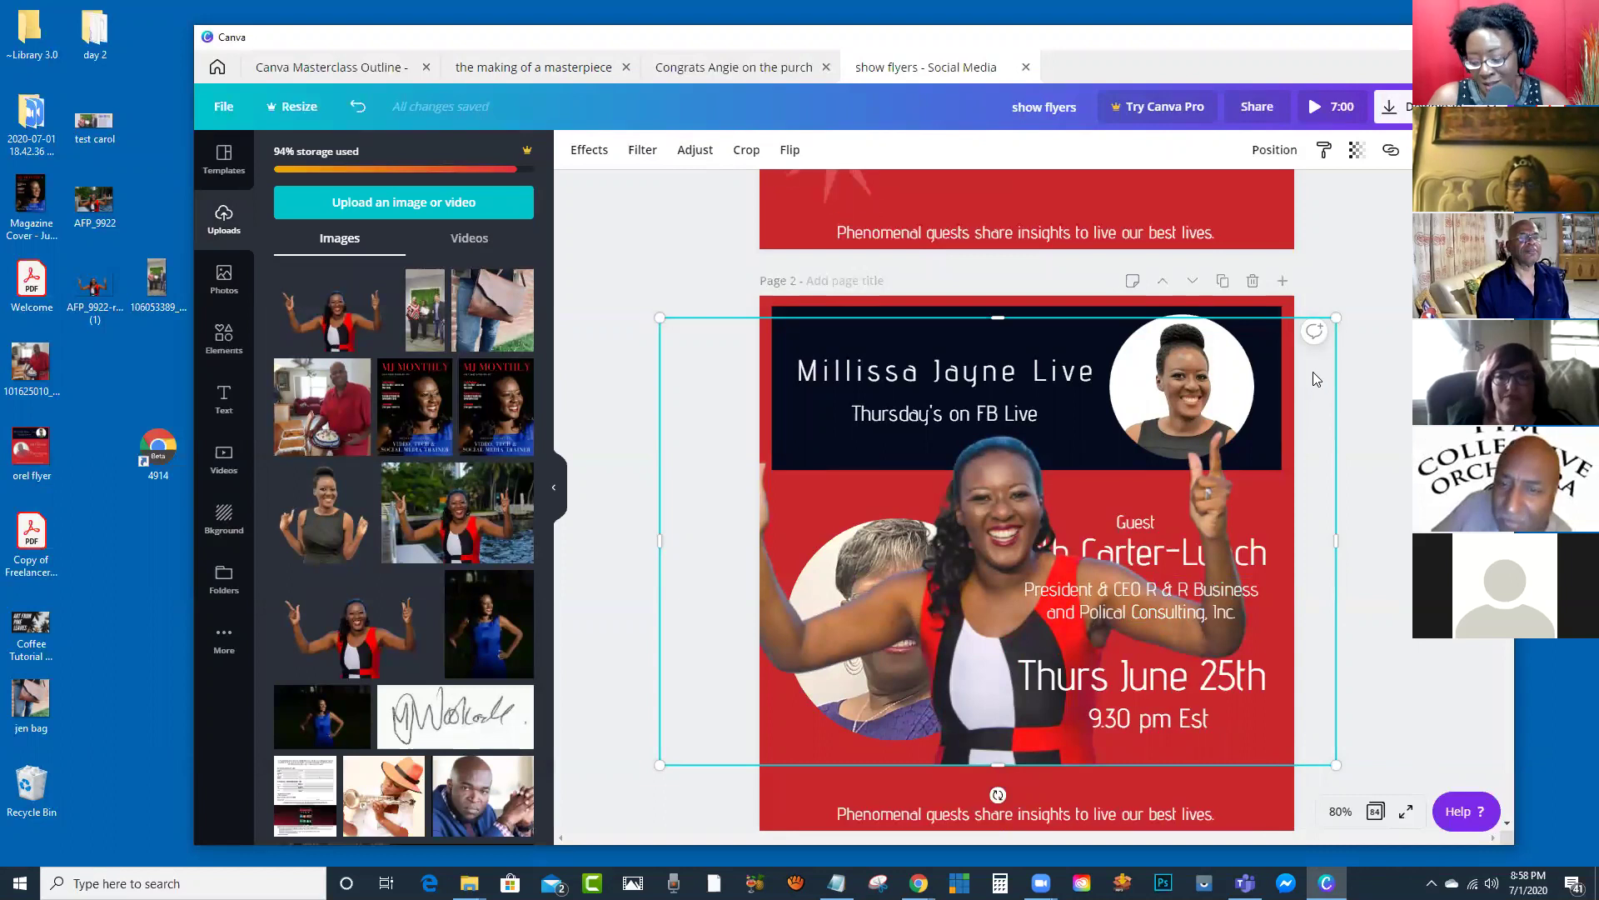
key(Delete)
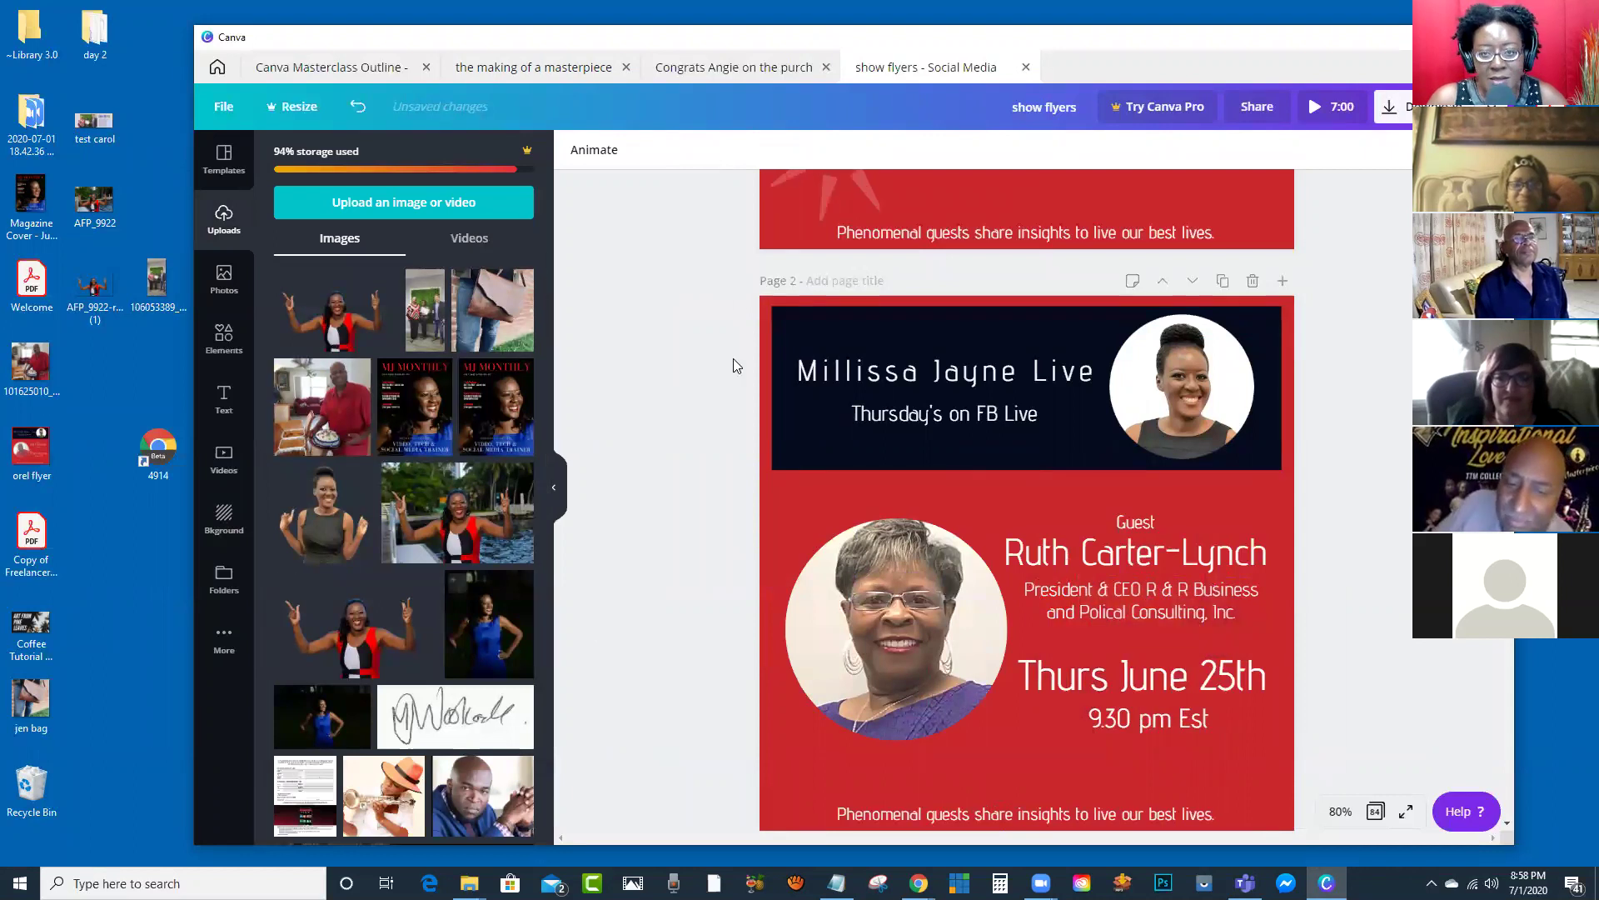
Step: Scroll back and forth through the outline's Part 3 Assignments and Part 4 Evaluations pages
scroll(938, 520, down, 10)
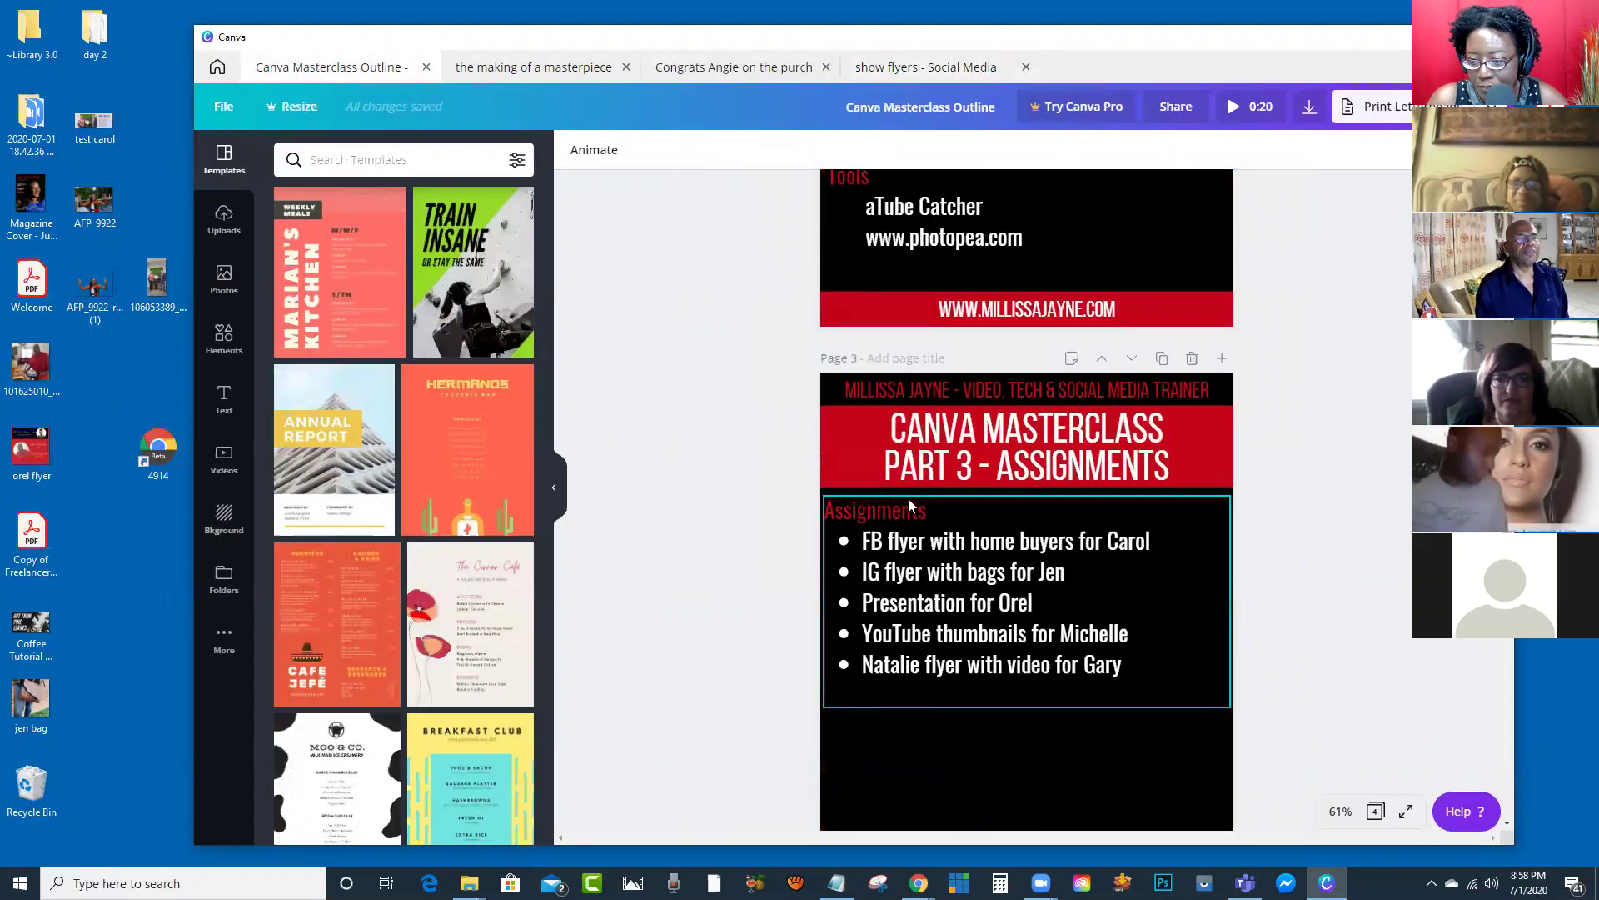
scroll(908, 499, down, 5)
scroll(904, 496, up, 2)
scroll(903, 495, down, 3)
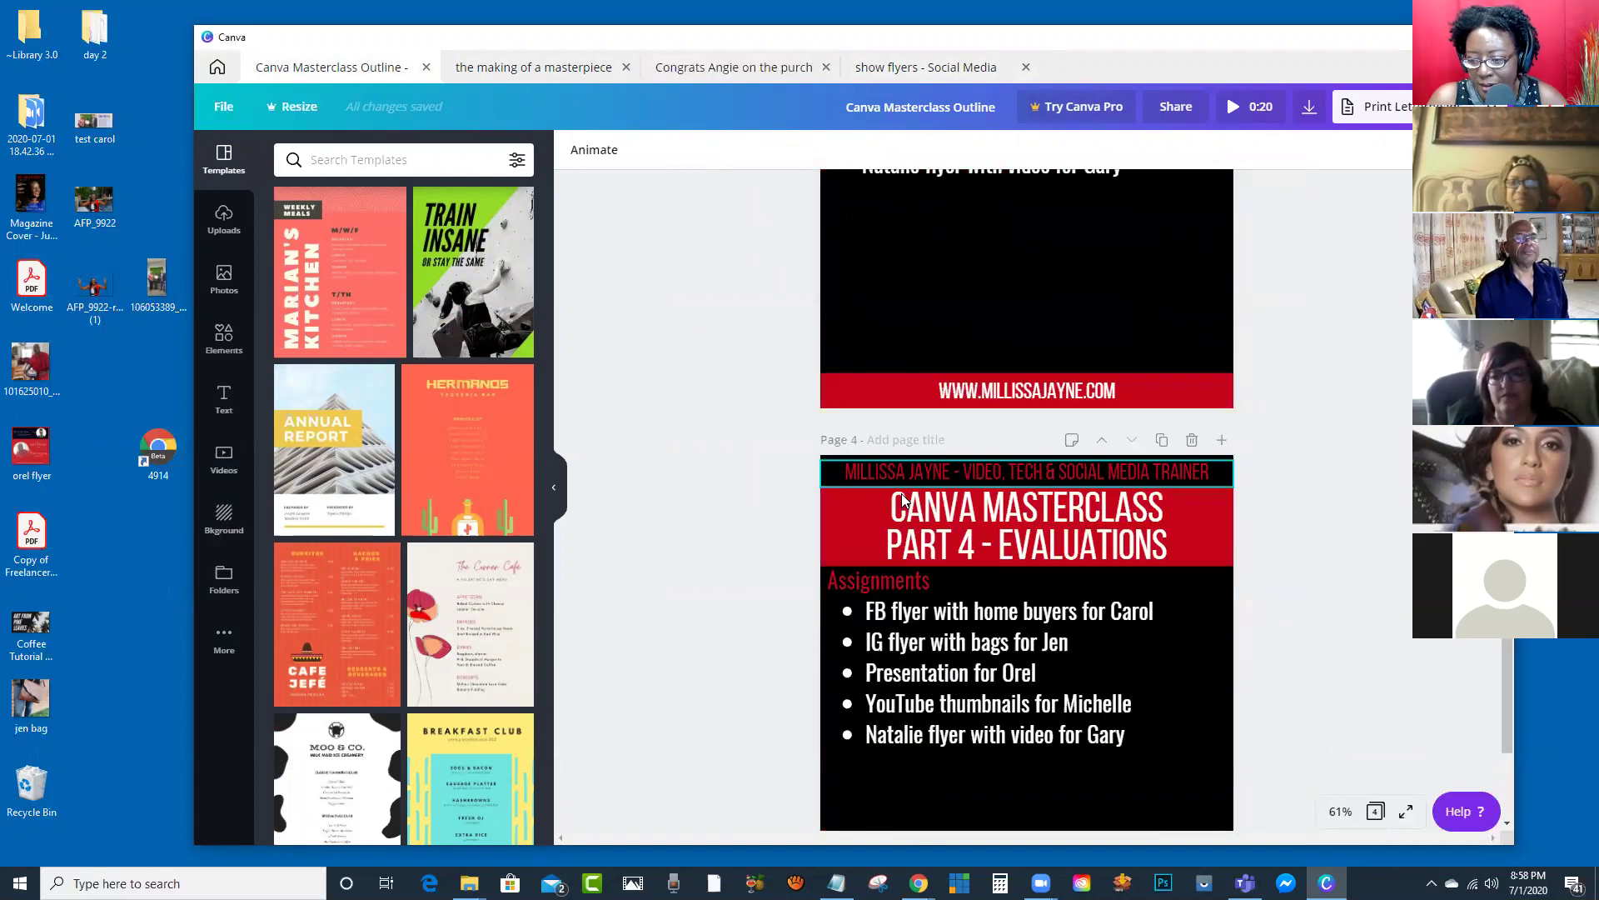
scroll(902, 499, up, 2)
scroll(903, 498, down, 1)
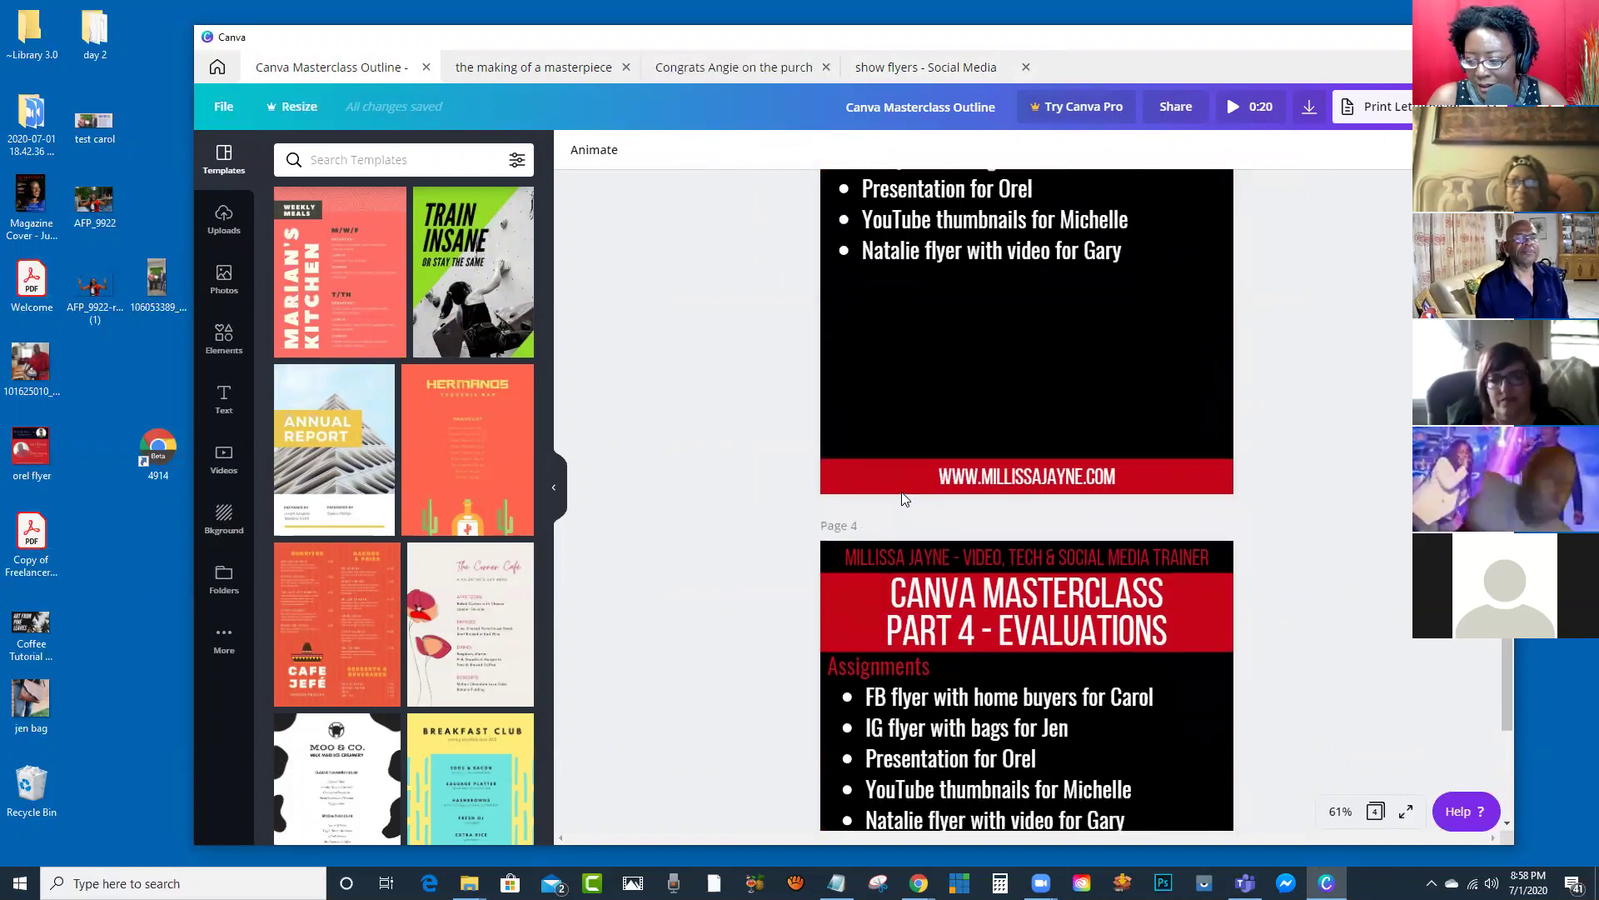
scroll(900, 508, up, 2)
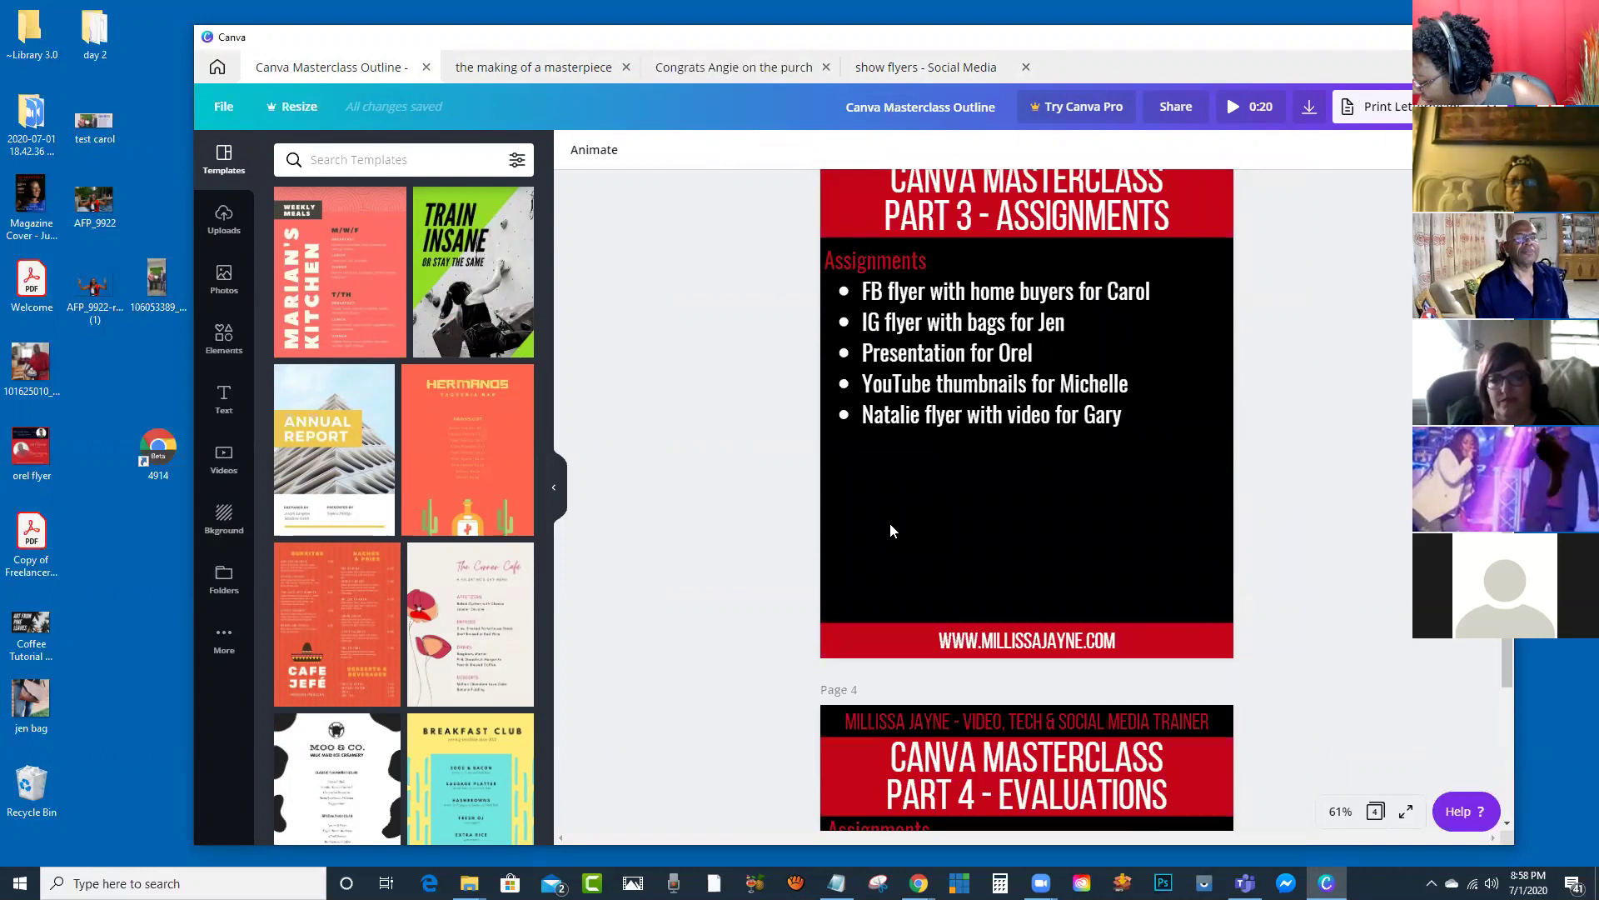